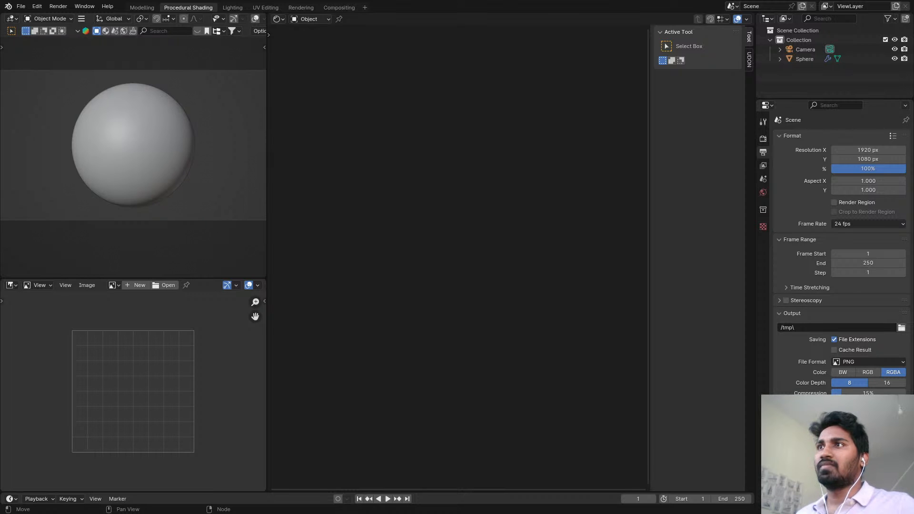
# - Load obsidian.jpg as the reference image and examine the rock's speckled surface, fracture edges and iridescent spot up close
pyautogui.moveTo(188, 366); pyautogui.dragTo(141, 367)
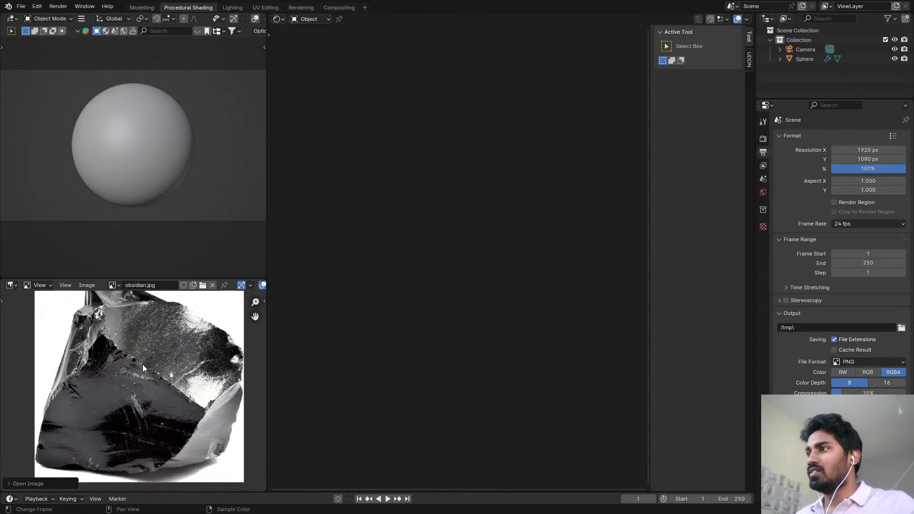
pyautogui.moveTo(147, 327); pyautogui.dragTo(117, 392, button='middle')
pyautogui.scroll(5, 139, 353)
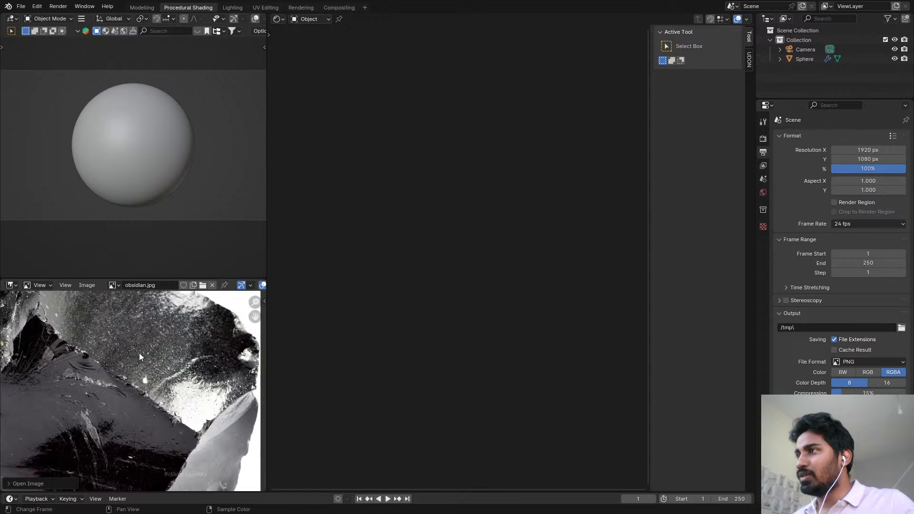
pyautogui.moveTo(139, 353); pyautogui.dragTo(150, 395, button='middle')
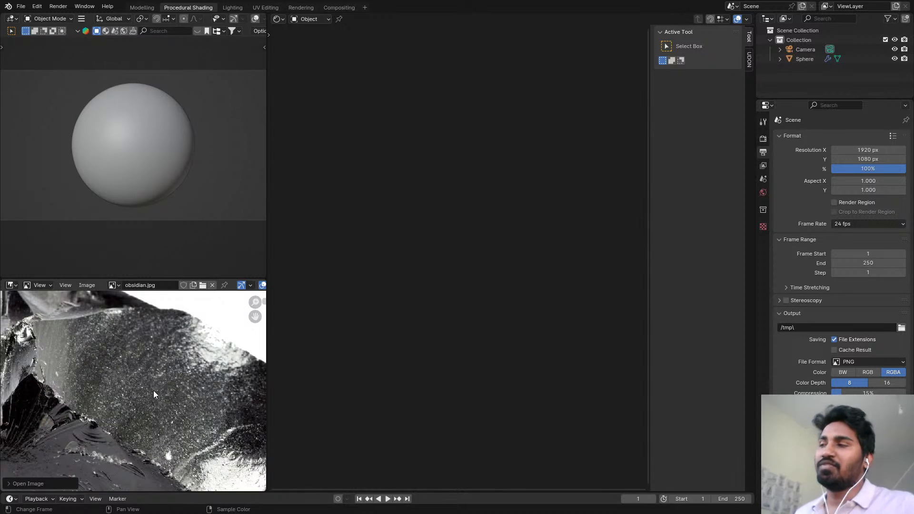
pyautogui.scroll(-4, 153, 390)
pyautogui.scroll(4, 168, 373)
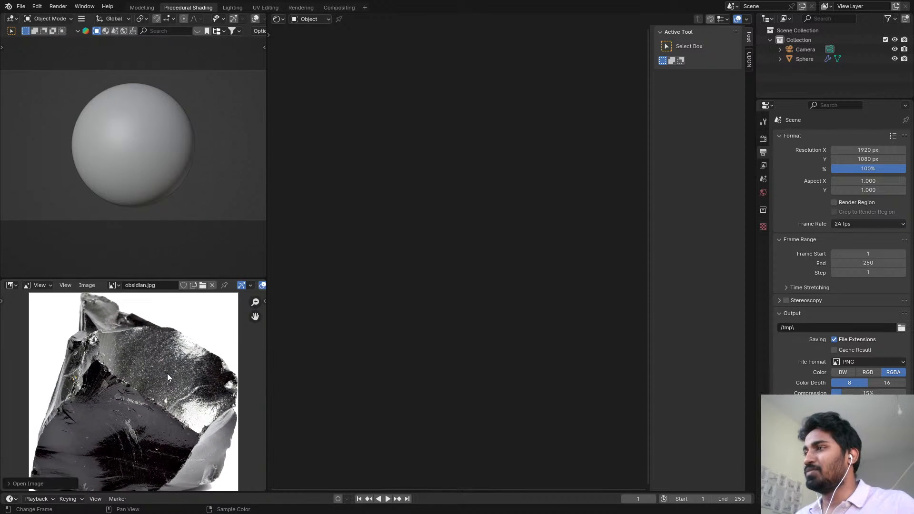
pyautogui.moveTo(191, 372)
pyautogui.mouseDown(button='middle')
pyautogui.moveTo(158, 372)
pyautogui.moveTo(184, 372)
pyautogui.mouseUp(button='middle')
pyautogui.scroll(3, 125, 361)
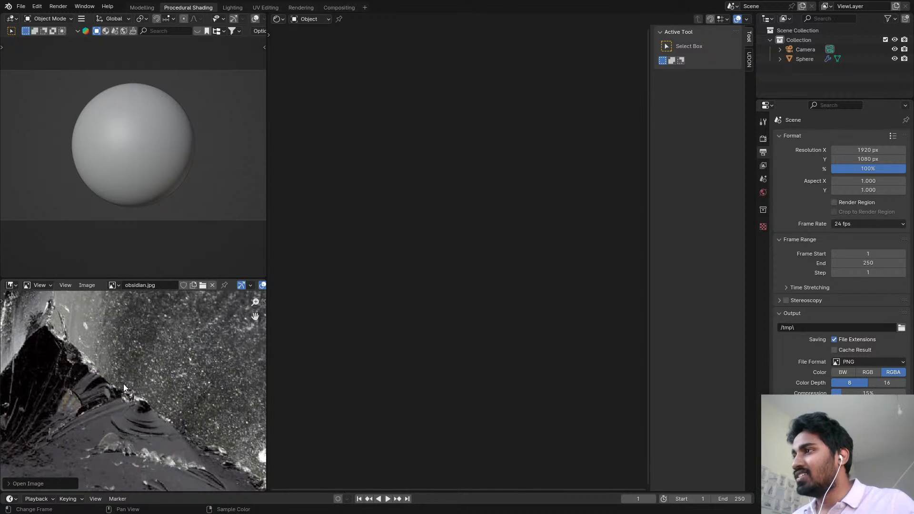
pyautogui.moveTo(76, 351); pyautogui.dragTo(136, 378, button='middle')
pyautogui.scroll(4, 104, 395)
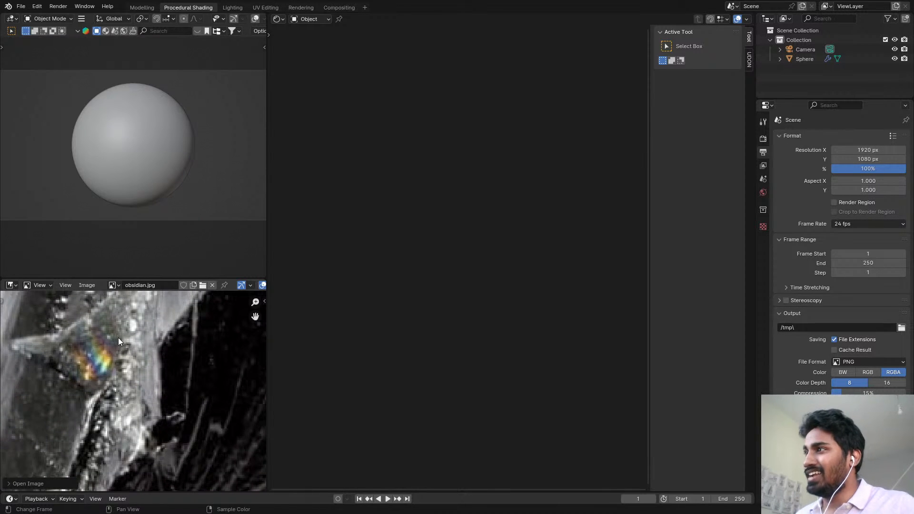
pyautogui.scroll(-6, 118, 338)
pyautogui.scroll(3, 210, 376)
pyautogui.moveTo(211, 376); pyautogui.dragTo(133, 396, button='middle')
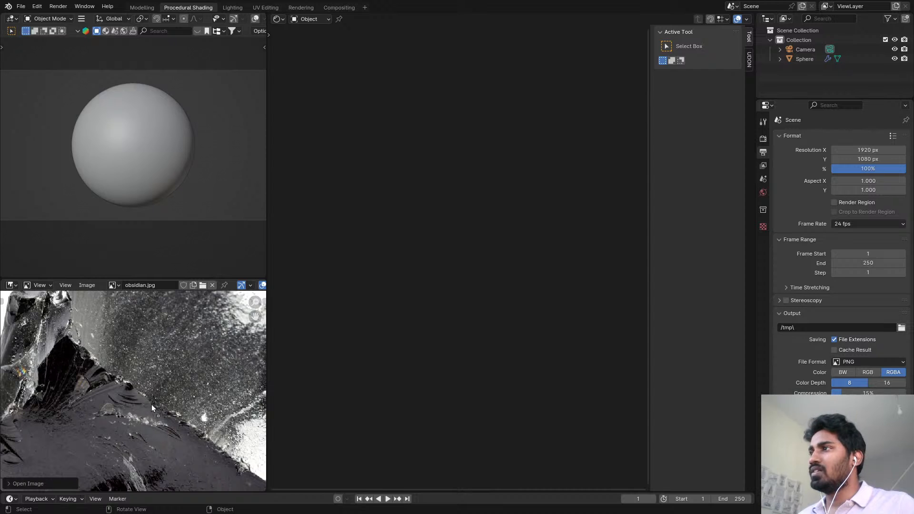
# - Load OIP.jpeg as the reference image and examine the obsidian's curved fracture ridges and chipped edges
pyautogui.moveTo(151, 404); pyautogui.dragTo(151, 404)
pyautogui.scroll(5, 151, 404)
pyautogui.moveTo(164, 438)
pyautogui.mouseDown(button='middle')
pyautogui.moveTo(179, 337)
pyautogui.moveTo(245, 333)
pyautogui.moveTo(230, 309)
pyautogui.mouseUp(button='middle')
pyautogui.moveTo(173, 399); pyautogui.dragTo(113, 356, button='middle')
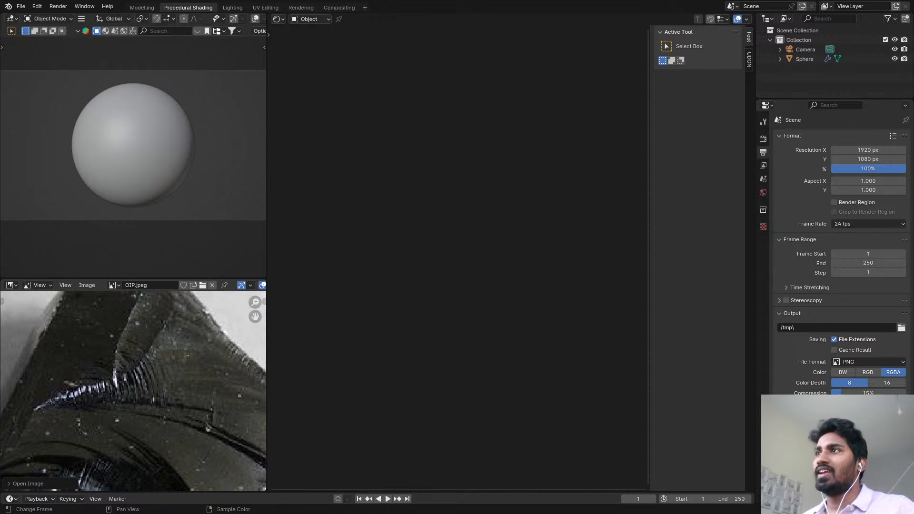
pyautogui.scroll(-5, 147, 410)
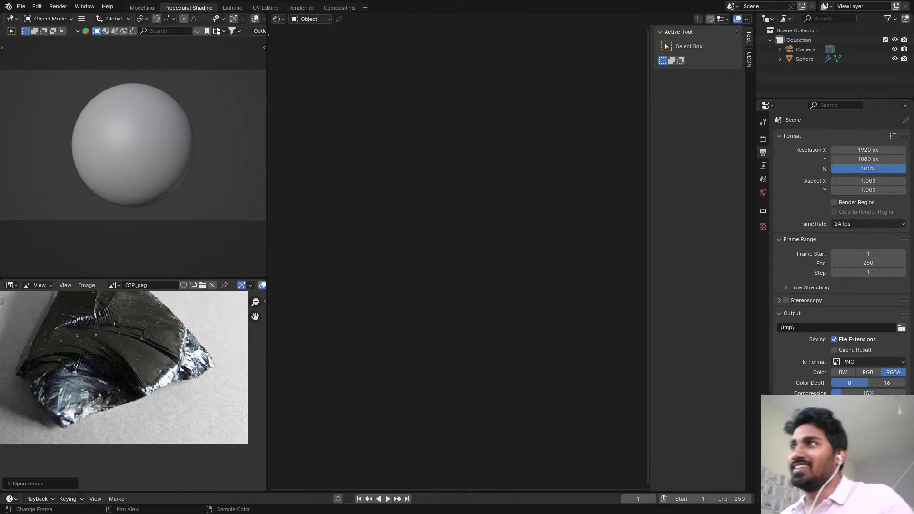
pyautogui.scroll(1, 169, 319)
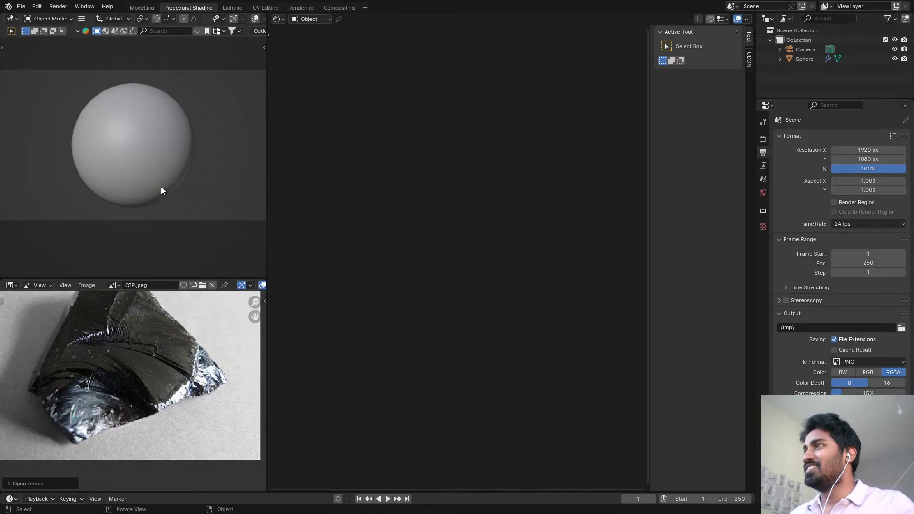
# - Display the sphere's viewport in rendered shading
pyautogui.press('z')
pyautogui.click(150, 117)
pyautogui.scroll(2, 150, 117)
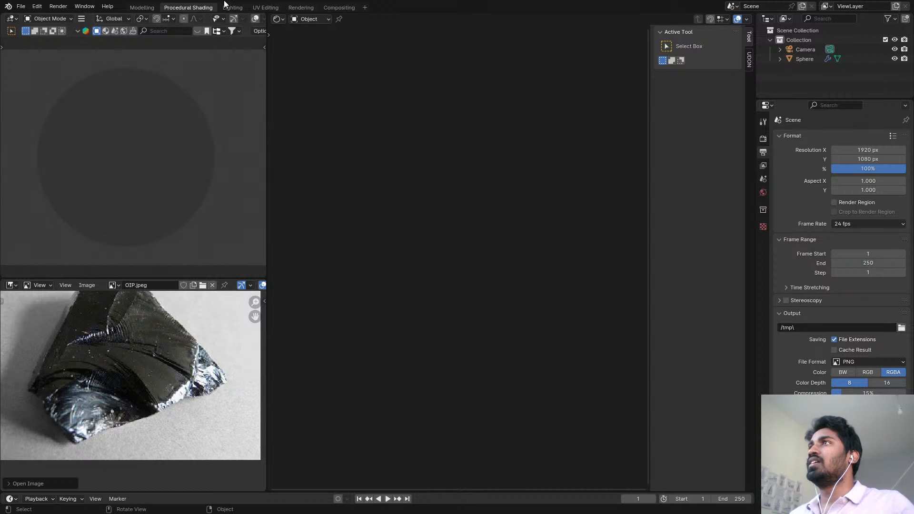
# - In the Lighting workspace, give the world background colour an Environment Texture using graffiti_shelter_4k.exr
pyautogui.click(227, 5)
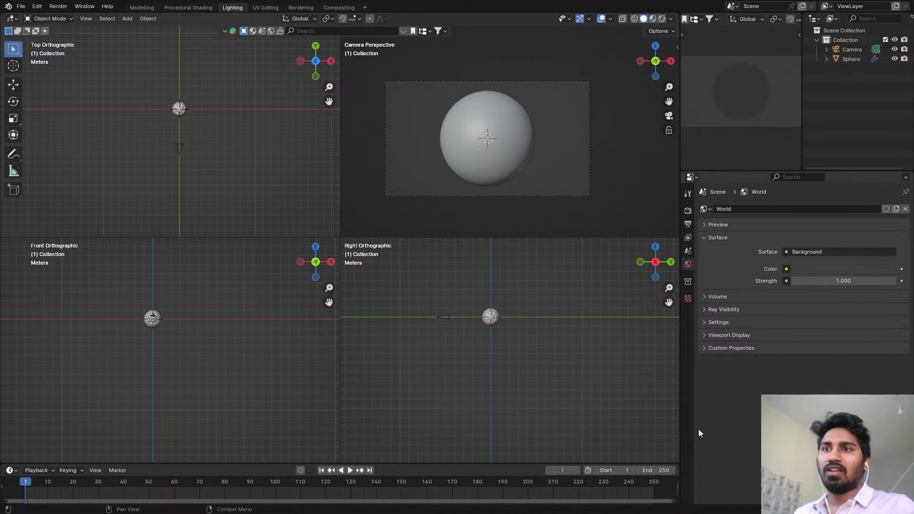
pyautogui.click(809, 254)
pyautogui.click(809, 253)
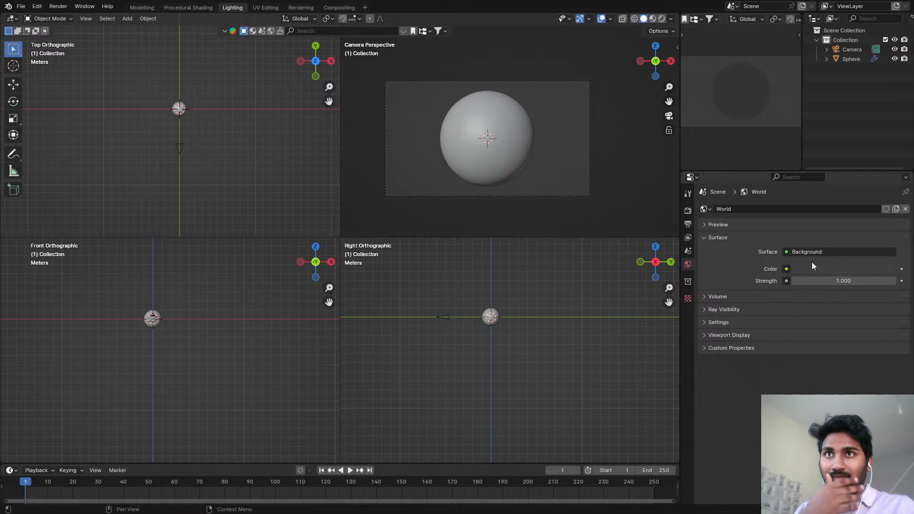
pyautogui.click(787, 269)
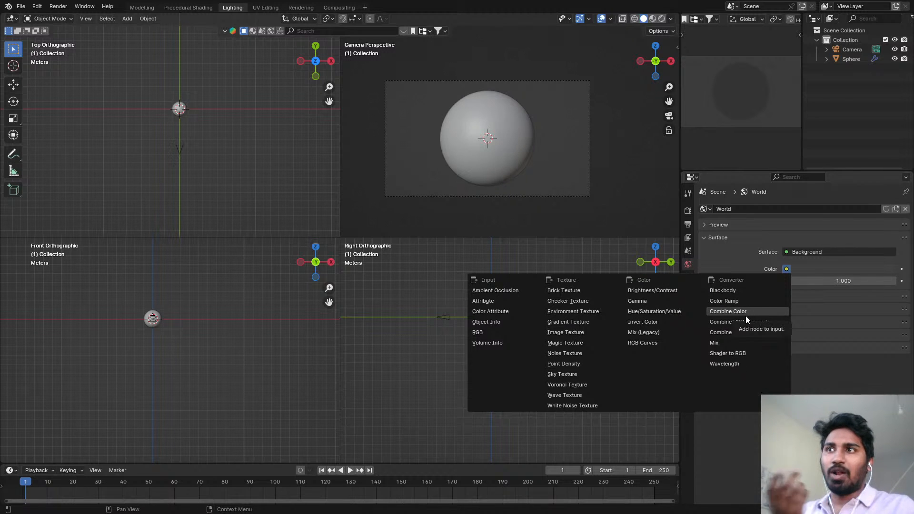
pyautogui.click(612, 311)
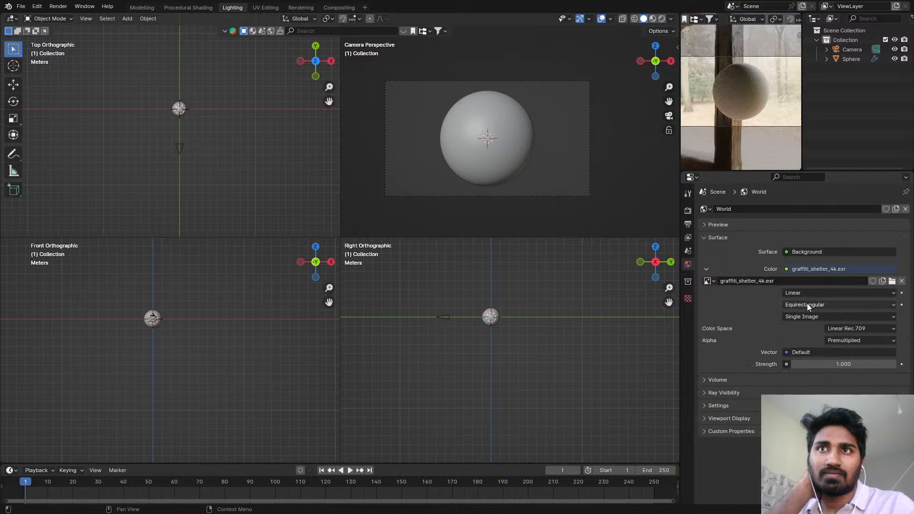
# - Connect a Mapping node of type Point to the environment texture's vector input
pyautogui.click(796, 352)
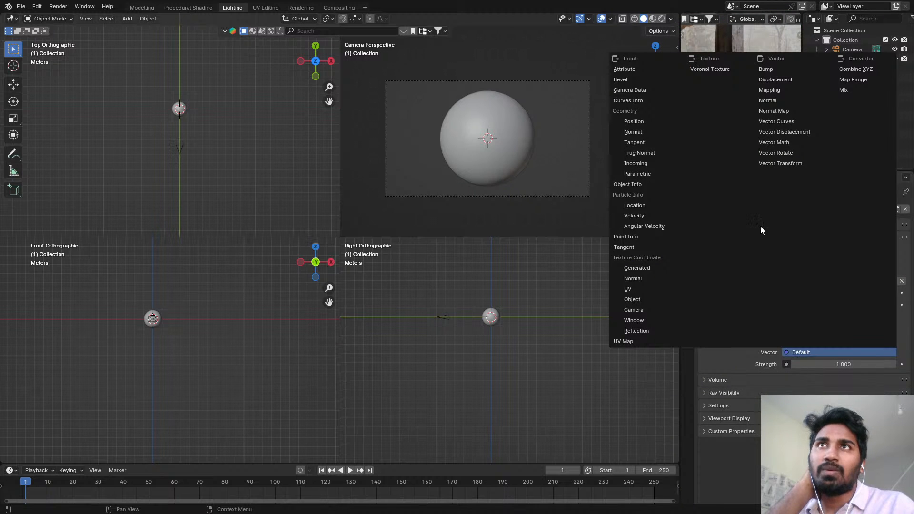
pyautogui.click(773, 91)
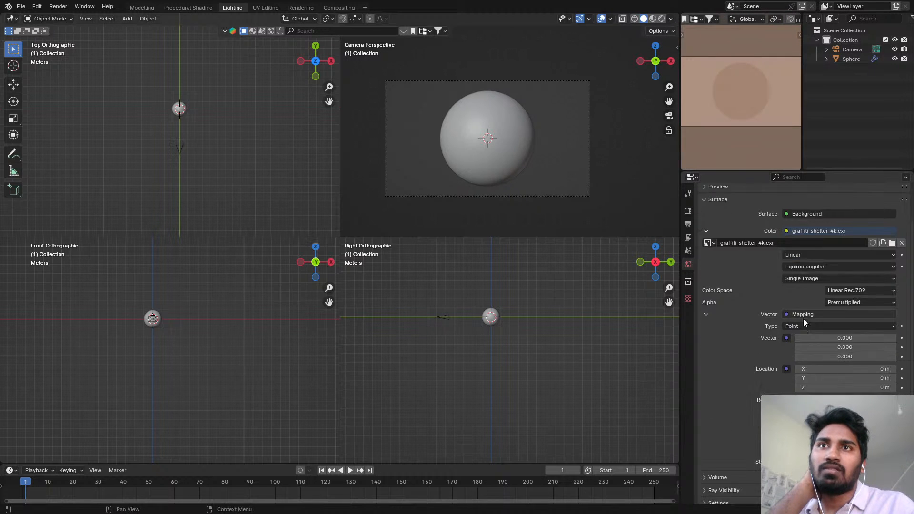
pyautogui.scroll(-1, 803, 319)
pyautogui.scroll(3, 798, 314)
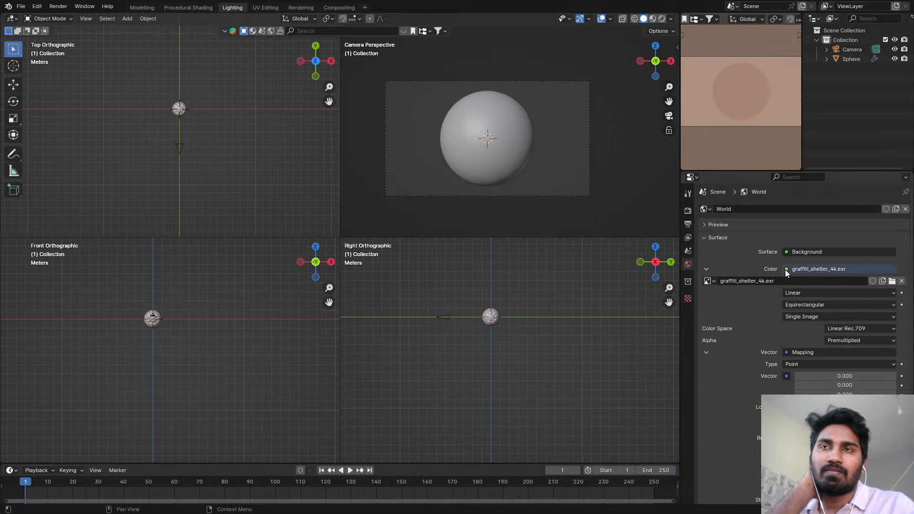
pyautogui.scroll(-2, 812, 377)
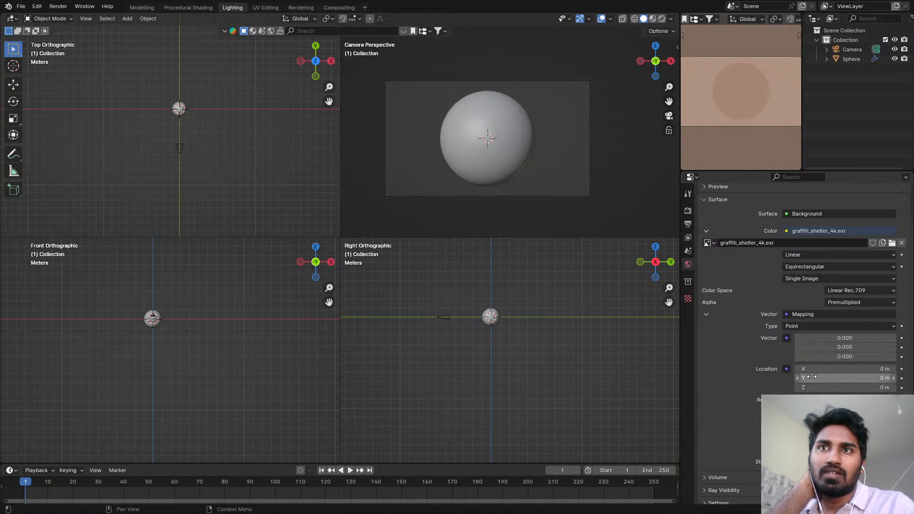
pyautogui.moveTo(811, 387)
pyautogui.mouseDown()
pyautogui.moveTo(838, 387)
pyautogui.moveTo(829, 387)
pyautogui.mouseUp()
pyautogui.rightClick(828, 387)
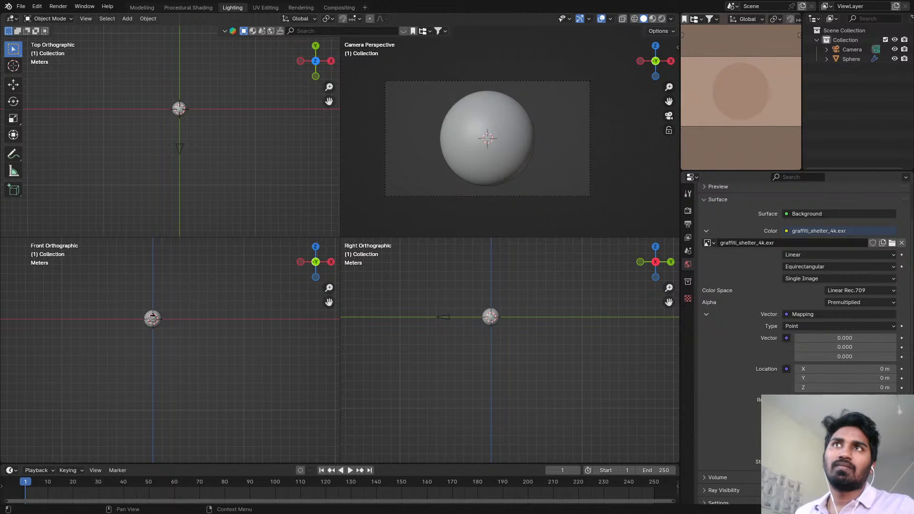
# - Feed the Mapping node's vector with Generated texture coordinates and set its Z rotation to about 28.5°
pyautogui.scroll(-2, 805, 343)
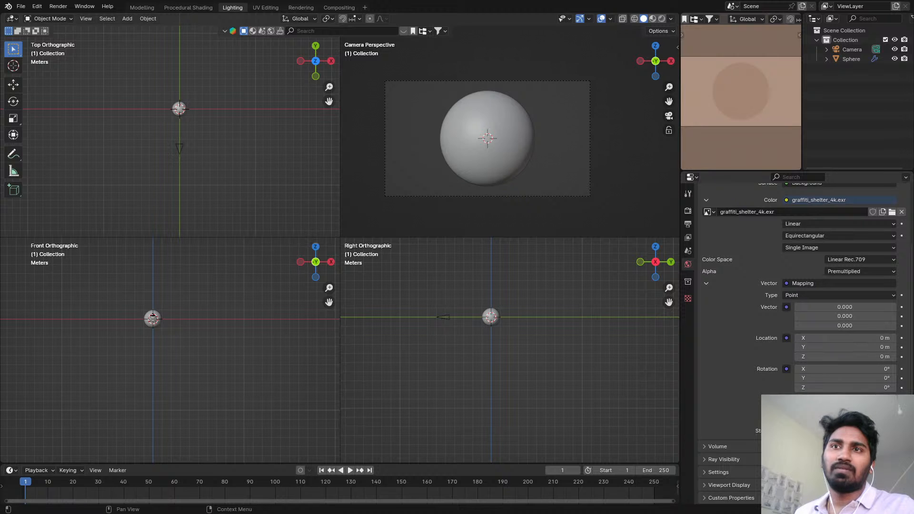
pyautogui.click(786, 307)
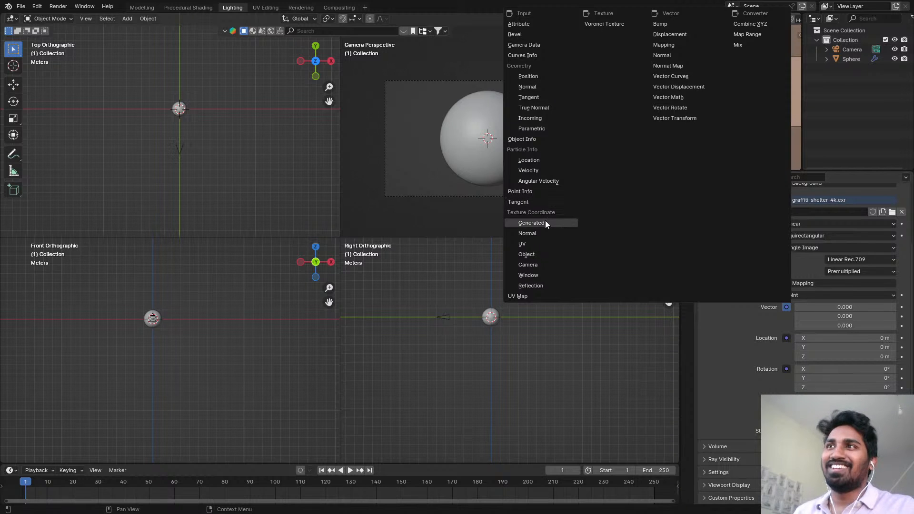
pyautogui.click(532, 245)
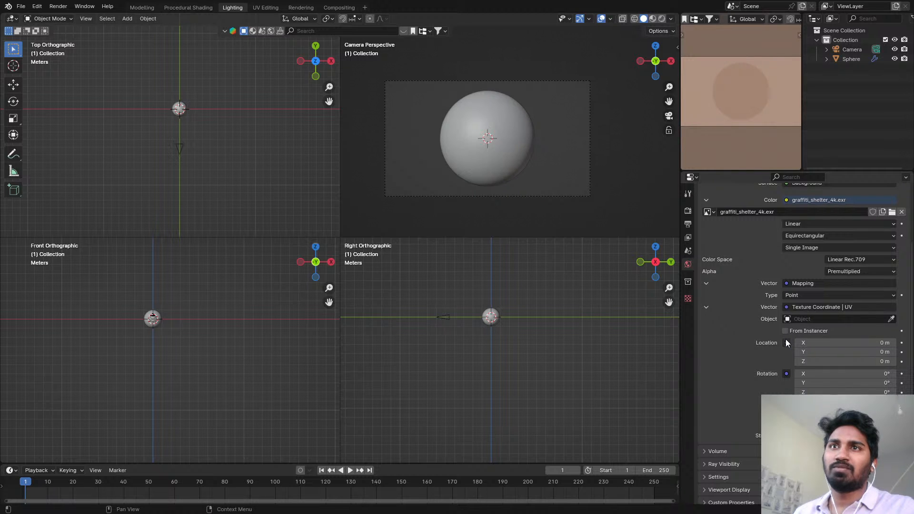
pyautogui.click(786, 307)
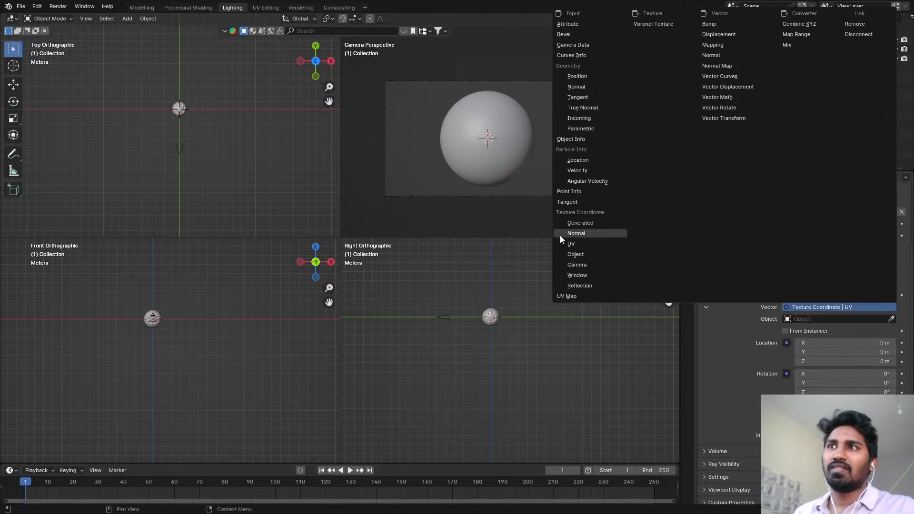
pyautogui.click(576, 222)
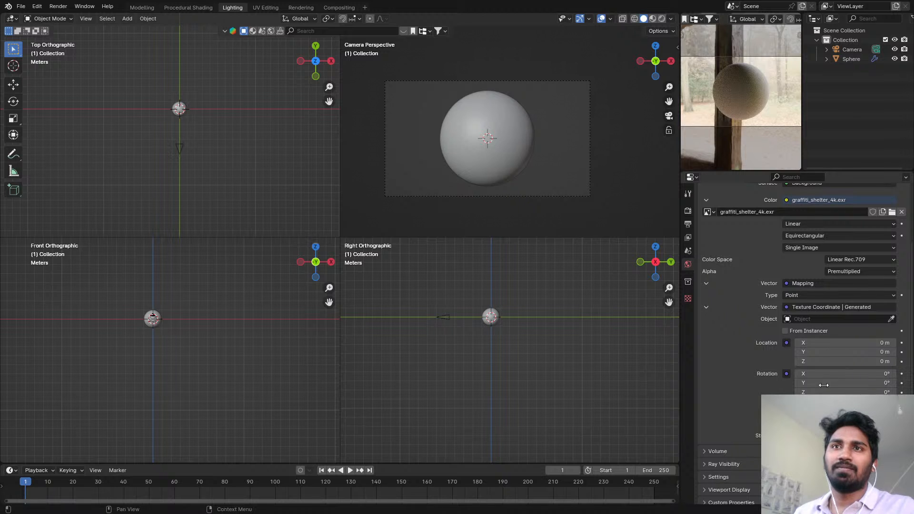
pyautogui.moveTo(824, 392); pyautogui.dragTo(857, 392)
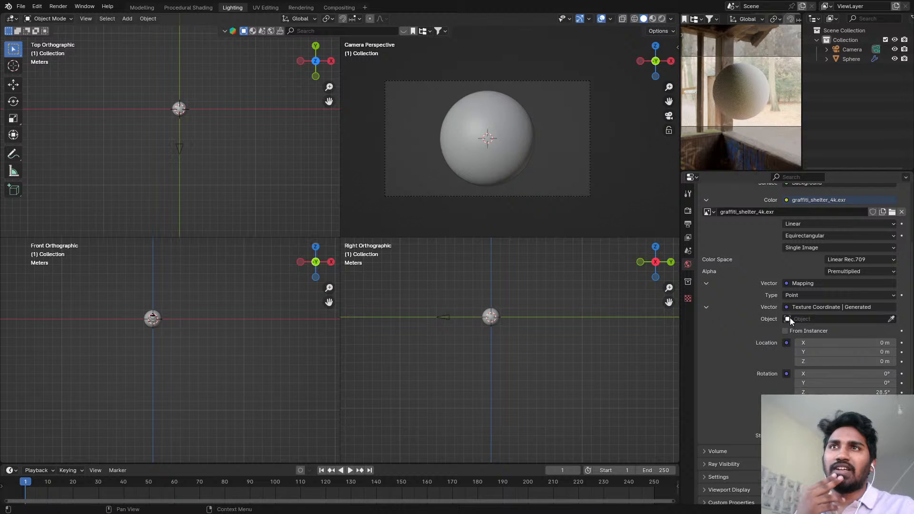
# - Return to the Procedural Shading workspace and show the World shader's node tree in the node editor
pyautogui.click(209, 8)
pyautogui.click(311, 19)
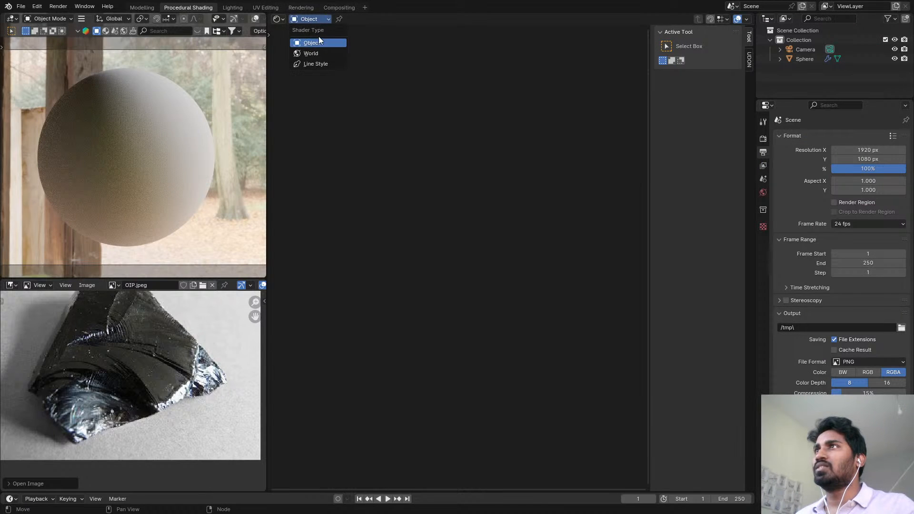
pyautogui.click(312, 53)
pyautogui.moveTo(415, 195); pyautogui.dragTo(467, 193, button='middle')
pyautogui.scroll(4, 405, 212)
pyautogui.moveTo(404, 212); pyautogui.dragTo(448, 183, button='middle')
pyautogui.scroll(5, 364, 223)
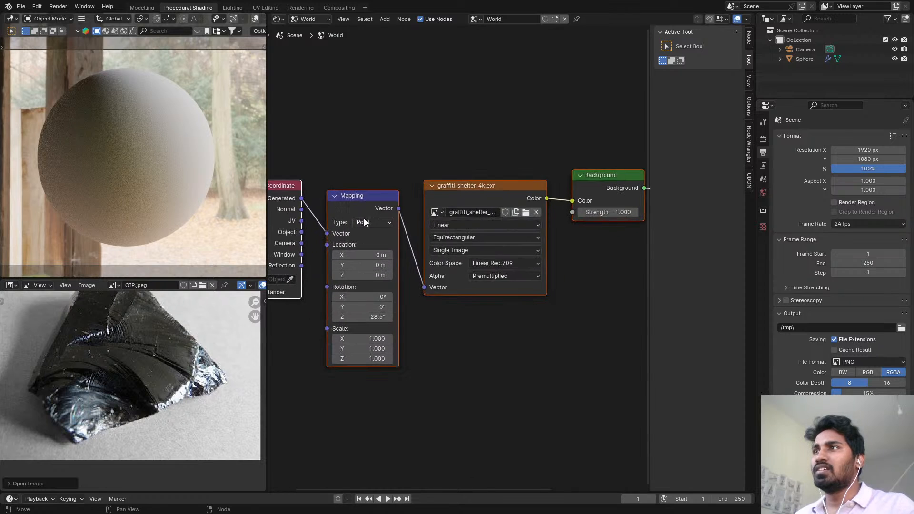
# - Move only the Mapping node slightly up and left within the world node tree
pyautogui.click(358, 200)
pyautogui.moveTo(358, 200); pyautogui.dragTo(350, 186)
pyautogui.scroll(-3, 405, 179)
pyautogui.moveTo(533, 169); pyautogui.dragTo(437, 161, button='middle')
pyautogui.moveTo(524, 154); pyautogui.dragTo(458, 153, button='middle')
pyautogui.scroll(3, 458, 152)
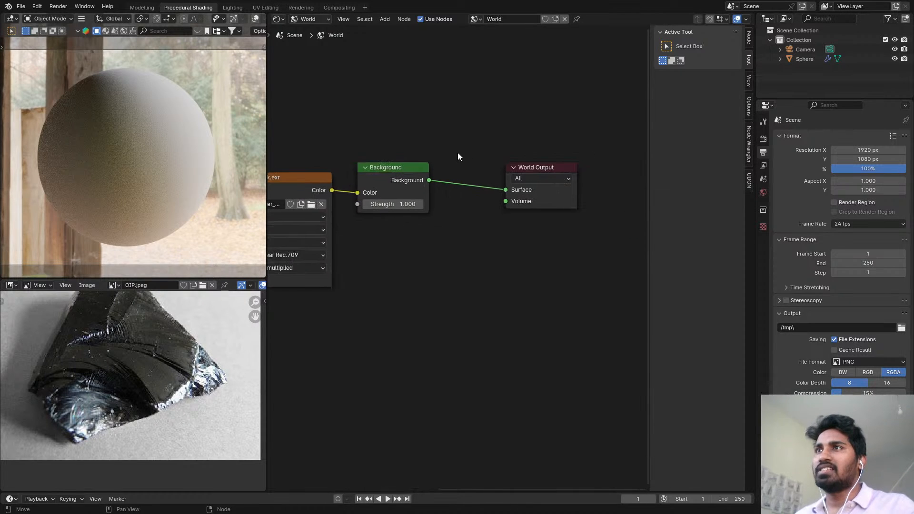
pyautogui.hotkey('shift', 'a')
pyautogui.click(495, 151)
pyautogui.press('Escape')
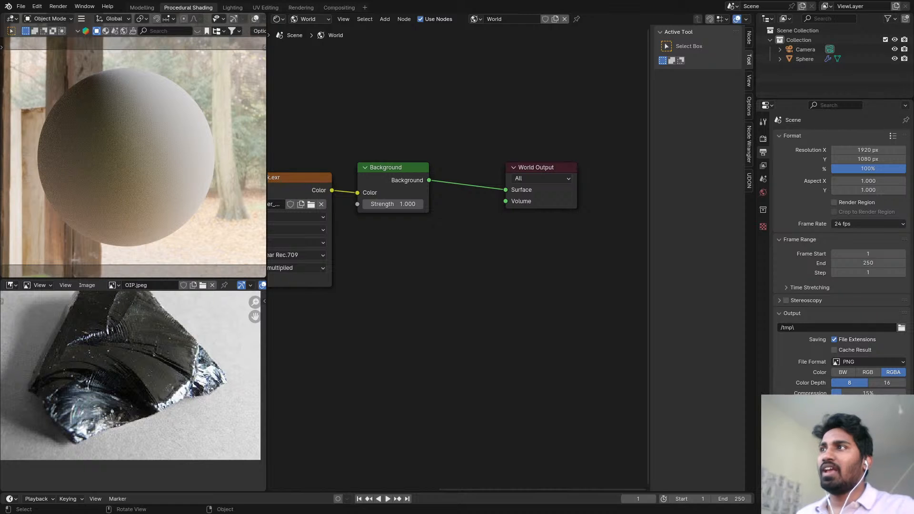
# - Insert a Hue/Saturation/Value node between the environment texture and the Background node
pyautogui.hotkey('shift', 'a')
pyautogui.write('hu')
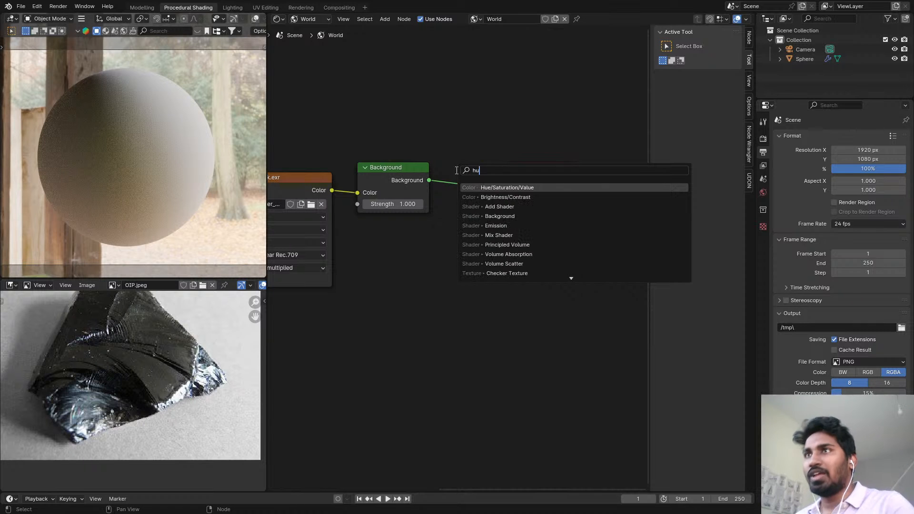
pyautogui.click(506, 188)
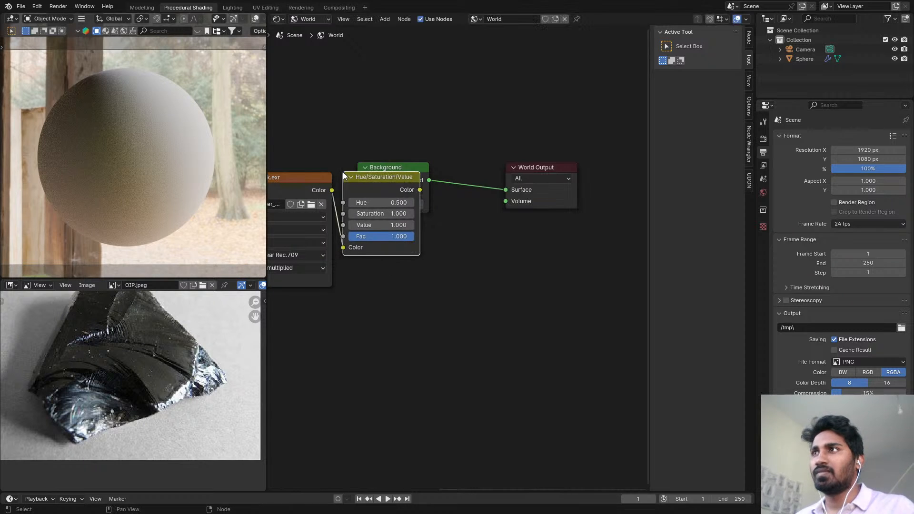
pyautogui.click(343, 177)
# - Set the Hue/Saturation/Value node's saturation to 0 and check the environment around the sphere in the viewport
pyautogui.scroll(3, 439, 207)
pyautogui.click(424, 216)
pyautogui.write('0')
pyautogui.press('Return')
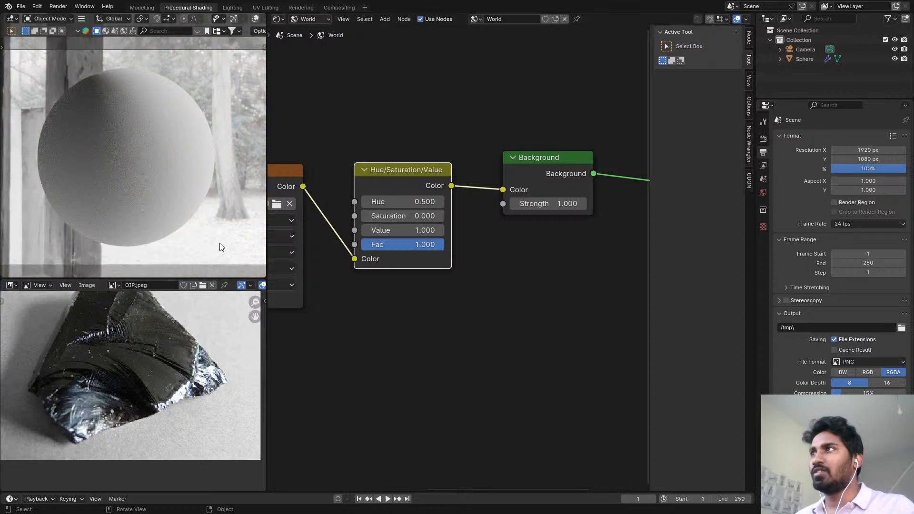
pyautogui.scroll(-3, 187, 170)
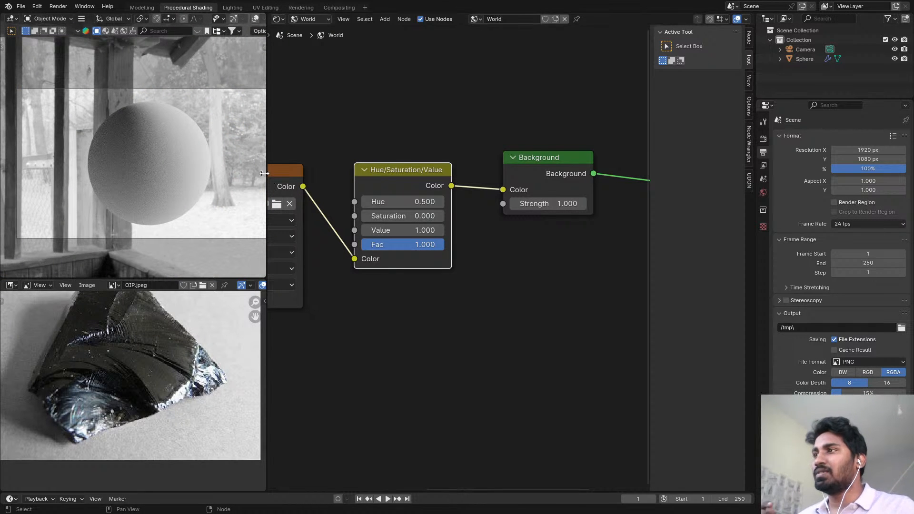
# - Tidy the world nodes by shifting the Hue/Saturation/Value node slightly left and placing the Background node close beside it
pyautogui.moveTo(362, 156); pyautogui.dragTo(420, 143, button='middle')
pyautogui.scroll(2, 420, 144)
pyautogui.moveTo(477, 160); pyautogui.dragTo(458, 160)
pyautogui.moveTo(457, 160); pyautogui.dragTo(277, 157, button='middle')
pyautogui.moveTo(439, 143); pyautogui.dragTo(371, 153)
pyautogui.moveTo(371, 139); pyautogui.dragTo(459, 129, button='middle')
pyautogui.scroll(-1, 460, 129)
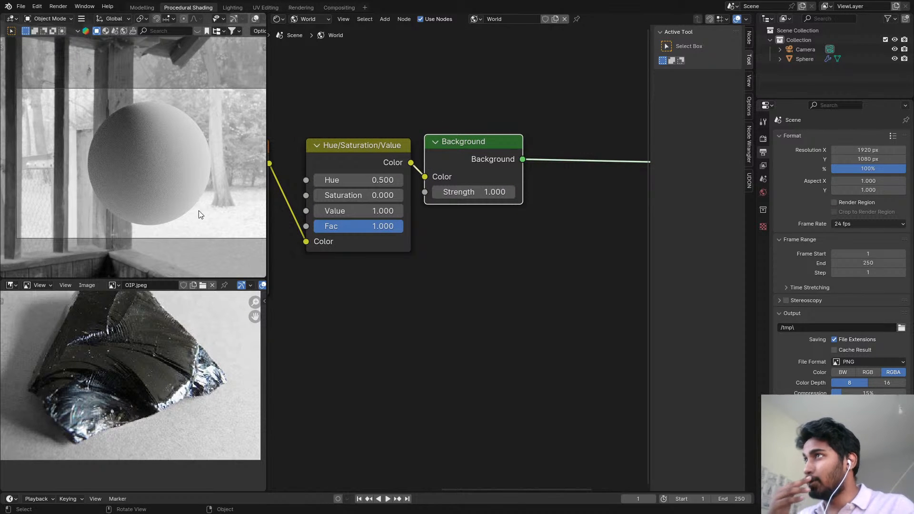
# - Enable a transparent film background in the Cycles render settings and save the file
pyautogui.click(763, 139)
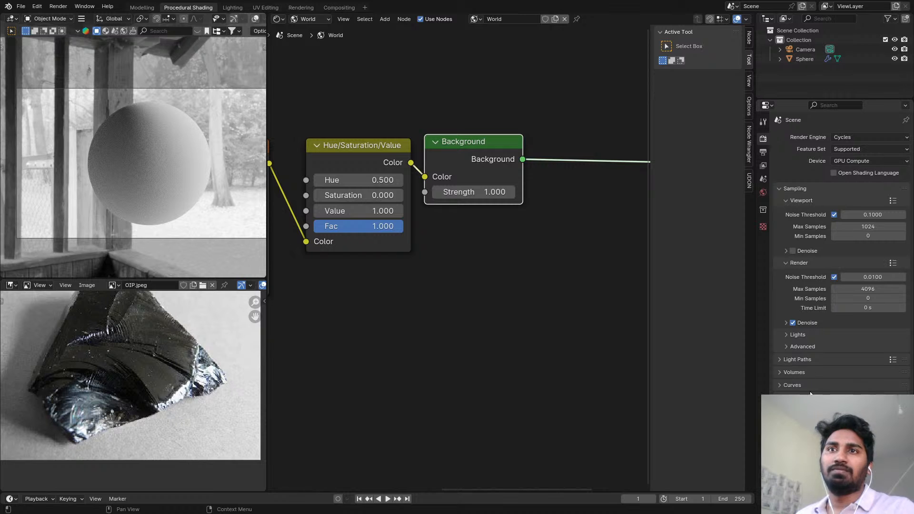
pyautogui.scroll(-2, 811, 393)
pyautogui.click(792, 423)
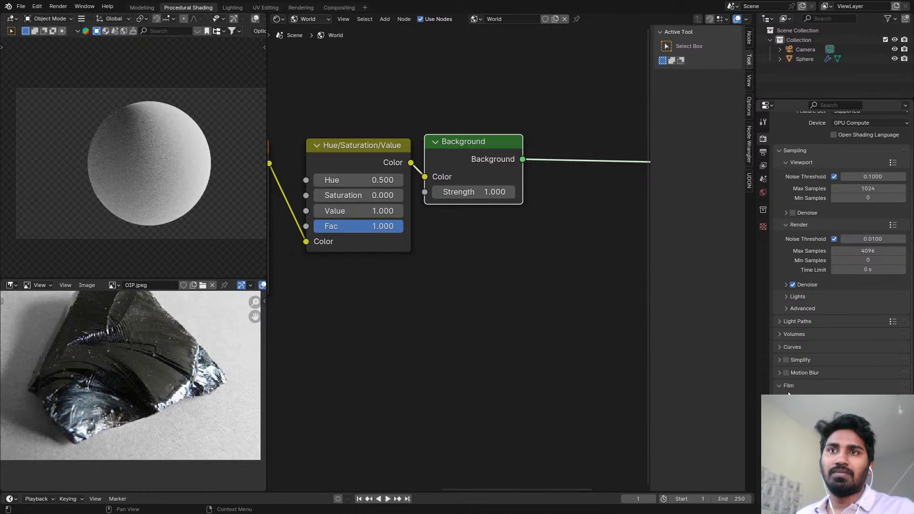
pyautogui.scroll(2, 778, 381)
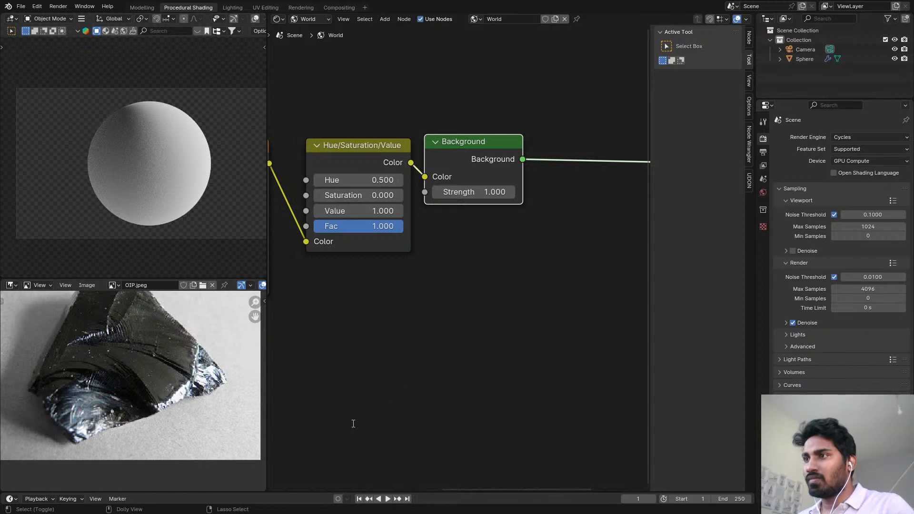
pyautogui.hotkey('ctrl', 's')
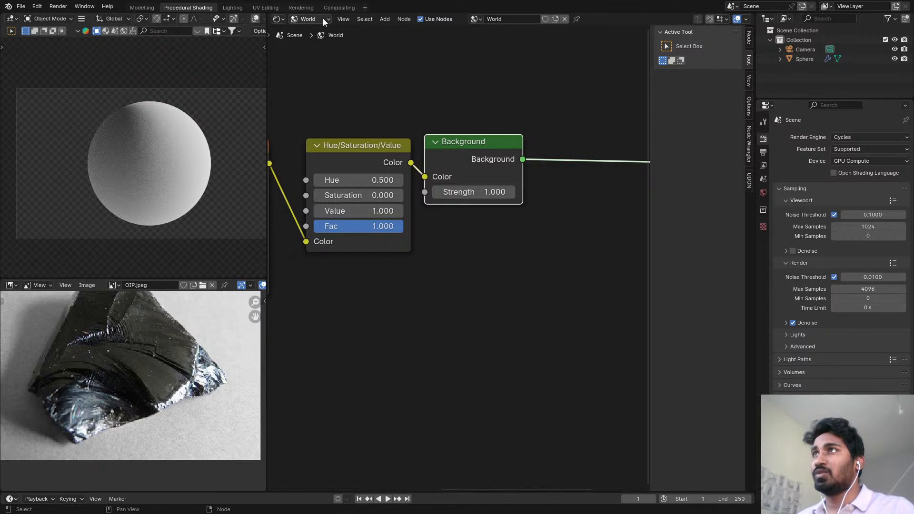
# - Switch the shader editor from world to object shading and create a new material on the sphere
pyautogui.click(310, 19)
pyautogui.click(330, 42)
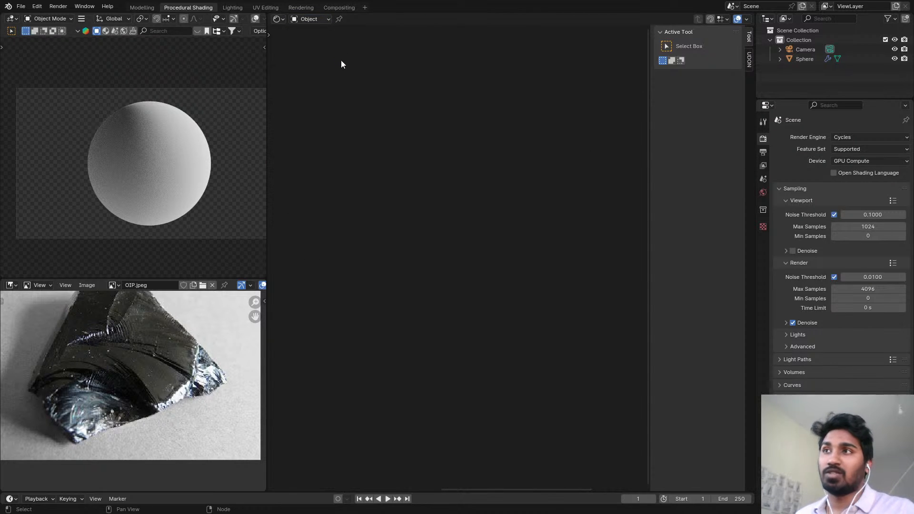
pyautogui.click(193, 150)
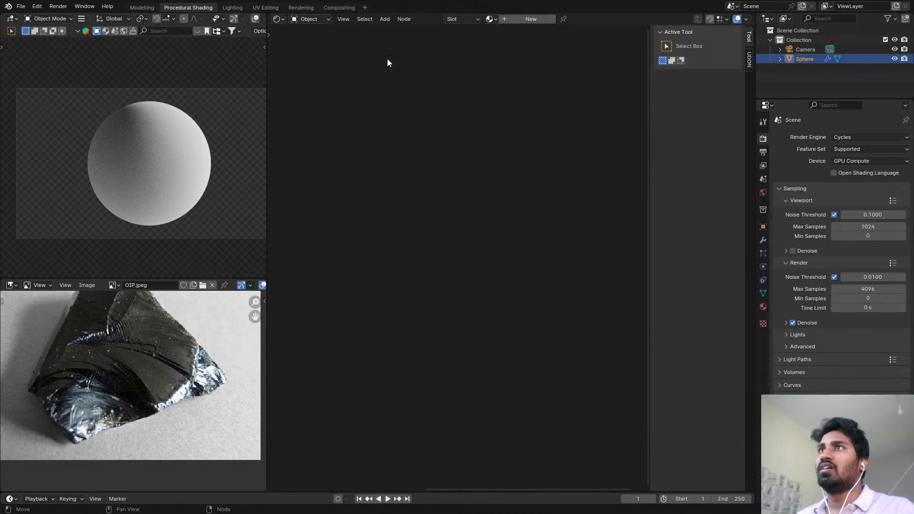
pyautogui.click(490, 19)
pyautogui.click(526, 18)
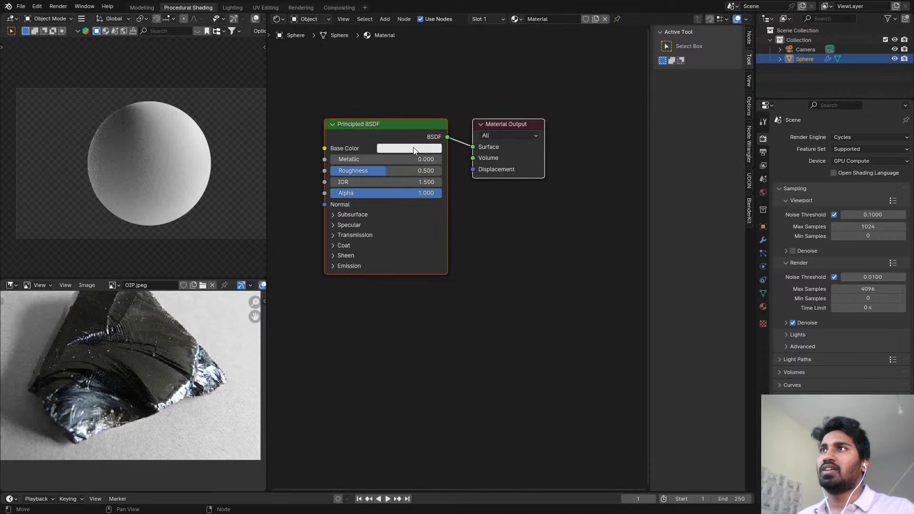
pyautogui.moveTo(414, 151); pyautogui.dragTo(523, 136, button='middle')
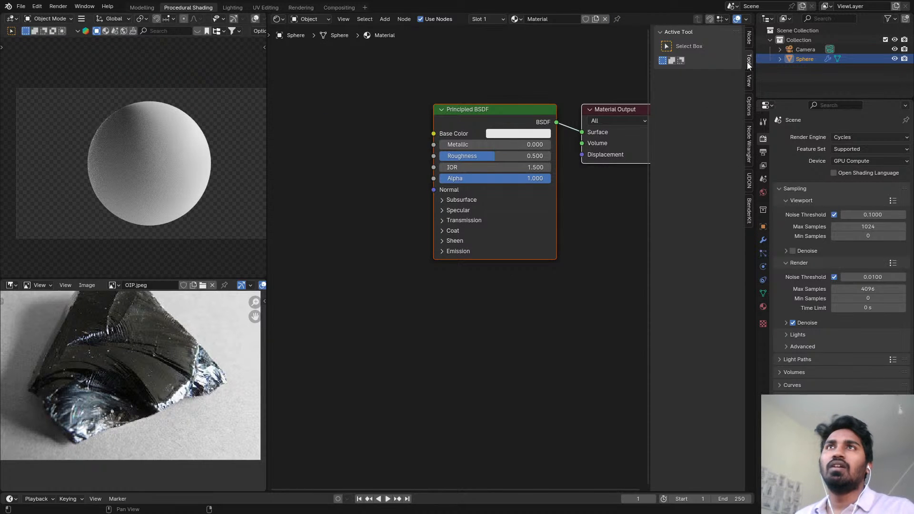
# - Set the Cycles feature set to Experimental and enable Adaptive Subdivision on the sphere's Subdivision modifier
pyautogui.click(749, 106)
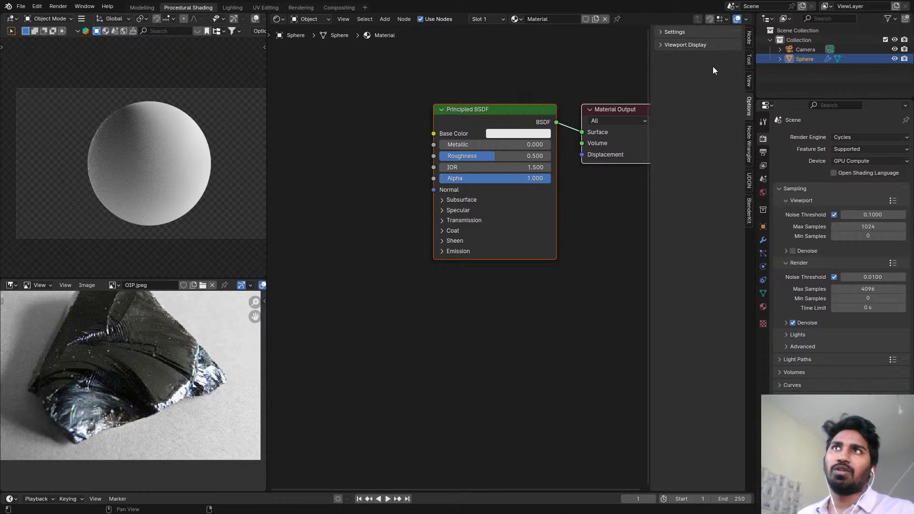
pyautogui.click(866, 152)
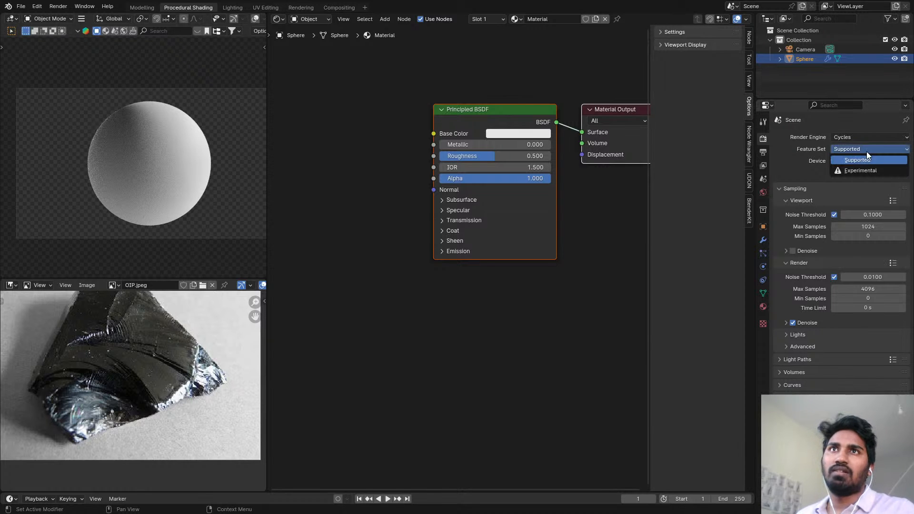
pyautogui.click(761, 239)
pyautogui.click(829, 179)
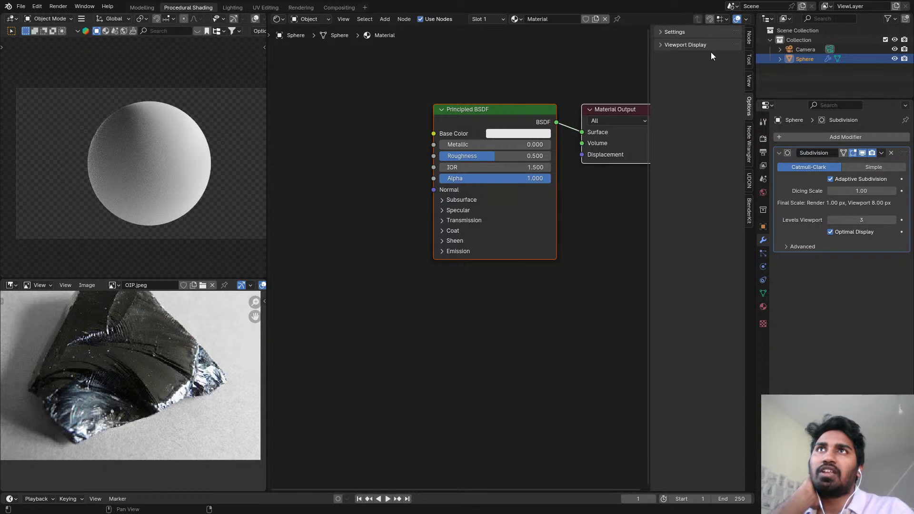
# - Set the sphere material's surface displacement method to Displacement Only
pyautogui.click(688, 31)
pyautogui.click(707, 74)
pyautogui.click(717, 98)
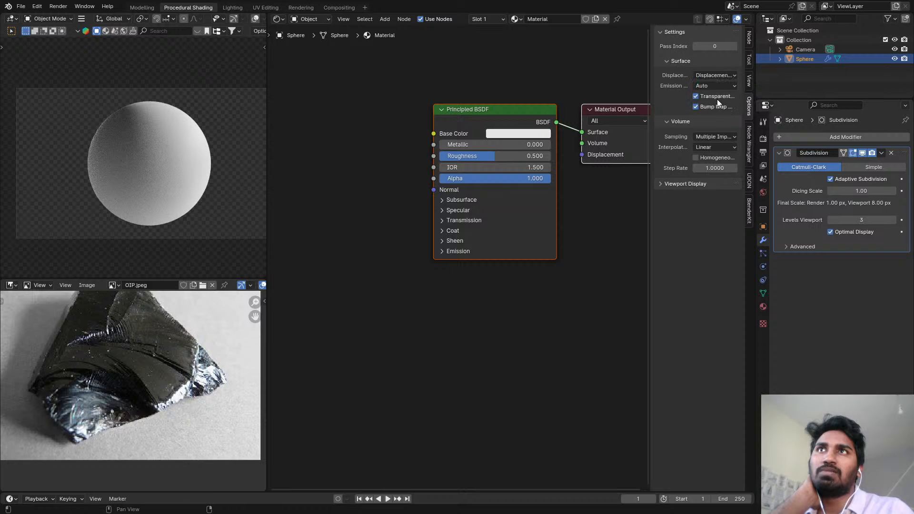
pyautogui.click(661, 36)
# - Move the Principled BSDF node up and left, away from the Material Output node
pyautogui.scroll(-4, 482, 132)
pyautogui.moveTo(481, 133); pyautogui.dragTo(496, 170, button='middle')
pyautogui.scroll(2, 440, 128)
pyautogui.scroll(1, 499, 173)
pyautogui.moveTo(501, 178); pyautogui.dragTo(429, 111)
pyautogui.scroll(-4, 419, 150)
pyautogui.moveTo(421, 155); pyautogui.dragTo(459, 129, button='middle')
# - Replace the Principled BSDF with a Diffuse BSDF connected to the Material Output's Surface input
pyautogui.click(467, 108)
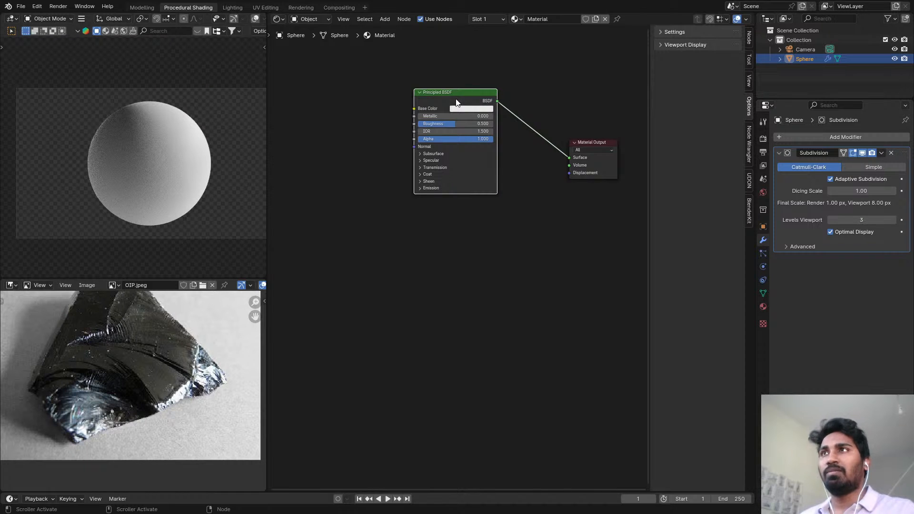
pyautogui.press('x')
pyautogui.hotkey('shift', 'a')
pyautogui.click(457, 97)
pyautogui.write('di')
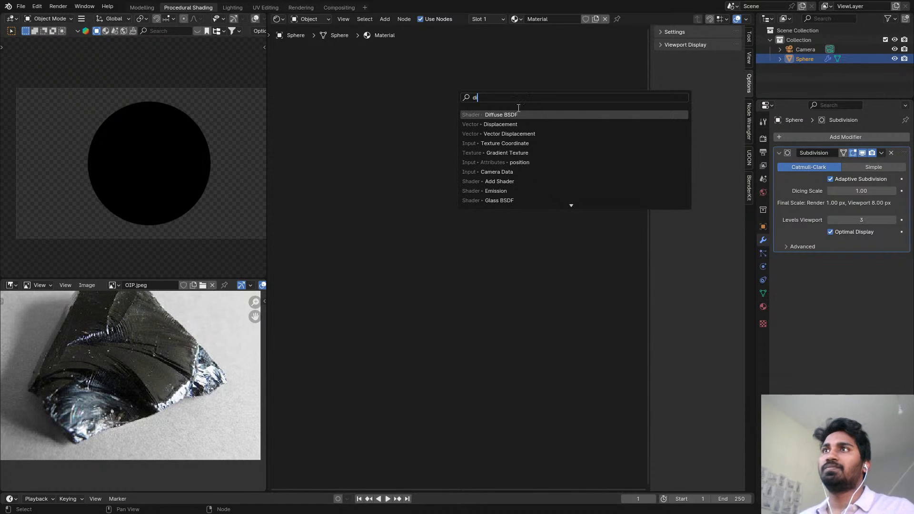
pyautogui.click(507, 115)
pyautogui.click(457, 116)
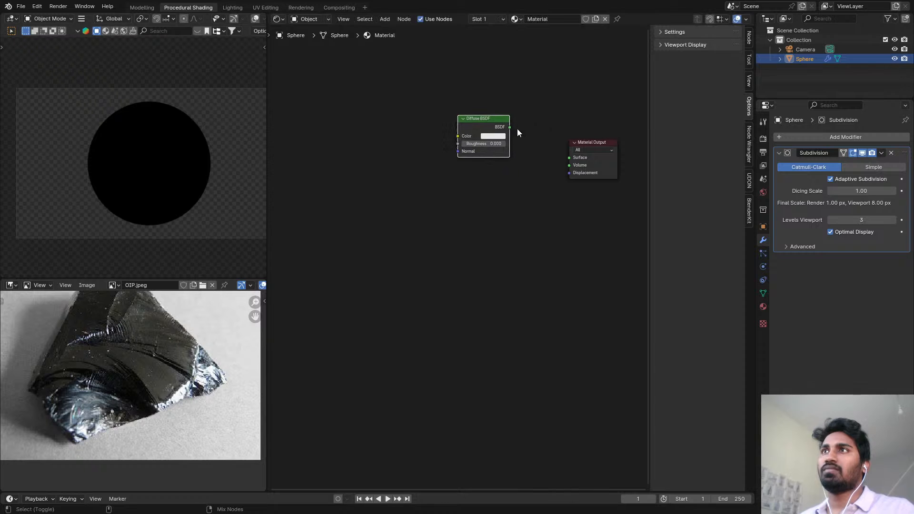
pyautogui.keyDown('ctrl'); pyautogui.keyDown('shift'); pyautogui.click(496, 126); pyautogui.keyUp('shift'); pyautogui.keyUp('ctrl')
# - Add a Displacement node below the Diffuse BSDF and connect it to the Material Output's Displacement input
pyautogui.scroll(1, 480, 194)
pyautogui.hotkey('shift', 'a')
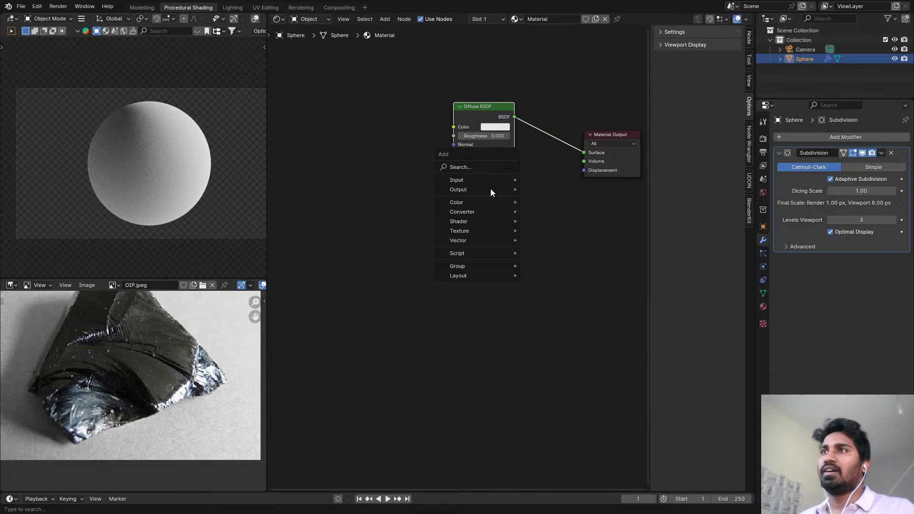
pyautogui.click(481, 167)
pyautogui.write('dis')
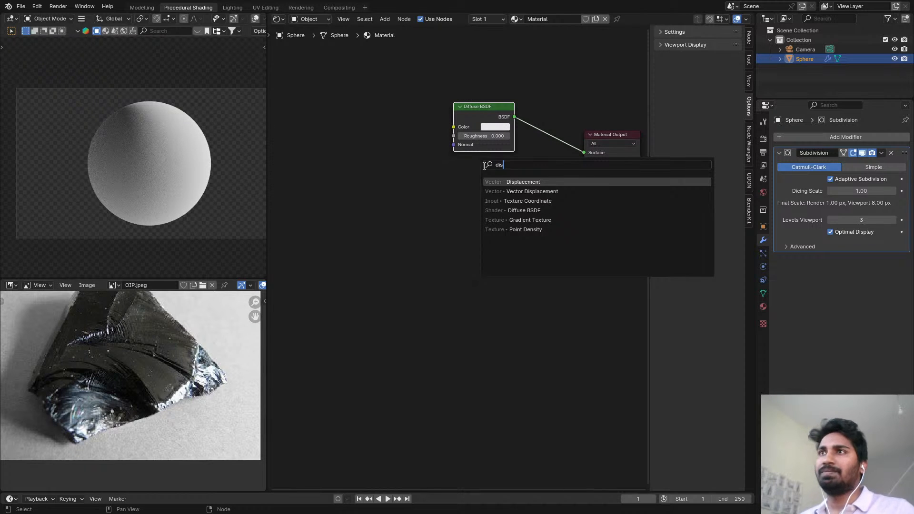
pyautogui.click(547, 182)
pyautogui.click(463, 186)
pyautogui.moveTo(520, 192); pyautogui.dragTo(583, 170)
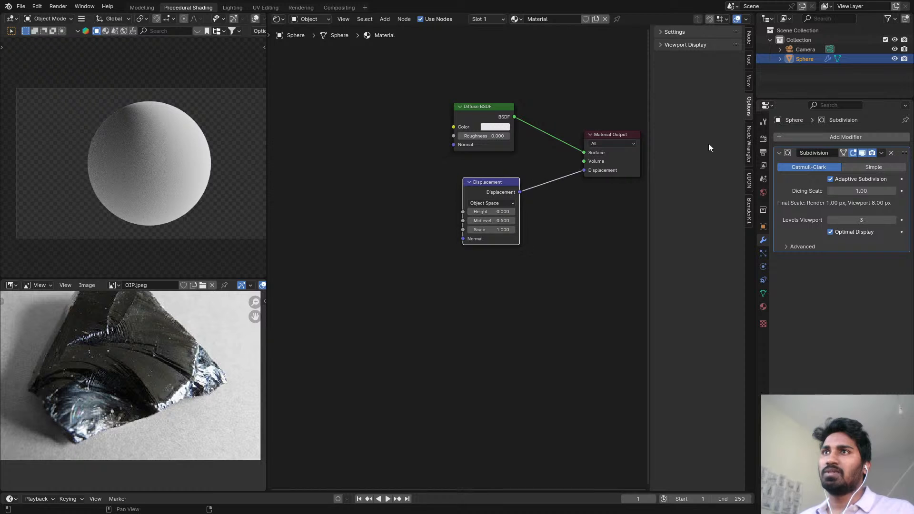
pyautogui.scroll(-2, 419, 175)
pyautogui.moveTo(419, 175); pyautogui.dragTo(481, 161, button='middle')
pyautogui.scroll(2, 481, 160)
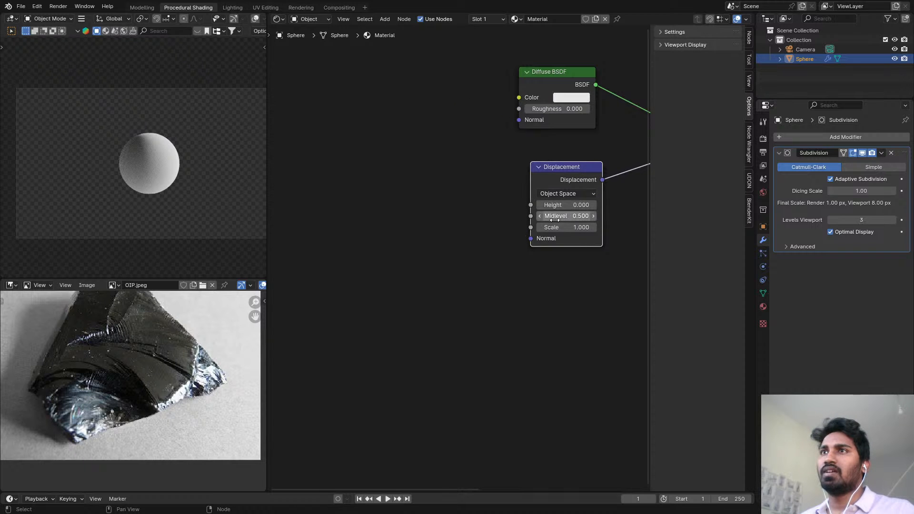
pyautogui.hotkey('shift', 'a')
pyautogui.click(407, 166)
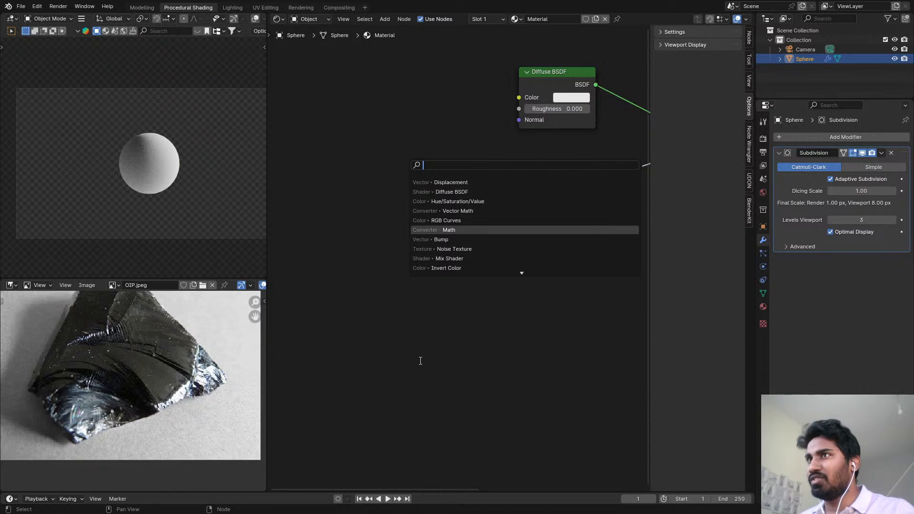
# - Switch the reference image to obsidian.jpg and examine the rock's overall shape and fractured faces
pyautogui.scroll(-3, 157, 357)
pyautogui.scroll(2, 125, 312)
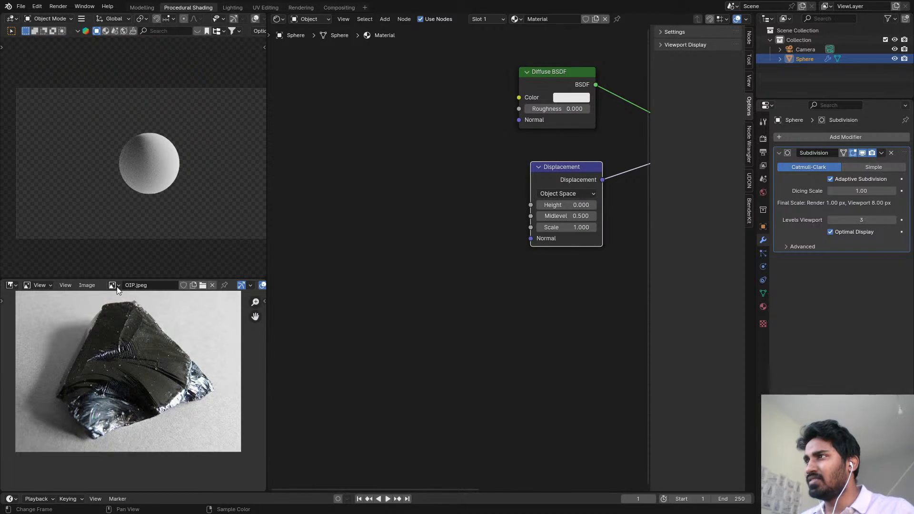
pyautogui.click(116, 288)
pyautogui.click(141, 311)
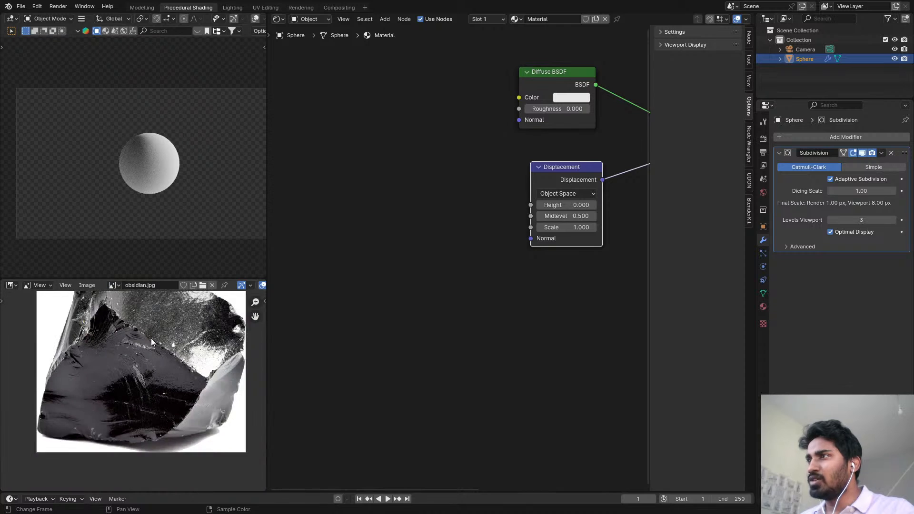
pyautogui.scroll(-3, 150, 338)
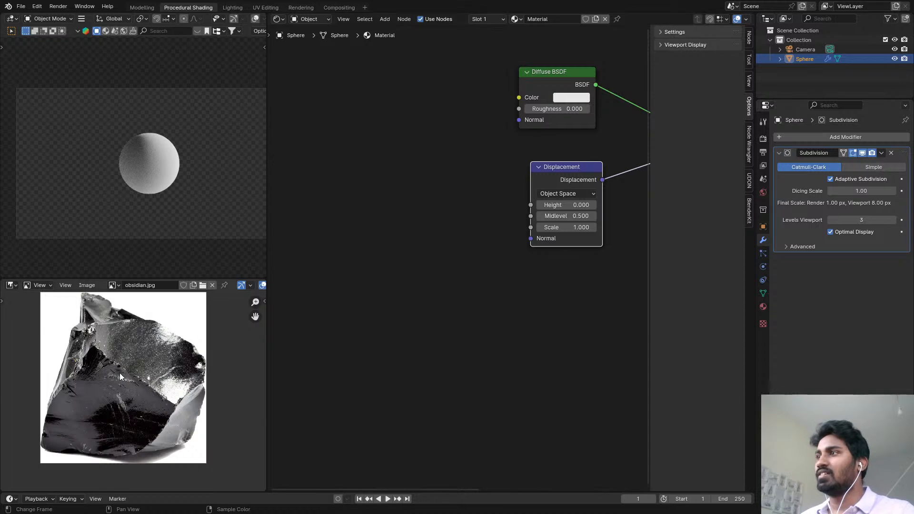
# - Show the obsidian sphere reference render in the image editor and maximize that editor
pyautogui.moveTo(119, 373); pyautogui.dragTo(127, 370)
pyautogui.hotkey('ctrl', 'space')
pyautogui.scroll(5, 464, 210)
pyautogui.scroll(-4, 476, 212)
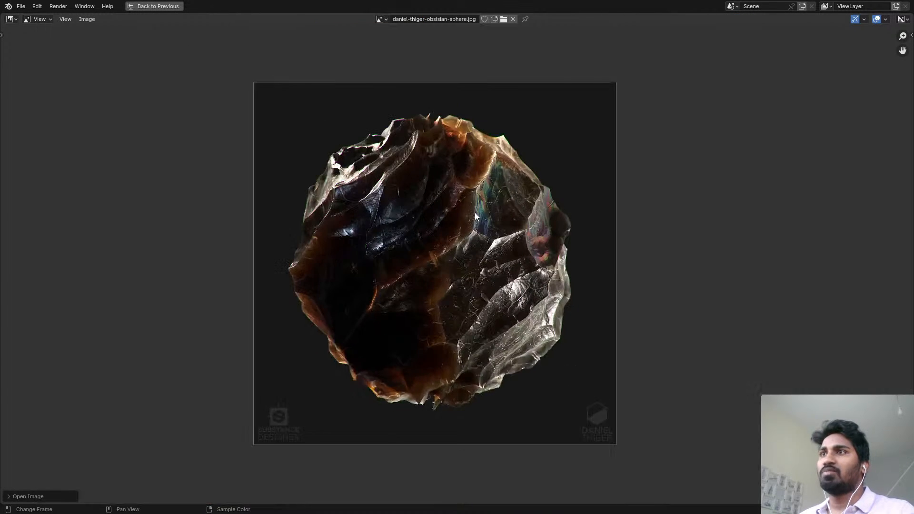
# - Examine the iridescent patches and overall faceted shape of the obsidian sphere reference
pyautogui.scroll(1, 475, 212)
pyautogui.scroll(1, 528, 167)
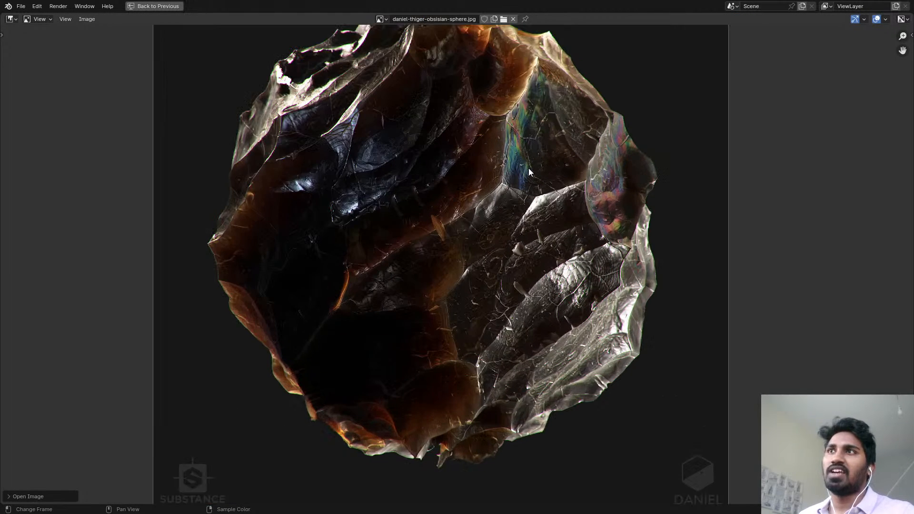
pyautogui.moveTo(558, 170); pyautogui.dragTo(557, 174, button='middle')
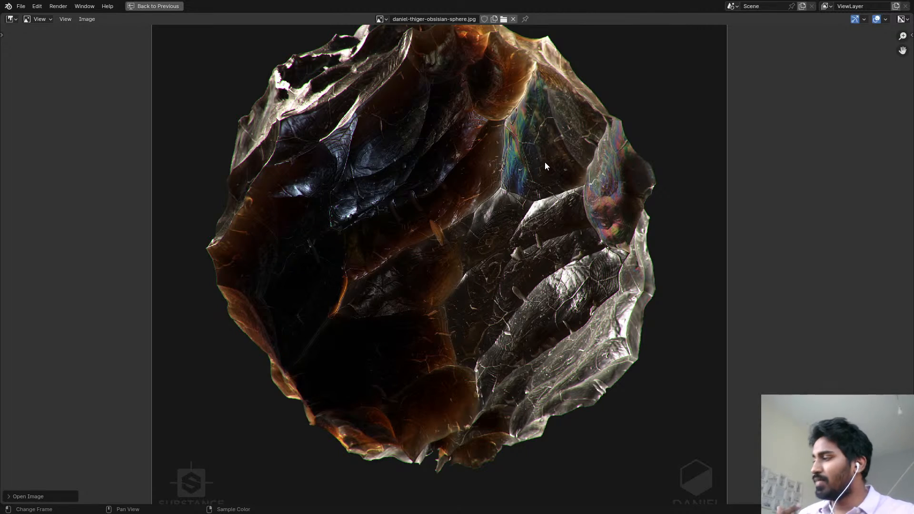
pyautogui.scroll(4, 539, 162)
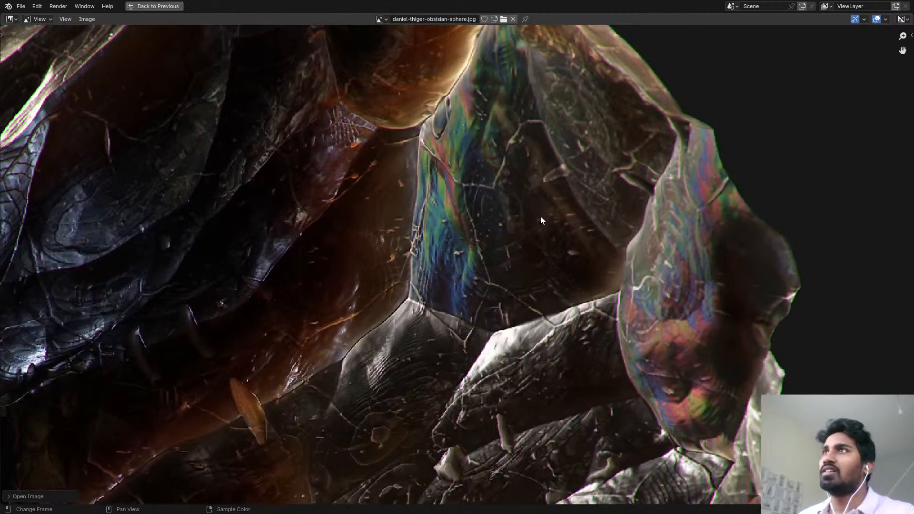
pyautogui.scroll(-5, 541, 217)
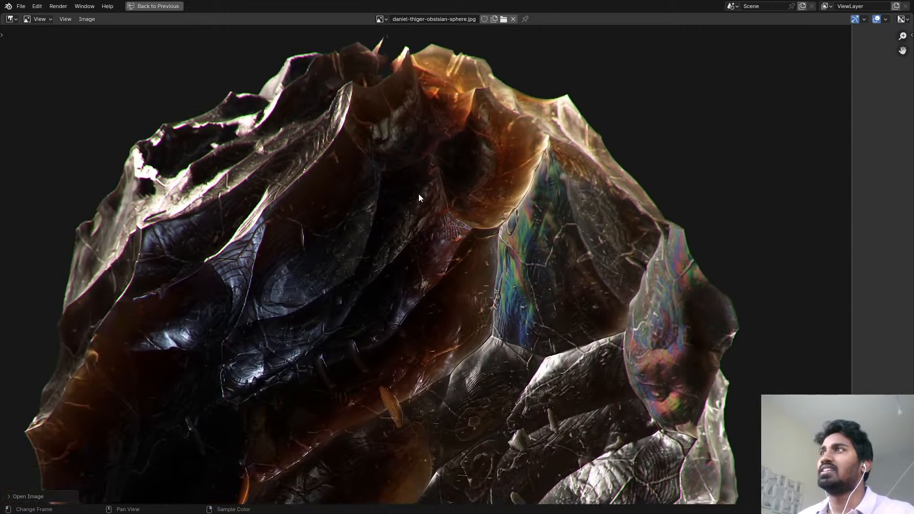
pyautogui.scroll(-2, 409, 199)
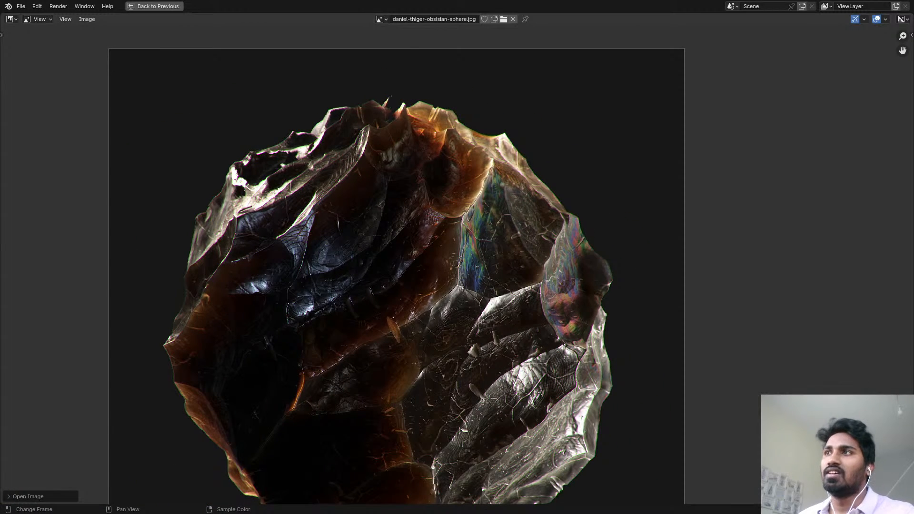
pyautogui.scroll(-2, 530, 222)
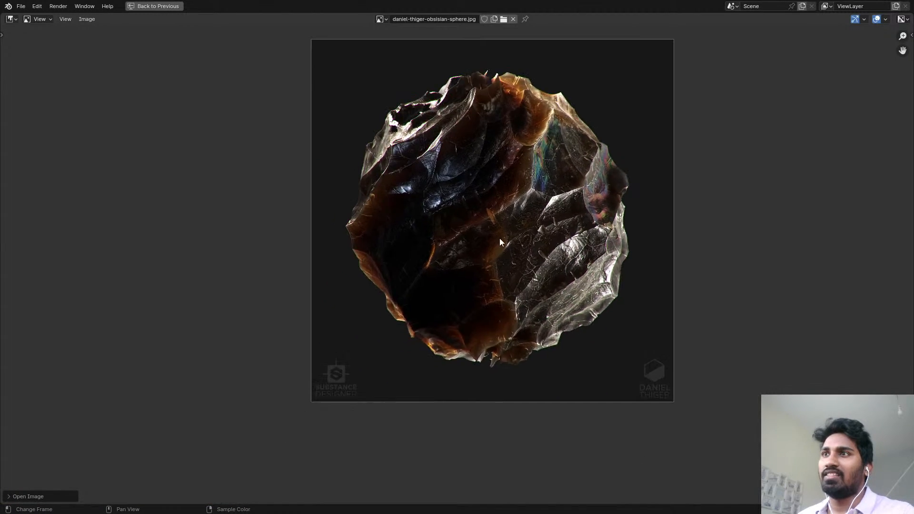
# - Examine the fine scratches, curved fracture ridges and translucent brown edges on the obsidian sphere reference
pyautogui.scroll(6, 500, 241)
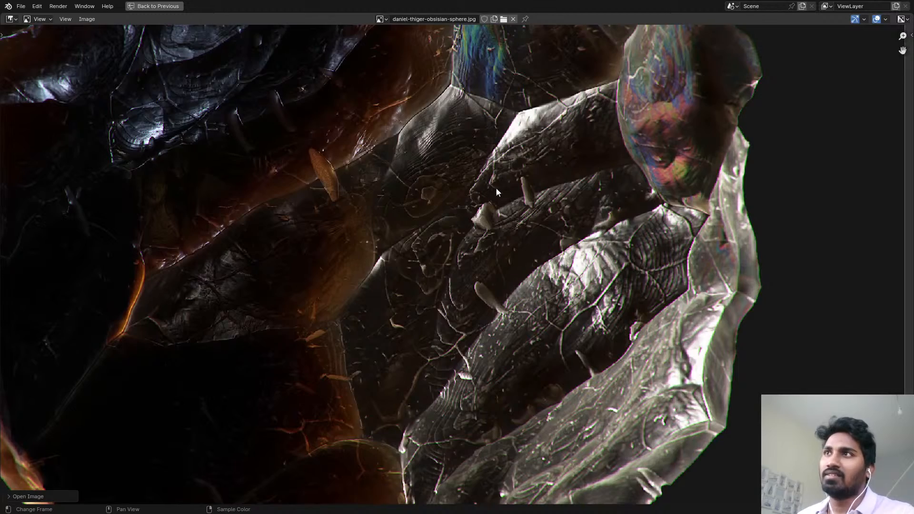
pyautogui.scroll(-3, 530, 273)
pyautogui.scroll(2, 458, 264)
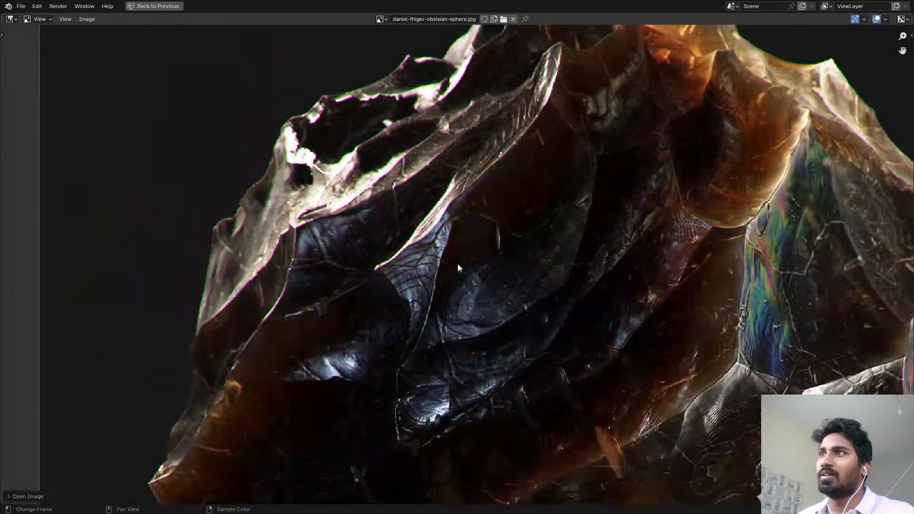
pyautogui.scroll(-2, 547, 250)
pyautogui.moveTo(592, 255); pyautogui.dragTo(448, 202, button='middle')
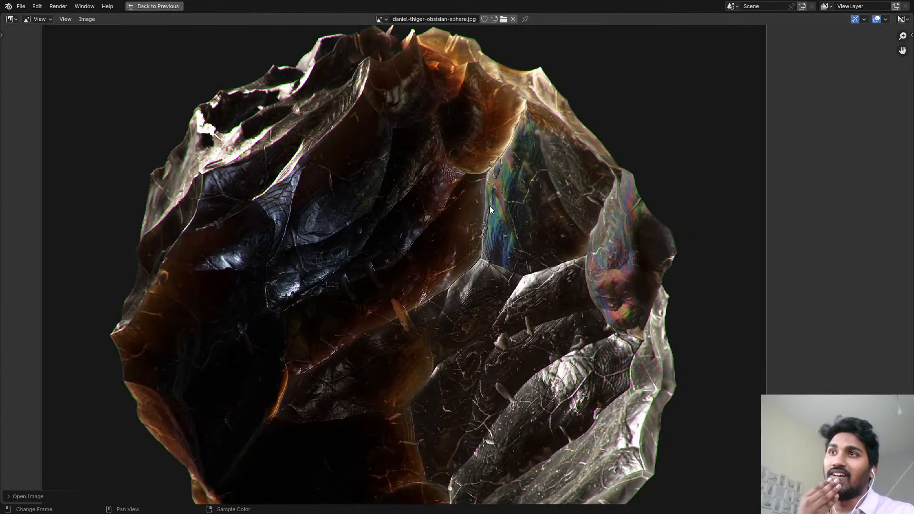
pyautogui.moveTo(571, 236); pyautogui.dragTo(557, 218, button='middle')
pyautogui.scroll(-1, 538, 150)
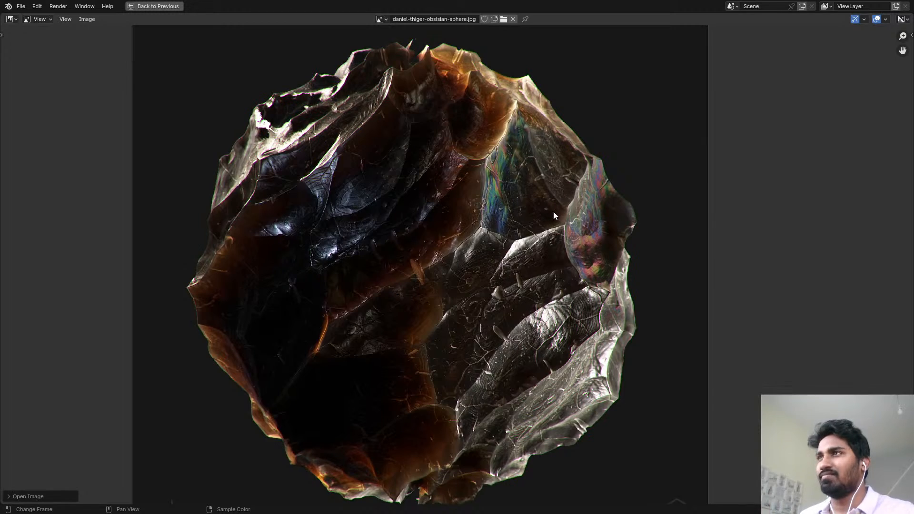
pyautogui.scroll(-3, 553, 211)
pyautogui.scroll(4, 551, 210)
pyautogui.scroll(-2, 545, 192)
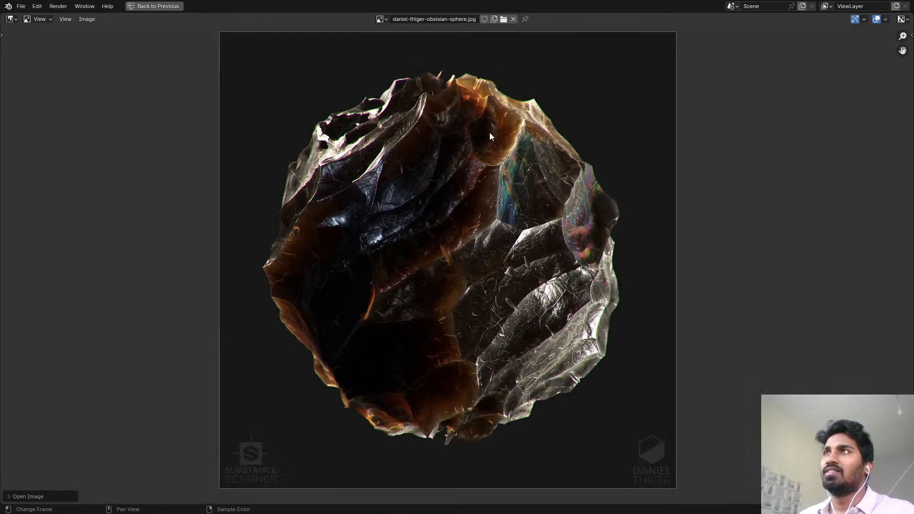
# - Switch the reference to the close-up dark obsidian render and examine its rounded overlapping facets, bright edges and fine surface scratches
pyautogui.click(382, 19)
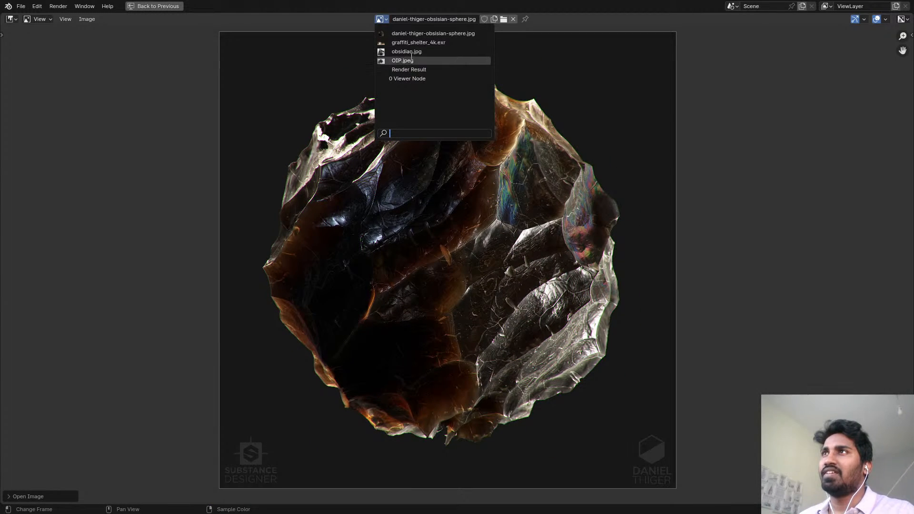
pyautogui.click(413, 61)
pyautogui.scroll(8, 412, 61)
pyautogui.scroll(-5, 488, 269)
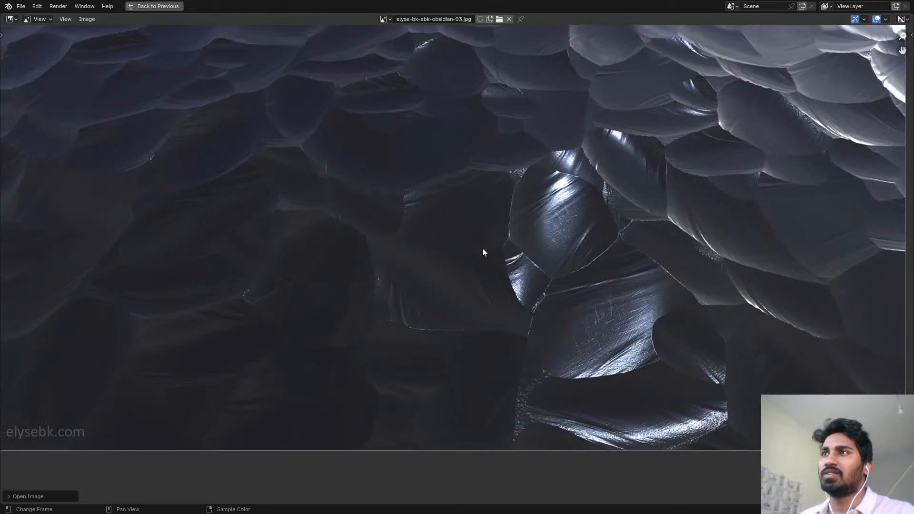
pyautogui.scroll(-4, 482, 247)
pyautogui.scroll(4, 518, 194)
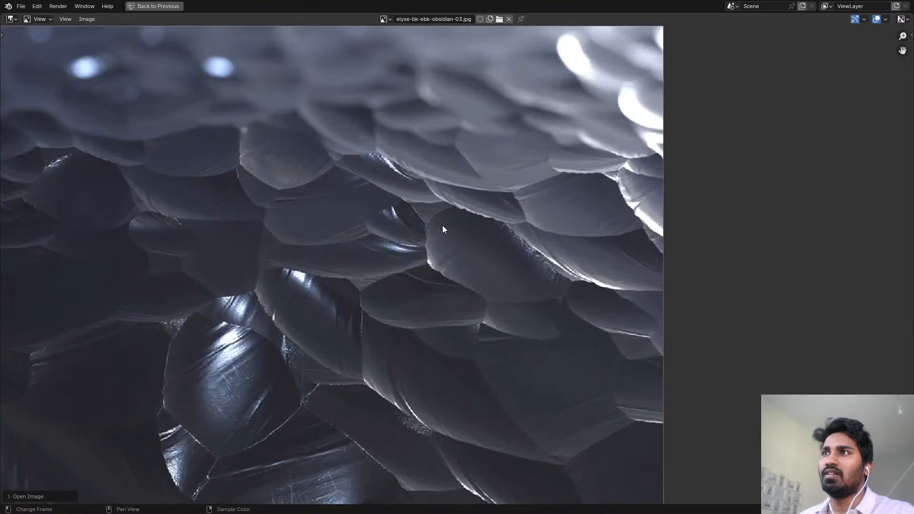
pyautogui.scroll(-4, 443, 230)
pyautogui.scroll(2, 501, 233)
pyautogui.scroll(3, 458, 216)
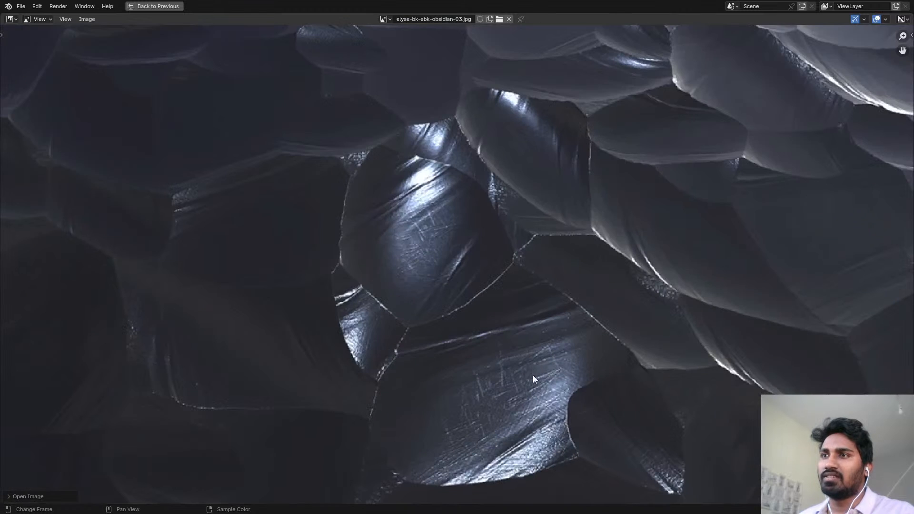
pyautogui.scroll(-3, 519, 350)
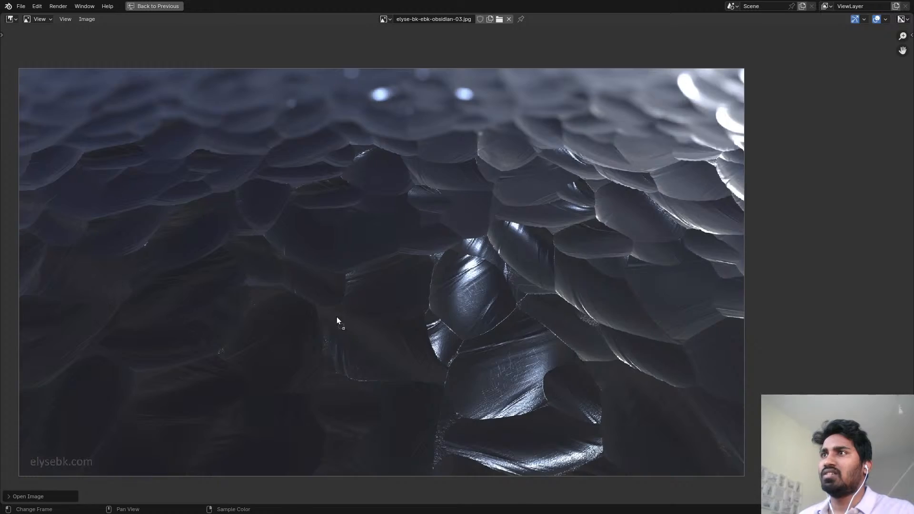
# - Load the Substance Source obsidian sphere reference and examine its jagged silhouette, curved fracture ridges and lower facets
pyautogui.moveTo(336, 317); pyautogui.dragTo(341, 315)
pyautogui.scroll(-2, 460, 255)
pyautogui.moveTo(472, 235); pyautogui.dragTo(465, 222, button='middle')
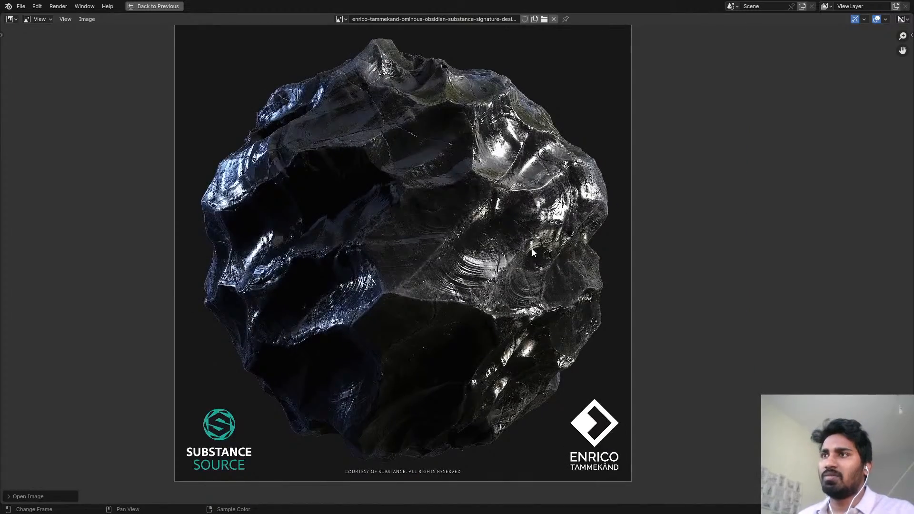
pyautogui.scroll(5, 533, 253)
pyautogui.scroll(-5, 476, 266)
pyautogui.scroll(2, 409, 333)
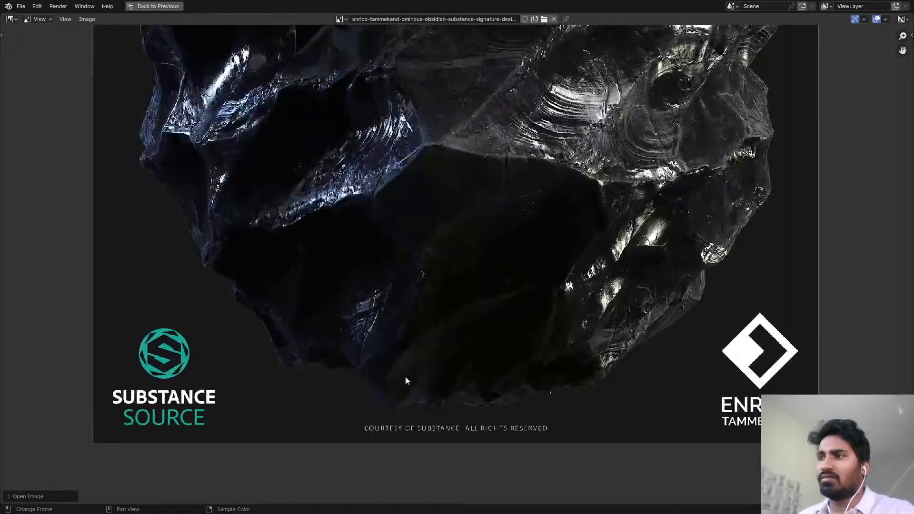
pyautogui.moveTo(689, 366); pyautogui.dragTo(413, 365, button='middle')
pyautogui.scroll(2, 415, 365)
pyautogui.scroll(-6, 534, 405)
pyautogui.moveTo(513, 382); pyautogui.dragTo(519, 391, button='middle')
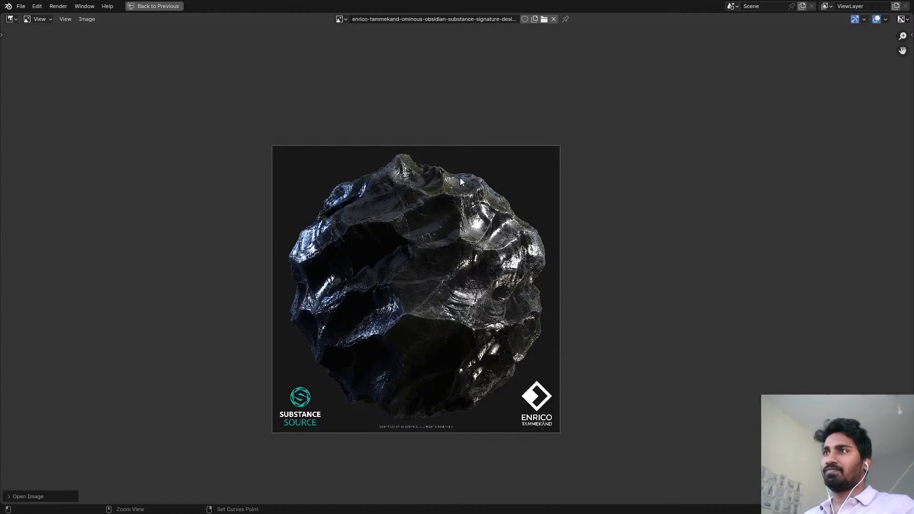
# - Restore the shading layout and compare the plain sphere with the obsidian sphere reference
pyautogui.hotkey('ctrl', 'space')
pyautogui.scroll(4, 179, 159)
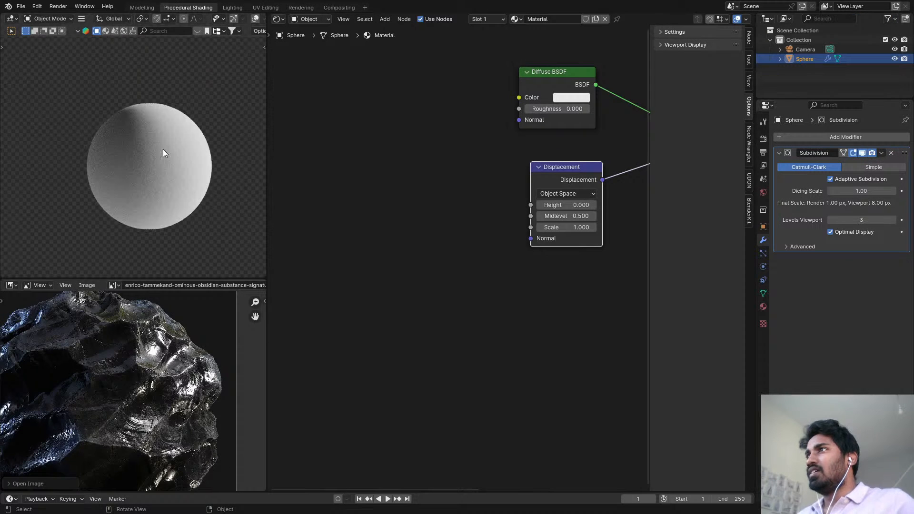
pyautogui.click(163, 149)
pyautogui.moveTo(381, 115); pyautogui.dragTo(407, 93, button='middle')
pyautogui.scroll(-3, 119, 390)
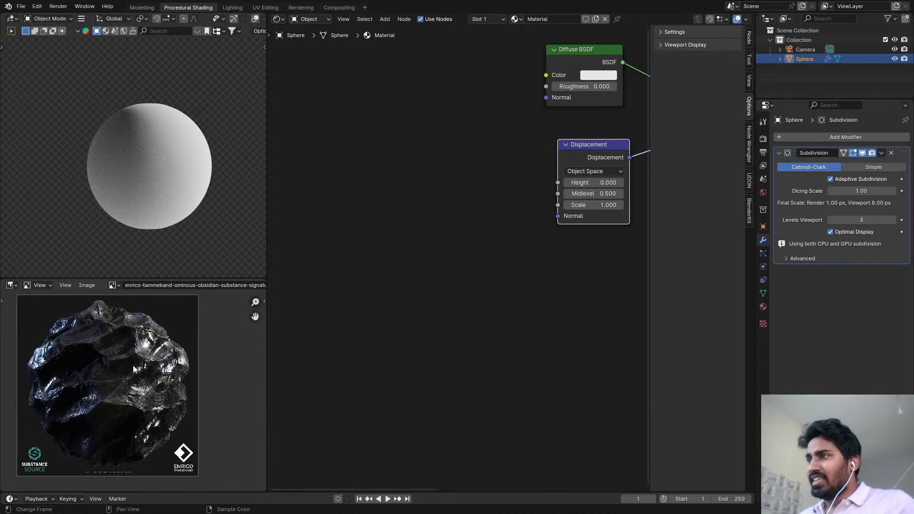
# - Maximize the image editor and examine the large forms and upper ridges of the Substance Source obsidian sphere
pyautogui.scroll(4, 119, 390)
pyautogui.hotkey('ctrl', 'space')
pyautogui.scroll(-1, 374, 228)
pyautogui.scroll(4, 384, 206)
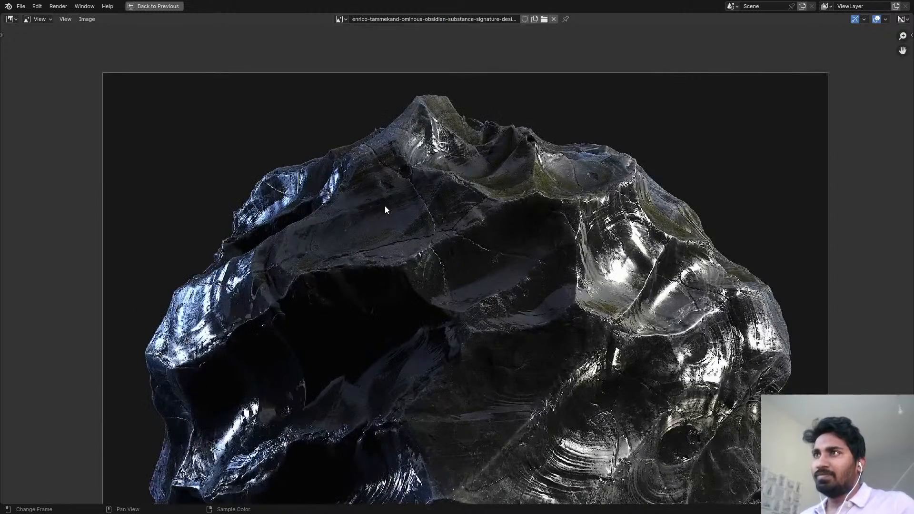
pyautogui.scroll(-2, 584, 246)
pyautogui.moveTo(585, 248); pyautogui.dragTo(506, 197, button='middle')
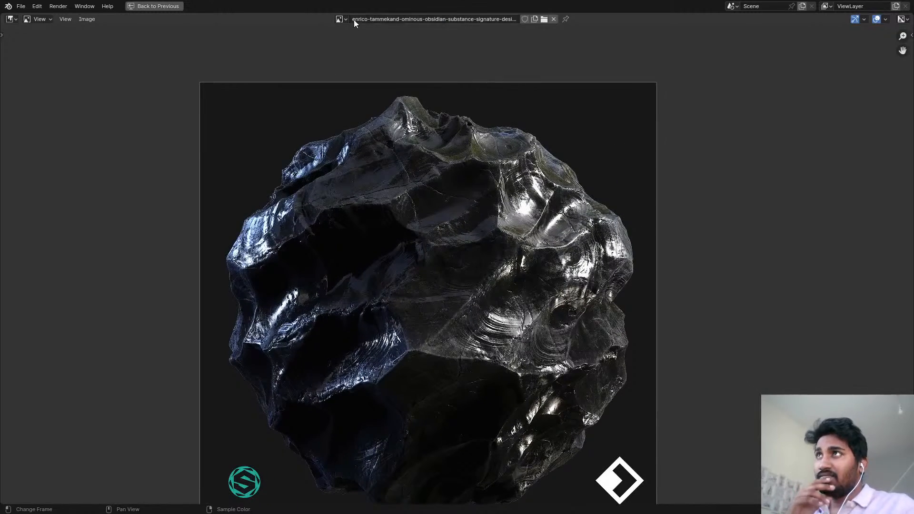
# - Switch the reference back to the close-up dark obsidian render and examine how its facets meet at thin, bright edges
pyautogui.click(341, 19)
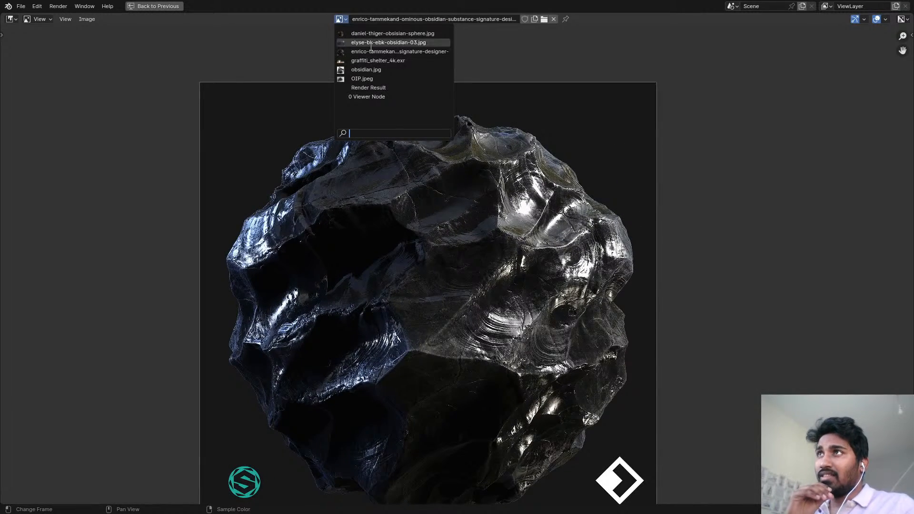
pyautogui.click(388, 42)
pyautogui.scroll(2, 521, 307)
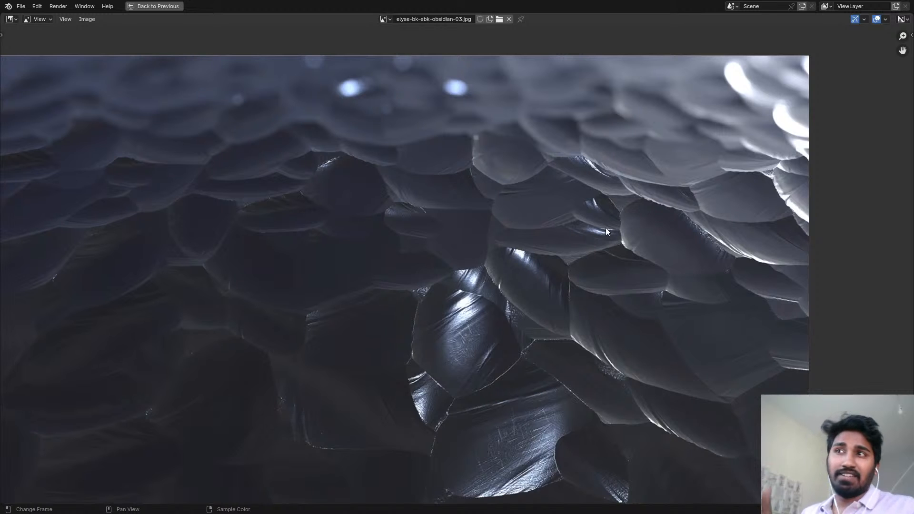
pyautogui.scroll(-2, 537, 224)
pyautogui.scroll(1, 538, 256)
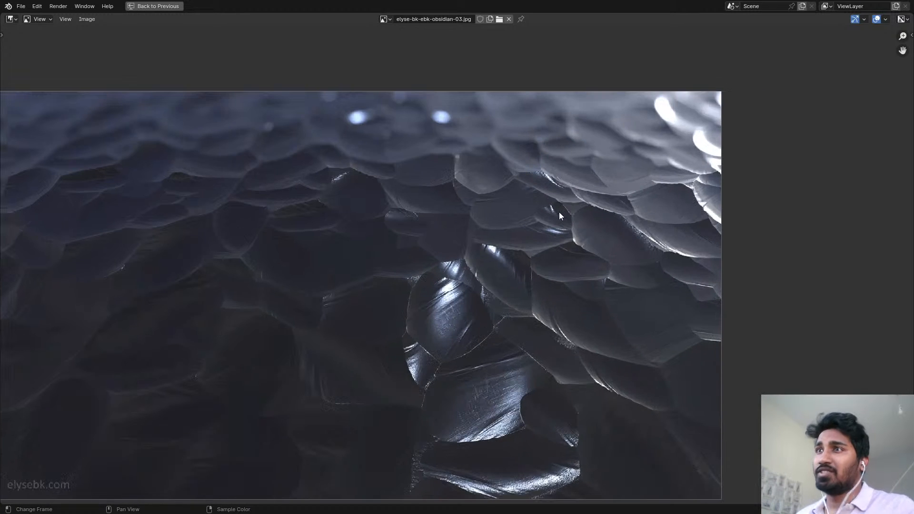
pyautogui.scroll(3, 517, 233)
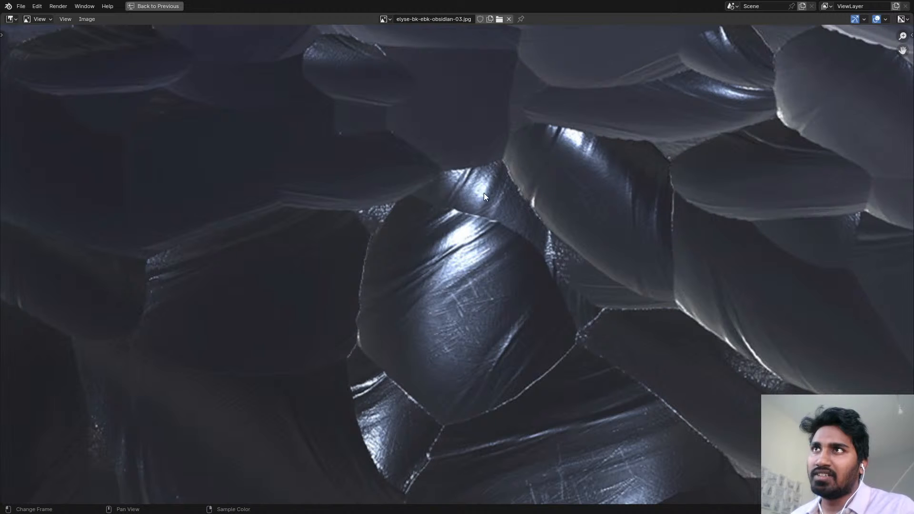
pyautogui.scroll(-3, 494, 212)
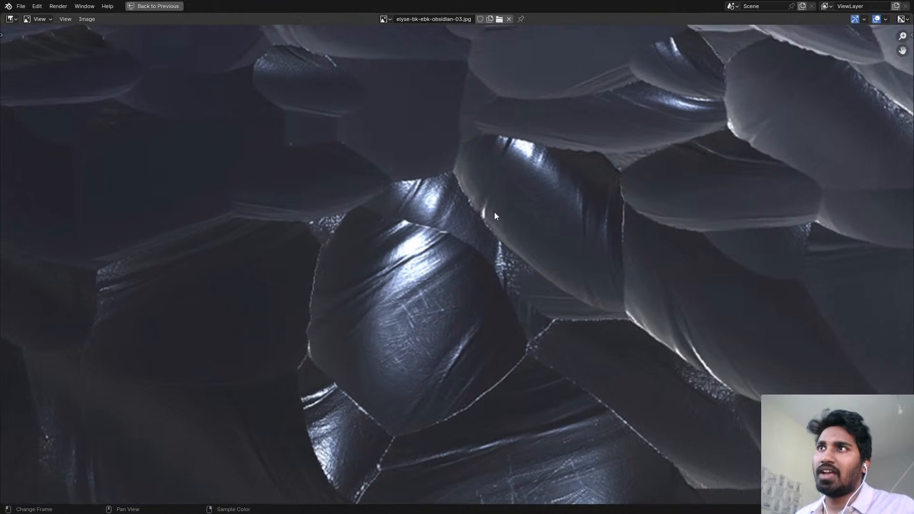
# - Return to the shading layout and add a Voronoi Texture node to the sphere's material
pyautogui.hotkey('ctrl', 'alt', 'space')
pyautogui.hotkey('shift', 'a')
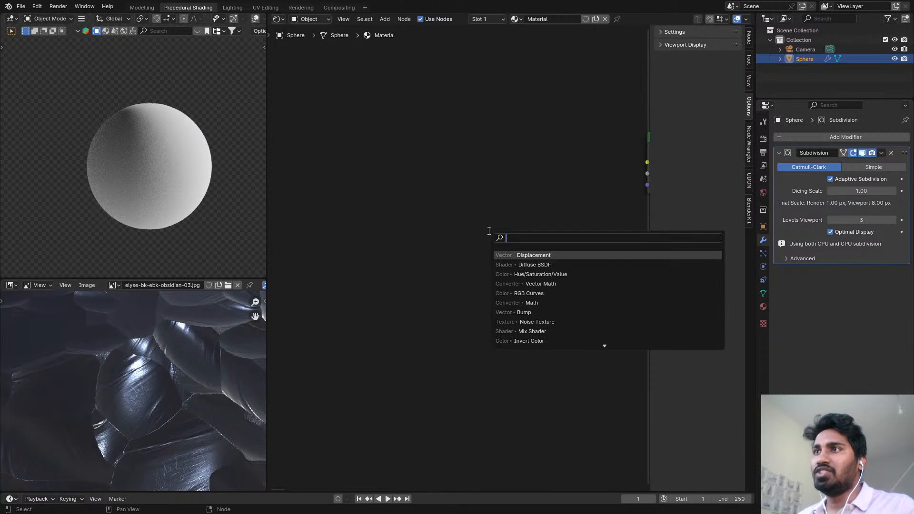
pyautogui.write('dis')
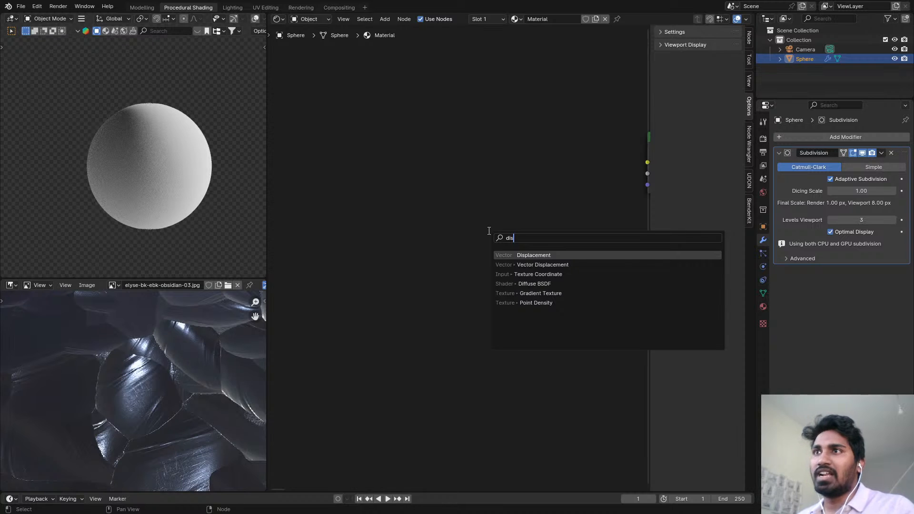
pyautogui.press('BackSpace')
pyautogui.press('BackSpace')
pyautogui.press('BackSpace')
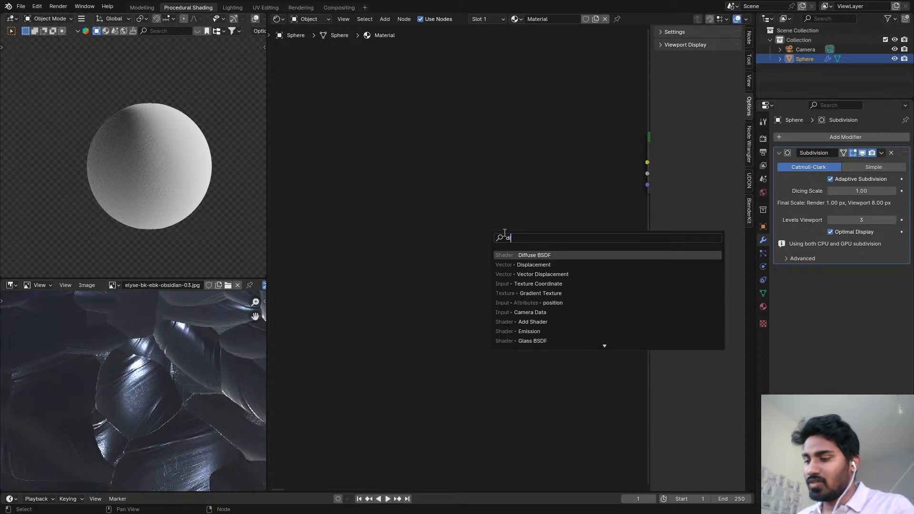
pyautogui.write('voro')
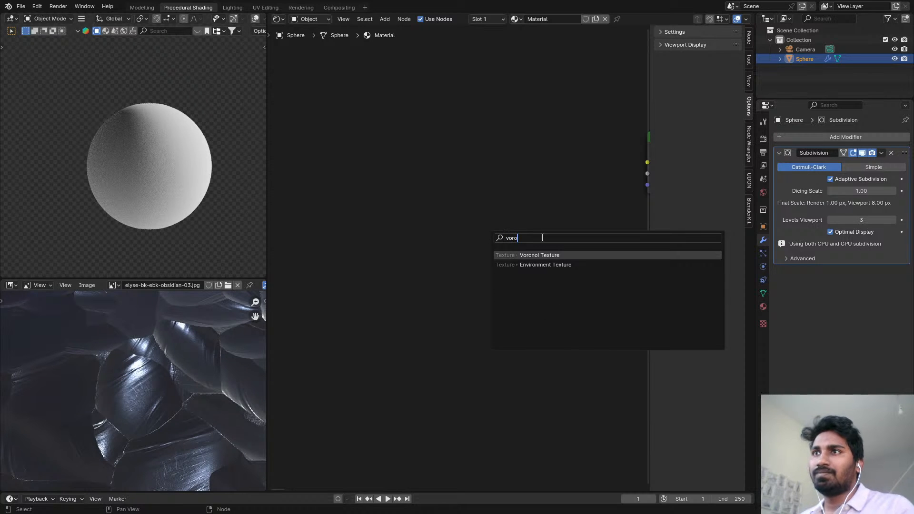
pyautogui.click(561, 257)
pyautogui.click(489, 228)
# - Connect the Voronoi Distance output to the Displacement Height input and use the Diffuse BSDF as the material's surface
pyautogui.keyDown('ctrl'); pyautogui.keyDown('shift'); pyautogui.click(490, 228); pyautogui.keyUp('shift'); pyautogui.keyUp('ctrl')
pyautogui.moveTo(422, 190); pyautogui.dragTo(415, 176, button='middle')
pyautogui.scroll(3, 415, 183)
pyautogui.scroll(-2, 415, 186)
pyautogui.moveTo(458, 155); pyautogui.dragTo(388, 174, button='middle')
pyautogui.moveTo(387, 174); pyautogui.dragTo(548, 207)
pyautogui.scroll(-3, 545, 205)
pyautogui.keyDown('ctrl'); pyautogui.keyDown('shift'); pyautogui.click(547, 138); pyautogui.keyUp('shift'); pyautogui.keyUp('ctrl')
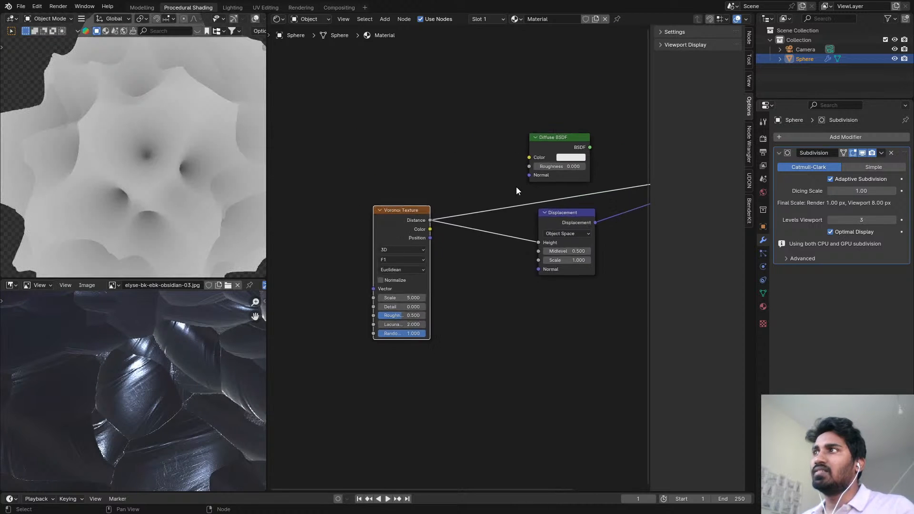
pyautogui.moveTo(549, 147); pyautogui.dragTo(548, 145)
pyautogui.scroll(-2, 172, 184)
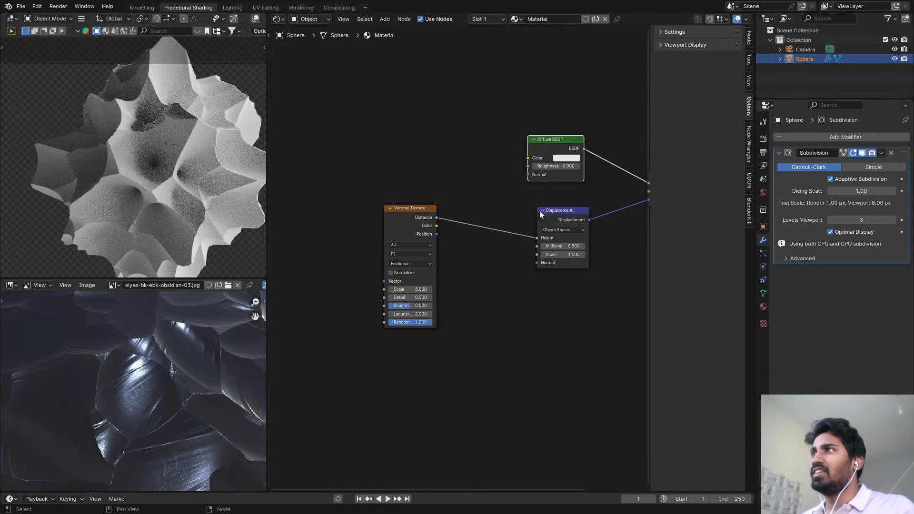
# - Set the Voronoi Texture's Detail to 2 and its Roughness to 0.092, and inspect the displaced sphere
pyautogui.scroll(-1, 540, 213)
pyautogui.moveTo(540, 213); pyautogui.dragTo(550, 157, button='middle')
pyautogui.scroll(-2, 158, 362)
pyautogui.scroll(3, 467, 219)
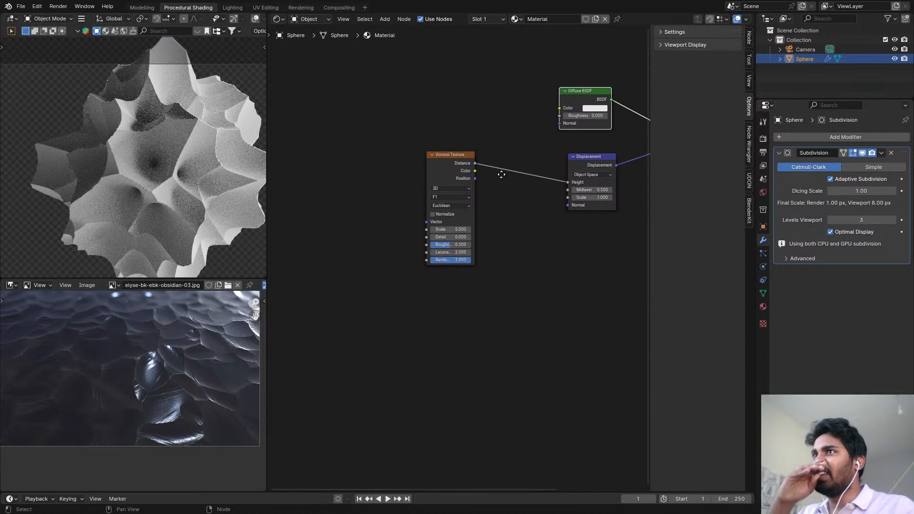
pyautogui.scroll(1, 466, 222)
pyautogui.click(433, 264)
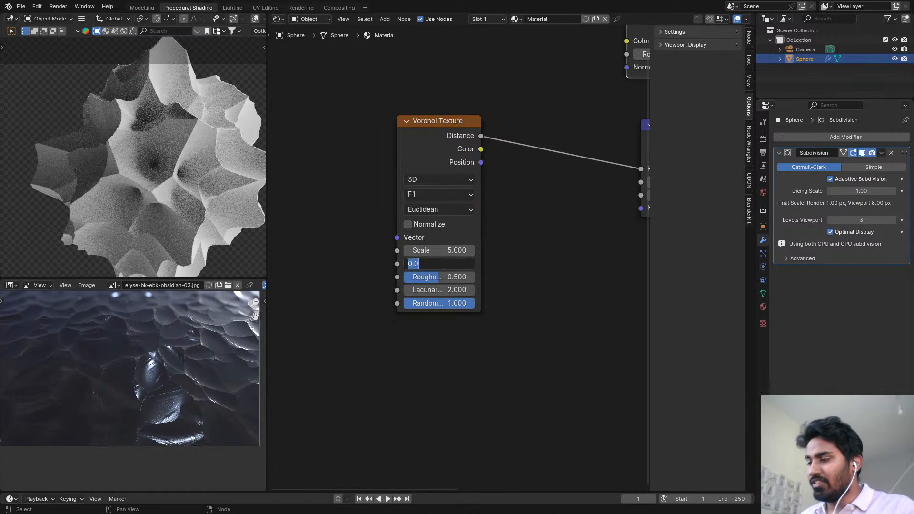
pyautogui.write('2')
pyautogui.press('Return')
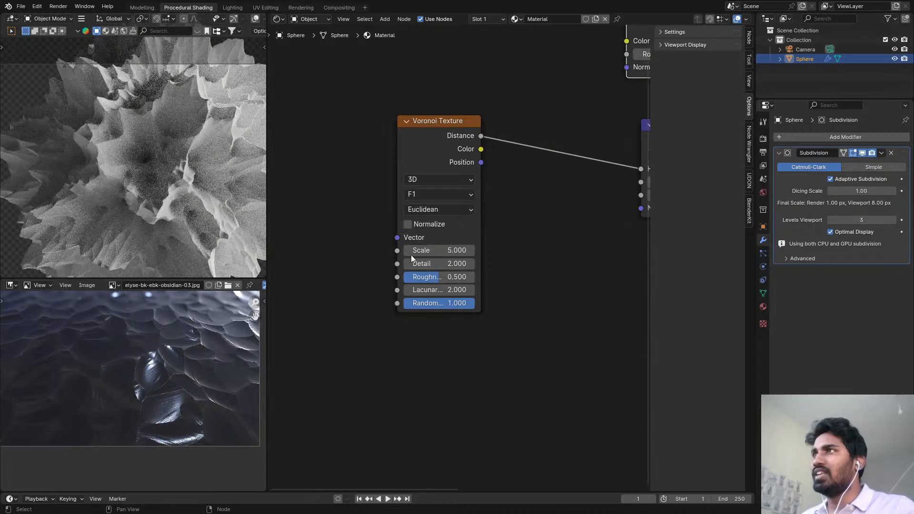
pyautogui.moveTo(443, 276); pyautogui.dragTo(412, 281)
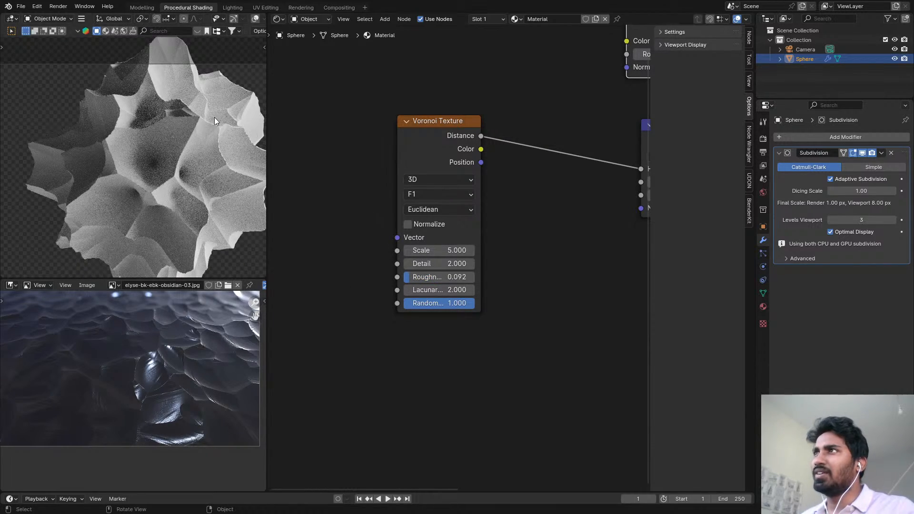
pyautogui.moveTo(215, 121); pyautogui.dragTo(95, 135, button='middle')
pyautogui.scroll(-2, 286, 176)
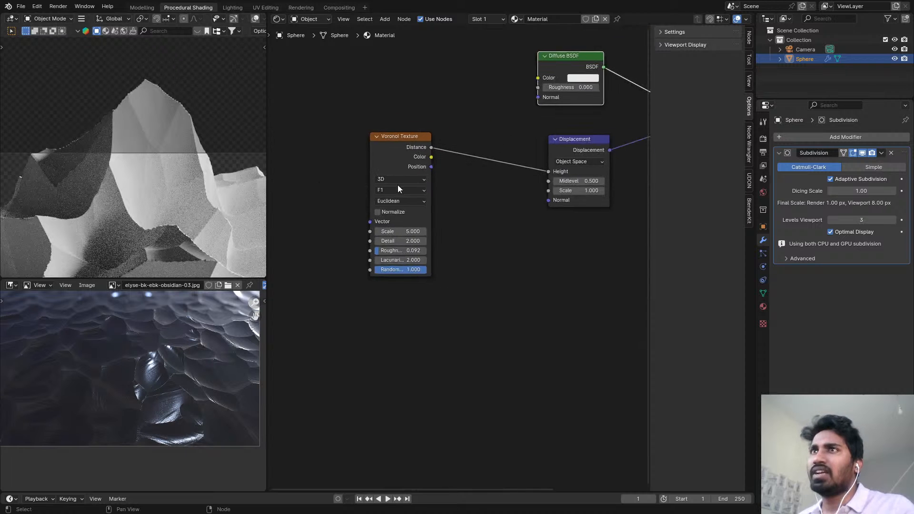
# - Add a UV Map node and connect its UV output to the Voronoi Texture's Vector input
pyautogui.scroll(2, 511, 189)
pyautogui.moveTo(486, 191); pyautogui.dragTo(517, 170, button='middle')
pyautogui.scroll(-3, 516, 169)
pyautogui.moveTo(434, 167); pyautogui.dragTo(474, 161, button='middle')
pyautogui.hotkey('shift', 'a')
pyautogui.click(374, 136)
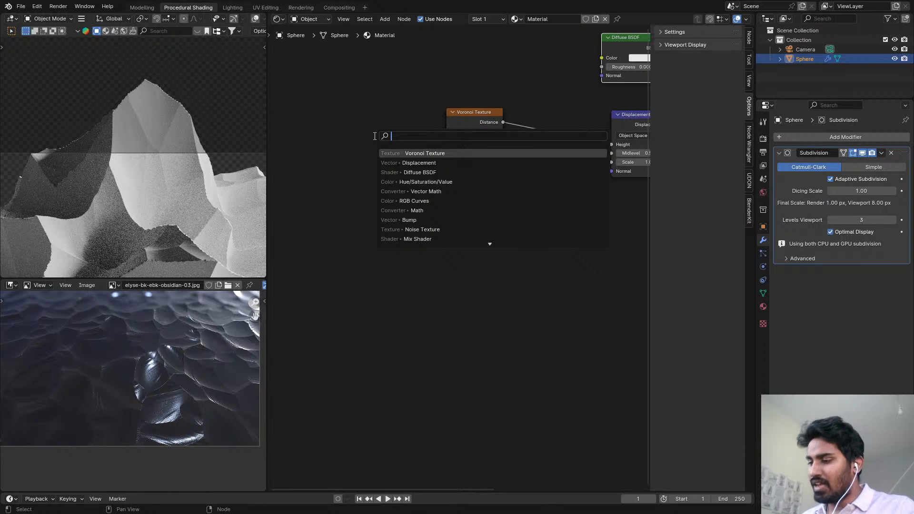
pyautogui.write('uv')
pyautogui.press('Return')
pyautogui.click(344, 161)
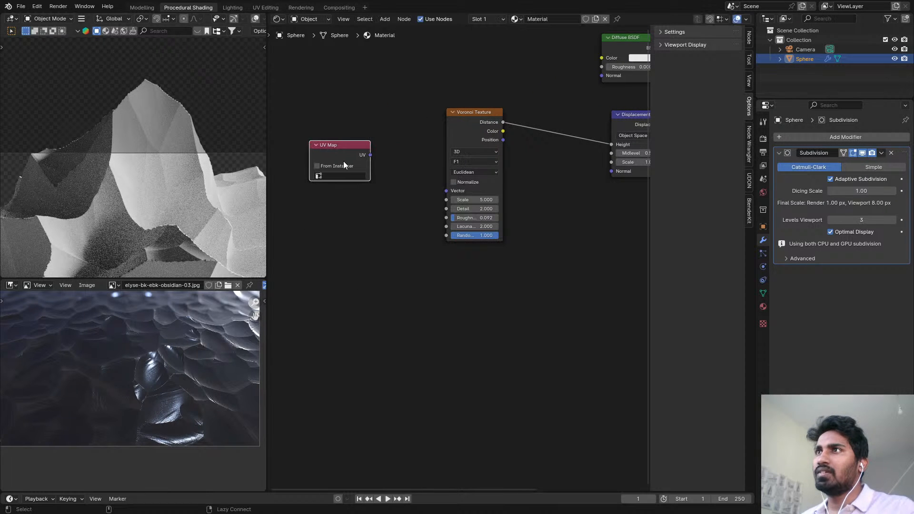
pyautogui.keyDown('alt'); pyautogui.moveTo(344, 161); pyautogui.dragTo(435, 172, button='right'); pyautogui.keyUp('alt')
# - Inspect the UV-mapped displacement on the whole sphere, then switch to the UV Editing workspace and select all of the sphere's UVs
pyautogui.scroll(-5, 181, 179)
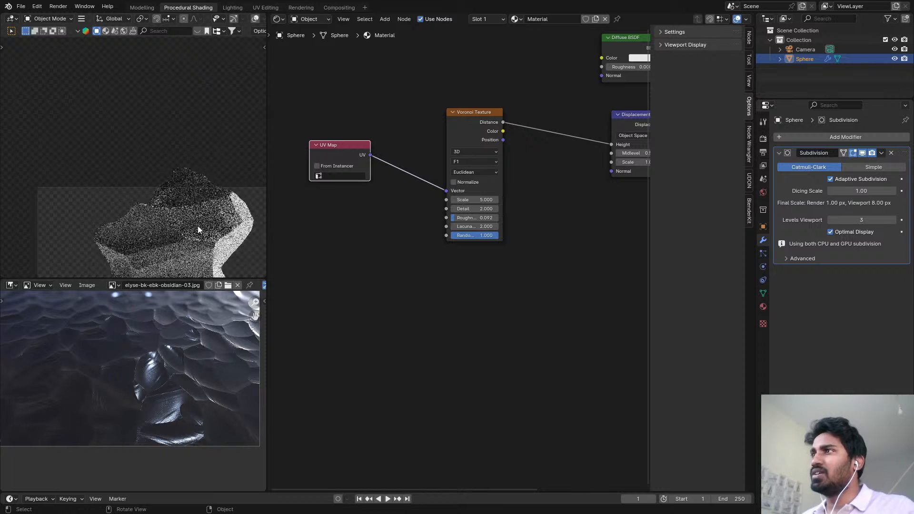
pyautogui.scroll(-3, 184, 196)
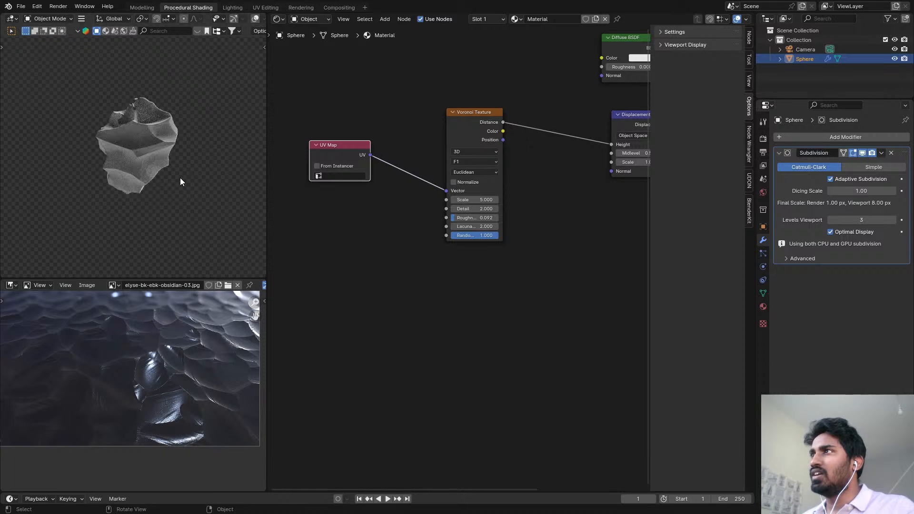
pyautogui.moveTo(180, 181); pyautogui.dragTo(90, 144, button='middle')
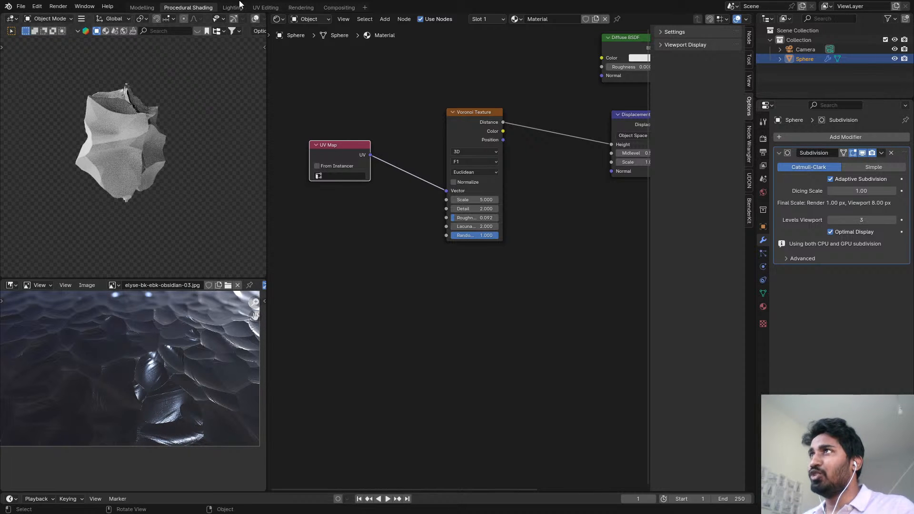
pyautogui.click(266, 7)
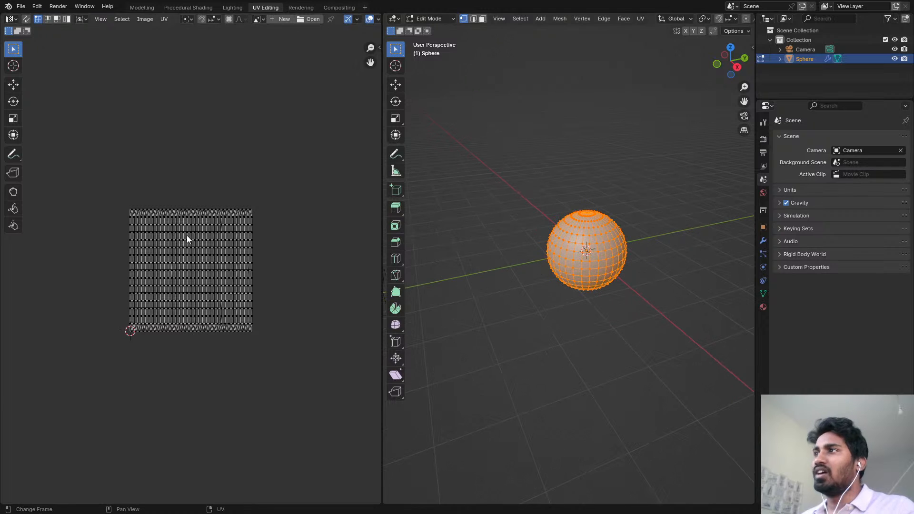
pyautogui.press('Tab')
pyautogui.press('Tab')
pyautogui.press('a')
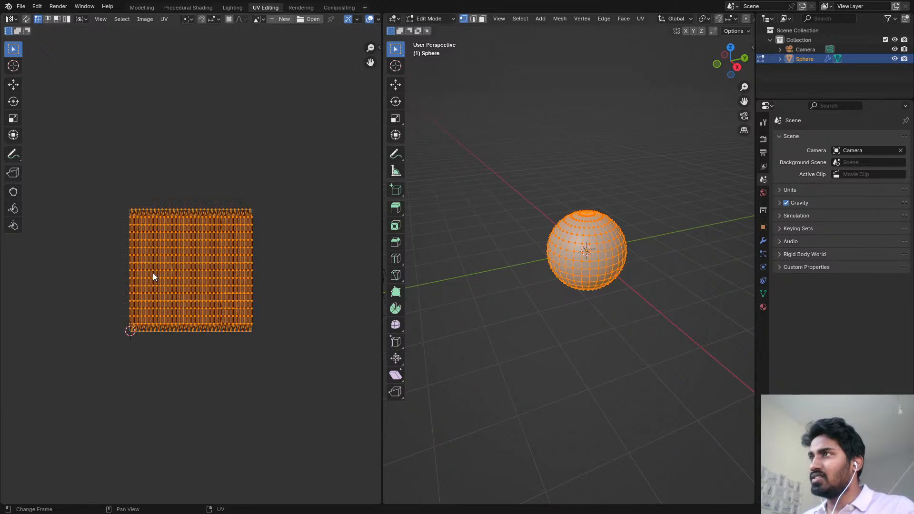
# - Scale all of the sphere's UVs by 2 along X, leave Edit Mode, and return to the Procedural Shading workspace
pyautogui.press('s')
pyautogui.press('x')
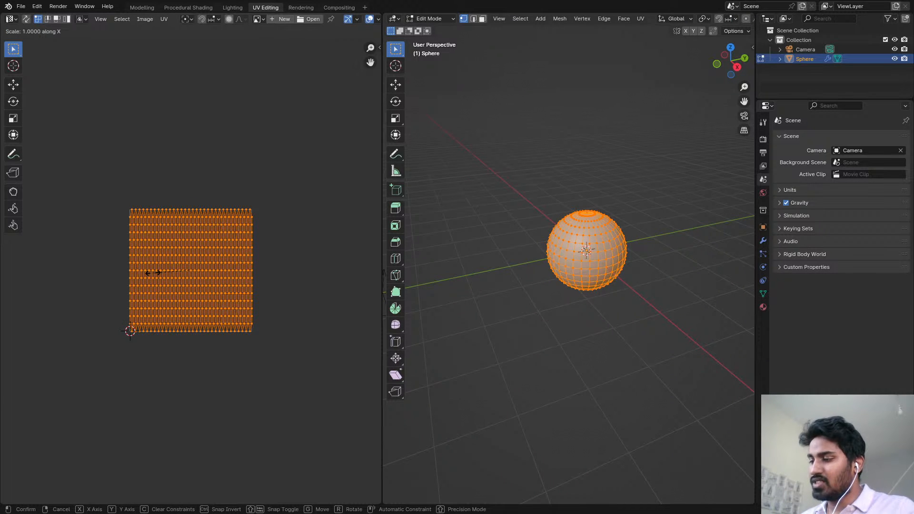
pyautogui.press('2')
pyautogui.press('Return')
pyautogui.press('Tab')
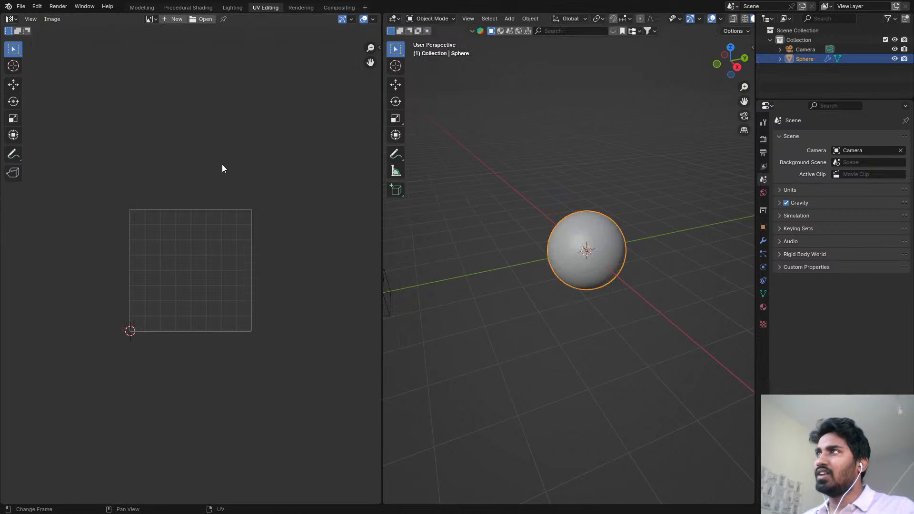
pyautogui.click(142, 8)
pyautogui.click(225, 5)
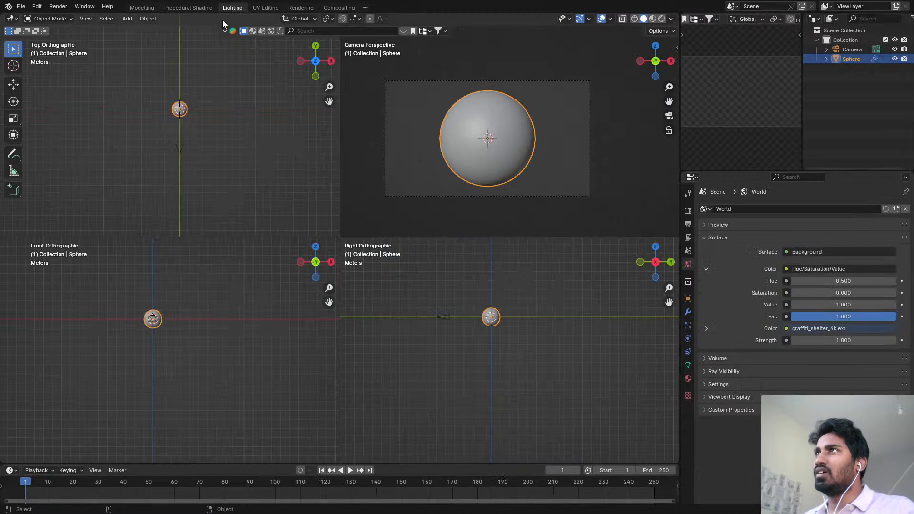
pyautogui.click(193, 7)
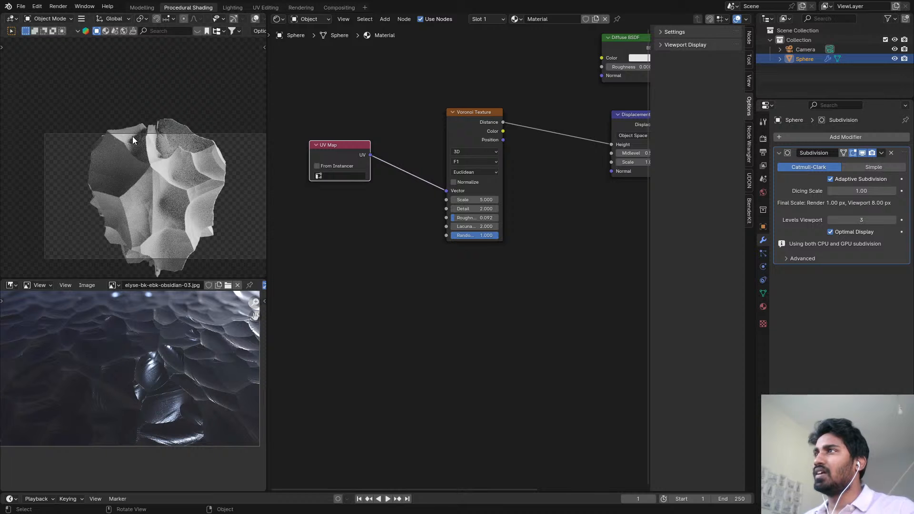
pyautogui.scroll(2, 459, 131)
pyautogui.scroll(-2, 468, 178)
pyautogui.scroll(3, 394, 167)
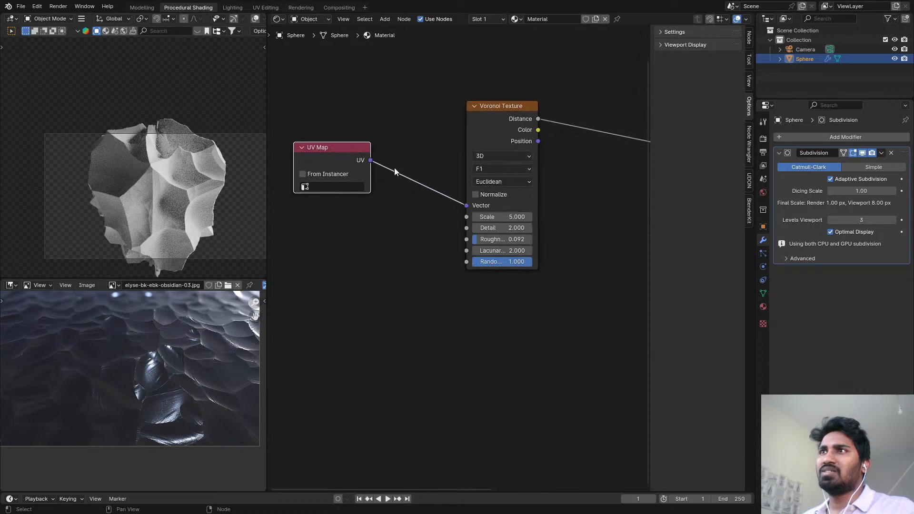
pyautogui.scroll(-2, 412, 157)
pyautogui.moveTo(412, 157); pyautogui.dragTo(449, 145, button='middle')
pyautogui.scroll(1, 449, 144)
pyautogui.hotkey('shift', 'a')
pyautogui.click(452, 141)
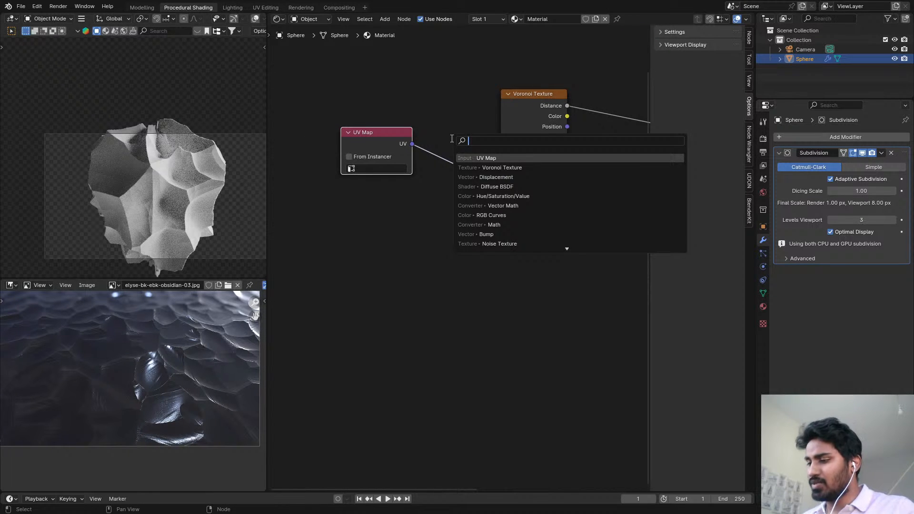
pyautogui.write('VEC')
pyautogui.press('Escape')
# - Delete the UV Map node and add a Texture Coordinate node ahead of the Voronoi Texture
pyautogui.press('x')
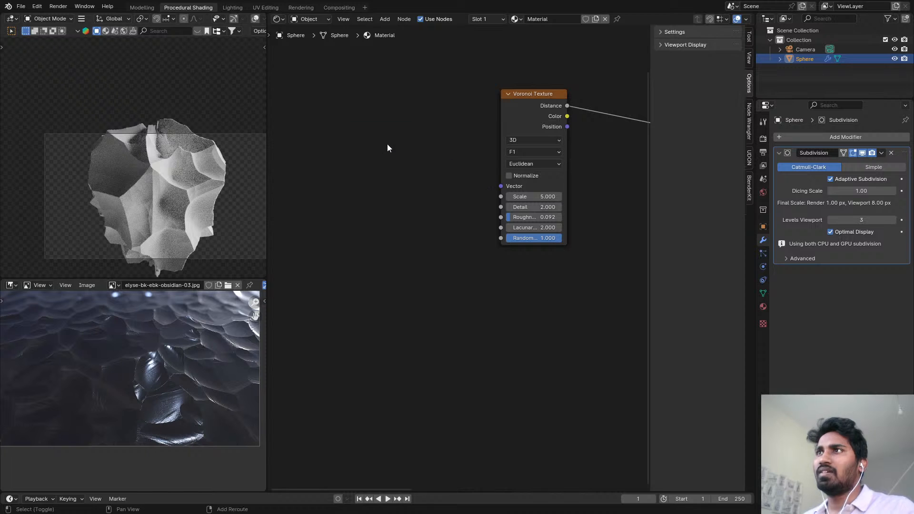
pyautogui.hotkey('shift', 'a')
pyautogui.click(389, 145)
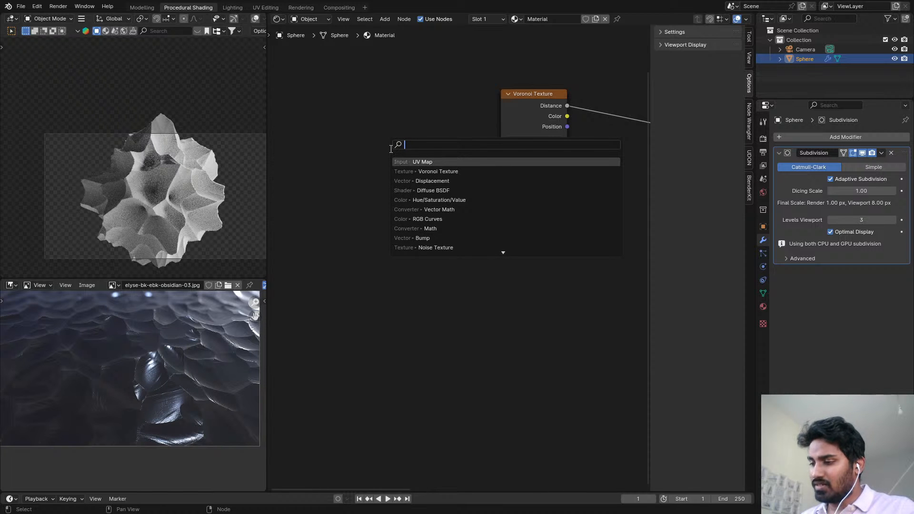
pyautogui.write('TC')
pyautogui.press('Return')
pyautogui.click(291, 152)
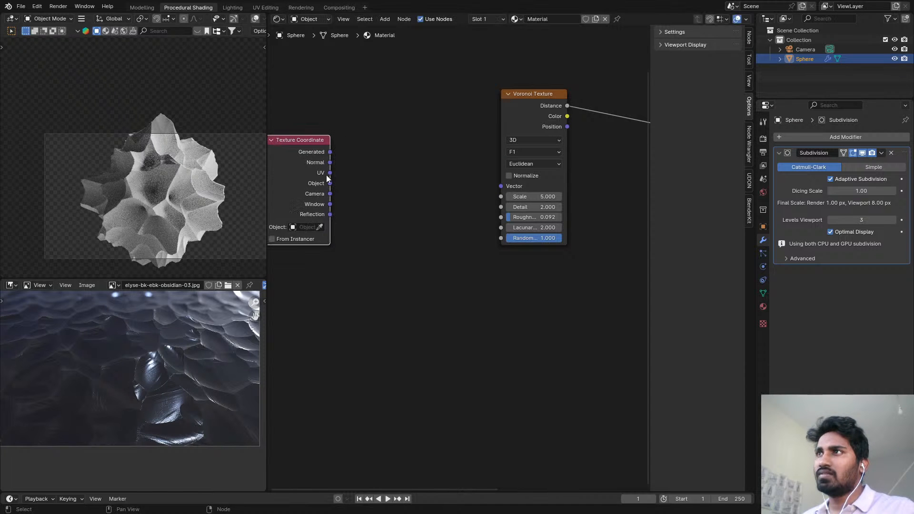
# - Try the Texture Coordinate's UV output as the Voronoi Vector, replace it with the Object output, and move the node closer
pyautogui.moveTo(330, 173); pyautogui.dragTo(501, 185)
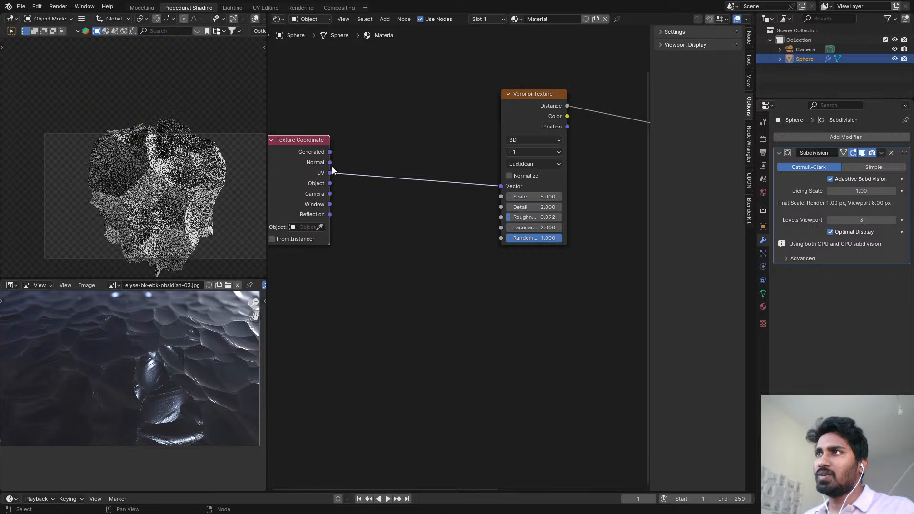
pyautogui.moveTo(330, 183); pyautogui.dragTo(501, 186)
pyautogui.moveTo(356, 166); pyautogui.dragTo(386, 151, button='middle')
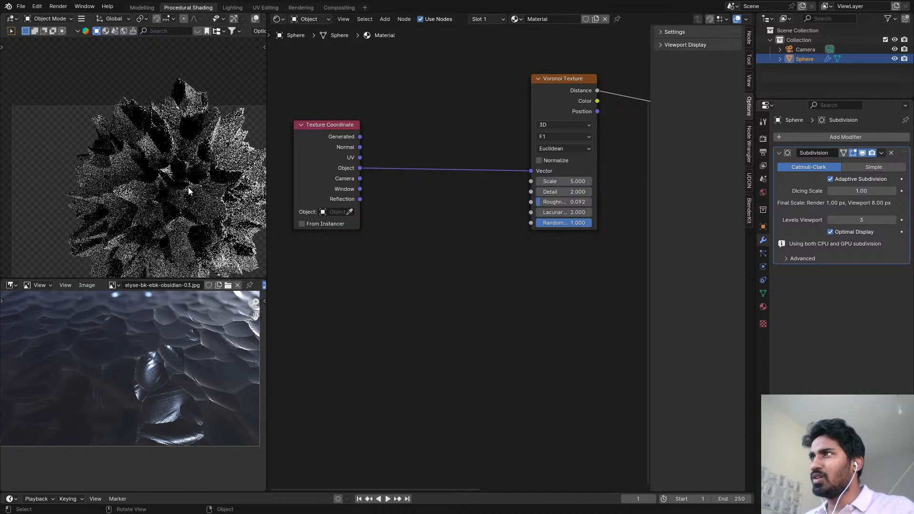
pyautogui.moveTo(339, 177); pyautogui.dragTo(411, 180)
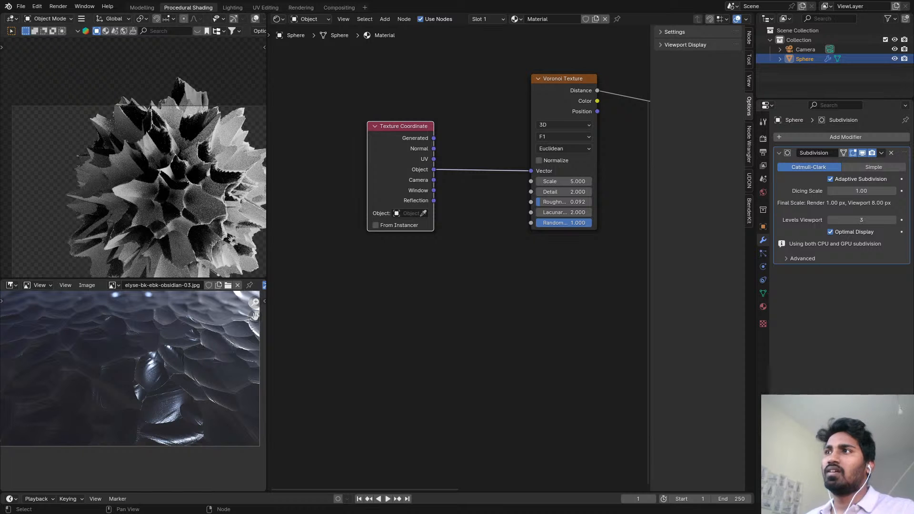
# - Set the Voronoi Texture's Scale to 3
pyautogui.scroll(5, 485, 158)
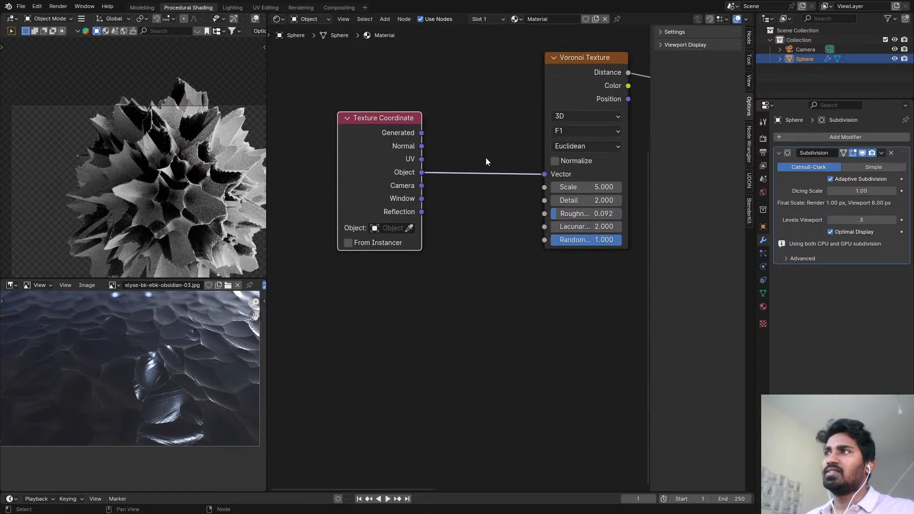
pyautogui.doubleClick(510, 202)
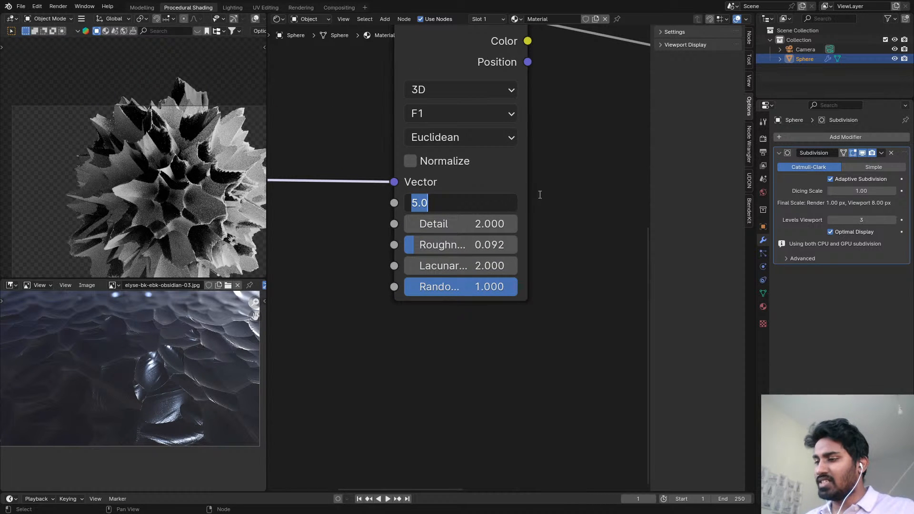
pyautogui.write('3')
pyautogui.press('Return')
pyautogui.scroll(-4, 558, 193)
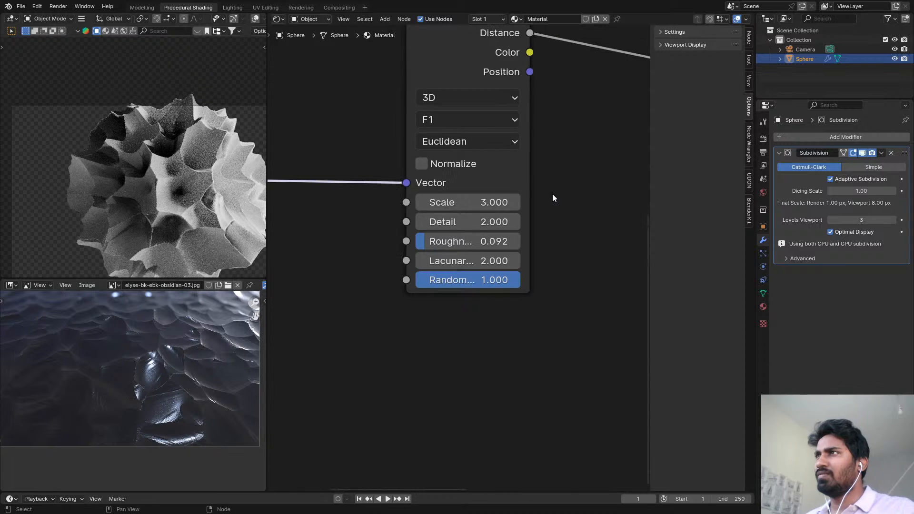
# - Reduce the Displacement node's Scale to 0.180
pyautogui.moveTo(562, 189); pyautogui.dragTo(449, 150, button='middle')
pyautogui.moveTo(519, 88); pyautogui.dragTo(379, 136, button='middle')
pyautogui.scroll(5, 385, 135)
pyautogui.moveTo(554, 171); pyautogui.dragTo(521, 170)
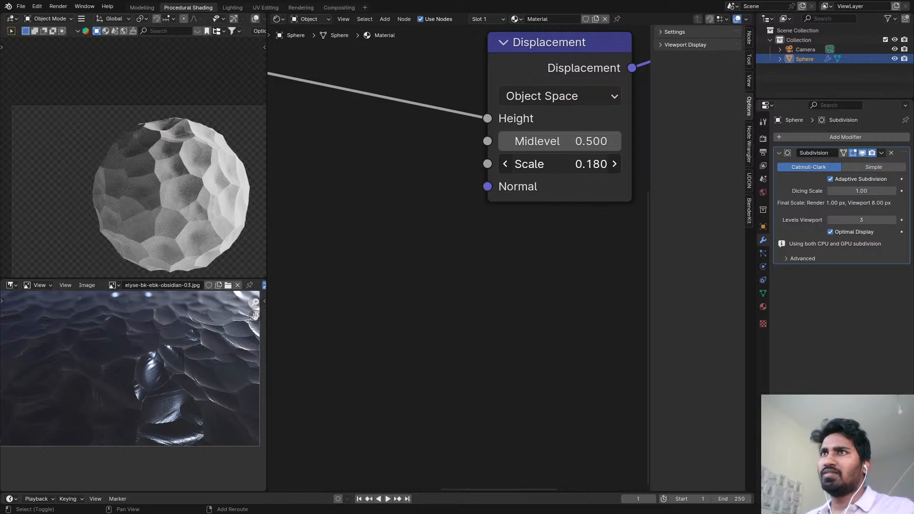
pyautogui.moveTo(560, 164); pyautogui.dragTo(559, 164)
# - Inspect the displaced sphere in a maximized viewport, save the file, and restore the workspace layout
pyautogui.hotkey('ctrl', 'space')
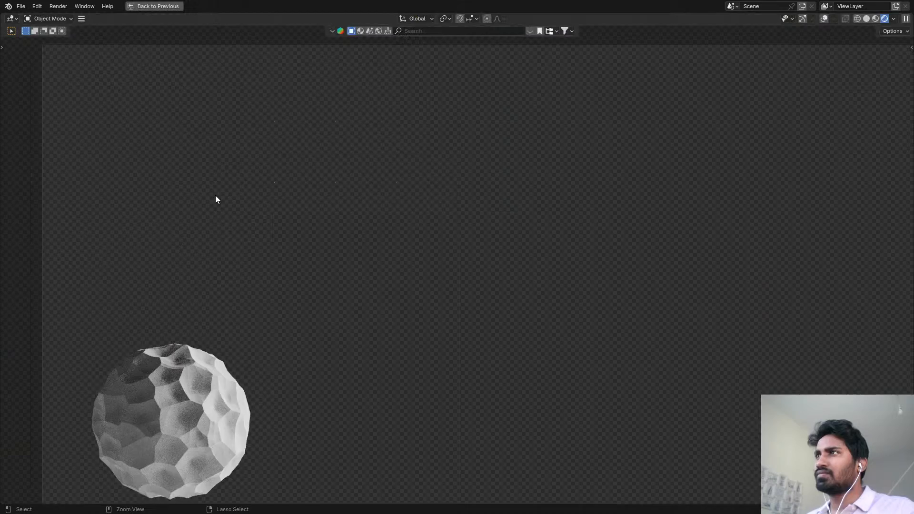
pyautogui.scroll(5, 536, 200)
pyautogui.keyDown('shift'); pyautogui.moveTo(536, 201); pyautogui.dragTo(315, 138, button='middle'); pyautogui.keyUp('shift')
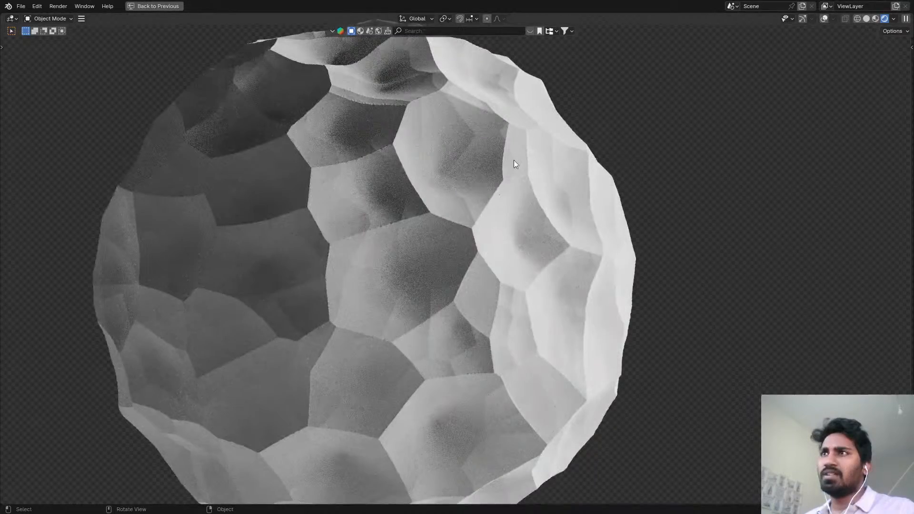
pyautogui.scroll(-4, 412, 190)
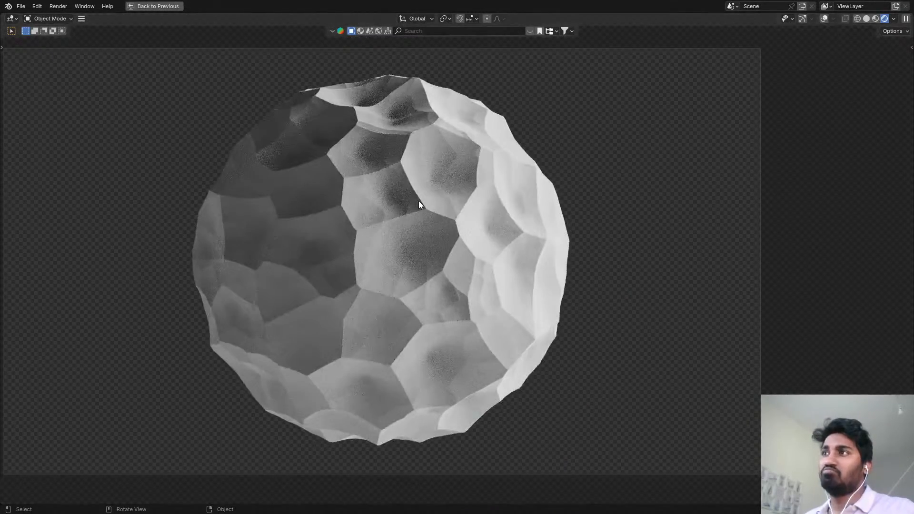
pyautogui.hotkey('ctrl', 's')
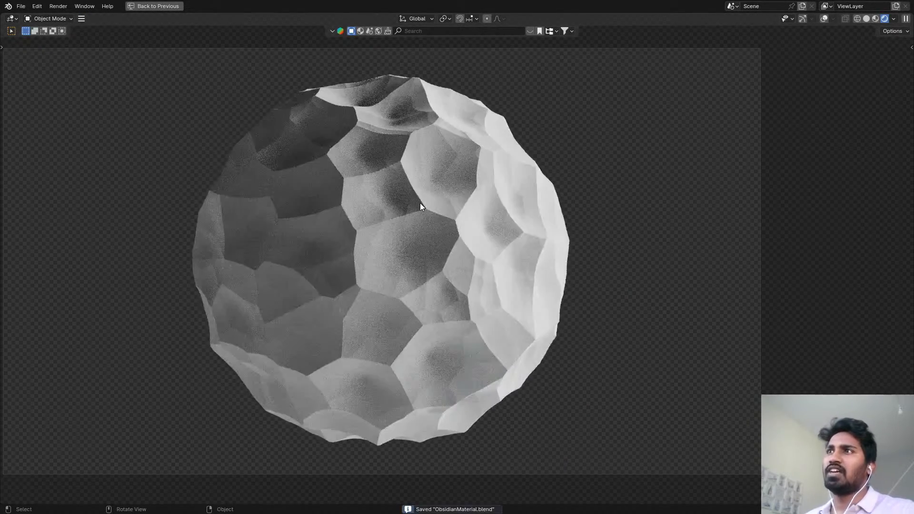
pyautogui.hotkey('ctrl', 'space')
# - Review the Voronoi node setup and compare the sphere's cell edges up close with the obsidian reference image
pyautogui.scroll(-4, 382, 213)
pyautogui.moveTo(296, 181); pyautogui.dragTo(481, 206, button='middle')
pyautogui.scroll(1, 481, 207)
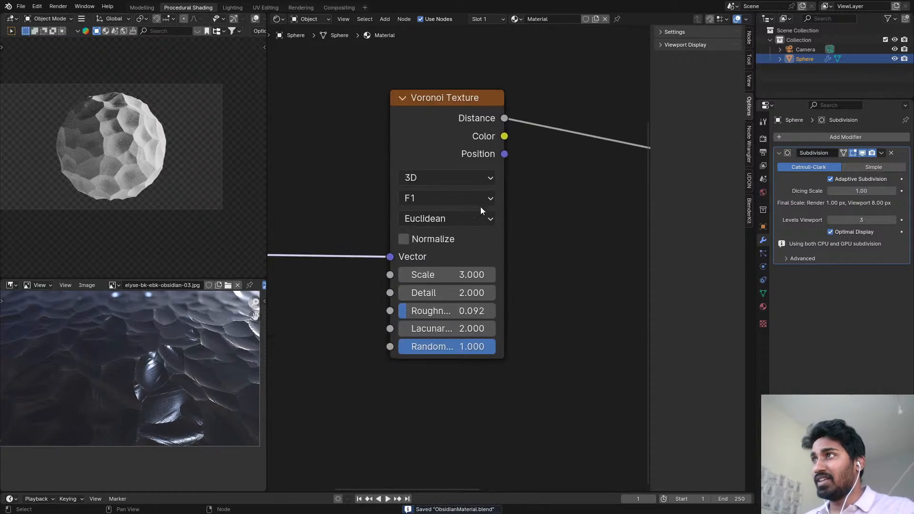
pyautogui.scroll(-3, 485, 130)
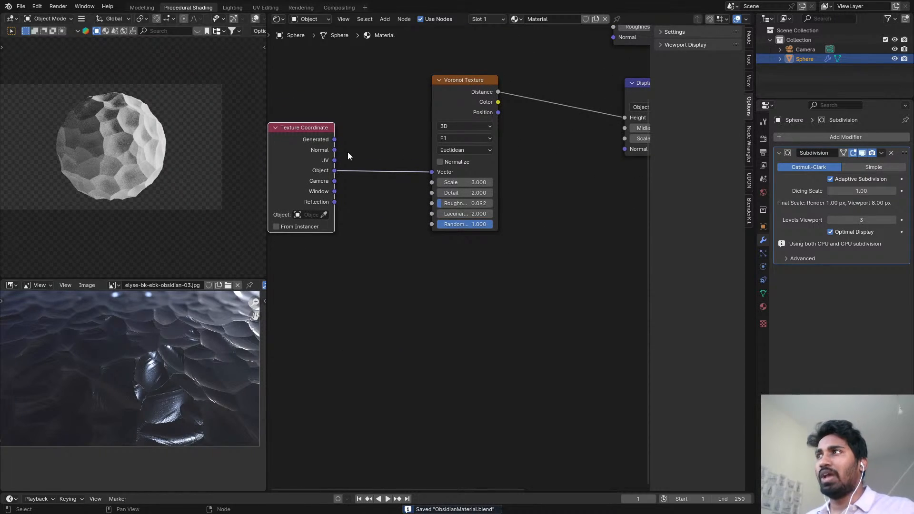
pyautogui.scroll(10, 101, 130)
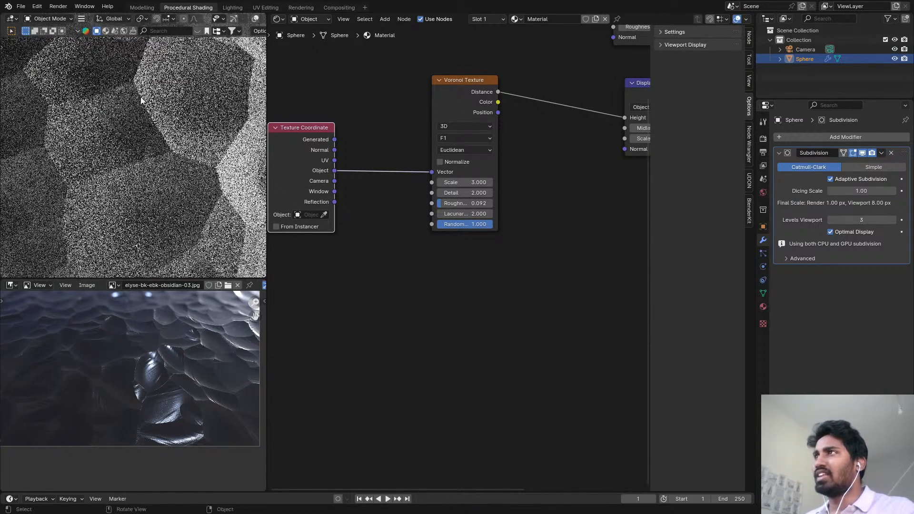
pyautogui.scroll(-2, 225, 168)
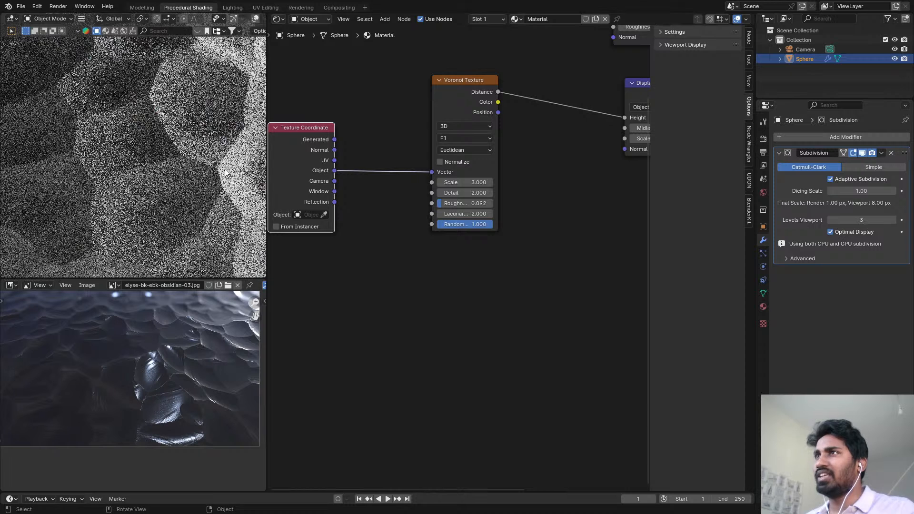
pyautogui.scroll(2, 184, 338)
pyautogui.scroll(2, 184, 347)
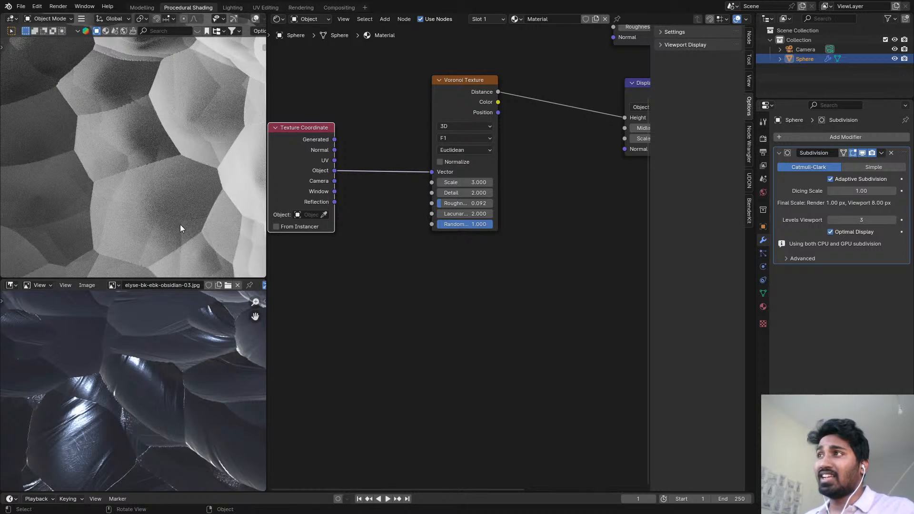
pyautogui.scroll(-4, 180, 224)
# - Change the Voronoi Texture's feature output to Smooth F1 and inspect the whole sphere
pyautogui.click(461, 139)
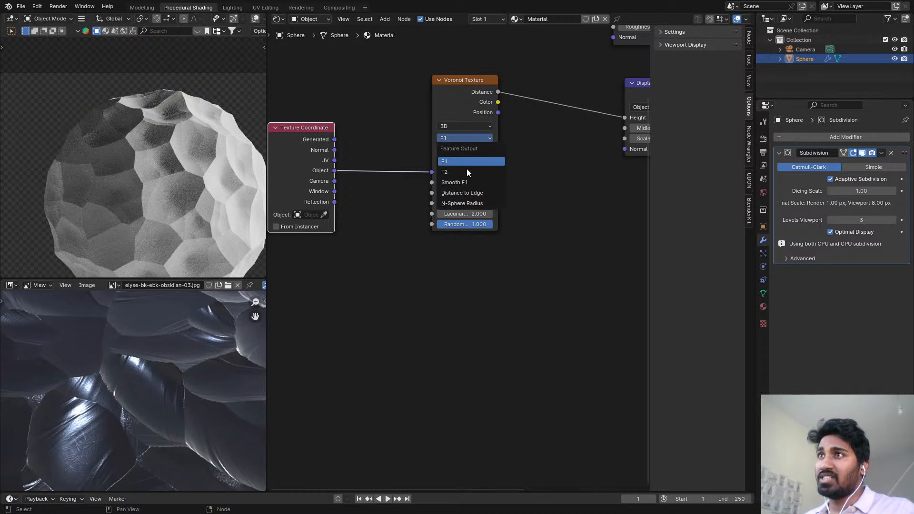
pyautogui.click(467, 180)
pyautogui.scroll(-3, 143, 175)
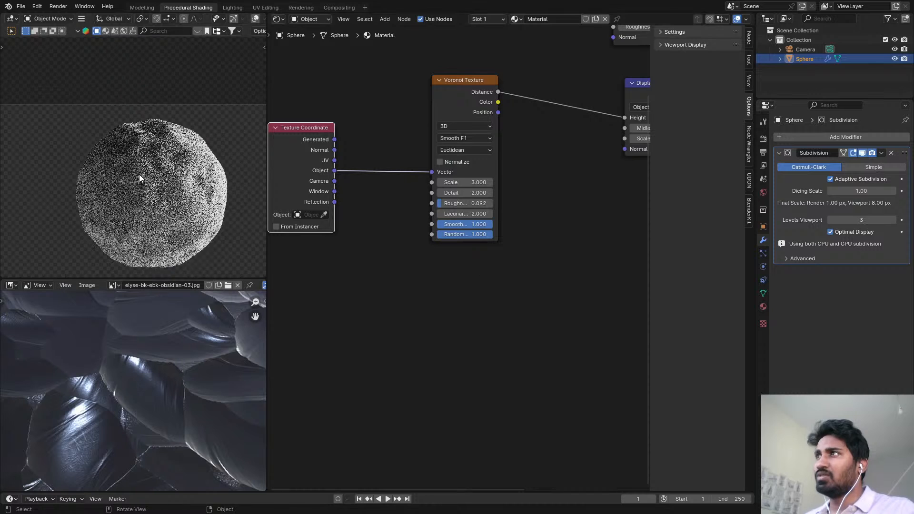
pyautogui.scroll(-1, 458, 138)
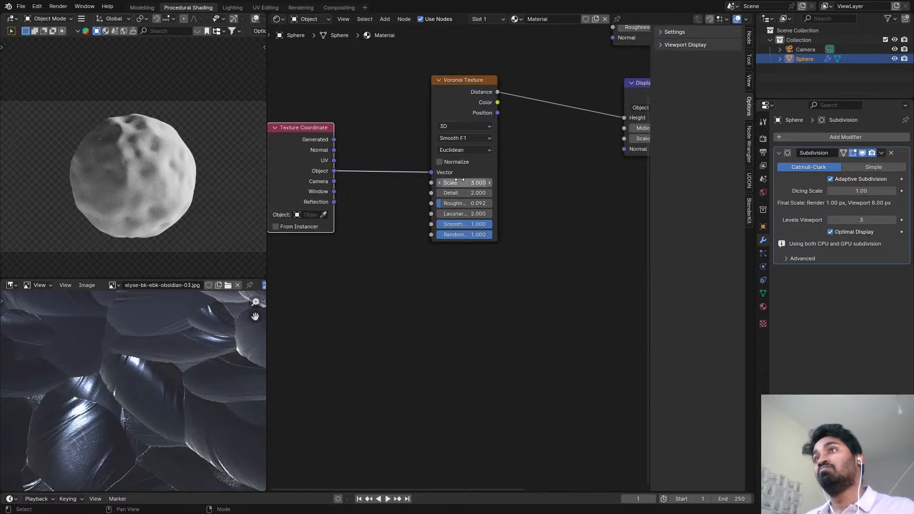
# - Try a Voronoi Smoothness of 0.250 and reduce it further to 0.058, checking the sphere's cell edges up close
pyautogui.scroll(1, 483, 185)
pyautogui.moveTo(484, 224); pyautogui.dragTo(435, 224)
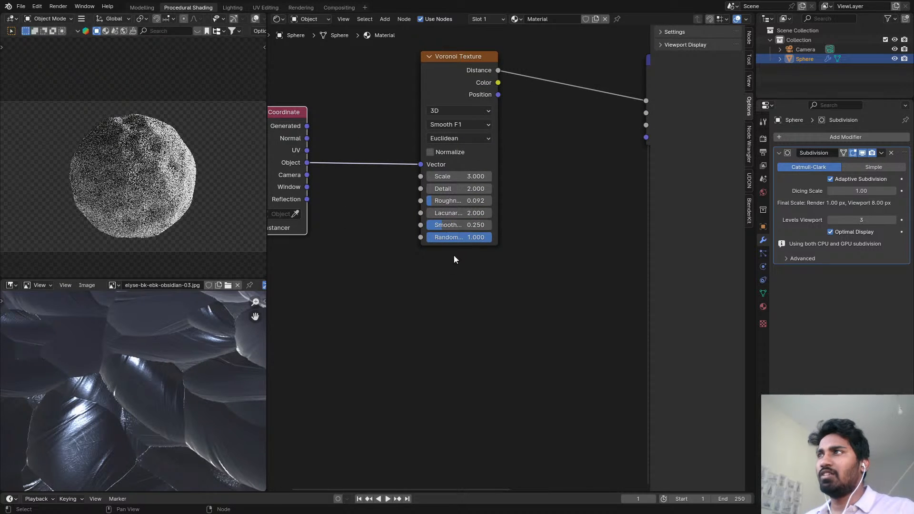
pyautogui.scroll(5, 138, 163)
pyautogui.scroll(-4, 137, 163)
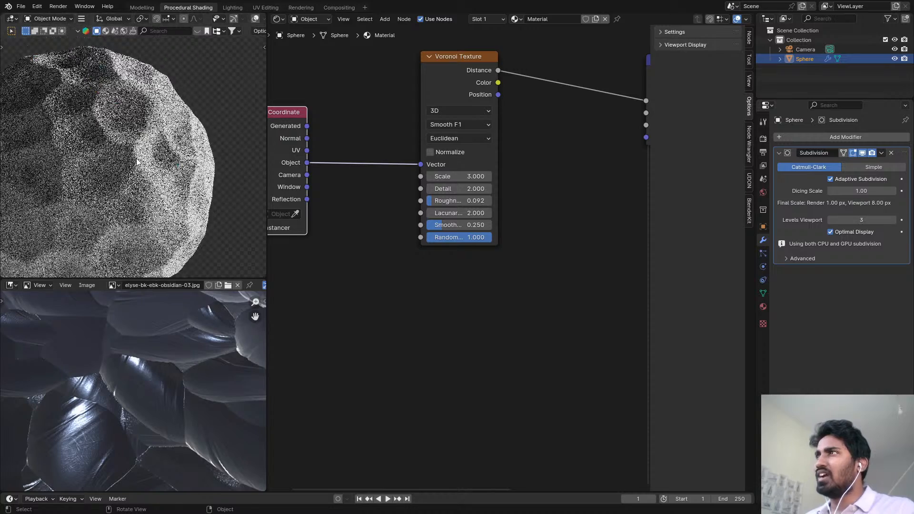
pyautogui.scroll(2, 453, 242)
pyautogui.moveTo(453, 227); pyautogui.dragTo(431, 227)
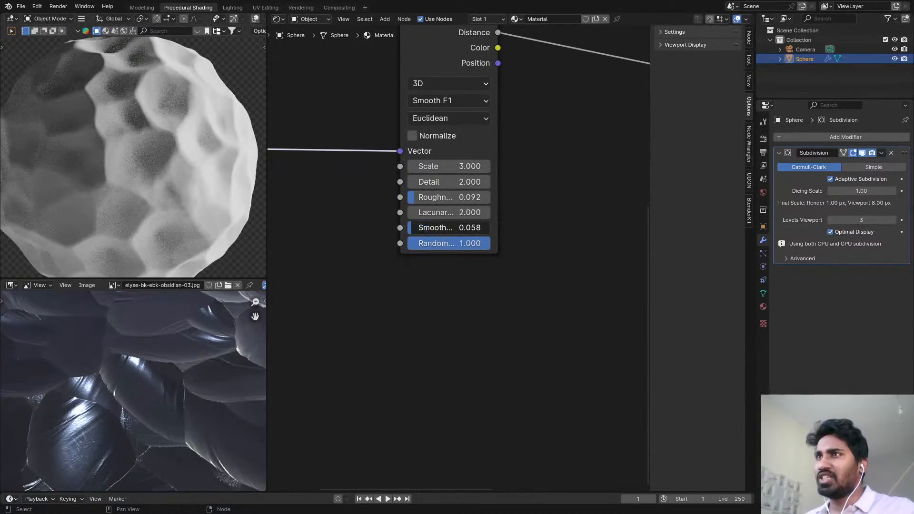
pyautogui.scroll(5, 177, 134)
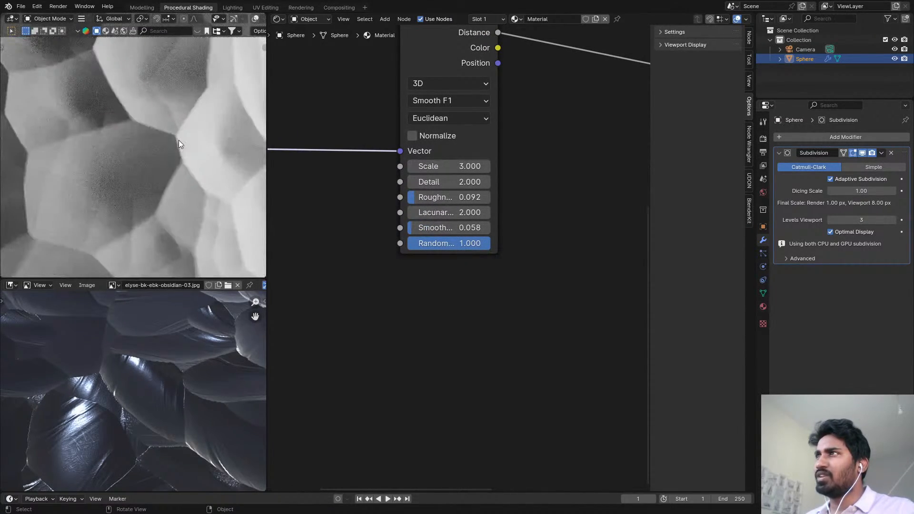
# - Save the file and switch the 3D viewport to solid shading
pyautogui.hotkey('ctrl', 's')
pyautogui.press('z')
pyautogui.click(237, 142)
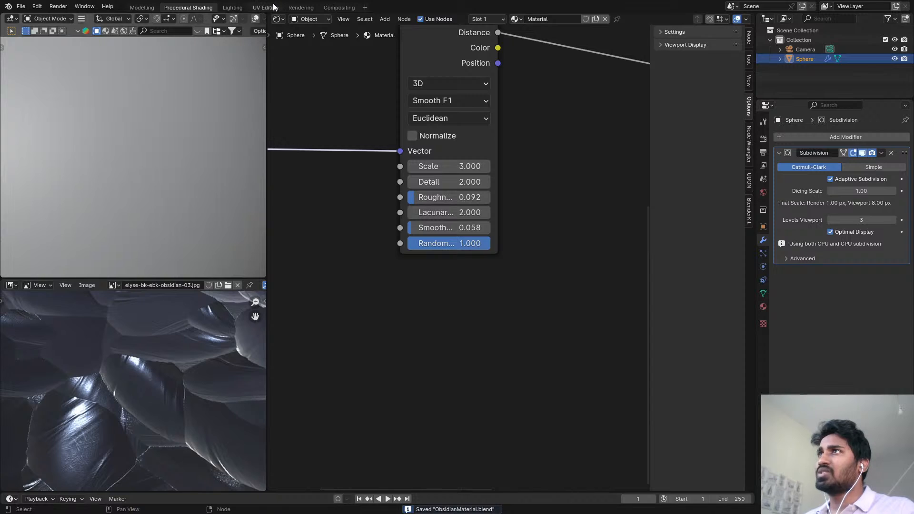
# - Render the current frame in the Rendering workspace and examine the displaced sphere's surface up close
pyautogui.click(301, 7)
pyautogui.press('F12')
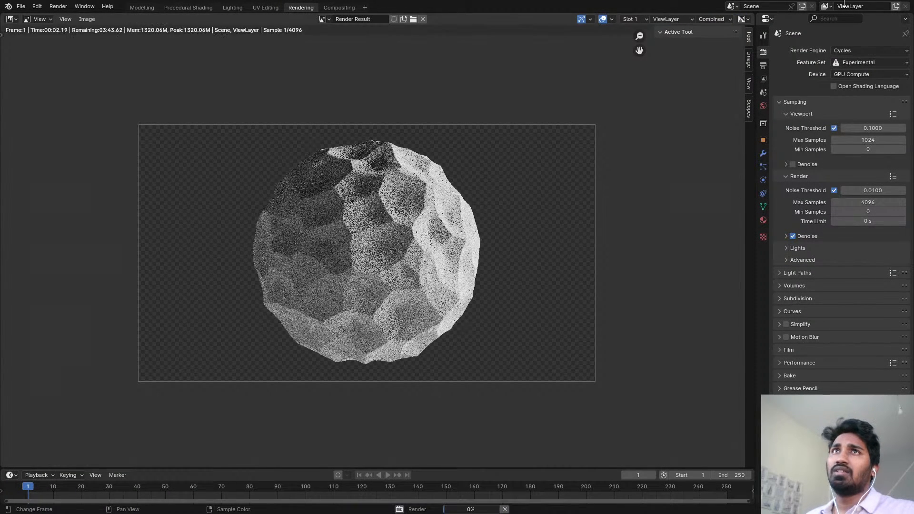
pyautogui.scroll(5, 553, 216)
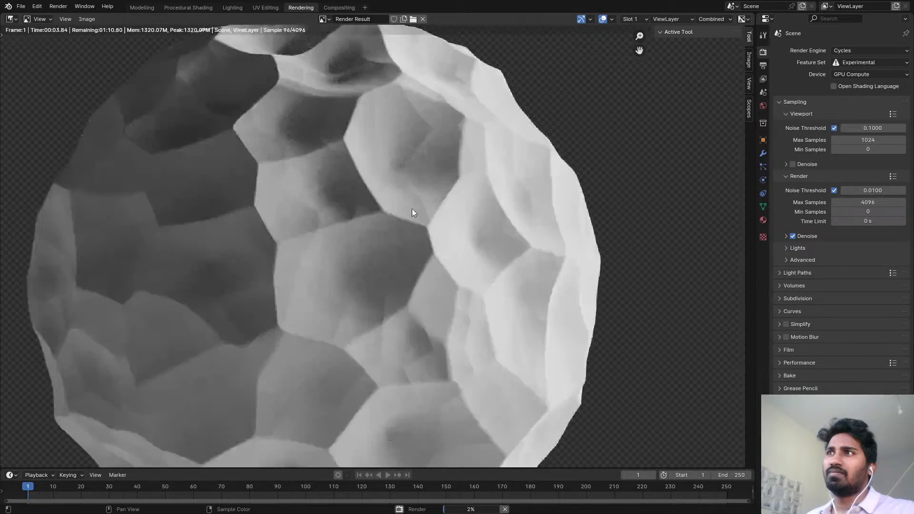
# - Examine the rendered sphere's overall shape and cell edges, and cancel the render
pyautogui.scroll(-1, 416, 211)
pyautogui.scroll(-3, 417, 213)
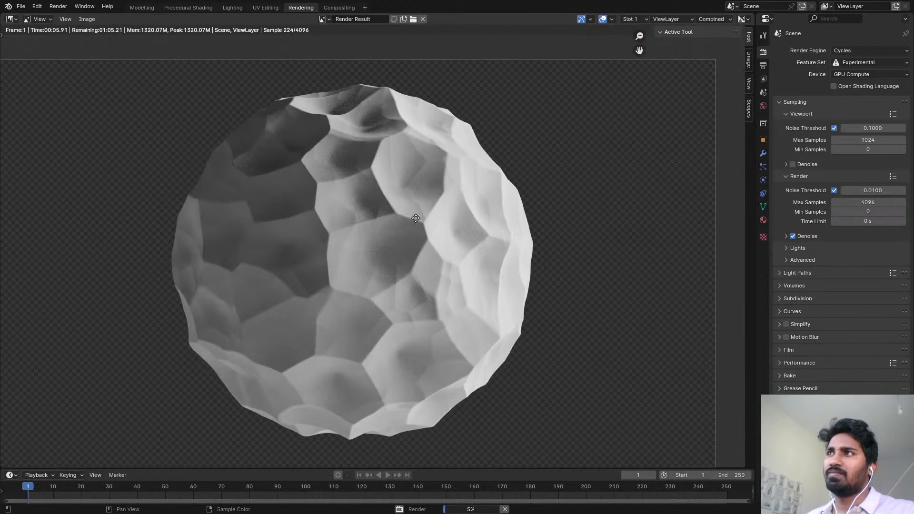
pyautogui.scroll(4, 400, 130)
pyautogui.scroll(-3, 400, 130)
pyautogui.scroll(5, 416, 190)
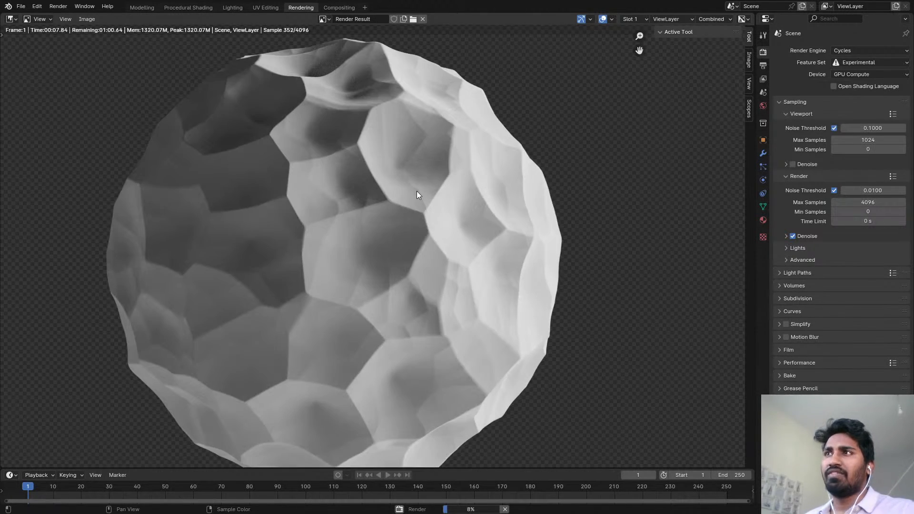
pyautogui.press('Escape')
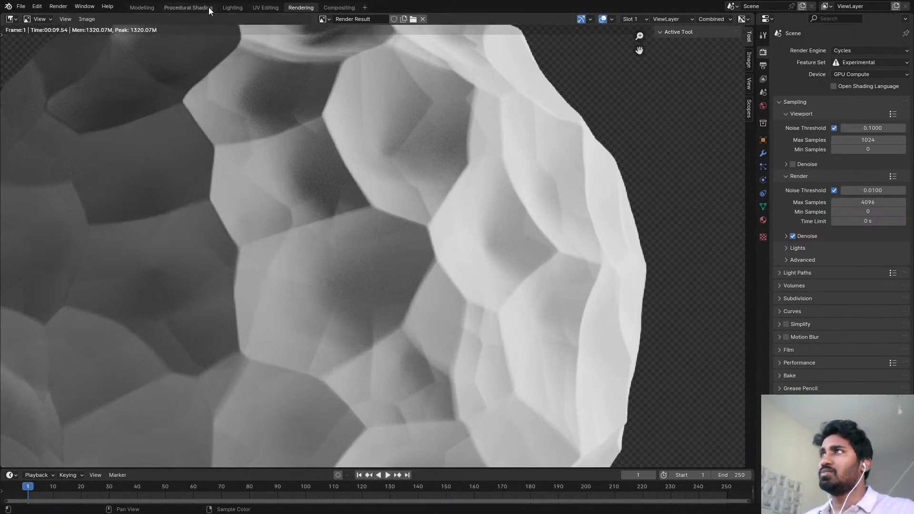
# - Return to the Procedural Shading workspace and set the Voronoi Texture's feature output to F1
pyautogui.click(141, 7)
pyautogui.click(205, 8)
pyautogui.scroll(-3, 361, 96)
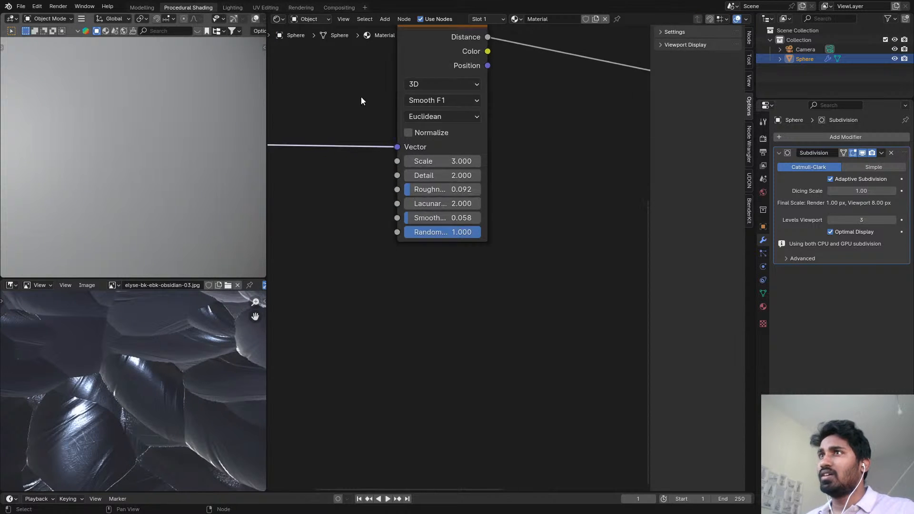
pyautogui.moveTo(366, 100); pyautogui.dragTo(445, 133, button='middle')
pyautogui.scroll(3, 492, 173)
pyautogui.click(514, 121)
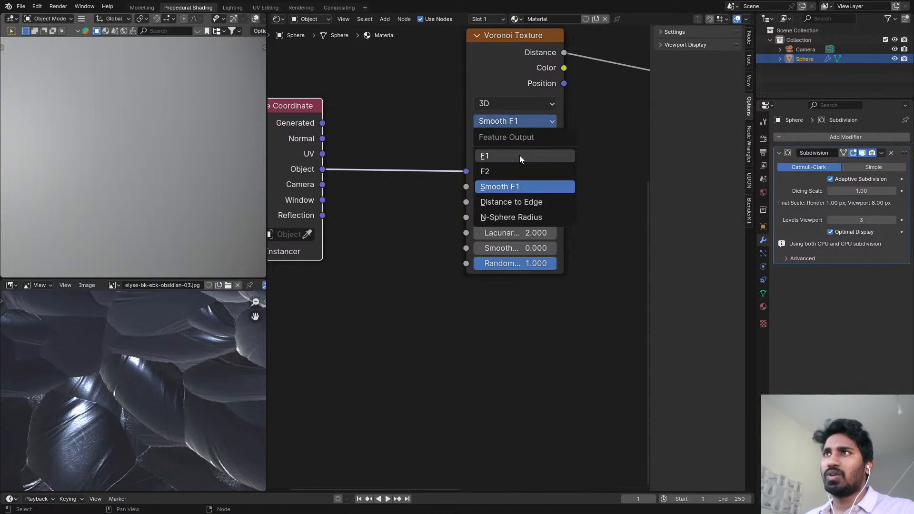
pyautogui.click(516, 157)
pyautogui.scroll(-1, 407, 205)
pyautogui.moveTo(408, 205); pyautogui.dragTo(555, 150, button='middle')
pyautogui.moveTo(455, 142); pyautogui.dragTo(299, 144)
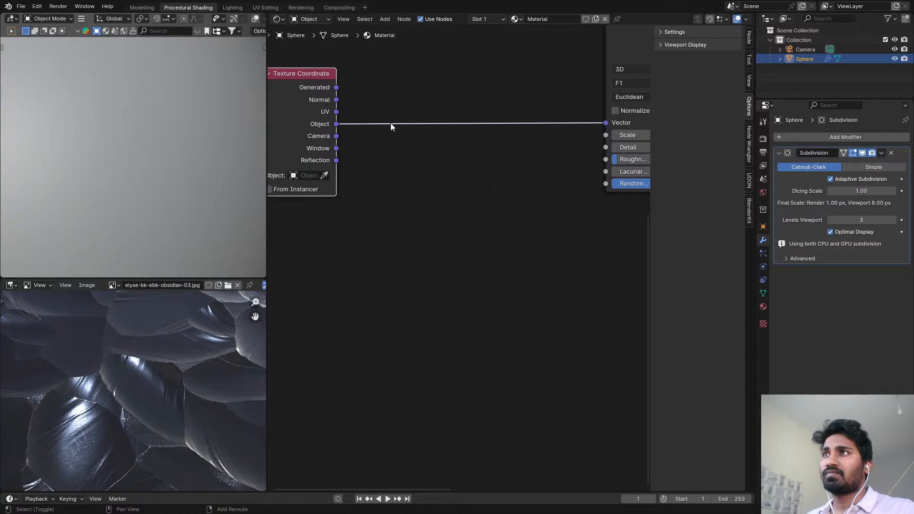
pyautogui.hotkey('shift', 'a')
pyautogui.click(399, 123)
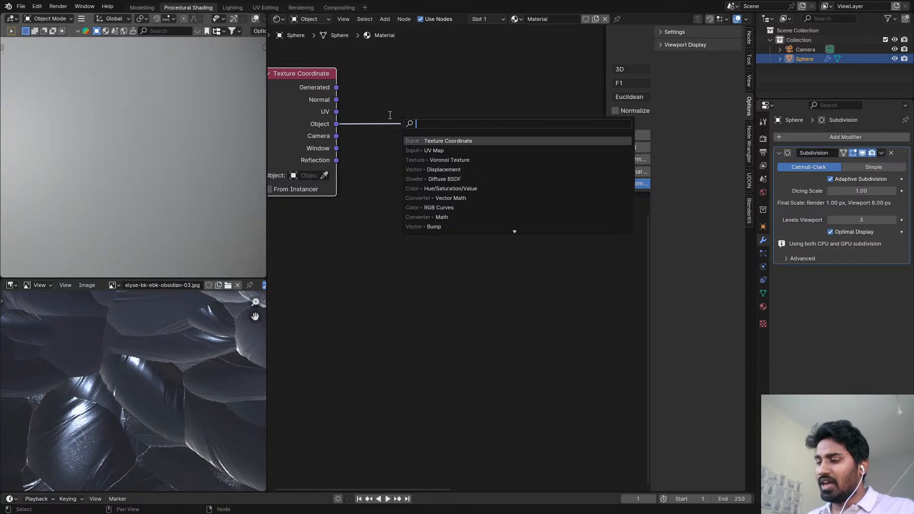
pyautogui.press('Escape')
pyautogui.moveTo(414, 113); pyautogui.dragTo(369, 158, button='middle')
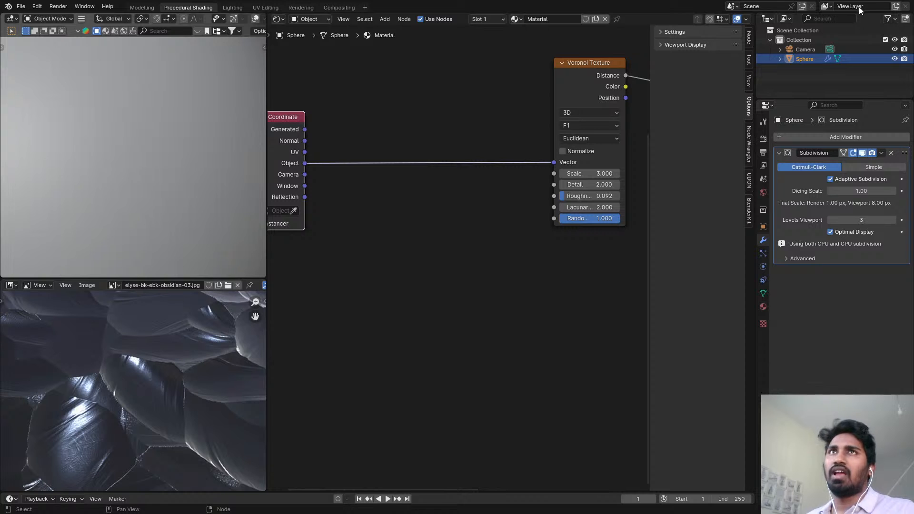
# - Review the cell edges in the Rendering workspace's render result and return to Procedural Shading
pyautogui.click(311, 8)
pyautogui.scroll(3, 335, 142)
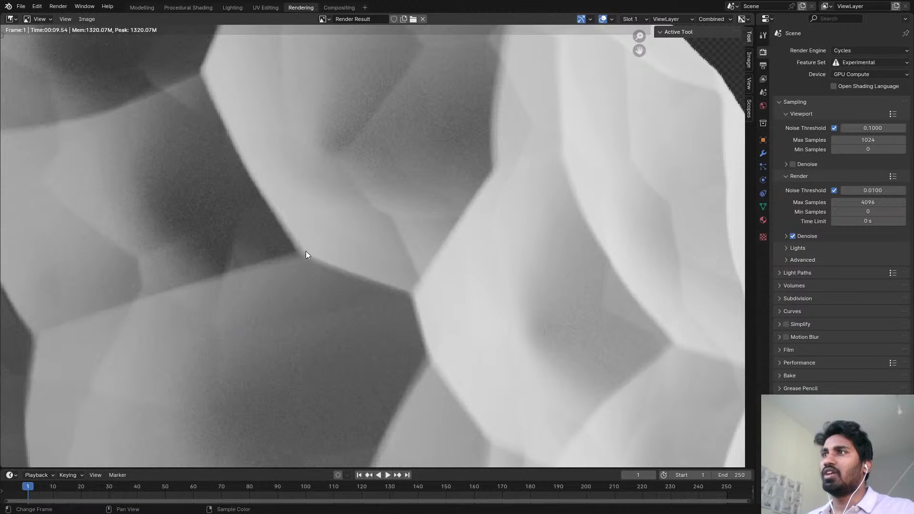
pyautogui.scroll(-5, 447, 335)
pyautogui.scroll(3, 498, 342)
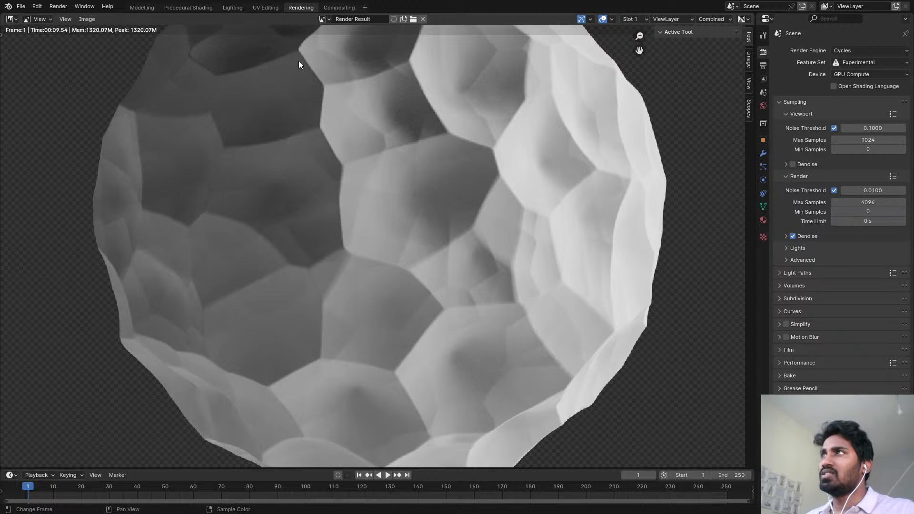
pyautogui.click(198, 7)
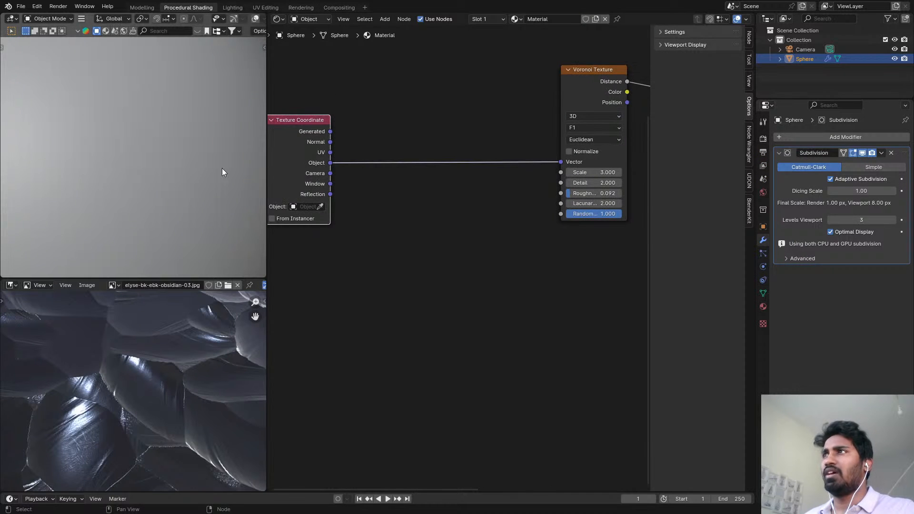
# - Add a Noise Texture node below the link between the Texture Coordinate and Voronoi Texture nodes
pyautogui.scroll(-1, 499, 156)
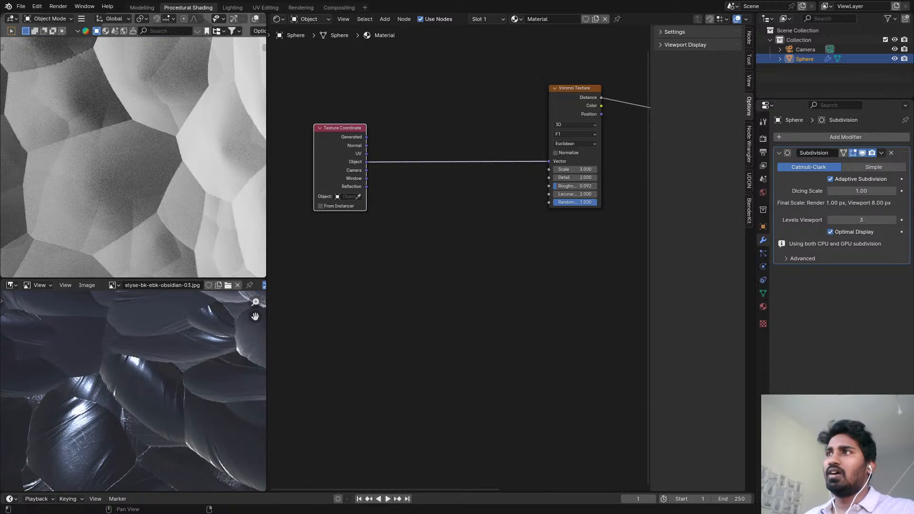
pyautogui.scroll(-1, 480, 201)
pyautogui.moveTo(481, 199); pyautogui.dragTo(426, 233, button='middle')
pyautogui.scroll(-2, 163, 159)
pyautogui.scroll(3, 486, 146)
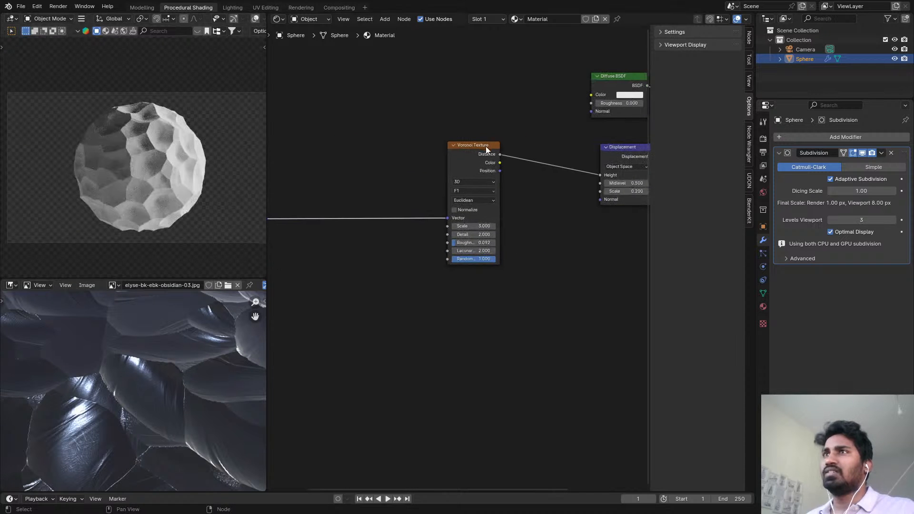
pyautogui.hotkey('shift', 'a')
pyautogui.write('NB')
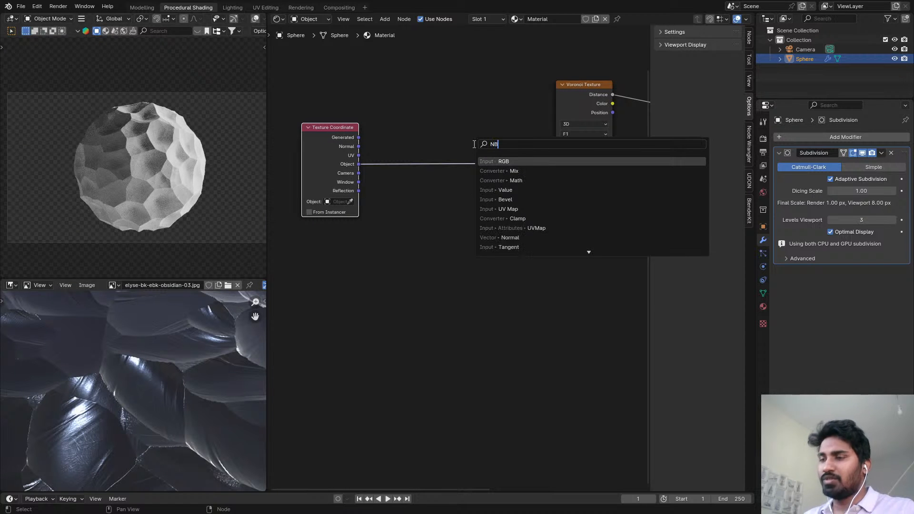
pyautogui.press('BackSpace')
pyautogui.write('O')
pyautogui.click(524, 160)
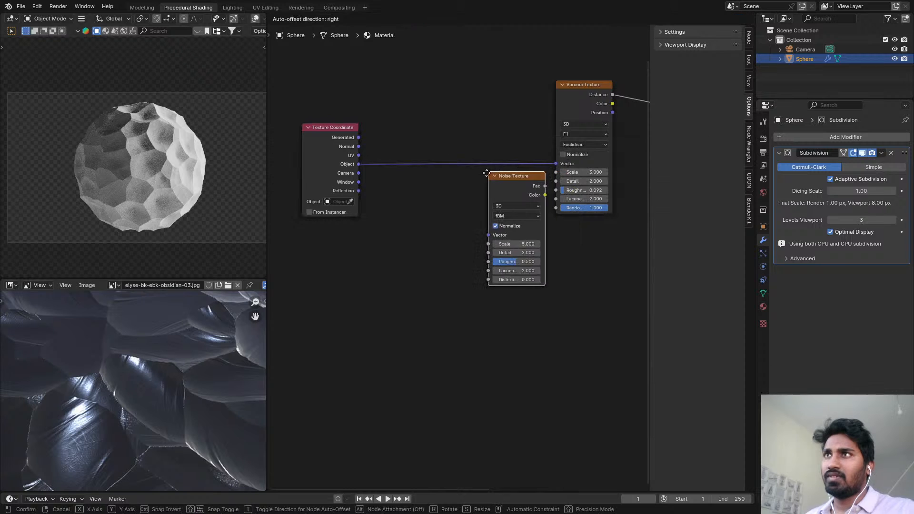
pyautogui.click(508, 222)
pyautogui.scroll(3, 395, 159)
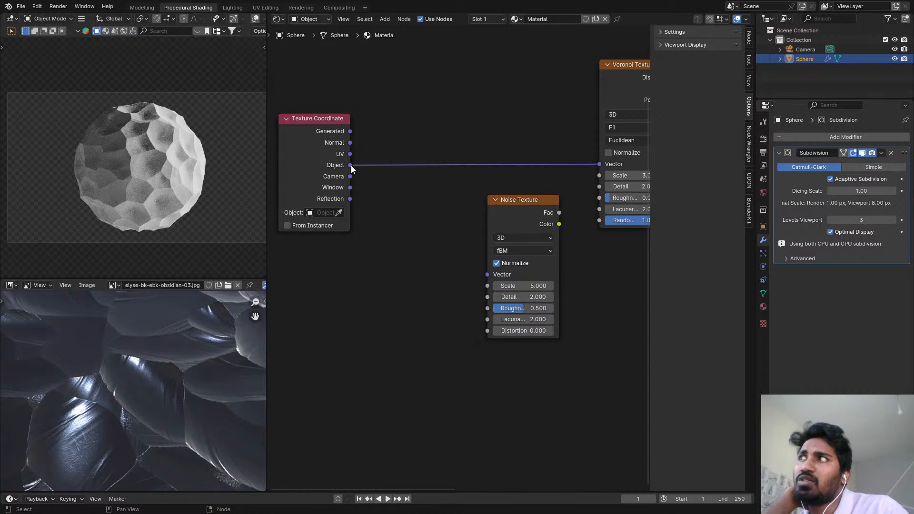
# - Connect the Generated coordinates to the Voronoi Texture's Vector and set its Scale to 5
pyautogui.moveTo(351, 131); pyautogui.dragTo(591, 165)
pyautogui.moveTo(516, 194); pyautogui.dragTo(412, 204, button='middle')
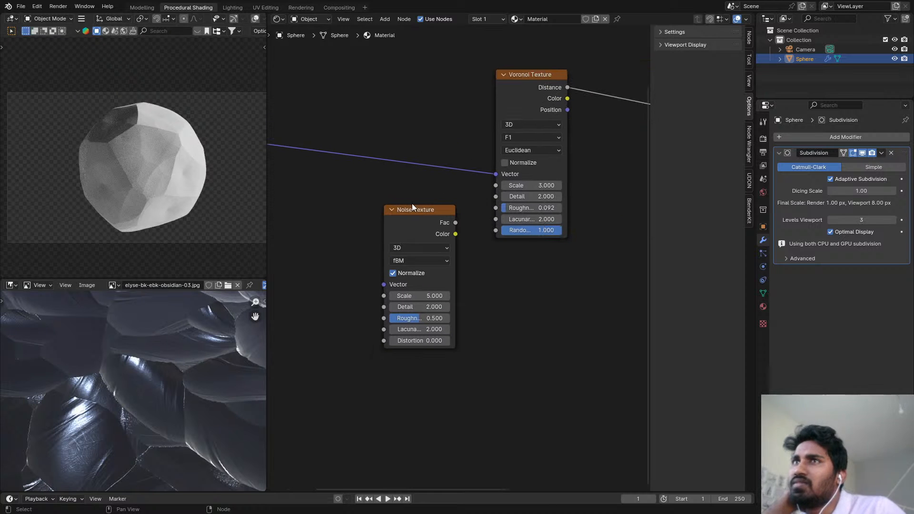
pyautogui.moveTo(544, 186)
pyautogui.mouseDown()
pyautogui.moveTo(586, 186)
pyautogui.moveTo(542, 187)
pyautogui.mouseUp()
pyautogui.click(545, 187)
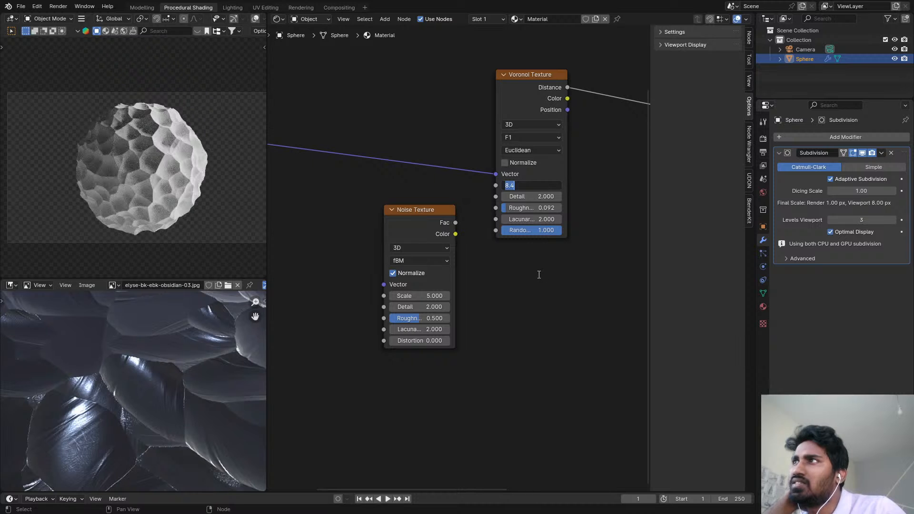
pyautogui.write('5')
pyautogui.press('Return')
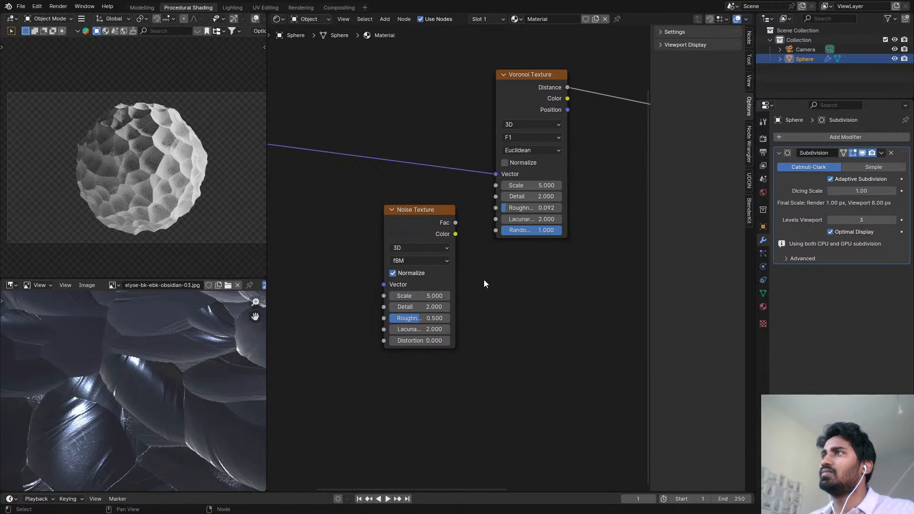
# - Set the Voronoi Texture's Scale to 7
pyautogui.moveTo(328, 208); pyautogui.dragTo(353, 198, button='middle')
pyautogui.click(549, 174)
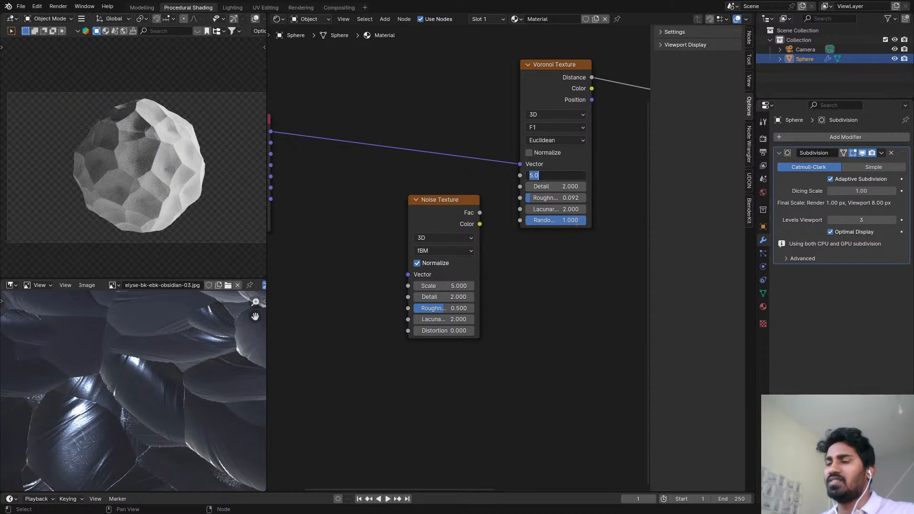
pyautogui.write('7')
pyautogui.press('Return')
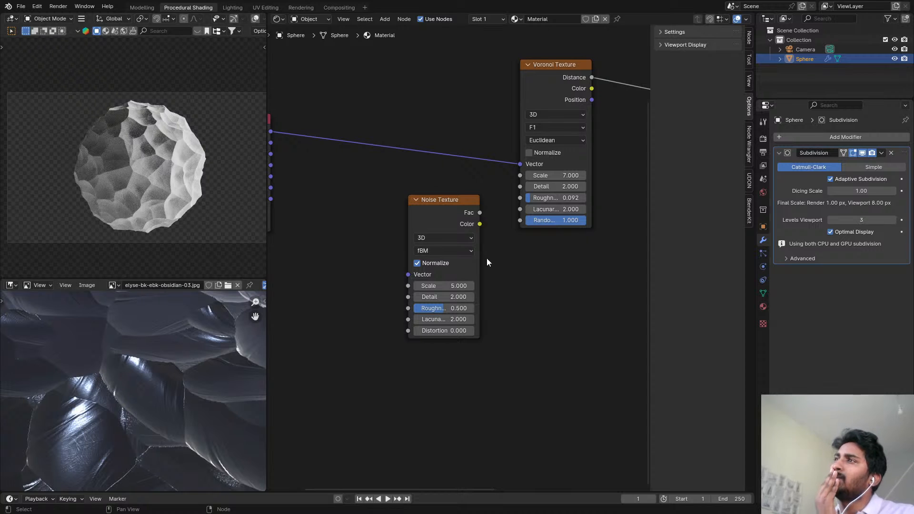
pyautogui.moveTo(455, 243); pyautogui.dragTo(464, 235, button='middle')
pyautogui.scroll(-2, 407, 185)
pyautogui.moveTo(359, 171); pyautogui.dragTo(390, 171, button='middle')
pyautogui.scroll(2, 388, 169)
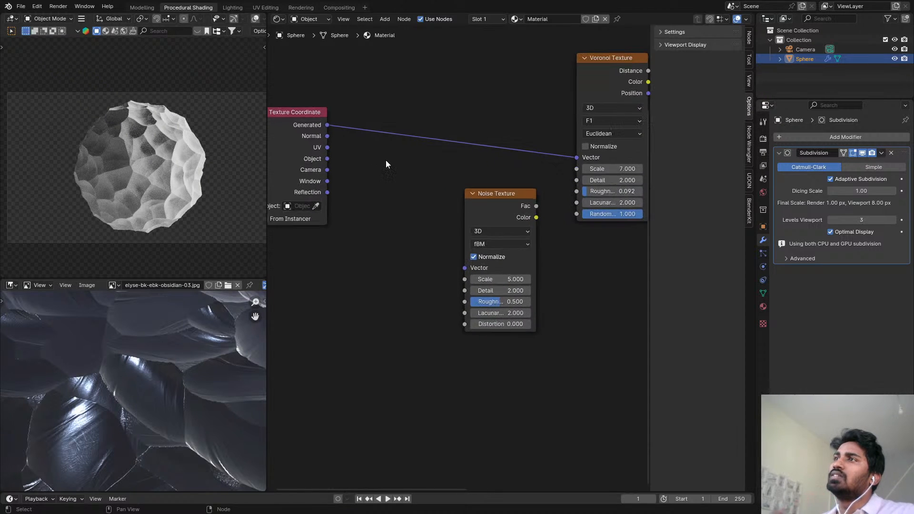
pyautogui.scroll(-1, 387, 161)
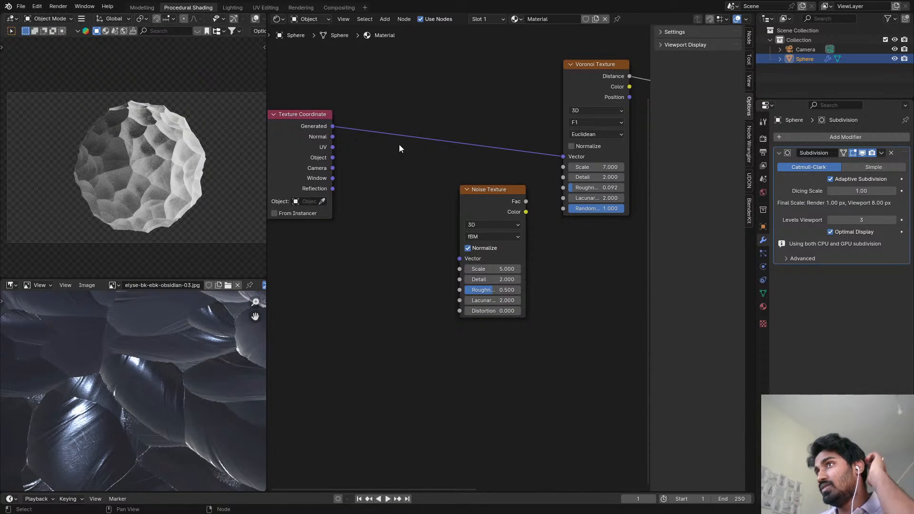
# - Try UV coordinates on the Voronoi Texture's Vector and reconnect the Generated output
pyautogui.moveTo(332, 148); pyautogui.dragTo(563, 156)
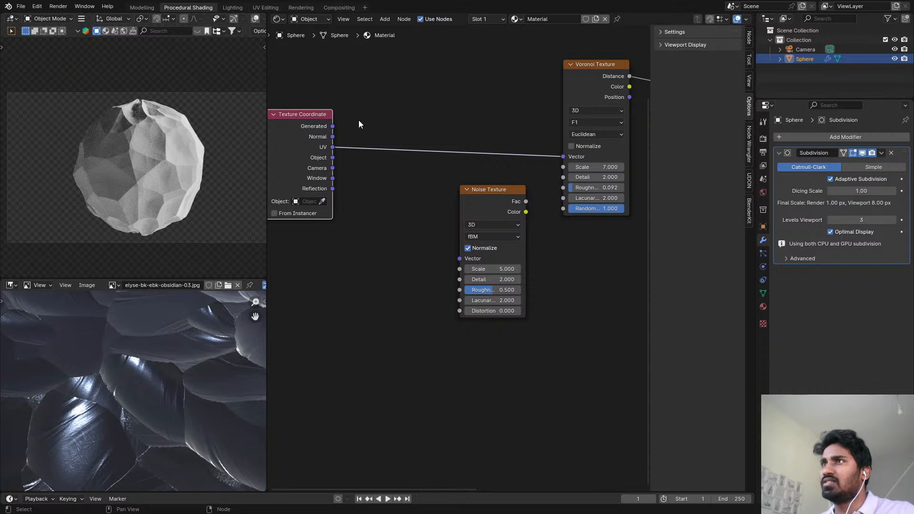
pyautogui.moveTo(332, 127); pyautogui.dragTo(563, 156)
pyautogui.scroll(-1, 305, 154)
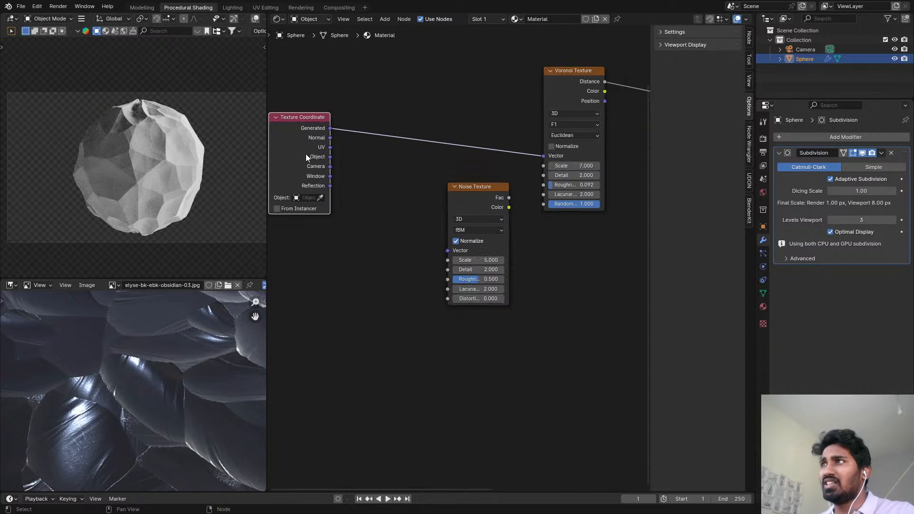
# - Move the Texture Coordinate node farther away from the Noise Texture node
pyautogui.moveTo(369, 143); pyautogui.dragTo(476, 138, button='middle')
pyautogui.scroll(1, 446, 146)
pyautogui.moveTo(419, 155); pyautogui.dragTo(338, 190)
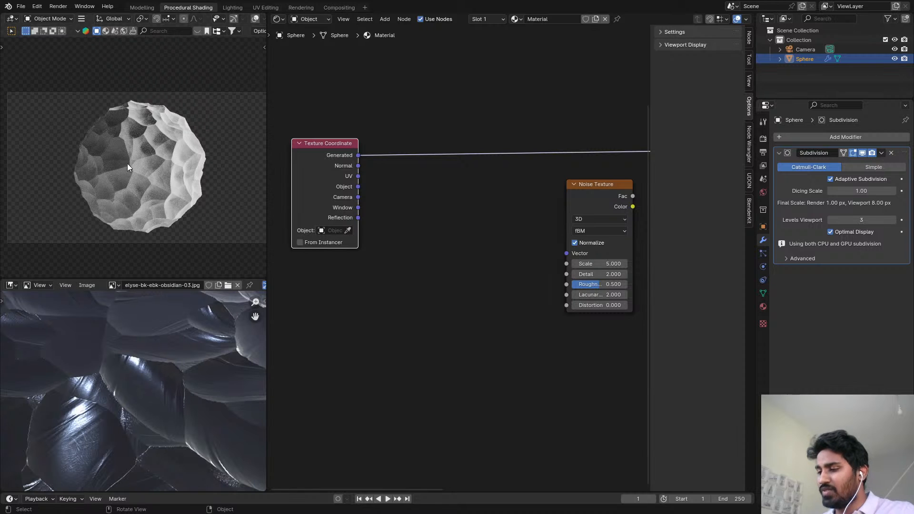
# - Try stretching the sphere along the global X axis and undo the scaling
pyautogui.press('s')
pyautogui.press('x')
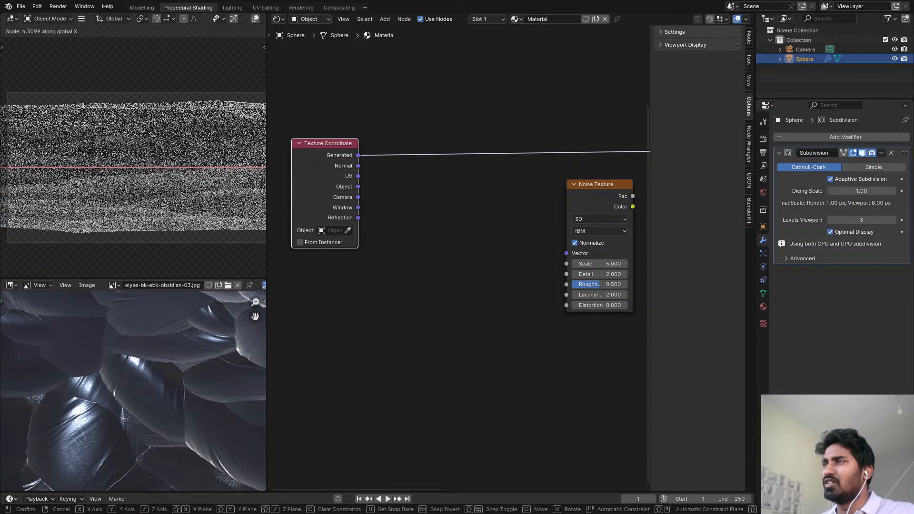
pyautogui.click(198, 153)
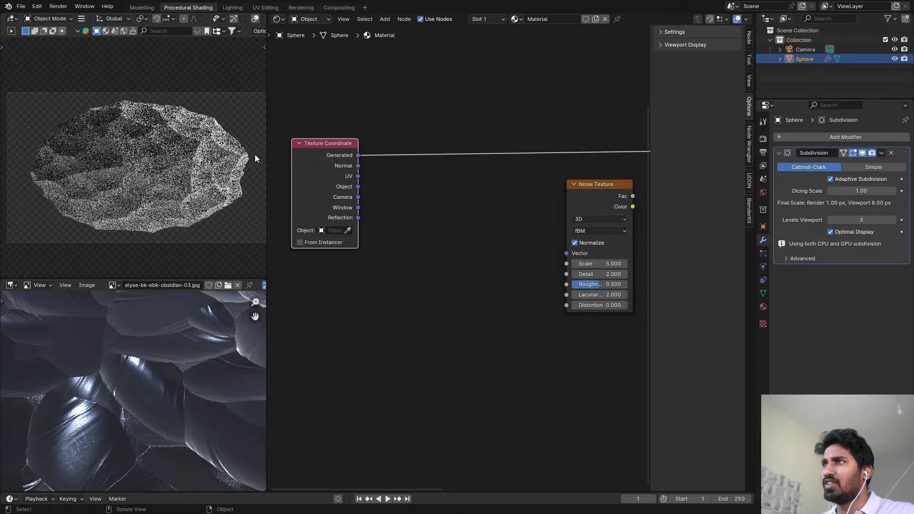
pyautogui.hotkey('ctrl', 'z')
# - Reposition the Noise Texture node and feed its Vector from a reroute point on the Generated link to the Voronoi Texture
pyautogui.scroll(-4, 360, 168)
pyautogui.scroll(4, 455, 169)
pyautogui.scroll(1, 525, 182)
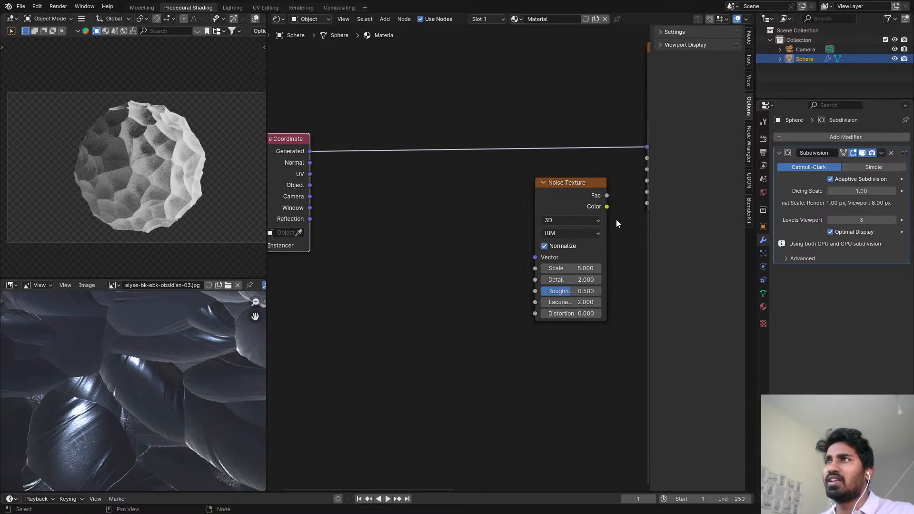
pyautogui.moveTo(547, 201); pyautogui.dragTo(497, 192)
pyautogui.moveTo(309, 150); pyautogui.dragTo(475, 237)
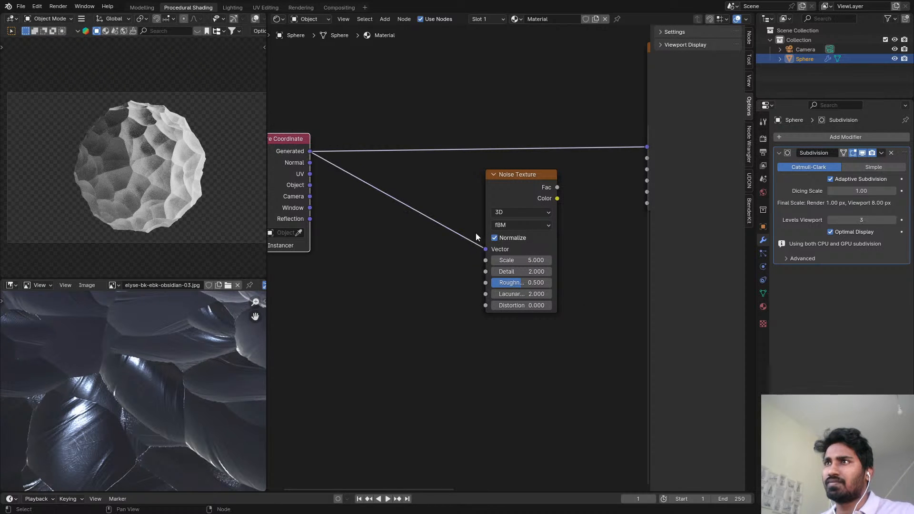
pyautogui.keyDown('shift'); pyautogui.moveTo(438, 169); pyautogui.dragTo(438, 170, button='right'); pyautogui.keyUp('shift')
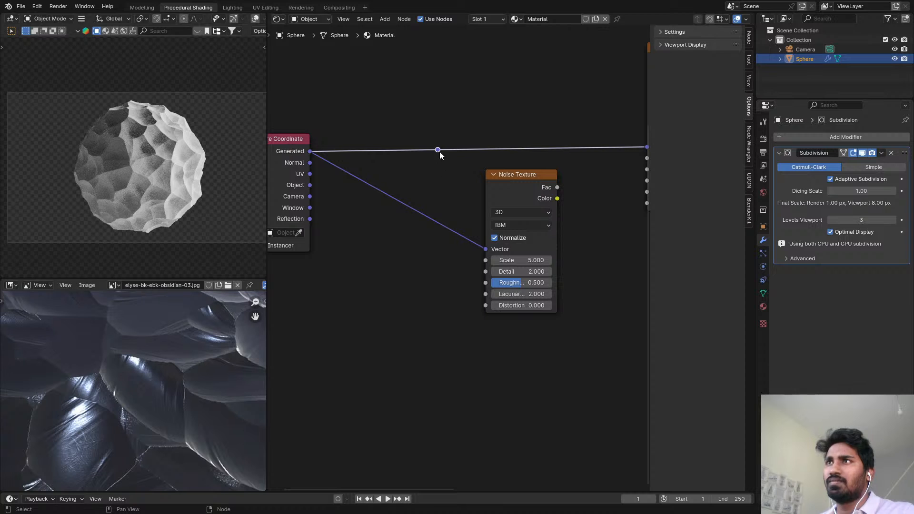
pyautogui.moveTo(438, 150); pyautogui.dragTo(483, 248)
pyautogui.scroll(-3, 439, 234)
pyautogui.moveTo(410, 225); pyautogui.dragTo(467, 204, button='middle')
pyautogui.scroll(-3, 438, 163)
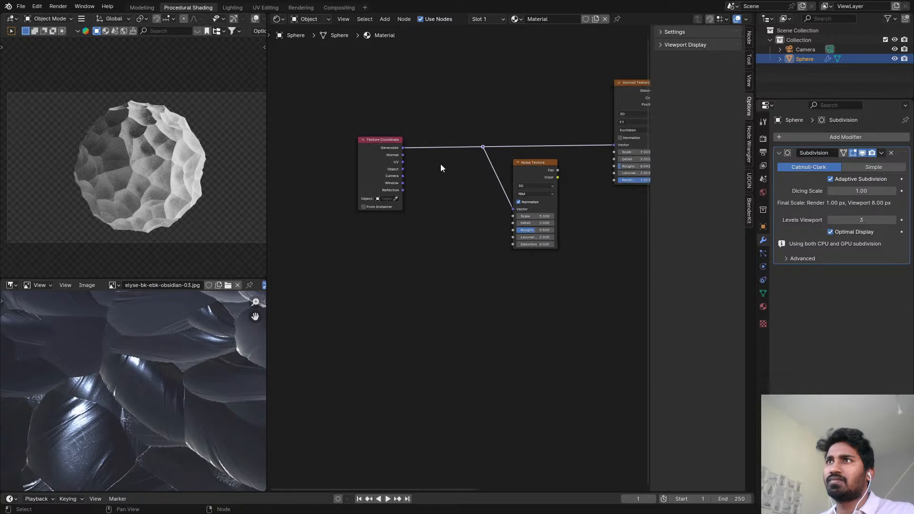
pyautogui.scroll(2, 545, 161)
# - Move the Voronoi Texture aside and insert a Mix Color node on the link between the reroute point and its Vector
pyautogui.moveTo(544, 160); pyautogui.dragTo(393, 192, button='middle')
pyautogui.scroll(1, 501, 163)
pyautogui.scroll(-1, 548, 125)
pyautogui.moveTo(504, 110); pyautogui.dragTo(550, 109)
pyautogui.scroll(2, 449, 163)
pyautogui.hotkey('shift', 'a')
pyautogui.write('MI')
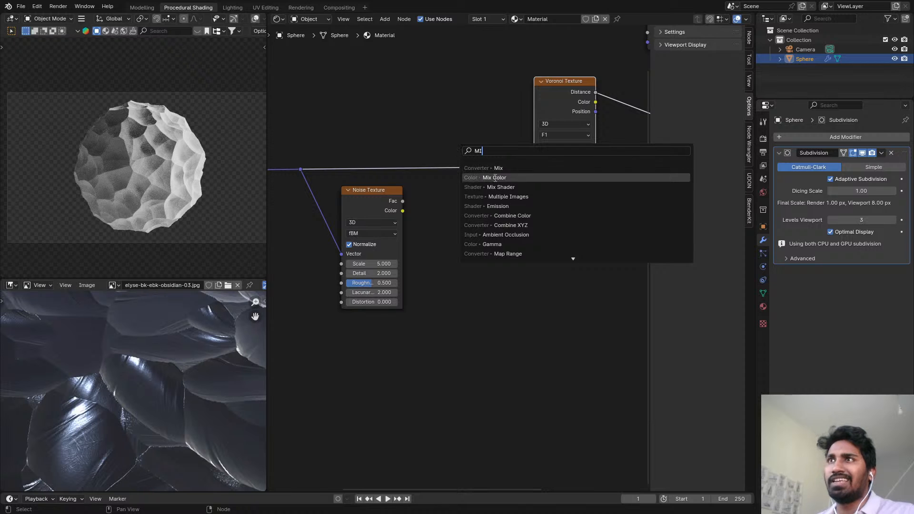
pyautogui.click(497, 177)
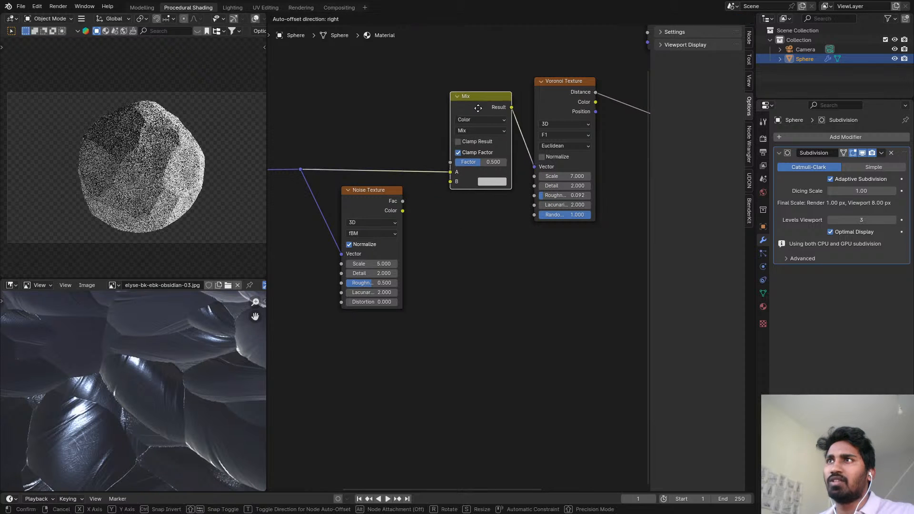
pyautogui.click(478, 108)
# - Set the Mix node's blending mode to Linear Light and feed its B input from the Noise Texture's Color
pyautogui.scroll(1, 481, 135)
pyautogui.click(476, 131)
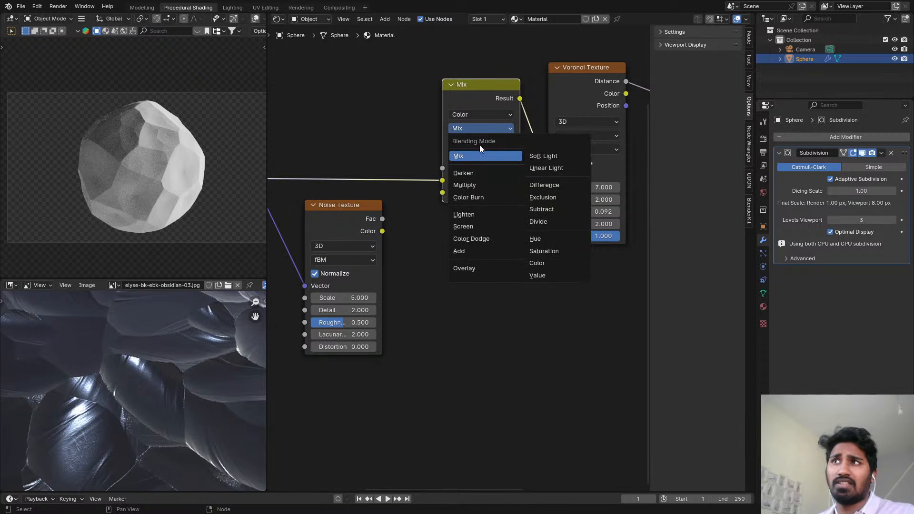
pyautogui.click(527, 167)
pyautogui.moveTo(382, 231); pyautogui.dragTo(444, 195)
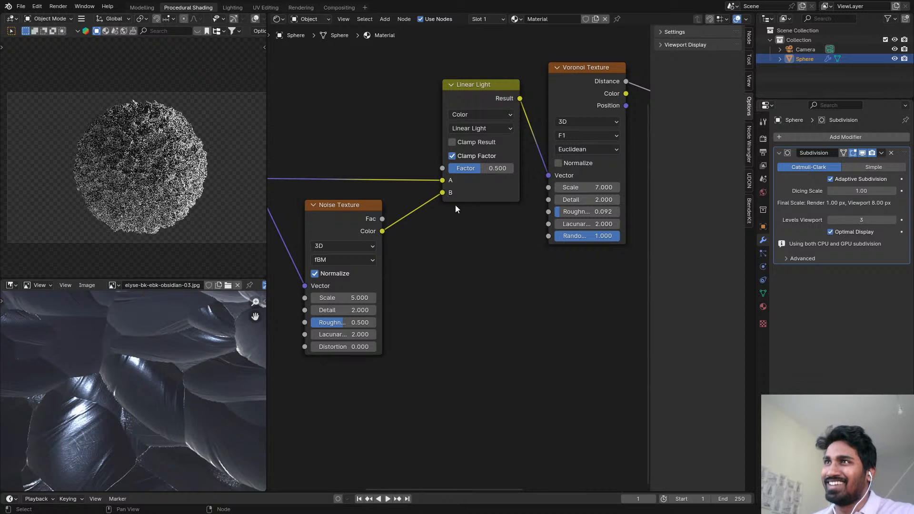
# - Try a Factor of 0.067 on the Linear Light node and inspect the distorted sphere surface up close
pyautogui.scroll(4, 482, 166)
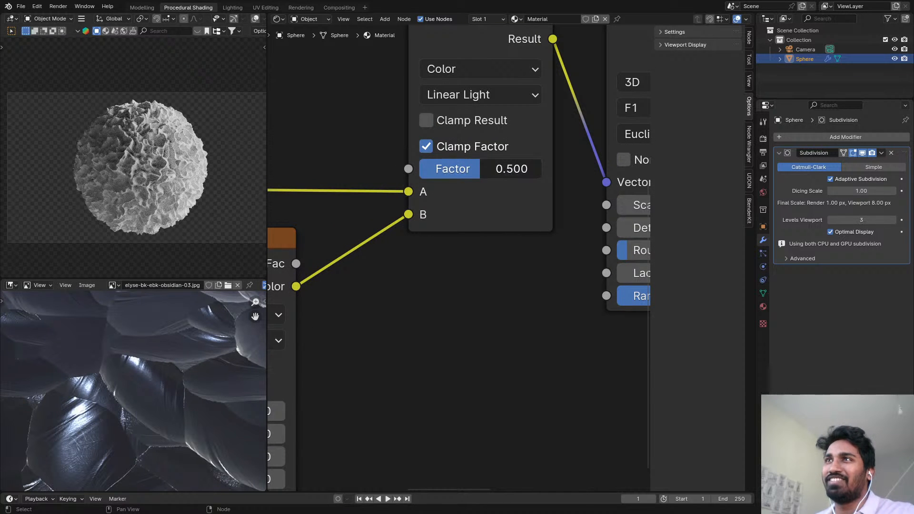
pyautogui.moveTo(481, 171); pyautogui.dragTo(428, 170)
pyautogui.moveTo(352, 231); pyautogui.dragTo(422, 168, button='middle')
pyautogui.scroll(10, 84, 136)
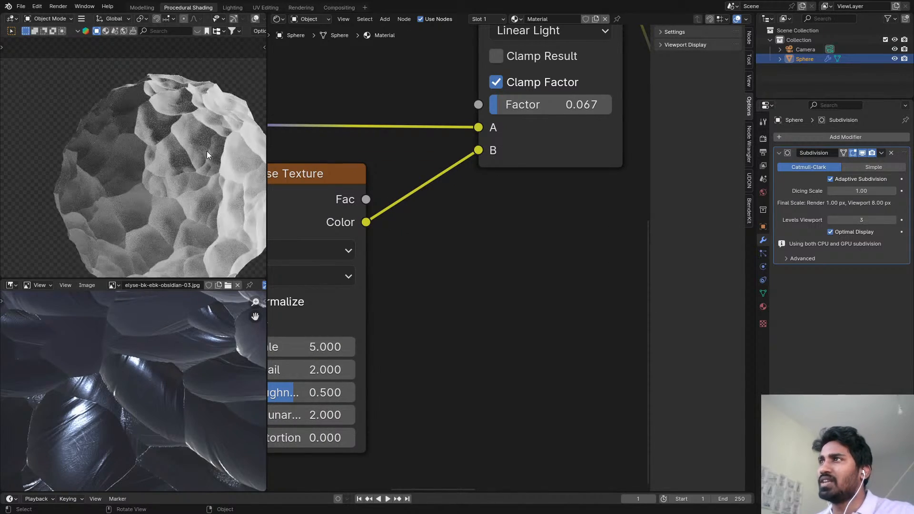
pyautogui.scroll(3, 116, 126)
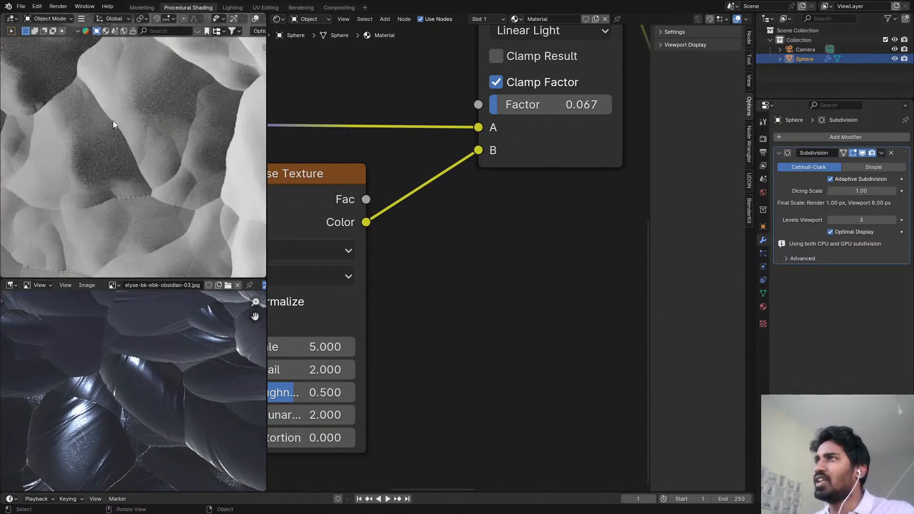
pyautogui.scroll(-5, 495, 149)
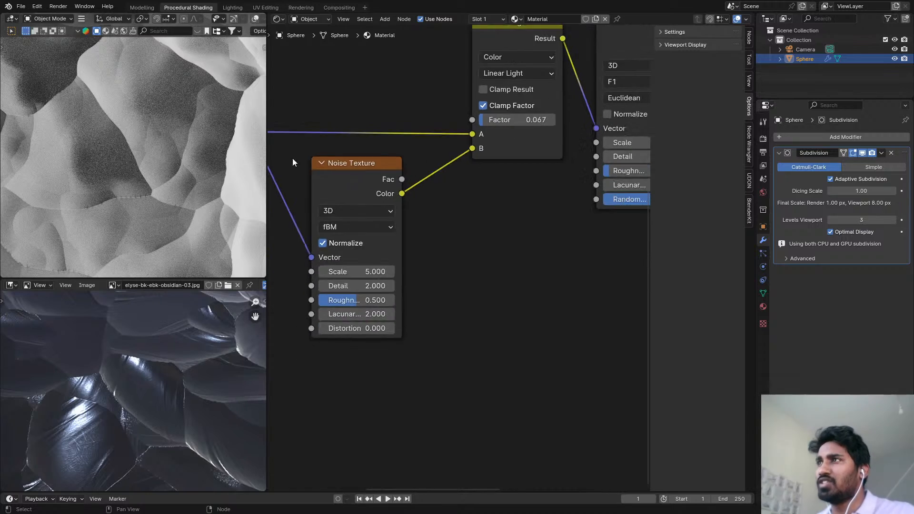
# - Set the Linear Light node's Factor to 0.02 and check the whole sphere
pyautogui.scroll(1, 574, 167)
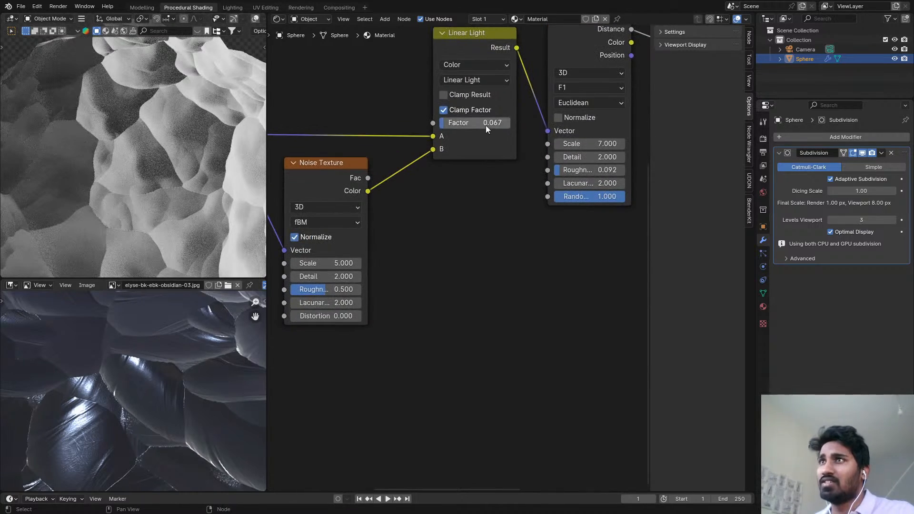
pyautogui.write('0.02')
pyautogui.press('Return')
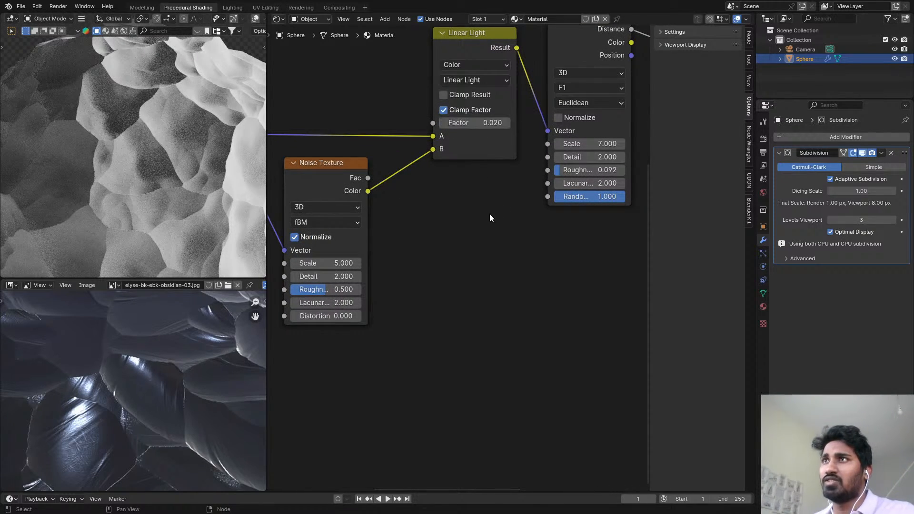
pyautogui.scroll(-5, 162, 200)
pyautogui.scroll(-2, 313, 190)
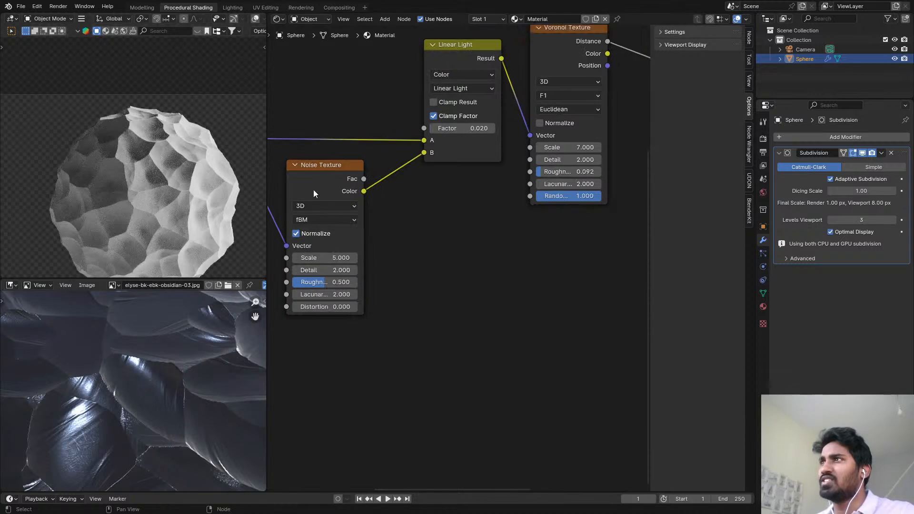
pyautogui.scroll(1, 187, 385)
# - Move the Texture Coordinate, Noise Texture, Linear Light and Voronoi Texture nodes together well away from the Displacement node
pyautogui.scroll(-5, 495, 236)
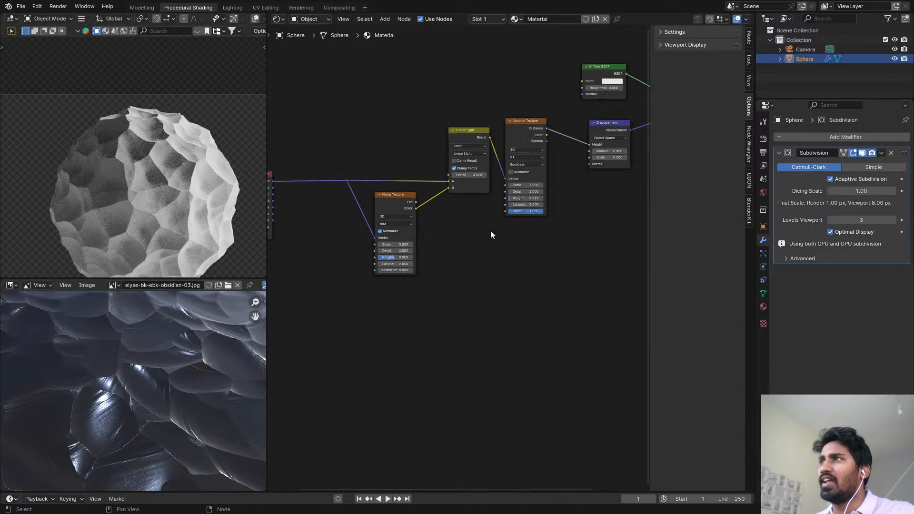
pyautogui.moveTo(318, 153); pyautogui.dragTo(519, 265)
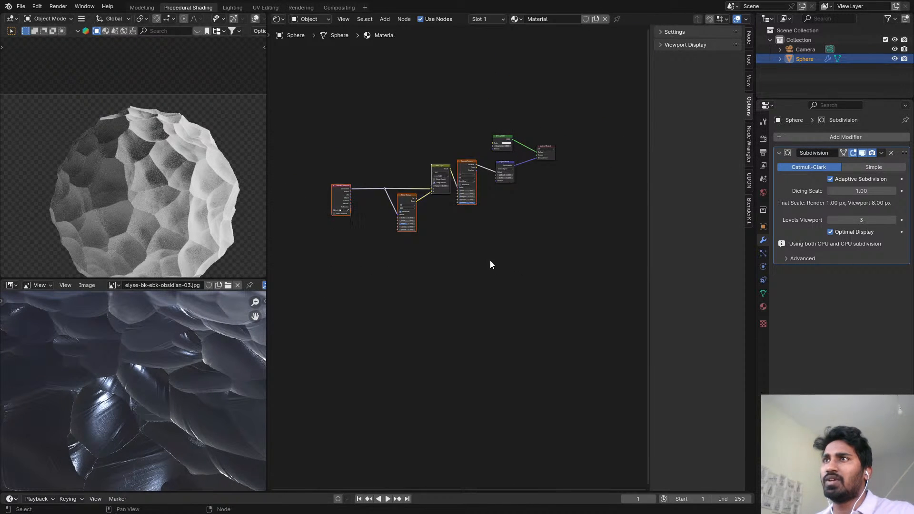
pyautogui.moveTo(490, 261); pyautogui.dragTo(595, 235, button='middle')
pyautogui.press('g')
pyautogui.click(364, 244)
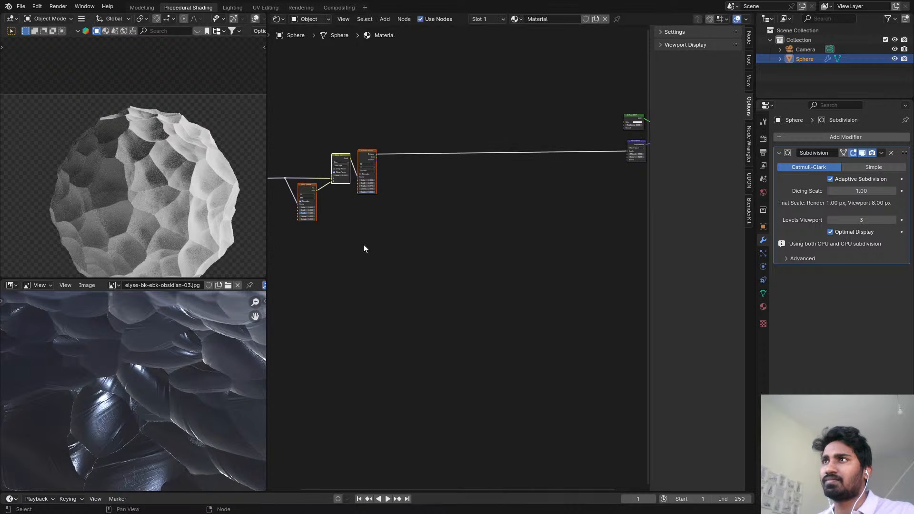
pyautogui.click(364, 244)
# - Join the reroute point, Noise Texture, Linear Light and Voronoi Texture nodes in a frame labelled BASE SHAPE
pyautogui.scroll(2, 368, 232)
pyautogui.moveTo(368, 231); pyautogui.dragTo(509, 247, button='middle')
pyautogui.scroll(1, 436, 163)
pyautogui.moveTo(394, 130); pyautogui.dragTo(536, 275)
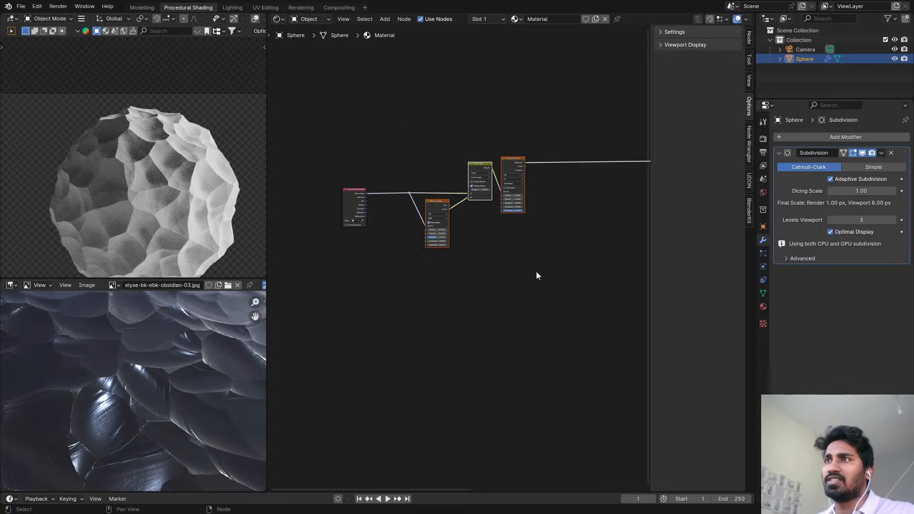
pyautogui.hotkey('ctrl', 'j')
pyautogui.scroll(4, 478, 149)
pyautogui.scroll(-1, 474, 159)
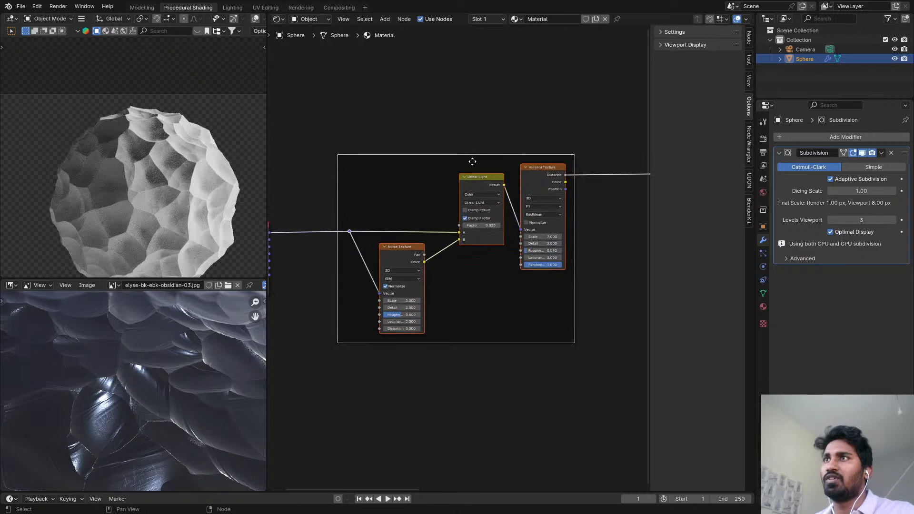
pyautogui.press('F2')
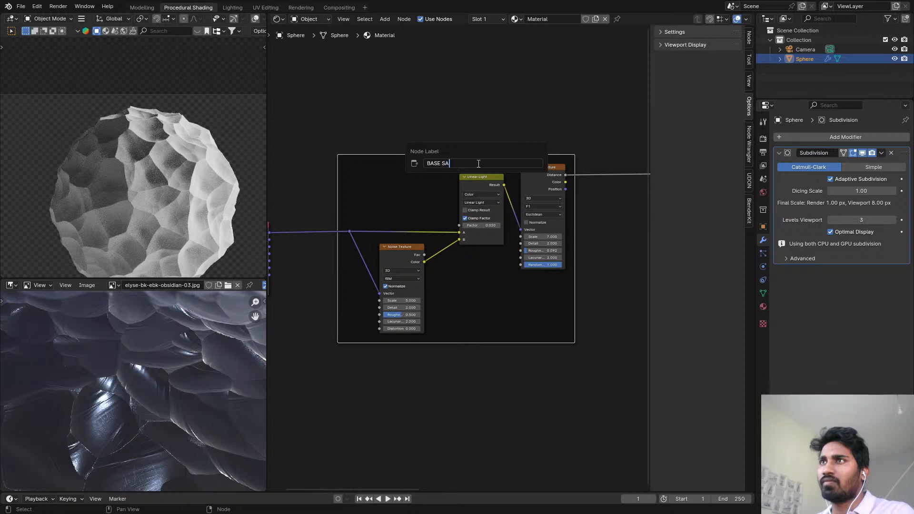
pyautogui.write('BASE SHAPE')
pyautogui.press('Return')
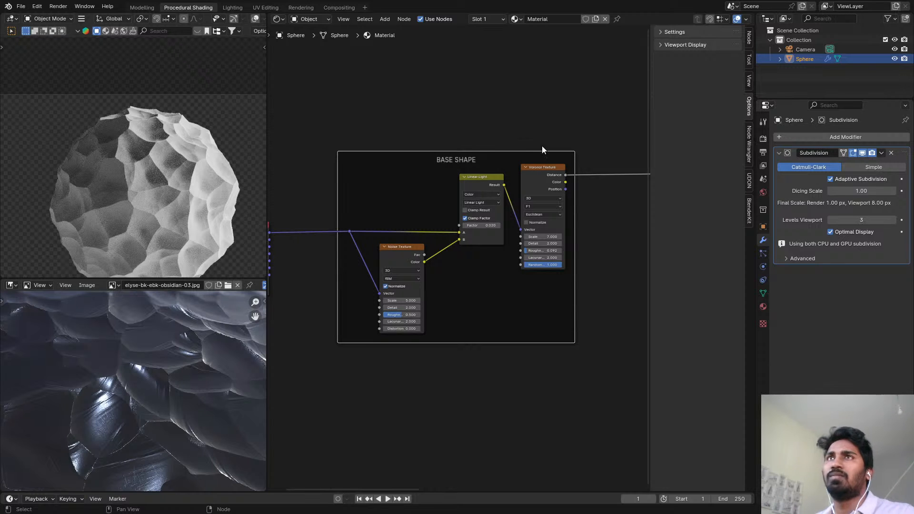
# - Hide the node editor's sidebar and darken the Diffuse BSDF's colour to near black
pyautogui.press('n')
pyautogui.scroll(-3, 667, 231)
pyautogui.moveTo(615, 230); pyautogui.dragTo(450, 205, button='middle')
pyautogui.moveTo(490, 176); pyautogui.dragTo(468, 202, button='middle')
pyautogui.scroll(6, 468, 202)
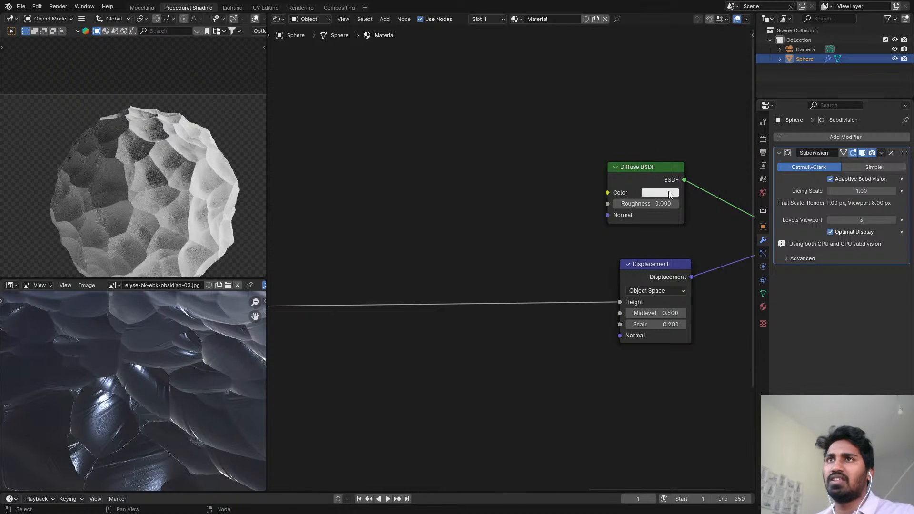
pyautogui.click(669, 193)
pyautogui.moveTo(744, 81); pyautogui.dragTo(745, 109)
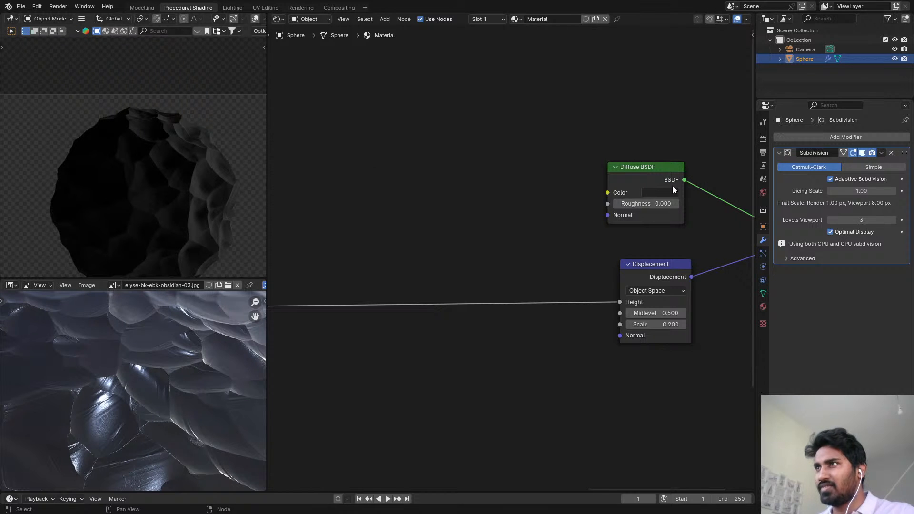
# - Try a Glossy BSDF placed above the Diffuse BSDF and connected to the material's Surface
pyautogui.moveTo(672, 186); pyautogui.dragTo(636, 187, button='middle')
pyautogui.hotkey('shift', 'a')
pyautogui.click(566, 131)
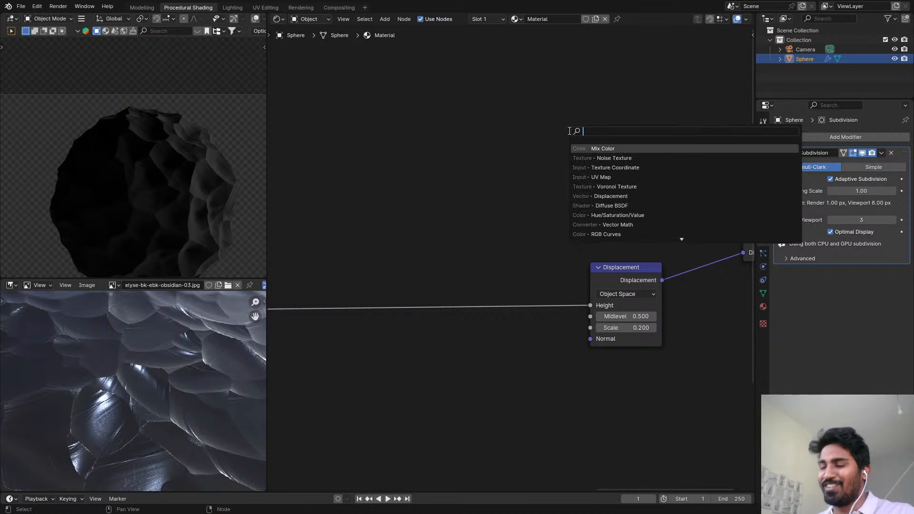
pyautogui.write('GLO')
pyautogui.click(604, 148)
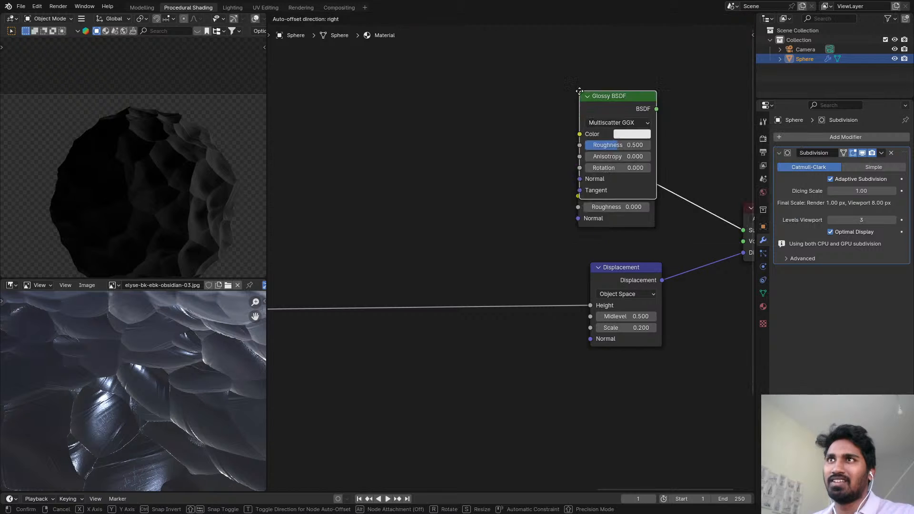
pyautogui.click(587, 58)
pyautogui.keyDown('ctrl'); pyautogui.keyDown('shift'); pyautogui.click(586, 58); pyautogui.keyUp('shift'); pyautogui.keyUp('ctrl')
pyautogui.moveTo(622, 95); pyautogui.dragTo(605, 139, button='middle')
pyautogui.scroll(3, 598, 156)
pyautogui.scroll(1, 598, 156)
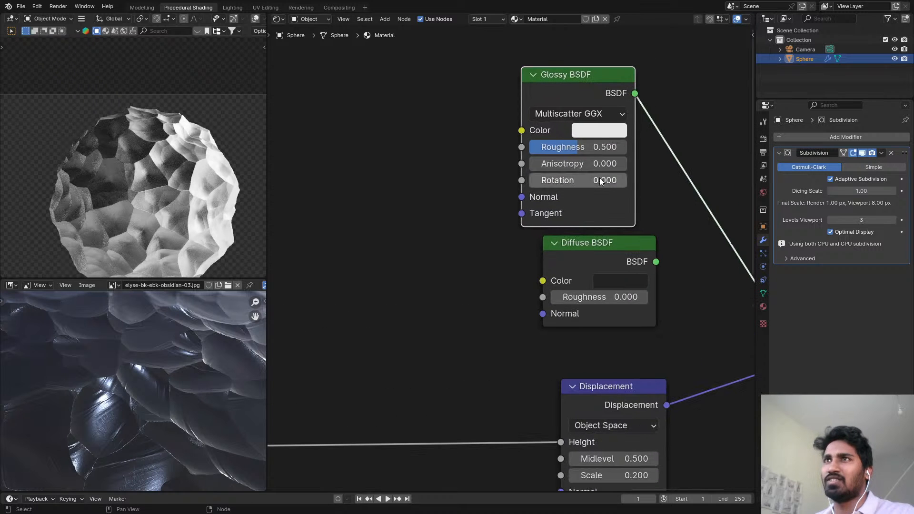
# - Try a Roughness of 0.062 on the Glossy BSDF and delete the node
pyautogui.moveTo(599, 147); pyautogui.dragTo(561, 147)
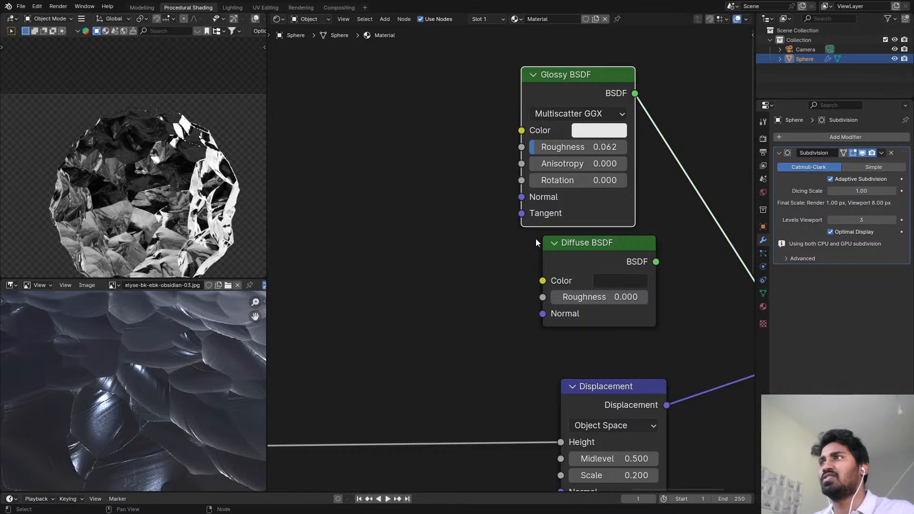
pyautogui.scroll(-1, 603, 128)
pyautogui.press('x')
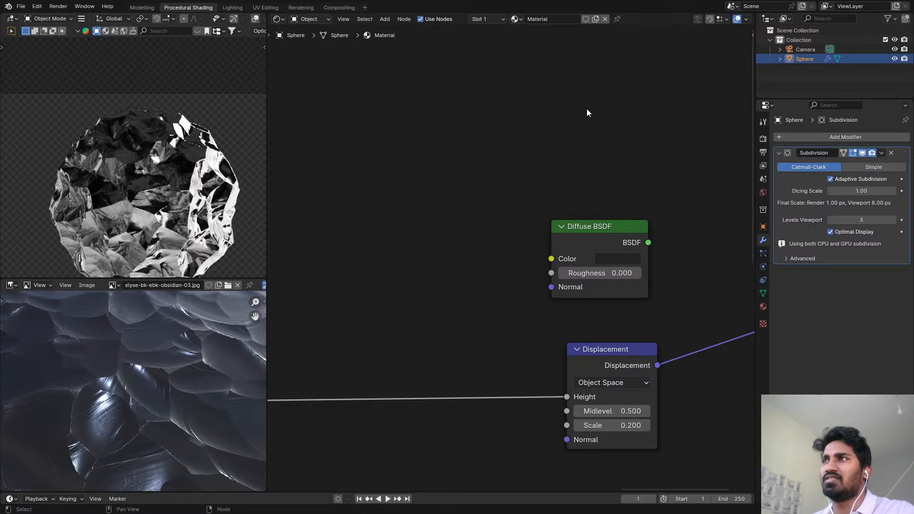
# - Add a Glass BSDF above the Diffuse BSDF and connect it to the material's Surface
pyautogui.hotkey('shift', 'a')
pyautogui.write('GLAS')
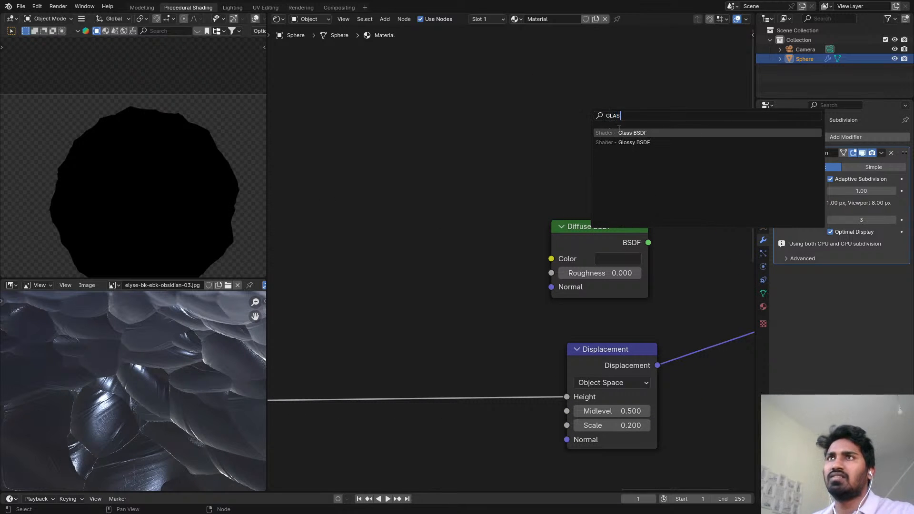
pyautogui.click(619, 130)
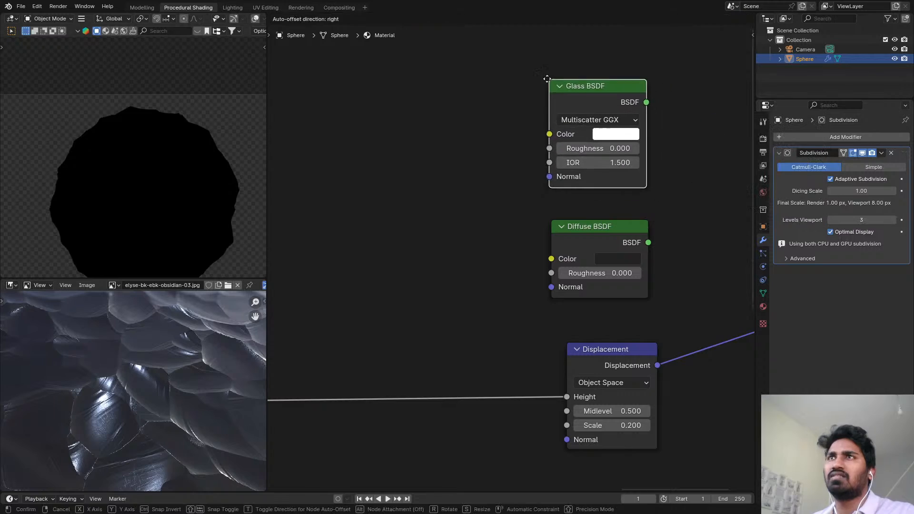
pyautogui.click(546, 78)
pyautogui.keyDown('ctrl'); pyautogui.keyDown('shift'); pyautogui.click(594, 101); pyautogui.keyUp('shift'); pyautogui.keyUp('ctrl')
pyautogui.scroll(-3, 639, 210)
pyautogui.moveTo(639, 210); pyautogui.dragTo(612, 200, button='middle')
pyautogui.scroll(1, 613, 200)
pyautogui.scroll(2, 612, 200)
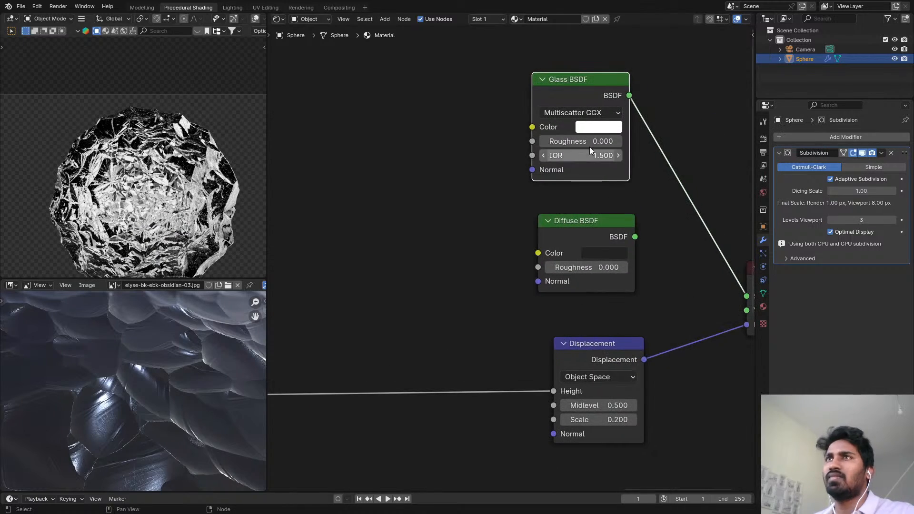
# - Set the Glass BSDF's Roughness to 0.269 and check the sphere in the render preview
pyautogui.scroll(-3, 190, 182)
pyautogui.keyDown('shift'); pyautogui.moveTo(189, 183); pyautogui.dragTo(171, 149, button='middle'); pyautogui.keyUp('shift')
pyautogui.scroll(3, 171, 149)
pyautogui.scroll(2, 169, 151)
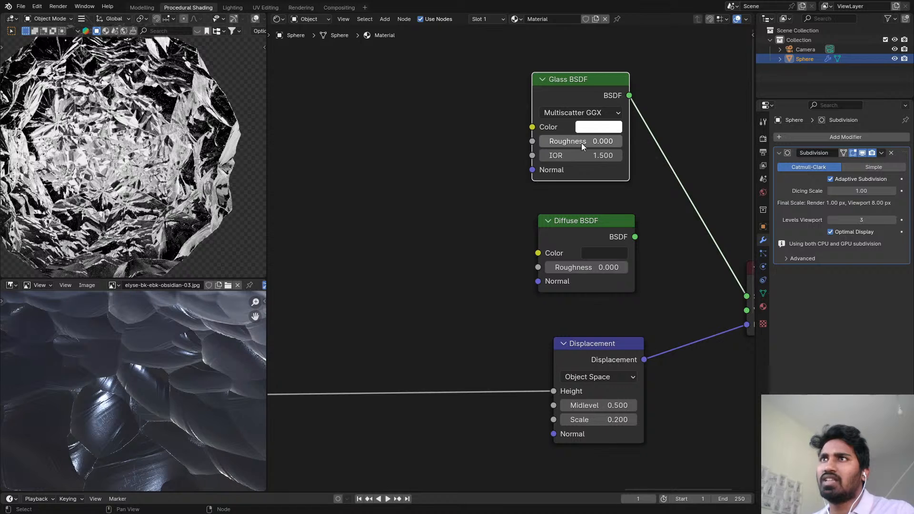
pyautogui.moveTo(581, 142); pyautogui.dragTo(594, 143)
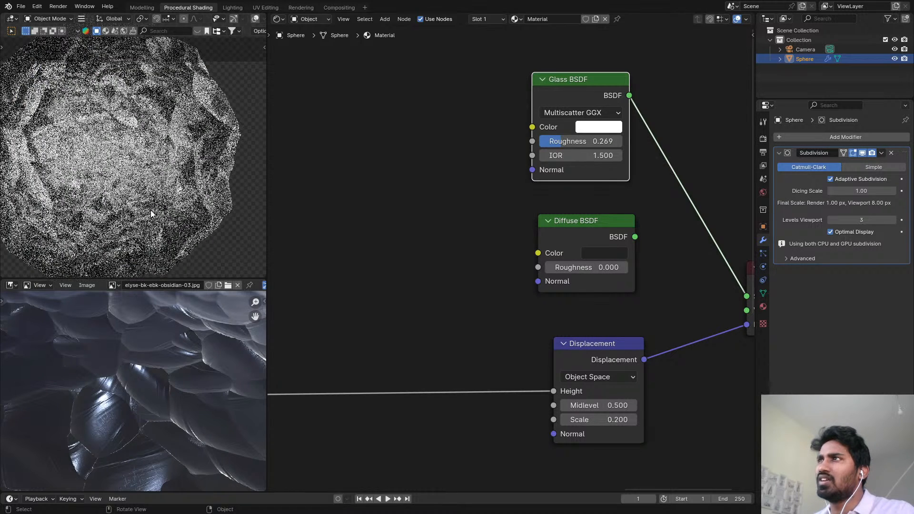
pyautogui.scroll(-2, 151, 210)
# - Darken the Glass BSDF's colour to near black and inspect the sphere's highlights
pyautogui.click(600, 126)
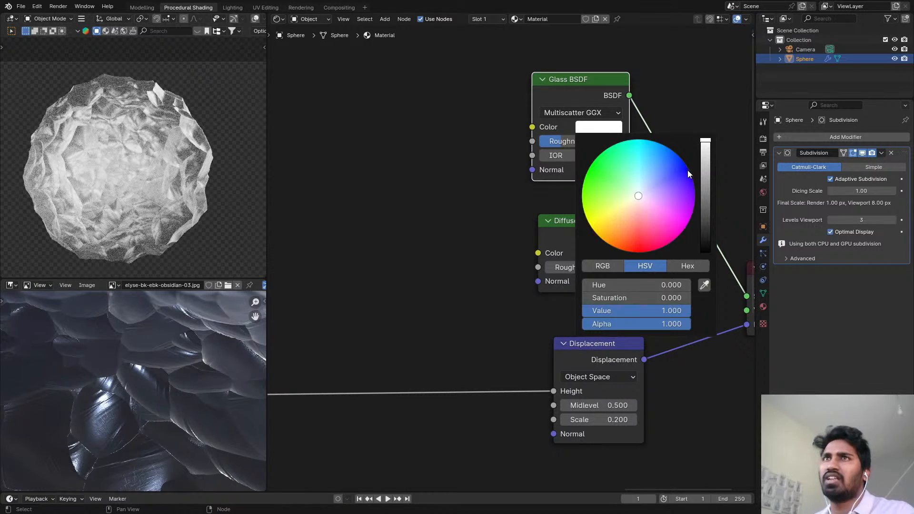
pyautogui.moveTo(705, 157); pyautogui.dragTo(705, 253)
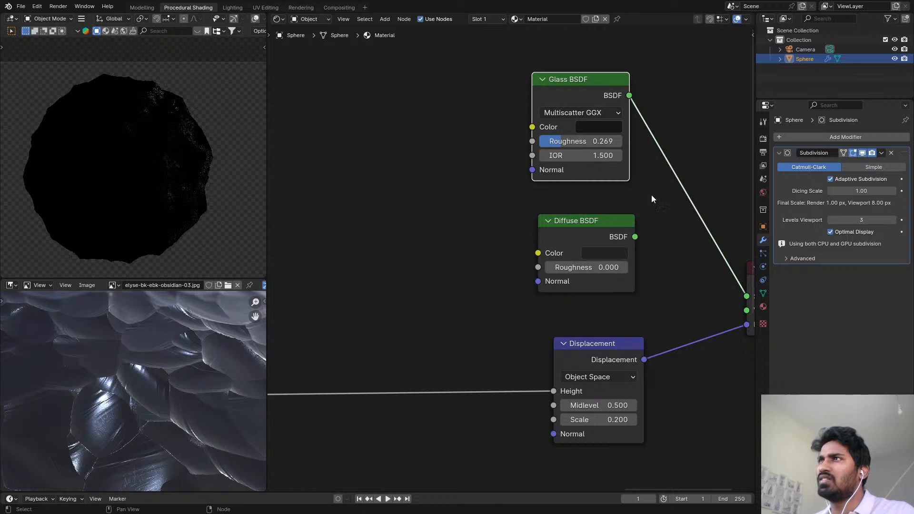
pyautogui.scroll(3, 175, 145)
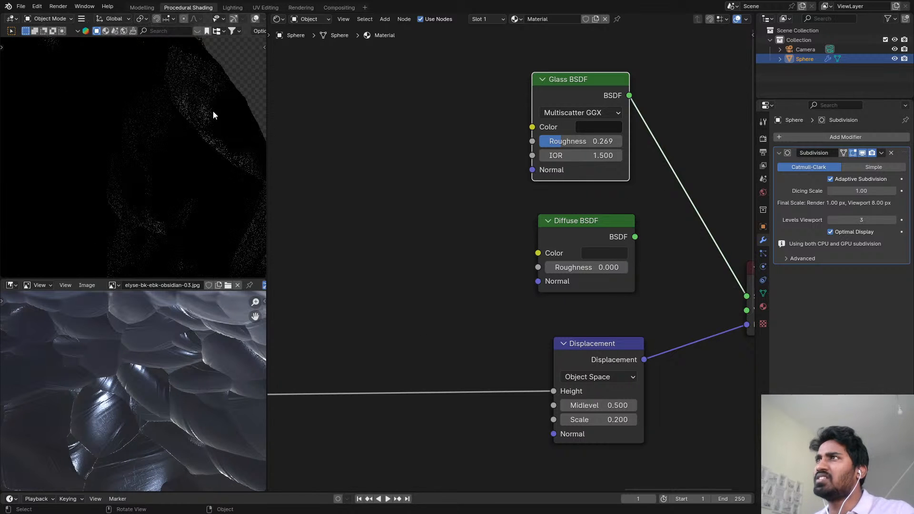
pyautogui.scroll(-3, 203, 100)
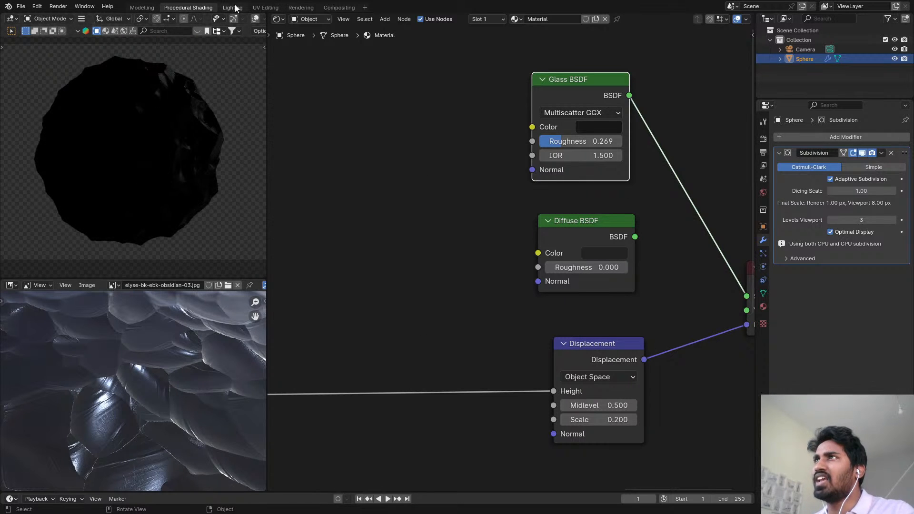
# - Try a lower Roughness on the Glass BSDF and undo the change
pyautogui.moveTo(558, 141); pyautogui.dragTo(539, 141)
pyautogui.hotkey('ctrl', 'z')
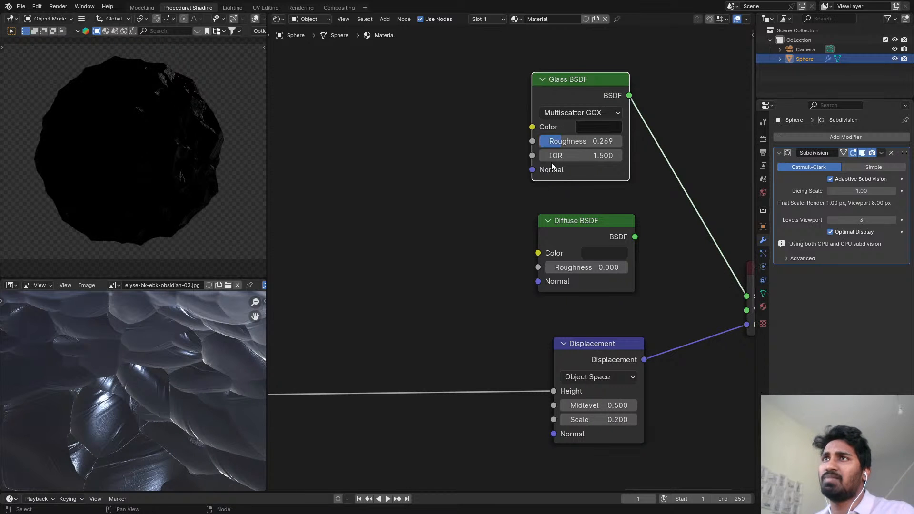
# - Combine the Glass BSDF and Diffuse BSDF with a Mix Shader feeding the Material Output
pyautogui.keyDown('ctrl'); pyautogui.keyDown('shift'); pyautogui.moveTo(607, 136); pyautogui.dragTo(584, 213, button='right'); pyautogui.keyUp('shift'); pyautogui.keyUp('ctrl')
pyautogui.moveTo(656, 197); pyautogui.dragTo(539, 209, button='middle')
pyautogui.scroll(-2, 571, 191)
pyautogui.scroll(3, 606, 170)
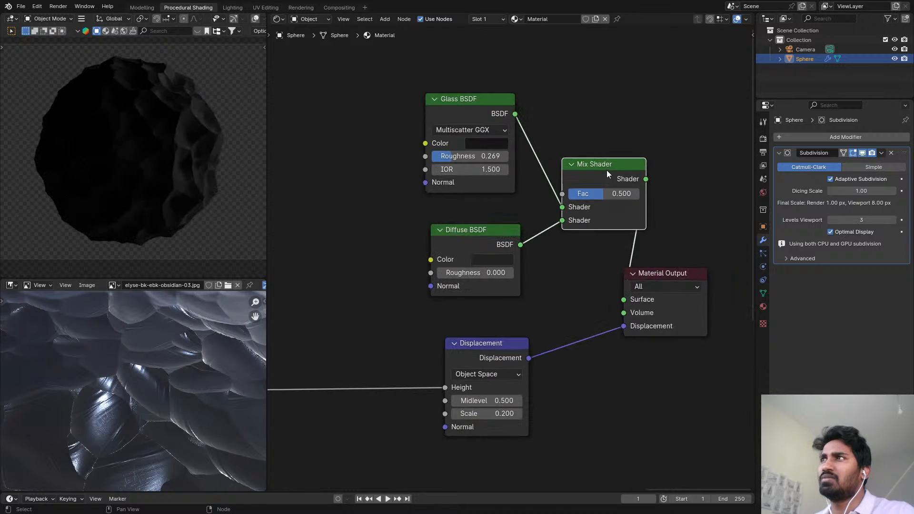
pyautogui.scroll(-2, 522, 142)
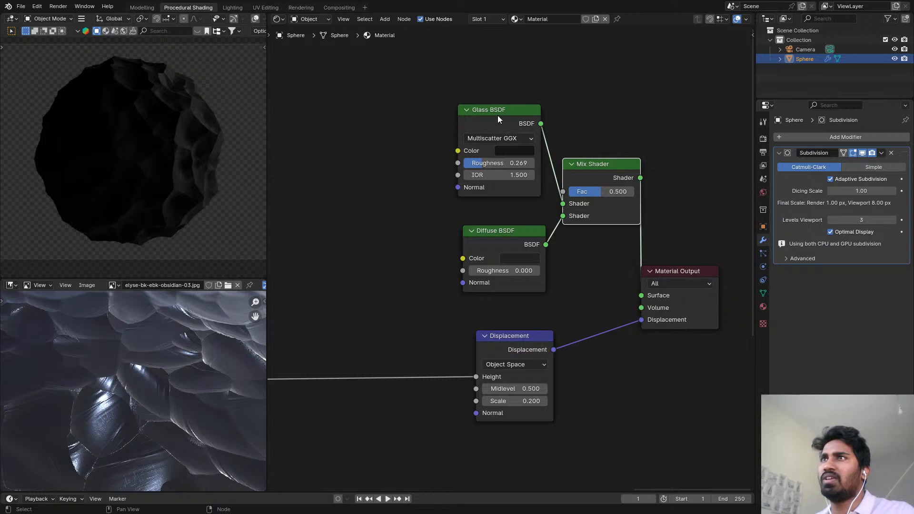
# - Bring the Glass BSDF node down closer to the Diffuse BSDF and add a Disk-shaped area light to the scene
pyautogui.moveTo(498, 115); pyautogui.dragTo(497, 139)
pyautogui.scroll(2, 238, 131)
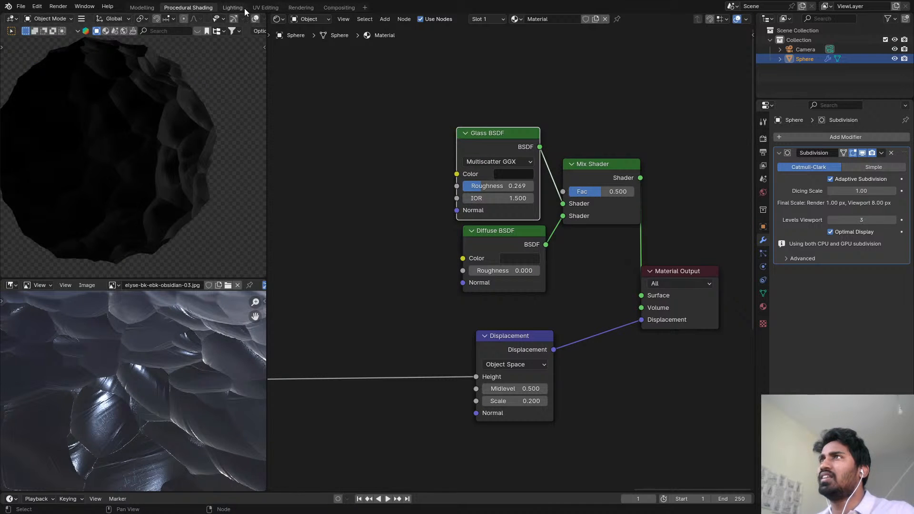
pyautogui.click(233, 8)
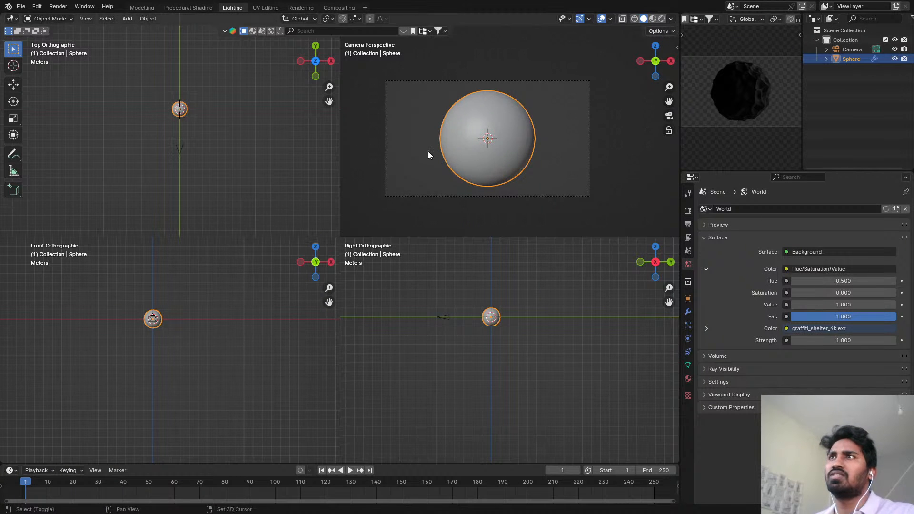
pyautogui.hotkey('shift', 'a')
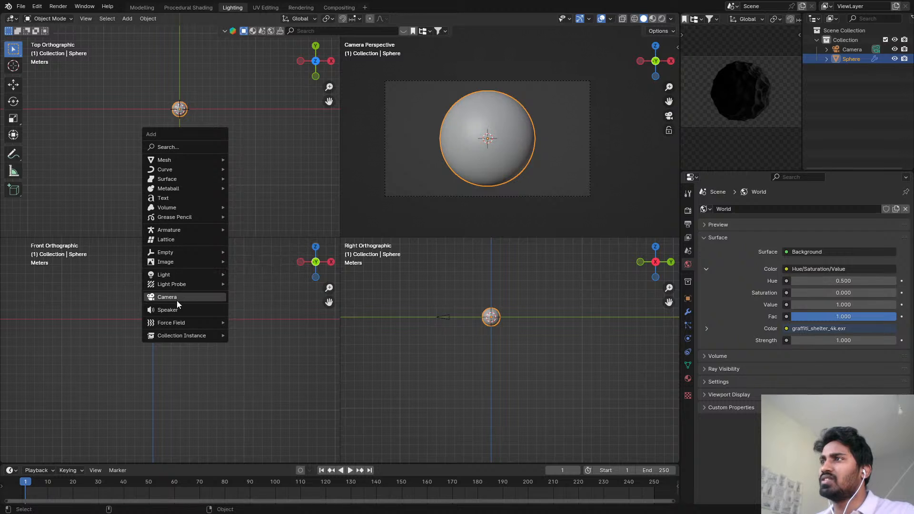
pyautogui.moveTo(172, 276)
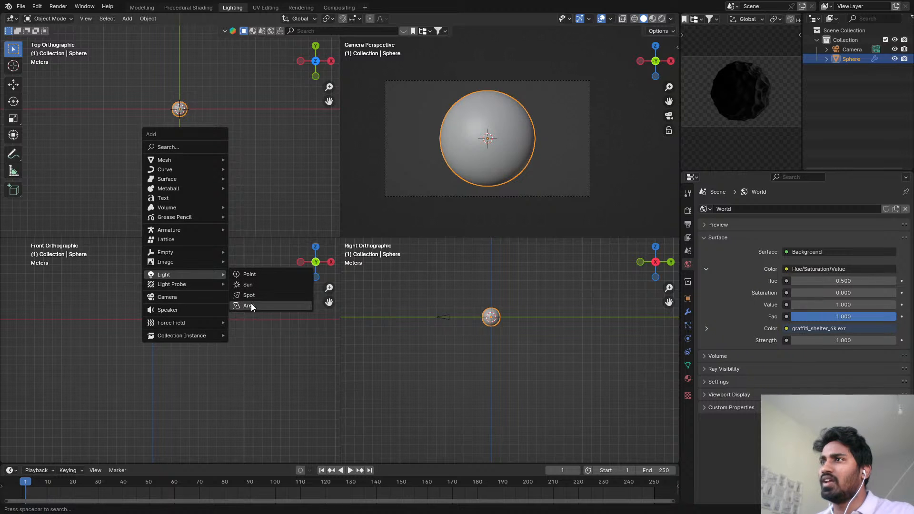
pyautogui.click(249, 305)
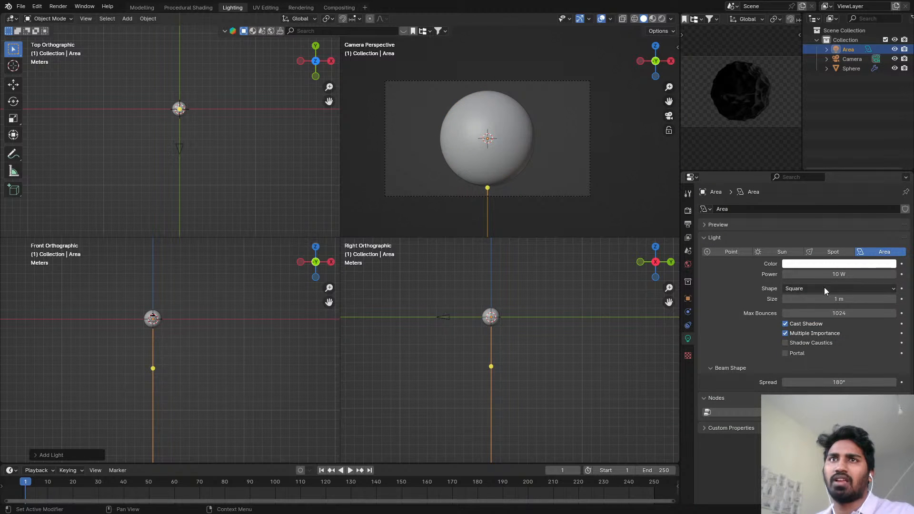
pyautogui.click(824, 287)
pyautogui.click(809, 321)
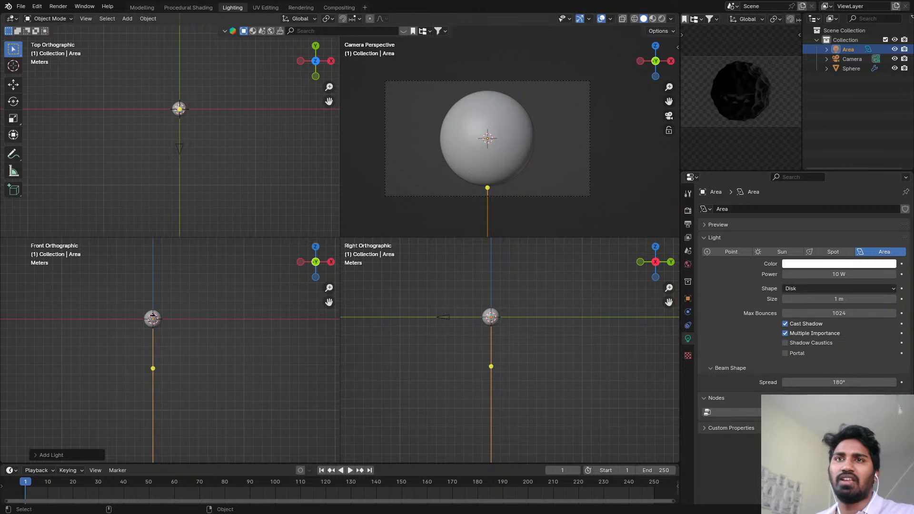
# - Raise the area light along Z to about 1.87 m above the sphere's centre
pyautogui.scroll(3, 444, 330)
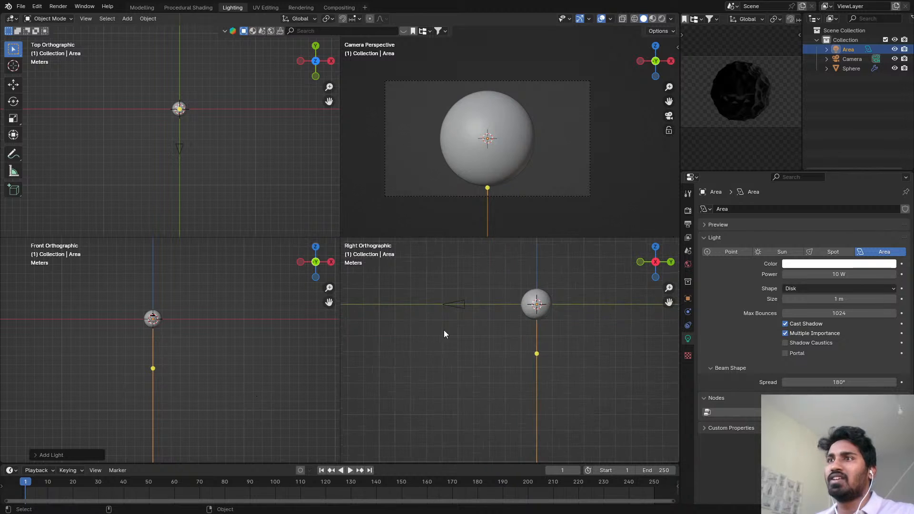
pyautogui.scroll(-1, 504, 328)
pyautogui.press('g')
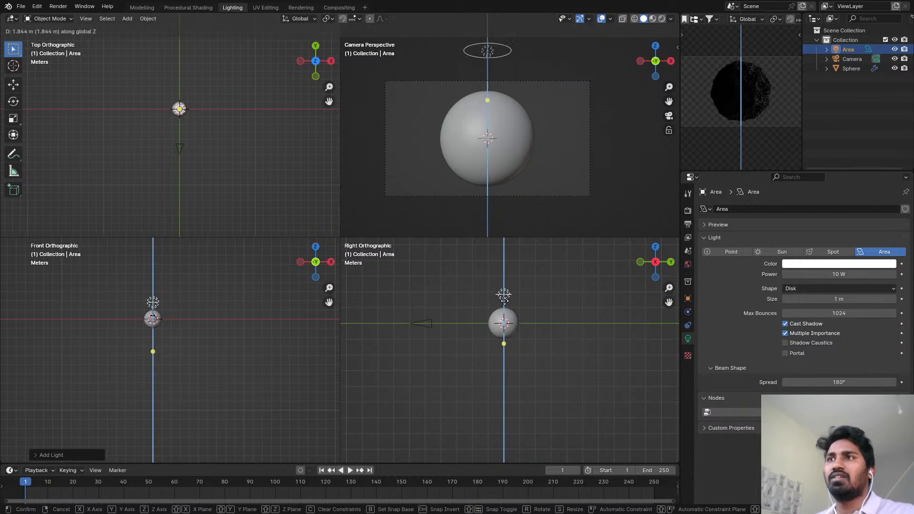
pyautogui.click(503, 300)
# - Set the area light's Power to 300 W
pyautogui.moveTo(834, 275); pyautogui.dragTo(876, 275)
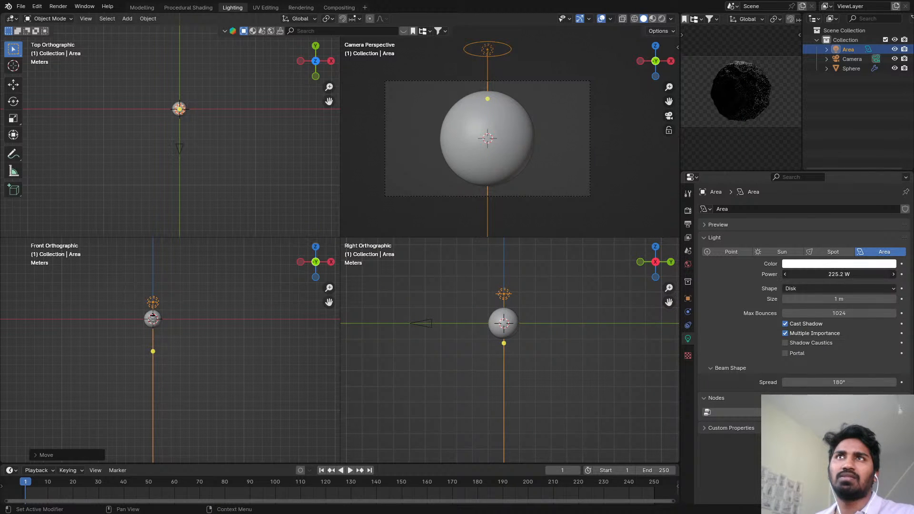
pyautogui.doubleClick(830, 275)
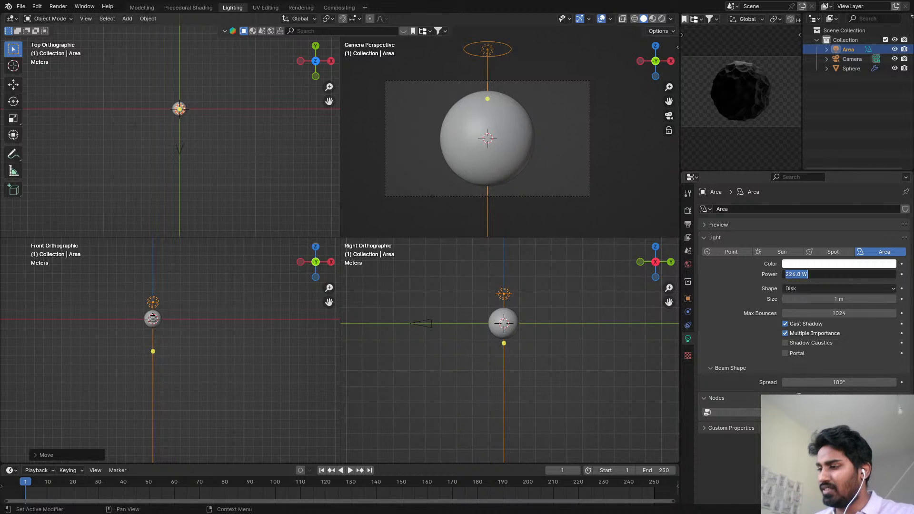
pyautogui.write('300')
pyautogui.press('Return')
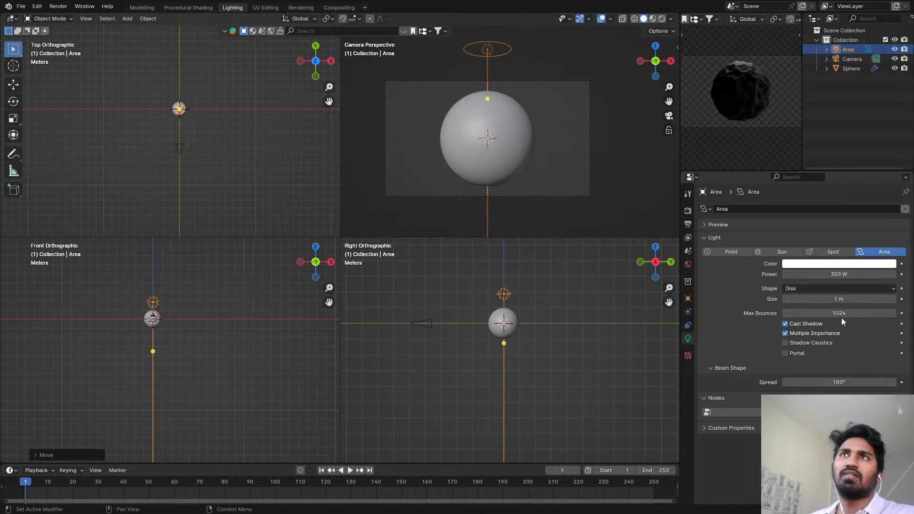
# - Return to the Procedural Shading workspace, inspect the lit sphere up close and save the file
pyautogui.click(189, 7)
pyautogui.scroll(5, 154, 145)
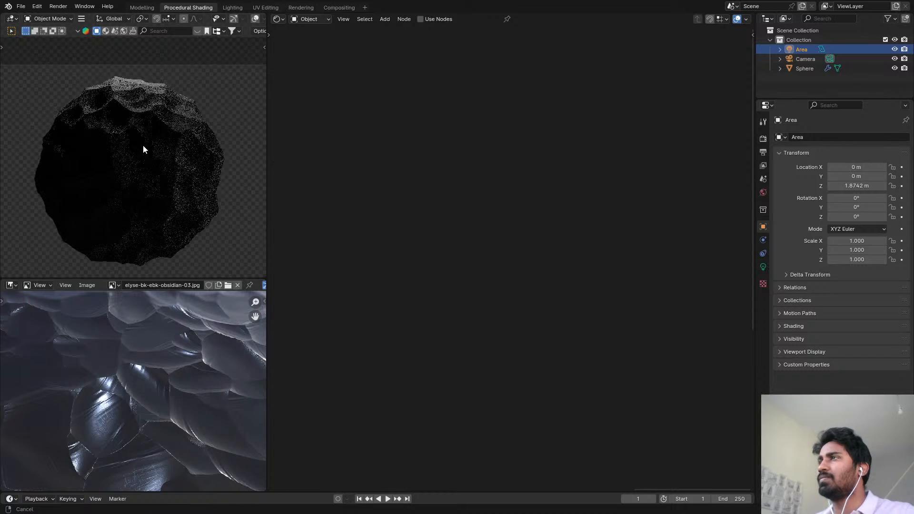
pyautogui.scroll(2, 163, 96)
pyautogui.scroll(-6, 163, 106)
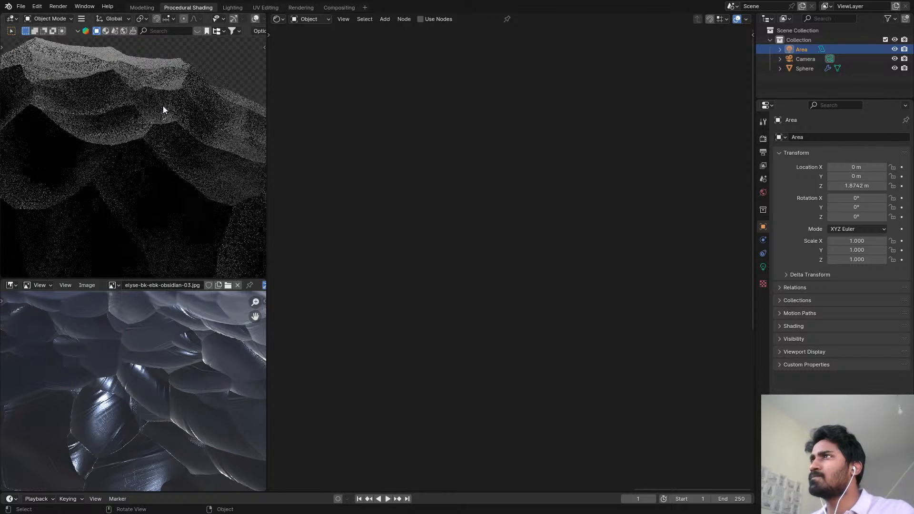
pyautogui.hotkey('ctrl', 's')
# - Connect the sphere's Diffuse BSDF directly to the Material Output's Surface and set its colour to white
pyautogui.click(164, 159)
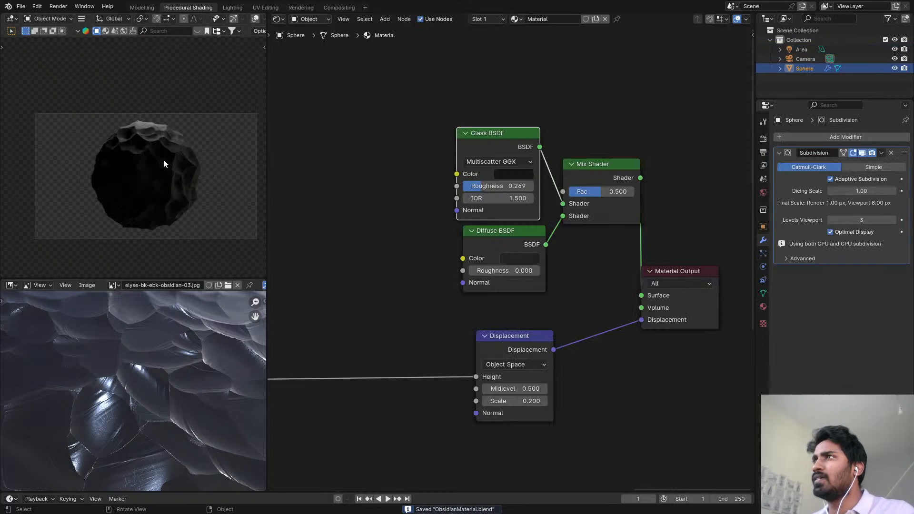
pyautogui.scroll(1, 628, 252)
pyautogui.moveTo(637, 295)
pyautogui.mouseDown()
pyautogui.moveTo(584, 242)
pyautogui.moveTo(633, 295)
pyautogui.mouseUp()
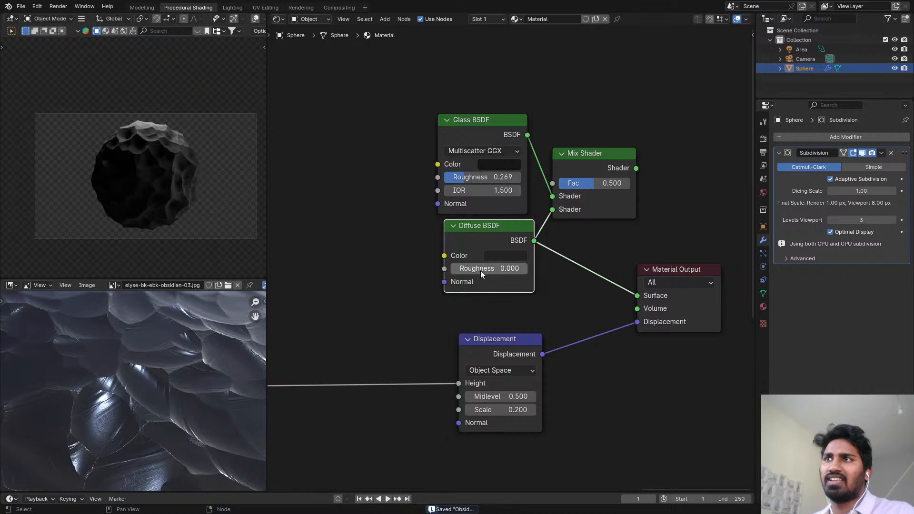
pyautogui.click(501, 255)
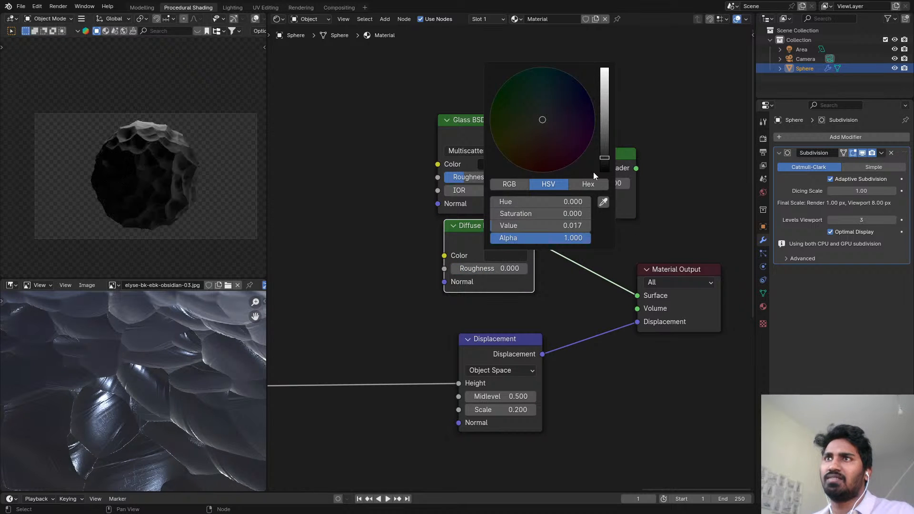
pyautogui.moveTo(604, 169); pyautogui.dragTo(604, 68)
# - Inspect the displaced facets on the white sphere and save the file
pyautogui.moveTo(371, 315); pyautogui.dragTo(534, 206, button='middle')
pyautogui.scroll(2, 138, 153)
pyautogui.keyDown('shift'); pyautogui.moveTo(234, 165); pyautogui.dragTo(158, 163, button='middle'); pyautogui.keyUp('shift')
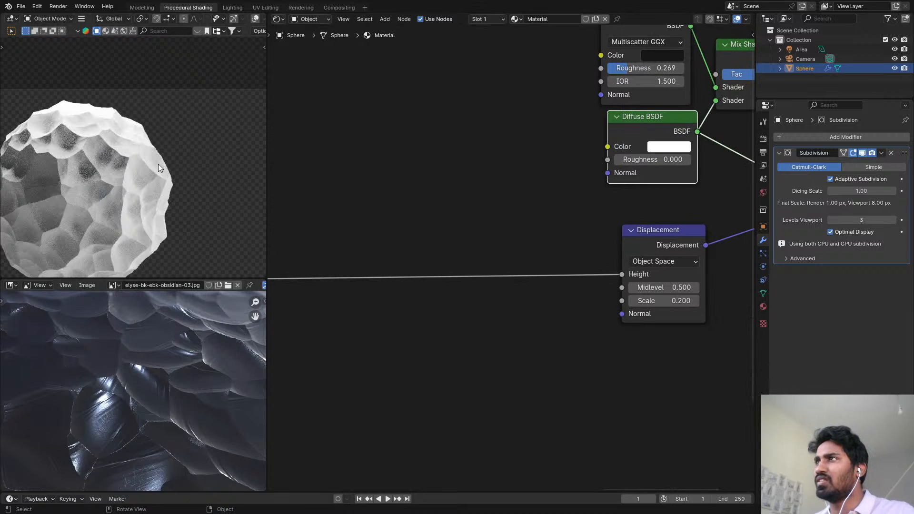
pyautogui.hotkey('ctrl', 's')
# - Examine the facet surfaces, edges and fine streaks in the obsidian reference image at full size
pyautogui.scroll(-1, 414, 251)
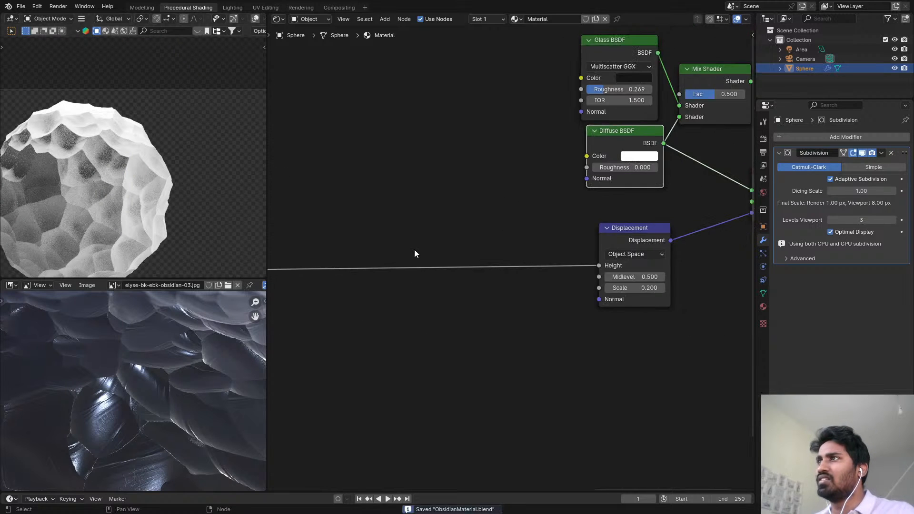
pyautogui.scroll(-4, 402, 259)
pyautogui.moveTo(400, 262); pyautogui.dragTo(604, 181, button='middle')
pyautogui.hotkey('ctrl', 'space')
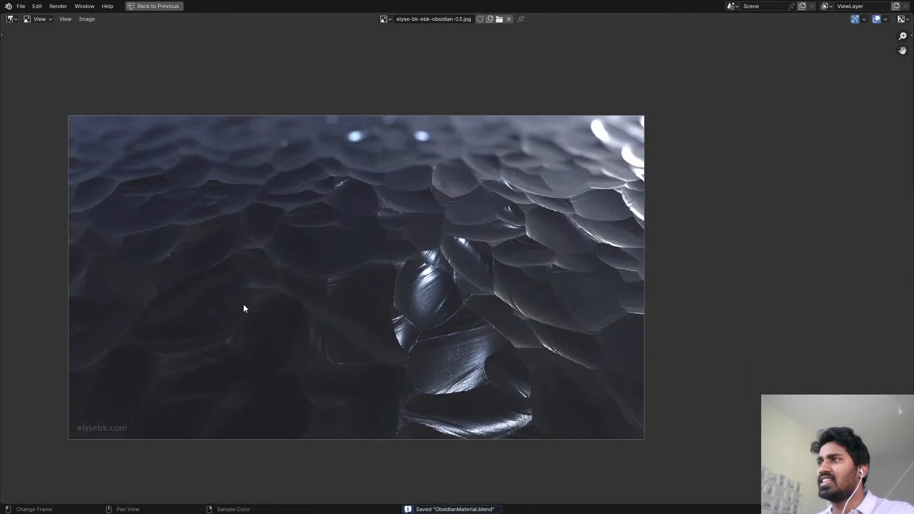
pyautogui.scroll(5, 244, 304)
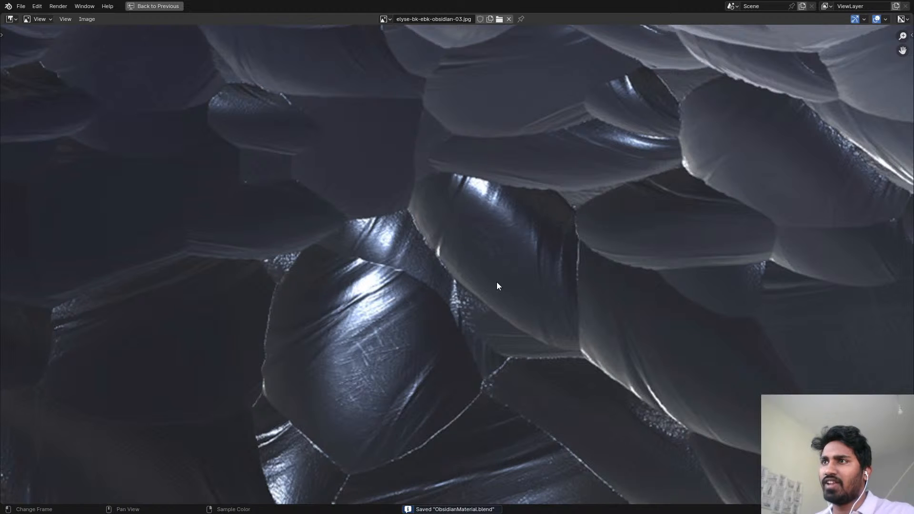
pyautogui.scroll(-4, 623, 203)
pyautogui.moveTo(575, 163); pyautogui.dragTo(512, 217, button='middle')
pyautogui.scroll(4, 512, 216)
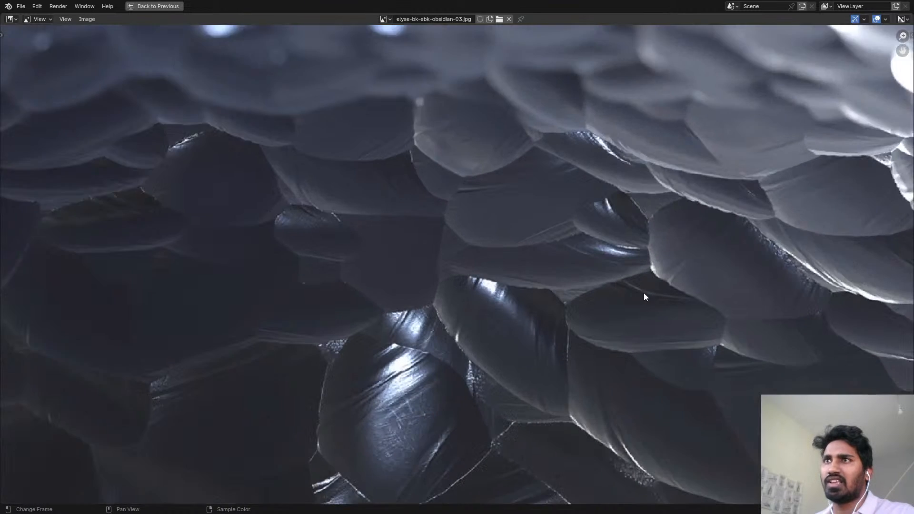
pyautogui.moveTo(639, 289); pyautogui.dragTo(560, 250, button='middle')
pyautogui.scroll(-1, 445, 238)
pyautogui.moveTo(420, 204); pyautogui.dragTo(466, 199, button='middle')
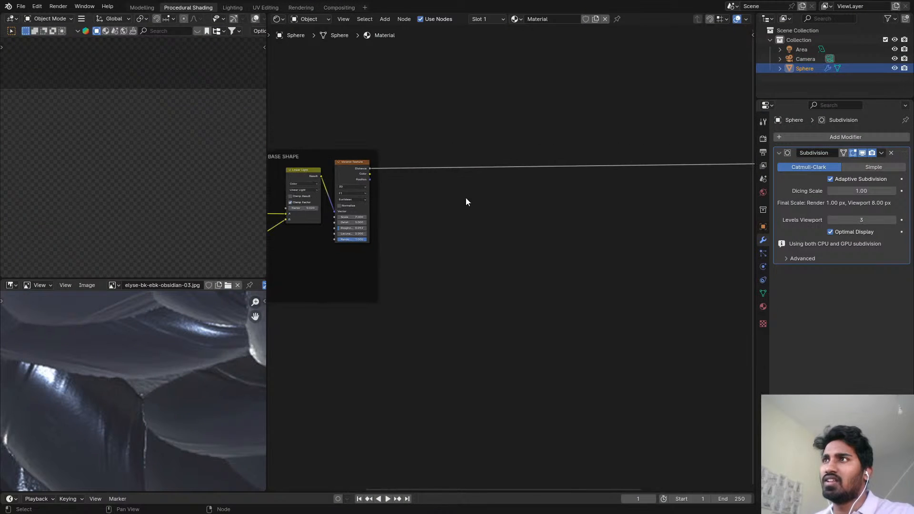
# - Preview the Voronoi Texture's Color and Position outputs on the sphere
pyautogui.keyDown('ctrl'); pyautogui.keyDown('shift'); pyautogui.click(364, 185); pyautogui.keyUp('shift'); pyautogui.keyUp('ctrl')
pyautogui.keyDown('ctrl'); pyautogui.keyDown('shift'); pyautogui.click(366, 176); pyautogui.keyUp('shift'); pyautogui.keyUp('ctrl')
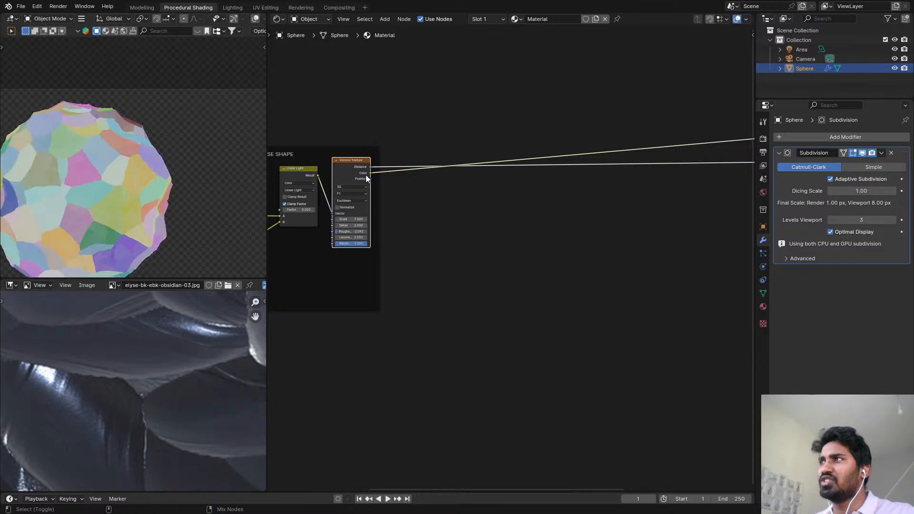
pyautogui.keyDown('ctrl'); pyautogui.keyDown('shift'); pyautogui.click(366, 179); pyautogui.keyUp('shift'); pyautogui.keyUp('ctrl')
pyautogui.scroll(1, 401, 153)
pyautogui.moveTo(366, 185); pyautogui.dragTo(425, 145, button='middle')
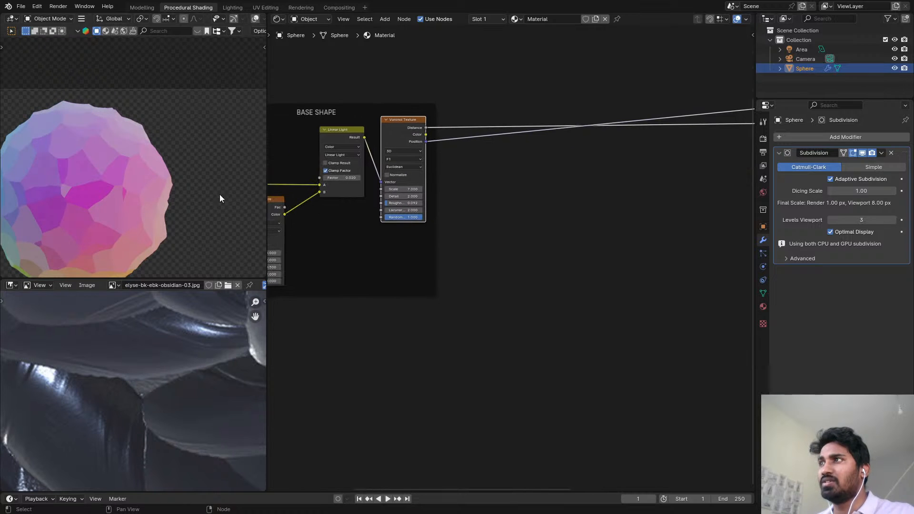
pyautogui.keyDown('shift'); pyautogui.moveTo(65, 170); pyautogui.dragTo(102, 131, button='middle'); pyautogui.keyUp('shift')
# - Add a Noise Texture driven by the Voronoi Texture's Position output and preview its Fac on the sphere
pyautogui.scroll(1, 488, 165)
pyautogui.moveTo(487, 166); pyautogui.dragTo(490, 184, button='middle')
pyautogui.hotkey('shift', 'a')
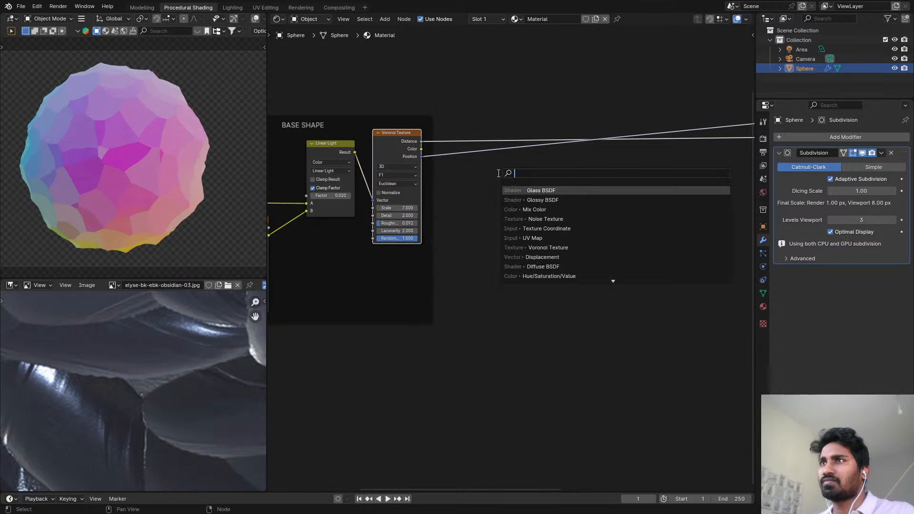
pyautogui.write('NO')
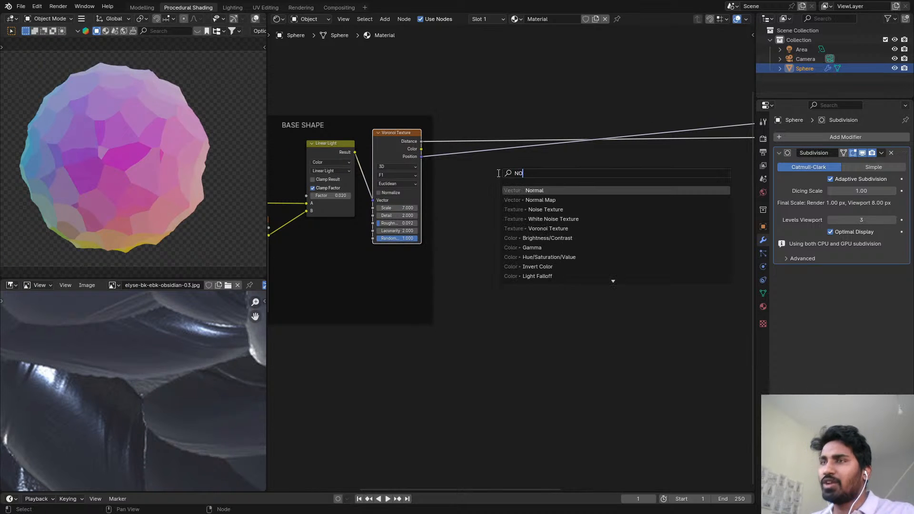
pyautogui.click(555, 209)
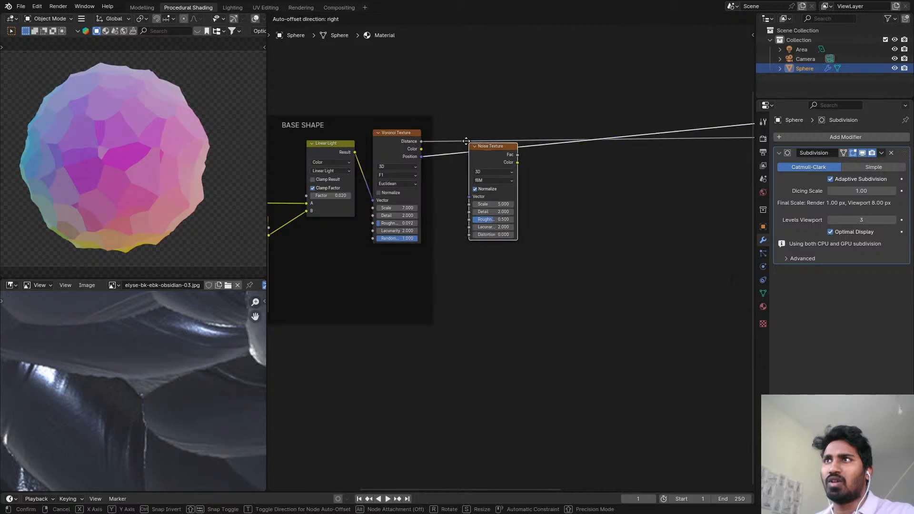
pyautogui.click(555, 166)
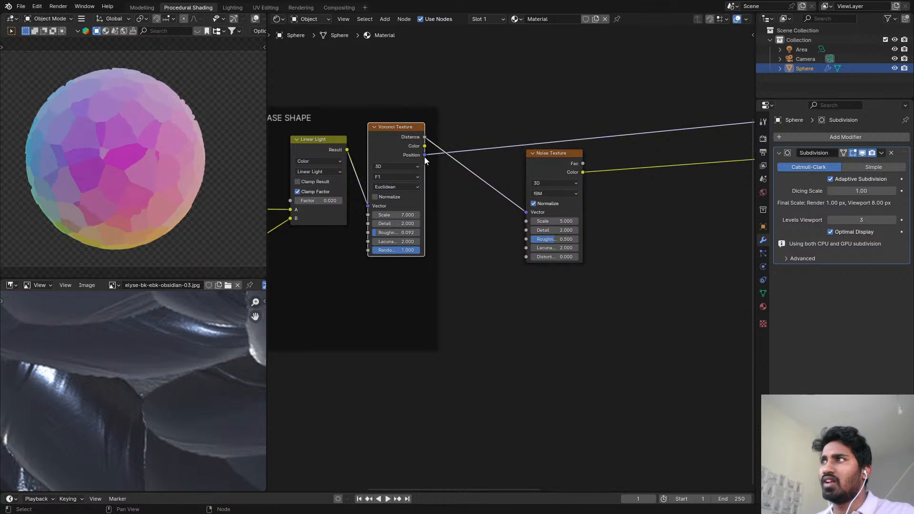
pyautogui.moveTo(424, 156); pyautogui.dragTo(527, 212)
pyautogui.keyDown('ctrl'); pyautogui.keyDown('shift'); pyautogui.click(556, 167); pyautogui.keyUp('shift'); pyautogui.keyUp('ctrl')
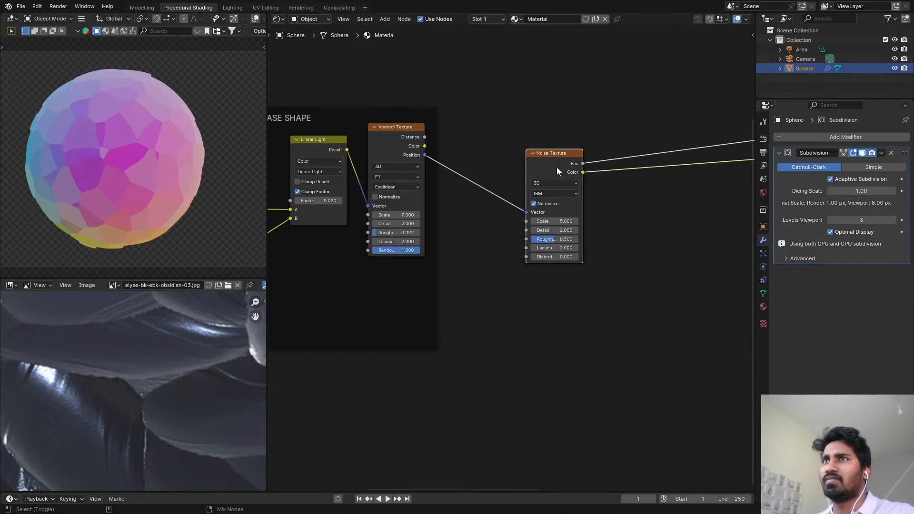
# - Reconnect the Voronoi Texture's Distance output to the Displacement node's Height
pyautogui.scroll(-2, 547, 185)
pyautogui.moveTo(547, 185); pyautogui.dragTo(440, 179, button='middle')
pyautogui.scroll(-2, 440, 179)
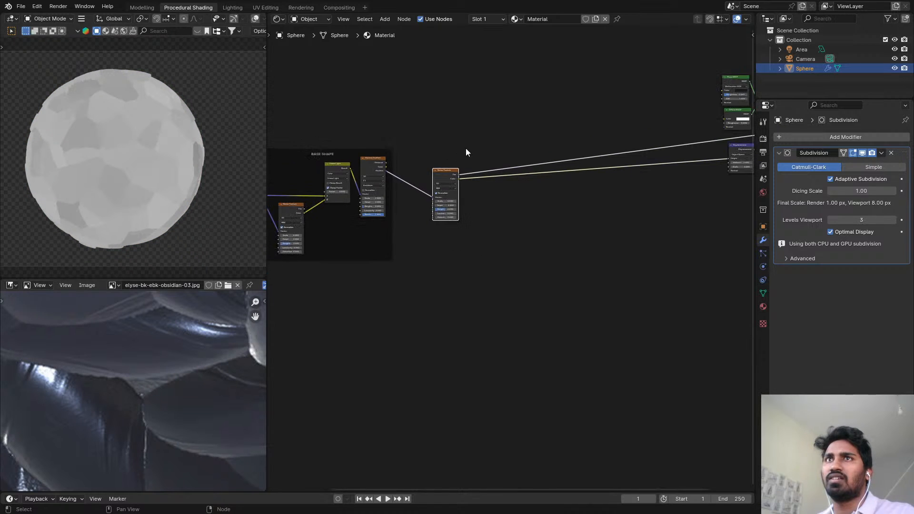
pyautogui.scroll(1, 466, 148)
pyautogui.moveTo(377, 164); pyautogui.dragTo(700, 160)
pyautogui.moveTo(435, 182); pyautogui.dragTo(516, 213, button='middle')
pyautogui.scroll(3, 515, 213)
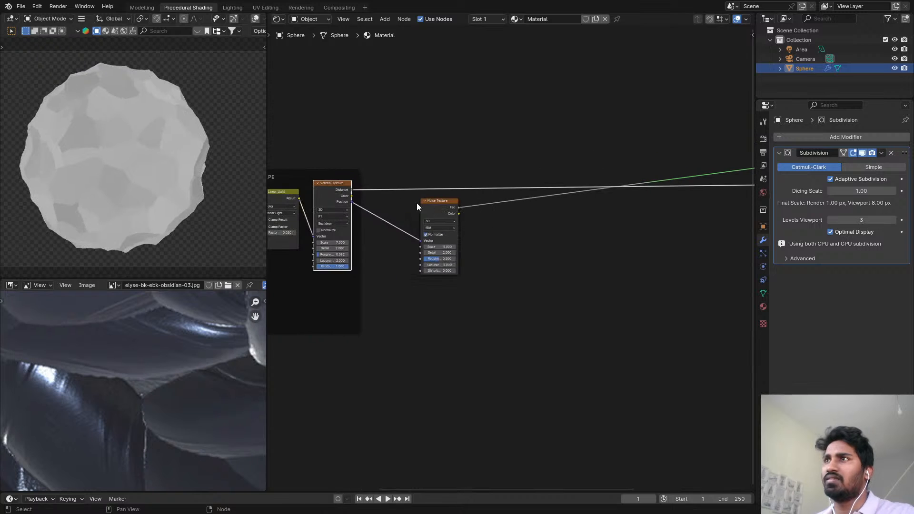
# - Place the Noise Texture above the base shape frame, set its Scale to 557.3 and inspect the pattern on the sphere
pyautogui.moveTo(437, 199); pyautogui.dragTo(416, 76)
pyautogui.moveTo(415, 76); pyautogui.dragTo(493, 145, button='middle')
pyautogui.scroll(3, 493, 144)
pyautogui.scroll(1, 493, 144)
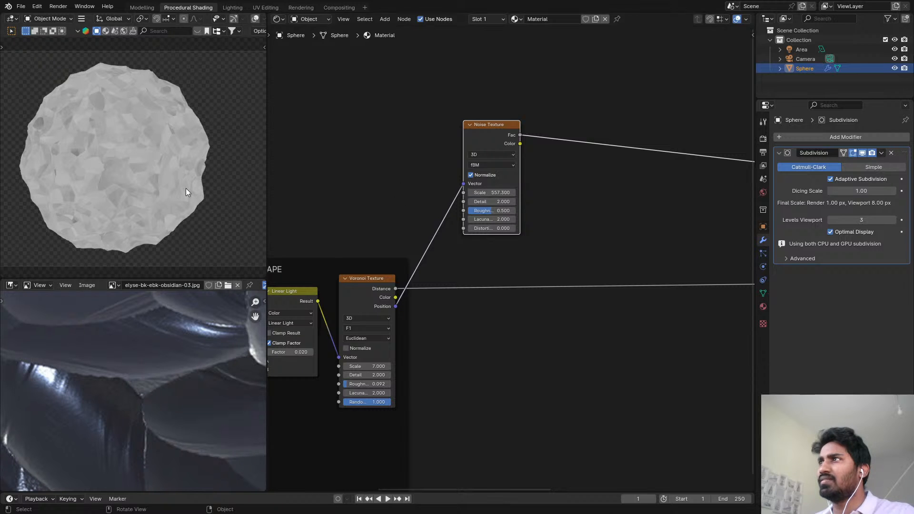
pyautogui.scroll(6, 186, 188)
pyautogui.scroll(-6, 148, 124)
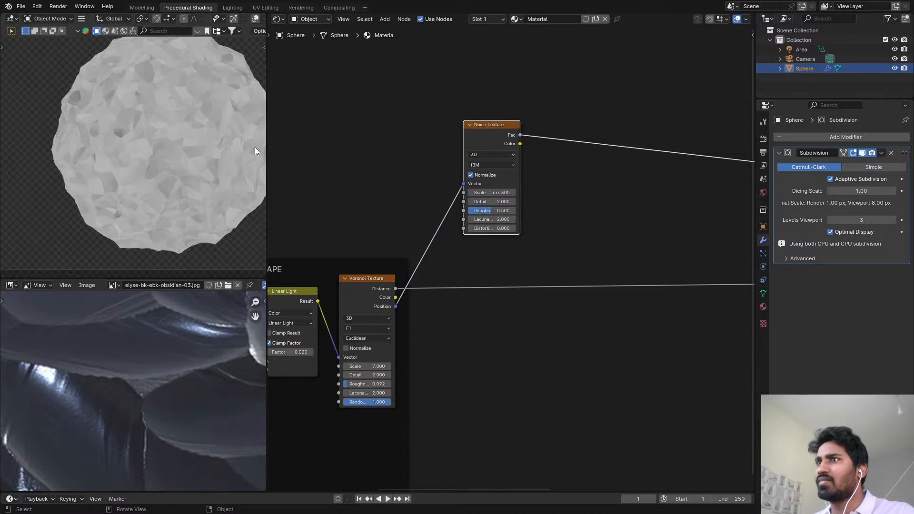
pyautogui.scroll(-2, 473, 243)
# - Delete the Noise Texture fed by the Voronoi Texture's Position output
pyautogui.press('x')
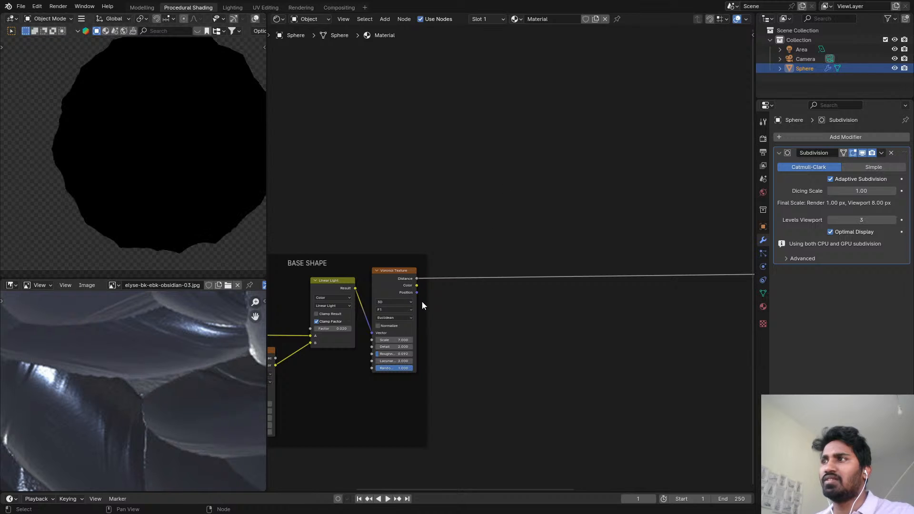
pyautogui.moveTo(422, 301); pyautogui.dragTo(464, 252, button='middle')
pyautogui.scroll(-2, 464, 252)
pyautogui.scroll(3, 459, 251)
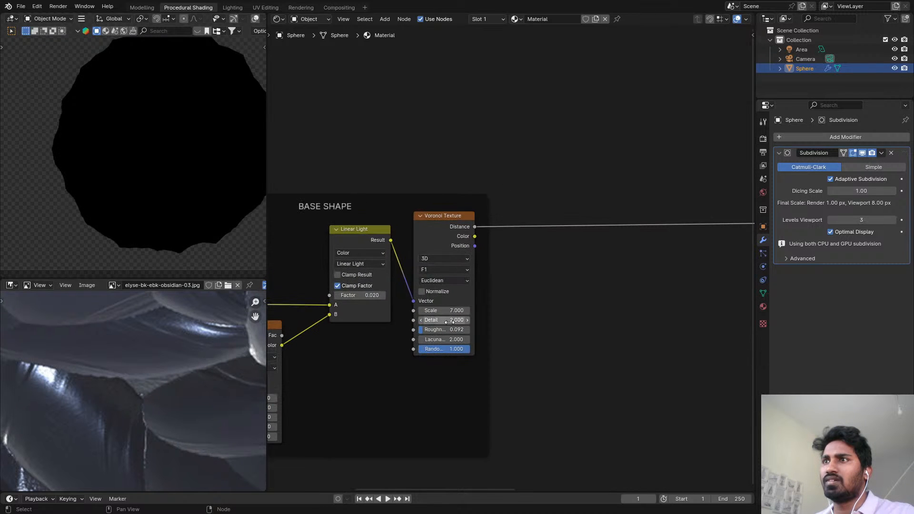
# - Set the Voronoi Texture's Detail to 0 and preview the Diffuse BSDF on the sphere up close
pyautogui.moveTo(448, 321); pyautogui.dragTo(428, 320)
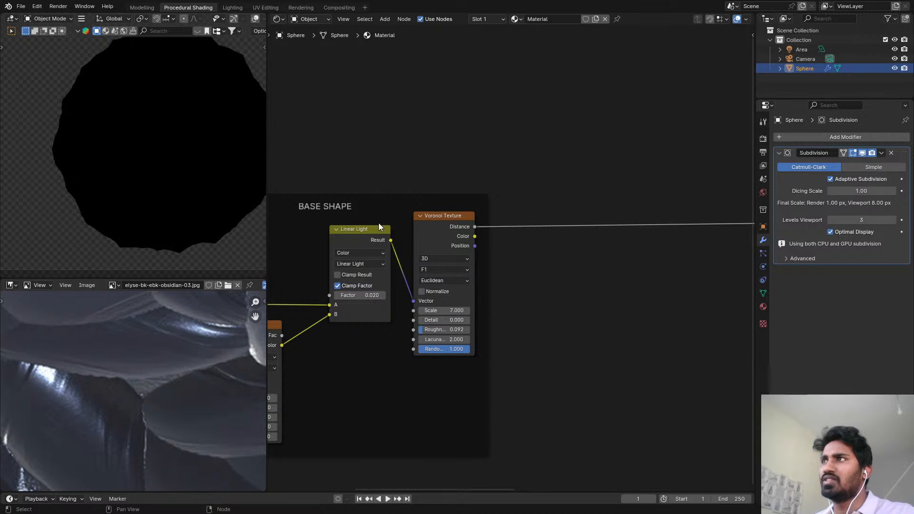
pyautogui.press('z')
pyautogui.click(110, 137)
pyautogui.moveTo(578, 224)
pyautogui.mouseDown(button='middle')
pyautogui.moveTo(300, 253)
pyautogui.moveTo(669, 250)
pyautogui.moveTo(390, 147)
pyautogui.moveTo(462, 155)
pyautogui.mouseUp(button='middle')
pyautogui.keyDown('ctrl'); pyautogui.keyDown('shift'); pyautogui.click(452, 177); pyautogui.keyUp('shift'); pyautogui.keyUp('ctrl')
pyautogui.scroll(-4, 615, 146)
pyautogui.moveTo(615, 147); pyautogui.dragTo(493, 175, button='middle')
pyautogui.scroll(-1, 494, 175)
pyautogui.moveTo(402, 194); pyautogui.dragTo(449, 178, button='middle')
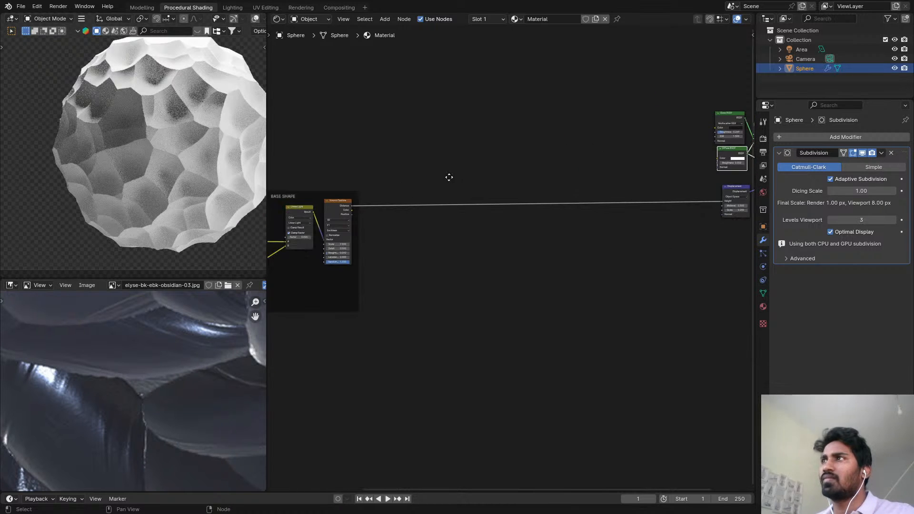
pyautogui.keyDown('shift'); pyautogui.moveTo(164, 143); pyautogui.dragTo(103, 166, button='middle'); pyautogui.keyUp('shift')
pyautogui.scroll(2, 137, 135)
pyautogui.scroll(2, 376, 202)
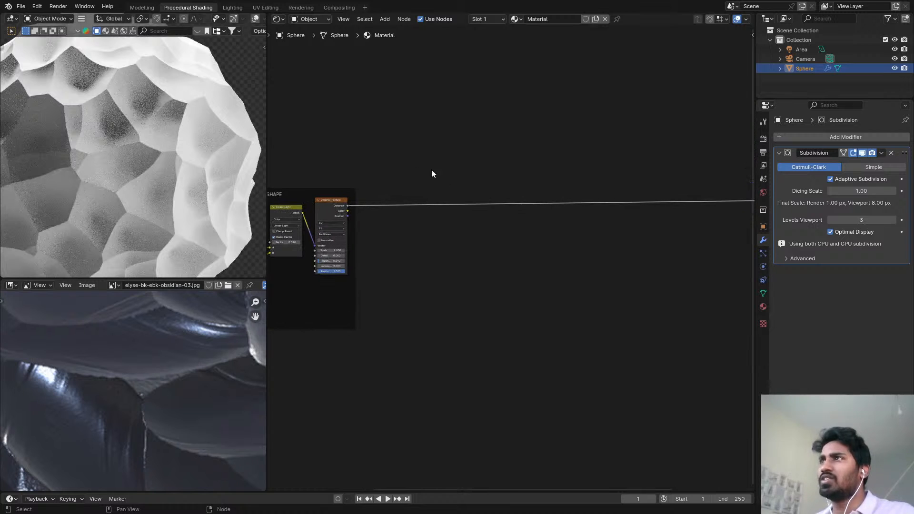
pyautogui.hotkey('shift', 'a')
pyautogui.click(434, 177)
pyautogui.press('Escape')
# - Preview the Voronoi Texture's Color output on the sphere and insert a Vector Math Add node into its link
pyautogui.keyDown('ctrl'); pyautogui.keyDown('shift'); pyautogui.click(334, 204); pyautogui.keyUp('shift'); pyautogui.keyUp('ctrl')
pyautogui.keyDown('ctrl'); pyautogui.keyDown('shift'); pyautogui.click(339, 208); pyautogui.keyUp('shift'); pyautogui.keyUp('ctrl')
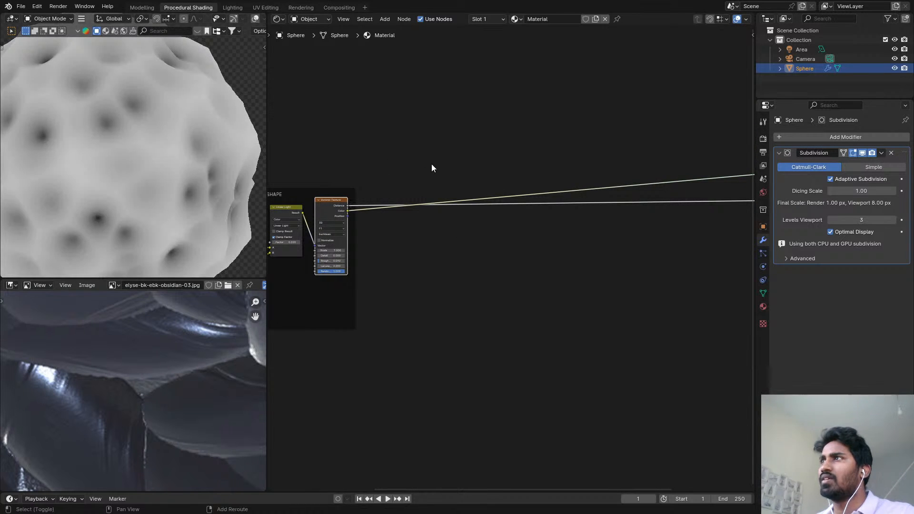
pyautogui.hotkey('shift', 'a')
pyautogui.write('add')
pyautogui.press('Return')
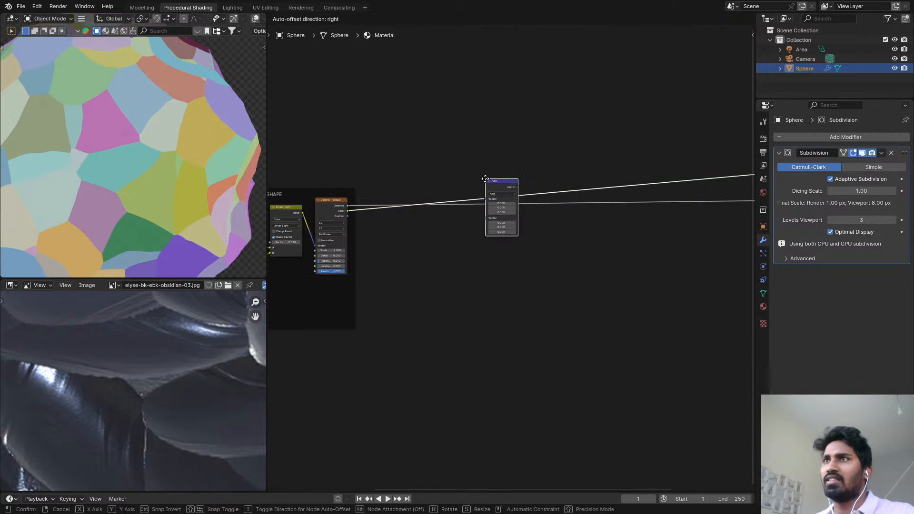
pyautogui.click(543, 160)
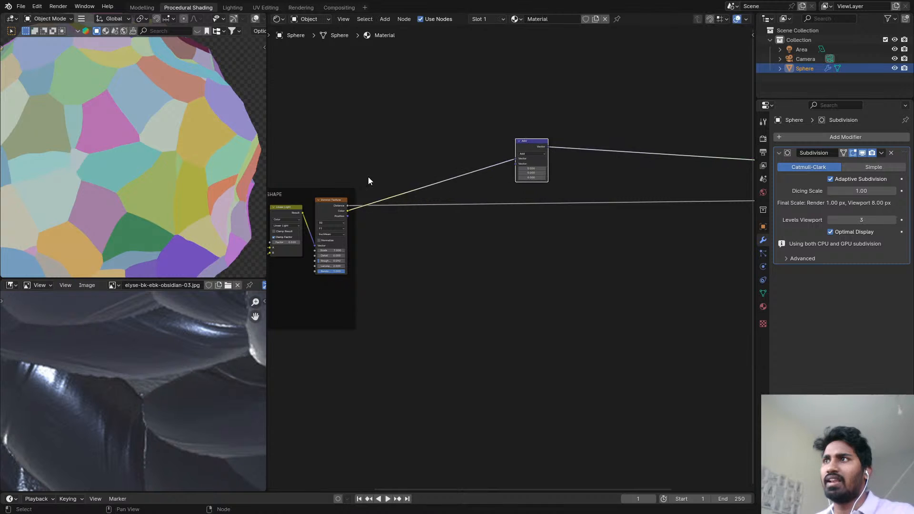
# - Connect the Linear Light Result to the Add node's first Vector input, lower the Voronoi Texture and place the Add node beside the base shape frame
pyautogui.scroll(2, 367, 184)
pyautogui.keyDown('alt'); pyautogui.moveTo(352, 218); pyautogui.dragTo(602, 148, button='right'); pyautogui.keyUp('alt')
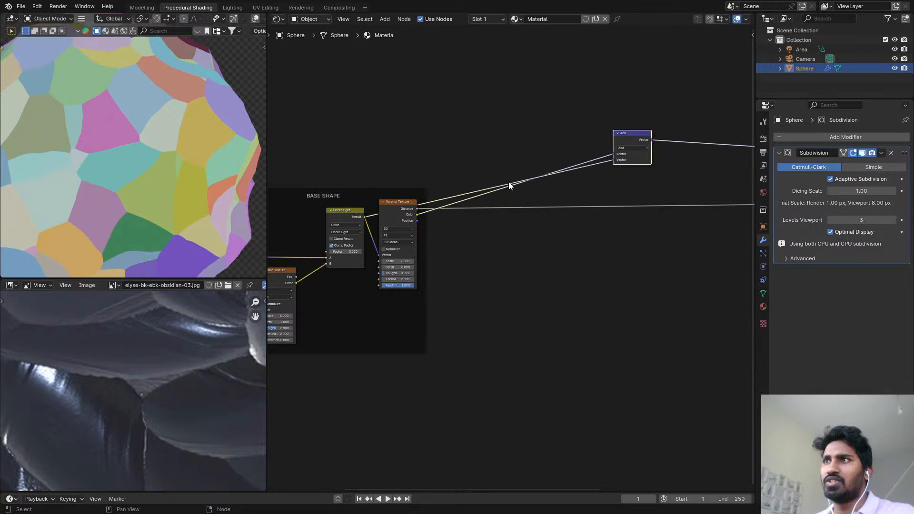
pyautogui.moveTo(417, 209); pyautogui.dragTo(413, 245)
pyautogui.scroll(1, 365, 200)
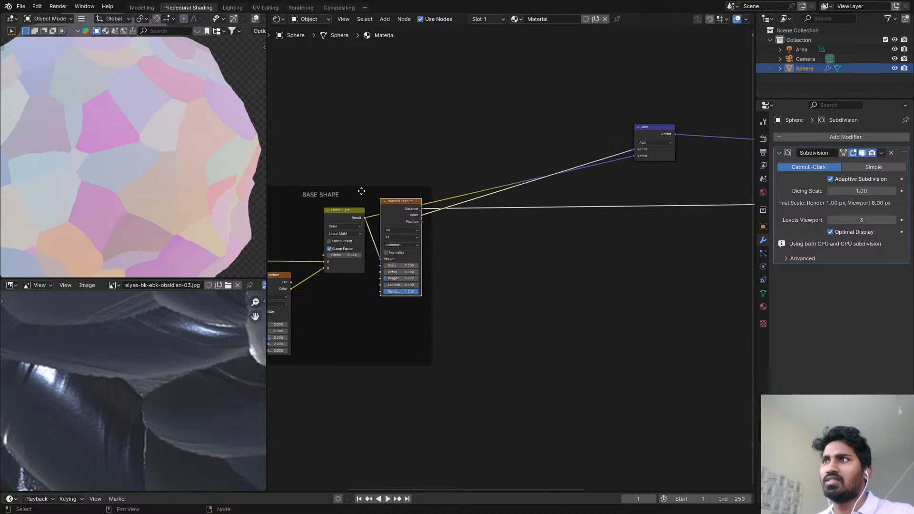
pyautogui.moveTo(402, 210); pyautogui.dragTo(406, 250)
pyautogui.moveTo(660, 134); pyautogui.dragTo(498, 213)
pyautogui.scroll(2, 498, 215)
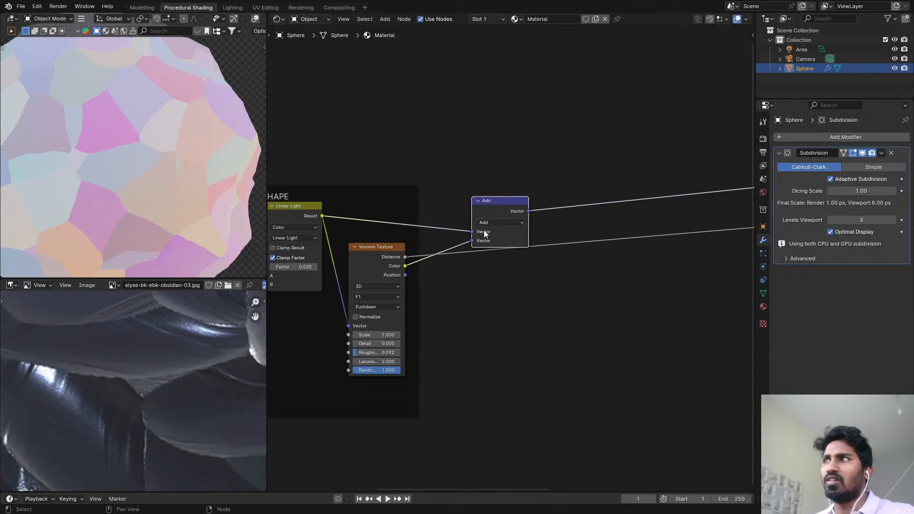
pyautogui.scroll(-1, 531, 203)
pyautogui.moveTo(535, 207); pyautogui.dragTo(517, 204, button='middle')
pyautogui.scroll(1, 531, 202)
pyautogui.hotkey('shift', 'a')
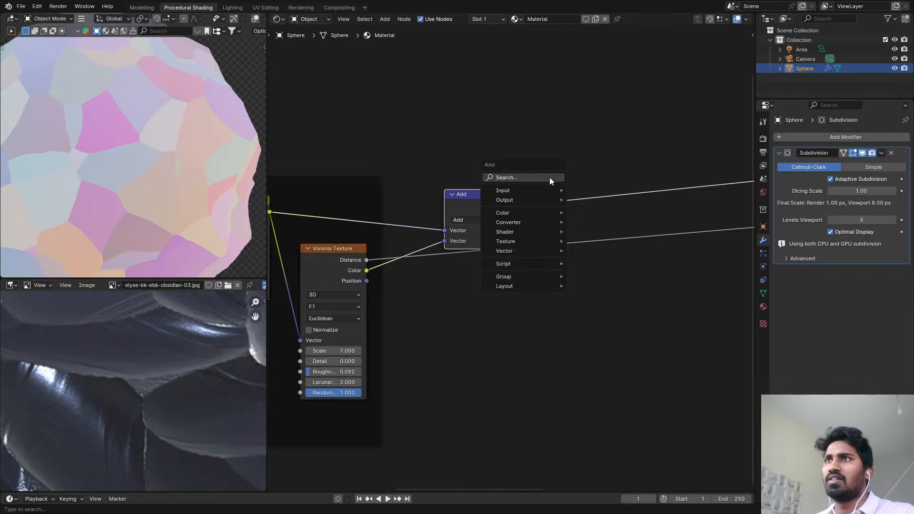
pyautogui.click(550, 178)
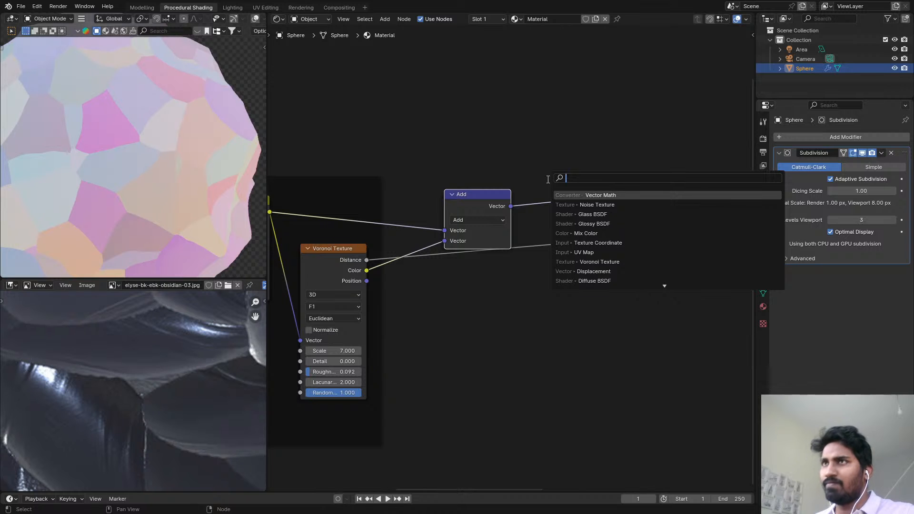
pyautogui.press('Escape')
# - Change the Add node's operation to Subtract and feed its second Vector input from the Voronoi Texture's Position output
pyautogui.click(488, 219)
pyautogui.press('s')
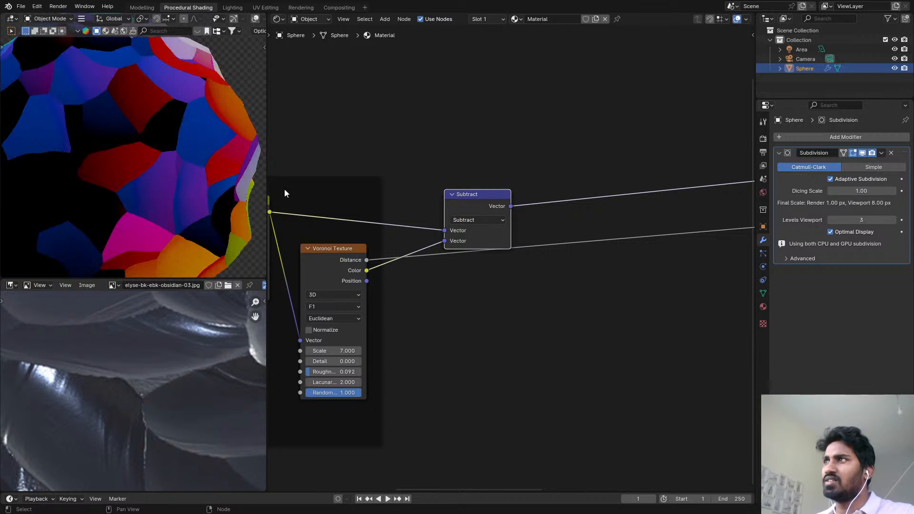
pyautogui.scroll(-4, 155, 164)
pyautogui.scroll(1, 563, 195)
pyautogui.moveTo(508, 209); pyautogui.dragTo(562, 179, button='middle')
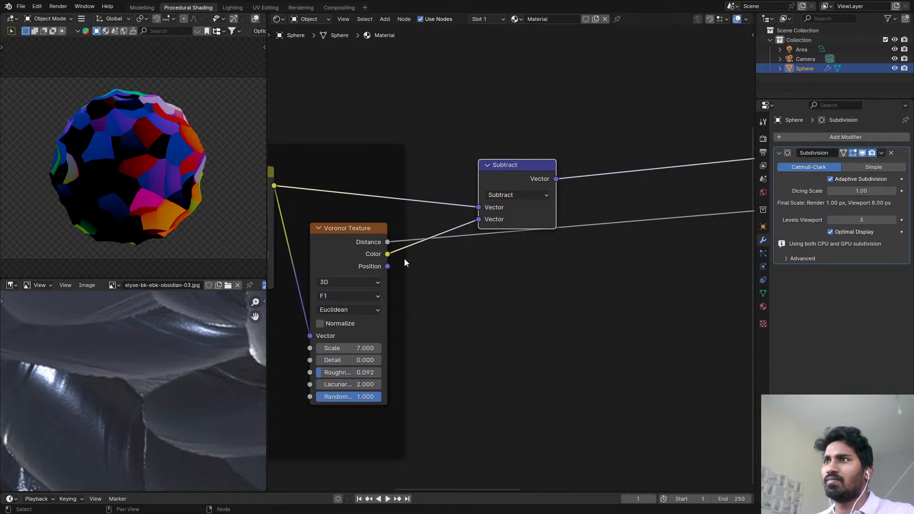
pyautogui.moveTo(388, 266); pyautogui.dragTo(396, 267)
pyautogui.moveTo(472, 227); pyautogui.dragTo(474, 225)
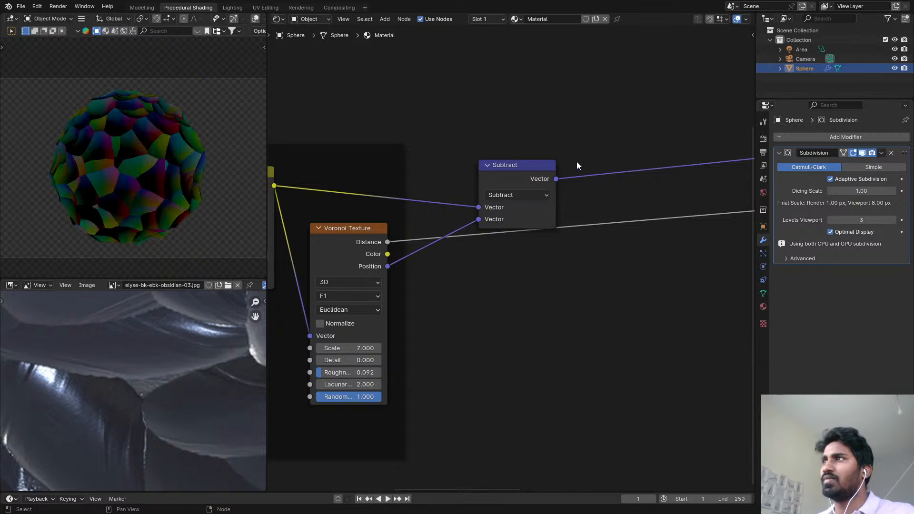
# - Duplicate the Subtract node, insert the copy after it and set the copy's operation to Scale
pyautogui.scroll(1, 577, 161)
pyautogui.hotkey('shift', 'd')
pyautogui.click(660, 135)
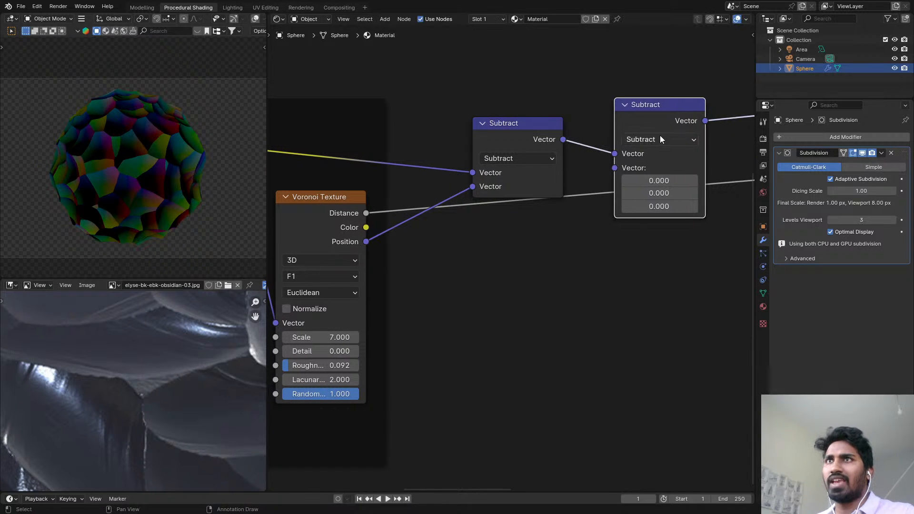
pyautogui.click(660, 139)
pyautogui.click(653, 368)
# - Add a Value node set to 7 beside the Voronoi Texture and connect it to the texture's Scale input
pyautogui.moveTo(341, 338); pyautogui.dragTo(457, 224, button='middle')
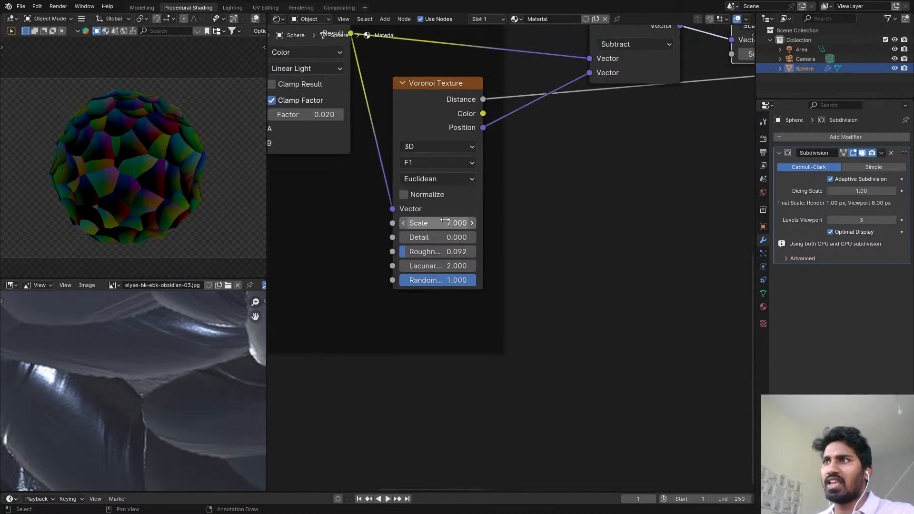
pyautogui.hotkey('shift', 'a')
pyautogui.write('VA')
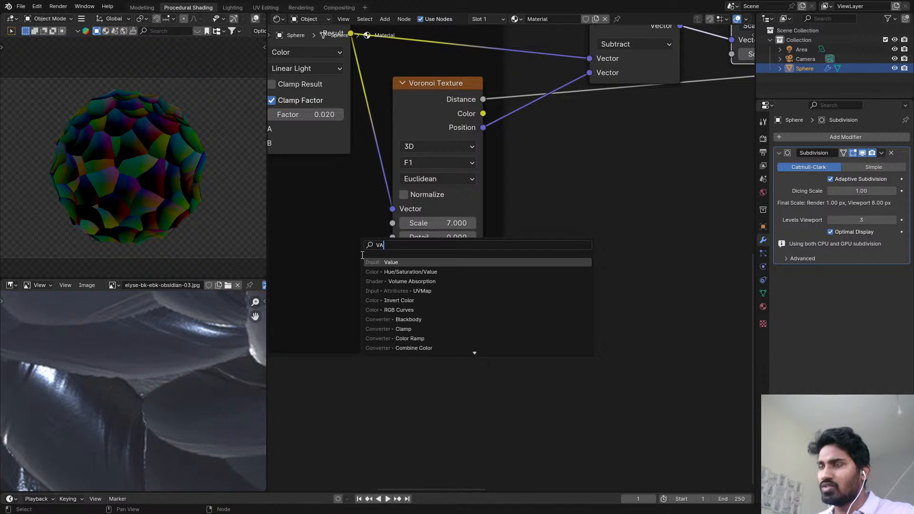
pyautogui.press('Return')
pyautogui.click(289, 237)
pyautogui.click(332, 272)
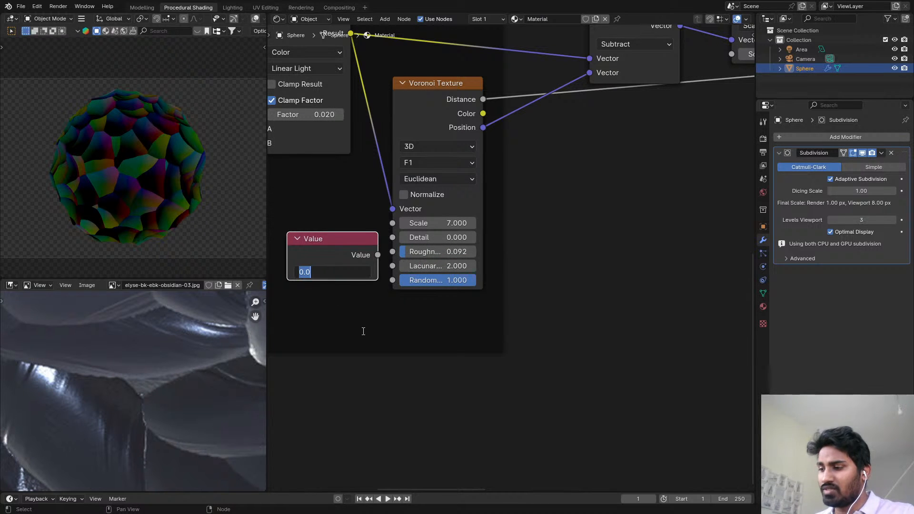
pyautogui.write('7')
pyautogui.press('Return')
pyautogui.moveTo(343, 251); pyautogui.dragTo(327, 243)
pyautogui.keyDown('alt'); pyautogui.moveTo(350, 245); pyautogui.dragTo(419, 222, button='right'); pyautogui.keyUp('alt')
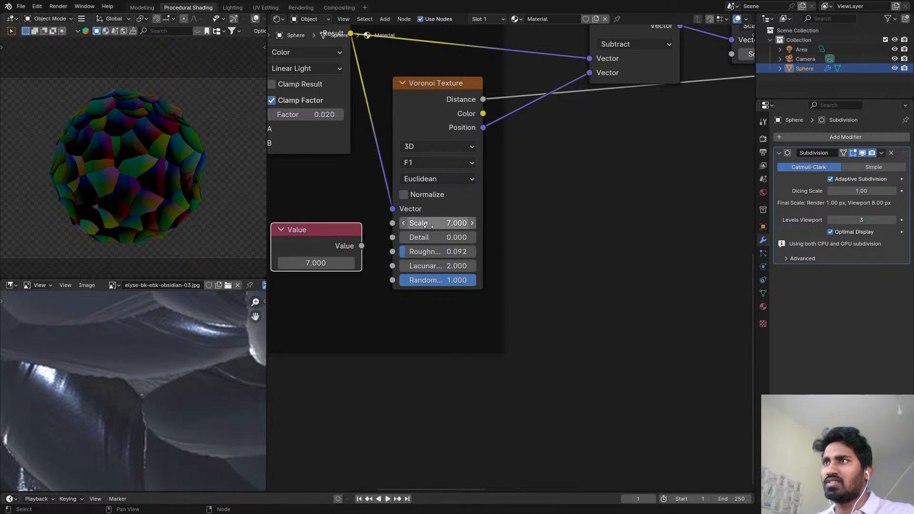
pyautogui.keyDown('alt'); pyautogui.moveTo(350, 249); pyautogui.dragTo(473, 216, button='right'); pyautogui.keyUp('alt')
pyautogui.scroll(-2, 276, 304)
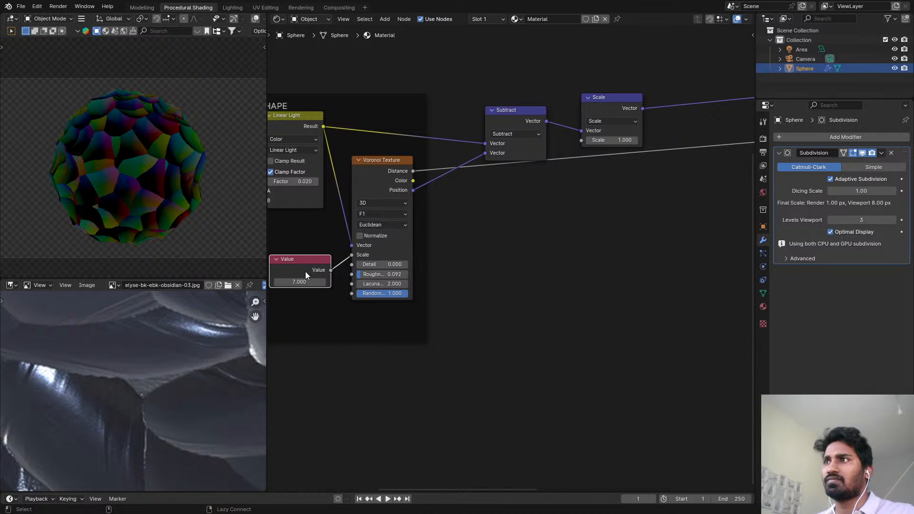
# - Connect the Value node to the vector Scale node's Scale input and inspect the pattern on the sphere
pyautogui.keyDown('alt'); pyautogui.moveTo(304, 271); pyautogui.dragTo(608, 96, button='right'); pyautogui.keyUp('alt')
pyautogui.moveTo(607, 104); pyautogui.dragTo(599, 109)
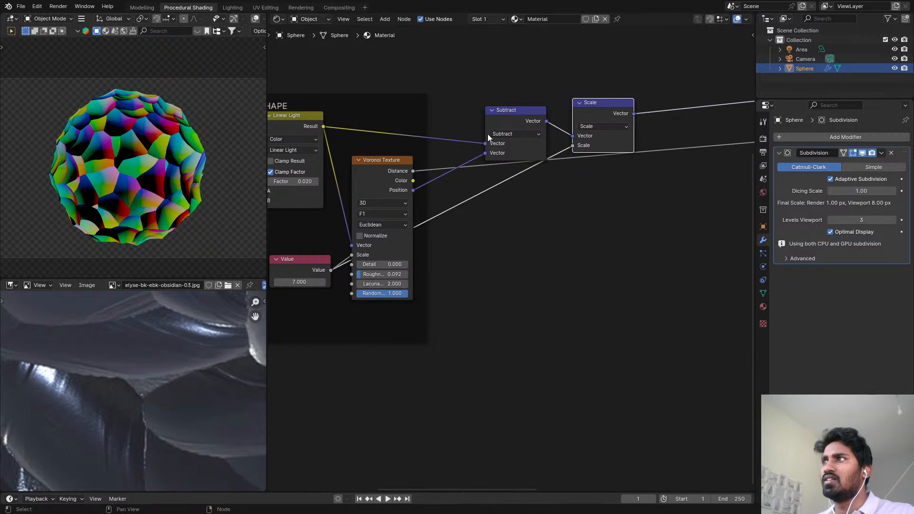
pyautogui.scroll(3, 112, 124)
pyautogui.scroll(-1, 639, 158)
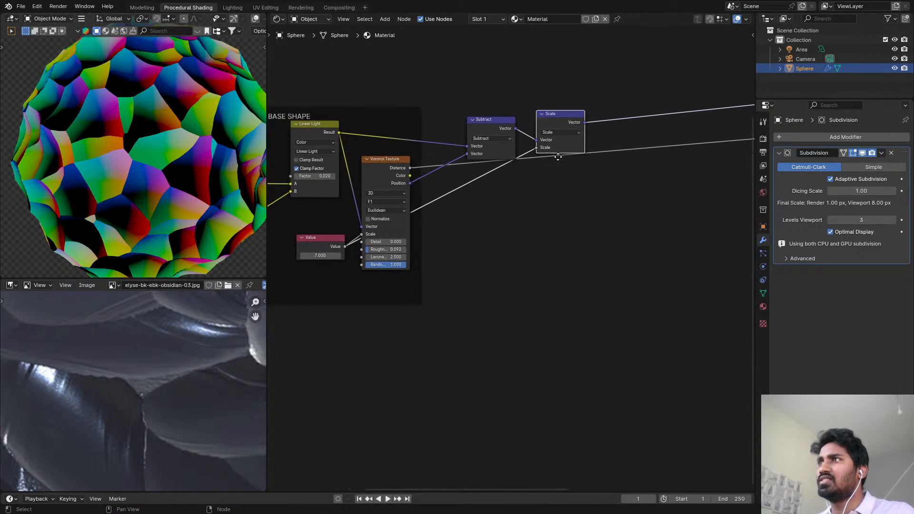
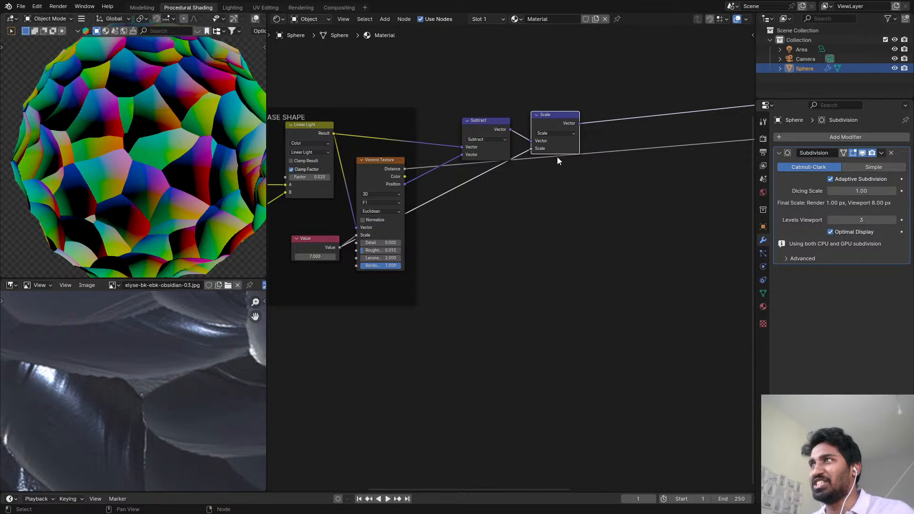
# - Examine the obsidian surface details in the reference images elyse-bk-ebk-obsidian-03.jpg and OIP.jpeg in an enlarged image view
pyautogui.moveTo(630, 156); pyautogui.dragTo(503, 157, button='middle')
pyautogui.scroll(5, 564, 181)
pyautogui.scroll(2, 443, 150)
pyautogui.moveTo(443, 151); pyautogui.dragTo(536, 123, button='middle')
pyautogui.scroll(-4, 167, 408)
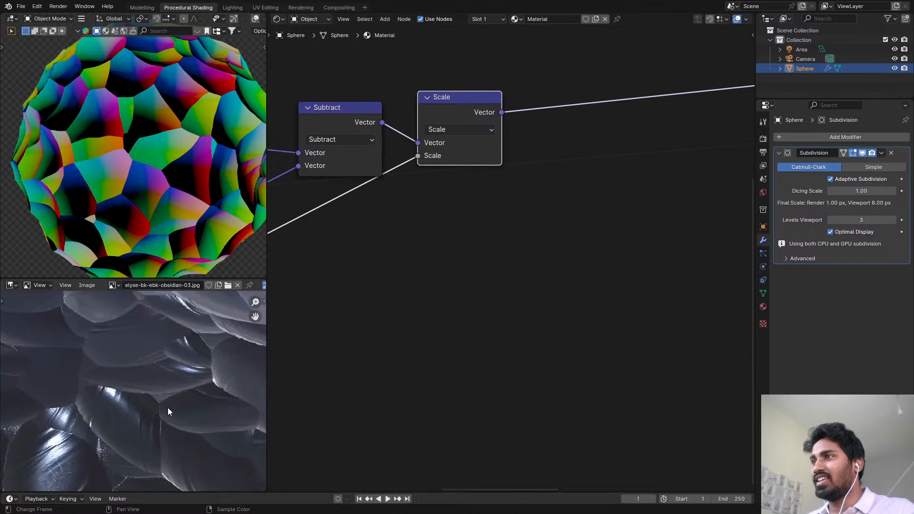
pyautogui.moveTo(155, 404); pyautogui.dragTo(164, 377, button='middle')
pyautogui.scroll(2, 119, 407)
pyautogui.moveTo(119, 408); pyautogui.dragTo(130, 379, button='middle')
pyautogui.hotkey('ctrl', 'space')
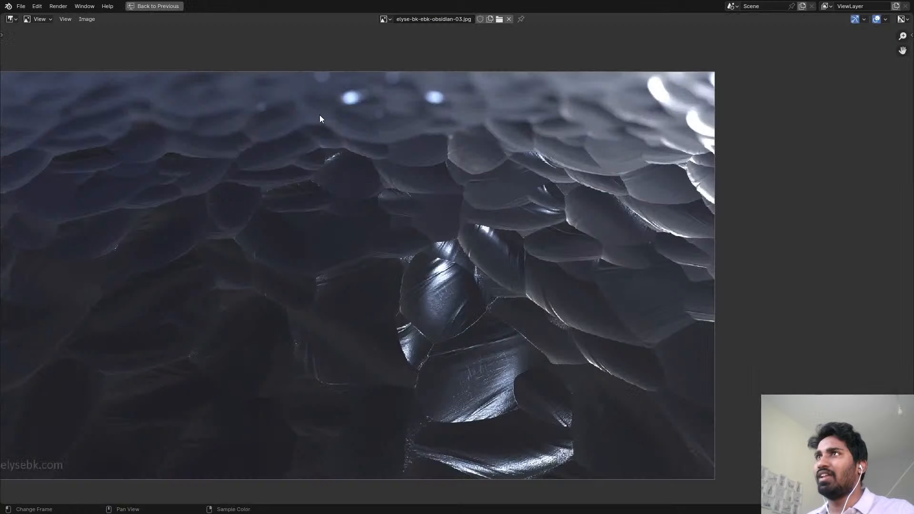
pyautogui.click(385, 21)
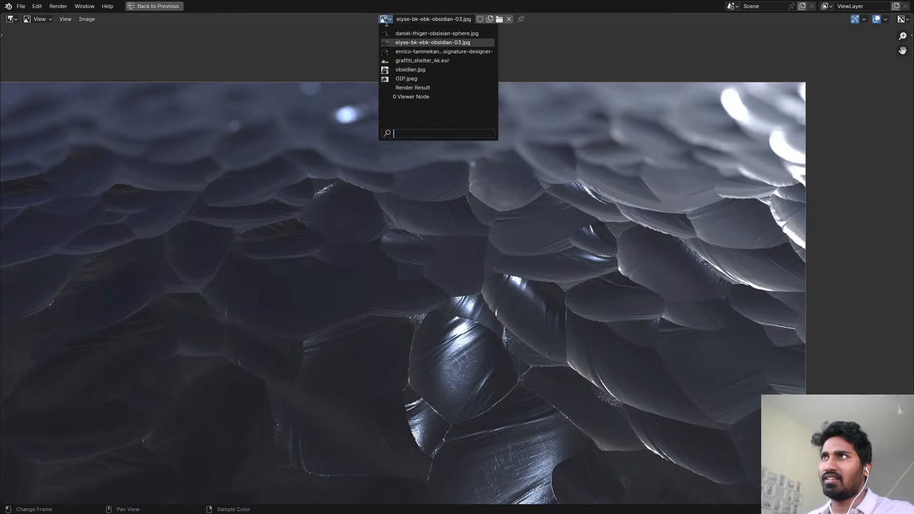
pyautogui.click(403, 74)
pyautogui.scroll(-1, 414, 257)
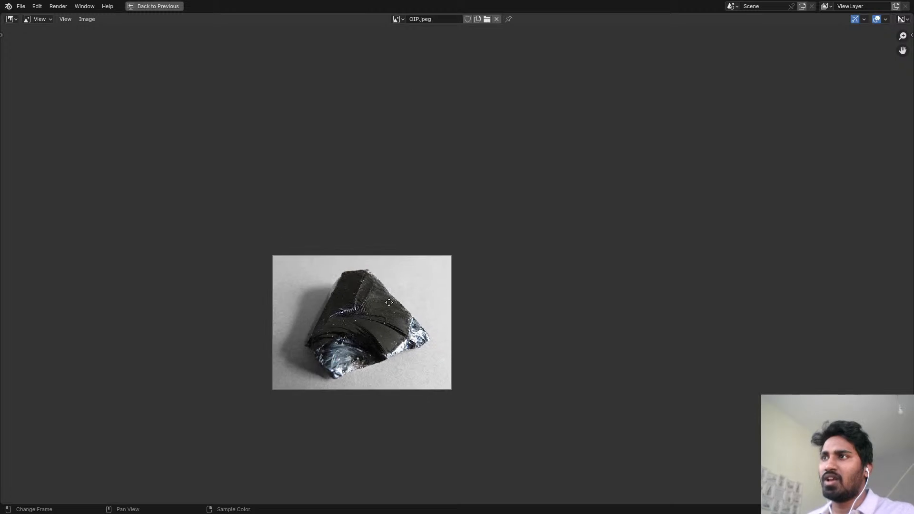
pyautogui.scroll(5, 382, 281)
pyautogui.moveTo(363, 322); pyautogui.dragTo(399, 291, button='middle')
pyautogui.scroll(3, 401, 288)
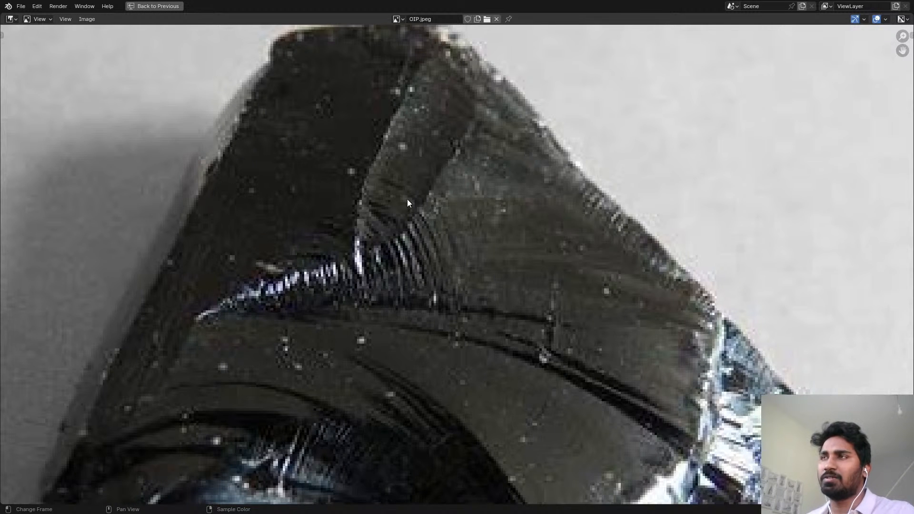
pyautogui.hotkey('ctrl', 'space')
# - Preview the Voronoi Texture's Distance output on the sphere and move the Subtract and Scale nodes above the base shape frame's level
pyautogui.scroll(-3, 494, 119)
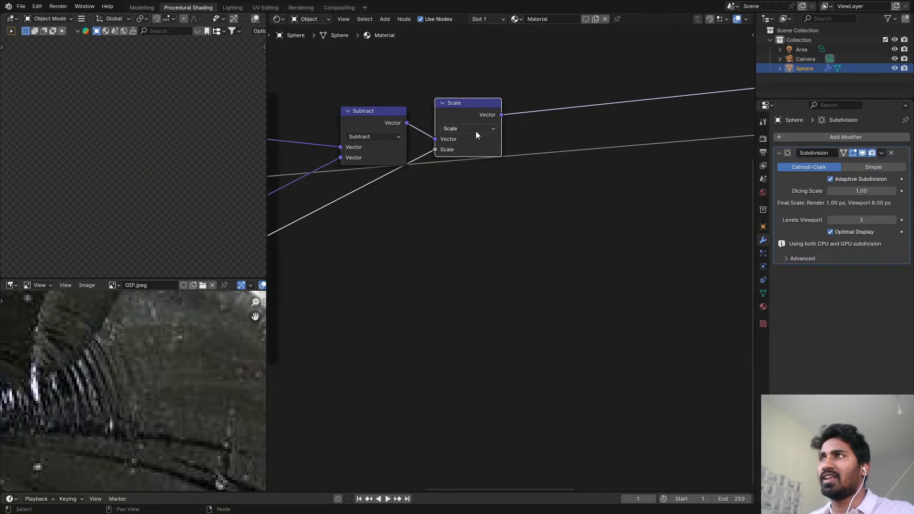
pyautogui.scroll(-4, 476, 133)
pyautogui.moveTo(514, 124); pyautogui.dragTo(429, 178, button='middle')
pyautogui.scroll(-3, 429, 178)
pyautogui.scroll(2, 495, 157)
pyautogui.moveTo(625, 129); pyautogui.dragTo(510, 113, button='middle')
pyautogui.keyDown('ctrl'); pyautogui.keyDown('shift'); pyautogui.click(427, 174); pyautogui.keyUp('shift'); pyautogui.keyUp('ctrl')
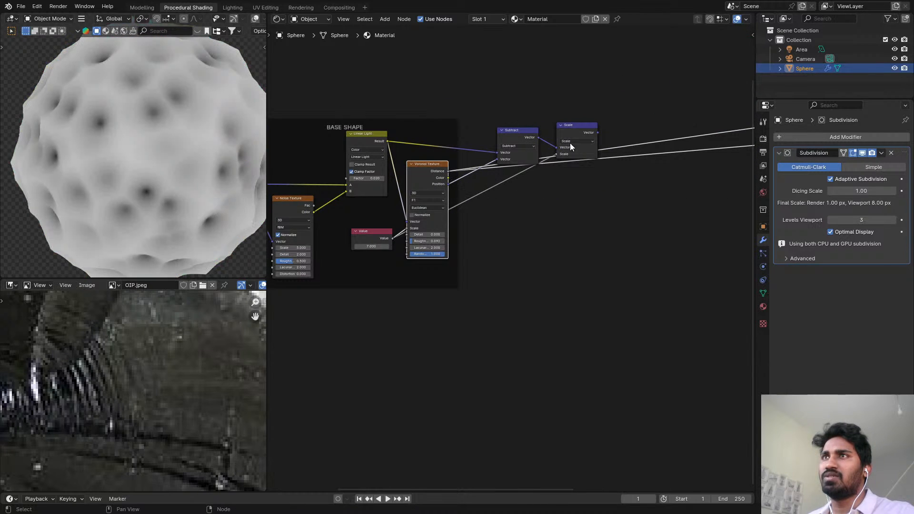
pyautogui.moveTo(506, 104); pyautogui.dragTo(576, 128)
pyautogui.press('g')
pyautogui.click(570, 72)
pyautogui.scroll(2, 161, 173)
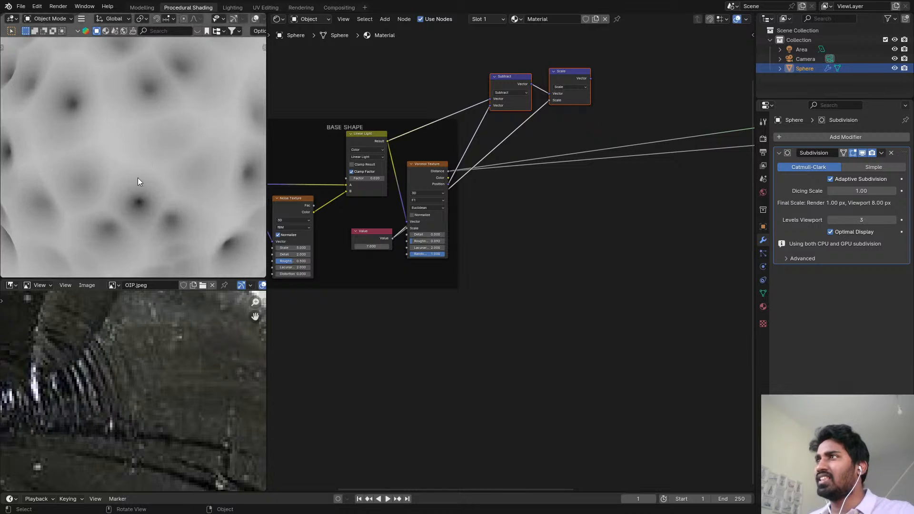
# - Preview the Scale node's Vector output on the sphere
pyautogui.scroll(-1, 552, 141)
pyautogui.moveTo(552, 141); pyautogui.dragTo(526, 161, button='middle')
pyautogui.keyDown('ctrl'); pyautogui.keyDown('shift'); pyautogui.click(548, 112); pyautogui.keyUp('shift'); pyautogui.keyUp('ctrl')
pyautogui.scroll(1, 518, 150)
pyautogui.hotkey('shift', 'a')
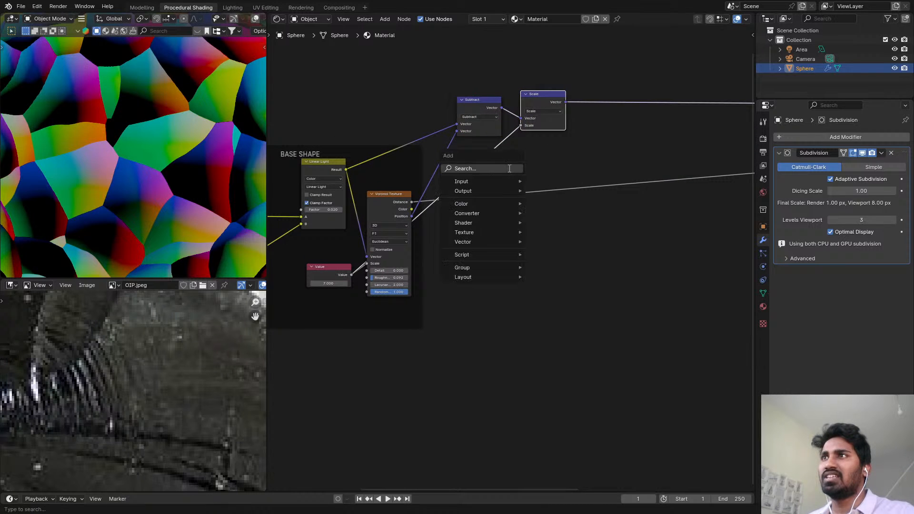
pyautogui.click(510, 168)
pyautogui.write('mi')
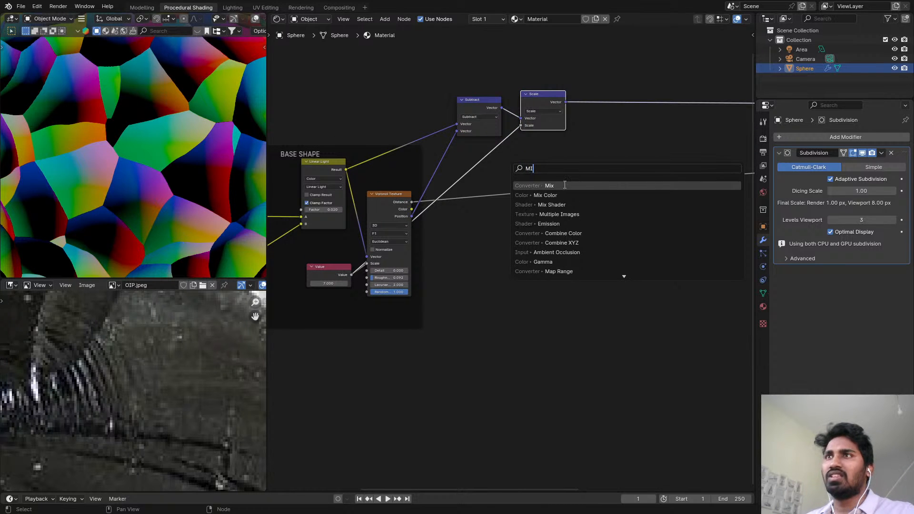
pyautogui.press('Escape')
# - Insert a Gradient Texture after the vector Scale node, set it to Spherical, and inspect the pattern on the whole sphere
pyautogui.moveTo(581, 147); pyautogui.dragTo(525, 156, button='middle')
pyautogui.hotkey('shift', 'a')
pyautogui.click(526, 157)
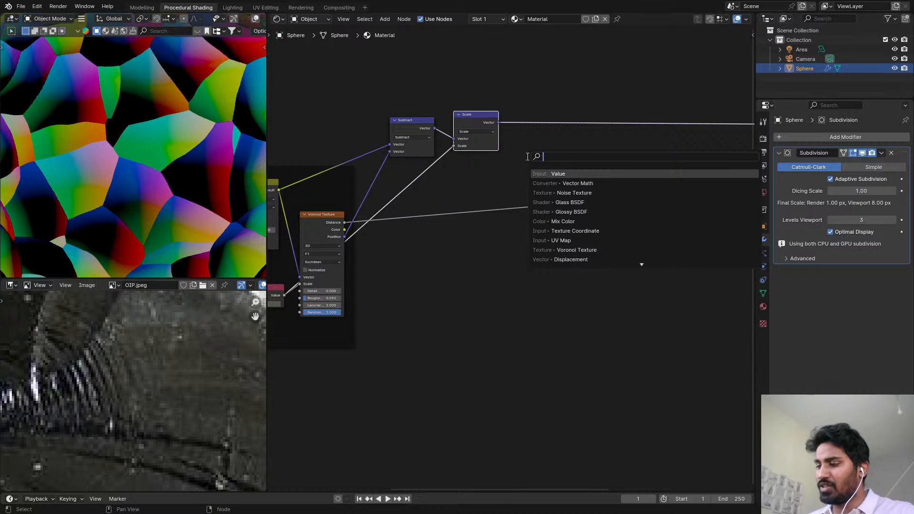
pyautogui.write('gra')
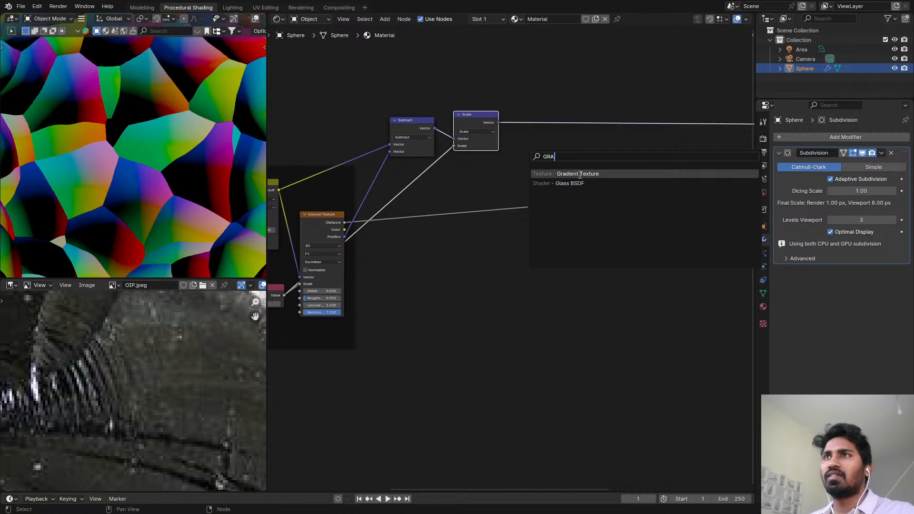
pyautogui.click(580, 175)
pyautogui.click(537, 113)
pyautogui.scroll(1, 556, 121)
pyautogui.moveTo(556, 121); pyautogui.dragTo(518, 131)
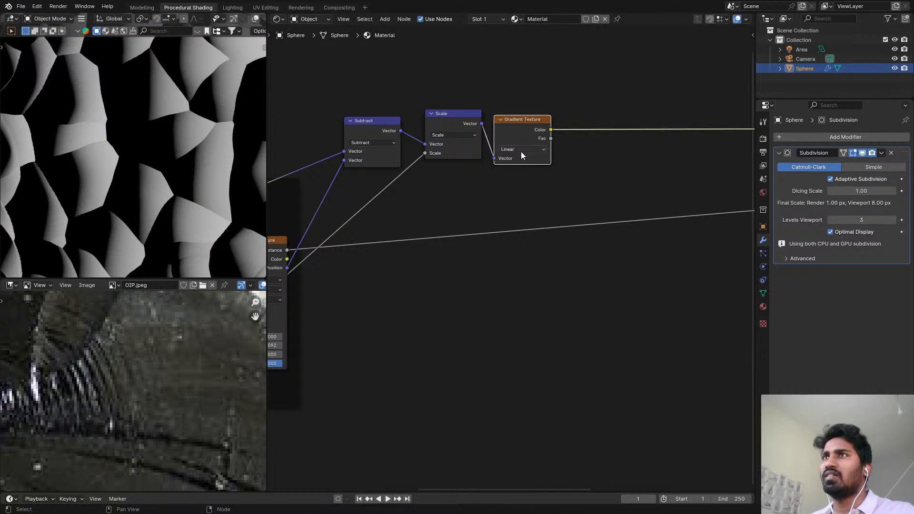
pyautogui.click(521, 150)
pyautogui.click(524, 206)
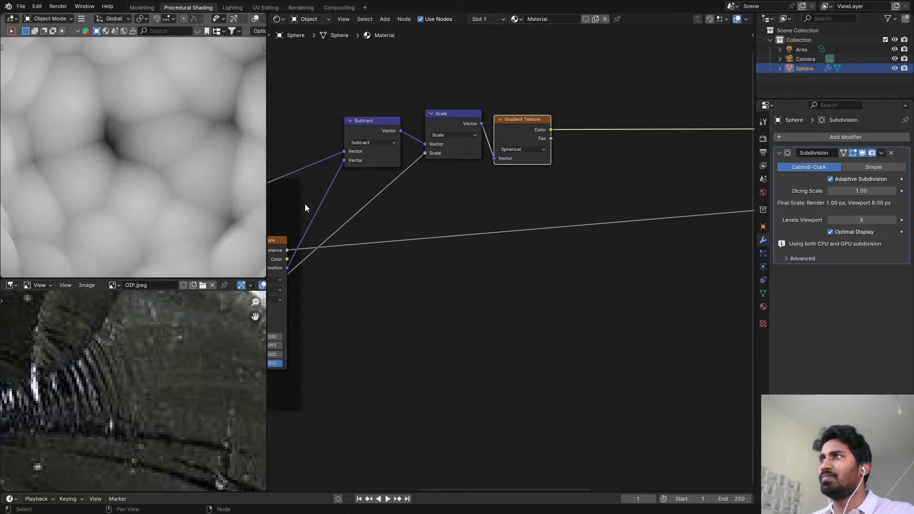
pyautogui.scroll(-4, 112, 152)
pyautogui.scroll(2, 111, 152)
pyautogui.keyDown('shift'); pyautogui.moveTo(109, 156); pyautogui.dragTo(140, 149, button='middle'); pyautogui.keyUp('shift')
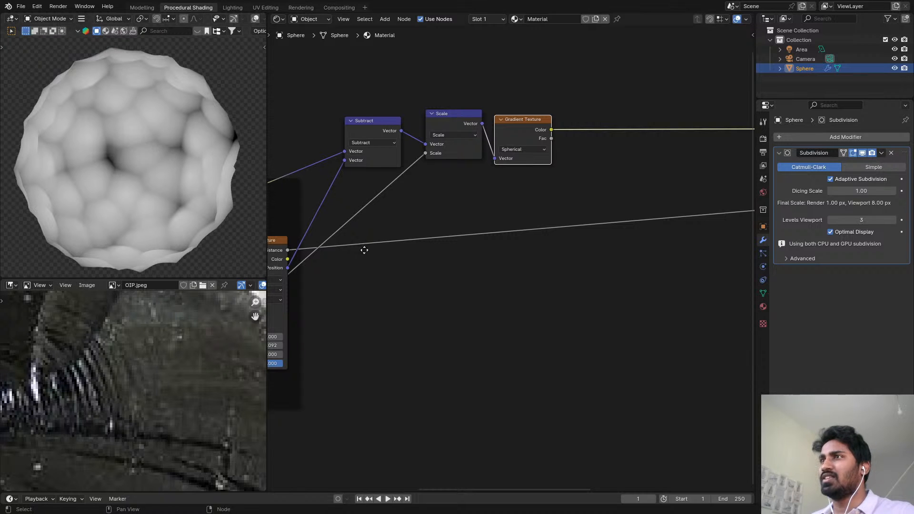
# - Preview the Voronoi Texture's Distance output on the sphere and add a Math node below the Scale and Gradient Texture nodes
pyautogui.moveTo(363, 249); pyautogui.dragTo(406, 241, button='middle')
pyautogui.moveTo(329, 242); pyautogui.dragTo(500, 220)
pyautogui.write('MA')
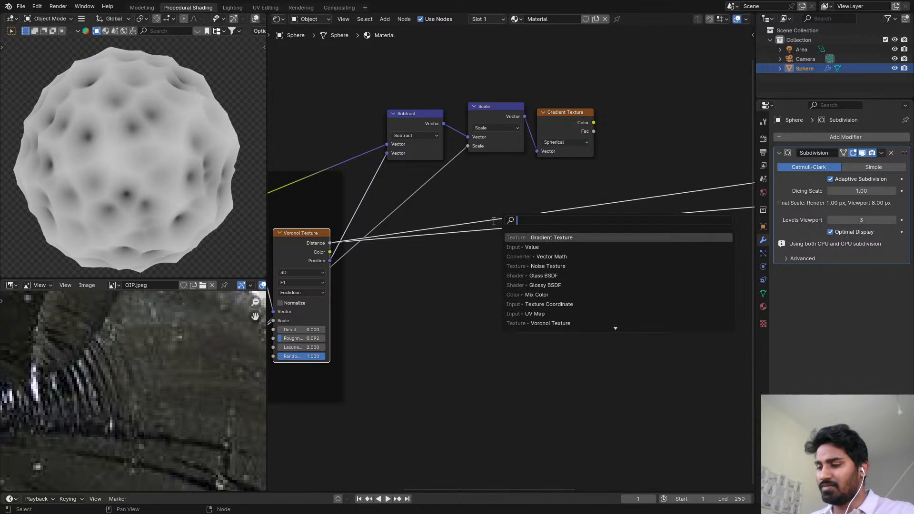
pyautogui.write('TRH')
pyautogui.press('BackSpace')
pyautogui.press('BackSpace')
pyautogui.press('BackSpace')
pyautogui.press('BackSpace')
pyautogui.press('BackSpace')
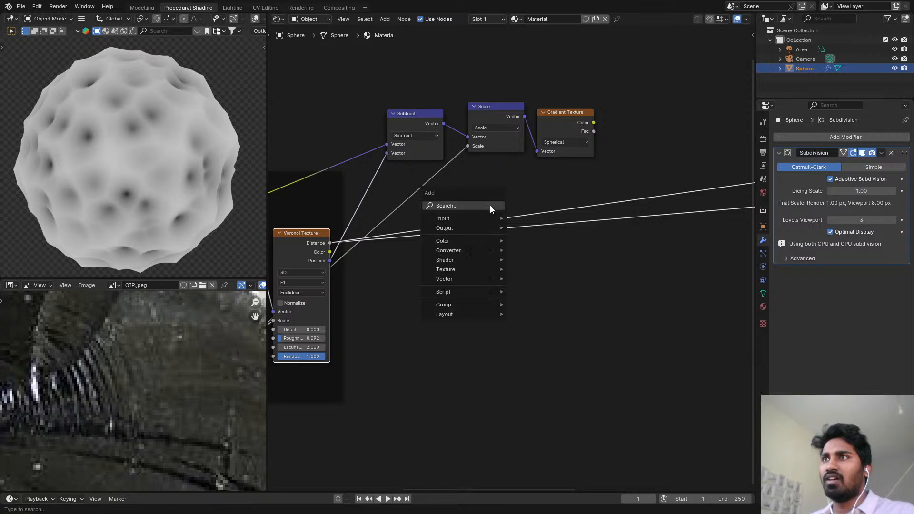
pyautogui.write('MATH')
pyautogui.click(521, 222)
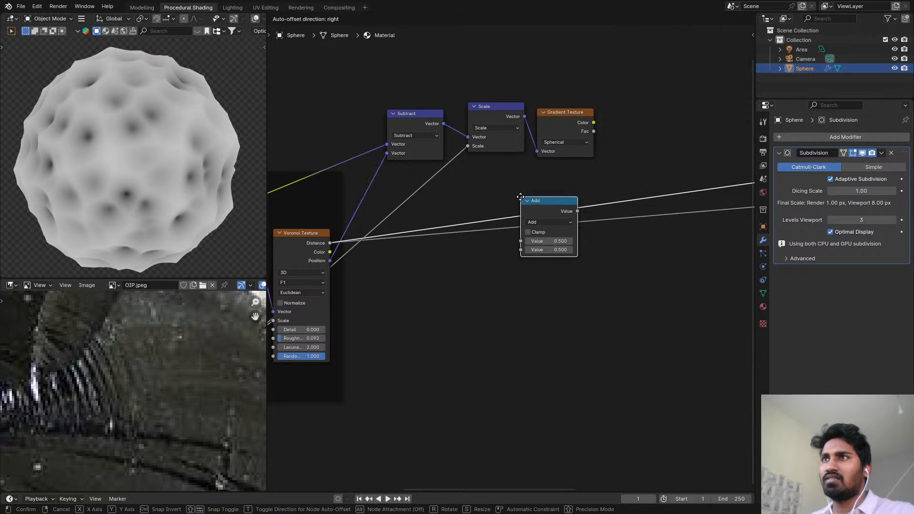
# - Set the Math node to Subtract with a first value of 1, and connect the Voronoi Texture's Distance to its second value
pyautogui.click(538, 220)
pyautogui.click(529, 230)
pyautogui.moveTo(521, 240); pyautogui.dragTo(521, 249)
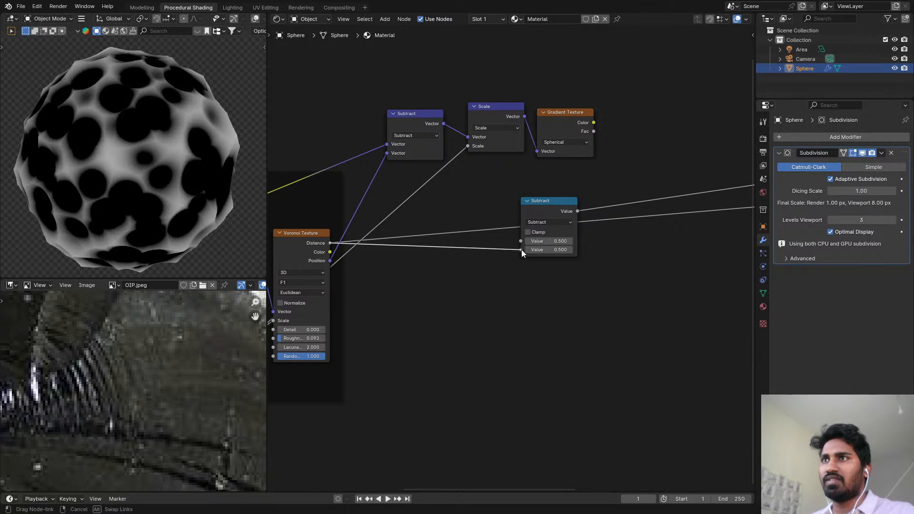
pyautogui.click(565, 241)
pyautogui.write('1')
pyautogui.click(606, 261)
pyautogui.moveTo(561, 212); pyautogui.dragTo(512, 216)
# - Compare the Gradient Texture and the Subtract math node by previewing each on the sphere
pyautogui.keyDown('ctrl'); pyautogui.keyDown('shift'); pyautogui.click(561, 143); pyautogui.keyUp('shift'); pyautogui.keyUp('ctrl')
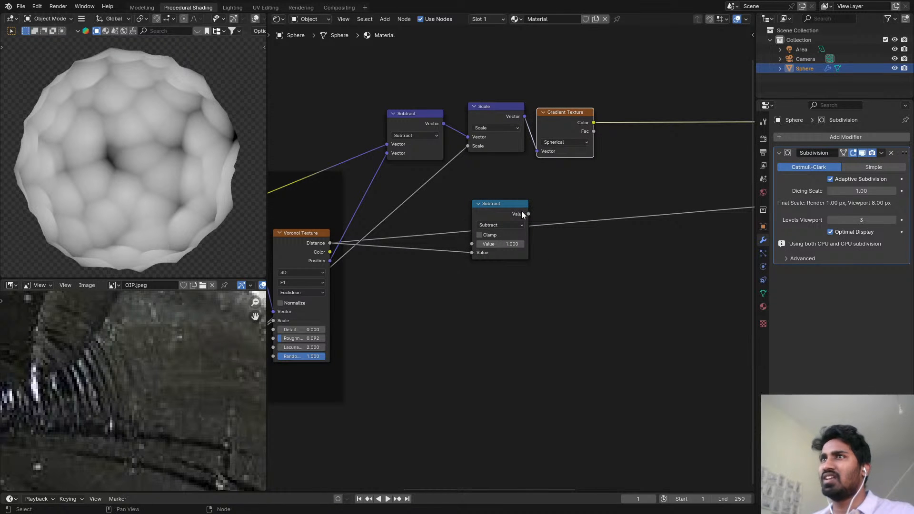
pyautogui.click(522, 212)
pyautogui.moveTo(510, 209); pyautogui.dragTo(563, 170)
pyautogui.keyDown('ctrl'); pyautogui.keyDown('shift'); pyautogui.click(557, 178); pyautogui.keyUp('shift'); pyautogui.keyUp('ctrl')
pyautogui.click(571, 124)
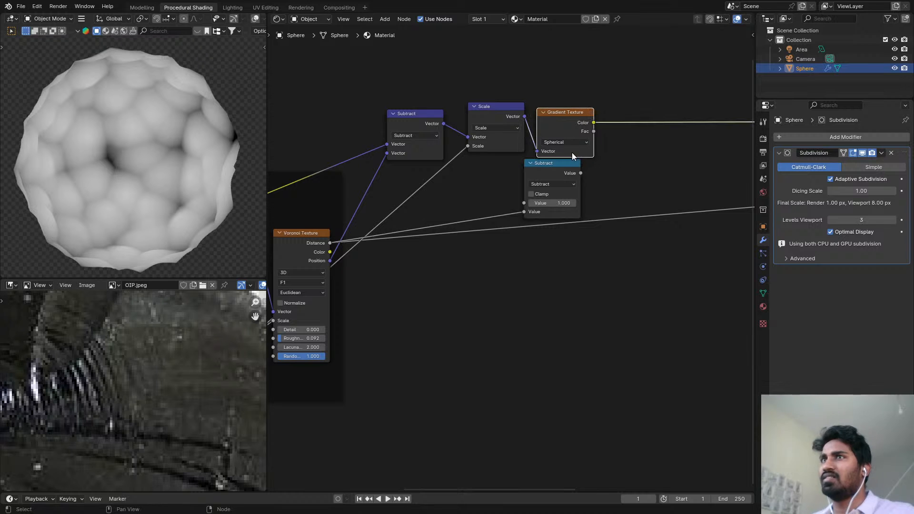
pyautogui.click(561, 170)
pyautogui.click(575, 119)
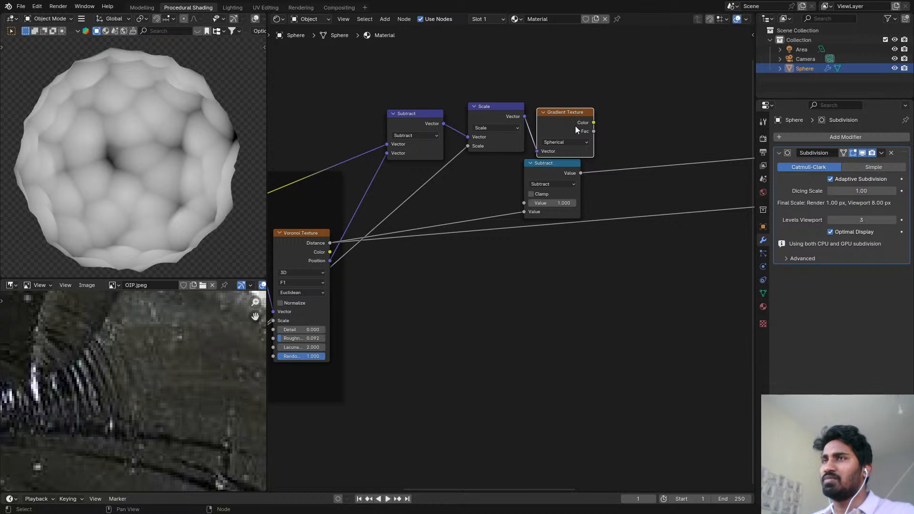
pyautogui.keyDown('ctrl'); pyautogui.keyDown('shift'); pyautogui.click(575, 127); pyautogui.keyUp('shift'); pyautogui.keyUp('ctrl')
pyautogui.moveTo(567, 157); pyautogui.dragTo(533, 166, button='middle')
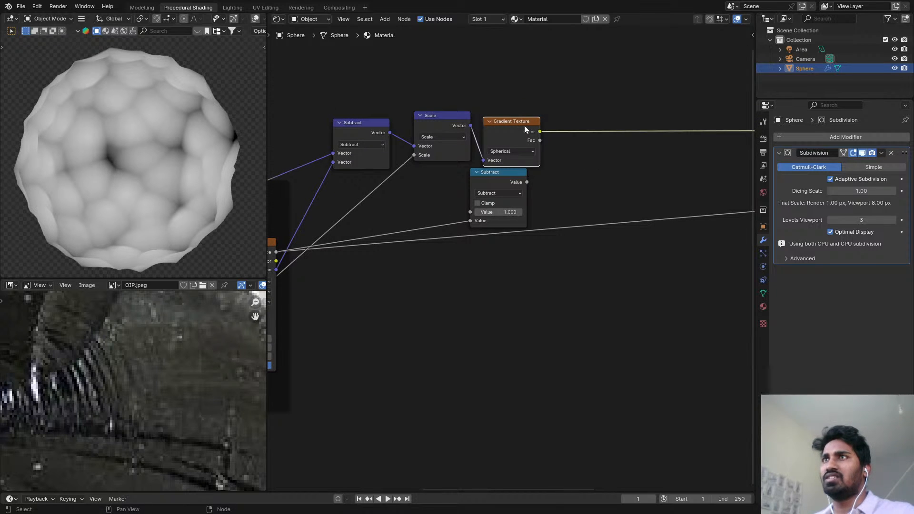
# - Delete the Gradient Texture node, preview the Subtract math node on the sphere, and move it farther below the Scale node
pyautogui.press('x')
pyautogui.keyDown('ctrl'); pyautogui.keyDown('shift'); pyautogui.click(458, 124); pyautogui.keyUp('shift'); pyautogui.keyUp('ctrl')
pyautogui.keyDown('ctrl'); pyautogui.keyDown('shift'); pyautogui.click(504, 175); pyautogui.keyUp('shift'); pyautogui.keyUp('ctrl')
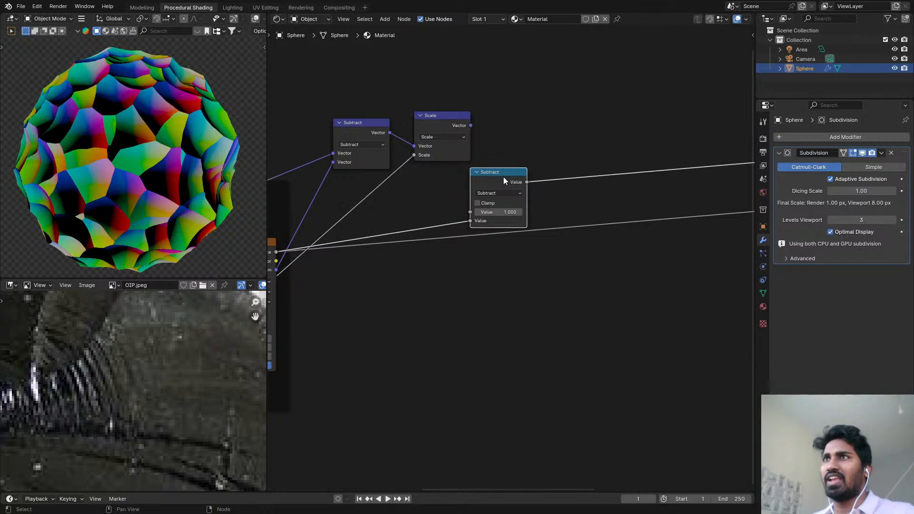
pyautogui.moveTo(504, 177); pyautogui.dragTo(466, 255)
# - Insert a Wave Texture on the preview link after the Subtract math node
pyautogui.moveTo(481, 235); pyautogui.dragTo(413, 187, button='middle')
pyautogui.hotkey('shift', 'a')
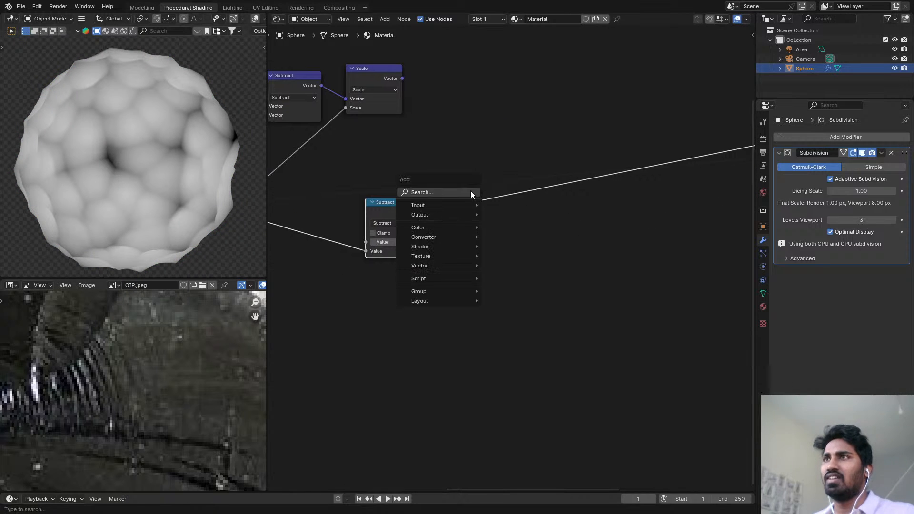
pyautogui.click(471, 192)
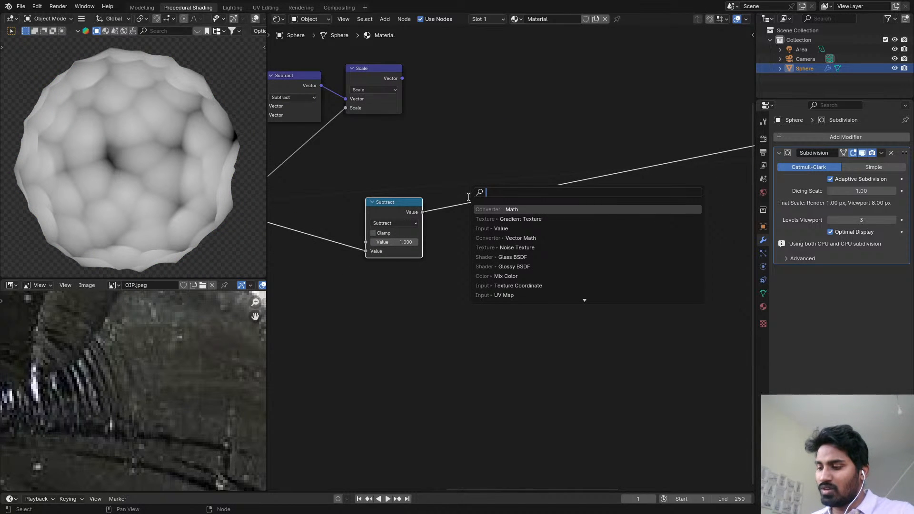
pyautogui.write('WAV')
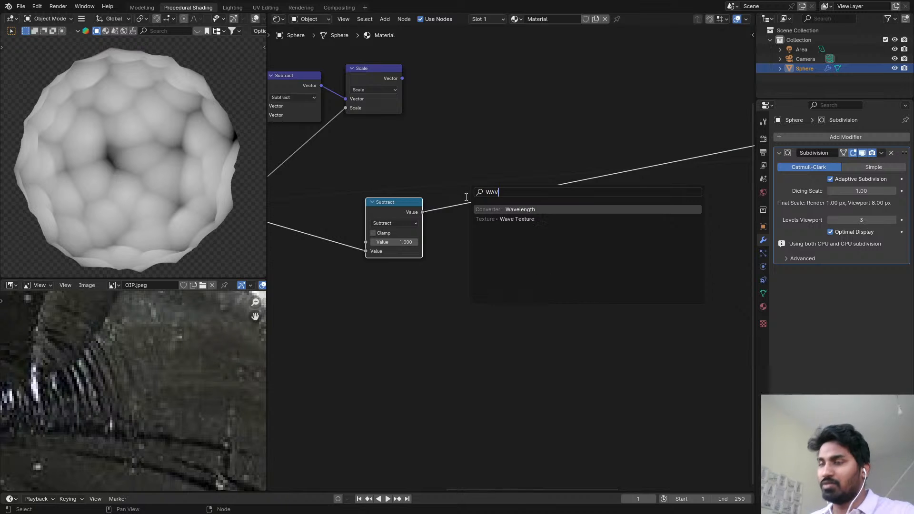
pyautogui.click(518, 219)
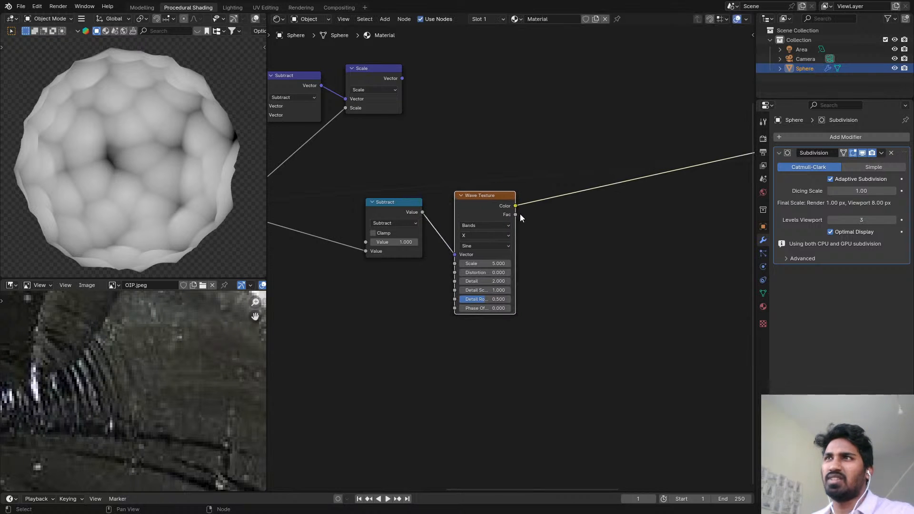
pyautogui.click(464, 193)
pyautogui.scroll(3, 460, 189)
pyautogui.moveTo(461, 189); pyautogui.dragTo(496, 138, button='middle')
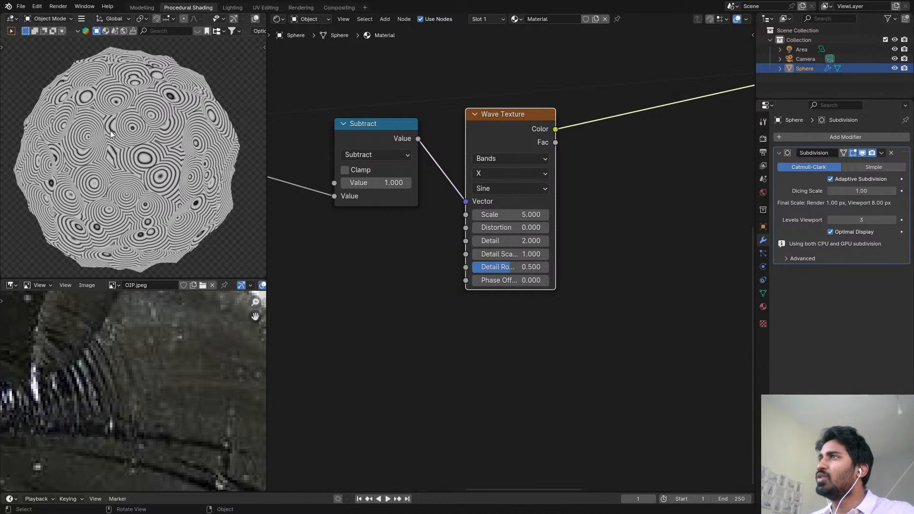
# - Set the Wave Texture's Distortion to 8.700 and inspect the rings on the sphere
pyautogui.scroll(1, 512, 238)
pyautogui.click(514, 229)
pyautogui.write('0.0')
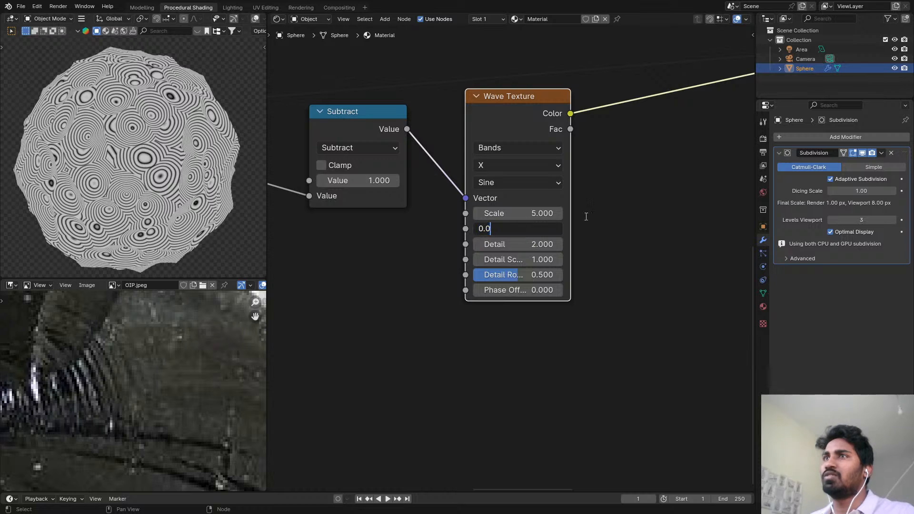
pyautogui.press('BackSpace')
pyautogui.press('BackSpace')
pyautogui.press('BackSpace')
pyautogui.write('2.4')
pyautogui.press('Return')
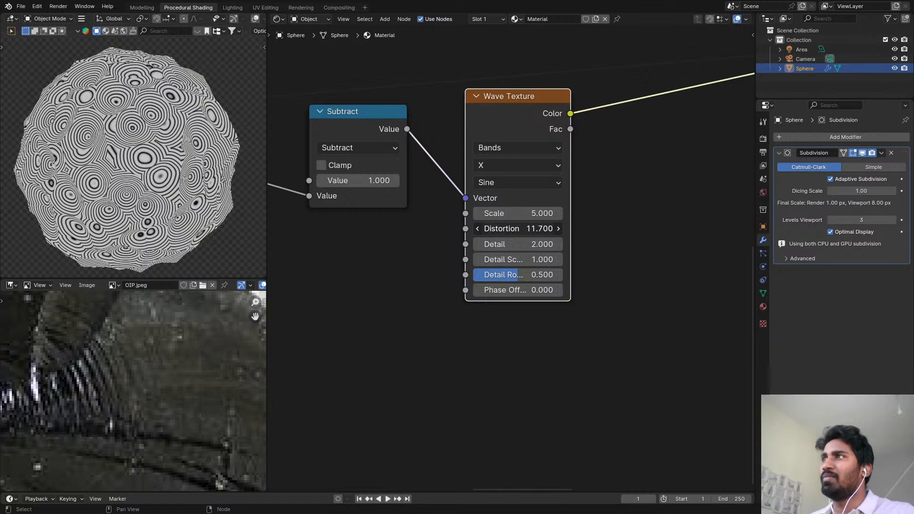
pyautogui.moveTo(517, 229); pyautogui.dragTo(503, 228)
pyautogui.scroll(3, 139, 143)
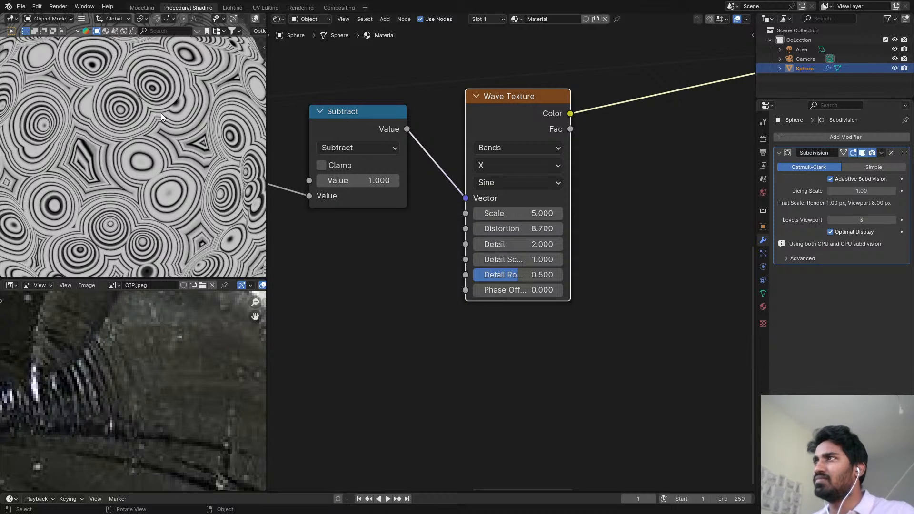
pyautogui.scroll(-2, 599, 219)
pyautogui.scroll(2, 537, 236)
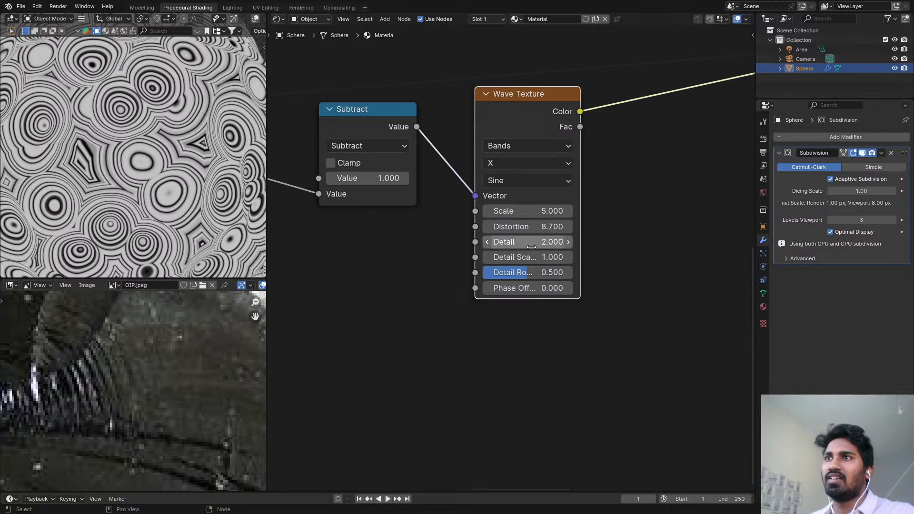
# - Try a high Detail Scale on the Wave Texture, cancel it, and set the Detail Scale to 3
pyautogui.moveTo(531, 257); pyautogui.dragTo(574, 257)
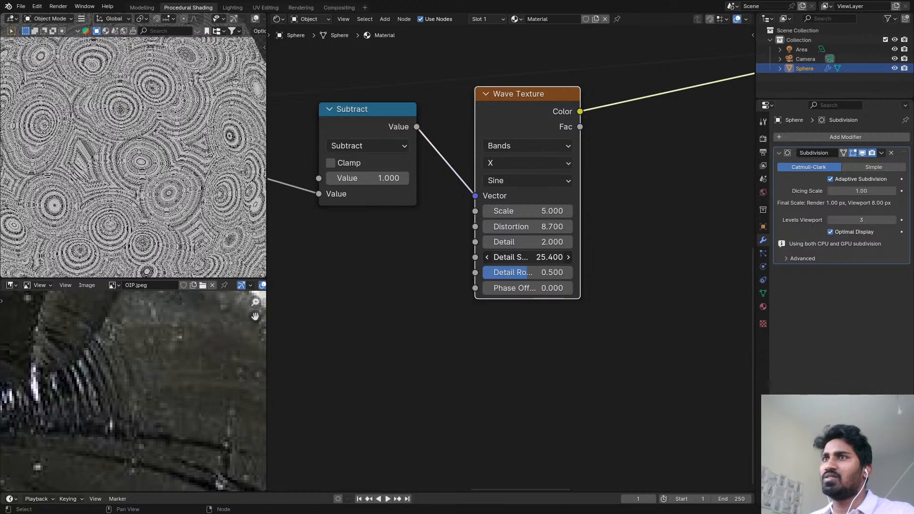
pyautogui.rightClick(543, 256)
pyautogui.click(543, 255)
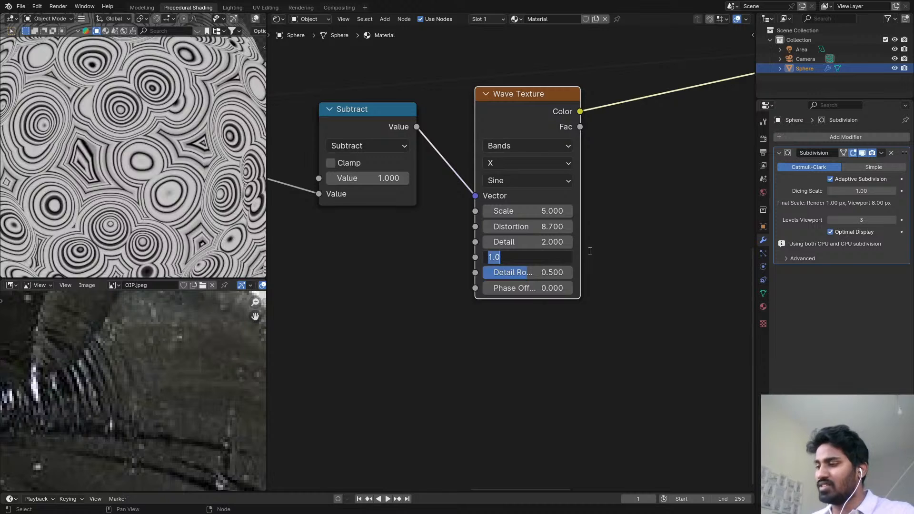
pyautogui.write('3')
pyautogui.press('Return')
pyautogui.scroll(-5, 235, 196)
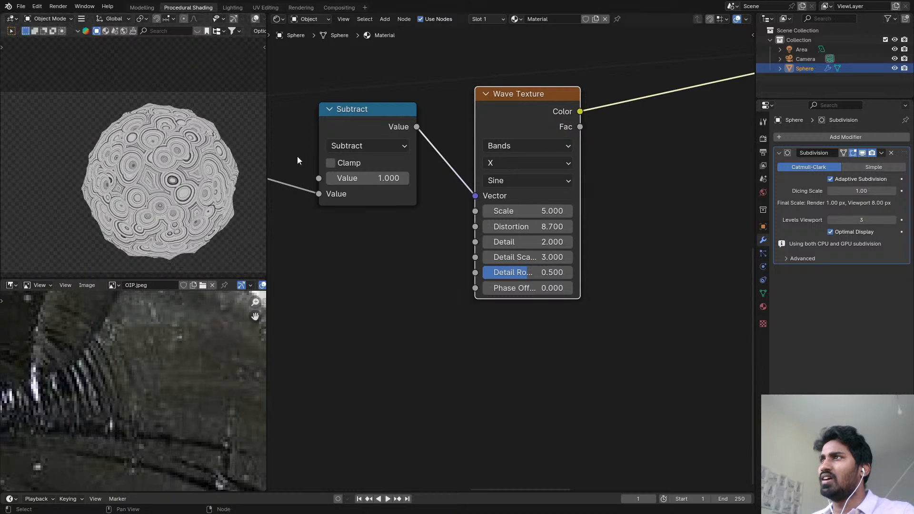
# - Add a Noise Texture node in the empty space between the Voronoi Texture and the Wave Texture
pyautogui.scroll(-1, 339, 153)
pyautogui.moveTo(475, 109); pyautogui.dragTo(474, 153, button='middle')
pyautogui.scroll(-2, 475, 162)
pyautogui.scroll(1, 517, 166)
pyautogui.moveTo(434, 191); pyautogui.dragTo(540, 175, button='middle')
pyautogui.scroll(-1, 540, 175)
pyautogui.moveTo(394, 187); pyautogui.dragTo(417, 140, button='middle')
pyautogui.scroll(1, 431, 139)
pyautogui.hotkey('shift', 'a')
pyautogui.click(451, 136)
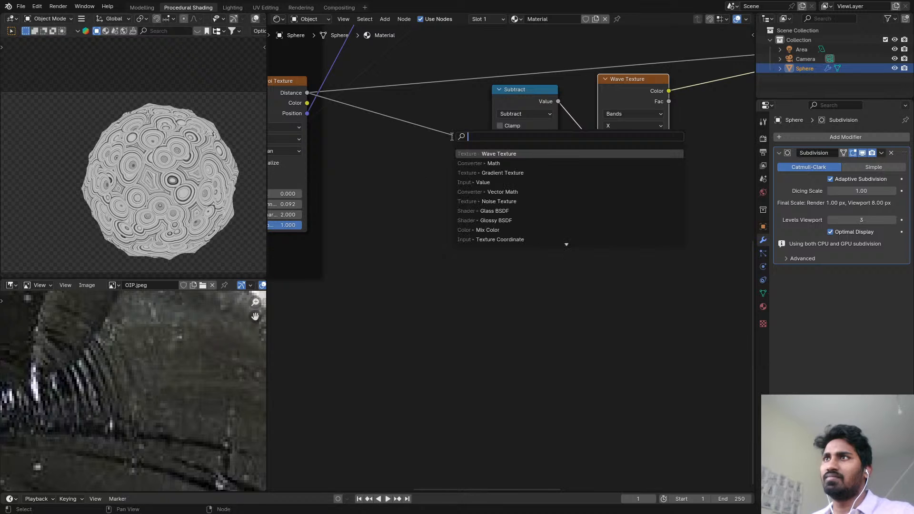
pyautogui.write('noise')
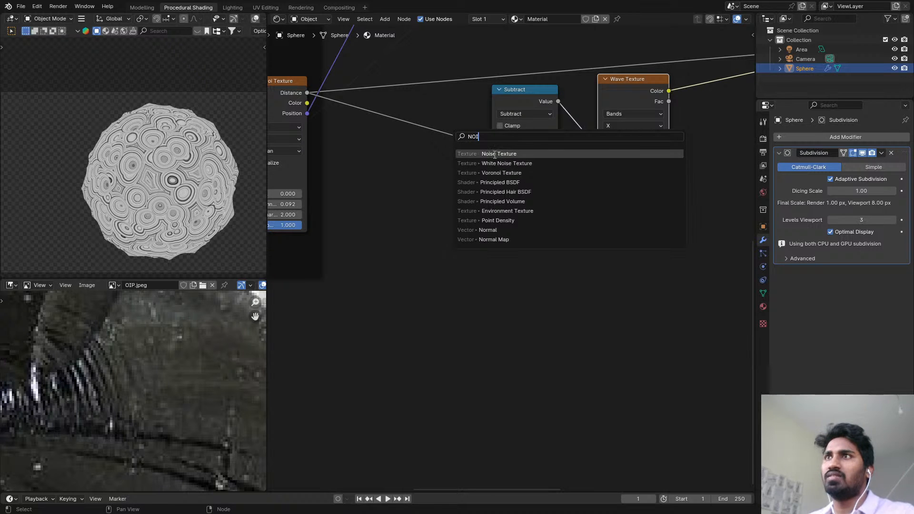
pyautogui.press('Return')
pyautogui.click(416, 182)
# - Connect the Scale node's Vector to the Noise Texture, place the texture beside the Scale node, and preview it on the sphere
pyautogui.scroll(-3, 387, 157)
pyautogui.moveTo(424, 60); pyautogui.dragTo(442, 105, button='middle')
pyautogui.scroll(-3, 442, 106)
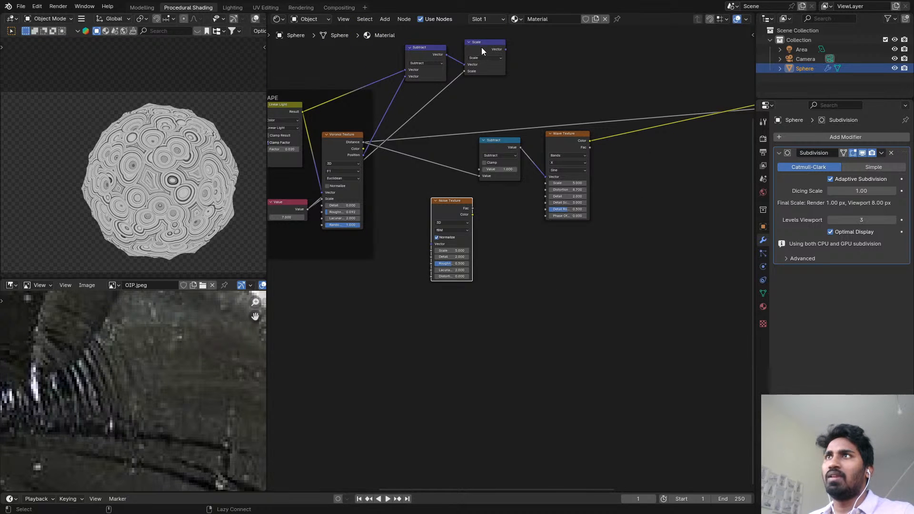
pyautogui.keyDown('alt'); pyautogui.moveTo(482, 47); pyautogui.dragTo(457, 238, button='right'); pyautogui.keyUp('alt')
pyautogui.moveTo(446, 222); pyautogui.dragTo(539, 50)
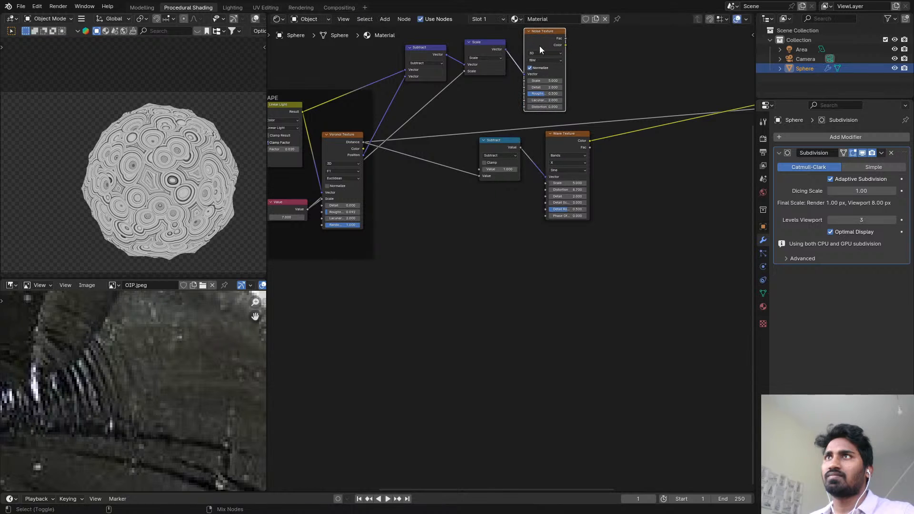
pyautogui.keyDown('ctrl'); pyautogui.keyDown('shift'); pyautogui.click(538, 47); pyautogui.keyUp('shift'); pyautogui.keyUp('ctrl')
pyautogui.moveTo(535, 49); pyautogui.dragTo(502, 96, button='middle')
pyautogui.scroll(8, 165, 163)
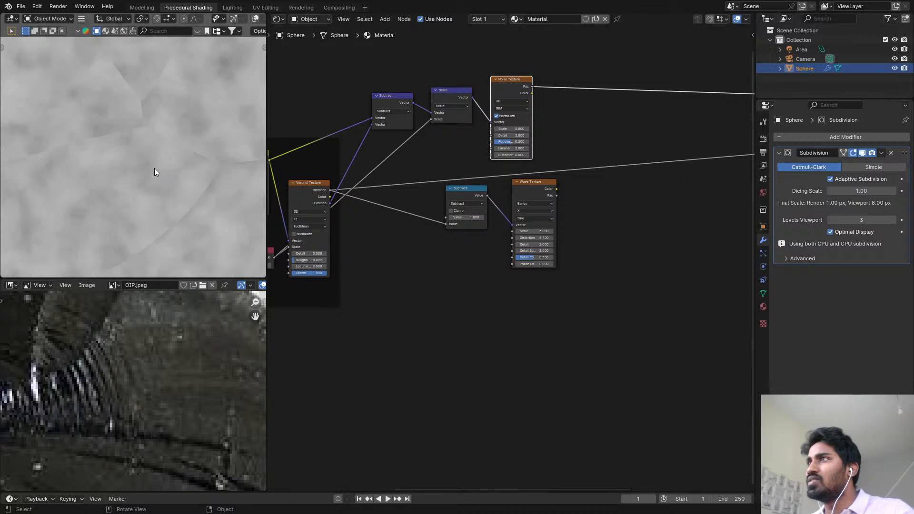
pyautogui.keyDown('shift'); pyautogui.moveTo(163, 153); pyautogui.dragTo(190, 136, button='middle'); pyautogui.keyUp('shift')
pyautogui.scroll(1, 567, 69)
# - Move the Subtract math node and the Wave Texture together farther away from the Voronoi Texture
pyautogui.moveTo(567, 69); pyautogui.dragTo(513, 114, button='middle')
pyautogui.scroll(1, 513, 114)
pyautogui.moveTo(545, 275); pyautogui.dragTo(396, 238)
pyautogui.moveTo(386, 227); pyautogui.dragTo(553, 229)
# - Connect the Noise Texture's Fac output to the Subtract math node's first value and preview the Subtract result on the sphere
pyautogui.scroll(1, 469, 107)
pyautogui.moveTo(469, 106); pyautogui.dragTo(447, 53, button='middle')
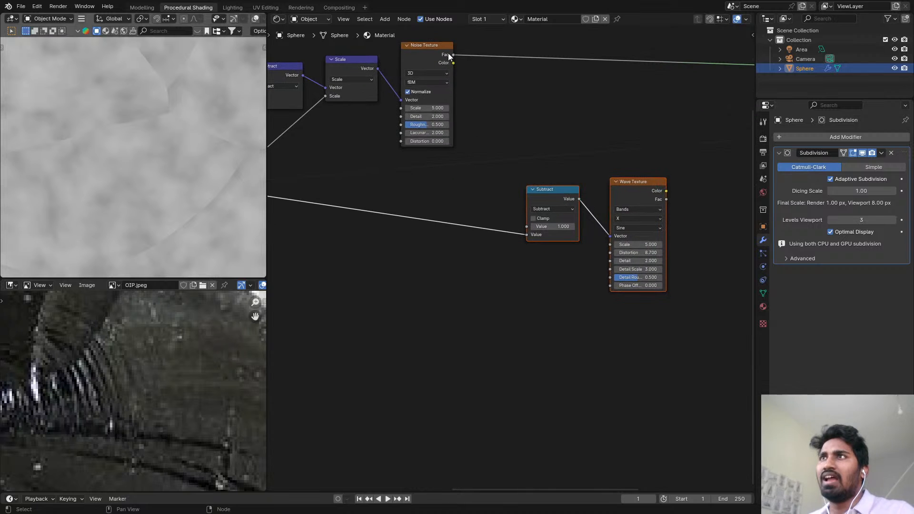
pyautogui.moveTo(453, 56); pyautogui.dragTo(533, 224)
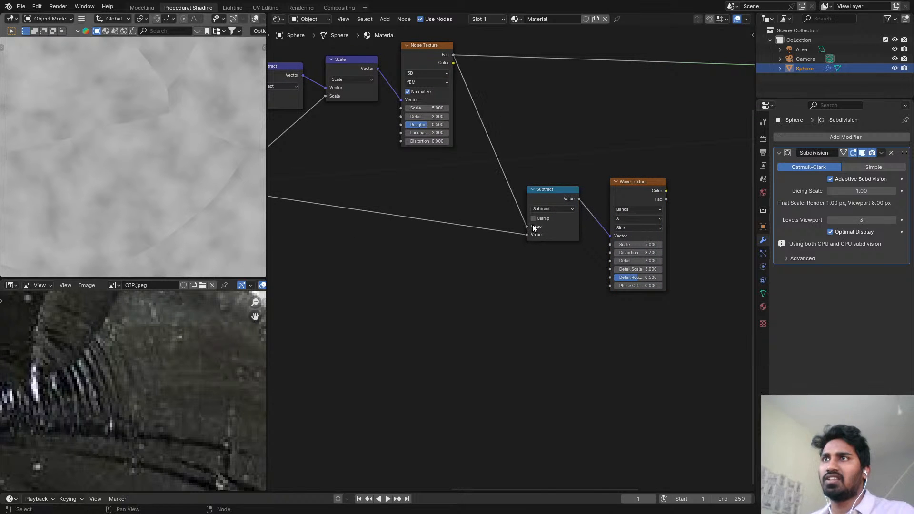
pyautogui.scroll(1, 573, 200)
pyautogui.moveTo(573, 199); pyautogui.dragTo(516, 207, button='middle')
pyautogui.keyDown('ctrl'); pyautogui.keyDown('shift'); pyautogui.click(507, 208); pyautogui.keyUp('shift'); pyautogui.keyUp('ctrl')
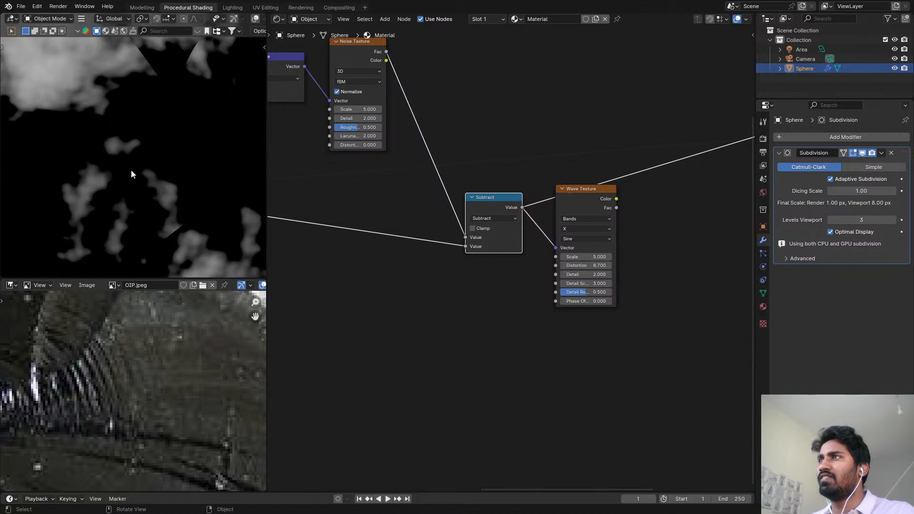
pyautogui.scroll(-1, 299, 178)
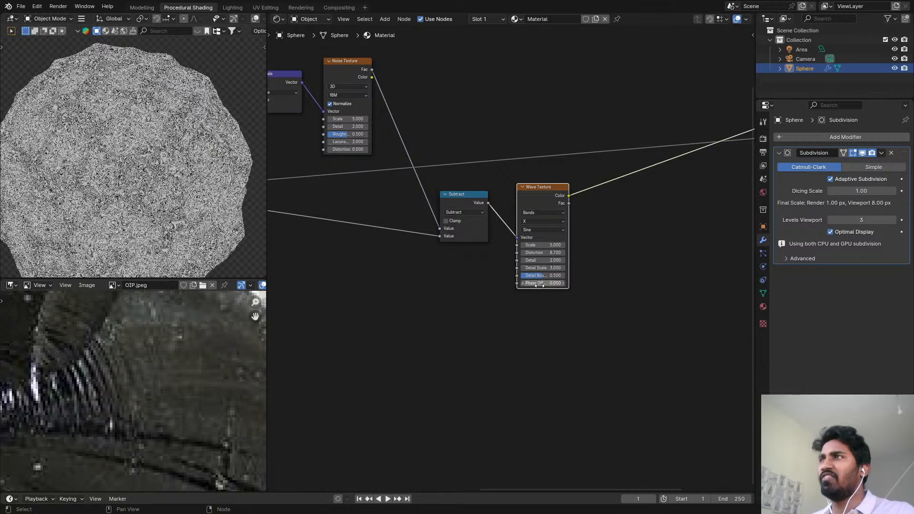
pyautogui.moveTo(434, 260); pyautogui.dragTo(453, 212, button='middle')
pyautogui.scroll(8, 172, 148)
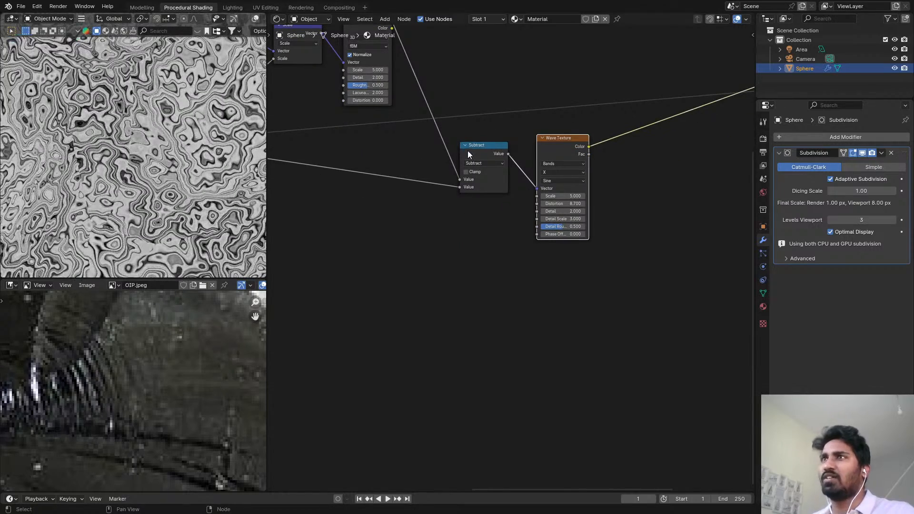
pyautogui.click(469, 150)
pyautogui.hotkey('shift', 'd')
pyautogui.click(443, 246)
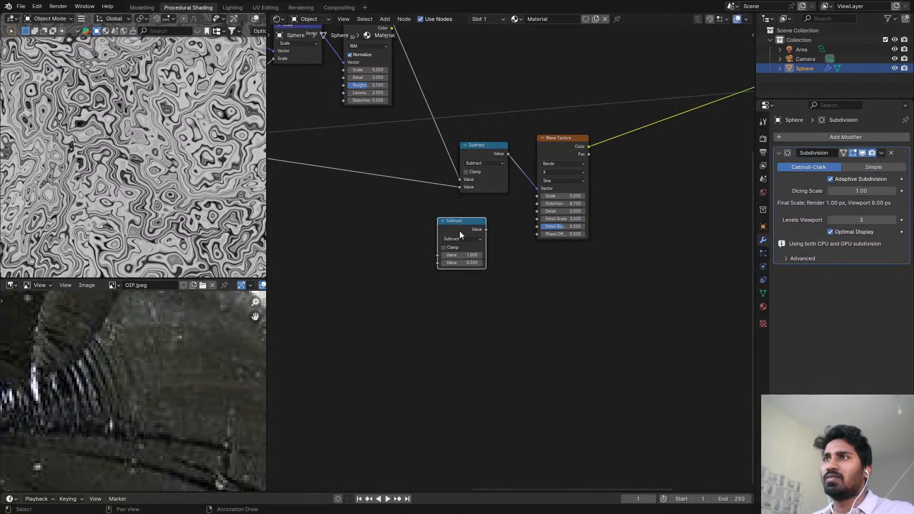
pyautogui.press('x')
# - Insert a Map Range node into the link between the Noise Texture and the Subtract math node
pyautogui.hotkey('shift', 'a')
pyautogui.click(452, 204)
pyautogui.write('Map')
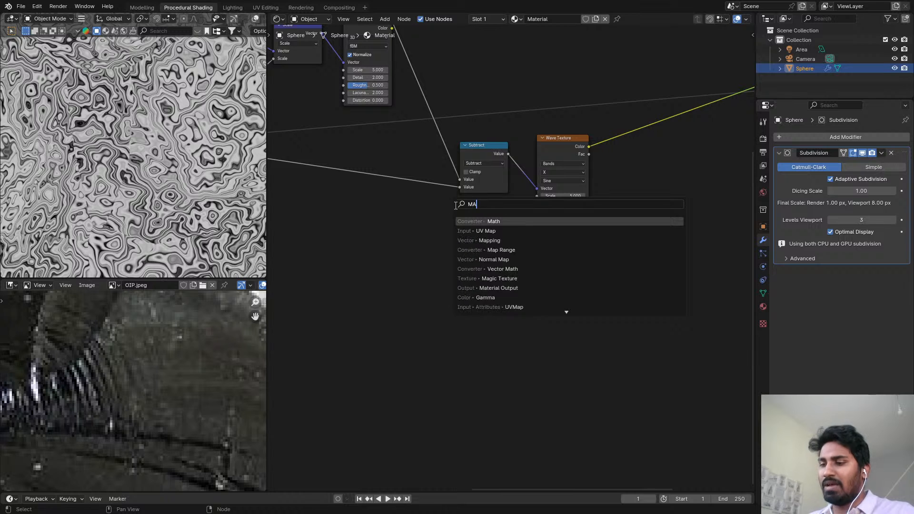
pyautogui.click(495, 241)
pyautogui.click(446, 140)
# - Set the Map Range's To Min to 0.870 and compare the wave rings on the sphere with the reference image
pyautogui.scroll(2, 461, 164)
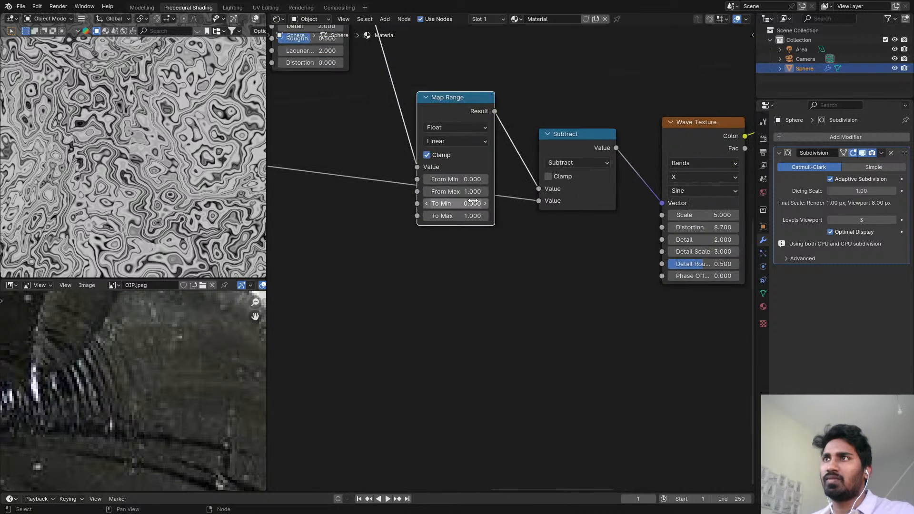
pyautogui.moveTo(472, 207)
pyautogui.mouseDown()
pyautogui.moveTo(499, 203)
pyautogui.moveTo(437, 216)
pyautogui.moveTo(558, 206)
pyautogui.moveTo(473, 206)
pyautogui.mouseUp()
pyautogui.rightClick(472, 214)
pyautogui.scroll(-10, 156, 167)
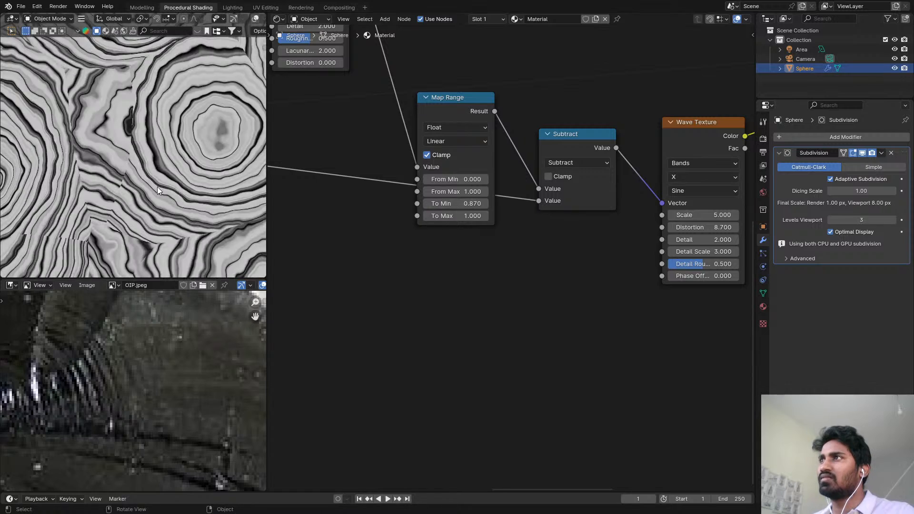
pyautogui.scroll(4, 155, 155)
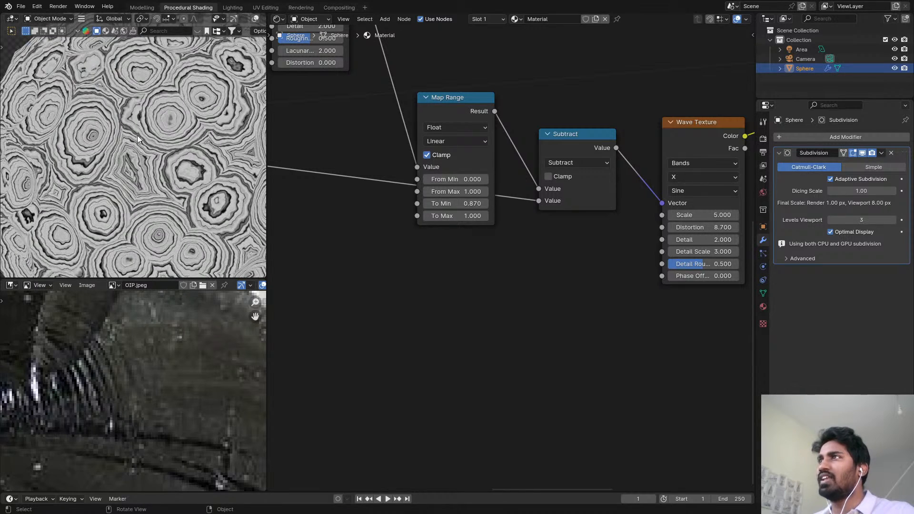
pyautogui.scroll(-6, 152, 388)
pyautogui.scroll(4, 127, 376)
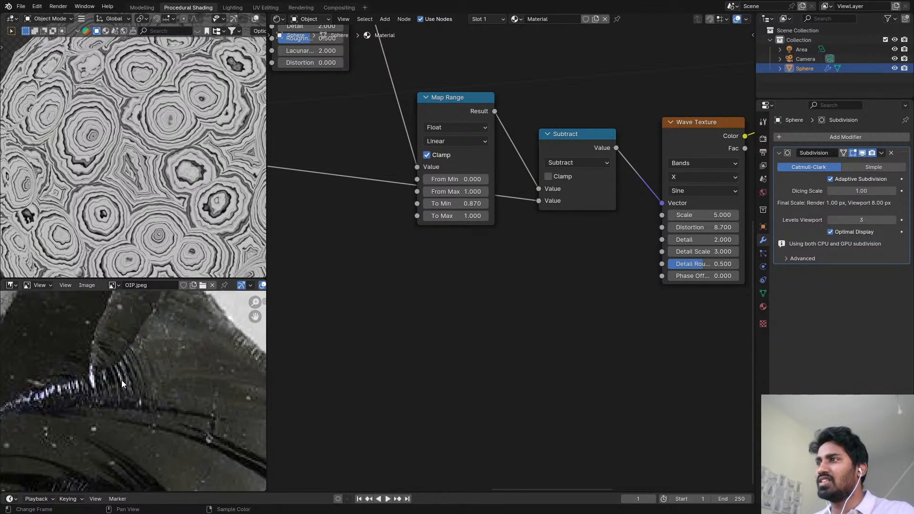
pyautogui.scroll(-2, 134, 371)
pyautogui.scroll(-3, 514, 271)
# - Preview the Mix Shader on the sphere in place of the Wave Texture
pyautogui.moveTo(515, 269); pyautogui.dragTo(275, 289, button='middle')
pyautogui.moveTo(497, 155); pyautogui.dragTo(447, 204, button='middle')
pyautogui.scroll(-2, 447, 204)
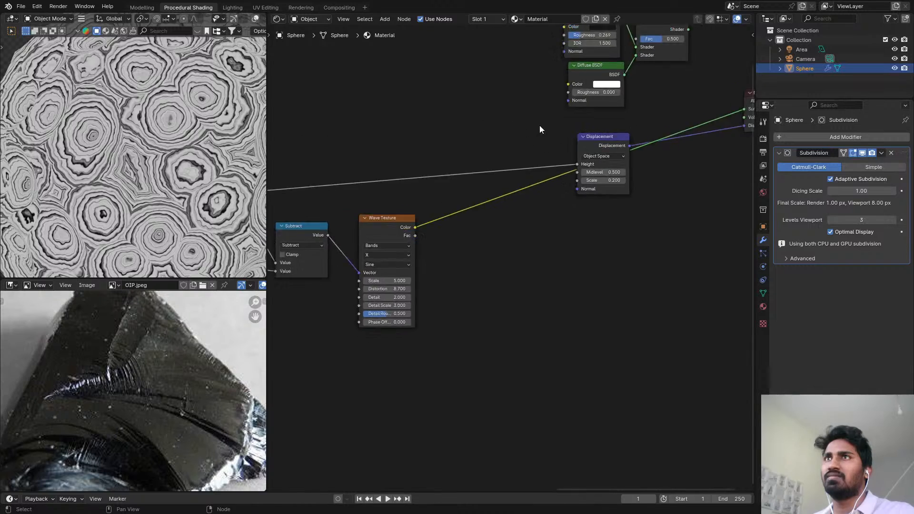
pyautogui.moveTo(539, 129); pyautogui.dragTo(473, 203, button='middle')
pyautogui.keyDown('ctrl'); pyautogui.keyDown('shift'); pyautogui.click(601, 102); pyautogui.keyUp('shift'); pyautogui.keyUp('ctrl')
# - Move the Map Range, Subtract and Wave Texture nodes together into line with the Noise Texture, above the displacement link
pyautogui.moveTo(513, 269); pyautogui.dragTo(610, 197, button='middle')
pyautogui.scroll(-4, 512, 241)
pyautogui.moveTo(483, 236); pyautogui.dragTo(562, 211, button='middle')
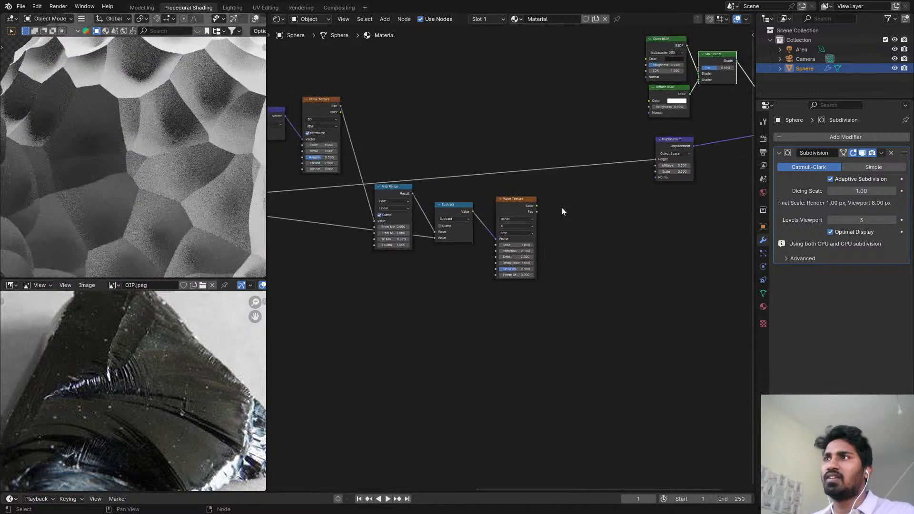
pyautogui.moveTo(395, 162); pyautogui.dragTo(519, 205)
pyautogui.press('g')
pyautogui.click(503, 113)
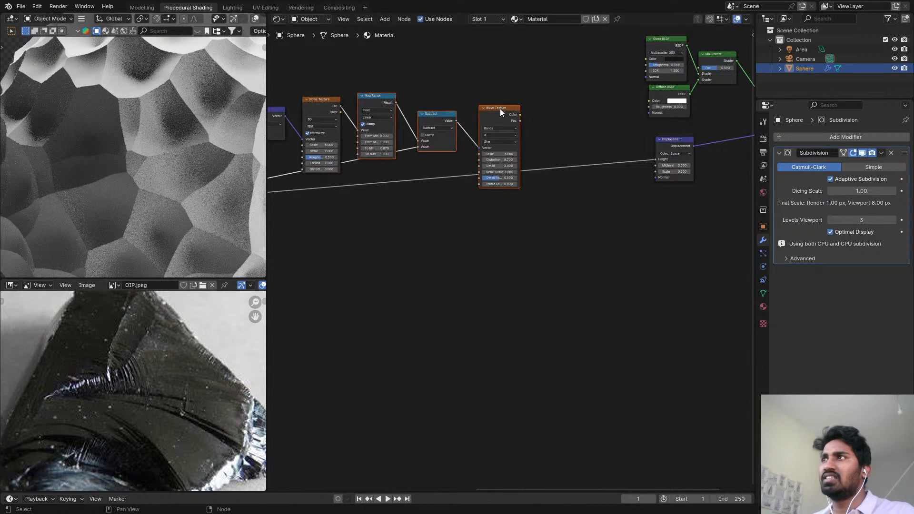
# - Move the Wave Texture node close beside the Subtract math node
pyautogui.scroll(2, 538, 125)
pyautogui.moveTo(538, 124); pyautogui.dragTo(438, 139, button='middle')
pyautogui.scroll(1, 434, 135)
pyautogui.click(399, 131)
pyautogui.moveTo(399, 131); pyautogui.dragTo(375, 137)
# - Add a Mix Color node and insert it into the link feeding the Displacement node's Height
pyautogui.hotkey('shift', 'a')
pyautogui.click(476, 157)
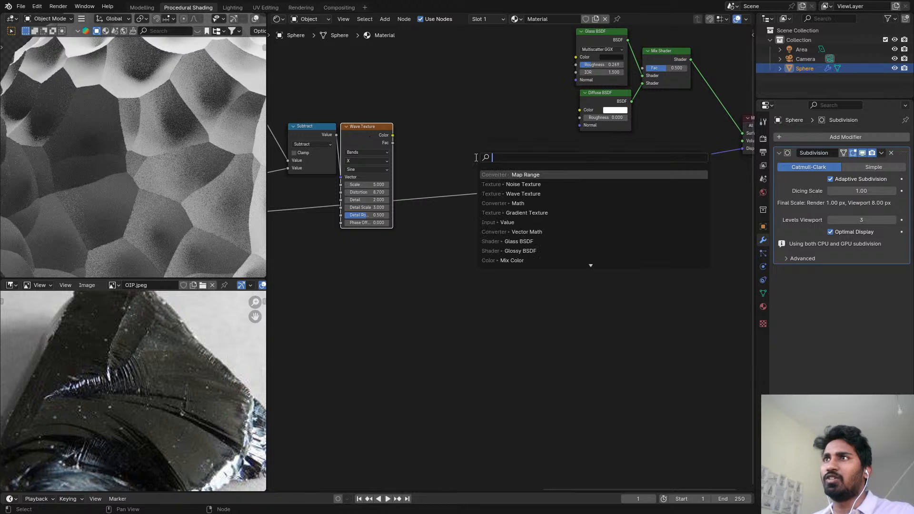
pyautogui.write('MI')
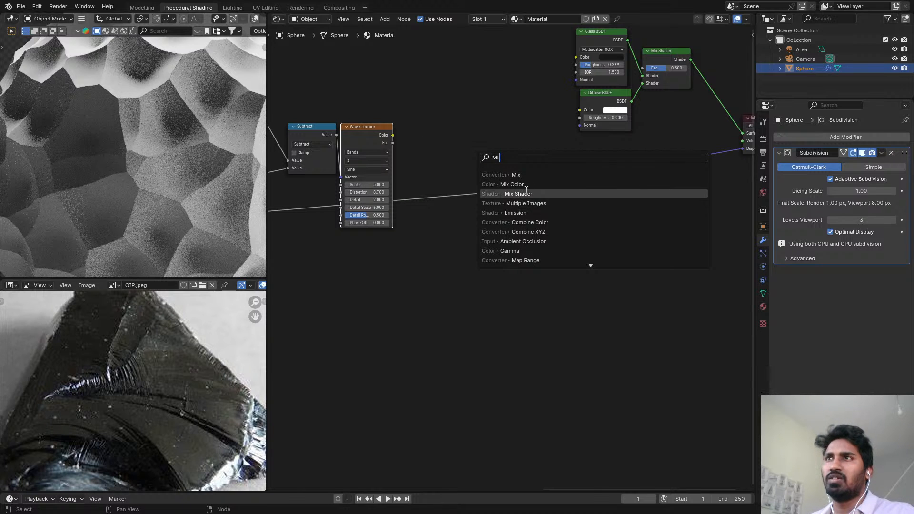
pyautogui.click(514, 184)
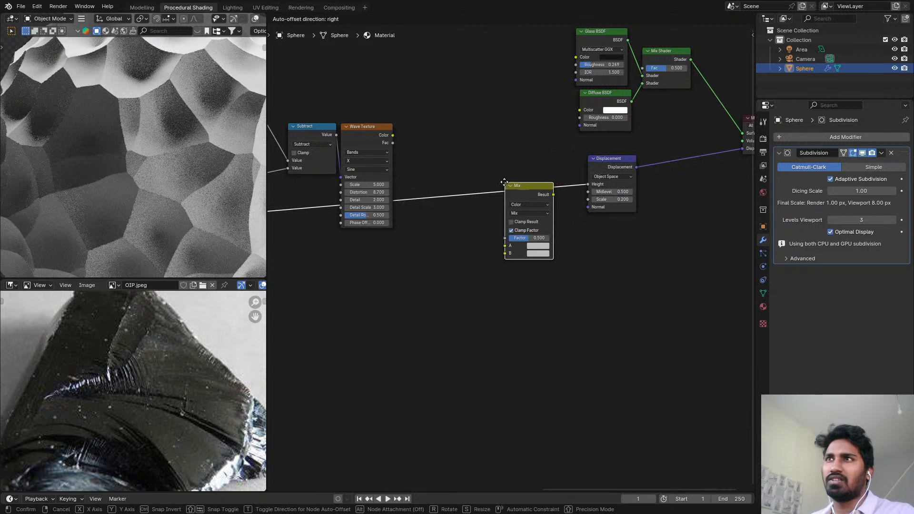
pyautogui.click(499, 171)
# - Preview the Wave Texture's Color and Fac outputs on the sphere and connect Fac to the Mix node's B input
pyautogui.moveTo(393, 134); pyautogui.dragTo(471, 205)
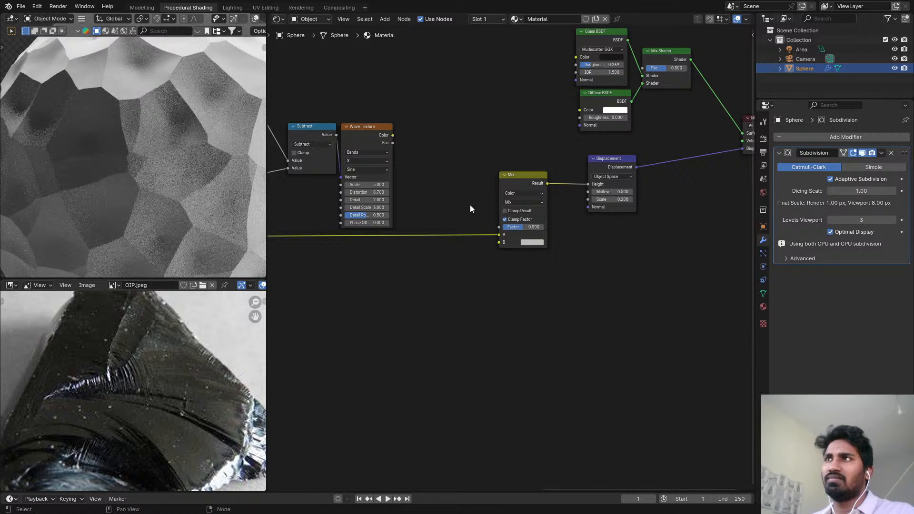
pyautogui.keyDown('ctrl'); pyautogui.keyDown('shift'); pyautogui.click(384, 143); pyautogui.keyUp('shift'); pyautogui.keyUp('ctrl')
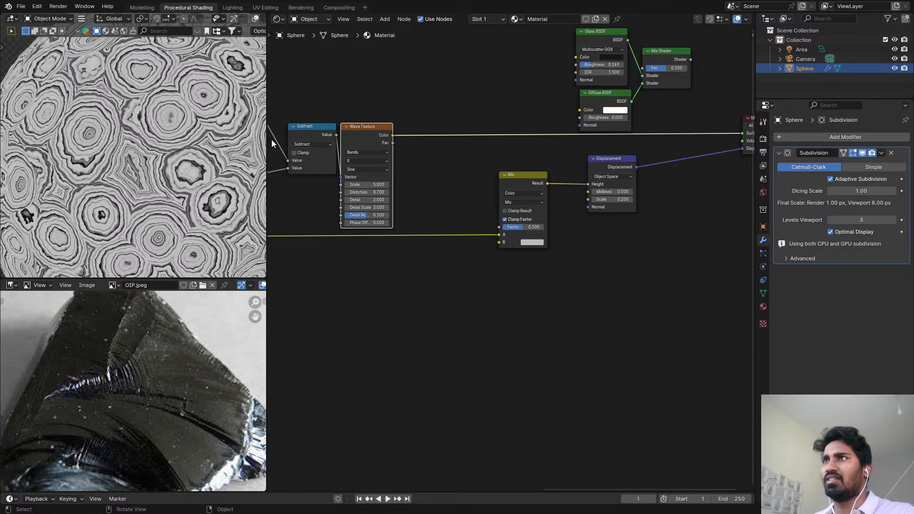
pyautogui.keyDown('ctrl'); pyautogui.keyDown('shift'); pyautogui.click(377, 145); pyautogui.keyUp('shift'); pyautogui.keyUp('ctrl')
pyautogui.scroll(3, 367, 126)
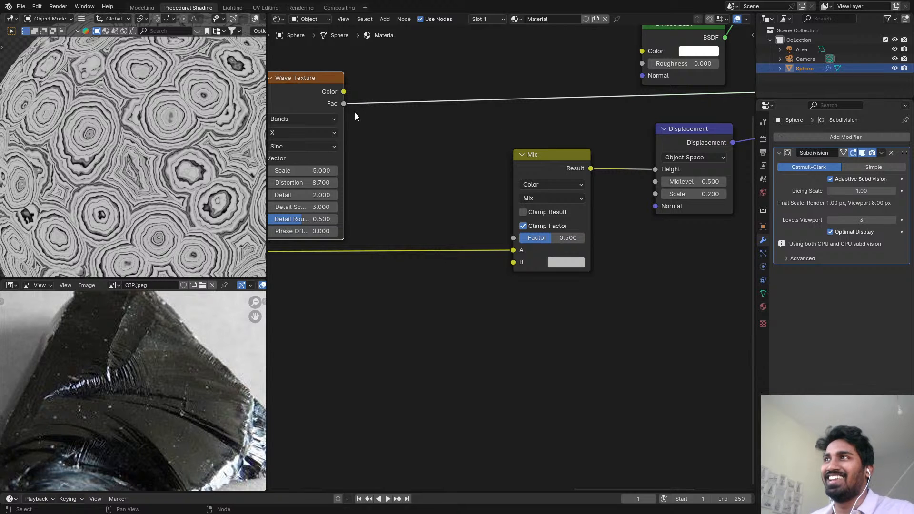
pyautogui.moveTo(343, 107); pyautogui.dragTo(522, 264)
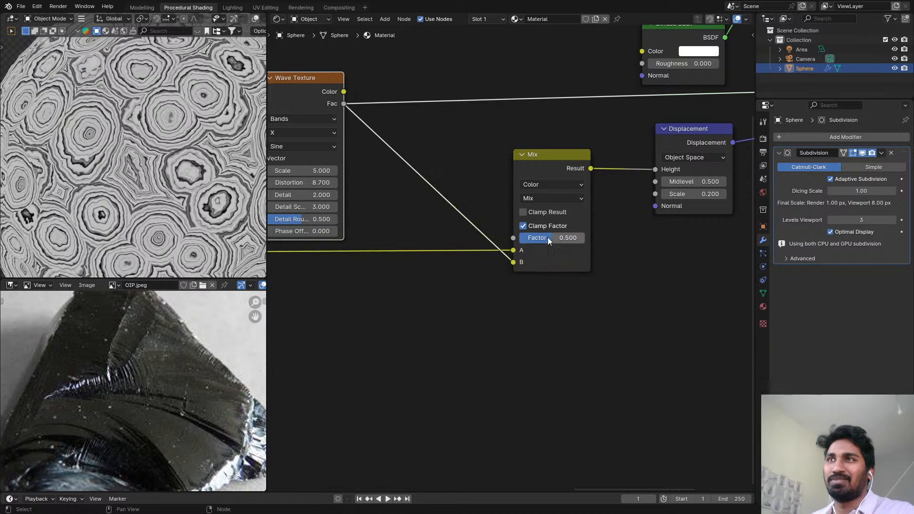
# - Preview the Diffuse BSDF on the sphere to judge the combined displacement
pyautogui.moveTo(617, 162); pyautogui.dragTo(567, 210, button='middle')
pyautogui.scroll(-3, 401, 258)
pyautogui.keyDown('ctrl'); pyautogui.keyDown('shift'); pyautogui.click(519, 106); pyautogui.keyUp('shift'); pyautogui.keyUp('ctrl')
pyautogui.scroll(-3, 566, 210)
pyautogui.moveTo(602, 131); pyautogui.dragTo(510, 168, button='middle')
pyautogui.scroll(3, 519, 158)
pyautogui.keyDown('ctrl'); pyautogui.keyDown('shift'); pyautogui.click(522, 155); pyautogui.keyUp('shift'); pyautogui.keyUp('ctrl')
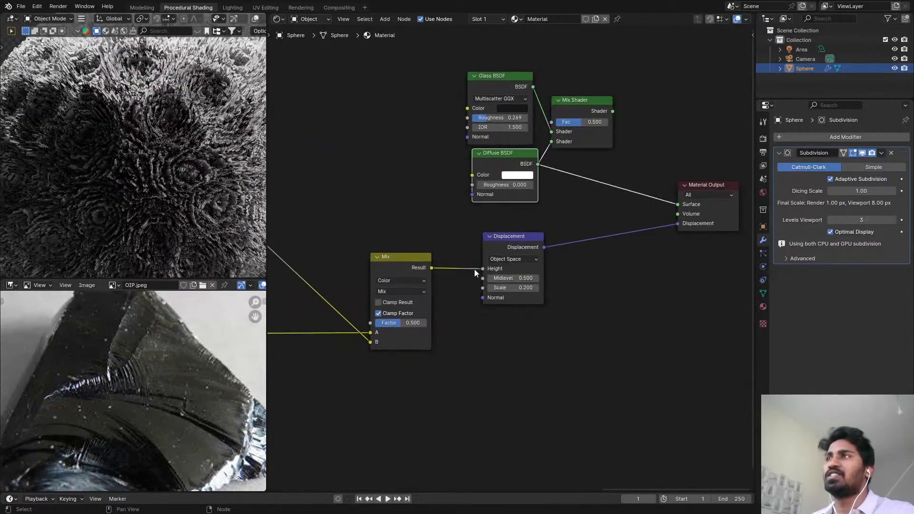
# - Set the color Mix node's blending mode to Add and its factor to 0.025
pyautogui.moveTo(410, 317); pyautogui.dragTo(482, 244, button='middle')
pyautogui.scroll(4, 483, 244)
pyautogui.scroll(1, 482, 244)
pyautogui.click(458, 206)
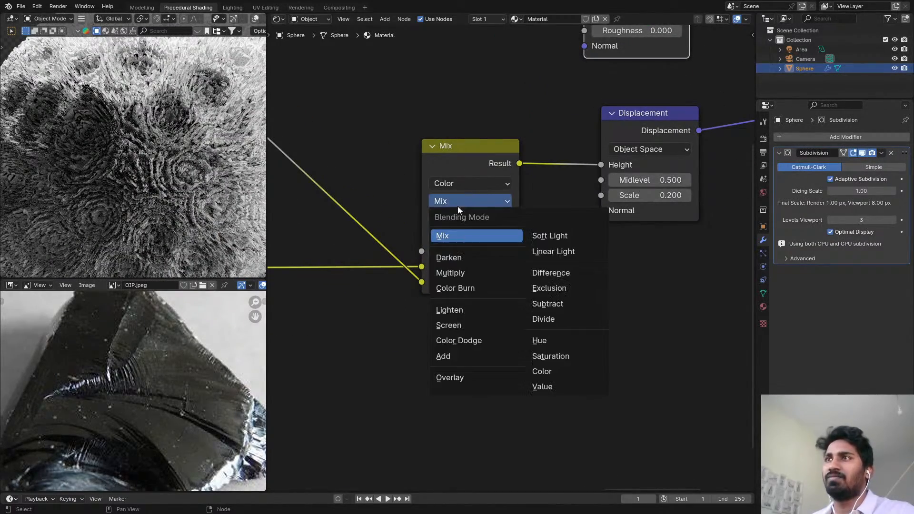
pyautogui.click(465, 358)
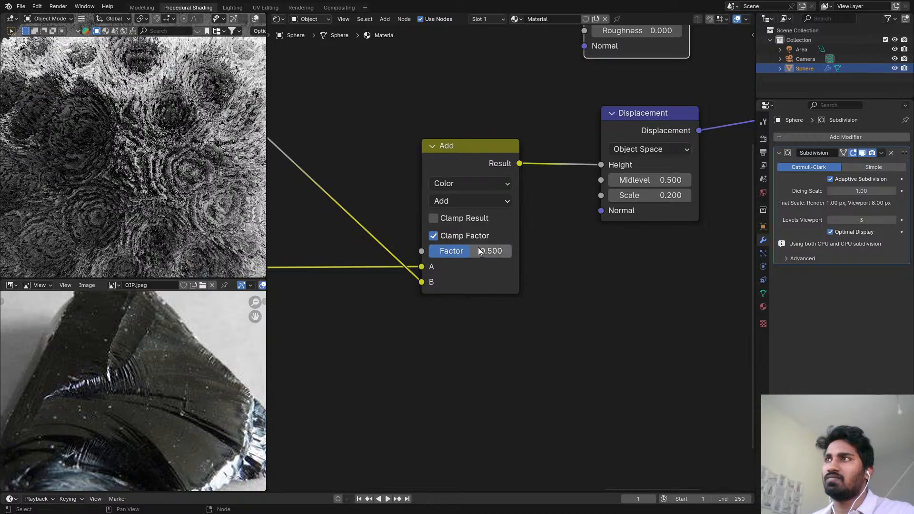
pyautogui.moveTo(489, 245); pyautogui.dragTo(434, 289)
pyautogui.moveTo(347, 330); pyautogui.dragTo(425, 240, button='middle')
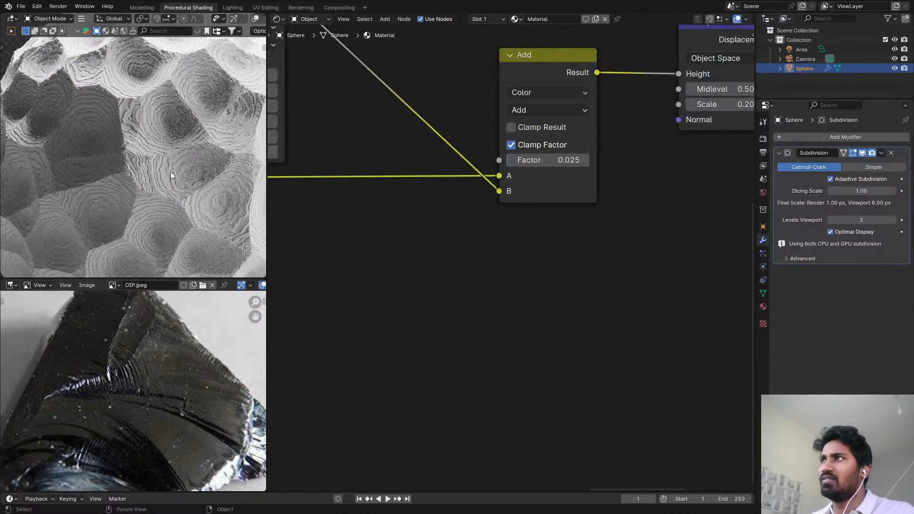
# - Inspect the displaced ripples up close and set the Add node's factor to 0.010
pyautogui.scroll(-4, 171, 171)
pyautogui.scroll(4, 180, 137)
pyautogui.scroll(2, 200, 130)
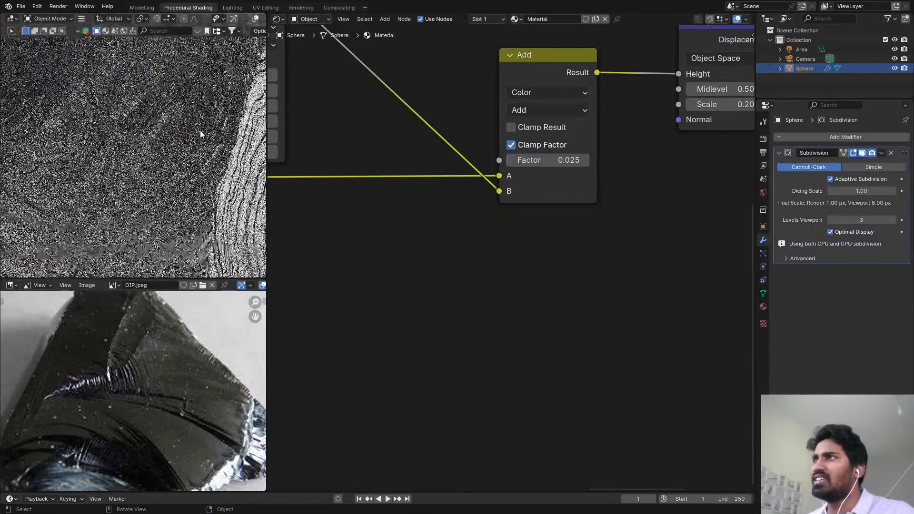
pyautogui.scroll(2, 199, 161)
pyautogui.scroll(-3, 199, 162)
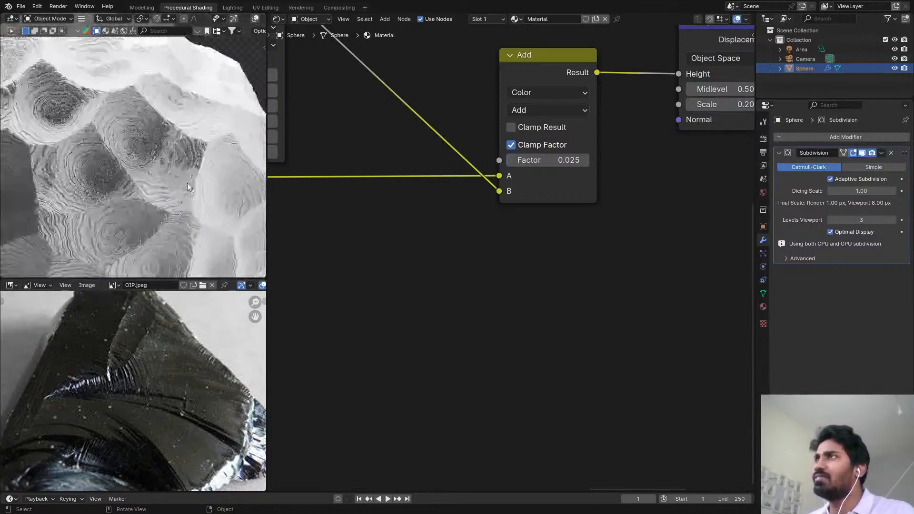
pyautogui.scroll(3, 561, 157)
pyautogui.keyDown('shift'); pyautogui.moveTo(561, 159); pyautogui.dragTo(545, 159); pyautogui.keyUp('shift')
pyautogui.hotkey('ctrl', 'space')
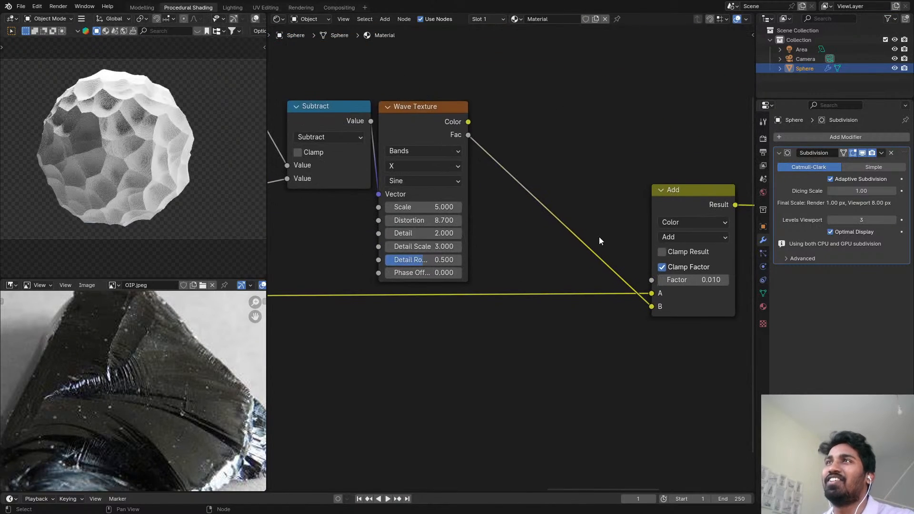
# - Preview the Wave Texture's Fac output on the sphere
pyautogui.keyDown('ctrl'); pyautogui.keyDown('shift'); pyautogui.click(451, 135); pyautogui.keyUp('shift'); pyautogui.keyUp('ctrl')
pyautogui.moveTo(440, 163); pyautogui.dragTo(640, 117, button='middle')
pyautogui.scroll(-3, 518, 134)
pyautogui.moveTo(493, 142); pyautogui.dragTo(524, 185, button='middle')
pyautogui.scroll(2, 520, 175)
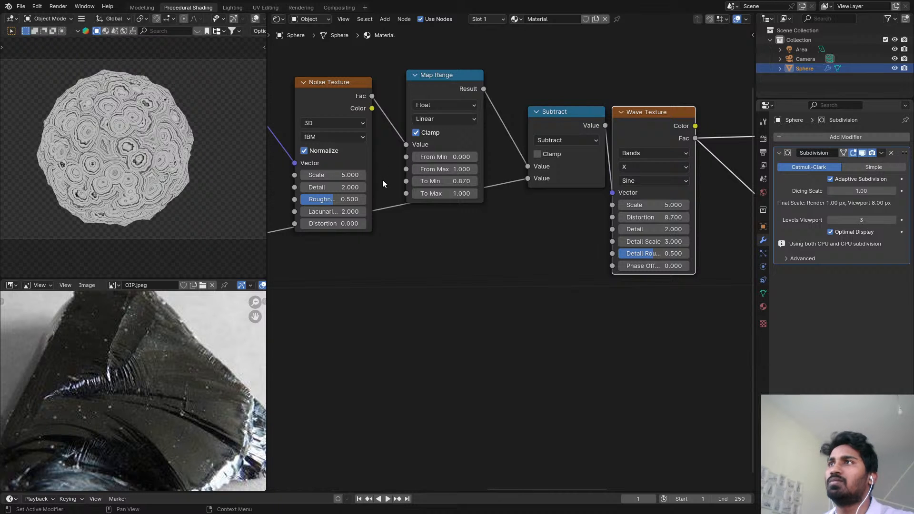
# - Switch the 3D viewport to Solid shading and back to Rendered
pyautogui.press('z')
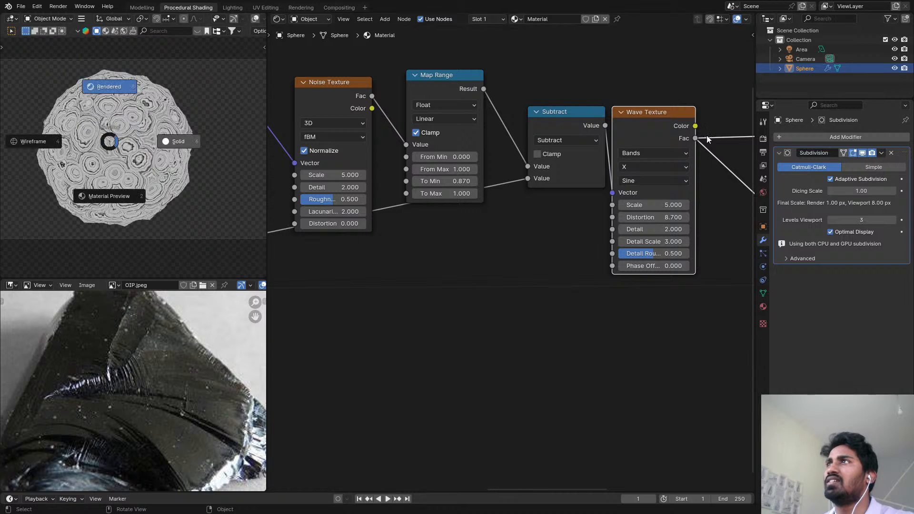
pyautogui.click(175, 139)
pyautogui.press('z')
pyautogui.click(150, 136)
# - Try a Wave Texture scale of 3, and undo the change
pyautogui.moveTo(604, 188); pyautogui.dragTo(508, 161, button='middle')
pyautogui.scroll(4, 510, 165)
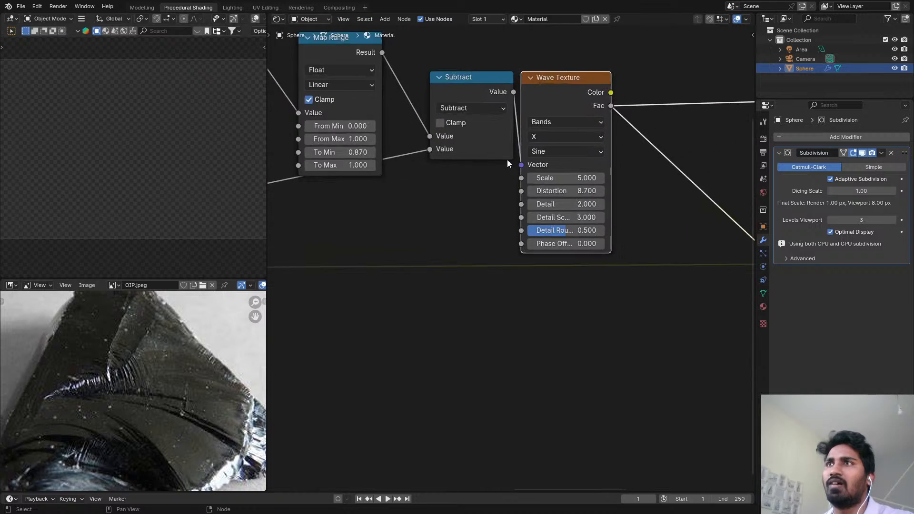
pyautogui.scroll(3, 71, 353)
pyautogui.scroll(3, 161, 373)
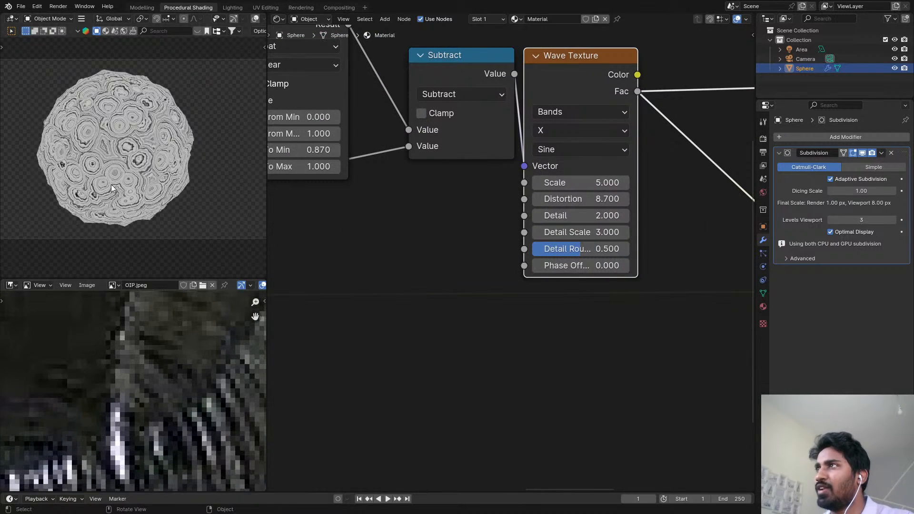
pyautogui.scroll(2, 113, 189)
pyautogui.scroll(2, 517, 200)
pyautogui.scroll(1, 615, 207)
pyautogui.click(624, 182)
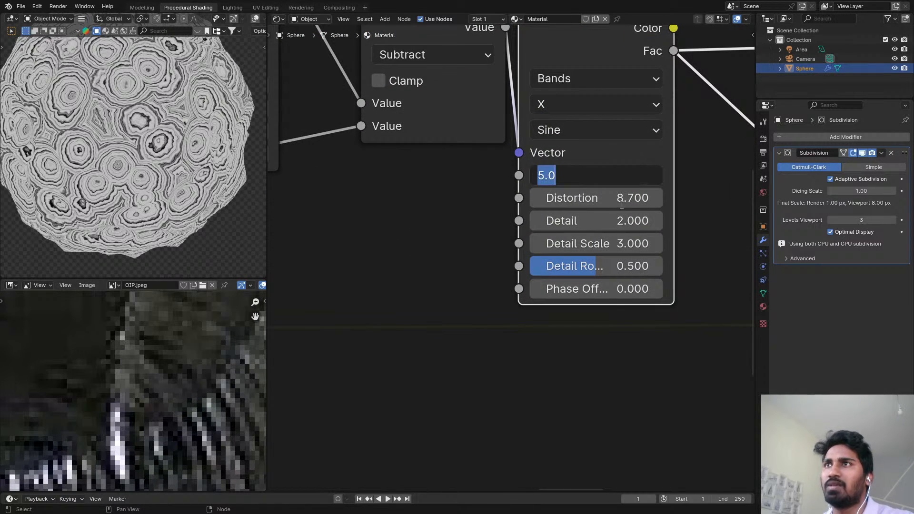
pyautogui.write('5')
pyautogui.press('Return')
pyautogui.click(621, 177)
pyautogui.write('3')
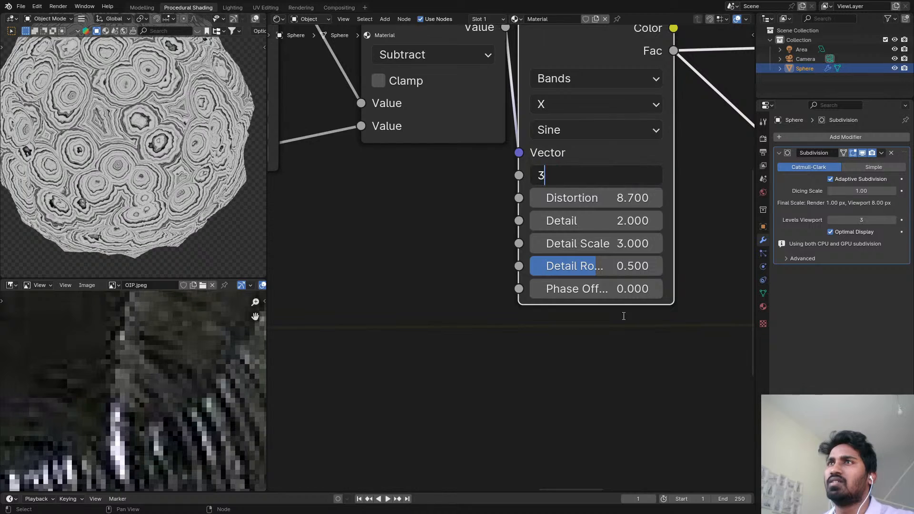
pyautogui.press('Return')
pyautogui.hotkey('ctrl', 'z')
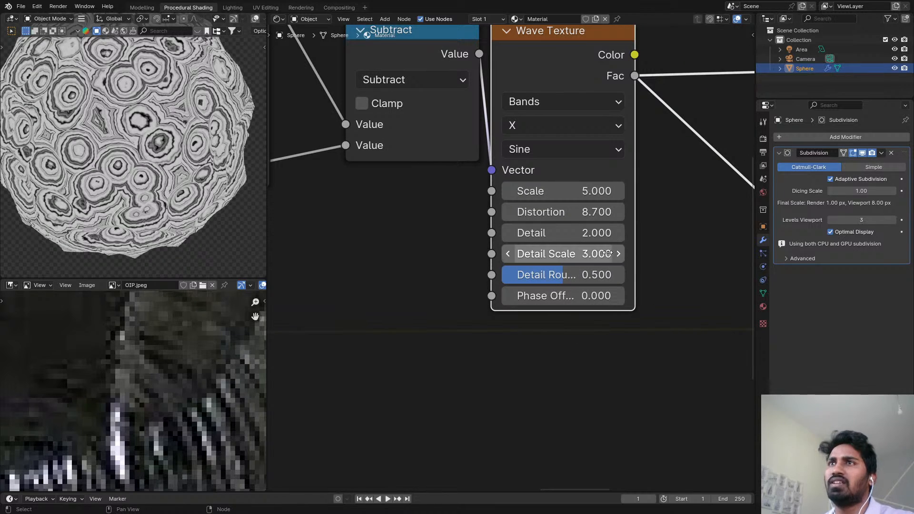
# - Set the Wave Texture's Detail Scale to 2
pyautogui.click(585, 255)
pyautogui.write('2')
pyautogui.press('Return')
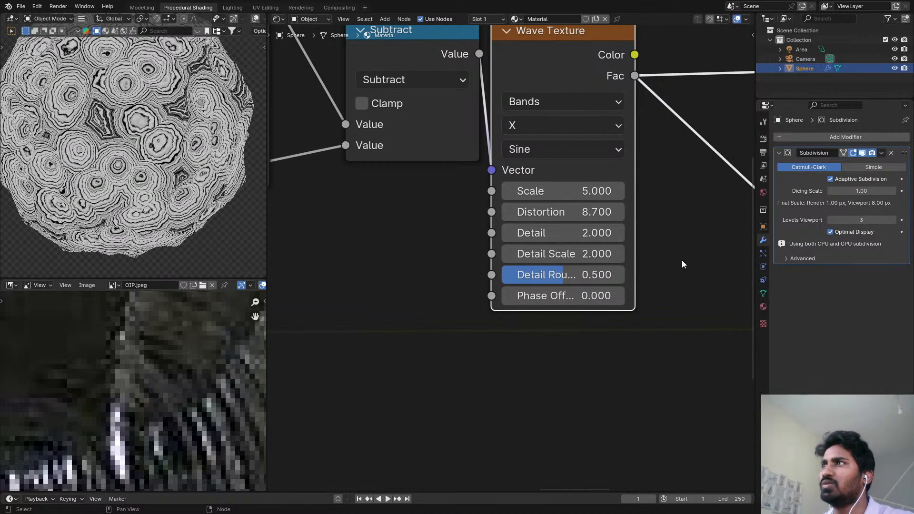
pyautogui.scroll(-1, 650, 270)
pyautogui.scroll(1, 631, 271)
# - Preview the Mix Shader on the sphere to judge the adjusted ripple displacement
pyautogui.moveTo(650, 270); pyautogui.dragTo(35, 318, button='middle')
pyautogui.scroll(-1, 654, 246)
pyautogui.scroll(-1, 21, 320)
pyautogui.scroll(-4, 640, 86)
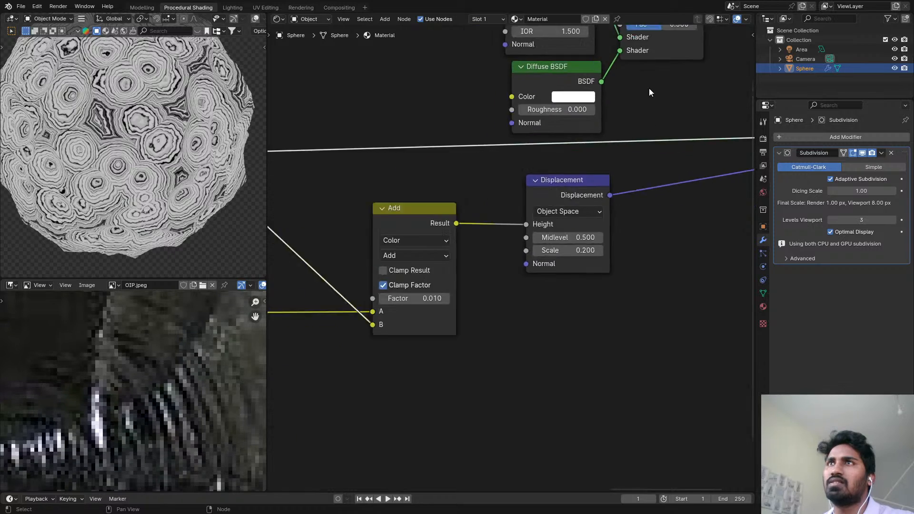
pyautogui.moveTo(649, 87); pyautogui.dragTo(527, 210, button='middle')
pyautogui.scroll(1, 528, 210)
pyautogui.keyDown('ctrl'); pyautogui.keyDown('shift'); pyautogui.click(553, 126); pyautogui.keyUp('shift'); pyautogui.keyUp('ctrl')
pyautogui.moveTo(531, 250); pyautogui.dragTo(752, 163, button='middle')
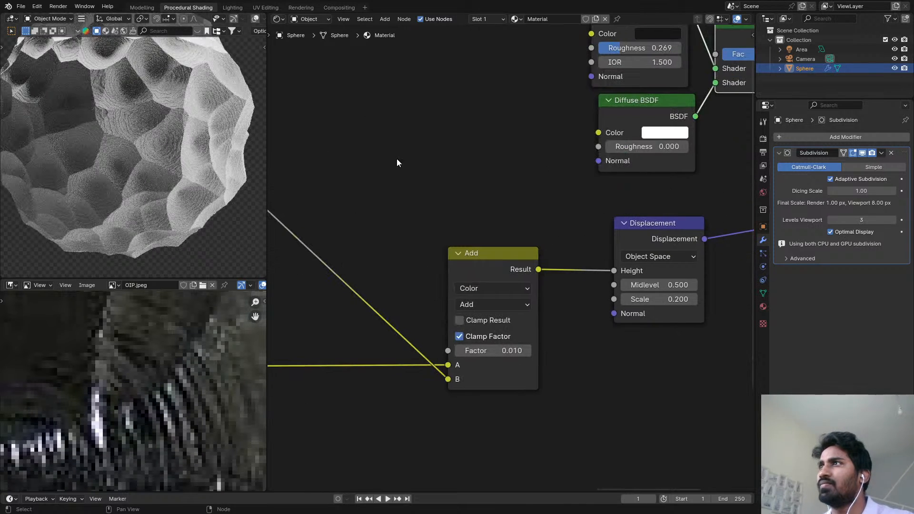
pyautogui.moveTo(510, 220); pyautogui.dragTo(690, 146, button='middle')
pyautogui.scroll(3, 428, 236)
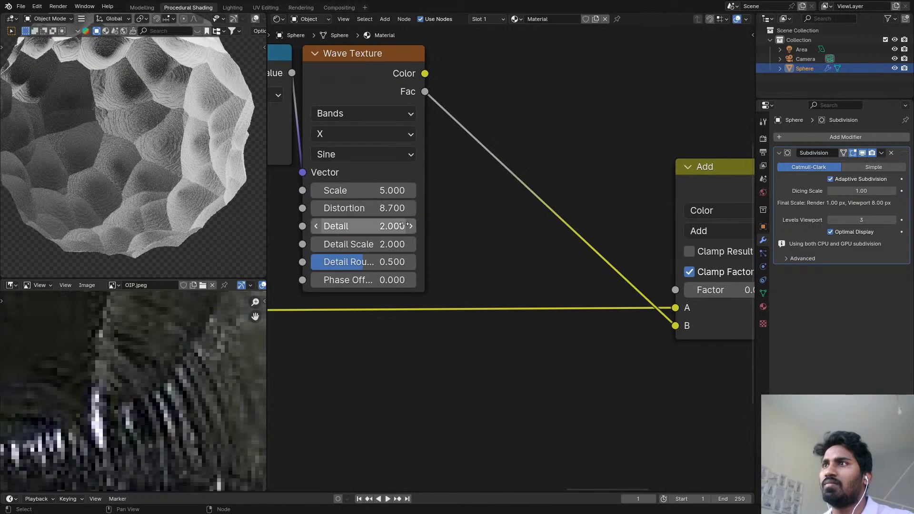
# - Set the Wave Texture's Distortion to 5 and inspect the rippled sphere in the maximized 3D viewport
pyautogui.click(390, 209)
pyautogui.write('5')
pyautogui.press('Return')
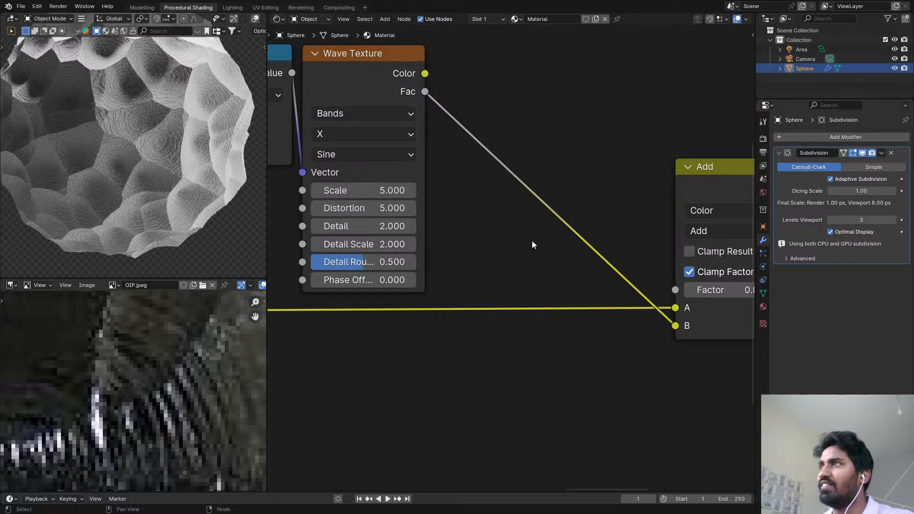
pyautogui.moveTo(479, 233); pyautogui.dragTo(612, 238, button='middle')
pyautogui.scroll(-1, 592, 238)
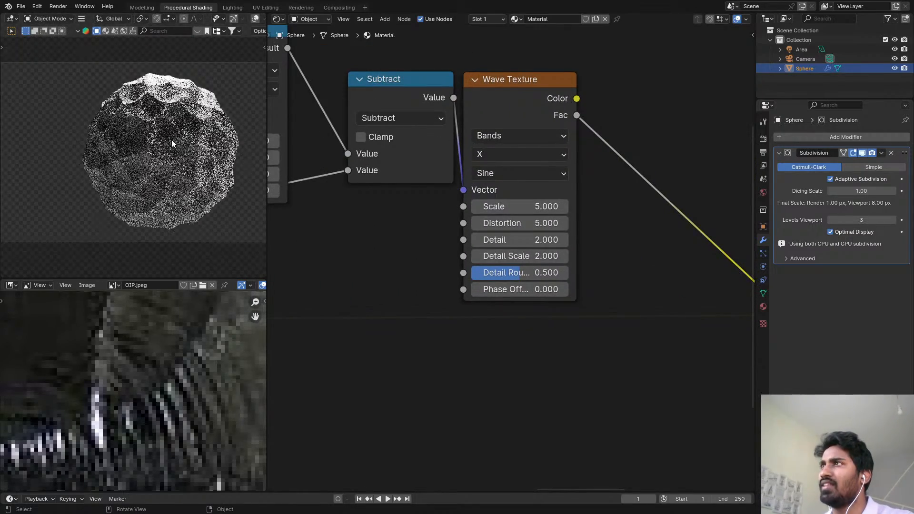
pyautogui.hotkey('ctrl', 'space')
pyautogui.hotkey('ctrl', 'space')
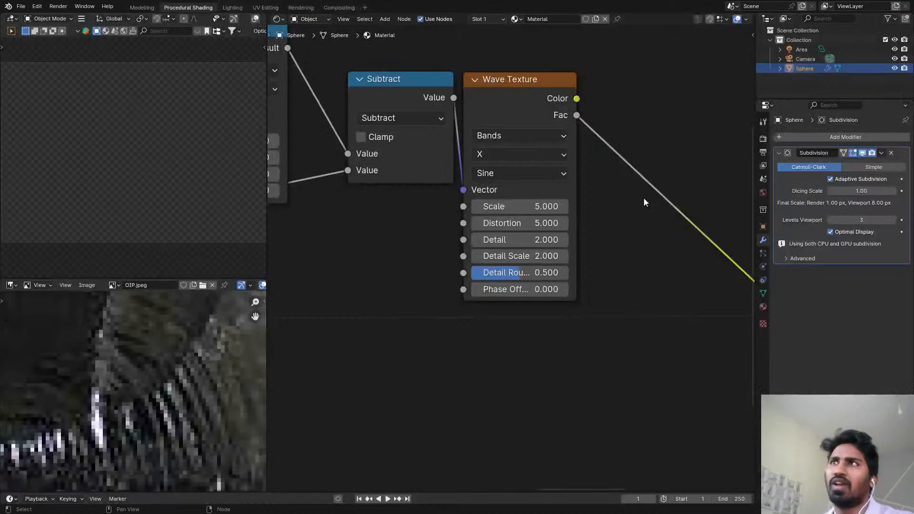
# - Examine the ripple streaks and surrounding fracture surfaces in the OIP.jpeg reference image
pyautogui.scroll(-1, 130, 417)
pyautogui.moveTo(160, 457); pyautogui.dragTo(147, 386, button='middle')
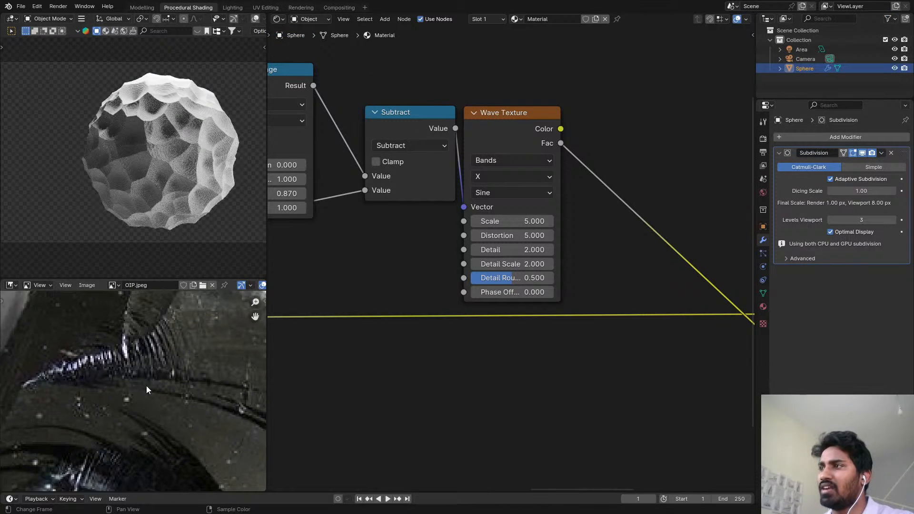
pyautogui.scroll(-1, 147, 386)
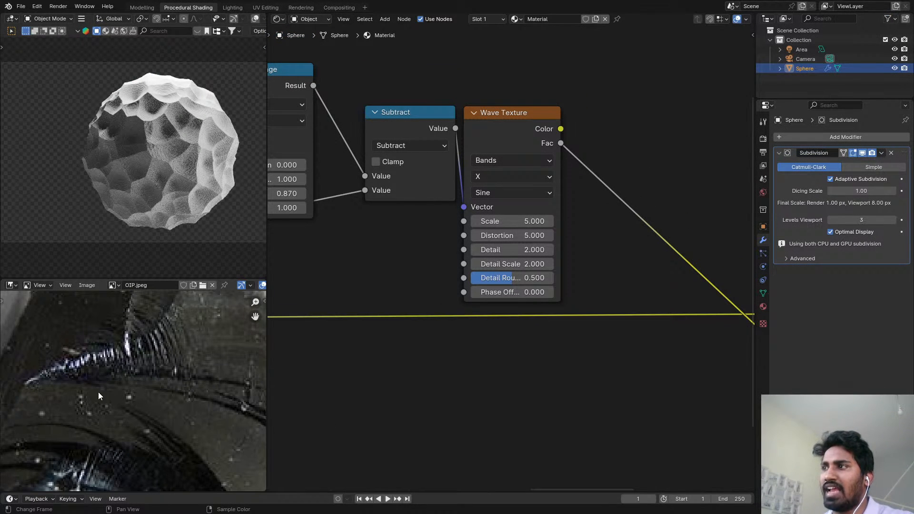
pyautogui.scroll(1, 157, 350)
pyautogui.scroll(-2, 145, 346)
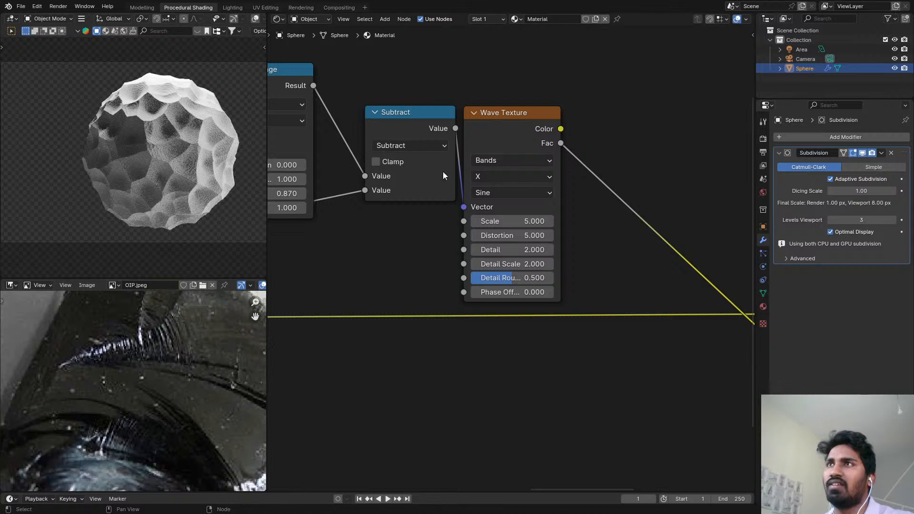
# - Preview the Wave Texture's Fac output on the sphere and examine the node chain feeding it
pyautogui.keyDown('ctrl'); pyautogui.keyDown('shift'); pyautogui.click(505, 133); pyautogui.keyUp('shift'); pyautogui.keyUp('ctrl')
pyautogui.keyDown('ctrl'); pyautogui.keyDown('shift'); pyautogui.click(505, 133); pyautogui.keyUp('shift'); pyautogui.keyUp('ctrl')
pyautogui.scroll(-8, 520, 162)
pyautogui.moveTo(533, 171); pyautogui.dragTo(494, 170, button='middle')
pyautogui.scroll(-1, 499, 204)
pyautogui.moveTo(499, 204); pyautogui.dragTo(624, 147, button='middle')
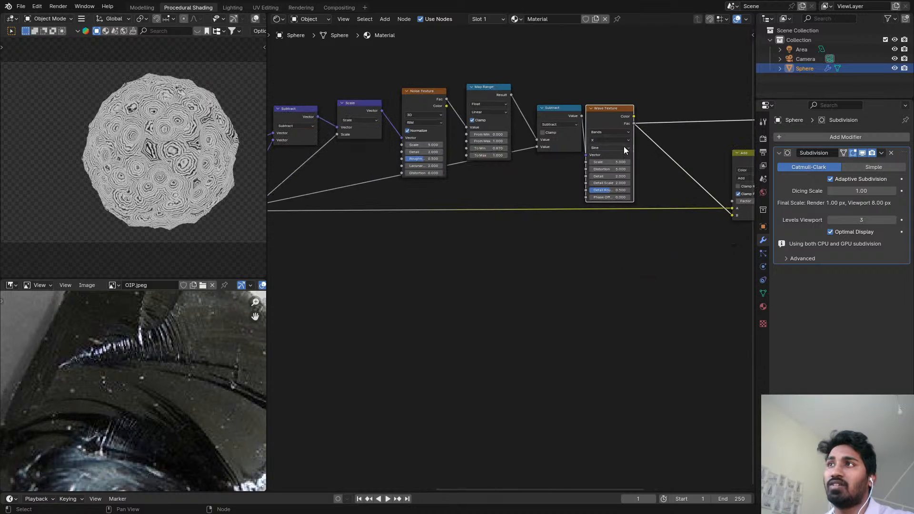
# - Duplicate the Noise Texture with its incoming link, place the copy below the Wave Texture and preview it on the sphere
pyautogui.moveTo(438, 108); pyautogui.dragTo(433, 144, button='middle')
pyautogui.scroll(1, 433, 143)
pyautogui.keyDown('ctrl'); pyautogui.keyDown('shift'); pyautogui.click(428, 136); pyautogui.keyUp('shift'); pyautogui.keyUp('ctrl')
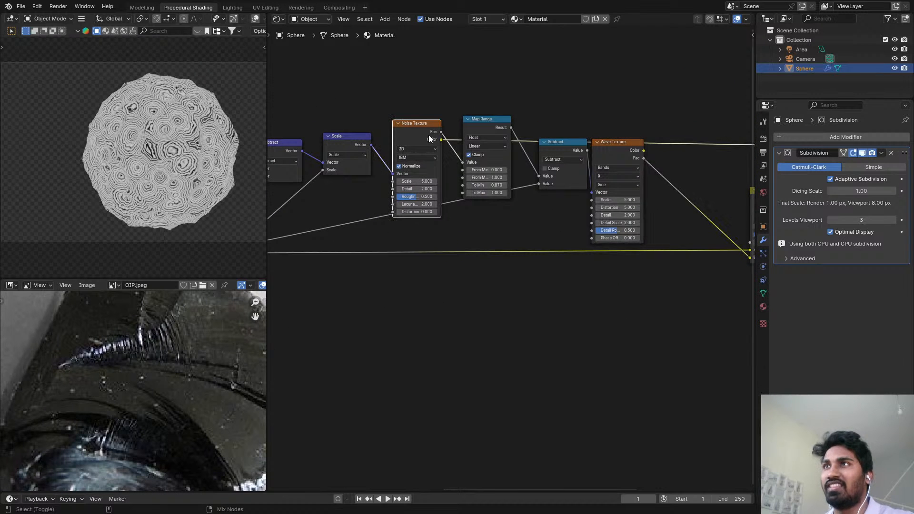
pyautogui.scroll(1, 441, 135)
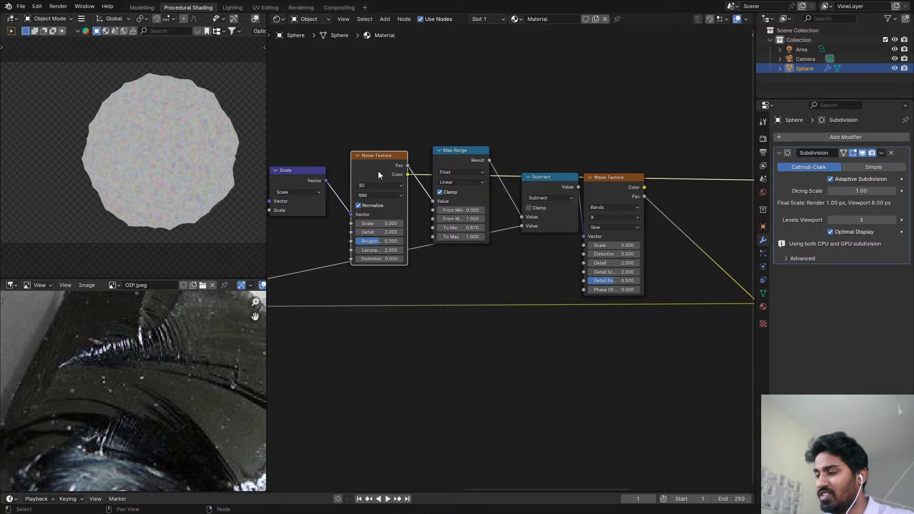
pyautogui.hotkey('ctrl', 'shift', 'd')
pyautogui.click(565, 352)
pyautogui.keyDown('ctrl'); pyautogui.keyDown('shift'); pyautogui.click(569, 352); pyautogui.keyUp('shift'); pyautogui.keyUp('ctrl')
pyautogui.scroll(2, 530, 333)
pyautogui.moveTo(586, 384); pyautogui.dragTo(524, 296, button='middle')
# - Set the duplicated Noise Texture's scale to 3 and turn off its Normalize option
pyautogui.click(505, 356)
pyautogui.write('3')
pyautogui.press('Return')
pyautogui.scroll(1, 599, 348)
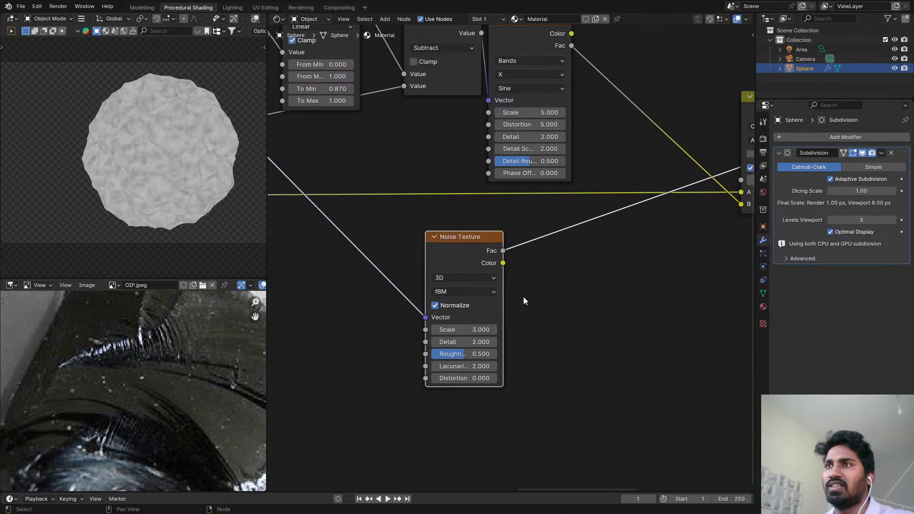
pyautogui.click(442, 307)
pyautogui.scroll(2, 489, 284)
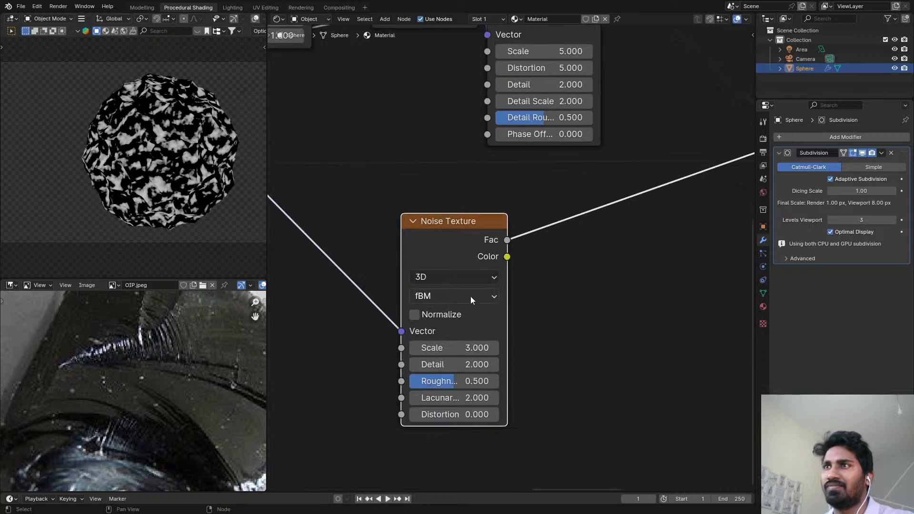
# - Add a Math node on the link leaving the duplicated Noise Texture's Fac output
pyautogui.scroll(-2, 539, 262)
pyautogui.moveTo(567, 253); pyautogui.dragTo(530, 256, button='middle')
pyautogui.scroll(1, 529, 256)
pyautogui.hotkey('shift', 'a')
pyautogui.click(529, 260)
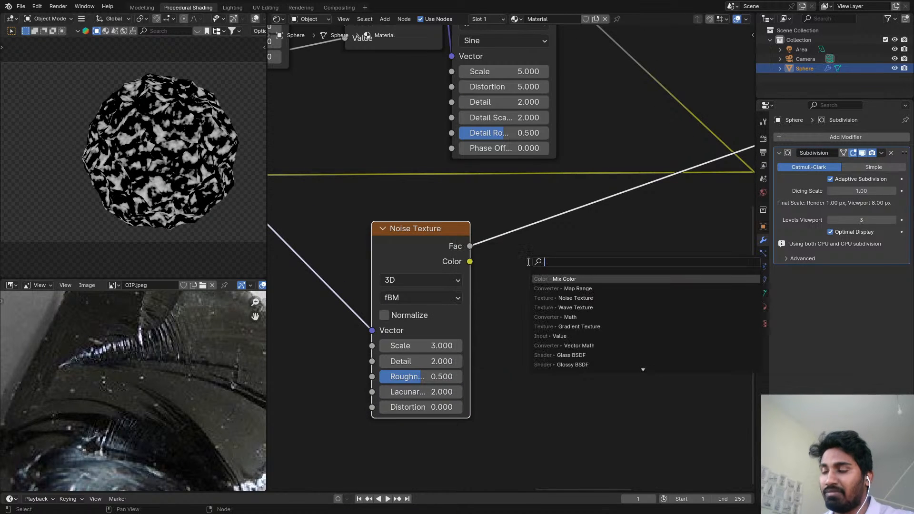
pyautogui.write('MAth')
pyautogui.press('Return')
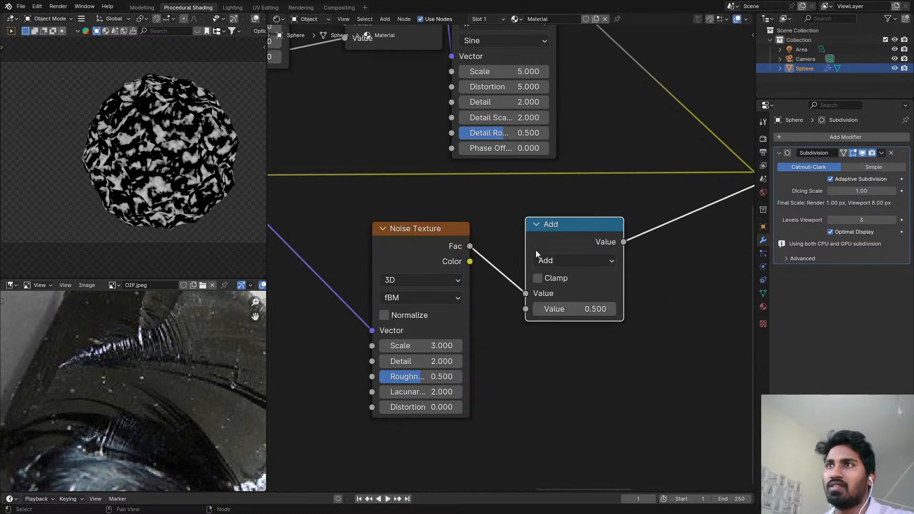
# - Enable Clamp on the Math Add node, set its second value to 0, and reposition it together with the Noise Texture
pyautogui.click(536, 250)
pyautogui.click(555, 260)
pyautogui.click(480, 296)
pyautogui.click(538, 278)
pyautogui.click(578, 309)
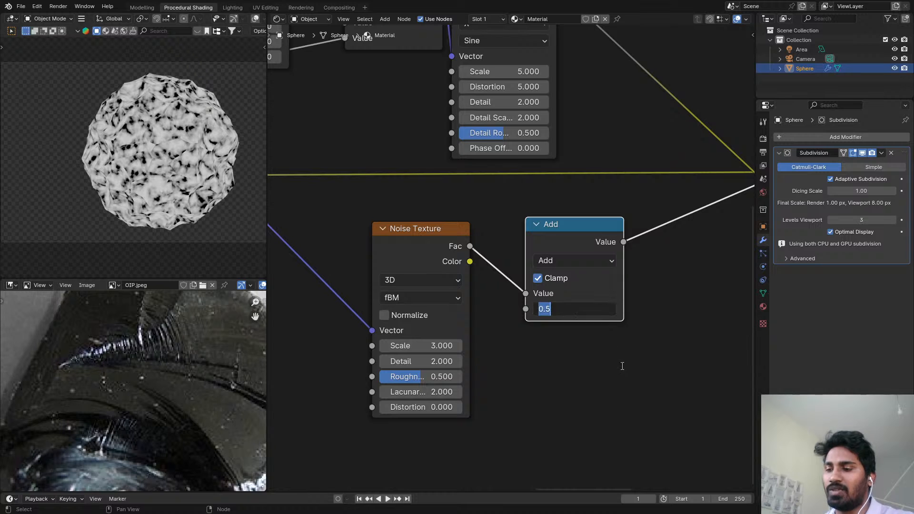
pyautogui.write('0')
pyautogui.press('Return')
pyautogui.moveTo(391, 207); pyautogui.dragTo(569, 234)
pyautogui.press('g')
pyautogui.click(448, 240)
# - Insert a Mix node between the Wave Texture and the color Add node, and connect the Math Add value to its B input
pyautogui.scroll(-4, 591, 200)
pyautogui.moveTo(594, 200); pyautogui.dragTo(487, 271, button='middle')
pyautogui.scroll(1, 743, 149)
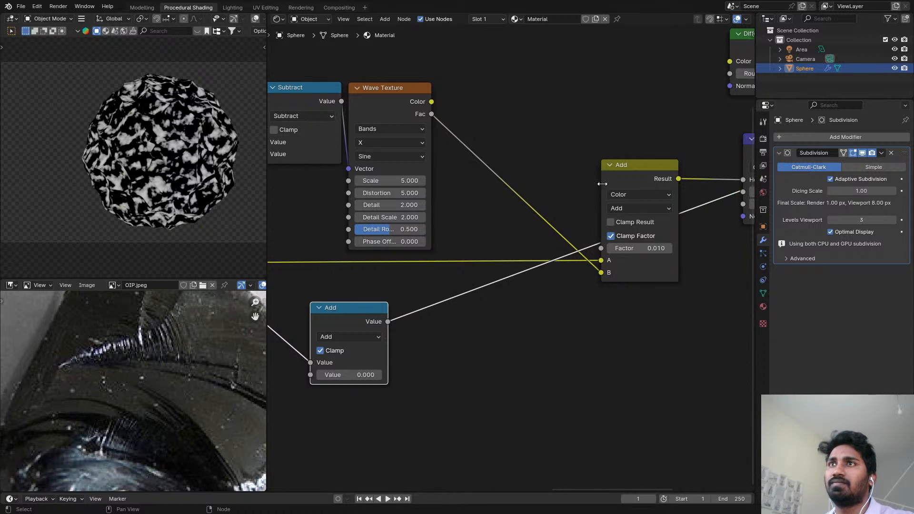
pyautogui.scroll(1, 496, 158)
pyautogui.hotkey('shift', 'a')
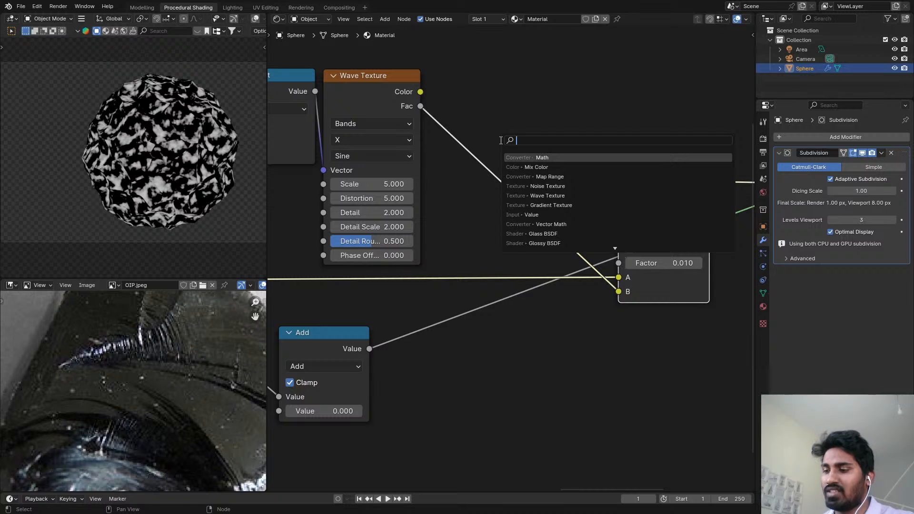
pyautogui.write('mix')
pyautogui.press('Return')
pyautogui.click(462, 193)
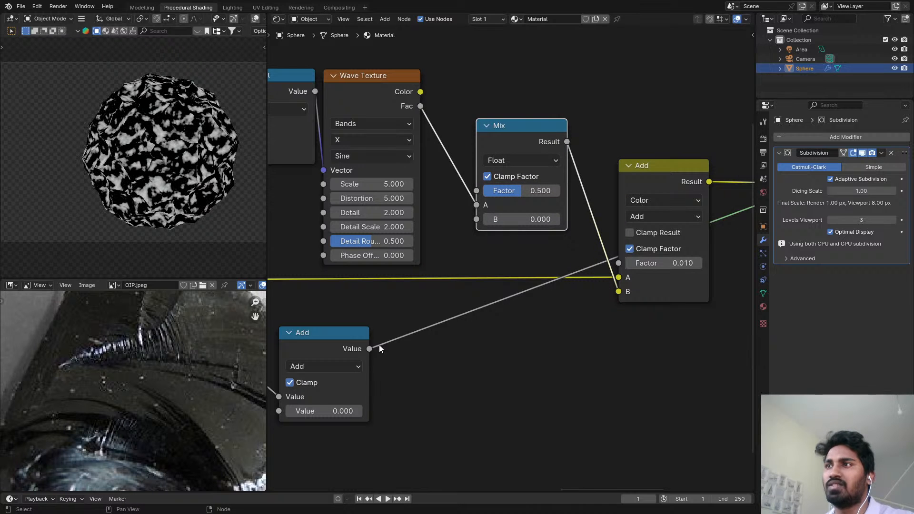
pyautogui.moveTo(370, 348); pyautogui.dragTo(477, 219)
pyautogui.scroll(-2, 584, 182)
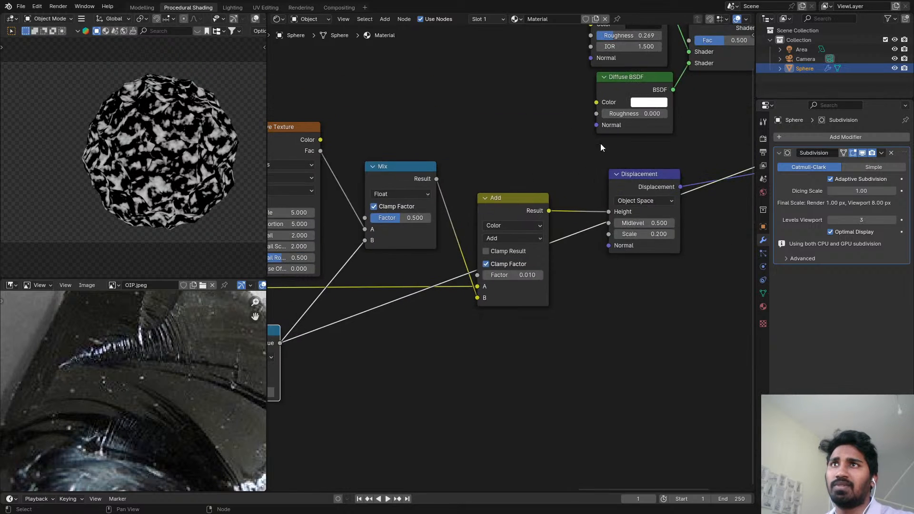
# - Preview the Diffuse BSDF on the sphere and examine the displaced surface up close
pyautogui.scroll(-5, 601, 144)
pyautogui.keyDown('ctrl'); pyautogui.keyDown('shift'); pyautogui.click(618, 138); pyautogui.keyUp('shift'); pyautogui.keyUp('ctrl')
pyautogui.moveTo(510, 231); pyautogui.dragTo(548, 183, button='middle')
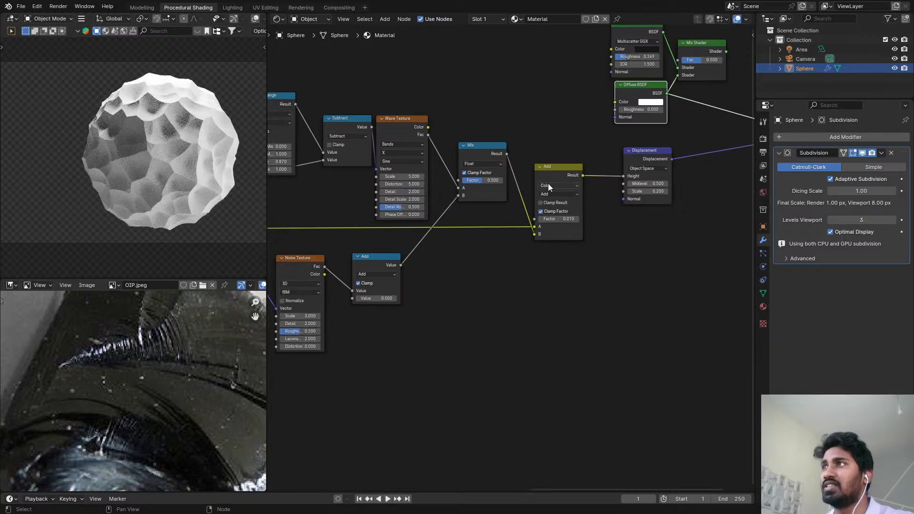
pyautogui.scroll(10, 224, 187)
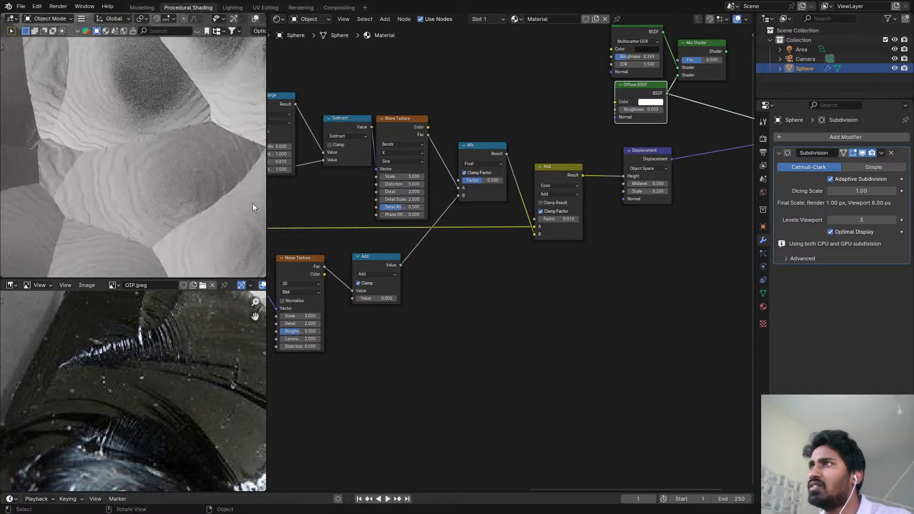
pyautogui.keyDown('shift'); pyautogui.moveTo(252, 204); pyautogui.dragTo(167, 195, button='middle'); pyautogui.keyUp('shift')
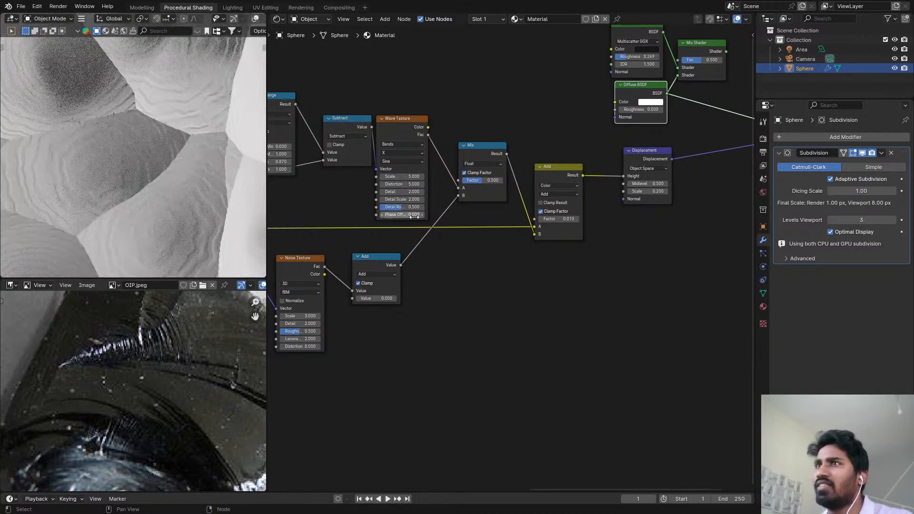
# - Switch the Mix node to Color, linking the Wave Texture's Color to A and the Math Add value to B
pyautogui.scroll(2, 415, 215)
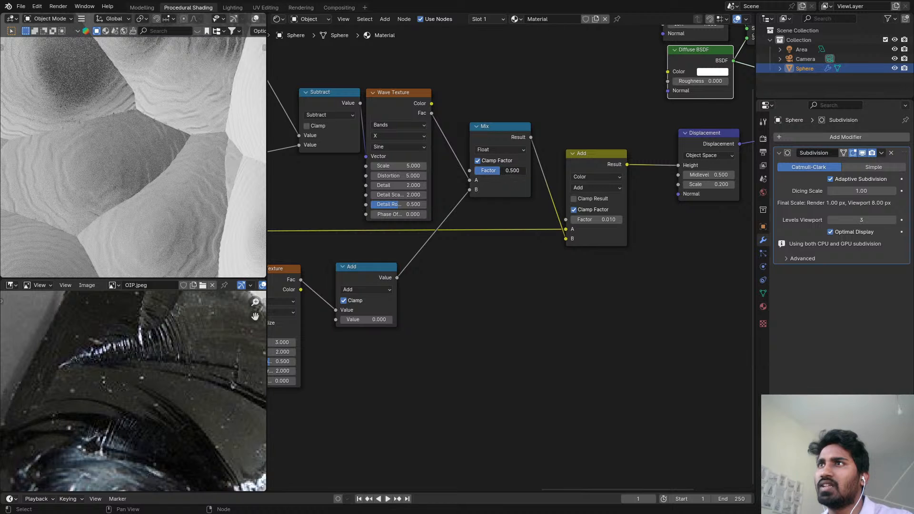
pyautogui.click(494, 150)
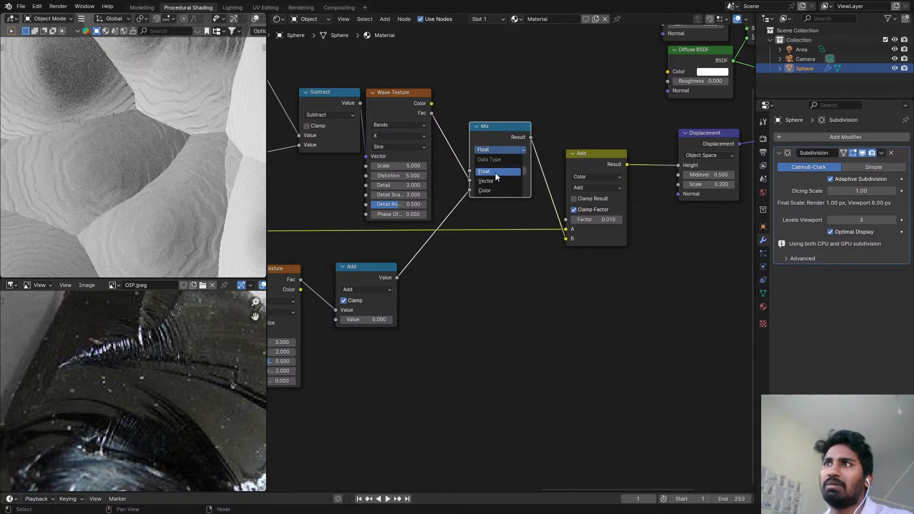
pyautogui.click(498, 187)
pyautogui.moveTo(431, 104); pyautogui.dragTo(470, 202)
pyautogui.keyDown('alt'); pyautogui.moveTo(398, 282); pyautogui.dragTo(484, 212, button='right'); pyautogui.keyUp('alt')
pyautogui.moveTo(470, 193); pyautogui.dragTo(473, 212)
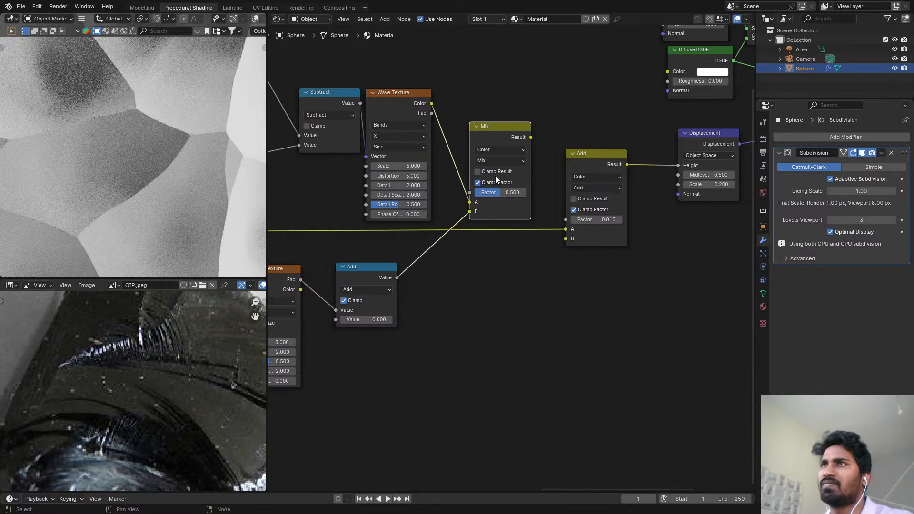
# - Set the Mix node to Multiply with a factor of 1.000 and connect its result to the color Add node's B input
pyautogui.click(494, 161)
pyautogui.click(492, 204)
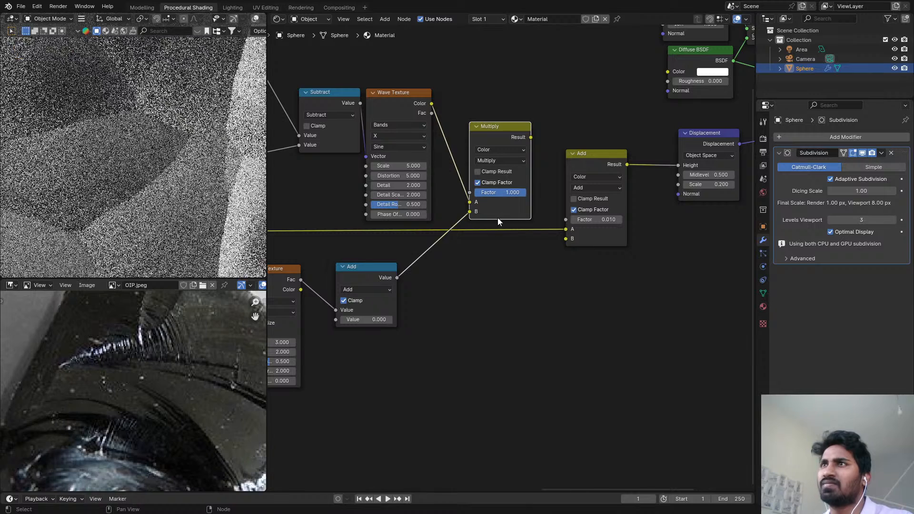
pyautogui.moveTo(531, 137); pyautogui.dragTo(569, 244)
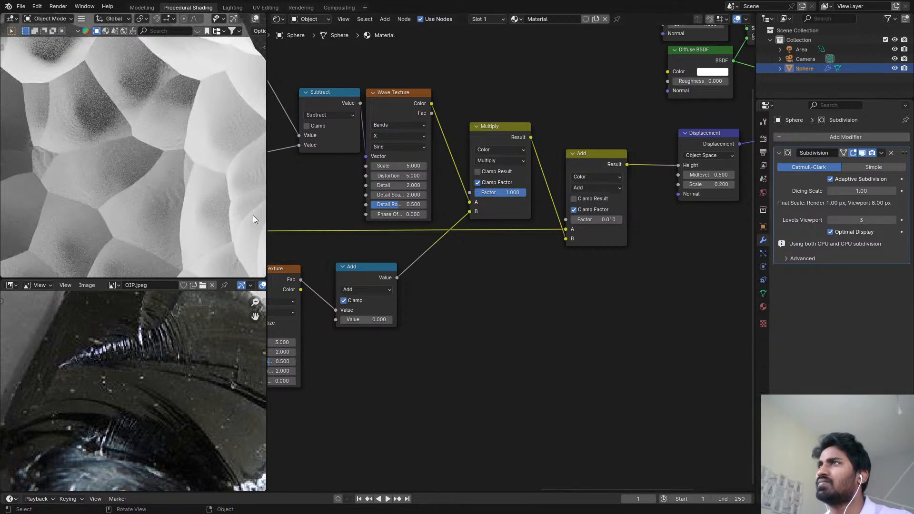
# - Preview the outputs of the Multiply and color Add nodes on the sphere to examine the masked wave pattern
pyautogui.scroll(-5, 102, 173)
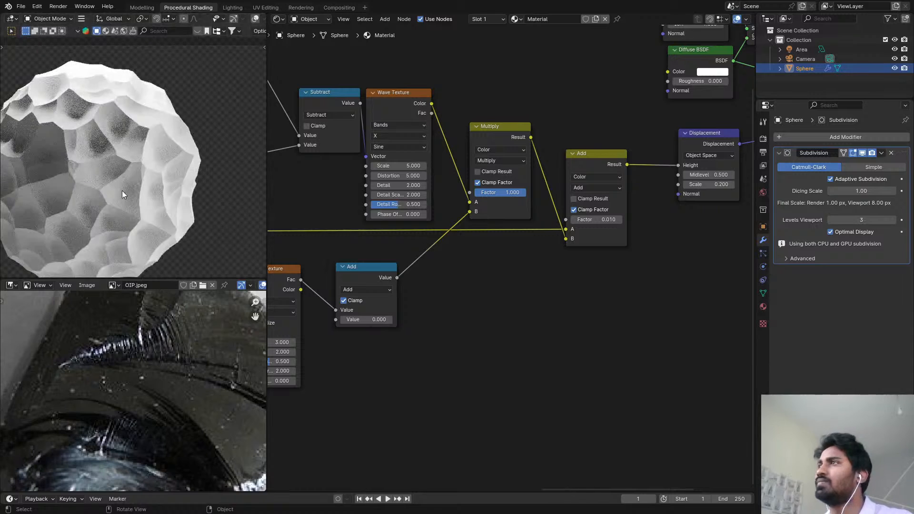
pyautogui.keyDown('ctrl'); pyautogui.keyDown('shift'); pyautogui.click(502, 148); pyautogui.keyUp('shift'); pyautogui.keyUp('ctrl')
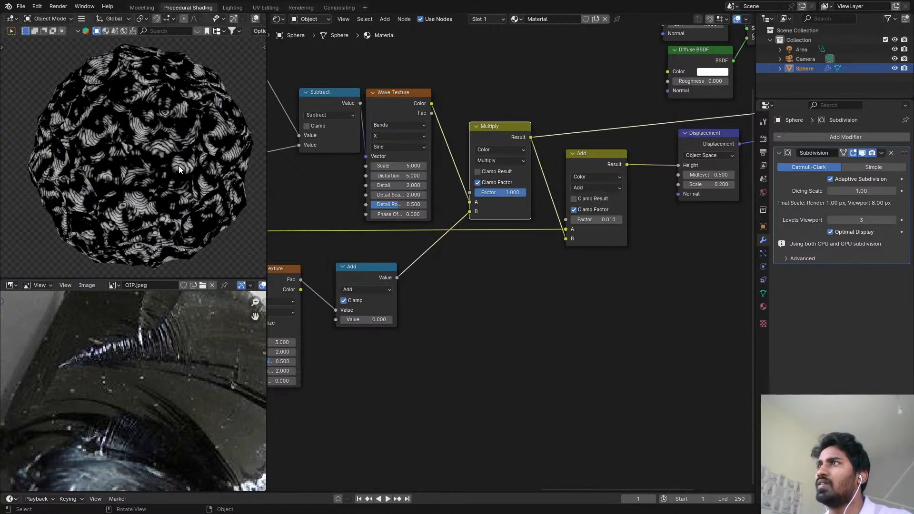
pyautogui.scroll(4, 178, 165)
pyautogui.scroll(1, 562, 161)
pyautogui.moveTo(562, 161); pyautogui.dragTo(518, 158, button='middle')
pyautogui.scroll(2, 518, 158)
pyautogui.keyDown('ctrl'); pyautogui.keyDown('shift'); pyautogui.click(620, 166); pyautogui.keyUp('shift'); pyautogui.keyUp('ctrl')
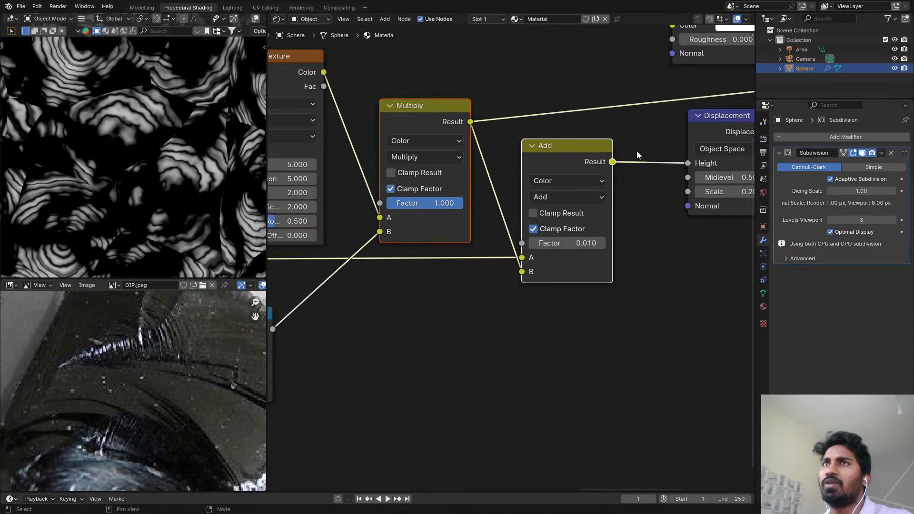
# - Route the sphere's preview back to the Mix Shader output
pyautogui.scroll(-2, 650, 135)
pyautogui.moveTo(662, 115); pyautogui.dragTo(353, 207, button='middle')
pyautogui.keyDown('ctrl'); pyautogui.keyDown('shift'); pyautogui.click(464, 84); pyautogui.keyUp('shift'); pyautogui.keyUp('ctrl')
# - Set the color Add node's factor to 0.015
pyautogui.scroll(-2, 507, 145)
pyautogui.moveTo(507, 146); pyautogui.dragTo(754, 116, button='middle')
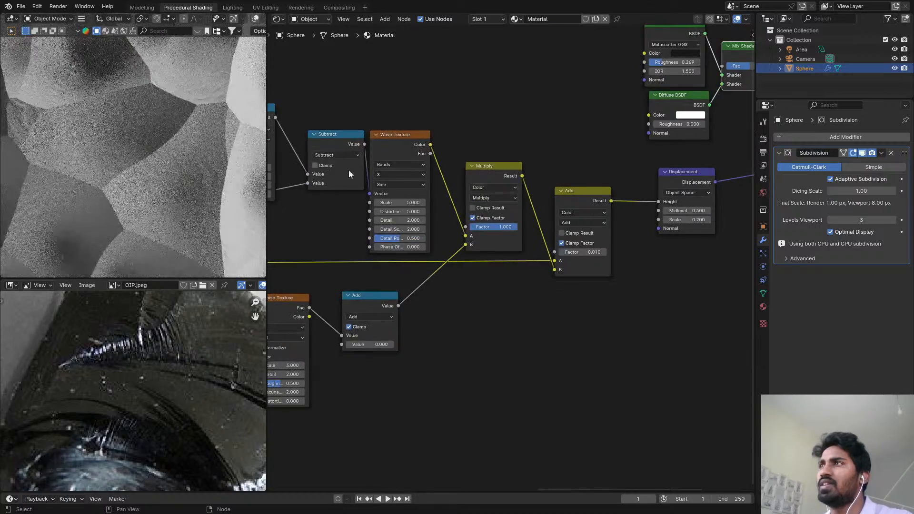
pyautogui.scroll(8, 555, 239)
pyautogui.moveTo(584, 264); pyautogui.dragTo(596, 264)
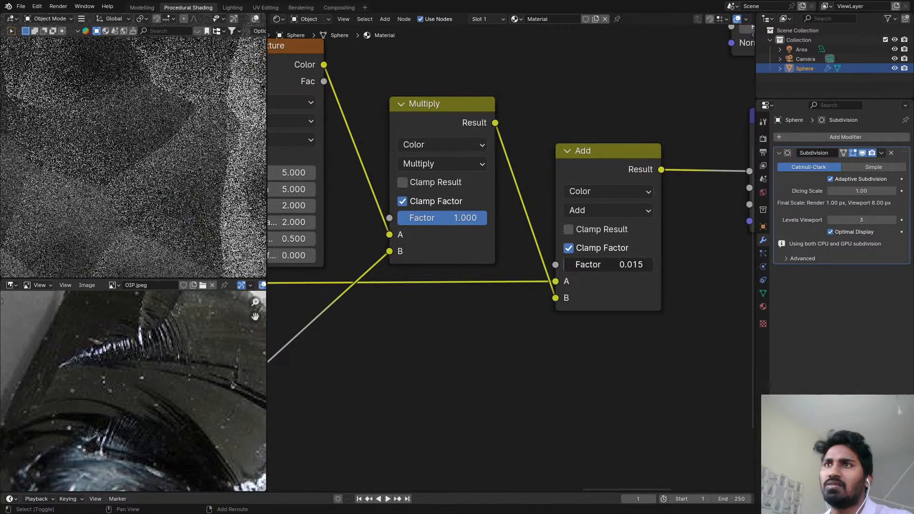
# - Examine the sphere through the camera in a maximized viewport, return to the node layout and save the file
pyautogui.scroll(-5, 413, 362)
pyautogui.scroll(-5, 151, 160)
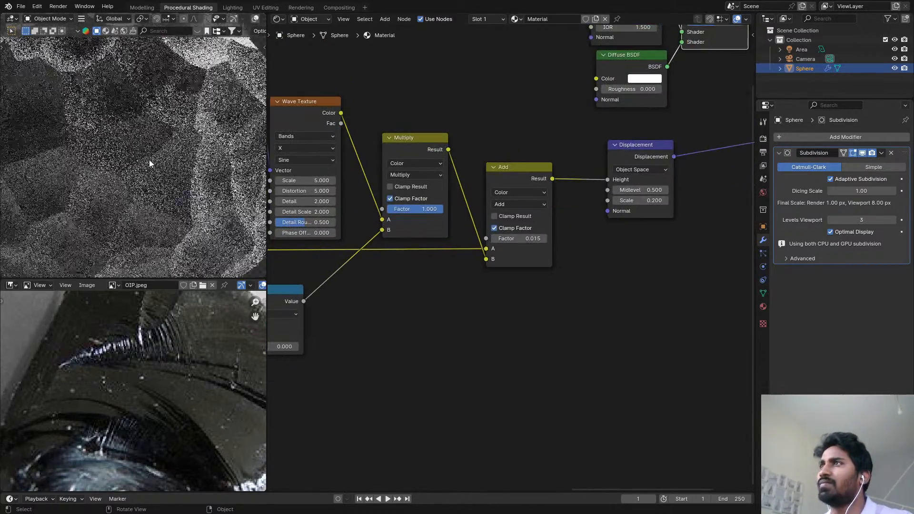
pyautogui.hotkey('ctrl', 'space')
pyautogui.press('KP_0')
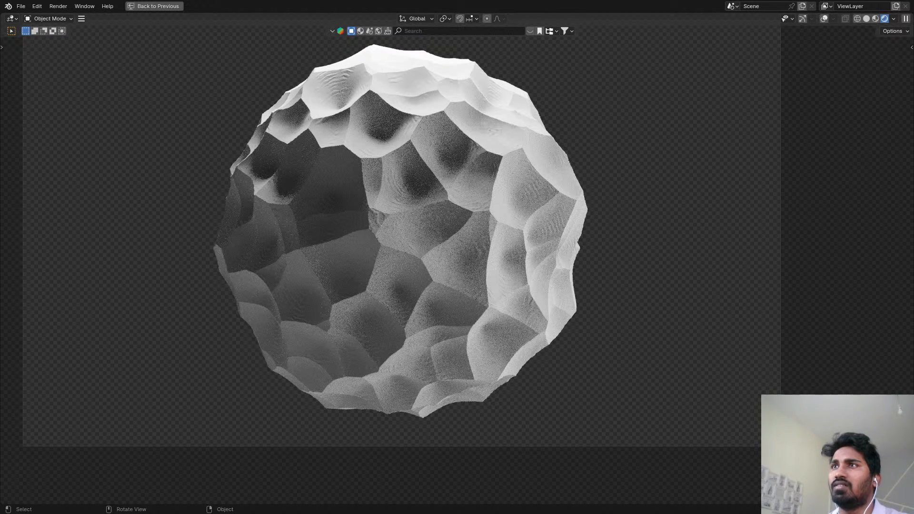
pyautogui.hotkey('ctrl', 'space')
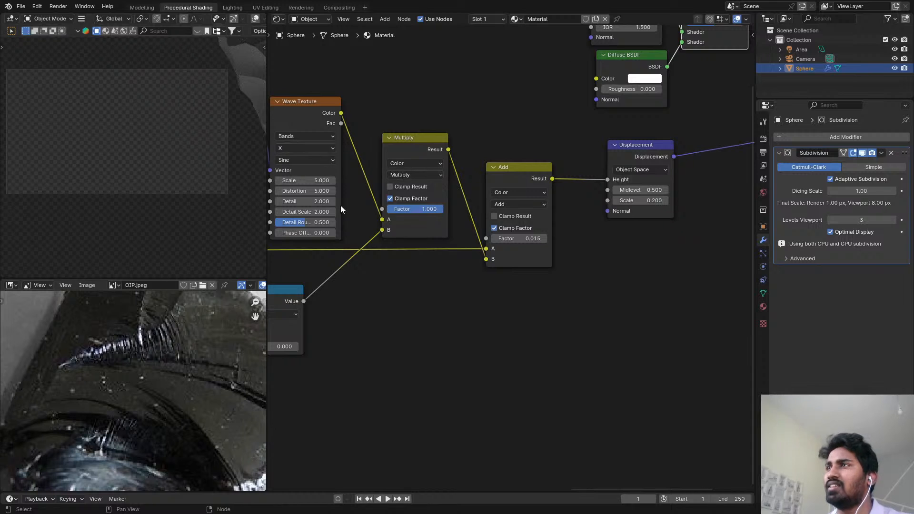
pyautogui.hotkey('ctrl', 's')
# - Try a value of 3 in the Base Shape frame's Value node and examine the displaced sphere
pyautogui.scroll(-6, 494, 215)
pyautogui.moveTo(496, 215); pyautogui.dragTo(449, 235, button='middle')
pyautogui.scroll(4, 458, 283)
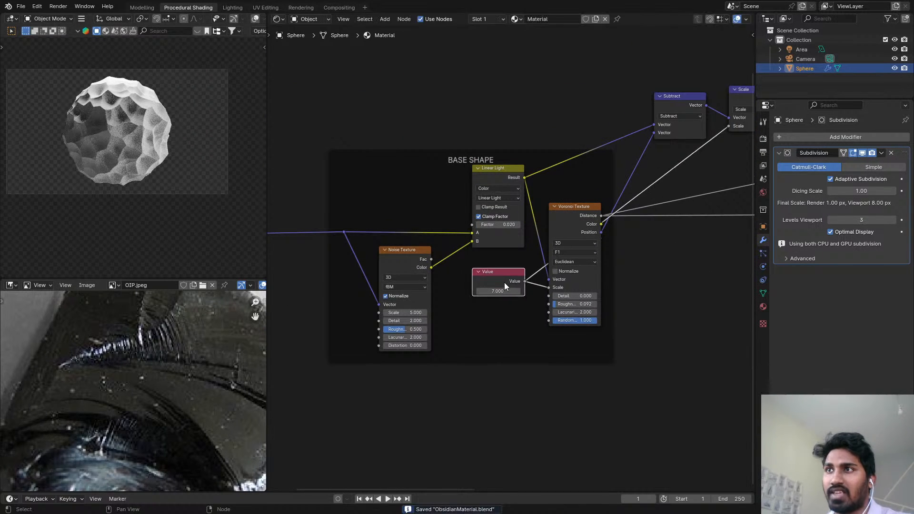
pyautogui.scroll(2, 504, 281)
pyautogui.doubleClick(497, 294)
pyautogui.write('3')
pyautogui.press('Return')
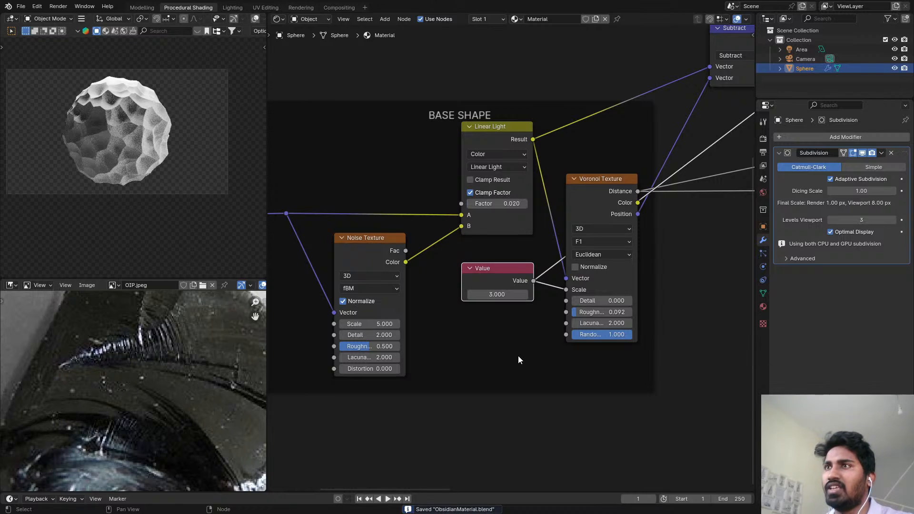
pyautogui.scroll(3, 73, 110)
pyautogui.scroll(2, 215, 152)
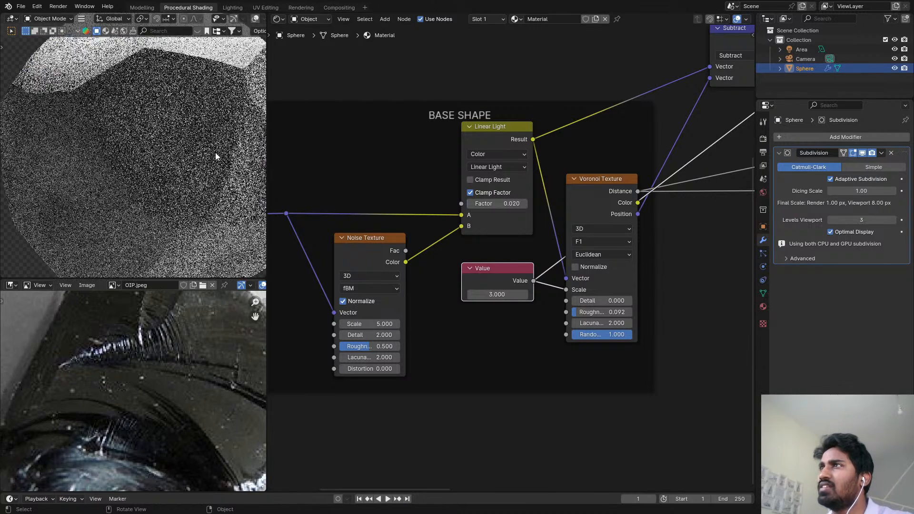
pyautogui.scroll(-3, 192, 169)
pyautogui.scroll(-1, 367, 219)
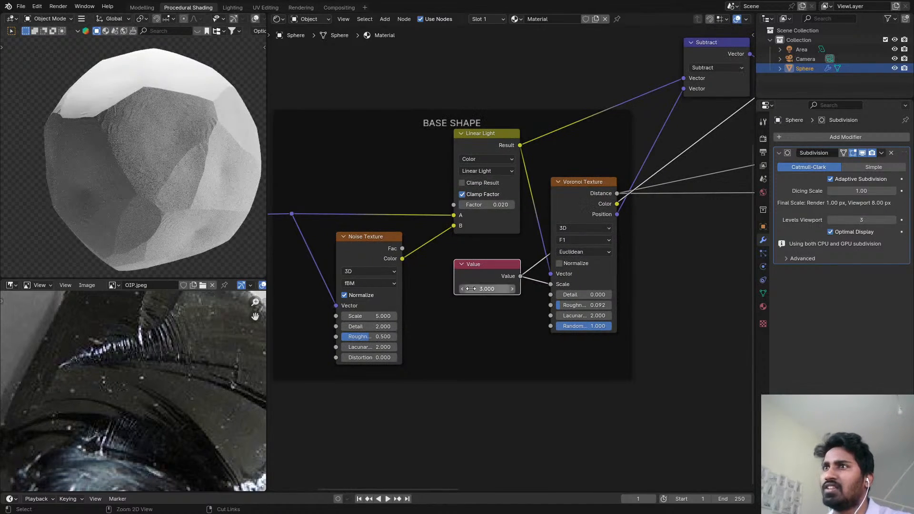
# - Set the Base Shape Value node to 7 and save the file
pyautogui.doubleClick(481, 291)
pyautogui.write('7')
pyautogui.press('Return')
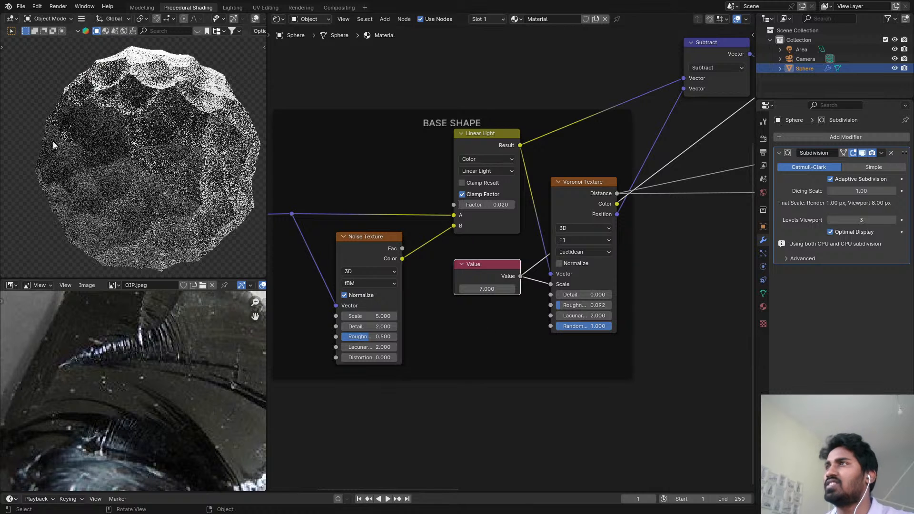
pyautogui.hotkey('ctrl', 's')
# - Move the Value node ahead of the Base Shape frame's Noise Texture and connect it to that texture's Scale input
pyautogui.scroll(-5, 362, 174)
pyautogui.moveTo(455, 182); pyautogui.dragTo(537, 158, button='middle')
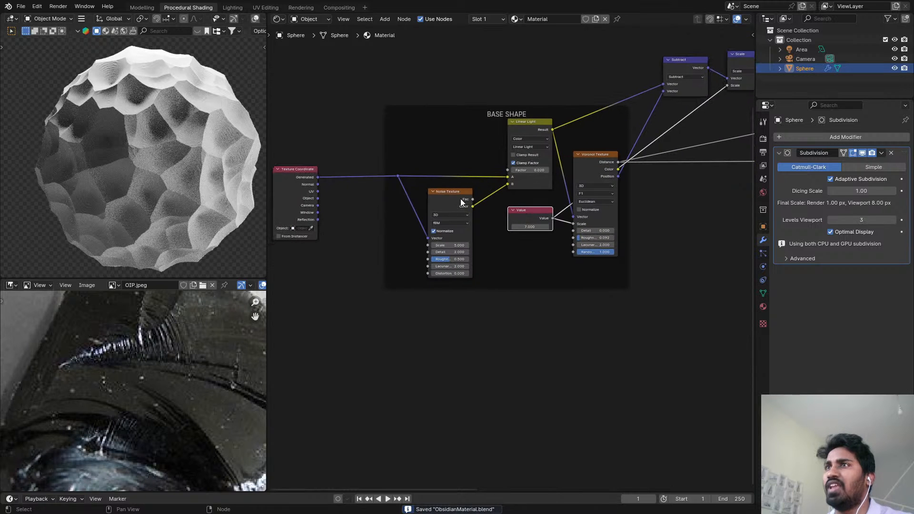
pyautogui.scroll(1, 455, 195)
pyautogui.moveTo(439, 197); pyautogui.dragTo(454, 194, button='middle')
pyautogui.scroll(2, 454, 194)
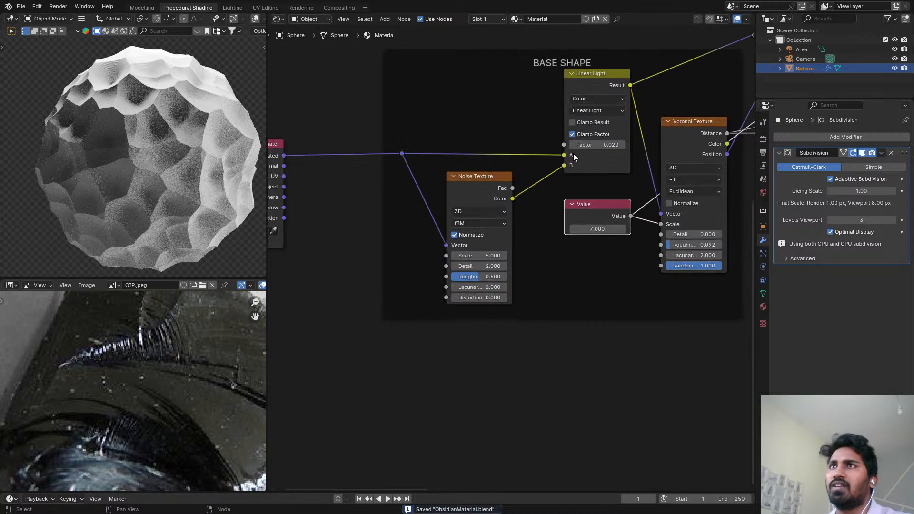
pyautogui.moveTo(631, 222); pyautogui.dragTo(427, 264)
pyautogui.keyDown('ctrl'); pyautogui.moveTo(228, 202); pyautogui.dragTo(178, 120, button='middle'); pyautogui.keyUp('ctrl')
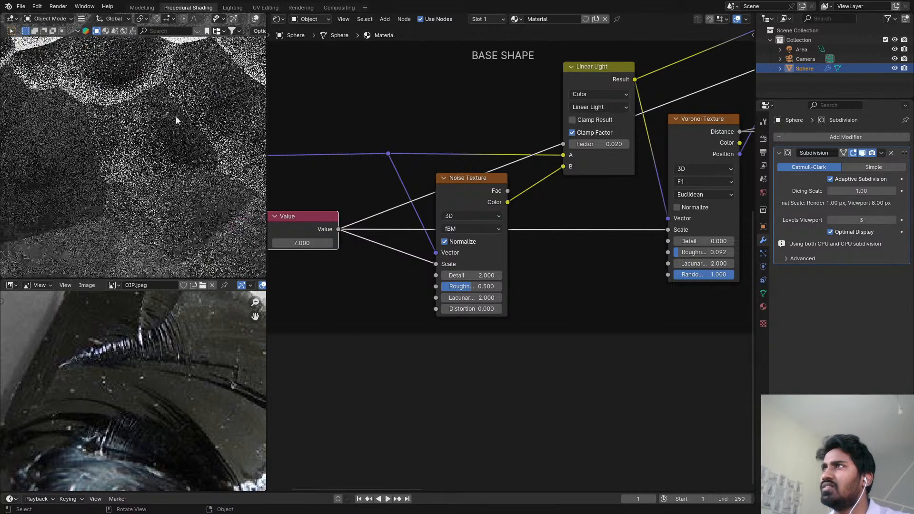
# - Save the file and load the ominous obsidian sphere reference picture in the image editor
pyautogui.hotkey('ctrl', 's')
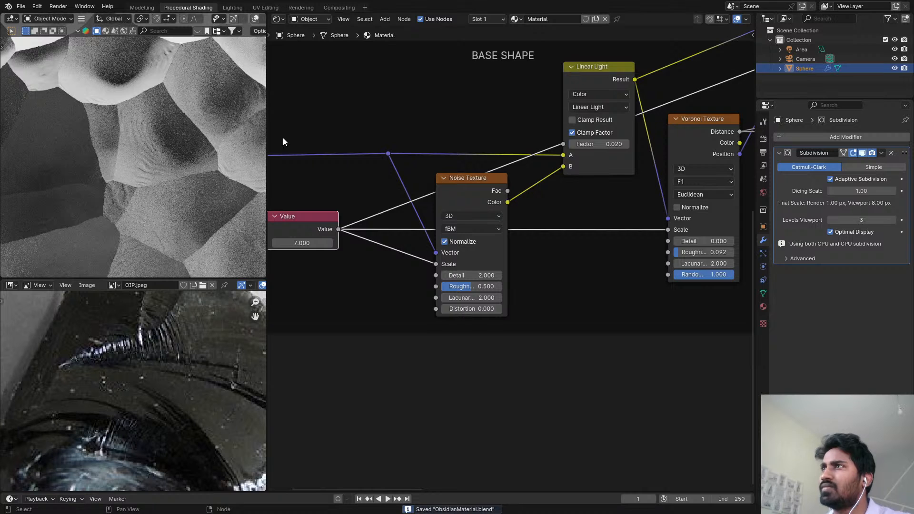
pyautogui.scroll(-3, 285, 191)
pyautogui.scroll(-5, 213, 372)
pyautogui.scroll(4, 212, 368)
pyautogui.click(114, 285)
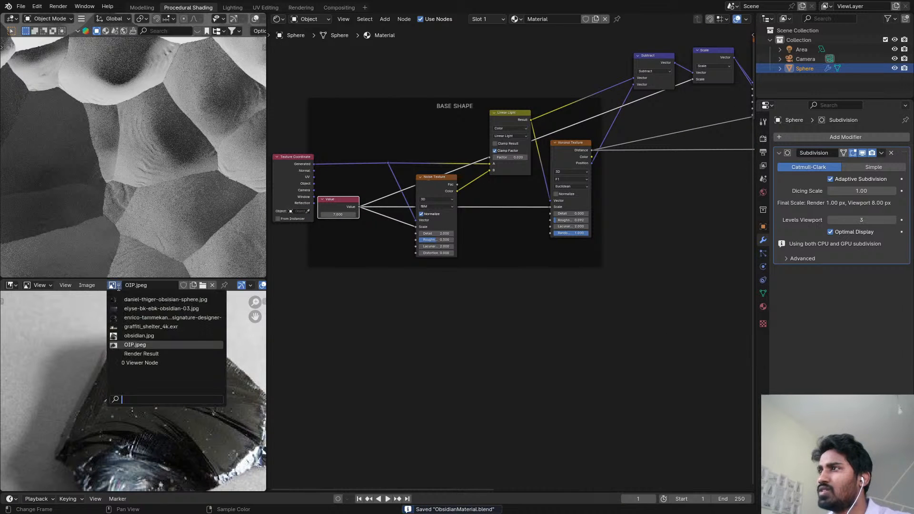
pyautogui.click(141, 317)
# - Examine the obsidian sphere reference in a maximized image editor, especially its ridges and coloured highlights, and return to the node layout
pyautogui.scroll(-3, 213, 424)
pyautogui.scroll(3, 182, 388)
pyautogui.hotkey('ctrl', 'space')
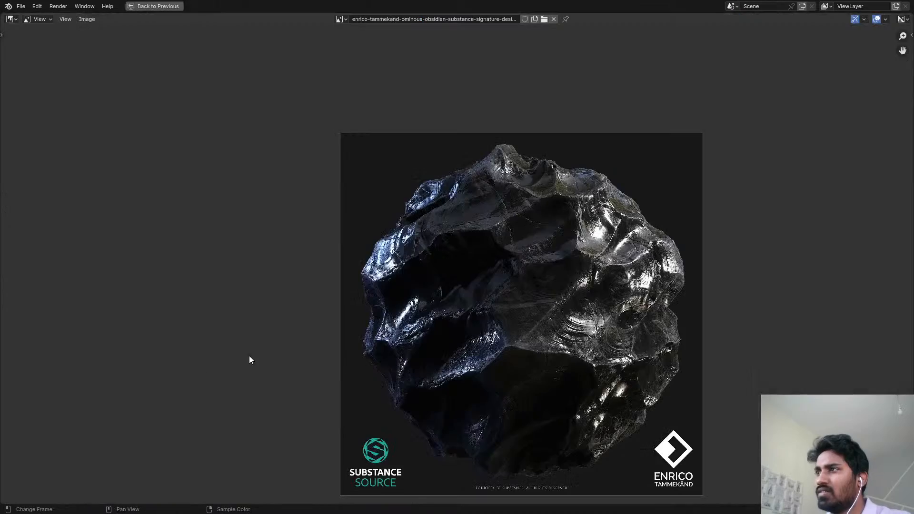
pyautogui.scroll(3, 483, 301)
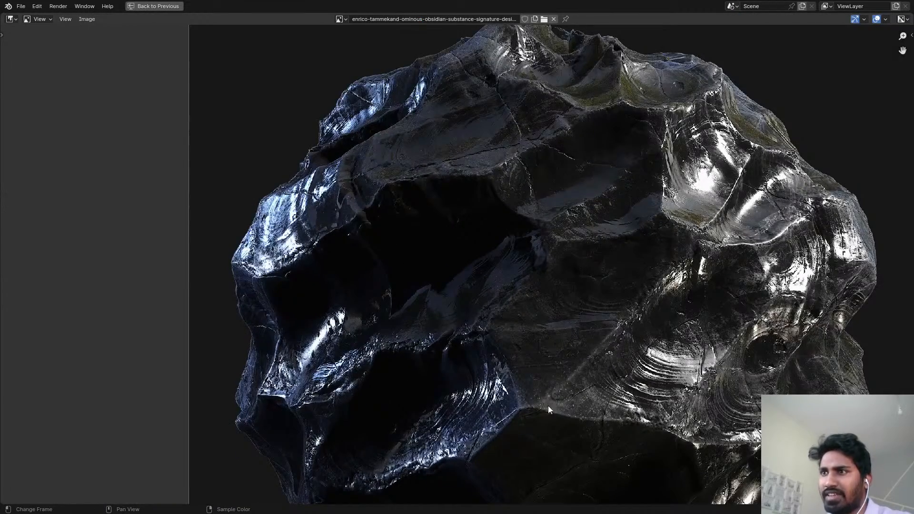
pyautogui.scroll(-2, 549, 408)
pyautogui.moveTo(606, 388); pyautogui.dragTo(613, 336, button='middle')
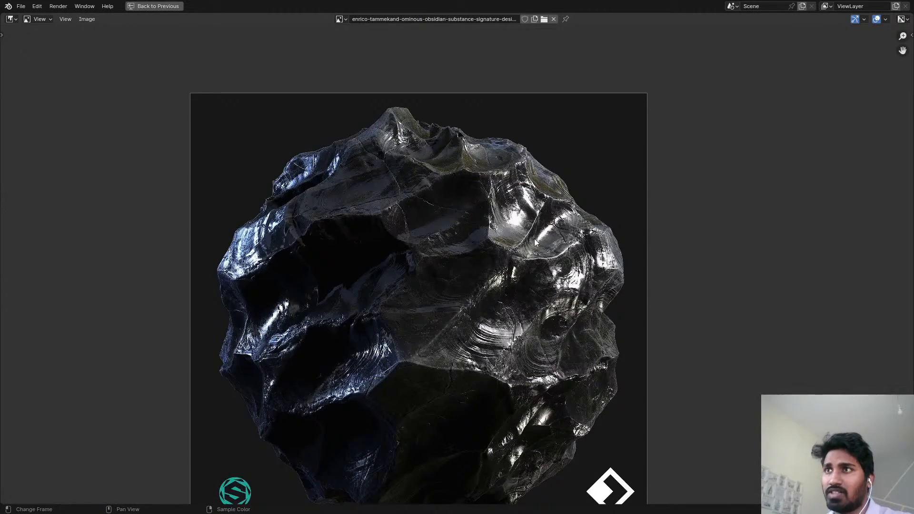
pyautogui.hotkey('ctrl', 'space')
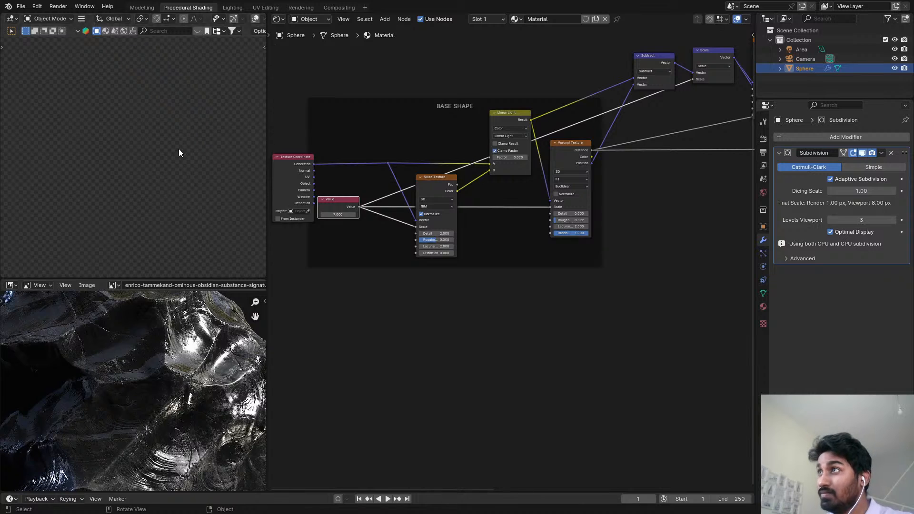
# - Save the file, switch to the Lighting workspace and select the area light above the sphere
pyautogui.hotkey('ctrl', 's')
pyautogui.click(237, 8)
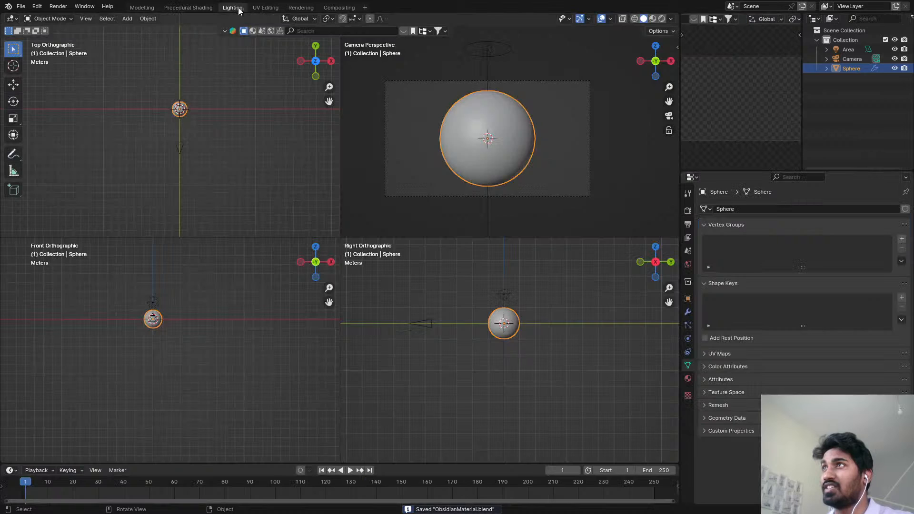
pyautogui.click(485, 54)
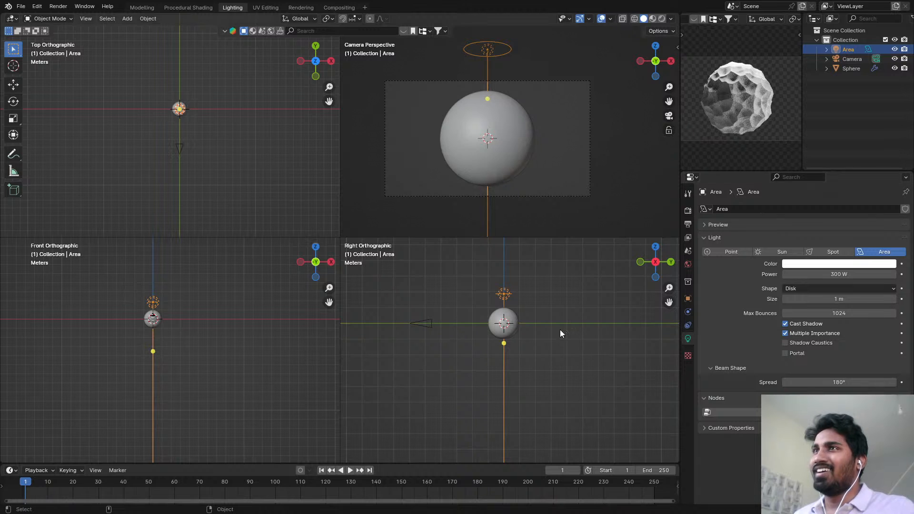
pyautogui.scroll(-1, 495, 87)
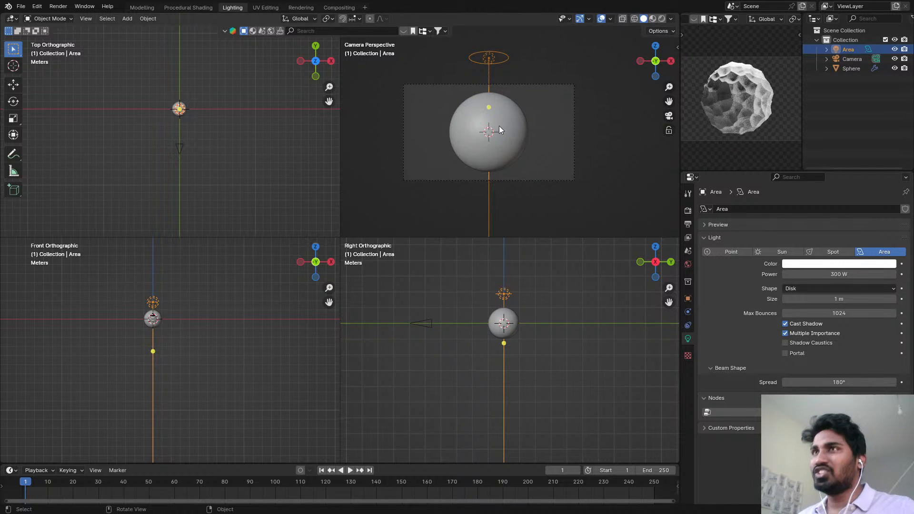
# - Try moving the area light and aiming it at different points around the sphere with interactive light tracking
pyautogui.press('g')
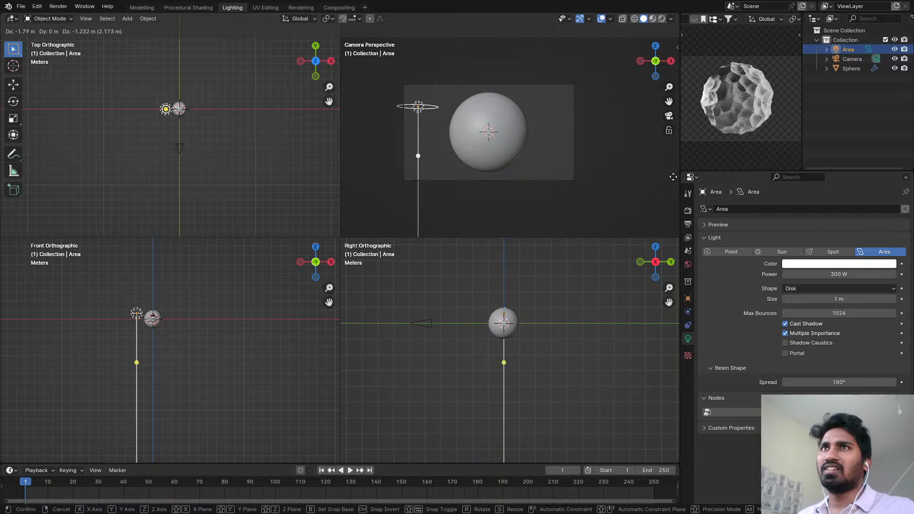
pyautogui.press('Escape')
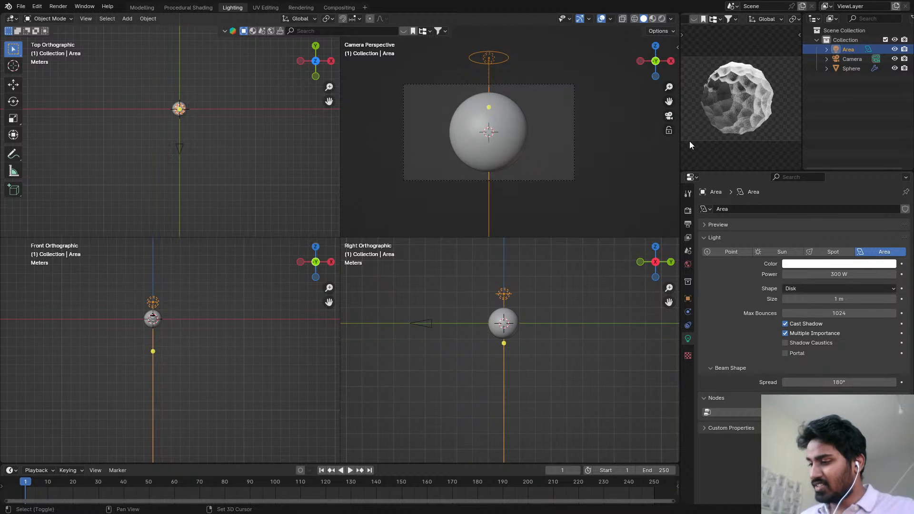
pyautogui.hotkey('shift', 't')
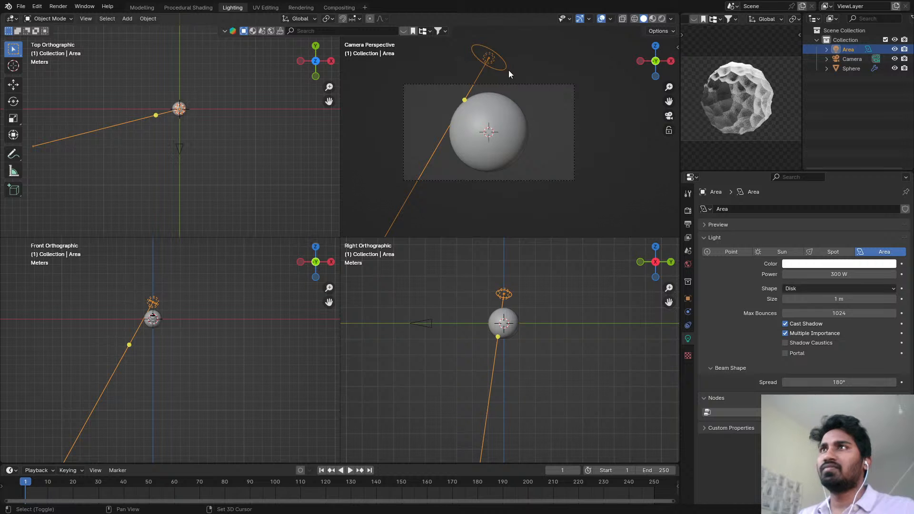
pyautogui.moveTo(490, 60); pyautogui.dragTo(496, 149)
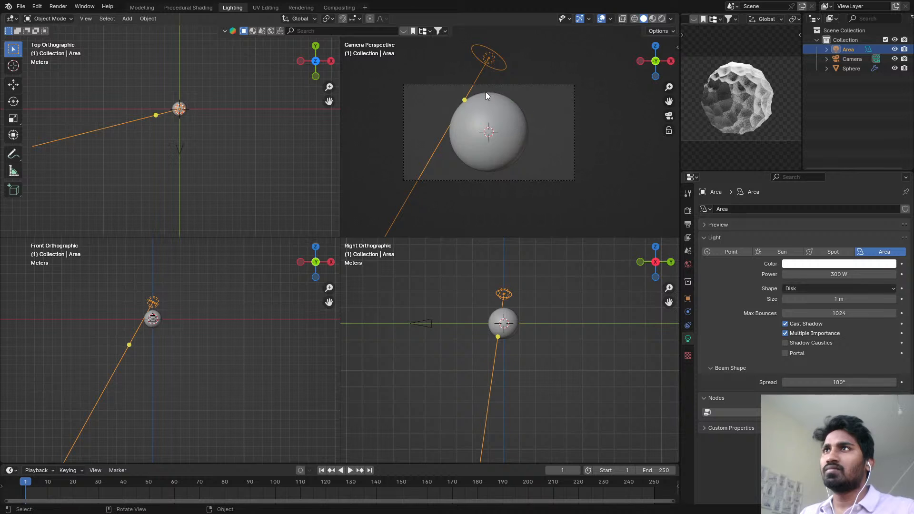
pyautogui.hotkey('shift', 't')
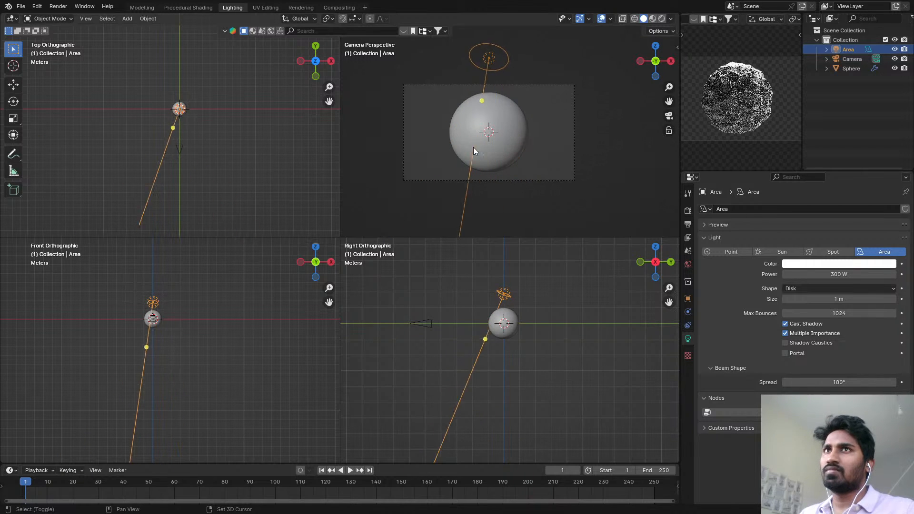
pyautogui.click(520, 122)
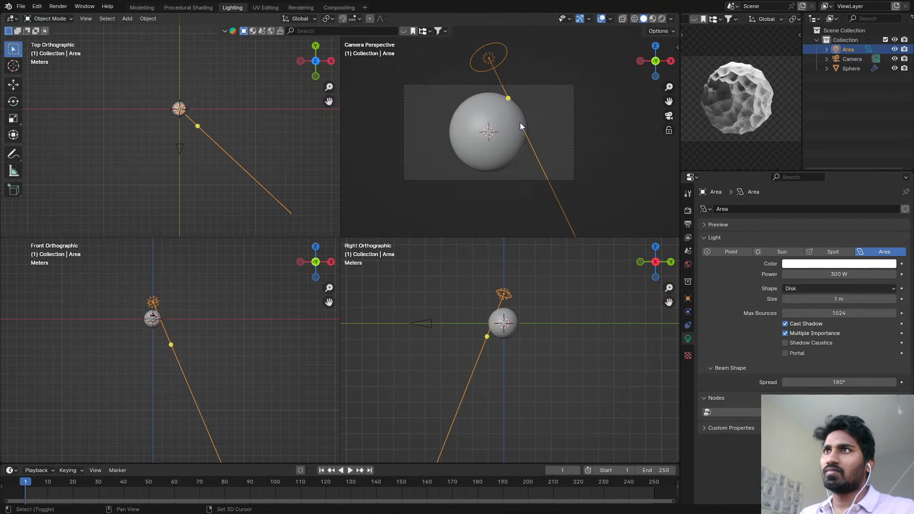
pyautogui.keyDown('shift'); pyautogui.click(462, 139); pyautogui.keyUp('shift')
# - Move the area light about -1.9 m in X and -0.31 m in Z, and aim it at the sphere
pyautogui.click(492, 66)
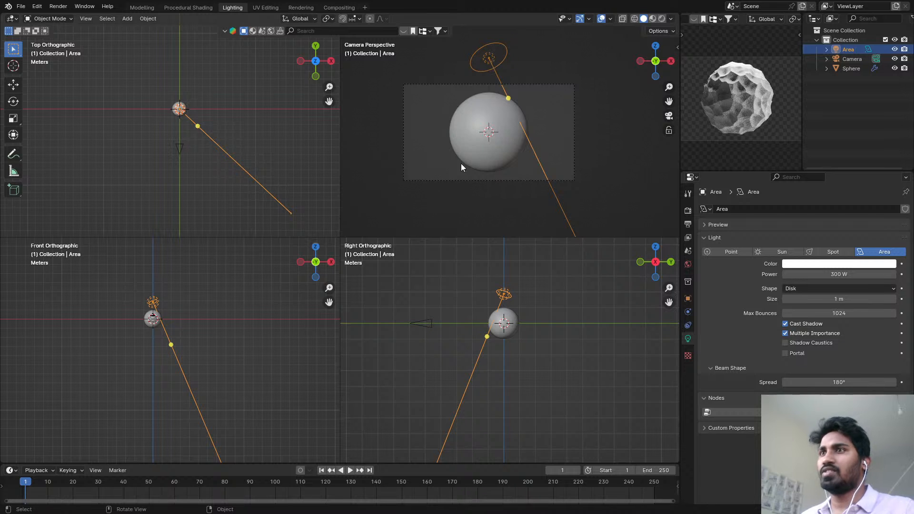
pyautogui.press('g')
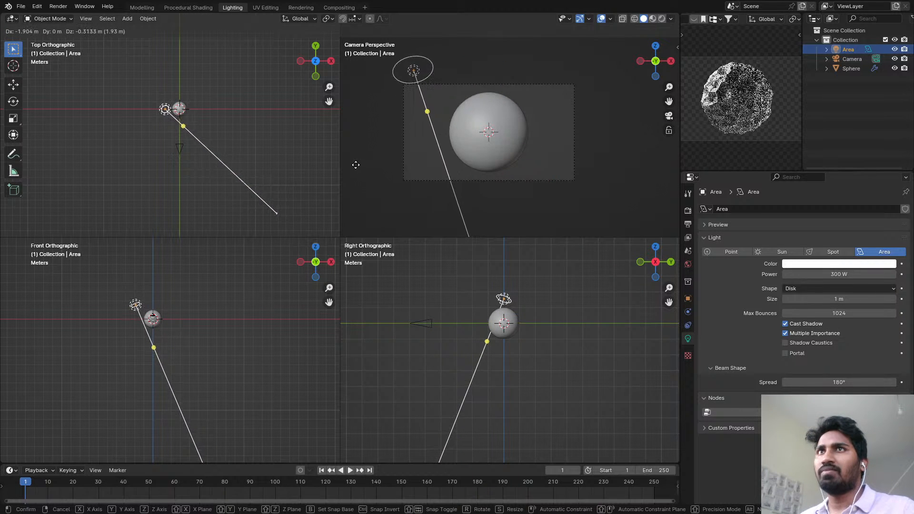
pyautogui.click(356, 165)
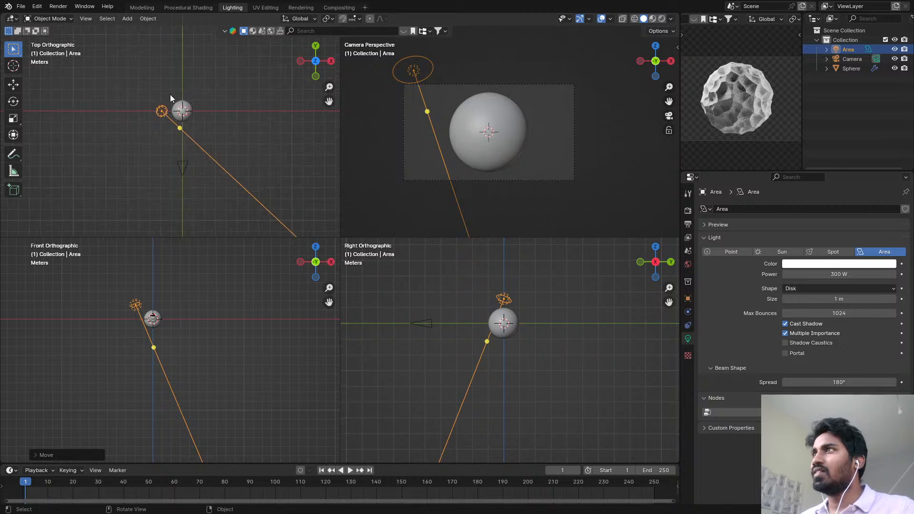
pyautogui.scroll(7, 173, 103)
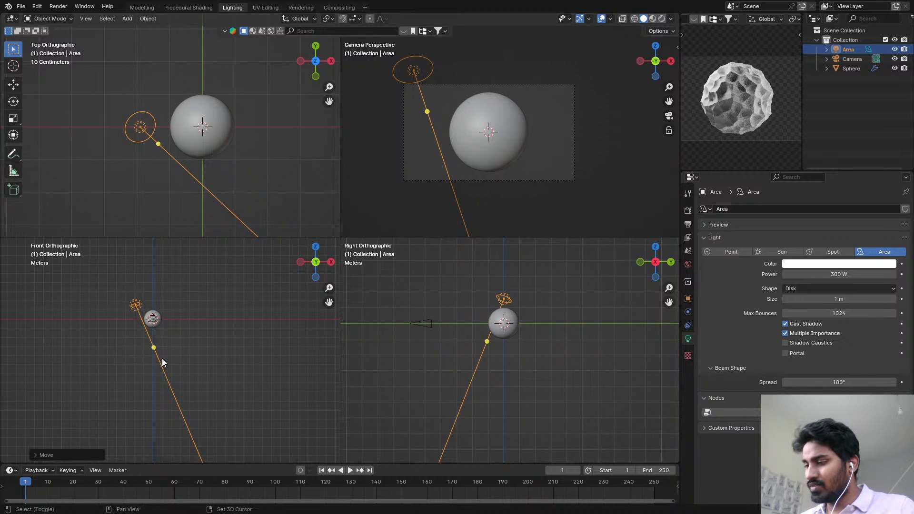
pyautogui.moveTo(153, 348); pyautogui.dragTo(170, 335)
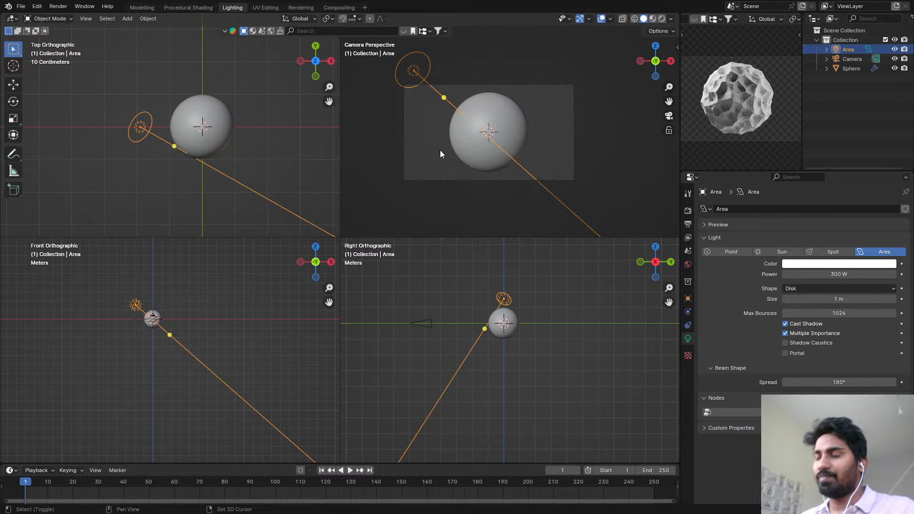
# - Duplicate the area light about 3.8 m along X to the sphere's opposite side and aim the copy at the sphere
pyautogui.hotkey('shift', 'g')
pyautogui.hotkey('shift', 'd')
pyautogui.press('x')
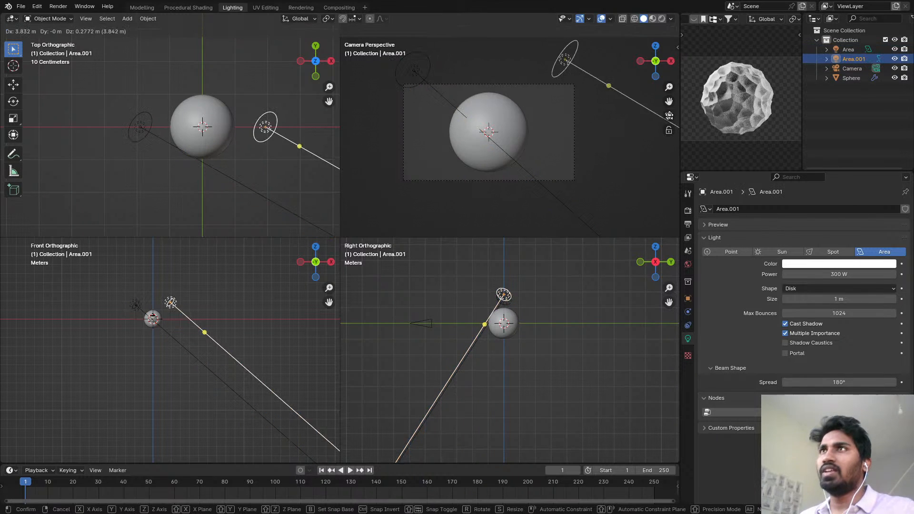
pyautogui.click(668, 129)
pyautogui.hotkey('shift', 't')
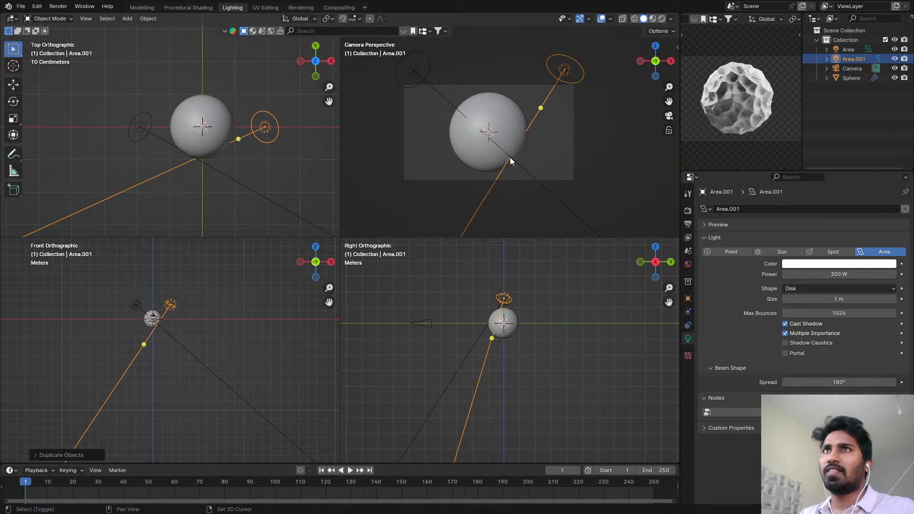
pyautogui.click(510, 157)
# - Tint the duplicated area light pale blue and the original area light pale orange
pyautogui.click(825, 264)
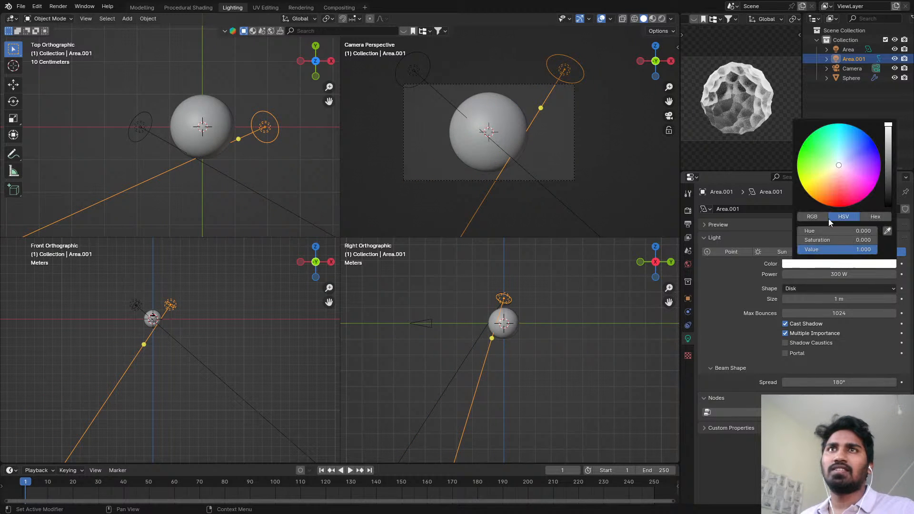
pyautogui.moveTo(836, 157)
pyautogui.mouseDown()
pyautogui.moveTo(856, 138)
pyautogui.moveTo(869, 151)
pyautogui.moveTo(854, 154)
pyautogui.mouseUp()
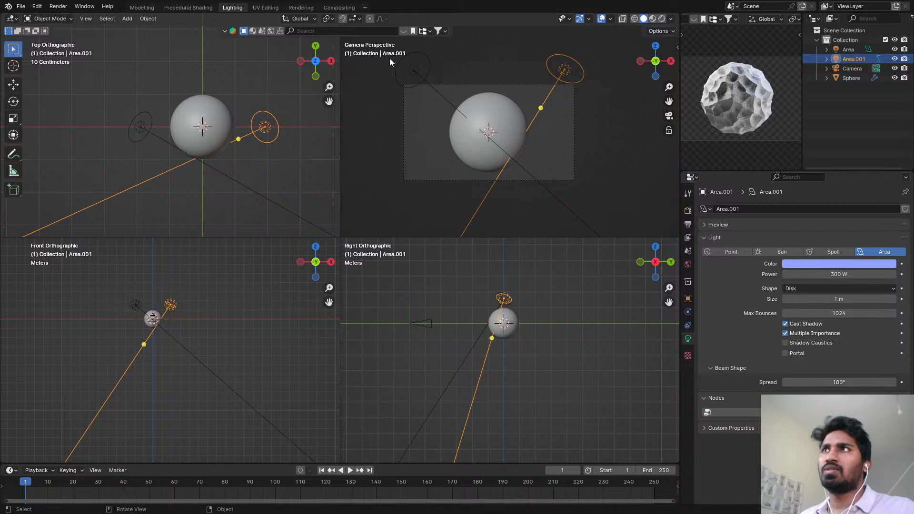
pyautogui.click(419, 79)
pyautogui.click(806, 264)
pyautogui.moveTo(839, 167)
pyautogui.mouseDown()
pyautogui.moveTo(829, 190)
pyautogui.moveTo(830, 178)
pyautogui.mouseUp()
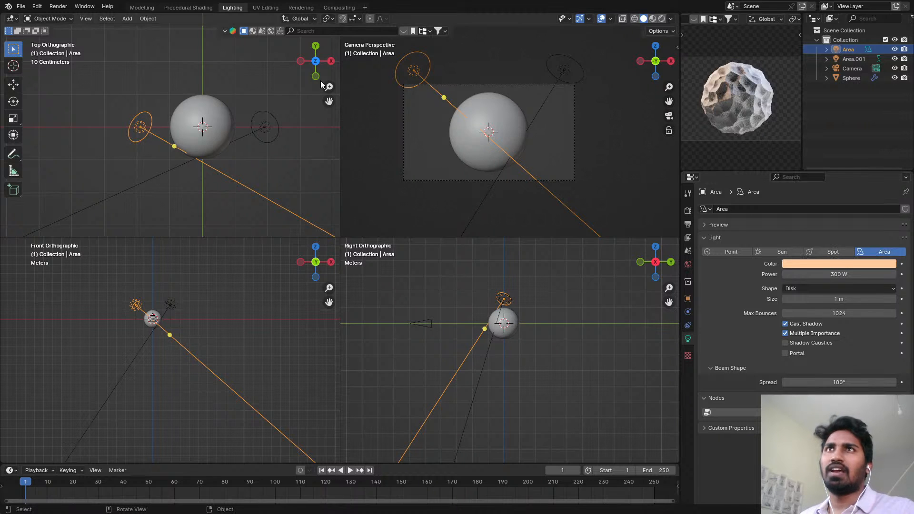
# - Switch the small preview viewport to solid shading and save the file
pyautogui.press('z')
pyautogui.click(721, 87)
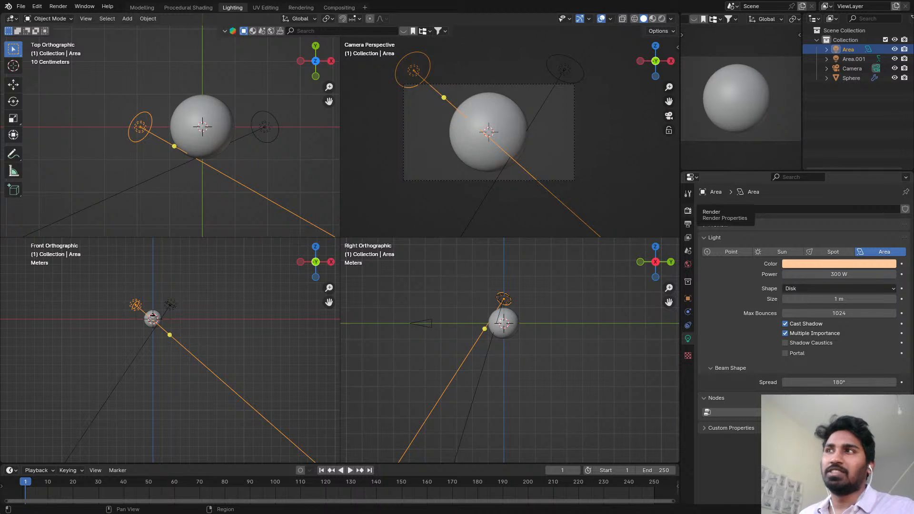
pyautogui.hotkey('ctrl', 's')
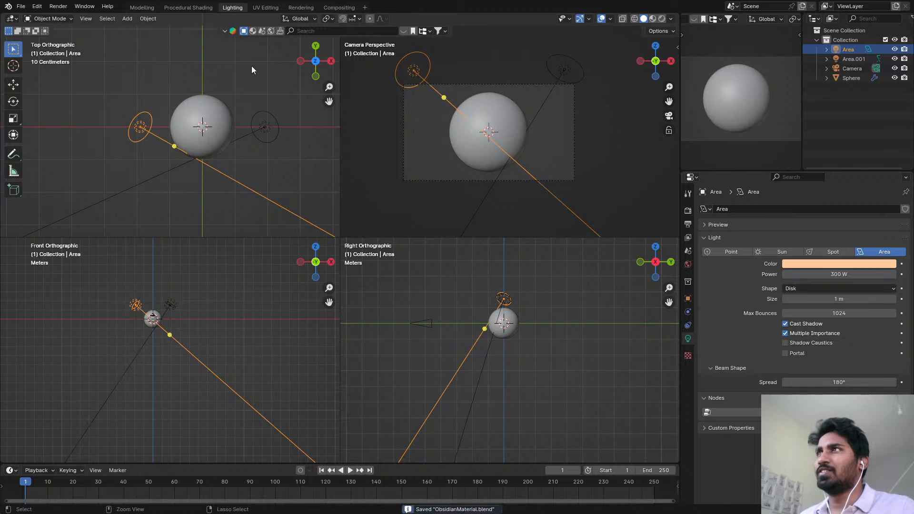
# - Return to the Procedural Shading workspace and apply the 1K 1:1 preset to the render output format
pyautogui.click(189, 8)
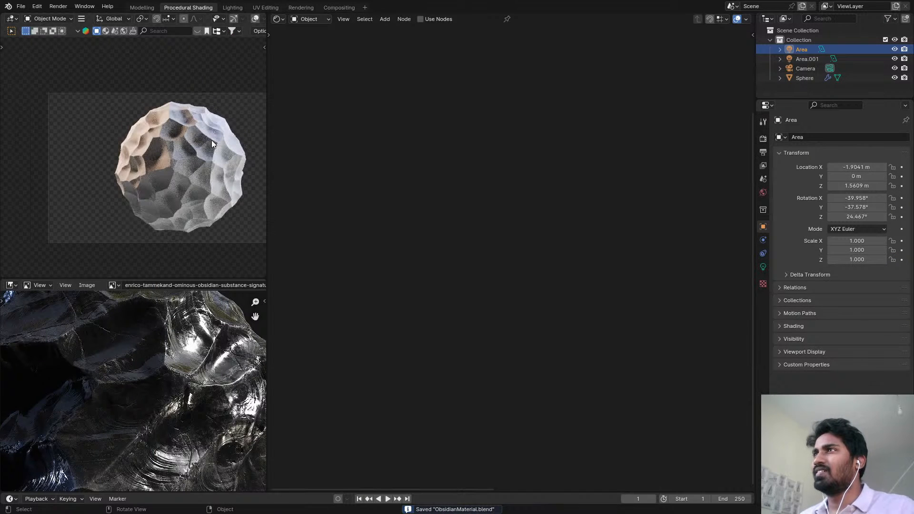
pyautogui.click(763, 138)
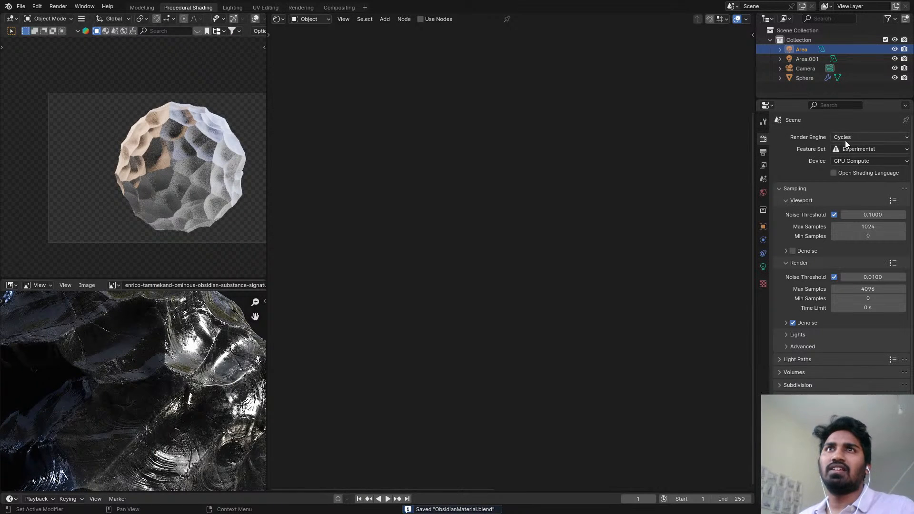
pyautogui.click(764, 152)
pyautogui.click(892, 136)
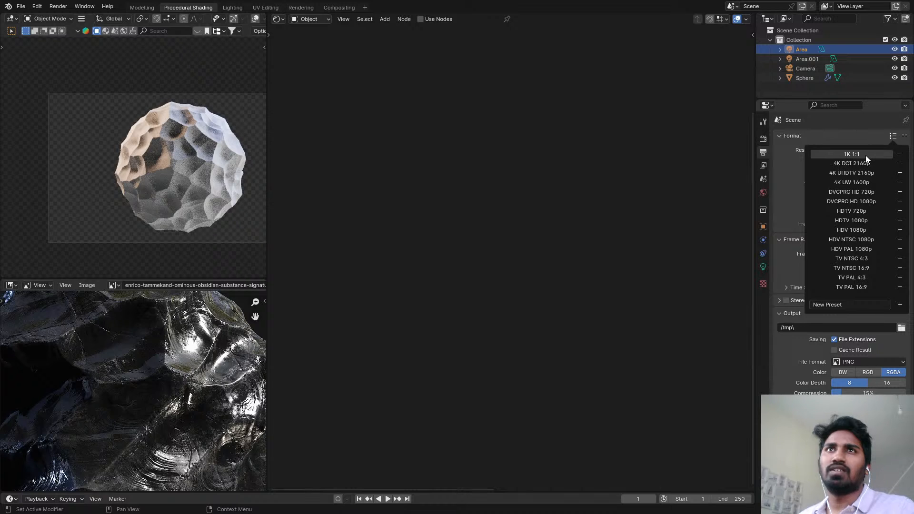
pyautogui.click(845, 155)
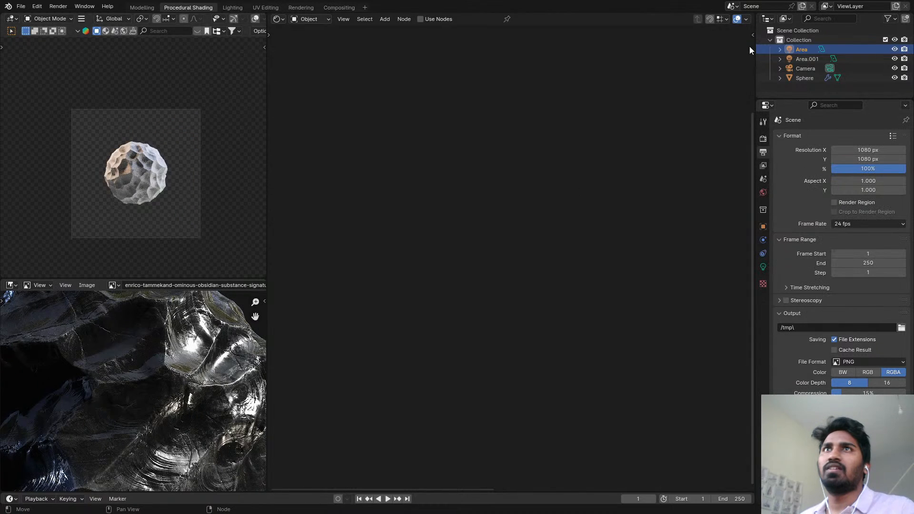
# - Move the camera closer along its local Z axis until the sphere fills about three quarters of the frame, select the sphere and save
pyautogui.click(807, 68)
pyautogui.press('z')
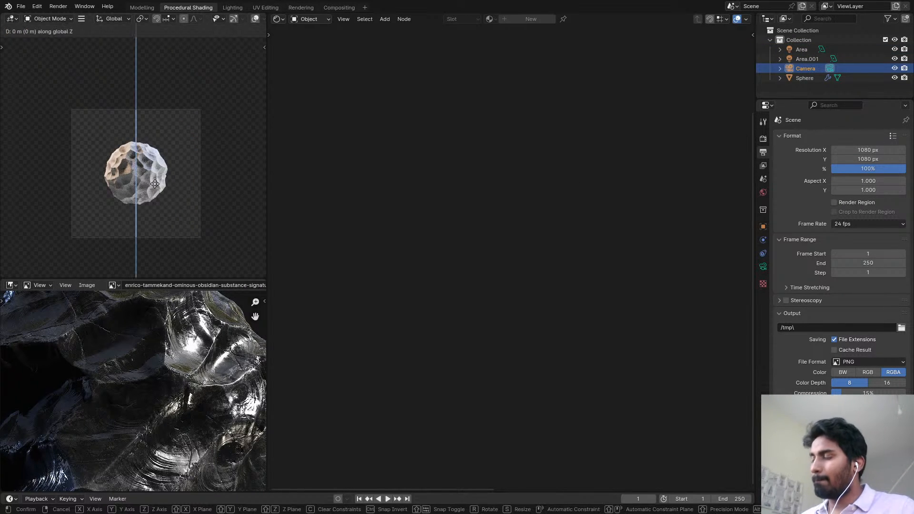
pyautogui.press('z')
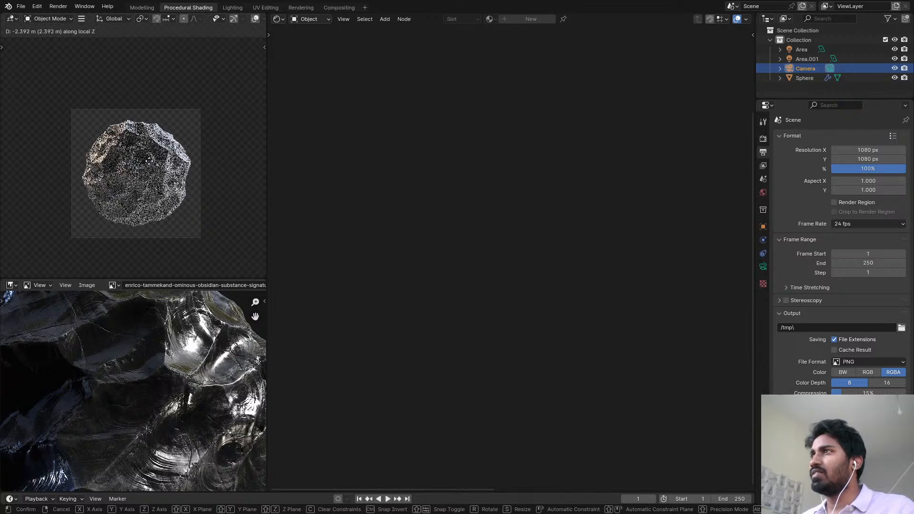
pyautogui.click(161, 164)
pyautogui.scroll(3, 160, 164)
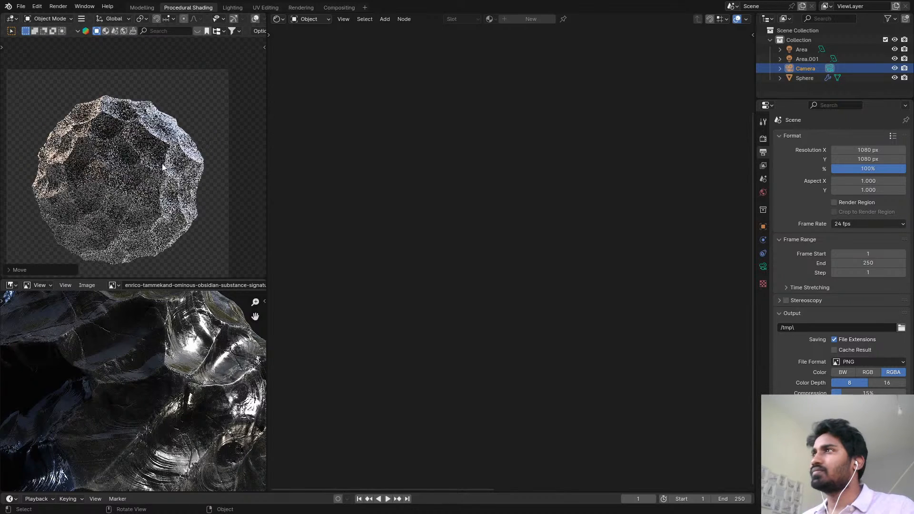
pyautogui.click(181, 128)
pyautogui.hotkey('ctrl', 's')
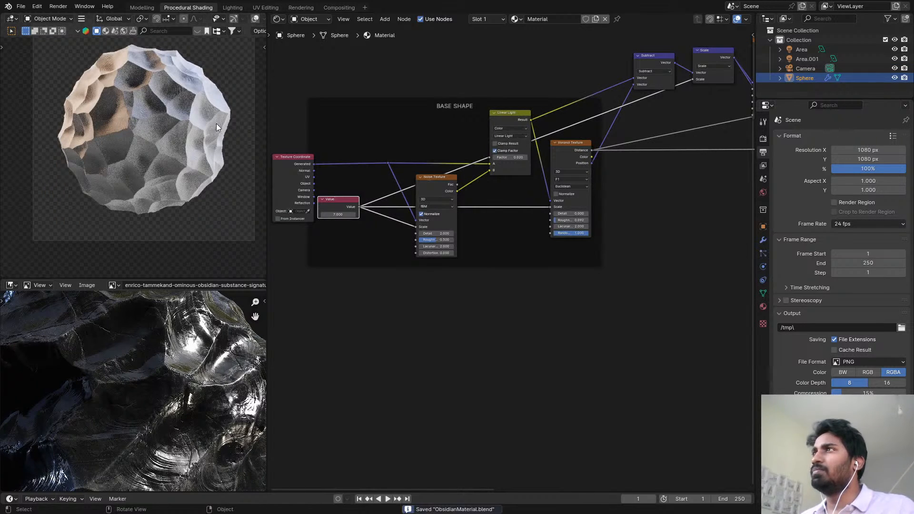
# - Preview the Glass BSDF alone on the material's surface output, and reconnect the Mix Shader
pyautogui.scroll(-6, 455, 85)
pyautogui.moveTo(505, 95); pyautogui.dragTo(162, 190, button='middle')
pyautogui.scroll(4, 569, 159)
pyautogui.scroll(1, 542, 159)
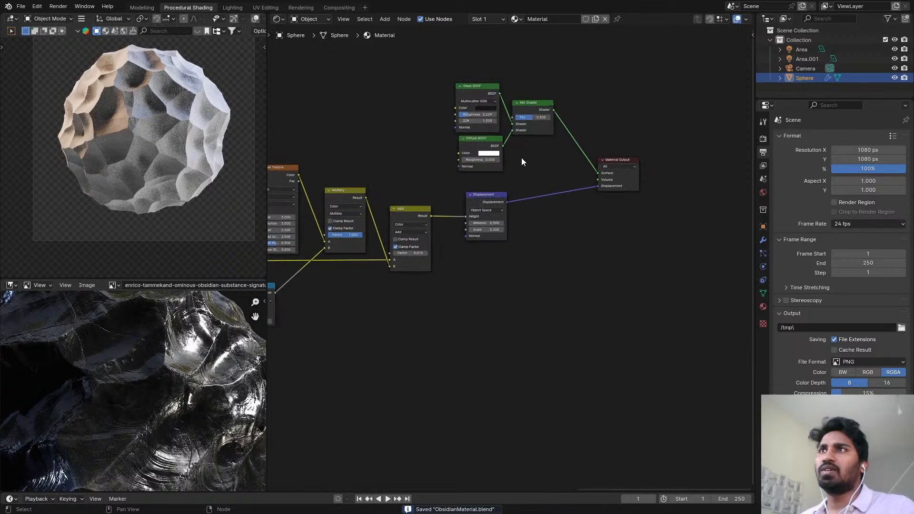
pyautogui.scroll(1, 551, 140)
pyautogui.scroll(1, 530, 146)
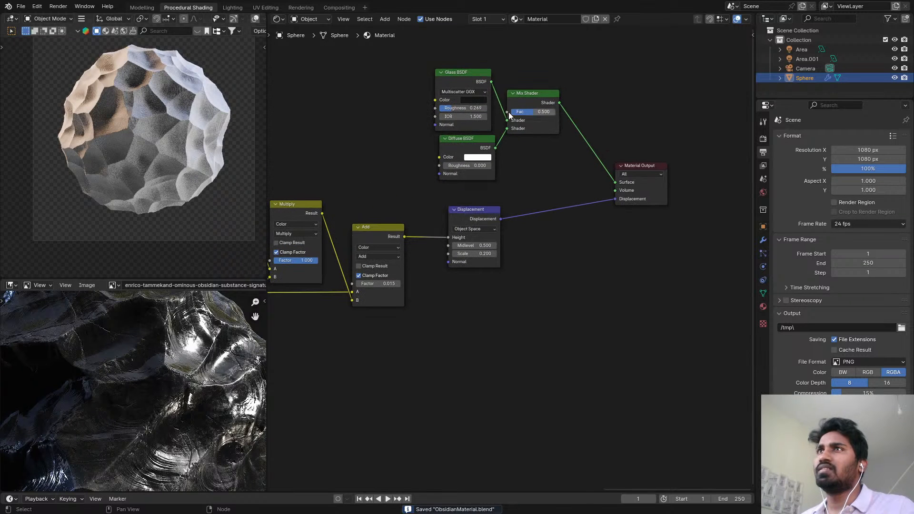
pyautogui.keyDown('ctrl'); pyautogui.keyDown('shift'); pyautogui.click(478, 81); pyautogui.keyUp('shift'); pyautogui.keyUp('ctrl')
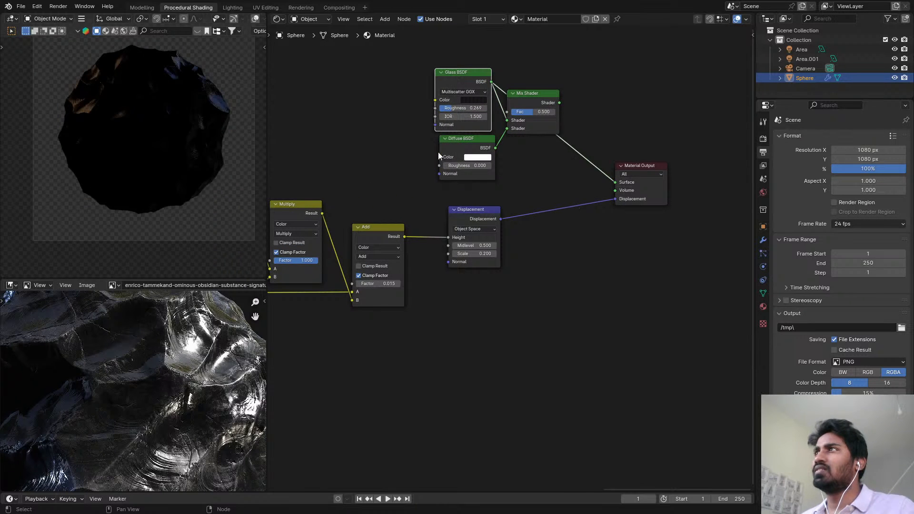
pyautogui.keyDown('ctrl'); pyautogui.keyDown('shift'); pyautogui.click(516, 99); pyautogui.keyUp('shift'); pyautogui.keyUp('ctrl')
# - Darken the Diffuse BSDF color to nearly black and save the file
pyautogui.scroll(1, 495, 139)
pyautogui.click(477, 163)
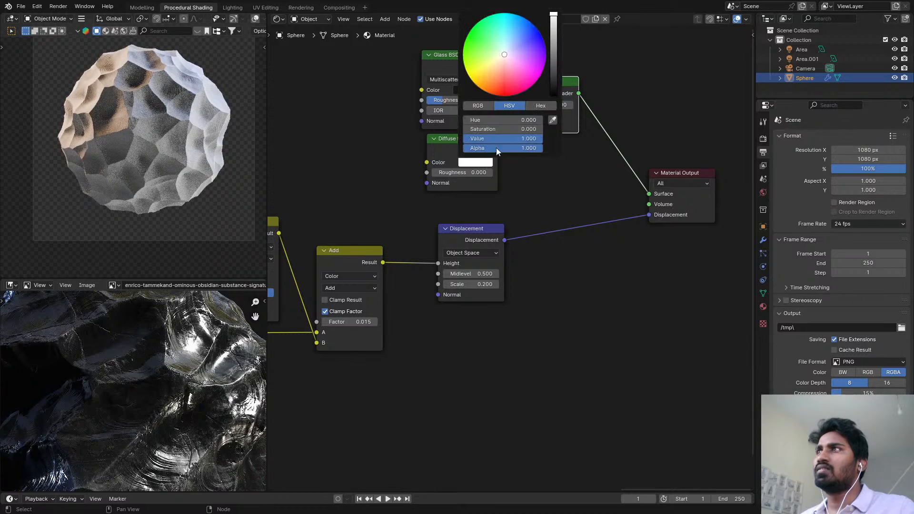
pyautogui.moveTo(551, 39); pyautogui.dragTo(553, 78)
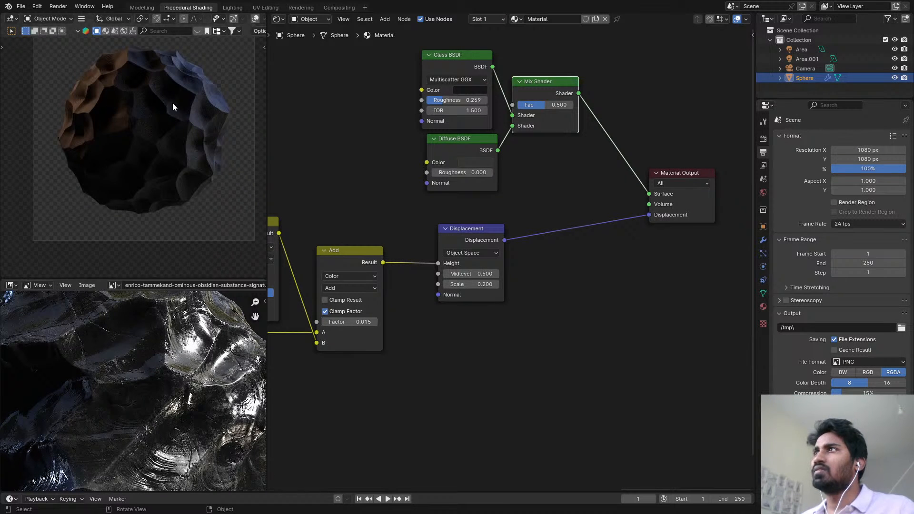
pyautogui.hotkey('ctrl', 's')
# - Try a much stronger world Background strength of 83, undo it and return to the object's shader nodes
pyautogui.click(310, 53)
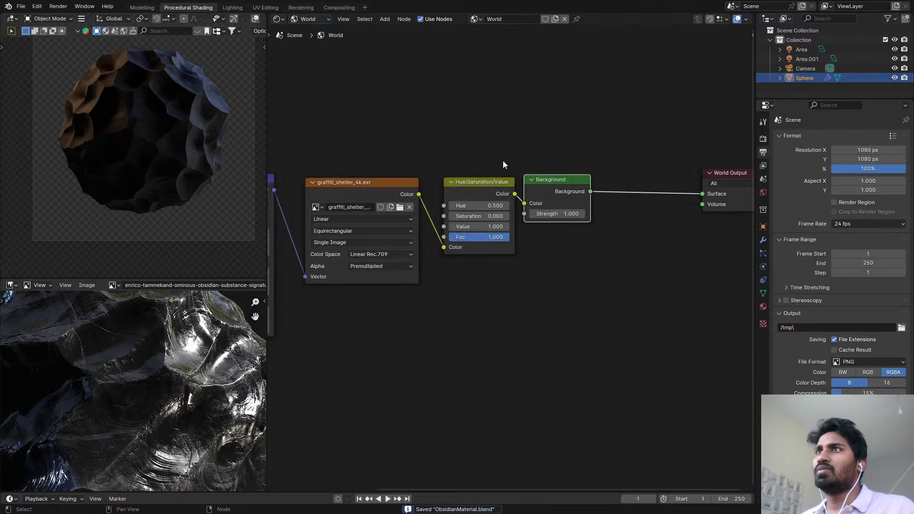
pyautogui.moveTo(556, 215); pyautogui.dragTo(614, 215)
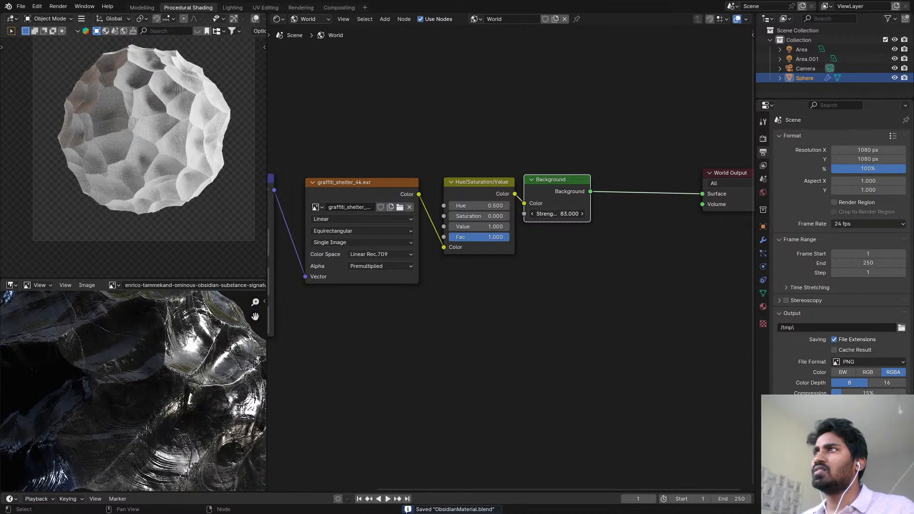
pyautogui.hotkey('ctrl', 'z')
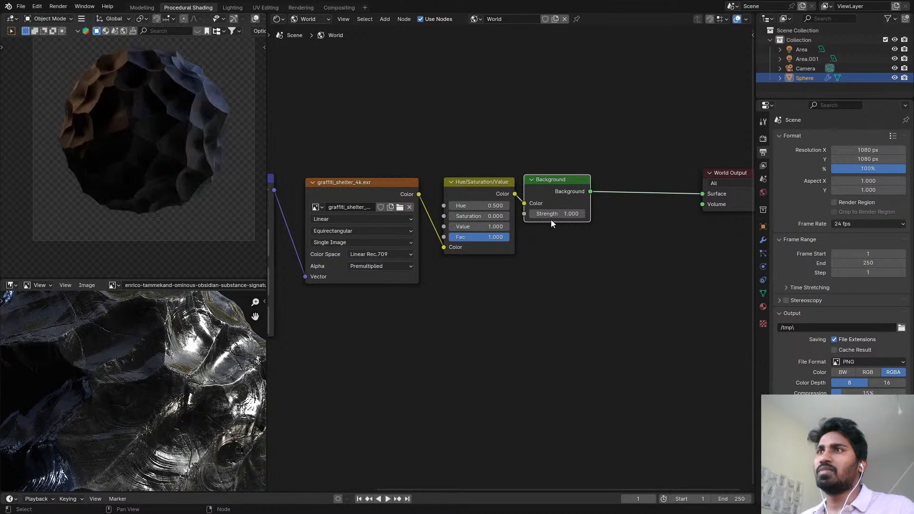
pyautogui.click(309, 19)
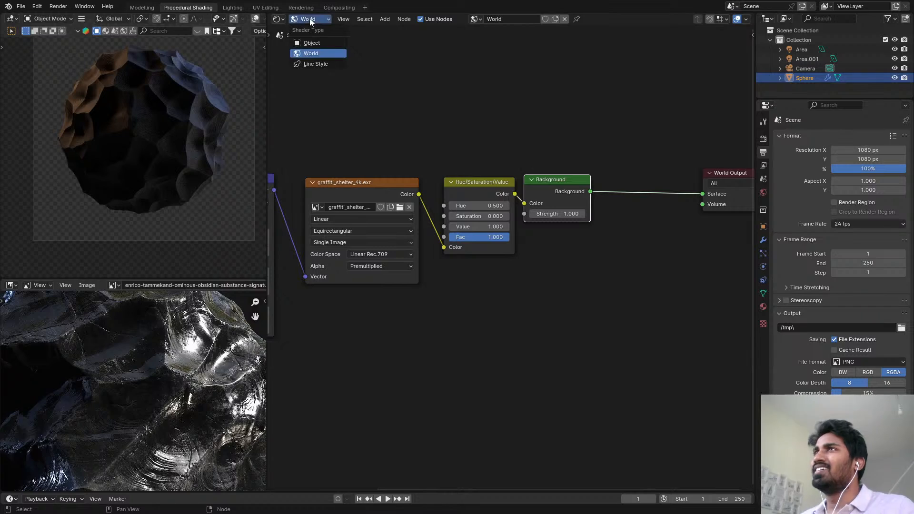
pyautogui.click(314, 44)
# - Maximize the preview viewport, fit the whole camera frame in view and save the file
pyautogui.hotkey('ctrl', 'space')
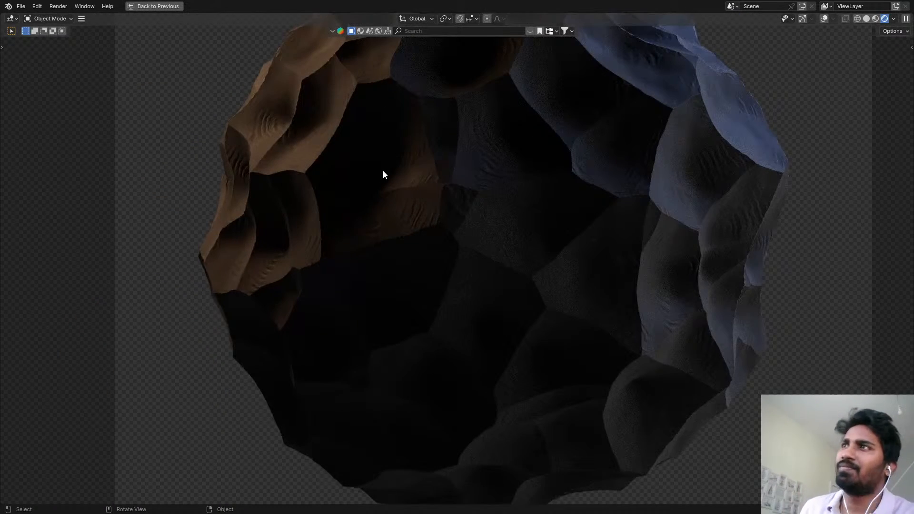
pyautogui.scroll(-5, 493, 189)
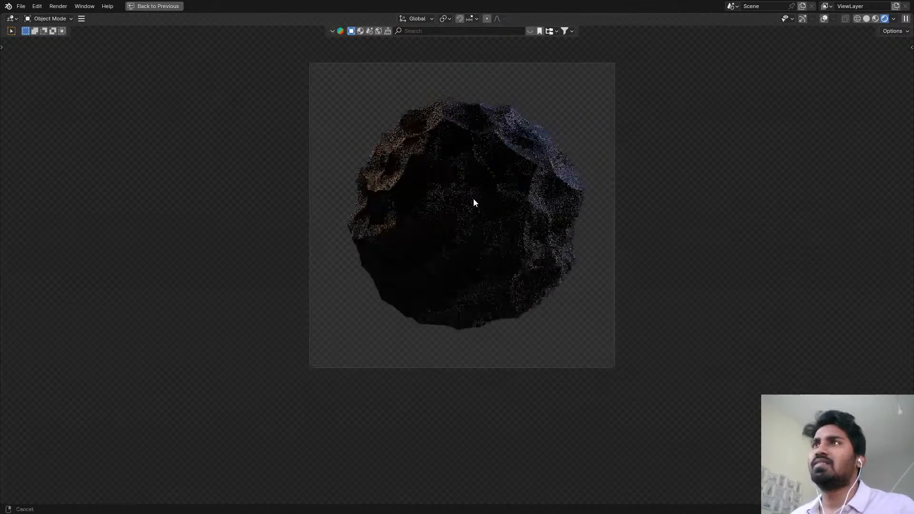
pyautogui.hotkey('ctrl', 's')
# - Add a cube mesh to the scene and switch the viewport to solid shading
pyautogui.hotkey('shift', 'a')
pyautogui.moveTo(405, 243)
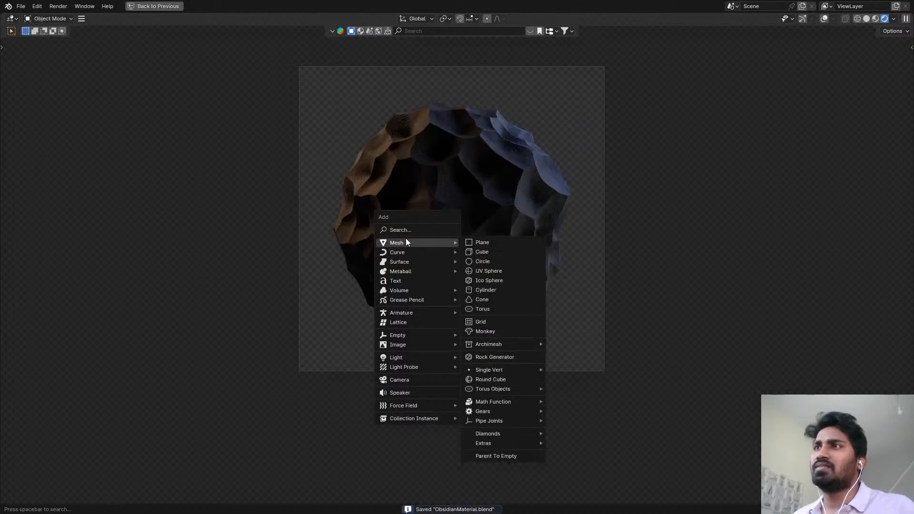
pyautogui.click(485, 252)
pyautogui.press('z')
pyautogui.click(520, 311)
pyautogui.moveTo(286, 286)
pyautogui.mouseDown(button='middle')
pyautogui.moveTo(227, 282)
pyautogui.moveTo(238, 278)
pyautogui.mouseUp(button='middle')
pyautogui.scroll(-4, 444, 258)
# - Try to raise the cube's mesh by 1 m along Z in Edit Mode, and undo the move
pyautogui.click(438, 258)
pyautogui.press('s')
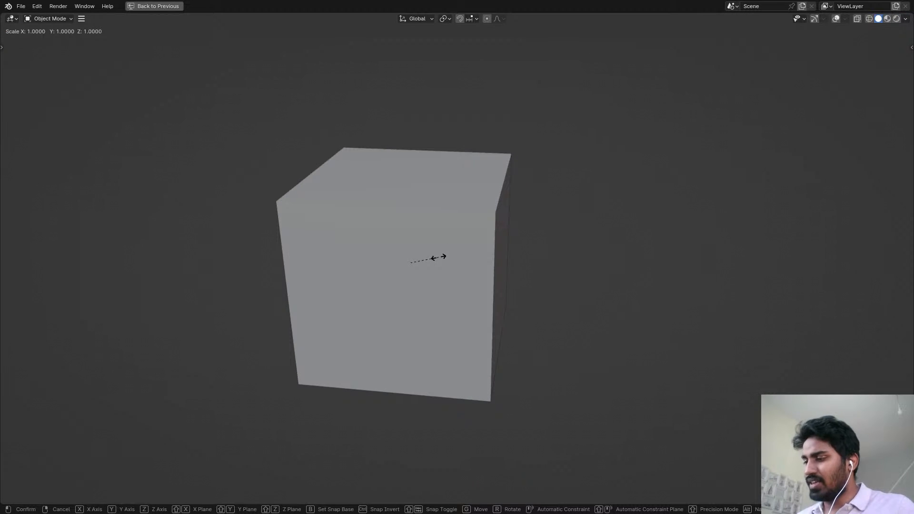
pyautogui.press('Escape')
pyautogui.press('Tab')
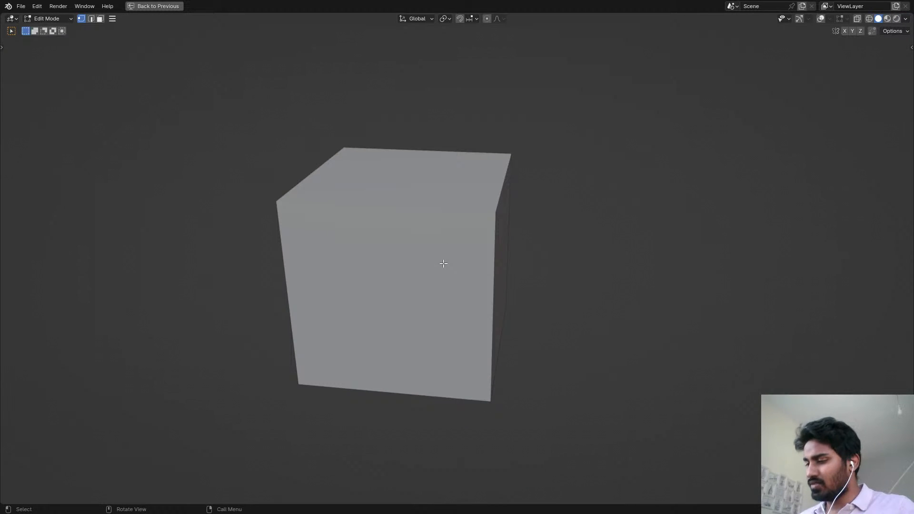
pyautogui.write('gz')
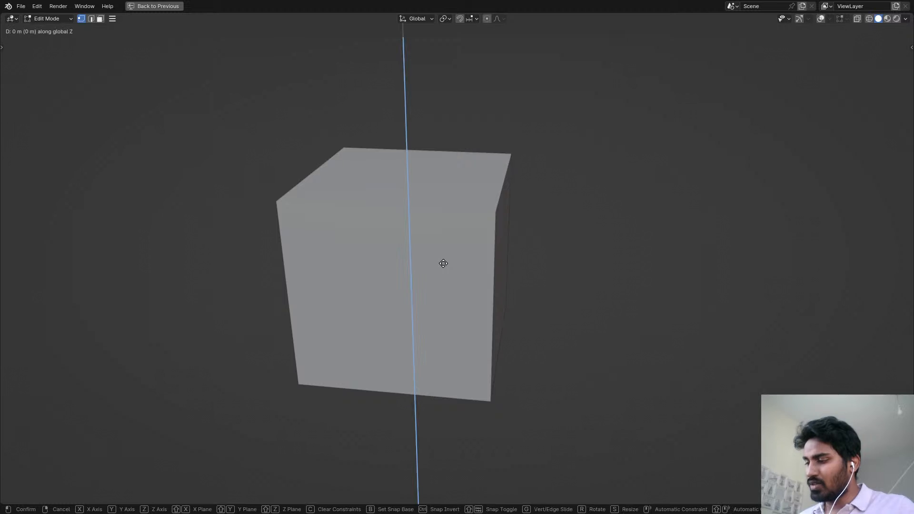
pyautogui.write('1')
pyautogui.press('Return')
pyautogui.press('Tab')
pyautogui.scroll(-3, 448, 264)
pyautogui.moveTo(358, 252); pyautogui.dragTo(388, 215, button='middle')
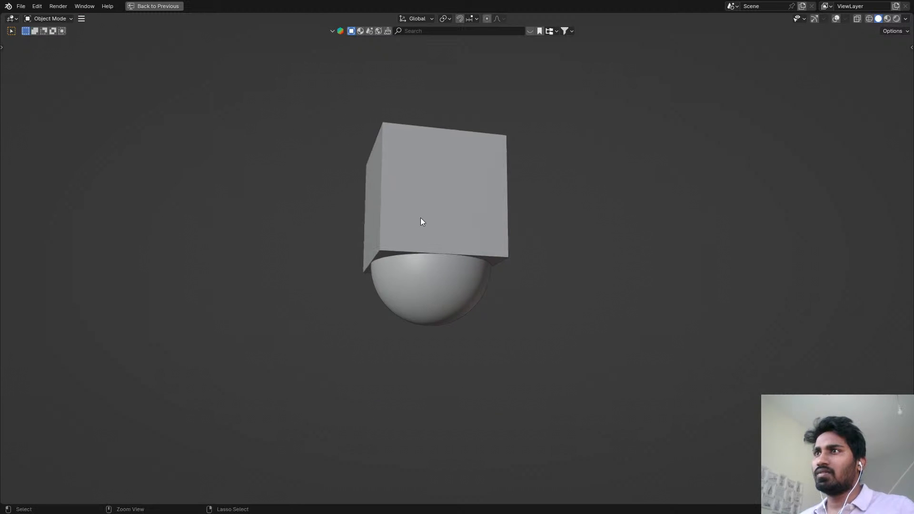
pyautogui.hotkey('ctrl', 'z')
pyautogui.hotkey('ctrl', 'z')
pyautogui.press('Tab')
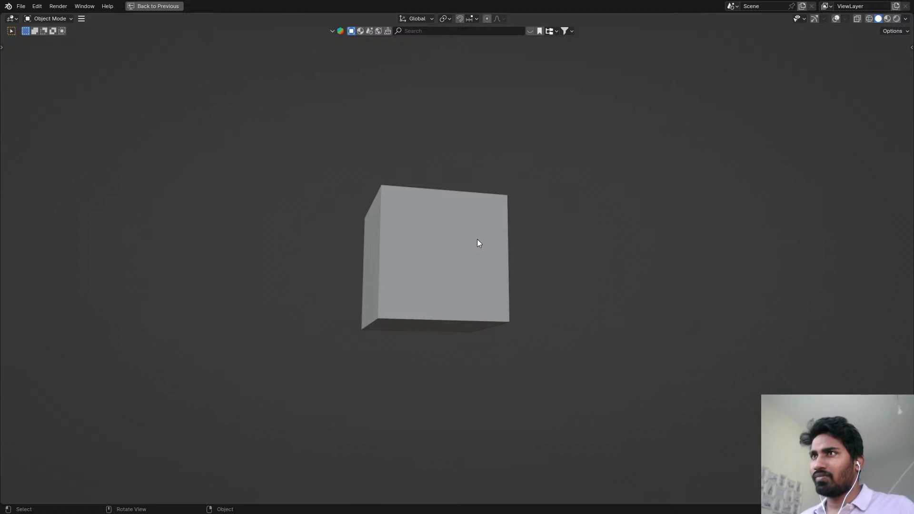
# - In the Modelling workspace, raise the cube's top vertices along Z until it is about three times as tall
pyautogui.click(147, 6)
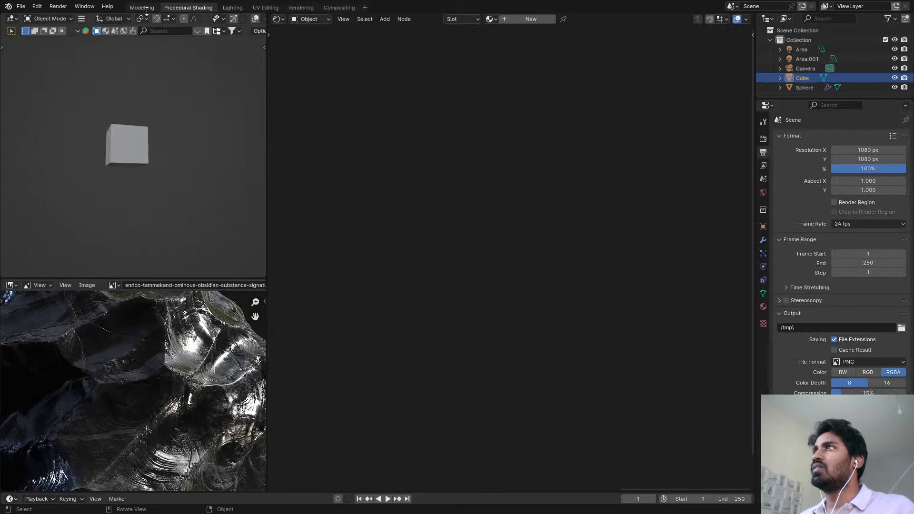
pyautogui.click(147, 7)
pyautogui.scroll(-5, 410, 229)
pyautogui.scroll(-2, 409, 239)
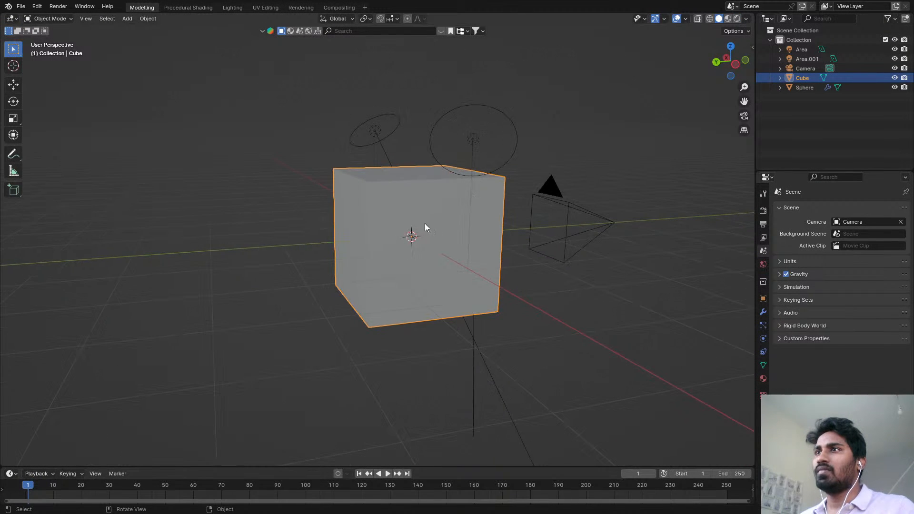
pyautogui.press('Tab')
pyautogui.scroll(-3, 424, 224)
pyautogui.moveTo(336, 142); pyautogui.dragTo(515, 248)
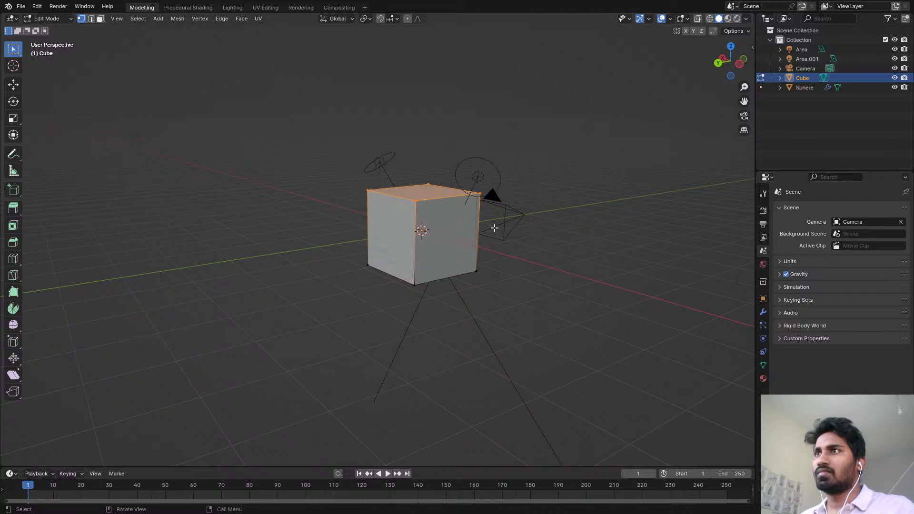
pyautogui.press('g')
pyautogui.press('z')
pyautogui.click(473, 87)
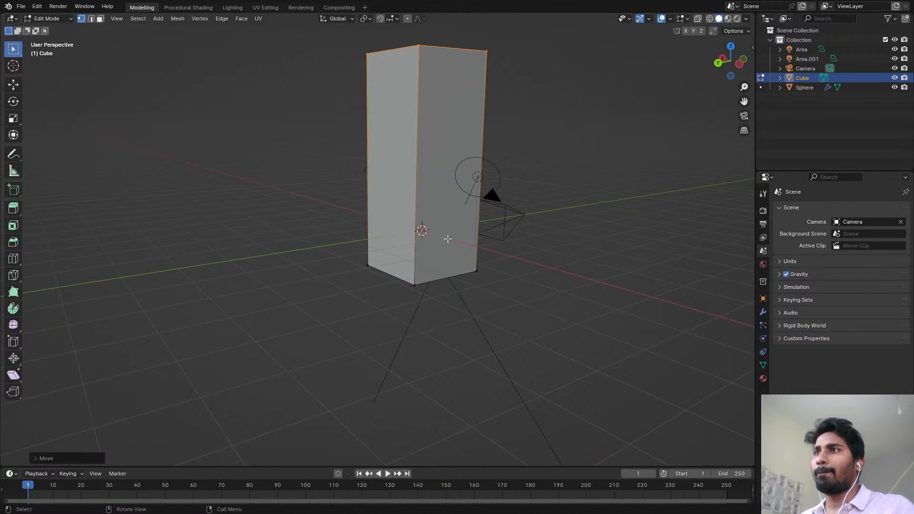
# - Move the vertices of the box's side facing away from the camera about 3 m along Y
pyautogui.moveTo(449, 239); pyautogui.dragTo(402, 206, button='middle')
pyautogui.moveTo(345, 72); pyautogui.dragTo(423, 291)
pyautogui.moveTo(422, 292); pyautogui.dragTo(491, 250, button='middle')
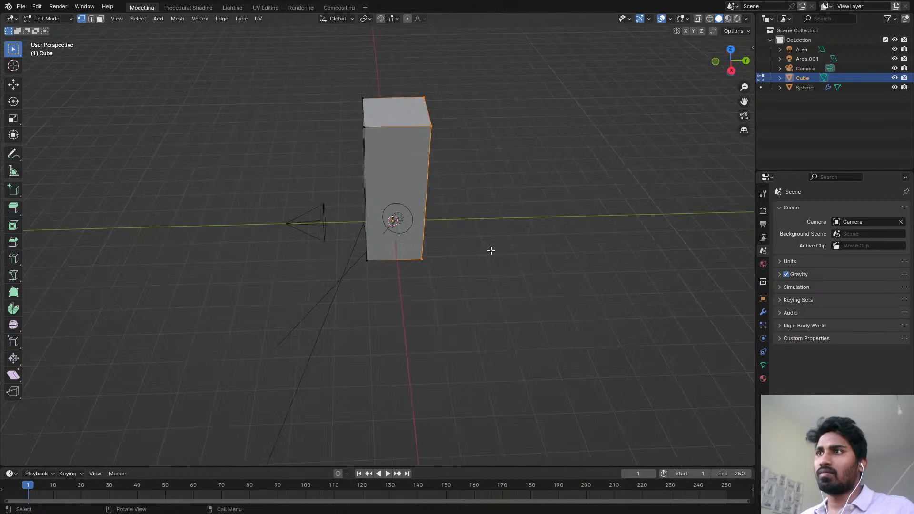
pyautogui.press('g')
pyautogui.press('y')
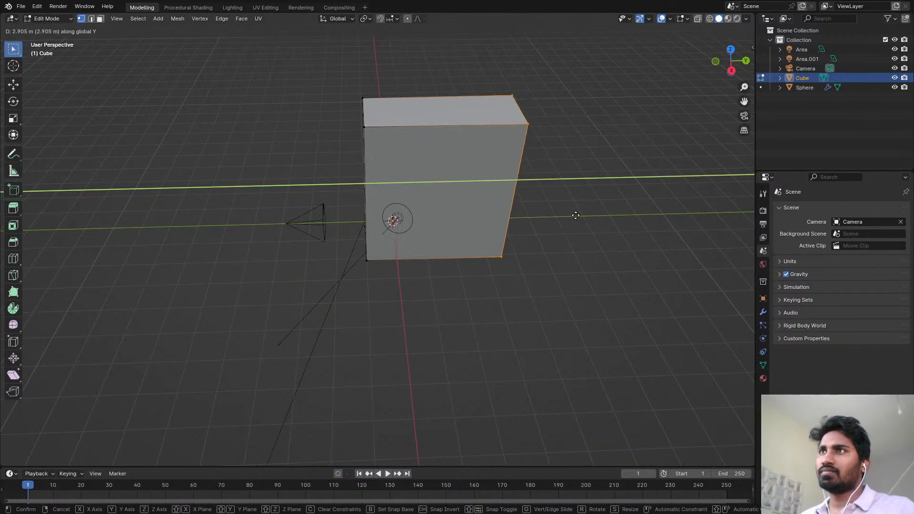
pyautogui.click(585, 214)
# - Scale the whole box mesh by 5 along the X axis
pyautogui.scroll(-1, 447, 175)
pyautogui.moveTo(447, 175); pyautogui.dragTo(538, 167, button='middle')
pyautogui.press('a')
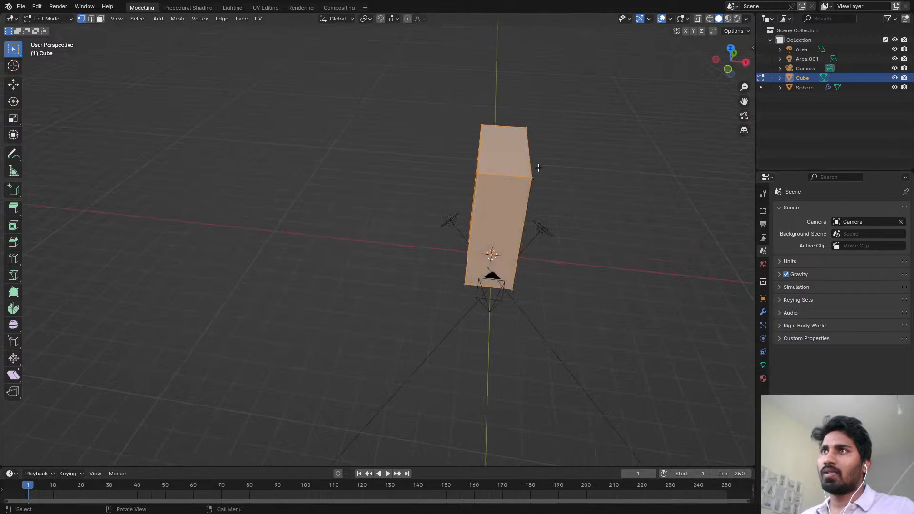
pyautogui.write('sx')
pyautogui.write('2')
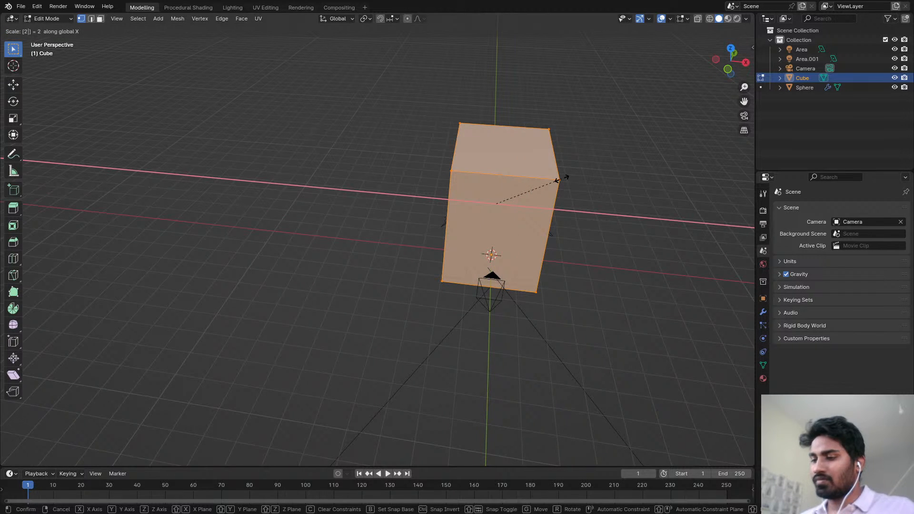
pyautogui.press('BackSpace')
pyautogui.write('5')
pyautogui.press('Return')
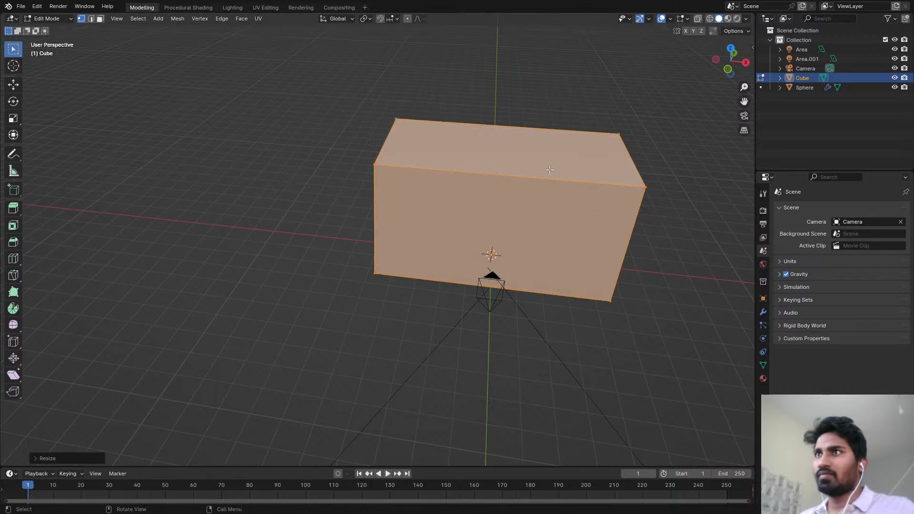
# - Delete the two top vertices on the box's camera side so that only the floor and back wall remain
pyautogui.press('Tab')
pyautogui.press('Tab')
pyautogui.moveTo(478, 154); pyautogui.dragTo(524, 166, button='middle')
pyautogui.click(529, 167)
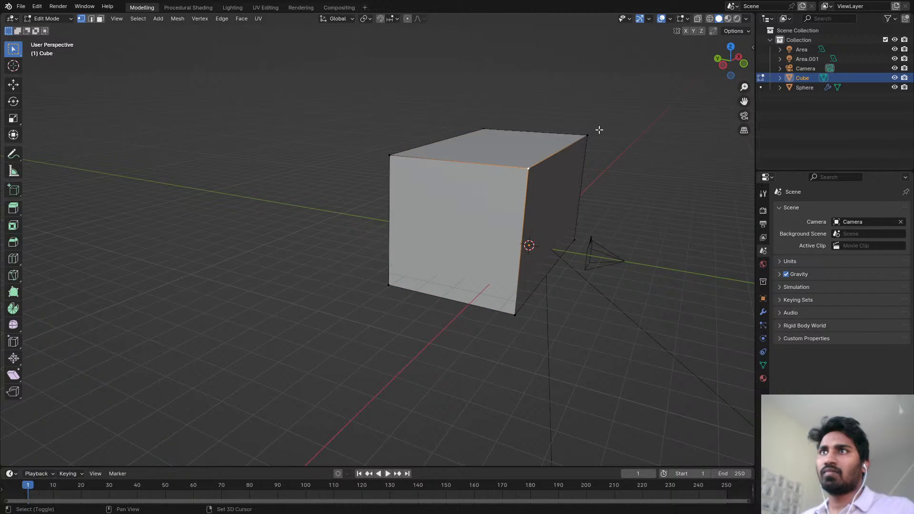
pyautogui.press('x')
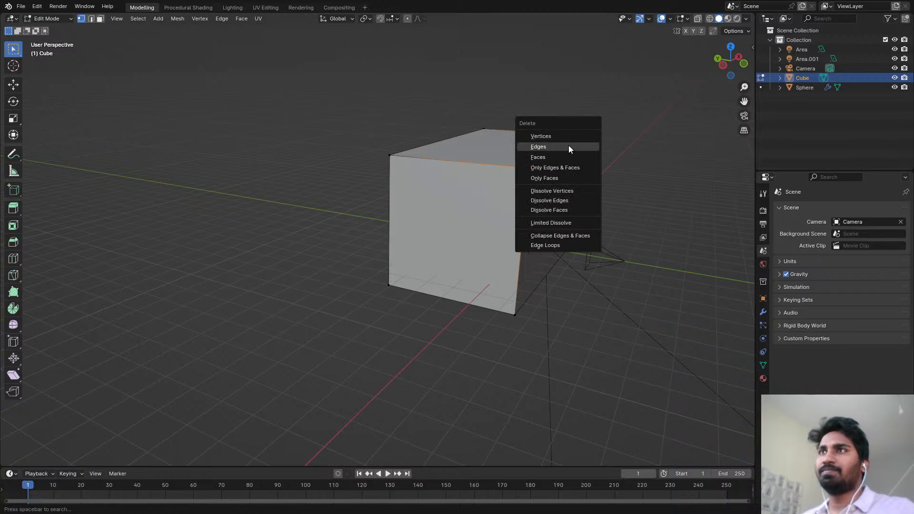
pyautogui.click(566, 143)
pyautogui.hotkey('ctrl', 'z')
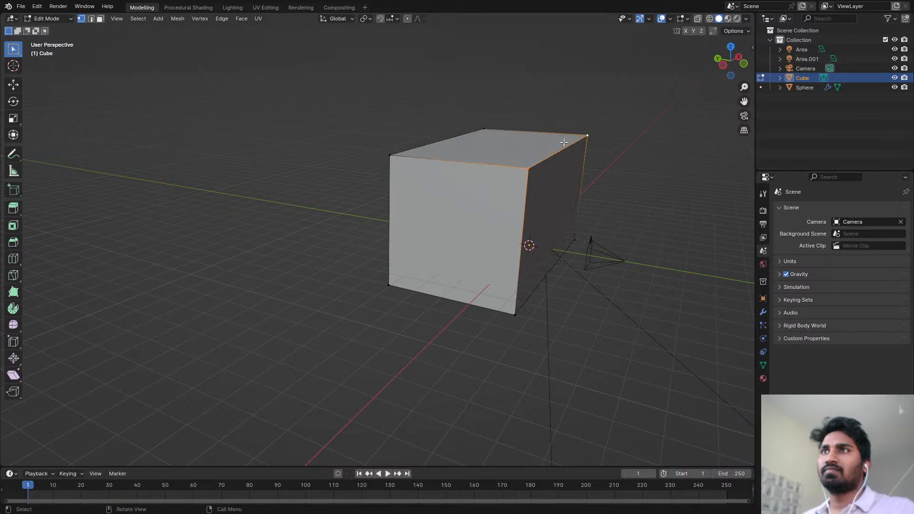
pyautogui.press('x')
pyautogui.click(563, 133)
pyautogui.moveTo(557, 130); pyautogui.dragTo(441, 252, button='middle')
pyautogui.press('Tab')
pyautogui.press('Tab')
# - Bevel the edge between the floor and back wall with 22 segments and a width of about 2.7 m
pyautogui.click(385, 272)
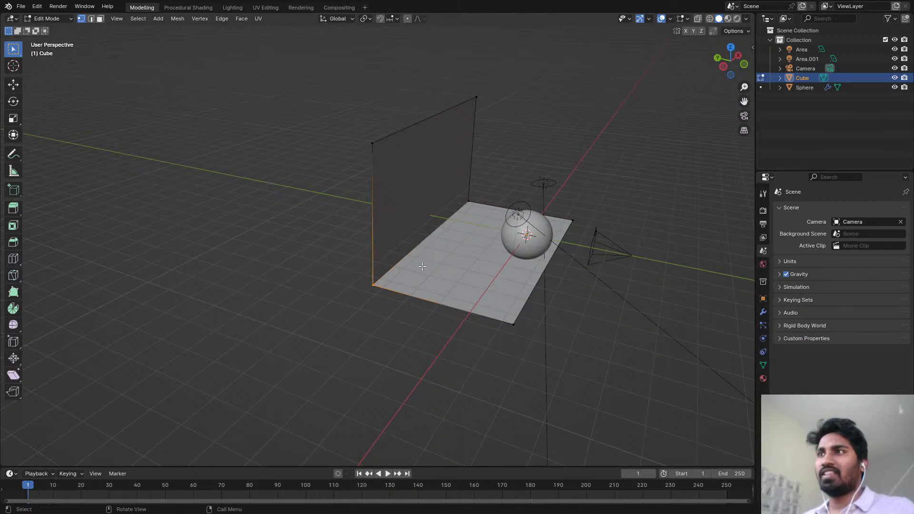
pyautogui.keyDown('shift'); pyautogui.click(458, 205); pyautogui.keyUp('shift')
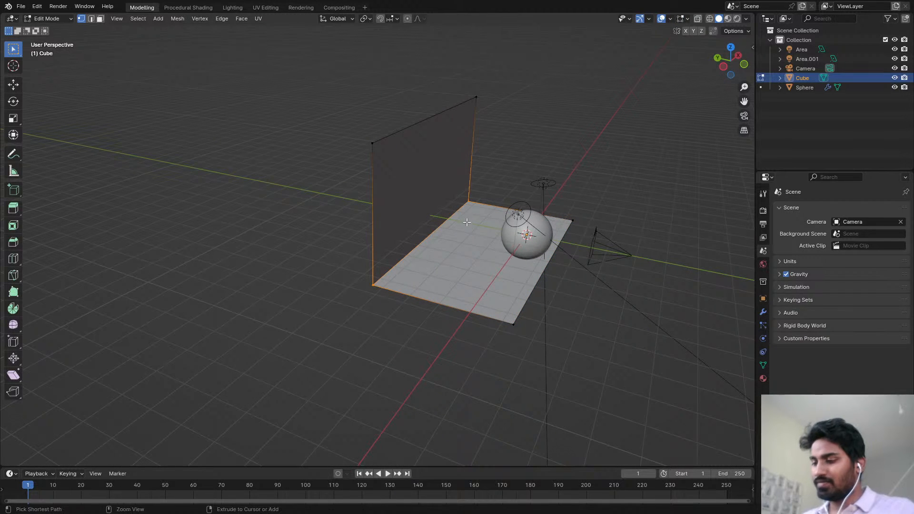
pyautogui.hotkey('ctrl', 'b')
pyautogui.scroll(9, 440, 343)
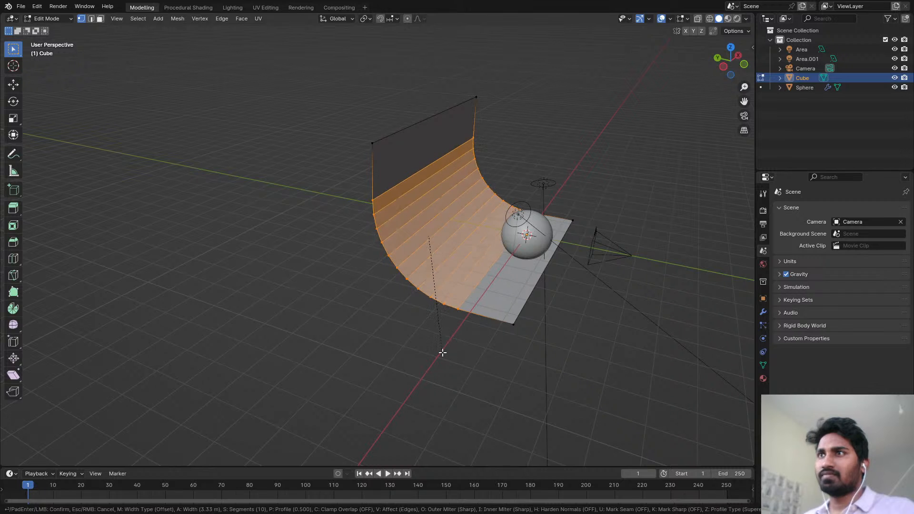
pyautogui.scroll(12, 443, 353)
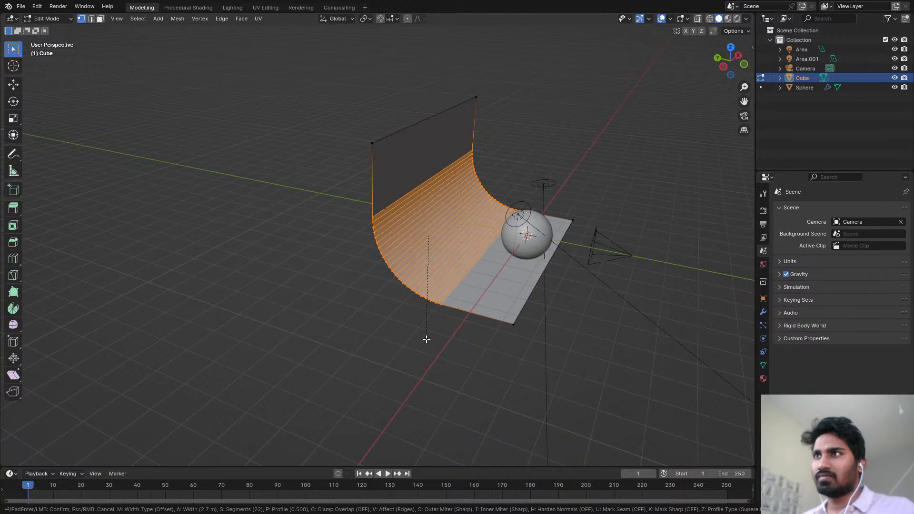
pyautogui.click(426, 339)
# - Extend the floor's front edge along Y past the camera and return to Object Mode
pyautogui.moveTo(443, 341); pyautogui.dragTo(540, 270, button='middle')
pyautogui.click(523, 311)
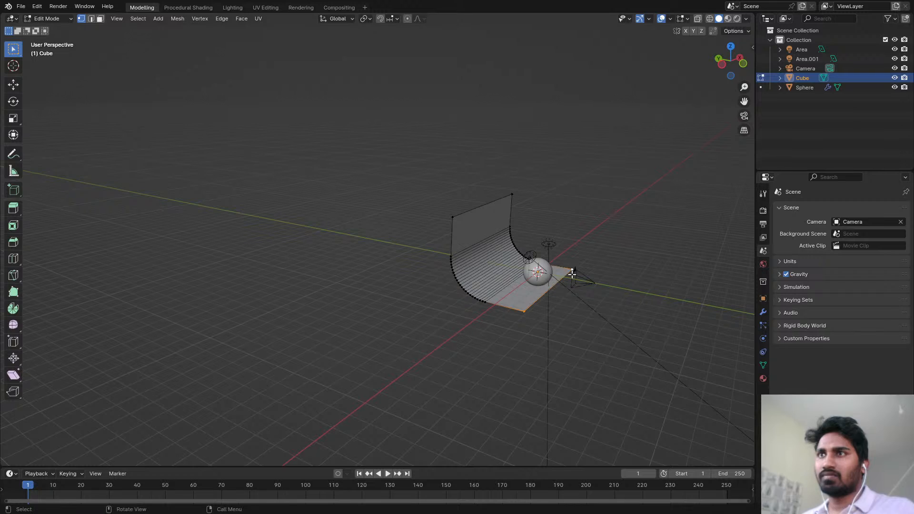
pyautogui.press('g')
pyautogui.click(628, 333)
pyautogui.press('Tab')
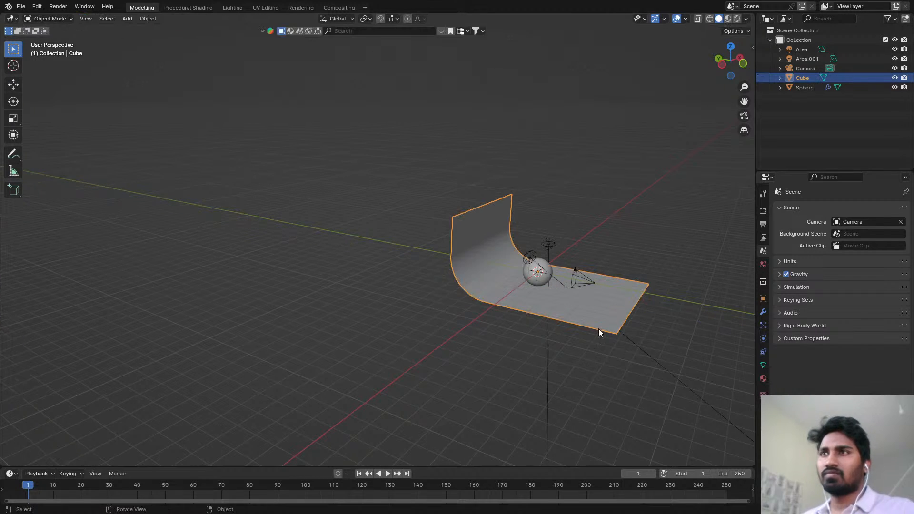
# - Check the scene through the camera in rendered shading and lower the studio backdrop about 0.09 m along Z
pyautogui.press('KP_0')
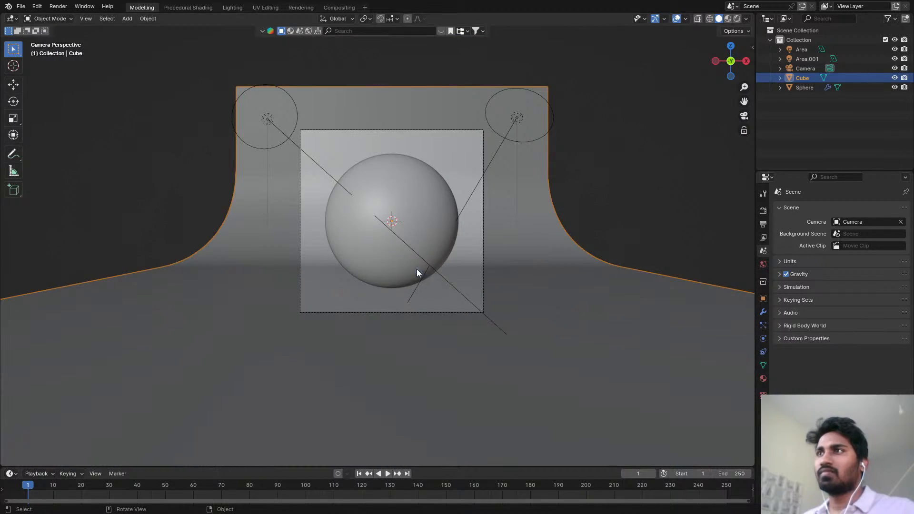
pyautogui.press('z')
pyautogui.click(381, 173)
pyautogui.scroll(3, 423, 233)
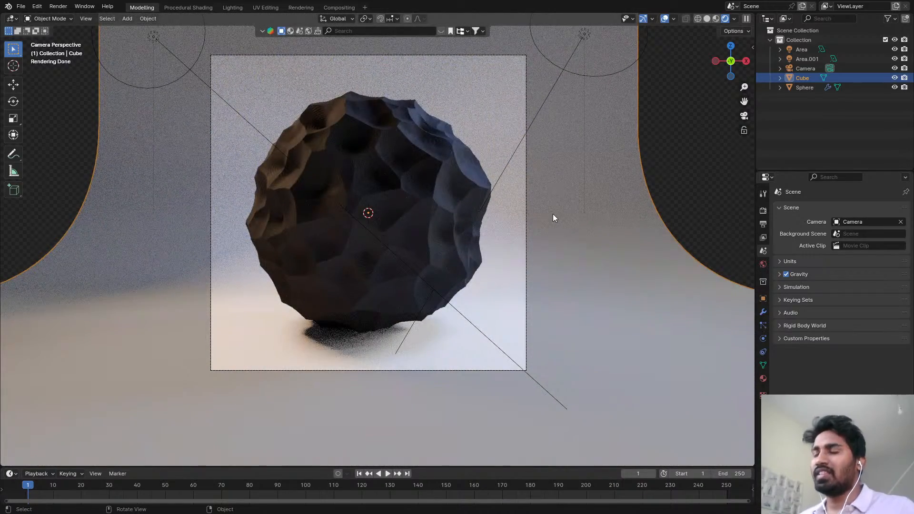
pyautogui.press('g')
pyautogui.press('z')
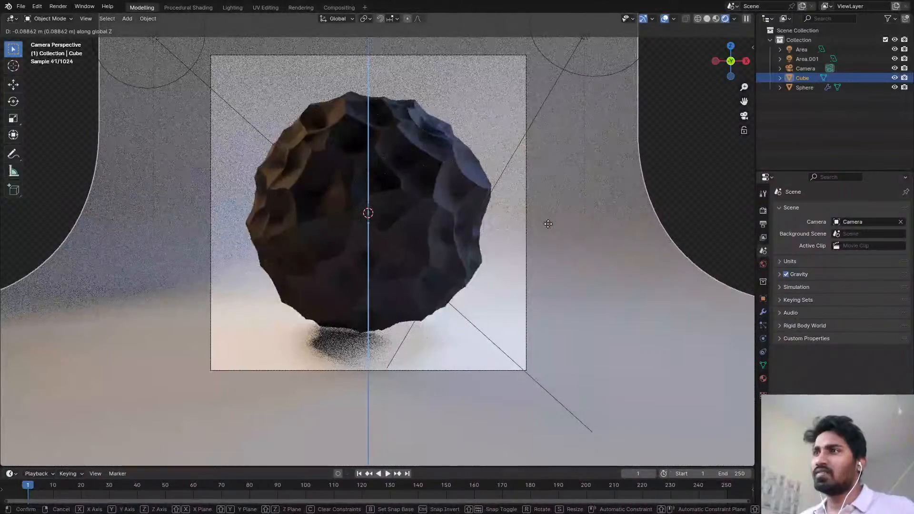
pyautogui.click(548, 224)
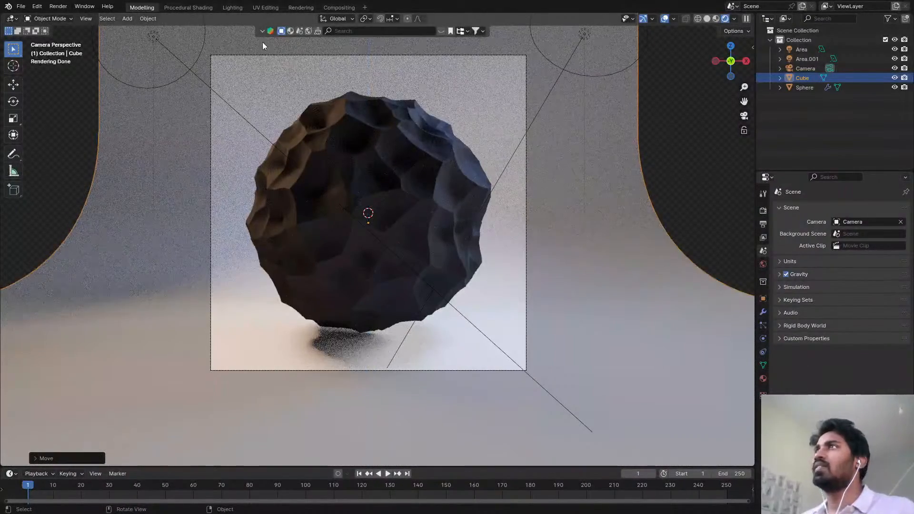
# - Return the modelling viewport to solid shading and show the rendered camera view in the Procedural Shading workspace
pyautogui.press('z')
pyautogui.press('6')
pyautogui.click(210, 7)
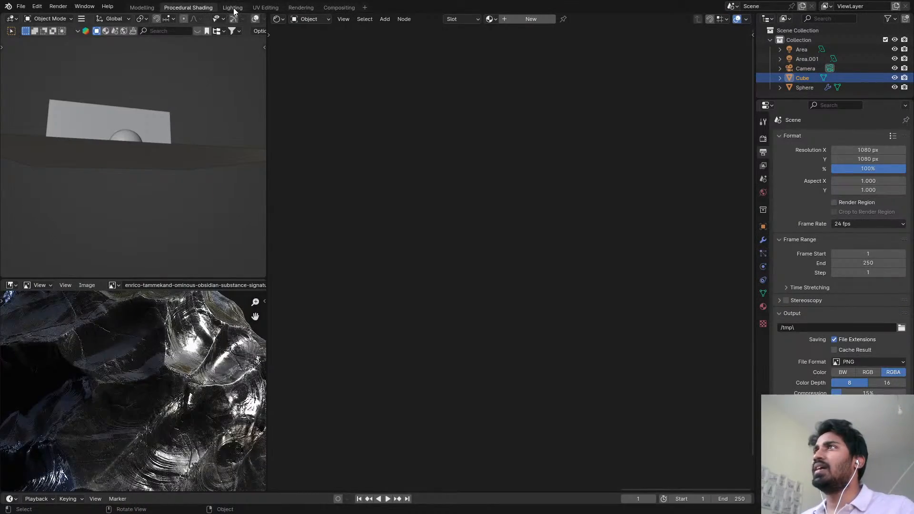
pyautogui.click(233, 9)
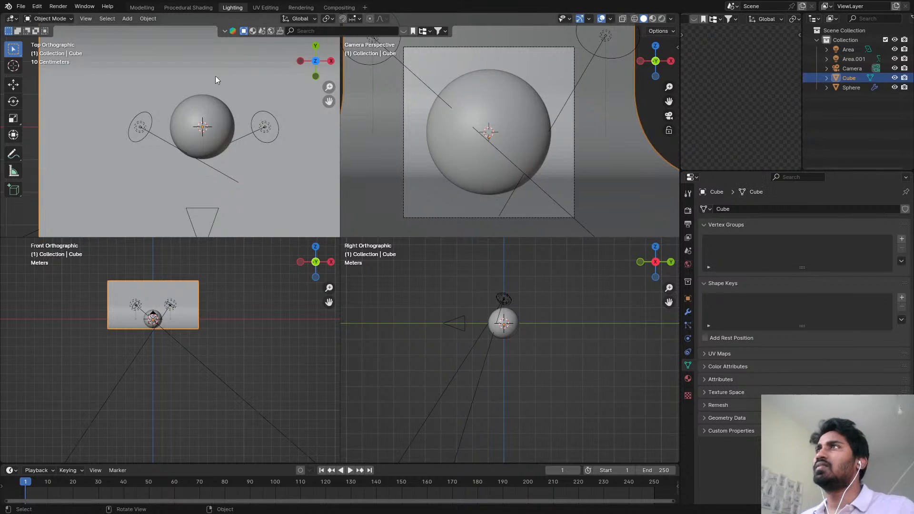
pyautogui.click(189, 8)
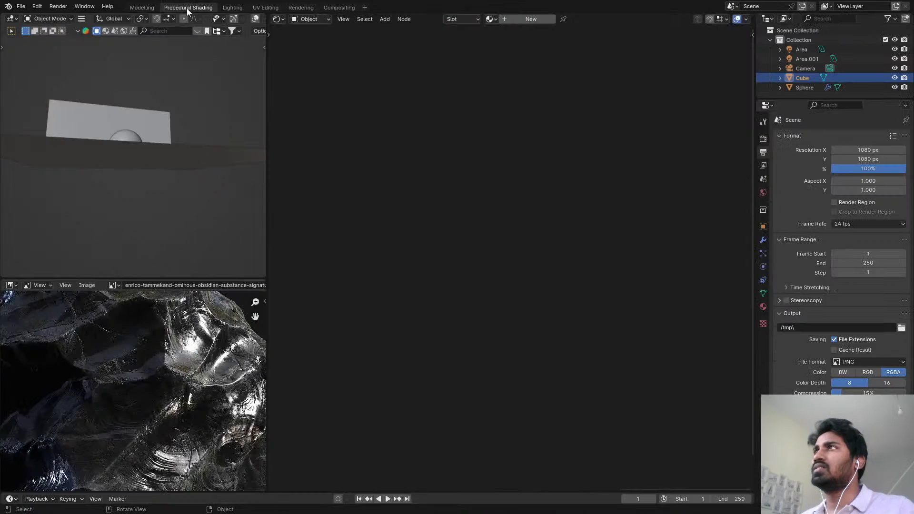
pyautogui.press('z')
pyautogui.click(185, 119)
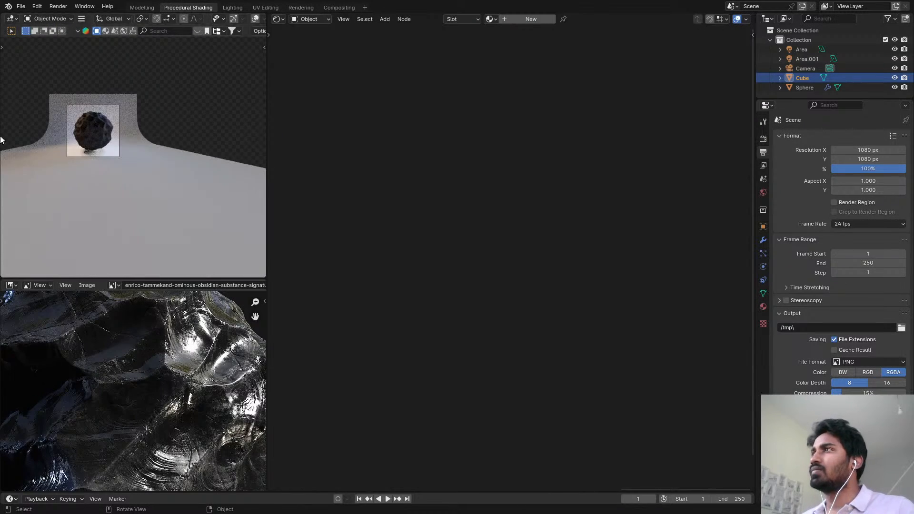
pyautogui.scroll(3, 116, 114)
pyautogui.keyDown('shift'); pyautogui.moveTo(102, 145); pyautogui.dragTo(190, 144, button='middle'); pyautogui.keyUp('shift')
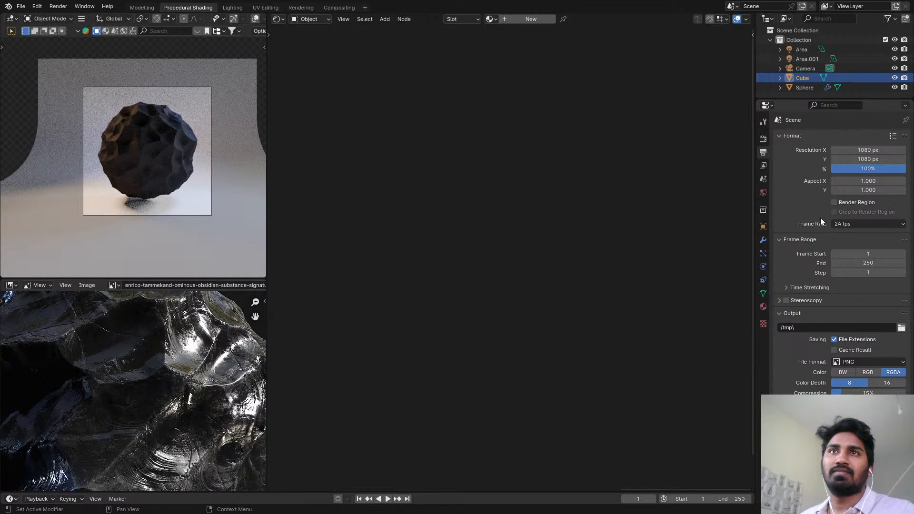
# - Enable Render Region in the output format settings, select the sphere and save the file
pyautogui.click(835, 204)
pyautogui.scroll(2, 135, 173)
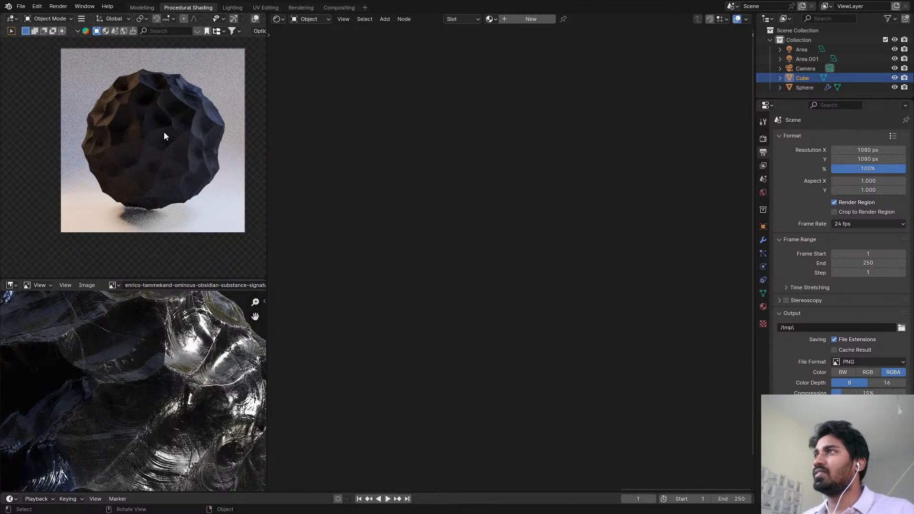
pyautogui.click(164, 132)
pyautogui.hotkey('ctrl', 's')
pyautogui.scroll(2, 484, 119)
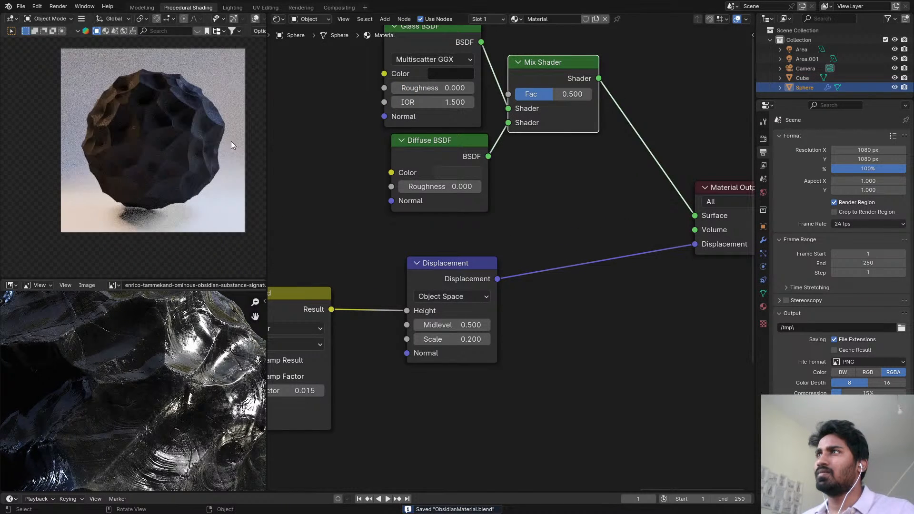
# - Set the Mix Shader factor to 0 and the Glass BSDF roughness to about 0.338, and save the file
pyautogui.scroll(5, 205, 117)
pyautogui.scroll(1, 428, 153)
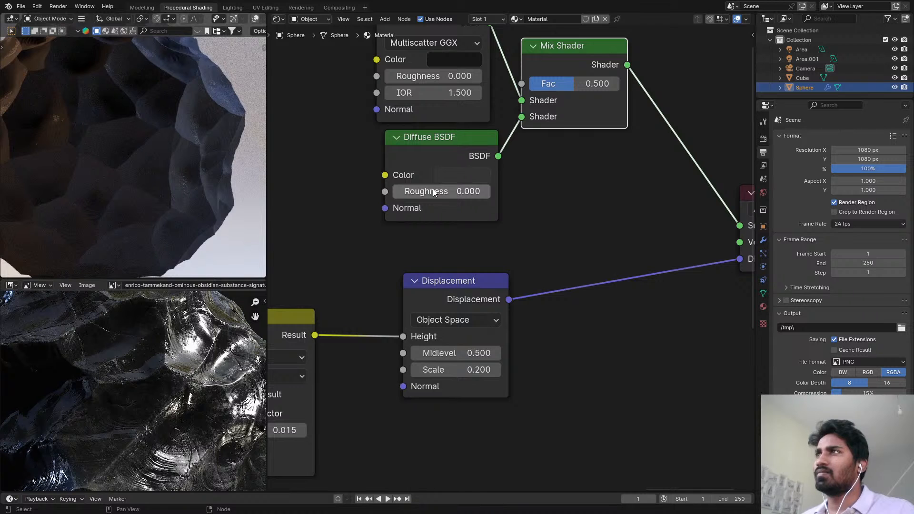
pyautogui.moveTo(557, 84); pyautogui.dragTo(526, 87)
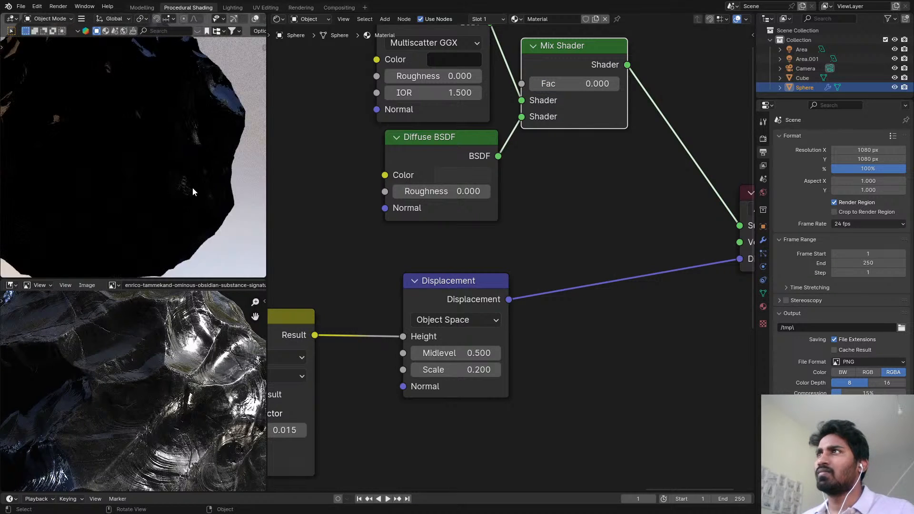
pyautogui.scroll(-4, 193, 187)
pyautogui.moveTo(441, 76); pyautogui.dragTo(476, 76)
pyautogui.moveTo(374, 247); pyautogui.dragTo(432, 201, button='middle')
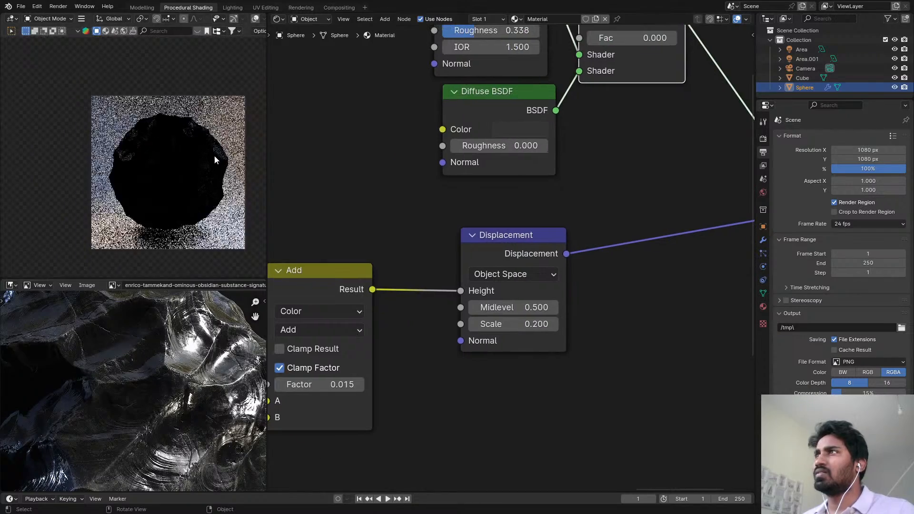
pyautogui.hotkey('ctrl', 's')
# - Examine the rendered glass sphere in the maximized camera viewport, restore the layout and save the file
pyautogui.hotkey('ctrl', 'space')
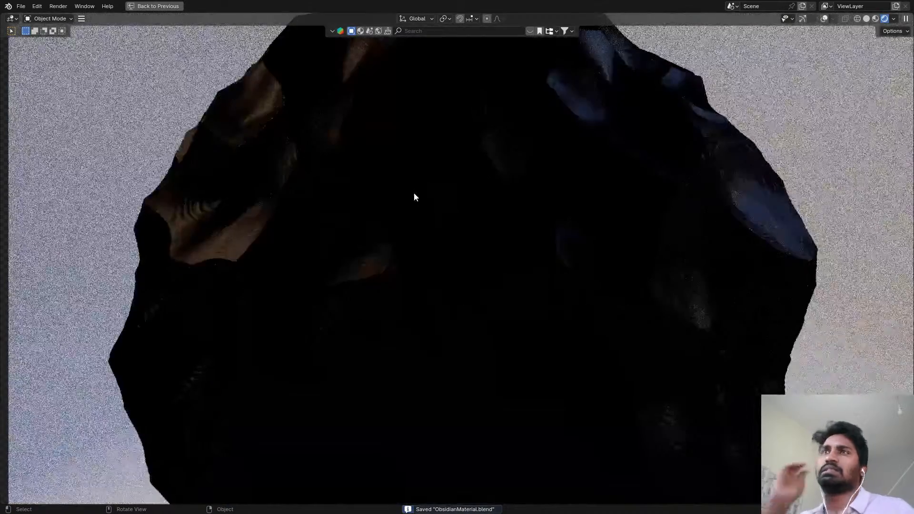
pyautogui.scroll(-5, 414, 208)
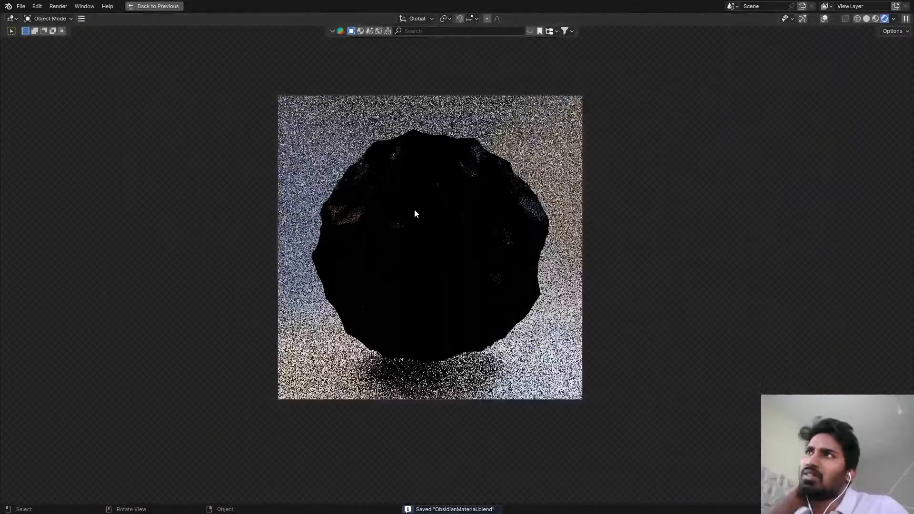
pyautogui.scroll(2, 419, 208)
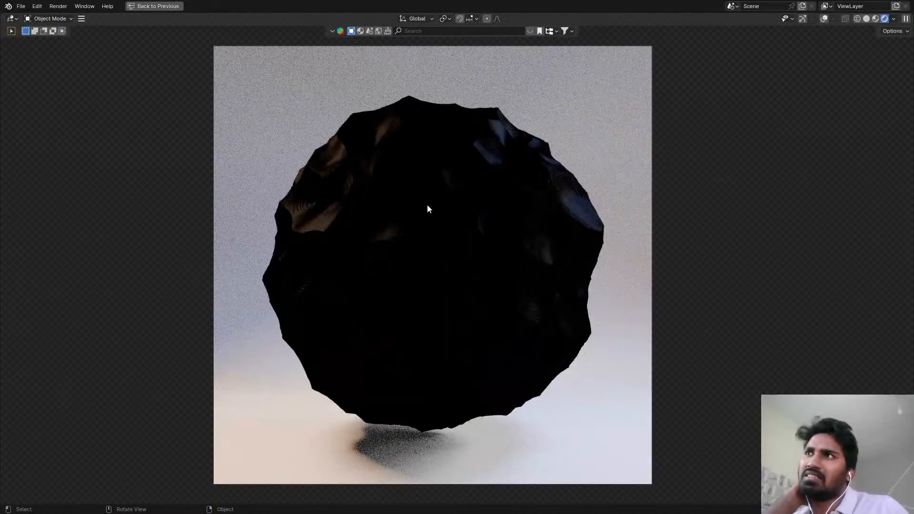
pyautogui.hotkey('ctrl', 'space')
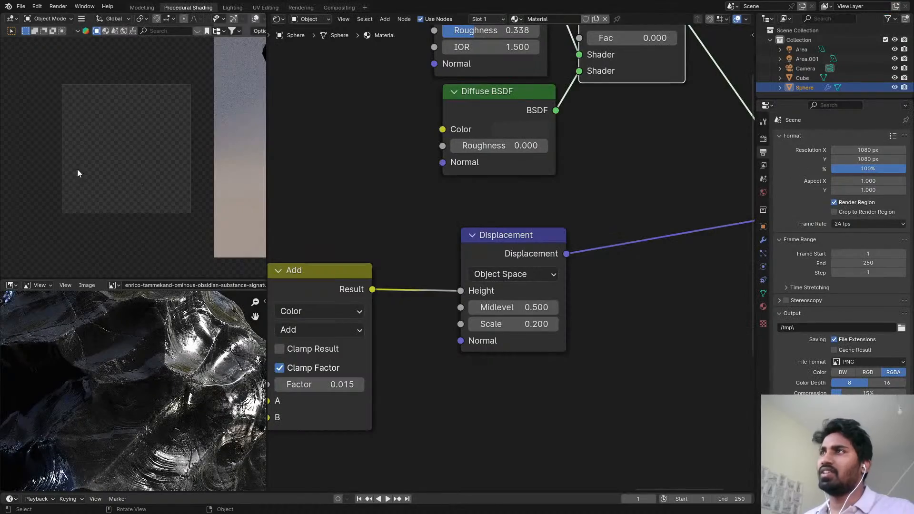
pyautogui.hotkey('ctrl', 's')
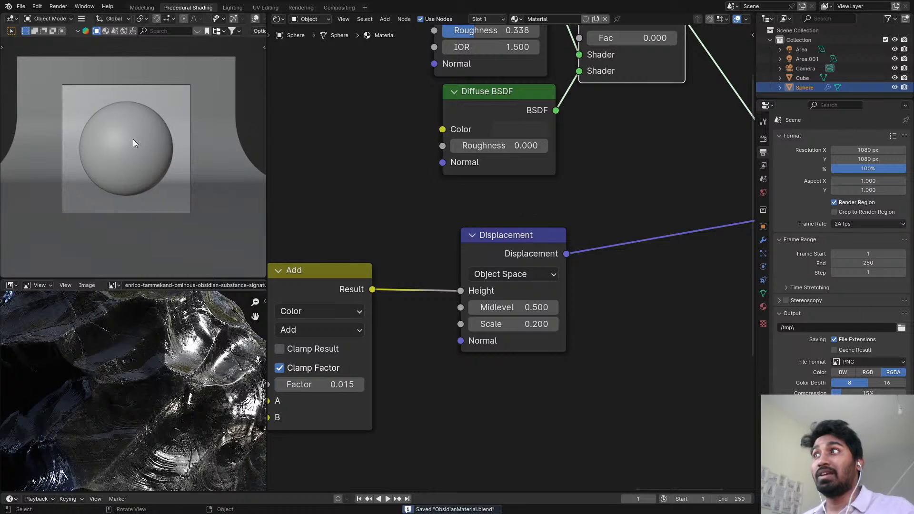
# - Return to rendered shading and set the Glass BSDF colour to white and its roughness to about 0.238
pyautogui.press('z')
pyautogui.click(181, 123)
pyautogui.moveTo(487, 57); pyautogui.dragTo(480, 122, button='middle')
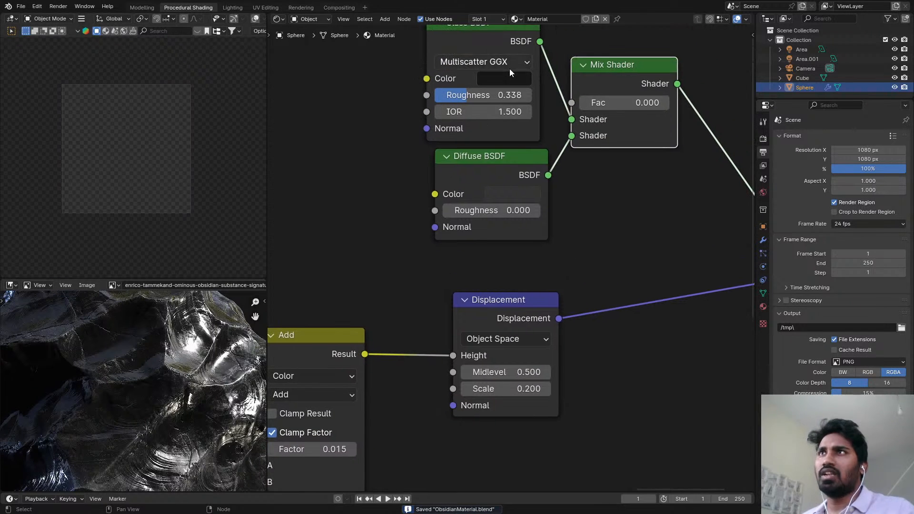
pyautogui.click(524, 78)
pyautogui.scroll(10, 524, 172)
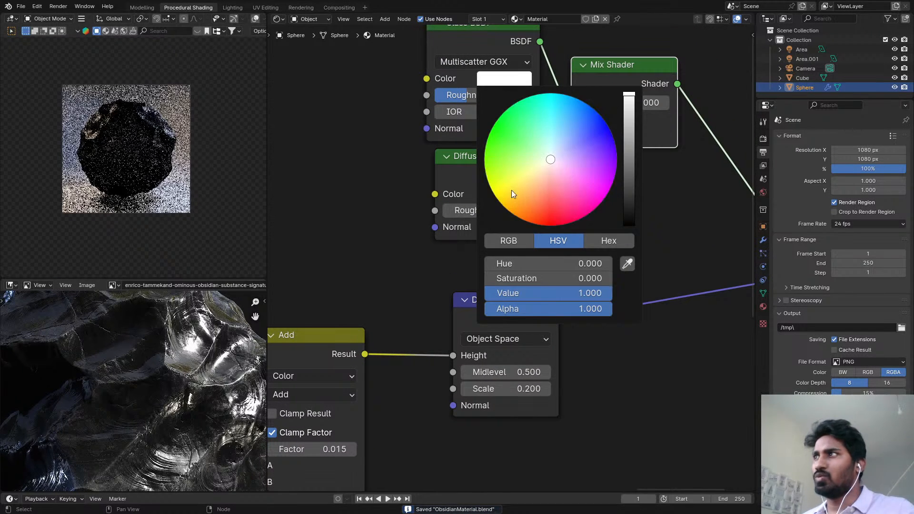
pyautogui.scroll(2, 452, 104)
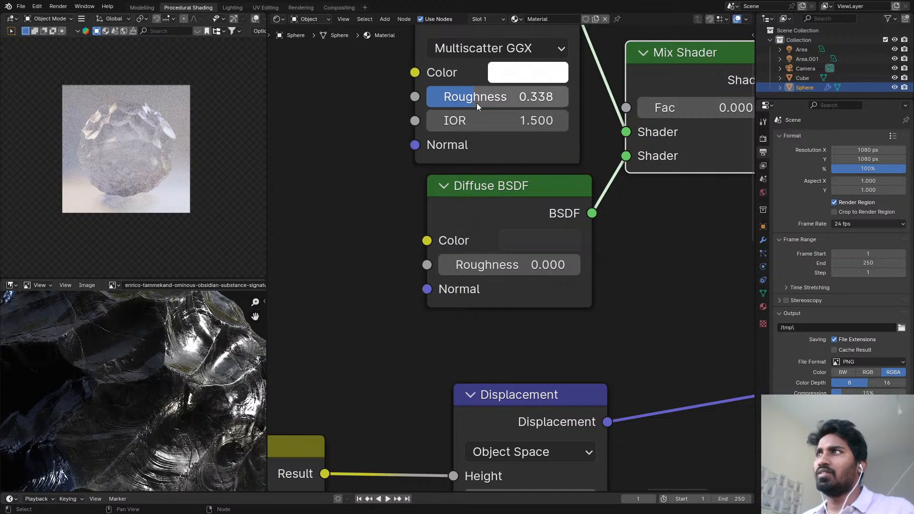
pyautogui.moveTo(479, 100); pyautogui.dragTo(460, 97)
pyautogui.scroll(-2, 530, 187)
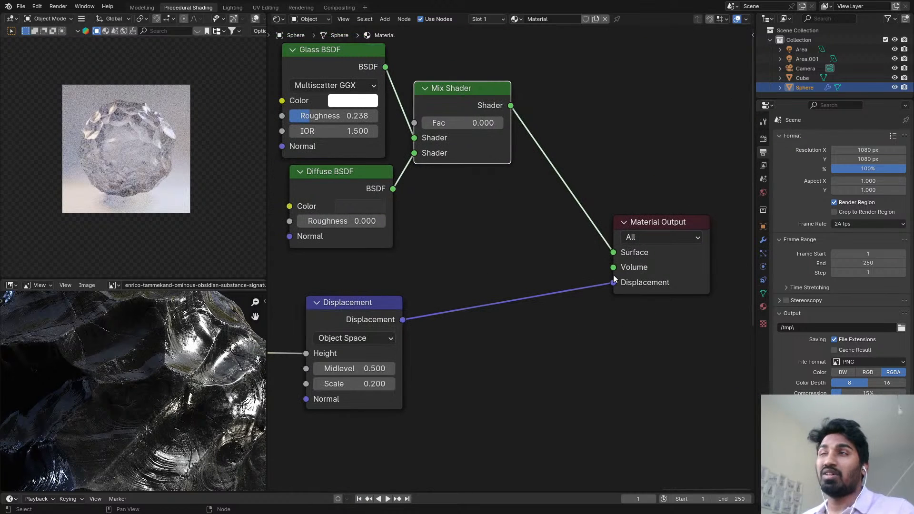
# - Add a Volume Scatter node and connect it to the Material Output's Volume input
pyautogui.moveTo(550, 288); pyautogui.dragTo(552, 265, button='middle')
pyautogui.hotkey('shift', 'a')
pyautogui.write('vol')
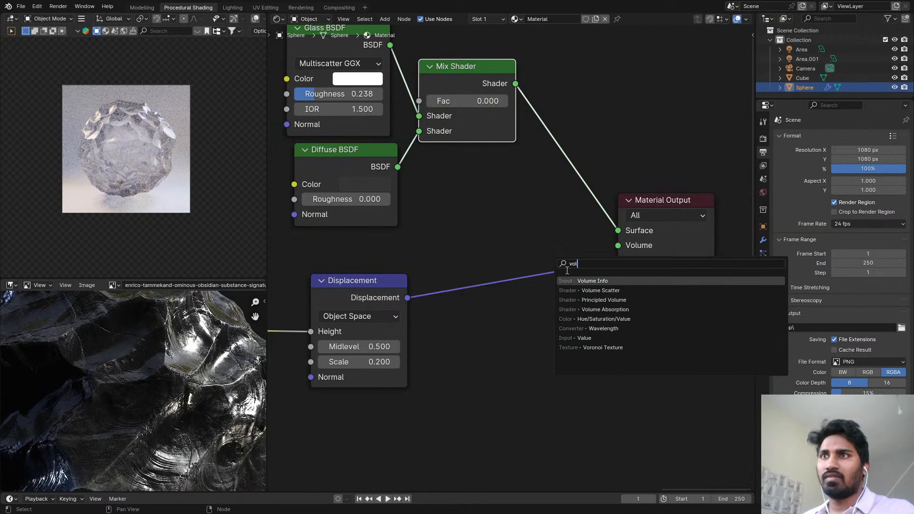
pyautogui.click(594, 291)
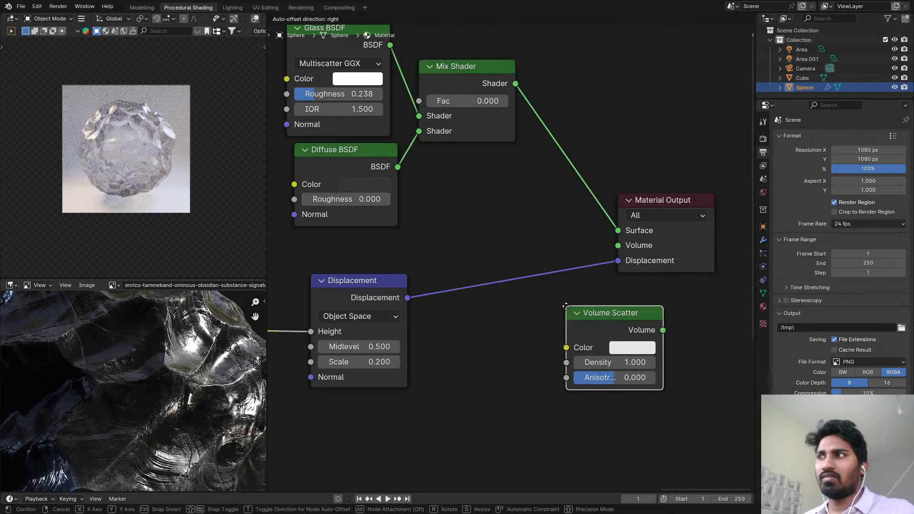
pyautogui.click(576, 350)
pyautogui.keyDown('alt'); pyautogui.moveTo(576, 349); pyautogui.dragTo(636, 251, button='right'); pyautogui.keyUp('alt')
# - Set the Volume Scatter density to about 157.7, check the render in the maximized viewport and save the file
pyautogui.moveTo(589, 314); pyautogui.dragTo(517, 152, button='middle')
pyautogui.scroll(1, 450, 141)
pyautogui.scroll(2, 450, 139)
pyautogui.moveTo(509, 217); pyautogui.dragTo(595, 217)
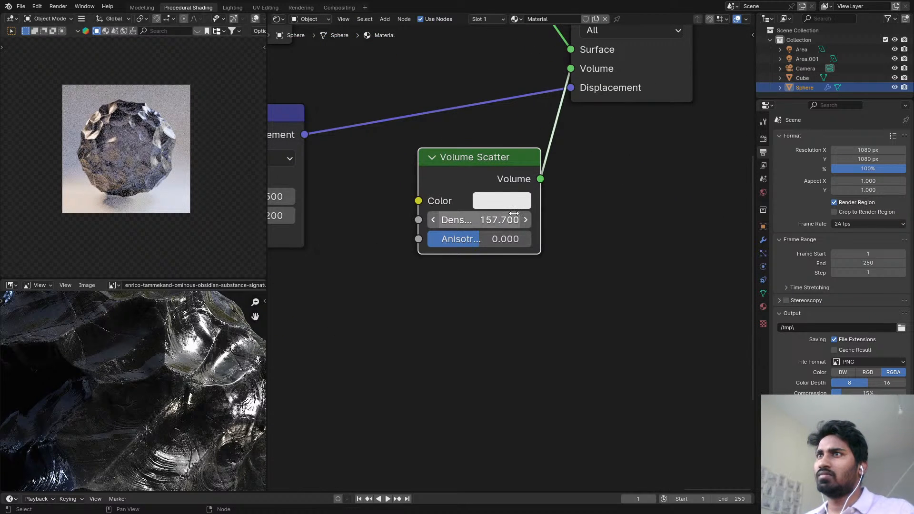
pyautogui.hotkey('ctrl', 'space')
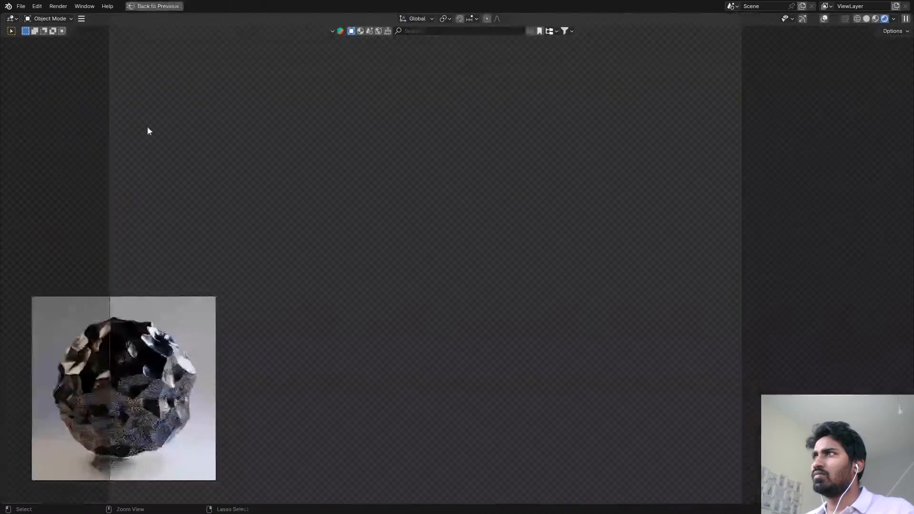
pyautogui.hotkey('ctrl', 's')
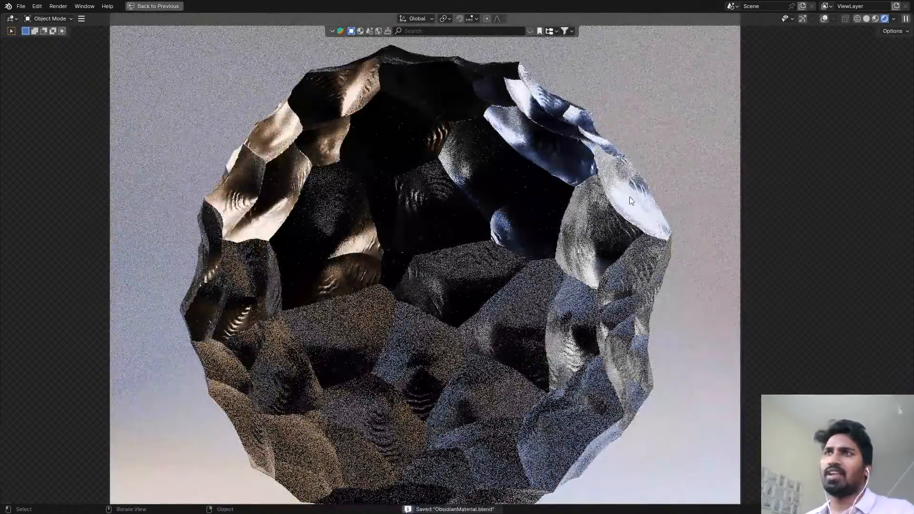
pyautogui.hotkey('ctrl', 'space')
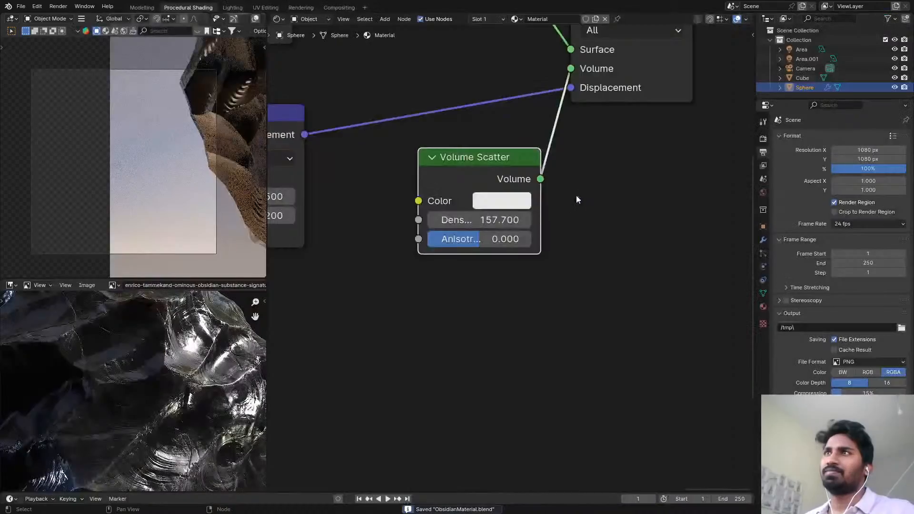
# - Connect the Glass BSDF directly to the Material Output's Surface input and delete the Mix Shader and Diffuse BSDF nodes
pyautogui.scroll(-3, 540, 135)
pyautogui.moveTo(440, 136); pyautogui.dragTo(452, 185, button='middle')
pyautogui.scroll(-1, 409, 134)
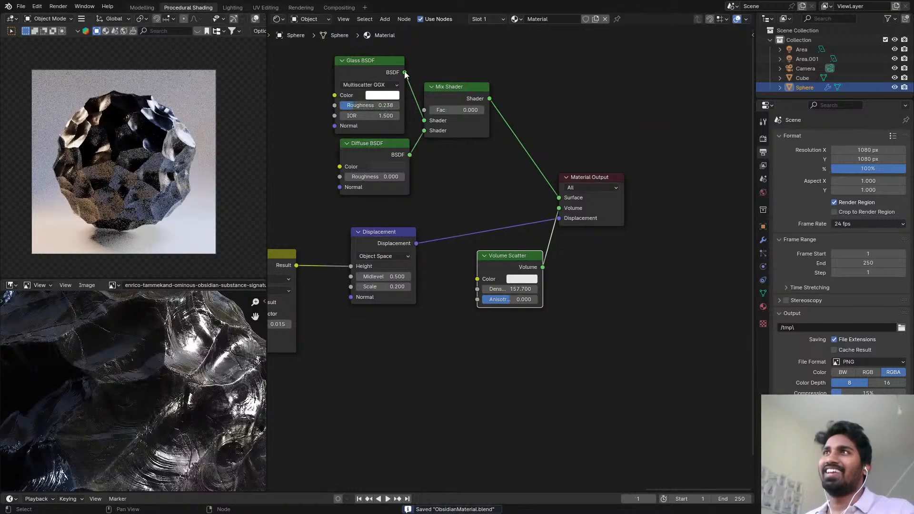
pyautogui.moveTo(404, 72); pyautogui.dragTo(559, 197)
pyautogui.click(466, 90)
pyautogui.press('x')
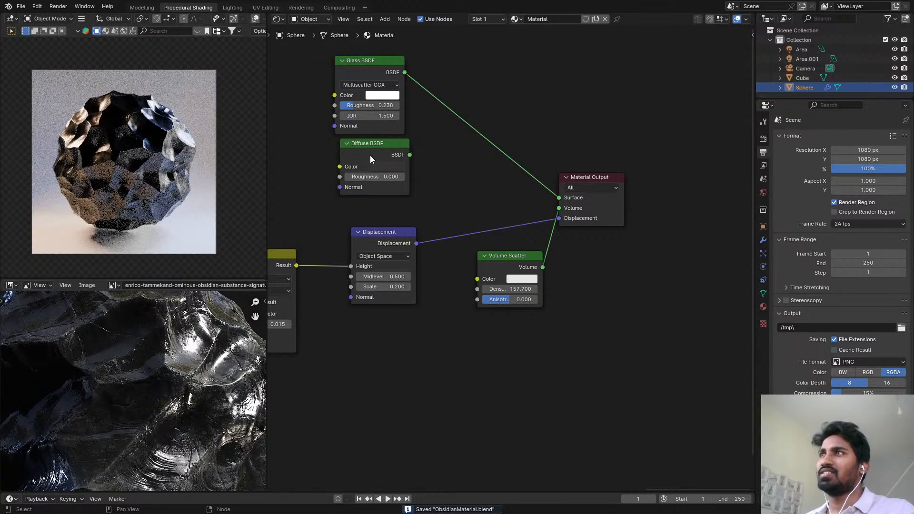
pyautogui.click(370, 156)
pyautogui.press('x')
pyautogui.moveTo(371, 73); pyautogui.dragTo(382, 134)
# - Compare the rendered sphere with the whole obsidian reference image and save the file
pyautogui.scroll(2, 122, 161)
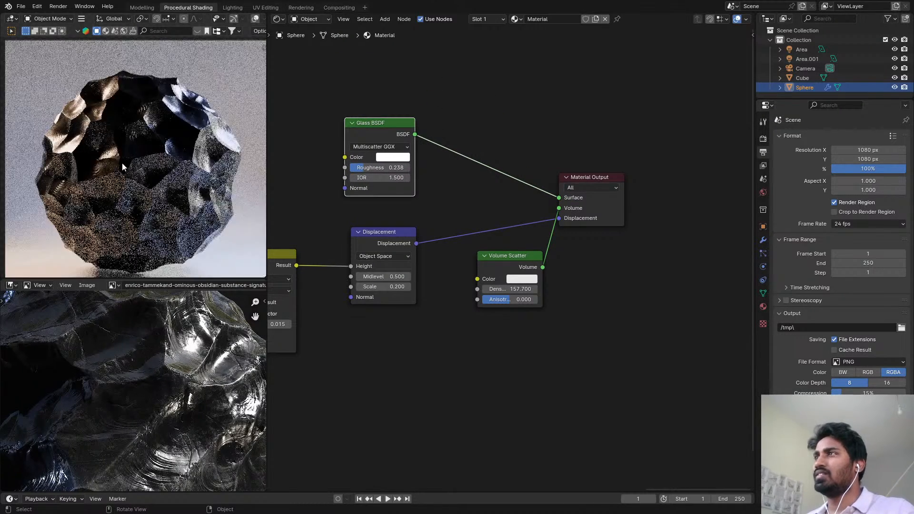
pyautogui.scroll(-2, 122, 162)
pyautogui.scroll(-4, 213, 399)
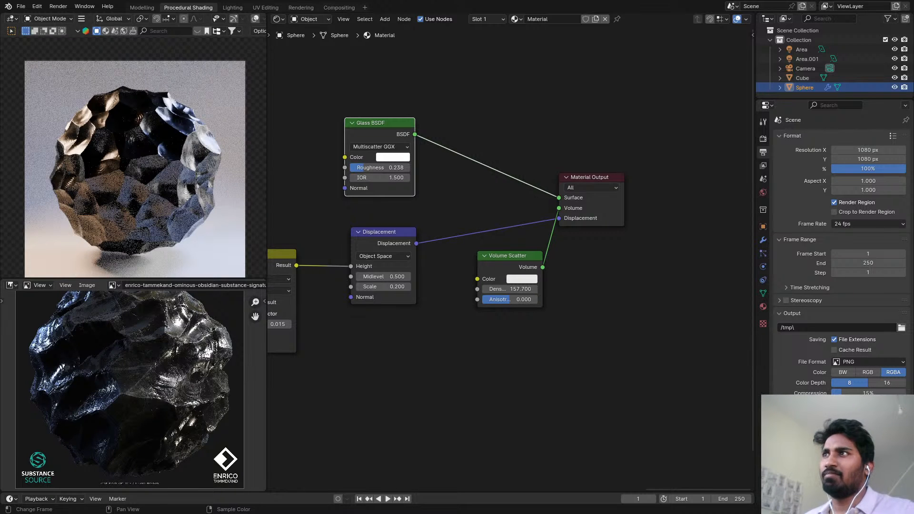
pyautogui.hotkey('ctrl', 's')
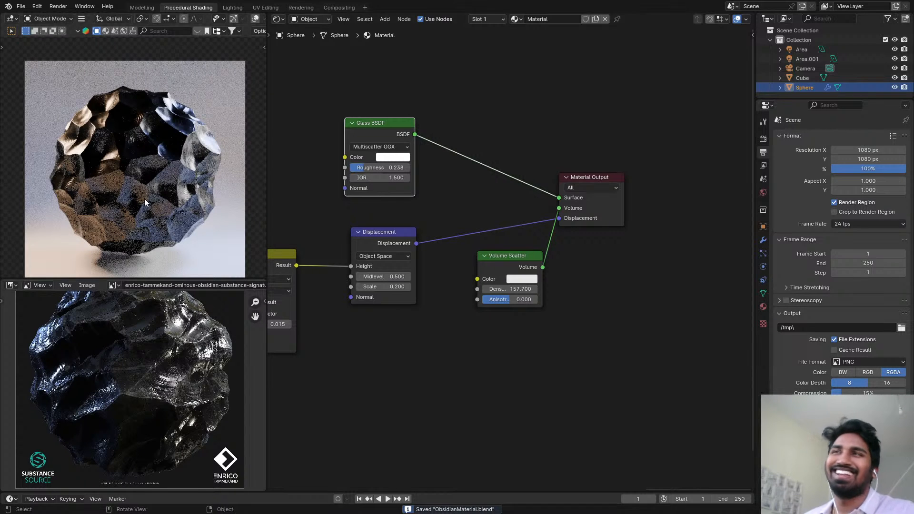
# - Hide the curved backdrop behind the sphere
pyautogui.click(178, 81)
pyautogui.press('h')
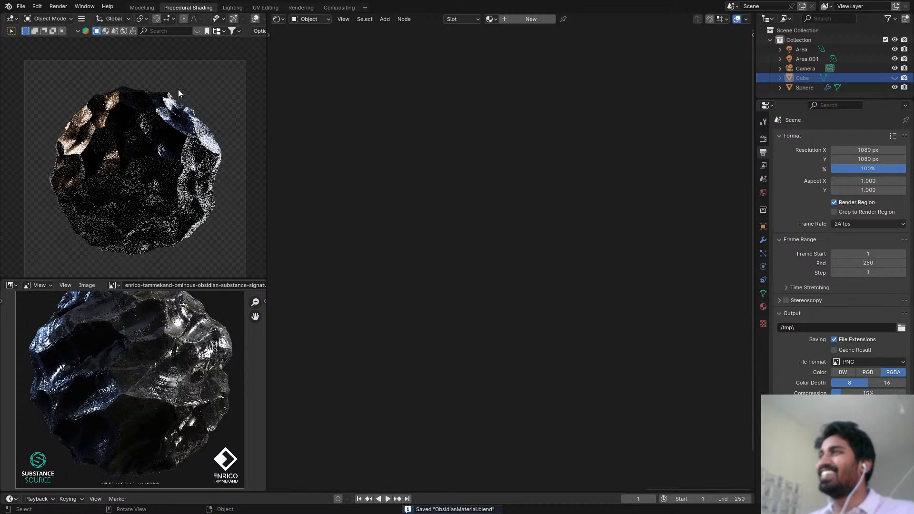
# - Select the displaced sphere to bring up its full material node setup and save the file
pyautogui.click(197, 164)
pyautogui.hotkey('ctrl', 's')
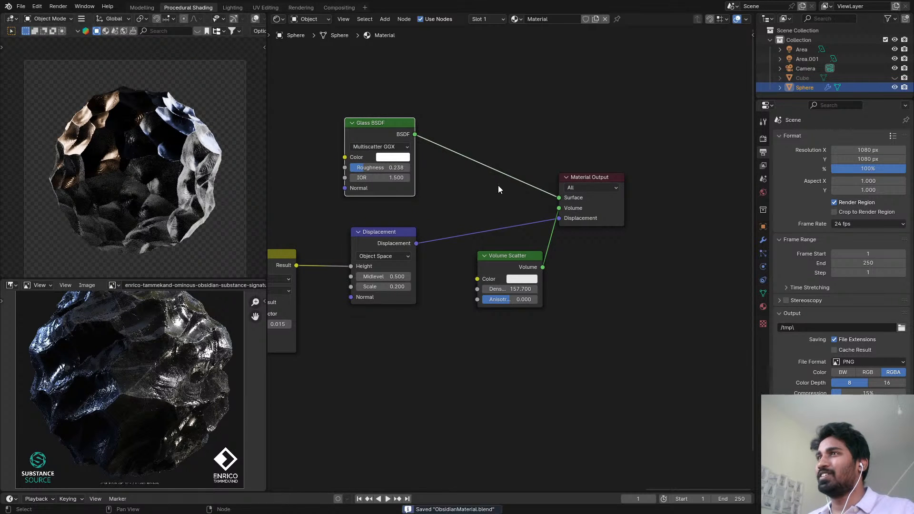
pyautogui.press('Home')
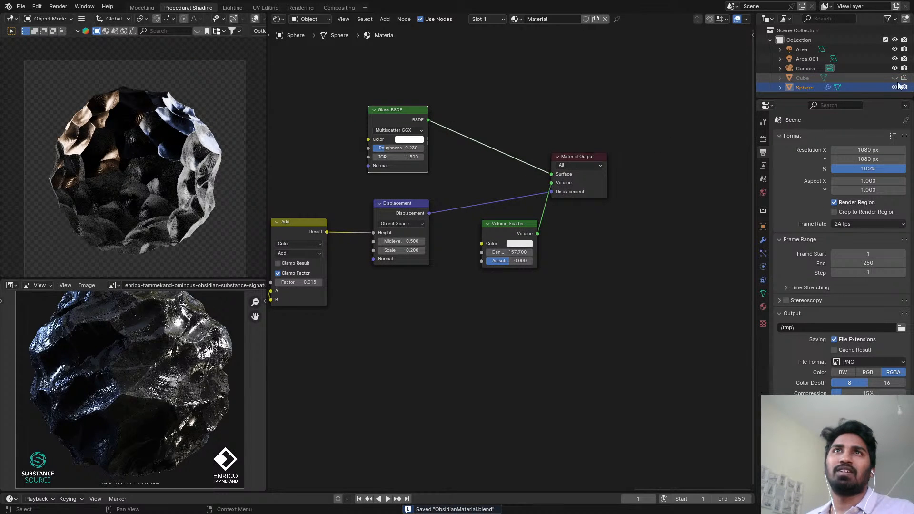
# - Change the Volume Scatter color to light blue
pyautogui.scroll(3, 164, 161)
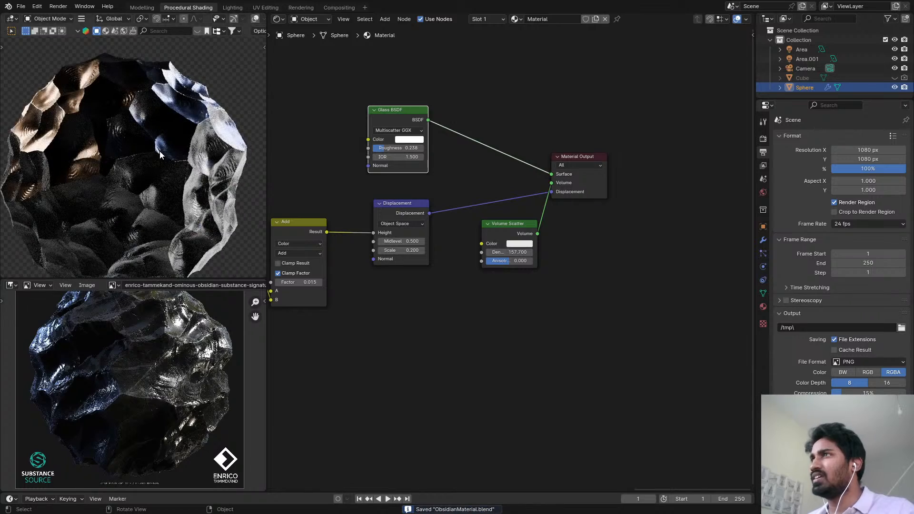
pyautogui.moveTo(482, 153); pyautogui.dragTo(496, 141, button='middle')
pyautogui.scroll(3, 244, 136)
pyautogui.scroll(3, 541, 212)
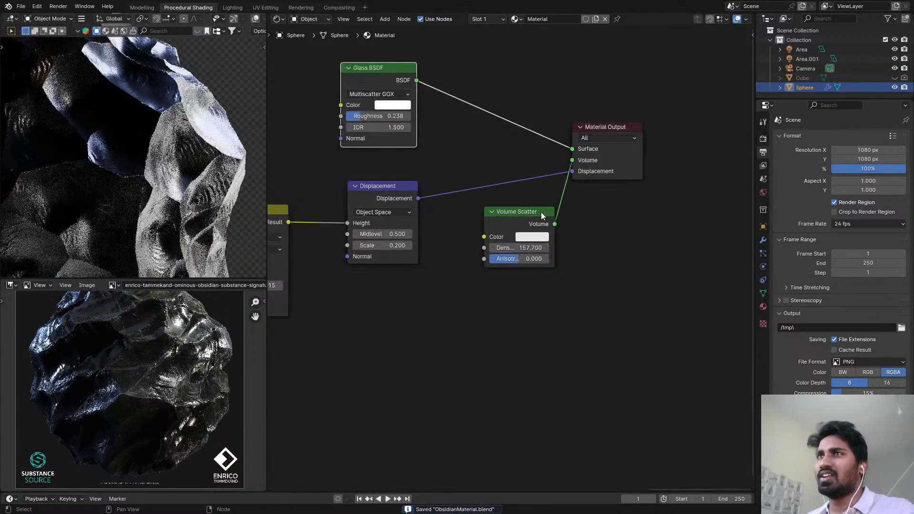
pyautogui.scroll(2, 541, 215)
pyautogui.click(539, 240)
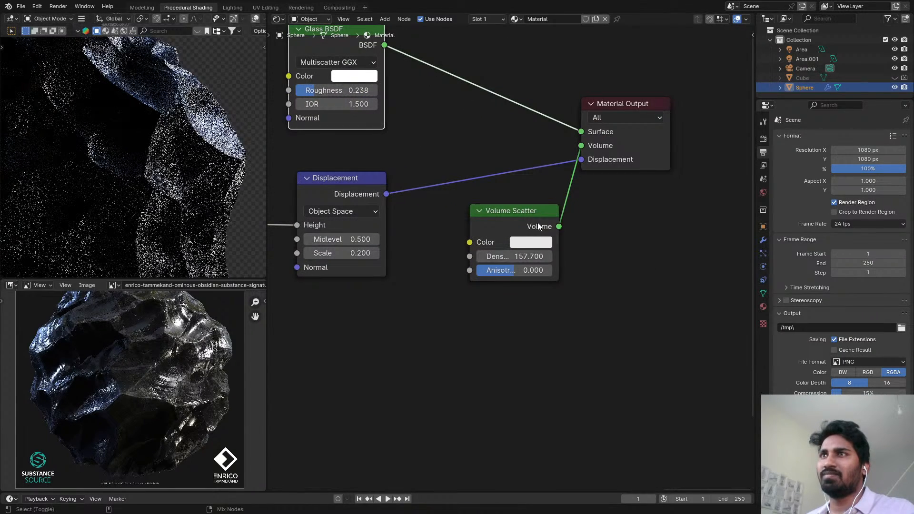
pyautogui.click(531, 242)
pyautogui.moveTo(570, 104); pyautogui.dragTo(586, 71)
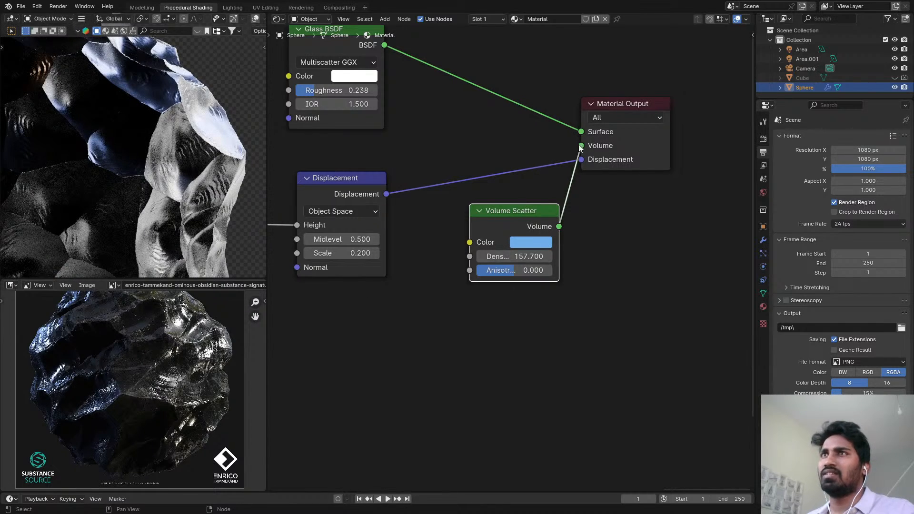
# - Disconnect the Glass BSDF from the Material Output's Surface input, inspect the volume-only sphere and open the render settings
pyautogui.moveTo(581, 132); pyautogui.dragTo(550, 119)
pyautogui.scroll(-5, 169, 198)
pyautogui.keyDown('shift'); pyautogui.moveTo(162, 199); pyautogui.dragTo(228, 152, button='middle'); pyautogui.keyUp('shift')
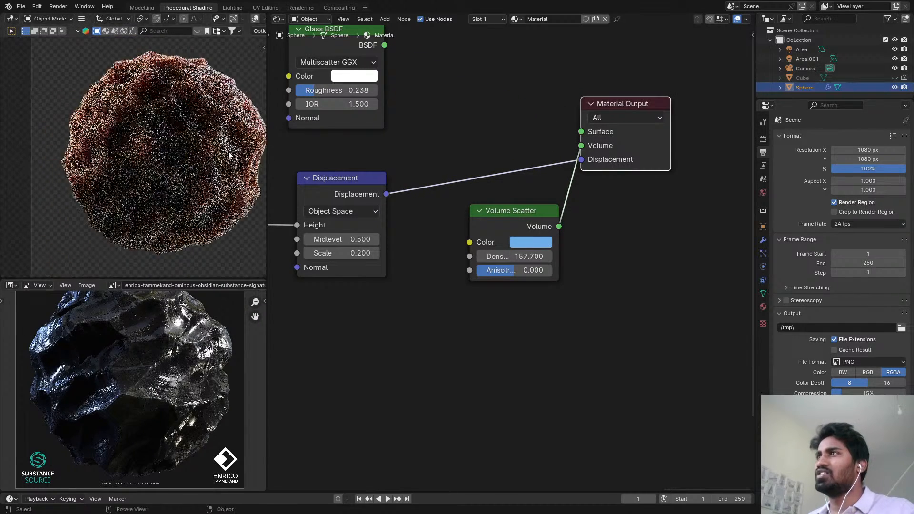
pyautogui.scroll(1, 514, 217)
pyautogui.click(530, 244)
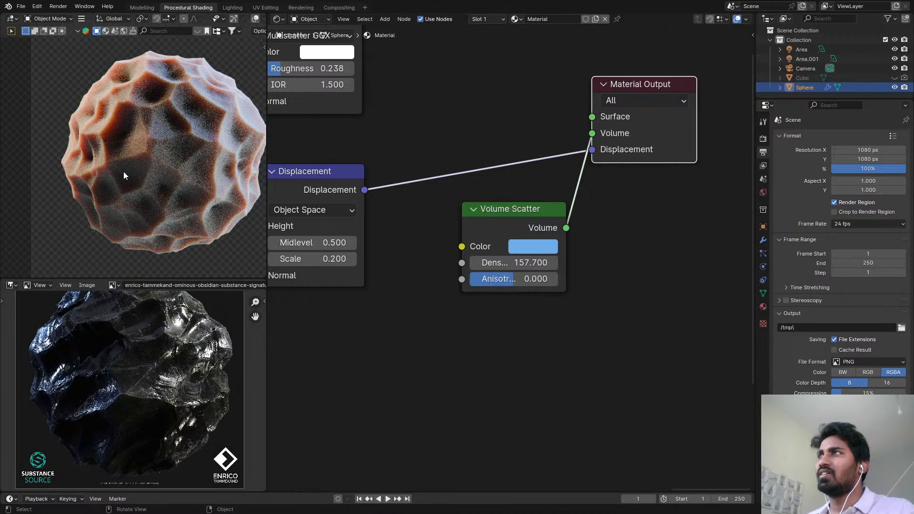
pyautogui.scroll(-1, 133, 145)
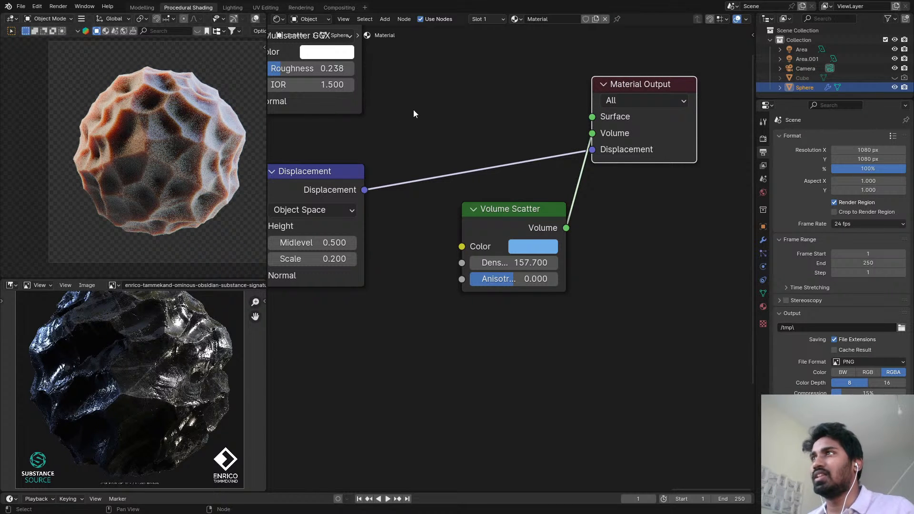
pyautogui.moveTo(543, 232); pyautogui.dragTo(485, 88)
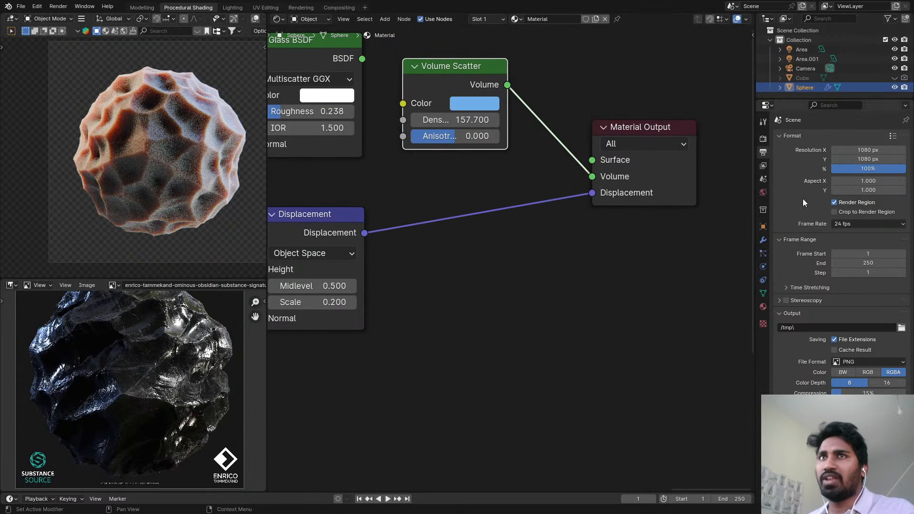
pyautogui.click(763, 138)
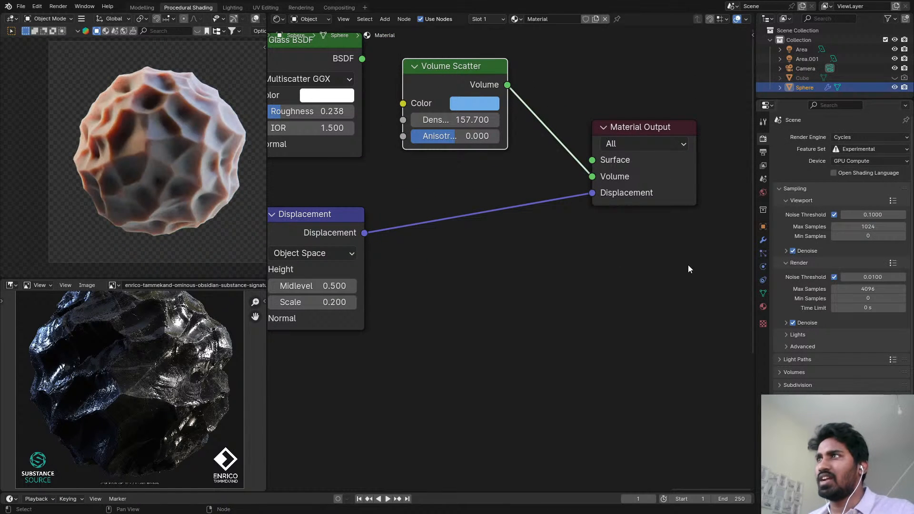
# - Place the Volume Scatter node below the Displacement link and compare the sphere with the Glass BSDF connected and disconnected
pyautogui.moveTo(444, 91); pyautogui.dragTo(439, 286)
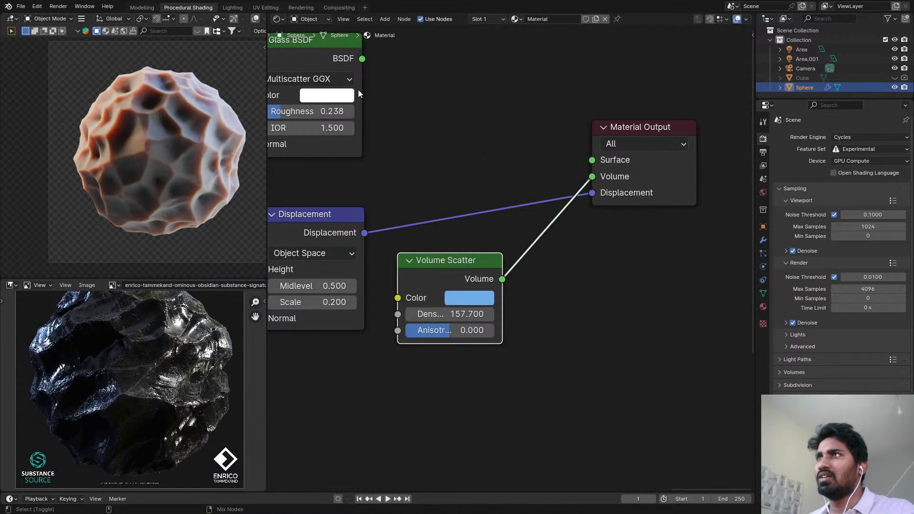
pyautogui.keyDown('ctrl'); pyautogui.keyDown('shift'); pyautogui.click(334, 47); pyautogui.keyUp('shift'); pyautogui.keyUp('ctrl')
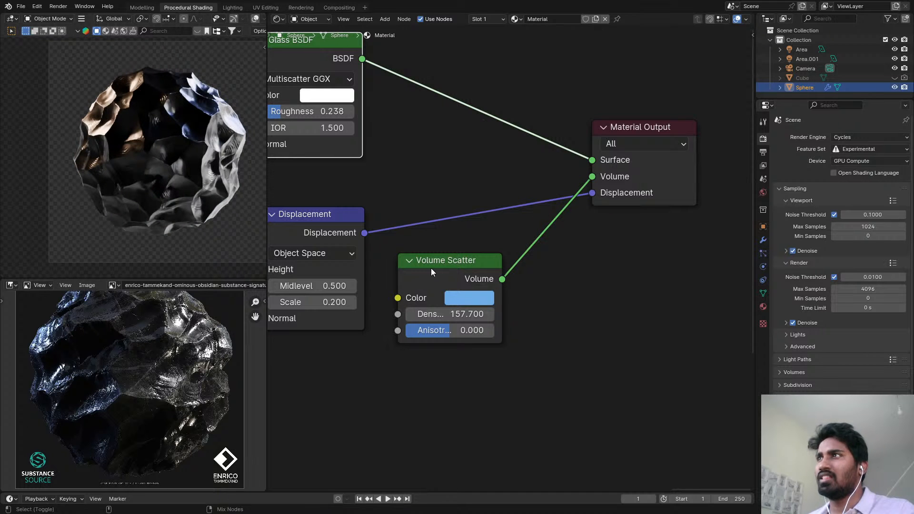
pyautogui.moveTo(591, 160); pyautogui.dragTo(547, 119)
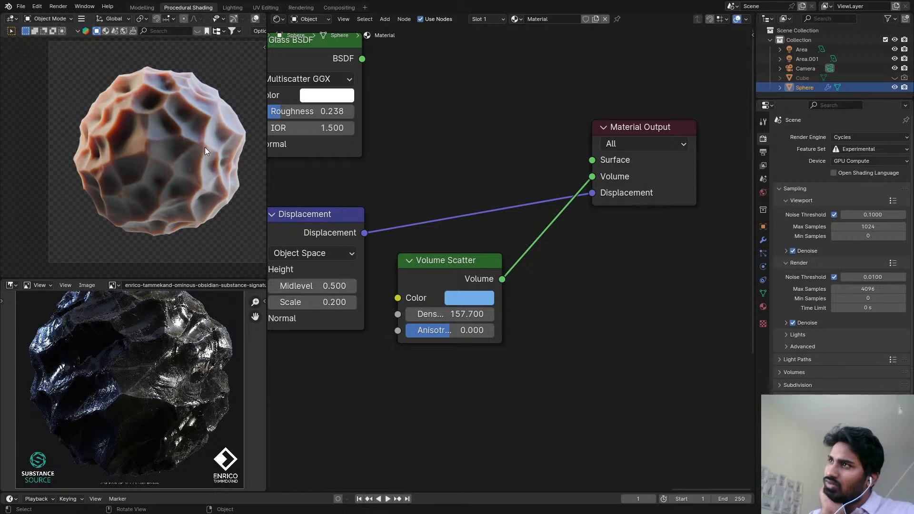
# - Change the Volume Scatter color to orange and reconnect the Glass BSDF to the Material Output's Surface input
pyautogui.click(476, 297)
pyautogui.moveTo(515, 156)
pyautogui.mouseDown()
pyautogui.moveTo(487, 168)
pyautogui.moveTo(496, 170)
pyautogui.mouseUp()
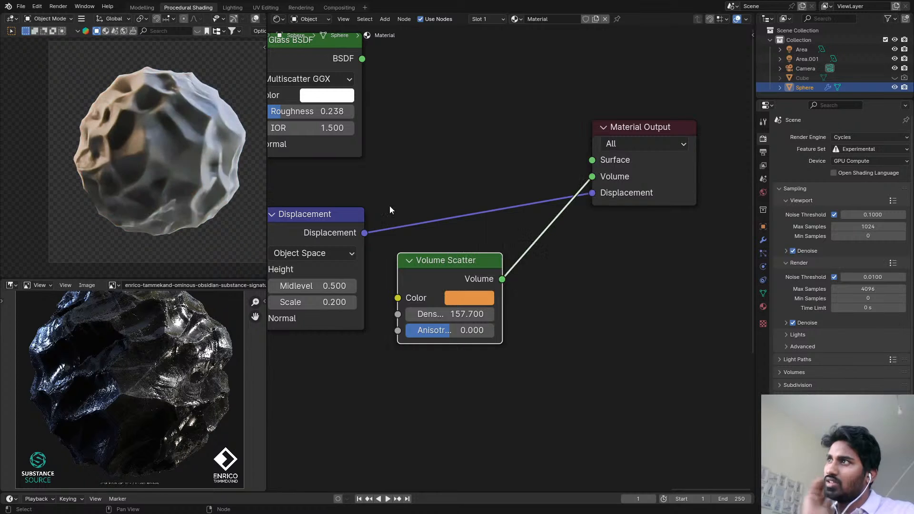
pyautogui.moveTo(346, 60); pyautogui.dragTo(363, 92, button='middle')
pyautogui.keyDown('ctrl'); pyautogui.keyDown('shift'); pyautogui.click(363, 92); pyautogui.keyUp('shift'); pyautogui.keyUp('ctrl')
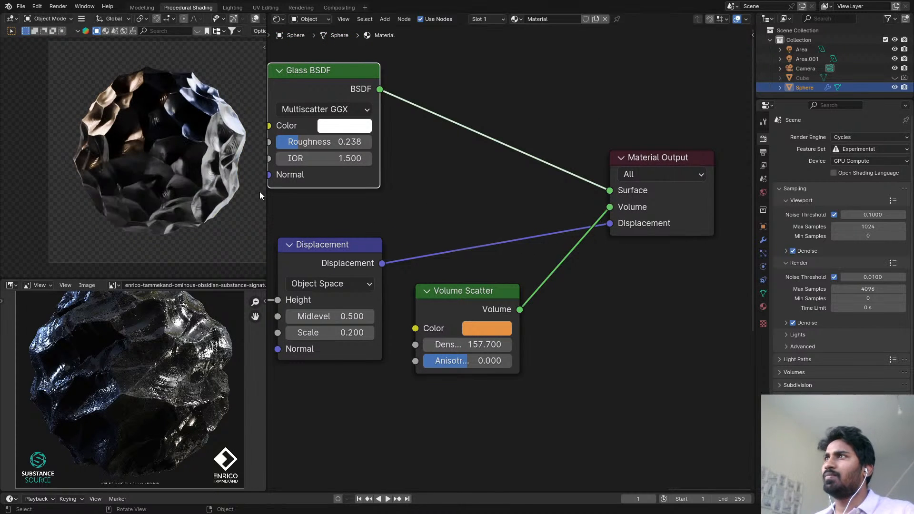
# - Delete the Volume Scatter node and add a Subsurface Scattering node in its place
pyautogui.click(487, 295)
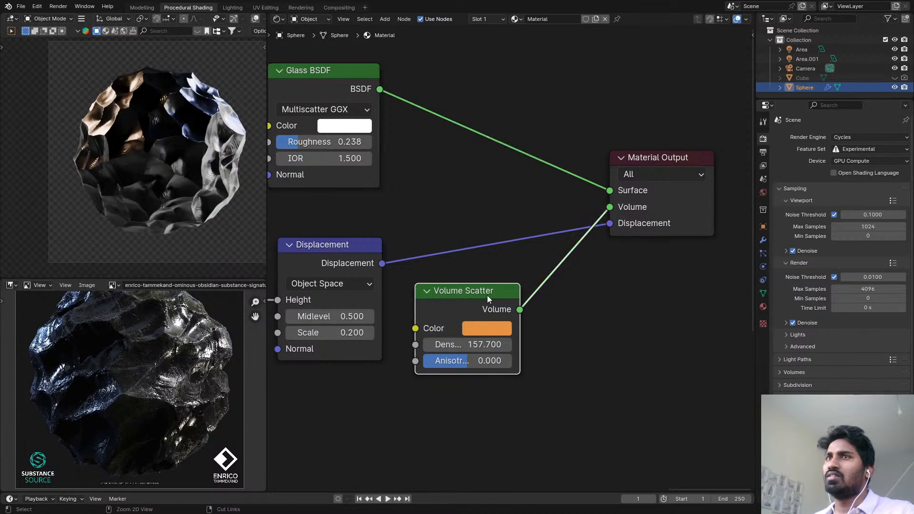
pyautogui.press('x')
pyautogui.scroll(-2, 490, 238)
pyautogui.hotkey('shift', 'a')
pyautogui.click(489, 211)
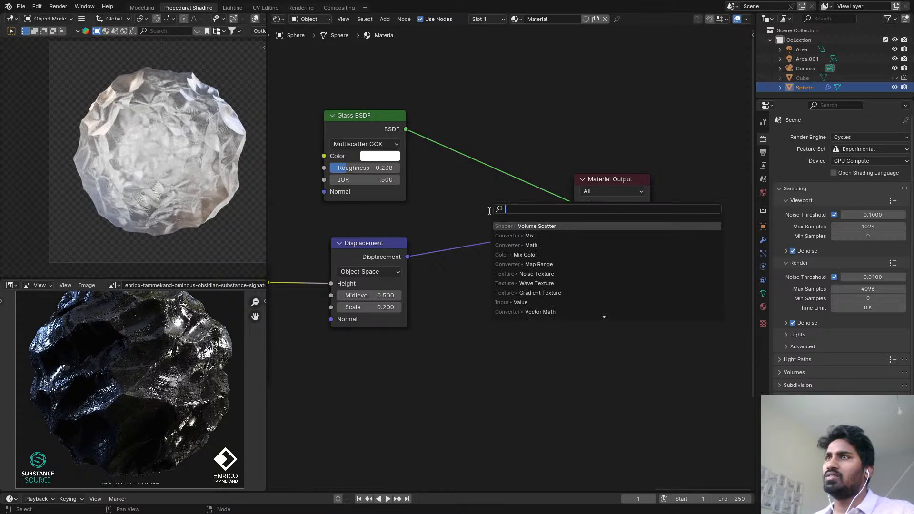
pyautogui.write('su')
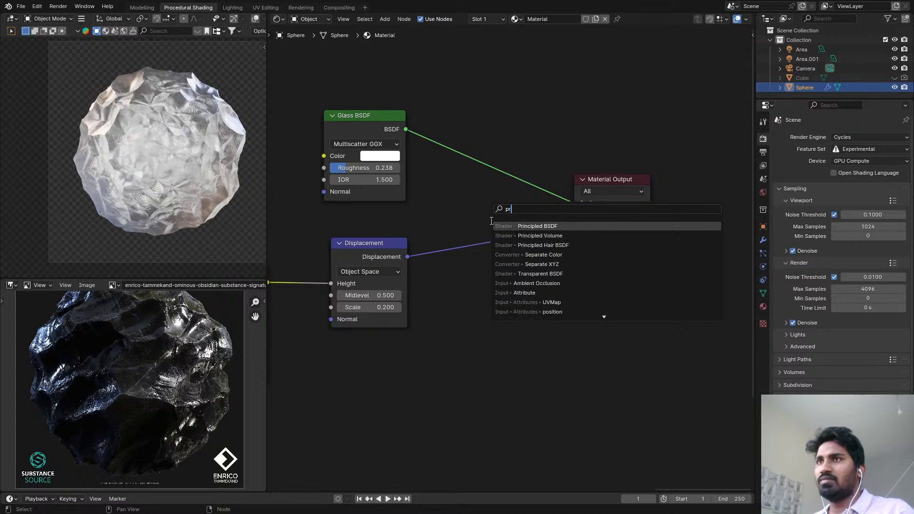
pyautogui.press('Return')
pyautogui.click(499, 269)
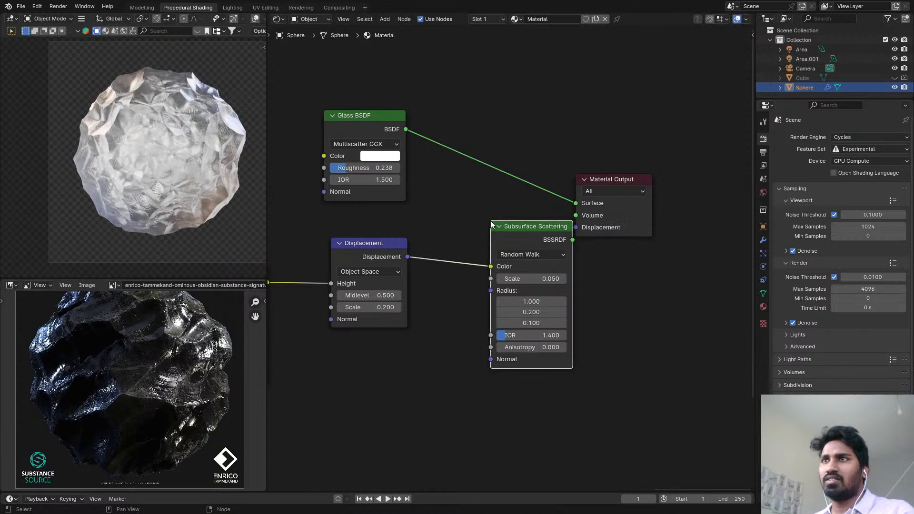
# - Route the Displacement node back to the Material Output's Displacement input and connect the Subsurface Scattering to Surface
pyautogui.moveTo(499, 268); pyautogui.dragTo(617, 228)
pyautogui.moveTo(540, 231); pyautogui.dragTo(519, 280)
pyautogui.keyDown('ctrl'); pyautogui.keyDown('shift'); pyautogui.click(520, 281); pyautogui.keyUp('shift'); pyautogui.keyUp('ctrl')
pyautogui.moveTo(520, 280); pyautogui.dragTo(498, 200, button='middle')
pyautogui.scroll(5, 506, 210)
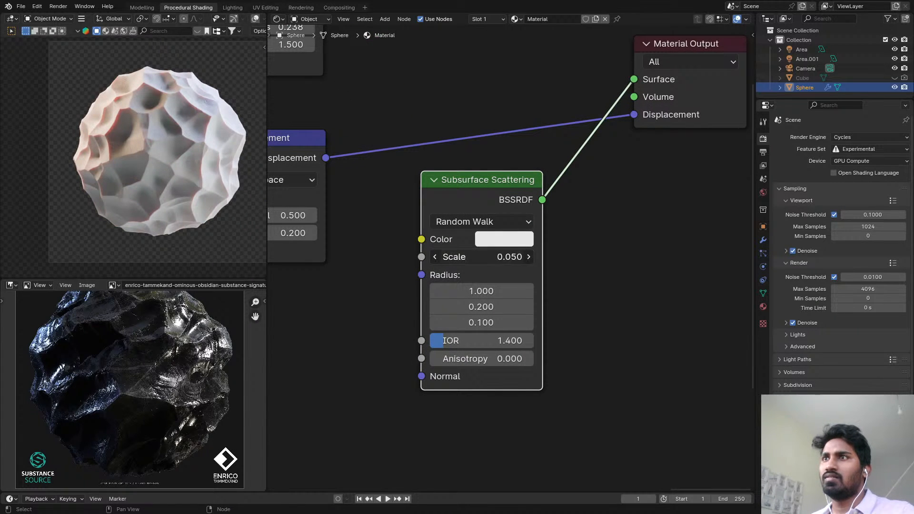
# - Set the Subsurface Scattering node's scale to 0.230
pyautogui.moveTo(465, 257); pyautogui.dragTo(500, 257)
pyautogui.hotkey('ctrl', 'z')
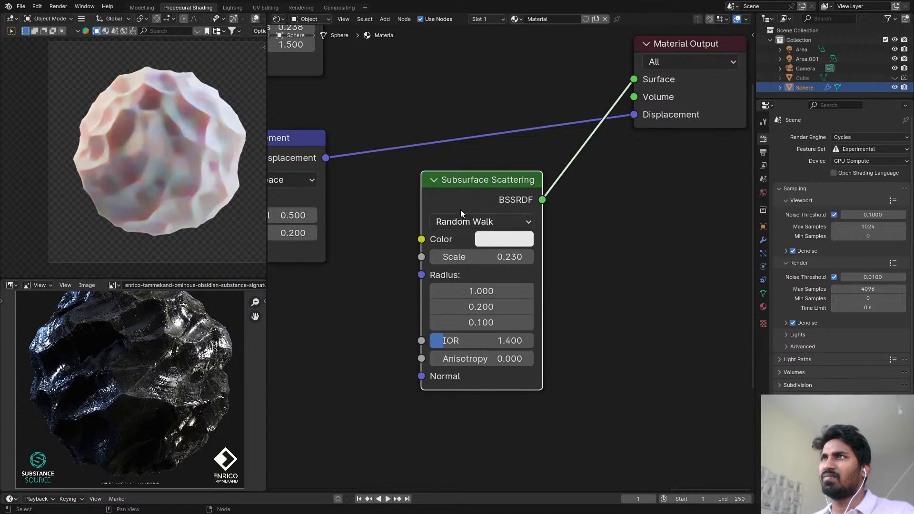
pyautogui.scroll(-2, 461, 210)
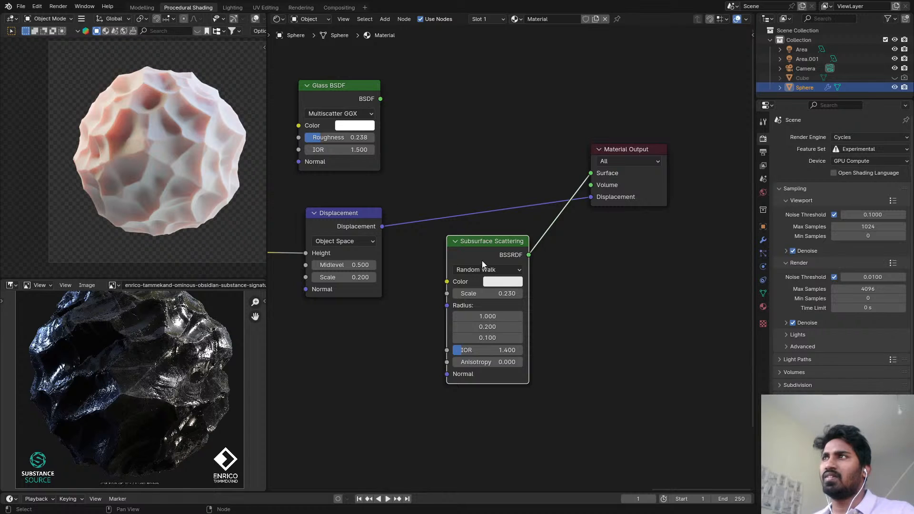
# - Stack the Glass BSDF directly above the Subsurface Scattering node, with both above the Displacement node
pyautogui.moveTo(482, 261); pyautogui.dragTo(435, 57)
pyautogui.scroll(1, 404, 166)
pyautogui.moveTo(404, 166); pyautogui.dragTo(708, 76)
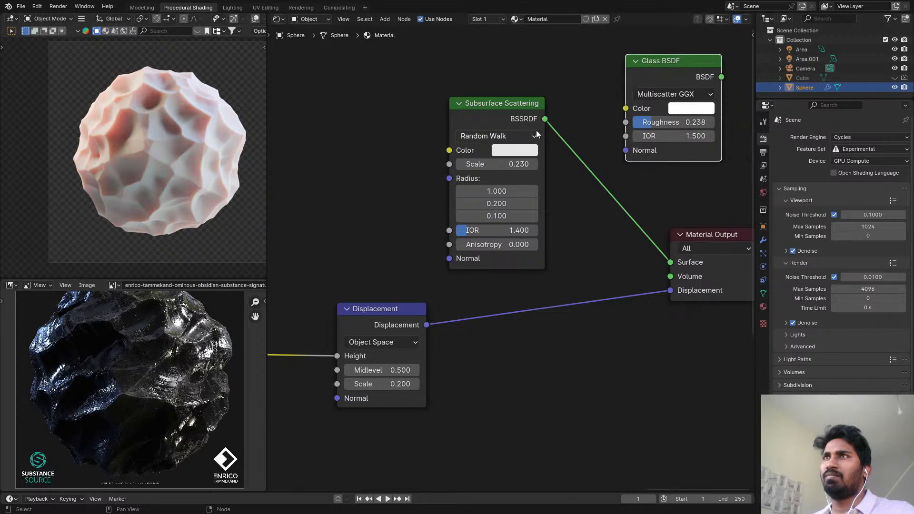
pyautogui.moveTo(536, 130); pyautogui.dragTo(451, 148)
pyautogui.moveTo(646, 65); pyautogui.dragTo(384, 63)
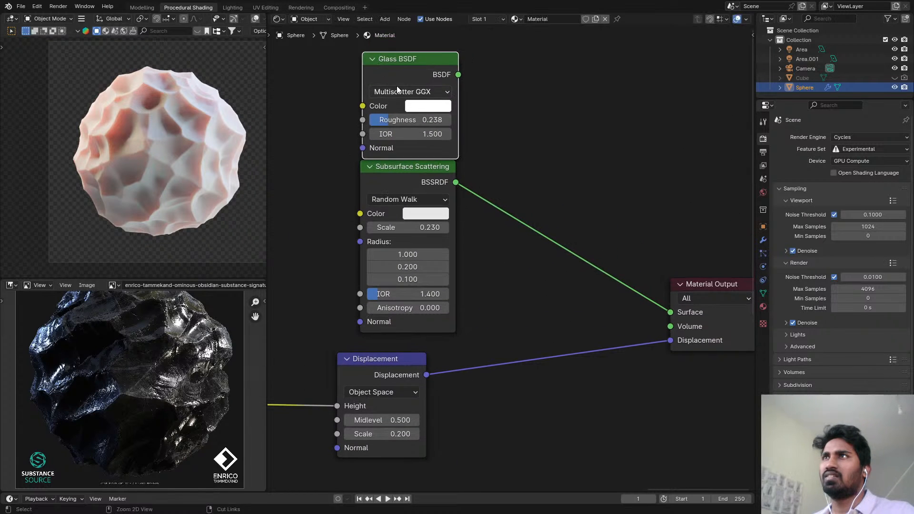
# - Link the Glass BSDF to the Material Output's Surface input in place of the Subsurface Scattering
pyautogui.keyDown('ctrl'); pyautogui.keyDown('shift'); pyautogui.moveTo(396, 86); pyautogui.dragTo(440, 171, button='right'); pyautogui.keyUp('shift'); pyautogui.keyUp('ctrl')
pyautogui.hotkey('ctrl', 'z')
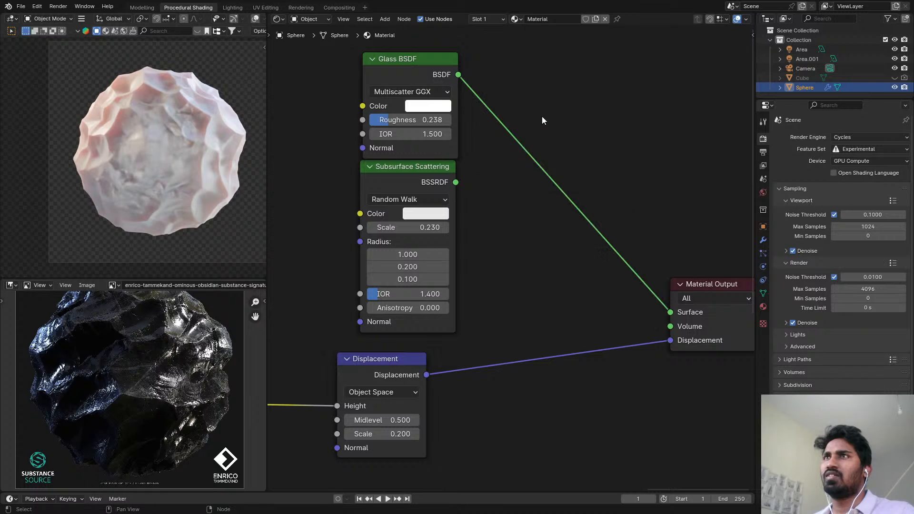
pyautogui.hotkey('shift', 'a')
pyautogui.write('mi')
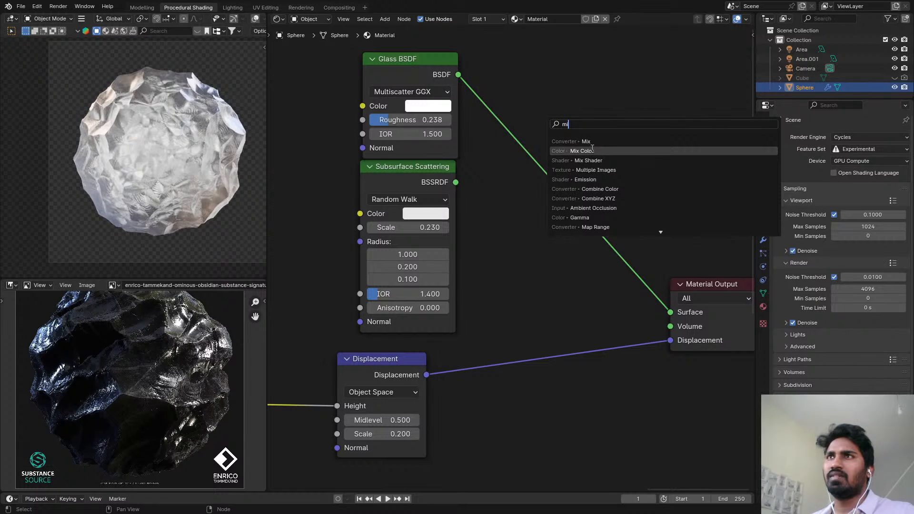
pyautogui.click(524, 115)
# - Insert an Add Shader between the Glass BSDF and the Material Output and feed the Subsurface Scattering into its second input
pyautogui.hotkey('shift', 'a')
pyautogui.write('af')
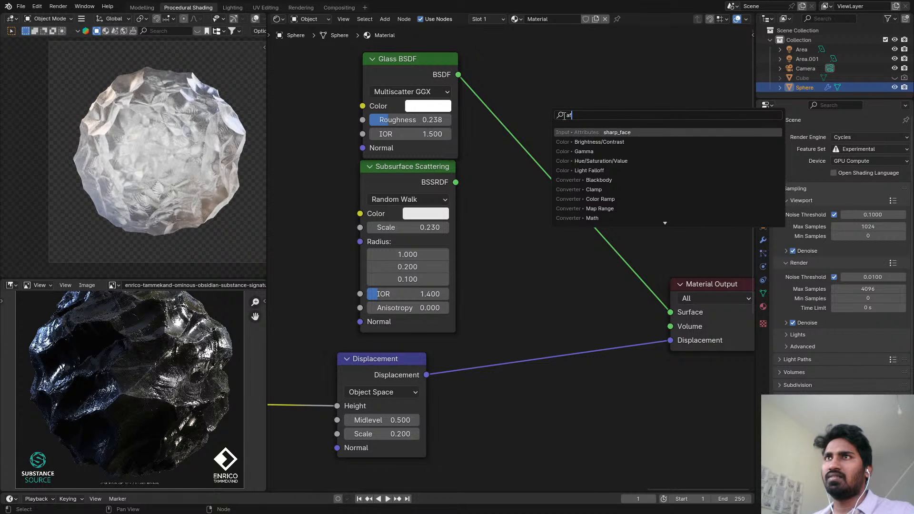
pyautogui.press('BackSpace')
pyautogui.press('Return')
pyautogui.click(537, 145)
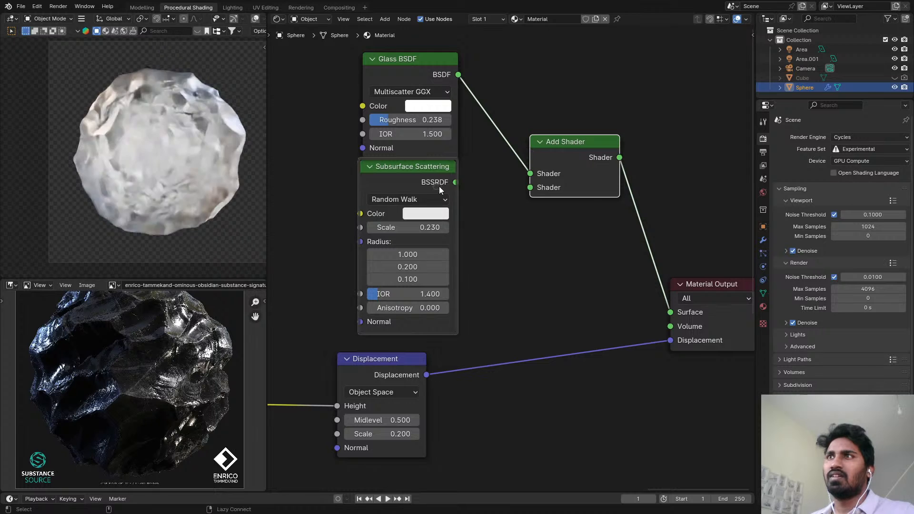
pyautogui.moveTo(456, 183); pyautogui.dragTo(530, 187)
pyautogui.moveTo(521, 198); pyautogui.dragTo(522, 208, button='middle')
pyautogui.scroll(-3, 505, 207)
pyautogui.scroll(3, 456, 196)
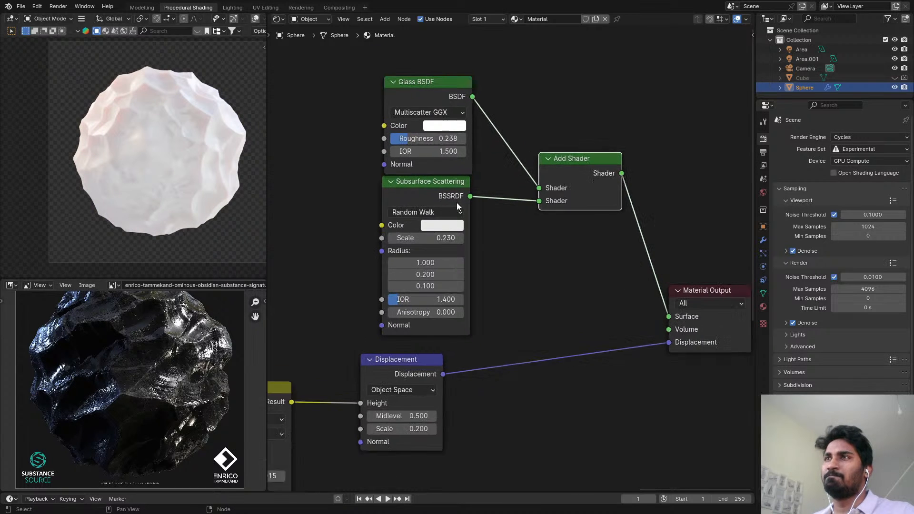
# - Try black as the Glass BSDF color, preview the glass on its own, and undo the color change
pyautogui.moveTo(424, 242); pyautogui.dragTo(424, 241)
pyautogui.click(449, 128)
pyautogui.click(449, 120)
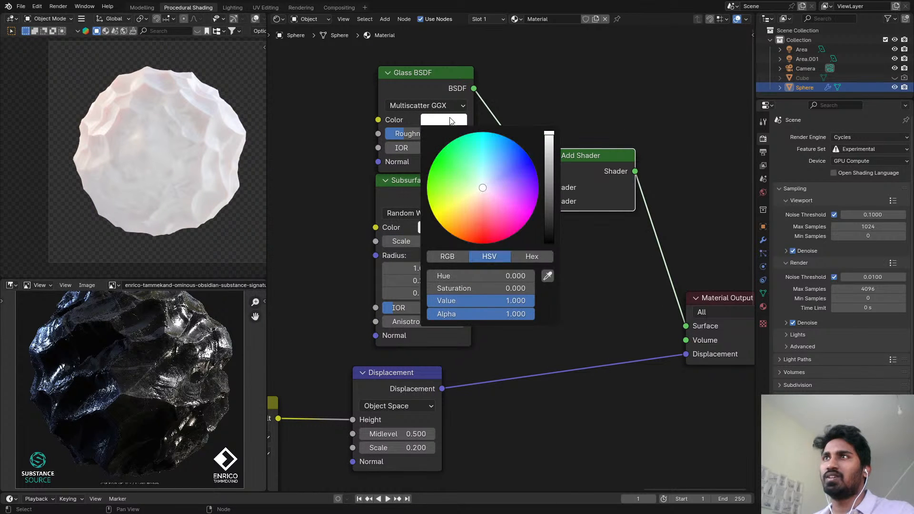
pyautogui.moveTo(549, 141); pyautogui.dragTo(549, 242)
pyautogui.scroll(-3, 528, 153)
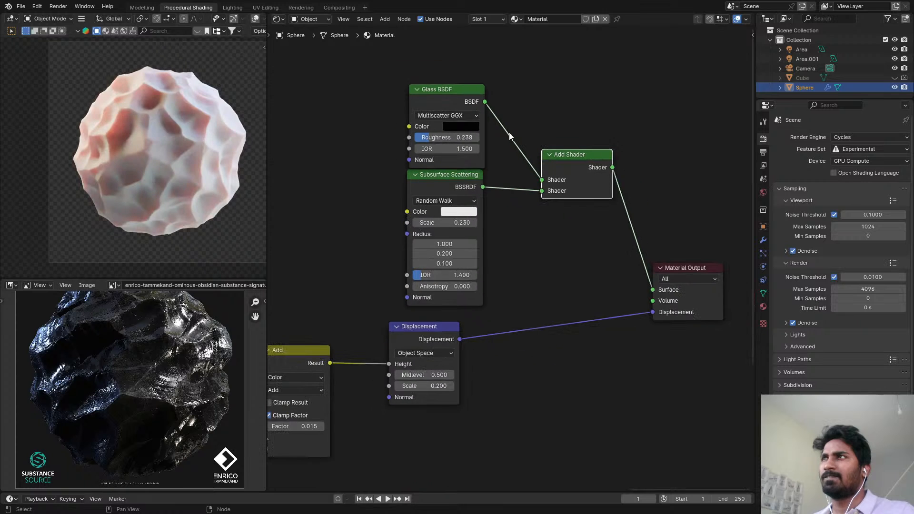
pyautogui.keyDown('ctrl'); pyautogui.keyDown('shift'); pyautogui.click(476, 102); pyautogui.keyUp('shift'); pyautogui.keyUp('ctrl')
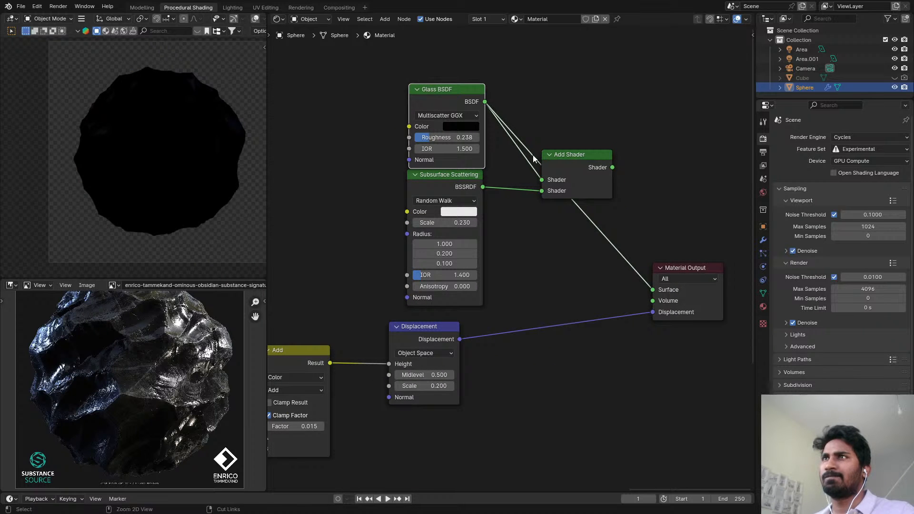
pyautogui.keyDown('ctrl'); pyautogui.keyDown('shift'); pyautogui.click(550, 157); pyautogui.keyUp('shift'); pyautogui.keyUp('ctrl')
pyautogui.hotkey('ctrl', 'z')
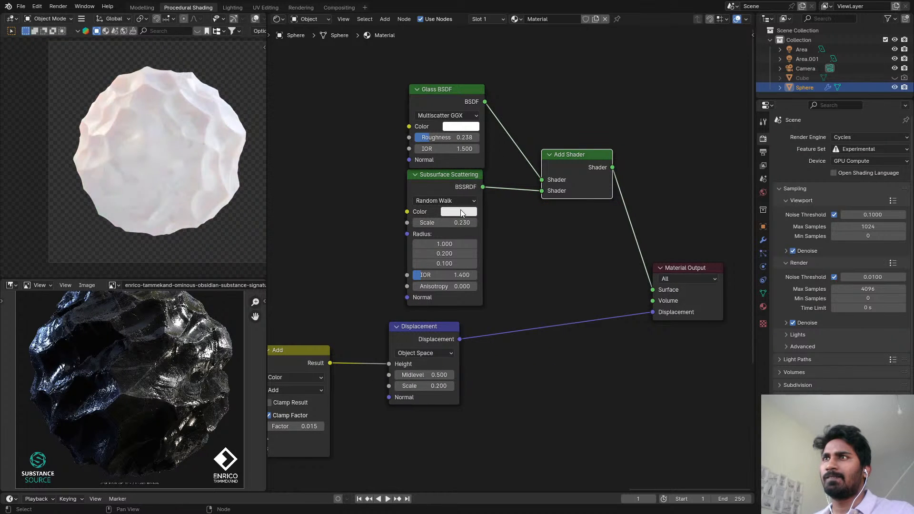
# - Darken the Subsurface Scattering color to nearly black, with a value of 0.005
pyautogui.click(461, 210)
pyautogui.moveTo(542, 91); pyautogui.dragTo(542, 140)
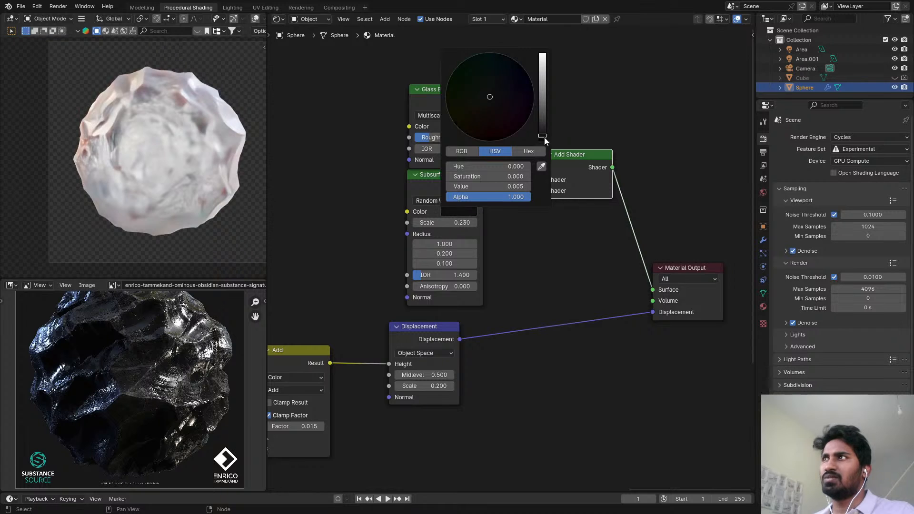
# - Preview the Subsurface Scattering on its own, followed by the combined Add Shader result
pyautogui.keyDown('ctrl'); pyautogui.keyDown('shift'); pyautogui.click(464, 186); pyautogui.keyUp('shift'); pyautogui.keyUp('ctrl')
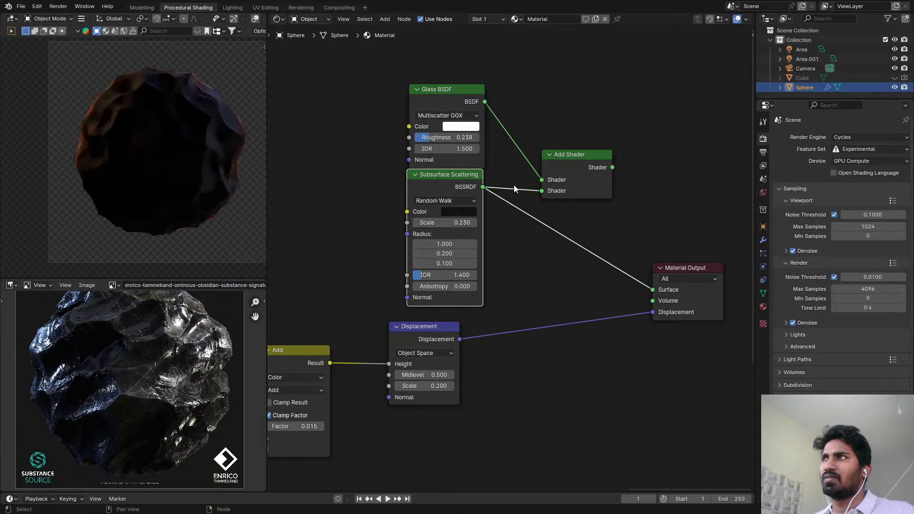
pyautogui.keyDown('ctrl'); pyautogui.keyDown('shift'); pyautogui.click(570, 161); pyautogui.keyUp('shift'); pyautogui.keyUp('ctrl')
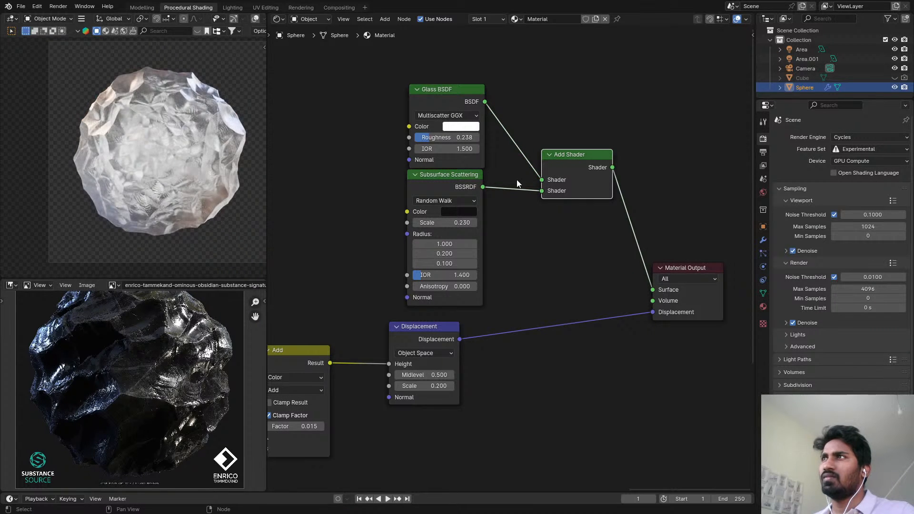
pyautogui.scroll(1, 476, 138)
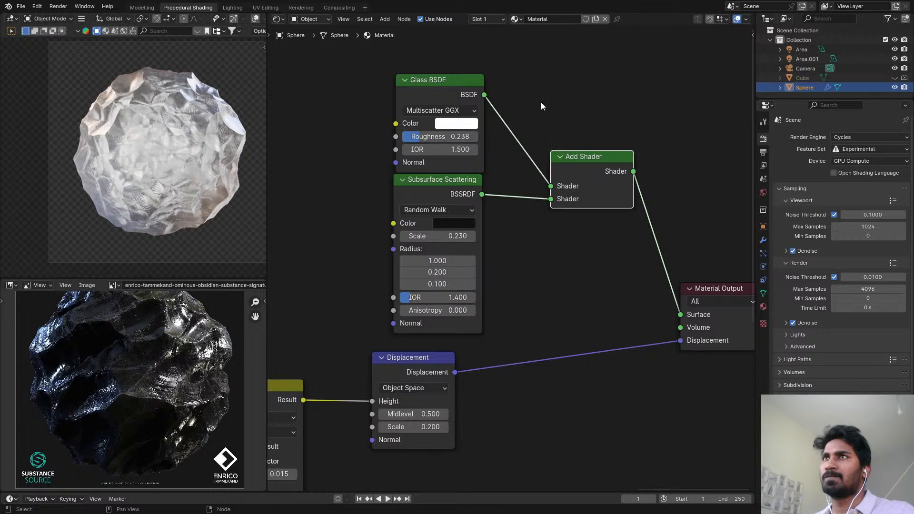
# - Link the Subsurface Scattering directly to the Material Output's Surface input and move the Add Shader up out of the way
pyautogui.moveTo(554, 199); pyautogui.dragTo(680, 315)
pyautogui.moveTo(572, 157); pyautogui.dragTo(578, 103)
pyautogui.scroll(2, 196, 121)
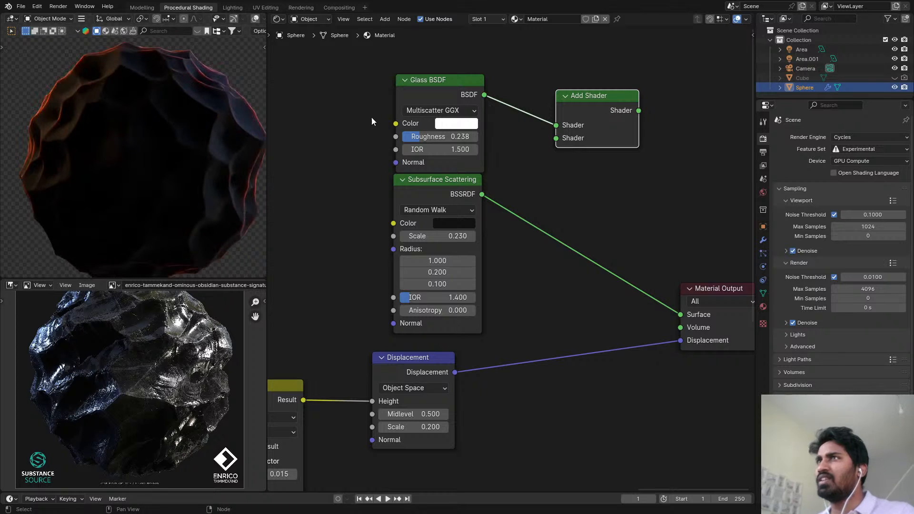
# - Add a Glossy BSDF node beside the Glass BSDF and Subsurface Scattering nodes
pyautogui.scroll(-1, 541, 150)
pyautogui.hotkey('shift', 'a')
pyautogui.click(592, 163)
pyautogui.write('glossy')
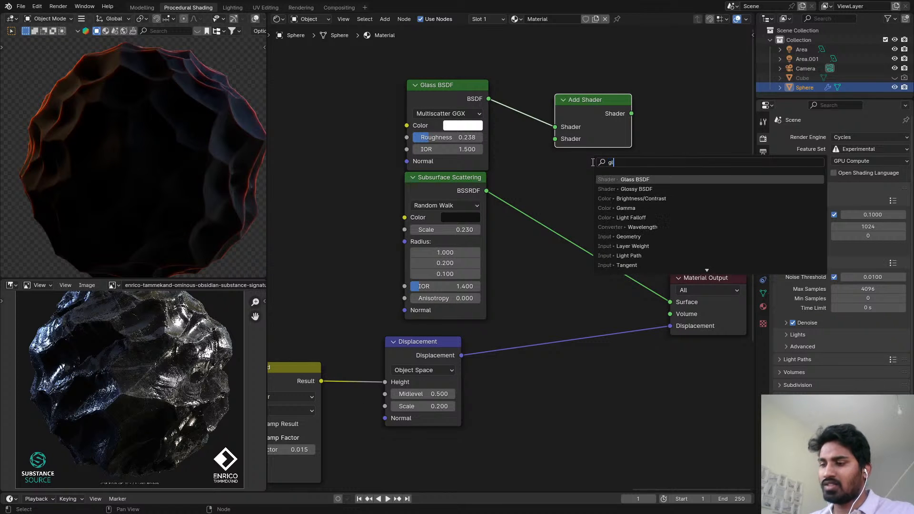
pyautogui.press('Return')
pyautogui.click(276, 119)
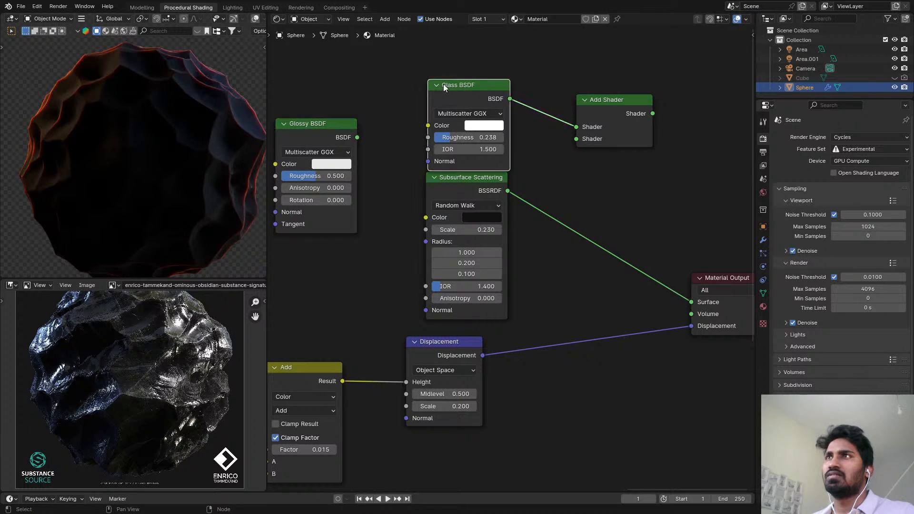
# - Combine the Glossy BSDF, replacing the Glass, with the Subsurface Scattering in the Add Shader and link it to the Material Output's Surface
pyautogui.moveTo(443, 83); pyautogui.dragTo(441, 26)
pyautogui.moveTo(620, 102); pyautogui.dragTo(618, 111)
pyautogui.moveTo(357, 139); pyautogui.dragTo(575, 136)
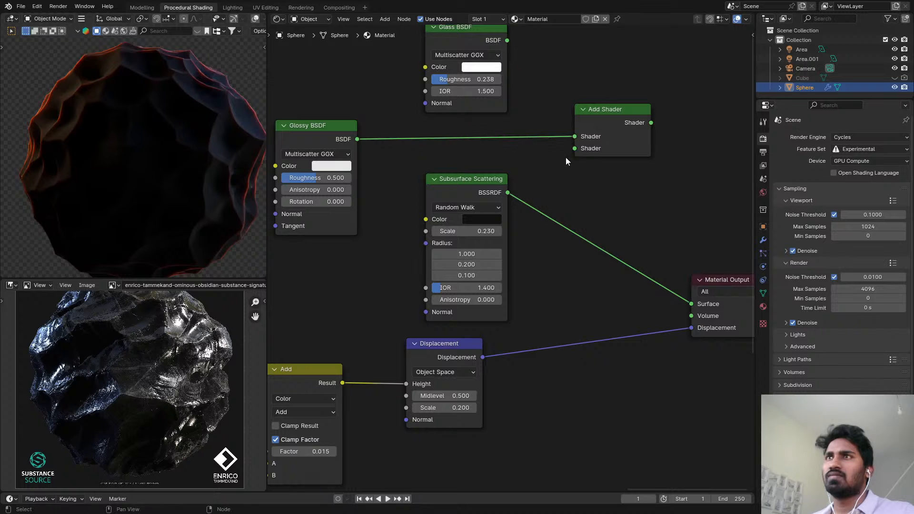
pyautogui.moveTo(508, 193); pyautogui.dragTo(700, 308)
pyautogui.scroll(-2, 590, 259)
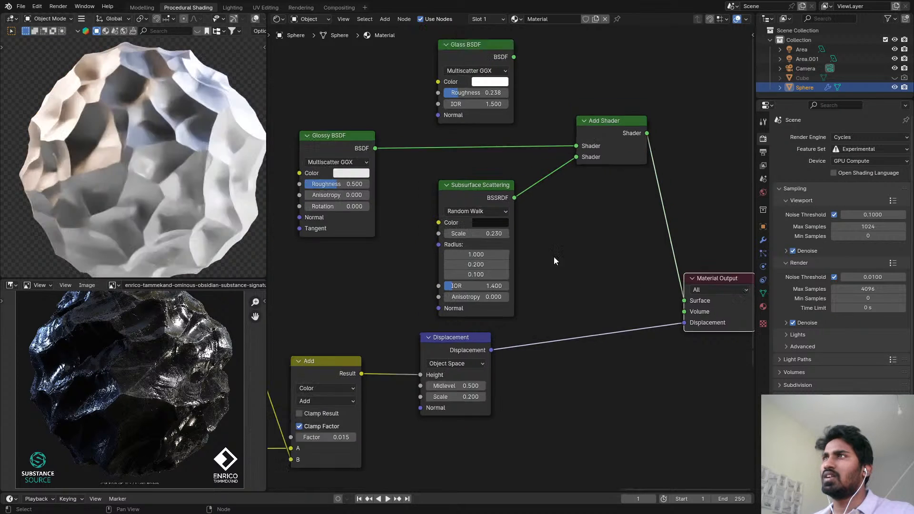
# - Place the Glossy BSDF above the Subsurface Scattering node, set its roughness to 0, and save the file
pyautogui.moveTo(517, 183); pyautogui.dragTo(519, 221, button='middle')
pyautogui.moveTo(491, 109); pyautogui.dragTo(457, 61)
pyautogui.moveTo(386, 185); pyautogui.dragTo(523, 131)
pyautogui.scroll(3, 494, 184)
pyautogui.moveTo(494, 173); pyautogui.dragTo(455, 172)
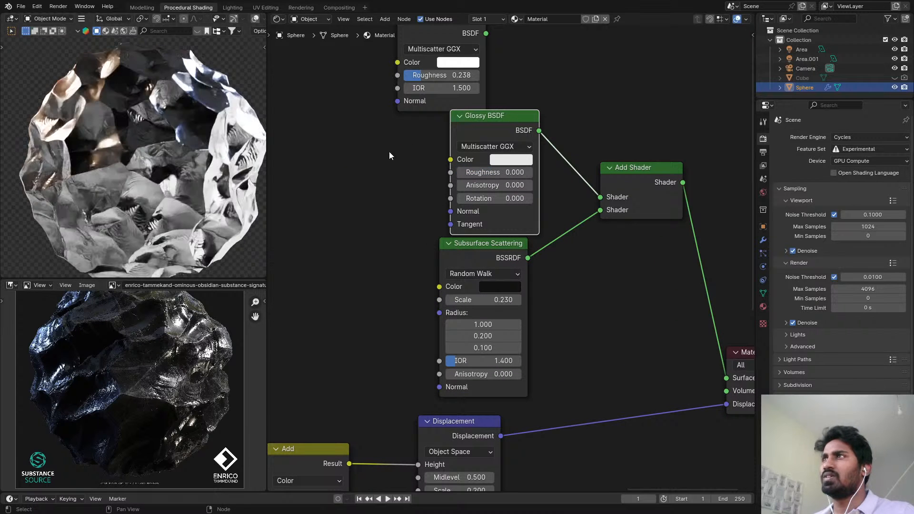
pyautogui.hotkey('ctrl', 's')
# - Shift the Add Shader further away from the Glossy BSDF to make room between them
pyautogui.scroll(2, 560, 164)
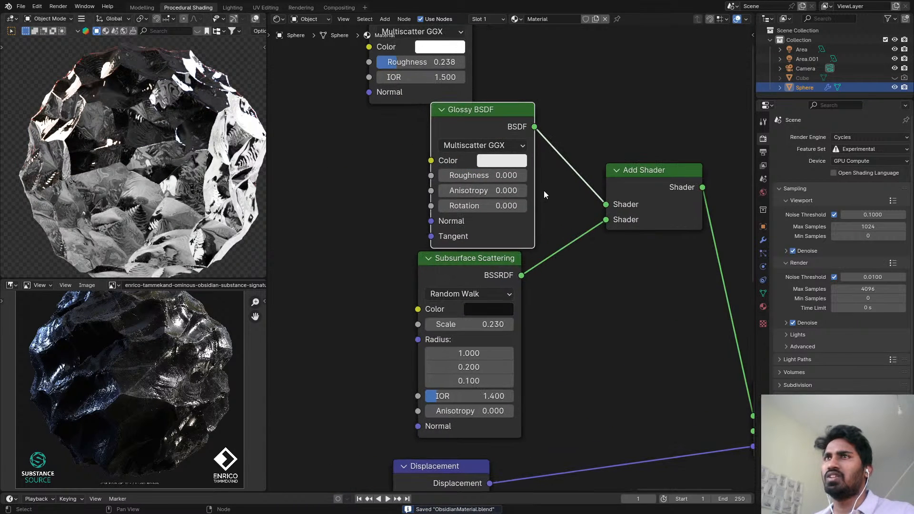
pyautogui.scroll(-2, 536, 194)
pyautogui.scroll(3, 523, 195)
pyautogui.moveTo(482, 209)
pyautogui.mouseDown()
pyautogui.moveTo(504, 210)
pyautogui.moveTo(487, 210)
pyautogui.mouseUp()
pyautogui.scroll(-4, 527, 190)
pyautogui.moveTo(534, 167); pyautogui.dragTo(469, 226, button='middle')
pyautogui.scroll(2, 468, 226)
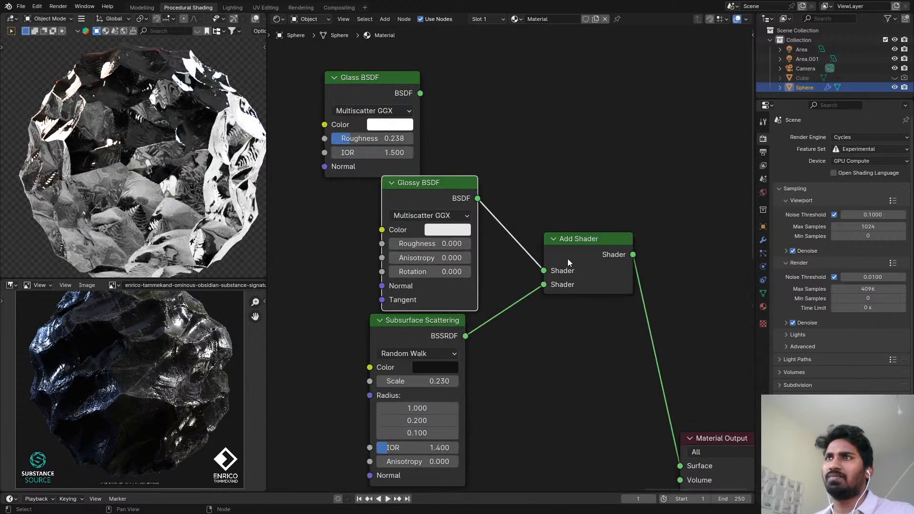
pyautogui.moveTo(579, 266); pyautogui.dragTo(597, 249)
pyautogui.hotkey('shift', 'd')
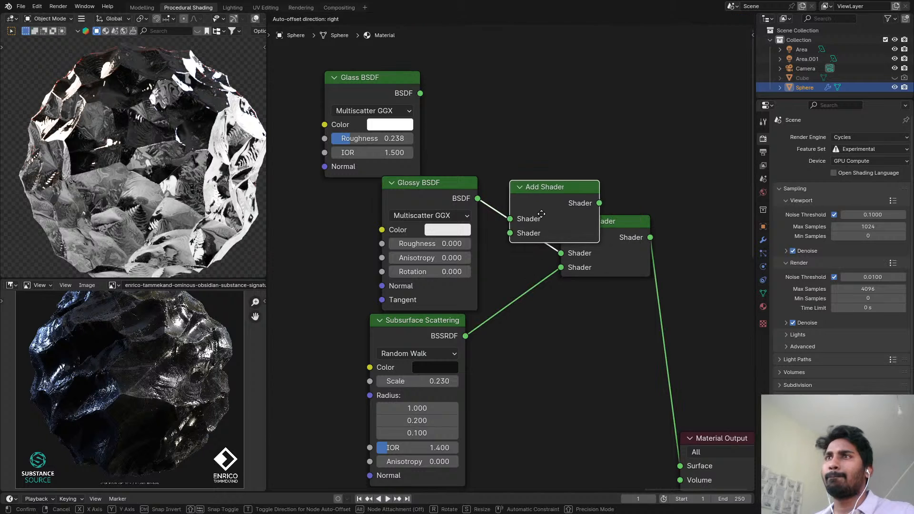
pyautogui.click(573, 146)
pyautogui.press('x')
# - Insert a Mix Shader between the Glossy BSDF and the Add Shader
pyautogui.hotkey('shift', 'a')
pyautogui.click(504, 137)
pyautogui.write('mi')
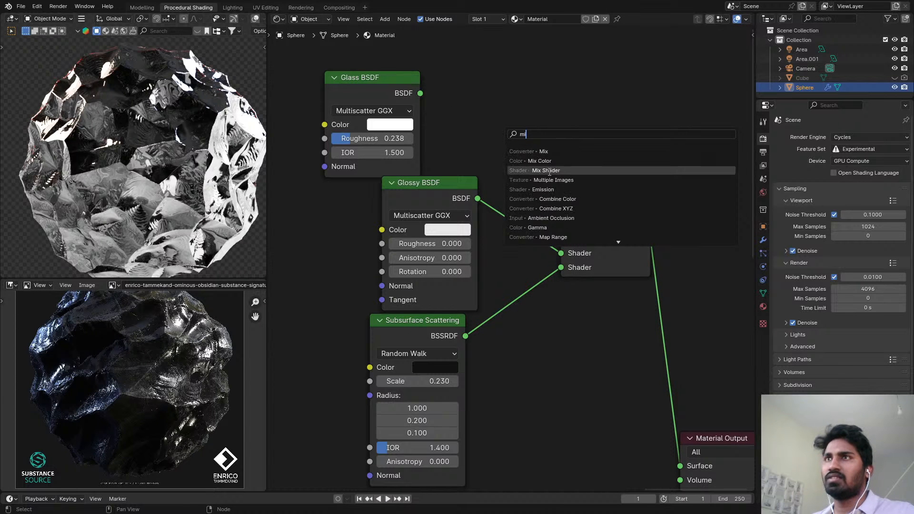
pyautogui.click(567, 169)
pyautogui.click(522, 178)
pyautogui.scroll(1, 549, 214)
# - Set the Mix Shader's Fac to 0.942 to weaken the glossy reflections
pyautogui.keyDown('ctrl'); pyautogui.moveTo(552, 219); pyautogui.dragTo(617, 218); pyautogui.keyUp('ctrl')
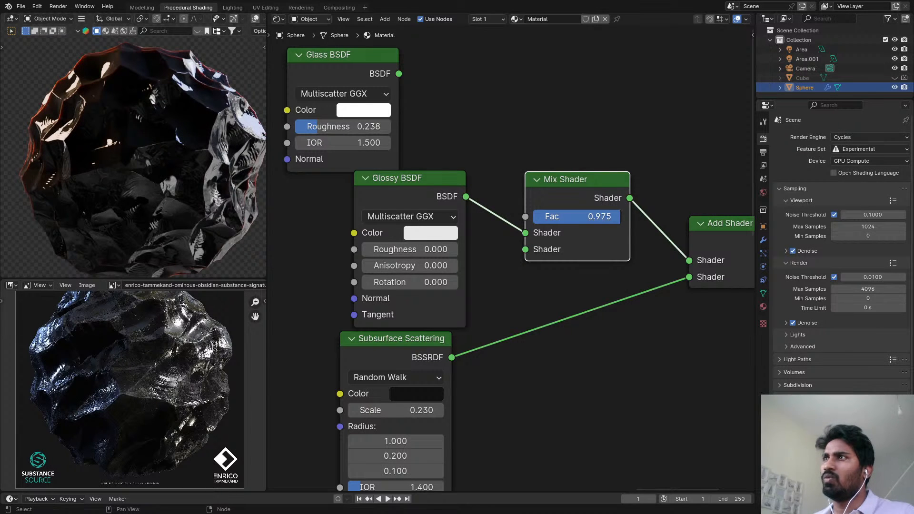
pyautogui.moveTo(617, 218); pyautogui.dragTo(615, 218)
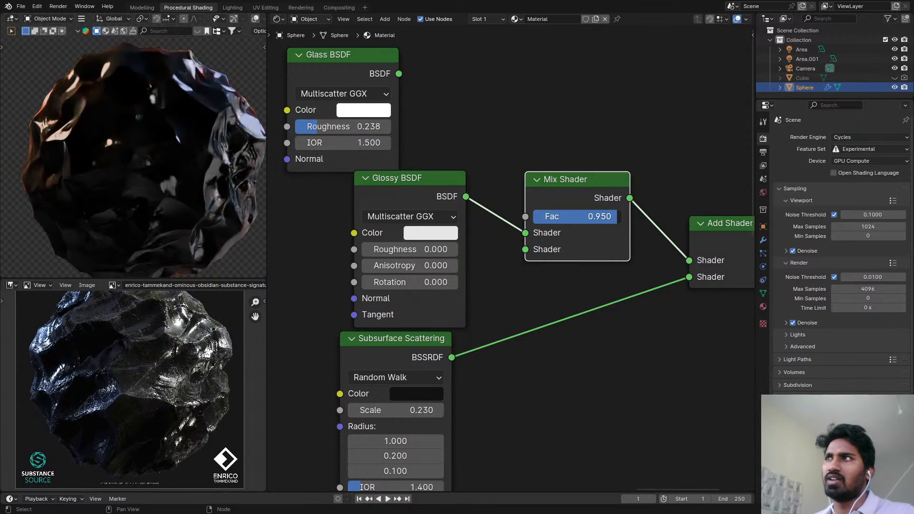
pyautogui.scroll(-3, 125, 170)
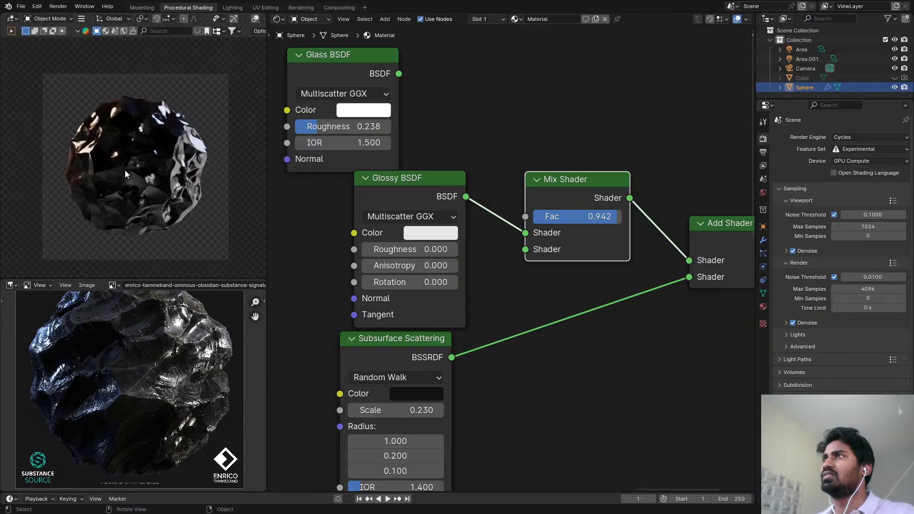
# - Inspect the rendered sphere in a full-screen viewport, save the file, and return to the normal layout
pyautogui.hotkey('ctrl', 'alt', 'space')
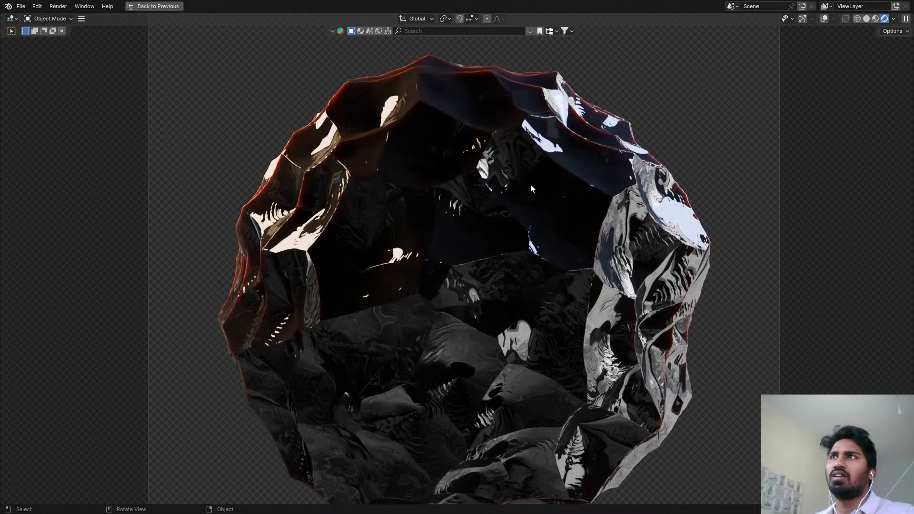
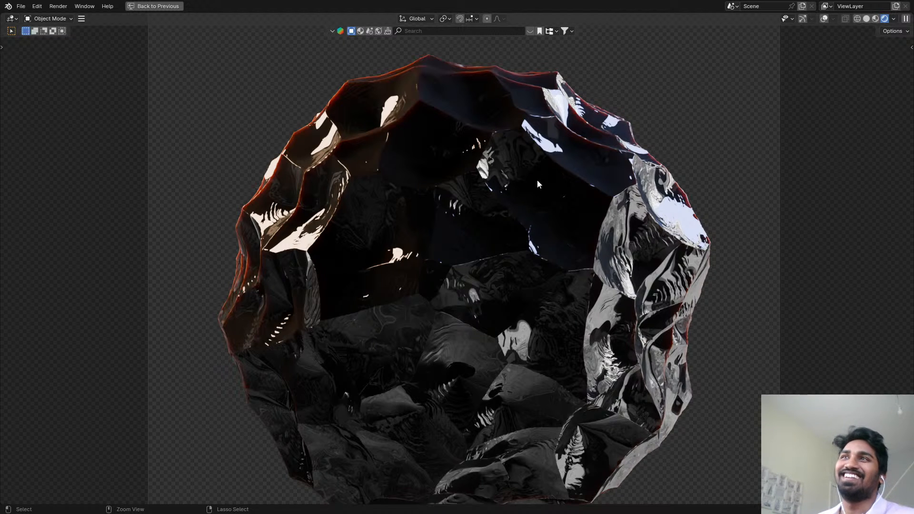
pyautogui.hotkey('ctrl', 's')
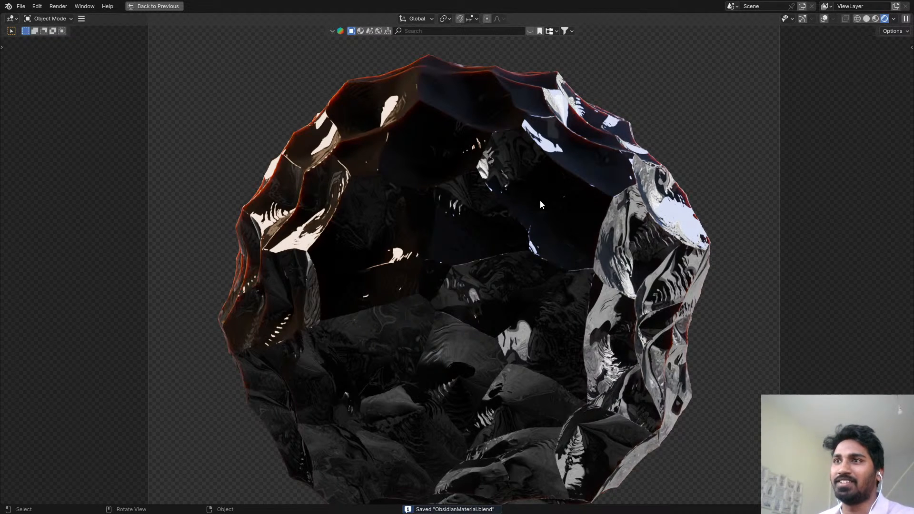
pyautogui.hotkey('ctrl', 'space')
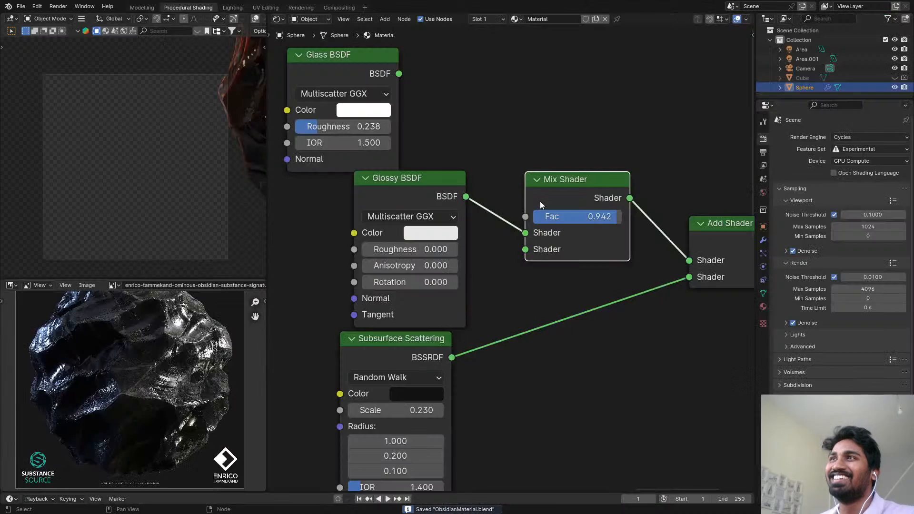
# - Switch the 3D viewport to Solid shading
pyautogui.scroll(-3, 531, 208)
pyautogui.moveTo(519, 189); pyautogui.dragTo(452, 164, button='middle')
pyautogui.press('z')
pyautogui.click(534, 138)
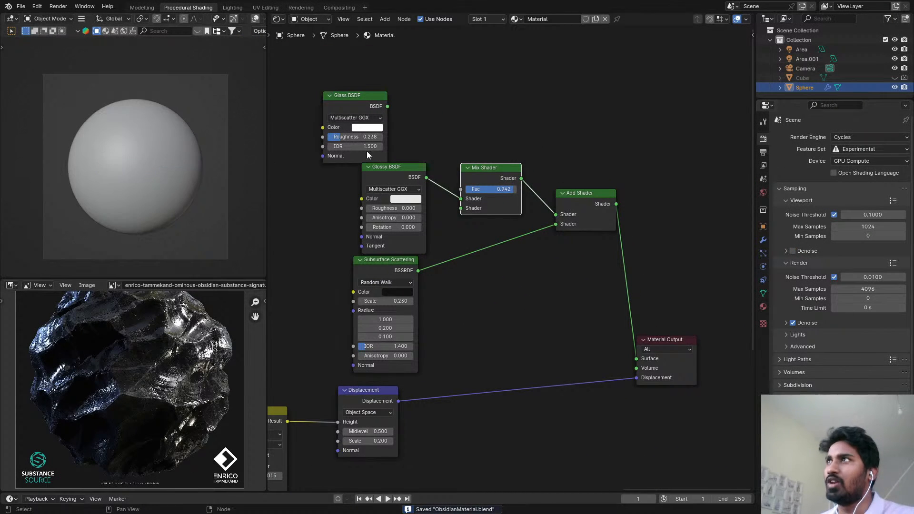
# - Open the Rendering workspace and render the current frame
pyautogui.click(232, 7)
pyautogui.click(296, 7)
pyautogui.scroll(-6, 362, 114)
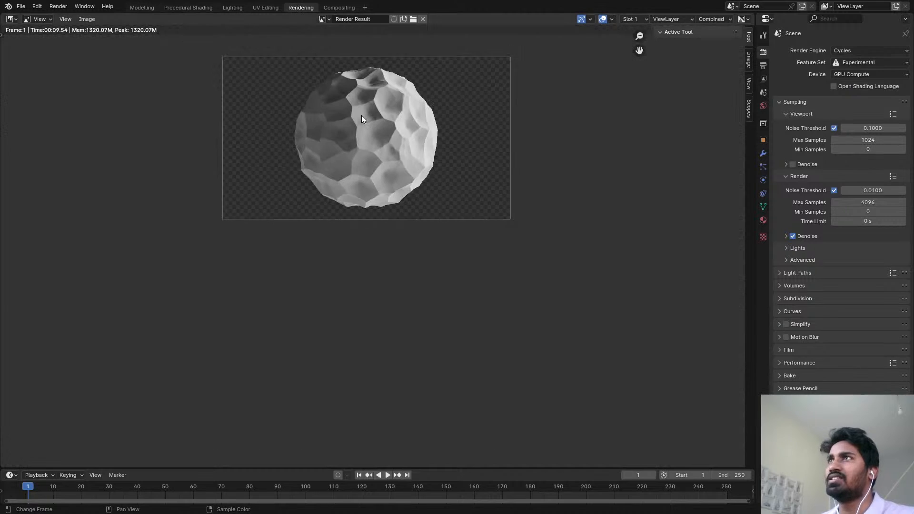
pyautogui.scroll(2, 362, 114)
pyautogui.moveTo(376, 100); pyautogui.dragTo(342, 145, button='middle')
pyautogui.press('F12')
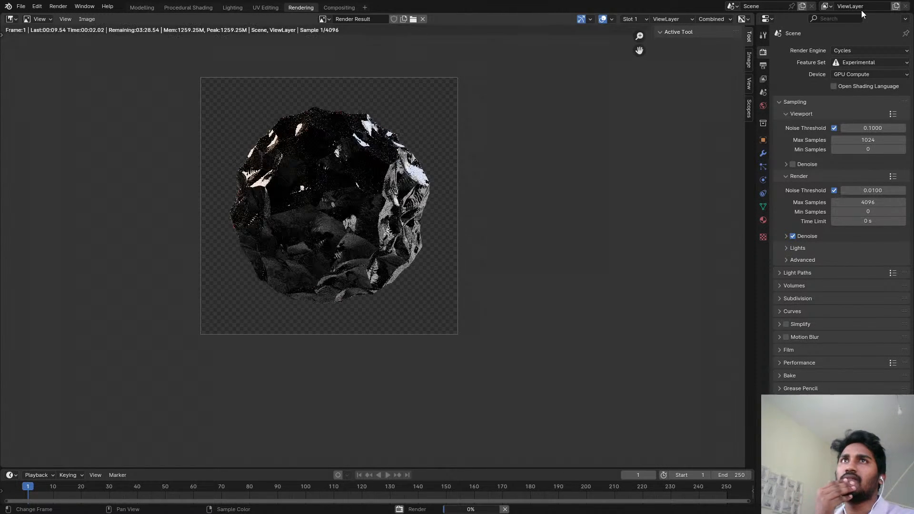
# - Examine the rendered sphere up close and at full size, and save the file
pyautogui.scroll(2, 341, 139)
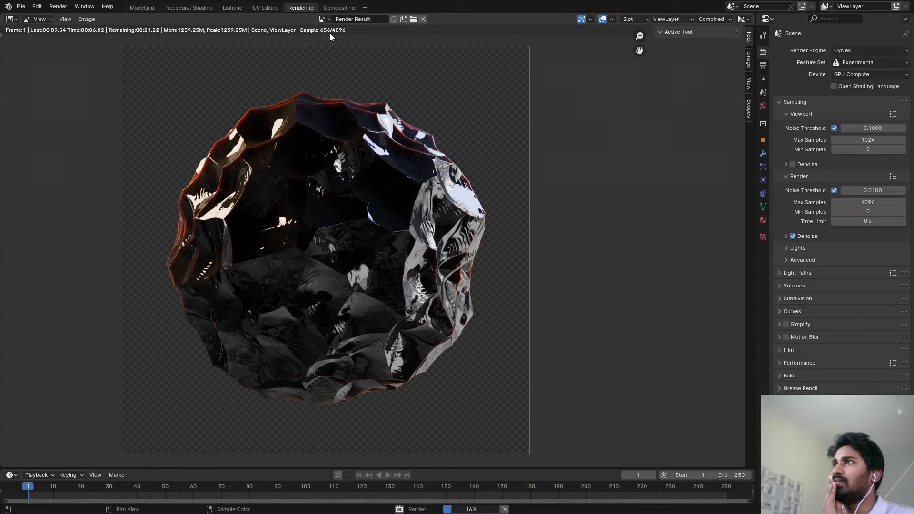
pyautogui.scroll(2, 364, 216)
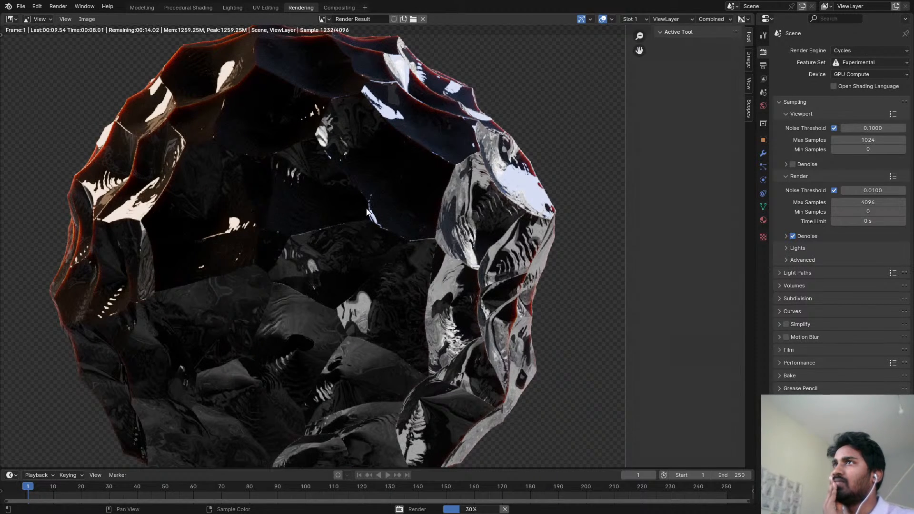
pyautogui.scroll(-2, 366, 212)
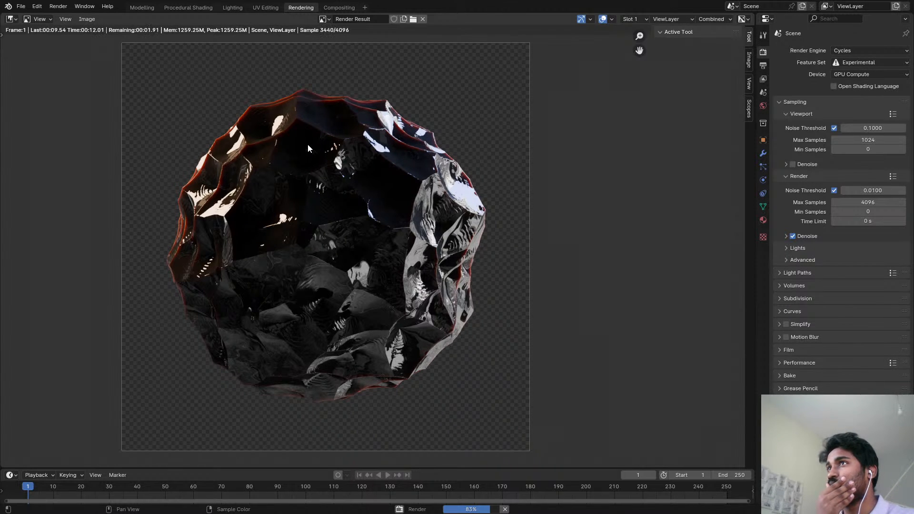
pyautogui.scroll(2, 308, 147)
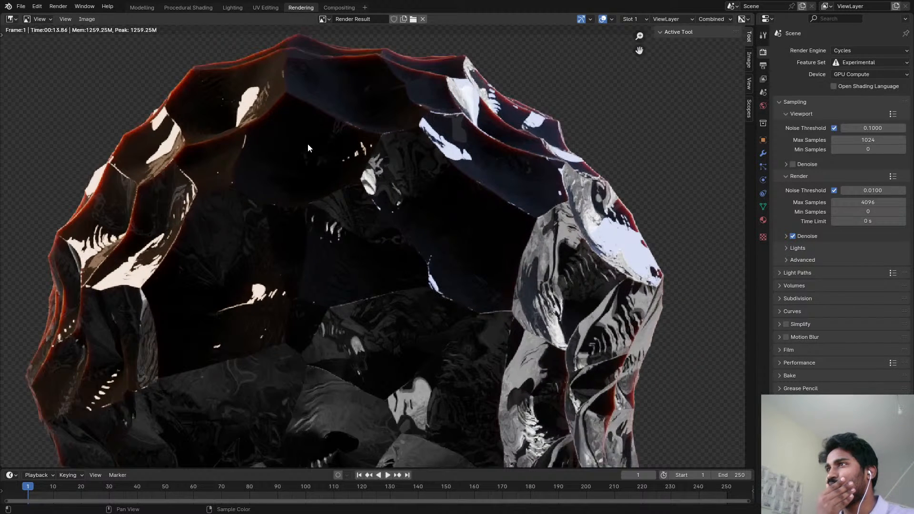
pyautogui.scroll(-2, 308, 147)
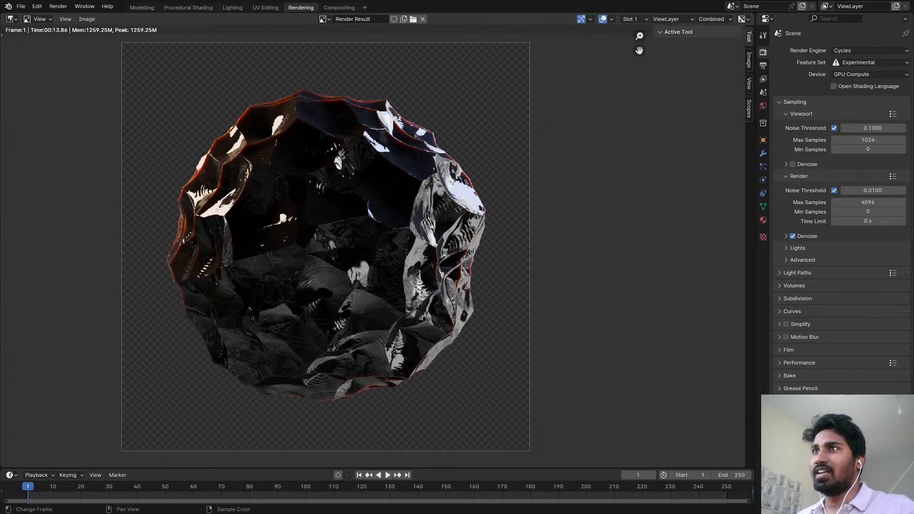
pyautogui.hotkey('ctrl', 's')
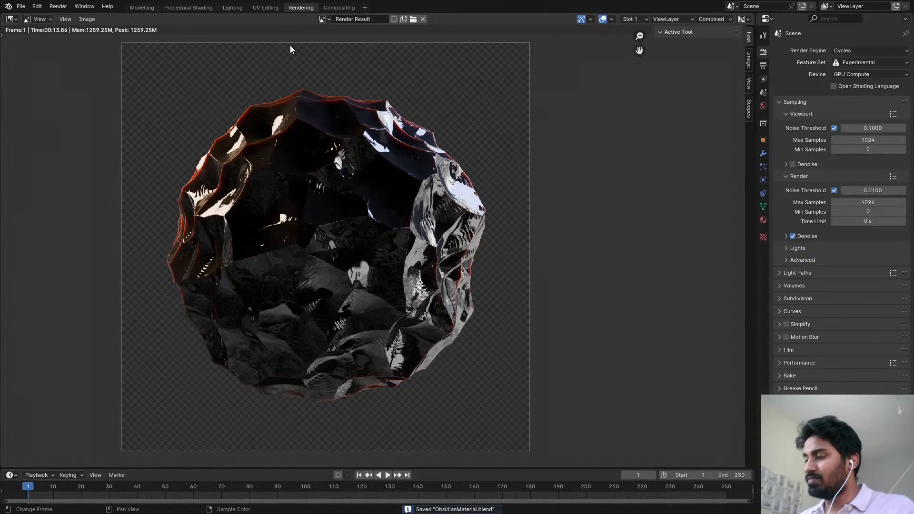
# - Return to the Procedural Shading workspace and move the Glass BSDF down below the Displacement node
pyautogui.click(174, 10)
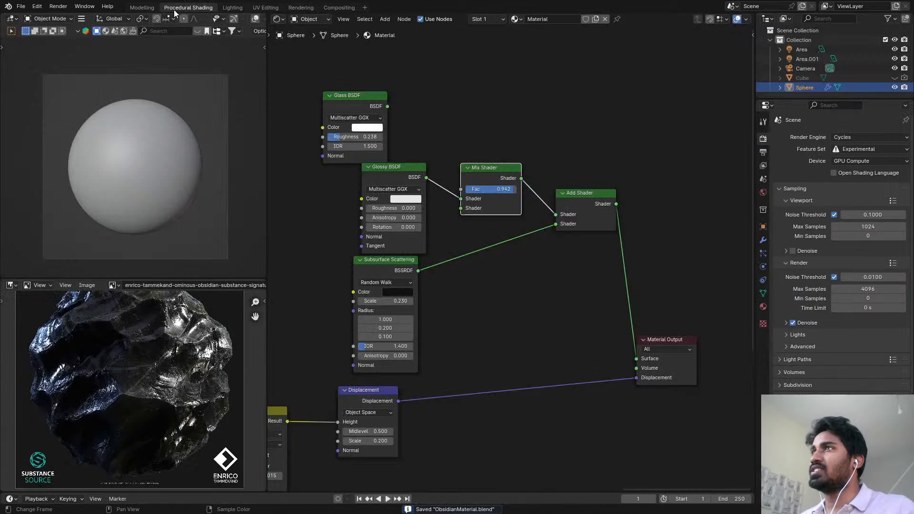
pyautogui.scroll(-4, 511, 225)
pyautogui.moveTo(540, 274); pyautogui.dragTo(538, 230, button='middle')
pyautogui.scroll(3, 491, 226)
pyautogui.scroll(-1, 385, 132)
pyautogui.moveTo(392, 67); pyautogui.dragTo(507, 384)
pyautogui.moveTo(584, 331); pyautogui.dragTo(507, 247, button='middle')
pyautogui.scroll(2, 507, 247)
pyautogui.moveTo(544, 205); pyautogui.dragTo(558, 213)
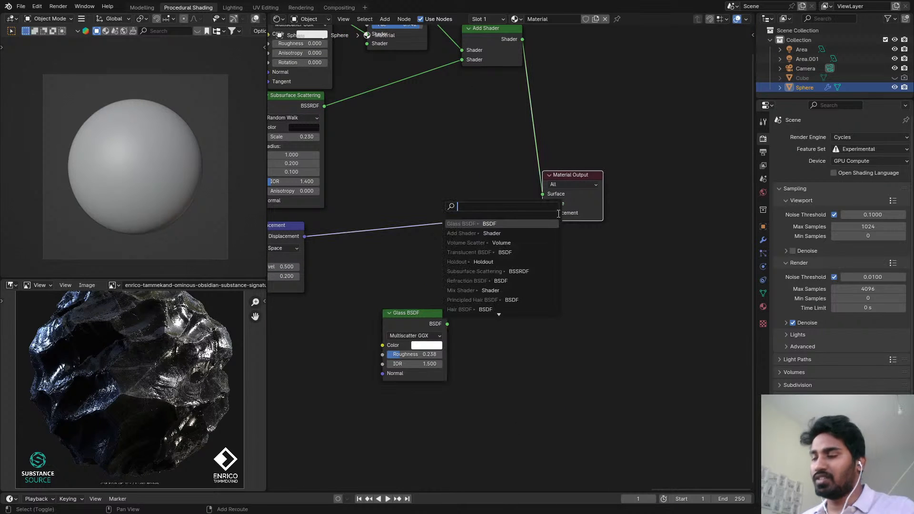
pyautogui.write('D')
pyautogui.click(605, 150)
# - Duplicate the Material Output with its displacement link and connect the Glass BSDF to the copy's Surface input
pyautogui.hotkey('shift', 'd')
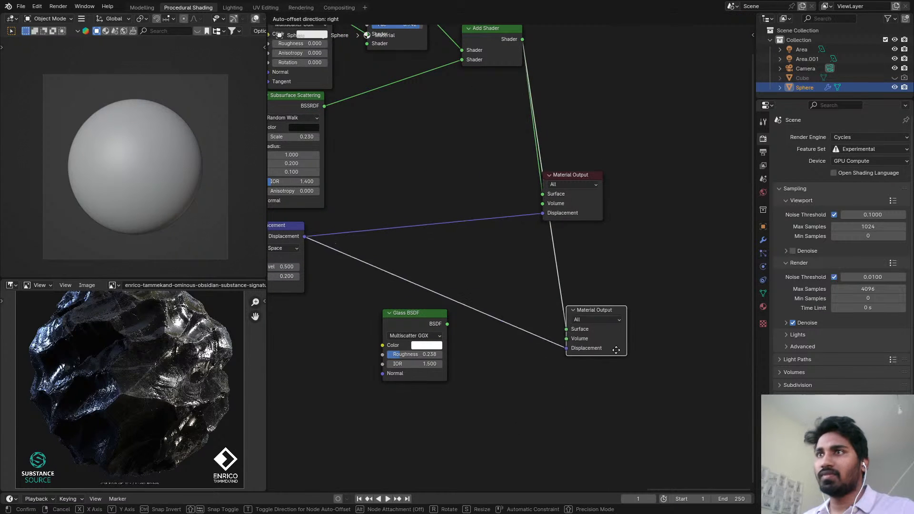
pyautogui.click(621, 369)
pyautogui.scroll(1, 511, 344)
pyautogui.moveTo(438, 320); pyautogui.dragTo(588, 348)
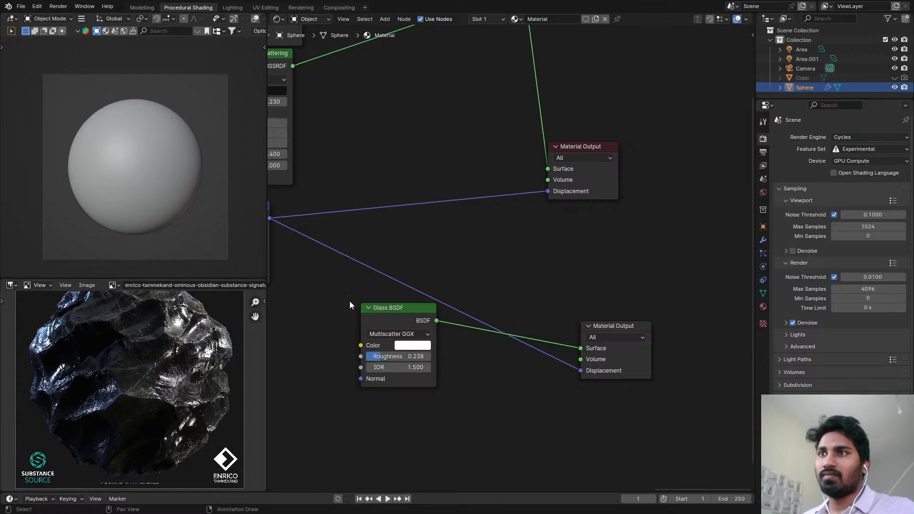
# - Switch the viewport to Rendered shading and move the Glass BSDF close to the duplicated Material Output
pyautogui.press('z')
pyautogui.click(155, 44)
pyautogui.moveTo(521, 347); pyautogui.dragTo(534, 209, button='middle')
pyautogui.moveTo(429, 177); pyautogui.dragTo(547, 102)
# - Make the duplicated Material Output with the Glass BSDF the active output
pyautogui.scroll(1, 531, 210)
pyautogui.scroll(-1, 471, 223)
pyautogui.moveTo(519, 205); pyautogui.dragTo(559, 242, button='middle')
pyautogui.scroll(-1, 490, 213)
pyautogui.scroll(-3, 518, 222)
pyautogui.scroll(3, 527, 217)
pyautogui.scroll(-3, 530, 207)
pyautogui.click(596, 290)
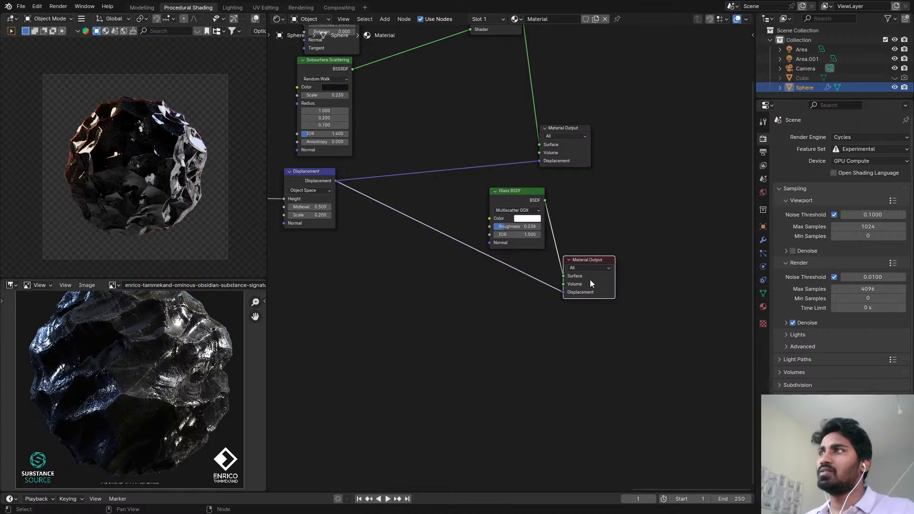
pyautogui.scroll(1, 463, 283)
pyautogui.hotkey('shift', 'a')
pyautogui.click(464, 286)
pyautogui.write('vol')
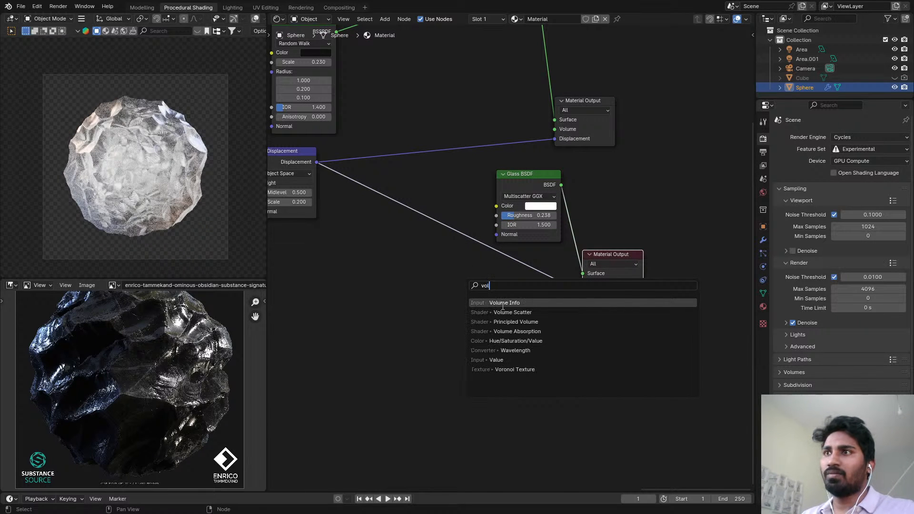
pyautogui.click(516, 322)
pyautogui.click(482, 319)
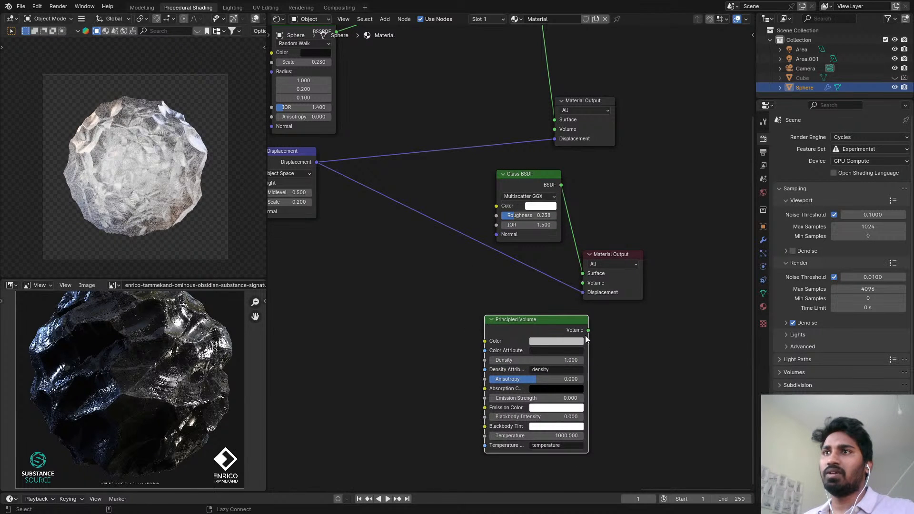
pyautogui.moveTo(564, 332); pyautogui.dragTo(470, 293)
pyautogui.scroll(1, 469, 292)
pyautogui.press('x')
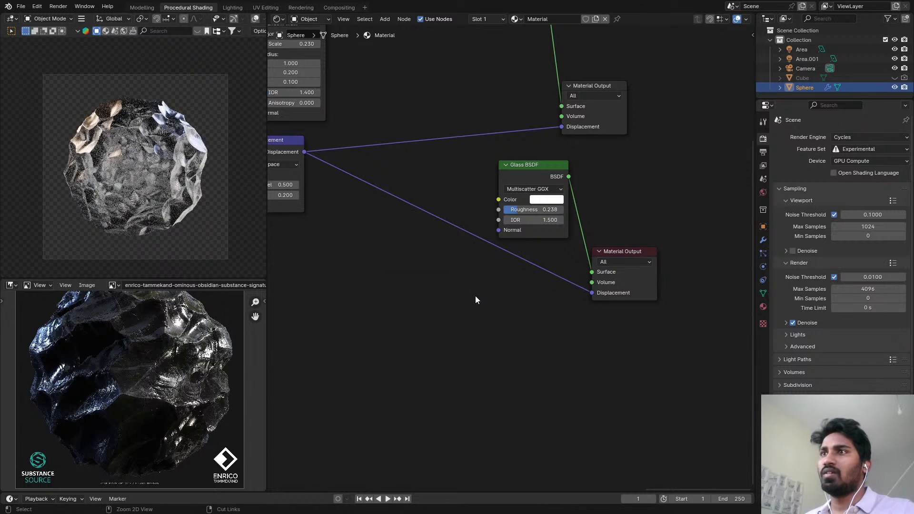
# - Add a Volume Scatter node and connect it to the Volume input of the Glass BSDF's Material Output
pyautogui.hotkey('shift', 'a')
pyautogui.click(489, 291)
pyautogui.write('vol')
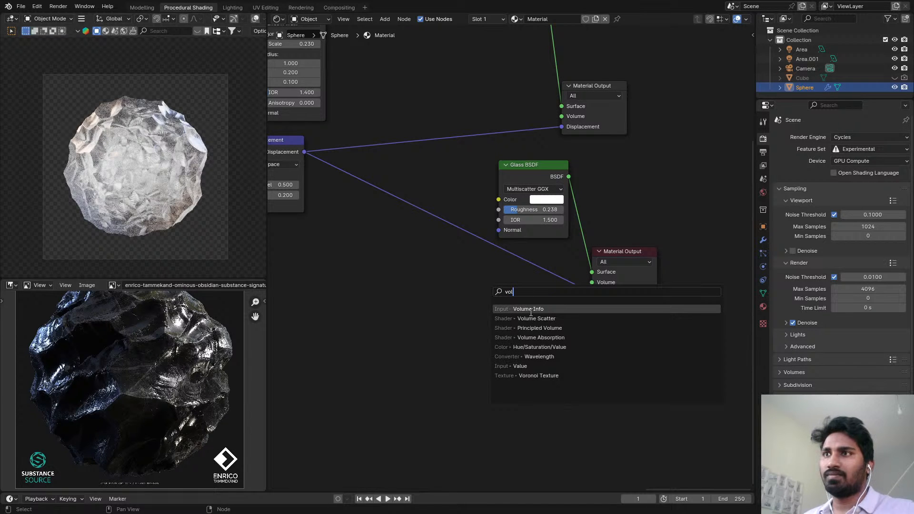
pyautogui.click(531, 318)
pyautogui.click(510, 327)
pyautogui.moveTo(546, 339); pyautogui.dragTo(592, 282)
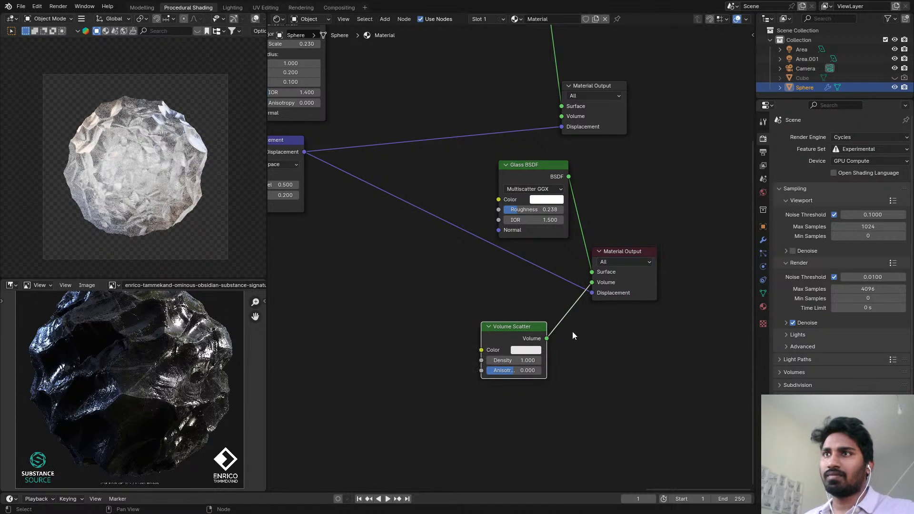
# - Set the Volume Scatter color to light blue-violet, raise its density to 442.2, and save the file
pyautogui.click(526, 352)
pyautogui.moveTo(604, 219)
pyautogui.mouseDown()
pyautogui.moveTo(604, 247)
pyautogui.moveTo(605, 236)
pyautogui.moveTo(569, 247)
pyautogui.moveTo(606, 203)
pyautogui.mouseUp()
pyautogui.moveTo(515, 361); pyautogui.dragTo(619, 360)
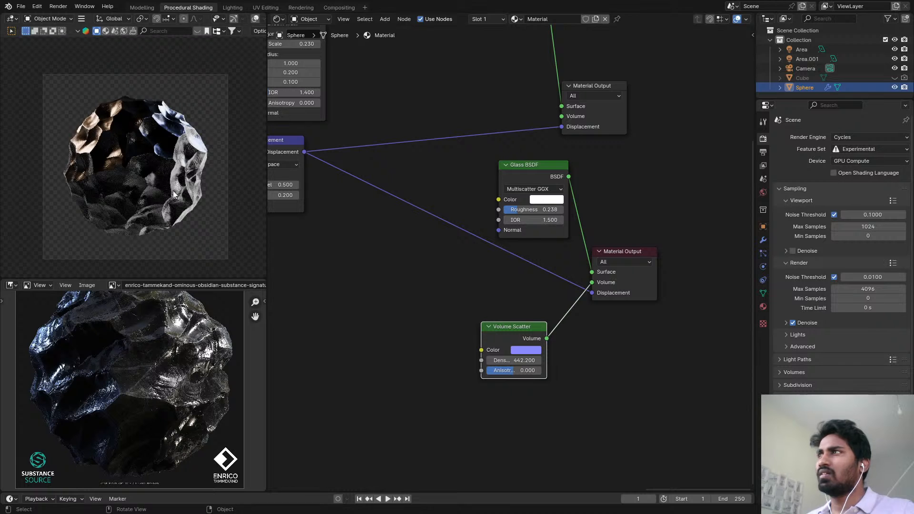
pyautogui.scroll(4, 152, 112)
pyautogui.hotkey('ctrl', 's')
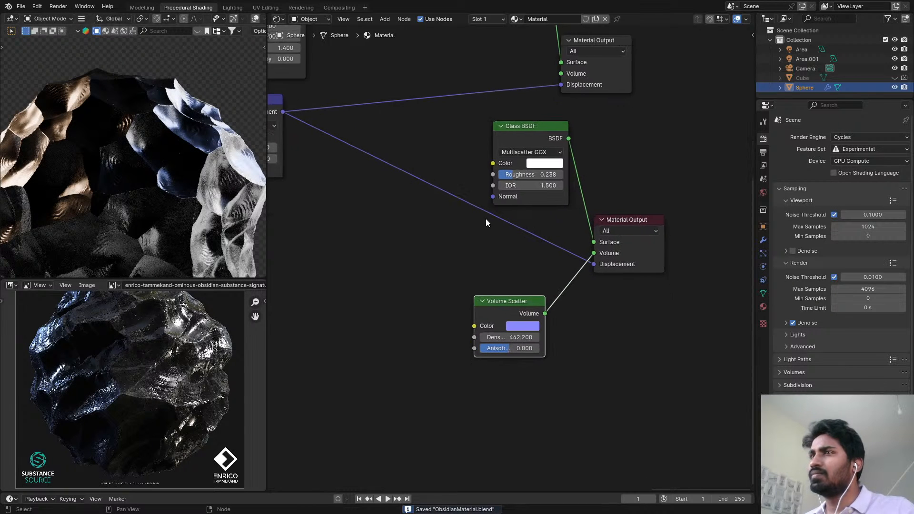
# - Try Volume Scatter densities of 500, 200 and 100, and save the file
pyautogui.scroll(3, 531, 330)
pyautogui.click(511, 359)
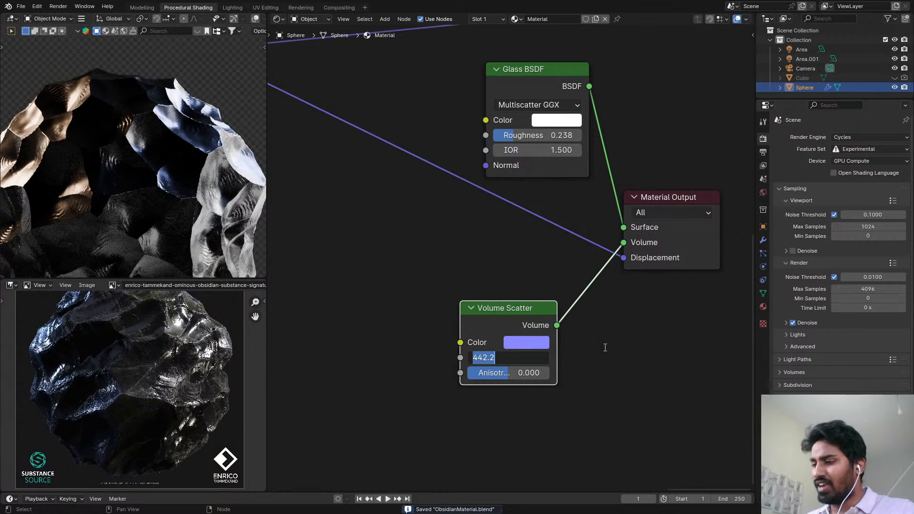
pyautogui.write('500')
pyautogui.press('Return')
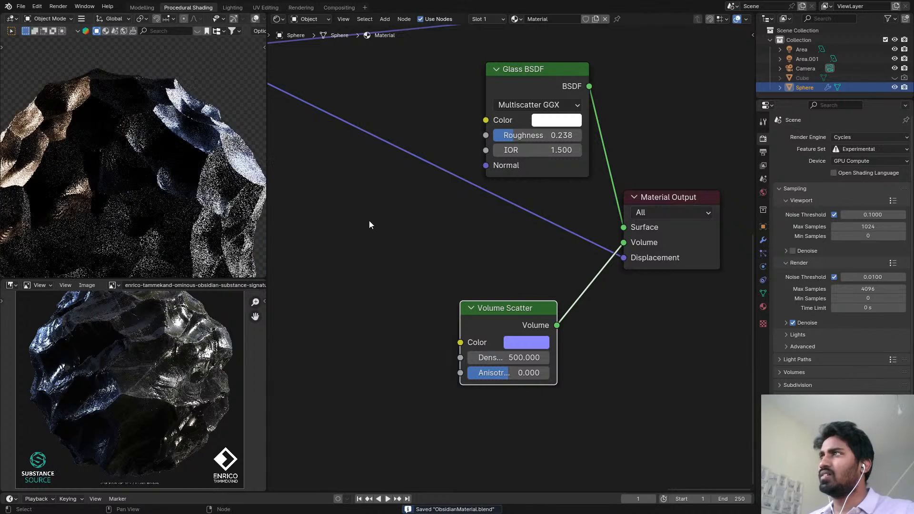
pyautogui.click(532, 357)
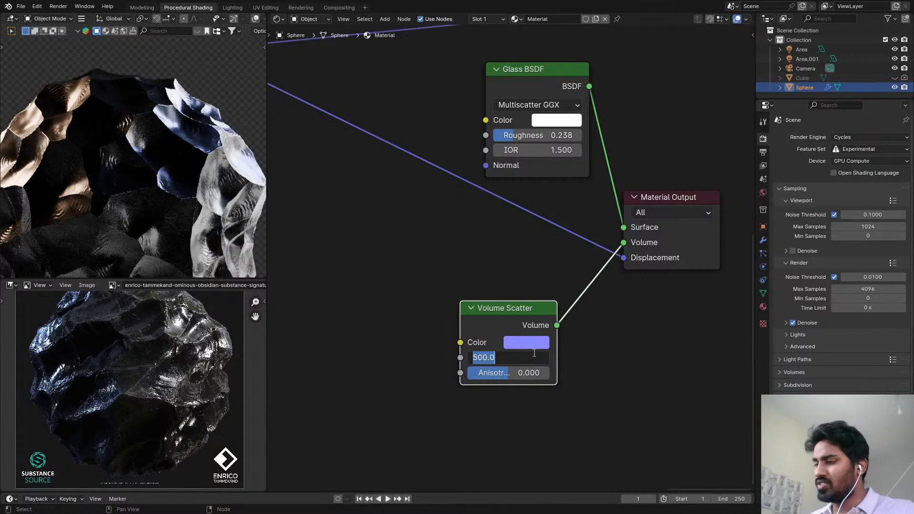
pyautogui.write('200')
pyautogui.press('Return')
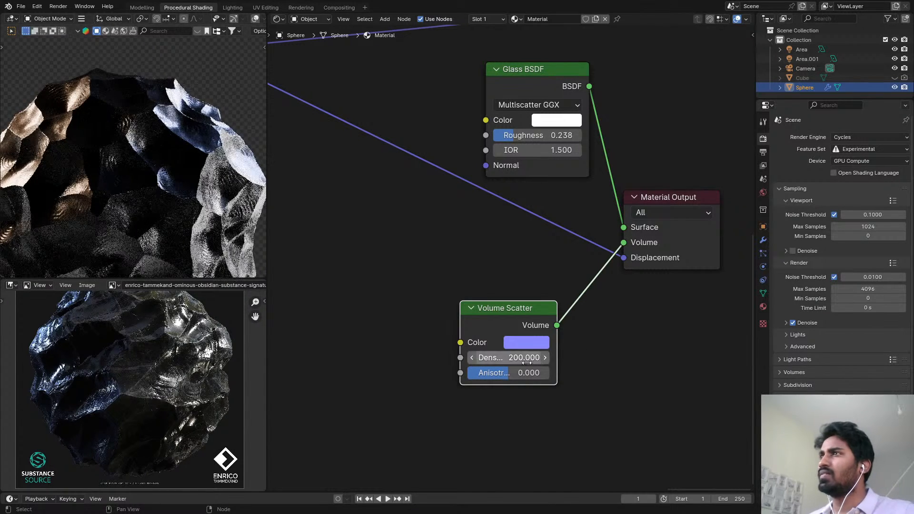
pyautogui.click(524, 358)
pyautogui.write('100')
pyautogui.press('Return')
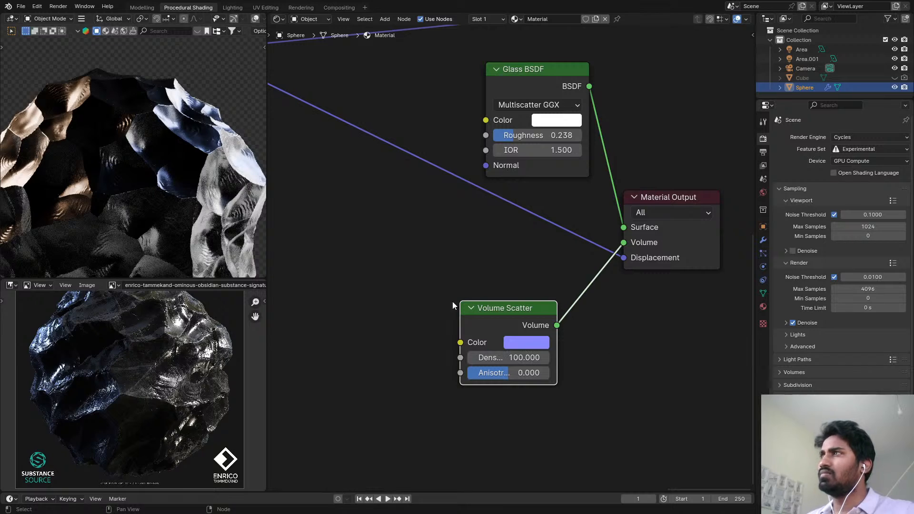
pyautogui.hotkey('ctrl', 's')
# - Set the Volume Scatter density to 10
pyautogui.click(496, 353)
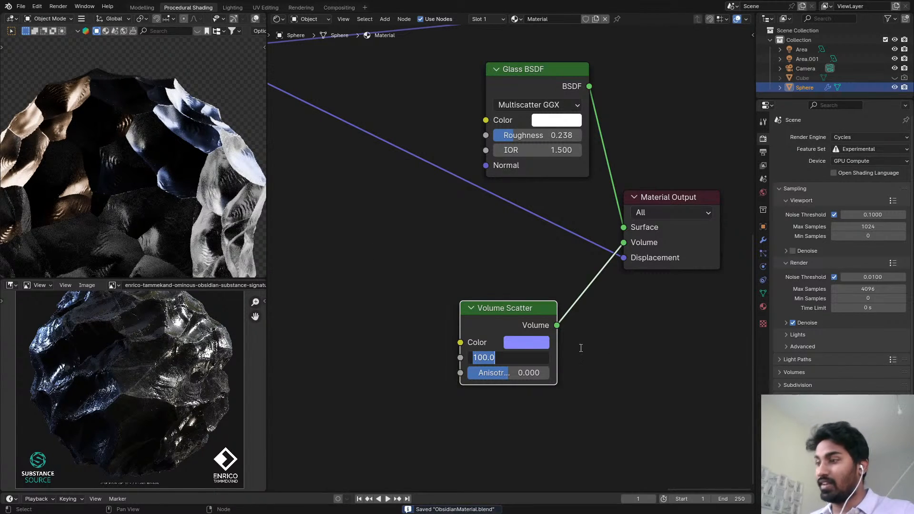
pyautogui.write('10')
pyautogui.press('Return')
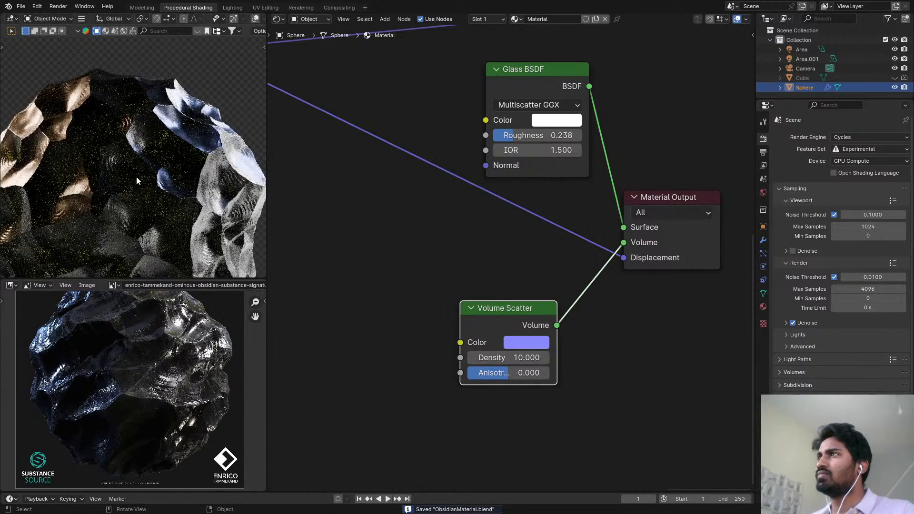
# - Lower the Glass BSDF roughness to about 0.069 and save the file
pyautogui.scroll(-5, 133, 164)
pyautogui.scroll(1, 542, 203)
pyautogui.moveTo(555, 119); pyautogui.dragTo(480, 119)
pyautogui.scroll(4, 124, 195)
pyautogui.scroll(2, 473, 135)
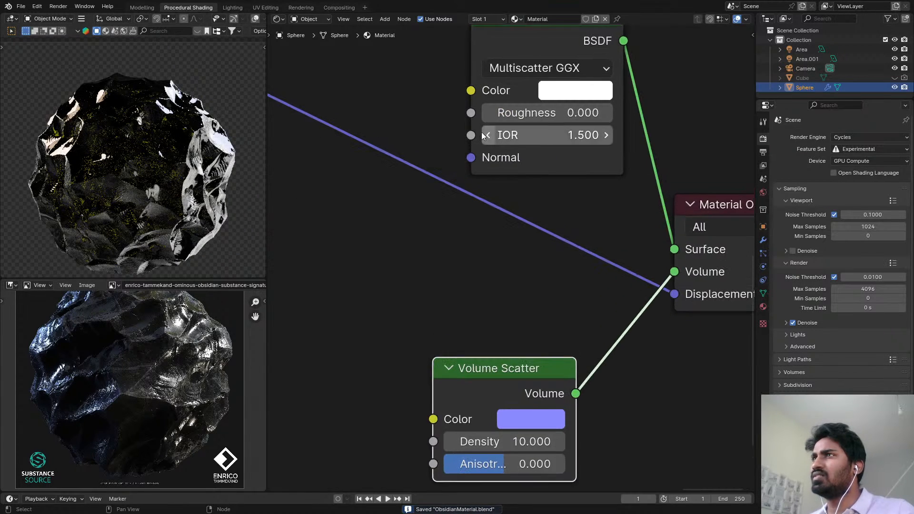
pyautogui.moveTo(461, 153); pyautogui.dragTo(456, 153)
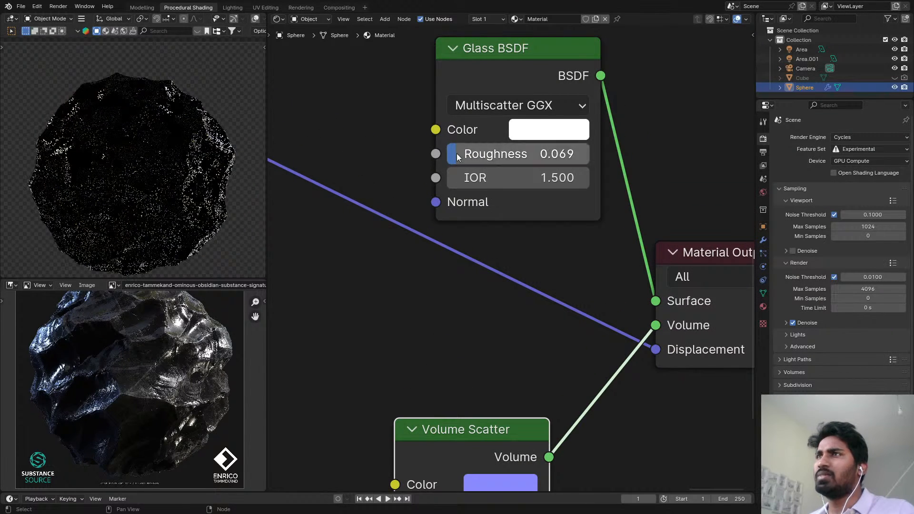
pyautogui.moveTo(328, 258); pyautogui.dragTo(484, 176, button='middle')
pyautogui.hotkey('ctrl', 's')
# - Change the Volume Scatter color to a pale yellow and save the file
pyautogui.scroll(6, 147, 156)
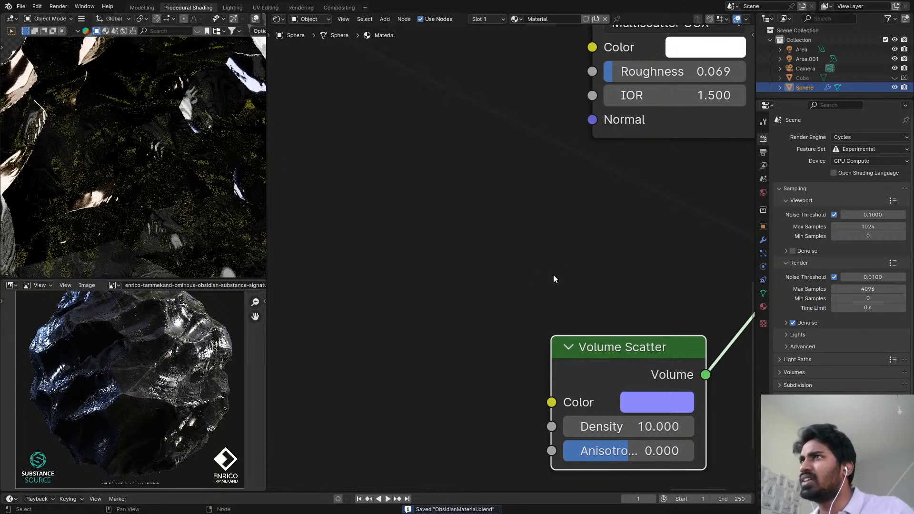
pyautogui.scroll(-1, 672, 267)
pyautogui.moveTo(676, 268); pyautogui.dragTo(533, 232, button='middle')
pyautogui.click(526, 364)
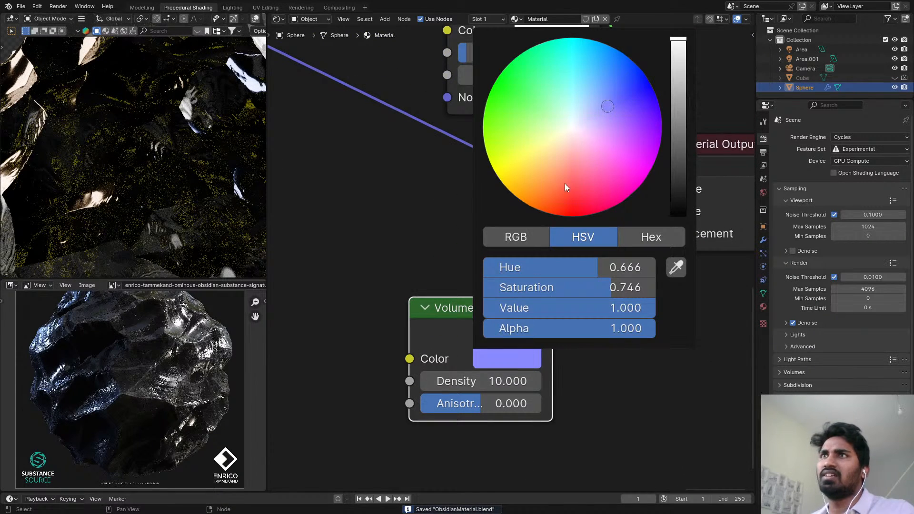
pyautogui.click(547, 145)
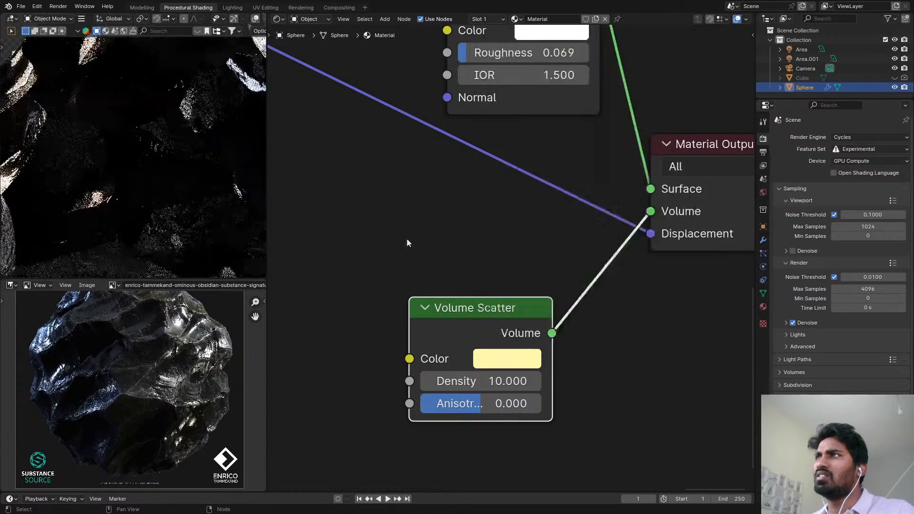
pyautogui.scroll(-5, 153, 193)
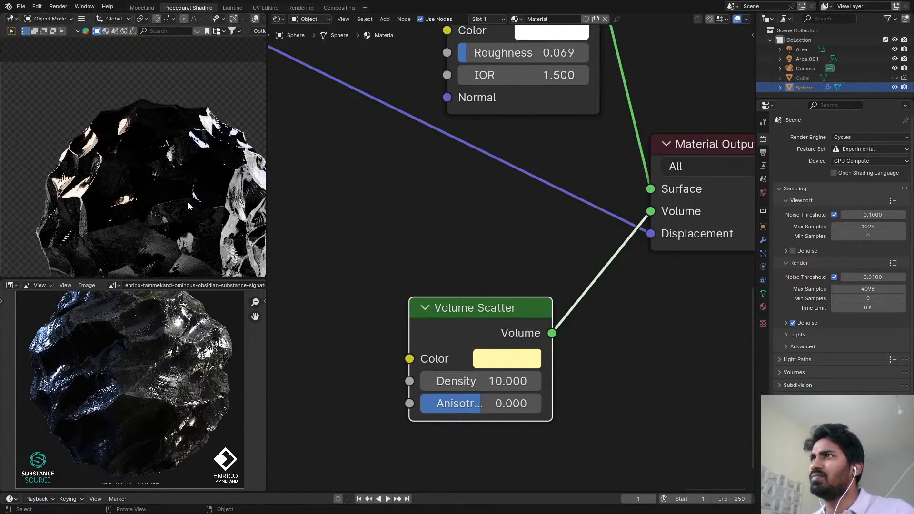
pyautogui.hotkey('ctrl', 's')
# - Switch to the Rendering workspace and render the glass and volume version into Slot 2
pyautogui.click(232, 7)
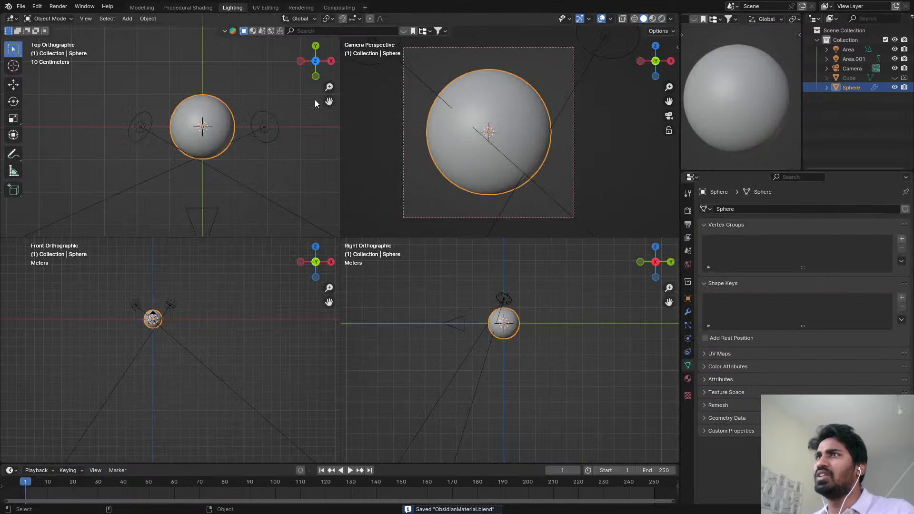
pyautogui.click(301, 7)
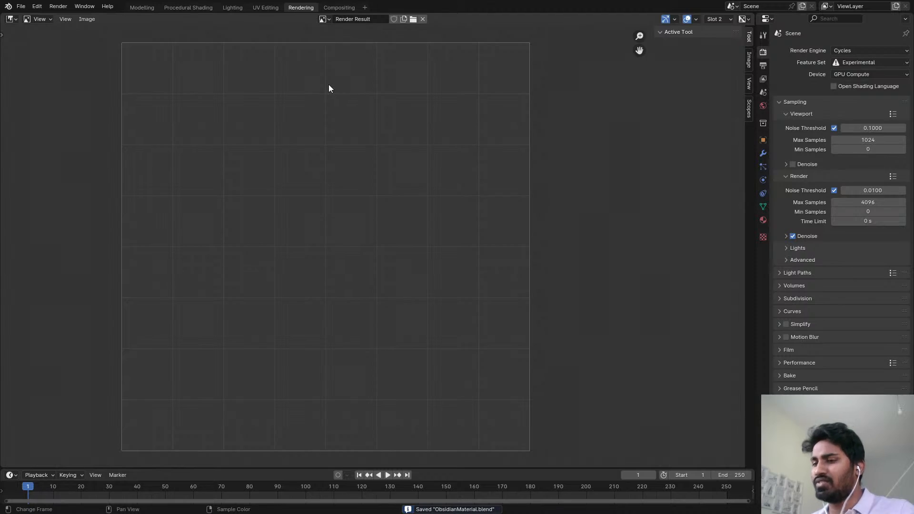
pyautogui.press('F12')
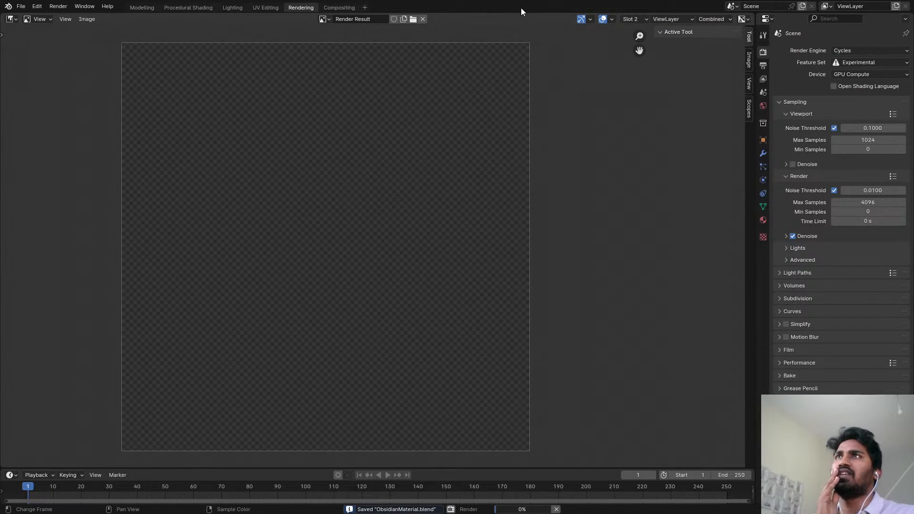
# - Examine the glass and volume render up close, checking the highlights, edges and dark interior of the sphere
pyautogui.scroll(2, 409, 217)
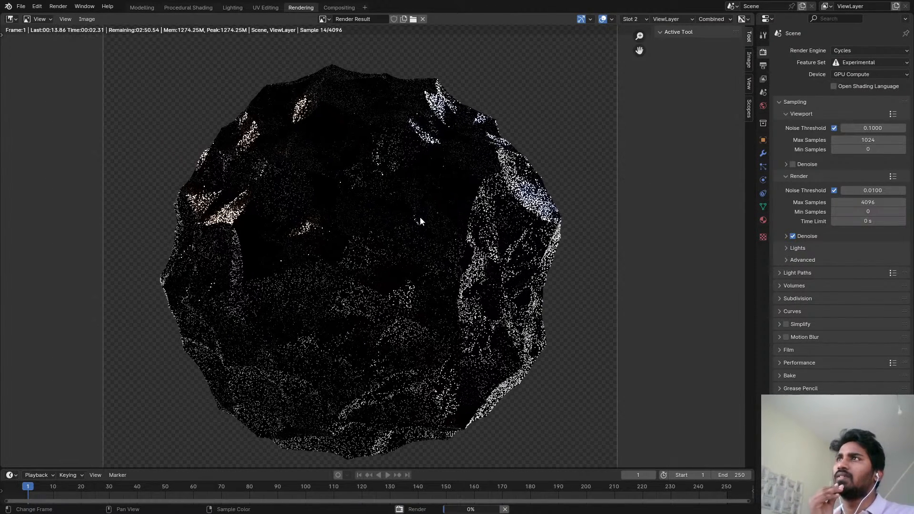
pyautogui.scroll(-1, 344, 58)
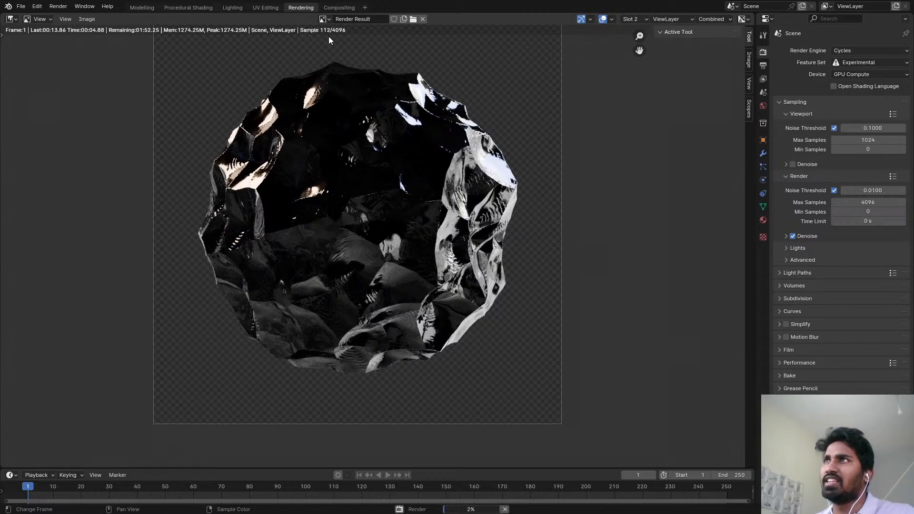
pyautogui.scroll(2, 330, 35)
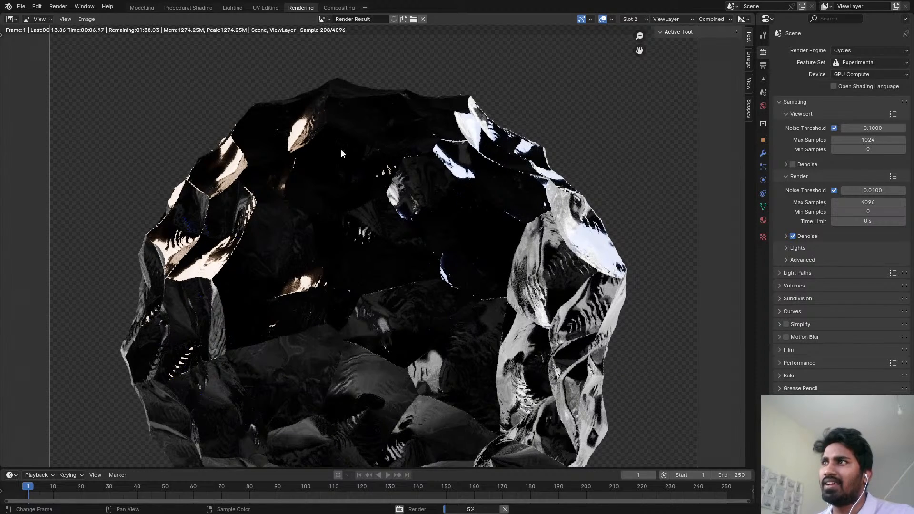
pyautogui.scroll(3, 215, 239)
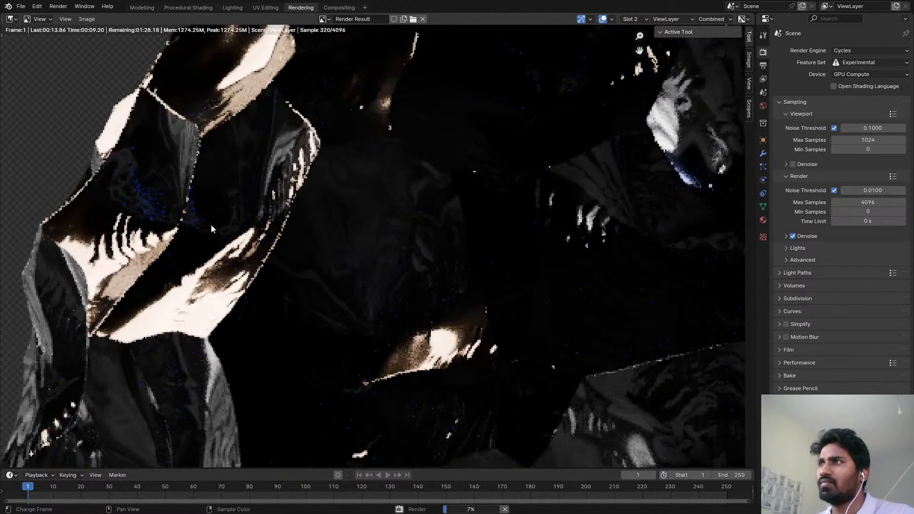
pyautogui.scroll(-2, 210, 224)
pyautogui.moveTo(228, 212); pyautogui.dragTo(240, 233, button='middle')
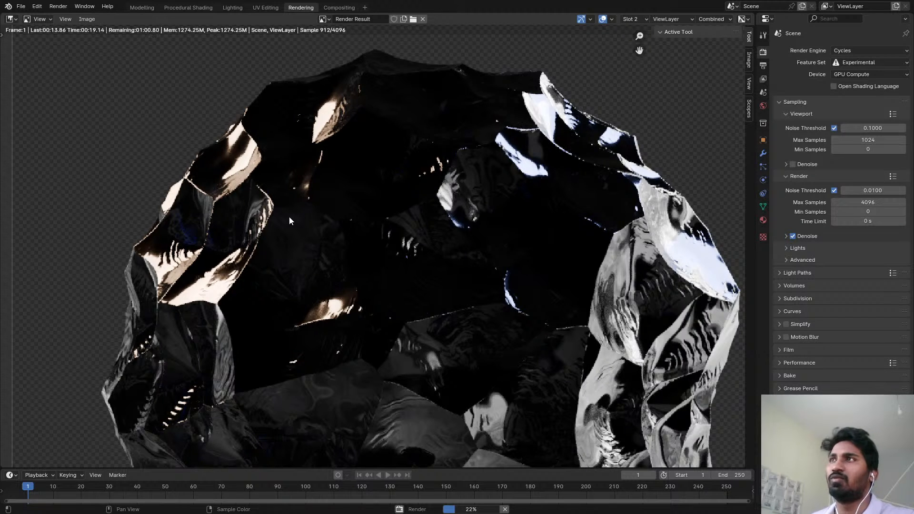
pyautogui.scroll(-3, 289, 217)
pyautogui.scroll(2, 546, 262)
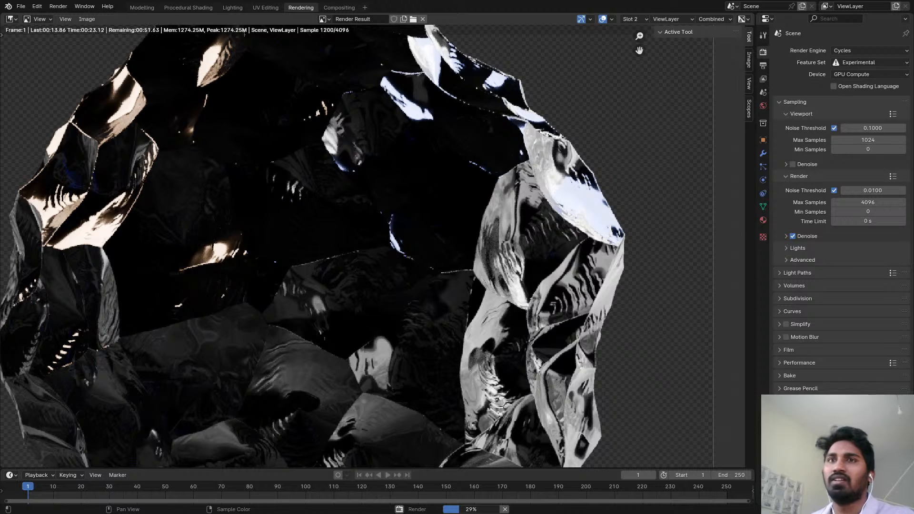
pyautogui.scroll(-4, 546, 252)
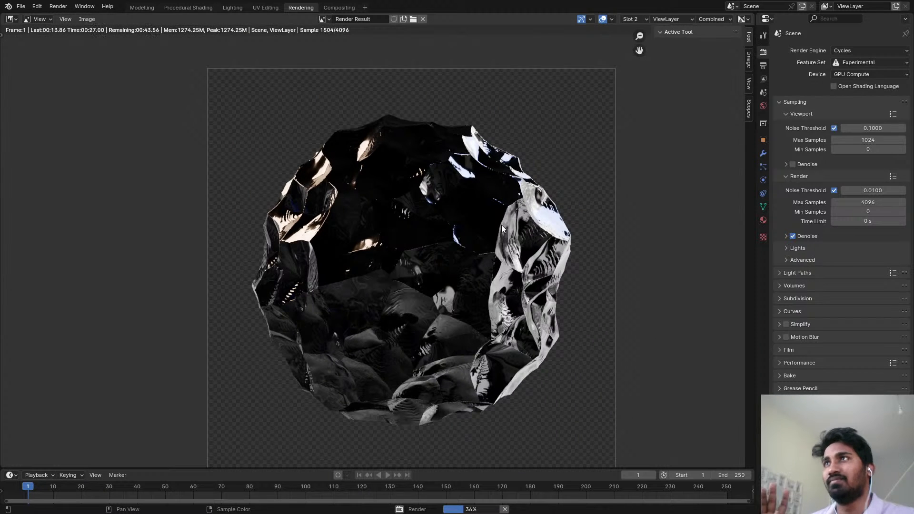
pyautogui.scroll(1, 498, 220)
pyautogui.scroll(-1, 496, 219)
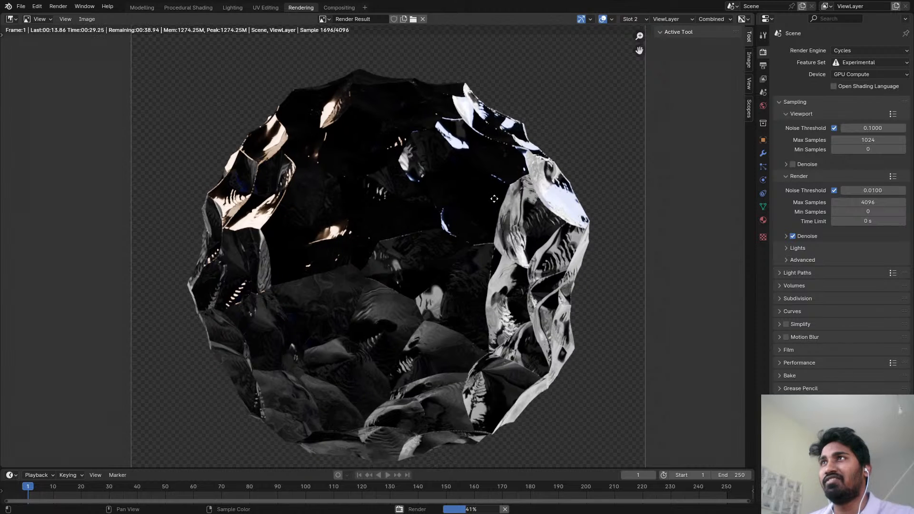
pyautogui.scroll(2, 389, 82)
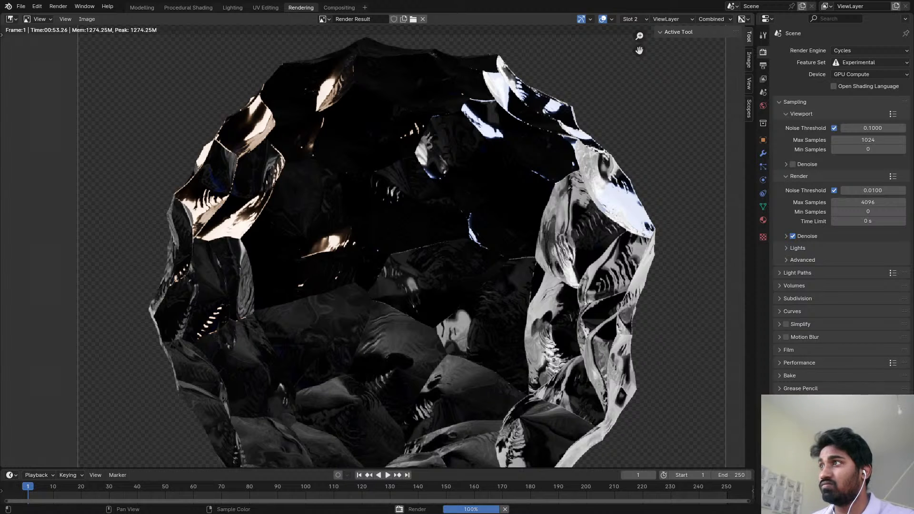
pyautogui.scroll(-3, 315, 125)
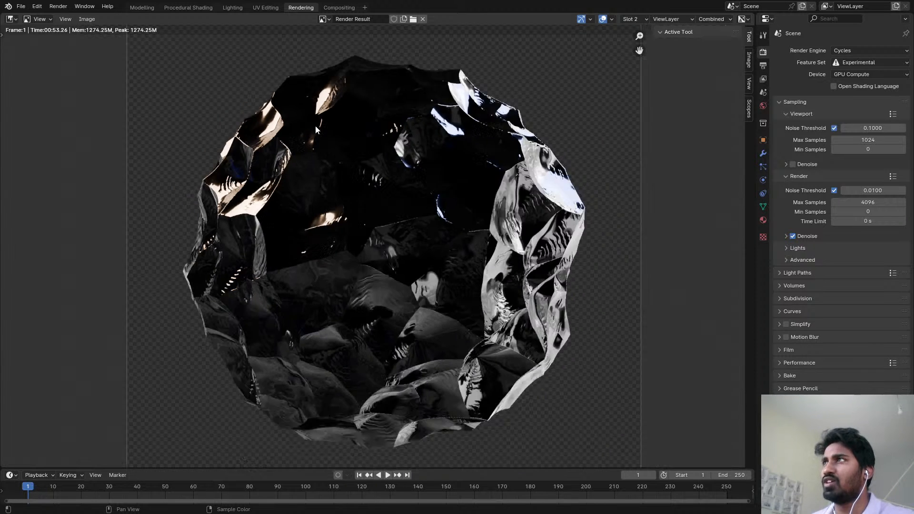
pyautogui.scroll(3, 289, 148)
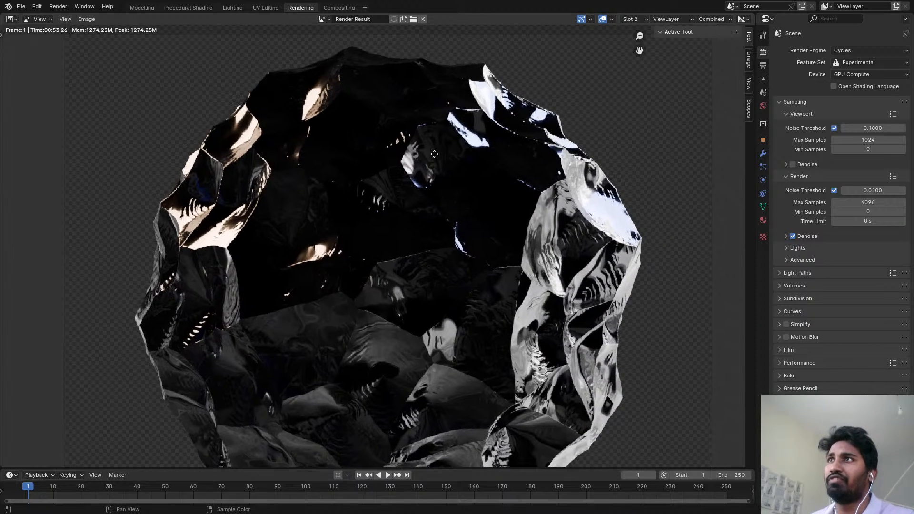
# - Compare the Slot 2 glass render with the Slot 1 subsurface render by switching repeatedly between the two slots
pyautogui.scroll(-3, 330, 101)
pyautogui.scroll(2, 344, 107)
pyautogui.press('j')
pyautogui.press('j')
pyautogui.press('j')
pyautogui.press('j')
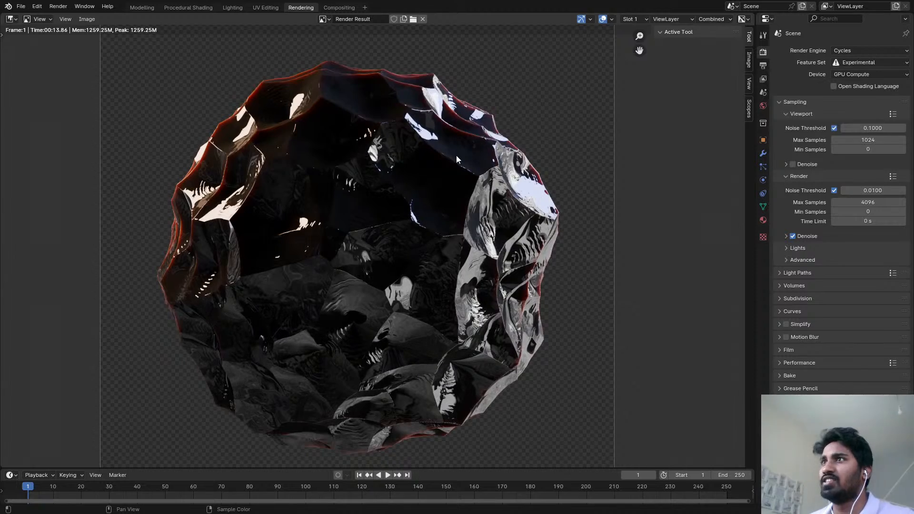
# - Examine the subsurface render's upper rim and side edges up close, comparing them with the Slot 2 glass render
pyautogui.press('j')
pyautogui.press('j')
pyautogui.press('j')
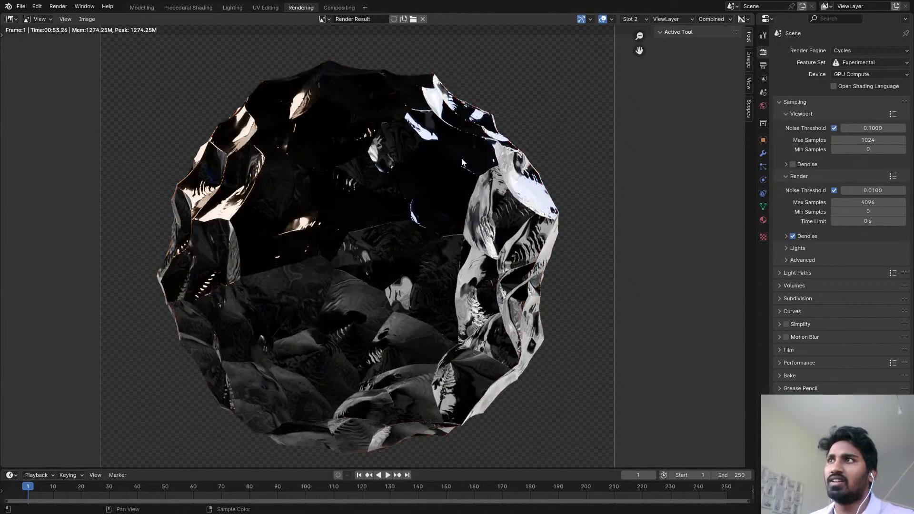
pyautogui.scroll(6, 462, 158)
pyautogui.scroll(-5, 429, 148)
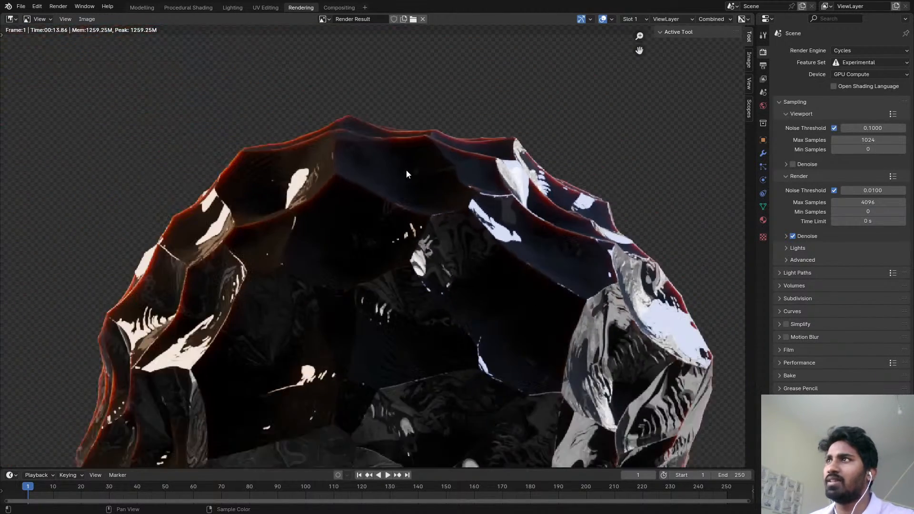
pyautogui.scroll(3, 407, 169)
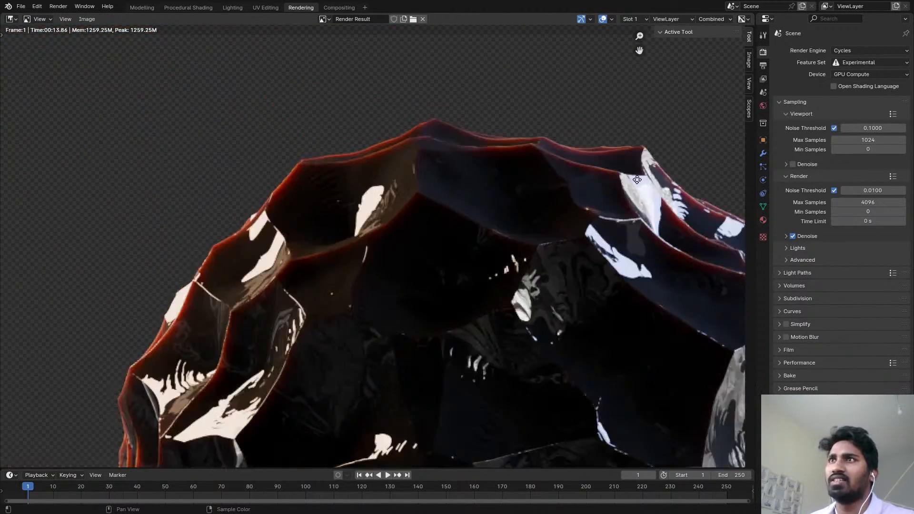
pyautogui.moveTo(636, 180); pyautogui.dragTo(520, 158, button='middle')
pyautogui.scroll(-1, 521, 159)
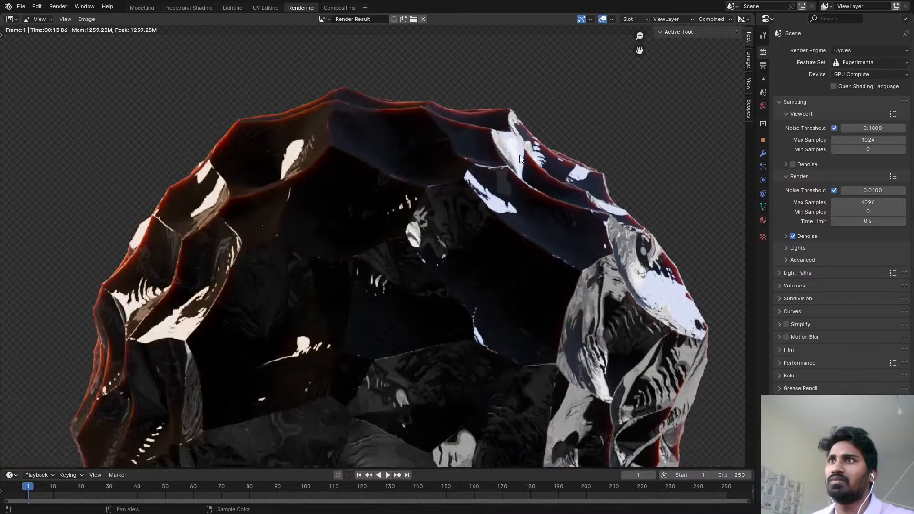
pyautogui.scroll(3, 201, 216)
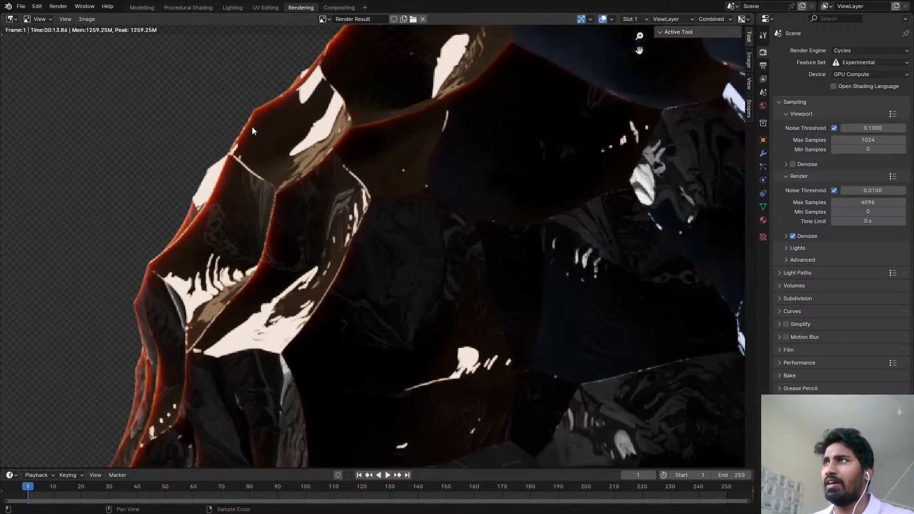
pyautogui.scroll(-6, 292, 85)
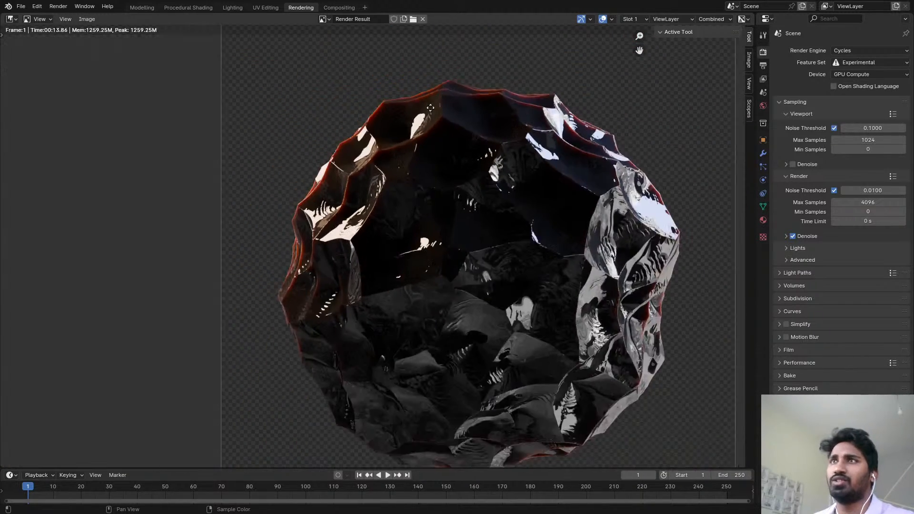
pyautogui.press('j')
pyautogui.press('j')
pyautogui.press('j')
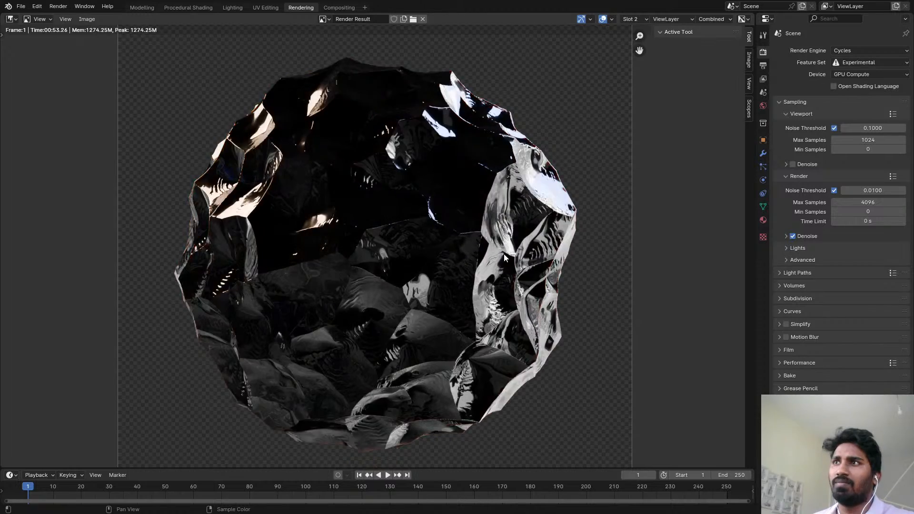
# - Compare the dark interior facets of the sphere up close between the Slot 1 and Slot 2 renders
pyautogui.scroll(6, 335, 244)
pyautogui.moveTo(335, 241); pyautogui.dragTo(381, 202, button='middle')
pyautogui.press('j')
pyautogui.press('j')
pyautogui.scroll(1, 339, 307)
pyautogui.moveTo(339, 308); pyautogui.dragTo(456, 277, button='middle')
pyautogui.press('j')
pyautogui.press('j')
pyautogui.press('j')
pyautogui.press('j')
pyautogui.press('j')
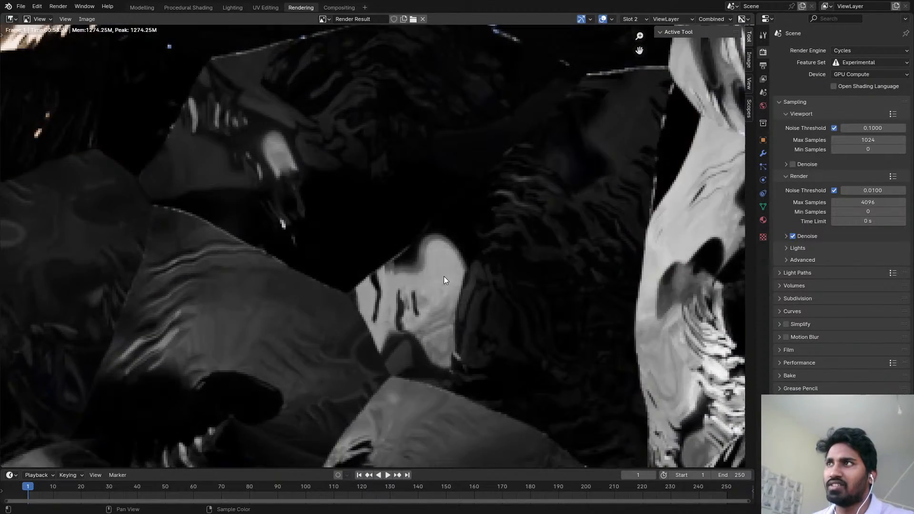
pyautogui.press('j')
pyautogui.press('j')
pyautogui.press('j')
pyautogui.scroll(-3, 444, 276)
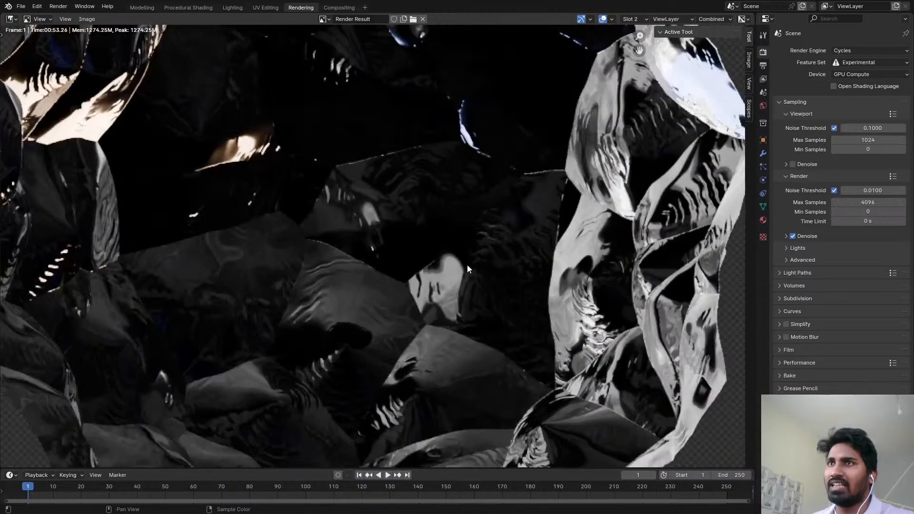
# - Compare the overall look of the whole sphere in the glass and subsurface renders
pyautogui.moveTo(468, 265); pyautogui.dragTo(526, 386, button='middle')
pyautogui.scroll(-1, 429, 206)
pyautogui.moveTo(429, 207); pyautogui.dragTo(422, 211, button='middle')
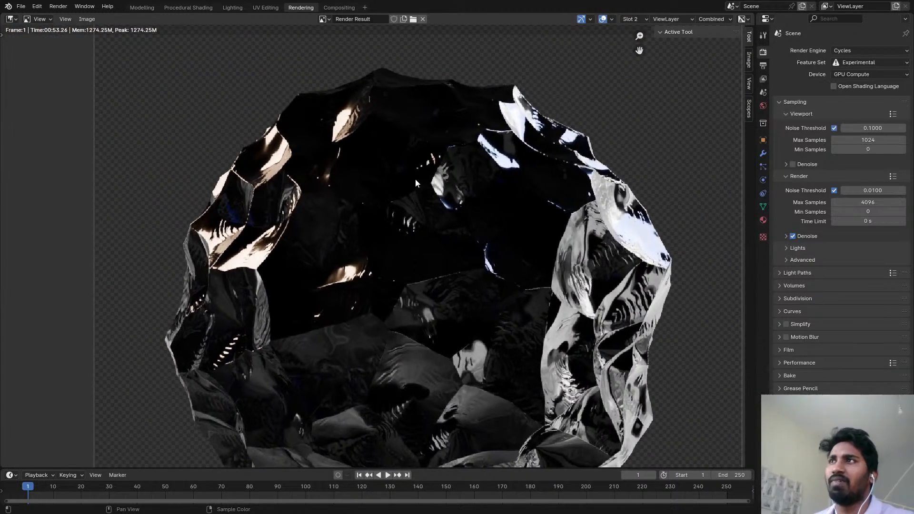
pyautogui.scroll(1, 415, 179)
pyautogui.scroll(-2, 482, 218)
pyautogui.moveTo(482, 218); pyautogui.dragTo(464, 182, button='middle')
pyautogui.press('j')
pyautogui.press('j')
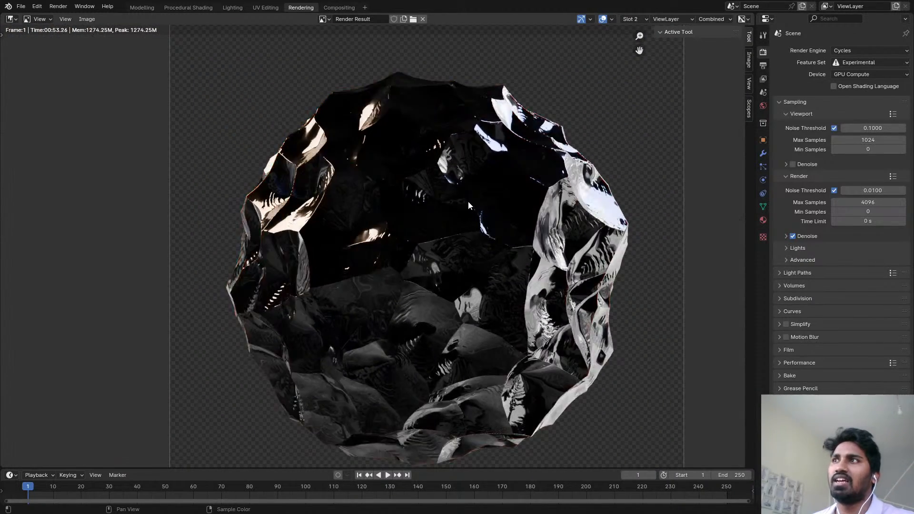
pyautogui.press('j')
pyautogui.press('j')
pyautogui.press('j')
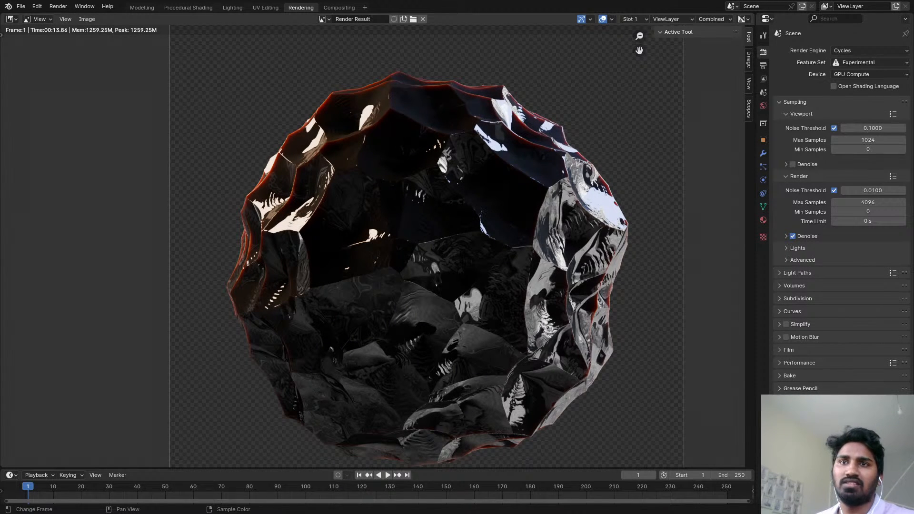
pyautogui.press('j')
pyautogui.press('j')
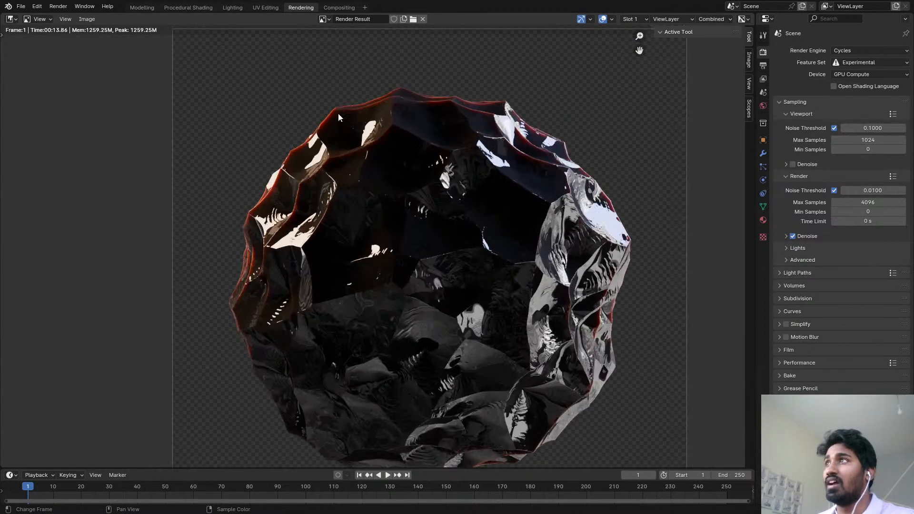
# - Return to the Procedural Shading workspace, save the file and display the viewport in rendered shading
pyautogui.click(150, 10)
pyautogui.click(207, 8)
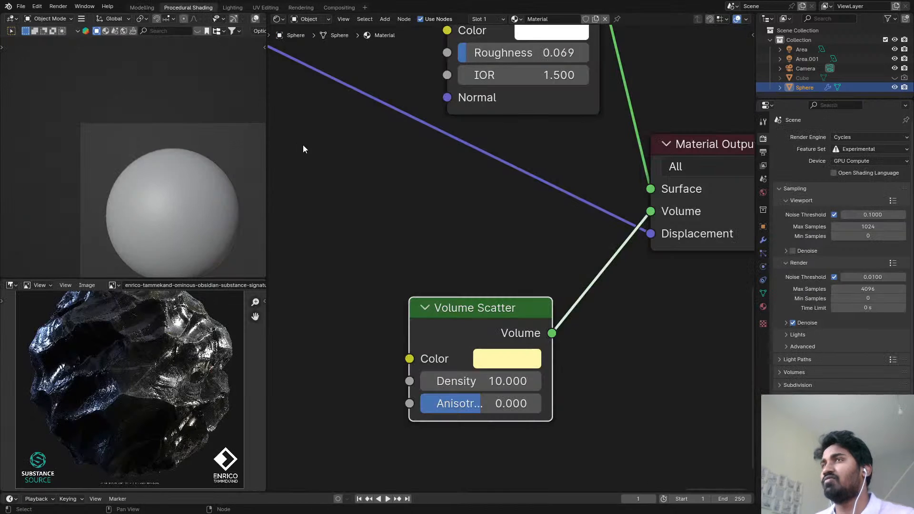
pyautogui.hotkey('ctrl', 's')
pyautogui.press('z')
pyautogui.click(175, 157)
pyautogui.scroll(-1, 436, 173)
pyautogui.scroll(-4, 432, 210)
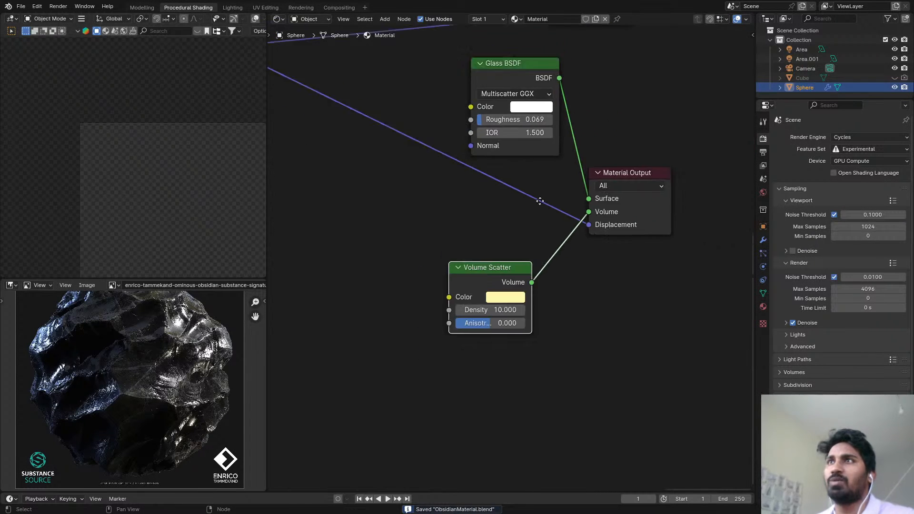
# - Delete the Glass BSDF and Volume Scatter nodes with their Material Output, and reposition the remaining Material Output
pyautogui.moveTo(443, 122); pyautogui.dragTo(626, 338)
pyautogui.press('x')
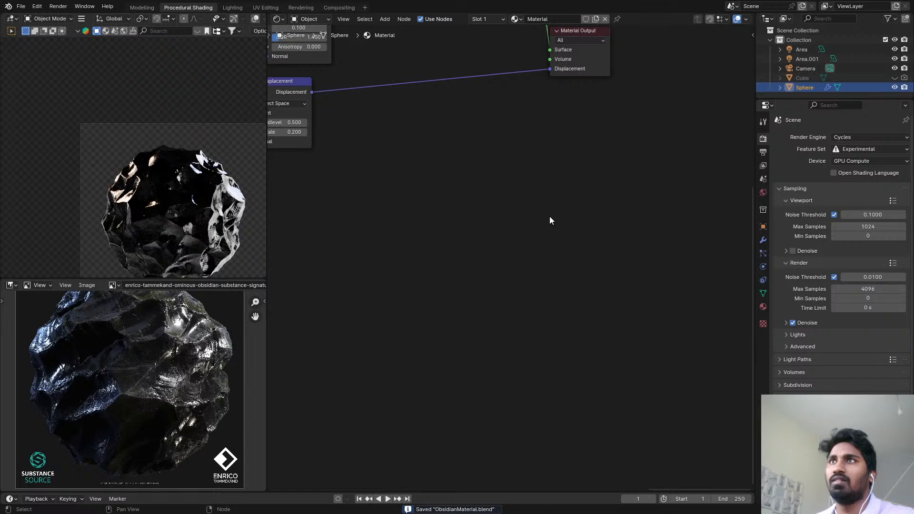
pyautogui.moveTo(559, 36); pyautogui.dragTo(596, 168, button='middle')
pyautogui.scroll(2, 596, 168)
pyautogui.scroll(-4, 596, 167)
pyautogui.moveTo(604, 162); pyautogui.dragTo(615, 165)
pyautogui.moveTo(601, 163); pyautogui.dragTo(660, 307, button='middle')
pyautogui.scroll(4, 562, 227)
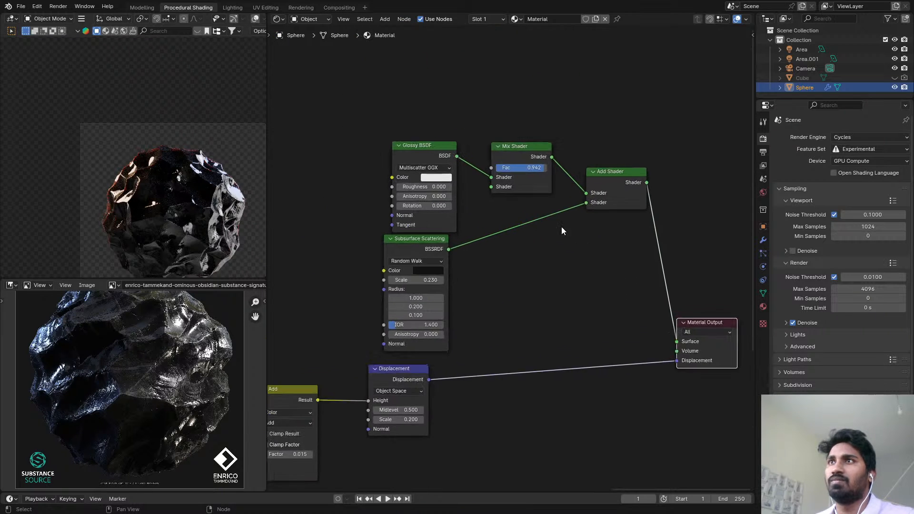
# - Move the Glossy BSDF, Subsurface Scattering, Mix Shader and Add Shader nodes up to free space in the node graph
pyautogui.moveTo(415, 157); pyautogui.dragTo(408, 143)
pyautogui.scroll(2, 438, 167)
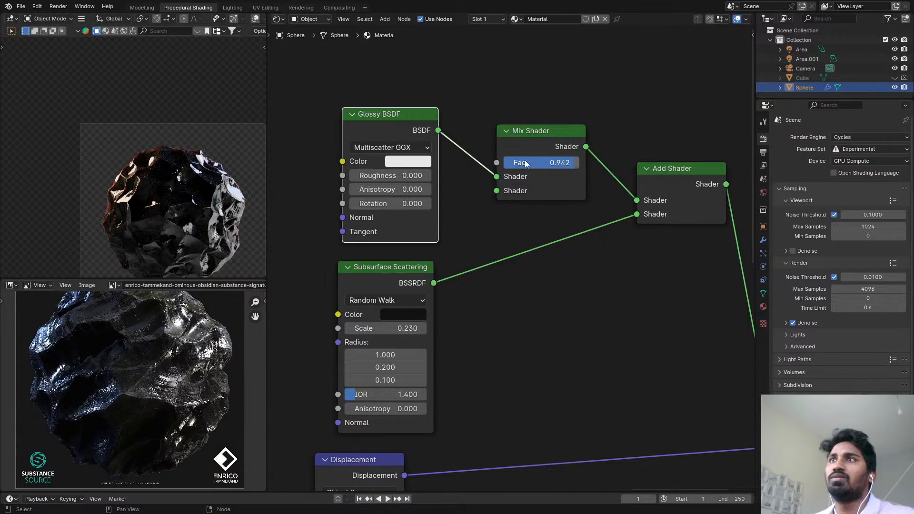
pyautogui.scroll(-2, 525, 160)
pyautogui.moveTo(401, 99); pyautogui.dragTo(608, 311)
pyautogui.moveTo(606, 177); pyautogui.dragTo(521, 88)
pyautogui.scroll(1, 535, 173)
# - Add a Principled BSDF node and connect it to the Surface input of the Material Output
pyautogui.hotkey('shift', 'a')
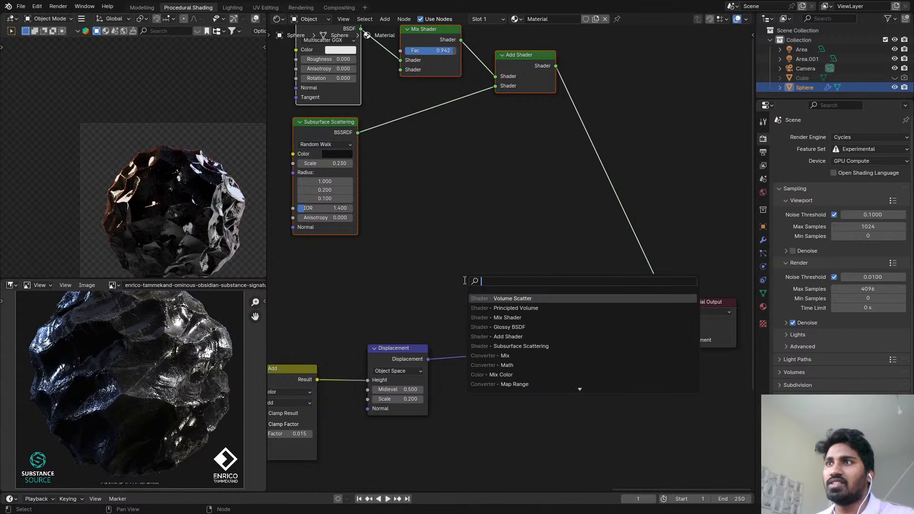
pyautogui.write('pr')
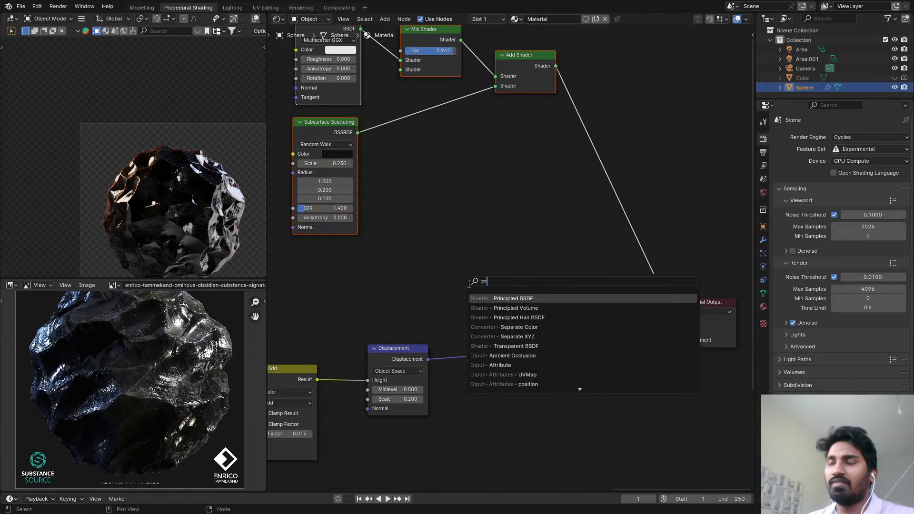
pyautogui.click(514, 302)
pyautogui.click(452, 146)
pyautogui.keyDown('ctrl'); pyautogui.keyDown('shift'); pyautogui.click(515, 166); pyautogui.keyUp('shift'); pyautogui.keyUp('ctrl')
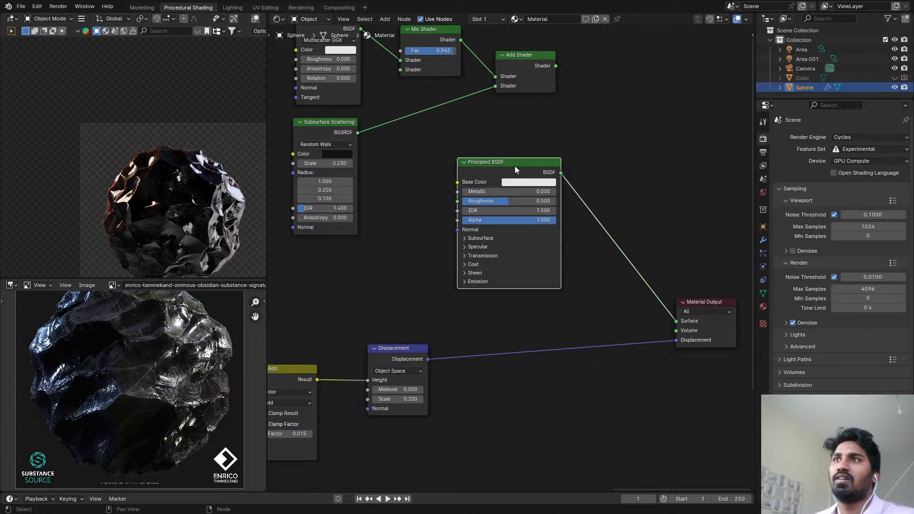
# - Set the Principled BSDF roughness to 0.064
pyautogui.moveTo(487, 184); pyautogui.dragTo(511, 230, button='middle')
pyautogui.scroll(3, 510, 230)
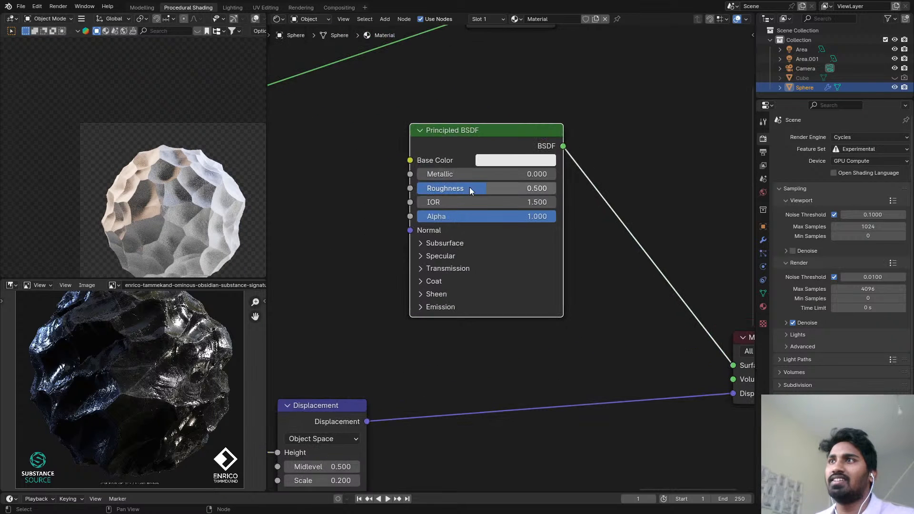
pyautogui.moveTo(508, 179); pyautogui.dragTo(458, 179)
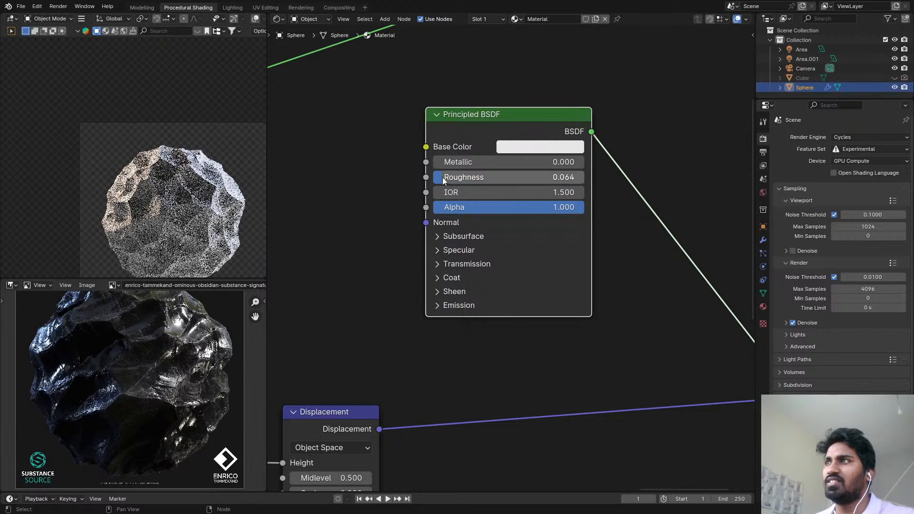
# - Expand the Principled BSDF's Subsurface settings and set the scale to 0.23 m and the weight to 1.000
pyautogui.scroll(-5, 442, 177)
pyautogui.click(451, 169)
pyautogui.scroll(-3, 425, 201)
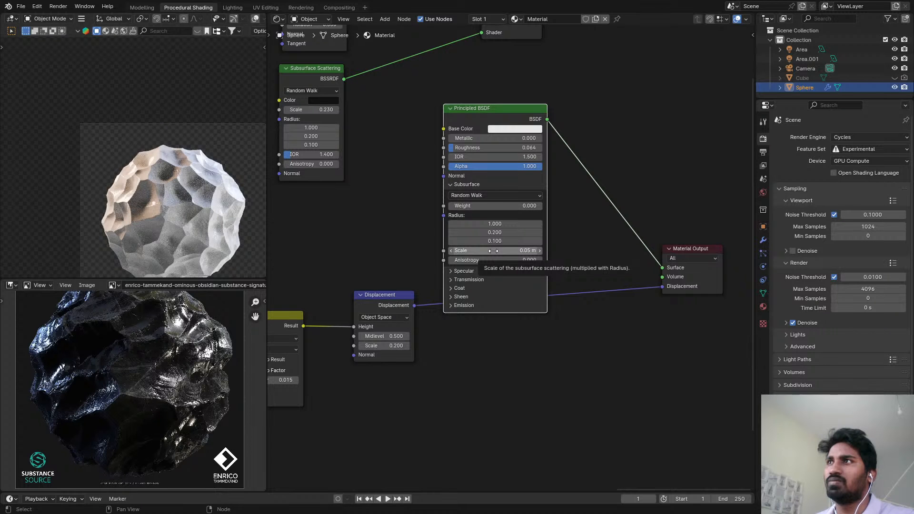
pyautogui.keyDown('shift'); pyautogui.moveTo(495, 250); pyautogui.dragTo(508, 251); pyautogui.keyUp('shift')
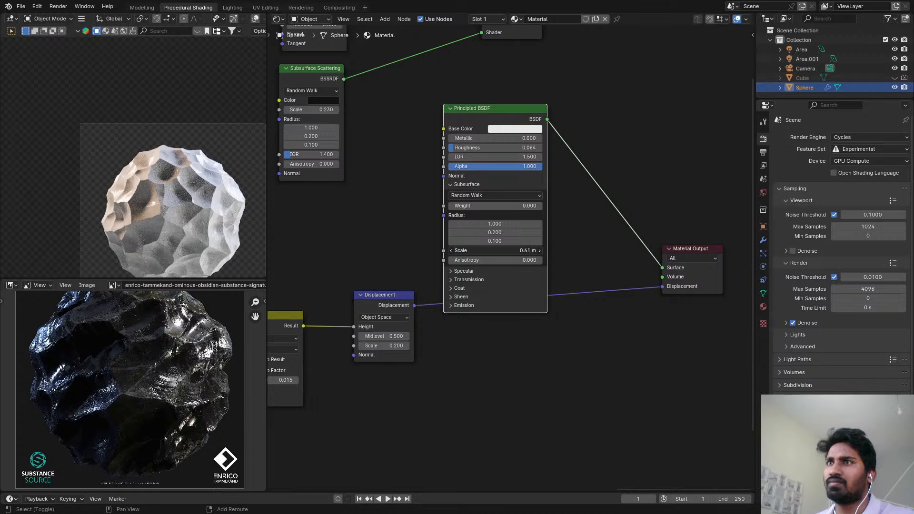
pyautogui.moveTo(495, 251); pyautogui.dragTo(481, 250)
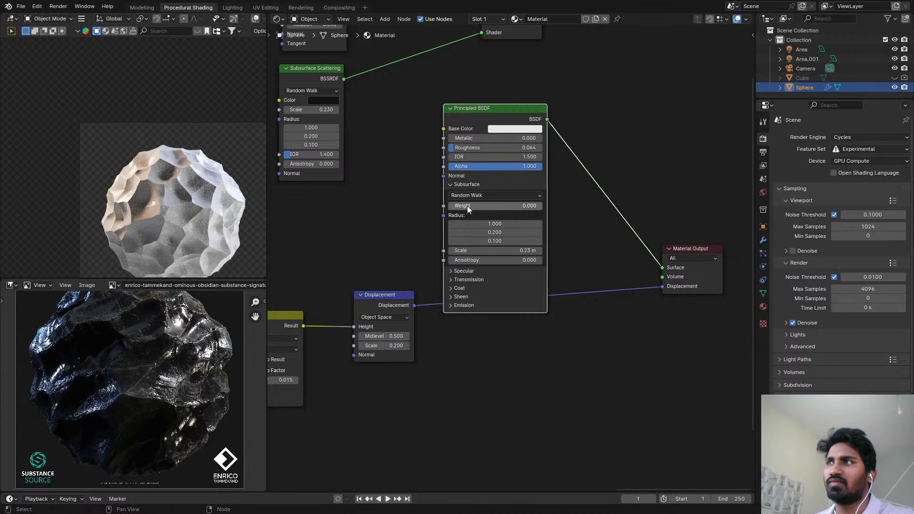
pyautogui.moveTo(502, 147); pyautogui.dragTo(521, 230, button='middle')
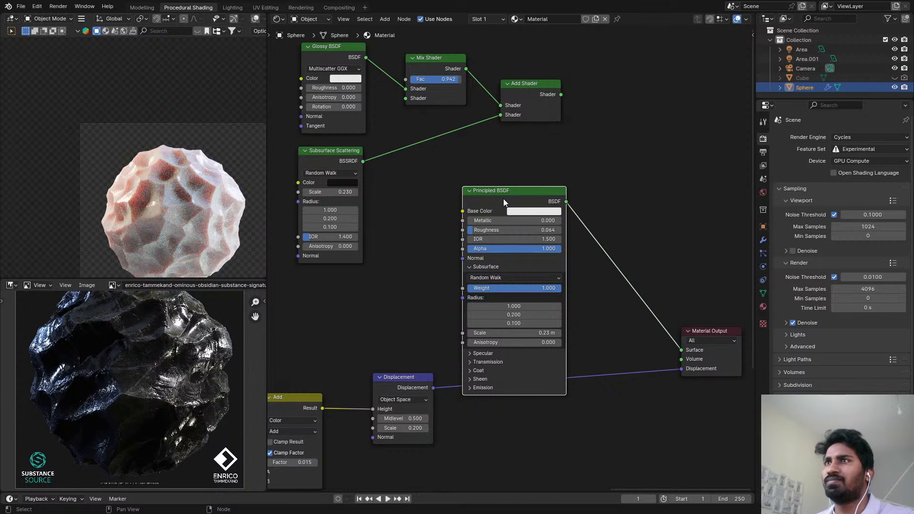
# - Reposition the Principled BSDF node and copy the Subsurface Scattering node's near-black color into its Base Color
pyautogui.moveTo(503, 202); pyautogui.dragTo(491, 162)
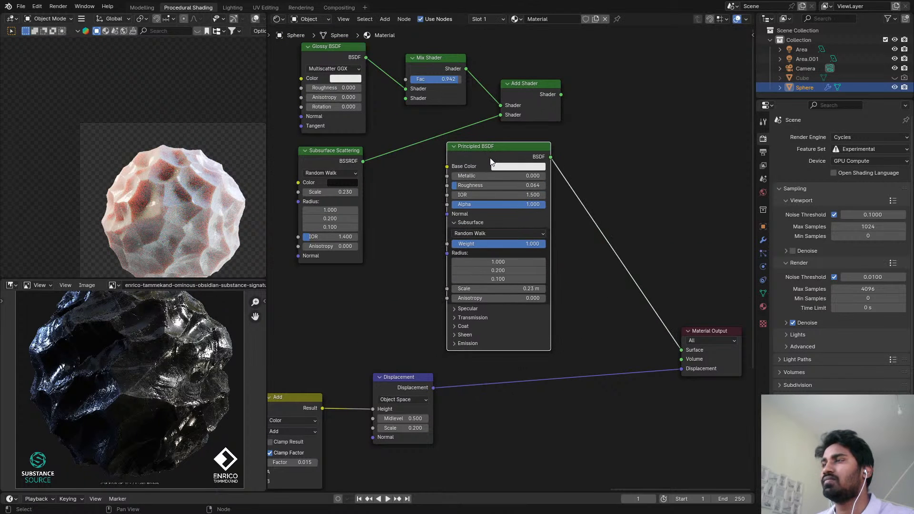
pyautogui.click(520, 167)
pyautogui.hotkey('ctrl', 'c')
pyautogui.hotkey('ctrl', 'v')
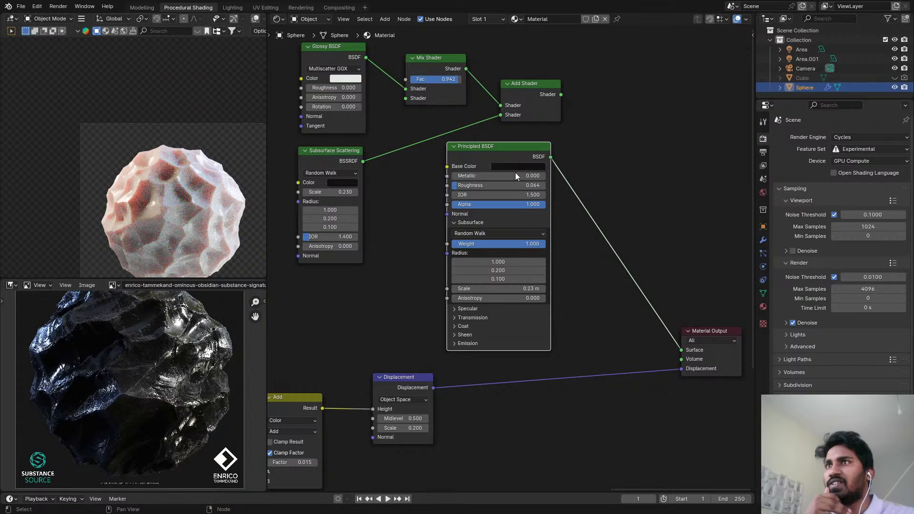
# - Inspect the Principled BSDF result on the sphere in the viewport and save the file
pyautogui.scroll(5, 141, 186)
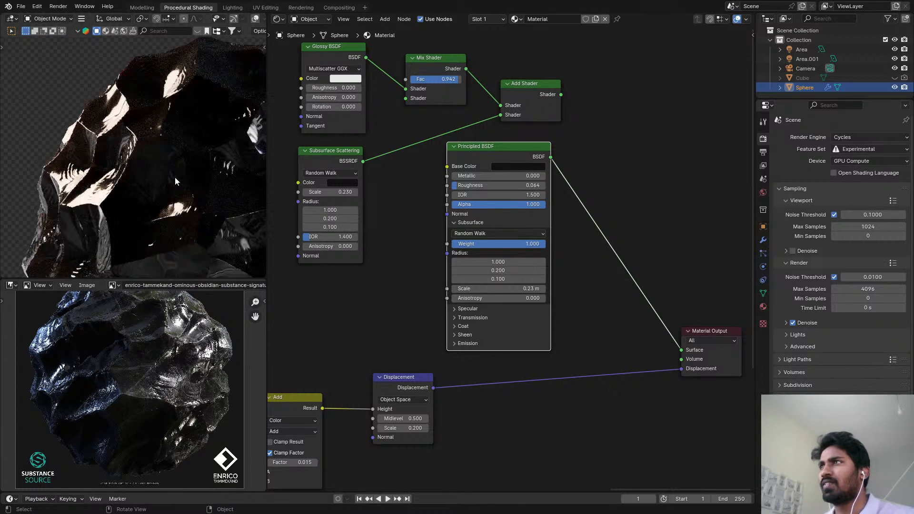
pyautogui.scroll(-2, 185, 179)
pyautogui.hotkey('ctrl', 's')
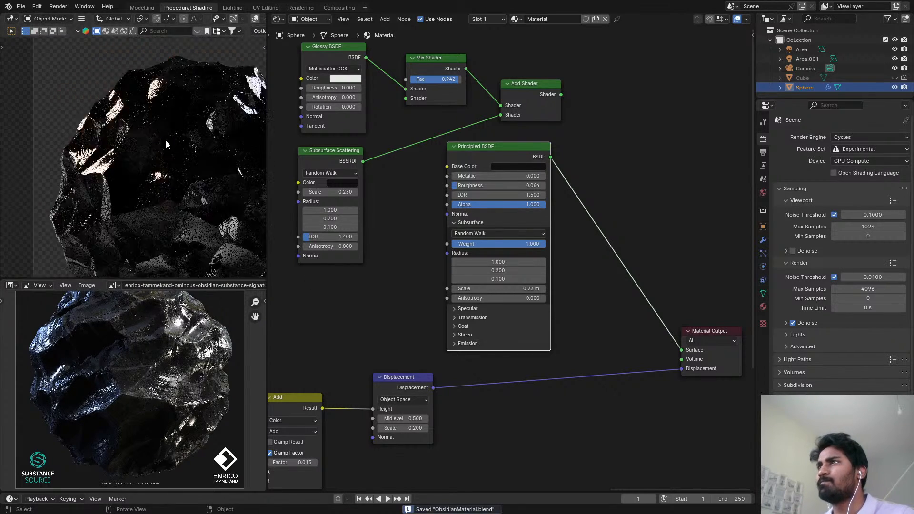
pyautogui.scroll(-2, 166, 141)
pyautogui.keyDown('shift'); pyautogui.moveTo(180, 134); pyautogui.dragTo(140, 130, button='middle'); pyautogui.keyUp('shift')
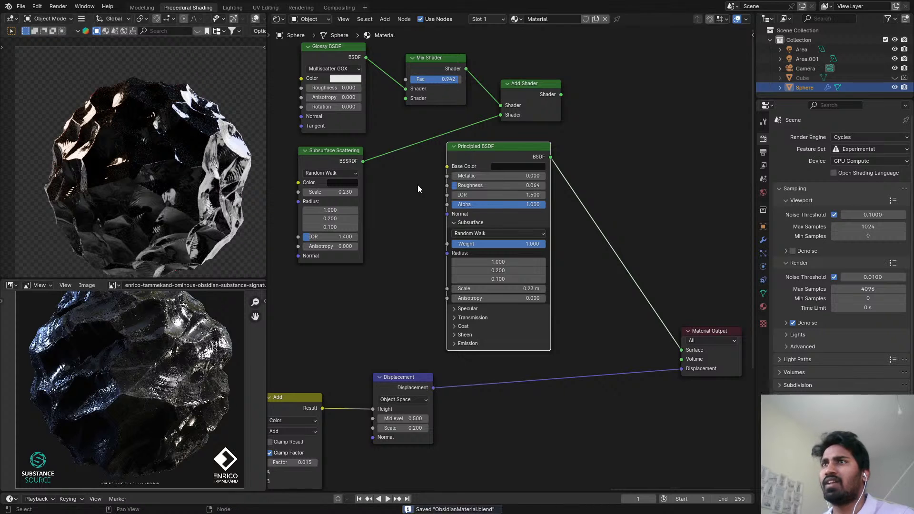
# - Move the disconnected Glossy, Subsurface Scattering, Mix and Add Shader group well above the Principled BSDF node
pyautogui.scroll(-2, 477, 192)
pyautogui.moveTo(419, 189); pyautogui.dragTo(520, 210, button='middle')
pyautogui.scroll(-2, 498, 284)
pyautogui.moveTo(440, 224); pyautogui.dragTo(429, 358, button='middle')
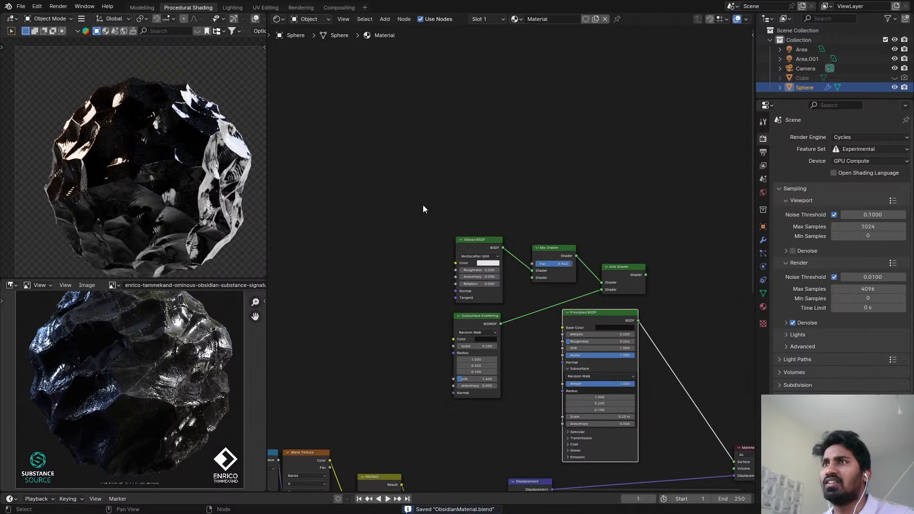
pyautogui.moveTo(423, 208); pyautogui.dragTo(523, 370)
pyautogui.keyDown('shift'); pyautogui.moveTo(507, 190); pyautogui.dragTo(629, 282); pyautogui.keyUp('shift')
pyautogui.press('g')
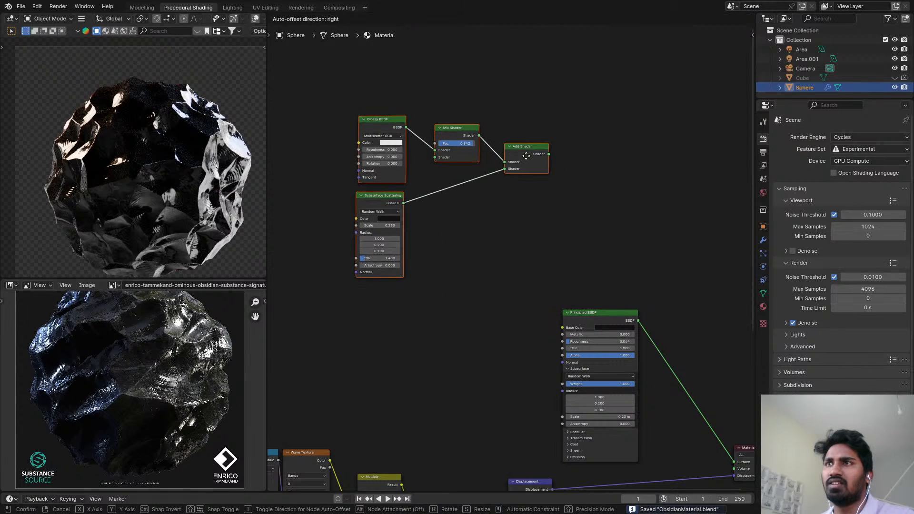
pyautogui.click(670, 117)
pyautogui.click(670, 116)
pyautogui.scroll(1, 517, 293)
pyautogui.click(515, 325)
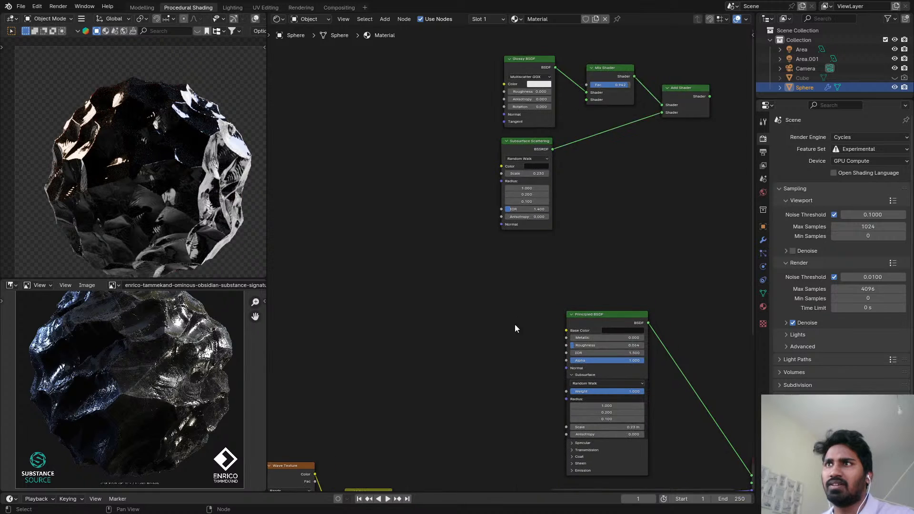
# - Add an RGB node beside the Principled BSDF and connect its Color to the shader's Subsurface Radius input
pyautogui.moveTo(515, 328); pyautogui.dragTo(519, 214, button='middle')
pyautogui.hotkey('shift', 'a')
pyautogui.write('rgb')
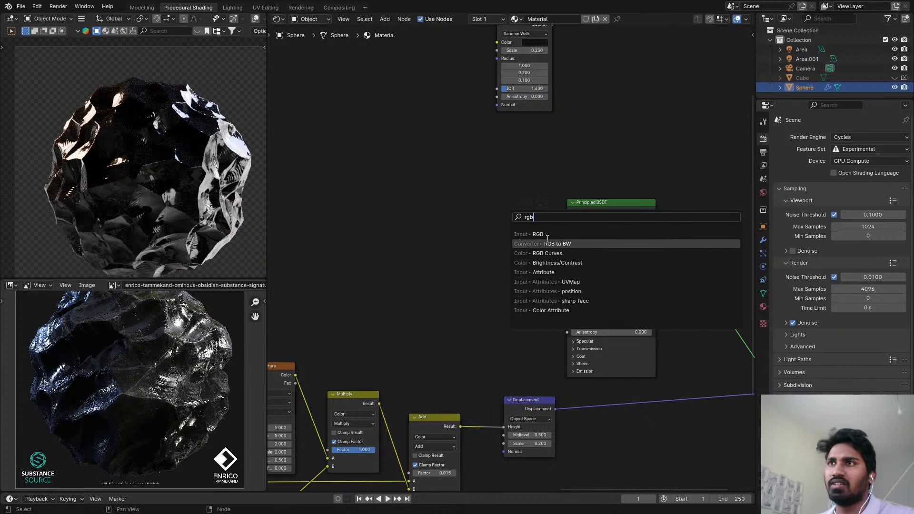
pyautogui.click(538, 234)
pyautogui.click(433, 260)
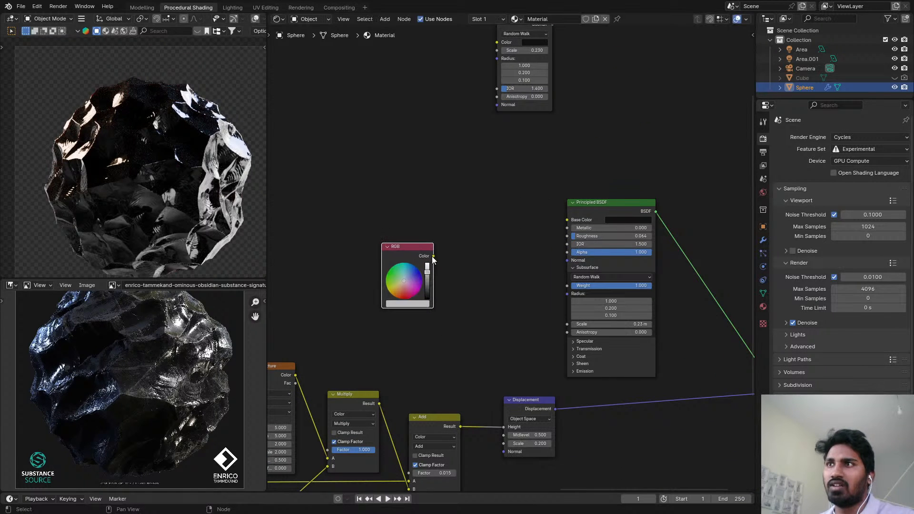
pyautogui.scroll(1, 434, 259)
pyautogui.moveTo(433, 256); pyautogui.dragTo(589, 300)
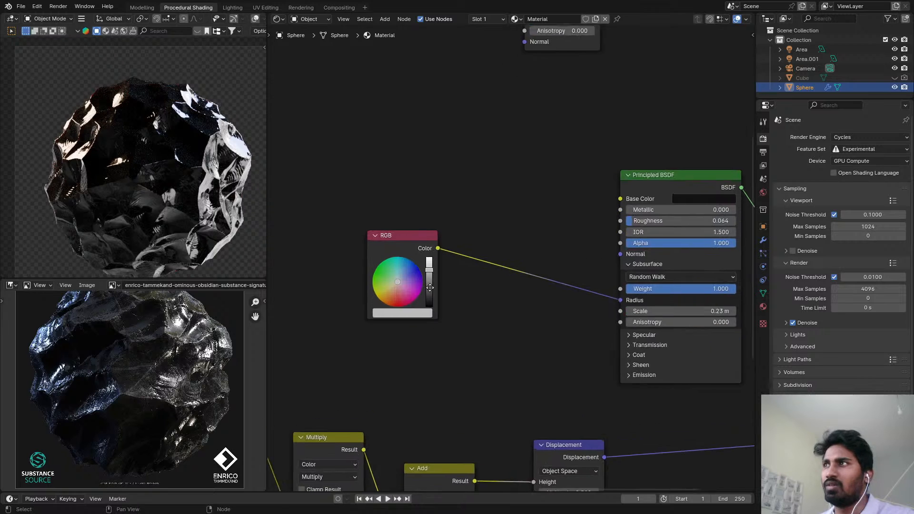
# - Set the RGB node's color to a saturated violet-blue and check the effect on the sphere
pyautogui.scroll(3, 489, 257)
pyautogui.click(477, 240)
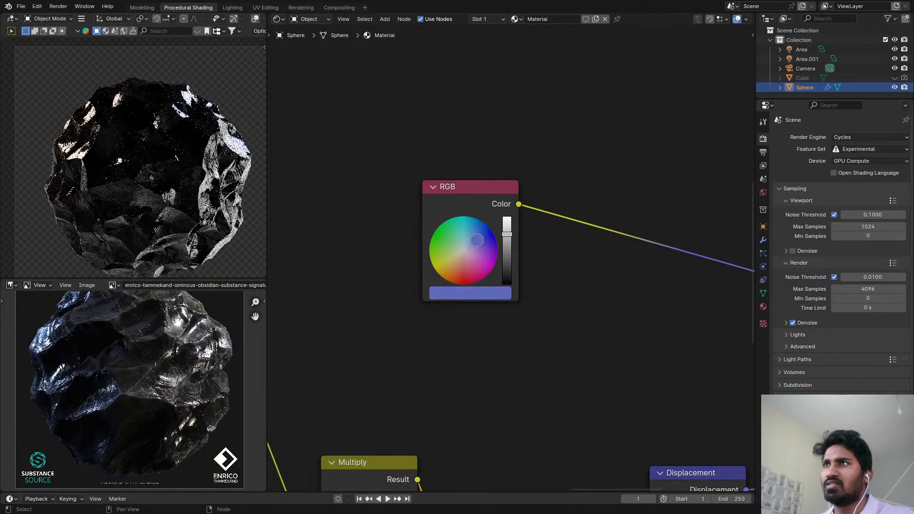
pyautogui.moveTo(478, 243); pyautogui.dragTo(495, 242)
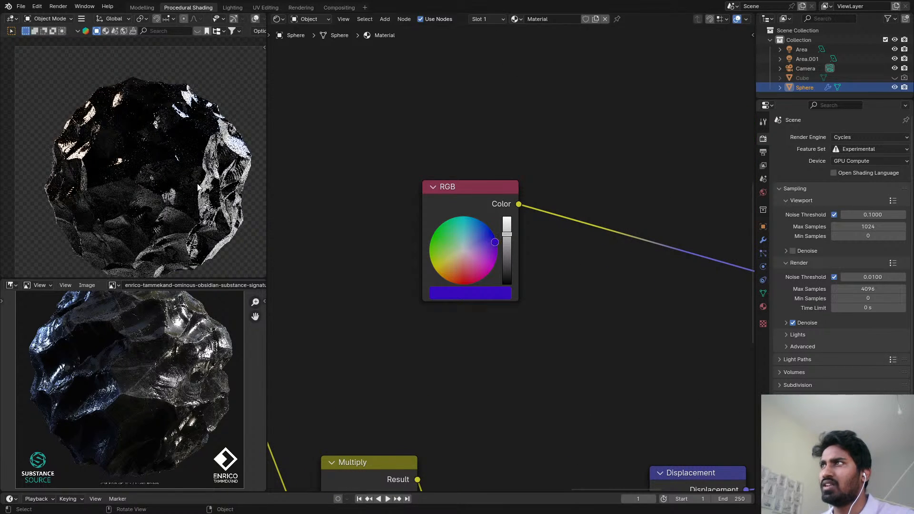
pyautogui.scroll(3, 98, 94)
pyautogui.scroll(-4, 136, 153)
pyautogui.scroll(-4, 636, 164)
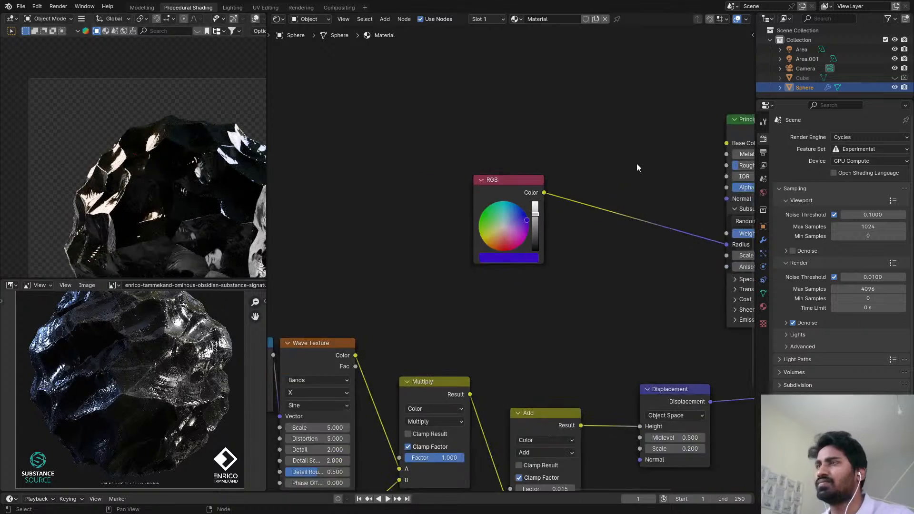
# - Connect the RGB node's Color to the Subsurface Scattering node's Radius input as well
pyautogui.moveTo(566, 224); pyautogui.dragTo(520, 303, button='middle')
pyautogui.scroll(3, 469, 331)
pyautogui.keyDown('alt'); pyautogui.moveTo(442, 360); pyautogui.dragTo(529, 134, button='right'); pyautogui.keyUp('alt')
pyautogui.moveTo(520, 93); pyautogui.dragTo(525, 111)
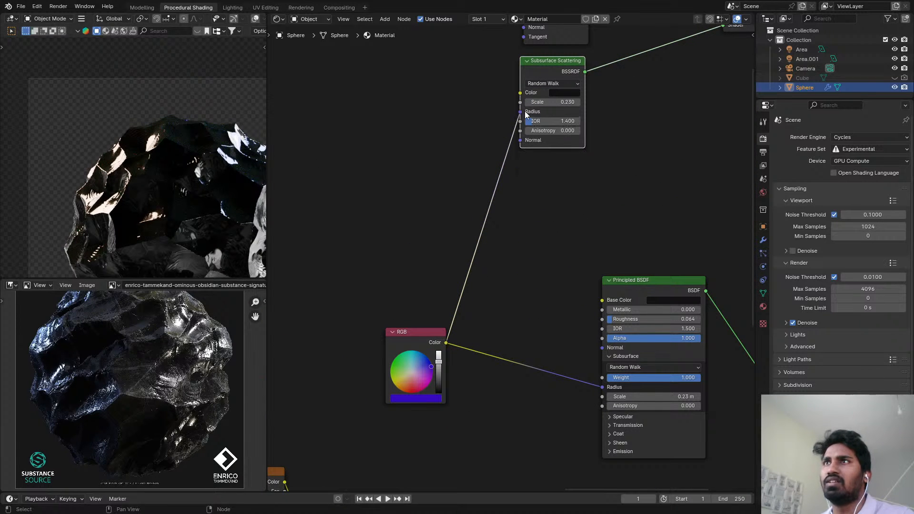
# - Preview the Add Shader through the Material Output and inspect its subsurface tint close up on the sphere
pyautogui.scroll(-4, 556, 111)
pyautogui.moveTo(556, 111); pyautogui.dragTo(458, 153, button='middle')
pyautogui.scroll(-3, 458, 153)
pyautogui.keyDown('ctrl'); pyautogui.keyDown('shift'); pyautogui.click(575, 92); pyautogui.keyUp('shift'); pyautogui.keyUp('ctrl')
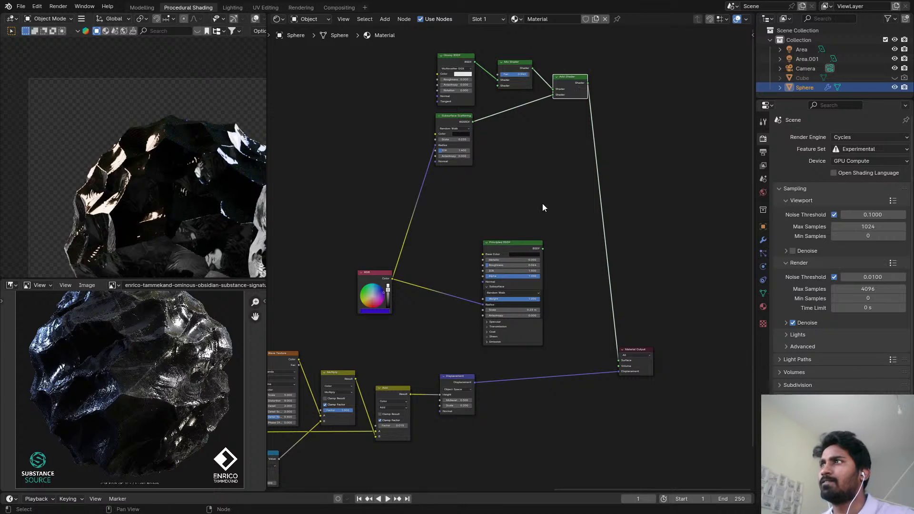
pyautogui.moveTo(543, 206); pyautogui.dragTo(566, 150, button='middle')
pyautogui.scroll(2, 238, 170)
pyautogui.moveTo(238, 171); pyautogui.dragTo(186, 161, button='middle')
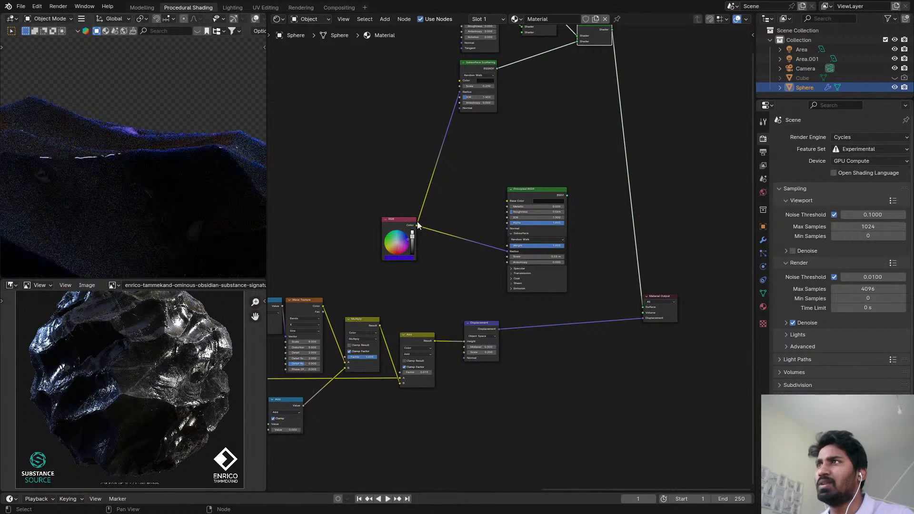
# - Connect the Principled BSDF back to the Material Output and compare its subsurface tint on the sphere
pyautogui.moveTo(418, 228); pyautogui.dragTo(493, 190, button='middle')
pyautogui.scroll(-1, 160, 182)
pyautogui.keyDown('ctrl'); pyautogui.keyDown('shift'); pyautogui.click(614, 151); pyautogui.keyUp('shift'); pyautogui.keyUp('ctrl')
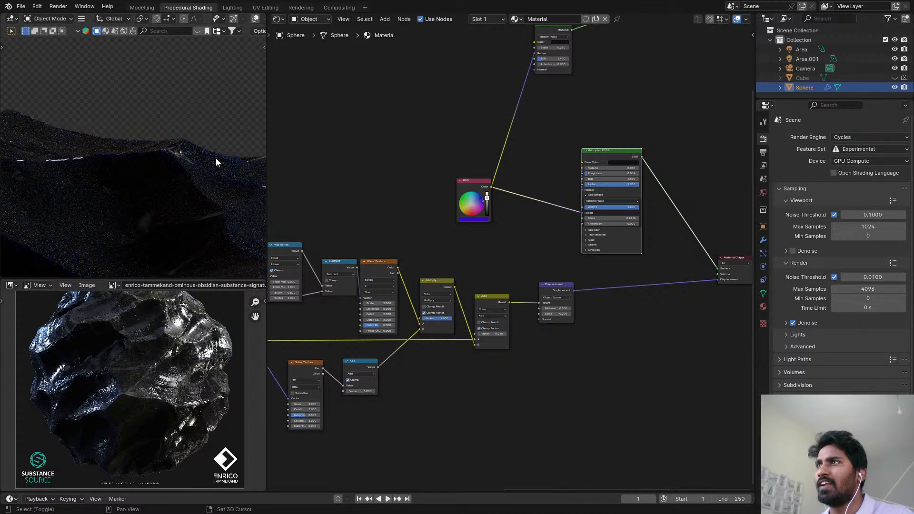
pyautogui.keyDown('shift'); pyautogui.moveTo(216, 158); pyautogui.dragTo(168, 147, button='middle'); pyautogui.keyUp('shift')
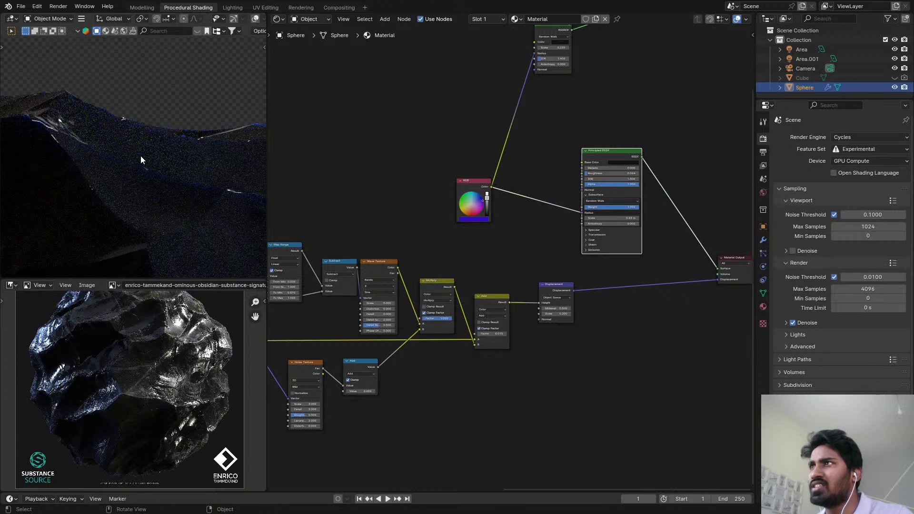
pyautogui.scroll(-4, 579, 181)
pyautogui.moveTo(579, 181); pyautogui.dragTo(565, 187, button='middle')
pyautogui.moveTo(604, 64); pyautogui.dragTo(583, 102, button='middle')
pyautogui.scroll(2, 583, 102)
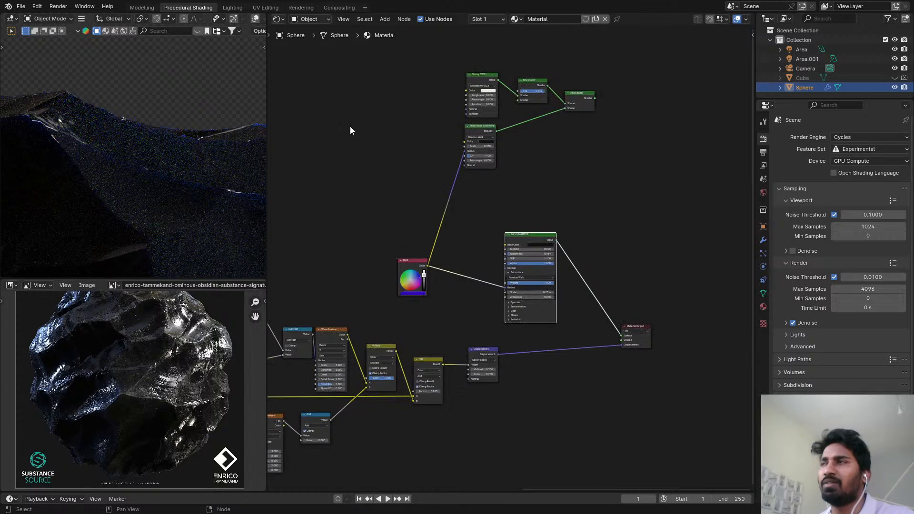
pyautogui.scroll(-9, 168, 147)
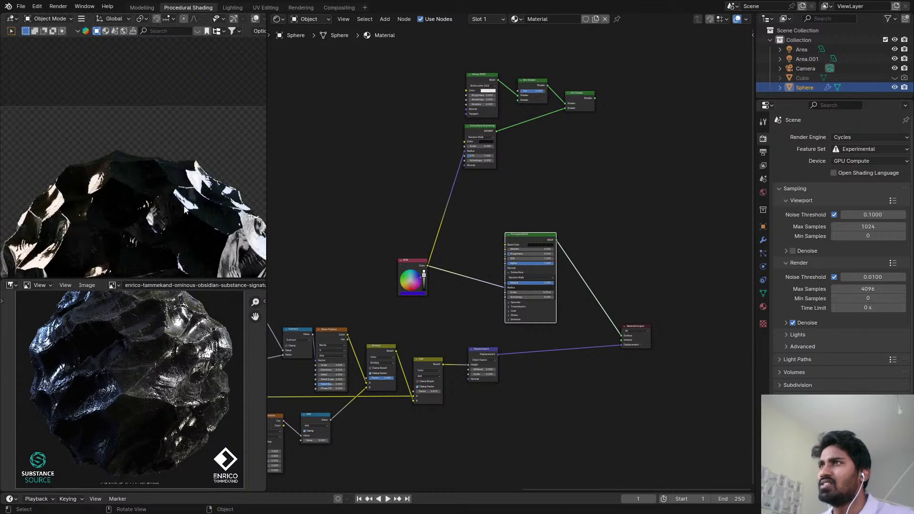
# - Examine the fine surface lines, highlights and lower edge of the obsidian reference image close up
pyautogui.scroll(3, 538, 234)
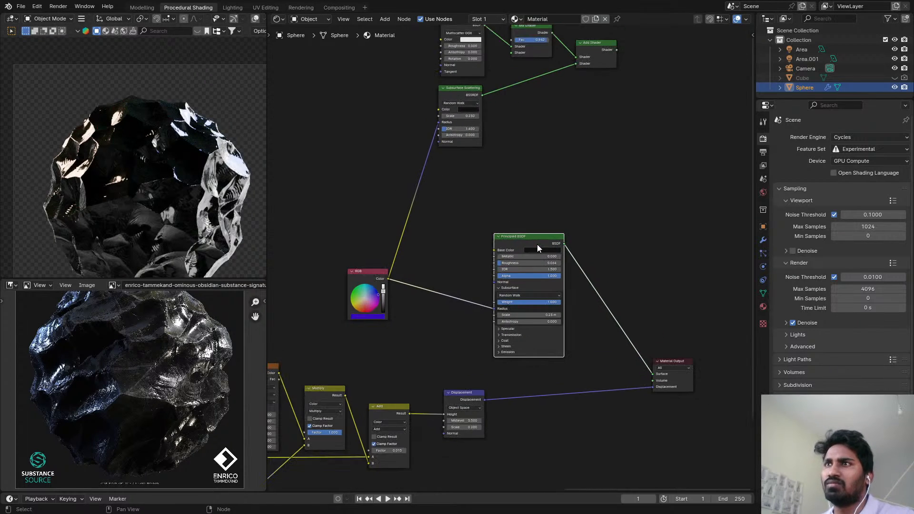
pyautogui.scroll(3, 527, 244)
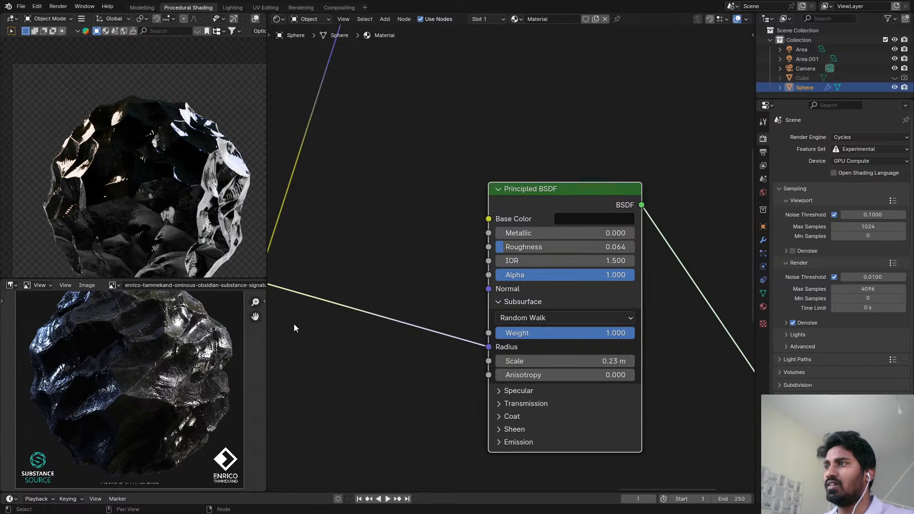
pyautogui.scroll(3, 294, 403)
pyautogui.scroll(5, 200, 361)
pyautogui.moveTo(200, 360); pyautogui.dragTo(176, 404, button='middle')
pyautogui.scroll(2, 177, 404)
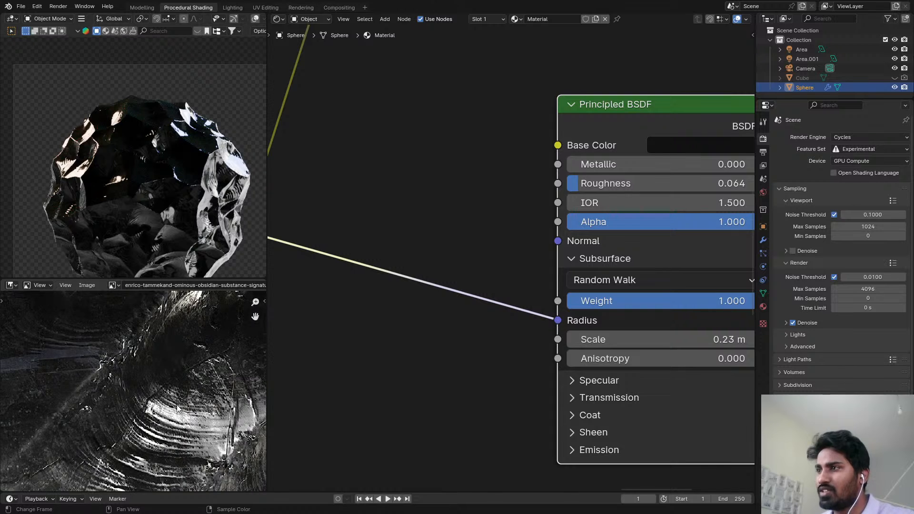
pyautogui.scroll(-3, 174, 344)
pyautogui.scroll(2, 177, 363)
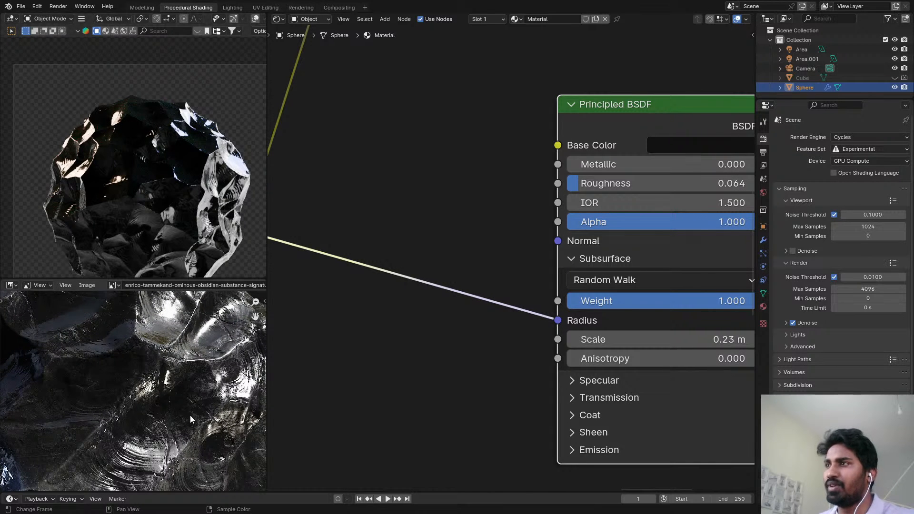
pyautogui.scroll(-4, 190, 419)
pyautogui.scroll(4, 179, 347)
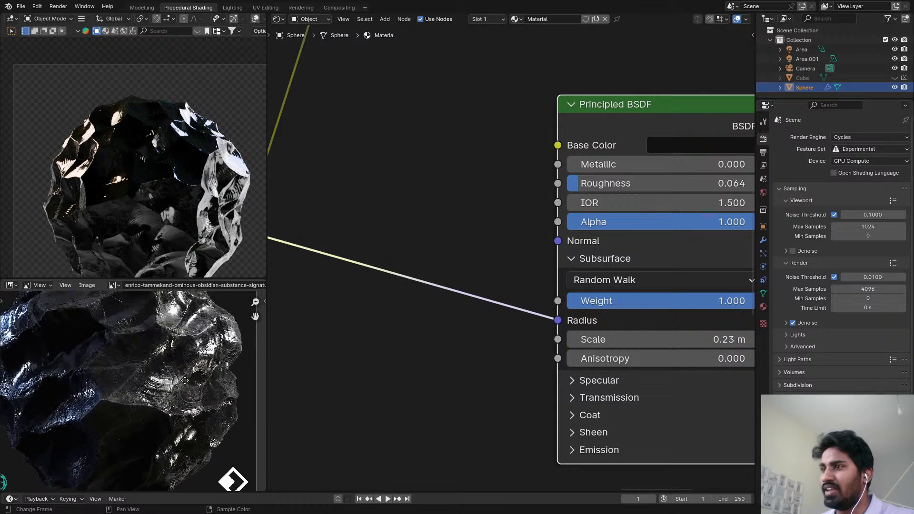
pyautogui.scroll(-3, 185, 381)
pyautogui.scroll(3, 170, 365)
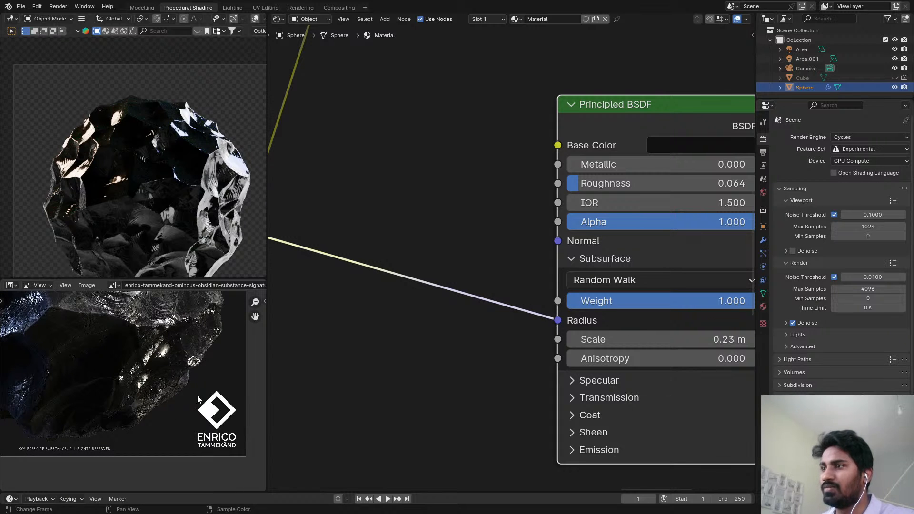
pyautogui.scroll(-1, 206, 412)
pyautogui.scroll(3, 214, 426)
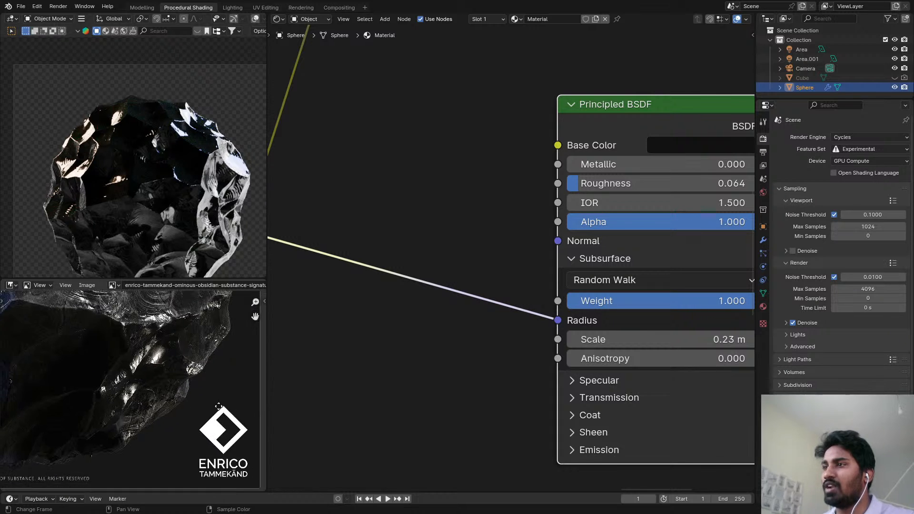
pyautogui.scroll(-5, 205, 395)
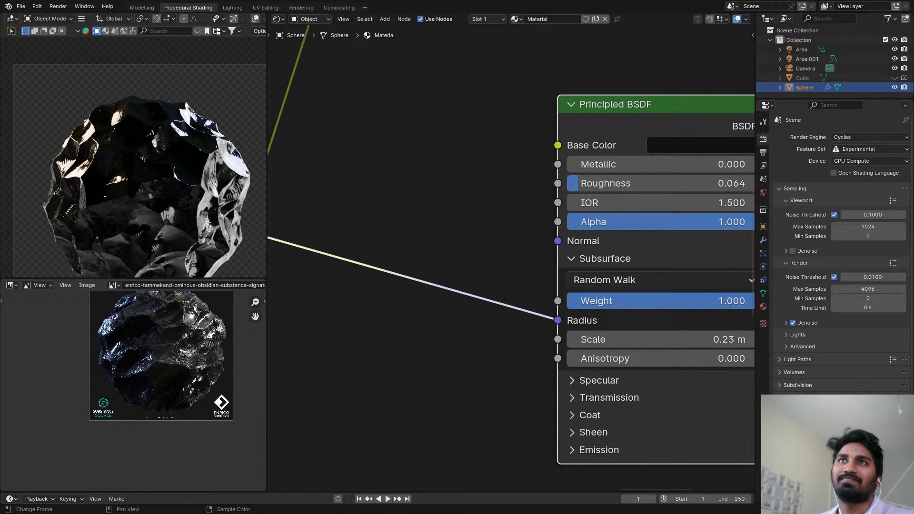
pyautogui.scroll(-5, 419, 232)
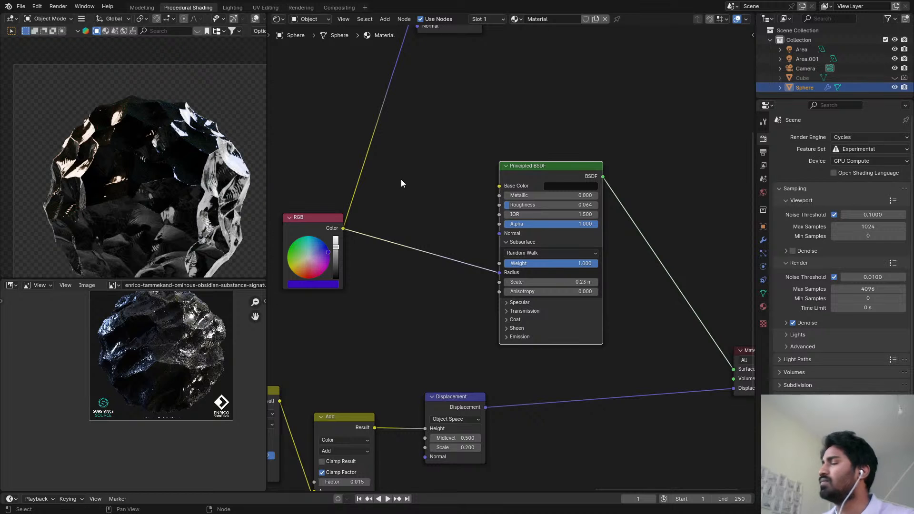
# - Change the RGB node's color to a softer medium blue, save the file and inspect the sphere against the reference
pyautogui.scroll(-2, 334, 241)
pyautogui.scroll(4, 395, 270)
pyautogui.scroll(2, 396, 269)
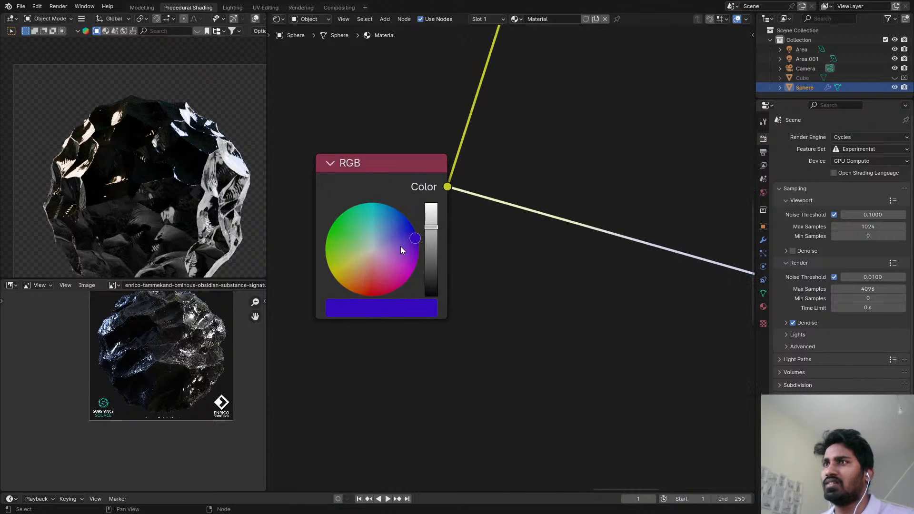
pyautogui.moveTo(401, 247); pyautogui.dragTo(392, 223)
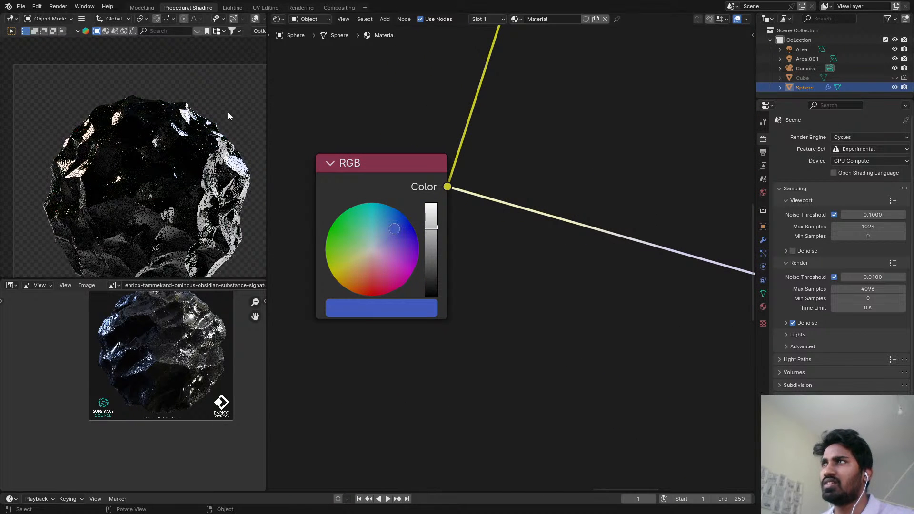
pyautogui.scroll(7, 227, 113)
pyautogui.hotkey('ctrl', 's')
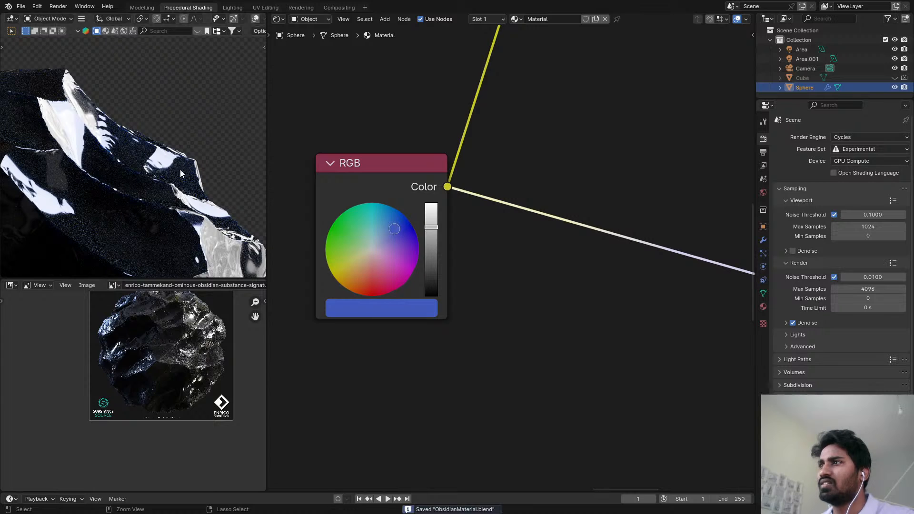
pyautogui.scroll(3, 167, 297)
pyautogui.scroll(1, 170, 185)
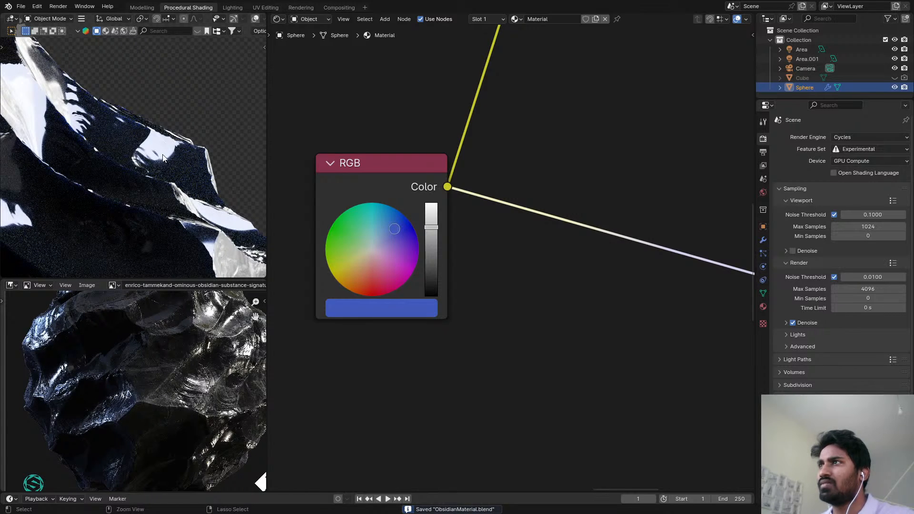
# - Move the Glossy, Subsurface Scattering, Mix and Add Shader group much farther above the Principled BSDF
pyautogui.scroll(-6, 433, 256)
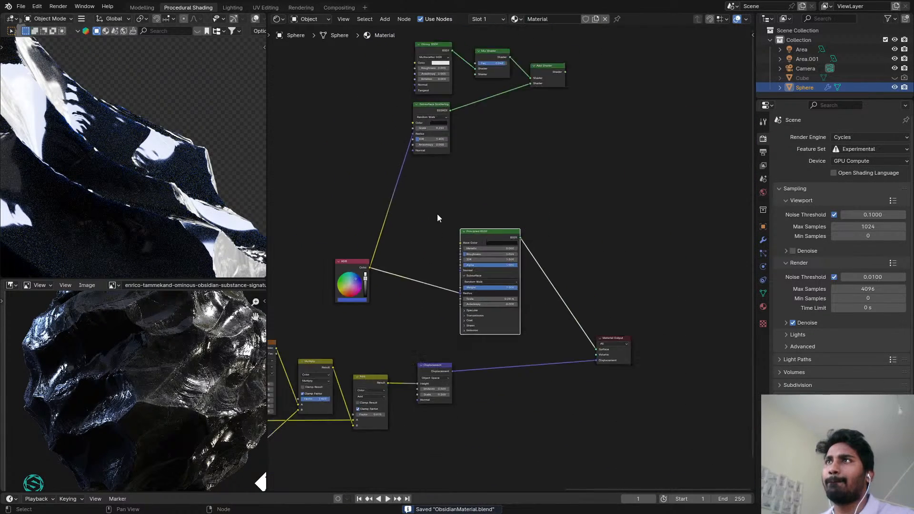
pyautogui.scroll(-1, 437, 218)
pyautogui.moveTo(437, 219); pyautogui.dragTo(442, 288, button='middle')
pyautogui.moveTo(404, 121); pyautogui.dragTo(554, 208)
pyautogui.scroll(-1, 480, 262)
pyautogui.moveTo(479, 261); pyautogui.dragTo(576, 136, button='middle')
pyautogui.scroll(-5, 526, 218)
pyautogui.moveTo(526, 218); pyautogui.dragTo(602, 129, button='middle')
pyautogui.scroll(2, 601, 130)
pyautogui.moveTo(469, 71); pyautogui.dragTo(617, 179)
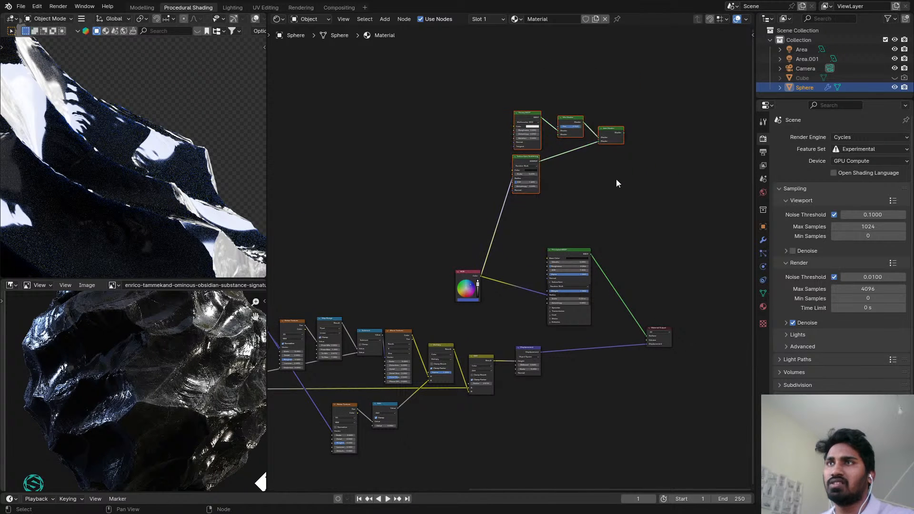
pyautogui.moveTo(616, 179); pyautogui.dragTo(537, 262, button='middle')
pyautogui.press('g')
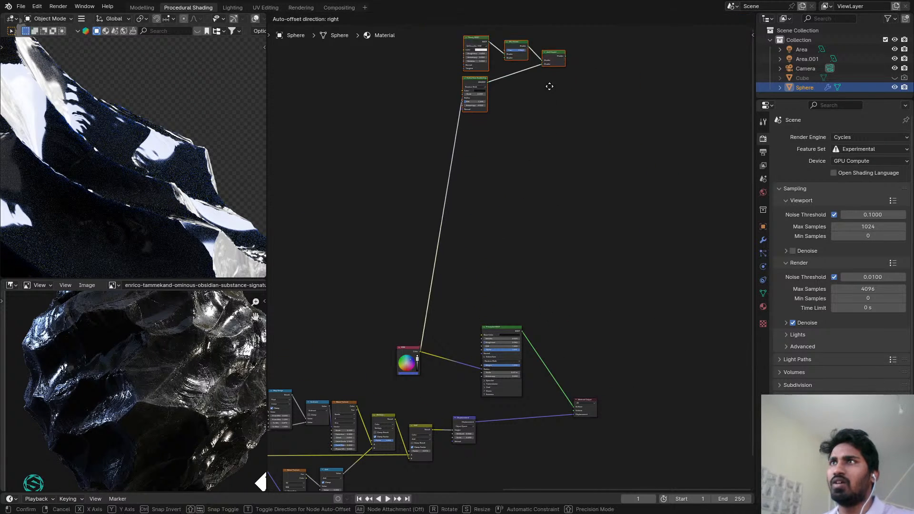
pyautogui.click(550, 86)
# - Maximize the node editor and place the vector Subtract and Scale nodes closer together beside the Voronoi Texture
pyautogui.scroll(2, 521, 311)
pyautogui.scroll(-3, 528, 323)
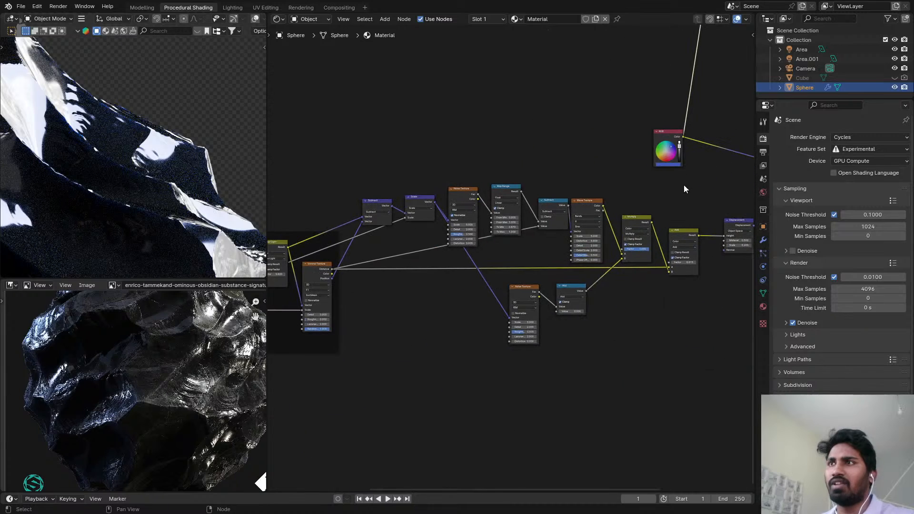
pyautogui.hotkey('ctrl', 'space')
pyautogui.scroll(4, 536, 182)
pyautogui.moveTo(447, 73); pyautogui.dragTo(425, 136)
pyautogui.moveTo(536, 71); pyautogui.dragTo(497, 142)
pyautogui.scroll(2, 664, 255)
# - Bring the lower Noise Texture and its Add node closer to the Scale node, and position the upper Noise Texture above them
pyautogui.moveTo(752, 289); pyautogui.dragTo(702, 288, button='middle')
pyautogui.moveTo(728, 297); pyautogui.dragTo(569, 290)
pyautogui.moveTo(733, 276); pyautogui.dragTo(521, 242, button='middle')
pyautogui.scroll(2, 521, 242)
pyautogui.moveTo(630, 258); pyautogui.dragTo(422, 260)
pyautogui.moveTo(447, 173); pyautogui.dragTo(516, 396, button='middle')
pyautogui.moveTo(450, 210); pyautogui.dragTo(440, 179)
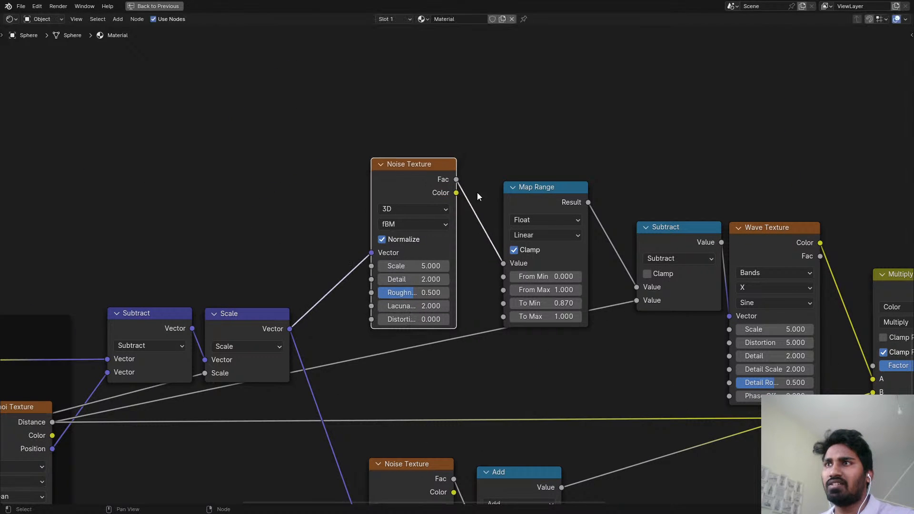
# - Arrange the Map Range, Subtract and Wave Texture nodes more compactly after the upper Noise Texture
pyautogui.moveTo(567, 224); pyautogui.dragTo(532, 199)
pyautogui.moveTo(691, 239); pyautogui.dragTo(640, 294)
pyautogui.moveTo(598, 270); pyautogui.dragTo(476, 223, button='middle')
pyautogui.moveTo(621, 190); pyautogui.dragTo(578, 245)
# - Line up the color Multiply and Add nodes beside the Wave Texture and shift the Displacement node slightly
pyautogui.moveTo(606, 254); pyautogui.dragTo(464, 190, button='middle')
pyautogui.moveTo(642, 153); pyautogui.dragTo(580, 192)
pyautogui.moveTo(655, 182); pyautogui.dragTo(581, 189)
pyautogui.moveTo(799, 217); pyautogui.dragTo(694, 188)
pyautogui.scroll(-2, 779, 184)
pyautogui.moveTo(779, 184); pyautogui.dragTo(408, 163, button='middle')
pyautogui.scroll(-2, 579, 177)
pyautogui.scroll(-4, 570, 163)
pyautogui.moveTo(561, 163); pyautogui.dragTo(525, 197, button='middle')
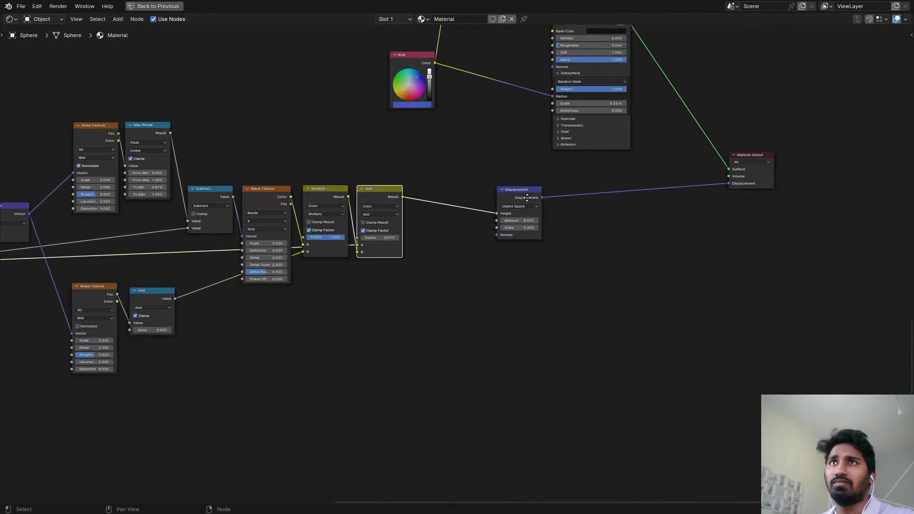
pyautogui.scroll(4, 524, 196)
pyautogui.moveTo(524, 196); pyautogui.dragTo(509, 196)
# - Move the RGB, Principled BSDF, Displacement and Material Output nodes together, leaving a wide gap after the texture nodes
pyautogui.scroll(-1, 501, 173)
pyautogui.moveTo(501, 173); pyautogui.dragTo(583, 374, button='middle')
pyautogui.scroll(-3, 523, 232)
pyautogui.scroll(-1, 456, 161)
pyautogui.moveTo(446, 151); pyautogui.dragTo(642, 217)
pyautogui.scroll(-4, 642, 193)
pyautogui.moveTo(641, 194); pyautogui.dragTo(544, 198, button='middle')
pyautogui.moveTo(669, 391); pyautogui.dragTo(435, 149)
pyautogui.press('g')
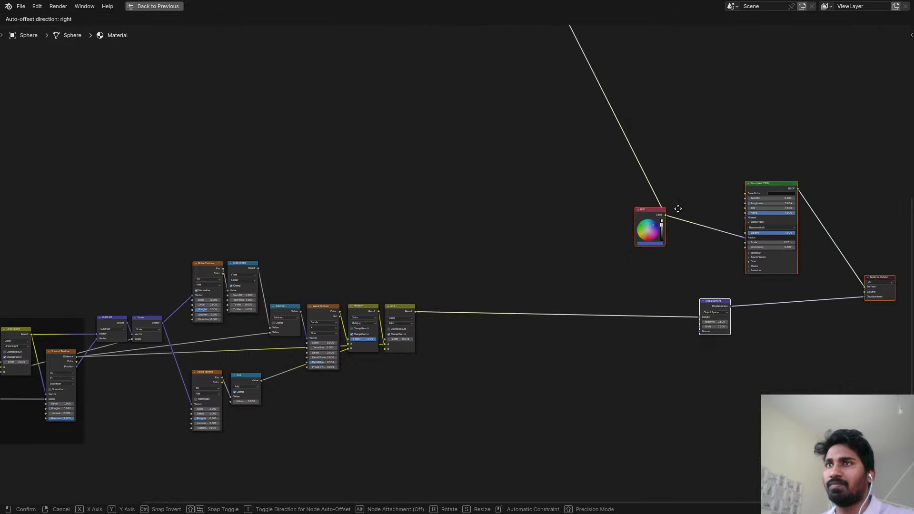
pyautogui.click(676, 214)
# - Restore the full workspace layout, save the file and bring the sphere back into the viewport
pyautogui.hotkey('ctrl', 'space')
pyautogui.press('Home')
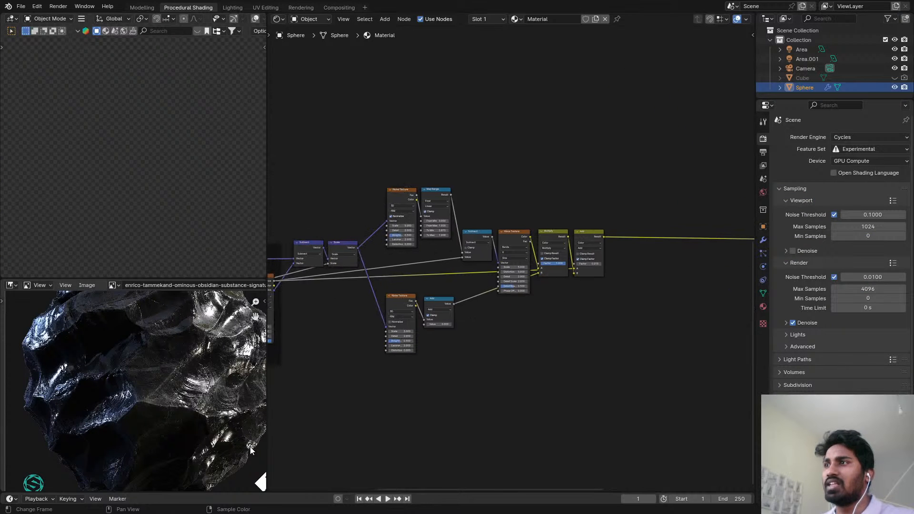
pyautogui.hotkey('ctrl', 's')
pyautogui.keyDown('shift'); pyautogui.moveTo(196, 241); pyautogui.dragTo(230, 172, button='middle'); pyautogui.keyUp('shift')
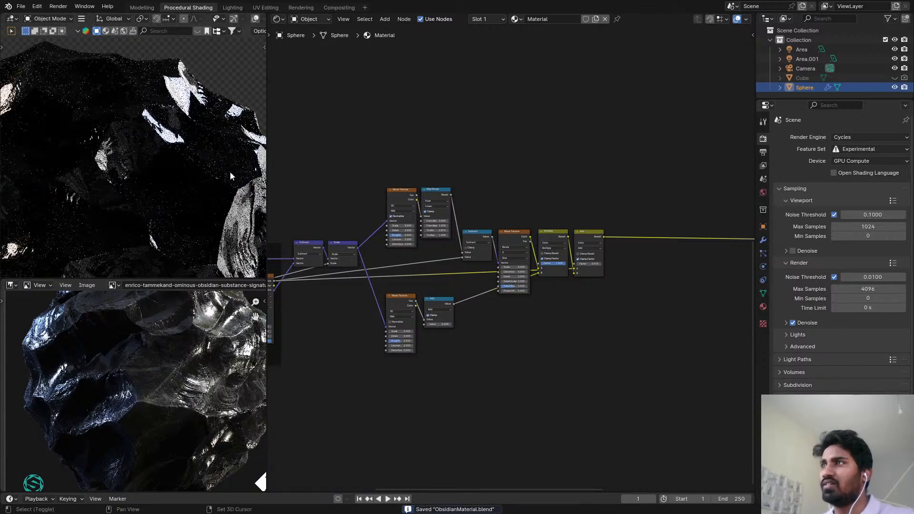
# - Try the color Multiply node's Factor at 0, check the effect on the sphere and save the file
pyautogui.scroll(6, 516, 270)
pyautogui.moveTo(726, 270); pyautogui.dragTo(645, 243, button='middle')
pyautogui.scroll(3, 598, 247)
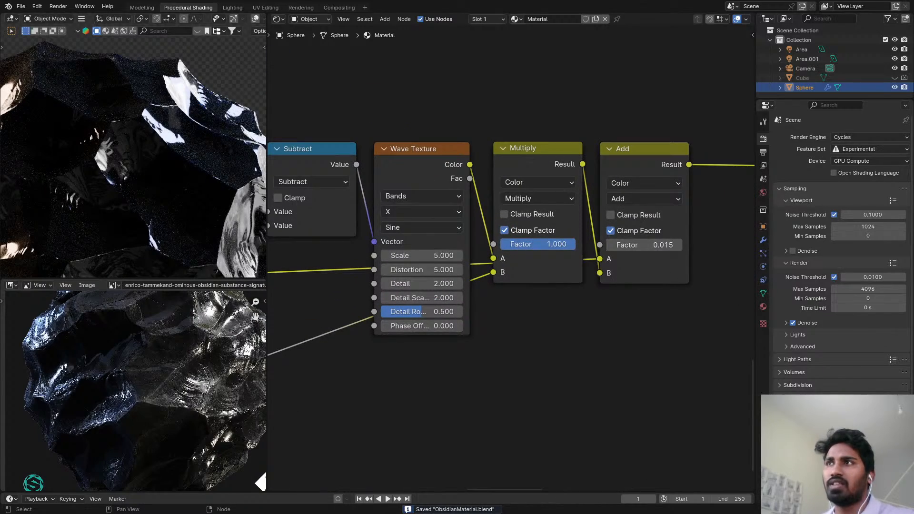
pyautogui.moveTo(558, 244); pyautogui.dragTo(504, 244)
pyautogui.moveTo(304, 344); pyautogui.dragTo(375, 197, button='middle')
pyautogui.scroll(-1, 375, 196)
pyautogui.scroll(-3, 215, 200)
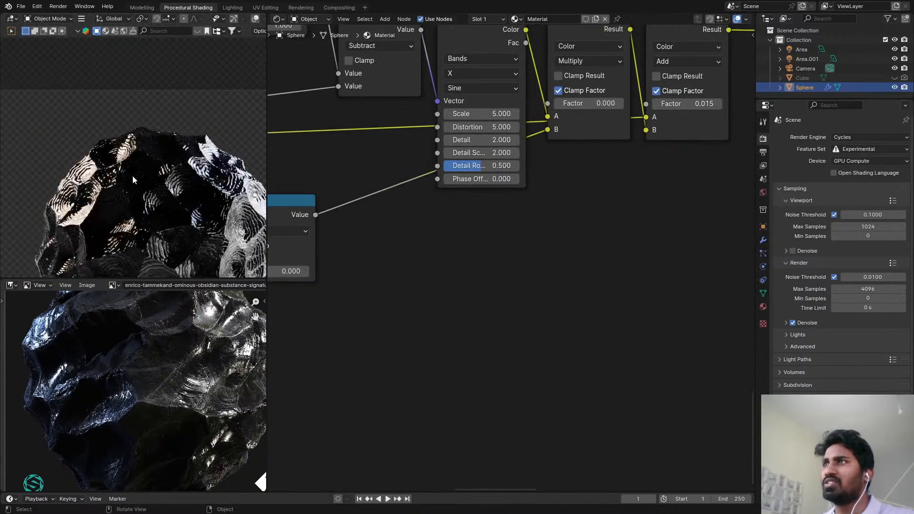
pyautogui.moveTo(132, 176); pyautogui.dragTo(216, 233, button='middle')
pyautogui.hotkey('ctrl', 's')
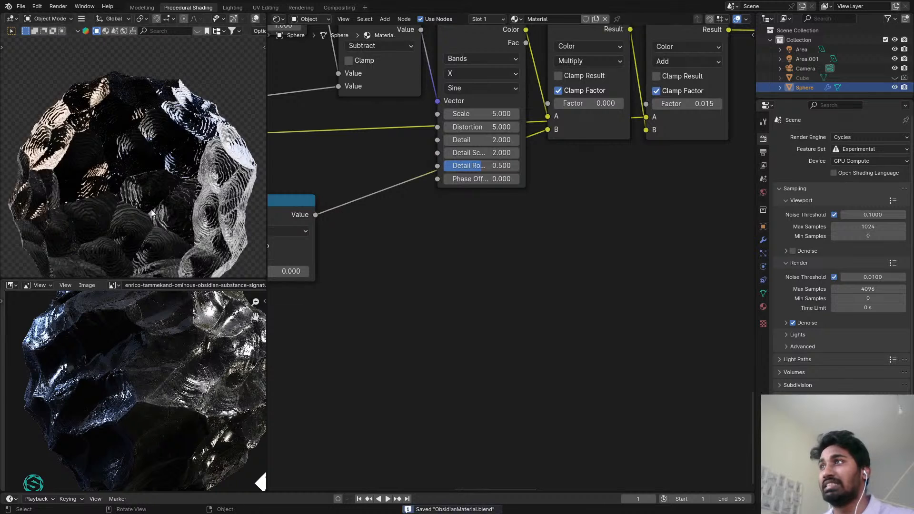
# - Try a near-zero Factor on the color Add node to compare the wave relief, ending back at 0.015
pyautogui.scroll(-3, 181, 210)
pyautogui.moveTo(559, 115); pyautogui.dragTo(494, 185, button='middle')
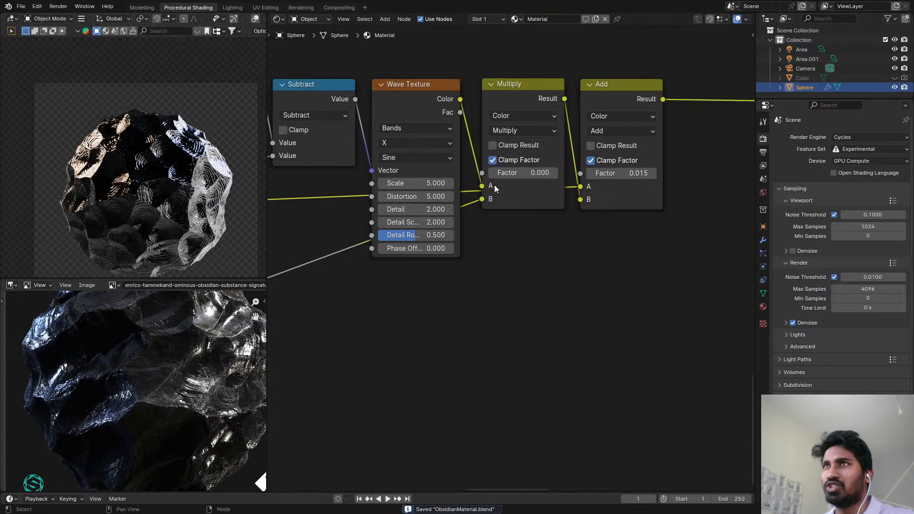
pyautogui.scroll(3, 571, 155)
pyautogui.keyDown('shift'); pyautogui.moveTo(641, 179); pyautogui.dragTo(638, 179); pyautogui.keyUp('shift')
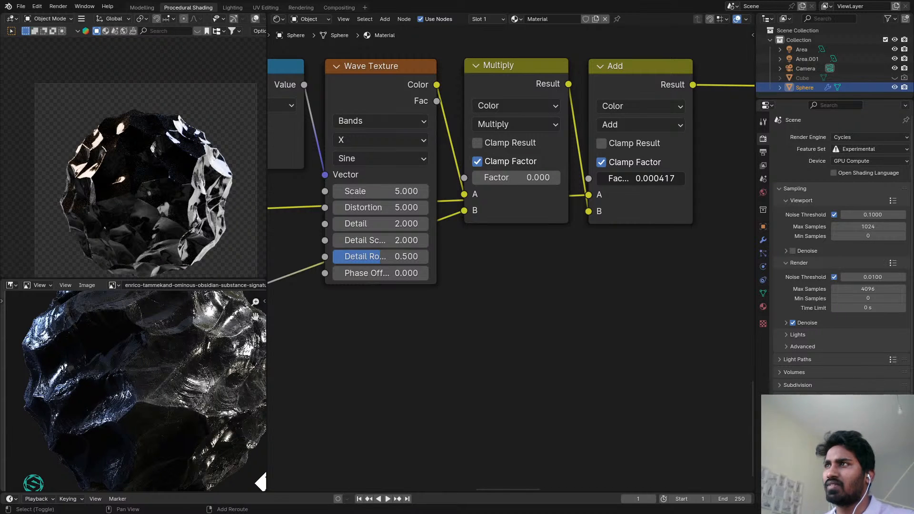
pyautogui.keyDown('shift'); pyautogui.moveTo(630, 179); pyautogui.dragTo(644, 179); pyautogui.keyUp('shift')
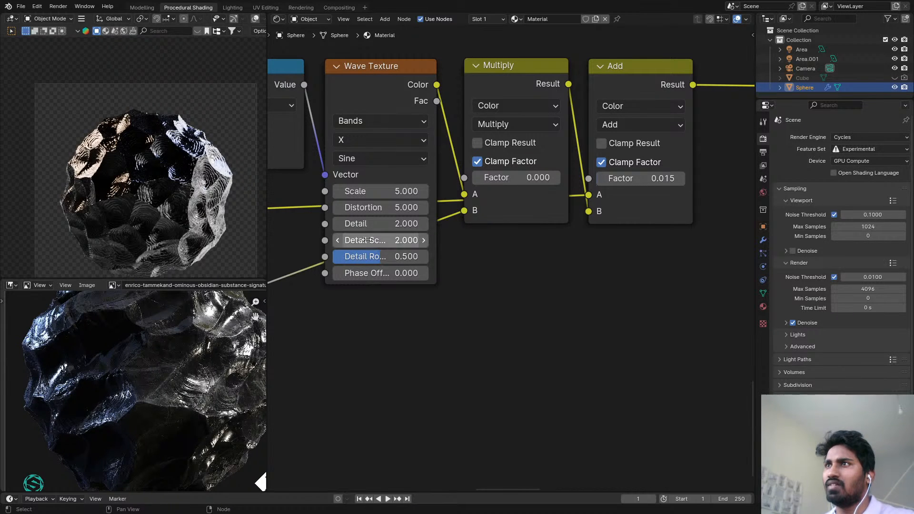
# - Set the Wave Texture's Detail Scale to 5, check the ridges up close and save the file
pyautogui.click(386, 245)
pyautogui.write('5')
pyautogui.press('Return')
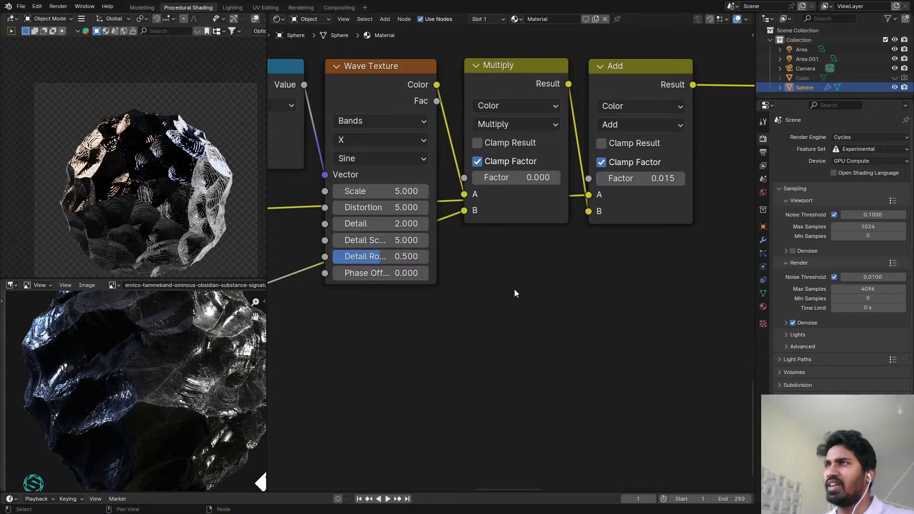
pyautogui.scroll(2, 412, 262)
pyautogui.scroll(8, 219, 194)
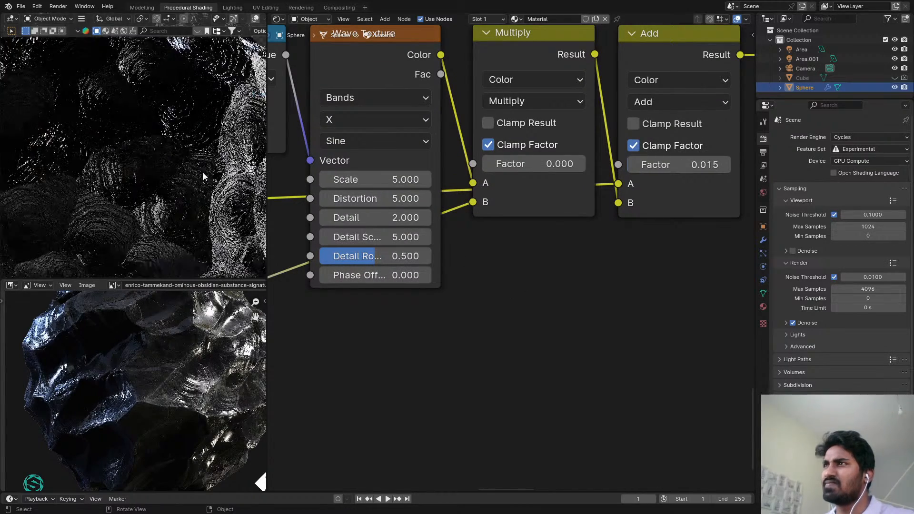
pyautogui.keyDown('shift'); pyautogui.moveTo(203, 172); pyautogui.dragTo(246, 167, button='middle'); pyautogui.keyUp('shift')
pyautogui.hotkey('ctrl', 's')
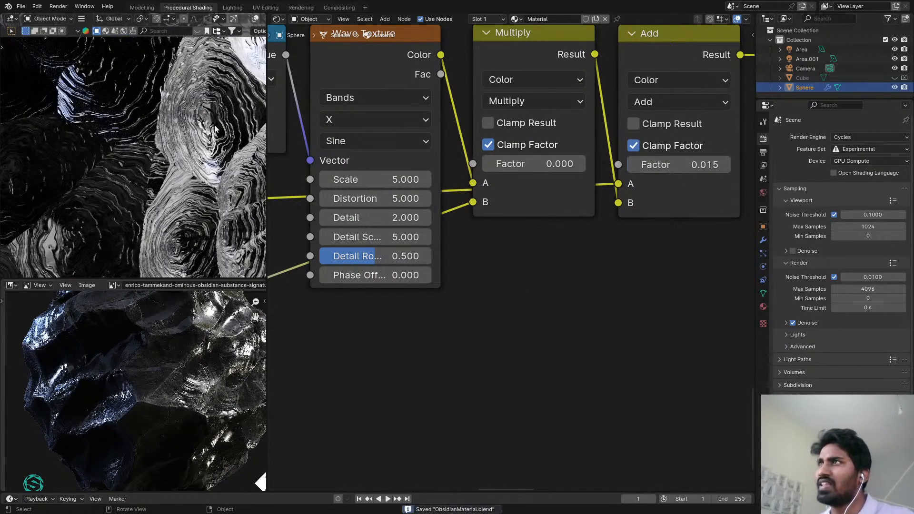
# - Raise the color Multiply node's Factor to 1, then fine-tune it to 0.942 while checking the ridges up close
pyautogui.moveTo(545, 172); pyautogui.dragTo(517, 183, button='middle')
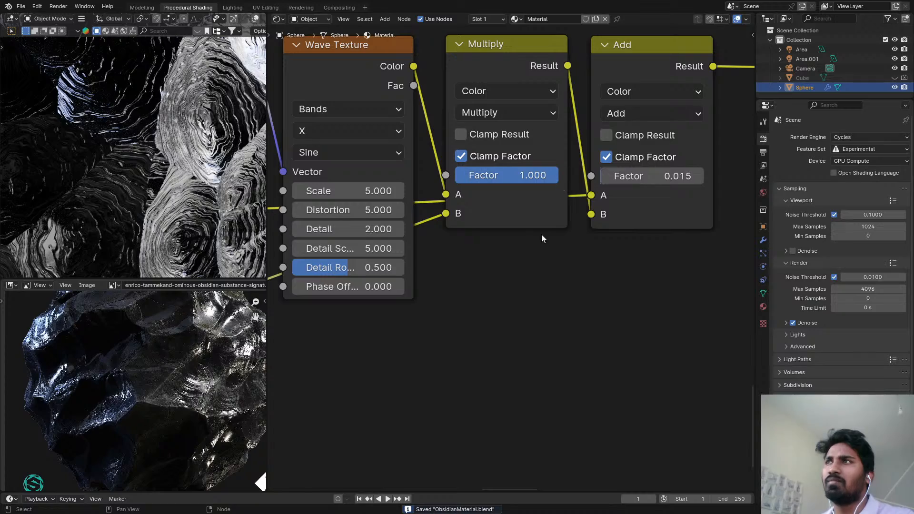
pyautogui.moveTo(207, 181); pyautogui.dragTo(198, 127, button='middle')
pyautogui.scroll(1, 147, 170)
pyautogui.keyDown('shift'); pyautogui.moveTo(152, 232); pyautogui.dragTo(200, 181, button='middle'); pyautogui.keyUp('shift')
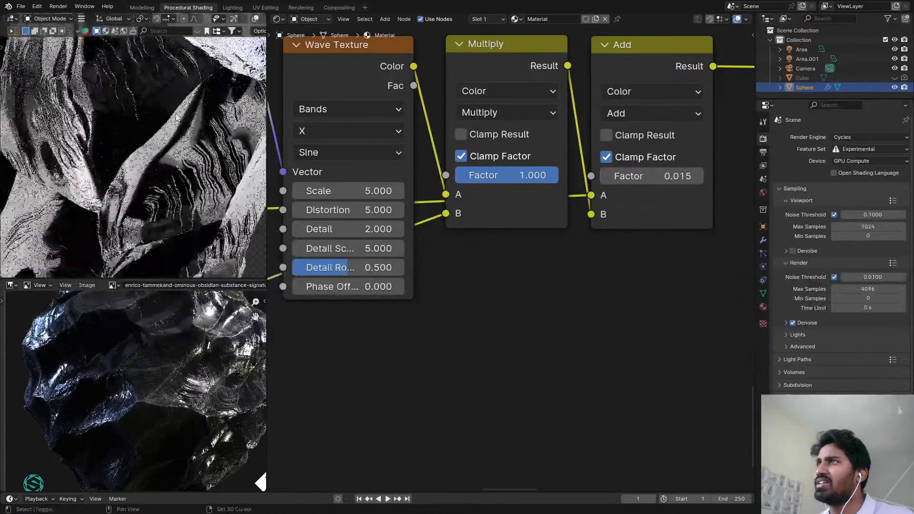
pyautogui.scroll(-1, 481, 177)
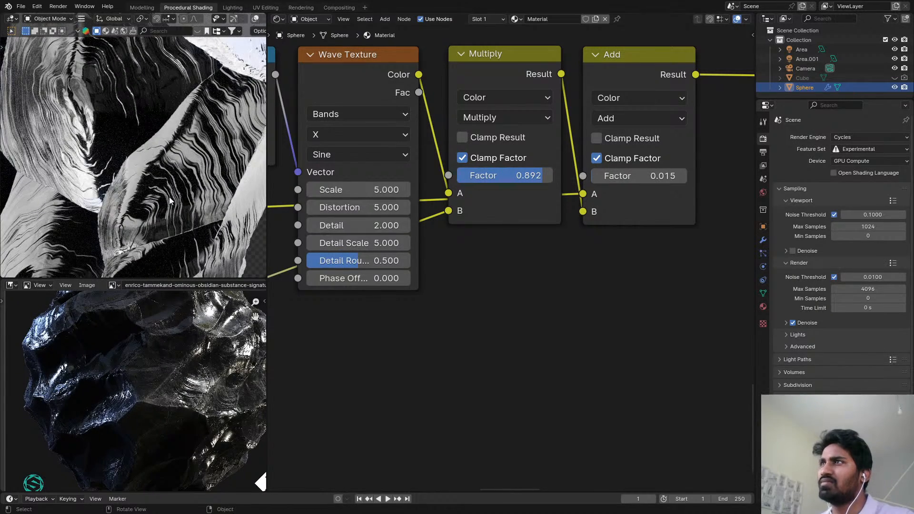
pyautogui.keyDown('shift'); pyautogui.moveTo(504, 176); pyautogui.dragTo(516, 176); pyautogui.keyUp('shift')
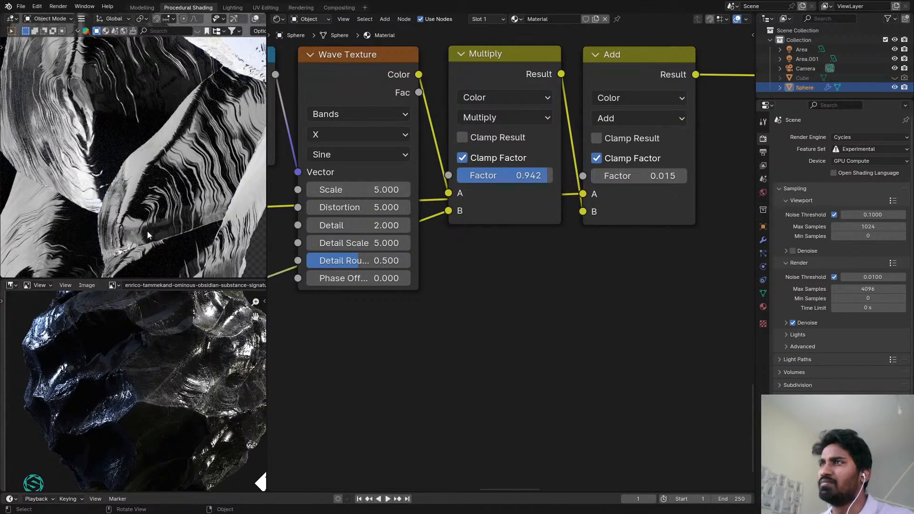
# - Inspect the rendered sphere in a maximized viewport, save the file and restore the workspace layout
pyautogui.scroll(-8, 220, 207)
pyautogui.hotkey('ctrl', 'space')
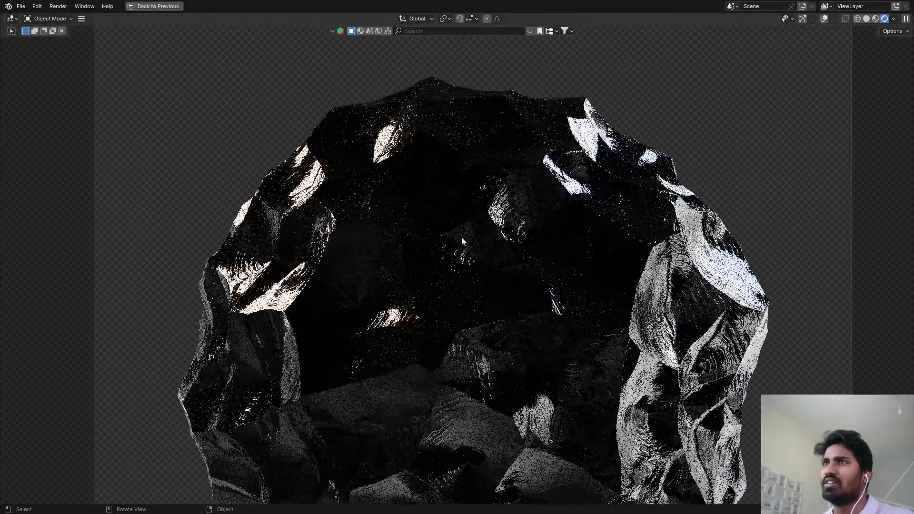
pyautogui.scroll(3, 501, 207)
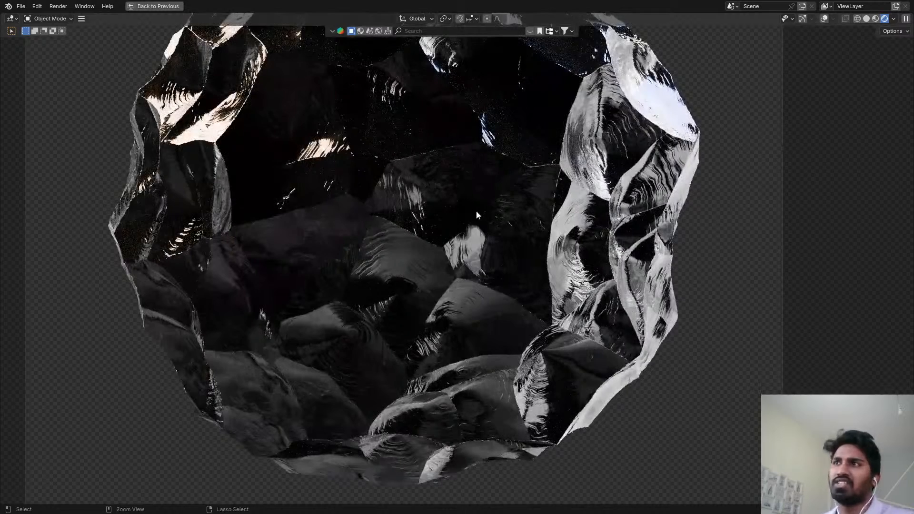
pyautogui.hotkey('ctrl', 's')
pyautogui.hotkey('ctrl', 'space')
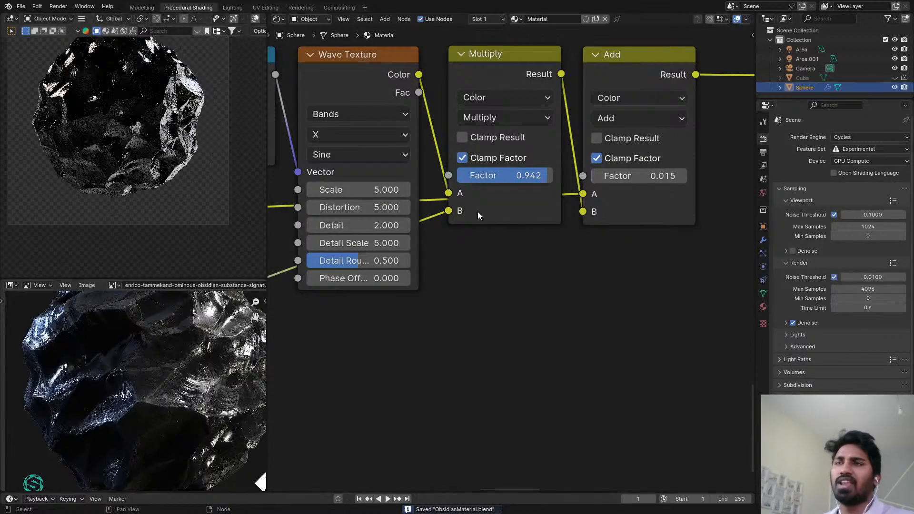
# - Maximize the ominous-obsidian reference image and examine its ridges, highlights and overall surface
pyautogui.scroll(-6, 478, 211)
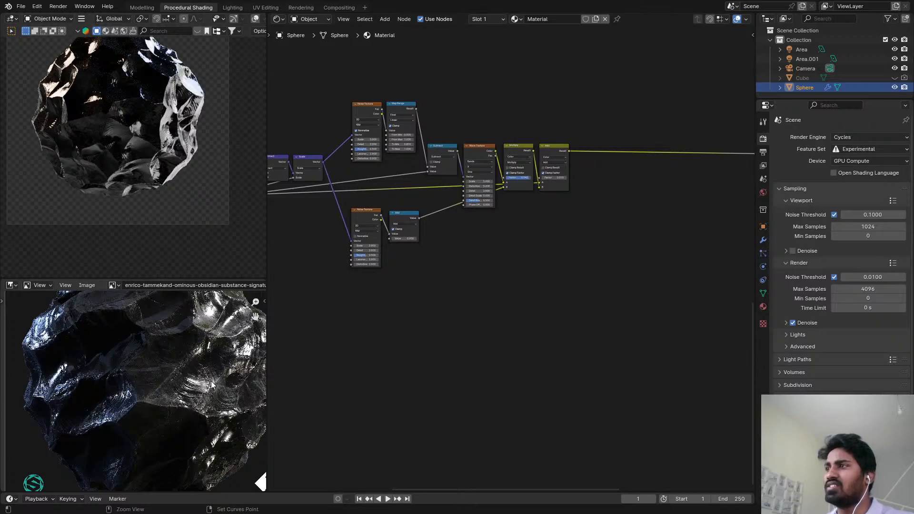
pyautogui.hotkey('ctrl', 'space')
pyautogui.scroll(5, 506, 269)
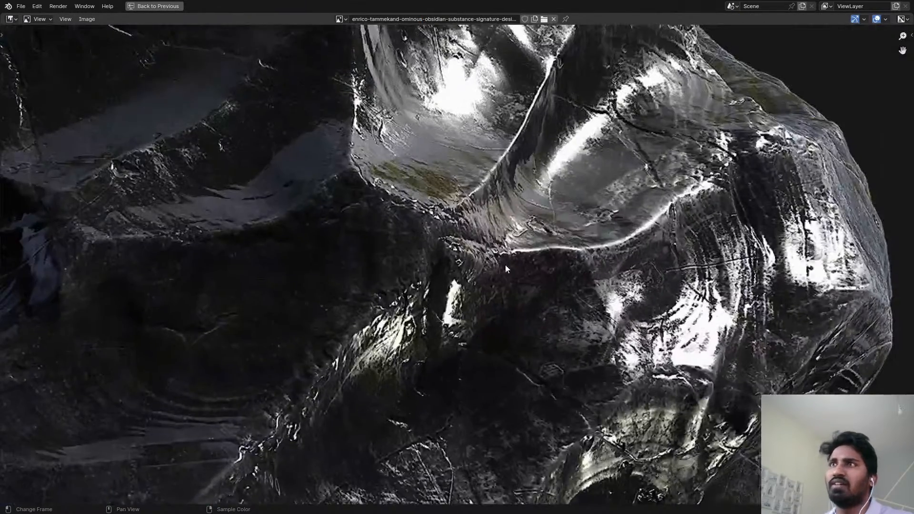
pyautogui.scroll(-4, 506, 269)
pyautogui.scroll(5, 519, 188)
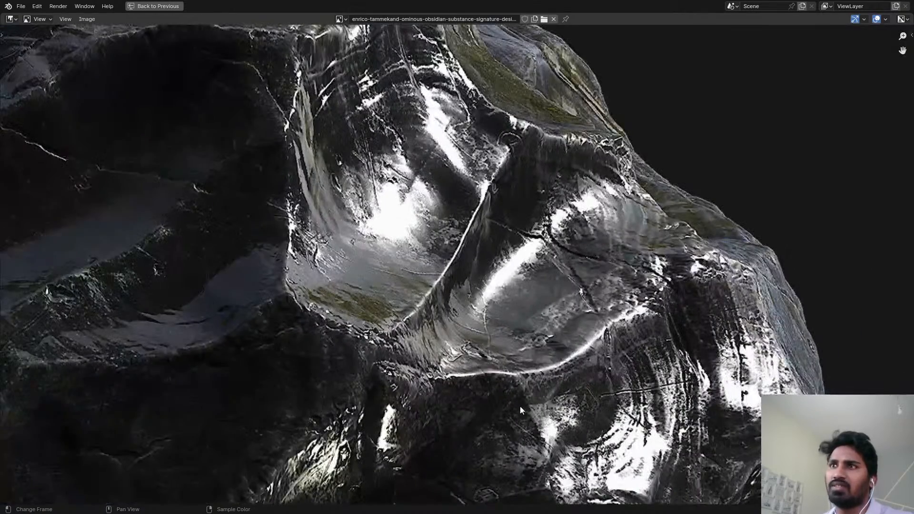
pyautogui.scroll(-2, 544, 324)
pyautogui.moveTo(482, 263); pyautogui.dragTo(482, 226, button='middle')
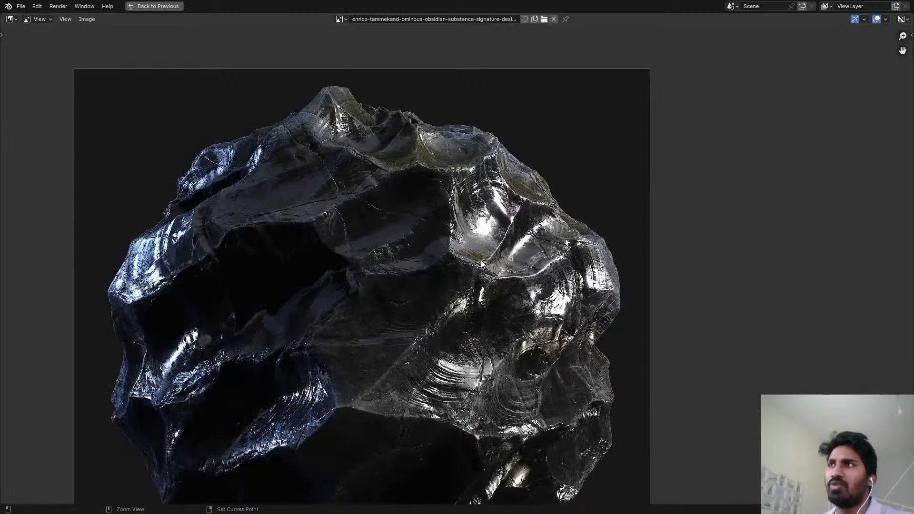
# - Show the obsisian-sphere.jpg reference in the image editor and examine its iridescent, cracked facets up close
pyautogui.click(341, 19)
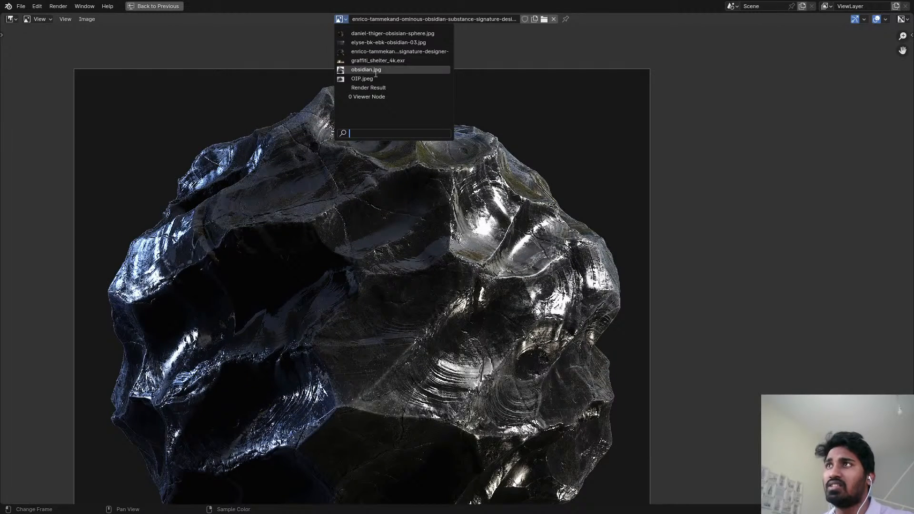
pyautogui.click(394, 34)
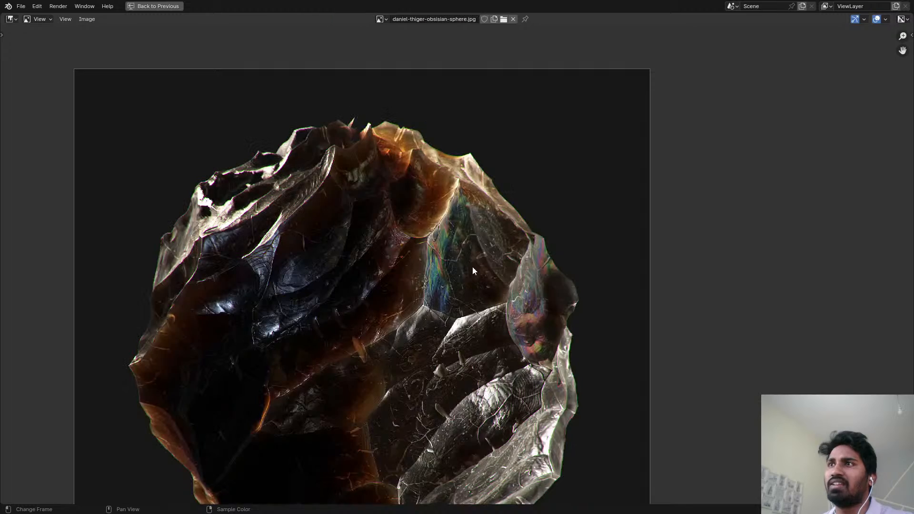
pyautogui.scroll(2, 472, 267)
pyautogui.scroll(-1, 437, 264)
pyautogui.moveTo(449, 221); pyautogui.dragTo(468, 151, button='middle')
pyautogui.scroll(3, 473, 210)
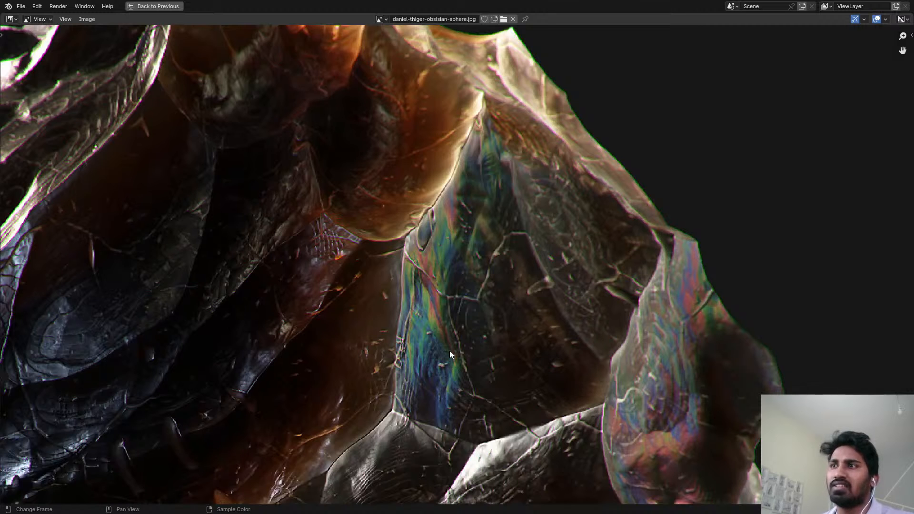
pyautogui.moveTo(620, 342); pyautogui.dragTo(585, 285, button='middle')
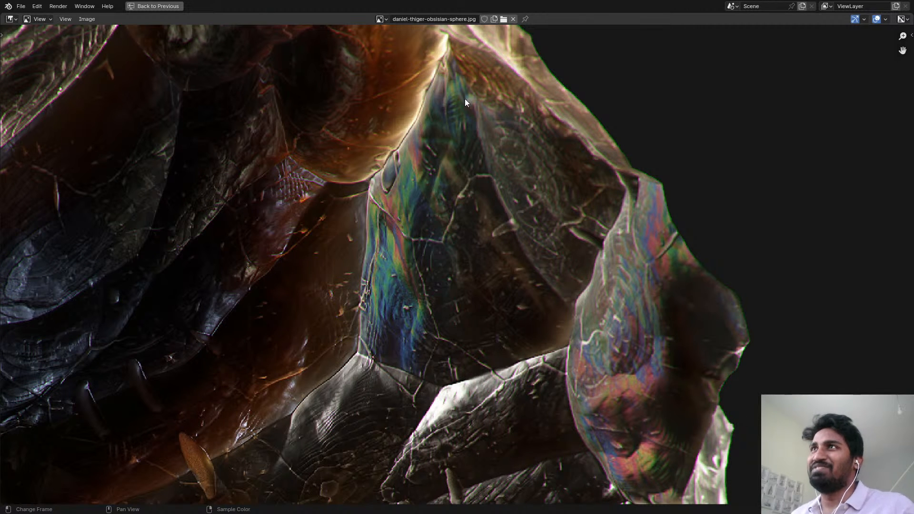
# - Switch back to the ominous-obsidian reference image, fit it whole in the view and restore the workspace layout
pyautogui.click(382, 19)
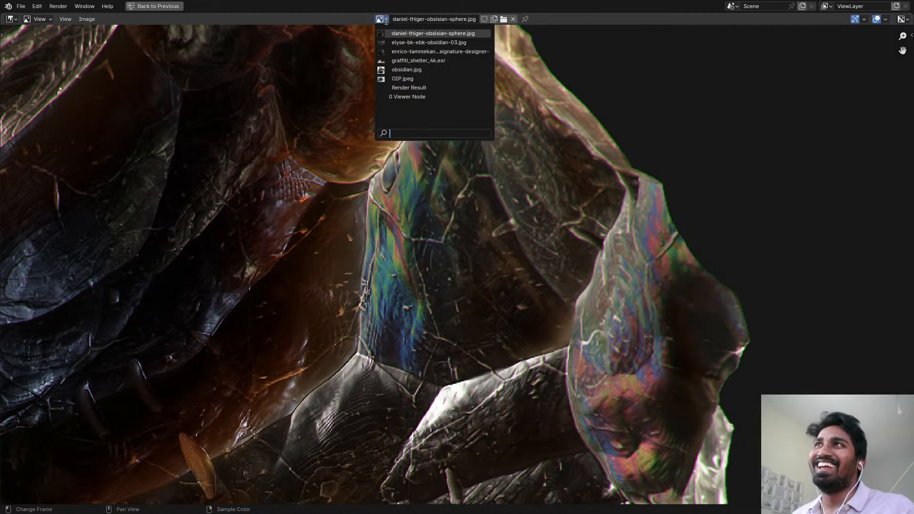
pyautogui.click(410, 51)
pyautogui.press('Home')
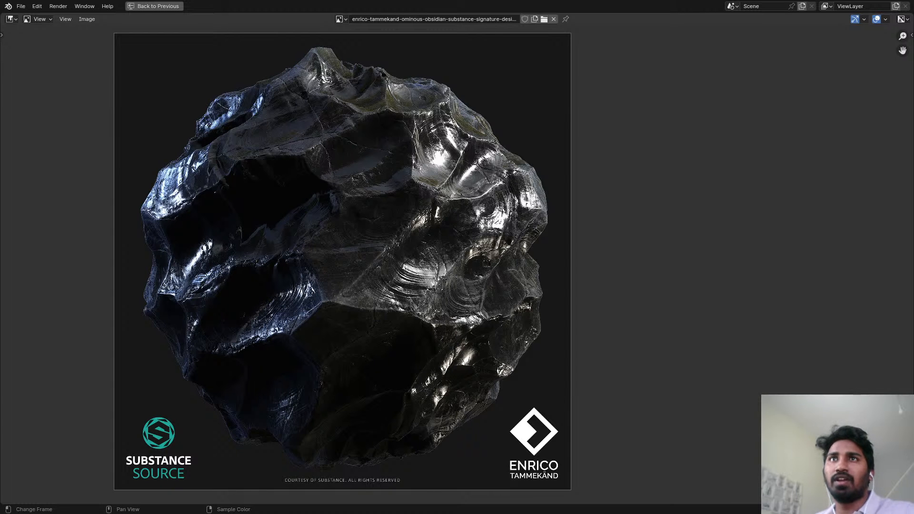
pyautogui.scroll(-3, 413, 212)
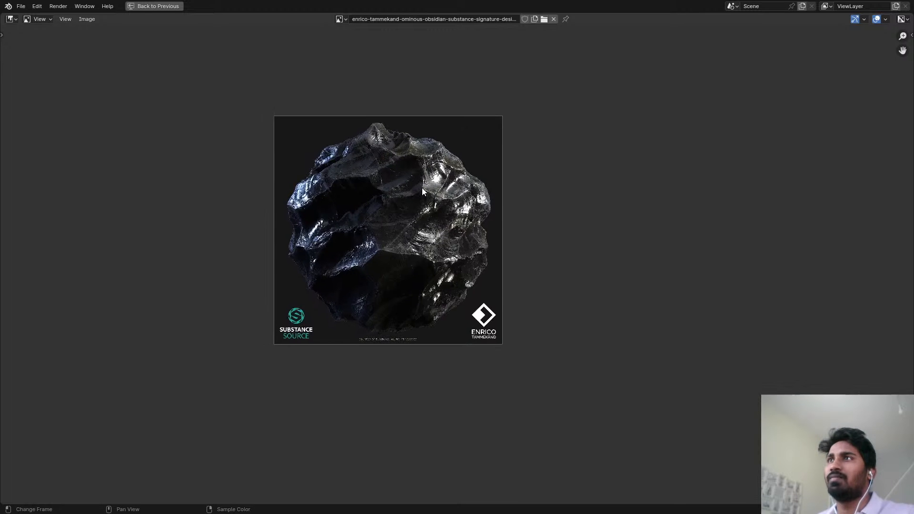
pyautogui.scroll(2, 422, 186)
pyautogui.hotkey('ctrl', 'space')
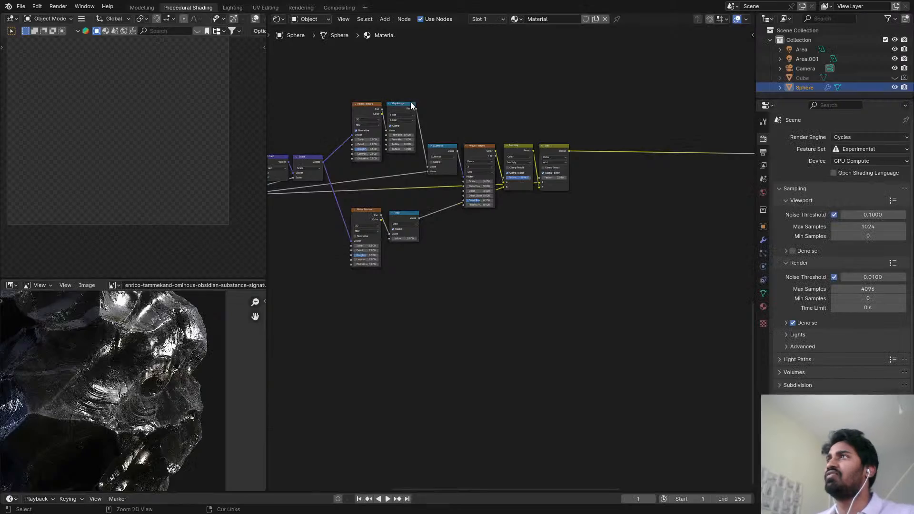
pyautogui.hotkey('ctrl', 'space')
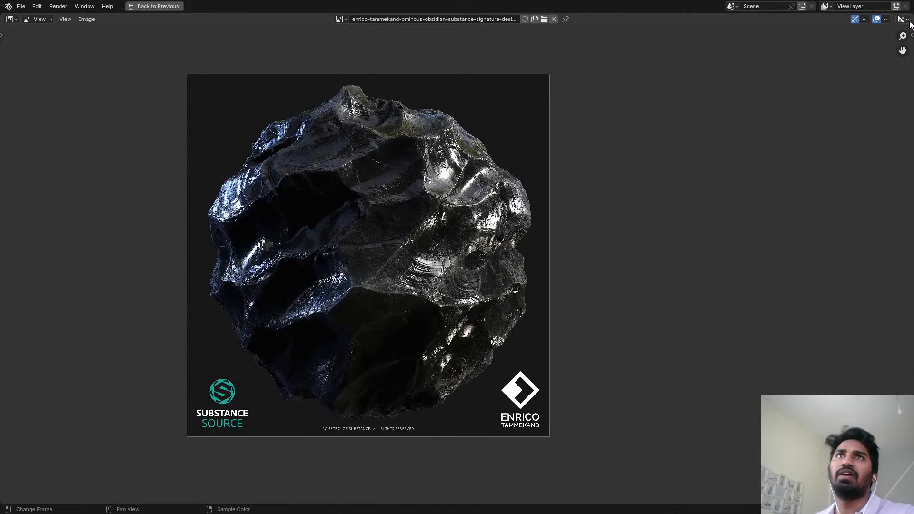
pyautogui.hotkey('ctrl', 'space')
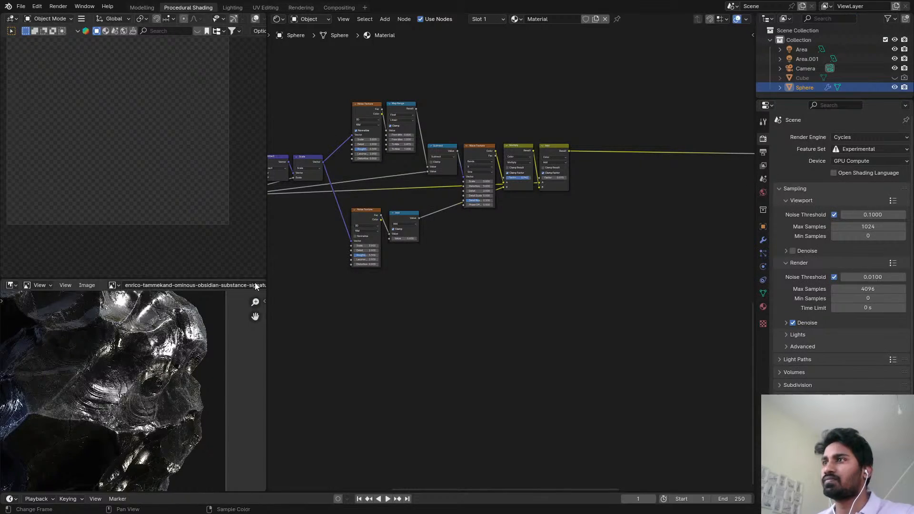
# - Split the image editor into two side-by-side views and enlarge both over the viewport and node editor areas
pyautogui.moveTo(265, 283); pyautogui.dragTo(132, 305)
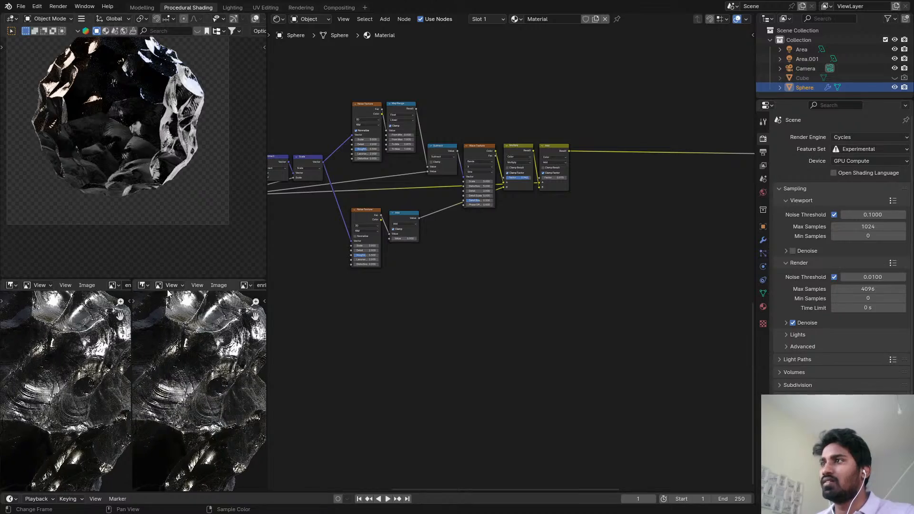
pyautogui.hotkey('ctrl', 'space')
pyautogui.hotkey('ctrl', 'space')
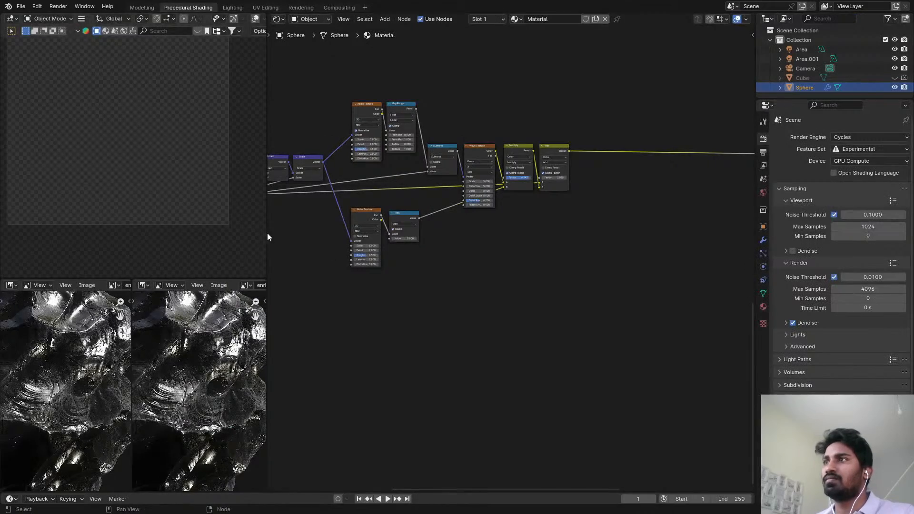
pyautogui.moveTo(265, 232); pyautogui.dragTo(651, 252)
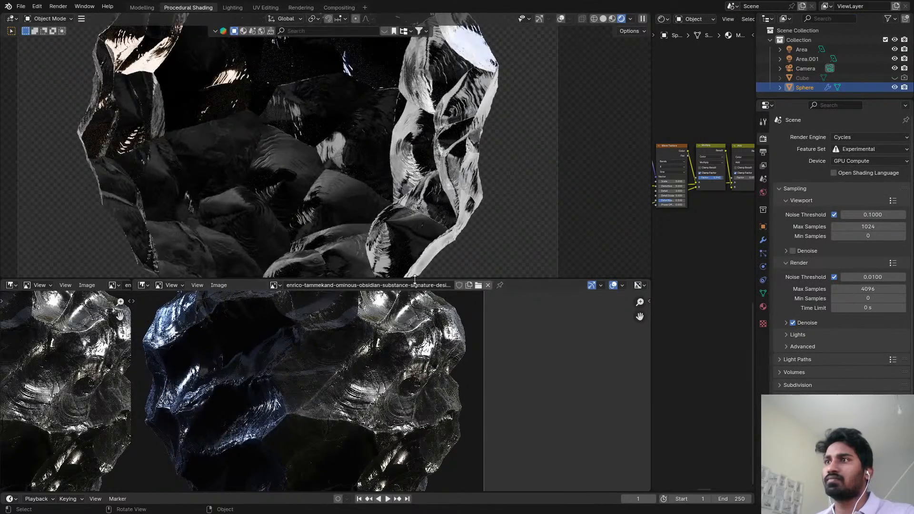
pyautogui.moveTo(417, 280); pyautogui.dragTo(414, 44)
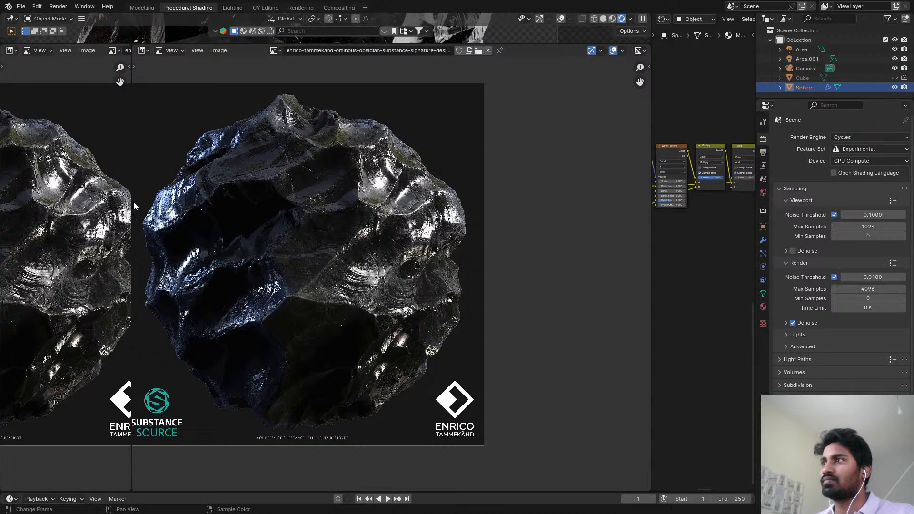
pyautogui.moveTo(130, 202); pyautogui.dragTo(366, 204)
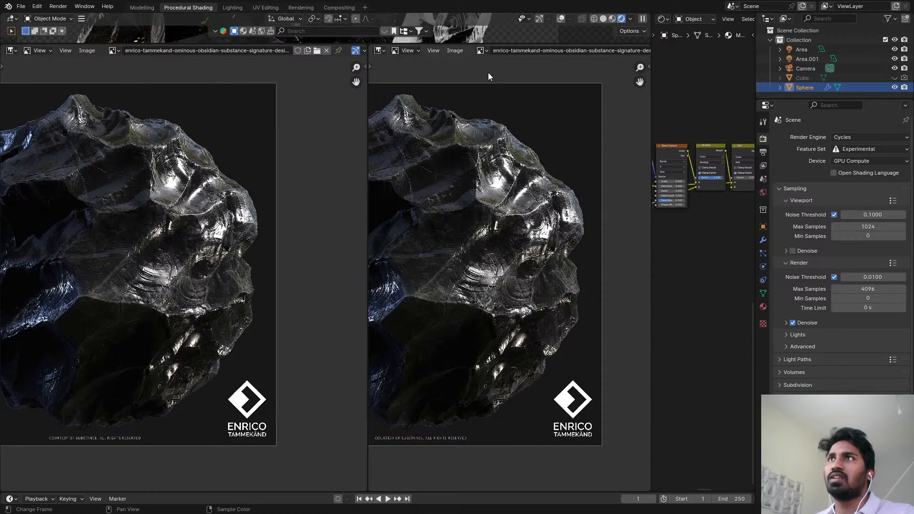
# - Show the obsisian-sphere.jpg reference in the second image editor, beside the ominous-obsidian reference
pyautogui.click(485, 52)
pyautogui.click(512, 64)
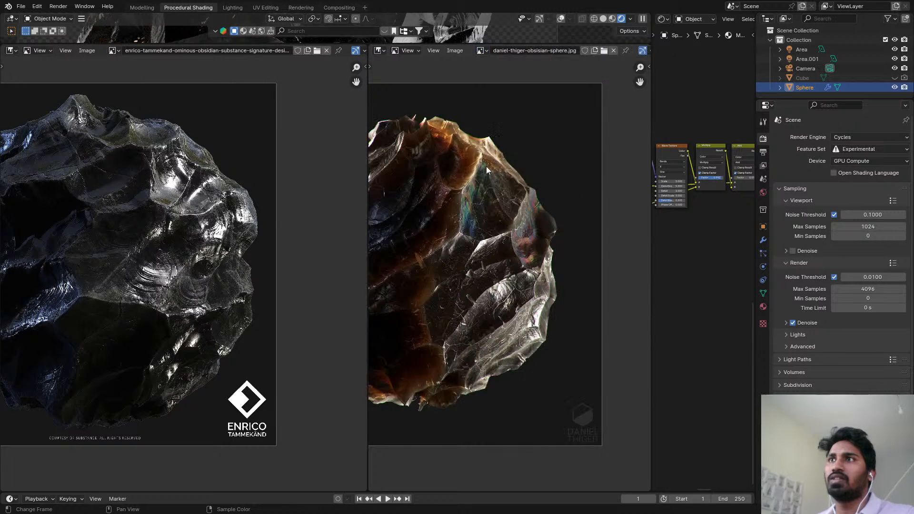
pyautogui.scroll(1, 528, 205)
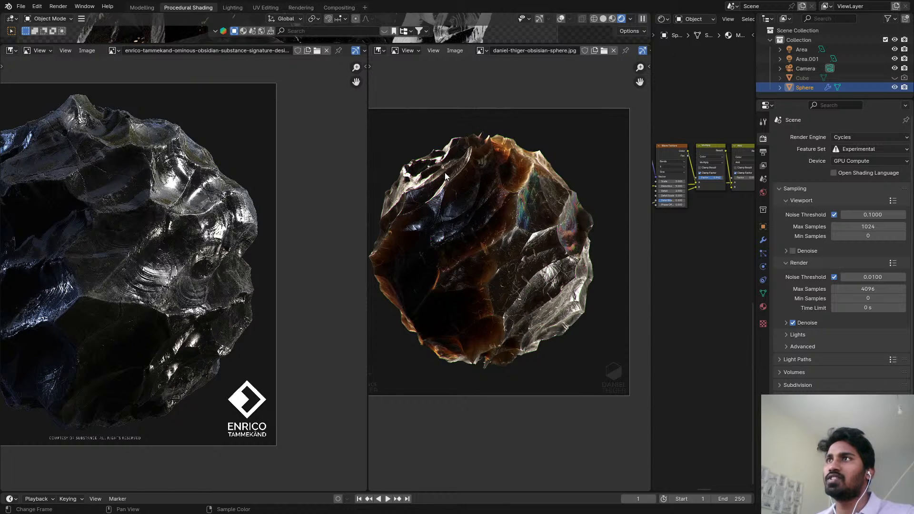
pyautogui.moveTo(451, 177); pyautogui.dragTo(470, 181, button='middle')
# - Compare the two obsidian references up close, examining the curved ridges, surface scratches, facet edges and iridescent patches
pyautogui.moveTo(212, 270); pyautogui.dragTo(274, 265, button='middle')
pyautogui.scroll(-1, 296, 270)
pyautogui.scroll(4, 547, 224)
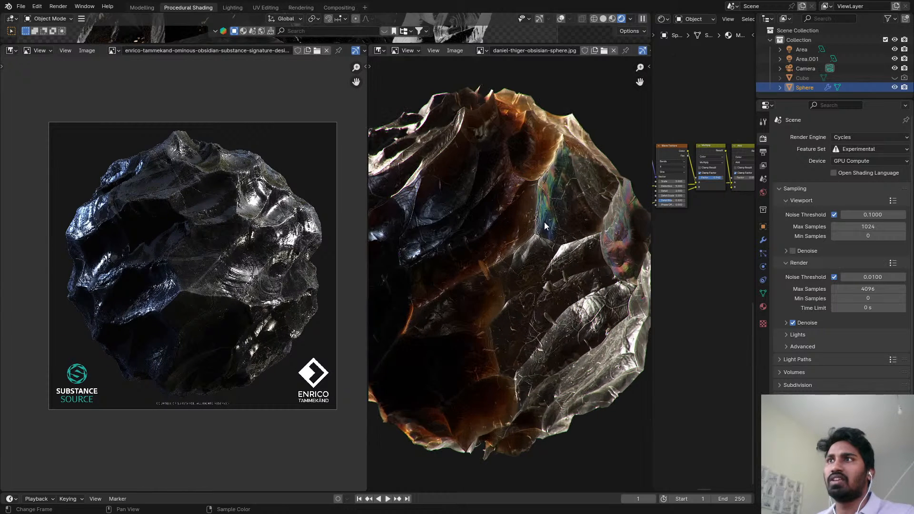
pyautogui.scroll(4, 197, 286)
pyautogui.moveTo(265, 242); pyautogui.dragTo(222, 309, button='middle')
pyautogui.scroll(1, 478, 263)
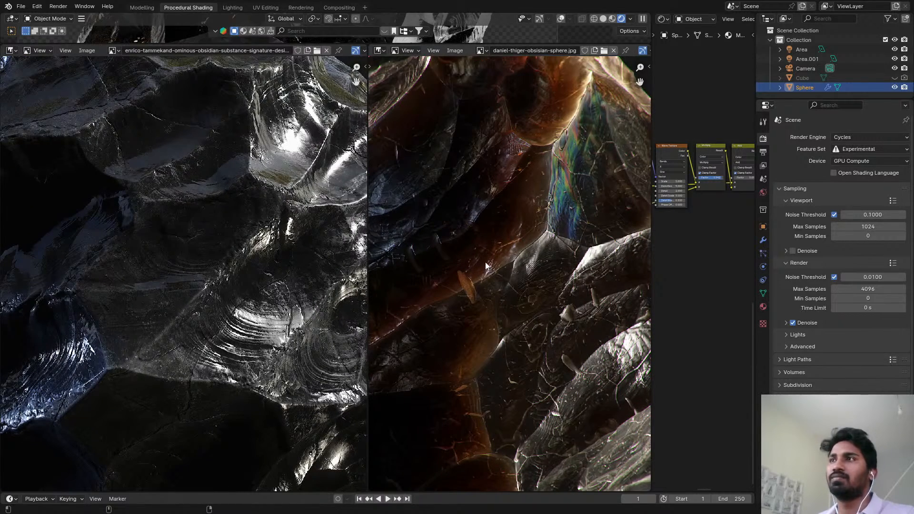
pyautogui.moveTo(502, 255); pyautogui.dragTo(462, 283, button='middle')
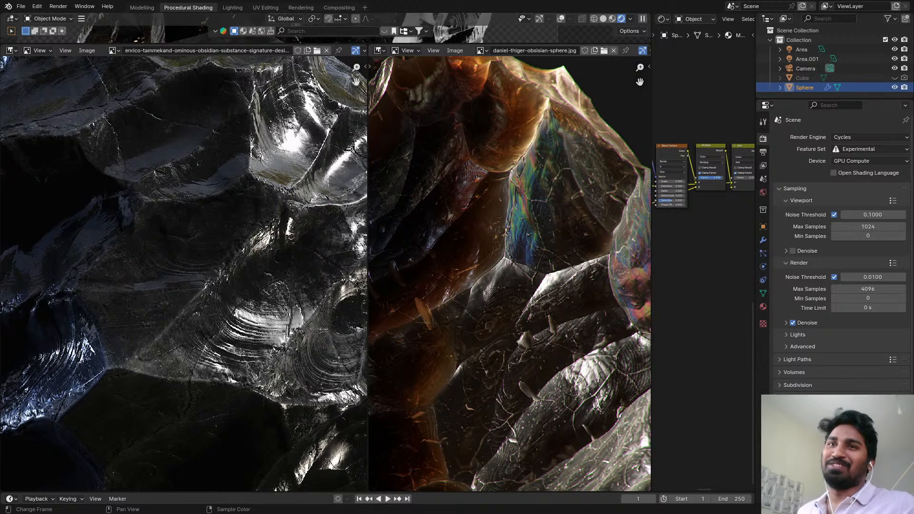
pyautogui.scroll(-3, 486, 167)
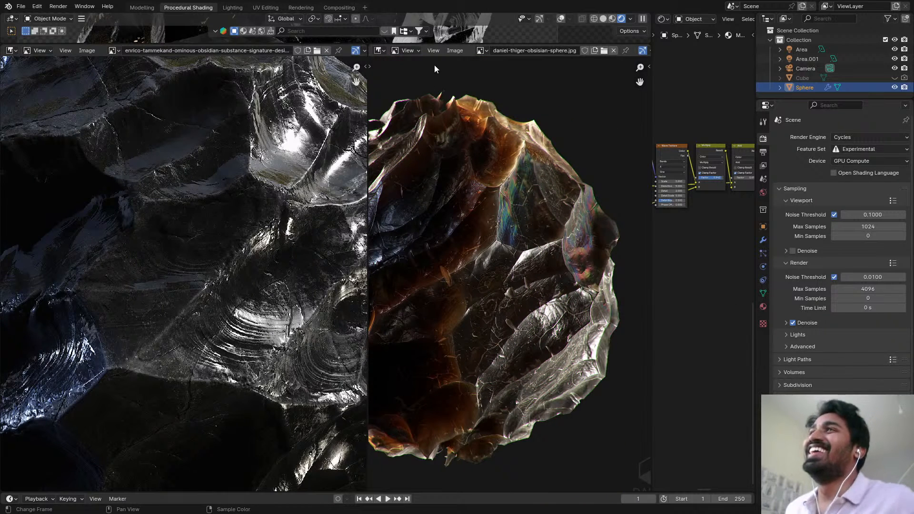
# - Rearrange the workspace to show the rendered viewport above a single reference image, daniel-thiger-obsisian-sphere.jpg, and make the viewport taller
pyautogui.moveTo(435, 45); pyautogui.dragTo(126, 323)
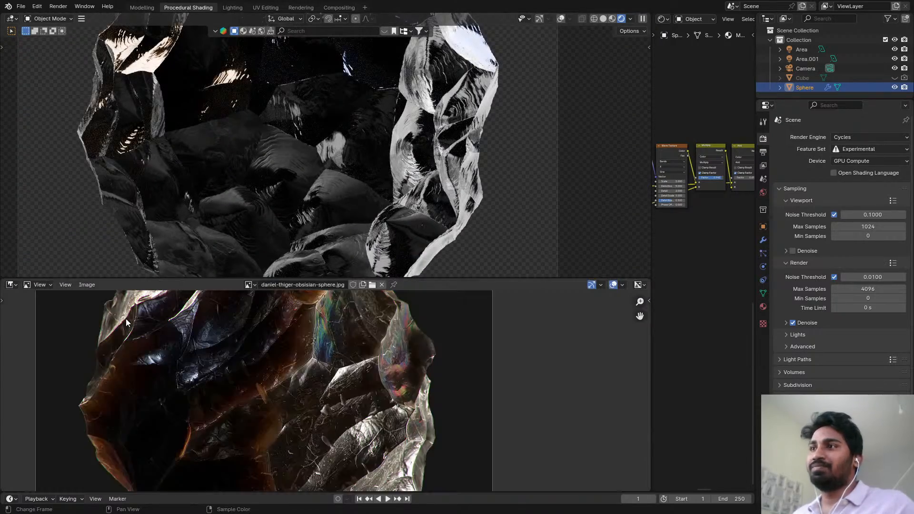
pyautogui.scroll(-2, 149, 342)
pyautogui.scroll(2, 327, 350)
pyautogui.moveTo(326, 350); pyautogui.dragTo(320, 369, button='middle')
pyautogui.scroll(3, 298, 363)
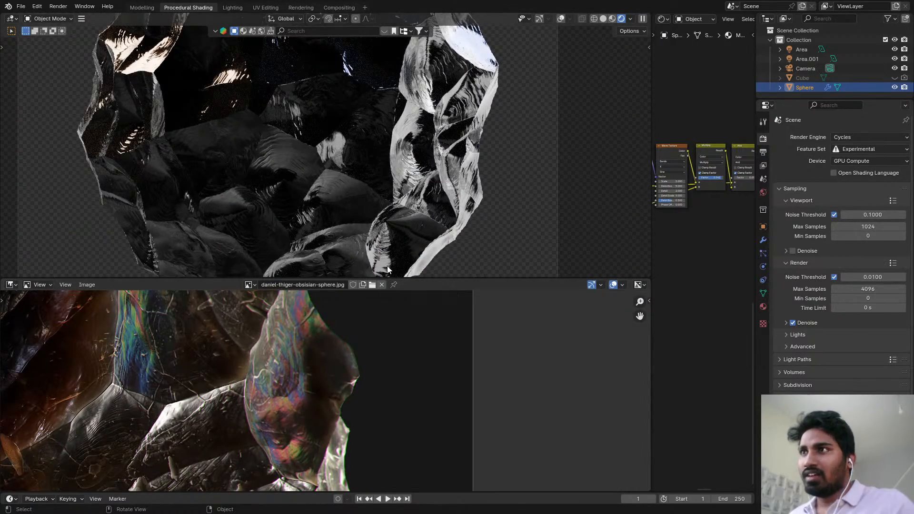
pyautogui.moveTo(394, 279); pyautogui.dragTo(394, 318)
pyautogui.scroll(-3, 267, 410)
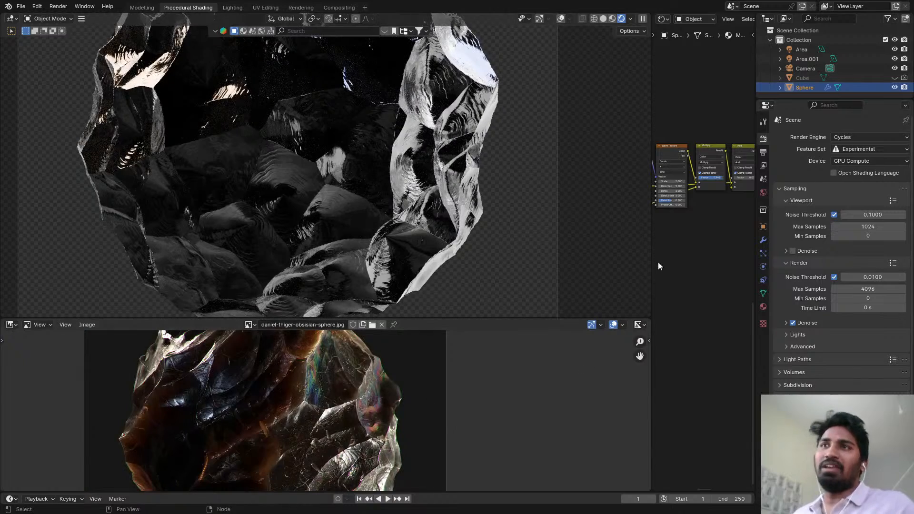
# - Widen the shader editor beside the viewport and save the file
pyautogui.moveTo(650, 264); pyautogui.dragTo(367, 247)
pyautogui.keyDown('shift'); pyautogui.moveTo(204, 171); pyautogui.dragTo(211, 208, button='middle'); pyautogui.keyUp('shift')
pyautogui.hotkey('ctrl', 's')
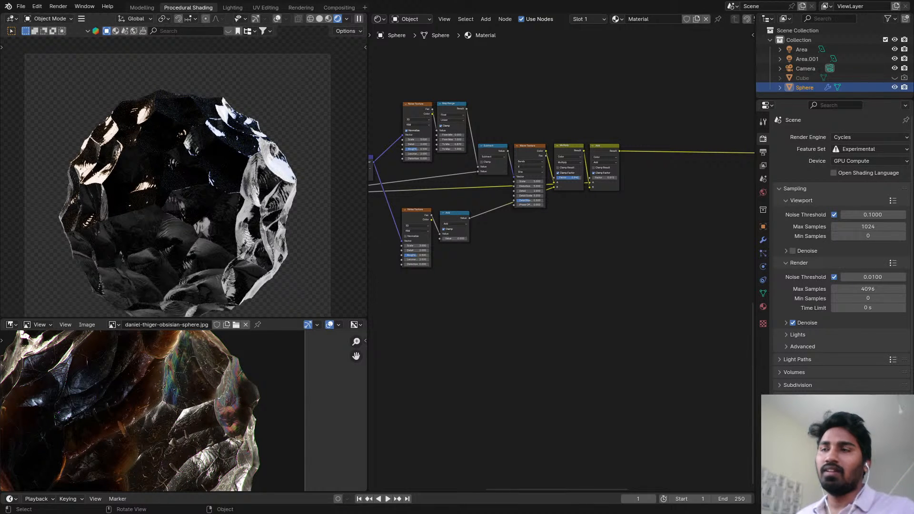
# - Inspect the iridescent patch in the reference image and the material's node tree, and save the file again
pyautogui.scroll(-2, 419, 328)
pyautogui.scroll(3, 238, 412)
pyautogui.moveTo(235, 395); pyautogui.dragTo(234, 414, button='middle')
pyautogui.scroll(-3, 428, 281)
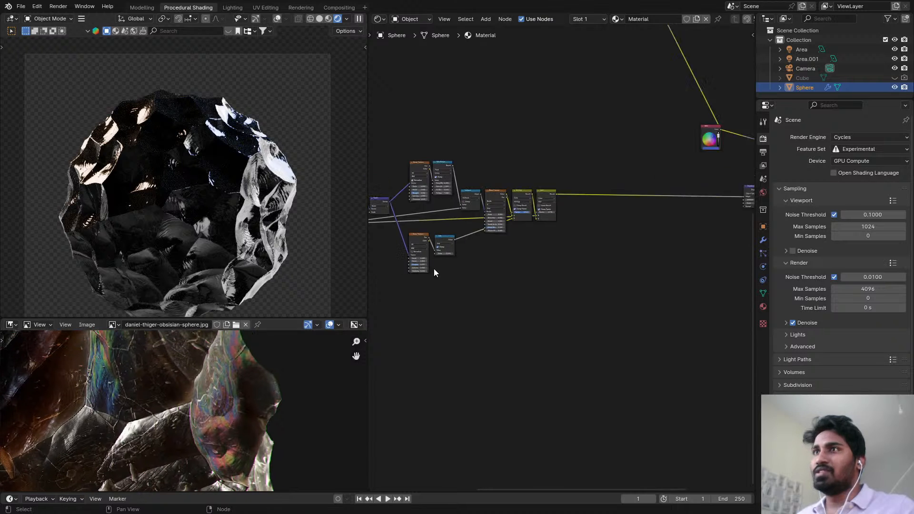
pyautogui.moveTo(433, 269); pyautogui.dragTo(456, 257, button='middle')
pyautogui.scroll(-2, 505, 176)
pyautogui.hotkey('ctrl', 's')
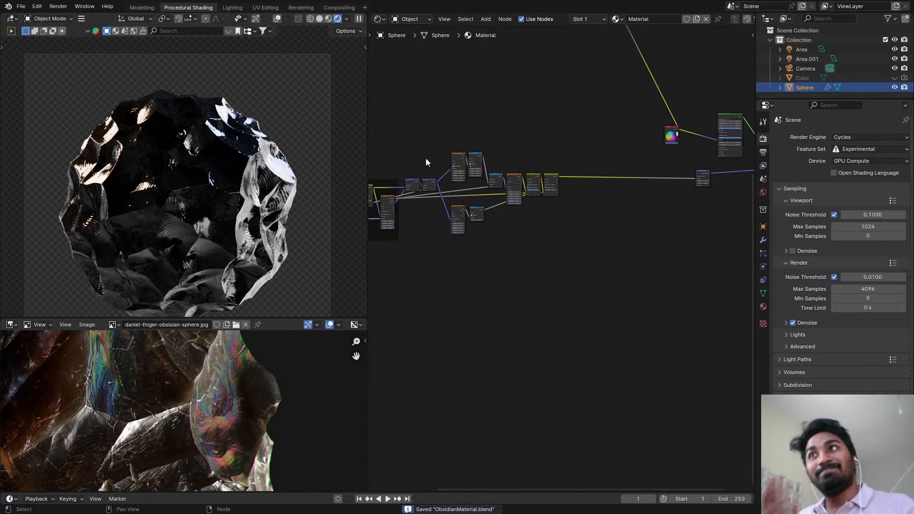
# - Add a Wavelength node in the empty area below the link leaving the Add mix node
pyautogui.moveTo(619, 157); pyautogui.dragTo(606, 162, button='middle')
pyautogui.scroll(3, 604, 167)
pyautogui.hotkey('shift', 'a')
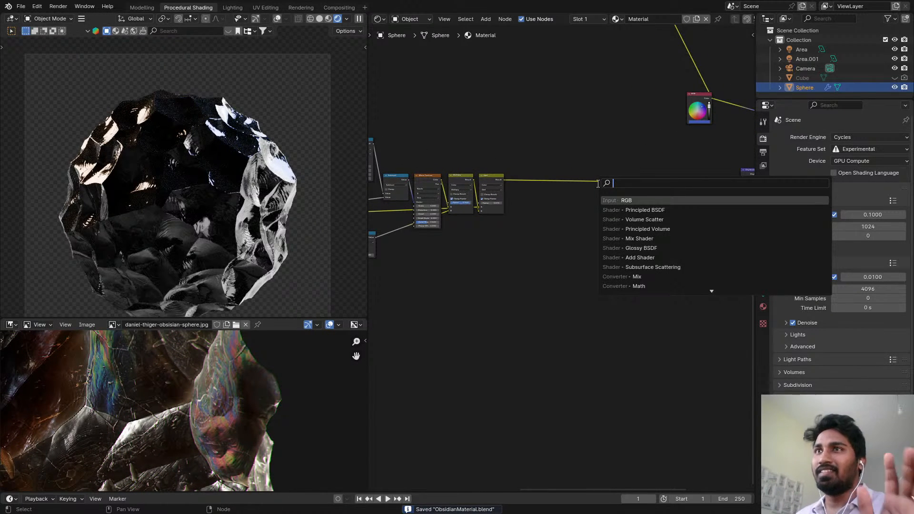
pyautogui.write('wa')
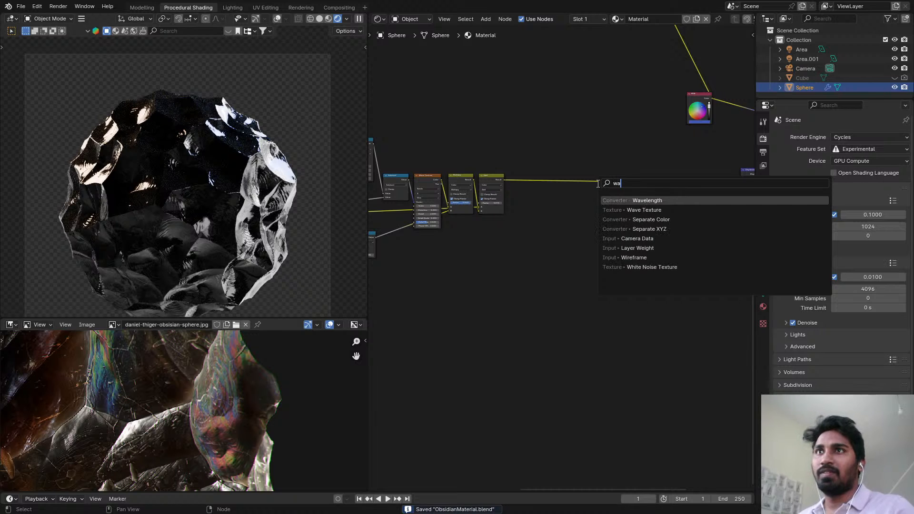
pyautogui.press('Return')
pyautogui.click(617, 234)
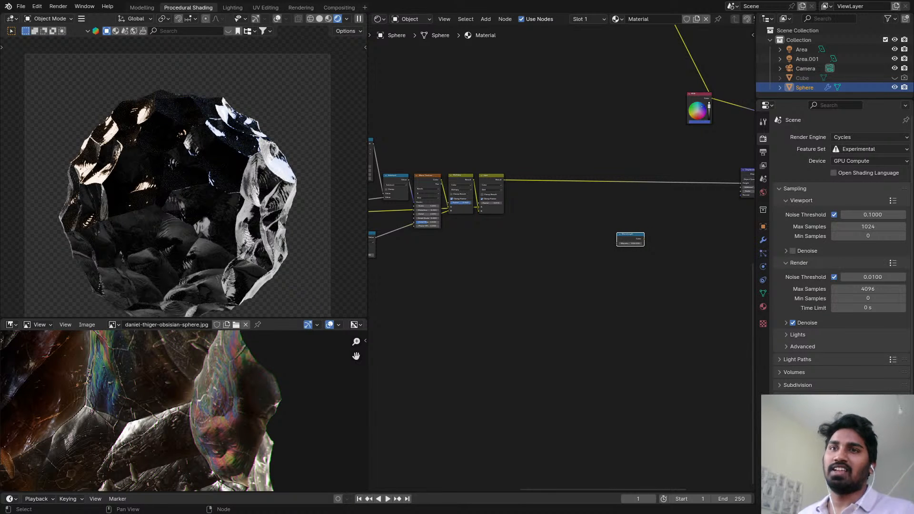
# - Add a Layer Weight node before the Wavelength node
pyautogui.scroll(3, 615, 245)
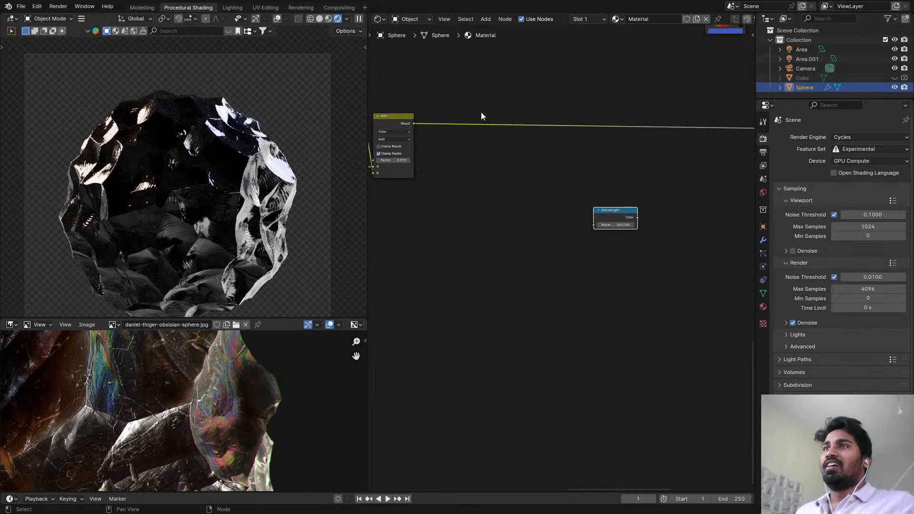
pyautogui.hotkey('shift', 'a')
pyautogui.click(506, 156)
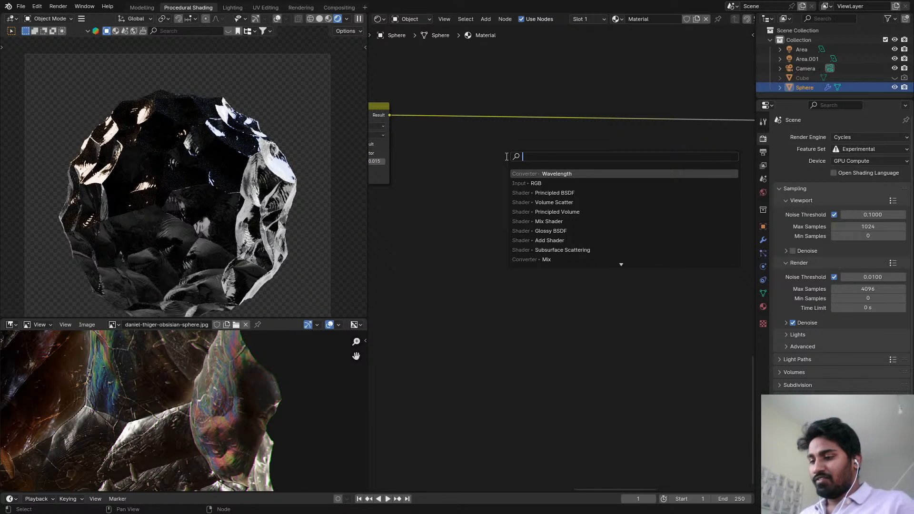
pyautogui.write('posi')
pyautogui.press('BackSpace')
pyautogui.press('BackSpace')
pyautogui.press('BackSpace')
pyautogui.press('BackSpace')
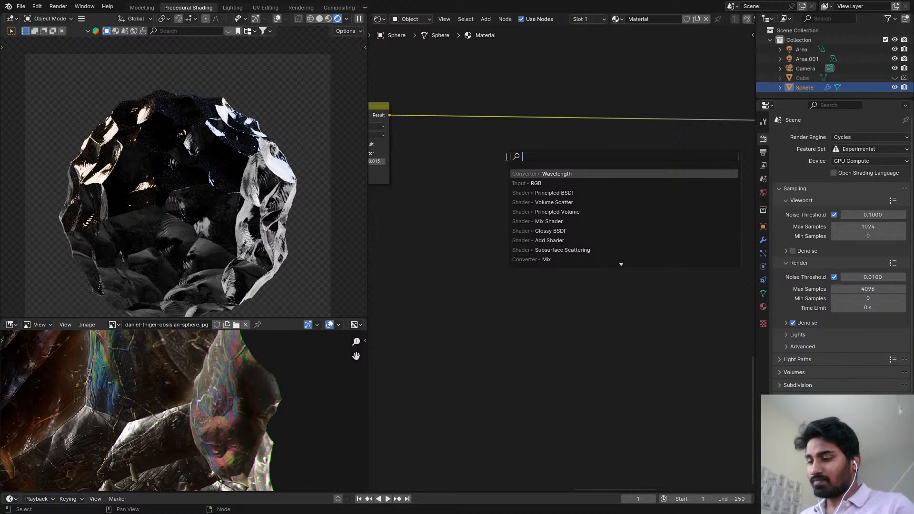
pyautogui.write('lay')
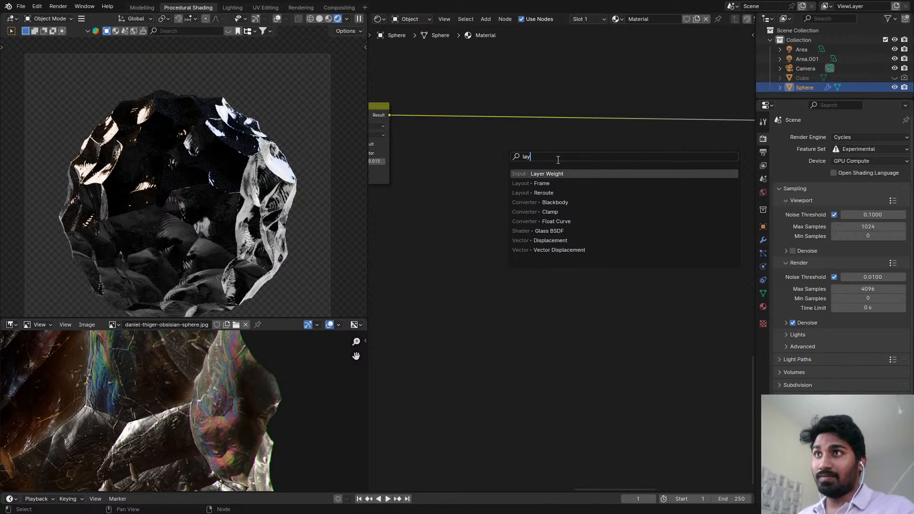
pyautogui.press('Return')
pyautogui.click(511, 211)
# - Preview the Layer Weight's Fresnel and Facing outputs on the sphere and compare them with the iridescent area of the reference image
pyautogui.keyDown('ctrl'); pyautogui.keyDown('shift'); pyautogui.click(521, 197); pyautogui.keyUp('shift'); pyautogui.keyUp('ctrl')
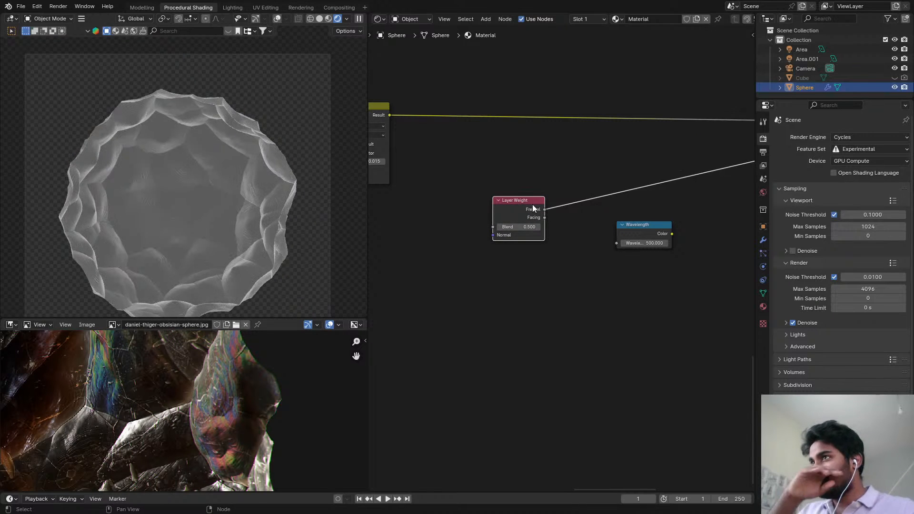
pyautogui.scroll(8, 238, 189)
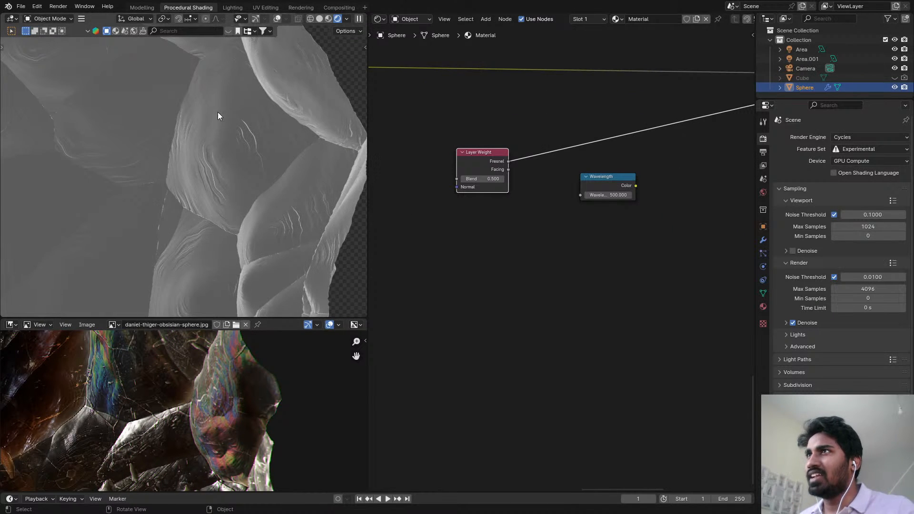
pyautogui.scroll(-10, 193, 214)
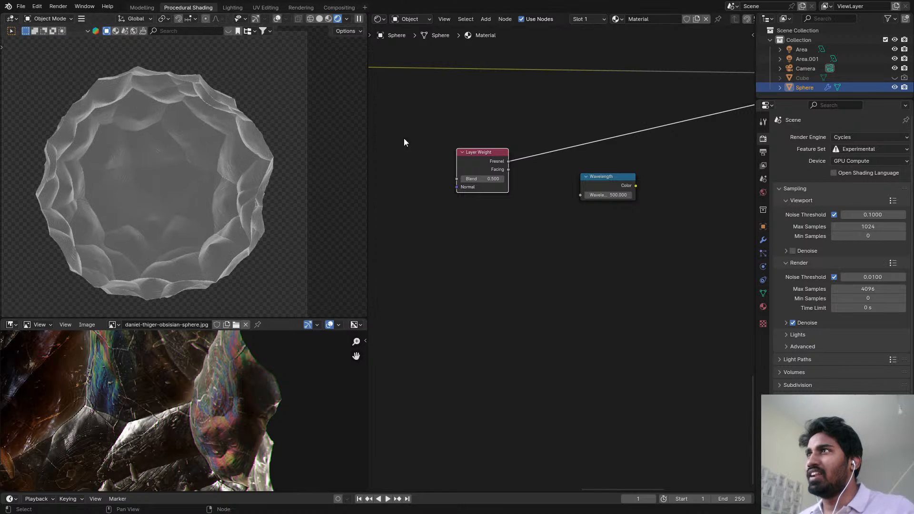
pyautogui.scroll(2, 225, 380)
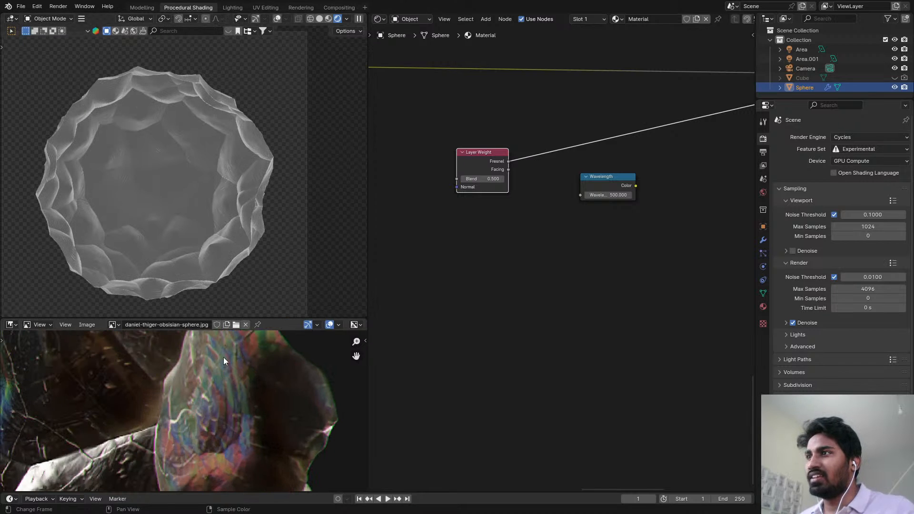
pyautogui.keyDown('ctrl'); pyautogui.keyDown('shift'); pyautogui.click(497, 164); pyautogui.keyUp('shift'); pyautogui.keyUp('ctrl')
pyautogui.scroll(6, 250, 172)
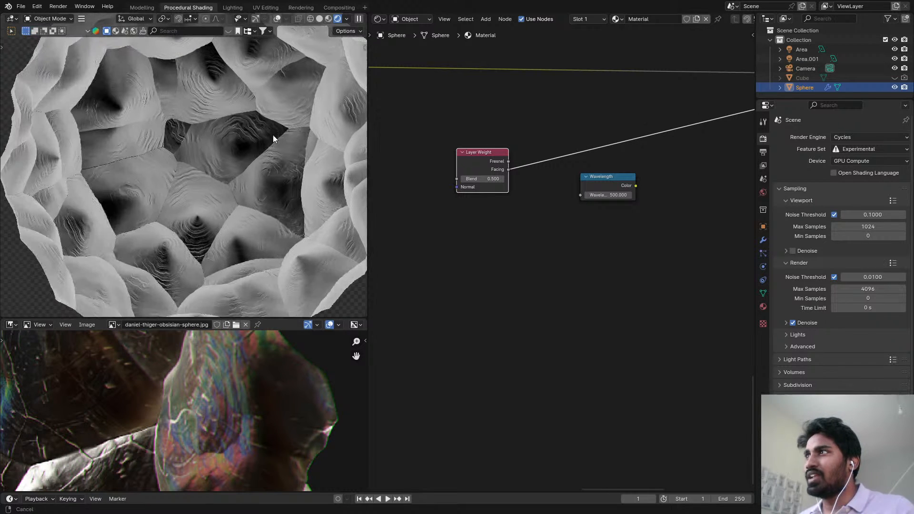
pyautogui.scroll(-4, 251, 440)
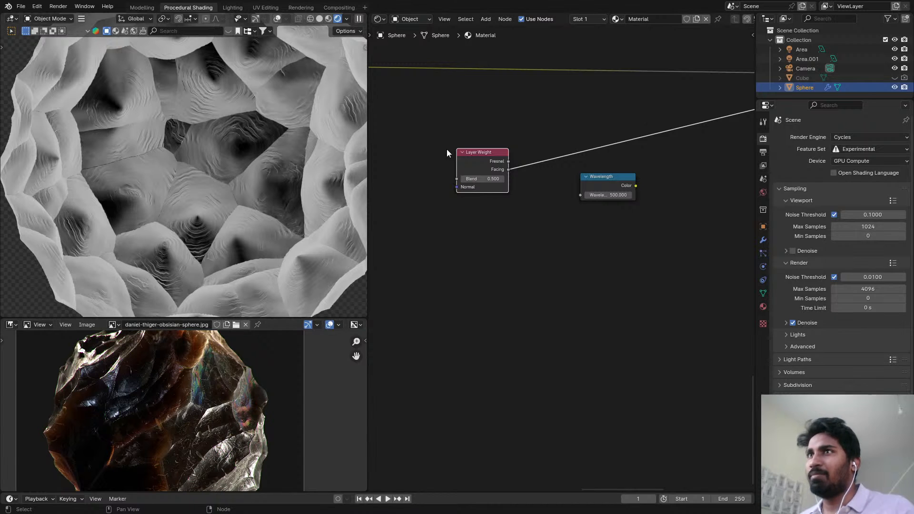
# - Switch the sphere's preview back to the Layer Weight's Fresnel output
pyautogui.keyDown('ctrl'); pyautogui.keyDown('shift'); pyautogui.click(478, 162); pyautogui.keyUp('shift'); pyautogui.keyUp('ctrl')
pyautogui.moveTo(440, 187); pyautogui.dragTo(417, 202, button='middle')
pyautogui.scroll(-6, 316, 224)
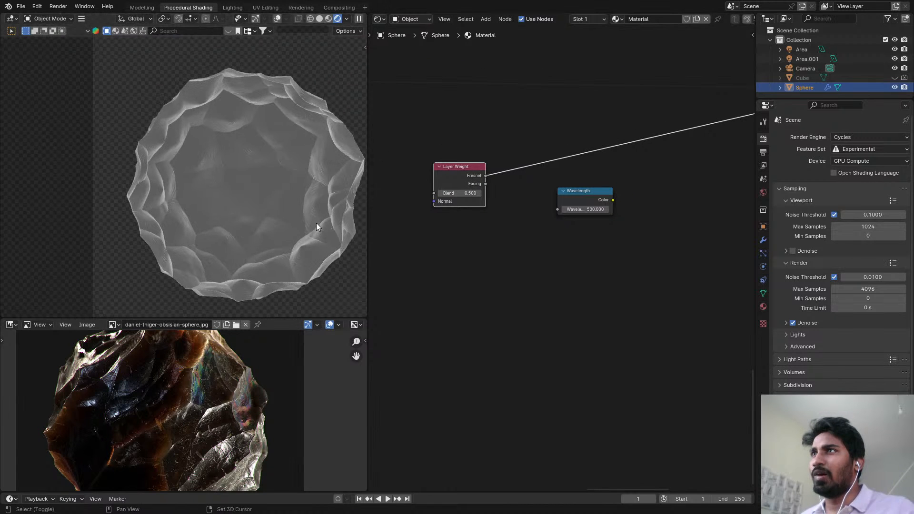
pyautogui.keyDown('shift'); pyautogui.moveTo(316, 223); pyautogui.dragTo(264, 233, button='middle'); pyautogui.keyUp('shift')
pyautogui.scroll(-3, 210, 416)
pyautogui.scroll(2, 204, 401)
pyautogui.scroll(3, 506, 209)
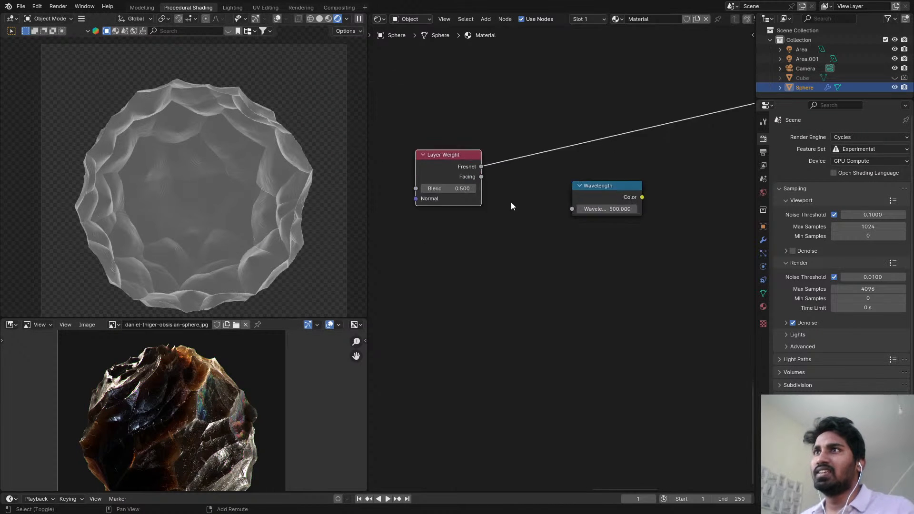
# - Insert a Math node set to Subtract after the Layer Weight, with Fresnel feeding its second value
pyautogui.hotkey('shift', 'a')
pyautogui.write('add')
pyautogui.press('Return')
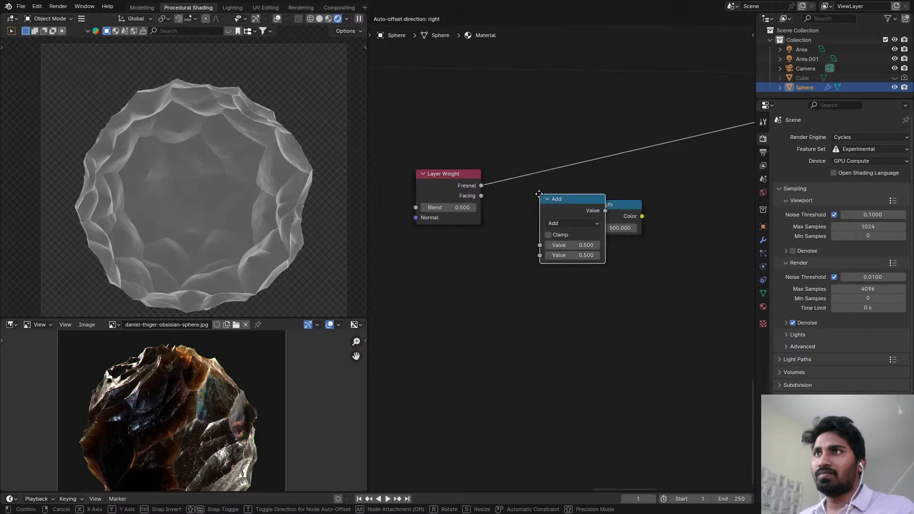
pyautogui.click(512, 160)
pyautogui.scroll(2, 541, 179)
pyautogui.click(545, 185)
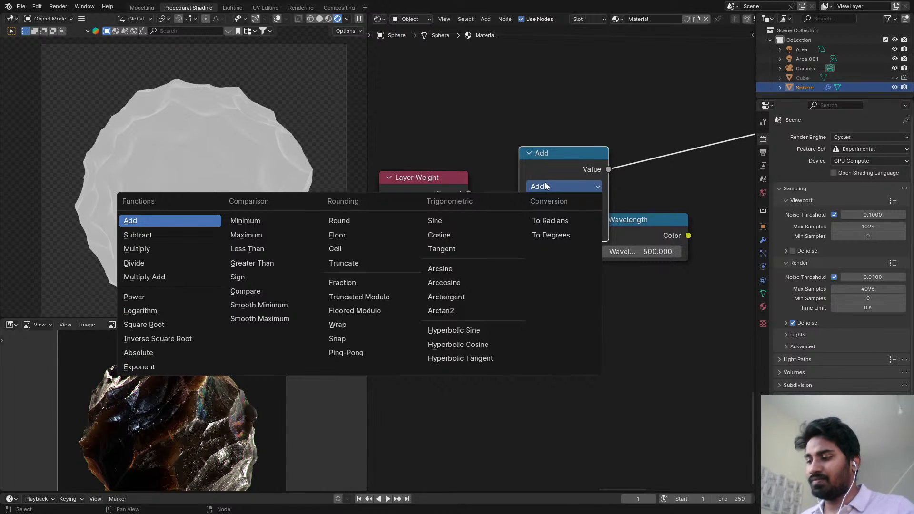
pyautogui.press('s')
pyautogui.moveTo(519, 217); pyautogui.dragTo(520, 230)
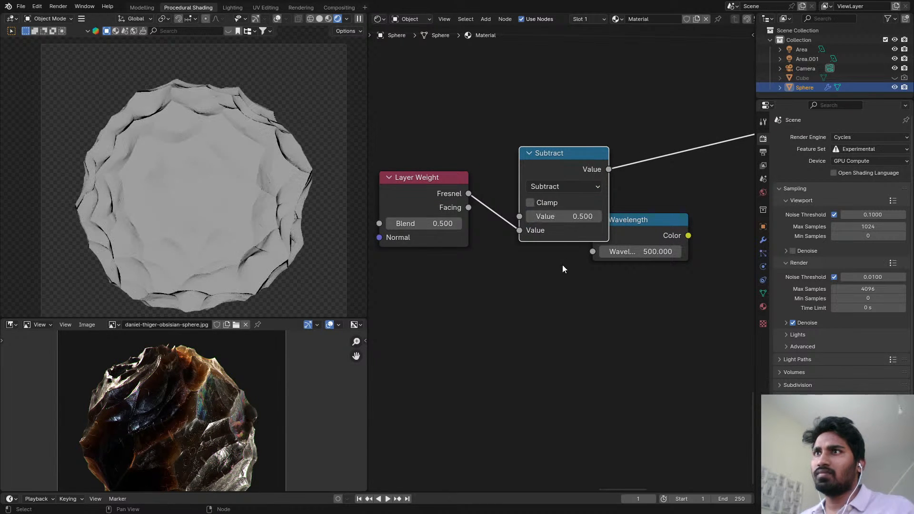
# - Set the Subtract node's first value to 1 and move the Wavelength node clear of it
pyautogui.press('g')
pyautogui.click(543, 196)
pyautogui.scroll(1, 553, 178)
pyautogui.click(558, 192)
pyautogui.write('1')
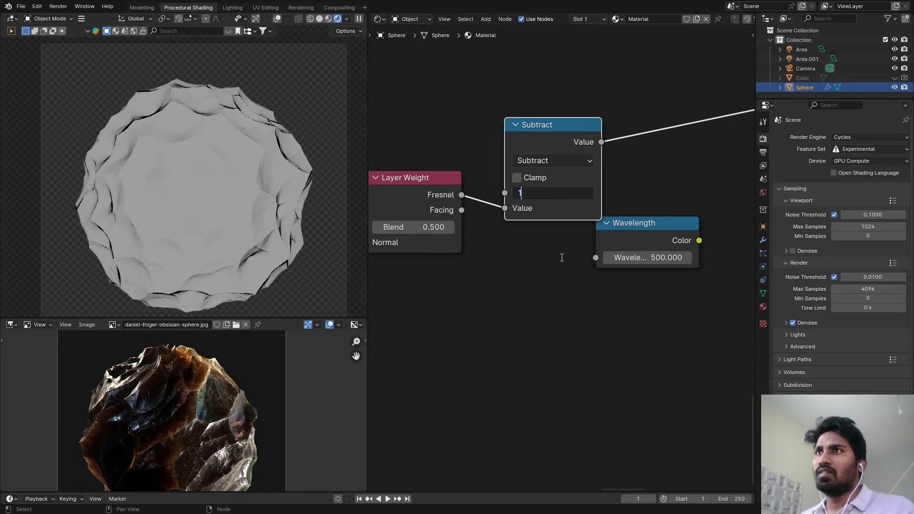
pyautogui.press('Return')
pyautogui.moveTo(625, 244); pyautogui.dragTo(658, 239)
# - Lower the Layer Weight's blend to 0
pyautogui.scroll(-2, 619, 229)
pyautogui.moveTo(538, 224); pyautogui.dragTo(585, 207, button='middle')
pyautogui.scroll(1, 533, 209)
pyautogui.moveTo(501, 212)
pyautogui.mouseDown()
pyautogui.moveTo(471, 212)
pyautogui.moveTo(531, 210)
pyautogui.moveTo(490, 209)
pyautogui.mouseUp()
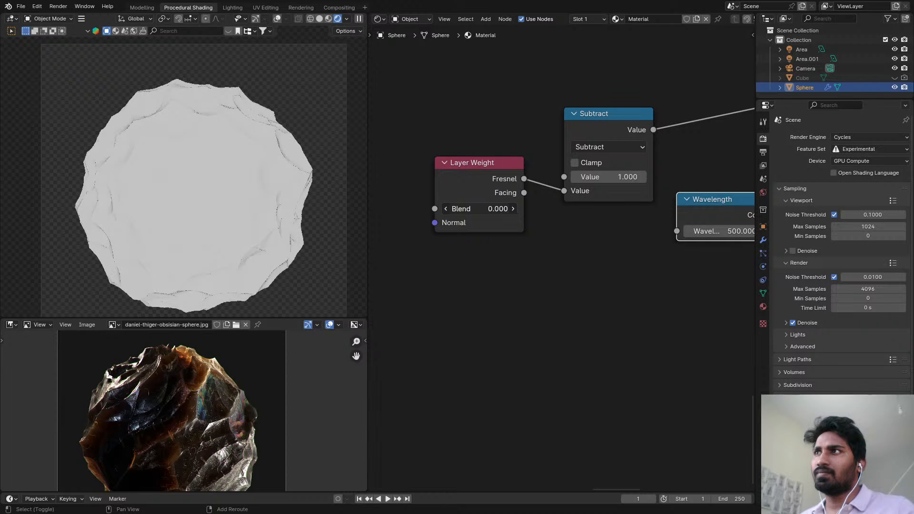
# - Add a Fresnel node below the Layer Weight and connect its Fac output to the Subtract node's second value
pyautogui.scroll(-2, 516, 185)
pyautogui.hotkey('shift', 'a')
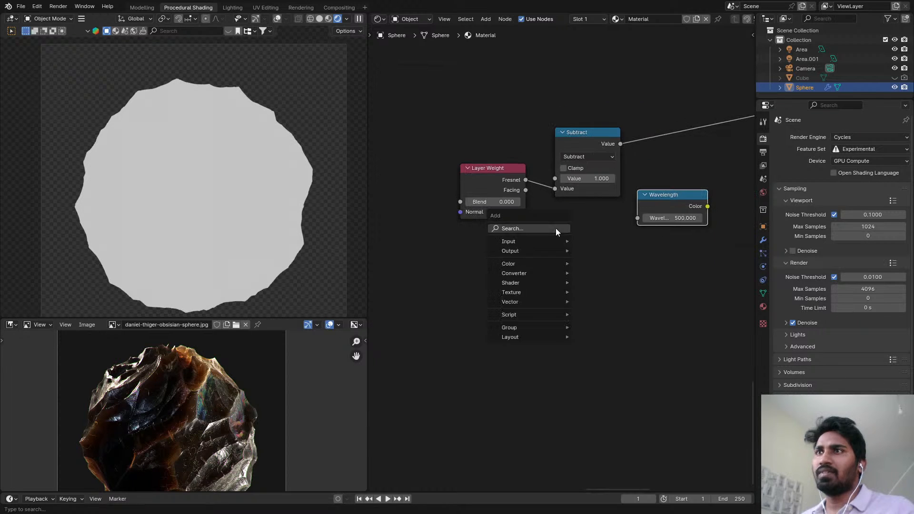
pyautogui.click(555, 228)
pyautogui.write('fre')
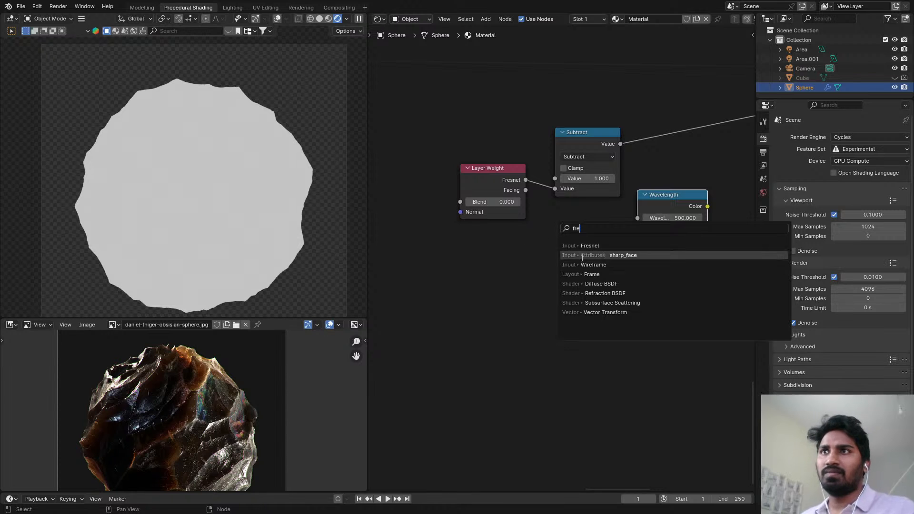
pyautogui.click(590, 245)
pyautogui.click(499, 270)
pyautogui.moveTo(520, 266); pyautogui.dragTo(556, 188)
pyautogui.scroll(1, 551, 187)
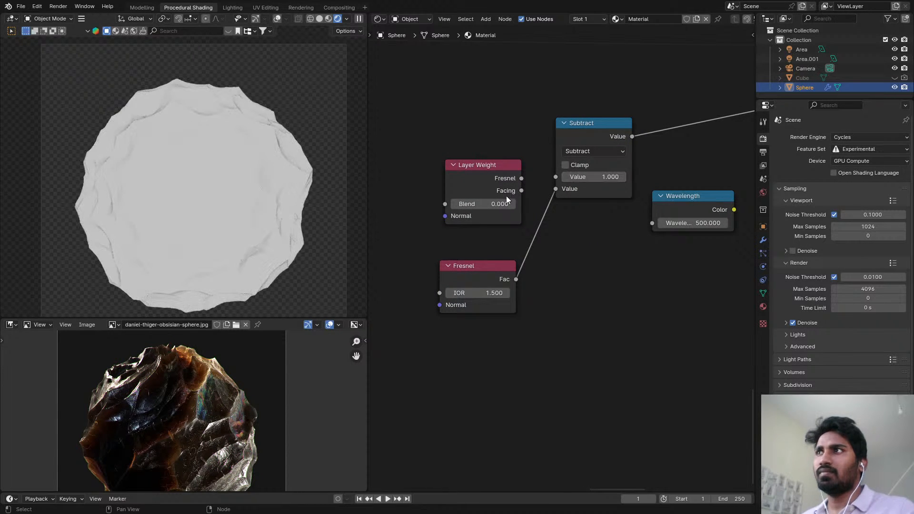
# - Preview the Fresnel node on its own and lower its IOR to 1.28
pyautogui.keyDown('shift'); pyautogui.moveTo(485, 288); pyautogui.dragTo(507, 292); pyautogui.keyUp('shift')
pyautogui.press('BackSpace')
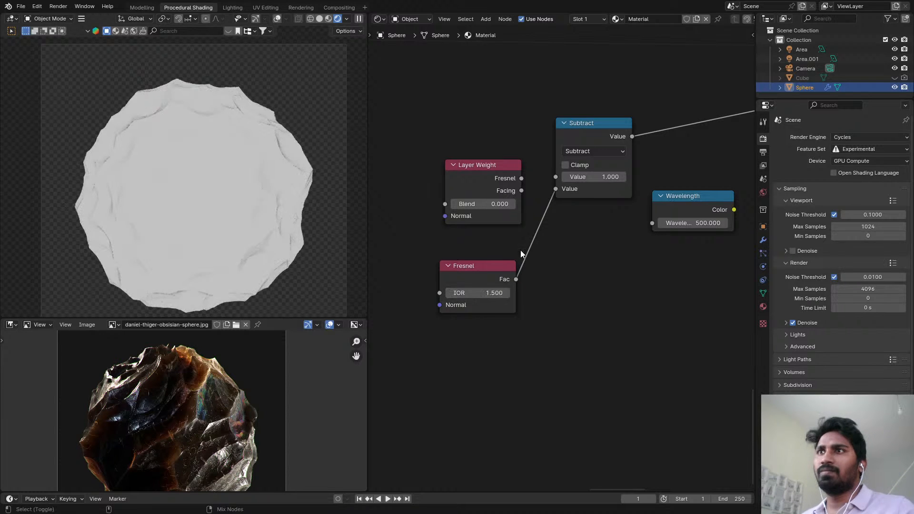
pyautogui.keyDown('ctrl'); pyautogui.keyDown('shift'); pyautogui.click(494, 278); pyautogui.keyUp('shift'); pyautogui.keyUp('ctrl')
pyautogui.moveTo(511, 281); pyautogui.dragTo(501, 231, button='middle')
pyautogui.scroll(2, 502, 231)
pyautogui.moveTo(476, 242)
pyautogui.keyDown('shift'); pyautogui.mouseDown()
pyautogui.moveTo(464, 243)
pyautogui.moveTo(478, 242)
pyautogui.mouseUp(); pyautogui.keyUp('shift')
pyautogui.scroll(3, 513, 225)
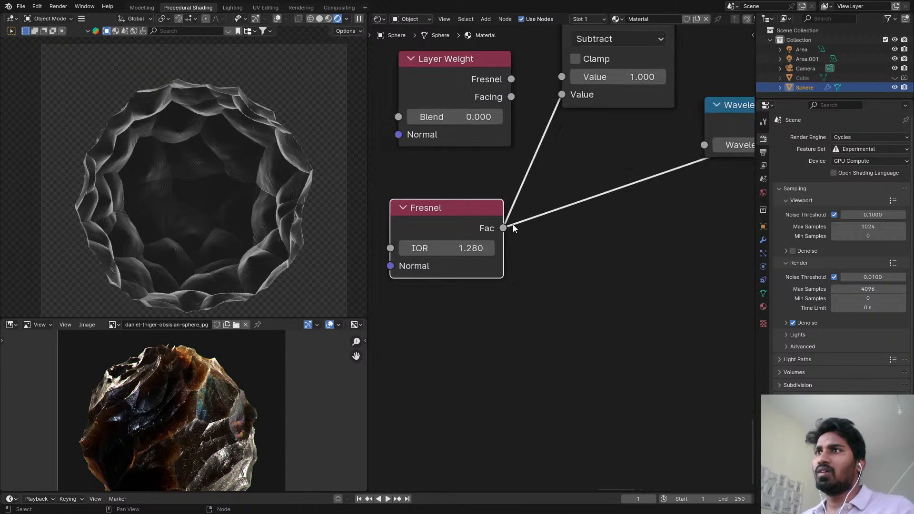
# - Preview the Subtract node's result and set the Fresnel node's IOR to 1.35
pyautogui.scroll(-4, 513, 226)
pyautogui.moveTo(512, 227); pyautogui.dragTo(448, 279, button='middle')
pyautogui.scroll(3, 574, 159)
pyautogui.keyDown('ctrl'); pyautogui.keyDown('shift'); pyautogui.click(556, 118); pyautogui.keyUp('shift'); pyautogui.keyUp('ctrl')
pyautogui.scroll(-1, 531, 170)
pyautogui.moveTo(531, 169); pyautogui.dragTo(687, 125, button='middle')
pyautogui.scroll(-1, 477, 180)
pyautogui.scroll(4, 608, 218)
pyautogui.moveTo(548, 275); pyautogui.dragTo(544, 275)
pyautogui.scroll(-3, 548, 275)
pyautogui.moveTo(661, 140); pyautogui.dragTo(495, 158, button='middle')
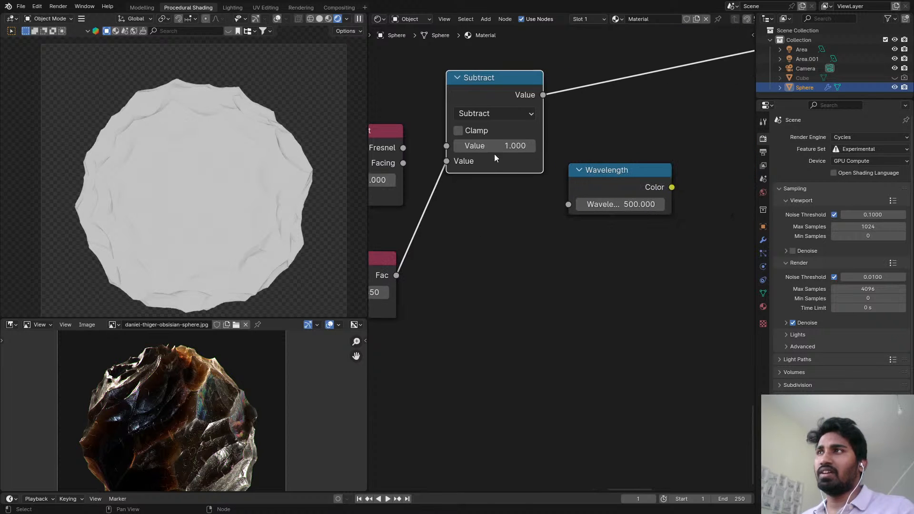
# - Connect the Layer Weight's Facing output to the Subtract node's second value in place of the Fresnel node
pyautogui.moveTo(446, 145); pyautogui.dragTo(482, 160)
pyautogui.click(550, 95)
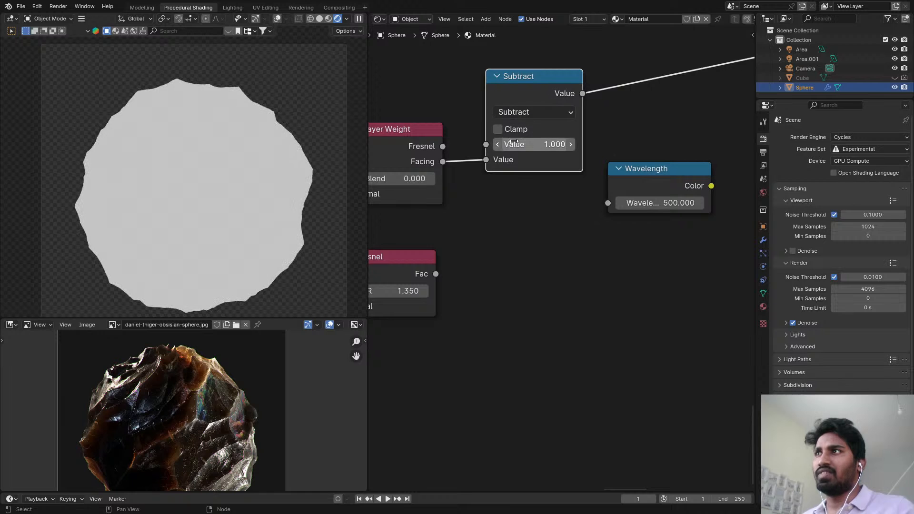
pyautogui.scroll(1, 524, 145)
pyautogui.scroll(-1, 541, 142)
pyautogui.moveTo(535, 90); pyautogui.dragTo(536, 127)
# - Set the Layer Weight's blend to 0.85
pyautogui.moveTo(450, 161); pyautogui.dragTo(516, 141, button='middle')
pyautogui.moveTo(462, 162); pyautogui.dragTo(480, 162)
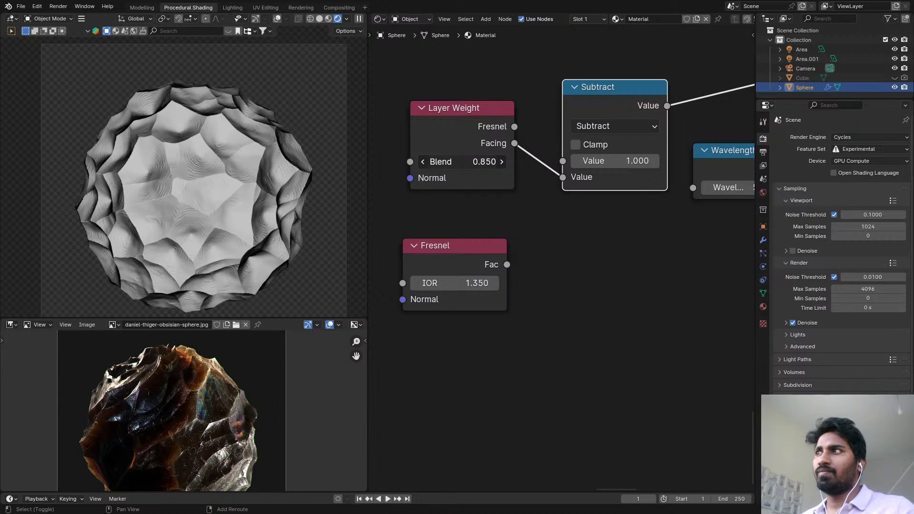
pyautogui.scroll(-3, 469, 215)
pyautogui.moveTo(464, 220); pyautogui.dragTo(506, 202, button='middle')
pyautogui.scroll(3, 506, 190)
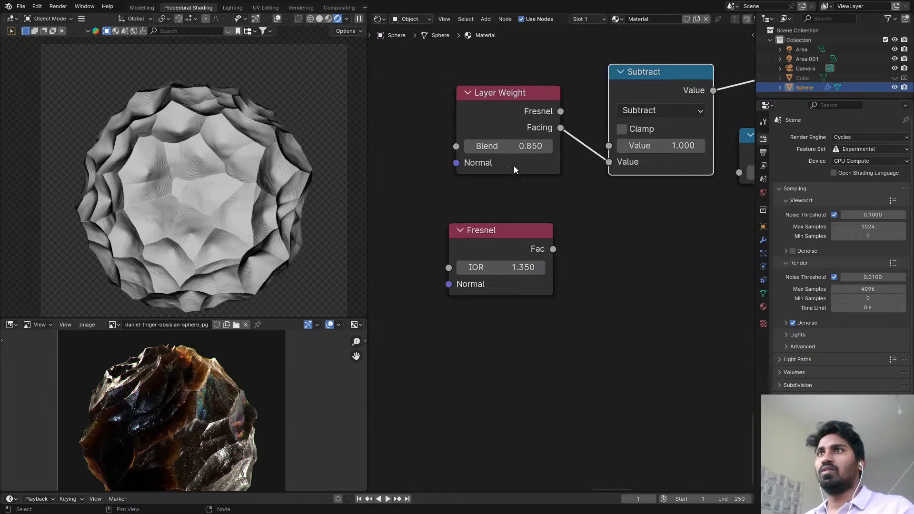
# - Move the Layer Weight node aside and connect the Fresnel node's Fac output to the Subtract node's first value
pyautogui.keyDown('shift'); pyautogui.click(520, 140); pyautogui.keyUp('shift')
pyautogui.click(570, 200)
pyautogui.scroll(-3, 571, 211)
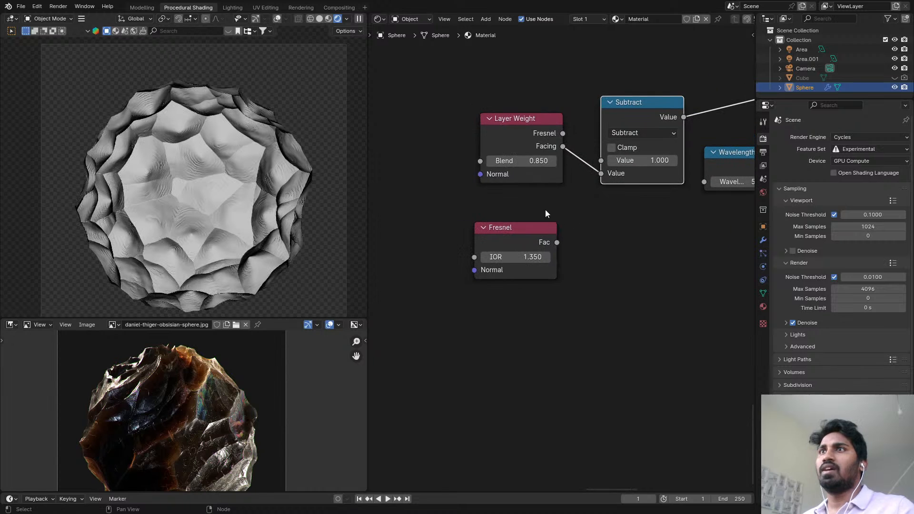
pyautogui.moveTo(528, 133); pyautogui.dragTo(429, 117)
pyautogui.hotkey('shift', 'a')
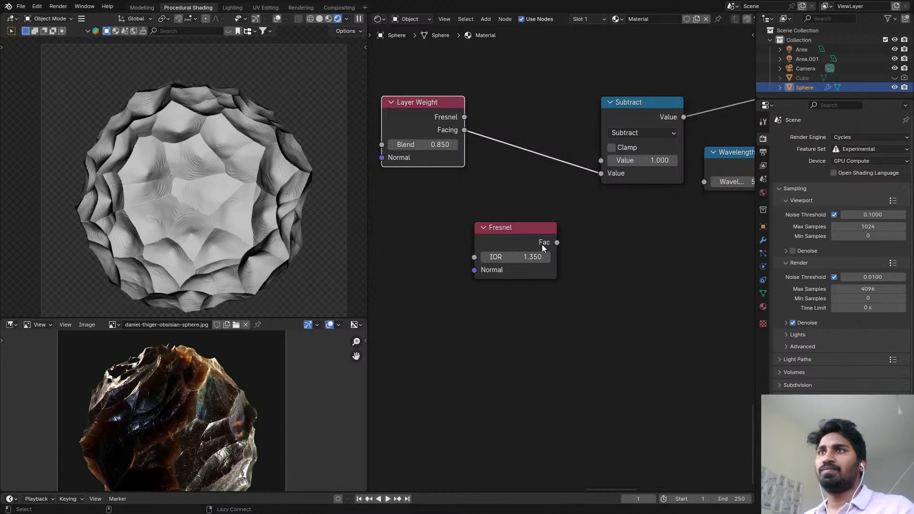
pyautogui.keyDown('alt'); pyautogui.moveTo(542, 244); pyautogui.dragTo(603, 167, button='right'); pyautogui.keyUp('alt')
pyautogui.scroll(3, 547, 225)
pyautogui.moveTo(501, 237); pyautogui.dragTo(412, 208)
pyautogui.scroll(1, 572, 152)
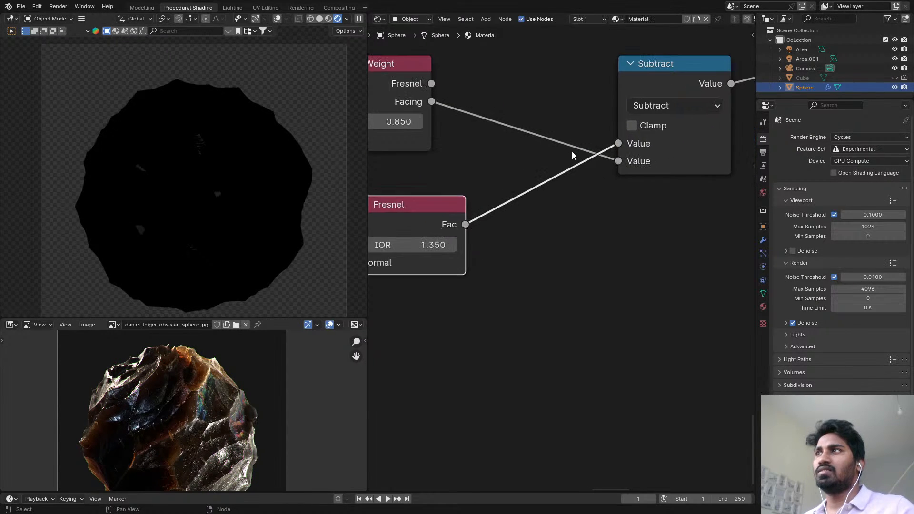
# - Set the Fresnel node's IOR to 13.07 and compare the sphere's pattern with the iridescent areas of the reference image
pyautogui.scroll(-4, 545, 182)
pyautogui.keyDown('shift'); pyautogui.moveTo(452, 230); pyautogui.dragTo(476, 231); pyautogui.keyUp('shift')
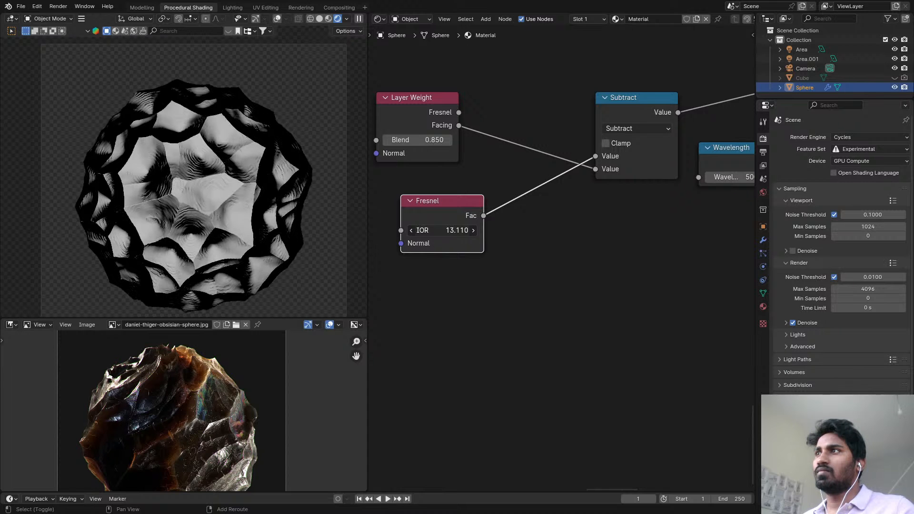
pyautogui.moveTo(457, 231); pyautogui.dragTo(450, 231)
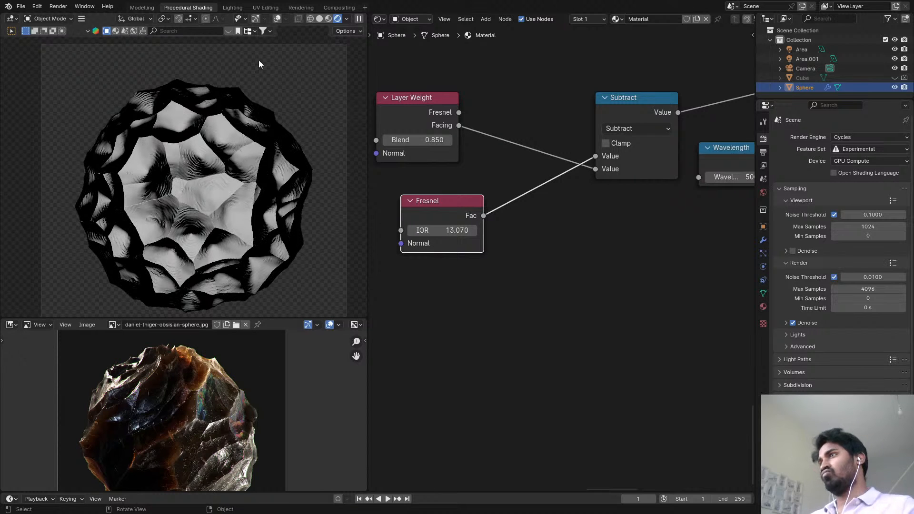
pyautogui.moveTo(259, 60); pyautogui.dragTo(248, 149, button='middle')
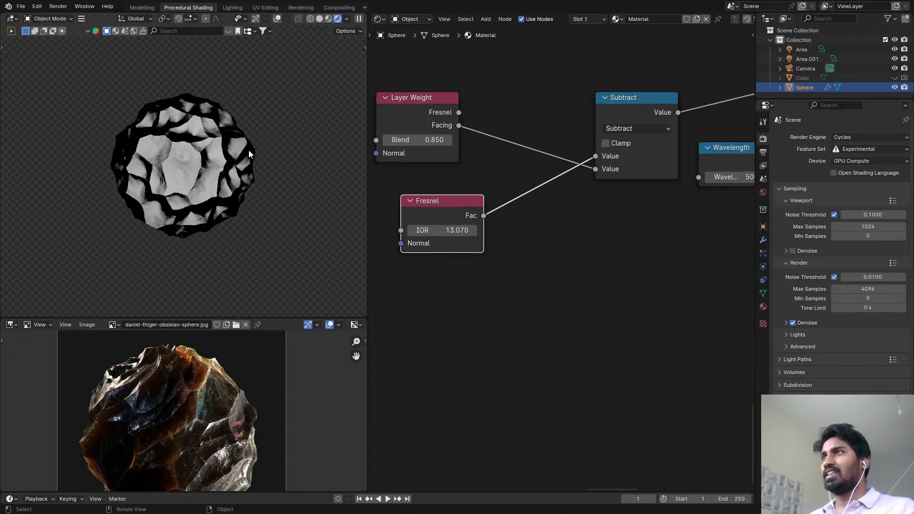
pyautogui.scroll(4, 229, 172)
pyautogui.scroll(-3, 229, 171)
pyautogui.scroll(5, 170, 468)
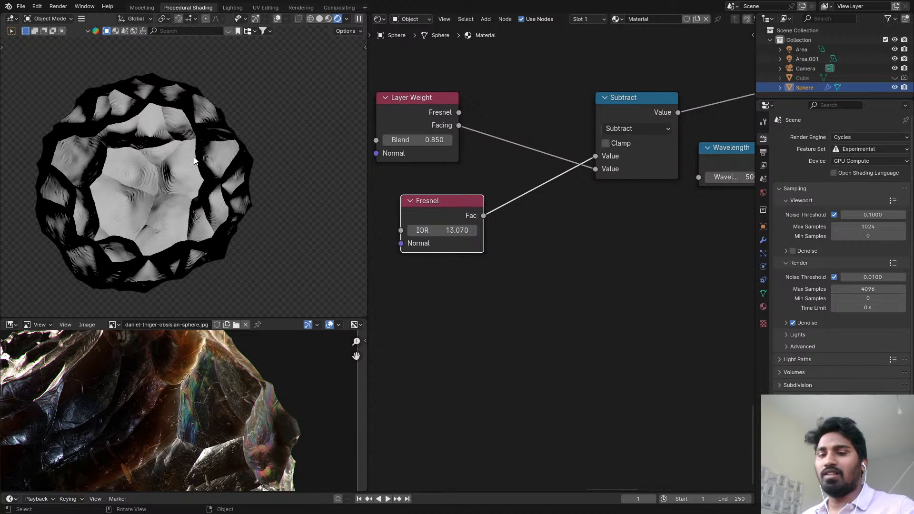
pyautogui.press('KP_0')
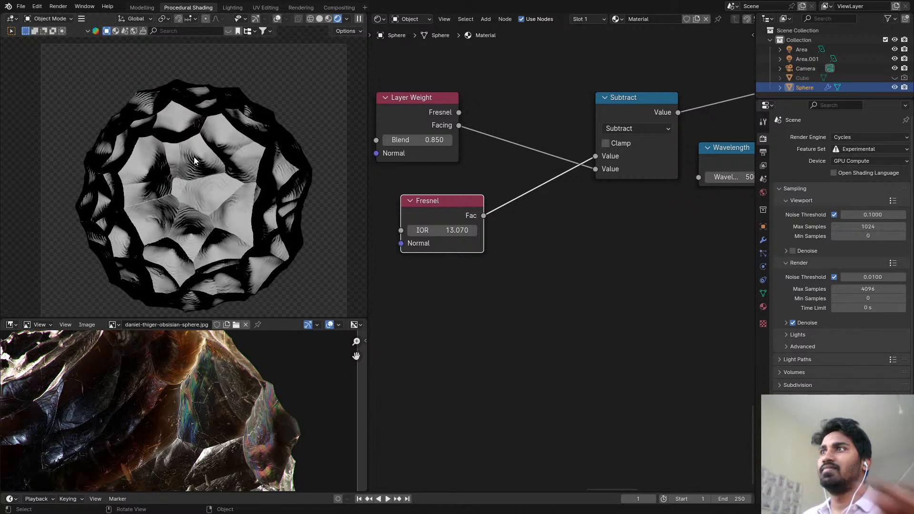
# - Move the Layer Weight, Fresnel and Subtract nodes together away from the Wavelength node to make room between them
pyautogui.scroll(-3, 690, 251)
pyautogui.scroll(4, 573, 162)
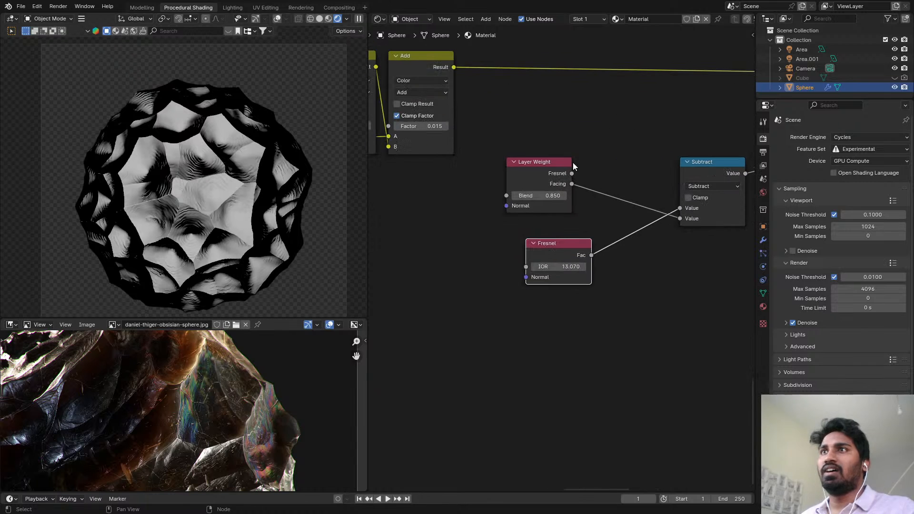
pyautogui.moveTo(534, 137); pyautogui.dragTo(692, 258)
pyautogui.press('g')
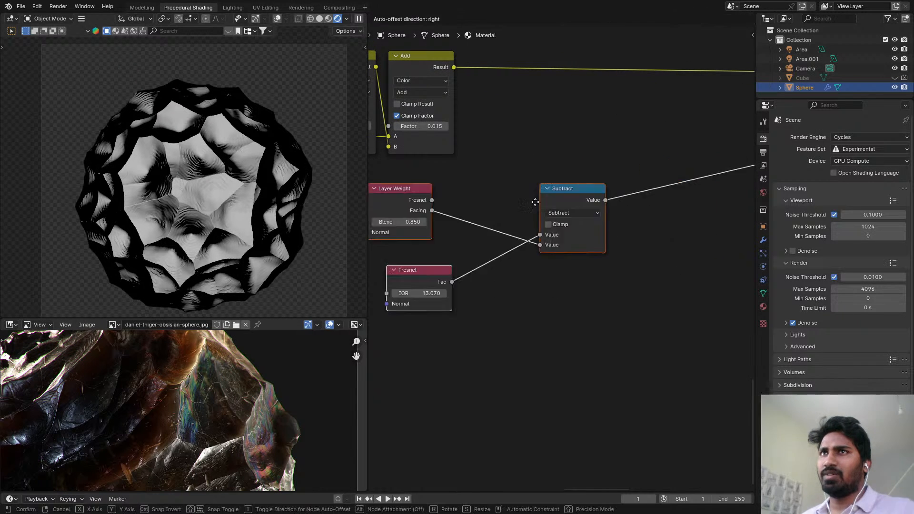
pyautogui.click(461, 207)
# - Add a Map Range node on the link leaving the Subtract node's Value output
pyautogui.scroll(3, 569, 189)
pyautogui.moveTo(570, 189); pyautogui.dragTo(534, 194, button='middle')
pyautogui.hotkey('shift', 'a')
pyautogui.write('map')
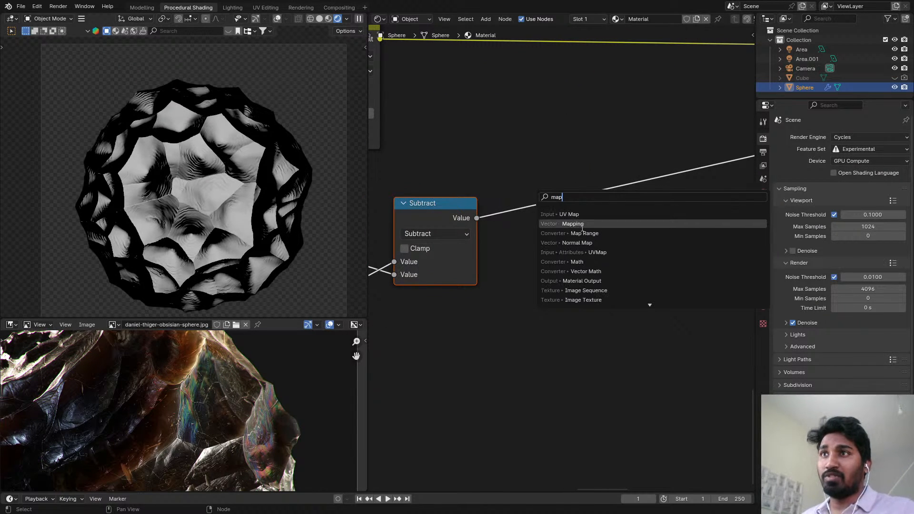
pyautogui.click(584, 234)
pyautogui.moveTo(595, 281); pyautogui.dragTo(527, 256, button='middle')
pyautogui.doubleClick(515, 264)
pyautogui.press('Escape')
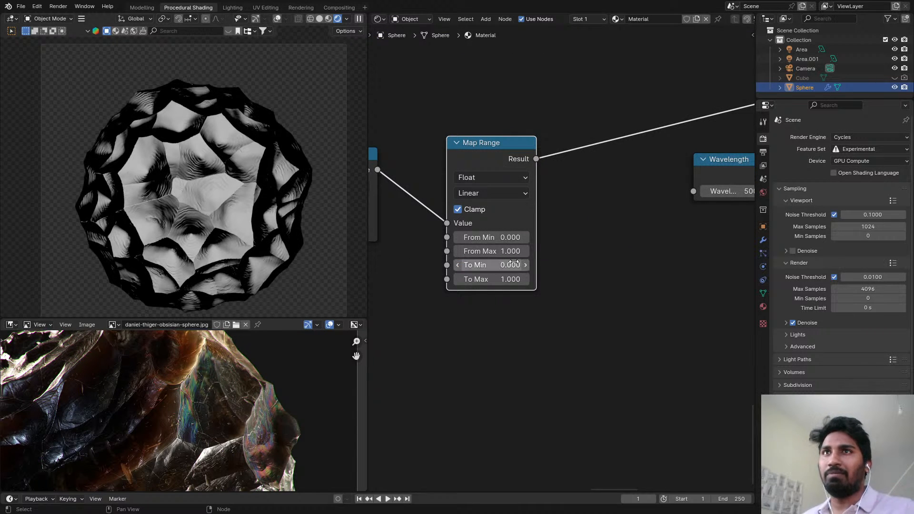
# - Preview the Wavelength node's colour on the sphere and move the node closer to the Map Range node
pyautogui.scroll(-1, 742, 256)
pyautogui.moveTo(742, 256); pyautogui.dragTo(554, 250, button='middle')
pyautogui.keyDown('ctrl'); pyautogui.keyDown('shift'); pyautogui.click(567, 167); pyautogui.keyUp('shift'); pyautogui.keyUp('ctrl')
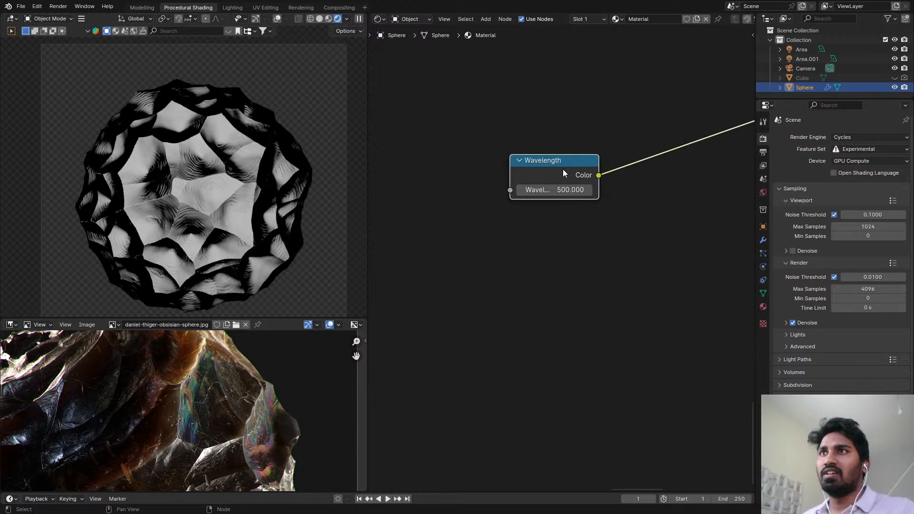
pyautogui.moveTo(563, 170); pyautogui.dragTo(478, 157)
pyautogui.moveTo(478, 162); pyautogui.dragTo(638, 193, button='middle')
pyautogui.scroll(-1, 233, 216)
pyautogui.scroll(1, 230, 187)
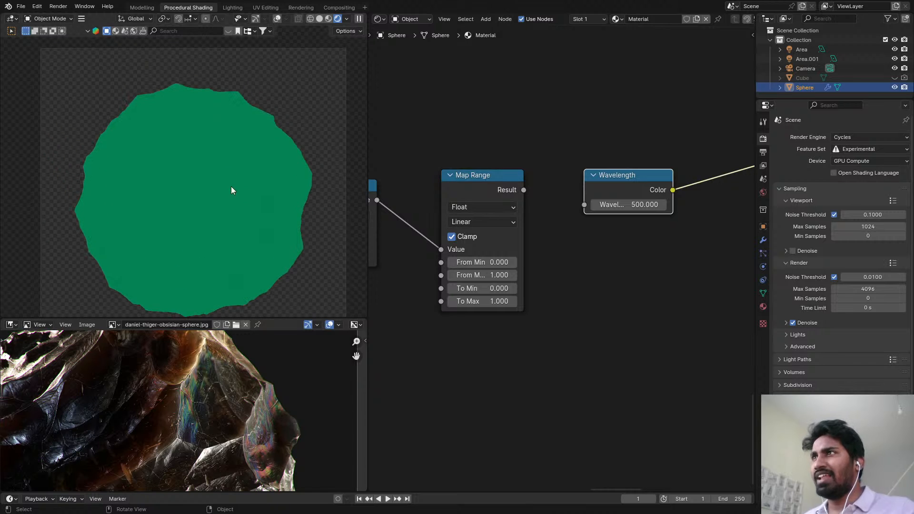
# - Set the Map Range node's To Min to 400 and To Max to 700
pyautogui.scroll(3, 409, 231)
pyautogui.scroll(-1, 533, 219)
pyautogui.scroll(1, 531, 314)
pyautogui.click(518, 296)
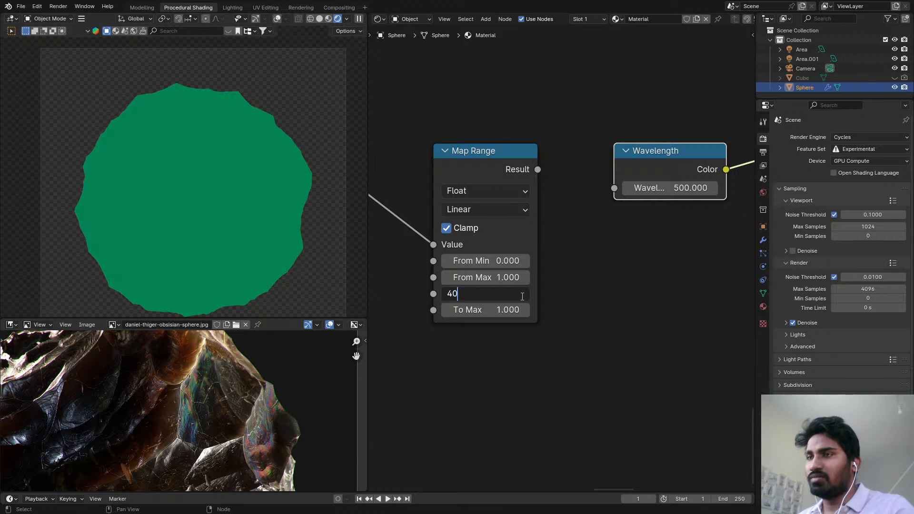
pyautogui.press('Return')
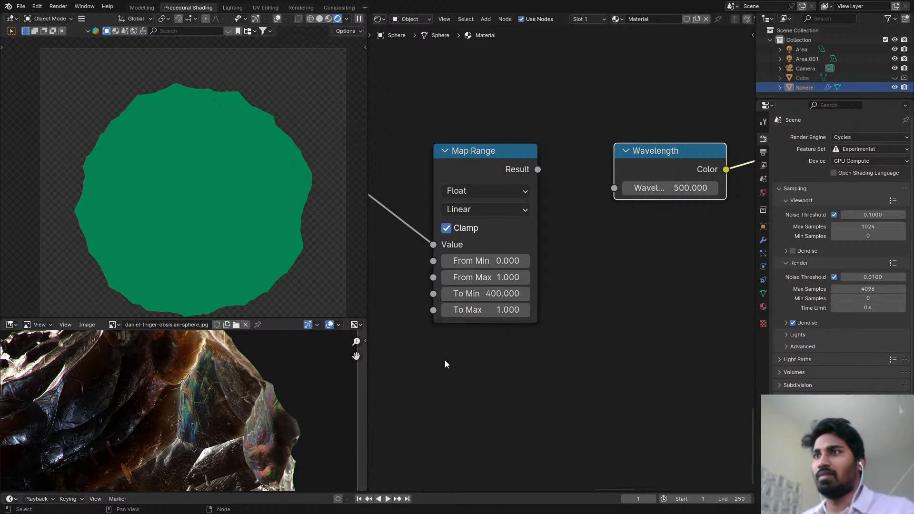
pyautogui.click(491, 302)
pyautogui.click(493, 309)
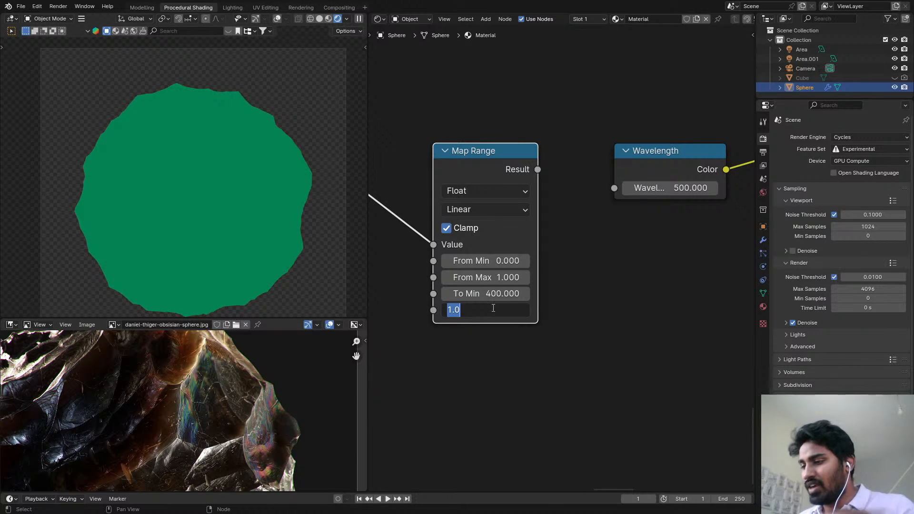
pyautogui.press('Return')
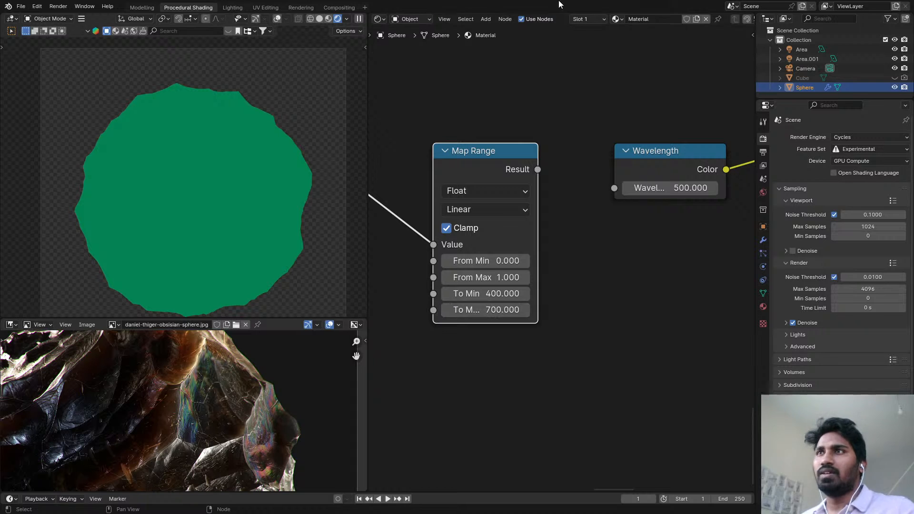
# - Connect the Map Range's Result to the Wavelength node's input and preview the Wavelength colour on the sphere
pyautogui.keyDown('ctrl'); pyautogui.keyDown('shift'); pyautogui.click(531, 158); pyautogui.keyUp('shift'); pyautogui.keyUp('ctrl')
pyautogui.scroll(2, 526, 145)
pyautogui.moveTo(531, 191); pyautogui.dragTo(450, 147, button='middle')
pyautogui.moveTo(453, 139); pyautogui.dragTo(543, 160)
pyautogui.keyDown('ctrl'); pyautogui.keyDown('shift'); pyautogui.click(609, 139); pyautogui.keyUp('shift'); pyautogui.keyUp('ctrl')
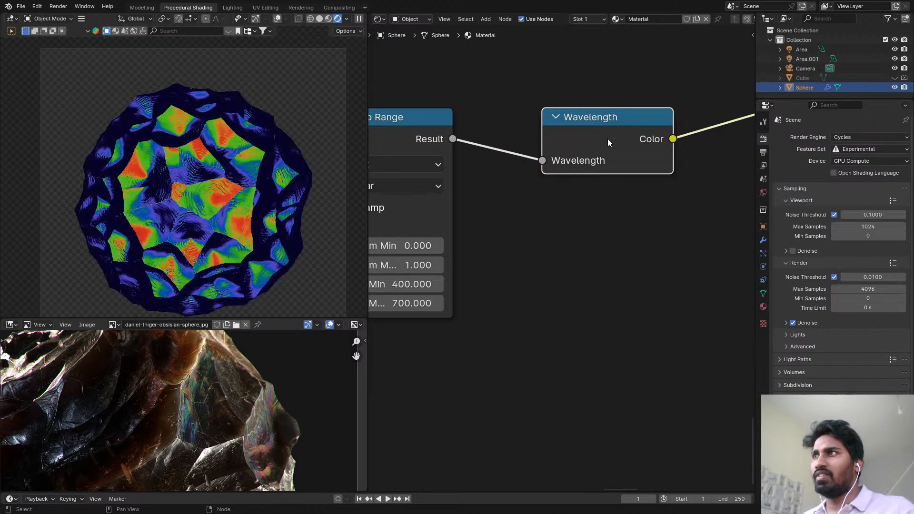
pyautogui.moveTo(607, 138); pyautogui.dragTo(594, 130)
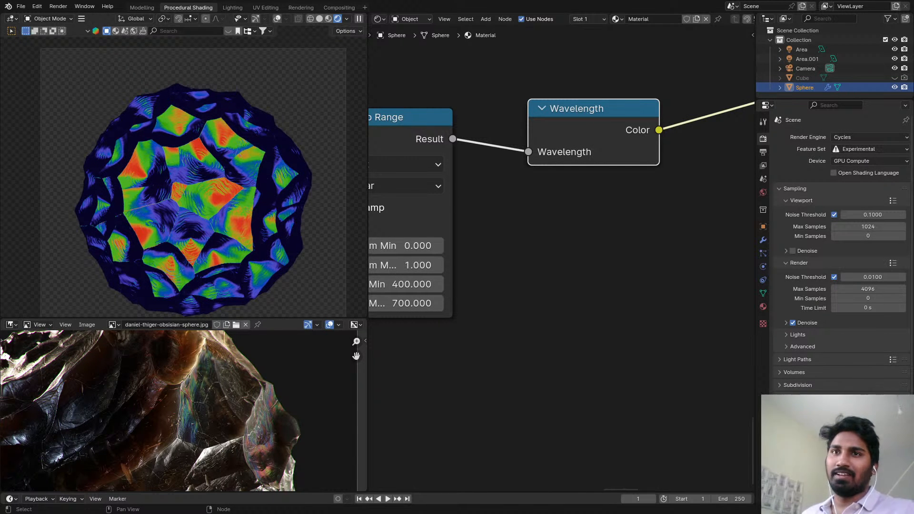
# - Change the Map Range node's interpolation to Smoother Step and inspect the colours on the sphere from several angles
pyautogui.scroll(-1, 450, 207)
pyautogui.scroll(-2, 559, 207)
pyautogui.moveTo(449, 207); pyautogui.dragTo(565, 198, button='middle')
pyautogui.scroll(2, 559, 207)
pyautogui.click(527, 178)
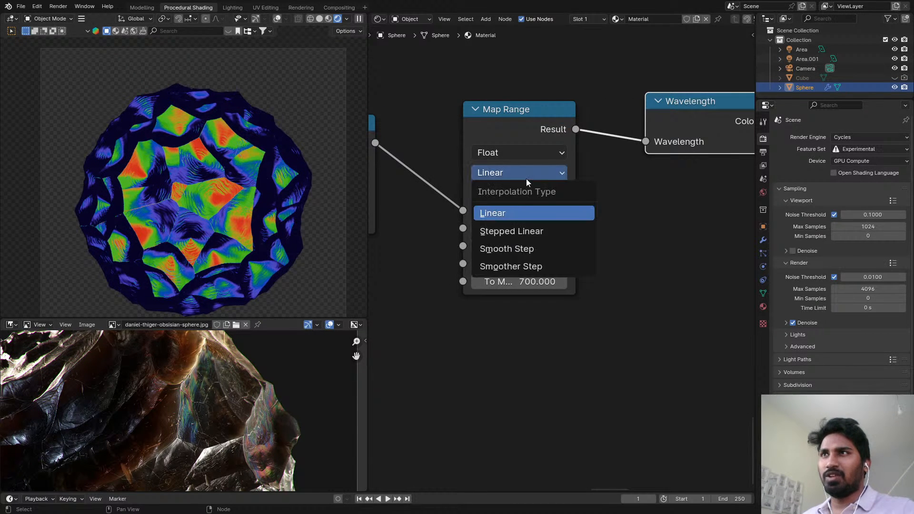
pyautogui.click(527, 263)
pyautogui.scroll(4, 209, 166)
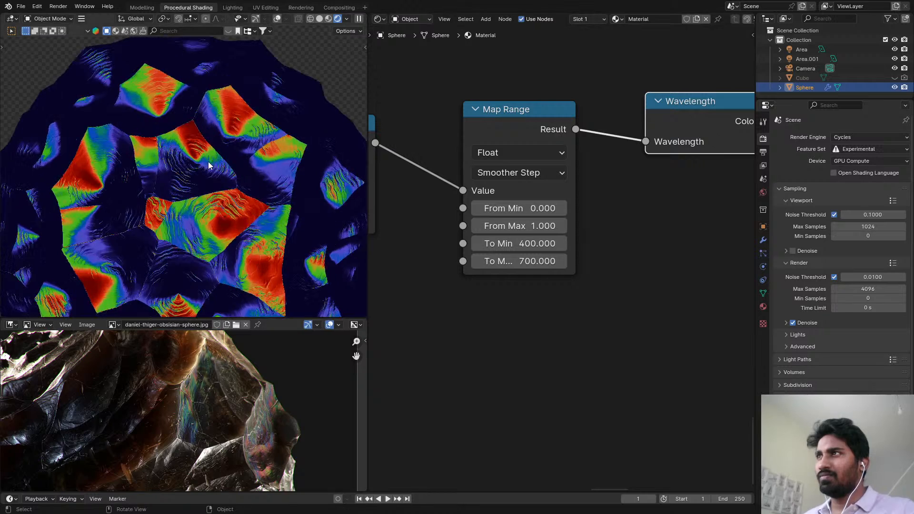
pyautogui.scroll(-5, 208, 165)
pyautogui.moveTo(209, 165); pyautogui.dragTo(280, 120, button='middle')
pyautogui.scroll(6, 280, 120)
pyautogui.press('KP_0')
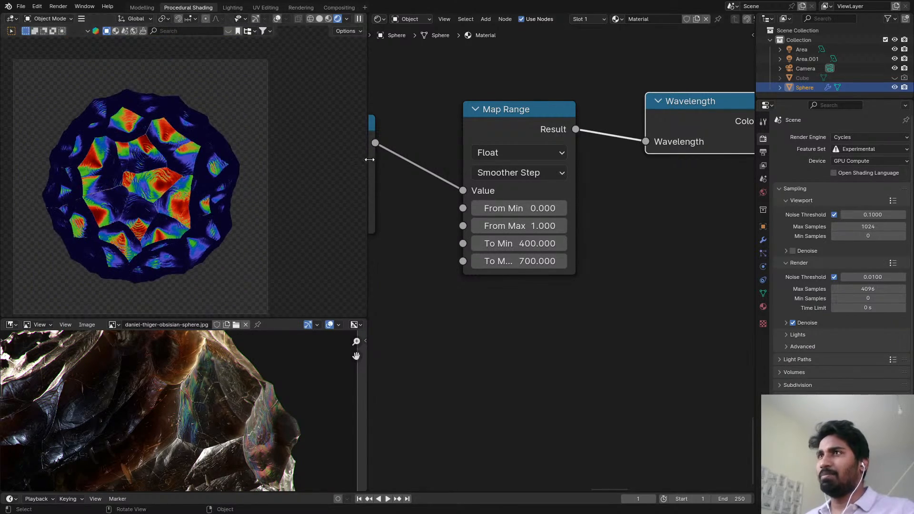
# - Swap the Subtract node's inputs so Layer Weight's Facing feeds the first value and Fresnel's Fac the second
pyautogui.moveTo(520, 177); pyautogui.dragTo(702, 155, button='middle')
pyautogui.scroll(-4, 702, 156)
pyautogui.click(548, 133)
pyautogui.hotkey('alt', 's')
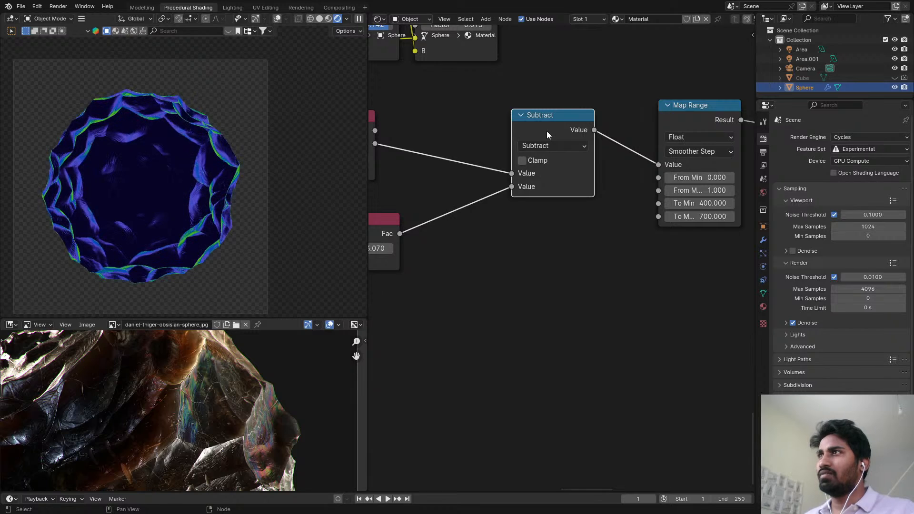
# - Examine the colour pattern on the sphere's facets and rim from different angles and through the camera
pyautogui.scroll(3, 153, 204)
pyautogui.moveTo(191, 158); pyautogui.dragTo(159, 167, button='middle')
pyautogui.scroll(6, 244, 139)
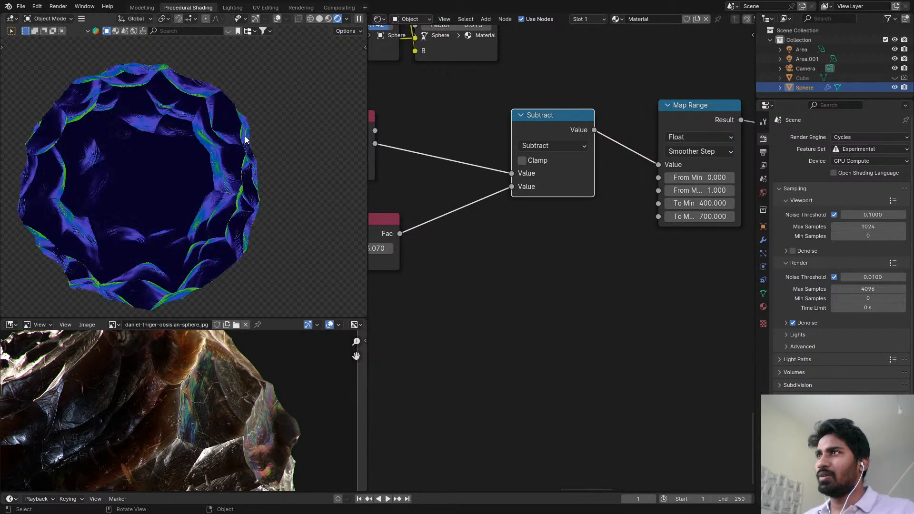
pyautogui.moveTo(208, 142)
pyautogui.mouseDown(button='middle')
pyautogui.moveTo(160, 156)
pyautogui.moveTo(197, 142)
pyautogui.moveTo(218, 152)
pyautogui.mouseUp(button='middle')
pyautogui.scroll(-6, 188, 151)
pyautogui.hotkey('alt', 's')
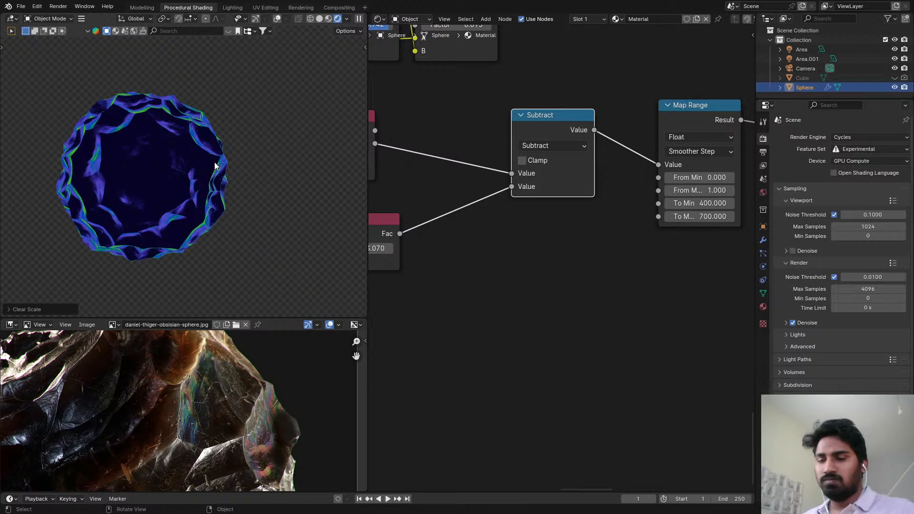
pyautogui.scroll(-2, 213, 162)
pyautogui.scroll(-4, 703, 112)
pyautogui.scroll(3, 613, 127)
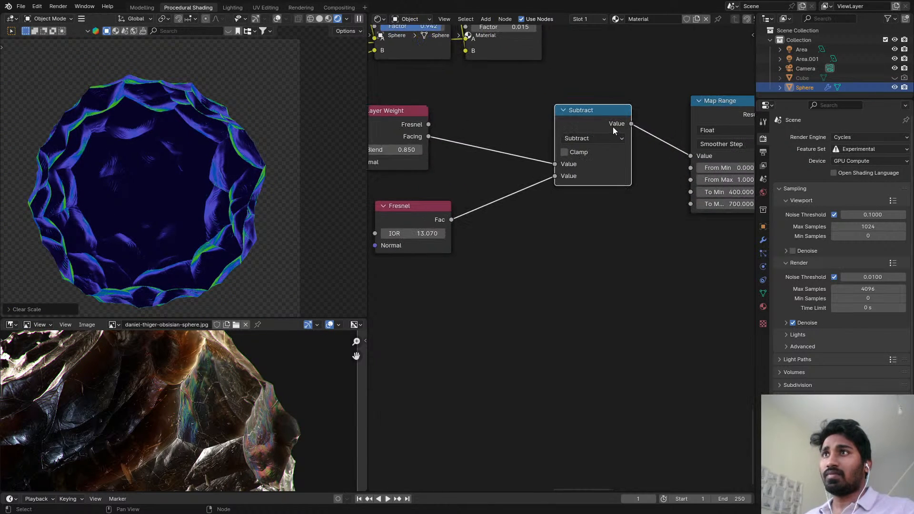
# - Move the Layer Weight and Fresnel nodes closer to the Subtract node, one above the other
pyautogui.moveTo(379, 125); pyautogui.dragTo(421, 121)
pyautogui.moveTo(410, 224); pyautogui.dragTo(425, 210)
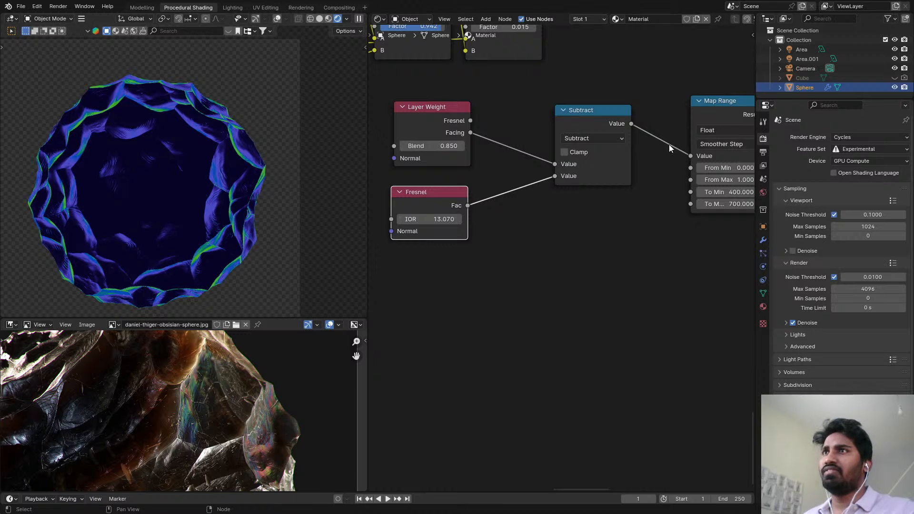
# - Try raising the Layer Weight node's Blend to 1.000
pyautogui.scroll(2, 545, 169)
pyautogui.keyDown('shift'); pyautogui.moveTo(441, 141); pyautogui.dragTo(409, 140); pyautogui.keyUp('shift')
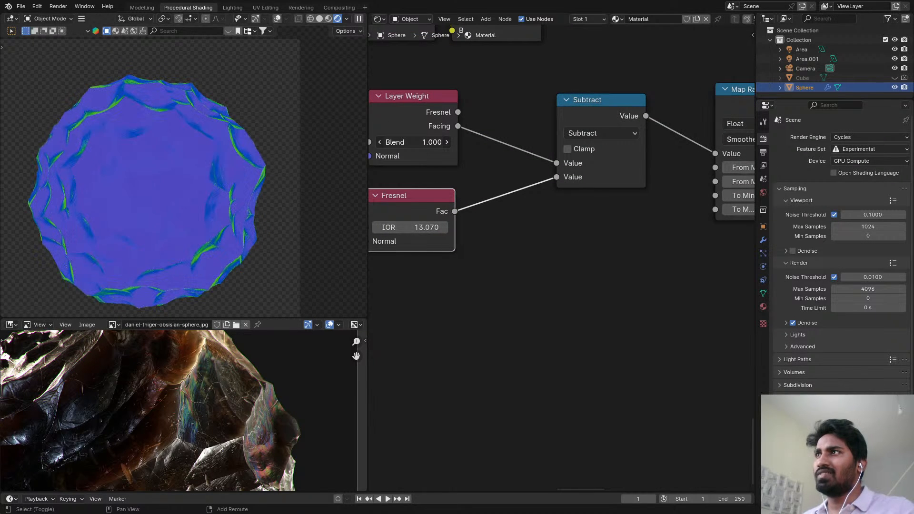
pyautogui.rightClick(441, 141)
pyautogui.scroll(-1, 500, 129)
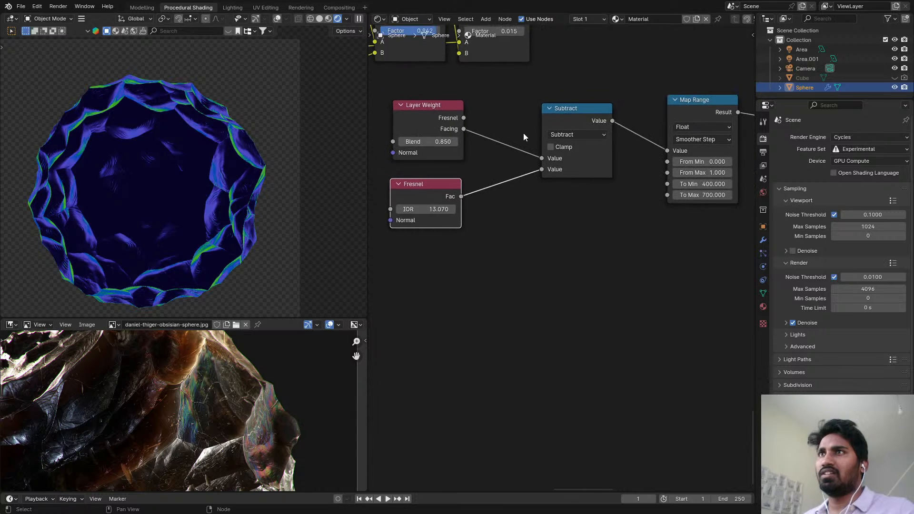
# - Preview the Fresnel node on its own and set its IOR to 2
pyautogui.scroll(1, 566, 141)
pyautogui.click(558, 126)
pyautogui.moveTo(439, 206); pyautogui.dragTo(492, 203, button='middle')
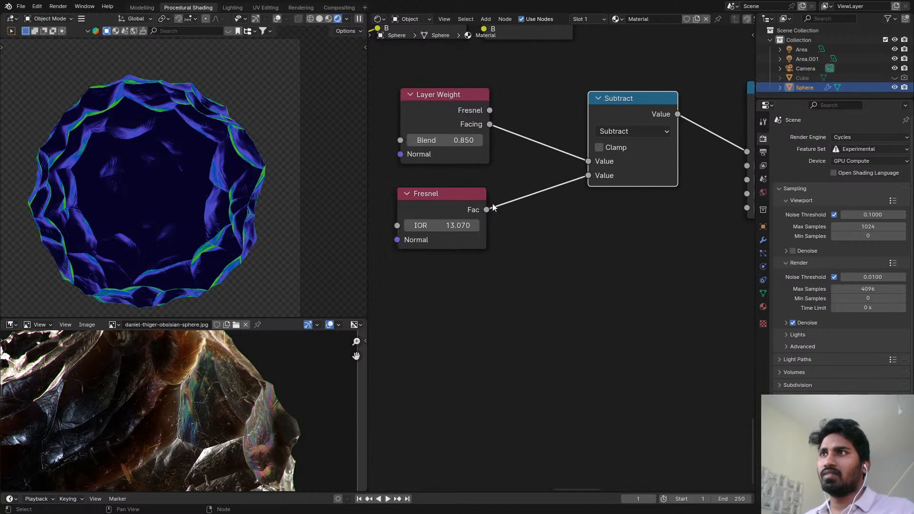
pyautogui.keyDown('ctrl'); pyautogui.keyDown('shift'); pyautogui.click(462, 209); pyautogui.keyUp('shift'); pyautogui.keyUp('ctrl')
pyautogui.scroll(1, 512, 213)
pyautogui.doubleClick(501, 201)
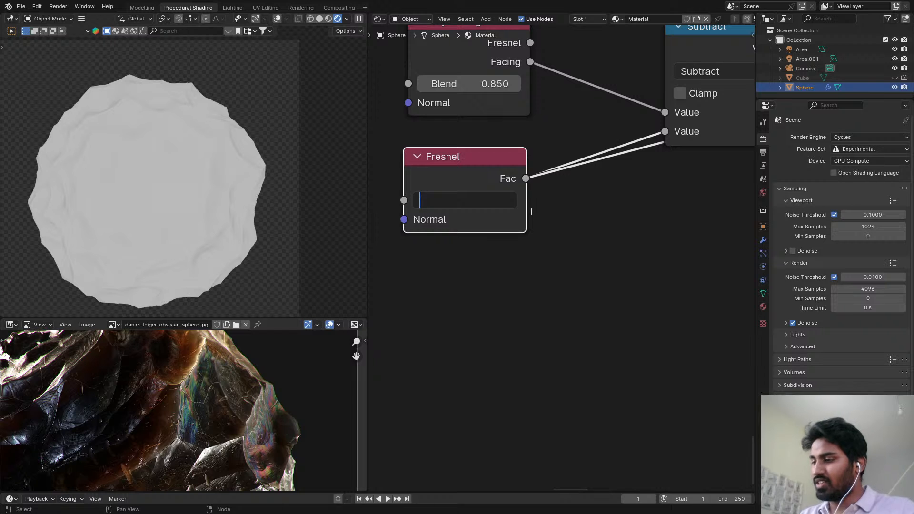
pyautogui.press('Return')
pyautogui.scroll(-1, 550, 182)
# - Preview the Wavelength node's colour output on the sphere again
pyautogui.moveTo(550, 183); pyautogui.dragTo(304, 200, button='middle')
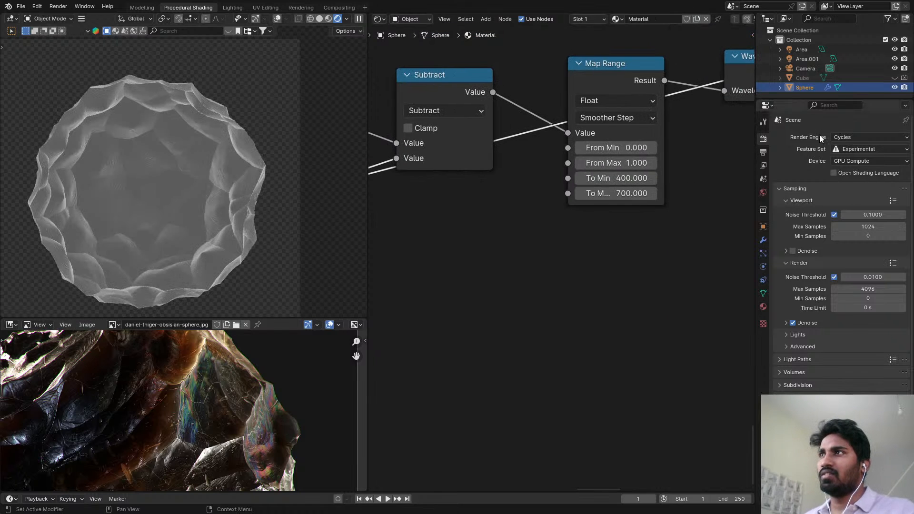
pyautogui.keyDown('ctrl'); pyautogui.keyDown('shift'); pyautogui.click(648, 86); pyautogui.keyUp('shift'); pyautogui.keyUp('ctrl')
pyautogui.moveTo(648, 88); pyautogui.dragTo(544, 138, button='middle')
pyautogui.keyDown('ctrl'); pyautogui.keyDown('shift'); pyautogui.click(700, 119); pyautogui.keyUp('shift'); pyautogui.keyUp('ctrl')
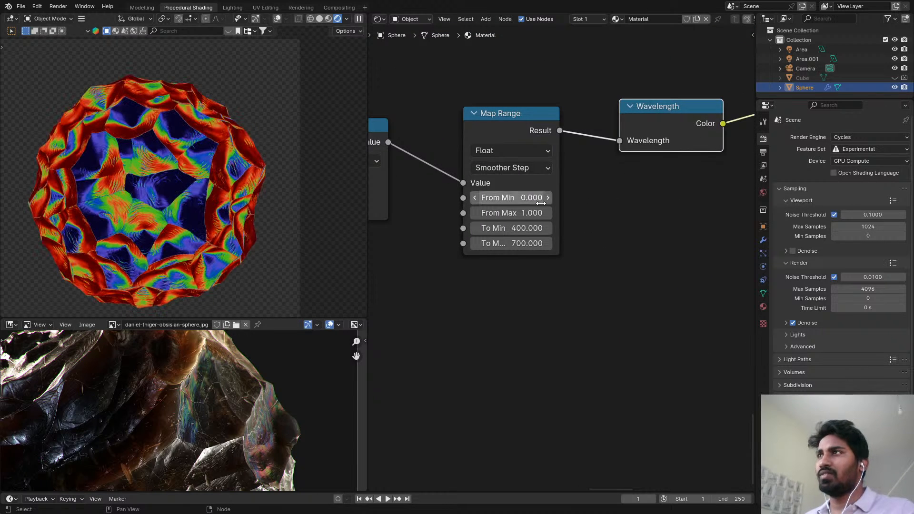
# - Set the Fresnel node's IOR to 1.250
pyautogui.moveTo(541, 204); pyautogui.dragTo(611, 182, button='middle')
pyautogui.moveTo(440, 227); pyautogui.dragTo(541, 170, button='middle')
pyautogui.moveTo(400, 193); pyautogui.dragTo(521, 191, button='middle')
pyautogui.scroll(1, 463, 192)
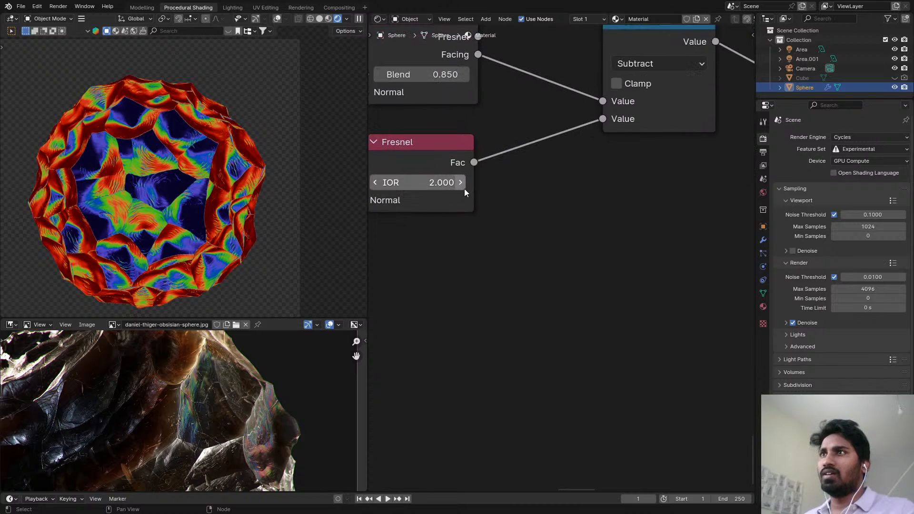
pyautogui.keyDown('shift'); pyautogui.moveTo(432, 183); pyautogui.dragTo(388, 183); pyautogui.keyUp('shift')
pyautogui.scroll(-4, 562, 167)
pyautogui.moveTo(562, 167); pyautogui.dragTo(548, 183, button='middle')
pyautogui.scroll(-3, 548, 182)
pyautogui.scroll(2, 503, 116)
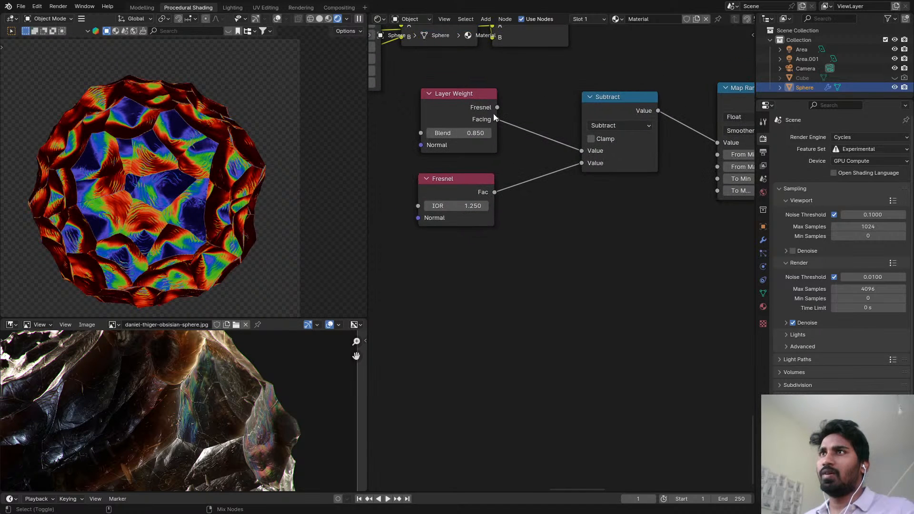
# - Preview the Layer Weight node's Fresnel output on its own on the sphere
pyautogui.keyDown('ctrl'); pyautogui.keyDown('shift'); pyautogui.click(479, 114); pyautogui.keyUp('shift'); pyautogui.keyUp('ctrl')
pyautogui.moveTo(628, 102); pyautogui.dragTo(488, 106, button='middle')
pyautogui.scroll(-3, 488, 105)
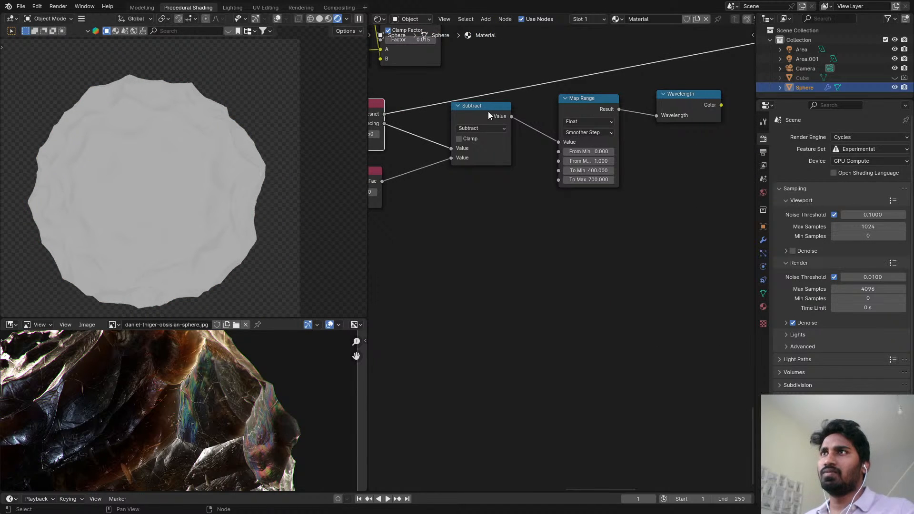
# - Add a Noise Texture node below the Subtract node
pyautogui.moveTo(531, 159); pyautogui.dragTo(624, 157, button='middle')
pyautogui.hotkey('shift', 'a')
pyautogui.click(568, 205)
pyautogui.write('noi')
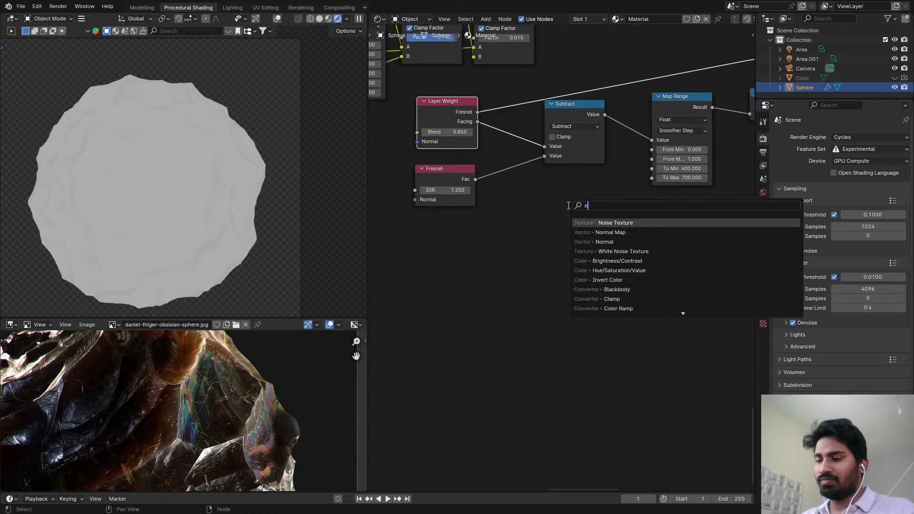
pyautogui.click(618, 222)
pyautogui.click(523, 208)
pyautogui.scroll(-1, 585, 195)
pyautogui.scroll(2, 586, 195)
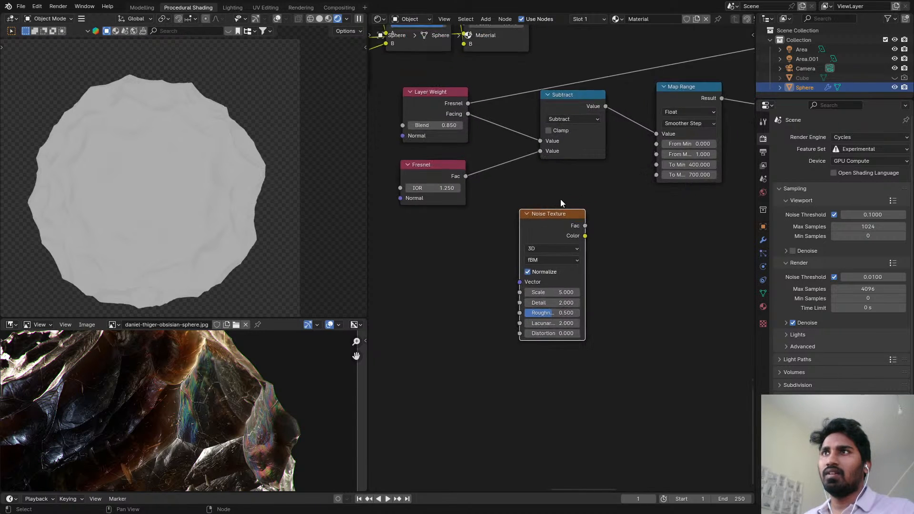
# - Connect the vector Scale node's output to the new Noise Texture's Vector input
pyautogui.scroll(-6, 519, 184)
pyautogui.moveTo(495, 168); pyautogui.dragTo(684, 179, button='middle')
pyautogui.scroll(-8, 645, 180)
pyautogui.scroll(1, 547, 166)
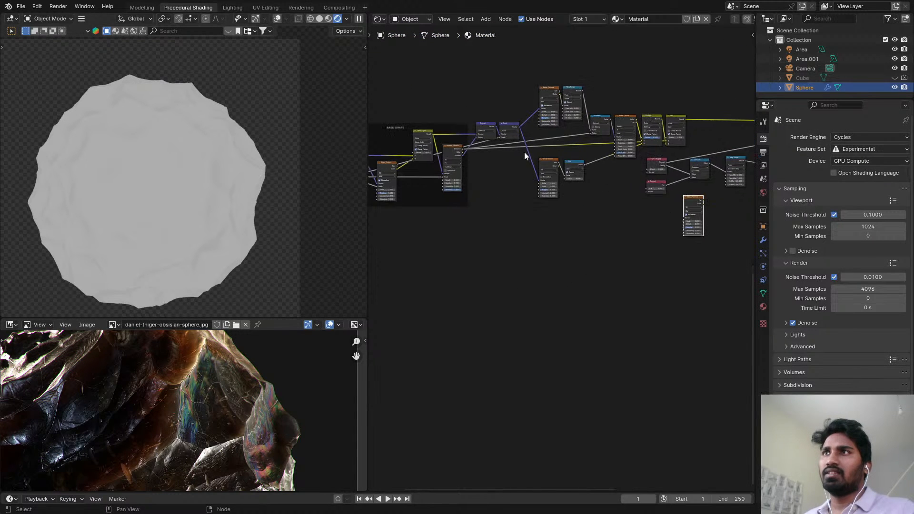
pyautogui.keyDown('alt'); pyautogui.moveTo(640, 204); pyautogui.dragTo(718, 231, button='right'); pyautogui.keyUp('alt')
pyautogui.scroll(3, 708, 213)
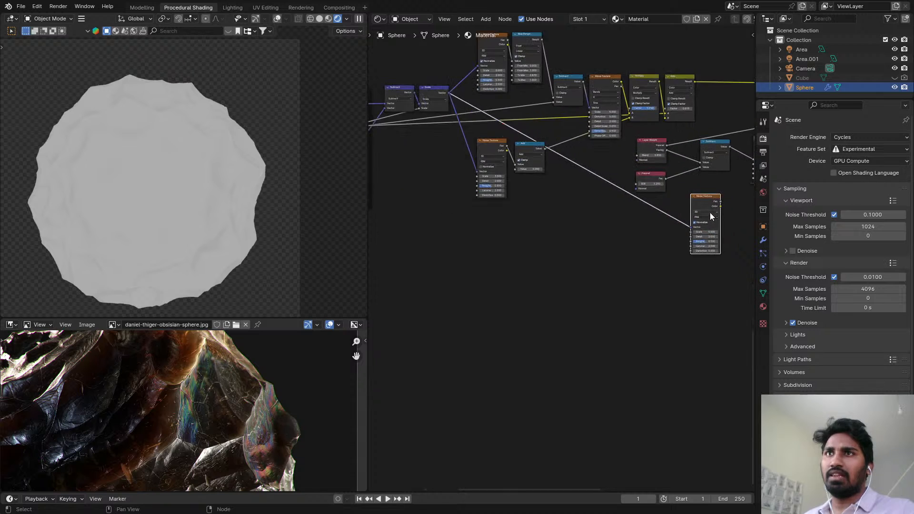
# - Place the Noise Texture directly below the Fresnel node and shift the whole iridescence node chain down, clear of the upper nodes
pyautogui.moveTo(704, 203); pyautogui.dragTo(633, 216)
pyautogui.scroll(-2, 603, 191)
pyautogui.scroll(2, 677, 177)
pyautogui.moveTo(677, 178); pyautogui.dragTo(487, 178, button='middle')
pyautogui.moveTo(677, 277); pyautogui.dragTo(393, 153)
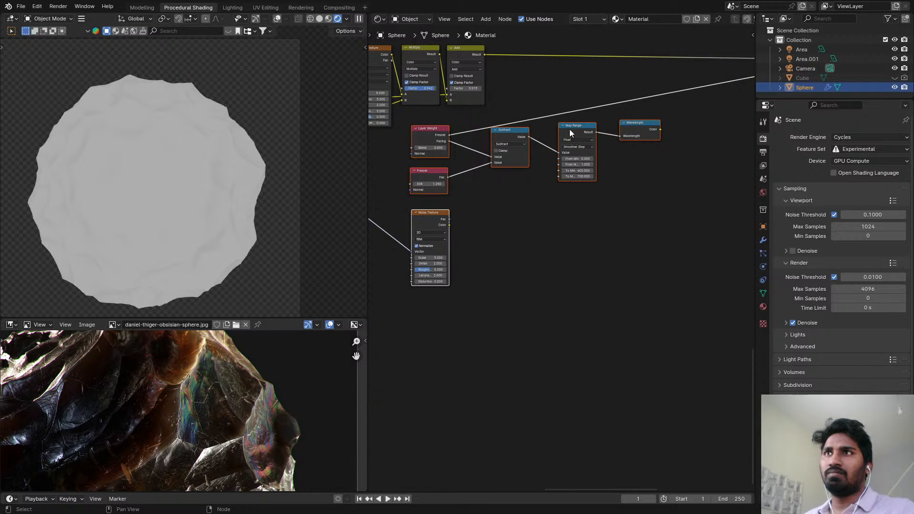
pyautogui.moveTo(570, 130); pyautogui.dragTo(574, 252)
pyautogui.click(496, 332)
pyautogui.scroll(4, 496, 332)
pyautogui.moveTo(499, 307); pyautogui.dragTo(500, 240, button='middle')
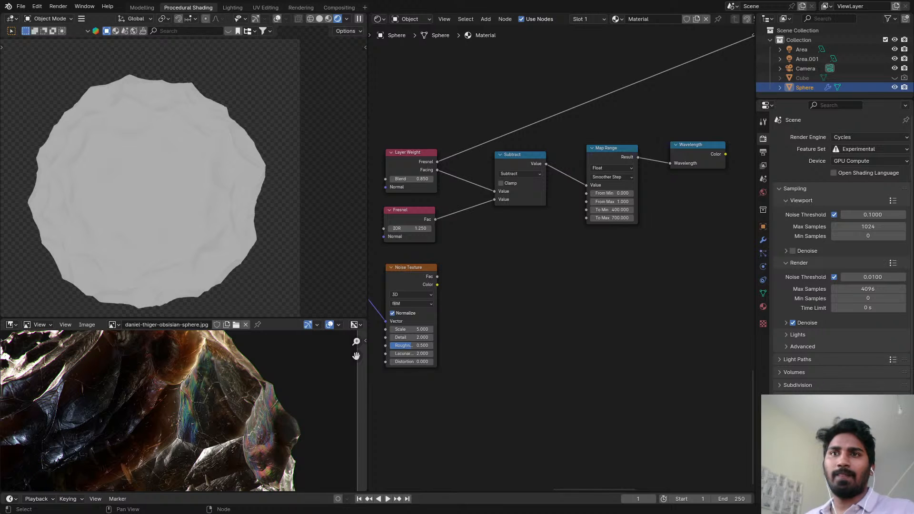
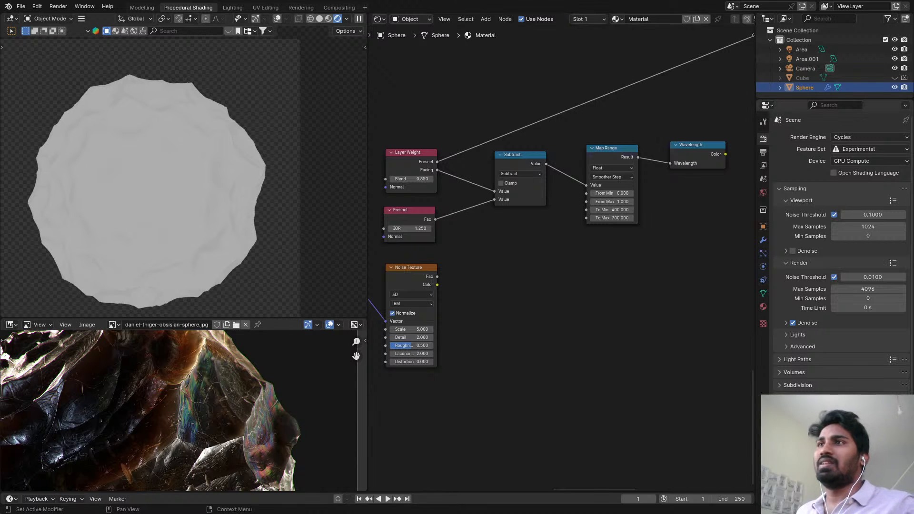
# - Add a Light Path node below the Subtract and Map Range nodes
pyautogui.moveTo(551, 324); pyautogui.dragTo(517, 260, button='middle')
pyautogui.hotkey('shift', 'a')
pyautogui.click(517, 260)
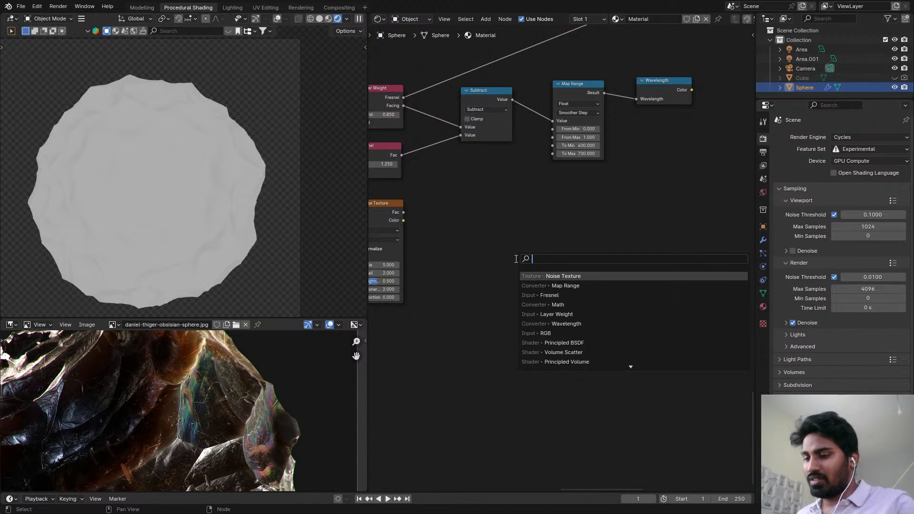
pyautogui.write('light')
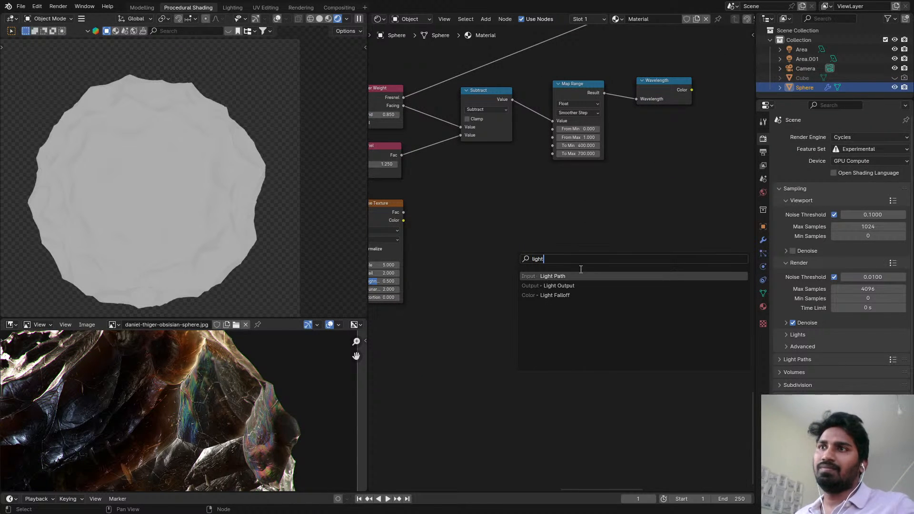
pyautogui.press('Return')
pyautogui.click(512, 237)
pyautogui.moveTo(589, 209); pyautogui.dragTo(552, 201, button='middle')
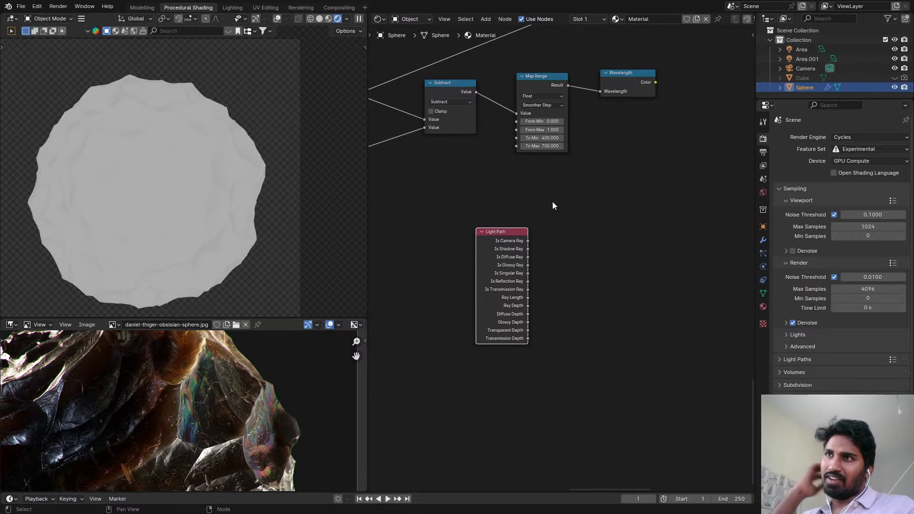
# - Preview the Light Path outputs one by one on the sphere, from Is Camera Ray to Is Glossy Ray
pyautogui.scroll(2, 542, 218)
pyautogui.keyDown('ctrl'); pyautogui.keyDown('shift'); pyautogui.click(513, 245); pyautogui.keyUp('shift'); pyautogui.keyUp('ctrl')
pyautogui.keyDown('ctrl'); pyautogui.keyDown('shift'); pyautogui.click(505, 264); pyautogui.keyUp('shift'); pyautogui.keyUp('ctrl')
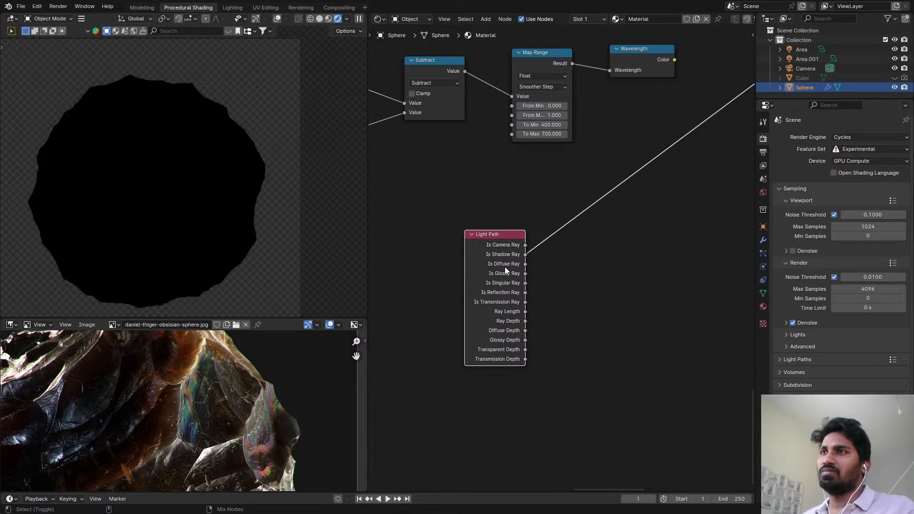
pyautogui.keyDown('ctrl'); pyautogui.keyDown('shift'); pyautogui.click(505, 269); pyautogui.keyUp('shift'); pyautogui.keyUp('ctrl')
pyautogui.keyDown('ctrl'); pyautogui.keyDown('shift'); pyautogui.click(505, 269); pyautogui.keyUp('shift'); pyautogui.keyUp('ctrl')
# - Insert a Math node set to Greater Than after the Light Path's Is Glossy Ray output
pyautogui.scroll(-2, 505, 273)
pyautogui.hotkey('shift', 'a')
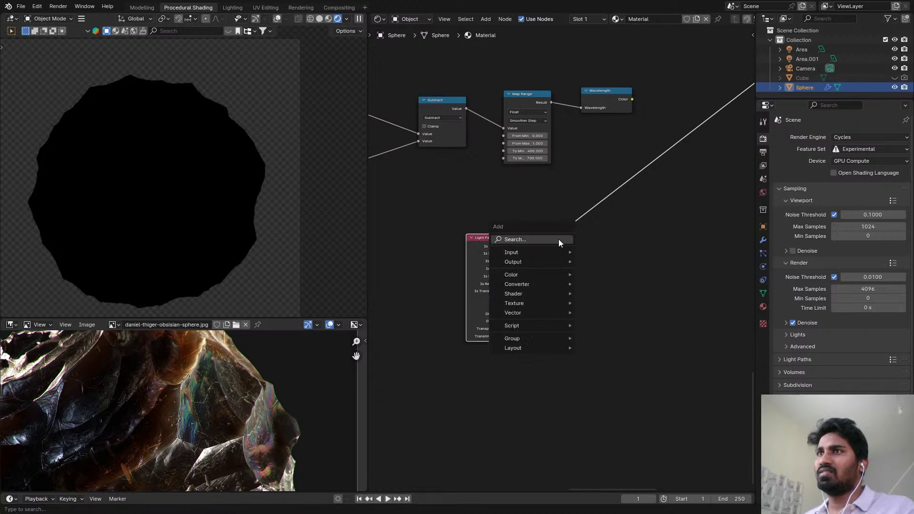
pyautogui.click(558, 239)
pyautogui.write('math')
pyautogui.press('Return')
pyautogui.click(534, 228)
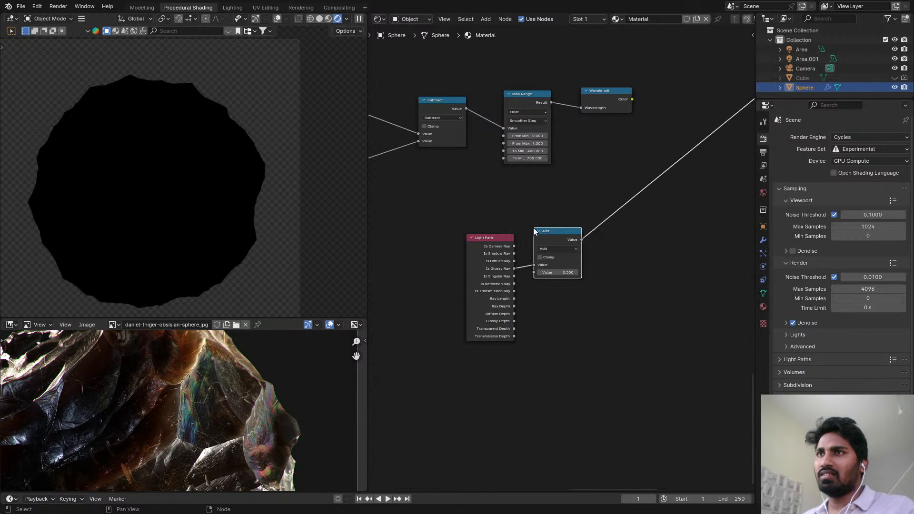
pyautogui.click(567, 248)
pyautogui.click(624, 289)
pyautogui.scroll(1, 572, 256)
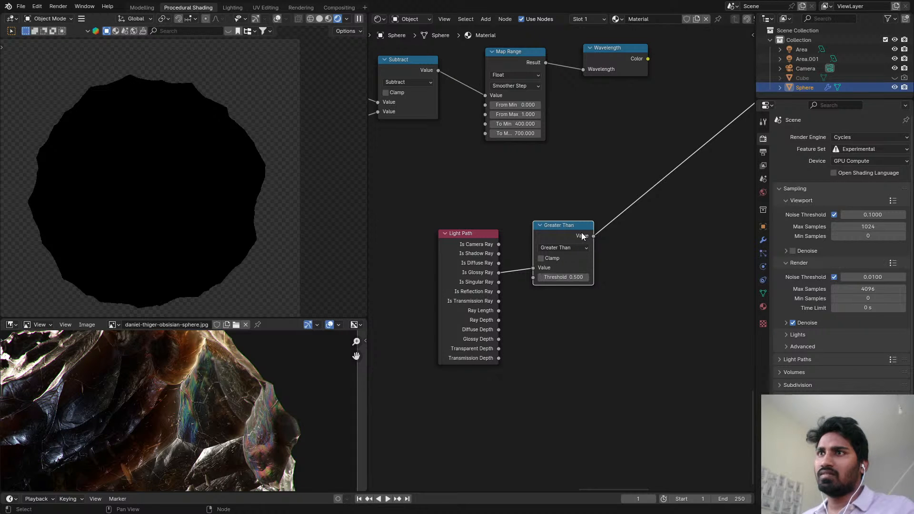
# - Preview the Light Path ray outputs up to Is Transmission Ray and try feeding that one through the Greater Than node
pyautogui.keyDown('ctrl'); pyautogui.keyDown('shift'); pyautogui.click(479, 267); pyautogui.keyUp('shift'); pyautogui.keyUp('ctrl')
pyautogui.keyDown('ctrl'); pyautogui.keyDown('shift'); pyautogui.click(480, 267); pyautogui.keyUp('shift'); pyautogui.keyUp('ctrl')
pyautogui.keyDown('ctrl'); pyautogui.keyDown('shift'); pyautogui.click(481, 267); pyautogui.keyUp('shift'); pyautogui.keyUp('ctrl')
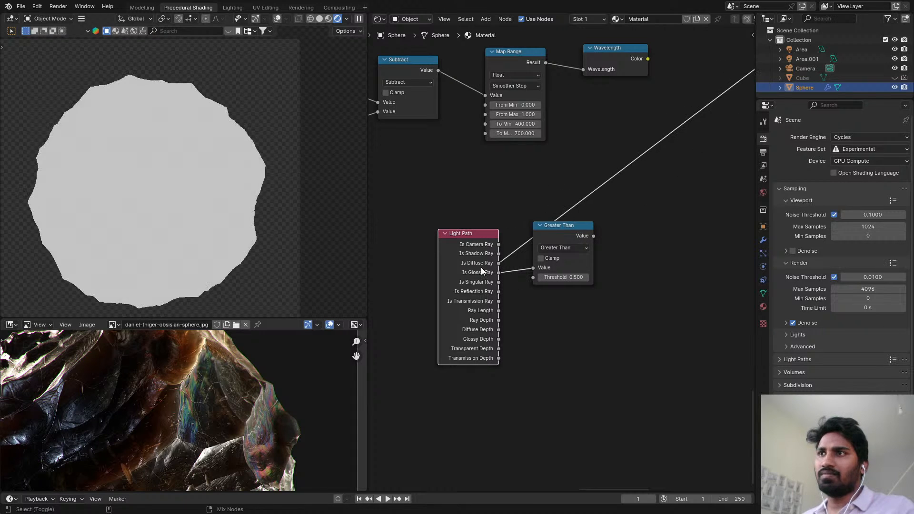
pyautogui.scroll(1, 484, 267)
pyautogui.keyDown('ctrl'); pyautogui.keyDown('shift'); pyautogui.click(464, 272); pyautogui.keyUp('shift'); pyautogui.keyUp('ctrl')
pyautogui.keyDown('ctrl'); pyautogui.keyDown('shift'); pyautogui.click(466, 272); pyautogui.keyUp('shift'); pyautogui.keyUp('ctrl')
pyautogui.keyDown('ctrl'); pyautogui.keyDown('shift'); pyautogui.click(467, 273); pyautogui.keyUp('shift'); pyautogui.keyUp('ctrl')
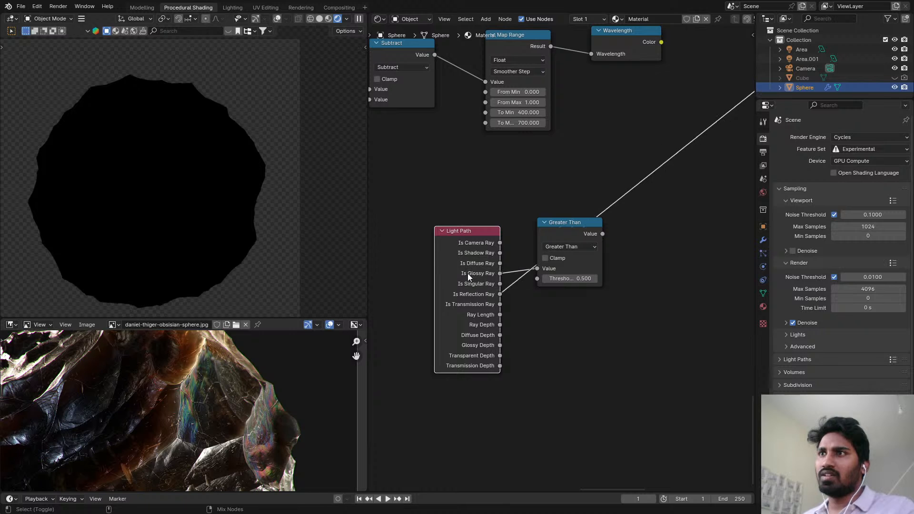
pyautogui.keyDown('ctrl'); pyautogui.keyDown('shift'); pyautogui.click(467, 273); pyautogui.keyUp('shift'); pyautogui.keyUp('ctrl')
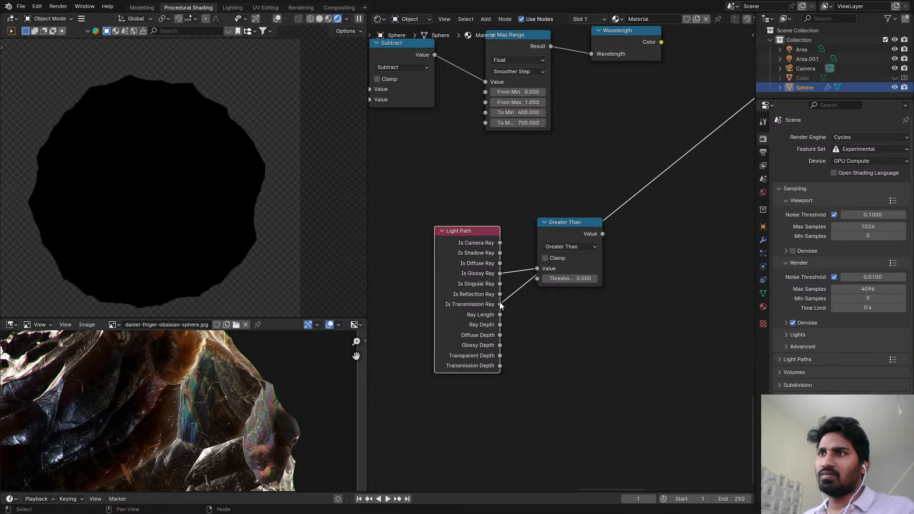
pyautogui.moveTo(500, 303); pyautogui.dragTo(578, 278)
pyautogui.keyDown('ctrl'); pyautogui.keyDown('shift'); pyautogui.click(564, 233); pyautogui.keyUp('shift'); pyautogui.keyUp('ctrl')
# - Cycle the Light Path preview on to Ray Depth and try that output through the Greater Than node
pyautogui.keyDown('ctrl'); pyautogui.keyDown('shift'); pyautogui.click(489, 312); pyautogui.keyUp('shift'); pyautogui.keyUp('ctrl')
pyautogui.keyDown('ctrl'); pyautogui.keyDown('shift'); pyautogui.click(490, 311); pyautogui.keyUp('shift'); pyautogui.keyUp('ctrl')
pyautogui.keyDown('ctrl'); pyautogui.keyDown('shift'); pyautogui.click(490, 312); pyautogui.keyUp('shift'); pyautogui.keyUp('ctrl')
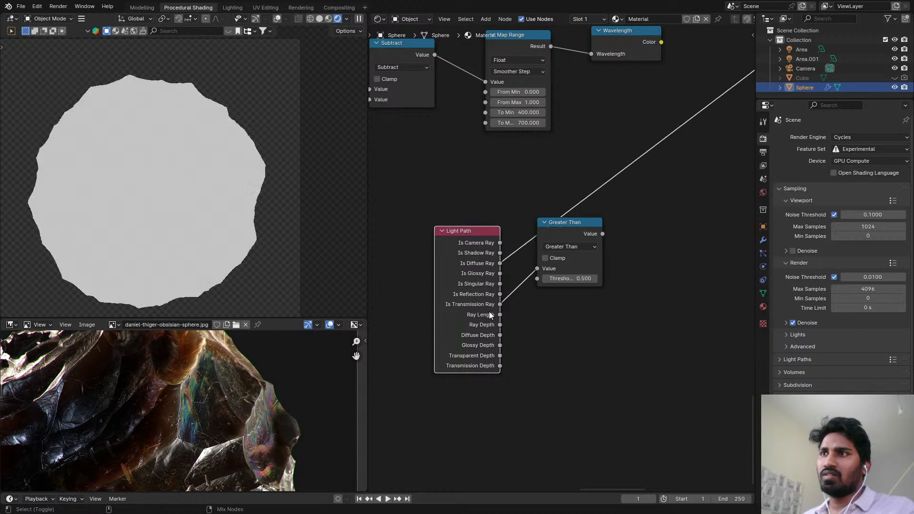
pyautogui.keyDown('ctrl'); pyautogui.keyDown('shift'); pyautogui.click(490, 312); pyautogui.keyUp('shift'); pyautogui.keyUp('ctrl')
pyautogui.keyDown('ctrl'); pyautogui.keyDown('shift'); pyautogui.click(489, 312); pyautogui.keyUp('shift'); pyautogui.keyUp('ctrl')
pyautogui.keyDown('ctrl'); pyautogui.keyDown('shift'); pyautogui.click(490, 312); pyautogui.keyUp('shift'); pyautogui.keyUp('ctrl')
pyautogui.keyDown('ctrl'); pyautogui.keyDown('shift'); pyautogui.click(489, 312); pyautogui.keyUp('shift'); pyautogui.keyUp('ctrl')
pyautogui.keyDown('ctrl'); pyautogui.keyDown('shift'); pyautogui.click(490, 313); pyautogui.keyUp('shift'); pyautogui.keyUp('ctrl')
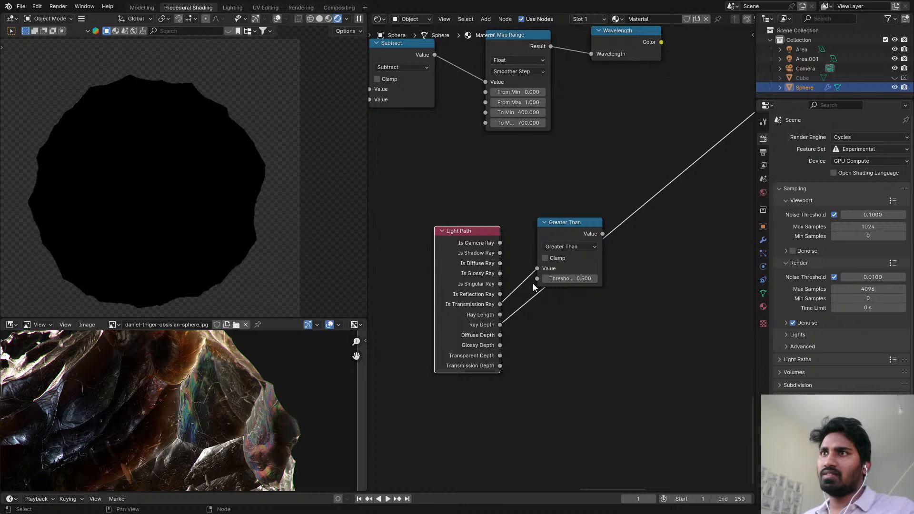
pyautogui.moveTo(502, 325); pyautogui.dragTo(601, 278)
pyautogui.keyDown('ctrl'); pyautogui.keyDown('shift'); pyautogui.click(572, 233); pyautogui.keyUp('shift'); pyautogui.keyUp('ctrl')
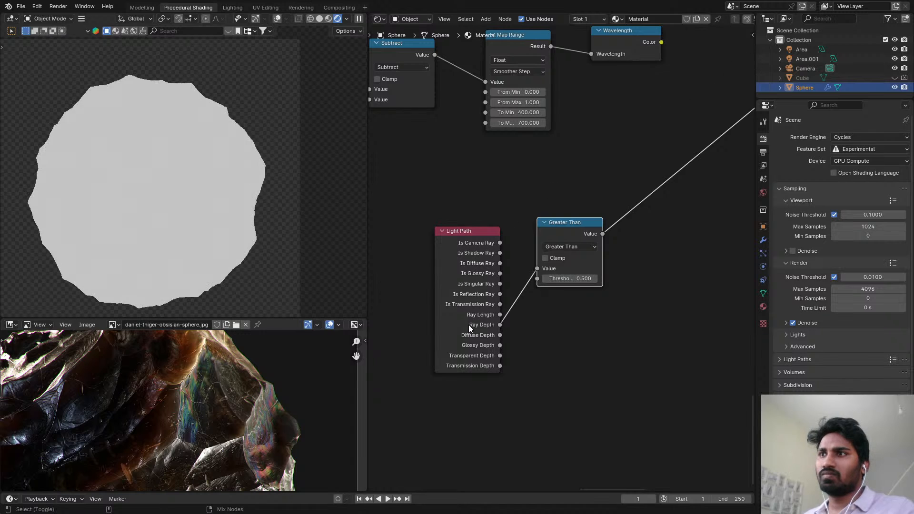
# - Preview the remaining Light Path depth outputs on the sphere, through to Transmission Depth
pyautogui.keyDown('ctrl'); pyautogui.keyDown('shift'); pyautogui.click(469, 325); pyautogui.keyUp('shift'); pyautogui.keyUp('ctrl')
pyautogui.keyDown('ctrl'); pyautogui.keyDown('shift'); pyautogui.click(469, 325); pyautogui.keyUp('shift'); pyautogui.keyUp('ctrl')
pyautogui.keyDown('ctrl'); pyautogui.keyDown('shift'); pyautogui.click(468, 325); pyautogui.keyUp('shift'); pyautogui.keyUp('ctrl')
pyautogui.keyDown('ctrl'); pyautogui.keyDown('shift'); pyautogui.click(469, 325); pyautogui.keyUp('shift'); pyautogui.keyUp('ctrl')
pyautogui.keyDown('ctrl'); pyautogui.keyDown('shift'); pyautogui.click(469, 324); pyautogui.keyUp('shift'); pyautogui.keyUp('ctrl')
pyautogui.keyDown('ctrl'); pyautogui.keyDown('shift'); pyautogui.click(468, 325); pyautogui.keyUp('shift'); pyautogui.keyUp('ctrl')
pyautogui.keyDown('ctrl'); pyautogui.keyDown('shift'); pyautogui.click(471, 325); pyautogui.keyUp('shift'); pyautogui.keyUp('ctrl')
pyautogui.keyDown('ctrl'); pyautogui.keyDown('shift'); pyautogui.click(470, 324); pyautogui.keyUp('shift'); pyautogui.keyUp('ctrl')
pyautogui.keyDown('ctrl'); pyautogui.keyDown('shift'); pyautogui.click(471, 325); pyautogui.keyUp('shift'); pyautogui.keyUp('ctrl')
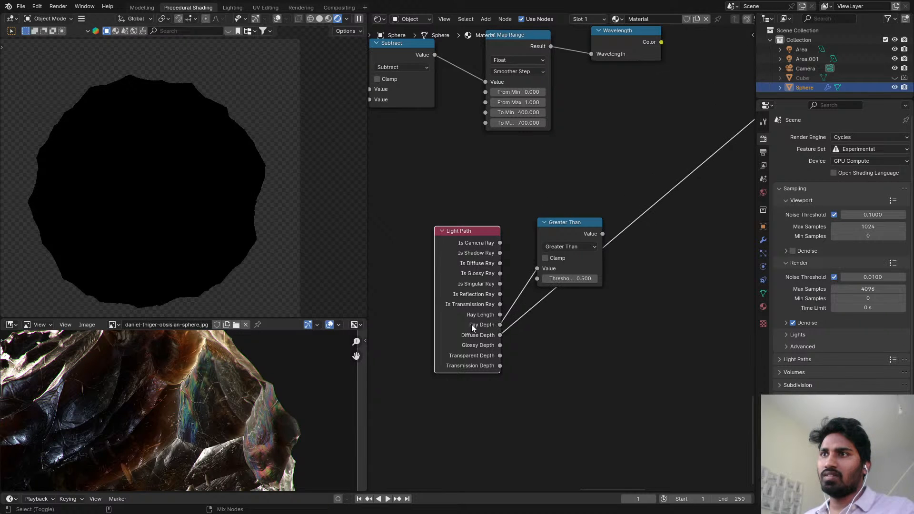
pyautogui.keyDown('ctrl'); pyautogui.keyDown('shift'); pyautogui.click(471, 324); pyautogui.keyUp('shift'); pyautogui.keyUp('ctrl')
pyautogui.keyDown('ctrl'); pyautogui.keyDown('shift'); pyautogui.click(496, 317); pyautogui.keyUp('shift'); pyautogui.keyUp('ctrl')
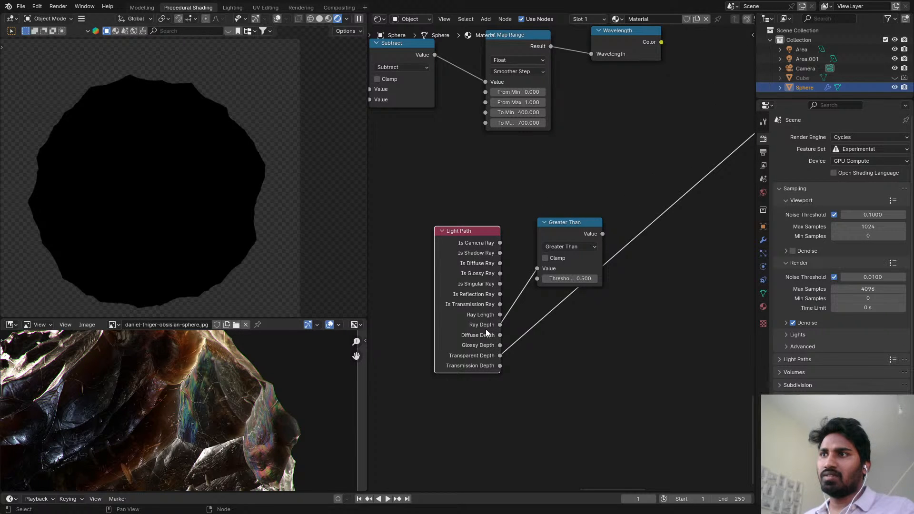
pyautogui.scroll(-1, 476, 329)
pyautogui.scroll(-3, 222, 235)
pyautogui.scroll(3, 428, 242)
pyautogui.keyDown('ctrl'); pyautogui.keyDown('shift'); pyautogui.click(482, 319); pyautogui.keyUp('shift'); pyautogui.keyUp('ctrl')
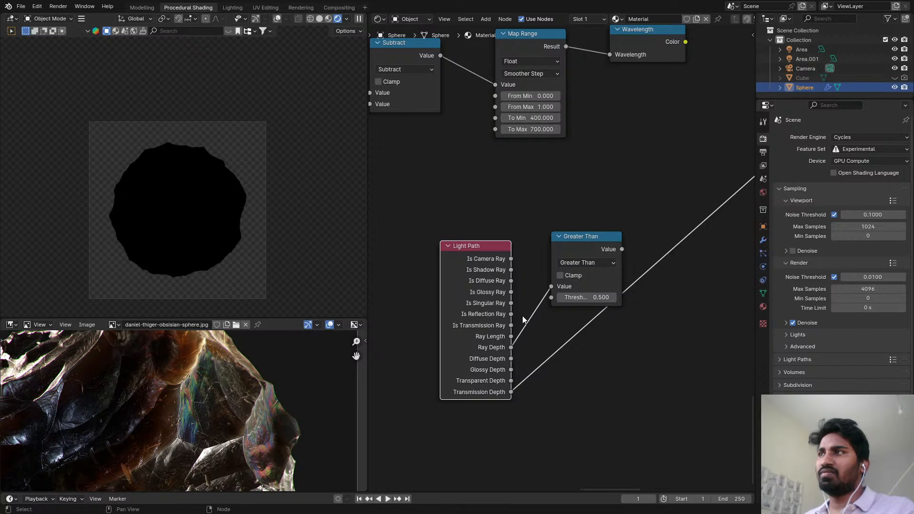
# - Delete the Light Path and Greater Than nodes
pyautogui.moveTo(521, 316); pyautogui.dragTo(460, 255, button='middle')
pyautogui.scroll(-4, 469, 233)
pyautogui.scroll(3, 497, 215)
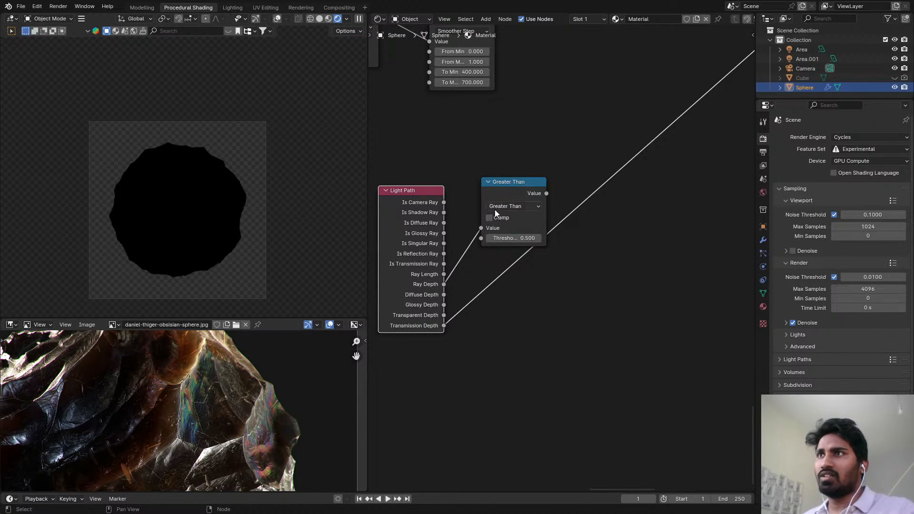
pyautogui.scroll(-4, 471, 203)
pyautogui.moveTo(424, 178); pyautogui.dragTo(509, 211)
pyautogui.hotkey('ctrl', 'x')
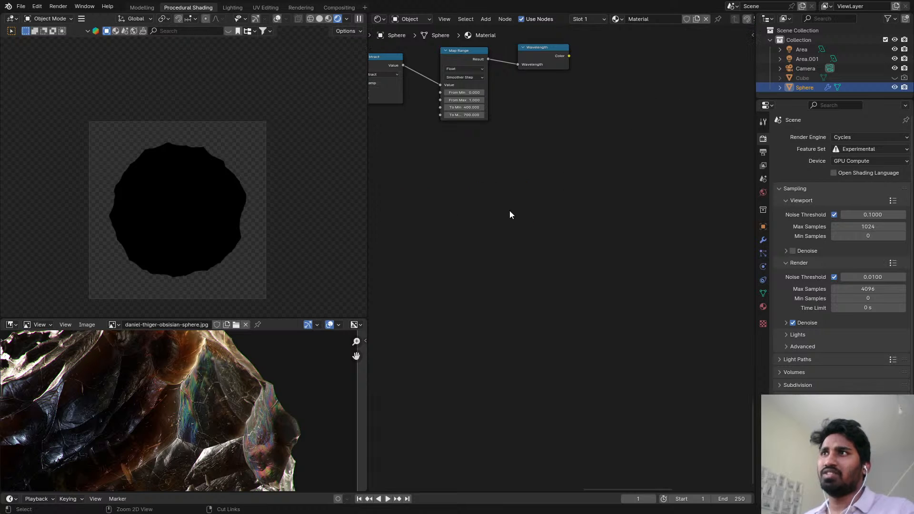
# - Preview the Noise Texture's Fac output on the sphere
pyautogui.scroll(-1, 491, 193)
pyautogui.moveTo(491, 194); pyautogui.dragTo(573, 223, button='middle')
pyautogui.scroll(-1, 540, 227)
pyautogui.moveTo(509, 231); pyautogui.dragTo(650, 236, button='middle')
pyautogui.scroll(2, 633, 231)
pyautogui.keyDown('ctrl'); pyautogui.keyDown('shift'); pyautogui.click(583, 193); pyautogui.keyUp('shift'); pyautogui.keyUp('ctrl')
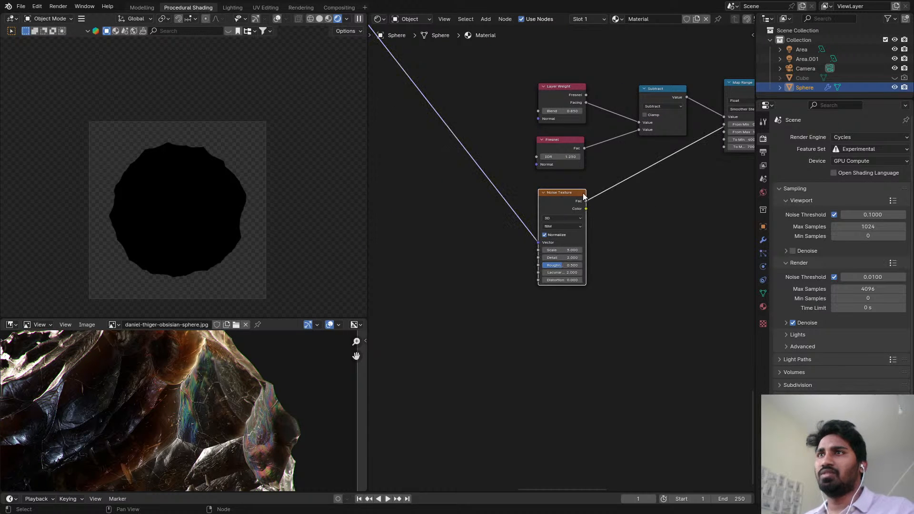
# - Move the Layer Weight, Fresnel and Subtract nodes together away from the Map Range node to make room between them
pyautogui.moveTo(583, 195); pyautogui.dragTo(478, 303, button='middle')
pyautogui.scroll(3, 471, 200)
pyautogui.moveTo(424, 150); pyautogui.dragTo(563, 258)
pyautogui.moveTo(575, 195); pyautogui.dragTo(504, 185)
# - Examine the iridescent areas of the obsidian reference image up close in an enlarged view
pyautogui.scroll(2, 538, 220)
pyautogui.scroll(4, 40, 377)
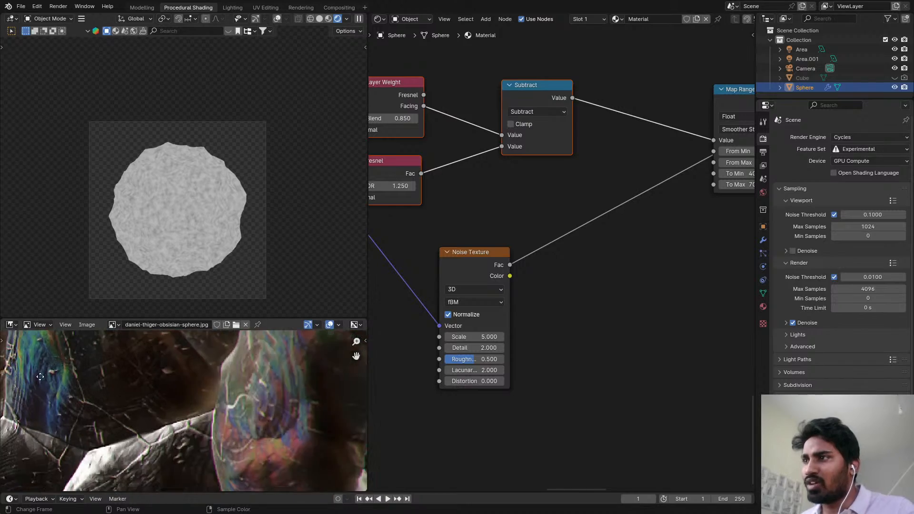
pyautogui.hotkey('ctrl', 'space')
pyautogui.scroll(-2, 327, 267)
pyautogui.moveTo(327, 267); pyautogui.dragTo(342, 358, button='middle')
pyautogui.scroll(5, 384, 254)
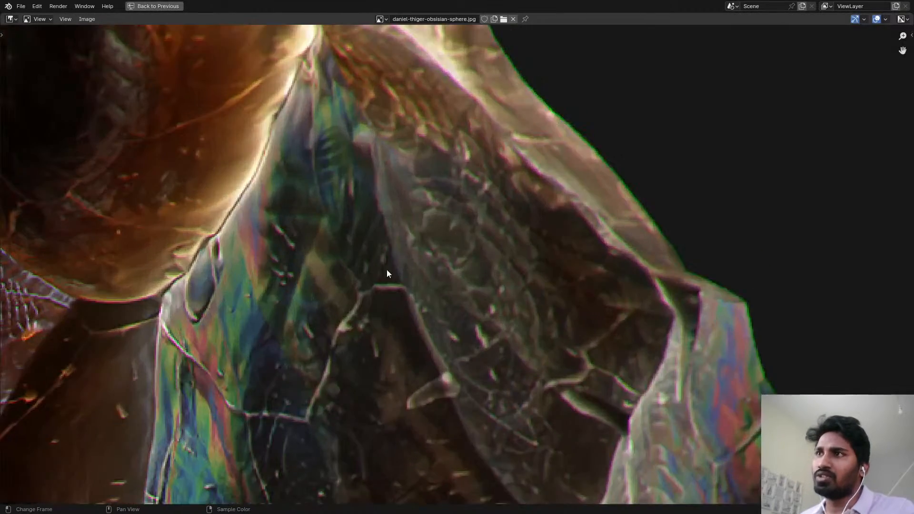
pyautogui.scroll(-3, 395, 296)
pyautogui.hotkey('ctrl', 'space')
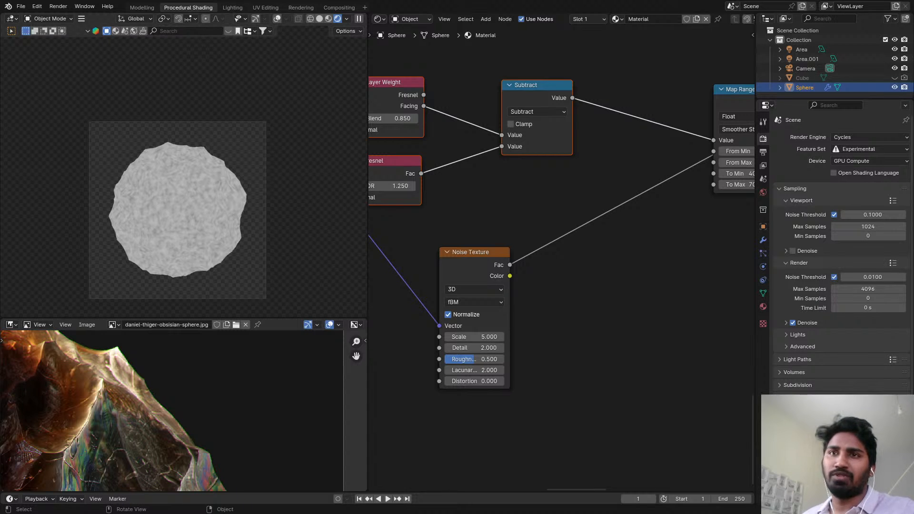
# - Switch the sphere preview back to the Wavelength node's colour output
pyautogui.scroll(1, 533, 157)
pyautogui.moveTo(543, 143); pyautogui.dragTo(522, 151, button='middle')
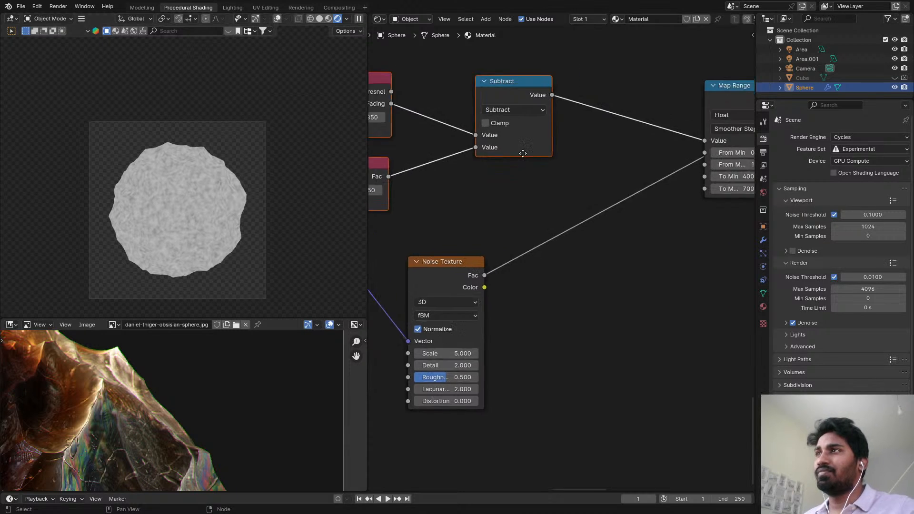
pyautogui.scroll(-3, 522, 151)
pyautogui.moveTo(604, 147); pyautogui.dragTo(370, 225, button='middle')
pyautogui.keyDown('ctrl'); pyautogui.keyDown('shift'); pyautogui.click(554, 203); pyautogui.keyUp('shift'); pyautogui.keyUp('ctrl')
pyautogui.scroll(-1, 540, 261)
pyautogui.moveTo(540, 261); pyautogui.dragTo(639, 190, button='middle')
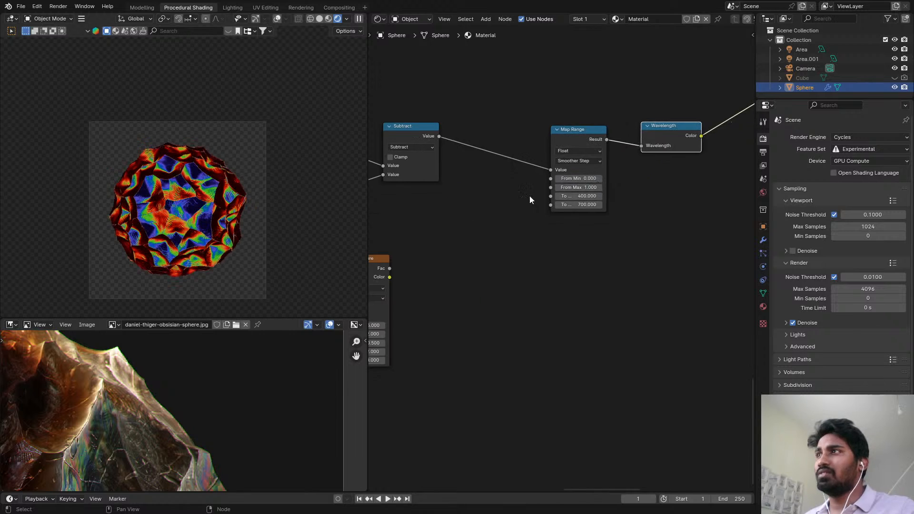
# - Insert a Math node between the Subtract and Map Range nodes, feed it the Noise Texture's Fac and set it to Multiply
pyautogui.moveTo(529, 195); pyautogui.dragTo(552, 188, button='middle')
pyautogui.hotkey('shift', 'a')
pyautogui.click(539, 191)
pyautogui.write('math')
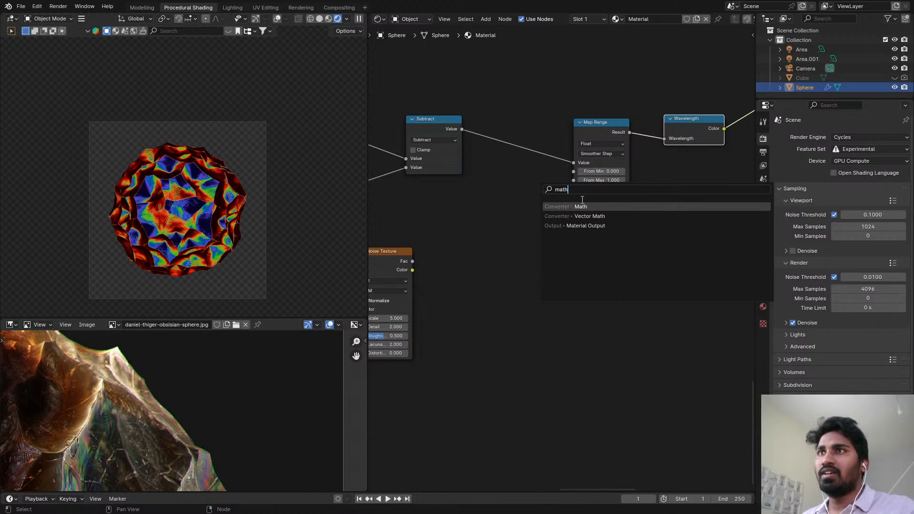
pyautogui.click(582, 206)
pyautogui.click(508, 123)
pyautogui.moveTo(491, 212); pyautogui.dragTo(558, 201, button='middle')
pyautogui.scroll(1, 558, 200)
pyautogui.keyDown('alt'); pyautogui.moveTo(452, 248); pyautogui.dragTo(597, 139, button='right'); pyautogui.keyUp('alt')
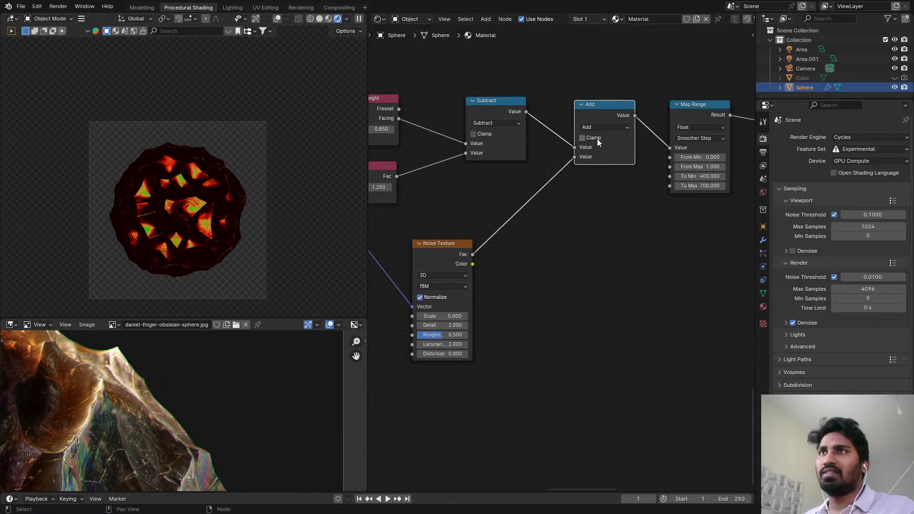
pyautogui.click(601, 128)
pyautogui.click(335, 169)
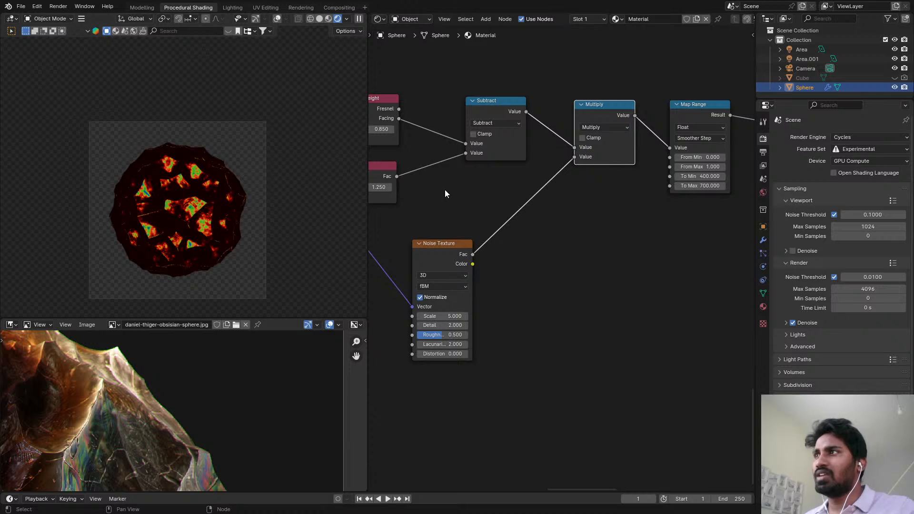
# - Compare the noise-multiplied wavelength colours on the sphere with the iridescent areas of the reference image up close
pyautogui.scroll(5, 243, 208)
pyautogui.scroll(3, 234, 224)
pyautogui.scroll(4, 224, 381)
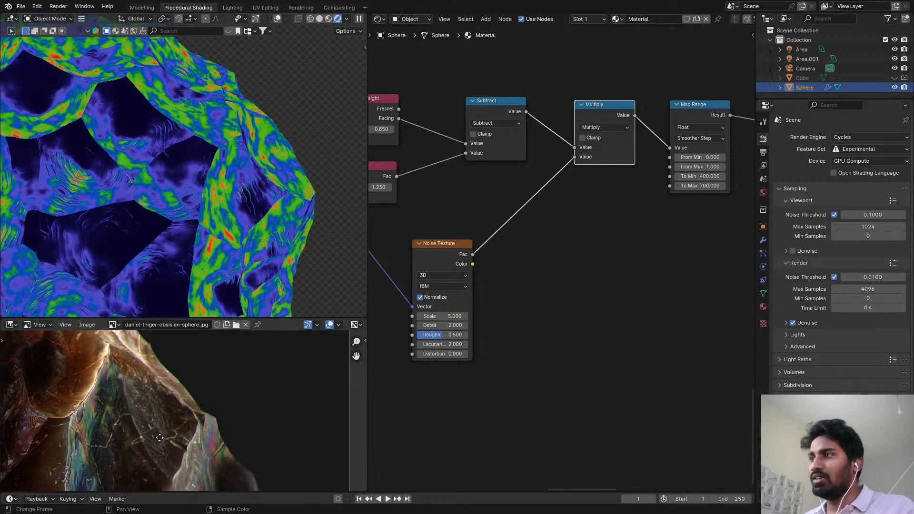
pyautogui.scroll(2, 215, 388)
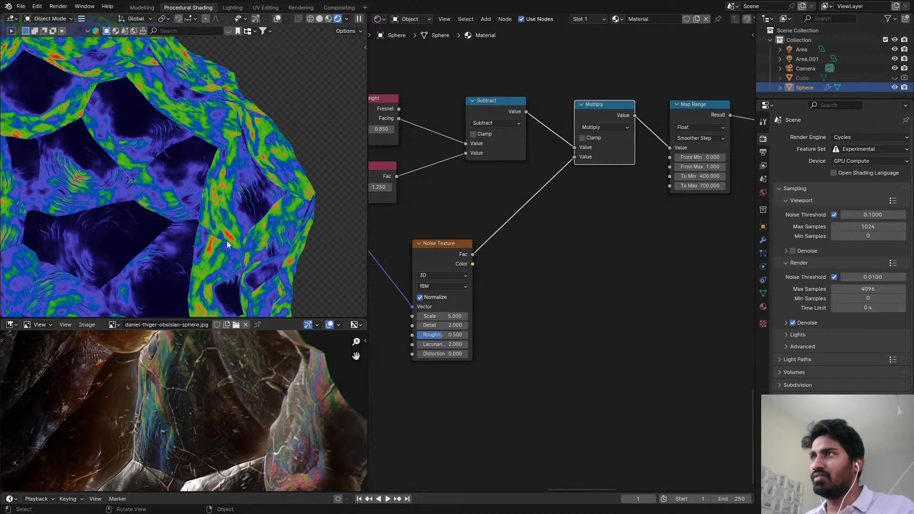
pyautogui.scroll(-1, 230, 220)
pyautogui.scroll(-4, 654, 206)
# - Try other From Min and To Min values on the Map Range node and set its From Max to 0.890
pyautogui.moveTo(653, 204); pyautogui.dragTo(486, 261, button='middle')
pyautogui.scroll(5, 538, 202)
pyautogui.moveTo(443, 222); pyautogui.dragTo(548, 154, button='middle')
pyautogui.scroll(-1, 510, 198)
pyautogui.scroll(5, 601, 159)
pyautogui.keyDown('shift'); pyautogui.moveTo(614, 189); pyautogui.dragTo(639, 189); pyautogui.keyUp('shift')
pyautogui.rightClick(619, 189)
pyautogui.moveTo(619, 219); pyautogui.dragTo(562, 219)
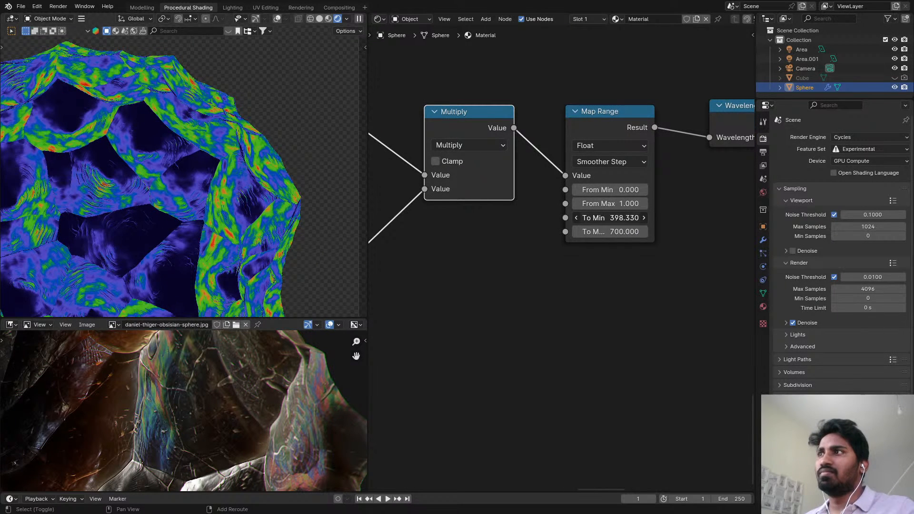
pyautogui.rightClick(619, 218)
pyautogui.moveTo(619, 189)
pyautogui.mouseDown()
pyautogui.moveTo(597, 203)
pyautogui.moveTo(627, 203)
pyautogui.moveTo(610, 204)
pyautogui.mouseUp()
pyautogui.rightClick(618, 190)
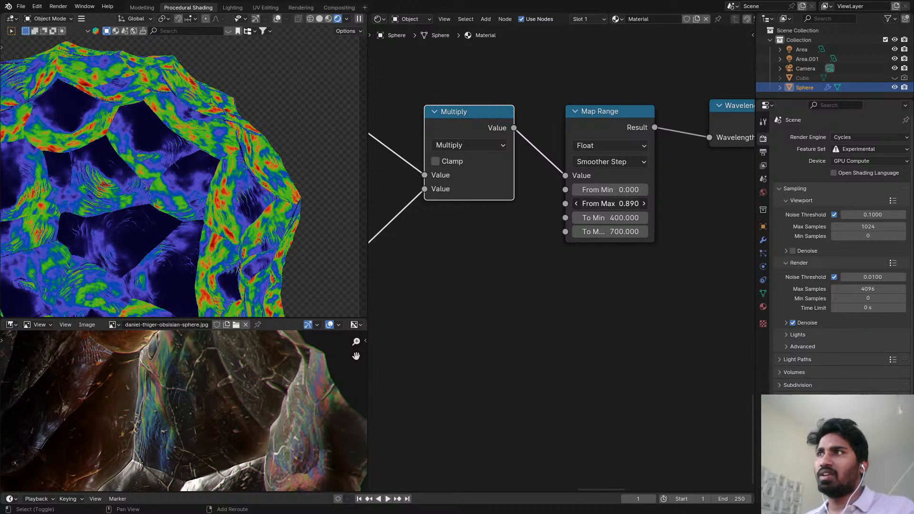
# - Remove the Multiply node while keeping the Subtract node linked to the Map Range node
pyautogui.scroll(-5, 191, 237)
pyautogui.scroll(1, 220, 241)
pyautogui.moveTo(480, 195); pyautogui.dragTo(546, 190, button='middle')
pyautogui.scroll(-2, 547, 190)
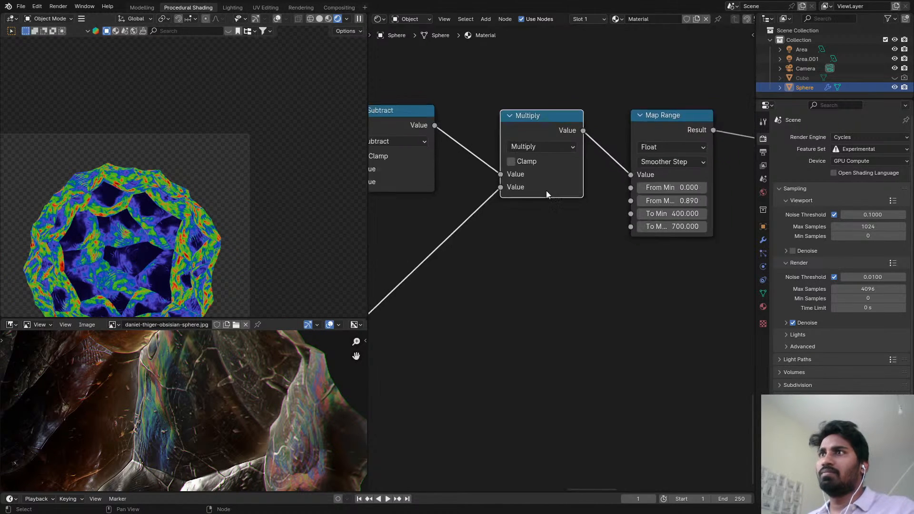
pyautogui.hotkey('ctrl', 'x')
pyautogui.scroll(-2, 456, 218)
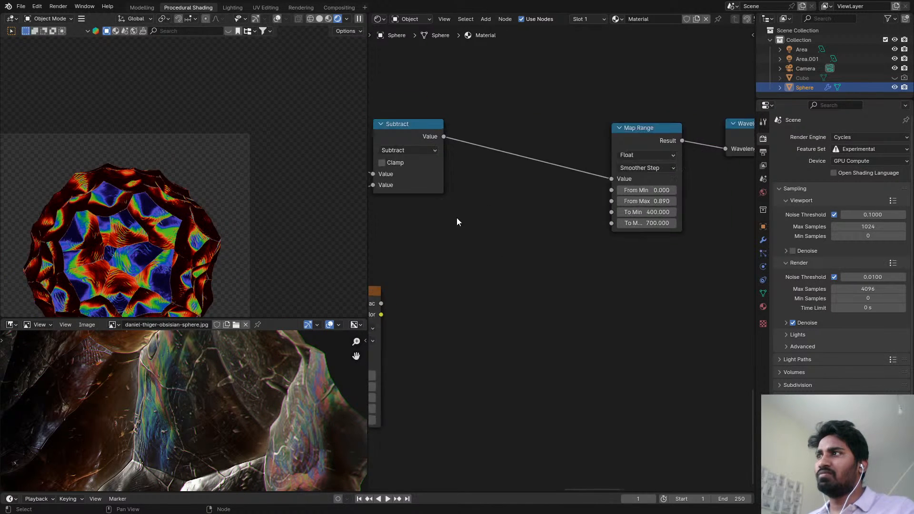
# - Connect the Principled BSDF to the Material Output again and move it farther away from the output to make room
pyautogui.scroll(-4, 661, 139)
pyautogui.moveTo(661, 139); pyautogui.dragTo(584, 180, button='middle')
pyautogui.scroll(-6, 616, 152)
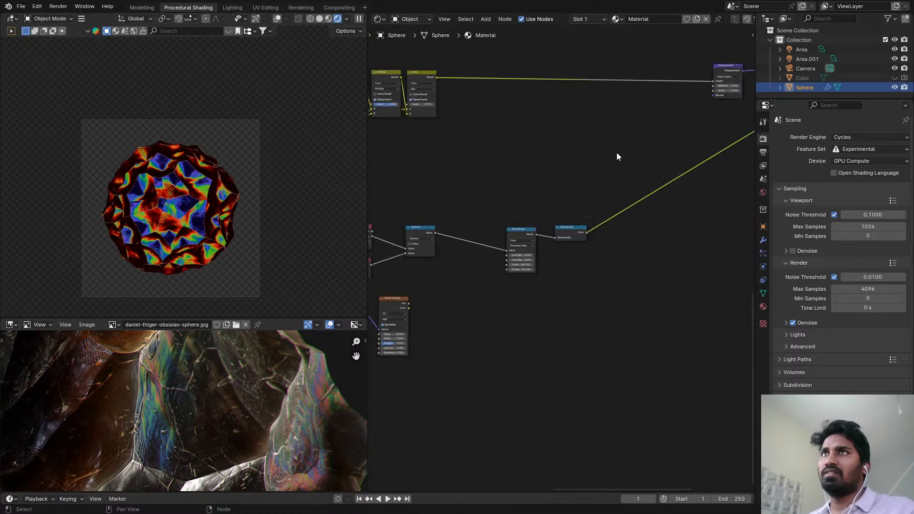
pyautogui.scroll(2, 585, 158)
pyautogui.moveTo(651, 105); pyautogui.dragTo(613, 164, button='middle')
pyautogui.scroll(-1, 614, 169)
pyautogui.moveTo(618, 119); pyautogui.dragTo(489, 177, button='middle')
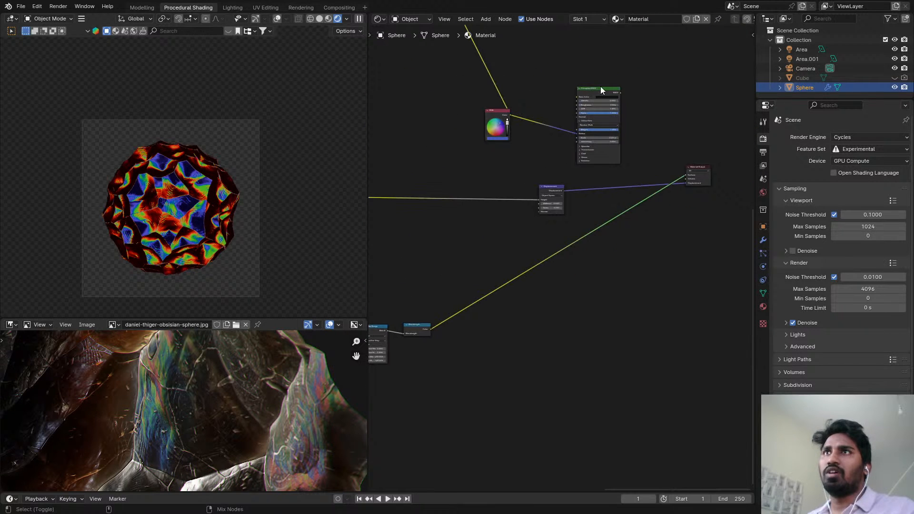
pyautogui.keyDown('ctrl'); pyautogui.keyDown('shift'); pyautogui.click(600, 88); pyautogui.keyUp('shift'); pyautogui.keyUp('ctrl')
pyautogui.moveTo(577, 151); pyautogui.dragTo(621, 222, button='middle')
pyautogui.moveTo(531, 133); pyautogui.dragTo(496, 180)
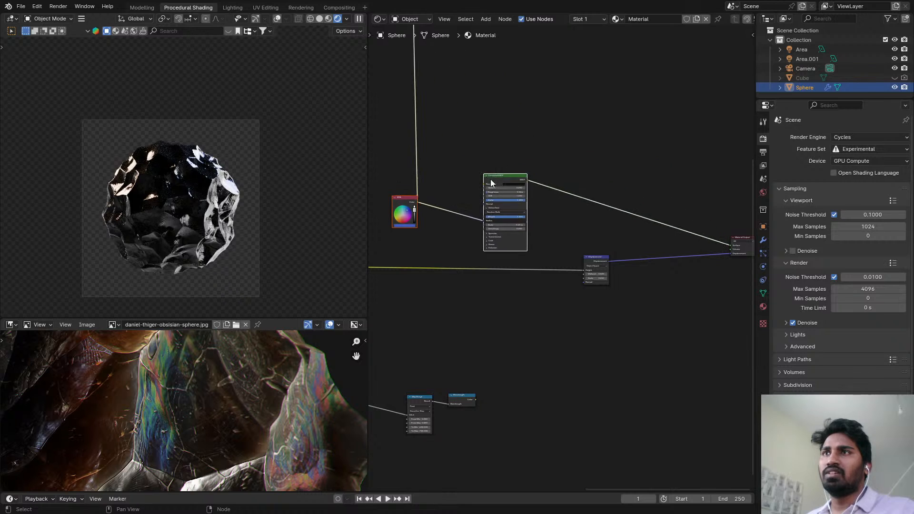
# - Add a Glass BSDF after the Wavelength node, coloured by its output, and preview it on the sphere
pyautogui.scroll(4, 538, 248)
pyautogui.moveTo(538, 249); pyautogui.dragTo(543, 165, button='middle')
pyautogui.hotkey('shift', 'a')
pyautogui.click(548, 229)
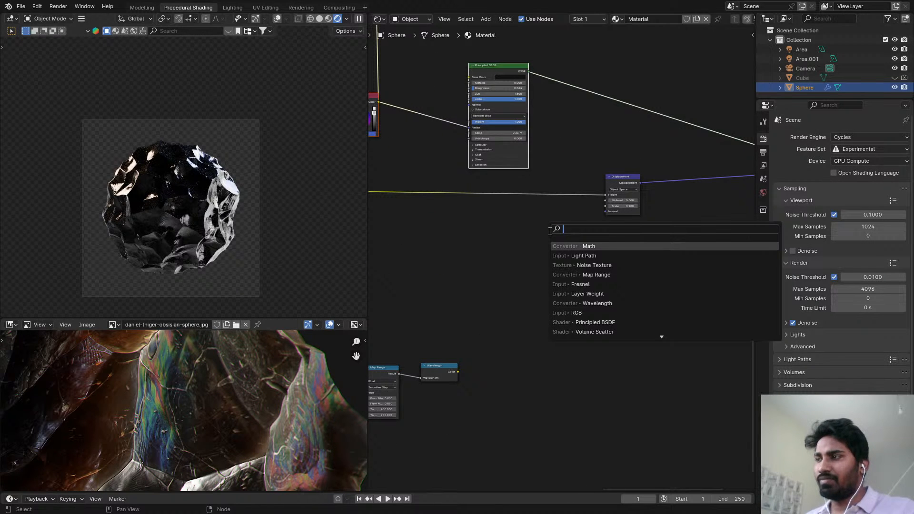
pyautogui.write('mi')
pyautogui.press('BackSpace')
pyautogui.press('BackSpace')
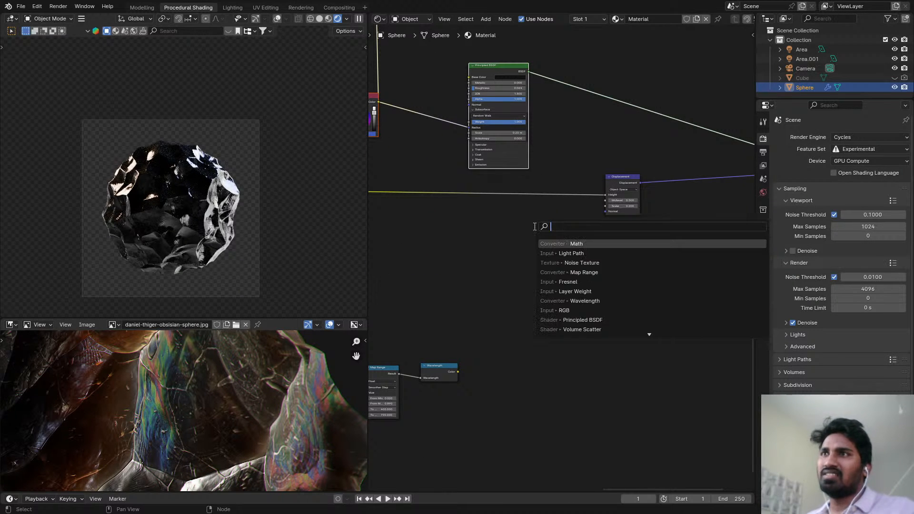
pyautogui.write('gl')
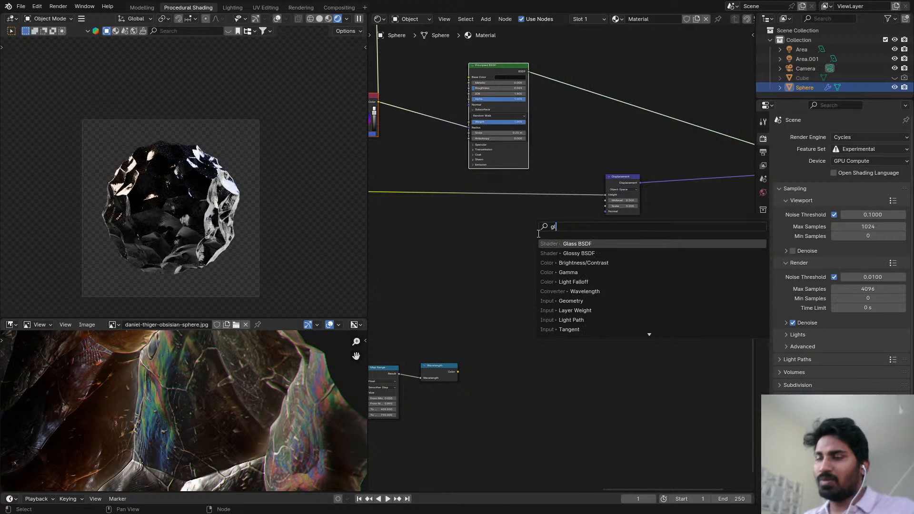
pyautogui.click(577, 244)
pyautogui.click(487, 357)
pyautogui.scroll(5, 487, 357)
pyautogui.keyDown('ctrl'); pyautogui.keyDown('shift'); pyautogui.click(522, 330); pyautogui.keyUp('shift'); pyautogui.keyUp('ctrl')
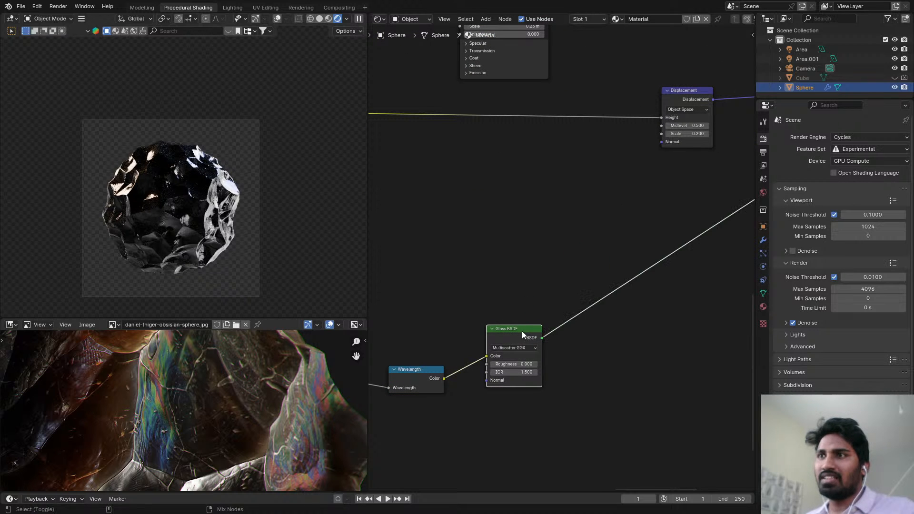
# - Examine the Glass BSDF's iridescent colours on the sphere up close
pyautogui.moveTo(539, 312); pyautogui.dragTo(538, 257, button='middle')
pyautogui.scroll(3, 521, 290)
pyautogui.moveTo(520, 289); pyautogui.dragTo(567, 261, button='middle')
pyautogui.scroll(6, 197, 209)
pyautogui.scroll(2, 569, 261)
pyautogui.scroll(-5, 565, 261)
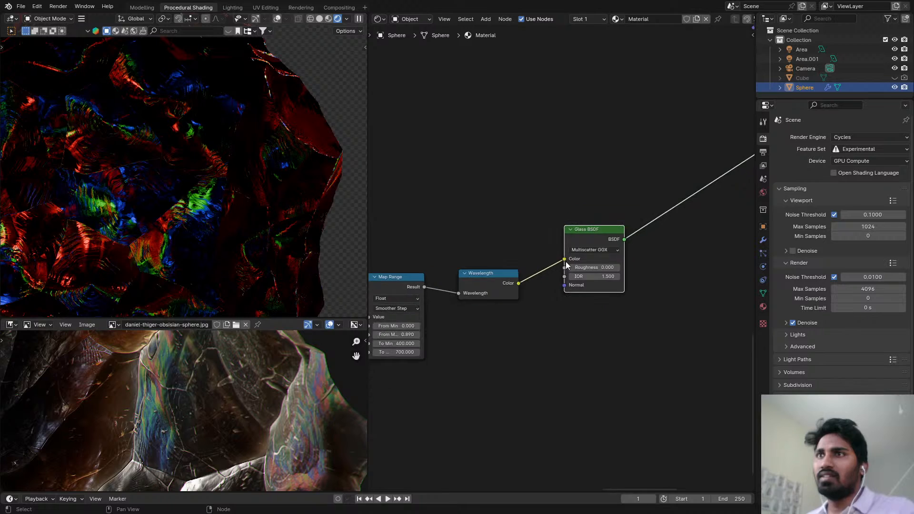
pyautogui.scroll(-5, 527, 231)
# - Combine the Principled BSDF and Glass BSDF with a Mix Shader and place it between the Principled BSDF and the Material Output
pyautogui.moveTo(546, 183); pyautogui.dragTo(528, 210, button='middle')
pyautogui.scroll(-3, 528, 210)
pyautogui.moveTo(551, 157)
pyautogui.mouseDown(button='middle')
pyautogui.moveTo(527, 206)
pyautogui.moveTo(526, 186)
pyautogui.mouseUp(button='middle')
pyautogui.scroll(-4, 528, 207)
pyautogui.keyDown('ctrl'); pyautogui.keyDown('shift'); pyautogui.moveTo(522, 160); pyautogui.dragTo(525, 298, button='right'); pyautogui.keyUp('shift'); pyautogui.keyUp('ctrl')
pyautogui.scroll(3, 574, 207)
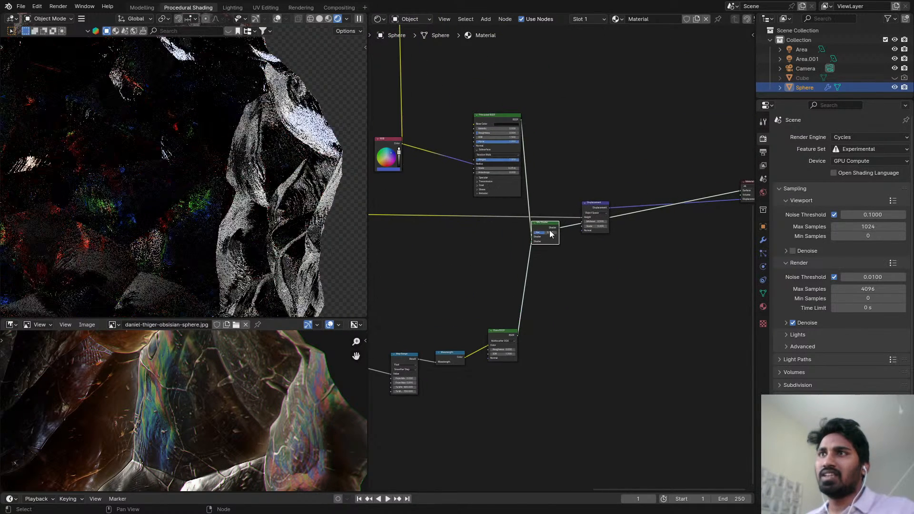
pyautogui.moveTo(551, 233); pyautogui.dragTo(621, 144)
# - Lower the Mix Shader's Fac to 0.183
pyautogui.scroll(-3, 182, 194)
pyautogui.scroll(-2, 181, 194)
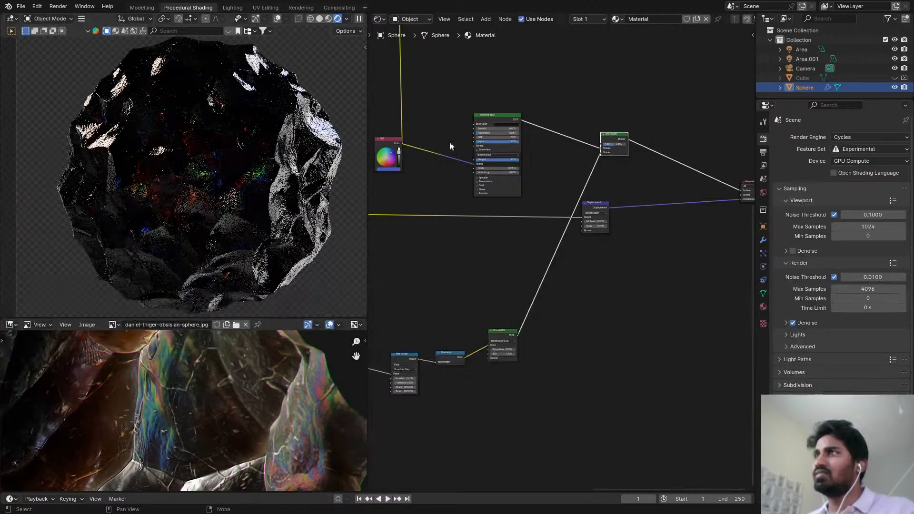
pyautogui.scroll(4, 508, 129)
pyautogui.scroll(2, 656, 170)
pyautogui.scroll(1, 657, 171)
pyautogui.moveTo(660, 173); pyautogui.dragTo(619, 174)
pyautogui.moveTo(636, 202); pyautogui.dragTo(533, 197, button='middle')
pyautogui.moveTo(565, 172)
pyautogui.mouseDown()
pyautogui.moveTo(607, 172)
pyautogui.moveTo(567, 172)
pyautogui.moveTo(564, 180)
pyautogui.mouseUp()
pyautogui.scroll(-2, 461, 295)
pyautogui.moveTo(431, 317); pyautogui.dragTo(504, 236, button='middle')
pyautogui.scroll(-3, 430, 236)
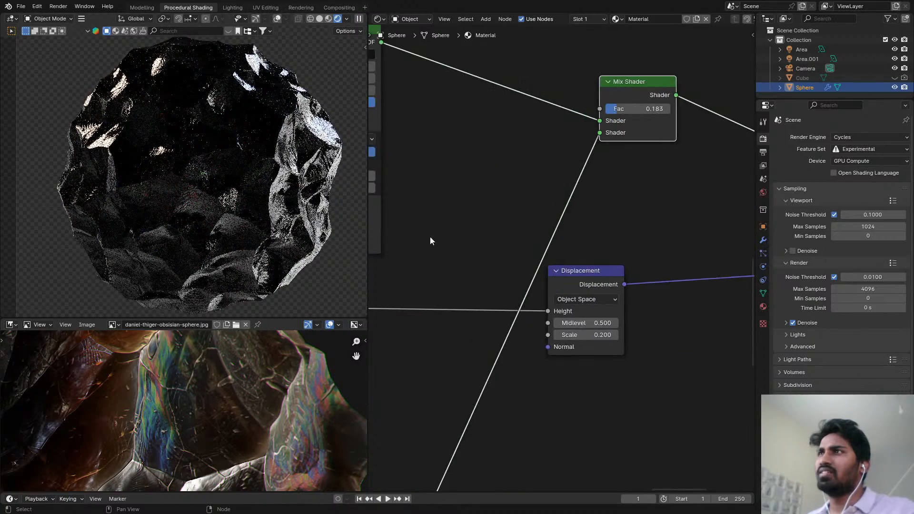
# - Examine the mixed obsidian shading on the sphere in a maximized 3D viewport
pyautogui.moveTo(426, 230); pyautogui.dragTo(459, 194, button='middle')
pyautogui.scroll(-2, 301, 191)
pyautogui.hotkey('ctrl', 'space')
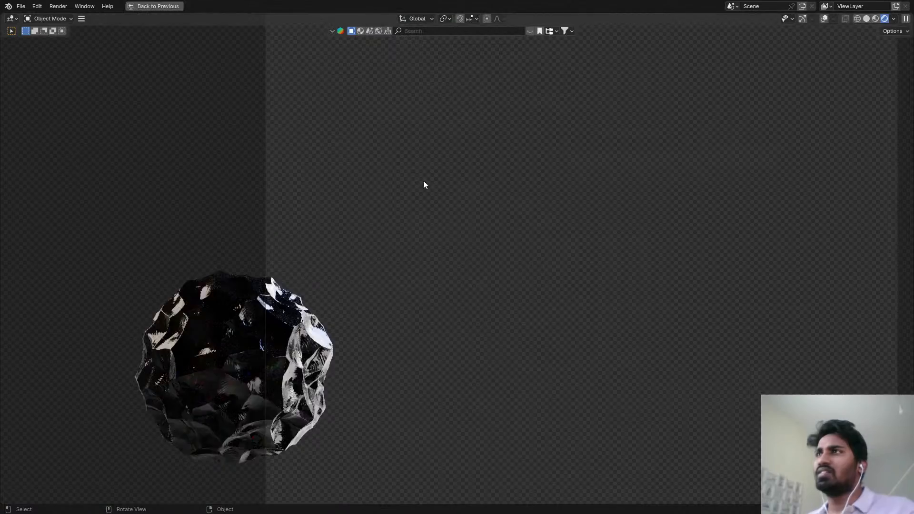
pyautogui.scroll(5, 624, 192)
pyautogui.moveTo(704, 281); pyautogui.dragTo(589, 302, button='middle')
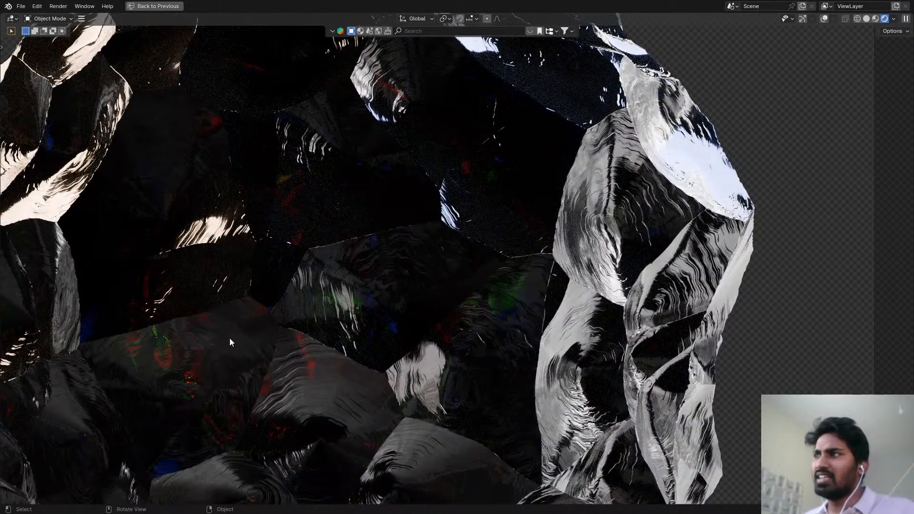
pyautogui.scroll(-4, 340, 177)
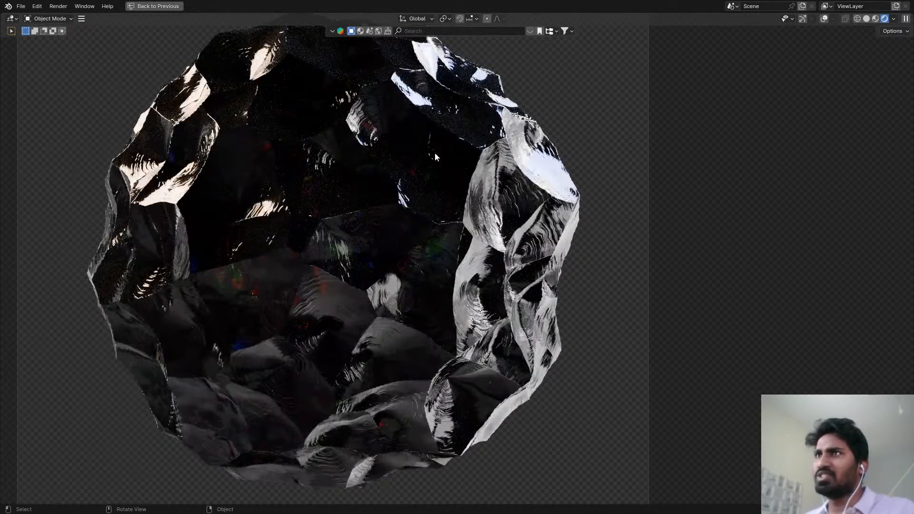
pyautogui.scroll(-3, 575, 267)
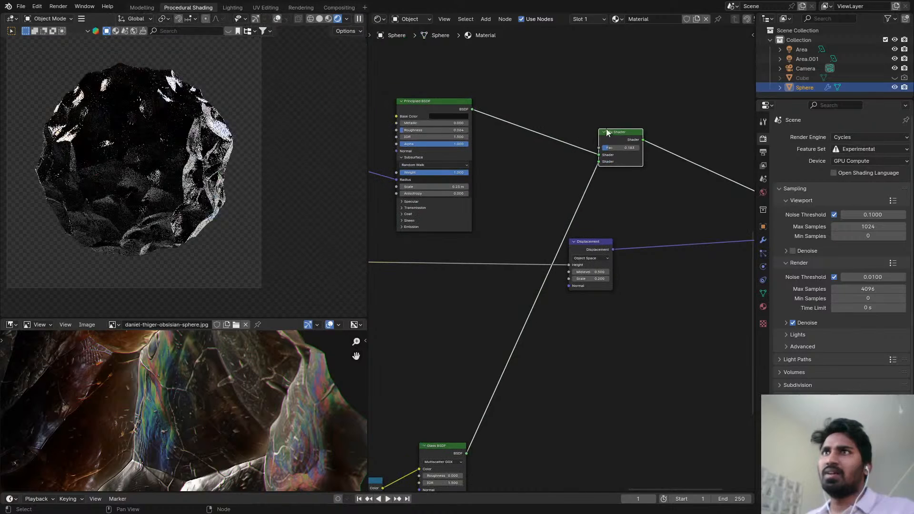
# - Replace the Mix Shader with an Add Shader that combines the Principled BSDF and the Glass BSDF
pyautogui.hotkey('ctrl', 'x')
pyautogui.hotkey('shift', 'a')
pyautogui.write('add')
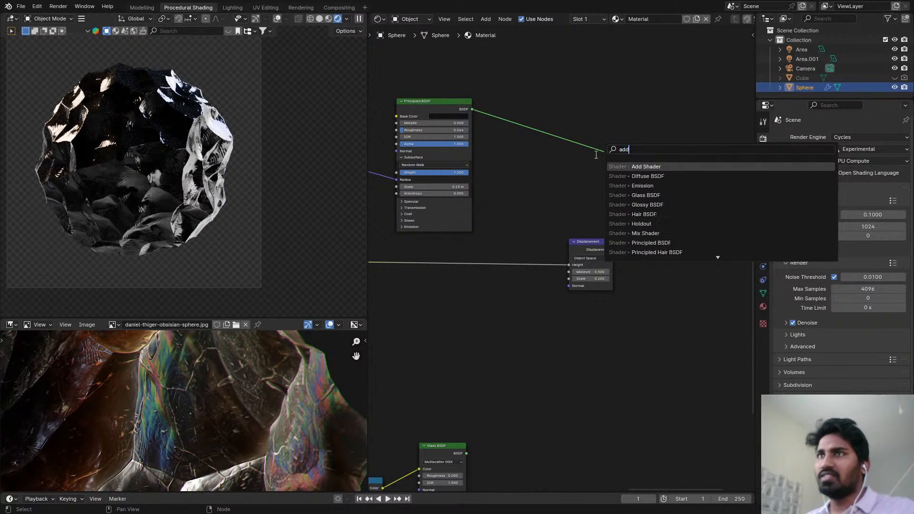
pyautogui.click(621, 167)
pyautogui.click(562, 124)
pyautogui.scroll(-1, 518, 320)
pyautogui.moveTo(470, 443); pyautogui.dragTo(558, 161)
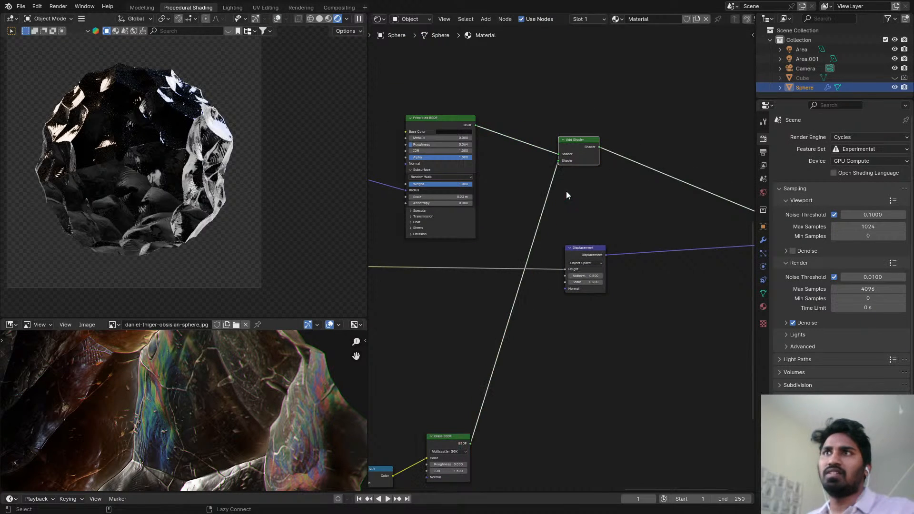
pyautogui.moveTo(540, 291); pyautogui.dragTo(569, 205, button='middle')
pyautogui.scroll(4, 542, 230)
pyautogui.moveTo(541, 238); pyautogui.dragTo(539, 199, button='middle')
pyautogui.hotkey('shift', 'a')
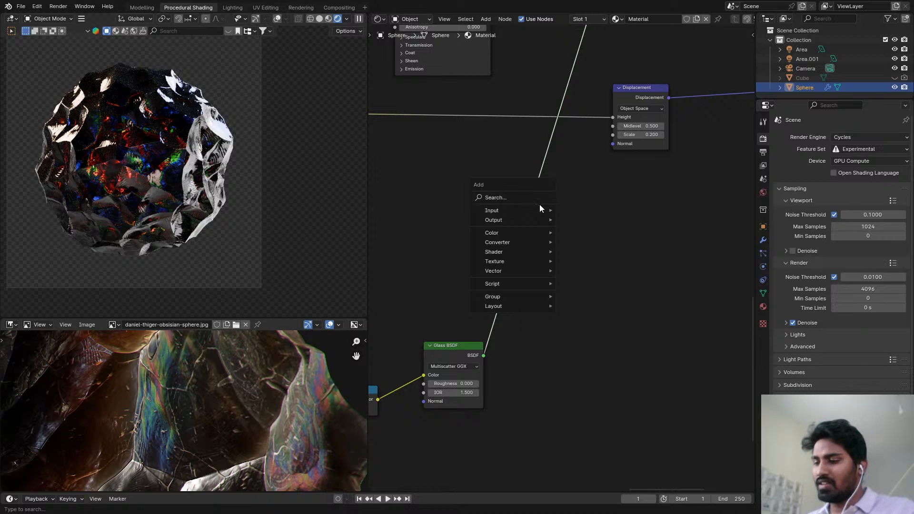
pyautogui.write('mi')
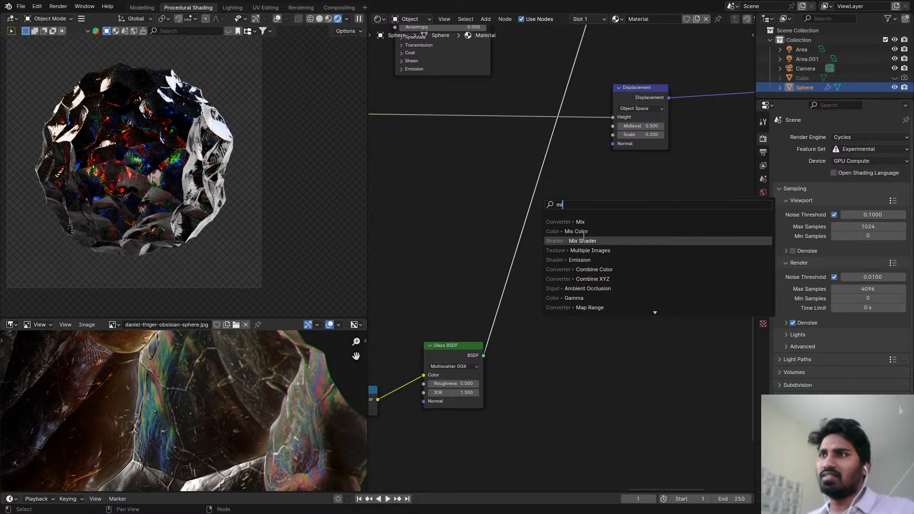
pyautogui.press('Escape')
# - Set the Glass BSDF's Roughness to 0.208 and check the result on the sphere
pyautogui.scroll(4, 482, 363)
pyautogui.moveTo(482, 363); pyautogui.dragTo(544, 238, button='middle')
pyautogui.scroll(2, 544, 238)
pyautogui.moveTo(519, 271); pyautogui.dragTo(536, 271)
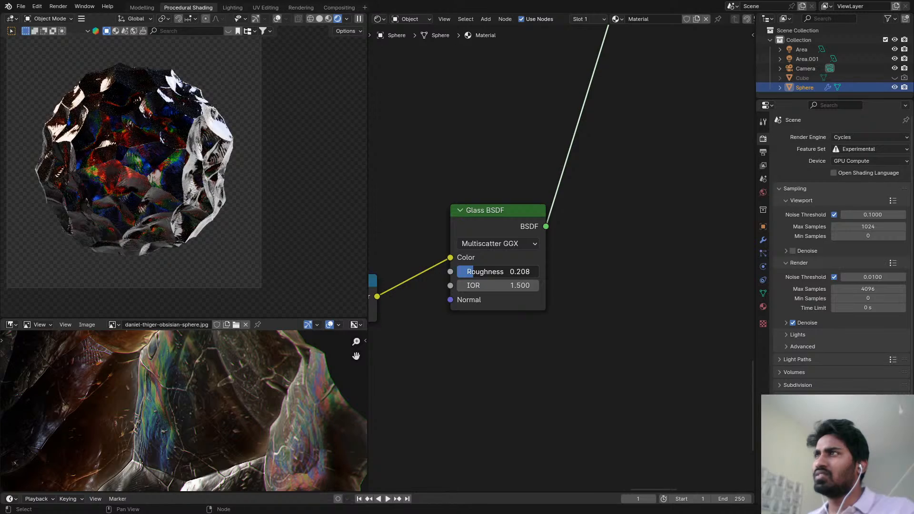
pyautogui.scroll(5, 258, 184)
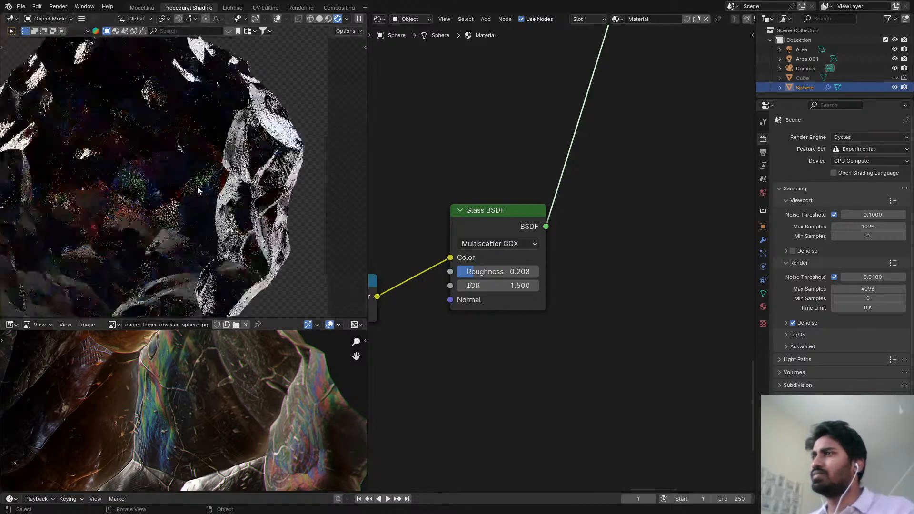
pyautogui.scroll(-2, 198, 191)
# - Preview the Wavelength colour and the Glass BSDF in turn on the sphere and compare them with a close-up of the reference image
pyautogui.moveTo(491, 214); pyautogui.dragTo(721, 222, button='middle')
pyautogui.scroll(-2, 672, 238)
pyautogui.moveTo(616, 269); pyautogui.dragTo(590, 247, button='middle')
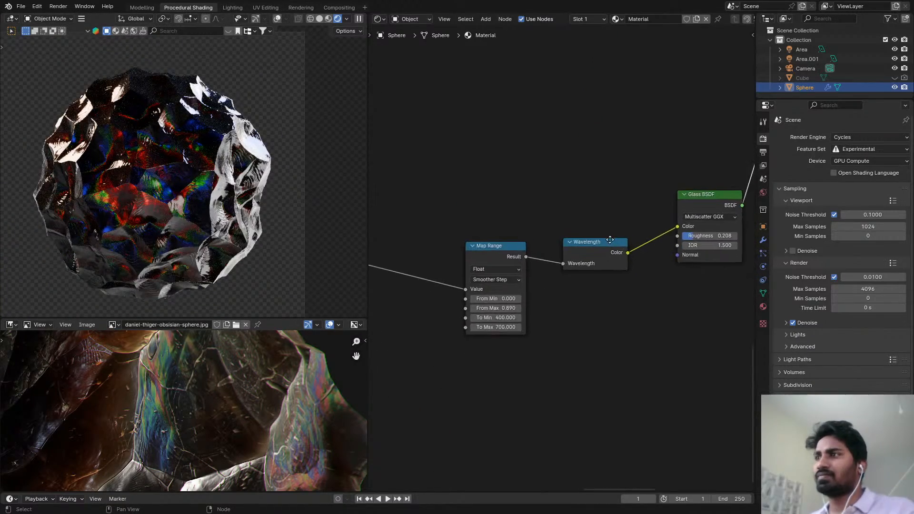
pyautogui.scroll(3, 592, 250)
pyautogui.keyDown('ctrl'); pyautogui.keyDown('shift'); pyautogui.click(594, 254); pyautogui.keyUp('shift'); pyautogui.keyUp('ctrl')
pyautogui.moveTo(695, 212); pyautogui.dragTo(610, 205, button='middle')
pyautogui.scroll(3, 611, 201)
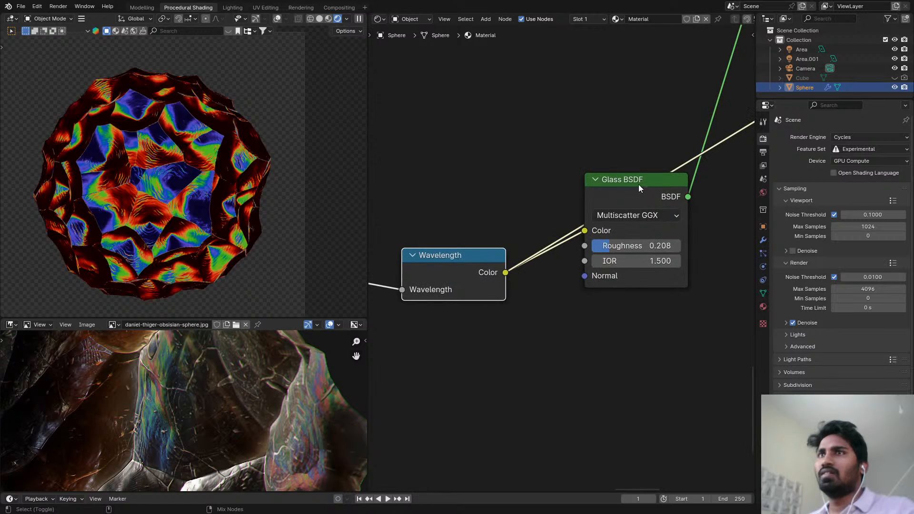
pyautogui.keyDown('ctrl'); pyautogui.keyDown('shift'); pyautogui.click(639, 184); pyautogui.keyUp('shift'); pyautogui.keyUp('ctrl')
pyautogui.scroll(2, 190, 410)
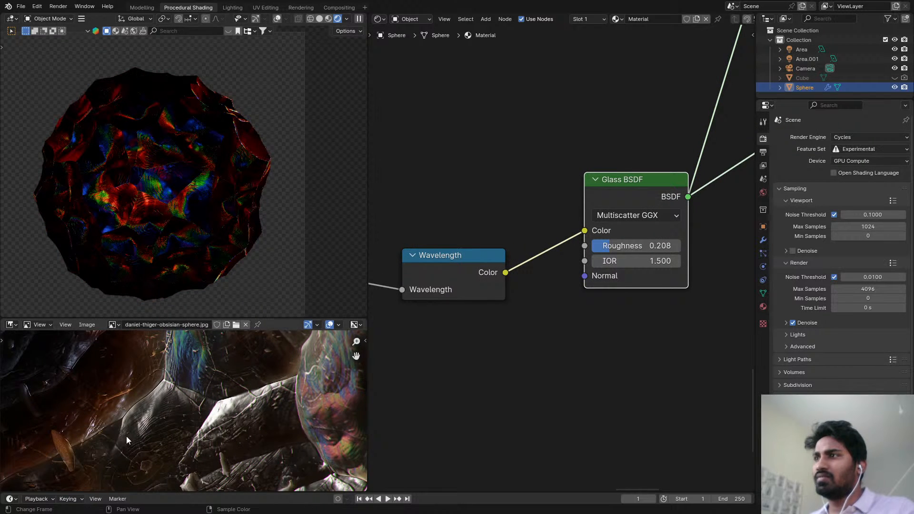
pyautogui.moveTo(127, 437); pyautogui.dragTo(78, 418, button='middle')
pyautogui.scroll(3, 204, 390)
pyautogui.moveTo(204, 390); pyautogui.dragTo(165, 400, button='middle')
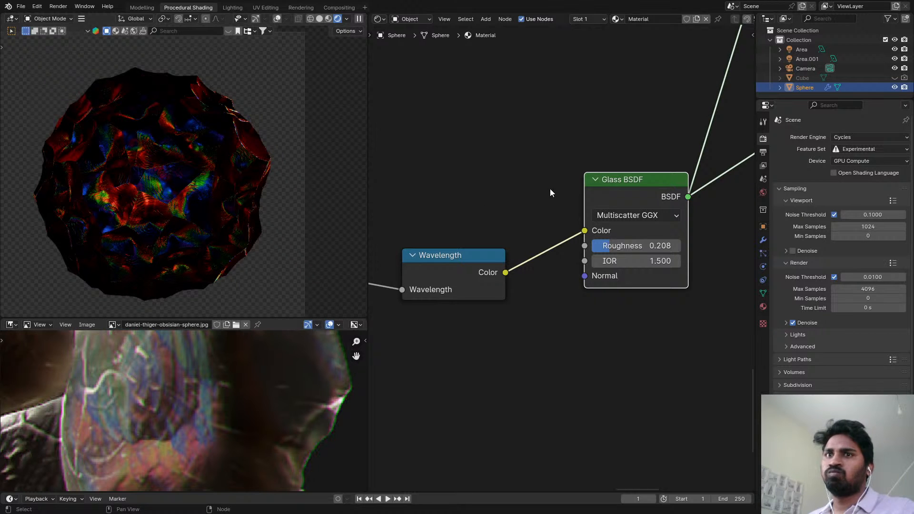
# - Add a Glossy BSDF above the Glass BSDF, colour it with the Wavelength output and preview it on the sphere
pyautogui.scroll(-9, 550, 188)
pyautogui.moveTo(575, 104); pyautogui.dragTo(552, 147, button='middle')
pyautogui.scroll(2, 483, 236)
pyautogui.hotkey('shift', 'a')
pyautogui.write('g')
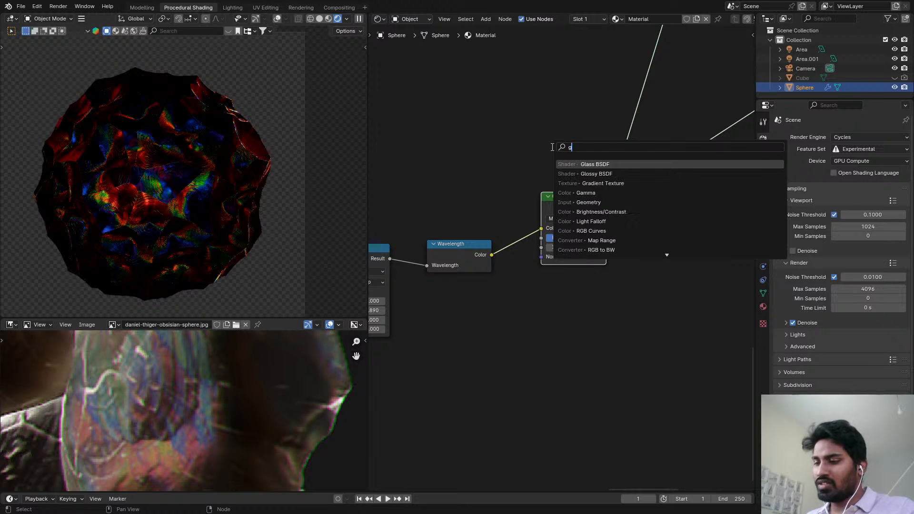
pyautogui.write('lo')
pyautogui.click(603, 164)
pyautogui.click(508, 61)
pyautogui.keyDown('alt'); pyautogui.moveTo(473, 266); pyautogui.dragTo(519, 86, button='right'); pyautogui.keyUp('alt')
pyautogui.keyDown('ctrl'); pyautogui.keyDown('shift'); pyautogui.click(529, 76); pyautogui.keyUp('shift'); pyautogui.keyUp('ctrl')
pyautogui.scroll(1, 510, 221)
pyautogui.moveTo(589, 176); pyautogui.dragTo(510, 216, button='middle')
pyautogui.scroll(-2, 512, 218)
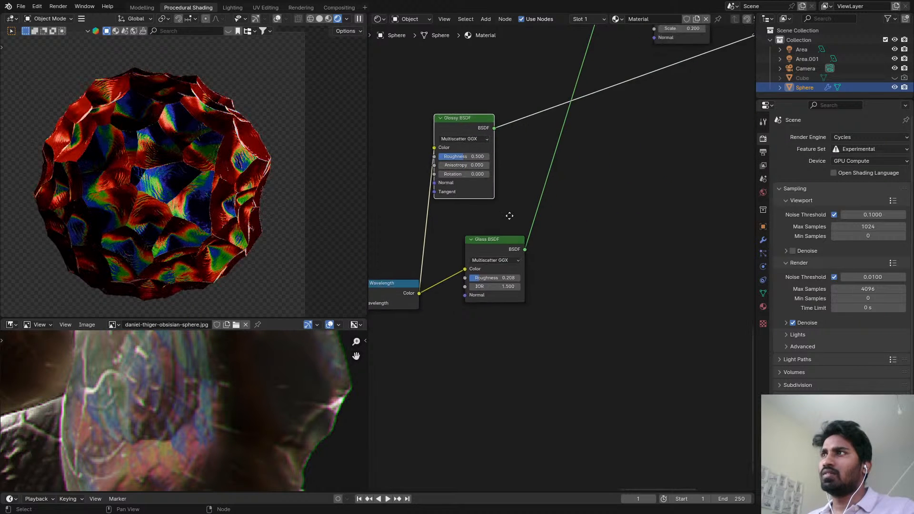
# - Move the Glass BSDF away from the Glossy BSDF and set the Glossy BSDF's Roughness to 0.000
pyautogui.scroll(2, 509, 215)
pyautogui.moveTo(497, 255); pyautogui.dragTo(496, 373)
pyautogui.scroll(-4, 493, 324)
pyautogui.moveTo(499, 242); pyautogui.dragTo(471, 286, button='middle')
pyautogui.scroll(3, 467, 278)
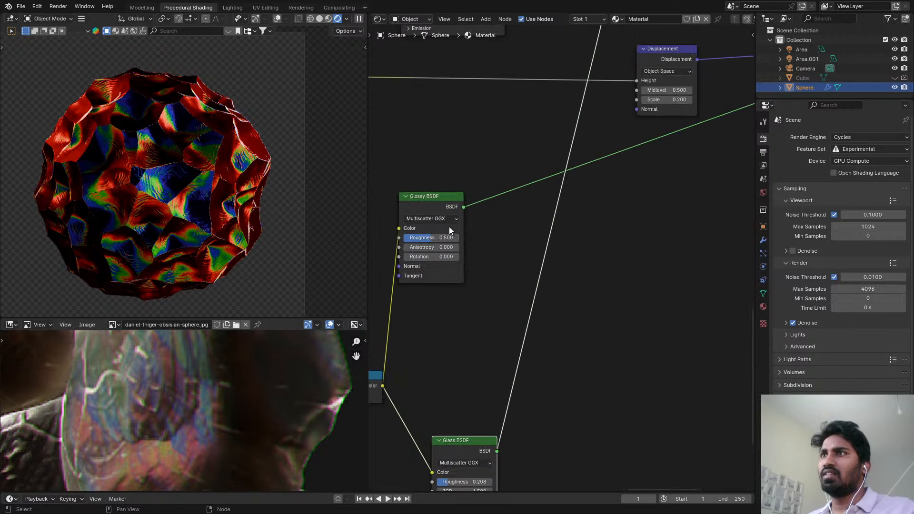
pyautogui.moveTo(441, 237); pyautogui.dragTo(404, 238)
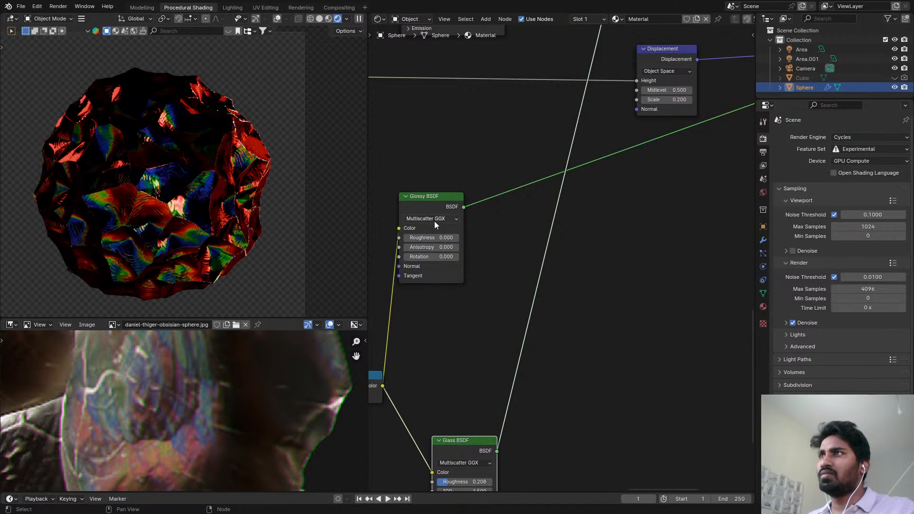
# - Preview the Glass and Glossy BSDFs in turn on the sphere and try a Glossy Anisotropy of 1.000
pyautogui.keyDown('ctrl'); pyautogui.keyDown('shift'); pyautogui.click(480, 445); pyautogui.keyUp('shift'); pyautogui.keyUp('ctrl')
pyautogui.moveTo(448, 219); pyautogui.dragTo(473, 131, button='middle')
pyautogui.scroll(1, 474, 132)
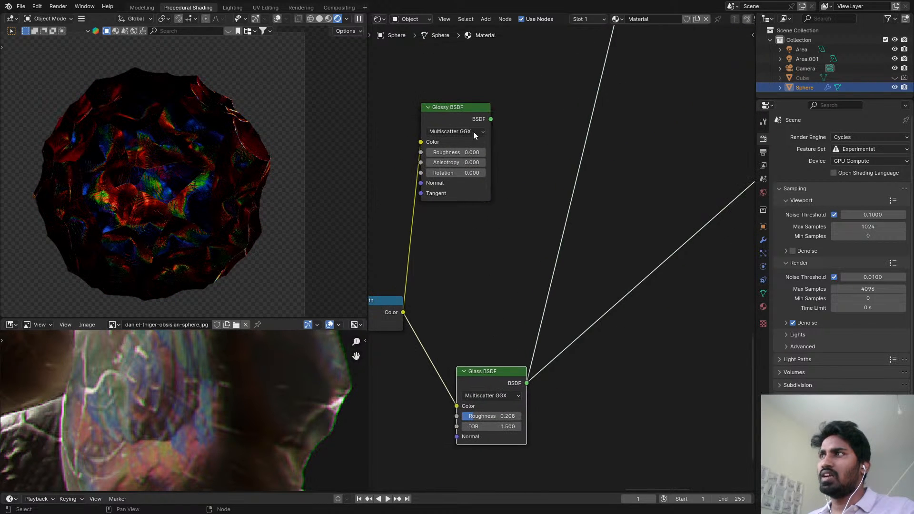
pyautogui.keyDown('ctrl'); pyautogui.keyDown('shift'); pyautogui.click(469, 118); pyautogui.keyUp('shift'); pyautogui.keyUp('ctrl')
pyautogui.moveTo(474, 117); pyautogui.dragTo(503, 140)
pyautogui.scroll(-4, 510, 132)
pyautogui.moveTo(538, 64); pyautogui.dragTo(487, 229, button='middle')
pyautogui.scroll(-1, 487, 229)
pyautogui.moveTo(469, 310); pyautogui.dragTo(495, 243, button='middle')
pyautogui.scroll(-2, 511, 207)
pyautogui.scroll(6, 496, 231)
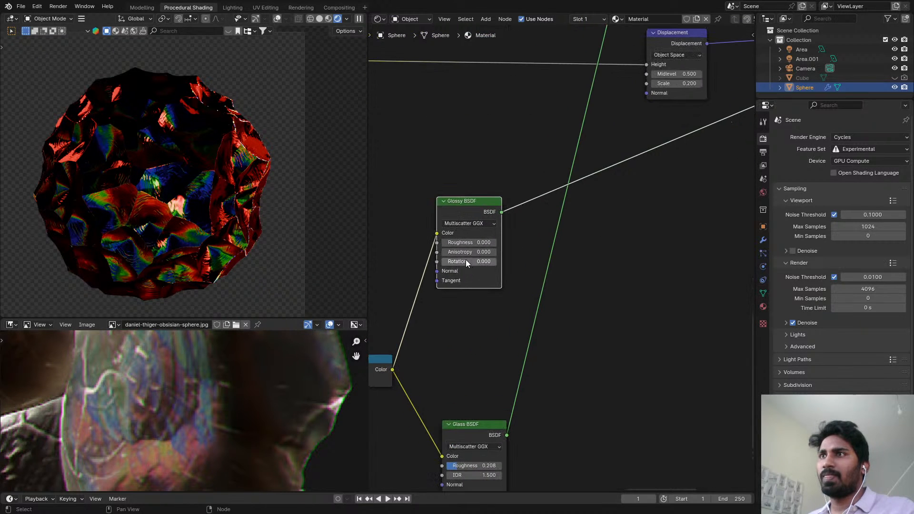
pyautogui.moveTo(465, 251); pyautogui.dragTo(497, 252)
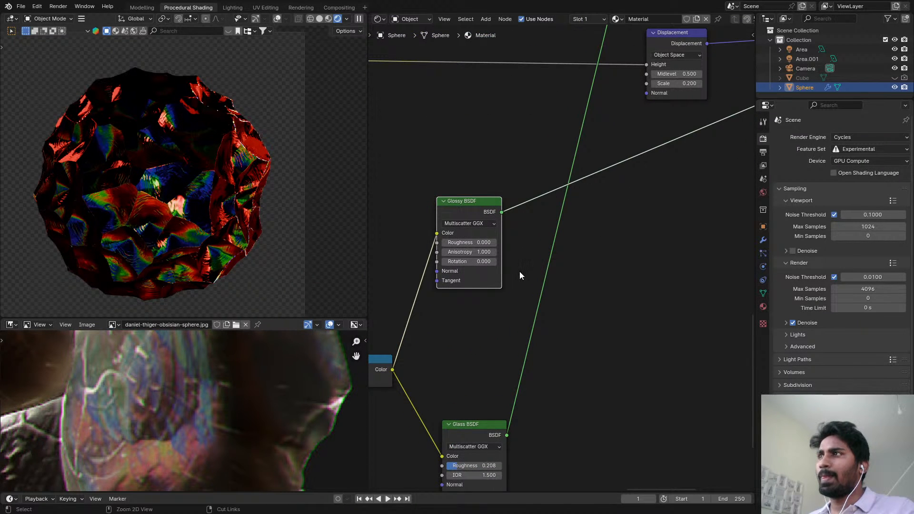
pyautogui.hotkey('ctrl', 'z')
# - Replace the Glass BSDF with the Glossy BSDF in the Add Shader's second input and show the combined shader on the sphere
pyautogui.scroll(-4, 501, 268)
pyautogui.moveTo(535, 190); pyautogui.dragTo(456, 295, button='middle')
pyautogui.scroll(-5, 454, 303)
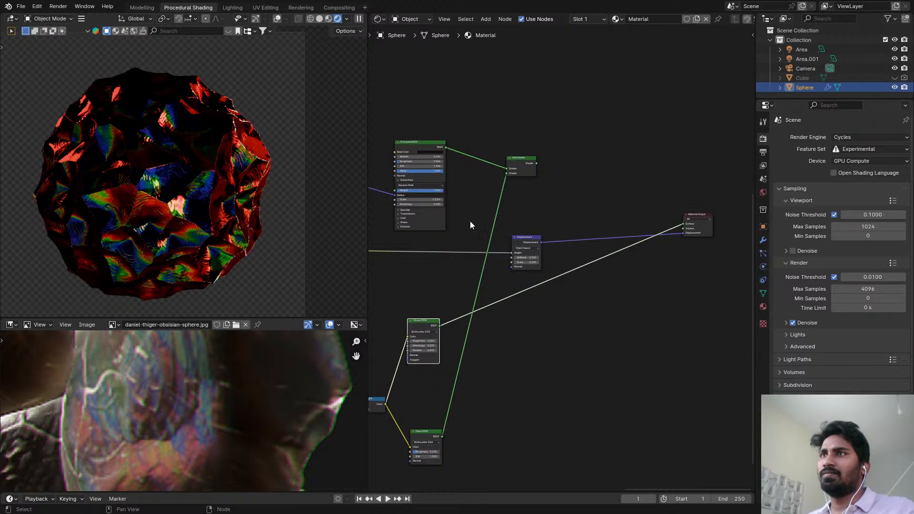
pyautogui.scroll(3, 493, 184)
pyautogui.moveTo(507, 173); pyautogui.dragTo(489, 257)
pyautogui.keyDown('alt'); pyautogui.moveTo(415, 360); pyautogui.dragTo(519, 170, button='right'); pyautogui.keyUp('alt')
pyautogui.keyDown('ctrl'); pyautogui.keyDown('shift'); pyautogui.click(533, 157); pyautogui.keyUp('shift'); pyautogui.keyUp('ctrl')
pyautogui.moveTo(511, 262); pyautogui.dragTo(558, 194, button='middle')
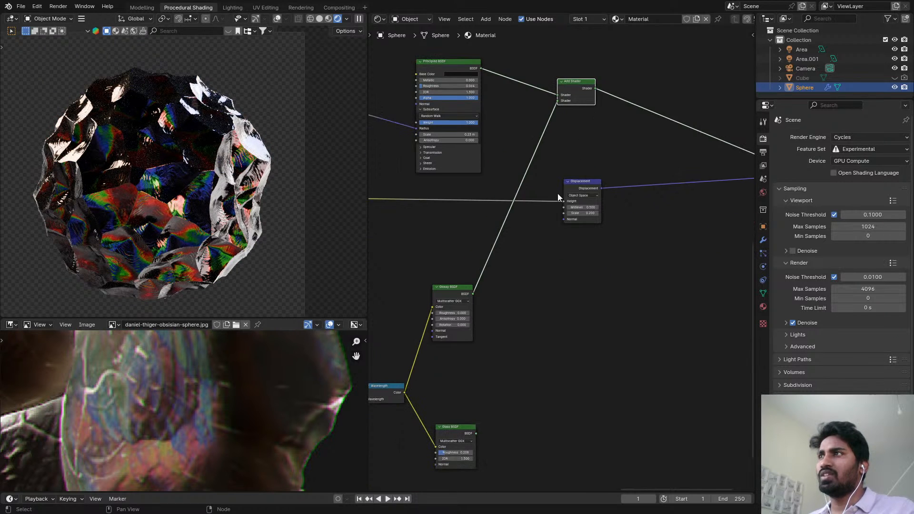
pyautogui.moveTo(519, 246); pyautogui.dragTo(532, 207, button='middle')
pyautogui.scroll(3, 517, 258)
pyautogui.scroll(-4, 498, 333)
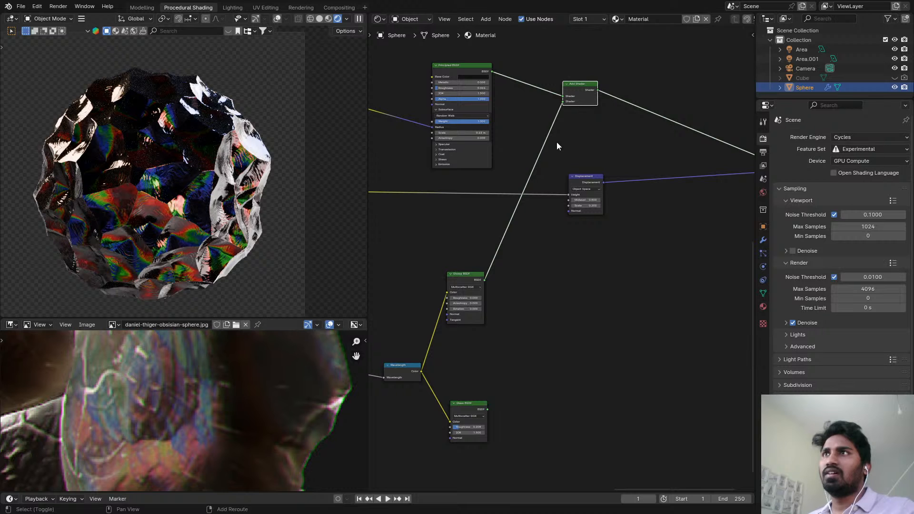
pyautogui.hotkey('shift', 'a')
pyautogui.write('mix')
pyautogui.press('Return')
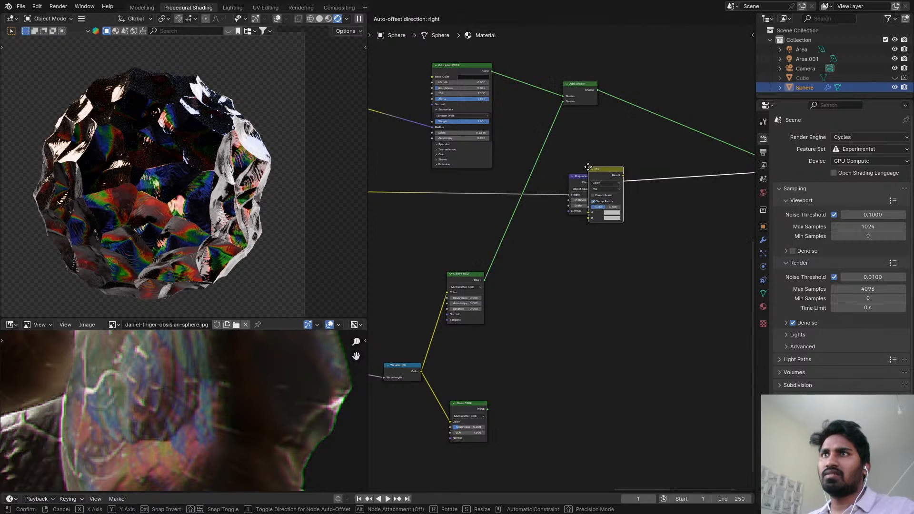
pyautogui.press('Escape')
# - Insert a Mix Shader between the Glossy BSDF and the Add Shader and set its Fac to 0.750
pyautogui.scroll(2, 547, 248)
pyautogui.hotkey('shift', 'a')
pyautogui.write('mi')
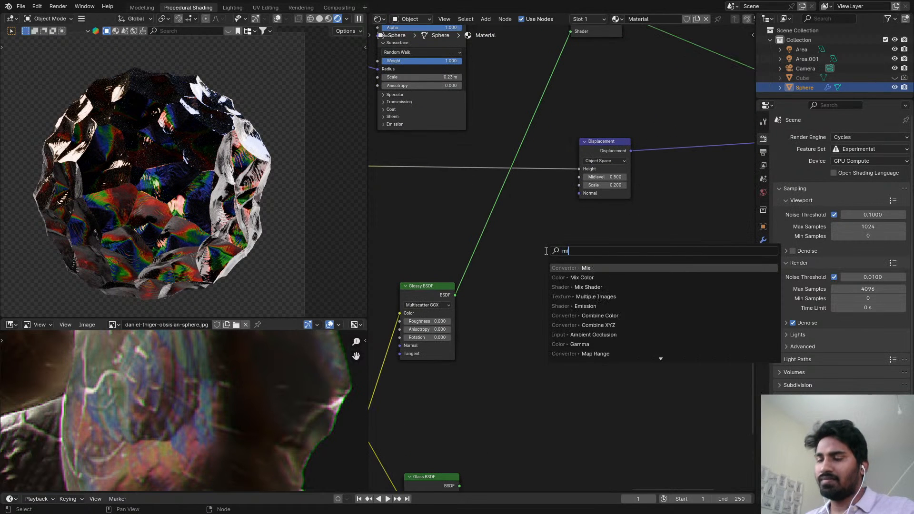
pyautogui.click(592, 286)
pyautogui.click(456, 255)
pyautogui.scroll(3, 481, 264)
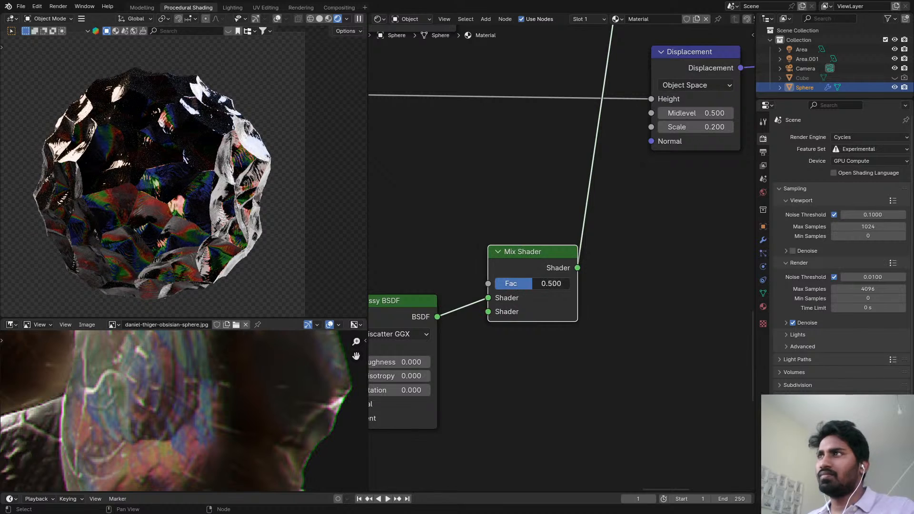
pyautogui.moveTo(532, 283); pyautogui.dragTo(552, 283)
pyautogui.scroll(-4, 232, 198)
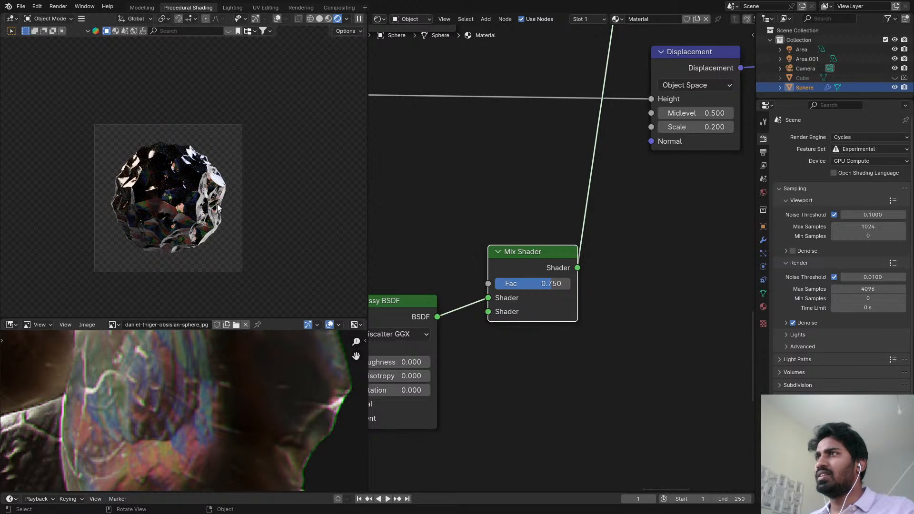
# - Save the file, set the viewport to Solid shading and render the image into render slot 3
pyautogui.hotkey('ctrl', 's')
pyautogui.scroll(-5, 632, 303)
pyautogui.press('z')
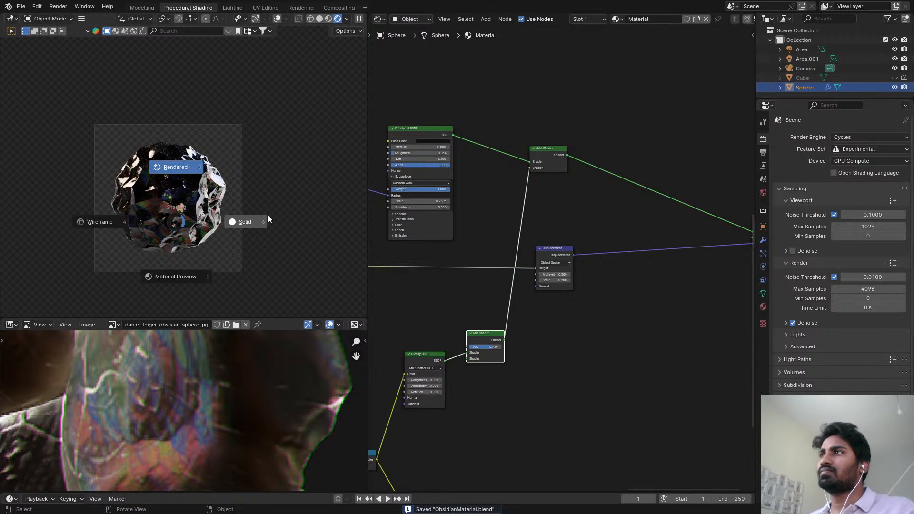
pyautogui.click(268, 217)
pyautogui.click(307, 7)
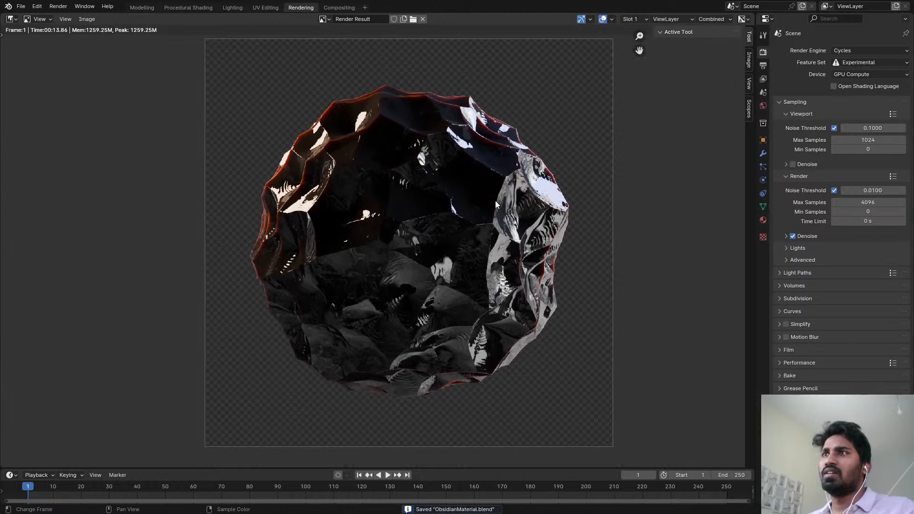
pyautogui.press('3')
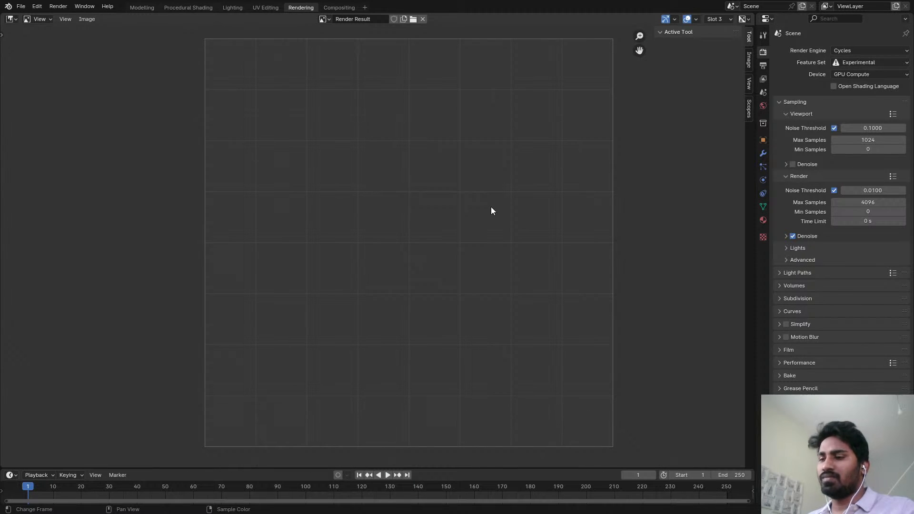
pyautogui.press('F12')
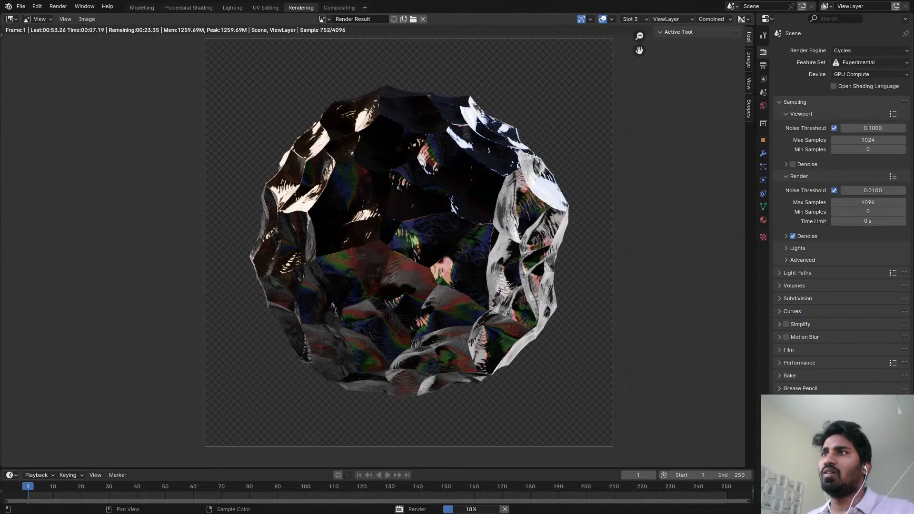
# - Examine the new render up close and compare it repeatedly with the earlier render in slot 1
pyautogui.scroll(3, 400, 138)
pyautogui.scroll(-1, 404, 133)
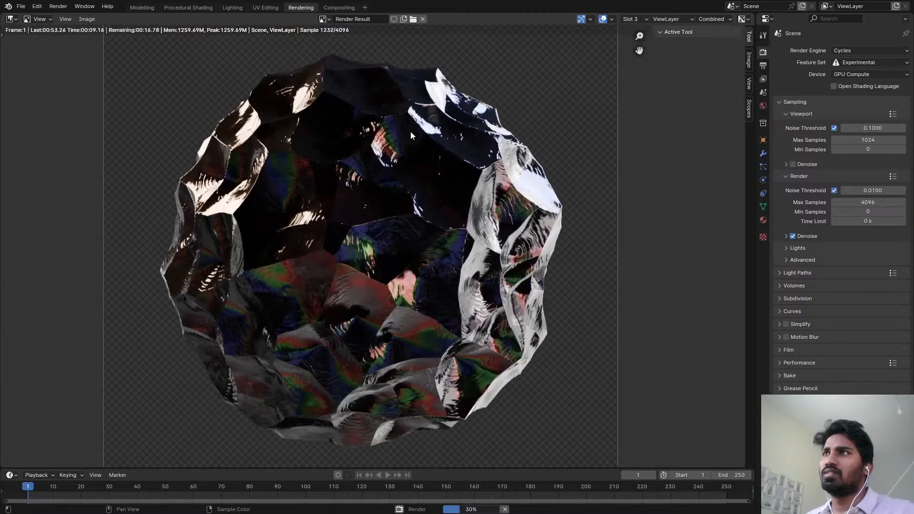
pyautogui.scroll(4, 410, 130)
pyautogui.scroll(-2, 411, 176)
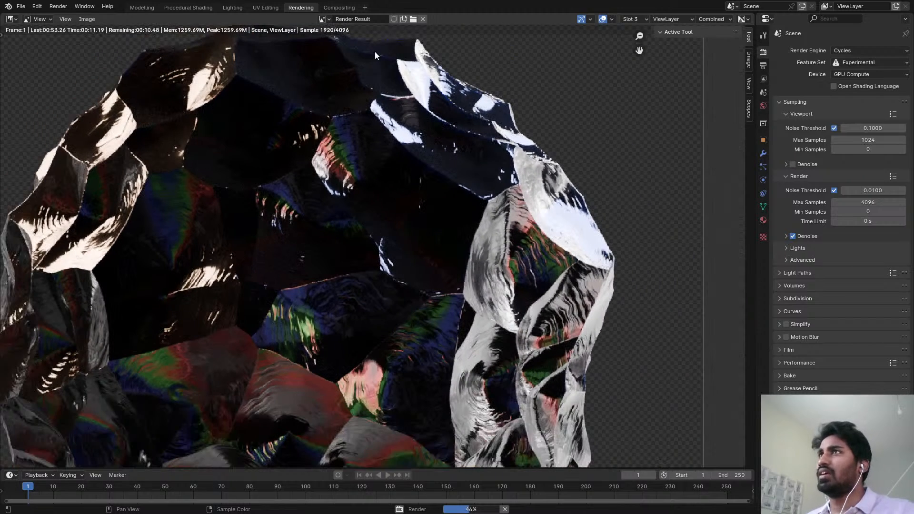
pyautogui.scroll(-4, 275, 71)
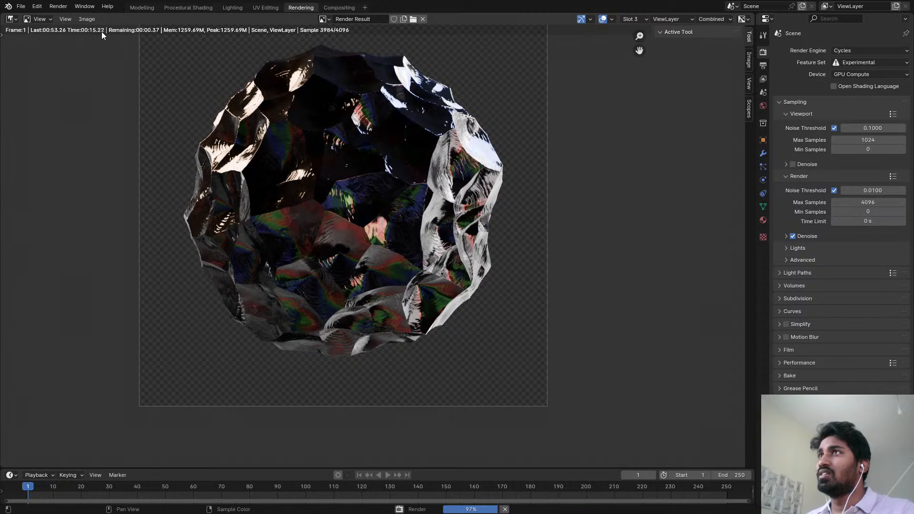
pyautogui.press('j')
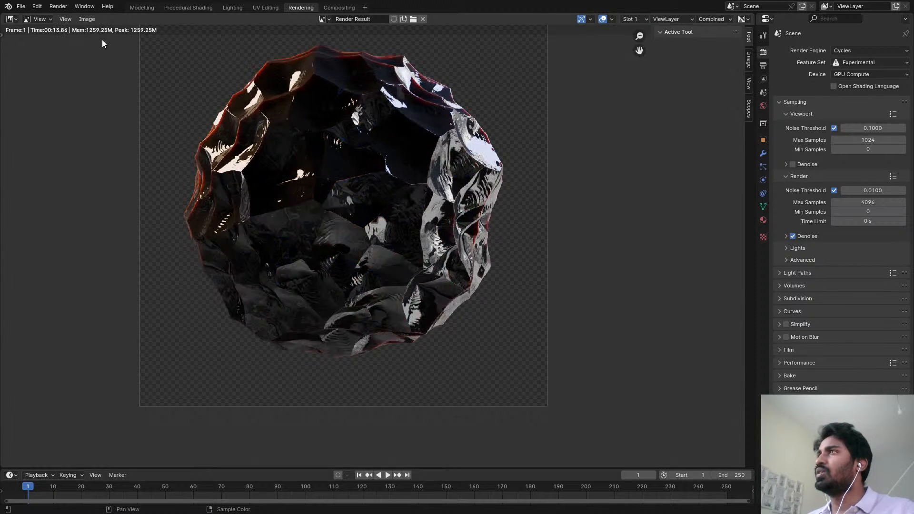
pyautogui.press('j')
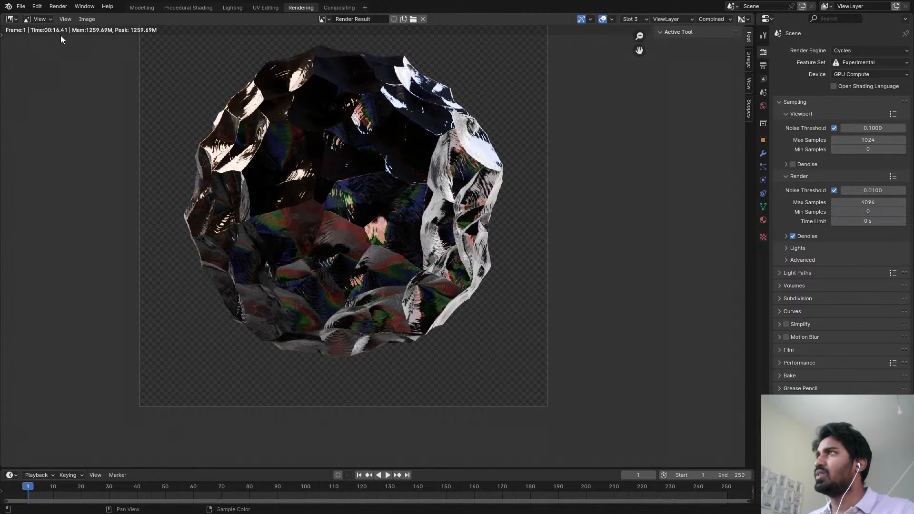
pyautogui.scroll(5, 418, 124)
pyautogui.moveTo(356, 150); pyautogui.dragTo(452, 186, button='middle')
pyautogui.press('j')
pyautogui.press('j')
pyautogui.press('j')
pyautogui.press('j')
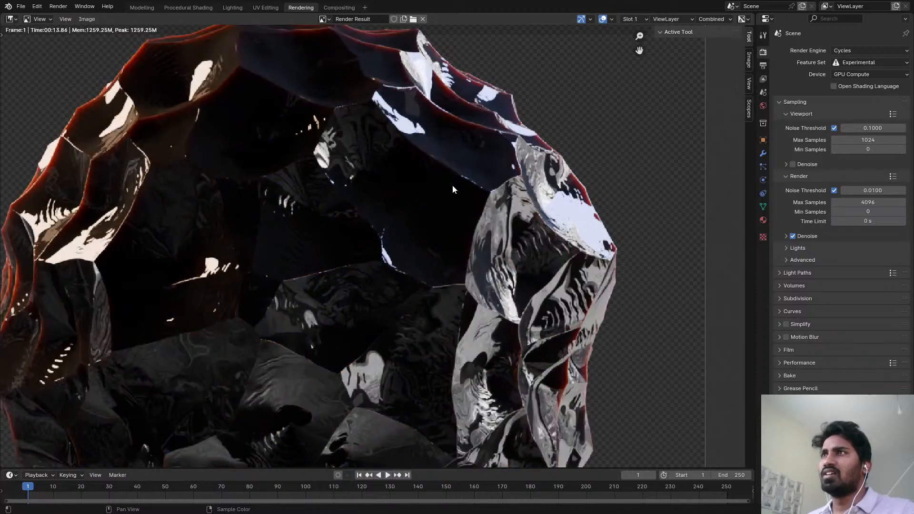
pyautogui.press('j')
pyautogui.press('j')
pyautogui.press('j')
pyautogui.press('j')
pyautogui.press('j')
pyautogui.press('j')
pyautogui.press('j')
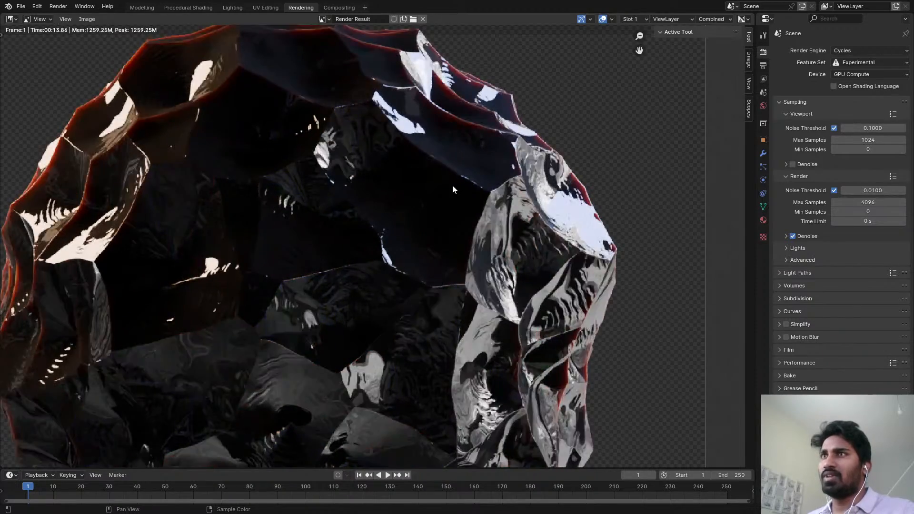
pyautogui.press('j')
pyautogui.press('j')
pyautogui.press('j')
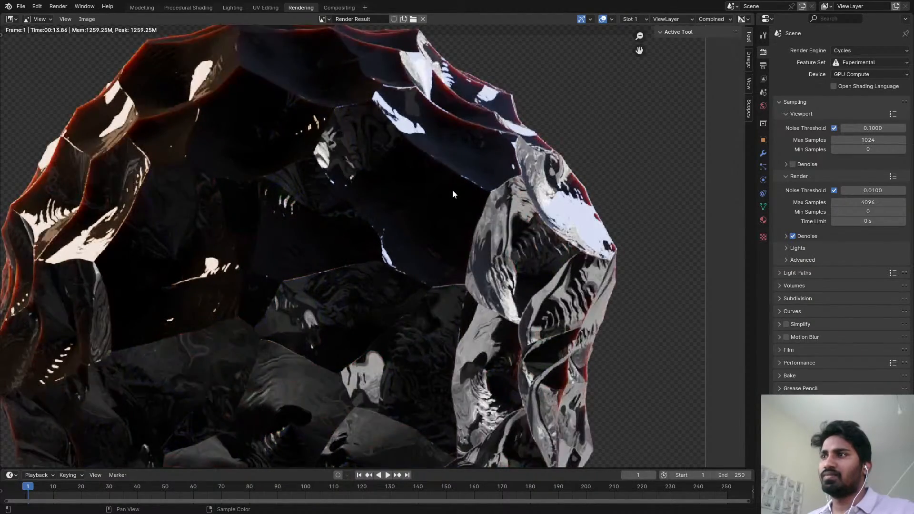
pyautogui.press('j')
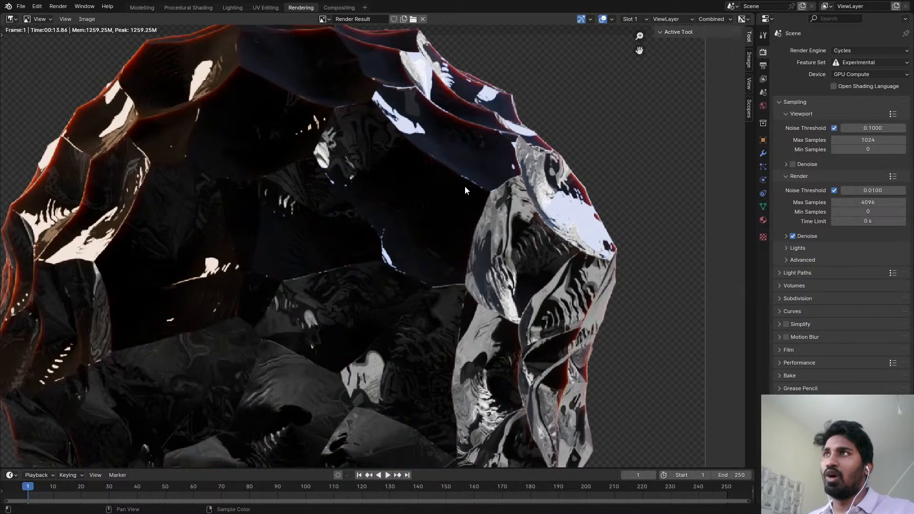
pyautogui.press('Home')
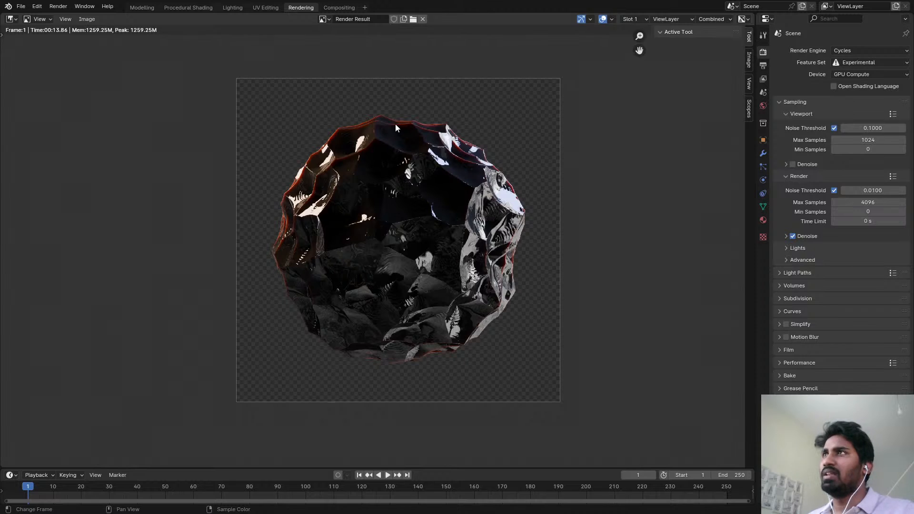
pyautogui.scroll(4, 394, 127)
# - Return to the Procedural Shading workspace, show the sphere in Rendered shading and save the file
pyautogui.click(142, 7)
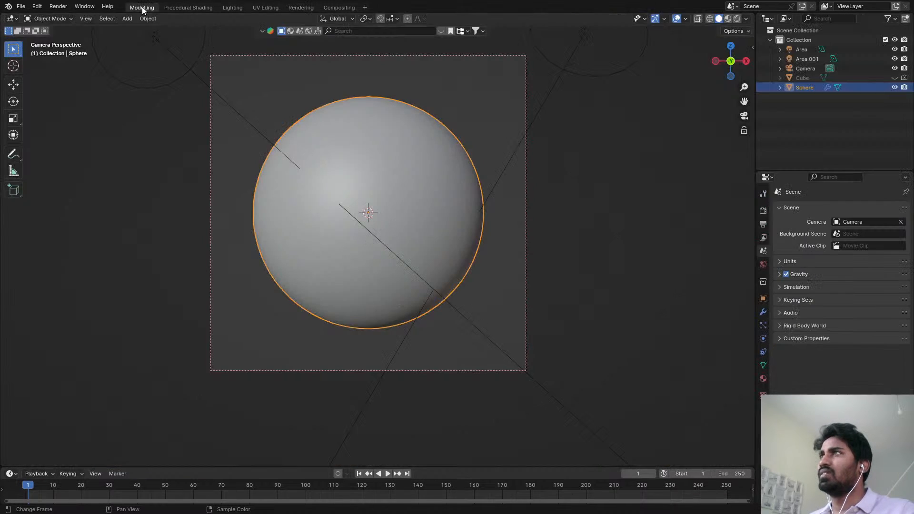
pyautogui.scroll(-4, 324, 138)
pyautogui.click(202, 7)
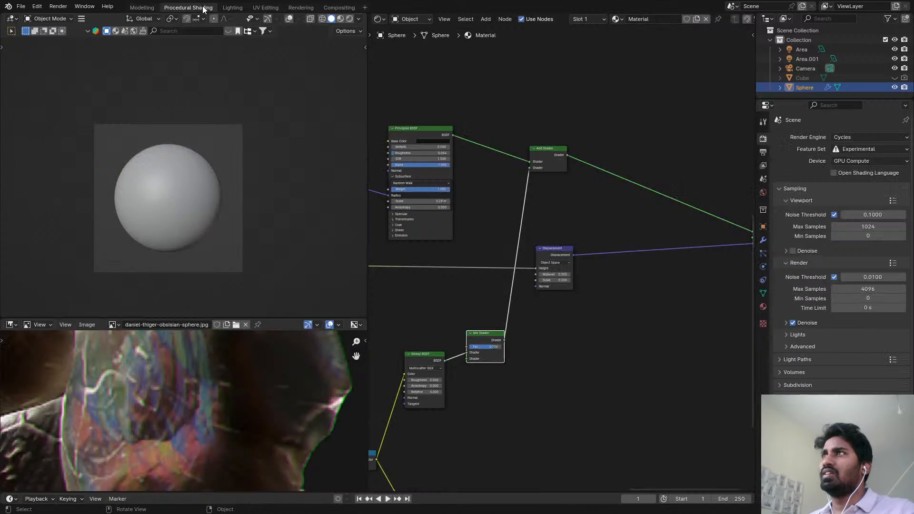
pyautogui.moveTo(414, 167); pyautogui.dragTo(592, 121, button='middle')
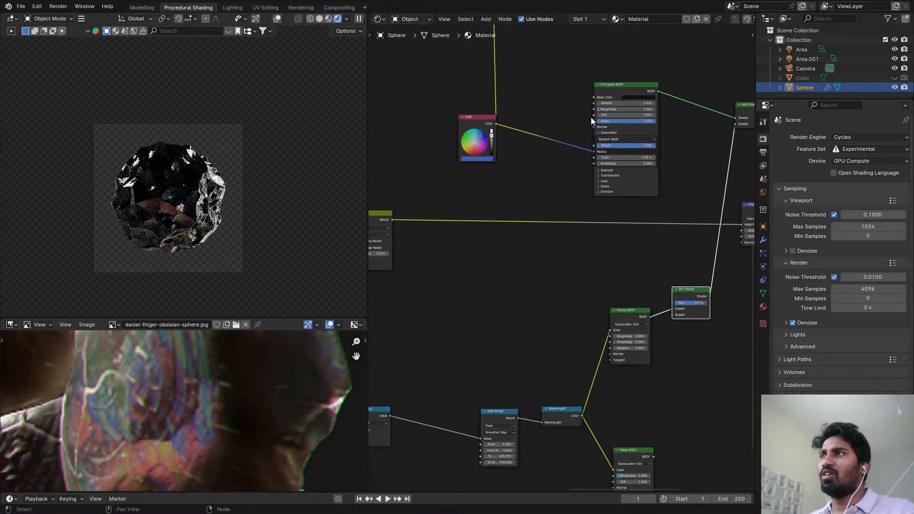
pyautogui.scroll(-2, 485, 251)
pyautogui.moveTo(486, 251); pyautogui.dragTo(690, 144, button='middle')
pyautogui.hotkey('ctrl', 's')
pyautogui.scroll(-7, 676, 146)
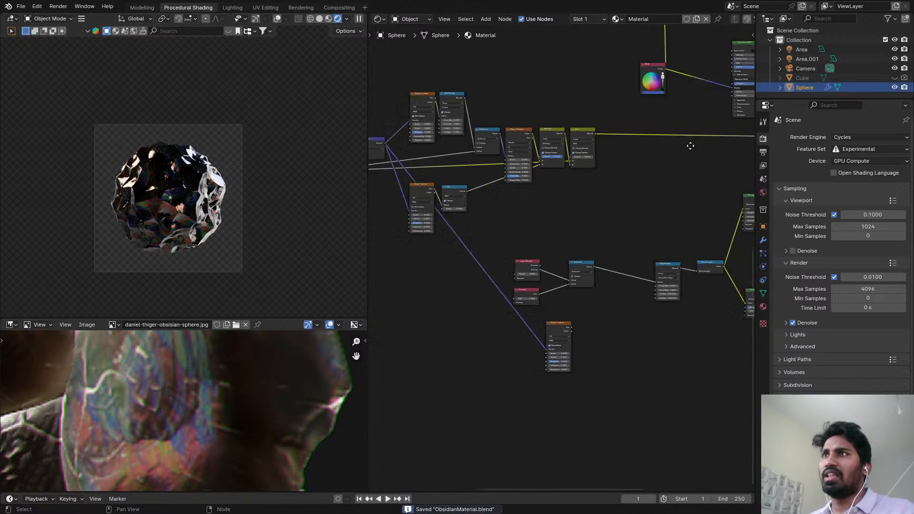
# - Preview the final Add mix, the upper Noise Texture and the Voronoi Texture outputs on the sphere to inspect each layer
pyautogui.scroll(7, 600, 157)
pyautogui.keyDown('ctrl'); pyautogui.keyDown('shift'); pyautogui.click(627, 145); pyautogui.keyUp('shift'); pyautogui.keyUp('ctrl')
pyautogui.moveTo(626, 144); pyautogui.dragTo(569, 195, button='middle')
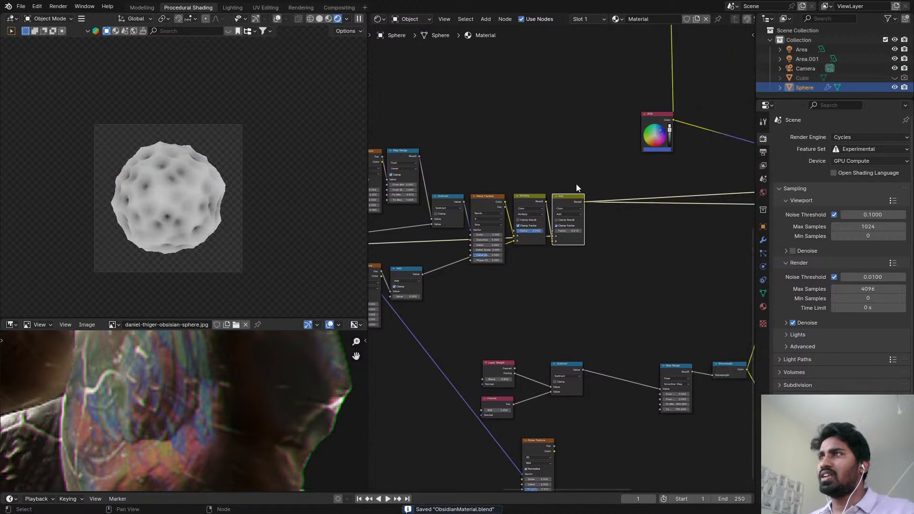
pyautogui.scroll(6, 576, 173)
pyautogui.scroll(-3, 580, 176)
pyautogui.moveTo(523, 244); pyautogui.dragTo(635, 174, button='middle')
pyautogui.scroll(-1, 636, 174)
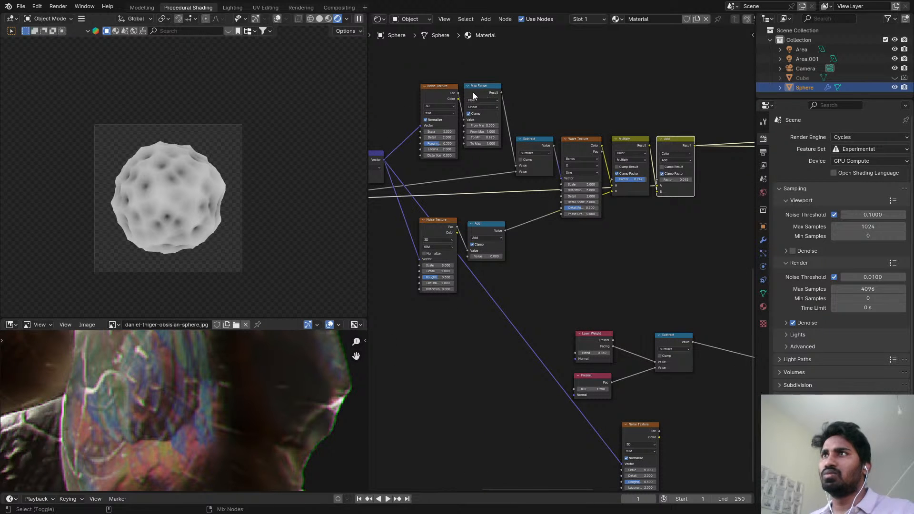
pyautogui.keyDown('ctrl'); pyautogui.keyDown('shift'); pyautogui.click(432, 95); pyautogui.keyUp('shift'); pyautogui.keyUp('ctrl')
pyautogui.moveTo(470, 183); pyautogui.dragTo(612, 175, button='middle')
pyautogui.scroll(-1, 612, 175)
pyautogui.keyDown('ctrl'); pyautogui.keyDown('shift'); pyautogui.click(439, 190); pyautogui.keyUp('shift'); pyautogui.keyUp('ctrl')
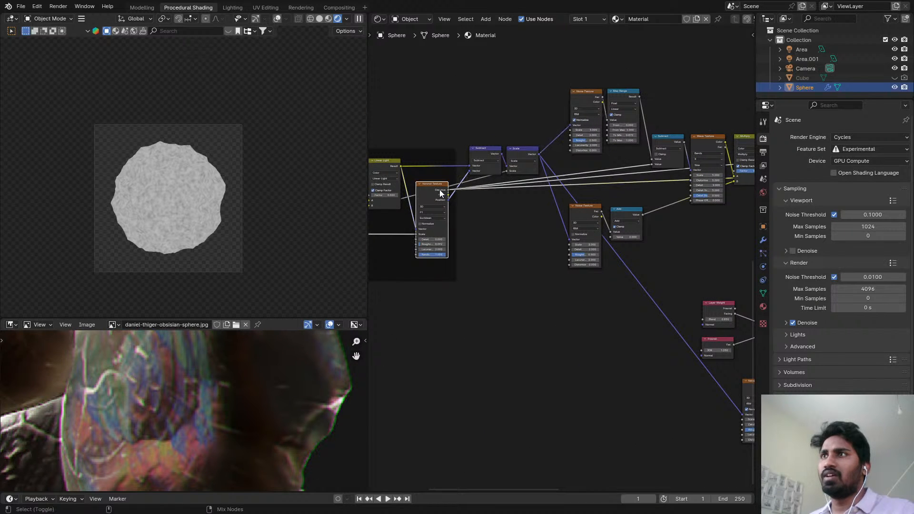
# - Add a Math node set to Add below the Wave Texture chain, above the Layer Weight node
pyautogui.scroll(6, 652, 190)
pyautogui.moveTo(729, 258); pyautogui.dragTo(550, 209, button='middle')
pyautogui.hotkey('shift', 'a')
pyautogui.click(551, 204)
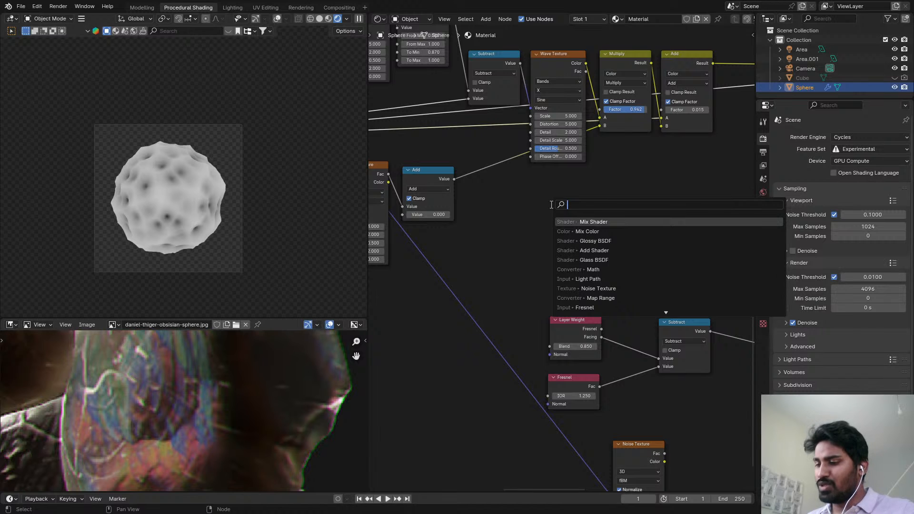
pyautogui.write('add')
pyautogui.press('Return')
# - Feed the Voronoi Texture's Distance and the clamped Add node's value into the new Add node and preview its output
pyautogui.scroll(-2, 543, 205)
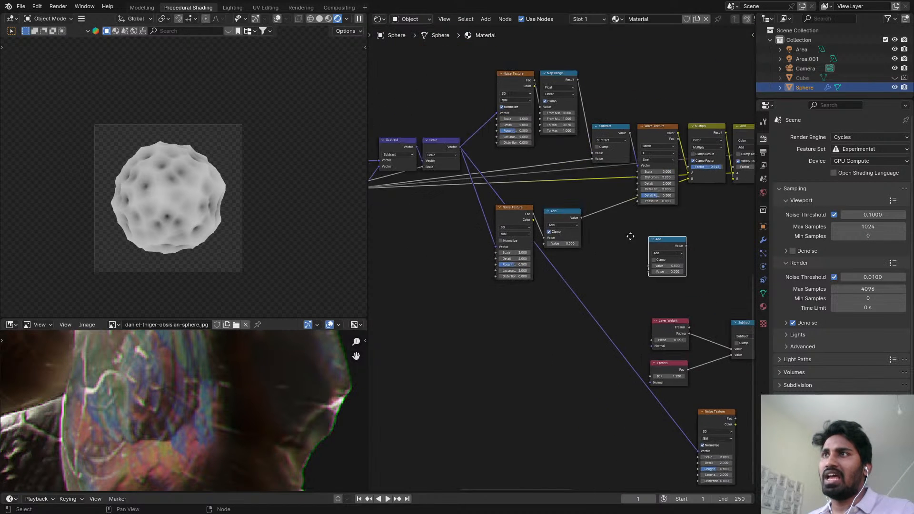
pyautogui.scroll(-1, 631, 236)
pyautogui.moveTo(397, 198); pyautogui.dragTo(633, 260)
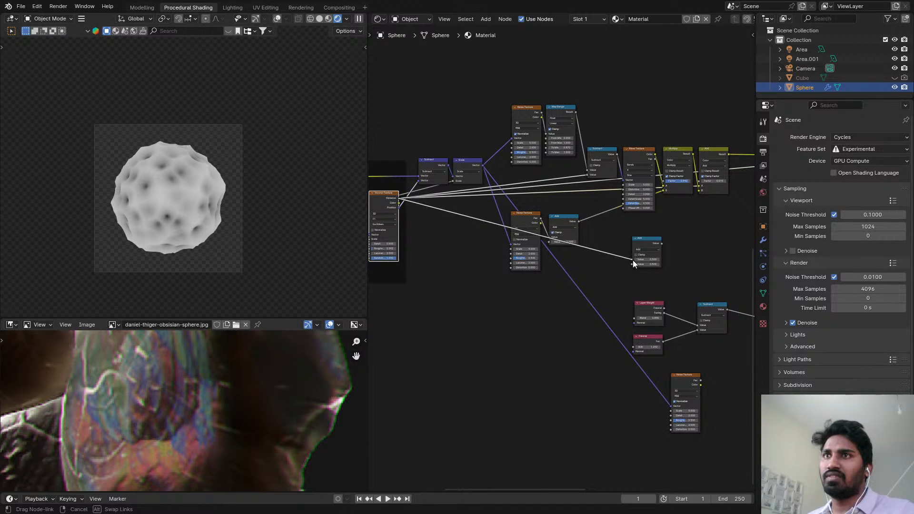
pyautogui.scroll(2, 632, 259)
pyautogui.keyDown('alt'); pyautogui.moveTo(593, 250); pyautogui.dragTo(653, 265, button='right'); pyautogui.keyUp('alt')
pyautogui.scroll(5, 662, 242)
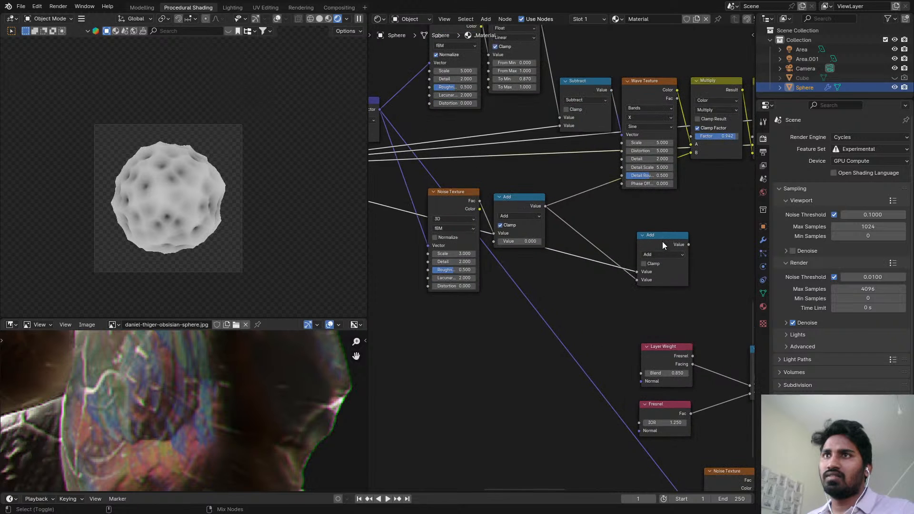
pyautogui.click(580, 252)
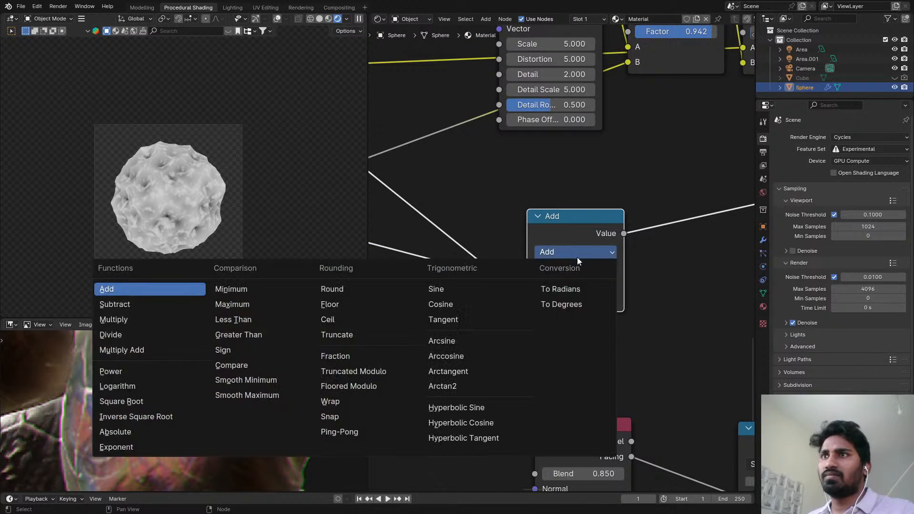
# - Rewire the new Add node to combine the clamped Add node's value with the Wave Texture's Color
pyautogui.scroll(-2, 552, 221)
pyautogui.moveTo(570, 178); pyautogui.dragTo(575, 318, button='middle')
pyautogui.scroll(-2, 576, 318)
pyautogui.moveTo(571, 356); pyautogui.dragTo(675, 310)
pyautogui.scroll(2, 638, 241)
pyautogui.moveTo(576, 200); pyautogui.dragTo(663, 389)
pyautogui.click(683, 353)
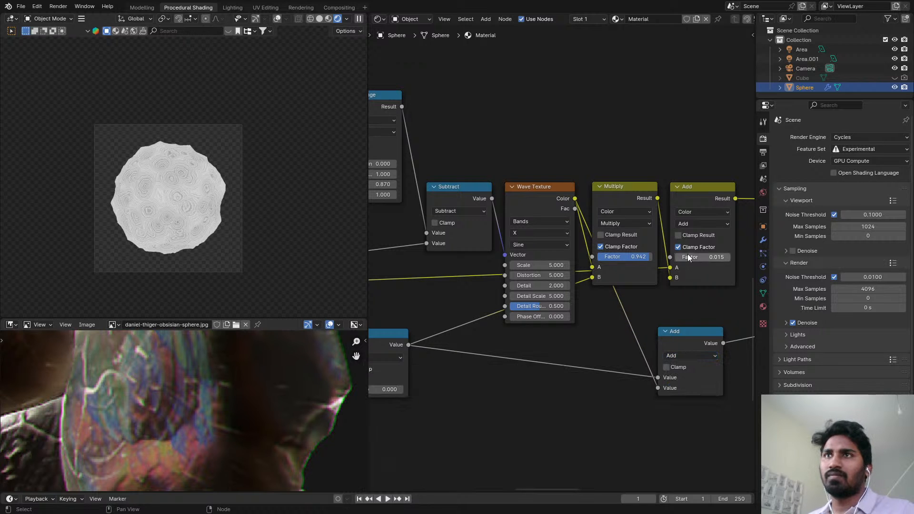
# - Preview the Multiply color mix up close and reconnect the Wave Texture's Color to the new Add node's second value
pyautogui.keyDown('ctrl'); pyautogui.keyDown('shift'); pyautogui.click(640, 195); pyautogui.keyUp('shift'); pyautogui.keyUp('ctrl')
pyautogui.moveTo(648, 208); pyautogui.dragTo(550, 167, button='middle')
pyautogui.scroll(3, 287, 178)
pyautogui.scroll(-3, 582, 197)
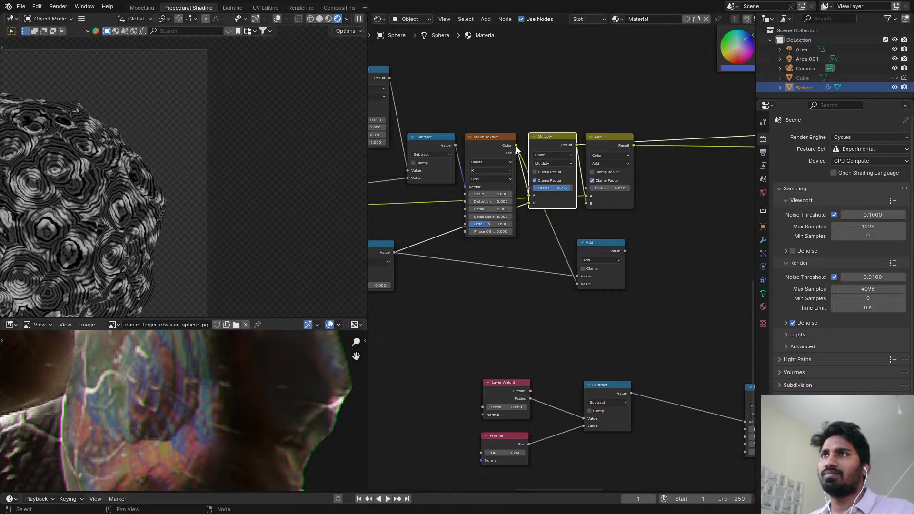
pyautogui.moveTo(516, 148); pyautogui.dragTo(578, 284)
# - Try the Multiply operation on the new math node, return it to Add and preview its output on the sphere
pyautogui.click(598, 260)
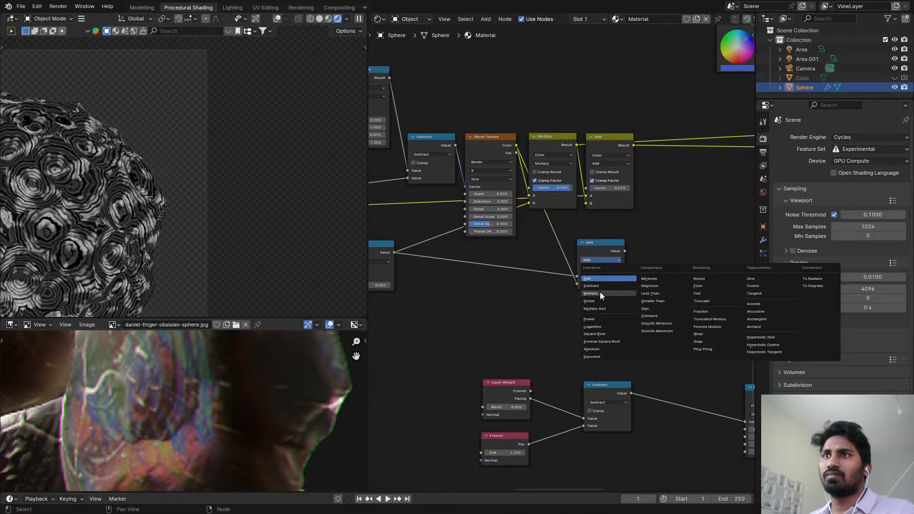
pyautogui.click(600, 293)
pyautogui.click(592, 267)
pyautogui.click(592, 261)
pyautogui.click(588, 278)
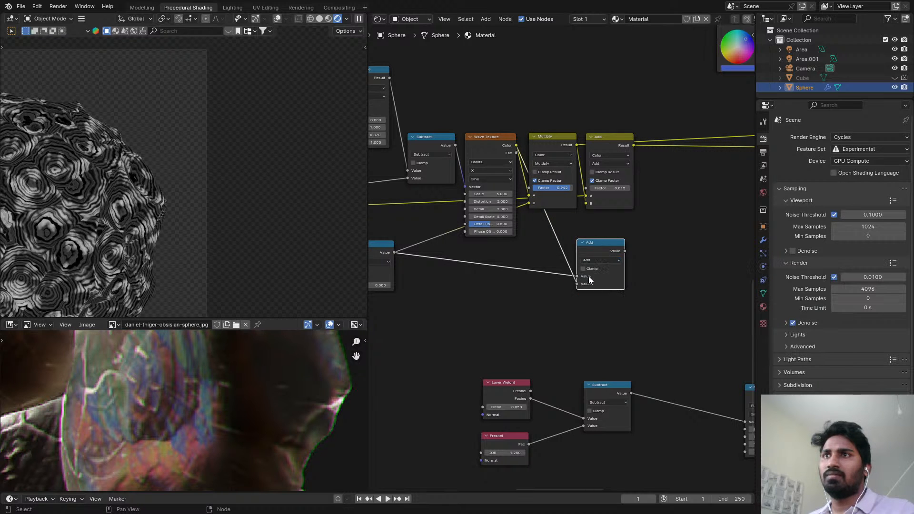
pyautogui.keyDown('ctrl'); pyautogui.keyDown('shift'); pyautogui.click(590, 276); pyautogui.keyUp('shift'); pyautogui.keyUp('ctrl')
pyautogui.moveTo(640, 241); pyautogui.dragTo(556, 242, button='middle')
pyautogui.scroll(4, 556, 242)
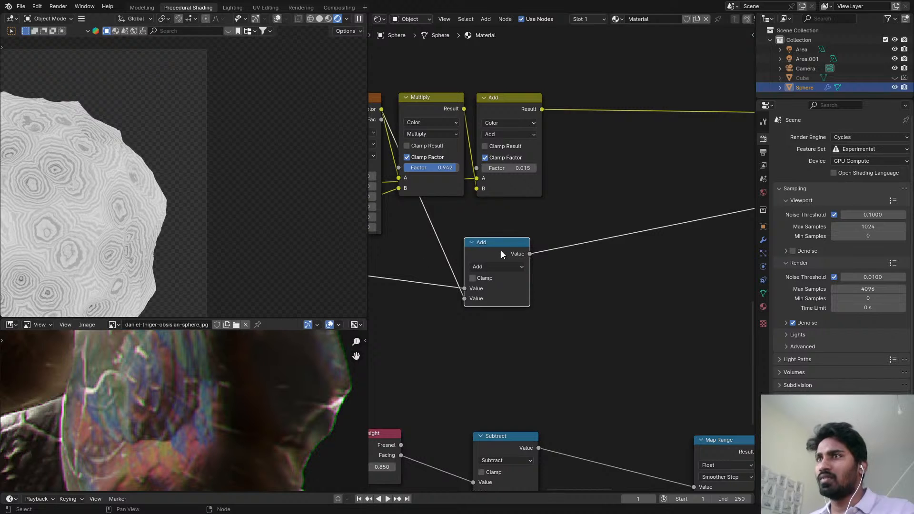
# - Duplicate the new Add node, insert the copy after it and set the copy's operation to Multiply
pyautogui.hotkey('shift', 'd')
pyautogui.click(604, 242)
pyautogui.click(598, 258)
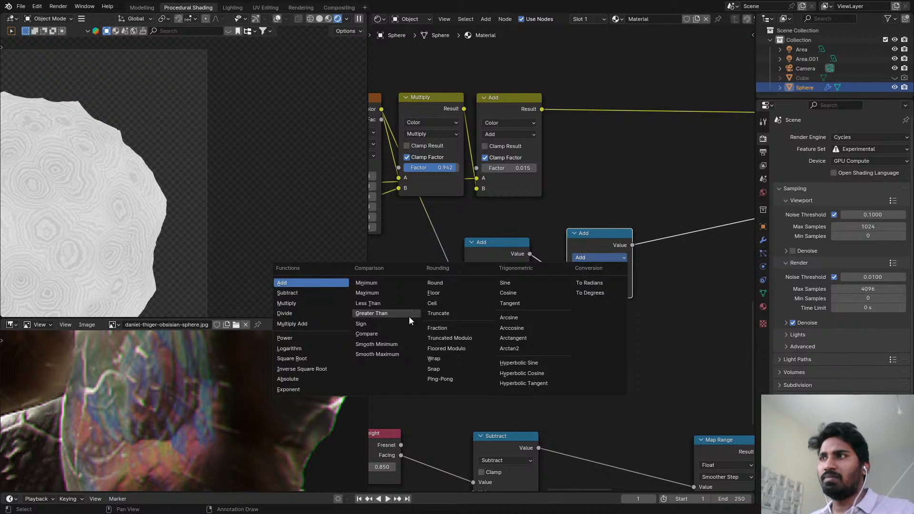
pyautogui.click(338, 304)
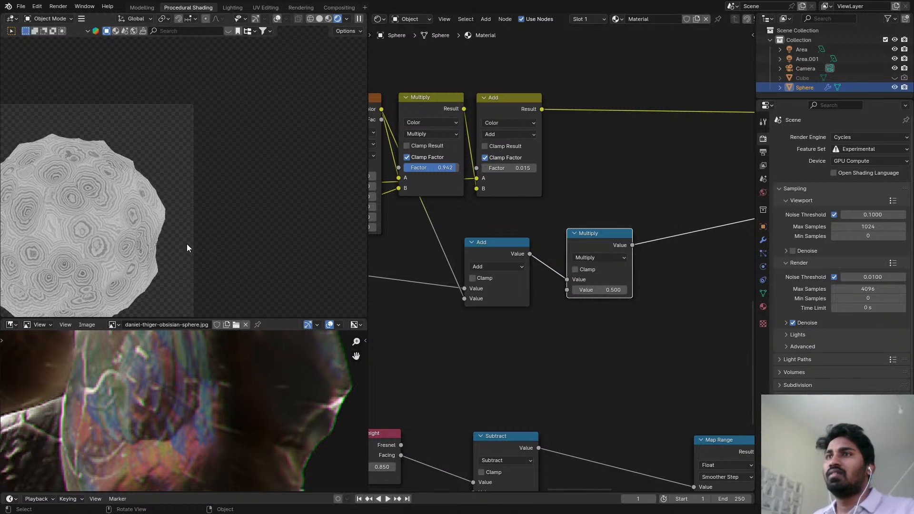
# - Review the node links around the new math nodes and preview the Multiply color mix on the sphere
pyautogui.scroll(-4, 465, 212)
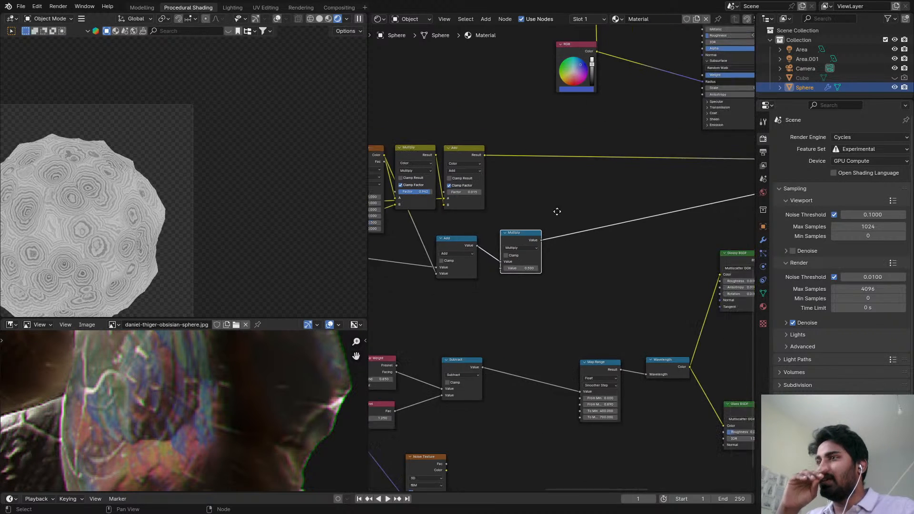
pyautogui.scroll(-2, 547, 225)
pyautogui.scroll(6, 473, 249)
pyautogui.moveTo(543, 223); pyautogui.dragTo(627, 205, button='middle')
pyautogui.scroll(-2, 458, 231)
pyautogui.scroll(-5, 560, 219)
pyautogui.moveTo(391, 243); pyautogui.dragTo(515, 171, button='middle')
pyautogui.scroll(2, 572, 97)
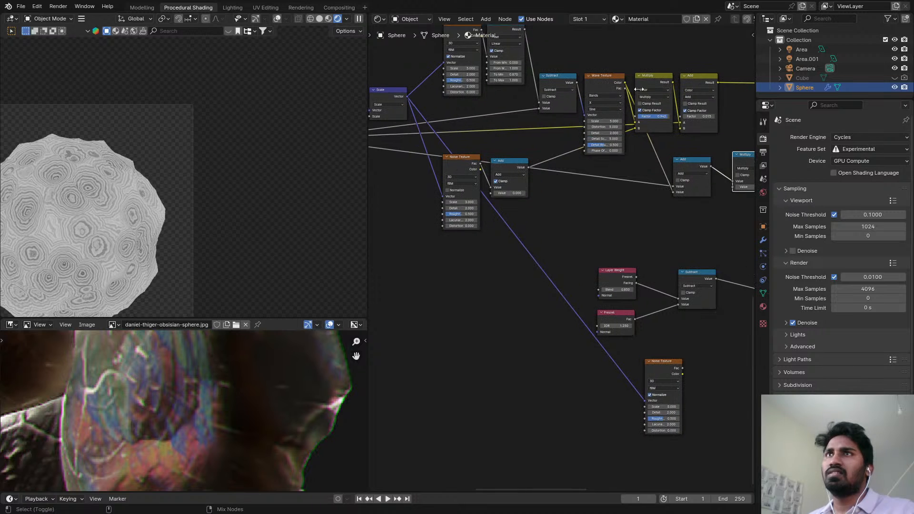
pyautogui.scroll(4, 527, 169)
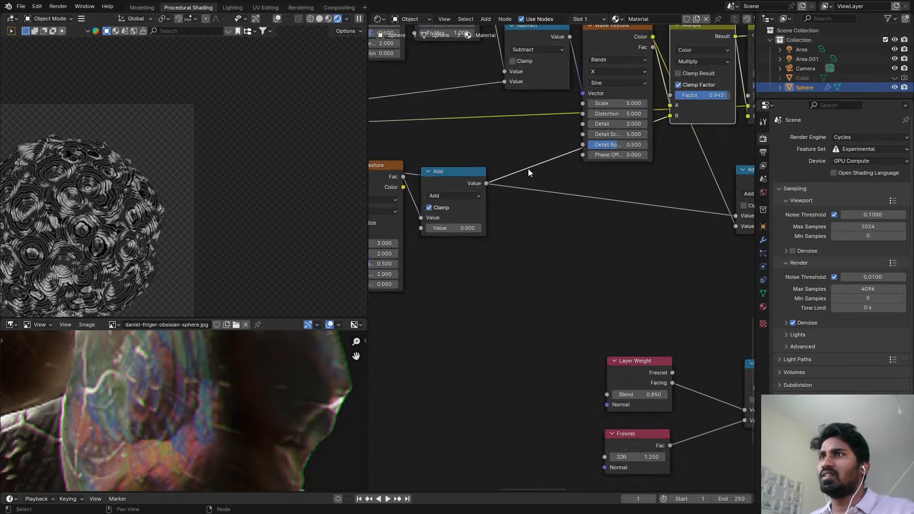
# - Set Detail to 5 and Roughness to 0.592 on the Noise Texture feeding the clamped Add node, checking the pattern up close
pyautogui.scroll(2, 465, 236)
pyautogui.click(495, 198)
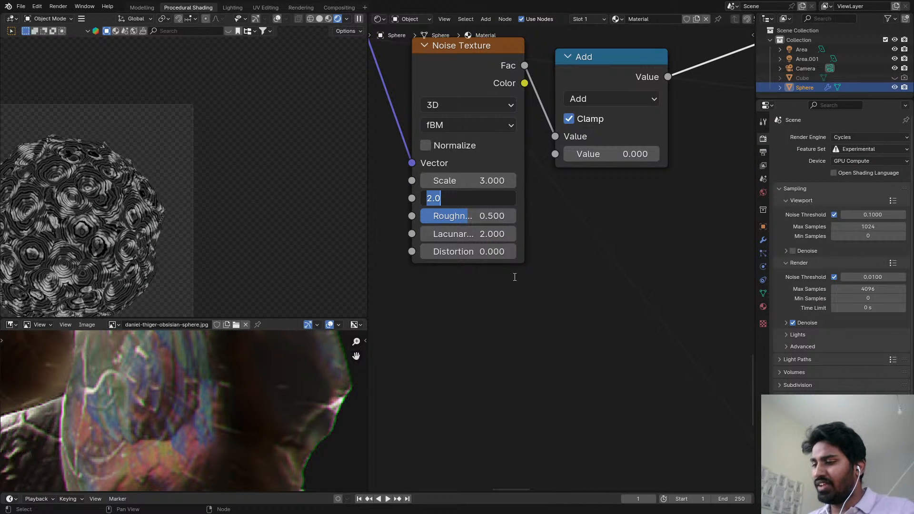
pyautogui.write('5')
pyautogui.press('Return')
pyautogui.scroll(6, 96, 190)
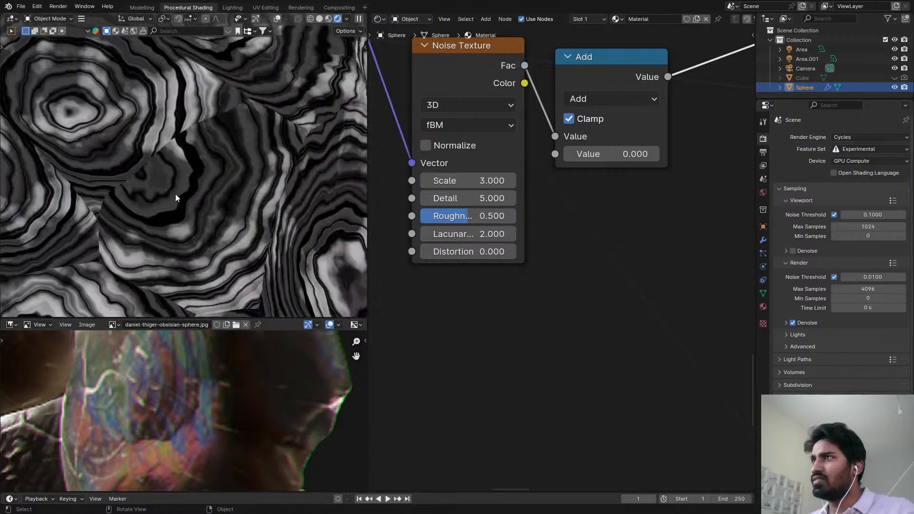
pyautogui.moveTo(467, 216); pyautogui.dragTo(490, 215)
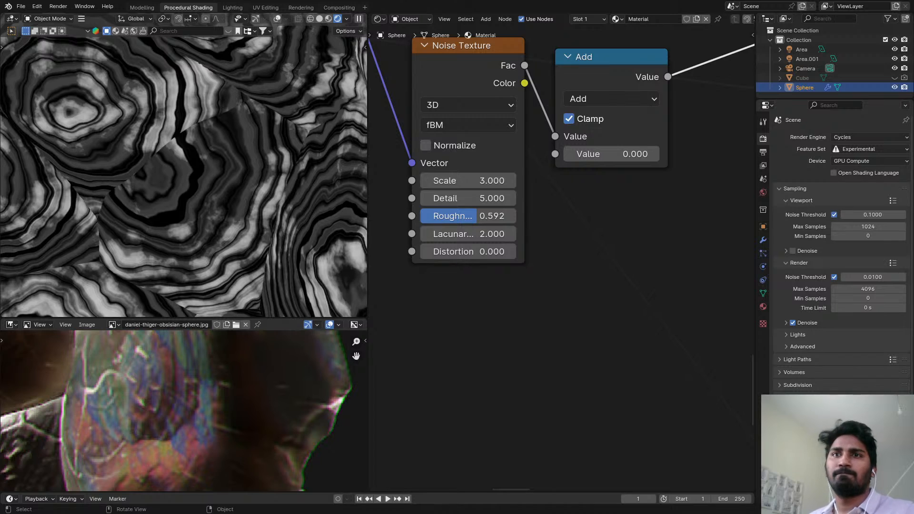
# - Output the Add Shader result again and examine the iridescent surface of the sphere at several distances
pyautogui.scroll(-12, 515, 205)
pyautogui.moveTo(587, 144); pyautogui.dragTo(447, 336, button='middle')
pyautogui.keyDown('ctrl'); pyautogui.keyDown('shift'); pyautogui.click(617, 159); pyautogui.keyUp('shift'); pyautogui.keyUp('ctrl')
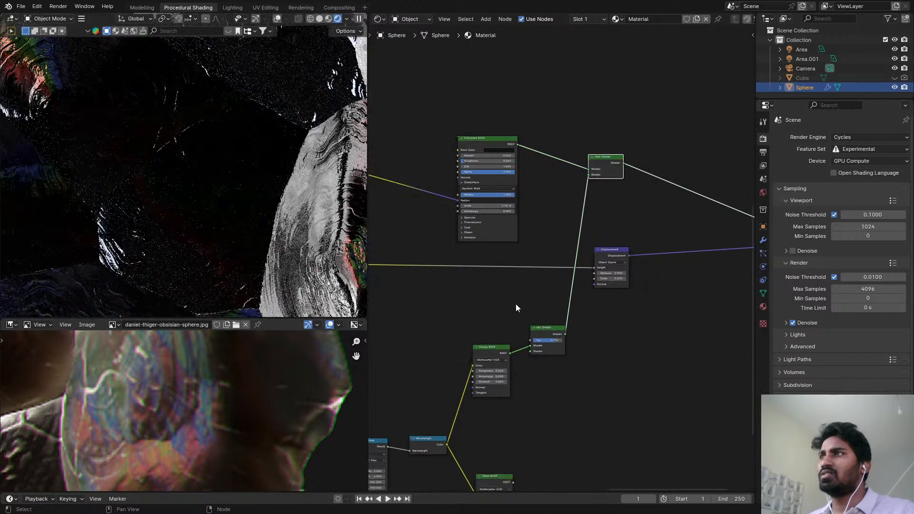
pyautogui.moveTo(515, 303); pyautogui.dragTo(667, 228, button='middle')
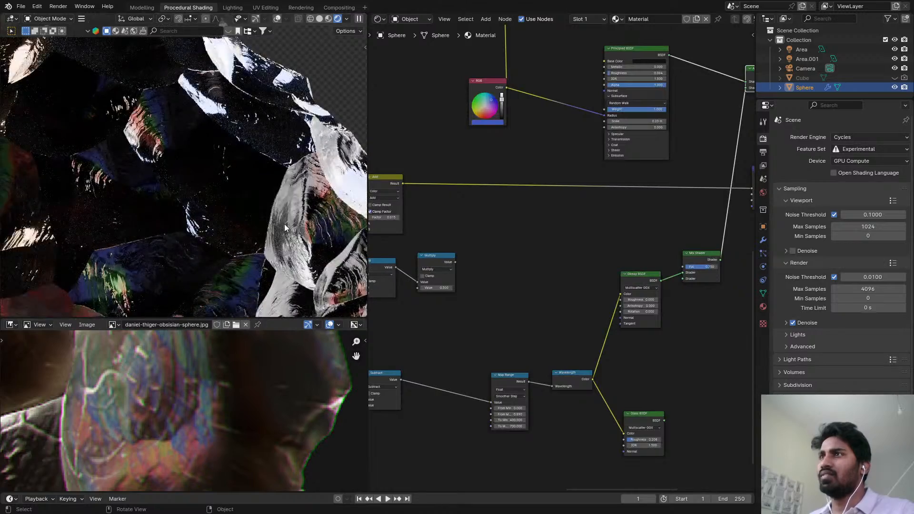
pyautogui.scroll(-4, 285, 221)
pyautogui.keyDown('shift'); pyautogui.moveTo(288, 203); pyautogui.dragTo(287, 197, button='middle'); pyautogui.keyUp('shift')
pyautogui.moveTo(656, 67); pyautogui.dragTo(587, 108, button='middle')
pyautogui.scroll(-2, 587, 108)
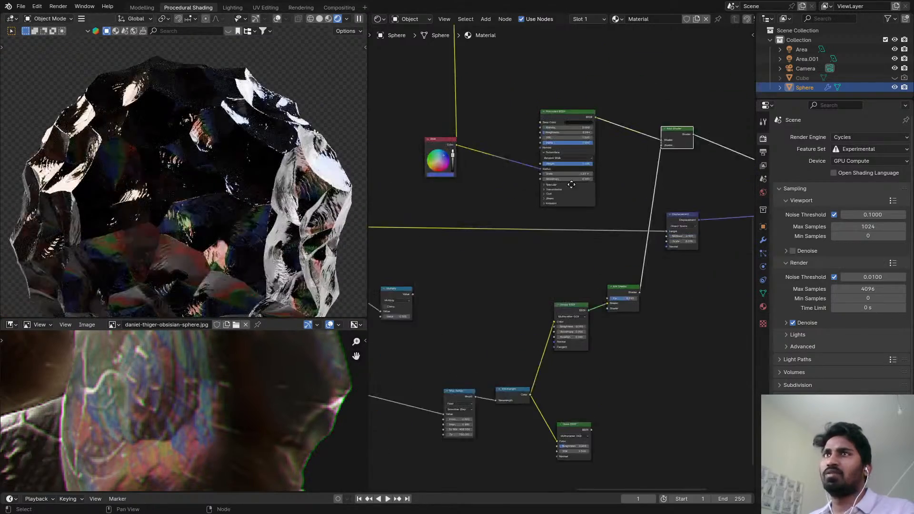
# - Output only the Principled BSDF on the sphere, save the file and look through the camera
pyautogui.scroll(1, 587, 108)
pyautogui.keyDown('ctrl'); pyautogui.keyDown('shift'); pyautogui.click(587, 108); pyautogui.keyUp('shift'); pyautogui.keyUp('ctrl')
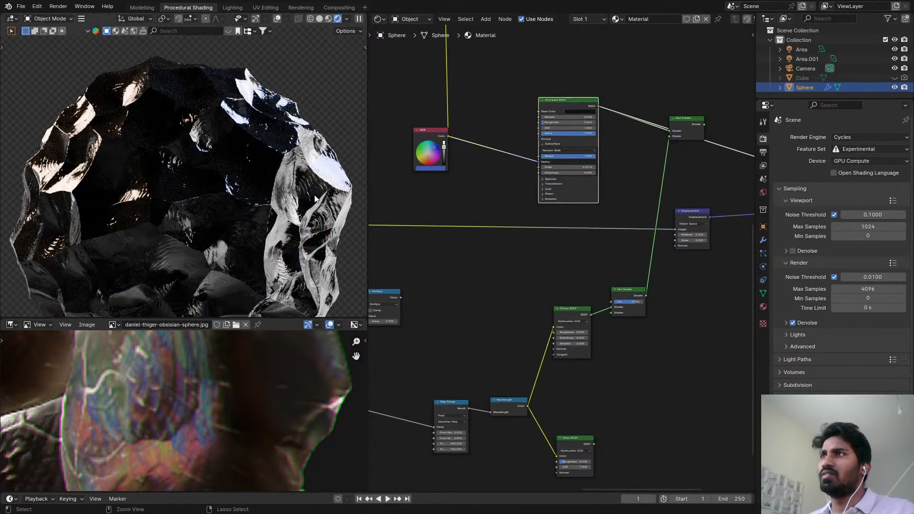
pyautogui.hotkey('ctrl', 's')
pyautogui.press('KP_0')
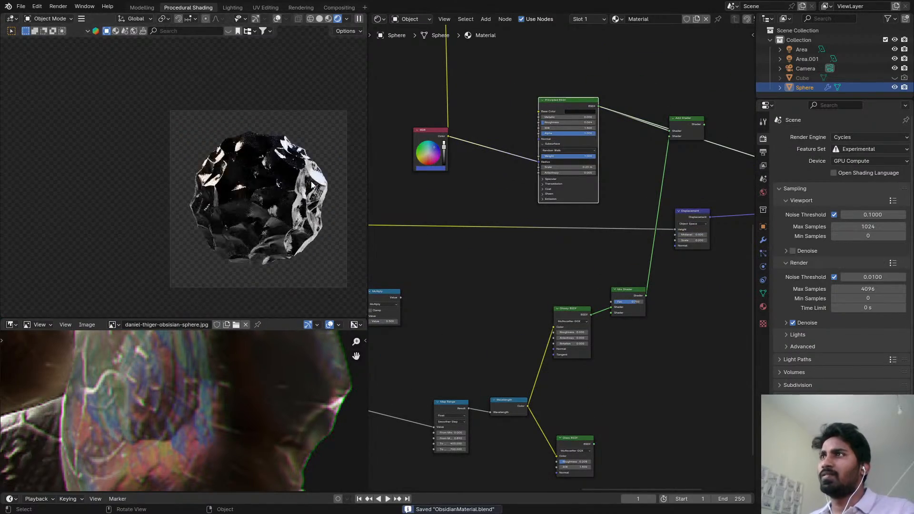
# - Show the Cube in the viewport and renders, enable viewport denoising with its noise threshold off, and save the file
pyautogui.click(895, 79)
pyautogui.click(904, 77)
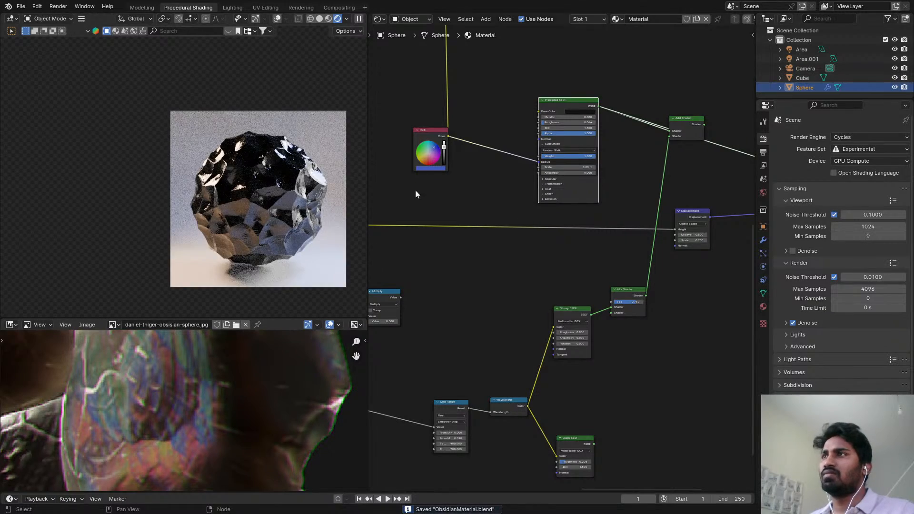
pyautogui.scroll(3, 320, 214)
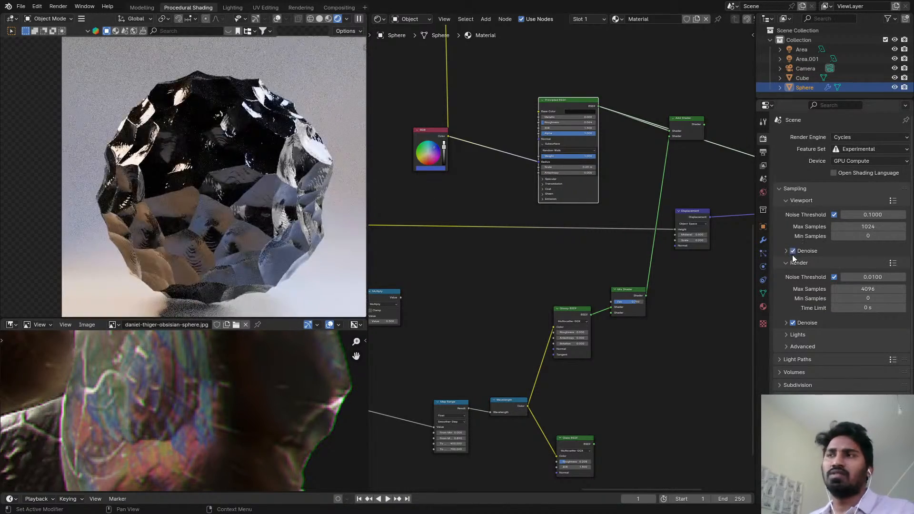
pyautogui.hotkey('ctrl', 's')
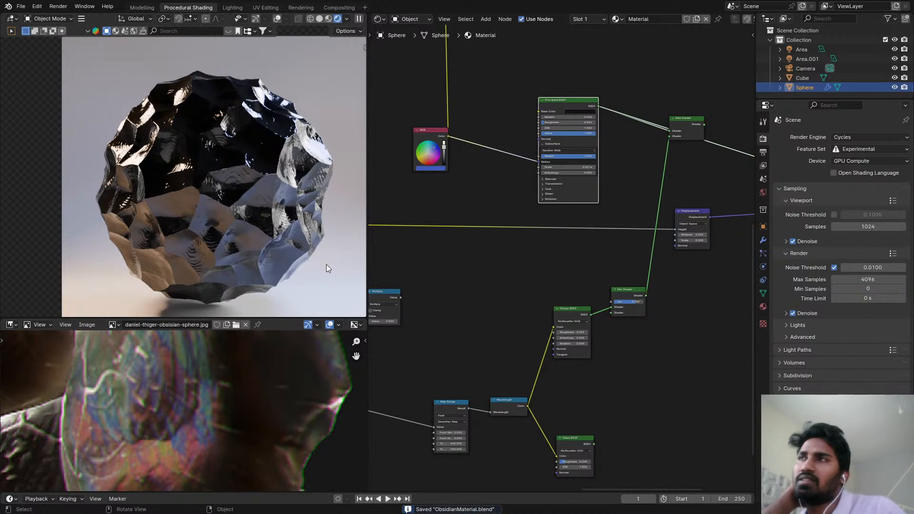
# - Select the background cube and rename its material as bg
pyautogui.scroll(-1, 548, 169)
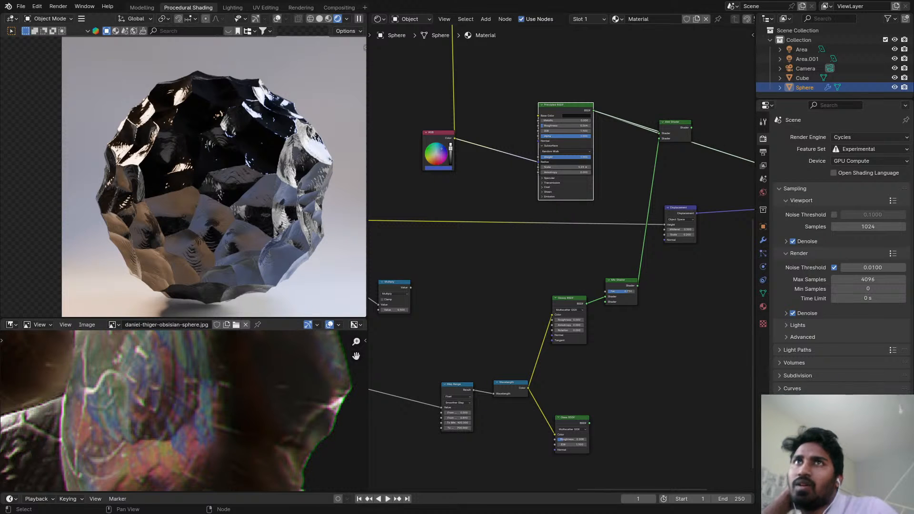
pyautogui.click(336, 115)
pyautogui.click(612, 20)
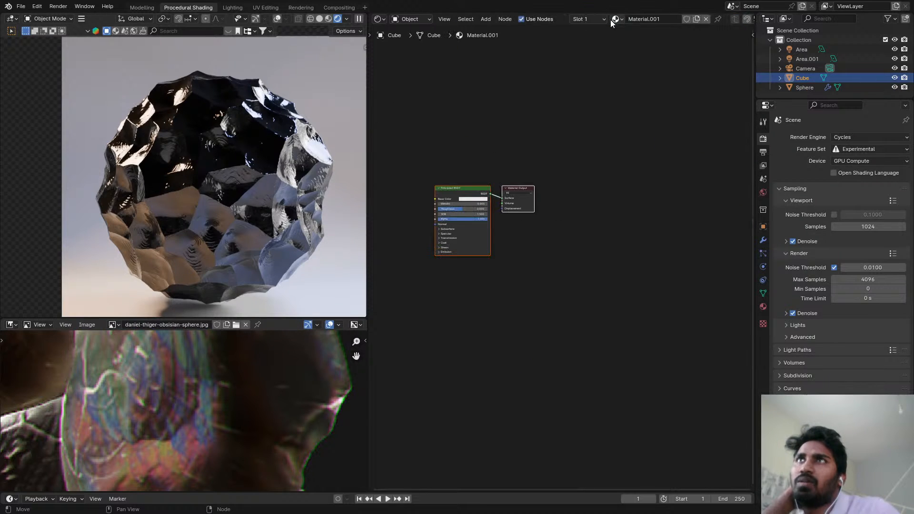
pyautogui.click(642, 19)
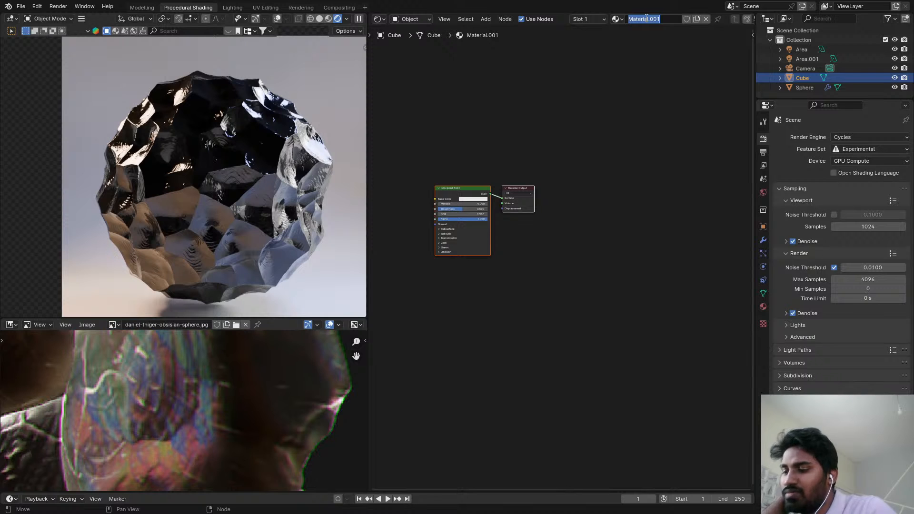
pyautogui.write('bg')
pyautogui.press('Return')
# - Give the bg material a dark brown base color and set its Roughness to 1.000
pyautogui.scroll(1, 674, 273)
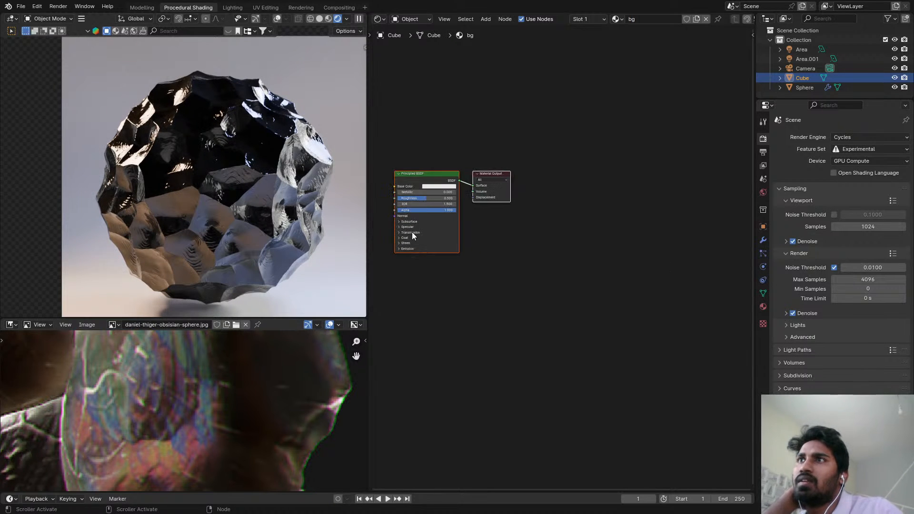
pyautogui.click(440, 186)
pyautogui.moveTo(443, 144); pyautogui.dragTo(476, 138)
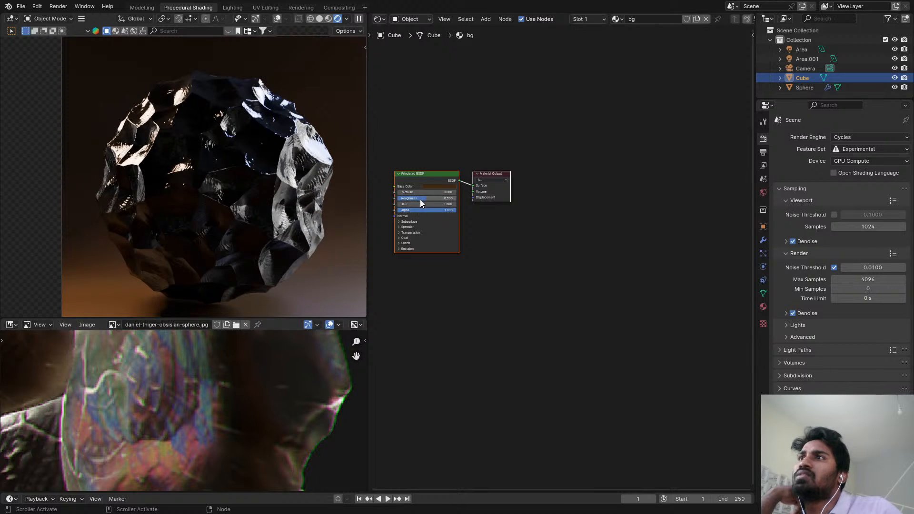
pyautogui.moveTo(421, 200); pyautogui.dragTo(461, 198)
pyautogui.moveTo(433, 199); pyautogui.dragTo(408, 202, button='middle')
pyautogui.scroll(3, 628, 237)
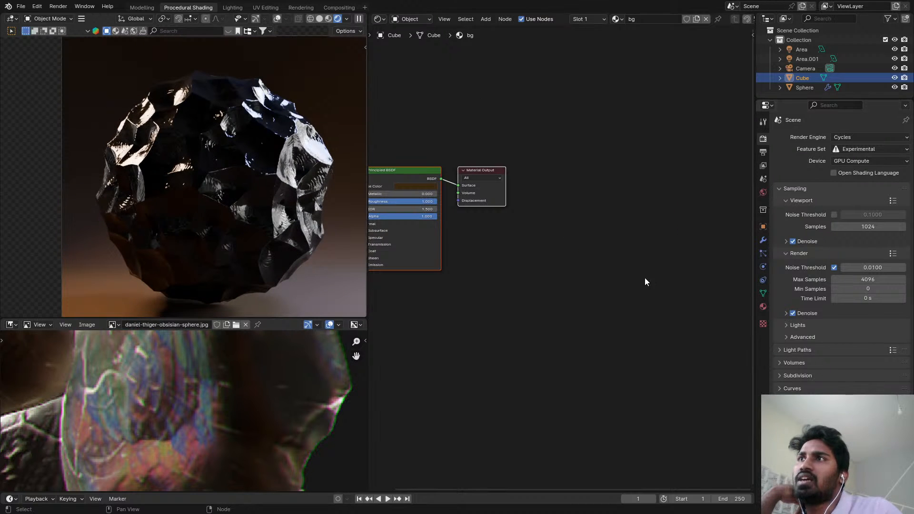
# - Compare the rendered sphere's surface up close with the obsidian reference image and save the file
pyautogui.scroll(1, 524, 212)
pyautogui.moveTo(525, 211); pyautogui.dragTo(734, 223, button='middle')
pyautogui.scroll(4, 696, 220)
pyautogui.scroll(2, 637, 206)
pyautogui.moveTo(637, 206); pyautogui.dragTo(633, 213, button='middle')
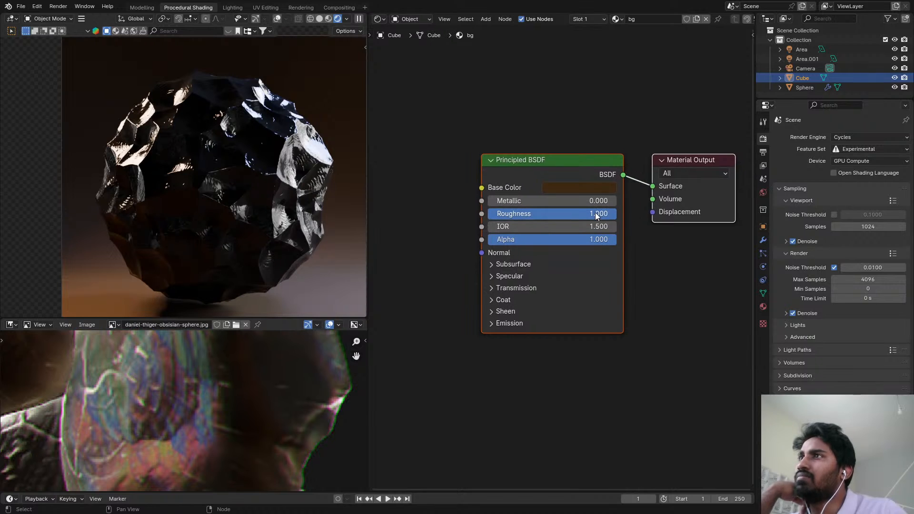
pyautogui.moveTo(534, 209); pyautogui.dragTo(542, 189, button='middle')
pyautogui.scroll(5, 303, 160)
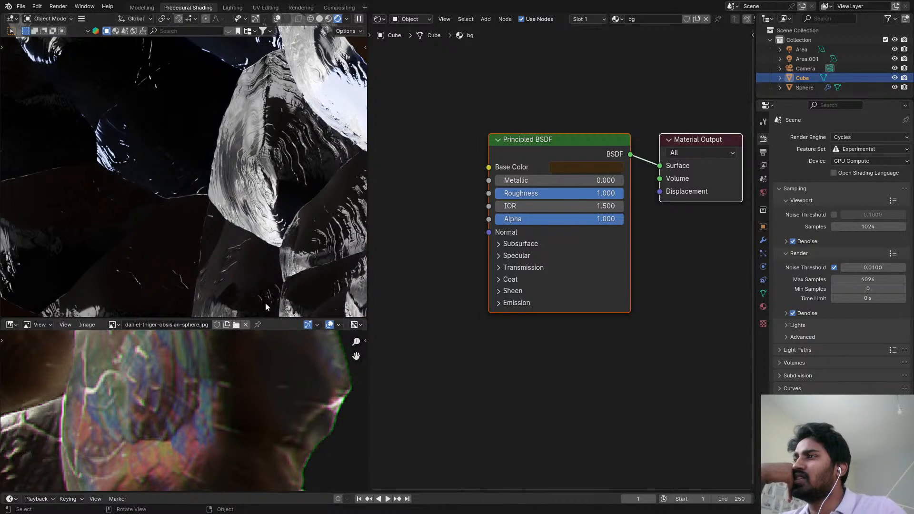
pyautogui.scroll(-3, 204, 416)
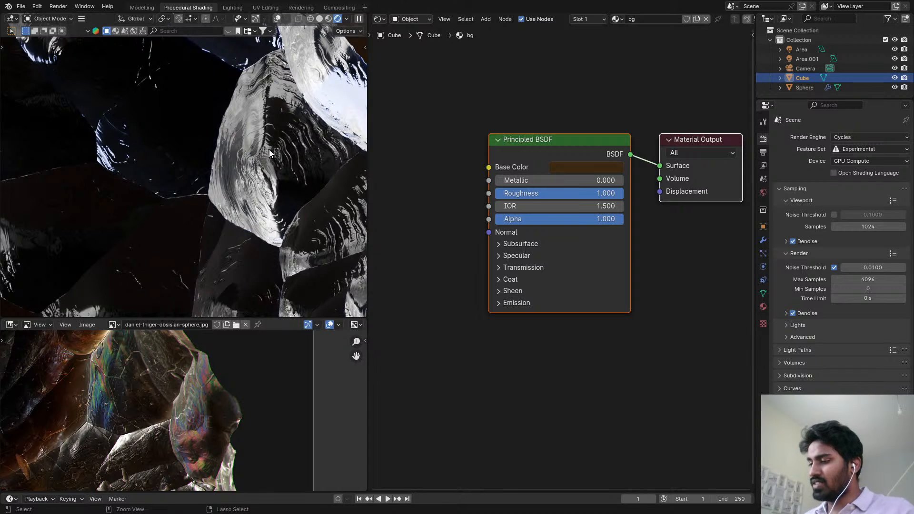
pyautogui.hotkey('ctrl', 's')
pyautogui.scroll(-3, 178, 412)
pyautogui.moveTo(179, 412); pyautogui.dragTo(189, 399, button='middle')
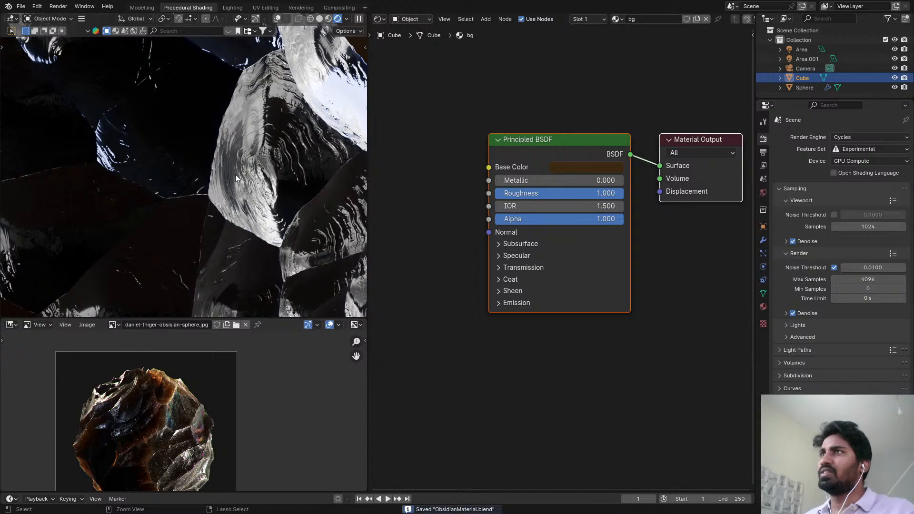
pyautogui.click(141, 7)
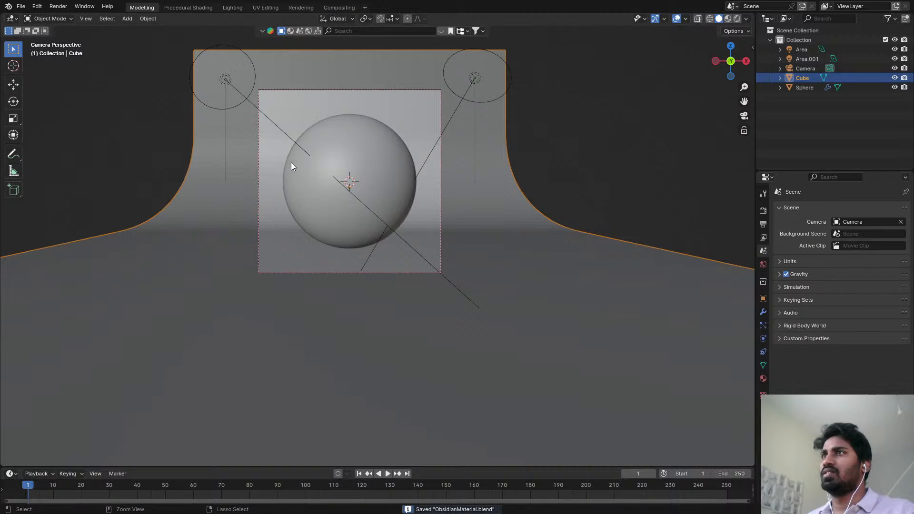
pyautogui.hotkey('ctrl', 'space')
pyautogui.hotkey('ctrl', 'space')
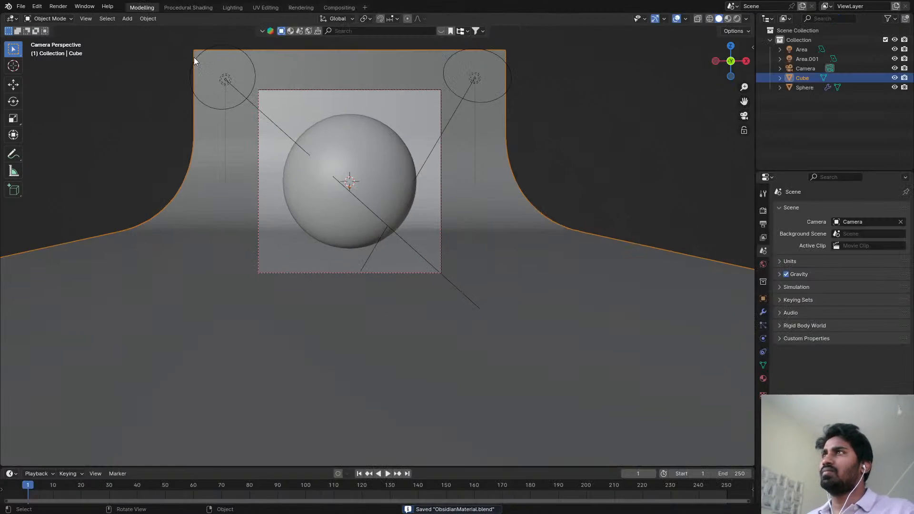
pyautogui.click(231, 7)
pyautogui.click(188, 7)
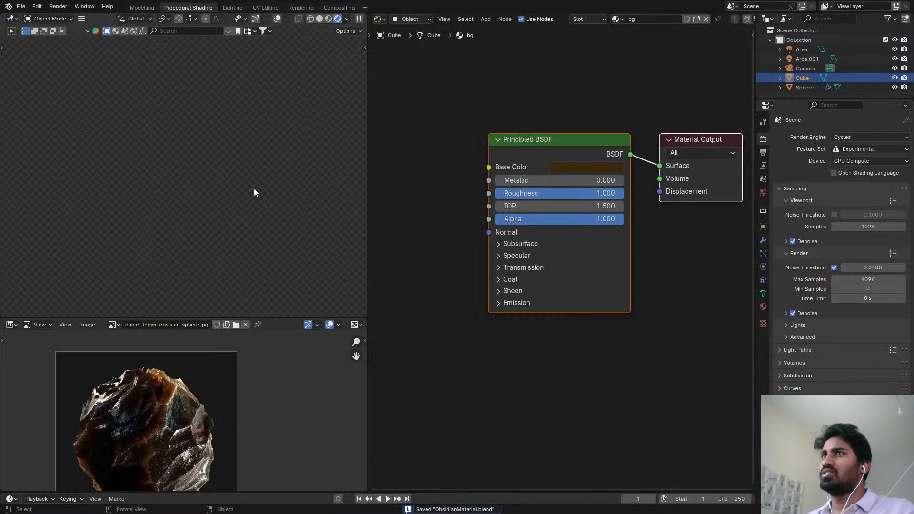
pyautogui.scroll(-2, 493, 186)
# - Select the sphere and output its Add Shader, which combines the Principled BSDF with the iridescent shaders
pyautogui.click(346, 219)
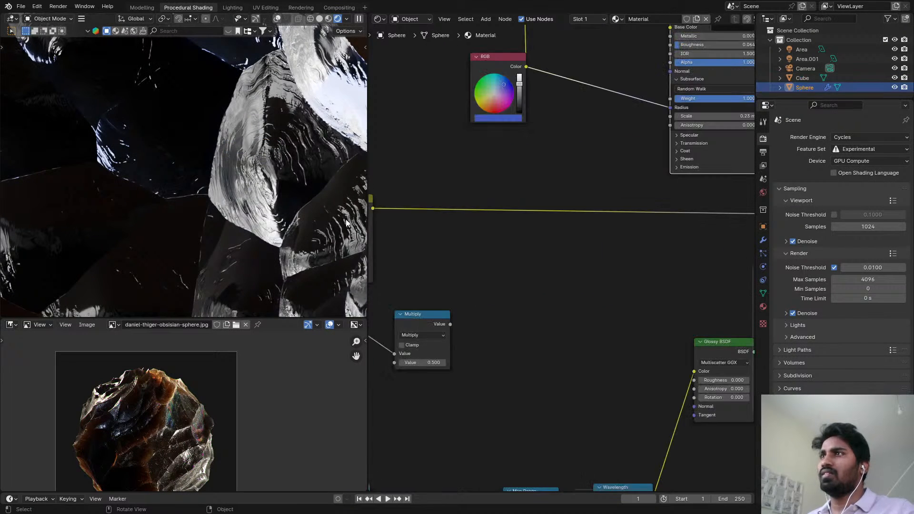
pyautogui.scroll(-2, 526, 241)
pyautogui.scroll(-7, 267, 209)
pyautogui.scroll(-3, 548, 221)
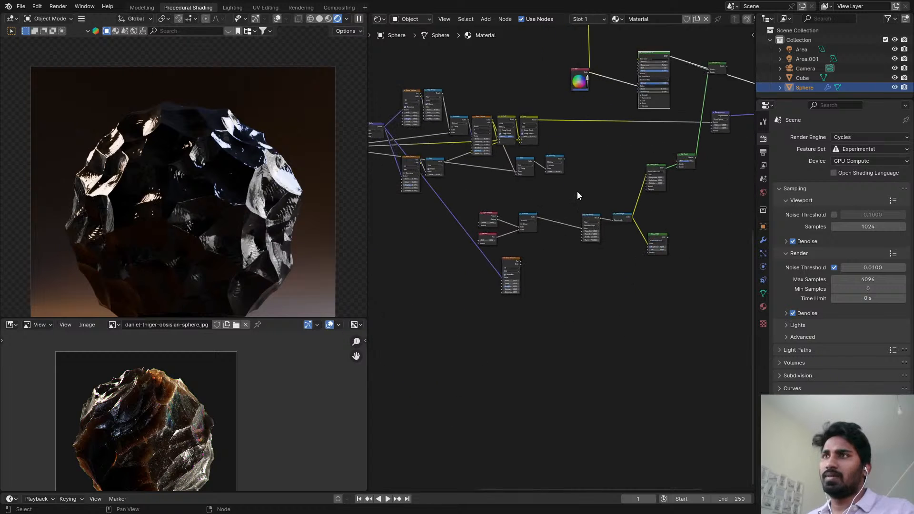
pyautogui.scroll(4, 577, 191)
pyautogui.keyDown('ctrl'); pyautogui.keyDown('shift'); pyautogui.click(552, 132); pyautogui.keyUp('shift'); pyautogui.keyUp('ctrl')
pyautogui.scroll(3, 573, 132)
pyautogui.moveTo(573, 132); pyautogui.dragTo(458, 244, button='middle')
pyautogui.scroll(-6, 474, 237)
pyautogui.keyDown('ctrl'); pyautogui.keyDown('shift'); pyautogui.click(627, 142); pyautogui.keyUp('shift'); pyautogui.keyUp('ctrl')
pyautogui.scroll(1, 457, 276)
# - Add a Map Range node and insert it after the Multiply node set to 0.500
pyautogui.hotkey('shift', 'a')
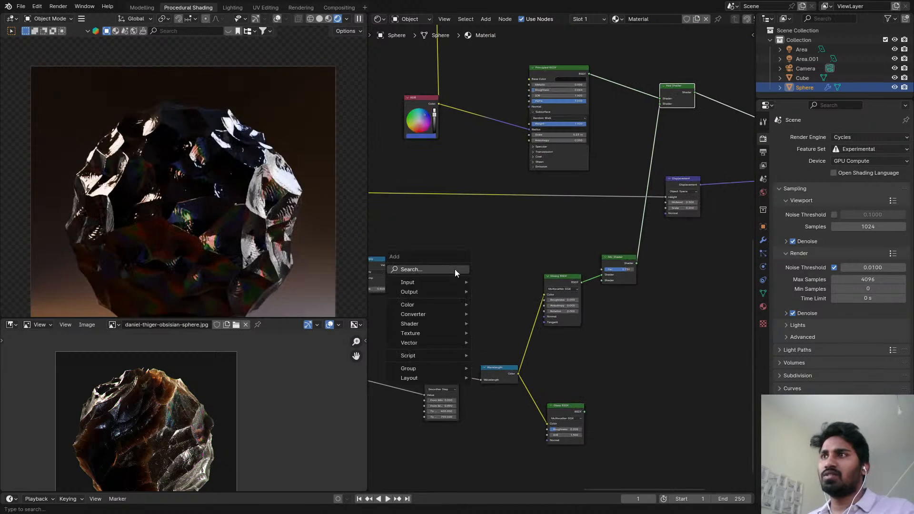
pyautogui.write('map')
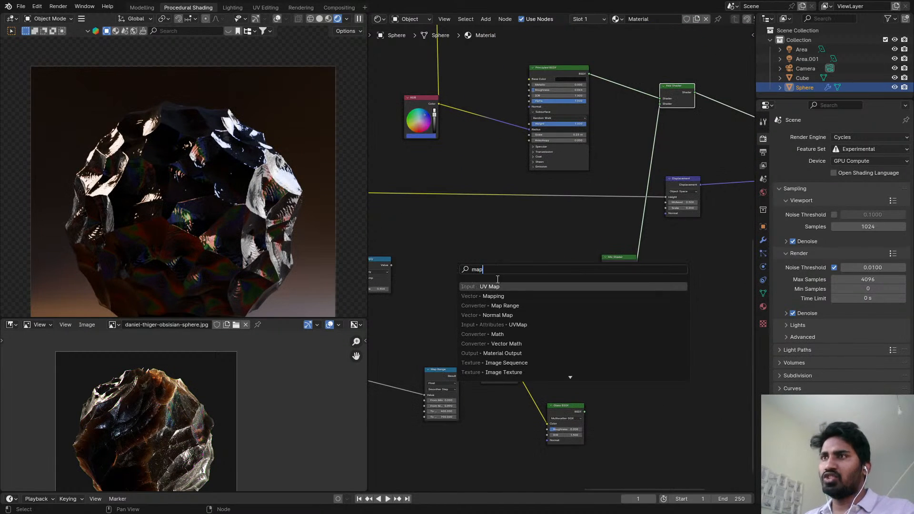
pyautogui.click(500, 306)
pyautogui.click(410, 248)
pyautogui.scroll(1, 409, 247)
pyautogui.scroll(4, 409, 248)
pyautogui.moveTo(410, 248); pyautogui.dragTo(455, 226, button='middle')
pyautogui.scroll(1, 431, 248)
pyautogui.moveTo(433, 252); pyautogui.dragTo(463, 279)
# - Connect the new Map Range's Result to the Principled BSDF's Roughness input
pyautogui.scroll(-3, 505, 239)
pyautogui.moveTo(506, 239); pyautogui.dragTo(472, 299, button='middle')
pyautogui.keyDown('alt'); pyautogui.moveTo(453, 317); pyautogui.dragTo(584, 103, button='right'); pyautogui.keyUp('alt')
pyautogui.scroll(3, 587, 107)
pyautogui.moveTo(585, 88); pyautogui.dragTo(587, 96)
pyautogui.scroll(-1, 550, 234)
# - Set the roughness Map Range's To Min to 0.060 and To Max to 0.220, and save the file
pyautogui.moveTo(550, 234); pyautogui.dragTo(533, 116, button='middle')
pyautogui.scroll(4, 207, 119)
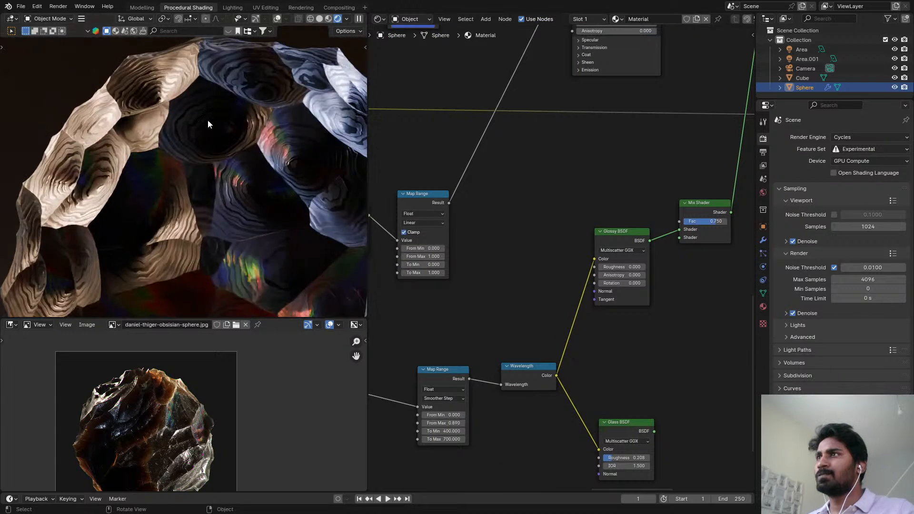
pyautogui.keyDown('shift'); pyautogui.moveTo(208, 119); pyautogui.dragTo(12, 112, button='middle'); pyautogui.keyUp('shift')
pyautogui.scroll(3, 441, 225)
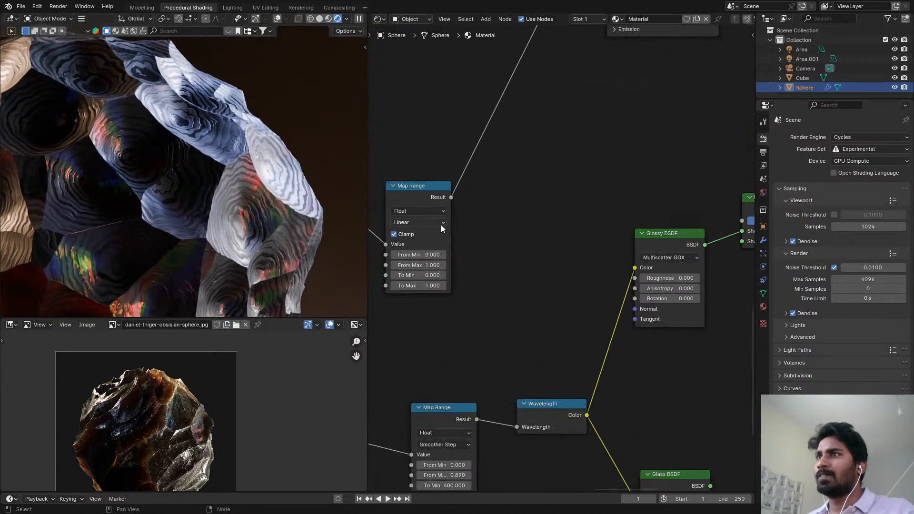
pyautogui.scroll(4, 441, 224)
pyautogui.moveTo(440, 225); pyautogui.dragTo(550, 170, button='middle')
pyautogui.scroll(-3, 581, 214)
pyautogui.scroll(3, 538, 212)
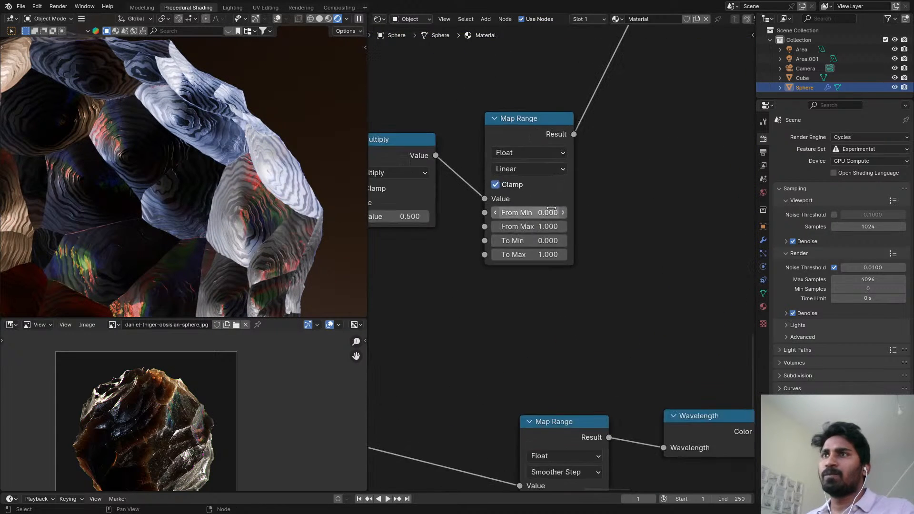
pyautogui.scroll(3, 552, 230)
pyautogui.moveTo(547, 260)
pyautogui.keyDown('shift'); pyautogui.mouseDown()
pyautogui.moveTo(504, 259)
pyautogui.moveTo(547, 242)
pyautogui.mouseUp(); pyautogui.keyUp('shift')
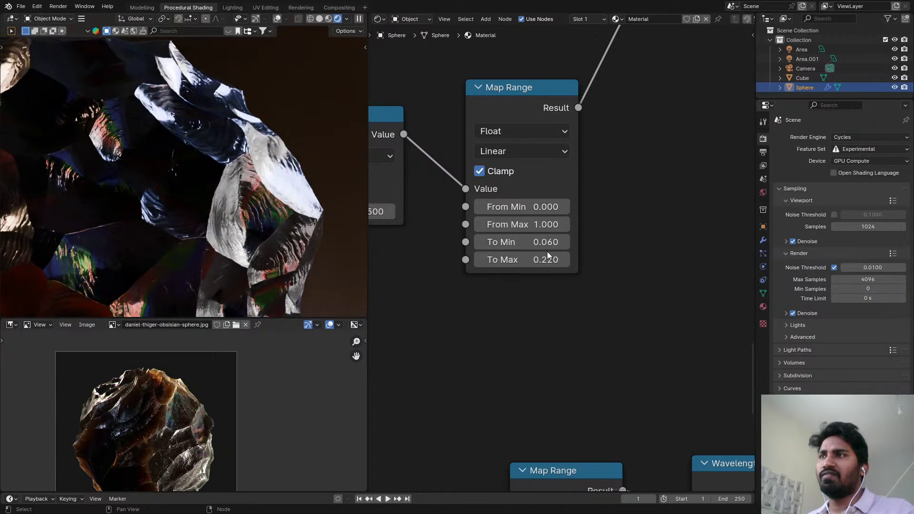
pyautogui.scroll(-3, 213, 183)
pyautogui.hotkey('ctrl', 's')
# - Remove the Add Shader while keeping the Principled BSDF linked to the output, and save the file
pyautogui.scroll(-7, 543, 111)
pyautogui.moveTo(543, 111); pyautogui.dragTo(660, 477, button='middle')
pyautogui.scroll(-4, 702, 330)
pyautogui.moveTo(703, 330); pyautogui.dragTo(635, 254, button='middle')
pyautogui.click(647, 130)
pyautogui.hotkey('ctrl', 'x')
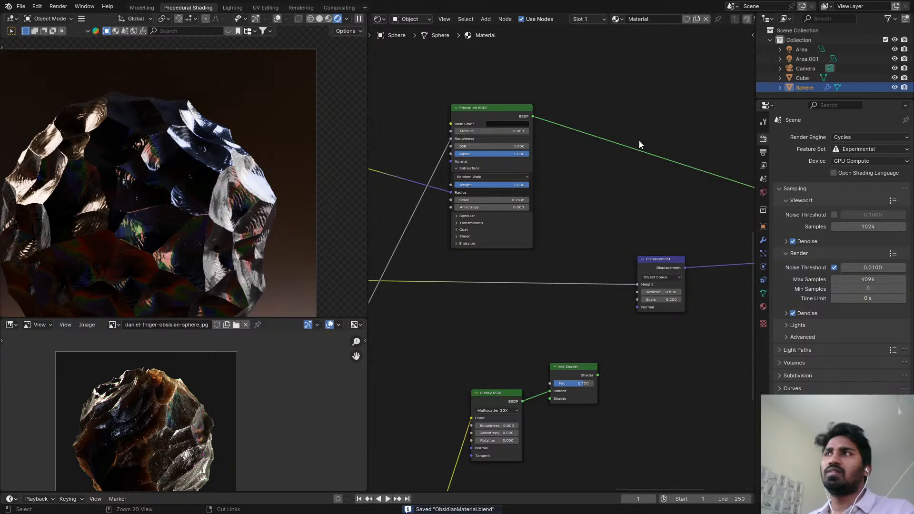
pyautogui.moveTo(561, 159); pyautogui.dragTo(611, 142, button='middle')
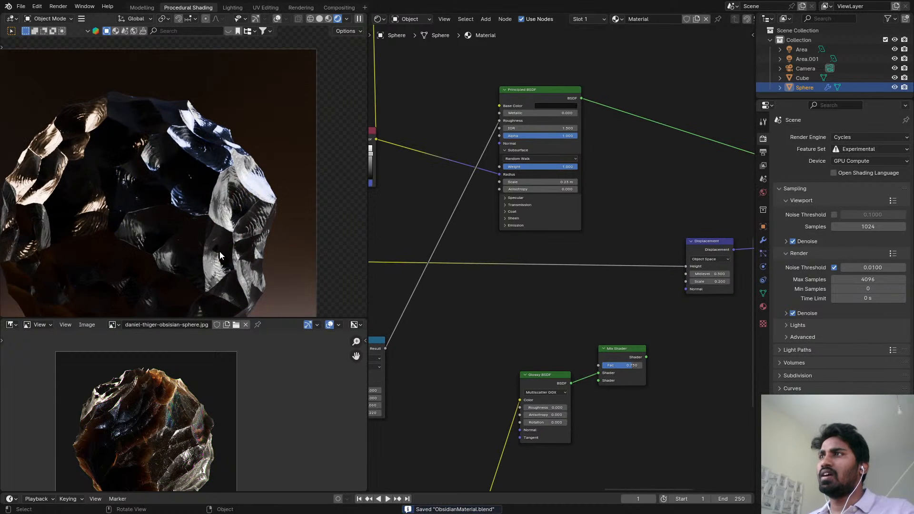
pyautogui.scroll(-3, 220, 253)
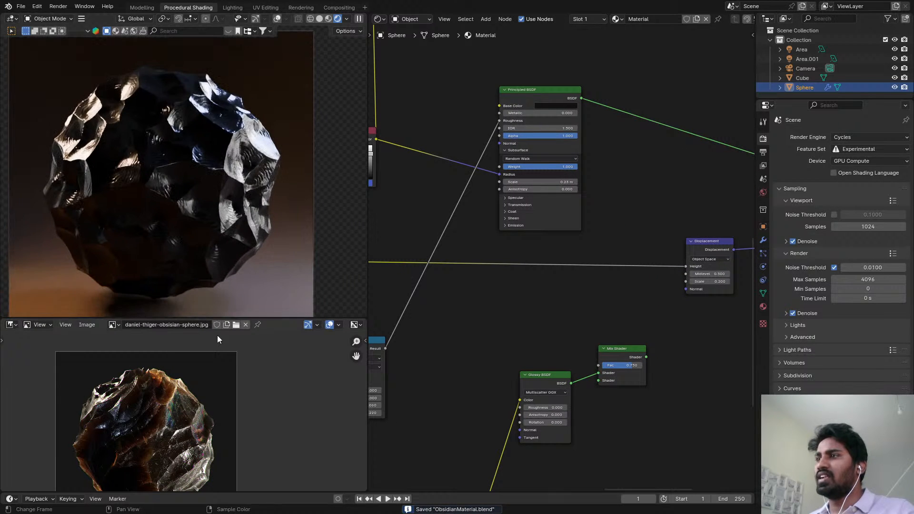
pyautogui.scroll(5, 178, 412)
pyautogui.hotkey('ctrl', 's')
pyautogui.scroll(-8, 512, 210)
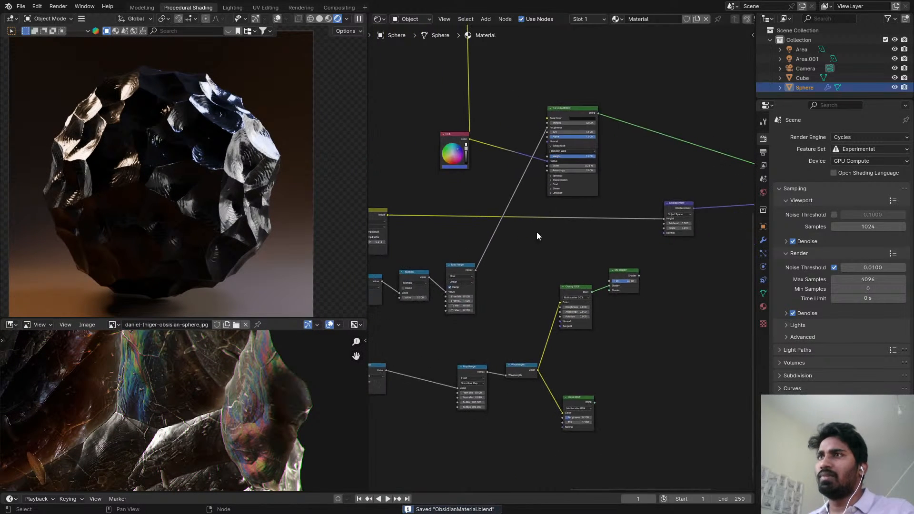
# - Move the iridescence nodes, Noise Texture and Mix Shader below the main tree and join them in a frame
pyautogui.scroll(-3, 577, 186)
pyautogui.scroll(4, 582, 213)
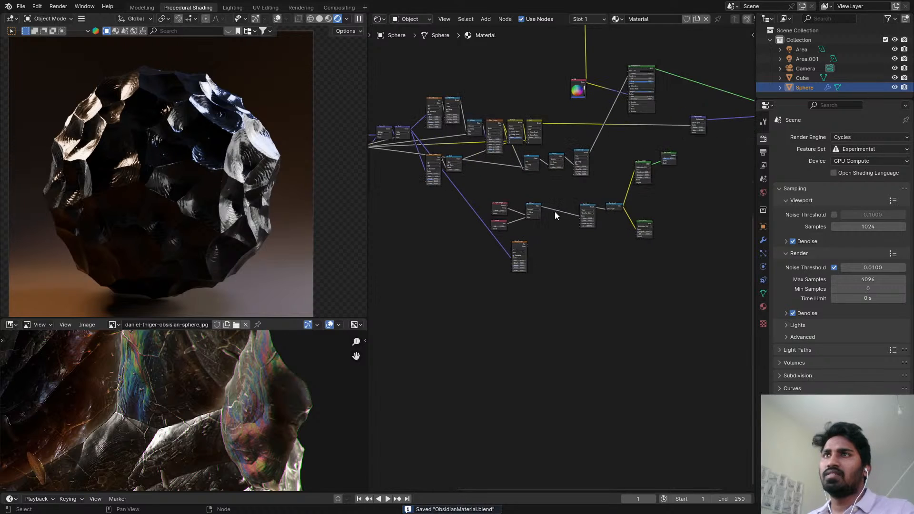
pyautogui.moveTo(666, 269); pyautogui.dragTo(472, 205)
pyautogui.moveTo(611, 154); pyautogui.dragTo(659, 179)
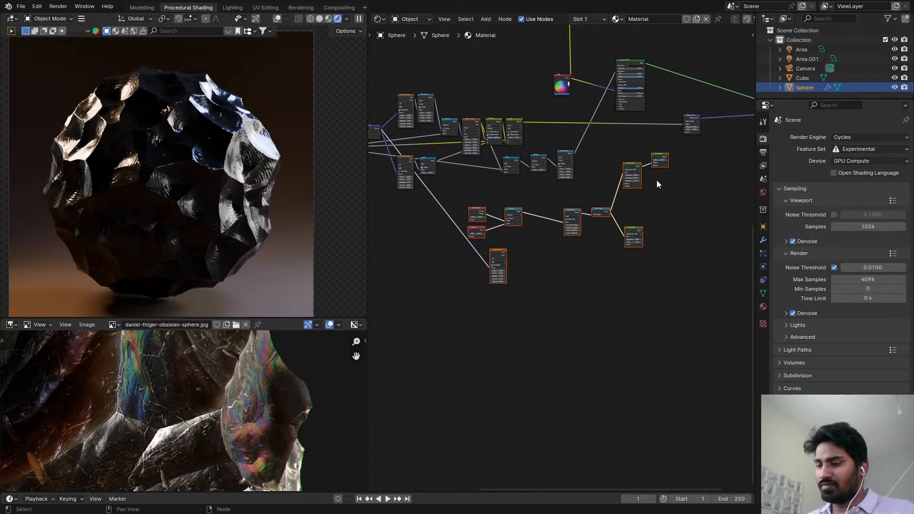
pyautogui.press('g')
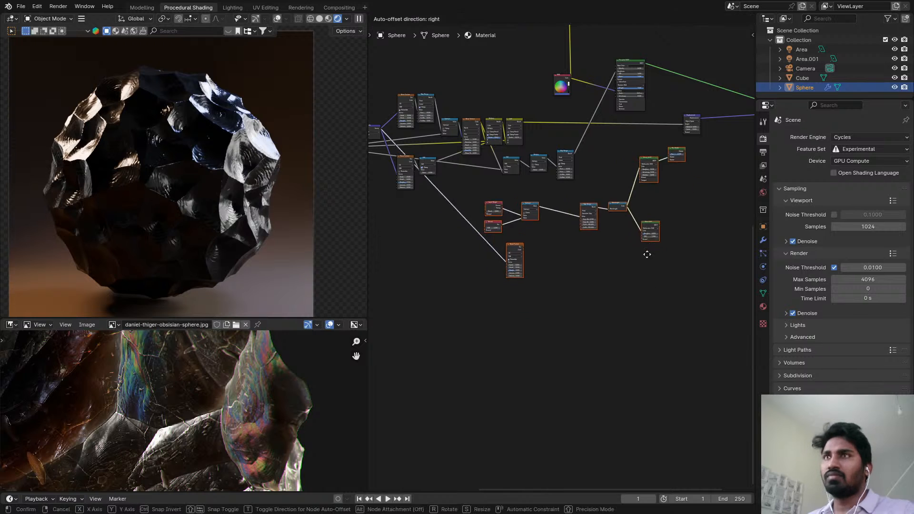
pyautogui.click(588, 366)
pyautogui.hotkey('ctrl', 'j')
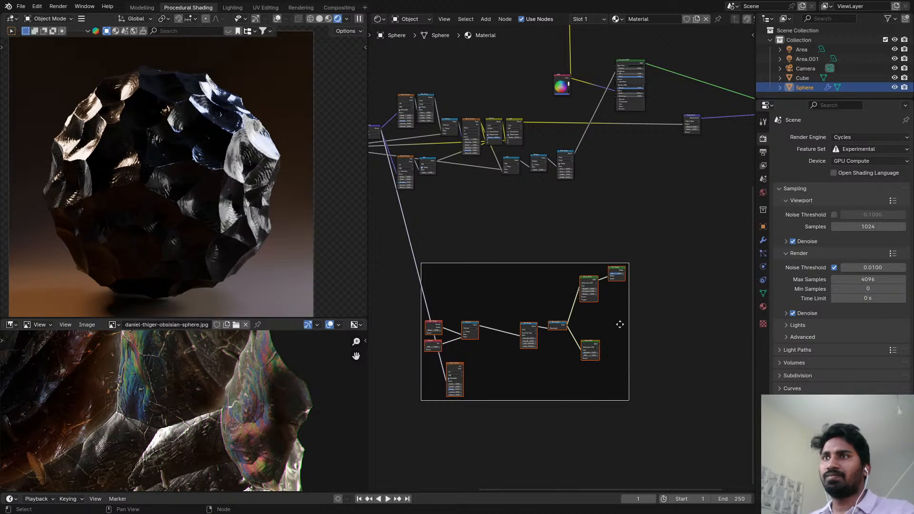
pyautogui.click(565, 230)
# - Arrange the Layer Weight, Subtract, Fresnel, Noise Texture and Map Range nodes compactly within the frame
pyautogui.scroll(4, 566, 230)
pyautogui.moveTo(487, 277); pyautogui.dragTo(583, 209, button='middle')
pyautogui.scroll(10, 542, 259)
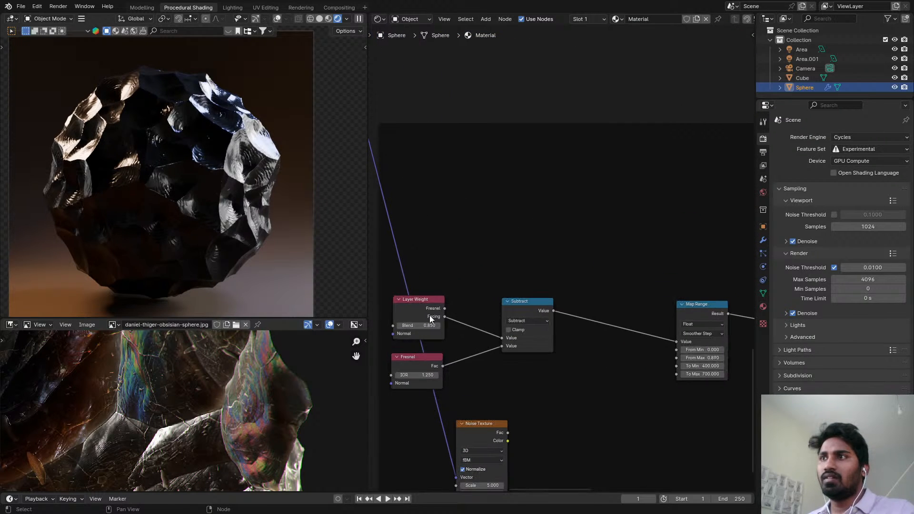
pyautogui.moveTo(428, 312); pyautogui.dragTo(460, 277)
pyautogui.moveTo(519, 310); pyautogui.dragTo(530, 267)
pyautogui.scroll(3, 462, 354)
pyautogui.moveTo(419, 368); pyautogui.dragTo(462, 312)
pyautogui.moveTo(483, 344); pyautogui.dragTo(589, 258, button='middle')
pyautogui.scroll(1, 589, 260)
pyautogui.moveTo(590, 358); pyautogui.dragTo(553, 274)
pyautogui.scroll(-3, 607, 265)
pyautogui.moveTo(676, 238); pyautogui.dragTo(562, 250, button='middle')
pyautogui.moveTo(715, 230); pyautogui.dragTo(613, 181)
pyautogui.scroll(1, 468, 227)
# - Move the Wavelength, Glossy BSDF, Glass BSDF and Mix Shader nodes closer together within the frame
pyautogui.scroll(-4, 526, 208)
pyautogui.moveTo(678, 200); pyautogui.dragTo(606, 206, button='middle')
pyautogui.scroll(1, 638, 209)
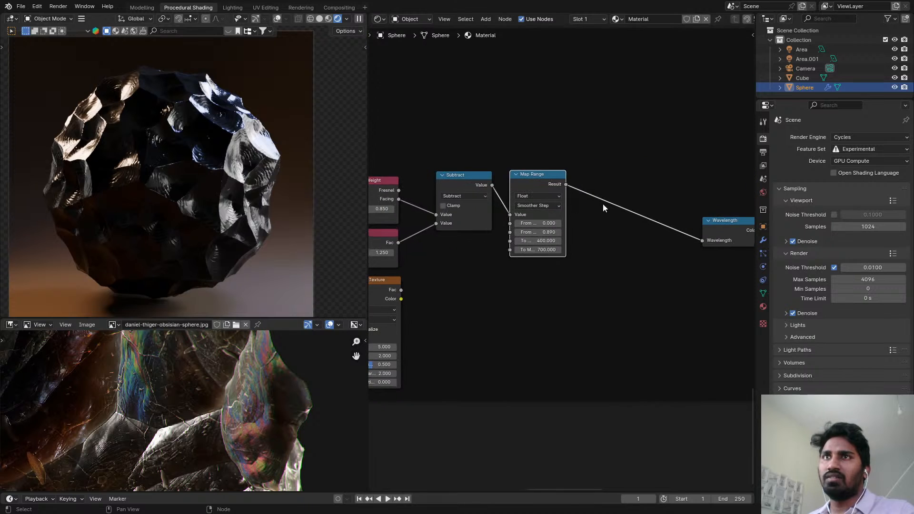
pyautogui.scroll(-1, 671, 222)
pyautogui.moveTo(726, 236); pyautogui.dragTo(607, 204)
pyautogui.scroll(-5, 651, 198)
pyautogui.moveTo(700, 157); pyautogui.dragTo(559, 168, button='middle')
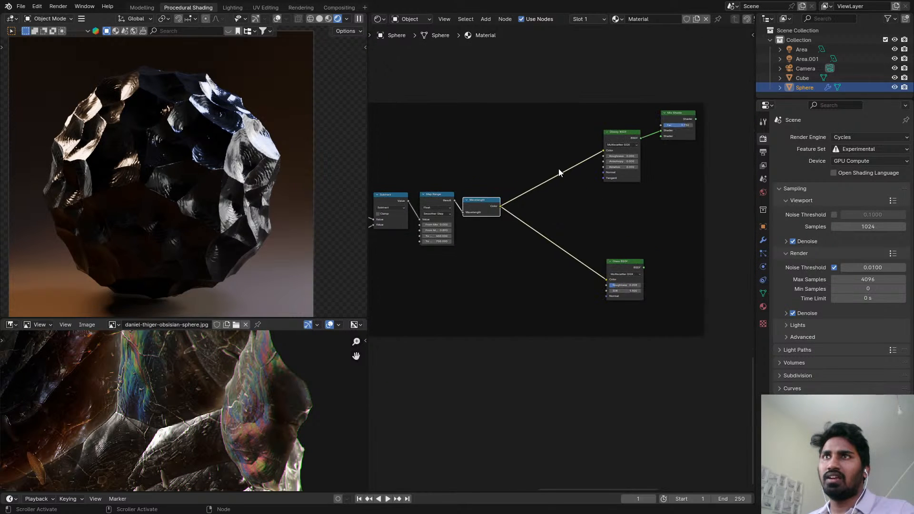
pyautogui.scroll(2, 597, 147)
pyautogui.moveTo(620, 137); pyautogui.dragTo(523, 150)
pyautogui.scroll(4, 623, 286)
pyautogui.moveTo(628, 279); pyautogui.dragTo(491, 195)
pyautogui.moveTo(685, 140); pyautogui.dragTo(643, 177, button='middle')
pyautogui.moveTo(684, 87); pyautogui.dragTo(570, 161)
# - Add a Bevel node beside the frame of iridescence nodes and preview its Normal output on the sphere
pyautogui.scroll(-5, 538, 199)
pyautogui.moveTo(536, 198); pyautogui.dragTo(451, 152, button='middle')
pyautogui.hotkey('shift', 'a')
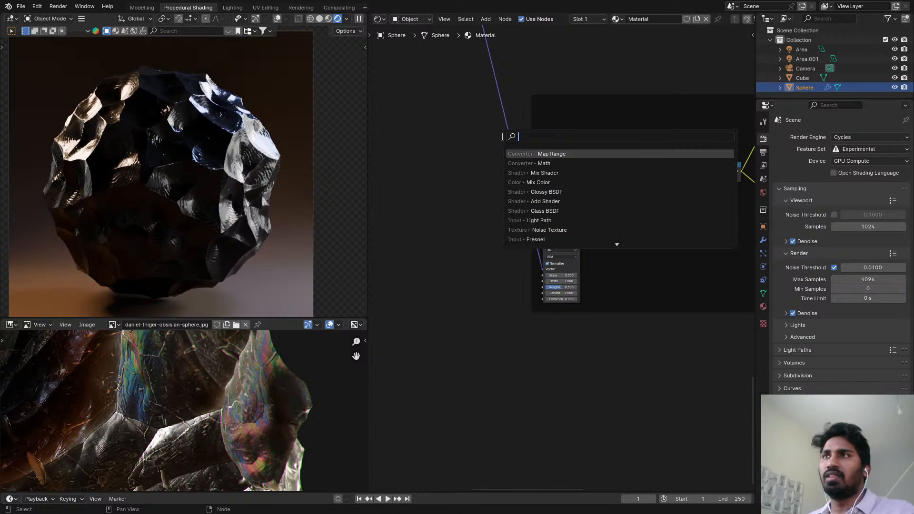
pyautogui.write('bev')
pyautogui.click(533, 154)
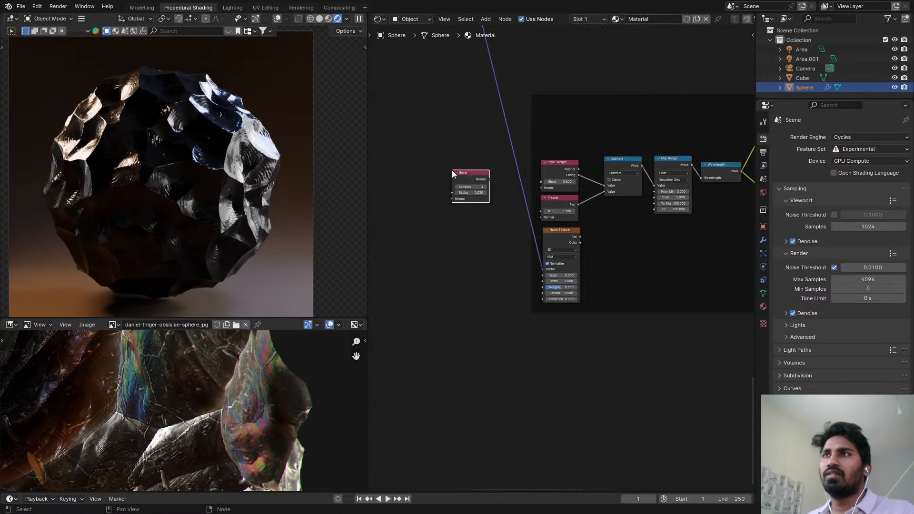
pyautogui.click(453, 170)
pyautogui.keyDown('ctrl'); pyautogui.keyDown('shift'); pyautogui.click(469, 179); pyautogui.keyUp('shift'); pyautogui.keyUp('ctrl')
pyautogui.scroll(4, 206, 156)
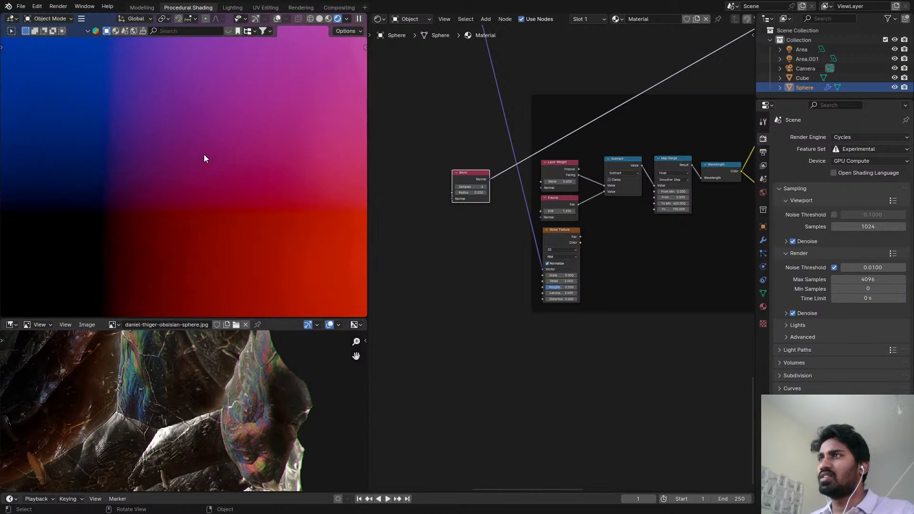
pyautogui.scroll(-3, 207, 155)
pyautogui.scroll(-1, 429, 183)
pyautogui.moveTo(429, 183); pyautogui.dragTo(445, 184, button='middle')
pyautogui.hotkey('shift', 'a')
pyautogui.write('b')
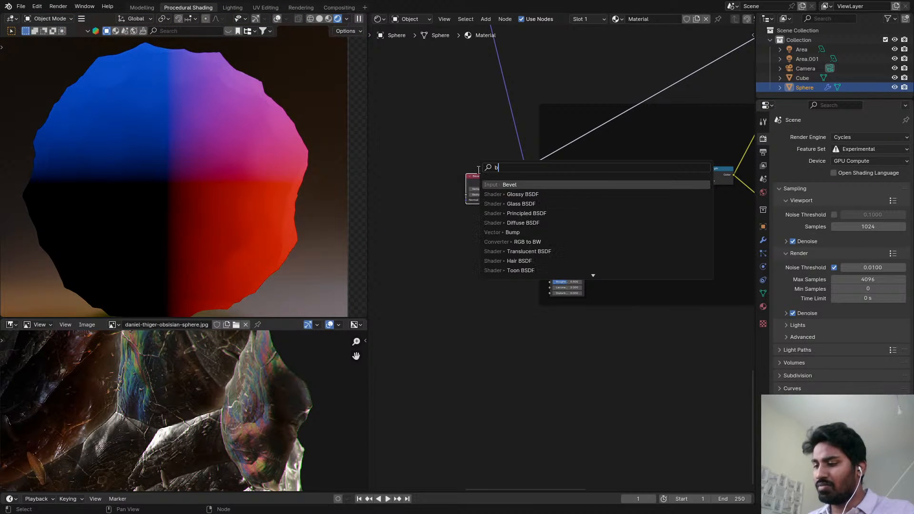
pyautogui.press('BackSpace')
pyautogui.write('no')
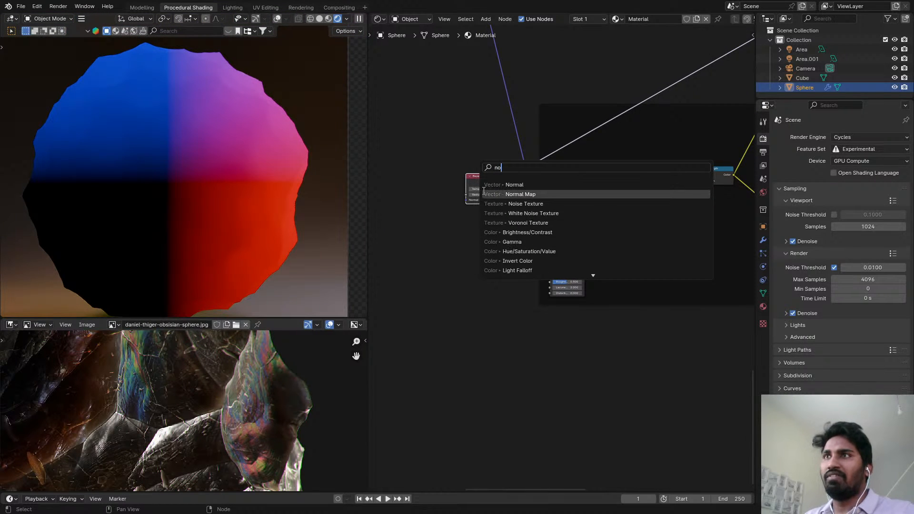
pyautogui.click(514, 185)
pyautogui.rightClick(471, 151)
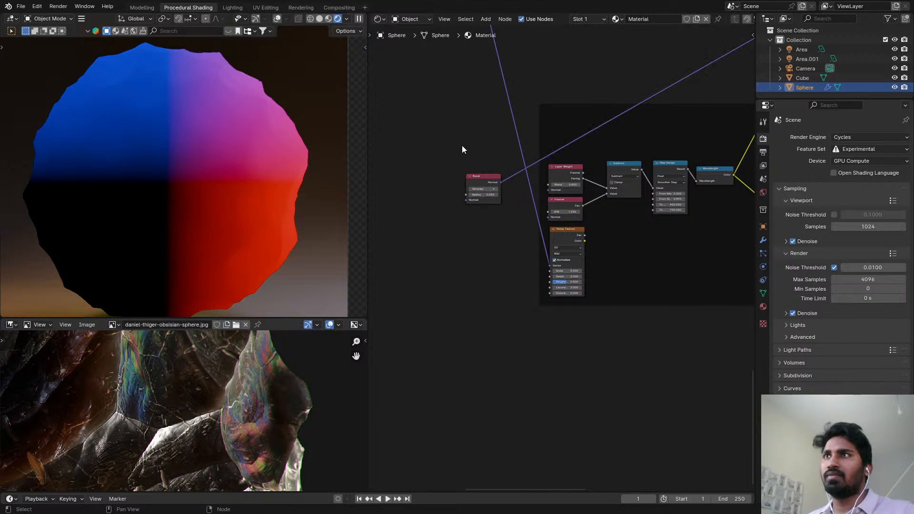
# - Add a Geometry node above the Bevel node and preview its Normal output on the sphere
pyautogui.hotkey('shift', 'a')
pyautogui.write('ge')
pyautogui.press('Return')
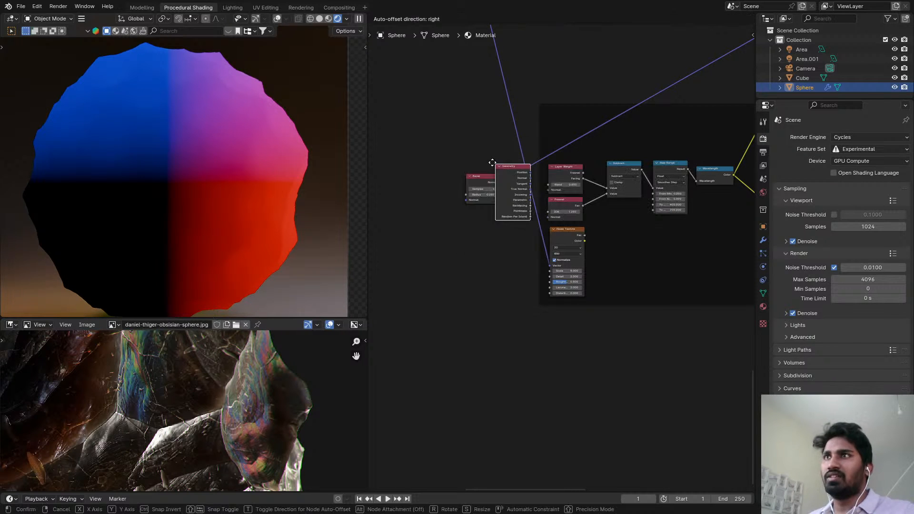
pyautogui.click(464, 122)
pyautogui.scroll(2, 481, 135)
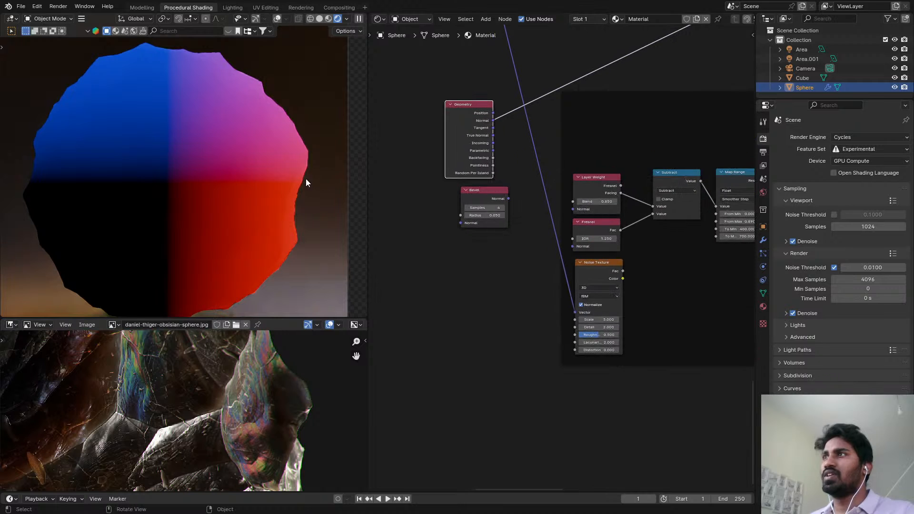
pyautogui.scroll(1, 447, 201)
# - Connect the Geometry node's Normal to the Bevel node's Normal input and preview the Bevel output
pyautogui.moveTo(459, 116); pyautogui.dragTo(376, 117)
pyautogui.moveTo(430, 101); pyautogui.dragTo(473, 233)
pyautogui.keyDown('ctrl'); pyautogui.keyDown('shift'); pyautogui.click(513, 196); pyautogui.keyUp('shift'); pyautogui.keyUp('ctrl')
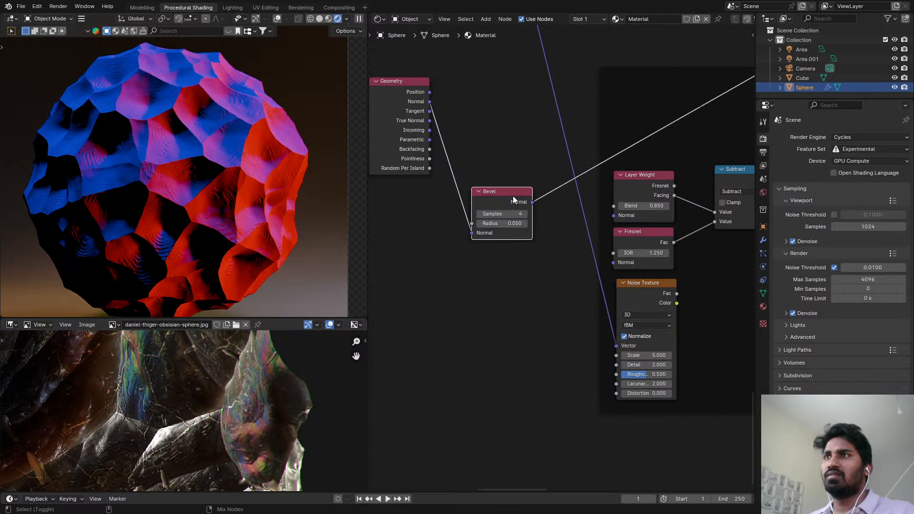
# - Add a Vector Math node above the Bevel node and connect the Geometry Normal and Bevel Normal outputs to its two Vector inputs
pyautogui.moveTo(493, 202); pyautogui.dragTo(457, 201)
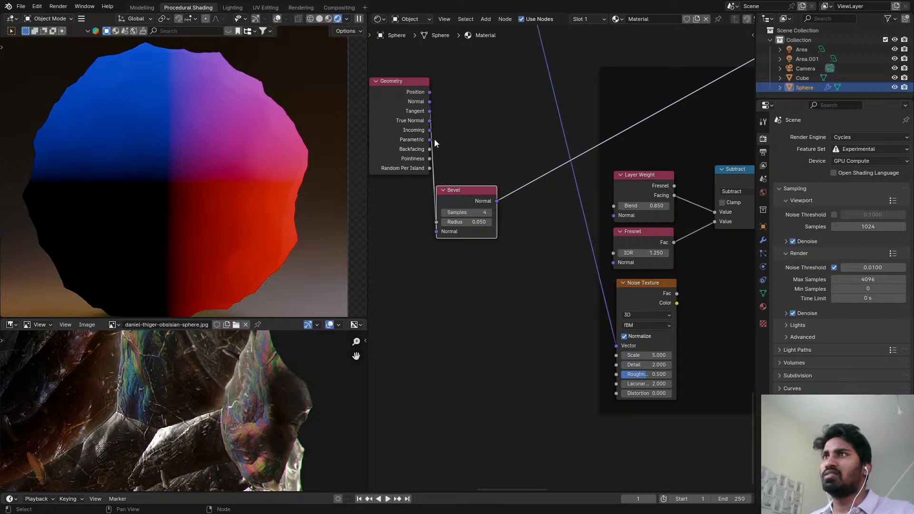
pyautogui.hotkey('shift', 'a')
pyautogui.click(500, 113)
pyautogui.write('vec')
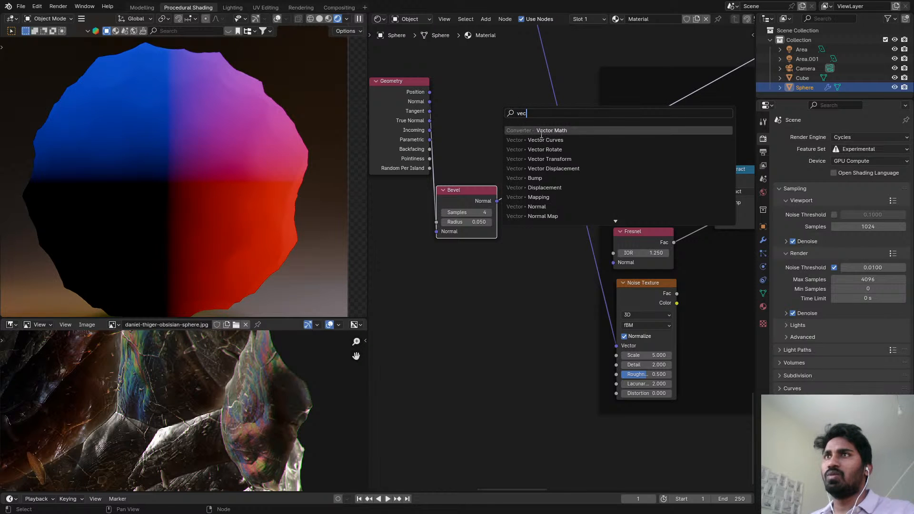
pyautogui.click(541, 135)
pyautogui.click(497, 95)
pyautogui.moveTo(429, 102); pyautogui.dragTo(468, 100)
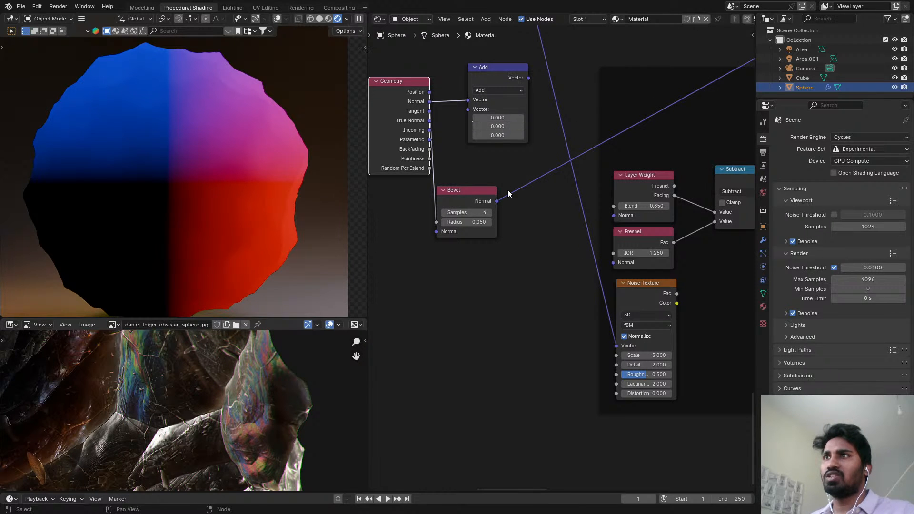
pyautogui.click(504, 98)
# - Set the Vector Math node's operation to Cross Product and preview its output on the sphere
pyautogui.click(504, 93)
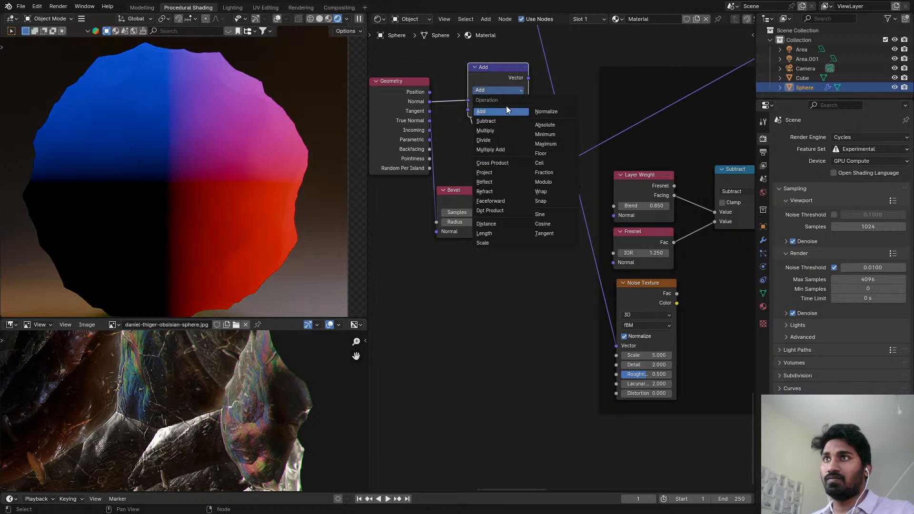
pyautogui.click(492, 162)
pyautogui.scroll(-1, 500, 124)
pyautogui.moveTo(500, 122); pyautogui.dragTo(568, 162, button='middle')
pyautogui.scroll(-2, 557, 164)
pyautogui.moveTo(465, 170); pyautogui.dragTo(354, 153)
pyautogui.scroll(3, 436, 179)
pyautogui.moveTo(546, 228); pyautogui.dragTo(452, 170)
pyautogui.scroll(2, 464, 185)
pyautogui.moveTo(472, 203); pyautogui.dragTo(501, 204)
pyautogui.rightClick(471, 204)
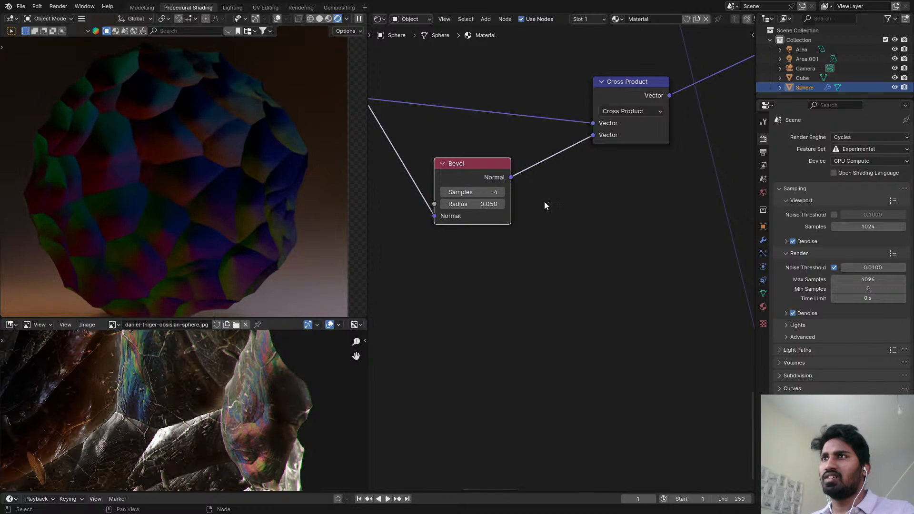
# - Duplicate the Cross Product node, insert the copy on its output link and set the copy's operation to Length
pyautogui.scroll(-1, 571, 166)
pyautogui.moveTo(589, 138); pyautogui.dragTo(568, 164, button='middle')
pyautogui.moveTo(585, 132); pyautogui.dragTo(499, 116)
pyautogui.moveTo(524, 107); pyautogui.dragTo(505, 120, button='middle')
pyautogui.hotkey('shift', 'd')
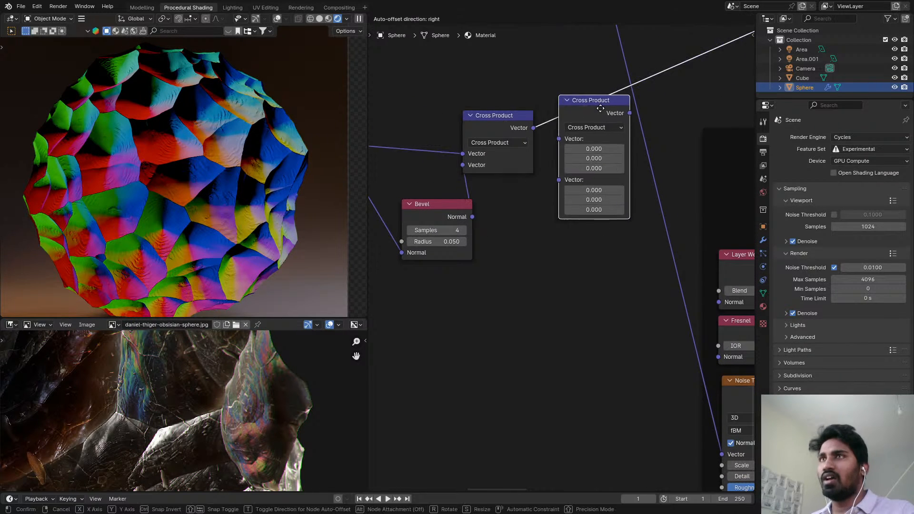
pyautogui.click(606, 126)
pyautogui.click(606, 129)
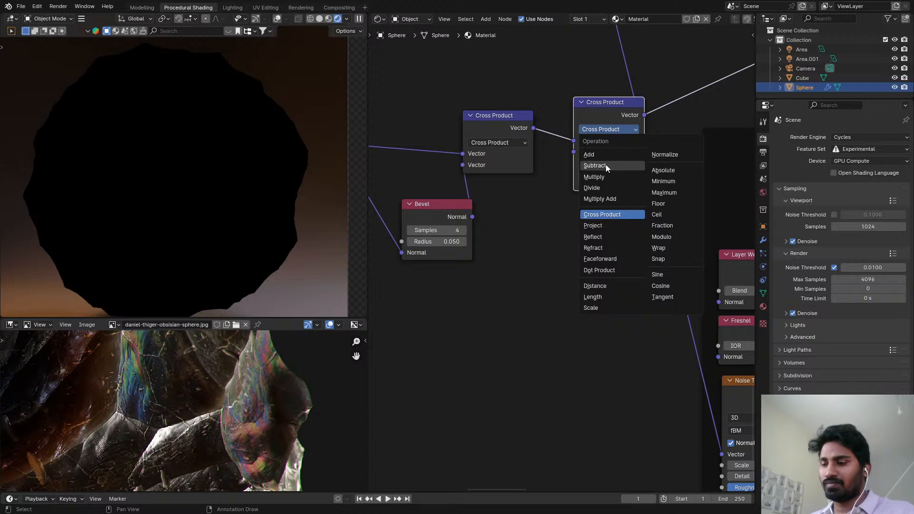
pyautogui.press('l')
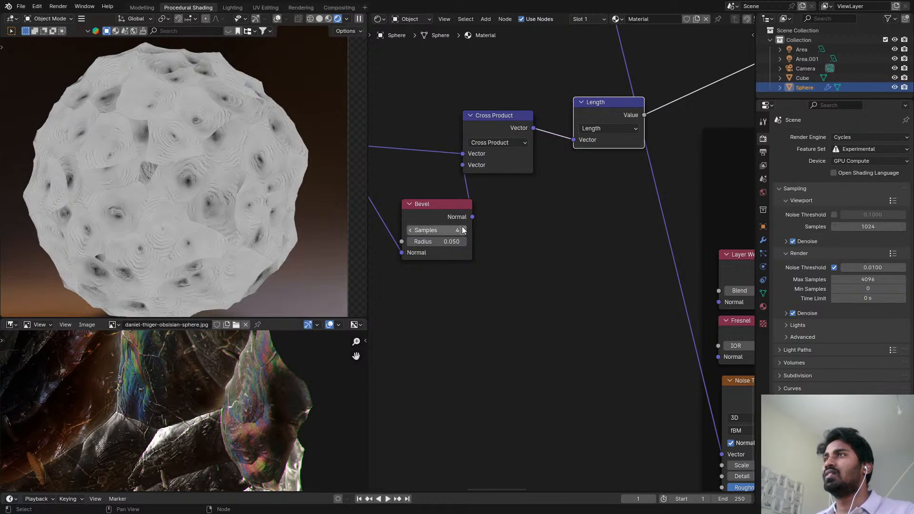
pyautogui.scroll(4, 182, 135)
pyautogui.scroll(-2, 252, 118)
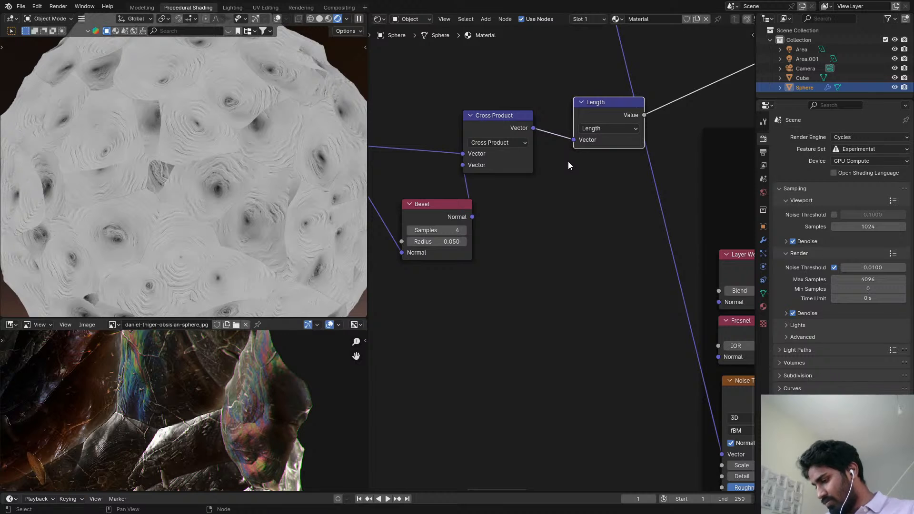
# - Add a Bump node between the Geometry and Cross Product nodes, placed above the Bevel node
pyautogui.scroll(-4, 524, 176)
pyautogui.moveTo(523, 176); pyautogui.dragTo(639, 208, button='middle')
pyautogui.scroll(3, 576, 176)
pyautogui.hotkey('shift', 'a')
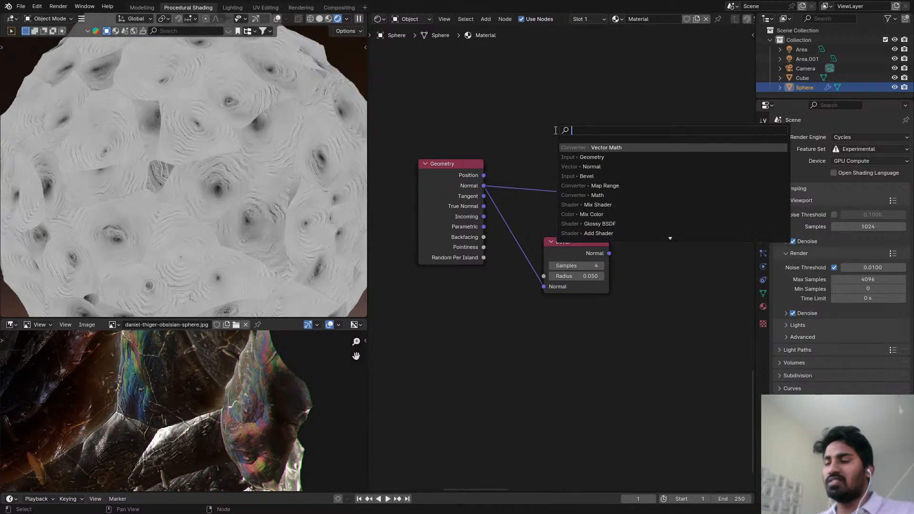
pyautogui.write('bump')
pyautogui.press('Return')
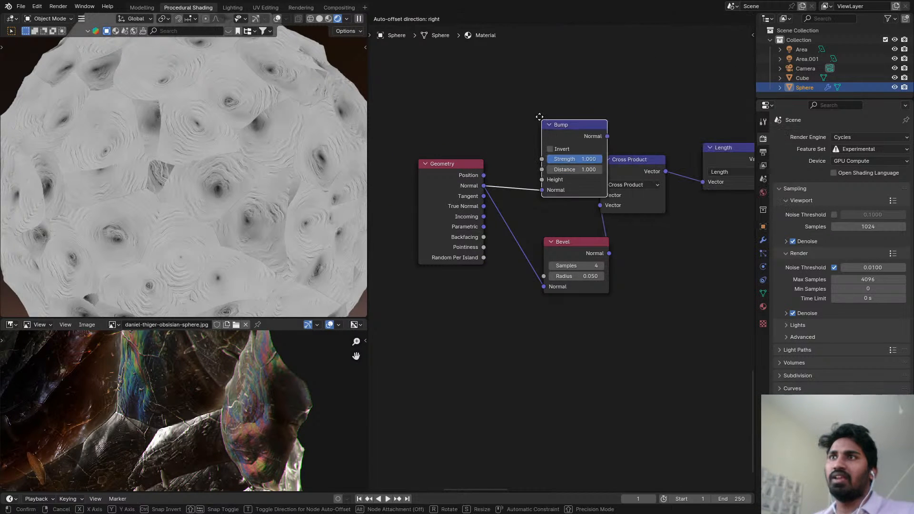
pyautogui.click(521, 90)
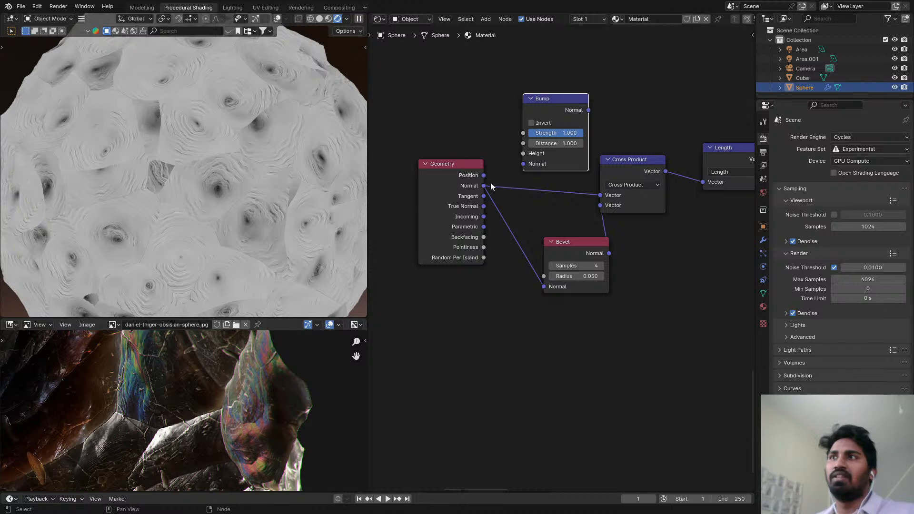
# - Preview the output of the math node just before the last Map Range node in the upper node chain
pyautogui.scroll(-5, 478, 267)
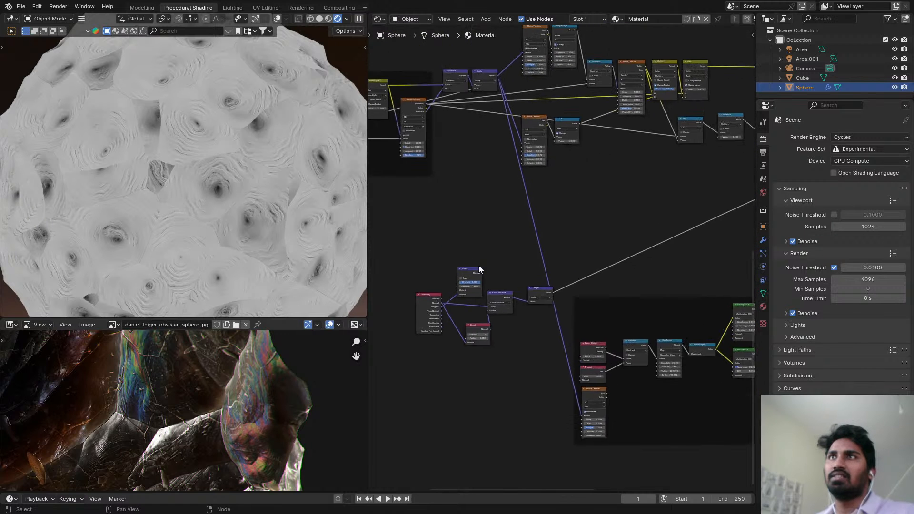
pyautogui.scroll(-3, 494, 220)
pyautogui.moveTo(535, 179); pyautogui.dragTo(521, 183, button='middle')
pyautogui.scroll(3, 545, 149)
pyautogui.moveTo(638, 134); pyautogui.dragTo(576, 127, button='middle')
pyautogui.scroll(-1, 576, 128)
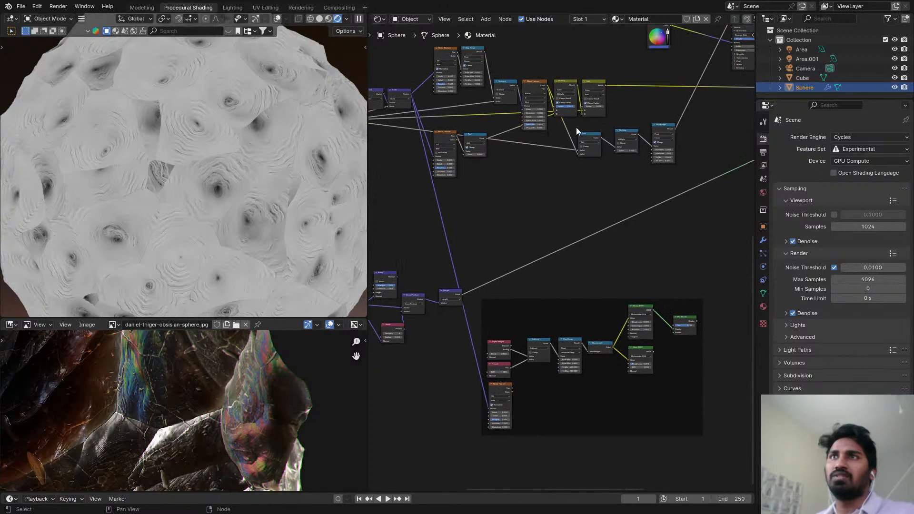
pyautogui.keyDown('ctrl'); pyautogui.keyDown('shift'); pyautogui.click(629, 140); pyautogui.keyUp('shift'); pyautogui.keyUp('ctrl')
pyautogui.moveTo(617, 160); pyautogui.dragTo(682, 96, button='middle')
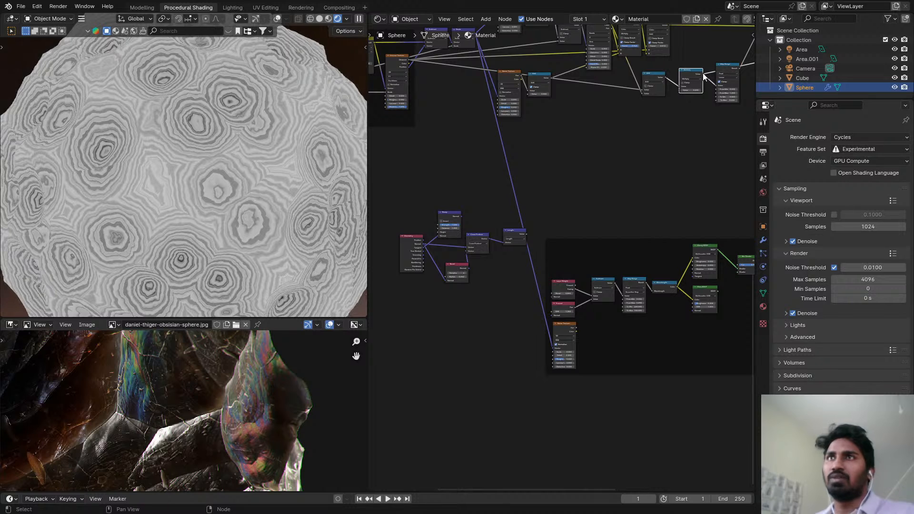
# - Connect the previewed math node's output to the Bump node's Height input and preview the Bump node on the sphere
pyautogui.moveTo(704, 71); pyautogui.dragTo(443, 227)
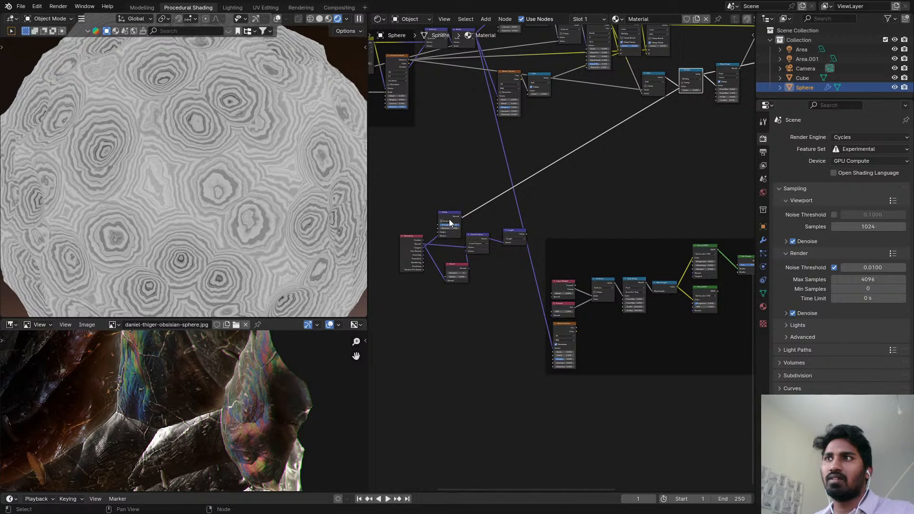
pyautogui.keyDown('ctrl'); pyautogui.keyDown('shift'); pyautogui.click(449, 219); pyautogui.keyUp('shift'); pyautogui.keyUp('ctrl')
pyautogui.scroll(5, 485, 184)
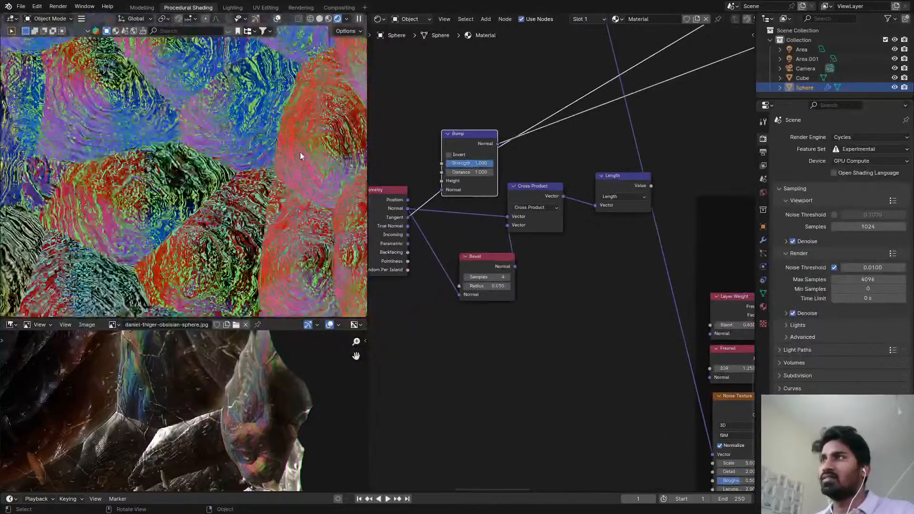
pyautogui.scroll(4, 300, 156)
pyautogui.scroll(-4, 273, 147)
pyautogui.keyDown('shift'); pyautogui.moveTo(273, 147); pyautogui.dragTo(174, 167, button='middle'); pyautogui.keyUp('shift')
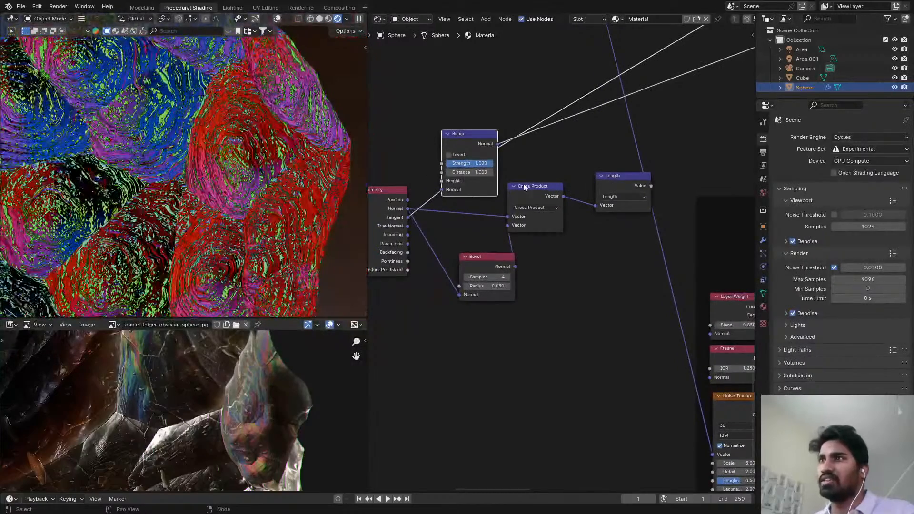
# - Connect the Geometry Normal to the Bump node's Normal input and the Bump Normal to the Cross Product's first Vector input
pyautogui.moveTo(524, 184); pyautogui.dragTo(510, 185, button='middle')
pyautogui.moveTo(517, 196); pyautogui.dragTo(528, 192)
pyautogui.click(483, 147)
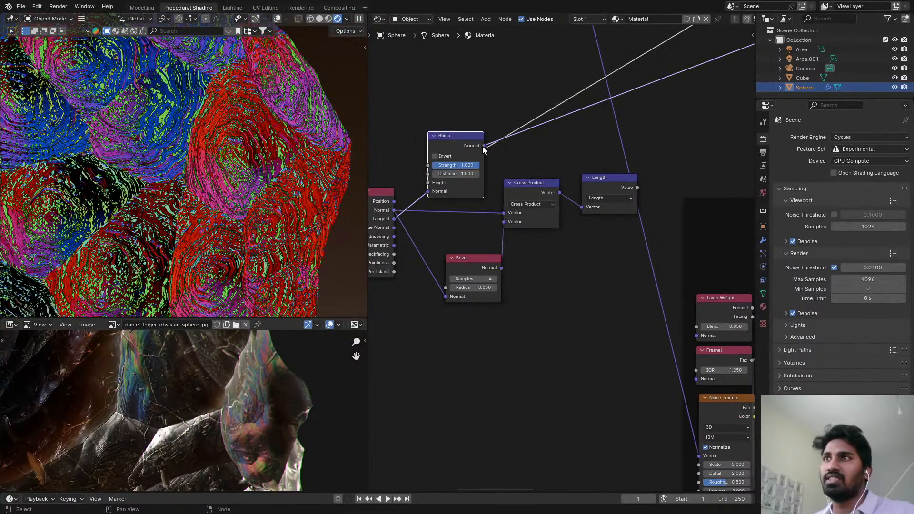
pyautogui.moveTo(439, 220); pyautogui.dragTo(535, 241, button='middle')
pyautogui.moveTo(464, 240); pyautogui.dragTo(536, 212)
pyautogui.scroll(3, 481, 214)
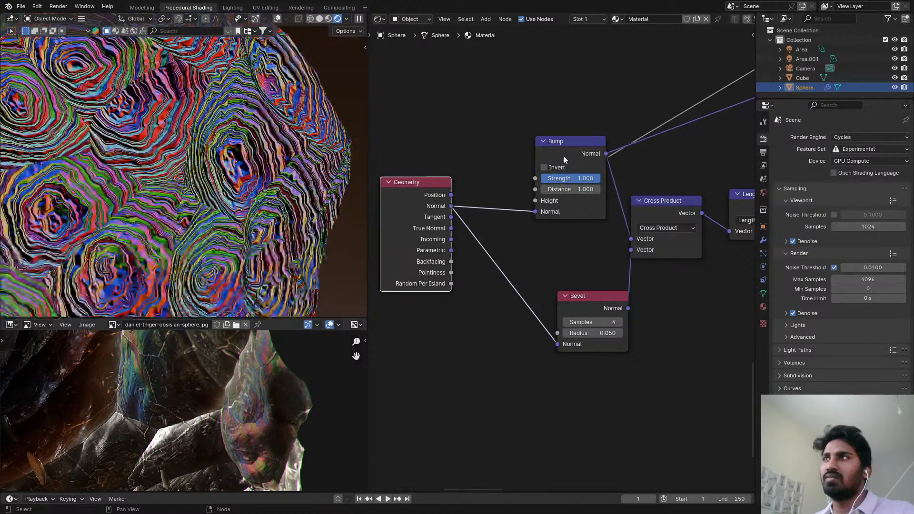
pyautogui.moveTo(564, 156); pyautogui.dragTo(528, 182)
# - Preview the Length node's Value output and examine the resulting mask across the sphere's surface
pyautogui.scroll(-3, 641, 179)
pyautogui.moveTo(641, 179); pyautogui.dragTo(420, 185, button='middle')
pyautogui.keyDown('ctrl'); pyautogui.keyDown('shift'); pyautogui.click(521, 210); pyautogui.keyUp('shift'); pyautogui.keyUp('ctrl')
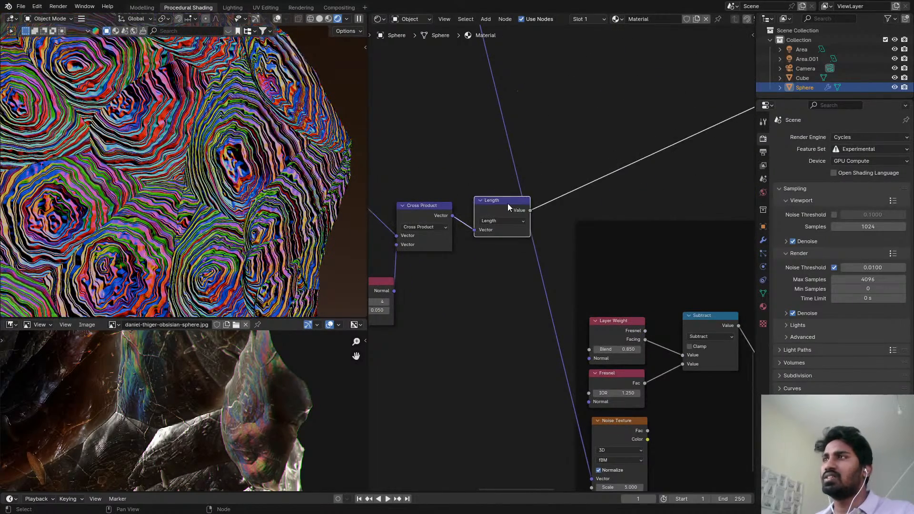
pyautogui.scroll(-2, 458, 213)
pyautogui.scroll(-1, 207, 181)
pyautogui.keyDown('shift'); pyautogui.moveTo(236, 184); pyautogui.dragTo(289, 158, button='middle'); pyautogui.keyUp('shift')
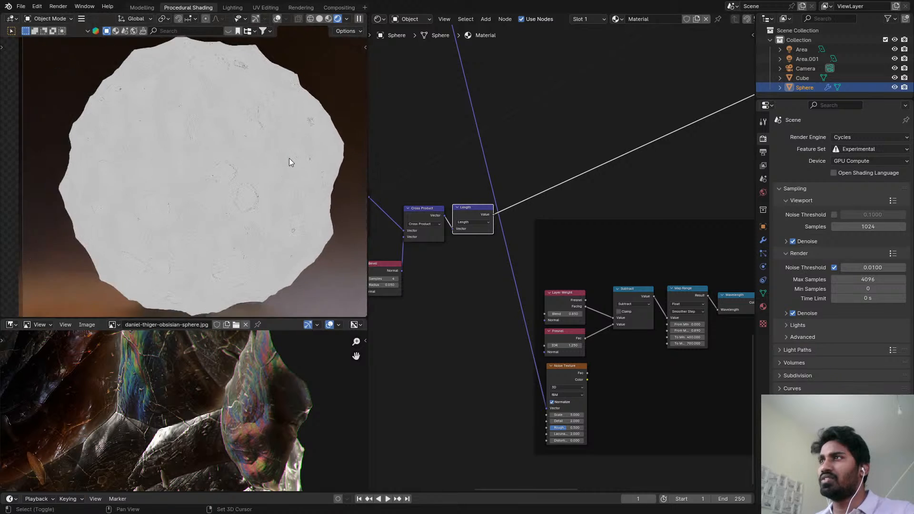
pyautogui.scroll(3, 286, 161)
pyautogui.scroll(-1, 651, 204)
pyautogui.scroll(4, 490, 244)
pyautogui.scroll(2, 490, 244)
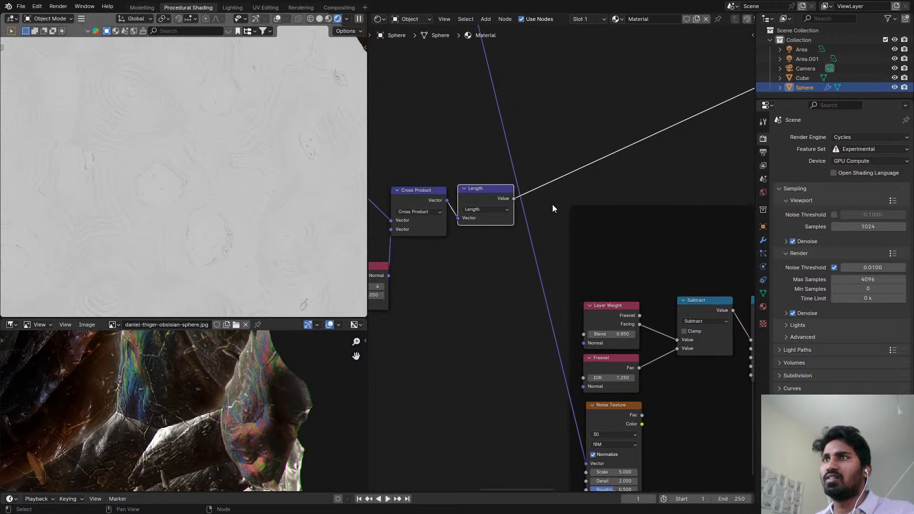
pyautogui.hotkey('shift', 'a')
pyautogui.click(563, 204)
pyautogui.write('c')
pyautogui.press('Escape')
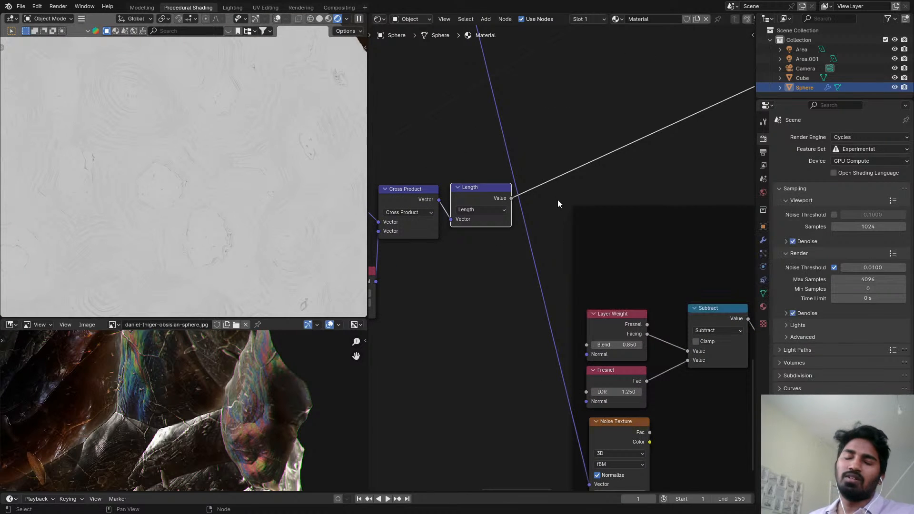
# - Add a Map Range node on the link leaving the Length node's Value output
pyautogui.hotkey('shift', 'a')
pyautogui.click(560, 199)
pyautogui.write('map')
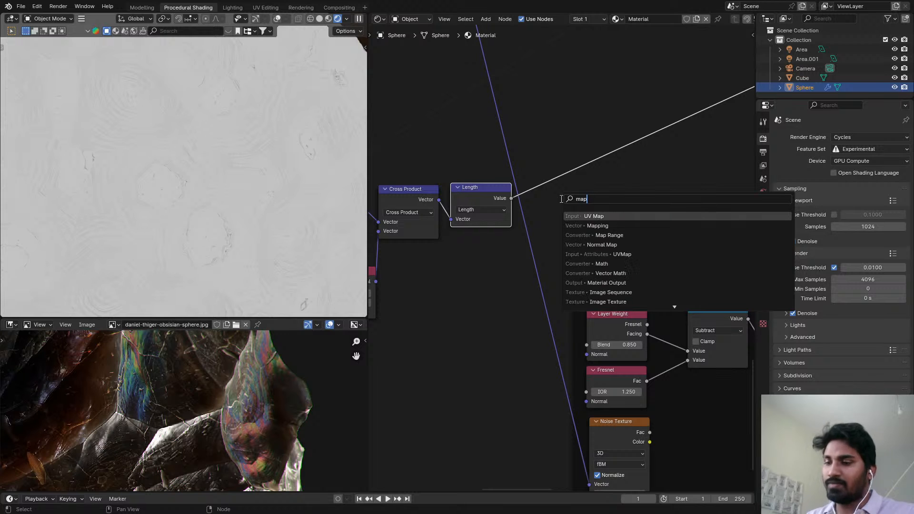
pyautogui.click(609, 235)
pyautogui.scroll(2, 558, 168)
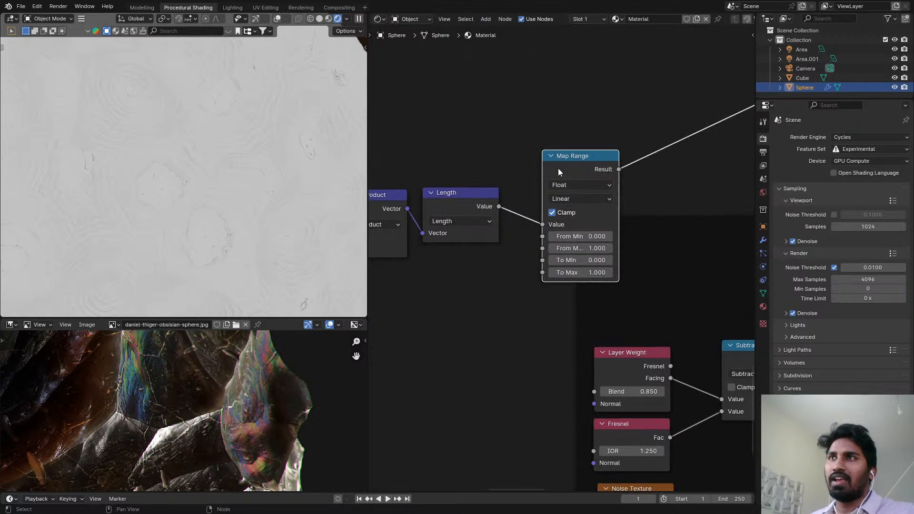
pyautogui.click(552, 88)
pyautogui.scroll(2, 564, 114)
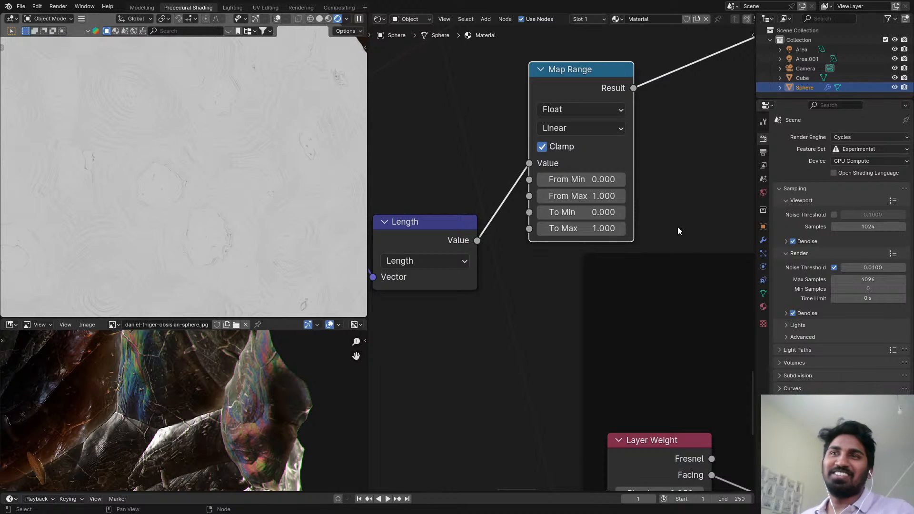
# - Set the Map Range node's From Min to 0.980
pyautogui.scroll(1, 638, 190)
pyautogui.moveTo(572, 176)
pyautogui.mouseDown()
pyautogui.moveTo(623, 177)
pyautogui.moveTo(614, 177)
pyautogui.mouseUp()
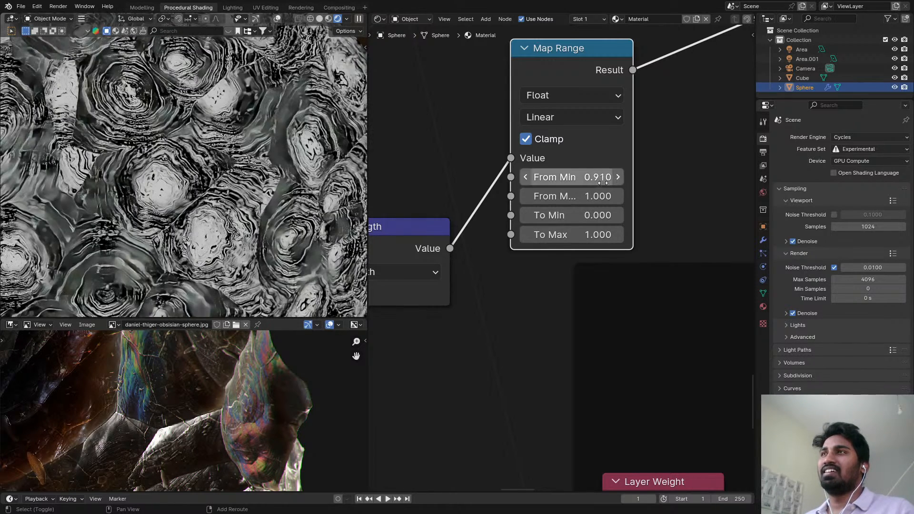
pyautogui.scroll(2, 624, 160)
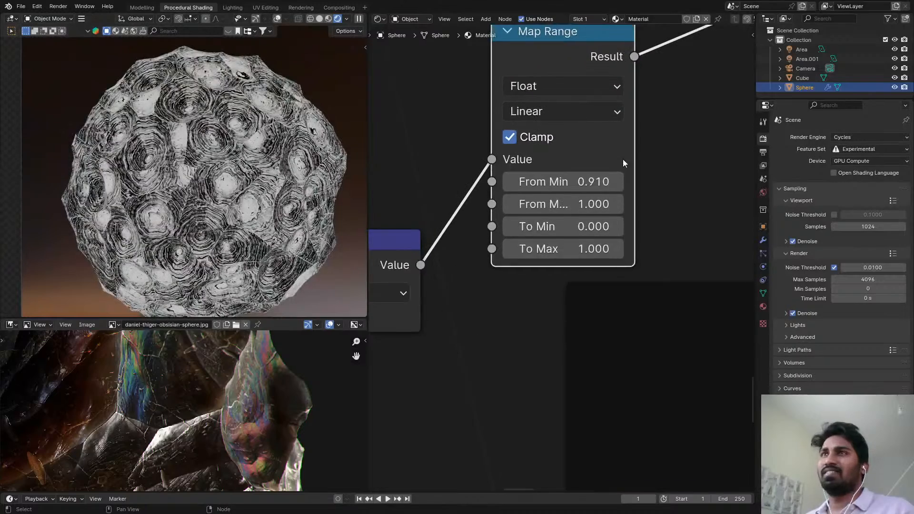
pyautogui.moveTo(571, 183)
pyautogui.mouseDown()
pyautogui.moveTo(600, 183)
pyautogui.moveTo(580, 183)
pyautogui.mouseUp()
# - Set the Bevel node's Samples to 16 and check the edge lines up close on the sphere
pyautogui.scroll(-4, 507, 257)
pyautogui.moveTo(507, 257); pyautogui.dragTo(664, 203, button='middle')
pyautogui.scroll(-5, 570, 246)
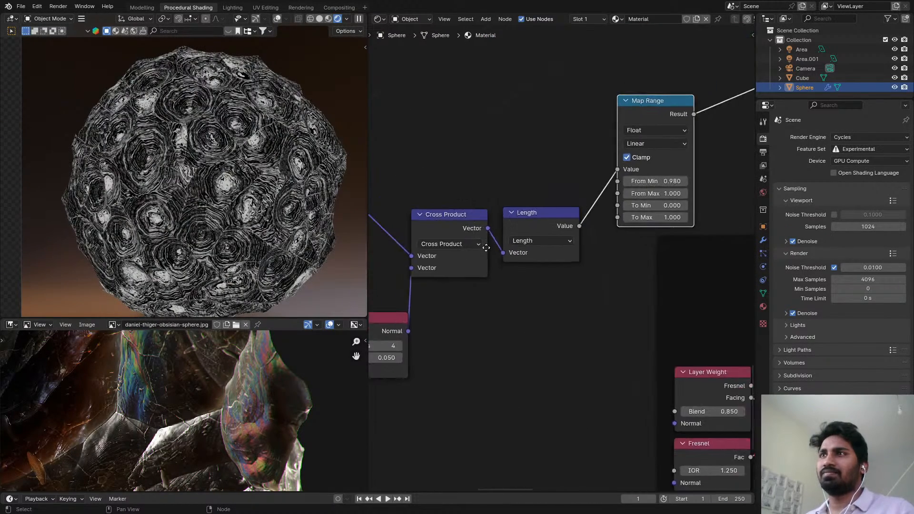
pyautogui.moveTo(570, 246); pyautogui.dragTo(655, 229, button='middle')
pyautogui.scroll(4, 456, 338)
pyautogui.moveTo(455, 328); pyautogui.dragTo(478, 328)
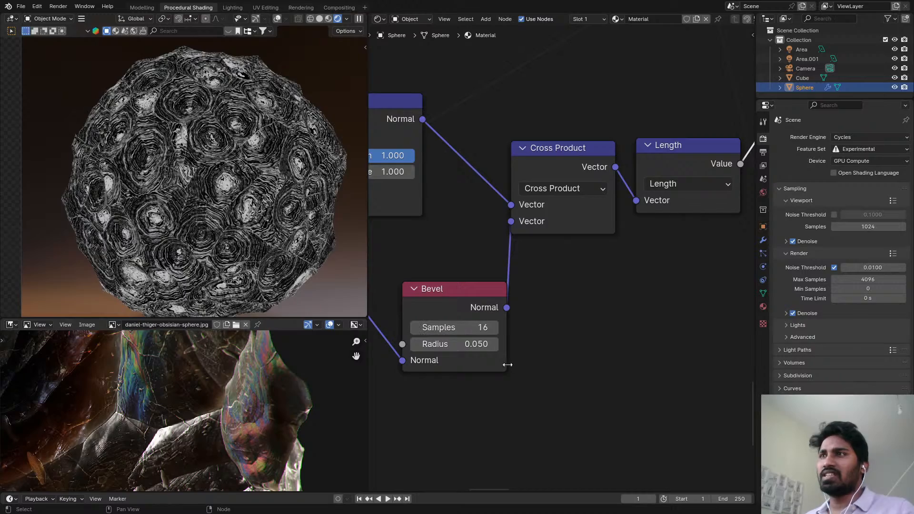
pyautogui.scroll(5, 242, 64)
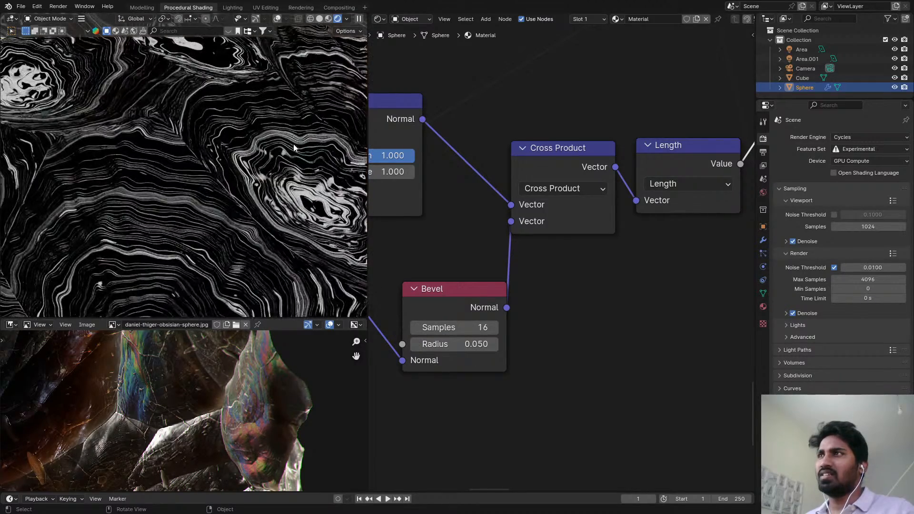
pyautogui.scroll(3, 273, 165)
pyautogui.scroll(-3, 270, 165)
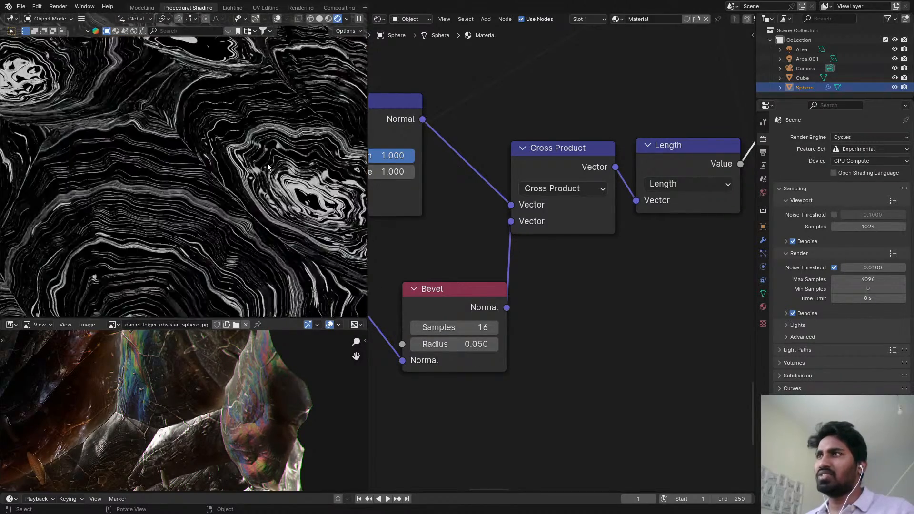
# - Try a larger Bevel radius of about 0.700
pyautogui.moveTo(417, 258); pyautogui.dragTo(443, 226, button='middle')
pyautogui.keyDown('shift'); pyautogui.click(504, 327); pyautogui.keyUp('shift')
pyautogui.keyDown('shift'); pyautogui.moveTo(469, 312); pyautogui.dragTo(500, 312); pyautogui.keyUp('shift')
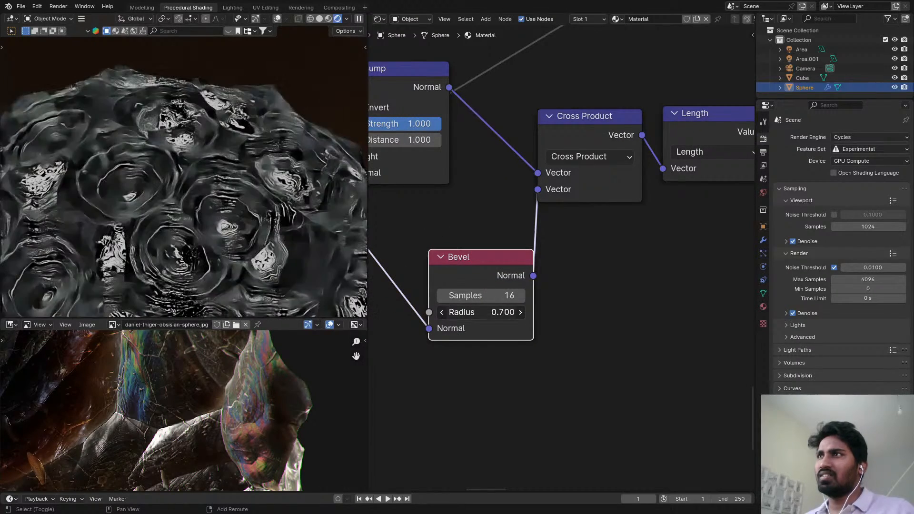
pyautogui.rightClick(481, 312)
# - Return the Bevel radius to 0.050 and set the Bump node's Distance to 0.050 with Strength at 1.000
pyautogui.scroll(5, 400, 98)
pyautogui.moveTo(415, 101); pyautogui.dragTo(565, 108, button='middle')
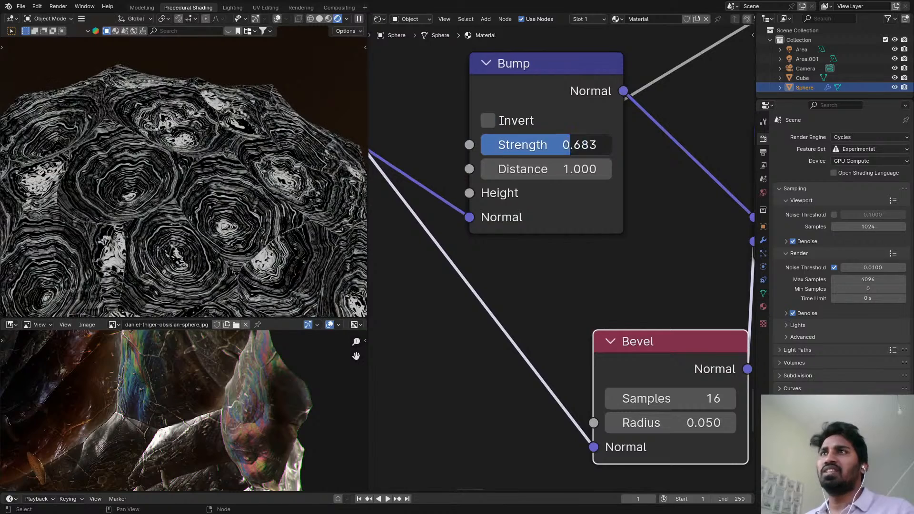
pyautogui.moveTo(570, 144); pyautogui.dragTo(548, 169)
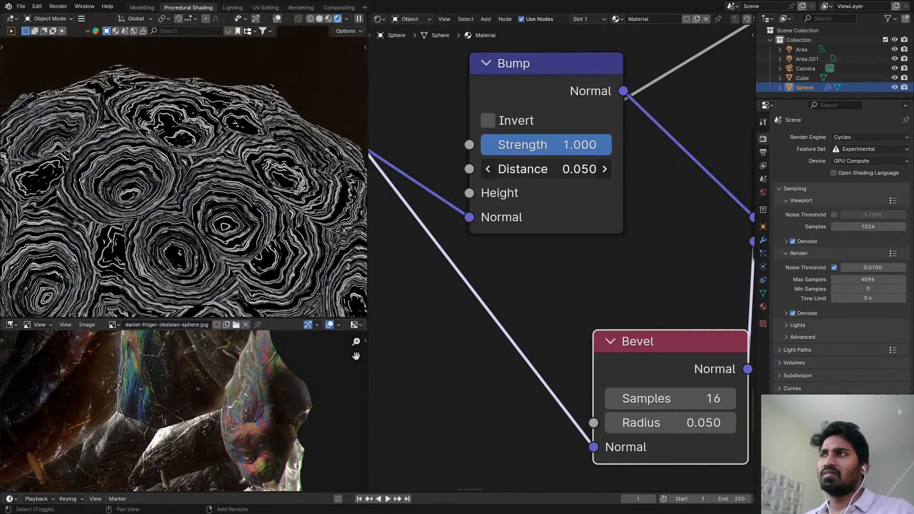
pyautogui.scroll(-5, 285, 208)
pyautogui.keyDown('shift'); pyautogui.moveTo(299, 236); pyautogui.dragTo(251, 127, button='middle'); pyautogui.keyUp('shift')
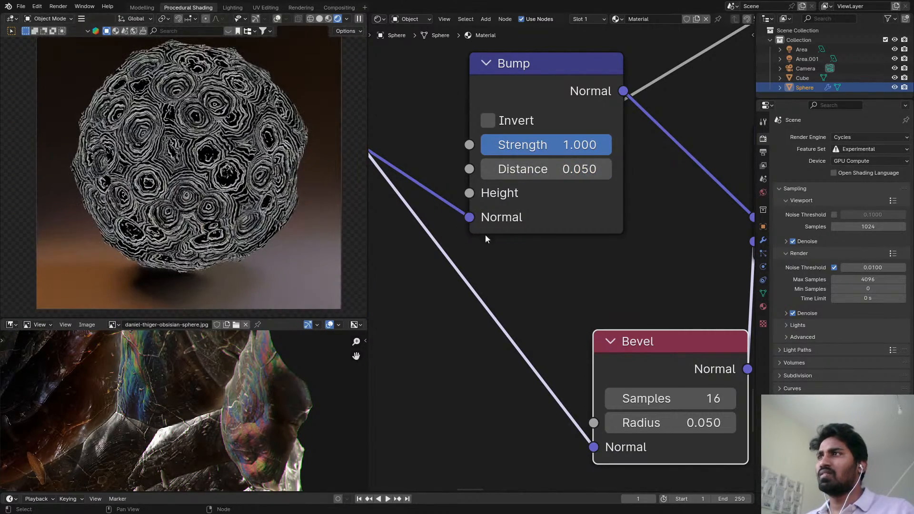
# - Preview the output of the clamped Add node beside the Noise Texture on the sphere
pyautogui.scroll(-4, 540, 247)
pyautogui.moveTo(559, 256); pyautogui.dragTo(382, 242, button='middle')
pyautogui.scroll(-11, 549, 177)
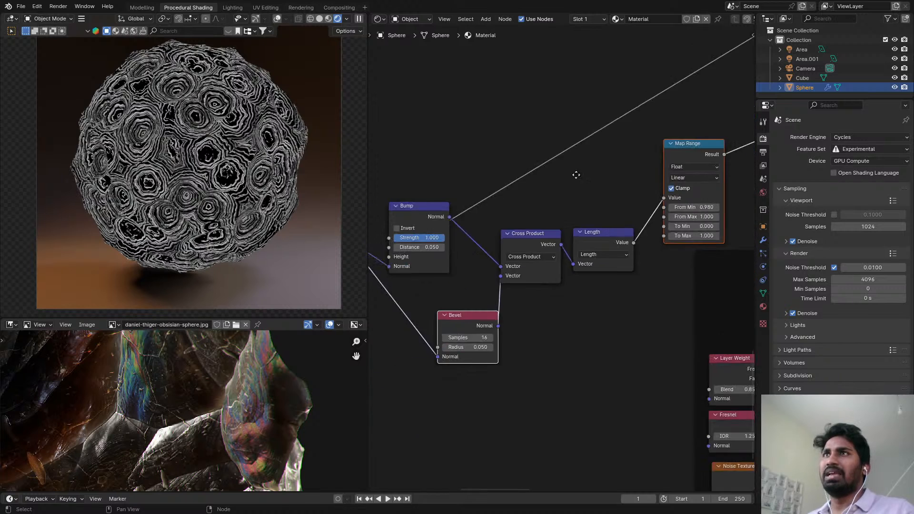
pyautogui.moveTo(601, 45); pyautogui.dragTo(606, 169, button='middle')
pyautogui.moveTo(686, 39); pyautogui.dragTo(610, 107, button='middle')
pyautogui.scroll(2, 609, 107)
pyautogui.scroll(1, 610, 108)
pyautogui.keyDown('ctrl'); pyautogui.keyDown('shift'); pyautogui.click(584, 107); pyautogui.keyUp('shift'); pyautogui.keyUp('ctrl')
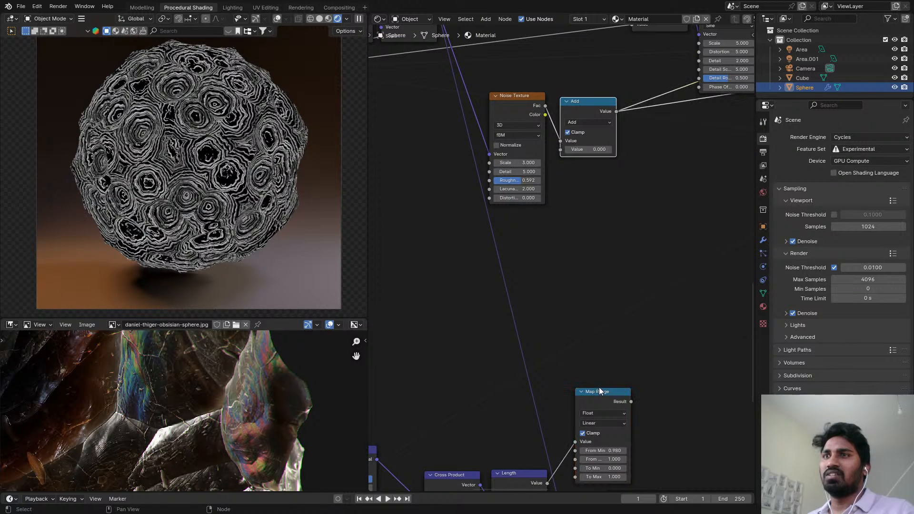
# - Duplicate the Map Range node below the Multiply node, feed it from Multiply's Value and preview it on the sphere
pyautogui.click(599, 391)
pyautogui.hotkey('shift', 'd')
pyautogui.scroll(-3, 631, 87)
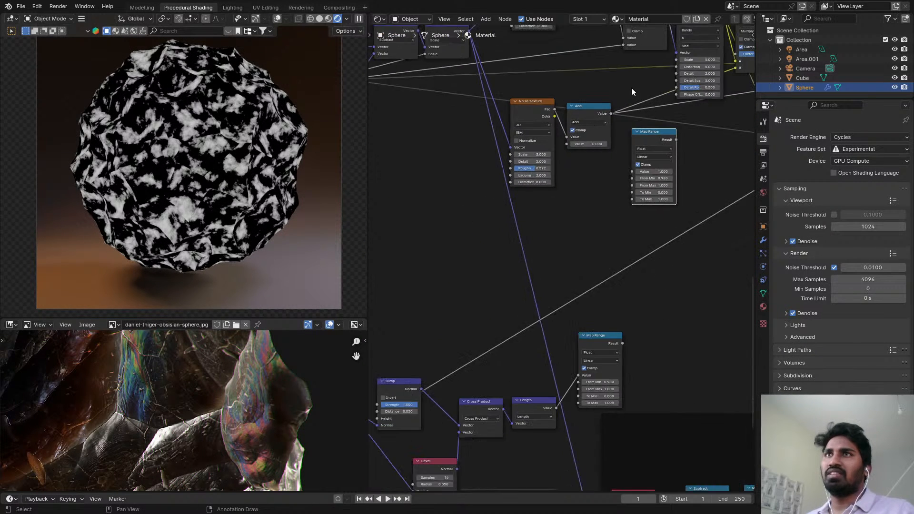
pyautogui.click(749, 242)
pyautogui.moveTo(749, 242); pyautogui.dragTo(575, 215, button='middle')
pyautogui.scroll(3, 590, 213)
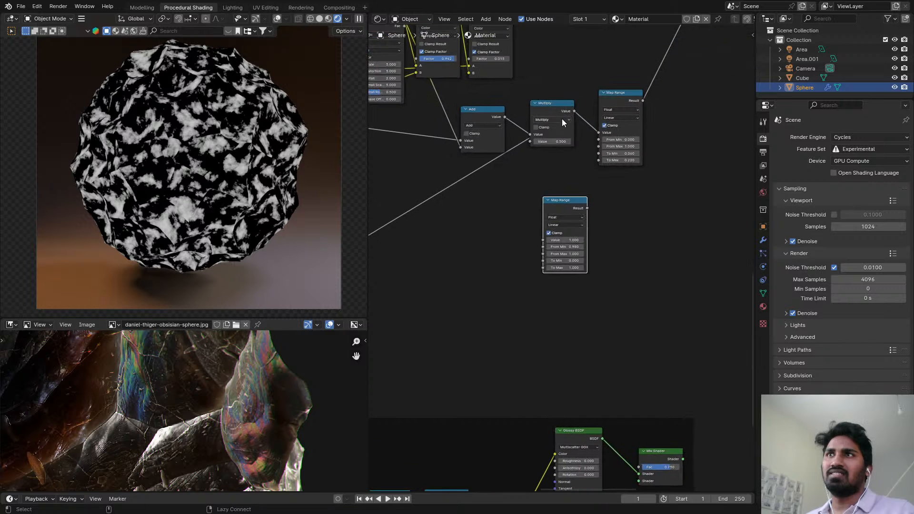
pyautogui.keyDown('alt'); pyautogui.moveTo(562, 119); pyautogui.dragTo(582, 200, button='right'); pyautogui.keyUp('alt')
pyautogui.scroll(3, 575, 202)
pyautogui.keyDown('ctrl'); pyautogui.keyDown('shift'); pyautogui.click(575, 203); pyautogui.keyUp('shift'); pyautogui.keyUp('ctrl')
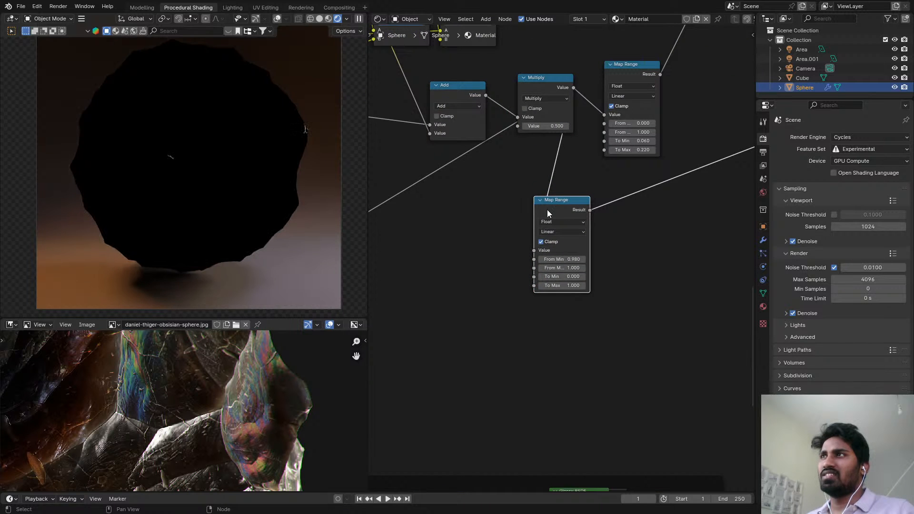
# - Set the duplicated Map Range node's From Min to 0.430
pyautogui.scroll(3, 571, 219)
pyautogui.moveTo(580, 276); pyautogui.dragTo(600, 277)
pyautogui.scroll(-6, 551, 309)
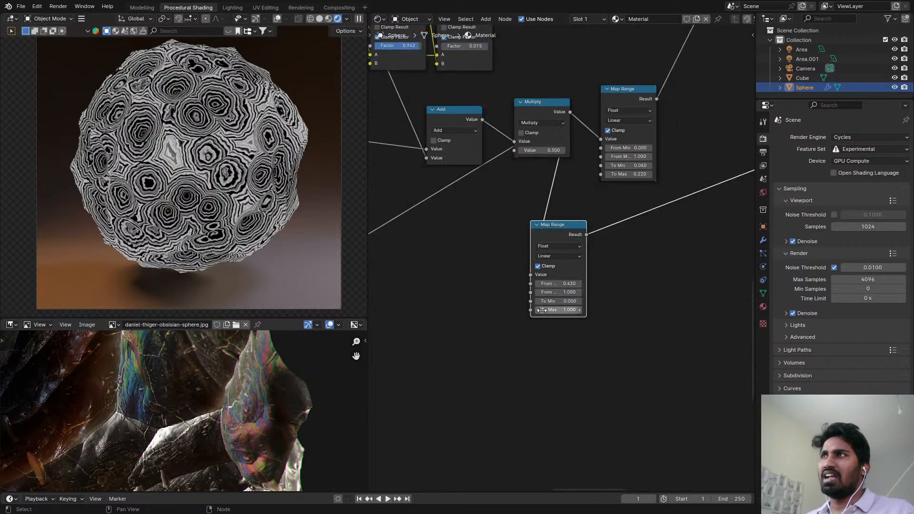
# - Compare the previews of the Length-fed Map Range and the Multiply-fed Map Range on the sphere
pyautogui.moveTo(472, 404); pyautogui.dragTo(555, 284, button='middle')
pyautogui.scroll(-4, 555, 284)
pyautogui.moveTo(497, 294); pyautogui.dragTo(606, 223, button='middle')
pyautogui.keyDown('ctrl'); pyautogui.keyDown('shift'); pyautogui.click(515, 208); pyautogui.keyUp('shift'); pyautogui.keyUp('ctrl')
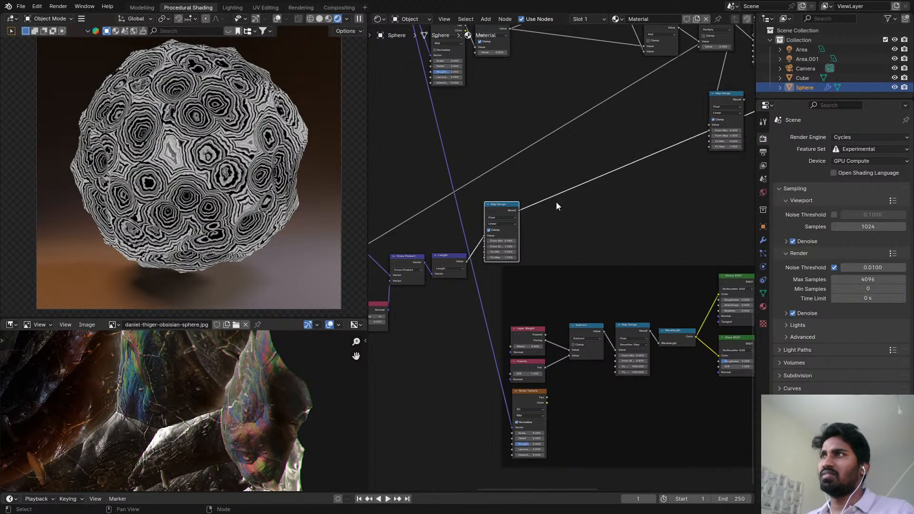
pyautogui.scroll(-2, 615, 165)
pyautogui.moveTo(615, 165); pyautogui.dragTo(563, 206, button='middle')
pyautogui.scroll(1, 654, 141)
pyautogui.scroll(1, 653, 141)
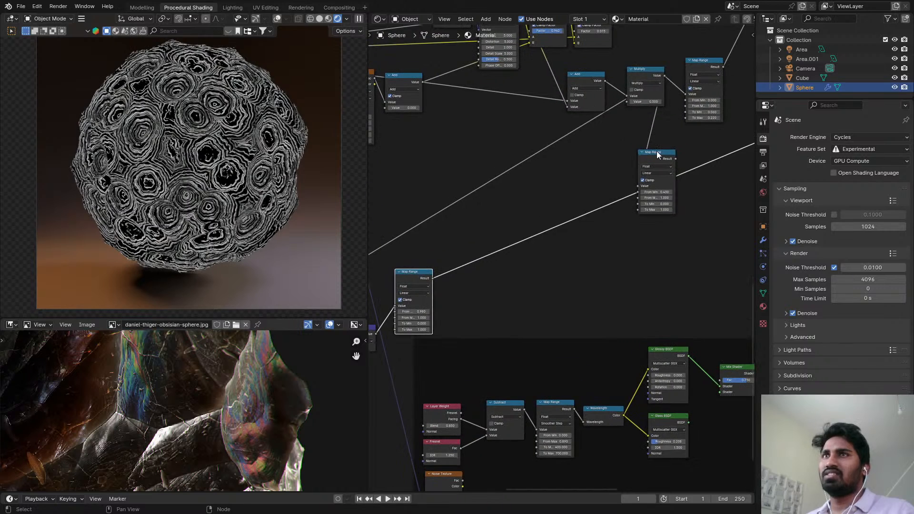
pyautogui.keyDown('ctrl'); pyautogui.keyDown('shift'); pyautogui.click(656, 154); pyautogui.keyUp('shift'); pyautogui.keyUp('ctrl')
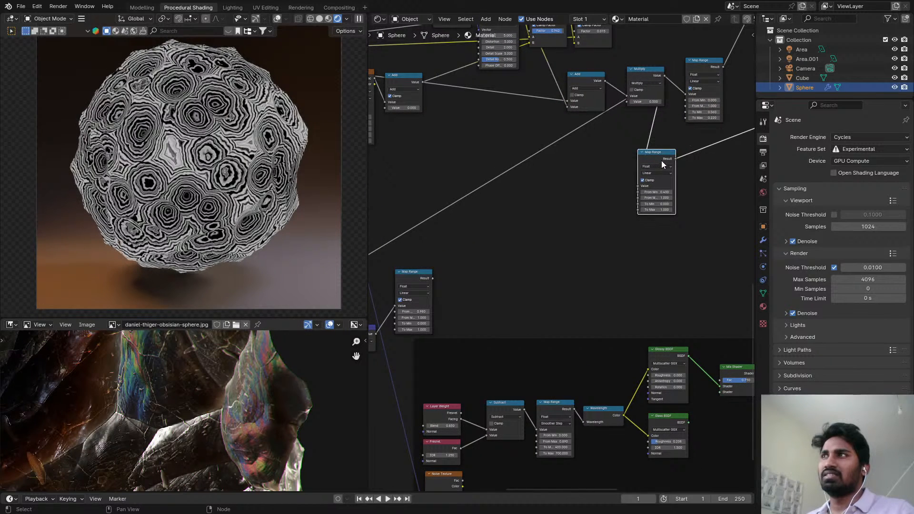
# - Delete the duplicated Map Range node while keeping its links, and inspect the banding on the sphere up close
pyautogui.hotkey('ctrl', 'x')
pyautogui.moveTo(536, 243); pyautogui.dragTo(653, 215, button='middle')
pyautogui.scroll(-1, 516, 323)
pyautogui.moveTo(517, 324); pyautogui.dragTo(573, 245, button='middle')
pyautogui.scroll(2, 527, 250)
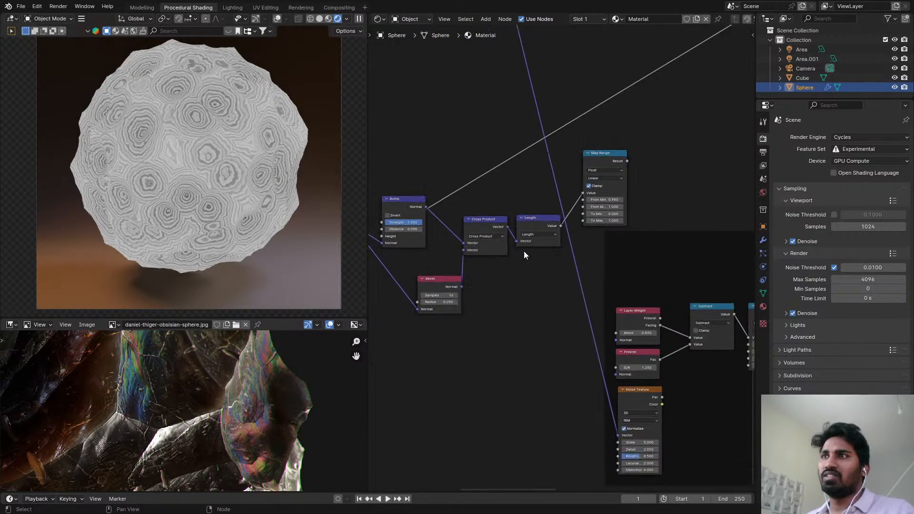
pyautogui.scroll(2, 472, 242)
pyautogui.press('KP_0')
pyautogui.scroll(2, 134, 160)
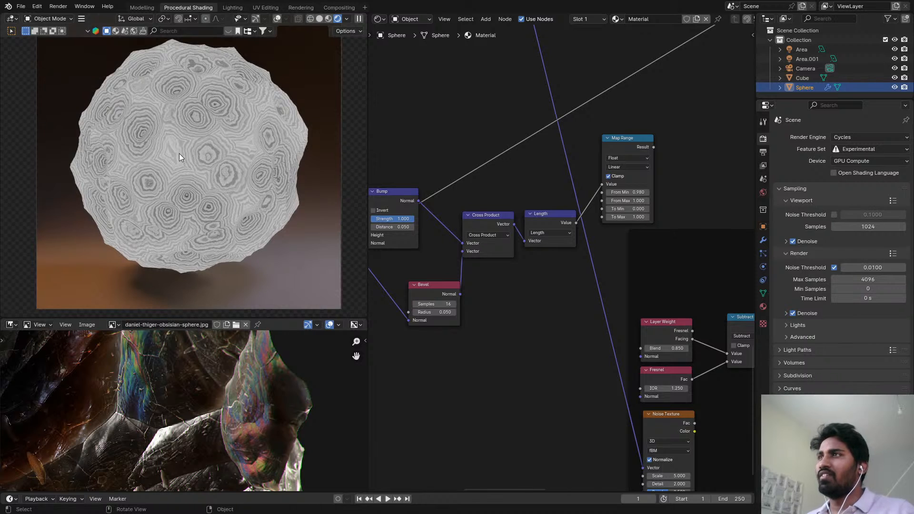
pyautogui.scroll(4, 179, 153)
pyautogui.scroll(-1, 515, 180)
pyautogui.scroll(-1, 517, 179)
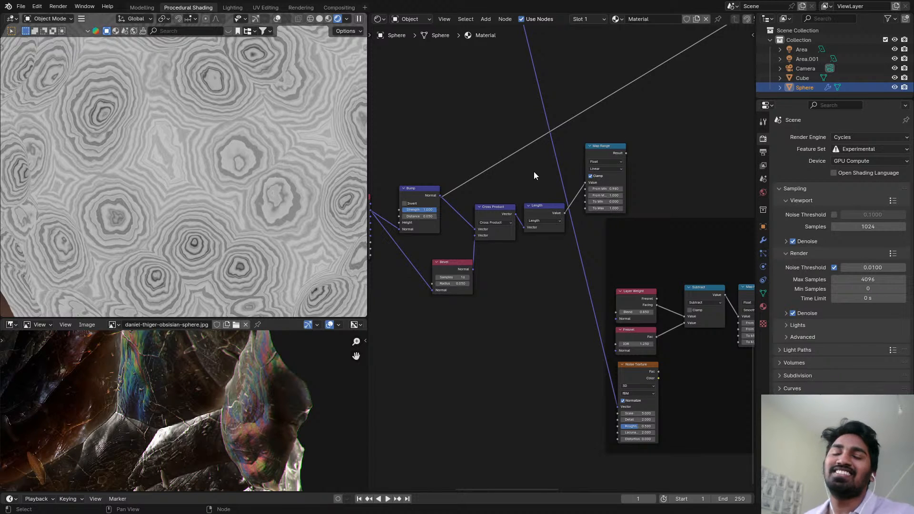
pyautogui.moveTo(632, 201); pyautogui.dragTo(513, 179, button='middle')
pyautogui.hotkey('shift', 'a')
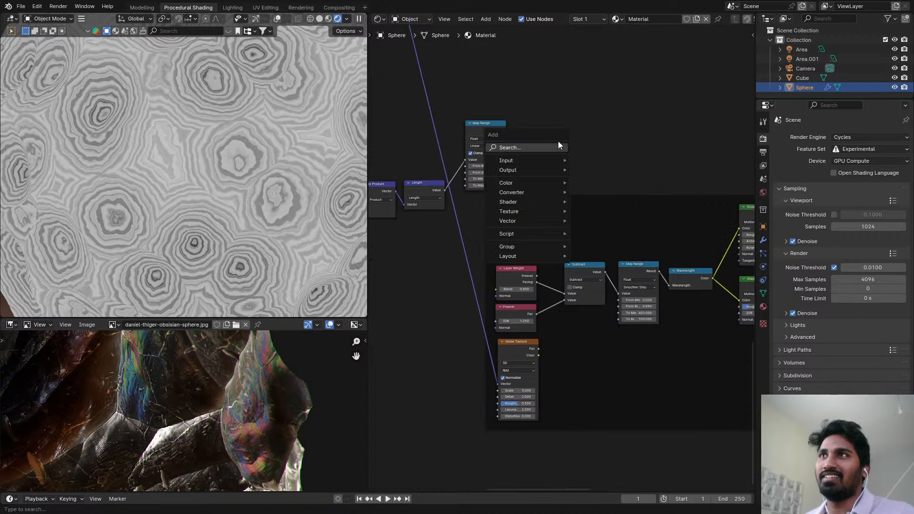
pyautogui.write('co')
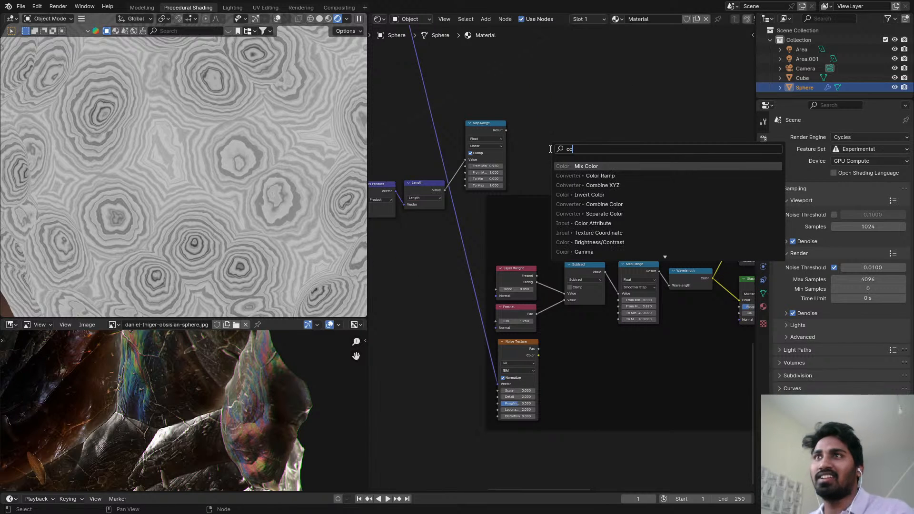
pyautogui.click(590, 184)
pyautogui.rightClick(593, 175)
# - Add a Color Ramp node beside the Map Range node that follows Length
pyautogui.hotkey('shift', 'a')
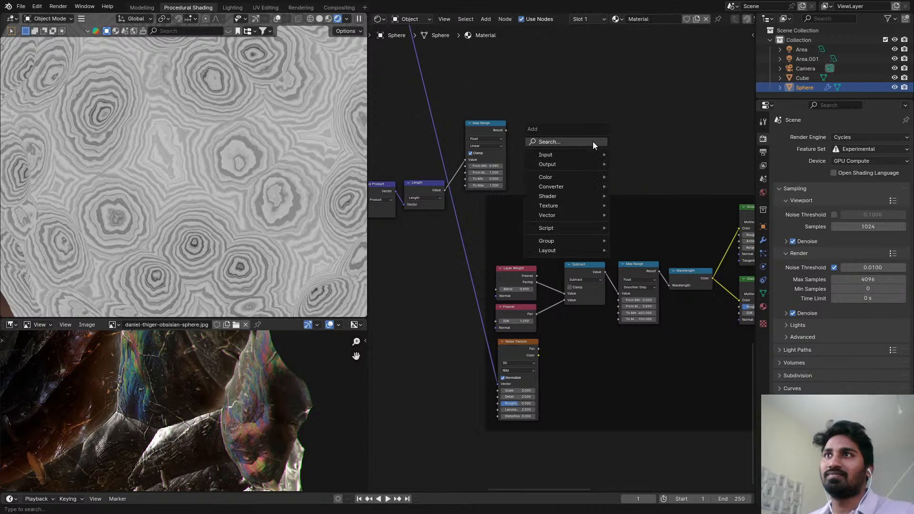
pyautogui.click(594, 142)
pyautogui.write('col')
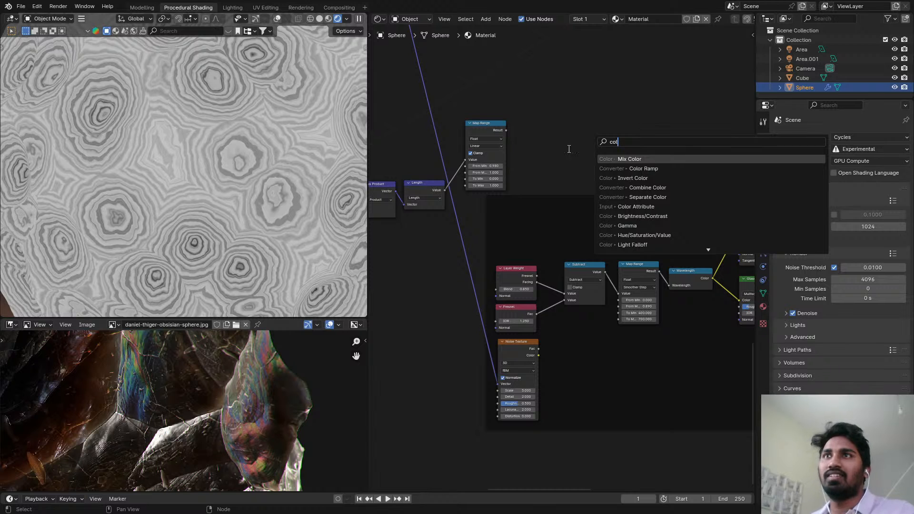
pyautogui.press('Down')
pyautogui.press('Return')
pyautogui.click(572, 116)
pyautogui.scroll(2, 399, 142)
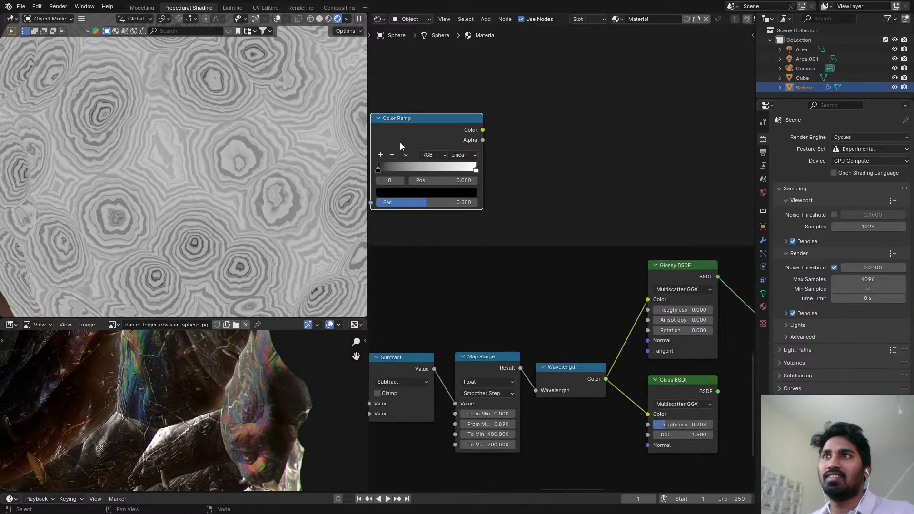
# - Add six extra stops to the Color Ramp
pyautogui.scroll(2, 399, 142)
pyautogui.click(394, 150)
pyautogui.click(393, 149)
pyautogui.click(393, 149)
pyautogui.click(394, 150)
pyautogui.click(393, 150)
pyautogui.click(393, 150)
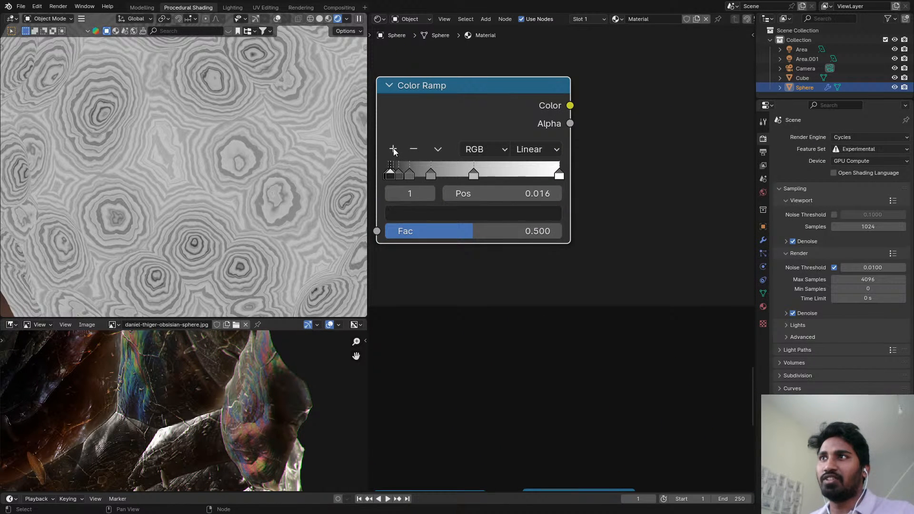
# - Flip the Color Ramp and distribute its stops evenly
pyautogui.click(434, 153)
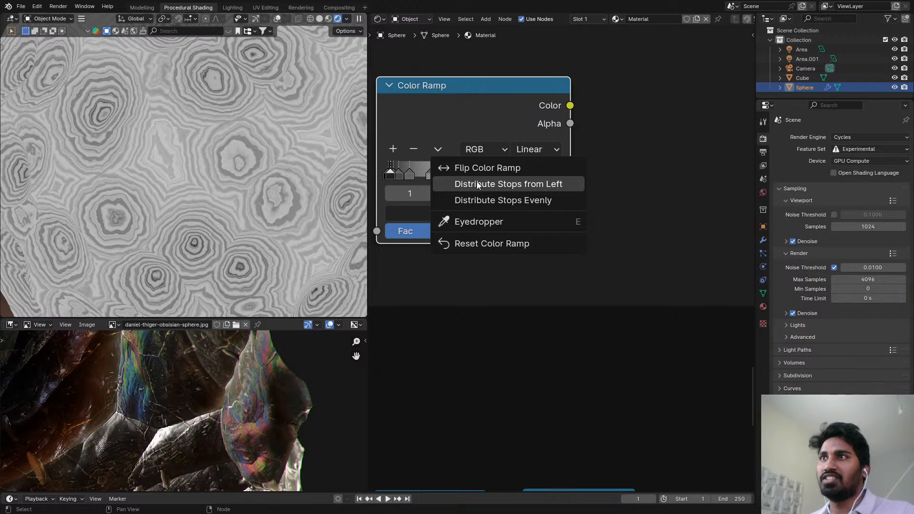
pyautogui.click(480, 172)
pyautogui.scroll(1, 480, 171)
pyautogui.moveTo(480, 171); pyautogui.dragTo(547, 164, button='middle')
pyautogui.click(503, 142)
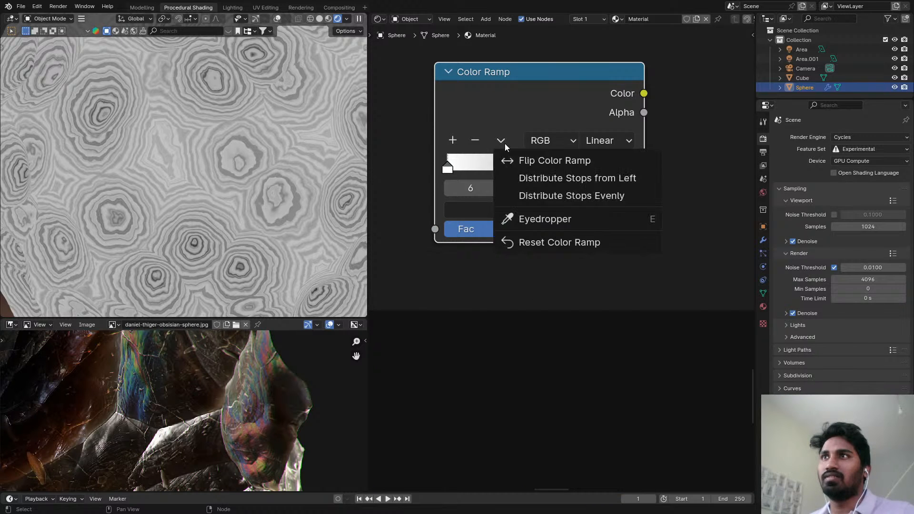
pyautogui.click(535, 190)
pyautogui.scroll(1, 495, 179)
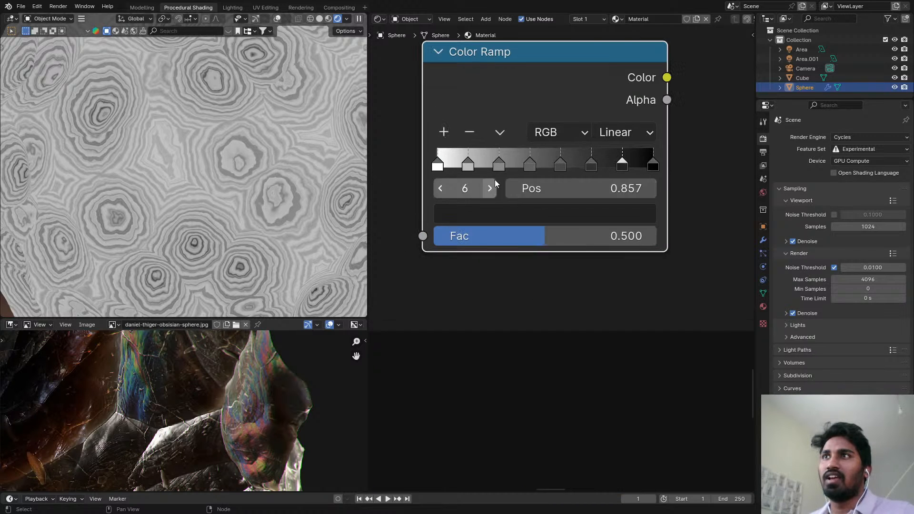
# - Select the Color Ramp's second stop and move the node higher above the dark frame
pyautogui.click(474, 165)
pyautogui.scroll(-4, 494, 209)
pyautogui.moveTo(500, 188); pyautogui.dragTo(508, 136, button='middle')
pyautogui.scroll(1, 493, 196)
pyautogui.scroll(-4, 512, 155)
pyautogui.moveTo(513, 254); pyautogui.dragTo(515, 329, button='middle')
pyautogui.scroll(-1, 515, 330)
pyautogui.click(527, 168)
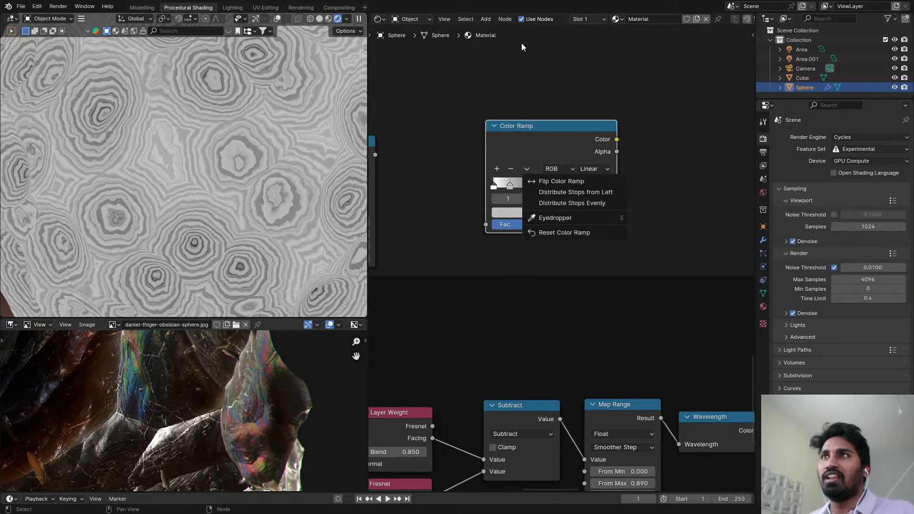
pyautogui.moveTo(533, 131); pyautogui.dragTo(538, 83)
# - Remove all Color Ramp stops except the black end stop
pyautogui.click(517, 119)
pyautogui.click(517, 119)
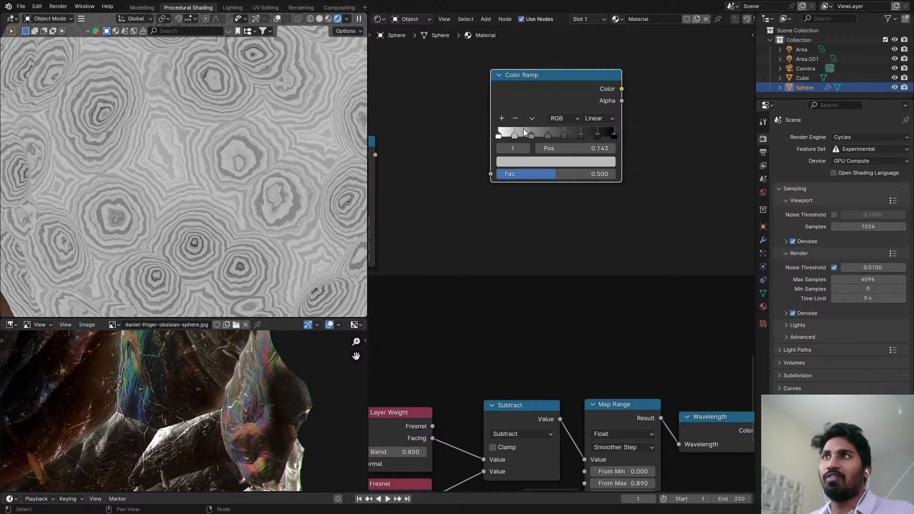
pyautogui.click(516, 119)
pyautogui.click(516, 119)
pyautogui.click(516, 119)
pyautogui.click(516, 118)
pyautogui.click(517, 120)
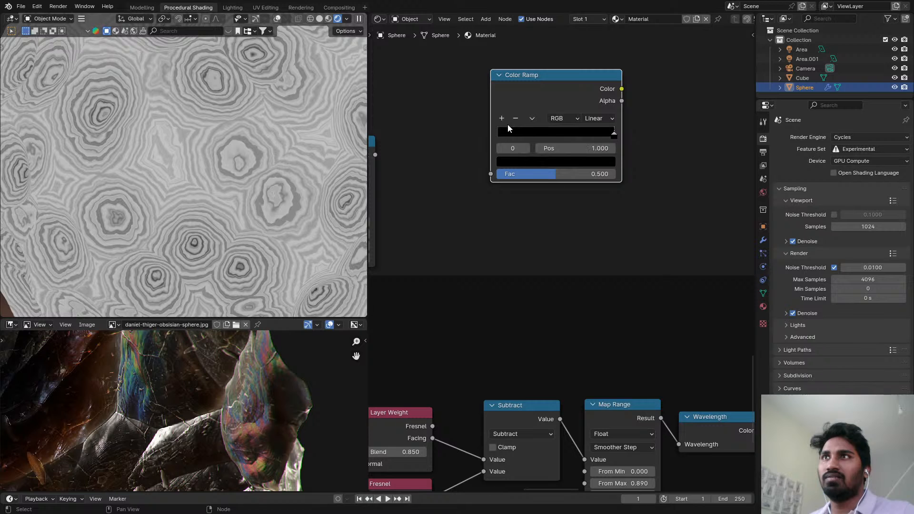
# - Add a stop to the Color Ramp, make it white with Value 1.000 and place it at position 0.000
pyautogui.click(502, 119)
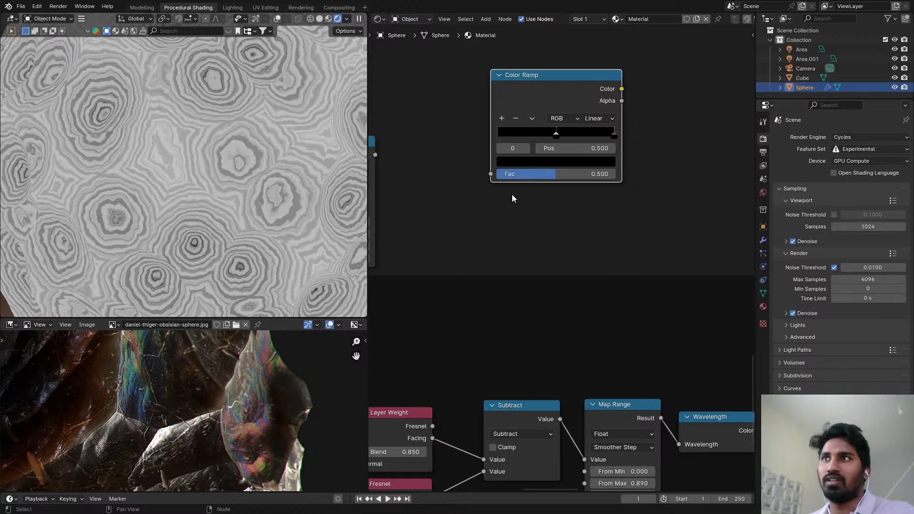
pyautogui.moveTo(443, 167); pyautogui.dragTo(481, 120, button='middle')
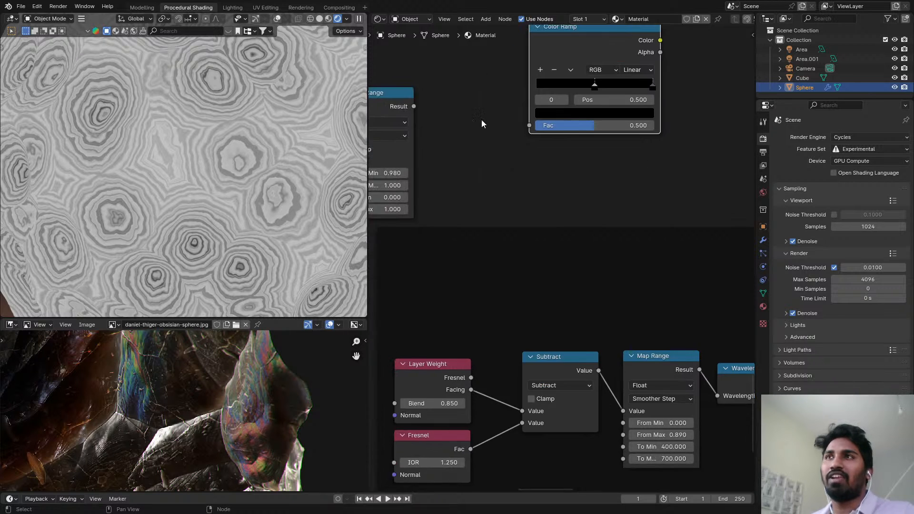
pyautogui.scroll(-3, 457, 102)
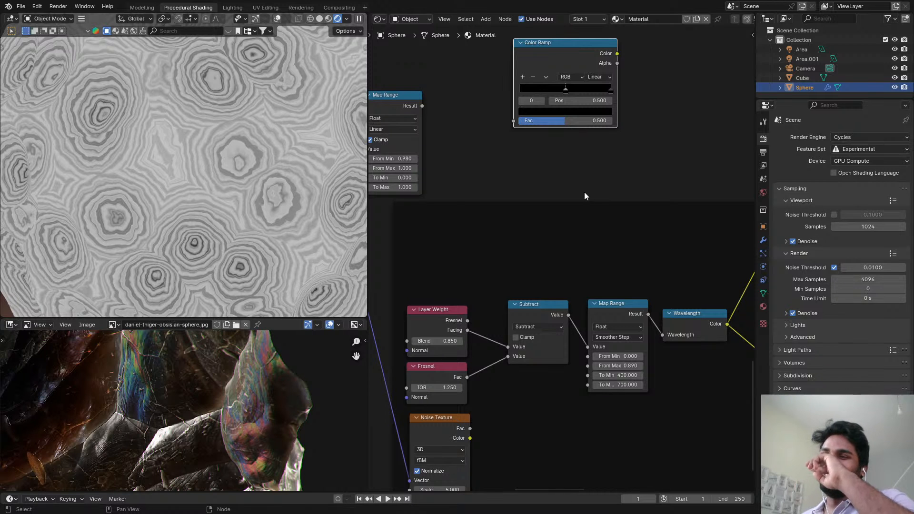
pyautogui.click(551, 112)
pyautogui.moveTo(607, 177); pyautogui.dragTo(606, 125)
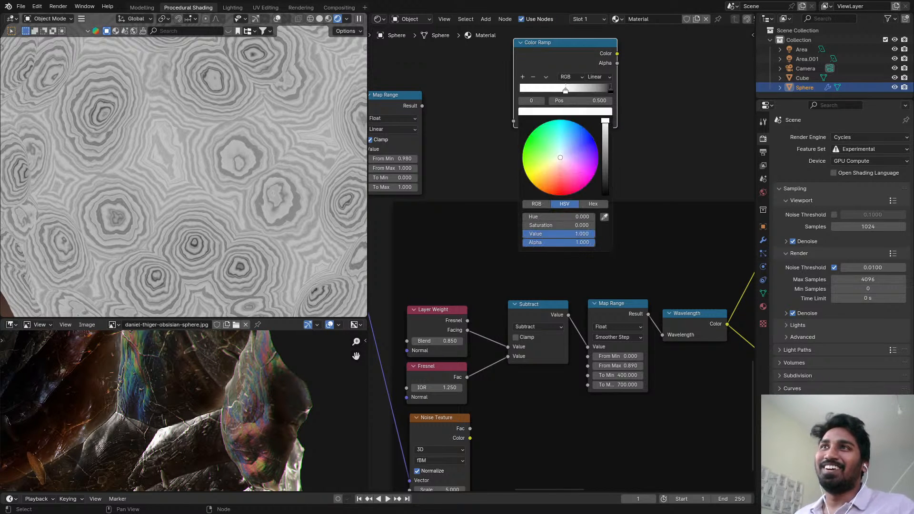
pyautogui.click(739, 148)
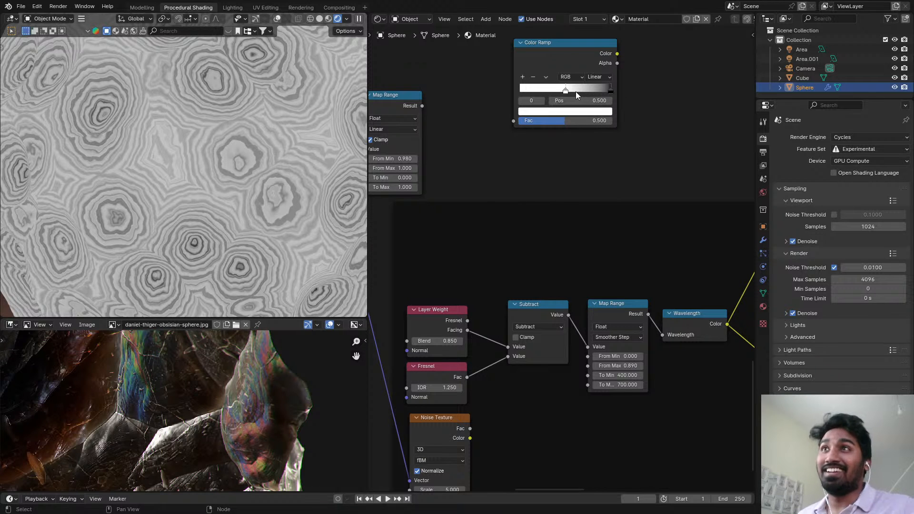
pyautogui.moveTo(575, 91); pyautogui.dragTo(463, 96)
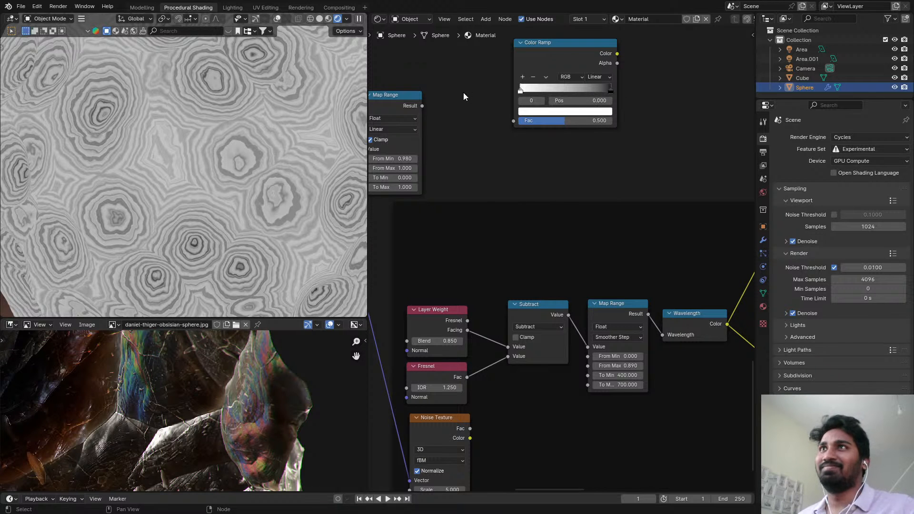
# - Set the Color Ramp interpolation to B-Spline and move the black stop to about 0.568
pyautogui.click(601, 77)
pyautogui.click(608, 127)
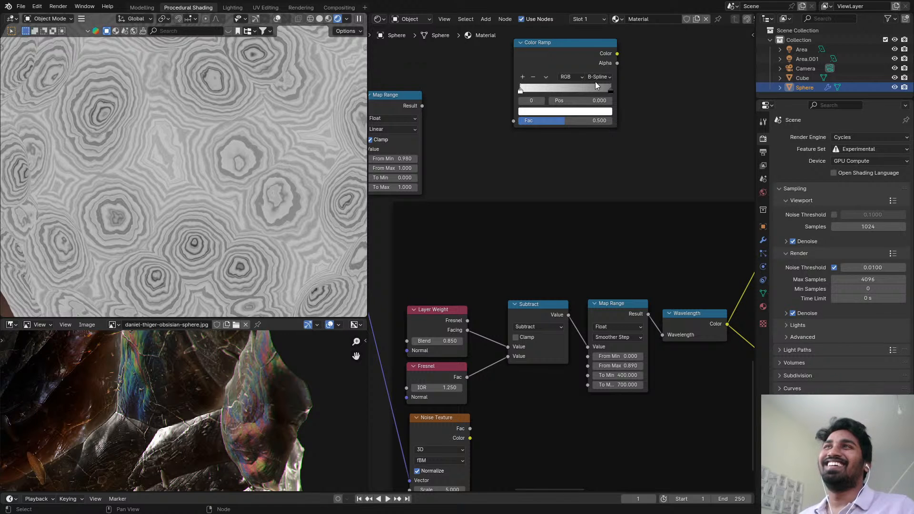
pyautogui.moveTo(612, 89); pyautogui.dragTo(450, 96)
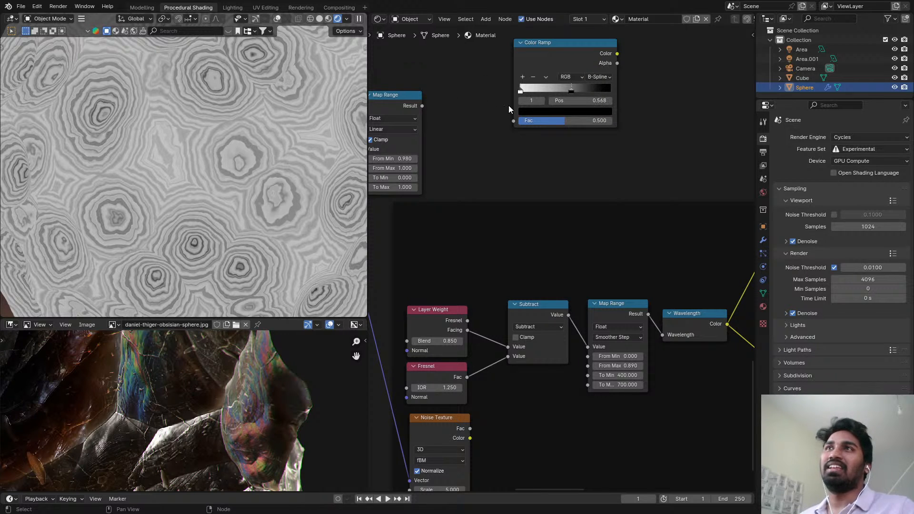
# - Examine the Color Ramp's B-Spline gradient between its white and black stops
pyautogui.scroll(2, 529, 103)
pyautogui.scroll(-2, 626, 83)
pyautogui.moveTo(627, 83); pyautogui.dragTo(614, 119, button='middle')
pyautogui.scroll(2, 607, 121)
pyautogui.moveTo(558, 91); pyautogui.dragTo(549, 109, button='middle')
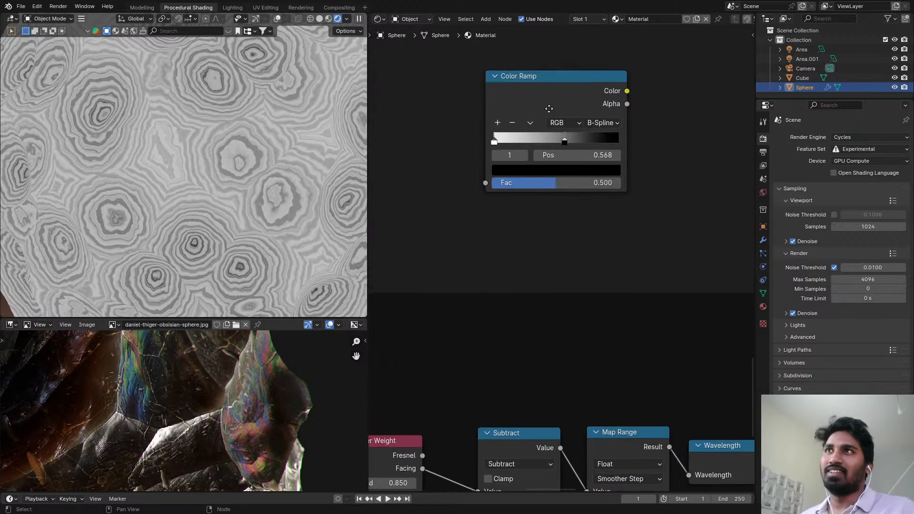
pyautogui.scroll(2, 546, 116)
pyautogui.hotkey('ctrl', 'space')
pyautogui.scroll(-1, 520, 188)
pyautogui.scroll(1, 520, 185)
pyautogui.scroll(-2, 520, 177)
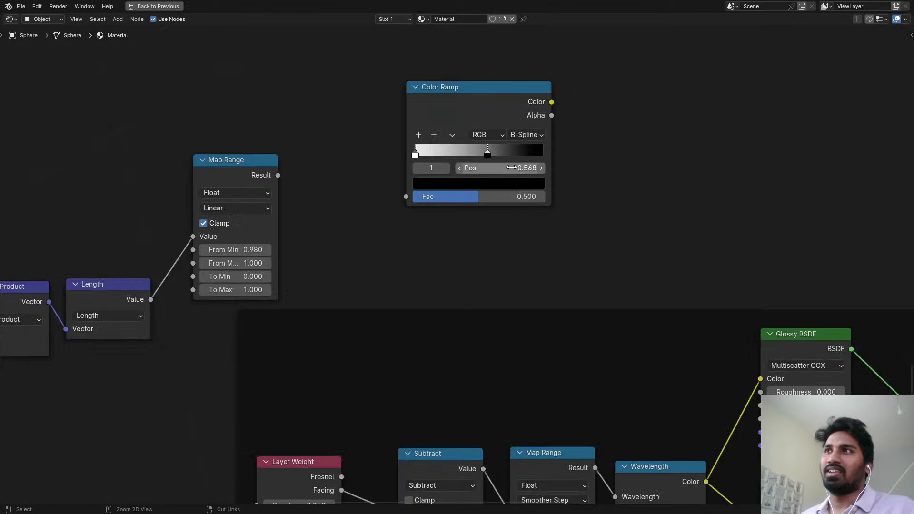
pyautogui.hotkey('ctrl', 'space')
pyautogui.scroll(1, 541, 140)
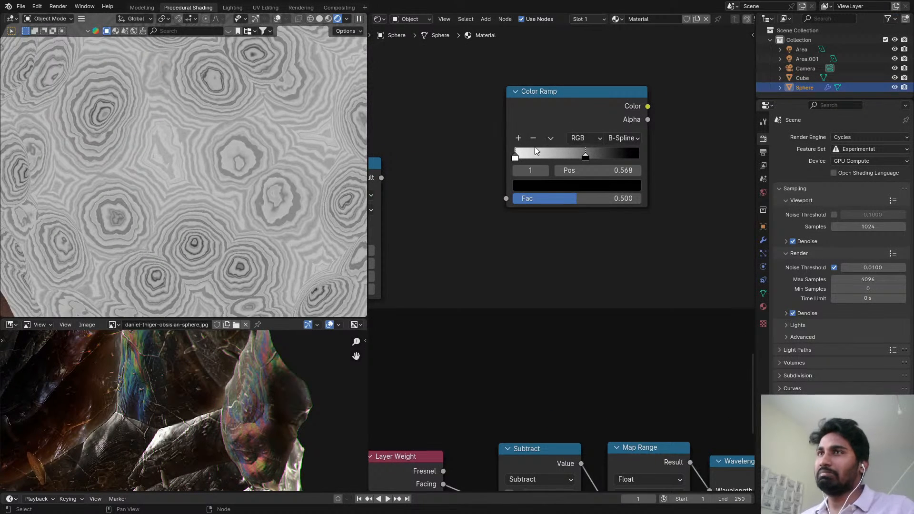
pyautogui.scroll(2, 535, 147)
pyautogui.scroll(-1, 535, 173)
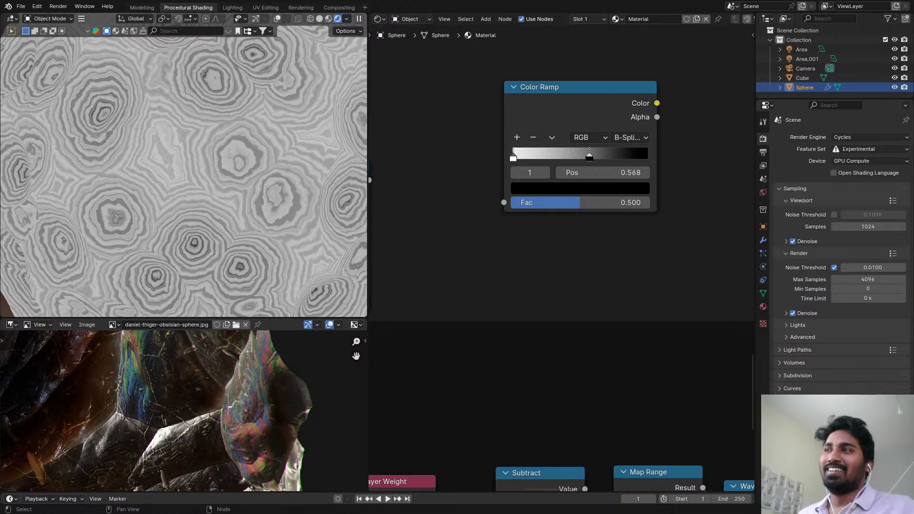
# - Delete the Color Ramp node and preview the result of the edge mask's Map Range node on the sphere
pyautogui.press('x')
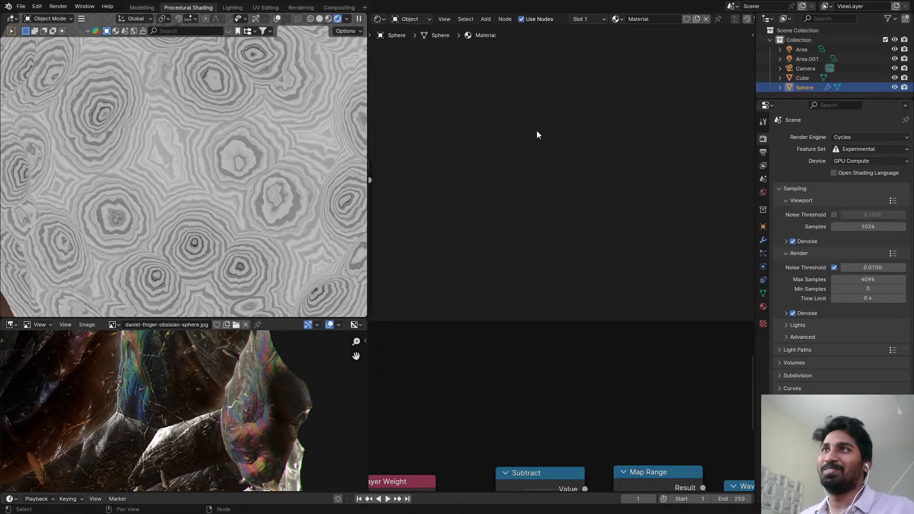
pyautogui.scroll(-2, 543, 147)
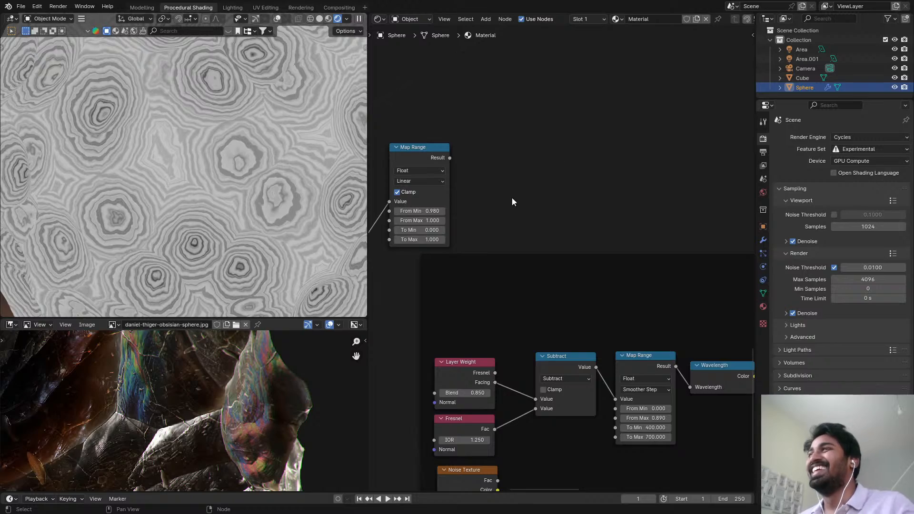
pyautogui.scroll(-3, 495, 140)
pyautogui.moveTo(472, 147); pyautogui.dragTo(528, 149, button='middle')
pyautogui.scroll(4, 499, 148)
pyautogui.keyDown('ctrl'); pyautogui.keyDown('shift'); pyautogui.click(486, 158); pyautogui.keyUp('shift'); pyautogui.keyUp('ctrl')
pyautogui.scroll(-1, 538, 207)
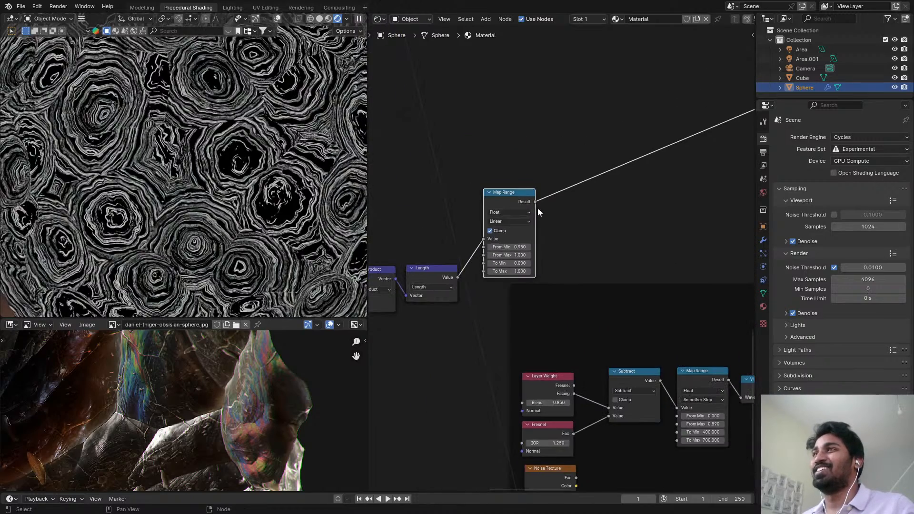
# - Save the file and inspect the previewed line mask up close on the sphere
pyautogui.scroll(-3, 183, 221)
pyautogui.hotkey('ctrl', 's')
pyautogui.scroll(8, 156, 183)
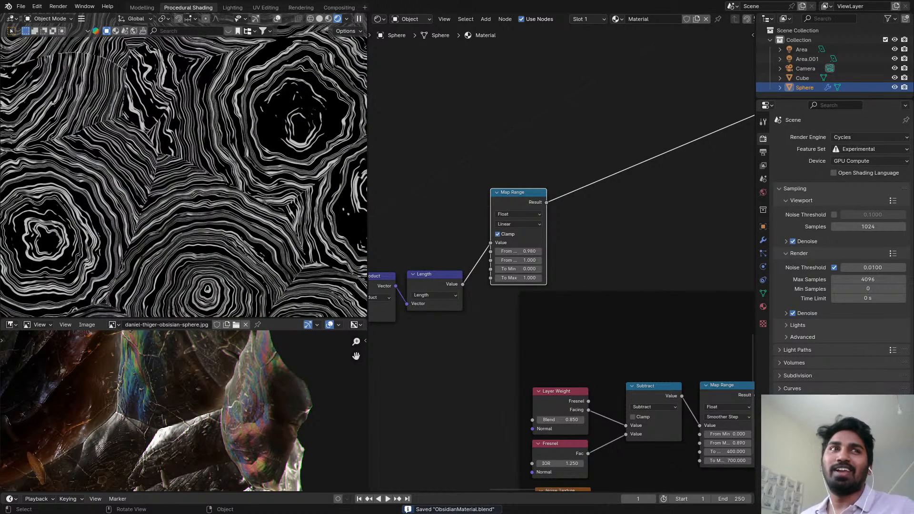
pyautogui.scroll(-6, 601, 200)
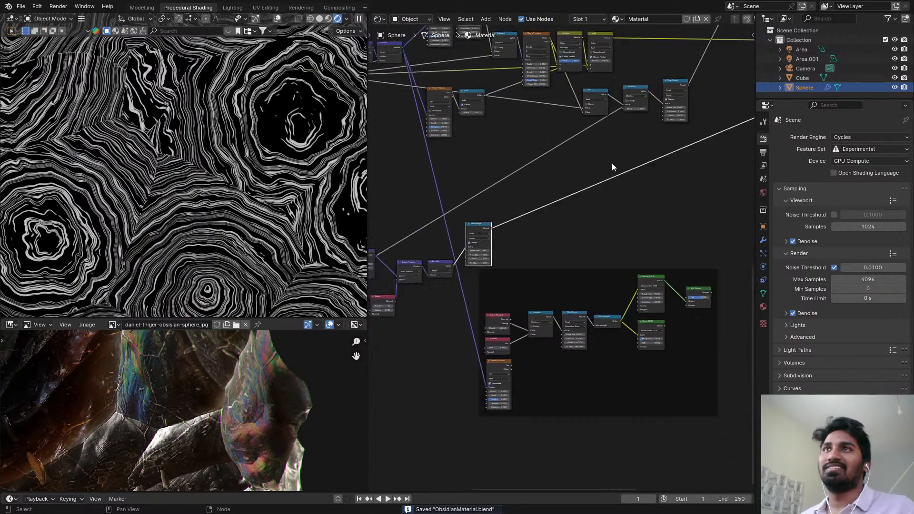
# - Preview the Principled BSDF again and bring the whole sphere into view
pyautogui.moveTo(510, 217); pyautogui.dragTo(462, 270, button='middle')
pyautogui.scroll(3, 463, 270)
pyautogui.keyDown('ctrl'); pyautogui.keyDown('shift'); pyautogui.click(661, 37); pyautogui.keyUp('shift'); pyautogui.keyUp('ctrl')
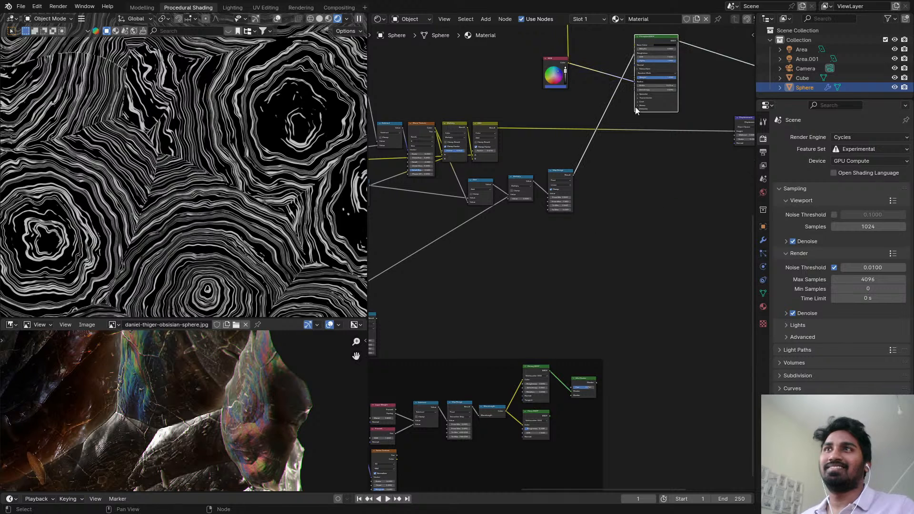
pyautogui.scroll(-3, 617, 181)
pyautogui.moveTo(617, 182); pyautogui.dragTo(583, 184, button='middle')
pyautogui.scroll(-8, 284, 171)
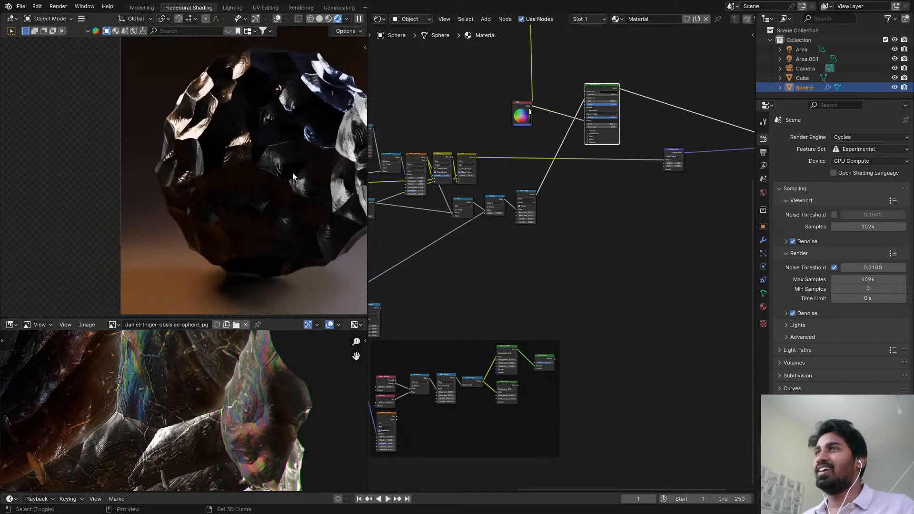
# - Add a Mix Color node in the empty area beside the roughness Map Range node
pyautogui.scroll(2, 537, 208)
pyautogui.moveTo(537, 207); pyautogui.dragTo(604, 133, button='middle')
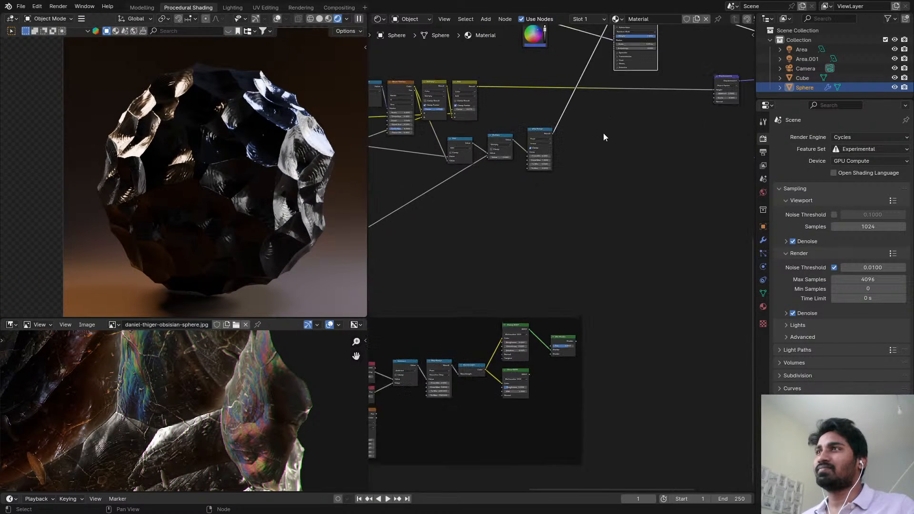
pyautogui.hotkey('shift', 'a')
pyautogui.click(603, 132)
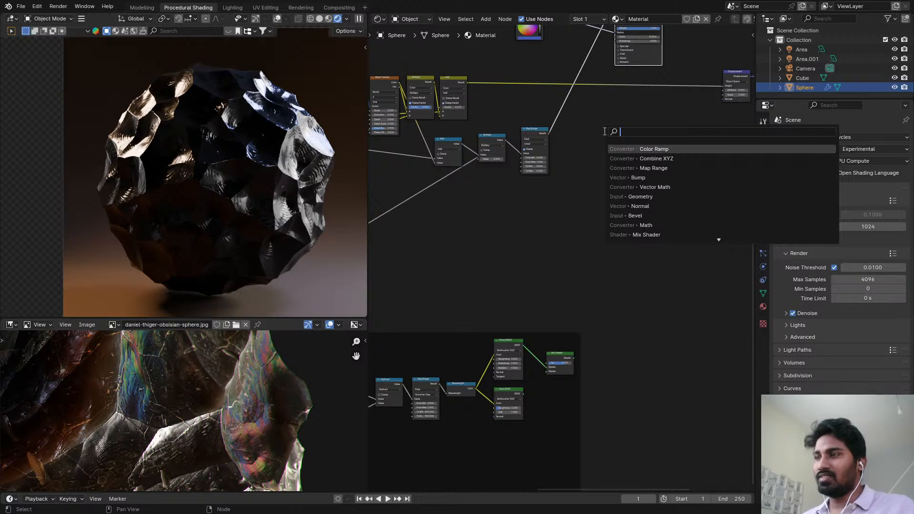
pyautogui.write('mi')
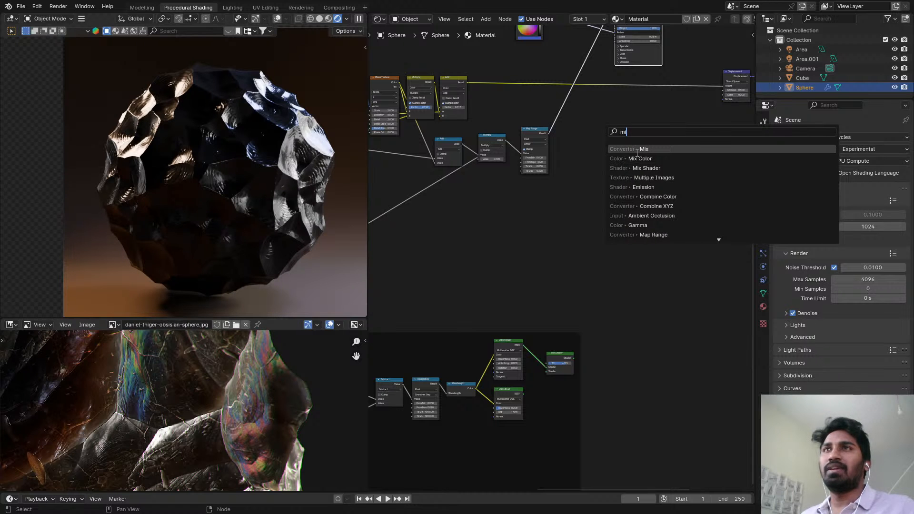
pyautogui.click(640, 159)
pyautogui.click(646, 200)
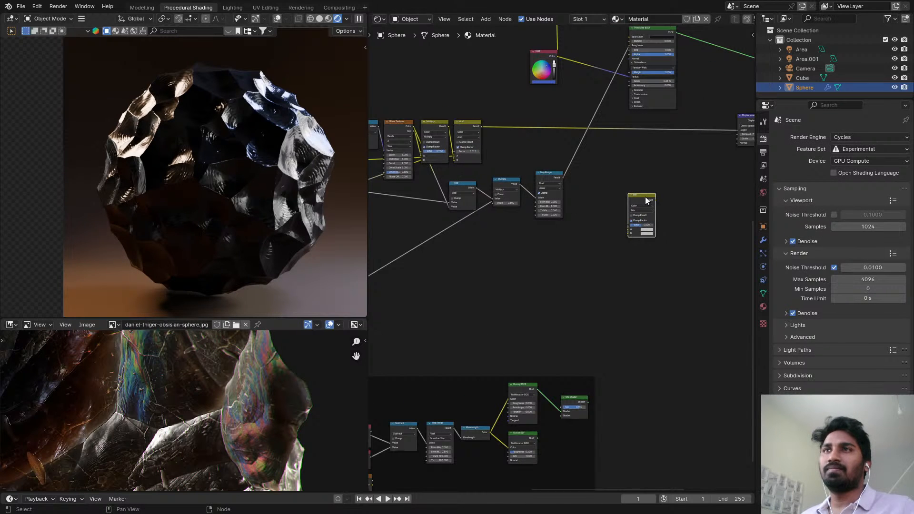
pyautogui.moveTo(646, 200); pyautogui.dragTo(614, 176)
pyautogui.scroll(2, 619, 114)
pyautogui.moveTo(618, 115); pyautogui.dragTo(618, 171, button='middle')
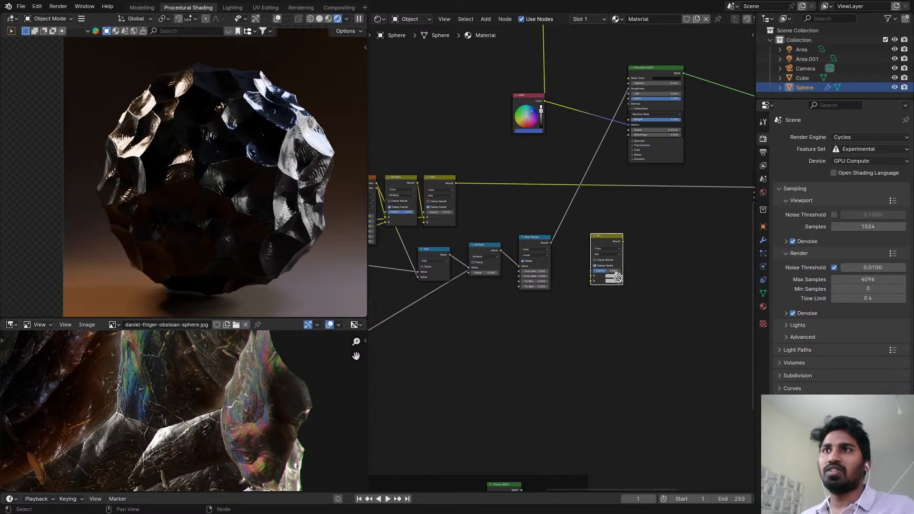
# - Move the Mix node beside the Principled BSDF, give input A the dark base color and connect Result to Base Color
pyautogui.scroll(2, 619, 279)
pyautogui.scroll(-1, 623, 267)
pyautogui.moveTo(642, 181); pyautogui.dragTo(629, 222, button='middle')
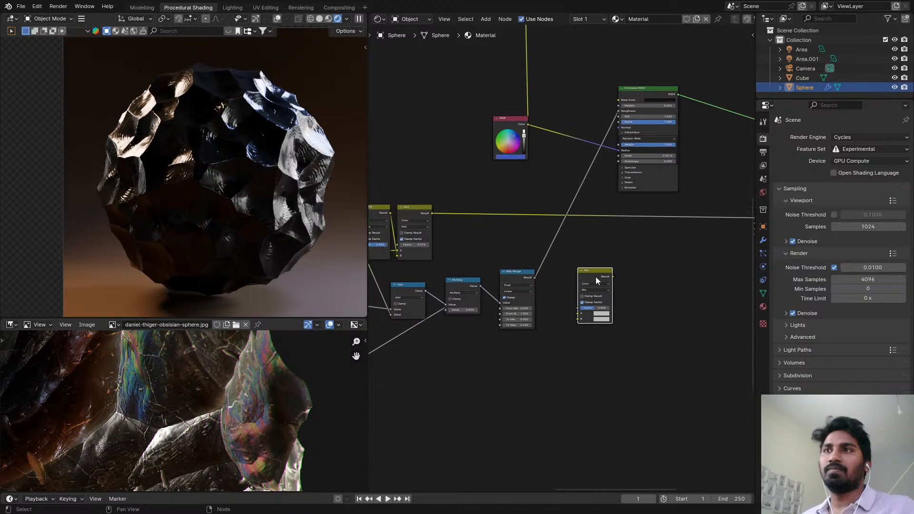
pyautogui.moveTo(596, 271); pyautogui.dragTo(565, 74)
pyautogui.scroll(2, 591, 81)
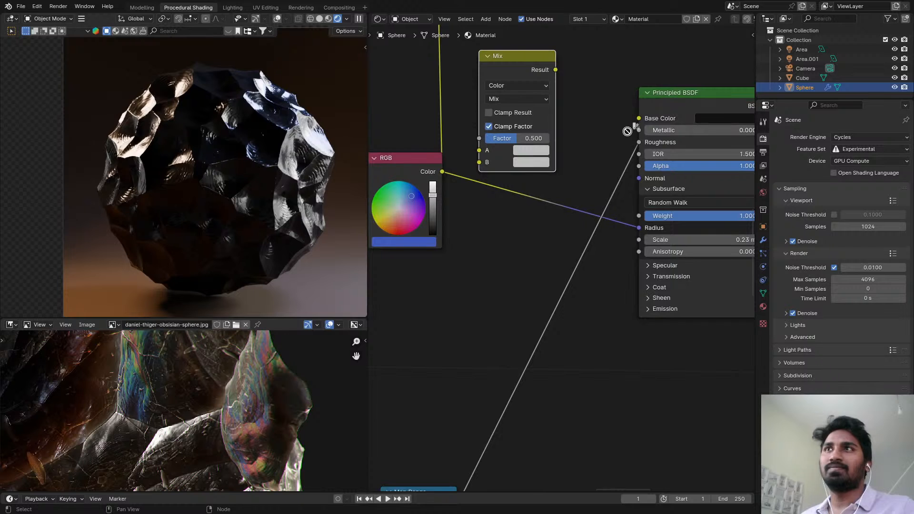
pyautogui.hotkey('ctrl', 'v')
pyautogui.keyDown('alt'); pyautogui.moveTo(548, 72); pyautogui.dragTo(613, 105, button='right'); pyautogui.keyUp('alt')
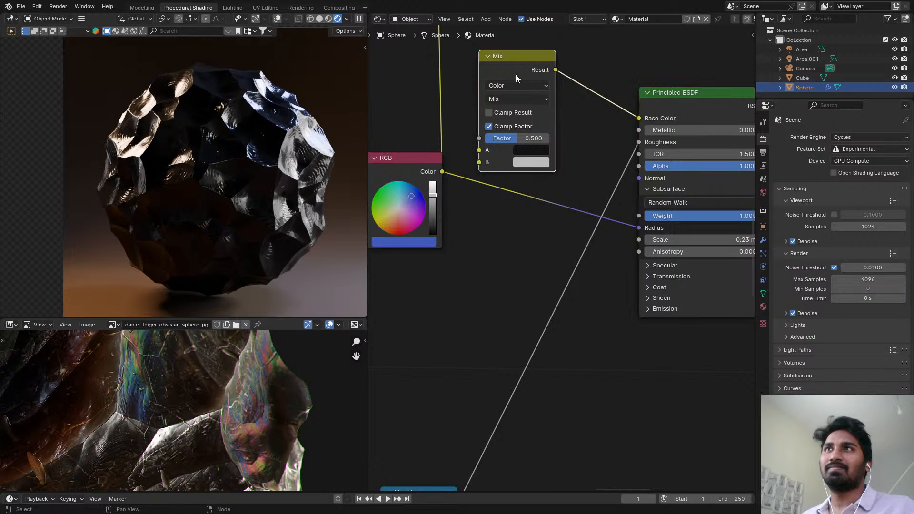
# - Connect the edge mask's Map Range result to the Factor of the Mix node
pyautogui.moveTo(507, 70); pyautogui.dragTo(589, 356)
pyautogui.scroll(-3, 574, 340)
pyautogui.moveTo(574, 340); pyautogui.dragTo(618, 24, button='middle')
pyautogui.scroll(-12, 576, 286)
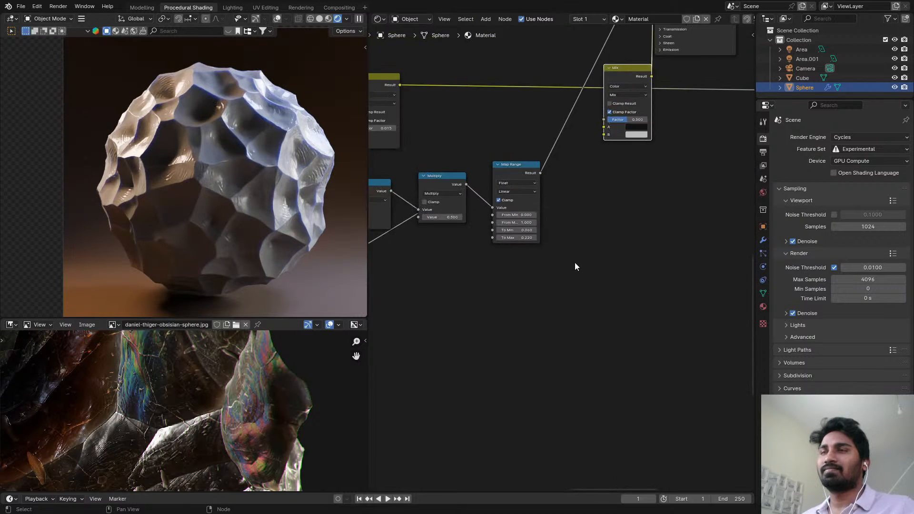
pyautogui.moveTo(413, 329); pyautogui.dragTo(523, 396, button='middle')
pyautogui.scroll(-2, 610, 367)
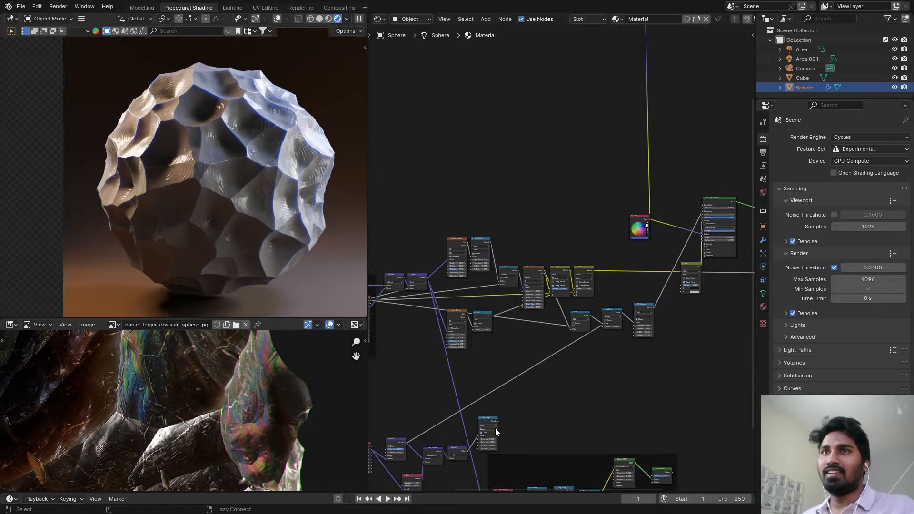
pyautogui.keyDown('alt'); pyautogui.moveTo(495, 428); pyautogui.dragTo(691, 277, button='right'); pyautogui.keyUp('alt')
pyautogui.scroll(4, 691, 277)
# - Place the Mix node between the RGB node and the Principled BSDF
pyautogui.click(685, 260)
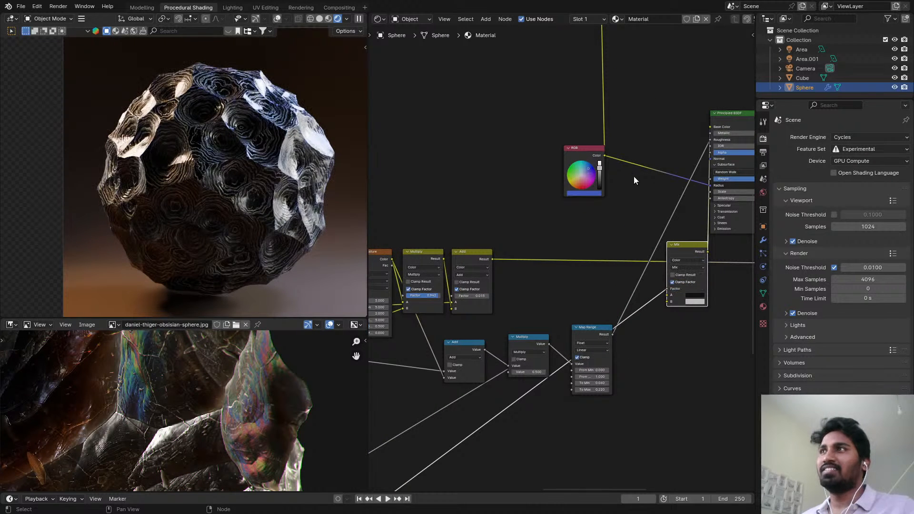
pyautogui.scroll(2, 669, 227)
pyautogui.moveTo(672, 237); pyautogui.dragTo(645, 89)
pyautogui.scroll(5, 644, 89)
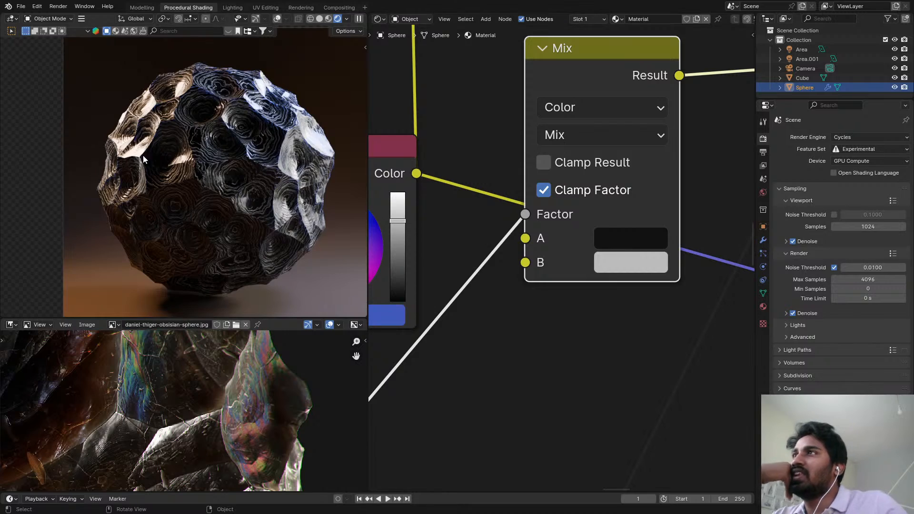
# - Darken the Mix node's B color to a dark grey and check the lines on the sphere
pyautogui.scroll(5, 264, 114)
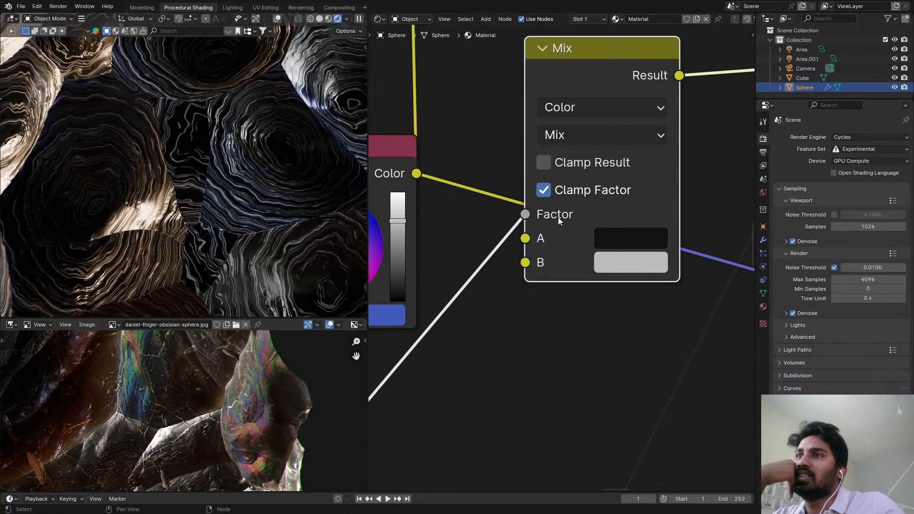
pyautogui.click(624, 261)
pyautogui.moveTo(811, 58); pyautogui.dragTo(815, 174)
pyautogui.scroll(-5, 557, 171)
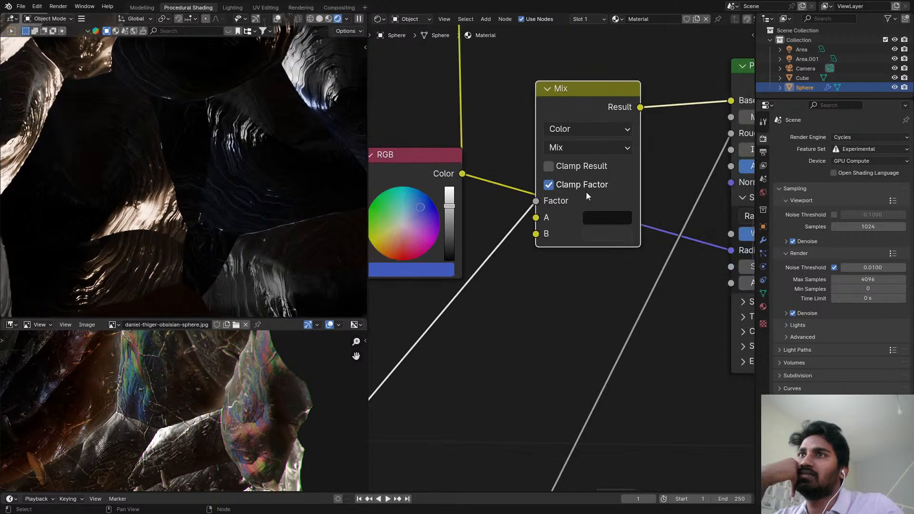
pyautogui.scroll(2, 587, 198)
pyautogui.scroll(-5, 224, 224)
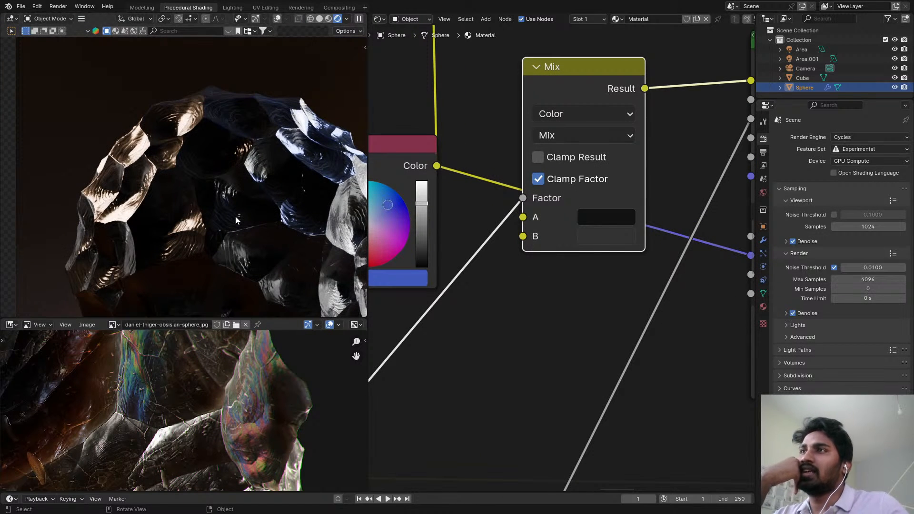
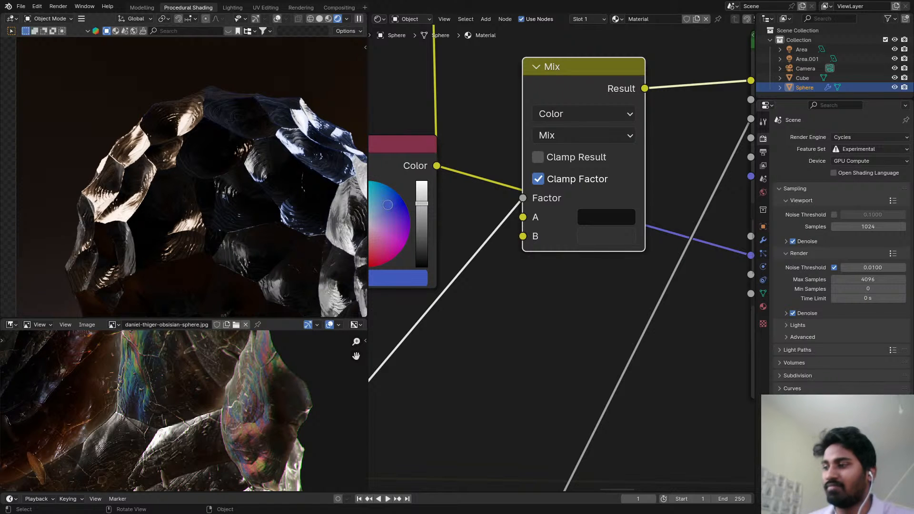
# - Save the material file and switch the 3D viewport to Solid shading
pyautogui.scroll(-4, 624, 306)
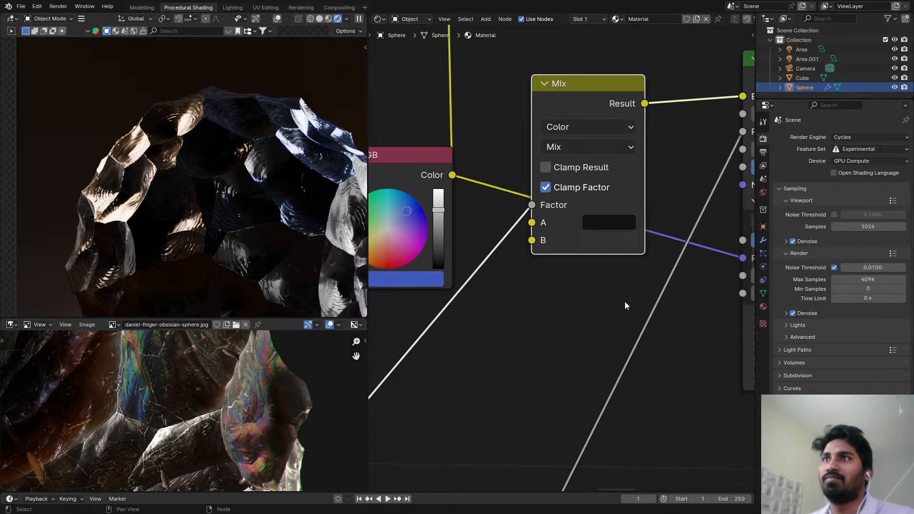
pyautogui.moveTo(536, 229); pyautogui.dragTo(577, 91, button='middle')
pyautogui.scroll(-8, 585, 138)
pyautogui.scroll(1, 547, 258)
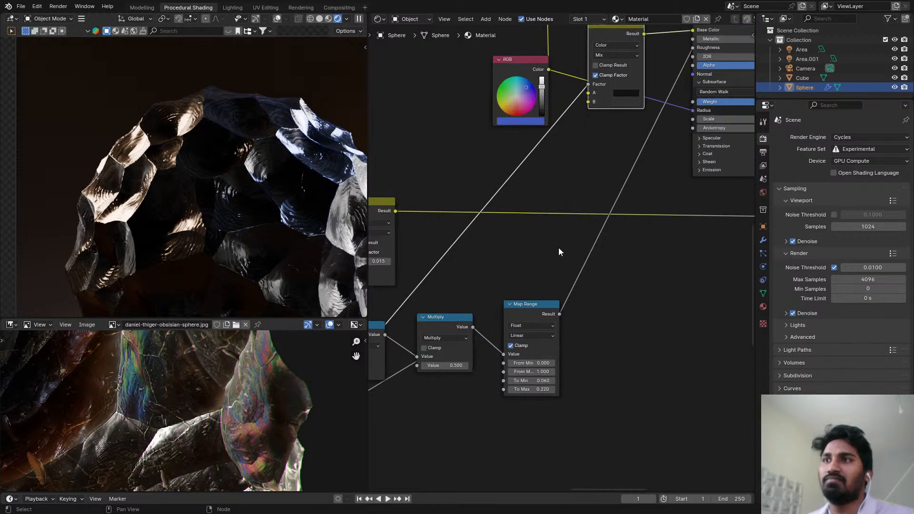
pyautogui.moveTo(547, 154)
pyautogui.mouseDown(button='middle')
pyautogui.moveTo(505, 278)
pyautogui.moveTo(560, 161)
pyautogui.mouseUp(button='middle')
pyautogui.scroll(-2, 504, 266)
pyautogui.scroll(-3, 591, 176)
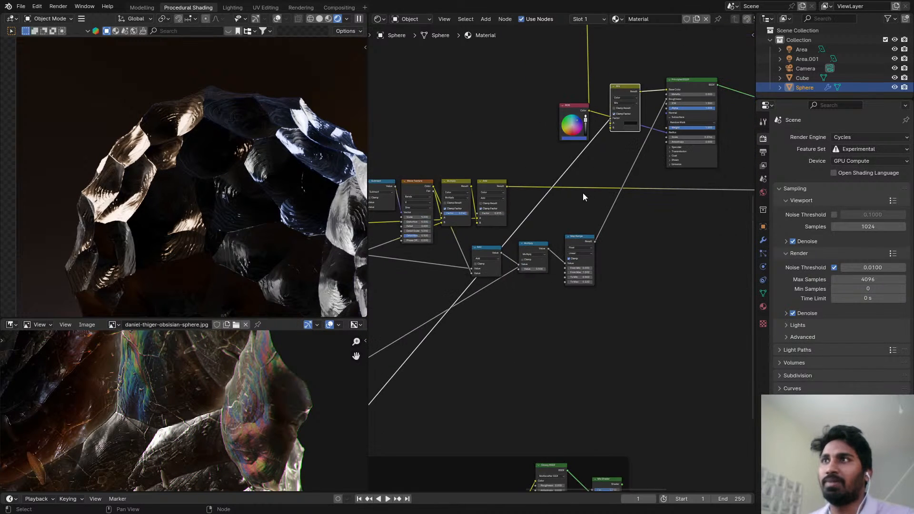
pyautogui.hotkey('ctrl', 's')
pyautogui.press('z')
pyautogui.click(333, 219)
pyautogui.scroll(-2, 451, 141)
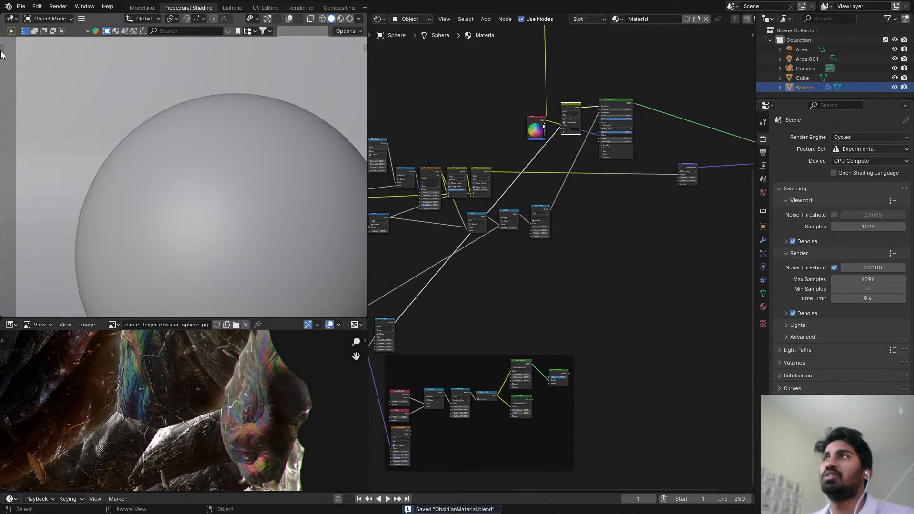
# - Open the recently used file Scene_01.blend
pyautogui.click(21, 6)
pyautogui.moveTo(44, 36)
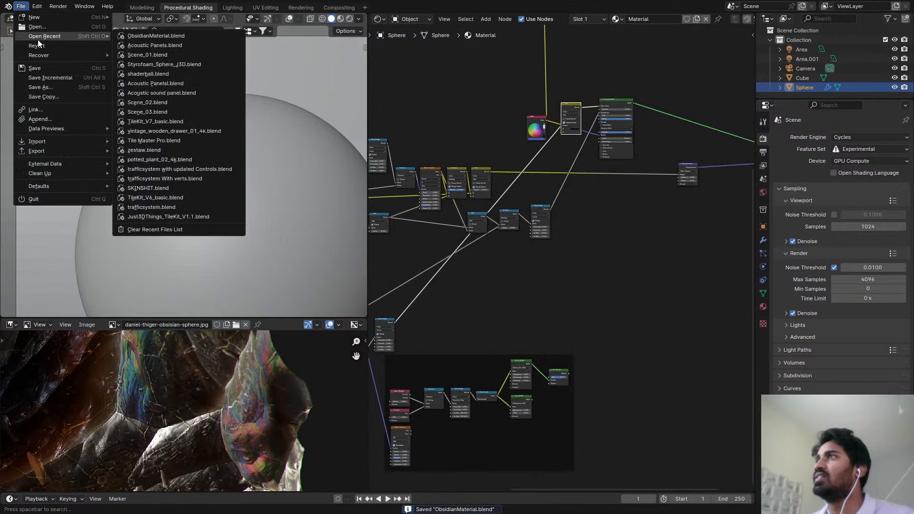
pyautogui.click(200, 56)
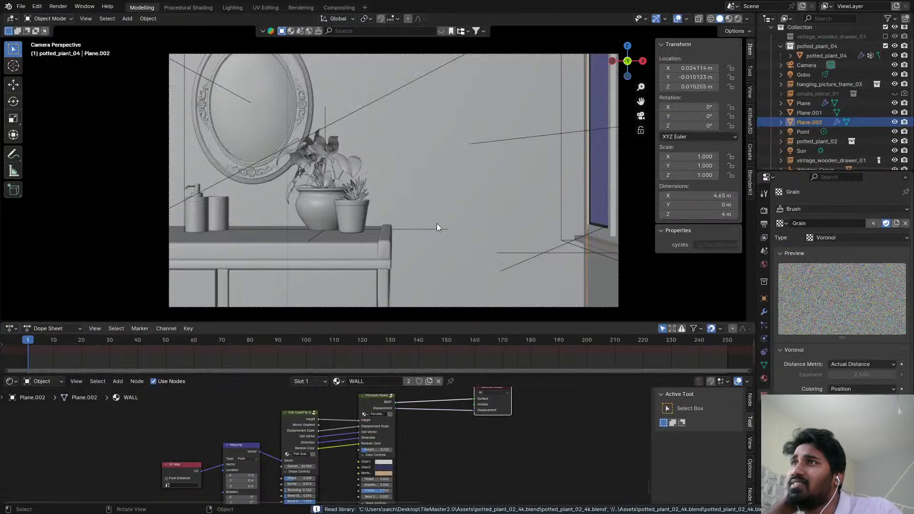
# - Display the interior scene's camera view in Rendered shading
pyautogui.scroll(-4, 448, 210)
pyautogui.scroll(4, 435, 226)
pyautogui.press('z')
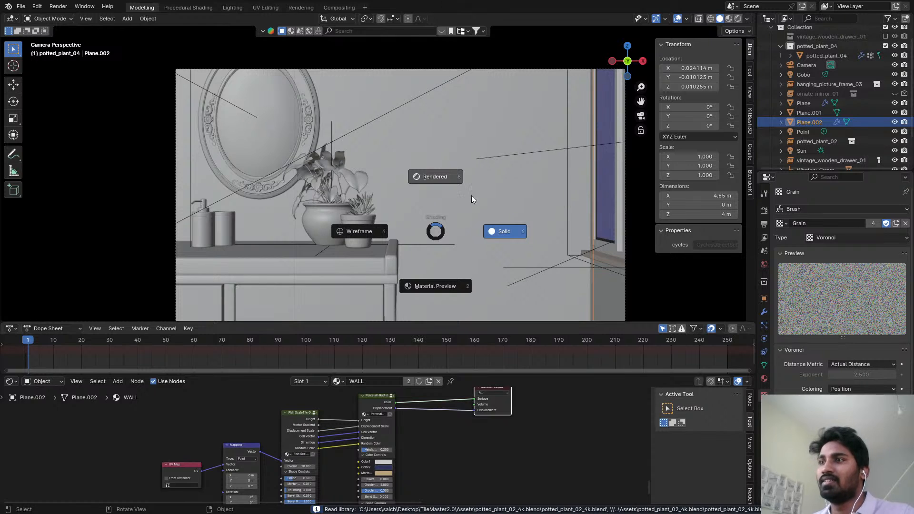
pyautogui.click(471, 195)
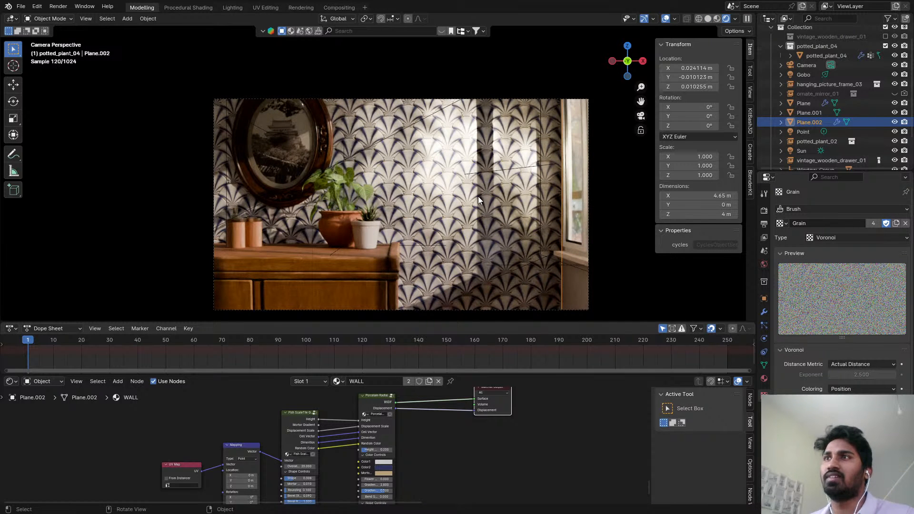
# - Save the scene and make the terrazzo shader's Material Output the active output of the WALL material
pyautogui.hotkey('ctrl', 's')
pyautogui.scroll(-3, 385, 431)
pyautogui.scroll(5, 385, 430)
pyautogui.scroll(-12, 463, 419)
pyautogui.moveTo(463, 419); pyautogui.dragTo(396, 450, button='middle')
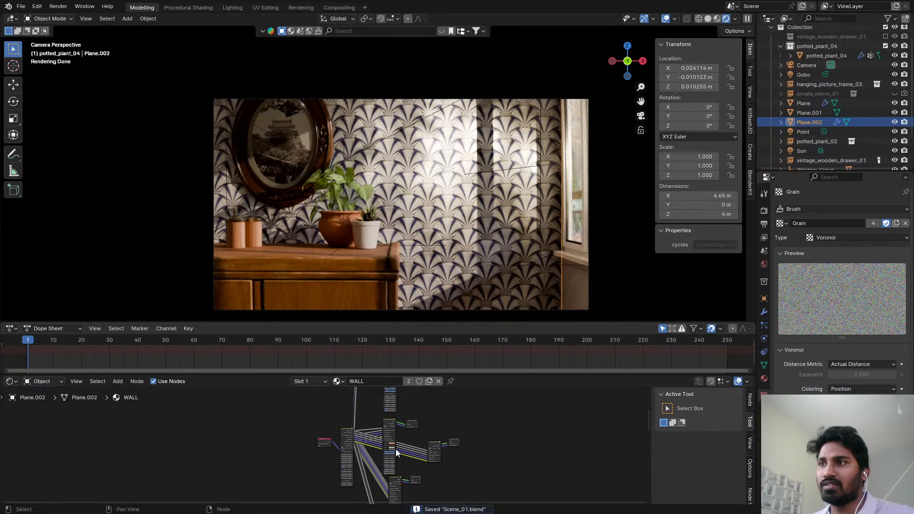
pyautogui.scroll(2, 396, 449)
pyautogui.click(413, 423)
pyautogui.scroll(1, 424, 413)
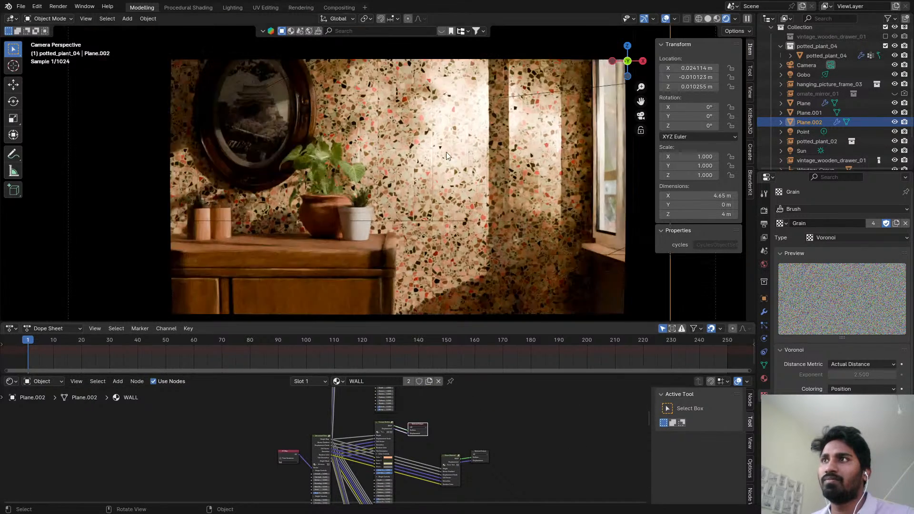
# - Save the scene and inspect the terrazzo wall tiles up close together with the shader's color controls
pyautogui.scroll(3, 444, 151)
pyautogui.hotkey('ctrl', 's')
pyautogui.scroll(2, 362, 171)
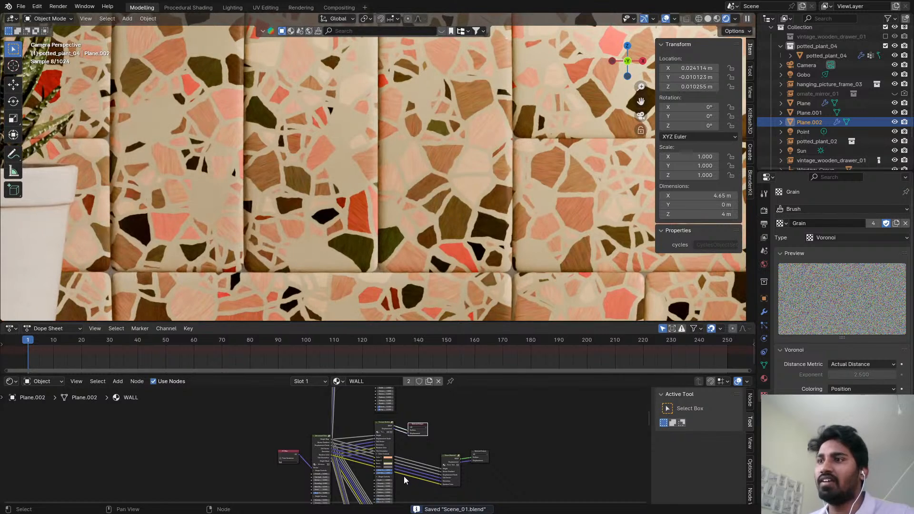
pyautogui.scroll(6, 391, 444)
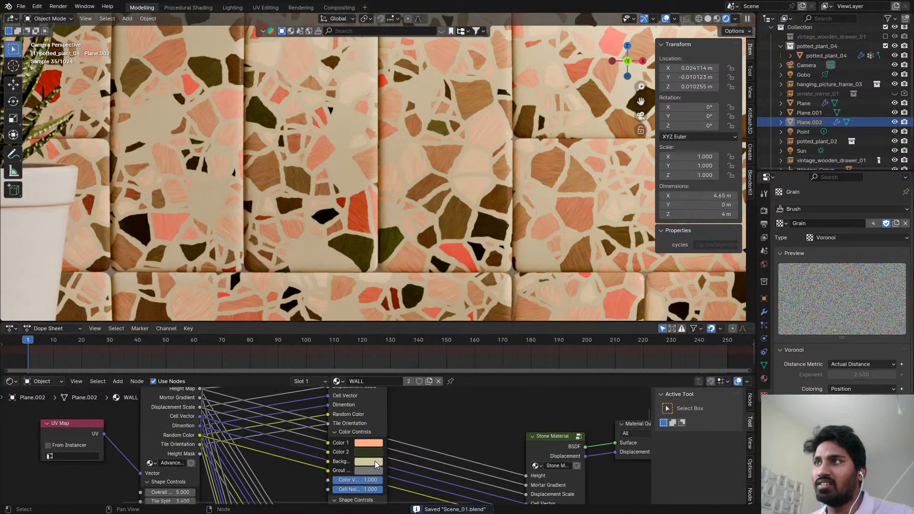
pyautogui.scroll(-5, 426, 447)
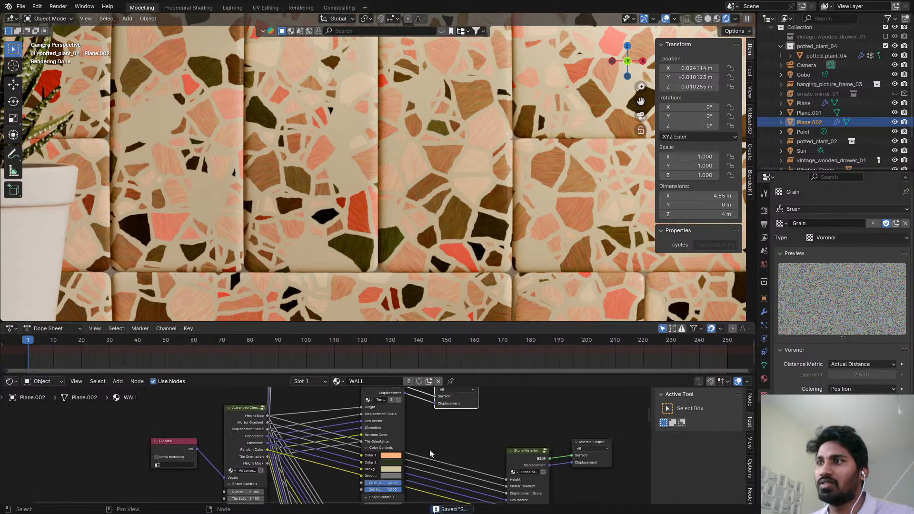
# - Open the Terrazo Multicolor Shader node group and examine its internal nodes in a maximized node editor
pyautogui.click(402, 404)
pyautogui.press('Tab')
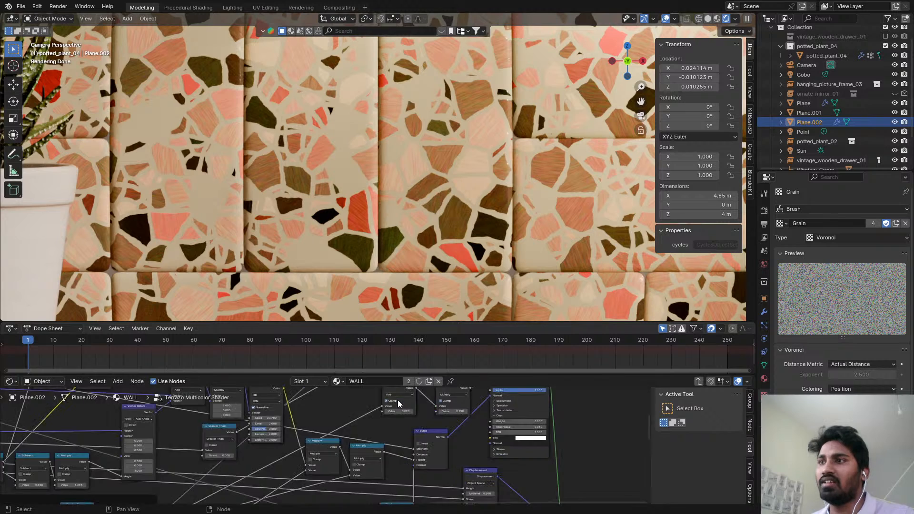
pyautogui.hotkey('ctrl', 'space')
pyautogui.scroll(4, 280, 267)
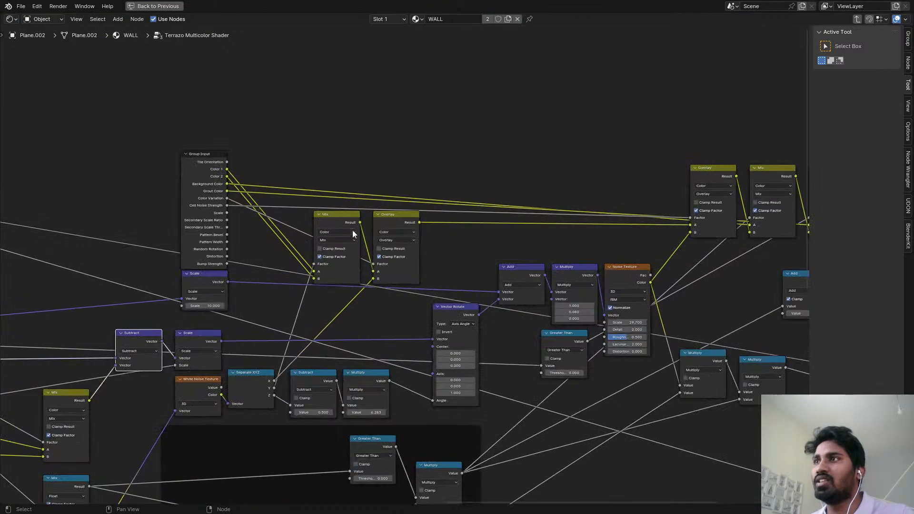
pyautogui.hotkey('ctrl', 'space')
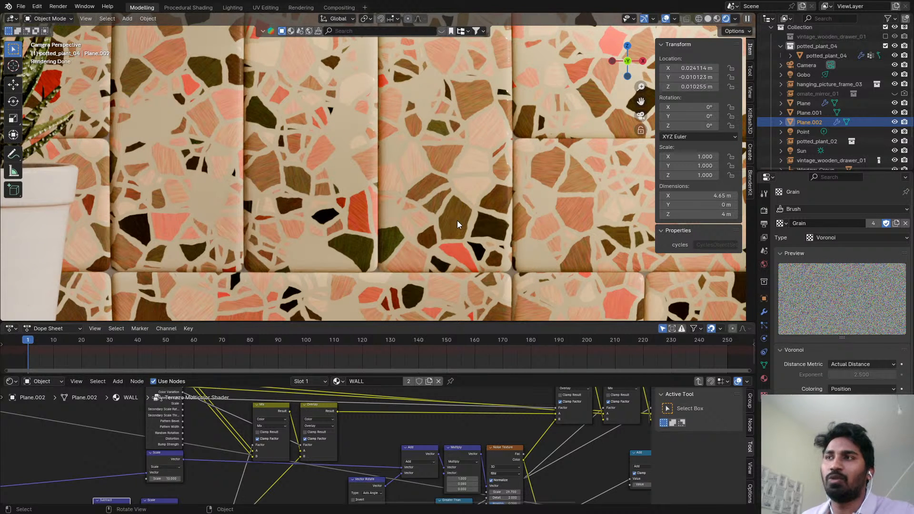
# - Save the file and review the terrazzo group's full node network once more at maximized size
pyautogui.hotkey('ctrl', 's')
pyautogui.hotkey('ctrl', 'space')
pyautogui.scroll(-2, 424, 381)
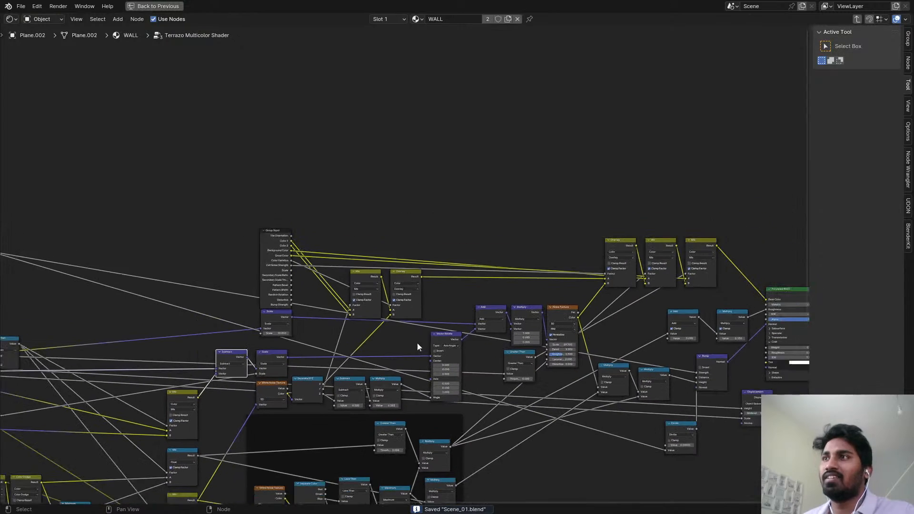
pyautogui.scroll(3, 405, 233)
pyautogui.hotkey('ctrl', 'space')
# - Switch the 3D viewport from Rendered to Solid shading
pyautogui.press('z')
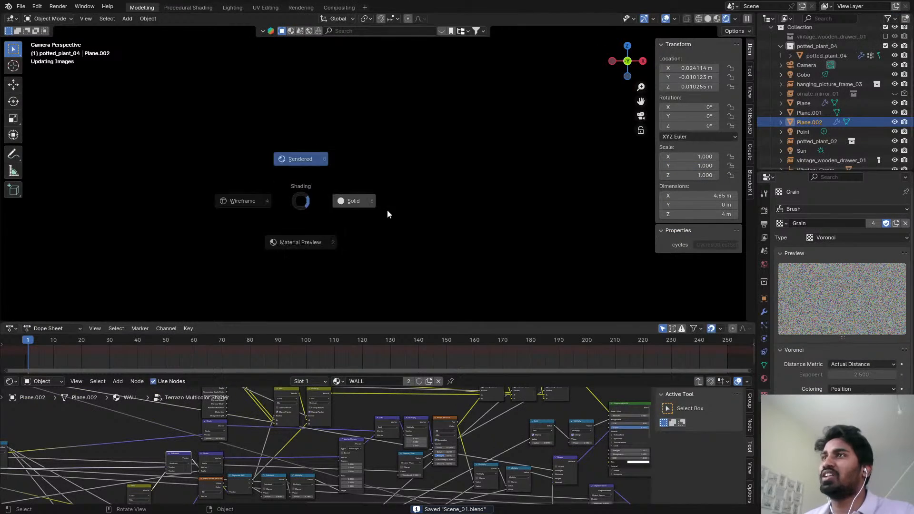
pyautogui.click(430, 318)
pyautogui.scroll(-1, 433, 352)
pyautogui.scroll(-7, 482, 415)
pyautogui.moveTo(523, 412); pyautogui.dragTo(323, 438, button='middle')
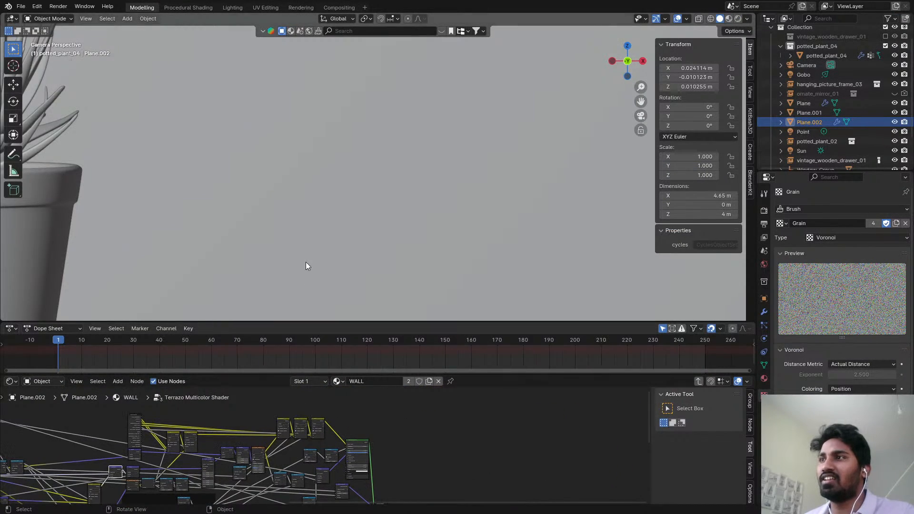
# - Centre the potted plants in the 3D view and switch the viewport to rendered shading
pyautogui.keyDown('shift'); pyautogui.moveTo(200, 222); pyautogui.dragTo(455, 229, button='middle'); pyautogui.keyUp('shift')
pyautogui.press('z')
pyautogui.click(441, 186)
# - Add a Color Ramp node in the empty area beside the Principled BSDF of the Terrazo Multicolor Shader group
pyautogui.scroll(3, 429, 449)
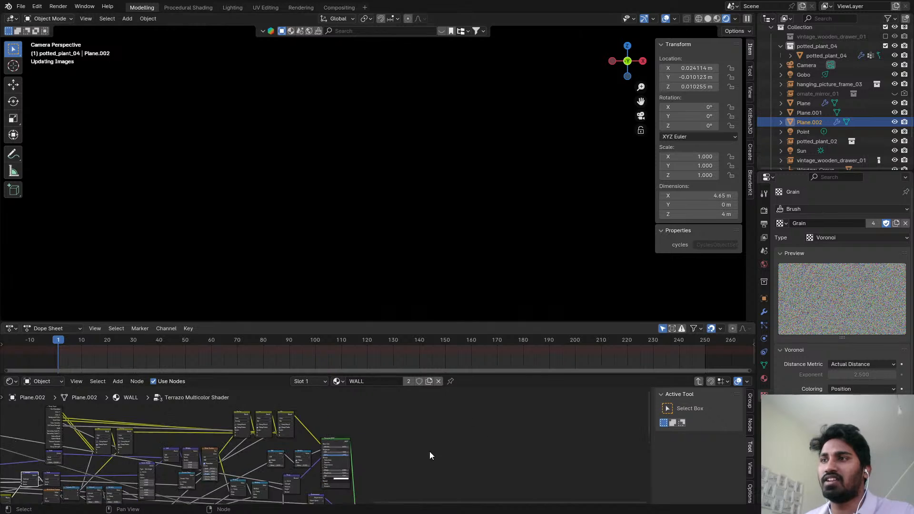
pyautogui.hotkey('shift', 'a')
pyautogui.moveTo(429, 440)
pyautogui.write('col')
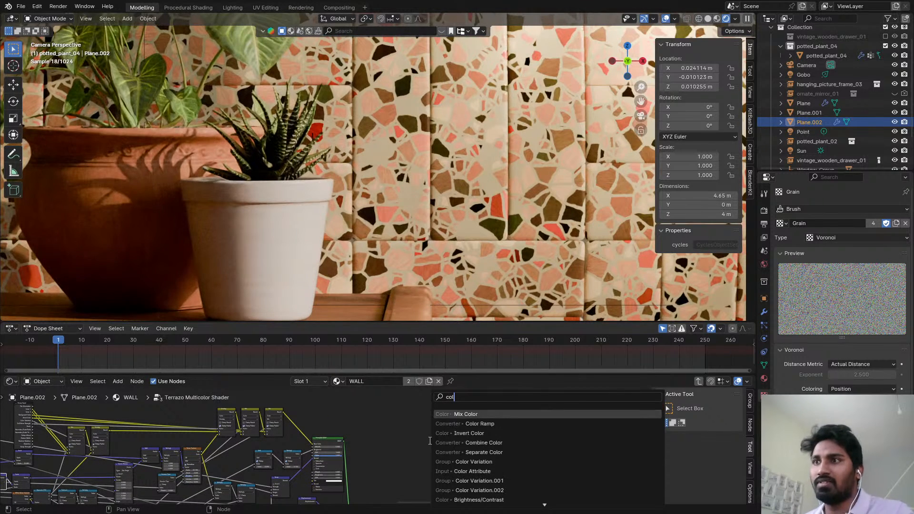
pyautogui.click(476, 424)
pyautogui.scroll(5, 466, 424)
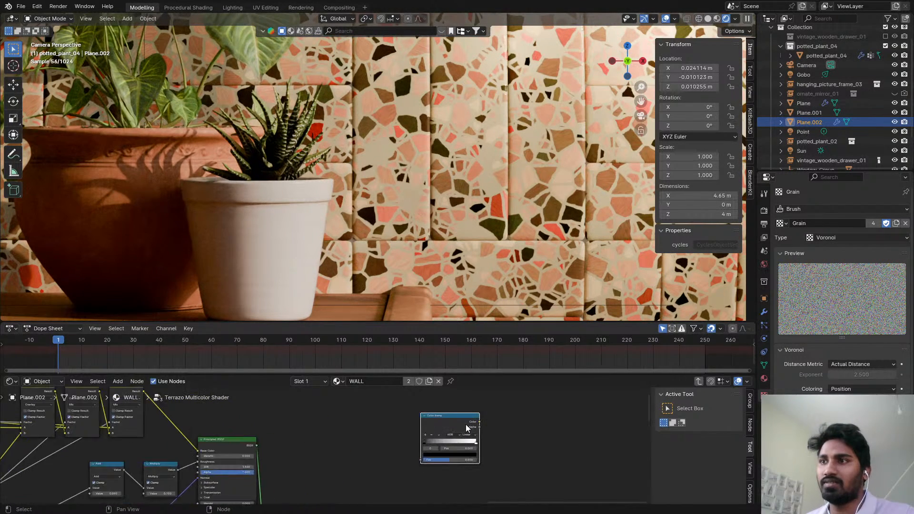
pyautogui.scroll(1, 467, 443)
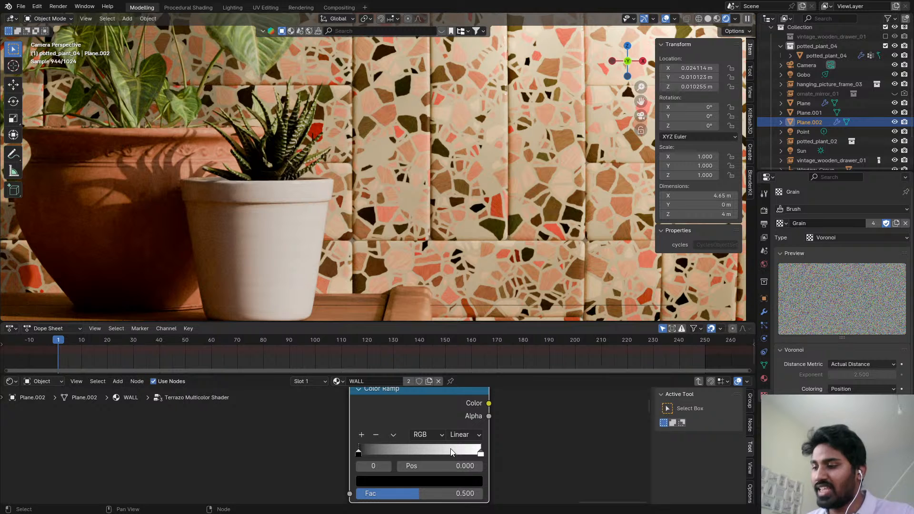
# - Sample the rendered terrazzo wall's colors into the Color Ramp with the eyedropper
pyautogui.hotkey('ctrl', 'v')
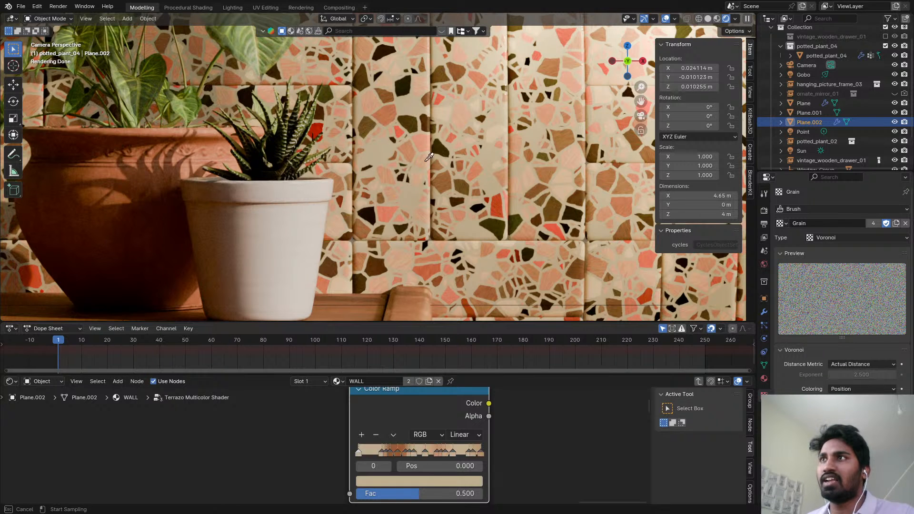
pyautogui.scroll(3, 454, 457)
pyautogui.scroll(1, 457, 458)
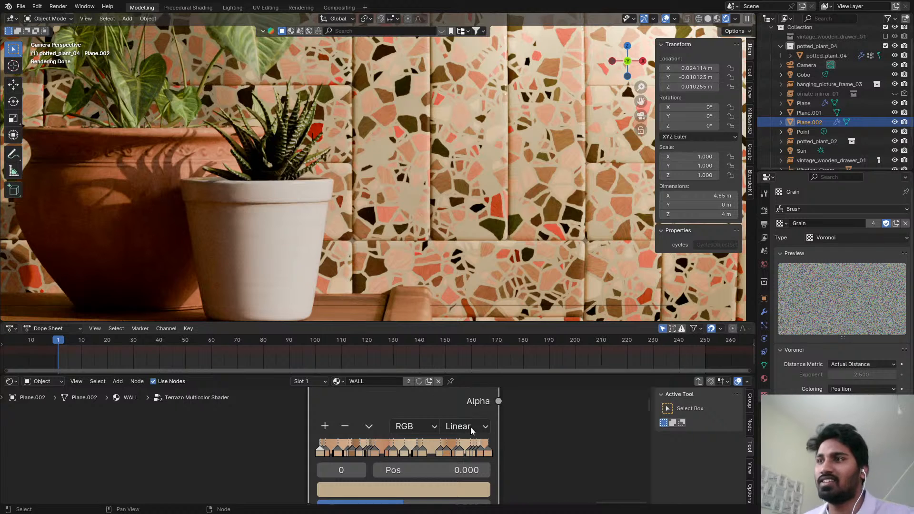
# - Flip the sampled color ramp
pyautogui.click(380, 426)
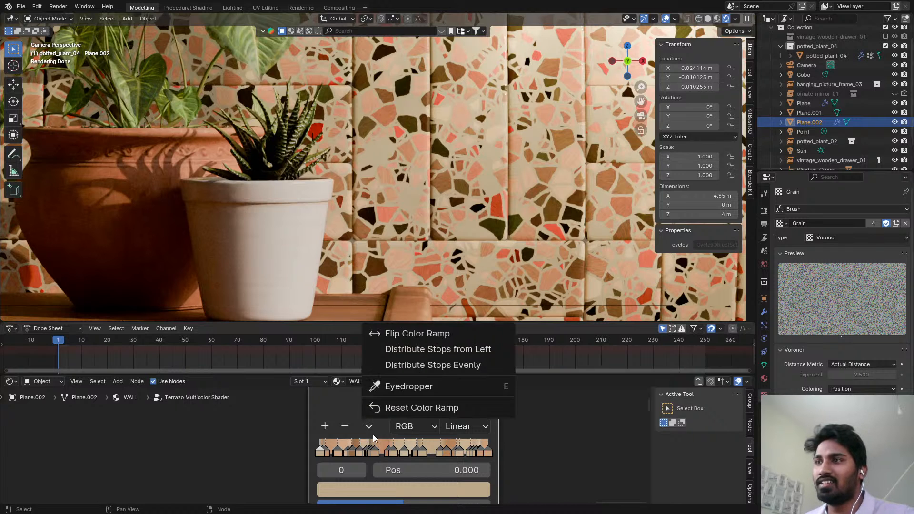
pyautogui.click(408, 336)
pyautogui.scroll(1, 422, 426)
pyautogui.scroll(2, 422, 424)
pyautogui.scroll(-3, 598, 494)
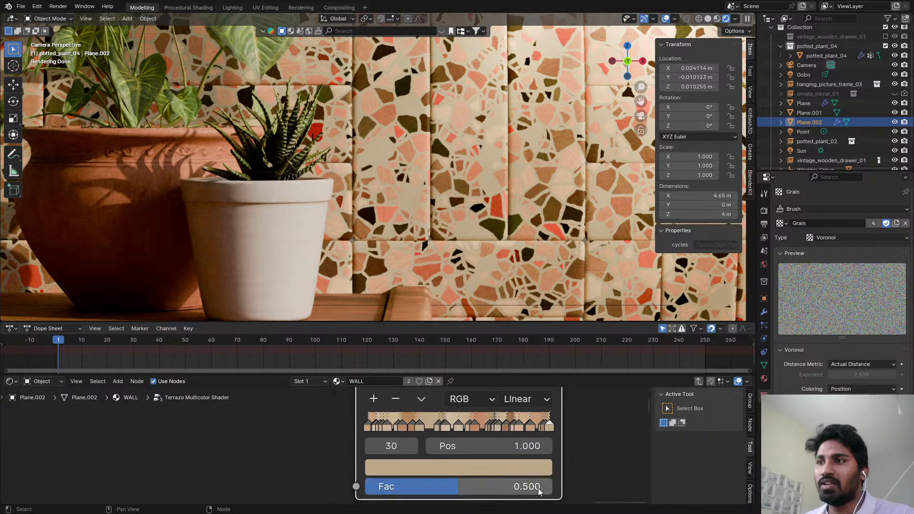
# - Maximize the node editor and select color stop 14 near the middle of the ramp
pyautogui.hotkey('ctrl', 'space')
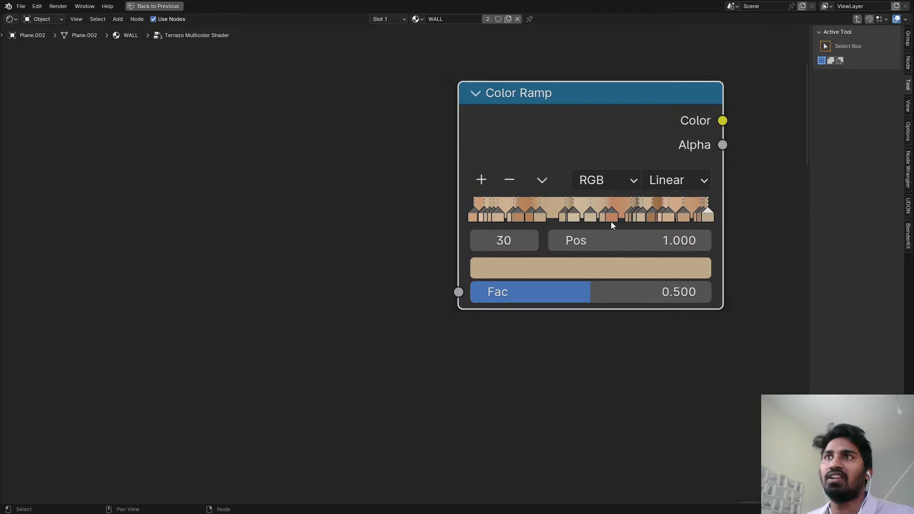
pyautogui.click(614, 217)
pyautogui.click(607, 217)
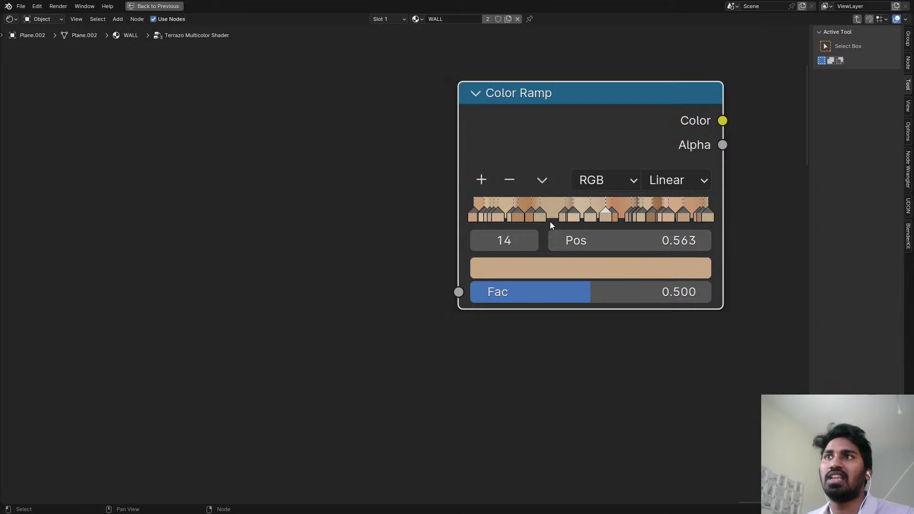
pyautogui.moveTo(624, 227)
pyautogui.mouseDown()
pyautogui.moveTo(655, 227)
pyautogui.moveTo(614, 234)
pyautogui.mouseUp()
pyautogui.keyDown('shift'); pyautogui.click(615, 234); pyautogui.keyUp('shift')
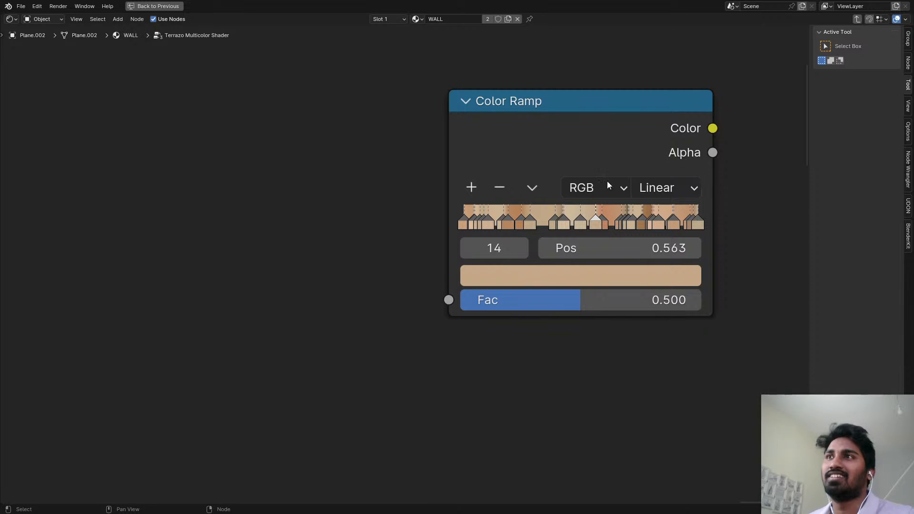
# - Widen the Color Ramp node to spread out its stops and select color stop 4
pyautogui.moveTo(447, 162); pyautogui.dragTo(2, 159)
pyautogui.scroll(-3, 71, 180)
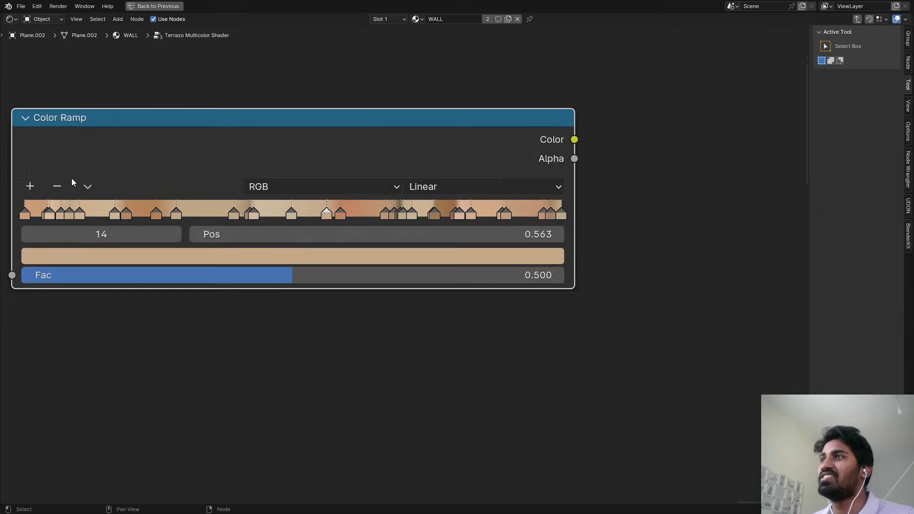
pyautogui.moveTo(71, 179); pyautogui.dragTo(288, 180, button='middle')
pyautogui.scroll(3, 294, 178)
pyautogui.moveTo(270, 223)
pyautogui.mouseDown()
pyautogui.moveTo(304, 220)
pyautogui.moveTo(267, 214)
pyautogui.moveTo(281, 219)
pyautogui.mouseUp()
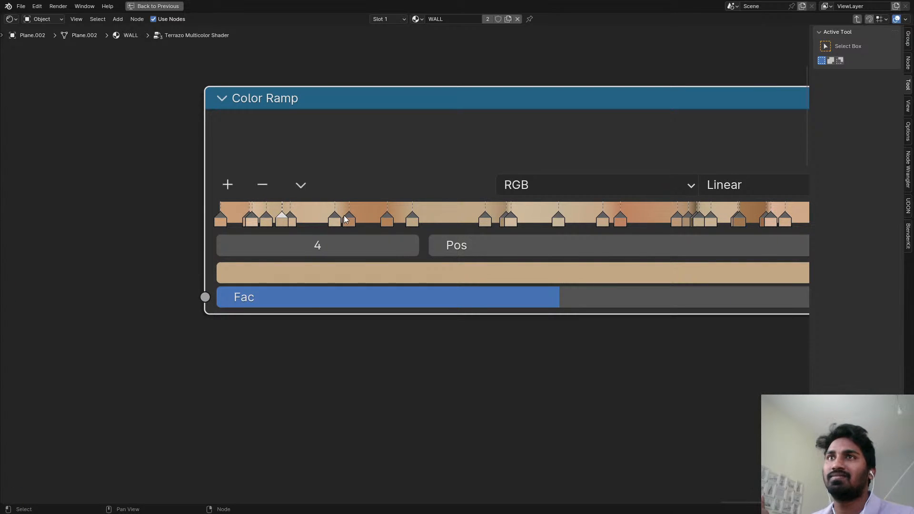
pyautogui.scroll(-3, 439, 184)
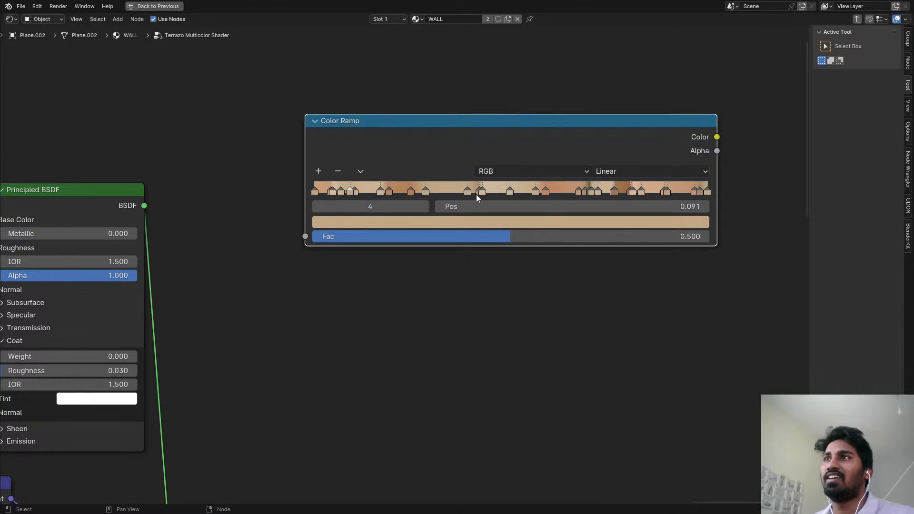
pyautogui.scroll(-1, 476, 195)
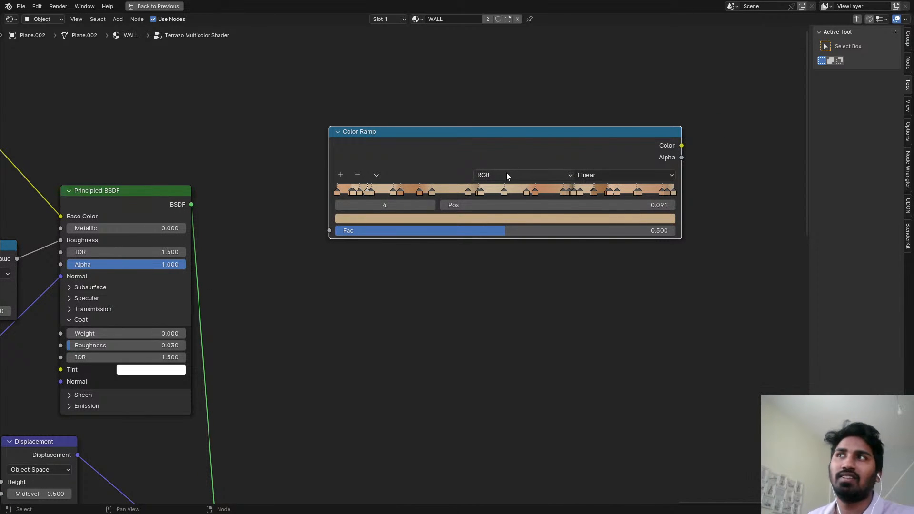
pyautogui.click(377, 176)
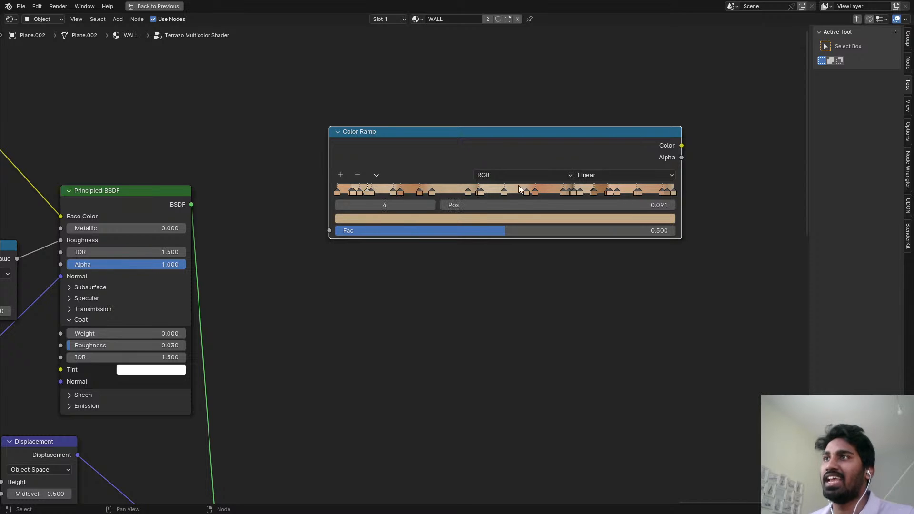
pyautogui.scroll(-2, 453, 332)
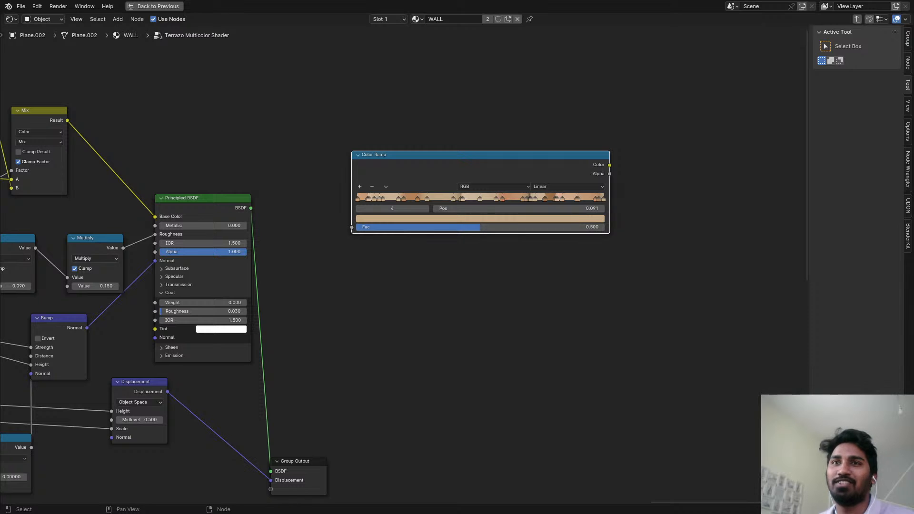
pyautogui.scroll(4, 497, 81)
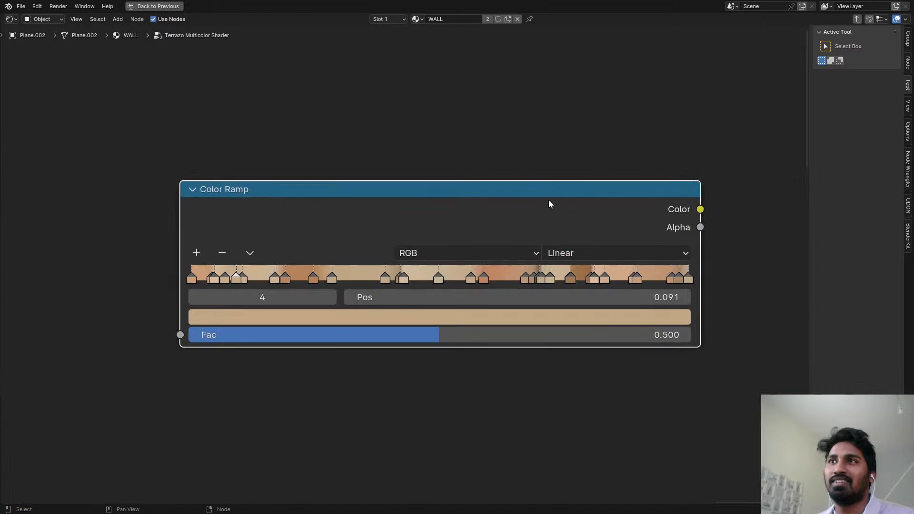
pyautogui.scroll(-2, 541, 249)
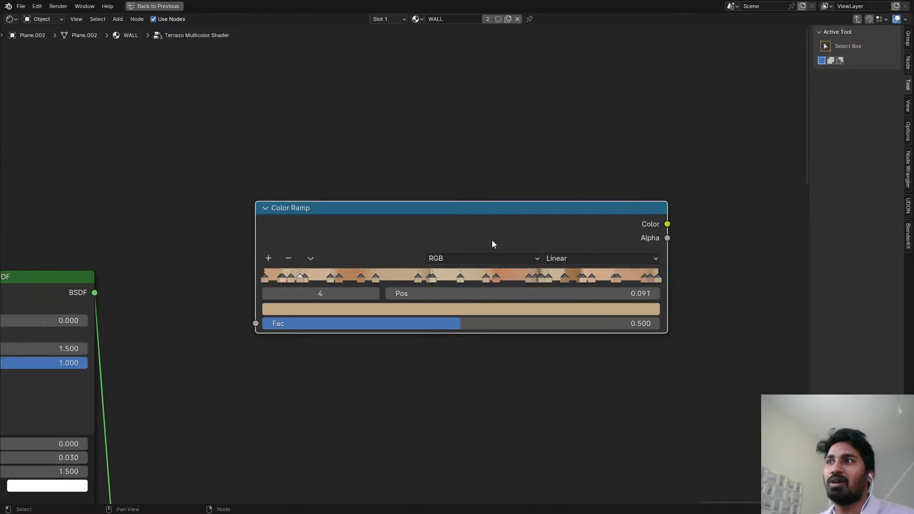
# - Delete the Color Ramp's stops one after another until only the one at position 1.000 remains
pyautogui.click(289, 258)
pyautogui.click(290, 258)
pyautogui.click(289, 258)
pyautogui.click(290, 258)
pyautogui.click(288, 258)
pyautogui.click(289, 258)
pyautogui.click(289, 258)
pyautogui.click(289, 258)
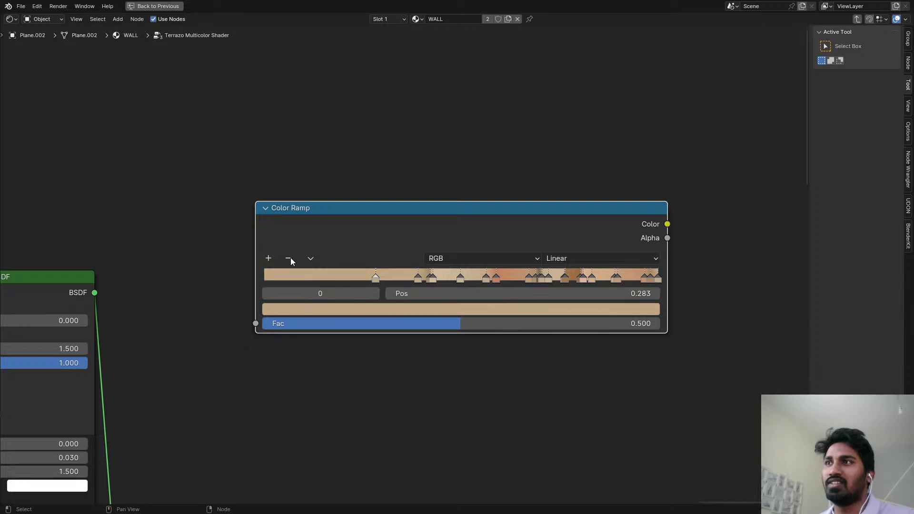
pyautogui.click(289, 258)
pyautogui.click(289, 258)
pyautogui.click(289, 258)
pyautogui.click(289, 258)
pyautogui.click(289, 258)
pyautogui.click(289, 258)
pyautogui.click(289, 258)
pyautogui.click(289, 258)
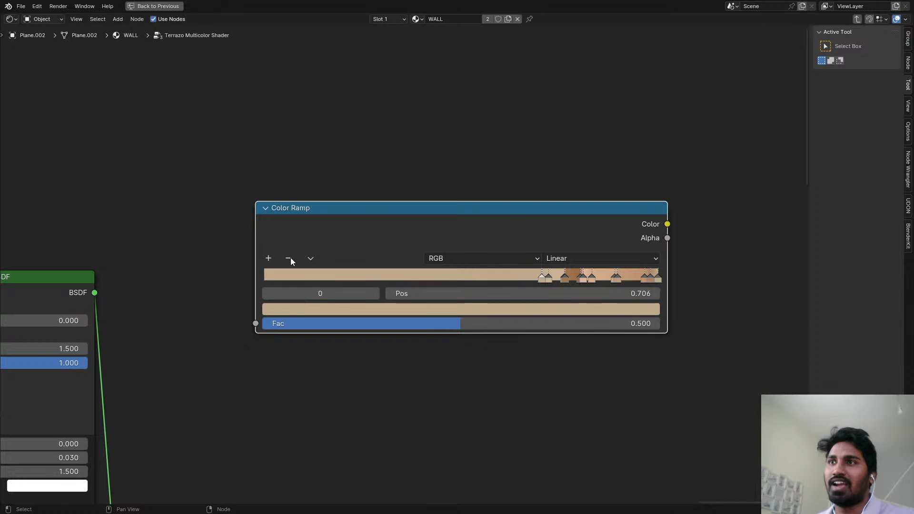
pyautogui.click(289, 258)
pyautogui.click(289, 258)
pyautogui.click(289, 258)
pyautogui.click(289, 258)
pyautogui.click(290, 258)
pyautogui.click(290, 258)
pyautogui.click(290, 258)
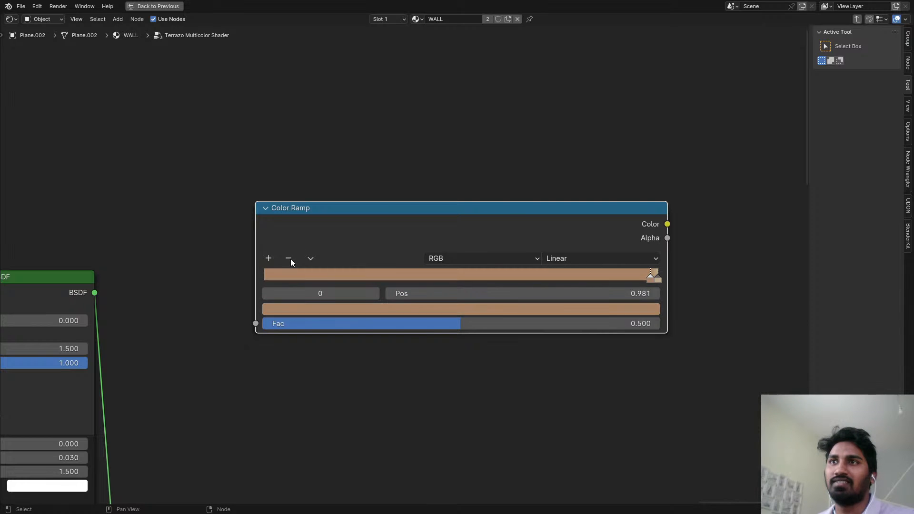
pyautogui.click(289, 258)
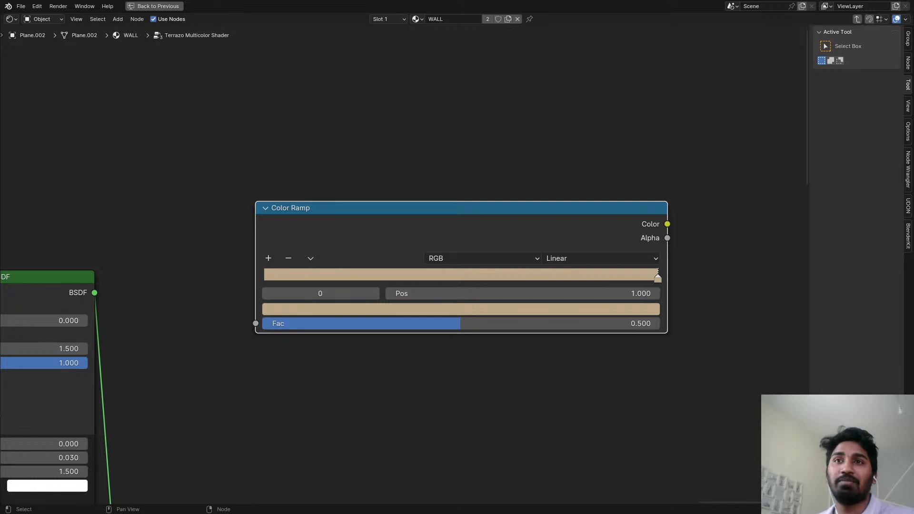
# - Add a Mix Color node in the free space below the Color Ramp node
pyautogui.moveTo(408, 320); pyautogui.dragTo(386, 170, button='middle')
pyautogui.scroll(-1, 386, 170)
pyautogui.hotkey('shift', 'a')
pyautogui.click(477, 281)
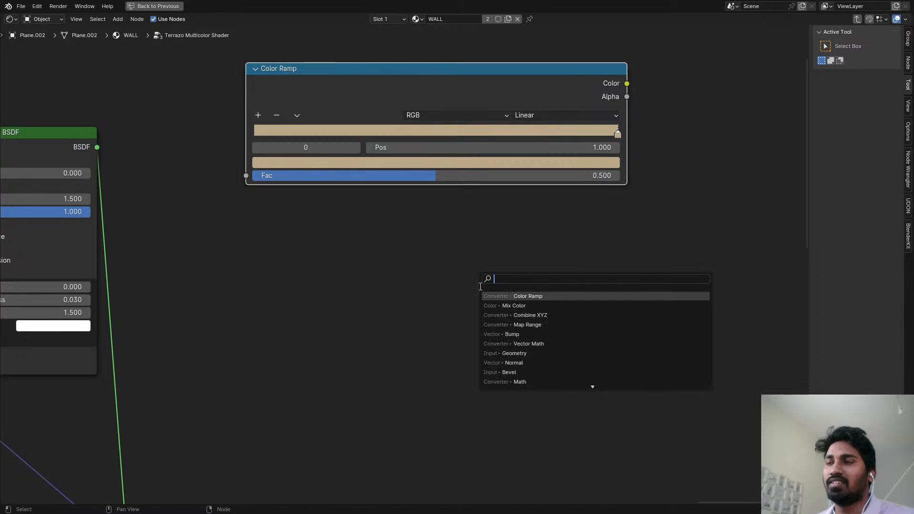
pyautogui.click(503, 305)
pyautogui.click(497, 284)
pyautogui.scroll(1, 521, 324)
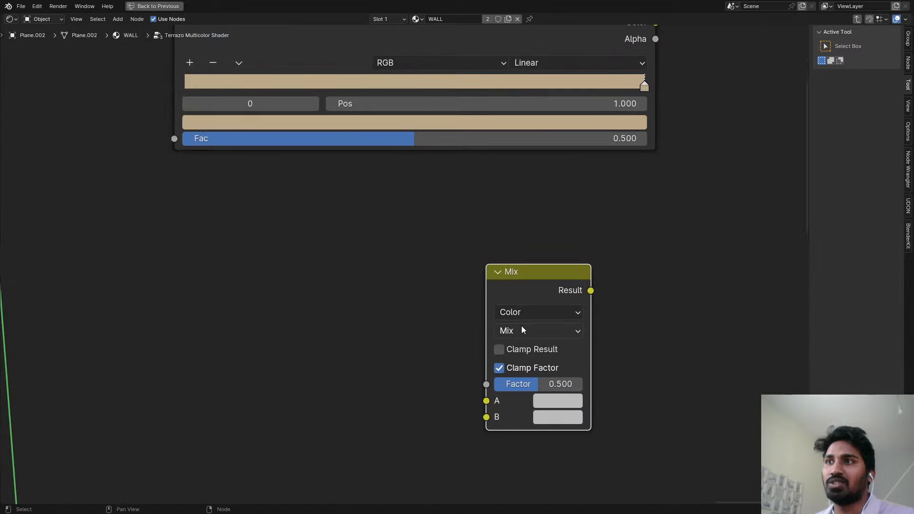
# - Switch the Mix node's data type to Float
pyautogui.click(521, 313)
pyautogui.click(516, 346)
pyautogui.scroll(1, 514, 328)
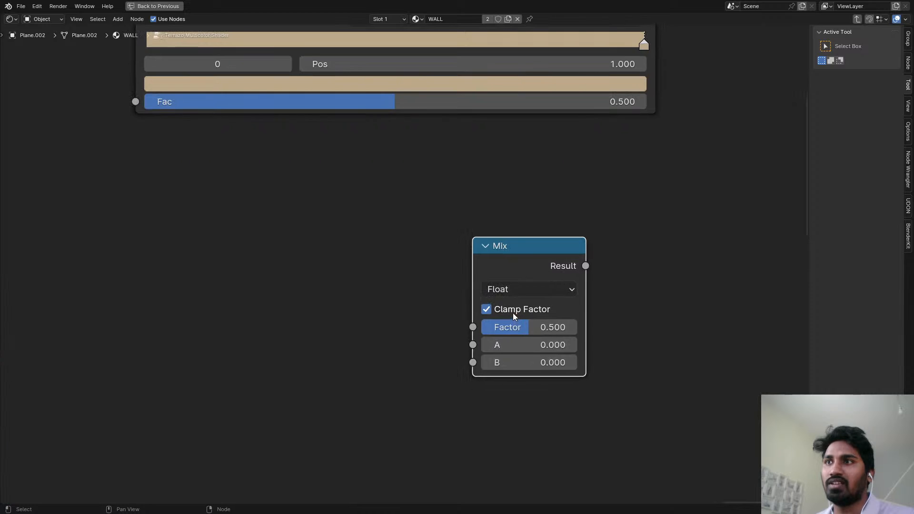
pyautogui.click(515, 289)
pyautogui.click(516, 287)
pyautogui.moveTo(569, 327)
pyautogui.mouseDown()
pyautogui.moveTo(545, 328)
pyautogui.moveTo(570, 327)
pyautogui.mouseUp()
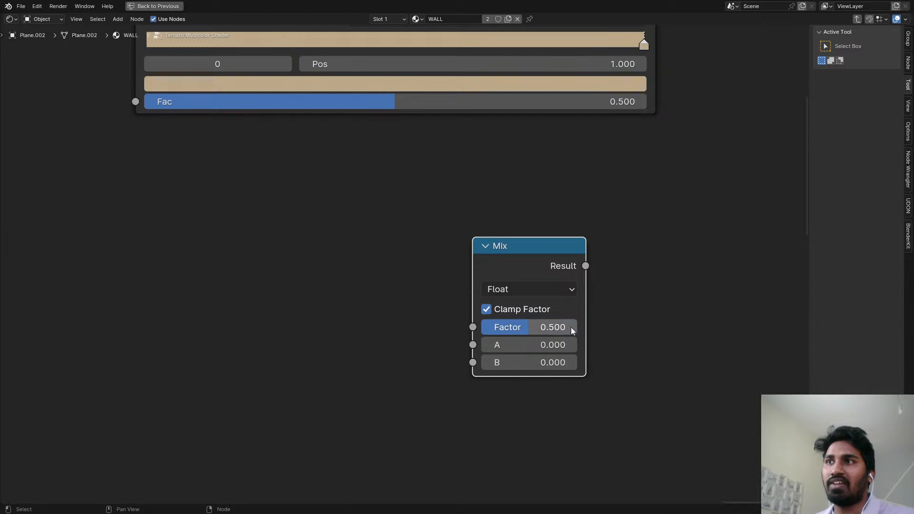
# - Set the Mix node's data type back to Color with the Mix blending mode
pyautogui.click(548, 289)
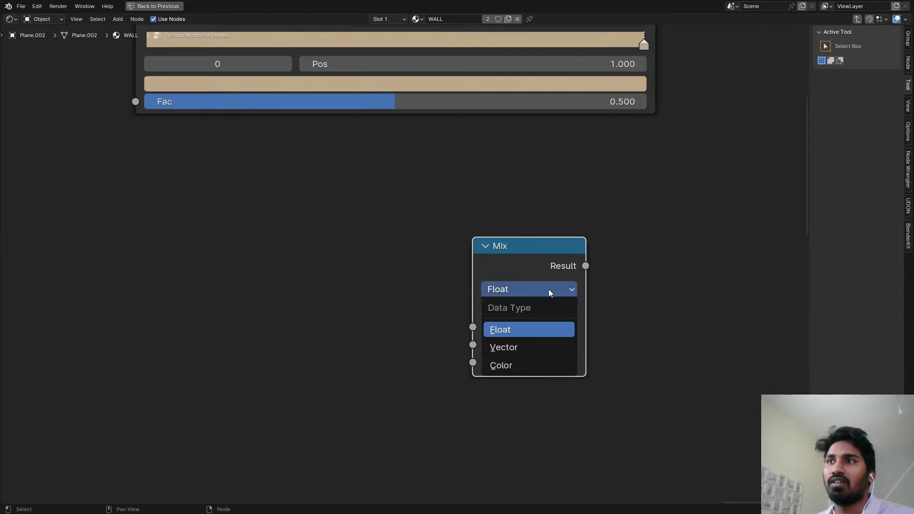
pyautogui.click(538, 365)
pyautogui.scroll(-1, 539, 353)
pyautogui.scroll(1, 530, 301)
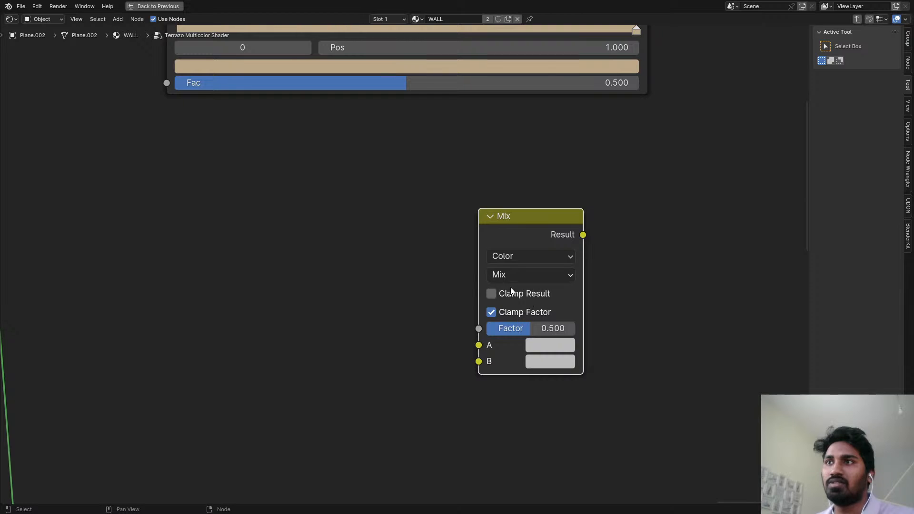
pyautogui.click(512, 275)
pyautogui.click(508, 312)
# - Examine how the existing Overlay and Mix nodes are wired into the Principled BSDF's Base Color
pyautogui.scroll(-10, 245, 279)
pyautogui.moveTo(167, 264); pyautogui.dragTo(587, 279, button='middle')
pyautogui.scroll(1, 291, 195)
pyautogui.scroll(2, 262, 202)
pyautogui.scroll(-2, 257, 219)
pyautogui.moveTo(253, 219); pyautogui.dragTo(362, 204, button='middle')
pyautogui.scroll(4, 300, 216)
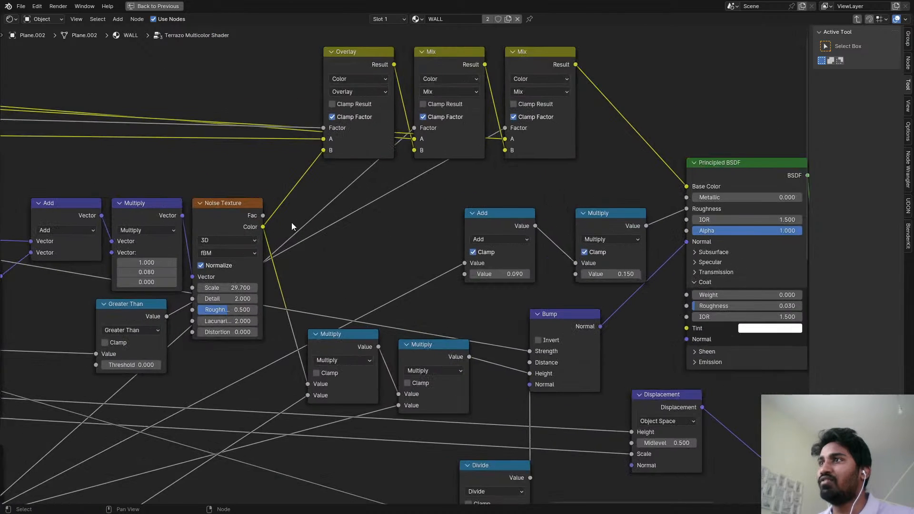
pyautogui.scroll(-1, 251, 231)
pyautogui.scroll(-4, 244, 222)
pyautogui.scroll(-2, 710, 257)
pyautogui.moveTo(711, 258); pyautogui.dragTo(371, 256, button='middle')
pyautogui.scroll(3, 500, 279)
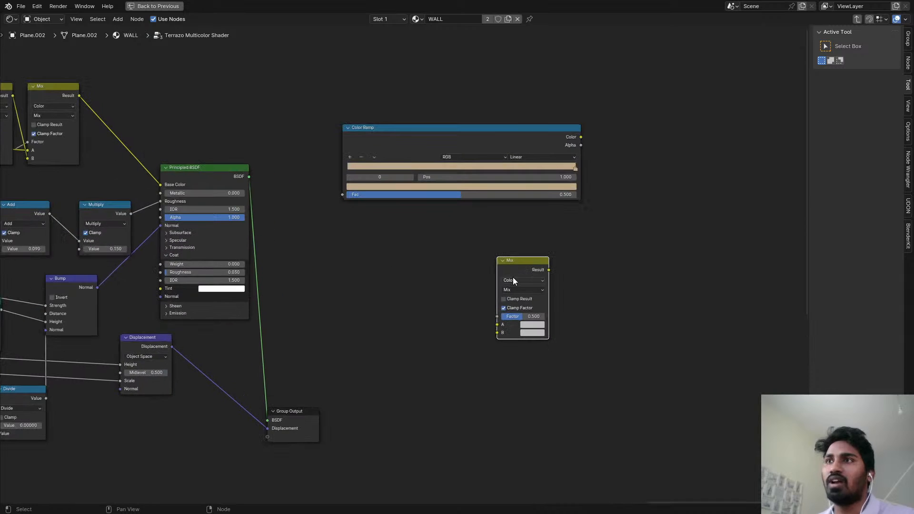
# - Delete the unconnected Mix node and select the Color Ramp node
pyautogui.press('x')
pyautogui.click(493, 157)
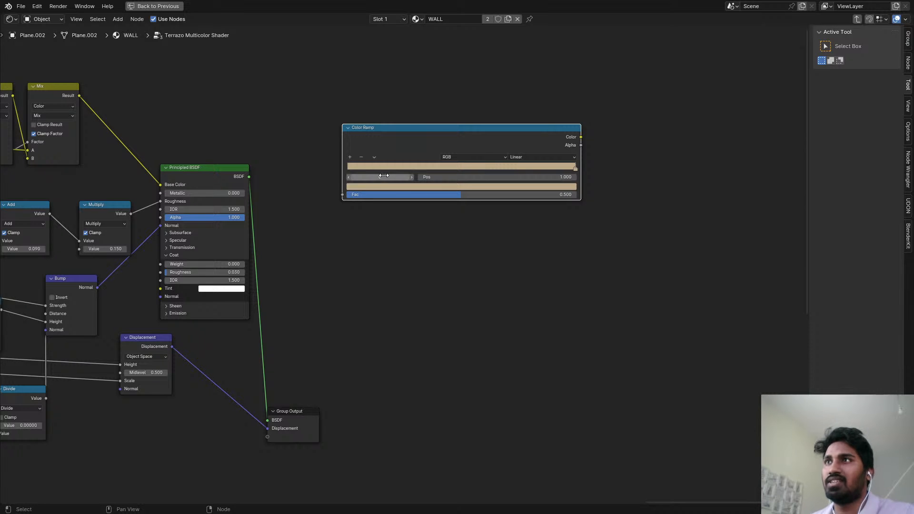
pyautogui.scroll(2, 410, 185)
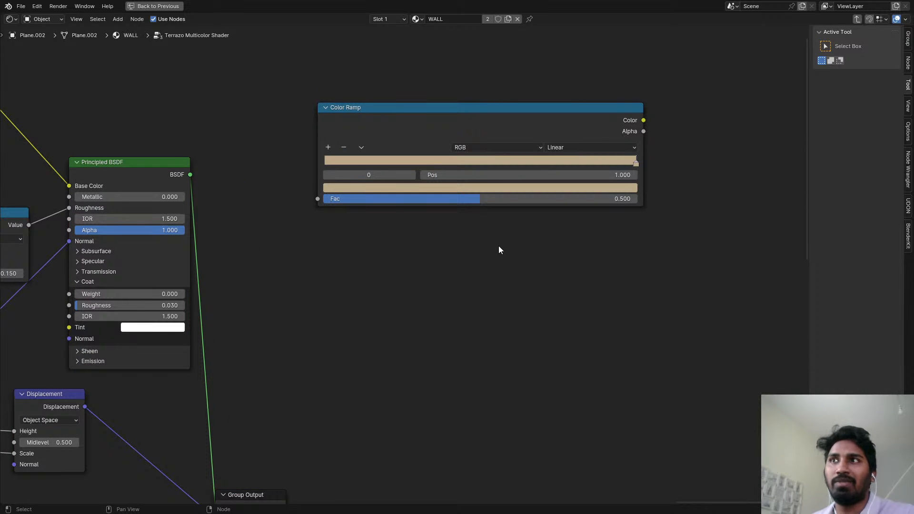
# - Add a Mix Color node in the empty space below the Color Ramp node
pyautogui.moveTo(504, 253); pyautogui.dragTo(486, 251, button='middle')
pyautogui.hotkey('shift', 'a')
pyautogui.click(485, 243)
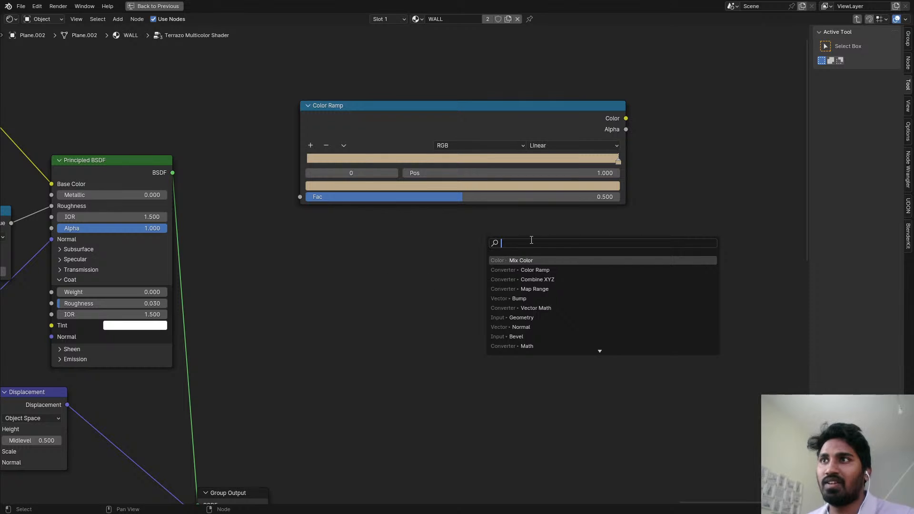
pyautogui.click(536, 261)
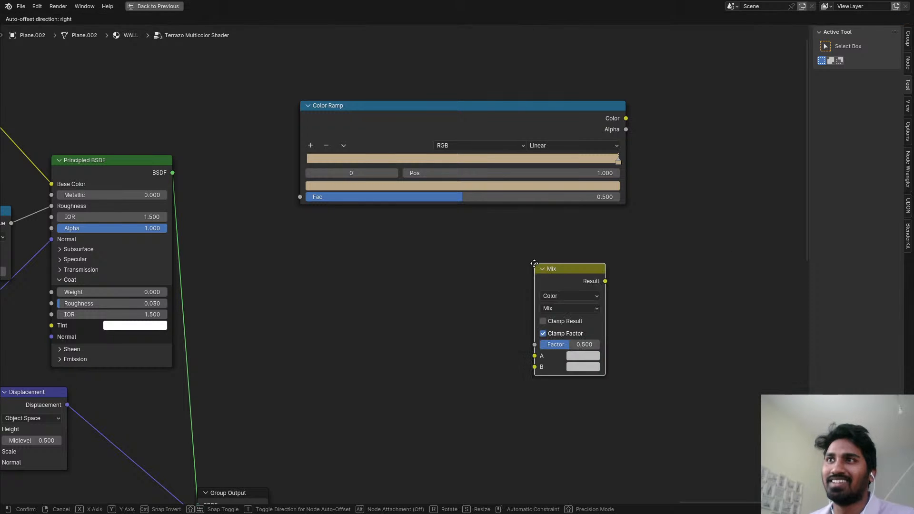
pyautogui.click(545, 311)
# - Switch the new Mix node to Float with a factor of 0.200 and delete the node
pyautogui.scroll(2, 544, 310)
pyautogui.click(553, 292)
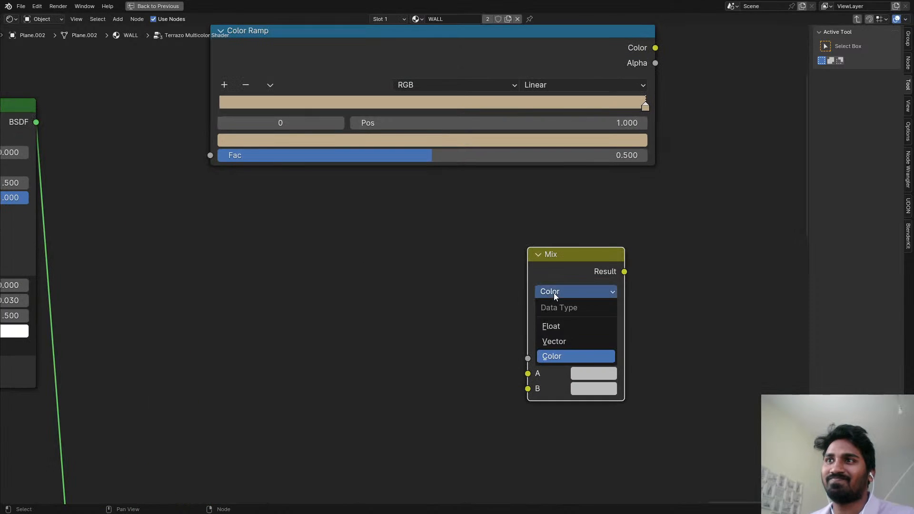
pyautogui.click(559, 325)
pyautogui.moveTo(582, 324); pyautogui.dragTo(551, 327)
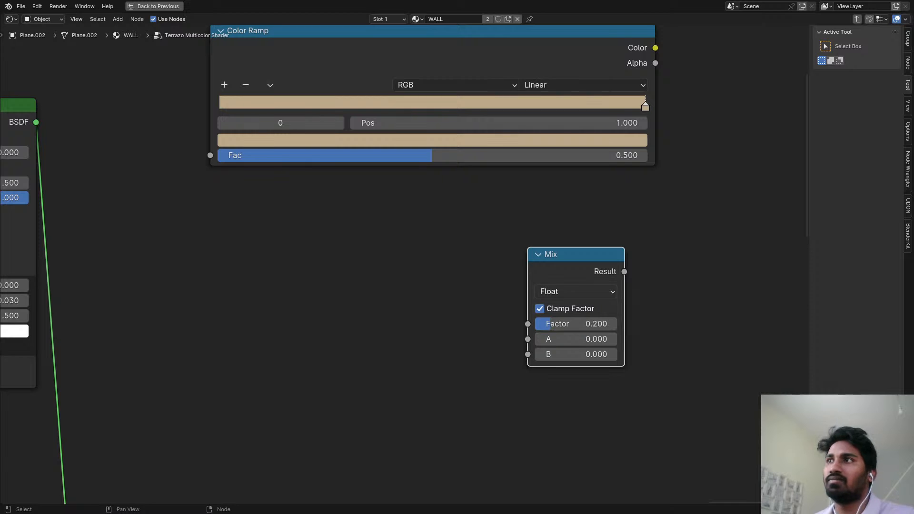
pyautogui.press('x')
# - Add five color stops to the Color Ramp node
pyautogui.scroll(-3, 514, 205)
pyautogui.scroll(1, 464, 142)
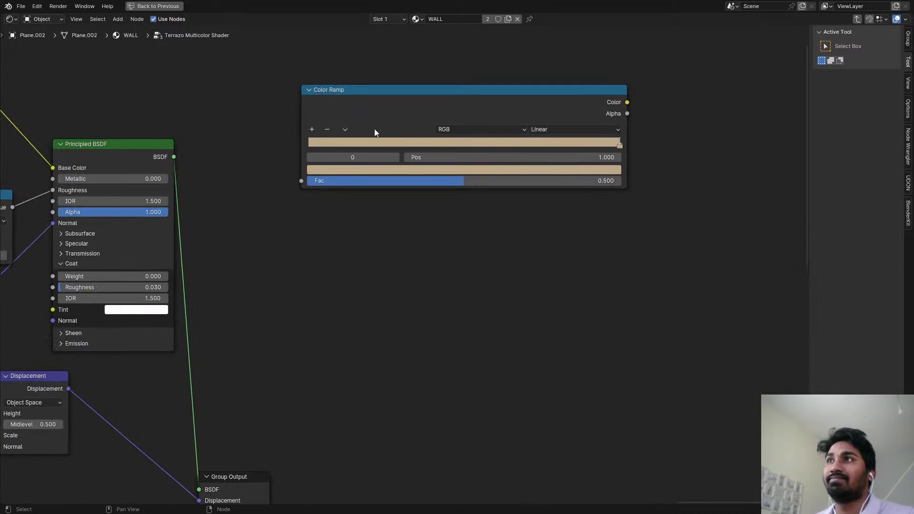
pyautogui.click(313, 129)
pyautogui.click(312, 129)
pyautogui.click(313, 129)
pyautogui.click(313, 129)
pyautogui.click(313, 129)
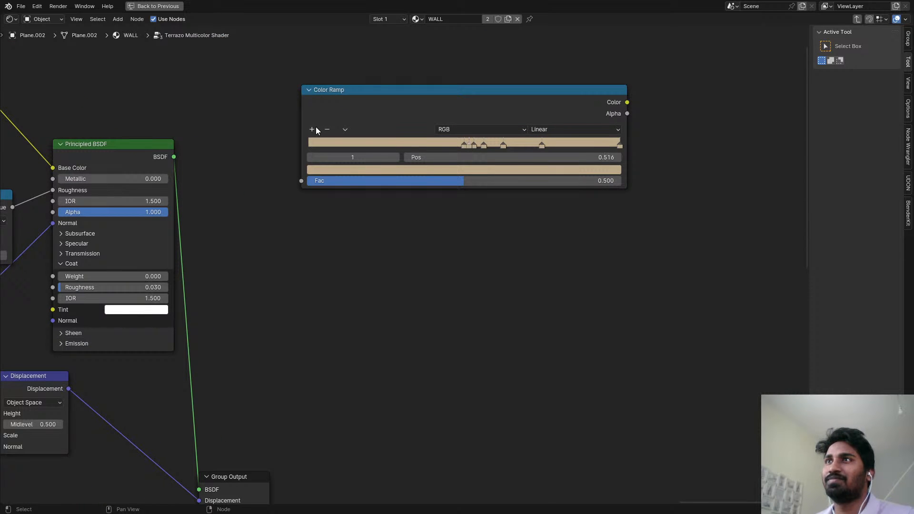
# - Distribute the Color Ramp's stops evenly along the gradient
pyautogui.click(345, 129)
pyautogui.click(414, 161)
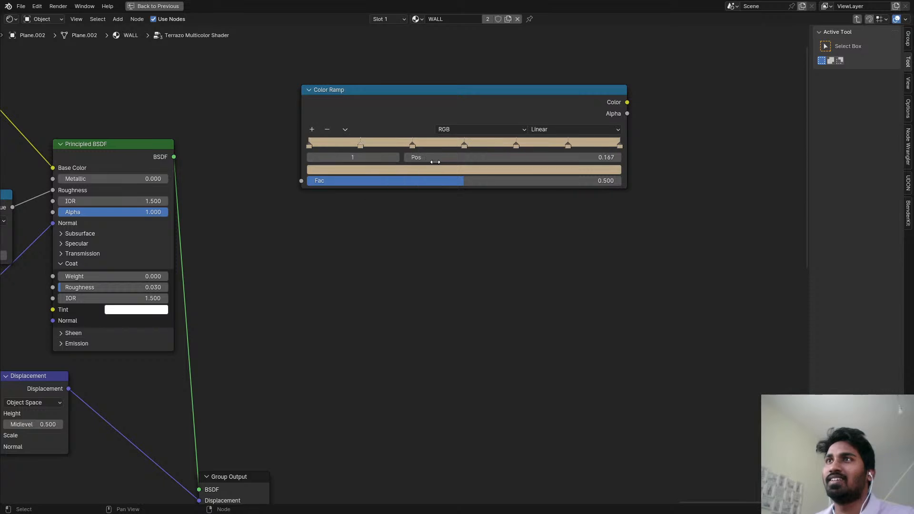
pyautogui.scroll(3, 452, 158)
pyautogui.scroll(2, 390, 150)
pyautogui.scroll(-4, 461, 152)
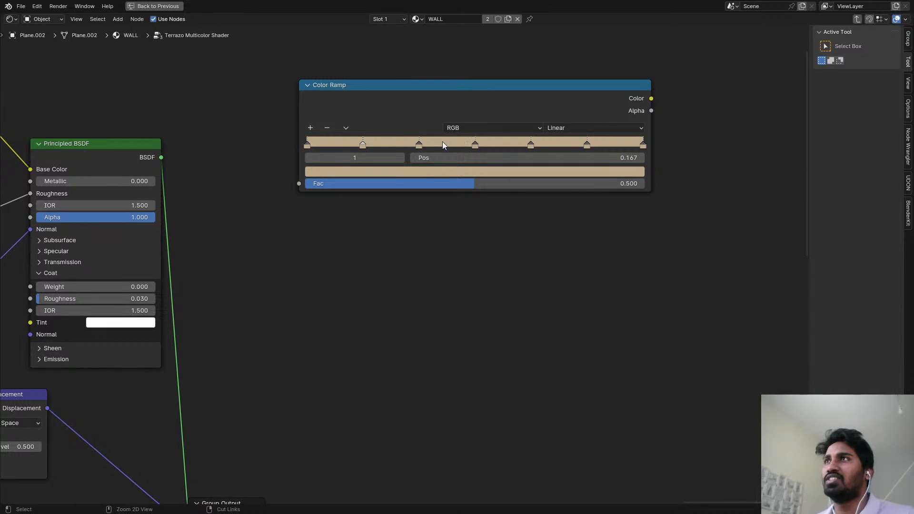
# - Return to the full workspace layout, show the scene through the camera, and save the file
pyautogui.hotkey('ctrl', 'space')
pyautogui.press('KP_0')
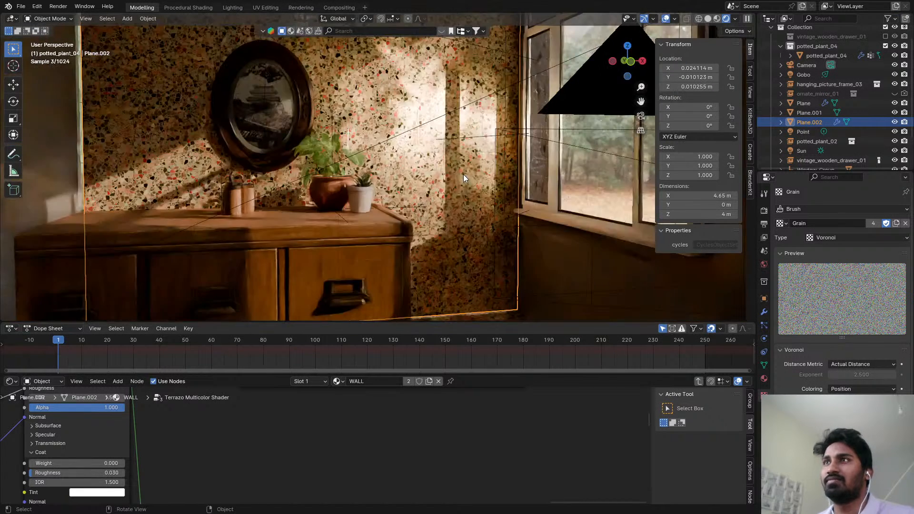
pyautogui.scroll(3, 464, 183)
pyautogui.hotkey('ctrl', 's')
pyautogui.scroll(-8, 464, 183)
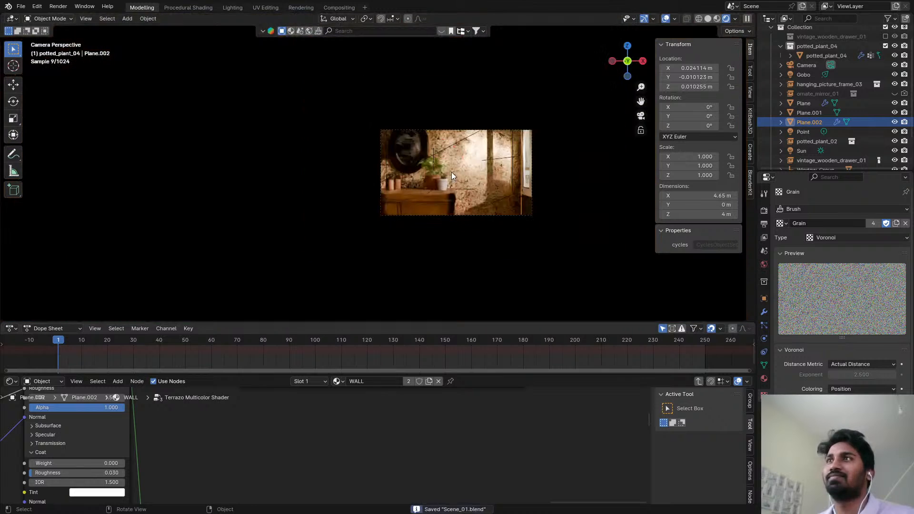
pyautogui.keyDown('shift'); pyautogui.moveTo(451, 172); pyautogui.dragTo(392, 151, button='middle'); pyautogui.keyUp('shift')
pyautogui.scroll(4, 393, 150)
# - Set the viewport to Solid shading and open the recent file ObsidianMaterial.blend
pyautogui.press('z')
pyautogui.press('6')
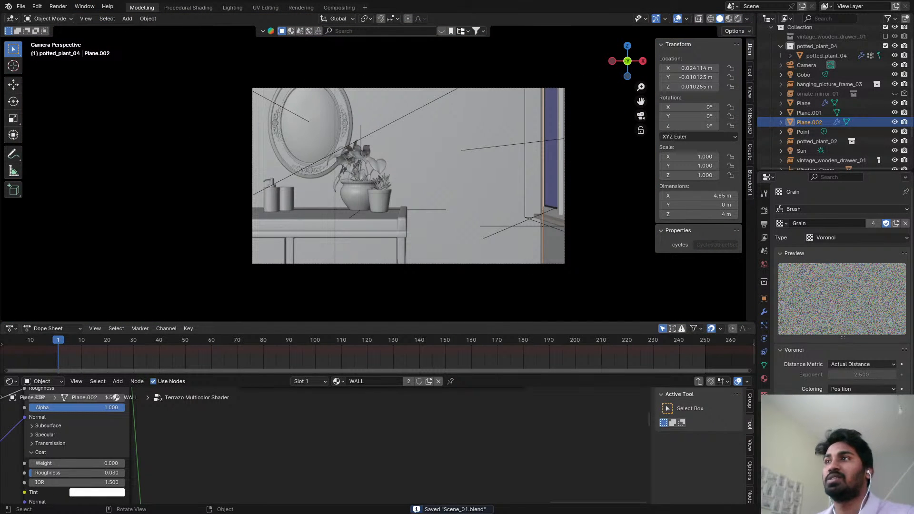
pyautogui.click(21, 6)
pyautogui.moveTo(45, 36)
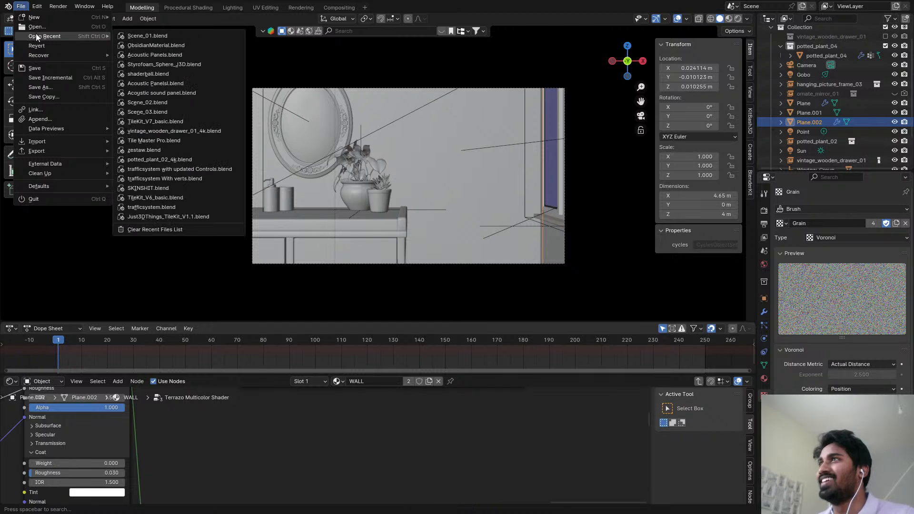
pyautogui.click(143, 45)
# - Display the sphere in Rendered viewport shading and save the file
pyautogui.scroll(-3, 298, 221)
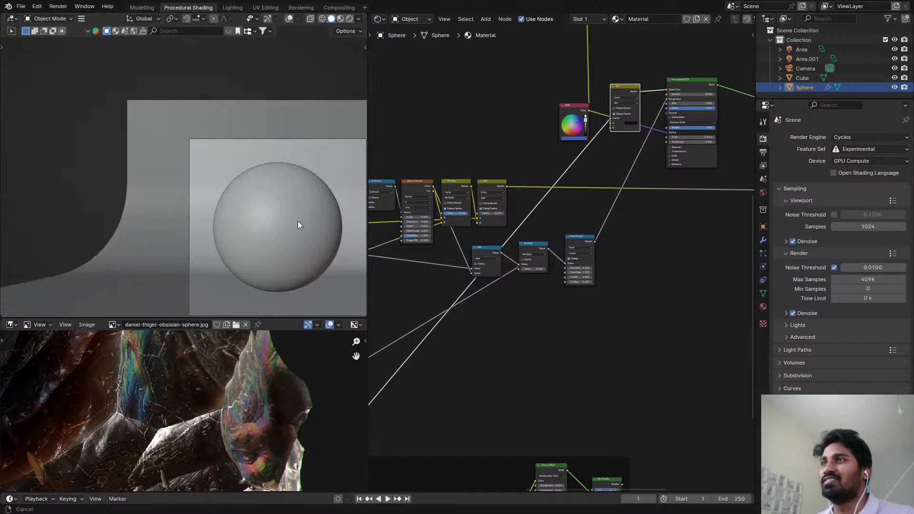
pyautogui.press('z')
pyautogui.click(261, 129)
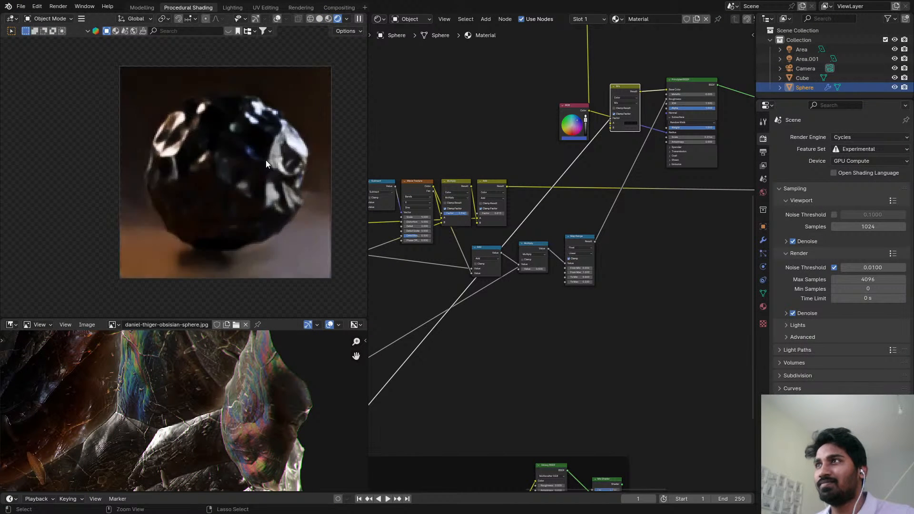
pyautogui.hotkey('ctrl', 's')
# - Examine the rendered sphere's ridged obsidian surface up close and the framed group of shader nodes in its material
pyautogui.scroll(3, 272, 143)
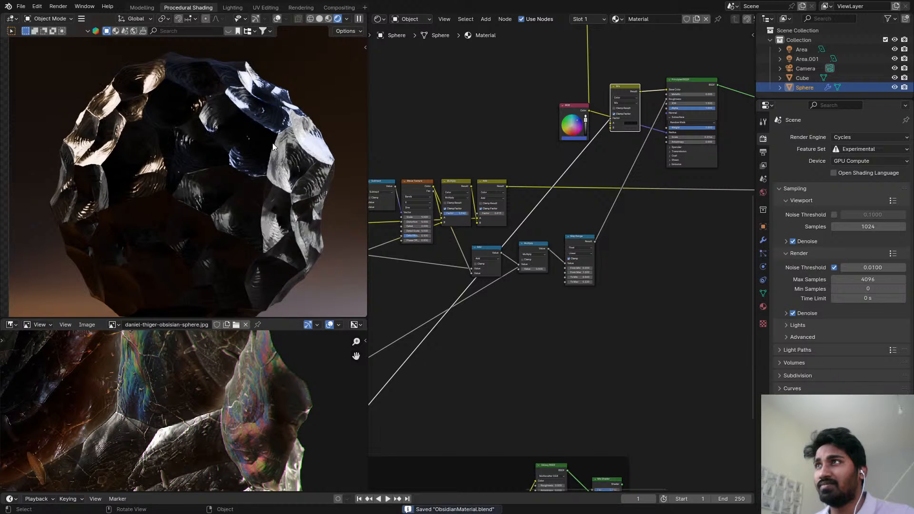
pyautogui.scroll(3, 272, 143)
pyautogui.scroll(-6, 286, 142)
pyautogui.scroll(6, 287, 136)
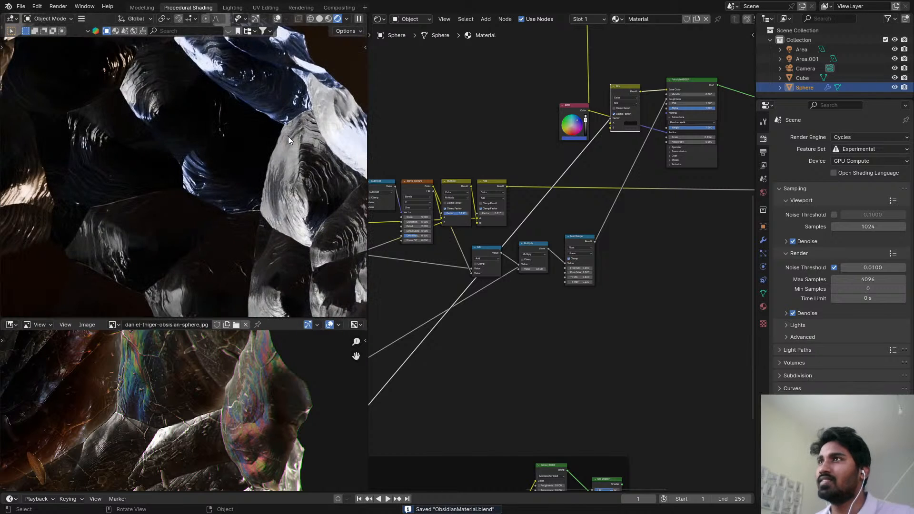
pyautogui.keyDown('ctrl'); pyautogui.moveTo(256, 144); pyautogui.dragTo(260, 150, button='middle'); pyautogui.keyUp('ctrl')
pyautogui.hotkey('ctrl', 's')
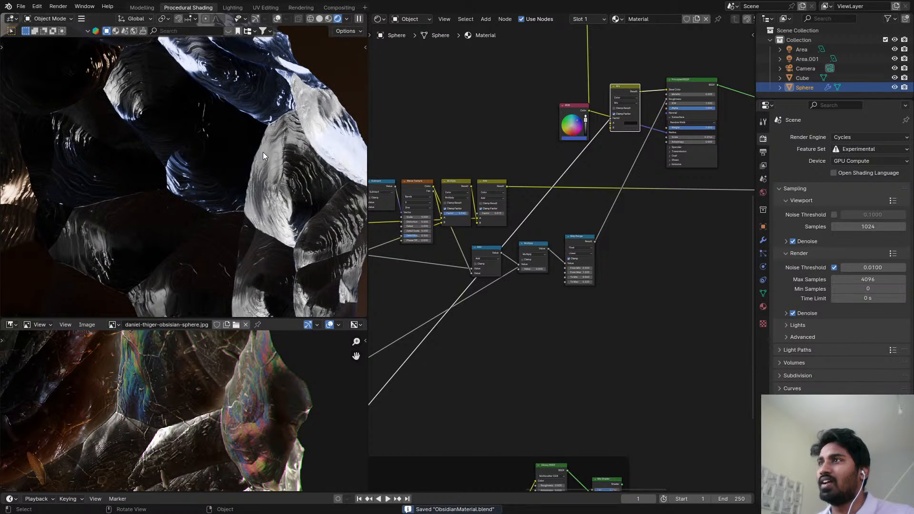
pyautogui.scroll(-6, 547, 197)
pyautogui.scroll(5, 621, 309)
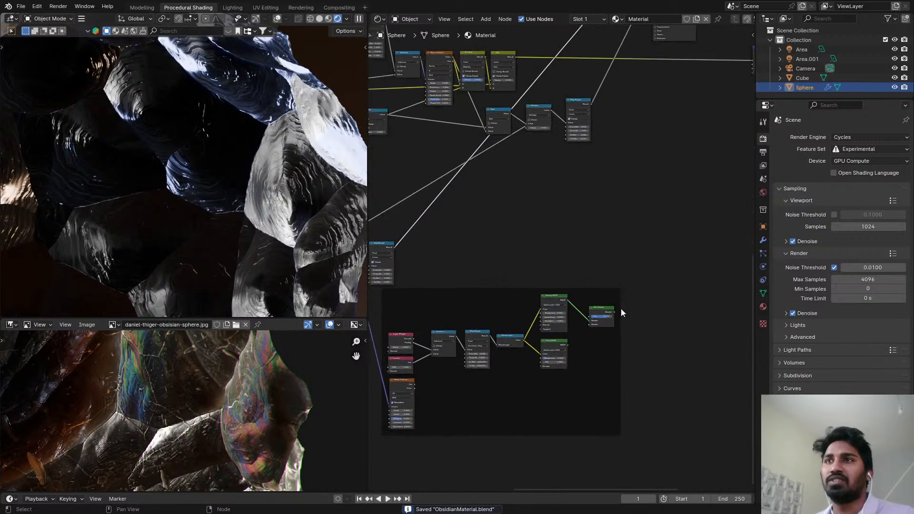
pyautogui.scroll(3, 631, 272)
pyautogui.scroll(-2, 552, 275)
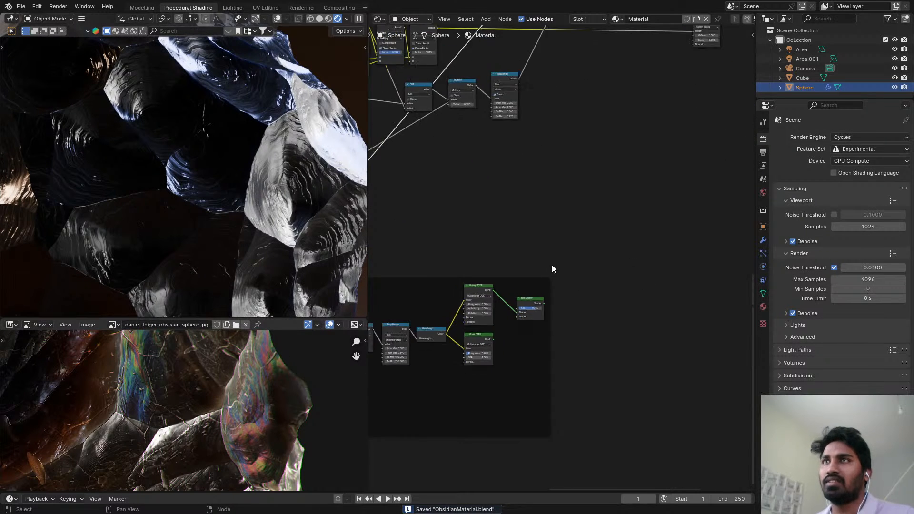
pyautogui.scroll(-1, 528, 149)
pyautogui.moveTo(618, 69); pyautogui.dragTo(458, 234, button='middle')
pyautogui.hotkey('shift', 'a')
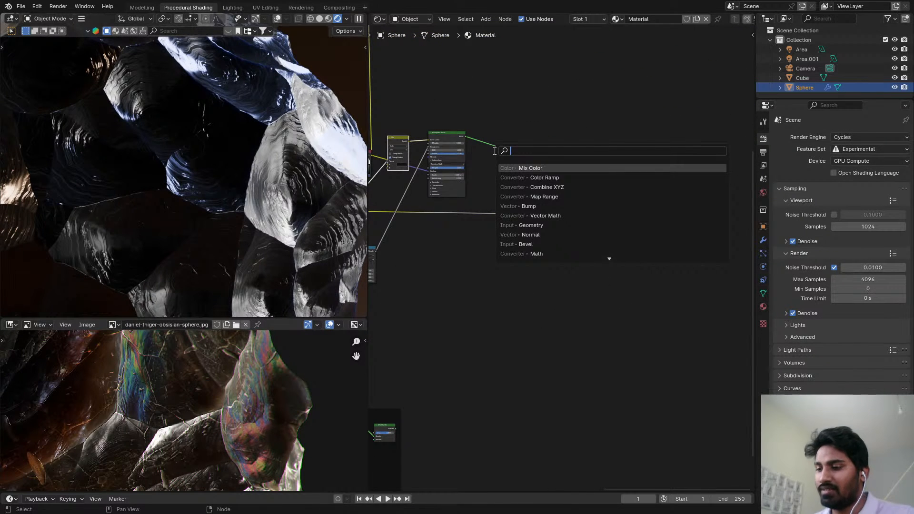
pyautogui.write('mi')
pyautogui.scroll(-1, 531, 333)
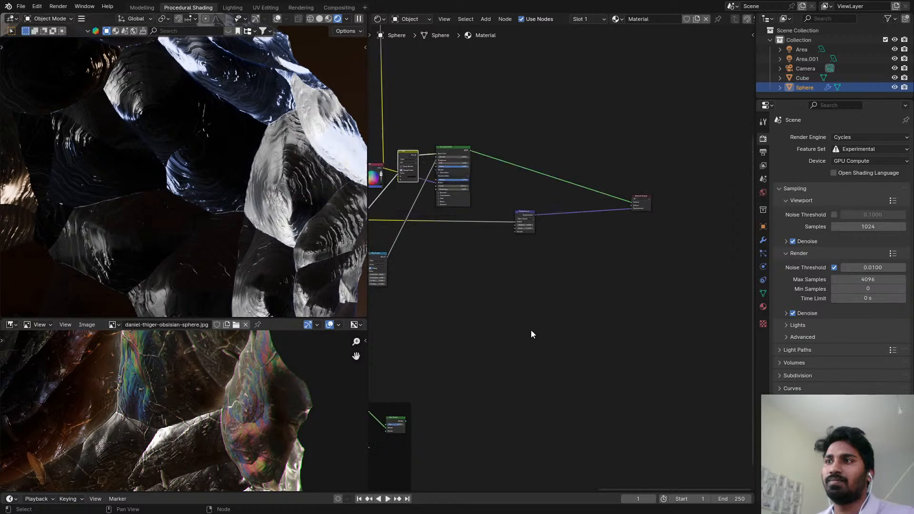
pyautogui.moveTo(464, 385); pyautogui.dragTo(494, 356, button='middle')
pyautogui.scroll(1, 494, 356)
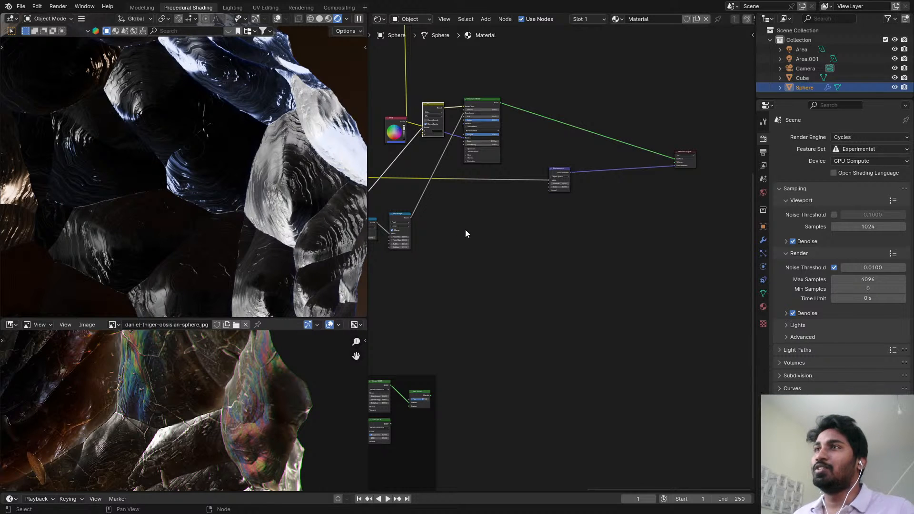
# - Examine the obsidian material's node tree, from the texture and geometry nodes to the Principled BSDF and the framed shader group
pyautogui.moveTo(466, 230); pyautogui.dragTo(474, 211, button='middle')
pyautogui.hotkey('ctrl', 's')
pyautogui.scroll(-2, 414, 196)
pyautogui.moveTo(414, 196); pyautogui.dragTo(567, 156, button='middle')
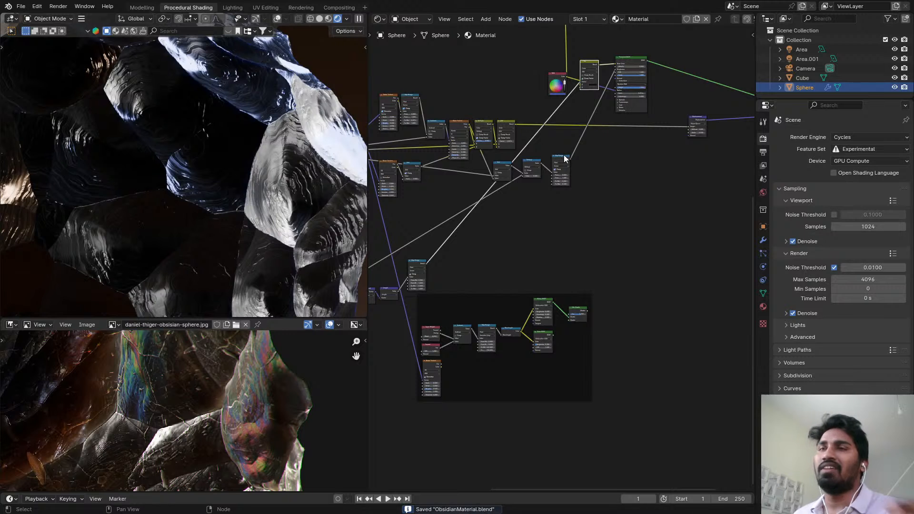
pyautogui.scroll(-2, 426, 141)
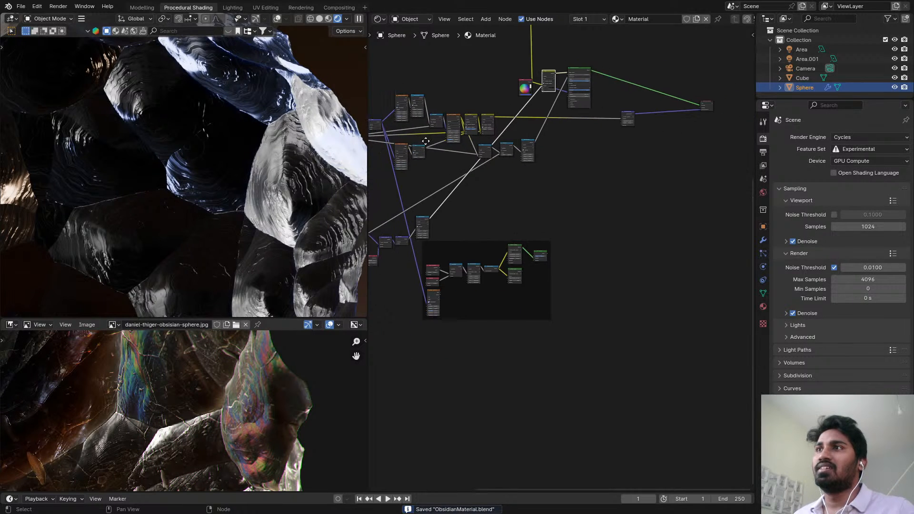
pyautogui.moveTo(426, 141); pyautogui.dragTo(512, 156, button='middle')
pyautogui.scroll(1, 512, 155)
pyautogui.scroll(1, 560, 208)
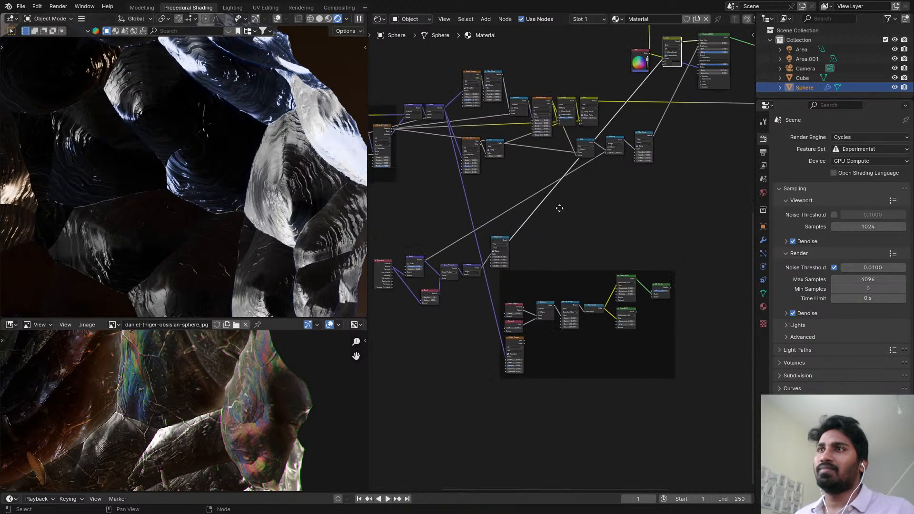
pyautogui.scroll(4, 561, 212)
pyautogui.moveTo(559, 208); pyautogui.dragTo(515, 224, button='middle')
pyautogui.hotkey('ctrl', 's')
pyautogui.scroll(-1, 569, 199)
pyautogui.scroll(-2, 568, 199)
pyautogui.scroll(-1, 571, 194)
pyautogui.moveTo(599, 185); pyautogui.dragTo(582, 193, button='middle')
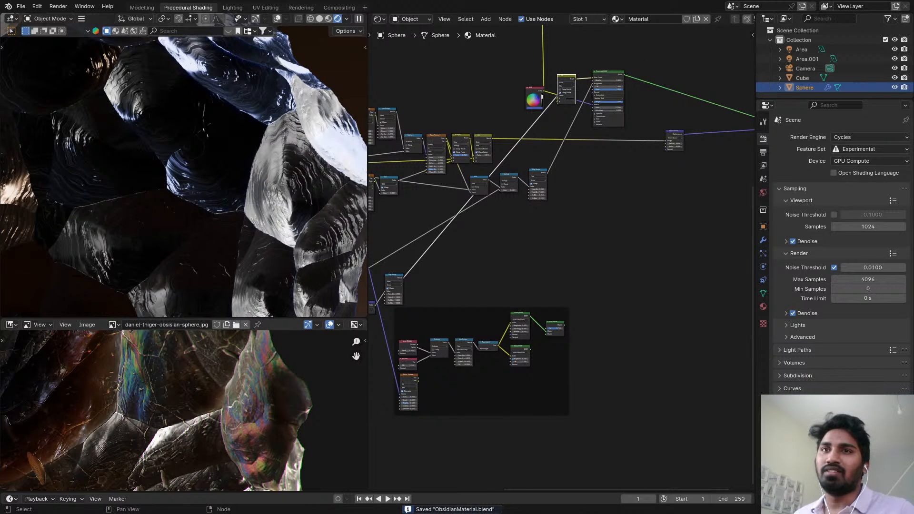
pyautogui.scroll(3, 581, 195)
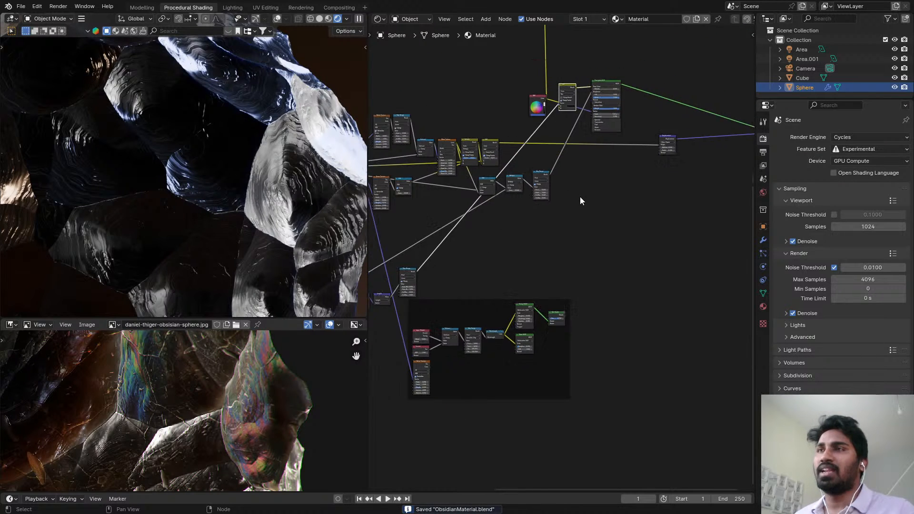
# - Select the Principled BSDF node and save the file
pyautogui.moveTo(537, 111); pyautogui.dragTo(539, 116)
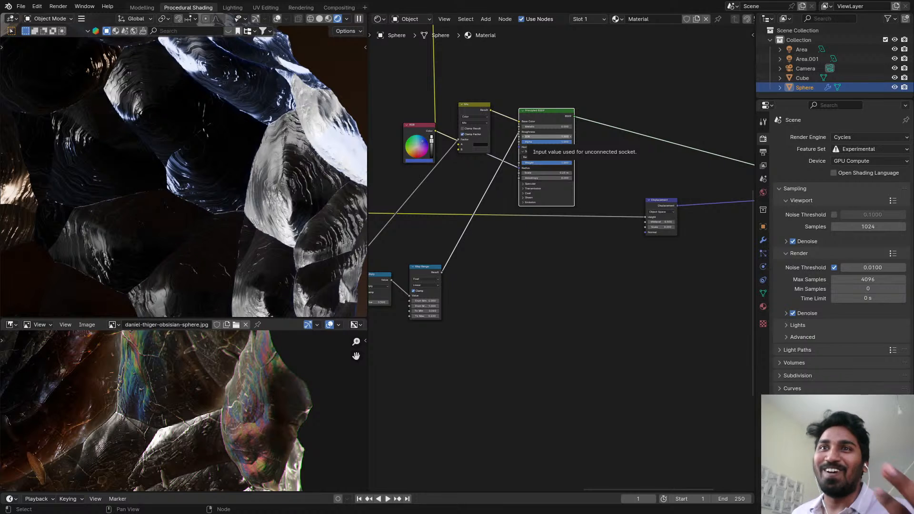
pyautogui.scroll(-1, 655, 167)
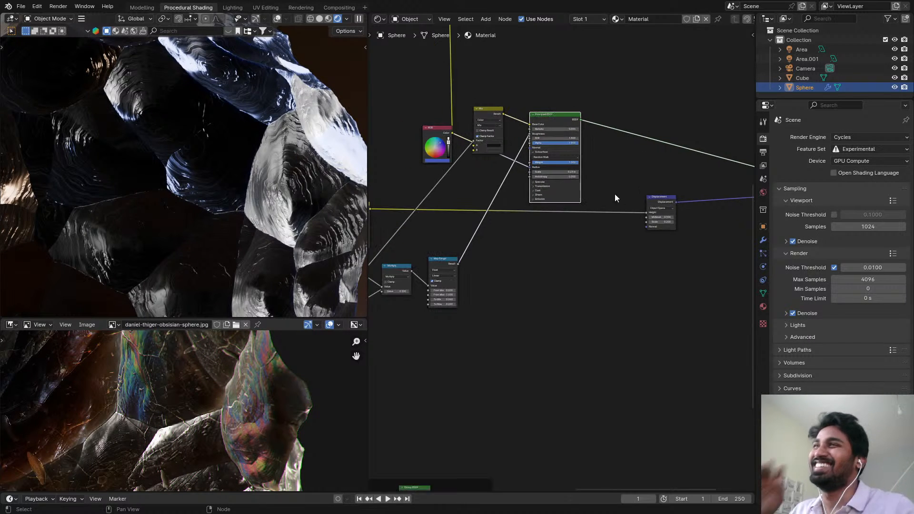
pyautogui.moveTo(616, 198); pyautogui.dragTo(618, 215, button='middle')
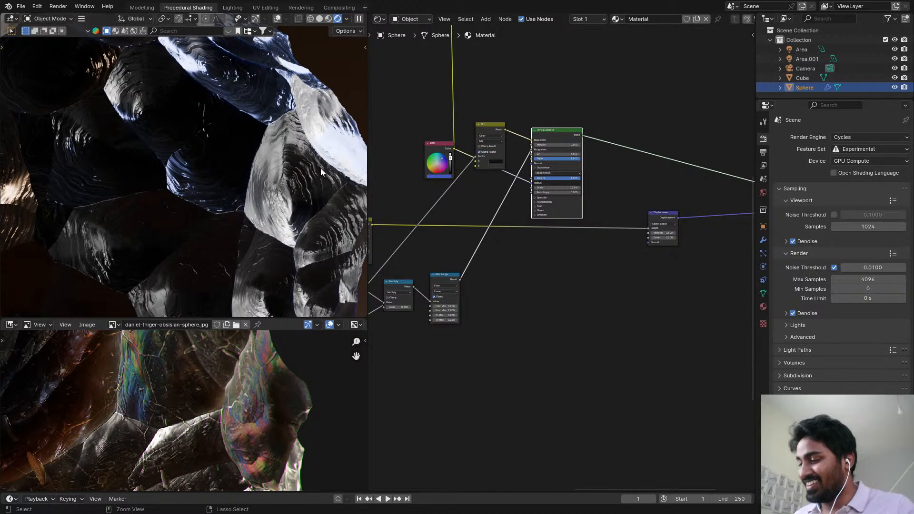
pyautogui.hotkey('ctrl', 's')
# - Preview the framed group's Mix Shader on the sphere by connecting it to the Material Output
pyautogui.scroll(-2, 537, 243)
pyautogui.moveTo(537, 244); pyautogui.dragTo(543, 118, button='middle')
pyautogui.scroll(4, 514, 262)
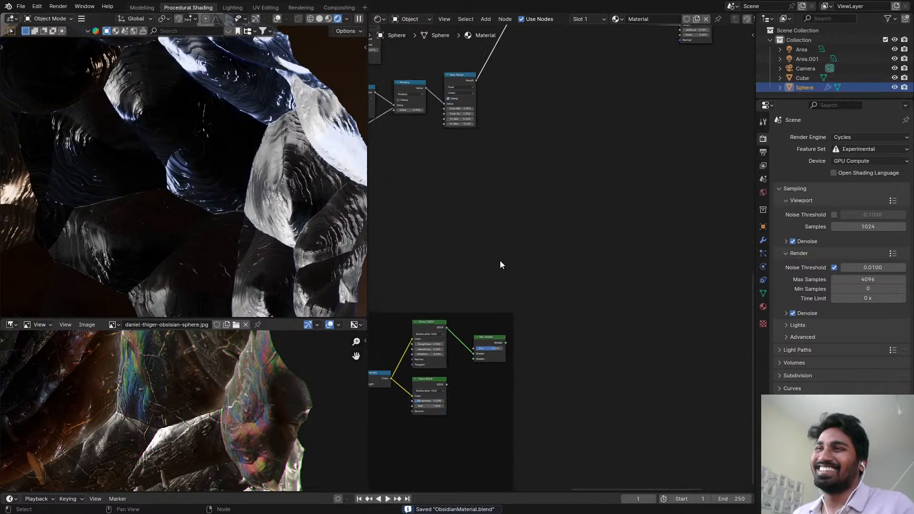
pyautogui.keyDown('ctrl'); pyautogui.keyDown('shift'); pyautogui.click(490, 358); pyautogui.keyUp('shift'); pyautogui.keyUp('ctrl')
pyautogui.scroll(-2, 522, 308)
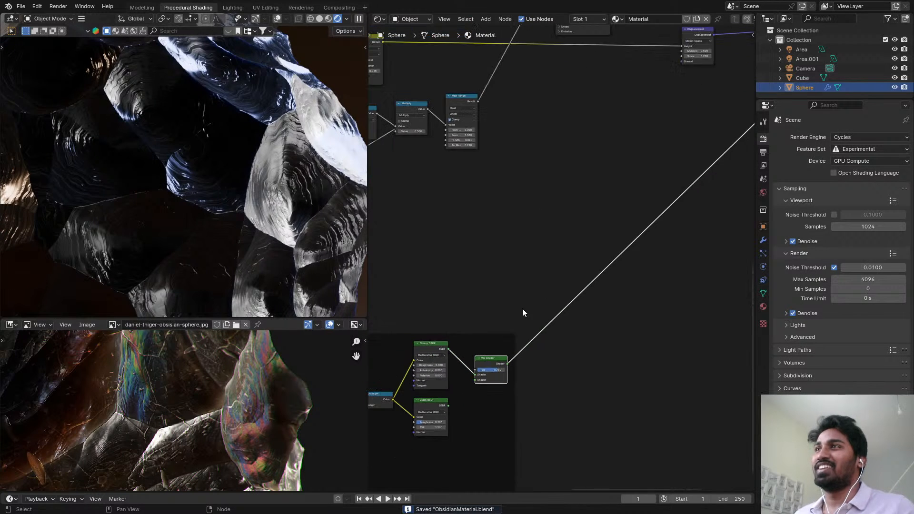
pyautogui.scroll(-1, 298, 224)
pyautogui.scroll(-2, 538, 242)
pyautogui.moveTo(543, 241); pyautogui.dragTo(528, 274, button='middle')
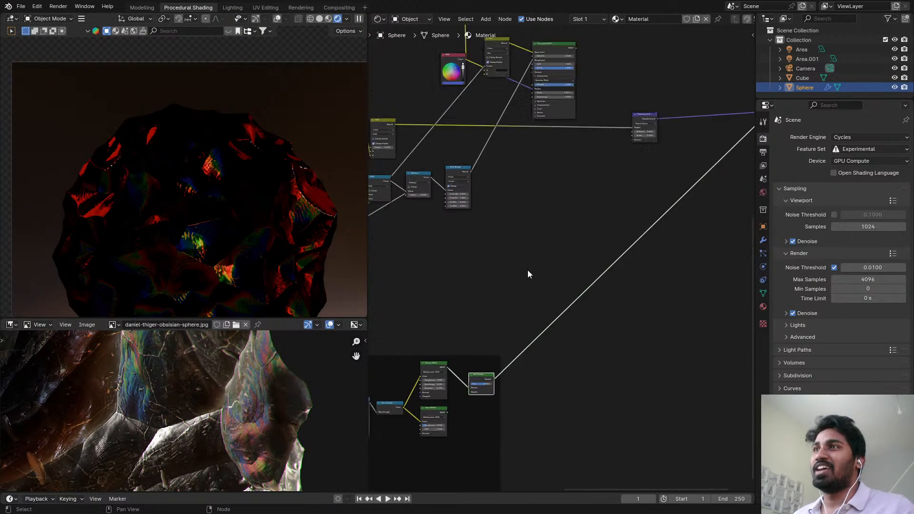
# - Reconnect the Principled BSDF to the Material Output to preview the obsidian shader on the sphere
pyautogui.scroll(1, 536, 250)
pyautogui.moveTo(632, 126); pyautogui.dragTo(581, 164, button='middle')
pyautogui.scroll(2, 536, 107)
pyautogui.keyDown('ctrl'); pyautogui.keyDown('shift'); pyautogui.click(510, 61); pyautogui.keyUp('shift'); pyautogui.keyUp('ctrl')
pyautogui.moveTo(505, 86); pyautogui.dragTo(556, 102, button='middle')
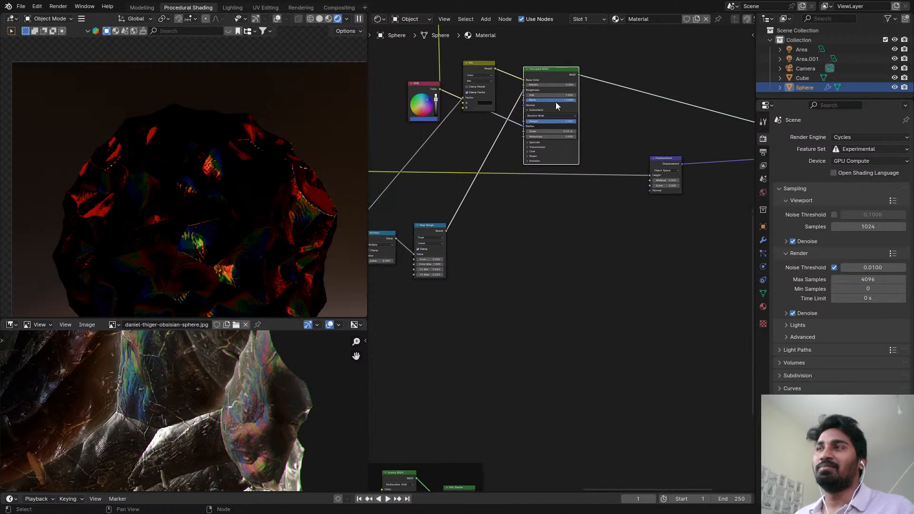
pyautogui.scroll(-1, 498, 176)
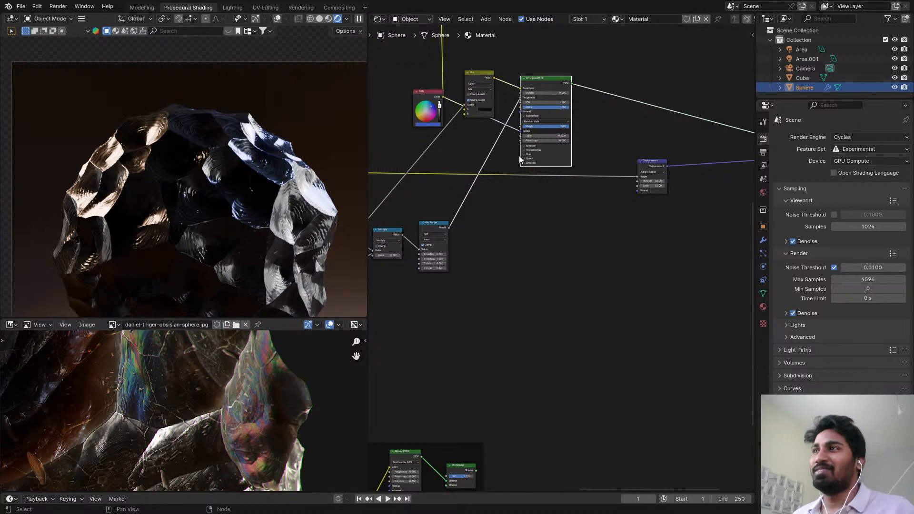
# - Insert an Add Shader node between the Principled BSDF and the Material Output
pyautogui.scroll(1, 585, 114)
pyautogui.hotkey('shift', 'a')
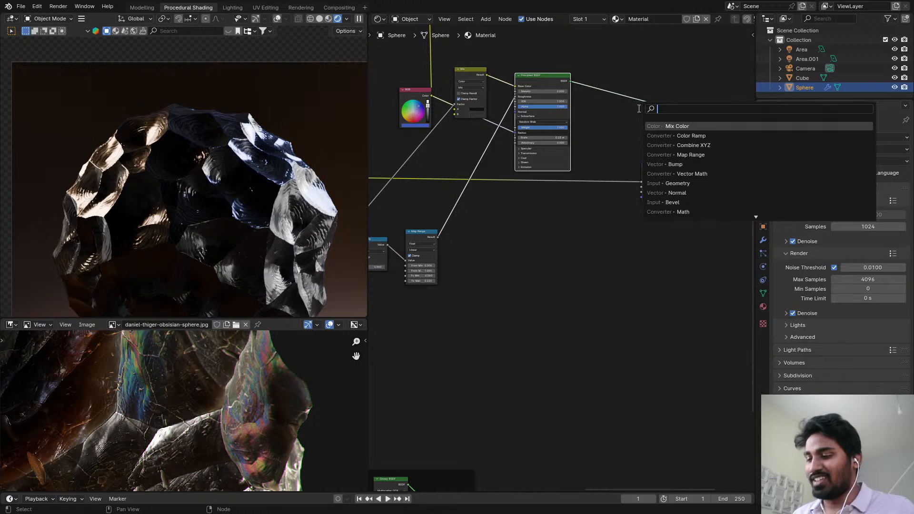
pyautogui.write('mi')
pyautogui.press('Escape')
pyautogui.hotkey('shift', 'a')
pyautogui.write('a')
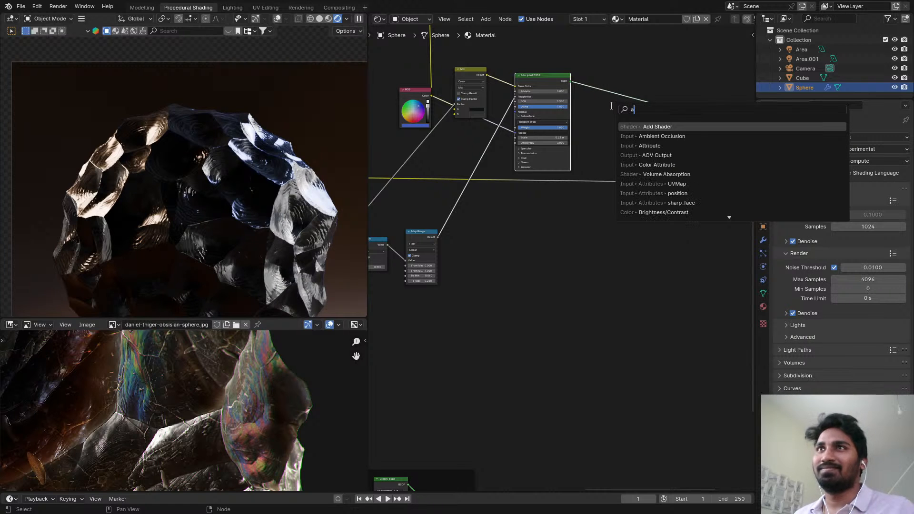
pyautogui.click(629, 125)
pyautogui.click(601, 82)
pyautogui.scroll(-2, 555, 122)
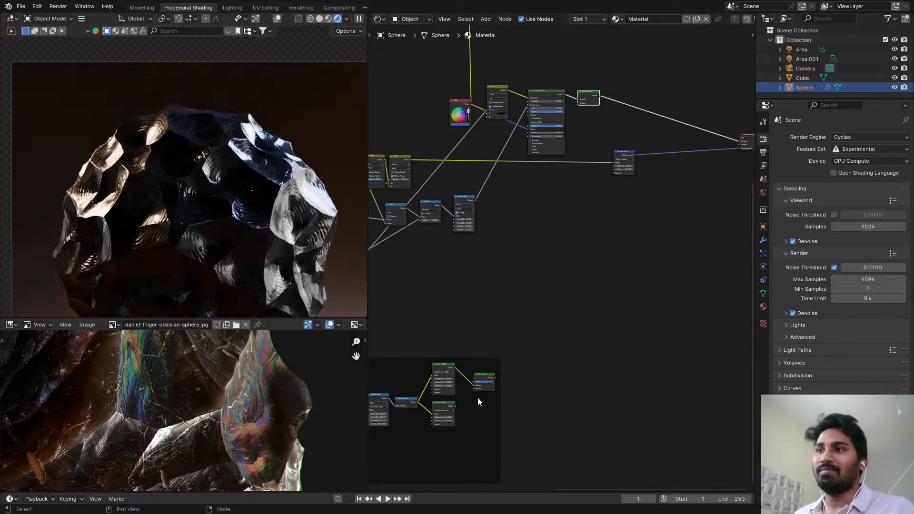
pyautogui.keyDown('alt'); pyautogui.moveTo(483, 383); pyautogui.dragTo(552, 113, button='right'); pyautogui.keyUp('alt')
pyautogui.scroll(6, 550, 112)
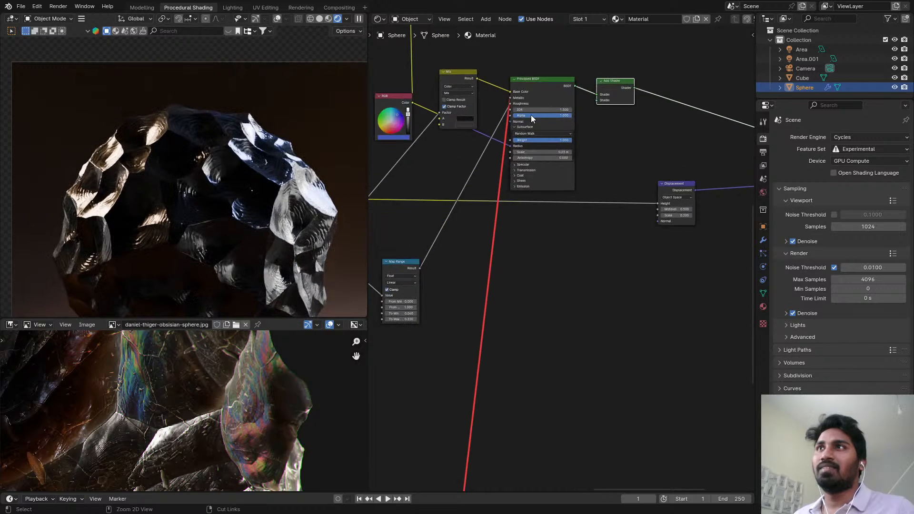
pyautogui.hotkey('ctrl', 'z')
# - Connect the framed group's Mix Shader to the second shader input of the Add Shader
pyautogui.scroll(-3, 532, 120)
pyautogui.moveTo(572, 270); pyautogui.dragTo(506, 124, button='middle')
pyautogui.scroll(-4, 449, 253)
pyautogui.keyDown('alt'); pyautogui.moveTo(413, 312); pyautogui.dragTo(523, 36, button='right'); pyautogui.keyUp('alt')
pyautogui.scroll(1, 522, 38)
pyautogui.moveTo(522, 43); pyautogui.dragTo(565, 165, button='middle')
pyautogui.scroll(5, 565, 164)
pyautogui.moveTo(567, 140); pyautogui.dragTo(585, 184)
pyautogui.rightClick(586, 183)
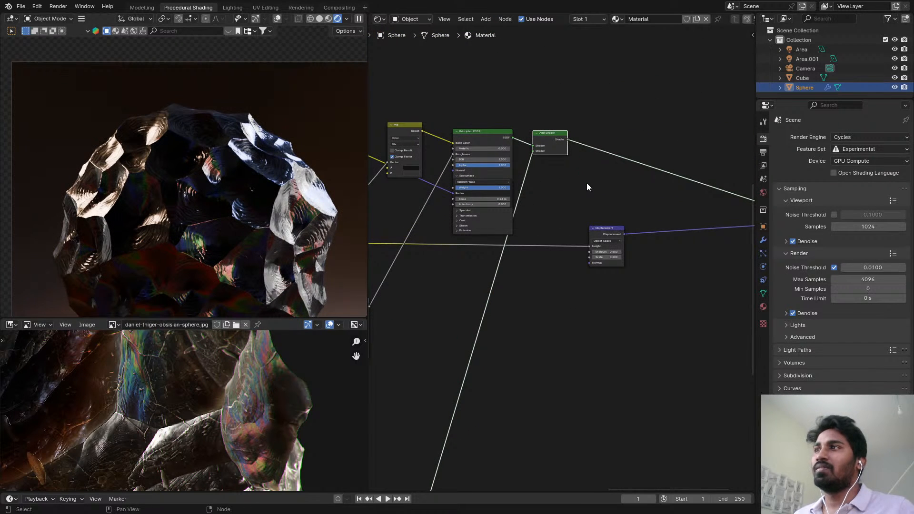
pyautogui.scroll(4, 557, 138)
pyautogui.moveTo(556, 137); pyautogui.dragTo(575, 169)
# - Delete the Glossy BSDF in the framed group and connect the Glass BSDF to the Mix Shader's first shader input
pyautogui.scroll(-1, 534, 317)
pyautogui.moveTo(531, 322); pyautogui.dragTo(568, 150, button='middle')
pyautogui.moveTo(436, 396); pyautogui.dragTo(533, 175, button='middle')
pyautogui.scroll(2, 474, 273)
pyautogui.scroll(1, 473, 274)
pyautogui.moveTo(474, 274); pyautogui.dragTo(591, 242, button='middle')
pyautogui.click(524, 205)
pyautogui.press('x')
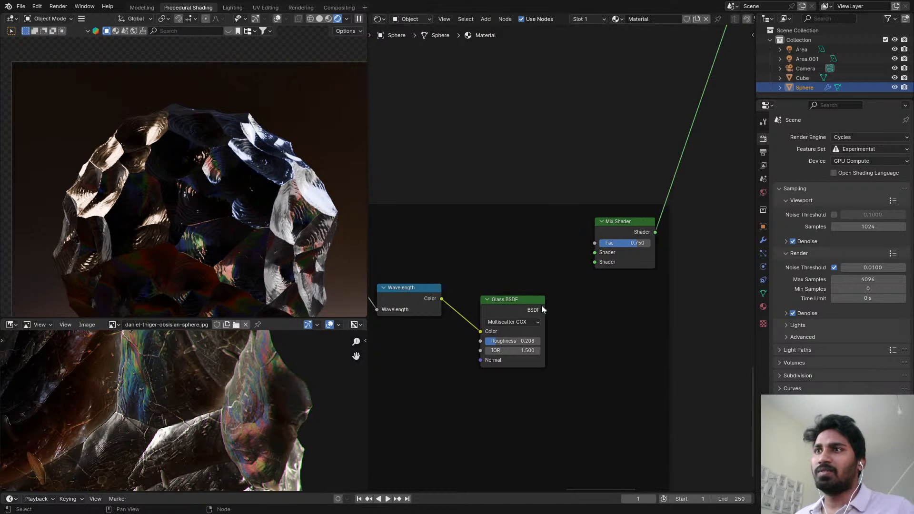
pyautogui.moveTo(545, 310); pyautogui.dragTo(598, 253)
pyautogui.scroll(2, 625, 253)
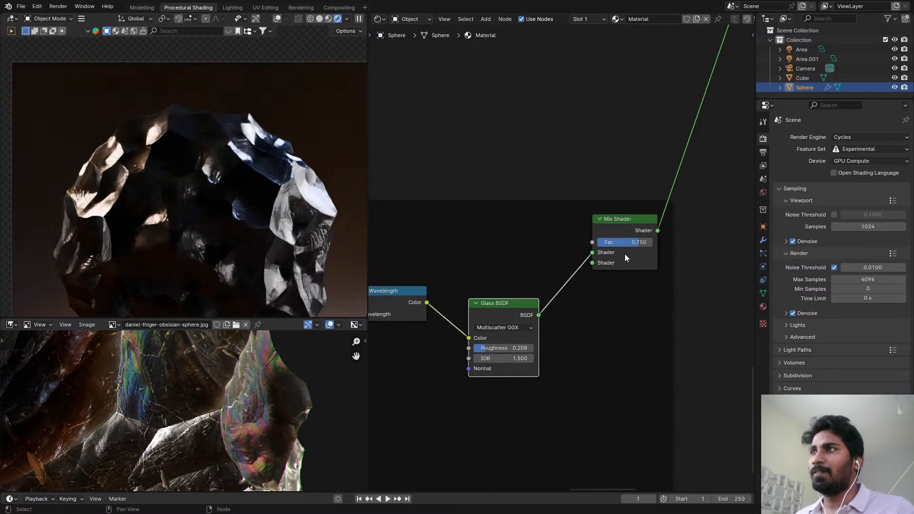
# - Set the framed Mix Shader's factor to 0
pyautogui.scroll(1, 603, 241)
pyautogui.moveTo(656, 243); pyautogui.dragTo(590, 241)
pyautogui.moveTo(523, 272); pyautogui.dragTo(555, 208, button='middle')
pyautogui.scroll(1, 555, 209)
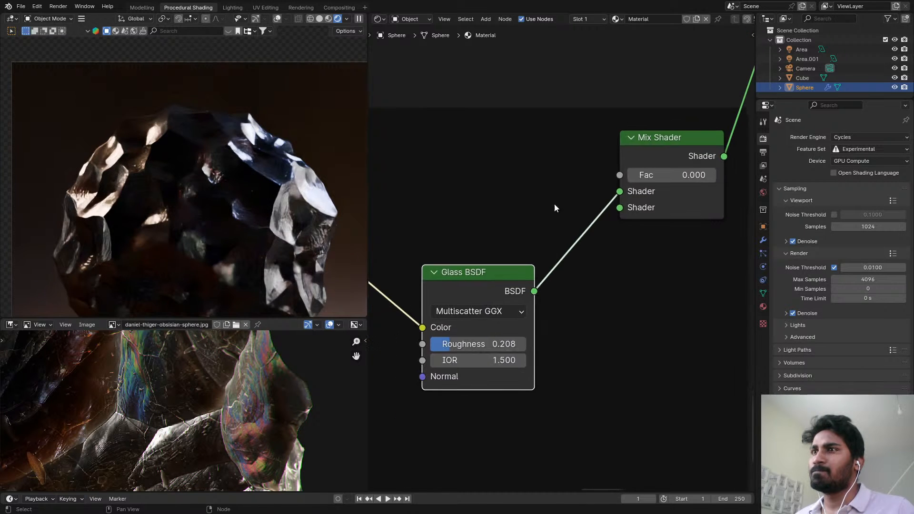
# - Preview the Glass BSDF on the sphere and set its roughness to 1.000 and IOR to 0.600
pyautogui.keyDown('ctrl'); pyautogui.keyDown('shift'); pyautogui.click(521, 288); pyautogui.keyUp('shift'); pyautogui.keyUp('ctrl')
pyautogui.moveTo(485, 307); pyautogui.dragTo(524, 181, button='middle')
pyautogui.scroll(1, 496, 202)
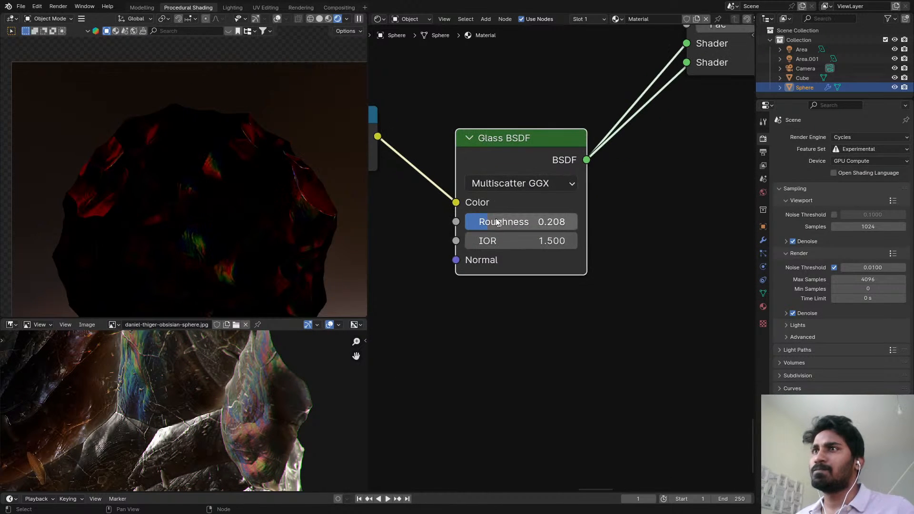
pyautogui.moveTo(496, 222); pyautogui.dragTo(577, 222)
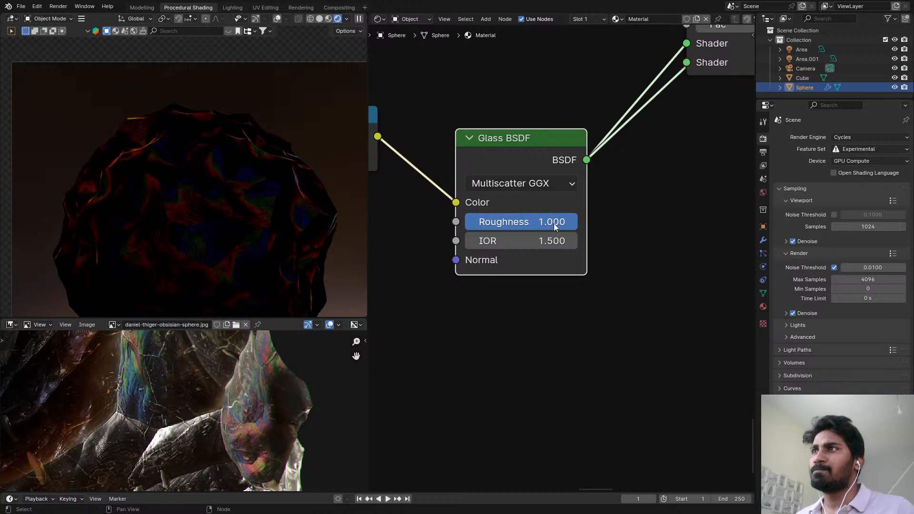
pyautogui.moveTo(551, 241)
pyautogui.mouseDown()
pyautogui.moveTo(624, 241)
pyautogui.moveTo(476, 240)
pyautogui.moveTo(553, 242)
pyautogui.mouseUp()
pyautogui.scroll(-5, 567, 214)
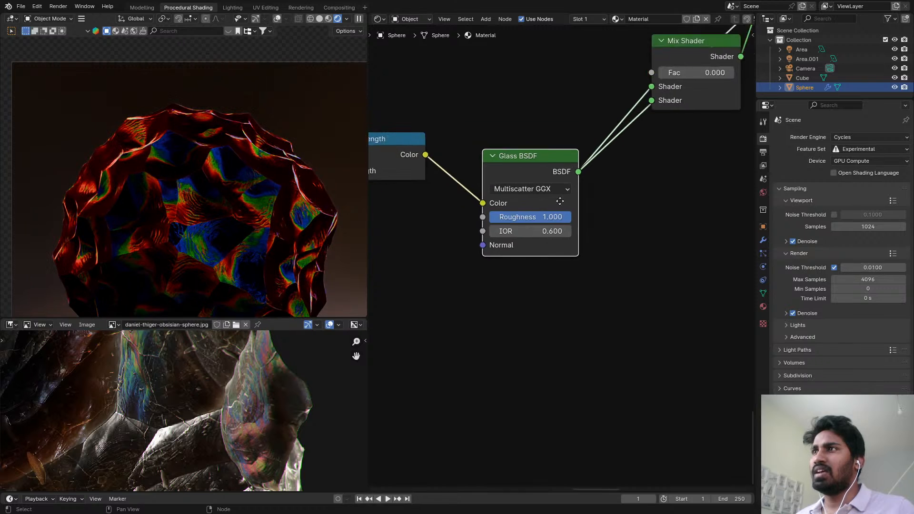
# - Preview the framed Mix Shader on the sphere and switch the preview back to the Add Shader
pyautogui.scroll(2, 607, 135)
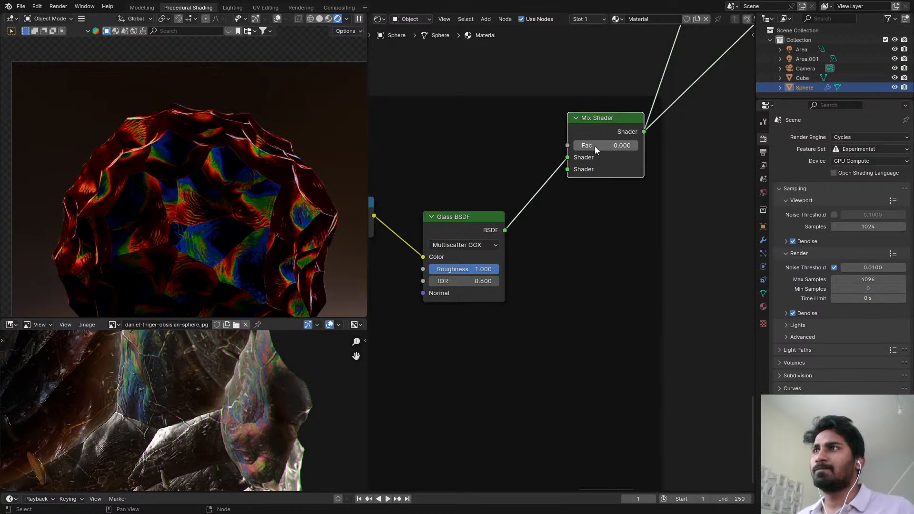
pyautogui.moveTo(592, 145); pyautogui.dragTo(595, 146)
pyautogui.scroll(-6, 588, 105)
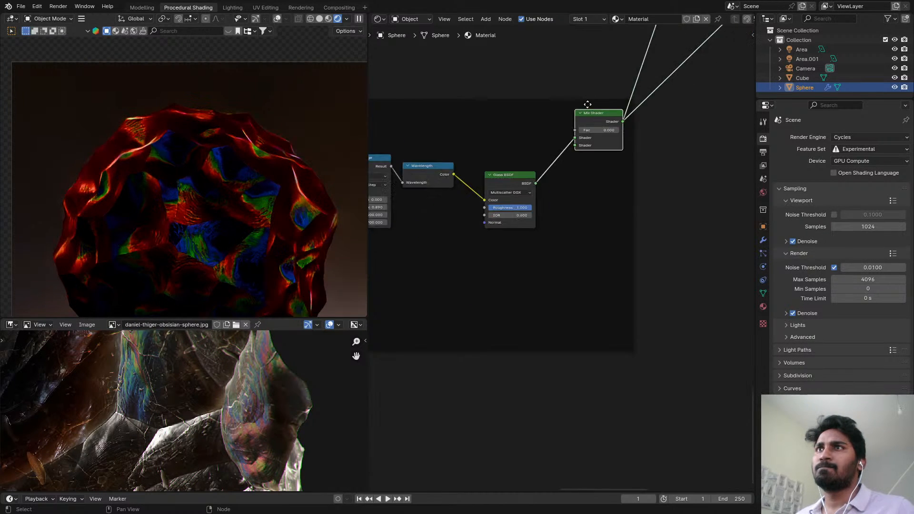
pyautogui.moveTo(588, 106); pyautogui.dragTo(740, 265, button='middle')
pyautogui.scroll(1, 740, 265)
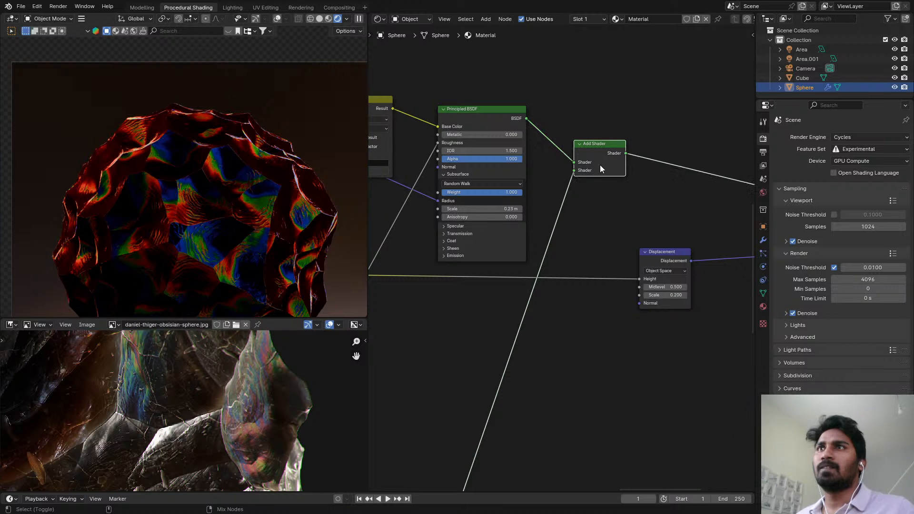
# - Set the framed Mix Shader's factor to 0.767
pyautogui.moveTo(569, 224); pyautogui.dragTo(617, 116, button='middle')
pyautogui.scroll(-4, 617, 116)
pyautogui.moveTo(514, 214); pyautogui.dragTo(572, 26, button='middle')
pyautogui.scroll(-1, 572, 456)
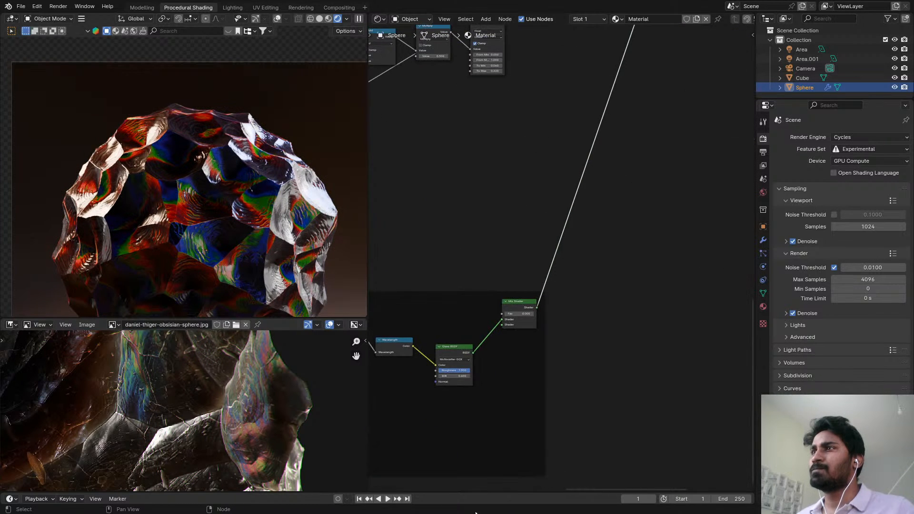
pyautogui.scroll(-1, 239, 484)
pyautogui.scroll(8, 519, 296)
pyautogui.scroll(2, 527, 284)
pyautogui.moveTo(504, 335); pyautogui.dragTo(536, 335)
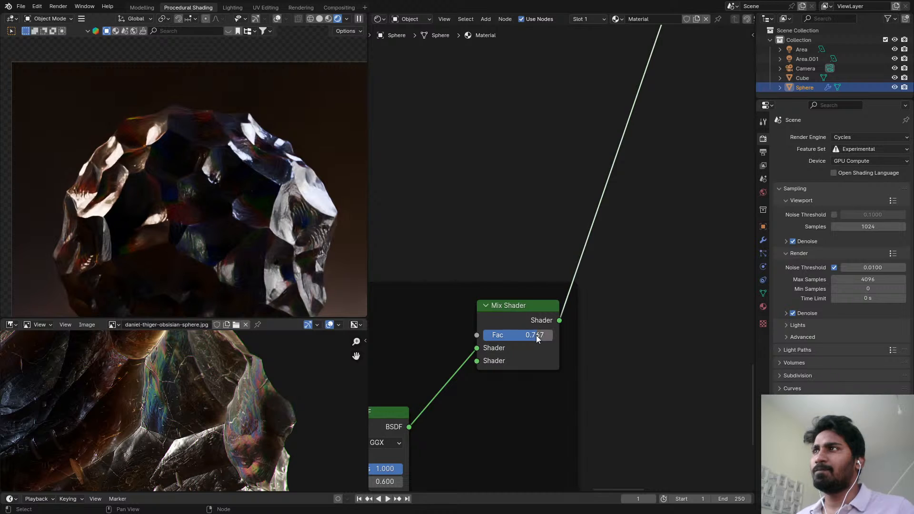
# - Save the obsidian material file after checking the whole sphere
pyautogui.moveTo(491, 309); pyautogui.dragTo(566, 198, button='middle')
pyautogui.scroll(-2, 271, 218)
pyautogui.scroll(-4, 558, 286)
pyautogui.scroll(-2, 550, 202)
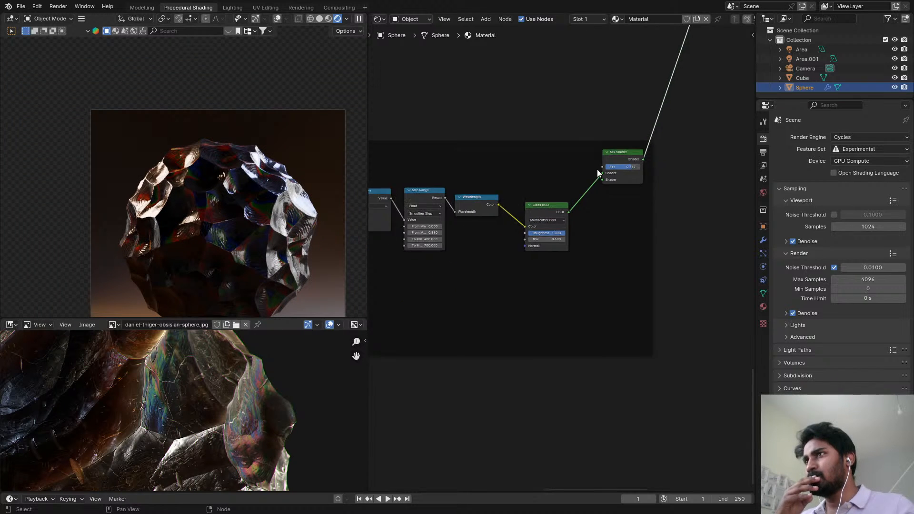
pyautogui.scroll(-4, 591, 183)
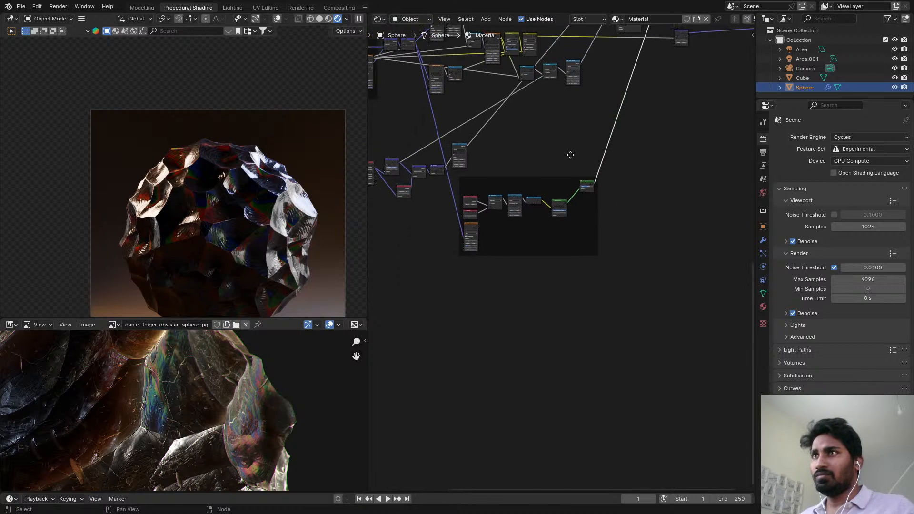
pyautogui.scroll(2, 572, 151)
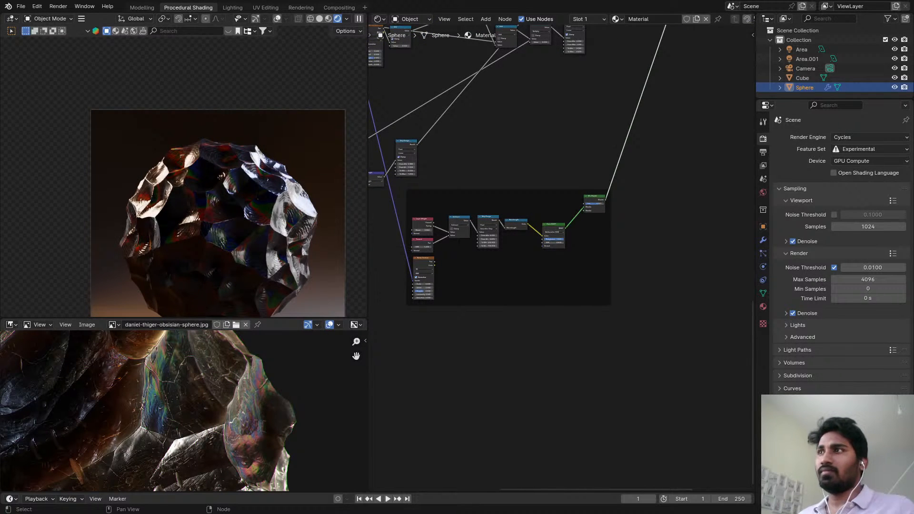
pyautogui.keyDown('shift'); pyautogui.moveTo(253, 242); pyautogui.dragTo(230, 153, button='middle'); pyautogui.keyUp('shift')
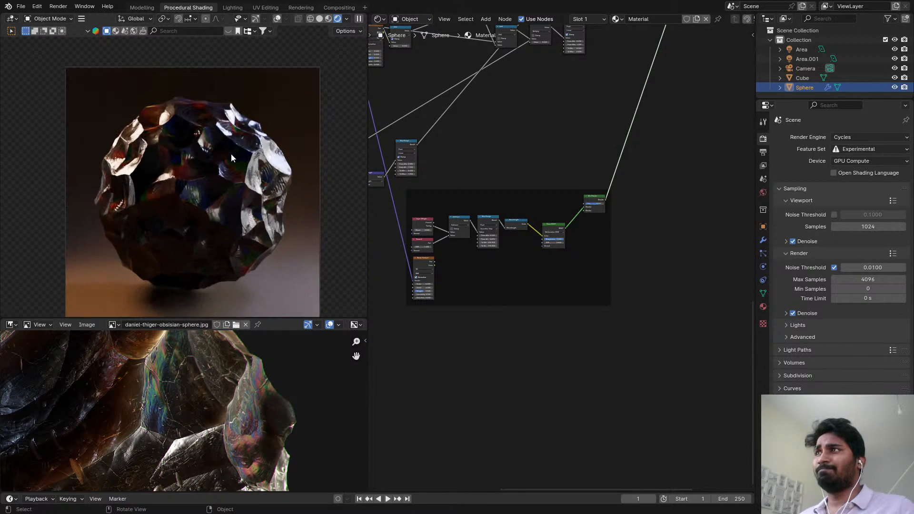
pyautogui.hotkey('ctrl', 's')
# - Dissolve the Add Shader so the Principled BSDF feeds the Material Output directly
pyautogui.scroll(3, 258, 157)
pyautogui.scroll(-2, 595, 145)
pyautogui.moveTo(596, 146); pyautogui.dragTo(517, 315, button='middle')
pyautogui.scroll(2, 517, 315)
pyautogui.hotkey('ctrl', 'x')
pyautogui.moveTo(554, 229); pyautogui.dragTo(600, 188, button='middle')
pyautogui.scroll(1, 600, 188)
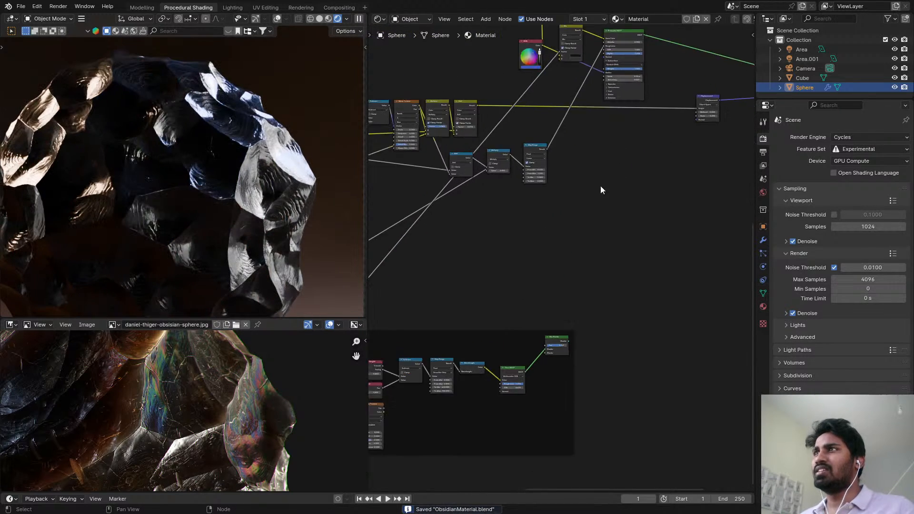
# - Preview the Glass BSDF on the sphere and examine its colored bands up close
pyautogui.scroll(-3, 600, 188)
pyautogui.moveTo(560, 279); pyautogui.dragTo(619, 192, button='middle')
pyautogui.scroll(4, 618, 191)
pyautogui.keyDown('ctrl'); pyautogui.keyDown('shift'); pyautogui.click(570, 265); pyautogui.keyUp('shift'); pyautogui.keyUp('ctrl')
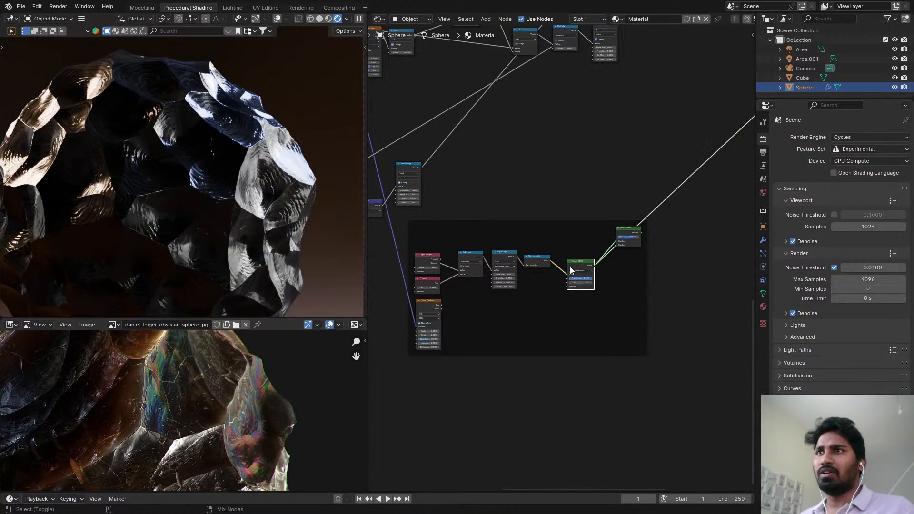
pyautogui.scroll(5, 265, 187)
pyautogui.scroll(4, 269, 176)
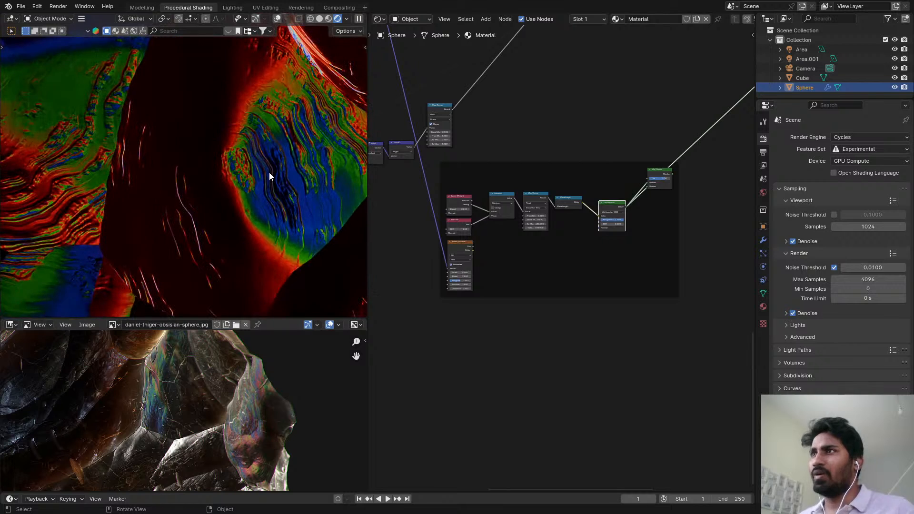
# - Switch the sphere preview back to the Principled BSDF
pyautogui.scroll(-5, 455, 160)
pyautogui.moveTo(629, 77); pyautogui.dragTo(526, 244, button='middle')
pyautogui.scroll(4, 552, 123)
pyautogui.keyDown('ctrl'); pyautogui.keyDown('shift'); pyautogui.click(524, 110); pyautogui.keyUp('shift'); pyautogui.keyUp('ctrl')
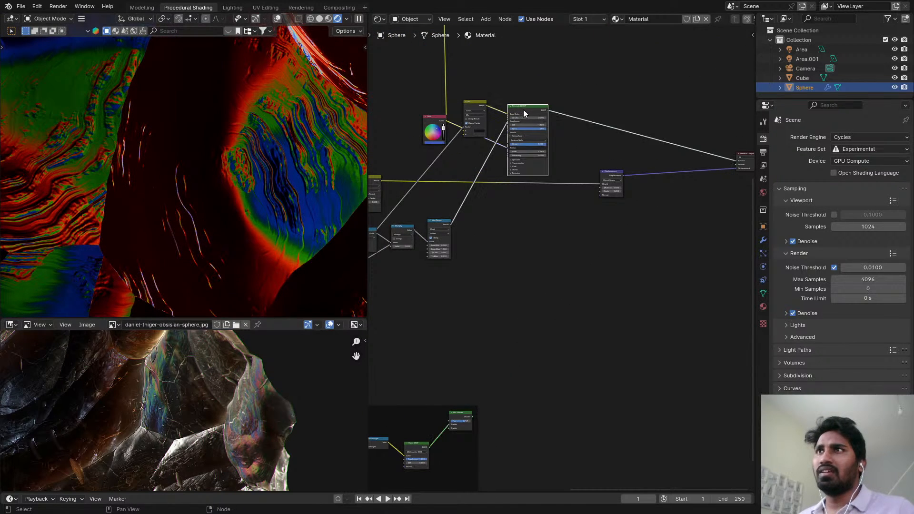
# - Duplicate the Mix node and insert the copy between the original Mix and the Principled BSDF's Base Color
pyautogui.moveTo(524, 110); pyautogui.dragTo(565, 108)
pyautogui.scroll(1, 504, 106)
pyautogui.click(471, 112)
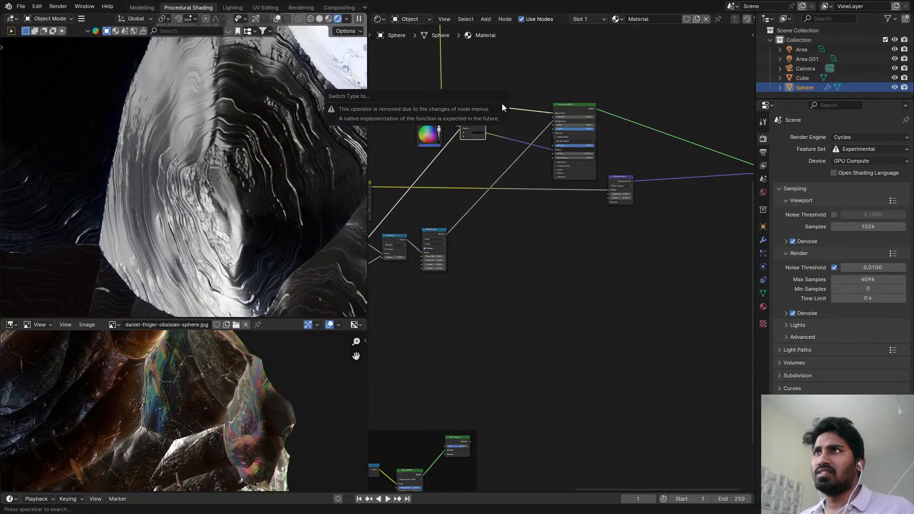
pyautogui.hotkey('shift', 'd')
pyautogui.click(558, 110)
pyautogui.scroll(-3, 517, 253)
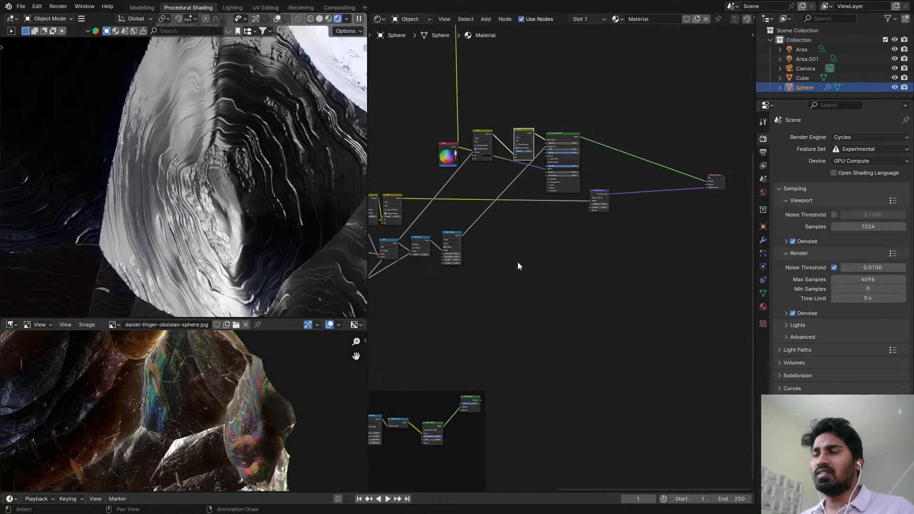
# - Try to connect the Glass BSDF's output to input B of the duplicated Mix node
pyautogui.moveTo(518, 262); pyautogui.dragTo(535, 210, button='middle')
pyautogui.scroll(4, 517, 281)
pyautogui.moveTo(424, 412)
pyautogui.keyDown('alt'); pyautogui.mouseDown(button='right')
pyautogui.moveTo(552, 80)
pyautogui.moveTo(547, 41)
pyautogui.mouseUp(button='right'); pyautogui.keyUp('alt')
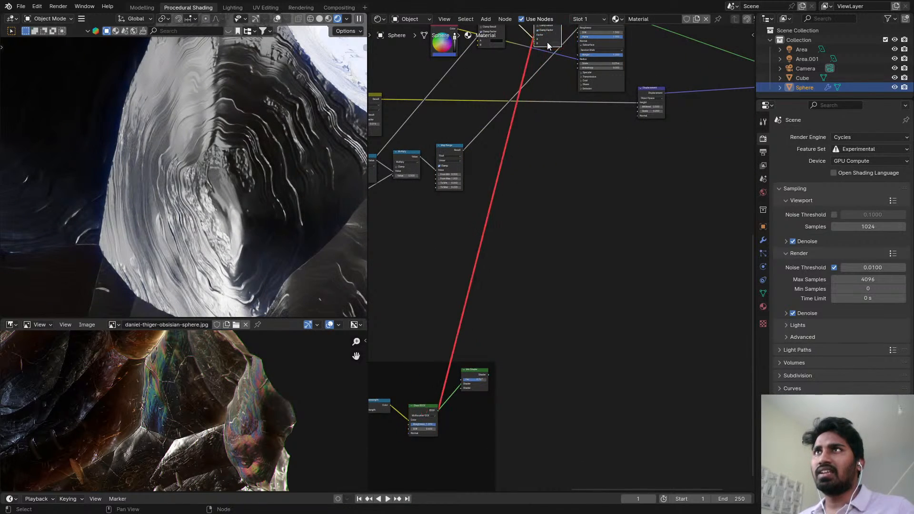
pyautogui.scroll(2, 547, 42)
pyautogui.moveTo(547, 42); pyautogui.dragTo(547, 161, button='middle')
pyautogui.scroll(2, 547, 162)
pyautogui.moveTo(522, 162); pyautogui.dragTo(523, 162)
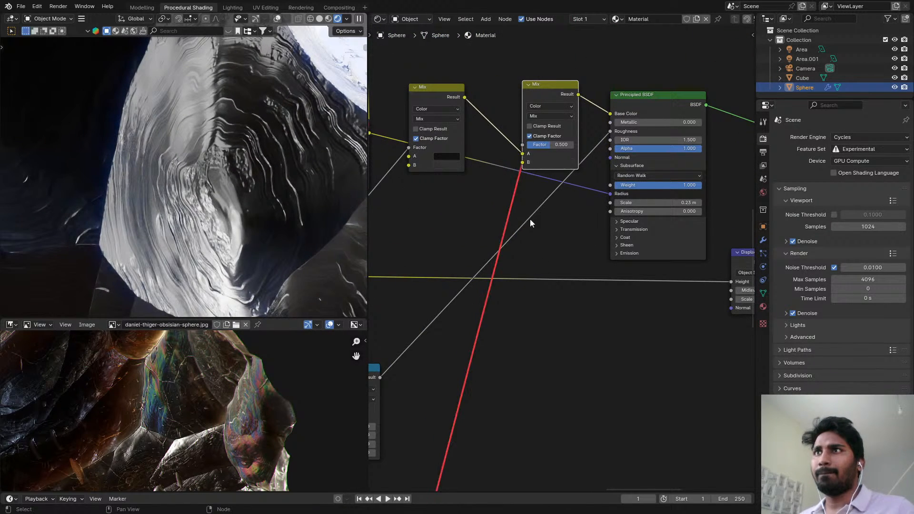
# - Add a reroute on the link to the duplicated Mix node and feed it from the Wavelength node's Color output
pyautogui.scroll(-4, 523, 304)
pyautogui.moveTo(520, 334); pyautogui.dragTo(559, 69, button='middle')
pyautogui.scroll(-2, 529, 266)
pyautogui.scroll(4, 520, 127)
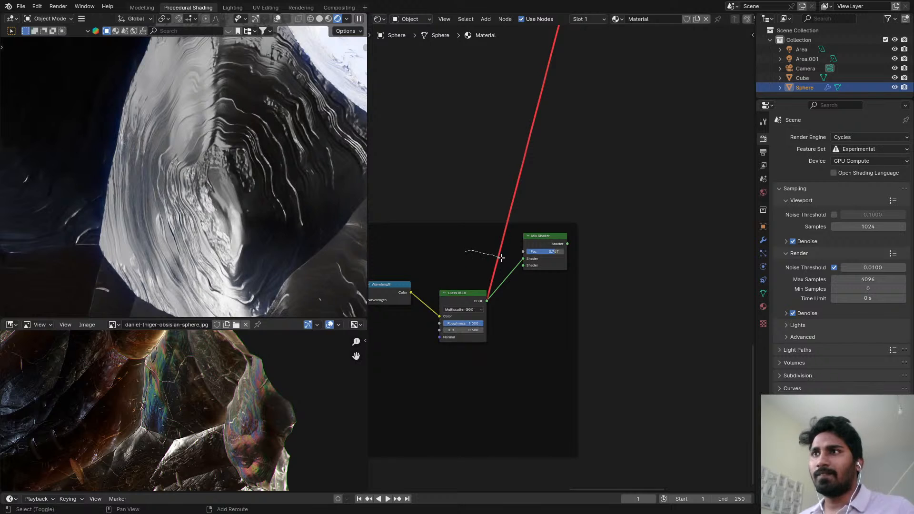
pyautogui.moveTo(410, 292); pyautogui.dragTo(498, 257)
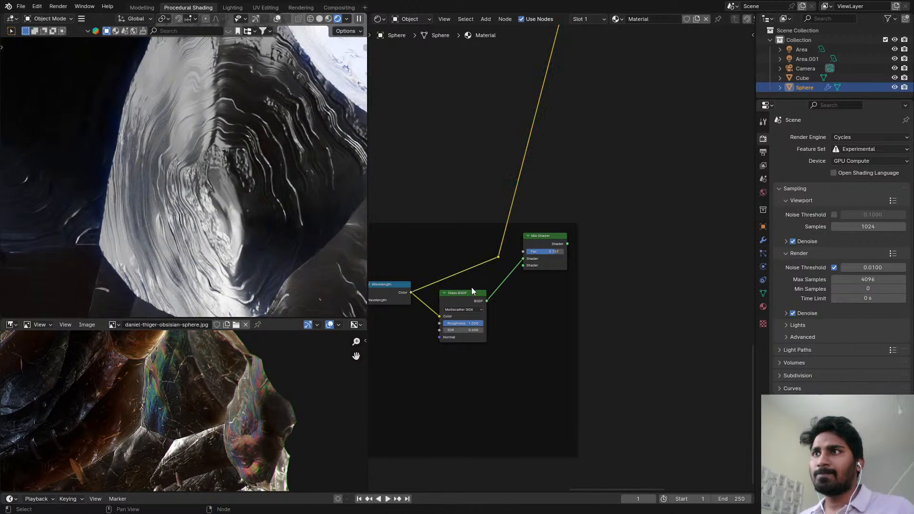
# - Delete the Glass BSDF from the framed group and inspect the colored sphere
pyautogui.click(467, 301)
pyautogui.press('x')
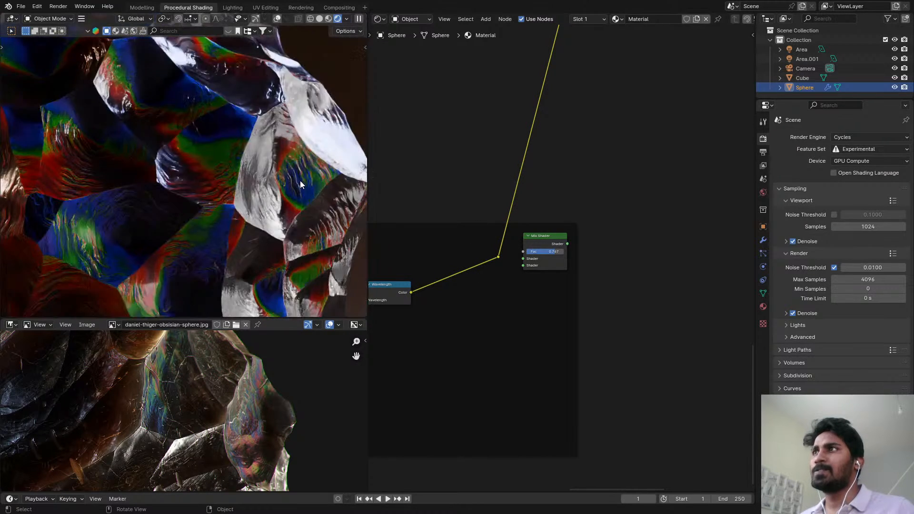
pyautogui.scroll(-4, 524, 152)
pyautogui.moveTo(520, 162); pyautogui.dragTo(567, 145, button='middle')
pyautogui.scroll(3, 475, 227)
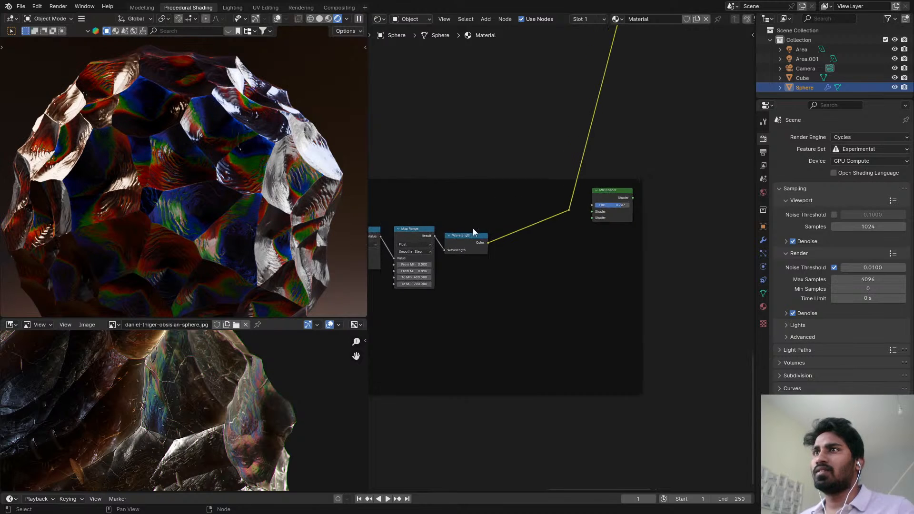
# - Preview the Map Range node's result on the sphere and move the Wavelength node lower to make room
pyautogui.moveTo(471, 238); pyautogui.dragTo(508, 216, button='middle')
pyautogui.scroll(4, 508, 216)
pyautogui.moveTo(509, 216); pyautogui.dragTo(553, 201)
pyautogui.moveTo(554, 201); pyautogui.dragTo(587, 179, button='middle')
pyautogui.scroll(3, 572, 178)
pyautogui.keyDown('ctrl'); pyautogui.keyDown('shift'); pyautogui.click(468, 170); pyautogui.keyUp('shift'); pyautogui.keyUp('ctrl')
pyautogui.moveTo(585, 178); pyautogui.dragTo(570, 239)
pyautogui.moveTo(570, 125); pyautogui.dragTo(571, 162, button='middle')
pyautogui.scroll(1, 572, 162)
# - Add a Color Ramp node below the Wavelength node
pyautogui.hotkey('shift', 'a')
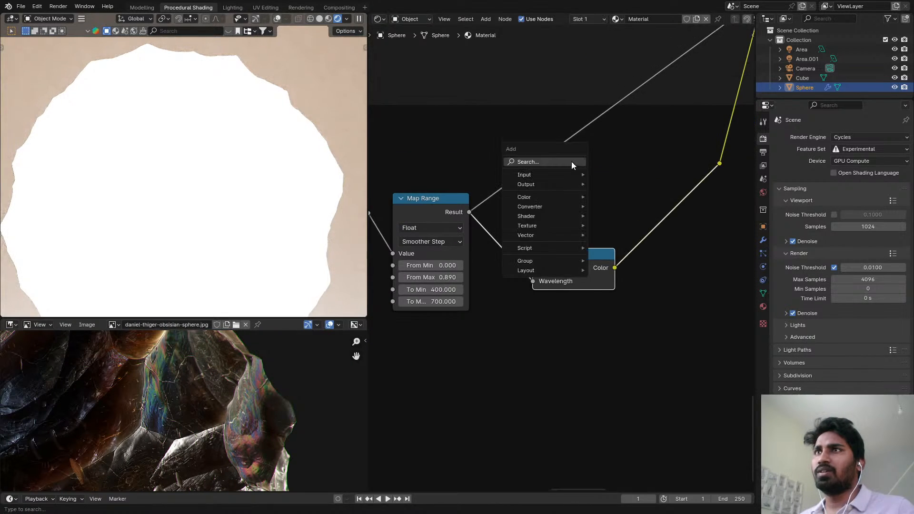
pyautogui.click(572, 162)
pyautogui.write('col')
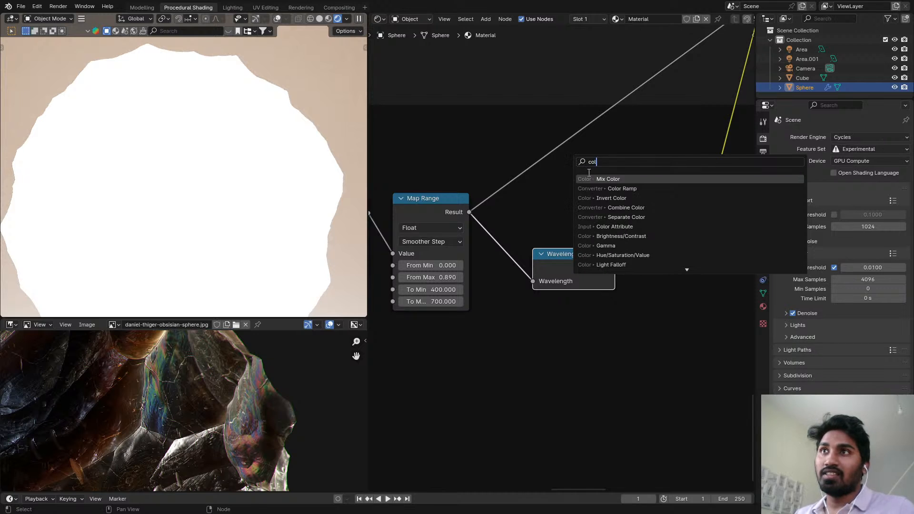
pyautogui.click(601, 188)
pyautogui.click(493, 333)
pyautogui.moveTo(499, 311); pyautogui.dragTo(507, 185, button='middle')
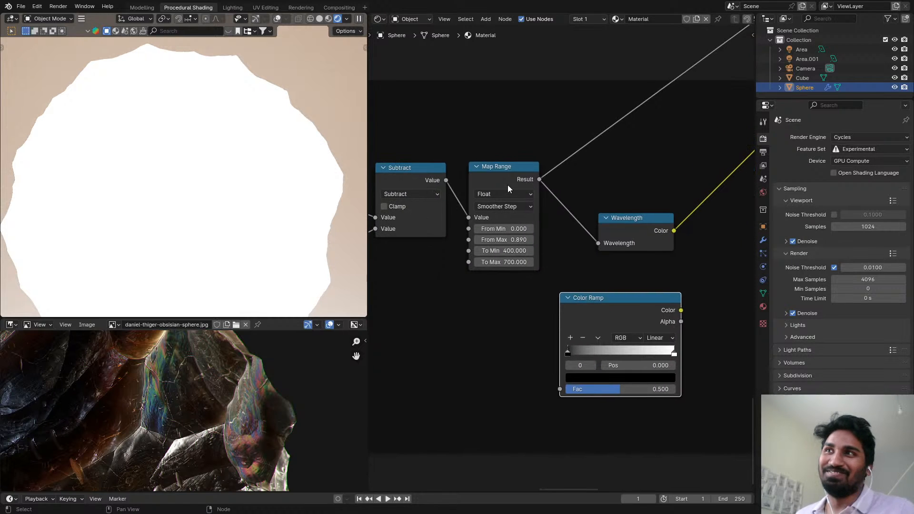
# - Connect the Subtract node's Value output to the Color Ramp's Fac input and preview the ramp on the sphere
pyautogui.scroll(2, 507, 185)
pyautogui.moveTo(432, 173); pyautogui.dragTo(589, 459)
pyautogui.moveTo(604, 344); pyautogui.dragTo(466, 237, button='middle')
pyautogui.keyDown('ctrl'); pyautogui.keyDown('shift'); pyautogui.click(564, 257); pyautogui.keyUp('shift'); pyautogui.keyUp('ctrl')
pyautogui.moveTo(564, 253); pyautogui.dragTo(587, 209, button='middle')
pyautogui.scroll(2, 586, 209)
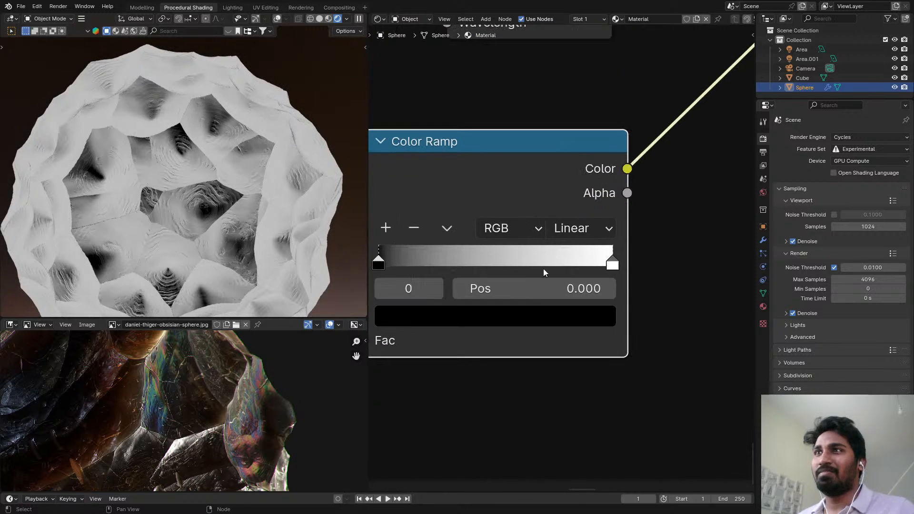
# - Set the Color Ramp to HSV color mode with Far interpolation
pyautogui.click(528, 231)
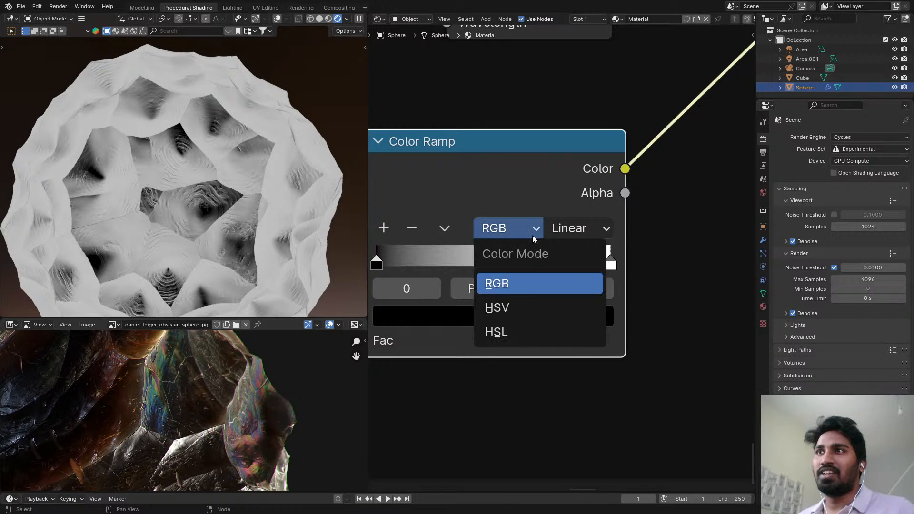
pyautogui.click(524, 318)
pyautogui.click(582, 229)
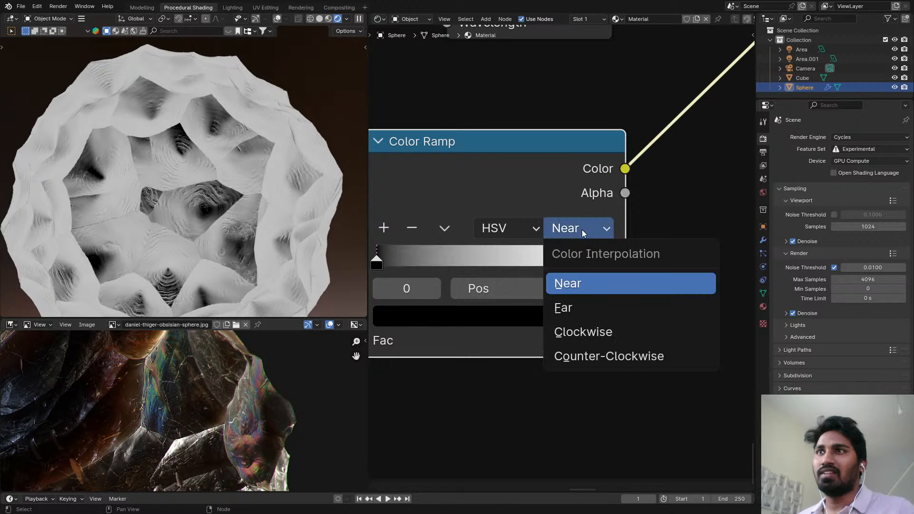
pyautogui.click(592, 307)
# - Color the ramp's first stop pure red and its last stop pure blue, with red and green at 0
pyautogui.moveTo(512, 267); pyautogui.dragTo(596, 242, button='middle')
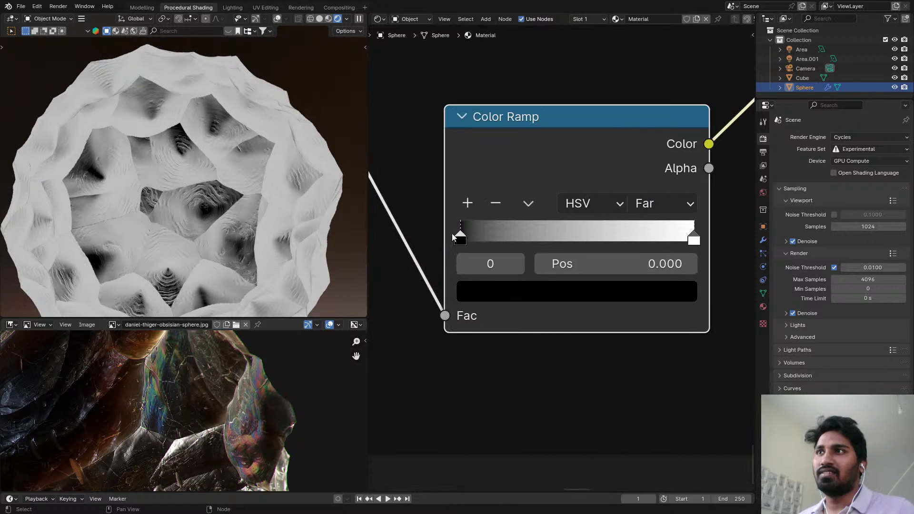
pyautogui.click(481, 285)
pyautogui.moveTo(501, 288); pyautogui.dragTo(605, 307)
pyautogui.click(673, 249)
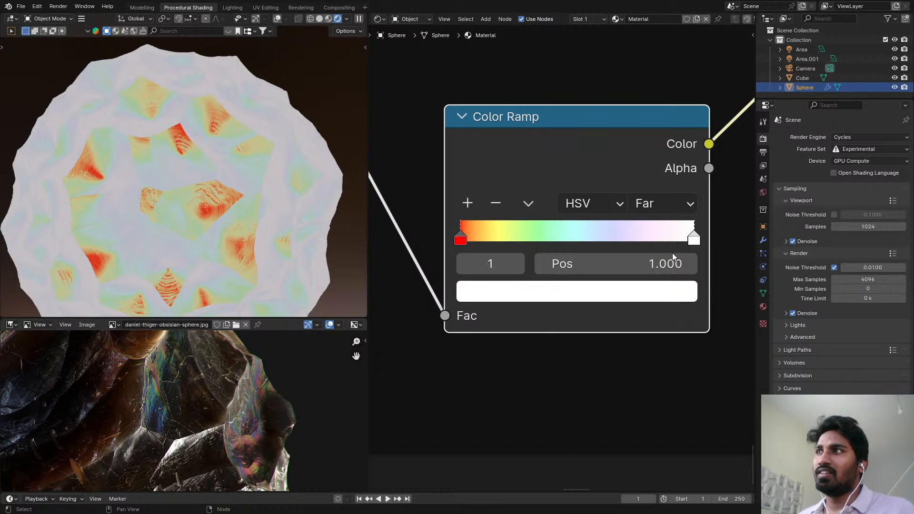
pyautogui.click(606, 293)
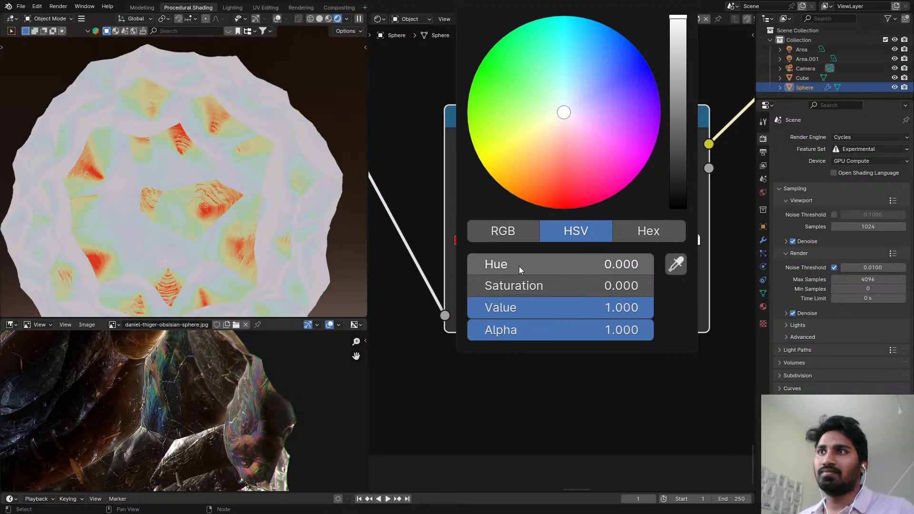
pyautogui.click(522, 231)
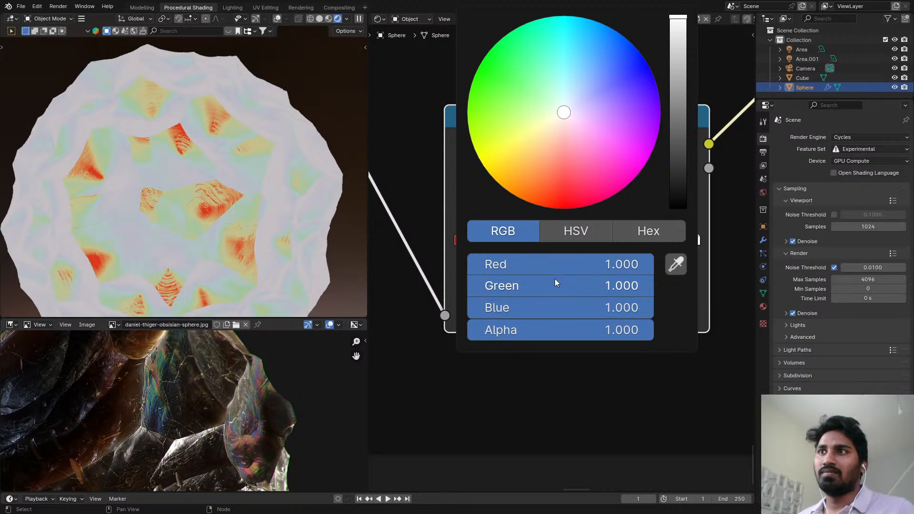
pyautogui.press('BackSpace')
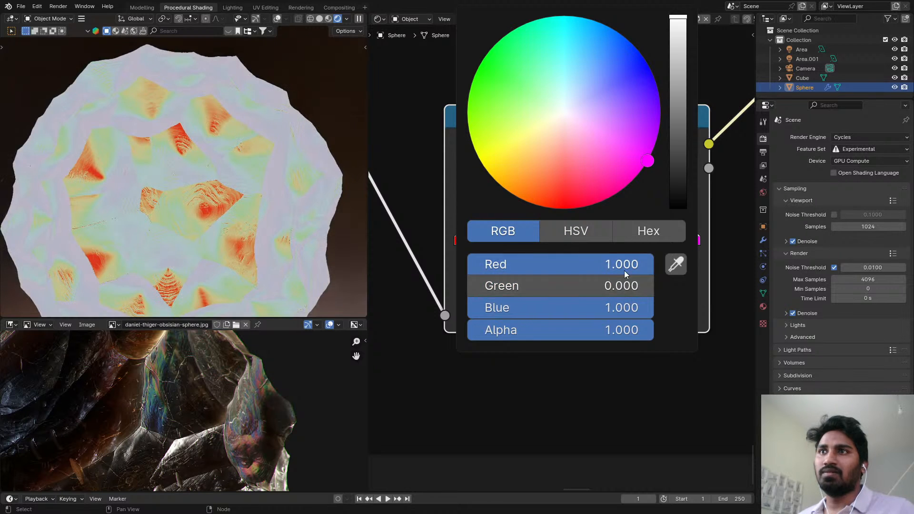
pyautogui.press('BackSpace')
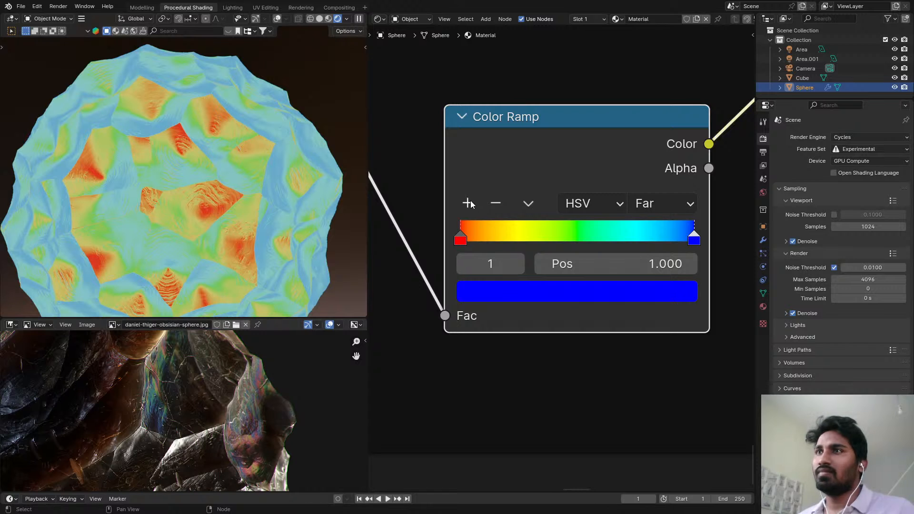
# - Add a pure green stop at position 0.500 and set the ramp's HSV interpolation to Near
pyautogui.click(469, 203)
pyautogui.click(577, 290)
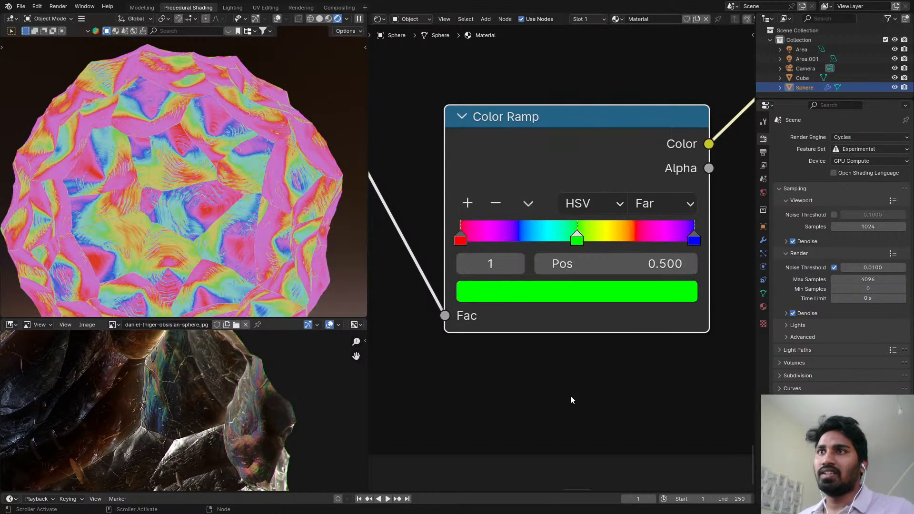
pyautogui.scroll(-3, 555, 295)
pyautogui.scroll(3, 555, 219)
pyautogui.scroll(-2, 549, 163)
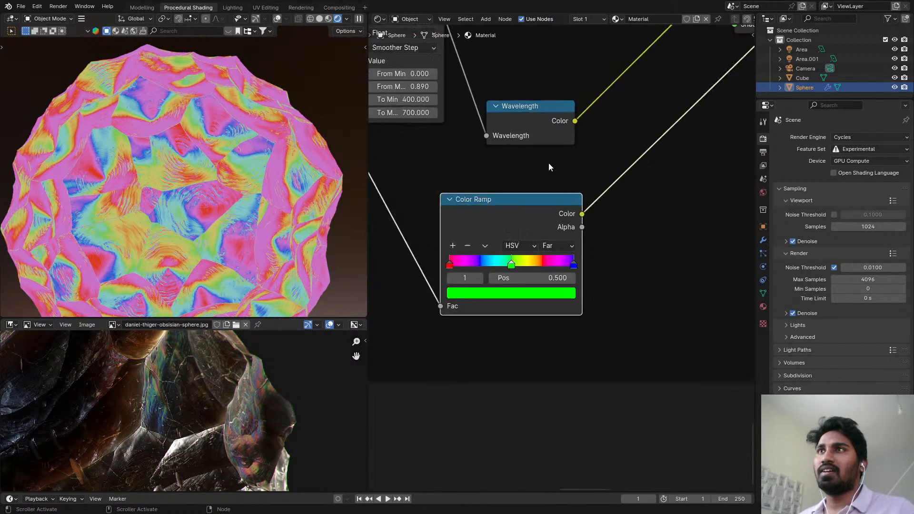
pyautogui.moveTo(549, 162); pyautogui.dragTo(522, 209, button='middle')
pyautogui.scroll(-3, 522, 209)
pyautogui.scroll(2, 524, 207)
pyautogui.scroll(3, 536, 304)
pyautogui.click(517, 283)
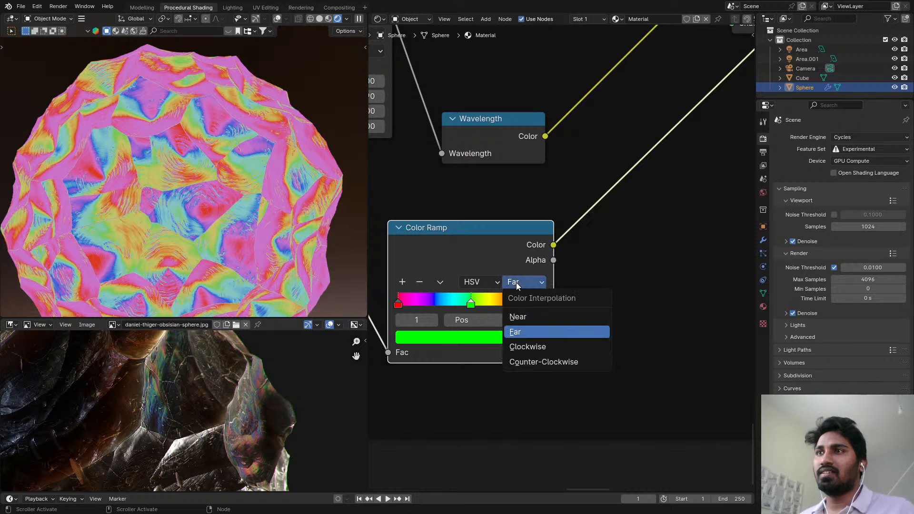
pyautogui.click(527, 314)
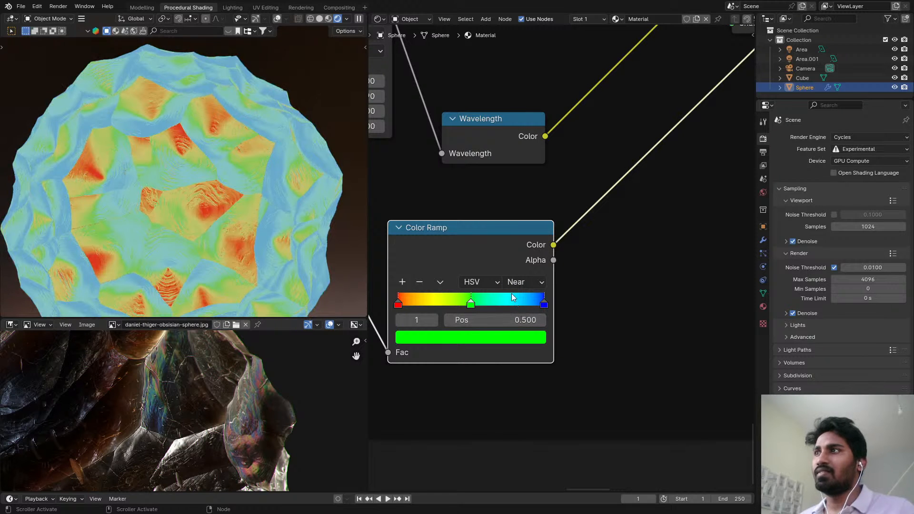
# - Preview the Wavelength node's colors and the Color Ramp's colors in turn to compare them on the sphere
pyautogui.scroll(-2, 518, 283)
pyautogui.click(523, 173)
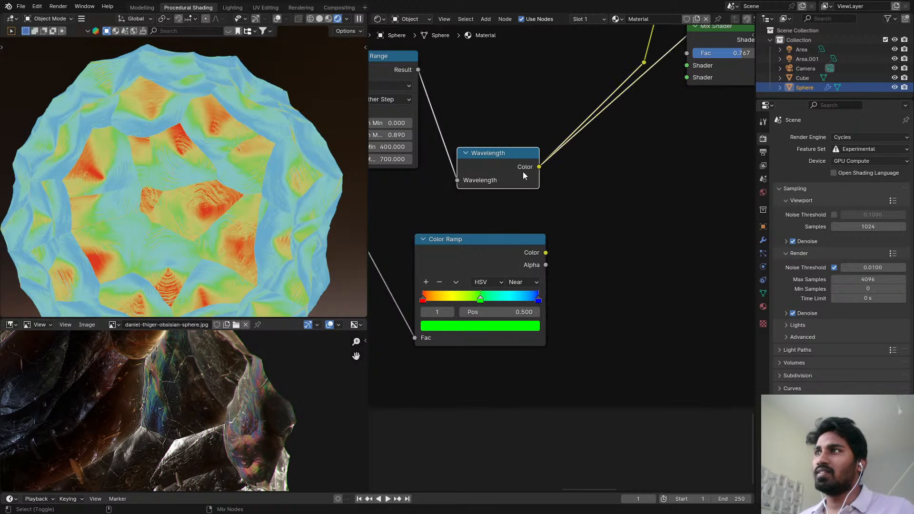
pyautogui.scroll(2, 538, 213)
pyautogui.keyDown('ctrl'); pyautogui.keyDown('shift'); pyautogui.click(522, 251); pyautogui.keyUp('shift'); pyautogui.keyUp('ctrl')
pyautogui.moveTo(522, 250); pyautogui.dragTo(636, 227, button='middle')
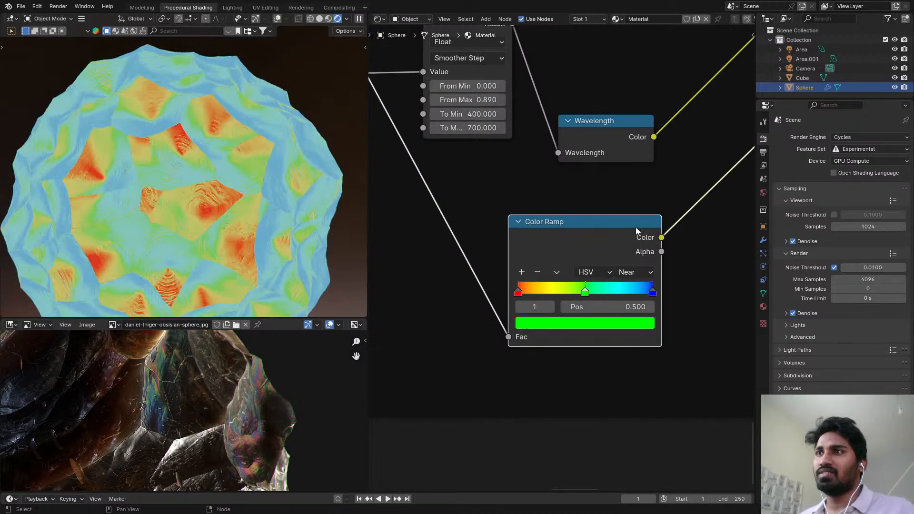
# - Insert a Math node set to Multiply between the Subtract node and the Color Ramp, with a value of 5.300
pyautogui.scroll(-3, 614, 228)
pyautogui.moveTo(476, 189); pyautogui.dragTo(531, 184, button='middle')
pyautogui.scroll(-2, 531, 184)
pyautogui.scroll(3, 598, 174)
pyautogui.hotkey('shift', 'a')
pyautogui.press('space')
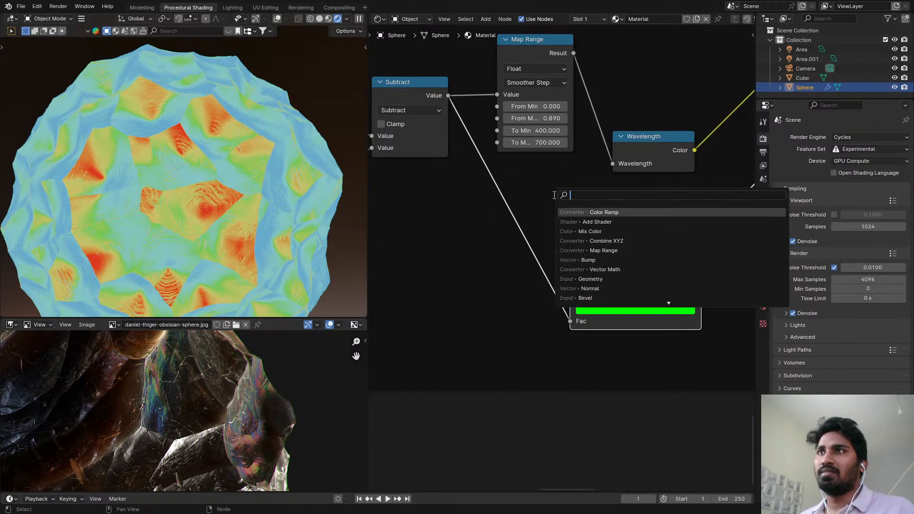
pyautogui.write('math')
pyautogui.press('Return')
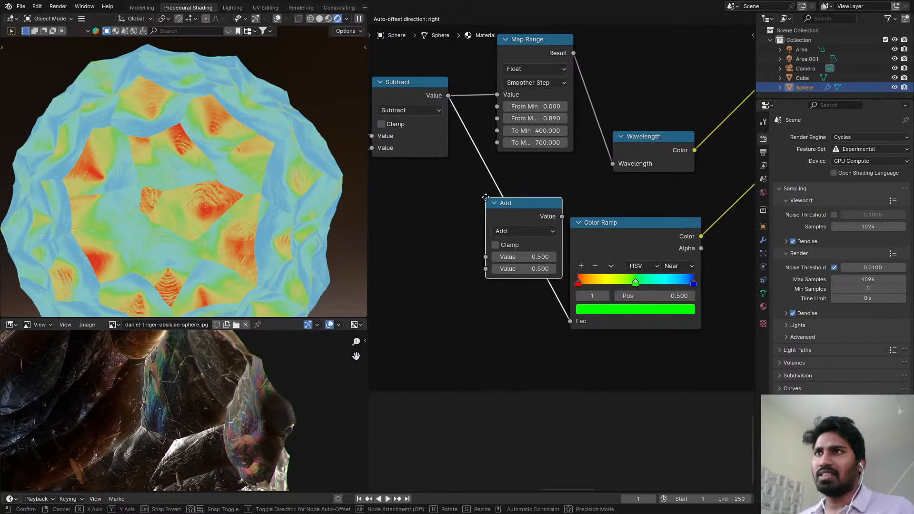
pyautogui.click(515, 231)
pyautogui.click(516, 232)
pyautogui.click(190, 285)
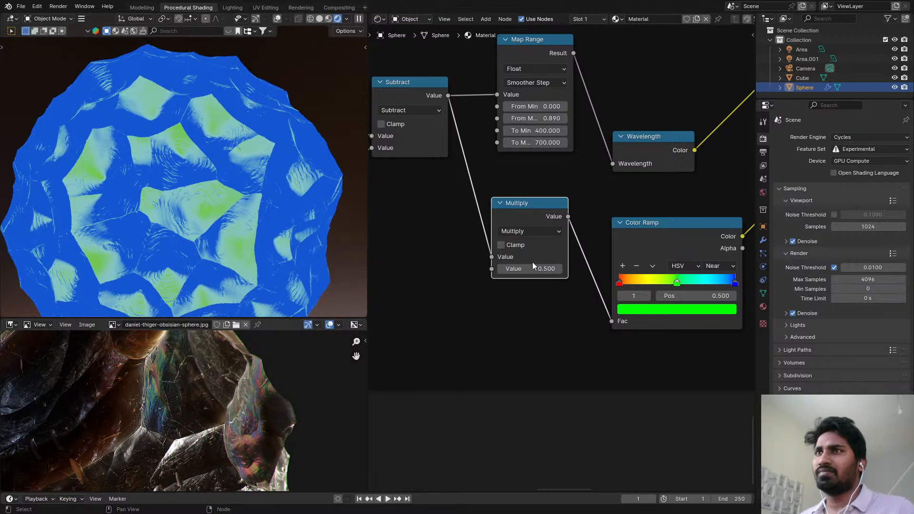
pyautogui.moveTo(543, 275); pyautogui.dragTo(525, 268)
# - Compare the Wavelength result with the multiplied Color Ramp result by previewing each on the sphere
pyautogui.moveTo(599, 267); pyautogui.dragTo(489, 274, button='middle')
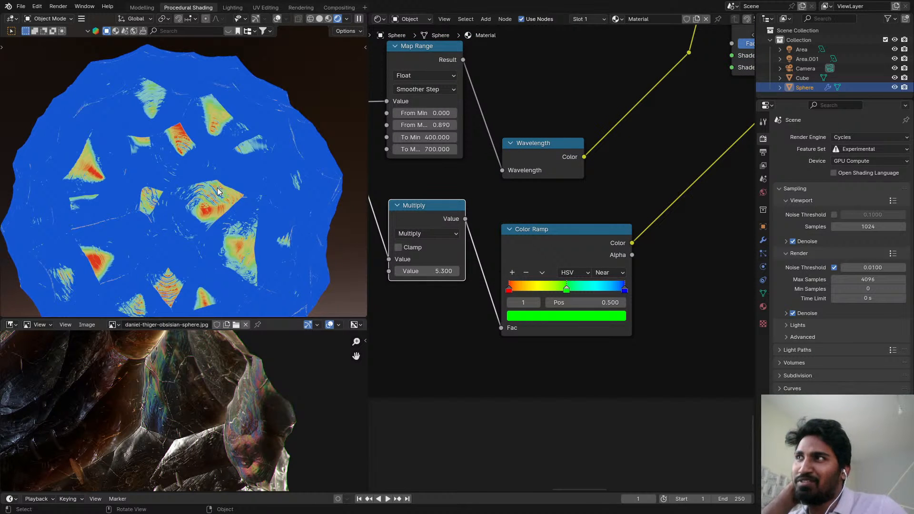
pyautogui.keyDown('ctrl'); pyautogui.keyDown('shift'); pyautogui.click(573, 158); pyautogui.keyUp('shift'); pyautogui.keyUp('ctrl')
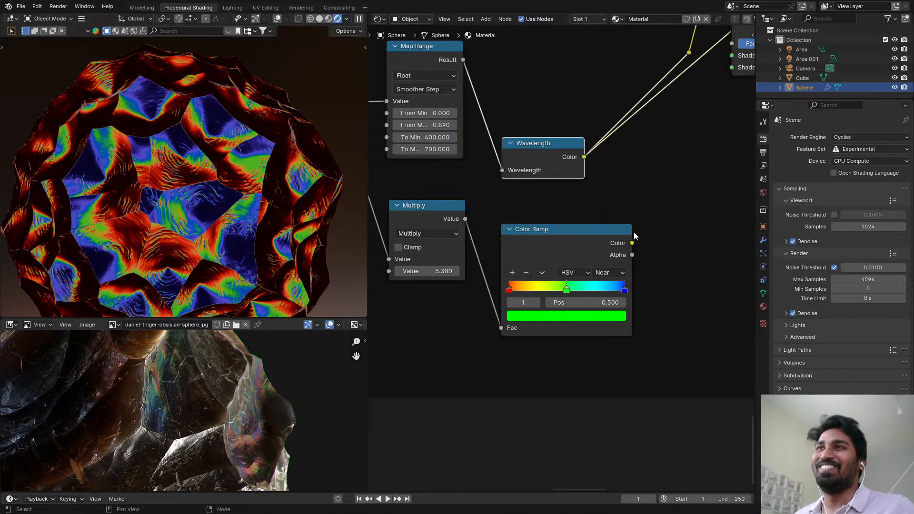
pyautogui.keyDown('ctrl'); pyautogui.keyDown('shift'); pyautogui.click(613, 245); pyautogui.keyUp('shift'); pyautogui.keyUp('ctrl')
pyautogui.moveTo(624, 239); pyautogui.dragTo(595, 211, button='middle')
# - Move the ramp's blue stop to position 0.741 and add another stop at position 0.968
pyautogui.scroll(3, 596, 212)
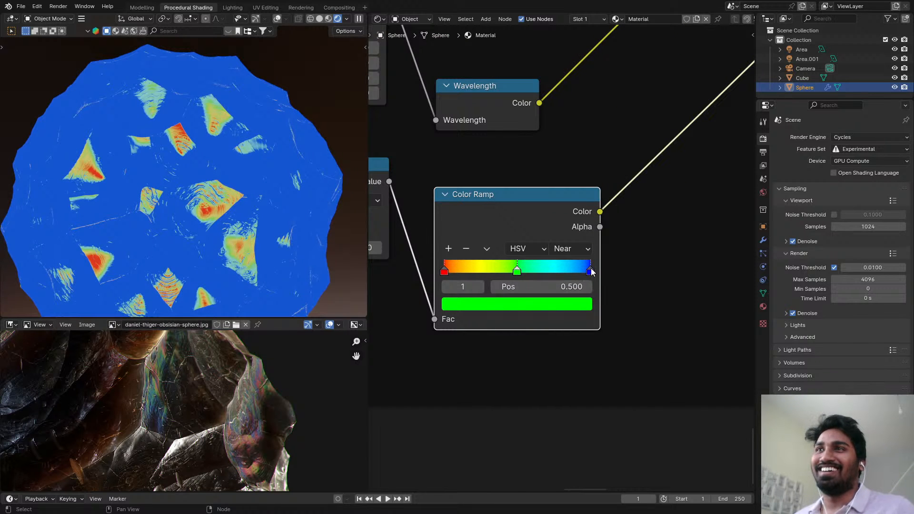
pyautogui.moveTo(590, 271); pyautogui.dragTo(552, 268)
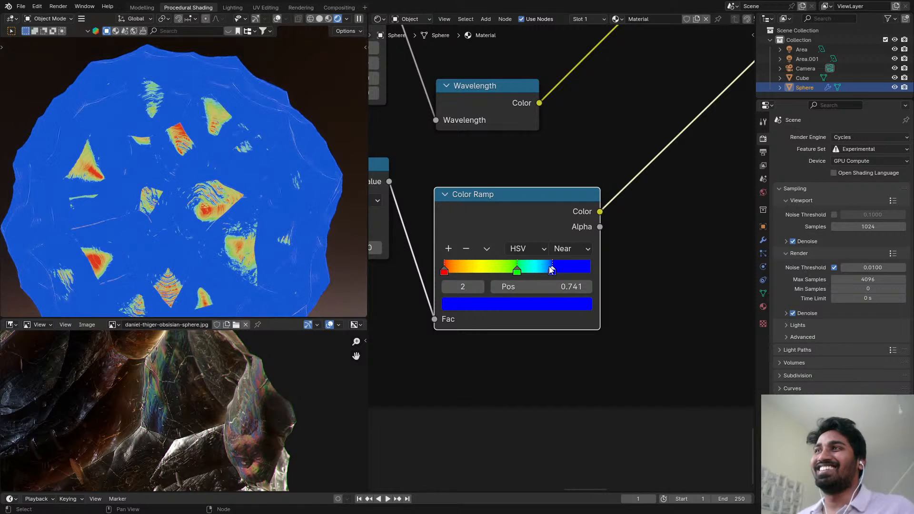
pyautogui.click(448, 249)
pyautogui.moveTo(534, 270); pyautogui.dragTo(616, 282)
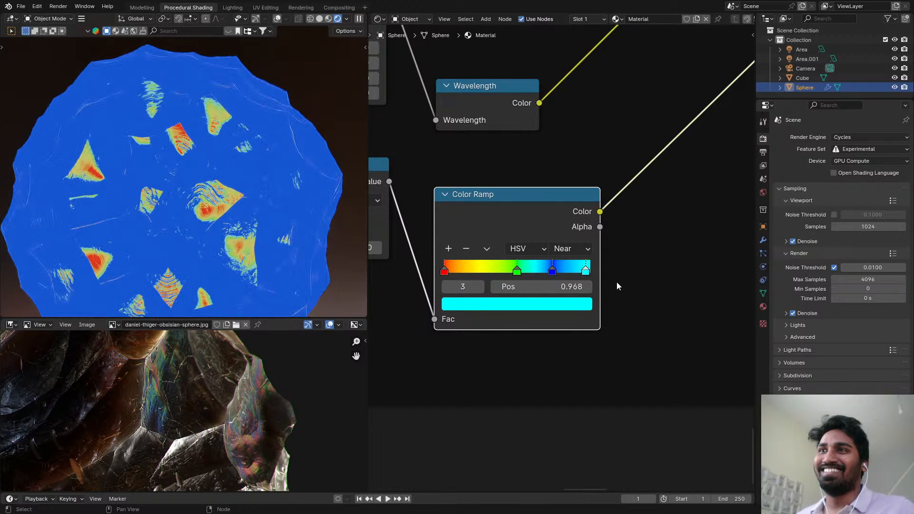
# - Color the ramp's new last stop black and move it to position 1.000
pyautogui.click(576, 307)
pyautogui.moveTo(520, 272); pyautogui.dragTo(466, 272)
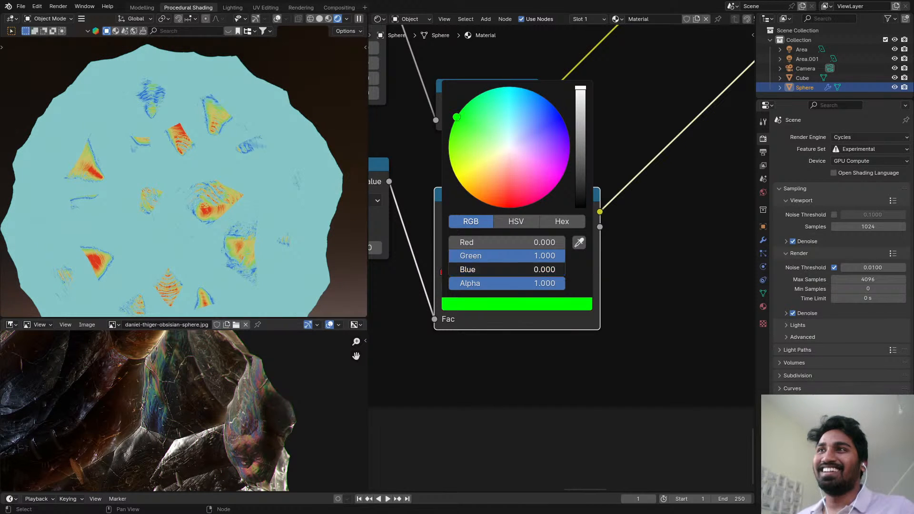
pyautogui.click(505, 243)
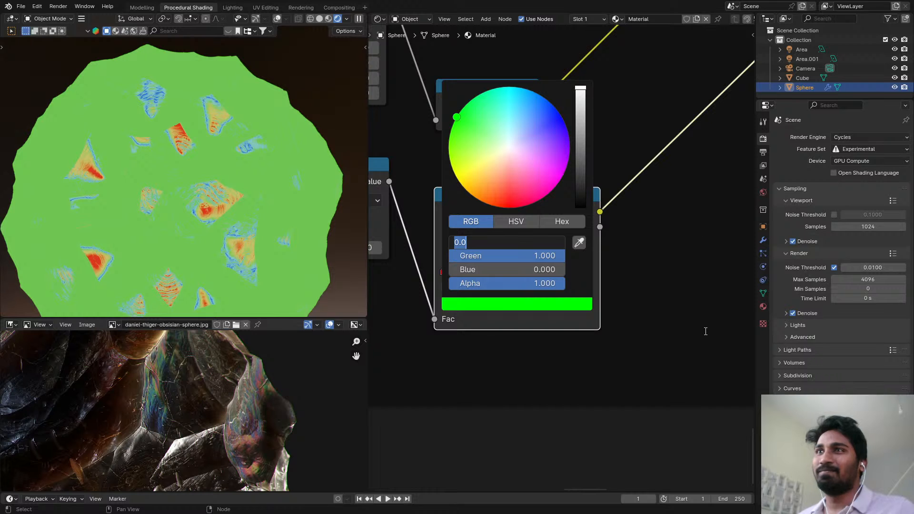
pyautogui.press('Return')
pyautogui.moveTo(519, 256); pyautogui.dragTo(449, 256)
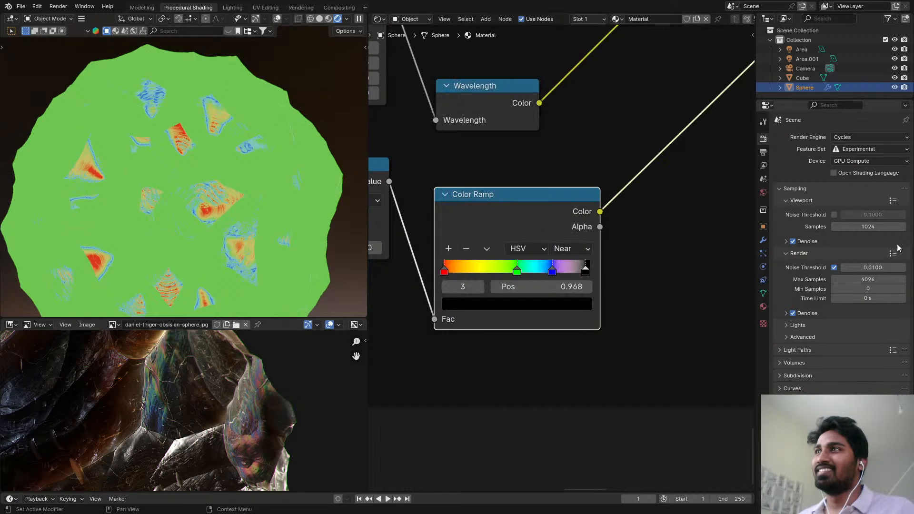
pyautogui.scroll(2, 552, 265)
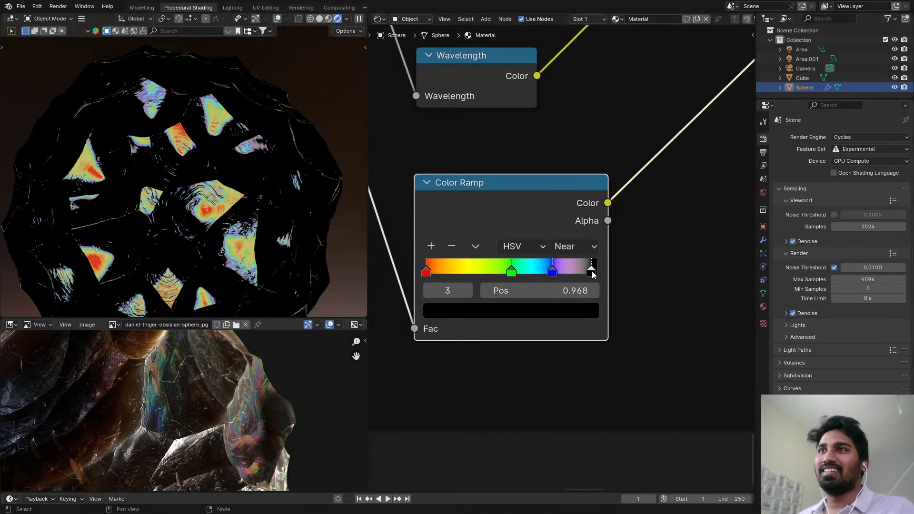
pyautogui.moveTo(592, 275); pyautogui.dragTo(638, 273)
# - Examine the iridescent streaks in the obsidian reference image up close
pyautogui.scroll(3, 250, 386)
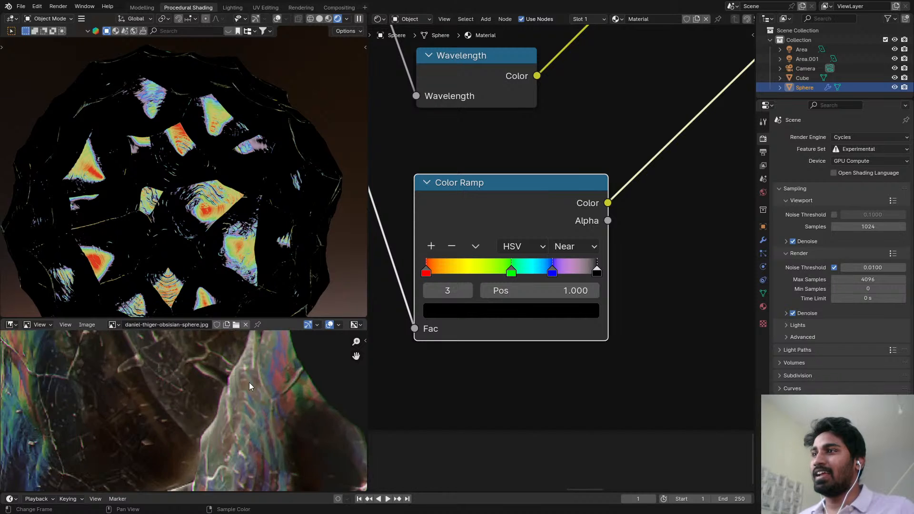
pyautogui.moveTo(250, 383); pyautogui.dragTo(197, 329, button='middle')
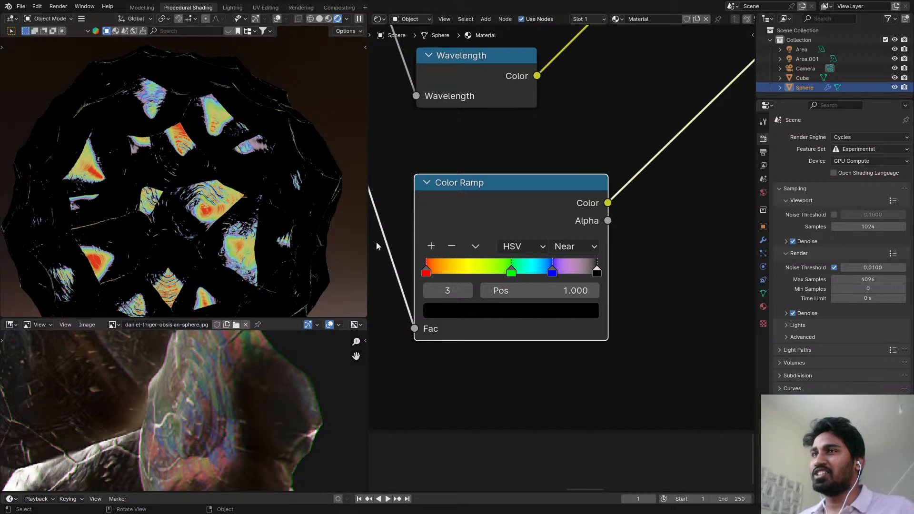
pyautogui.click(573, 250)
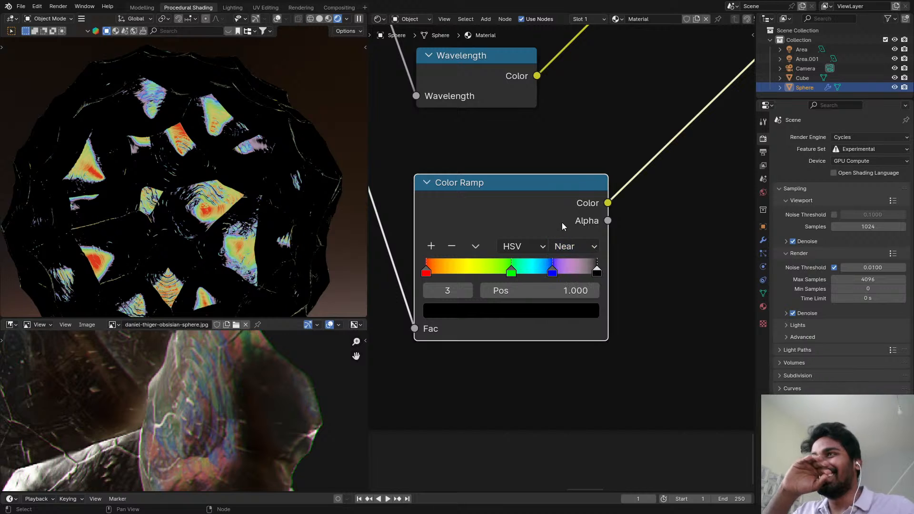
# - Connect the Color Ramp's Color output to the reroute in place of the Wavelength color
pyautogui.scroll(-1, 561, 234)
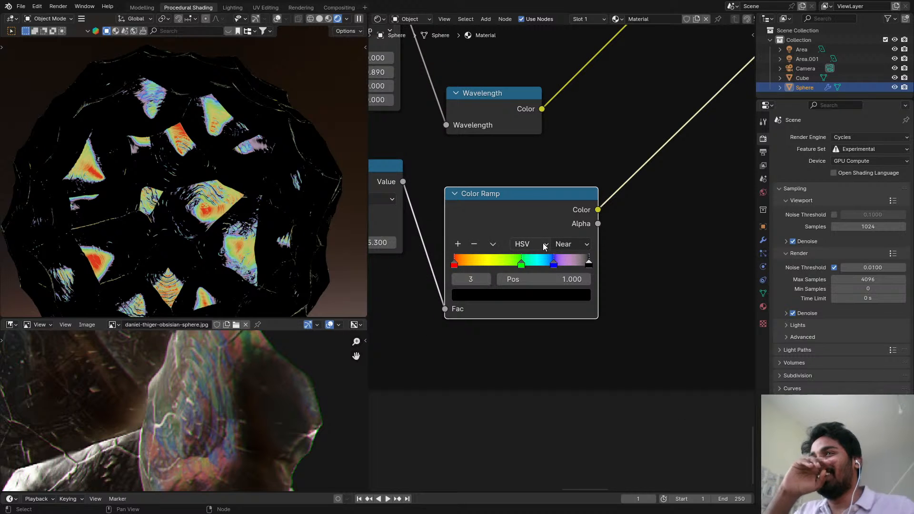
pyautogui.scroll(-2, 684, 198)
pyautogui.moveTo(685, 198); pyautogui.dragTo(596, 244, button='middle')
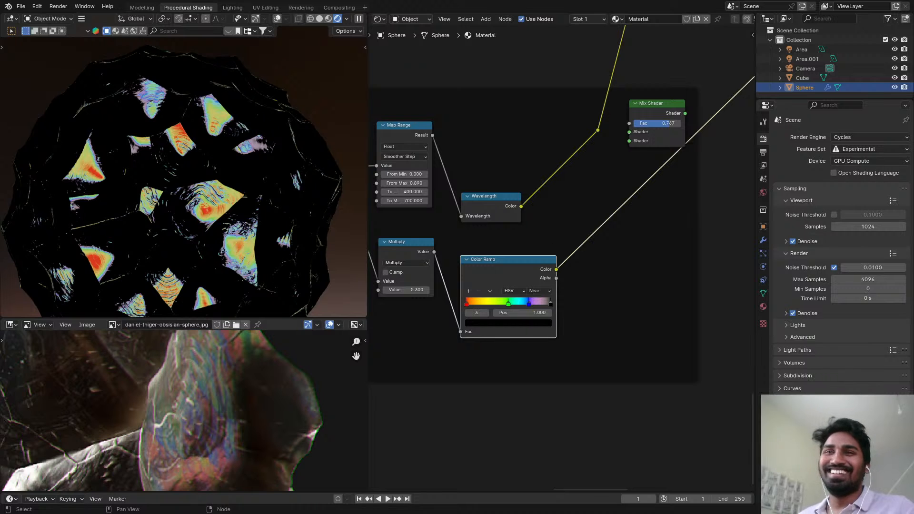
pyautogui.scroll(-4, 548, 215)
pyautogui.moveTo(590, 160); pyautogui.dragTo(573, 181, button='middle')
pyautogui.scroll(3, 573, 182)
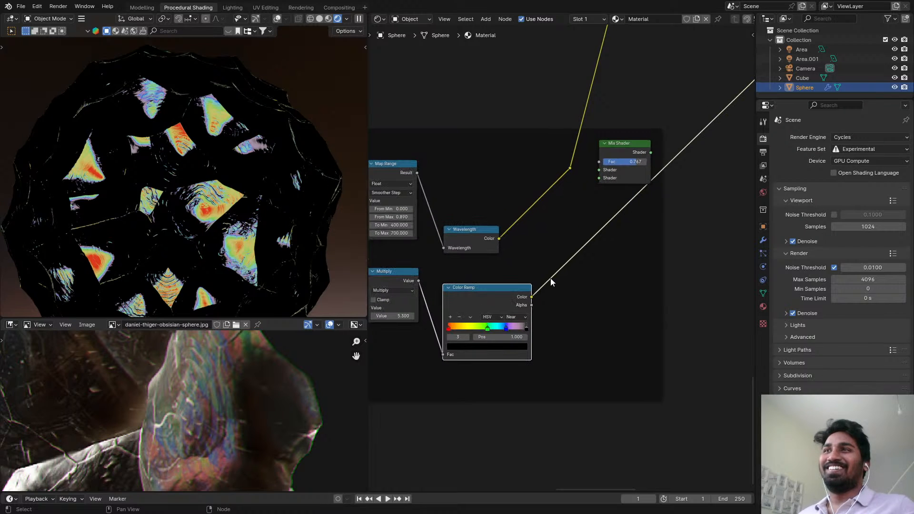
pyautogui.moveTo(531, 297); pyautogui.dragTo(569, 168)
# - Preview the Principled BSDF on the sphere to check the material with the ramp colors mixed in
pyautogui.scroll(-4, 567, 107)
pyautogui.moveTo(568, 107); pyautogui.dragTo(495, 303, button='middle')
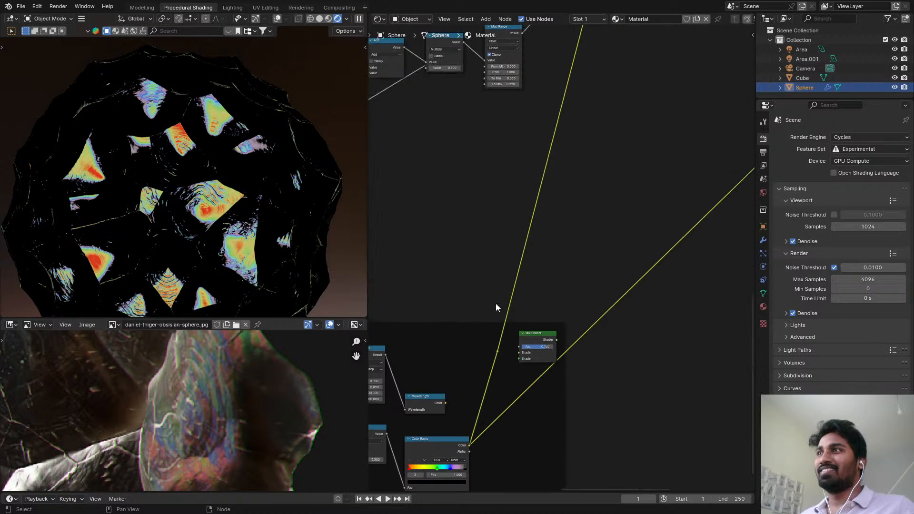
pyautogui.scroll(-3, 517, 179)
pyautogui.moveTo(517, 179); pyautogui.dragTo(465, 334, button='middle')
pyautogui.keyDown('ctrl'); pyautogui.keyDown('shift'); pyautogui.click(557, 63); pyautogui.keyUp('shift'); pyautogui.keyUp('ctrl')
pyautogui.moveTo(615, 80); pyautogui.dragTo(555, 128, button='middle')
pyautogui.scroll(3, 556, 128)
pyautogui.keyDown('ctrl'); pyautogui.keyDown('shift'); pyautogui.click(564, 119); pyautogui.keyUp('shift'); pyautogui.keyUp('ctrl')
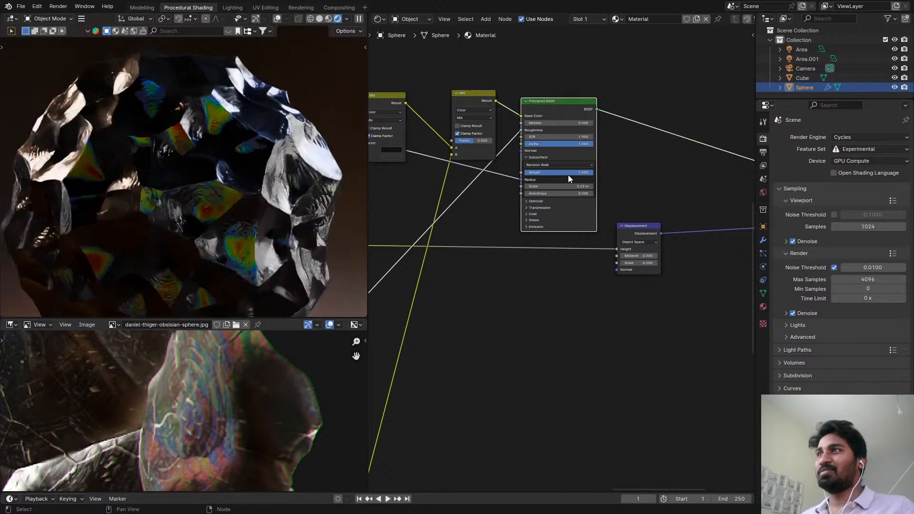
# - Switch the Mix node feeding the Principled BSDF's Base Color to Screen blending with a factor of 1.000
pyautogui.moveTo(552, 262); pyautogui.dragTo(591, 207, button='middle')
pyautogui.scroll(-4, 295, 246)
pyautogui.scroll(3, 294, 197)
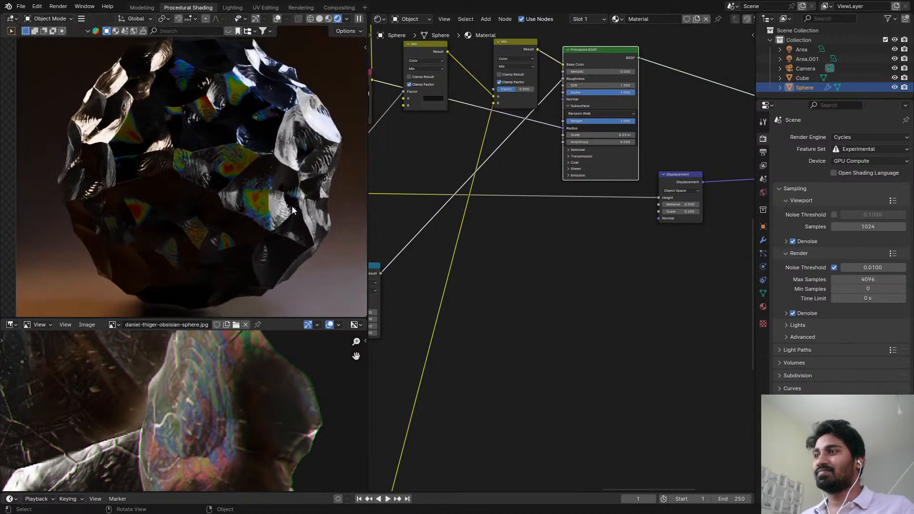
pyautogui.moveTo(502, 304); pyautogui.dragTo(565, 301, button='middle')
pyautogui.scroll(6, 282, 129)
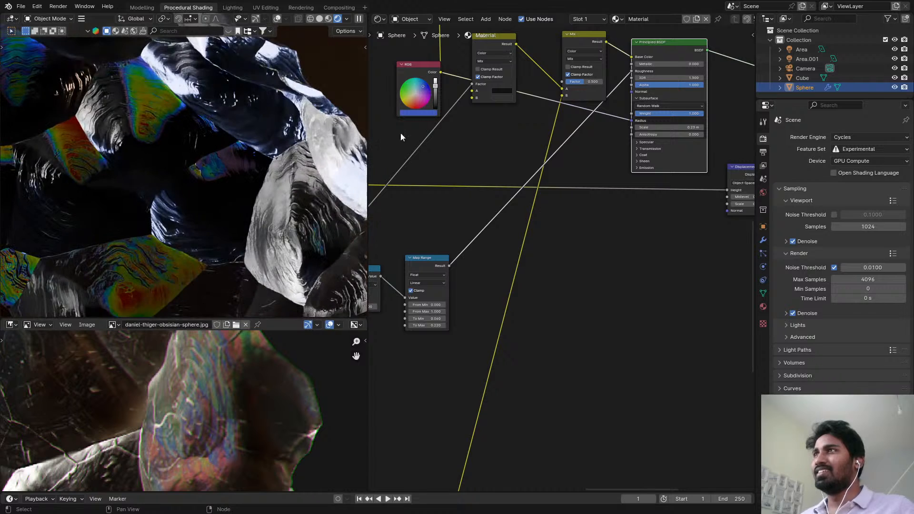
pyautogui.scroll(2, 582, 80)
pyautogui.scroll(1, 582, 79)
pyautogui.scroll(-5, 596, 79)
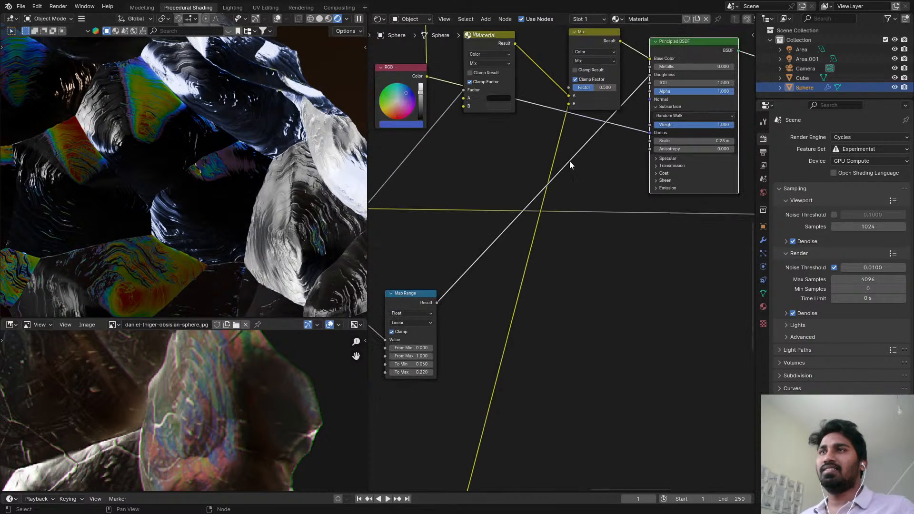
pyautogui.scroll(2, 571, 108)
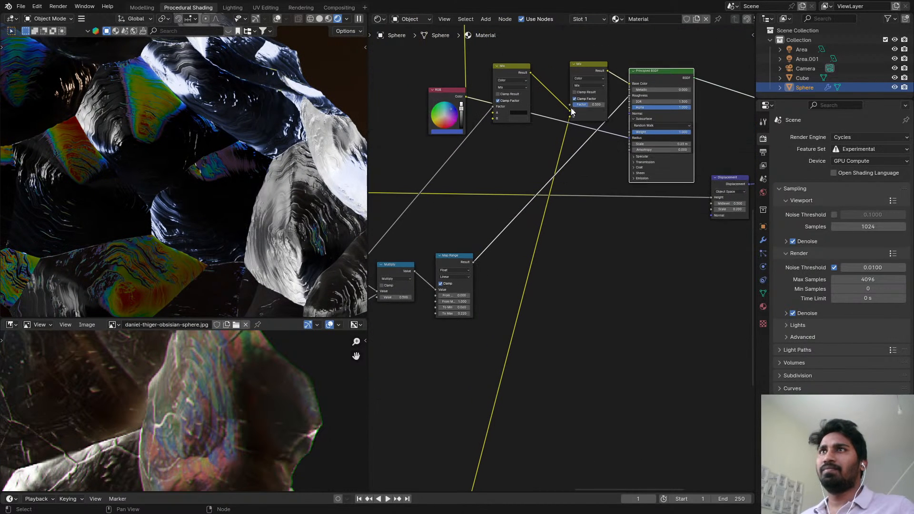
pyautogui.click(582, 85)
pyautogui.click(588, 132)
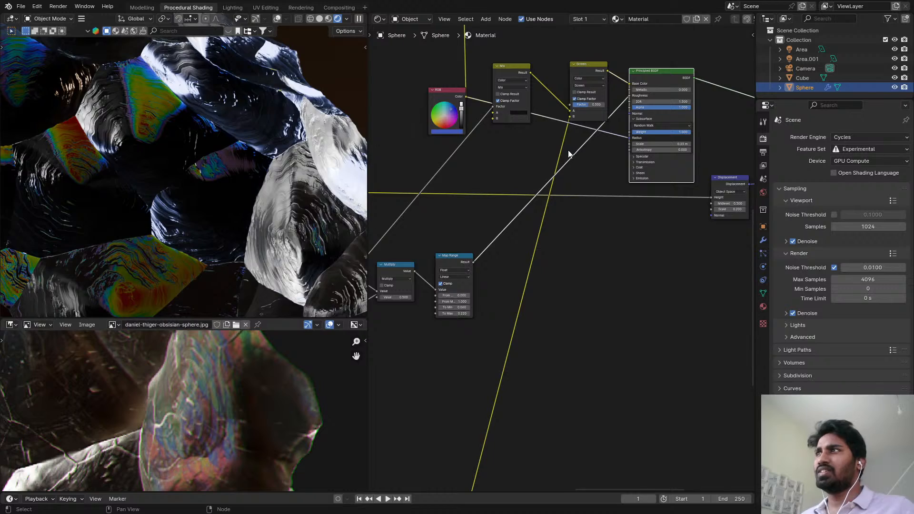
pyautogui.scroll(3, 568, 150)
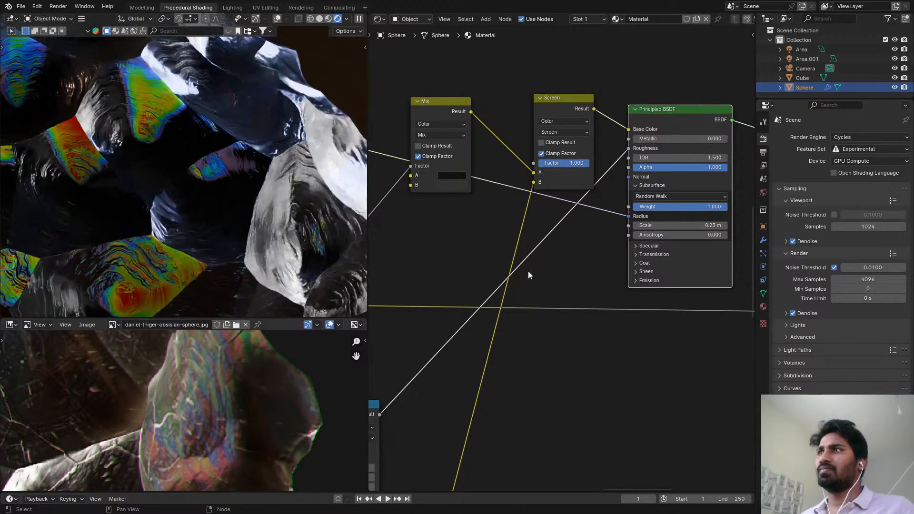
# - Change the Screen node's blending mode to Add and lower its factor to about 0.15
pyautogui.moveTo(528, 270); pyautogui.dragTo(553, 168, button='middle')
pyautogui.scroll(-8, 166, 202)
pyautogui.keyDown('shift'); pyautogui.moveTo(165, 205); pyautogui.dragTo(181, 170, button='middle'); pyautogui.keyUp('shift')
pyautogui.scroll(6, 181, 171)
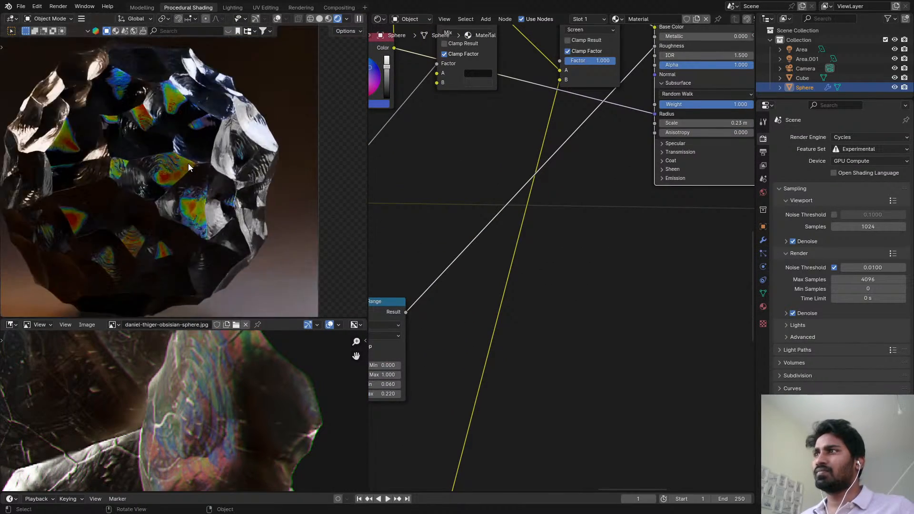
pyautogui.moveTo(583, 74); pyautogui.dragTo(524, 194, button='middle')
pyautogui.scroll(2, 524, 198)
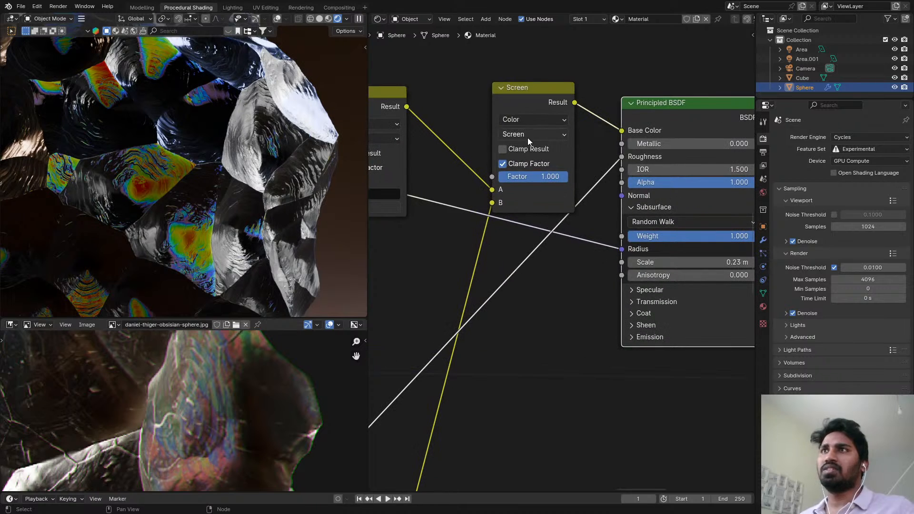
pyautogui.click(528, 136)
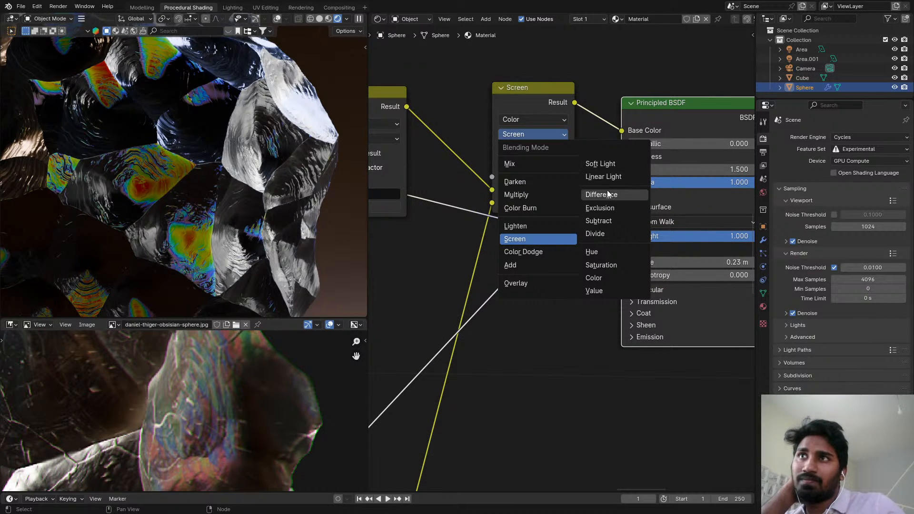
pyautogui.click(526, 265)
pyautogui.moveTo(550, 174); pyautogui.dragTo(493, 175)
# - Compare the rendered sphere's added colors with the whole obsidian sphere in the reference image
pyautogui.moveTo(465, 307); pyautogui.dragTo(519, 181, button='middle')
pyautogui.scroll(-1, 441, 223)
pyautogui.moveTo(491, 274); pyautogui.dragTo(491, 238, button='middle')
pyautogui.scroll(-2, 337, 284)
pyautogui.scroll(-2, 247, 218)
pyautogui.moveTo(477, 329); pyautogui.dragTo(501, 250, button='middle')
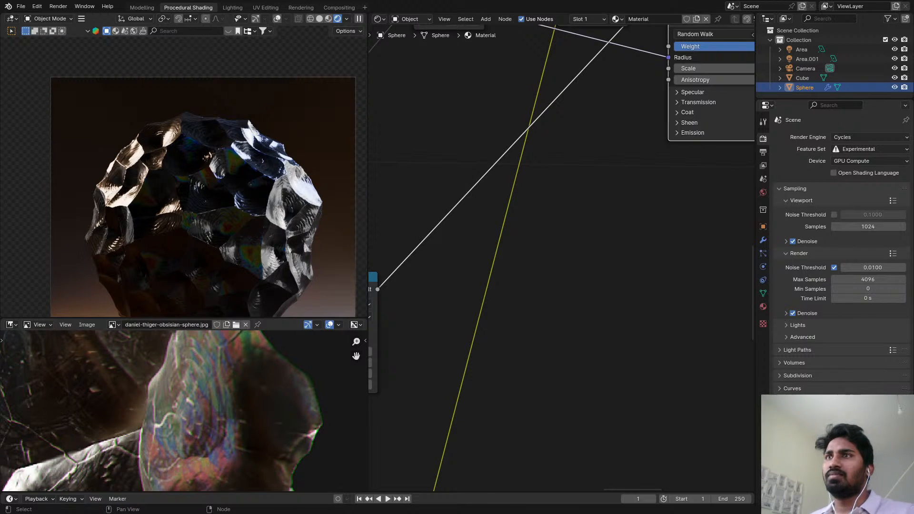
pyautogui.scroll(-4, 426, 331)
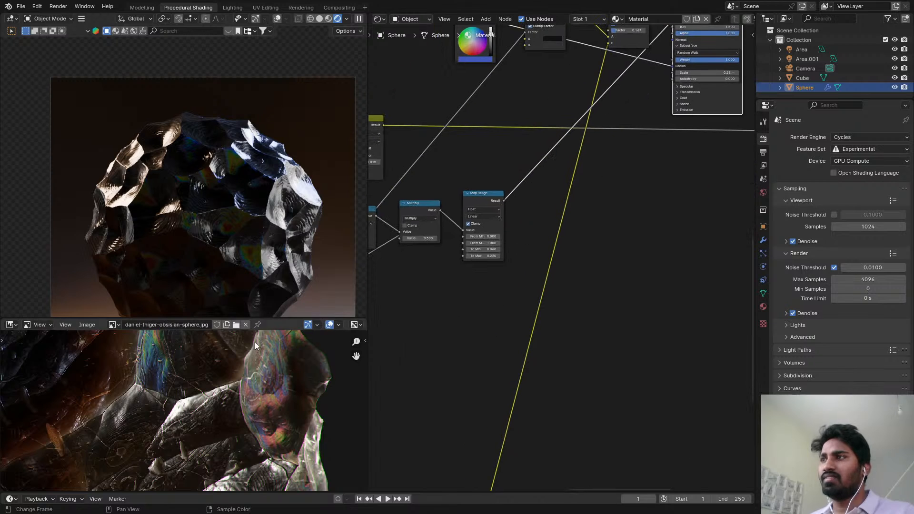
pyautogui.scroll(-8, 236, 371)
pyautogui.scroll(2, 500, 260)
pyautogui.scroll(-3, 532, 228)
# - Connect the Wavelength node's Color output to the reroute in place of the Color Ramp
pyautogui.moveTo(528, 210); pyautogui.dragTo(539, 188, button='middle')
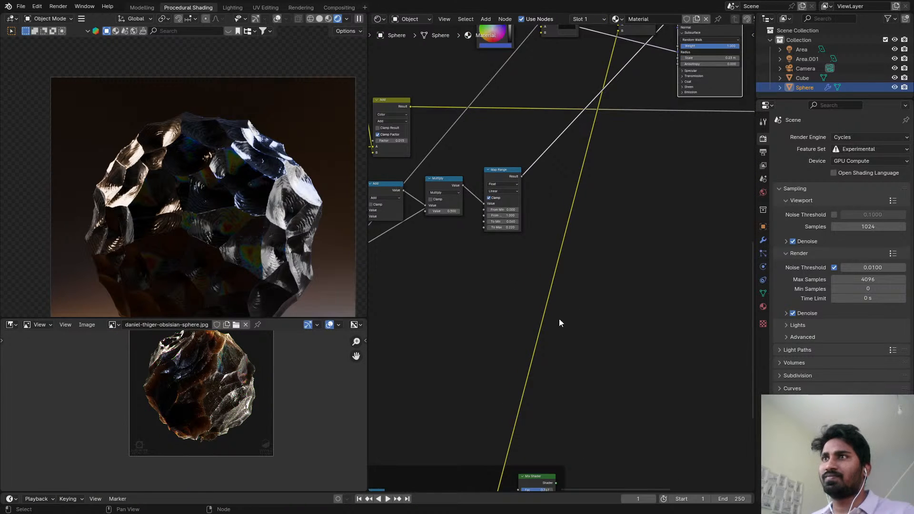
pyautogui.moveTo(560, 319); pyautogui.dragTo(549, 182, button='middle')
pyautogui.scroll(1, 469, 393)
pyautogui.moveTo(429, 411); pyautogui.dragTo(491, 349)
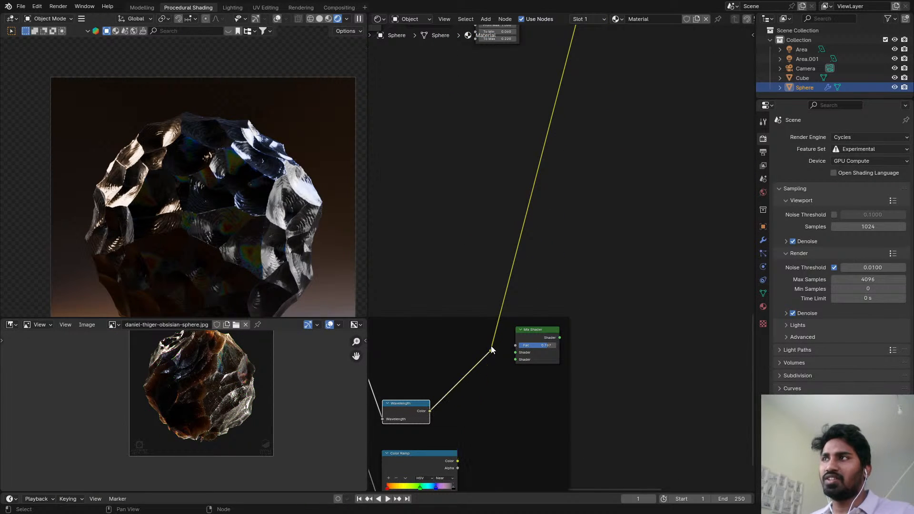
pyautogui.scroll(-3, 527, 190)
pyautogui.moveTo(527, 189); pyautogui.dragTo(485, 312, button='middle')
pyautogui.scroll(-2, 489, 235)
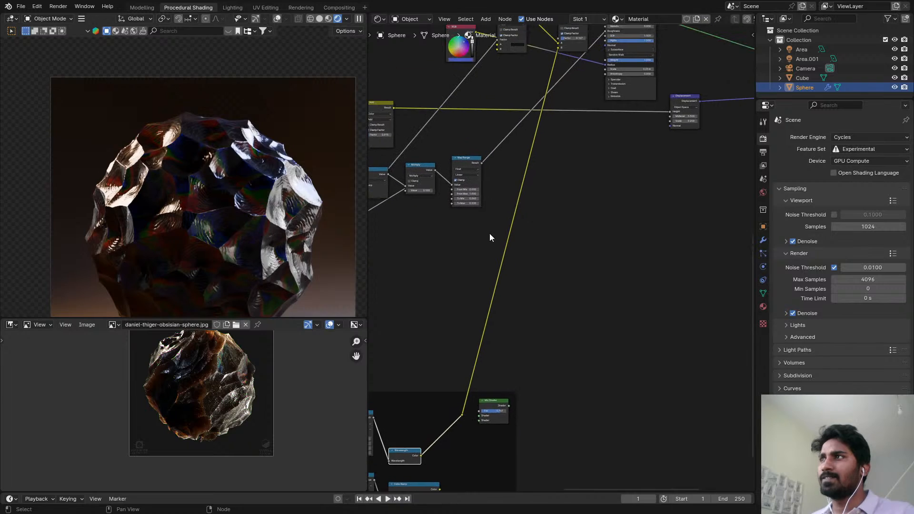
# - Compare the wavelength colors with the reference up close, preview the Principled BSDF on the sphere, and save the file
pyautogui.scroll(4, 267, 190)
pyautogui.scroll(3, 238, 193)
pyautogui.scroll(5, 227, 359)
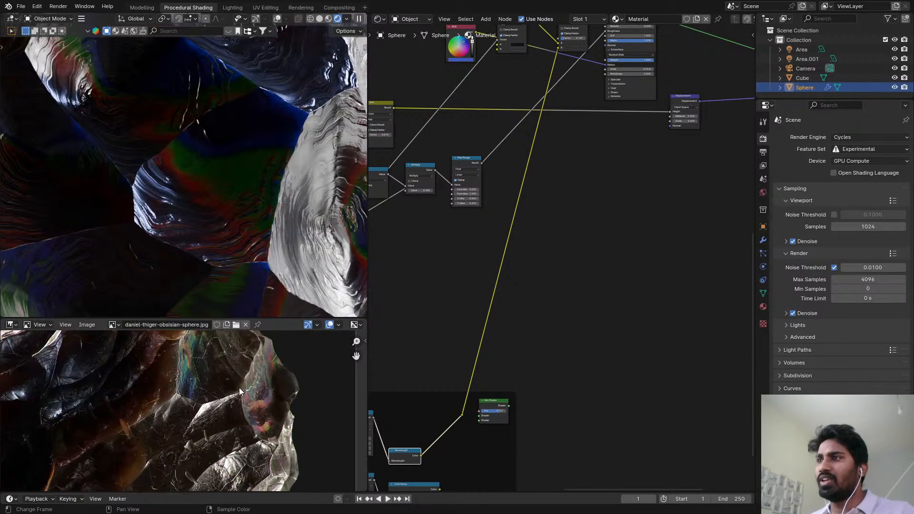
pyautogui.scroll(-4, 536, 169)
pyautogui.moveTo(538, 167); pyautogui.dragTo(485, 267, button='middle')
pyautogui.scroll(2, 562, 128)
pyautogui.keyDown('ctrl'); pyautogui.keyDown('shift'); pyautogui.click(589, 153); pyautogui.keyUp('shift'); pyautogui.keyUp('ctrl')
pyautogui.hotkey('ctrl', 's')
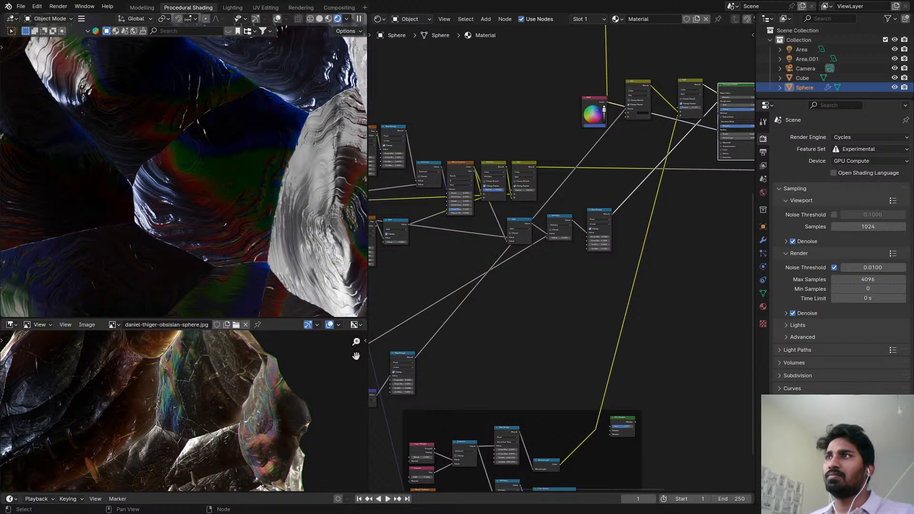
# - Move the Material Output node closer to the Principled BSDF and space the Principled BSDF away from the Add node
pyautogui.scroll(-4, 573, 219)
pyautogui.moveTo(741, 145); pyautogui.dragTo(595, 147, button='middle')
pyautogui.scroll(7, 608, 162)
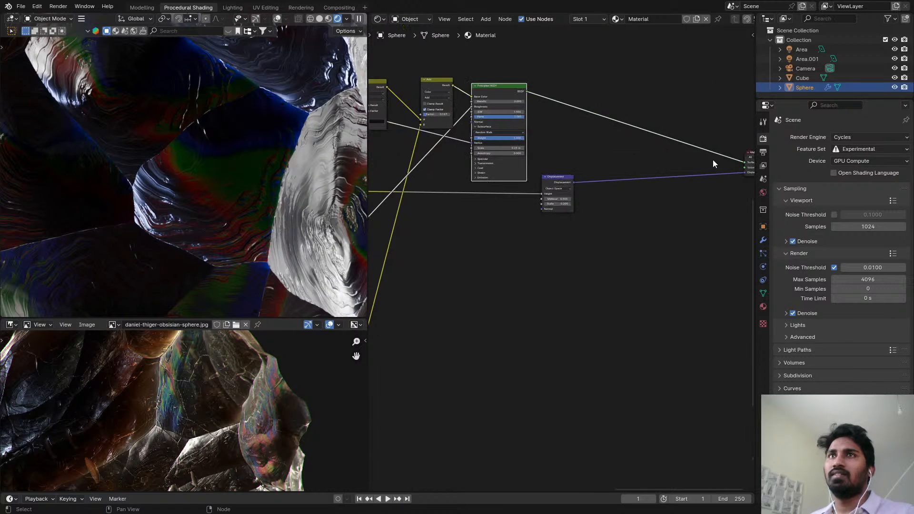
pyautogui.moveTo(743, 172); pyautogui.dragTo(668, 196, button='middle')
pyautogui.scroll(3, 669, 196)
pyautogui.moveTo(686, 180); pyautogui.dragTo(528, 98)
pyautogui.moveTo(490, 124); pyautogui.dragTo(618, 205, button='middle')
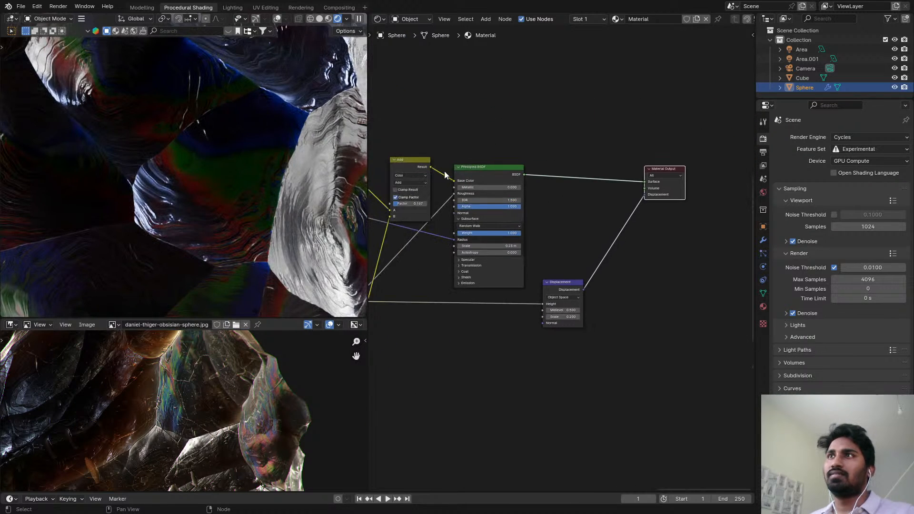
pyautogui.scroll(1, 444, 173)
pyautogui.moveTo(482, 177); pyautogui.dragTo(552, 145)
# - Raise the Add node's factor to 0.642, inspect the stronger colors up close, and save the file
pyautogui.scroll(-2, 526, 171)
pyautogui.moveTo(499, 200); pyautogui.dragTo(552, 185, button='middle')
pyautogui.scroll(2, 515, 179)
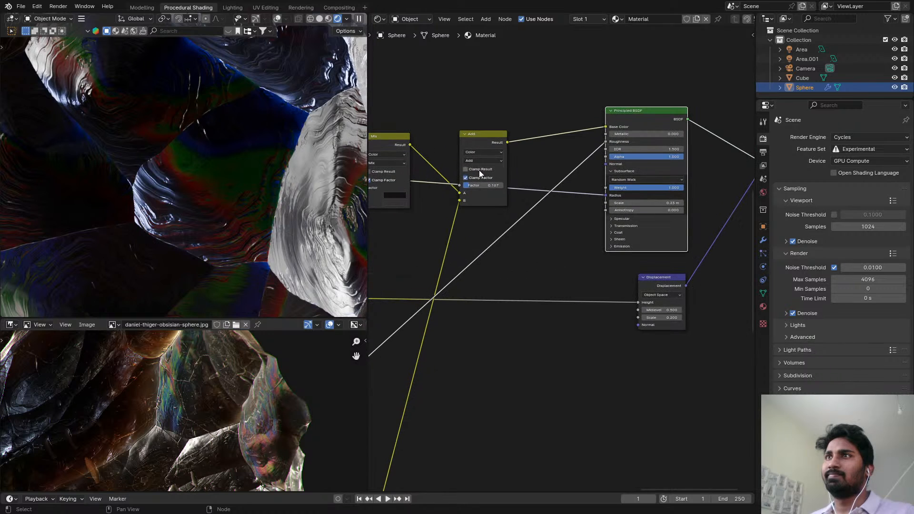
pyautogui.moveTo(476, 185)
pyautogui.mouseDown()
pyautogui.moveTo(503, 185)
pyautogui.moveTo(488, 186)
pyautogui.mouseUp()
pyautogui.moveTo(496, 248); pyautogui.dragTo(576, 206, button='middle')
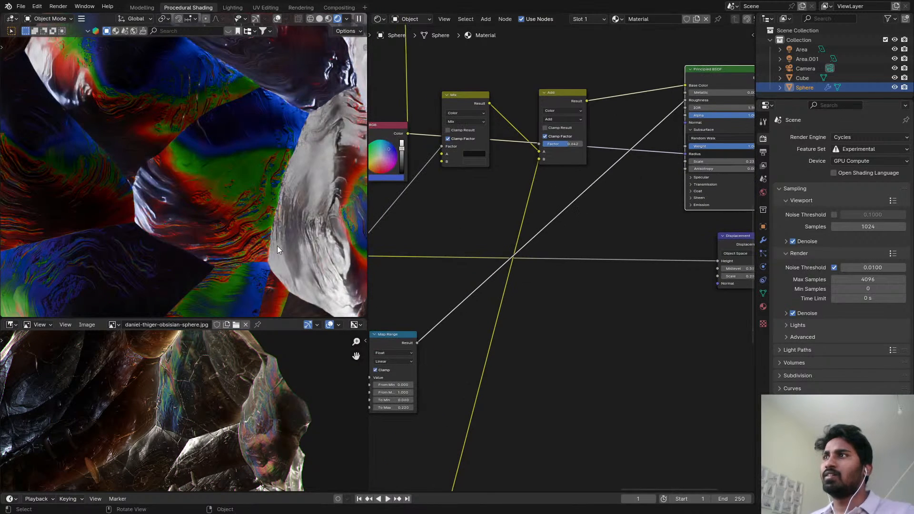
pyautogui.scroll(2, 277, 246)
pyautogui.scroll(2, 311, 368)
pyautogui.hotkey('ctrl', 's')
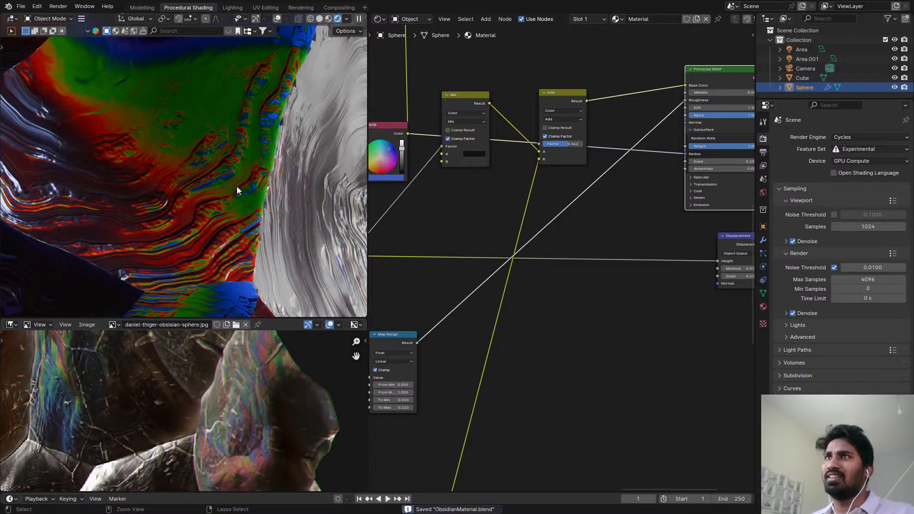
pyautogui.scroll(-4, 582, 213)
pyautogui.hotkey('shift', 'a')
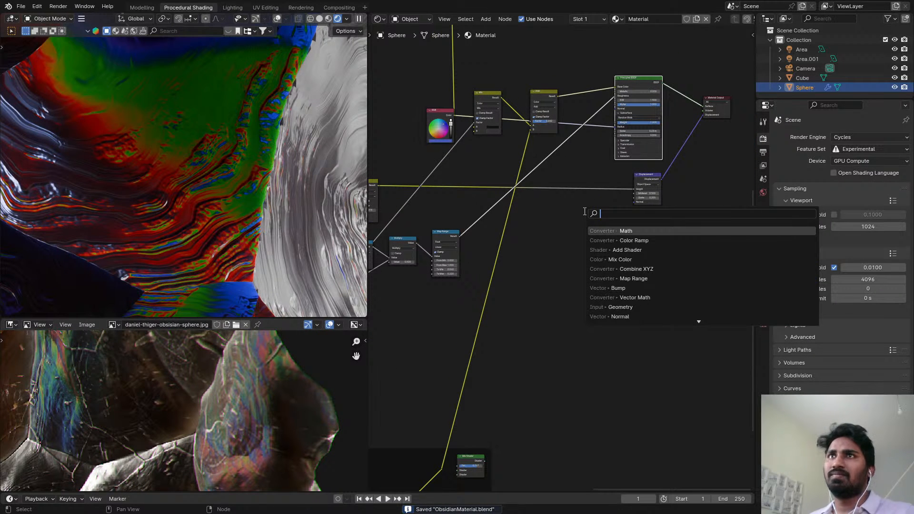
pyautogui.press('Escape')
# - Check the iridescent colors across the whole sphere and save the file
pyautogui.scroll(-3, 245, 225)
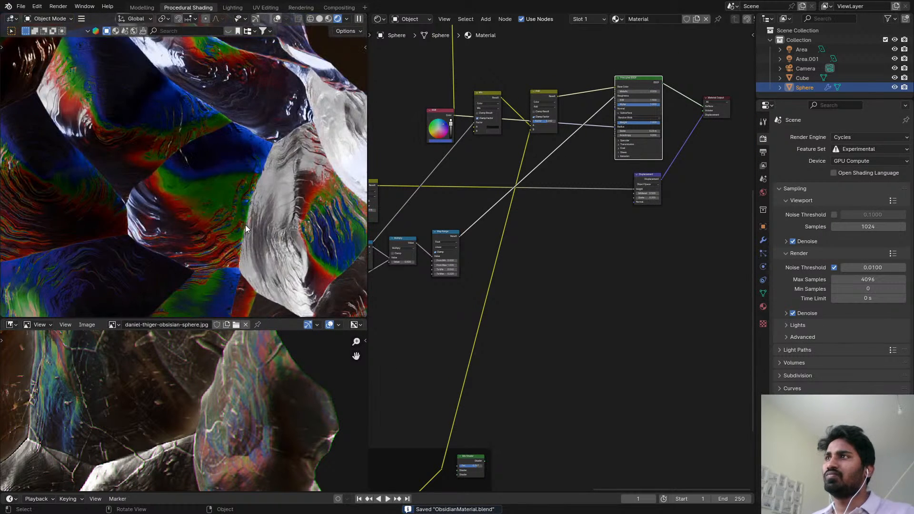
pyautogui.scroll(-3, 257, 220)
pyautogui.scroll(4, 619, 96)
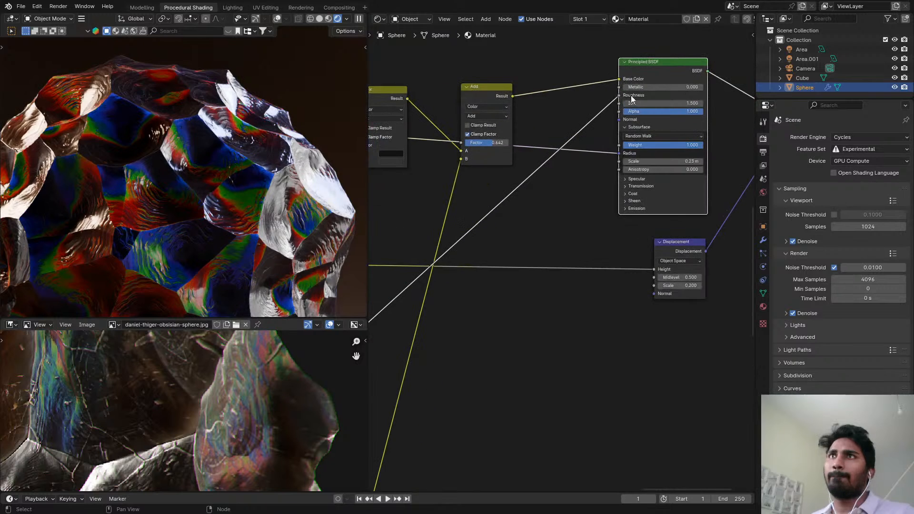
pyautogui.moveTo(516, 173); pyautogui.dragTo(538, 150, button='middle')
pyautogui.scroll(-3, 222, 190)
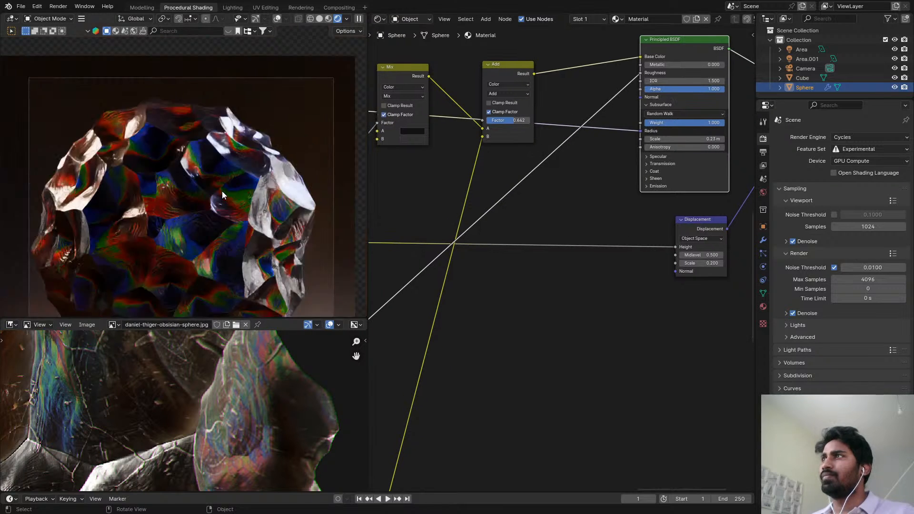
pyautogui.scroll(1, 505, 114)
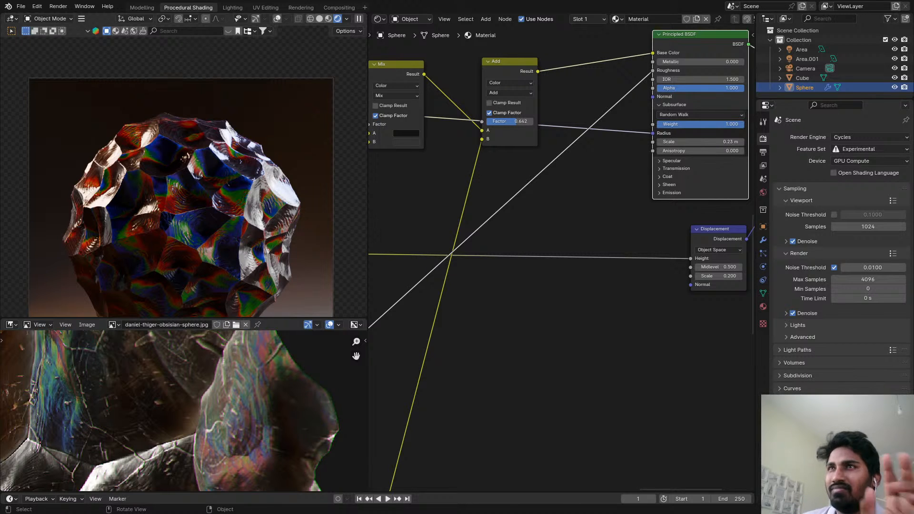
pyautogui.hotkey('ctrl', 's')
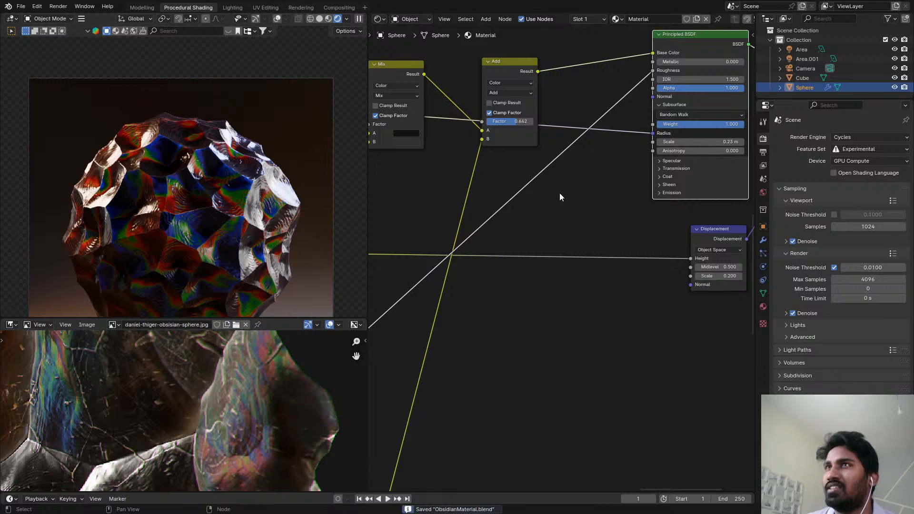
# - Remove the Add node while keeping the Mix node linked to the Principled BSDF's Base Color, and save the file
pyautogui.scroll(-3, 561, 194)
pyautogui.moveTo(449, 205); pyautogui.dragTo(459, 174, button='middle')
pyautogui.scroll(1, 459, 174)
pyautogui.scroll(-2, 326, 215)
pyautogui.scroll(-1, 461, 267)
pyautogui.click(530, 109)
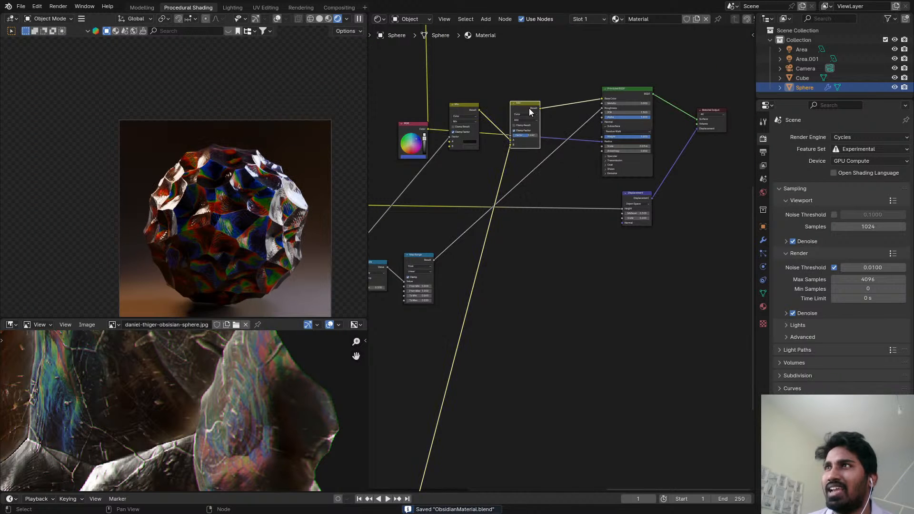
pyautogui.hotkey('ctrl', 'x')
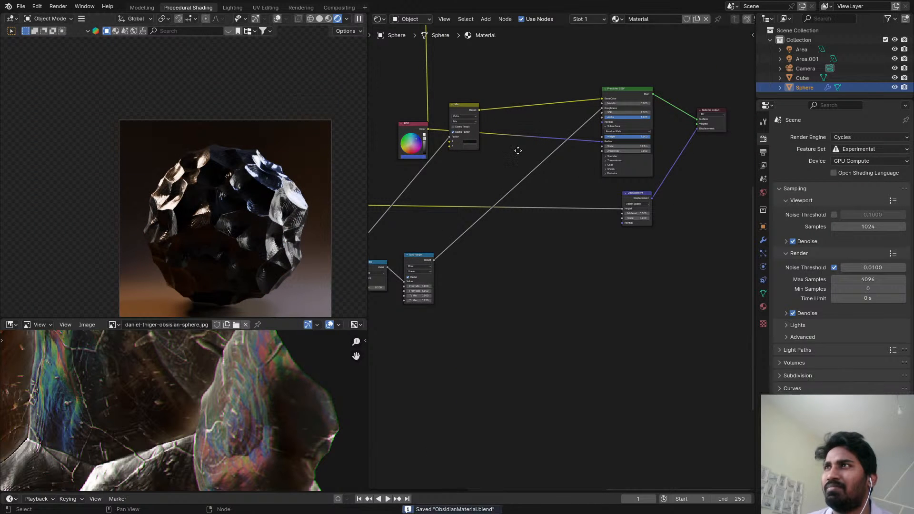
pyautogui.scroll(-2, 495, 230)
pyautogui.scroll(-2, 494, 230)
pyautogui.moveTo(430, 333); pyautogui.dragTo(522, 263, button='middle')
pyautogui.scroll(1, 522, 263)
pyautogui.hotkey('ctrl', 's')
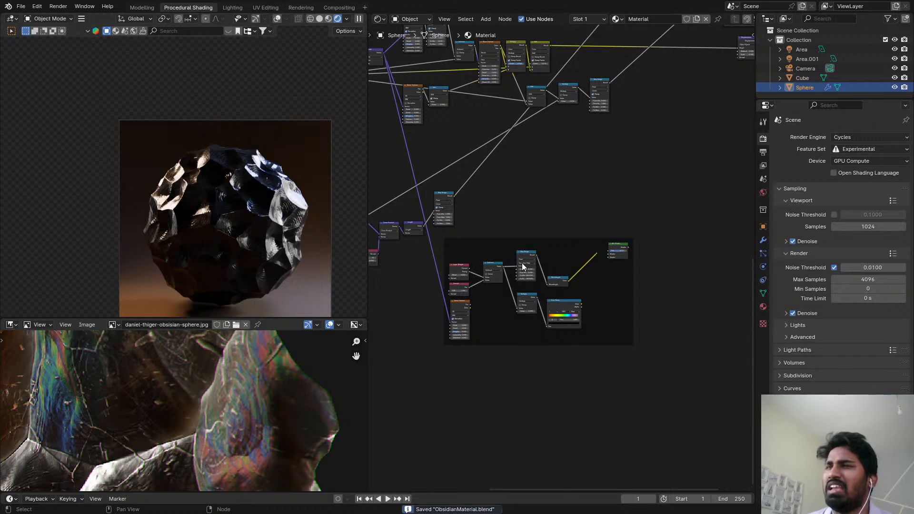
# - Add an area light at the sphere and raise it along the Z axis
pyautogui.scroll(8, 566, 318)
pyautogui.scroll(-1, 559, 302)
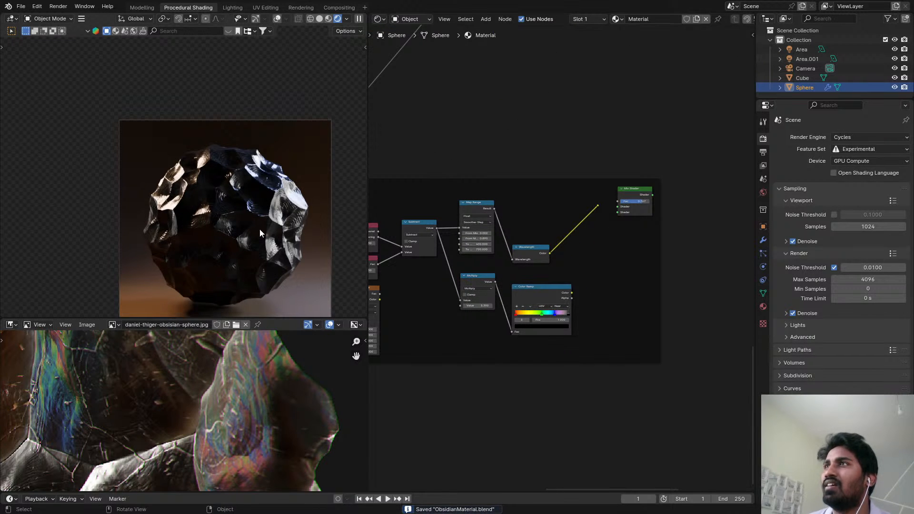
pyautogui.hotkey('shift', 'a')
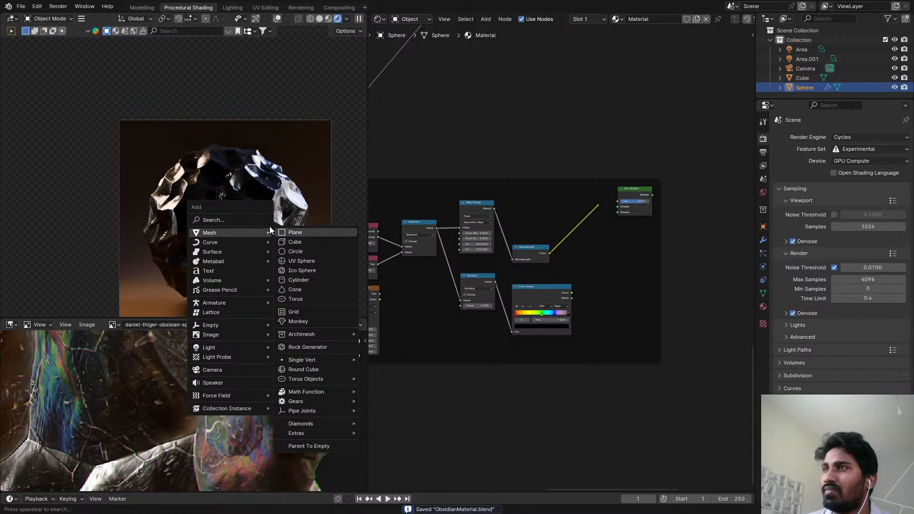
pyautogui.press('Escape')
pyautogui.hotkey('shift', 'a')
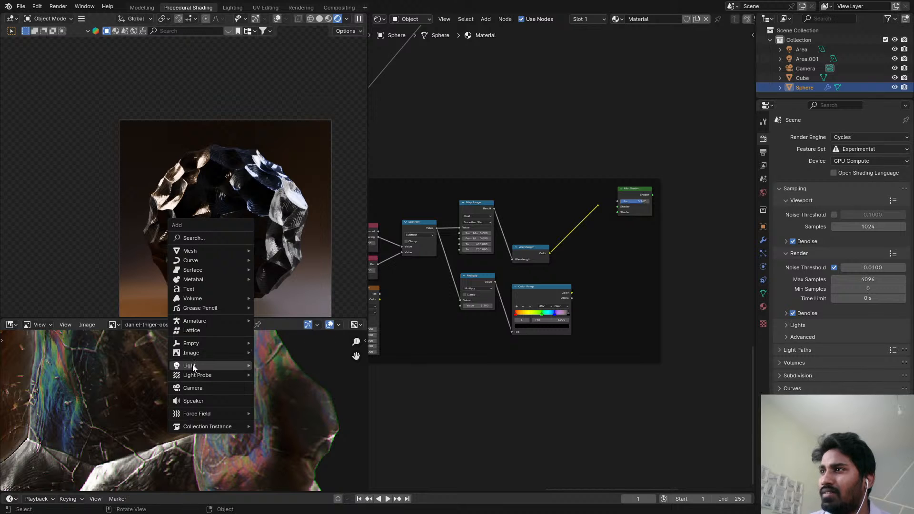
pyautogui.moveTo(191, 366)
pyautogui.click(281, 396)
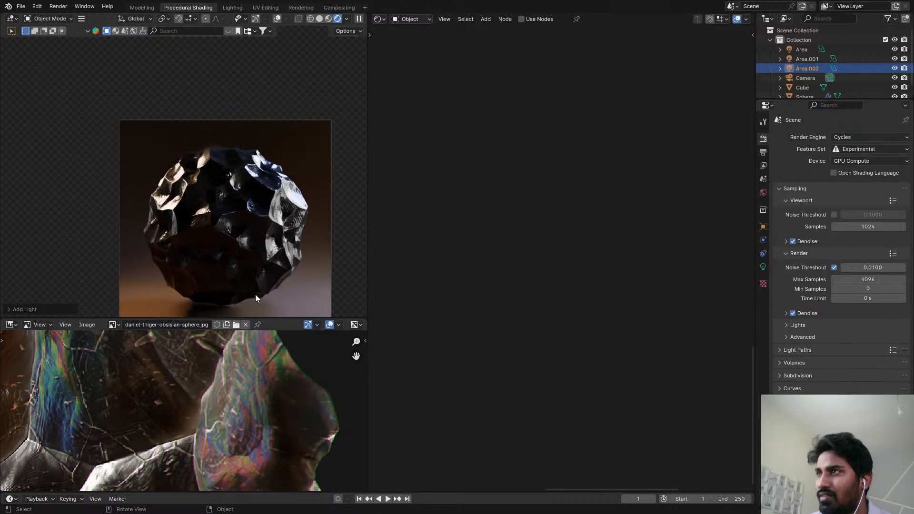
pyautogui.press('g')
pyautogui.press('z')
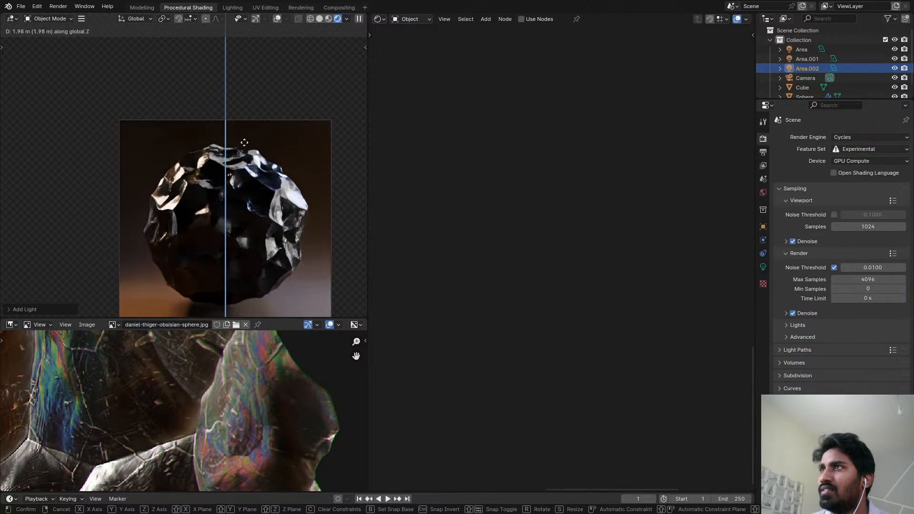
pyautogui.click(240, 165)
# - Enable nodes for the new area light and bring its Emission node into view
pyautogui.click(410, 19)
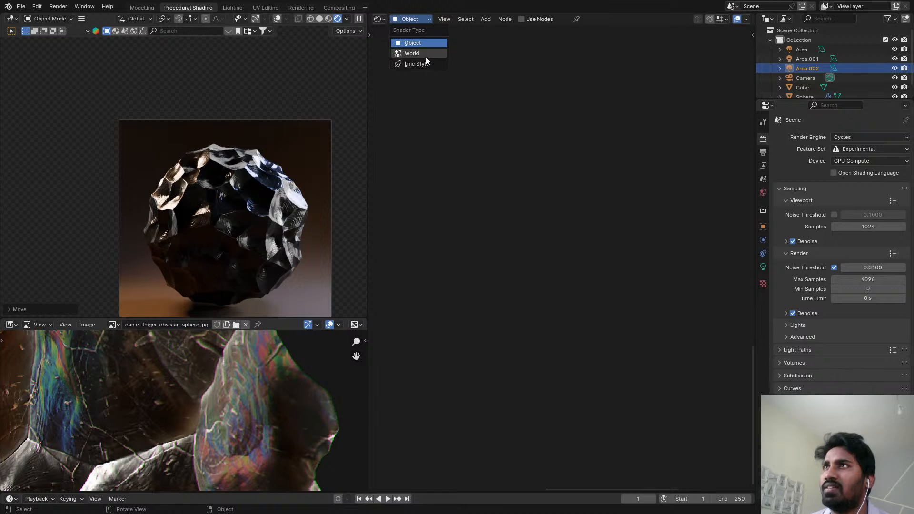
pyautogui.click(521, 19)
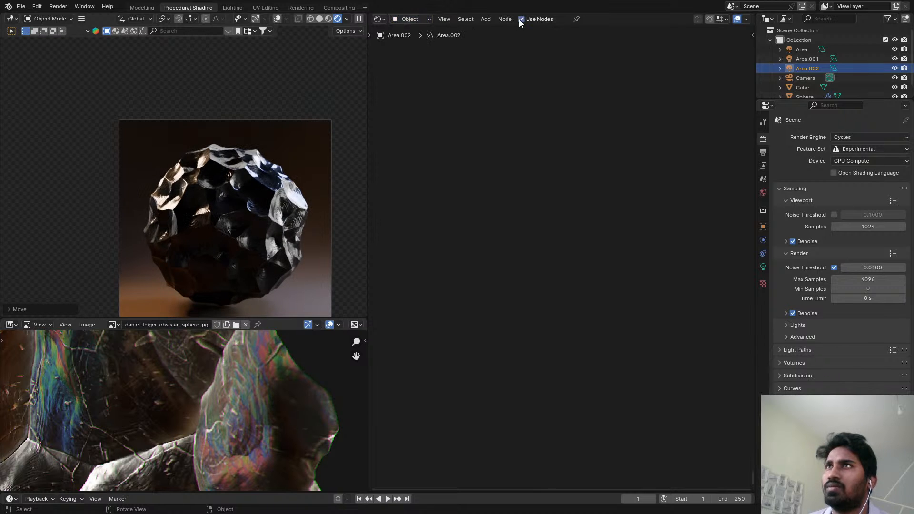
pyautogui.press('Home')
pyautogui.click(507, 210)
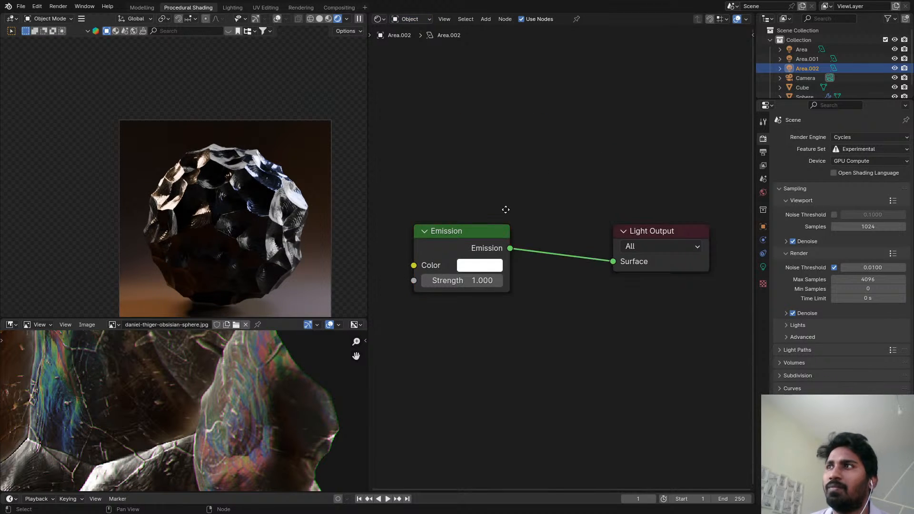
pyautogui.moveTo(506, 210); pyautogui.dragTo(549, 184, button='middle')
pyautogui.moveTo(443, 222); pyautogui.dragTo(549, 203, button='middle')
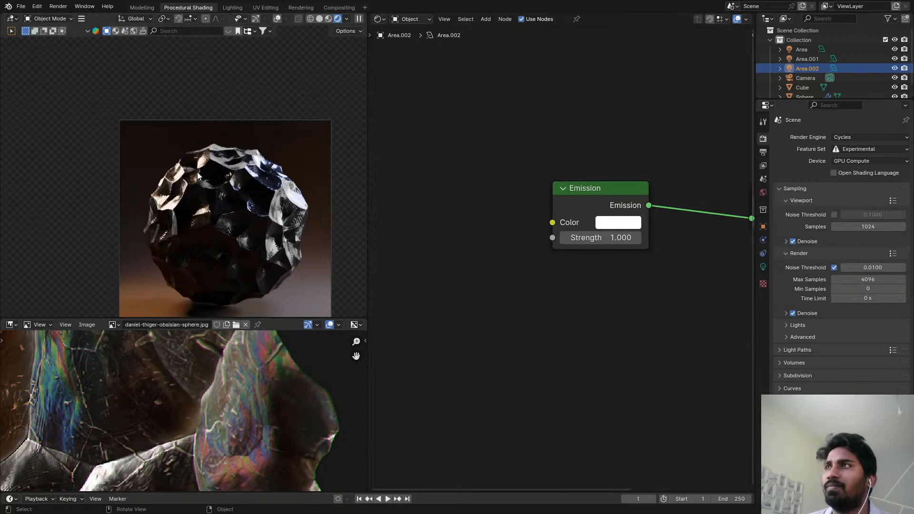
# - Leave the camera view, turn on viewport overlays and gizmos, and check the overlay options for showing the lights
pyautogui.press('KP_0')
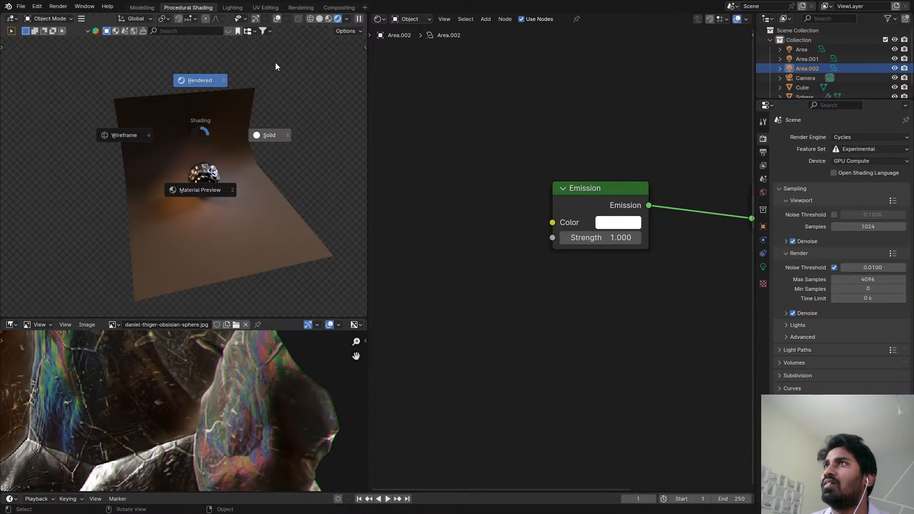
pyautogui.click(276, 19)
pyautogui.click(275, 21)
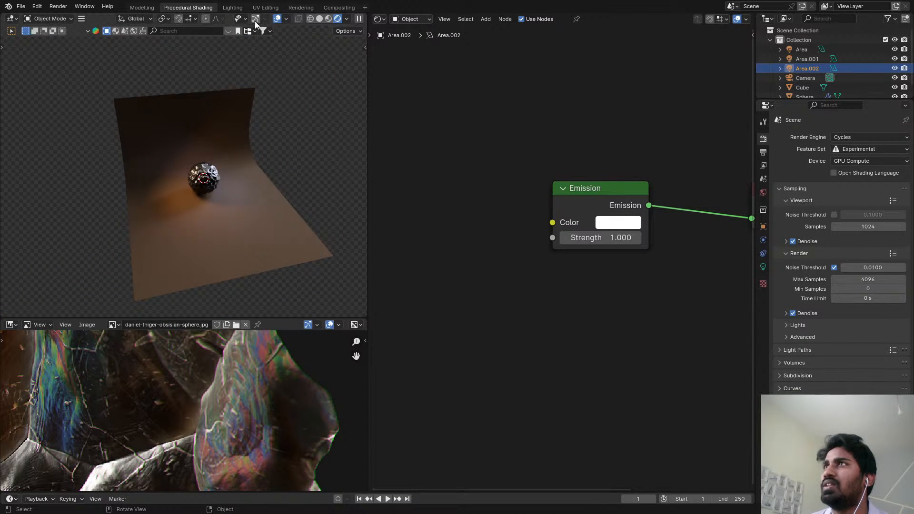
pyautogui.click(256, 20)
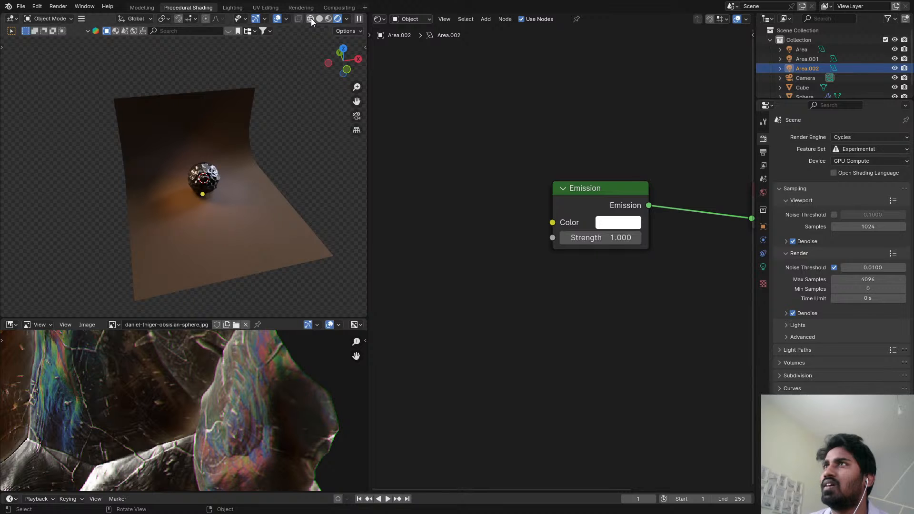
pyautogui.scroll(5, 223, 171)
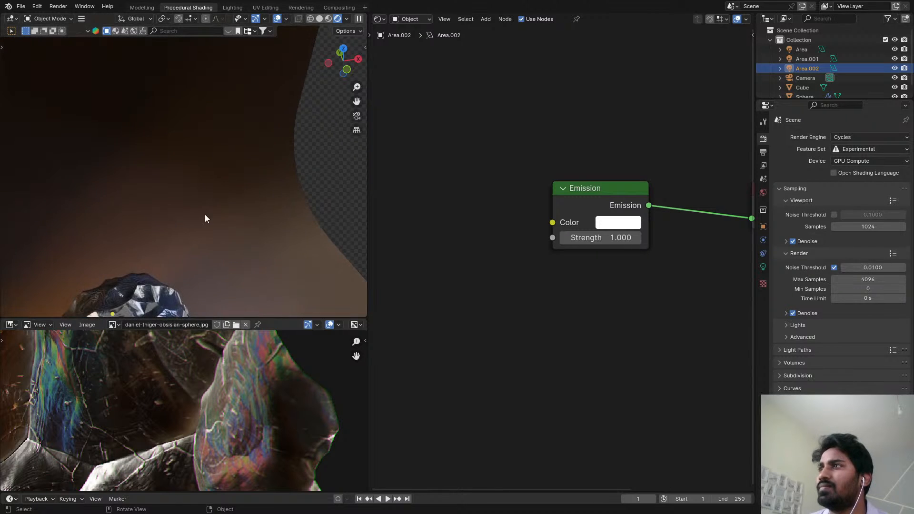
pyautogui.moveTo(205, 215); pyautogui.dragTo(228, 143, button='middle')
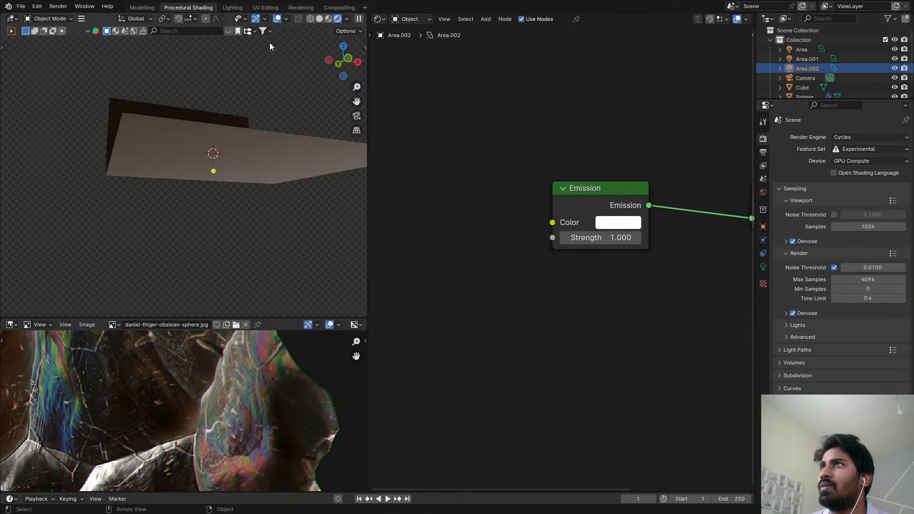
pyautogui.click(286, 19)
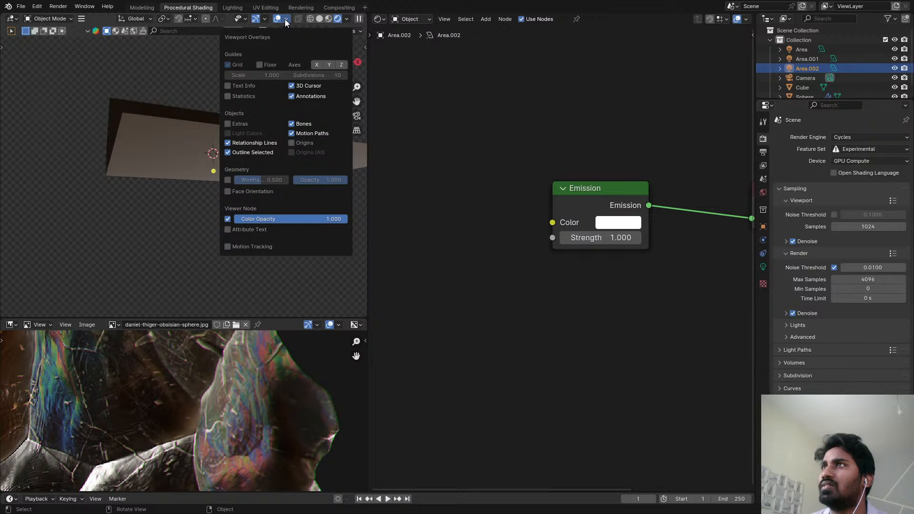
pyautogui.click(285, 20)
# - Switch the viewport to solid shading, look over the scene around the sphere, and check the object type visibility options
pyautogui.moveTo(247, 102); pyautogui.dragTo(224, 167, button='middle')
pyautogui.scroll(3, 223, 167)
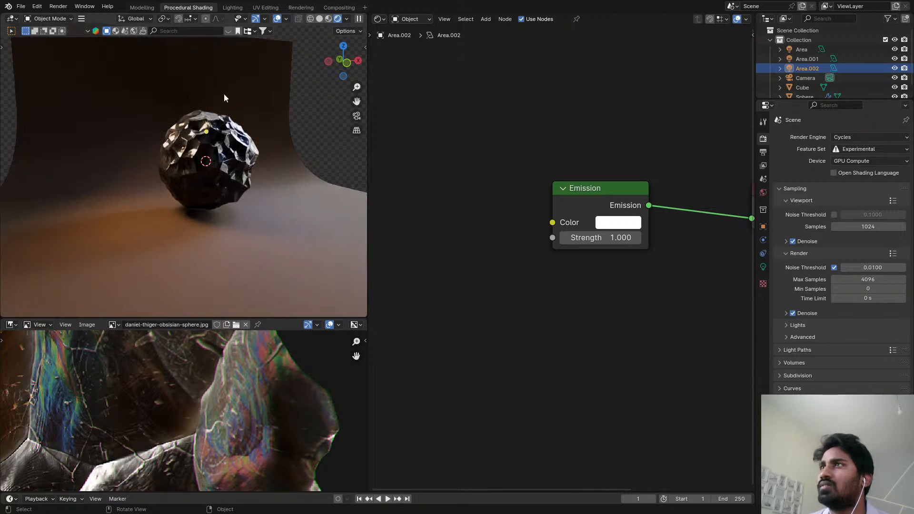
pyautogui.press('z')
pyautogui.click(467, 73)
pyautogui.scroll(-5, 248, 95)
pyautogui.moveTo(221, 110); pyautogui.dragTo(176, 152, button='middle')
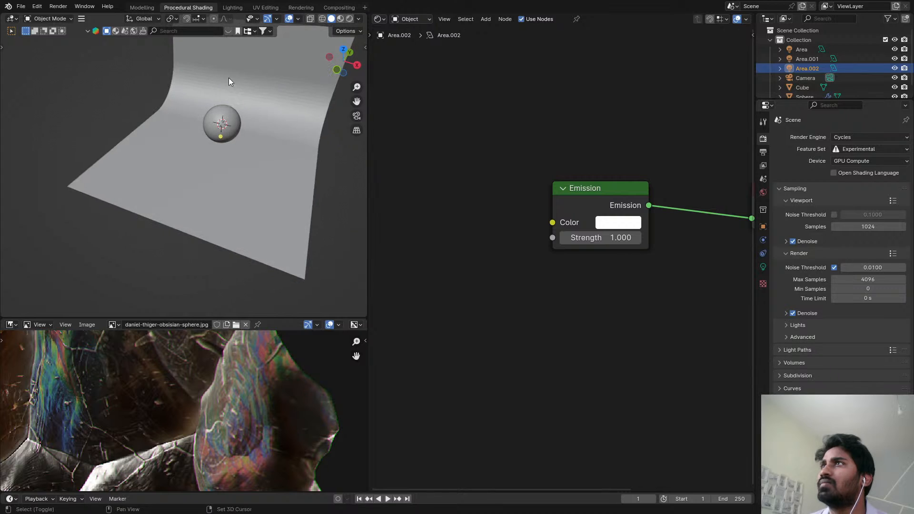
pyautogui.keyDown('shift'); pyautogui.moveTo(229, 81); pyautogui.dragTo(203, 147, button='middle'); pyautogui.keyUp('shift')
pyautogui.click(256, 19)
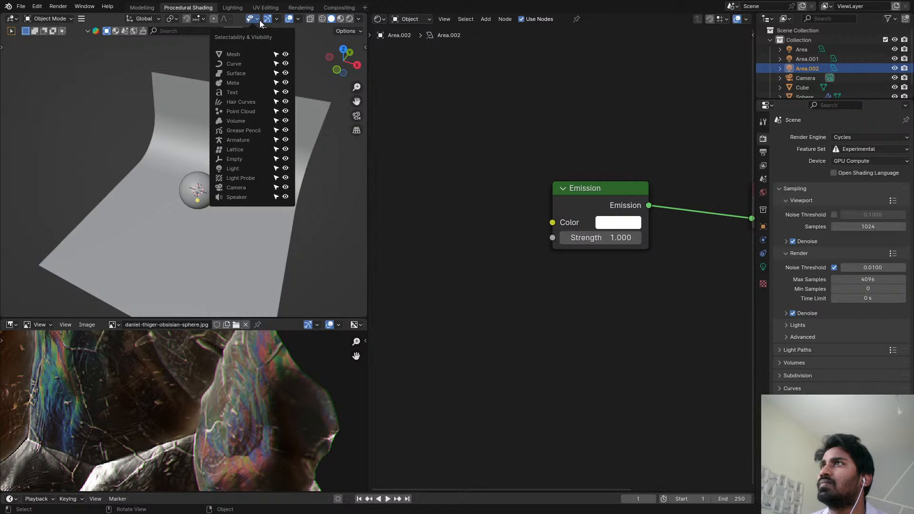
pyautogui.click(278, 19)
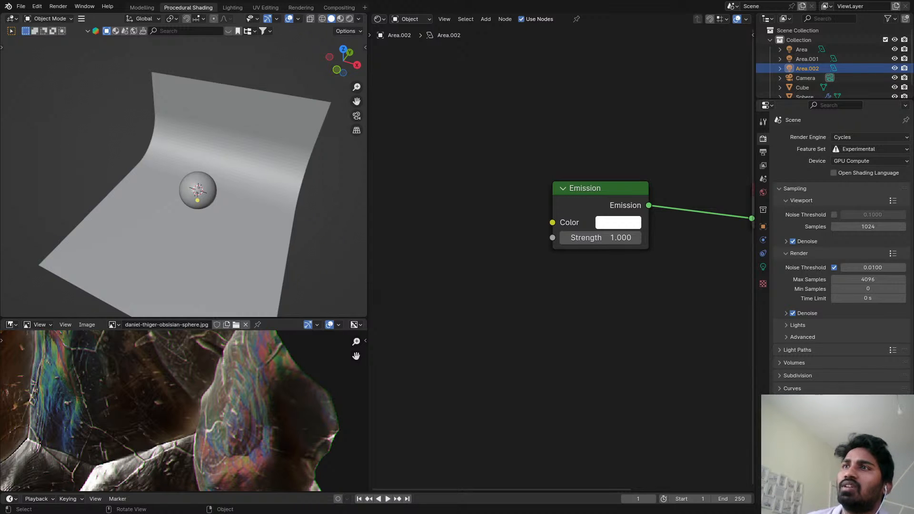
# - Select the sphere to bring back its material nodes and return to the camera view with rendered shading
pyautogui.click(409, 18)
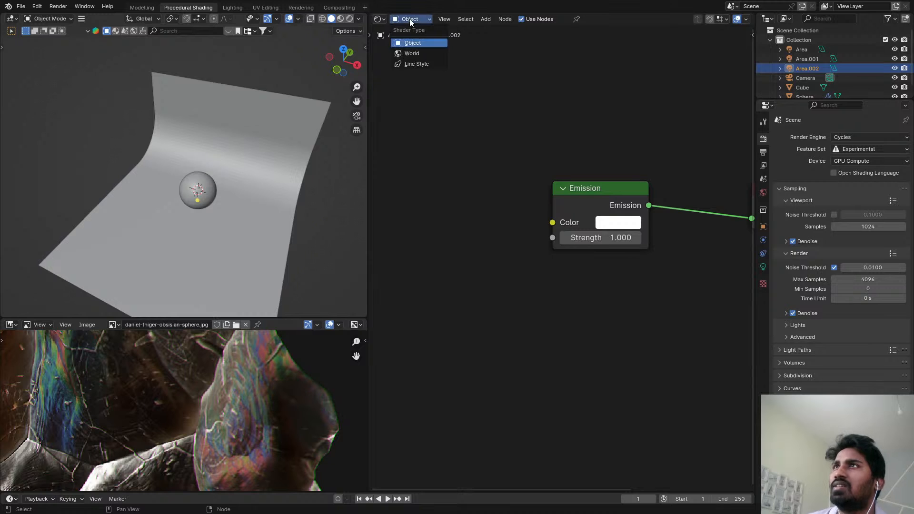
pyautogui.click(199, 195)
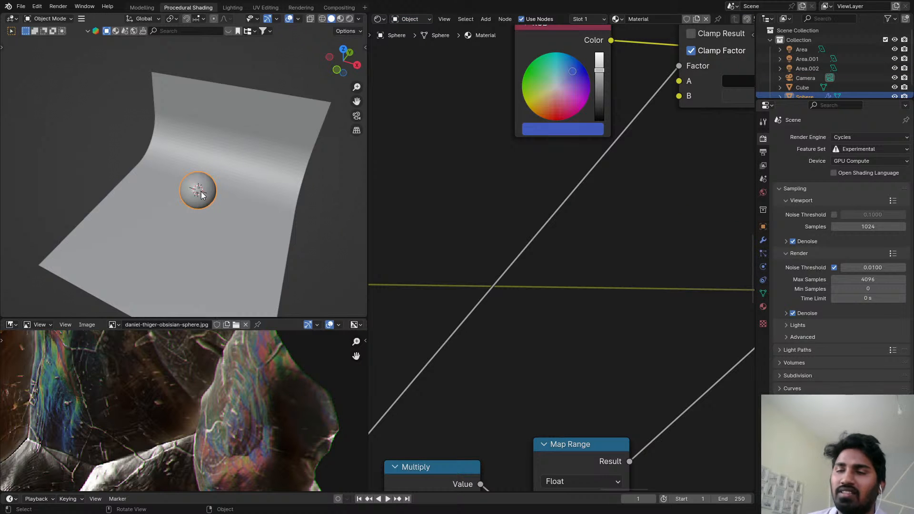
pyautogui.press('KP_0')
pyautogui.press('z')
pyautogui.click(275, 204)
# - Move the Principled BSDF closer to the Mix node to free space before the Material Output
pyautogui.scroll(-7, 724, 307)
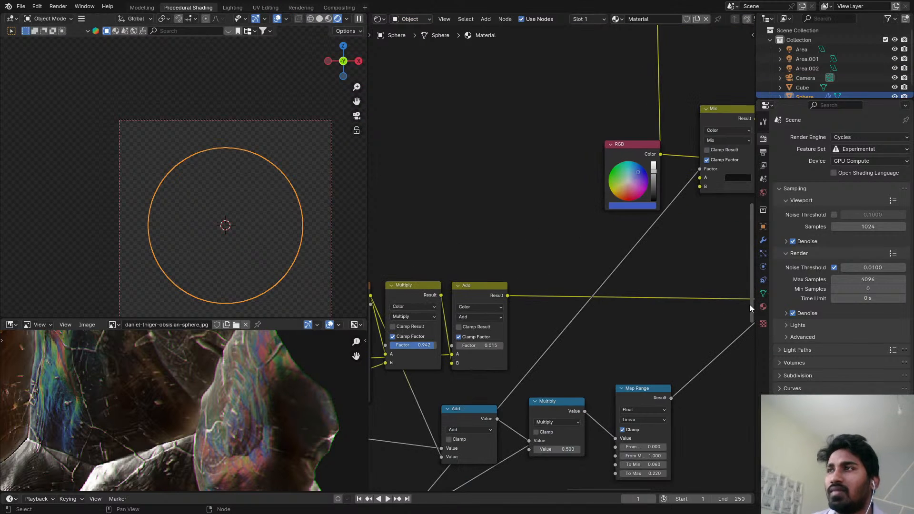
pyautogui.moveTo(641, 267); pyautogui.dragTo(549, 270, button='middle')
pyautogui.scroll(-4, 550, 271)
pyautogui.moveTo(663, 212); pyautogui.dragTo(593, 182, button='middle')
pyautogui.scroll(1, 602, 188)
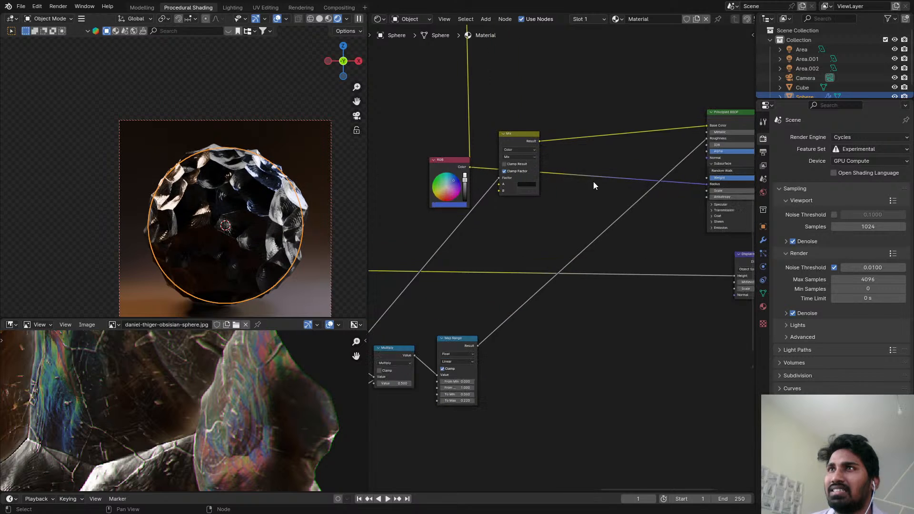
pyautogui.scroll(-2, 583, 300)
pyautogui.scroll(-2, 579, 343)
pyautogui.moveTo(552, 429); pyautogui.dragTo(573, 333, button='middle')
pyautogui.moveTo(541, 474); pyautogui.dragTo(538, 377, button='middle')
pyautogui.scroll(1, 538, 377)
pyautogui.scroll(1, 538, 378)
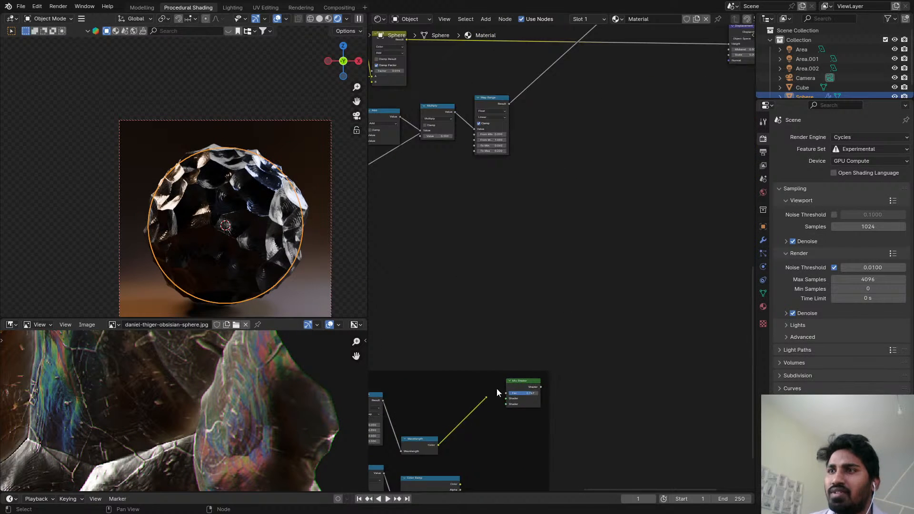
pyautogui.scroll(-2, 496, 388)
pyautogui.moveTo(550, 283); pyautogui.dragTo(538, 308, button='middle')
pyautogui.scroll(-3, 538, 308)
pyautogui.moveTo(622, 89); pyautogui.dragTo(562, 93)
# - Add an Emission node above the iridescence frame and feed the Wavelength color into its Color input
pyautogui.hotkey('shift', 'a')
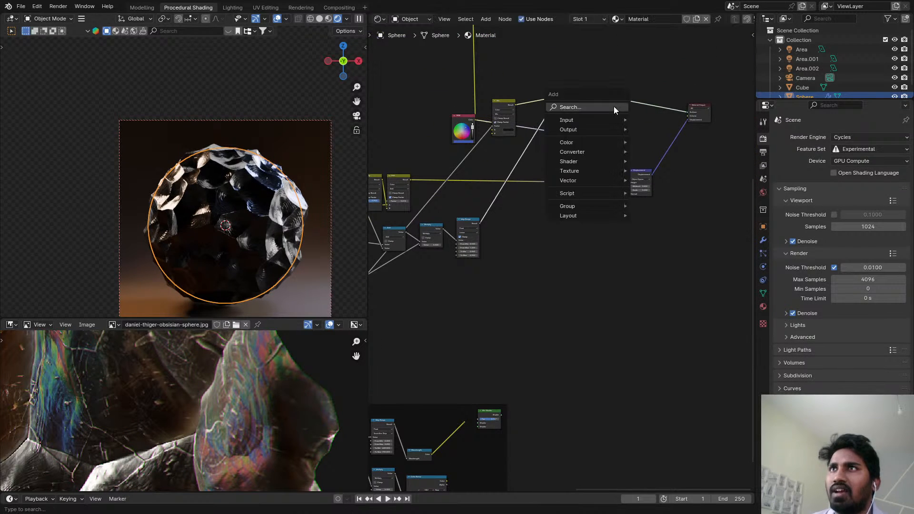
pyautogui.write('emi')
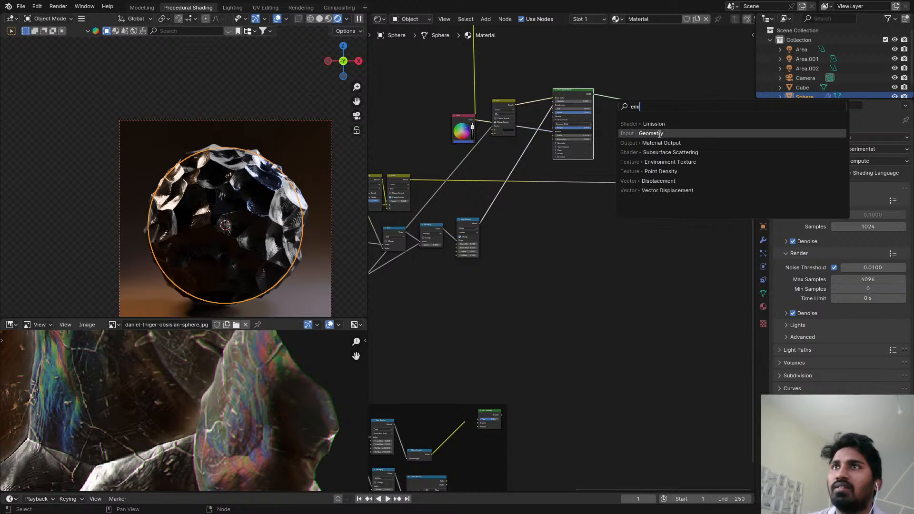
pyautogui.click(659, 127)
pyautogui.click(475, 343)
pyautogui.scroll(3, 424, 465)
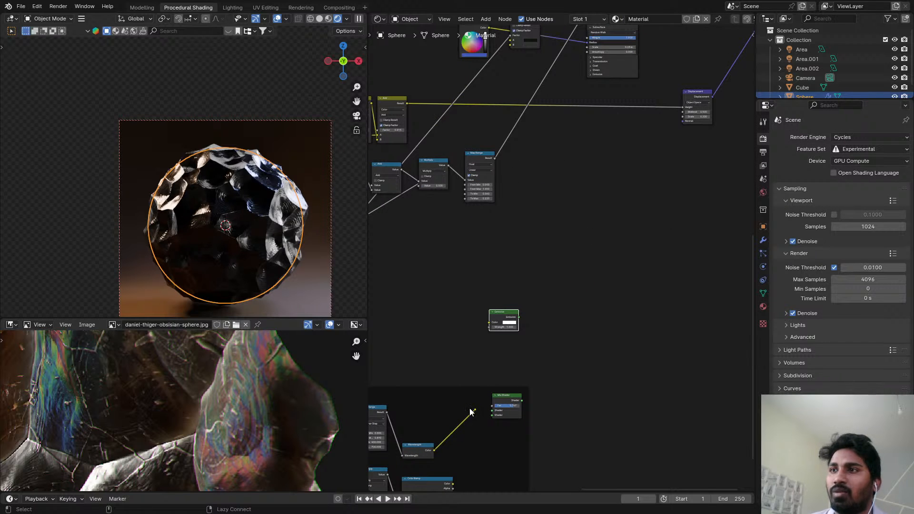
pyautogui.moveTo(474, 410); pyautogui.dragTo(490, 326)
pyautogui.moveTo(530, 284); pyautogui.dragTo(494, 333, button='middle')
pyautogui.scroll(-3, 502, 305)
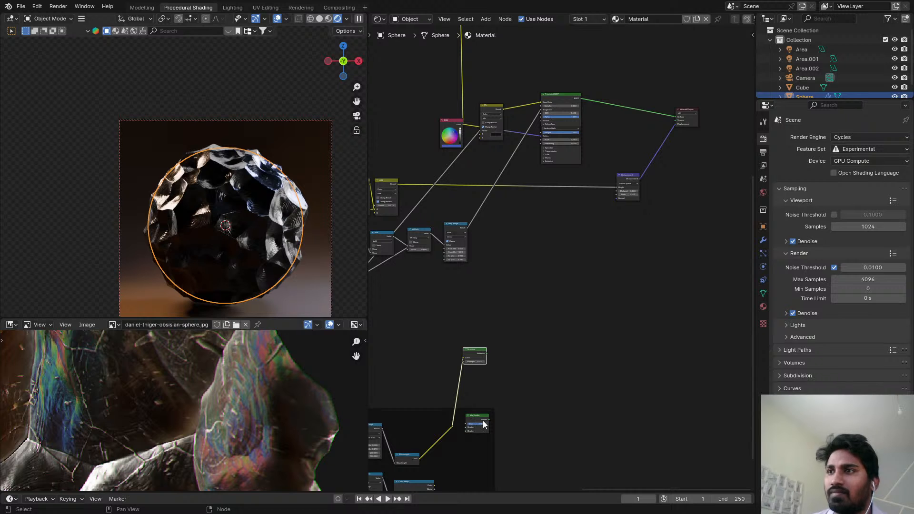
# - Insert the Mix Shader between the Principled BSDF and Material Output, link Emission as its second shader, and set Fac to 0.050
pyautogui.click(477, 419)
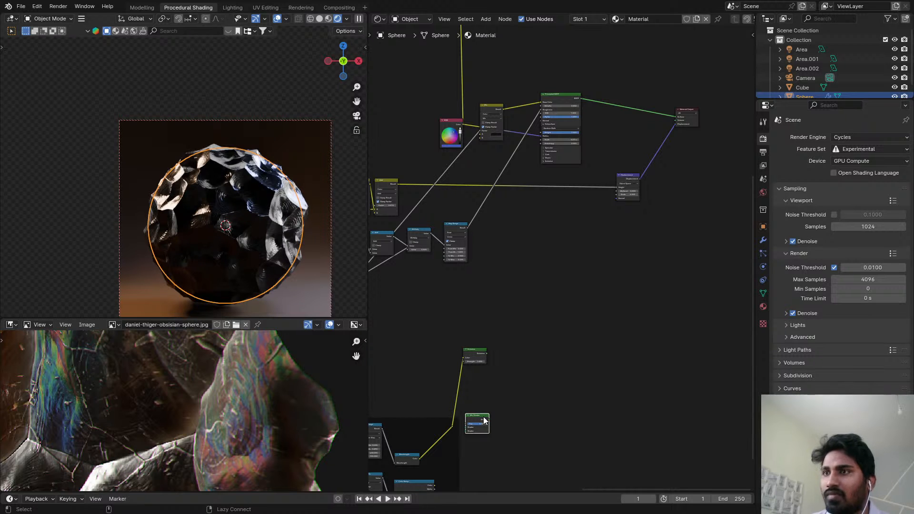
pyautogui.moveTo(476, 423); pyautogui.dragTo(612, 121)
pyautogui.scroll(2, 609, 130)
pyautogui.keyDown('alt'); pyautogui.moveTo(446, 415); pyautogui.dragTo(624, 122, button='right'); pyautogui.keyUp('alt')
pyautogui.scroll(3, 621, 125)
pyautogui.scroll(5, 579, 171)
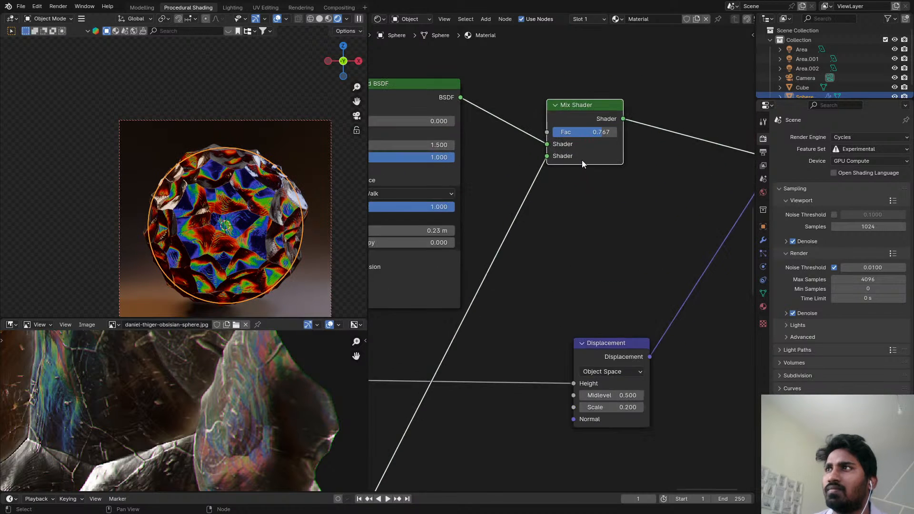
pyautogui.moveTo(599, 114); pyautogui.dragTo(531, 112)
pyautogui.scroll(-2, 534, 175)
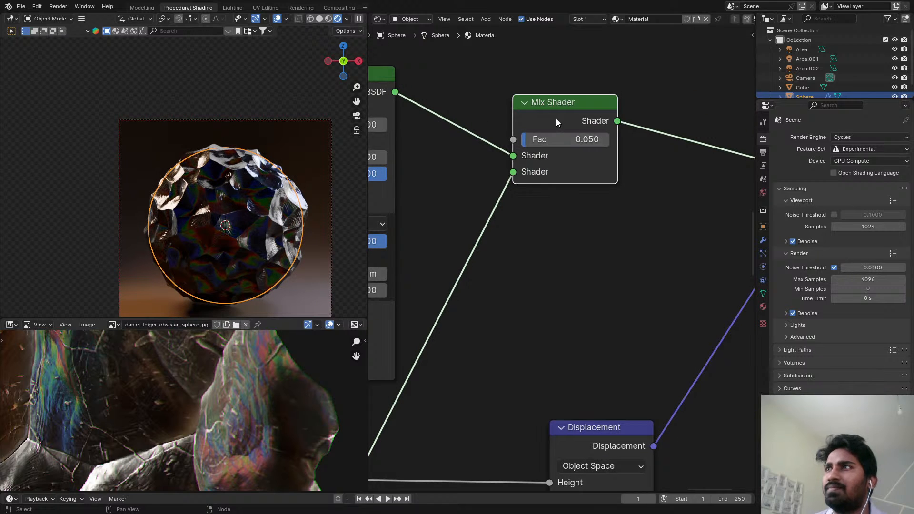
# - Remove the Mix Shader while keeping the Principled BSDF linked to the Material Output, and save the file
pyautogui.hotkey('ctrl', 'x')
pyautogui.scroll(-2, 537, 222)
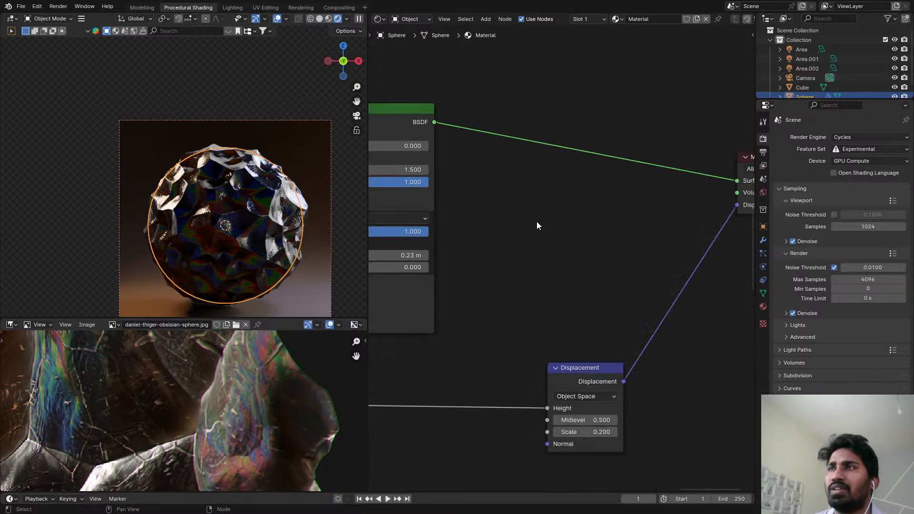
pyautogui.scroll(-1, 536, 221)
pyautogui.moveTo(536, 222); pyautogui.dragTo(553, 191, button='middle')
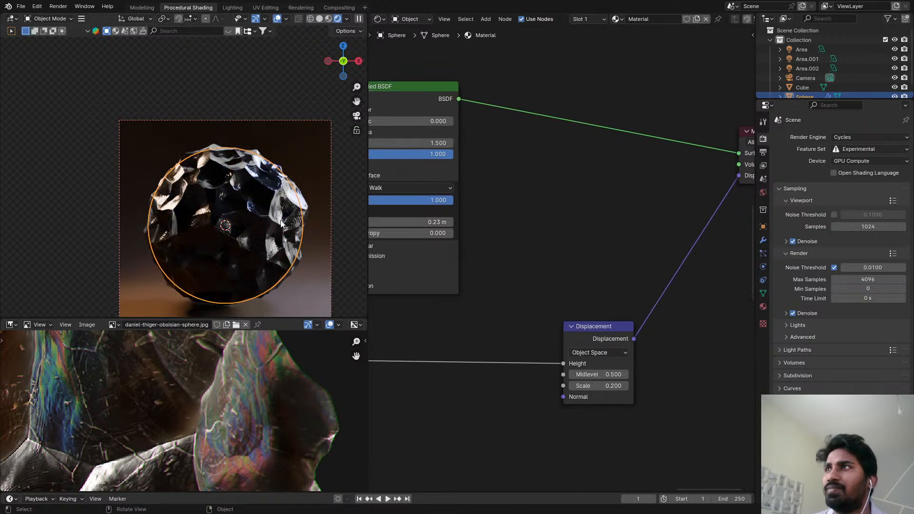
pyautogui.hotkey('ctrl', 's')
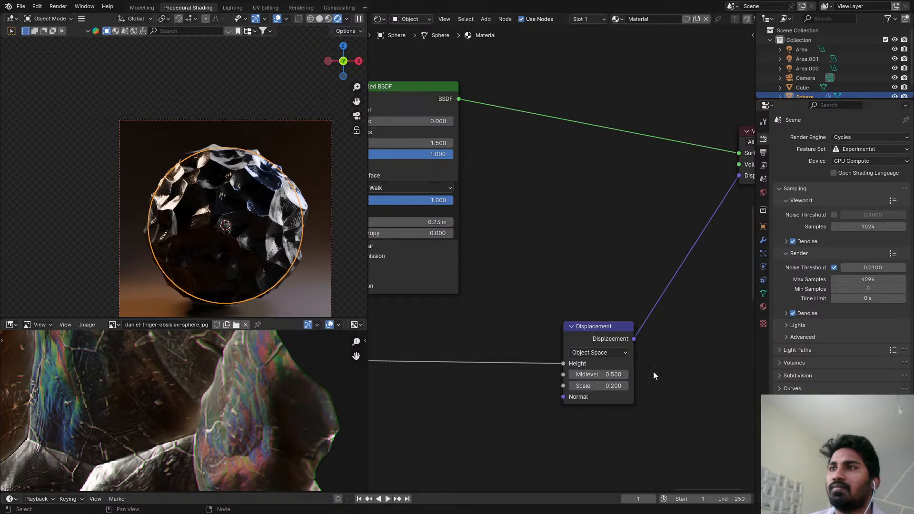
# - Inspect the sphere's facets and reflections up close in the rendered view
pyautogui.scroll(-3, 575, 341)
pyautogui.scroll(4, 282, 245)
pyautogui.scroll(-1, 255, 194)
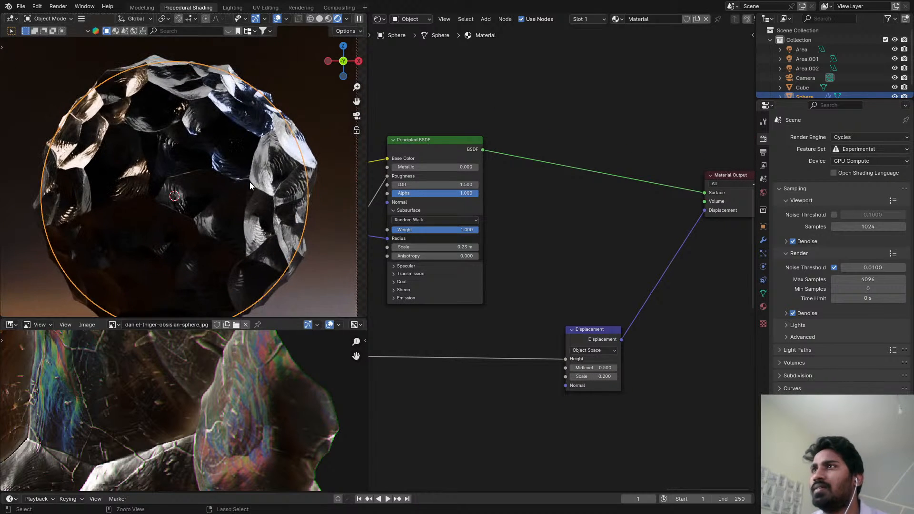
# - Save the file and return the viewport to the camera view of the whole sphere
pyautogui.hotkey('ctrl', 's')
pyautogui.scroll(-3, 356, 179)
pyautogui.moveTo(355, 179); pyautogui.dragTo(174, 150, button='middle')
pyautogui.press('KP_0')
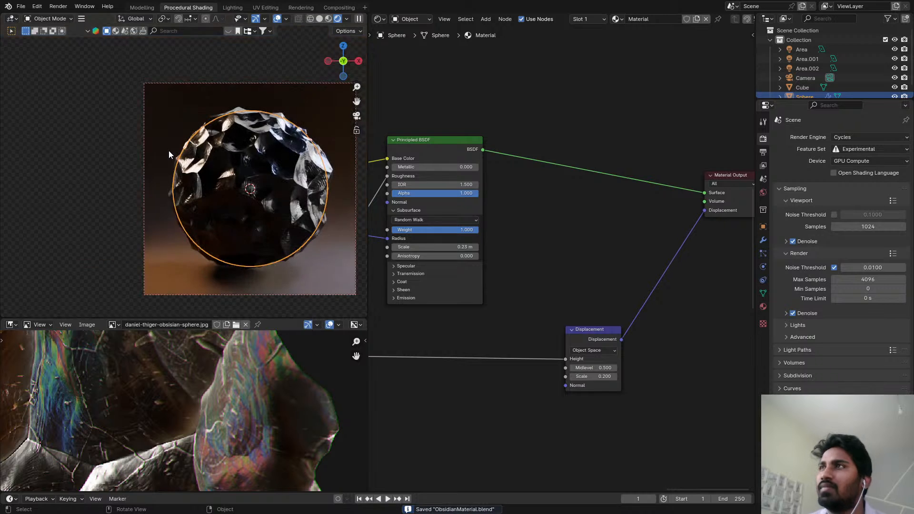
pyautogui.scroll(-5, 594, 205)
pyautogui.moveTo(594, 205); pyautogui.dragTo(755, 141, button='middle')
pyautogui.scroll(-6, 438, 172)
pyautogui.moveTo(471, 191); pyautogui.dragTo(559, 167, button='middle')
pyautogui.scroll(-2, 430, 100)
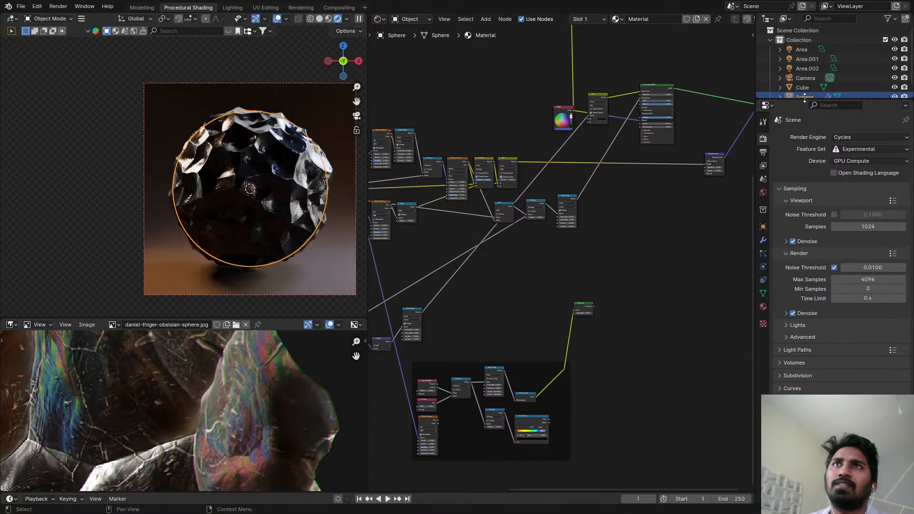
# - Move the three area lights into a new collection named Lights, reselect the sphere, and save the file
pyautogui.moveTo(805, 100); pyautogui.dragTo(807, 153)
pyautogui.click(820, 68)
pyautogui.keyDown('shift'); pyautogui.click(815, 57); pyautogui.keyUp('shift')
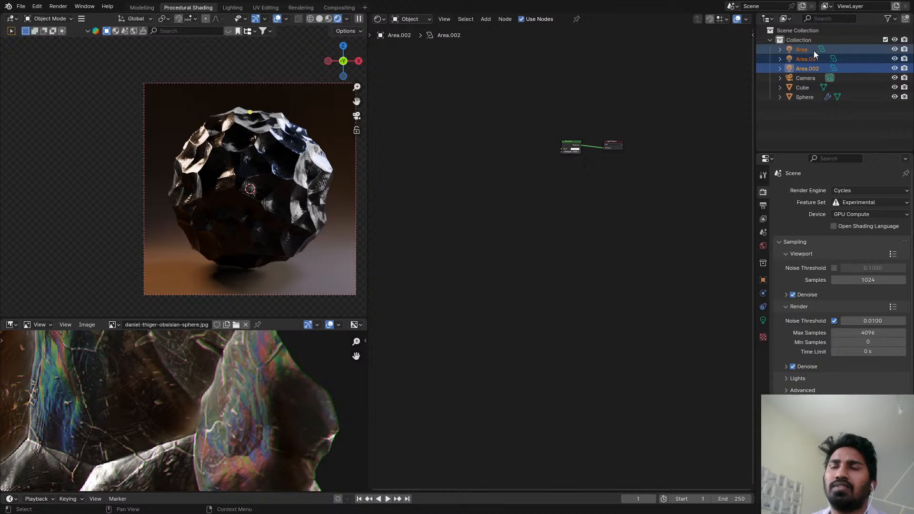
pyautogui.press('m')
pyautogui.click(815, 56)
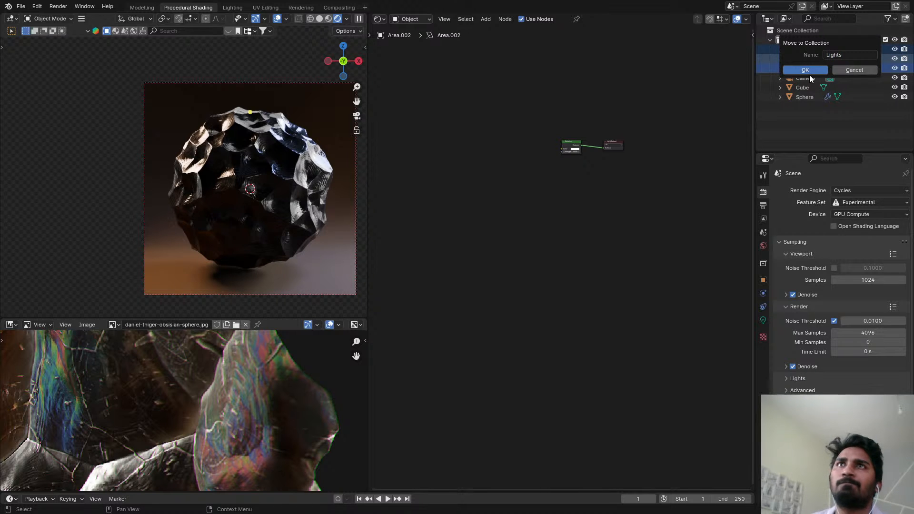
pyautogui.click(809, 70)
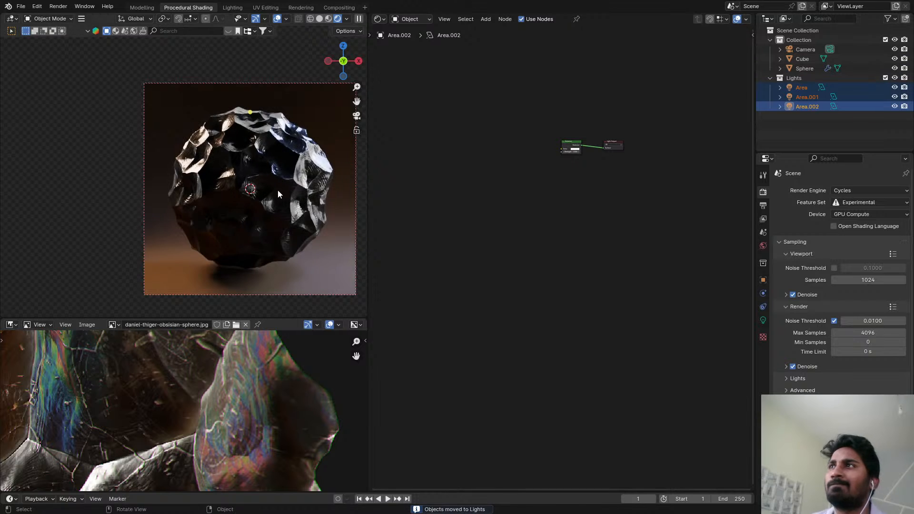
pyautogui.scroll(2, 286, 185)
pyautogui.keyDown('shift'); pyautogui.moveTo(305, 153); pyautogui.dragTo(236, 167, button='middle'); pyautogui.keyUp('shift')
pyautogui.click(235, 166)
pyautogui.hotkey('ctrl', 's')
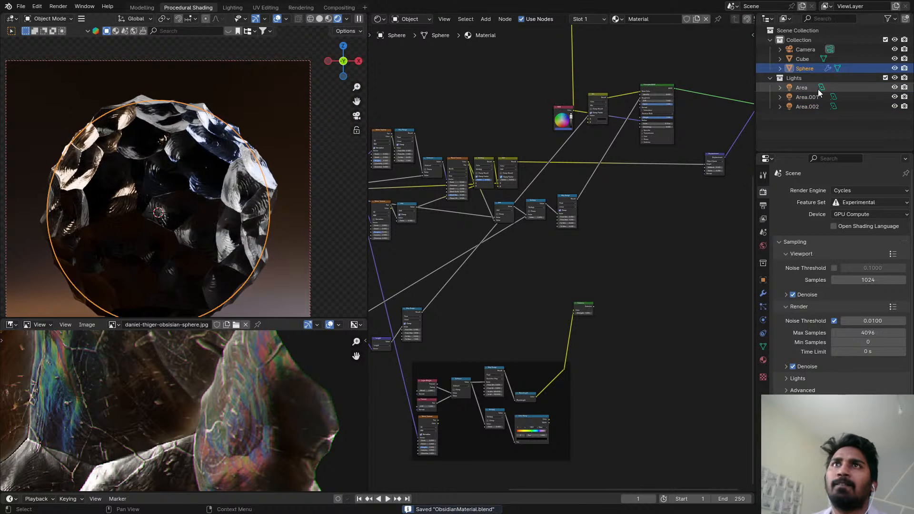
# - Add a Texture Coordinate node to the Area.002 light's nodes and connect its Generated output to the light output
pyautogui.click(807, 106)
pyautogui.scroll(2, 523, 151)
pyautogui.hotkey('shift', 'a')
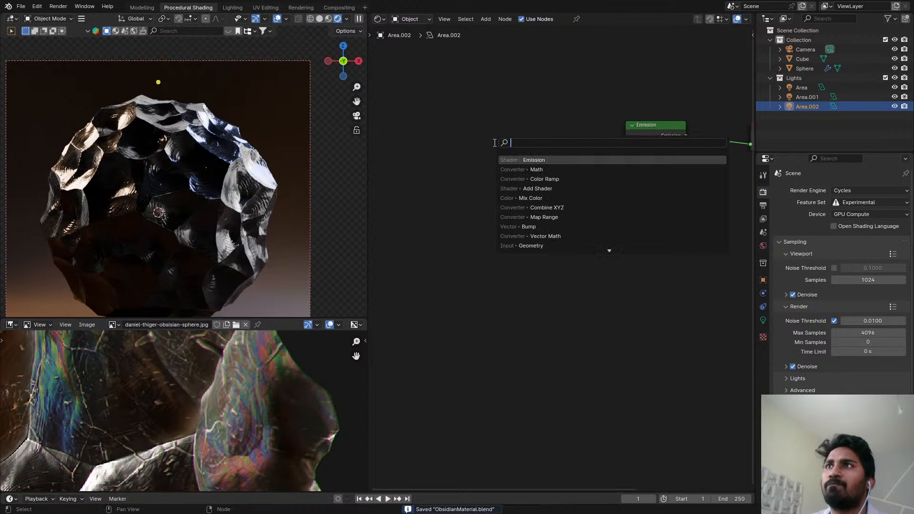
pyautogui.write('tex coord')
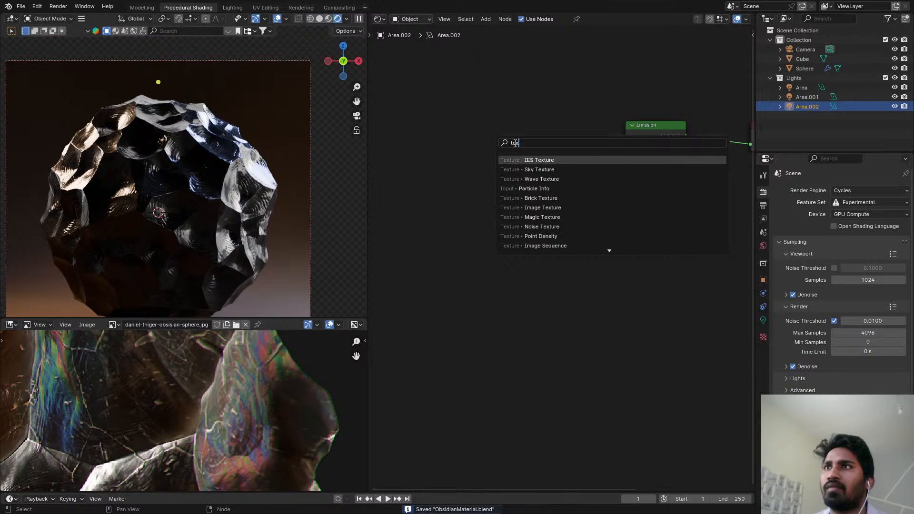
pyautogui.press('Return')
pyautogui.click(432, 131)
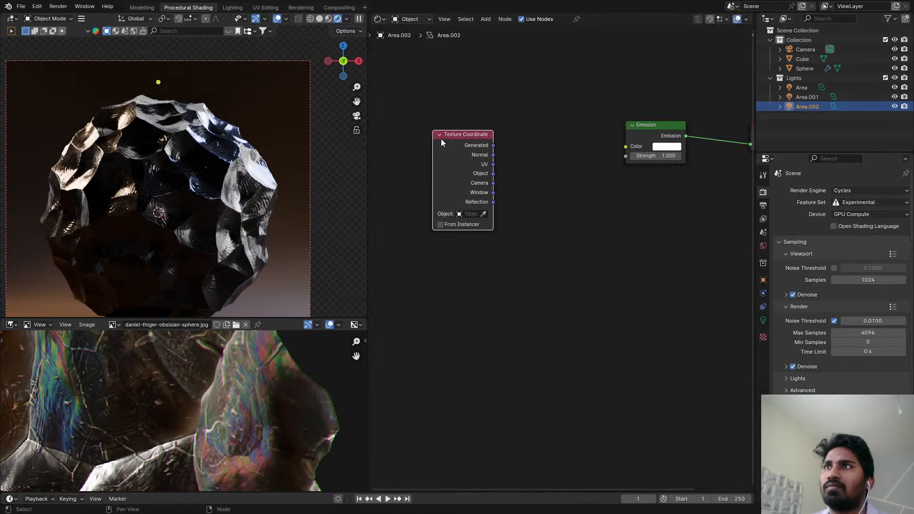
pyautogui.keyDown('ctrl'); pyautogui.keyDown('shift'); pyautogui.click(459, 155); pyautogui.keyUp('shift'); pyautogui.keyUp('ctrl')
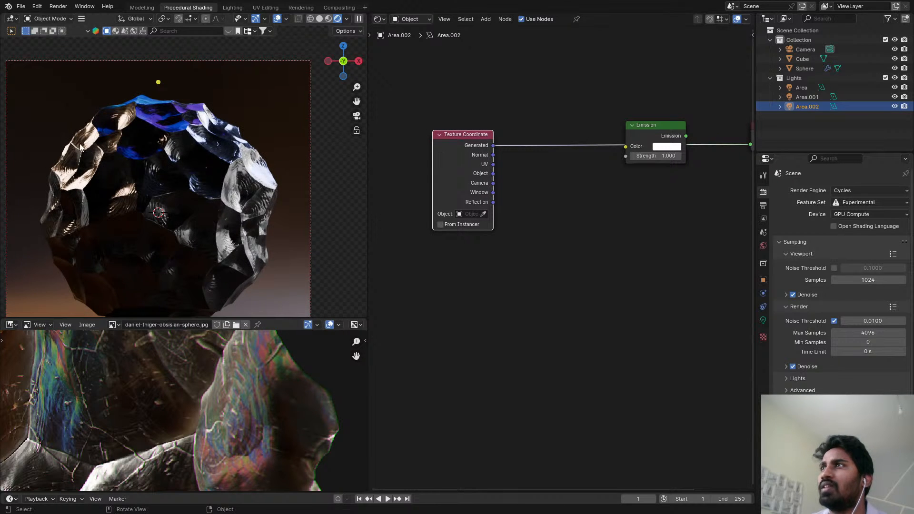
# - Replace the Generated link into the Area.002 light output with the Texture Coordinate node's UV output and check the sphere's reflections
pyautogui.scroll(4, 224, 109)
pyautogui.keyDown('shift'); pyautogui.moveTo(213, 85); pyautogui.dragTo(206, 128, button='middle'); pyautogui.keyUp('shift')
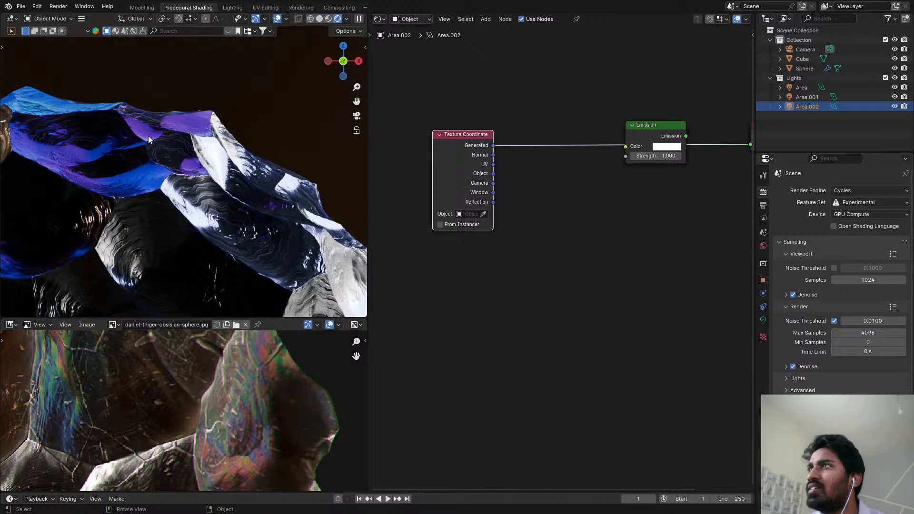
pyautogui.scroll(-3, 147, 138)
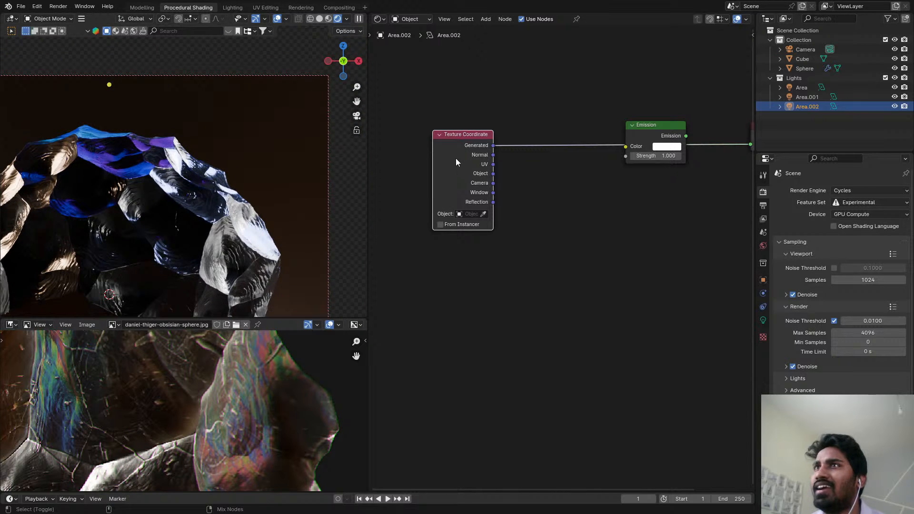
pyautogui.keyDown('ctrl'); pyautogui.keyDown('shift'); pyautogui.click(456, 158); pyautogui.keyUp('shift'); pyautogui.keyUp('ctrl')
pyautogui.keyDown('ctrl'); pyautogui.keyDown('shift'); pyautogui.click(455, 158); pyautogui.keyUp('shift'); pyautogui.keyUp('ctrl')
pyautogui.scroll(-4, 237, 189)
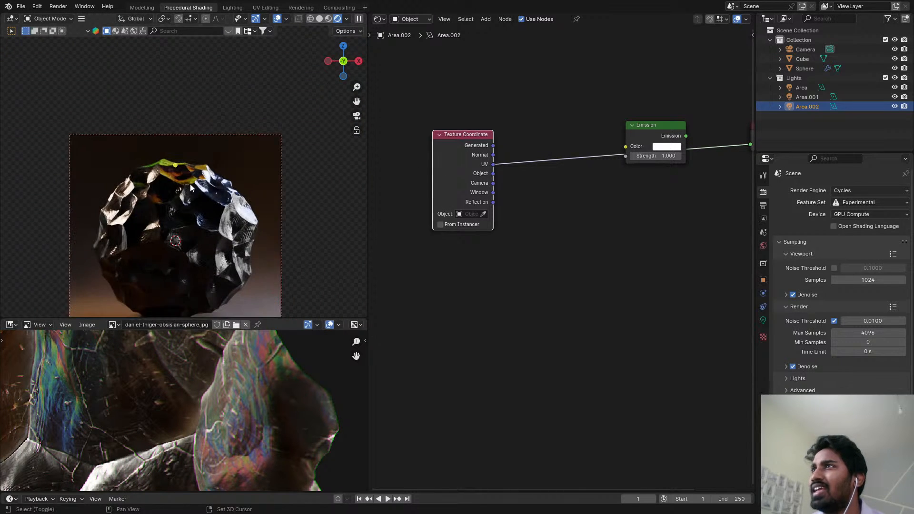
pyautogui.moveTo(190, 184); pyautogui.dragTo(193, 197, button='middle')
pyautogui.scroll(8, 170, 90)
pyautogui.moveTo(293, 183); pyautogui.dragTo(249, 139, button='middle')
pyautogui.press('KP_0')
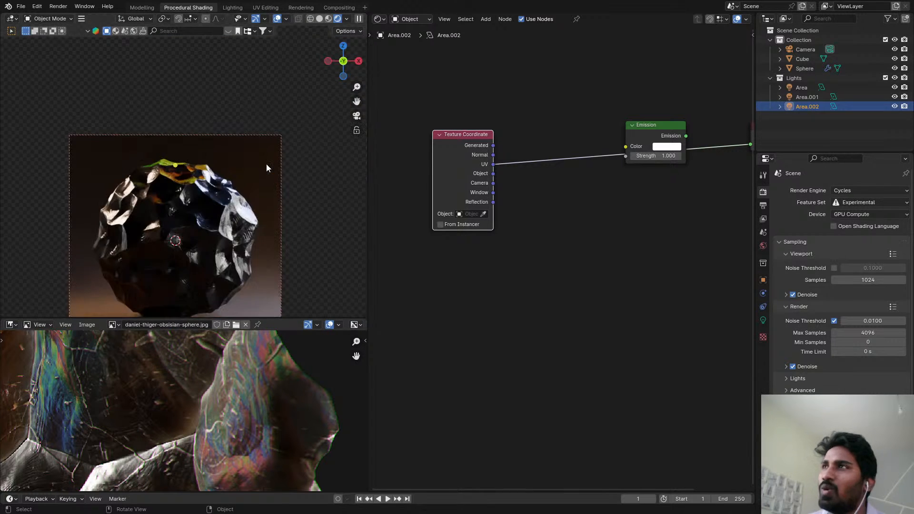
pyautogui.scroll(-2, 172, 143)
# - Set the shading viewport to solid display, then open the Lighting workspace with its viewports in rendered display
pyautogui.press('z')
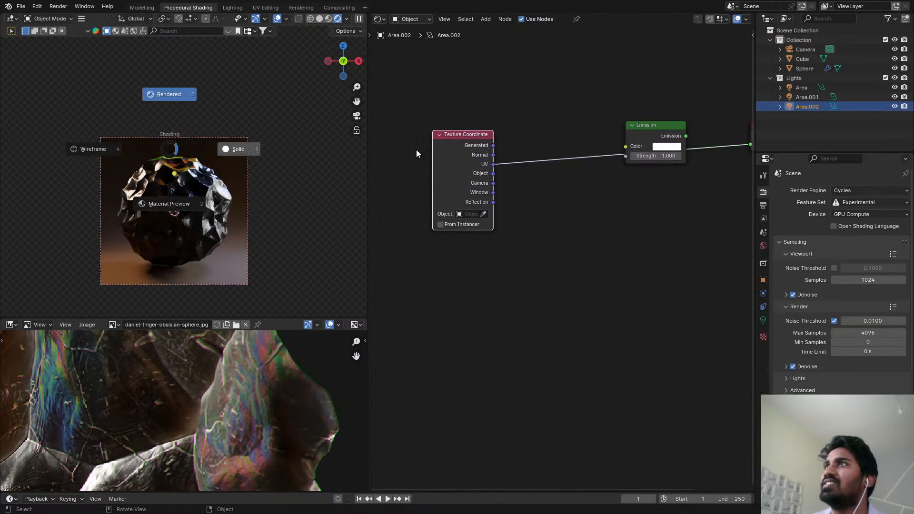
pyautogui.click(417, 150)
pyautogui.click(232, 7)
pyautogui.press('z')
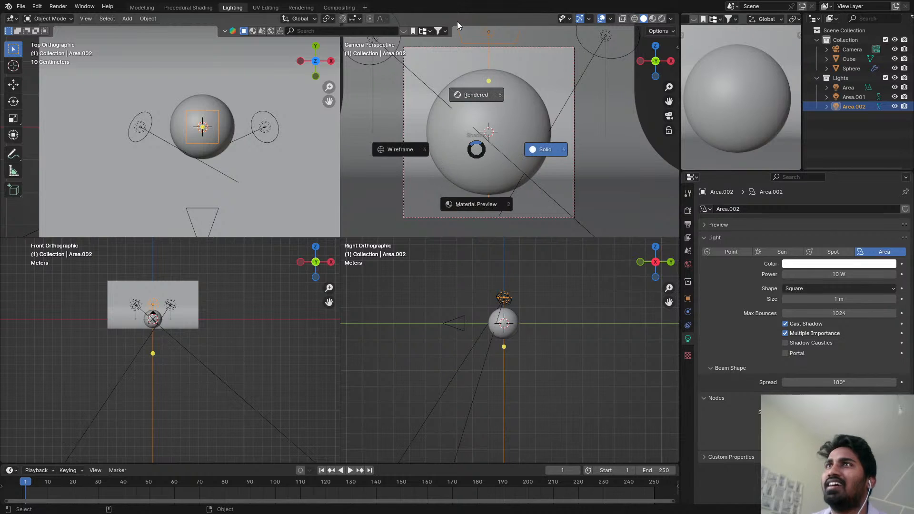
pyautogui.click(543, 149)
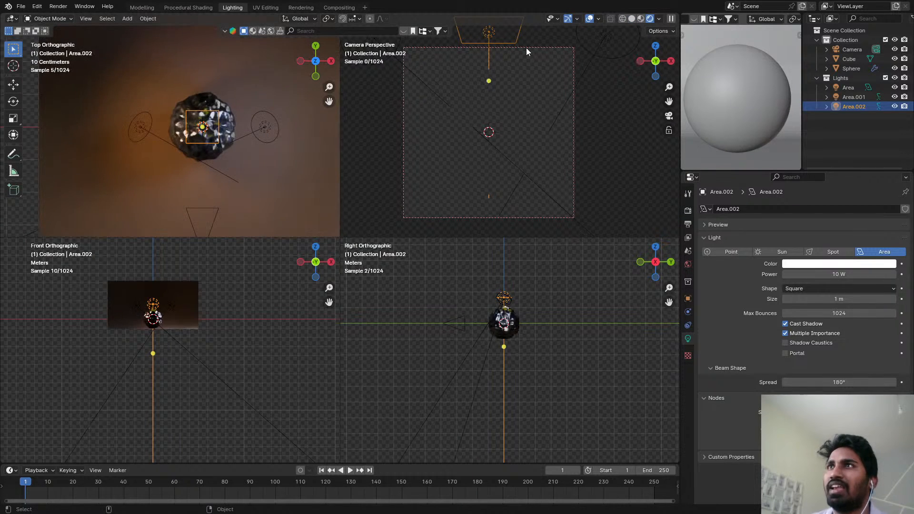
# - Move the Area.002 light sideways in the camera view so it sits above the sphere's right half
pyautogui.press('g')
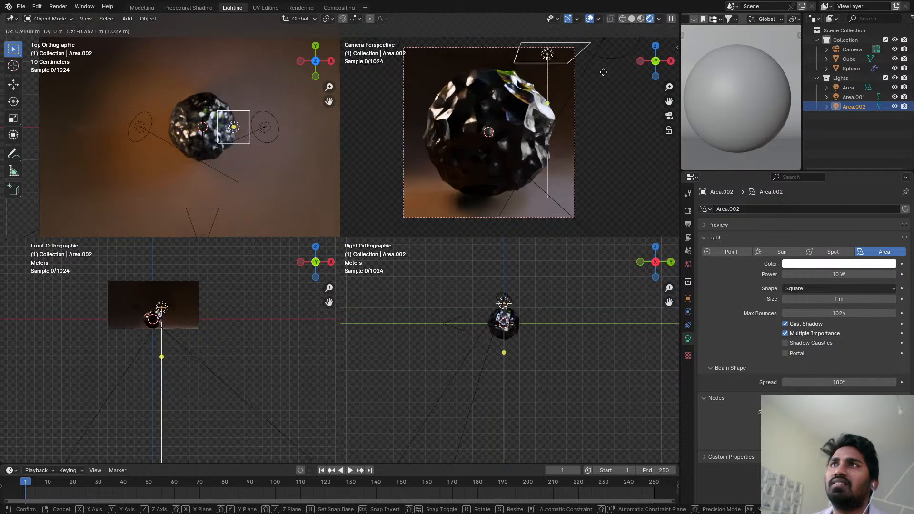
pyautogui.click(612, 56)
pyautogui.press('c')
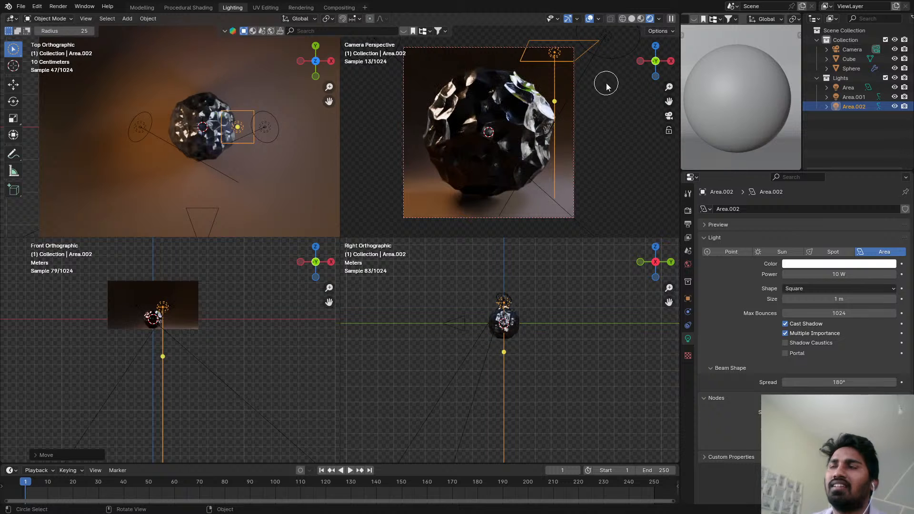
pyautogui.press('g')
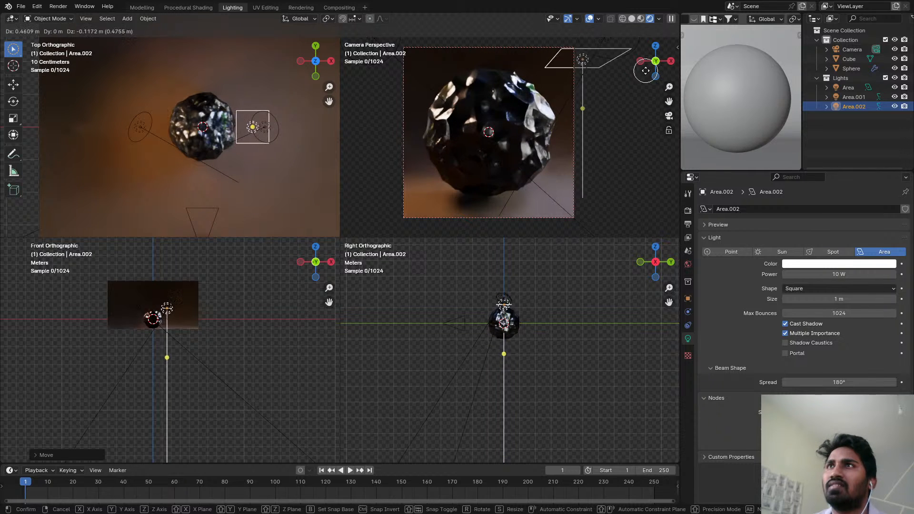
pyautogui.click(592, 47)
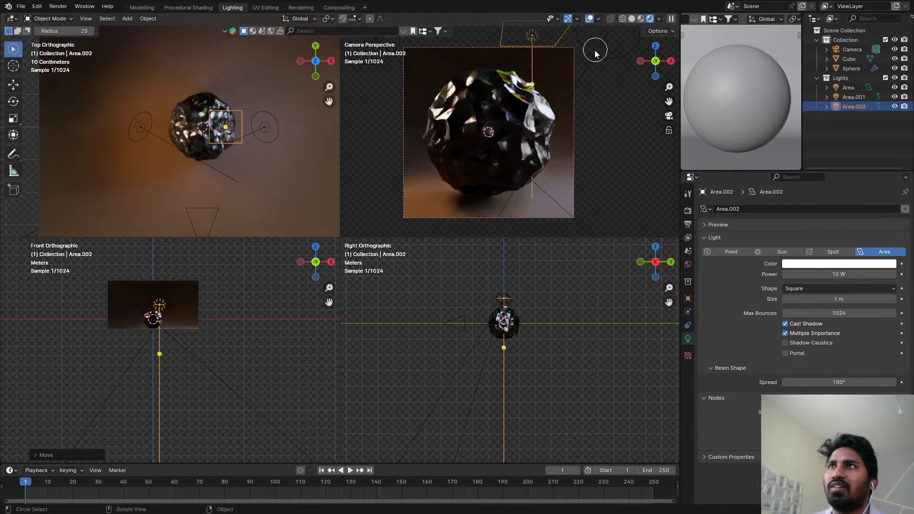
# - Examine the colored reflections on the sphere's upper facets up close in the rendered camera view
pyautogui.scroll(6, 527, 89)
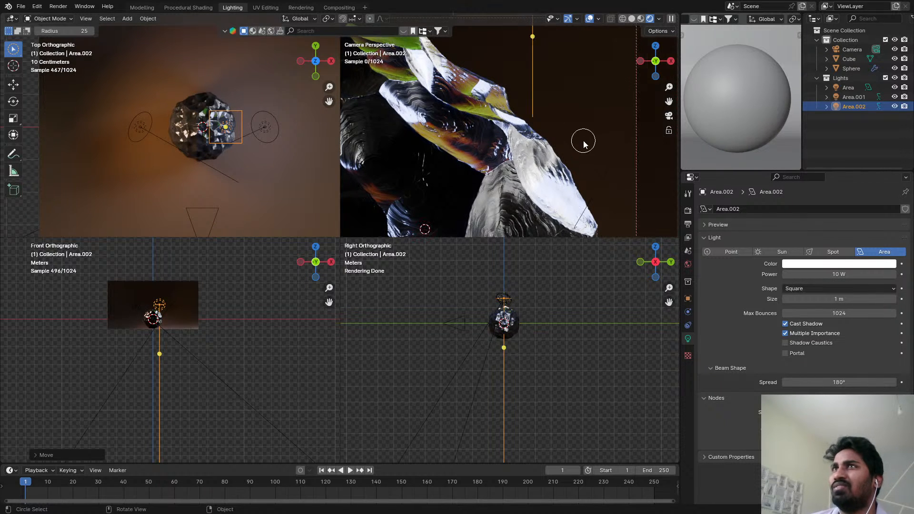
pyautogui.scroll(-5, 569, 119)
pyautogui.click(573, 123)
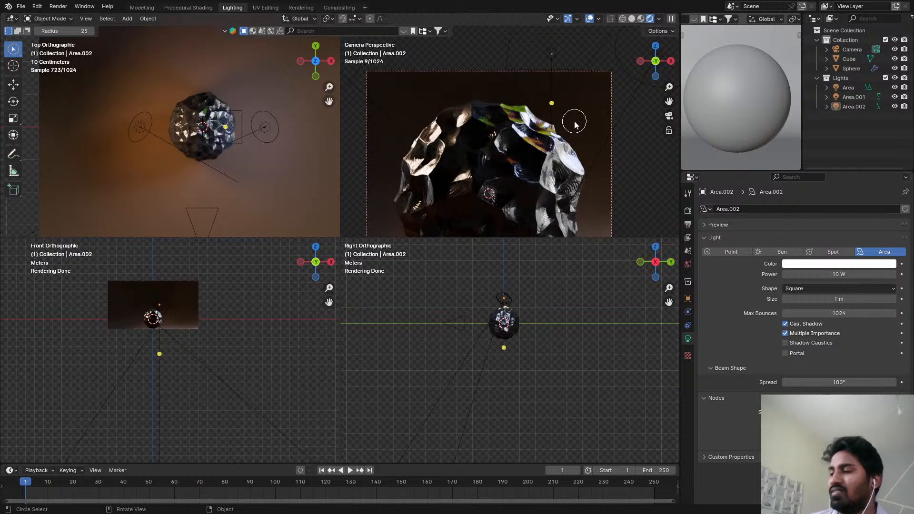
pyautogui.press('w')
pyautogui.scroll(2, 575, 125)
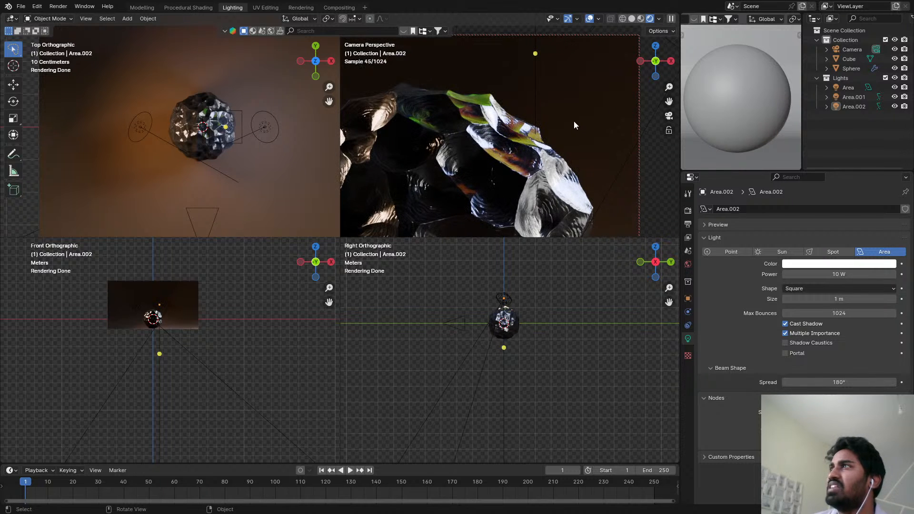
pyautogui.press('w')
pyautogui.press('w')
pyautogui.scroll(-2, 574, 121)
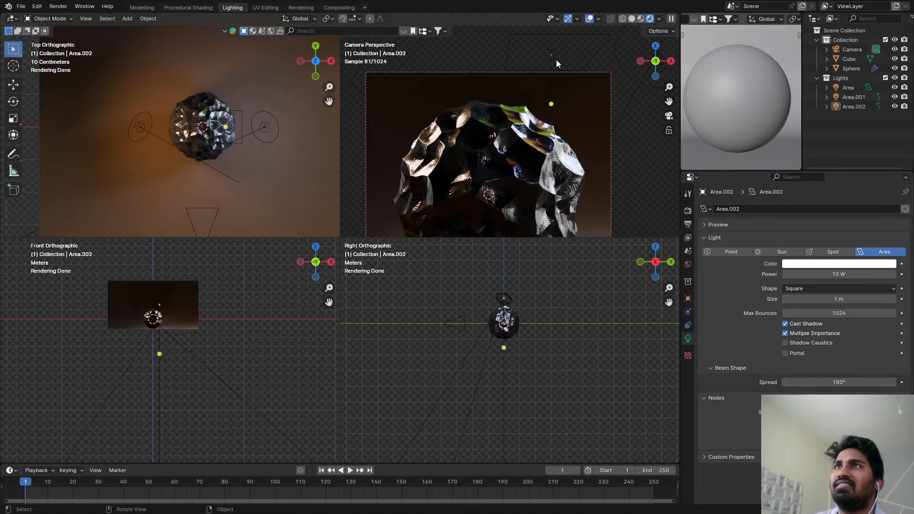
# - Rotate the Area.002 light about 44° toward the sphere, reposition it at the sphere's upper right, and save the file
pyautogui.click(552, 56)
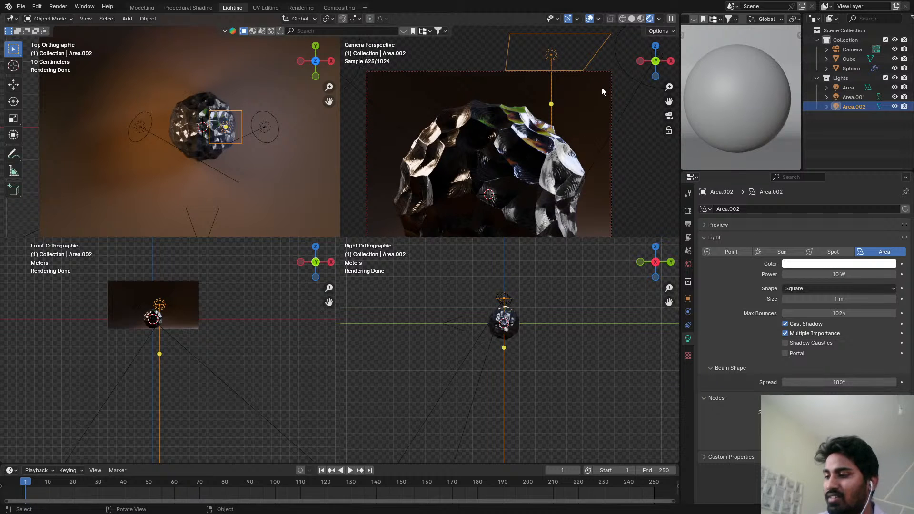
pyautogui.press('r')
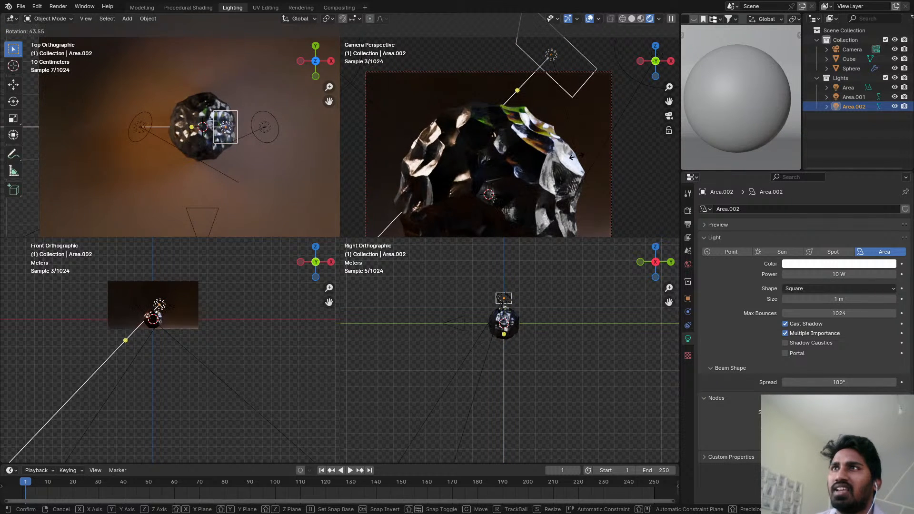
pyautogui.click(571, 157)
pyautogui.press('g')
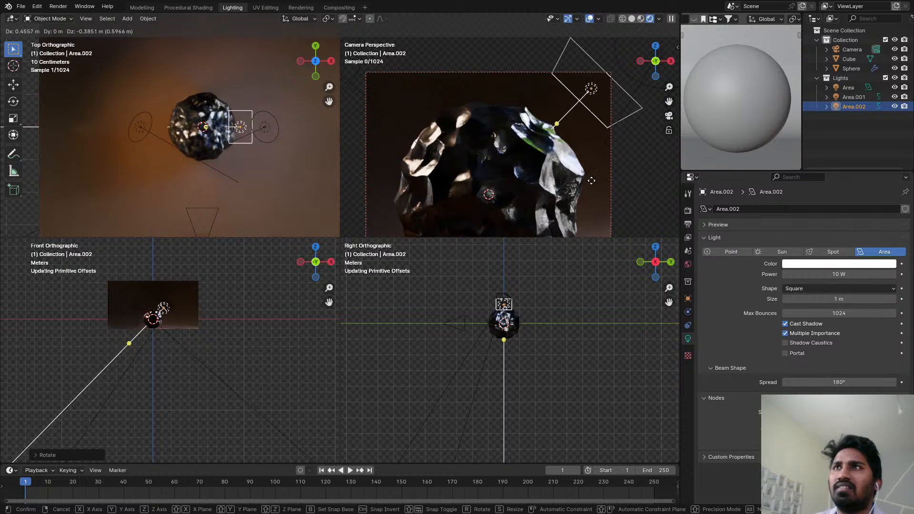
pyautogui.click(571, 139)
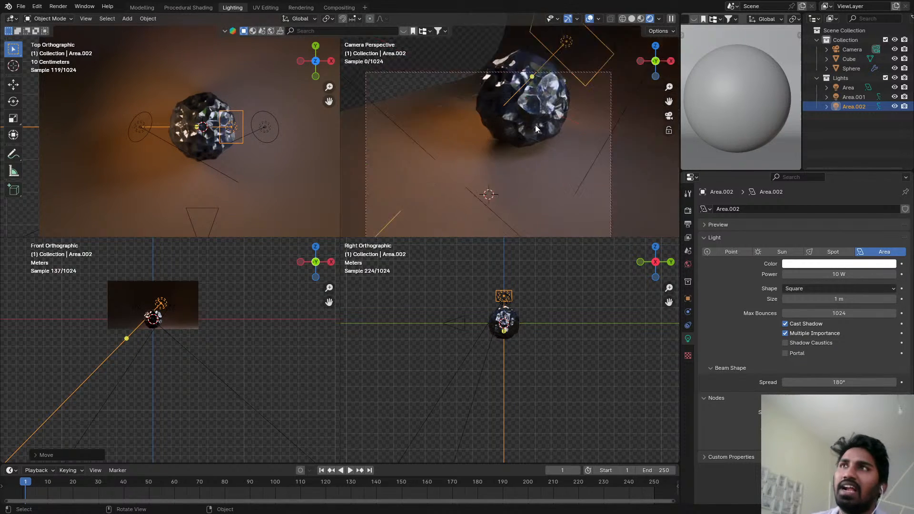
pyautogui.hotkey('ctrl', 's')
# - Set the Lighting viewports to solid display, return to the Procedural Shading workspace, and select the sphere
pyautogui.press('z')
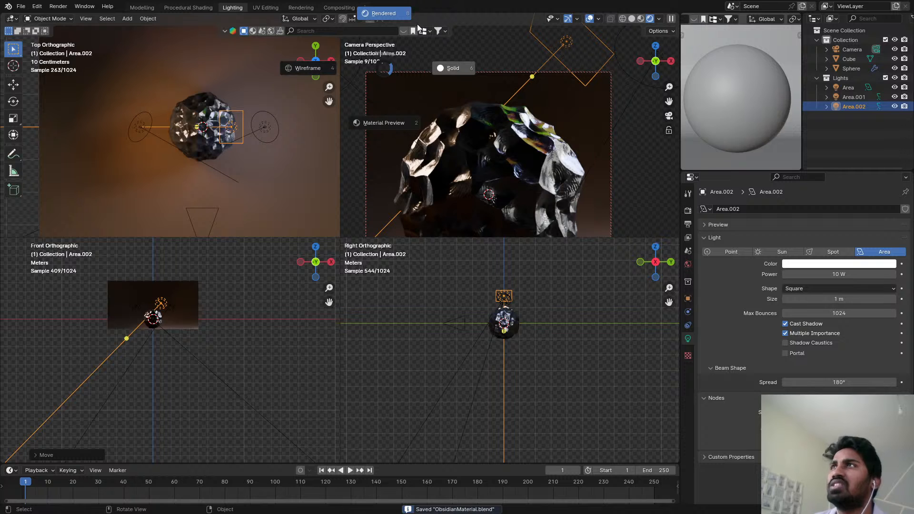
pyautogui.press('6')
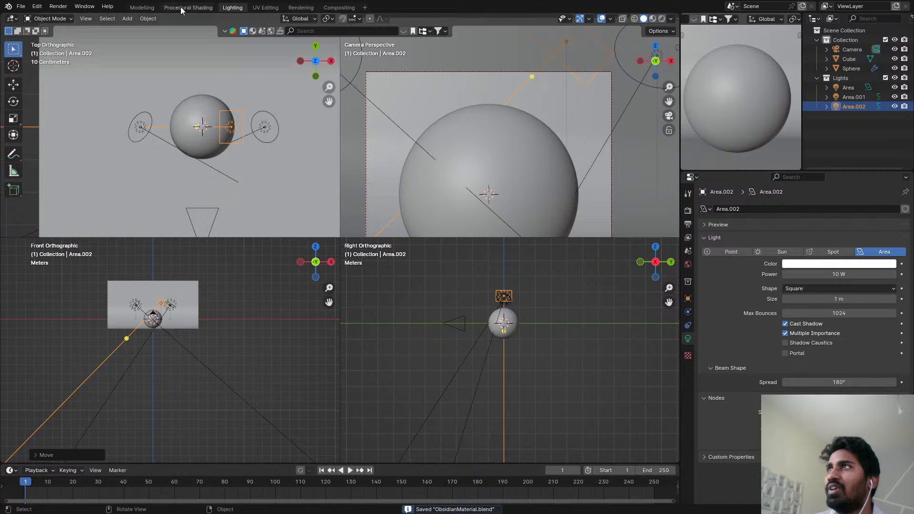
pyautogui.click(182, 7)
pyautogui.click(207, 189)
# - Examine the Map Range and Wavelength nodes in the sphere material's iridescence frame
pyautogui.scroll(-6, 526, 443)
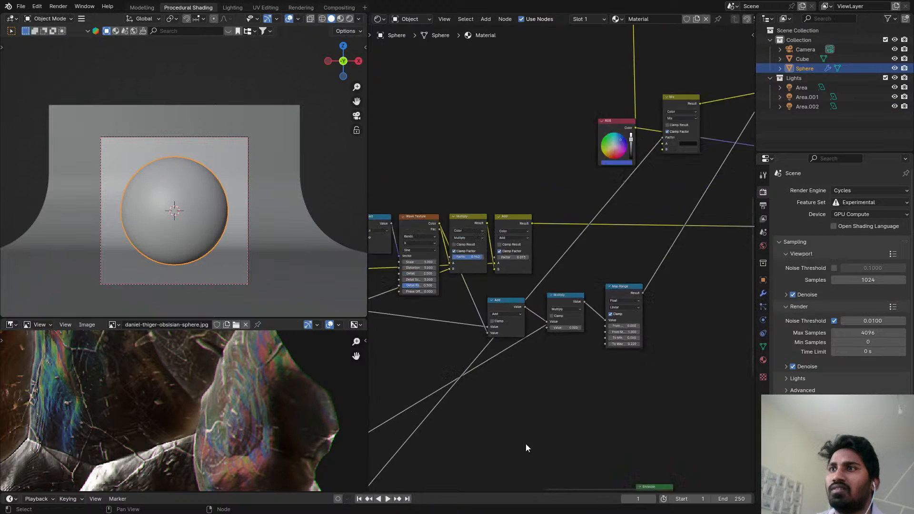
pyautogui.moveTo(526, 443); pyautogui.dragTo(608, 213, button='middle')
pyautogui.scroll(-7, 609, 213)
pyautogui.moveTo(562, 266); pyautogui.dragTo(556, 174, button='middle')
pyautogui.scroll(7, 546, 232)
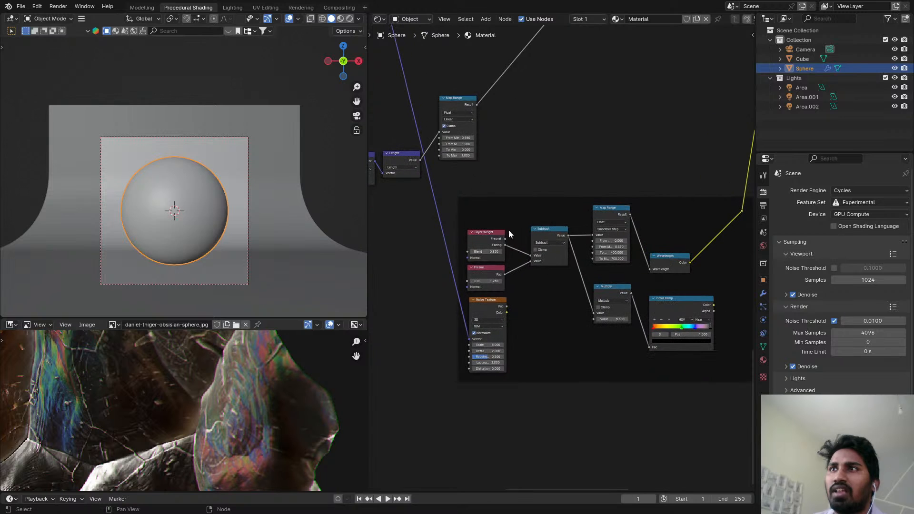
pyautogui.click(623, 226)
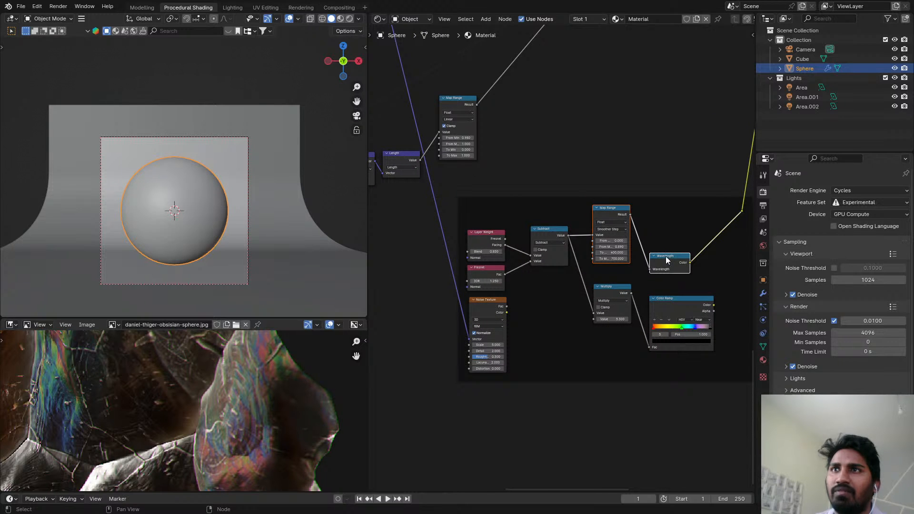
pyautogui.click(640, 233)
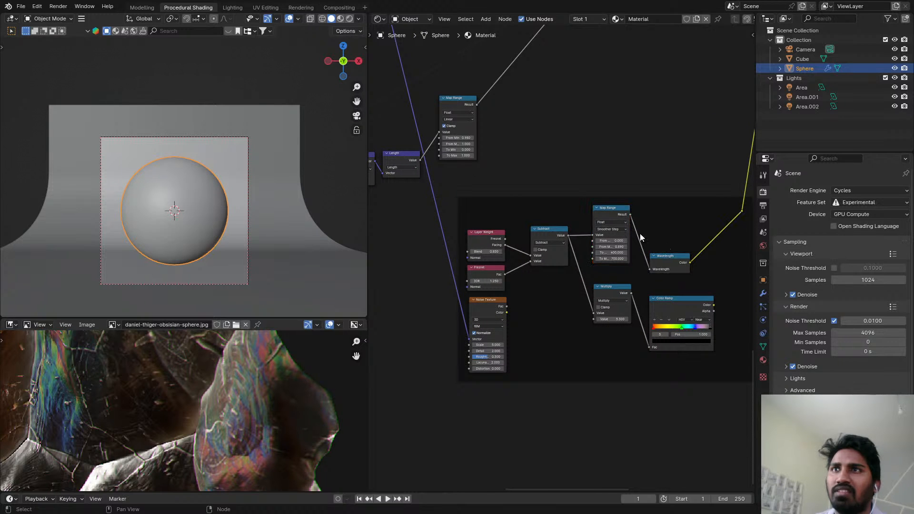
# - Copy the Map Range and Wavelength nodes from the sphere material into the Area.002 light's node tree
pyautogui.keyDown('shift'); pyautogui.click(667, 258); pyautogui.keyUp('shift')
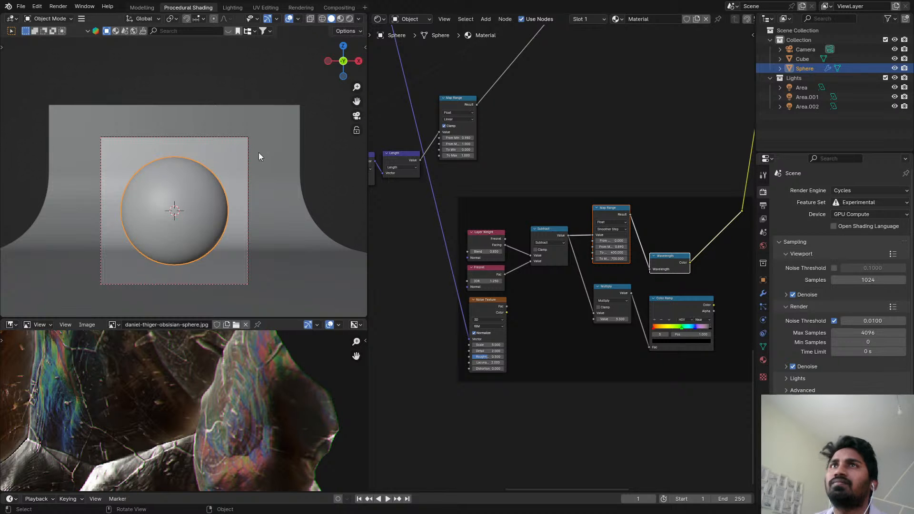
pyautogui.click(794, 106)
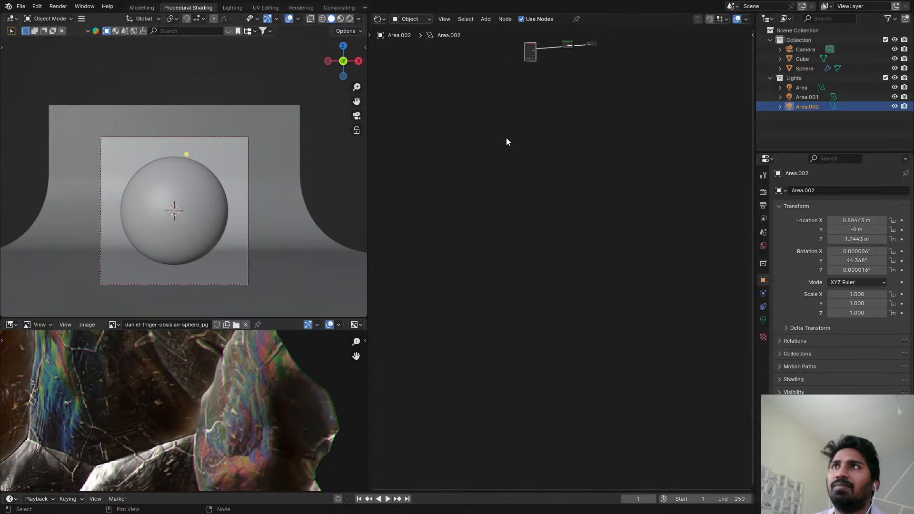
pyautogui.moveTo(532, 63); pyautogui.dragTo(553, 150, button='middle')
pyautogui.scroll(18, 553, 150)
pyautogui.hotkey('ctrl', 'v')
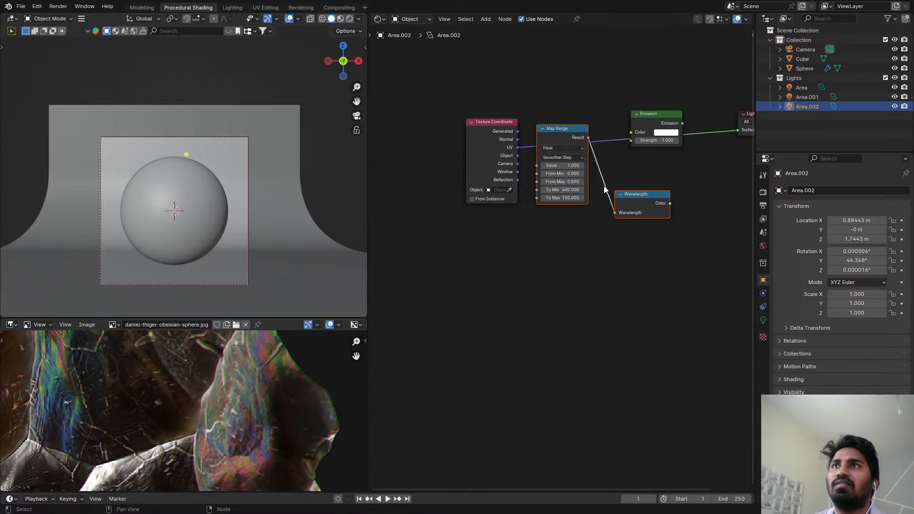
# - Insert a Separate XYZ node after the UV output and connect its X output to the Map Range value
pyautogui.scroll(5, 600, 175)
pyautogui.moveTo(542, 121); pyautogui.dragTo(595, 176)
pyautogui.hotkey('shift', 'a')
pyautogui.click(529, 107)
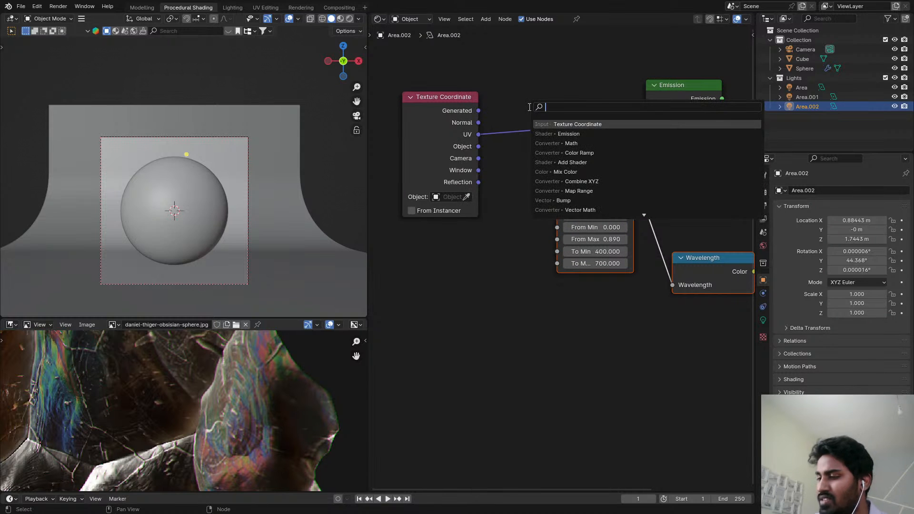
pyautogui.write('sep')
pyautogui.press('Return')
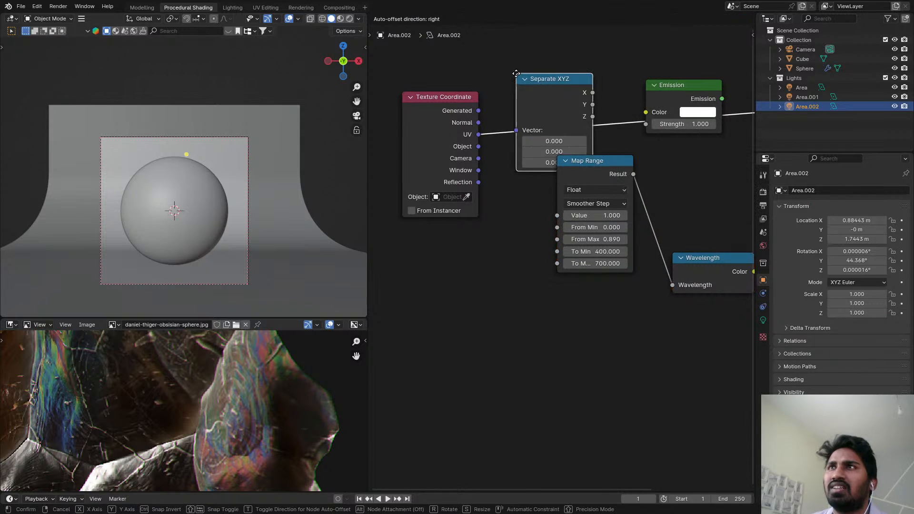
pyautogui.click(516, 74)
pyautogui.scroll(-3, 468, 104)
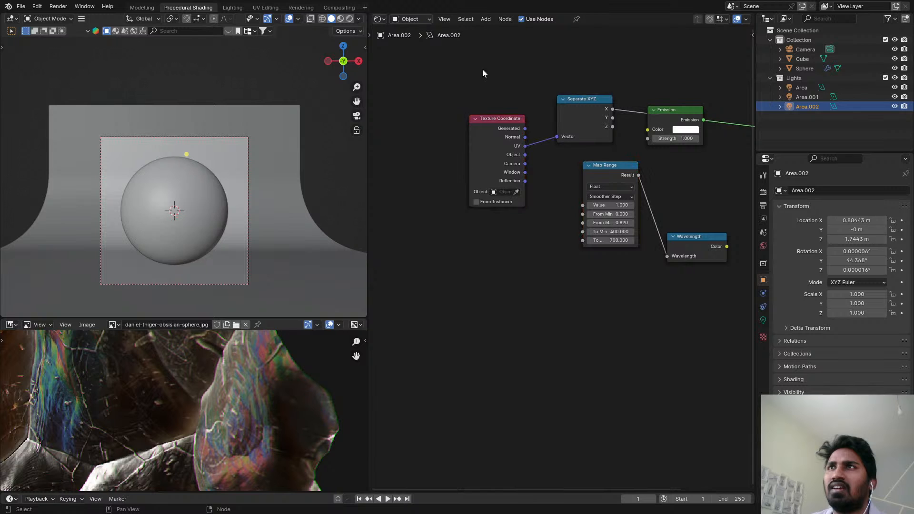
pyautogui.moveTo(482, 72); pyautogui.dragTo(605, 234)
pyautogui.scroll(4, 522, 127)
pyautogui.moveTo(625, 224); pyautogui.dragTo(481, 219, button='middle')
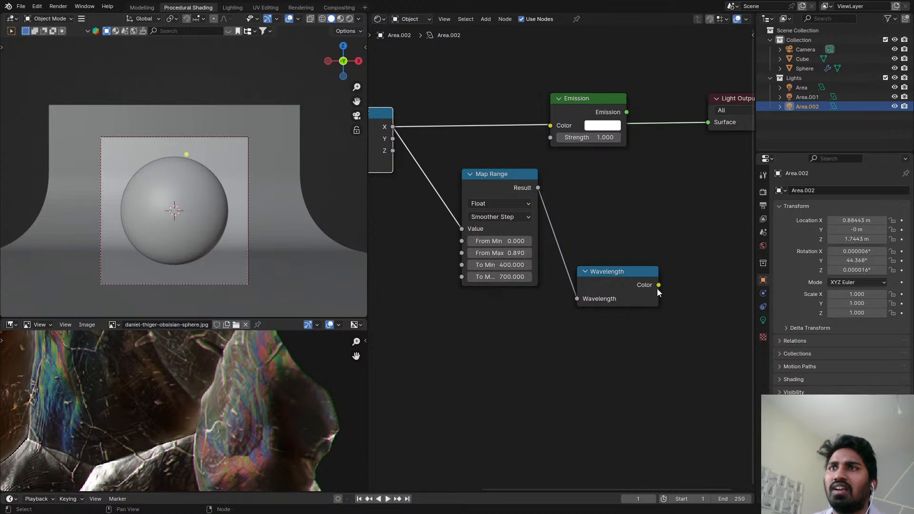
# - Connect the Wavelength color to the light's Emission color, check the sphere in rendered shading, and save the file
pyautogui.moveTo(659, 285)
pyautogui.mouseDown()
pyautogui.moveTo(584, 113)
pyautogui.moveTo(550, 125)
pyautogui.mouseUp()
pyautogui.press('z')
pyautogui.click(153, 121)
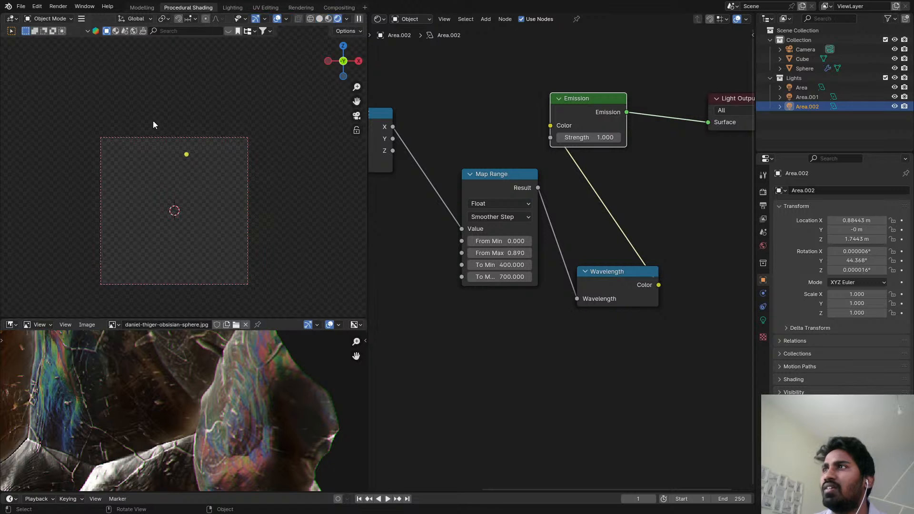
pyautogui.moveTo(452, 141); pyautogui.dragTo(498, 115, button='middle')
pyautogui.scroll(6, 249, 204)
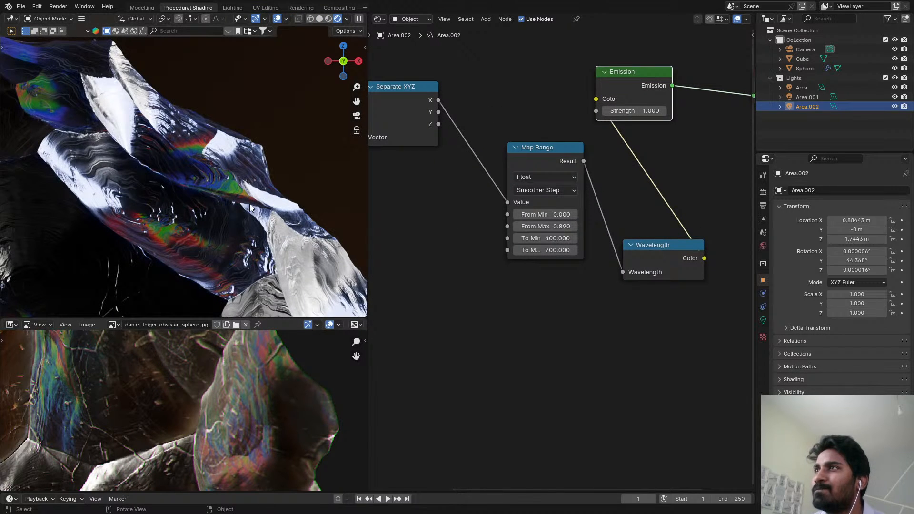
pyautogui.hotkey('ctrl', 's')
pyautogui.scroll(-4, 510, 155)
pyautogui.scroll(-4, 176, 240)
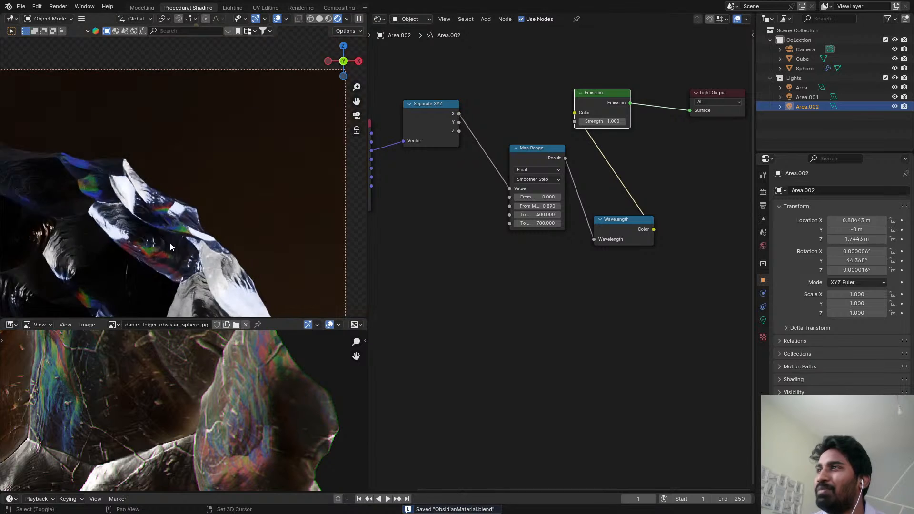
pyautogui.keyDown('shift'); pyautogui.moveTo(170, 242); pyautogui.dragTo(213, 165, button='middle'); pyautogui.keyUp('shift')
pyautogui.scroll(-3, 212, 164)
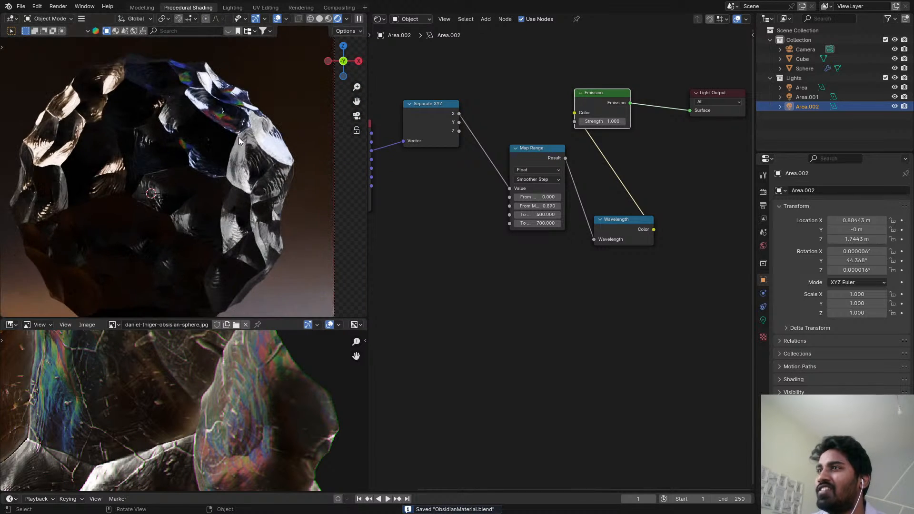
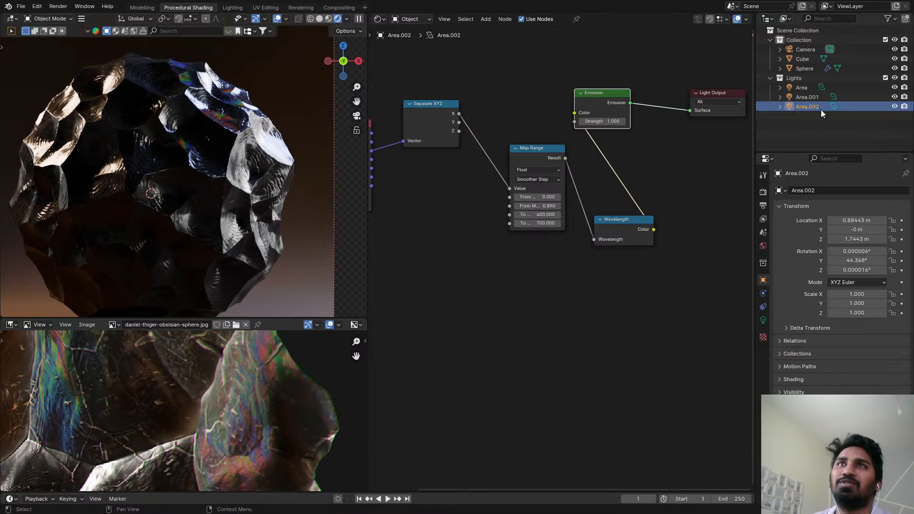
# - Try different power, size and spread settings on the Area.002 light
pyautogui.click(763, 321)
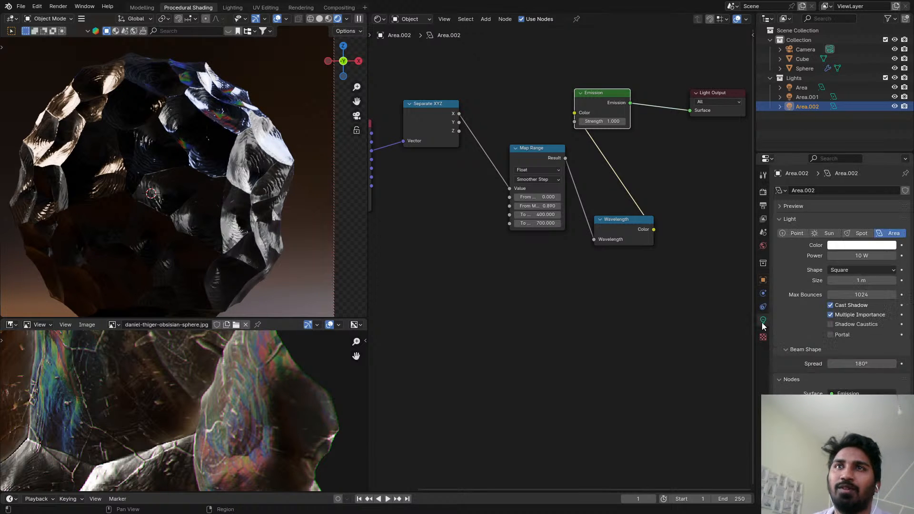
pyautogui.moveTo(839, 255); pyautogui.dragTo(871, 256)
pyautogui.rightClick(839, 256)
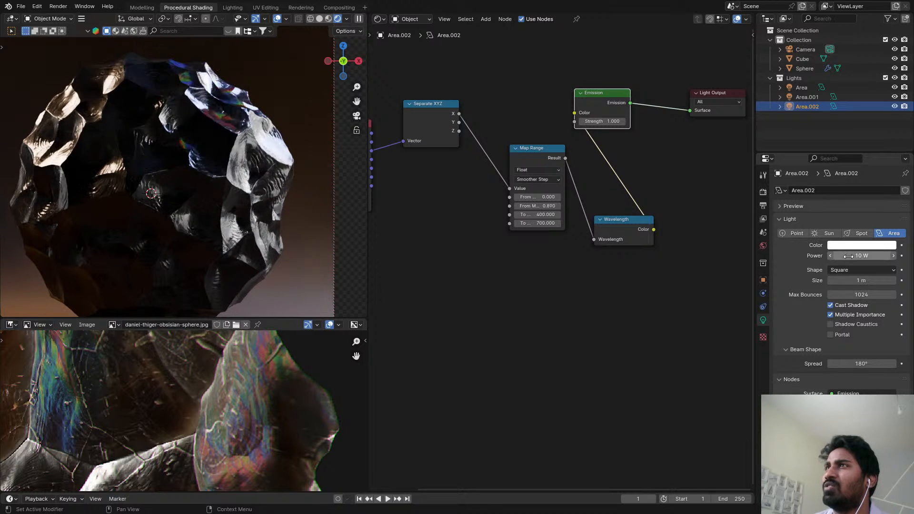
pyautogui.moveTo(857, 280)
pyautogui.mouseDown()
pyautogui.moveTo(885, 281)
pyautogui.moveTo(860, 281)
pyautogui.mouseUp()
pyautogui.rightClick(858, 281)
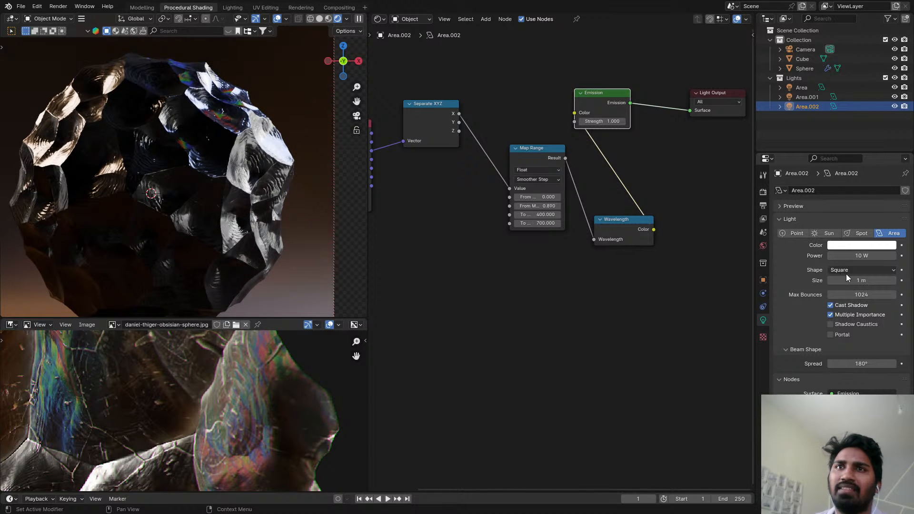
pyautogui.moveTo(876, 362)
pyautogui.mouseDown()
pyautogui.moveTo(852, 363)
pyautogui.moveTo(869, 363)
pyautogui.mouseUp()
pyautogui.rightClick(872, 363)
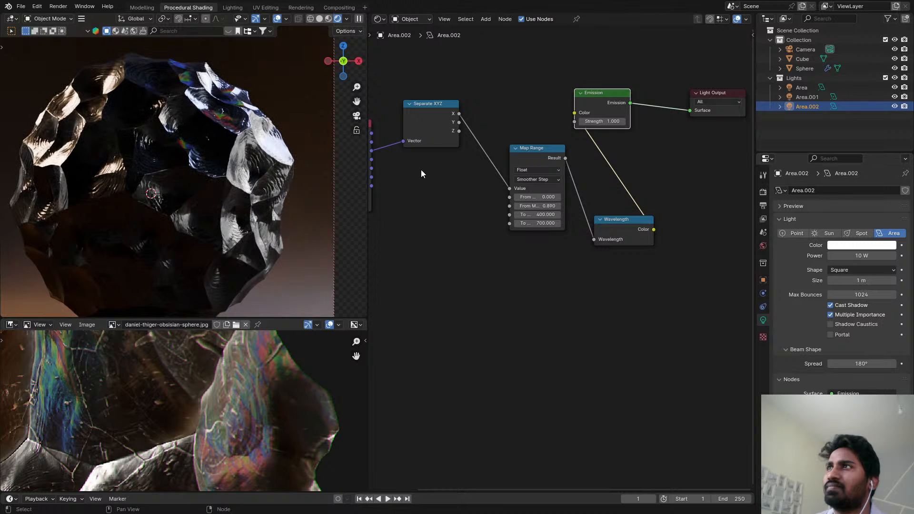
# - Try an Emission strength of 2 on the Area.002 light, return it to 1, and save the file
pyautogui.moveTo(613, 119); pyautogui.dragTo(657, 119)
pyautogui.moveTo(859, 280); pyautogui.dragTo(893, 280)
pyautogui.rightClick(861, 280)
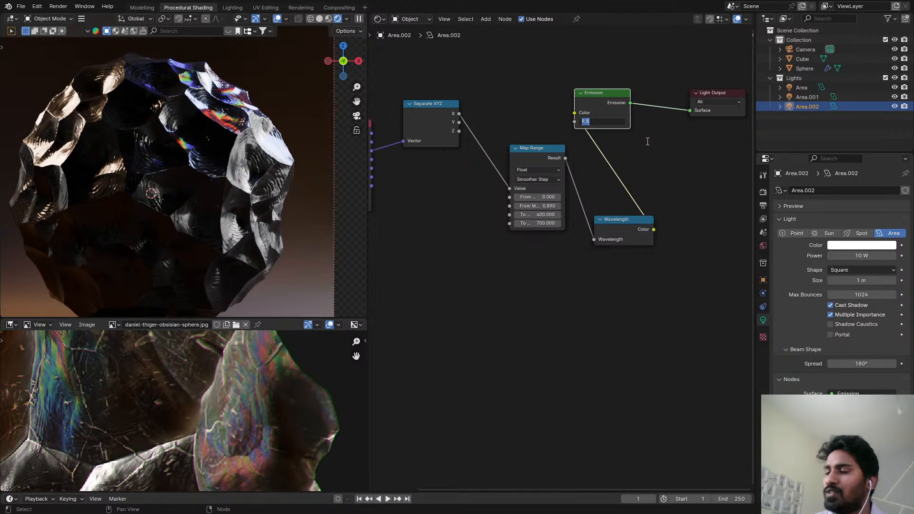
pyautogui.write('2')
pyautogui.press('Return')
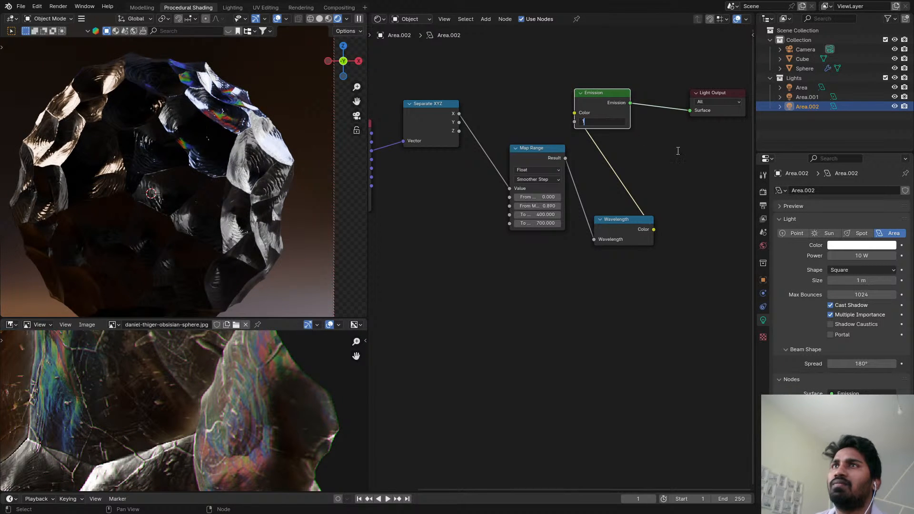
pyautogui.write('1')
pyautogui.press('Return')
pyautogui.hotkey('ctrl', 's')
# - Try aiming the Area.002 light at a different point on the sphere and save the file
pyautogui.scroll(-5, 148, 129)
pyautogui.scroll(2, 182, 98)
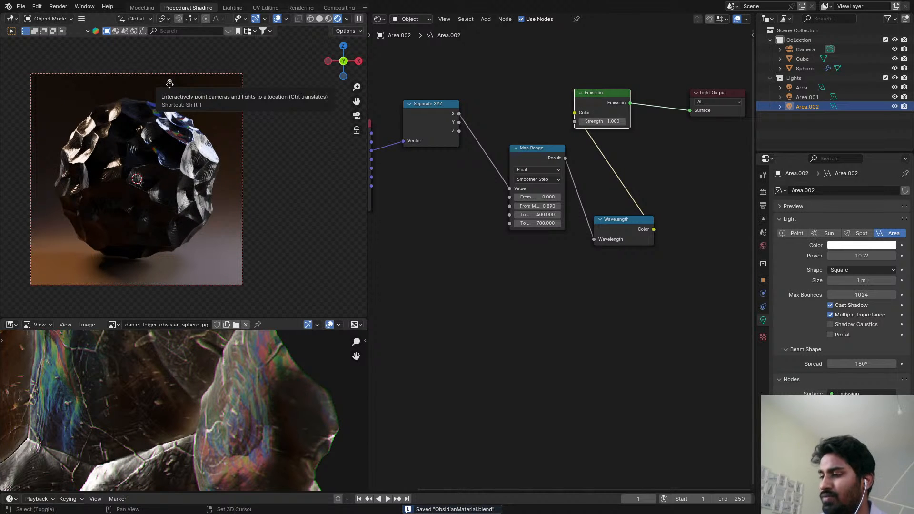
pyautogui.moveTo(169, 83); pyautogui.dragTo(182, 122)
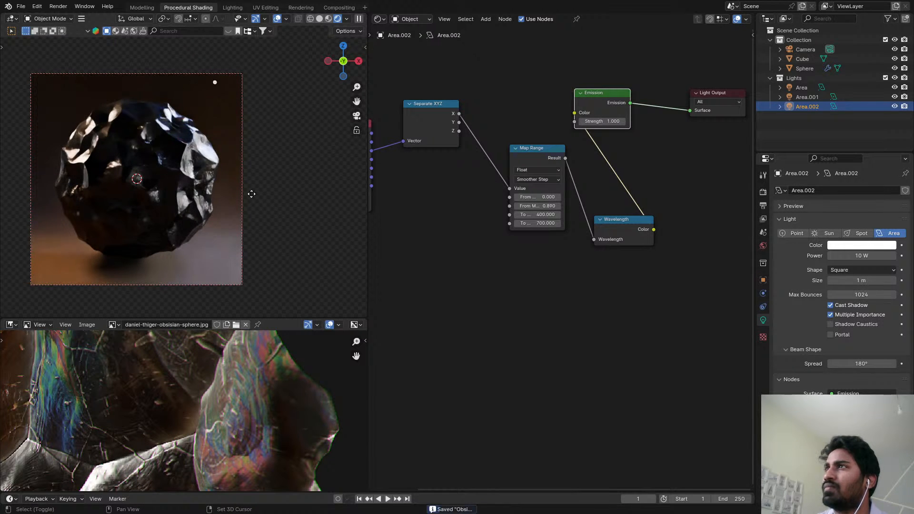
pyautogui.scroll(4, 190, 160)
pyautogui.hotkey('ctrl', 's')
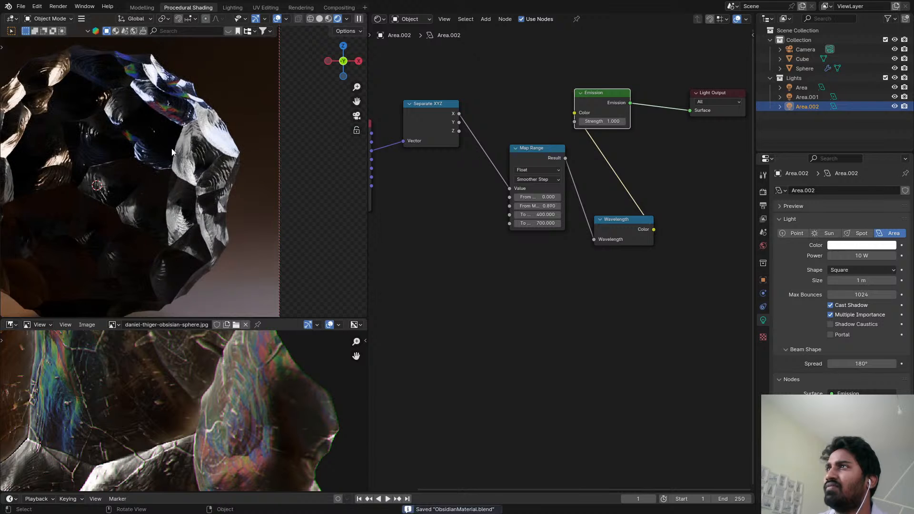
# - Select the sphere, delete the unused shader nodes above the main material network, and save the file
pyautogui.click(190, 161)
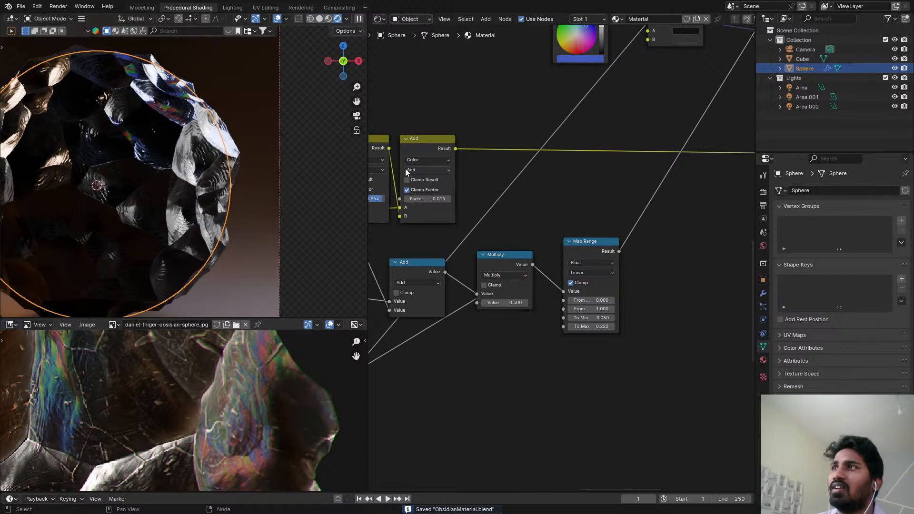
pyautogui.scroll(-8, 524, 152)
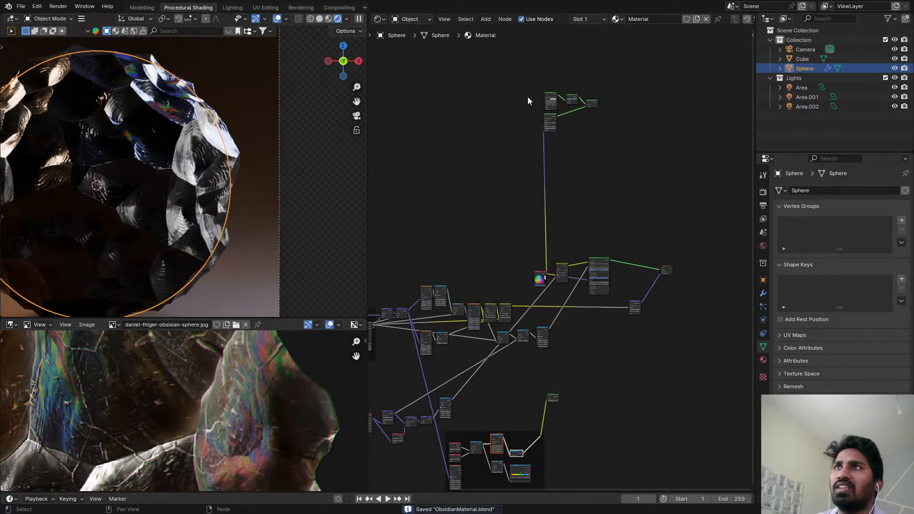
pyautogui.moveTo(528, 75); pyautogui.dragTo(610, 125)
pyautogui.press('x')
pyautogui.scroll(5, 567, 162)
pyautogui.moveTo(629, 262); pyautogui.dragTo(588, 143, button='middle')
pyautogui.scroll(7, 567, 169)
pyautogui.click(227, 145)
pyautogui.hotkey('ctrl', 'z')
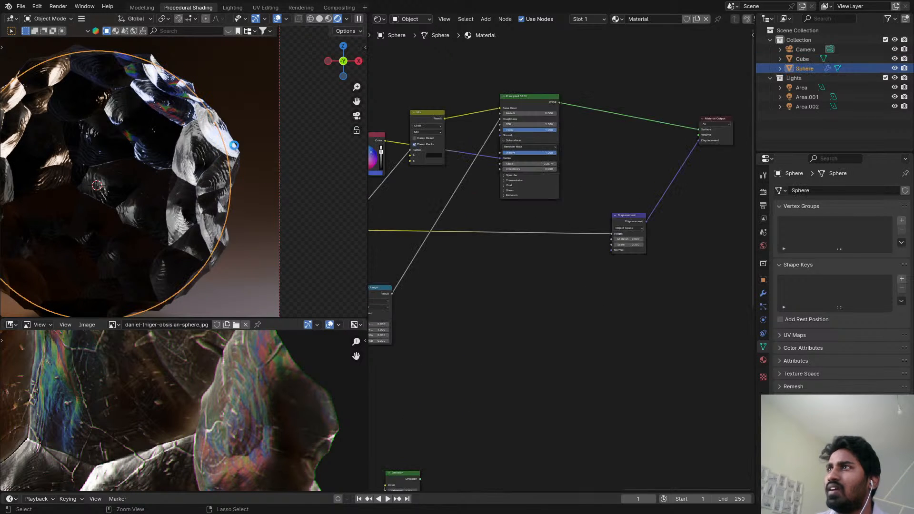
pyautogui.hotkey('ctrl', 's')
# - Set the base shape's Voronoi Texture to Smooth F1 with a smoothness of 0.050 and save the file
pyautogui.scroll(-2, 503, 182)
pyautogui.moveTo(504, 182); pyautogui.dragTo(444, 147, button='middle')
pyautogui.scroll(-2, 441, 226)
pyautogui.moveTo(441, 227); pyautogui.dragTo(548, 166, button='middle')
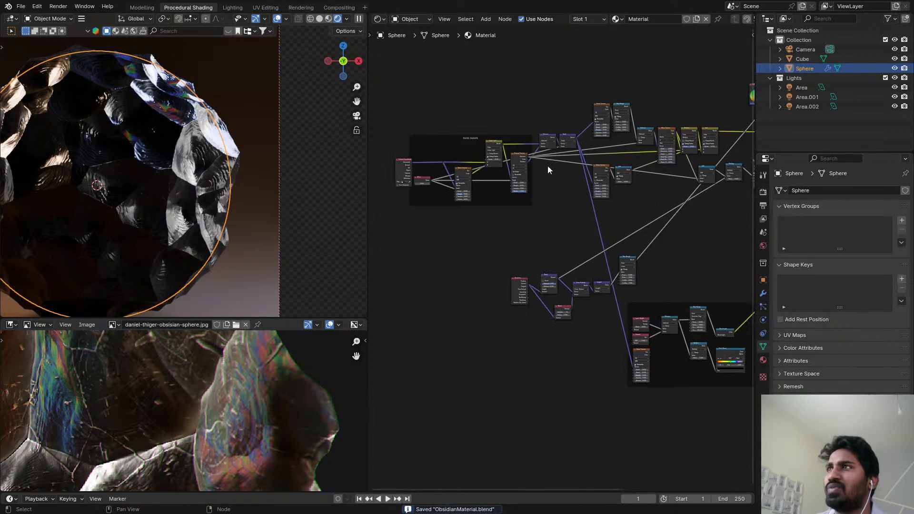
pyautogui.moveTo(510, 196); pyautogui.dragTo(582, 184, button='middle')
pyautogui.scroll(9, 582, 184)
pyautogui.scroll(3, 349, 139)
pyautogui.scroll(5, 481, 150)
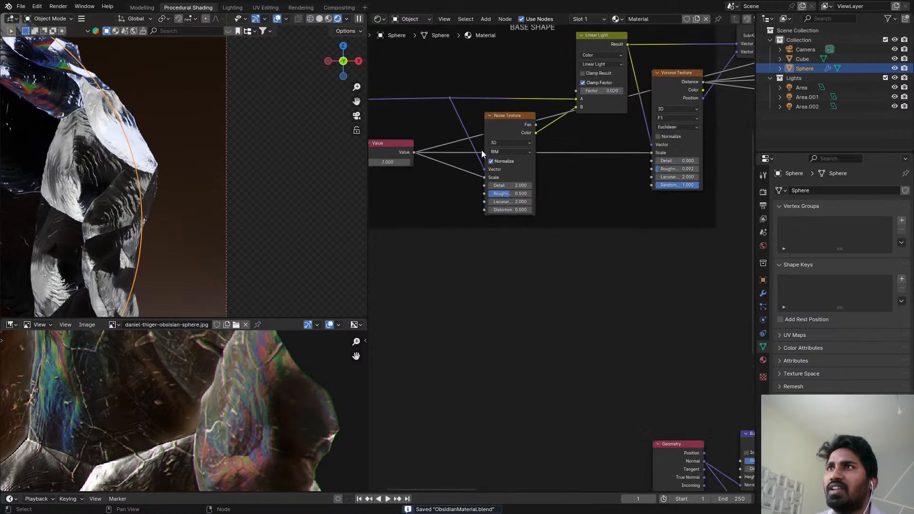
pyautogui.moveTo(638, 145); pyautogui.dragTo(498, 162, button='middle')
pyautogui.scroll(4, 498, 162)
pyautogui.click(547, 146)
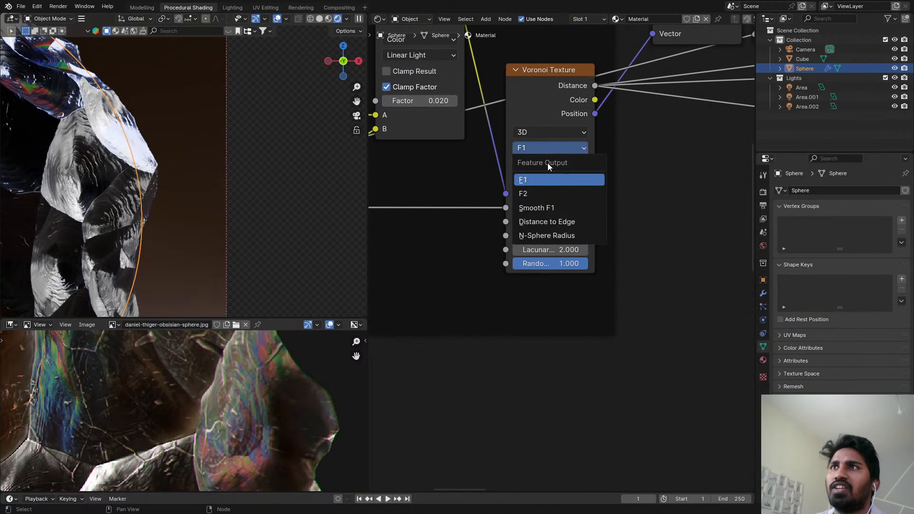
pyautogui.click(546, 210)
pyautogui.moveTo(538, 261)
pyautogui.keyDown('shift'); pyautogui.mouseDown()
pyautogui.moveTo(519, 262)
pyautogui.moveTo(537, 264)
pyautogui.mouseUp(); pyautogui.keyUp('shift')
pyautogui.scroll(-3, 117, 201)
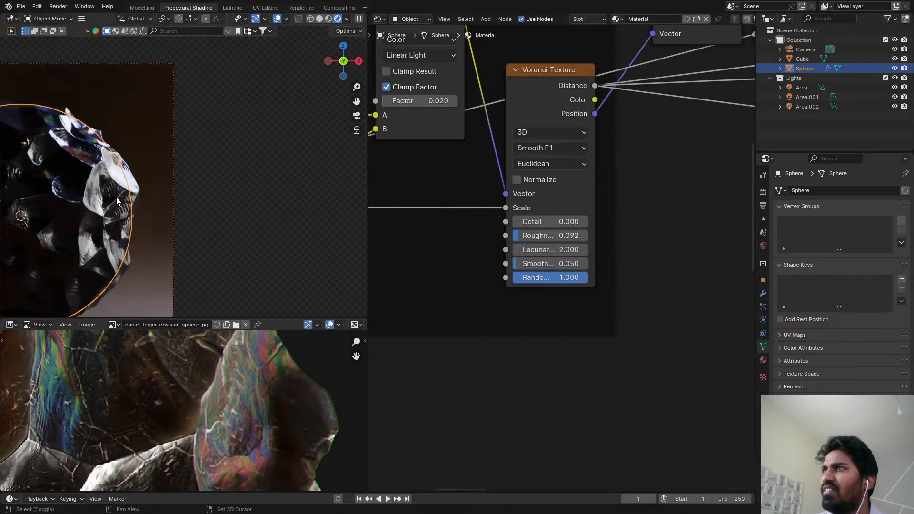
pyautogui.scroll(5, 221, 165)
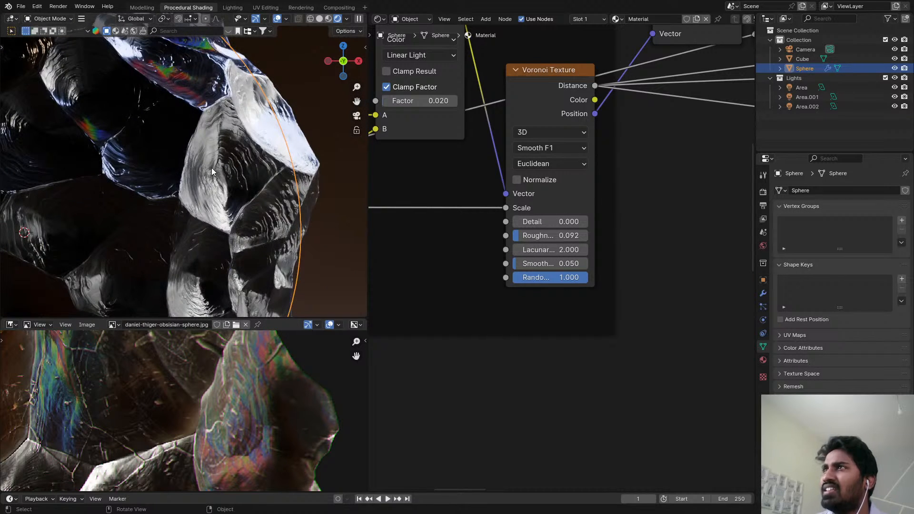
pyautogui.hotkey('ctrl', 's')
# - Preview the base shape's Noise Texture color directly on the sphere
pyautogui.scroll(-2, 584, 295)
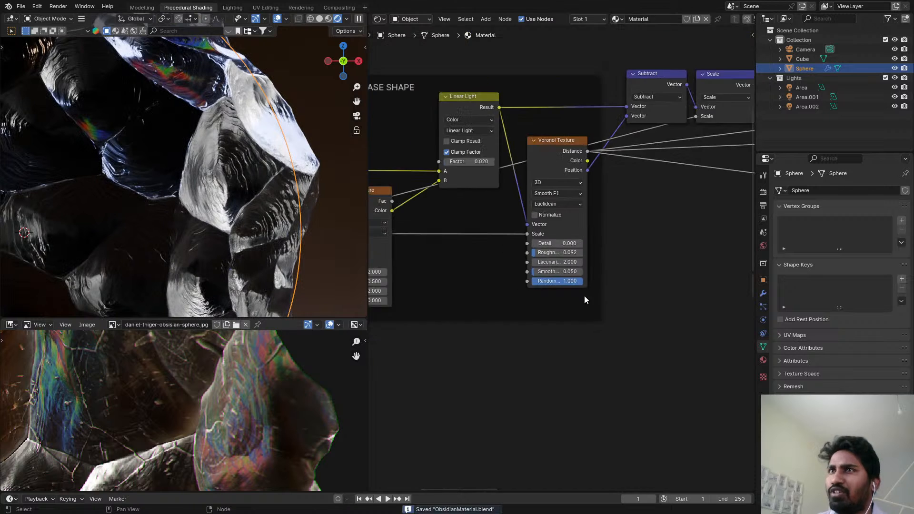
pyautogui.moveTo(584, 295); pyautogui.dragTo(601, 221, button='middle')
pyautogui.scroll(-2, 470, 253)
pyautogui.moveTo(470, 252); pyautogui.dragTo(529, 224, button='middle')
pyautogui.scroll(3, 478, 147)
pyautogui.keyDown('ctrl'); pyautogui.keyDown('shift'); pyautogui.click(466, 113); pyautogui.keyUp('shift'); pyautogui.keyUp('ctrl')
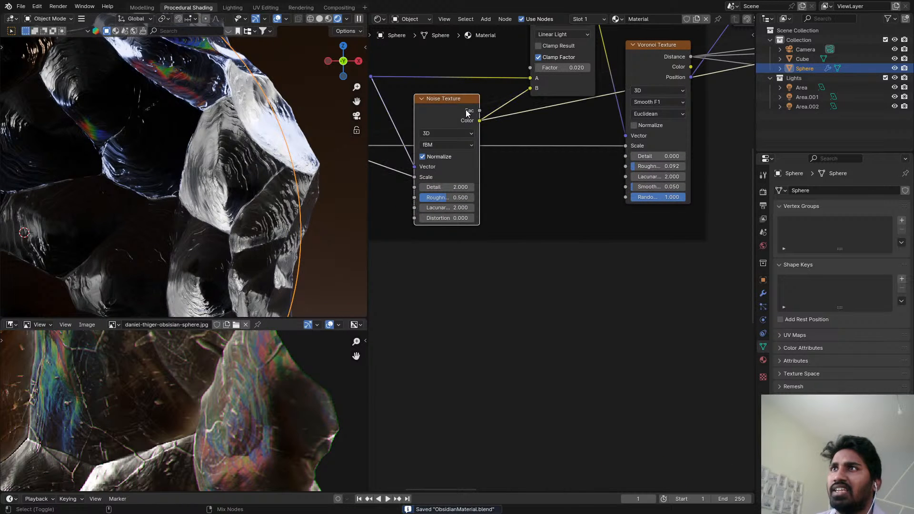
pyautogui.hotkey('shift', 'a')
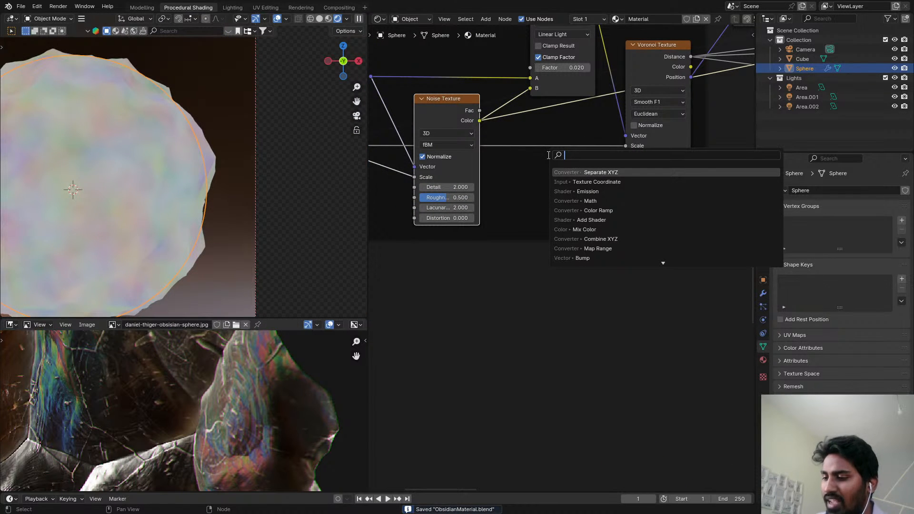
pyautogui.press('Escape')
pyautogui.scroll(1, 665, 185)
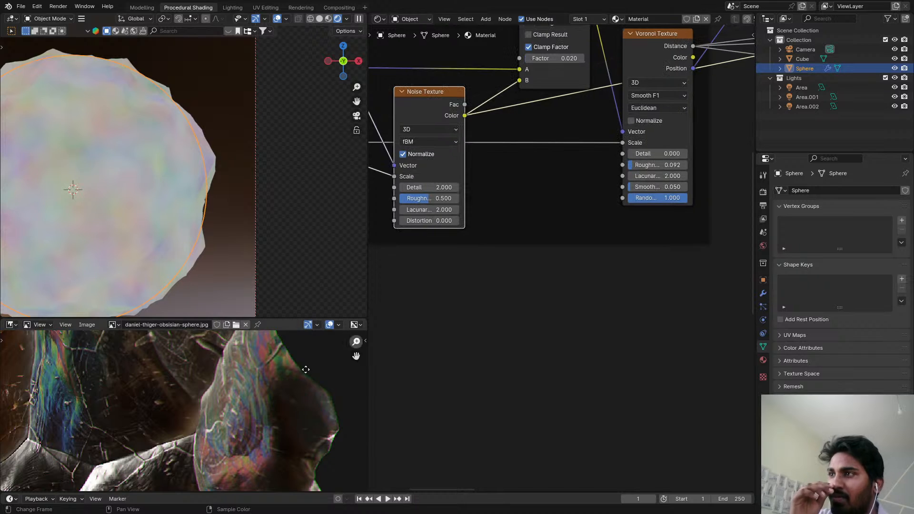
# - Examine the edges and facets in the obsidian reference image up close
pyautogui.moveTo(306, 370); pyautogui.dragTo(272, 405, button='middle')
pyautogui.scroll(-3, 271, 405)
pyautogui.moveTo(177, 428); pyautogui.dragTo(210, 397, button='middle')
pyautogui.scroll(2, 210, 397)
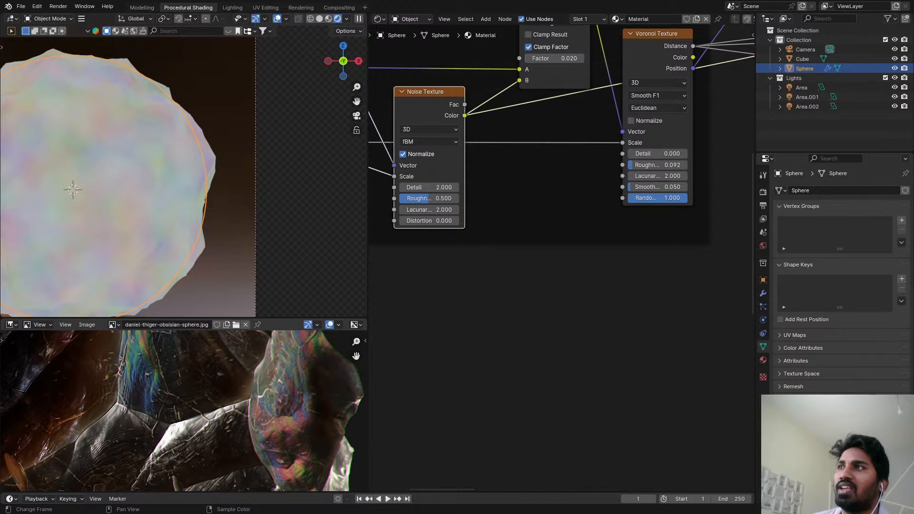
pyautogui.scroll(1, 363, 419)
pyautogui.scroll(1, 566, 190)
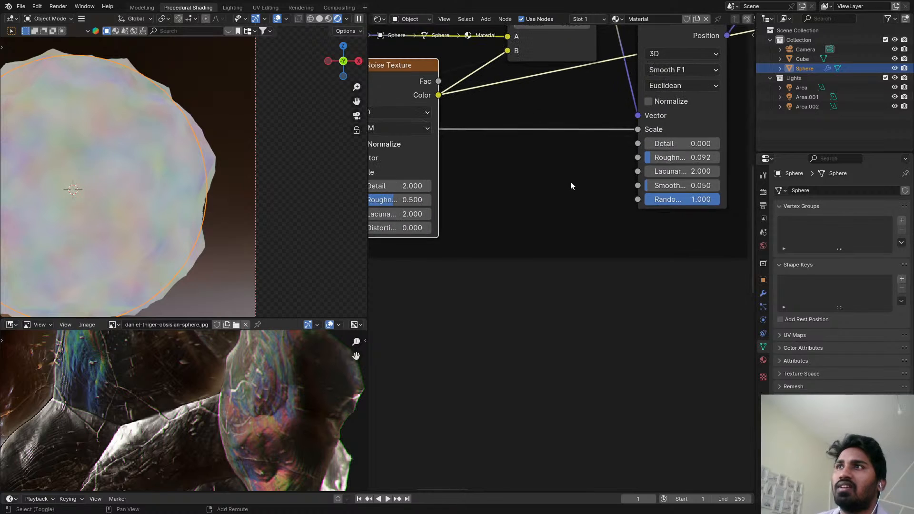
# - Add a Map Range node fed by the base shape's Noise Texture Fac output and preview its result on the sphere
pyautogui.hotkey('shift', 'a')
pyautogui.write('map')
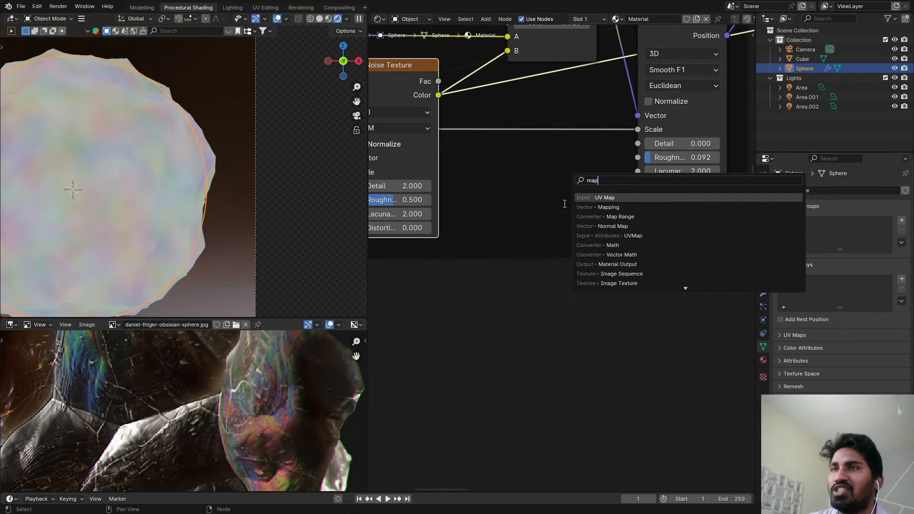
pyautogui.click(606, 216)
pyautogui.click(469, 145)
pyautogui.moveTo(469, 145); pyautogui.dragTo(524, 181)
pyautogui.hotkey('shift', 'a')
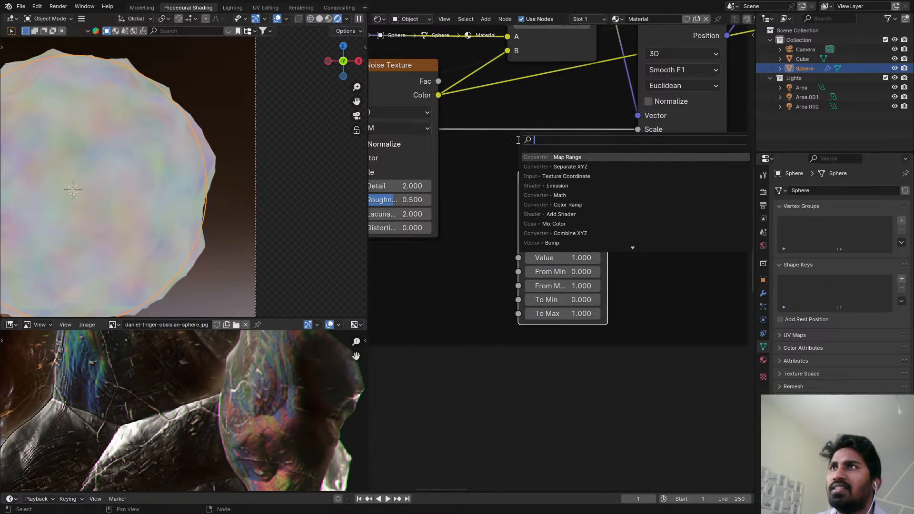
pyautogui.moveTo(438, 81); pyautogui.dragTo(461, 106)
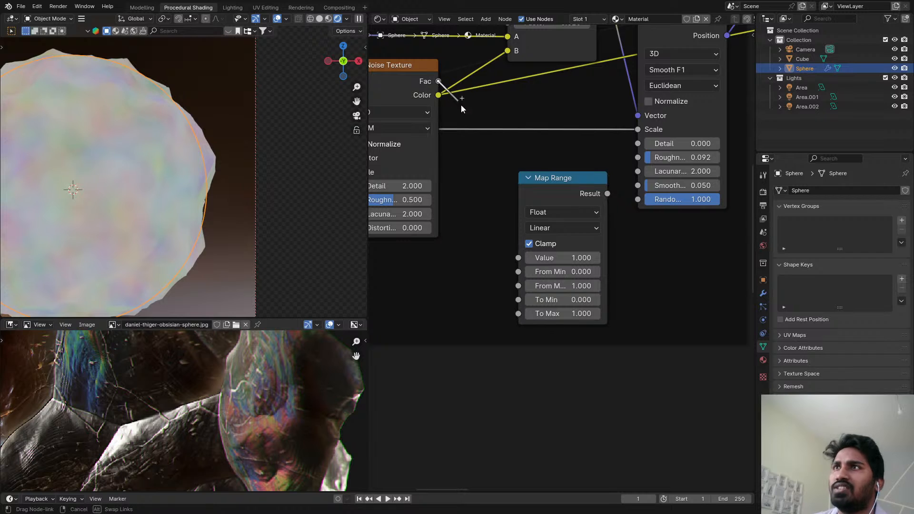
pyautogui.moveTo(516, 261); pyautogui.dragTo(518, 258)
pyautogui.keyDown('ctrl'); pyautogui.keyDown('shift'); pyautogui.click(563, 194); pyautogui.keyUp('shift'); pyautogui.keyUp('ctrl')
# - Set the new Map Range node's From Min to 0.310 and From Max to 0.830
pyautogui.scroll(3, 602, 192)
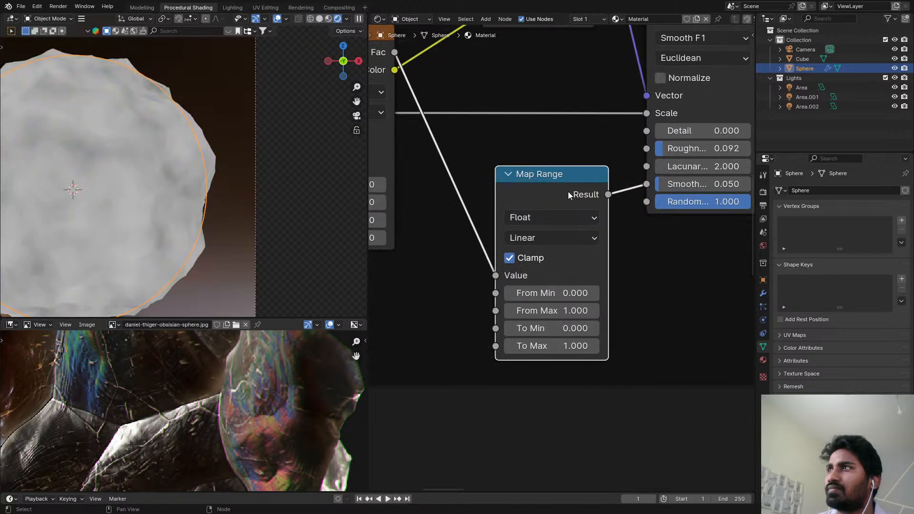
pyautogui.moveTo(567, 192); pyautogui.dragTo(541, 152, button='middle')
pyautogui.scroll(3, 548, 191)
pyautogui.scroll(1, 552, 231)
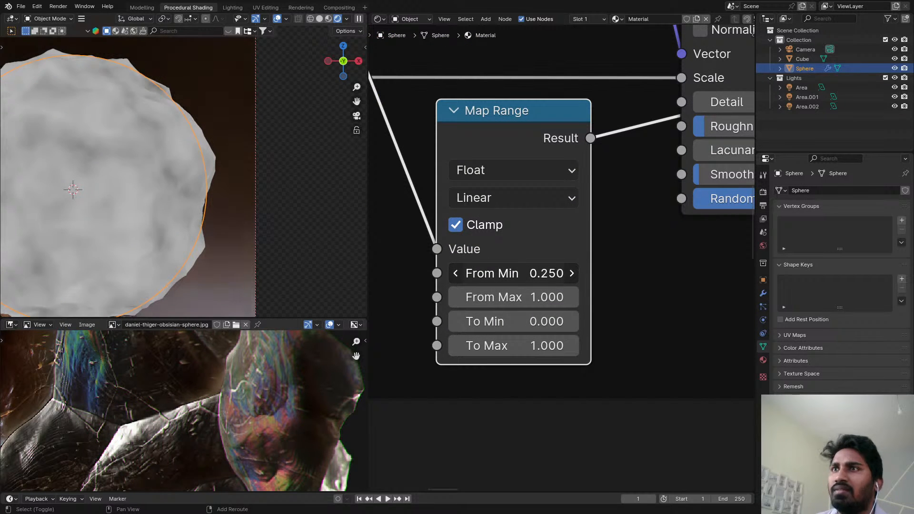
pyautogui.keyDown('shift'); pyautogui.moveTo(513, 274); pyautogui.dragTo(500, 297); pyautogui.keyUp('shift')
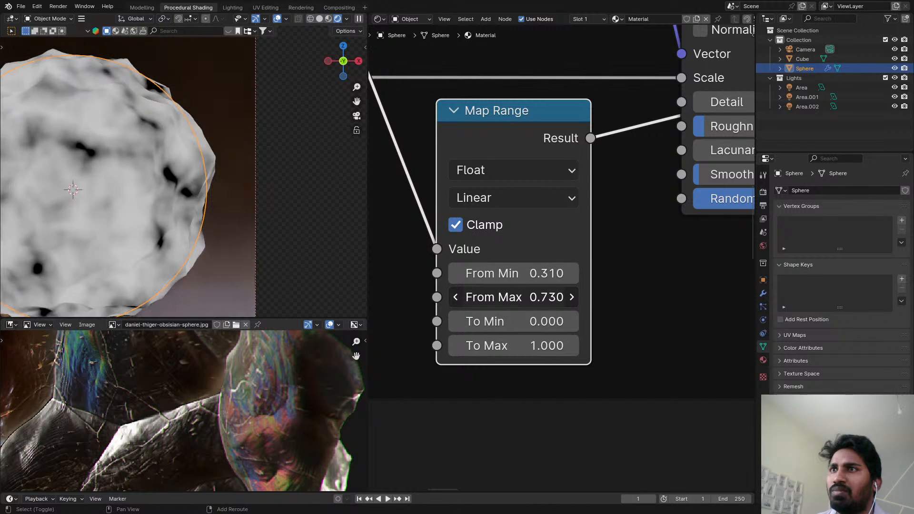
pyautogui.scroll(-4, 209, 214)
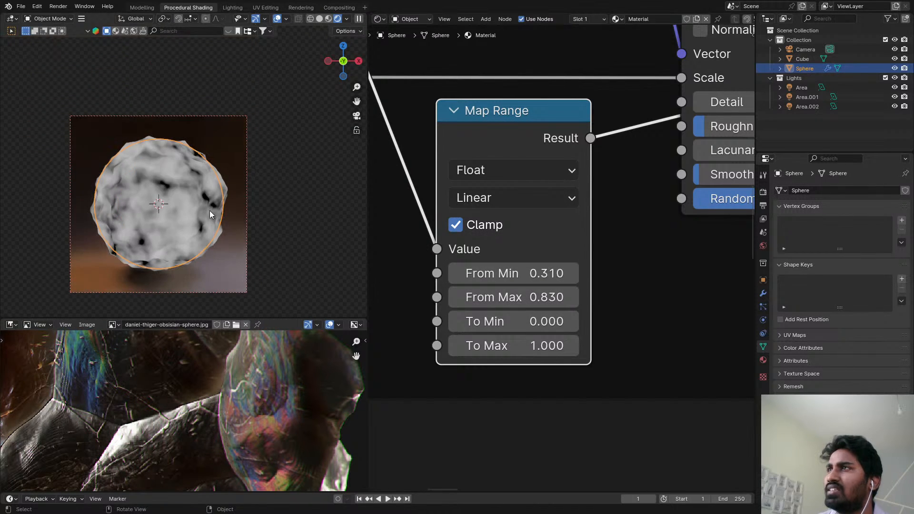
# - Switch the Map Range interpolation to Smoother Step and set its To Max to 0.050
pyautogui.click(545, 199)
pyautogui.click(538, 326)
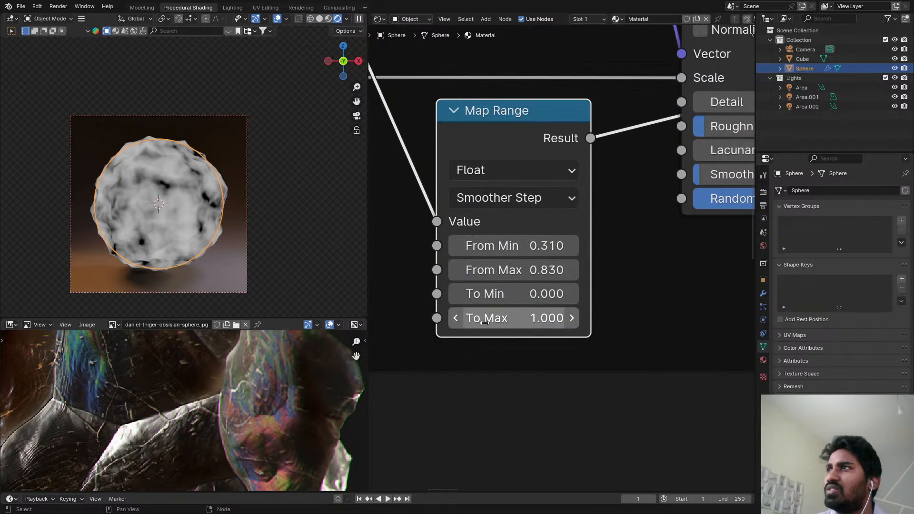
pyautogui.scroll(3, 148, 185)
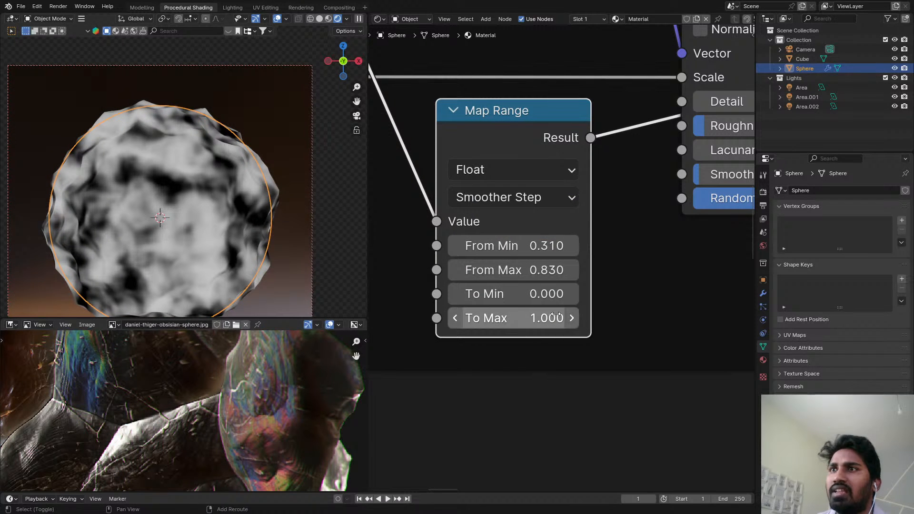
pyautogui.moveTo(538, 318); pyautogui.dragTo(526, 318)
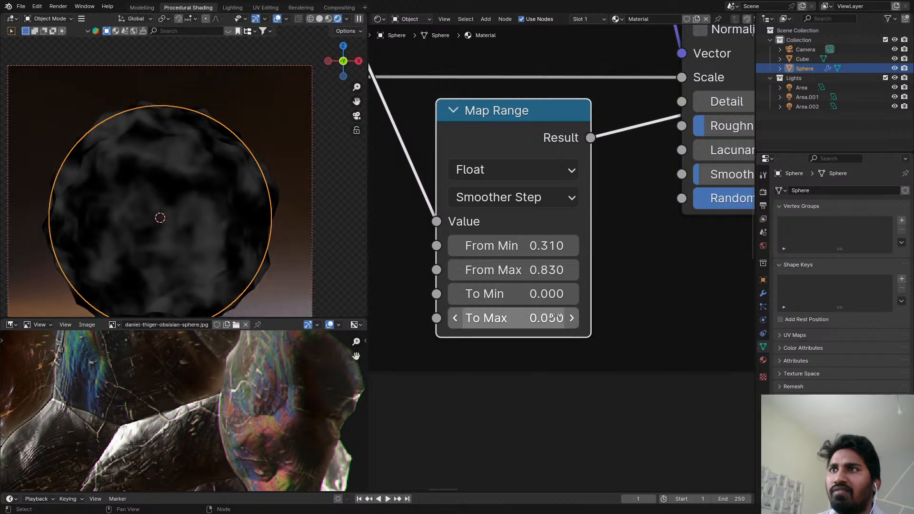
# - Connect the Map Range result to the Smoothness input of the base shape's Voronoi Texture
pyautogui.moveTo(617, 227); pyautogui.dragTo(733, 236, button='middle')
pyautogui.scroll(-2, 361, 194)
pyautogui.moveTo(360, 193); pyautogui.dragTo(50, 183, button='middle')
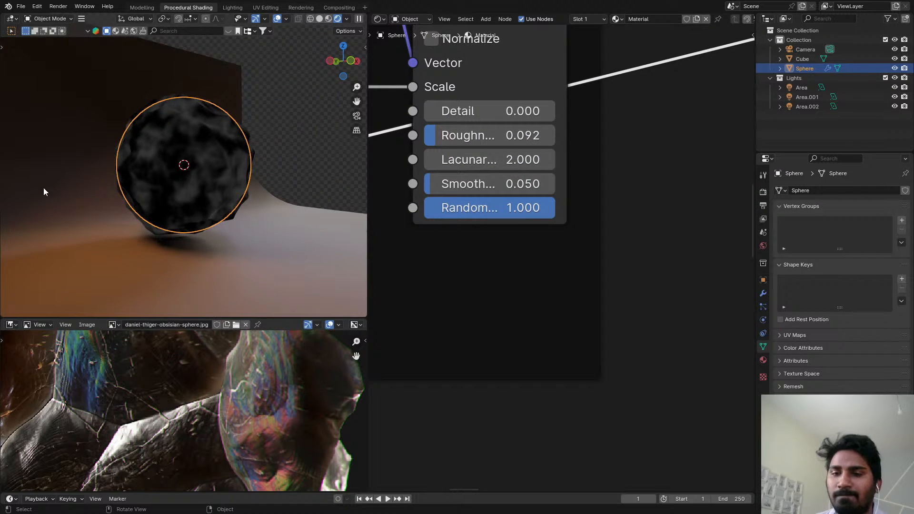
pyautogui.press('KP_0')
pyautogui.scroll(-1, 315, 200)
pyautogui.middleClick(362, 193)
pyautogui.scroll(2, 358, 193)
pyautogui.press('KP_0')
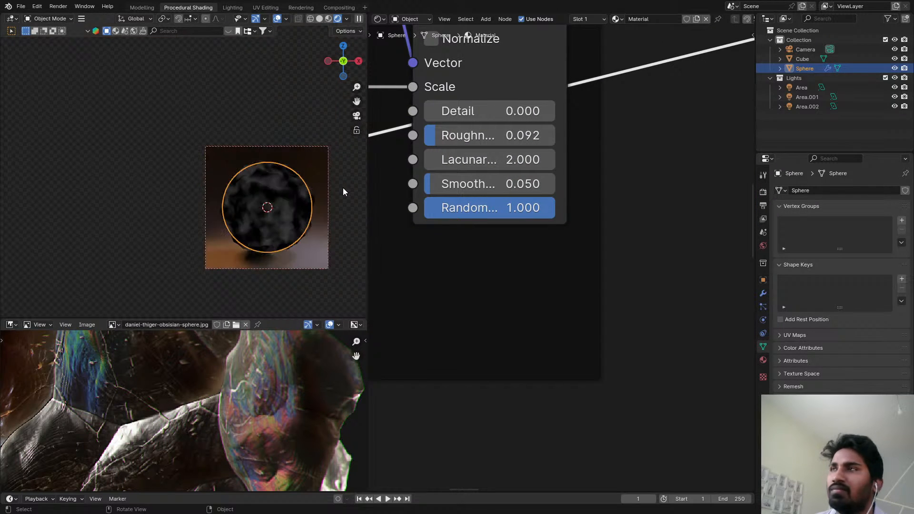
pyautogui.moveTo(388, 182); pyautogui.dragTo(616, 161, button='middle')
pyautogui.moveTo(549, 127); pyautogui.dragTo(640, 163)
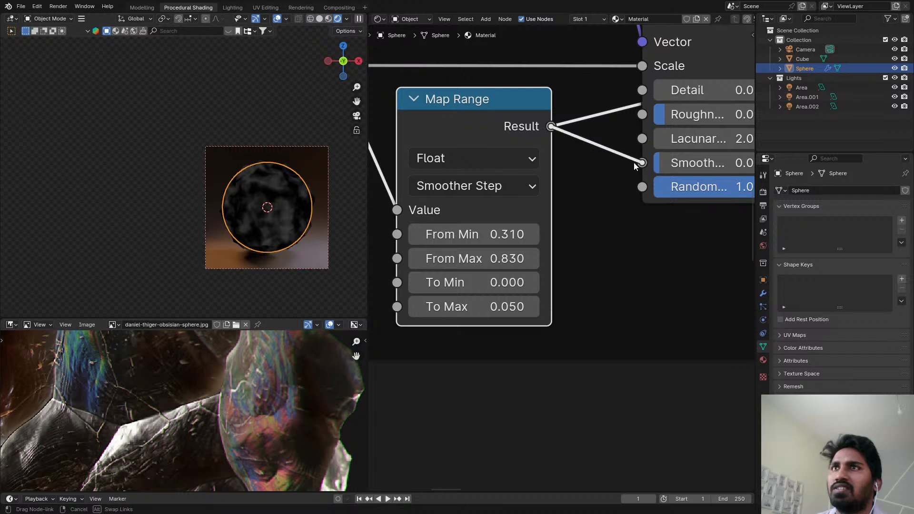
# - Preview the Voronoi Texture's distance on the sphere, and restore the Principled BSDF as the displayed shader
pyautogui.scroll(-2, 638, 110)
pyautogui.scroll(7, 270, 186)
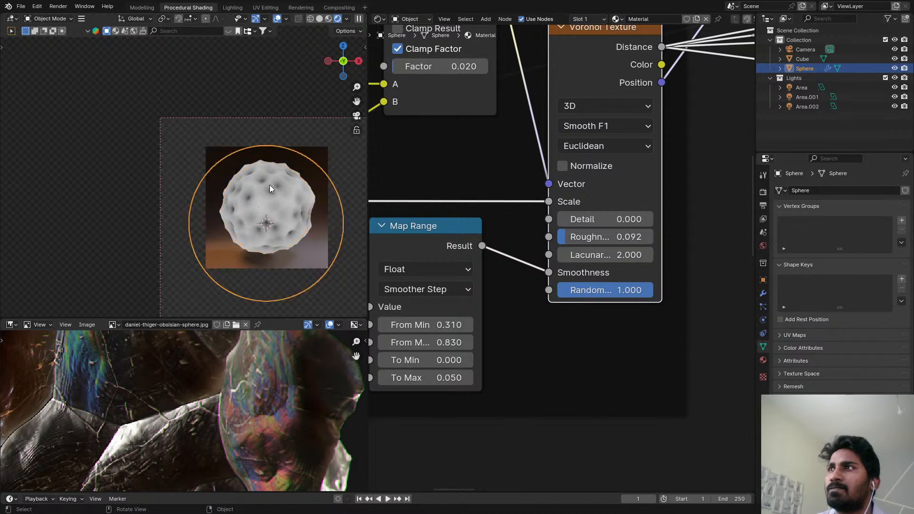
pyautogui.scroll(-2, 593, 181)
pyautogui.moveTo(593, 181)
pyautogui.mouseDown(button='middle')
pyautogui.moveTo(440, 213)
pyautogui.moveTo(551, 349)
pyautogui.moveTo(510, 363)
pyautogui.moveTo(681, 330)
pyautogui.moveTo(588, 486)
pyautogui.moveTo(578, 175)
pyautogui.mouseUp(button='middle')
pyautogui.keyDown('ctrl'); pyautogui.keyDown('shift'); pyautogui.click(476, 173); pyautogui.keyUp('shift'); pyautogui.keyUp('ctrl')
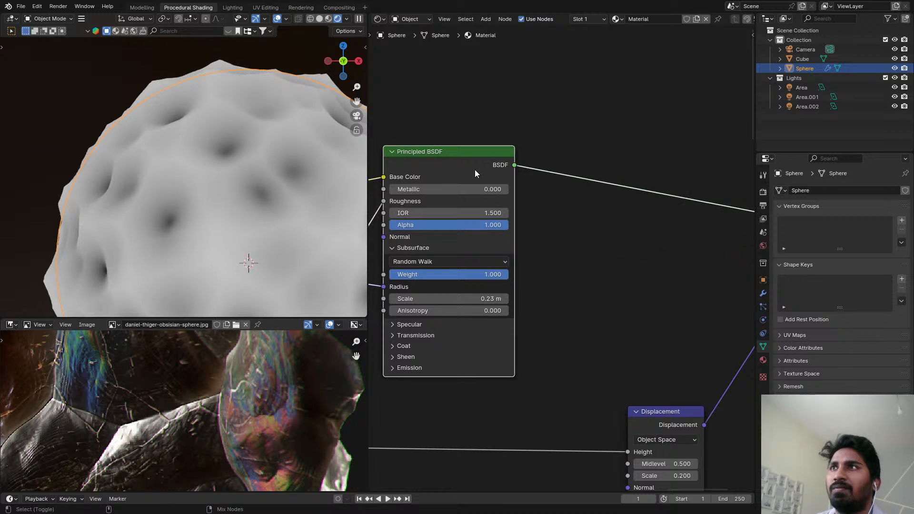
# - Examine the facet edges and surface ridges across the rendered obsidian sphere up close
pyautogui.moveTo(541, 240); pyautogui.dragTo(570, 441, button='middle')
pyautogui.scroll(4, 170, 190)
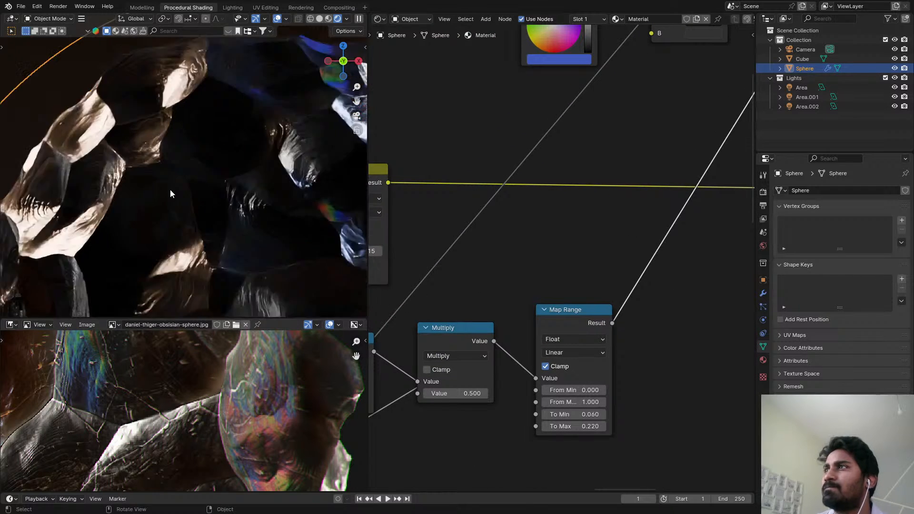
pyautogui.keyDown('shift'); pyautogui.moveTo(170, 190); pyautogui.dragTo(233, 116, button='middle'); pyautogui.keyUp('shift')
pyautogui.keyDown('shift'); pyautogui.moveTo(253, 250); pyautogui.dragTo(59, 102, button='middle'); pyautogui.keyUp('shift')
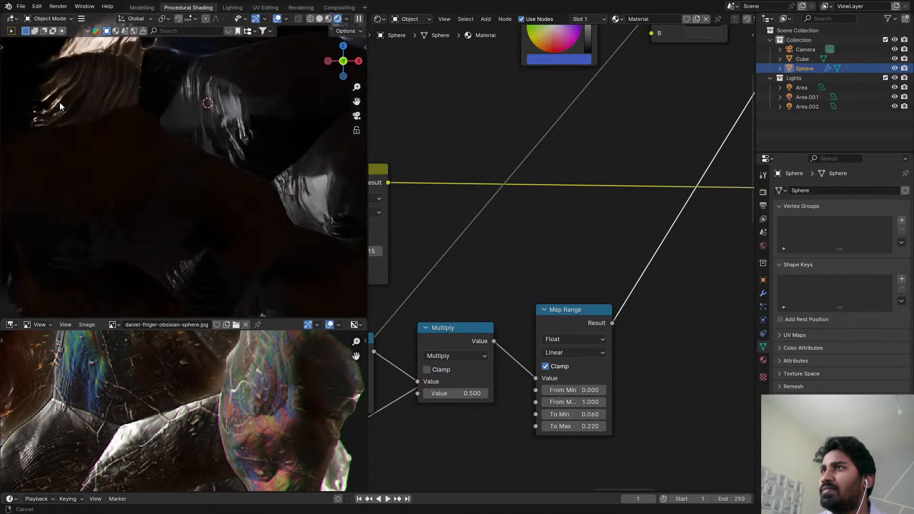
pyautogui.keyDown('shift'); pyautogui.moveTo(169, 186); pyautogui.dragTo(281, 30, button='middle'); pyautogui.keyUp('shift')
pyautogui.scroll(-4, 281, 138)
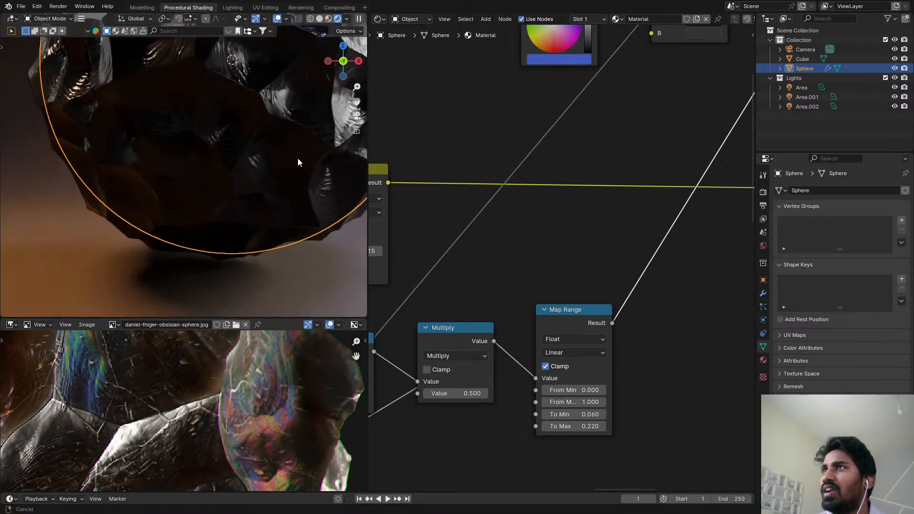
pyautogui.keyDown('shift'); pyautogui.moveTo(298, 158); pyautogui.dragTo(168, 309, button='middle'); pyautogui.keyUp('shift')
pyautogui.scroll(3, 230, 189)
pyautogui.keyDown('shift'); pyautogui.moveTo(229, 190); pyautogui.dragTo(209, 139, button='middle'); pyautogui.keyUp('shift')
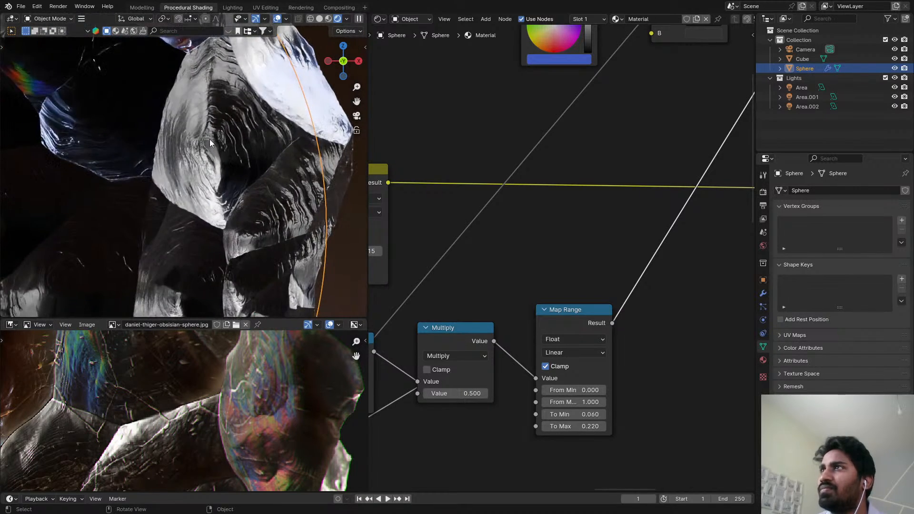
pyautogui.press('Tab')
pyautogui.press('Tab')
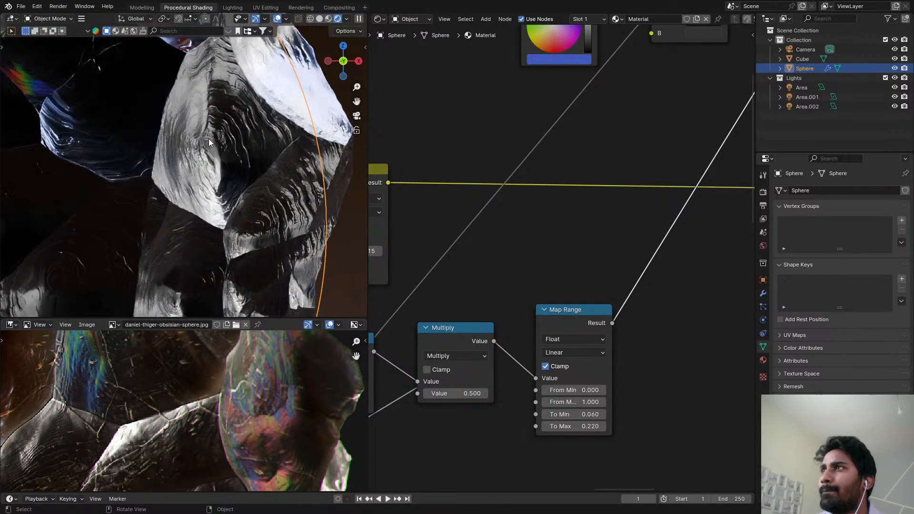
# - Save the file and return to the camera's framing of the whole sphere
pyautogui.hotkey('ctrl', 's')
pyautogui.keyDown('shift'); pyautogui.moveTo(140, 158); pyautogui.dragTo(245, 176, button='middle'); pyautogui.keyUp('shift')
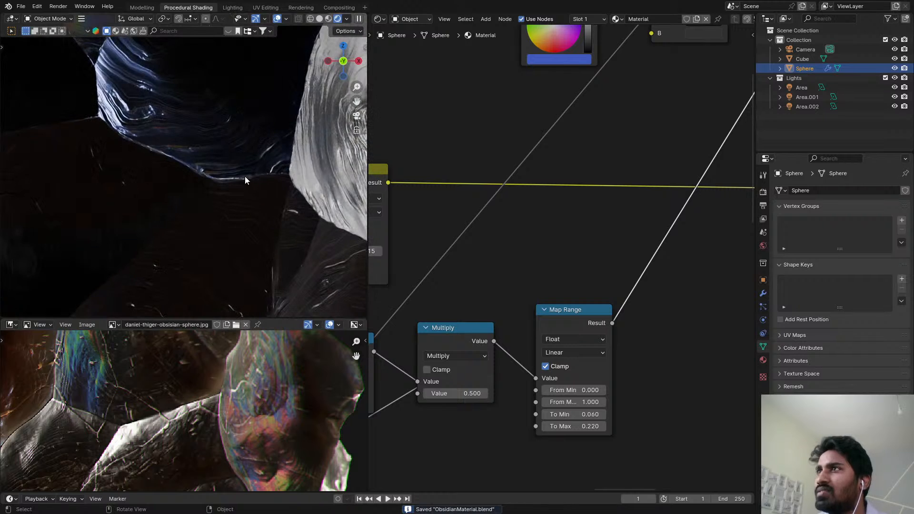
pyautogui.press('KP_0')
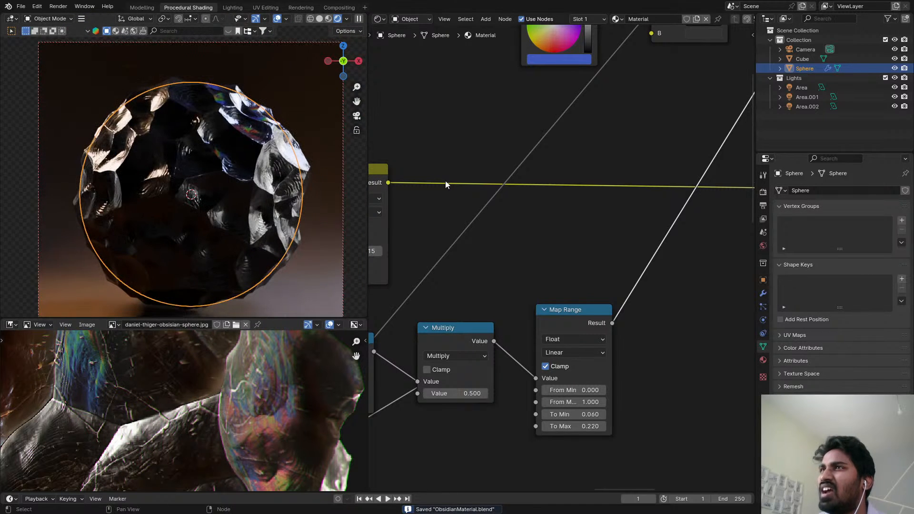
# - Try a To Max of 1.340 on the smoothness Map Range and inspect the sphere's facets up close
pyautogui.moveTo(444, 181); pyautogui.dragTo(660, 168, button='middle')
pyautogui.scroll(-9, 632, 227)
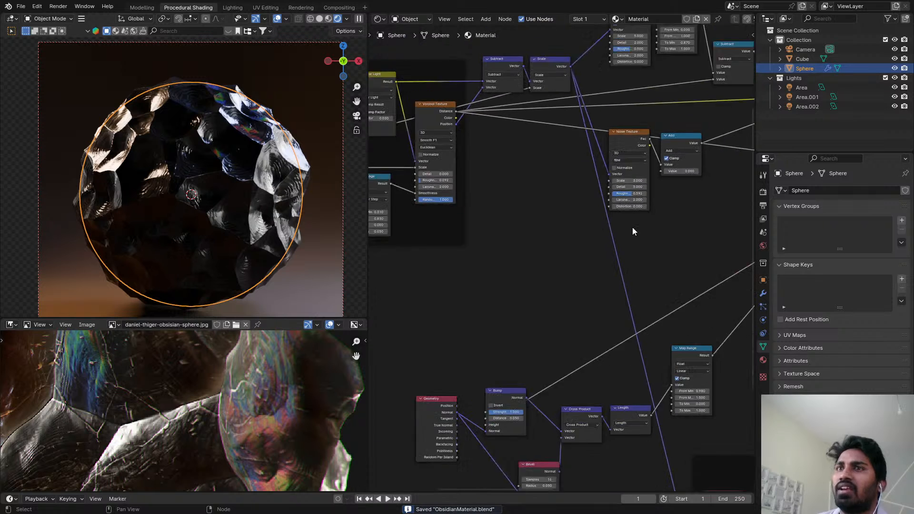
pyautogui.moveTo(609, 232); pyautogui.dragTo(681, 210, button='middle')
pyautogui.scroll(5, 570, 199)
pyautogui.scroll(5, 435, 210)
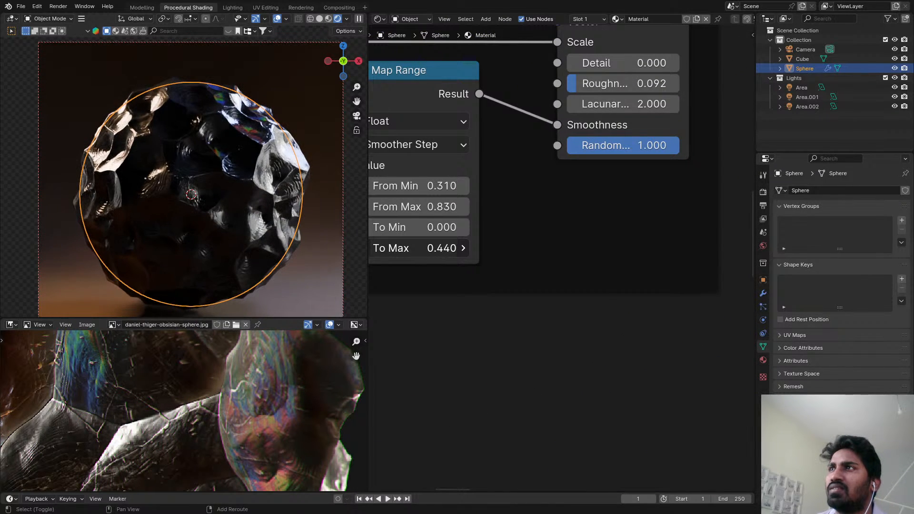
pyautogui.click(463, 248)
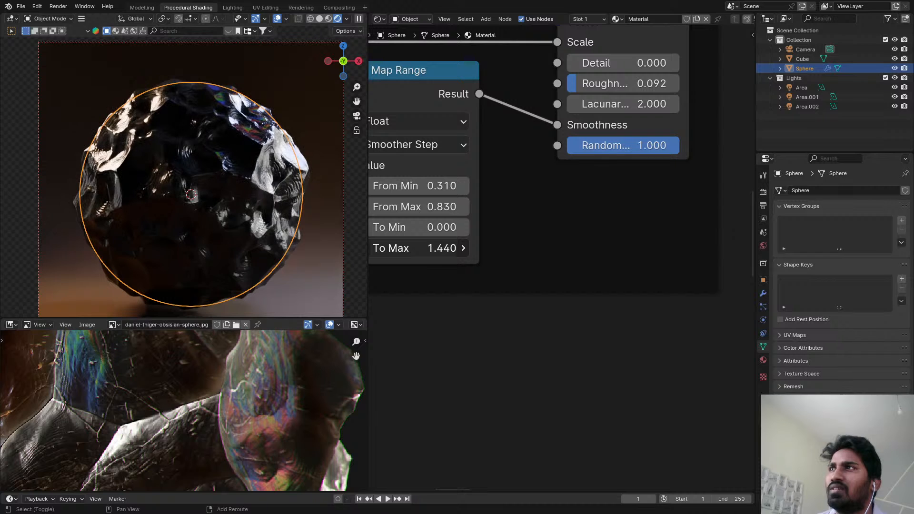
pyautogui.moveTo(462, 248); pyautogui.dragTo(447, 248)
pyautogui.scroll(7, 257, 138)
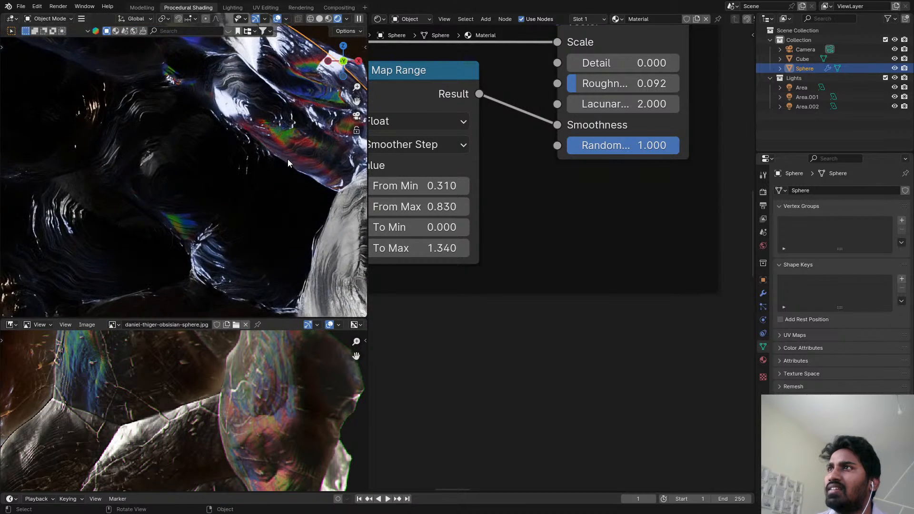
pyautogui.keyDown('shift'); pyautogui.moveTo(288, 159); pyautogui.dragTo(252, 166, button='middle'); pyautogui.keyUp('shift')
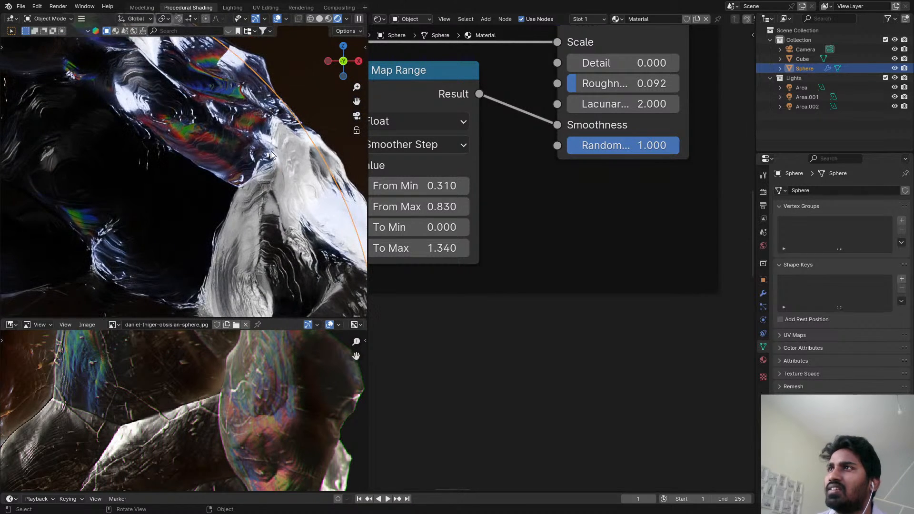
pyautogui.keyDown('shift'); pyautogui.moveTo(312, 234); pyautogui.dragTo(285, 167, button='middle'); pyautogui.keyUp('shift')
pyautogui.scroll(-3, 315, 221)
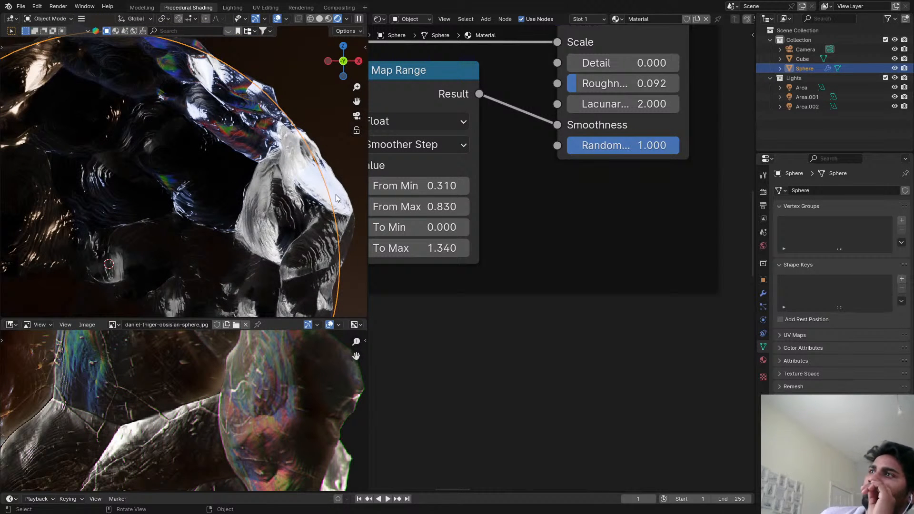
# - Try a To Max of 1.000 on the smoothness Map Range and view the whole sphere through the camera
pyautogui.click(442, 248)
pyautogui.write('1')
pyautogui.press('Return')
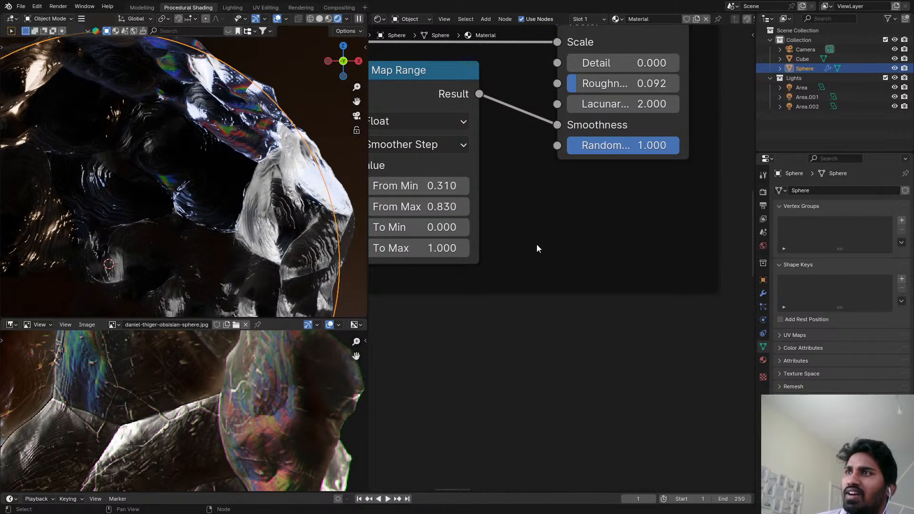
pyautogui.press('KP_0')
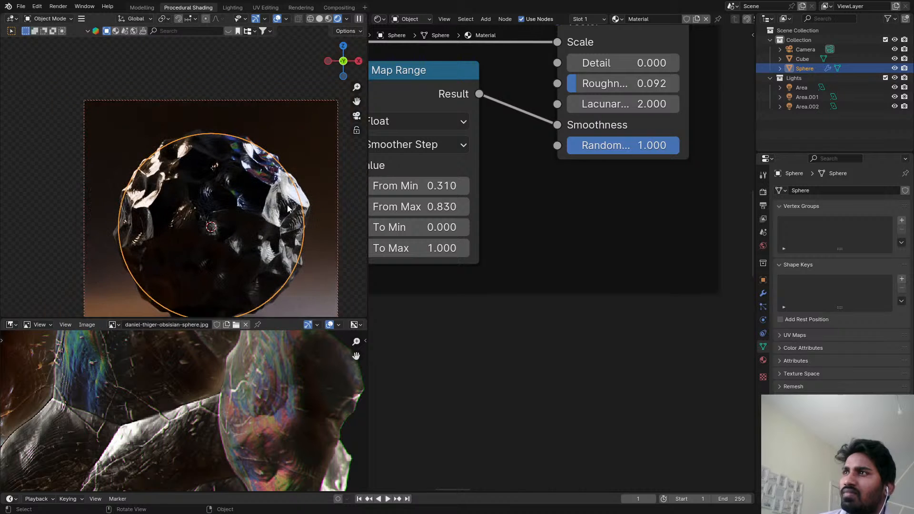
pyautogui.scroll(1, 507, 213)
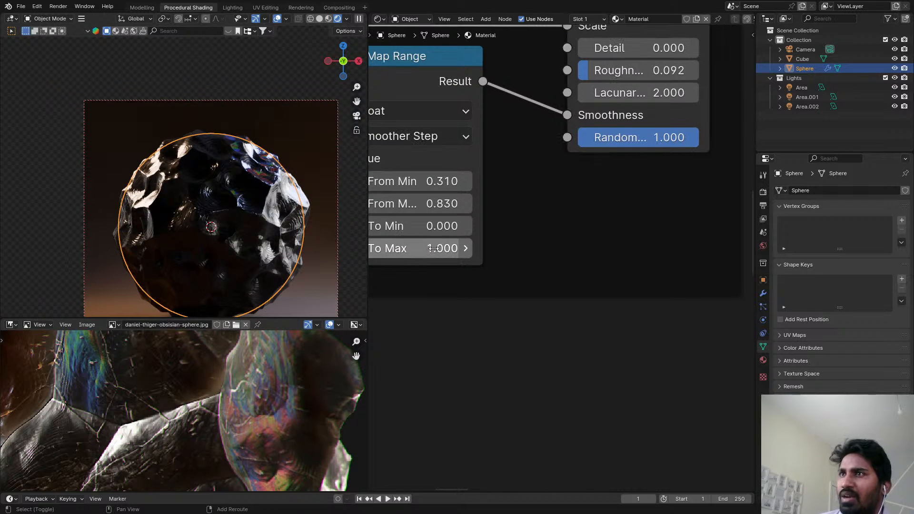
# - Set the smoothness Map Range's To Max to 0.500 and save the file
pyautogui.click(446, 250)
pyautogui.write('0.5')
pyautogui.press('Return')
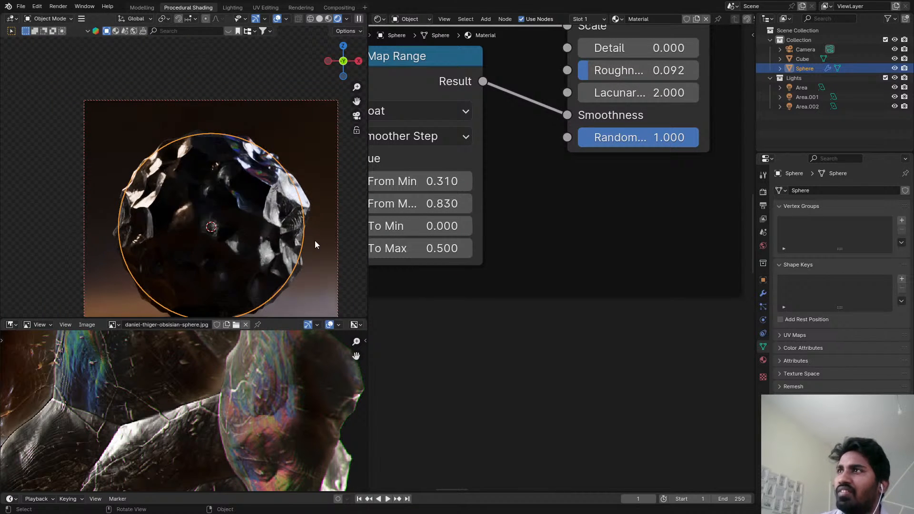
pyautogui.hotkey('ctrl', 's')
pyautogui.scroll(-1, 286, 223)
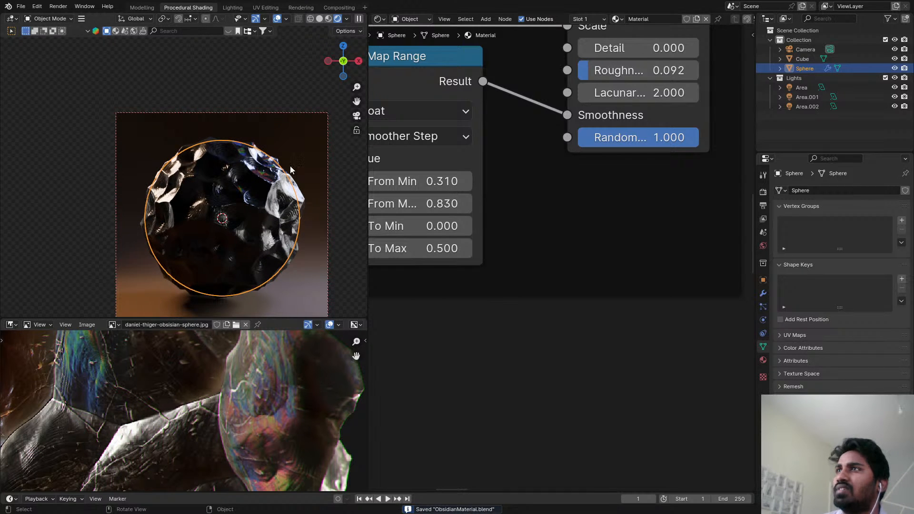
# - Inspect the sphere without its selection outline, reselect it, and save the file
pyautogui.scroll(2, 290, 169)
pyautogui.click(275, 168)
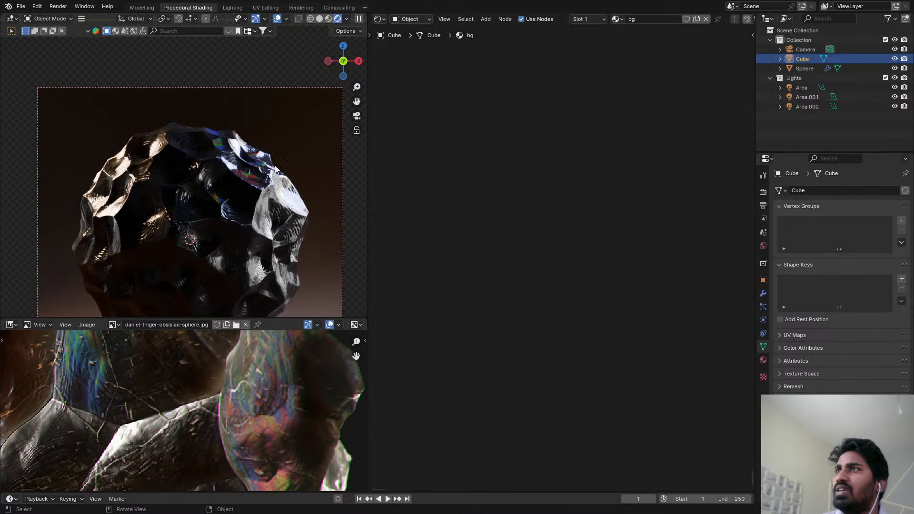
pyautogui.click(261, 187)
pyautogui.hotkey('ctrl', 's')
pyautogui.scroll(-2, 271, 211)
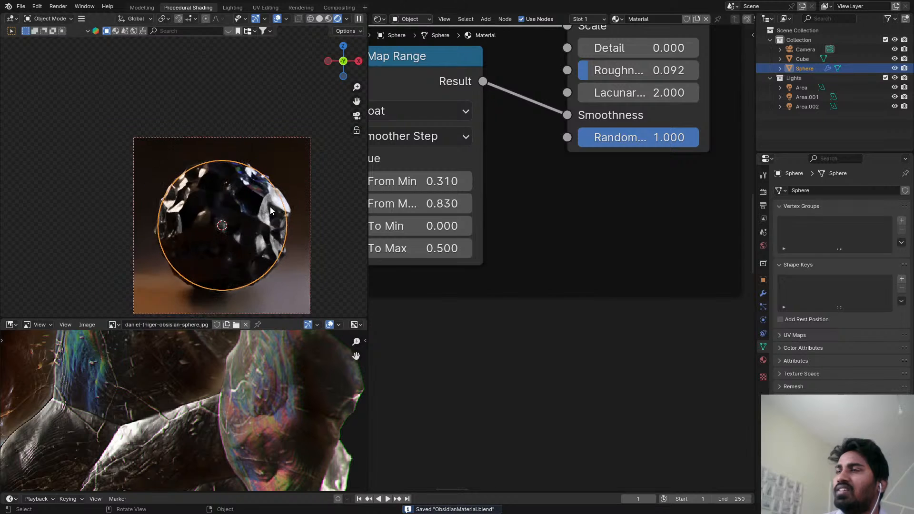
# - Set the Voronoi Texture's Detail to 1.000 and Roughness to 0.067, and inspect the sphere's facets up close
pyautogui.scroll(-3, 642, 181)
pyautogui.scroll(3, 552, 190)
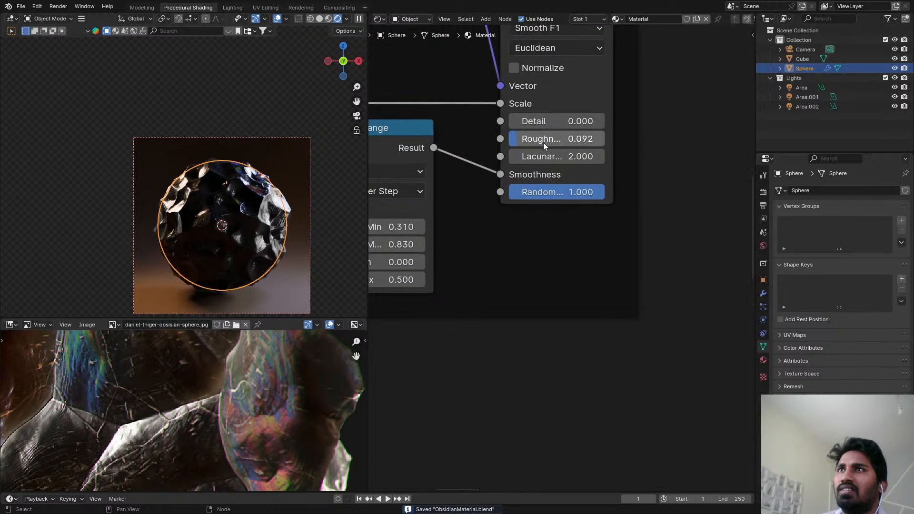
pyautogui.moveTo(544, 142); pyautogui.dragTo(619, 142)
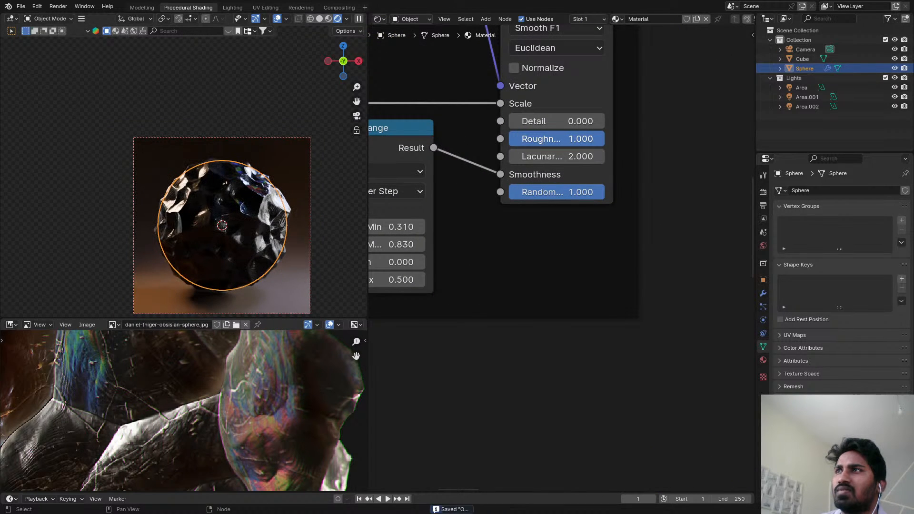
pyautogui.moveTo(527, 120); pyautogui.dragTo(501, 140)
pyautogui.click(527, 121)
pyautogui.write('1')
pyautogui.press('Return')
pyautogui.scroll(2, 567, 190)
pyautogui.scroll(6, 254, 215)
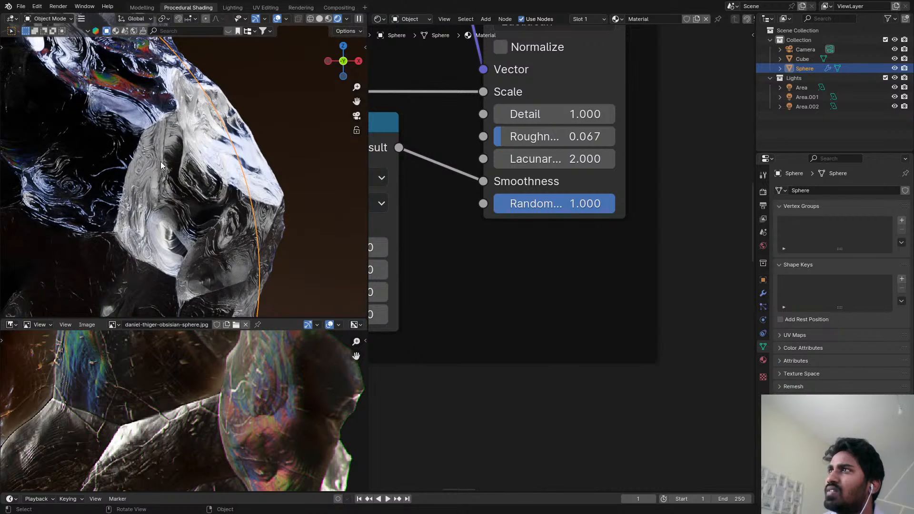
pyautogui.scroll(-6, 156, 141)
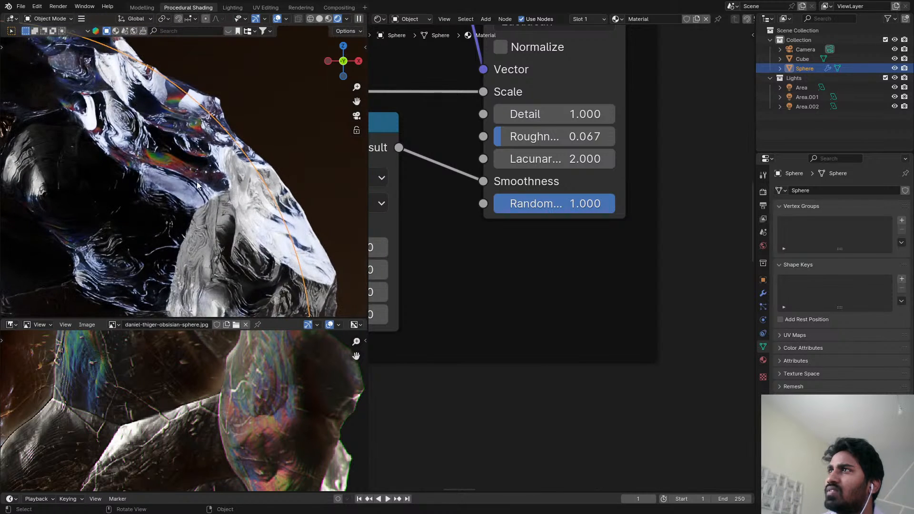
pyautogui.keyDown('shift'); pyautogui.moveTo(196, 227); pyautogui.dragTo(196, 163, button='middle'); pyautogui.keyUp('shift')
pyautogui.scroll(1, 574, 152)
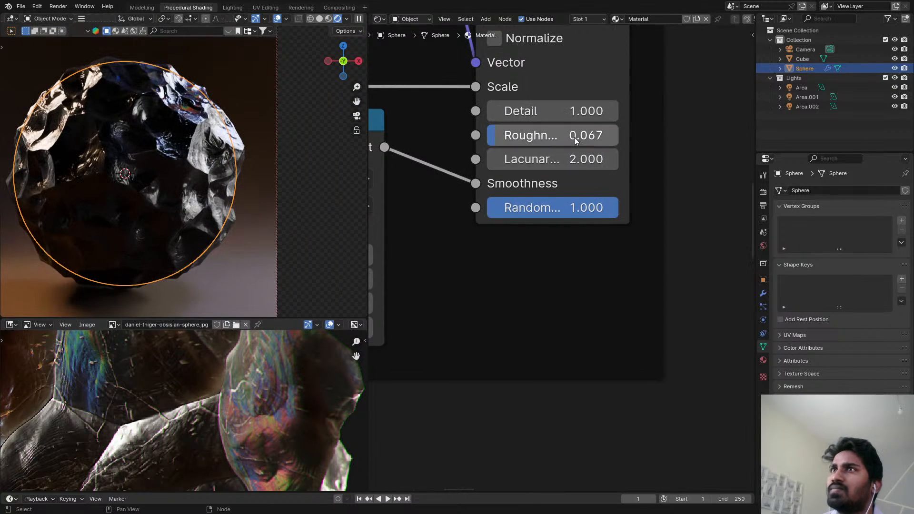
# - Try a Roughness of 0.000 on the Voronoi Texture and examine the facets on the sphere's bright edge
pyautogui.moveTo(575, 139); pyautogui.dragTo(487, 139)
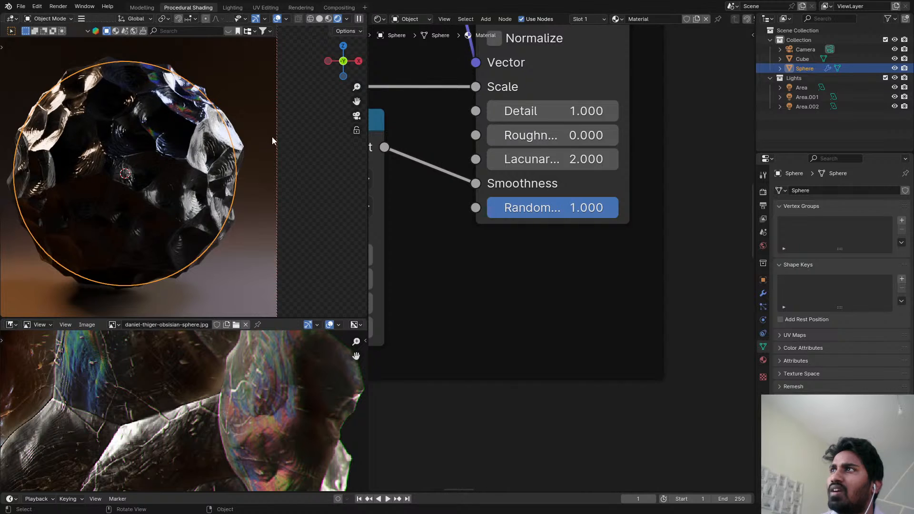
pyautogui.scroll(5, 175, 143)
pyautogui.scroll(4, 174, 152)
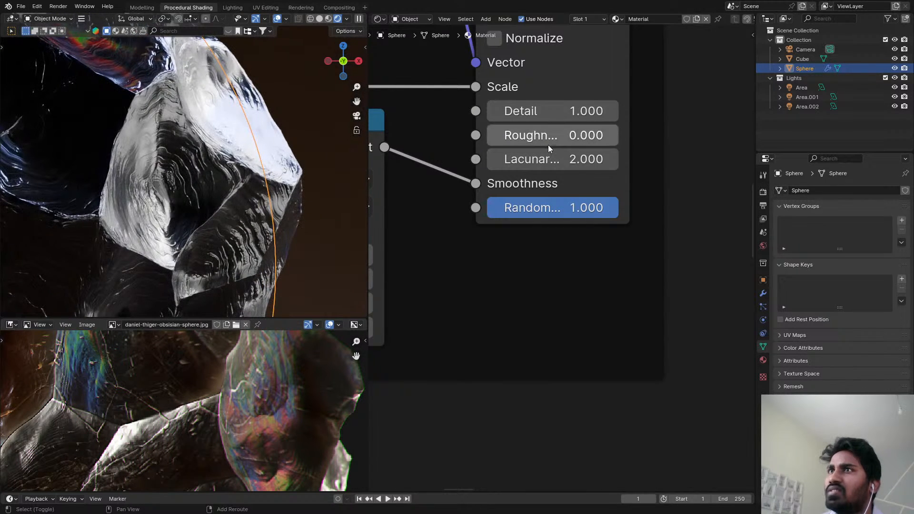
# - Try a Roughness of 0.033 on the Voronoi Texture, compare the facets with the reference image, and save the file
pyautogui.moveTo(489, 135); pyautogui.dragTo(491, 135)
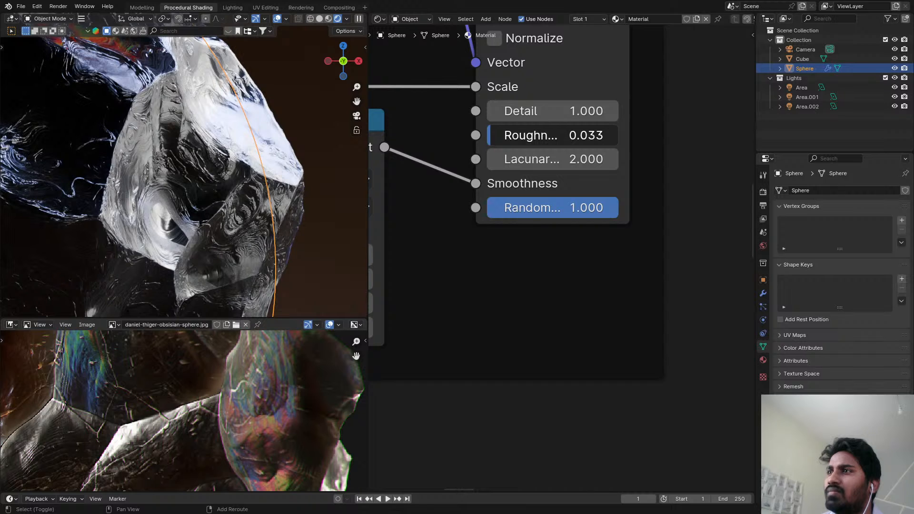
pyautogui.moveTo(224, 357); pyautogui.dragTo(249, 353, button='middle')
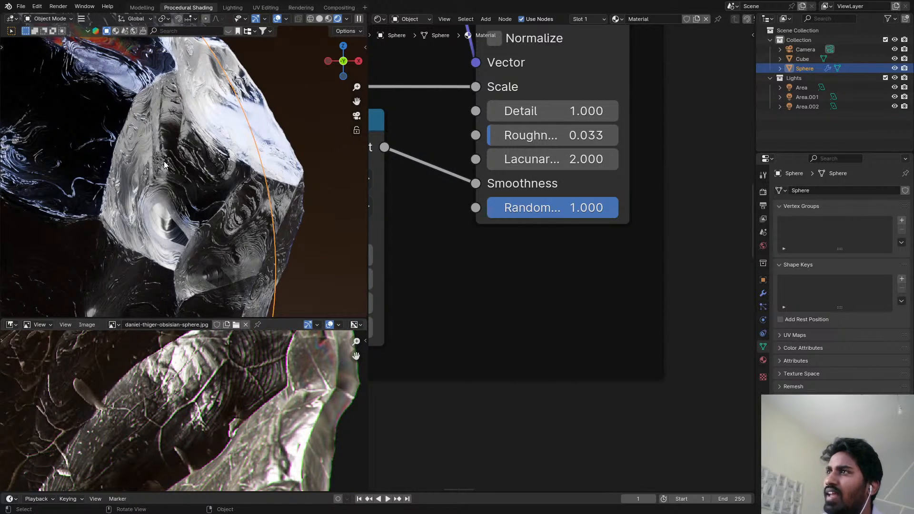
pyautogui.moveTo(236, 422); pyautogui.dragTo(256, 390, button='middle')
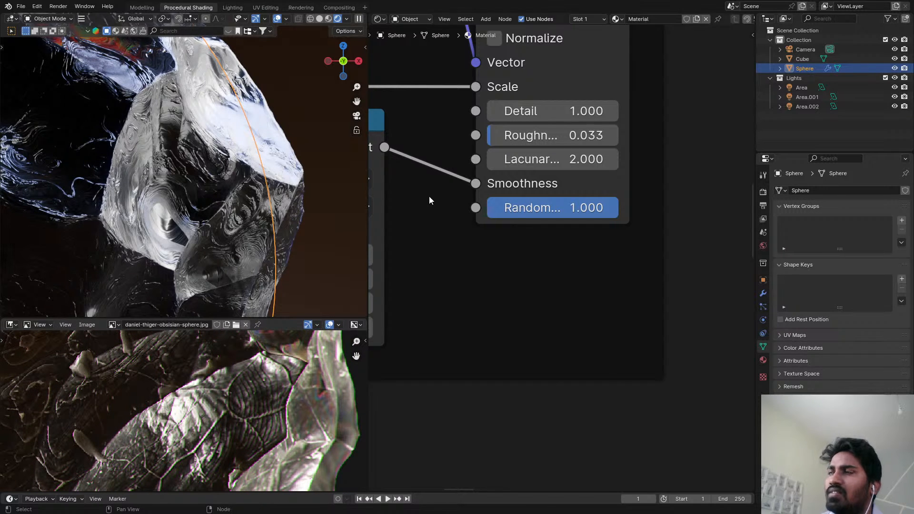
pyautogui.hotkey('ctrl', 's')
# - Set the Voronoi Texture's Roughness to 0.030 while viewing the whole sphere through the camera, and save the file
pyautogui.scroll(-3, 516, 204)
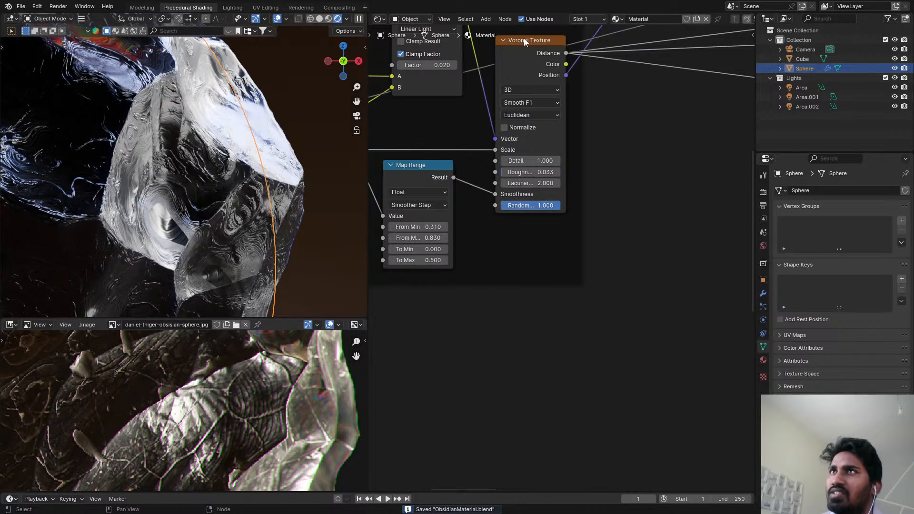
pyautogui.click(524, 40)
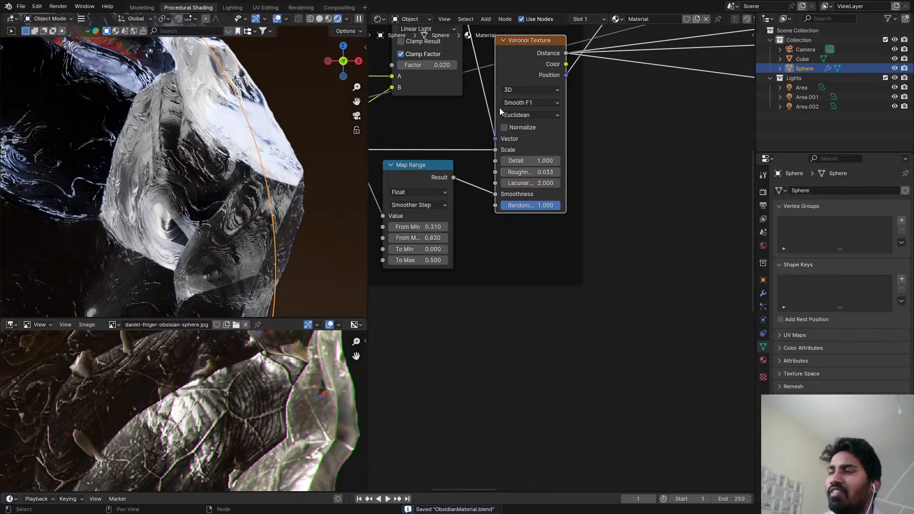
pyautogui.press('KP_0')
pyautogui.scroll(1, 540, 174)
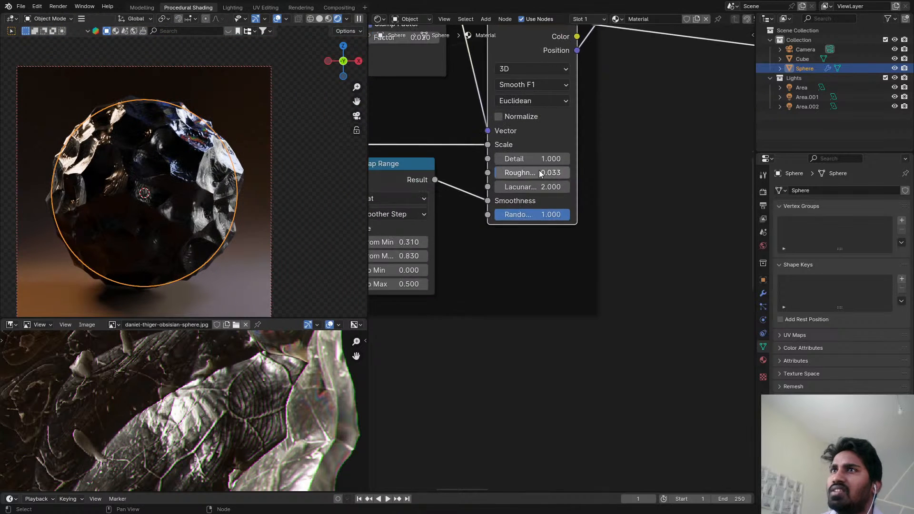
pyautogui.scroll(2, 540, 173)
pyautogui.keyDown('shift'); pyautogui.moveTo(521, 174); pyautogui.dragTo(469, 174); pyautogui.keyUp('shift')
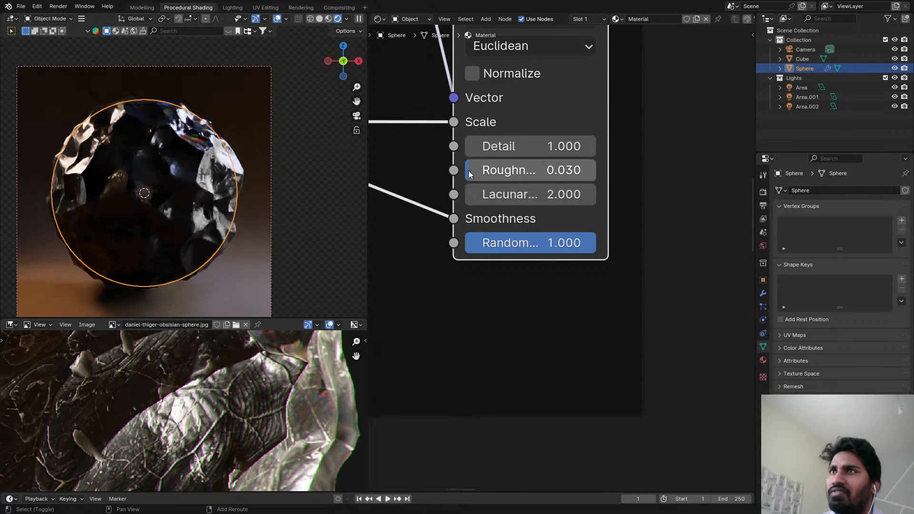
pyautogui.hotkey('ctrl', 's')
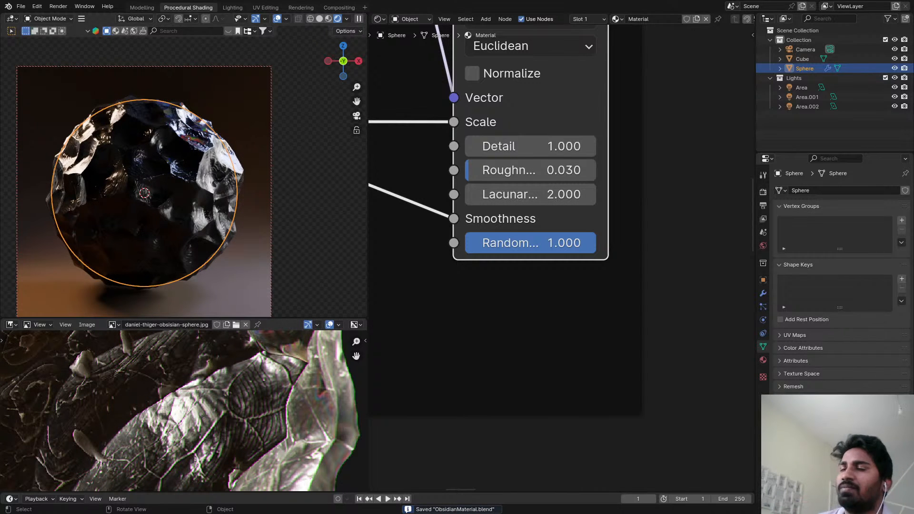
# - Try hiding the background cube and inspect the sphere's facets without it
pyautogui.scroll(-1, 226, 169)
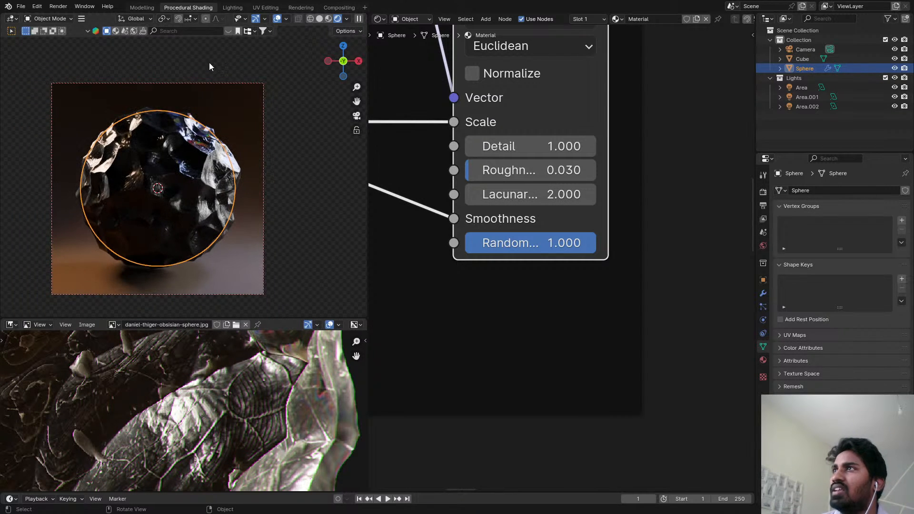
pyautogui.click(210, 88)
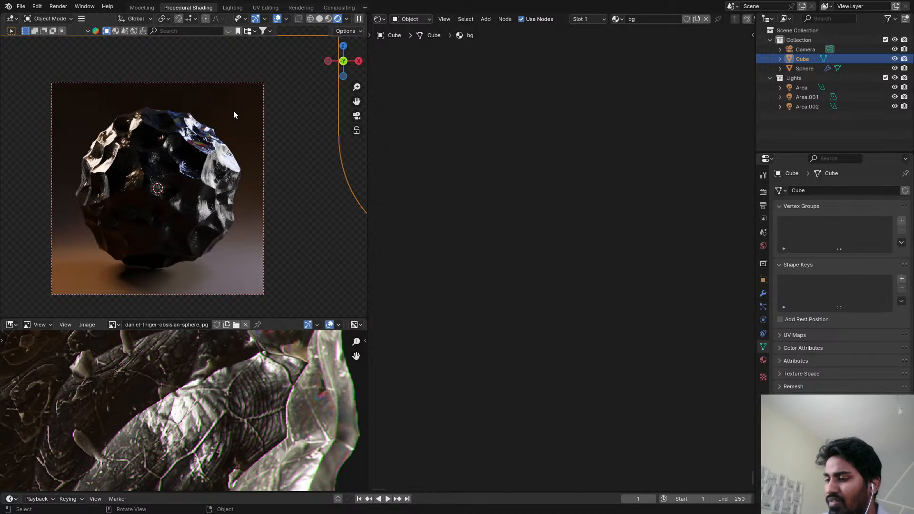
pyautogui.press('h')
pyautogui.scroll(4, 217, 162)
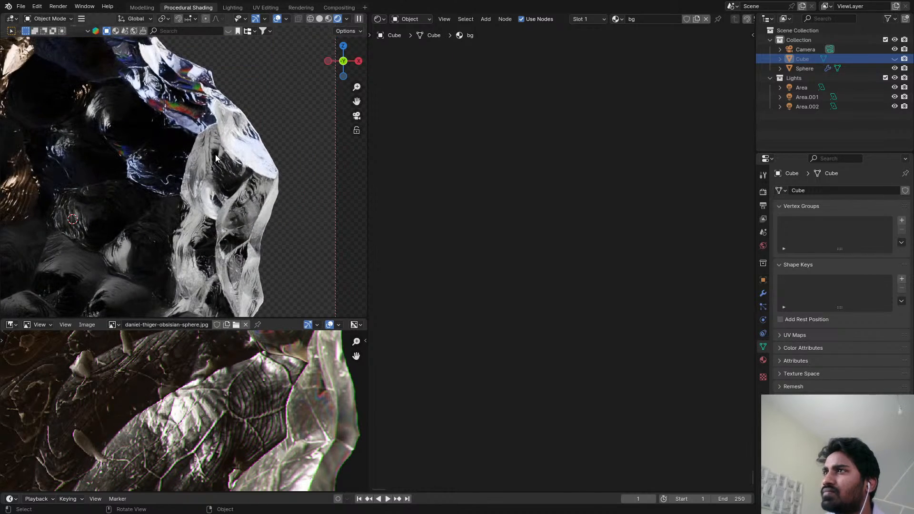
pyautogui.scroll(-4, 231, 161)
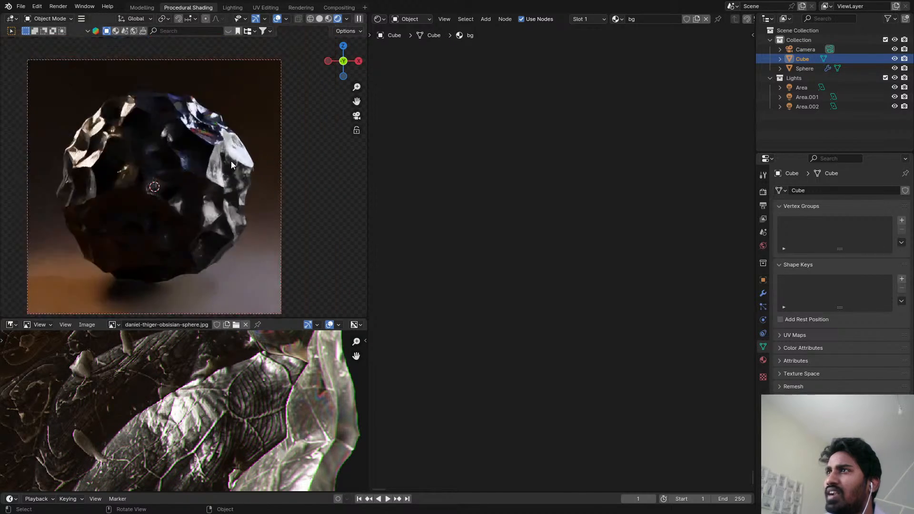
# - Inspect the whole sphere in an enlarged viewport, restore the normal layout, and save the file
pyautogui.hotkey('ctrl', 'space')
pyautogui.scroll(-3, 586, 196)
pyautogui.scroll(3, 619, 143)
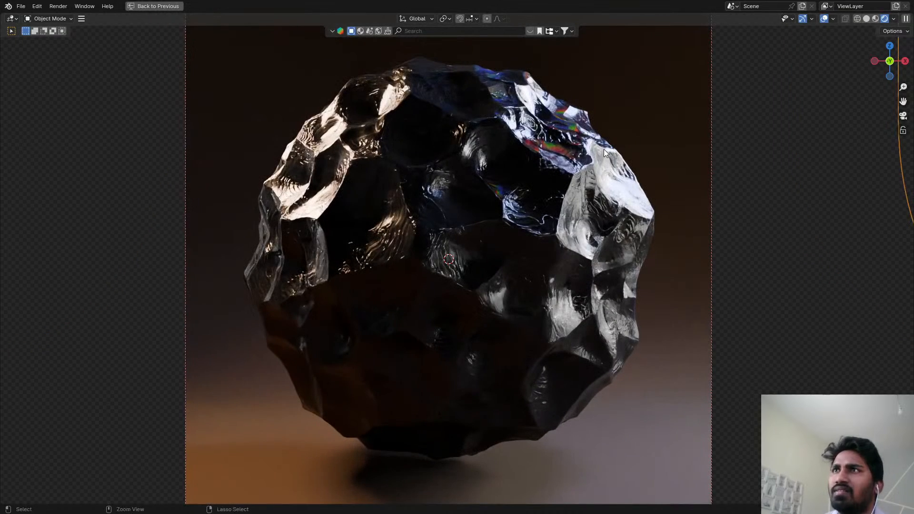
pyautogui.hotkey('ctrl', 's')
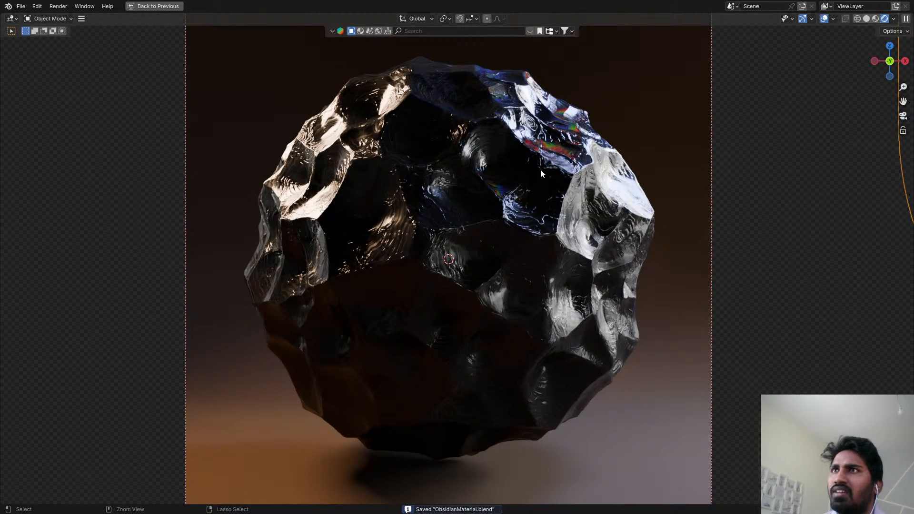
pyautogui.hotkey('ctrl', 'space')
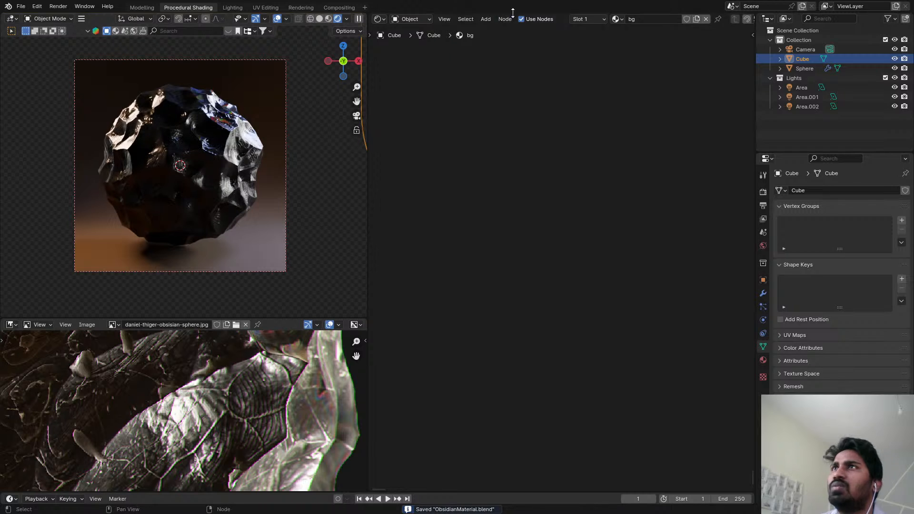
pyautogui.click(422, 22)
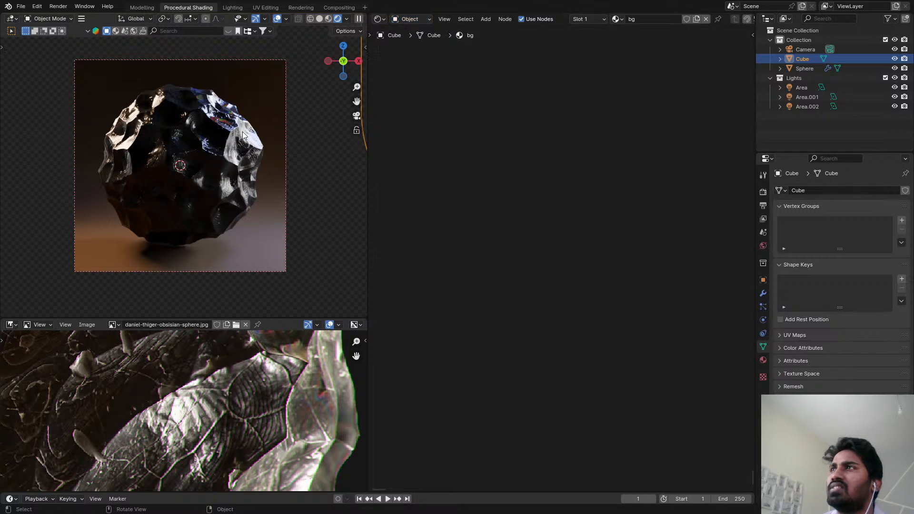
pyautogui.hotkey('ctrl', 's')
# - Select the Area.002 light and line up its Map Range, Wavelength and Emission nodes in a row
pyautogui.click(403, 19)
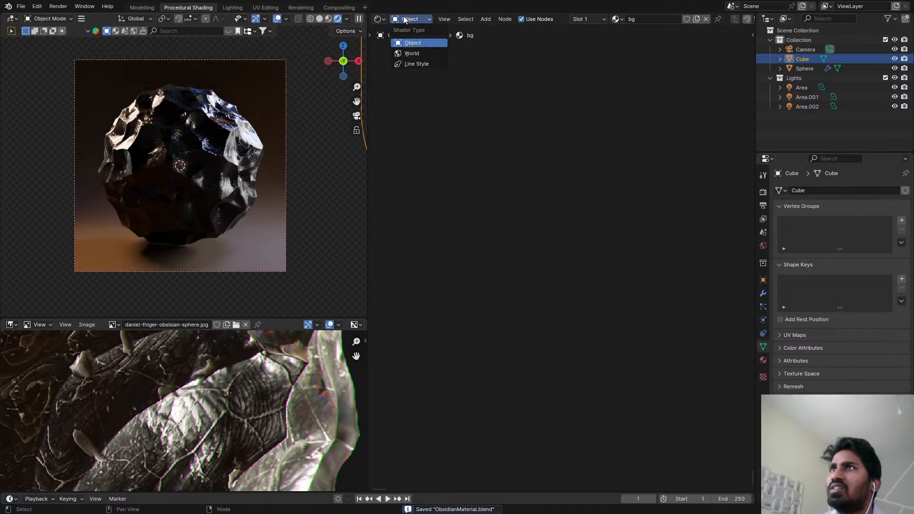
pyautogui.click(805, 107)
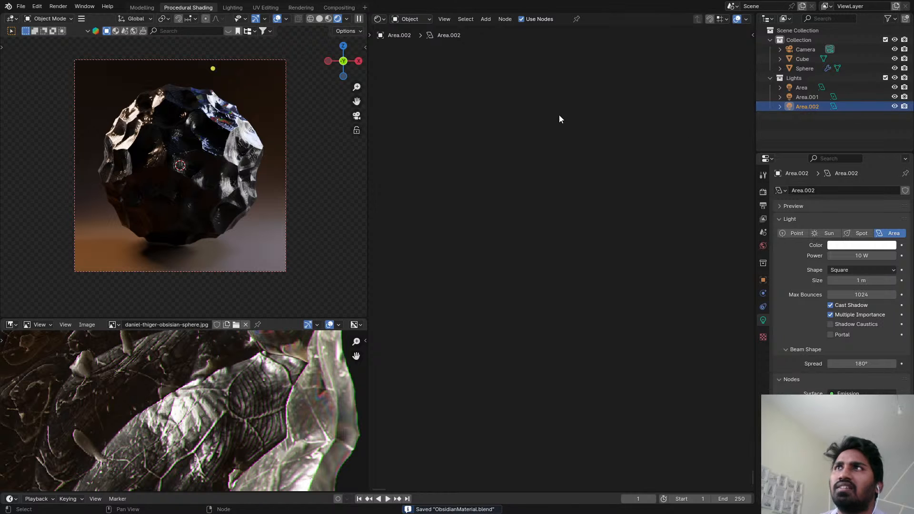
pyautogui.scroll(3, 533, 243)
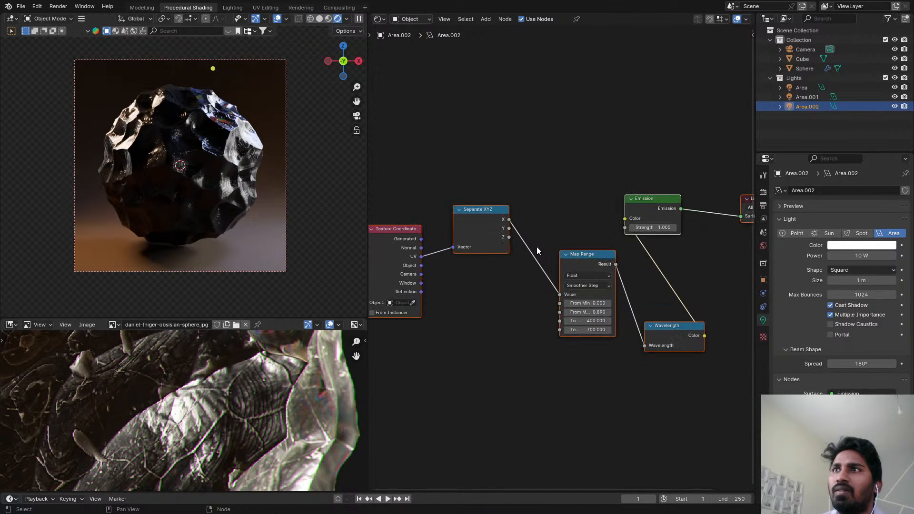
pyautogui.click(576, 267)
pyautogui.moveTo(579, 265); pyautogui.dragTo(544, 214)
pyautogui.scroll(2, 633, 207)
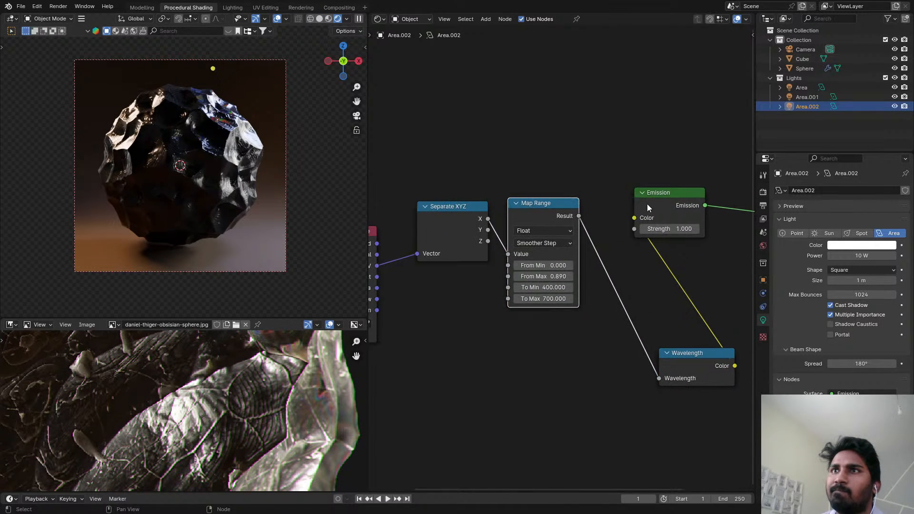
pyautogui.moveTo(647, 204); pyautogui.dragTo(708, 200)
pyautogui.scroll(2, 704, 317)
pyautogui.moveTo(692, 376); pyautogui.dragTo(631, 200)
pyautogui.scroll(6, 570, 241)
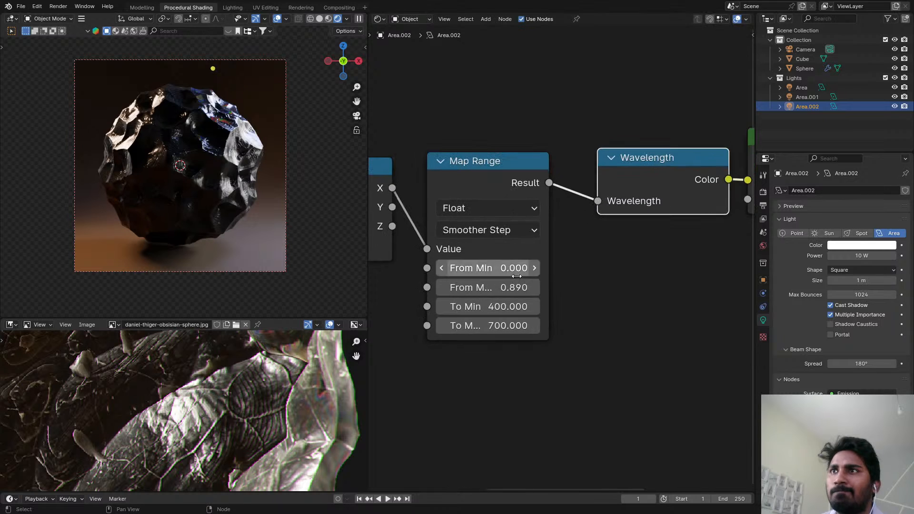
# - Set the interpolation of the light's Map Range to Linear and check the coloured highlights up close
pyautogui.keyDown('shift'); pyautogui.moveTo(502, 267); pyautogui.dragTo(542, 267); pyautogui.keyUp('shift')
pyautogui.rightClick(503, 267)
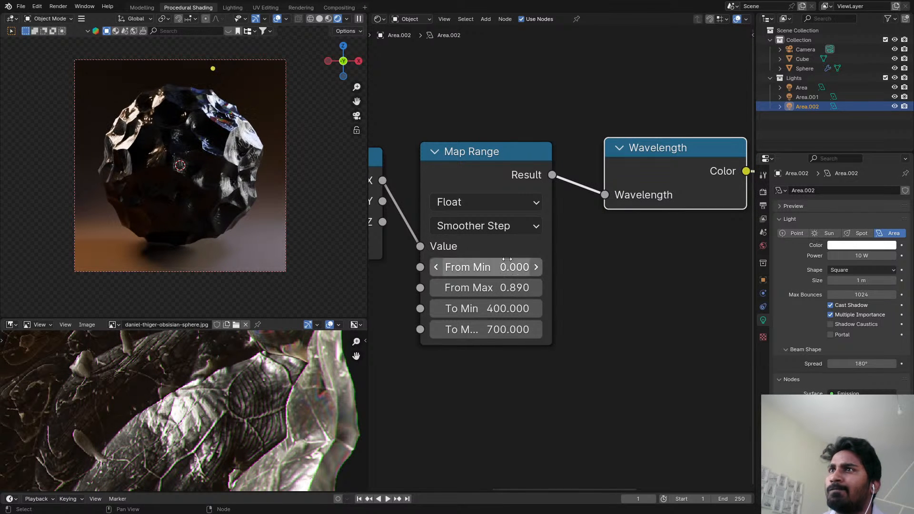
pyautogui.click(502, 227)
pyautogui.click(497, 272)
pyautogui.scroll(6, 211, 158)
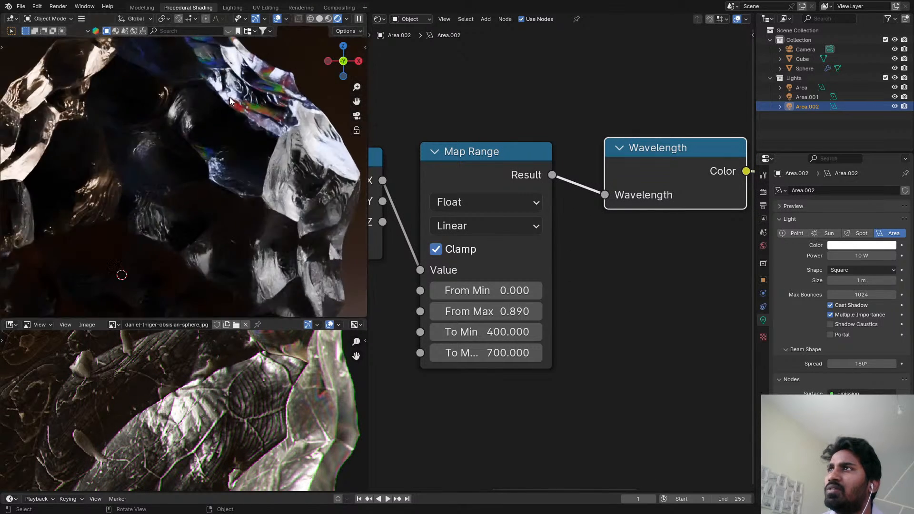
pyautogui.scroll(-6, 298, 170)
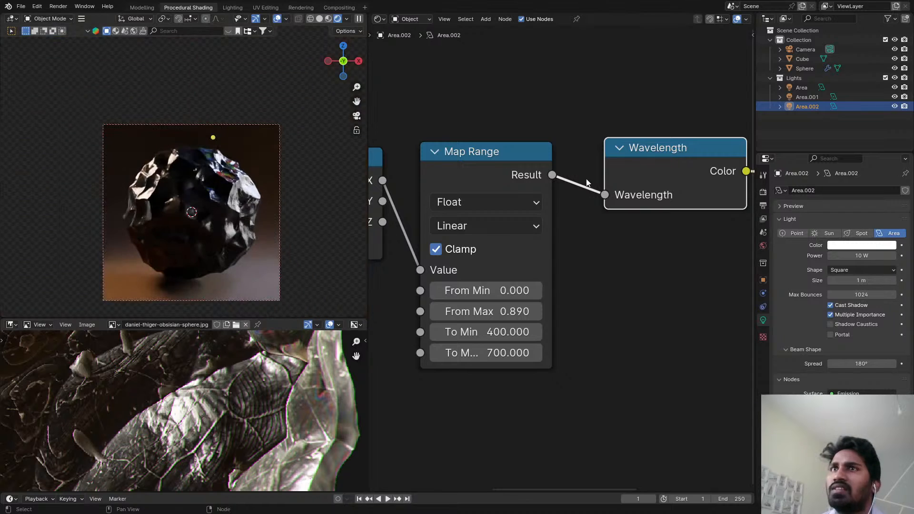
# - Set the size of the Area.002 light to 2 m
pyautogui.scroll(-2, 558, 167)
pyautogui.scroll(-1, 558, 166)
pyautogui.click(876, 281)
pyautogui.write('2')
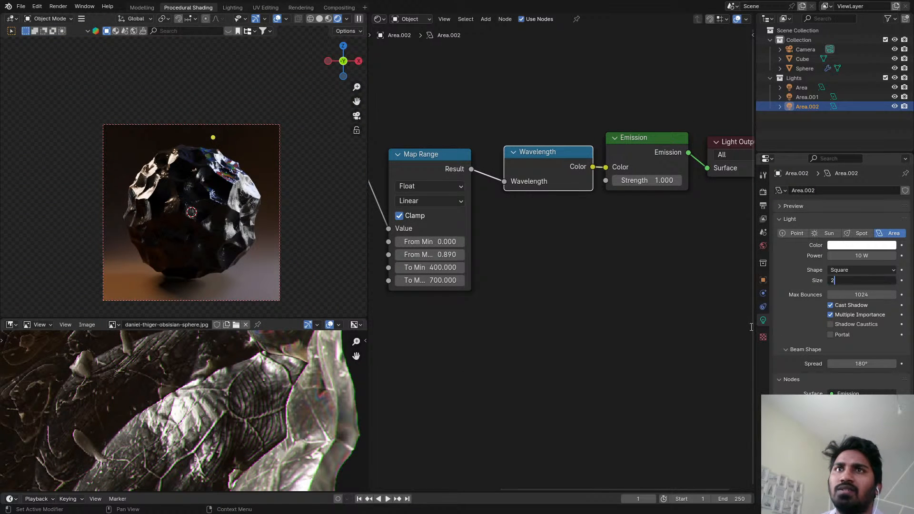
pyautogui.press('Return')
# - Try an Emission Strength of 3.000 in the Area.002 light's node tree
pyautogui.moveTo(655, 231); pyautogui.dragTo(577, 252, button='middle')
pyautogui.scroll(3, 577, 252)
pyautogui.click(573, 189)
pyautogui.write('3')
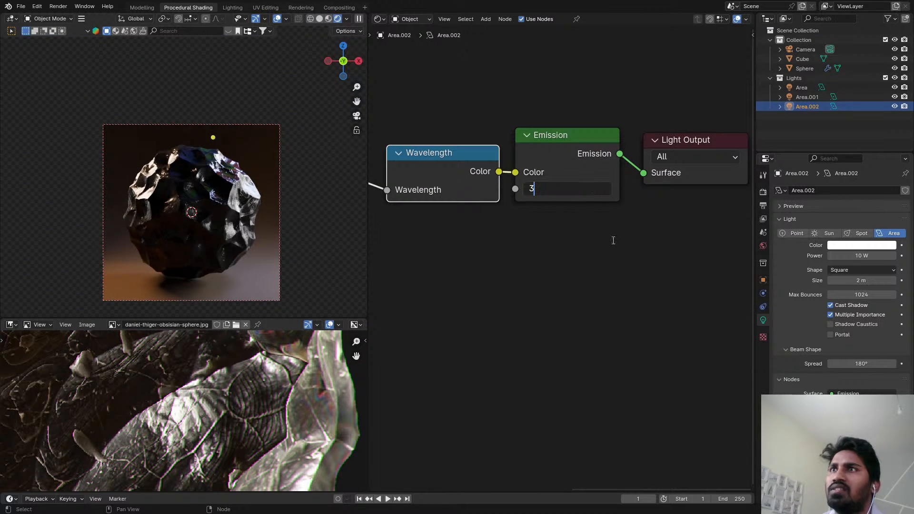
pyautogui.press('Return')
# - Set the Area.002 light's Emission Strength to 4.000 and inspect the iridescent highlights on the sphere
pyautogui.click(569, 194)
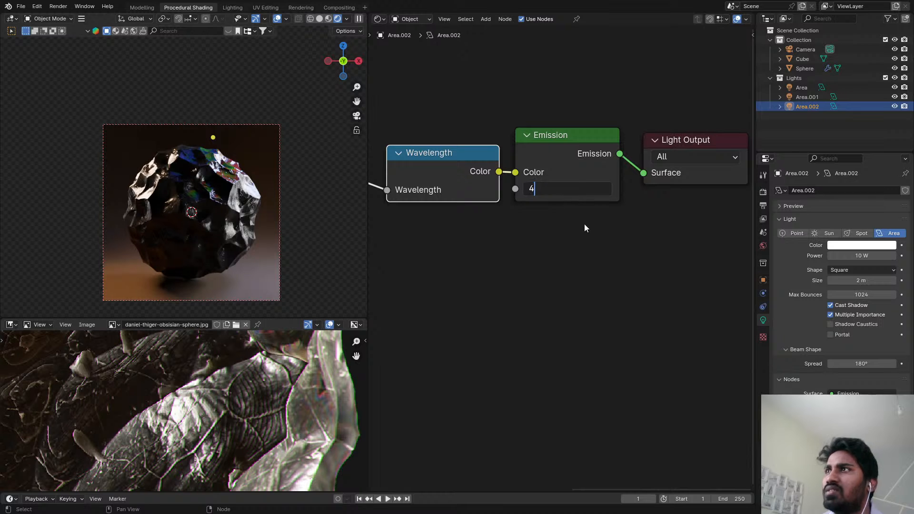
pyautogui.press('Return')
pyautogui.scroll(4, 269, 167)
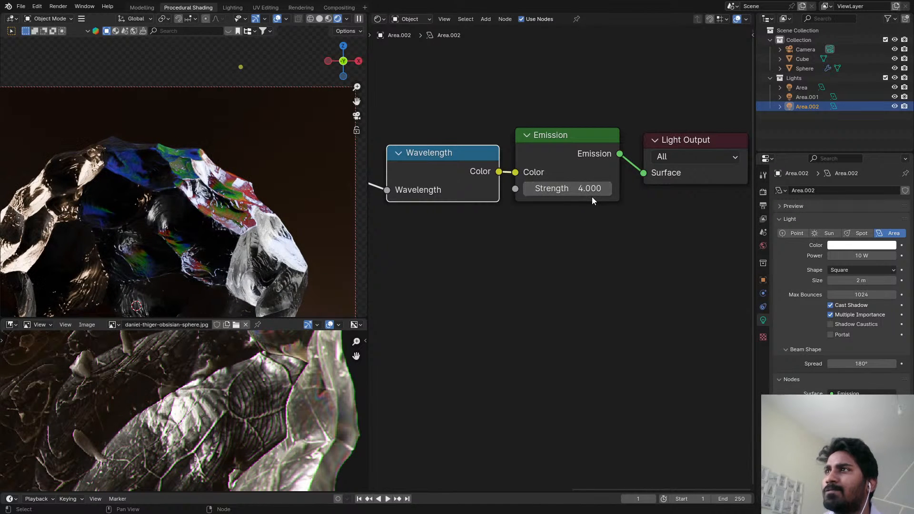
# - Try Emission Strengths of 2.000 and 1.000 for the Area.002 light and compare the highlights on the sphere
pyautogui.click(585, 197)
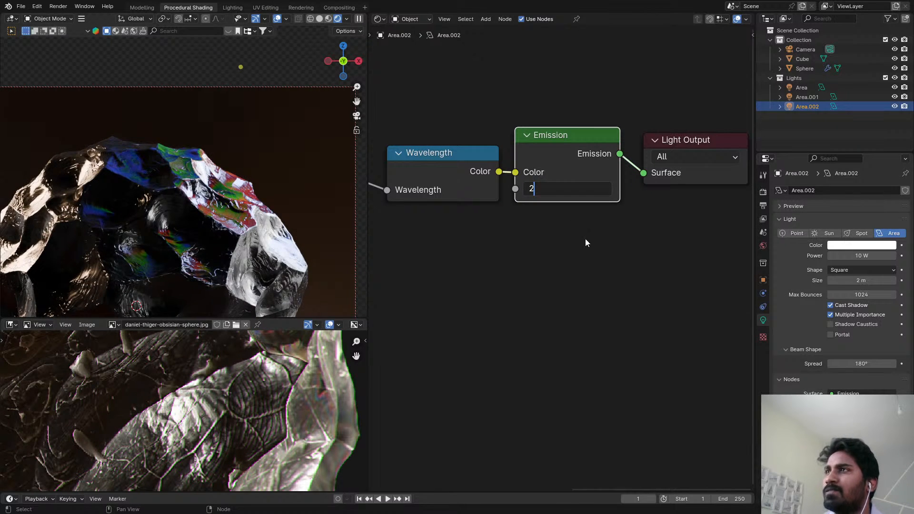
pyautogui.press('Return')
pyautogui.click(590, 188)
pyautogui.write('1')
pyautogui.press('Return')
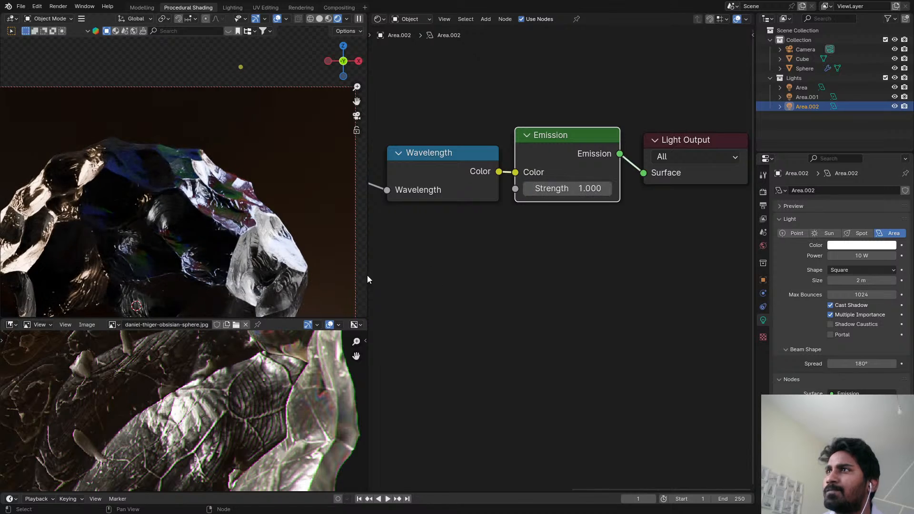
pyautogui.scroll(-2, 266, 232)
pyautogui.scroll(-4, 265, 234)
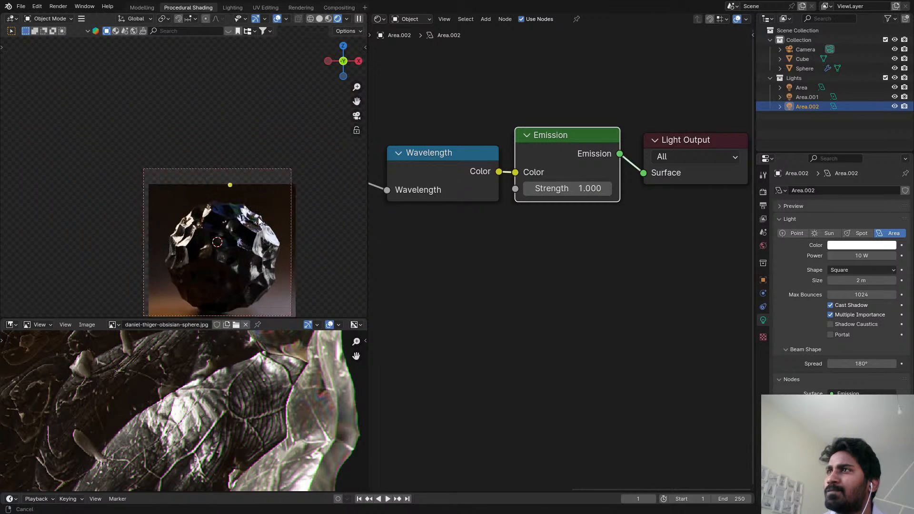
pyautogui.scroll(3, 252, 183)
pyautogui.scroll(6, 250, 190)
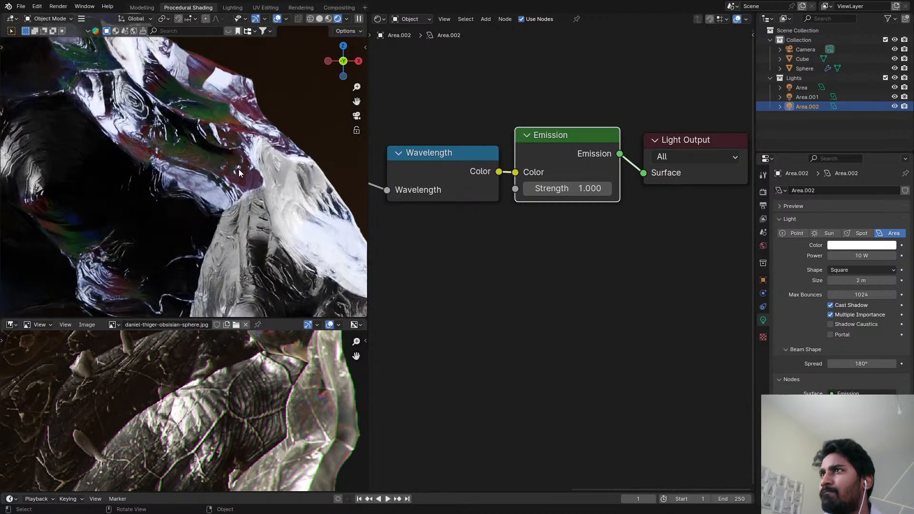
# - Save the file and inspect the coloured highlights on the sphere's facets up close
pyautogui.hotkey('ctrl', 's')
pyautogui.scroll(2, 235, 162)
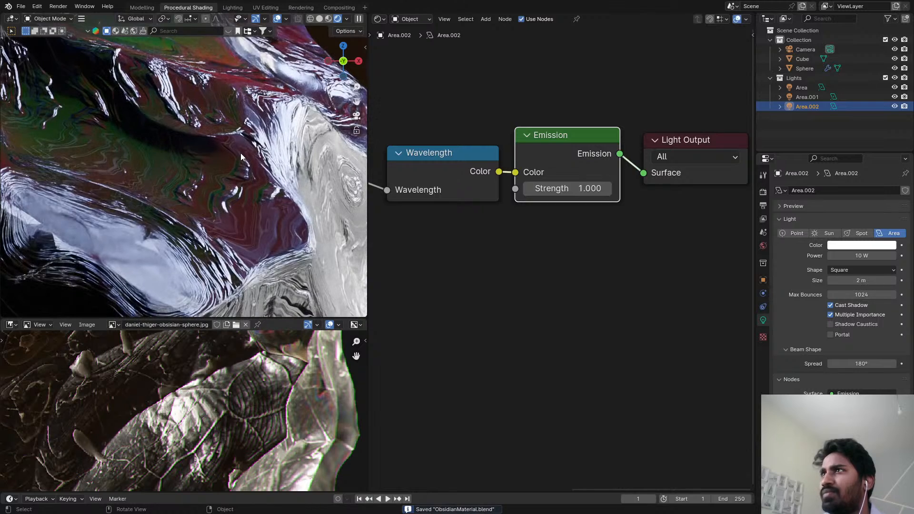
pyautogui.scroll(-3, 240, 154)
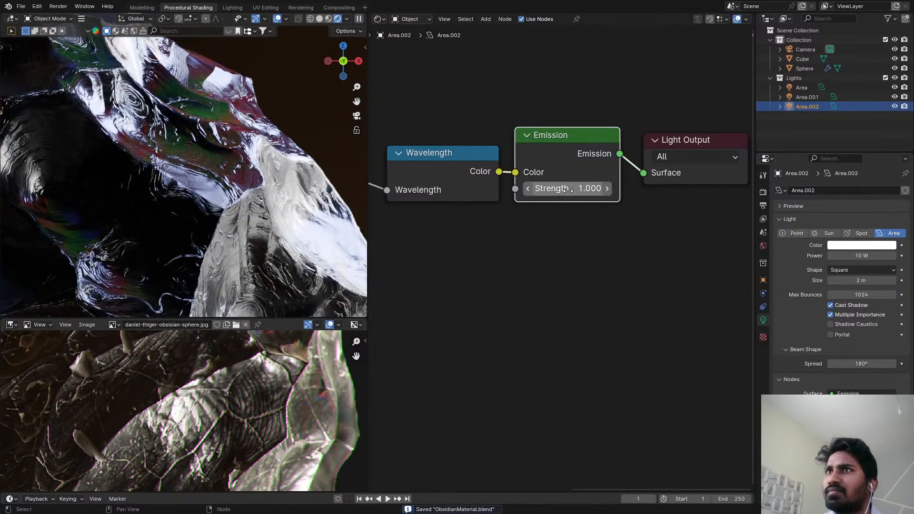
# - Try a 1 m size for the Area.002 light, return it to 2 m with Emission Strength 2.000, and save the file
pyautogui.click(831, 280)
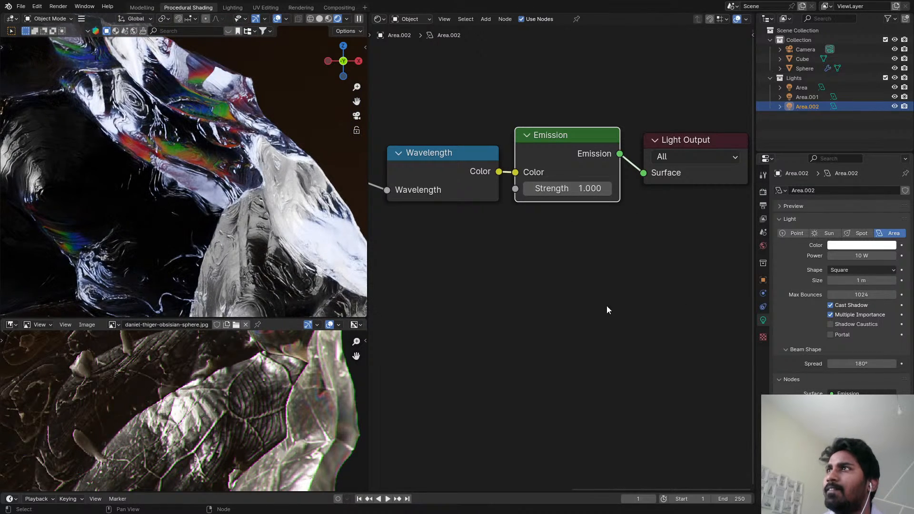
pyautogui.press('KP_0')
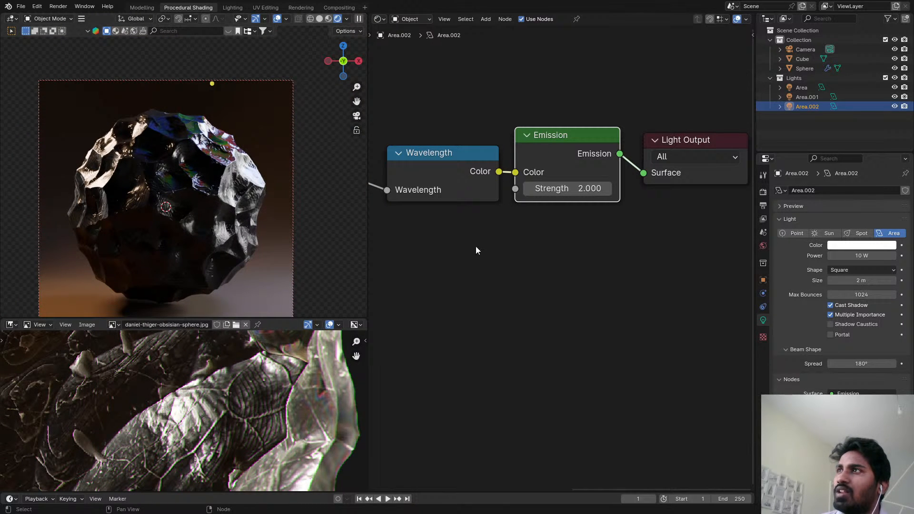
pyautogui.hotkey('ctrl', 's')
# - Try a green colour on the warm disk-shaped Area light
pyautogui.click(801, 87)
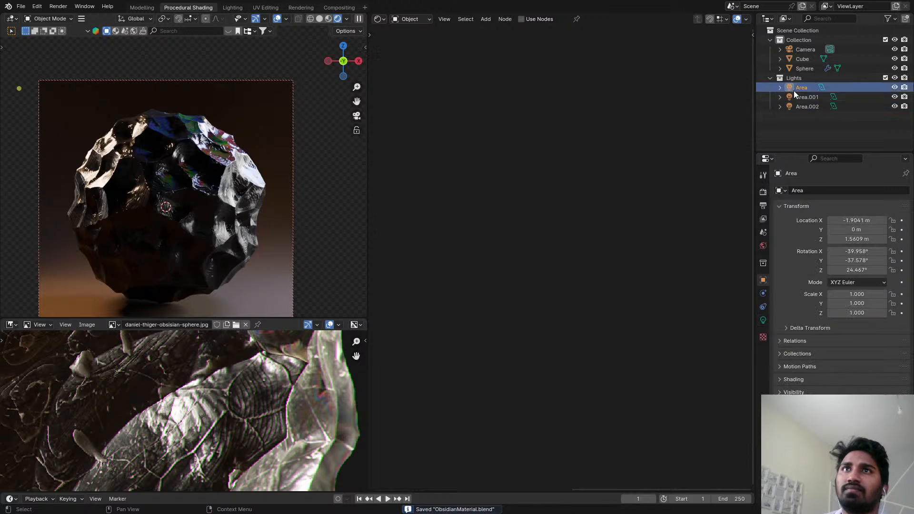
pyautogui.click(763, 319)
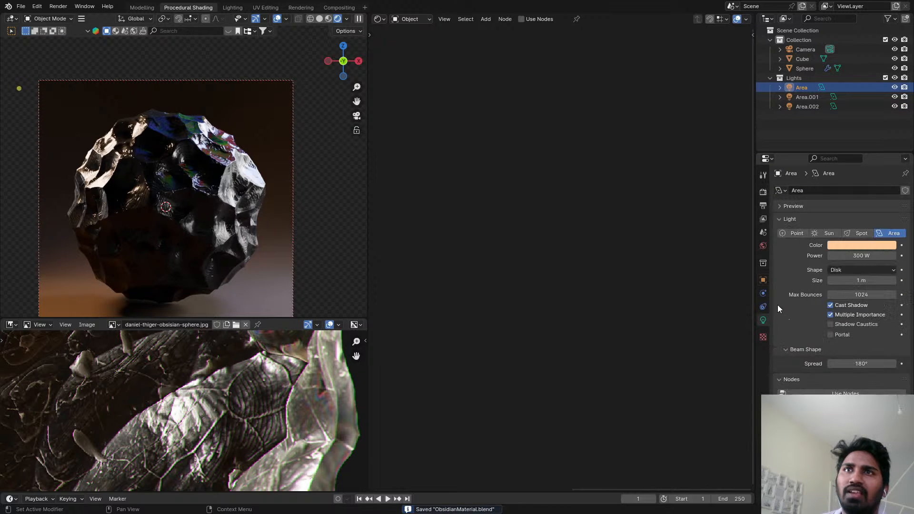
pyautogui.click(845, 246)
pyautogui.moveTo(847, 141)
pyautogui.mouseDown()
pyautogui.moveTo(823, 139)
pyautogui.moveTo(832, 155)
pyautogui.moveTo(820, 141)
pyautogui.mouseUp()
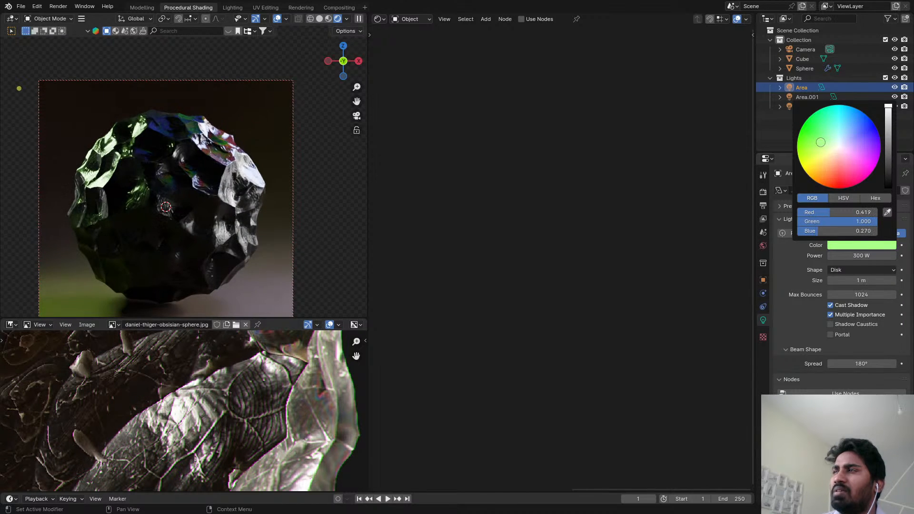
pyautogui.rightClick(821, 142)
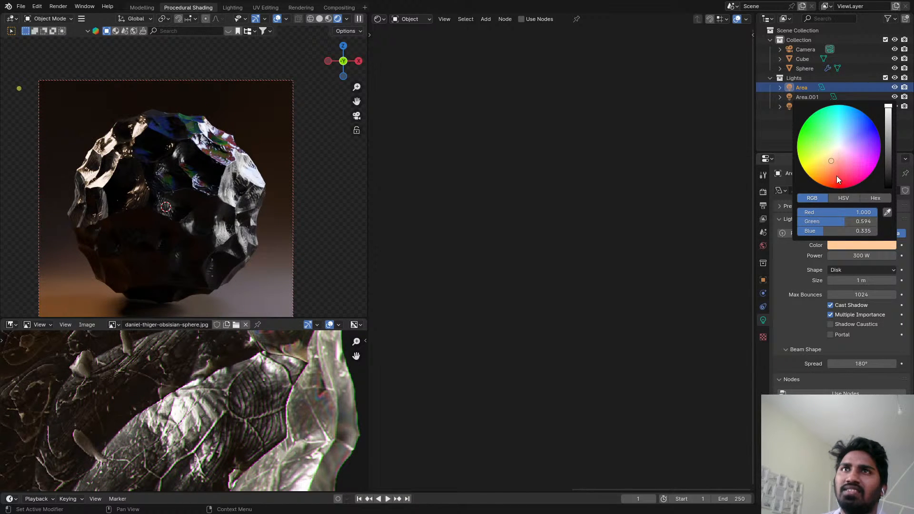
# - Tint the Area.001 light pale blue, and save the file with the sphere selected
pyautogui.click(850, 246)
pyautogui.moveTo(850, 140)
pyautogui.mouseDown()
pyautogui.moveTo(872, 144)
pyautogui.moveTo(852, 134)
pyautogui.mouseUp()
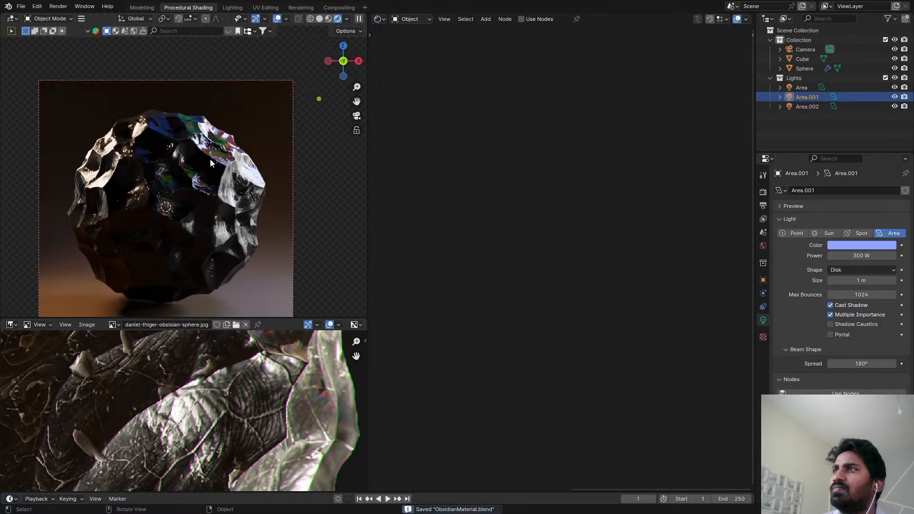
pyautogui.scroll(4, 215, 169)
pyautogui.click(273, 139)
pyautogui.hotkey('ctrl', 's')
# - Delete the framed test node group below the main material network, along with the separate shader node it fed
pyautogui.scroll(-10, 547, 256)
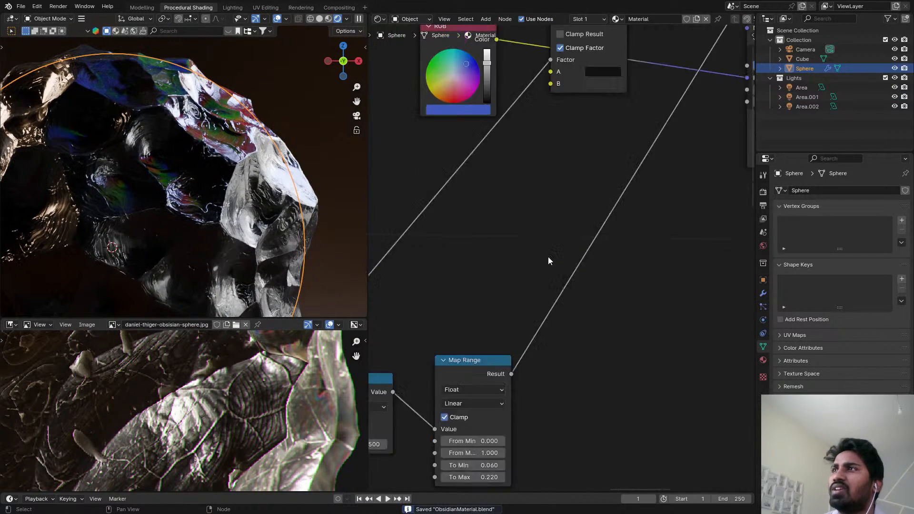
pyautogui.scroll(-5, 577, 276)
pyautogui.moveTo(580, 290); pyautogui.dragTo(607, 214, button='middle')
pyautogui.scroll(4, 607, 209)
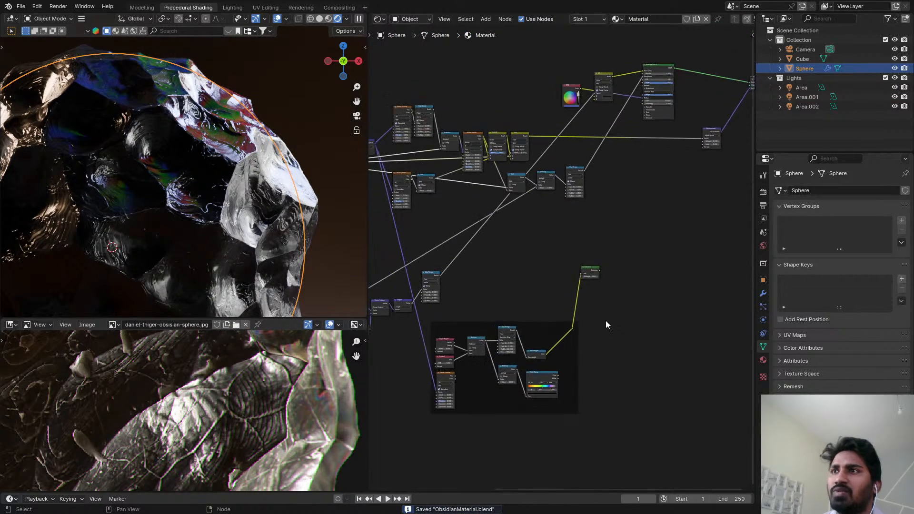
pyautogui.moveTo(605, 320); pyautogui.dragTo(616, 242, button='middle')
pyautogui.moveTo(665, 364); pyautogui.dragTo(431, 237)
pyautogui.press('x')
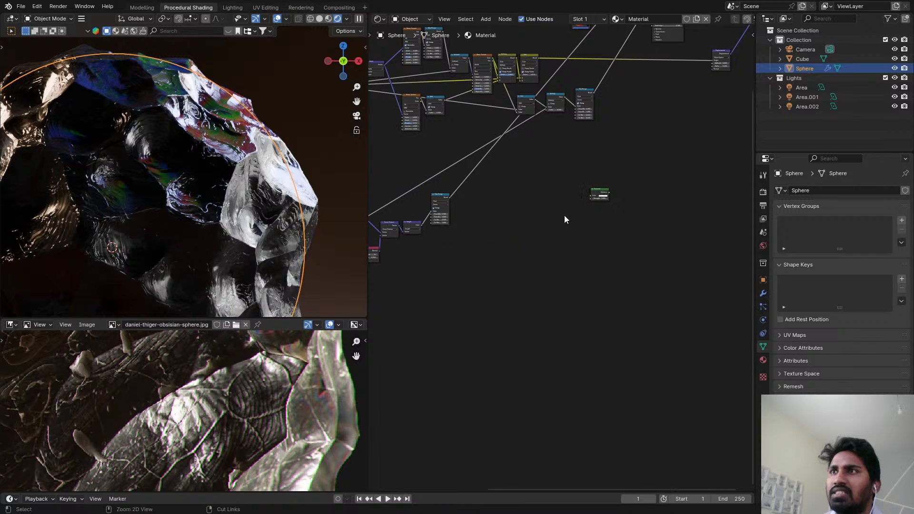
pyautogui.moveTo(560, 187); pyautogui.dragTo(639, 212)
pyautogui.press('x')
# - Delete the Mix node feeding the Principled BSDF and the lower node chain that ends in the Map Range driving its factor
pyautogui.moveTo(567, 212); pyautogui.dragTo(726, 259, button='middle')
pyautogui.scroll(7, 534, 273)
pyautogui.scroll(-6, 491, 237)
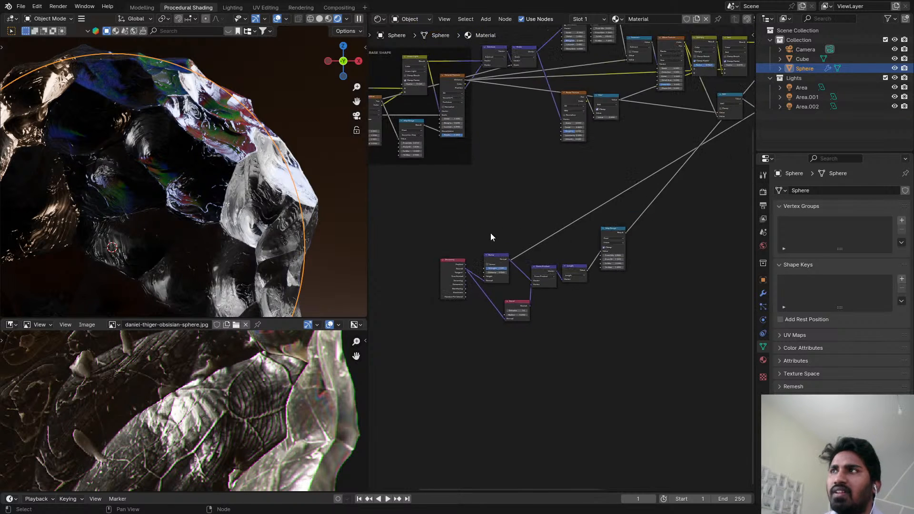
pyautogui.moveTo(703, 99); pyautogui.dragTo(599, 166, button='middle')
pyautogui.scroll(4, 669, 94)
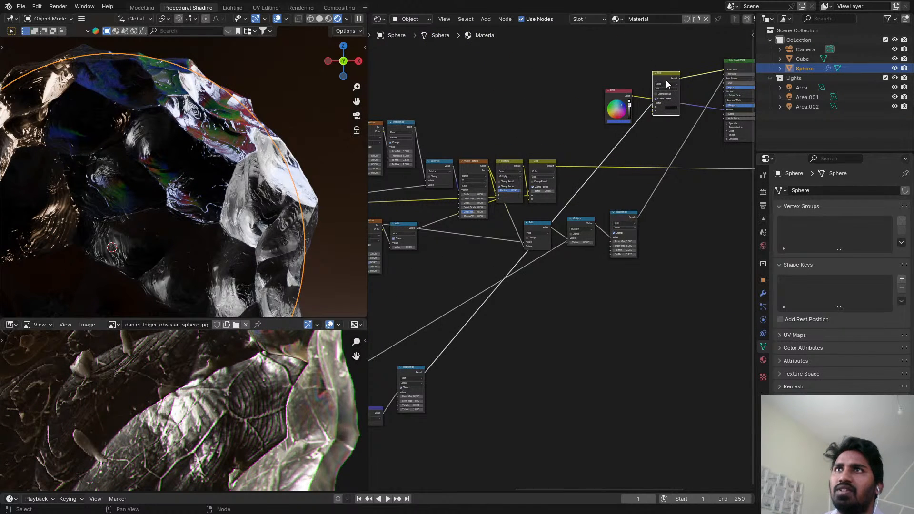
pyautogui.press('x')
pyautogui.scroll(-1, 597, 217)
pyautogui.moveTo(523, 319); pyautogui.dragTo(605, 236, button='middle')
pyautogui.scroll(-2, 571, 286)
pyautogui.moveTo(555, 358); pyautogui.dragTo(380, 262)
pyautogui.press('x')
# - Move the Add, Multiply and Map Range nodes of the roughness chain closer together and save the file
pyautogui.moveTo(520, 274); pyautogui.dragTo(582, 310, button='middle')
pyautogui.scroll(3, 624, 244)
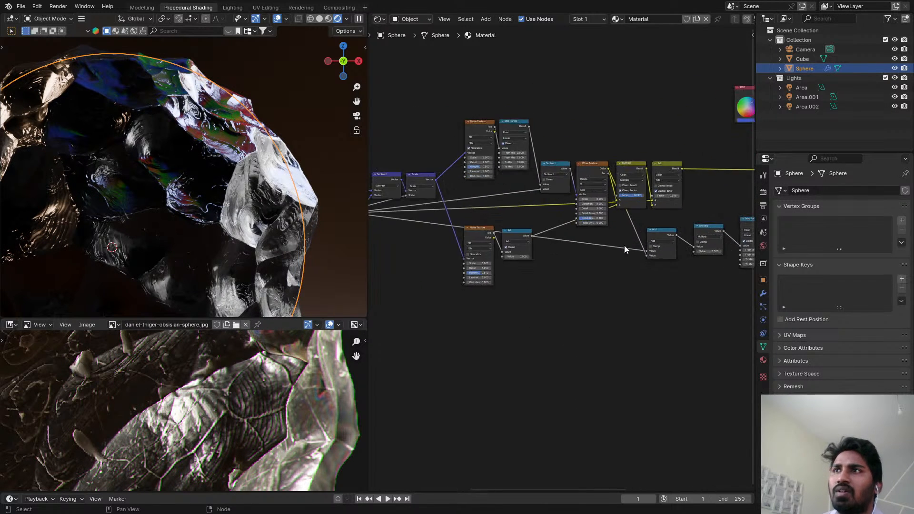
pyautogui.scroll(1, 624, 245)
pyautogui.moveTo(624, 245); pyautogui.dragTo(365, 278, button='middle')
pyautogui.moveTo(459, 242); pyautogui.dragTo(547, 233, button='middle')
pyautogui.scroll(6, 546, 233)
pyautogui.moveTo(509, 271); pyautogui.dragTo(584, 259, button='middle')
pyautogui.scroll(3, 532, 271)
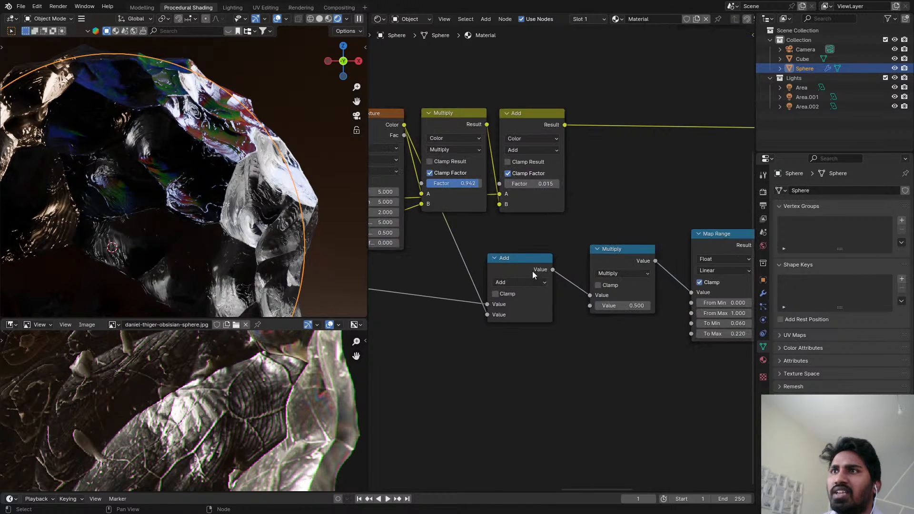
pyautogui.moveTo(532, 271); pyautogui.dragTo(532, 253)
pyautogui.moveTo(614, 253); pyautogui.dragTo(579, 242)
pyautogui.scroll(3, 657, 234)
pyautogui.moveTo(657, 234); pyautogui.dragTo(619, 227, button='middle')
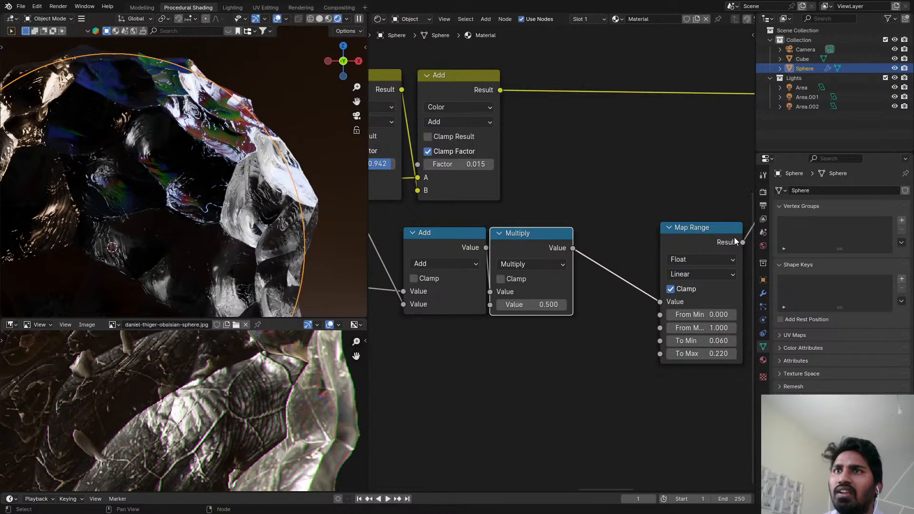
pyautogui.moveTo(735, 241); pyautogui.dragTo(666, 246)
pyautogui.hotkey('ctrl', 's')
pyautogui.scroll(-2, 647, 203)
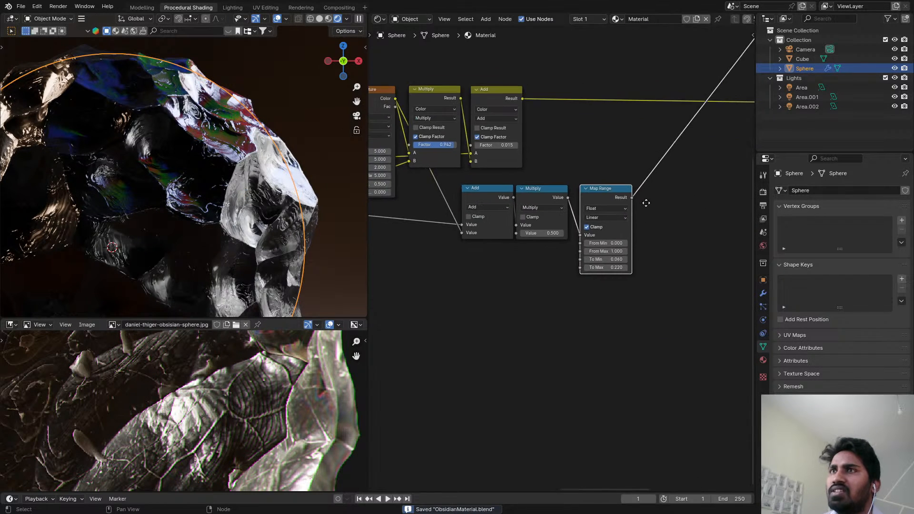
# - Add a Noise Texture node in the empty area below the roughness Map Range node
pyautogui.scroll(-2, 647, 203)
pyautogui.hotkey('shift', 'a')
pyautogui.write('n')
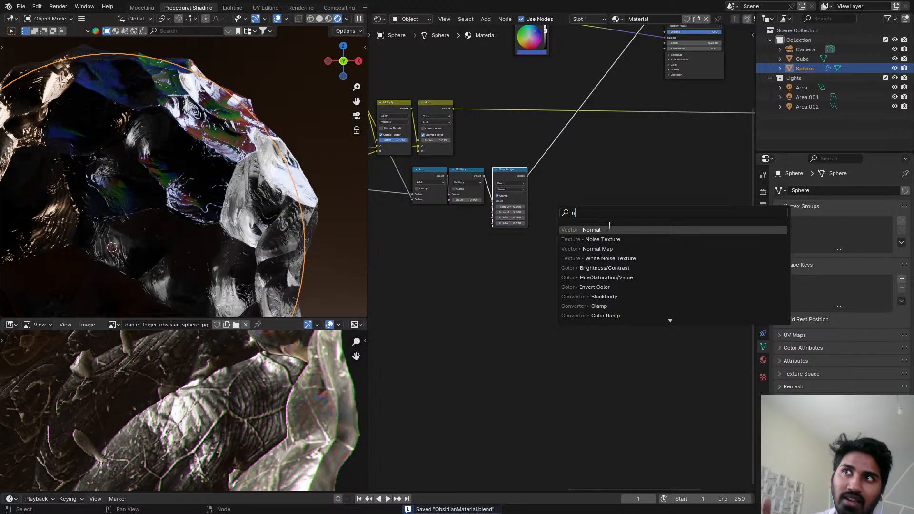
pyautogui.click(607, 239)
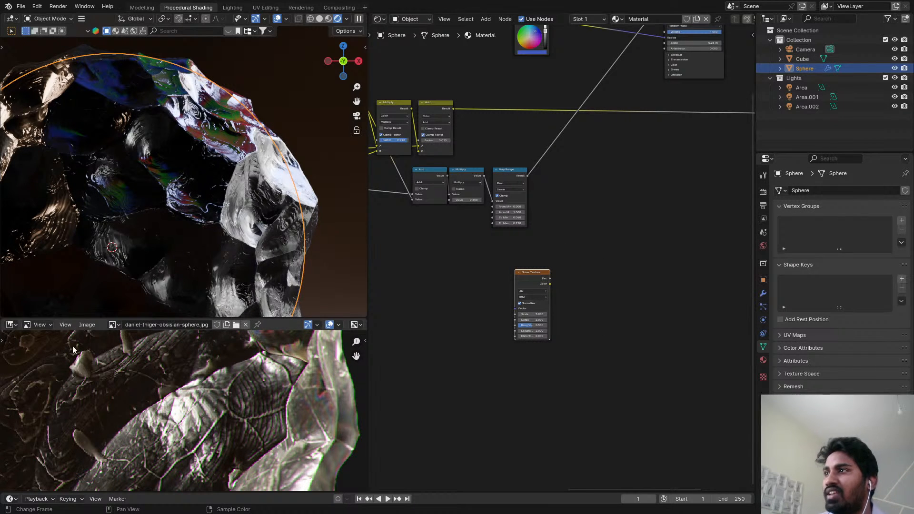
# - Switch the reference image to the ominous obsidian substance render and examine its fine surface detail
pyautogui.click(111, 327)
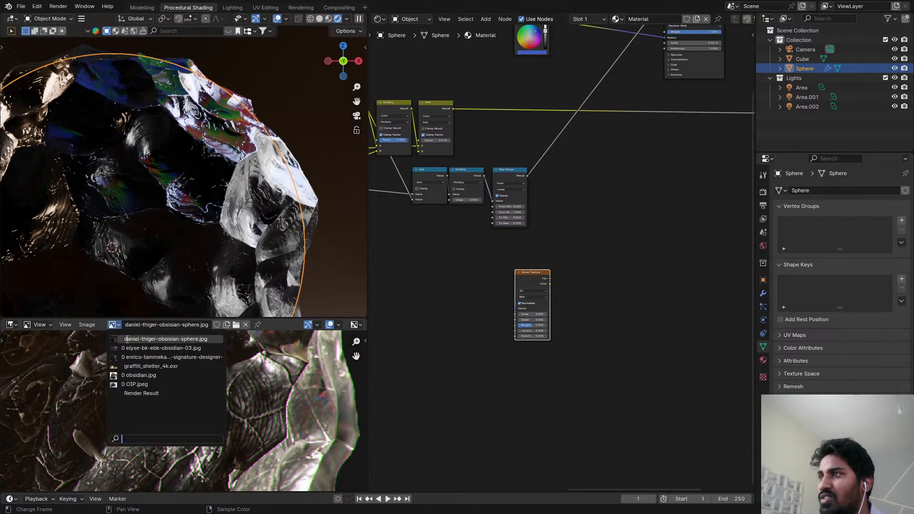
pyautogui.click(141, 360)
pyautogui.scroll(-6, 217, 402)
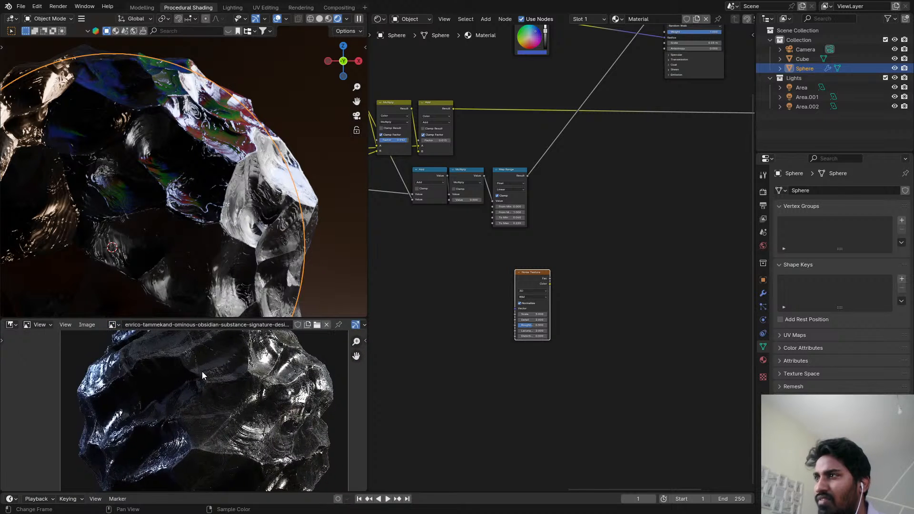
pyautogui.scroll(8, 212, 422)
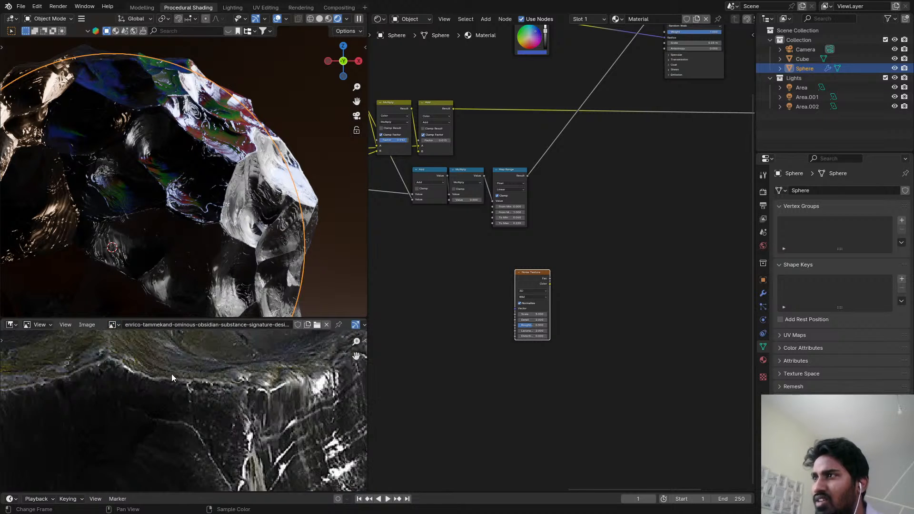
pyautogui.moveTo(241, 433); pyautogui.dragTo(230, 399, button='middle')
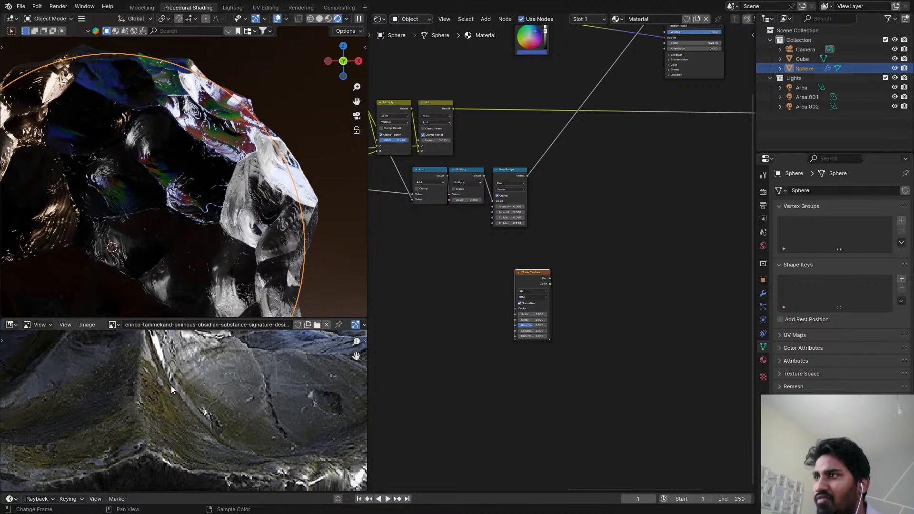
pyautogui.scroll(-5, 524, 195)
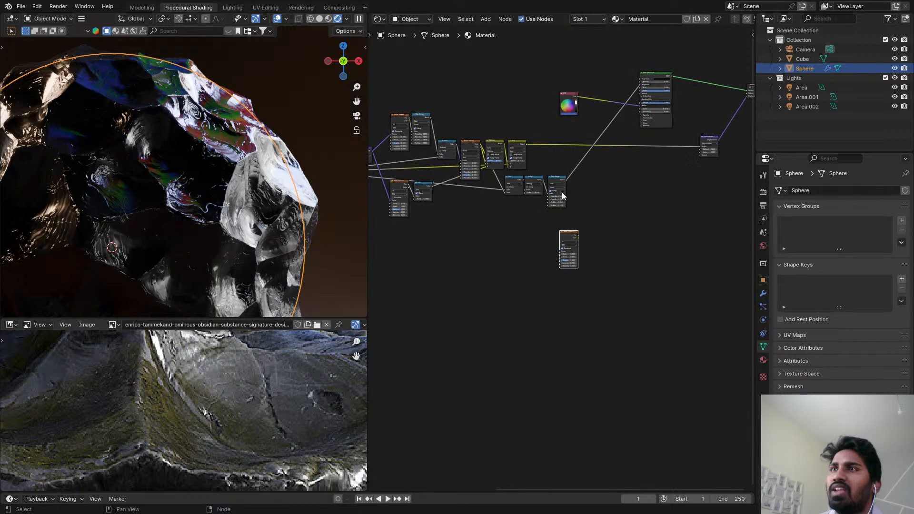
# - Reposition the new Noise Texture and connect the Base Shape frame's colour mix result to its Vector input
pyautogui.moveTo(552, 210); pyautogui.dragTo(609, 209, button='middle')
pyautogui.moveTo(617, 236); pyautogui.dragTo(575, 240)
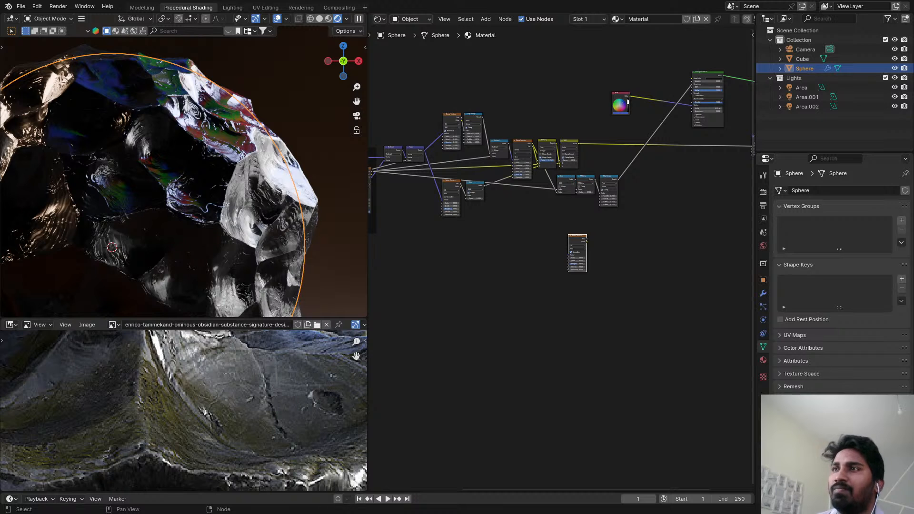
pyautogui.scroll(-3, 450, 136)
pyautogui.moveTo(464, 139); pyautogui.dragTo(539, 99, button='middle')
pyautogui.scroll(7, 505, 135)
pyautogui.scroll(-1, 480, 130)
pyautogui.scroll(-4, 545, 98)
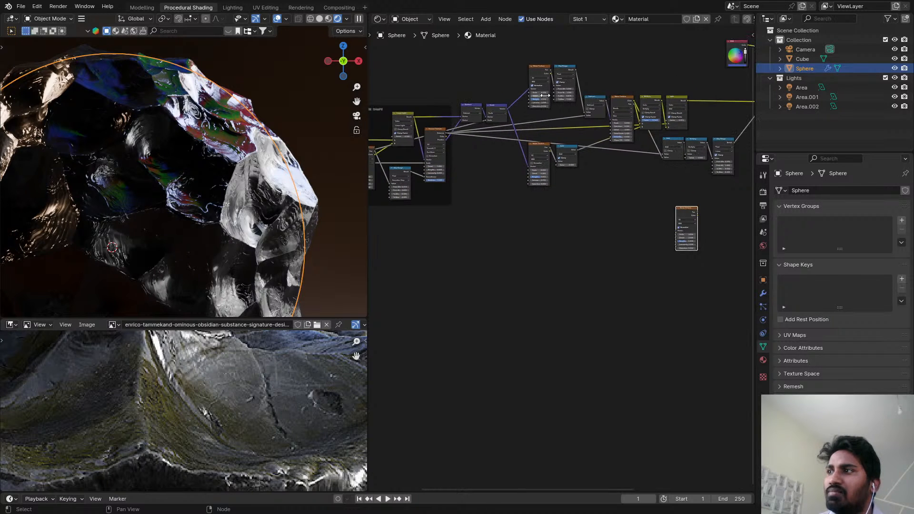
pyautogui.moveTo(439, 127); pyautogui.dragTo(453, 117, button='middle')
pyautogui.scroll(3, 452, 118)
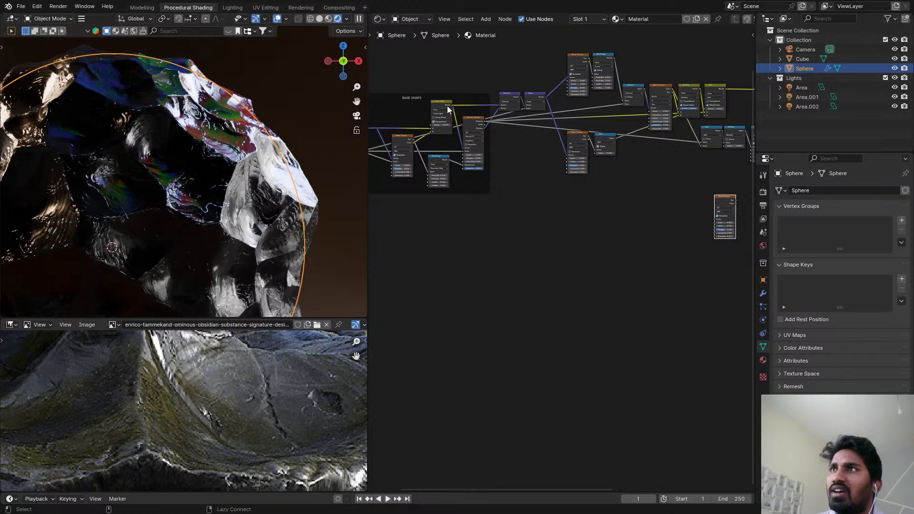
pyautogui.keyDown('alt'); pyautogui.moveTo(447, 106); pyautogui.dragTo(724, 204, button='right'); pyautogui.keyUp('alt')
# - Preview the new Noise Texture on the sphere, move the node into open space and set its Scale to 1000
pyautogui.scroll(5, 732, 206)
pyautogui.keyDown('ctrl'); pyautogui.keyDown('shift'); pyautogui.click(722, 201); pyautogui.keyUp('shift'); pyautogui.keyUp('ctrl')
pyautogui.moveTo(725, 202); pyautogui.dragTo(606, 212)
pyautogui.moveTo(610, 207); pyautogui.dragTo(575, 152, button='middle')
pyautogui.scroll(5, 575, 152)
pyautogui.scroll(2, 566, 177)
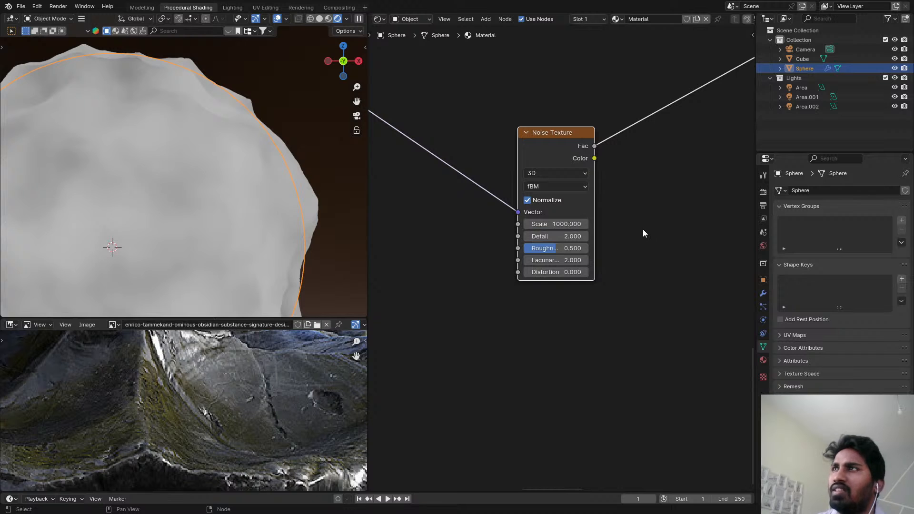
pyautogui.scroll(-4, 566, 236)
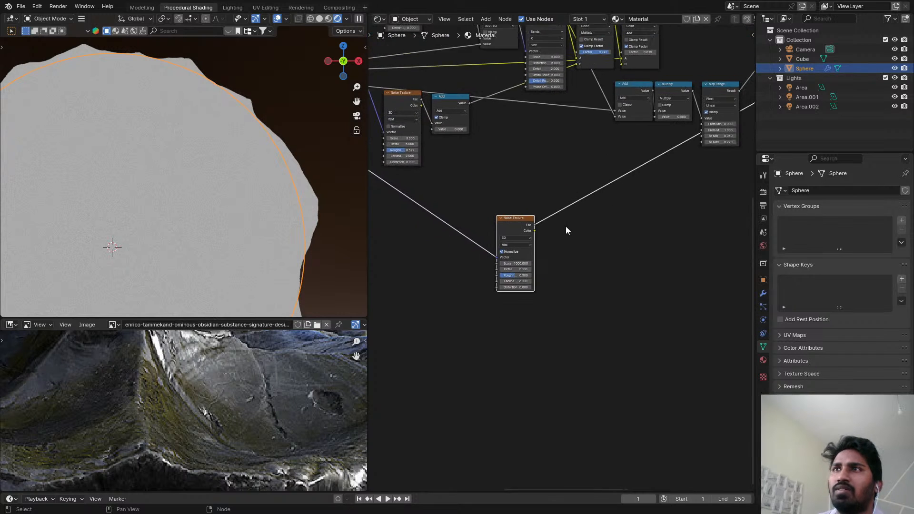
pyautogui.scroll(2, 566, 227)
pyautogui.hotkey('shift', 'a')
pyautogui.write('map')
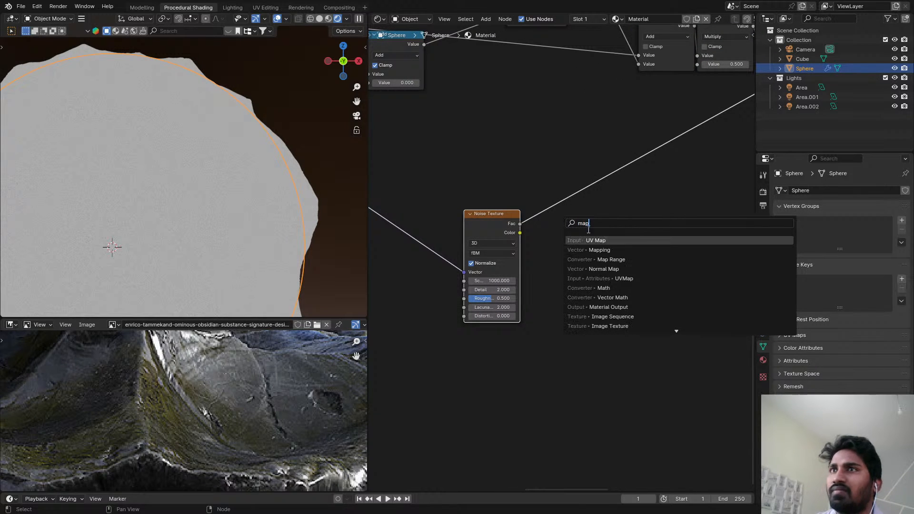
pyautogui.press('Down')
pyautogui.press('Return')
pyautogui.press('Escape')
# - Insert a Map Range node on the link coming out of the new Noise Texture's Fac output
pyautogui.hotkey('shift', 'a')
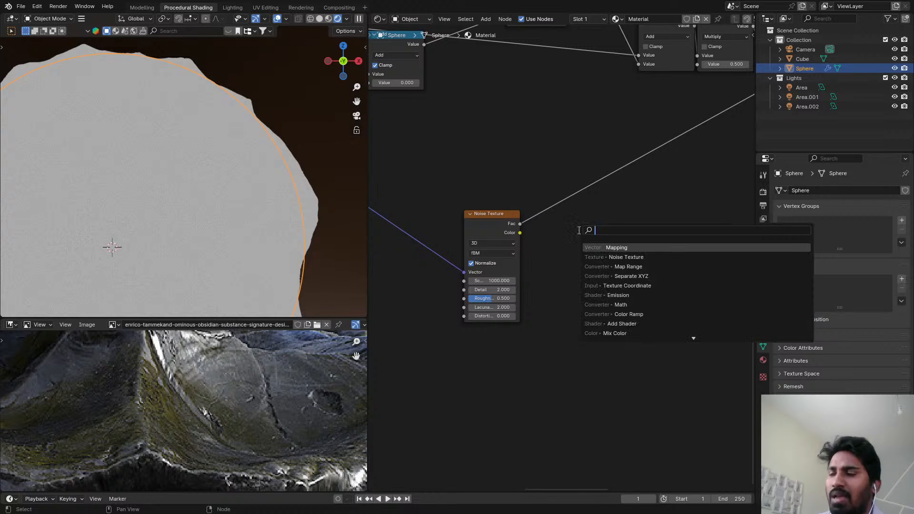
pyautogui.write('map')
pyautogui.press('Down')
pyautogui.press('Down')
pyautogui.press('Return')
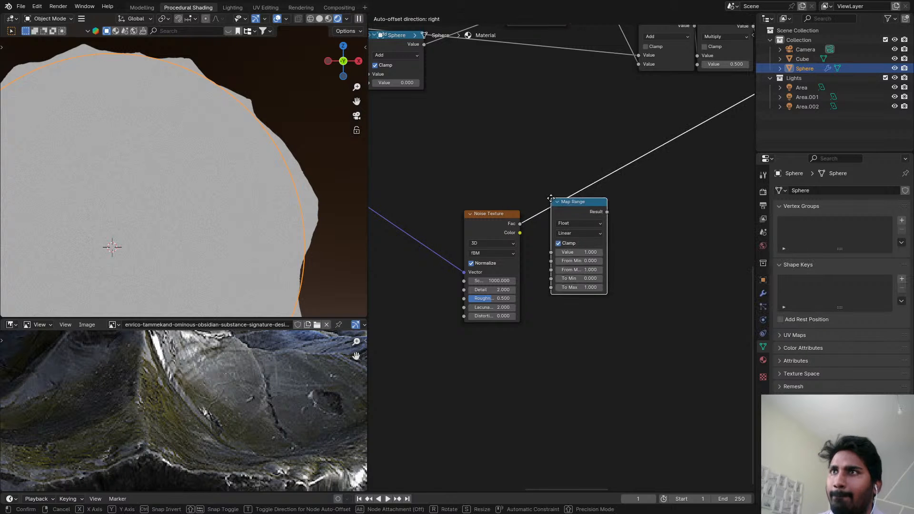
pyautogui.click(561, 224)
# - Set the new Map Range's From Min to 0.200 and From Max to 0.810, and inspect the noise on the sphere
pyautogui.scroll(3, 561, 225)
pyautogui.scroll(2, 573, 216)
pyautogui.moveTo(619, 307); pyautogui.dragTo(516, 226, button='middle')
pyautogui.moveTo(516, 234)
pyautogui.keyDown('shift'); pyautogui.mouseDown()
pyautogui.moveTo(531, 234)
pyautogui.moveTo(516, 235)
pyautogui.mouseUp(); pyautogui.keyUp('shift')
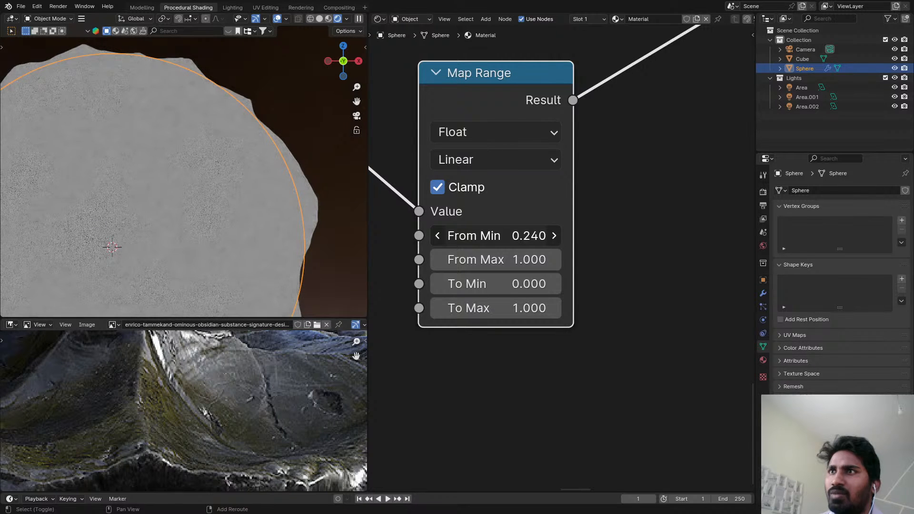
pyautogui.moveTo(522, 257); pyautogui.dragTo(518, 257)
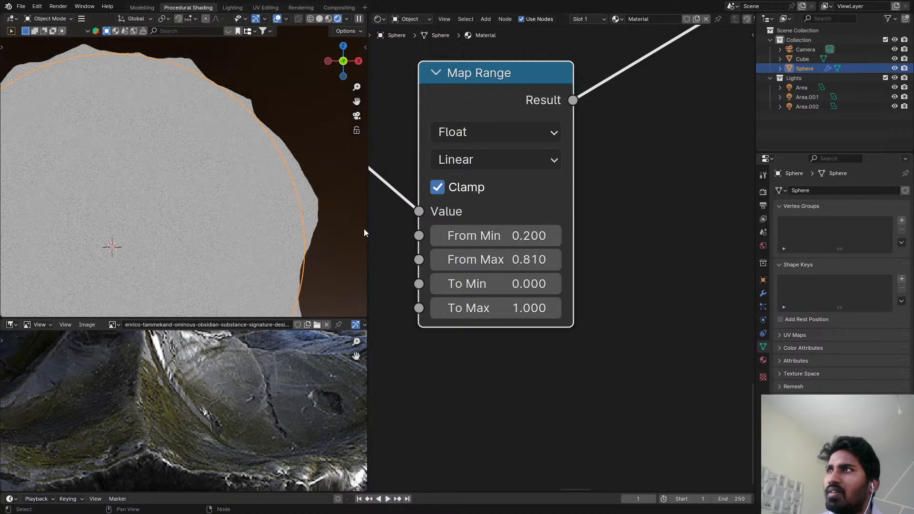
pyautogui.scroll(5, 186, 174)
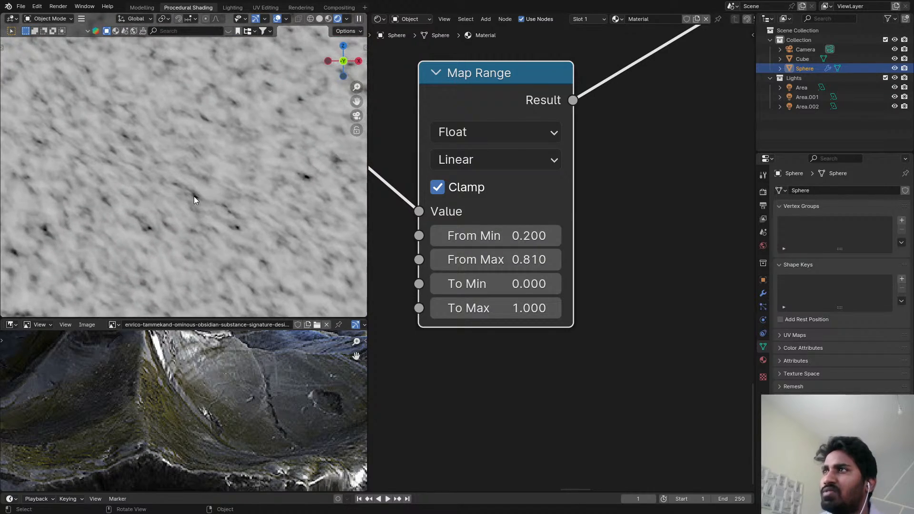
pyautogui.scroll(-8, 195, 195)
pyautogui.scroll(-5, 497, 117)
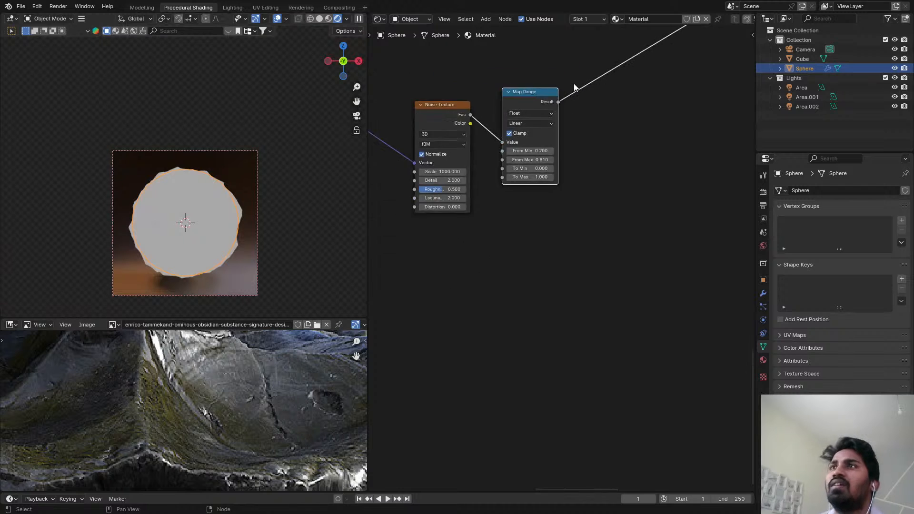
# - Add a Bump node to the material, placing it below the Principled BSDF
pyautogui.scroll(-11, 574, 87)
pyautogui.moveTo(637, 53); pyautogui.dragTo(535, 199, button='middle')
pyautogui.moveTo(602, 131); pyautogui.dragTo(471, 239, button='middle')
pyautogui.scroll(4, 518, 190)
pyautogui.hotkey('shift', 'a')
pyautogui.click(520, 192)
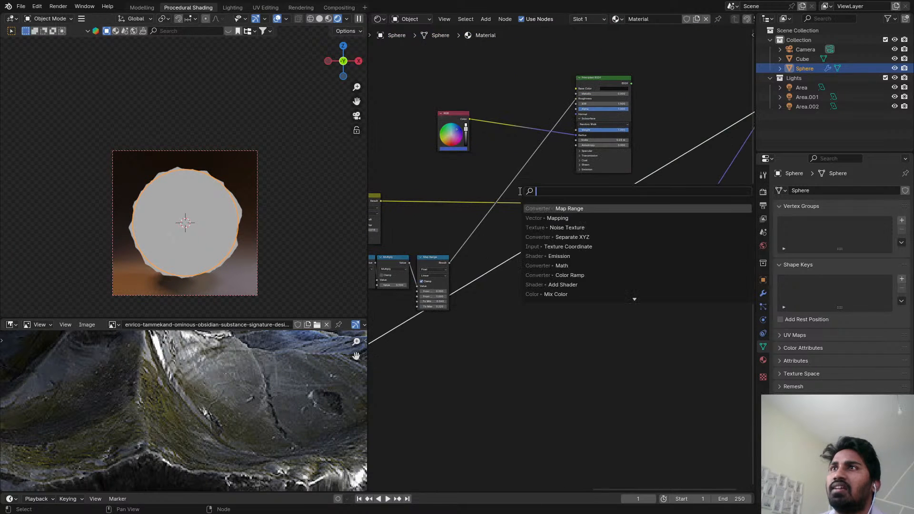
pyautogui.write('bump')
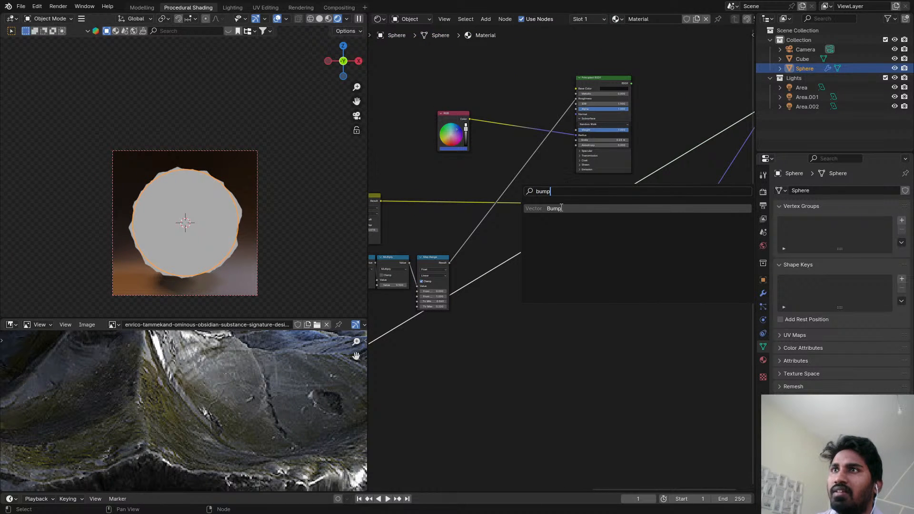
pyautogui.click(561, 208)
pyautogui.click(506, 305)
# - Connect the noise Map Range result to the Bump node's Height and move the Bump beside the Principled BSDF
pyautogui.scroll(-2, 495, 314)
pyautogui.moveTo(467, 345); pyautogui.dragTo(567, 253, button='middle')
pyautogui.scroll(4, 519, 269)
pyautogui.keyDown('alt'); pyautogui.moveTo(409, 267); pyautogui.dragTo(550, 196, button='right'); pyautogui.keyUp('alt')
pyautogui.keyDown('alt'); pyautogui.moveTo(405, 275); pyautogui.dragTo(638, 228, button='right'); pyautogui.keyUp('alt')
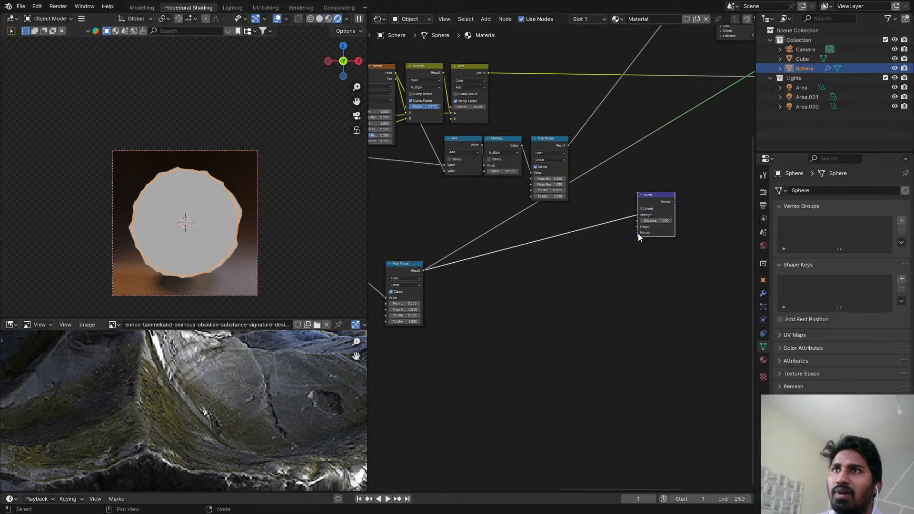
pyautogui.scroll(3, 640, 209)
pyautogui.scroll(-1, 638, 149)
pyautogui.scroll(-4, 534, 257)
pyautogui.moveTo(638, 148); pyautogui.dragTo(547, 294, button='middle')
pyautogui.moveTo(550, 318); pyautogui.dragTo(545, 105)
# - Set the Bump node's Distance to 0.000
pyautogui.scroll(6, 559, 111)
pyautogui.scroll(3, 559, 111)
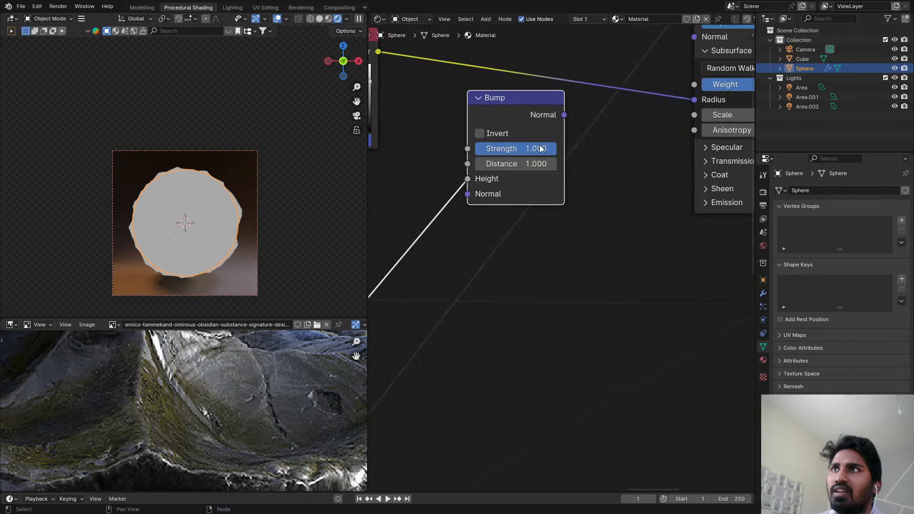
pyautogui.doubleClick(541, 163)
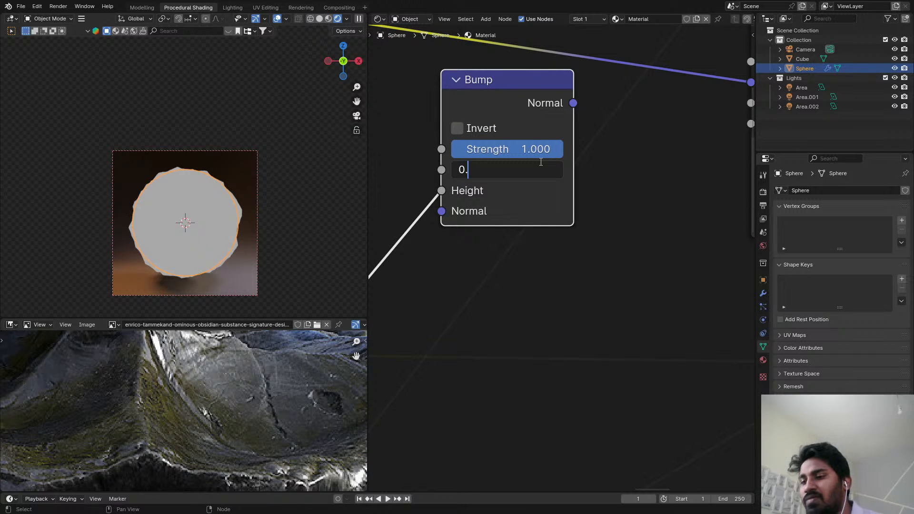
pyautogui.write('0.000')
pyautogui.press('Return')
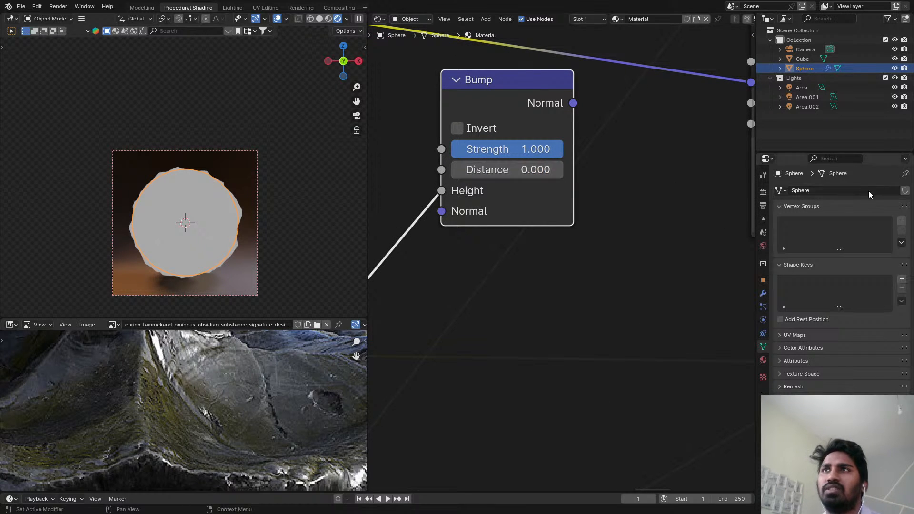
# - Preview the Principled BSDF on the sphere and inspect its rock-like surface and bump detail up close
pyautogui.scroll(-2, 540, 161)
pyautogui.moveTo(551, 212); pyautogui.dragTo(506, 262, button='middle')
pyautogui.scroll(-3, 547, 150)
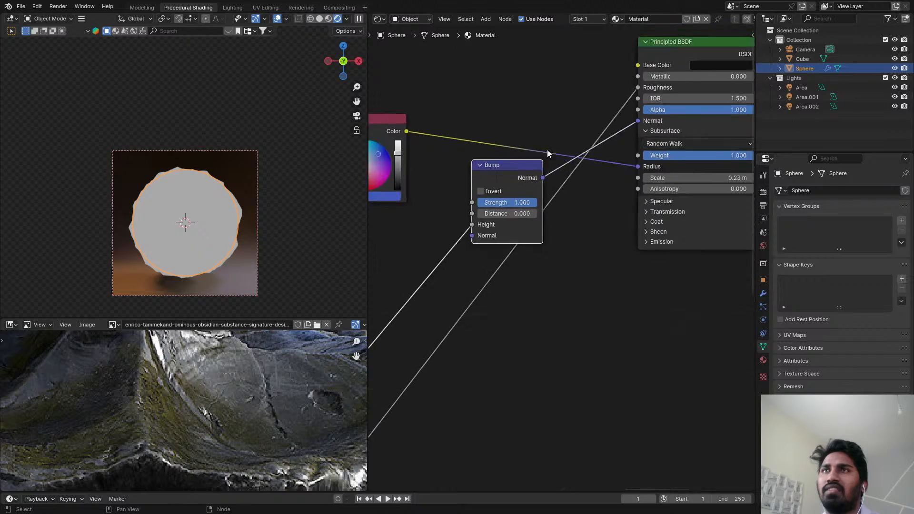
pyautogui.keyDown('ctrl'); pyautogui.keyDown('shift'); pyautogui.click(610, 103); pyautogui.keyUp('shift'); pyautogui.keyUp('ctrl')
pyautogui.scroll(16, 241, 209)
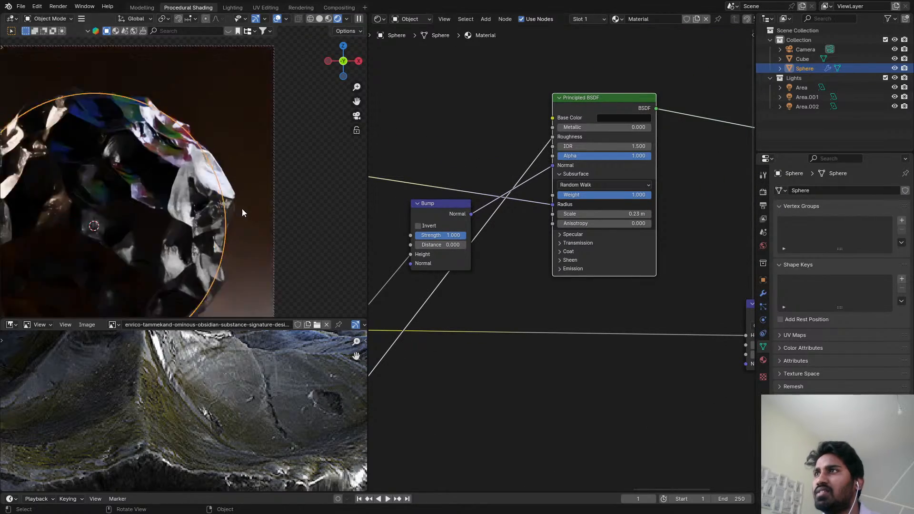
pyautogui.scroll(4, 145, 185)
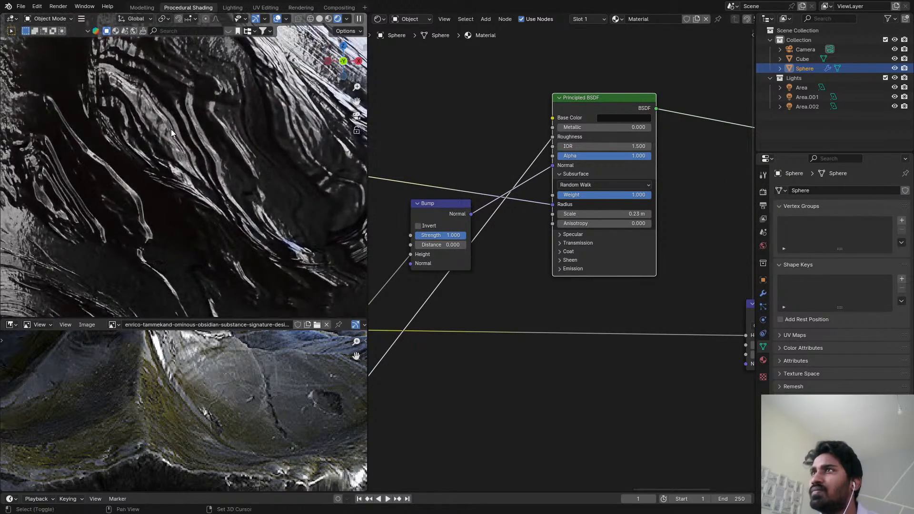
pyautogui.moveTo(171, 130)
pyautogui.keyDown('shift'); pyautogui.mouseDown(button='middle')
pyautogui.moveTo(241, 294)
pyautogui.moveTo(209, 205)
pyautogui.mouseUp(button='middle'); pyautogui.keyUp('shift')
pyautogui.scroll(2, 200, 177)
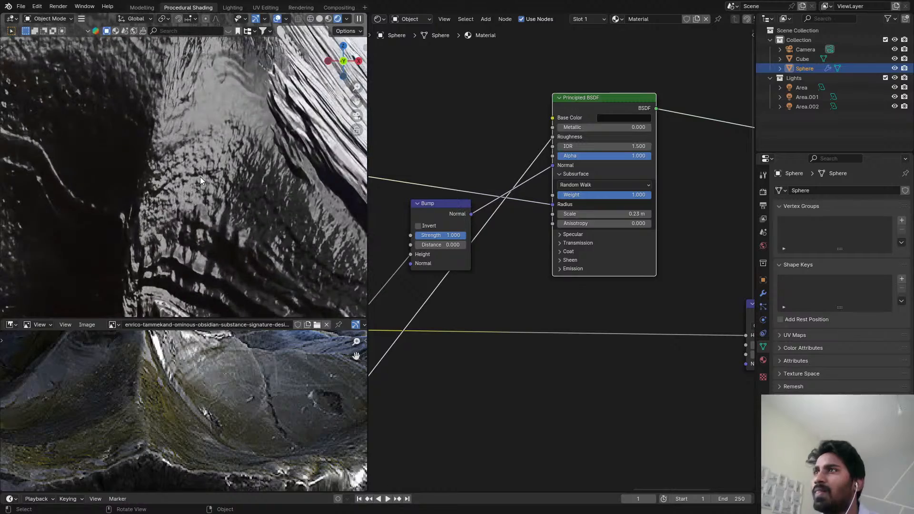
pyautogui.scroll(-3, 200, 164)
pyautogui.keyDown('shift'); pyautogui.moveTo(157, 129); pyautogui.dragTo(230, 162, button='middle'); pyautogui.keyUp('shift')
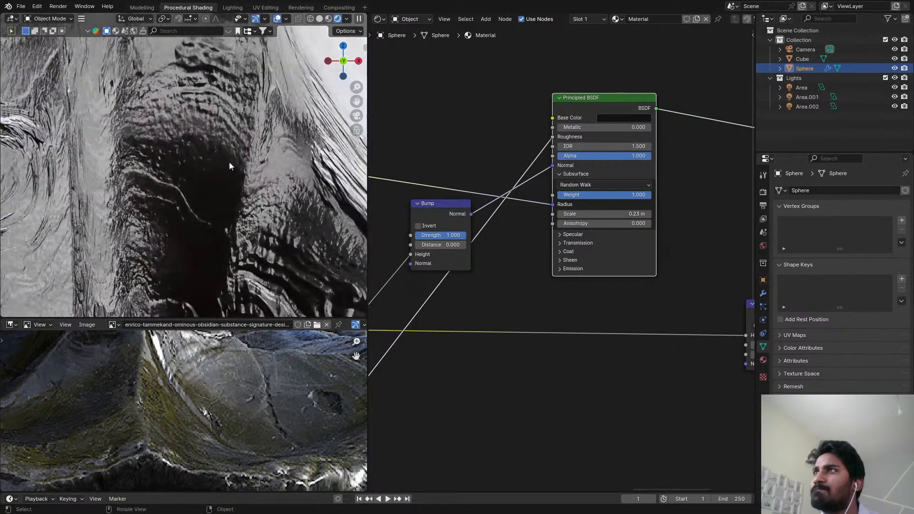
pyautogui.scroll(-3, 214, 151)
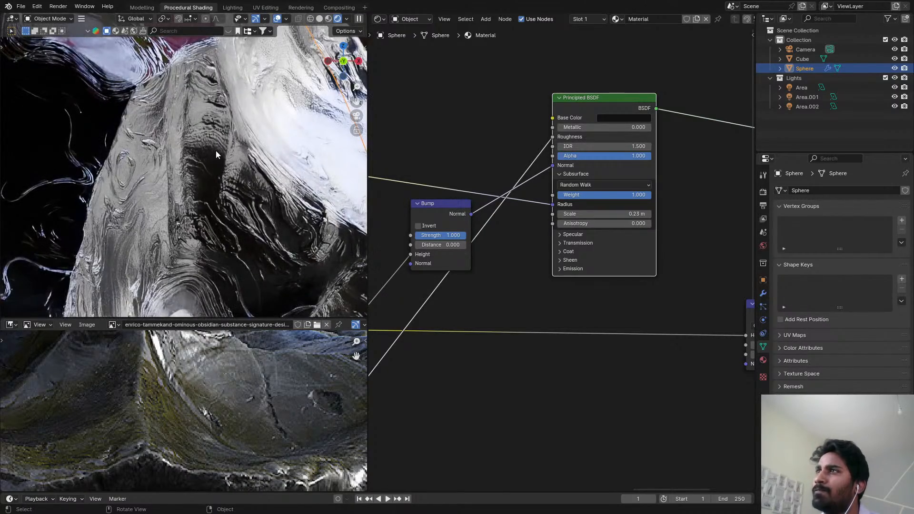
pyautogui.scroll(-1, 415, 187)
# - Set the Bump node's Distance to 0.100 and check the effect along the sphere's edge
pyautogui.moveTo(431, 221); pyautogui.dragTo(587, 200, button='middle')
pyautogui.scroll(4, 589, 201)
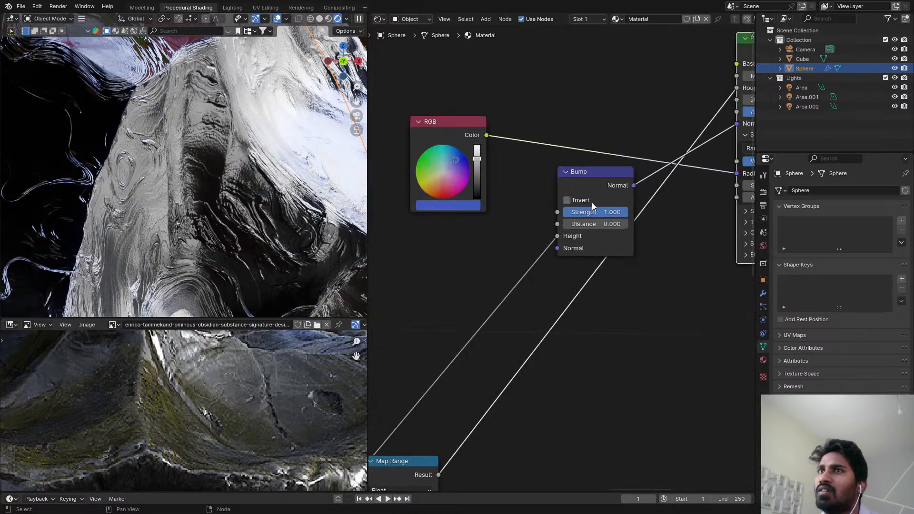
pyautogui.click(593, 204)
pyautogui.scroll(-5, 183, 196)
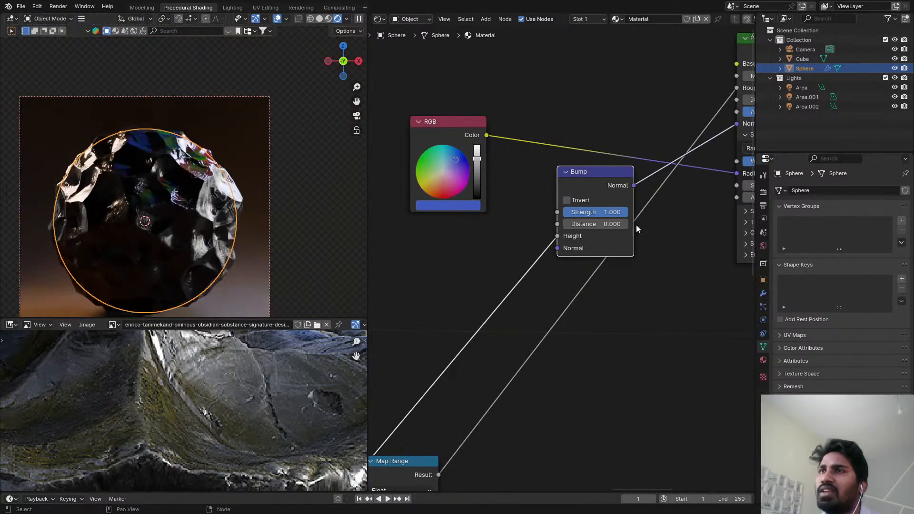
pyautogui.scroll(3, 617, 221)
pyautogui.click(619, 223)
pyautogui.scroll(8, 184, 207)
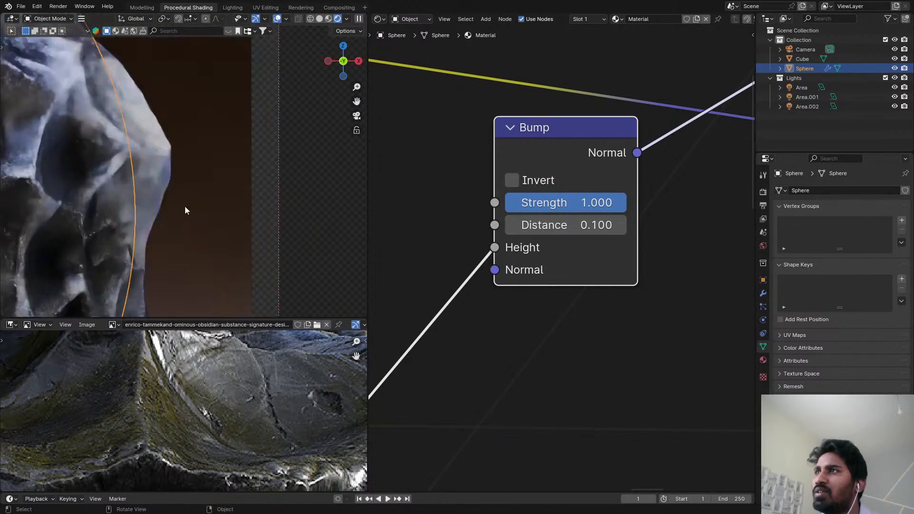
pyautogui.scroll(-3, 198, 180)
pyautogui.moveTo(152, 137); pyautogui.dragTo(140, 163, button='middle')
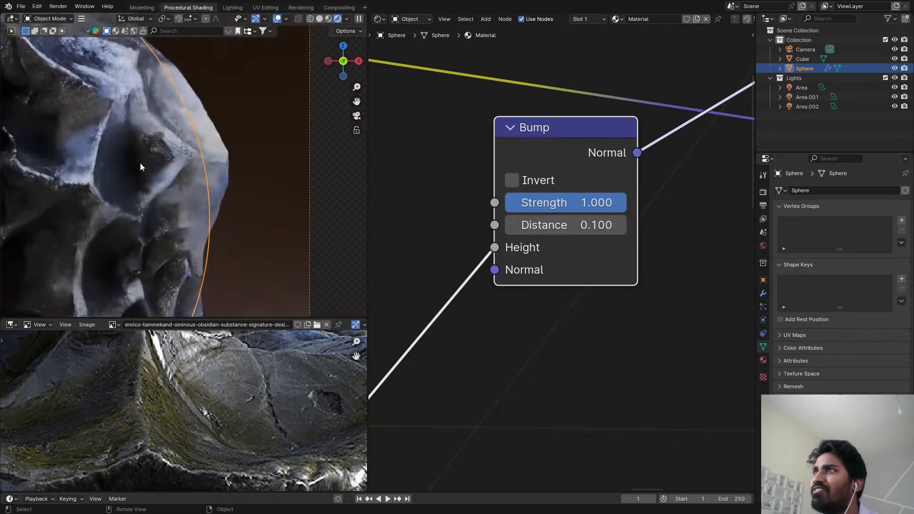
# - Set the Bump node's Distance to 0.001 and check the grain on the sphere's facets
pyautogui.click(518, 226)
pyautogui.click(581, 230)
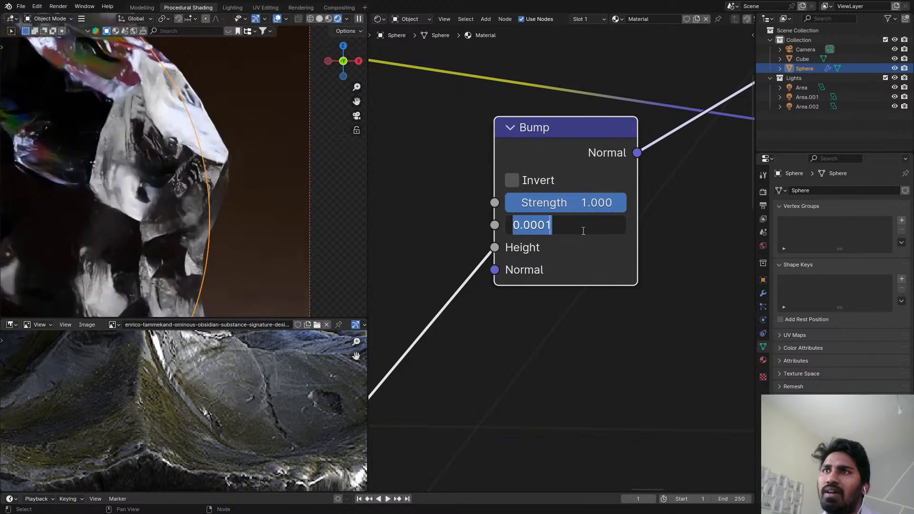
pyautogui.click(550, 228)
pyautogui.write('1')
pyautogui.press('Return')
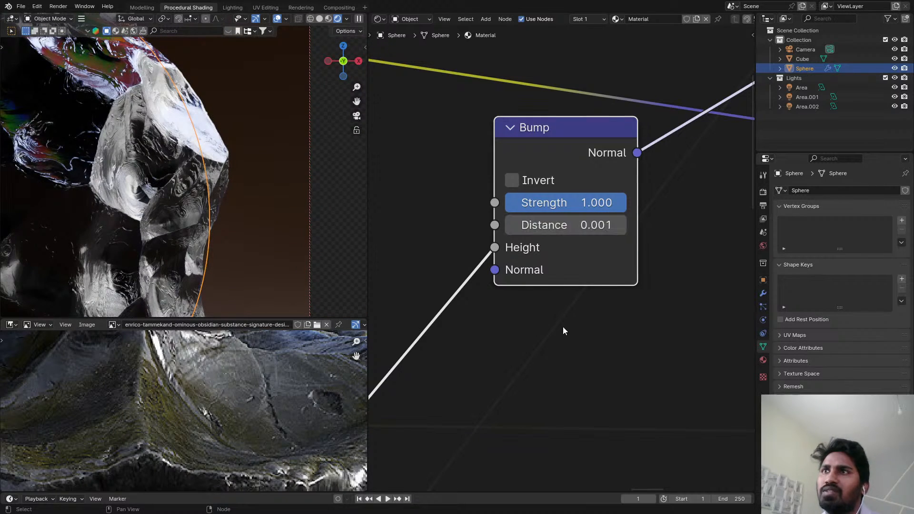
pyautogui.scroll(-5, 153, 151)
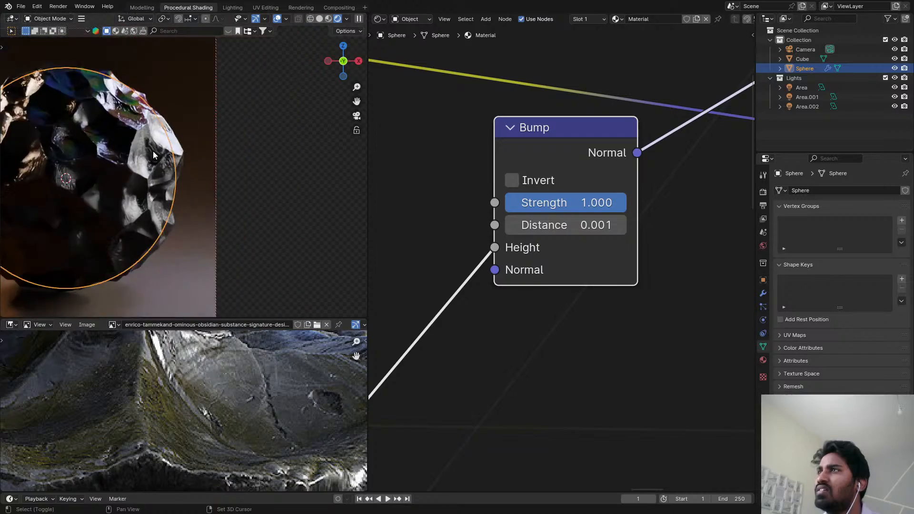
pyautogui.scroll(8, 218, 150)
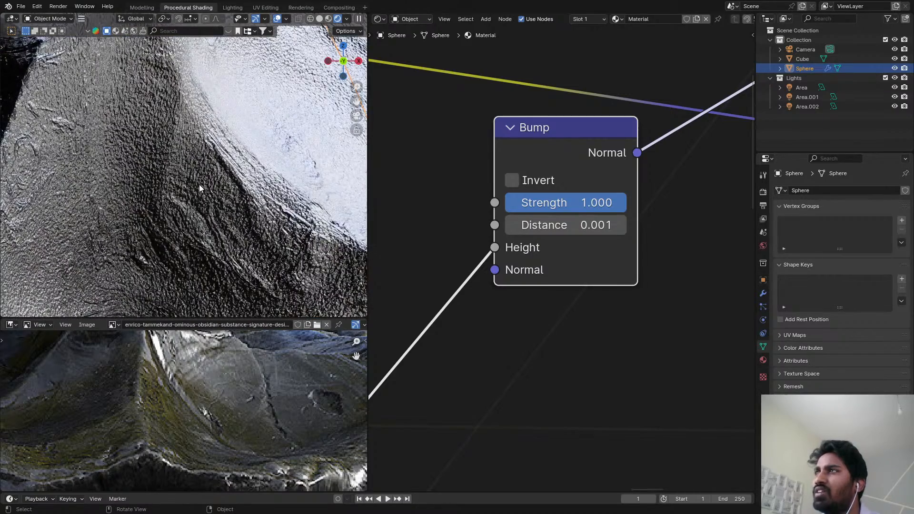
pyautogui.scroll(-7, 606, 209)
# - Set the Roughness of the Noise Texture feeding the bump to 0.000 and inspect the surface up close
pyautogui.moveTo(606, 210); pyautogui.dragTo(704, 98, button='middle')
pyautogui.moveTo(571, 340); pyautogui.dragTo(710, 97, button='middle')
pyautogui.scroll(-6, 145, 190)
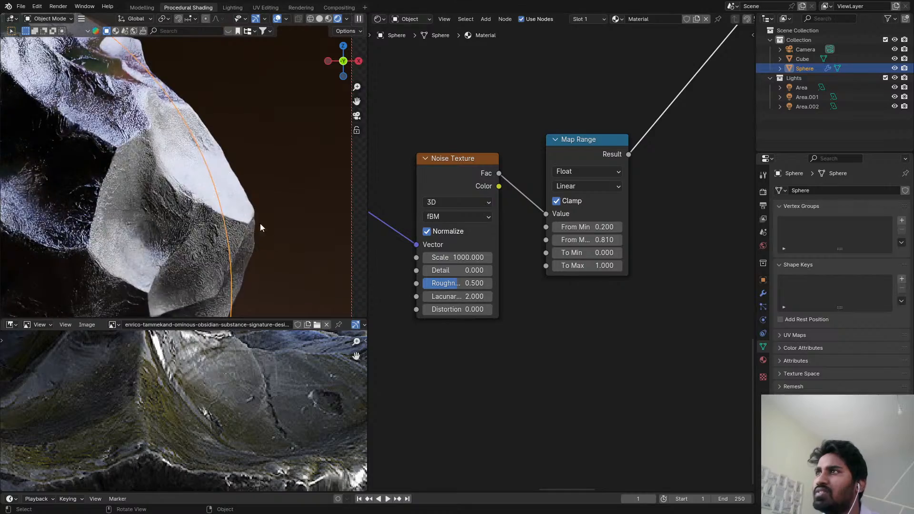
pyautogui.scroll(10, 150, 209)
pyautogui.scroll(-6, 150, 204)
pyautogui.scroll(-3, 310, 213)
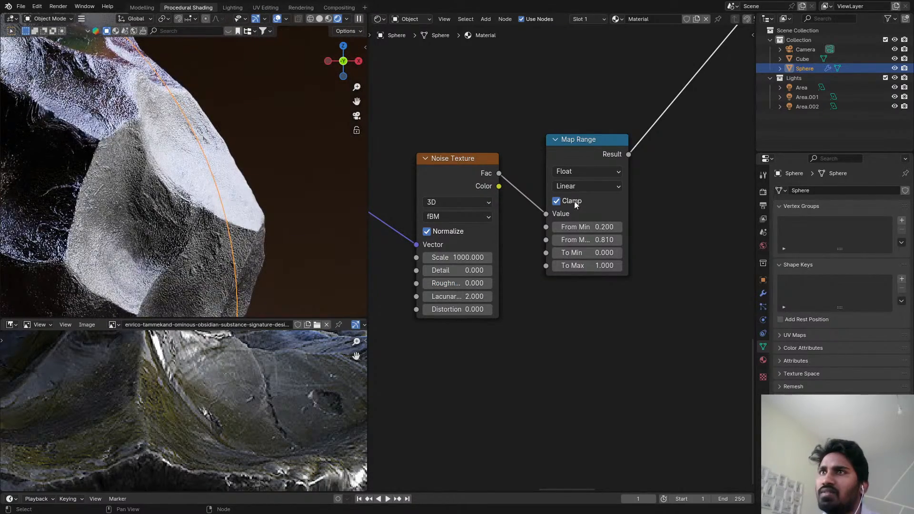
pyautogui.scroll(3, 154, 201)
pyautogui.scroll(-5, 154, 200)
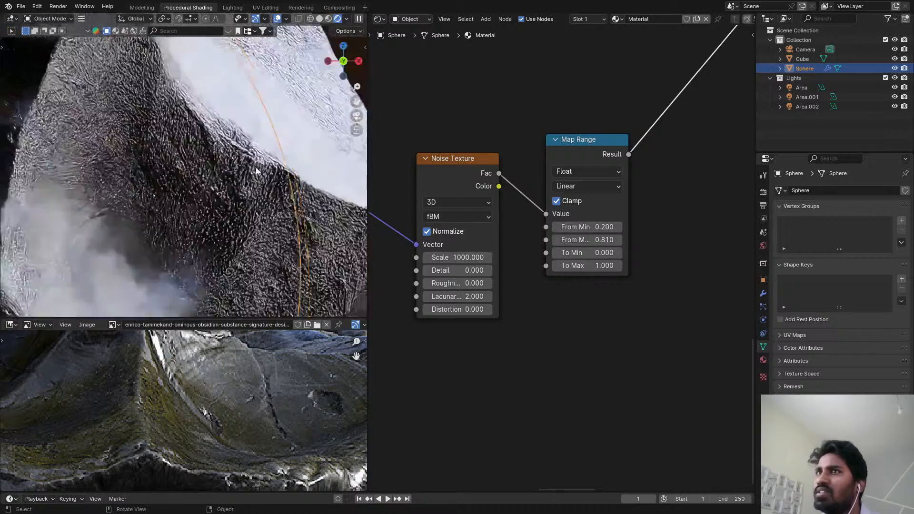
# - Set From Min to 0.370 on the Map Range after the bump noise and inspect the surface
pyautogui.moveTo(587, 227); pyautogui.dragTo(601, 227)
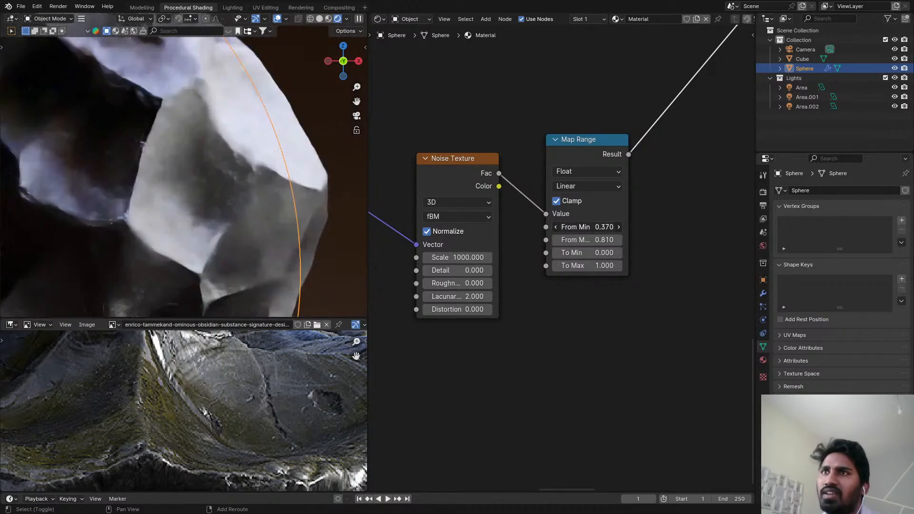
pyautogui.scroll(5, 232, 157)
pyautogui.scroll(5, 232, 157)
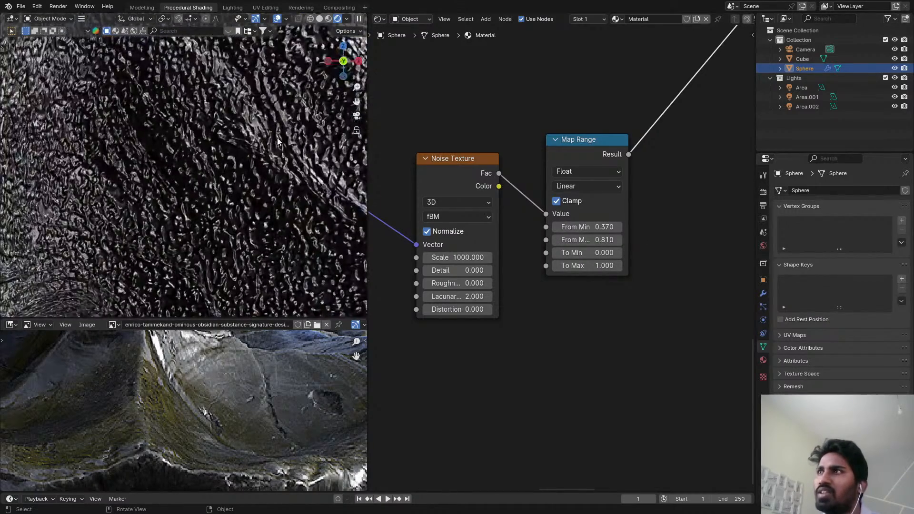
pyautogui.scroll(-5, 198, 191)
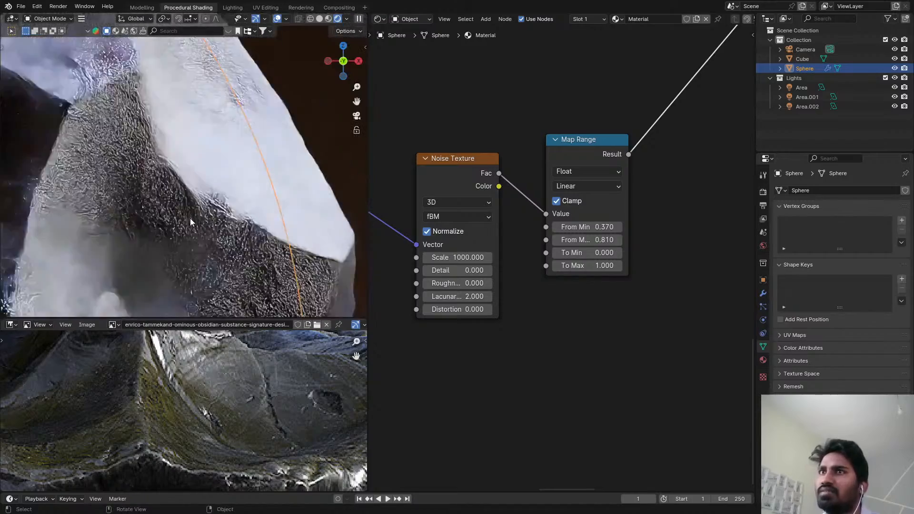
# - Set From Min to 0.590 on the bump noise's Map Range and inspect the sparser bumps
pyautogui.moveTo(587, 226); pyautogui.dragTo(584, 226)
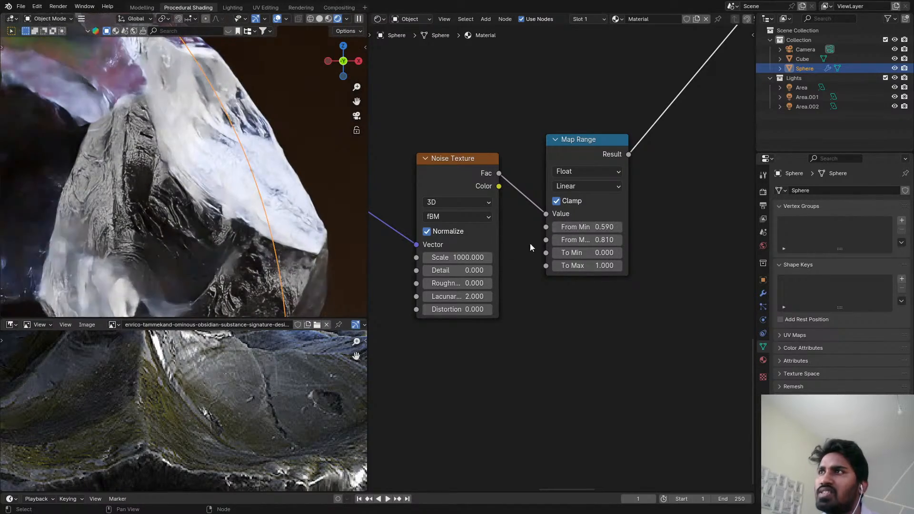
pyautogui.scroll(5, 210, 207)
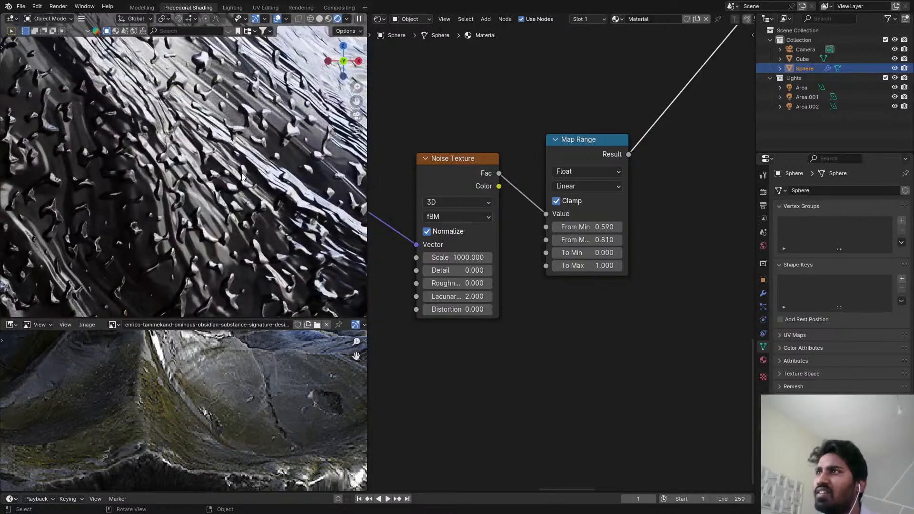
pyautogui.scroll(-5, 186, 184)
pyautogui.scroll(-4, 245, 218)
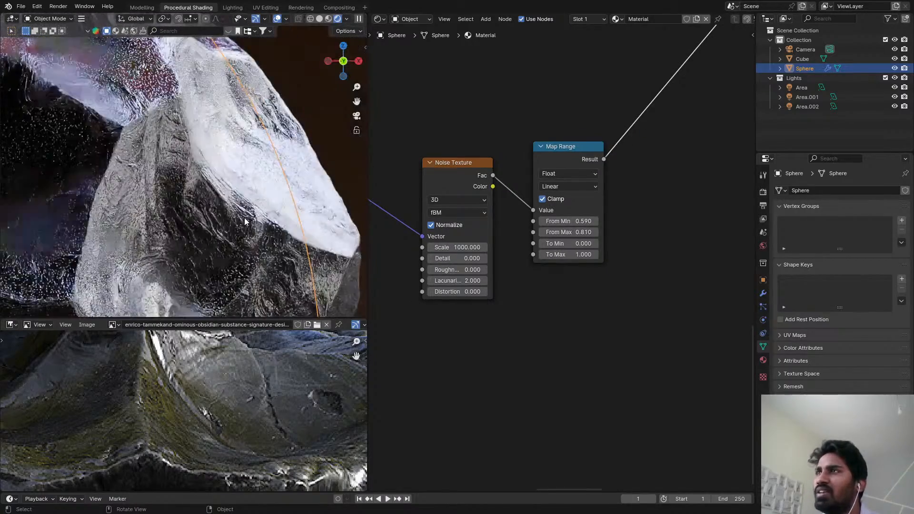
# - Enable Invert on the Bump node and inspect the inverted detail on the sphere
pyautogui.scroll(-3, 252, 219)
pyautogui.scroll(-1, 566, 186)
pyautogui.moveTo(567, 186); pyautogui.dragTo(698, 416, button='middle')
pyautogui.moveTo(681, 185); pyautogui.dragTo(490, 408, button='middle')
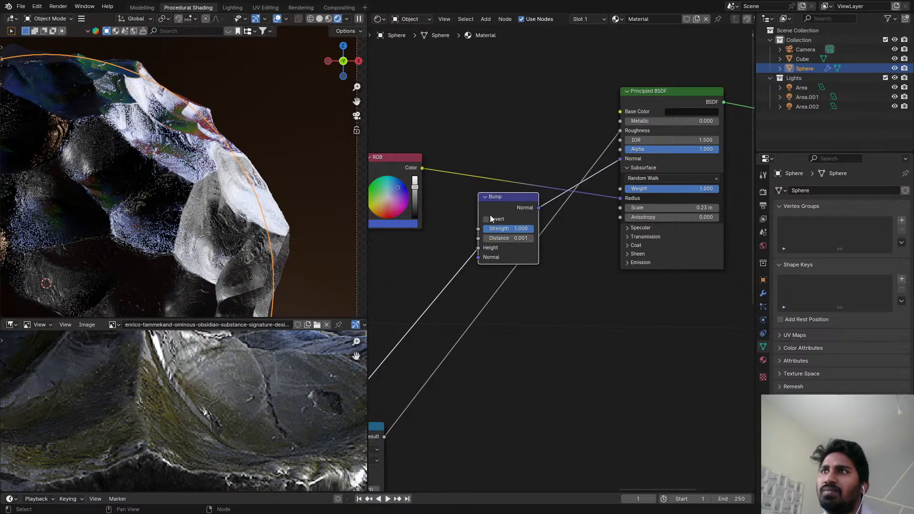
pyautogui.scroll(4, 235, 265)
pyautogui.scroll(5, 295, 159)
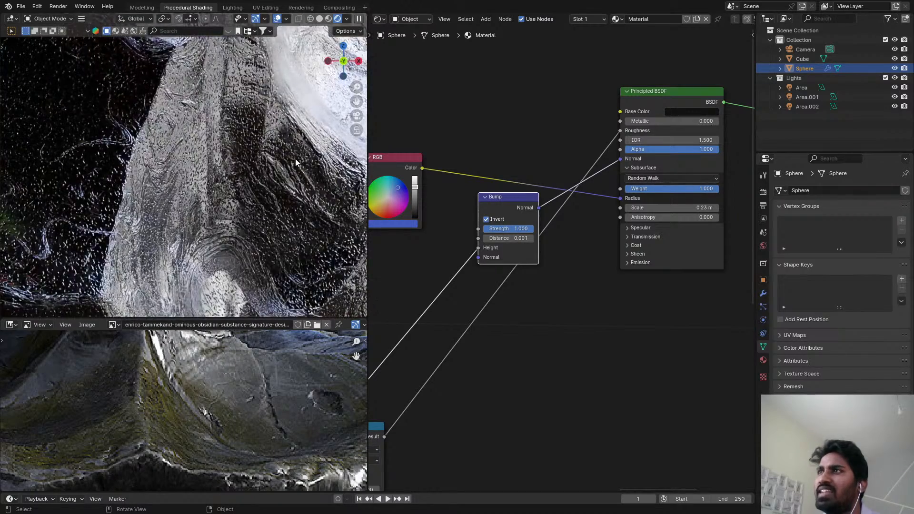
pyautogui.scroll(-5, 292, 158)
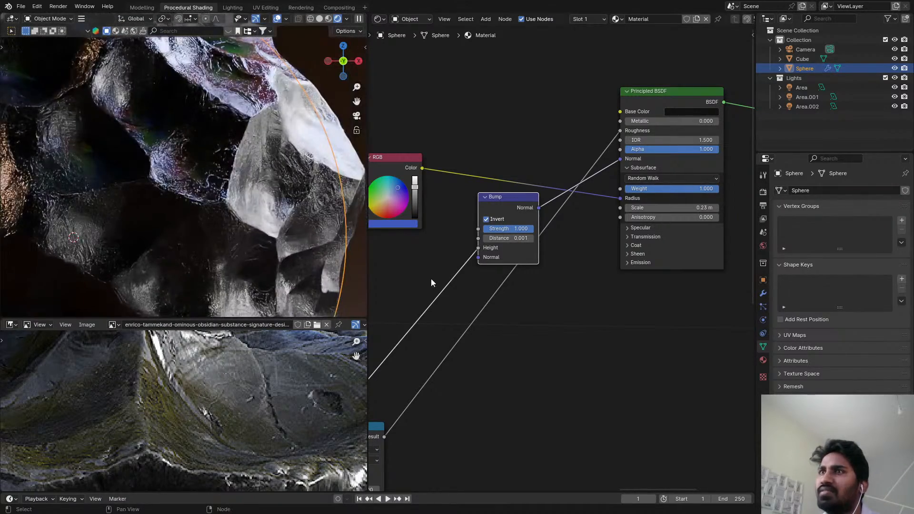
# - Set the bump Noise Texture's Detail to 5.000 after trying 2.000, comparing the surface up close
pyautogui.moveTo(430, 279); pyautogui.dragTo(569, 296, button='middle')
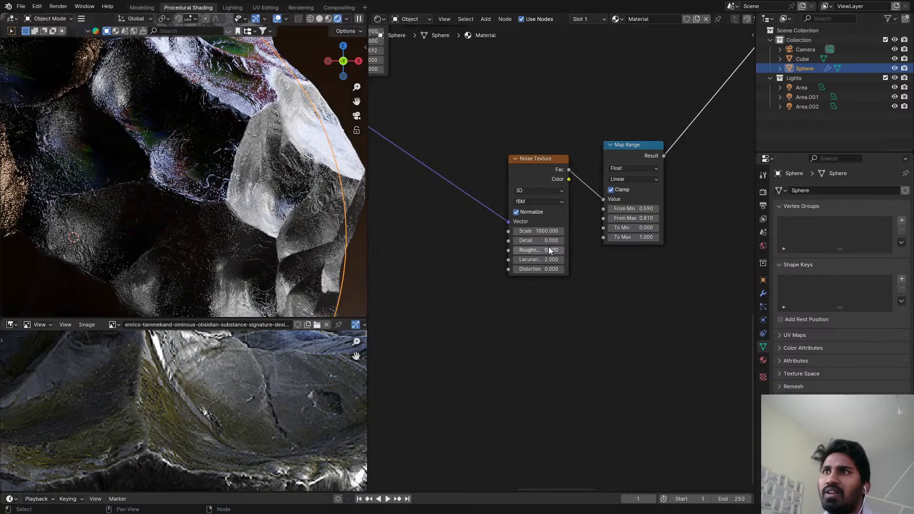
pyautogui.scroll(7, 263, 146)
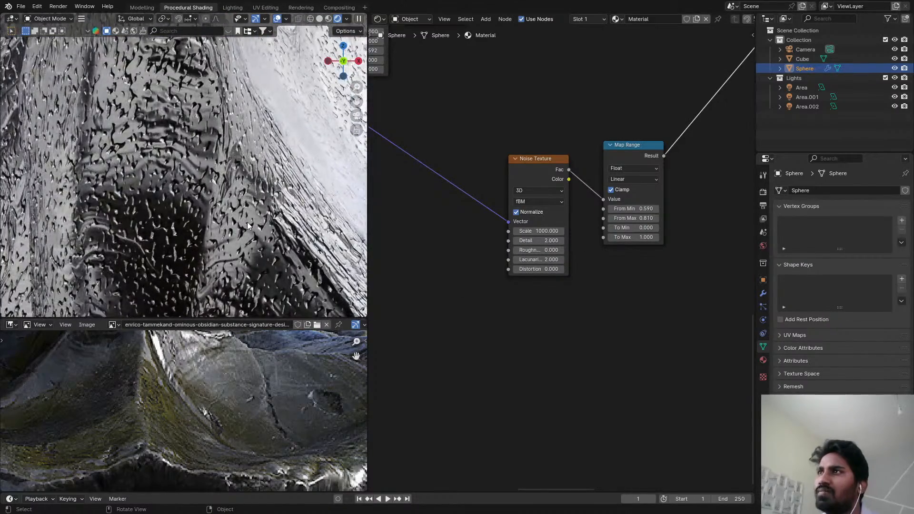
pyautogui.scroll(-7, 243, 224)
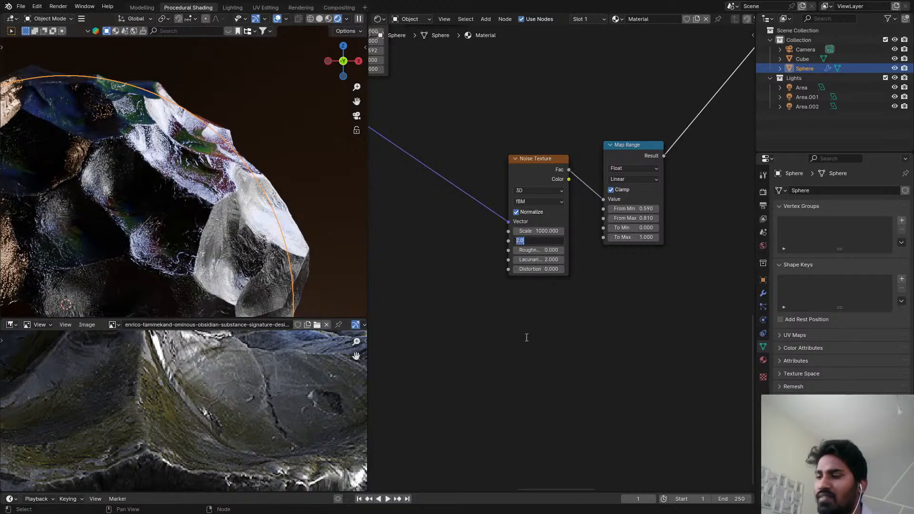
pyautogui.scroll(6, 259, 251)
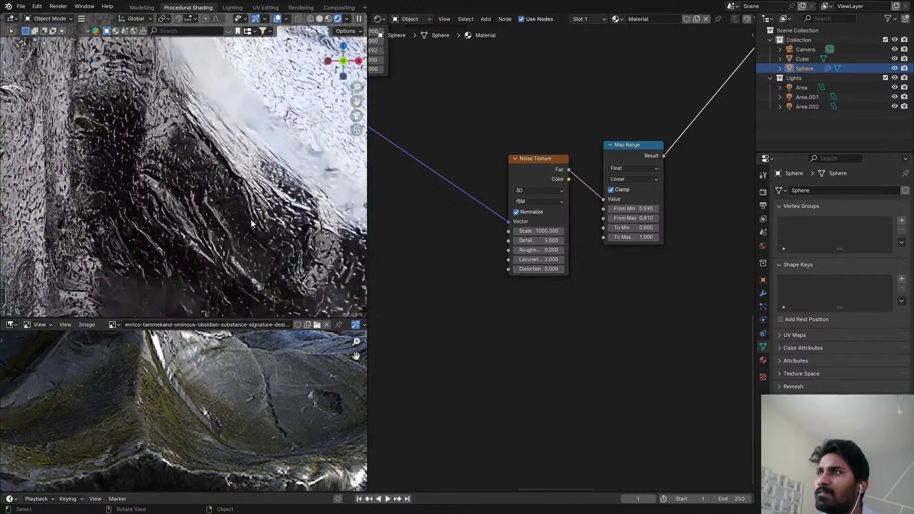
pyautogui.scroll(-5, 251, 214)
pyautogui.scroll(-2, 252, 212)
# - Set the Bump node's Strength to 0.183 and compare the sphere's surface with the obsidian reference image
pyautogui.scroll(-2, 632, 195)
pyautogui.moveTo(632, 195); pyautogui.dragTo(512, 286, button='middle')
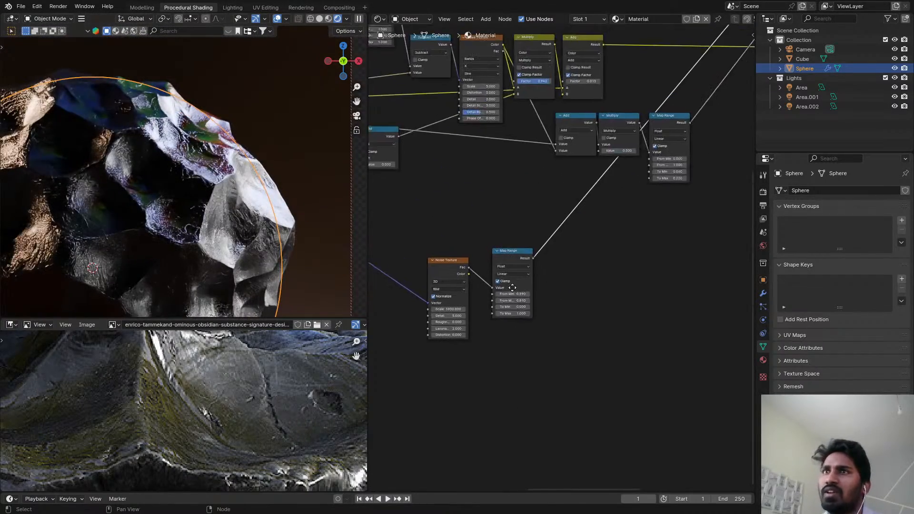
pyautogui.moveTo(634, 163); pyautogui.dragTo(439, 366, button='middle')
pyautogui.scroll(3, 537, 241)
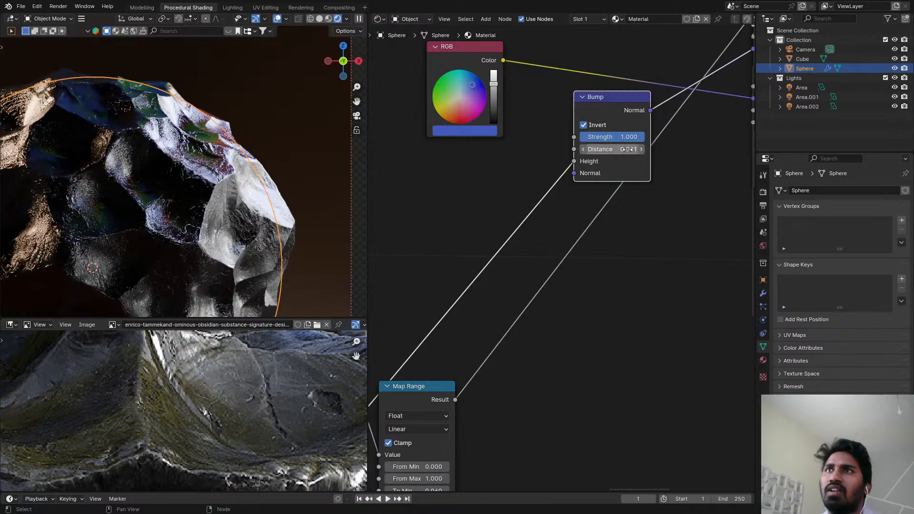
pyautogui.moveTo(634, 137)
pyautogui.mouseDown()
pyautogui.moveTo(583, 137)
pyautogui.moveTo(592, 136)
pyautogui.mouseUp()
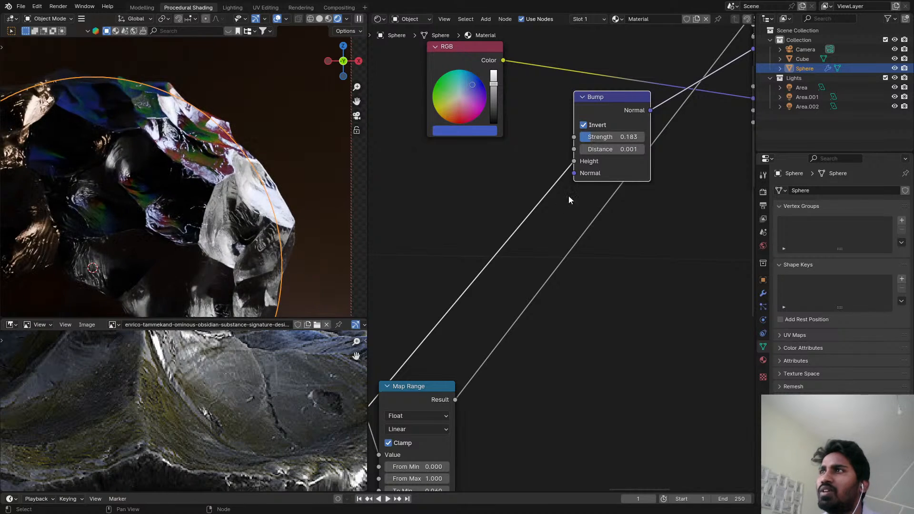
pyautogui.scroll(2, 249, 198)
pyautogui.scroll(3, 241, 129)
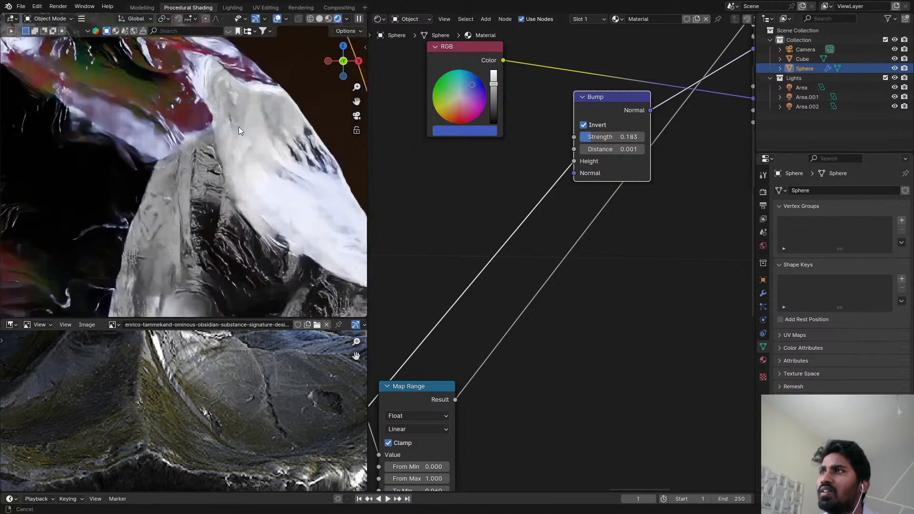
pyautogui.moveTo(266, 396); pyautogui.dragTo(257, 385, button='middle')
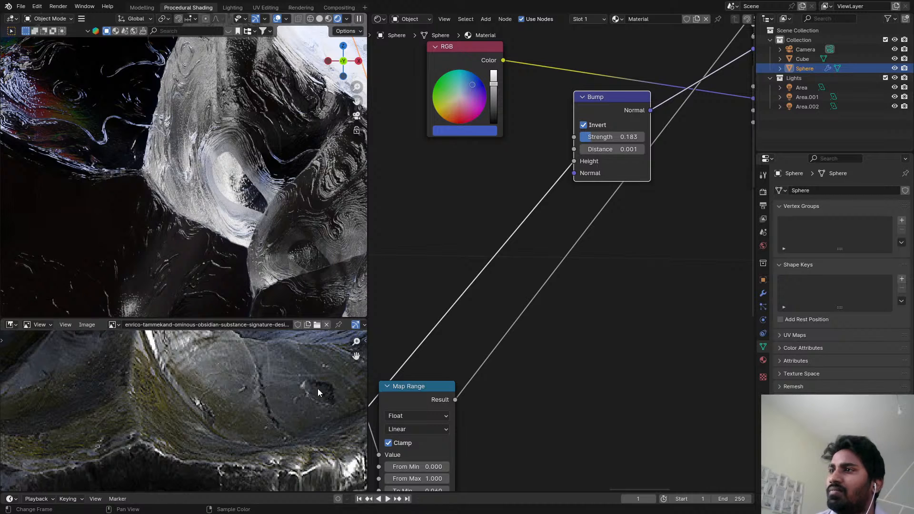
# - Save the file and compare the whole sphere with the obsidian reference, including in a maximized 3D viewport
pyautogui.hotkey('ctrl', 's')
pyautogui.scroll(-5, 267, 440)
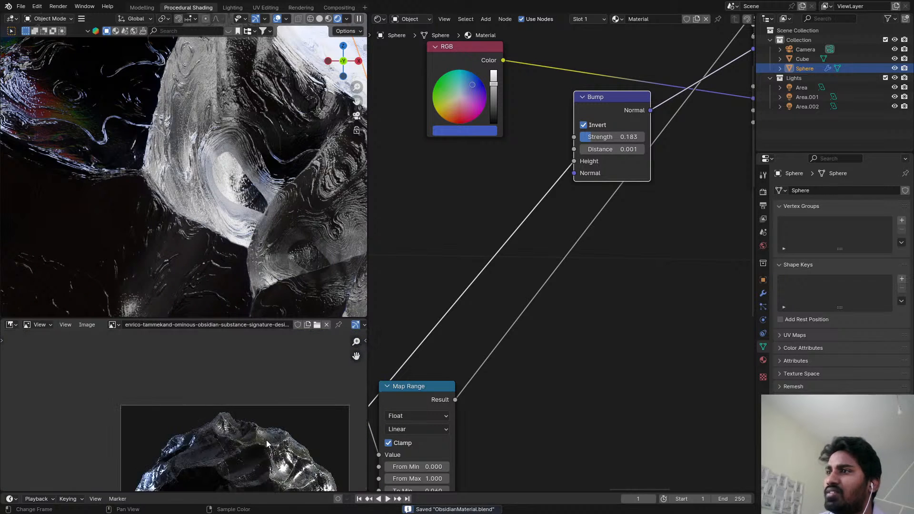
pyautogui.scroll(-6, 195, 162)
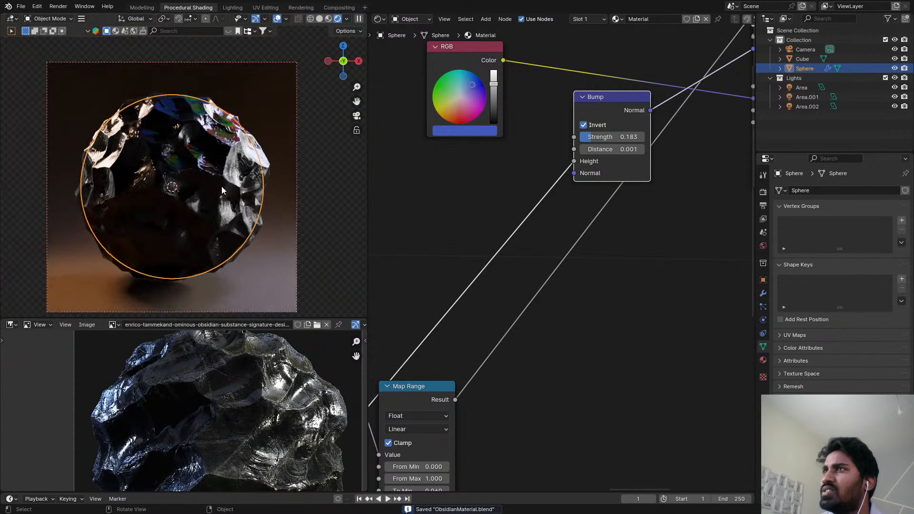
pyautogui.hotkey('ctrl', 'space')
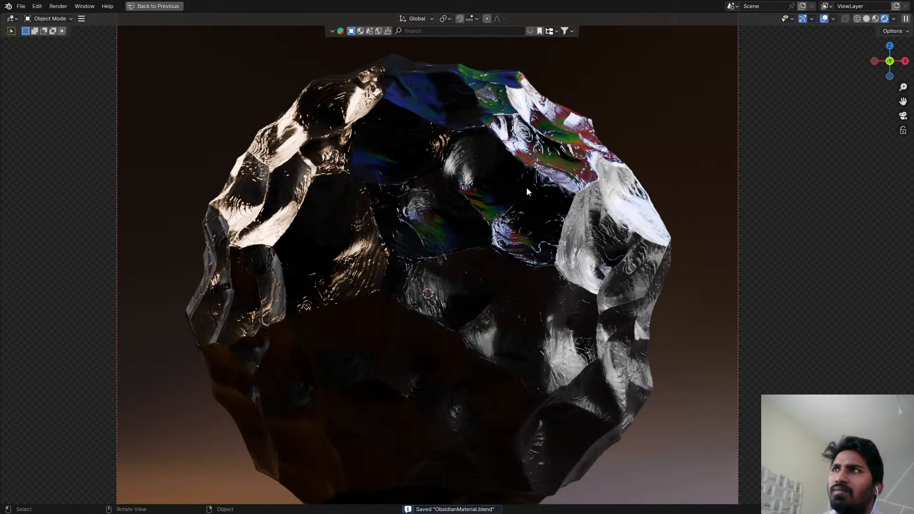
pyautogui.hotkey('ctrl', 'space')
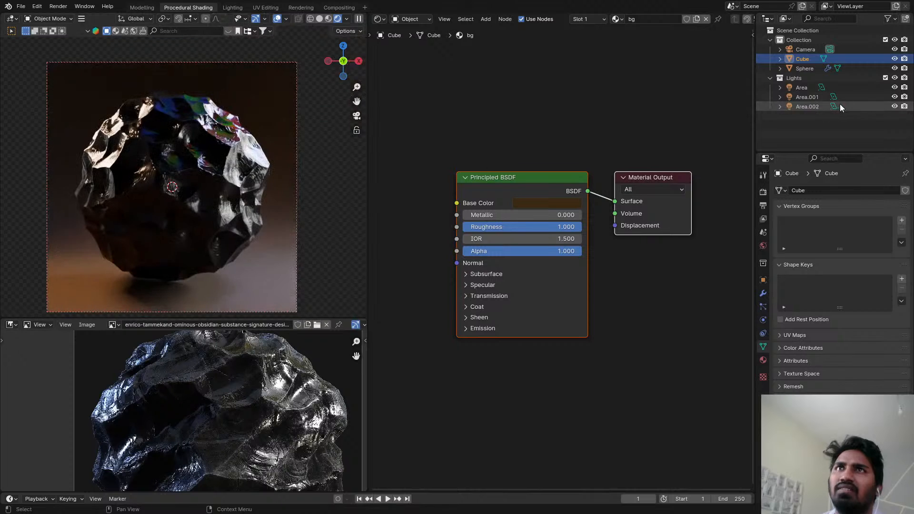
# - Hide the Area.002 light in the viewport and in renders, save the file, and recheck the reference image up close
pyautogui.click(894, 106)
pyautogui.scroll(4, 269, 145)
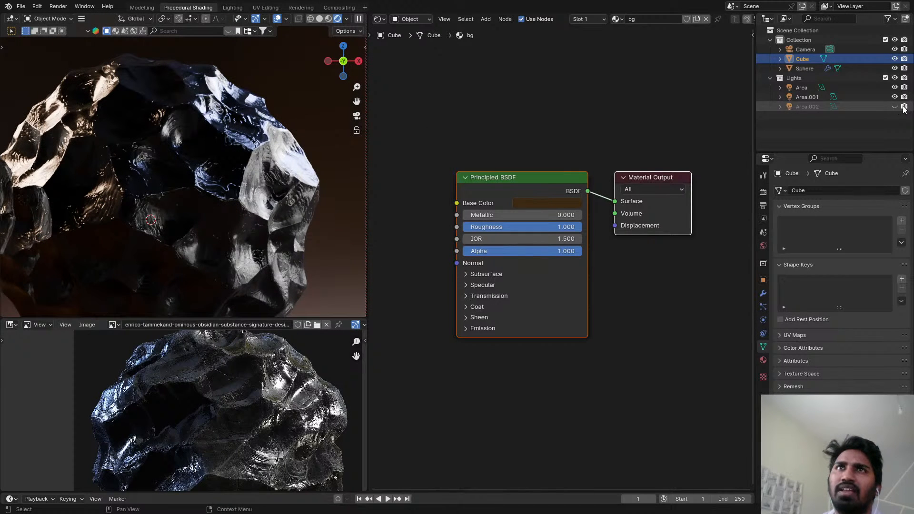
pyautogui.scroll(-4, 323, 132)
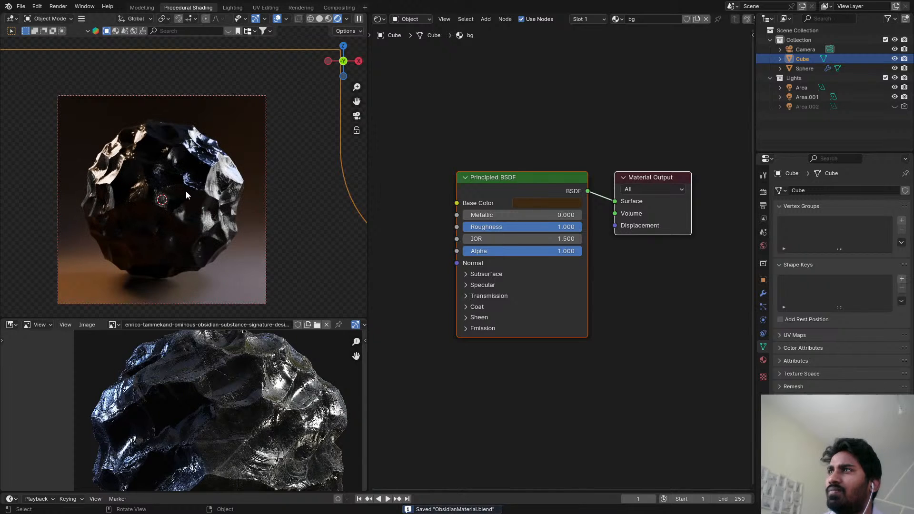
pyautogui.click(185, 196)
pyautogui.hotkey('ctrl', 's')
pyautogui.scroll(6, 228, 402)
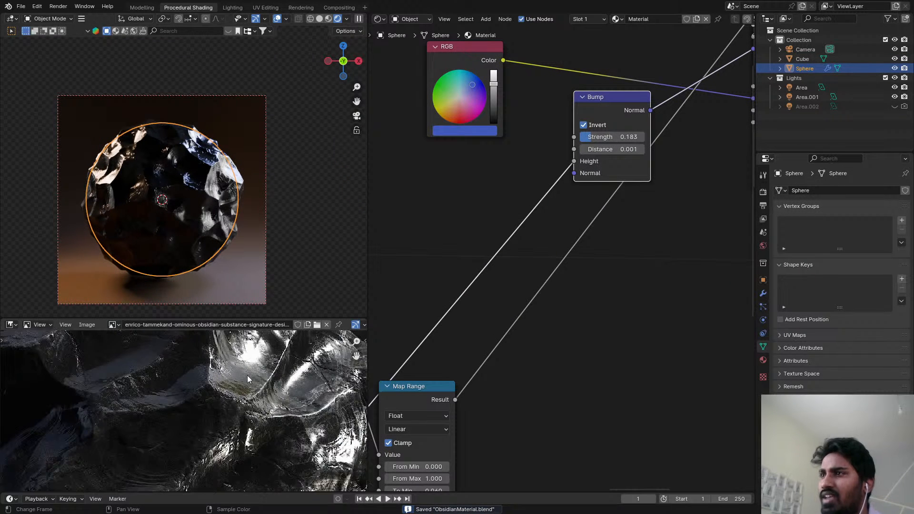
pyautogui.scroll(-3, 242, 393)
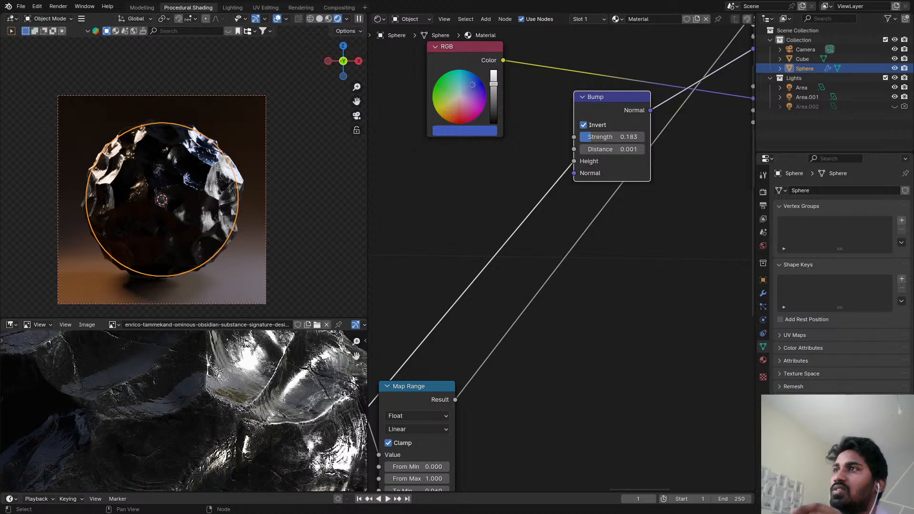
# - Add a Voronoi Texture node in the empty area below and beside the base shape frame
pyautogui.scroll(-10, 742, 242)
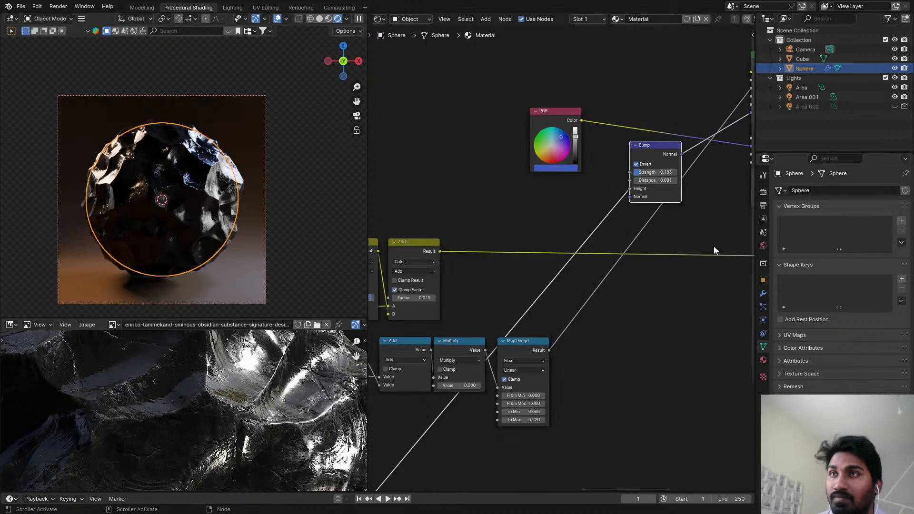
pyautogui.moveTo(562, 280); pyautogui.dragTo(601, 143, button='middle')
pyautogui.scroll(-4, 533, 233)
pyautogui.moveTo(532, 233); pyautogui.dragTo(594, 217, button='middle')
pyautogui.scroll(-2, 484, 240)
pyautogui.moveTo(484, 241); pyautogui.dragTo(612, 203, button='middle')
pyautogui.scroll(3, 668, 208)
pyautogui.scroll(4, 594, 208)
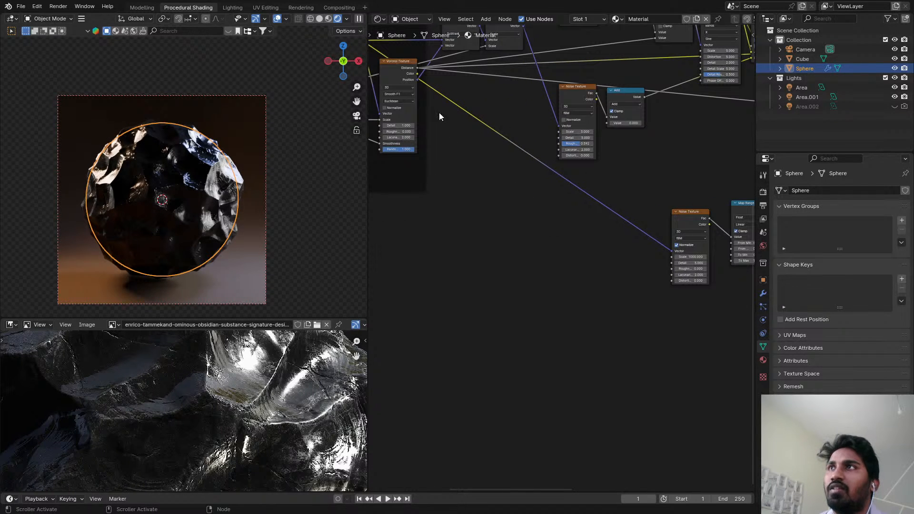
pyautogui.hotkey('shift', 'a')
pyautogui.click(485, 174)
pyautogui.write('bo')
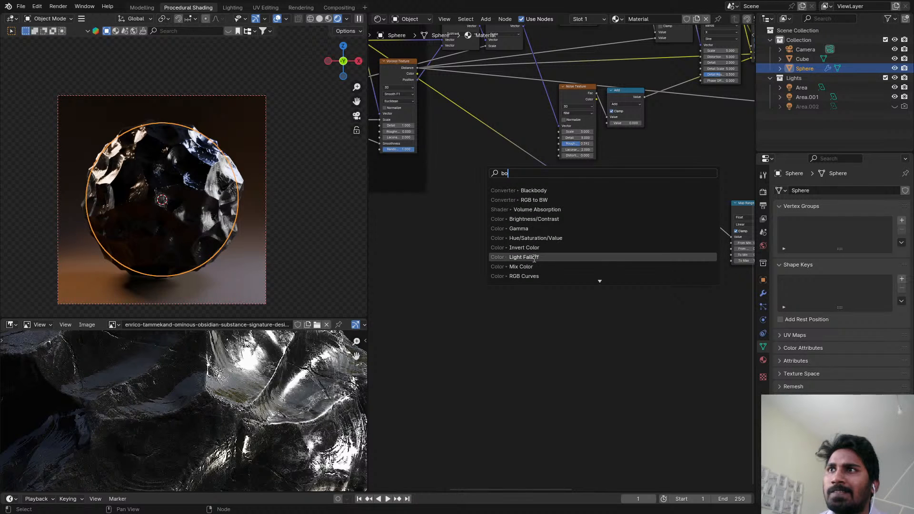
pyautogui.press('BackSpace')
pyautogui.press('BackSpace')
pyautogui.write('vo')
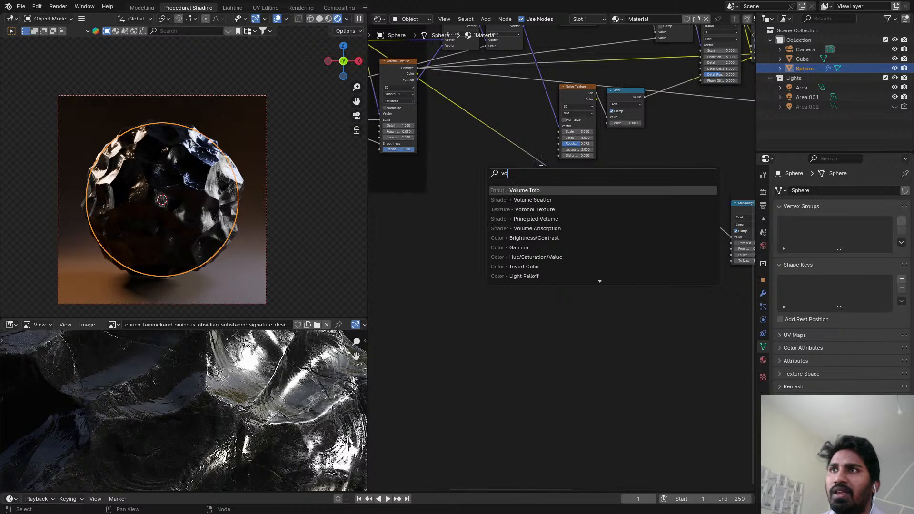
pyautogui.click(541, 210)
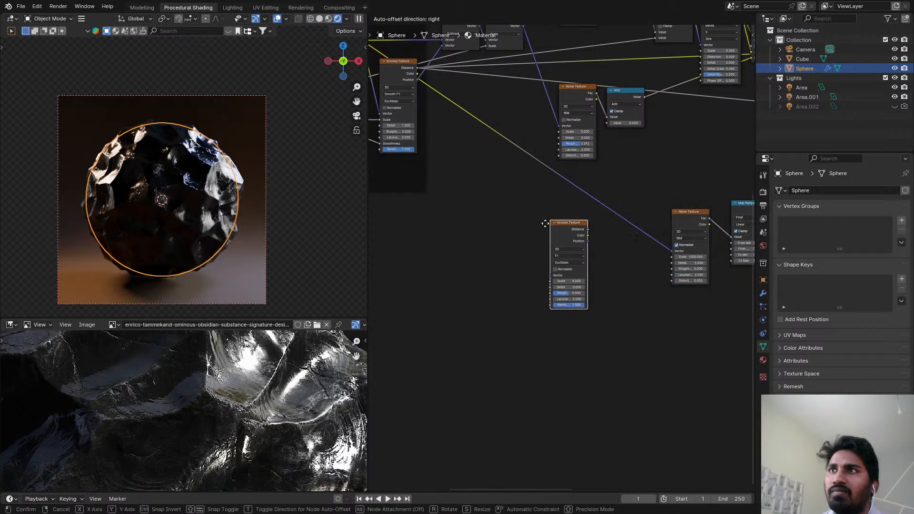
pyautogui.click(519, 251)
# - Feed the new Voronoi Texture's Vector from the Linear Light result and preview its Distance output on the sphere
pyautogui.scroll(-3, 506, 262)
pyautogui.moveTo(414, 150); pyautogui.dragTo(478, 148, button='middle')
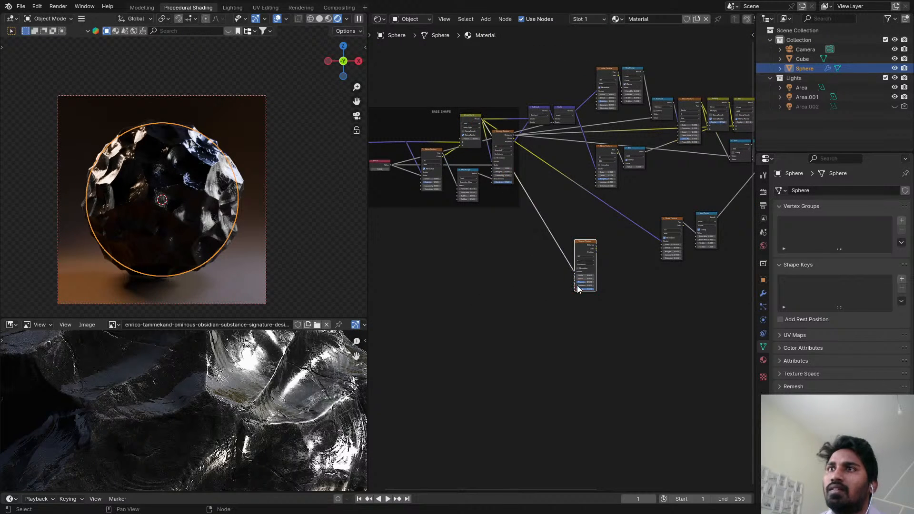
pyautogui.scroll(2, 580, 276)
pyautogui.keyDown('ctrl'); pyautogui.keyDown('shift'); pyautogui.click(584, 234); pyautogui.keyUp('shift'); pyautogui.keyUp('ctrl')
pyautogui.scroll(3, 519, 212)
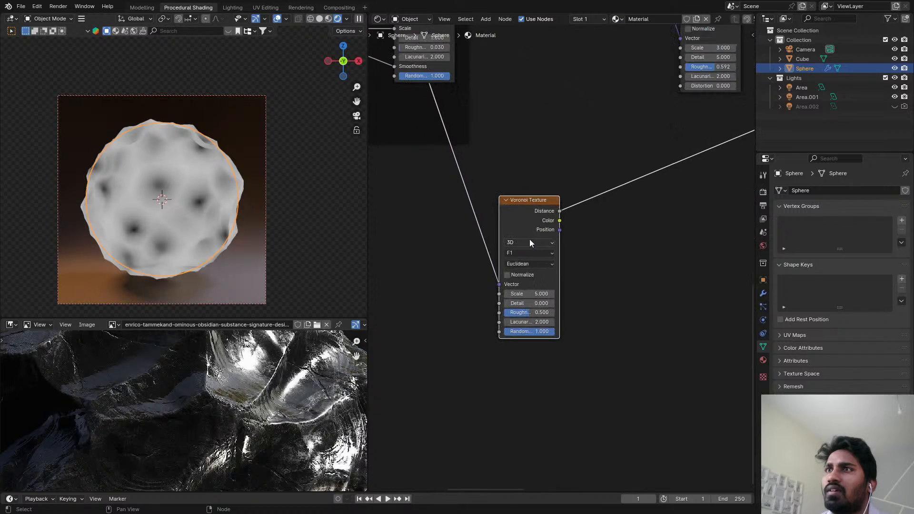
# - Switch the new Voronoi Texture to Smooth F1 and preview its Color output
pyautogui.click(529, 253)
pyautogui.click(524, 293)
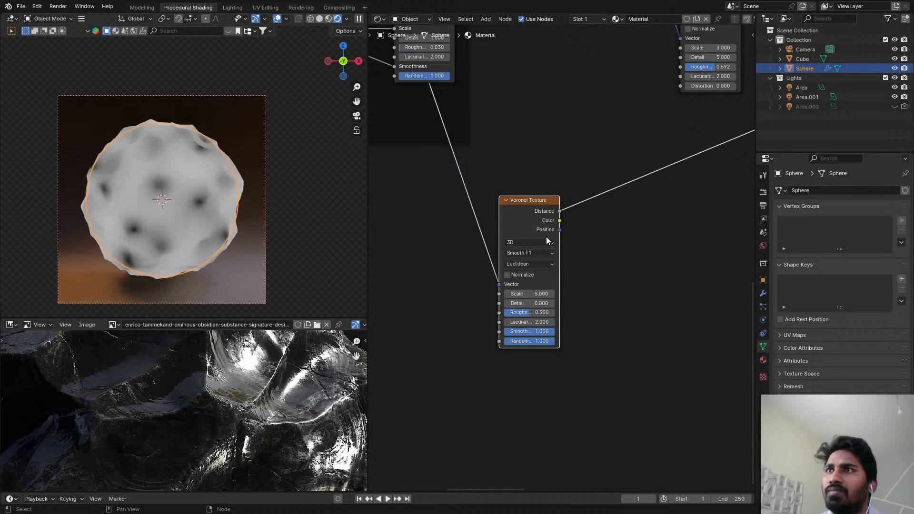
pyautogui.keyDown('ctrl'); pyautogui.keyDown('shift'); pyautogui.click(544, 230); pyautogui.keyUp('shift'); pyautogui.keyUp('ctrl')
pyautogui.scroll(1, 586, 276)
pyautogui.scroll(1, 585, 276)
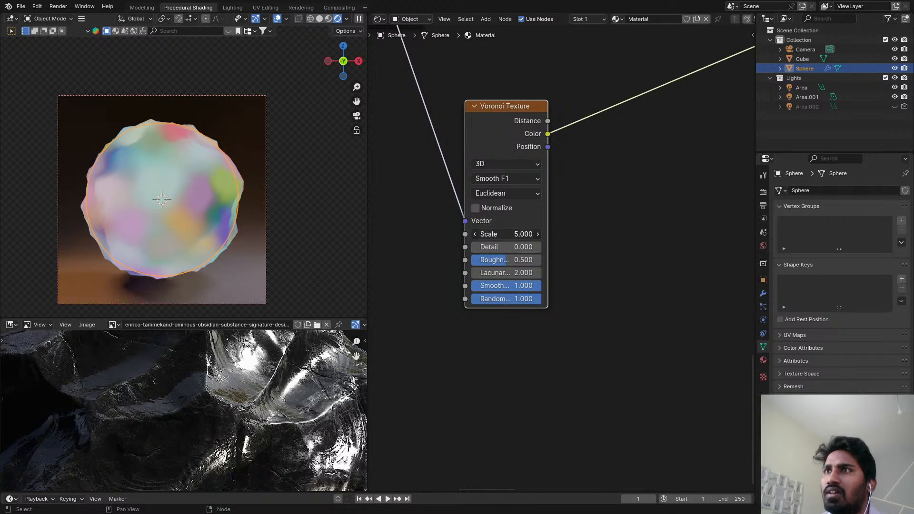
# - Set the new Voronoi Texture's Scale to 200 and inspect the cell pattern on the sphere
pyautogui.click(524, 233)
pyautogui.write('200')
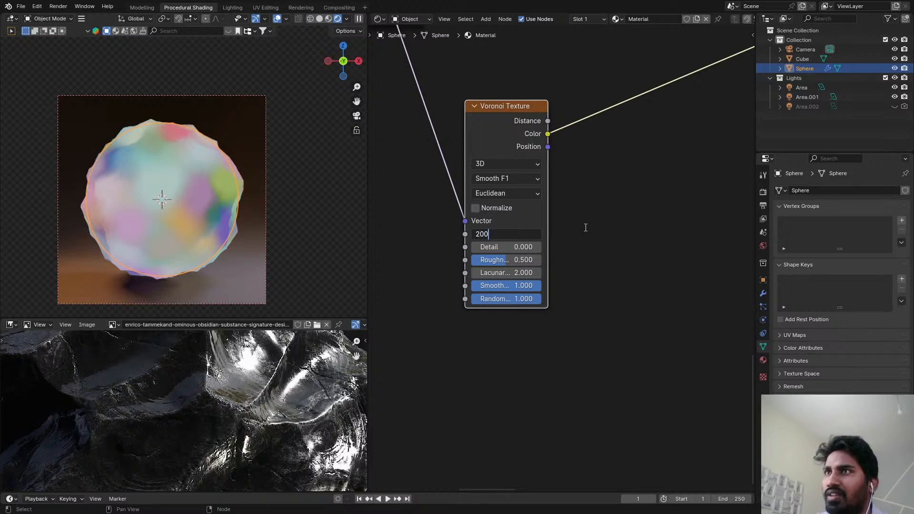
pyautogui.press('Return')
pyautogui.scroll(8, 194, 180)
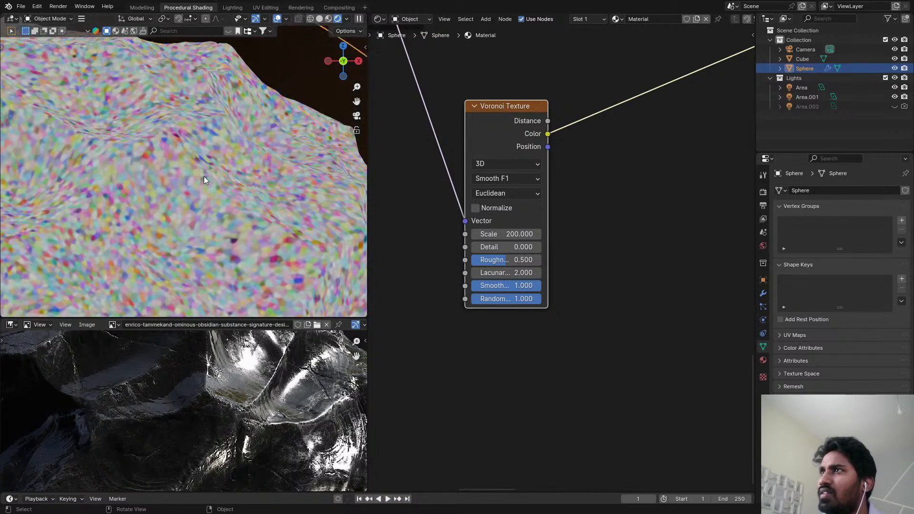
pyautogui.scroll(-6, 203, 146)
pyautogui.scroll(-4, 579, 142)
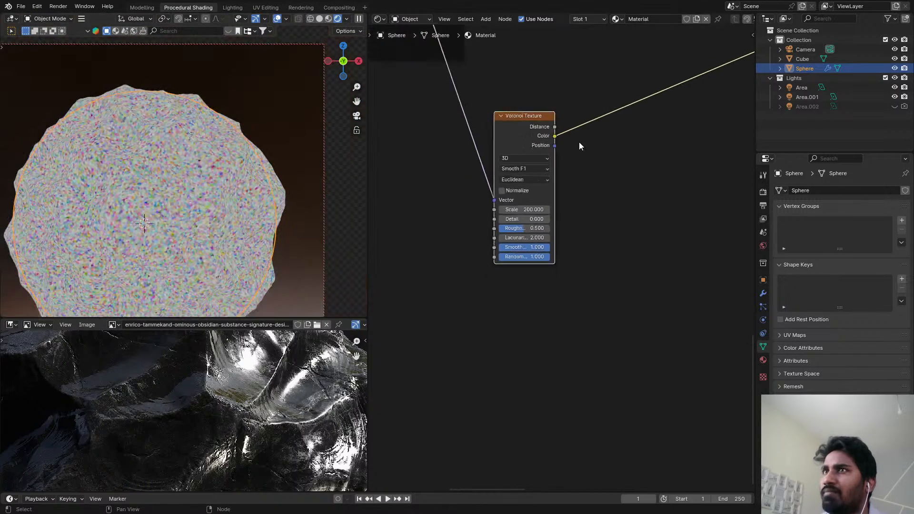
pyautogui.moveTo(577, 183); pyautogui.dragTo(555, 182, button='middle')
pyautogui.hotkey('shift', 'a')
pyautogui.click(556, 183)
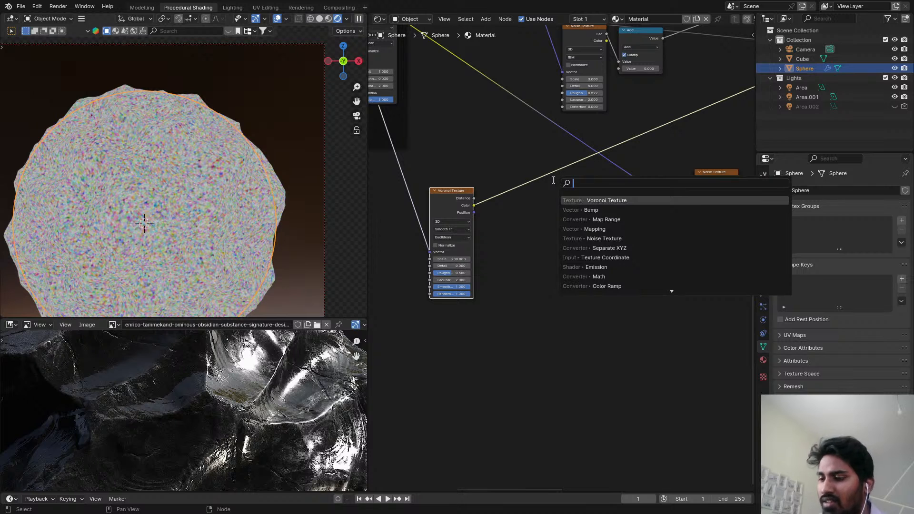
pyautogui.write('mi')
# - Preview the Distance output of the base shape's Voronoi Texture on the sphere
pyautogui.scroll(-2, 522, 152)
pyautogui.scroll(-2, 522, 156)
pyautogui.moveTo(460, 76); pyautogui.dragTo(512, 182, button='middle')
pyautogui.scroll(4, 512, 181)
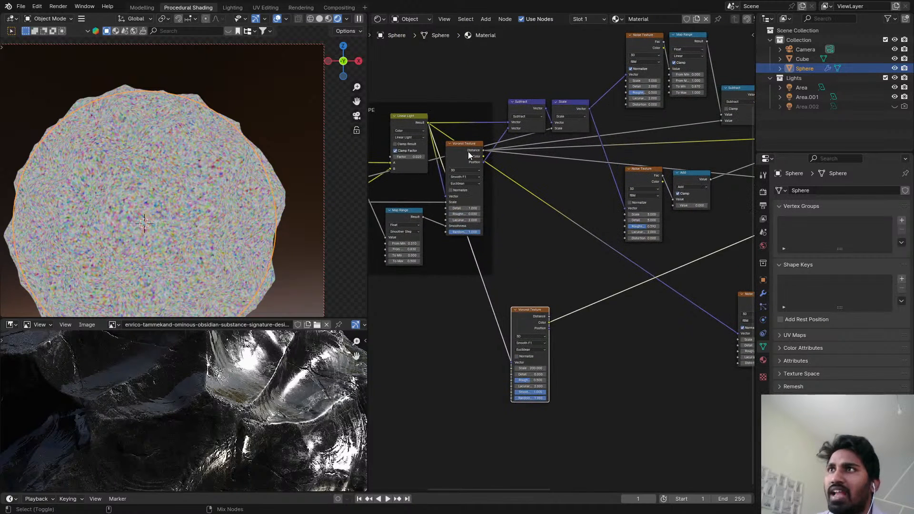
pyautogui.keyDown('ctrl'); pyautogui.keyDown('shift'); pyautogui.click(468, 151); pyautogui.keyUp('shift'); pyautogui.keyUp('ctrl')
pyautogui.scroll(2, 572, 248)
# - Add a Math node beside the 200-scale Voronoi Texture
pyautogui.moveTo(575, 253); pyautogui.dragTo(545, 193, button='middle')
pyautogui.hotkey('shift', 'a')
pyautogui.write('matyh')
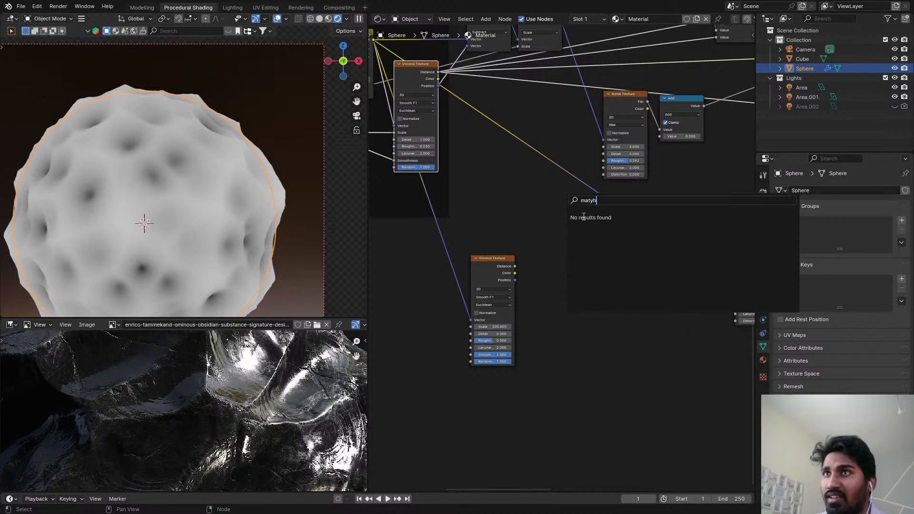
pyautogui.press('Escape')
pyautogui.hotkey('shift', 'a')
pyautogui.write('math')
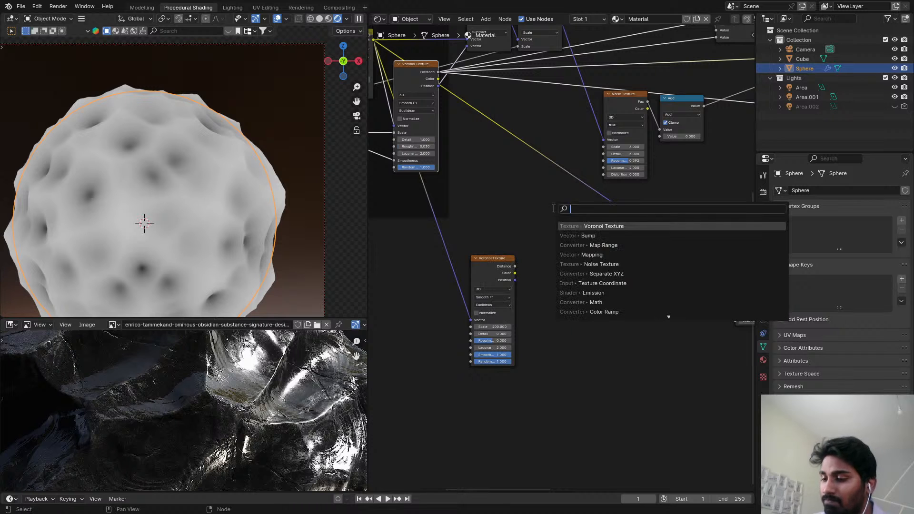
pyautogui.click(582, 225)
pyautogui.click(549, 229)
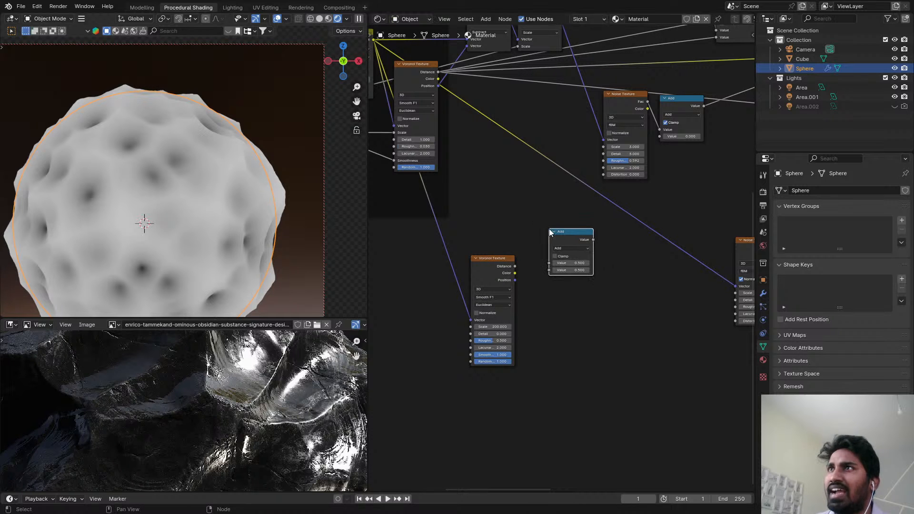
# - Duplicate the base shape's Voronoi Texture with its input links and place the copy below the original
pyautogui.moveTo(496, 204); pyautogui.dragTo(541, 177, button='middle')
pyautogui.scroll(-3, 541, 177)
pyautogui.click(475, 77)
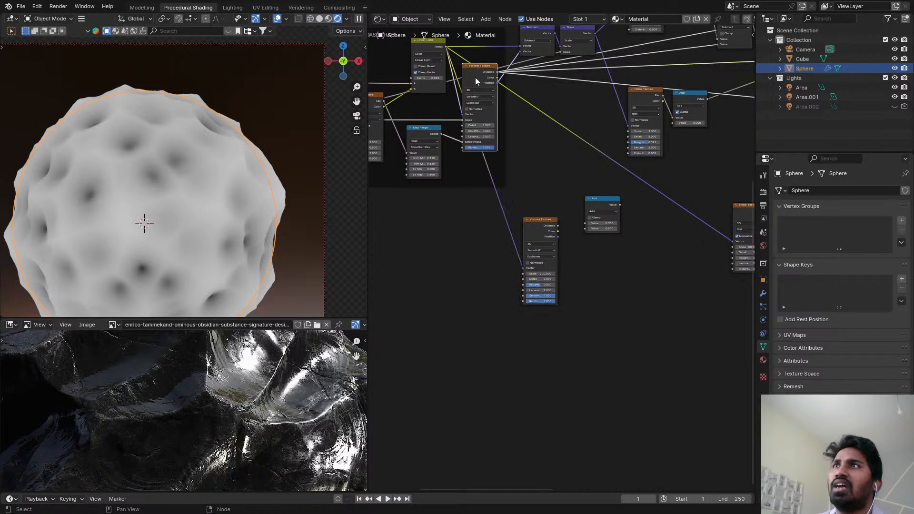
pyautogui.hotkey('shift', 'd')
pyautogui.click(468, 198)
pyautogui.scroll(2, 468, 198)
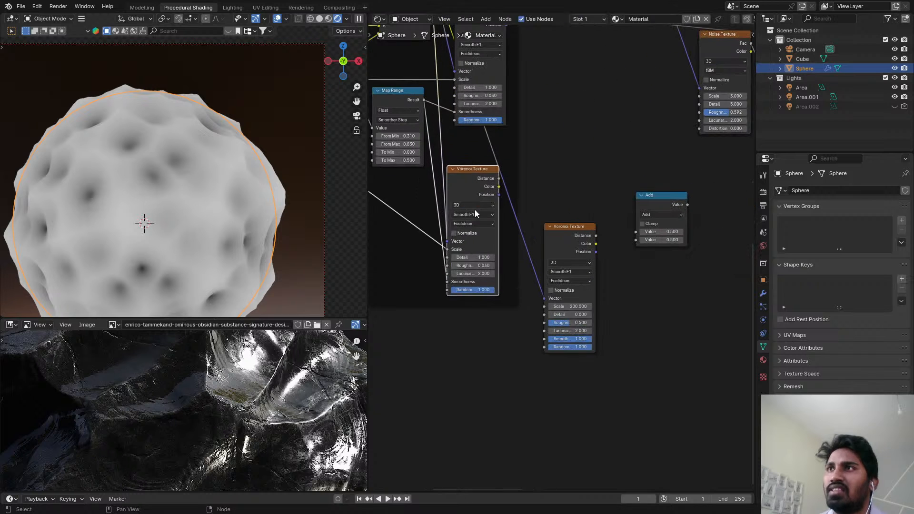
# - Set the duplicated Voronoi Texture to Distance to Edge and preview its Distance output on the sphere
pyautogui.click(469, 215)
pyautogui.click(480, 257)
pyautogui.keyDown('ctrl'); pyautogui.keyDown('shift'); pyautogui.click(480, 178); pyautogui.keyUp('shift'); pyautogui.keyUp('ctrl')
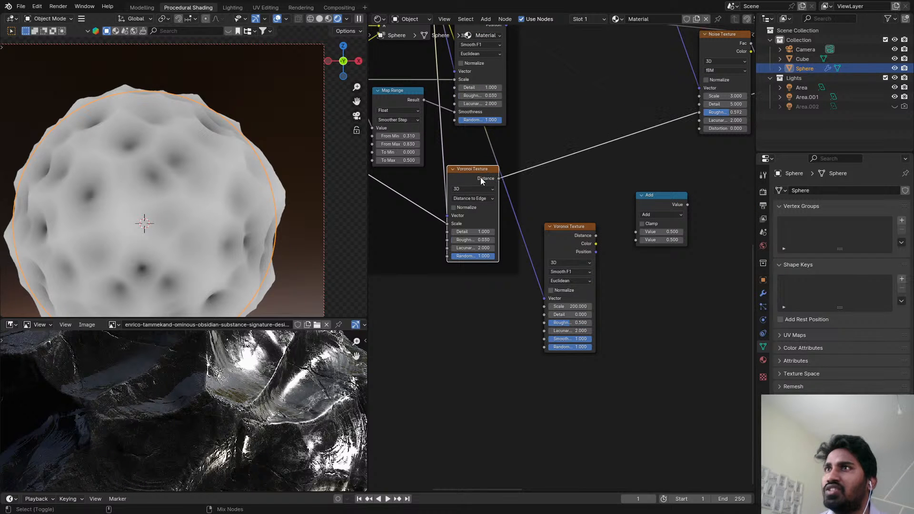
pyautogui.moveTo(480, 147); pyautogui.dragTo(486, 109, button='middle')
pyautogui.scroll(3, 167, 99)
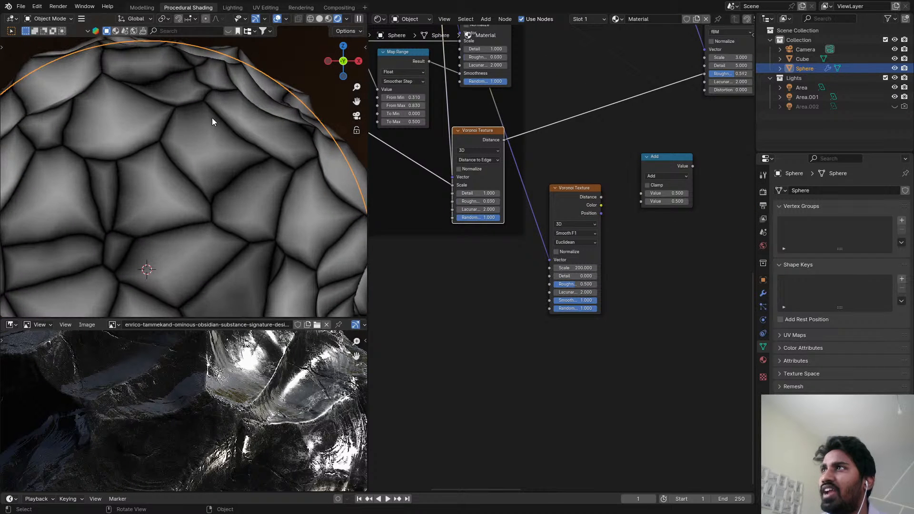
pyautogui.press('KP_0')
# - Connect the Distance to Edge output to the Math node's second Value and preview the Math result
pyautogui.scroll(2, 587, 154)
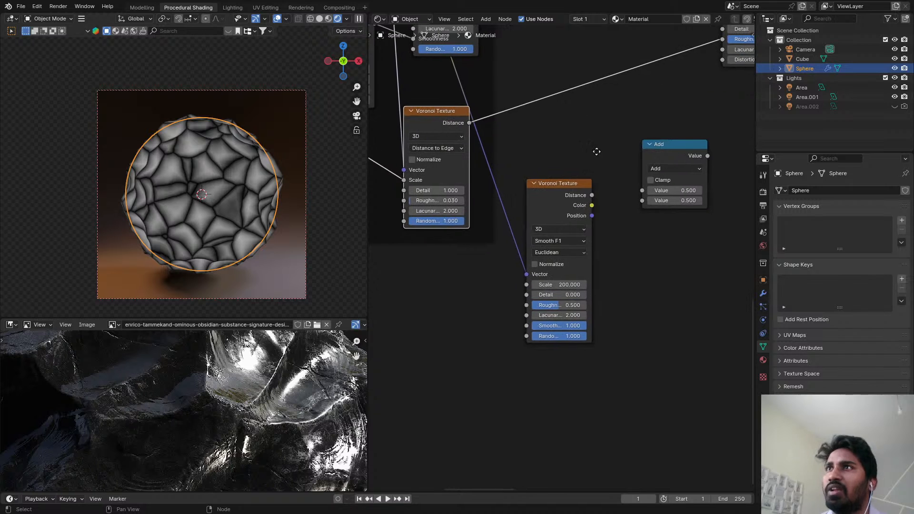
pyautogui.moveTo(575, 141); pyautogui.dragTo(567, 134, button='middle')
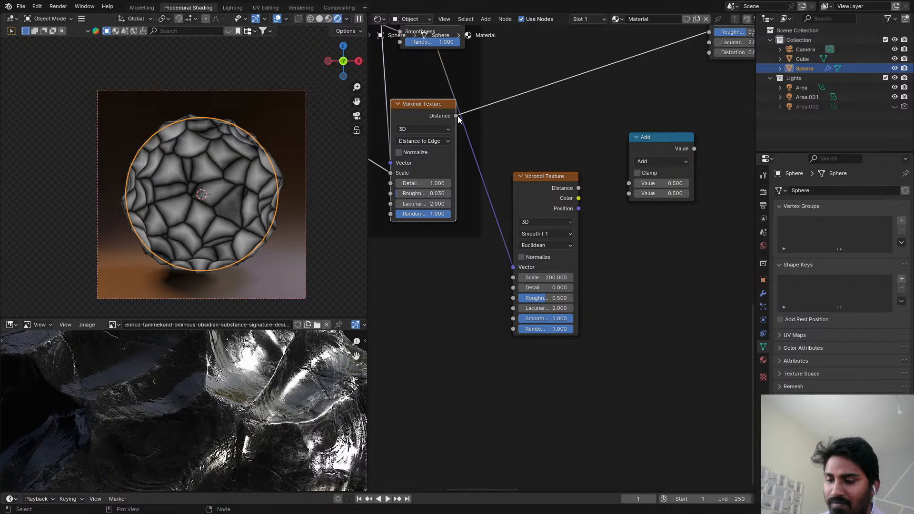
pyautogui.scroll(1, 456, 118)
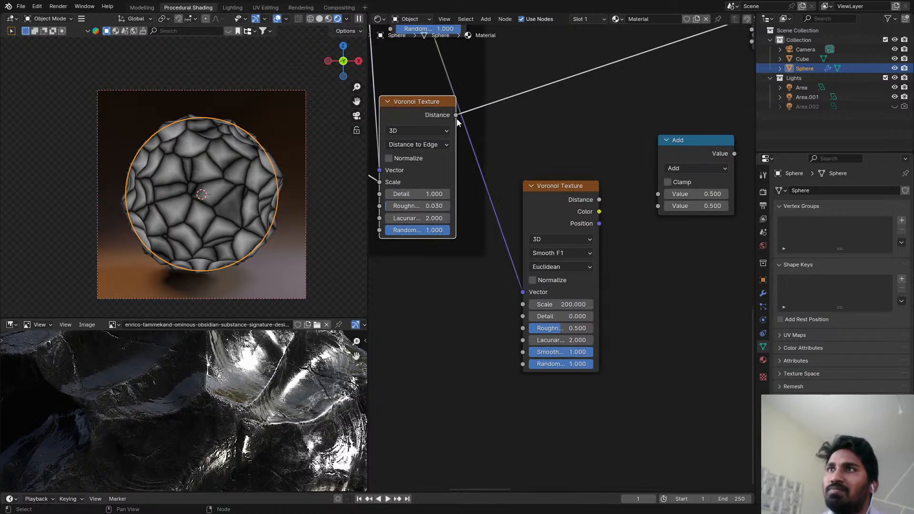
pyautogui.moveTo(456, 117); pyautogui.dragTo(660, 194)
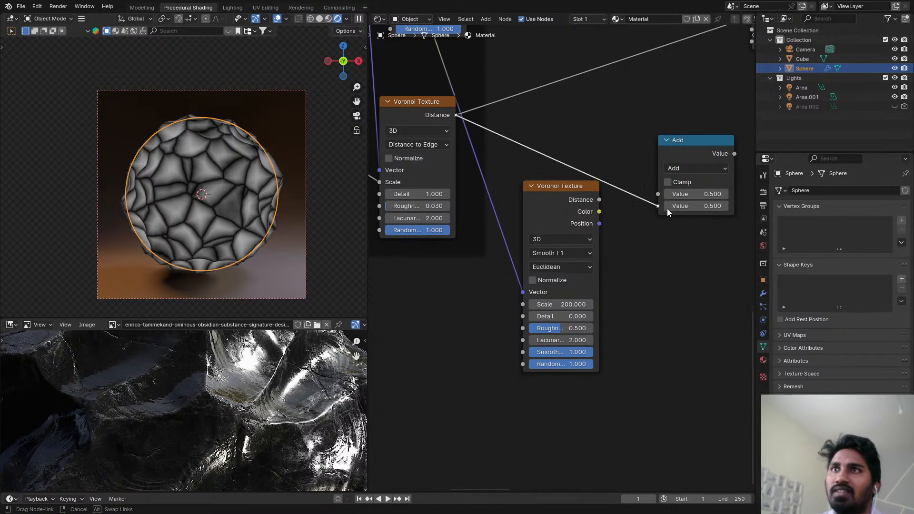
pyautogui.keyDown('ctrl'); pyautogui.keyDown('shift'); pyautogui.click(690, 148); pyautogui.keyUp('shift'); pyautogui.keyUp('ctrl')
# - Change the Math node's operation to Subtract and set its first Value to 1.000
pyautogui.click(680, 167)
pyautogui.press('s')
pyautogui.scroll(3, 676, 181)
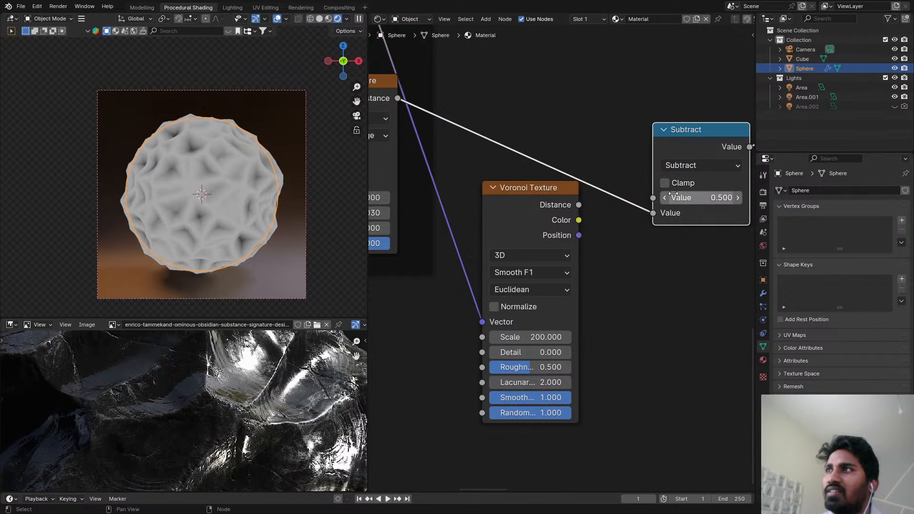
pyautogui.moveTo(658, 200); pyautogui.dragTo(631, 197, button='middle')
pyautogui.scroll(2, 630, 197)
pyautogui.click(635, 199)
pyautogui.write('1')
pyautogui.press('Return')
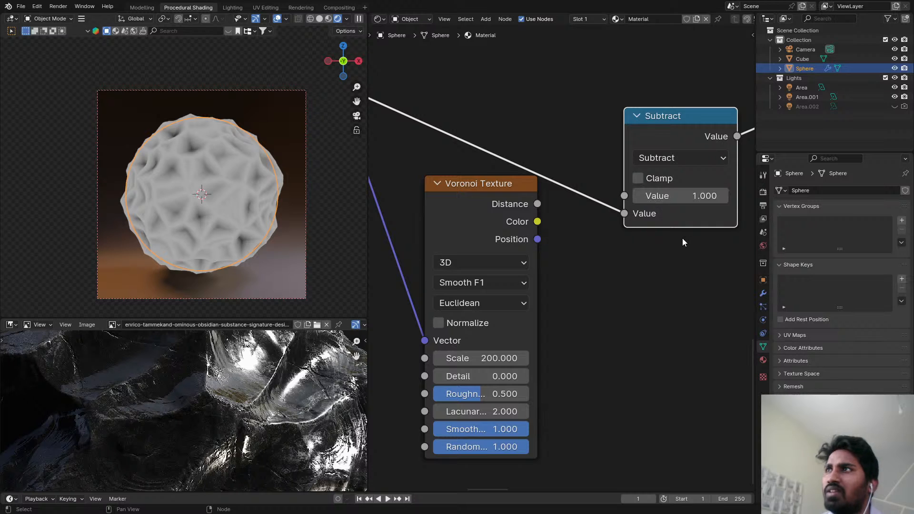
# - Insert a copy of the Subtract node on the Distance to Edge Voronoi's output link and change its operation to Multiply
pyautogui.scroll(-2, 636, 233)
pyautogui.moveTo(506, 187); pyautogui.dragTo(548, 175, button='middle')
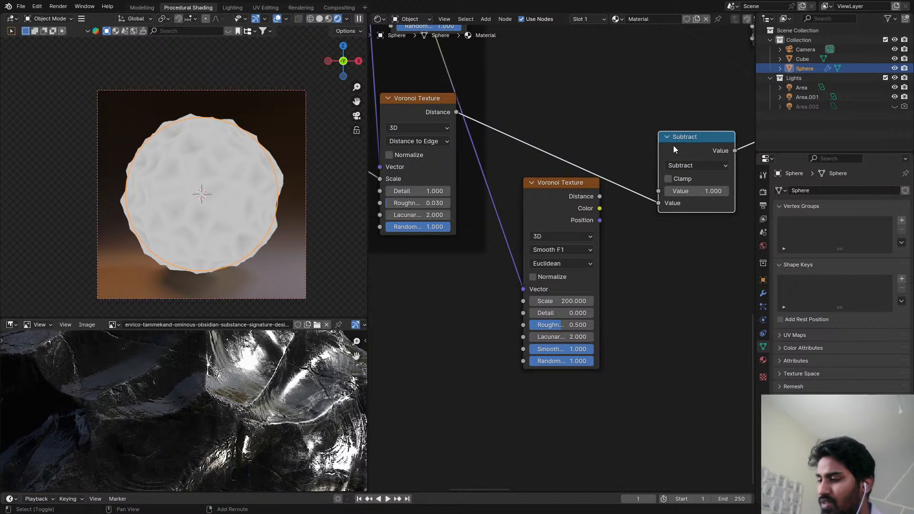
pyautogui.hotkey('shift', 'd')
pyautogui.click(548, 94)
pyautogui.click(558, 118)
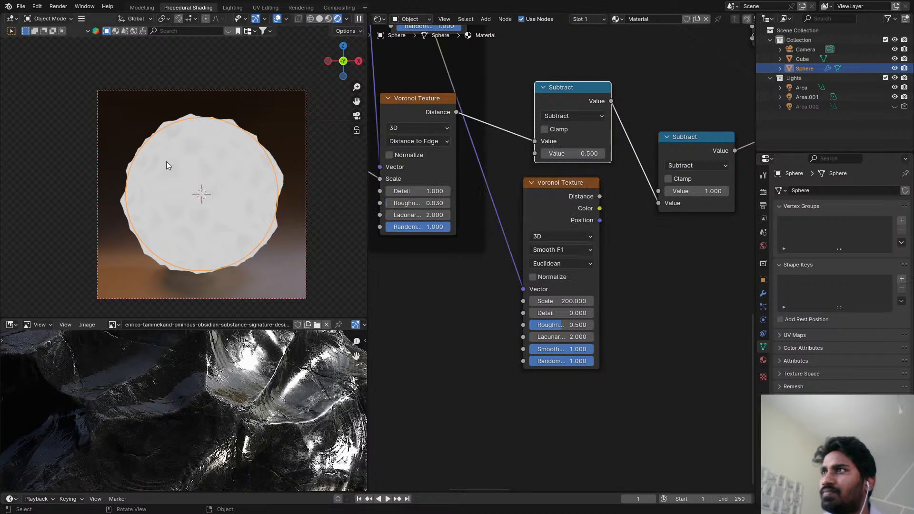
pyautogui.click(545, 118)
pyautogui.click(212, 169)
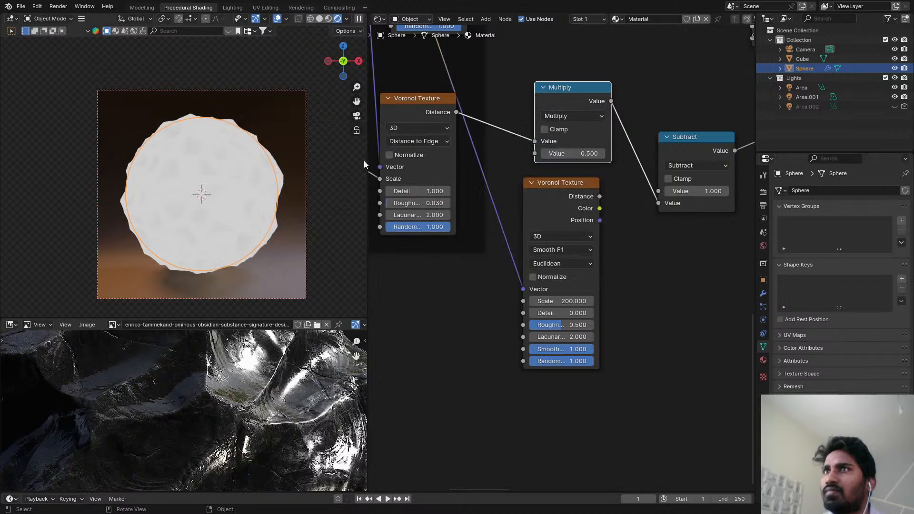
# - Set the Multiply node's second Value to 2.000
pyautogui.click(582, 154)
pyautogui.write('2')
pyautogui.press('Return')
pyautogui.scroll(2, 558, 101)
pyautogui.moveTo(558, 101); pyautogui.dragTo(538, 100, button='middle')
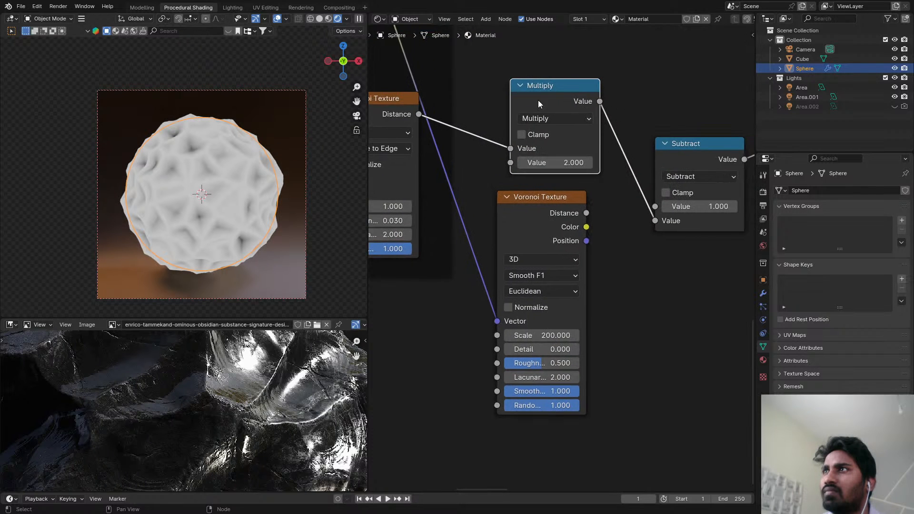
# - Preview the Smooth F1 Voronoi Texture's Color output and feed it into a new Separate Color node
pyautogui.scroll(-2, 609, 147)
pyautogui.moveTo(612, 149); pyautogui.dragTo(535, 126, button='middle')
pyautogui.scroll(1, 562, 138)
pyautogui.scroll(-2, 601, 153)
pyautogui.keyDown('shift'); pyautogui.moveTo(614, 172); pyautogui.dragTo(554, 215); pyautogui.keyUp('shift')
pyautogui.write('sep')
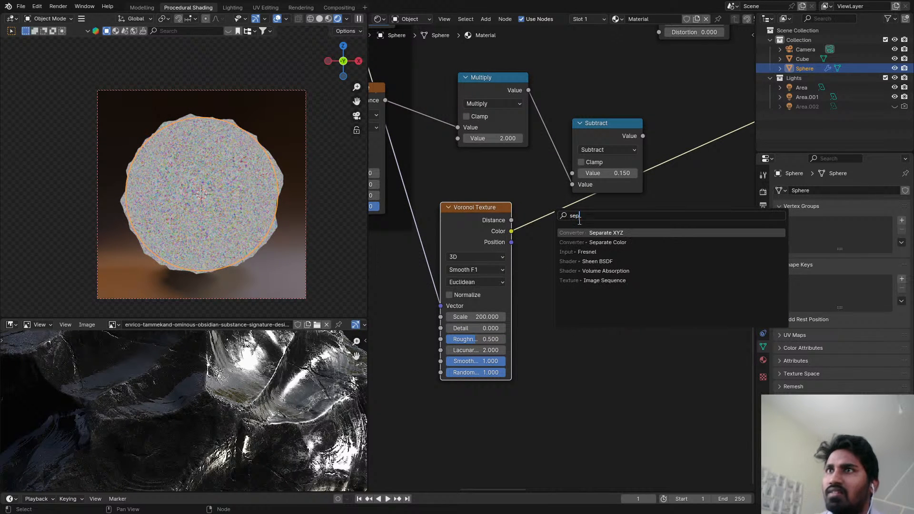
pyautogui.click(594, 241)
pyautogui.click(557, 210)
pyautogui.scroll(3, 507, 182)
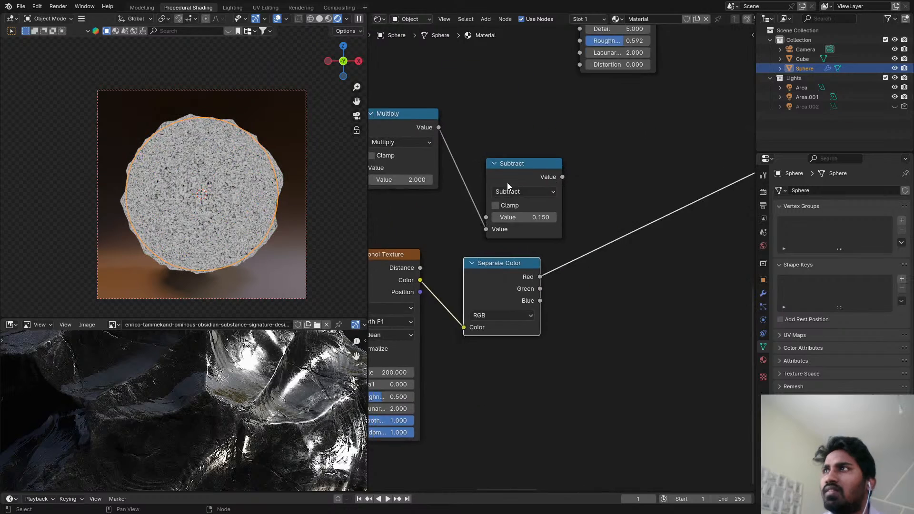
# - Connect the Separate Color node's Red output to the Subtract node's first Value and preview the Subtract result on the sphere
pyautogui.moveTo(533, 297); pyautogui.dragTo(581, 203)
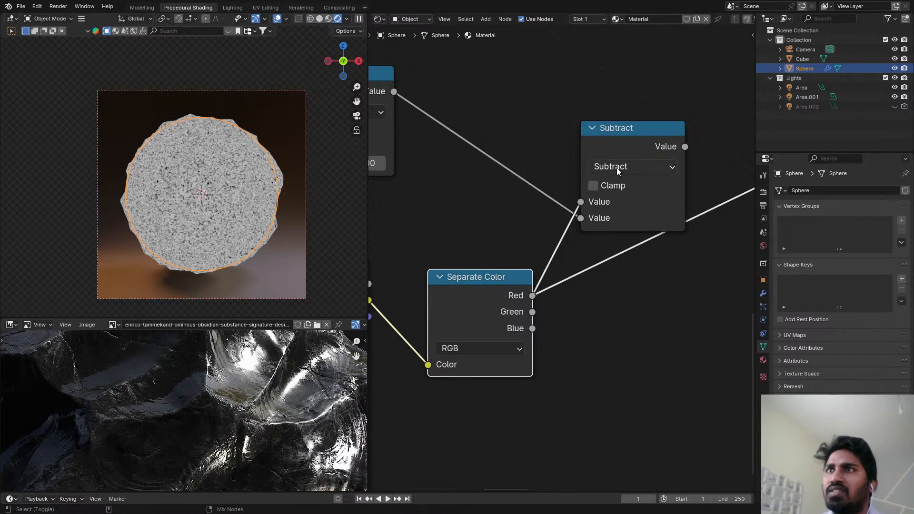
pyautogui.keyDown('ctrl'); pyautogui.keyDown('shift'); pyautogui.click(612, 160); pyautogui.keyUp('shift'); pyautogui.keyUp('ctrl')
pyautogui.scroll(6, 222, 156)
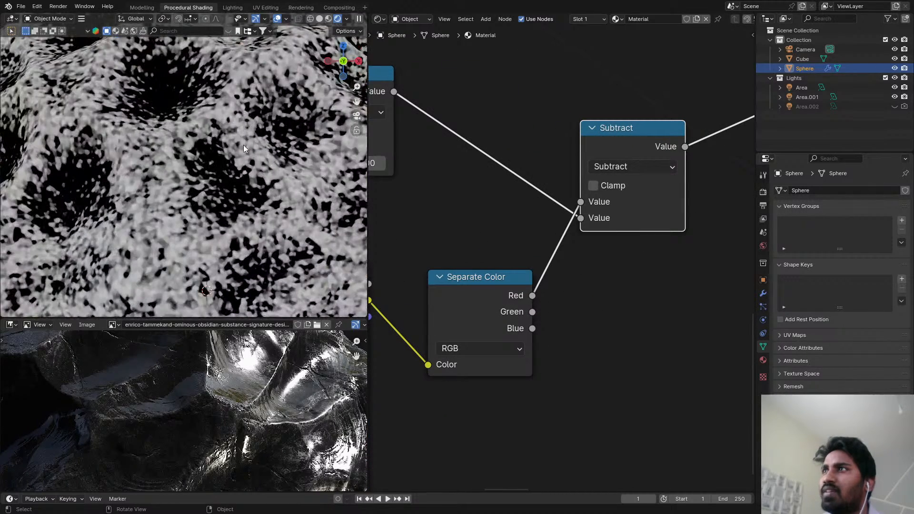
pyautogui.scroll(-6, 231, 126)
pyautogui.scroll(-1, 510, 241)
pyautogui.moveTo(510, 241); pyautogui.dragTo(570, 152, button='middle')
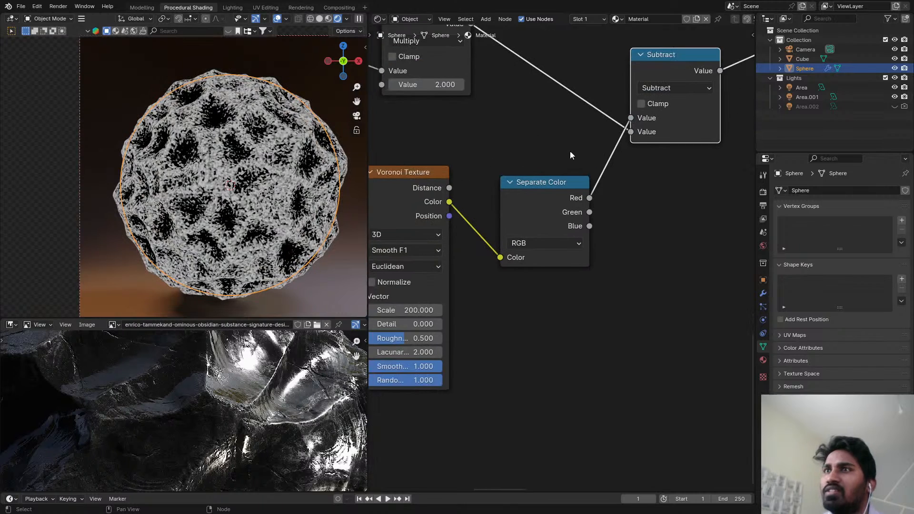
pyautogui.moveTo(637, 145); pyautogui.dragTo(735, 243, button='middle')
pyautogui.hotkey('shift', 'a')
pyautogui.click(548, 157)
pyautogui.write('mat')
pyautogui.press('Escape')
# - Raise the Multiply node's second Value to 11.300 and inspect the pattern on the sphere up close
pyautogui.scroll(3, 558, 171)
pyautogui.moveTo(533, 183); pyautogui.dragTo(622, 183)
pyautogui.scroll(10, 252, 155)
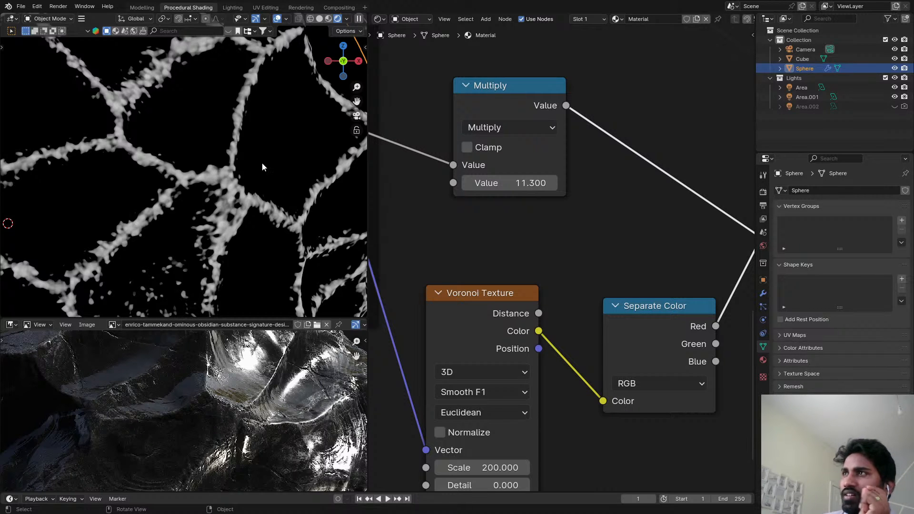
pyautogui.scroll(-10, 262, 164)
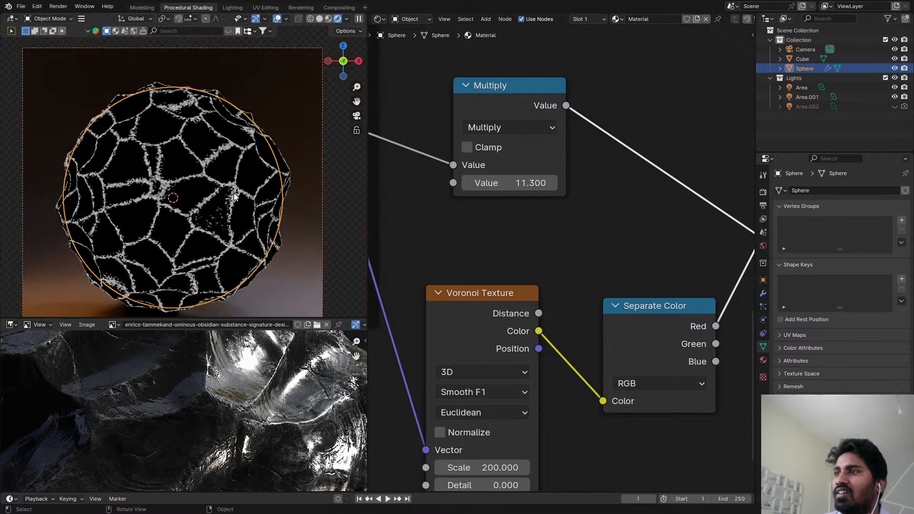
pyautogui.scroll(-3, 245, 192)
# - Try the Multiply node's second Value at 5 and set it to 10.000
pyautogui.moveTo(620, 194); pyautogui.dragTo(495, 218, button='middle')
pyautogui.scroll(-3, 490, 217)
pyautogui.doubleClick(408, 208)
pyautogui.write('5')
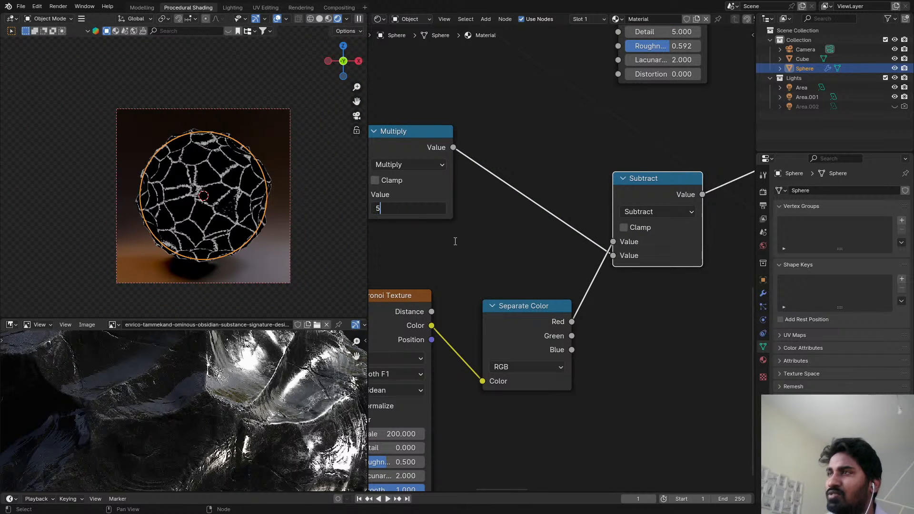
pyautogui.press('Return')
pyautogui.moveTo(455, 248); pyautogui.dragTo(463, 243, button='middle')
pyautogui.doubleClick(416, 203)
pyautogui.write('10')
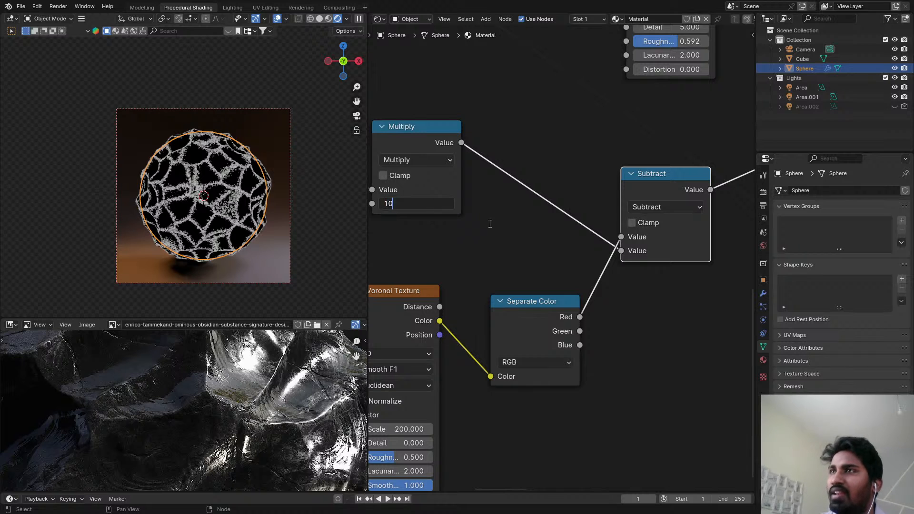
pyautogui.press('Return')
pyautogui.scroll(4, 253, 177)
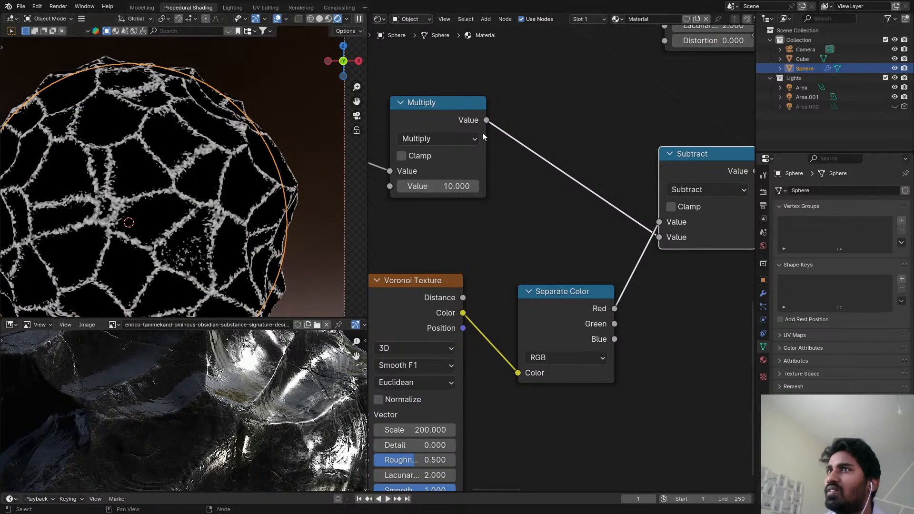
# - Replace the Multiply node with a Map Range node between the Distance to Edge Voronoi and the Subtract node
pyautogui.scroll(-2, 513, 128)
pyautogui.moveTo(460, 150); pyautogui.dragTo(494, 164, button='middle')
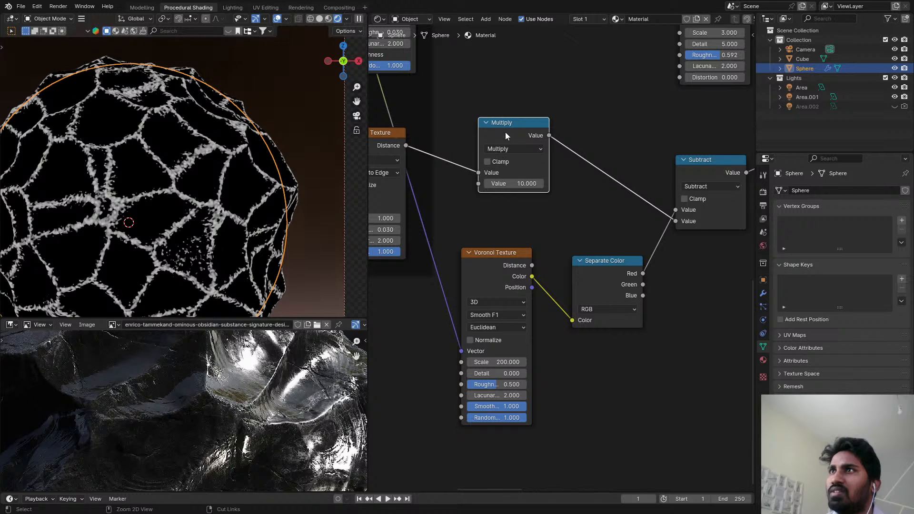
pyautogui.hotkey('ctrl', 'x')
pyautogui.hotkey('shift', 'a')
pyautogui.write('map')
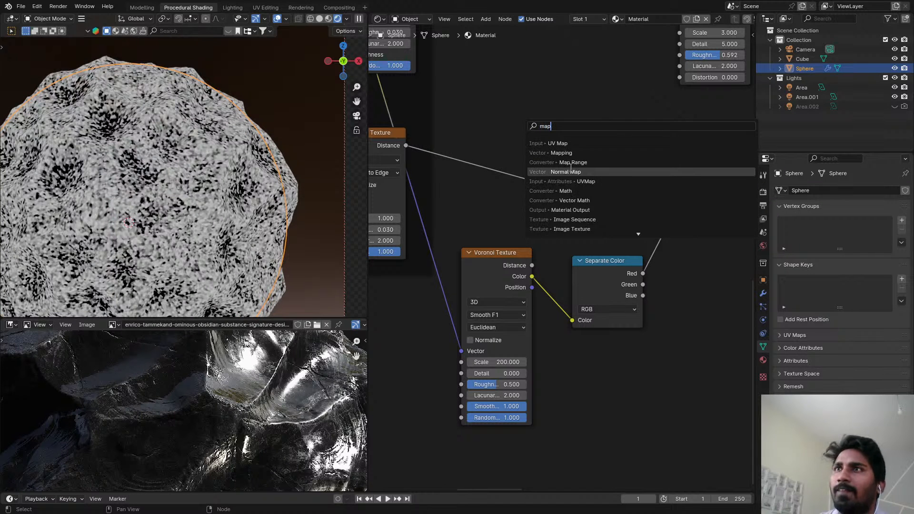
pyautogui.click(572, 161)
pyautogui.click(489, 105)
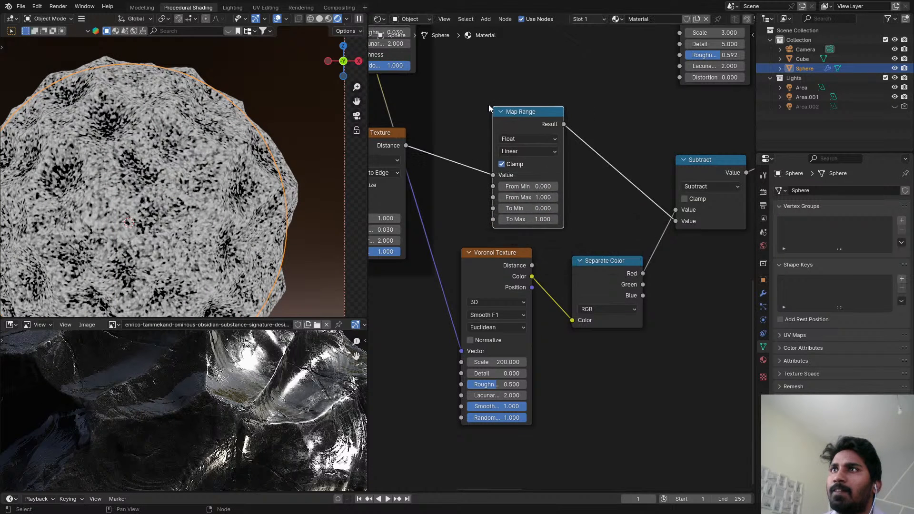
# - Try a From Min of 0.800 on the Map Range node
pyautogui.scroll(2, 535, 196)
pyautogui.moveTo(528, 225); pyautogui.dragTo(551, 194)
pyautogui.rightClick(548, 225)
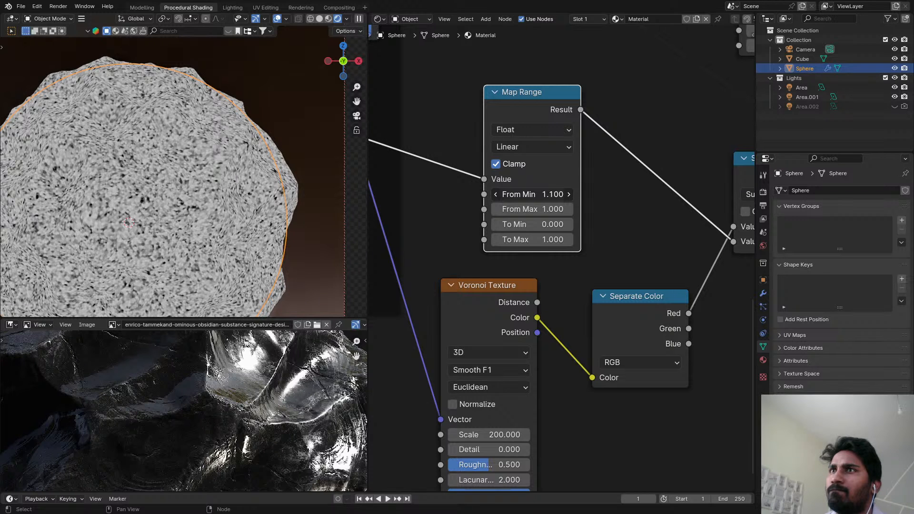
pyautogui.moveTo(552, 194); pyautogui.dragTo(548, 194)
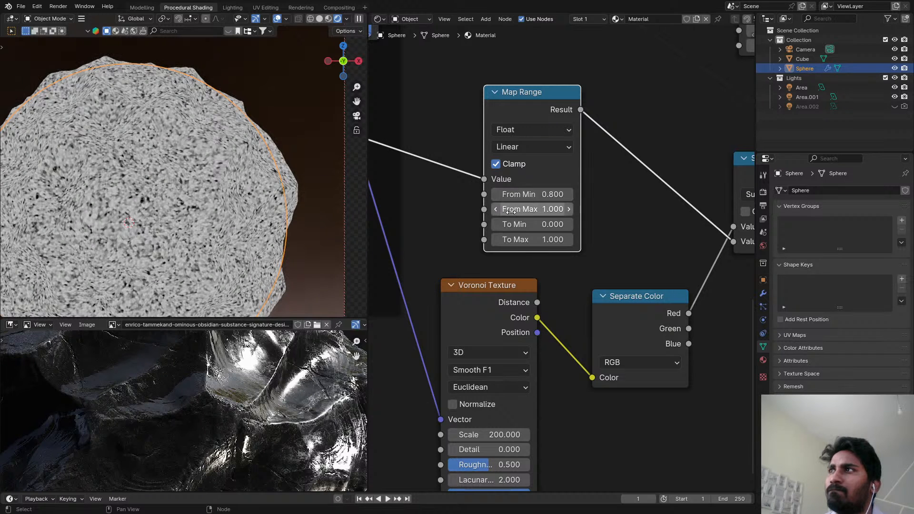
# - Preview the Map Range result on the sphere and set its From Min to 0.000
pyautogui.scroll(-4, 543, 181)
pyautogui.moveTo(547, 179); pyautogui.dragTo(543, 159, button='middle')
pyautogui.keyDown('ctrl'); pyautogui.keyDown('shift'); pyautogui.click(552, 115); pyautogui.keyUp('shift'); pyautogui.keyUp('ctrl')
pyautogui.moveTo(609, 127); pyautogui.dragTo(594, 136, button='middle')
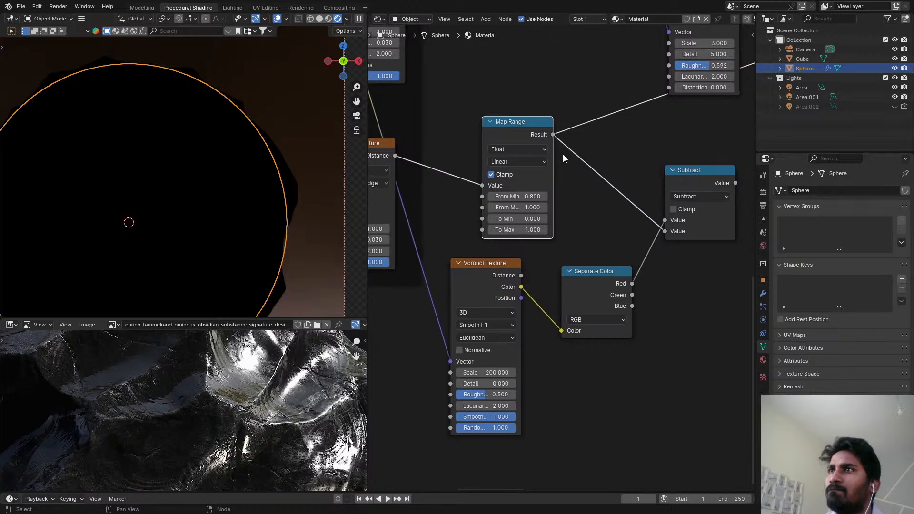
pyautogui.scroll(-4, 563, 154)
pyautogui.scroll(2, 483, 158)
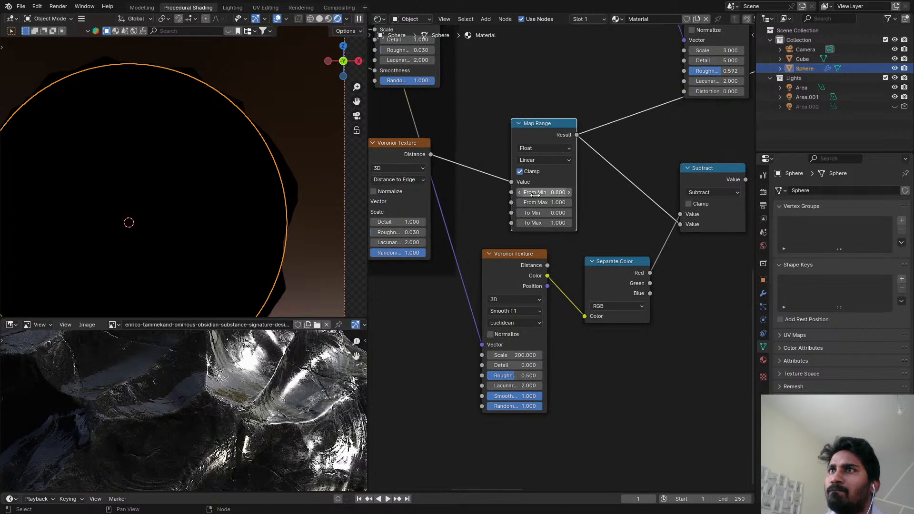
pyautogui.click(560, 192)
pyautogui.write('0')
pyautogui.press('Return')
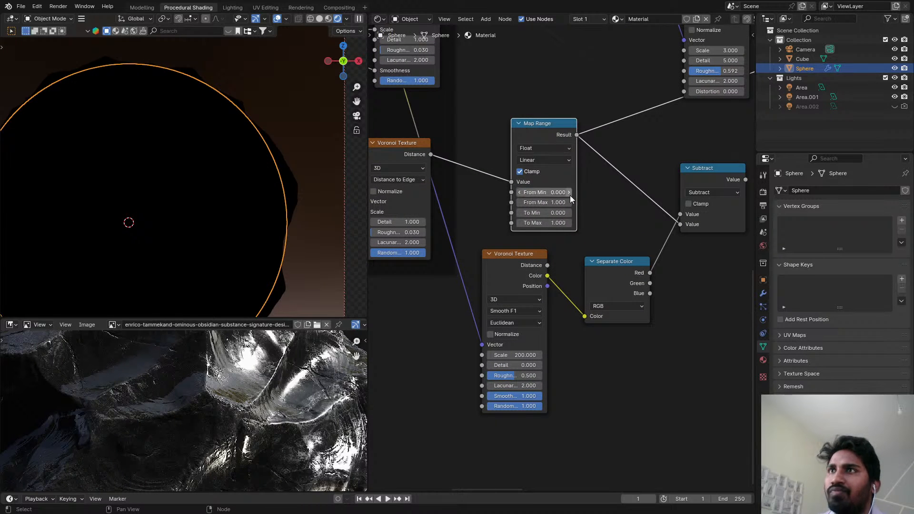
# - Try the Map Range node's From Max at 2.000 and set it to 0.500
pyautogui.click(570, 202)
pyautogui.write('2')
pyautogui.press('Return')
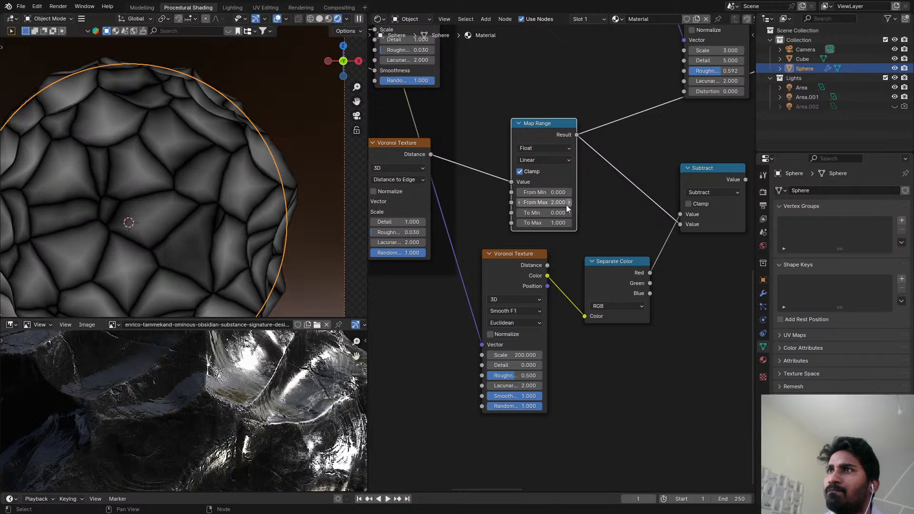
pyautogui.click(567, 203)
pyautogui.click(565, 204)
pyautogui.press('BackSpace')
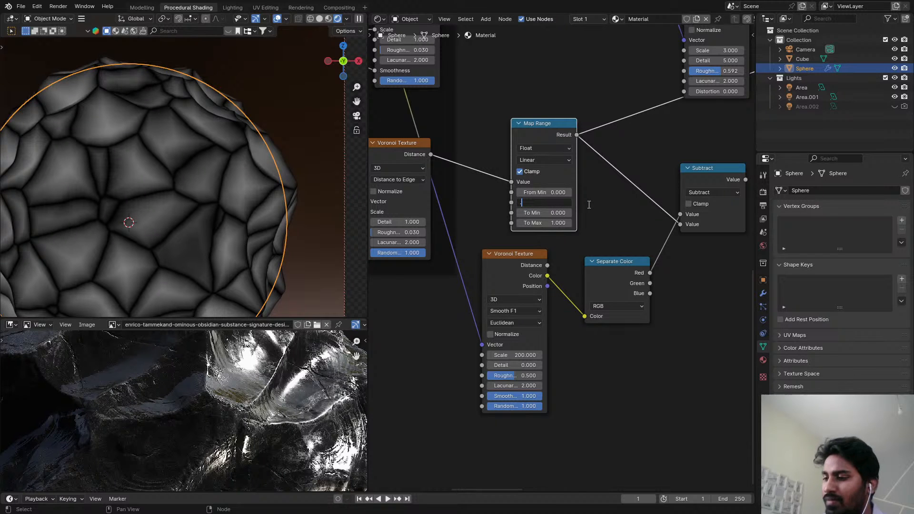
pyautogui.write('.5')
pyautogui.press('Return')
pyautogui.scroll(3, 585, 204)
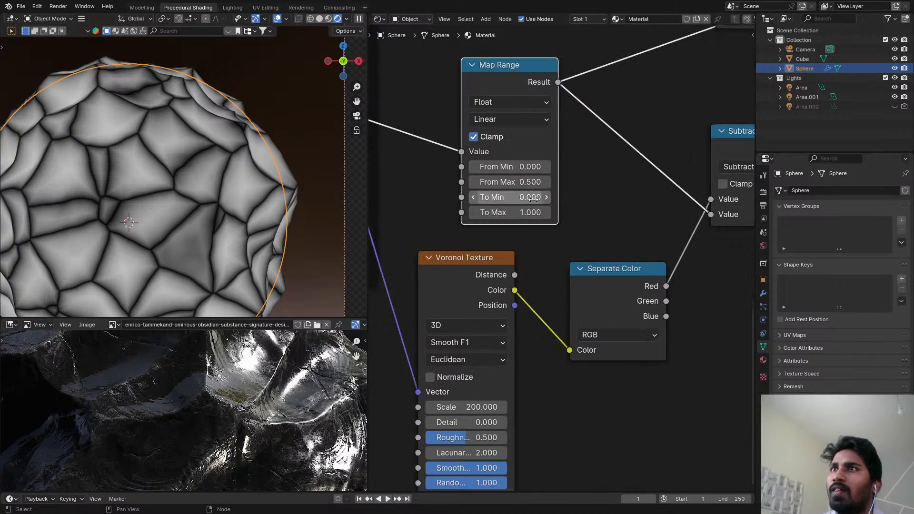
# - Invert the Map Range output with To Min 1.000 and To Max 0.000, and preview the Subtract result
pyautogui.click(532, 198)
pyautogui.write('1')
pyautogui.press('Return')
pyautogui.click(550, 210)
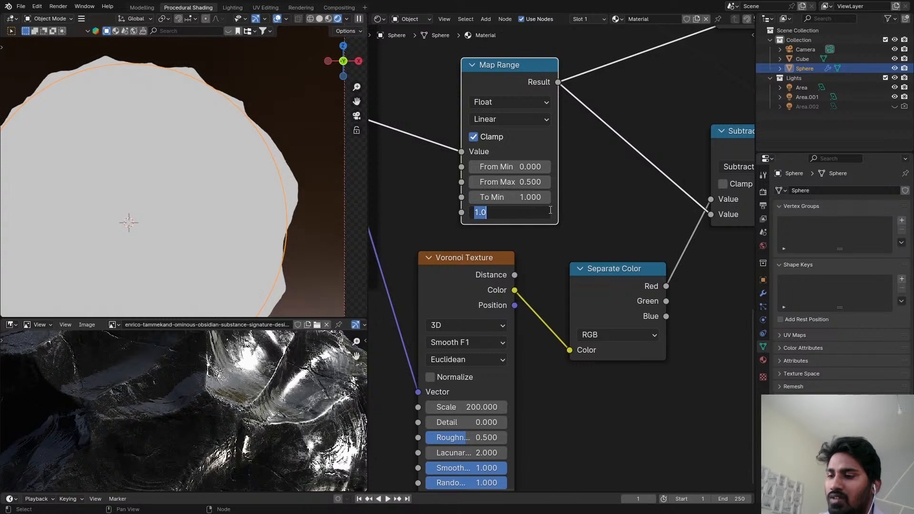
pyautogui.write('0')
pyautogui.press('Return')
pyautogui.scroll(-2, 567, 202)
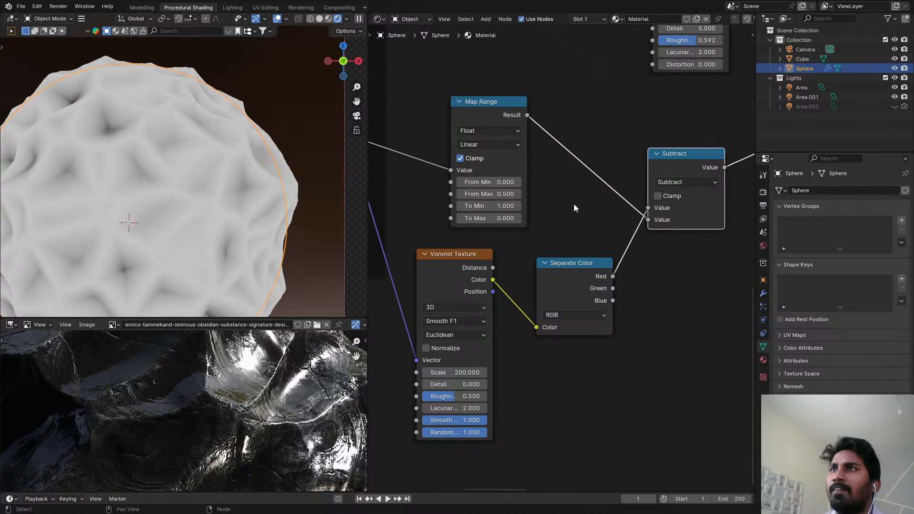
# - Set the Map Range node's To Min back to 0.000 and its To Max to 1.000
pyautogui.scroll(1, 528, 207)
pyautogui.click(515, 208)
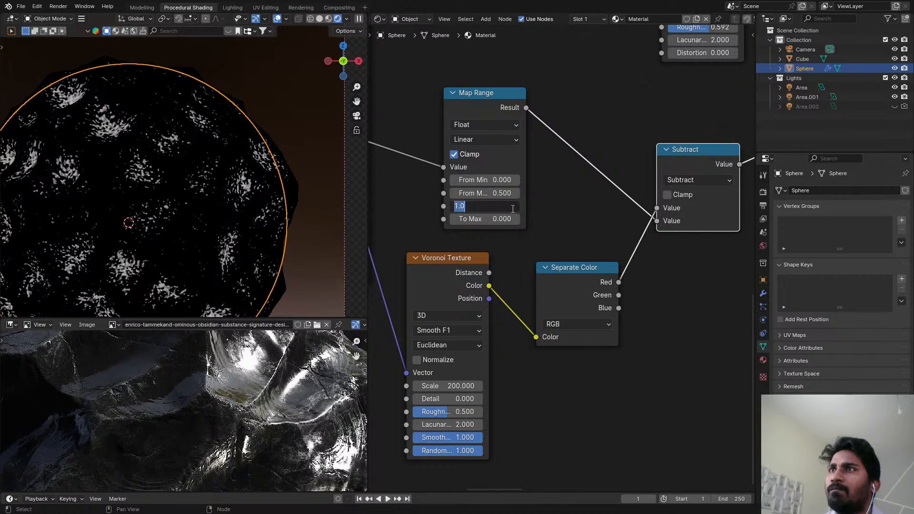
pyautogui.write('0')
pyautogui.press('Tab')
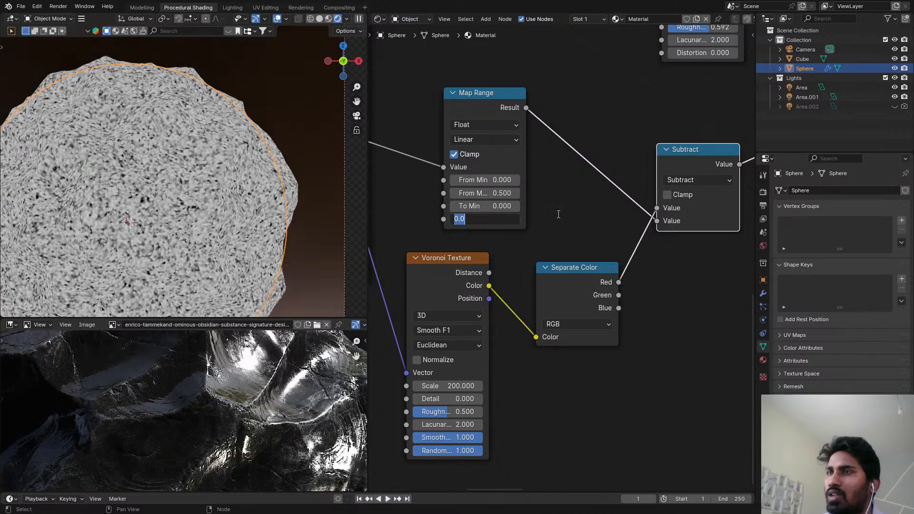
pyautogui.write('1')
pyautogui.press('Return')
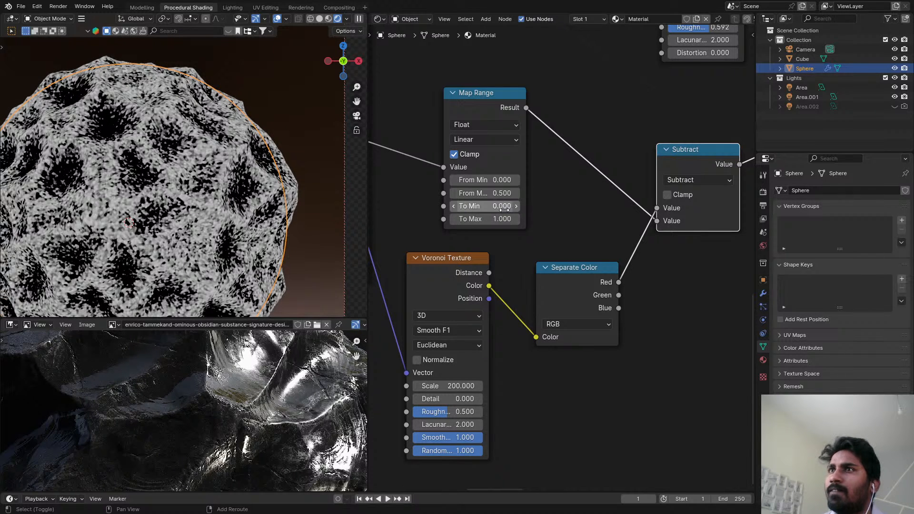
# - Raise the Map Range node's To Min to 0.690 and try lowering its To Max to 0.830
pyautogui.keyDown('shift'); pyautogui.moveTo(499, 206); pyautogui.dragTo(599, 206); pyautogui.keyUp('shift')
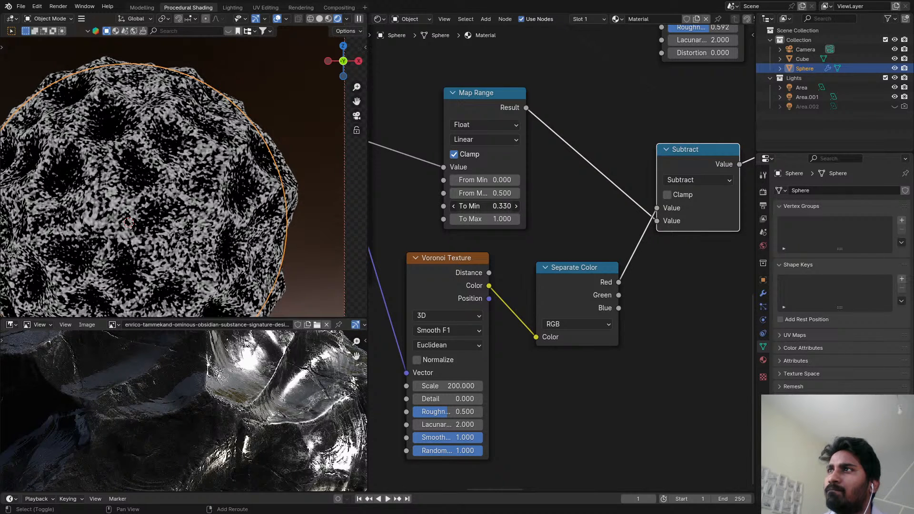
pyautogui.keyDown('shift'); pyautogui.moveTo(500, 206); pyautogui.dragTo(528, 206); pyautogui.keyUp('shift')
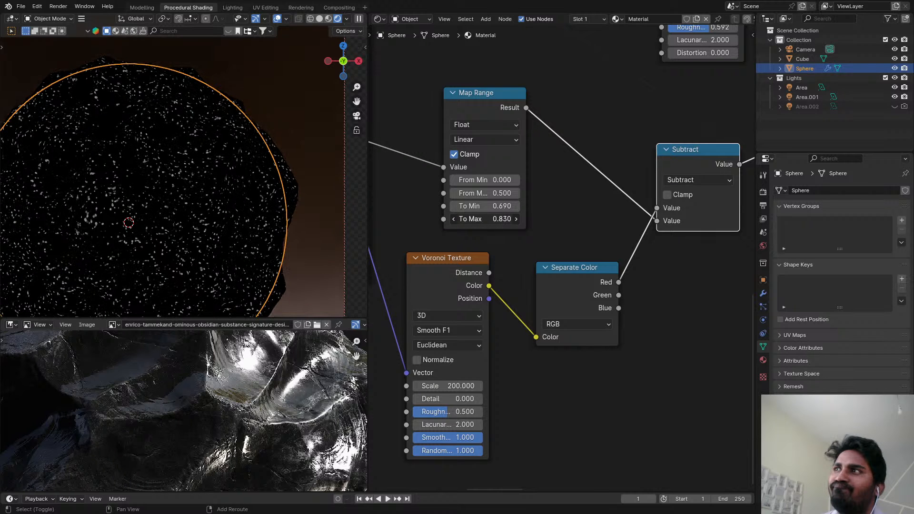
pyautogui.moveTo(484, 219); pyautogui.dragTo(477, 219)
pyautogui.keyDown('shift'); pyautogui.moveTo(507, 216); pyautogui.dragTo(440, 215); pyautogui.keyUp('shift')
pyautogui.keyDown('shift'); pyautogui.rightClick(508, 215); pyautogui.keyUp('shift')
# - Set the Map Range node's To Min to 1.000 and try its To Max at 0.000 and at 0.870
pyautogui.click(505, 205)
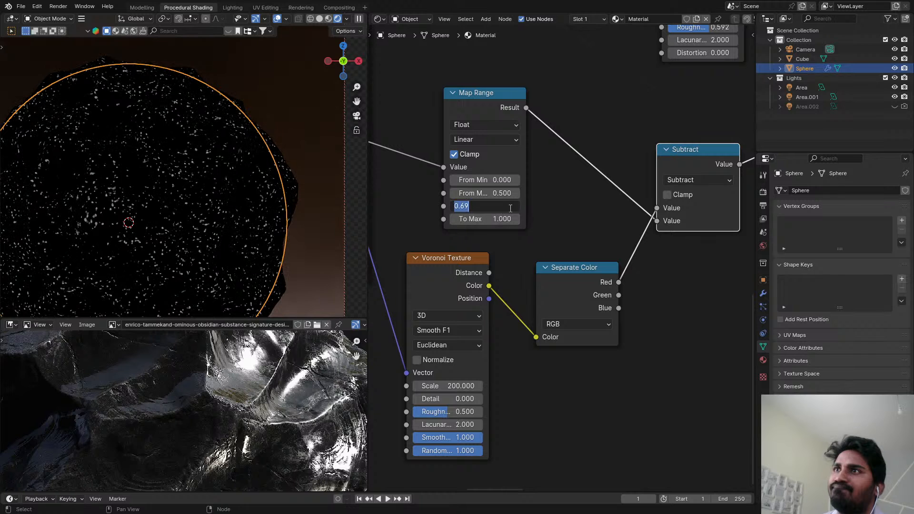
pyautogui.write('1')
pyautogui.press('Return')
pyautogui.click(509, 219)
pyautogui.write('0')
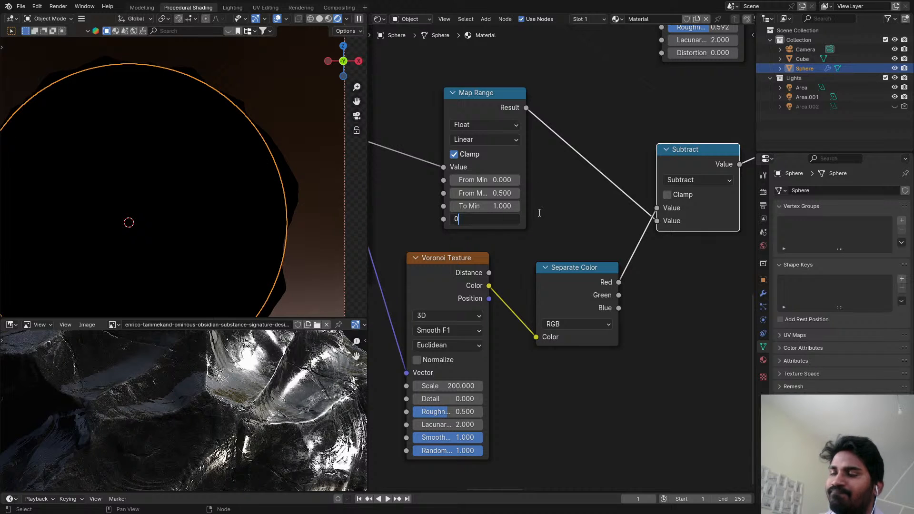
pyautogui.press('Return')
pyautogui.moveTo(503, 219); pyautogui.dragTo(543, 219)
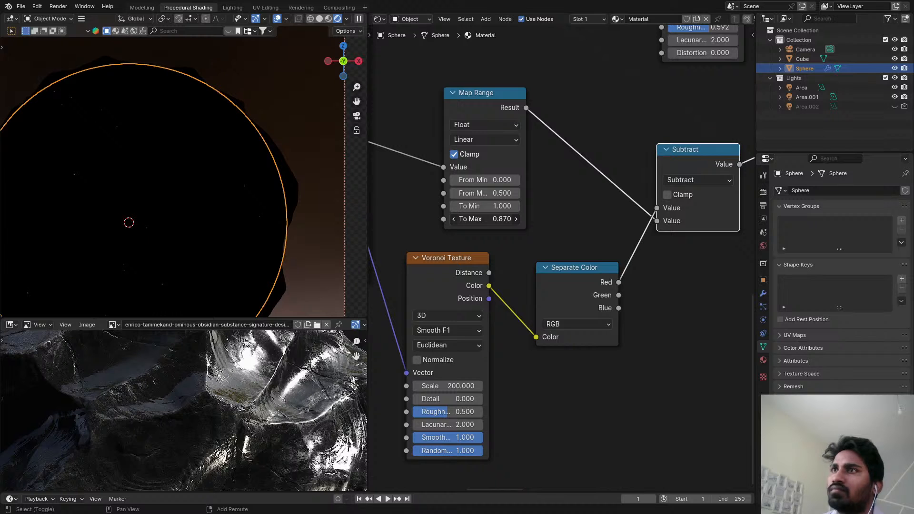
# - Replace the Map Range node between the distance-to-edge Voronoi Texture and the Subtract node with a Math node
pyautogui.scroll(-2, 480, 133)
pyautogui.click(479, 111)
pyautogui.hotkey('ctrl', 'x')
pyautogui.scroll(-2, 576, 136)
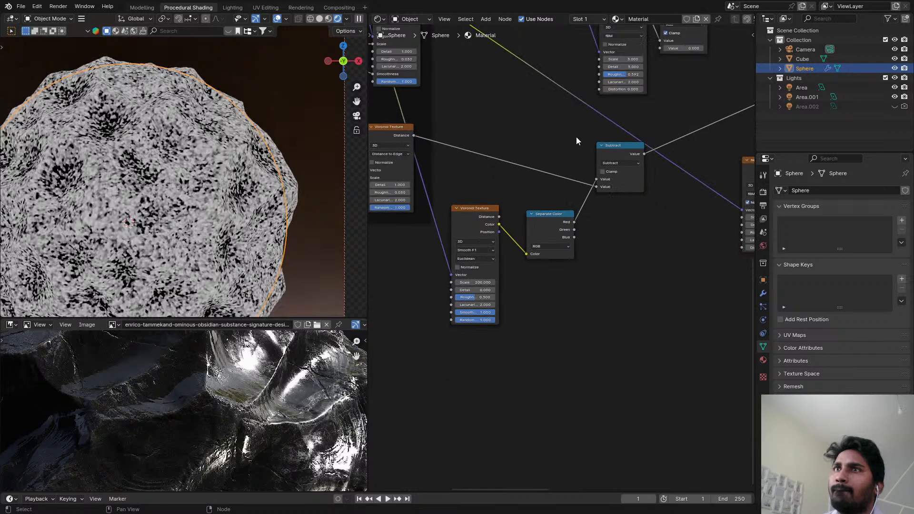
pyautogui.hotkey('shift', 'a')
pyautogui.write('ma')
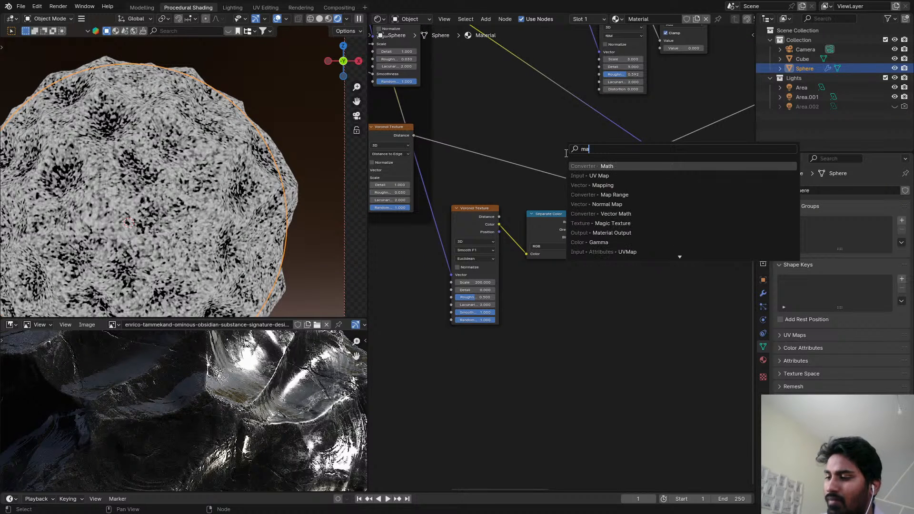
pyautogui.write('th')
pyautogui.press('Return')
pyautogui.click(487, 158)
# - Set the new Math node to Multiply with a value of 10.000 and enable Clamp
pyautogui.click(485, 162)
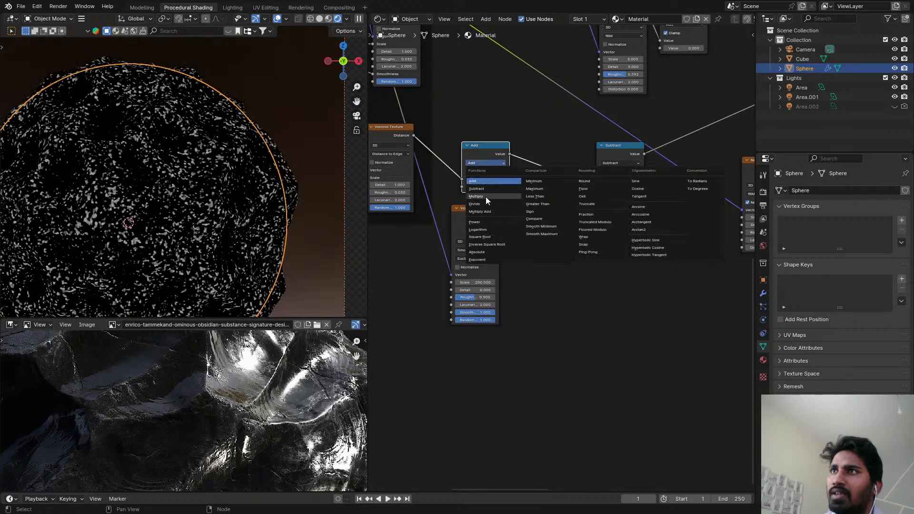
pyautogui.click(486, 196)
pyautogui.click(486, 187)
pyautogui.write('10')
pyautogui.press('Return')
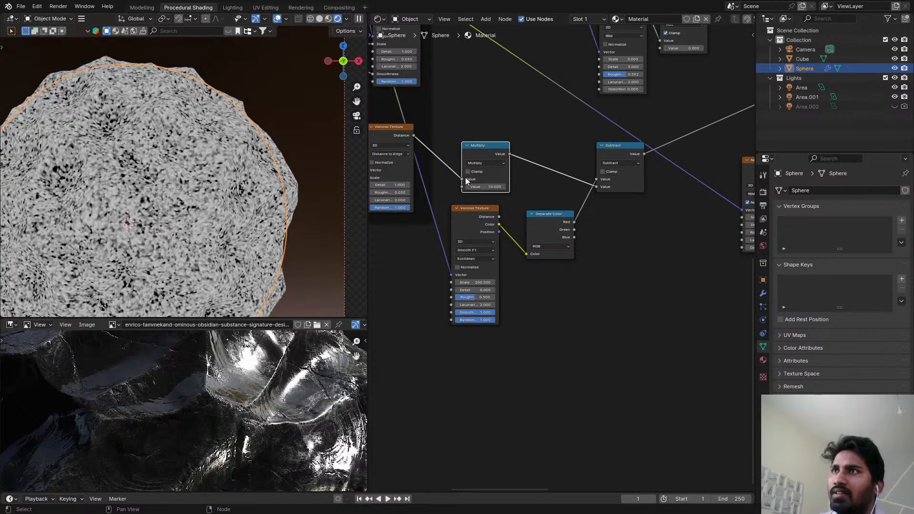
pyautogui.click(468, 171)
pyautogui.scroll(1, 493, 155)
pyautogui.scroll(-5, 517, 149)
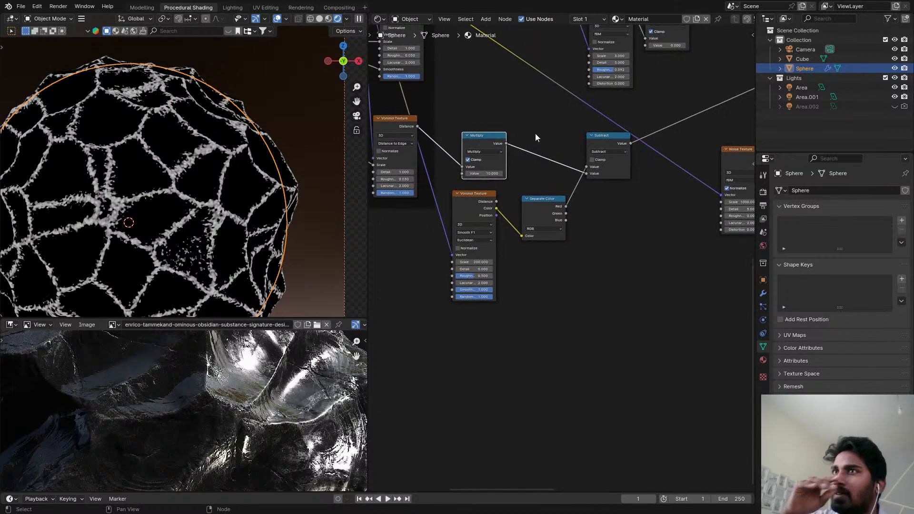
# - Preview the upstream Noise Texture and Wave Texture outputs on the sphere to compare their patterns
pyautogui.scroll(3, 553, 171)
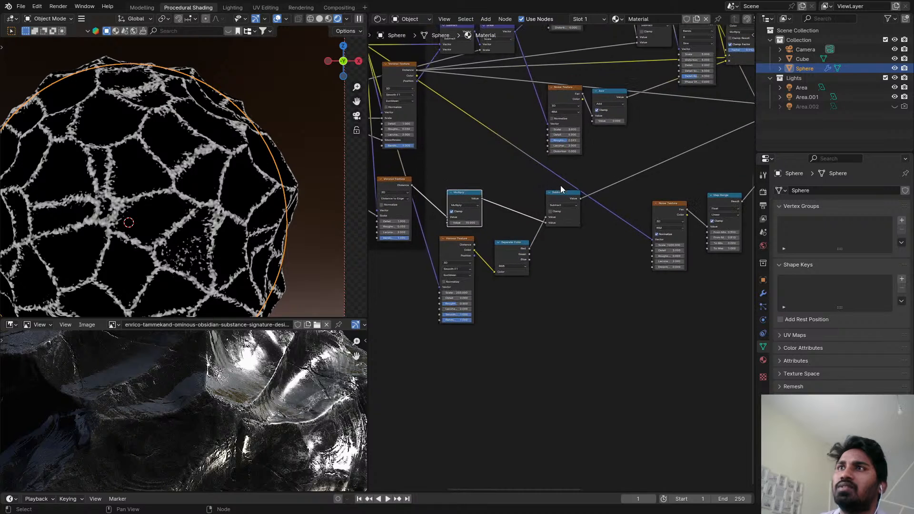
pyautogui.moveTo(570, 182); pyautogui.dragTo(454, 190, button='middle')
pyautogui.scroll(2, 455, 191)
pyautogui.keyDown('ctrl'); pyautogui.keyDown('shift'); pyautogui.click(454, 93); pyautogui.keyUp('shift'); pyautogui.keyUp('ctrl')
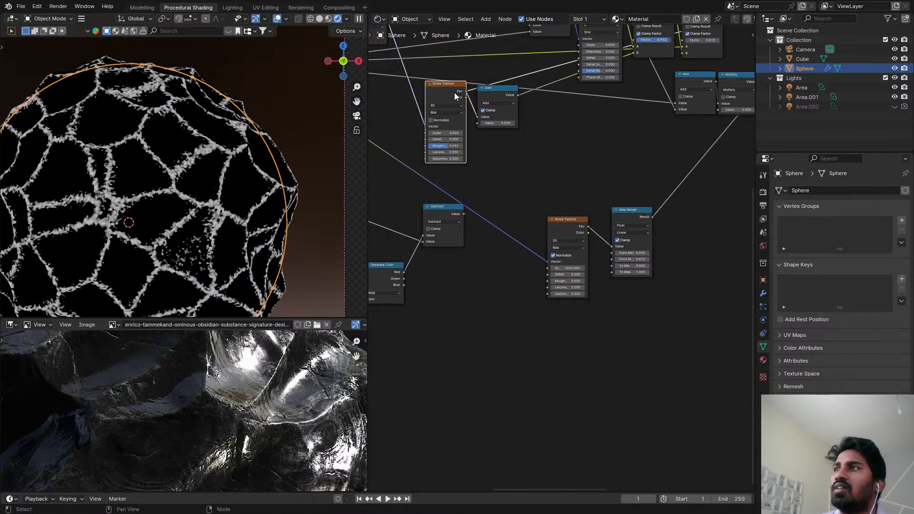
pyautogui.scroll(-3, 517, 87)
pyautogui.moveTo(487, 91); pyautogui.dragTo(525, 135, button='middle')
pyautogui.scroll(-3, 551, 118)
pyautogui.scroll(-1, 549, 102)
pyautogui.scroll(1, 541, 191)
pyautogui.keyDown('ctrl'); pyautogui.keyDown('shift'); pyautogui.click(526, 129); pyautogui.keyUp('shift'); pyautogui.keyUp('ctrl')
pyautogui.scroll(-2, 525, 136)
pyautogui.scroll(4, 526, 134)
pyautogui.keyDown('ctrl'); pyautogui.keyDown('shift'); pyautogui.click(621, 97); pyautogui.keyUp('shift'); pyautogui.keyUp('ctrl')
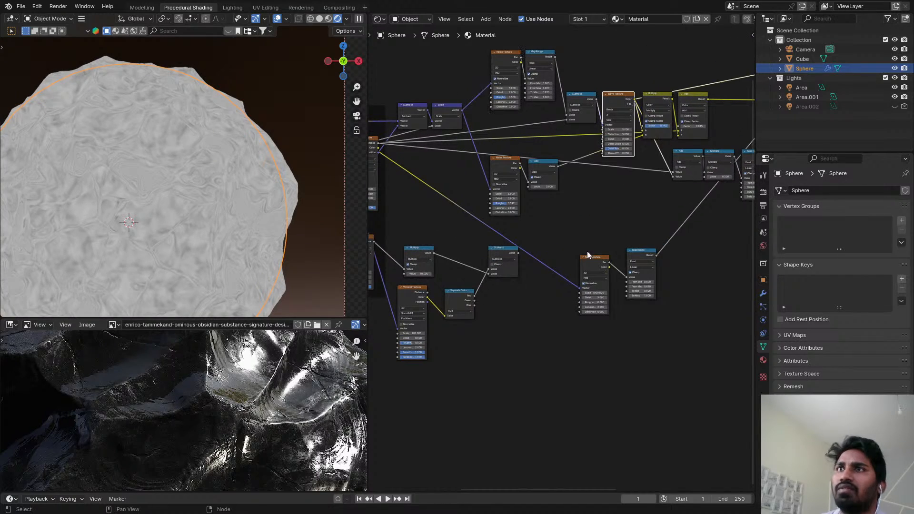
# - Examine the 1000-scale Noise Texture close up on the sphere and return the preview to the Subtract node
pyautogui.keyDown('ctrl'); pyautogui.keyDown('shift'); pyautogui.click(593, 258); pyautogui.keyUp('shift'); pyautogui.keyUp('ctrl')
pyautogui.moveTo(602, 269); pyautogui.dragTo(560, 196, button='middle')
pyautogui.scroll(1, 415, 199)
pyautogui.scroll(5, 217, 199)
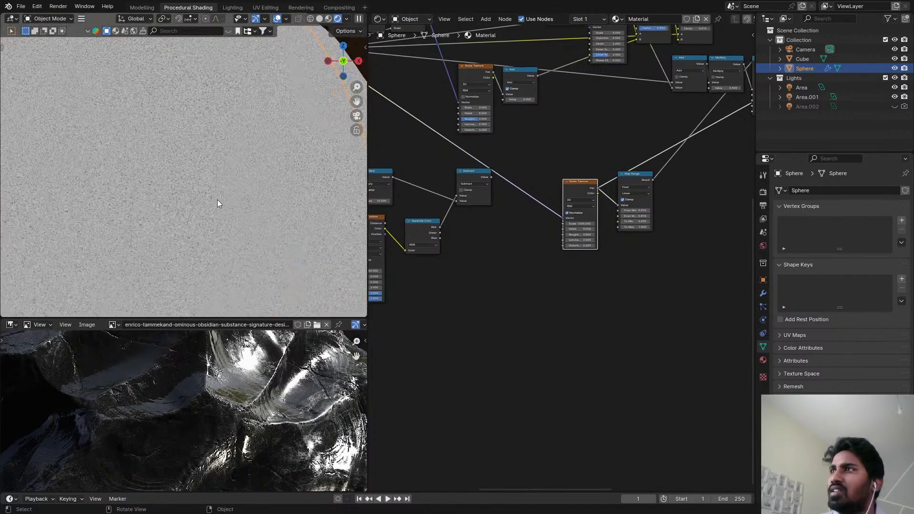
pyautogui.scroll(-6, 217, 199)
pyautogui.scroll(-2, 473, 175)
pyautogui.scroll(4, 514, 172)
pyautogui.scroll(-4, 515, 171)
pyautogui.moveTo(515, 170); pyautogui.dragTo(557, 142, button='middle')
pyautogui.scroll(1, 518, 176)
pyautogui.keyDown('ctrl'); pyautogui.keyDown('shift'); pyautogui.click(482, 177); pyautogui.keyUp('shift'); pyautogui.keyUp('ctrl')
pyautogui.scroll(-3, 557, 142)
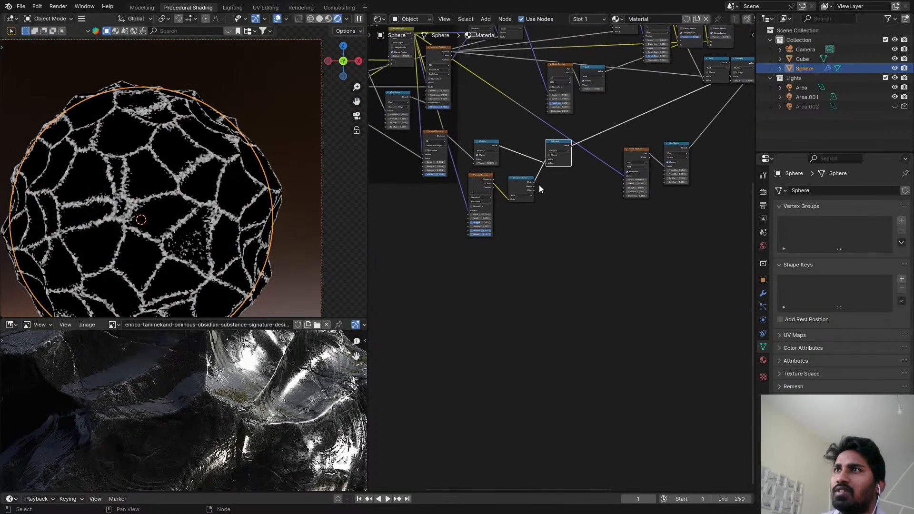
# - Duplicate the 1000-scale Noise Texture with its vector link below the Separate Color node and preview the copy
pyautogui.click(639, 158)
pyautogui.hotkey('shift', 'd')
pyautogui.click(548, 238)
pyautogui.scroll(1, 547, 238)
pyautogui.moveTo(563, 235); pyautogui.dragTo(644, 185)
pyautogui.scroll(3, 541, 259)
# - Try the duplicated Noise Texture's Scale at 3.000 and set it to 7.000
pyautogui.doubleClick(540, 254)
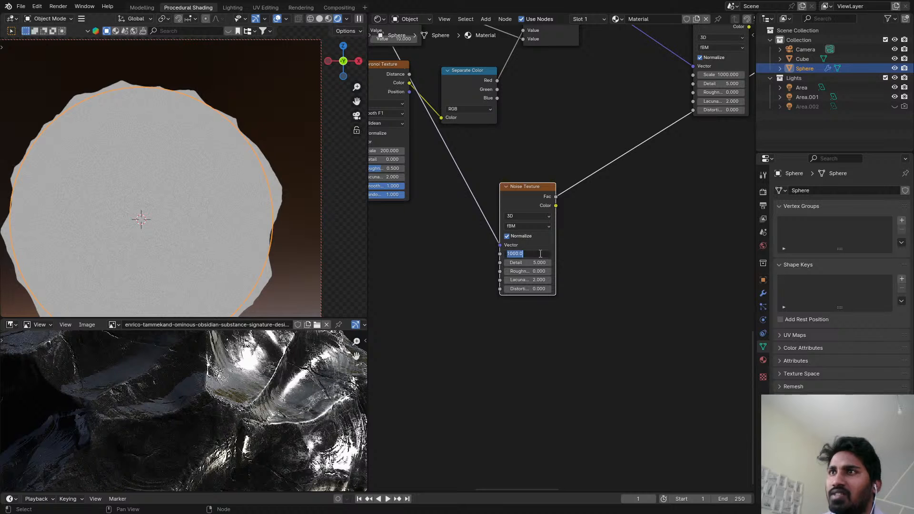
pyautogui.write('3')
pyautogui.press('Return')
pyautogui.scroll(-1, 564, 233)
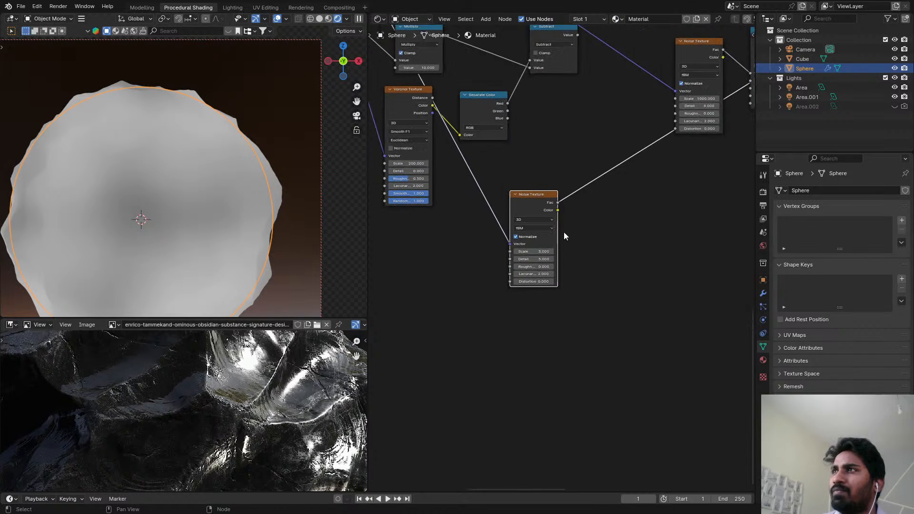
pyautogui.scroll(1, 552, 243)
pyautogui.doubleClick(536, 255)
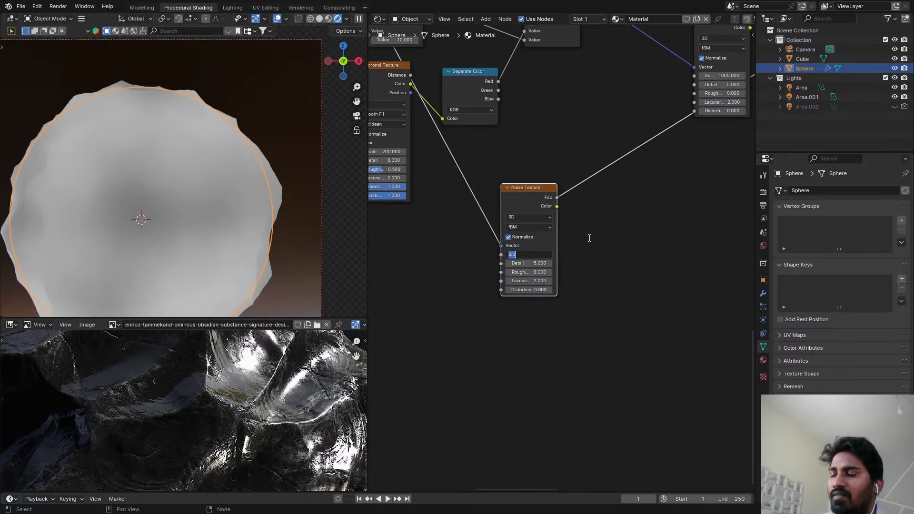
pyautogui.write('7')
pyautogui.press('Return')
pyautogui.scroll(-2, 573, 204)
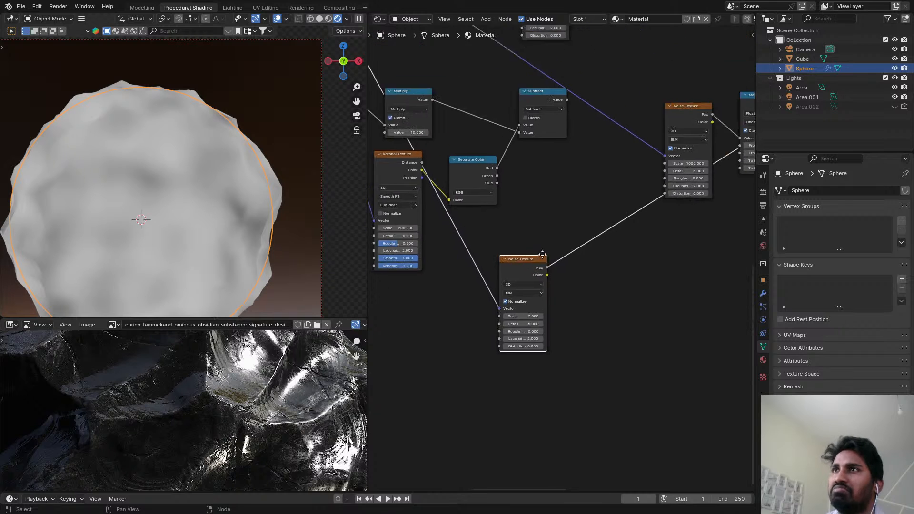
# - Duplicate the Map Range node beside the 7-scale Noise Texture, feed the noise Fac into its Value, and preview the result
pyautogui.scroll(-3, 468, 94)
pyautogui.moveTo(444, 95); pyautogui.dragTo(468, 94, button='middle')
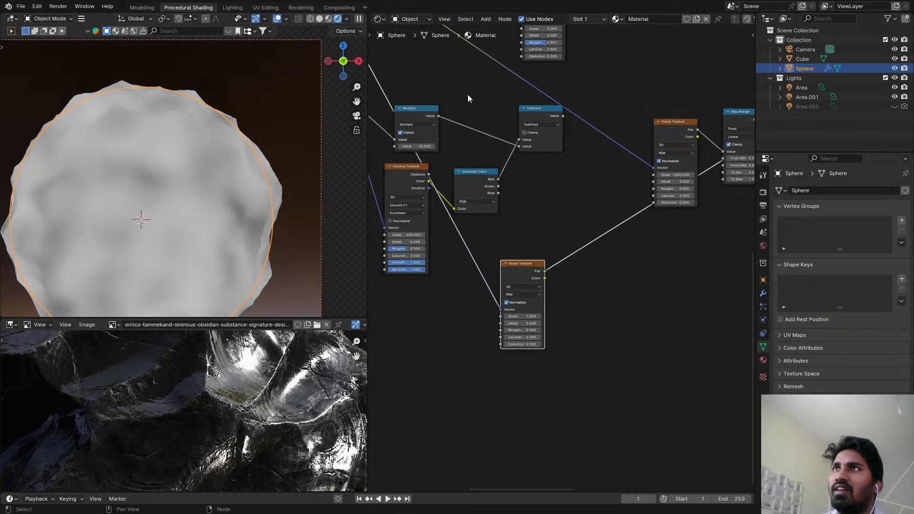
pyautogui.moveTo(621, 72); pyautogui.dragTo(612, 229, button='middle')
pyautogui.click(701, 274)
pyautogui.hotkey('shift', 'd')
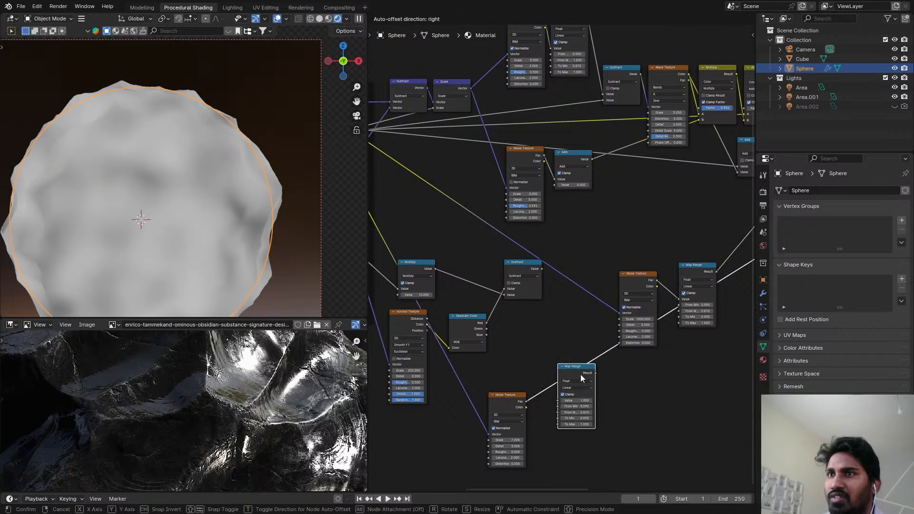
pyautogui.click(580, 374)
pyautogui.scroll(7, 587, 379)
pyautogui.moveTo(588, 379); pyautogui.dragTo(577, 298, button='middle')
pyautogui.scroll(-3, 576, 304)
pyautogui.moveTo(528, 308); pyautogui.dragTo(462, 285)
pyautogui.scroll(3, 582, 289)
pyautogui.moveTo(613, 270); pyautogui.dragTo(515, 294)
pyautogui.scroll(-3, 533, 268)
pyautogui.moveTo(533, 267); pyautogui.dragTo(482, 302, button='middle')
# - Insert a clamped Multiply Math node after the Subtract node, using the new Map Range result as its second value
pyautogui.keyDown('ctrl'); pyautogui.keyDown('shift'); pyautogui.click(502, 139); pyautogui.keyUp('shift'); pyautogui.keyUp('ctrl')
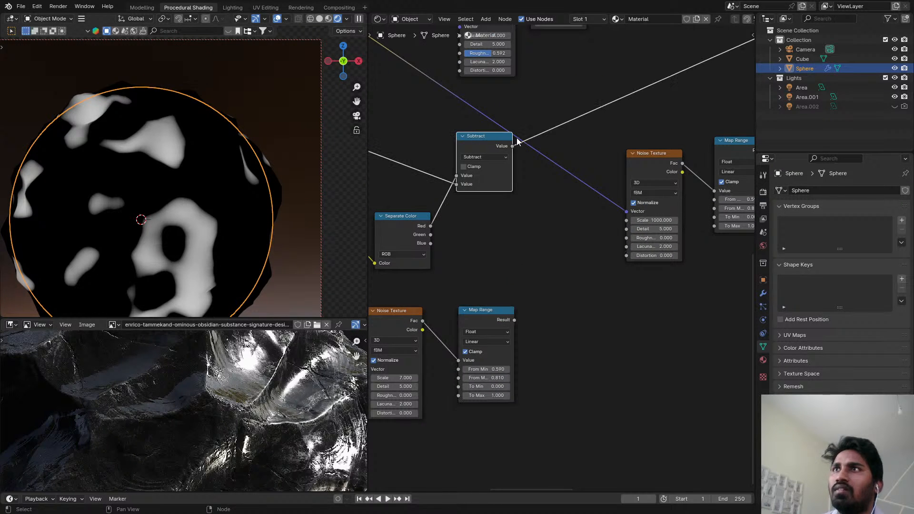
pyautogui.hotkey('shift', 'a')
pyautogui.click(584, 118)
pyautogui.write('mathj')
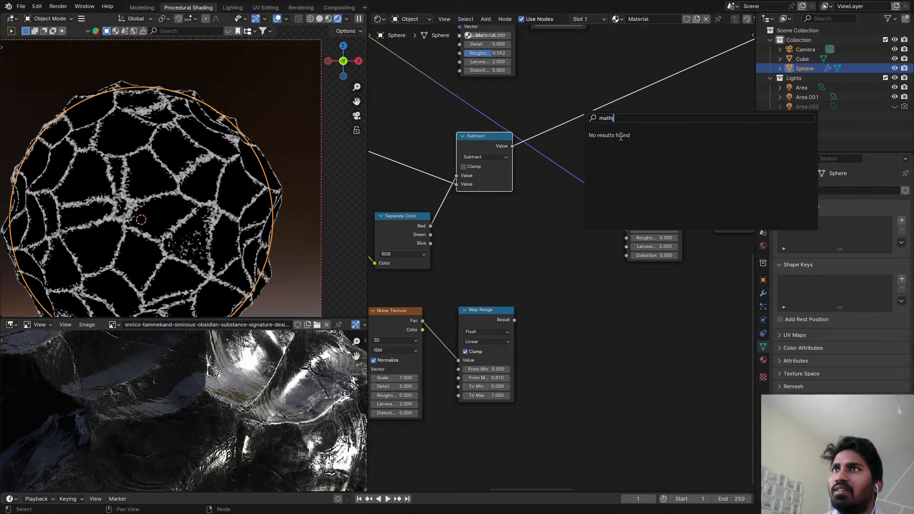
pyautogui.press('BackSpace')
pyautogui.press('Return')
pyautogui.click(556, 100)
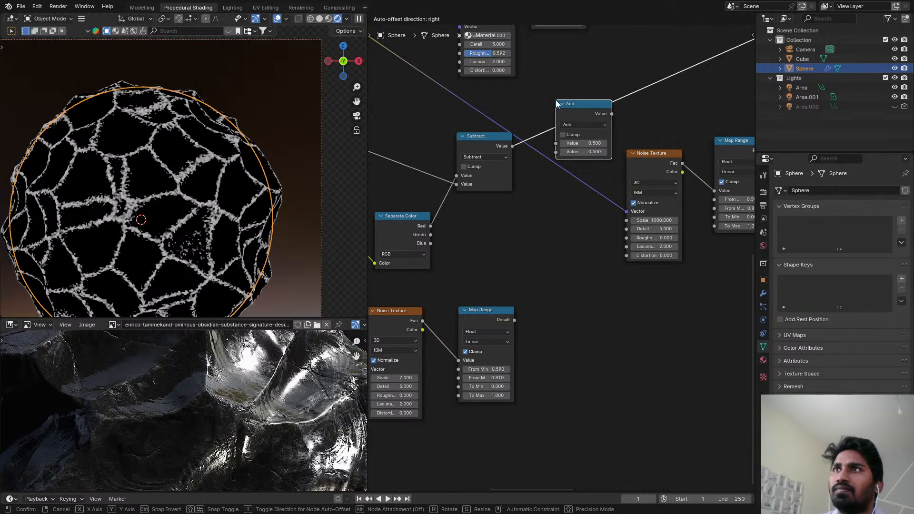
pyautogui.moveTo(514, 320); pyautogui.dragTo(557, 153)
pyautogui.click(571, 124)
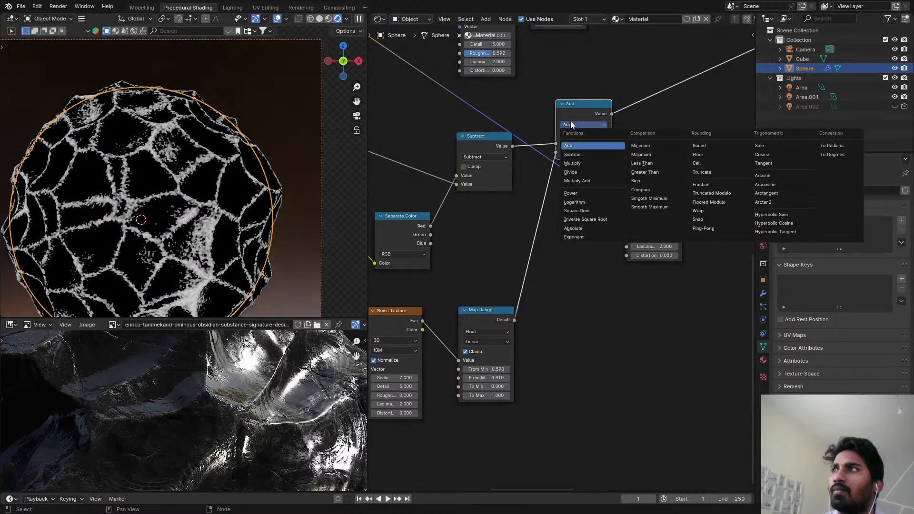
pyautogui.click(572, 163)
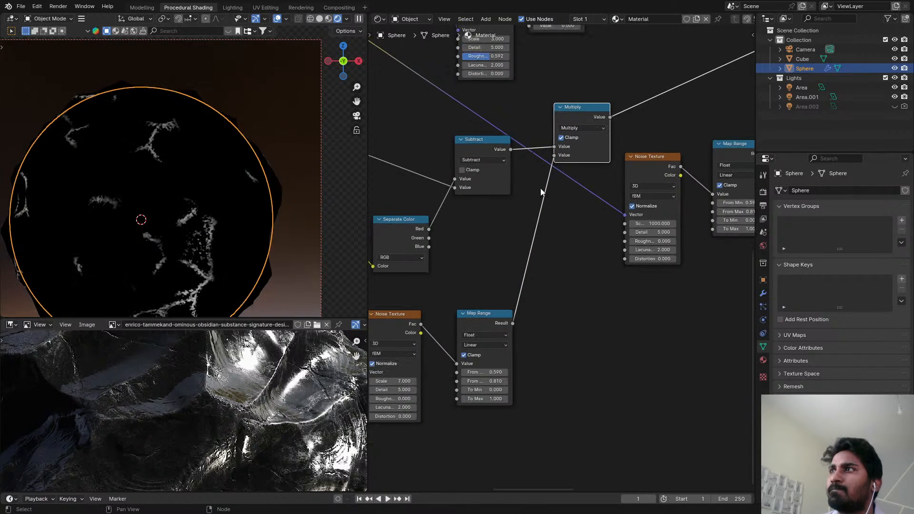
# - Duplicate the Add color mix node and insert the copy after it in the link to the Displacement node
pyautogui.moveTo(540, 188); pyautogui.dragTo(579, 145, button='middle')
pyautogui.scroll(-2, 126, 255)
pyautogui.scroll(-4, 594, 99)
pyautogui.moveTo(594, 99); pyautogui.dragTo(492, 247, button='middle')
pyautogui.scroll(-4, 492, 247)
pyautogui.moveTo(620, 177); pyautogui.dragTo(502, 276, button='middle')
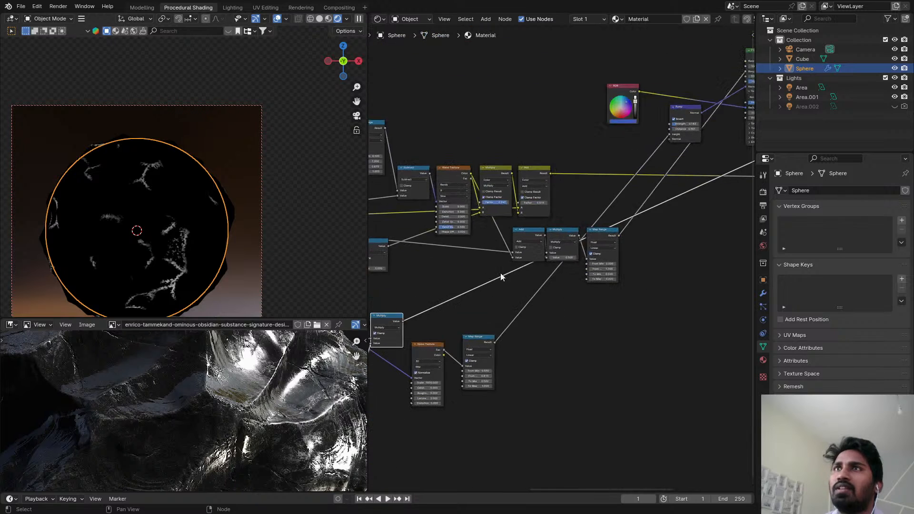
pyautogui.scroll(5, 571, 195)
pyautogui.click(526, 153)
pyautogui.hotkey('shift', 'd')
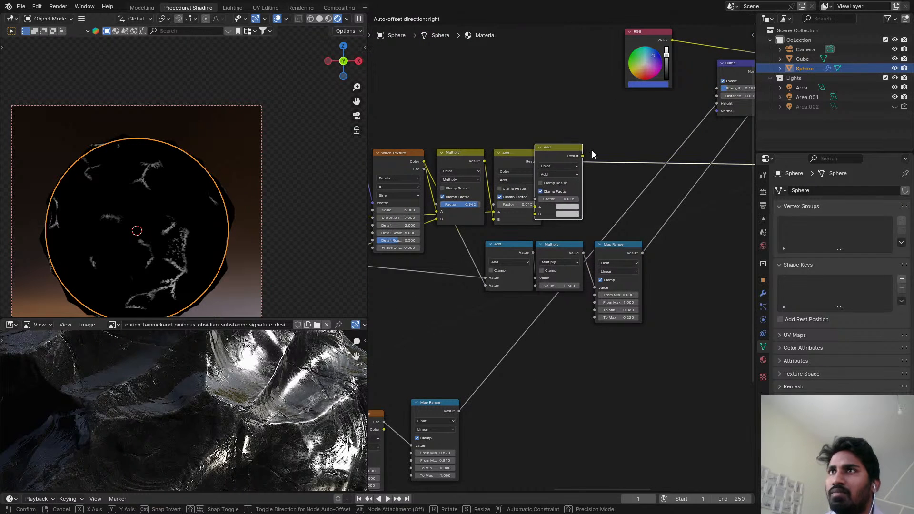
pyautogui.click(603, 153)
# - Connect the masked edge Multiply output to the new mix node's B input and set its blending mode to Subtract
pyautogui.scroll(-1, 556, 209)
pyautogui.moveTo(520, 257); pyautogui.dragTo(553, 247, button='middle')
pyautogui.moveTo(401, 333); pyautogui.dragTo(602, 204)
pyautogui.scroll(2, 610, 193)
pyautogui.click(619, 161)
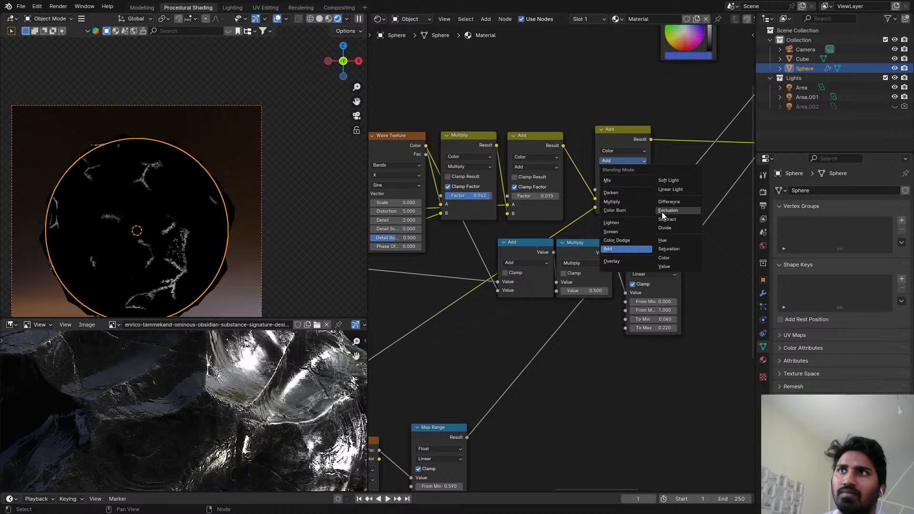
pyautogui.click(672, 220)
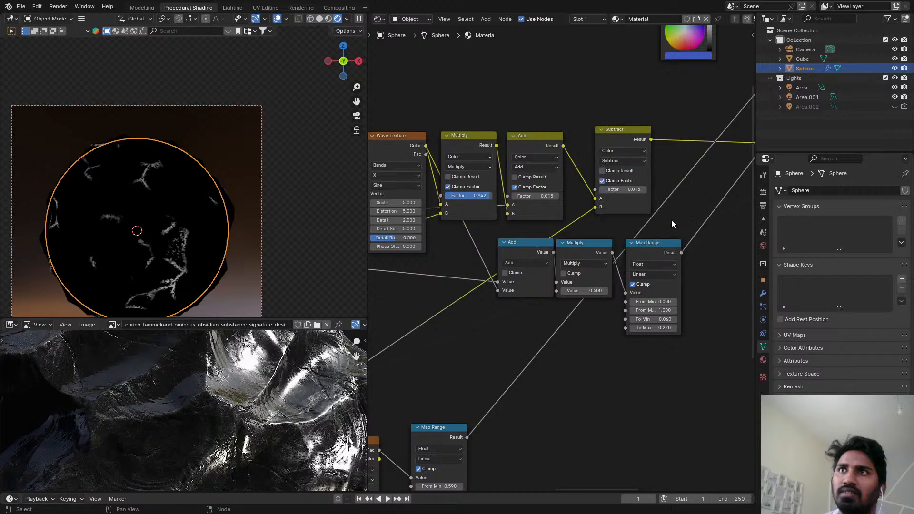
# - Switch the preview back to the Principled BSDF and inspect the sphere's displaced surface up close
pyautogui.scroll(-5, 664, 212)
pyautogui.moveTo(662, 209); pyautogui.dragTo(382, 271, button='middle')
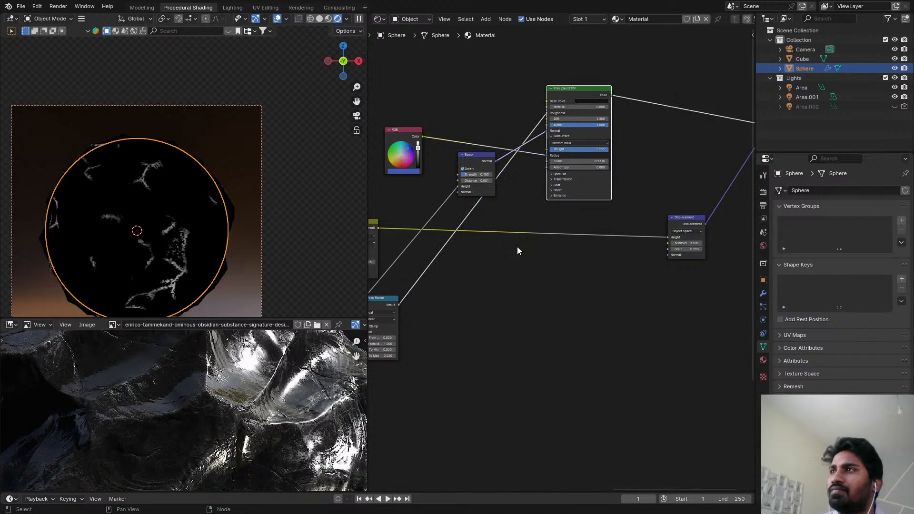
pyautogui.moveTo(494, 257); pyautogui.dragTo(563, 209, button='middle')
pyautogui.scroll(6, 178, 207)
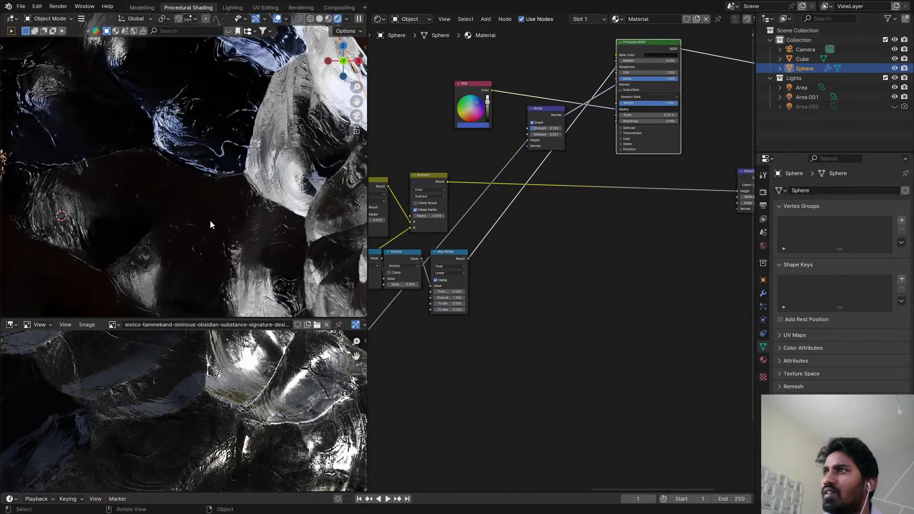
pyautogui.keyDown('shift'); pyautogui.moveTo(140, 240); pyautogui.dragTo(281, 219, button='middle'); pyautogui.keyUp('shift')
pyautogui.scroll(2, 221, 195)
pyautogui.scroll(-6, 281, 226)
# - Set the viewport to solid shading and render the image in the Rendering workspace
pyautogui.click(319, 18)
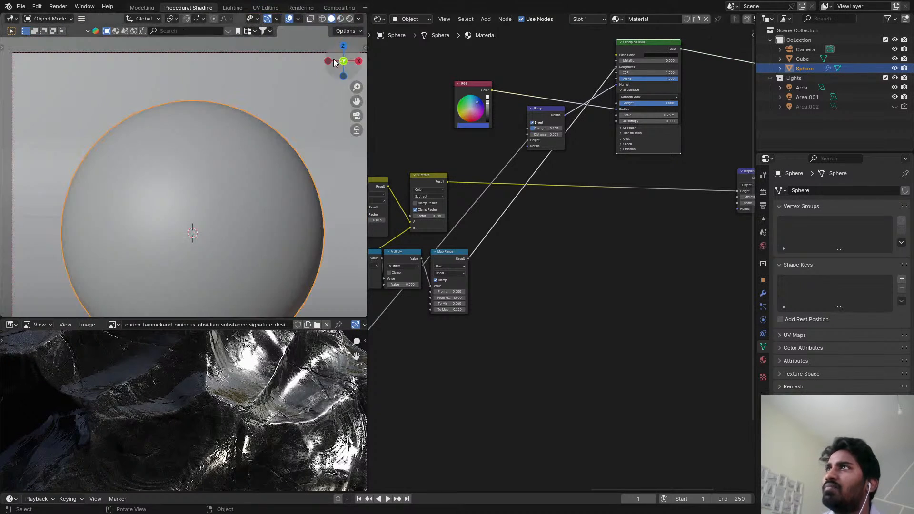
pyautogui.click(295, 5)
pyautogui.press('F12')
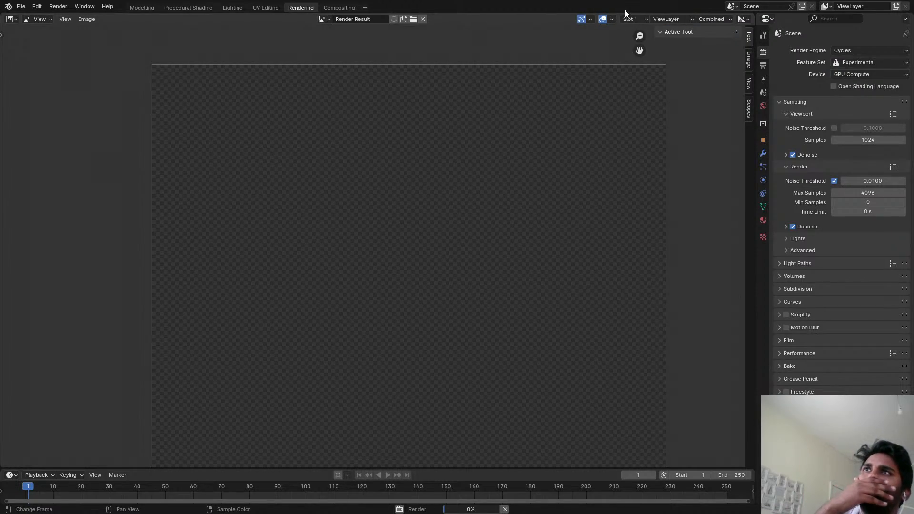
pyautogui.scroll(-3, 489, 186)
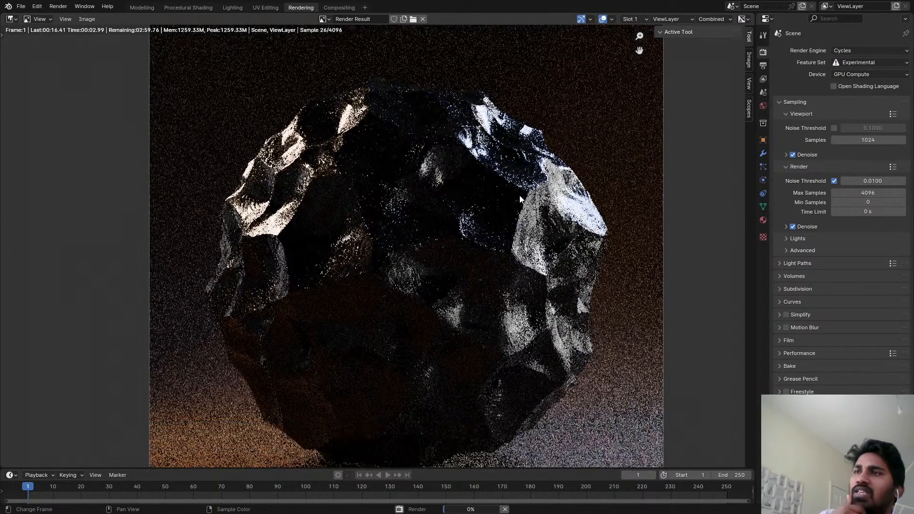
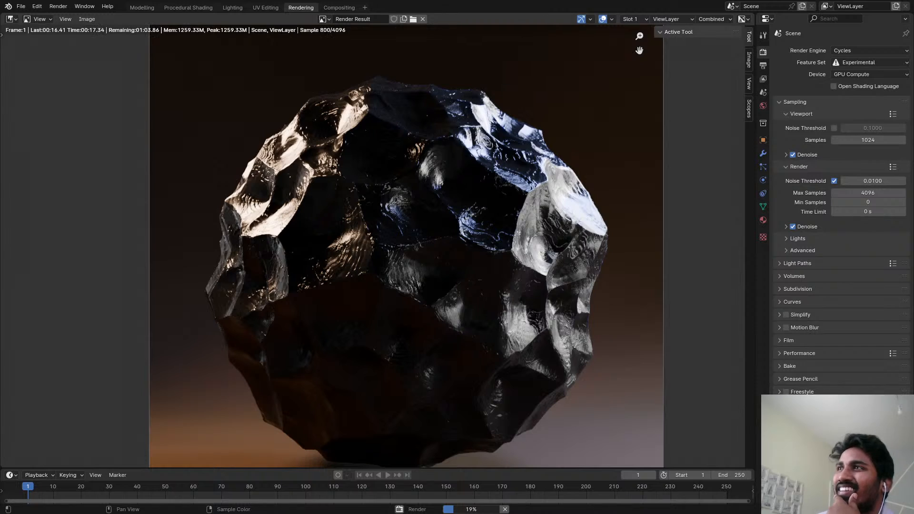
pyautogui.scroll(-1, 521, 210)
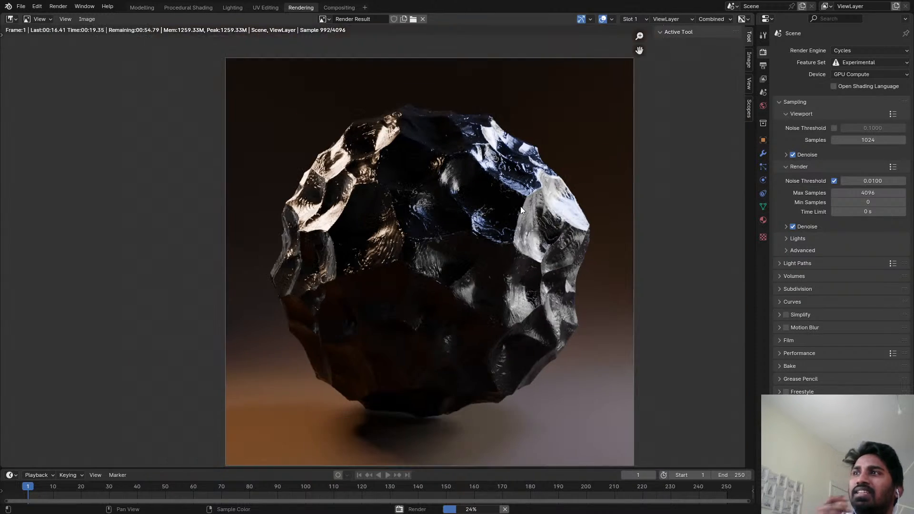
# - Inspect the rendered obsidian sphere's surface ridges and edge detail up close and as a whole
pyautogui.moveTo(520, 210); pyautogui.dragTo(513, 188, button='middle')
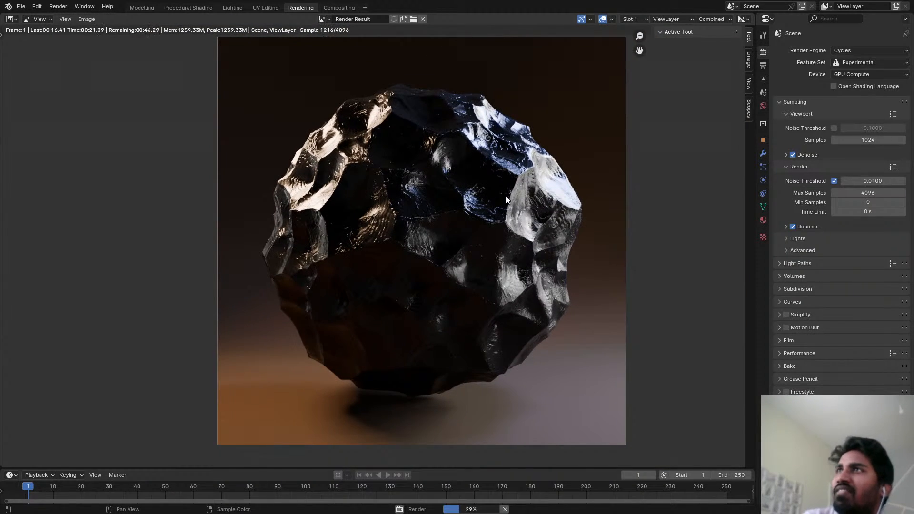
pyautogui.scroll(6, 507, 200)
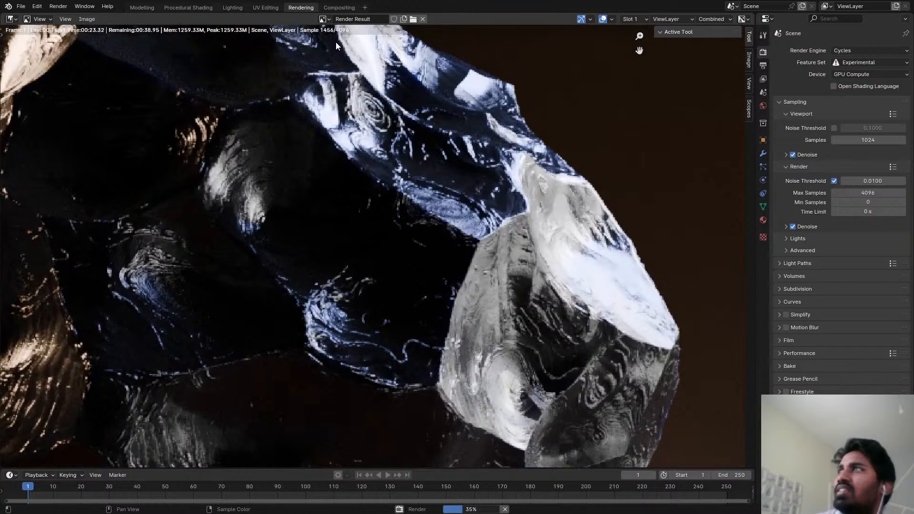
pyautogui.scroll(-6, 334, 42)
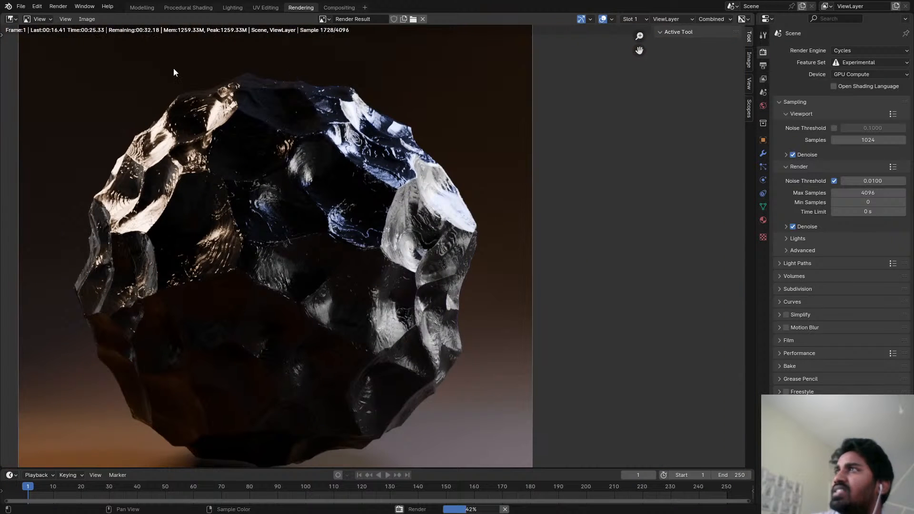
pyautogui.scroll(3, 442, 220)
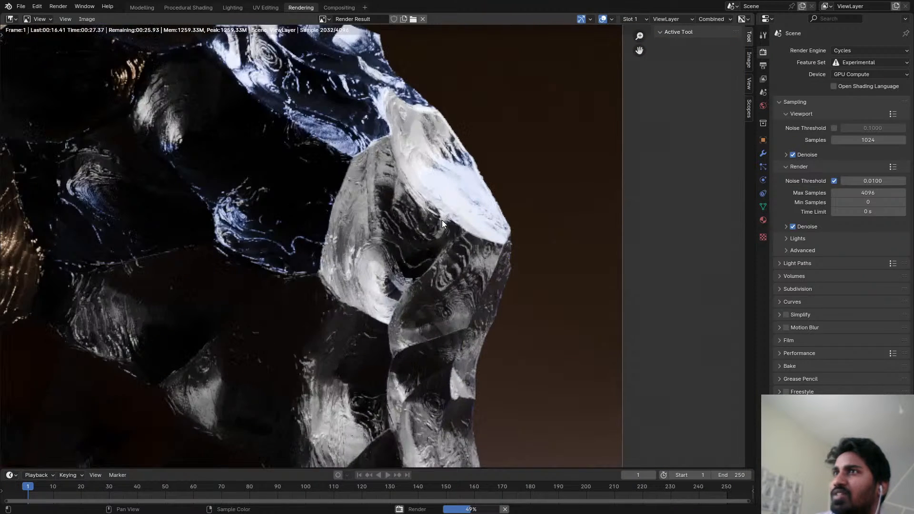
pyautogui.scroll(-2, 405, 236)
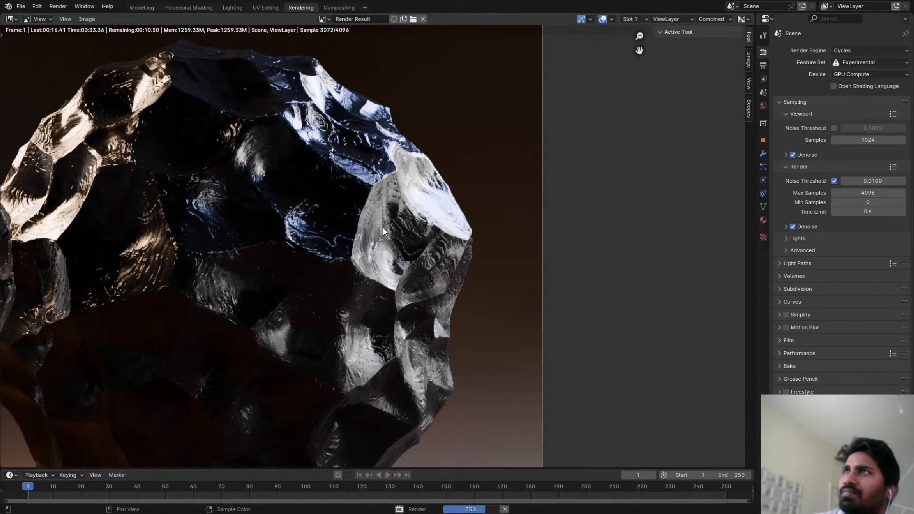
pyautogui.scroll(-2, 382, 228)
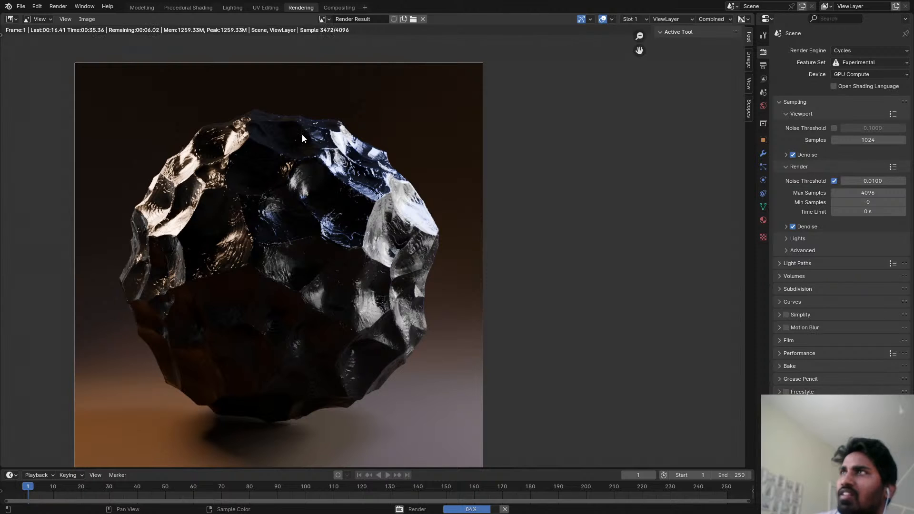
pyautogui.moveTo(302, 135); pyautogui.dragTo(339, 121, button='middle')
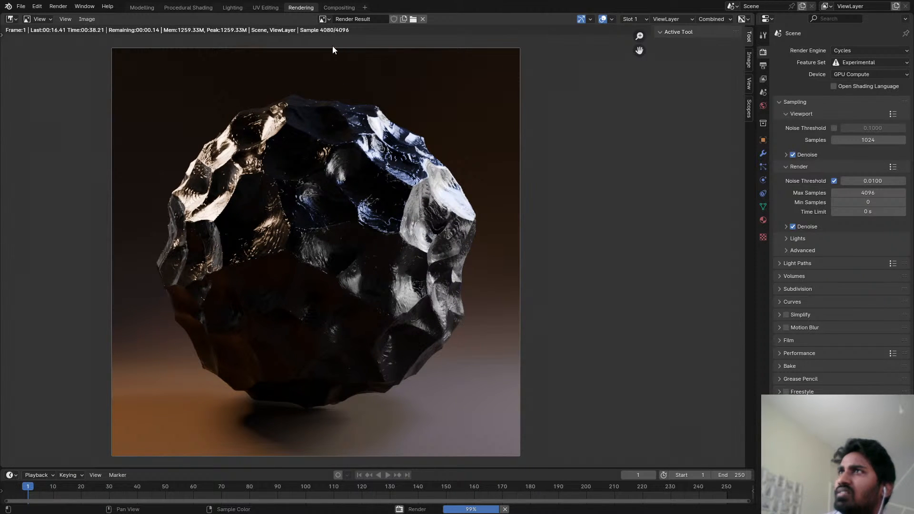
pyautogui.scroll(2, 260, 157)
pyautogui.scroll(1, 526, 160)
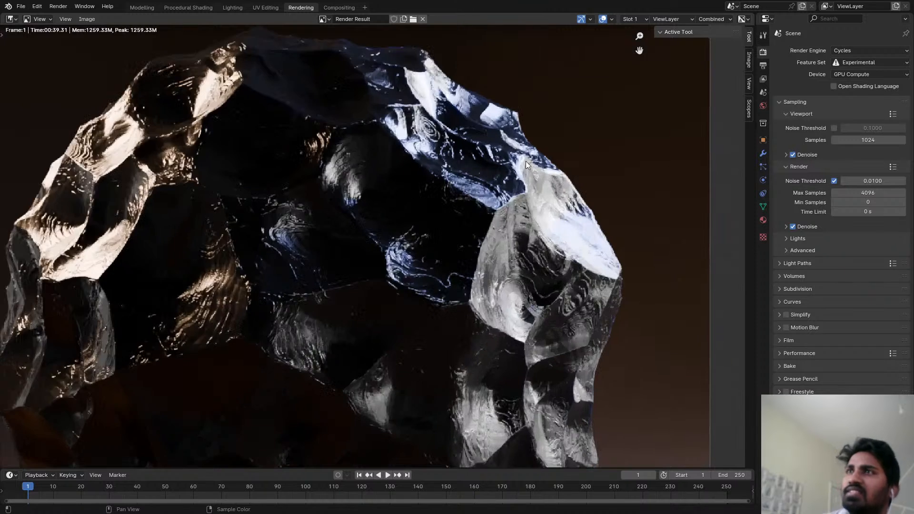
pyautogui.scroll(-1, 587, 223)
pyautogui.moveTo(586, 224); pyautogui.dragTo(585, 189, button='middle')
pyautogui.scroll(-2, 585, 188)
pyautogui.click(763, 65)
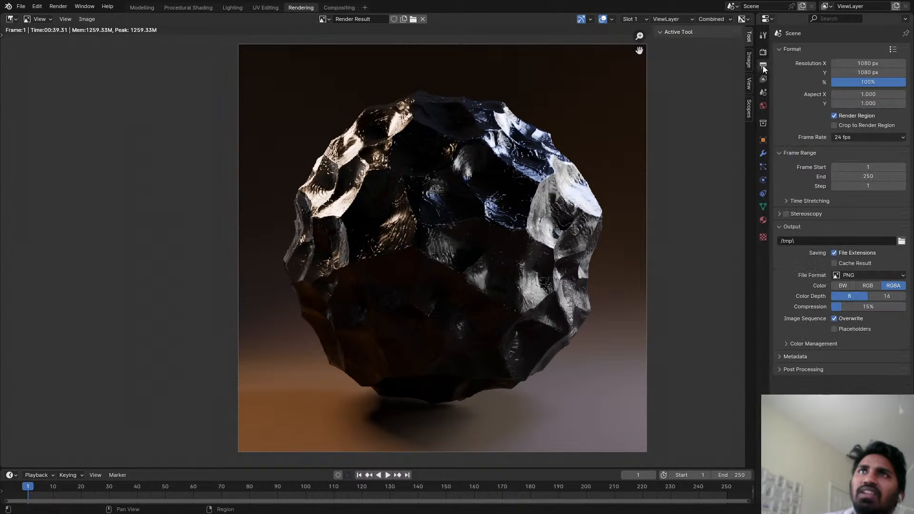
pyautogui.doubleClick(868, 82)
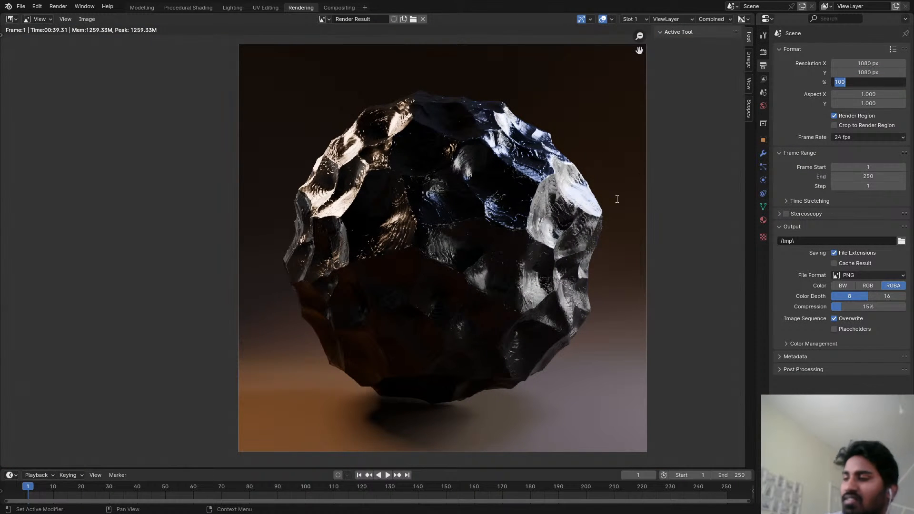
pyautogui.click(601, 212)
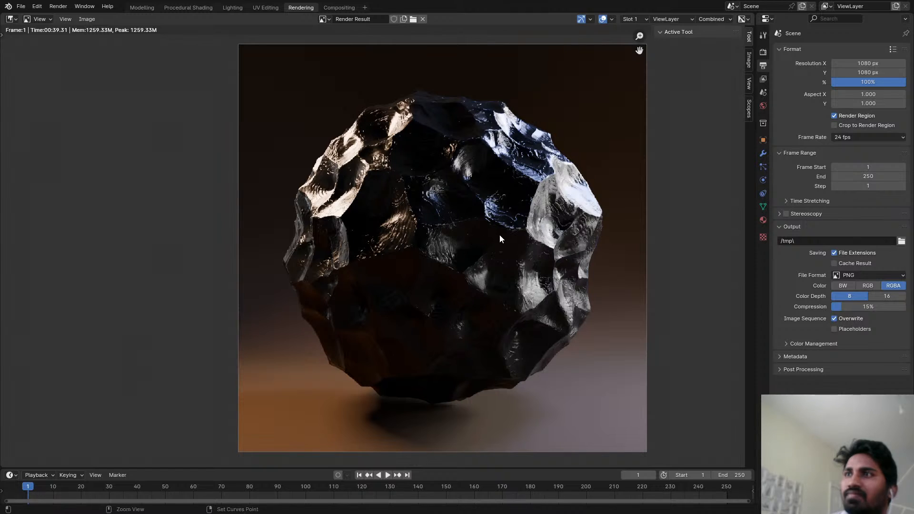
# - Save the file and show the camera view in rendered shading in the Modelling workspace
pyautogui.hotkey('ctrl', 's')
pyautogui.click(141, 7)
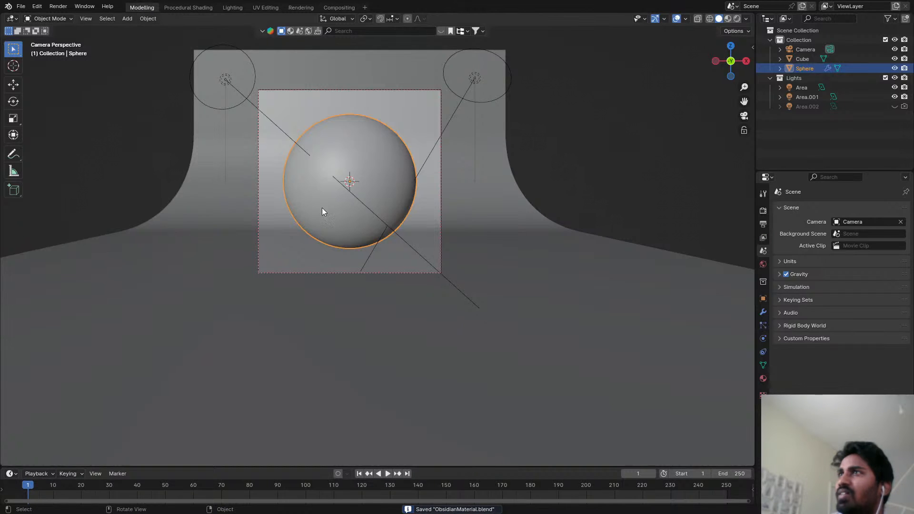
pyautogui.press('z')
pyautogui.click(372, 69)
# - Move the camera along its local Z axis closer to the sphere and save the file
pyautogui.click(418, 88)
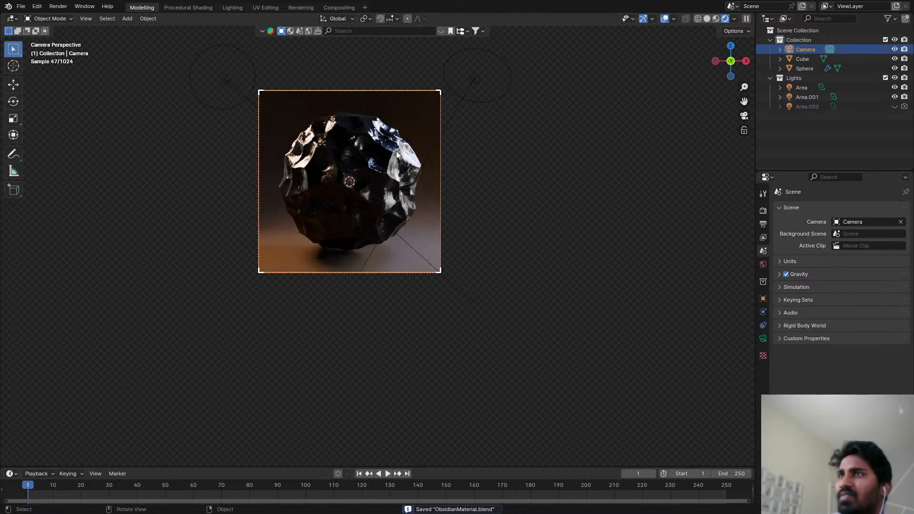
pyautogui.press('g')
pyautogui.press('z')
pyautogui.press('z')
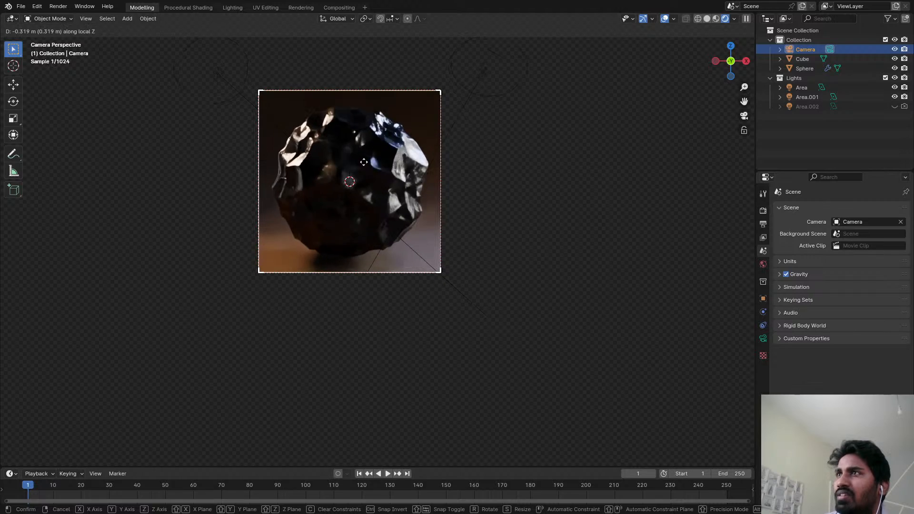
pyautogui.click(395, 164)
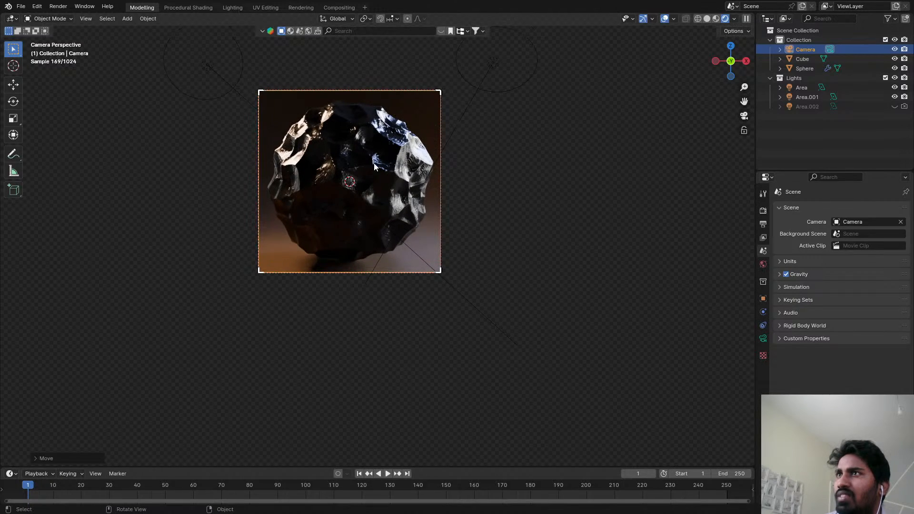
pyautogui.scroll(4, 399, 166)
pyautogui.hotkey('ctrl', 's')
pyautogui.scroll(-3, 420, 141)
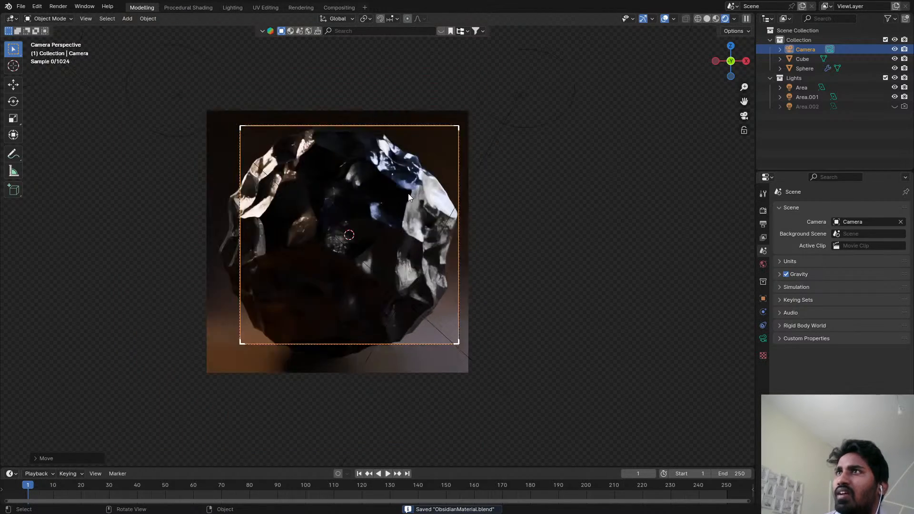
# - Hide the backdrop Cube in the viewport and add a mesh plane
pyautogui.click(433, 150)
pyautogui.press('h')
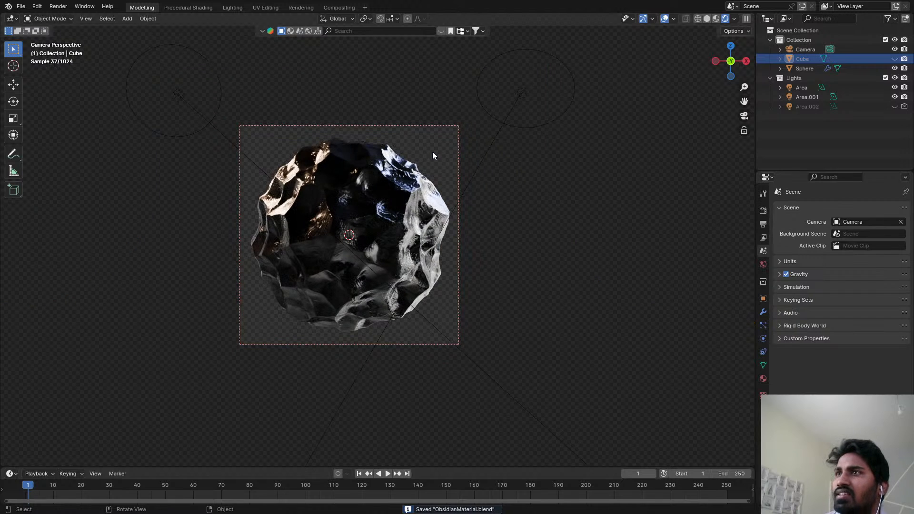
pyautogui.hotkey('shift', 'a')
pyautogui.moveTo(547, 293)
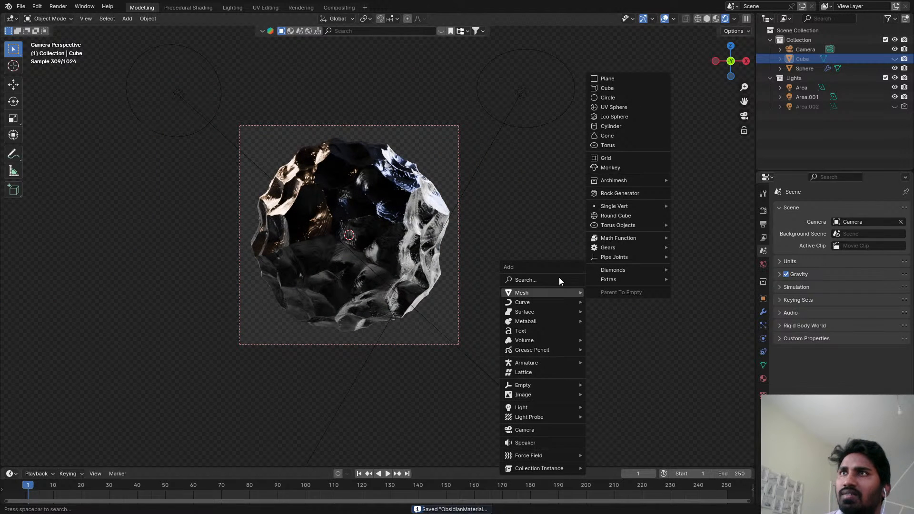
pyautogui.click(599, 81)
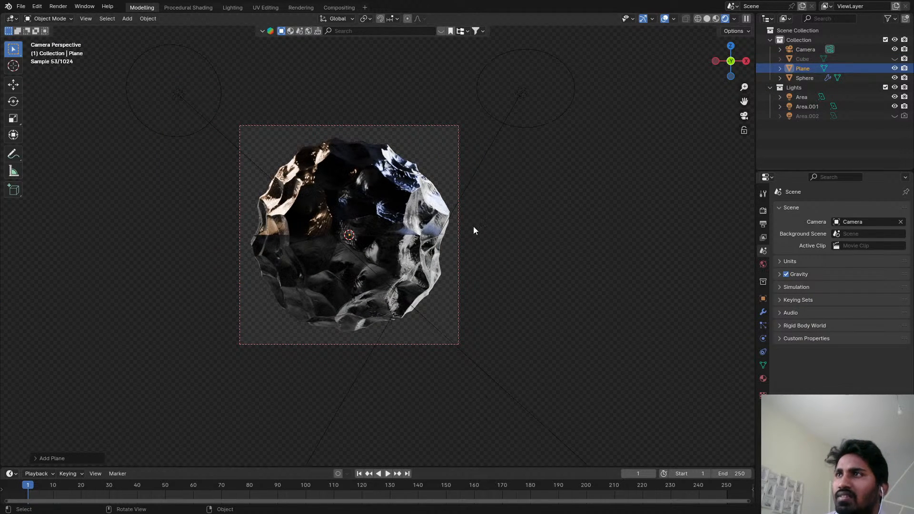
# - Lower the plane along the global Z axis to just beneath the sphere
pyautogui.press('g')
pyautogui.press('z')
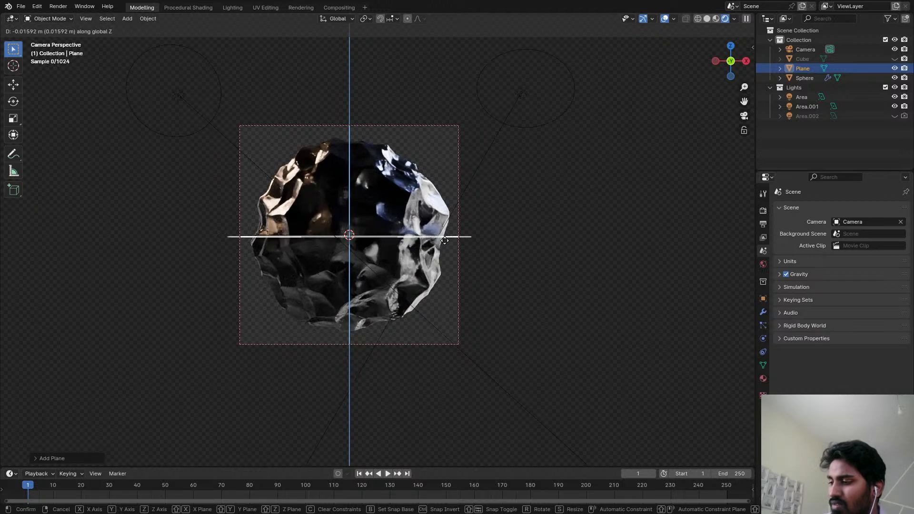
pyautogui.click(447, 341)
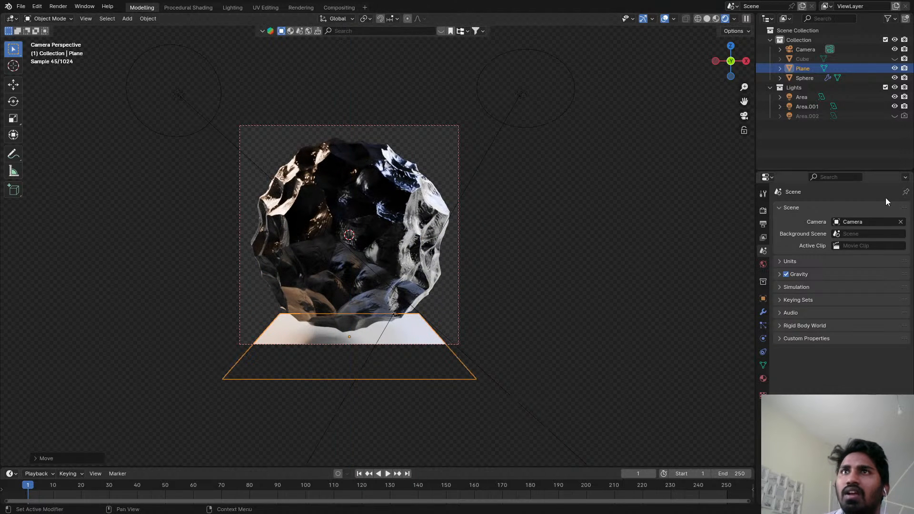
# - Give the plane a new material named nill
pyautogui.click(763, 311)
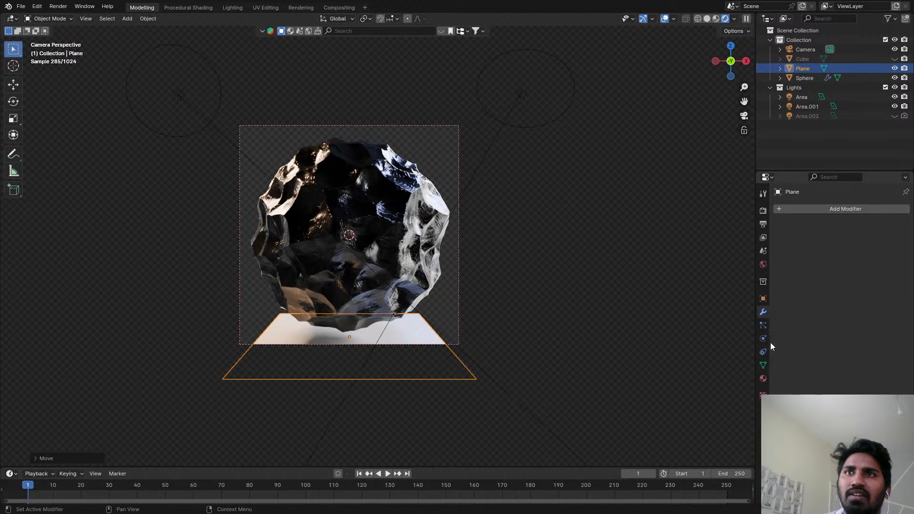
pyautogui.click(763, 378)
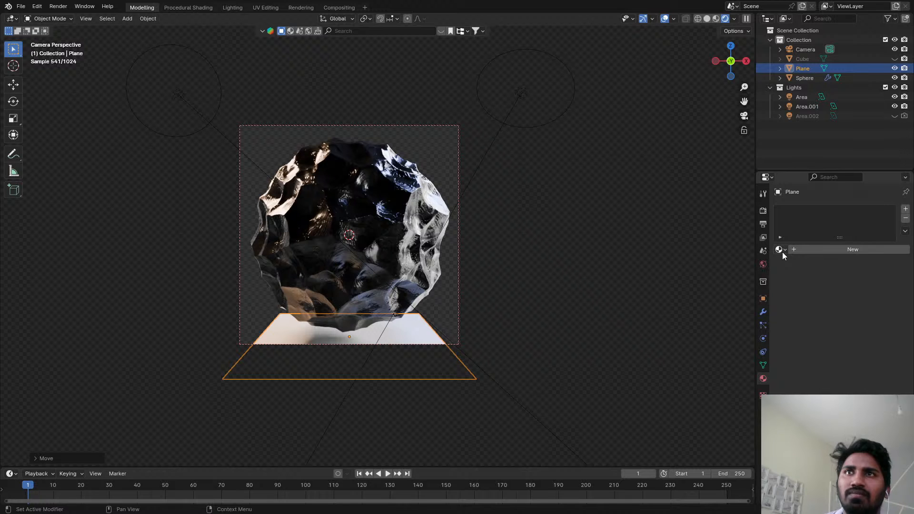
pyautogui.doubleClick(819, 250)
pyautogui.write('nu')
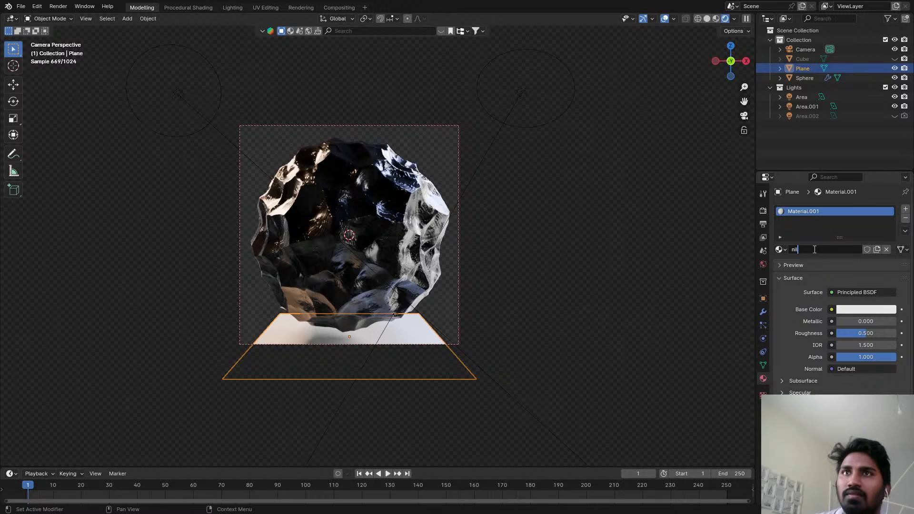
pyautogui.press('Return')
# - Change the nill material's surface to Emission and set its red, green, blue and alpha values to 0
pyautogui.click(865, 293)
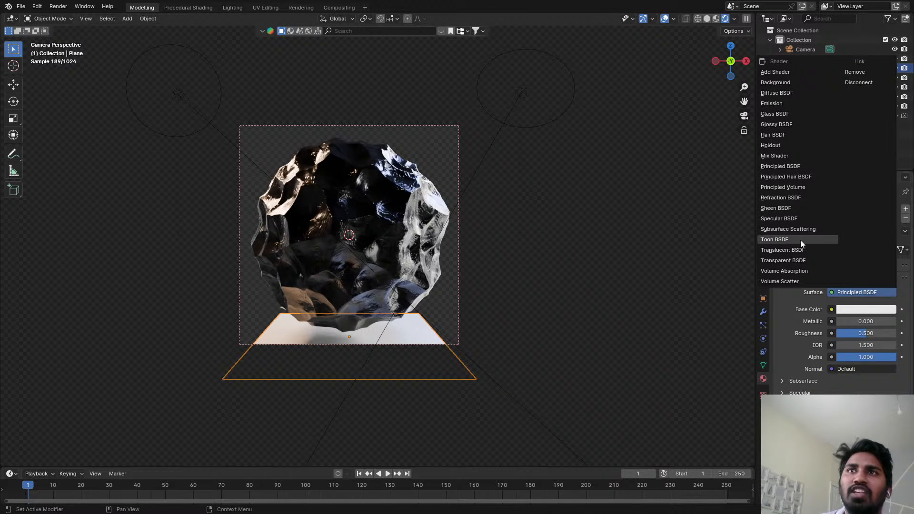
pyautogui.click(778, 102)
pyautogui.click(866, 310)
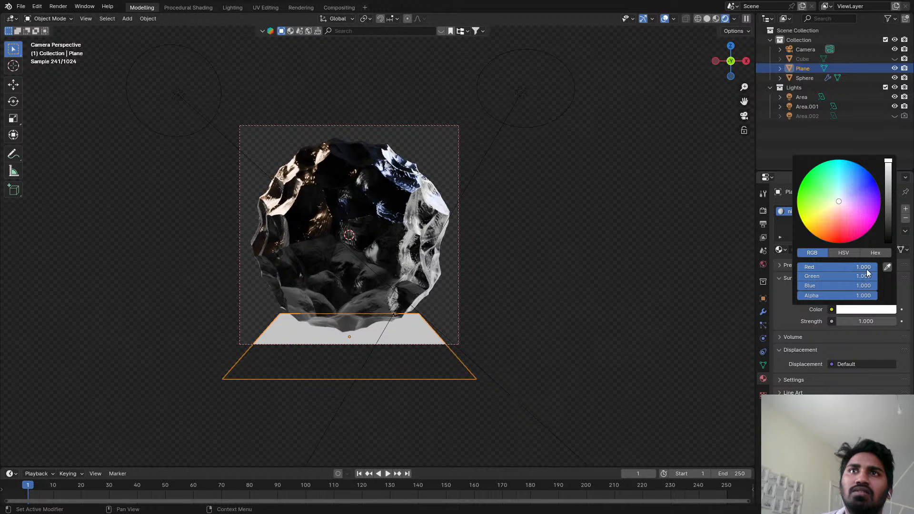
pyautogui.moveTo(866, 269); pyautogui.dragTo(824, 296)
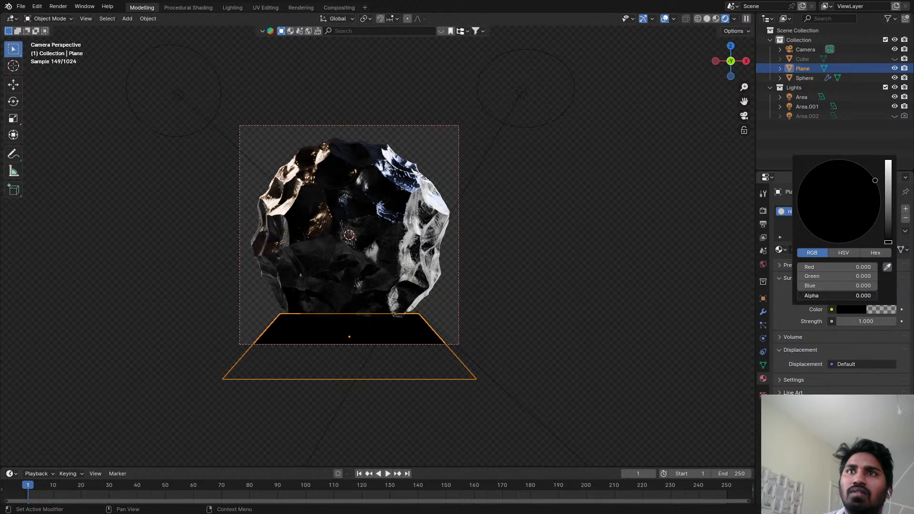
pyautogui.click(538, 257)
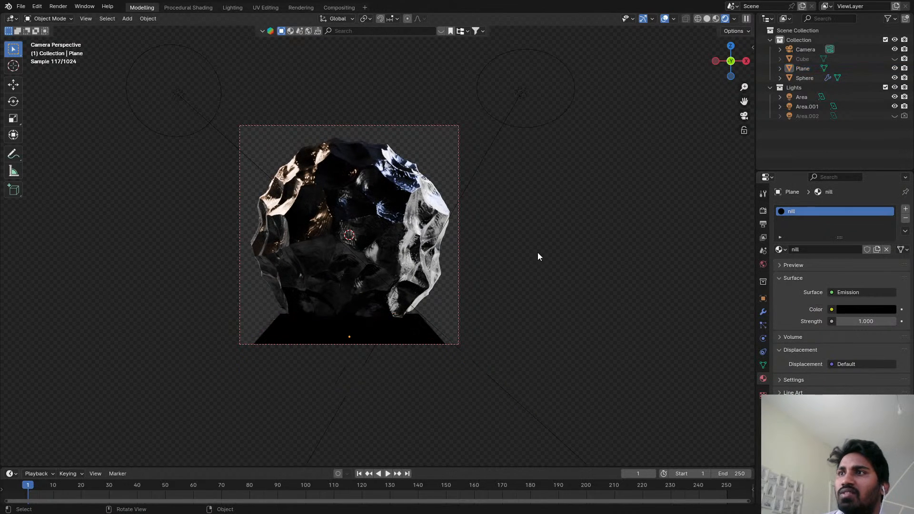
# - Scale the black plane up about 3.17 times and lower it along the global Z axis below the sphere
pyautogui.click(428, 339)
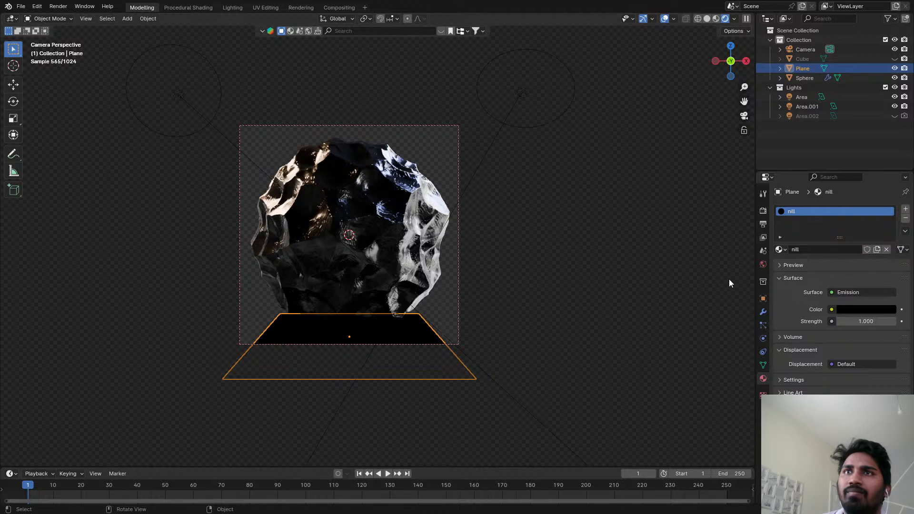
pyautogui.click(763, 211)
pyautogui.scroll(-3, 792, 330)
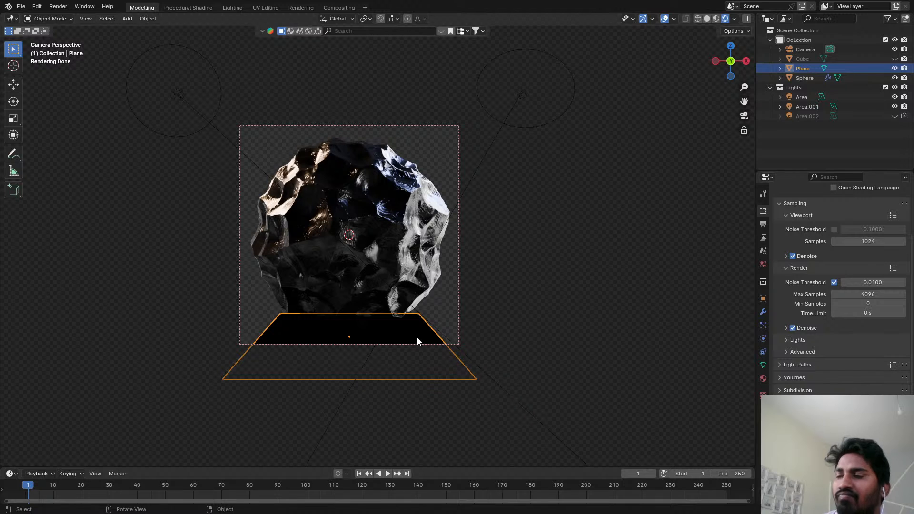
pyautogui.press('s')
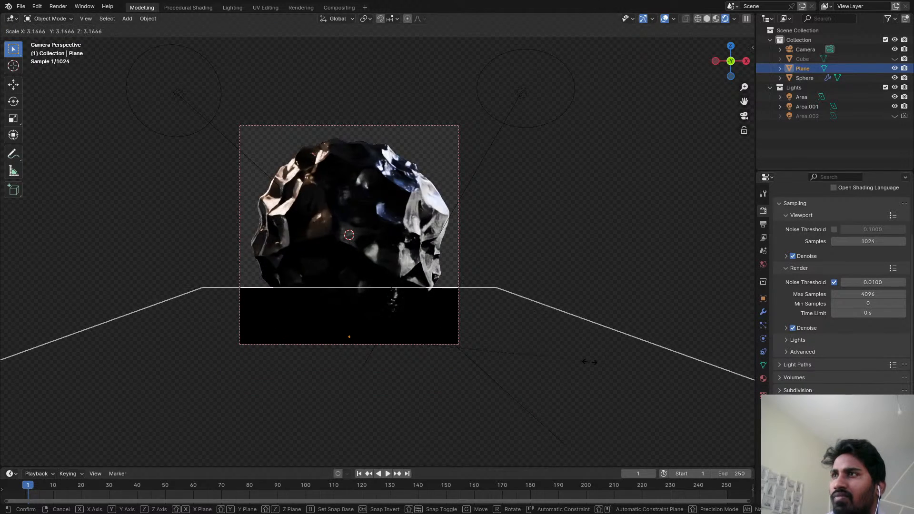
pyautogui.click(589, 362)
pyautogui.press('g')
pyautogui.press('z')
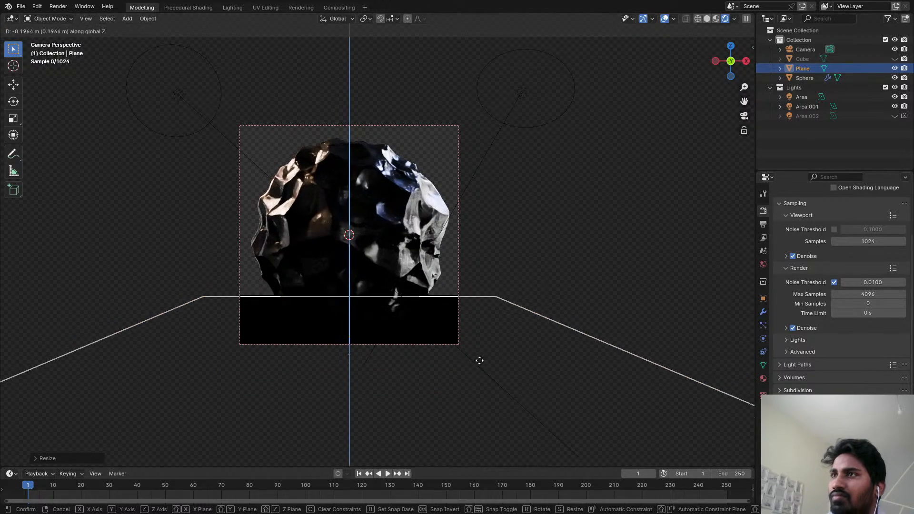
pyautogui.click(496, 395)
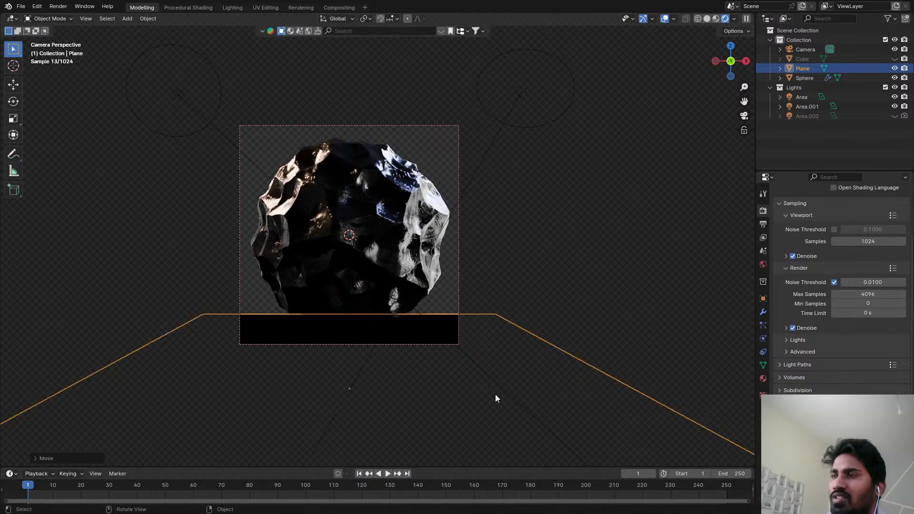
# - Rotate the black plane to a slant and move it down and to the right, clear of the sphere, checking the reflections
pyautogui.press('r')
pyautogui.click(558, 299)
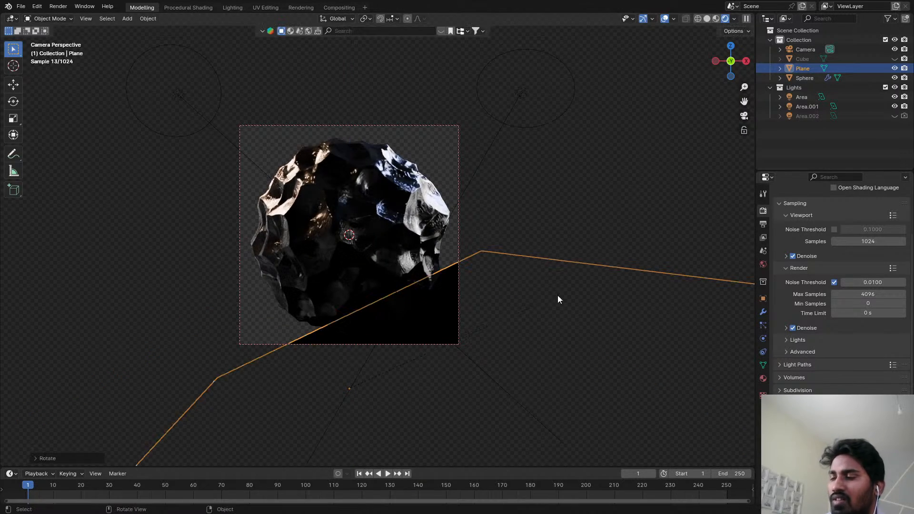
pyautogui.press('g')
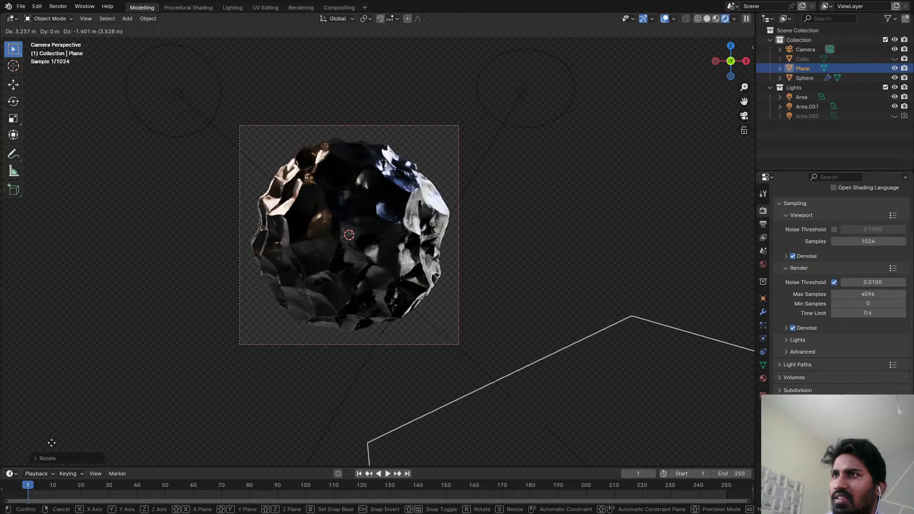
pyautogui.click(11, 423)
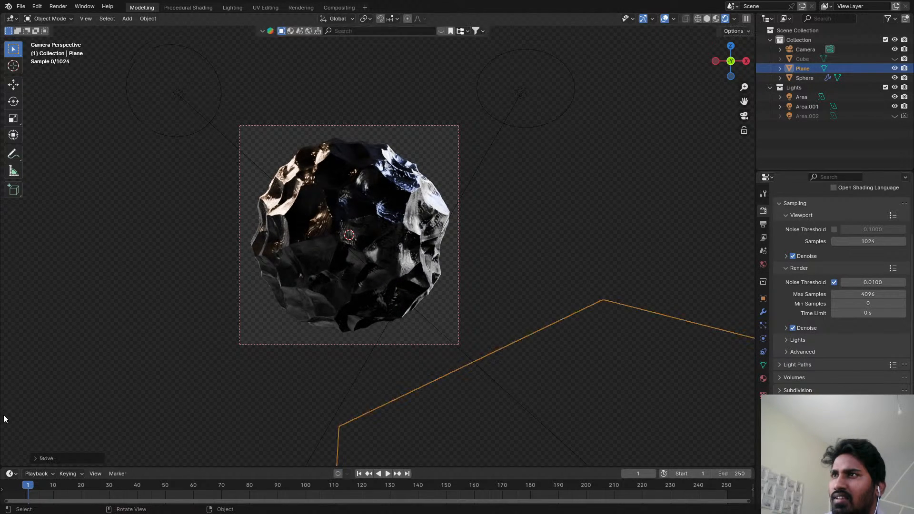
pyautogui.scroll(2, 228, 465)
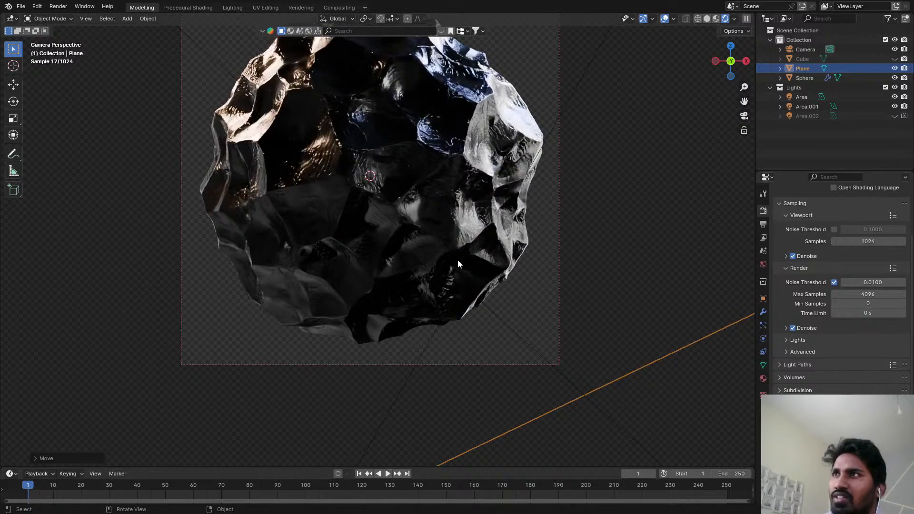
pyautogui.scroll(6, 458, 260)
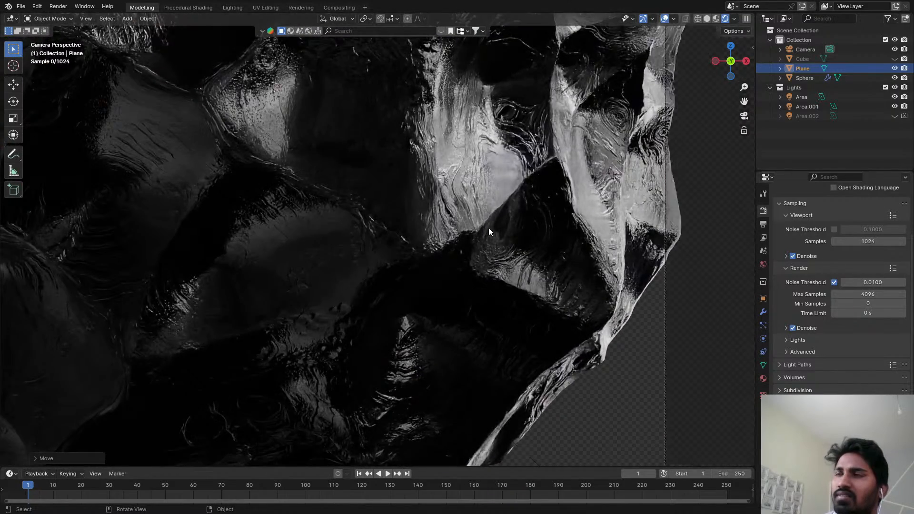
pyautogui.scroll(-6, 483, 226)
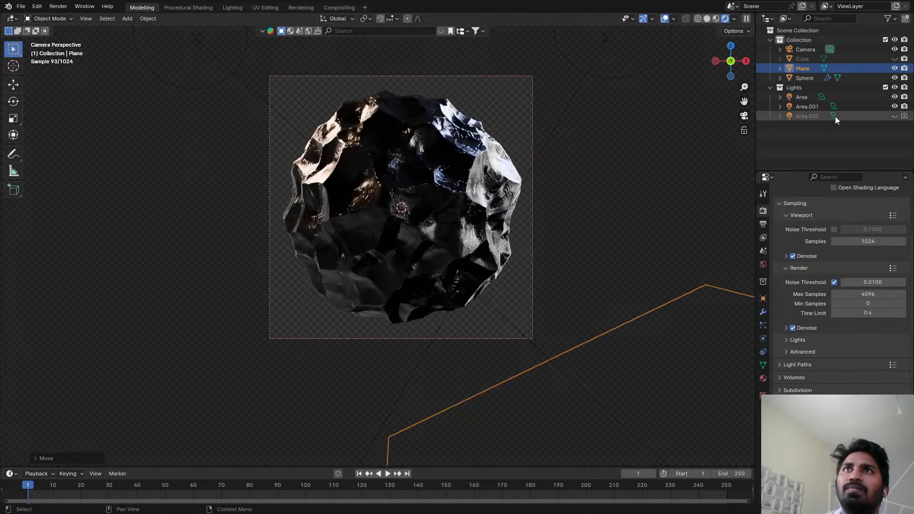
# - Disable the hidden Cube in renders, save the file and check the sphere in rendered shading
pyautogui.click(904, 59)
pyautogui.hotkey('ctrl', 's')
pyautogui.press('z')
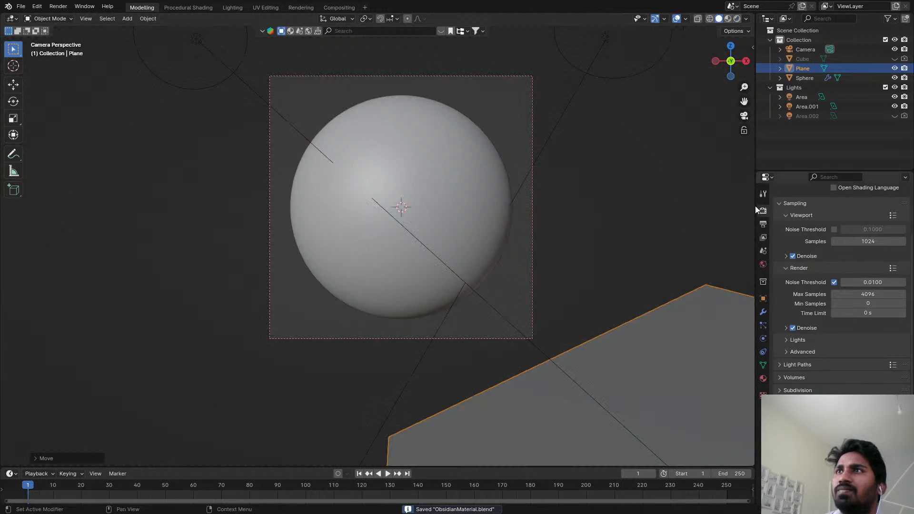
pyautogui.press('z')
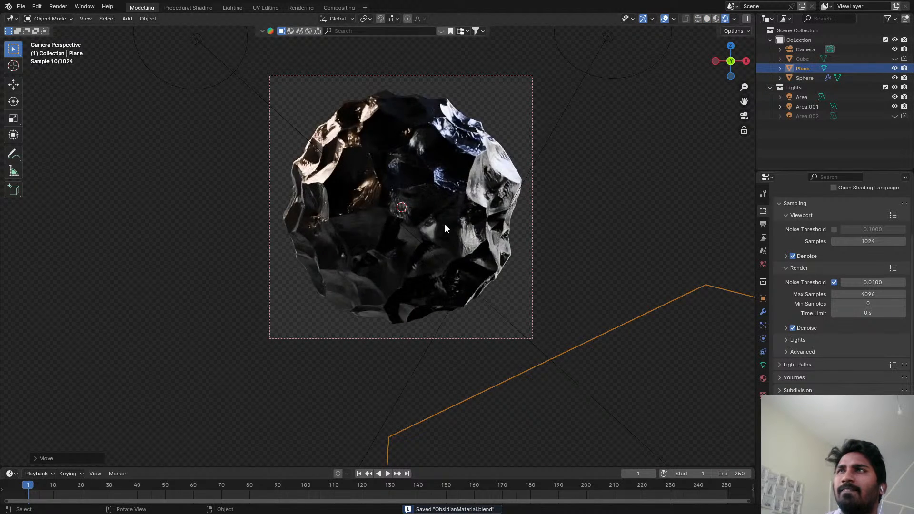
pyautogui.scroll(2, 445, 214)
# - Add a new mesh plane at the sphere and rotate it 90 degrees about the global X axis
pyautogui.press('z')
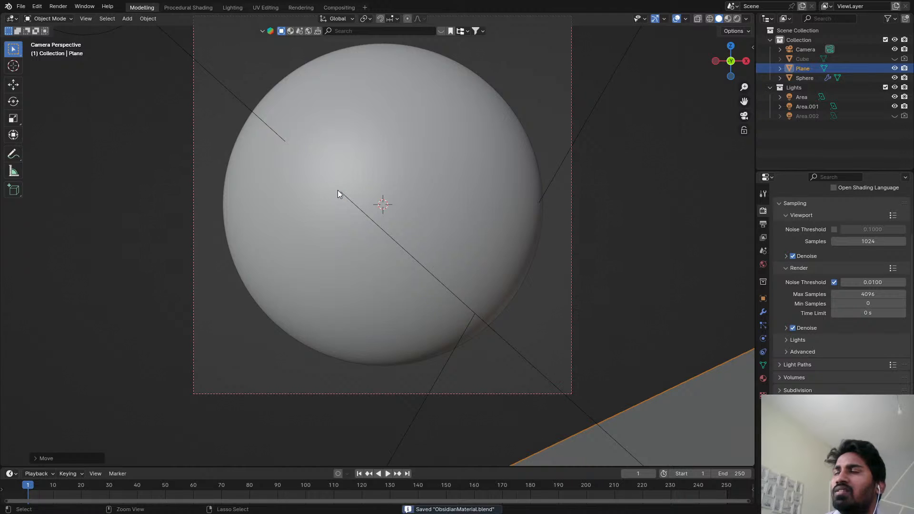
pyautogui.moveTo(338, 190); pyautogui.dragTo(371, 199, button='middle')
pyautogui.hotkey('shift', 'a')
pyautogui.moveTo(370, 198)
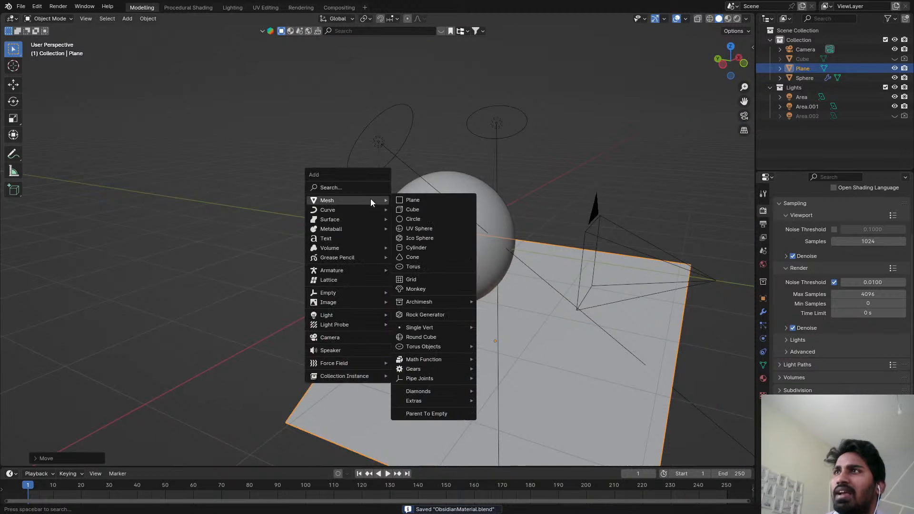
pyautogui.click(410, 197)
pyautogui.write('rx')
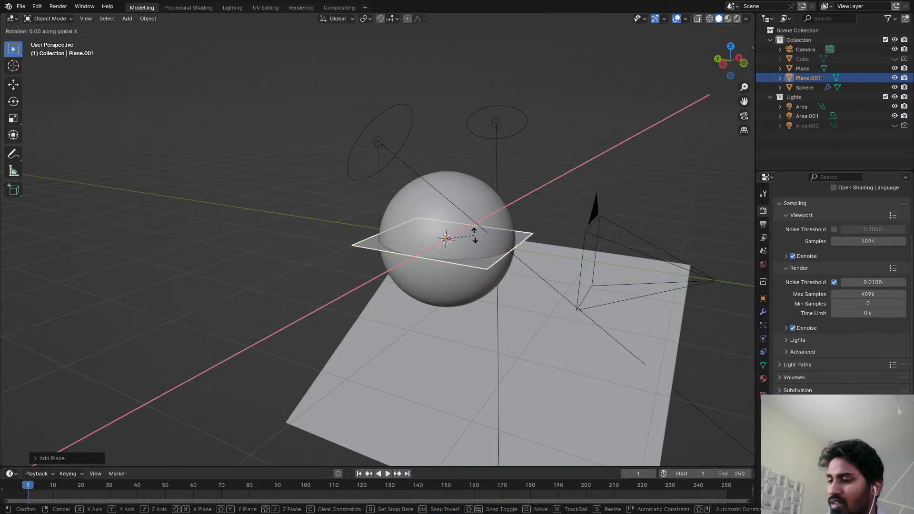
pyautogui.write('90')
pyautogui.press('Return')
# - Move the upright plane along the global Y axis behind the sphere and scale it up as a backdrop
pyautogui.press('g')
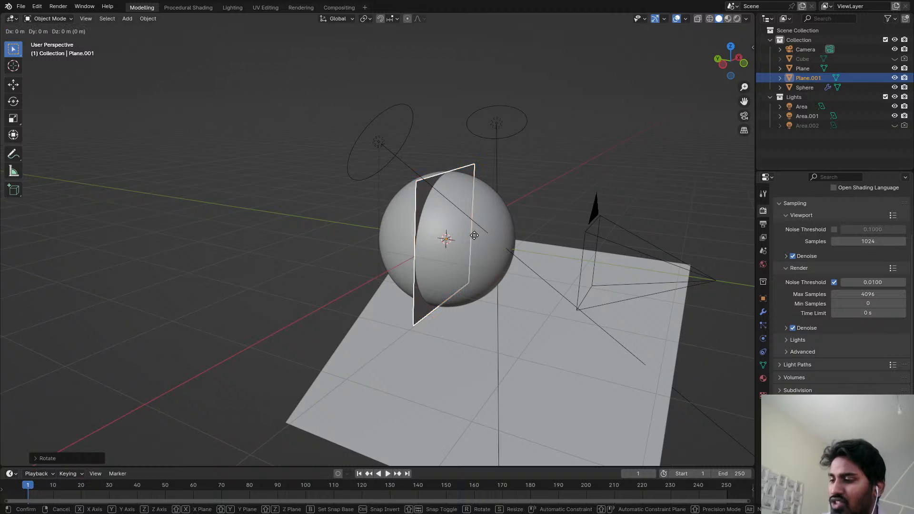
pyautogui.press('y')
pyautogui.click(278, 192)
pyautogui.press('s')
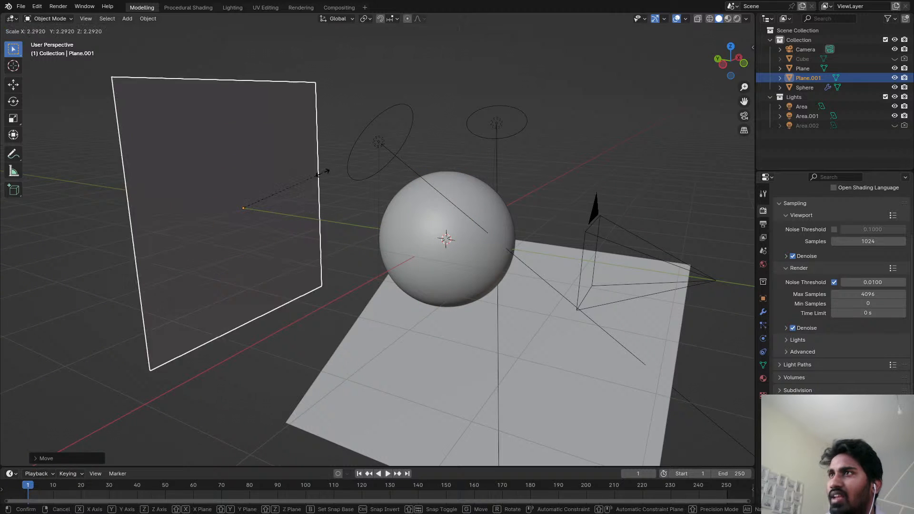
pyautogui.click(356, 145)
# - Check the new backdrop behind the sphere in the rendered camera view and save the file
pyautogui.press('KP_0')
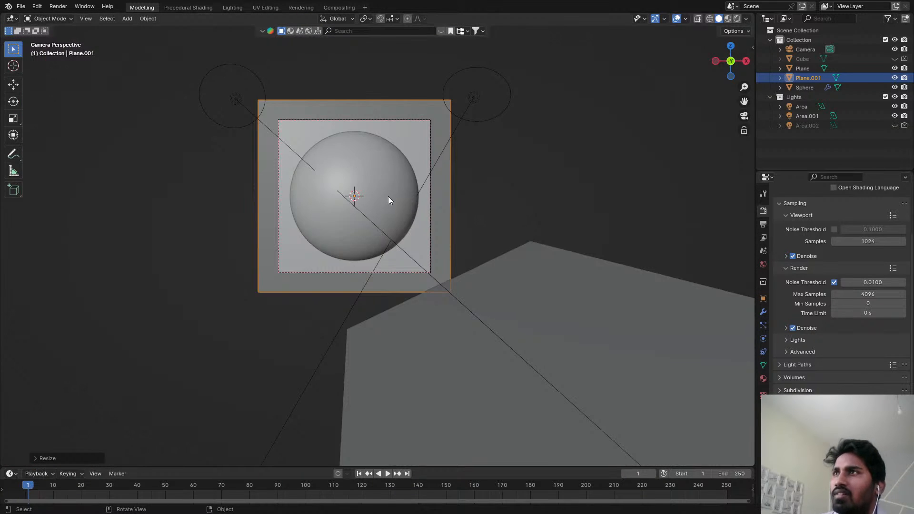
pyautogui.press('z')
pyautogui.click(372, 128)
pyautogui.scroll(4, 406, 167)
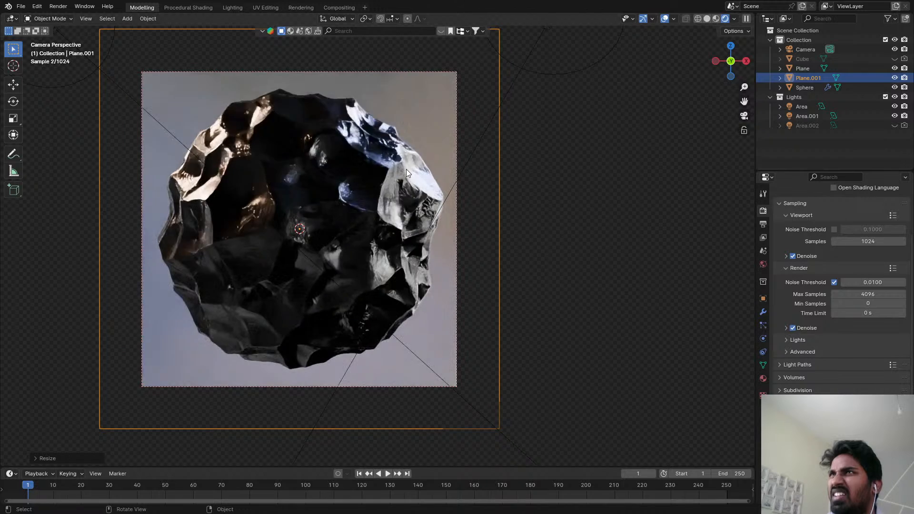
pyautogui.keyDown('shift'); pyautogui.moveTo(390, 179); pyautogui.dragTo(414, 171, button='middle'); pyautogui.keyUp('shift')
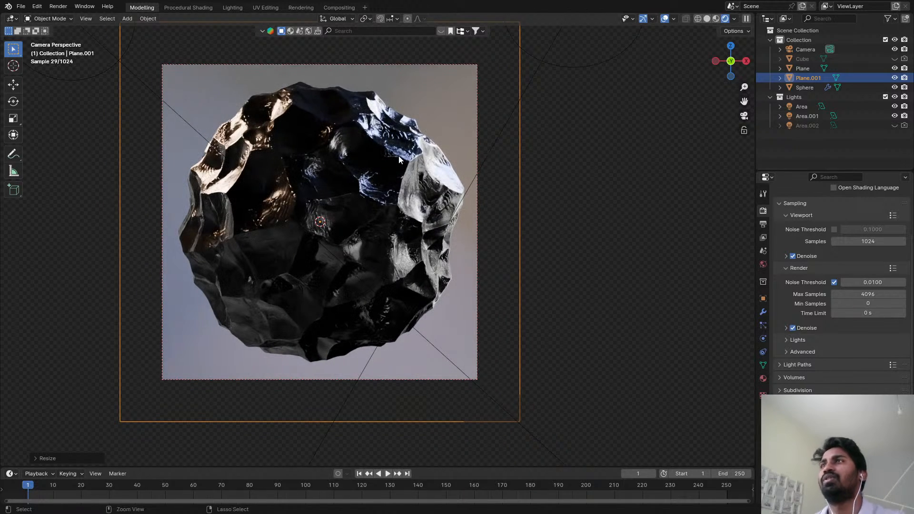
pyautogui.hotkey('ctrl', 's')
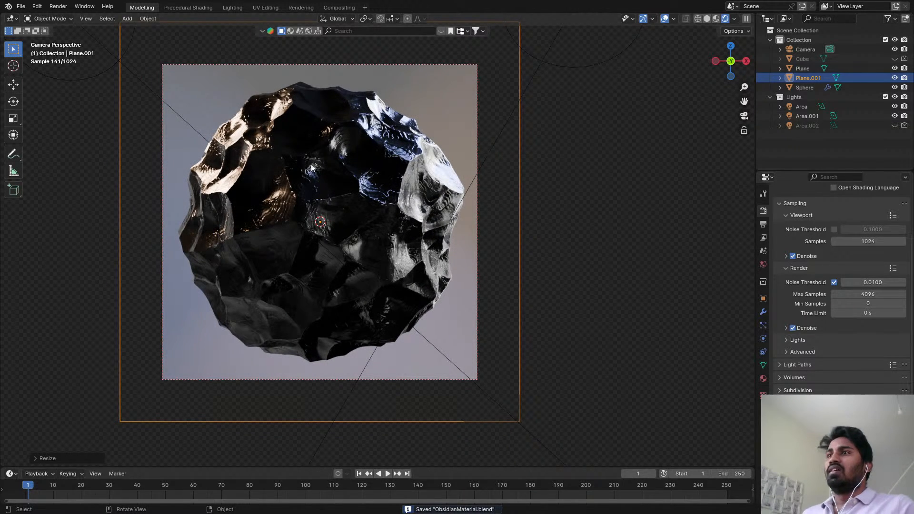
# - Switch to the Procedural Shading workspace and assign the existing bg material to the new backdrop plane
pyautogui.press('z')
pyautogui.click(311, 105)
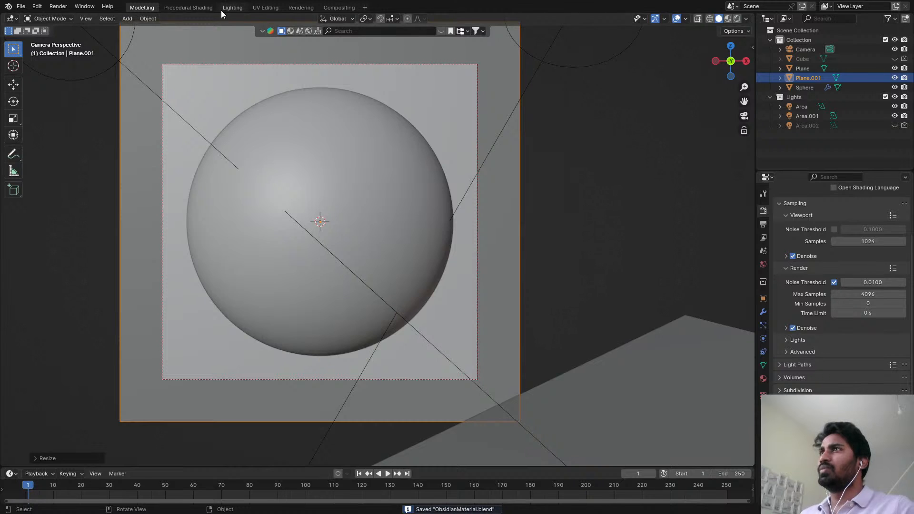
pyautogui.click(238, 11)
pyautogui.click(188, 7)
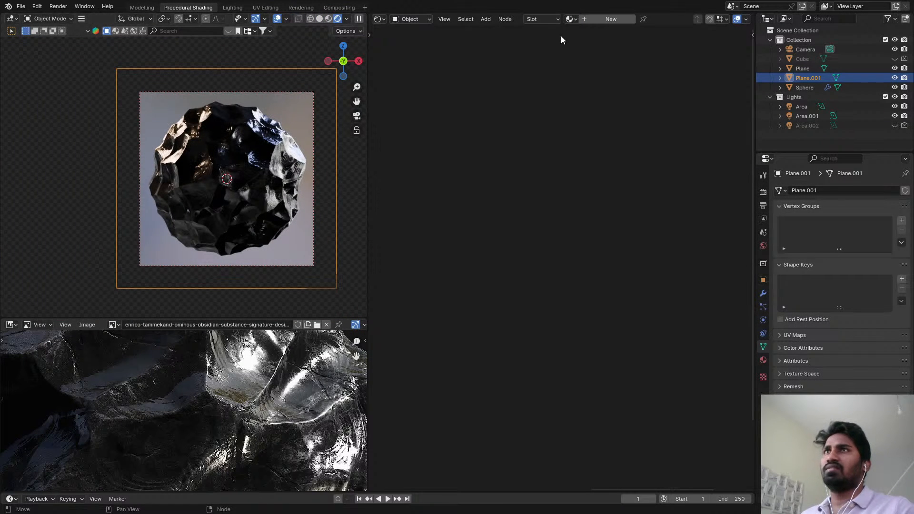
pyautogui.click(570, 19)
pyautogui.click(586, 34)
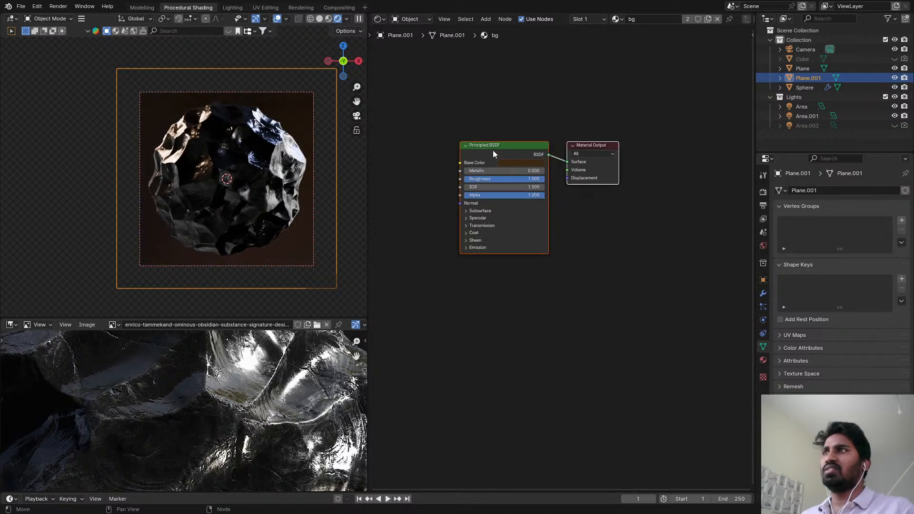
# - Brighten the bg material's base color and shift its hue from brown to a muted violet-blue
pyautogui.scroll(4, 310, 181)
pyautogui.scroll(1, 265, 172)
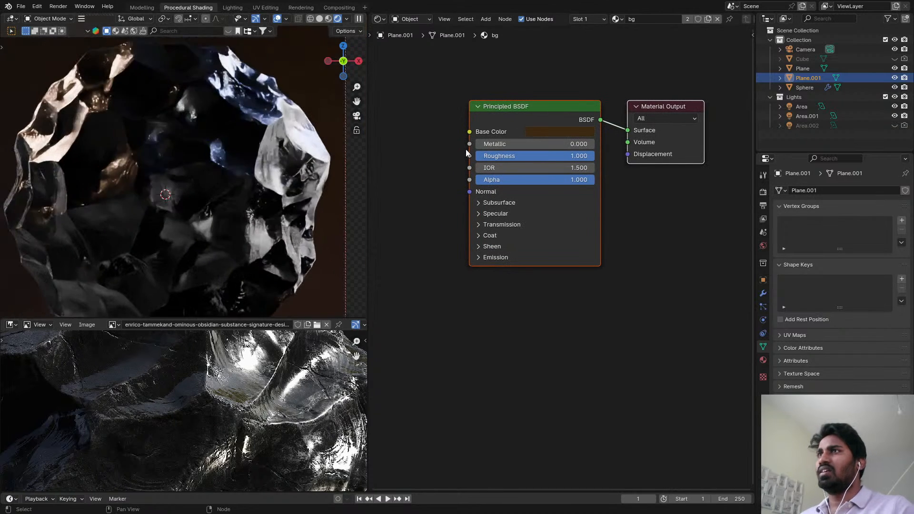
pyautogui.click(530, 132)
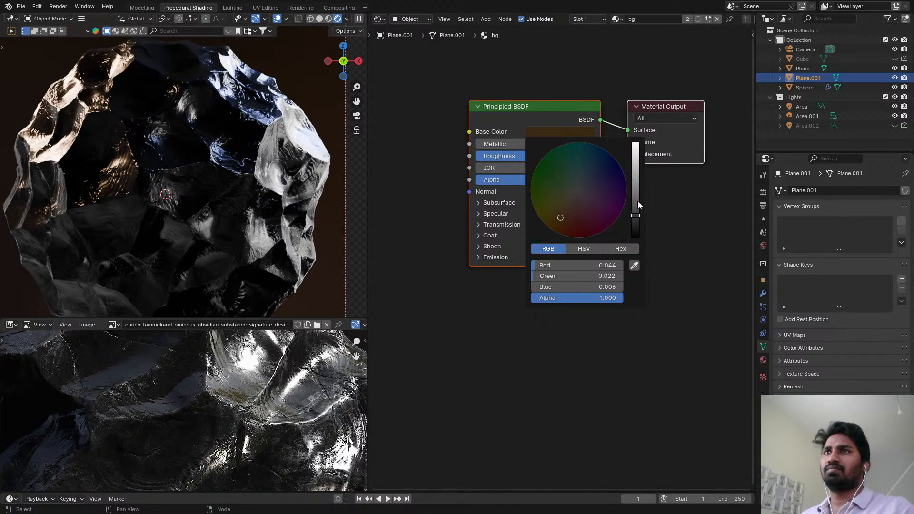
pyautogui.moveTo(638, 201)
pyautogui.mouseDown()
pyautogui.moveTo(637, 188)
pyautogui.moveTo(637, 196)
pyautogui.mouseUp()
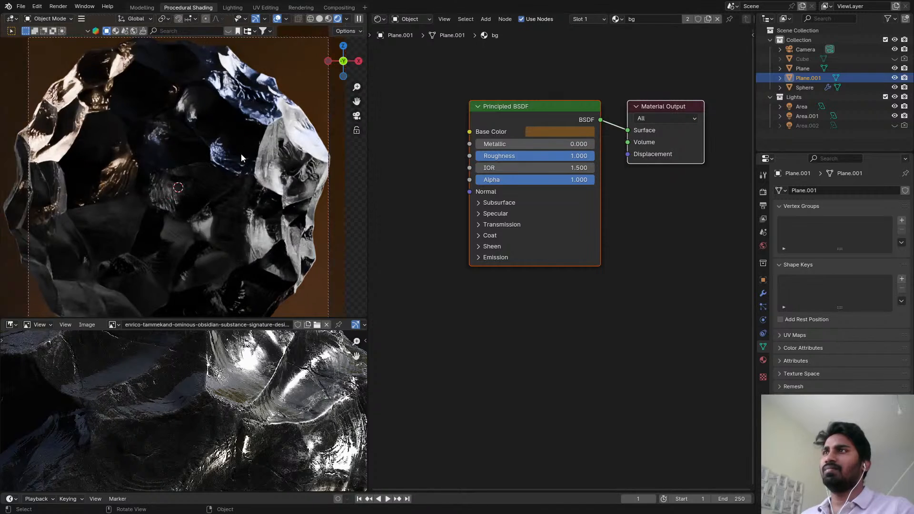
pyautogui.scroll(-5, 242, 155)
pyautogui.click(569, 131)
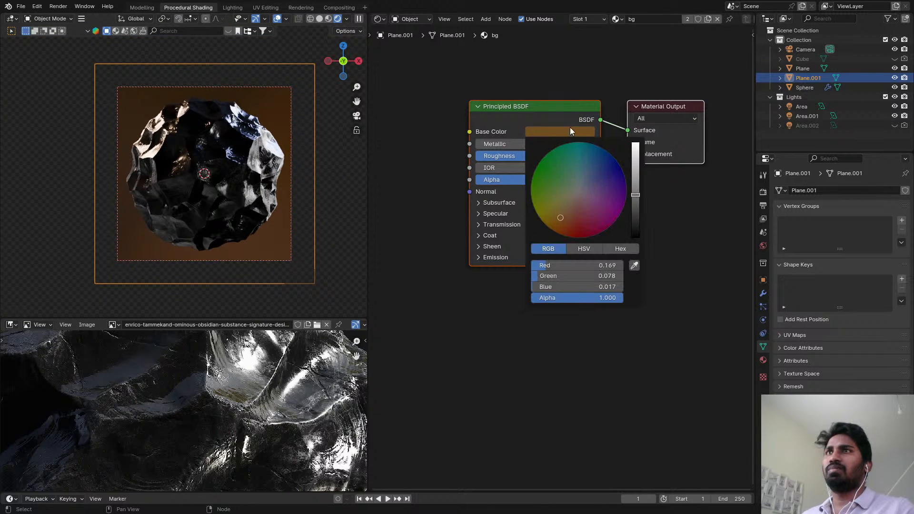
pyautogui.moveTo(561, 217)
pyautogui.mouseDown()
pyautogui.moveTo(579, 154)
pyautogui.moveTo(547, 172)
pyautogui.moveTo(612, 163)
pyautogui.moveTo(589, 184)
pyautogui.mouseUp()
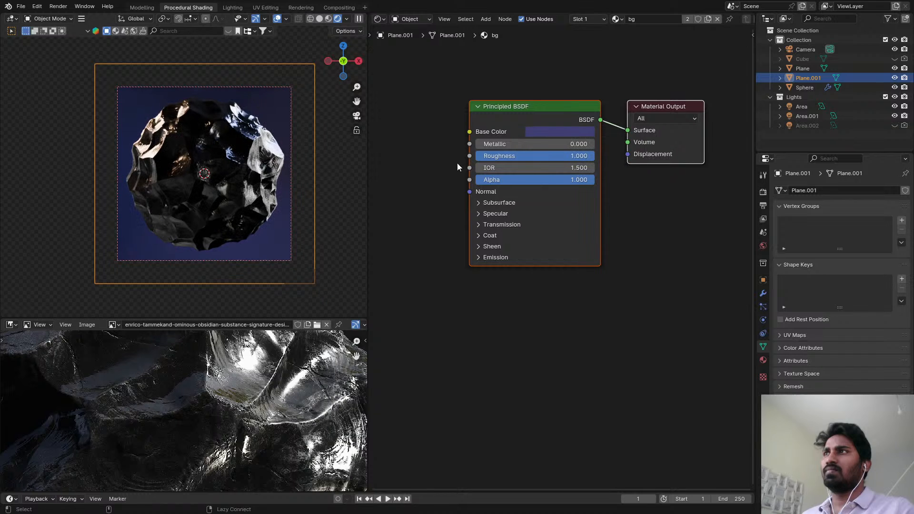
pyautogui.moveTo(324, 122); pyautogui.dragTo(208, 152, button='middle')
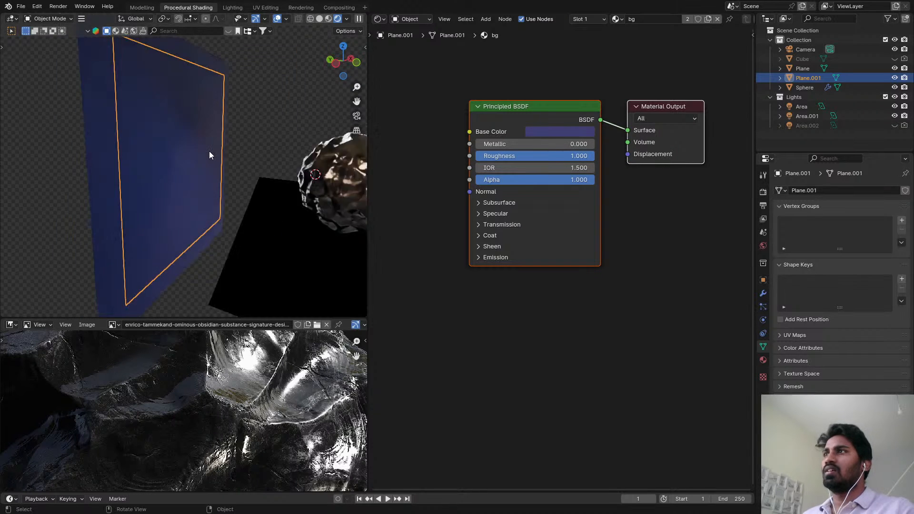
pyautogui.scroll(-3, 218, 162)
pyautogui.hotkey('shift', 'a')
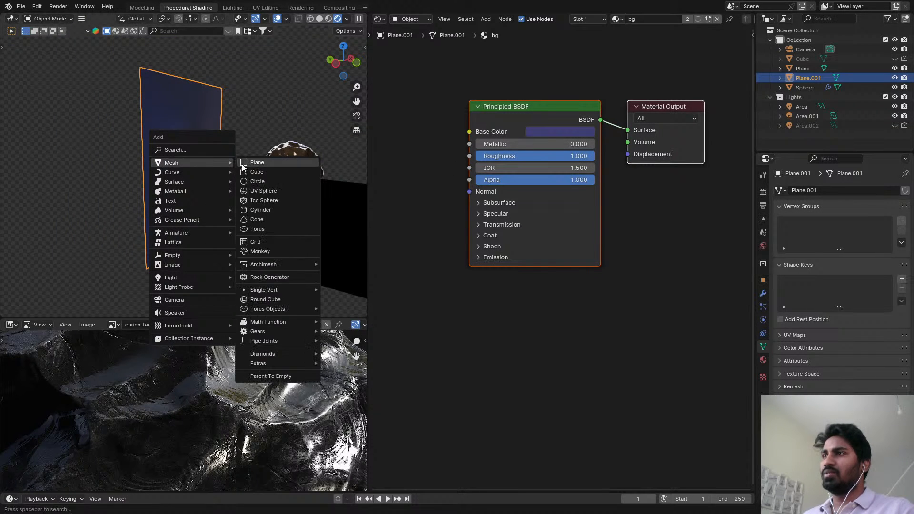
pyautogui.press('Escape')
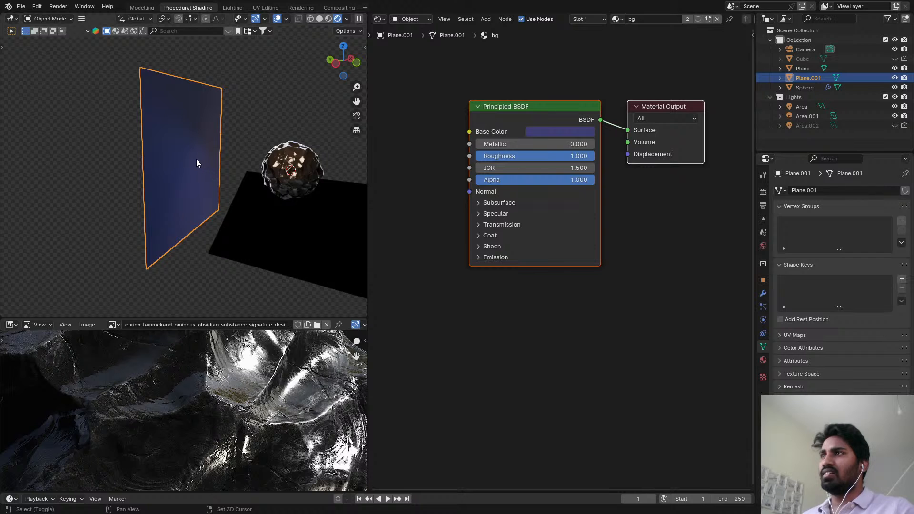
# - Add a point light and move it along the global Y axis behind the sphere, toward the blue backdrop
pyautogui.moveTo(196, 161); pyautogui.dragTo(145, 145, button='middle')
pyautogui.scroll(7, 199, 142)
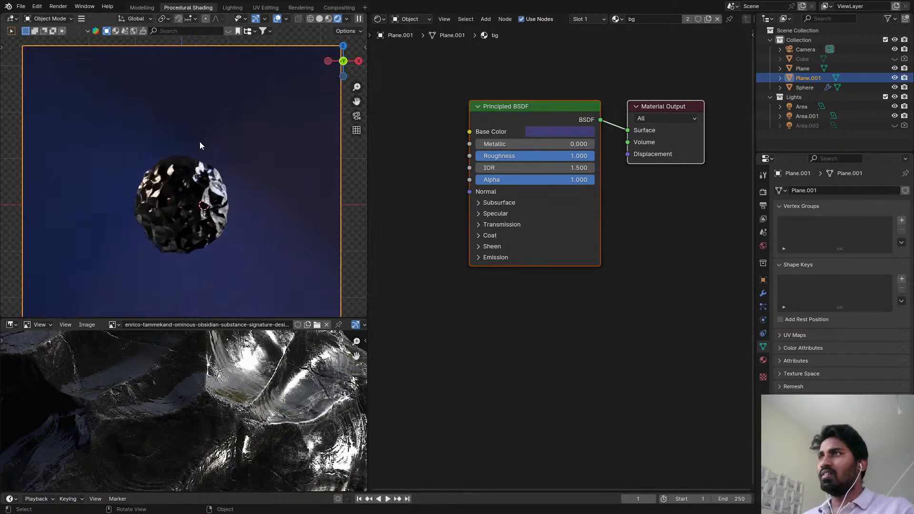
pyautogui.moveTo(175, 244); pyautogui.dragTo(221, 261, button='middle')
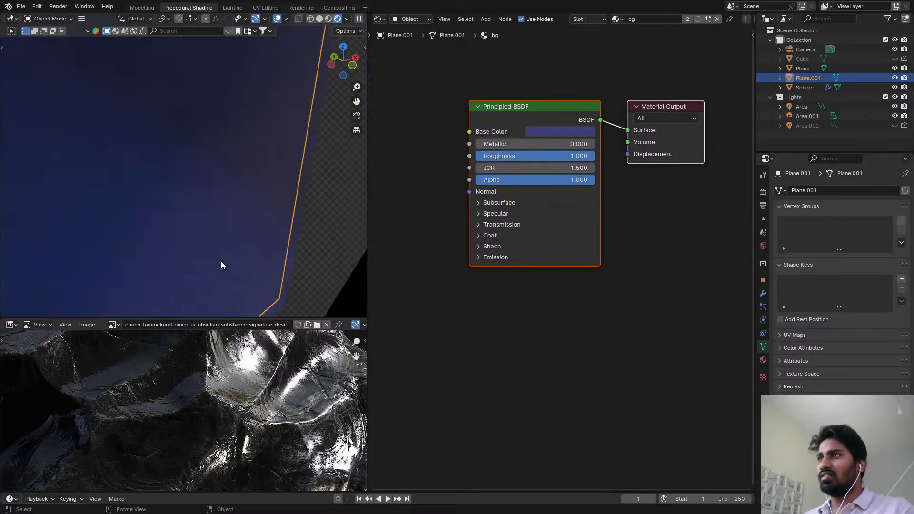
pyautogui.scroll(-8, 224, 253)
pyautogui.keyDown('shift'); pyautogui.moveTo(350, 287); pyautogui.dragTo(286, 241, button='middle'); pyautogui.keyUp('shift')
pyautogui.hotkey('shift', 'a')
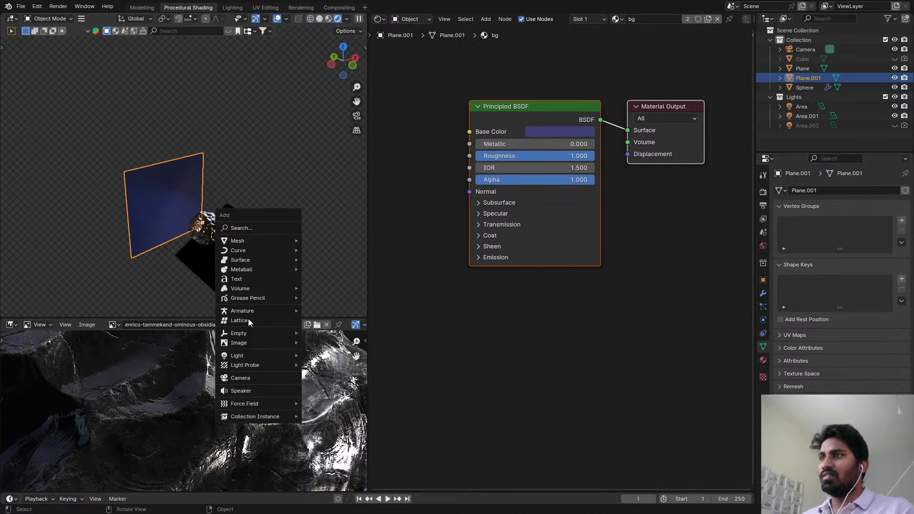
pyautogui.moveTo(242, 354)
pyautogui.click(322, 356)
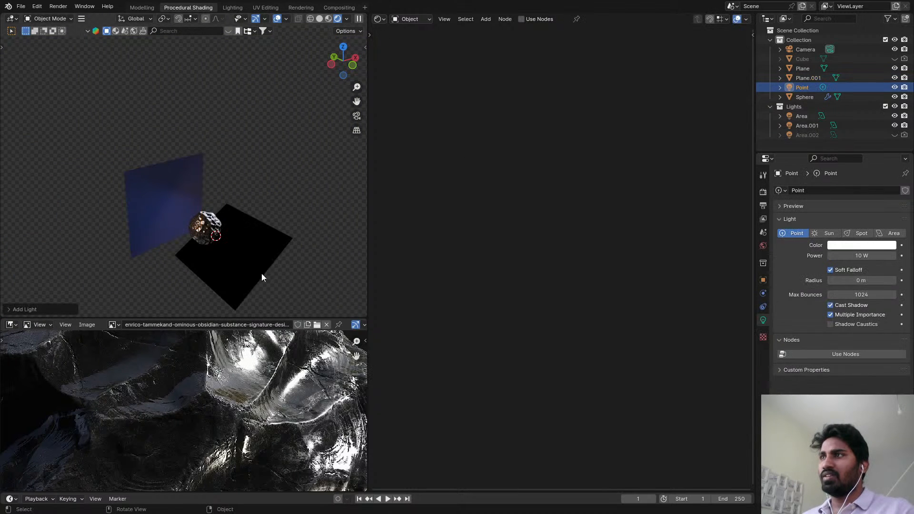
pyautogui.press('g')
pyautogui.press('y')
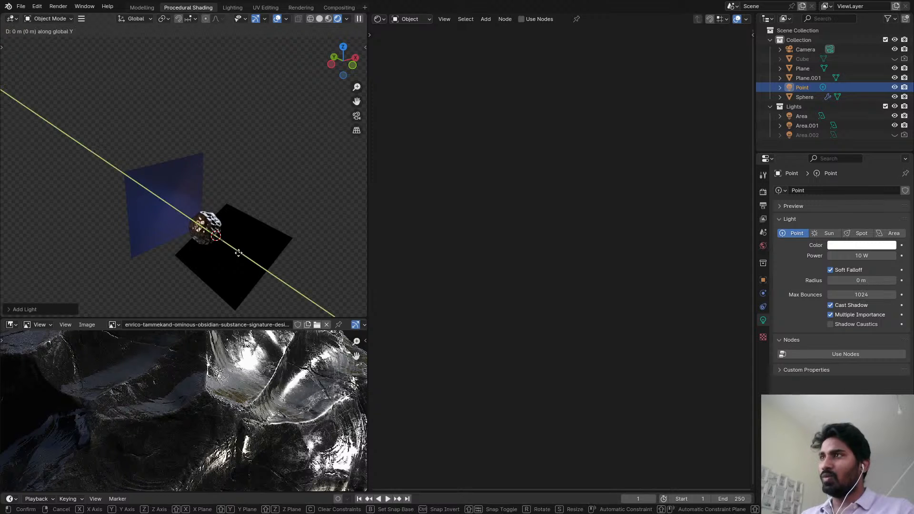
pyautogui.click(176, 214)
# - Switch to the Lighting workspace with the point light selected
pyautogui.press('z')
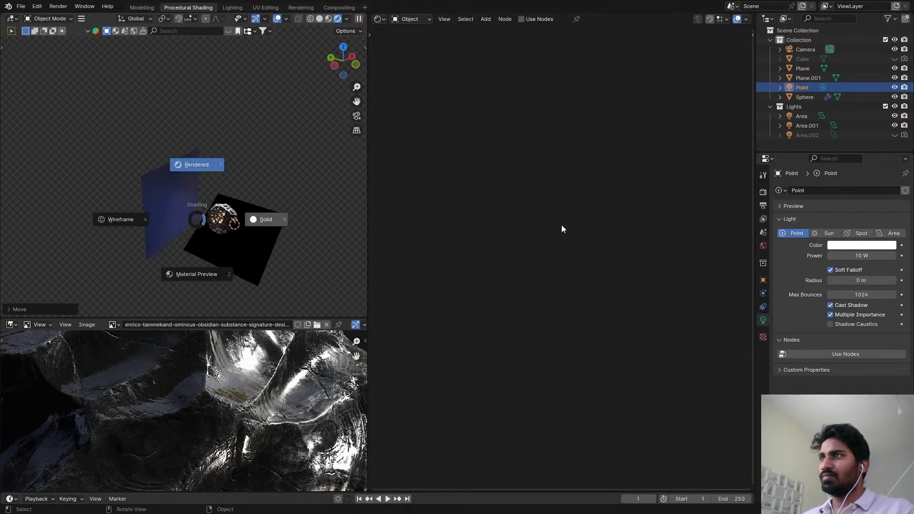
pyautogui.click(212, 222)
pyautogui.click(232, 8)
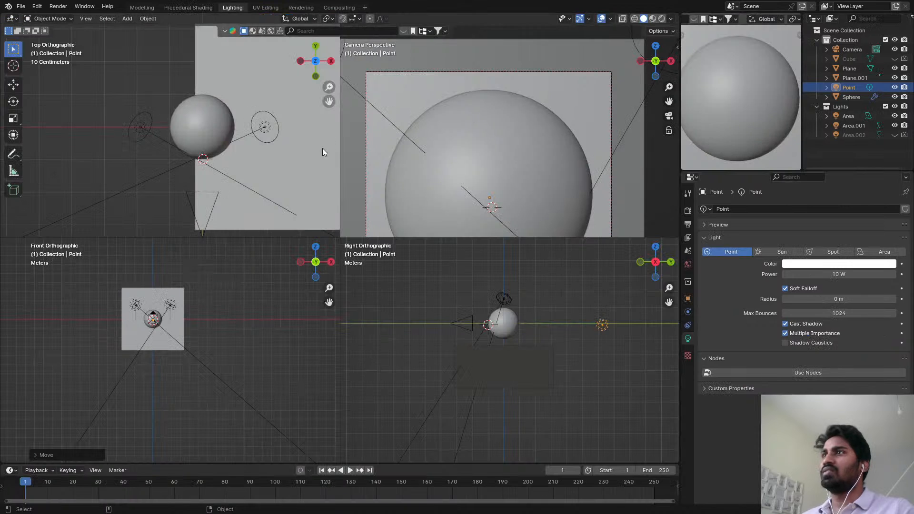
# - Move the point light back along the Y axis to sit between the sphere and the blue backdrop, and return to camera view
pyautogui.scroll(-6, 236, 122)
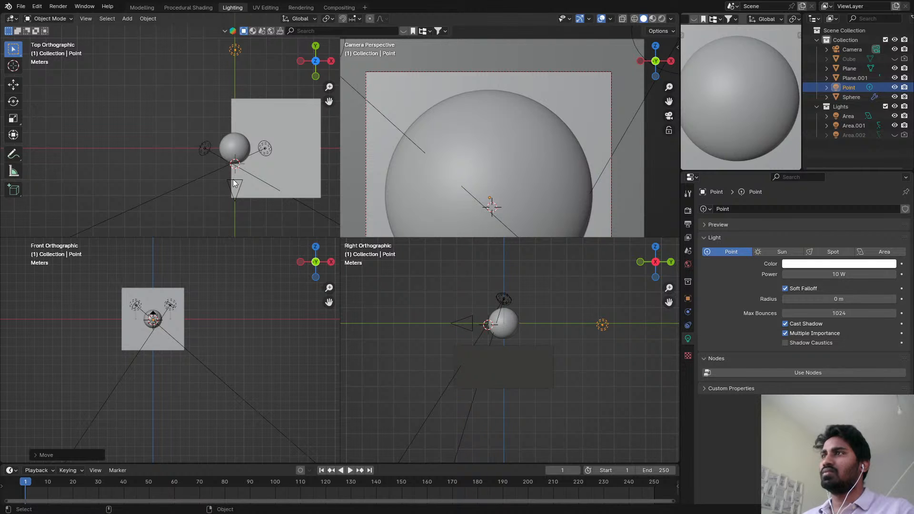
pyautogui.scroll(-3, 233, 179)
pyautogui.scroll(3, 238, 135)
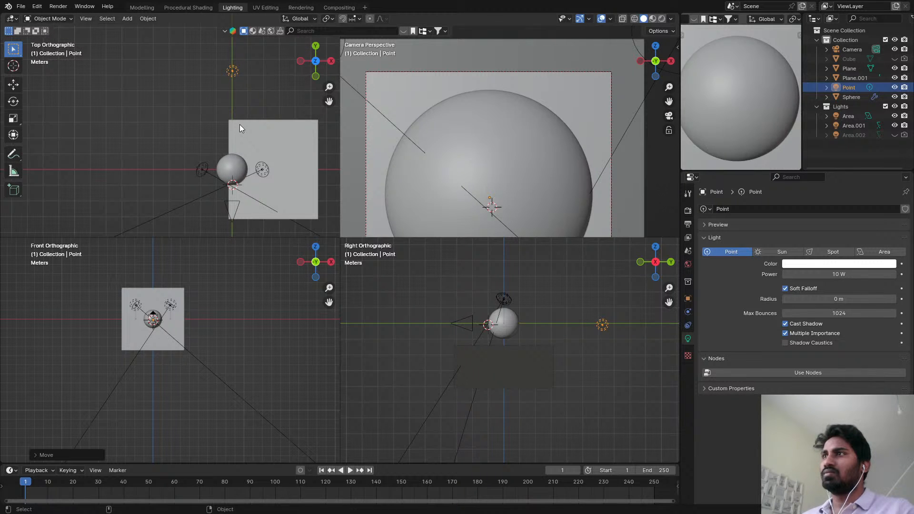
pyautogui.scroll(-5, 423, 140)
pyautogui.moveTo(441, 125)
pyautogui.mouseDown(button='middle')
pyautogui.moveTo(413, 152)
pyautogui.moveTo(390, 148)
pyautogui.moveTo(443, 140)
pyautogui.mouseUp(button='middle')
pyautogui.scroll(-8, 436, 134)
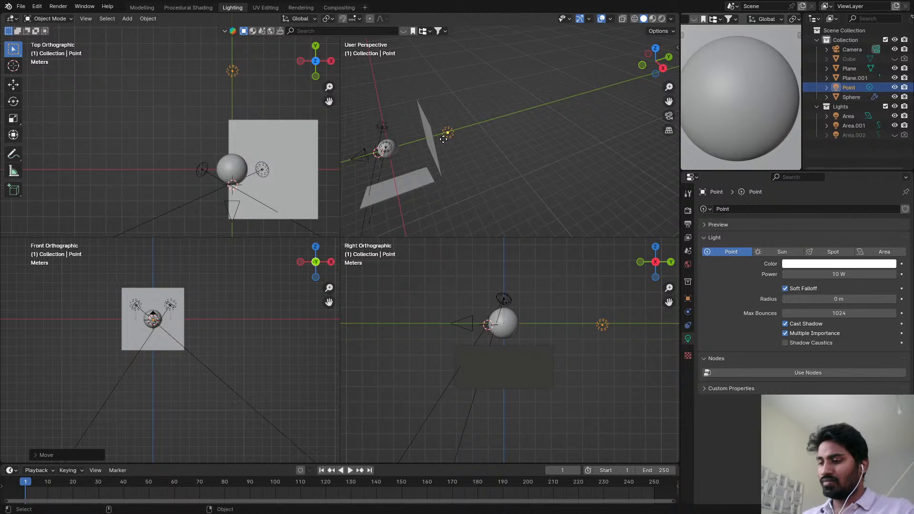
pyautogui.press('g')
pyautogui.press('y')
pyautogui.click(418, 146)
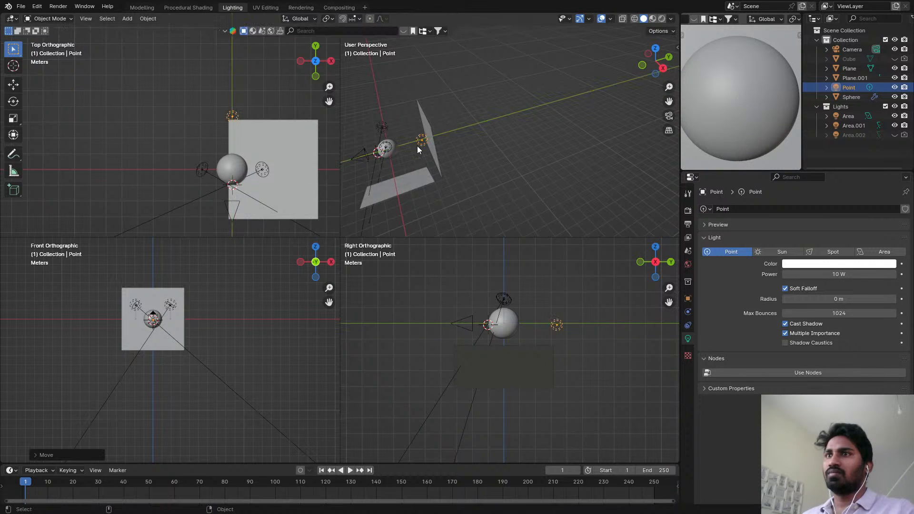
pyautogui.press('KP_0')
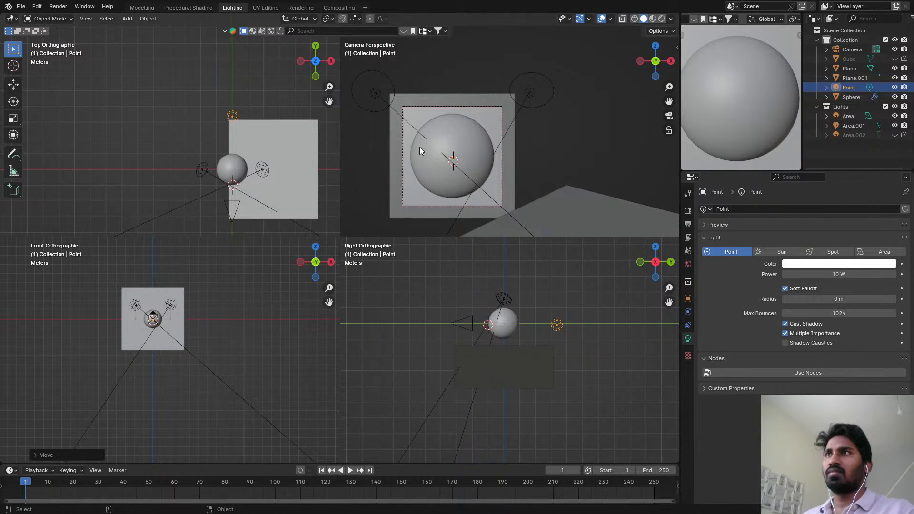
# - Preview the lighting with rendered shading in the Lighting workspace, and display the rendered camera view in the Modelling workspace
pyautogui.press('z')
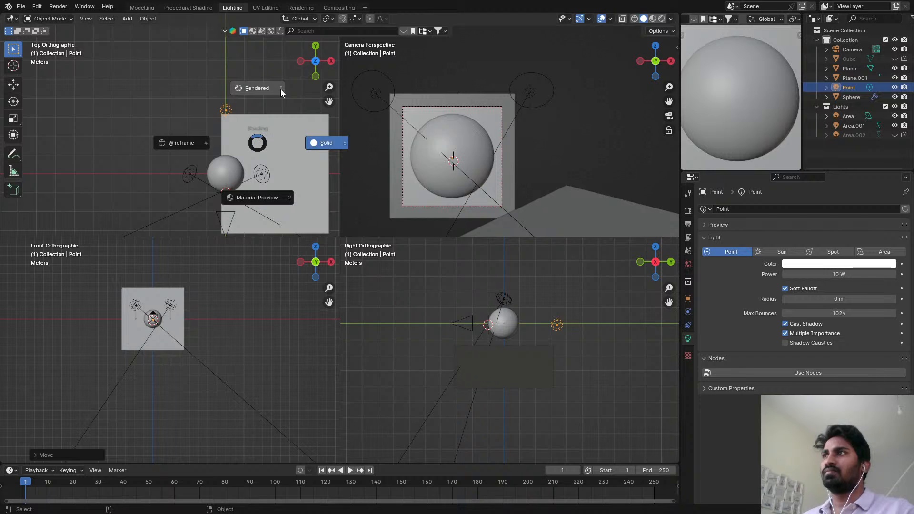
pyautogui.click(285, 136)
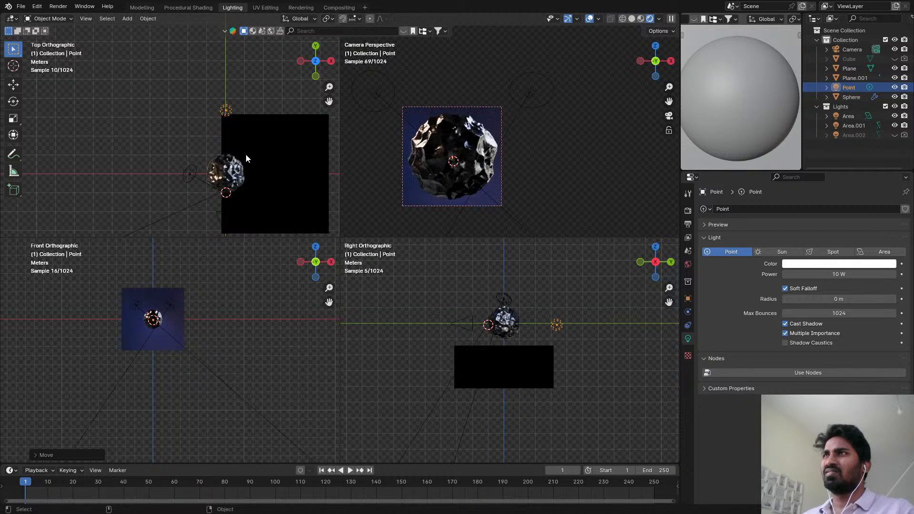
pyautogui.press('z')
pyautogui.click(334, 142)
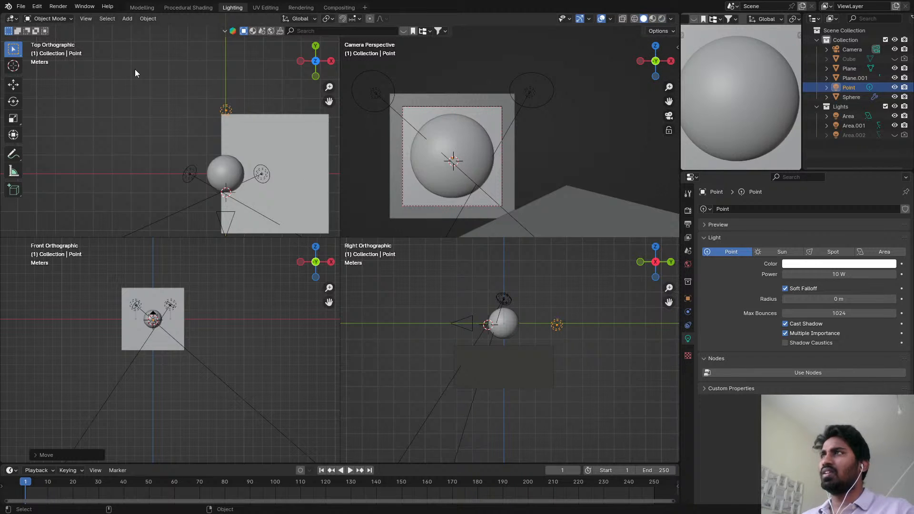
pyautogui.click(142, 7)
pyautogui.press('z')
pyautogui.click(271, 75)
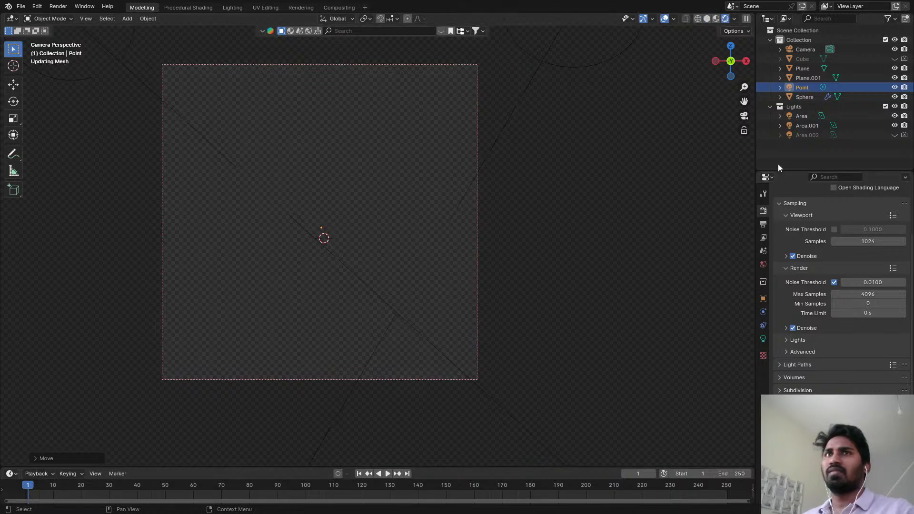
# - Set the point light's power to 2187.8 W and tint its color pale yellow
pyautogui.click(764, 339)
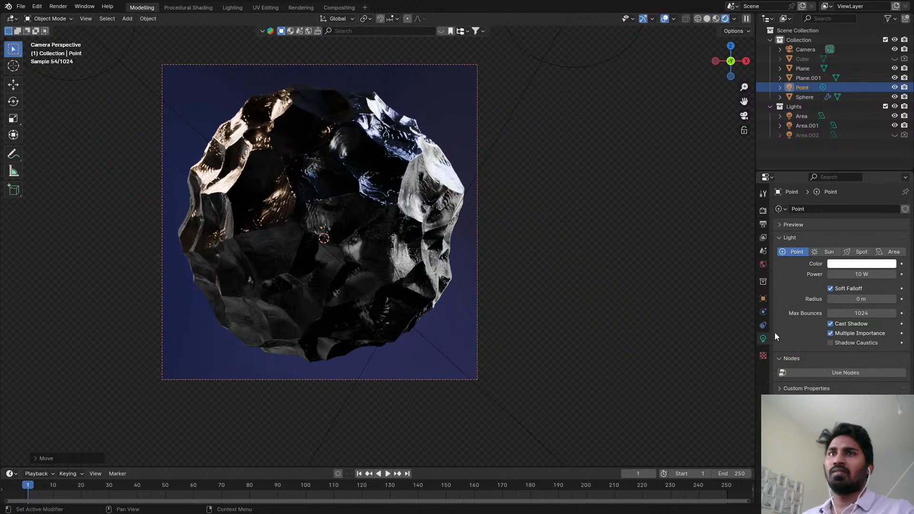
pyautogui.moveTo(851, 276); pyautogui.dragTo(911, 267)
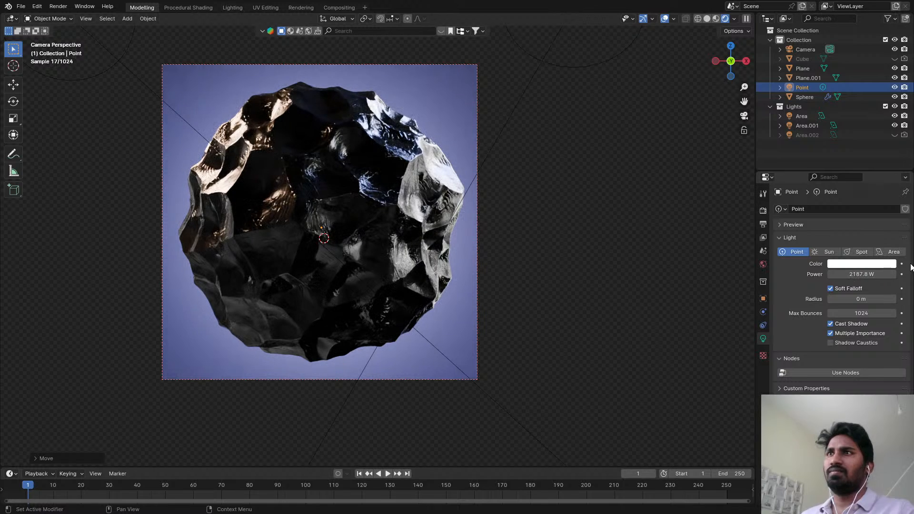
pyautogui.click(840, 265)
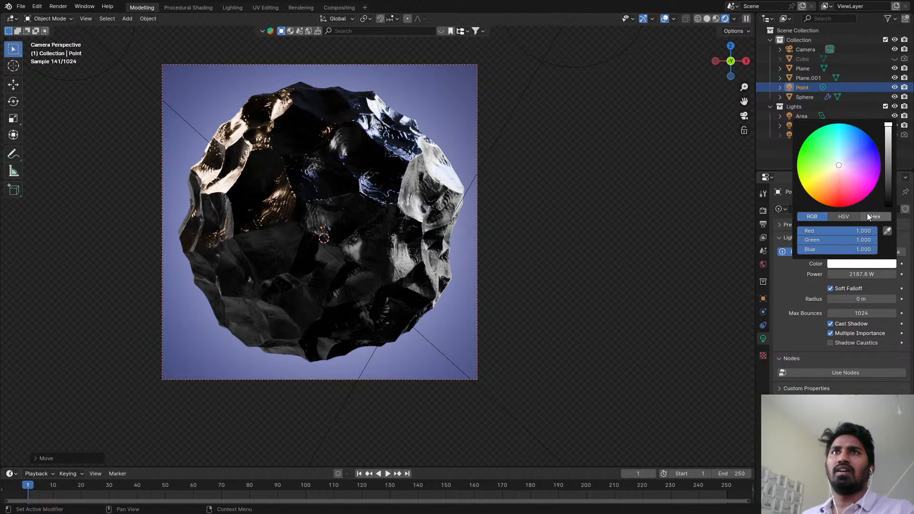
pyautogui.moveTo(838, 167)
pyautogui.mouseDown()
pyautogui.moveTo(862, 148)
pyautogui.moveTo(876, 184)
pyautogui.moveTo(870, 193)
pyautogui.moveTo(837, 147)
pyautogui.moveTo(820, 148)
pyautogui.moveTo(824, 175)
pyautogui.mouseUp()
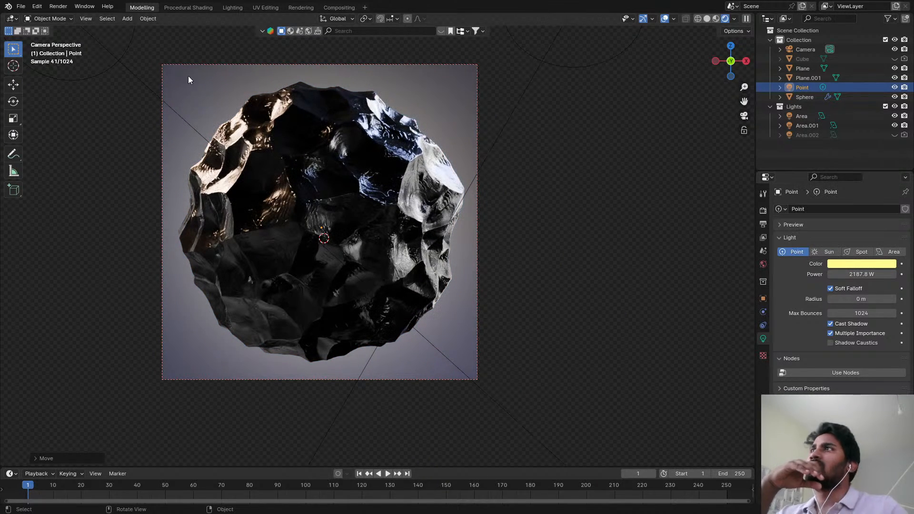
# - Return to solid shading and examine the obsidian sphere reference image in the Rendering workspace
pyautogui.press('z')
pyautogui.click(310, 219)
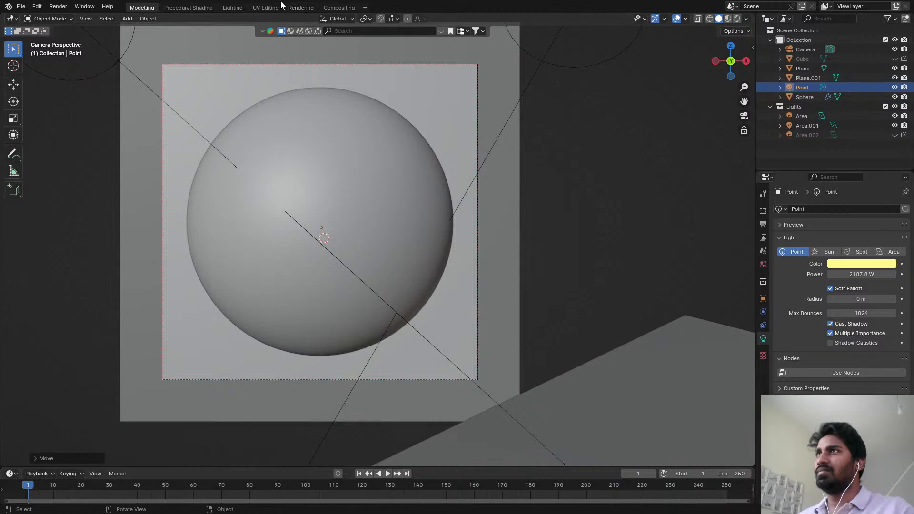
pyautogui.click(267, 7)
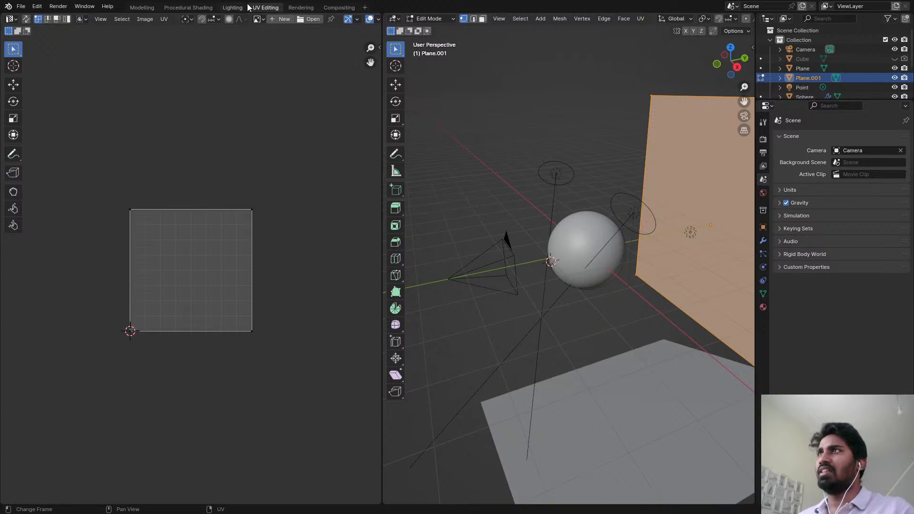
pyautogui.click(240, 8)
pyautogui.click(311, 8)
pyautogui.scroll(-2, 235, 90)
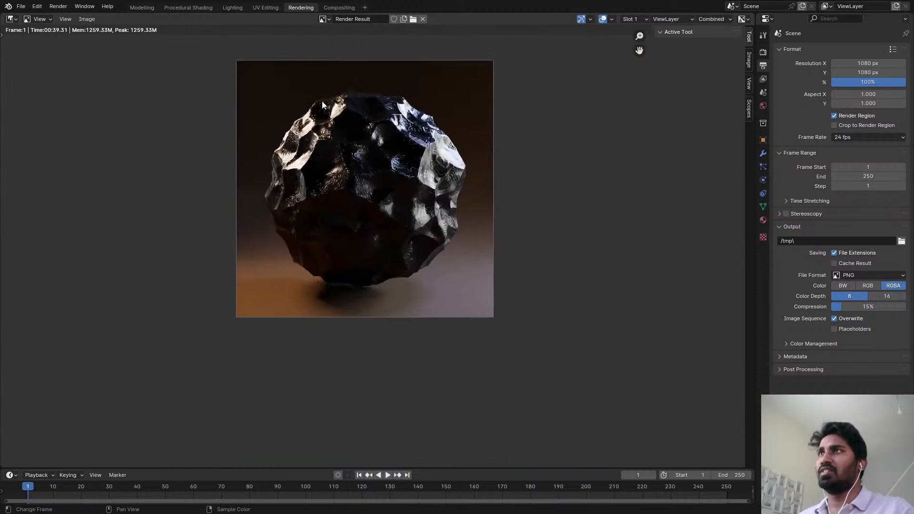
pyautogui.scroll(2, 329, 86)
pyautogui.click(325, 19)
pyautogui.click(349, 33)
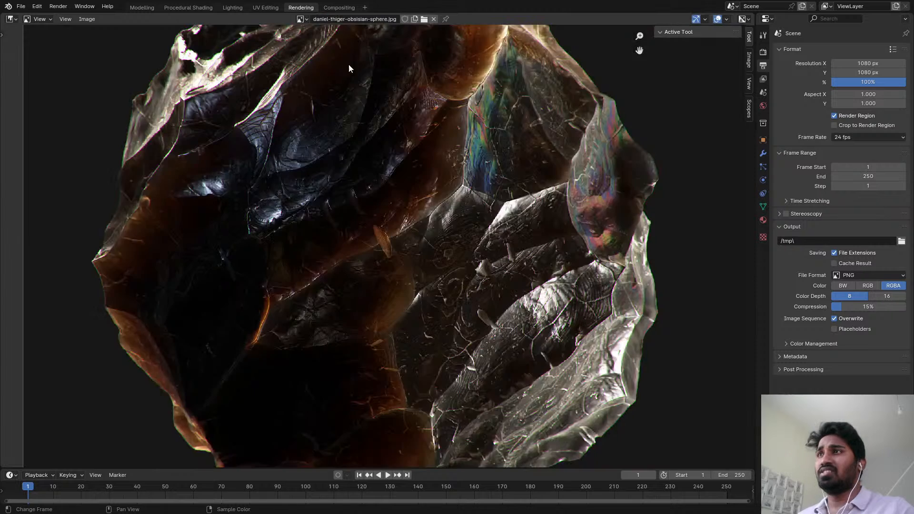
pyautogui.scroll(-2, 419, 185)
pyautogui.moveTo(413, 197); pyautogui.dragTo(408, 217, button='middle')
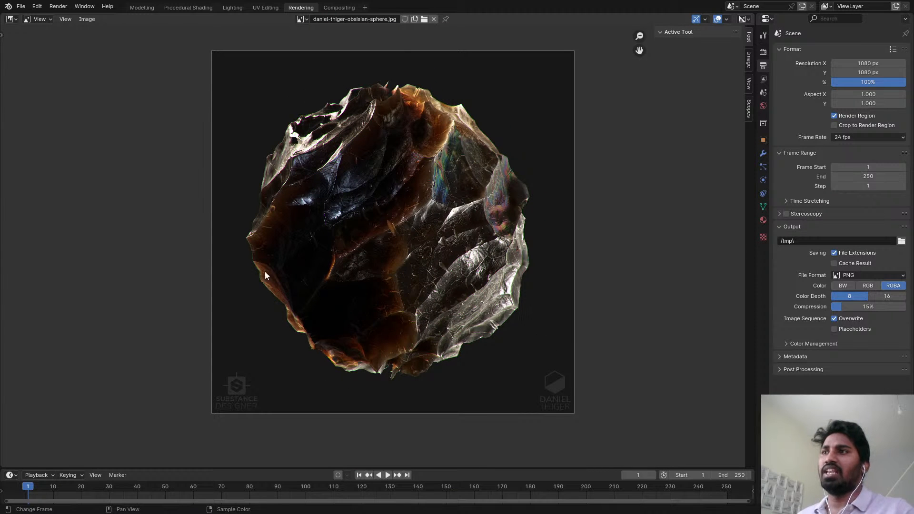
# - Return to the Modelling workspace and show the camera view with rendered shading
pyautogui.click(189, 8)
pyautogui.click(142, 7)
pyautogui.press('z')
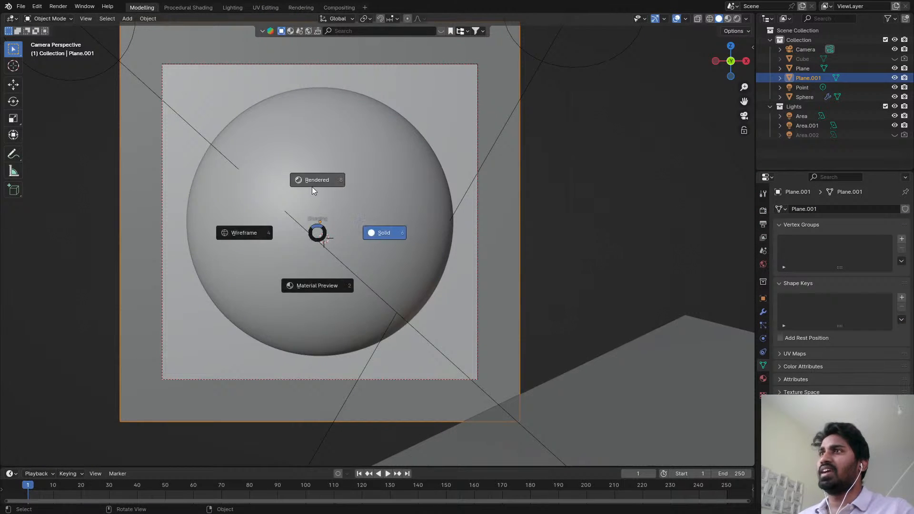
pyautogui.click(318, 179)
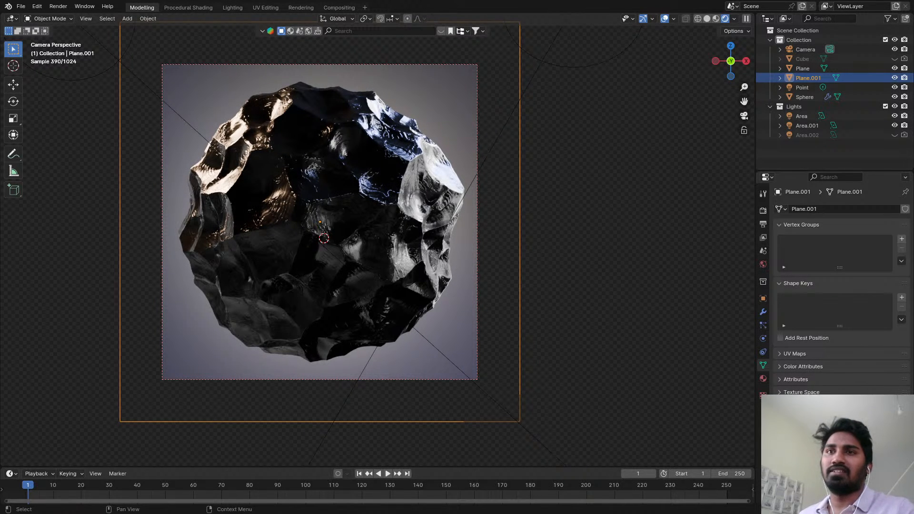
# - Delete the point light and the blue backdrop plane
pyautogui.click(809, 135)
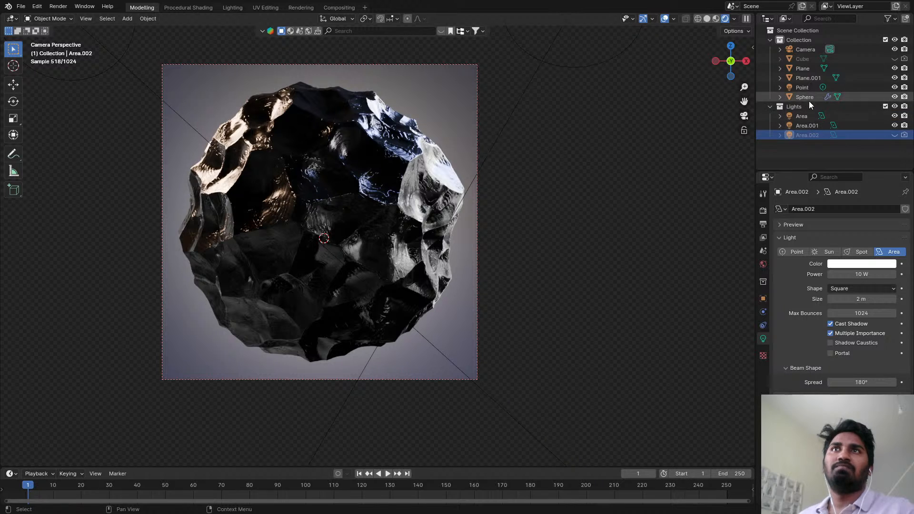
pyautogui.click(807, 88)
pyautogui.press('x')
pyautogui.click(405, 159)
pyautogui.click(441, 117)
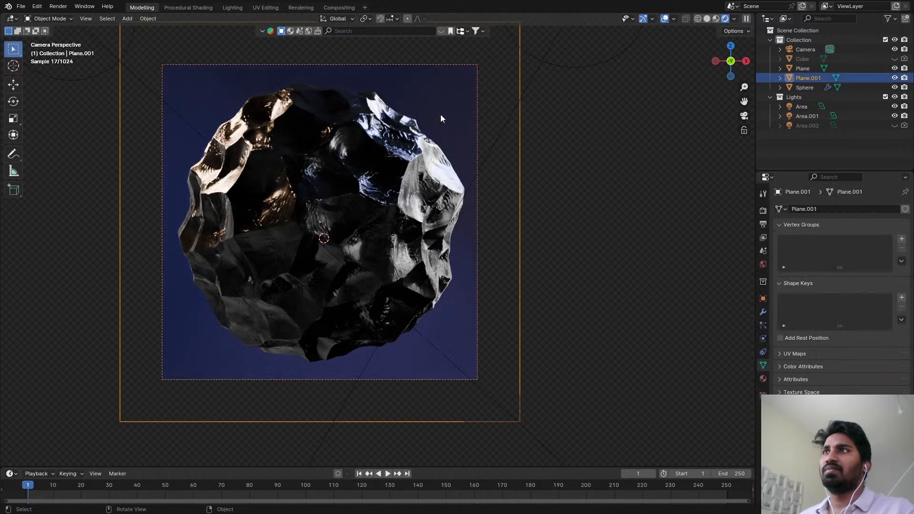
pyautogui.press('x')
pyautogui.click(440, 119)
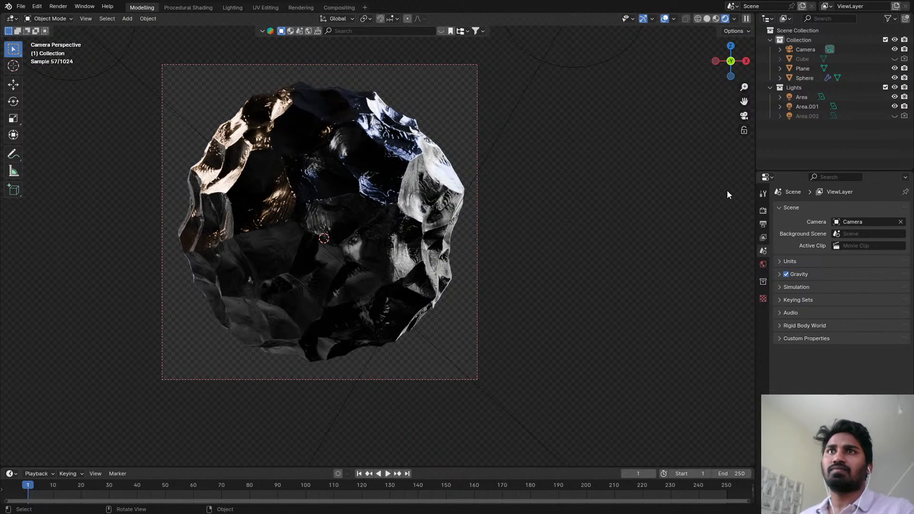
# - Duplicate the black floor plane and place the copy behind the sphere
pyautogui.moveTo(452, 193); pyautogui.dragTo(585, 284, button='middle')
pyautogui.click(574, 278)
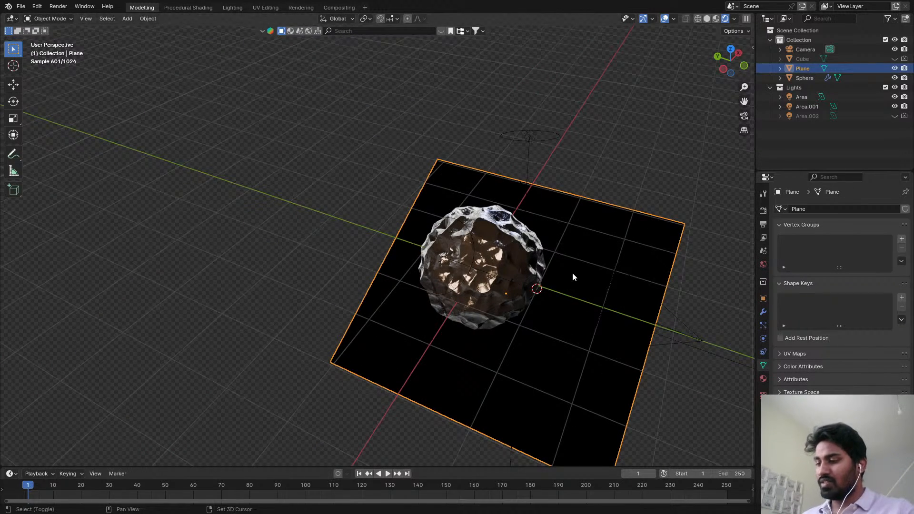
pyautogui.hotkey('shift', 'd')
pyautogui.click(281, 122)
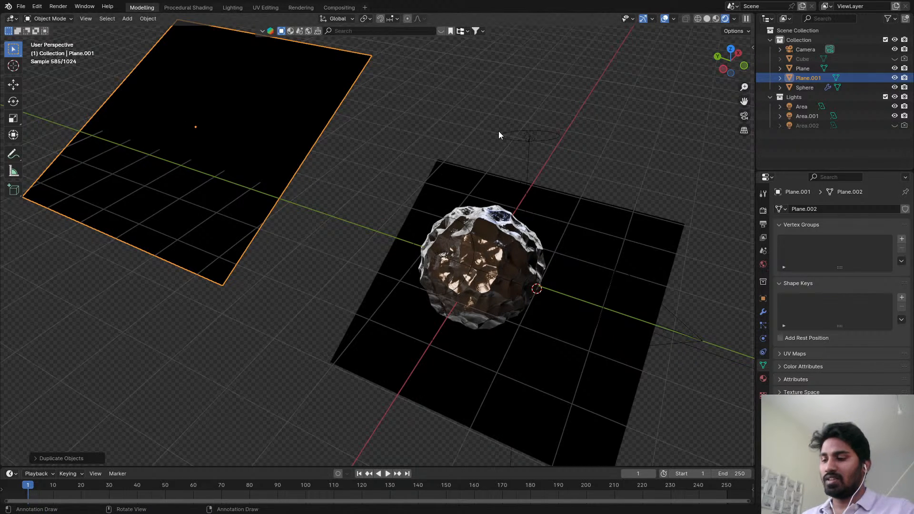
# - Stand the duplicated plane upright by setting its rotation to 90° on X and 0° on Y and Z
pyautogui.press('n')
pyautogui.moveTo(688, 107); pyautogui.dragTo(815, 126)
pyautogui.write('0')
pyautogui.press('Return')
pyautogui.rightClick(688, 116)
pyautogui.rightClick(688, 125)
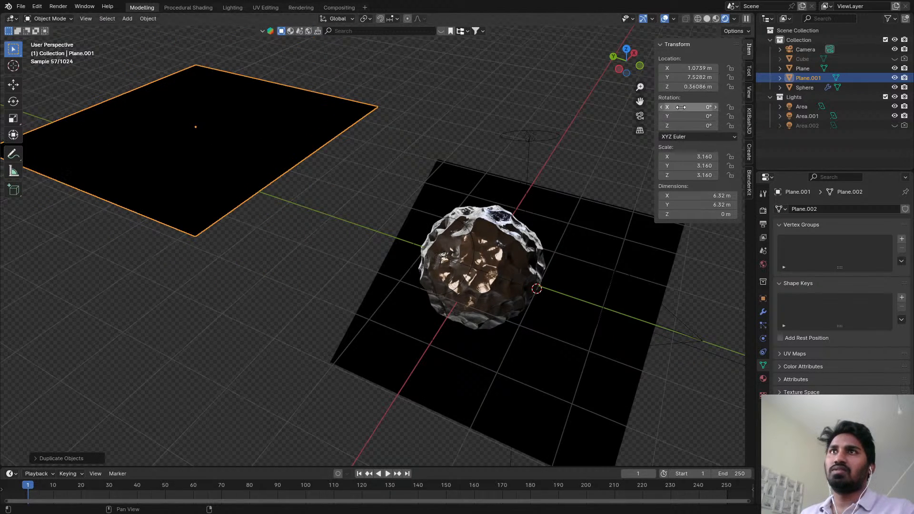
pyautogui.write('90')
pyautogui.press('Return')
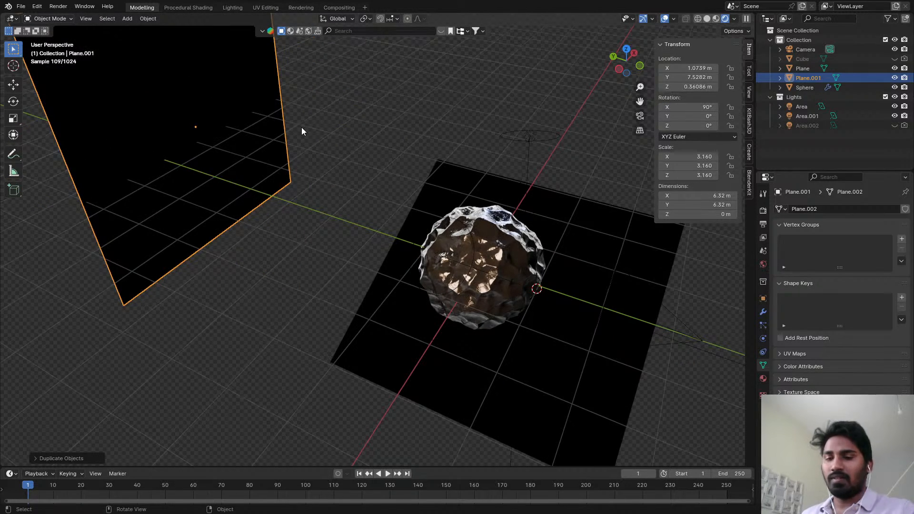
# - In camera view, enlarge the upright black plane to about 12 m and move it so it fills the background behind the sphere
pyautogui.press('KP_0')
pyautogui.press('s')
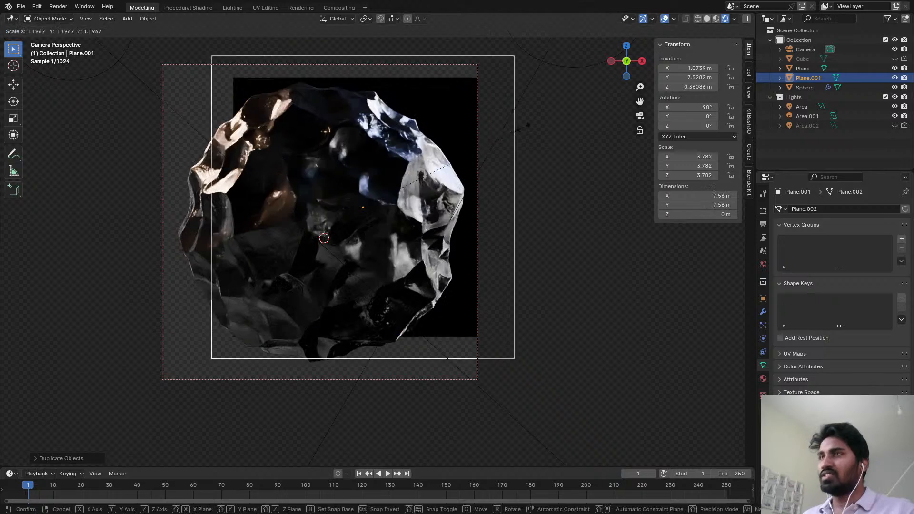
pyautogui.click(580, 214)
pyautogui.press('g')
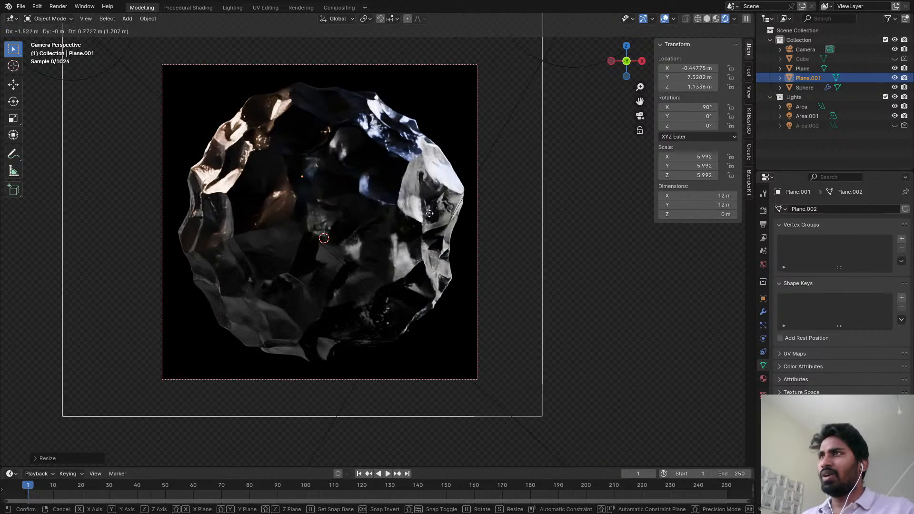
pyautogui.click(406, 196)
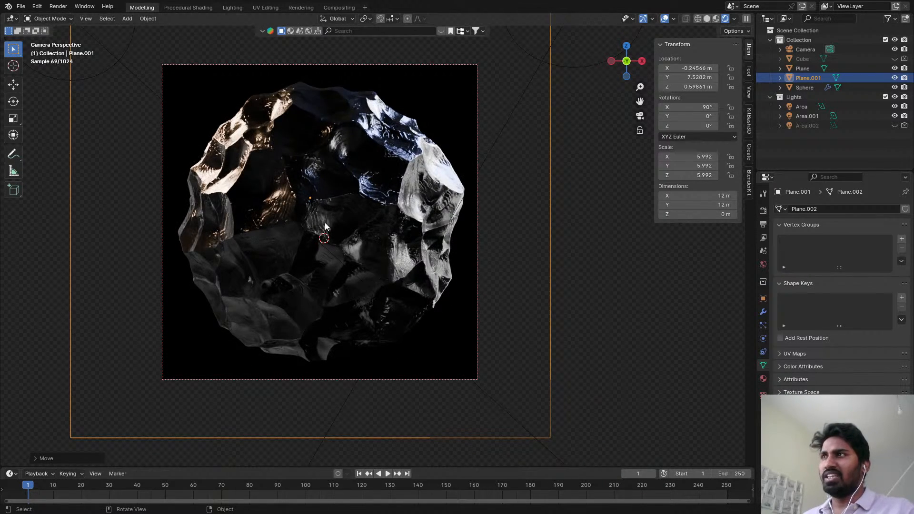
# - Save the file and select the warm orange area light beside the sphere, with the camera view active
pyautogui.scroll(-2, 325, 226)
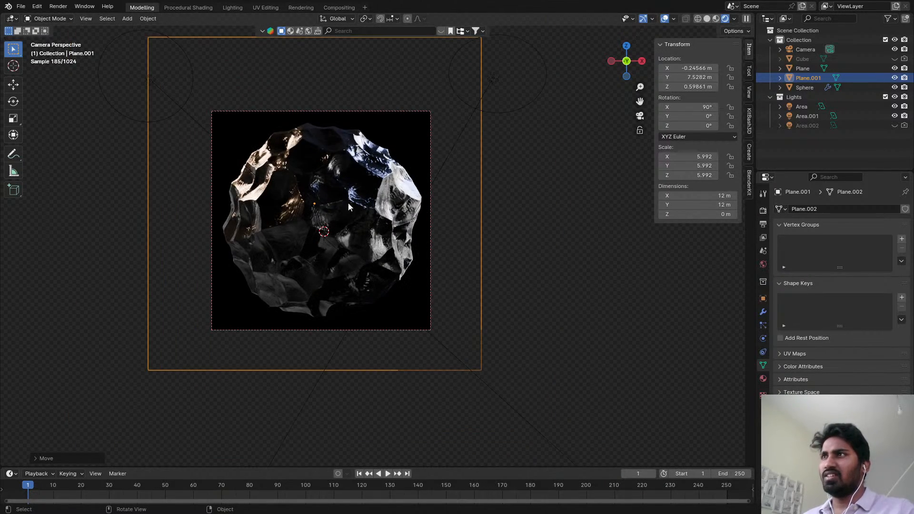
pyautogui.hotkey('ctrl', 's')
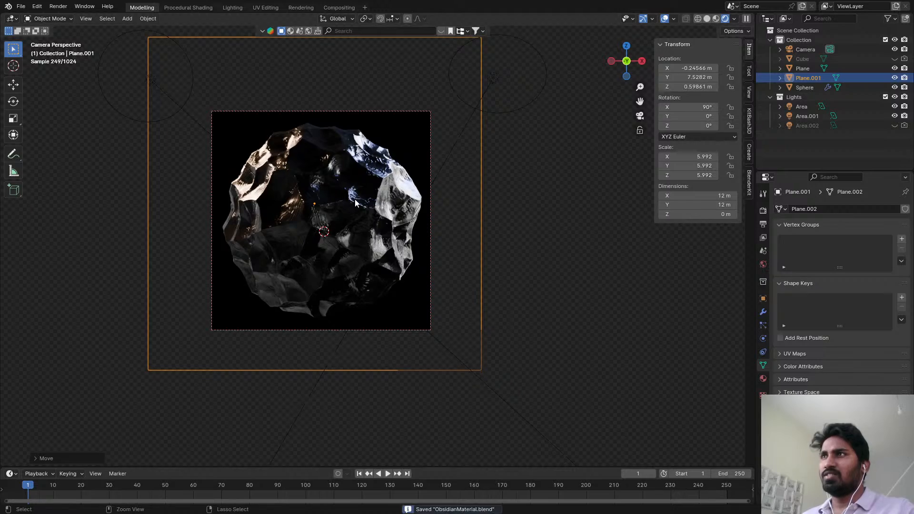
pyautogui.moveTo(355, 199)
pyautogui.mouseDown(button='middle')
pyautogui.moveTo(338, 194)
pyautogui.moveTo(362, 188)
pyautogui.mouseUp(button='middle')
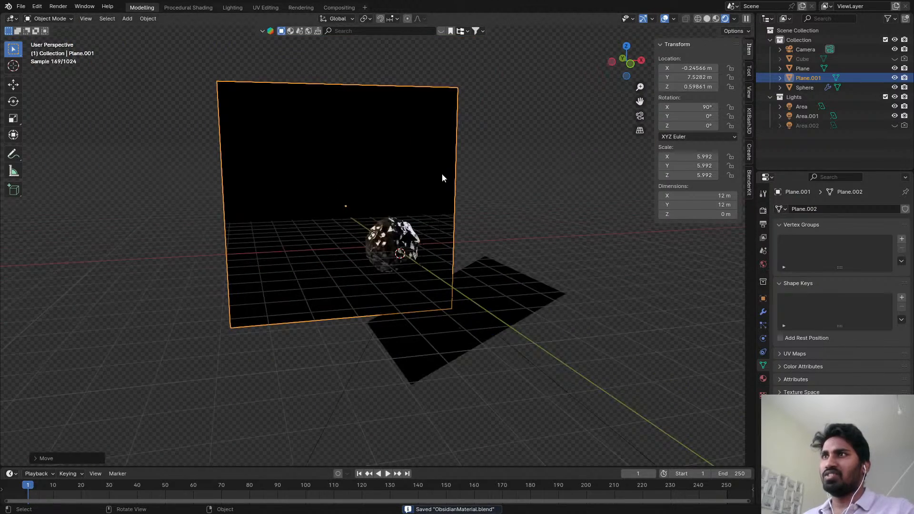
pyautogui.moveTo(429, 193); pyautogui.dragTo(461, 208, button='middle')
pyautogui.click(452, 214)
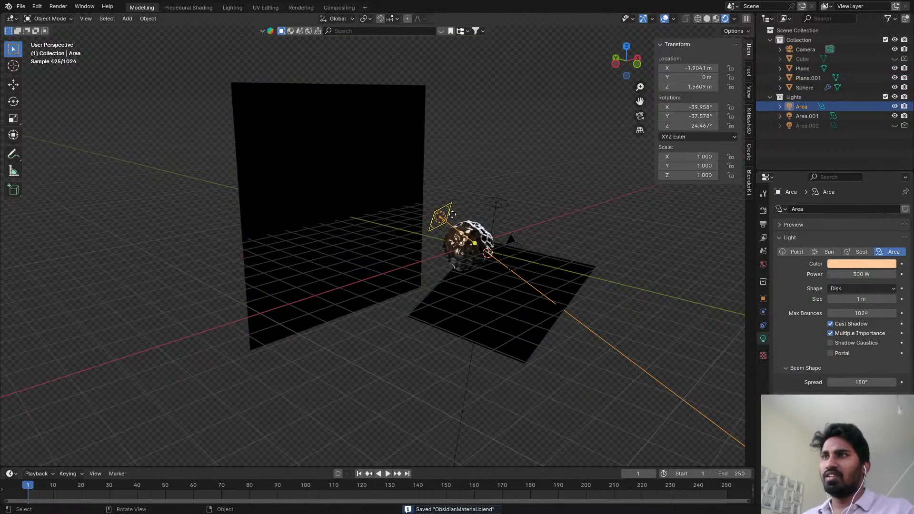
pyautogui.press('KP_0')
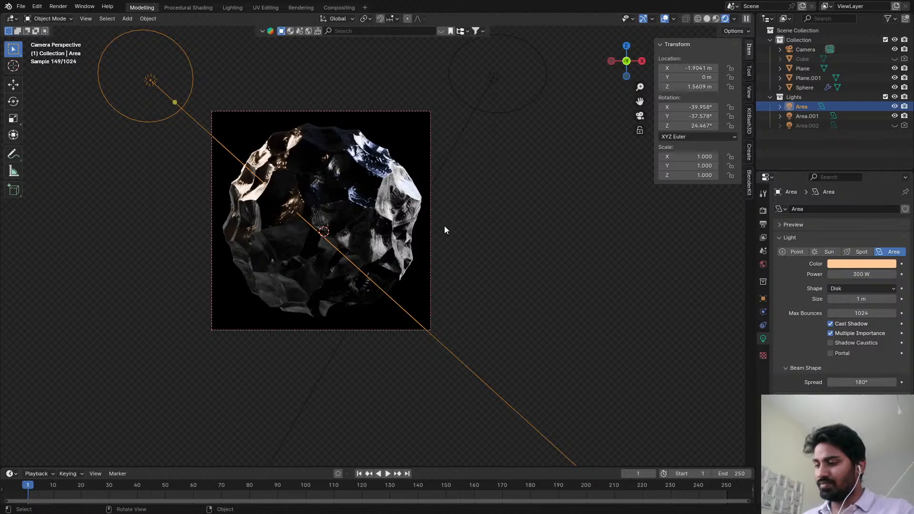
# - Duplicate the warm orange area light and place the copy low beside the sphere, moved behind it to about 1.76 m on Y
pyautogui.hotkey('shift', 'd')
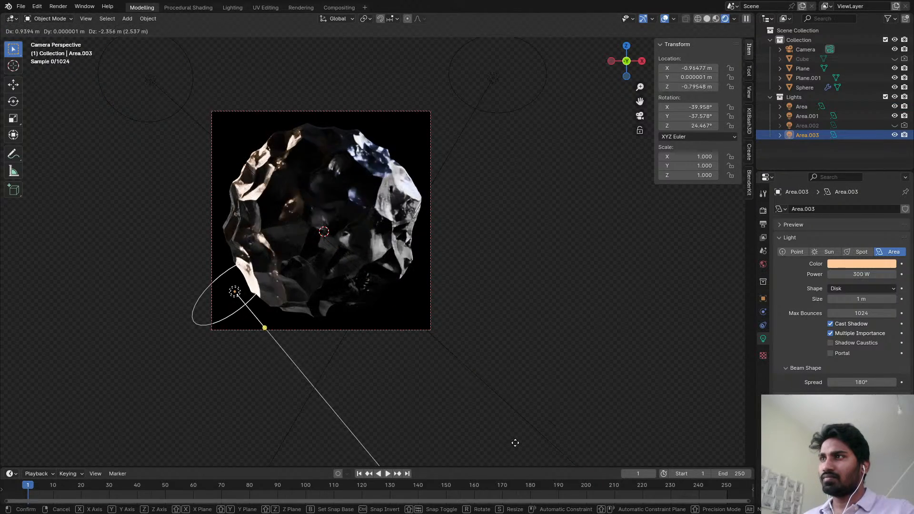
pyautogui.click(515, 443)
pyautogui.moveTo(264, 341); pyautogui.dragTo(269, 290, button='middle')
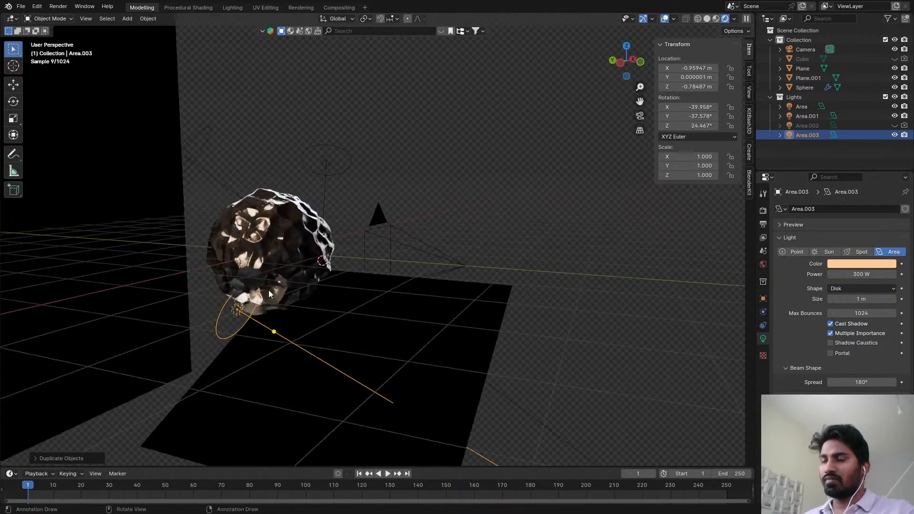
pyautogui.press('KP_7')
pyautogui.scroll(-4, 272, 304)
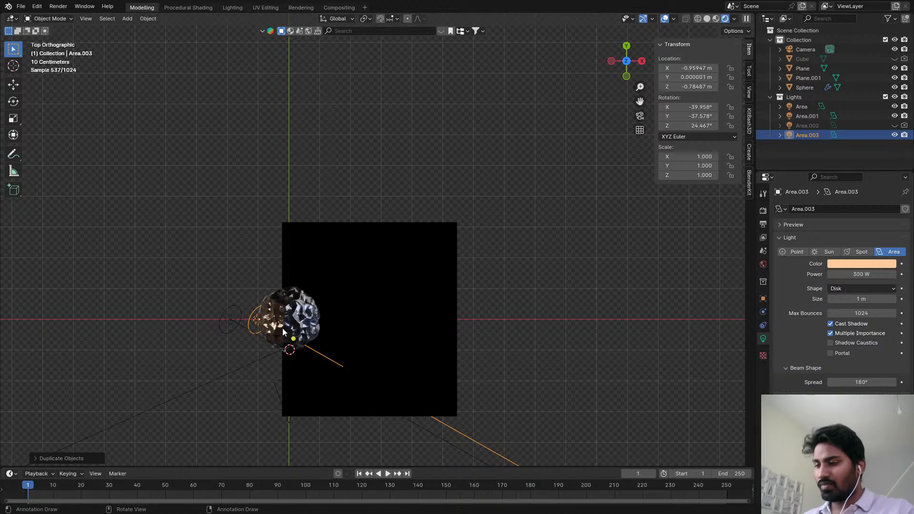
pyautogui.press('g')
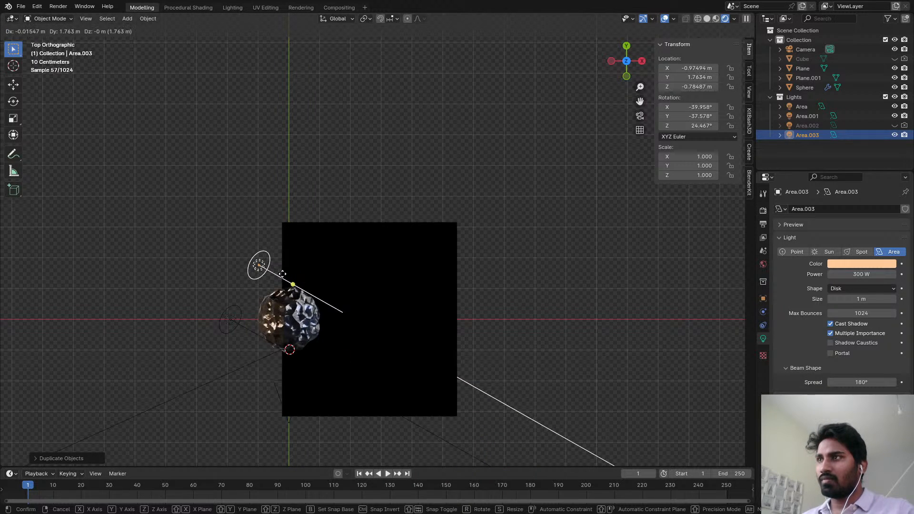
pyautogui.click(282, 273)
# - In front view, rotate the duplicated area light so its beam points across the lower part of the sphere
pyautogui.press('KP_1')
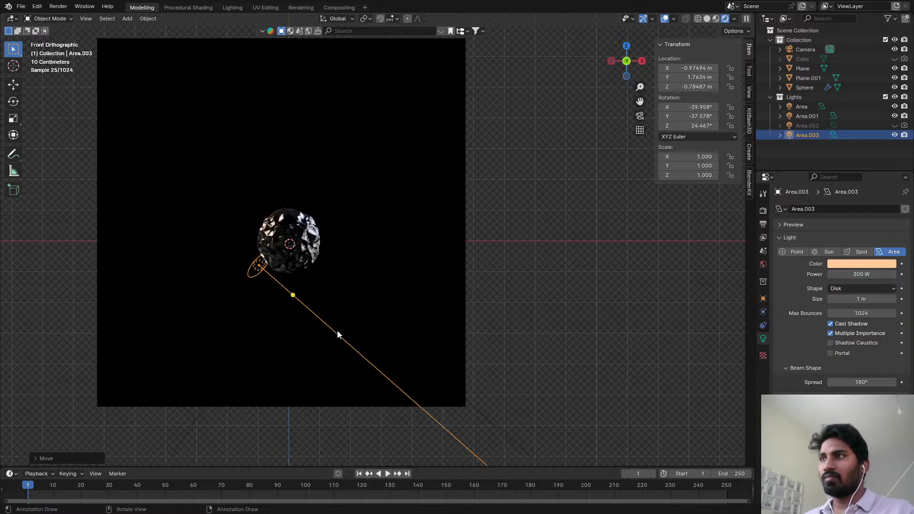
pyautogui.moveTo(339, 329); pyautogui.dragTo(277, 278)
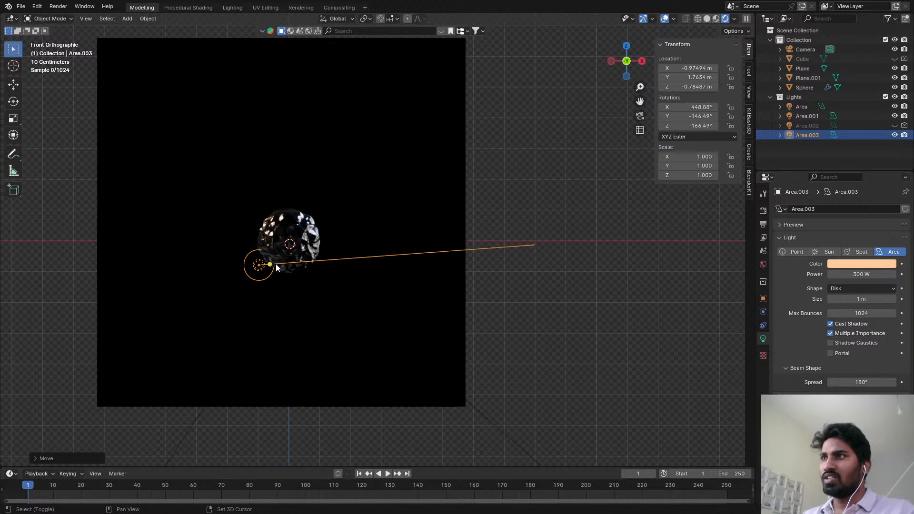
pyautogui.click(277, 264)
# - In camera view, move the duplicated light to the sphere's lower-left outside, about -1.7 m on X and -1.85 m on Z
pyautogui.press('KP_0')
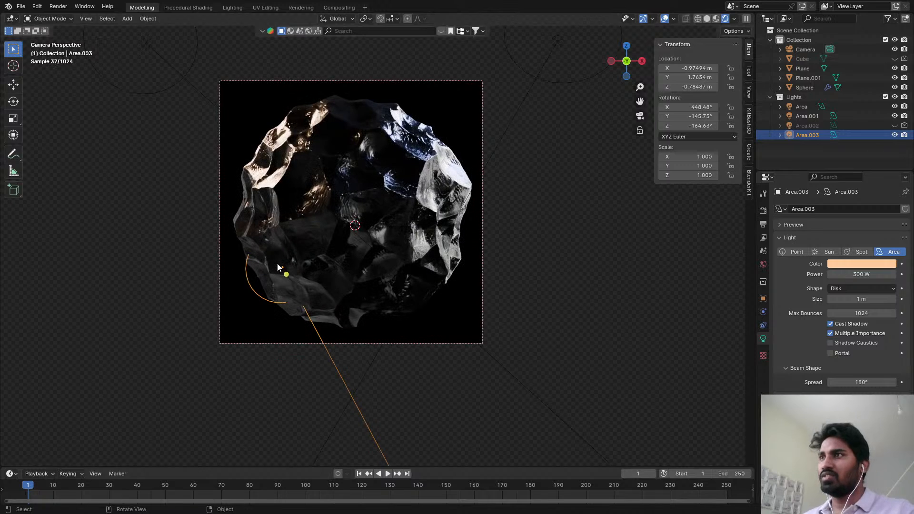
pyautogui.press('g')
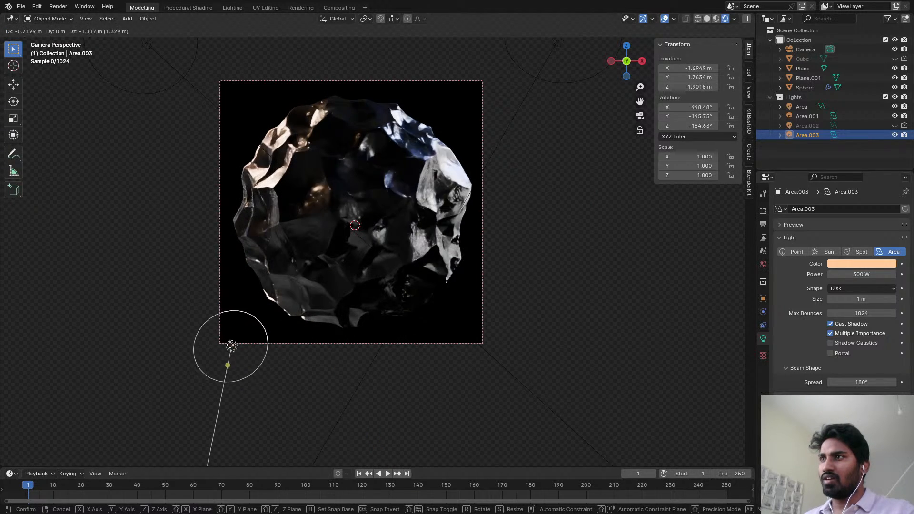
pyautogui.click(234, 349)
pyautogui.hotkey('ctrl', 'z')
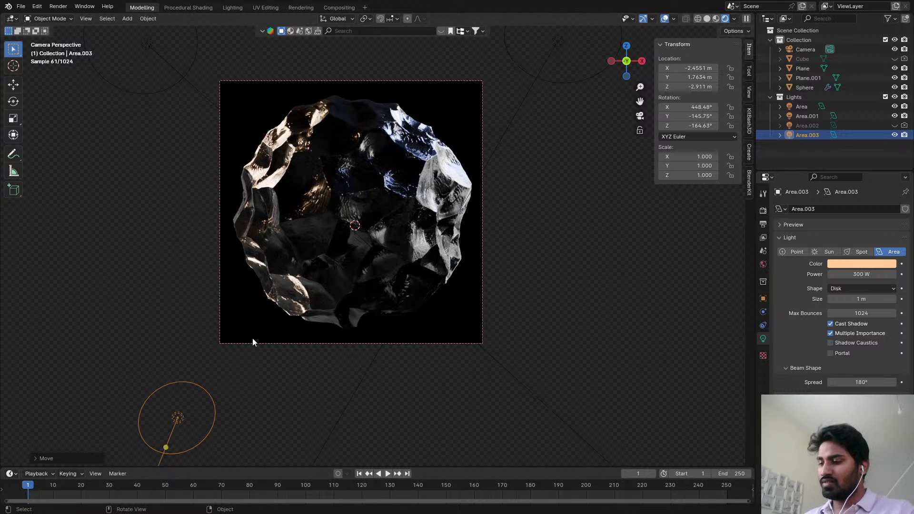
pyautogui.hotkey('ctrl', 'shift', 'z')
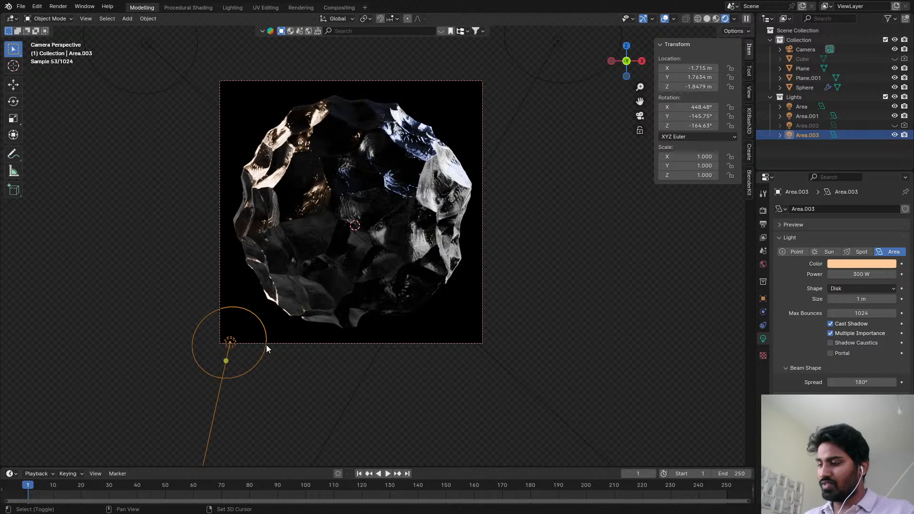
# - Re-aim the lower-left area light upward at the sphere and set its size to 1.33 m
pyautogui.moveTo(266, 344); pyautogui.dragTo(275, 242)
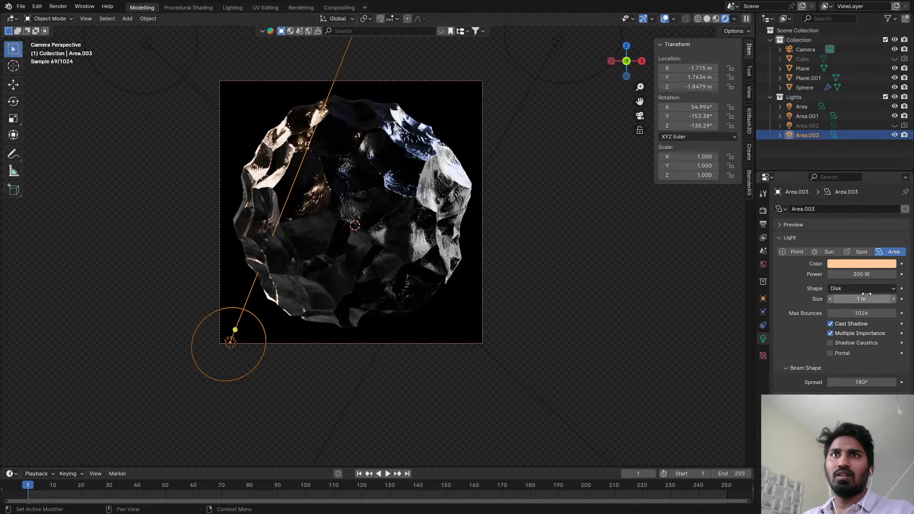
pyautogui.moveTo(861, 299)
pyautogui.mouseDown()
pyautogui.moveTo(890, 299)
pyautogui.moveTo(871, 299)
pyautogui.mouseUp()
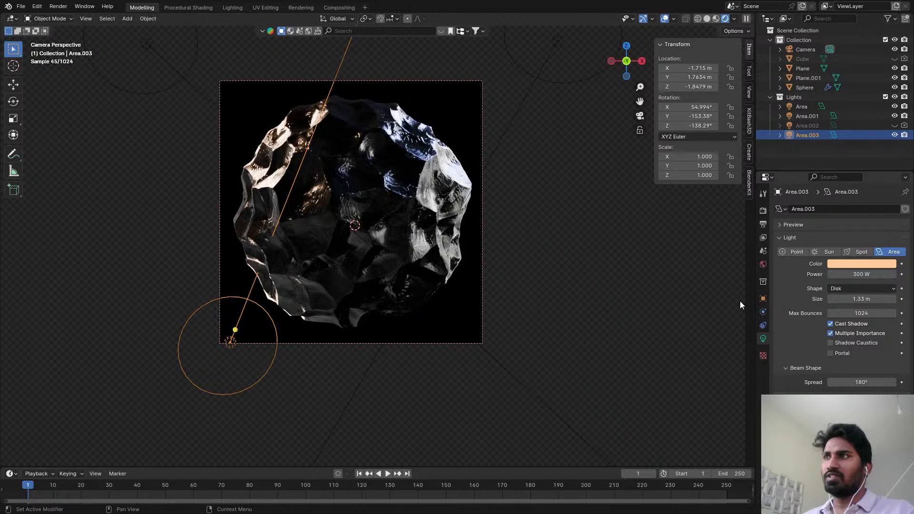
pyautogui.rightClick(294, 298)
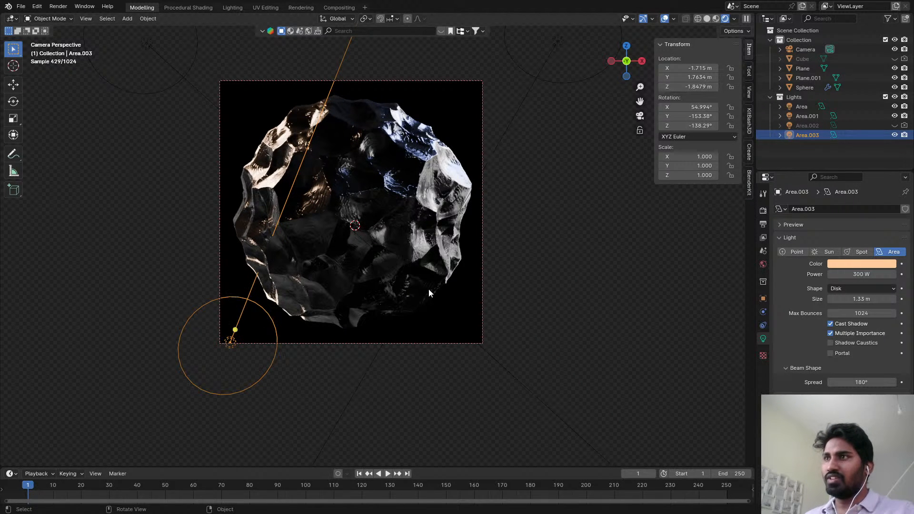
# - Duplicate the lower-left area light and place the copy beneath the sphere, at about 0.88 m on X and -1.93 m on Z
pyautogui.press('g')
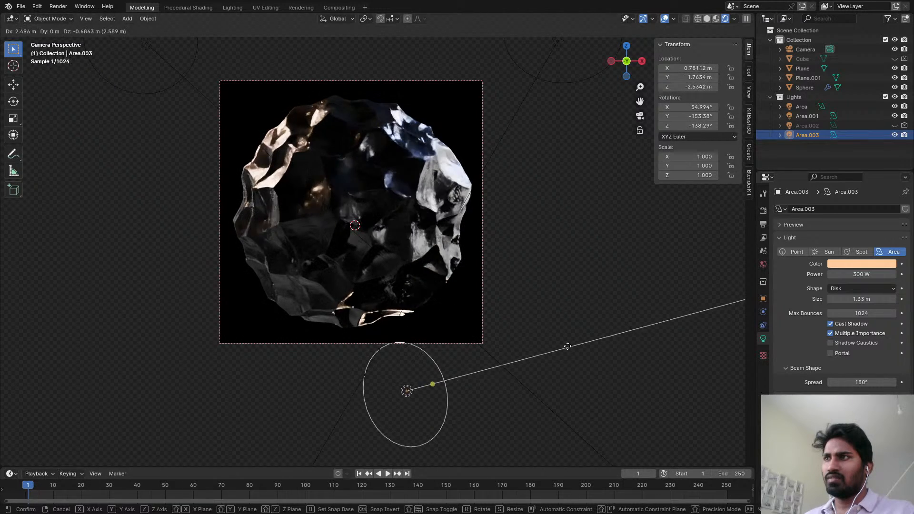
pyautogui.rightClick(557, 336)
pyautogui.hotkey('shift', 'd')
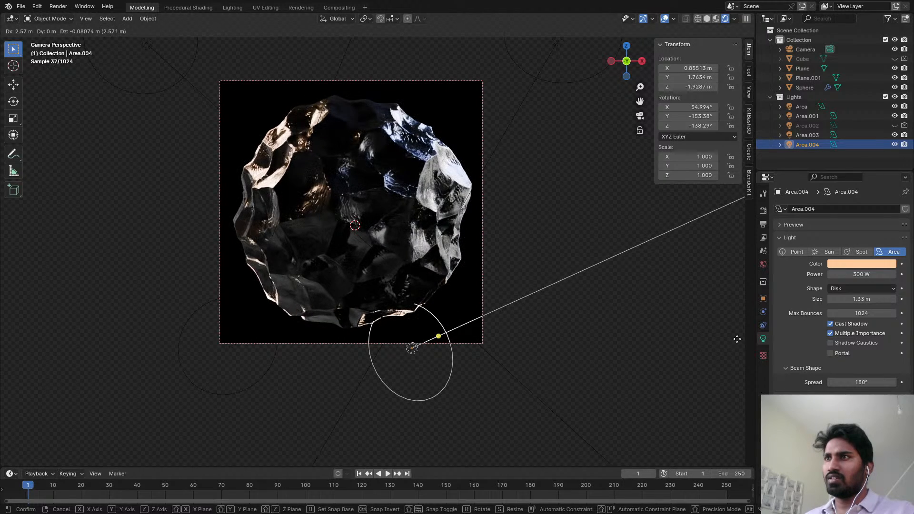
pyautogui.click(709, 314)
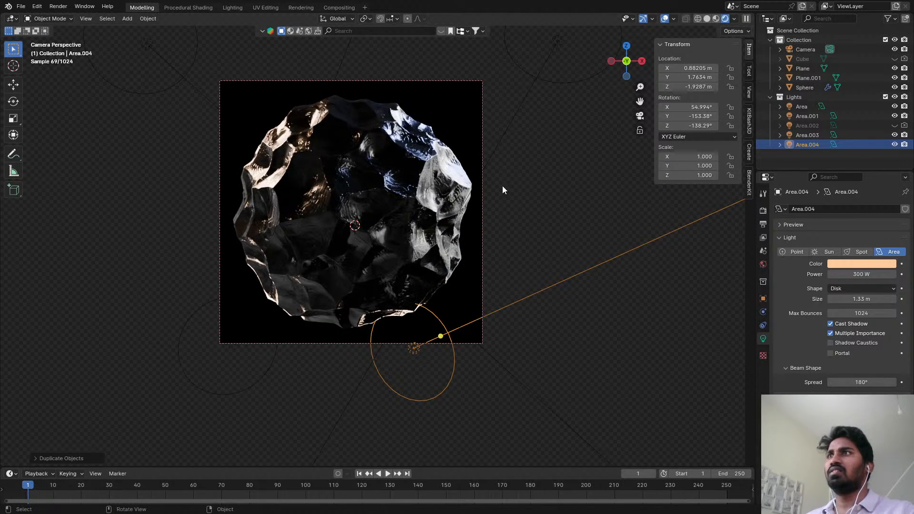
# - Select the upright backdrop plane and save the file
pyautogui.click(458, 169)
pyautogui.scroll(3, 470, 135)
pyautogui.click(470, 135)
pyautogui.hotkey('ctrl', 's')
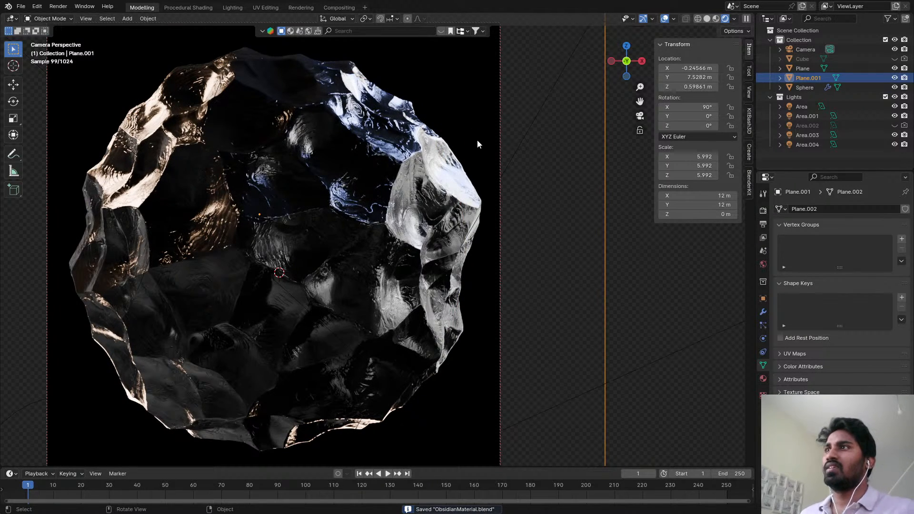
pyautogui.scroll(-3, 321, 157)
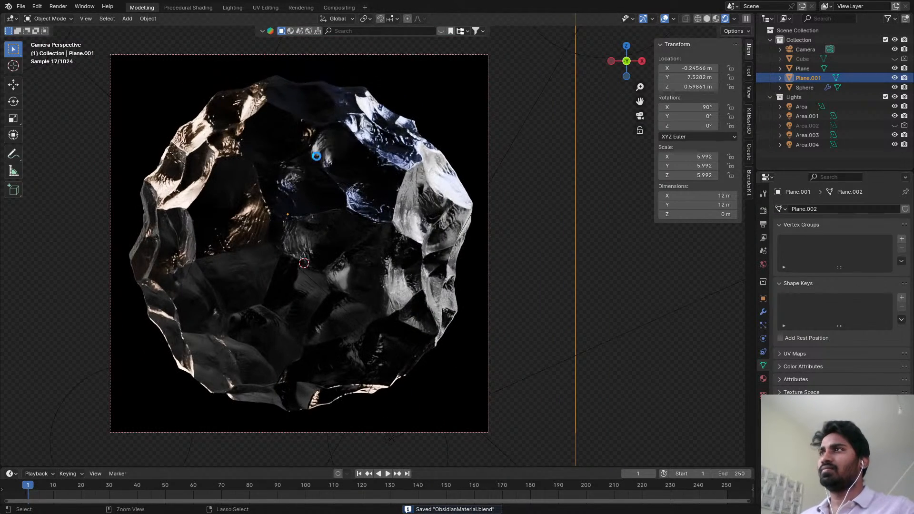
# - Select the sphere and switch to the Procedural Shading workspace with its viewport in rendered shading
pyautogui.click(322, 157)
pyautogui.press('z')
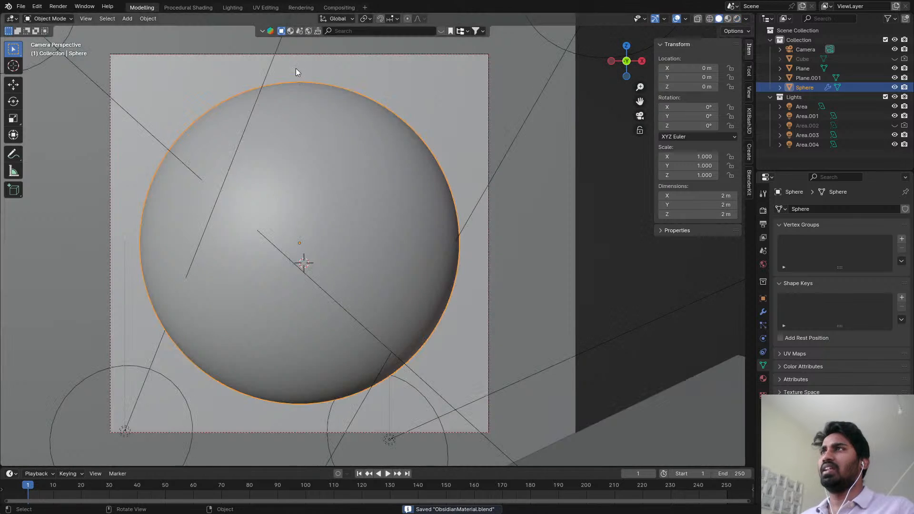
pyautogui.click(202, 7)
pyautogui.press('z')
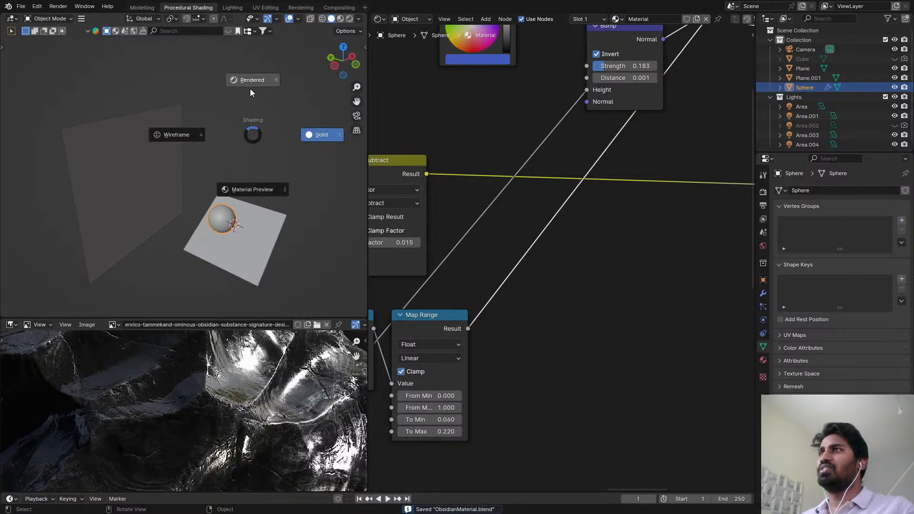
pyautogui.click(250, 85)
# - Move the RGB node in the sphere's material to just below the Bump node, near the Principled BSDF
pyautogui.scroll(-6, 581, 193)
pyautogui.scroll(4, 555, 185)
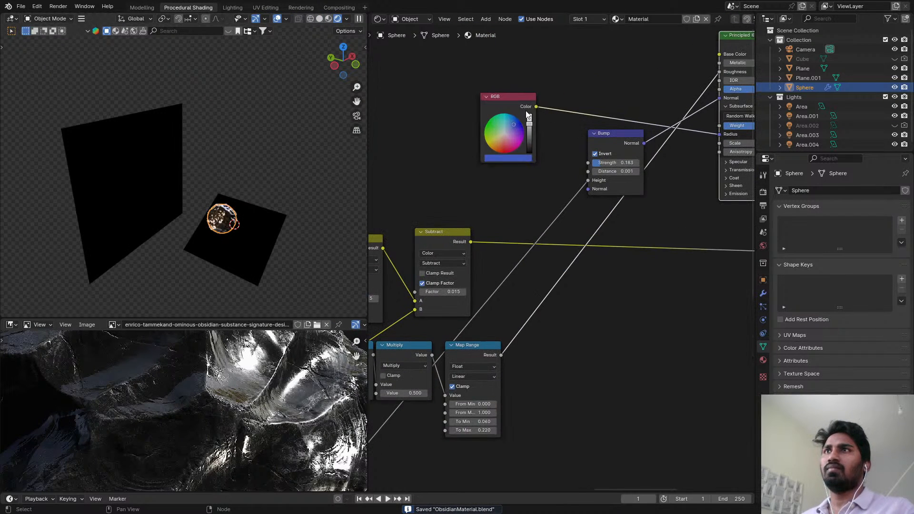
pyautogui.moveTo(505, 110); pyautogui.dragTo(650, 203)
# - Show the camera view fitted in the viewport, select the camera and save the file
pyautogui.press('KP_0')
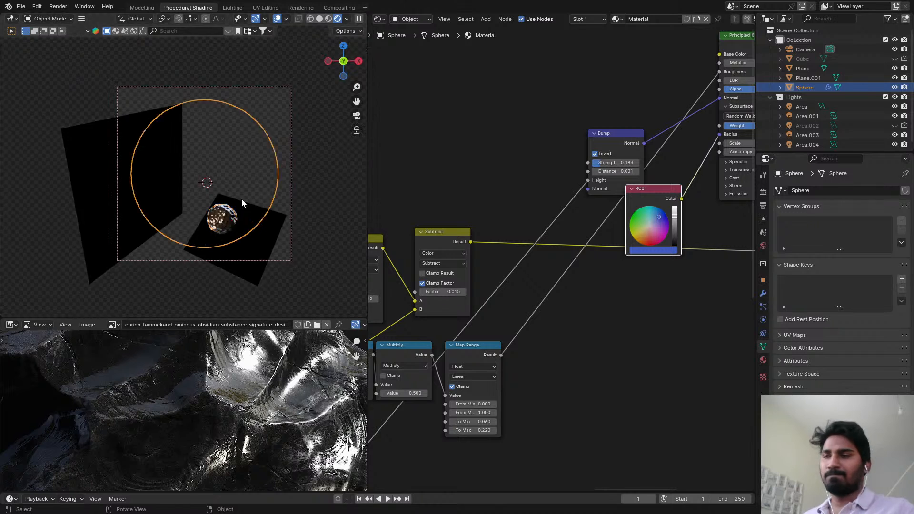
pyautogui.press('Home')
pyautogui.click(260, 71)
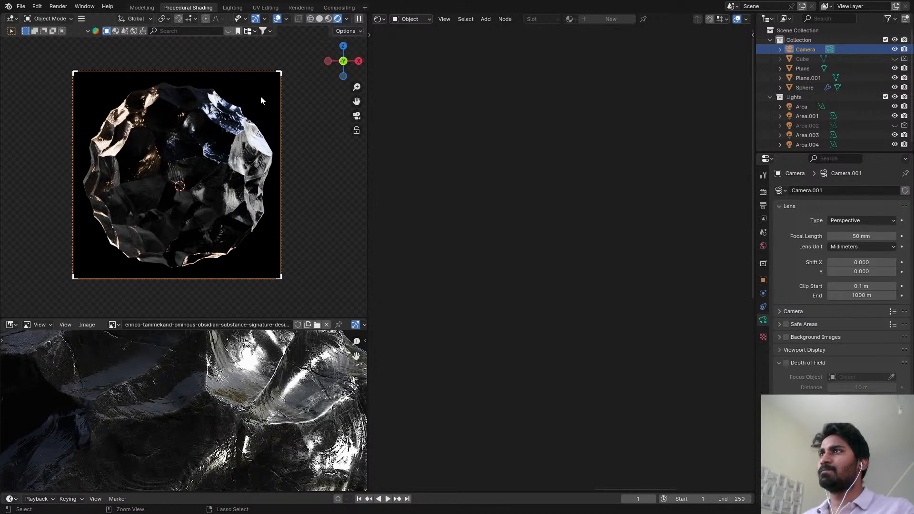
pyautogui.hotkey('ctrl', 's')
pyautogui.scroll(3, 271, 109)
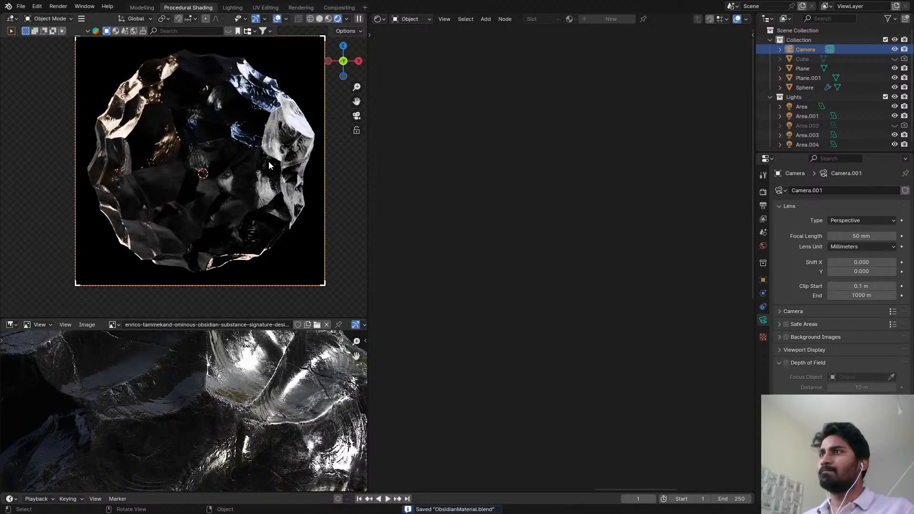
# - Switch the viewport to solid shading, orbit out of the camera view and add a cube mesh
pyautogui.click(269, 161)
pyautogui.press('a')
pyautogui.press('z')
pyautogui.scroll(-3, 204, 164)
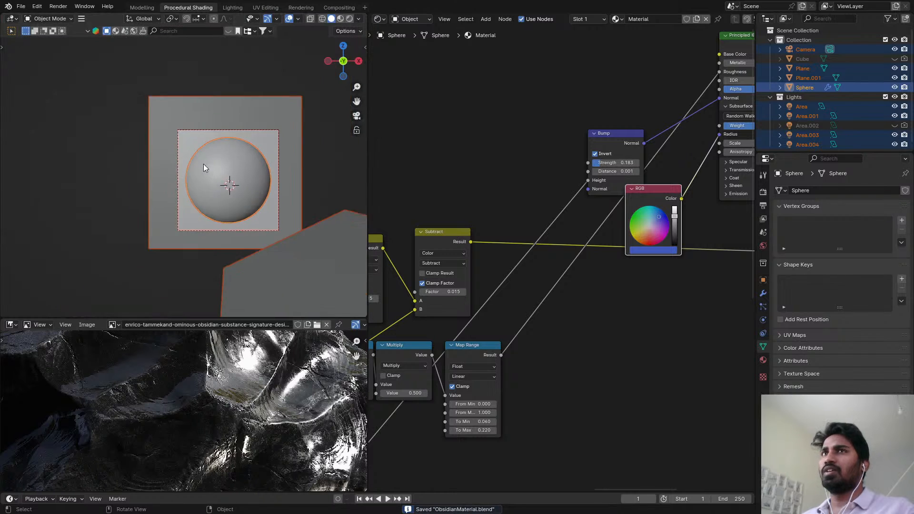
pyautogui.moveTo(203, 164); pyautogui.dragTo(234, 181, button='middle')
pyautogui.hotkey('shift', 'a')
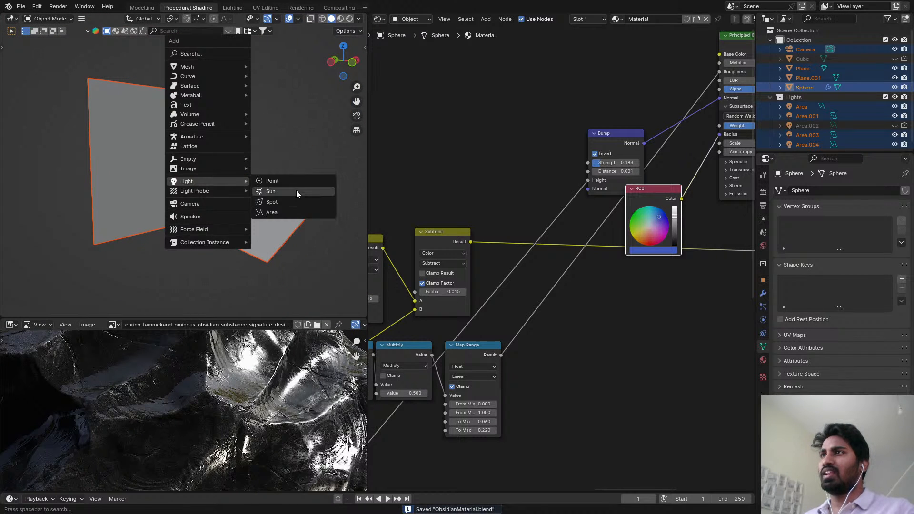
pyautogui.moveTo(232, 67)
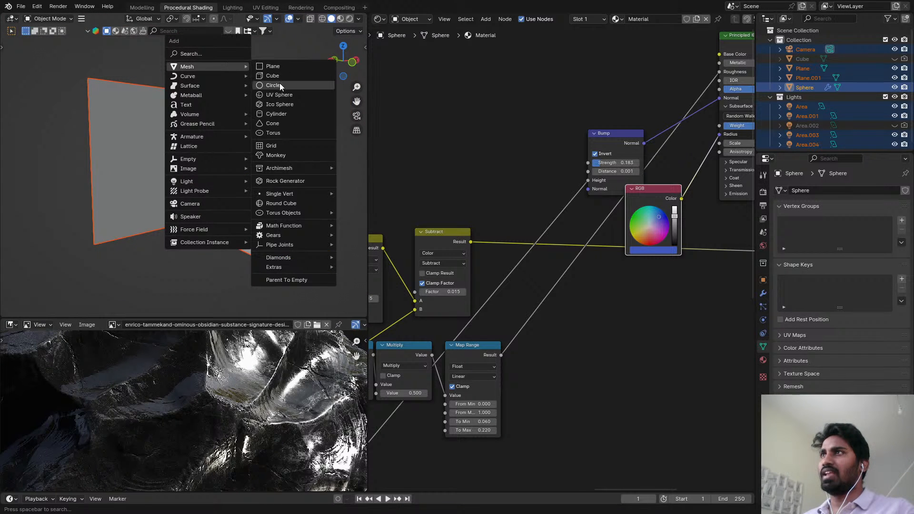
pyautogui.click(278, 74)
# - Scale the cube up so it encloses the sphere and shift it along the Y axis toward the backdrop plane
pyautogui.moveTo(255, 174); pyautogui.dragTo(283, 183, button='middle')
pyautogui.press('s')
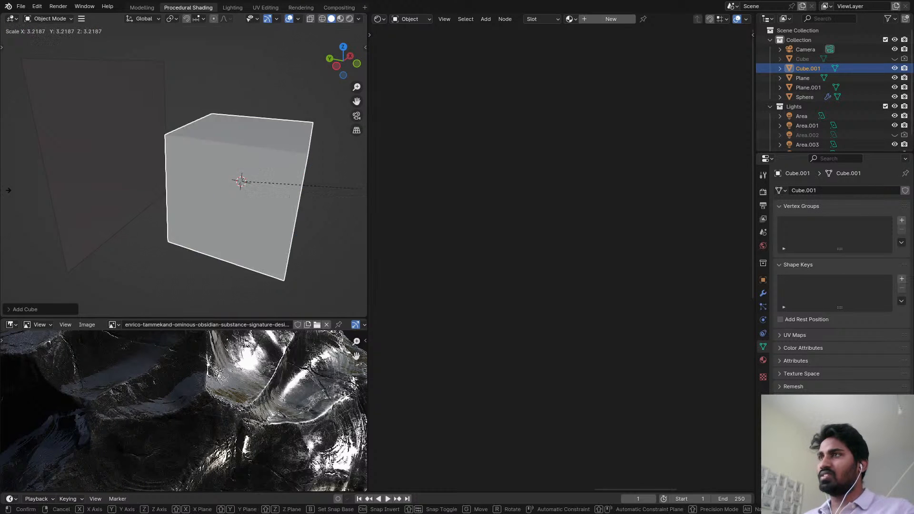
pyautogui.click(332, 183)
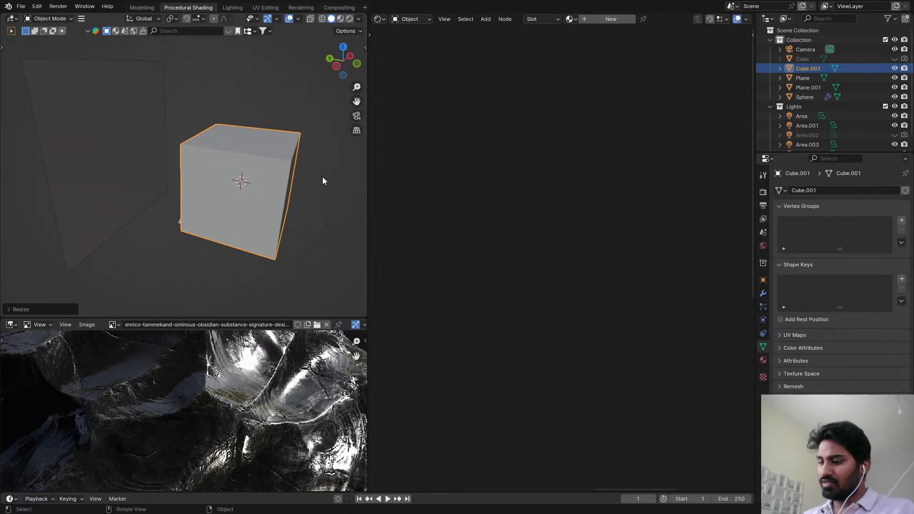
pyautogui.press('g')
pyautogui.press('y')
pyautogui.click(305, 175)
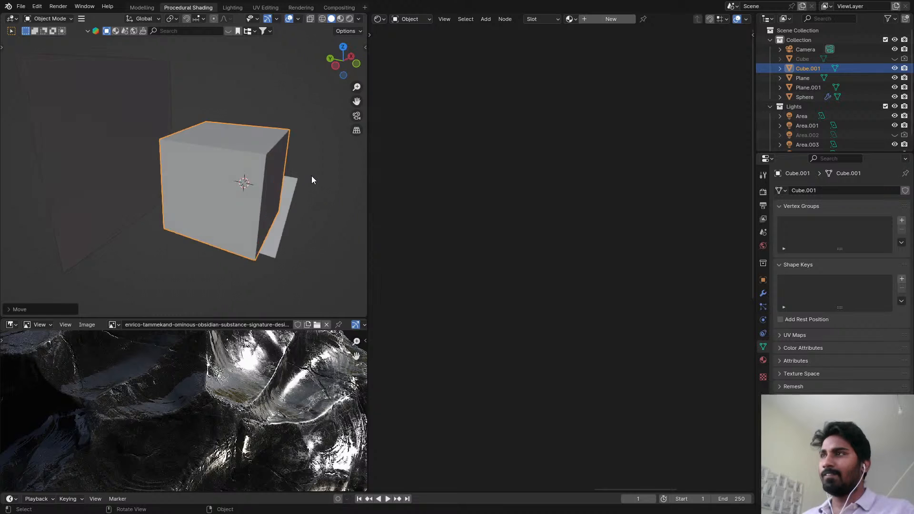
# - Return to the camera view and create a new material named volume on the cube
pyautogui.press('KP_0')
pyautogui.click(598, 19)
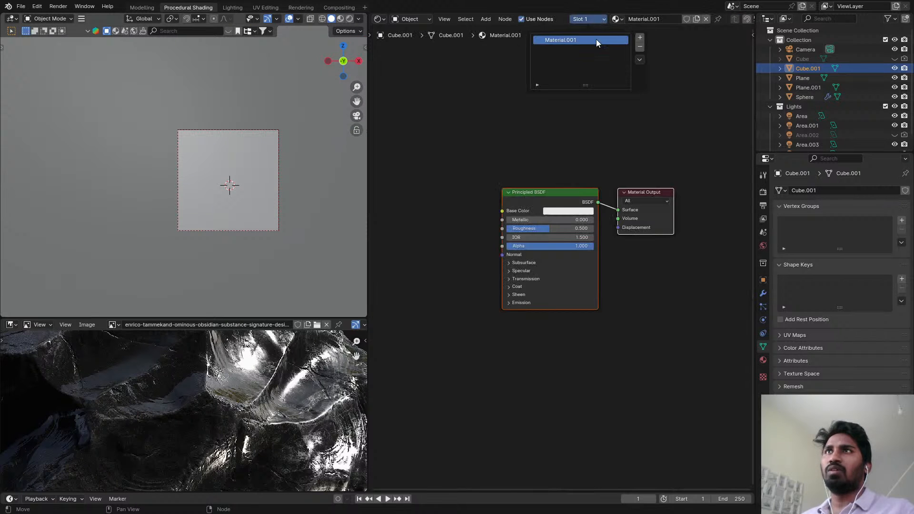
pyautogui.write('volume')
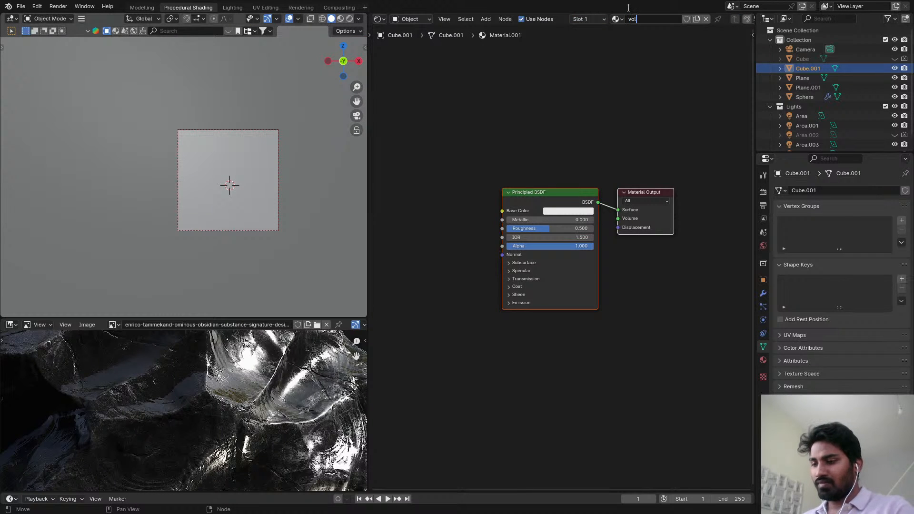
# - Delete the Principled BSDF node from the cube's volume material
pyautogui.click(535, 189)
pyautogui.press('x')
pyautogui.hotkey('shift', 'a')
pyautogui.click(535, 190)
pyautogui.write('se')
pyautogui.press('Escape')
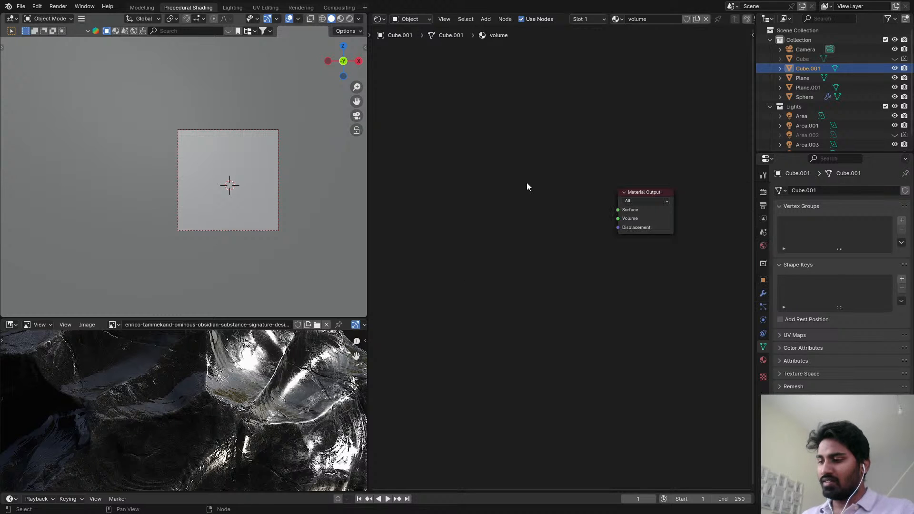
# - Add a Principled Volume node to the cube's volume material and connect it to the Material Output's Volume input
pyautogui.hotkey('shift', 'a')
pyautogui.click(522, 173)
pyautogui.write('pro')
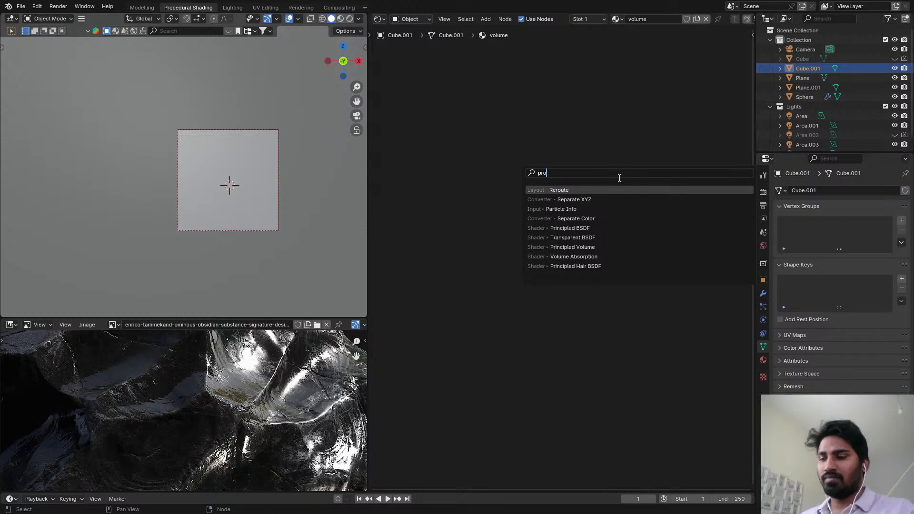
pyautogui.press('BackSpace')
pyautogui.write('i')
pyautogui.click(575, 198)
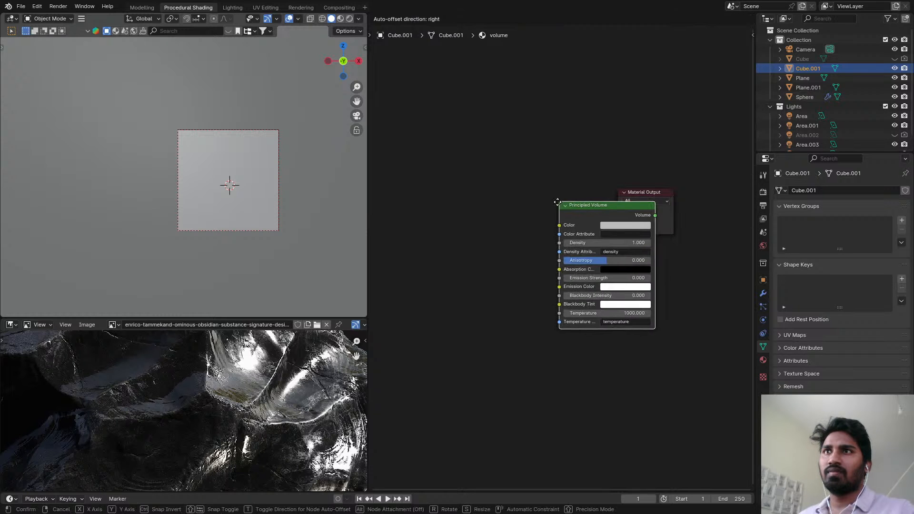
pyautogui.click(487, 189)
pyautogui.keyDown('ctrl'); pyautogui.keyDown('shift'); pyautogui.click(567, 198); pyautogui.keyUp('shift'); pyautogui.keyUp('ctrl')
pyautogui.moveTo(559, 199); pyautogui.dragTo(637, 162, button='middle')
pyautogui.scroll(-1, 637, 162)
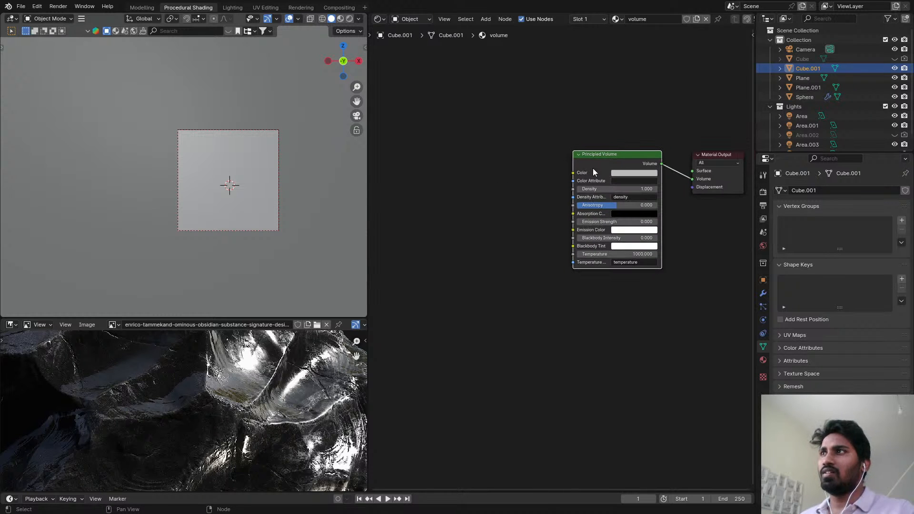
# - Switch the viewport to rendered shading and frame the camera view more closely
pyautogui.press('z')
pyautogui.click(207, 113)
pyautogui.scroll(4, 263, 92)
pyautogui.keyDown('shift'); pyautogui.moveTo(265, 224); pyautogui.dragTo(267, 118, button='middle'); pyautogui.keyUp('shift')
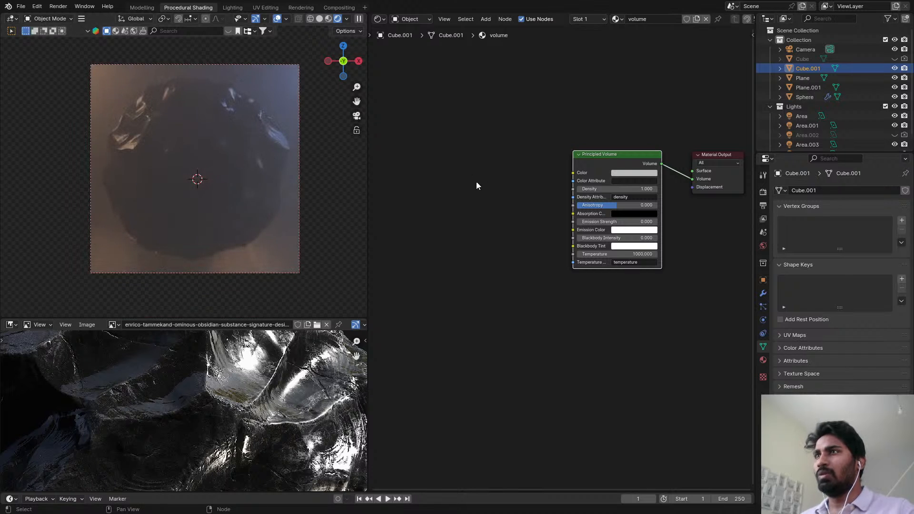
# - Add a Separate XYZ node and connect its Z output to the Principled Volume's Density input
pyautogui.moveTo(477, 182); pyautogui.dragTo(552, 193, button='middle')
pyautogui.hotkey('shift', 'a')
pyautogui.write('sep')
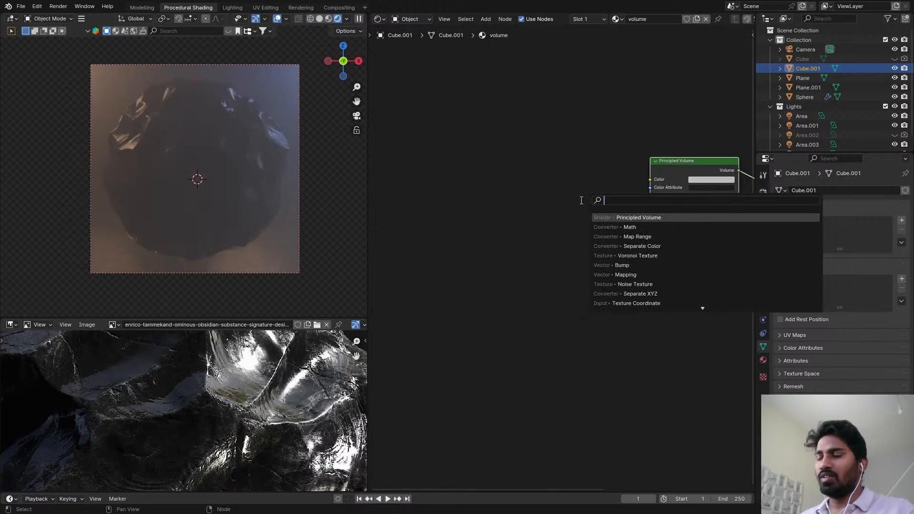
pyautogui.click(619, 217)
pyautogui.click(441, 157)
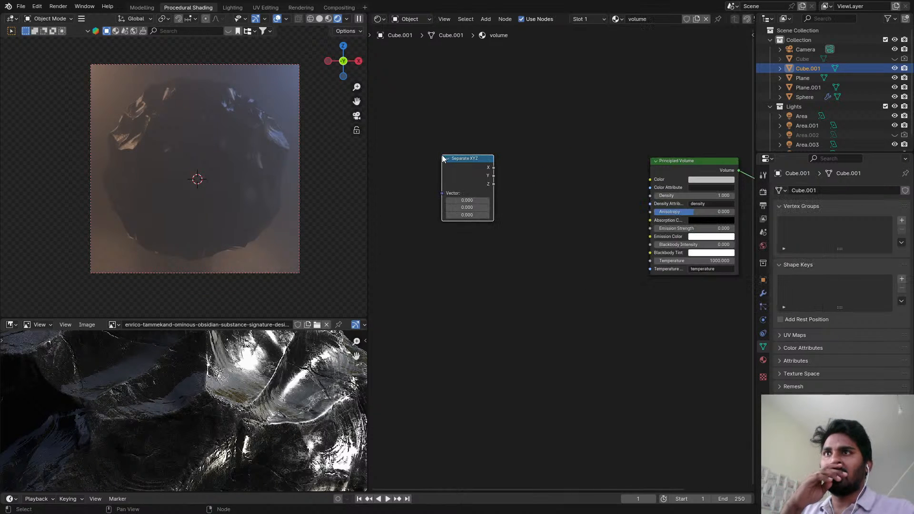
pyautogui.scroll(1, 499, 173)
pyautogui.moveTo(492, 167); pyautogui.dragTo(599, 195)
pyautogui.moveTo(491, 185); pyautogui.dragTo(549, 153)
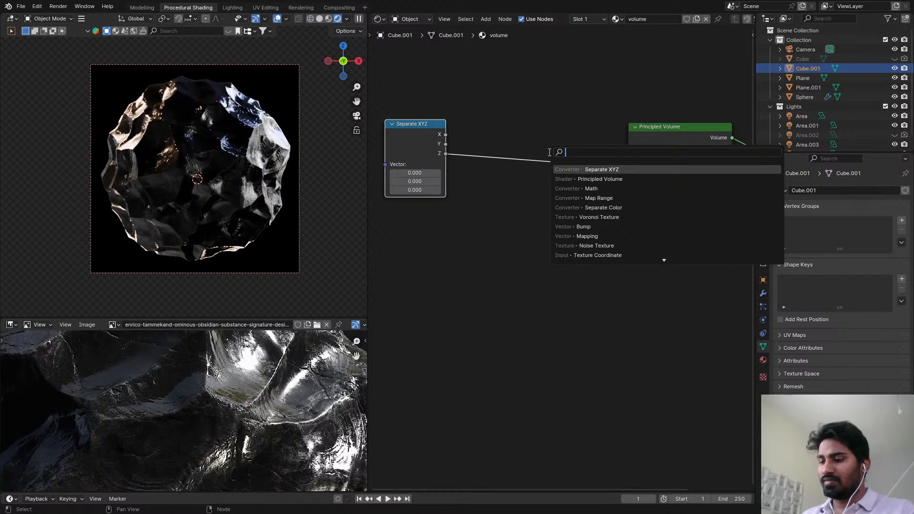
# - Add a Texture Coordinate node and feed its Generated output into the Separate XYZ node's Vector input
pyautogui.scroll(-1, 517, 144)
pyautogui.scroll(-4, 222, 193)
pyautogui.moveTo(174, 184); pyautogui.dragTo(205, 180, button='middle')
pyautogui.scroll(-1, 204, 180)
pyautogui.scroll(1, 457, 150)
pyautogui.moveTo(389, 125); pyautogui.dragTo(521, 161, button='middle')
pyautogui.hotkey('alt', 'a')
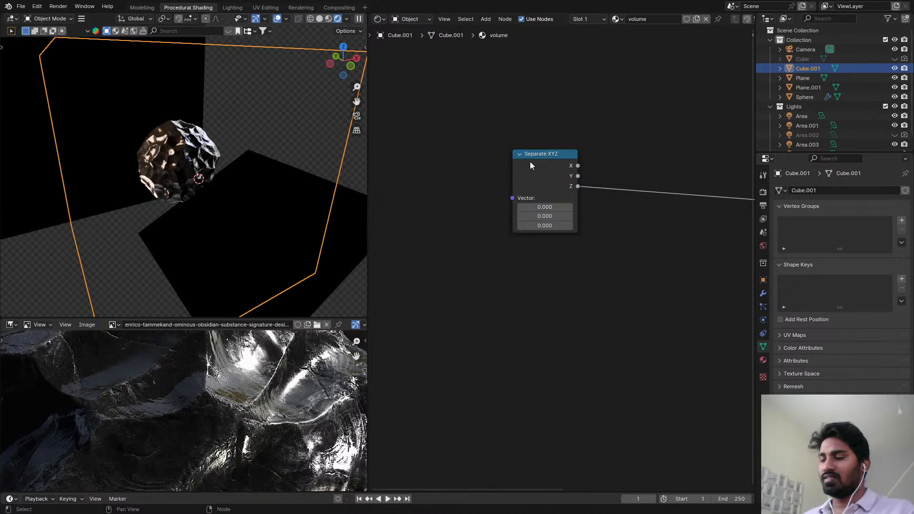
pyautogui.click(532, 166)
pyautogui.hotkey('shift', 'a')
pyautogui.click(491, 161)
pyautogui.write('tc')
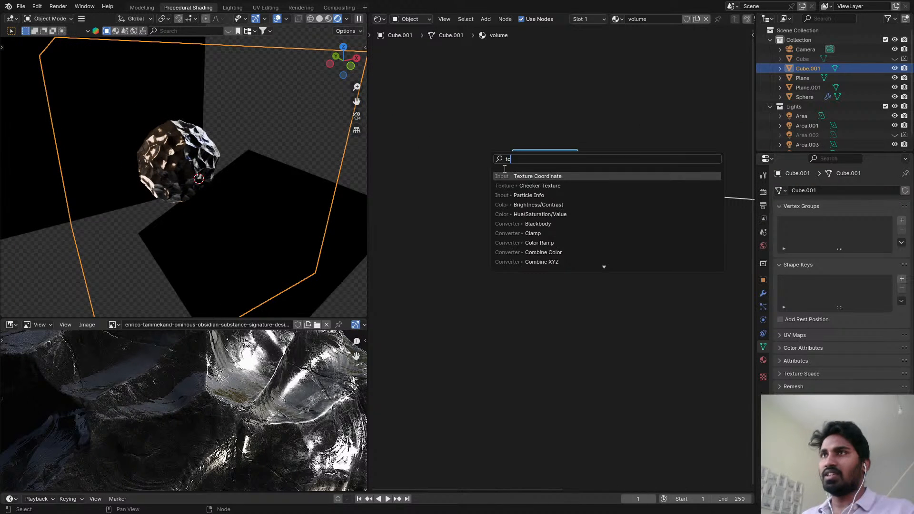
pyautogui.click(513, 175)
pyautogui.click(461, 191)
pyautogui.moveTo(461, 168); pyautogui.dragTo(508, 199)
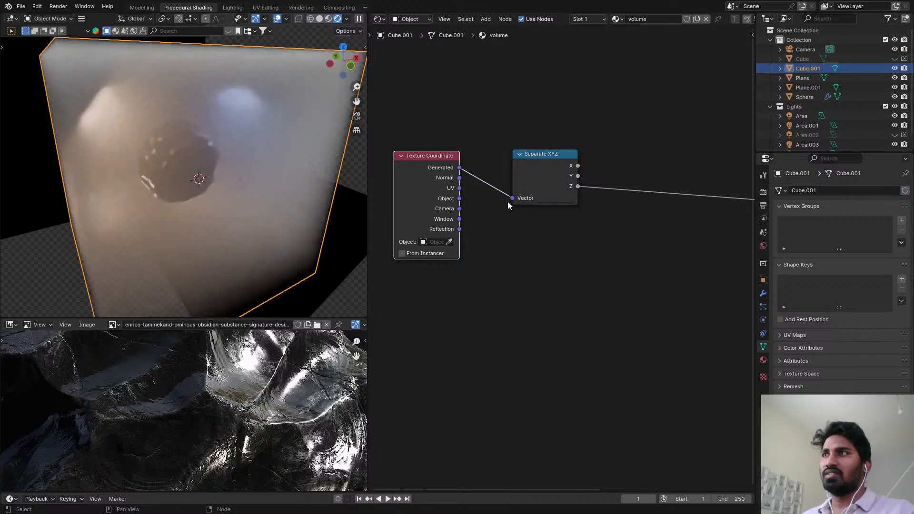
# - Insert a Subtract math node between Separate XYZ and the volume density, with Z feeding its second value input
pyautogui.moveTo(551, 179); pyautogui.dragTo(475, 153, button='middle')
pyautogui.moveTo(279, 157); pyautogui.dragTo(226, 148, button='middle')
pyautogui.scroll(-3, 242, 137)
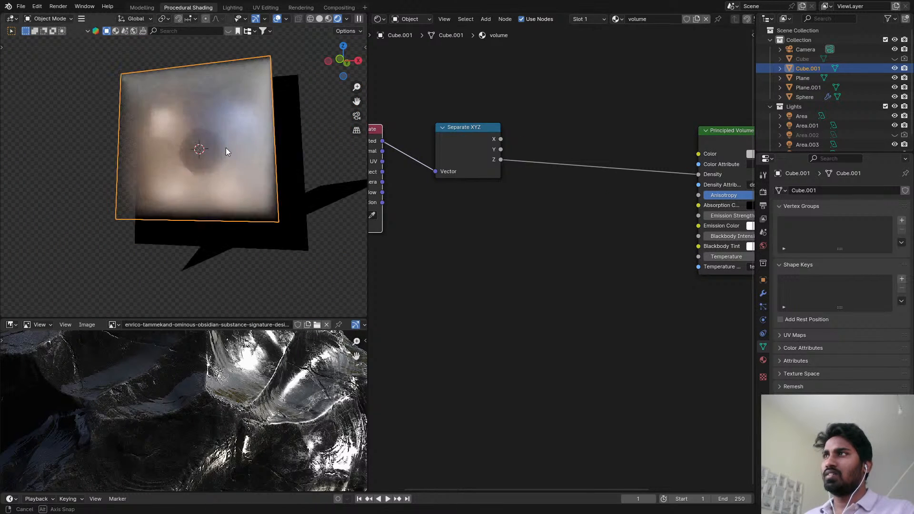
pyautogui.scroll(1, 607, 166)
pyautogui.moveTo(608, 166); pyautogui.dragTo(604, 166, button='middle')
pyautogui.hotkey('shift', 'a')
pyautogui.write('subt')
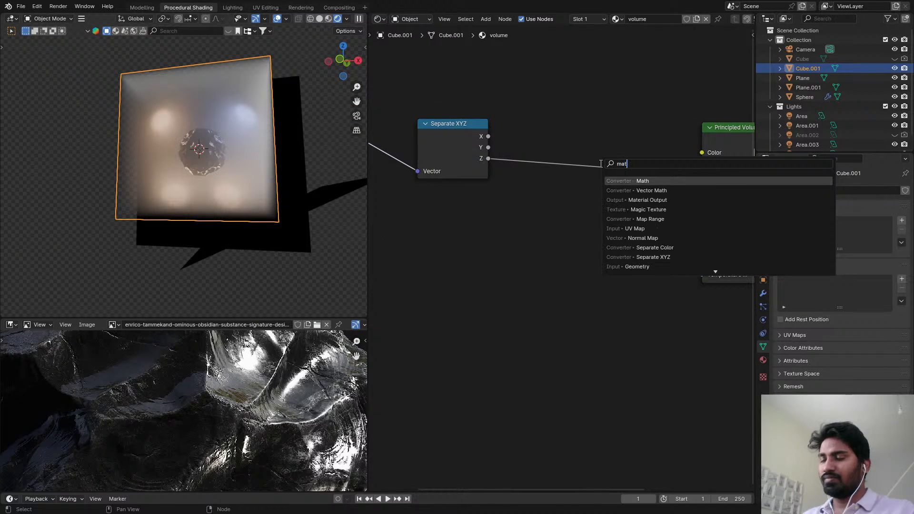
pyautogui.press('Return')
pyautogui.click(581, 153)
pyautogui.moveTo(568, 181)
pyautogui.mouseDown()
pyautogui.moveTo(566, 204)
pyautogui.moveTo(568, 192)
pyautogui.mouseUp()
# - Set the Subtract node's first value to 1
pyautogui.click(577, 169)
pyautogui.click(600, 180)
pyautogui.write('1')
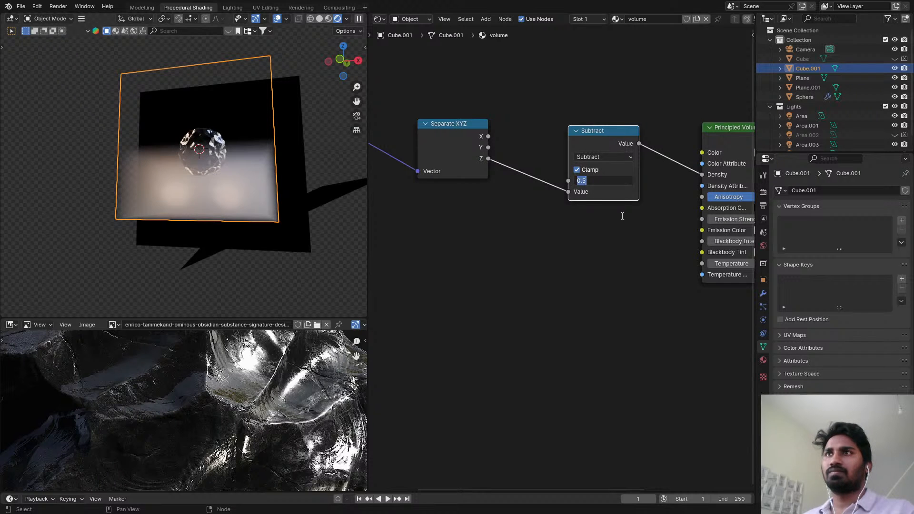
pyautogui.press('Return')
# - Duplicate the Subtract node onto the density link, change the copy to Power and raise its exponent to 9.7
pyautogui.moveTo(574, 165); pyautogui.dragTo(528, 157, button='middle')
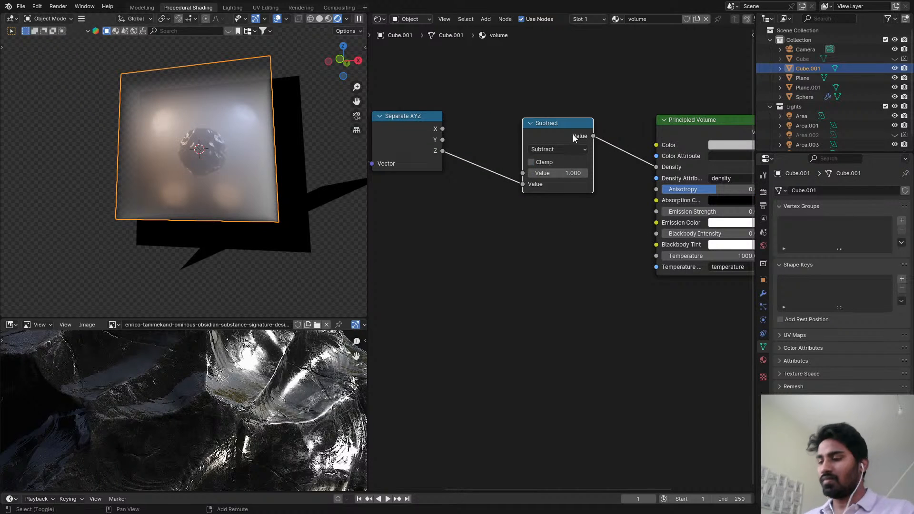
pyautogui.hotkey('shift', 'd')
pyautogui.click(670, 137)
pyautogui.click(666, 153)
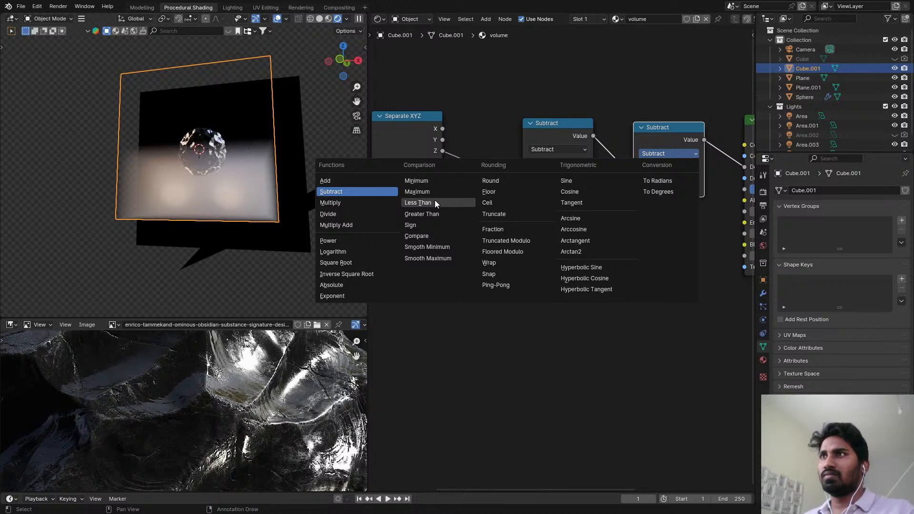
pyautogui.click(328, 240)
pyautogui.moveTo(428, 286); pyautogui.dragTo(408, 282, button='middle')
pyautogui.moveTo(648, 185); pyautogui.dragTo(725, 185)
# - Return to the camera view and set the Power node's exponent to 7.7
pyautogui.press('KP_0')
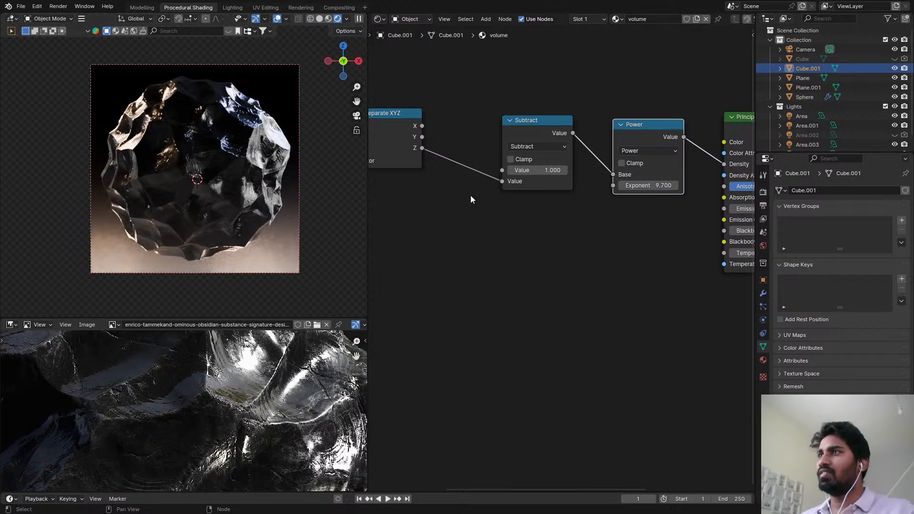
pyautogui.scroll(3, 241, 218)
pyautogui.keyDown('shift'); pyautogui.moveTo(195, 226); pyautogui.dragTo(219, 225, button='middle'); pyautogui.keyUp('shift')
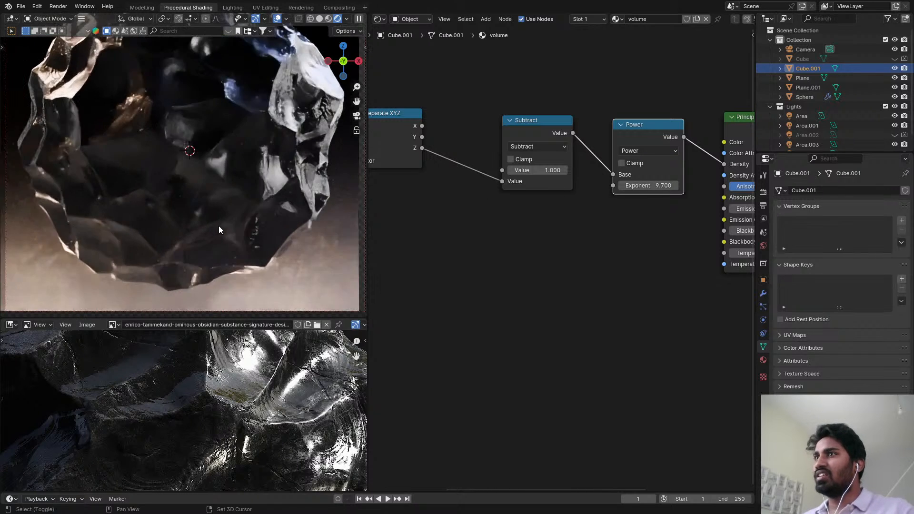
pyautogui.scroll(-2, 284, 232)
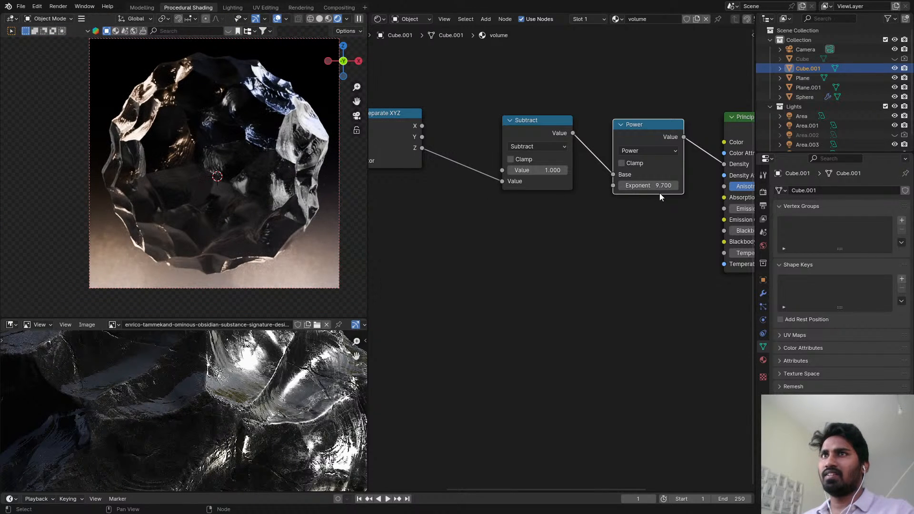
pyautogui.moveTo(648, 186)
pyautogui.mouseDown()
pyautogui.moveTo(597, 186)
pyautogui.moveTo(640, 185)
pyautogui.moveTo(632, 185)
pyautogui.mouseUp()
pyautogui.scroll(-1, 272, 202)
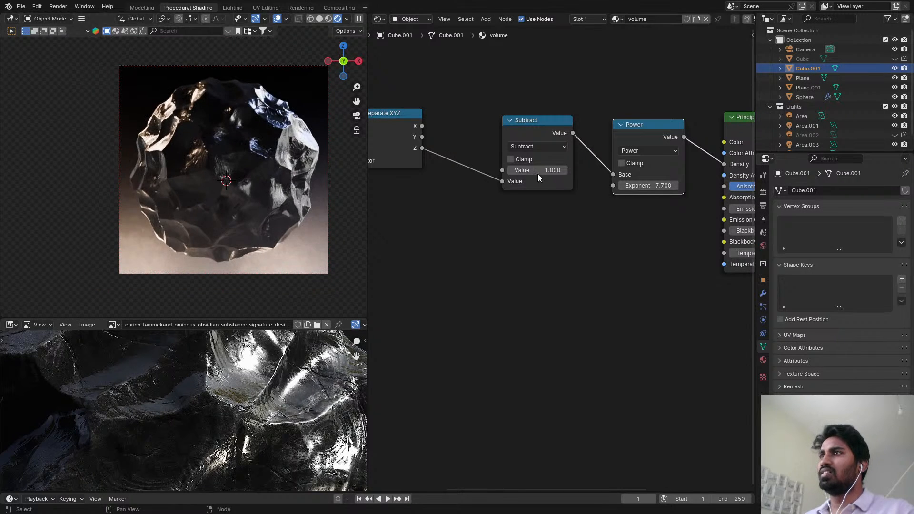
# - Darken the Principled Volume color to a neutral grey with RGB values of about 0.084
pyautogui.moveTo(709, 164); pyautogui.dragTo(617, 216, button='middle')
pyautogui.scroll(3, 618, 216)
pyautogui.moveTo(719, 193); pyautogui.dragTo(642, 187, button='middle')
pyautogui.scroll(2, 642, 187)
pyautogui.click(655, 182)
pyautogui.scroll(-8, 750, 237)
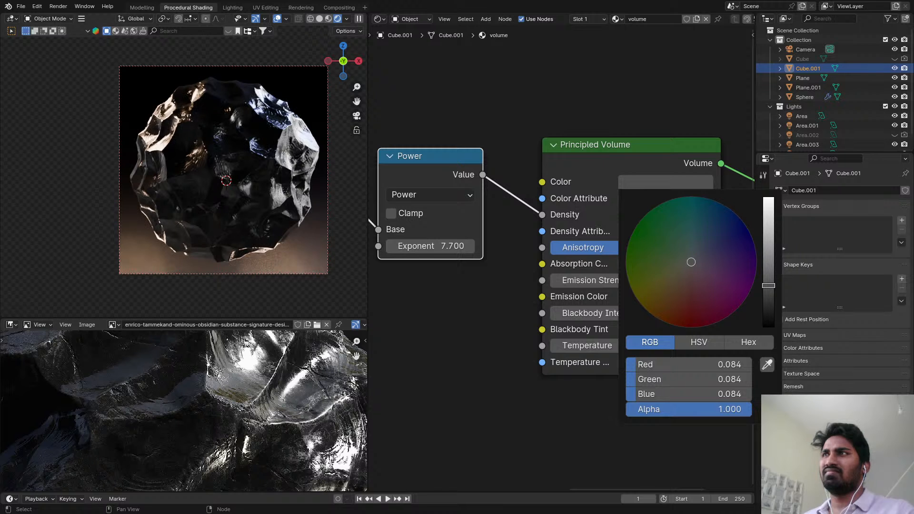
pyautogui.scroll(2, 256, 166)
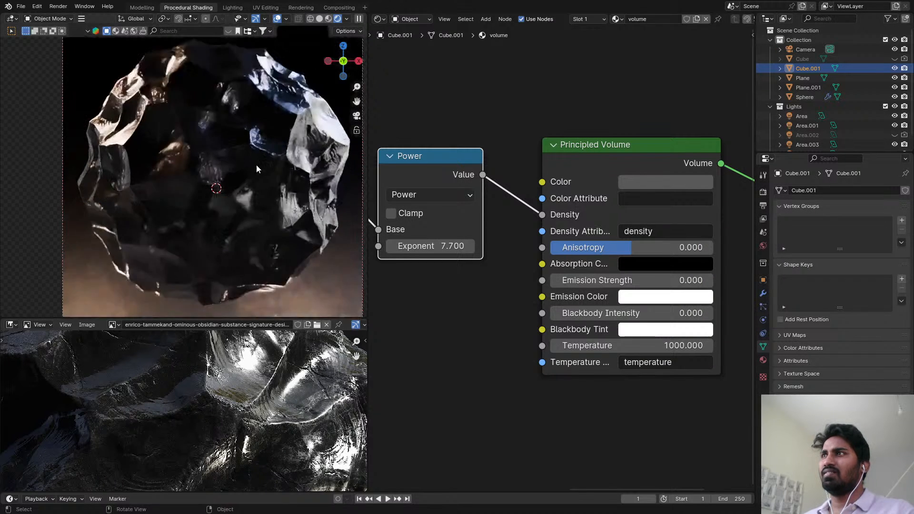
pyautogui.scroll(-4, 249, 170)
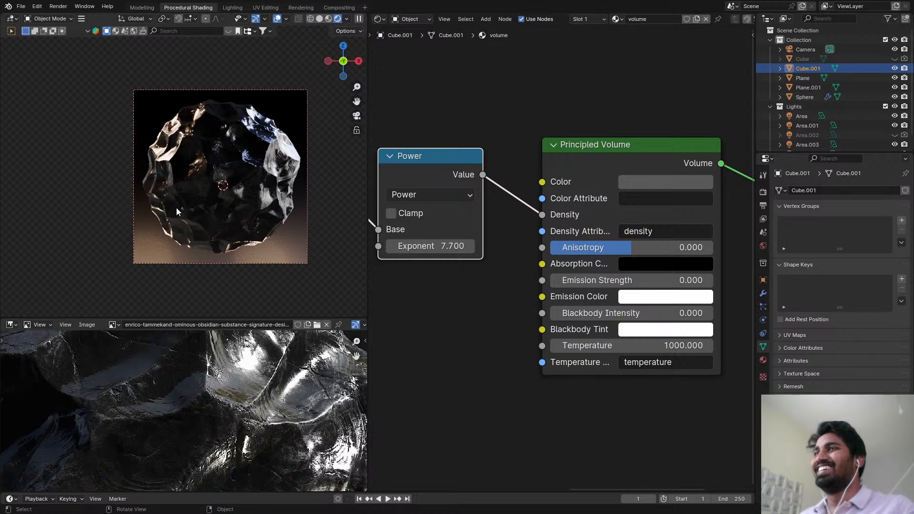
pyautogui.scroll(1, 177, 211)
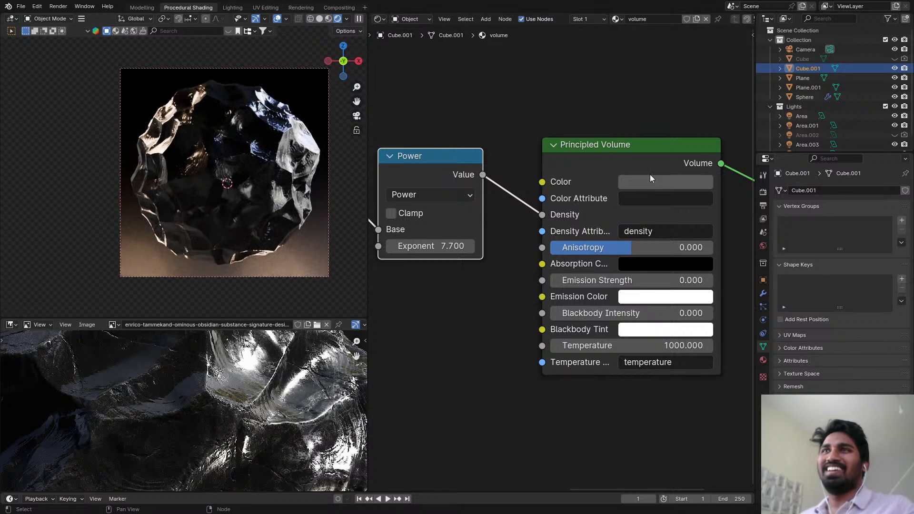
# - Tint the Principled Volume color slightly toward an olive yellow
pyautogui.scroll(-3, 651, 175)
pyautogui.moveTo(681, 177); pyautogui.dragTo(595, 176, button='middle')
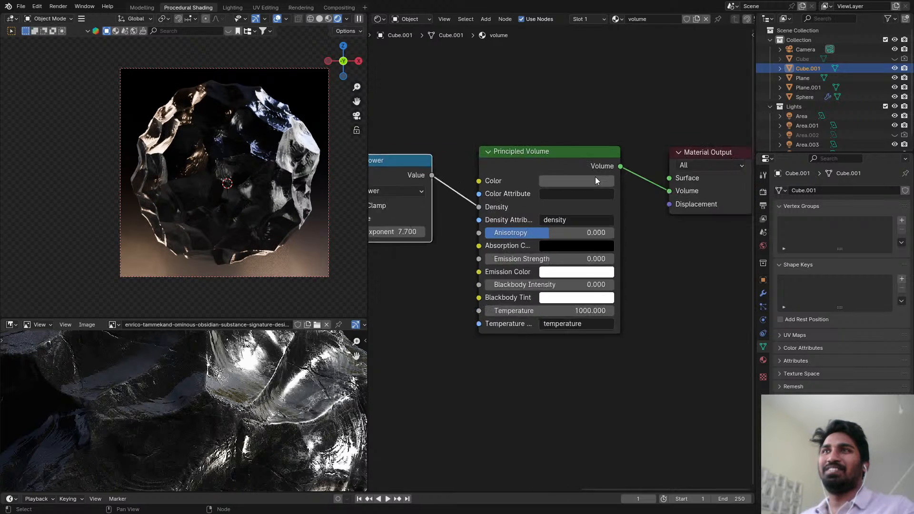
pyautogui.scroll(2, 595, 176)
pyautogui.click(589, 178)
pyautogui.moveTo(598, 251)
pyautogui.mouseDown()
pyautogui.moveTo(637, 231)
pyautogui.moveTo(628, 270)
pyautogui.moveTo(589, 258)
pyautogui.mouseUp()
pyautogui.scroll(2, 319, 181)
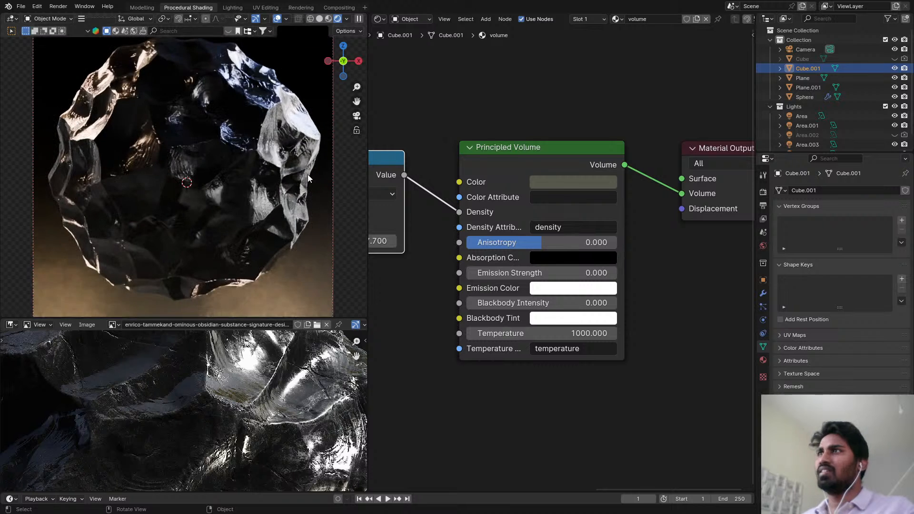
# - Save the file, then switch the viewport to solid shading and back to rendered to refresh the preview
pyautogui.hotkey('ctrl', 's')
pyautogui.scroll(-2, 285, 167)
pyautogui.press('z')
pyautogui.click(234, 166)
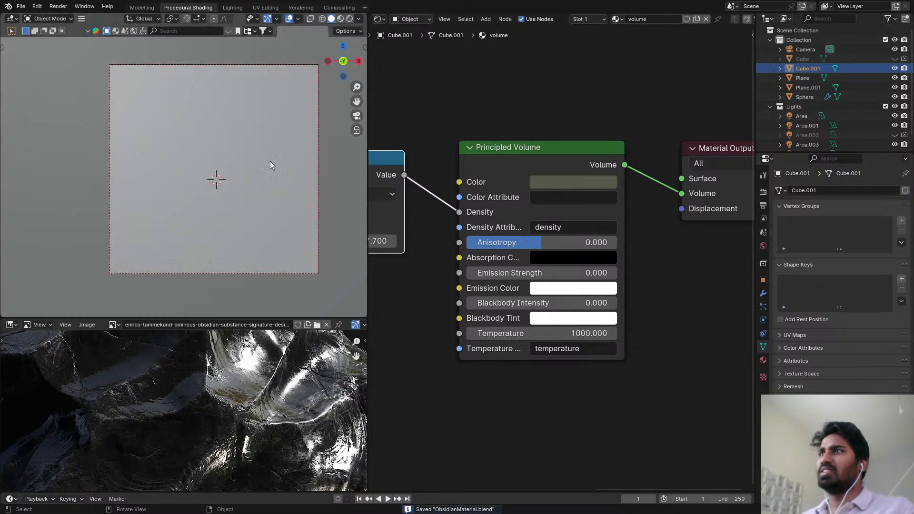
pyautogui.press('z')
pyautogui.click(259, 168)
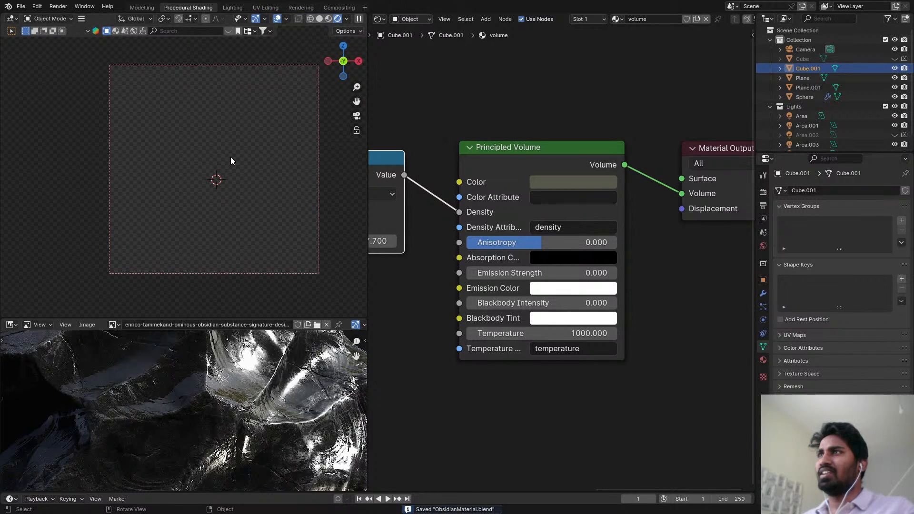
pyautogui.scroll(-1, 414, 88)
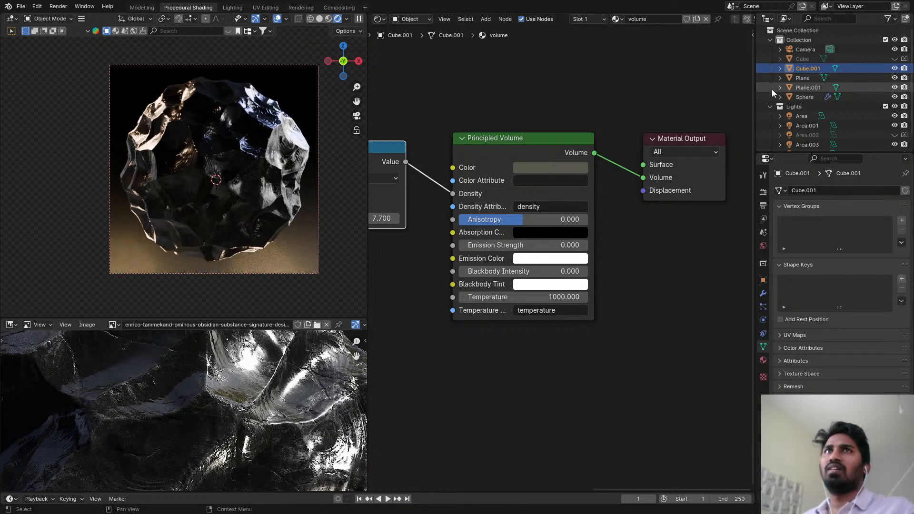
# - Rename the Sphere object in the outliner as Obsidian
pyautogui.click(809, 59)
pyautogui.click(808, 77)
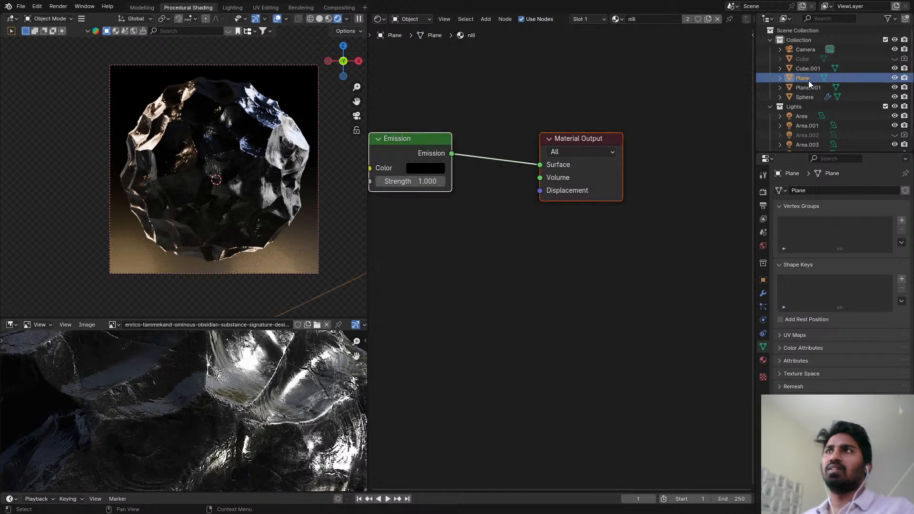
pyautogui.click(808, 97)
pyautogui.scroll(-1, 813, 102)
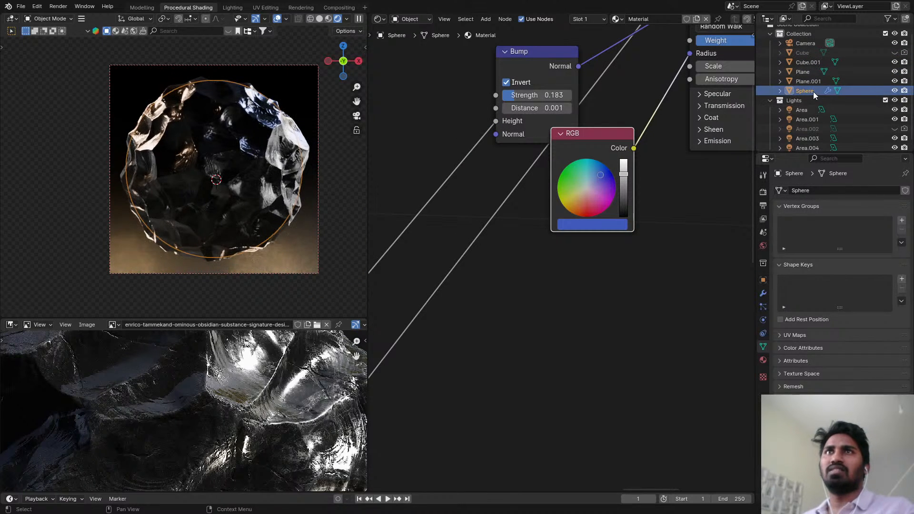
pyautogui.doubleClick(813, 91)
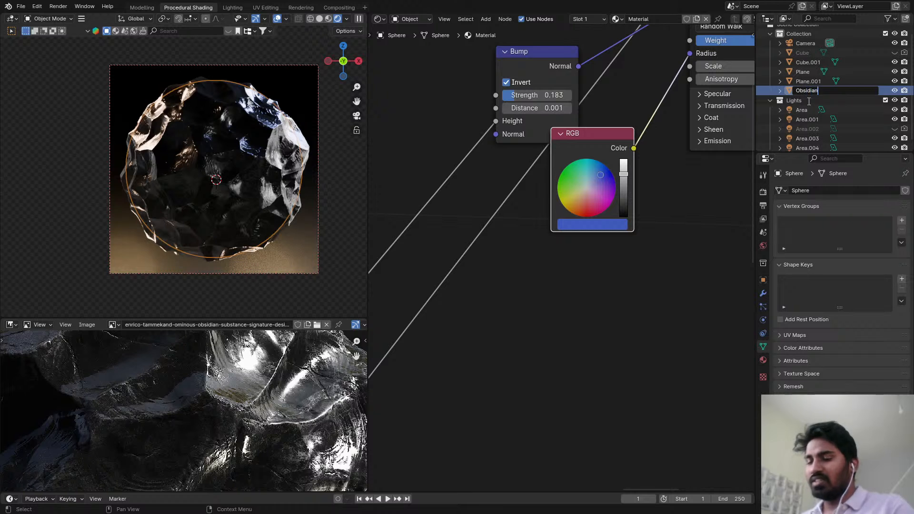
pyautogui.write('Obsidian')
pyautogui.press('Return')
# - Rename the Cube.001 object that holds the volume material as Volume
pyautogui.doubleClick(813, 62)
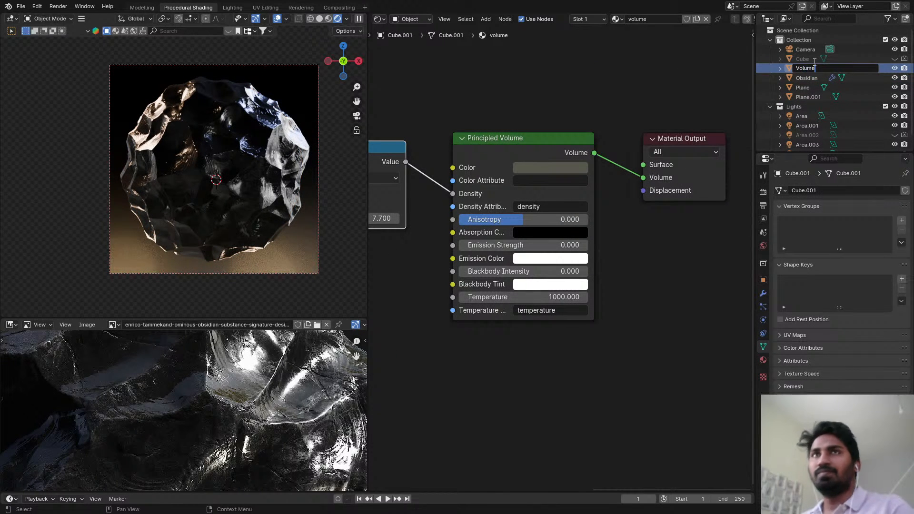
pyautogui.write('Volume')
pyautogui.press('Return')
# - Select the hidden Cube background object and make it visible in the viewport
pyautogui.click(813, 61)
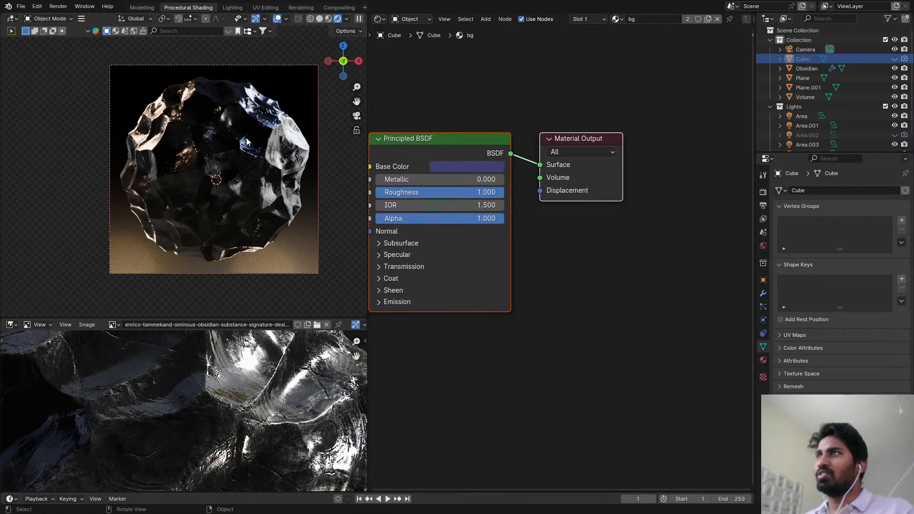
pyautogui.click(809, 96)
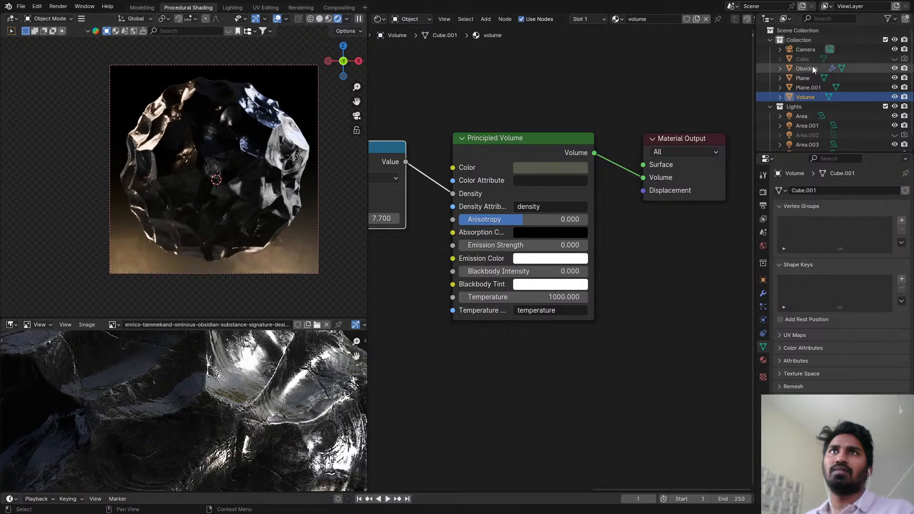
pyautogui.click(866, 60)
pyautogui.click(895, 59)
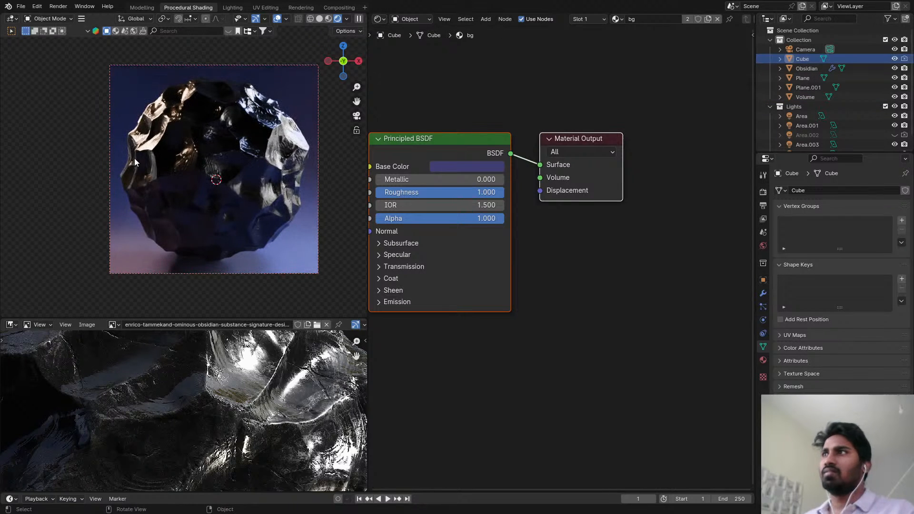
# - Delete the Cube background object that uses the bg material and save the file with the viewport in camera view
pyautogui.press('x')
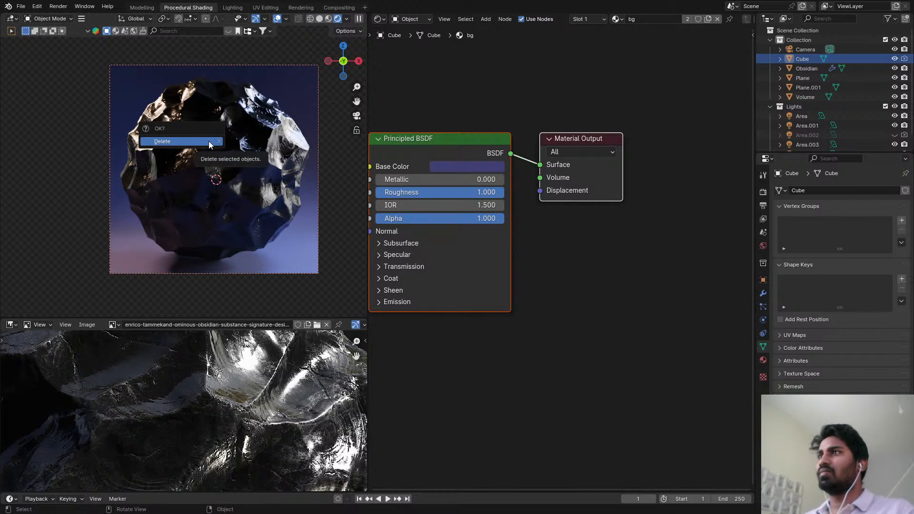
pyautogui.click(208, 141)
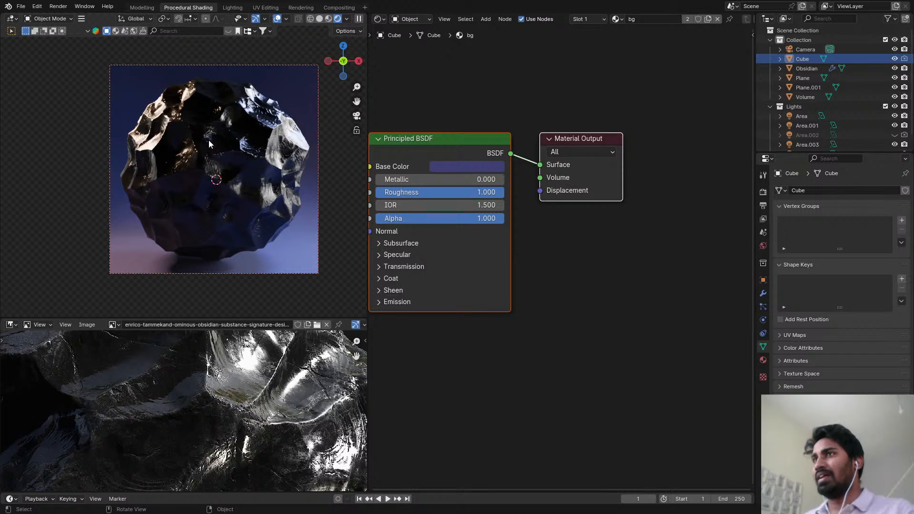
pyautogui.click(859, 56)
pyautogui.moveTo(200, 122); pyautogui.dragTo(225, 132, button='middle')
pyautogui.scroll(-2, 225, 132)
pyautogui.press('x')
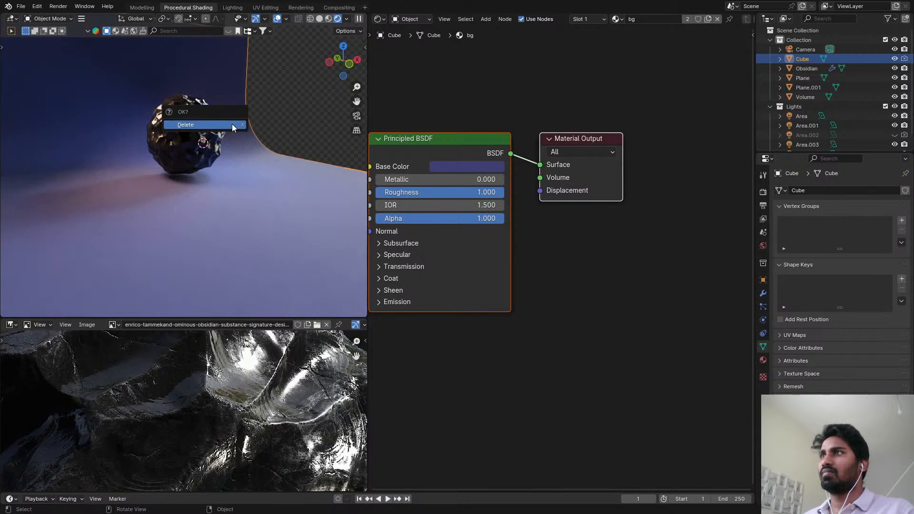
pyautogui.click(233, 123)
pyautogui.scroll(-3, 257, 132)
pyautogui.press('KP_0')
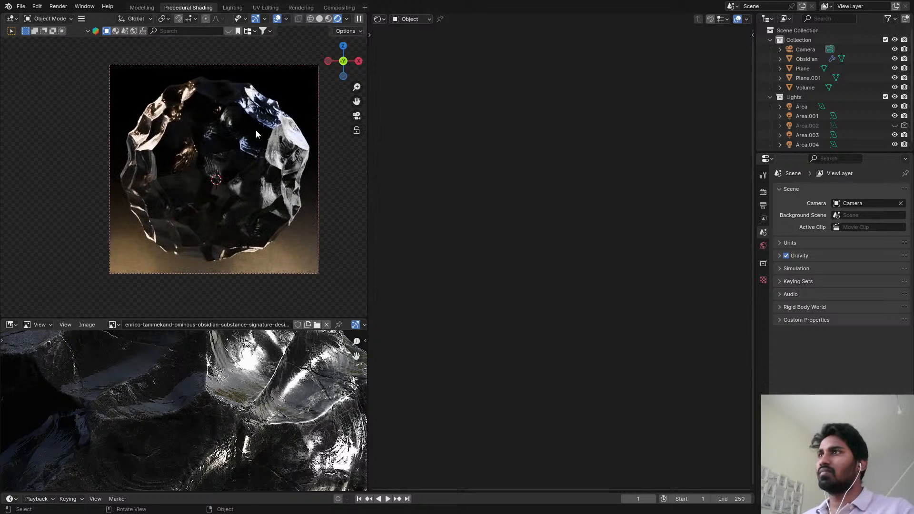
pyautogui.hotkey('ctrl', 's')
# - Rename the Plane.001 object as Lightblock and the Plane object as LightBlock in the outliner
pyautogui.click(810, 78)
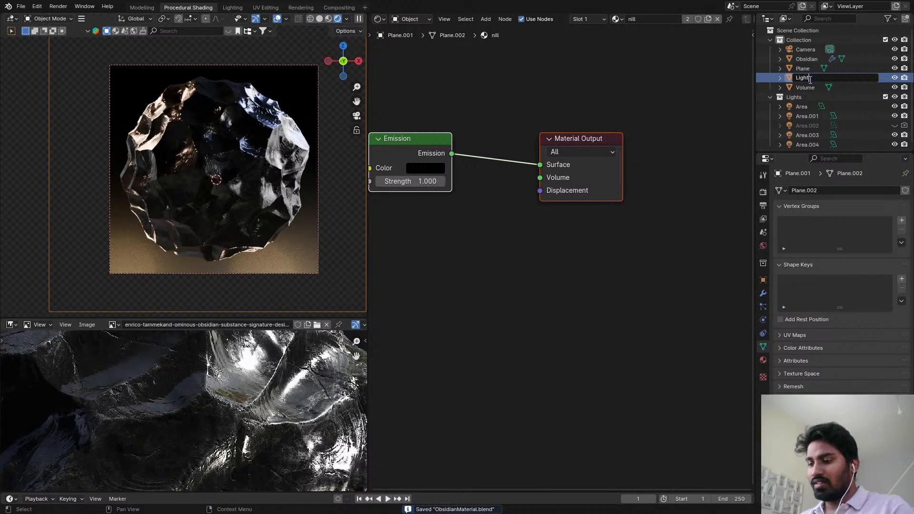
pyautogui.write('Lightblock')
pyautogui.press('Return')
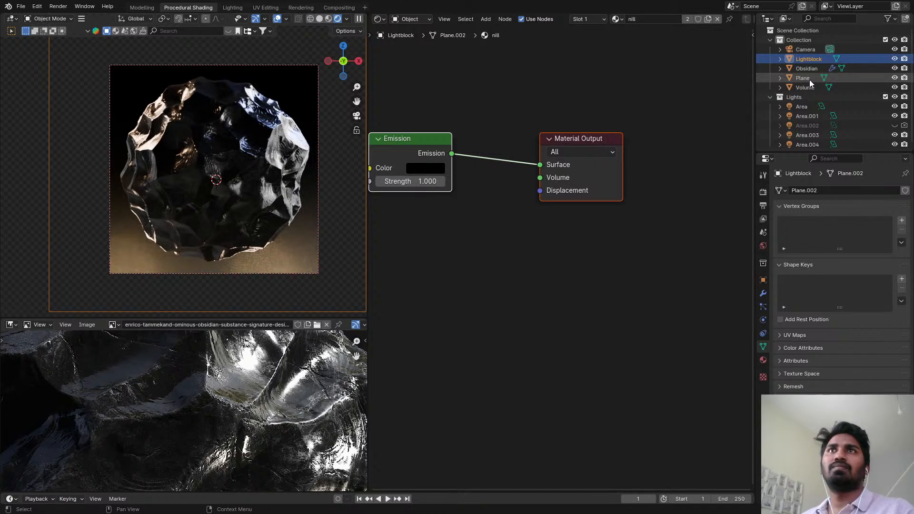
pyautogui.doubleClick(809, 78)
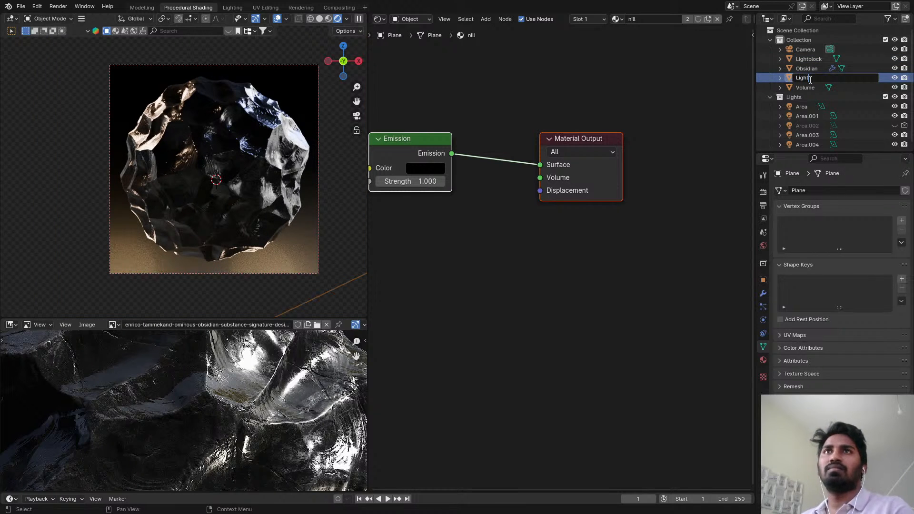
pyautogui.write('LightBlock')
pyautogui.press('Return')
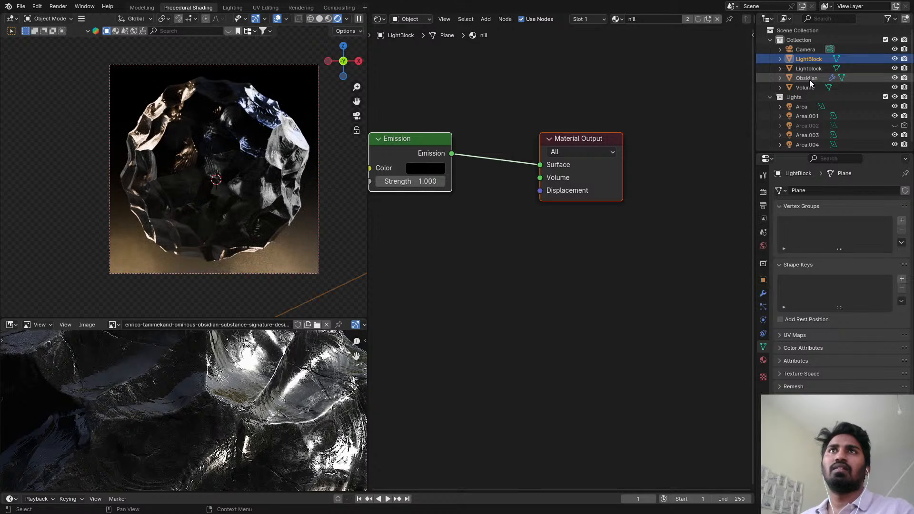
# - Move both light-blocking planes together into a new collection named Lightblock
pyautogui.keyDown('shift'); pyautogui.click(813, 67); pyautogui.keyUp('shift')
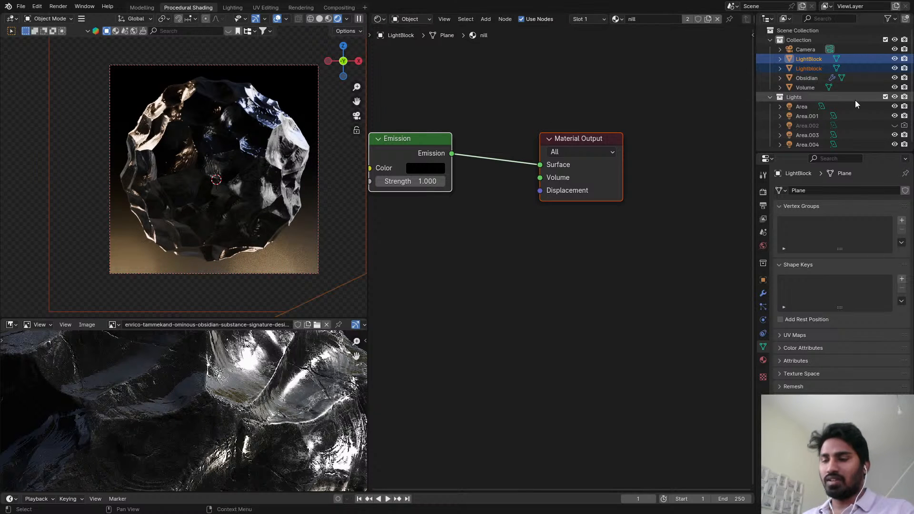
pyautogui.press('m')
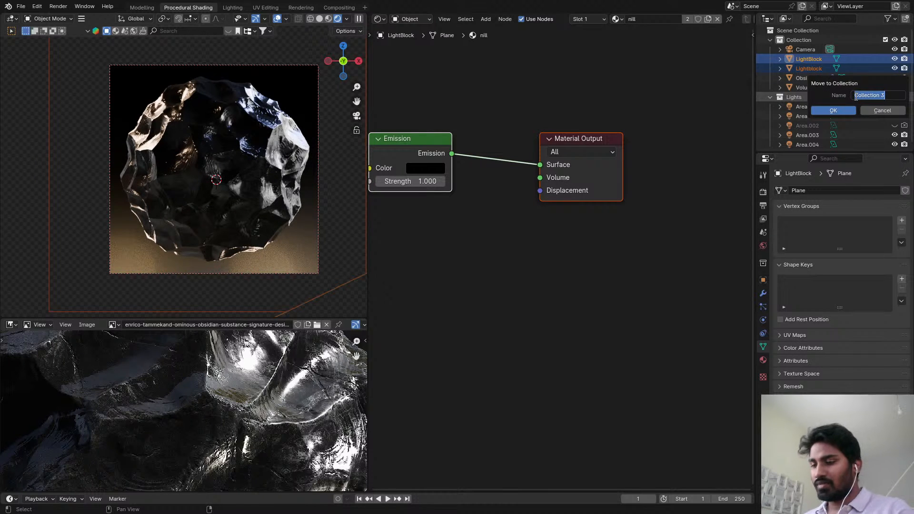
pyautogui.press('BackSpace')
pyautogui.write('Lightblock')
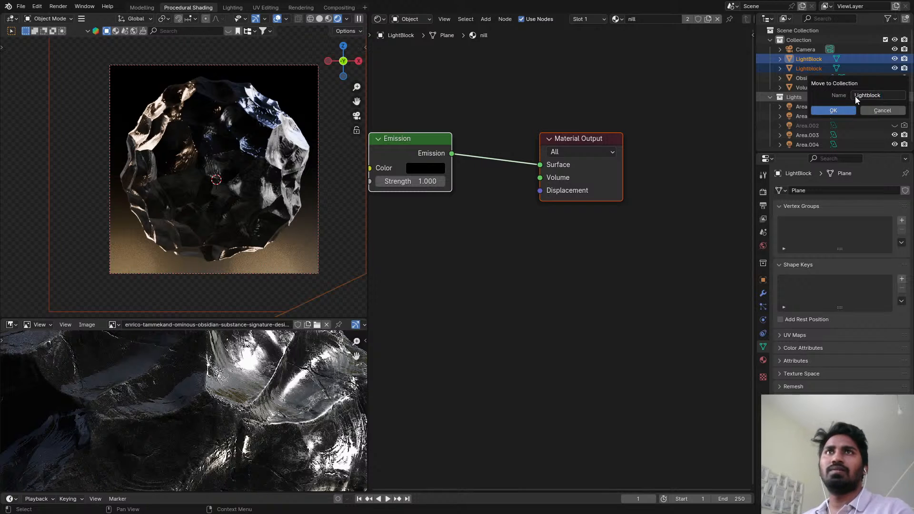
# - Move the two selected light-block planes into a new collection named Lightblock
pyautogui.press('Return')
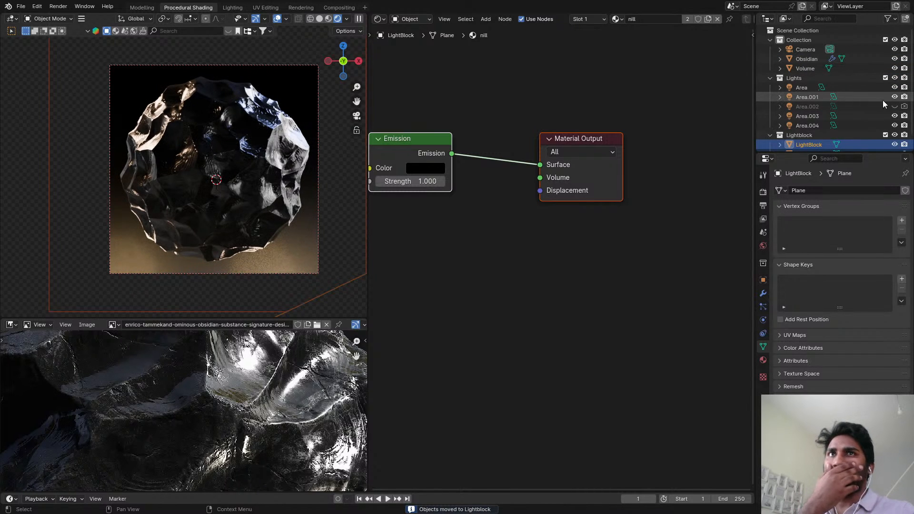
# - Briefly show the hidden Area.002 light in the viewport, hide it again and rename it Irri
pyautogui.click(850, 107)
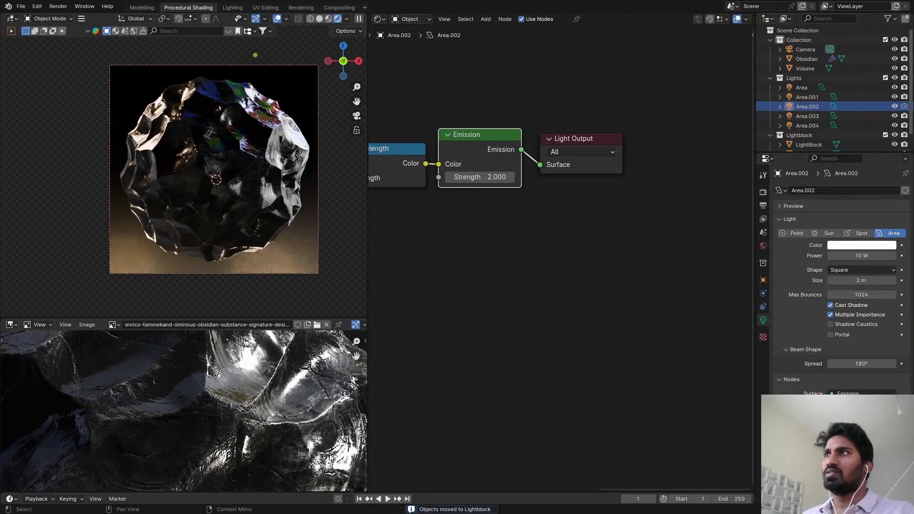
pyautogui.click(895, 108)
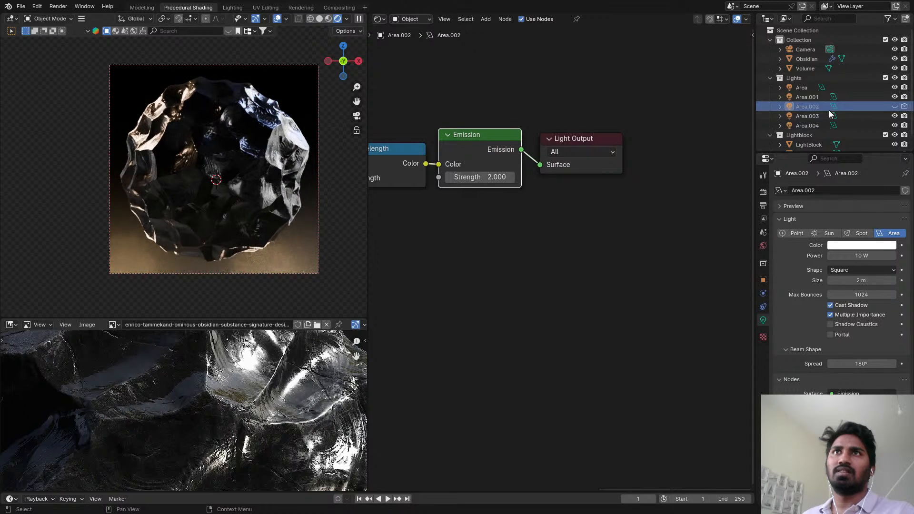
pyautogui.doubleClick(809, 107)
pyautogui.scroll(-1, 818, 109)
pyautogui.write('Irr')
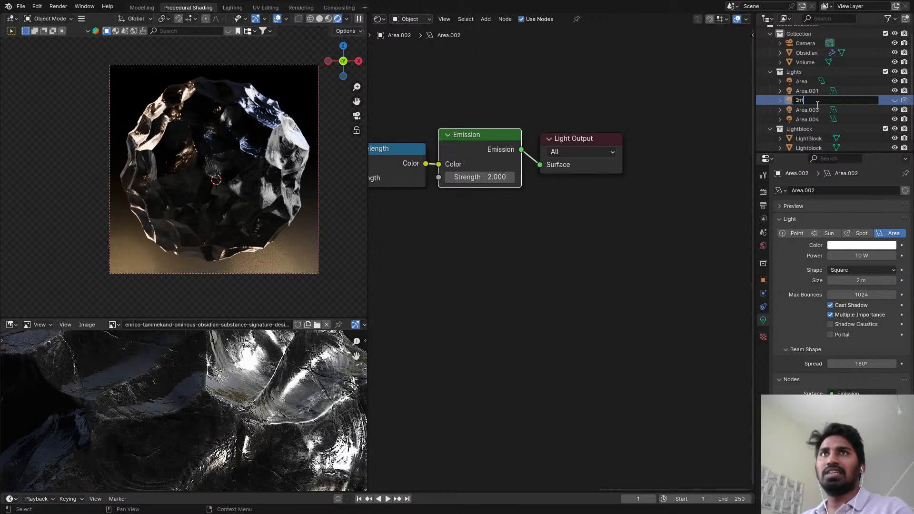
pyautogui.write('i')
pyautogui.press('Return')
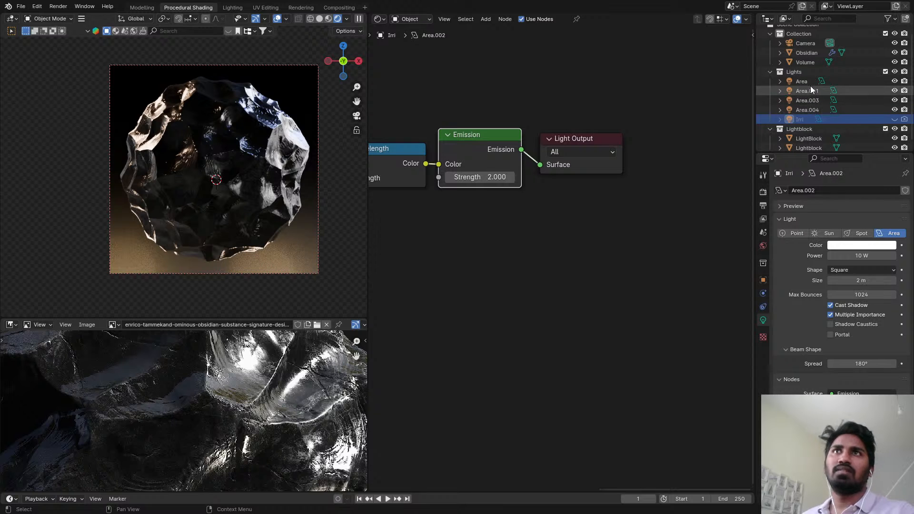
# - Collapse the Lights and Lightblock collections in the outliner and save the file
pyautogui.click(809, 82)
pyautogui.click(814, 91)
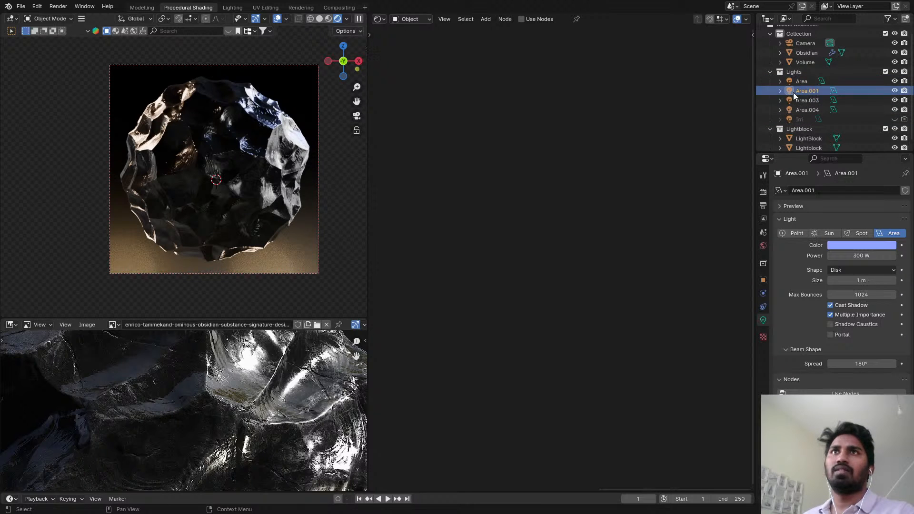
pyautogui.click(770, 72)
pyautogui.click(771, 88)
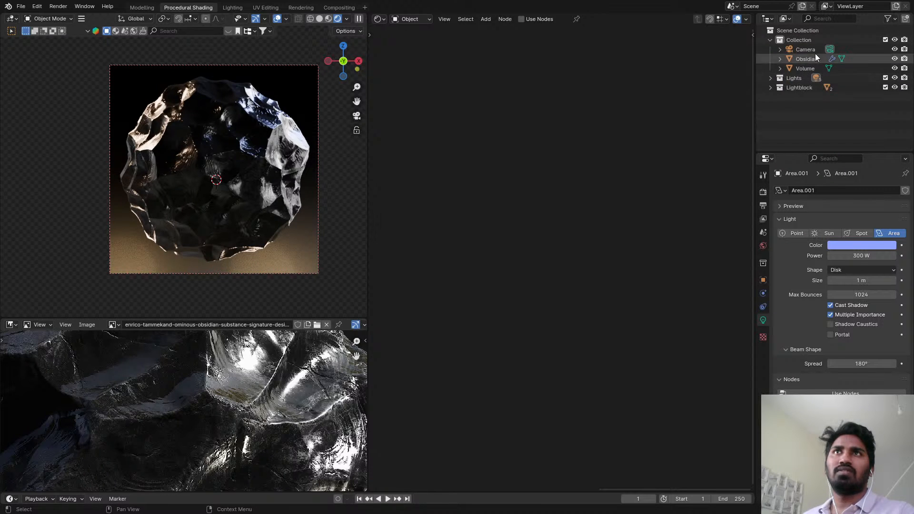
pyautogui.hotkey('ctrl', 's')
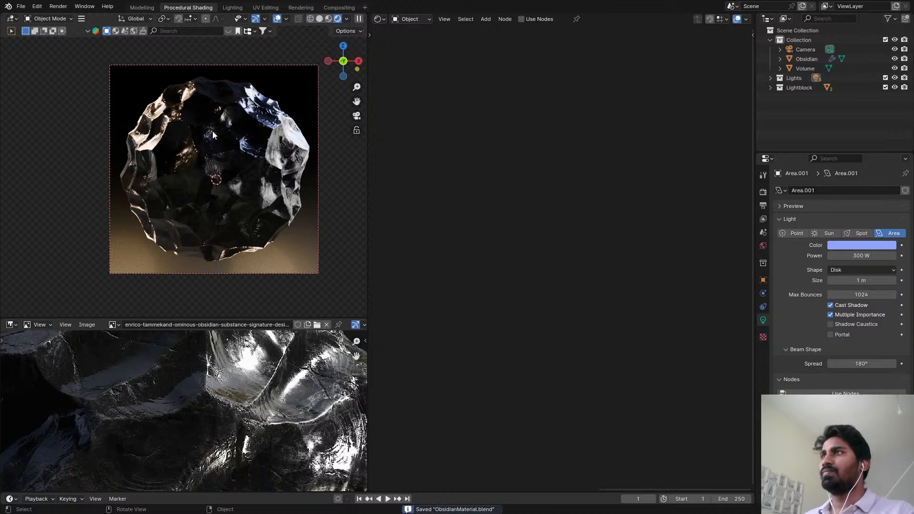
# - Select the Volume object, save the file and look over its volume shader node tree
pyautogui.scroll(2, 212, 130)
pyautogui.click(262, 166)
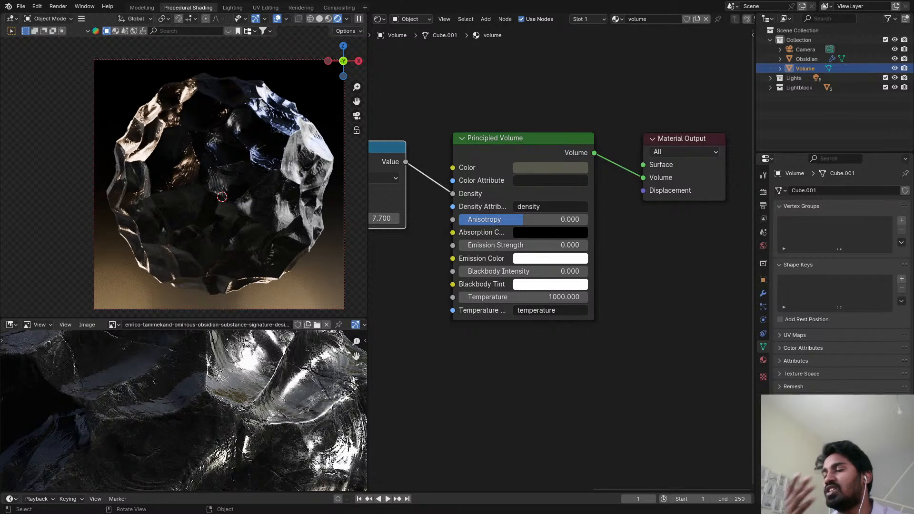
pyautogui.hotkey('ctrl', 's')
pyautogui.scroll(-5, 476, 134)
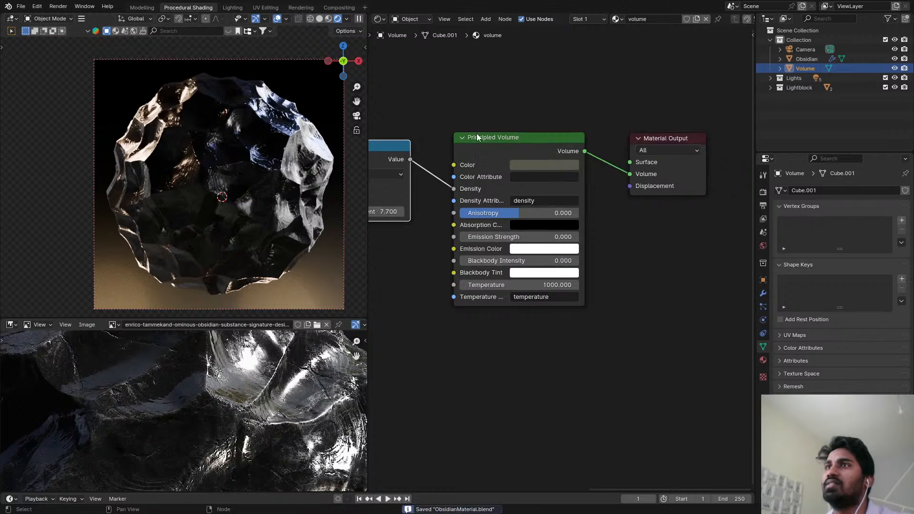
pyautogui.scroll(-4, 438, 141)
pyautogui.moveTo(439, 141); pyautogui.dragTo(613, 154, button='middle')
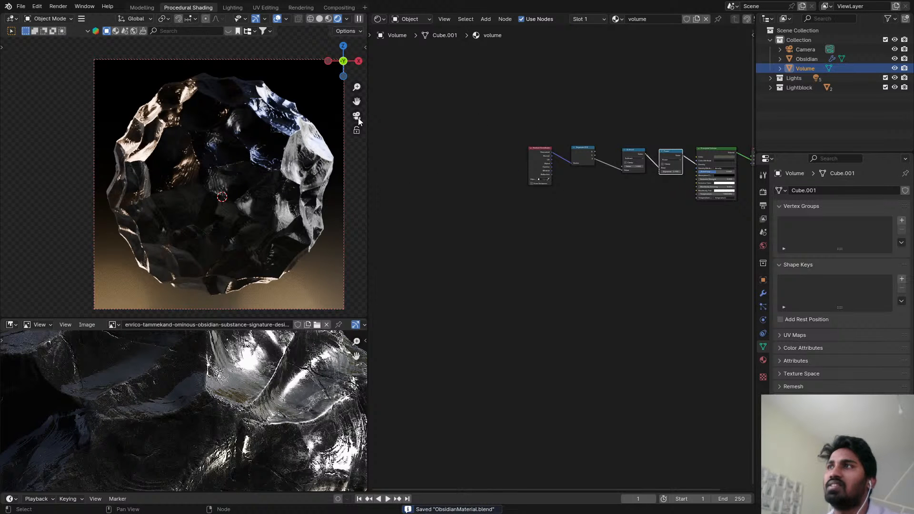
# - Select the Obsidian sphere and examine its material nodes, previewing the Smooth F1 Voronoi Texture in the BASE SHAPE frame
pyautogui.click(806, 57)
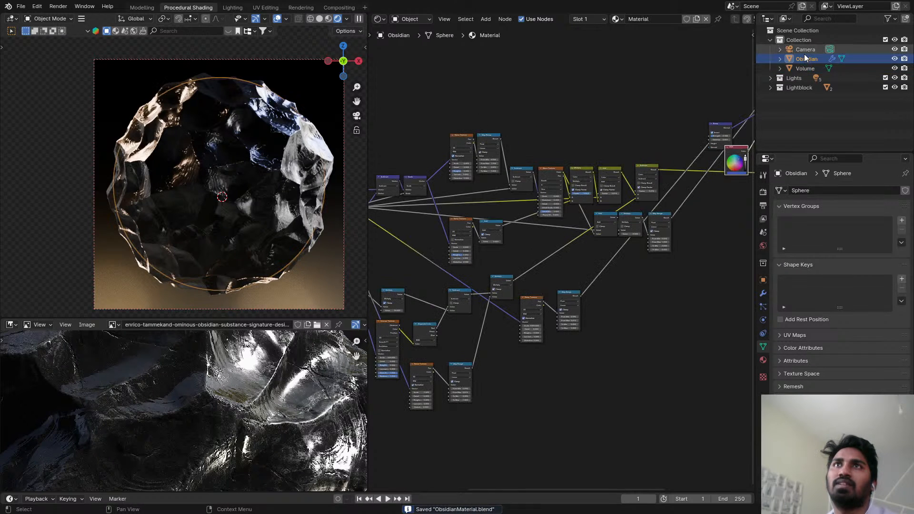
pyautogui.scroll(-5, 529, 122)
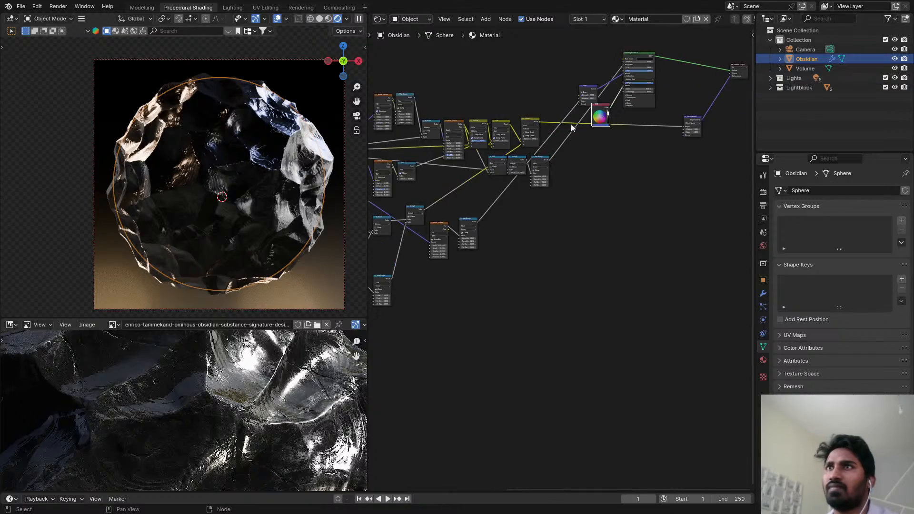
pyautogui.hotkey('ctrl', 'space')
pyautogui.scroll(7, 452, 81)
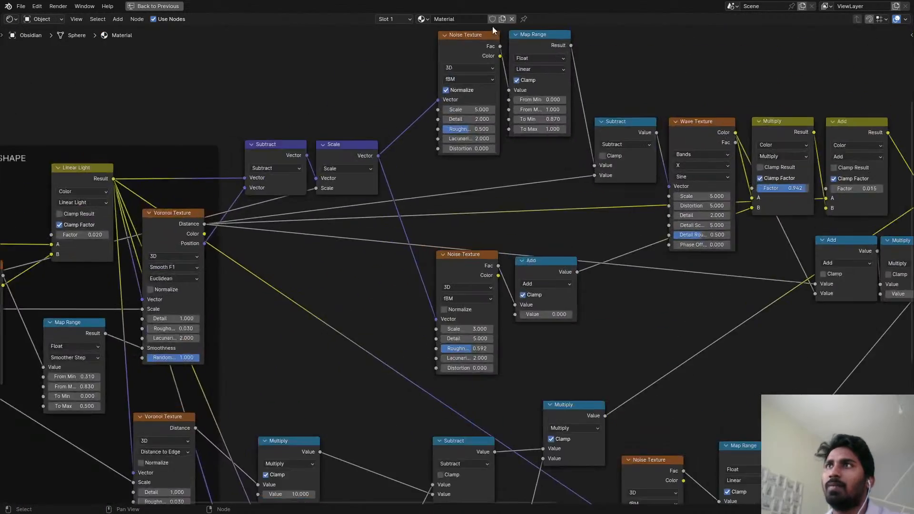
pyautogui.scroll(-6, 541, 46)
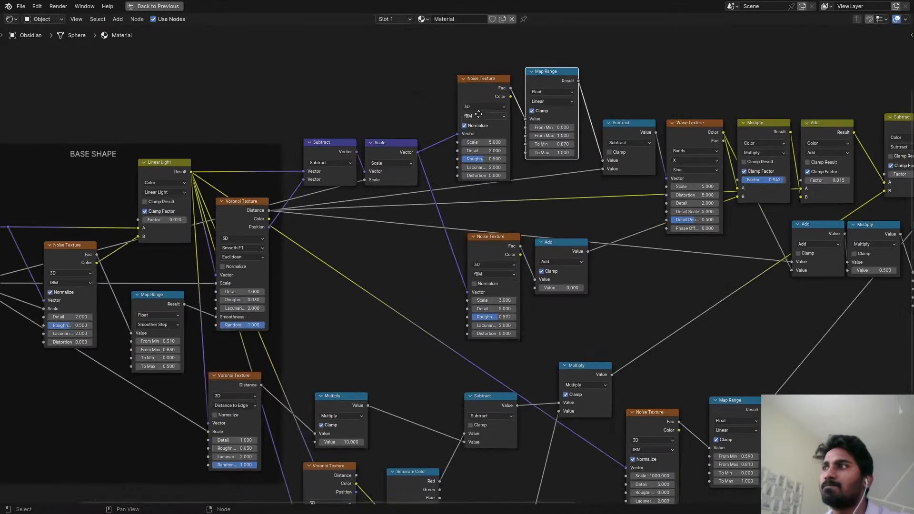
pyautogui.hotkey('ctrl', 'space')
pyautogui.scroll(-3, 476, 165)
pyautogui.scroll(1, 590, 186)
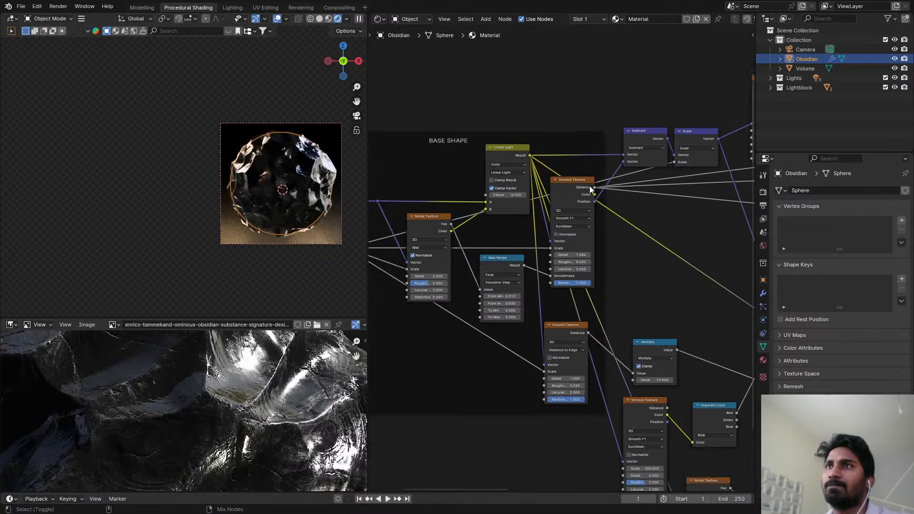
pyautogui.scroll(1, 526, 166)
pyautogui.scroll(-1, 526, 167)
# - Add a Voronoi Texture above the BASE SHAPE frame, with the Linear Light result as its vector, and preview its distance
pyautogui.hotkey('shift', 'a')
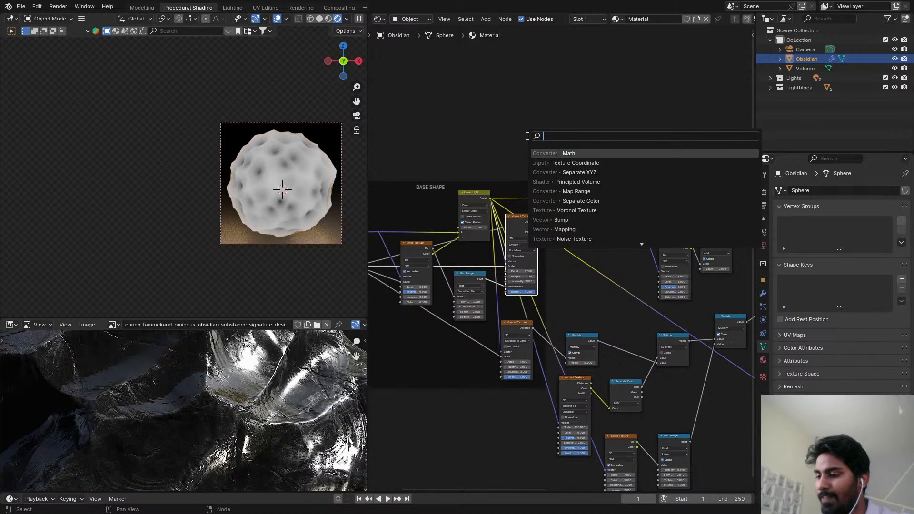
pyautogui.press('Escape')
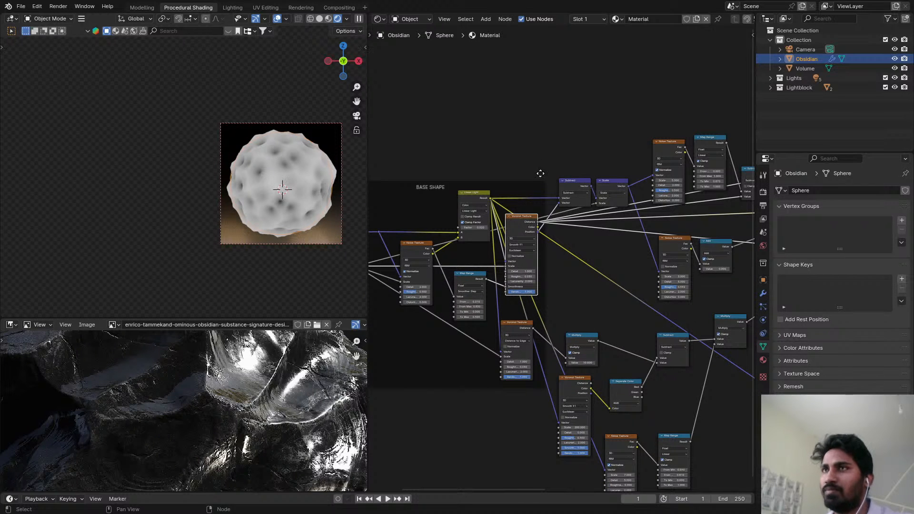
pyautogui.hotkey('shift', 'a')
pyautogui.write('voro')
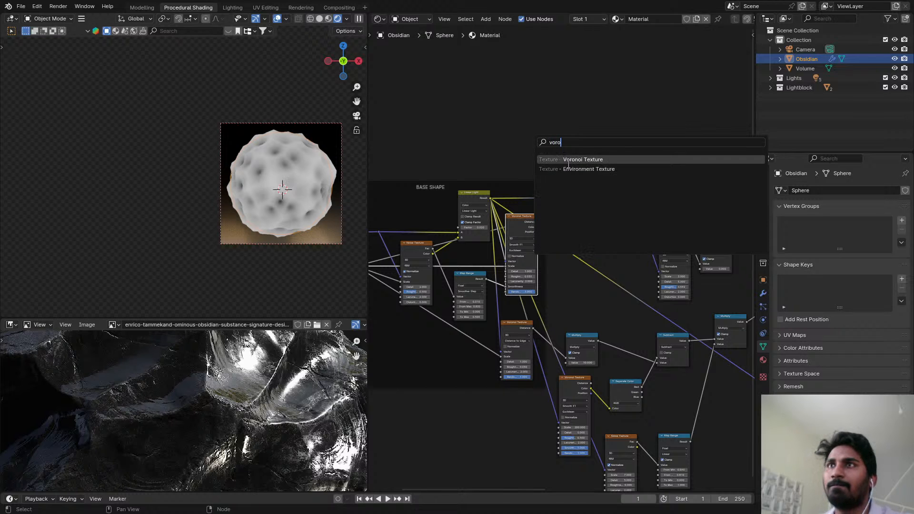
pyautogui.click(569, 164)
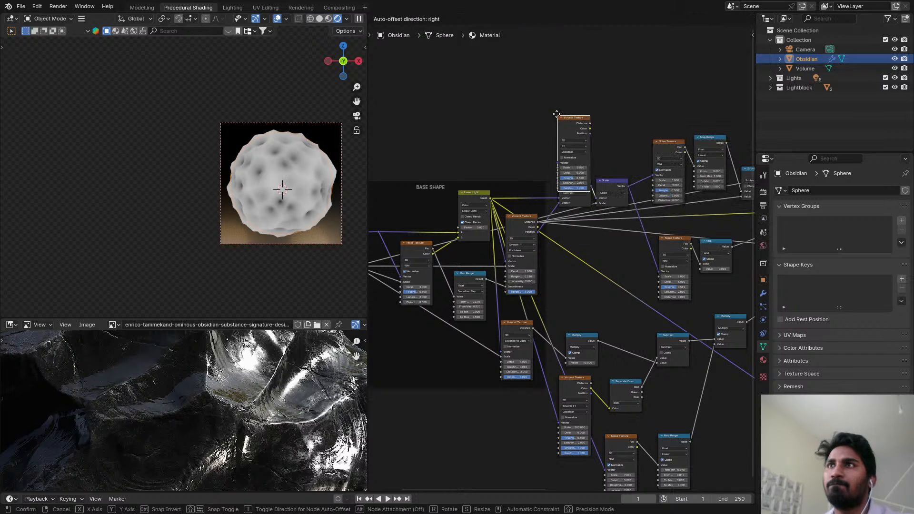
pyautogui.click(515, 95)
pyautogui.scroll(2, 513, 127)
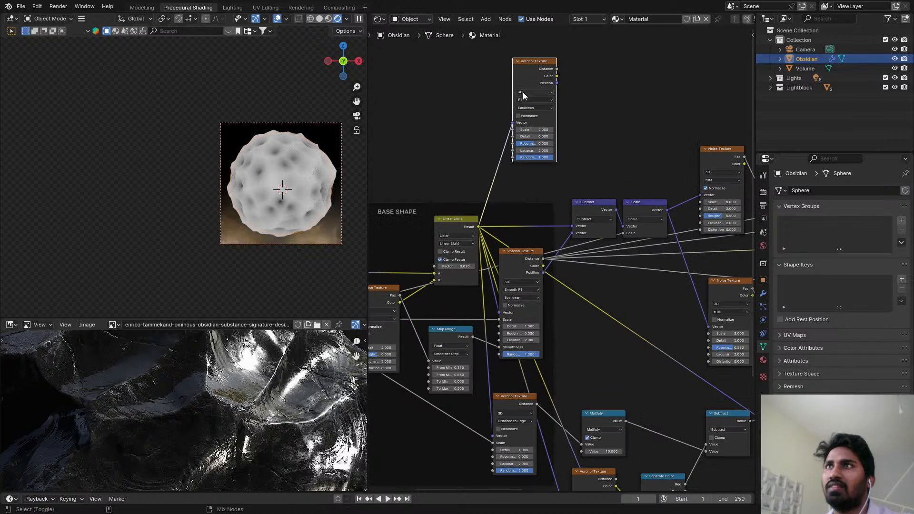
pyautogui.keyDown('ctrl'); pyautogui.keyDown('shift'); pyautogui.click(526, 85); pyautogui.keyUp('shift'); pyautogui.keyUp('ctrl')
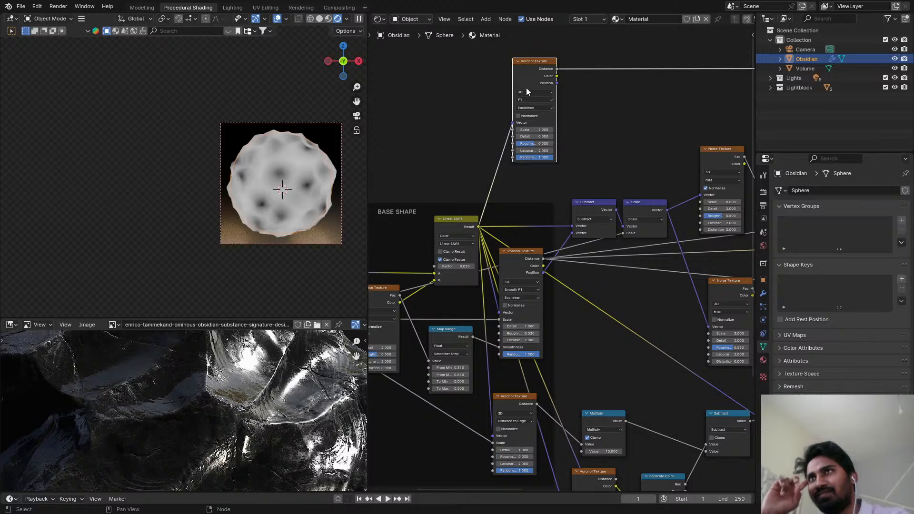
# - Set the new Voronoi Texture's scale to 2
pyautogui.scroll(1, 526, 87)
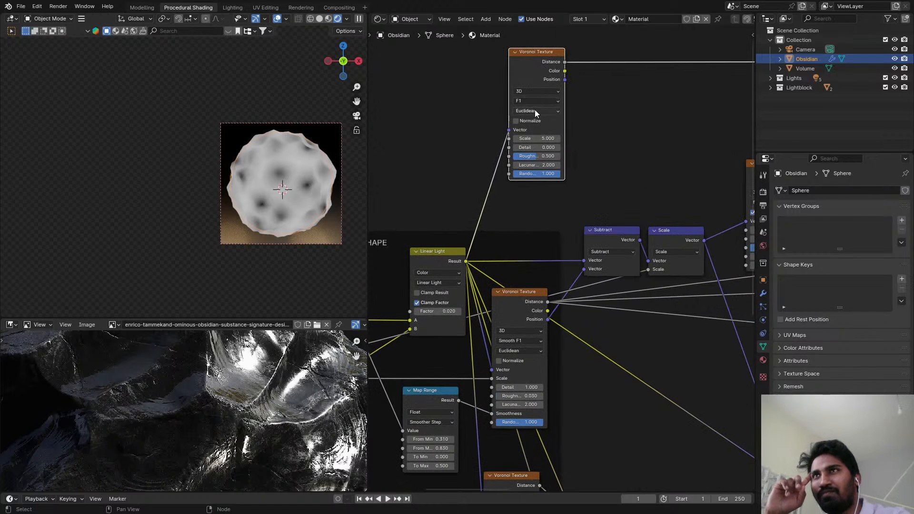
pyautogui.click(546, 136)
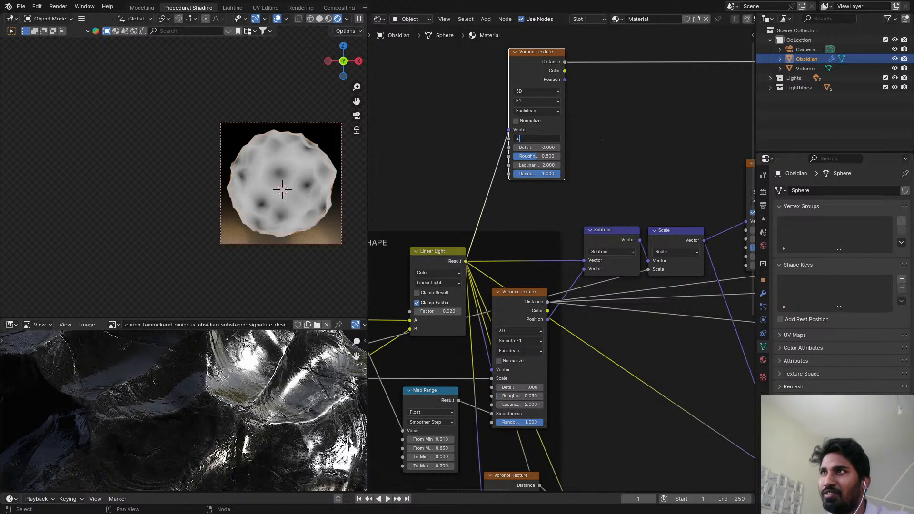
pyautogui.write('2')
pyautogui.press('Return')
# - Switch the material preview back to the Principled BSDF so the full obsidian shader is rendered
pyautogui.scroll(-3, 578, 125)
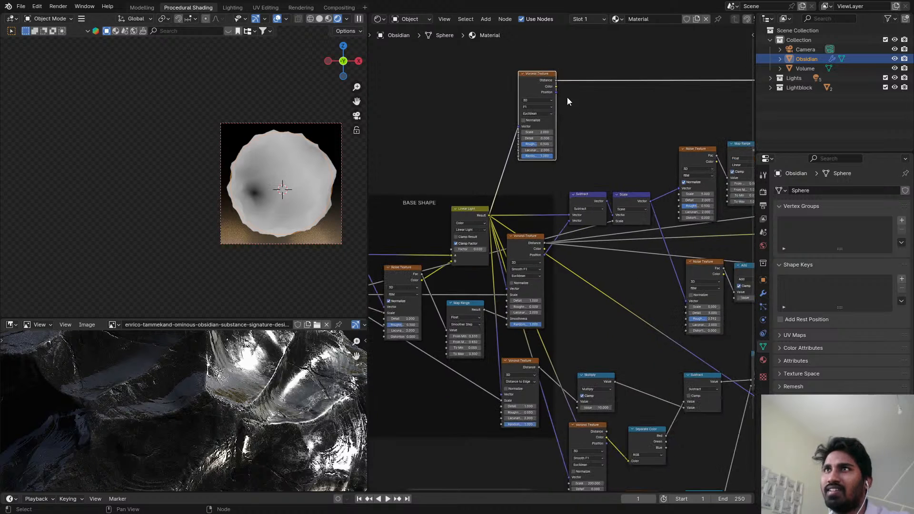
pyautogui.scroll(-1, 567, 101)
pyautogui.moveTo(558, 96); pyautogui.dragTo(548, 97, button='middle')
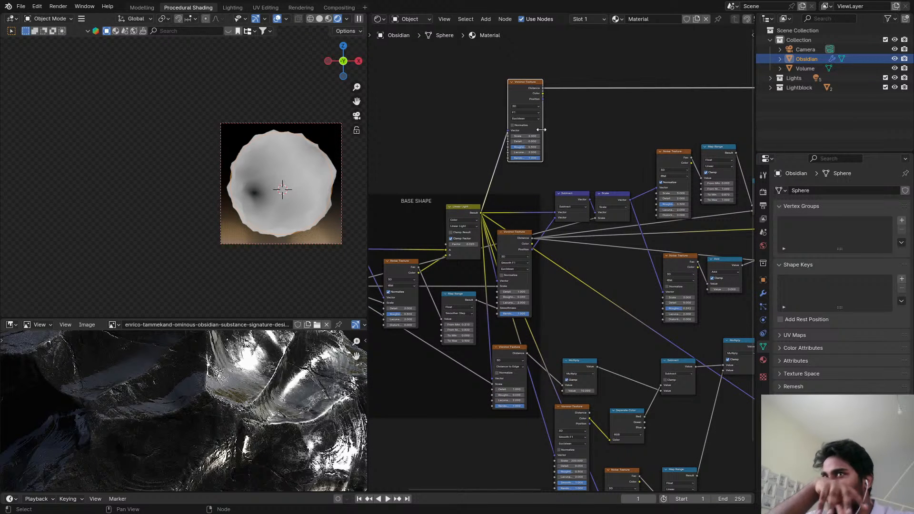
pyautogui.moveTo(582, 123); pyautogui.dragTo(562, 127, button='middle')
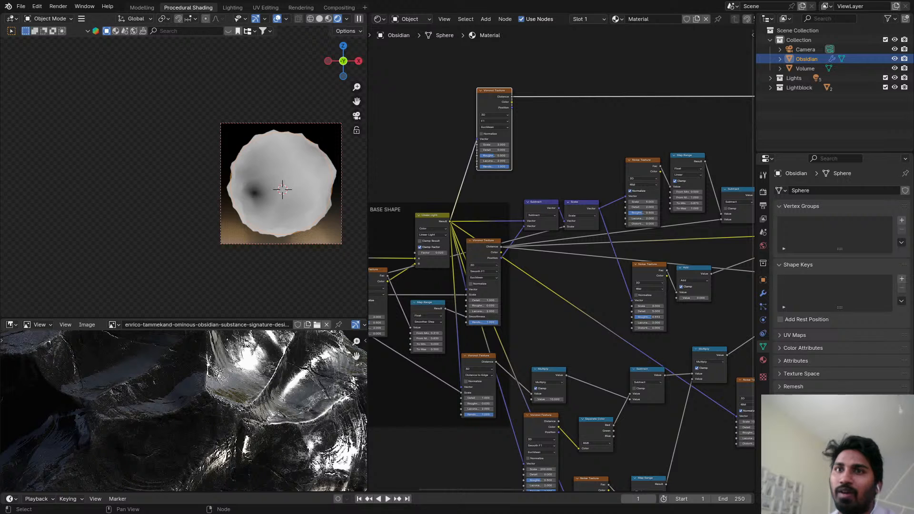
pyautogui.scroll(-2, 568, 138)
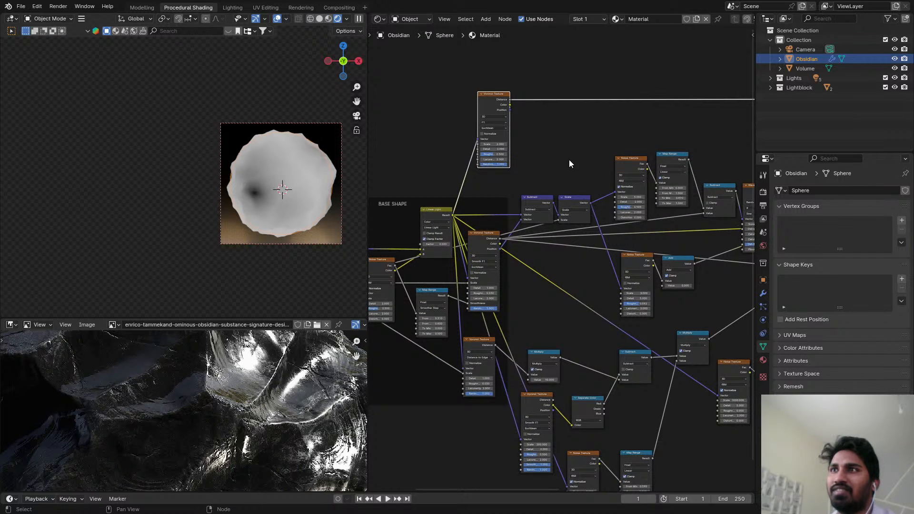
pyautogui.scroll(1, 561, 175)
pyautogui.scroll(-3, 676, 164)
pyautogui.moveTo(676, 164); pyautogui.dragTo(370, 166, button='middle')
pyautogui.moveTo(754, 166); pyautogui.dragTo(671, 189, button='middle')
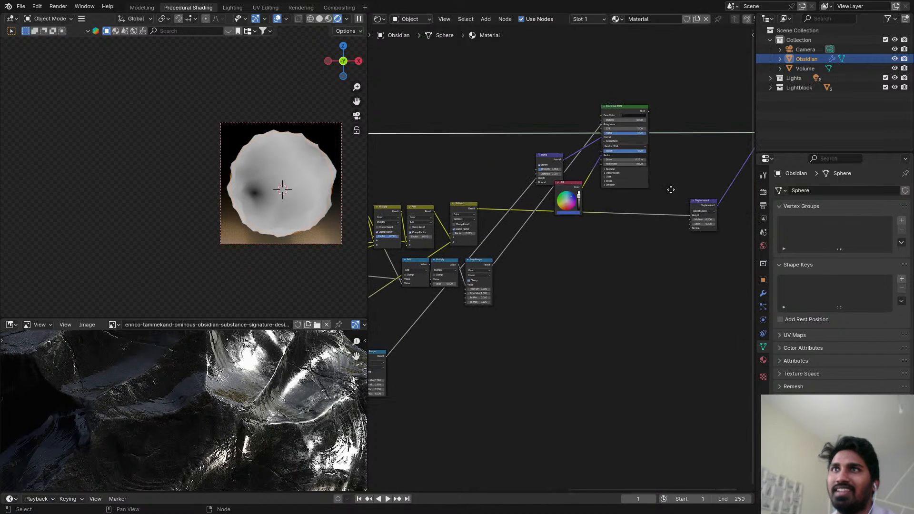
pyautogui.keyDown('ctrl'); pyautogui.keyDown('shift'); pyautogui.click(627, 110); pyautogui.keyUp('shift'); pyautogui.keyUp('ctrl')
pyautogui.moveTo(627, 110); pyautogui.dragTo(754, 107, button='middle')
pyautogui.moveTo(369, 107); pyautogui.dragTo(600, 125, button='middle')
pyautogui.scroll(3, 616, 140)
pyautogui.hotkey('shift', 'a')
pyautogui.press('Escape')
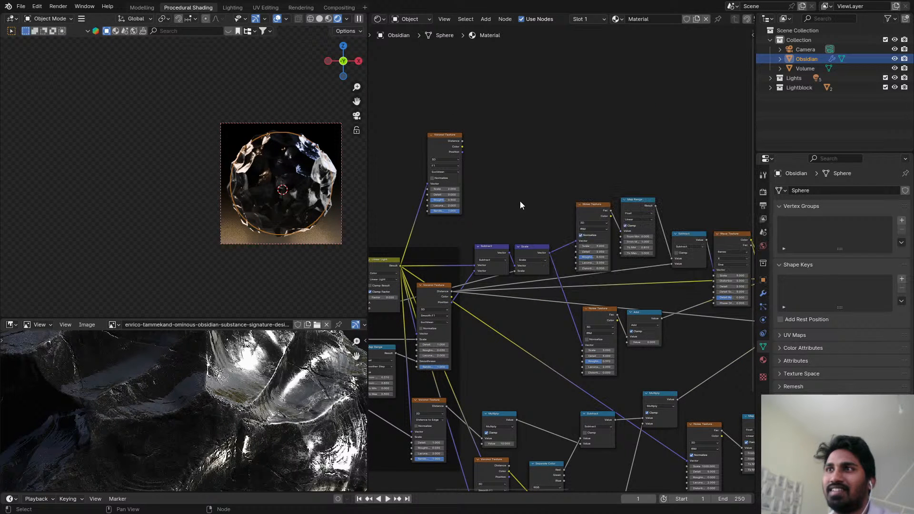
# - Insert a reroute on the Smooth F1 Voronoi's distance links and move it closer to the wave-pattern nodes
pyautogui.scroll(1, 498, 285)
pyautogui.keyDown('shift'); pyautogui.moveTo(496, 284); pyautogui.dragTo(501, 310, button='right'); pyautogui.keyUp('shift')
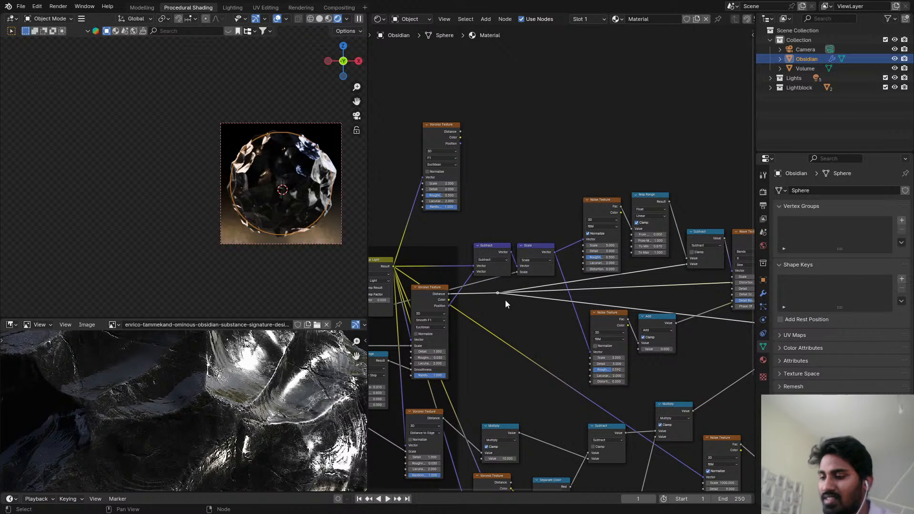
pyautogui.press('g')
pyautogui.click(670, 284)
# - Duplicate the final Subtract color mix node and place the copy above the Multiply color node
pyautogui.scroll(-4, 561, 235)
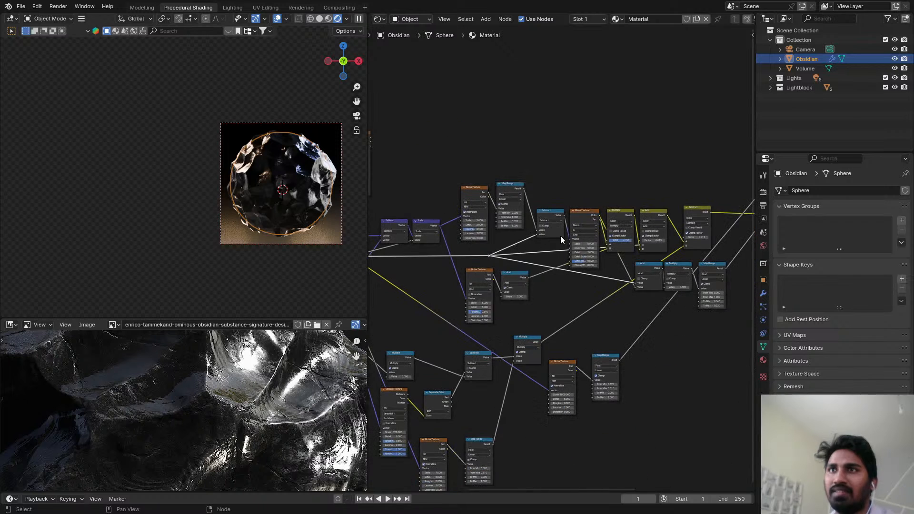
pyautogui.scroll(2, 589, 229)
pyautogui.click(639, 214)
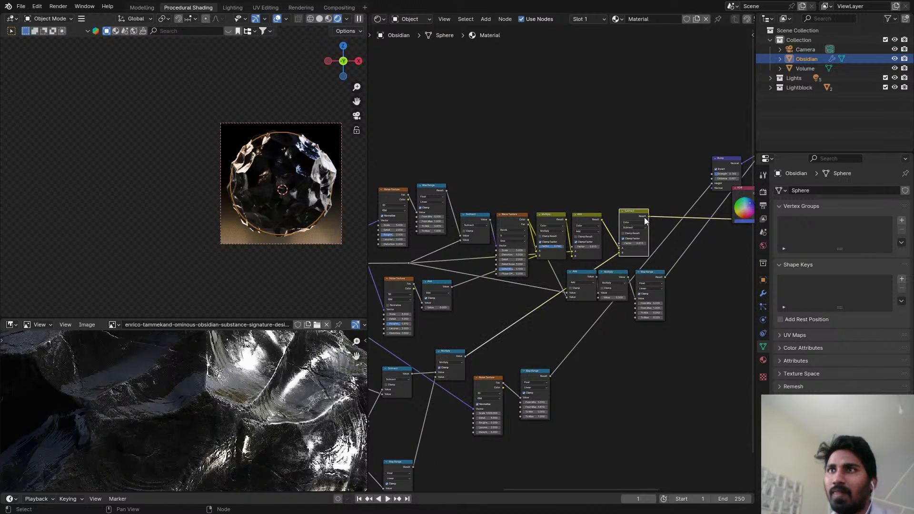
pyautogui.hotkey('shift', 'd')
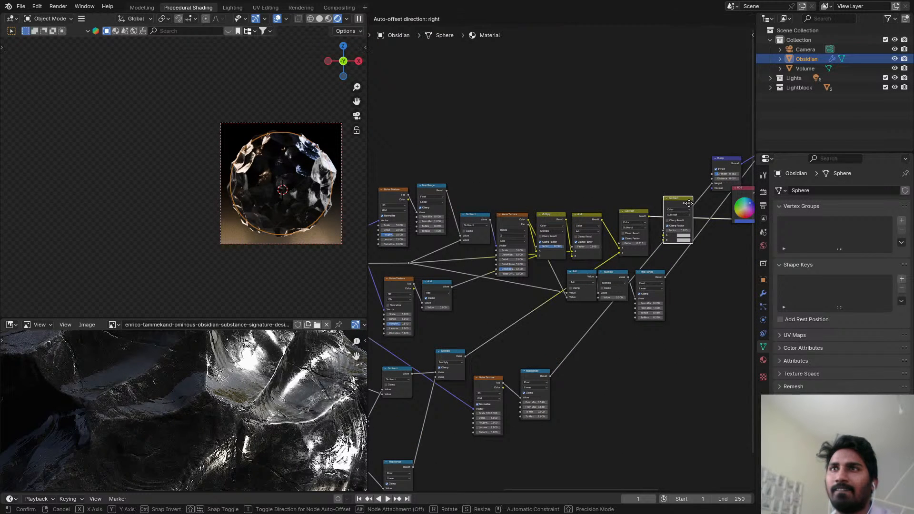
pyautogui.click(567, 148)
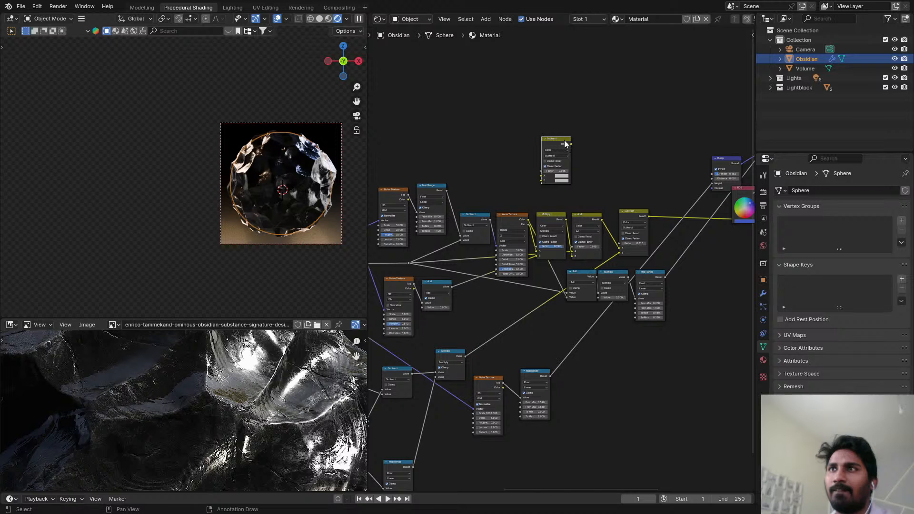
# - Insert the duplicated Subtract node into the link feeding the Add color node's A input, and move its incoming link to input B
pyautogui.moveTo(566, 144); pyautogui.dragTo(578, 99)
pyautogui.rightClick(575, 107)
pyautogui.scroll(1, 568, 176)
pyautogui.moveTo(590, 230)
pyautogui.mouseDown()
pyautogui.moveTo(607, 240)
pyautogui.moveTo(597, 227)
pyautogui.mouseUp()
pyautogui.scroll(2, 592, 224)
pyautogui.click(546, 117)
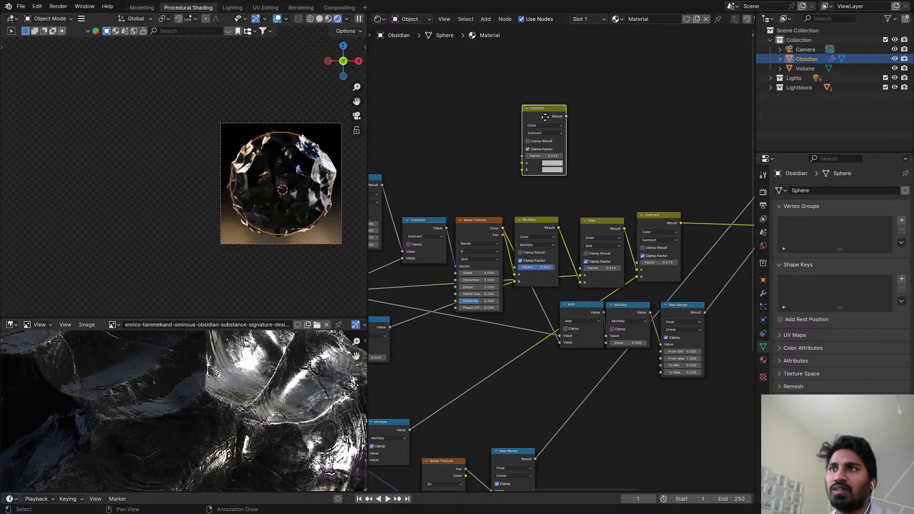
pyautogui.moveTo(546, 117); pyautogui.dragTo(585, 284)
pyautogui.press('g')
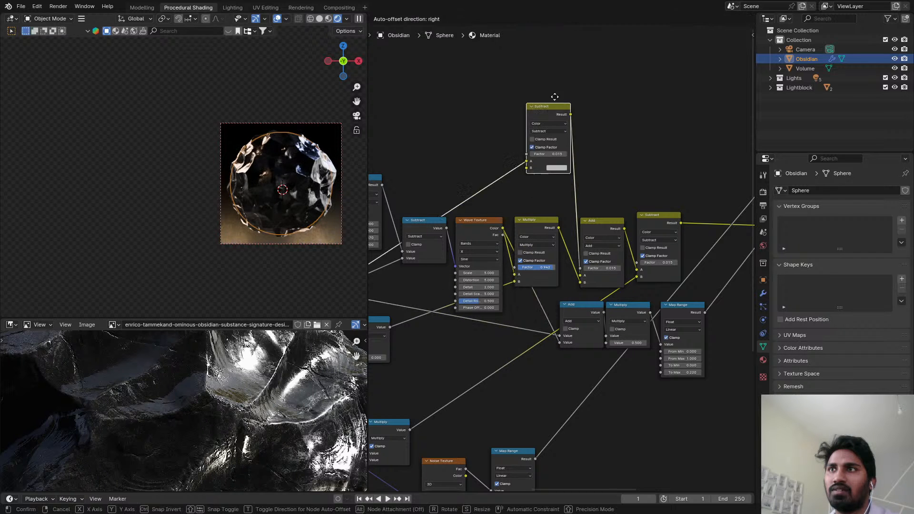
pyautogui.click(548, 124)
pyautogui.scroll(4, 520, 175)
pyautogui.moveTo(523, 194); pyautogui.dragTo(524, 206)
pyautogui.scroll(-4, 492, 174)
pyautogui.moveTo(444, 157); pyautogui.dragTo(440, 155, button='middle')
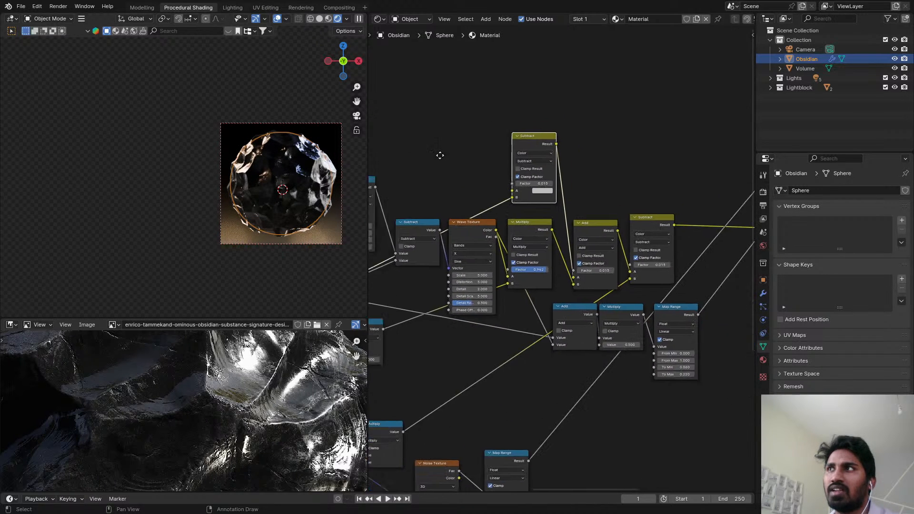
# - Connect the F1 Voronoi Texture's Distance to input A of the new Subtract node and raise that node's factor to 1
pyautogui.scroll(-5, 440, 155)
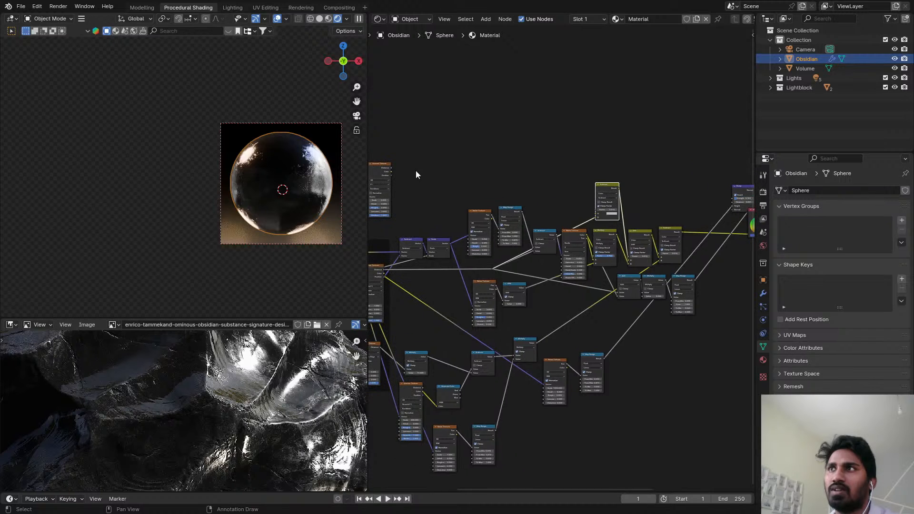
pyautogui.click(396, 167)
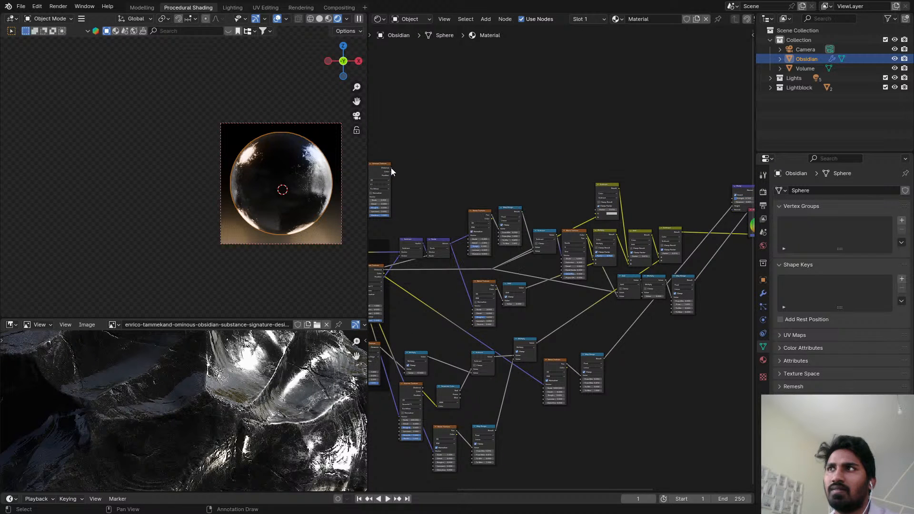
pyautogui.moveTo(391, 168); pyautogui.dragTo(614, 215)
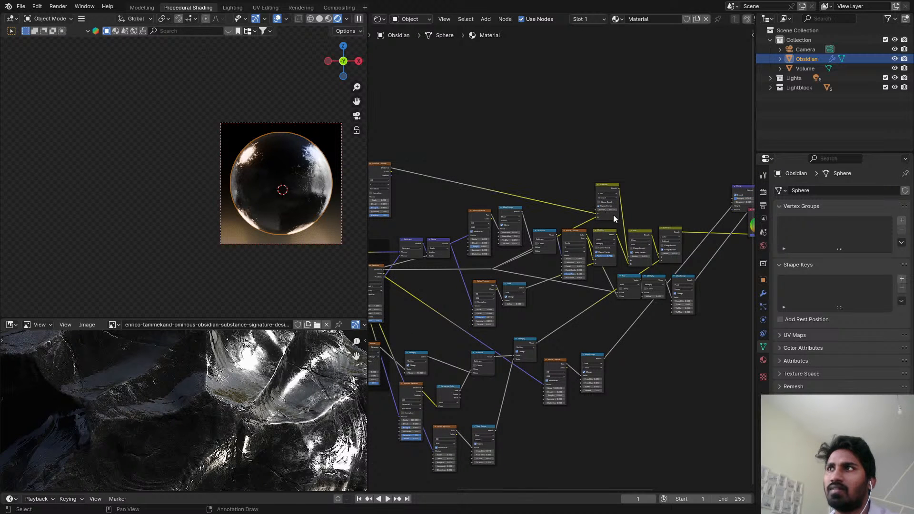
pyautogui.scroll(6, 613, 215)
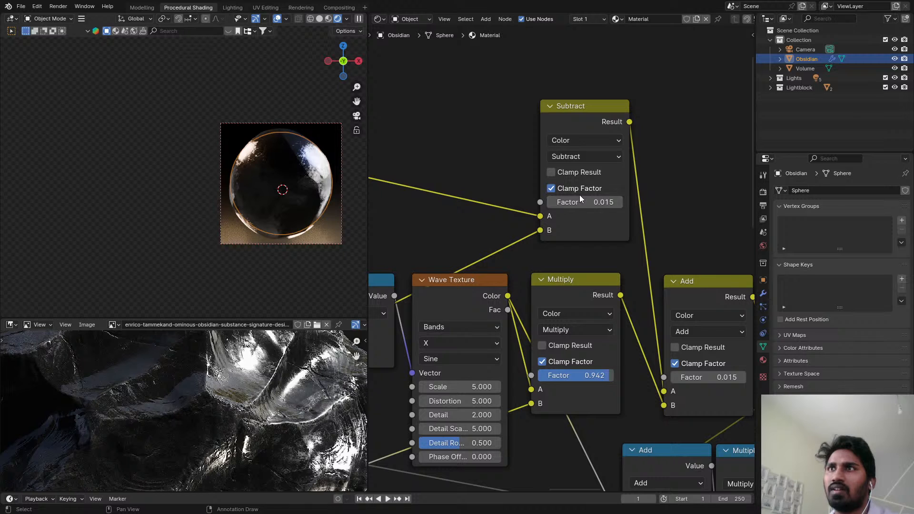
pyautogui.moveTo(580, 196); pyautogui.dragTo(662, 196)
pyautogui.scroll(4, 333, 173)
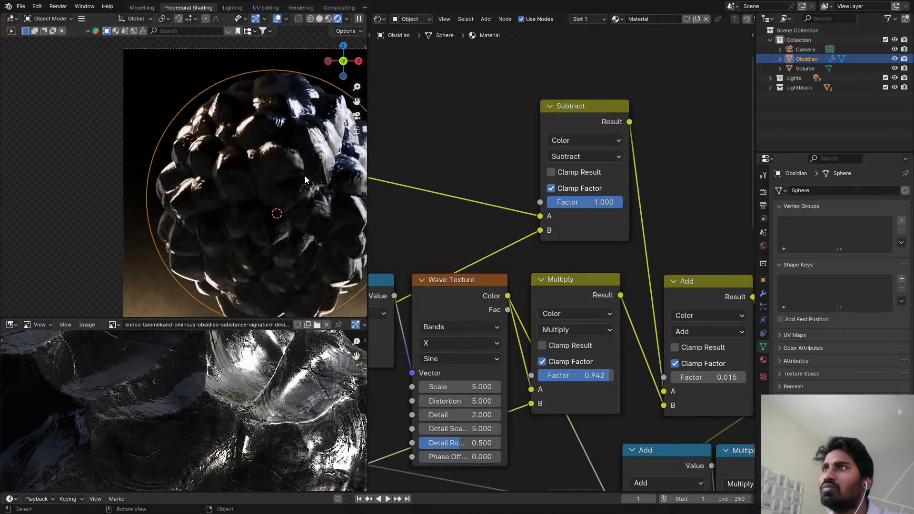
pyautogui.scroll(4, 275, 165)
# - Save the file and set the viewport shading to Solid
pyautogui.click(262, 148)
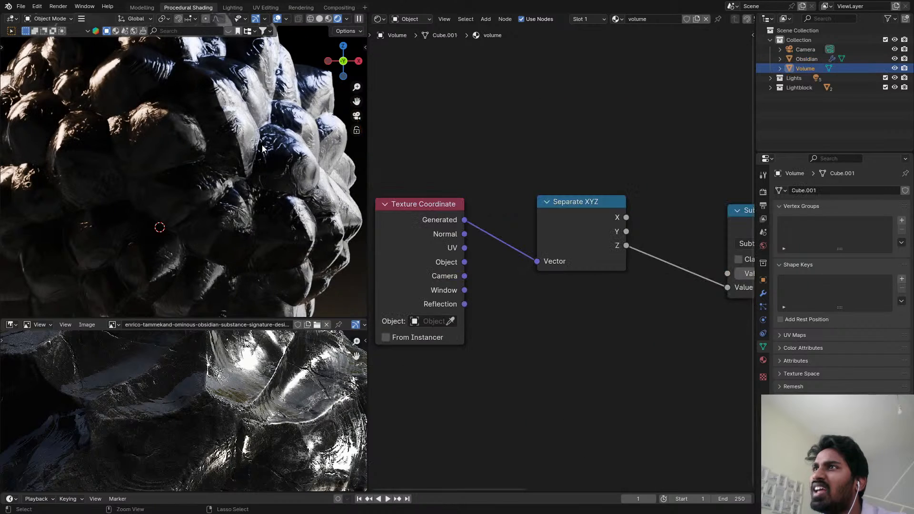
pyautogui.hotkey('ctrl', 's')
pyautogui.scroll(-5, 256, 145)
pyautogui.hotkey('ctrl', 's')
pyautogui.press('z')
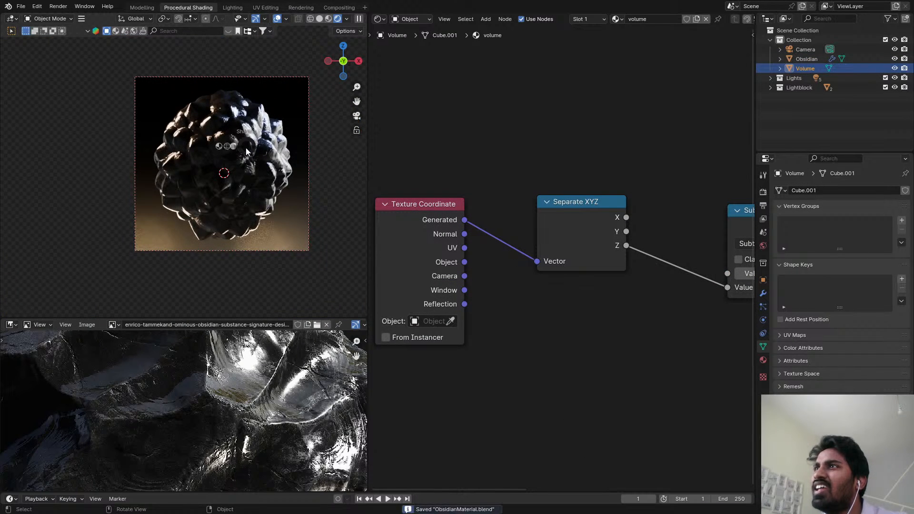
pyautogui.click(290, 148)
# - Show the Render Result in the Rendering workspace's image editor
pyautogui.click(233, 8)
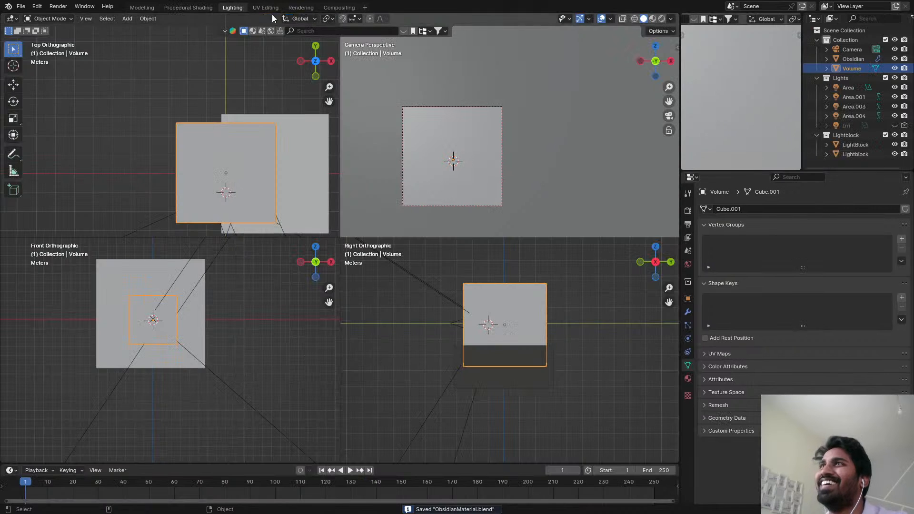
pyautogui.click(301, 8)
pyautogui.scroll(2, 389, 98)
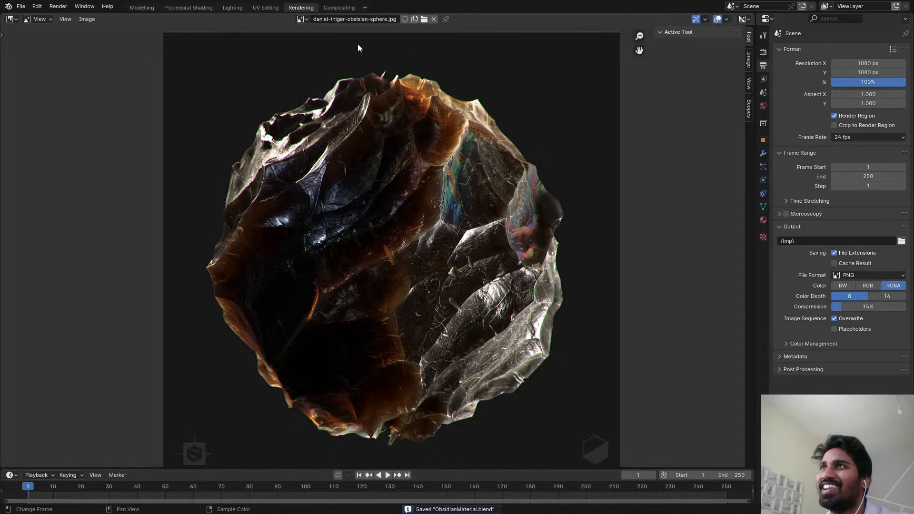
pyautogui.click(304, 19)
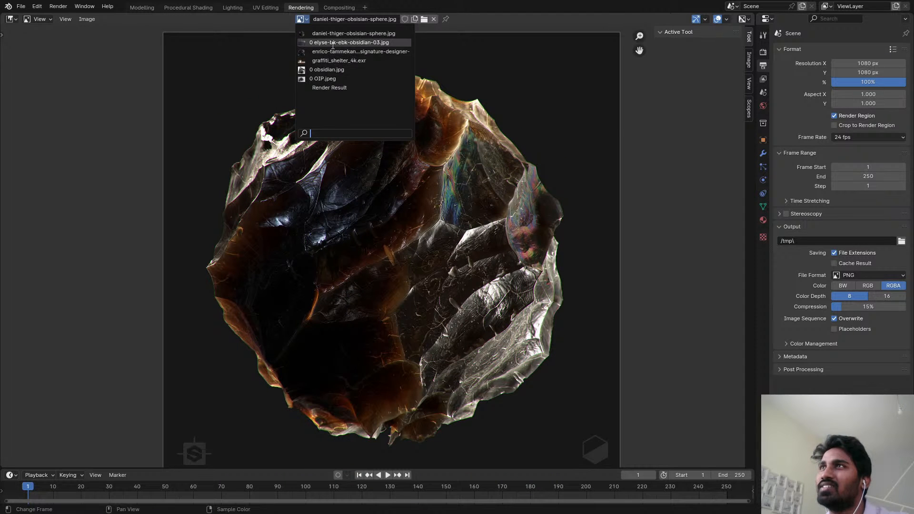
pyautogui.click(342, 87)
pyautogui.scroll(2, 410, 148)
pyautogui.scroll(-1, 417, 143)
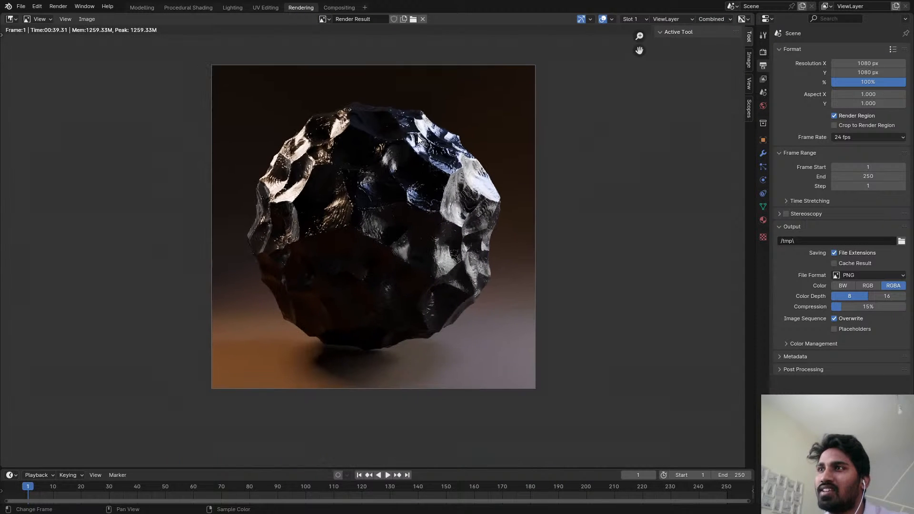
# - Render the current frame into Slot 2 and stop the render early
pyautogui.press('j')
pyautogui.press('j')
pyautogui.press('j')
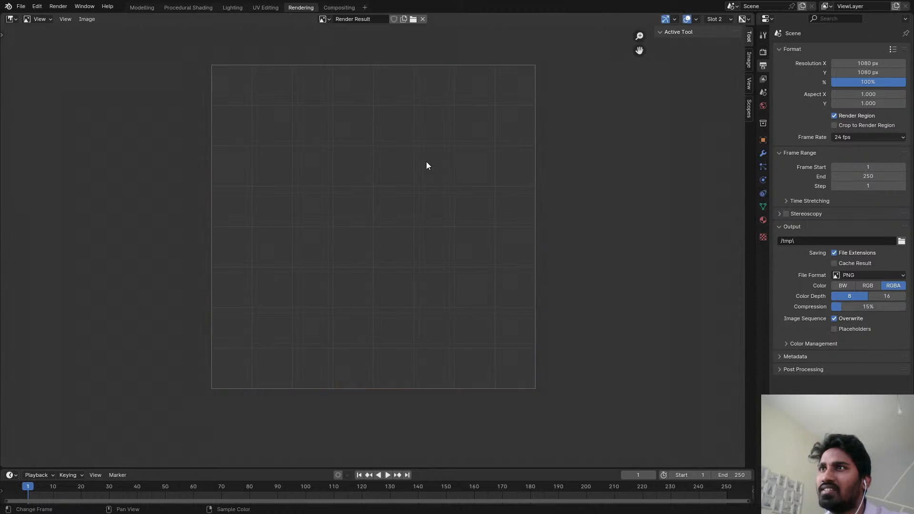
pyautogui.press('F12')
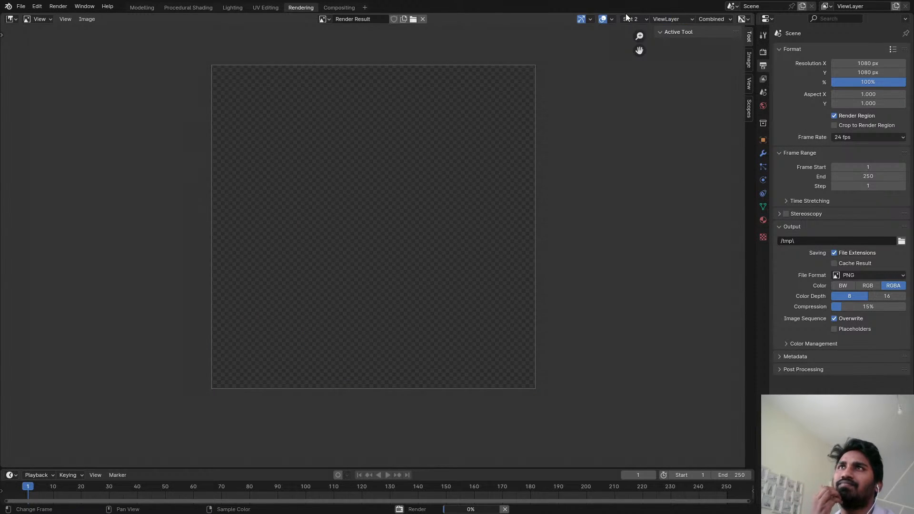
pyautogui.scroll(1, 491, 180)
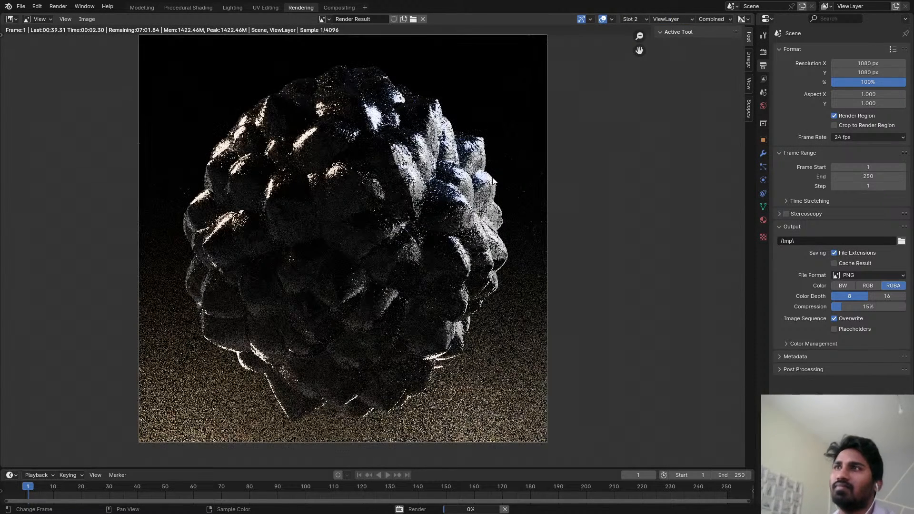
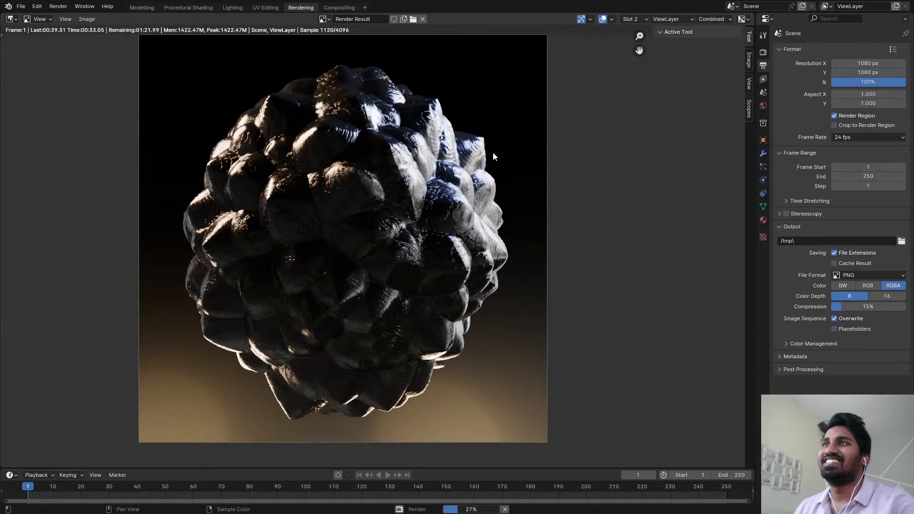
pyautogui.press('Escape')
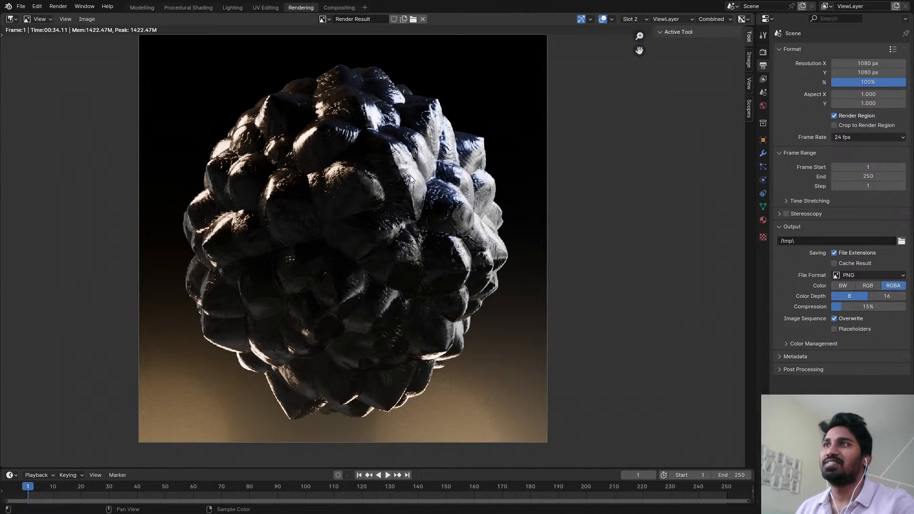
# - Examine the displaced sphere in a maximized rendered view of the Modeling workspace, and return that view to Solid shading
pyautogui.click(142, 8)
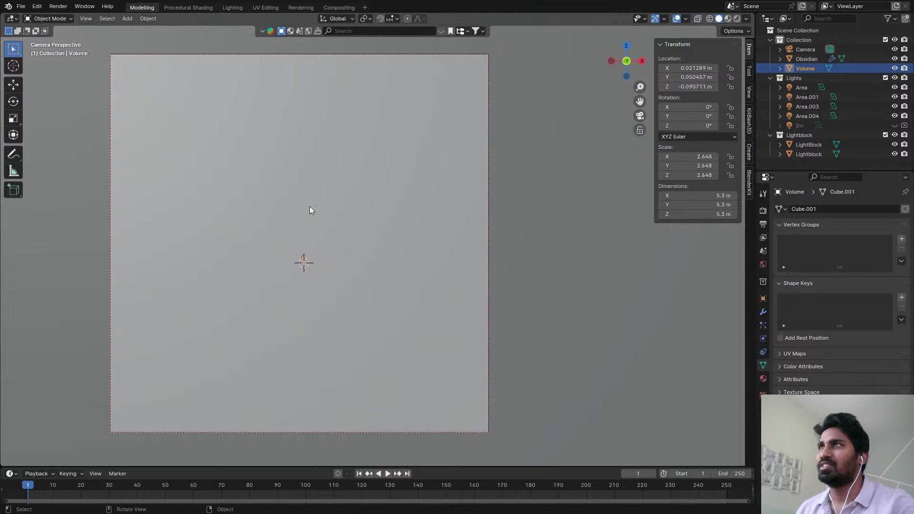
pyautogui.press('z')
pyautogui.click(309, 154)
pyautogui.hotkey('ctrl', 'space')
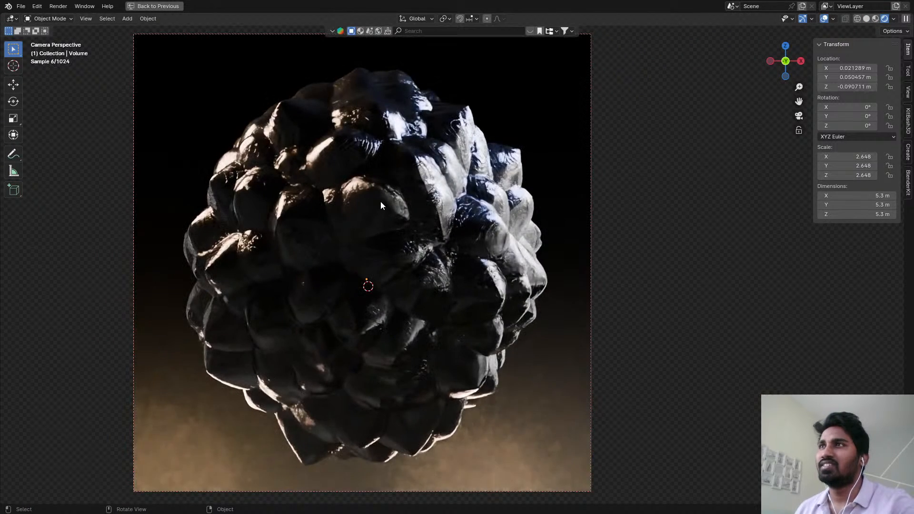
pyautogui.hotkey('ctrl', 'space')
pyautogui.press('z')
pyautogui.click(309, 144)
# - Return to the Procedural Shading workspace's rendered view, select Obsidian, and change its new Subtract node to Mix blending with factor 0
pyautogui.click(186, 7)
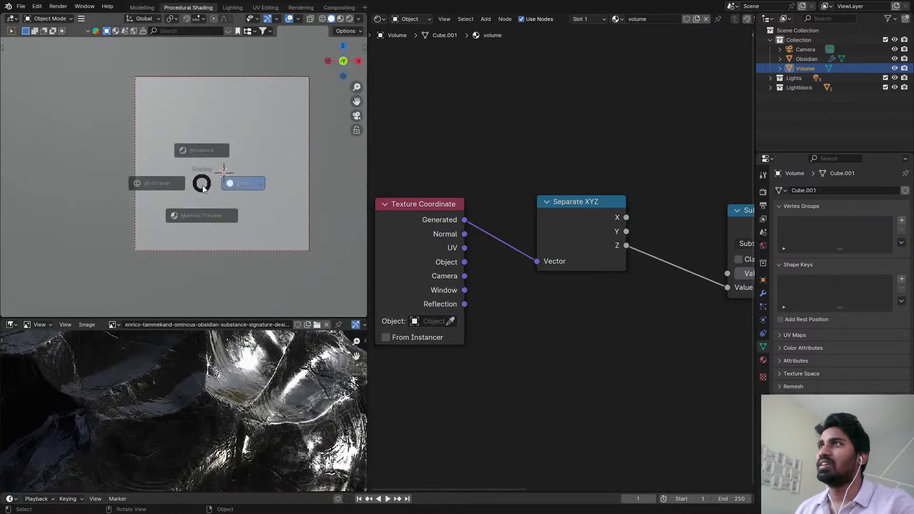
pyautogui.click(808, 58)
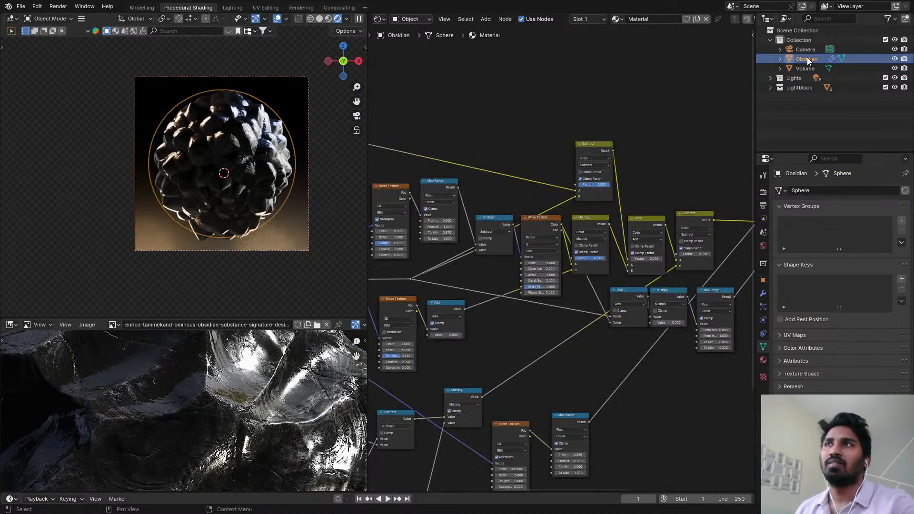
pyautogui.scroll(-5, 529, 156)
pyautogui.scroll(9, 563, 151)
pyautogui.scroll(2, 569, 167)
pyautogui.click(578, 187)
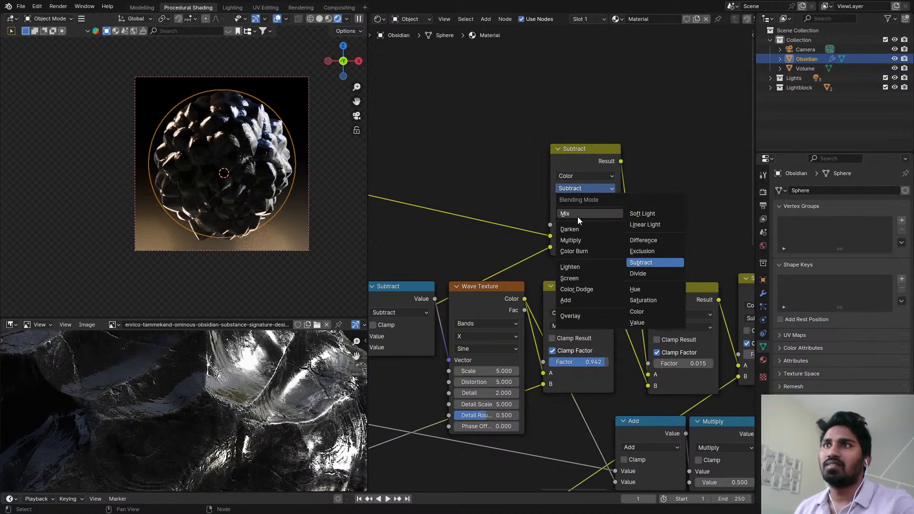
pyautogui.click(578, 216)
pyautogui.scroll(2, 569, 176)
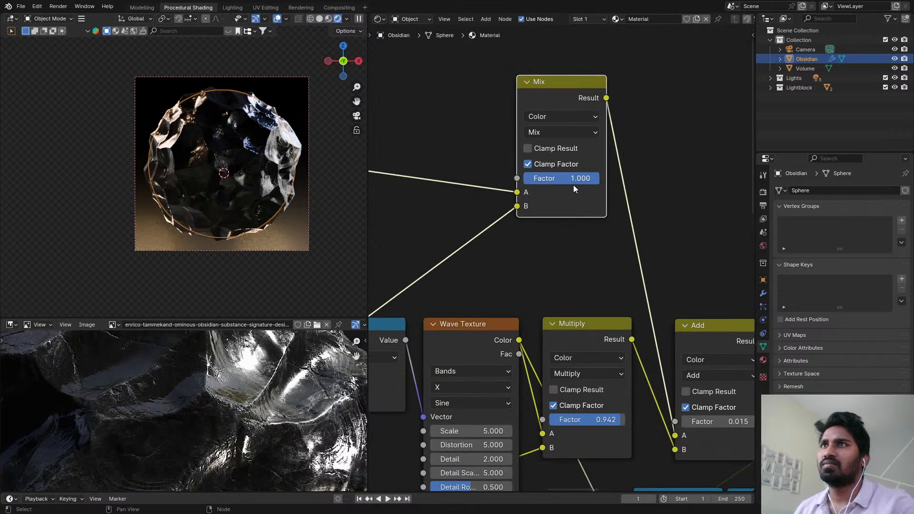
pyautogui.moveTo(569, 178); pyautogui.dragTo(522, 178)
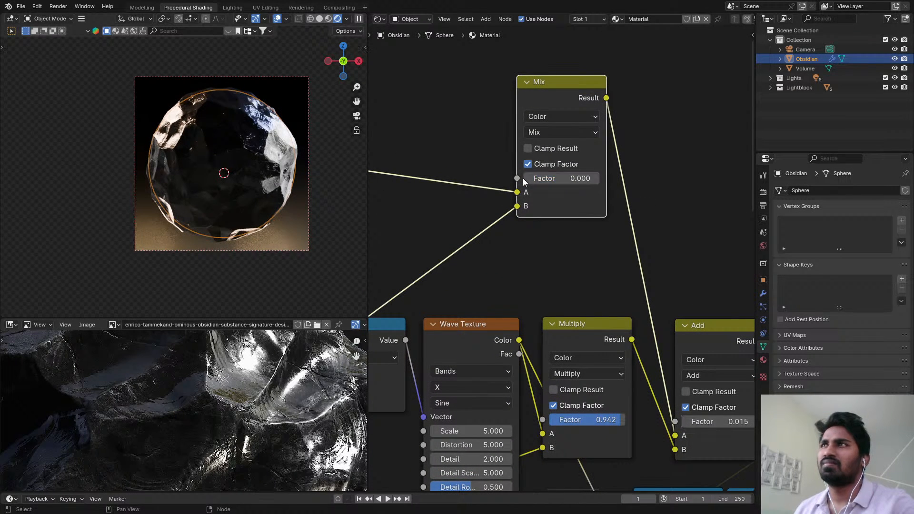
# - Insert a Math node set to Multiply with a value of 3 between the F1 Voronoi Texture's Distance and the Mix node's A input
pyautogui.scroll(-3, 556, 169)
pyautogui.scroll(1, 502, 183)
pyautogui.scroll(-4, 502, 184)
pyautogui.moveTo(476, 187); pyautogui.dragTo(589, 172, button='middle')
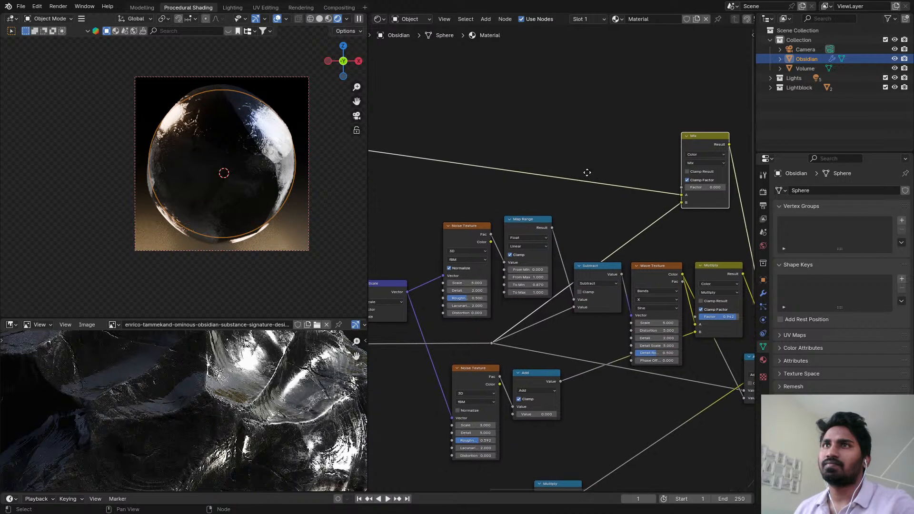
pyautogui.hotkey('shift', 'a')
pyautogui.write('math')
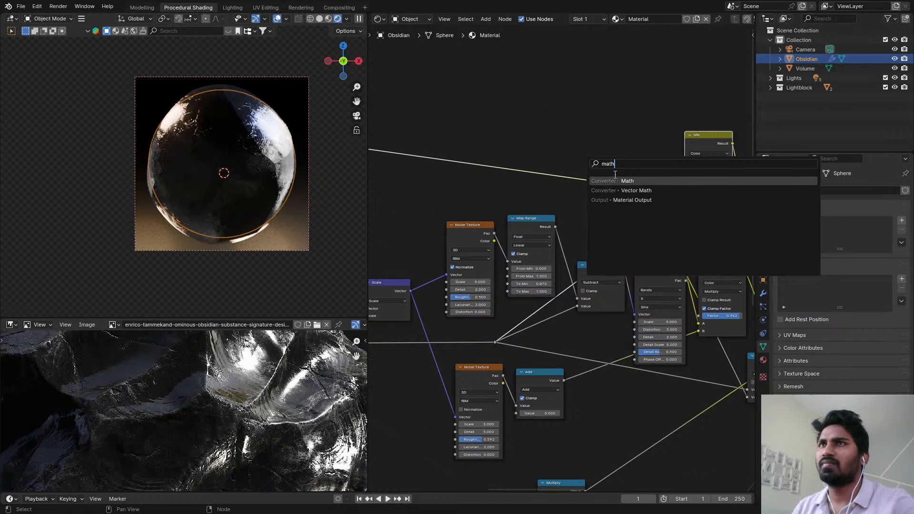
pyautogui.press('Return')
pyautogui.click(421, 113)
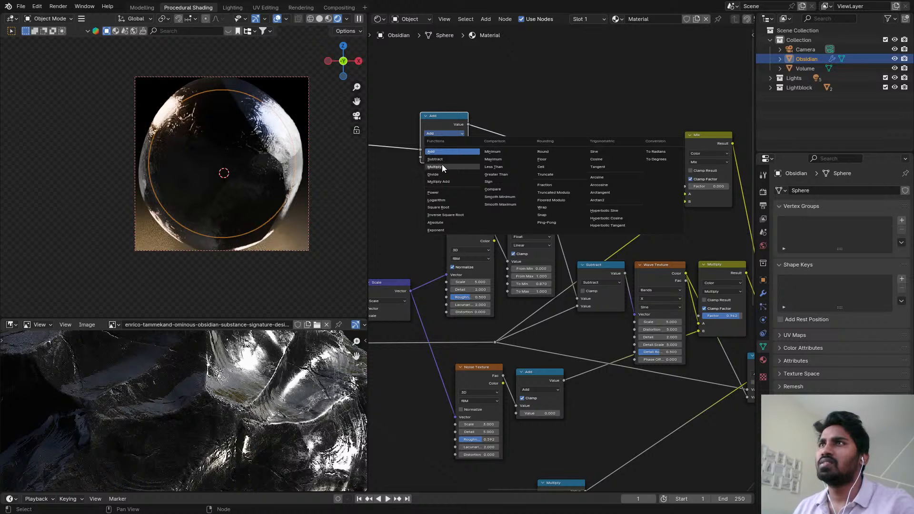
pyautogui.click(441, 166)
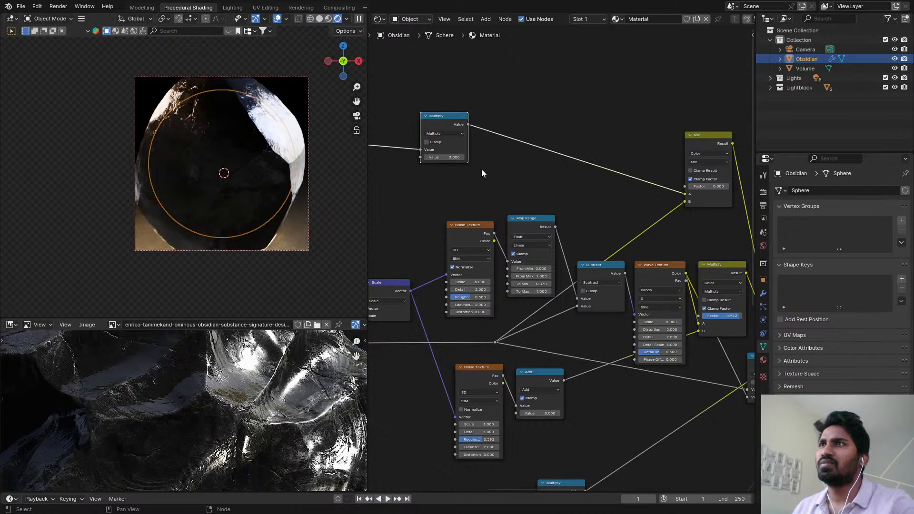
pyautogui.moveTo(482, 169); pyautogui.dragTo(590, 194, button='middle')
pyautogui.press('Return')
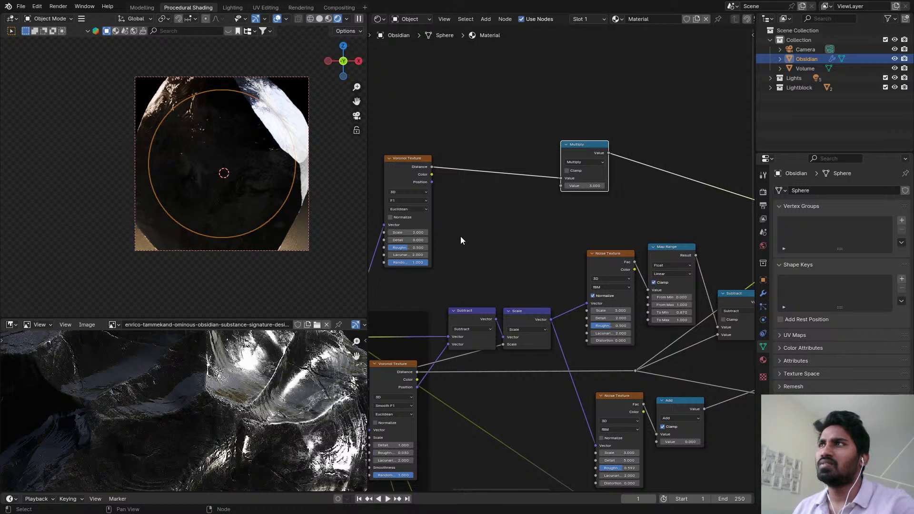
# - Set the F1 Voronoi Texture's scale to 3 and check the obsidian in the camera view
pyautogui.click(419, 232)
pyautogui.write('3')
pyautogui.press('Return')
pyautogui.scroll(-3, 471, 218)
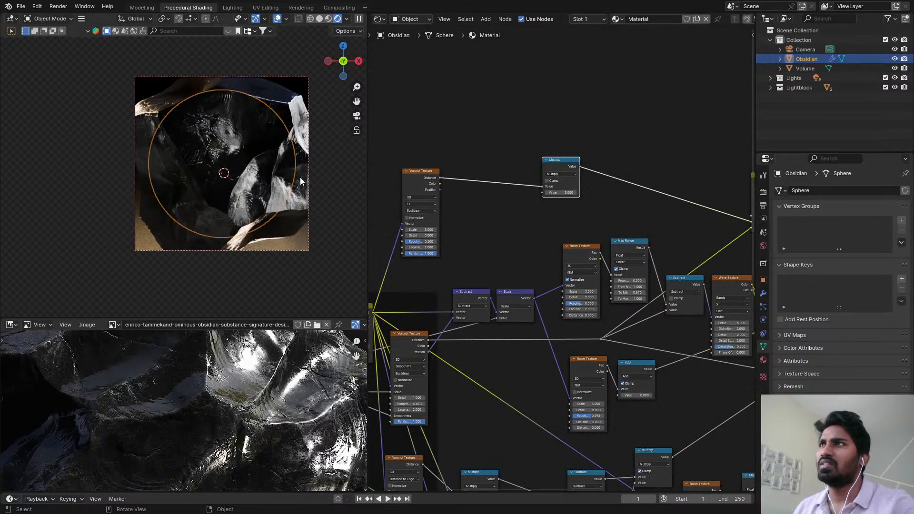
pyautogui.moveTo(270, 161); pyautogui.dragTo(284, 175, button='middle')
pyautogui.scroll(-1, 284, 176)
pyautogui.press('KP_0')
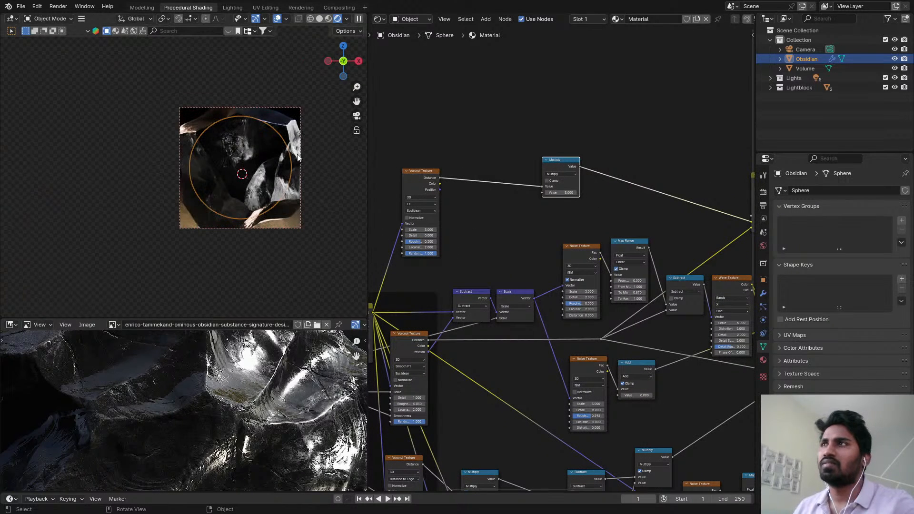
# - Set the new Multiply math node's value to 1 and inspect the rendered obsidian up close
pyautogui.scroll(3, 531, 174)
pyautogui.moveTo(686, 195); pyautogui.dragTo(576, 167, button='middle')
pyautogui.scroll(-6, 575, 167)
pyautogui.scroll(2, 495, 149)
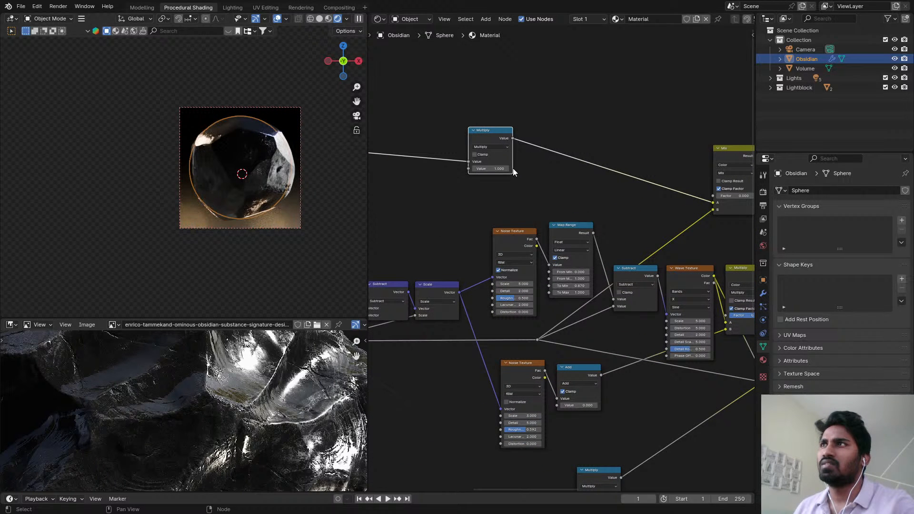
pyautogui.moveTo(513, 168); pyautogui.dragTo(489, 168, button='middle')
pyautogui.scroll(3, 274, 153)
pyautogui.click(289, 160)
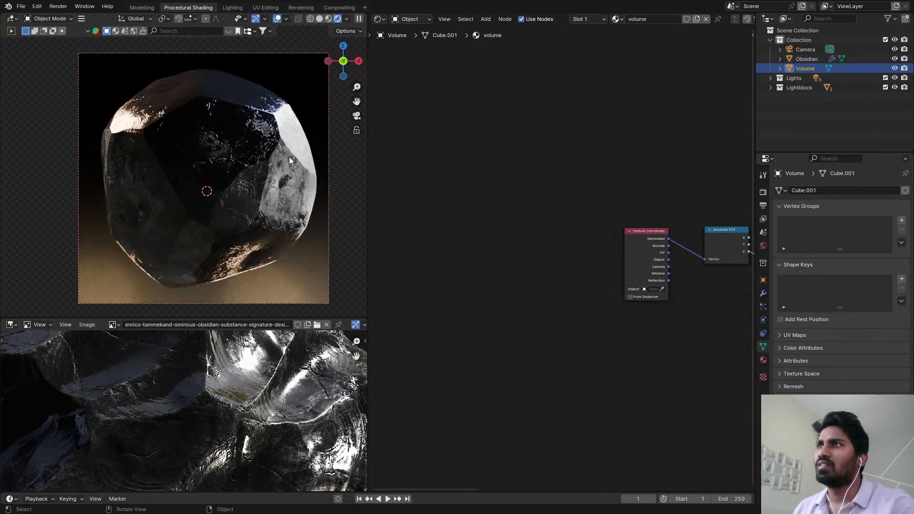
# - Save the file and inspect the obsidian in the rendered camera view
pyautogui.hotkey('ctrl', 's')
pyautogui.scroll(-3, 279, 145)
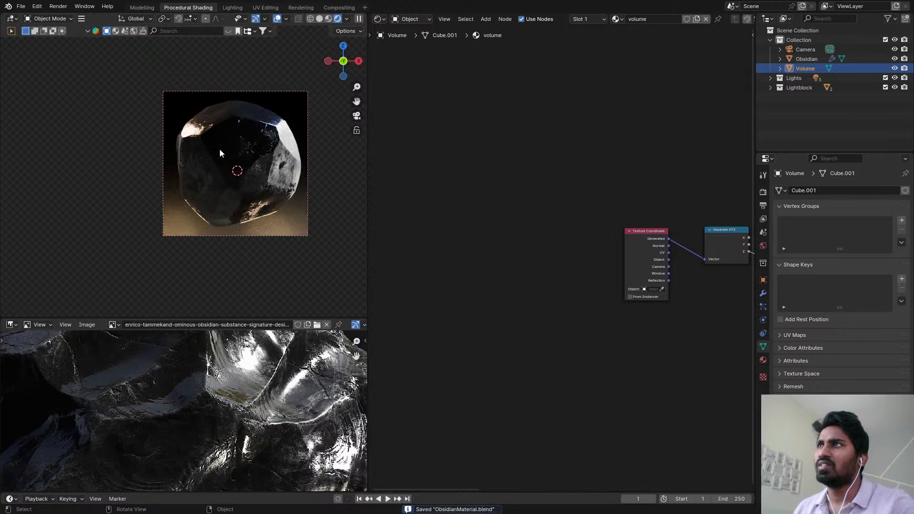
pyautogui.scroll(4, 220, 151)
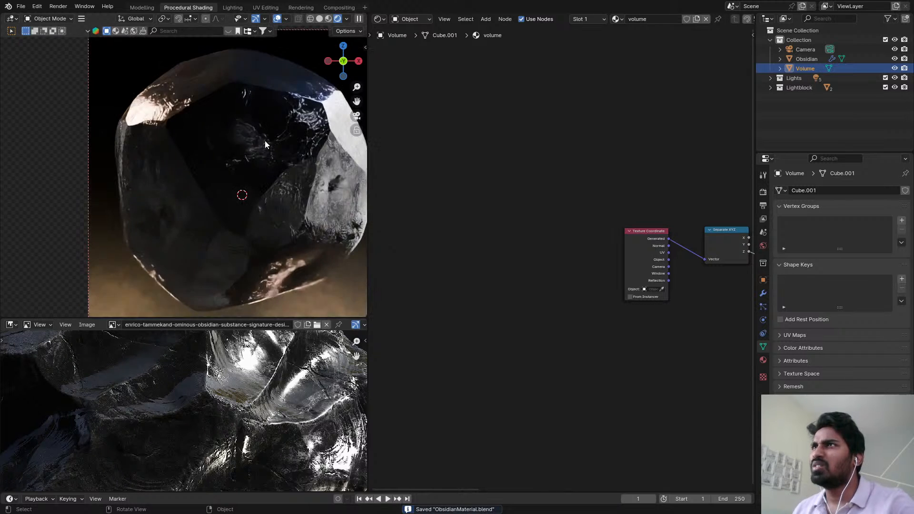
pyautogui.scroll(-1, 566, 153)
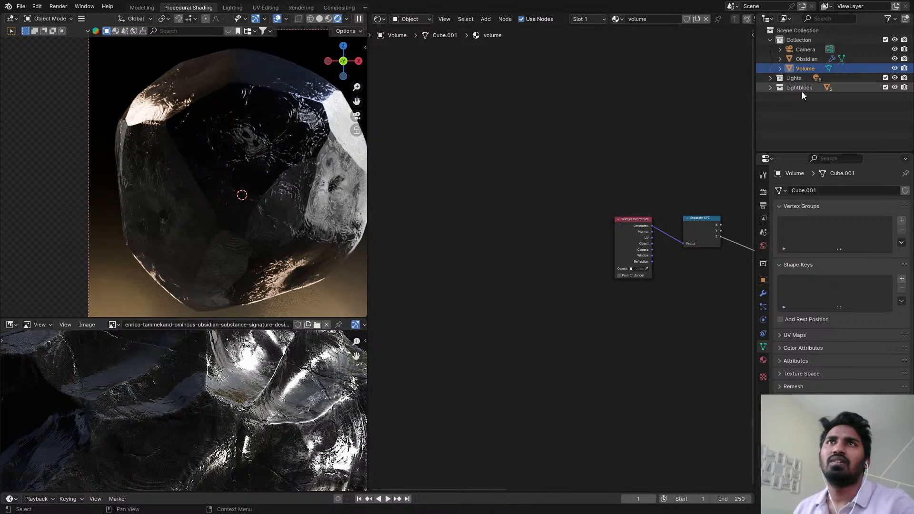
# - Try showing the hidden light in the Lights collection to check its rainbow reflection on the obsidian
pyautogui.click(770, 78)
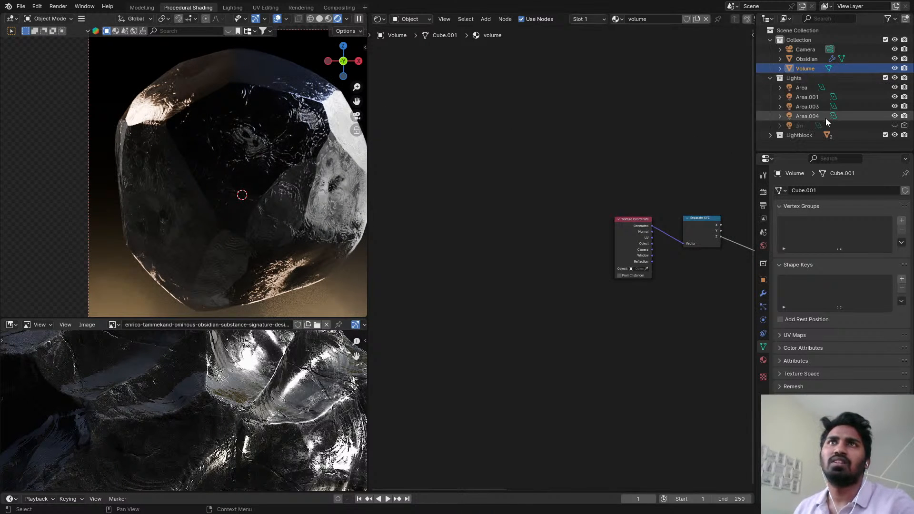
pyautogui.click(895, 126)
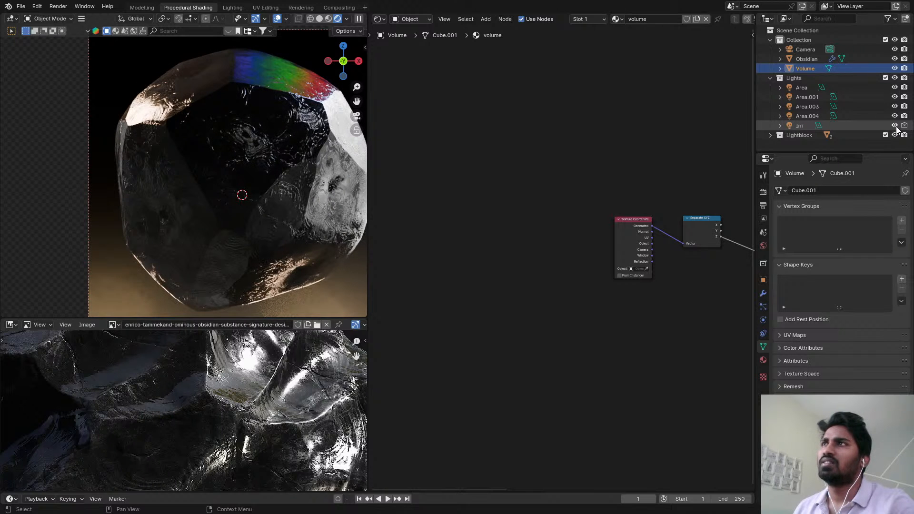
pyautogui.click(895, 125)
pyautogui.click(313, 169)
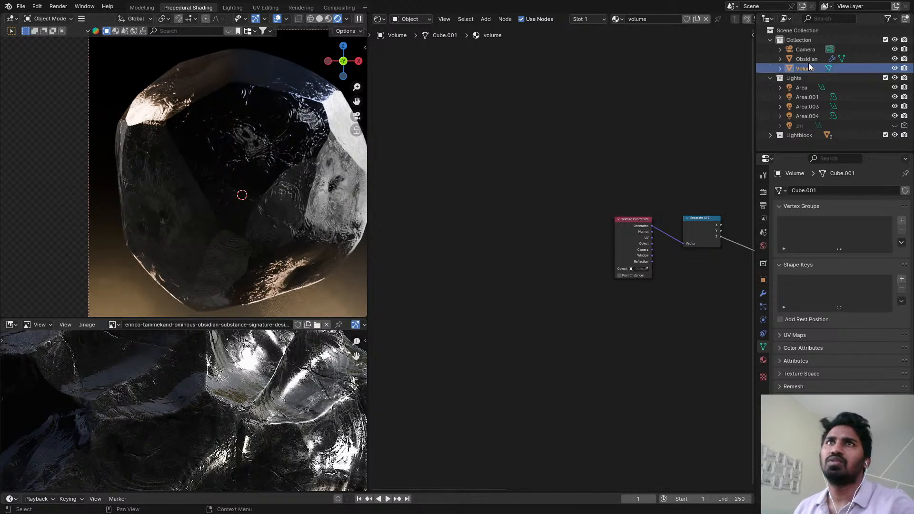
# - Try raising the Mix node's factor to about 0.68 in the Obsidian material
pyautogui.moveTo(696, 152); pyautogui.dragTo(503, 142, button='middle')
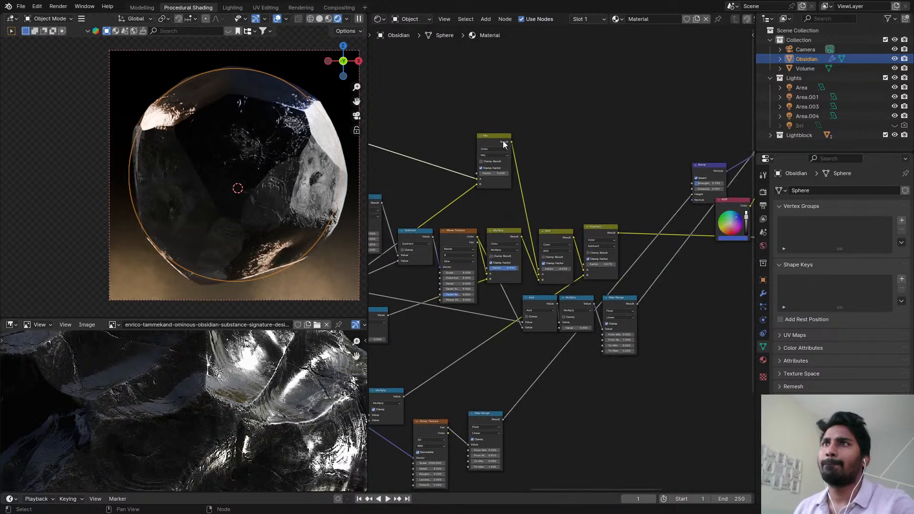
pyautogui.scroll(5, 503, 147)
pyautogui.moveTo(498, 184); pyautogui.dragTo(496, 185)
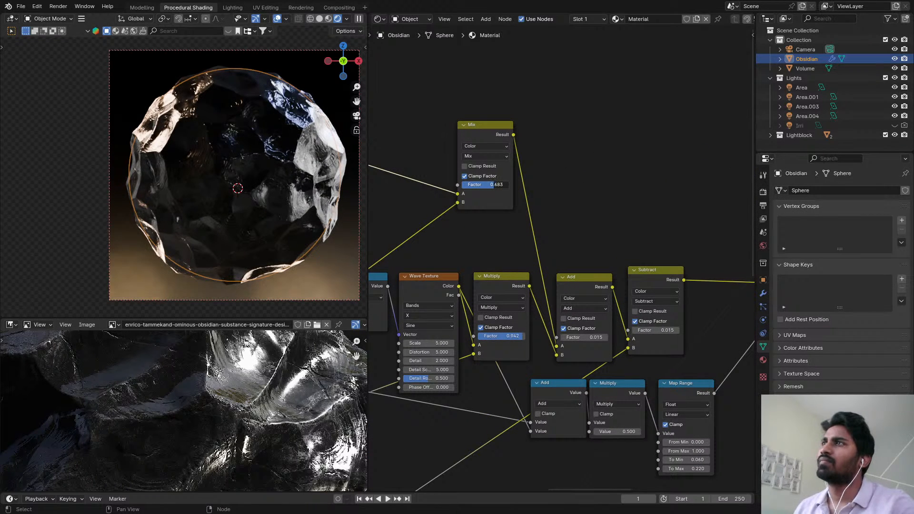
pyautogui.click(484, 156)
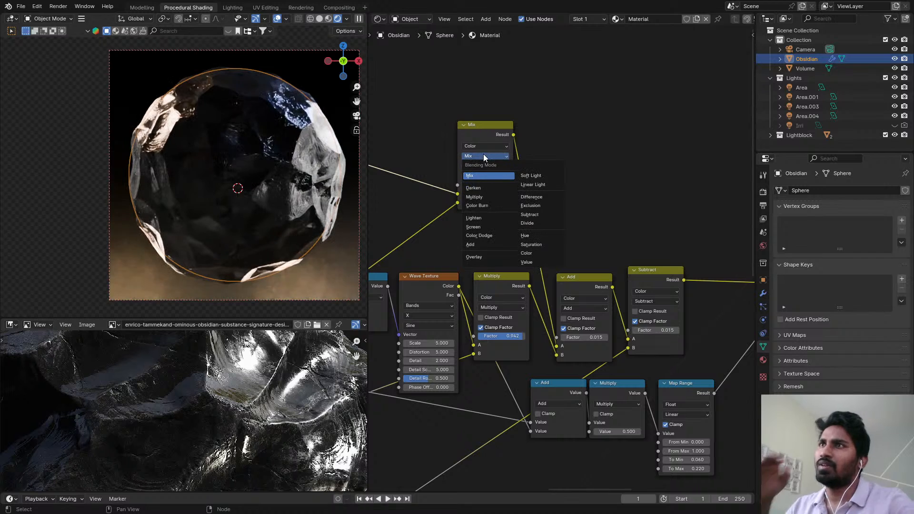
pyautogui.scroll(-4, 599, 87)
pyautogui.moveTo(599, 88); pyautogui.dragTo(620, 88, button='middle')
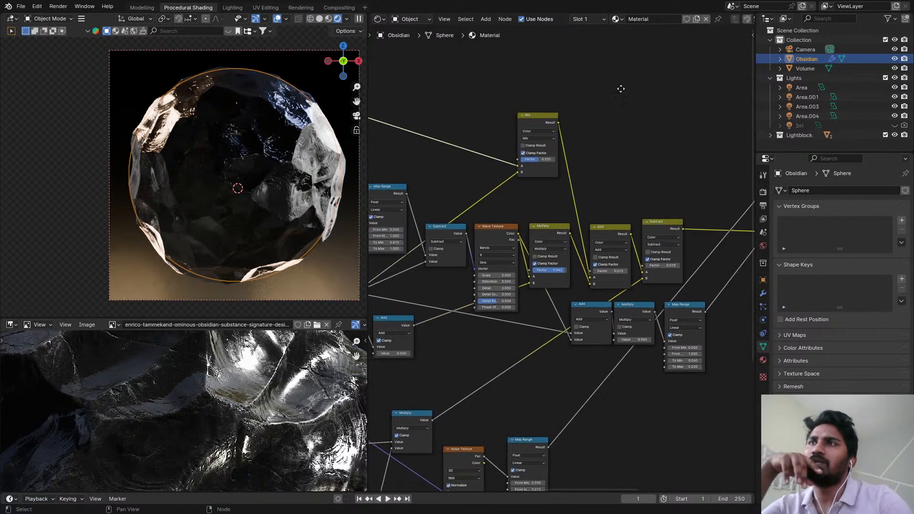
# - Duplicate the lower Noise Texture with its vector link above the graph and connect its Fac output to the Mix node's Factor
pyautogui.scroll(-10, 621, 157)
pyautogui.moveTo(528, 284); pyautogui.dragTo(545, 282, button='middle')
pyautogui.scroll(1, 479, 398)
pyautogui.scroll(-1, 479, 398)
pyautogui.moveTo(443, 344); pyautogui.dragTo(498, 392, button='middle')
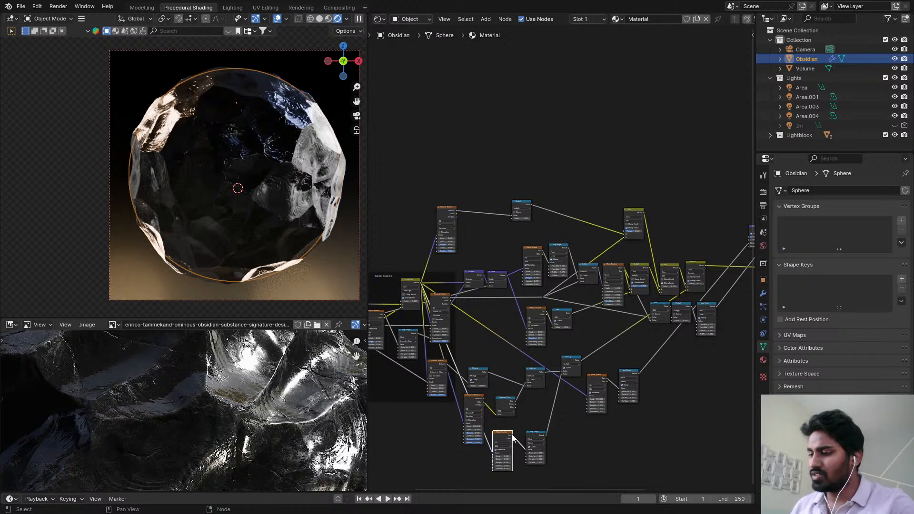
pyautogui.moveTo(513, 434); pyautogui.dragTo(530, 136)
pyautogui.scroll(3, 526, 140)
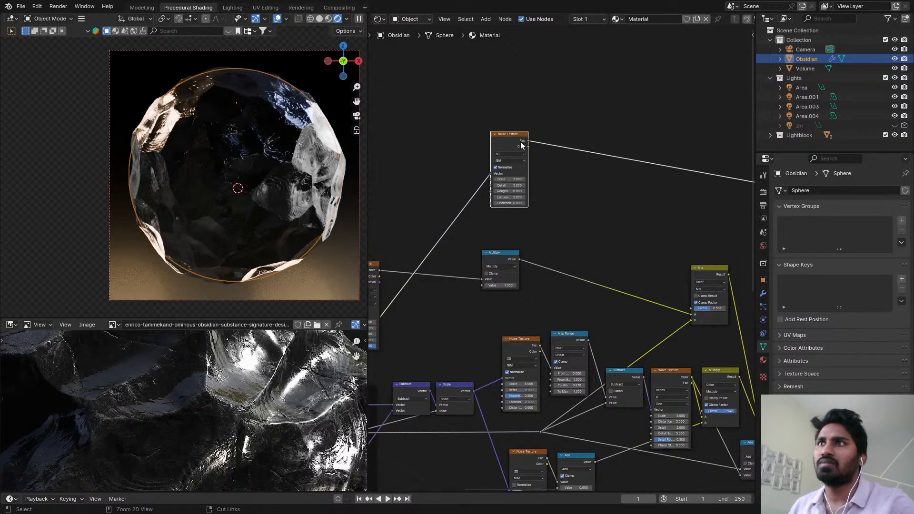
pyautogui.scroll(1, 522, 145)
pyautogui.moveTo(523, 146); pyautogui.dragTo(444, 107, button='middle')
pyautogui.moveTo(438, 98); pyautogui.dragTo(628, 288)
# - Preview the Mix node's result on the sphere and return to the Principled BSDF output
pyautogui.keyDown('ctrl'); pyautogui.keyDown('shift'); pyautogui.click(650, 248); pyautogui.keyUp('shift'); pyautogui.keyUp('ctrl')
pyautogui.moveTo(659, 277); pyautogui.dragTo(504, 206, button='middle')
pyautogui.scroll(-4, 503, 206)
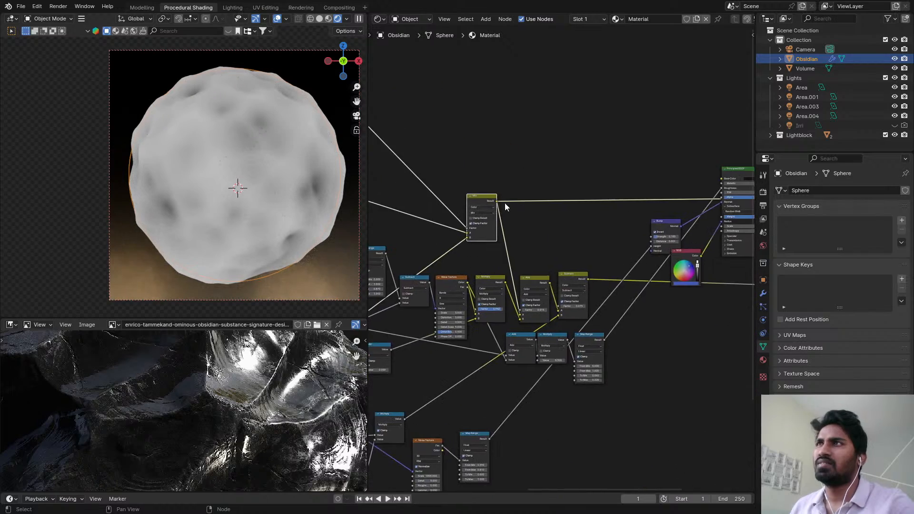
pyautogui.keyDown('ctrl'); pyautogui.keyDown('shift'); pyautogui.click(670, 180); pyautogui.keyUp('shift'); pyautogui.keyUp('ctrl')
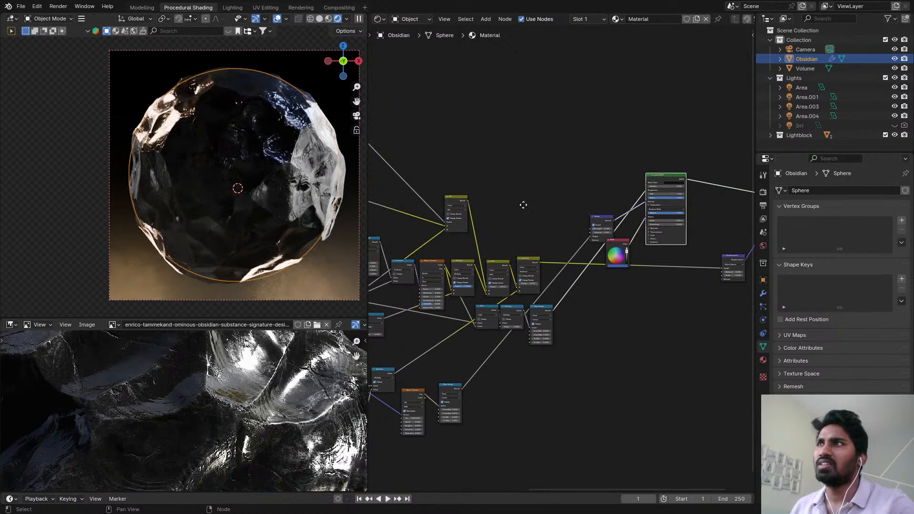
# - Insert a Map Range node between the new Noise Texture's Fac output and the Mix node's Factor
pyautogui.scroll(4, 524, 202)
pyautogui.scroll(5, 514, 176)
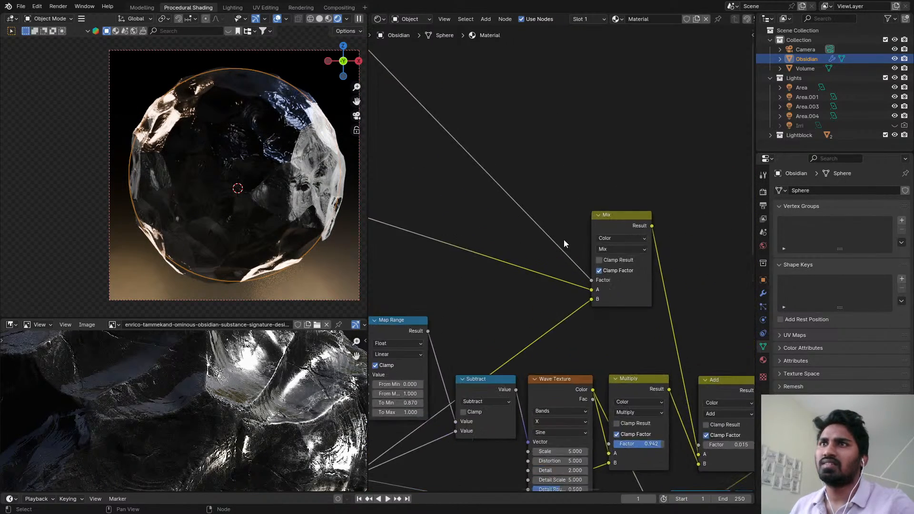
pyautogui.hotkey('shift', 'a')
pyautogui.click(590, 201)
pyautogui.write('map')
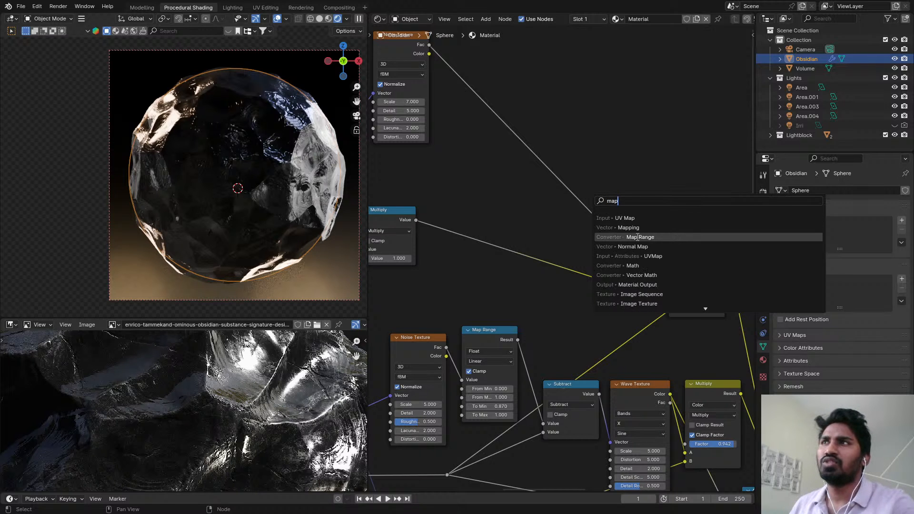
pyautogui.click(638, 237)
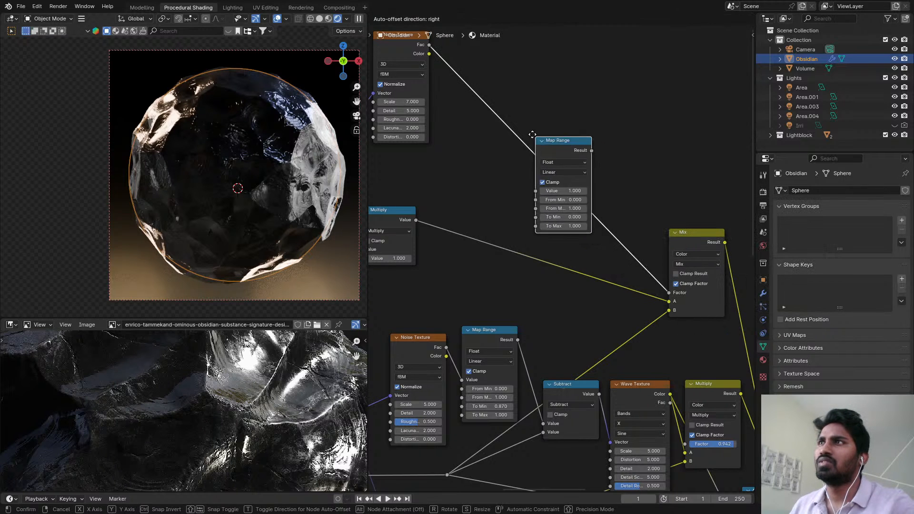
pyautogui.scroll(2, 516, 119)
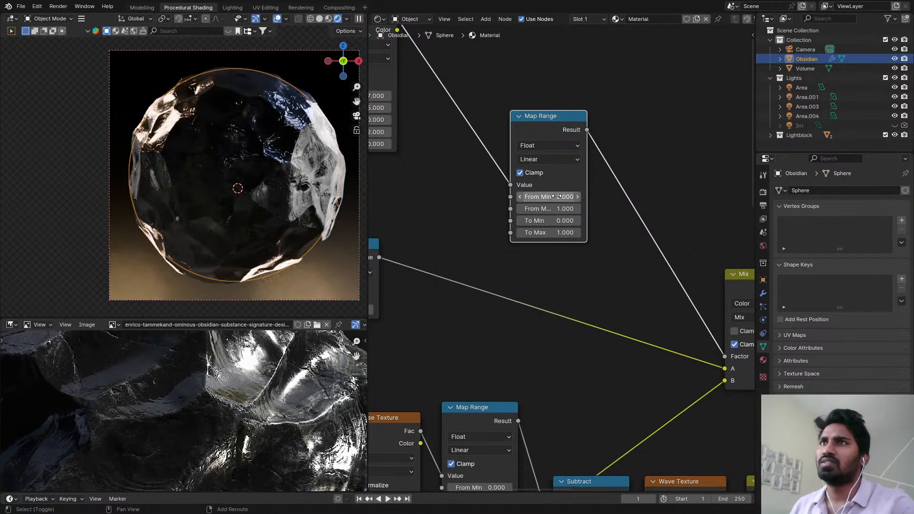
# - Set the new Map Range's From Min to 0.350 while previewing the mask, and restore the Principled BSDF output
pyautogui.keyDown('ctrl'); pyautogui.keyDown('shift'); pyautogui.click(558, 130); pyautogui.keyUp('shift'); pyautogui.keyUp('ctrl')
pyautogui.moveTo(590, 168); pyautogui.dragTo(547, 142, button='middle')
pyautogui.scroll(1, 509, 152)
pyautogui.moveTo(513, 171); pyautogui.dragTo(541, 173)
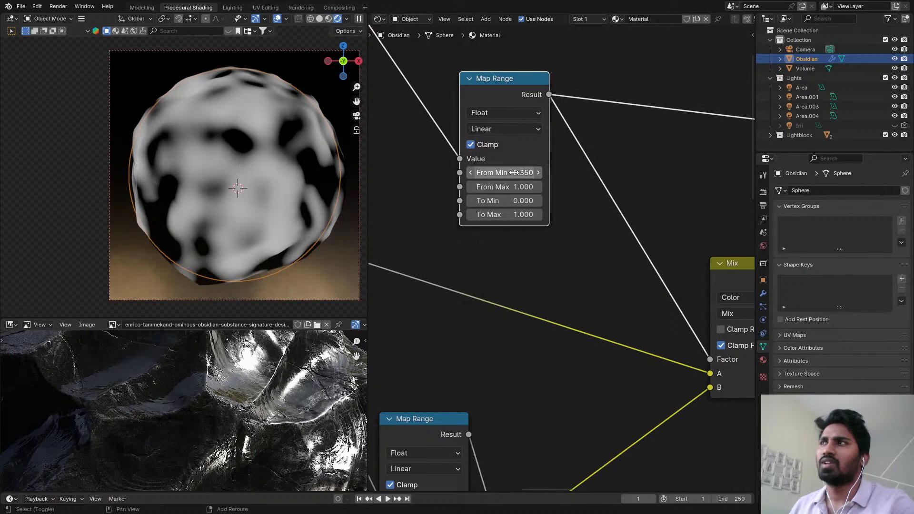
pyautogui.scroll(-2, 609, 176)
pyautogui.moveTo(610, 176); pyautogui.dragTo(736, 170, button='middle')
pyautogui.keyDown('ctrl'); pyautogui.keyDown('shift'); pyautogui.click(578, 186); pyautogui.keyUp('shift'); pyautogui.keyUp('ctrl')
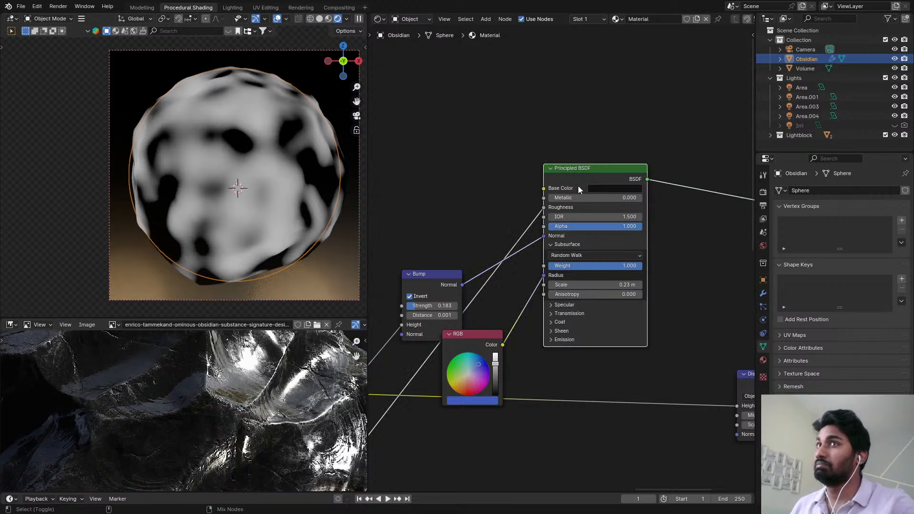
# - Examine the noise-blended obsidian surface up close and in the camera view without its selection outline
pyautogui.scroll(1, 564, 200)
pyautogui.moveTo(563, 200); pyautogui.dragTo(637, 153, button='middle')
pyautogui.scroll(5, 311, 162)
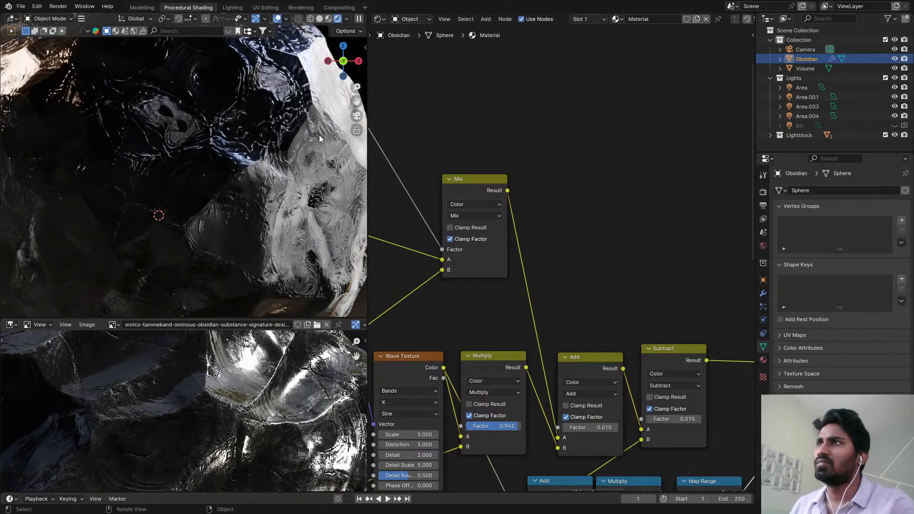
pyautogui.scroll(-5, 319, 138)
pyautogui.moveTo(418, 142); pyautogui.dragTo(580, 150, button='middle')
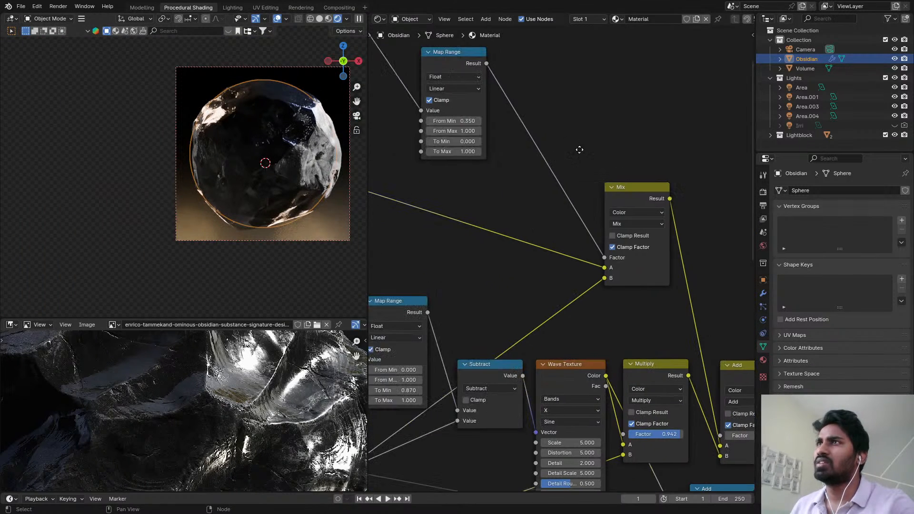
pyautogui.click(318, 71)
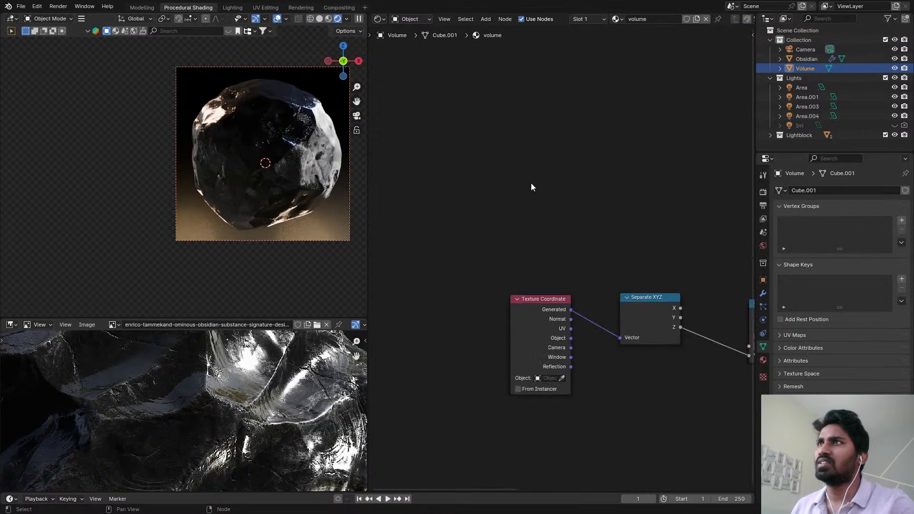
pyautogui.scroll(1, 602, 194)
pyautogui.scroll(-2, 593, 194)
pyautogui.moveTo(594, 194); pyautogui.dragTo(557, 174, button='middle')
pyautogui.scroll(-2, 601, 203)
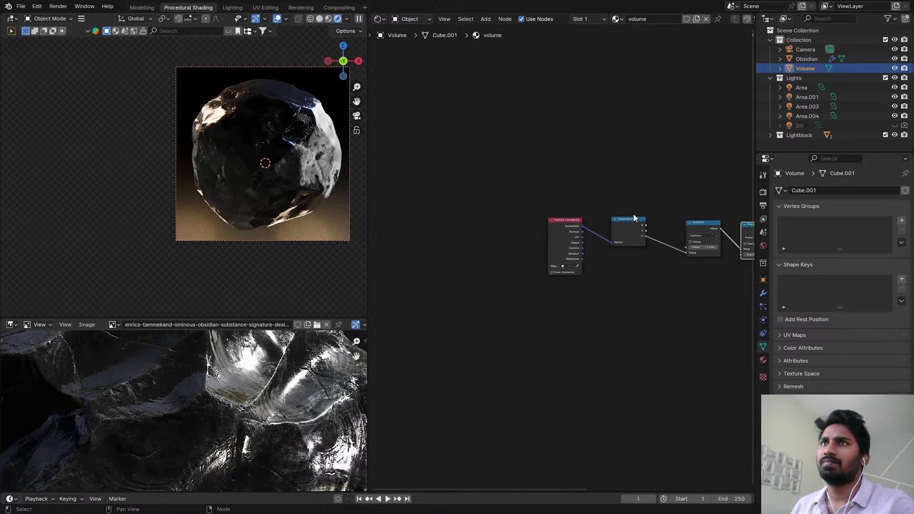
pyautogui.moveTo(634, 213); pyautogui.dragTo(593, 195, button='middle')
pyautogui.scroll(1, 448, 168)
# - In the Obsidian material, insert a Vector Math node set to Scale after the Texture Coordinate's Generated output
pyautogui.click(810, 61)
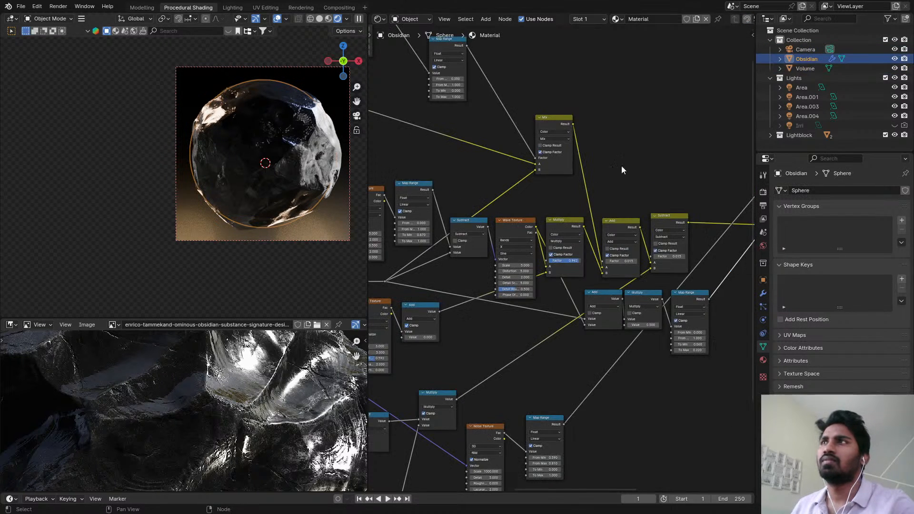
pyautogui.moveTo(486, 168); pyautogui.dragTo(656, 158, button='middle')
pyautogui.moveTo(473, 268); pyautogui.dragTo(623, 231, button='middle')
pyautogui.scroll(2, 619, 234)
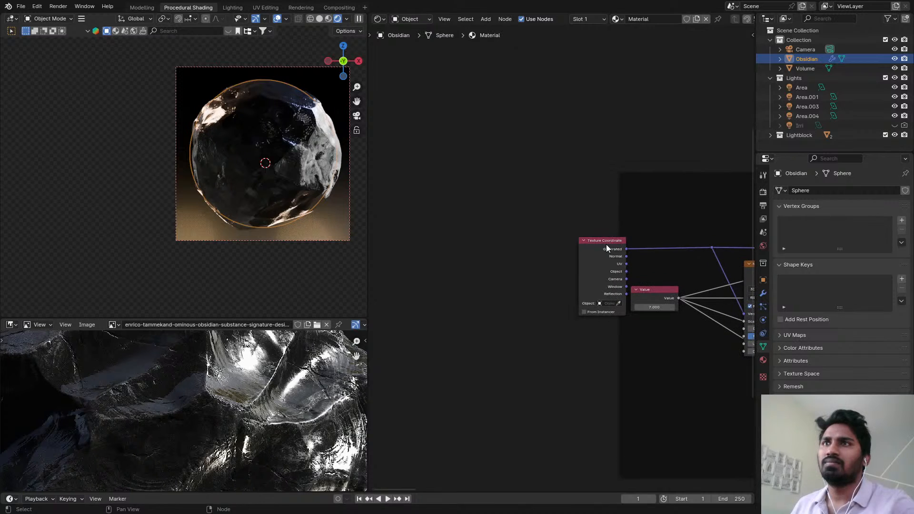
pyautogui.moveTo(607, 245); pyautogui.dragTo(405, 217)
pyautogui.hotkey('shift', 'a')
pyautogui.write('vec')
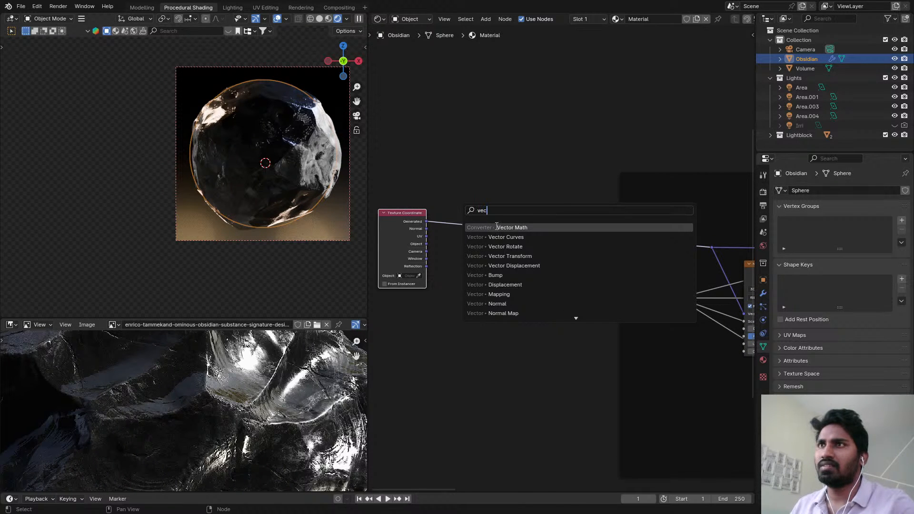
pyautogui.click(496, 227)
pyautogui.click(496, 224)
pyautogui.click(490, 233)
pyautogui.click(494, 362)
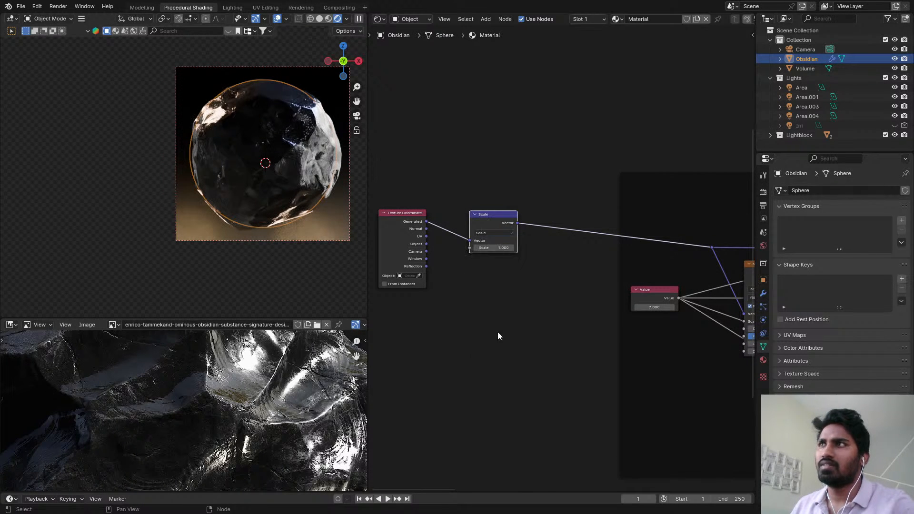
# - Set the new vector Scale node's value to 2 and save the file while inspecting the obsidian
pyautogui.scroll(1, 495, 271)
pyautogui.doubleClick(496, 241)
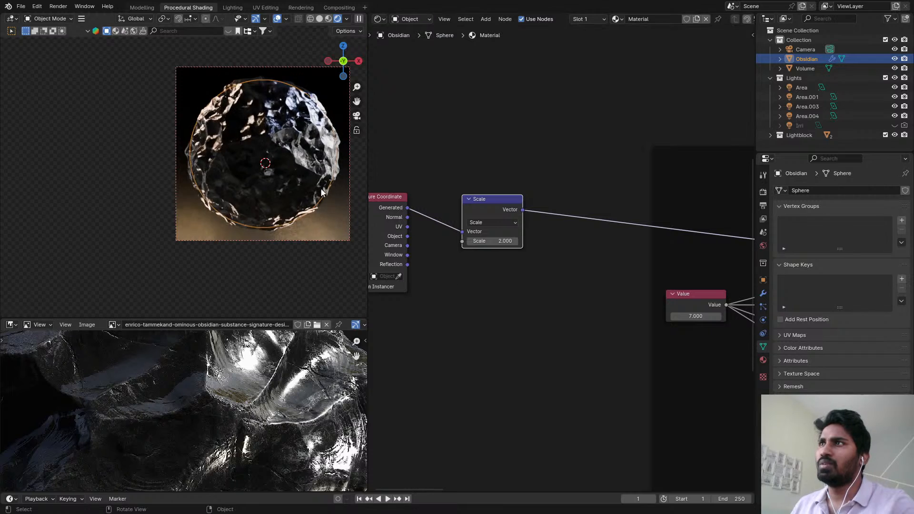
pyautogui.scroll(3, 308, 145)
pyautogui.click(310, 139)
pyautogui.hotkey('ctrl', 's')
pyautogui.scroll(-3, 293, 147)
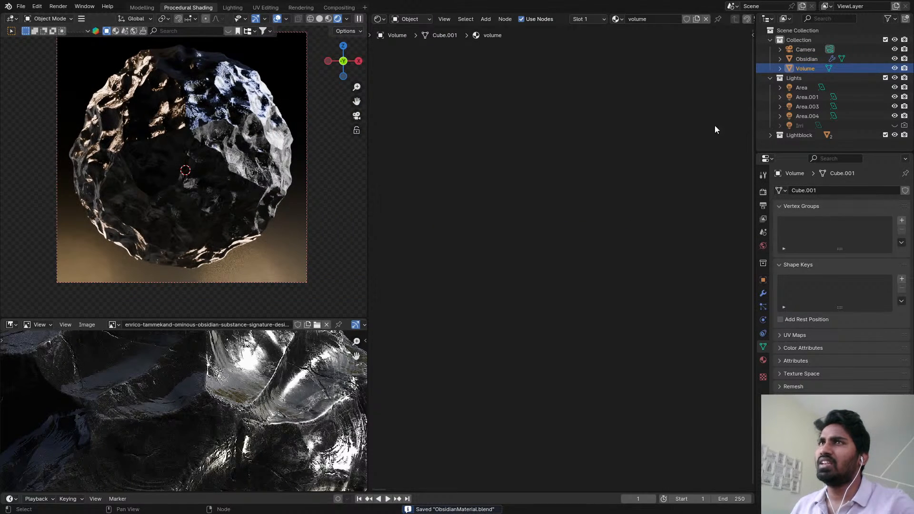
# - Try lowering To Max to about 0.13 on the Map Range node that feeds the Mix factor
pyautogui.click(806, 59)
pyautogui.scroll(5, 538, 213)
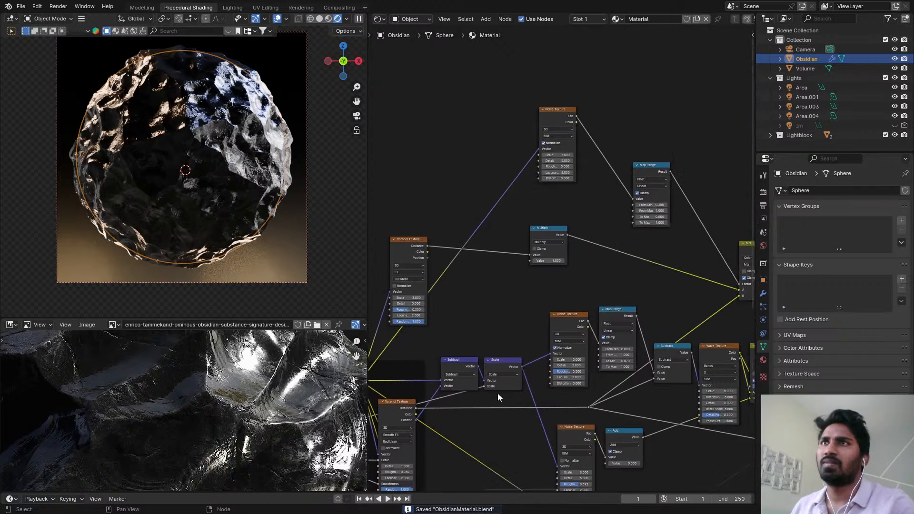
pyautogui.scroll(5, 669, 260)
pyautogui.moveTo(741, 276); pyautogui.dragTo(670, 264, button='middle')
pyautogui.scroll(-1, 587, 216)
pyautogui.scroll(4, 605, 214)
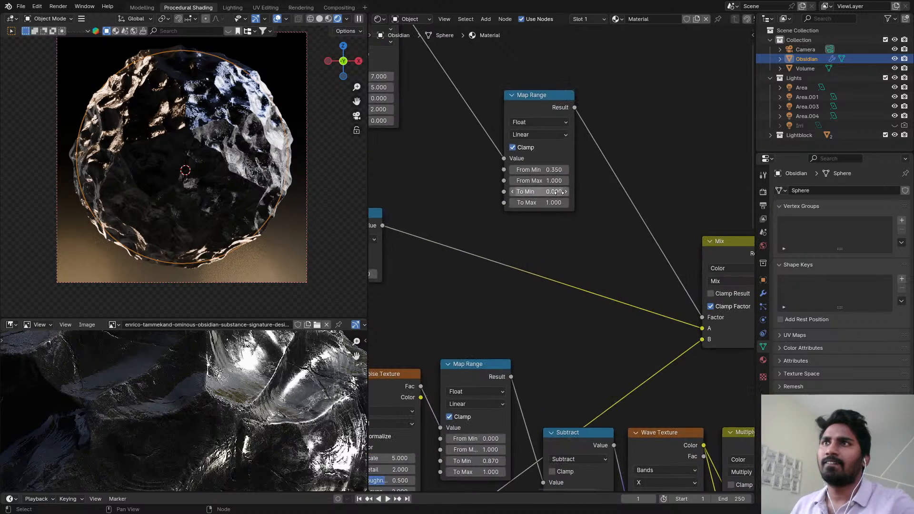
pyautogui.keyDown('shift'); pyautogui.moveTo(558, 203); pyautogui.dragTo(477, 203); pyautogui.keyUp('shift')
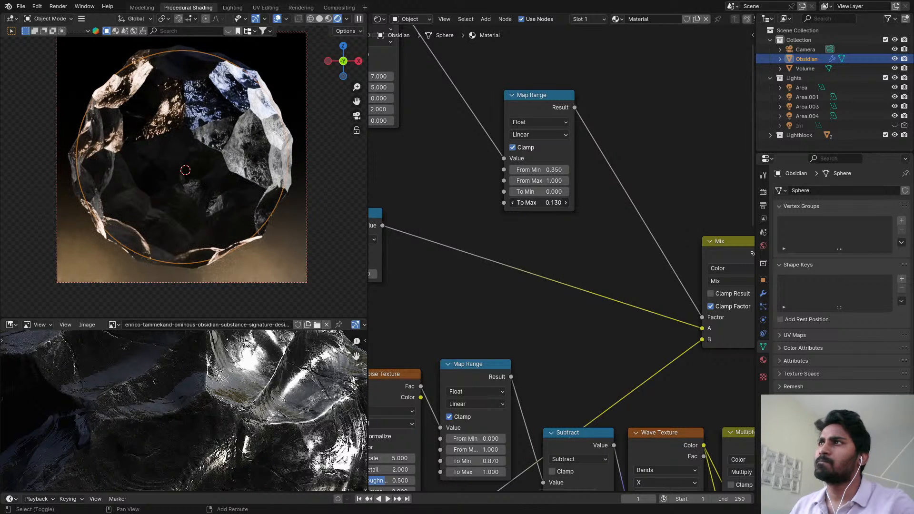
pyautogui.rightClick(558, 203)
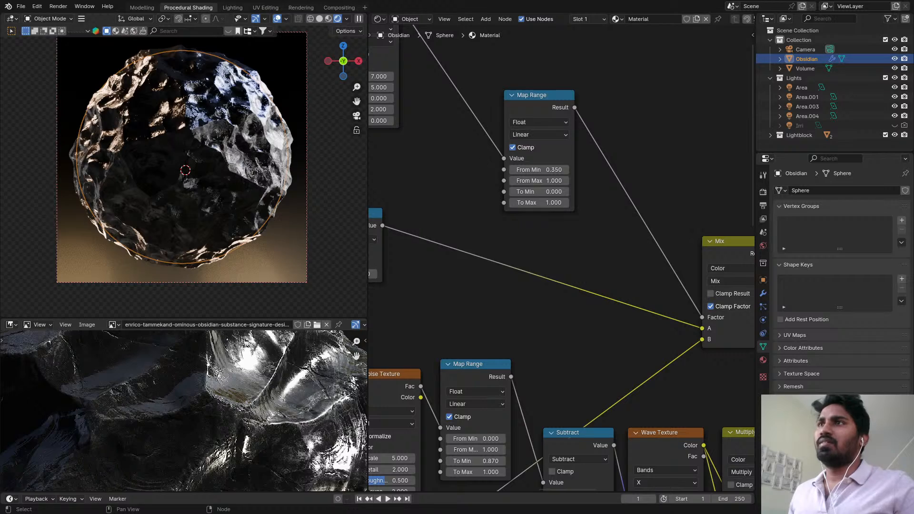
pyautogui.scroll(6, 196, 136)
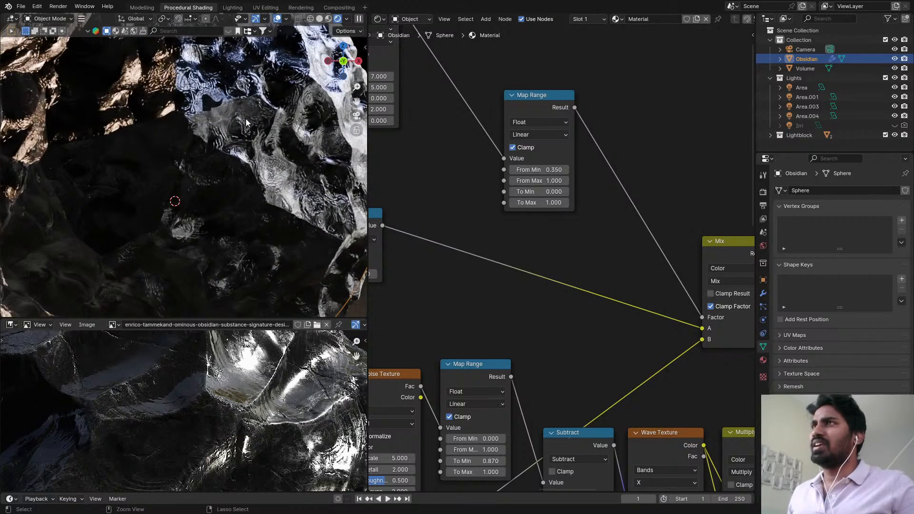
# - Dissolve the Mix node that blends the two Voronoi layers and reconnect the base Voronoi distance to the colour Add node
pyautogui.hotkey('ctrl', 's')
pyautogui.scroll(-3, 469, 136)
pyautogui.scroll(-2, 469, 136)
pyautogui.click(673, 198)
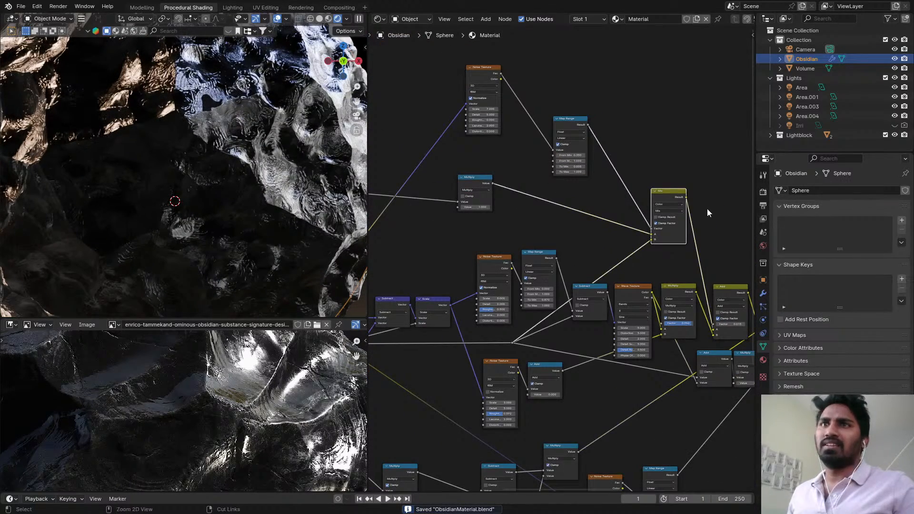
pyautogui.scroll(3, 669, 218)
pyautogui.hotkey('ctrl', 'x')
pyautogui.moveTo(709, 225); pyautogui.dragTo(691, 197, button='middle')
pyautogui.scroll(-3, 647, 197)
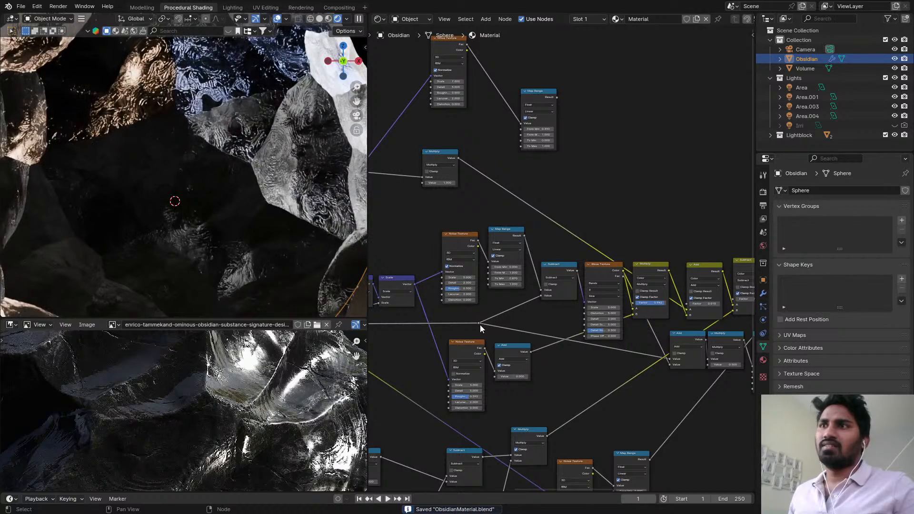
pyautogui.moveTo(479, 323); pyautogui.dragTo(689, 312)
pyautogui.scroll(-4, 622, 250)
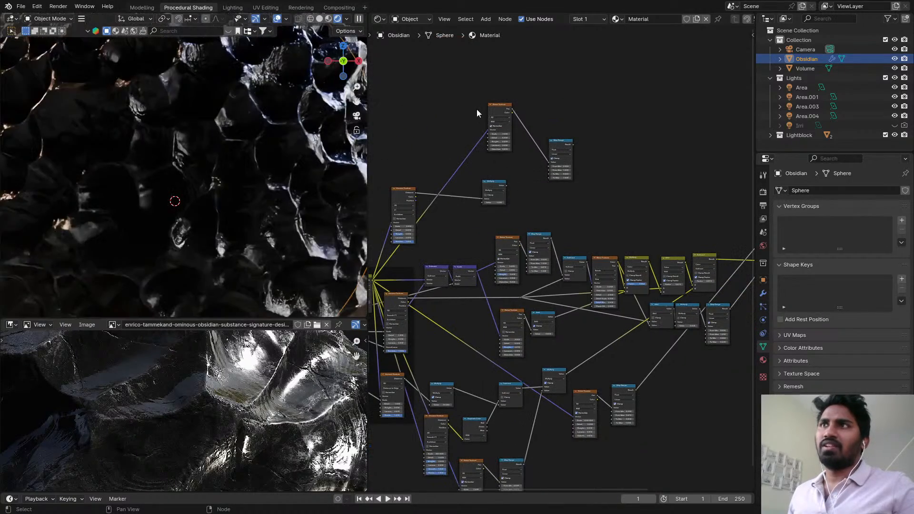
# - Delete the leftover Noise Texture, Map Range, Multiply and Voronoi Texture nodes of the larger-scale layer
pyautogui.moveTo(469, 94); pyautogui.dragTo(562, 204)
pyautogui.press('x')
pyautogui.moveTo(483, 178); pyautogui.dragTo(633, 142, button='middle')
pyautogui.click(548, 162)
pyautogui.press('x')
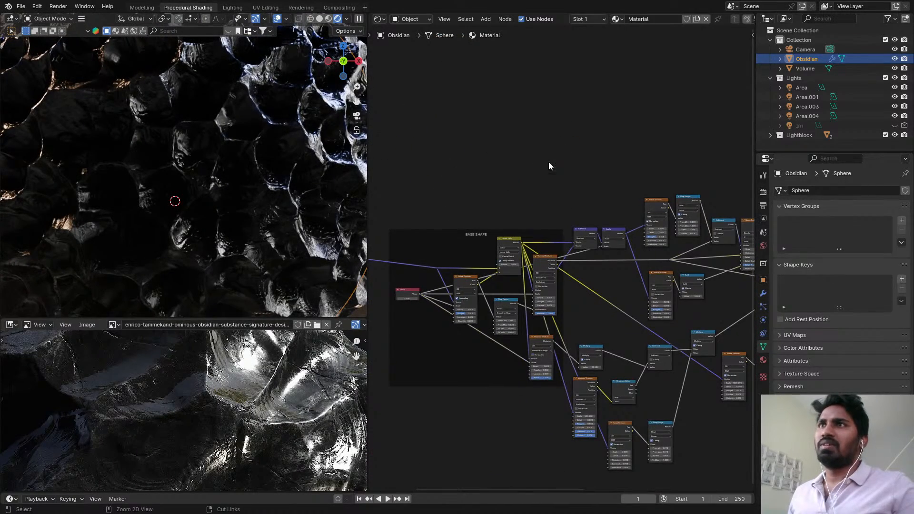
# - Set the vector Scale node after the Texture Coordinate to 1, frame the whole obsidian and save the file
pyautogui.scroll(-3, 499, 178)
pyautogui.scroll(-3, 273, 146)
pyautogui.scroll(-3, 272, 146)
pyautogui.moveTo(518, 187); pyautogui.dragTo(754, 139, button='middle')
pyautogui.scroll(5, 333, 191)
pyautogui.scroll(6, 687, 178)
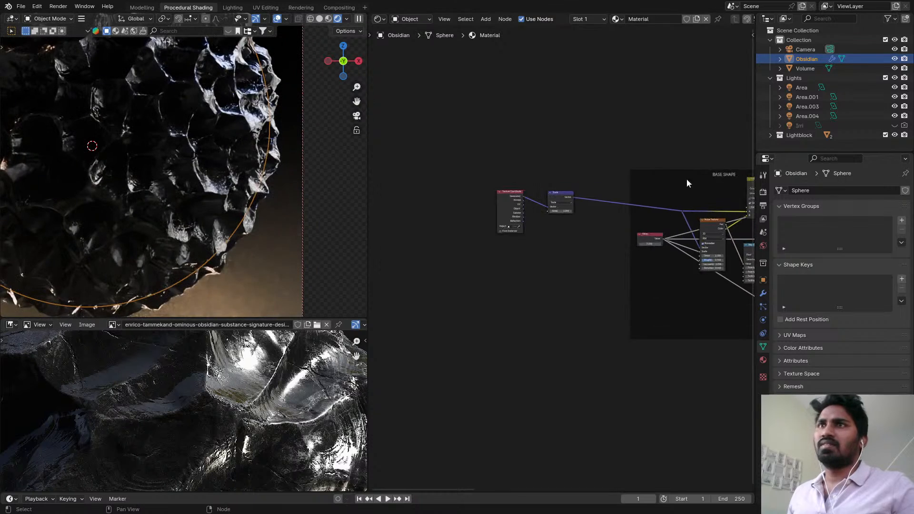
pyautogui.moveTo(534, 210); pyautogui.dragTo(560, 189, button='middle')
pyautogui.scroll(-5, 183, 188)
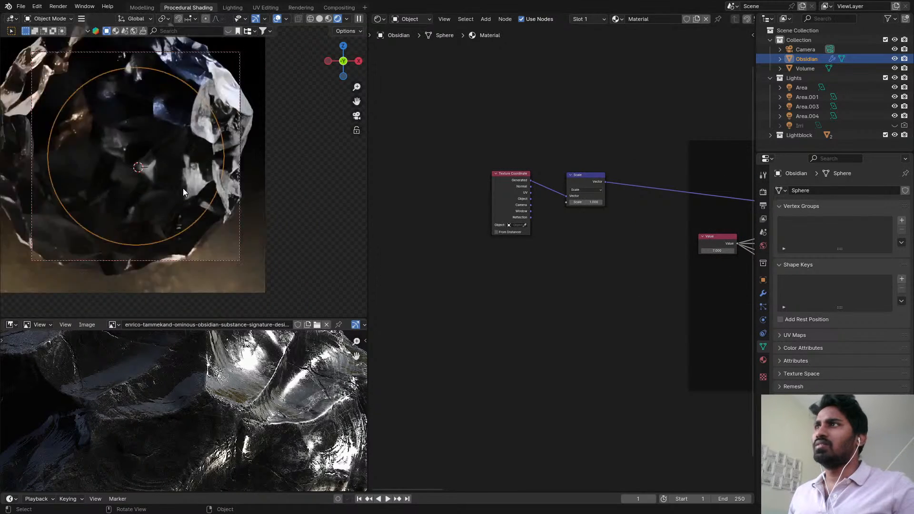
pyautogui.keyDown('shift'); pyautogui.moveTo(164, 139); pyautogui.dragTo(292, 159, button='middle'); pyautogui.keyUp('shift')
pyautogui.click(292, 159)
pyautogui.hotkey('ctrl', 's')
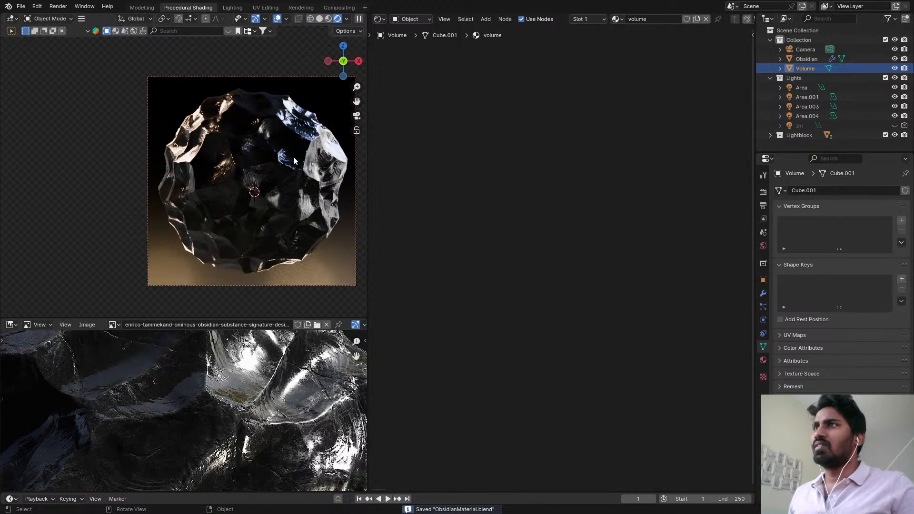
# - In the Obsidian material, insert a Vector Math Add node between the vector Scale node and the BASE SHAPE textures
pyautogui.click(293, 159)
pyautogui.scroll(4, 507, 155)
pyautogui.moveTo(481, 158); pyautogui.dragTo(634, 200, button='middle')
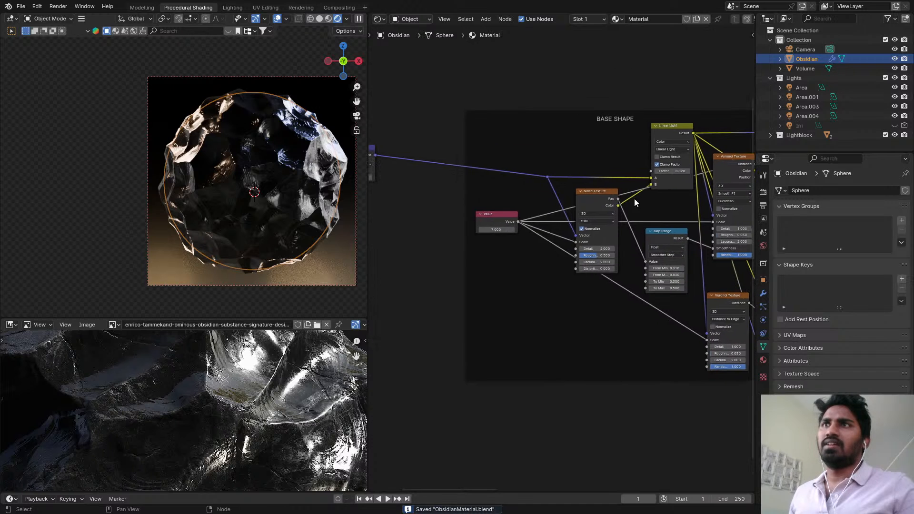
pyautogui.hotkey('shift', 'a')
pyautogui.write('vec')
pyautogui.press('Return')
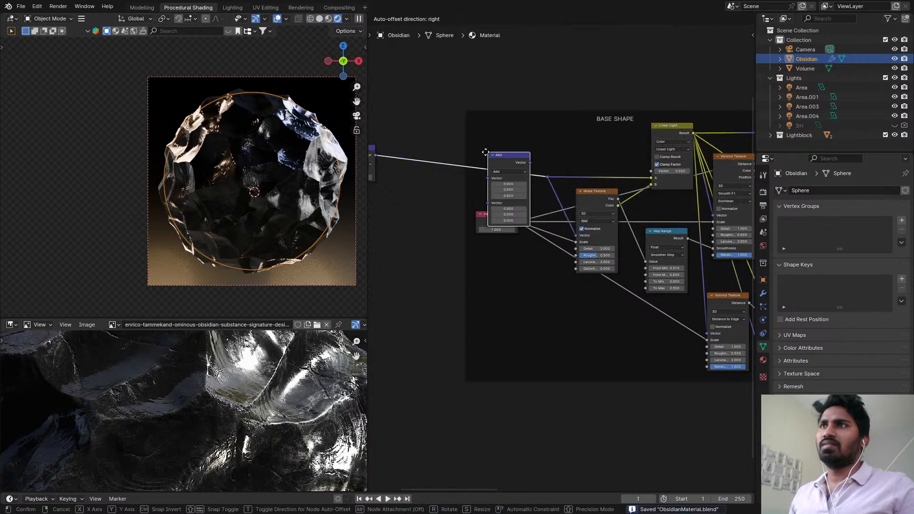
pyautogui.click(444, 142)
# - Try a Z offset of 7.8 on the new vector Add node and reset it to 0
pyautogui.scroll(2, 451, 149)
pyautogui.scroll(2, 463, 172)
pyautogui.moveTo(470, 217); pyautogui.dragTo(520, 217)
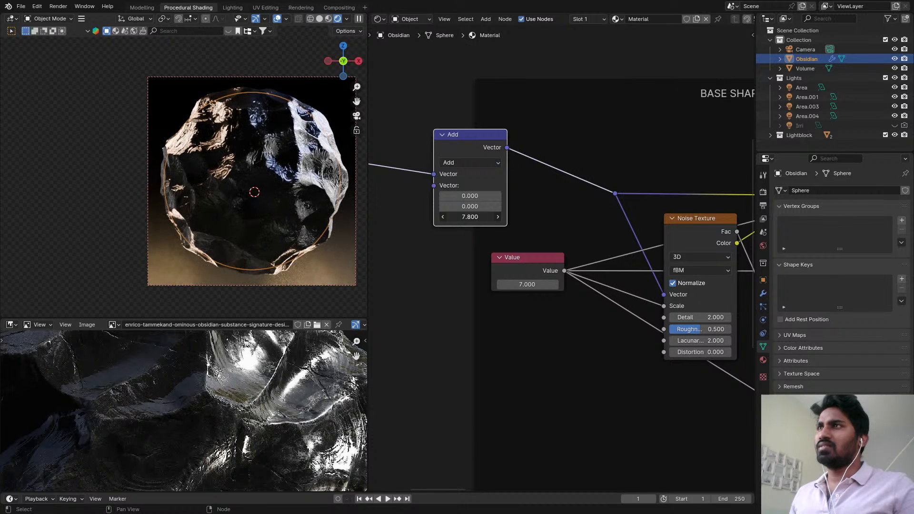
pyautogui.press('BackSpace')
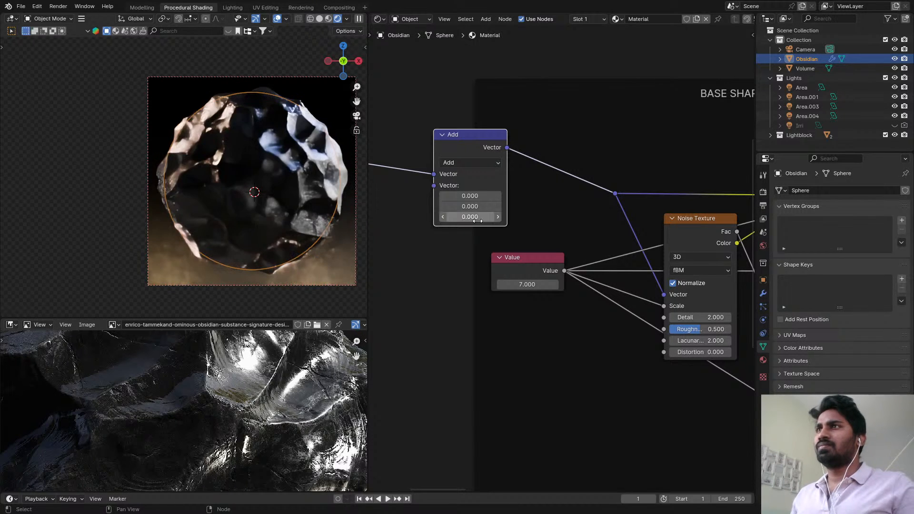
# - Inspect the obsidian's surface and outer edge up close and save the file
pyautogui.scroll(5, 319, 151)
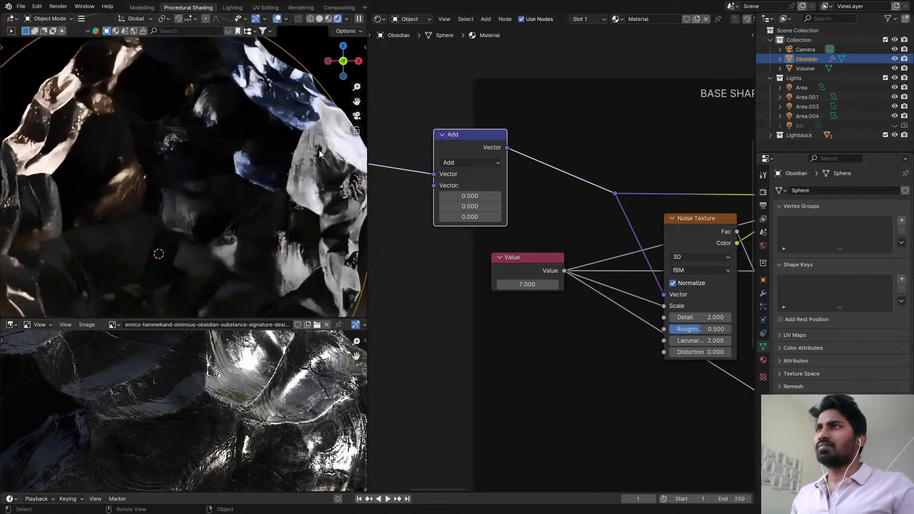
pyautogui.keyDown('shift'); pyautogui.moveTo(323, 159); pyautogui.dragTo(282, 118, button='middle'); pyautogui.keyUp('shift')
pyautogui.scroll(-3, 285, 164)
pyautogui.hotkey('ctrl', 's')
# - Review the Voronoi edge branch with its Subtract and Multiply nodes, and the textures in the BASE SHAPE frame
pyautogui.scroll(-4, 539, 174)
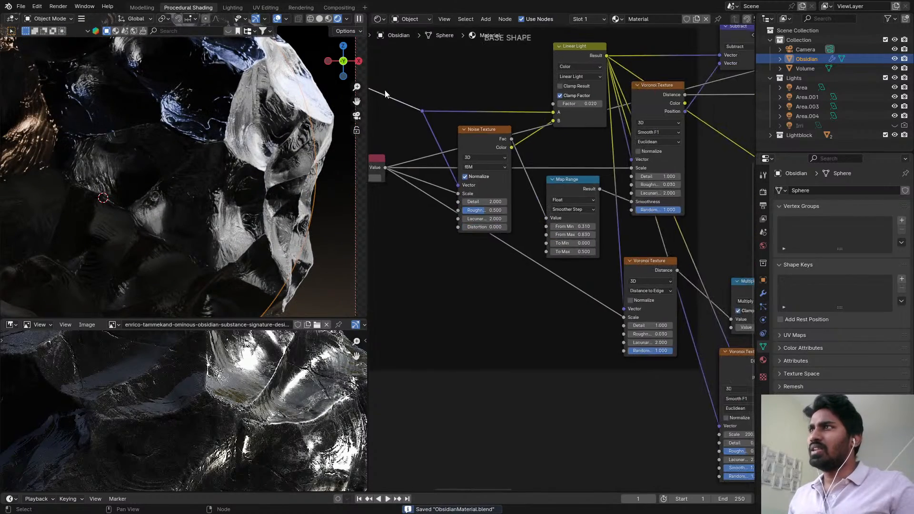
pyautogui.moveTo(540, 175); pyautogui.dragTo(482, 156, button='middle')
pyautogui.moveTo(664, 157); pyautogui.dragTo(411, 164, button='middle')
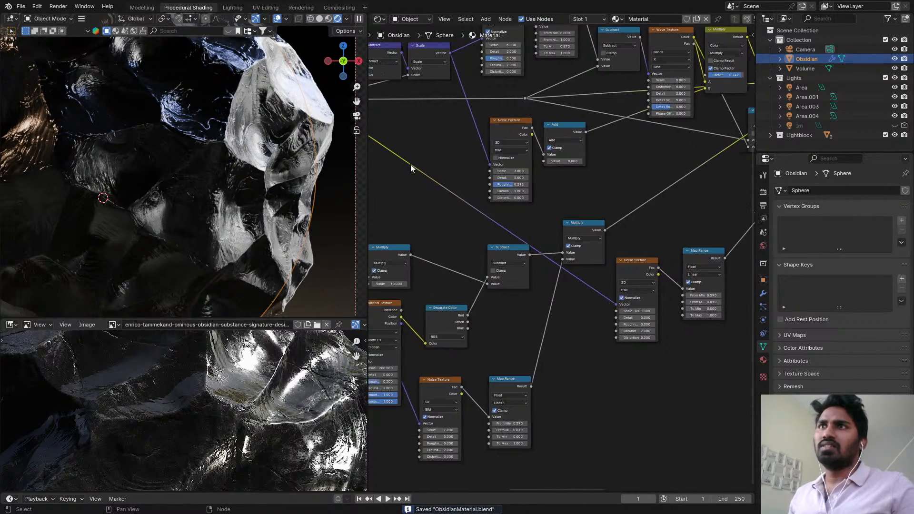
pyautogui.scroll(1, 576, 149)
pyautogui.scroll(-2, 581, 148)
pyautogui.moveTo(596, 162); pyautogui.dragTo(614, 157, button='middle')
pyautogui.scroll(4, 589, 169)
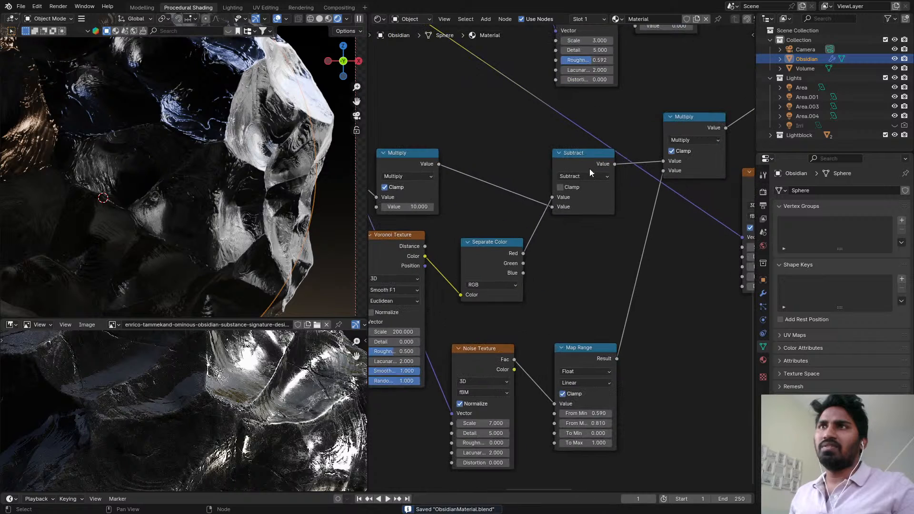
pyautogui.moveTo(587, 162); pyautogui.dragTo(588, 170)
pyautogui.scroll(-2, 511, 156)
pyautogui.moveTo(511, 156); pyautogui.dragTo(655, 195, button='middle')
pyautogui.scroll(-3, 585, 165)
pyautogui.moveTo(585, 165); pyautogui.dragTo(661, 179, button='middle')
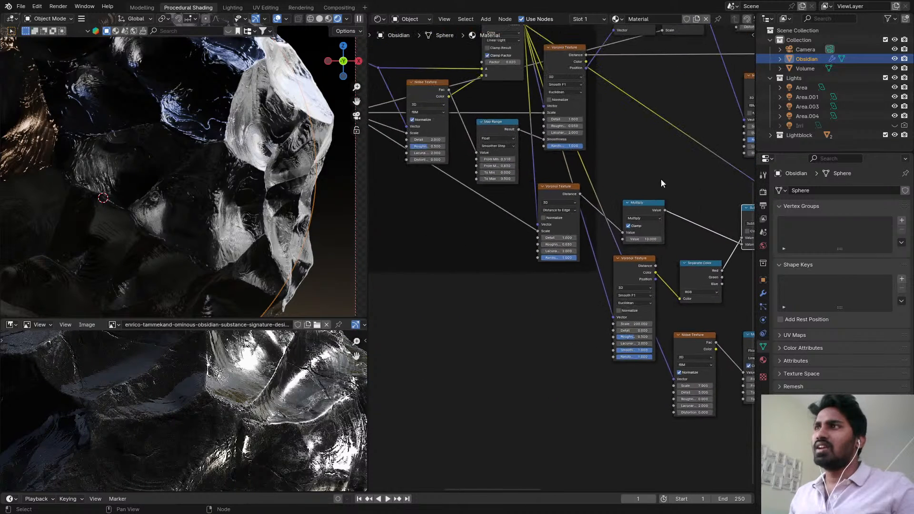
pyautogui.moveTo(585, 136); pyautogui.dragTo(627, 182, button='middle')
pyautogui.scroll(4, 589, 175)
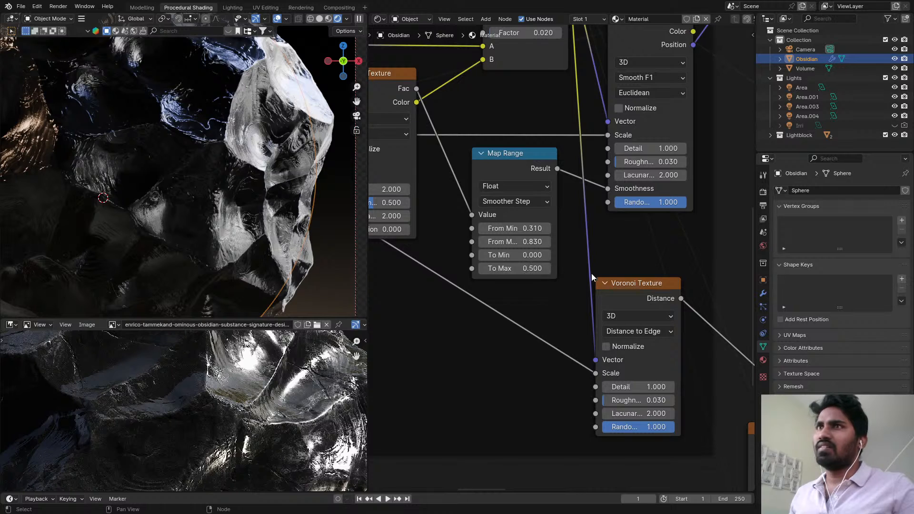
# - Review the node chain from the Distance to Edge Voronoi through to the final Multiply, Add and Subtract colour nodes
pyautogui.scroll(-2, 592, 273)
pyautogui.moveTo(591, 273); pyautogui.dragTo(522, 232, button='middle')
pyautogui.scroll(2, 526, 238)
pyautogui.scroll(-1, 586, 258)
pyautogui.moveTo(587, 258); pyautogui.dragTo(566, 250, button='middle')
pyautogui.scroll(-2, 659, 292)
pyautogui.moveTo(667, 300); pyautogui.dragTo(415, 219, button='middle')
pyautogui.scroll(-1, 496, 266)
pyautogui.scroll(-2, 500, 269)
pyautogui.moveTo(610, 349); pyautogui.dragTo(541, 359, button='middle')
pyautogui.moveTo(598, 241); pyautogui.dragTo(453, 248, button='middle')
pyautogui.scroll(-1, 502, 233)
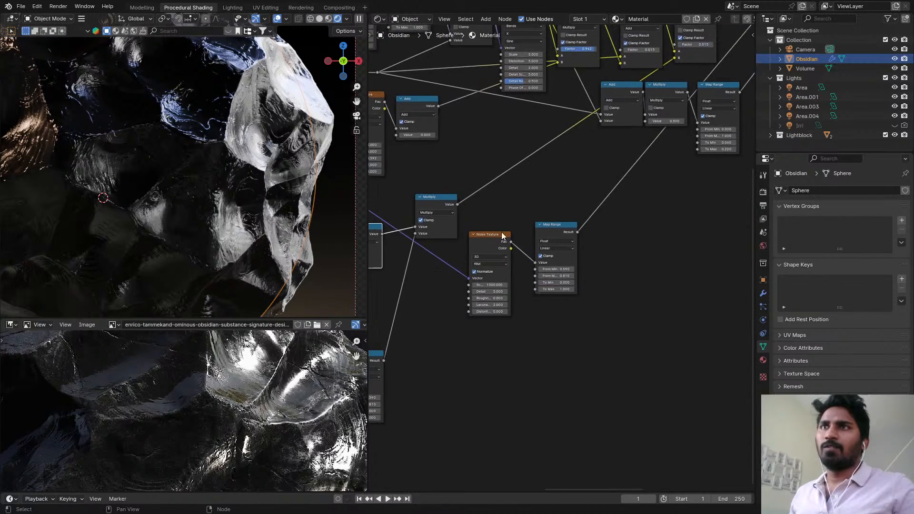
pyautogui.moveTo(503, 233); pyautogui.dragTo(411, 270, button='middle')
pyautogui.moveTo(596, 81); pyautogui.dragTo(566, 131, button='middle')
pyautogui.scroll(2, 565, 128)
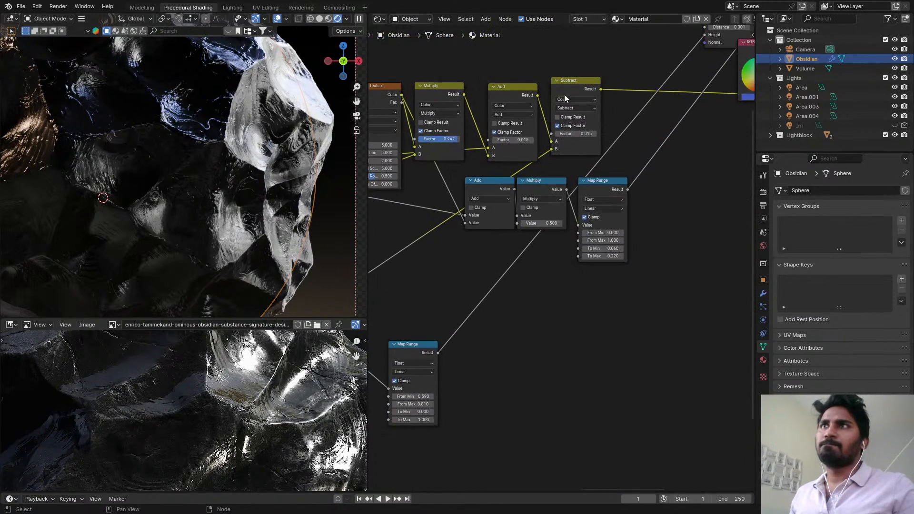
# - Preview the colour Add node and the noise-driven Add node on the obsidian, and restore the Principled BSDF to the output
pyautogui.moveTo(535, 89); pyautogui.dragTo(552, 92, button='middle')
pyautogui.keyDown('ctrl'); pyautogui.keyDown('shift'); pyautogui.click(534, 95); pyautogui.keyUp('shift'); pyautogui.keyUp('ctrl')
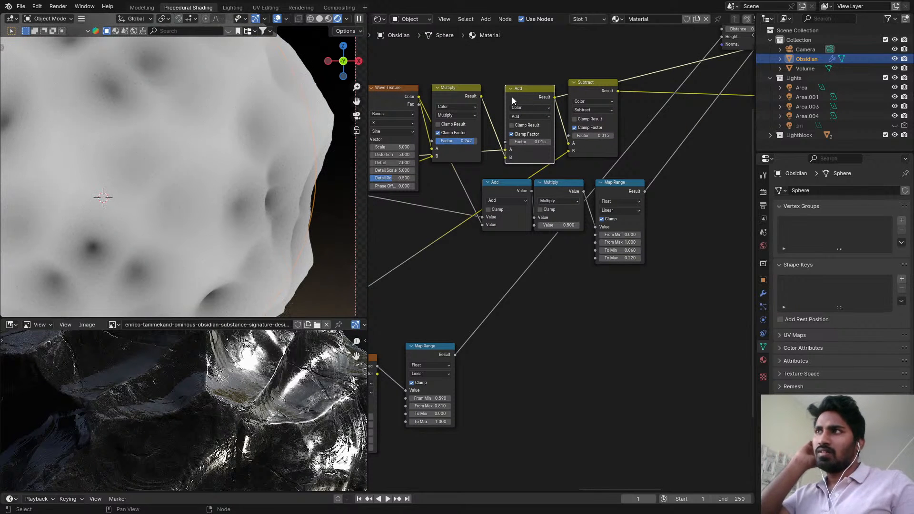
pyautogui.moveTo(485, 109); pyautogui.dragTo(548, 123, button='middle')
pyautogui.scroll(-3, 547, 120)
pyautogui.moveTo(429, 203); pyautogui.dragTo(594, 167, button='middle')
pyautogui.scroll(3, 580, 168)
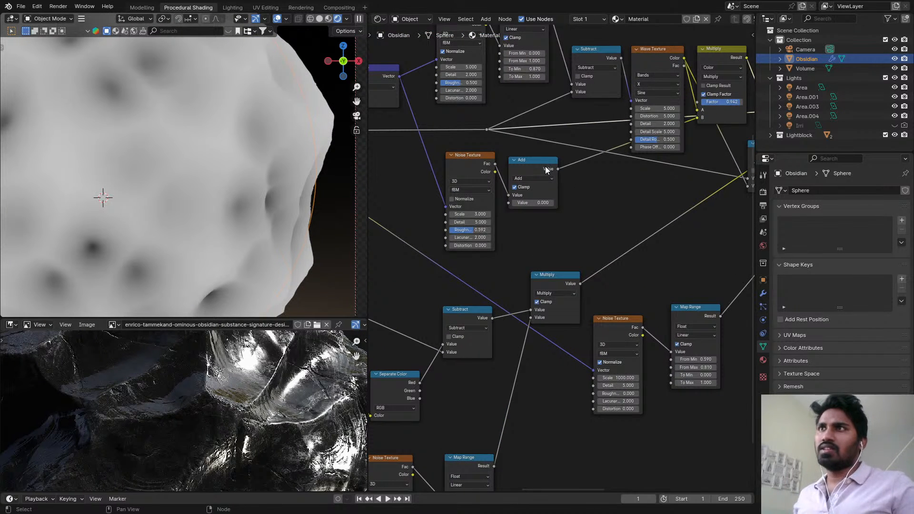
pyautogui.keyDown('ctrl'); pyautogui.keyDown('shift'); pyautogui.click(544, 167); pyautogui.keyUp('shift'); pyautogui.keyUp('ctrl')
pyautogui.scroll(-4, 580, 156)
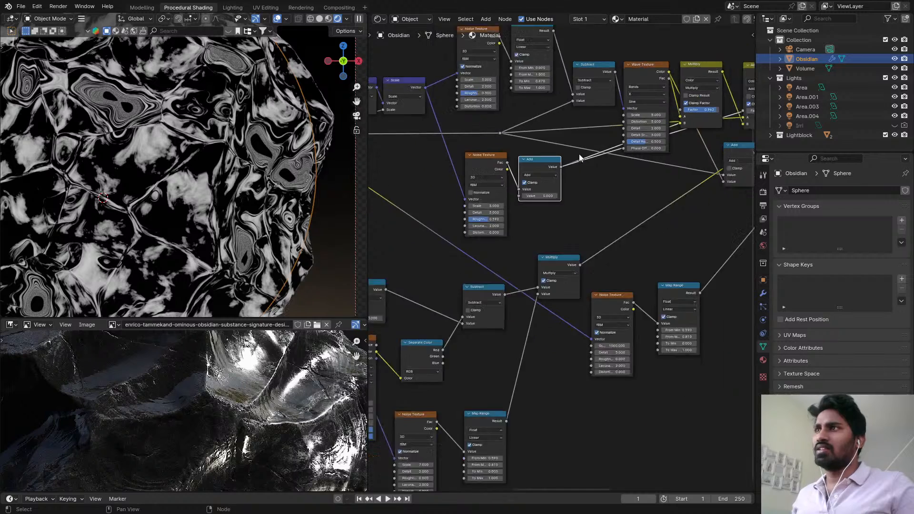
pyautogui.moveTo(580, 155); pyautogui.dragTo(385, 202, button='middle')
pyautogui.moveTo(556, 88); pyautogui.dragTo(479, 121, button='middle')
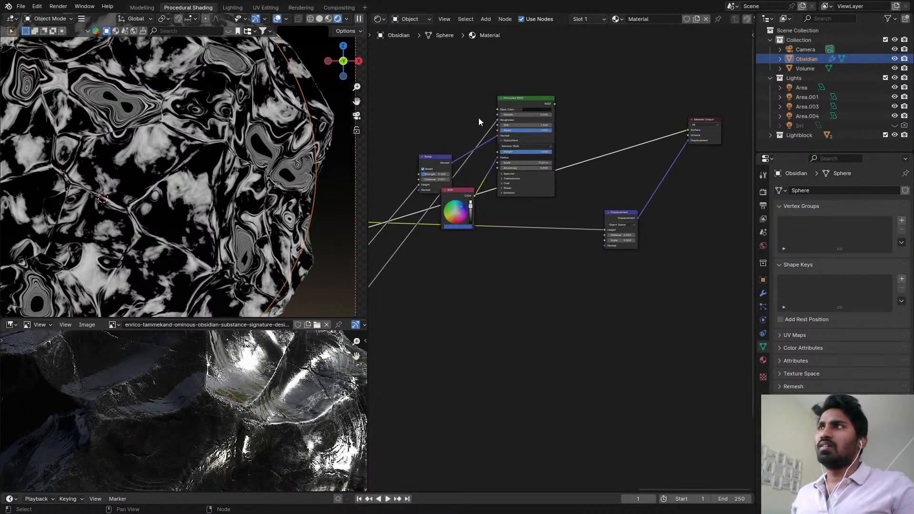
pyautogui.keyDown('ctrl'); pyautogui.keyDown('shift'); pyautogui.click(539, 105); pyautogui.keyUp('shift'); pyautogui.keyUp('ctrl')
# - Examine the BASE SHAPE frame and the Noise Texture and Add nodes that feed the Wave Texture's phase offset
pyautogui.moveTo(483, 159)
pyautogui.mouseDown(button='middle')
pyautogui.moveTo(392, 167)
pyautogui.moveTo(499, 183)
pyautogui.mouseUp(button='middle')
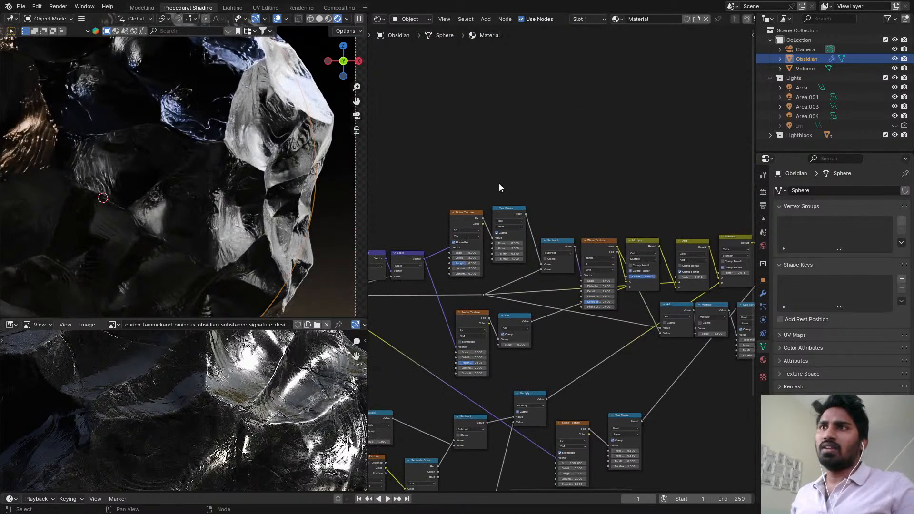
pyautogui.moveTo(510, 322); pyautogui.dragTo(614, 312, button='middle')
pyautogui.moveTo(553, 286); pyautogui.dragTo(624, 267, button='middle')
pyautogui.moveTo(551, 262); pyautogui.dragTo(603, 251, button='middle')
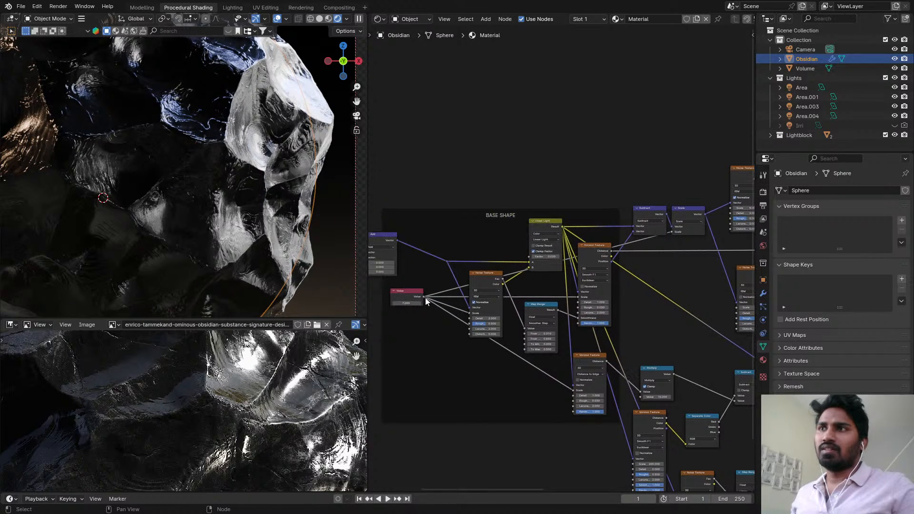
pyautogui.moveTo(412, 297); pyautogui.dragTo(412, 316)
pyautogui.moveTo(743, 241); pyautogui.dragTo(744, 275, button='middle')
pyautogui.scroll(3, 524, 210)
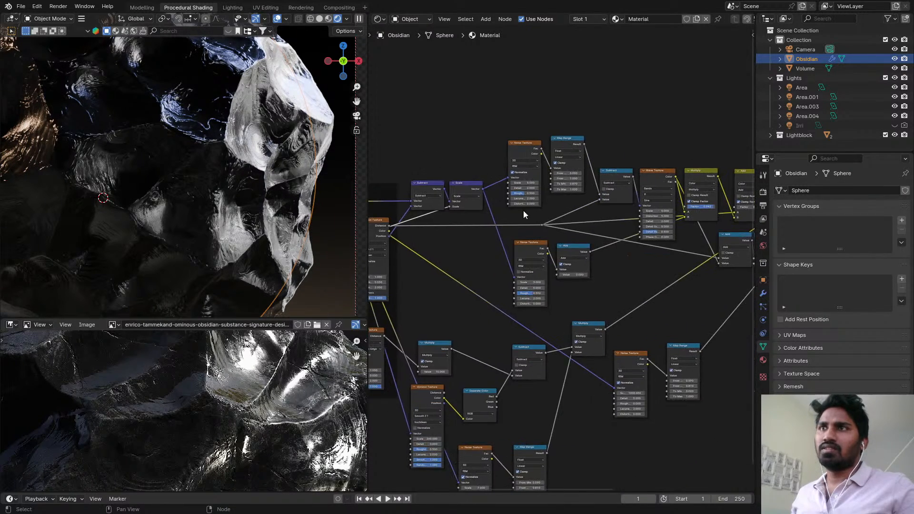
pyautogui.scroll(2, 529, 262)
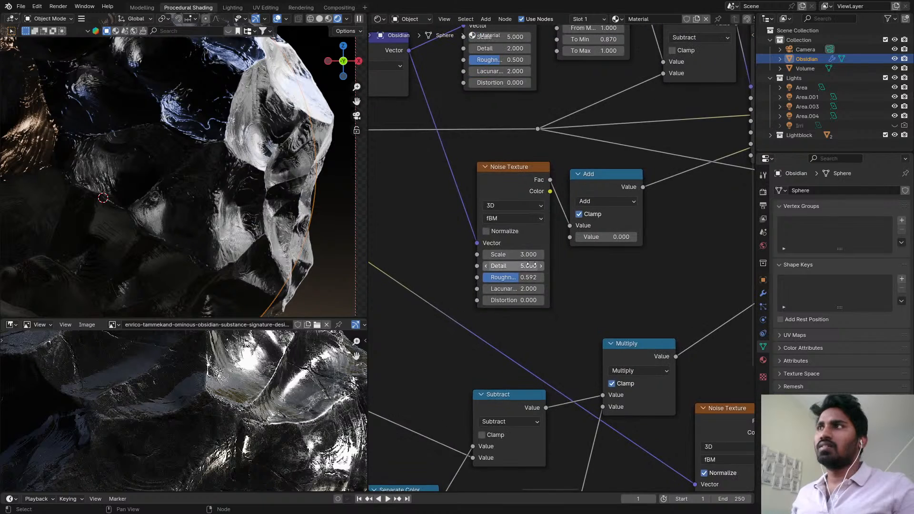
pyautogui.scroll(-3, 585, 247)
pyautogui.scroll(3, 553, 257)
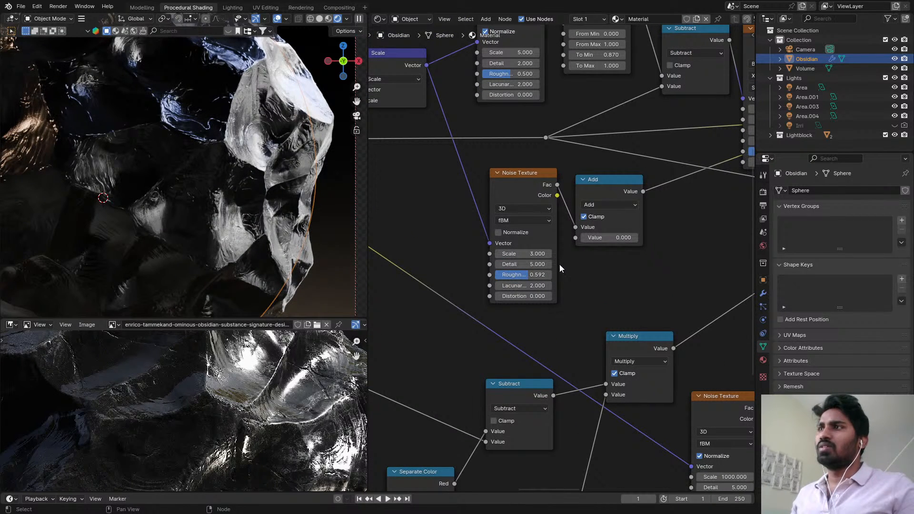
# - Save the file and view the whole obsidian within the camera frame
pyautogui.hotkey('ctrl', 's')
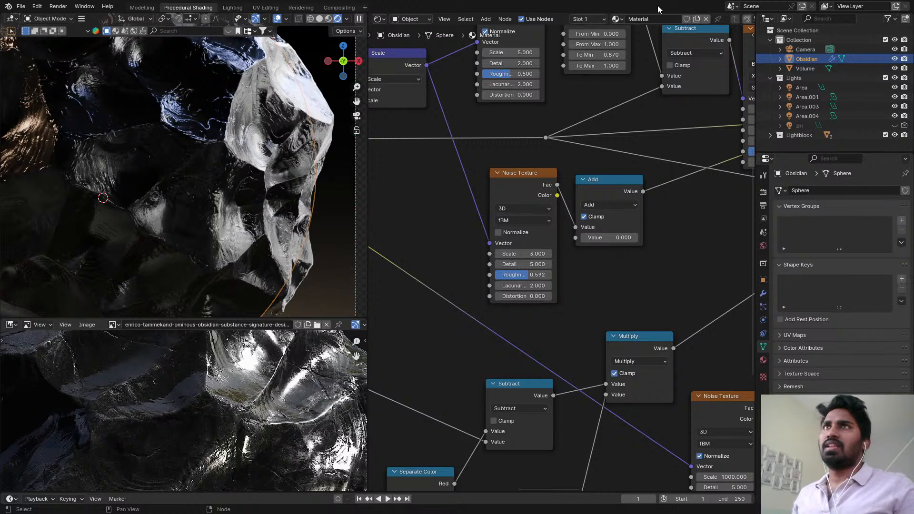
pyautogui.scroll(-5, 235, 216)
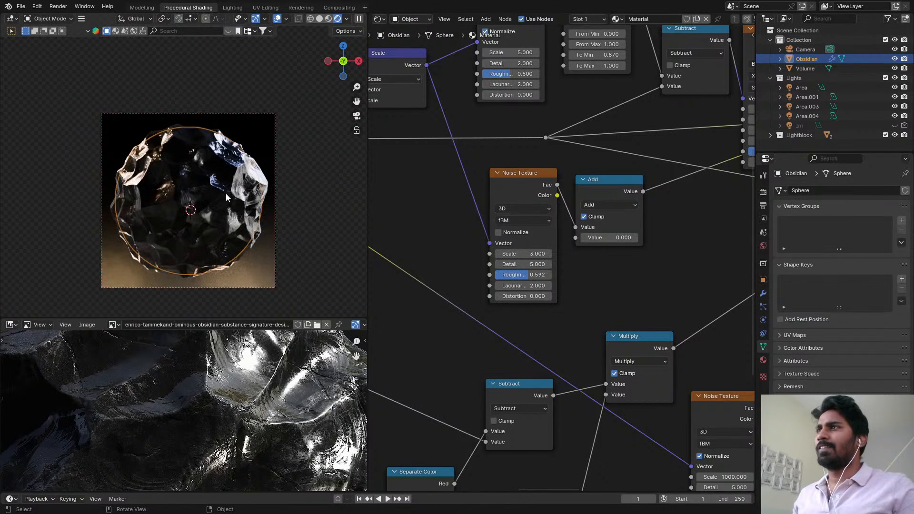
pyautogui.hotkey('ctrl', 's')
# - Switch the camera viewport to solid shading, comparing it with the rendered view and selecting the camera
pyautogui.press('z')
pyautogui.press('6')
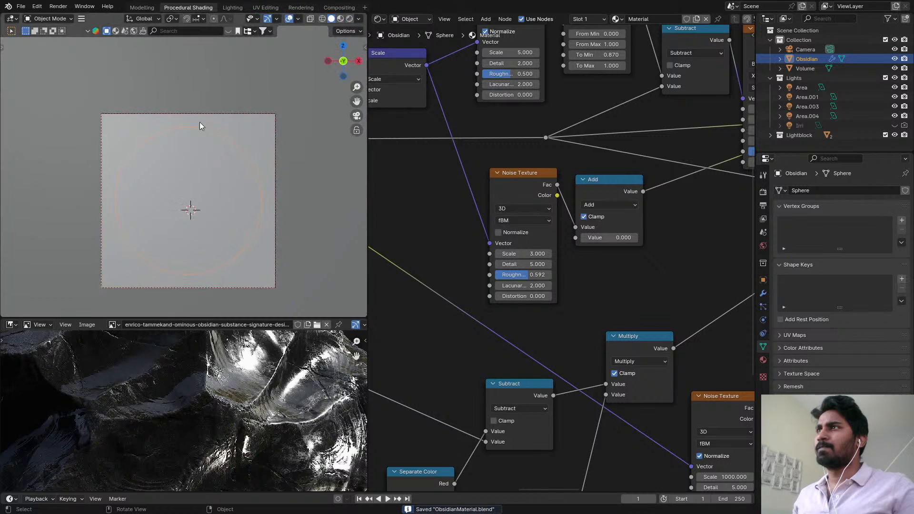
pyautogui.click(197, 113)
pyautogui.click(199, 115)
pyautogui.press('z')
pyautogui.press('8')
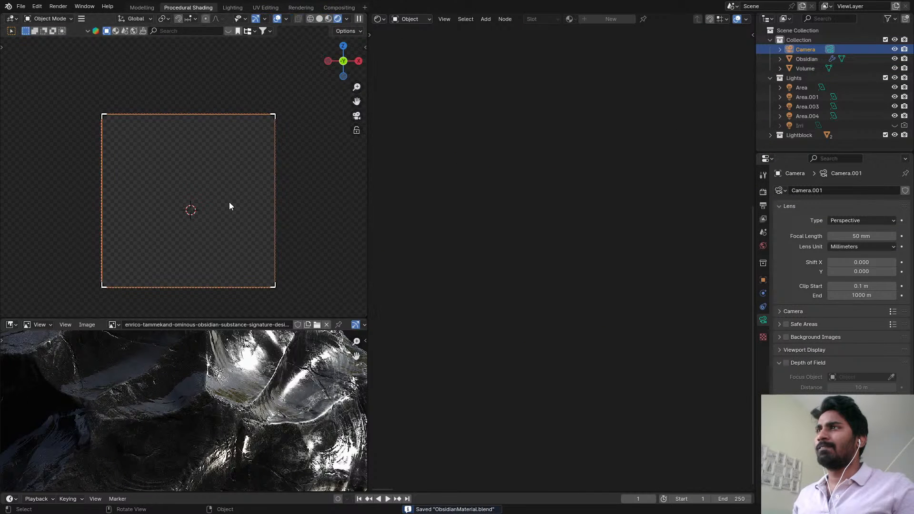
pyautogui.press('z')
pyautogui.press('6')
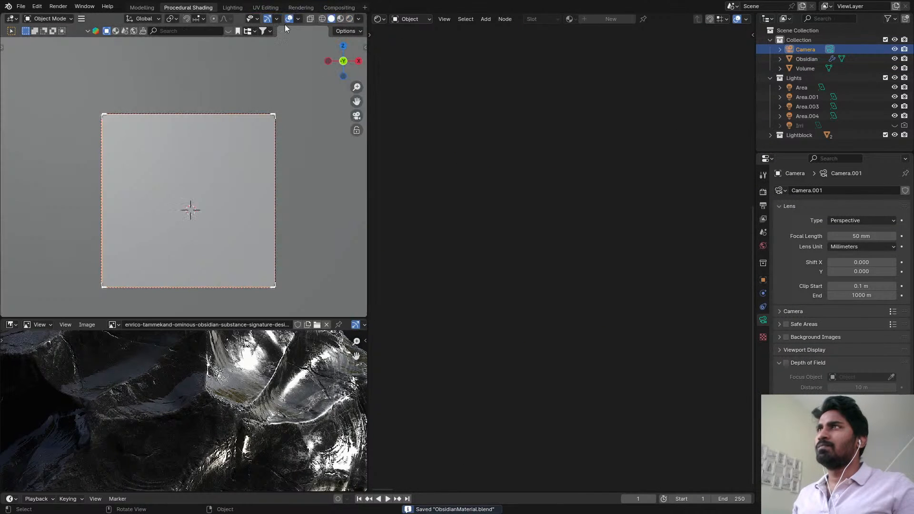
# - In the Lighting workspace, change the Volume object's viewport display so that only its box outline is drawn
pyautogui.click(233, 8)
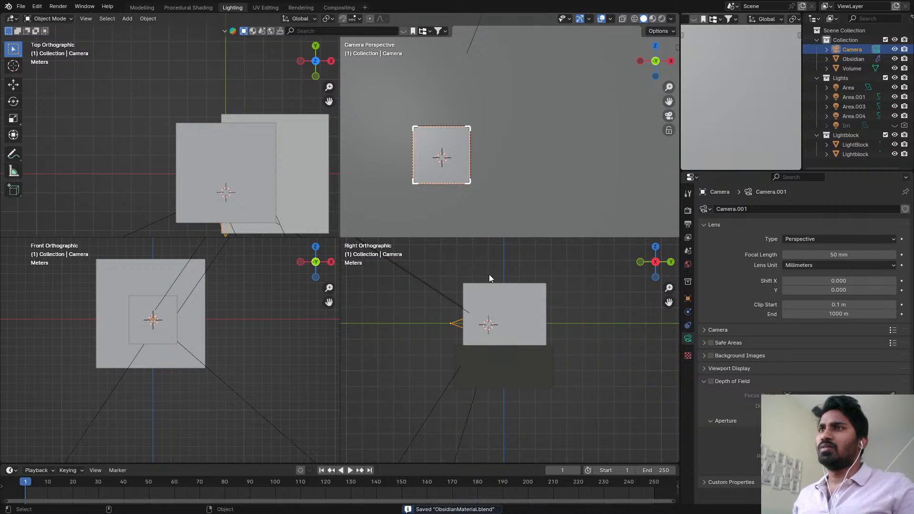
pyautogui.click(512, 291)
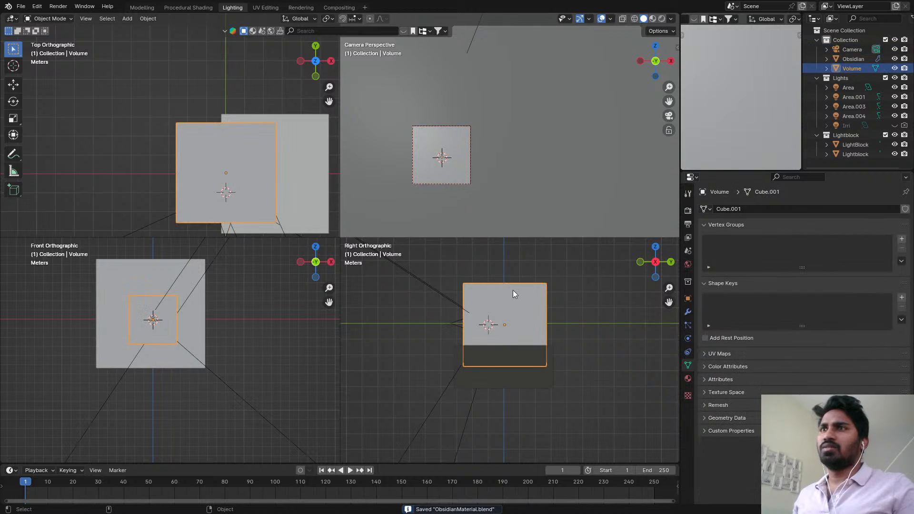
pyautogui.click(688, 312)
pyautogui.click(688, 299)
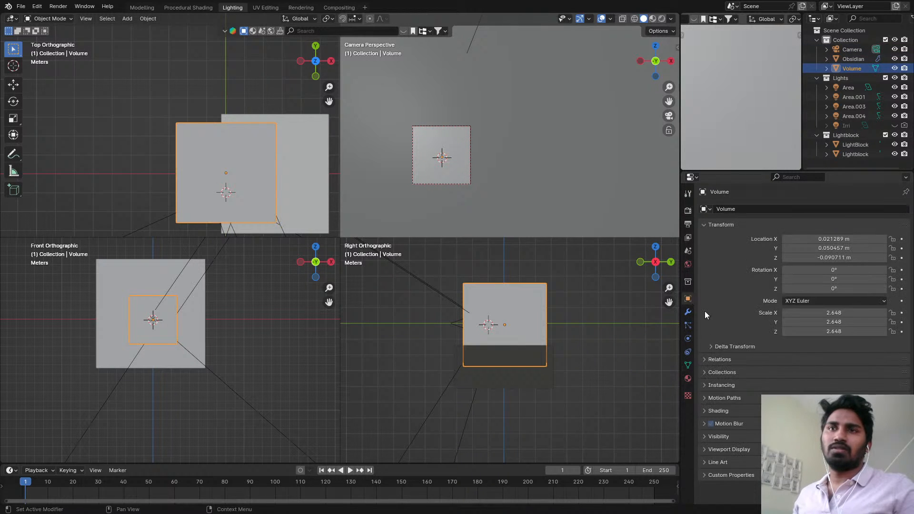
pyautogui.click(733, 449)
pyautogui.scroll(-5, 733, 447)
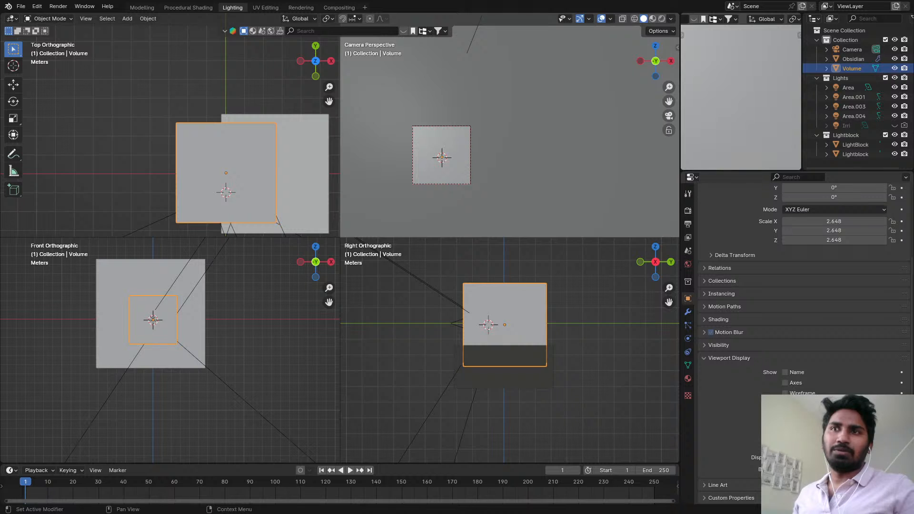
pyautogui.click(833, 428)
pyautogui.click(609, 336)
# - Duplicate the Area light in front view and place the copy above the obsidian, at about X -0.33 m, Z 2.41 m
pyautogui.scroll(5, 433, 155)
pyautogui.click(462, 157)
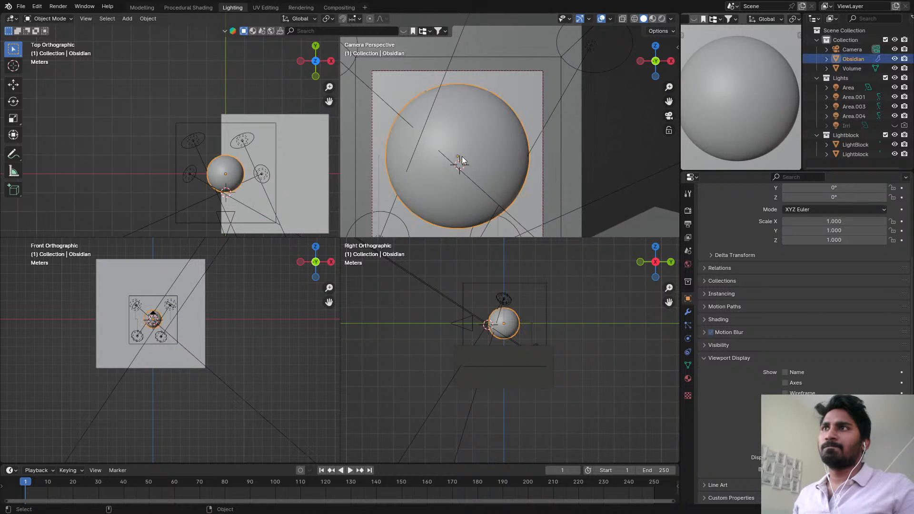
pyautogui.moveTo(462, 156); pyautogui.dragTo(409, 124, button='middle')
pyautogui.scroll(-4, 441, 126)
pyautogui.click(405, 124)
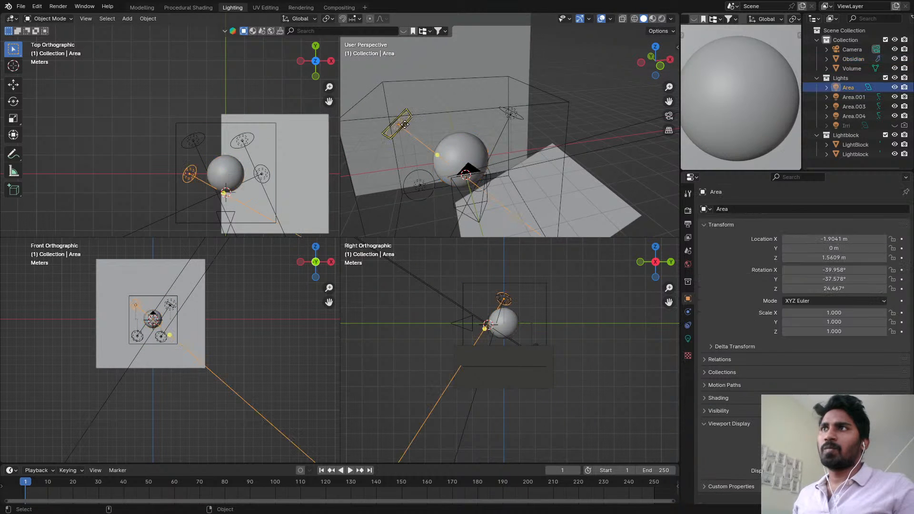
pyautogui.press('KP_1')
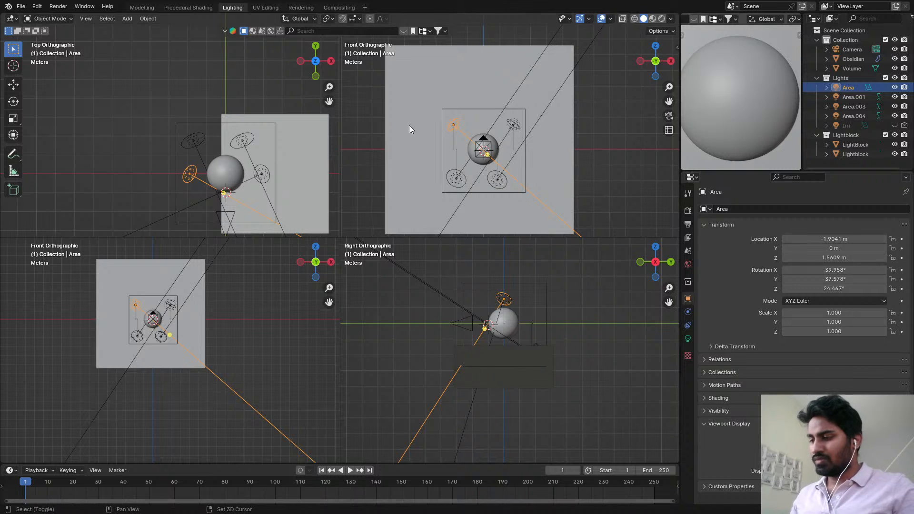
pyautogui.hotkey('shift', 'd')
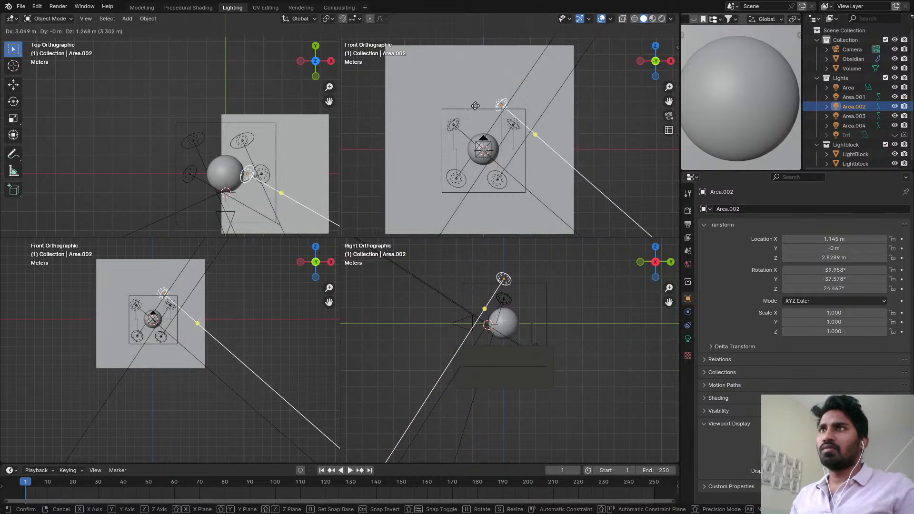
pyautogui.click(456, 114)
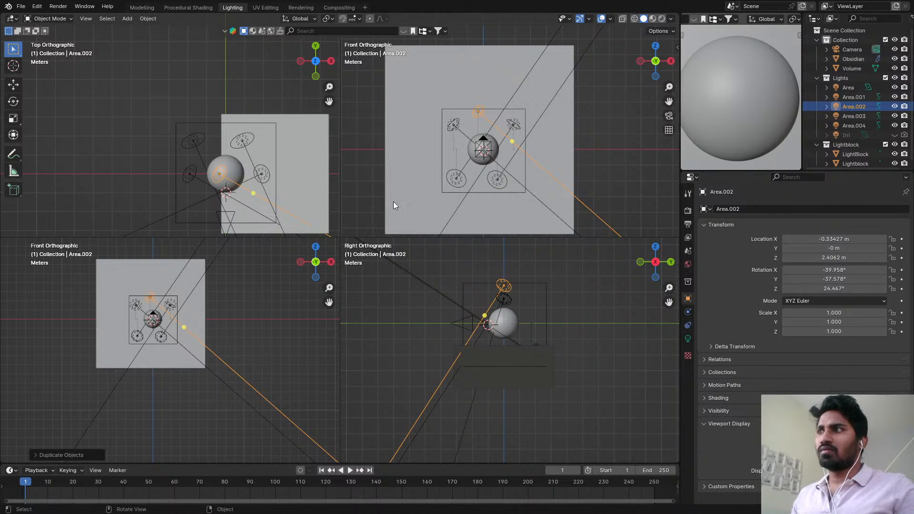
# - Re-aim the duplicated area light interactively, to a rotation of about 46°, -37° and 29°
pyautogui.scroll(3, 527, 146)
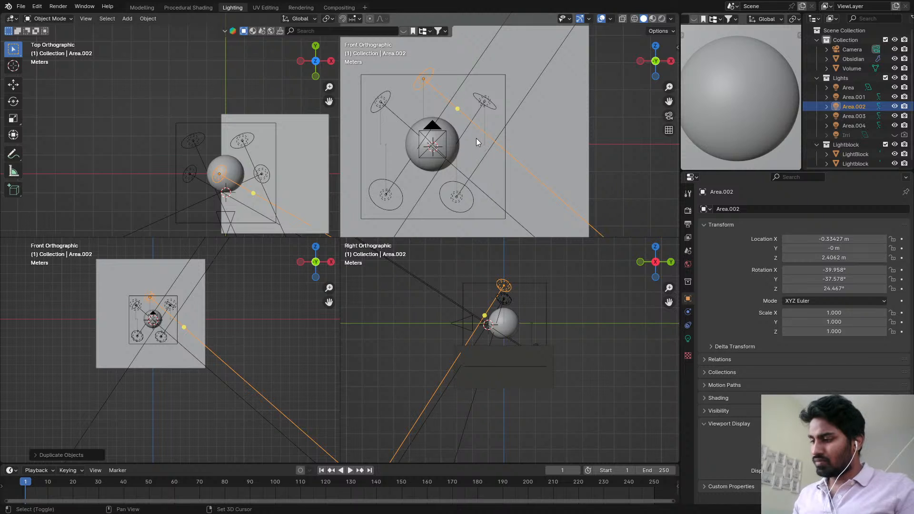
pyautogui.hotkey('shift', 't')
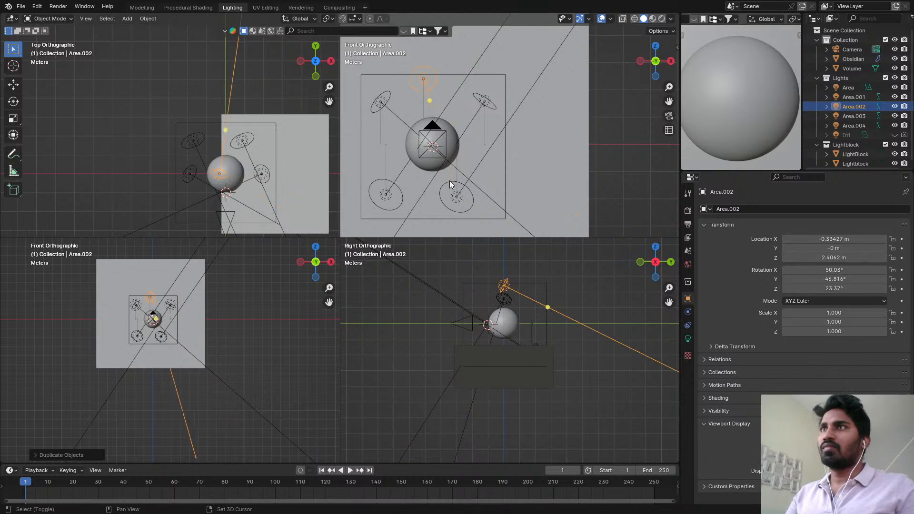
pyautogui.click(434, 172)
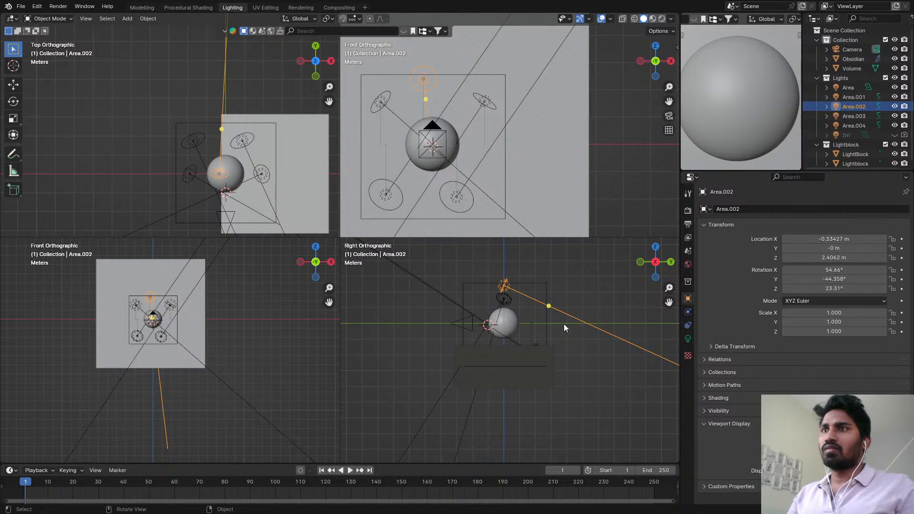
pyautogui.hotkey('shift', 't')
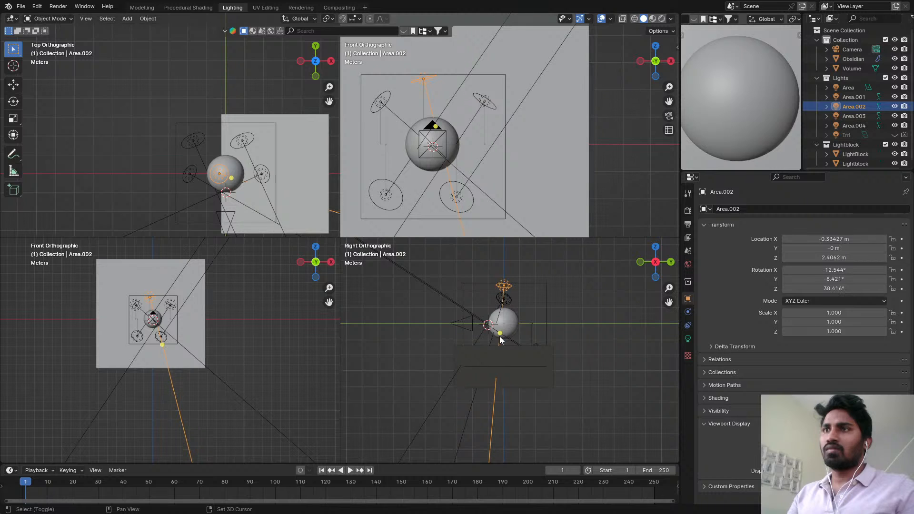
pyautogui.click(501, 333)
pyautogui.hotkey('shift', 't')
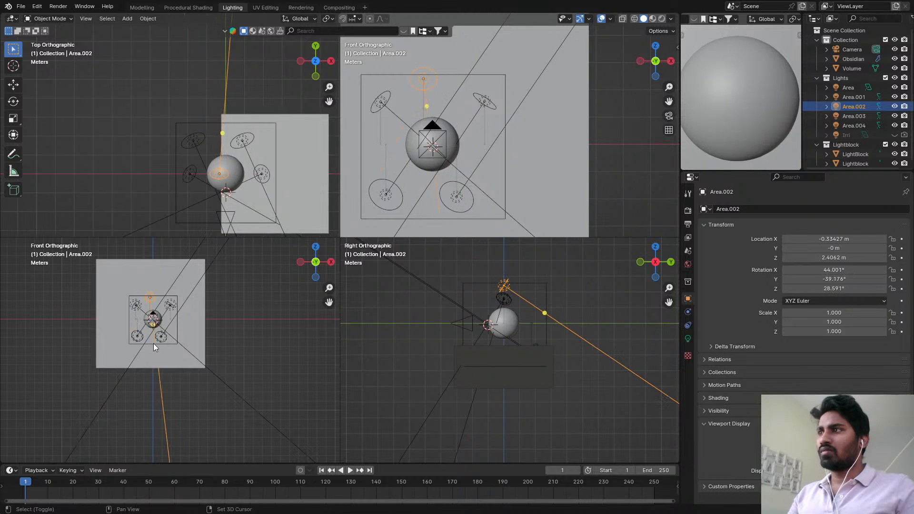
pyautogui.click(152, 342)
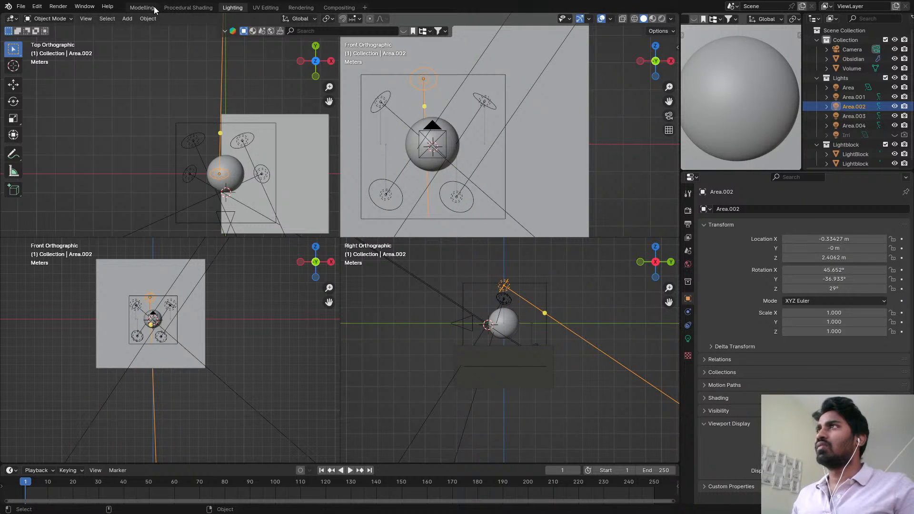
# - Show the Procedural Shading camera viewport in rendered mode and adjust the duplicated light's position above the obsidian
pyautogui.click(172, 8)
pyautogui.press('z')
pyautogui.click(238, 52)
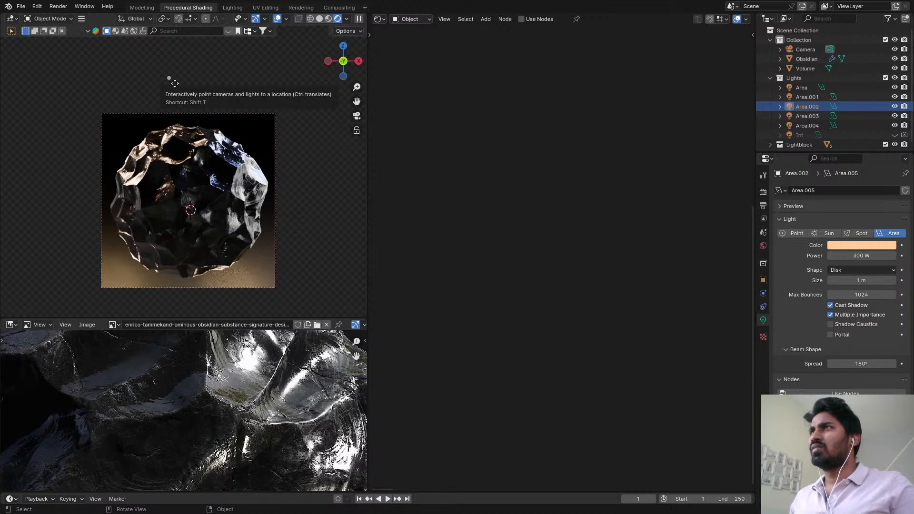
pyautogui.press('g')
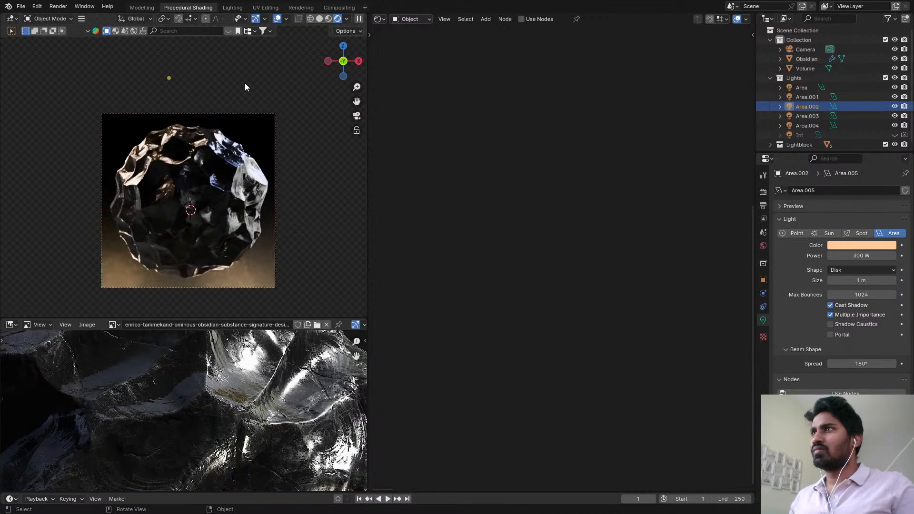
pyautogui.click(245, 82)
pyautogui.scroll(5, 228, 125)
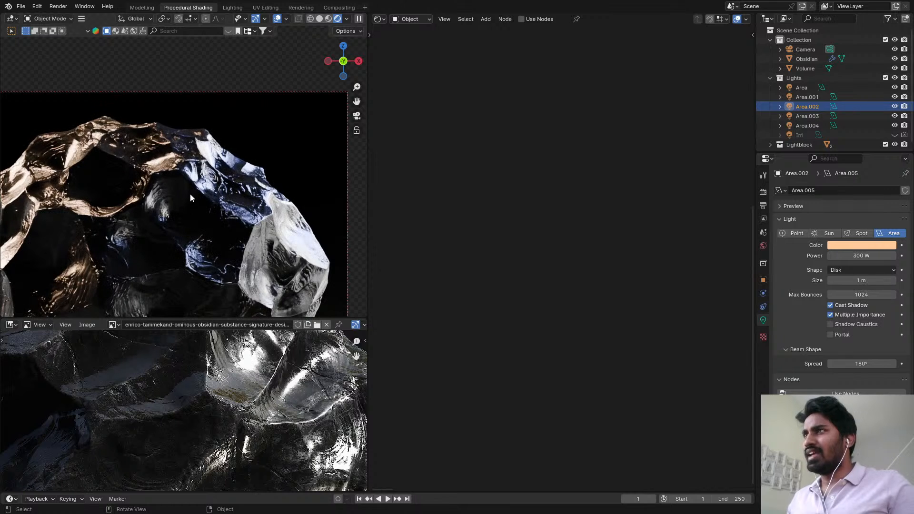
pyautogui.scroll(-5, 164, 181)
pyautogui.keyDown('shift'); pyautogui.moveTo(167, 199); pyautogui.dragTo(219, 149, button='middle'); pyautogui.keyUp('shift')
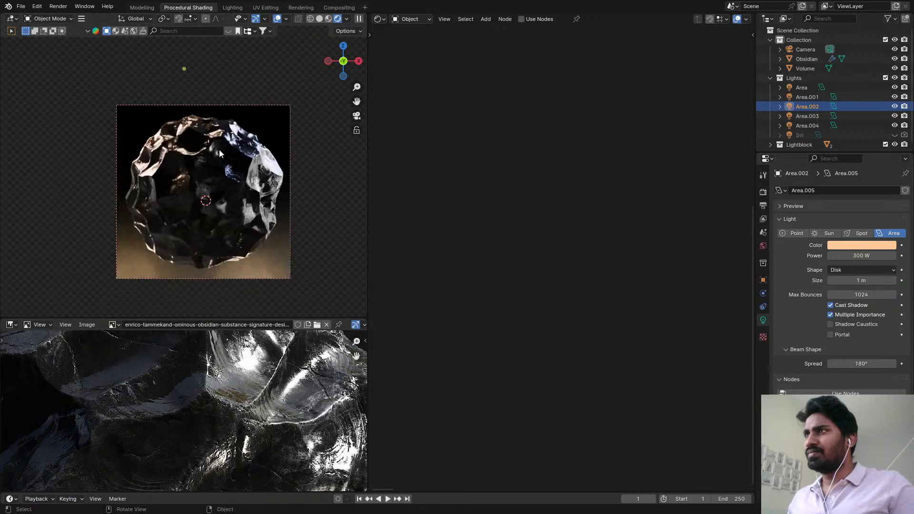
pyautogui.press('g')
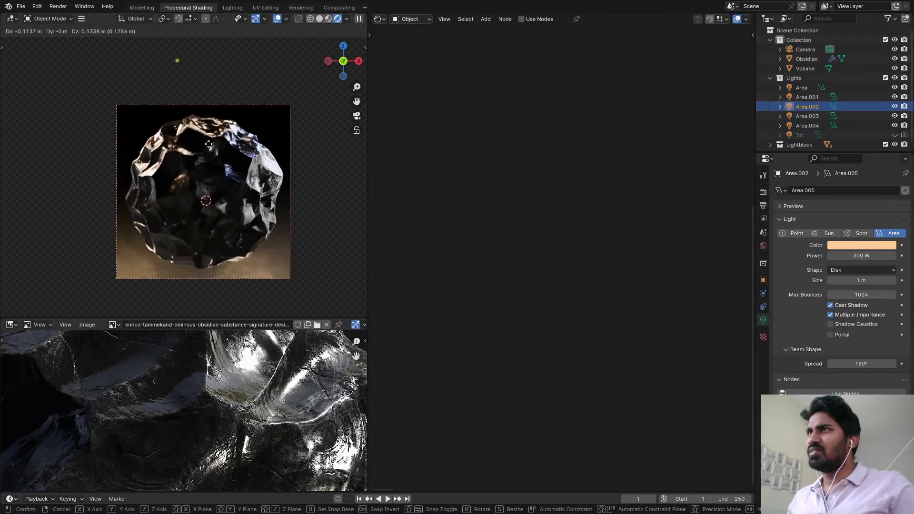
pyautogui.click(222, 148)
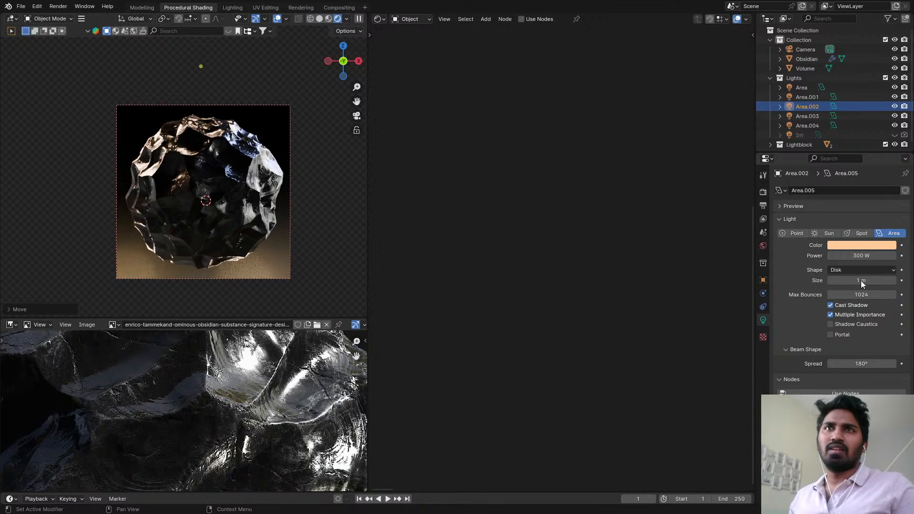
# - Set the duplicated light's colour to pure white, with red, green and blue at 1.000, and save the file
pyautogui.click(862, 246)
pyautogui.moveTo(839, 176); pyautogui.dragTo(837, 146)
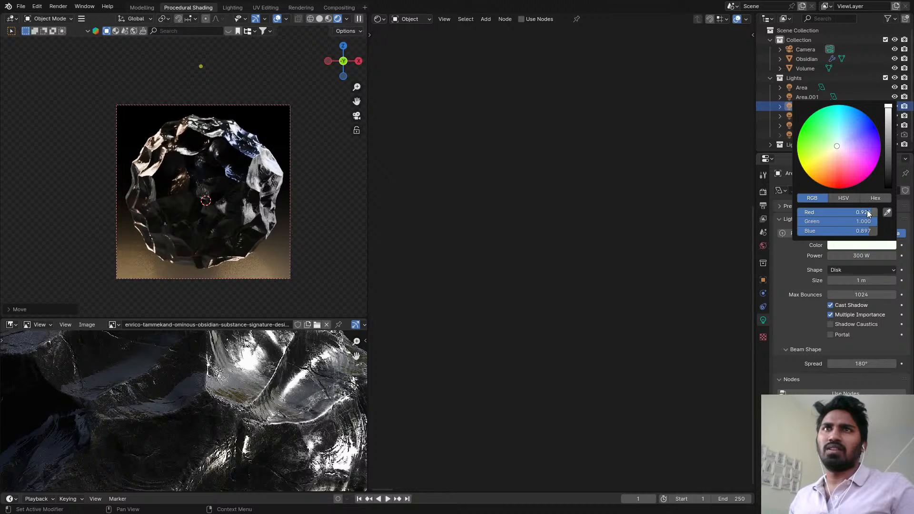
pyautogui.moveTo(869, 213); pyautogui.dragTo(876, 229)
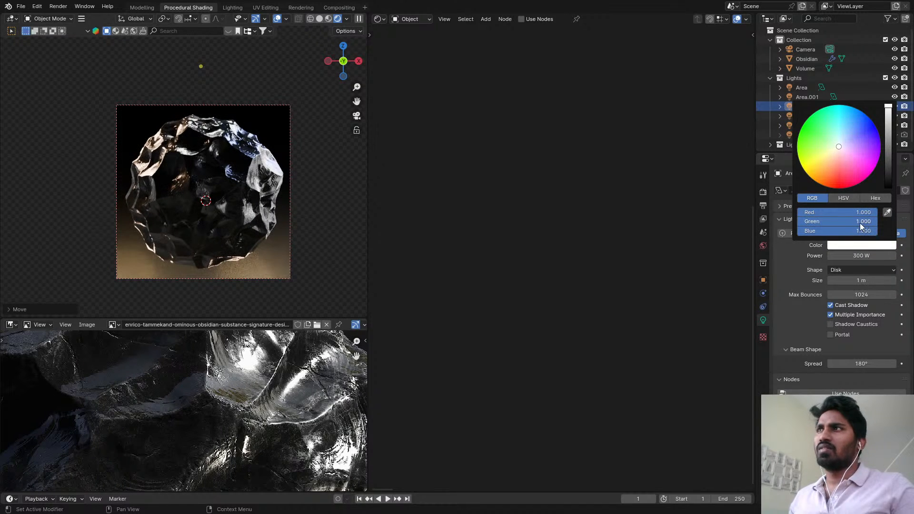
pyautogui.scroll(7, 254, 137)
pyautogui.keyDown('shift'); pyautogui.moveTo(206, 129); pyautogui.dragTo(223, 149, button='middle'); pyautogui.keyUp('shift')
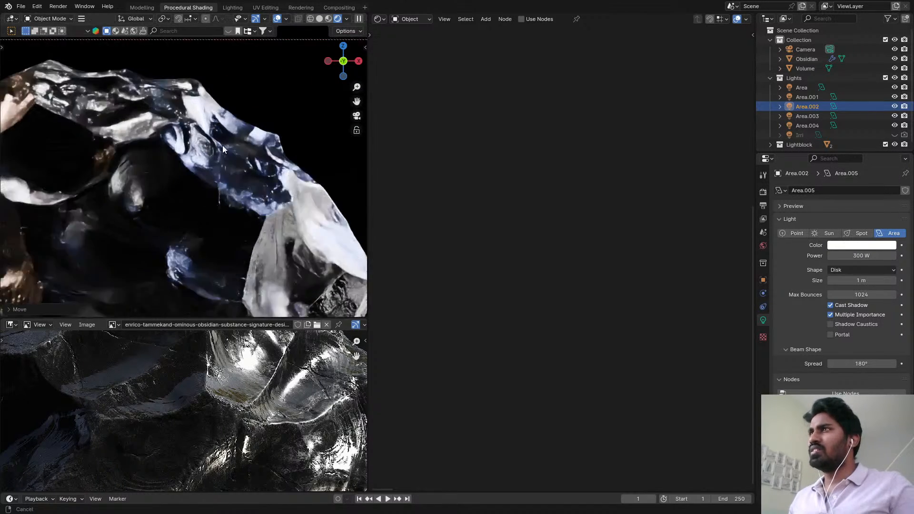
pyautogui.press('Home')
pyautogui.hotkey('ctrl', 's')
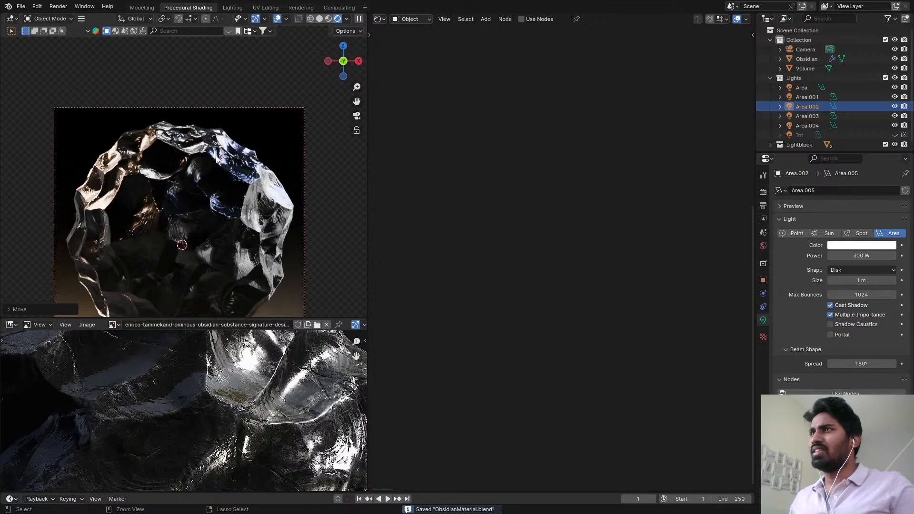
# - Inspect the rendered obsidian in a maximised viewport, and return to the normal layout with solid shading
pyautogui.hotkey('ctrl', 'space')
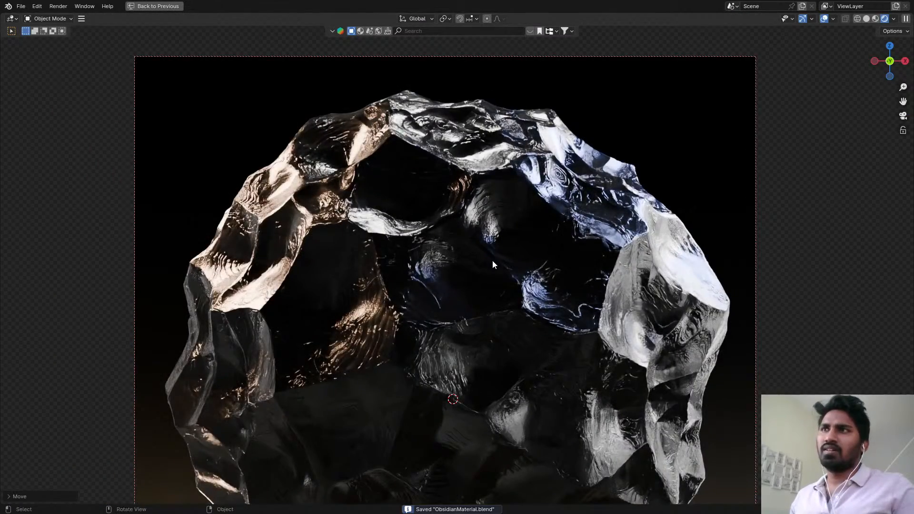
pyautogui.scroll(-3, 493, 261)
pyautogui.keyDown('shift'); pyautogui.moveTo(492, 261); pyautogui.dragTo(491, 231, button='middle'); pyautogui.keyUp('shift')
pyautogui.scroll(2, 504, 247)
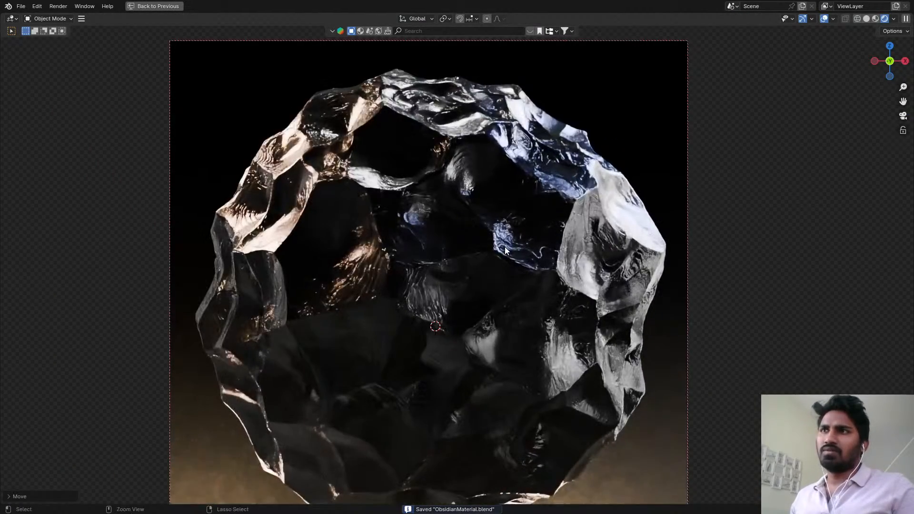
pyautogui.press('z')
pyautogui.click(530, 263)
pyautogui.hotkey('ctrl', 'space')
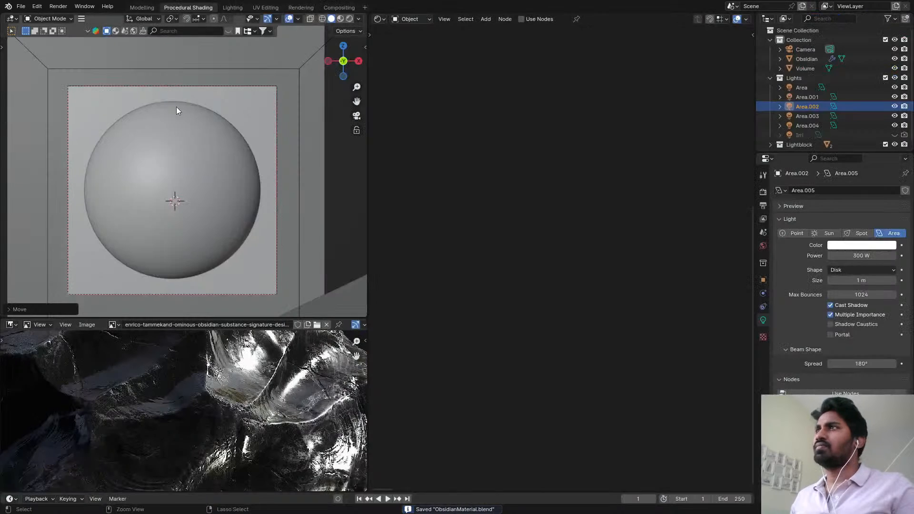
pyautogui.press('z')
pyautogui.click(202, 138)
pyautogui.press('z')
pyautogui.click(229, 146)
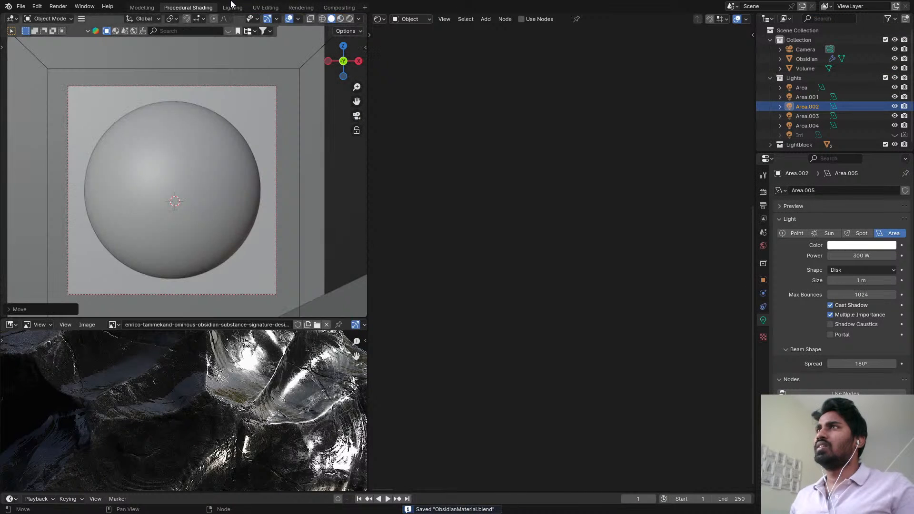
# - Render the current frame in the Rendering workspace
pyautogui.click(276, 7)
pyautogui.click(301, 7)
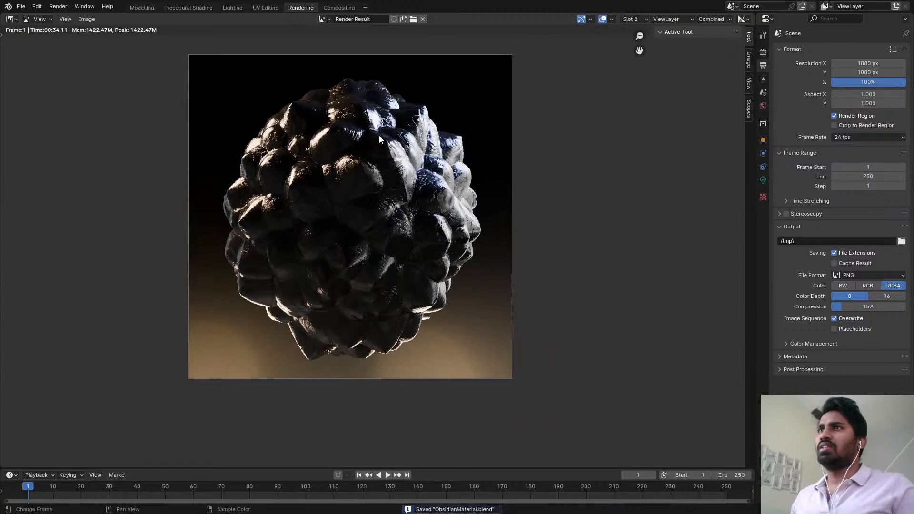
pyautogui.press('F12')
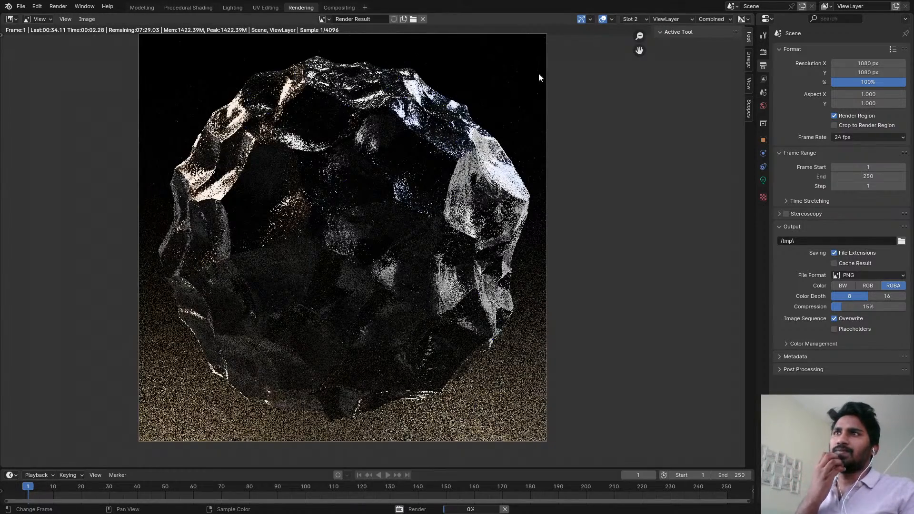
# - Examine the render in progress, from the obsidian's lit upper facets down to its lower edge and the background
pyautogui.scroll(1, 393, 205)
pyautogui.moveTo(393, 205); pyautogui.dragTo(444, 212, button='middle')
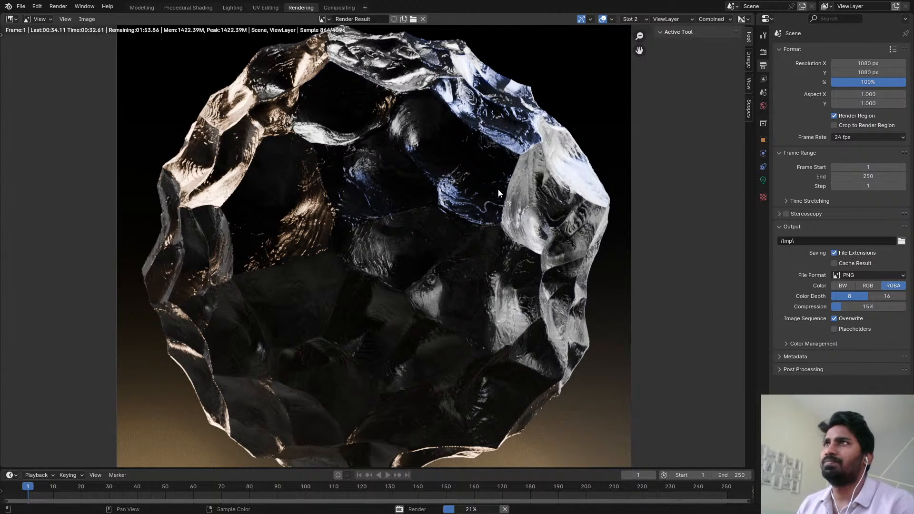
pyautogui.scroll(-1, 361, 73)
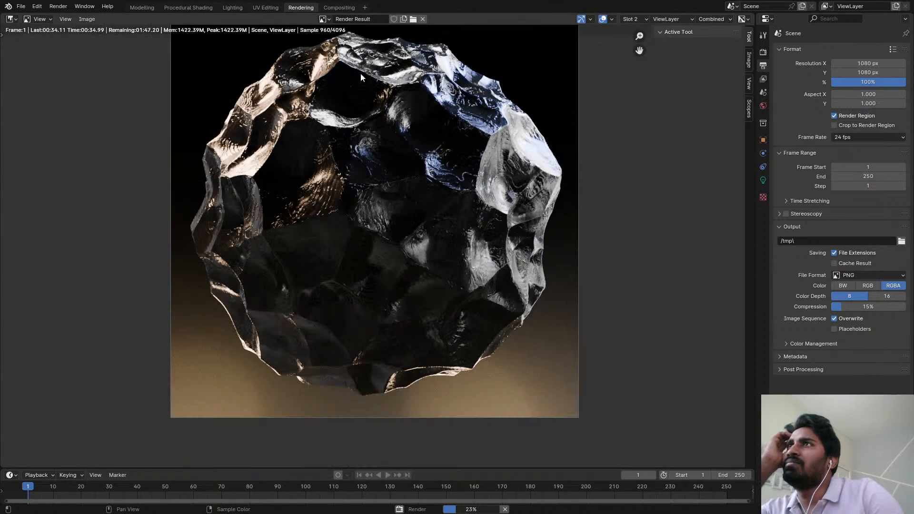
pyautogui.moveTo(361, 73); pyautogui.dragTo(336, 109, button='middle')
pyautogui.moveTo(283, 383); pyautogui.dragTo(299, 319, button='middle')
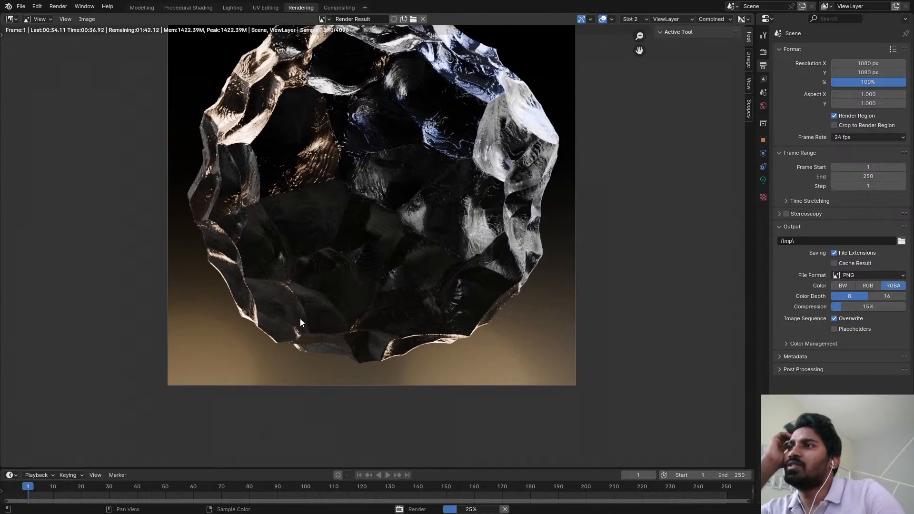
pyautogui.scroll(2, 241, 350)
pyautogui.moveTo(621, 341); pyautogui.dragTo(472, 362, button='middle')
pyautogui.scroll(8, 475, 381)
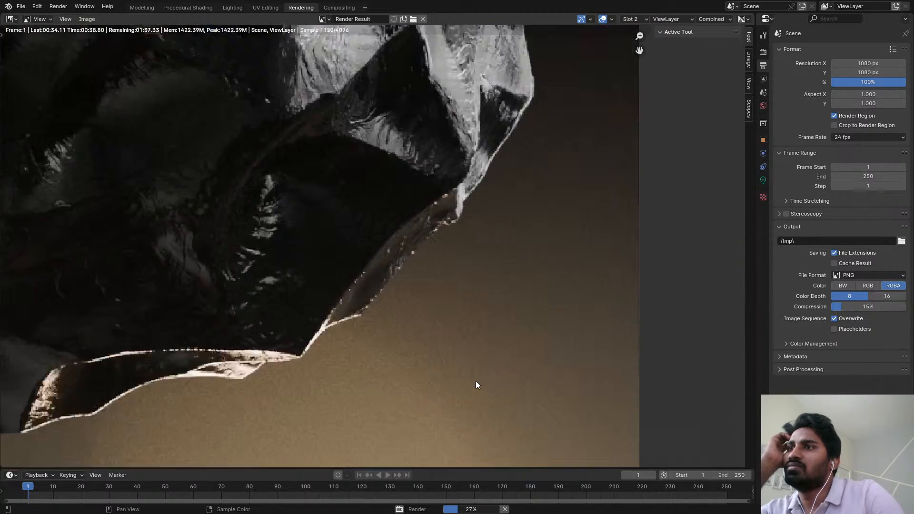
# - Examine the rest of the render in progress, comparing the full obsidian with its lower rim, dark interior and blue-lit facets
pyautogui.scroll(-5, 390, 376)
pyautogui.scroll(-2, 377, 362)
pyautogui.scroll(-2, 369, 347)
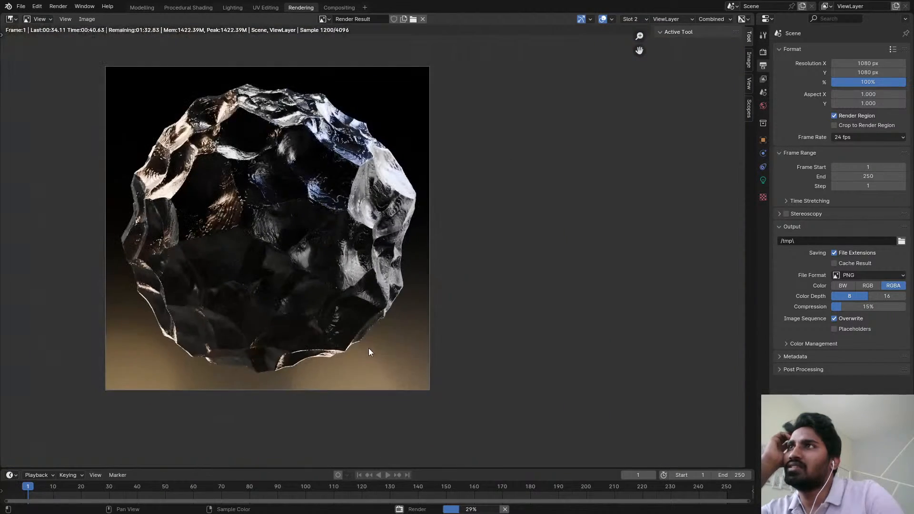
pyautogui.moveTo(369, 348); pyautogui.dragTo(476, 383, button='middle')
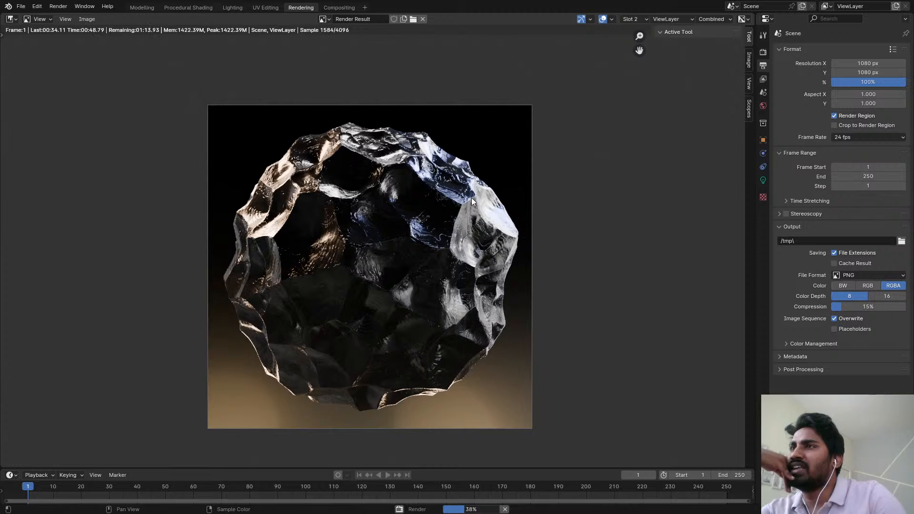
pyautogui.scroll(2, 465, 213)
pyautogui.moveTo(447, 255); pyautogui.dragTo(456, 169, button='middle')
pyautogui.moveTo(431, 309); pyautogui.dragTo(456, 131, button='middle')
pyautogui.scroll(3, 402, 202)
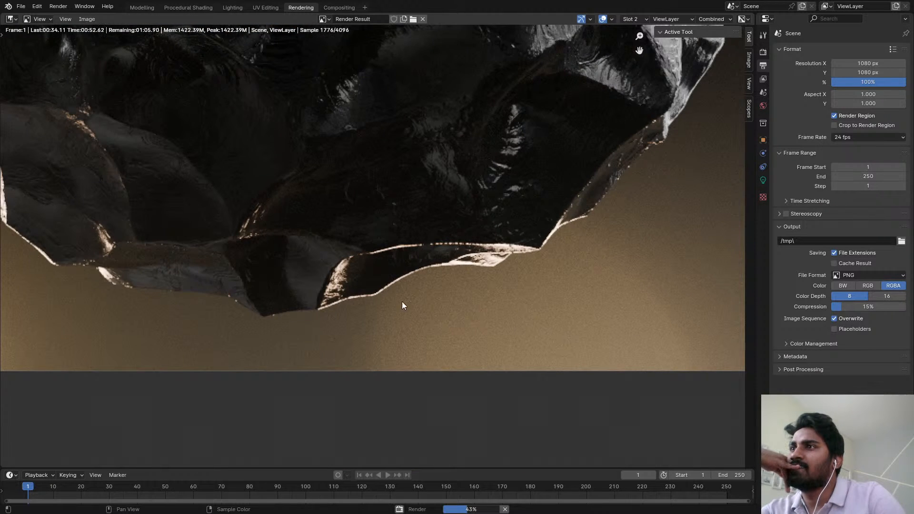
pyautogui.scroll(3, 428, 345)
pyautogui.scroll(-3, 422, 257)
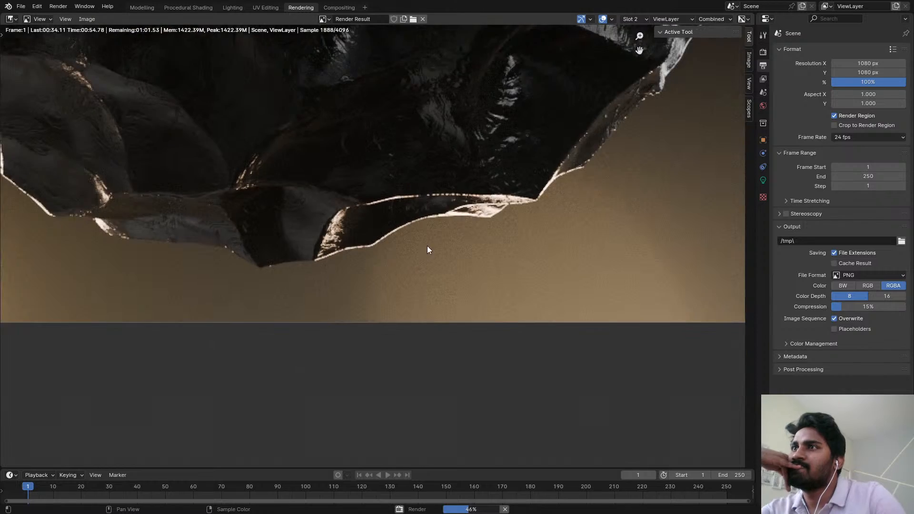
pyautogui.scroll(3, 427, 248)
pyautogui.scroll(-5, 438, 256)
pyautogui.scroll(5, 461, 298)
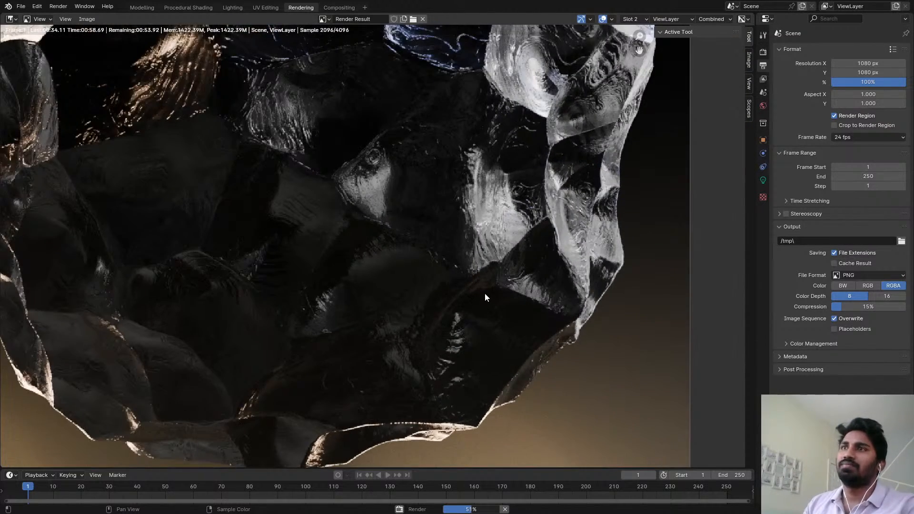
pyautogui.scroll(-5, 485, 297)
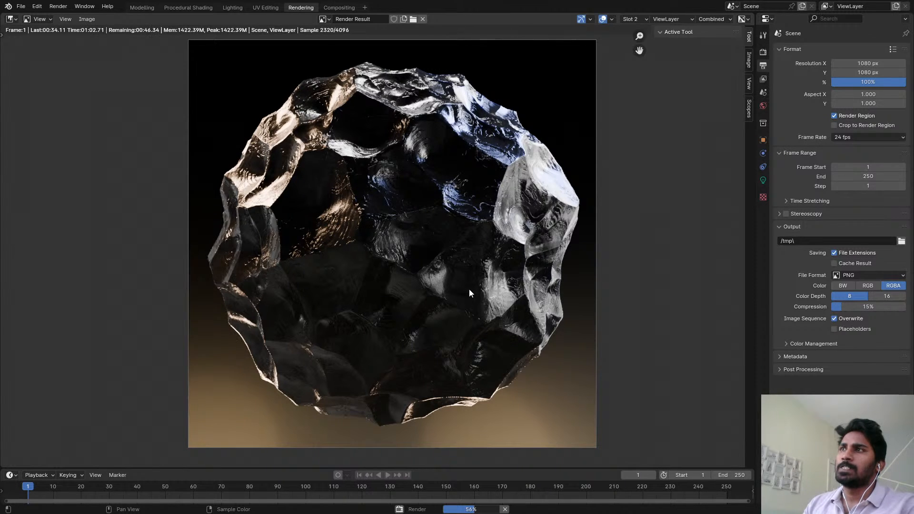
pyautogui.scroll(5, 469, 289)
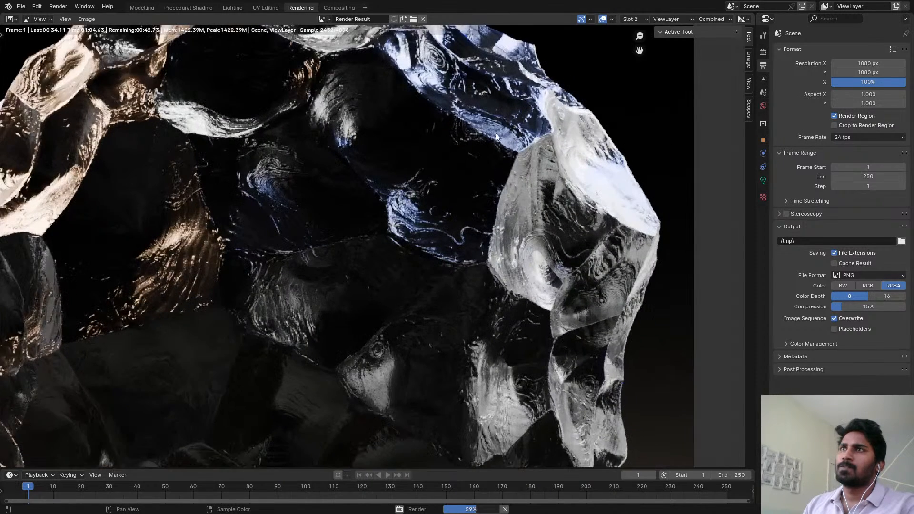
pyautogui.scroll(-3, 480, 186)
pyautogui.moveTo(480, 185); pyautogui.dragTo(482, 133, button='middle')
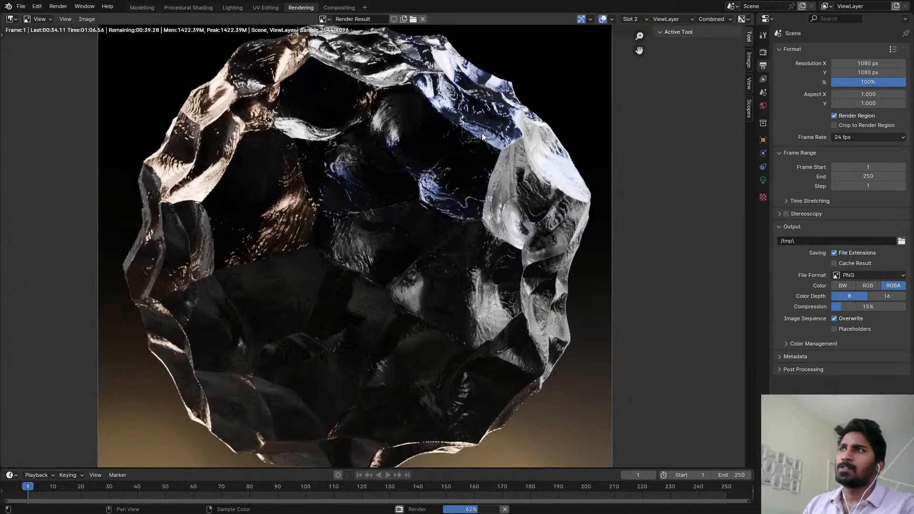
pyautogui.scroll(-1, 482, 136)
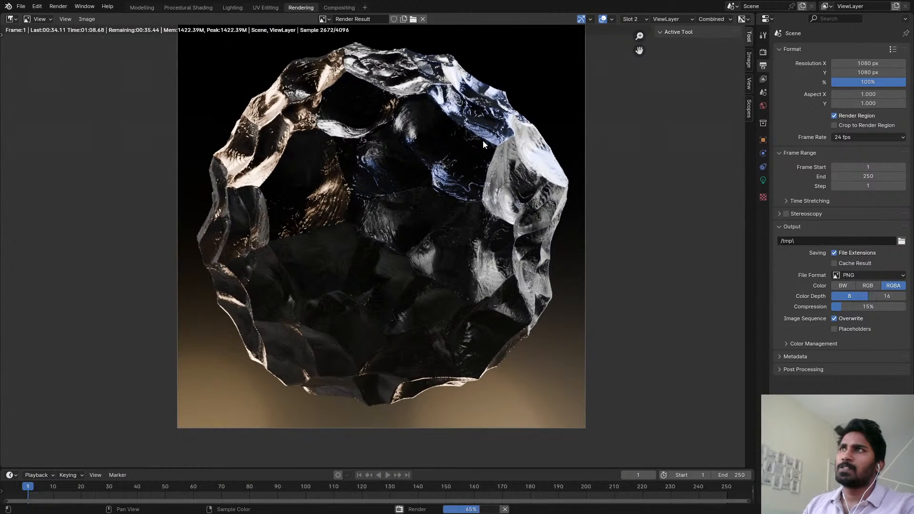
# - Stop the render early and inspect the upper facets in the partial result
pyautogui.press('Escape')
pyautogui.scroll(-1, 471, 158)
pyautogui.scroll(6, 453, 188)
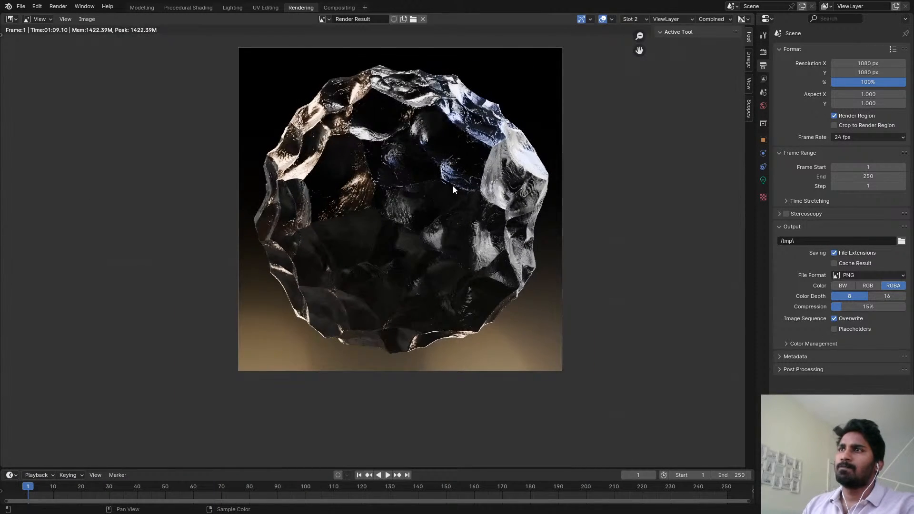
pyautogui.scroll(-4, 334, 96)
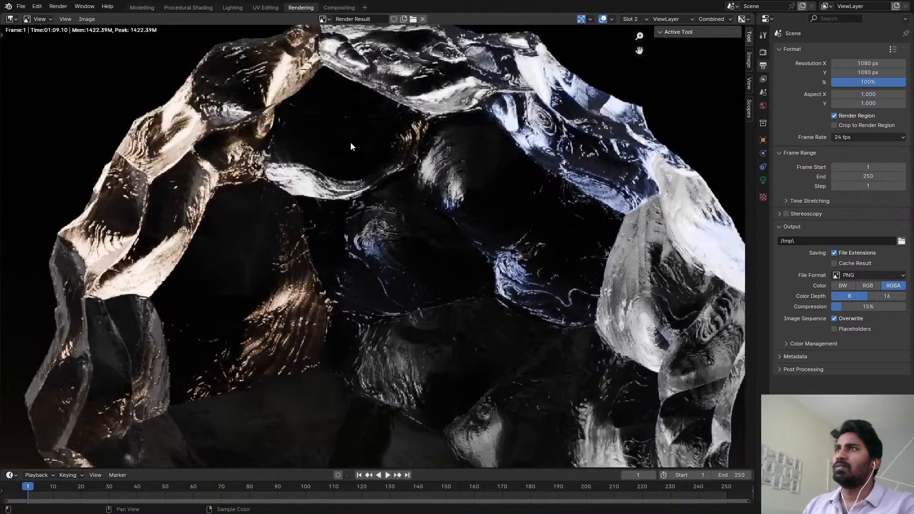
# - Switch to the Compositing workspace and enable the use of nodes
pyautogui.click(199, 8)
pyautogui.click(151, 7)
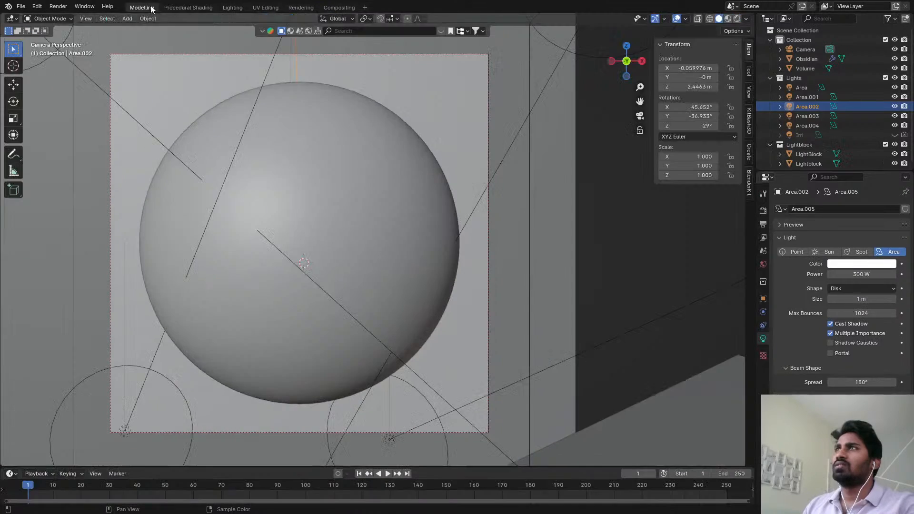
pyautogui.click(336, 8)
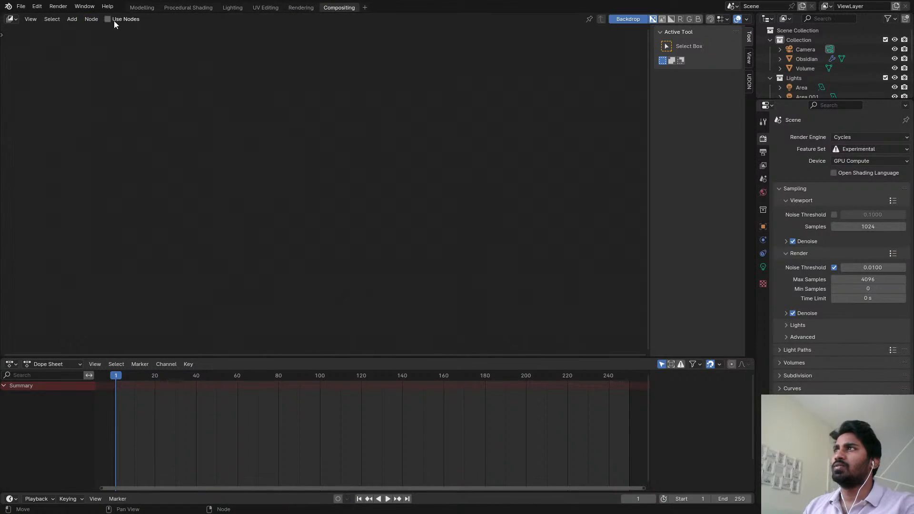
pyautogui.moveTo(520, 210); pyautogui.dragTo(114, 212)
# - Insert a Denoise node on the link between Render Layers and Composite
pyautogui.scroll(1, 314, 194)
pyautogui.moveTo(313, 192); pyautogui.dragTo(313, 209, button='middle')
pyautogui.hotkey('shift', 'a')
pyautogui.click(313, 209)
pyautogui.write('de')
pyautogui.click(347, 225)
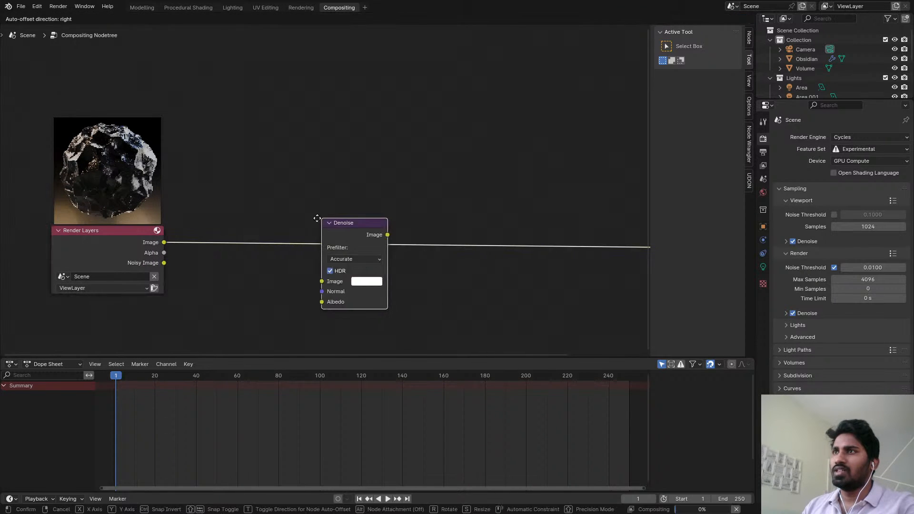
pyautogui.click(262, 211)
pyautogui.scroll(1, 270, 271)
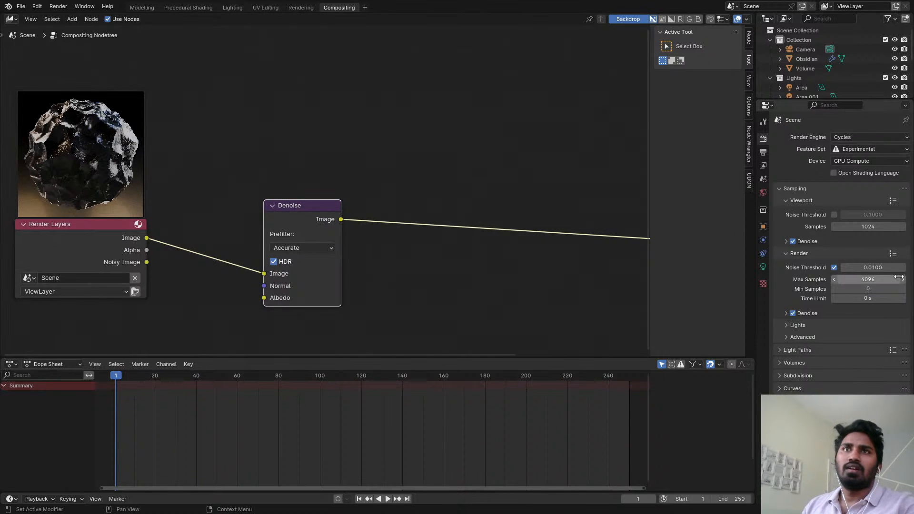
# - Check the render and viewport denoise settings, and enable the view layer's Denoising Data pass
pyautogui.click(787, 314)
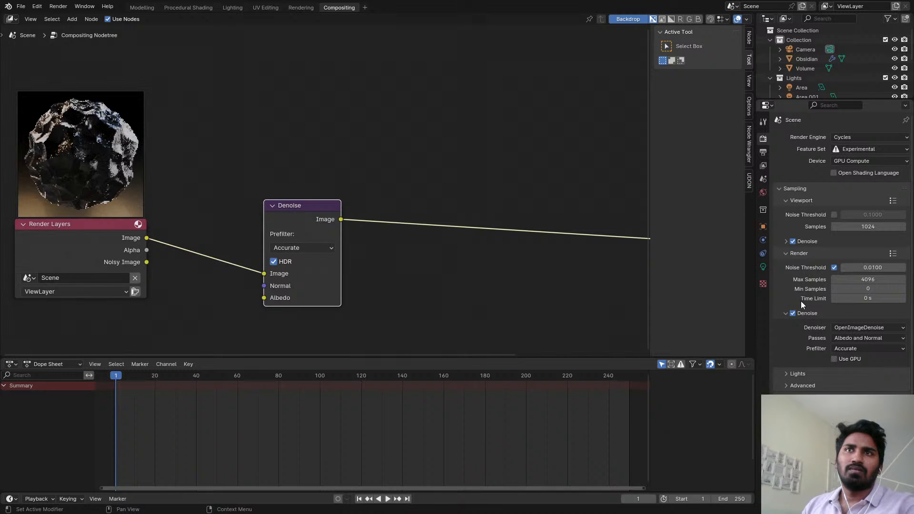
pyautogui.click(785, 314)
pyautogui.click(785, 242)
pyautogui.click(785, 242)
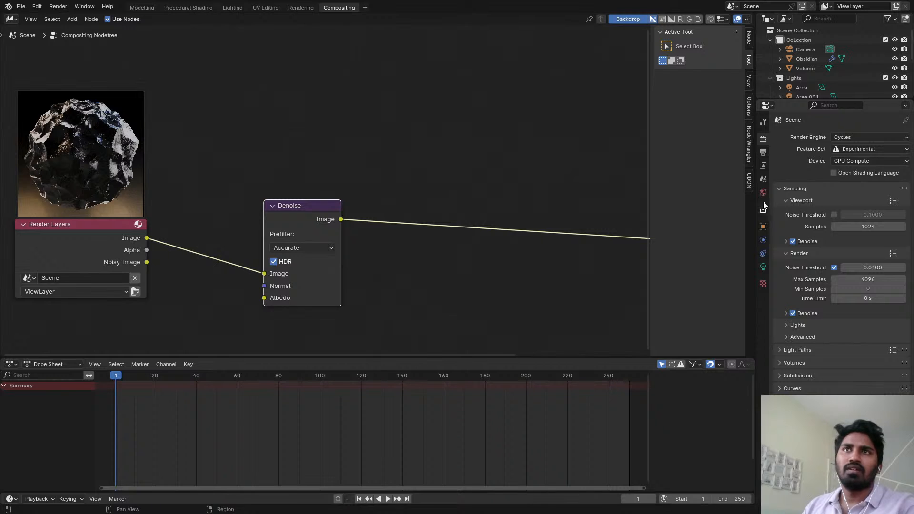
pyautogui.click(763, 165)
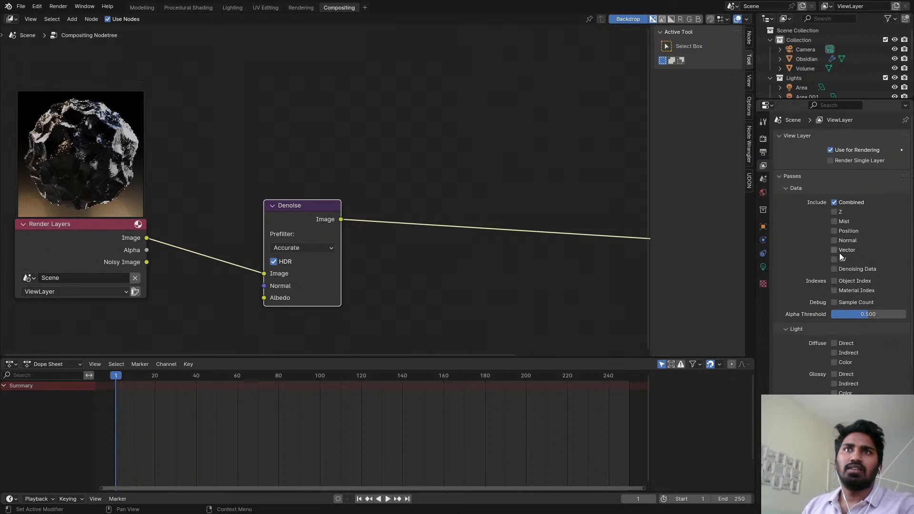
pyautogui.click(835, 269)
# - Connect Denoising Normal and Denoising Albedo to the Denoise node's Normal and Albedo inputs, and reposition the Denoise node
pyautogui.scroll(2, 231, 215)
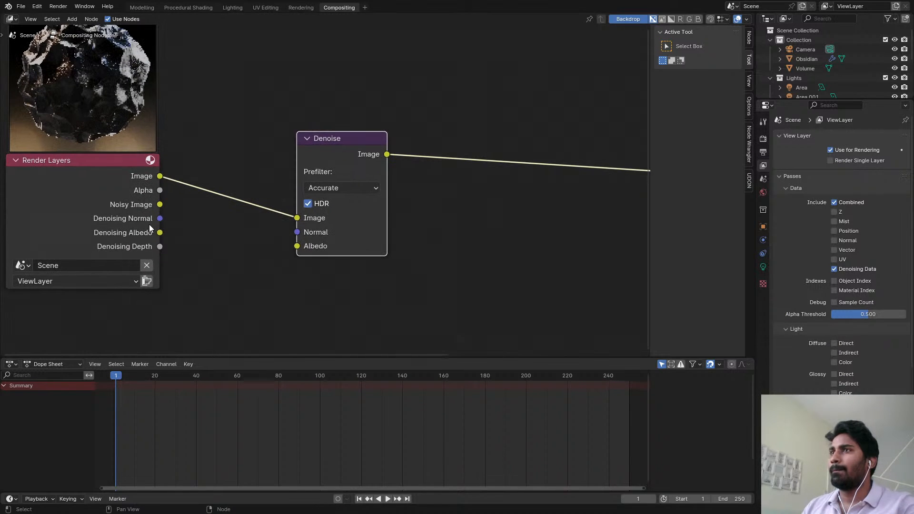
pyautogui.moveTo(160, 218); pyautogui.dragTo(299, 246)
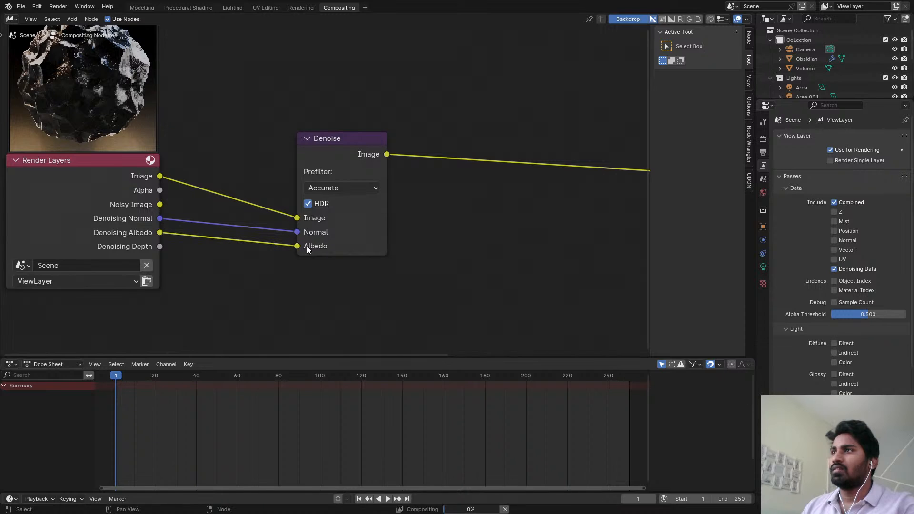
pyautogui.scroll(-1, 314, 181)
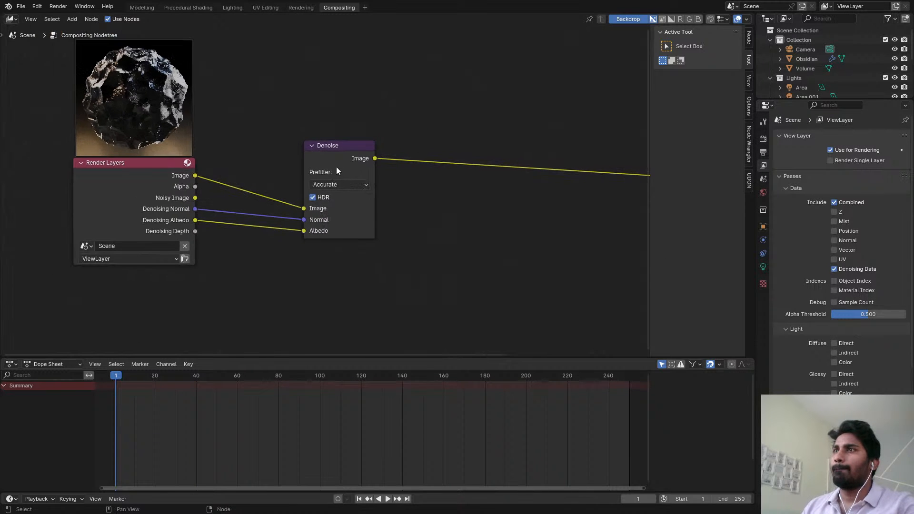
pyautogui.moveTo(336, 167); pyautogui.dragTo(317, 147)
pyautogui.scroll(1, 318, 157)
pyautogui.scroll(-3, 486, 164)
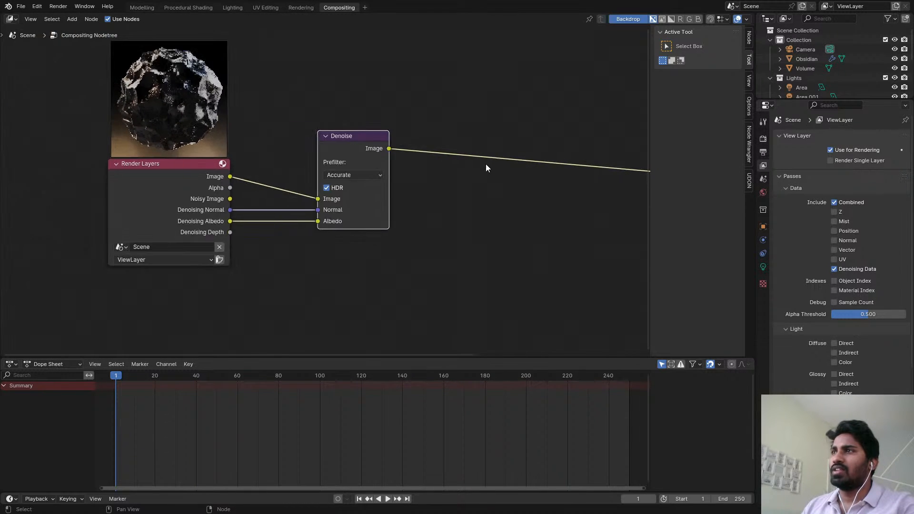
pyautogui.scroll(1, 370, 147)
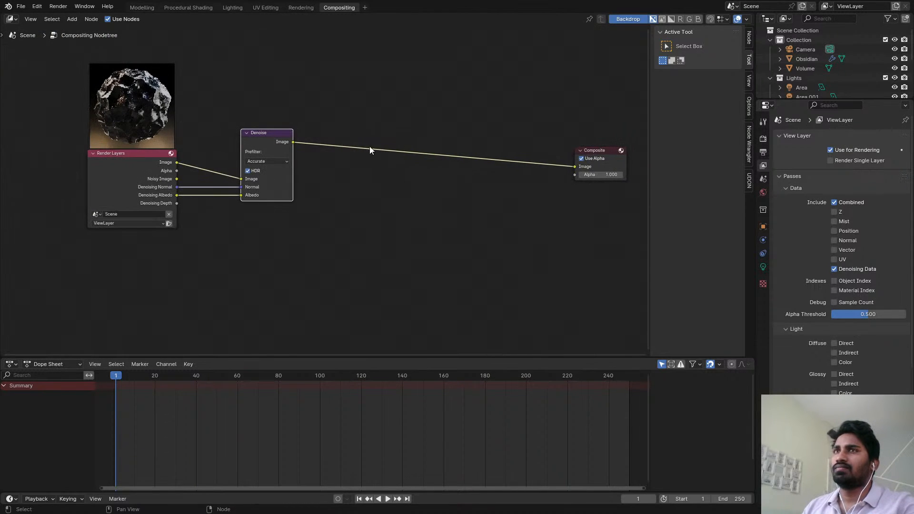
# - Preview the Denoise output through a Viewer node and place that node above the Composite node
pyautogui.keyDown('ctrl'); pyautogui.keyDown('shift'); pyautogui.click(288, 140); pyautogui.keyUp('shift'); pyautogui.keyUp('ctrl')
pyautogui.scroll(1, 428, 143)
pyautogui.moveTo(343, 151); pyautogui.dragTo(586, 113)
pyautogui.moveTo(414, 147); pyautogui.dragTo(491, 138, button='middle')
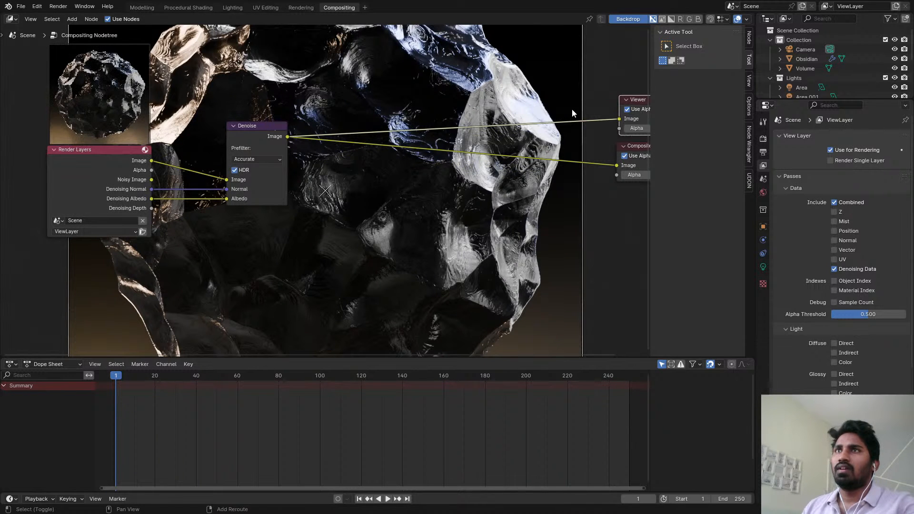
# - Merge the Viewer and Composite links into a shared reroute point and save the file
pyautogui.keyDown('shift'); pyautogui.moveTo(586, 110); pyautogui.dragTo(600, 212, button='right'); pyautogui.keyUp('shift')
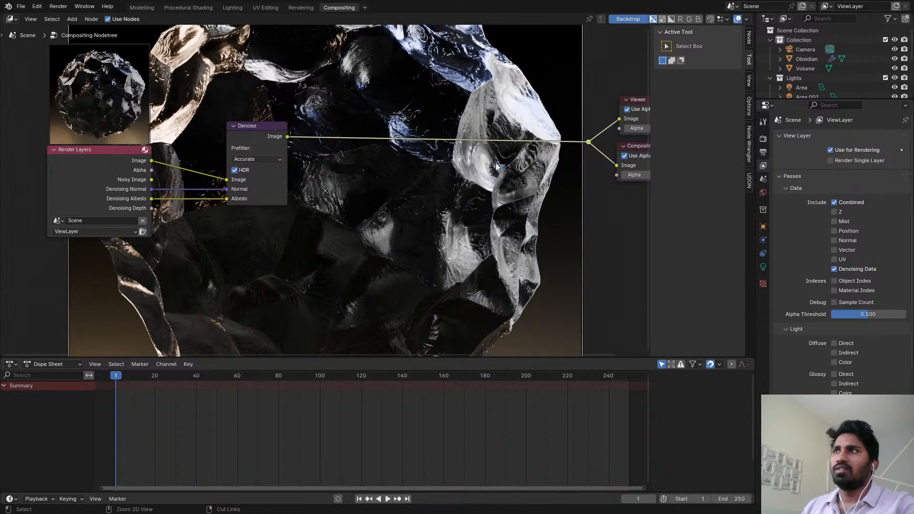
pyautogui.scroll(-2, 509, 170)
pyautogui.hotkey('ctrl', 's')
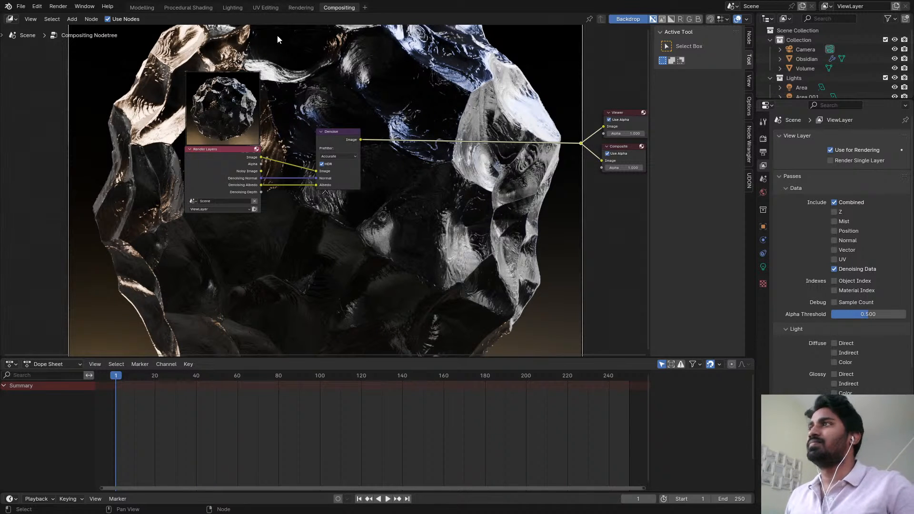
# - View the composited render in the Rendering workspace and start saving it as an image file
pyautogui.click(265, 8)
pyautogui.click(293, 7)
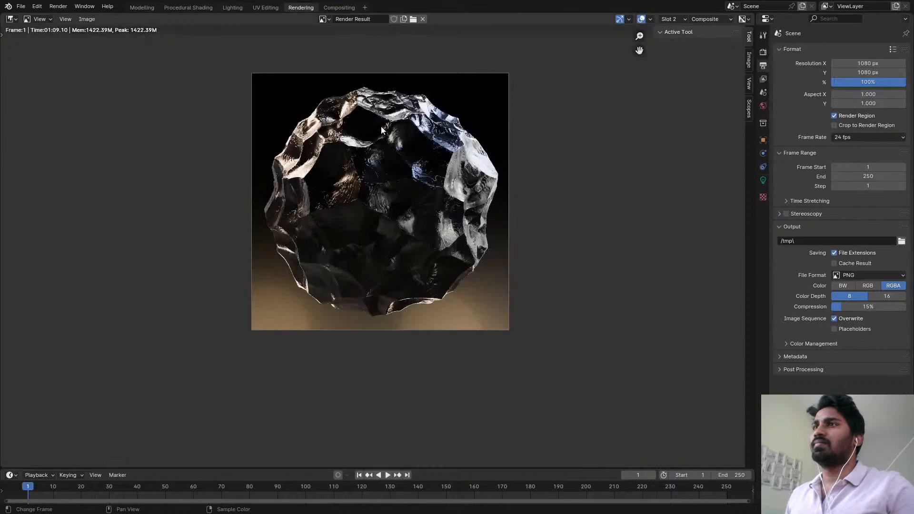
pyautogui.scroll(2, 391, 138)
pyautogui.scroll(-1, 406, 150)
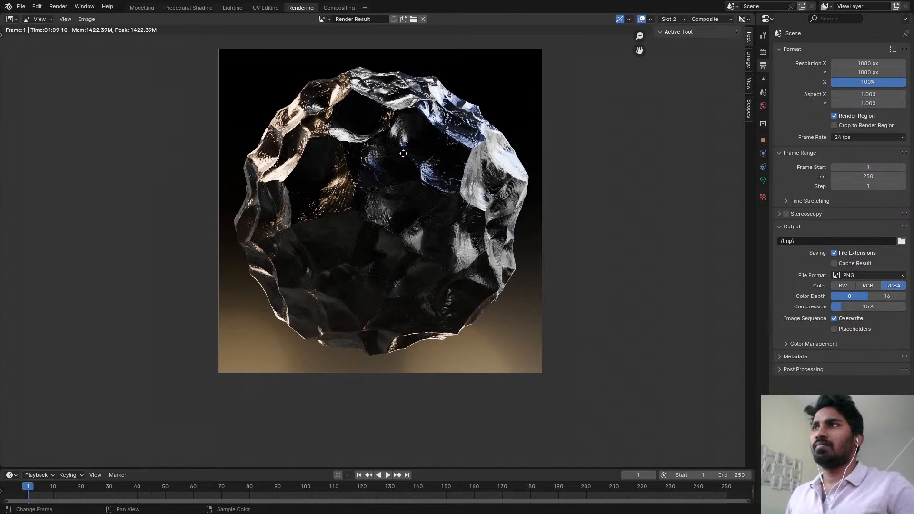
pyautogui.scroll(1, 403, 154)
pyautogui.click(88, 20)
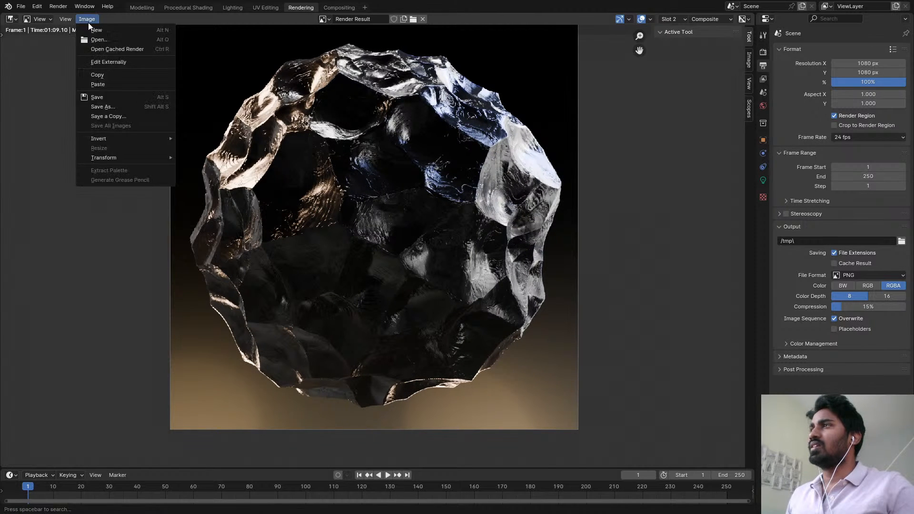
pyautogui.click(104, 104)
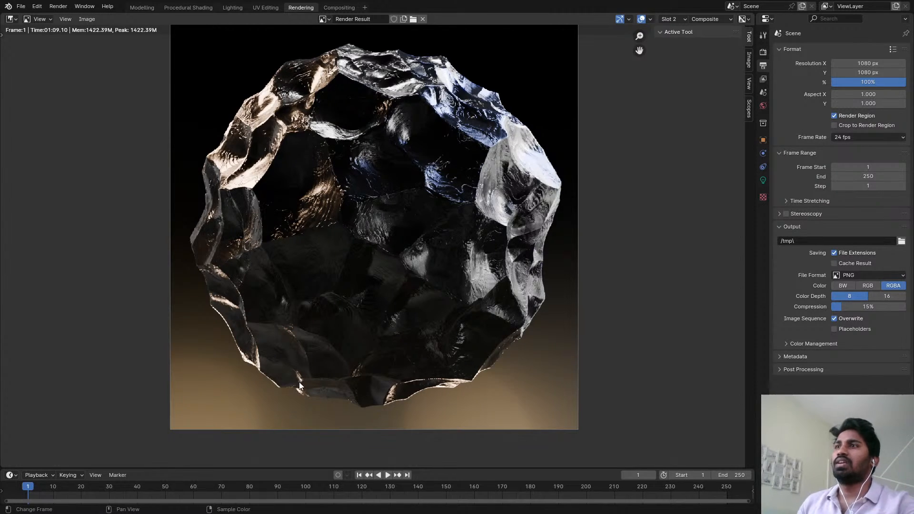
# - Inspect the composited render up close and switch the displayed image to Viewer Node
pyautogui.scroll(4, 425, 279)
pyautogui.scroll(-5, 426, 279)
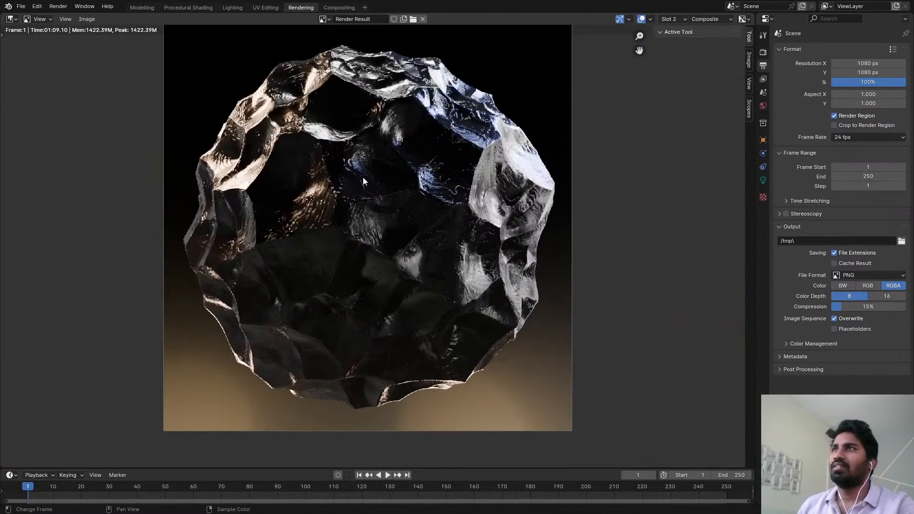
pyautogui.scroll(4, 331, 84)
pyautogui.scroll(-2, 327, 85)
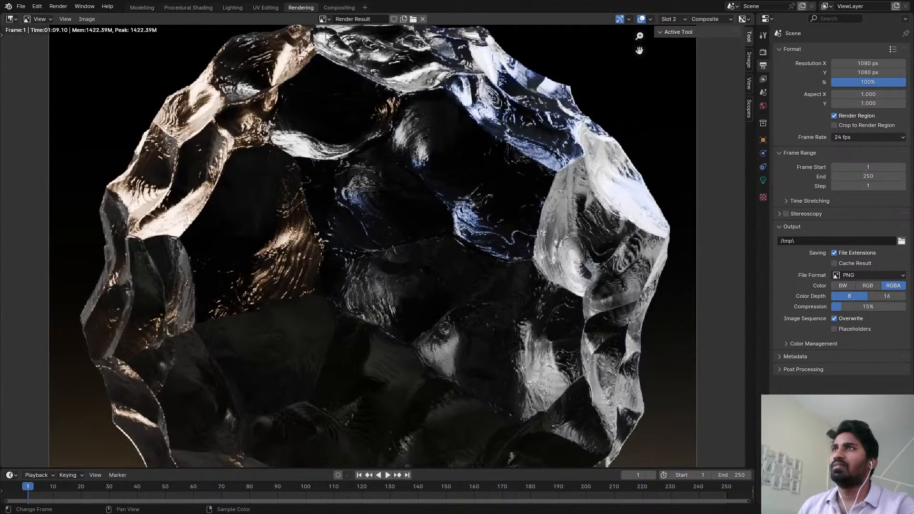
pyautogui.click(324, 19)
pyautogui.click(349, 96)
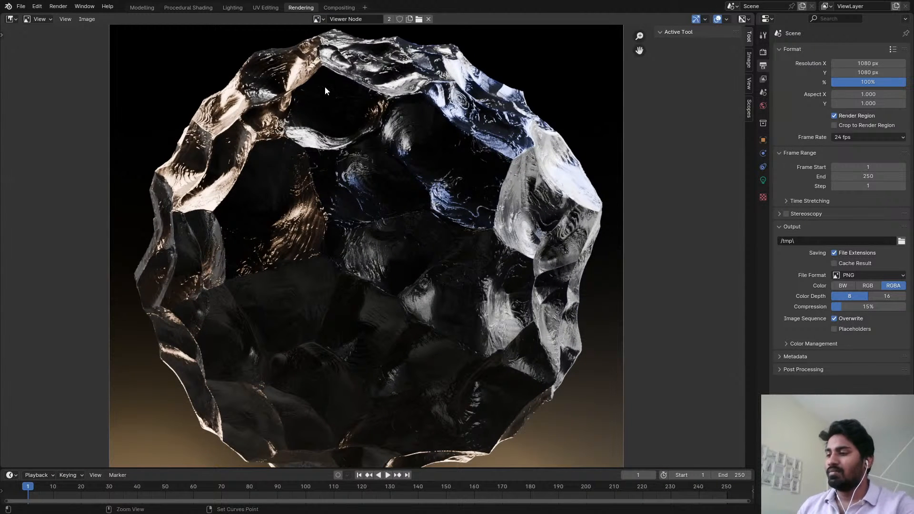
# - Save the obsidian file and open the recent file Scene_01.blend
pyautogui.hotkey('ctrl', 's')
pyautogui.click(21, 7)
pyautogui.moveTo(48, 36)
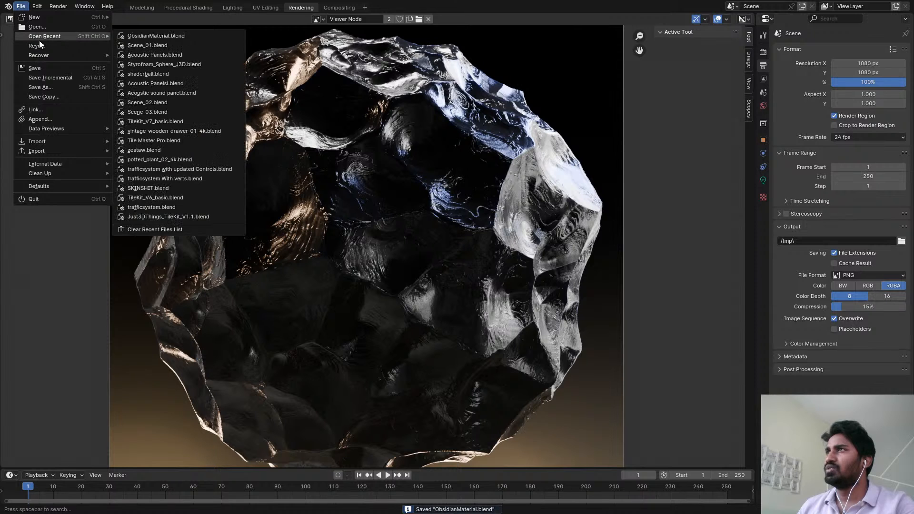
pyautogui.click(181, 45)
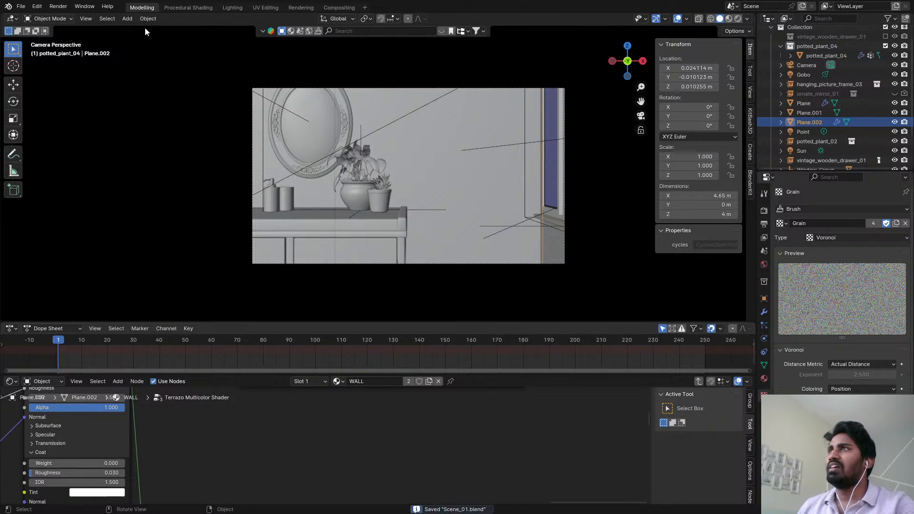
# - Select the entire node setup in the Compositing workspace of Scene_01.blend and save the file
pyautogui.click(339, 8)
pyautogui.scroll(-5, 310, 224)
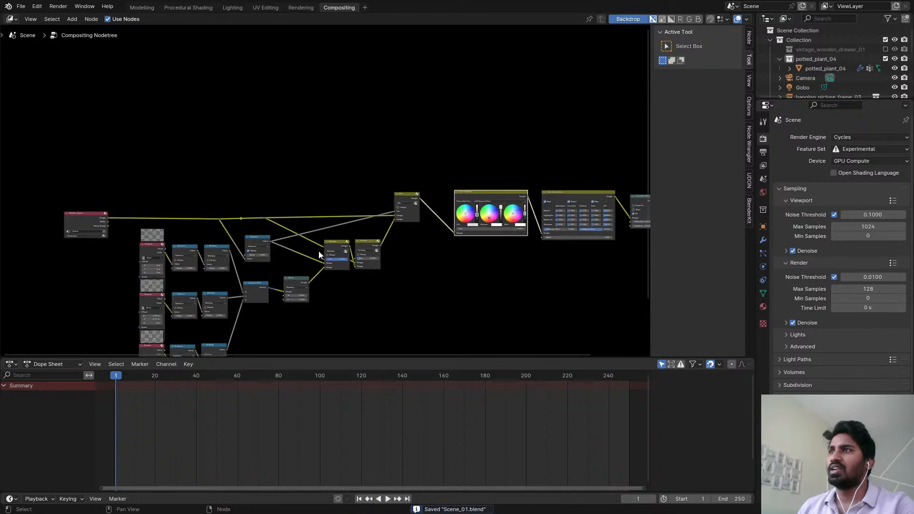
pyautogui.moveTo(307, 136); pyautogui.dragTo(288, 163, button='middle')
pyautogui.moveTo(131, 74); pyautogui.dragTo(618, 301)
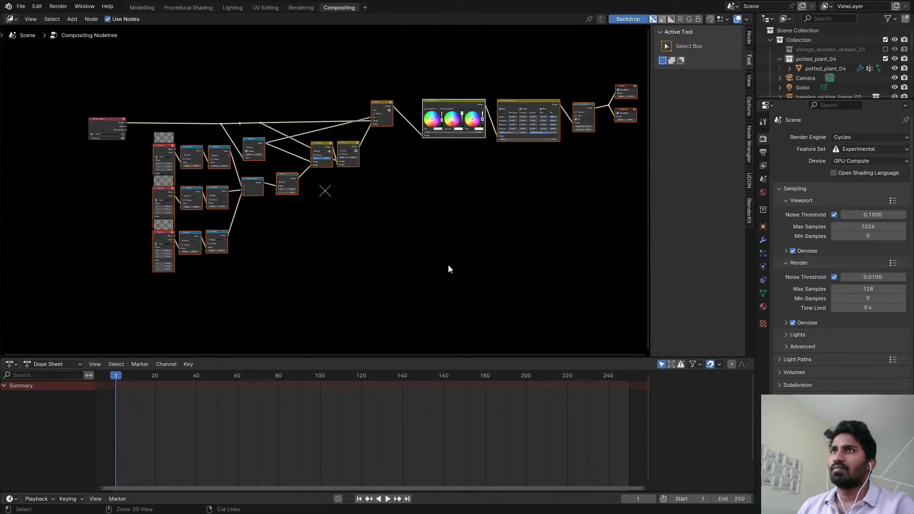
pyautogui.hotkey('ctrl', 's')
pyautogui.hotkey('ctrl', 's')
pyautogui.hotkey('ctrl', 's')
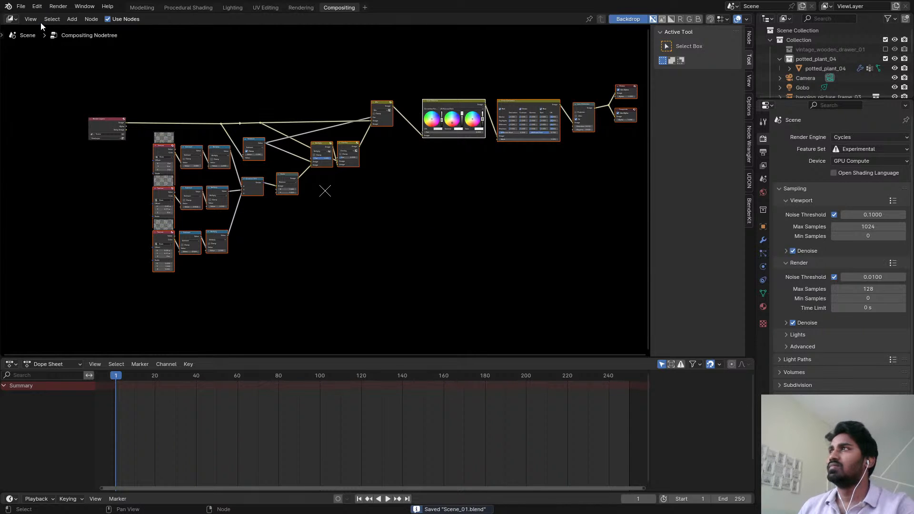
# - Open the recent file ObsidianMaterial.blend, try to paste the copied nodes into its compositor, and save it
pyautogui.click(21, 6)
pyautogui.moveTo(90, 36)
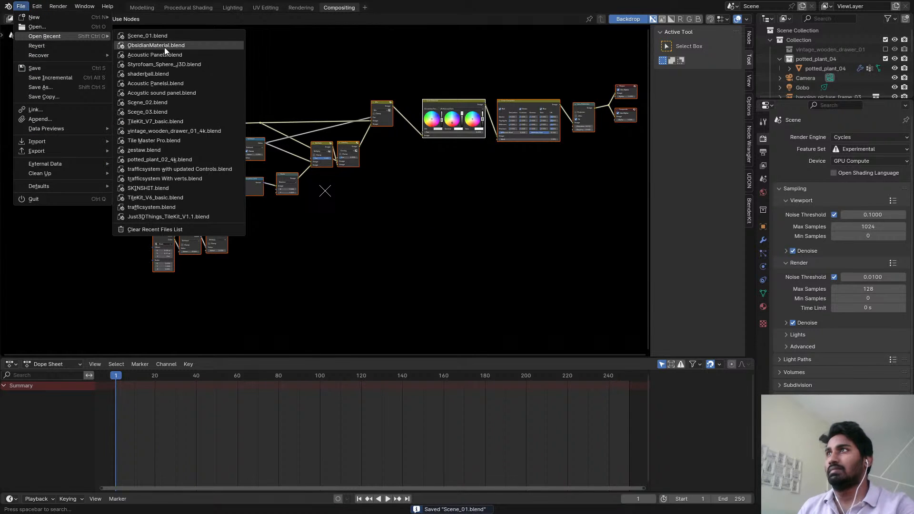
pyautogui.click(164, 45)
pyautogui.click(338, 8)
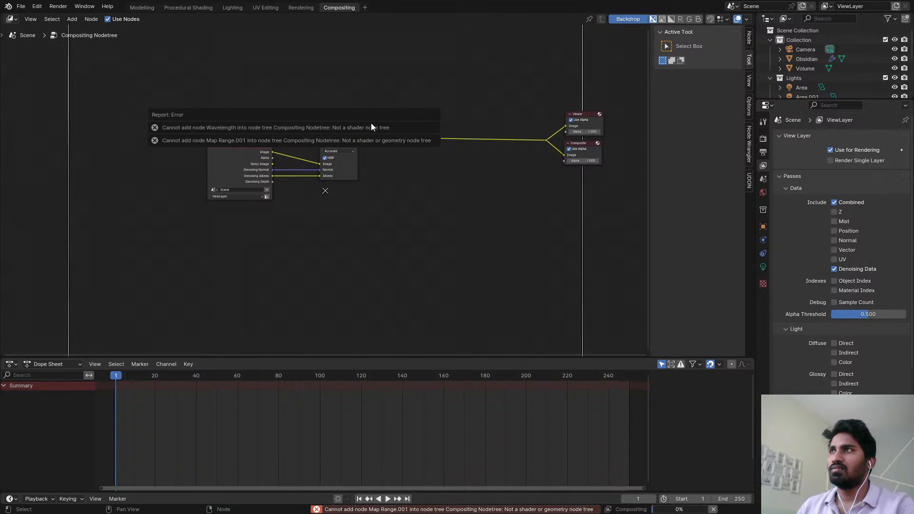
pyautogui.scroll(3, 379, 164)
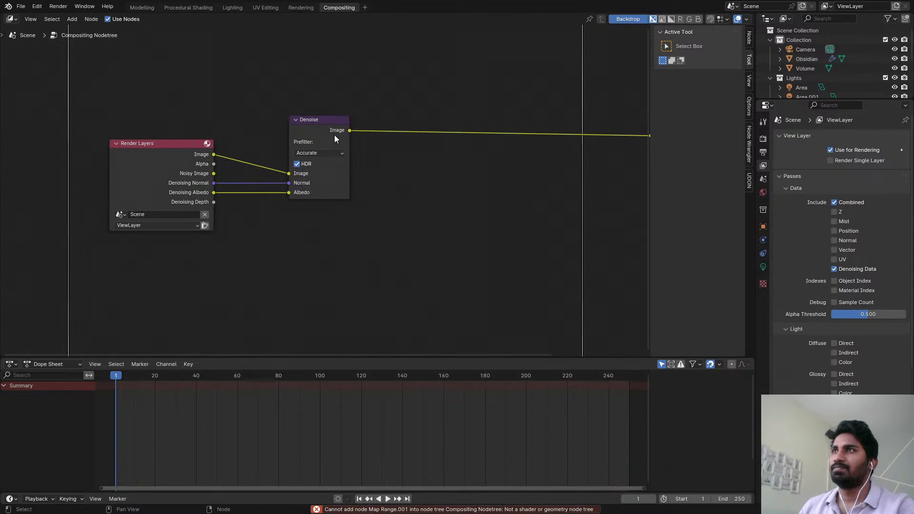
pyautogui.moveTo(497, 150); pyautogui.dragTo(482, 142, button='middle')
pyautogui.hotkey('ctrl', 's')
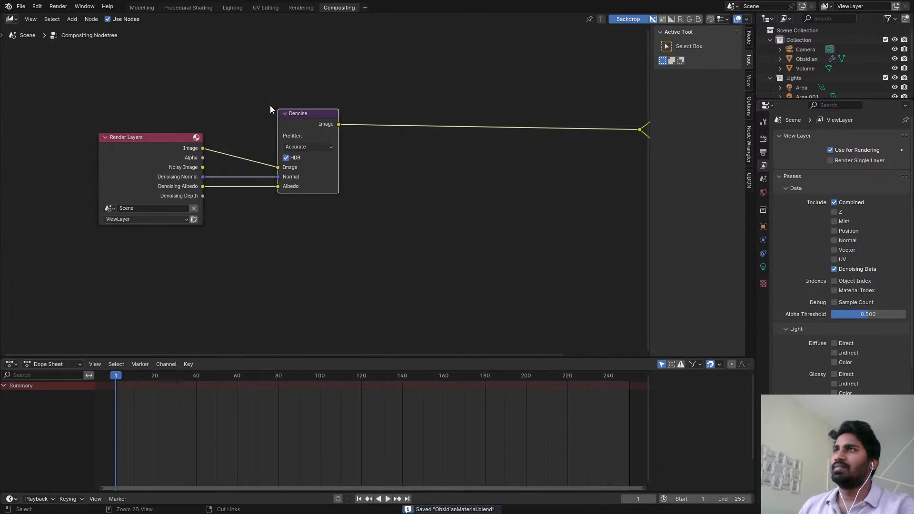
# - Reopen the recent file Scene_01.blend
pyautogui.click(58, 6)
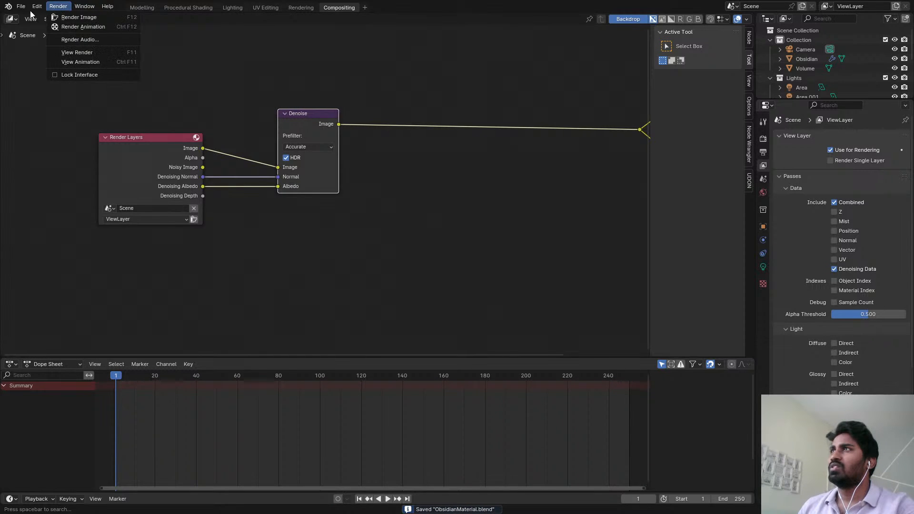
pyautogui.moveTo(21, 7)
pyautogui.moveTo(52, 36)
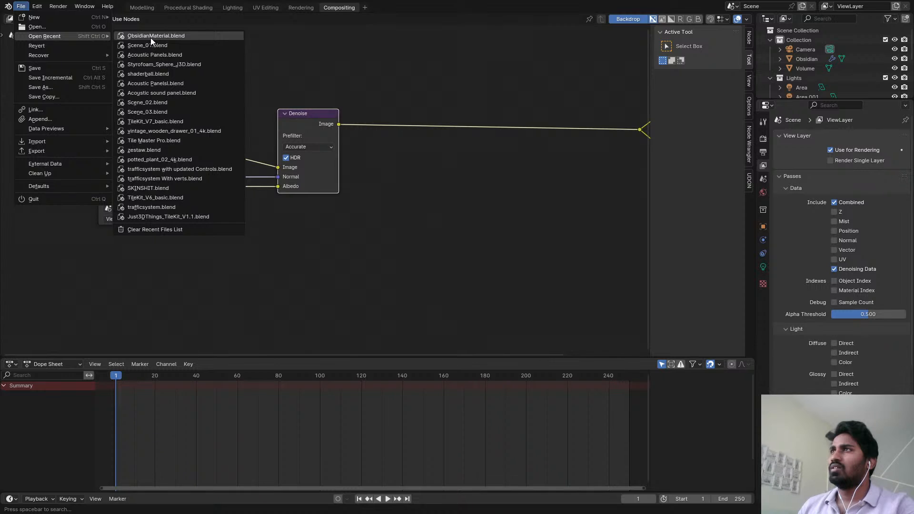
pyautogui.click(152, 45)
# - Examine the compositing tree, from the Grain texture branches through the Multiply and Overlay mixes to the color correction nodes
pyautogui.scroll(5, 258, 107)
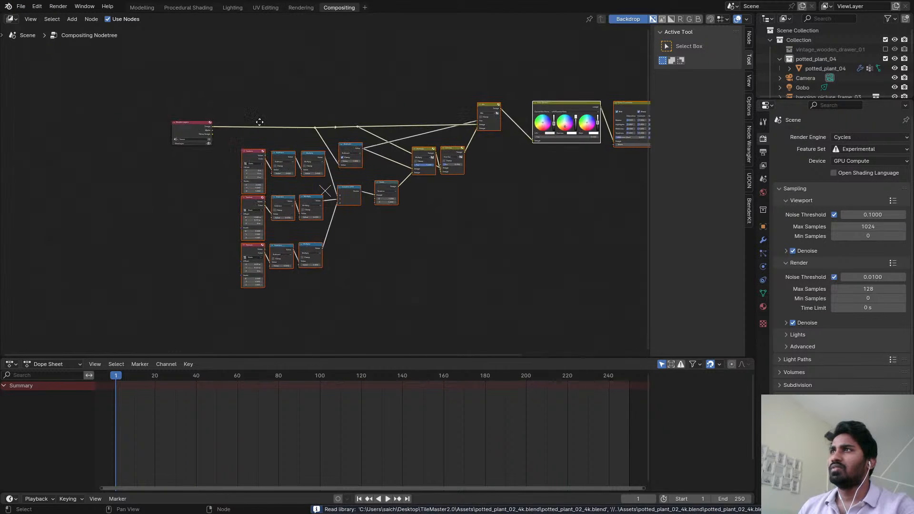
pyautogui.scroll(-3, 303, 86)
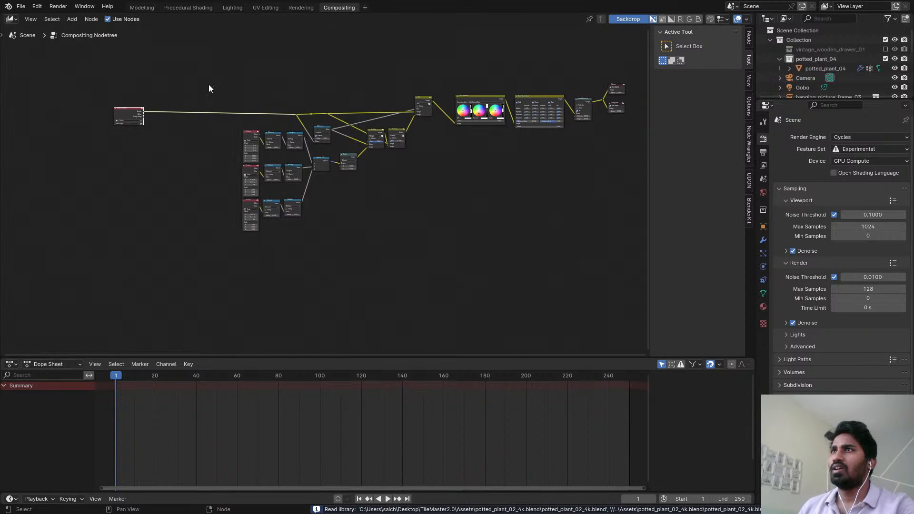
pyautogui.moveTo(185, 75); pyautogui.dragTo(408, 238)
pyautogui.scroll(8, 387, 167)
pyautogui.moveTo(497, 97); pyautogui.dragTo(304, 119, button='middle')
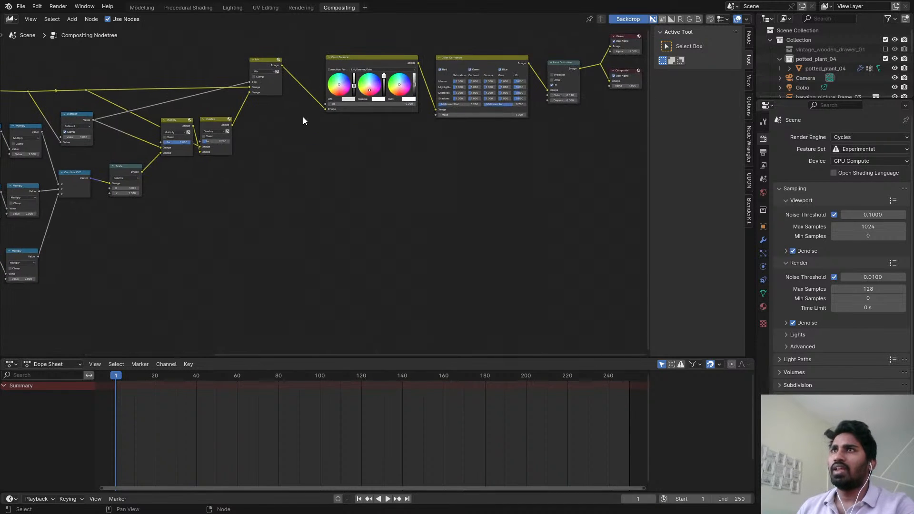
pyautogui.scroll(-3, 270, 147)
pyautogui.moveTo(265, 150); pyautogui.dragTo(439, 104, button='middle')
pyautogui.scroll(2, 439, 104)
pyautogui.scroll(6, 303, 108)
pyautogui.moveTo(90, 97); pyautogui.dragTo(181, 125, button='middle')
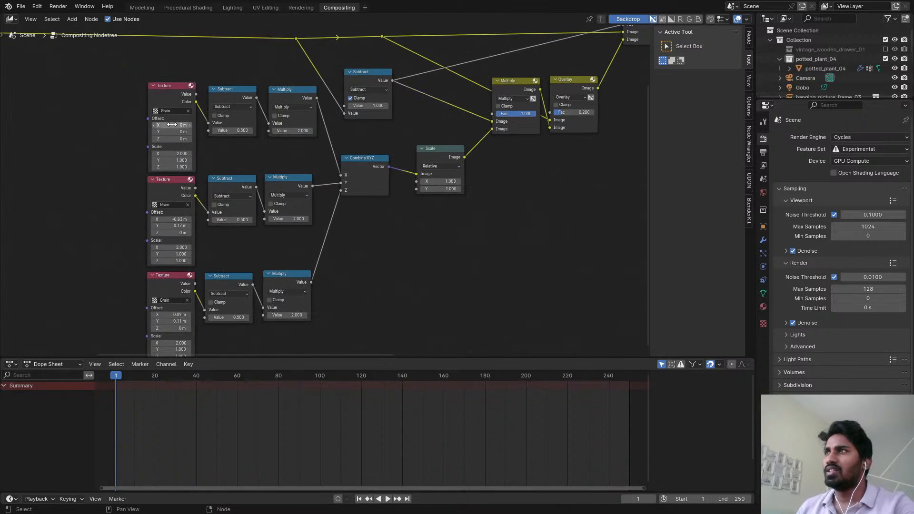
pyautogui.scroll(1, 184, 120)
pyautogui.scroll(-3, 461, 120)
pyautogui.moveTo(461, 120); pyautogui.dragTo(450, 127, button='middle')
pyautogui.scroll(3, 574, 91)
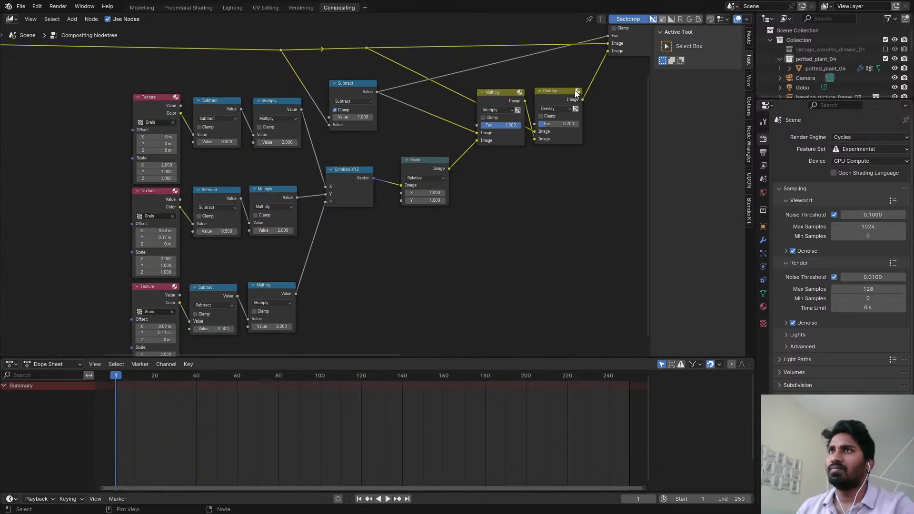
pyautogui.scroll(-2, 547, 102)
pyautogui.moveTo(559, 85); pyautogui.dragTo(538, 113, button='middle')
pyautogui.scroll(-10, 584, 58)
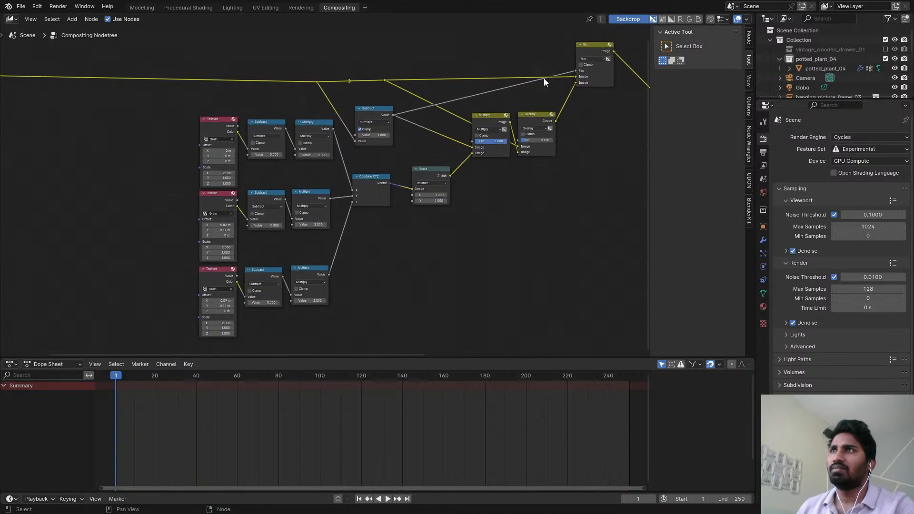
# - Combine the grain texture, math, Scale and mix nodes, including the final Mix, into one node group
pyautogui.scroll(2, 381, 89)
pyautogui.moveTo(296, 45); pyautogui.dragTo(592, 277)
pyautogui.hotkey('ctrl', 'g')
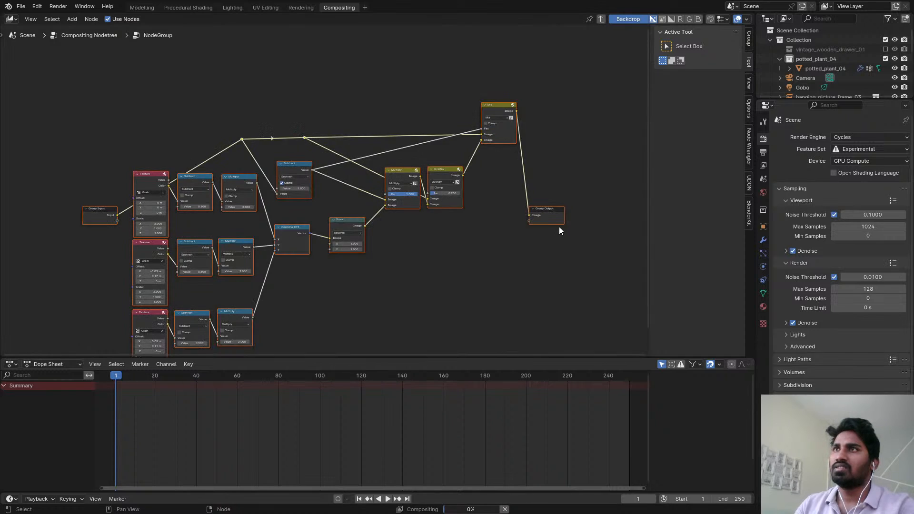
# - Move the Group Input node up and away from the Texture nodes inside the group, and return to the main tree
pyautogui.scroll(2, 341, 181)
pyautogui.scroll(1, 341, 181)
pyautogui.moveTo(214, 200); pyautogui.dragTo(361, 200, button='middle')
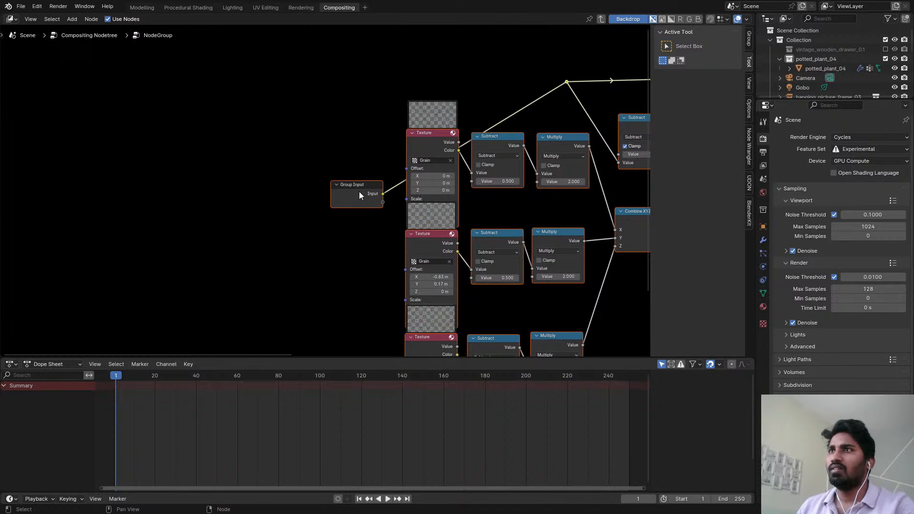
pyautogui.moveTo(365, 186); pyautogui.dragTo(266, 72)
pyautogui.scroll(-1, 415, 82)
pyautogui.moveTo(463, 75); pyautogui.dragTo(272, 77, button='middle')
pyautogui.press('Tab')
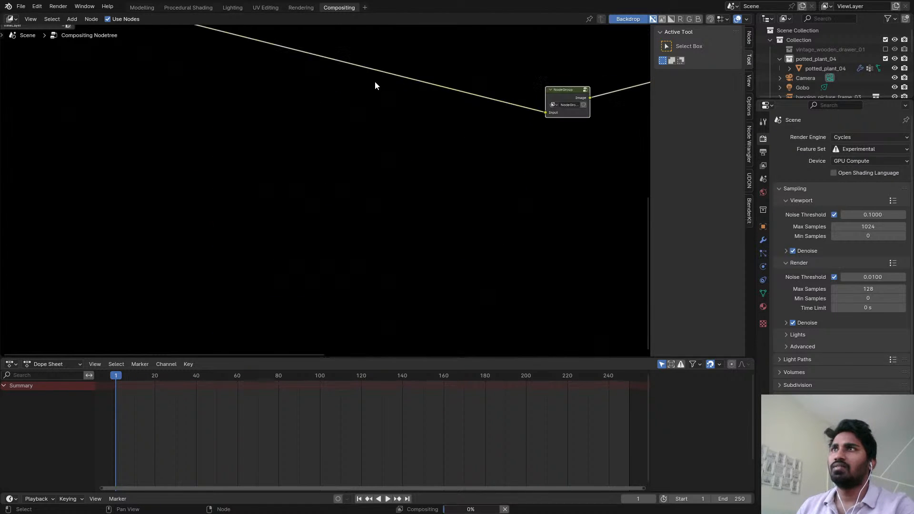
# - Rename the node group Film Grain and enable its fake user, saving the file
pyautogui.scroll(2, 375, 87)
pyautogui.moveTo(638, 117); pyautogui.dragTo(430, 162, button='middle')
pyautogui.scroll(2, 450, 163)
pyautogui.click(450, 162)
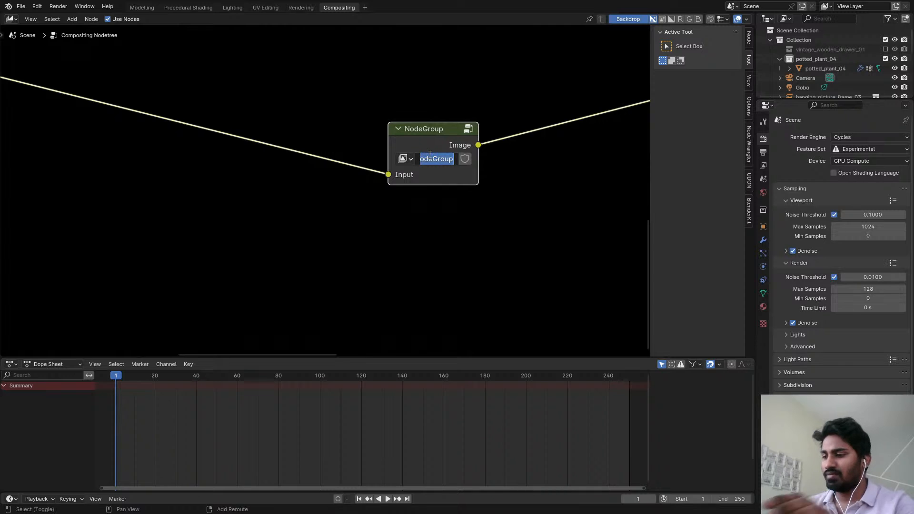
pyautogui.write('Film Grain')
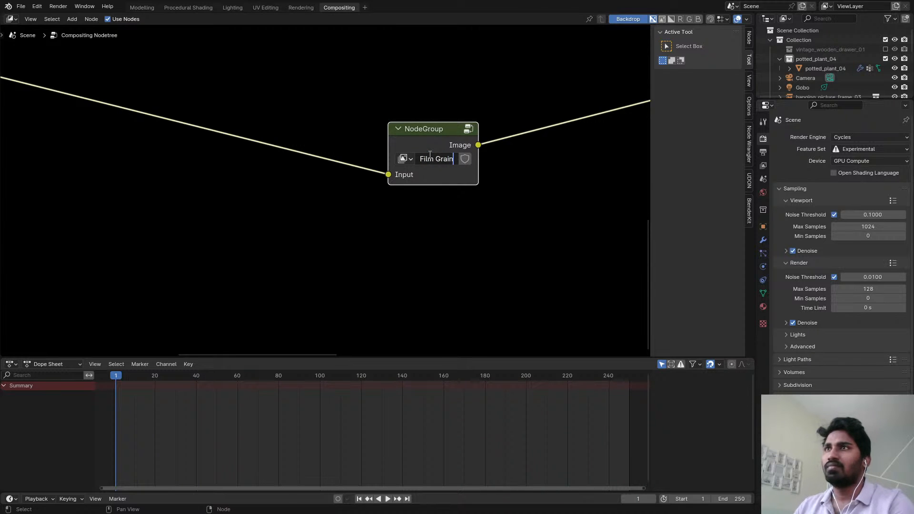
pyautogui.press('Return')
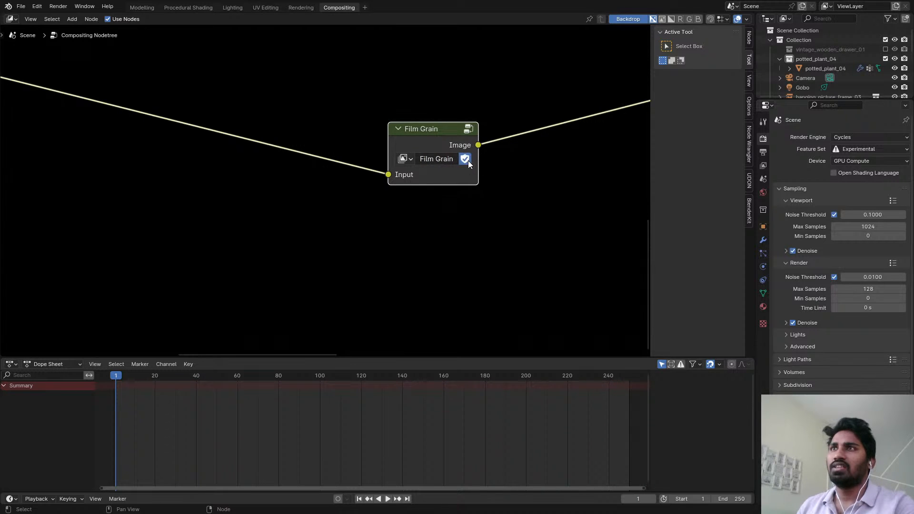
pyautogui.press('x')
pyautogui.hotkey('ctrl', 's')
pyautogui.hotkey('ctrl', 'z')
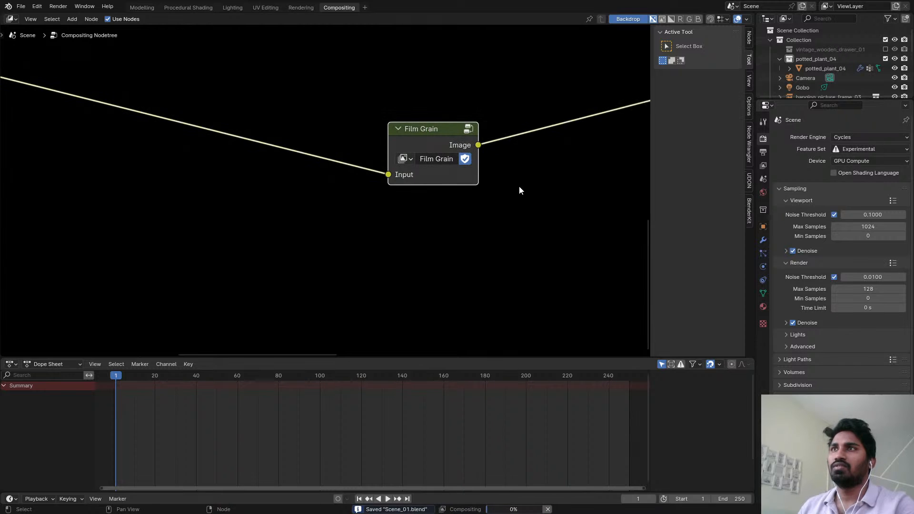
# - Enter the Film Grain group and examine its node layout and mix settings
pyautogui.press('Tab')
pyautogui.scroll(-12, 464, 144)
pyautogui.moveTo(514, 131); pyautogui.dragTo(380, 172, button='middle')
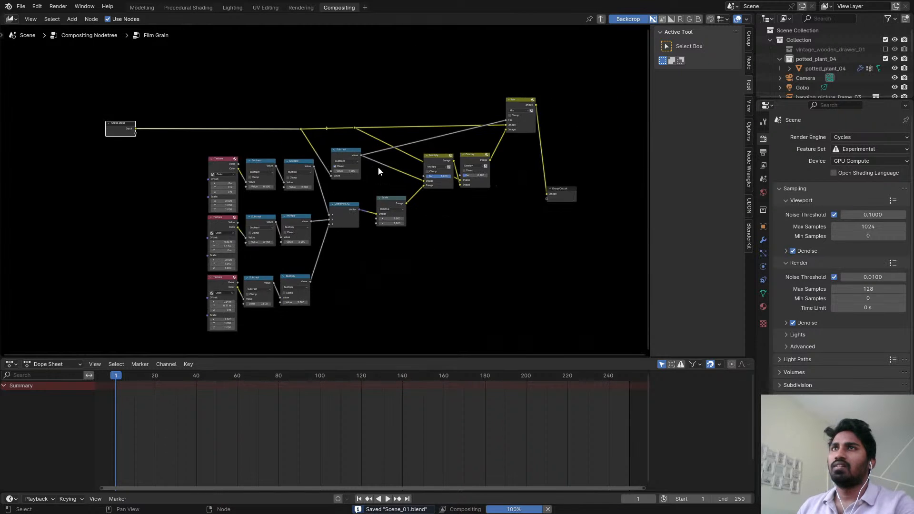
pyautogui.scroll(7, 426, 188)
pyautogui.moveTo(427, 188); pyautogui.dragTo(388, 233, button='middle')
pyautogui.scroll(-2, 307, 206)
pyautogui.moveTo(307, 206); pyautogui.dragTo(381, 191, button='middle')
pyautogui.scroll(-4, 240, 186)
pyautogui.moveTo(120, 206); pyautogui.dragTo(121, 198, button='middle')
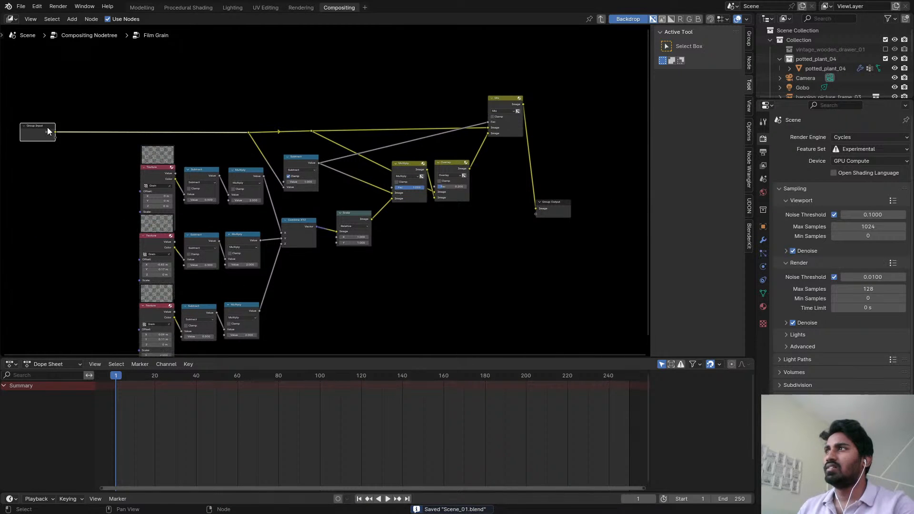
# - Move the Group Input node between the clamped Subtract node and the Multiply mix node
pyautogui.moveTo(49, 130); pyautogui.dragTo(312, 116)
pyautogui.scroll(6, 419, 232)
pyautogui.scroll(1, 419, 233)
pyautogui.scroll(3, 329, 112)
pyautogui.scroll(-1, 339, 133)
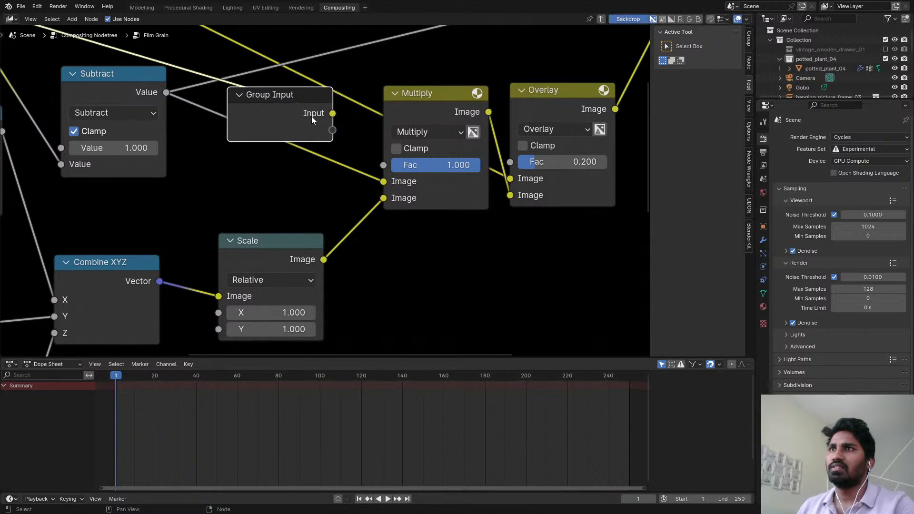
pyautogui.scroll(-4, 323, 116)
pyautogui.scroll(-4, 382, 118)
# - Reposition the Multiply and Overlay mix nodes to leave more space between them
pyautogui.moveTo(381, 118); pyautogui.dragTo(421, 141, button='middle')
pyautogui.scroll(1, 422, 138)
pyautogui.scroll(2, 414, 137)
pyautogui.moveTo(433, 129); pyautogui.dragTo(421, 138)
pyautogui.scroll(-2, 422, 132)
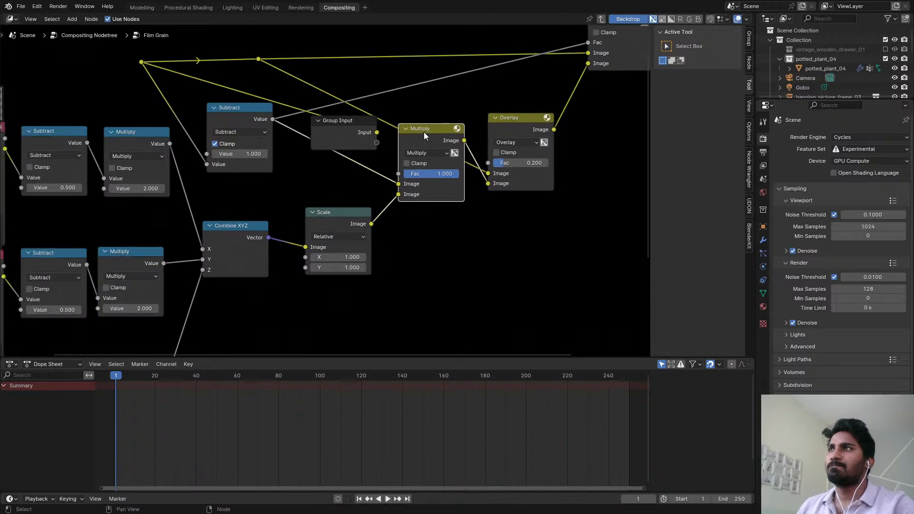
pyautogui.moveTo(410, 135); pyautogui.dragTo(419, 137, button='middle')
pyautogui.scroll(3, 510, 124)
pyautogui.moveTo(499, 128); pyautogui.dragTo(534, 94)
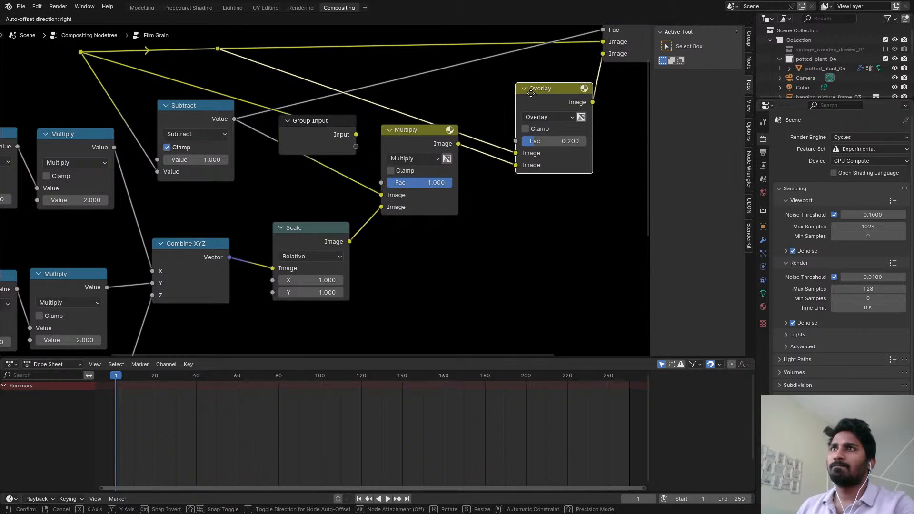
# - Expose the Overlay node's Fac as a new group input by linking it to Group Input
pyautogui.scroll(1, 352, 145)
pyautogui.scroll(1, 338, 152)
pyautogui.moveTo(349, 147); pyautogui.dragTo(535, 140)
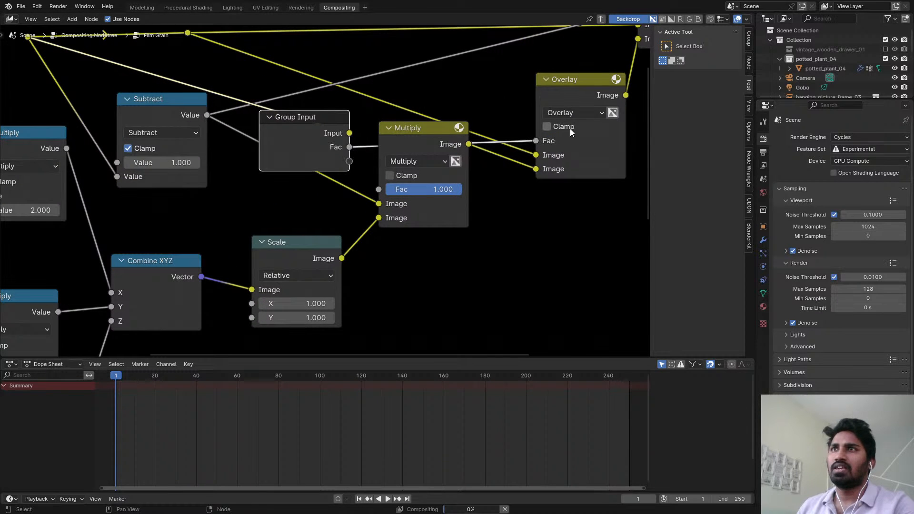
# - Rename the group's Fac input to Intensity and save the file
pyautogui.click(747, 46)
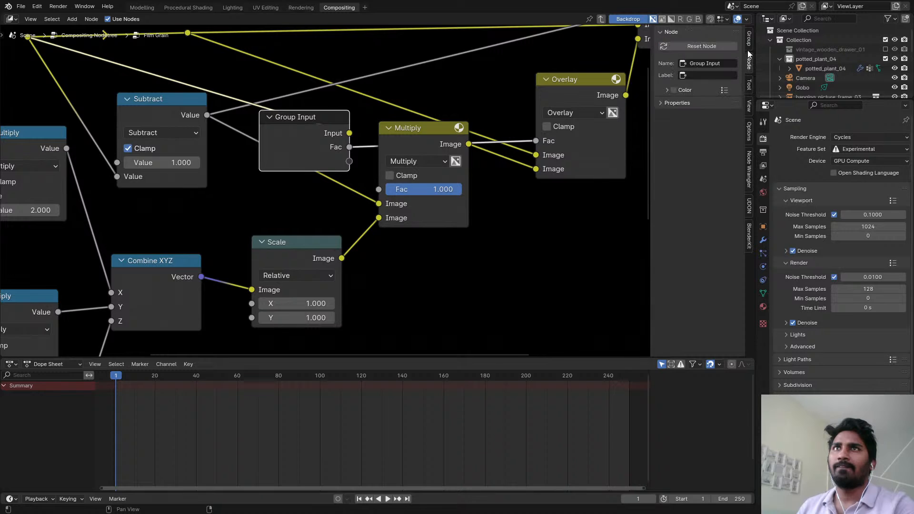
pyautogui.click(682, 70)
pyautogui.doubleClick(682, 70)
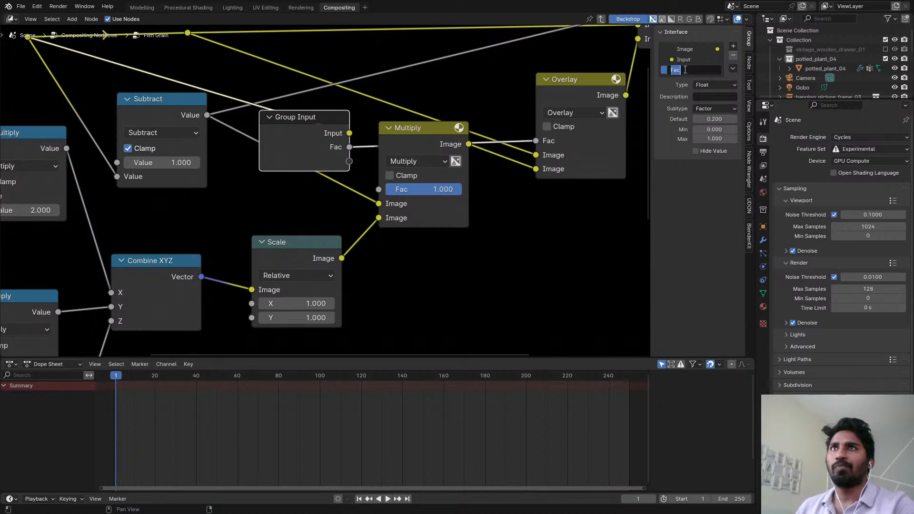
pyautogui.write('intensity')
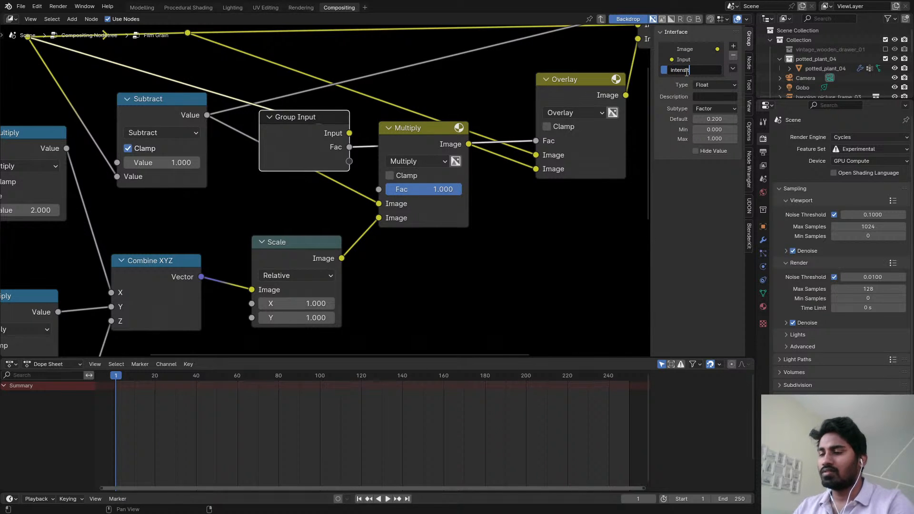
pyautogui.press('Return')
pyautogui.hotkey('ctrl', 's')
# - Expose the clamped Subtract node's first Value as a new group input from Group Input
pyautogui.scroll(-9, 351, 108)
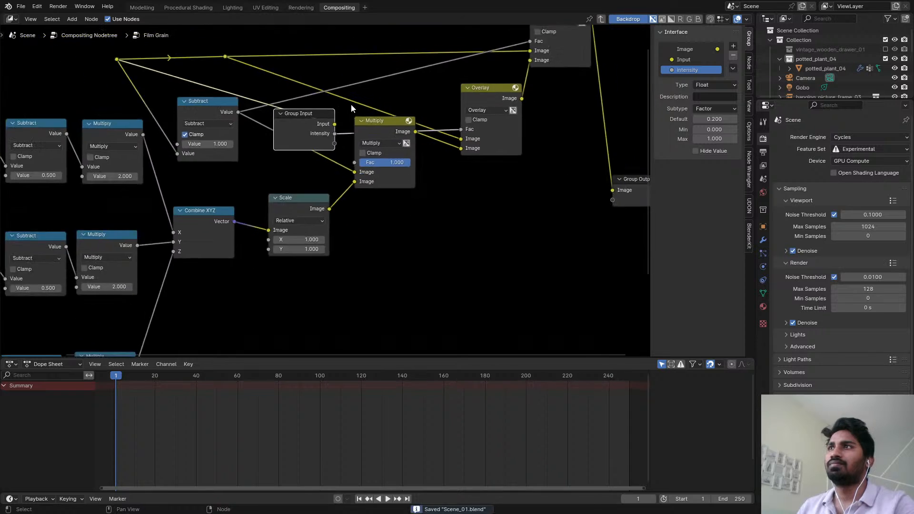
pyautogui.moveTo(353, 109); pyautogui.dragTo(514, 171, button='middle')
pyautogui.scroll(-1, 514, 171)
pyautogui.moveTo(513, 174); pyautogui.dragTo(546, 222)
pyautogui.scroll(2, 204, 130)
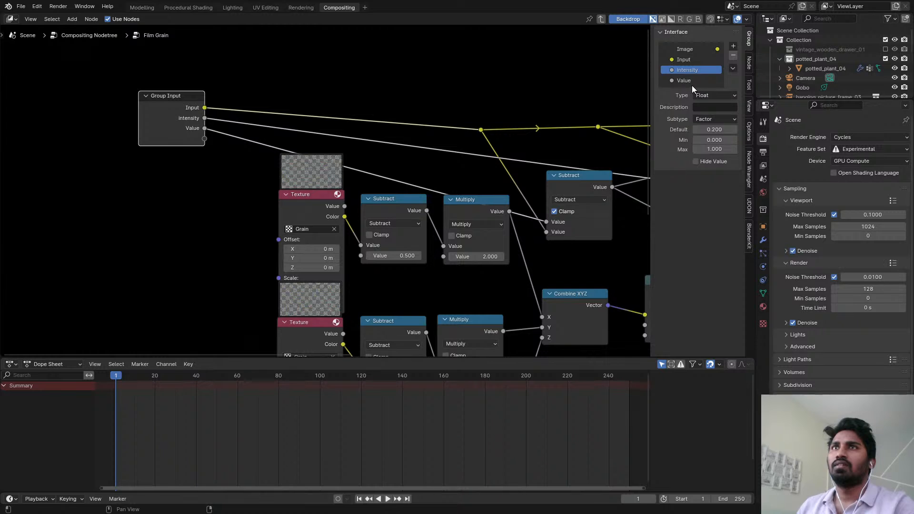
# - Rename the group's new Value input to Threshold
pyautogui.click(690, 82)
pyautogui.doubleClick(690, 81)
pyautogui.write('T')
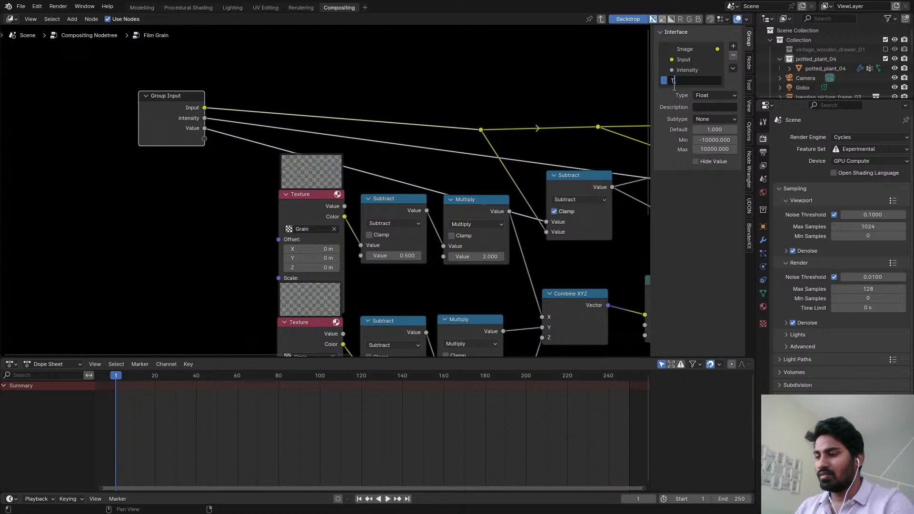
pyautogui.write('hreshold')
pyautogui.press('Return')
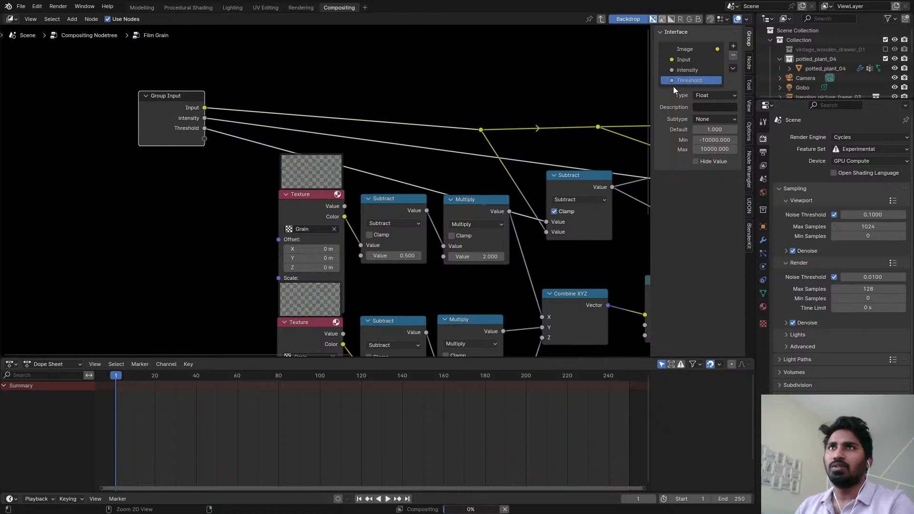
# - Save the file, leave the Film Grain group, and move its node close to the Render Layers node
pyautogui.hotkey('ctrl', 's')
pyautogui.press('Tab')
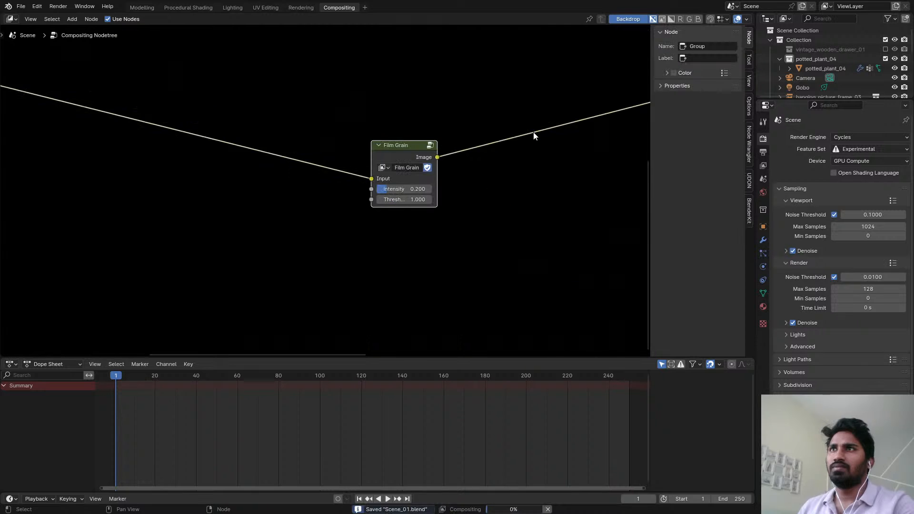
pyautogui.scroll(-3, 533, 136)
pyautogui.moveTo(442, 124); pyautogui.dragTo(533, 269, button='middle')
pyautogui.moveTo(534, 270); pyautogui.dragTo(285, 185)
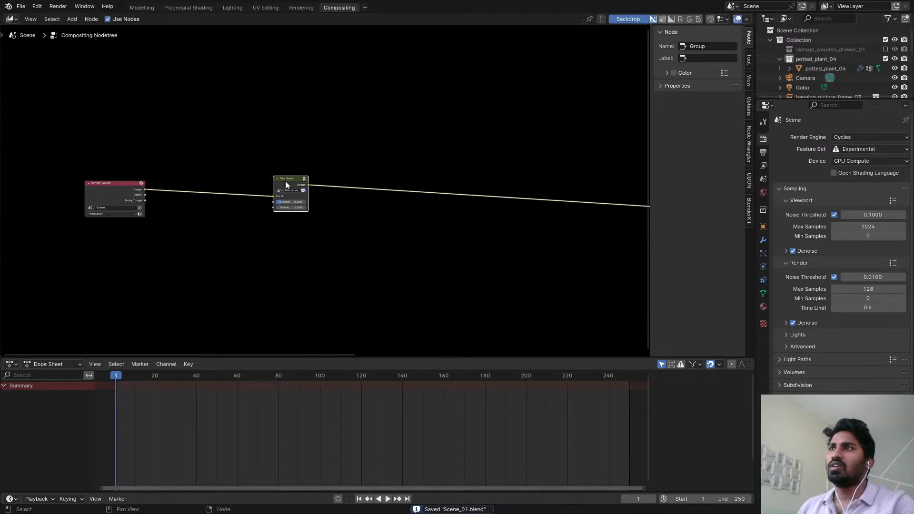
# - Check the compositing node chain from the Film Grain node through to the Composite output and save the file
pyautogui.scroll(-2, 307, 185)
pyautogui.moveTo(378, 178); pyautogui.dragTo(283, 187, button='middle')
pyautogui.scroll(1, 555, 171)
pyautogui.moveTo(618, 169); pyautogui.dragTo(304, 152, button='middle')
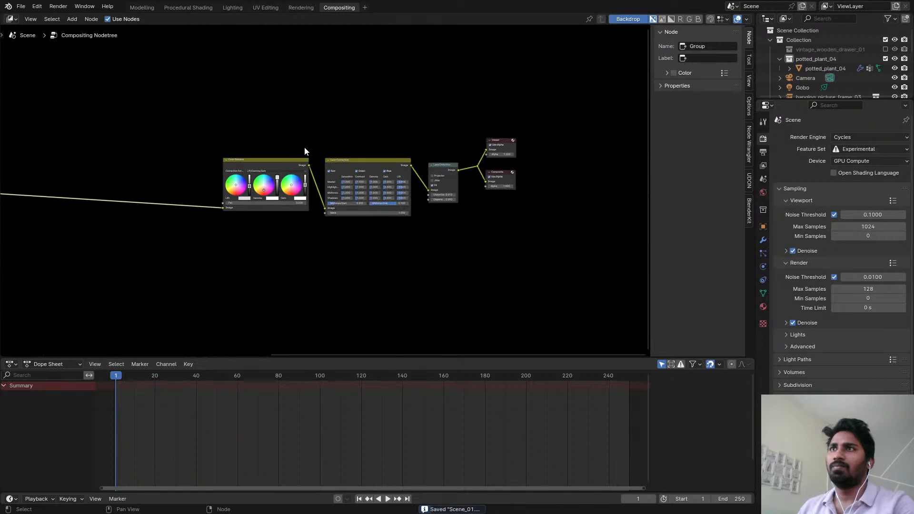
pyautogui.scroll(6, 476, 172)
pyautogui.scroll(-2, 448, 174)
pyautogui.moveTo(372, 177); pyautogui.dragTo(353, 151, button='middle')
pyautogui.hotkey('ctrl', 's')
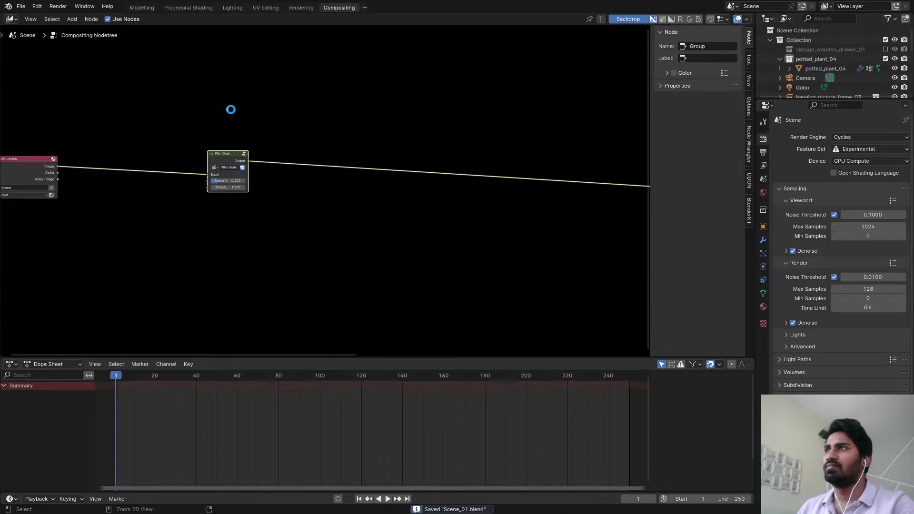
# - Open the recent file ObsidianMaterial.blend and bring its compositing nodes into view
pyautogui.click(21, 6)
pyautogui.moveTo(35, 37)
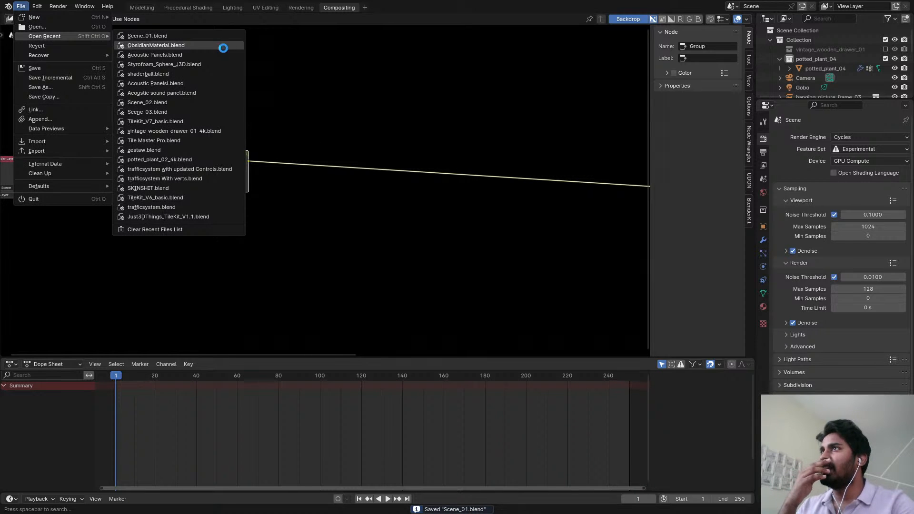
pyautogui.click(223, 48)
pyautogui.scroll(1, 304, 136)
pyautogui.moveTo(392, 114); pyautogui.dragTo(284, 90, button='middle')
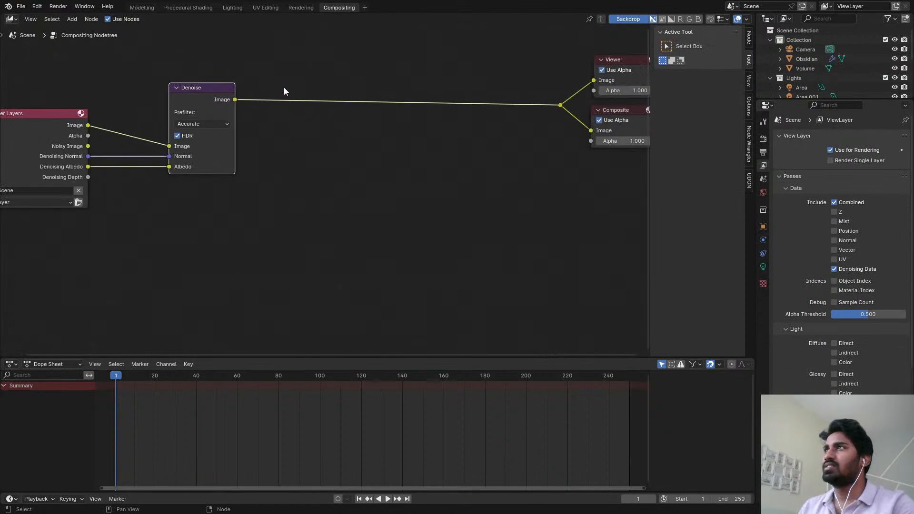
# - Append the Film Grain node group and insert it between the Denoise node and the Viewer and Composite outputs
pyautogui.click(23, 7)
pyautogui.click(50, 116)
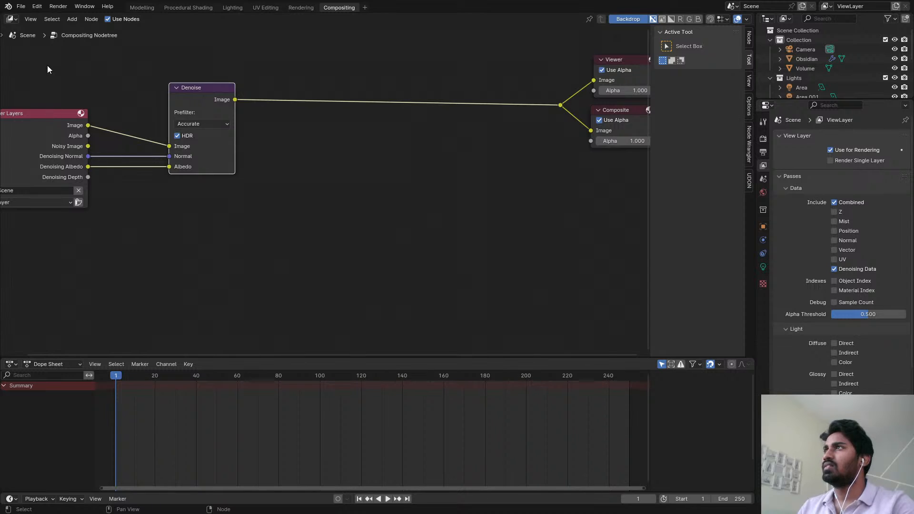
pyautogui.click(37, 6)
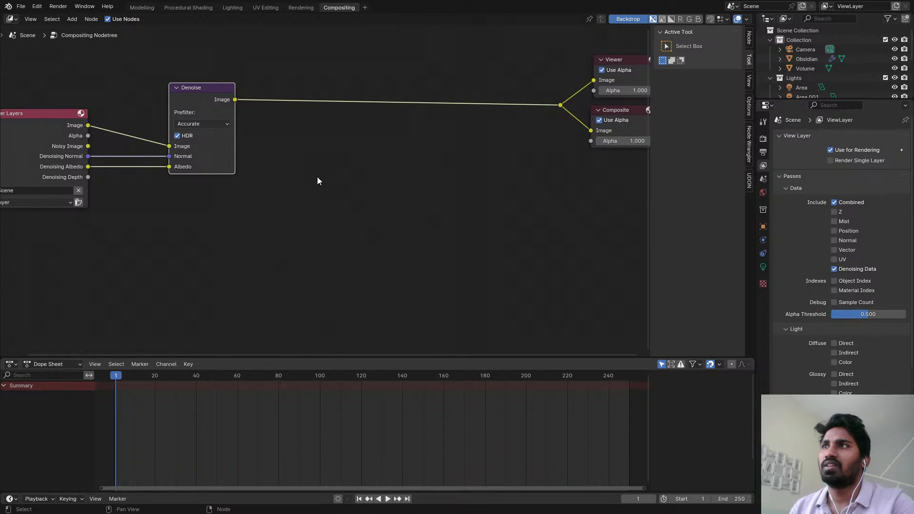
pyautogui.scroll(-2, 294, 142)
pyautogui.scroll(2, 294, 142)
pyautogui.hotkey('shift', 'a')
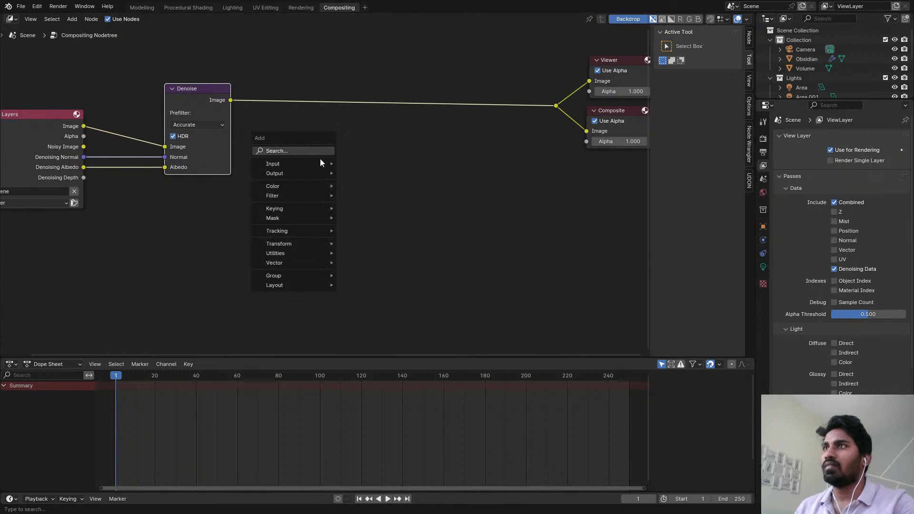
pyautogui.moveTo(300, 275)
pyautogui.click(358, 276)
pyautogui.click(303, 92)
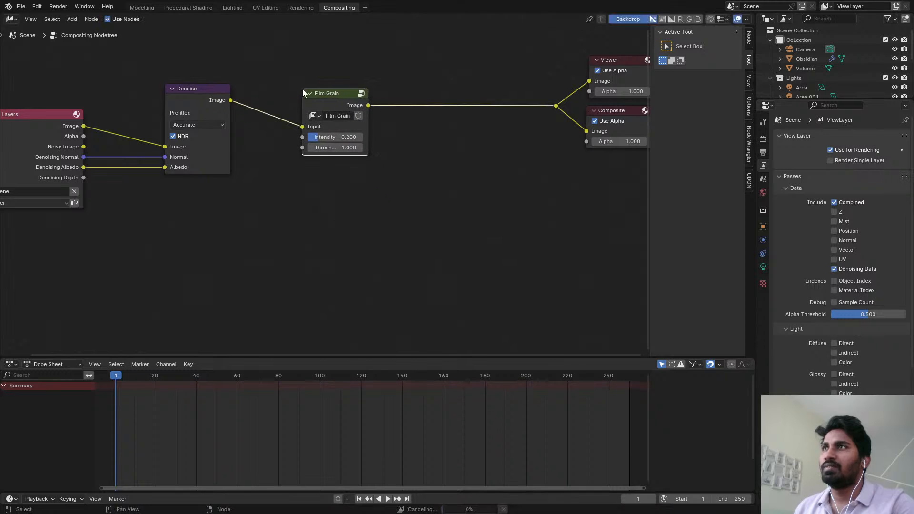
# - Set the Cycles render Max Samples to 500 and save the file
pyautogui.click(236, 7)
pyautogui.click(214, 7)
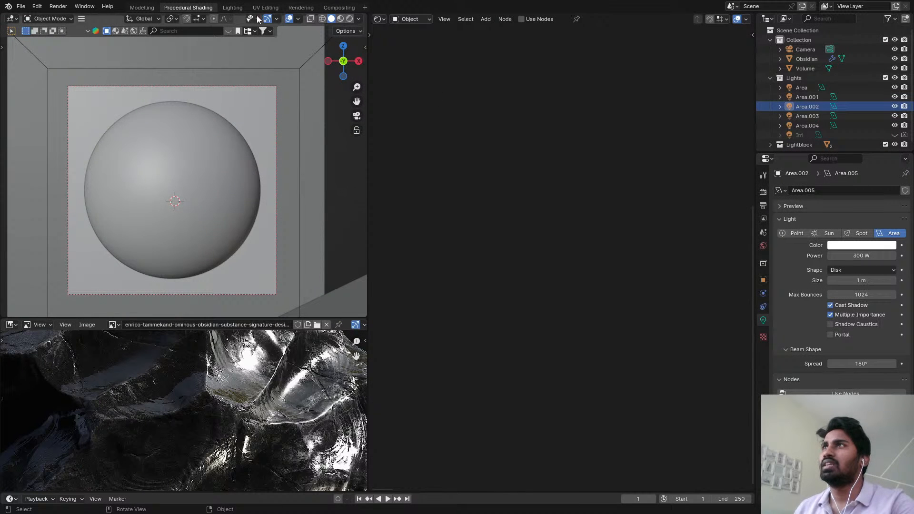
pyautogui.click(763, 205)
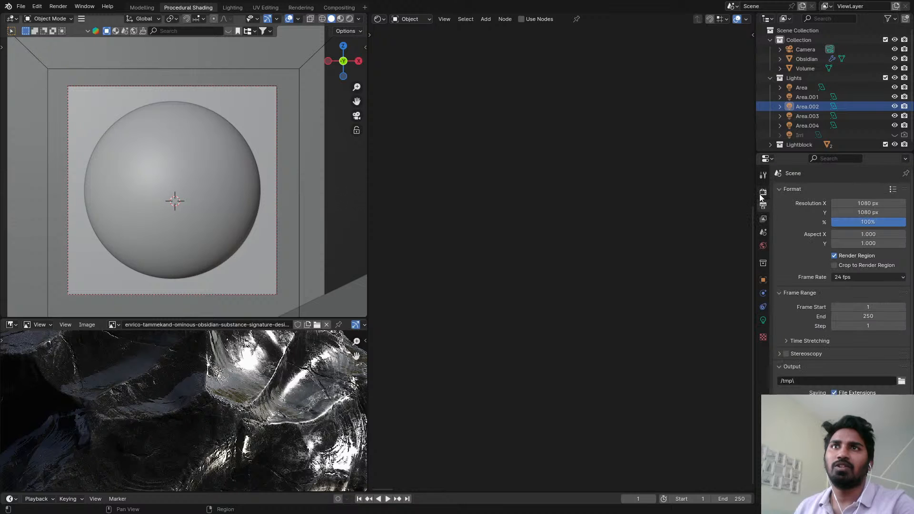
pyautogui.hotkey('ctrl', 'space')
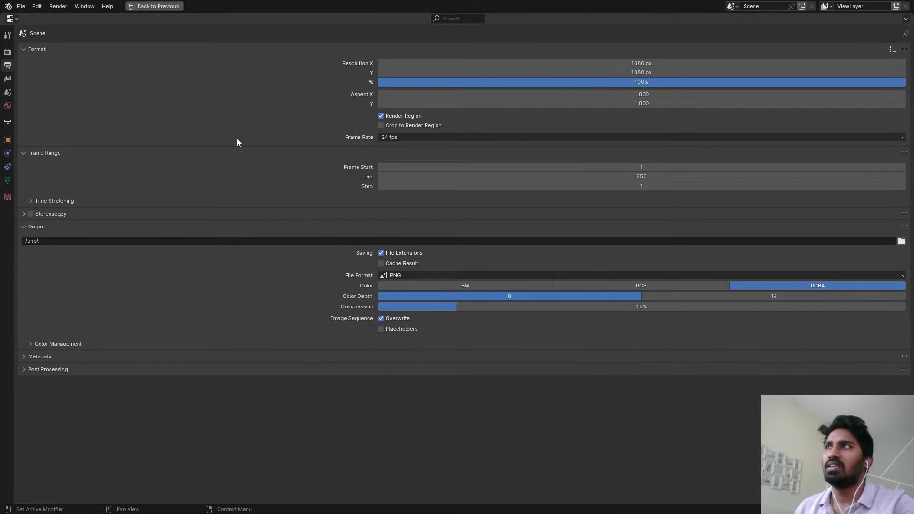
pyautogui.click(8, 50)
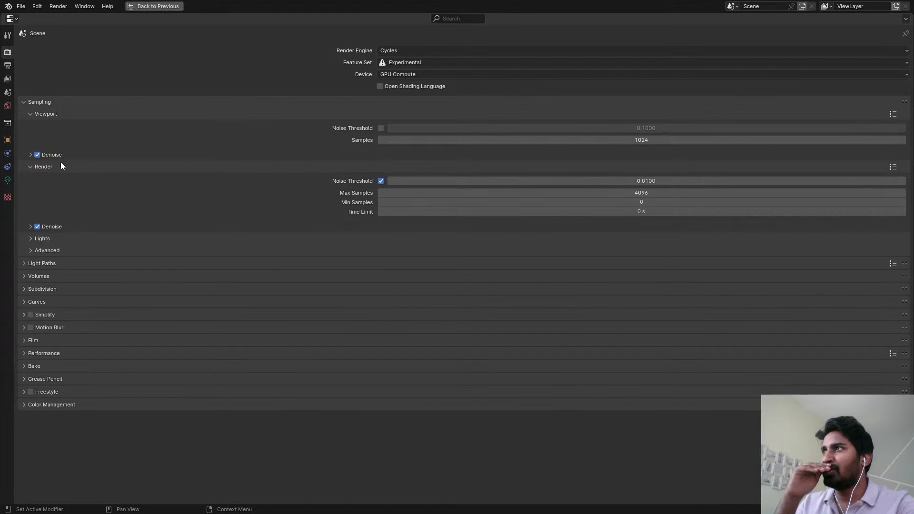
pyautogui.click(649, 193)
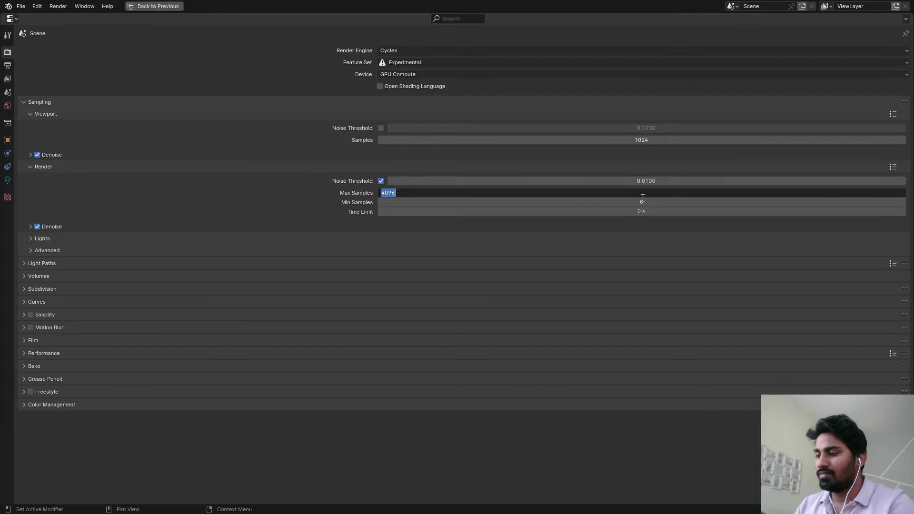
pyautogui.write('500')
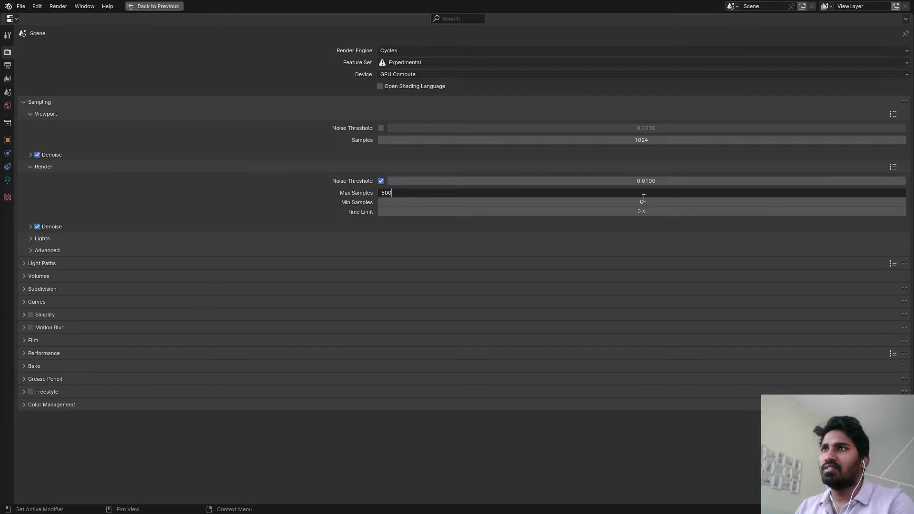
pyautogui.press('Return')
pyautogui.hotkey('ctrl', 's')
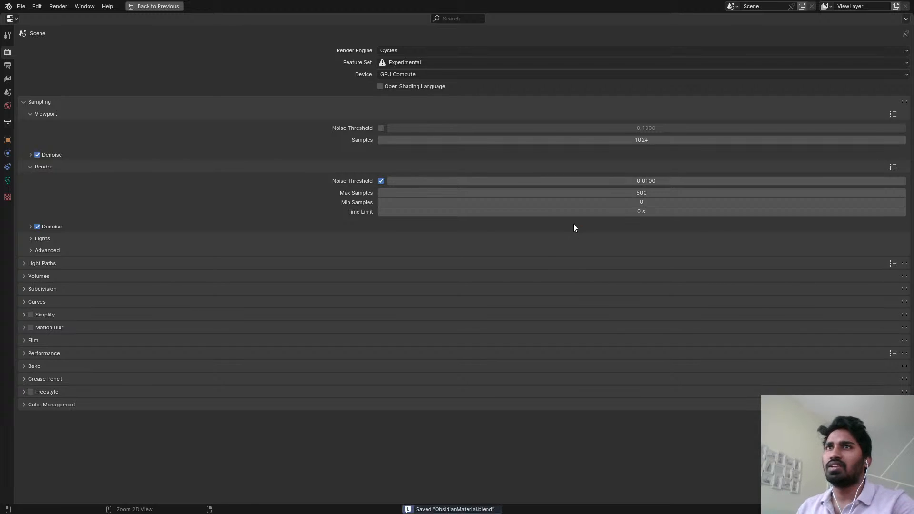
# - Turn off the built-in Denoise option in the render sampling settings
pyautogui.click(30, 227)
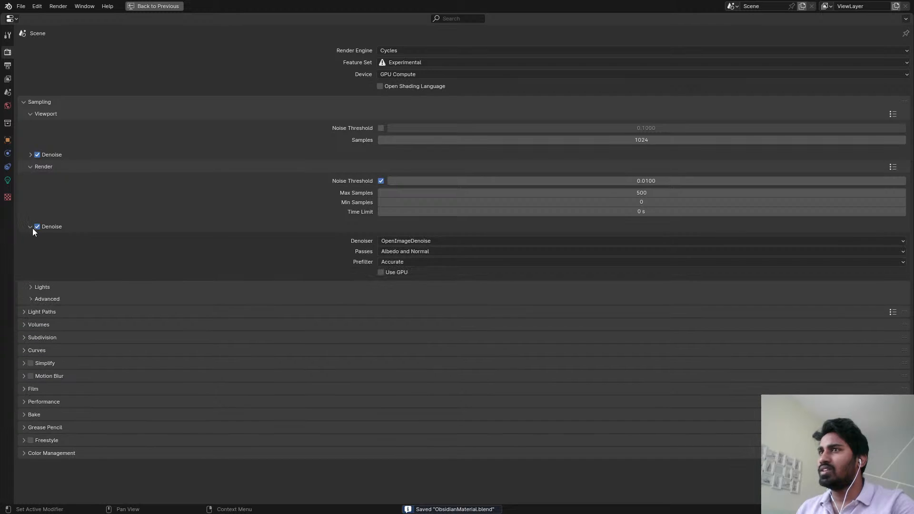
pyautogui.click(38, 227)
pyautogui.click(32, 228)
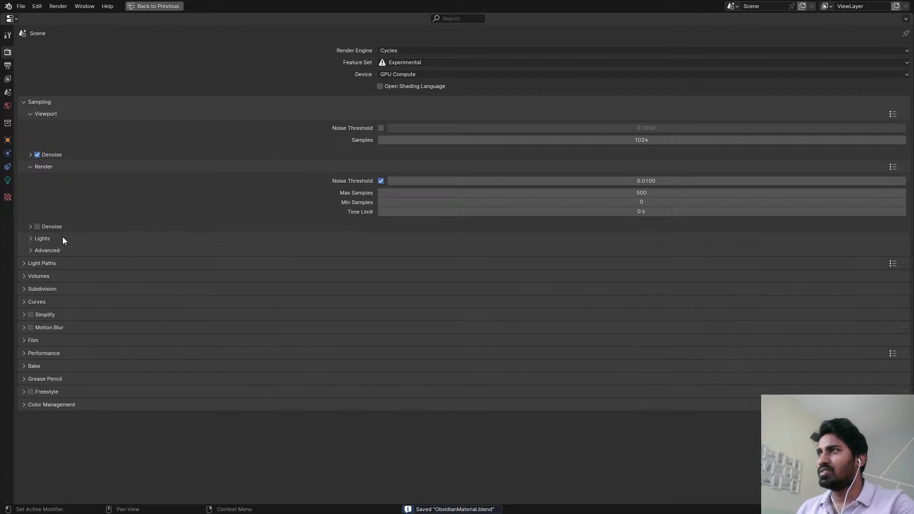
pyautogui.click(53, 241)
pyautogui.click(53, 241)
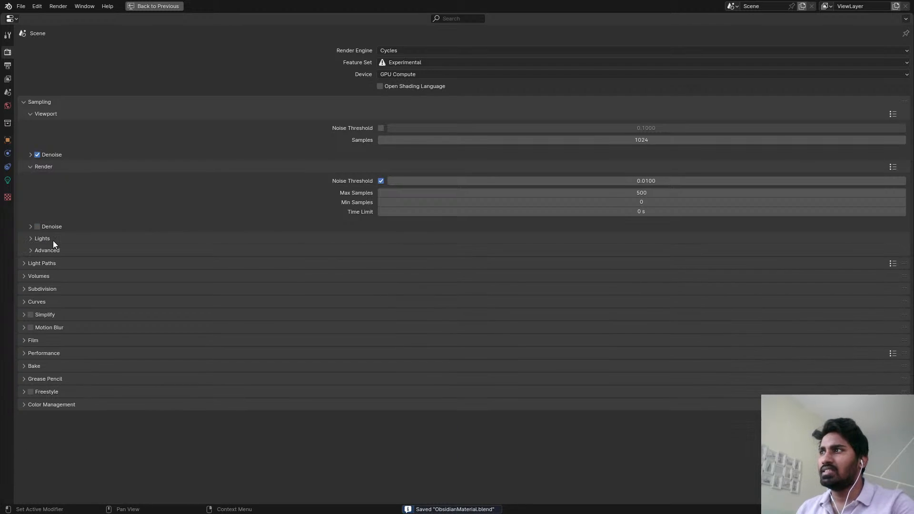
pyautogui.click(54, 252)
pyautogui.click(55, 250)
# - Apply the Full Global Illumination preset to the light paths and save the file
pyautogui.click(55, 264)
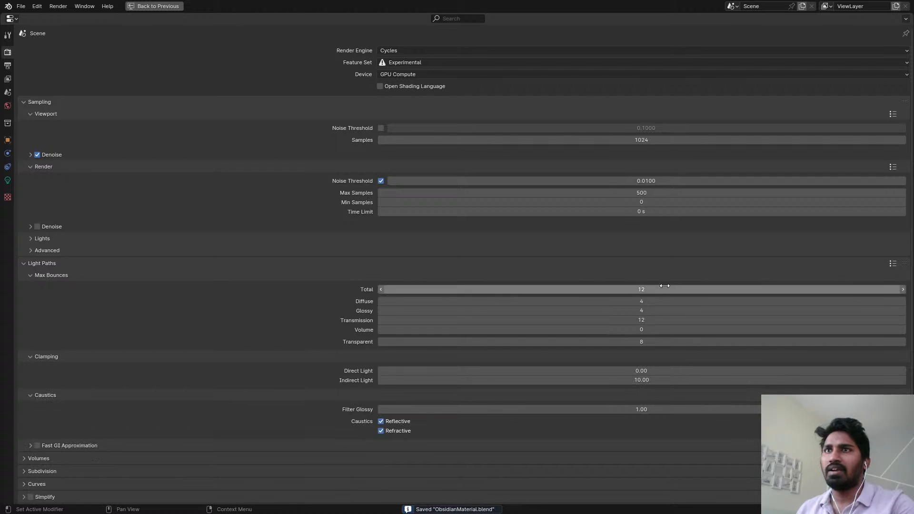
pyautogui.click(893, 263)
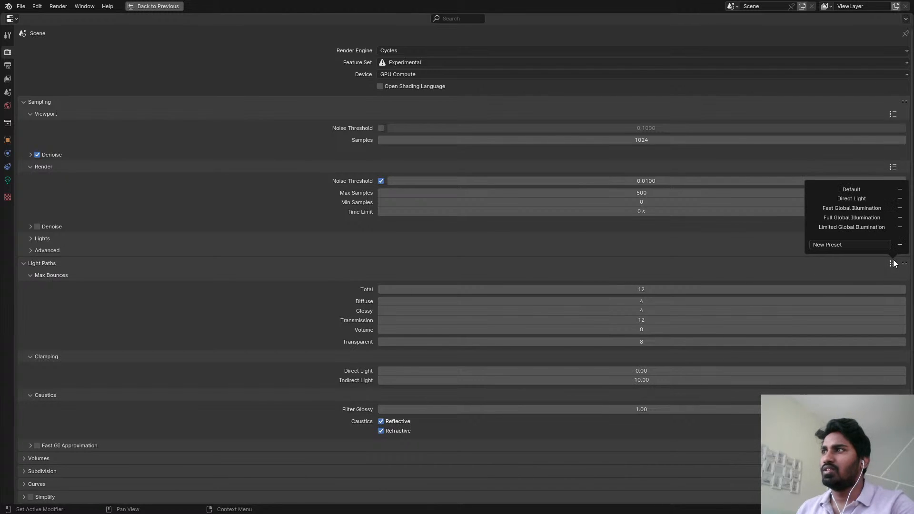
pyautogui.click(859, 218)
pyautogui.hotkey('ctrl', 's')
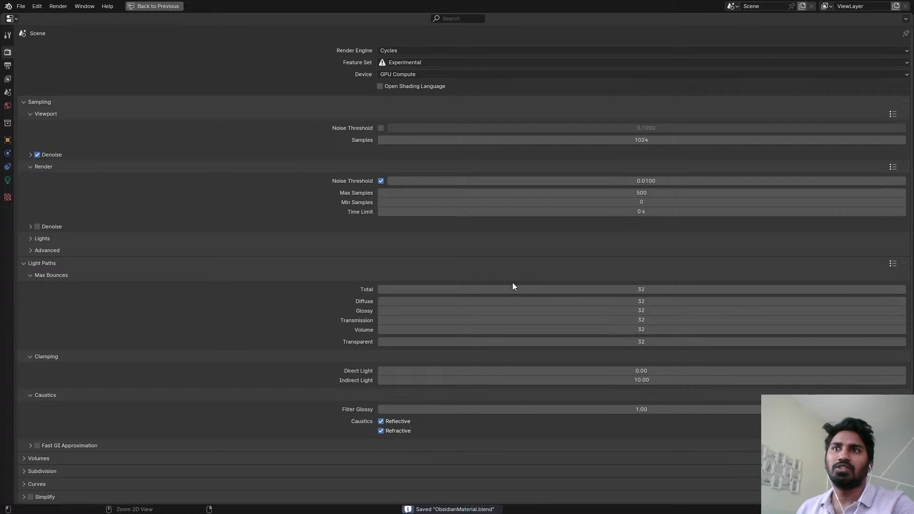
# - Restore the normal layout, switch to the Rendering workspace, and render the current frame
pyautogui.hotkey('ctrl', 'space')
pyautogui.press('z')
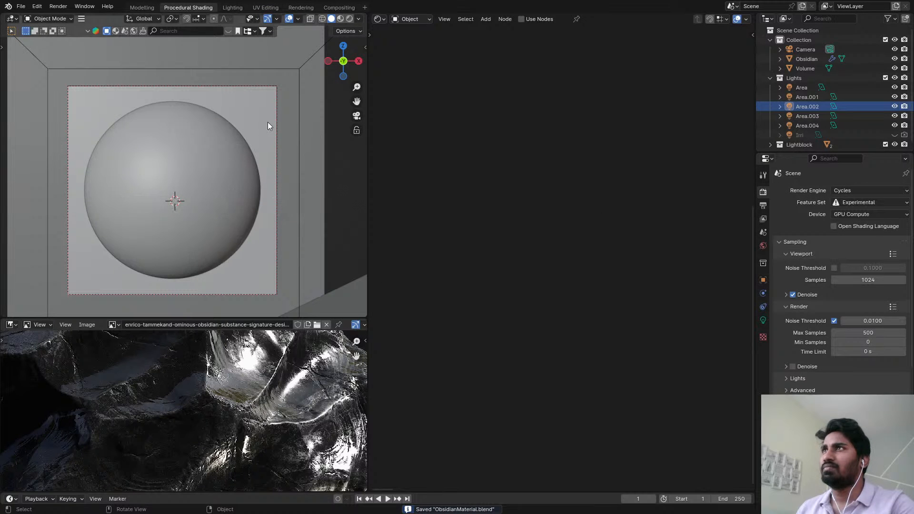
pyautogui.hotkey('ctrl', 'pagedown')
pyautogui.hotkey('ctrl', 'pagedown')
pyautogui.hotkey('ctrl', 'pagedown')
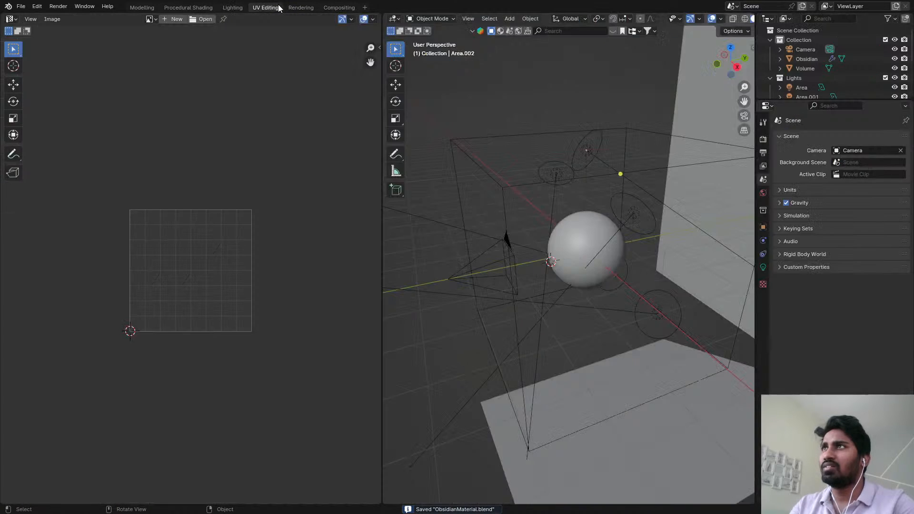
pyautogui.press('F12')
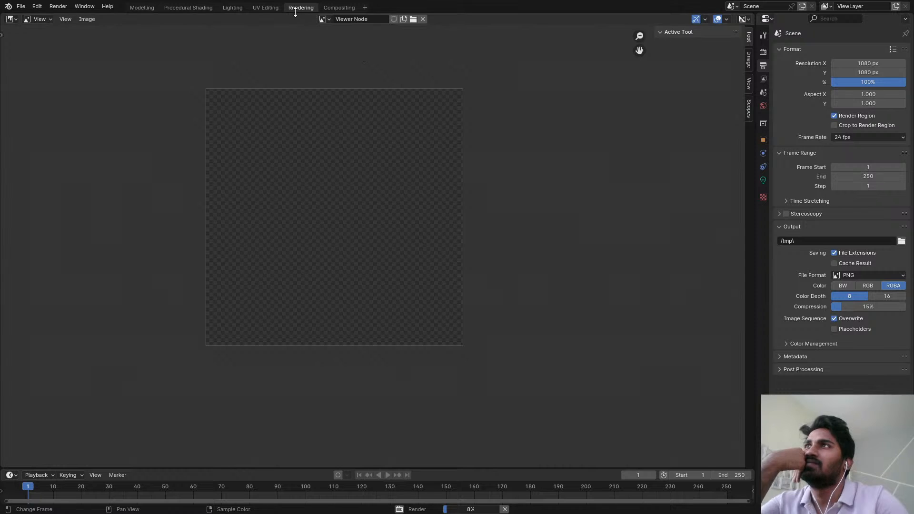
# - Show the Render Result in the image editor and inspect the obsidian sphere as it renders
pyautogui.click(325, 19)
pyautogui.click(350, 51)
pyautogui.scroll(3, 349, 107)
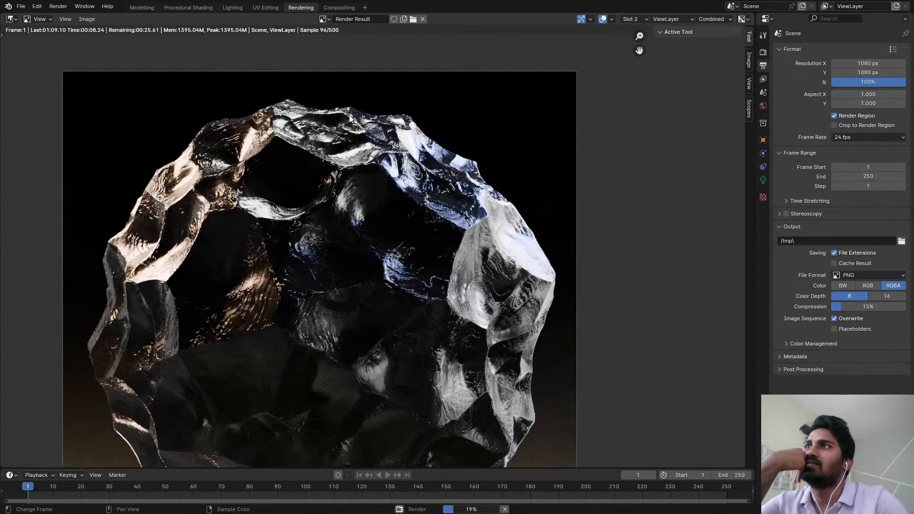
pyautogui.moveTo(368, 153); pyautogui.dragTo(384, 130, button='middle')
pyautogui.scroll(-2, 451, 143)
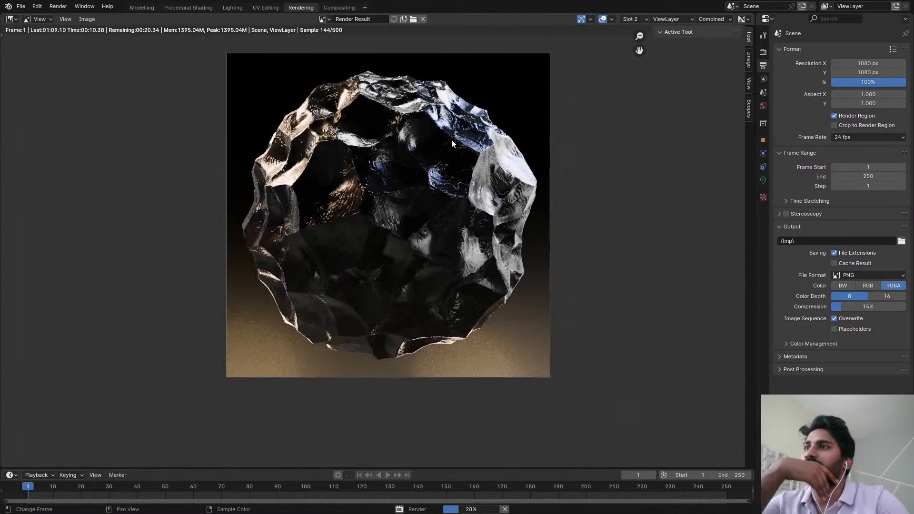
pyautogui.scroll(2, 456, 119)
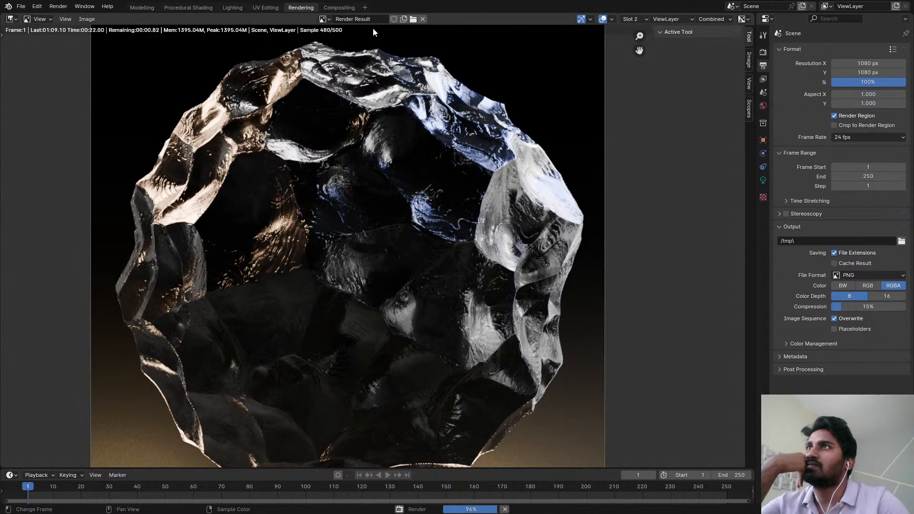
# - Return to the Compositing workspace and examine the Render Layers, Denoise and Film Grain nodes over the rendered backdrop
pyautogui.click(340, 8)
pyautogui.moveTo(347, 81); pyautogui.dragTo(355, 155, button='middle')
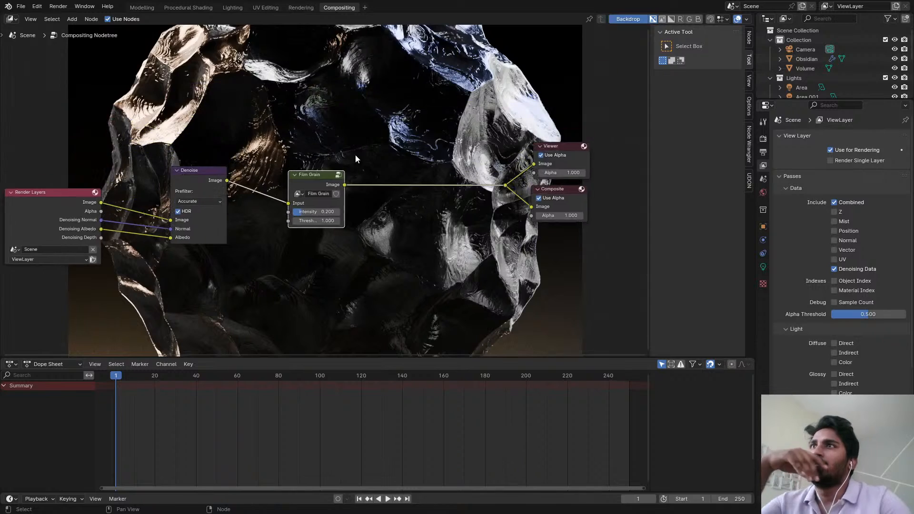
pyautogui.scroll(7, 398, 149)
pyautogui.scroll(-4, 182, 168)
pyautogui.moveTo(182, 167); pyautogui.dragTo(408, 89, button='middle')
pyautogui.scroll(1, 408, 89)
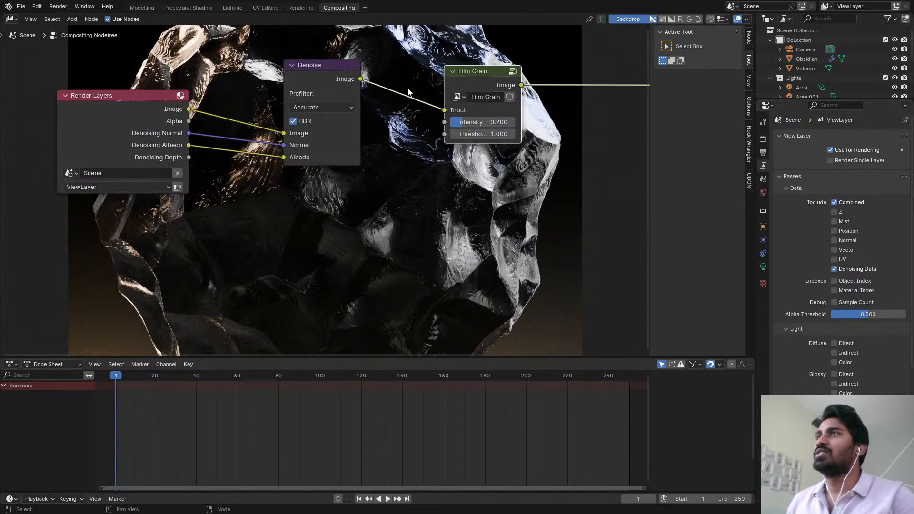
# - Enter the Film Grain group, inspect its Texture nodes, and load the Grain texture in the texture properties
pyautogui.press('Tab')
pyautogui.scroll(-7, 471, 95)
pyautogui.moveTo(357, 190); pyautogui.dragTo(424, 64, button='middle')
pyautogui.scroll(4, 424, 64)
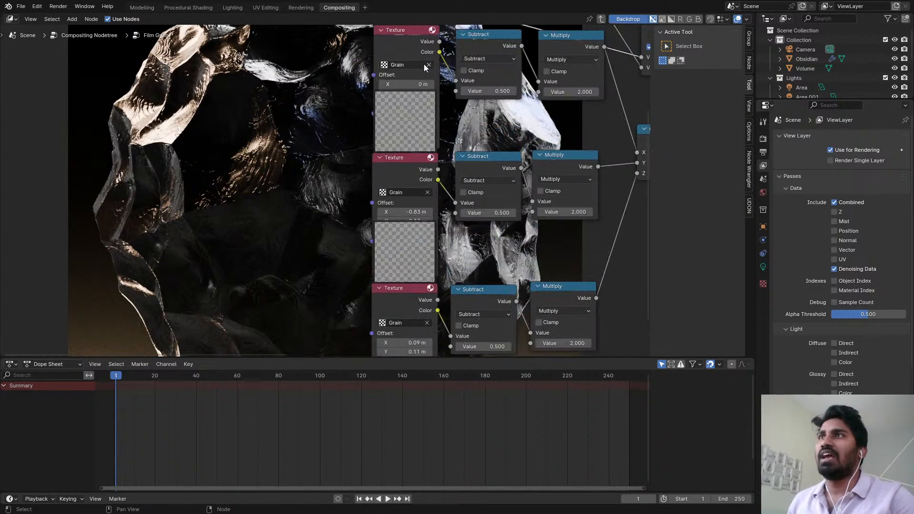
pyautogui.scroll(4, 413, 136)
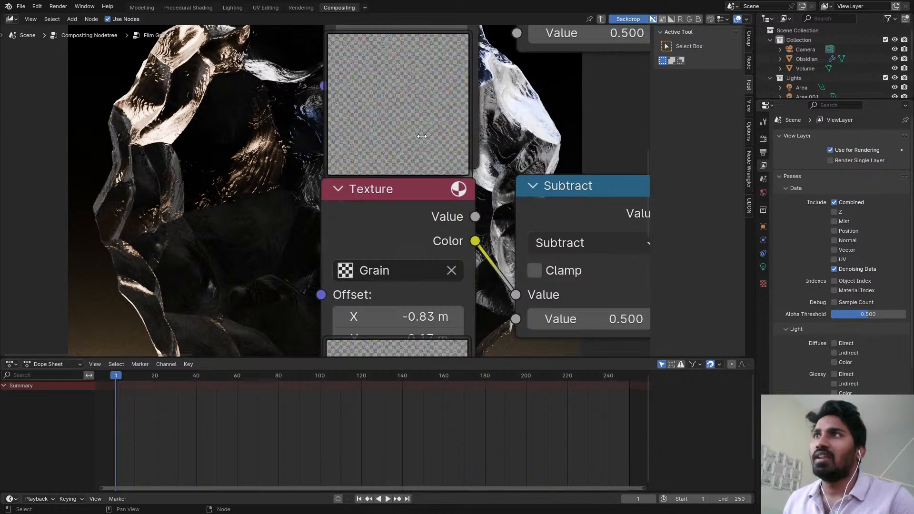
pyautogui.click(763, 284)
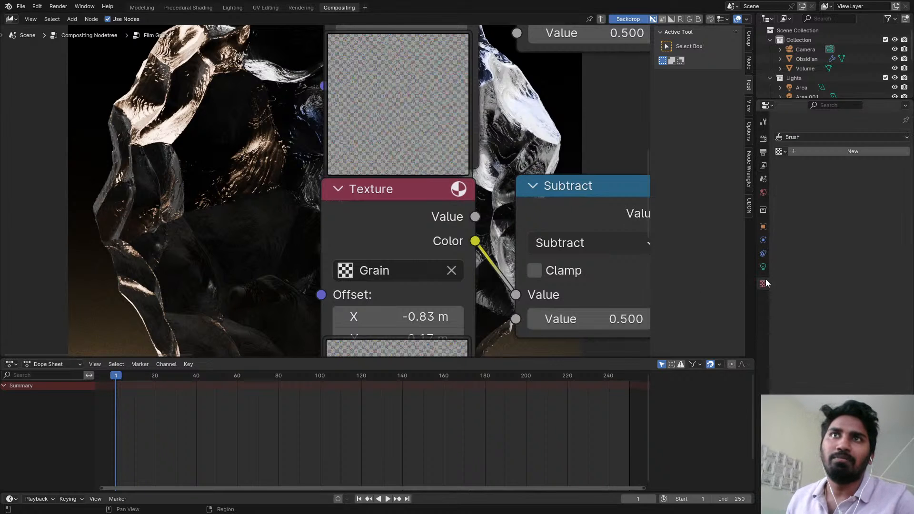
pyautogui.click(781, 151)
pyautogui.click(792, 171)
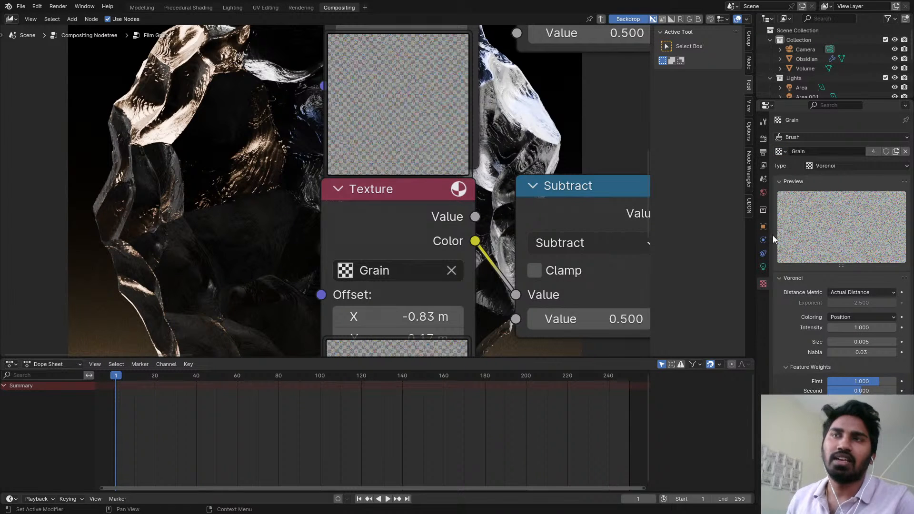
# - Return to the main node tree, reenter the Film Grain group, and preview the clamped Subtract node's value on the backdrop
pyautogui.scroll(-9, 355, 179)
pyautogui.press('Tab')
pyautogui.scroll(-2, 459, 126)
pyautogui.moveTo(459, 126); pyautogui.dragTo(390, 202, button='middle')
pyautogui.scroll(3, 361, 184)
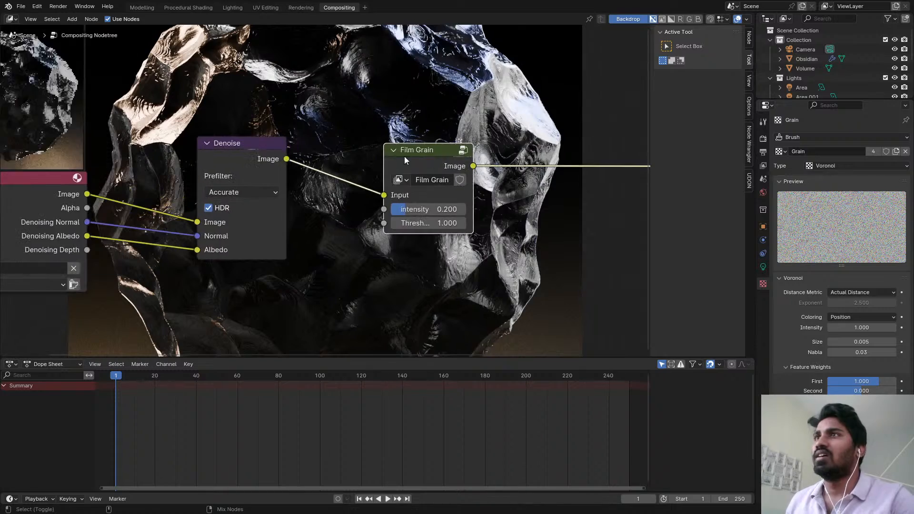
pyautogui.press('Tab')
pyautogui.scroll(2, 438, 169)
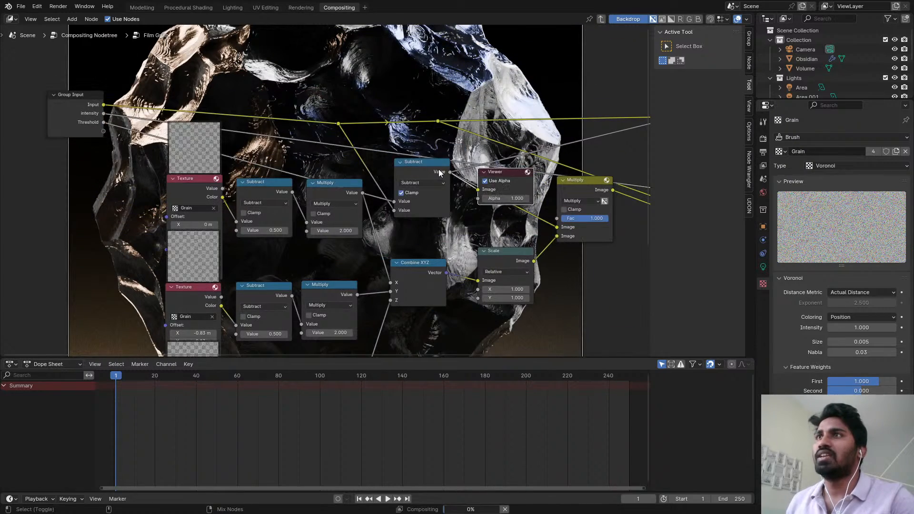
# - Move the Viewer node above and away from the clamped Subtract node, and shift that Subtract node slightly upward
pyautogui.moveTo(491, 145); pyautogui.dragTo(418, 175, button='middle')
pyautogui.scroll(3, 418, 175)
pyautogui.moveTo(437, 195); pyautogui.dragTo(526, 76)
pyautogui.scroll(-4, 527, 78)
pyautogui.scroll(-2, 360, 163)
pyautogui.moveTo(367, 129); pyautogui.dragTo(386, 140, button='middle')
pyautogui.scroll(2, 383, 158)
pyautogui.moveTo(388, 174); pyautogui.dragTo(395, 159)
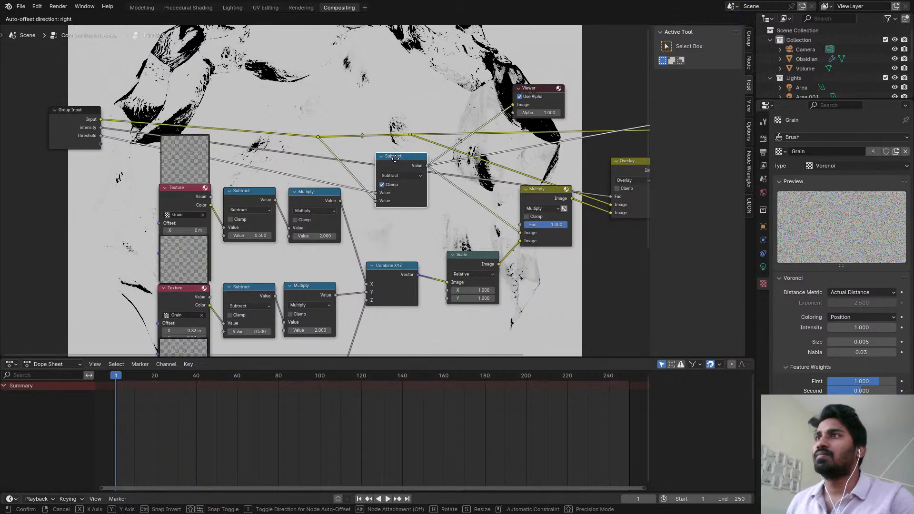
pyautogui.click(395, 160)
# - Compare the backdrop seen from the main node tree with the one seen inside the Film Grain group
pyautogui.press('Tab')
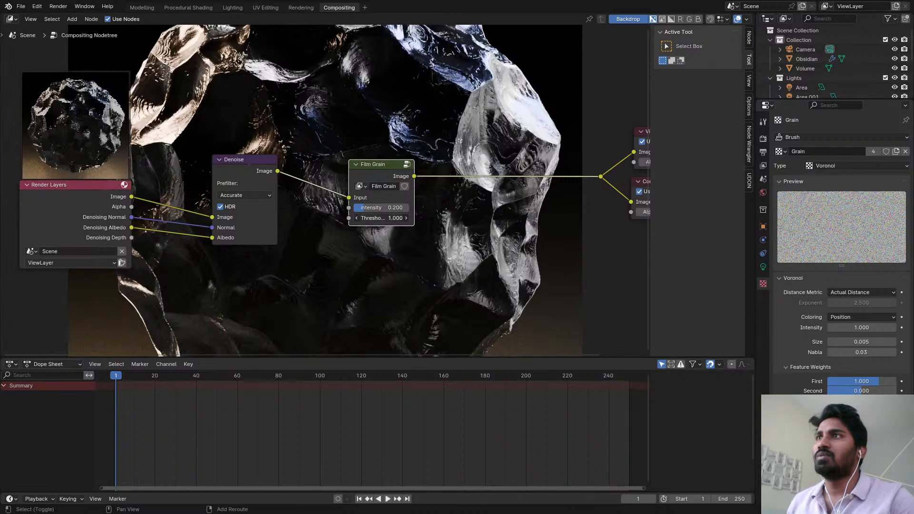
pyautogui.press('Tab')
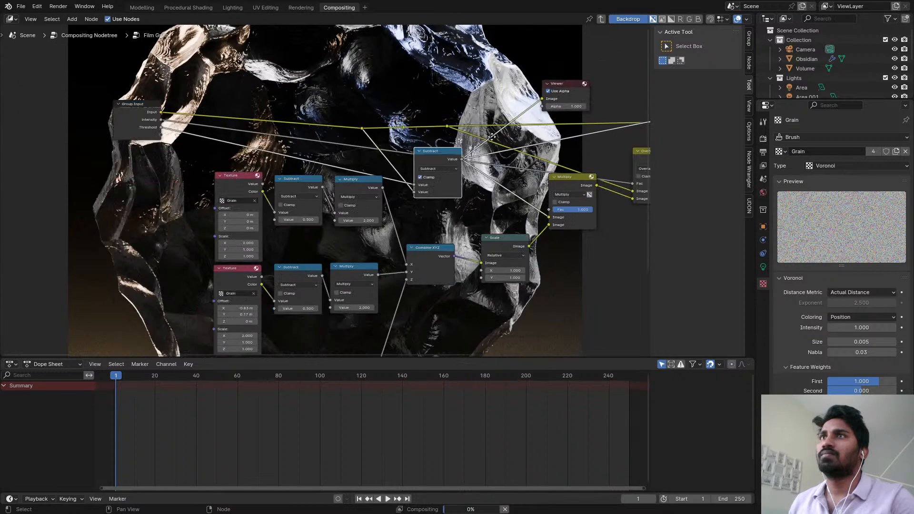
pyautogui.press('Tab')
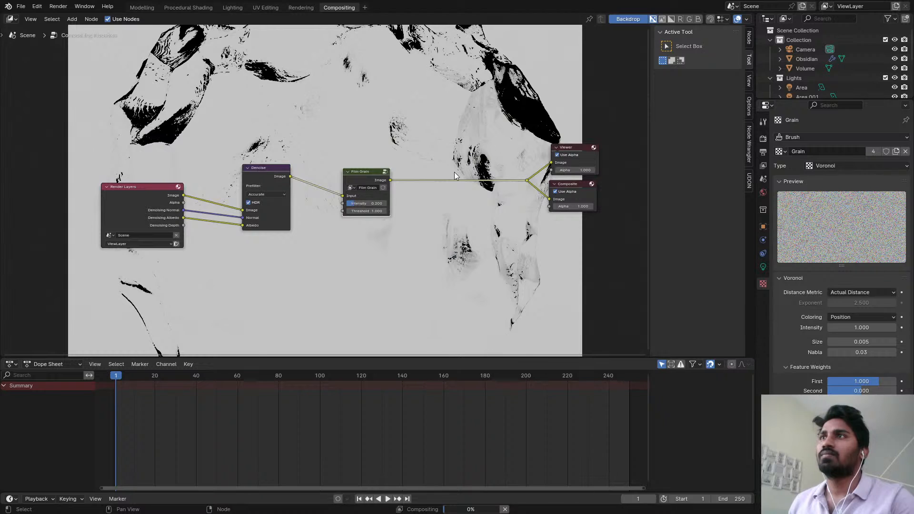
pyautogui.press('Tab')
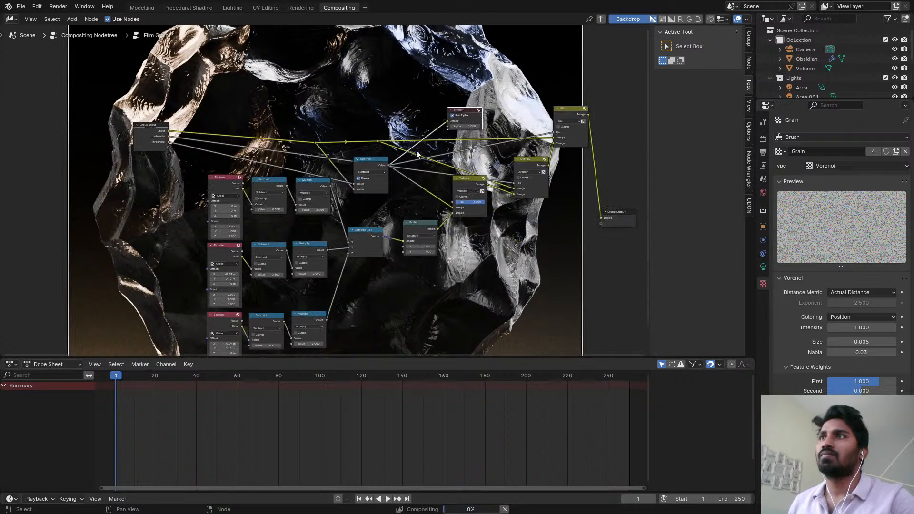
# - Delete the Viewer inside the Film Grain group, expose the clamped Subtract value as a group output, and leave the group
pyautogui.scroll(1, 452, 145)
pyautogui.press('x')
pyautogui.scroll(-1, 388, 168)
pyautogui.moveTo(389, 168); pyautogui.dragTo(278, 149, button='middle')
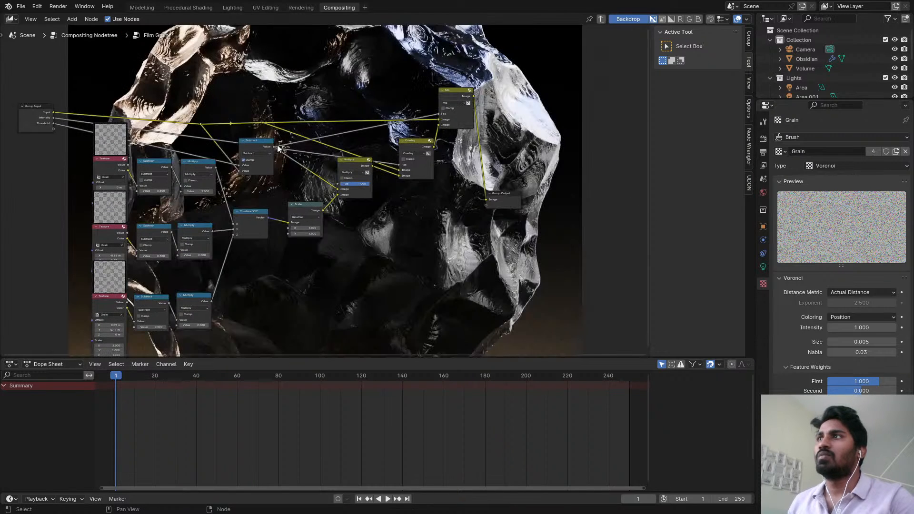
pyautogui.press('Tab')
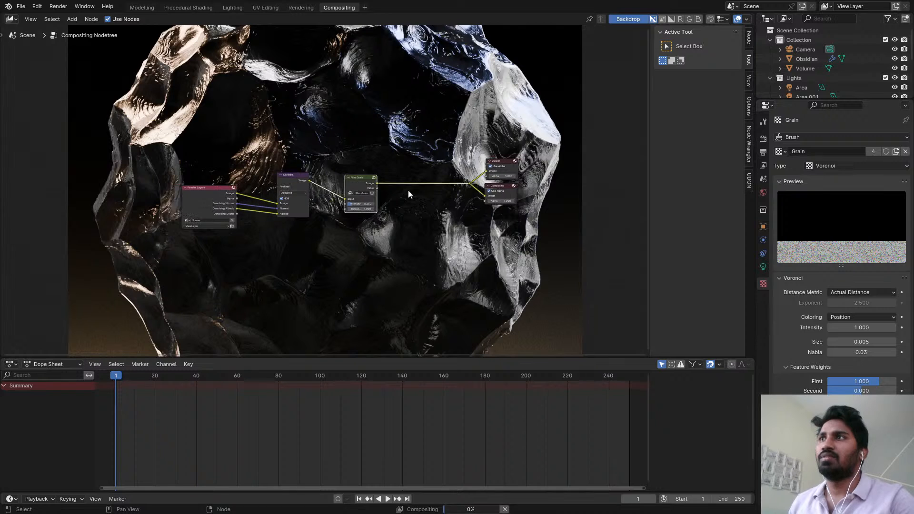
# - Preview the Film Grain node's Value output through the Viewer and test lower and higher Threshold values on the mask
pyautogui.scroll(2, 391, 189)
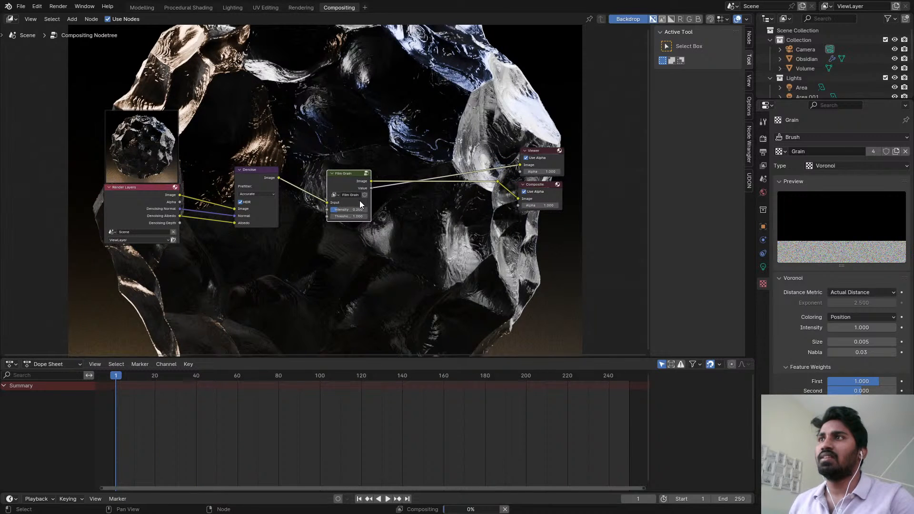
pyautogui.scroll(2, 360, 199)
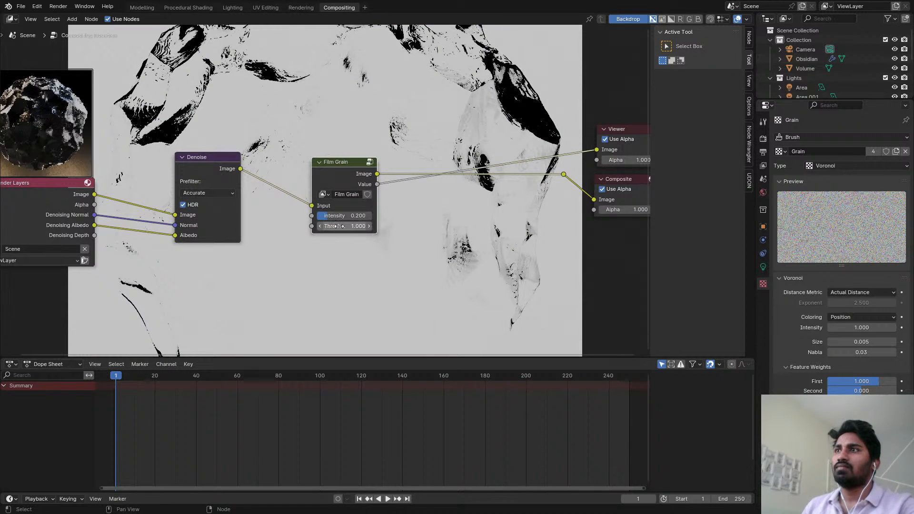
pyautogui.keyDown('shift'); pyautogui.moveTo(339, 226); pyautogui.dragTo(259, 226); pyautogui.keyUp('shift')
pyautogui.rightClick(345, 227)
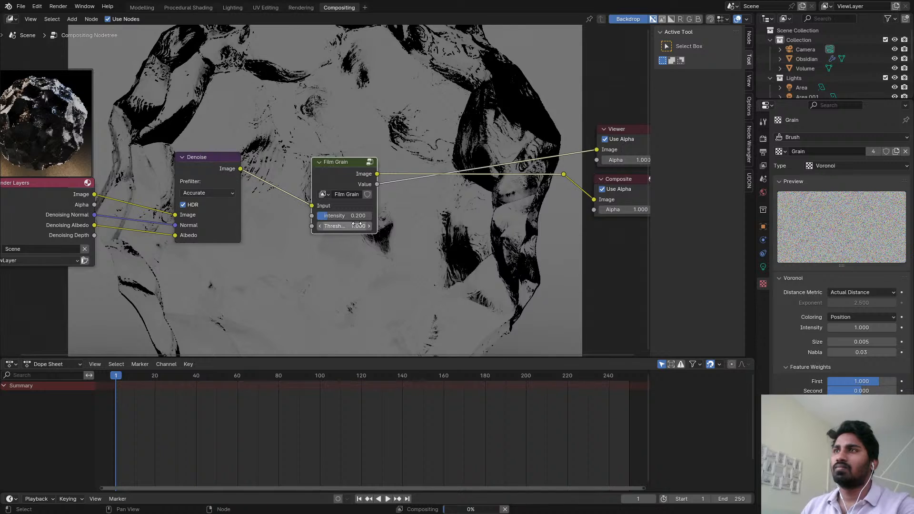
pyautogui.moveTo(357, 225); pyautogui.dragTo(374, 226)
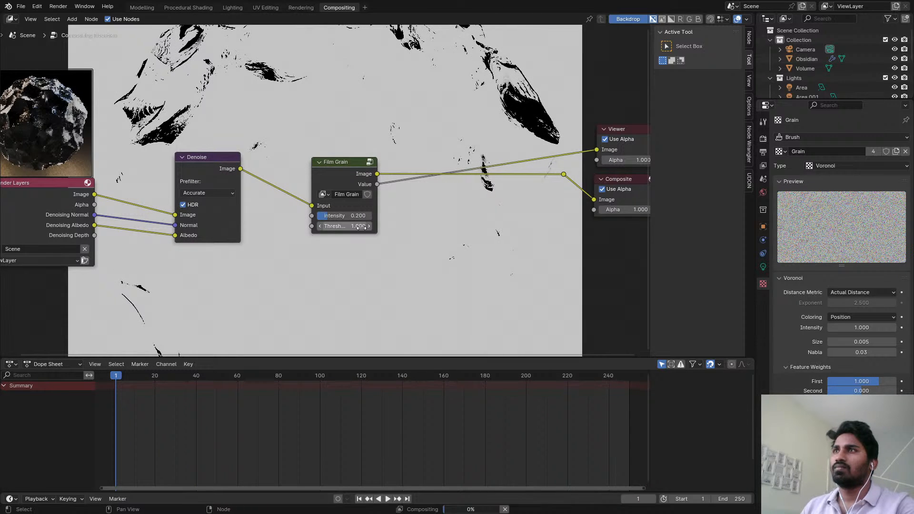
# - Move the Multiply color node lower inside the Film Grain group, and return to the main node tree
pyautogui.press('Tab')
pyautogui.scroll(3, 321, 170)
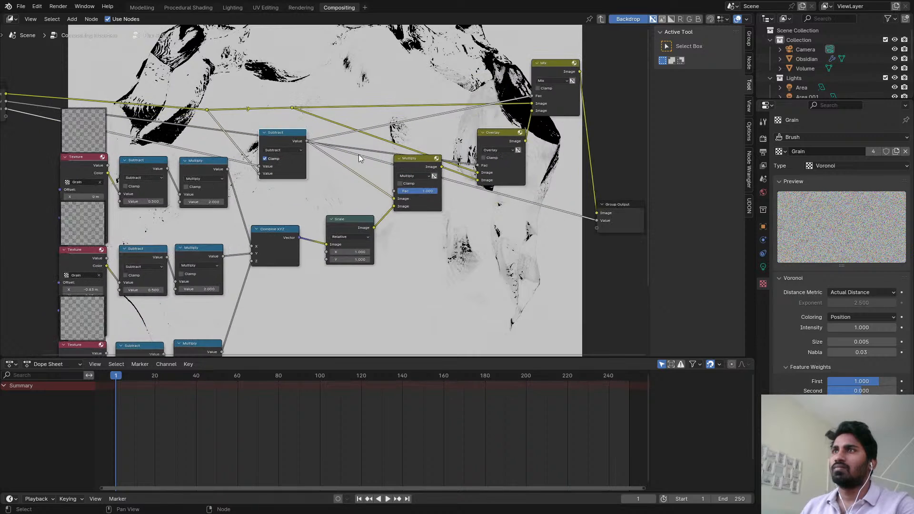
pyautogui.moveTo(424, 162); pyautogui.dragTo(421, 191)
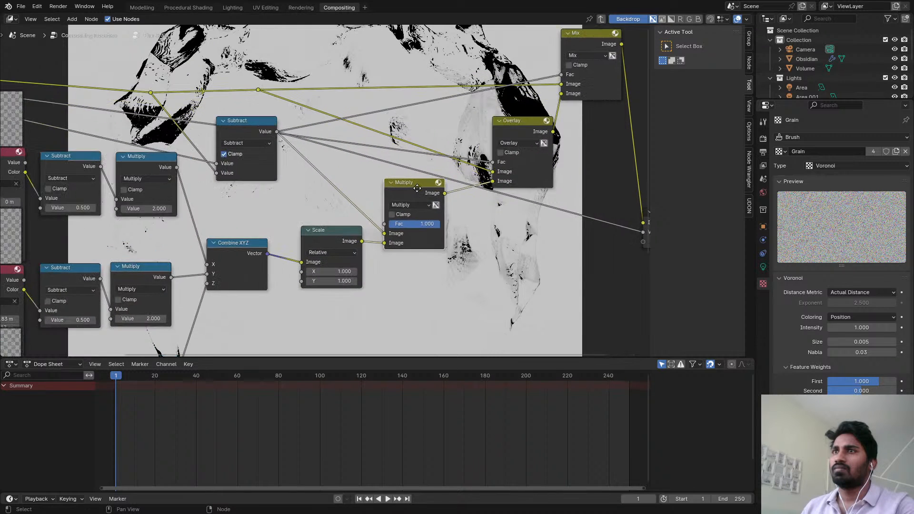
pyautogui.press('Tab')
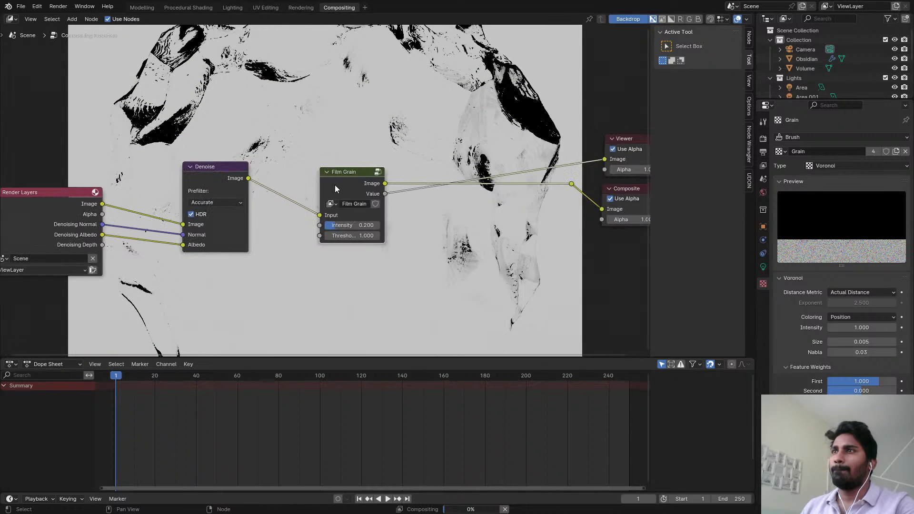
# - Turn off Clamp on the Subtract node that compares the input with the threshold in the Film Grain group
pyautogui.press('Tab')
pyautogui.scroll(2, 316, 151)
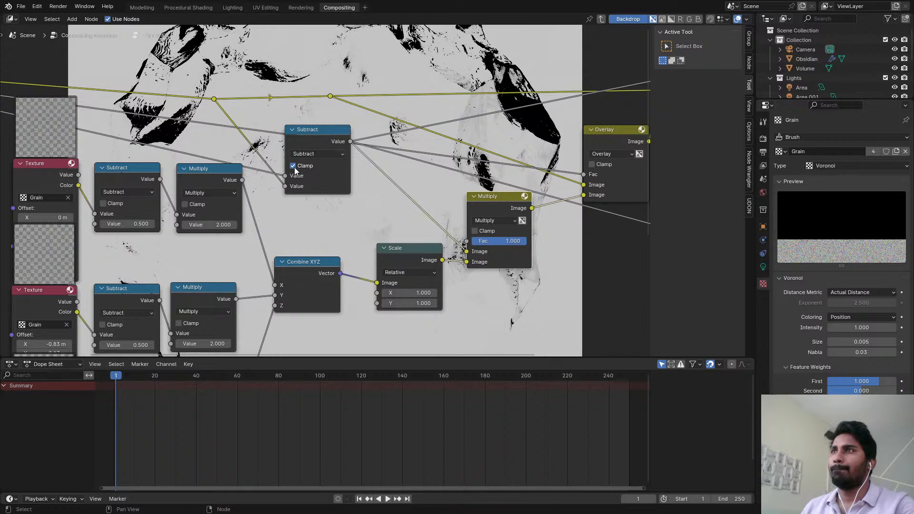
pyautogui.click(293, 166)
pyautogui.scroll(-2, 331, 144)
pyautogui.press('Tab')
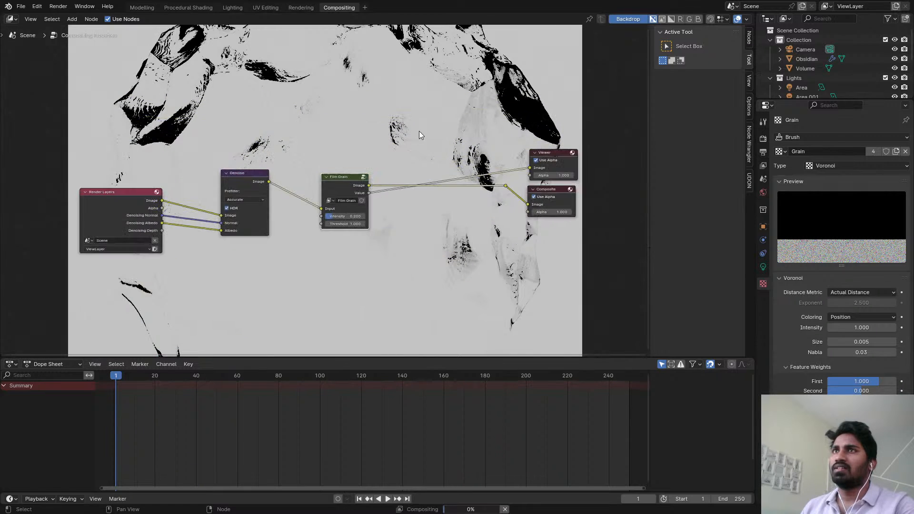
# - Preview the Film Grain node's Image output, and turn Clamp back on for the Subtract node inside the group
pyautogui.keyDown('ctrl'); pyautogui.keyDown('shift'); pyautogui.click(361, 186); pyautogui.keyUp('shift'); pyautogui.keyUp('ctrl')
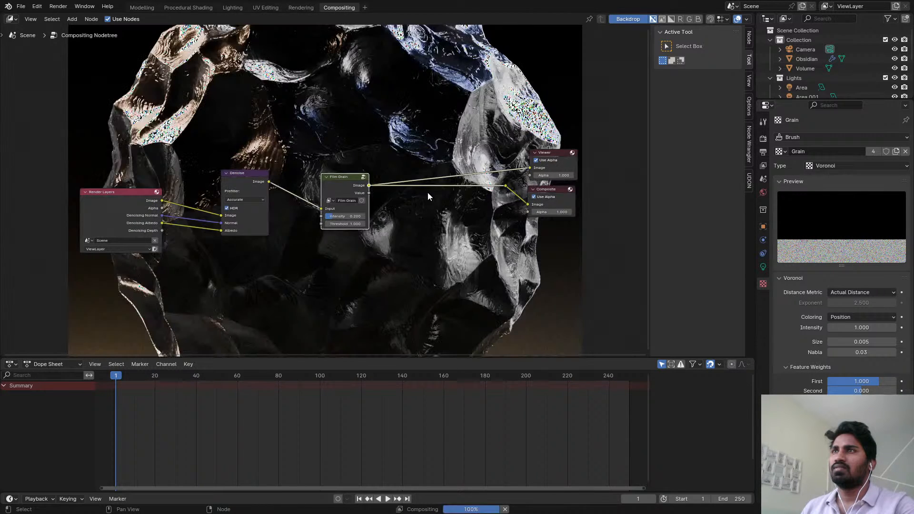
pyautogui.scroll(4, 475, 167)
pyautogui.scroll(1, 478, 153)
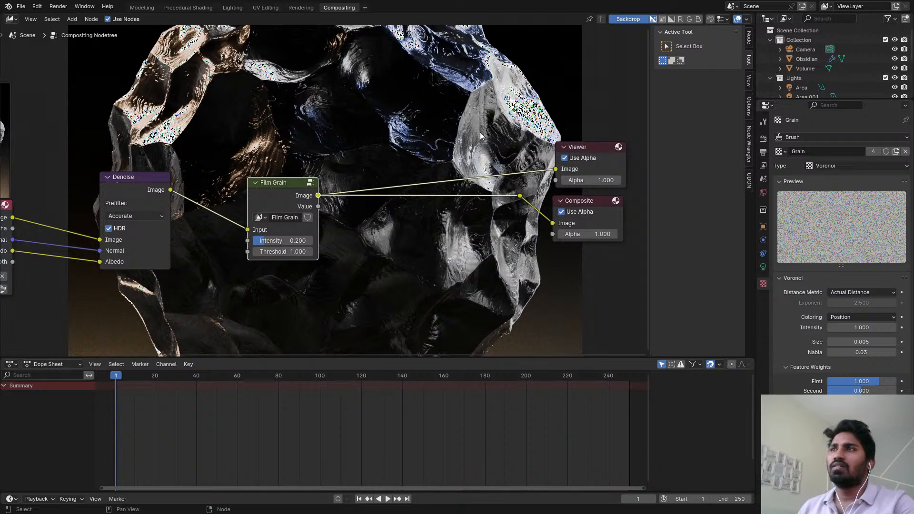
pyautogui.press('Tab')
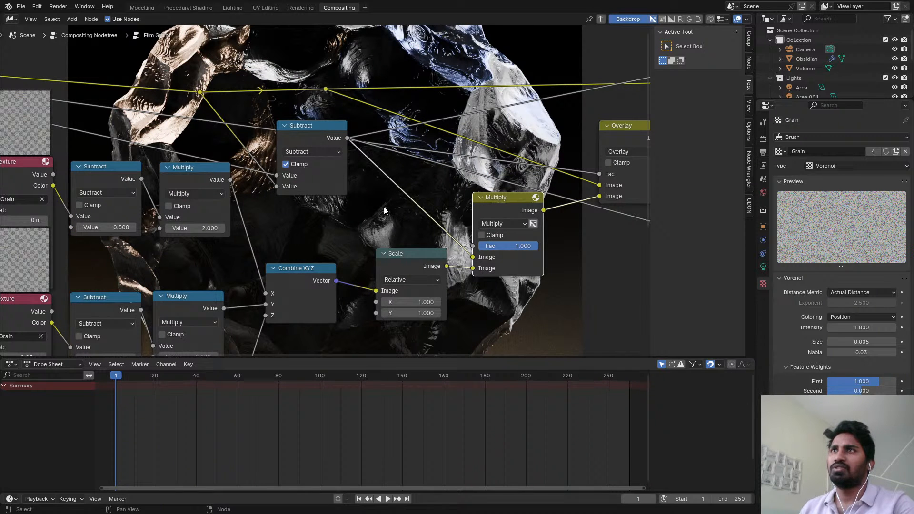
pyautogui.press('Tab')
# - Set the Film Grain intensity to 1.000 and examine the grain across the obsidian sphere
pyautogui.scroll(3, 286, 224)
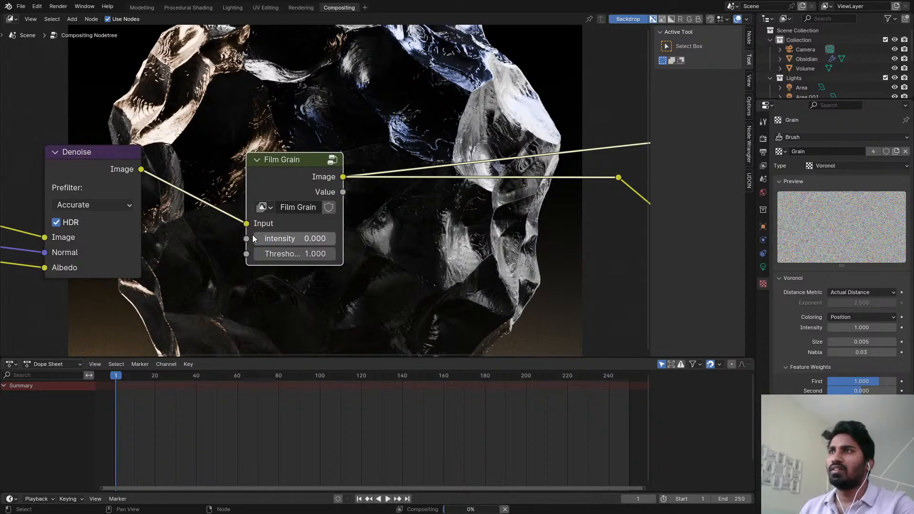
pyautogui.moveTo(281, 238); pyautogui.dragTo(350, 241)
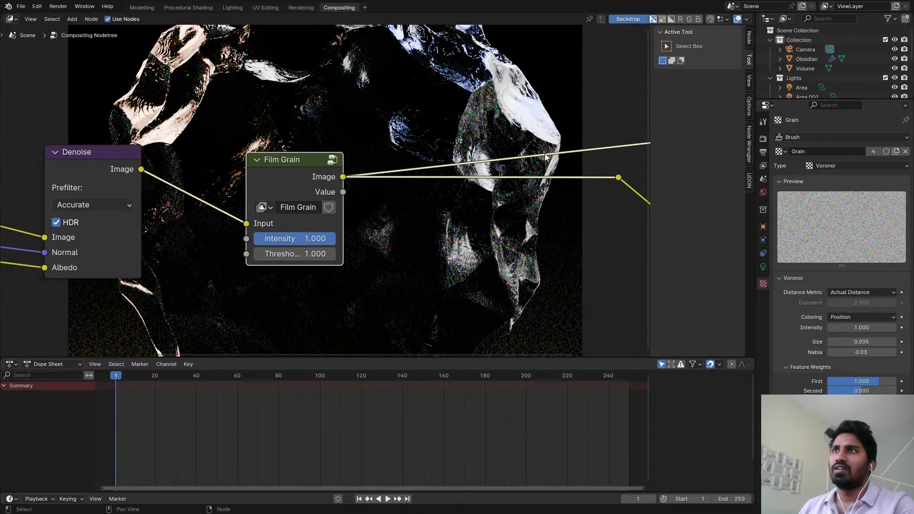
pyautogui.press('alt')
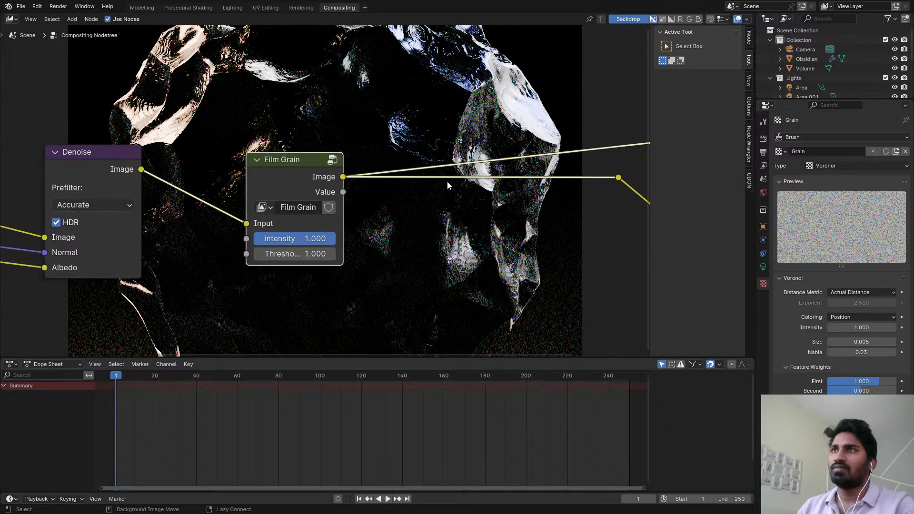
pyautogui.scroll(2, 466, 176)
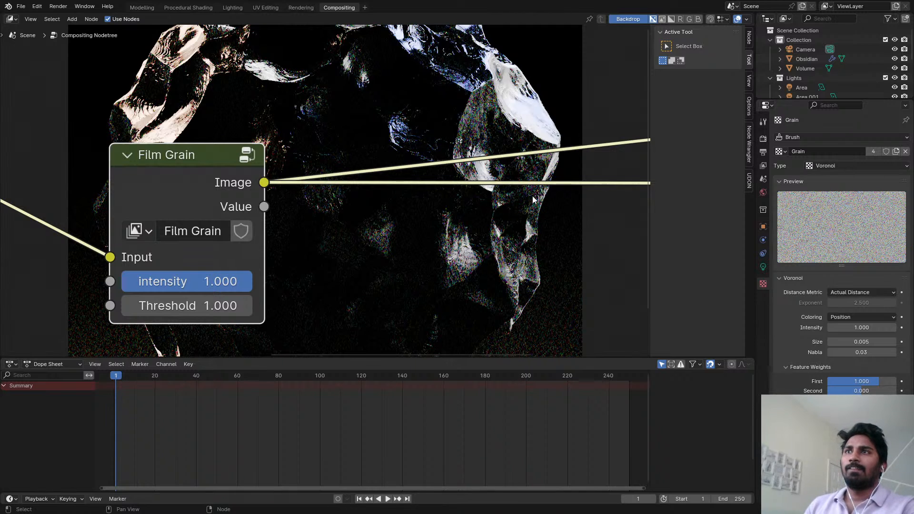
pyautogui.moveTo(422, 198); pyautogui.dragTo(65, 348, button='middle')
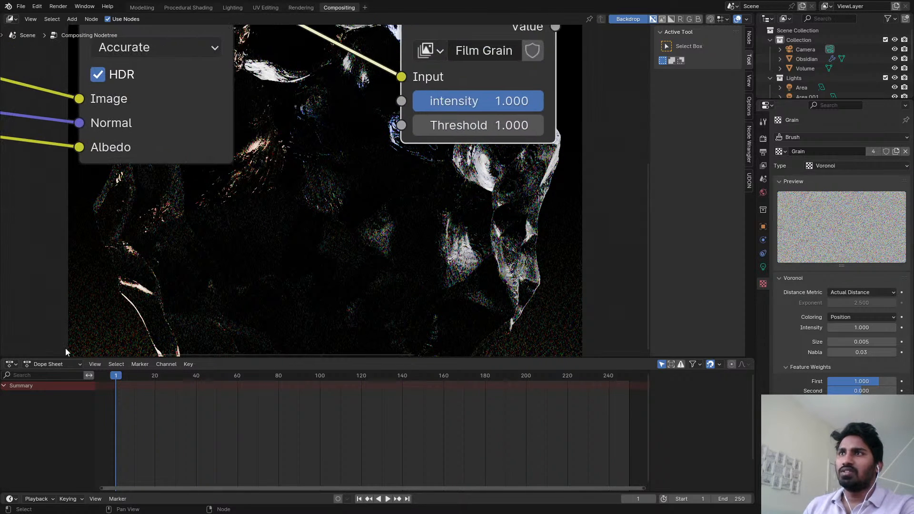
# - Try the Film Grain intensity at 0.300, examine the sphere, and settle on 0.250
pyautogui.moveTo(538, 107); pyautogui.dragTo(448, 107)
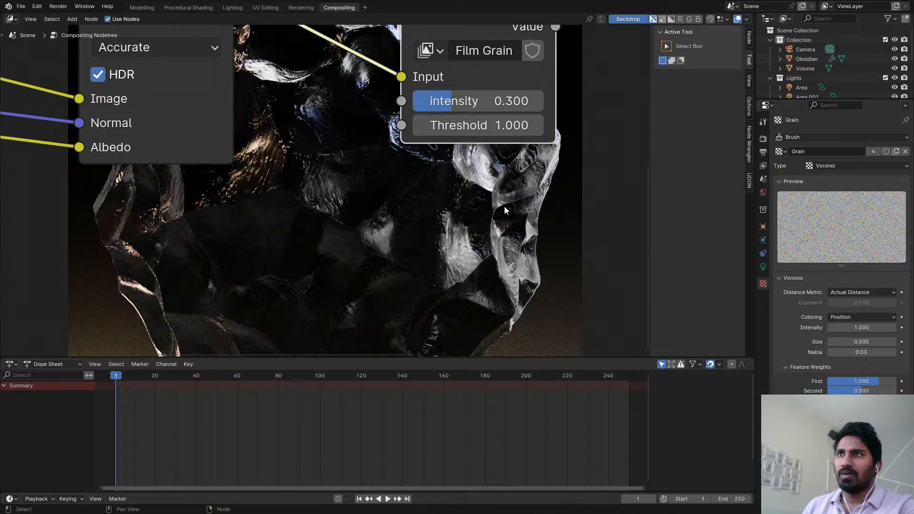
pyautogui.moveTo(487, 196); pyautogui.dragTo(524, 67, button='middle')
pyautogui.moveTo(196, 86); pyautogui.dragTo(227, 176, button='middle')
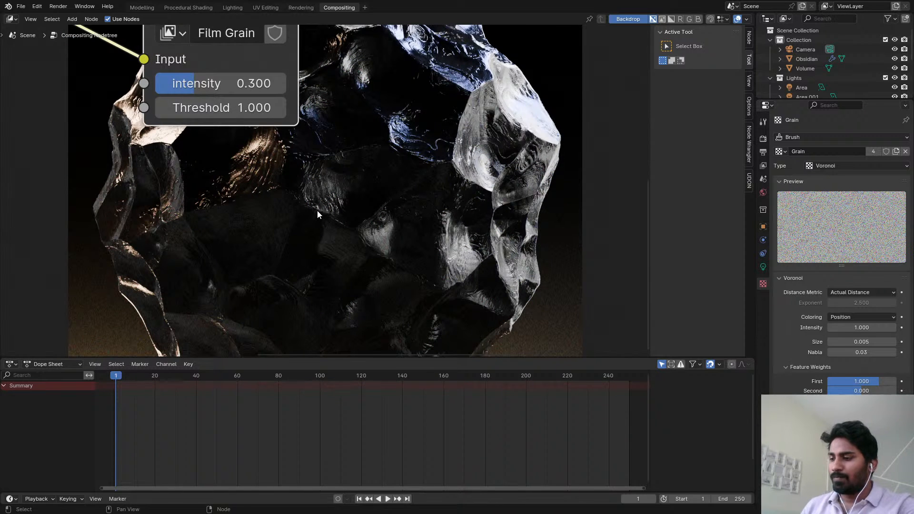
pyautogui.moveTo(317, 211); pyautogui.dragTo(349, 294, button='middle')
pyautogui.keyDown('shift'); pyautogui.moveTo(288, 166); pyautogui.dragTo(253, 167); pyautogui.keyUp('shift')
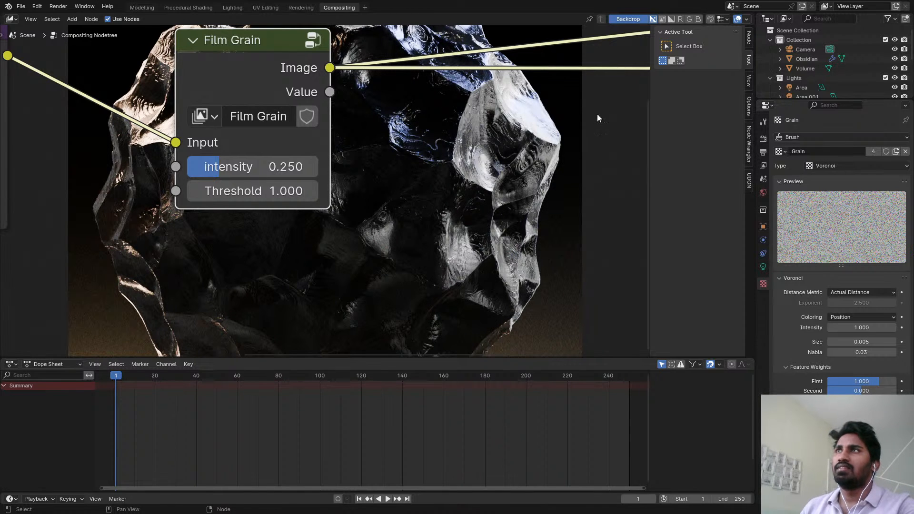
# - Protect the Film Grain group with a fake user and reconnect the Viewer through the reroute shared with Composite
pyautogui.scroll(-5, 276, 176)
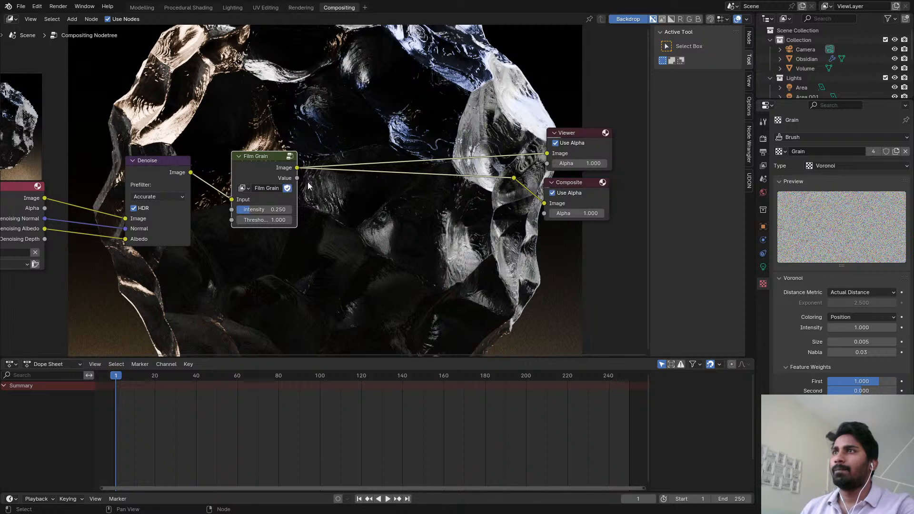
pyautogui.moveTo(308, 182); pyautogui.dragTo(247, 197, button='middle')
pyautogui.scroll(2, 425, 173)
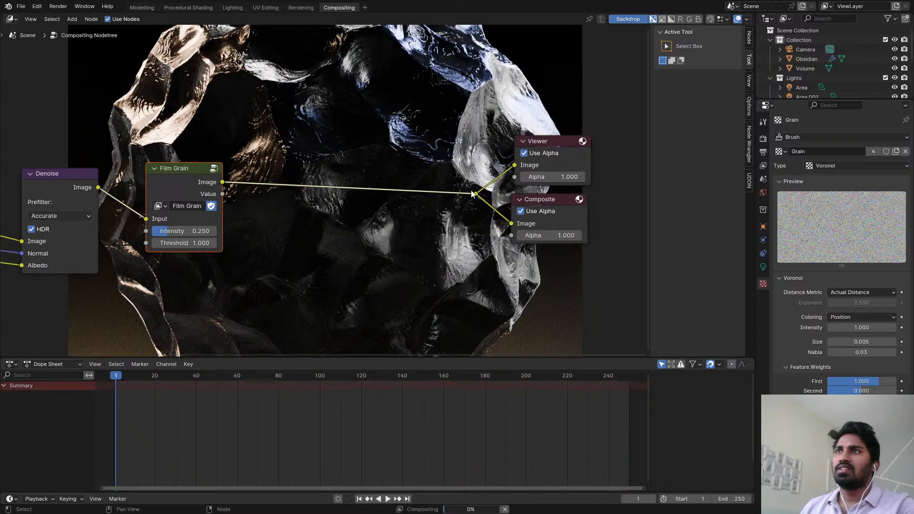
pyautogui.hotkey('shift', 'a')
pyautogui.write('l')
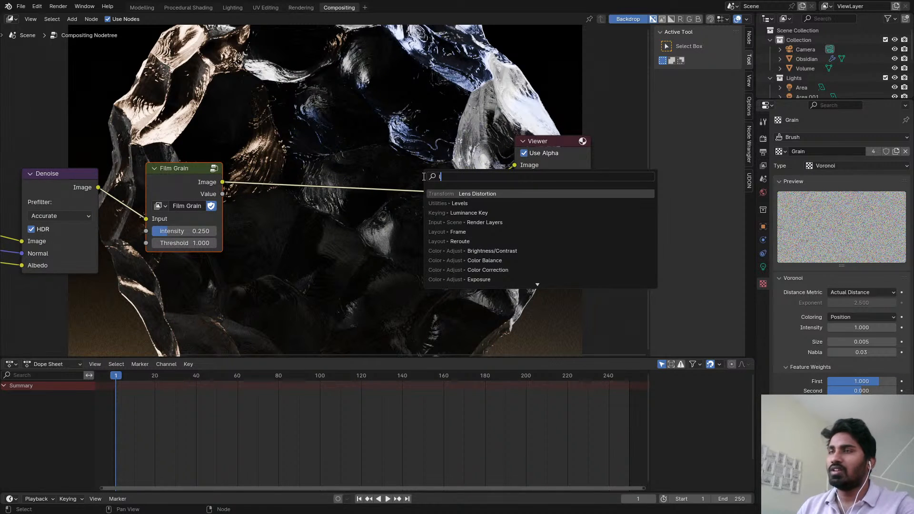
pyautogui.write('e')
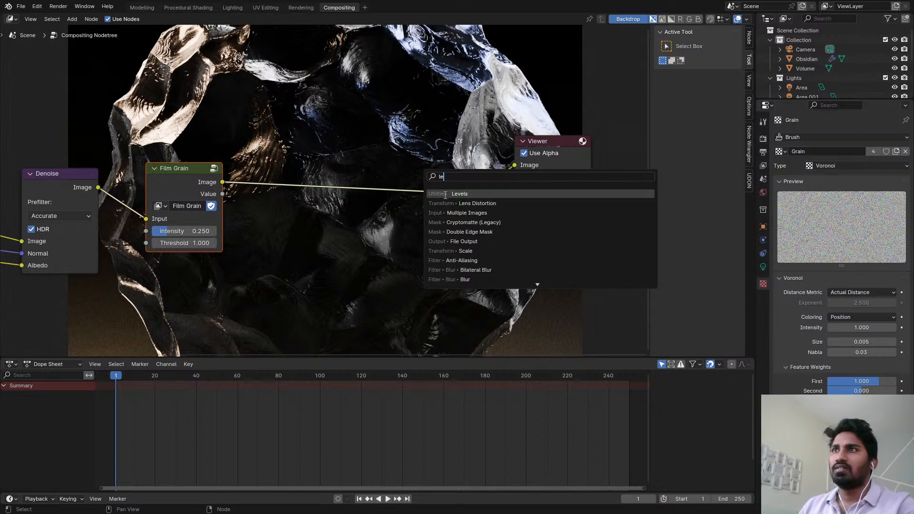
pyautogui.press('Escape')
# - Insert a Lens Distortion node between Film Grain and the shared reroute, and enable its Fit option
pyautogui.hotkey('shift', 'a')
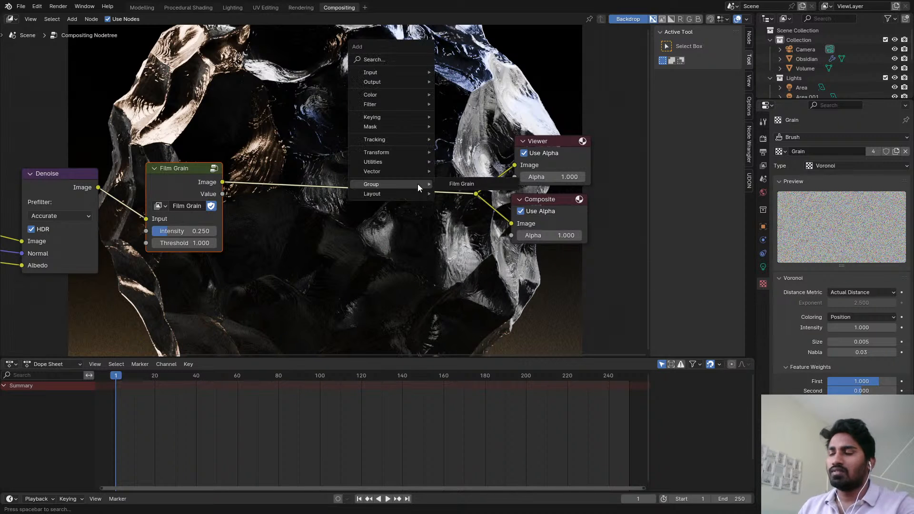
pyautogui.write('len')
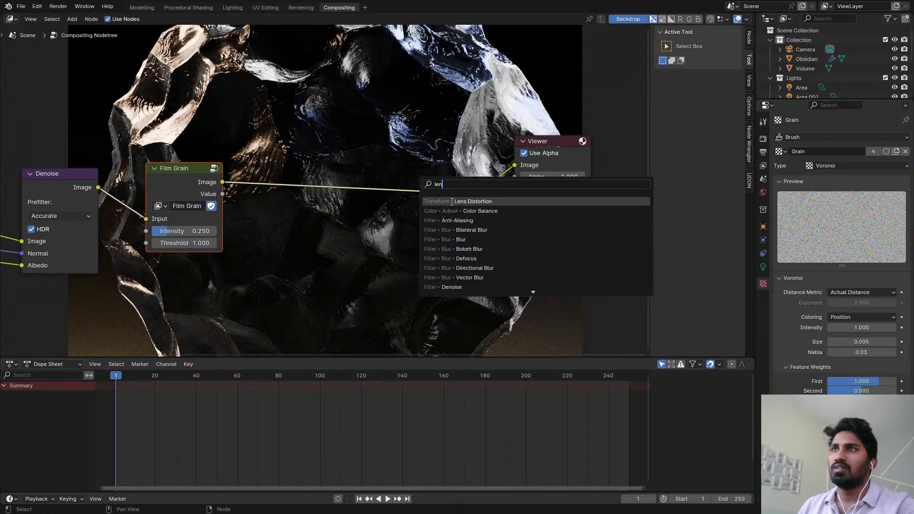
pyautogui.click(452, 202)
pyautogui.click(366, 179)
pyautogui.scroll(2, 381, 206)
pyautogui.click(366, 230)
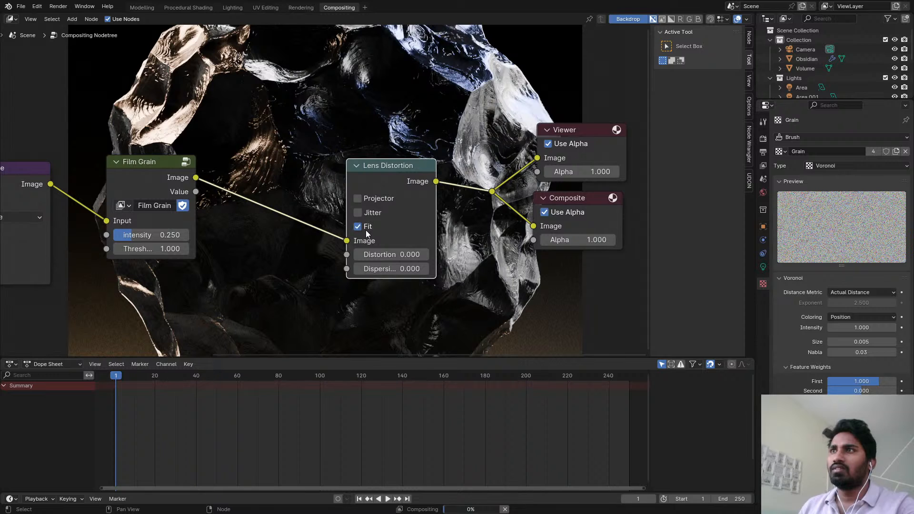
# - Try the Lens Distortion node's Distortion at 0.070 and examine the whole sphere in the backdrop
pyautogui.scroll(1, 366, 229)
pyautogui.keyDown('shift'); pyautogui.moveTo(381, 229); pyautogui.dragTo(404, 229); pyautogui.keyUp('shift')
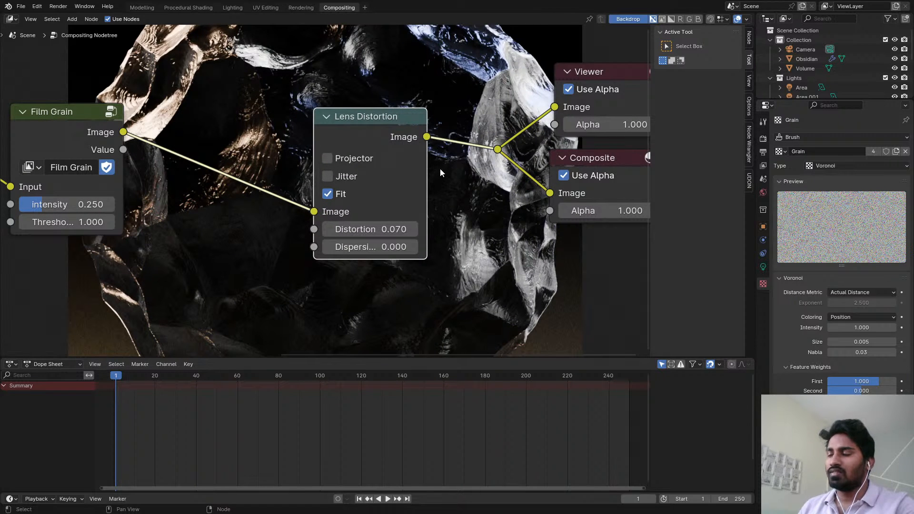
pyautogui.press('v')
pyautogui.press('v')
pyautogui.press('v')
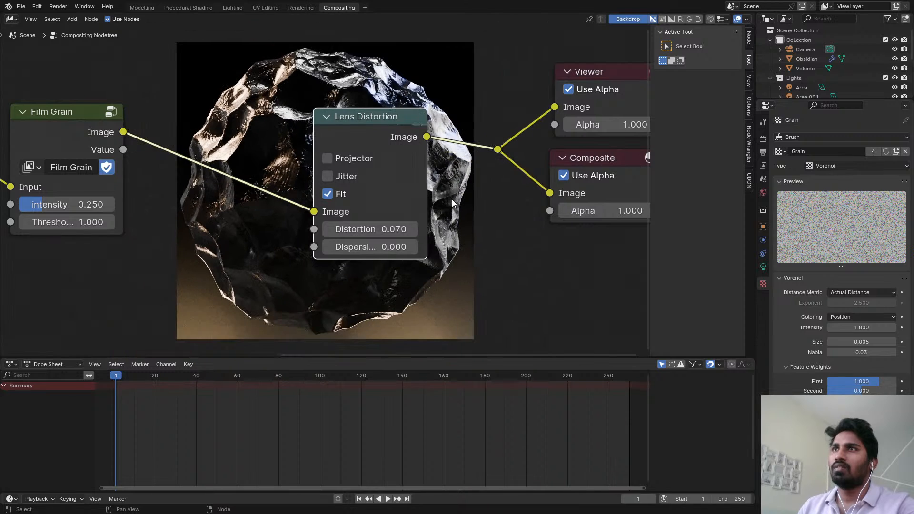
pyautogui.scroll(2, 445, 145)
pyautogui.moveTo(452, 199); pyautogui.dragTo(341, 135, button='middle')
pyautogui.scroll(1, 506, 216)
pyautogui.scroll(1, 505, 119)
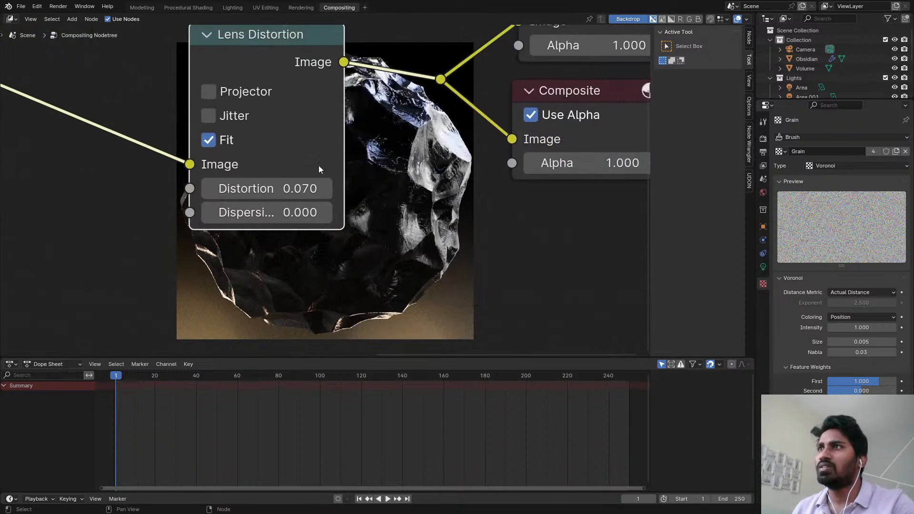
# - Reset the Lens Distortion node's Distortion to 0
pyautogui.keyDown('shift'); pyautogui.moveTo(306, 189); pyautogui.dragTo(218, 188); pyautogui.keyUp('shift')
pyautogui.press('Escape')
pyautogui.click(306, 189)
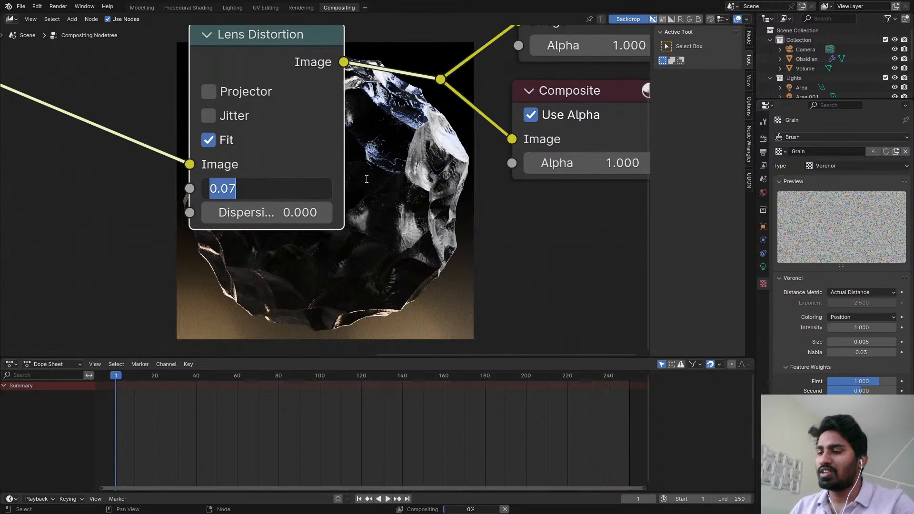
pyautogui.write('0')
pyautogui.press('Return')
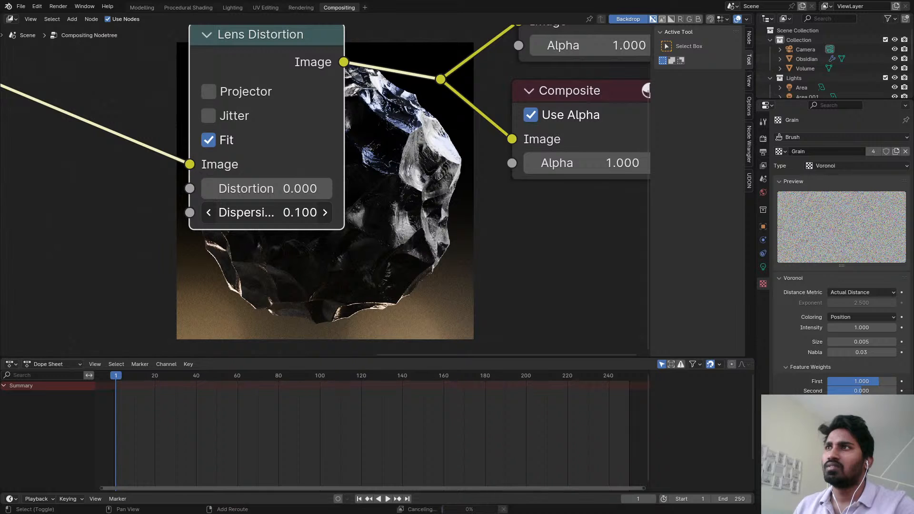
# - Try strong Dispersion such as 0.740 on the Lens Distortion node, undo it, and set Dispersion to 0.020
pyautogui.moveTo(267, 212); pyautogui.dragTo(428, 213)
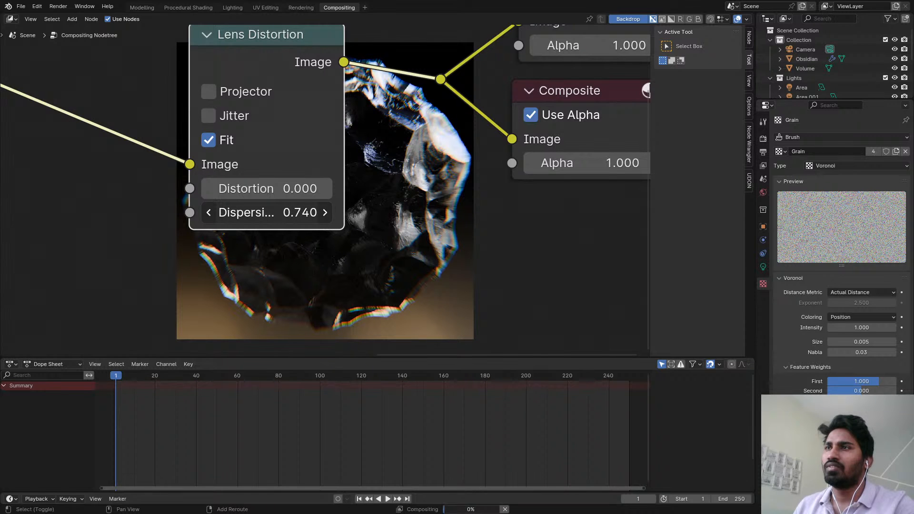
pyautogui.keyDown('shift'); pyautogui.moveTo(267, 212); pyautogui.dragTo(260, 213); pyautogui.keyUp('shift')
pyautogui.moveTo(381, 197); pyautogui.dragTo(276, 108, button='middle')
pyautogui.moveTo(338, 134); pyautogui.dragTo(416, 183, button='middle')
pyautogui.hotkey('ctrl', 'z')
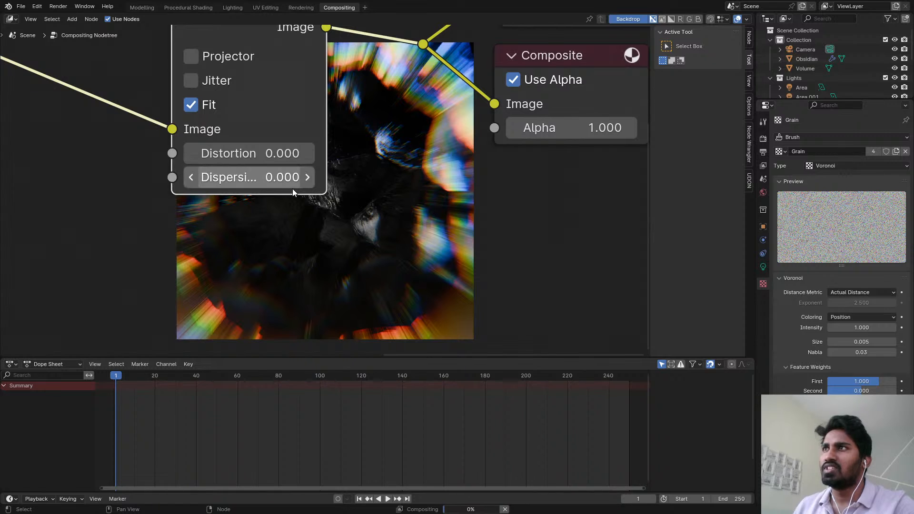
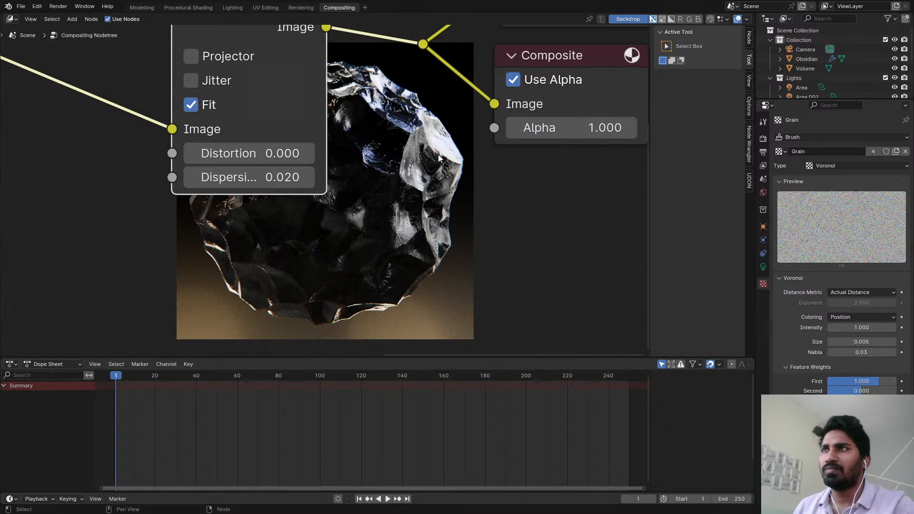
# - Examine the colour fringing across the obsidian sphere up close in the backdrop
pyautogui.hotkey('alt', 'v')
pyautogui.hotkey('alt', 'v')
pyautogui.hotkey('alt', 'v')
pyautogui.hotkey('alt', 'v')
pyautogui.hotkey('alt', 'v')
pyautogui.hotkey('alt', 'v')
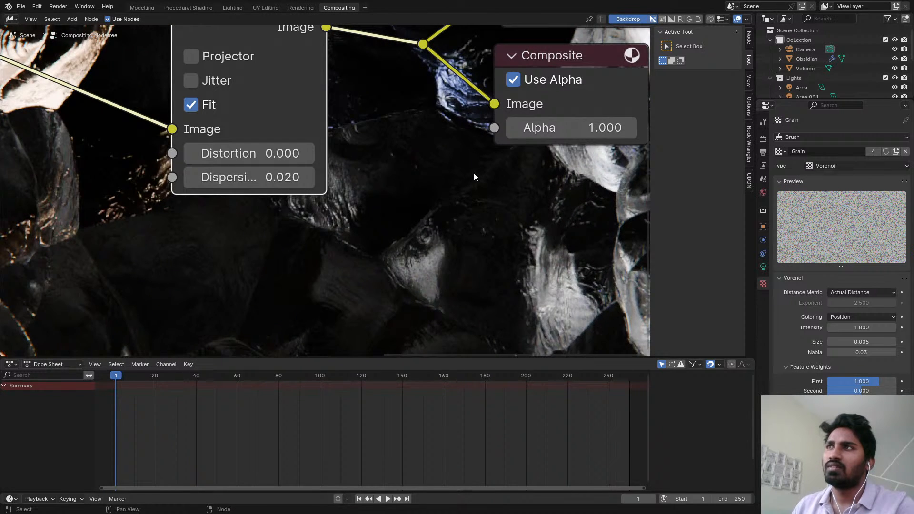
pyautogui.press('v')
pyautogui.press('v')
pyautogui.press('v')
# - Set the Lens Distortion node's Distortion to 0.020
pyautogui.click(242, 153)
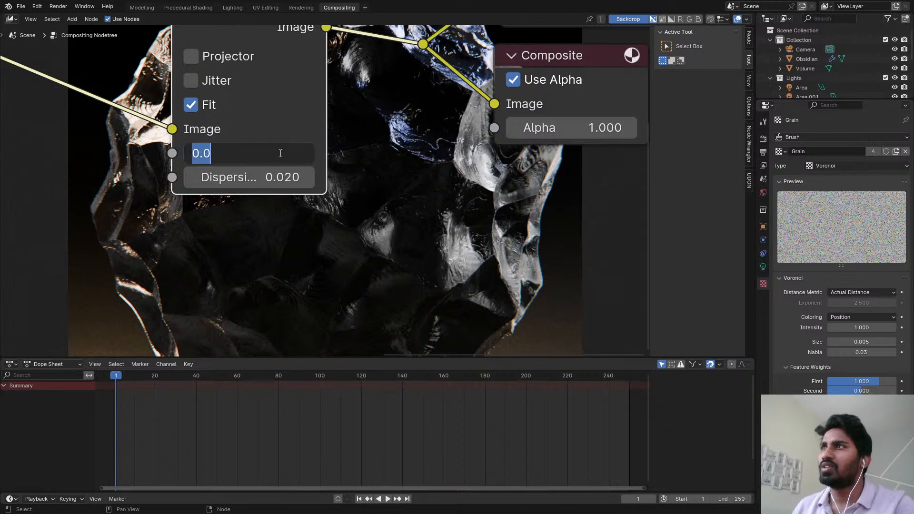
pyautogui.click(241, 153)
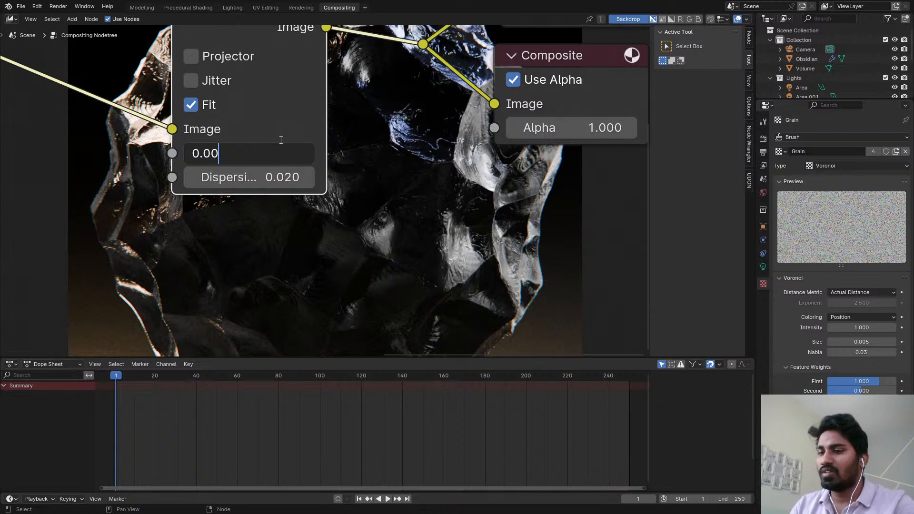
pyautogui.write('2')
pyautogui.press('Return')
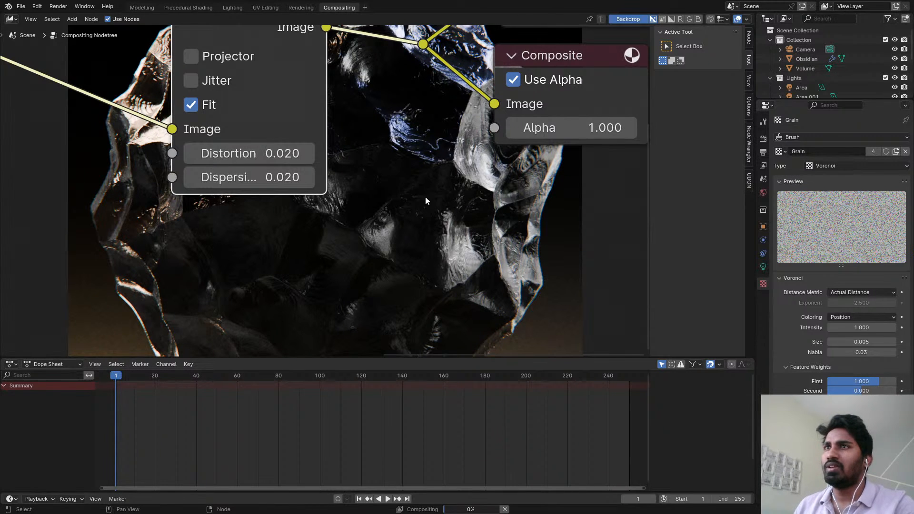
# - Examine the distorted sphere in the backdrop, first up close and again as a whole
pyautogui.scroll(-1, 361, 170)
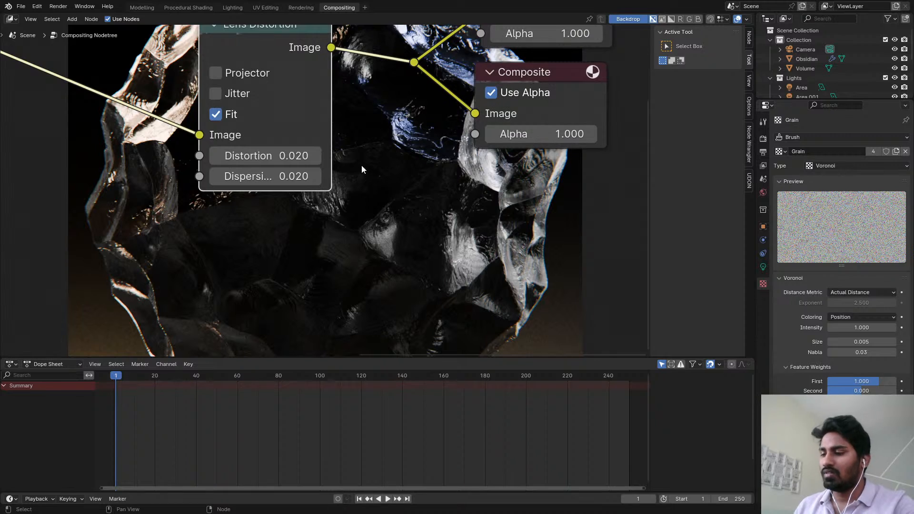
pyautogui.hotkey('alt', 'v')
pyautogui.hotkey('alt', 'v')
pyautogui.hotkey('alt', 'v')
pyautogui.press('v')
pyautogui.press('v')
pyautogui.press('v')
pyautogui.press('v')
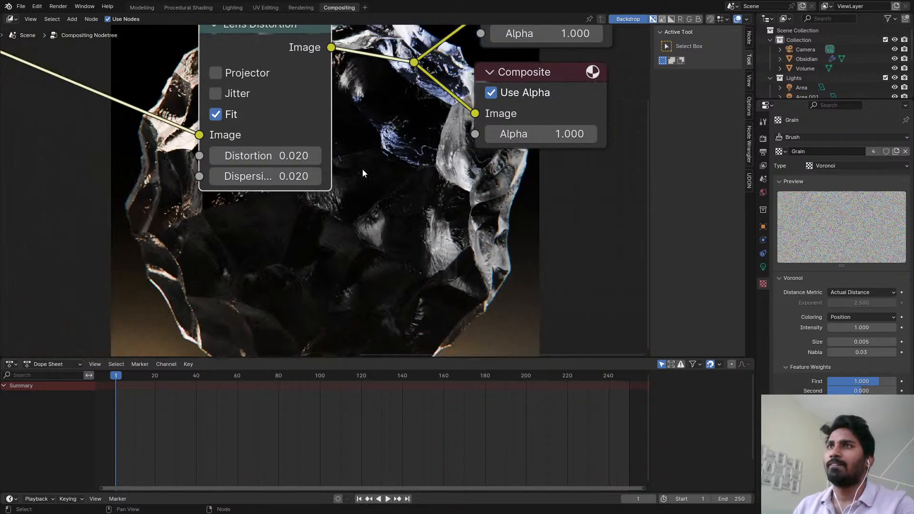
pyautogui.press('v')
pyautogui.press('v')
pyautogui.moveTo(363, 161); pyautogui.dragTo(330, 173, button='middle')
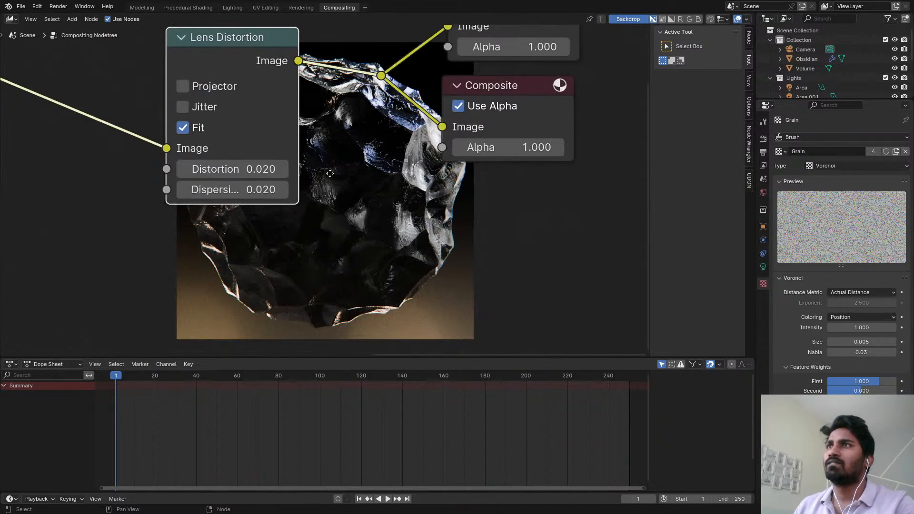
# - Set the Lens Distortion node's Dispersion to 0.010 and save the file
pyautogui.doubleClick(220, 193)
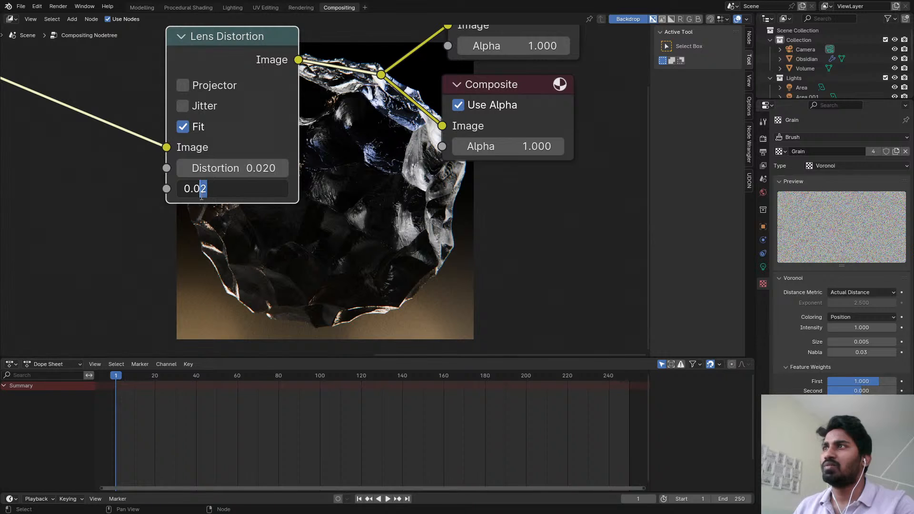
pyautogui.write('1')
pyautogui.press('Return')
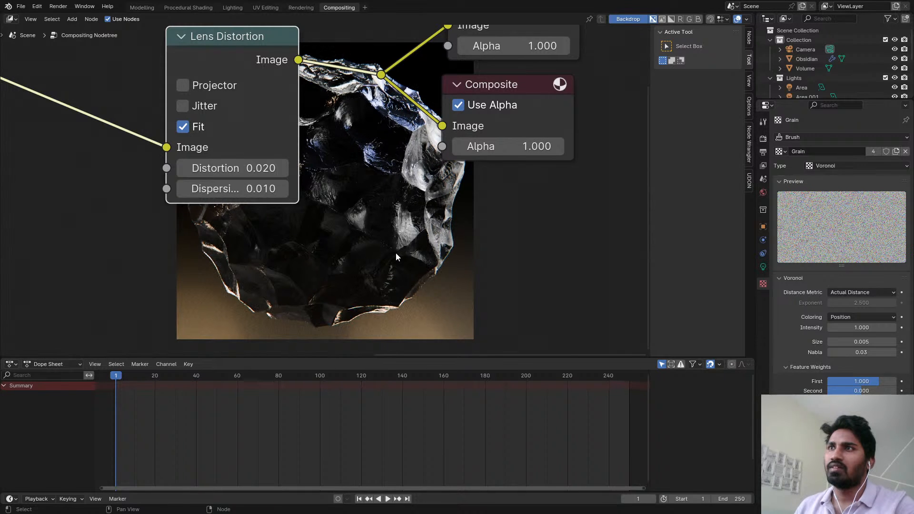
pyautogui.hotkey('ctrl', 's')
# - Move the Lens Distortion node right beside the Film Grain group
pyautogui.moveTo(410, 199); pyautogui.dragTo(452, 158, button='middle')
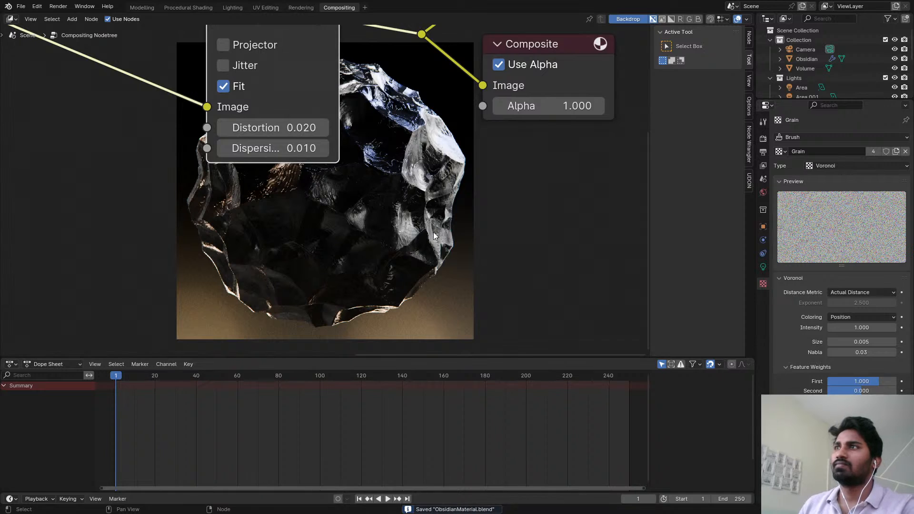
pyautogui.moveTo(347, 161); pyautogui.dragTo(427, 336, button='middle')
pyautogui.scroll(-3, 391, 270)
pyautogui.moveTo(251, 226); pyautogui.dragTo(333, 204, button='middle')
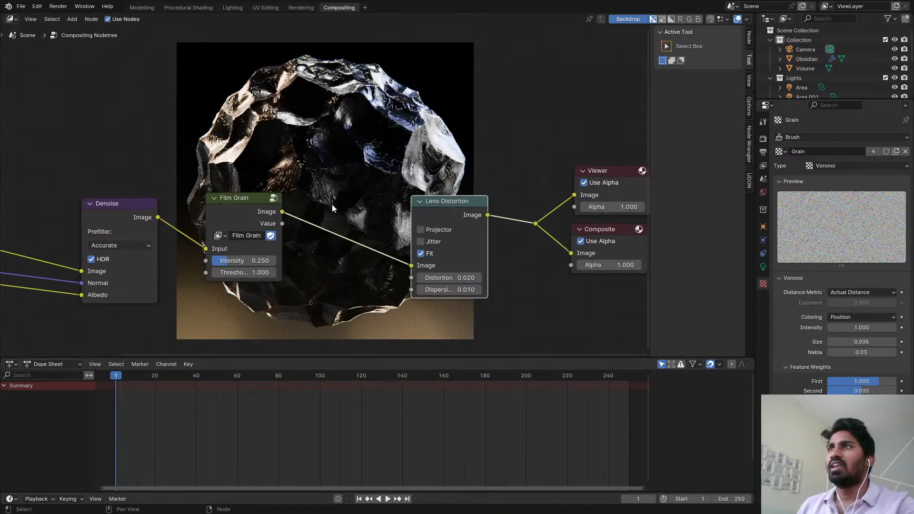
pyautogui.moveTo(425, 159); pyautogui.dragTo(415, 161, button='middle')
pyautogui.scroll(2, 415, 161)
pyautogui.moveTo(464, 214); pyautogui.dragTo(344, 205)
pyautogui.scroll(-1, 349, 204)
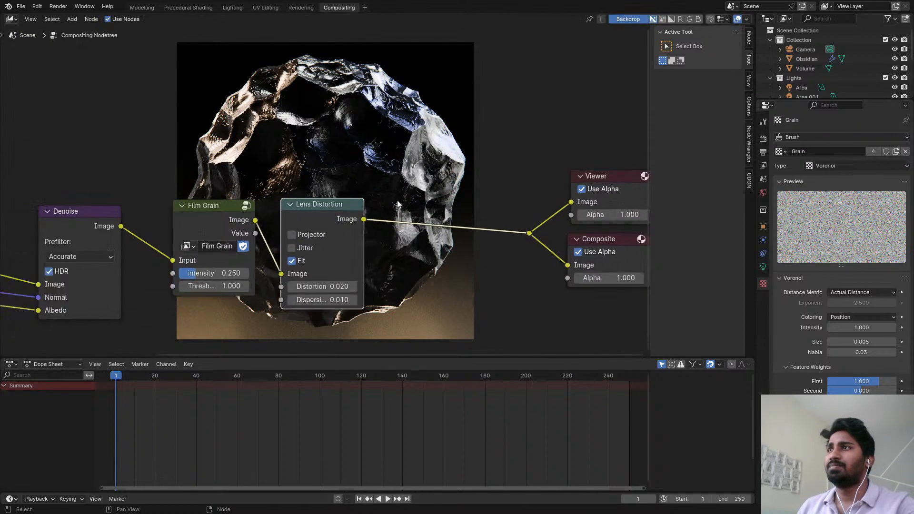
# - Tighten the node layout by moving Film Grain closer to Denoise and Lens Distortion closer to Film Grain
pyautogui.scroll(-1, 397, 200)
pyautogui.moveTo(398, 200); pyautogui.dragTo(239, 122, button='middle')
pyautogui.scroll(-3, 239, 122)
pyautogui.moveTo(66, 157); pyautogui.dragTo(305, 146, button='middle')
pyautogui.scroll(1, 305, 146)
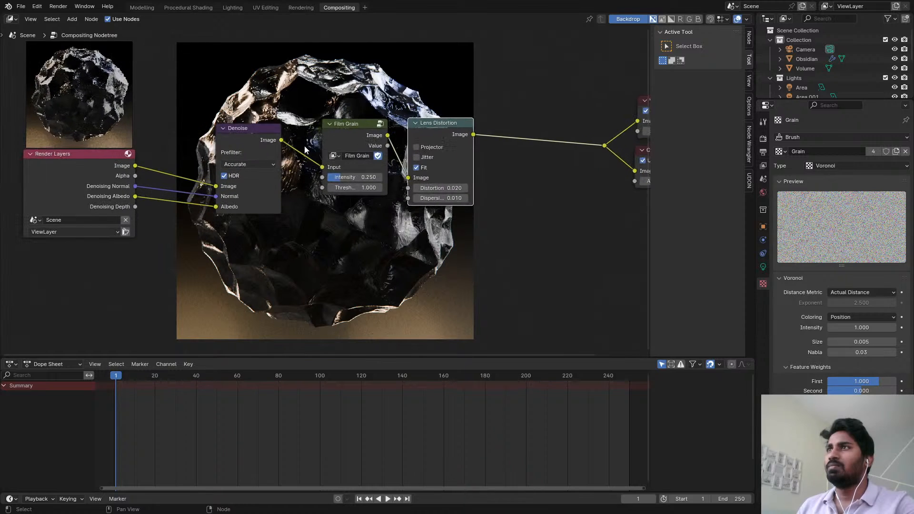
pyautogui.moveTo(364, 124); pyautogui.dragTo(347, 124)
pyautogui.scroll(3, 390, 128)
pyautogui.moveTo(426, 129); pyautogui.dragTo(396, 130)
pyautogui.scroll(-1, 395, 130)
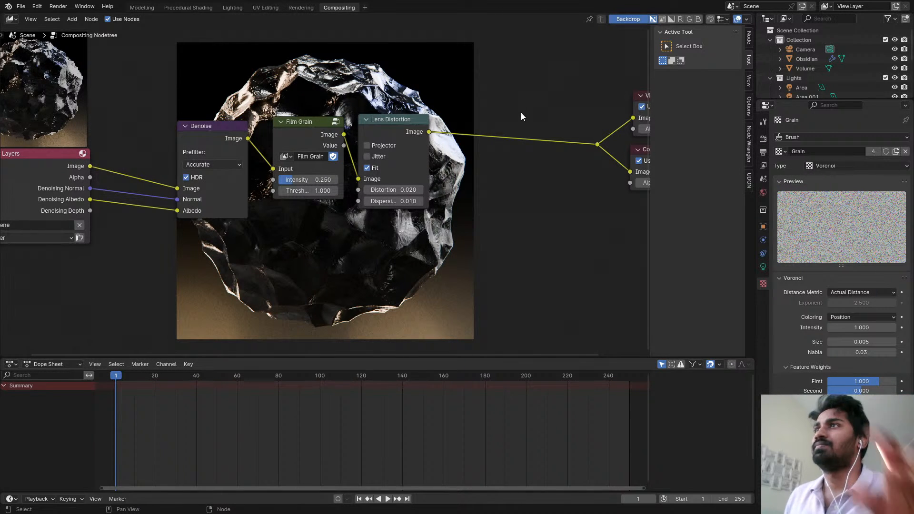
# - Show the render result in the Rendering workspace and examine the grain around the sphere's lower edge and background
pyautogui.click(301, 7)
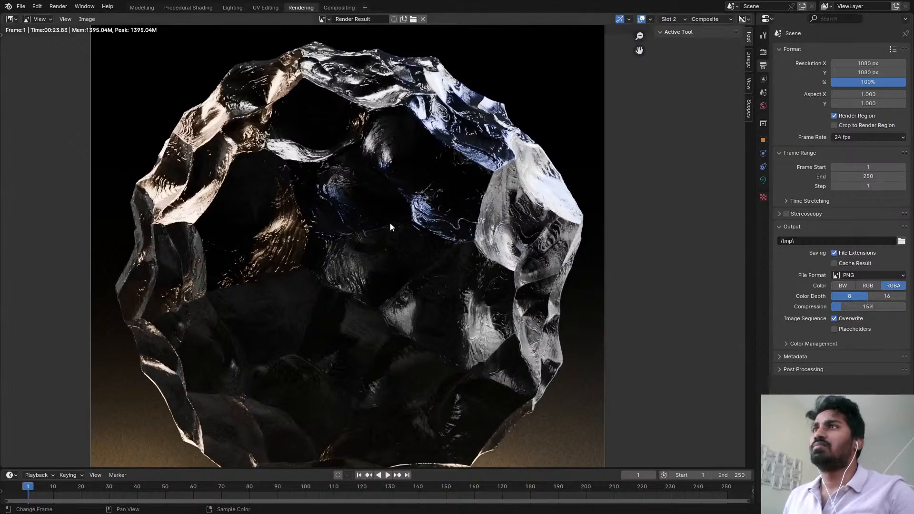
pyautogui.scroll(-2, 381, 172)
pyautogui.scroll(6, 414, 200)
pyautogui.moveTo(509, 245); pyautogui.dragTo(276, 29, button='middle')
pyautogui.moveTo(509, 346); pyautogui.dragTo(577, 25, button='middle')
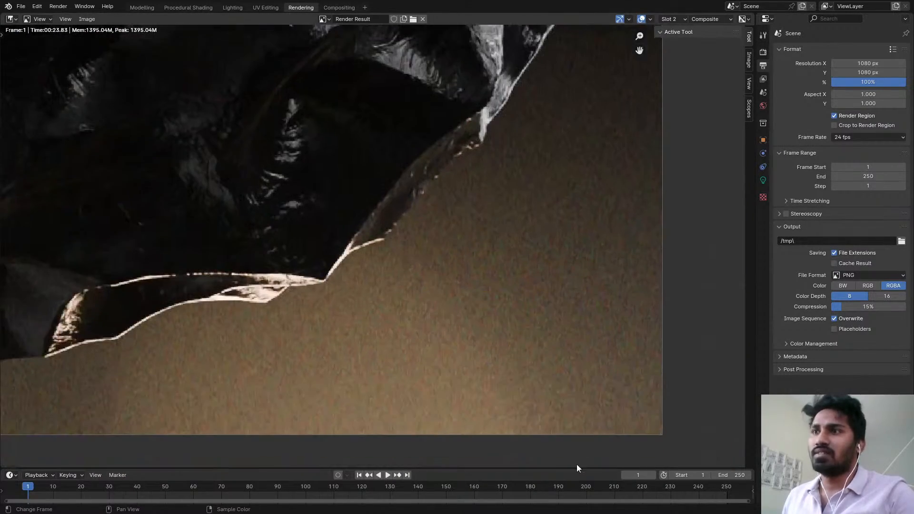
pyautogui.scroll(2, 465, 384)
pyautogui.scroll(-3, 417, 282)
pyautogui.moveTo(416, 238); pyautogui.dragTo(451, 304, button='middle')
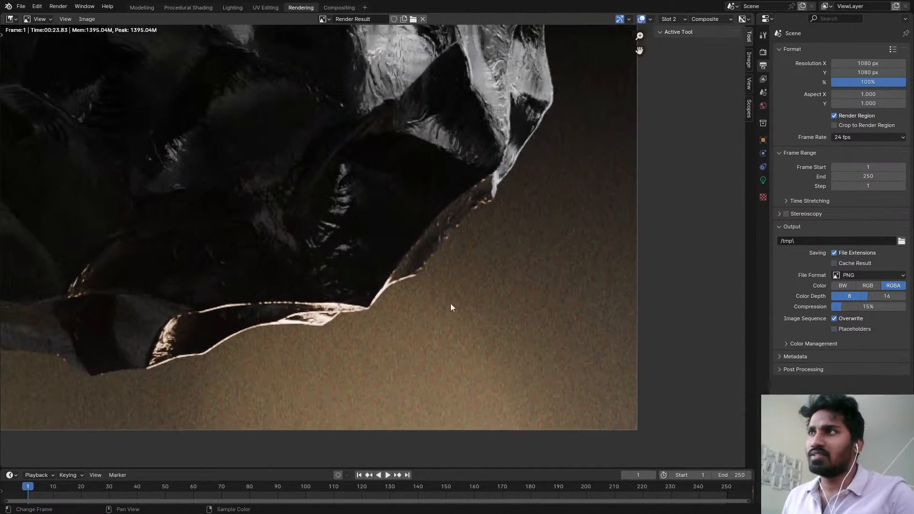
pyautogui.moveTo(265, 329); pyautogui.dragTo(595, 357, button='middle')
pyautogui.moveTo(151, 353); pyautogui.dragTo(335, 363, button='middle')
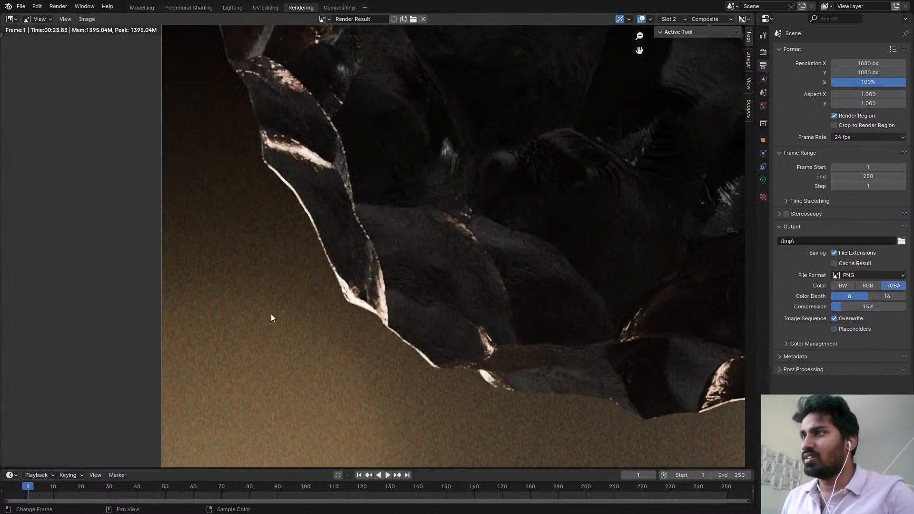
pyautogui.scroll(-1, 271, 318)
pyautogui.moveTo(305, 302); pyautogui.dragTo(285, 337, button='middle')
pyautogui.scroll(-2, 286, 336)
pyautogui.moveTo(397, 290); pyautogui.dragTo(369, 307, button='middle')
pyautogui.scroll(1, 398, 290)
pyautogui.moveTo(362, 265); pyautogui.dragTo(343, 273, button='middle')
pyautogui.scroll(-2, 566, 254)
pyautogui.moveTo(571, 251); pyautogui.dragTo(531, 255, button='middle')
pyautogui.click(232, 7)
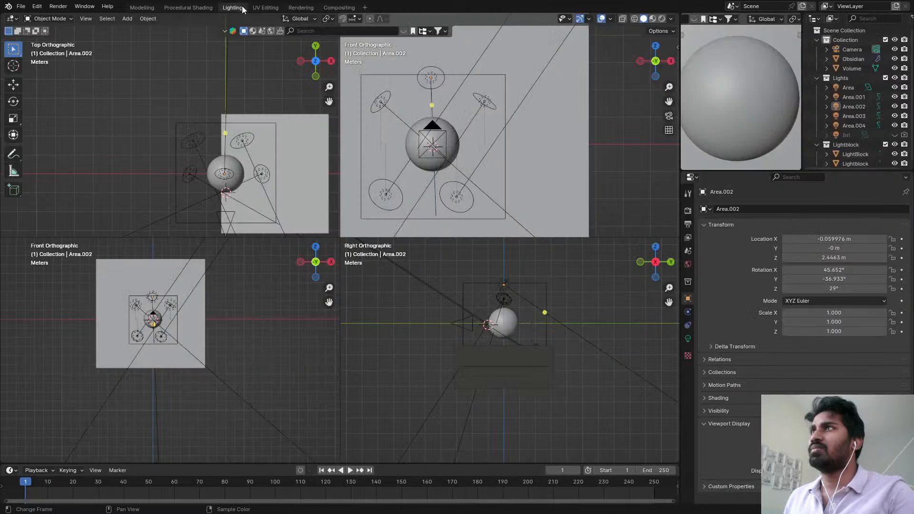
pyautogui.click(264, 8)
pyautogui.click(202, 9)
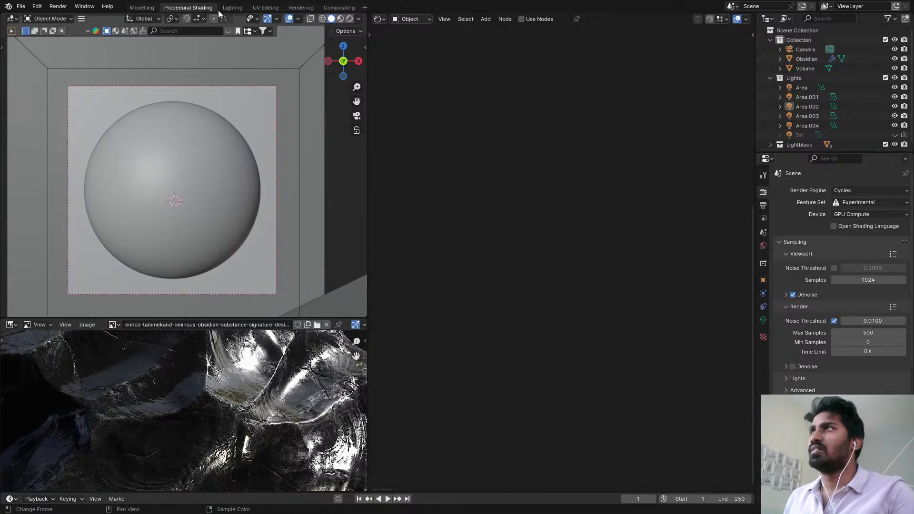
pyautogui.click(296, 8)
# - Return to the Compositing workspace, enter the Film Grain group and preview the Scale node's output in the backdrop
pyautogui.click(339, 8)
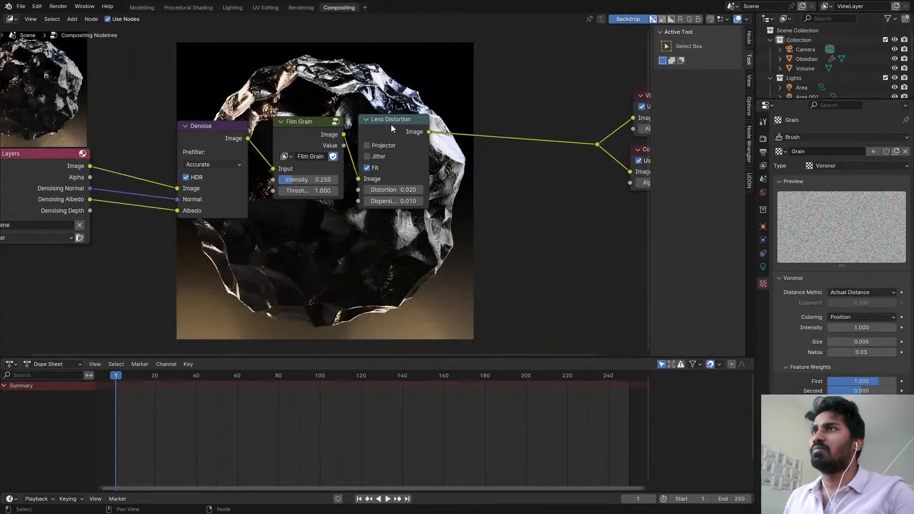
pyautogui.press('Tab')
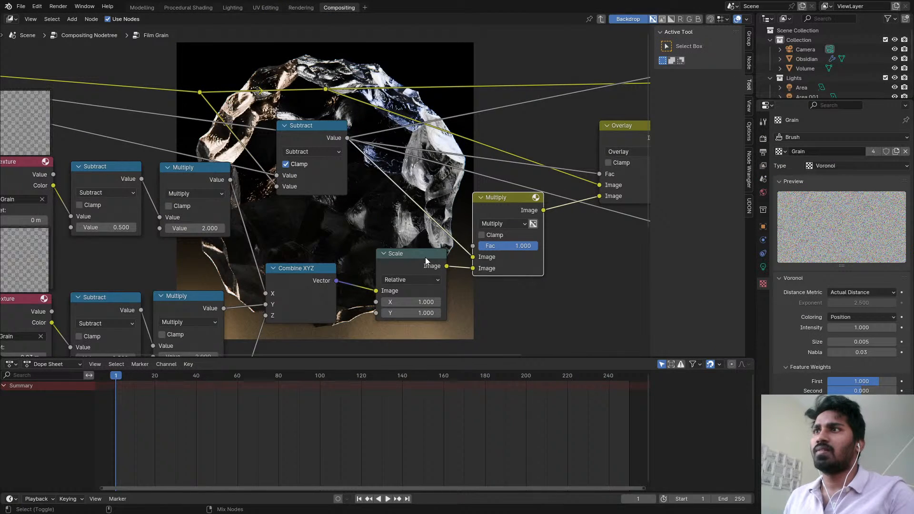
pyautogui.keyDown('ctrl'); pyautogui.keyDown('shift'); pyautogui.click(425, 258); pyautogui.keyUp('shift'); pyautogui.keyUp('ctrl')
pyautogui.moveTo(433, 281); pyautogui.dragTo(372, 97, button='middle')
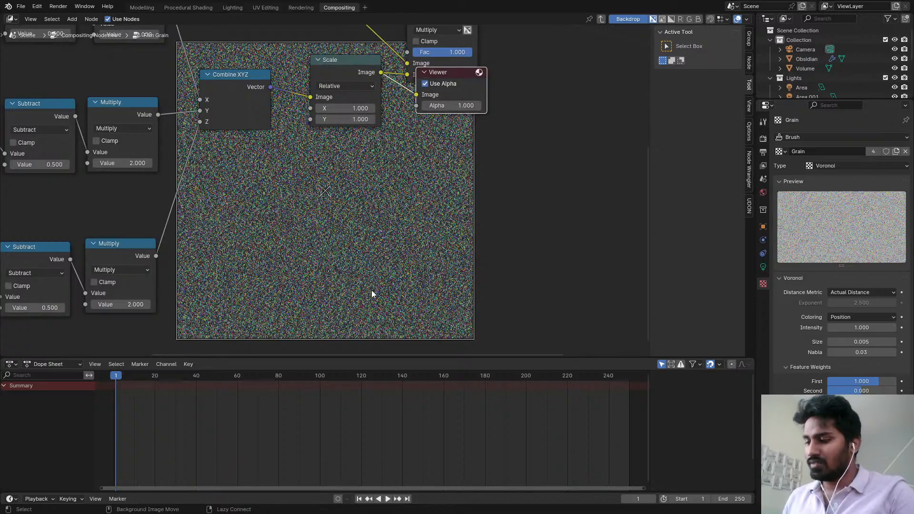
# - Examine the colored grain pattern coming out of the Scale node close up in the backdrop
pyautogui.hotkey('alt', 'v')
pyautogui.hotkey('alt', 'v')
pyautogui.hotkey('alt', 'v')
pyautogui.hotkey('alt', 'v')
pyautogui.hotkey('alt', 'v')
pyautogui.hotkey('alt', 'v')
pyautogui.hotkey('alt', 'v')
pyautogui.hotkey('alt', 'v')
pyautogui.hotkey('alt', 'v')
pyautogui.hotkey('alt', 'v')
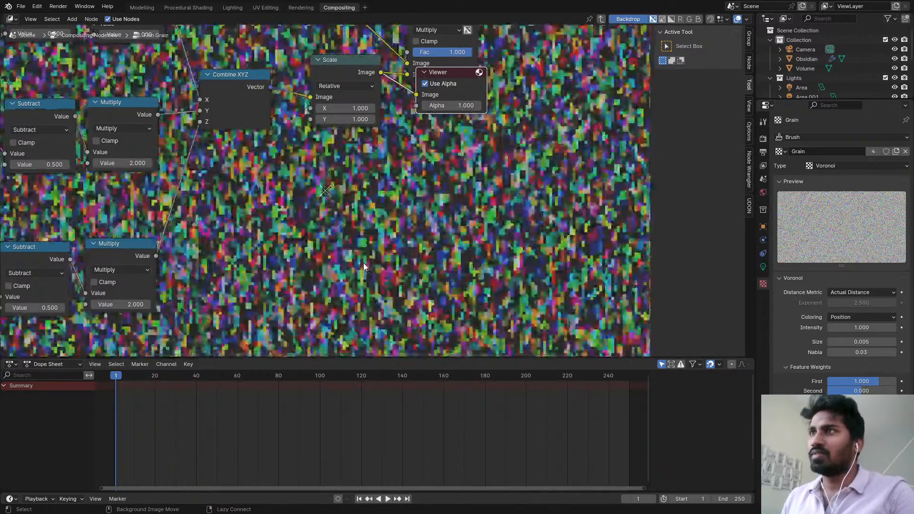
pyautogui.press('v')
pyautogui.press('v')
pyautogui.press('v')
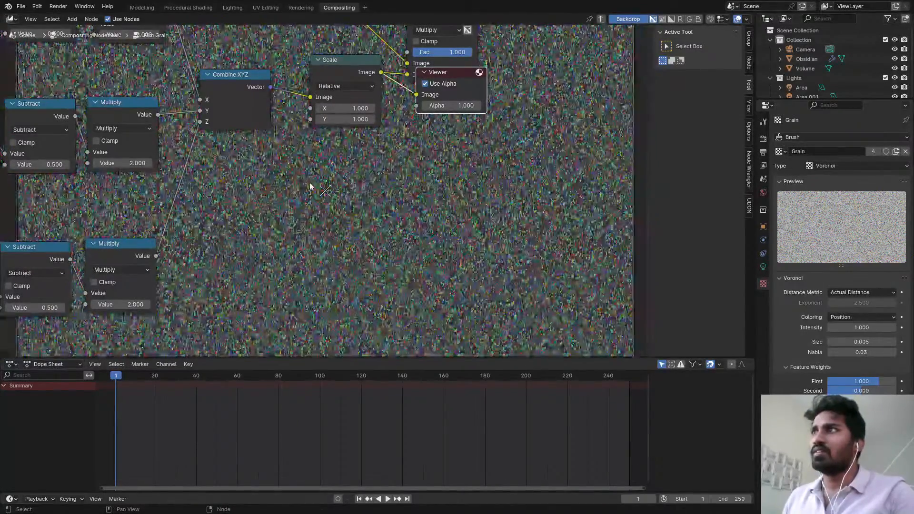
pyautogui.hotkey('alt', 'v')
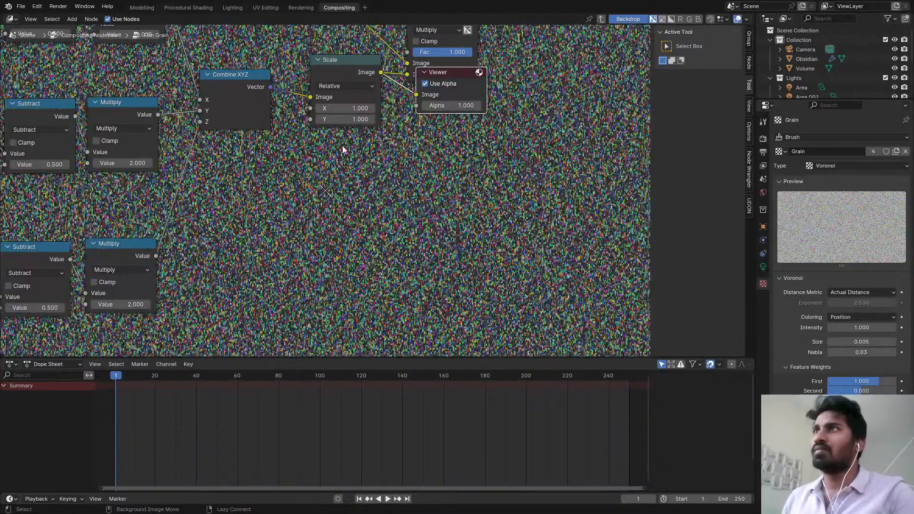
# - Set the Scale node's space to Render Size with the Fit framing method
pyautogui.click(348, 86)
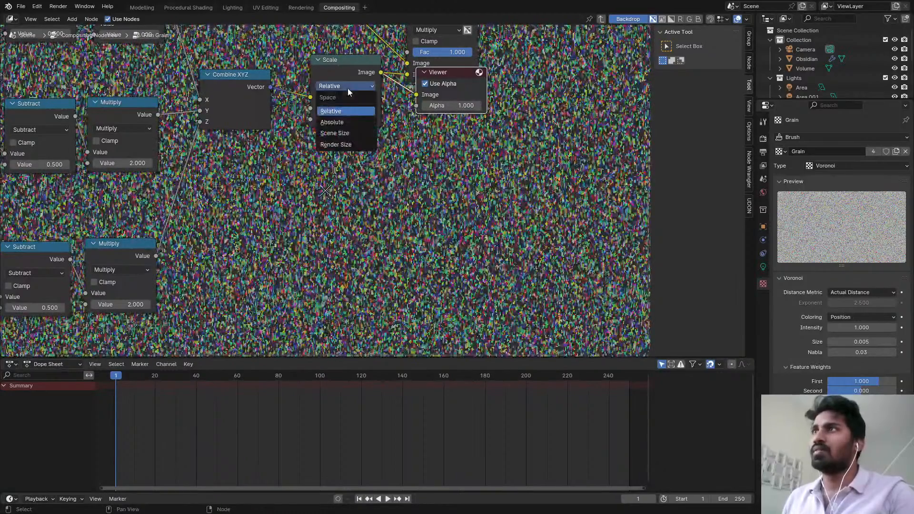
pyautogui.click(350, 144)
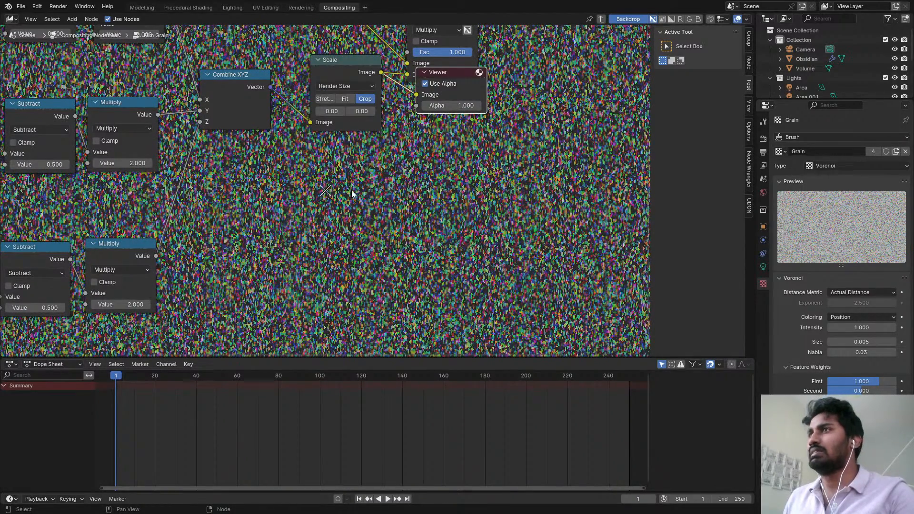
pyautogui.click(339, 100)
pyautogui.scroll(-2, 320, 191)
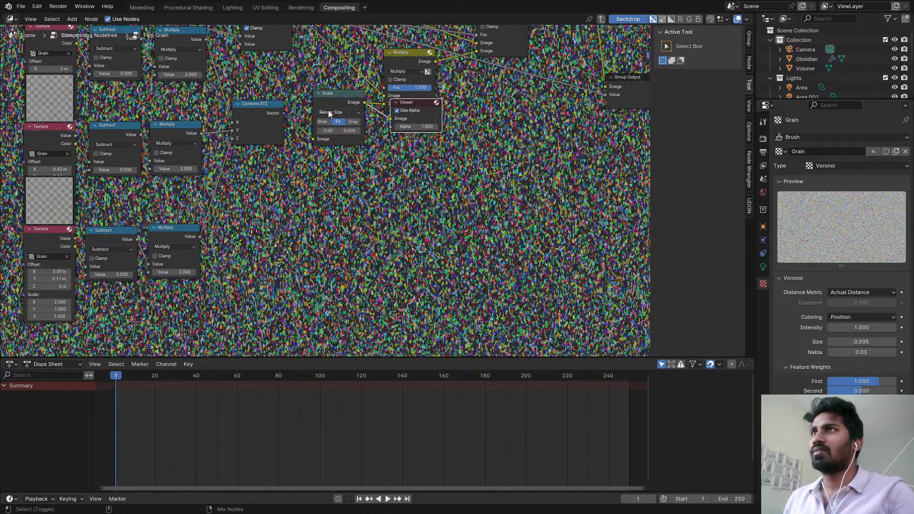
# - Preview the Combine XYZ node's output in the backdrop
pyautogui.keyDown('ctrl'); pyautogui.keyDown('shift'); pyautogui.click(279, 115); pyautogui.keyUp('shift'); pyautogui.keyUp('ctrl')
pyautogui.scroll(-2, 298, 125)
pyautogui.moveTo(293, 144); pyautogui.dragTo(327, 139, button='middle')
pyautogui.scroll(-1, 300, 142)
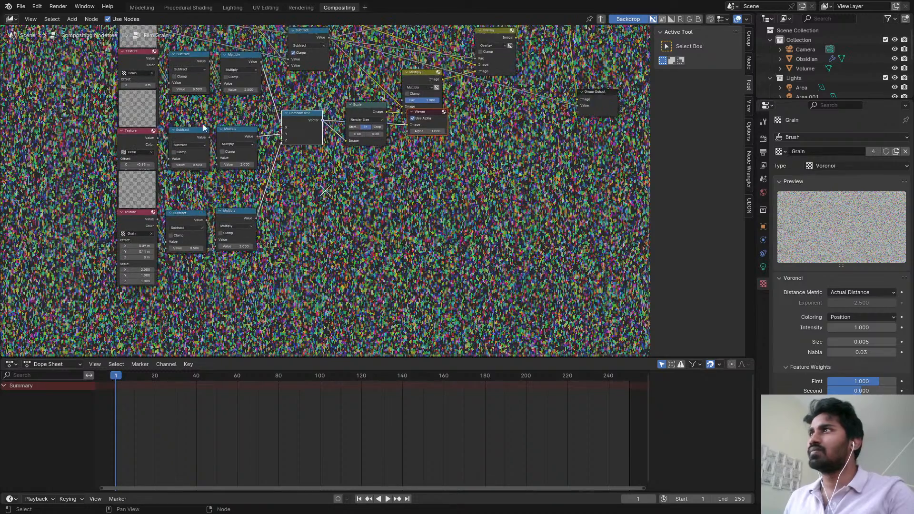
# - Examine the offset and scale settings of the Grain Texture nodes in the Film Grain group
pyautogui.moveTo(185, 102); pyautogui.dragTo(385, 216, button='middle')
pyautogui.scroll(2, 384, 216)
pyautogui.moveTo(324, 164)
pyautogui.mouseDown()
pyautogui.moveTo(323, 148)
pyautogui.moveTo(323, 163)
pyautogui.mouseUp()
pyautogui.click(347, 157)
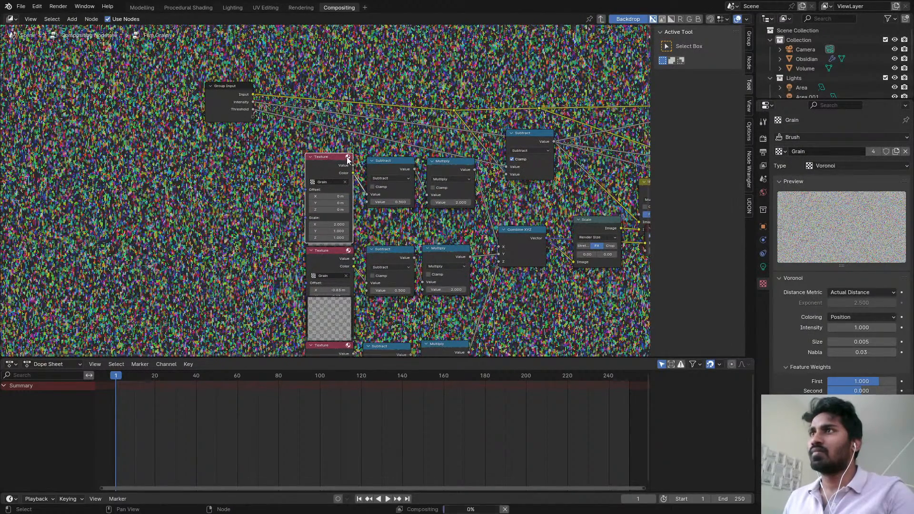
pyautogui.click(348, 156)
pyautogui.scroll(2, 332, 223)
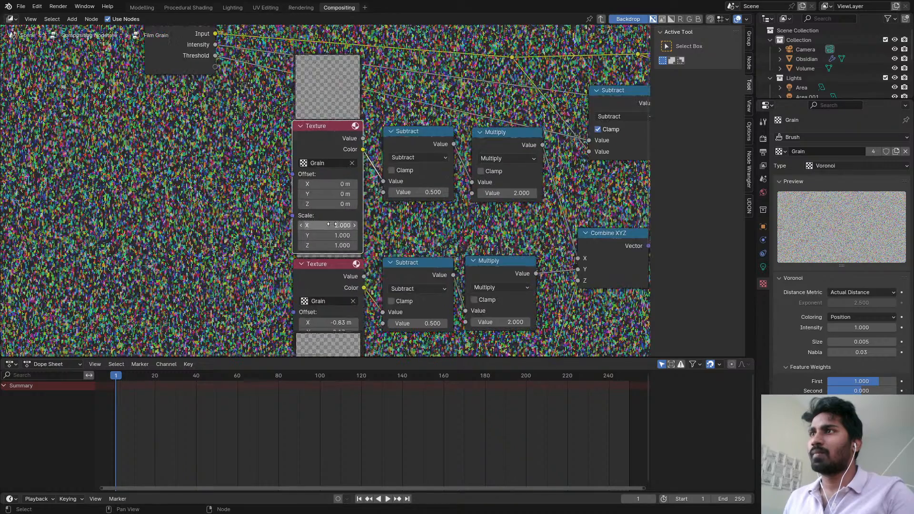
pyautogui.moveTo(332, 234); pyautogui.dragTo(345, 147, button='middle')
pyautogui.scroll(-2, 339, 214)
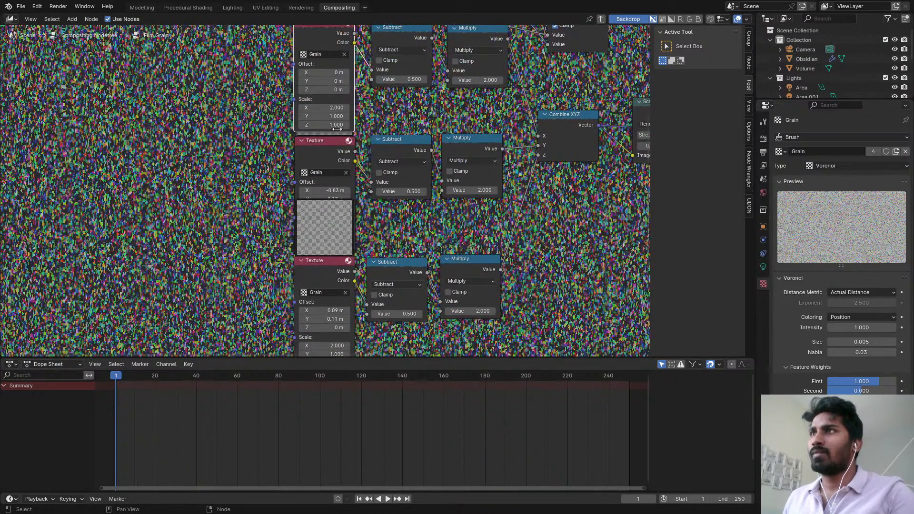
# - Set the X scale of all three Grain texture nodes to 1
pyautogui.click(337, 108)
pyautogui.write('1')
pyautogui.press('Return')
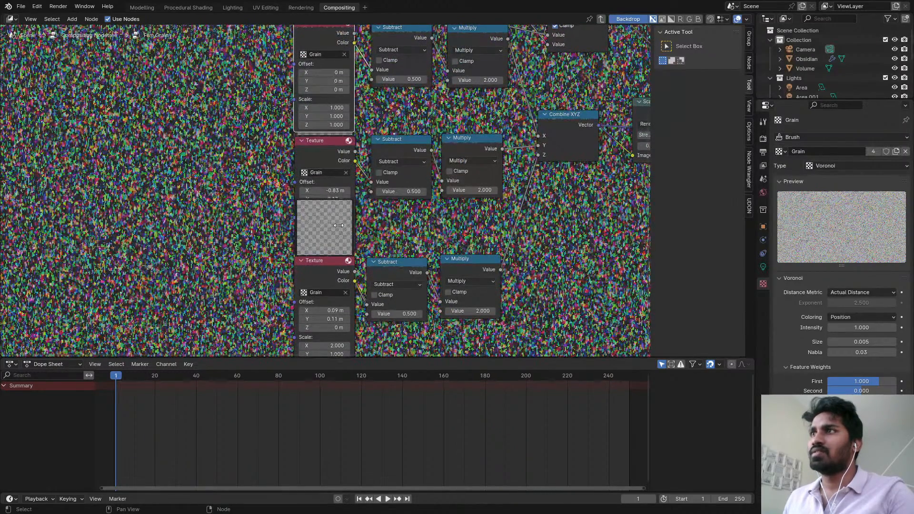
pyautogui.moveTo(328, 263); pyautogui.dragTo(342, 212, button='middle')
pyautogui.moveTo(342, 212); pyautogui.dragTo(341, 266)
pyautogui.moveTo(356, 315); pyautogui.dragTo(357, 264, button='middle')
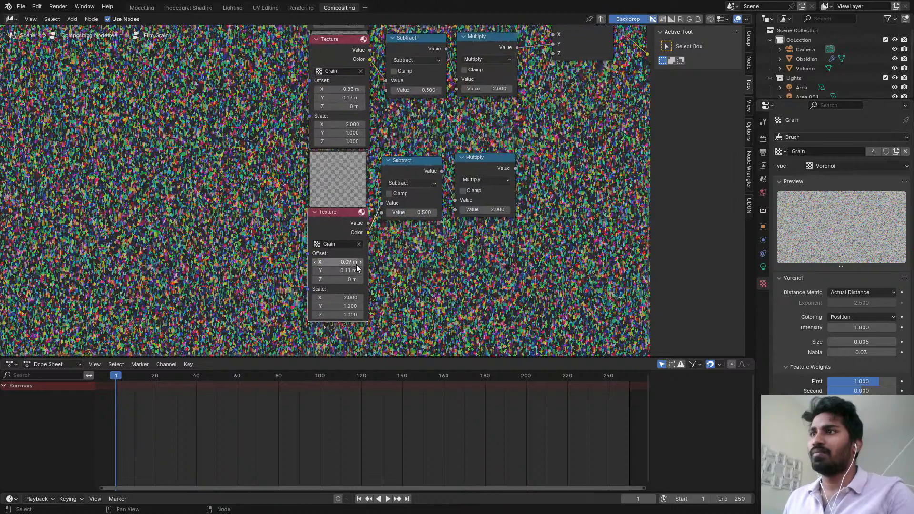
pyautogui.click(339, 298)
pyautogui.write('1')
pyautogui.press('Return')
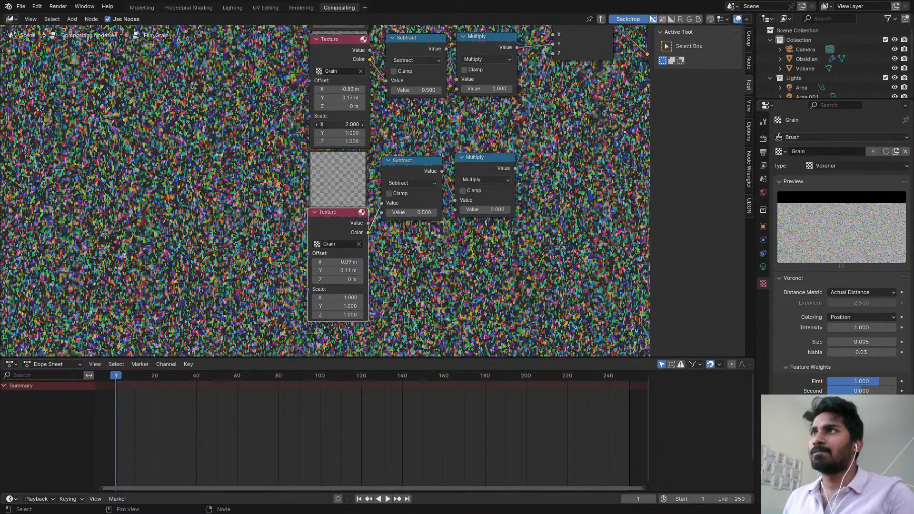
pyautogui.click(340, 124)
pyautogui.write('1')
pyautogui.press('Return')
# - Examine the full extent of the colored grain pattern in the compositor backdrop
pyautogui.moveTo(414, 126); pyautogui.dragTo(335, 136, button='middle')
pyautogui.scroll(-4, 335, 136)
pyautogui.moveTo(504, 190); pyautogui.dragTo(395, 155, button='middle')
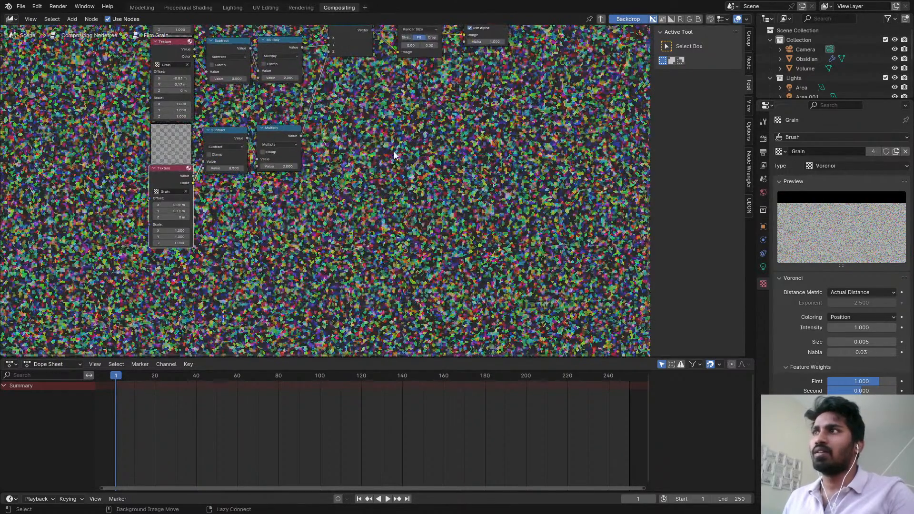
pyautogui.moveTo(426, 186); pyautogui.dragTo(351, 201, button='middle')
pyautogui.scroll(-3, 351, 201)
pyautogui.hotkey('alt', 'v')
pyautogui.hotkey('alt', 'v')
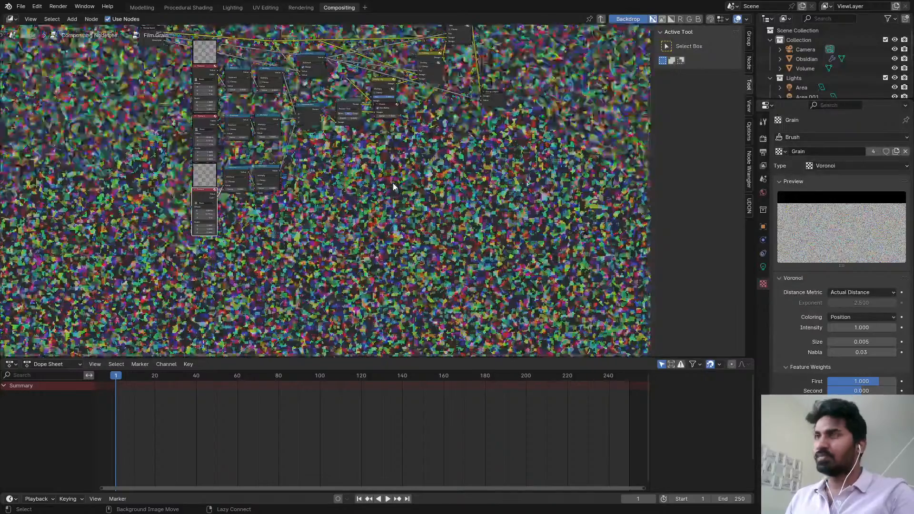
pyautogui.press('v')
pyautogui.press('v')
pyautogui.press('v')
pyautogui.press('v')
pyautogui.press('v')
pyautogui.press('v')
pyautogui.press('v')
pyautogui.press('v')
pyautogui.press('v')
pyautogui.press('v')
pyautogui.press('v')
pyautogui.press('v')
pyautogui.press('v')
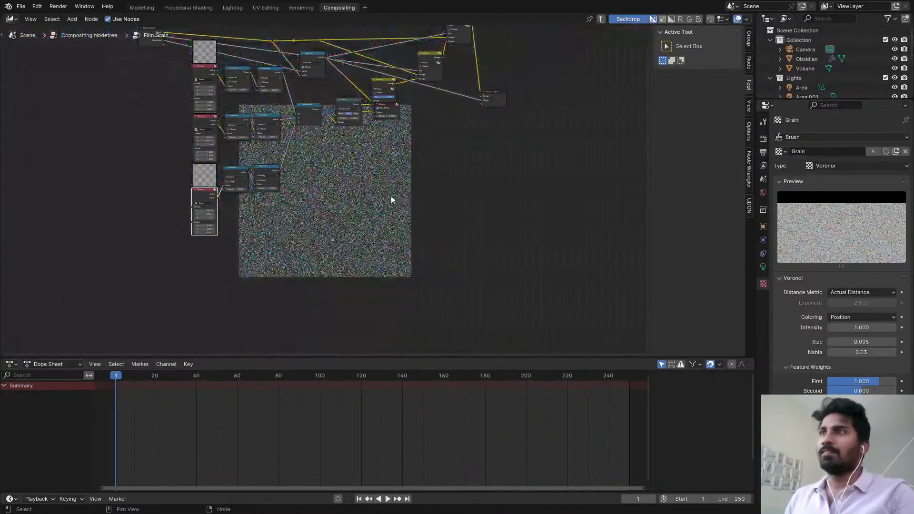
pyautogui.hotkey('alt', 'v')
pyautogui.hotkey('alt', 'v')
pyautogui.hotkey('alt', 'v')
pyautogui.hotkey('alt', 'v')
pyautogui.hotkey('alt', 'v')
pyautogui.keyDown('alt'); pyautogui.scroll(1, 364, 116); pyautogui.keyUp('alt')
pyautogui.scroll(7, 365, 115)
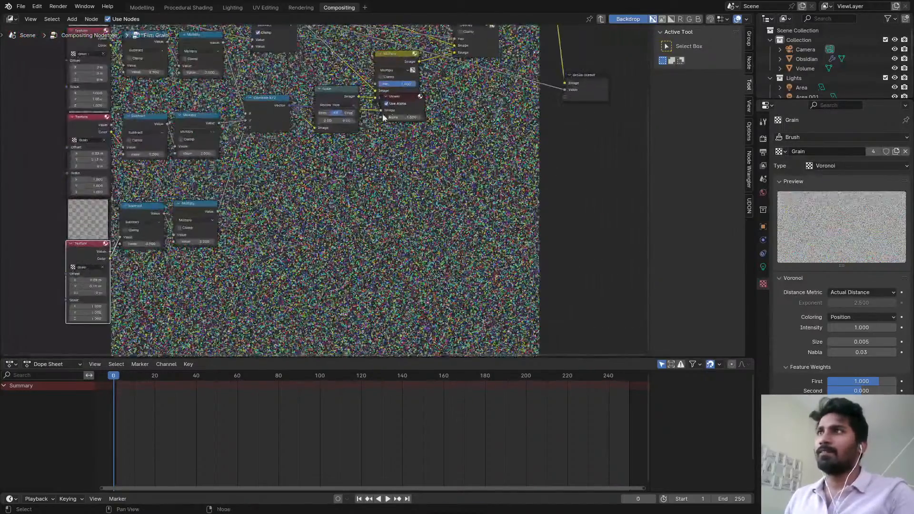
# - Move the Viewer node clear of the Multiply mix node and add a second Scale node below the existing Scale node
pyautogui.click(407, 95)
pyautogui.moveTo(408, 95); pyautogui.dragTo(458, 119)
pyautogui.scroll(3, 405, 129)
pyautogui.hotkey('shift', 'a')
pyautogui.moveTo(399, 129)
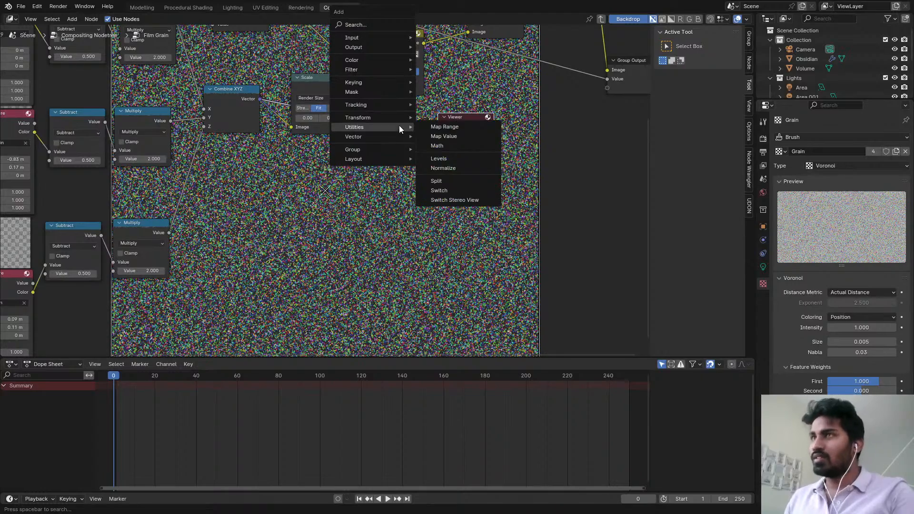
pyautogui.click(445, 125)
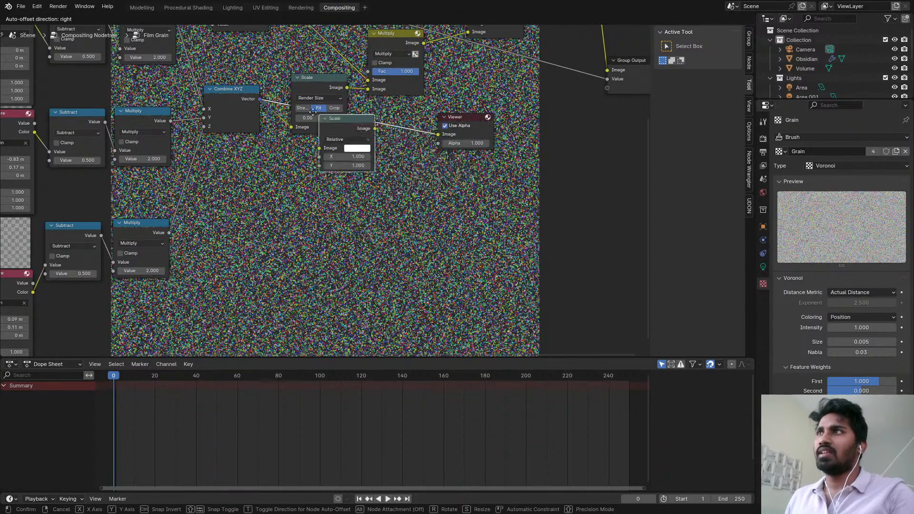
pyautogui.scroll(1, 338, 166)
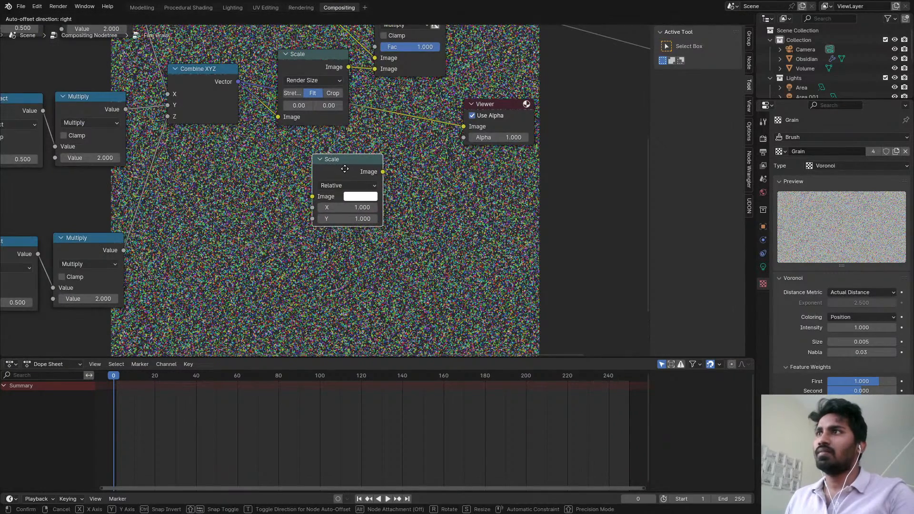
pyautogui.click(345, 169)
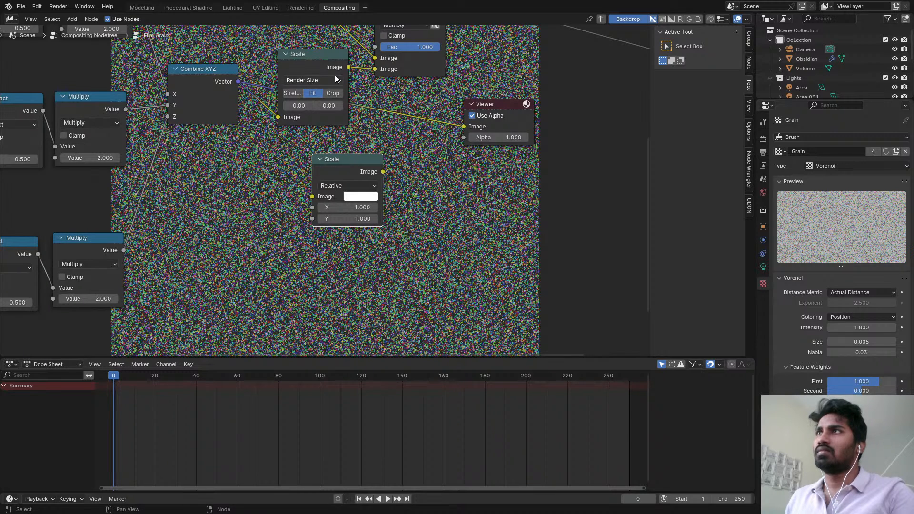
# - Remove the Render Size Scale node and insert the new Scale node between Combine XYZ and the Multiply mix node
pyautogui.moveTo(338, 85); pyautogui.dragTo(341, 84)
pyautogui.hotkey('ctrl', 'x')
pyautogui.moveTo(345, 159); pyautogui.dragTo(324, 59)
# - Set the Scale node's X and Y to 3.4 and preview its output through the Viewer
pyautogui.scroll(3, 328, 85)
pyautogui.moveTo(327, 111); pyautogui.dragTo(357, 126)
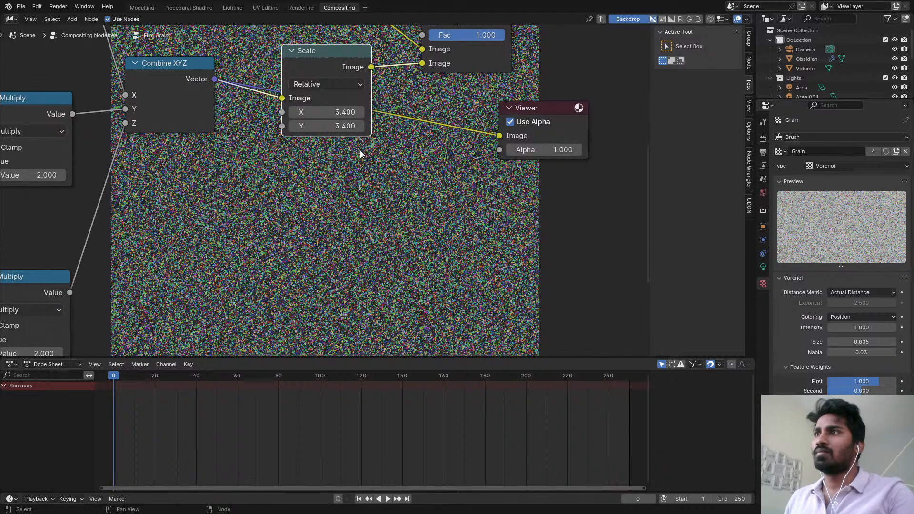
pyautogui.scroll(-2, 365, 183)
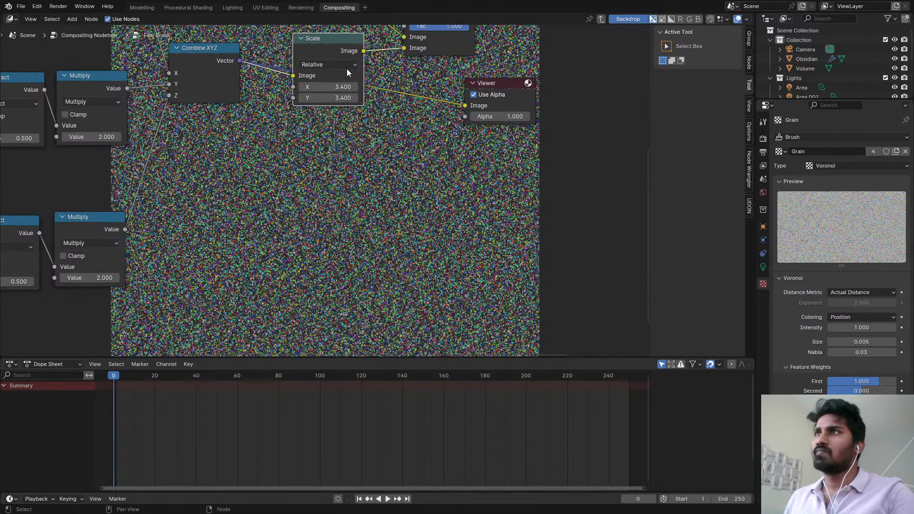
pyautogui.keyDown('ctrl'); pyautogui.keyDown('shift'); pyautogui.click(346, 50); pyautogui.keyUp('shift'); pyautogui.keyUp('ctrl')
# - Reduce the Scale node's X and Y to about 0.5
pyautogui.moveTo(348, 85); pyautogui.dragTo(356, 122, button='middle')
pyautogui.scroll(1, 356, 124)
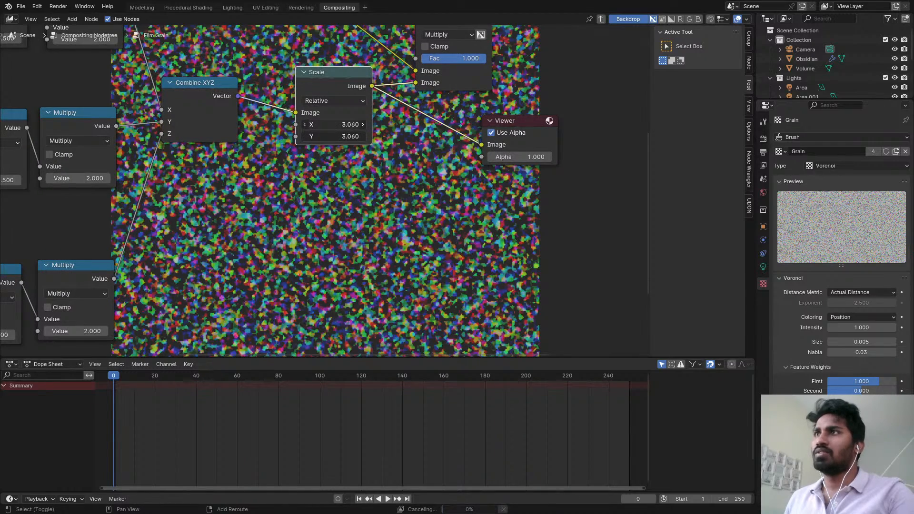
pyautogui.moveTo(333, 124); pyautogui.dragTo(257, 124)
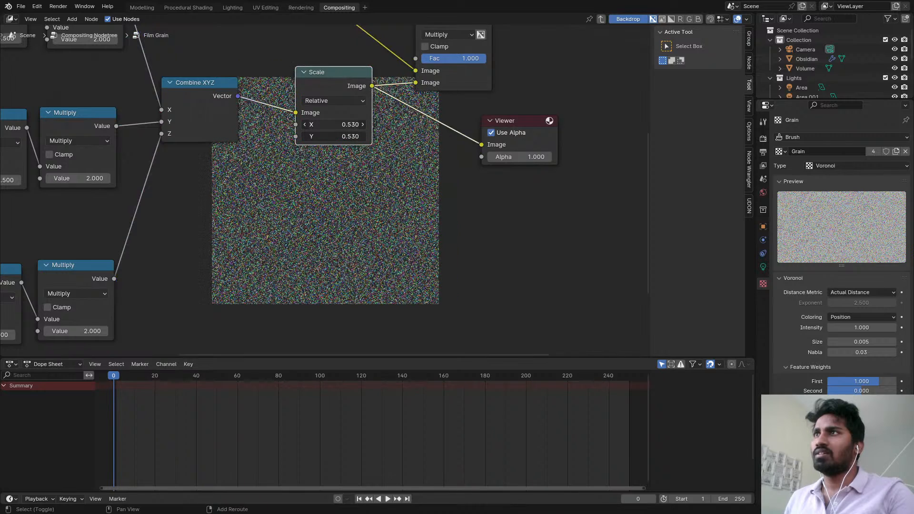
# - Try the Absolute space on the Scale node, then switch it to Scene Size
pyautogui.click(350, 101)
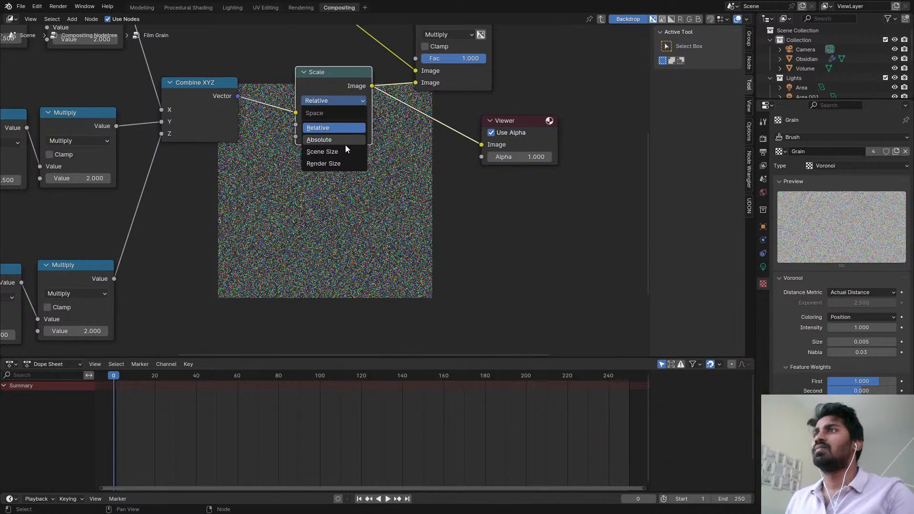
pyautogui.click(345, 145)
pyautogui.click(342, 102)
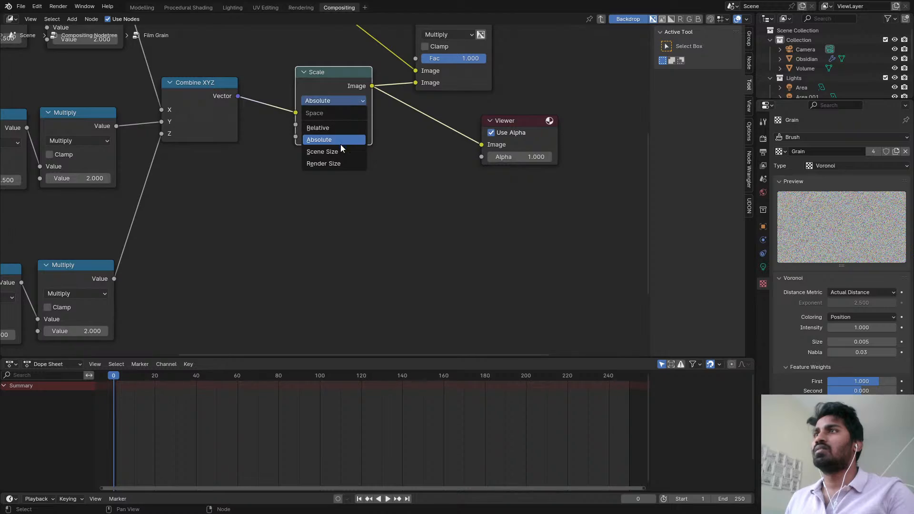
pyautogui.click(341, 152)
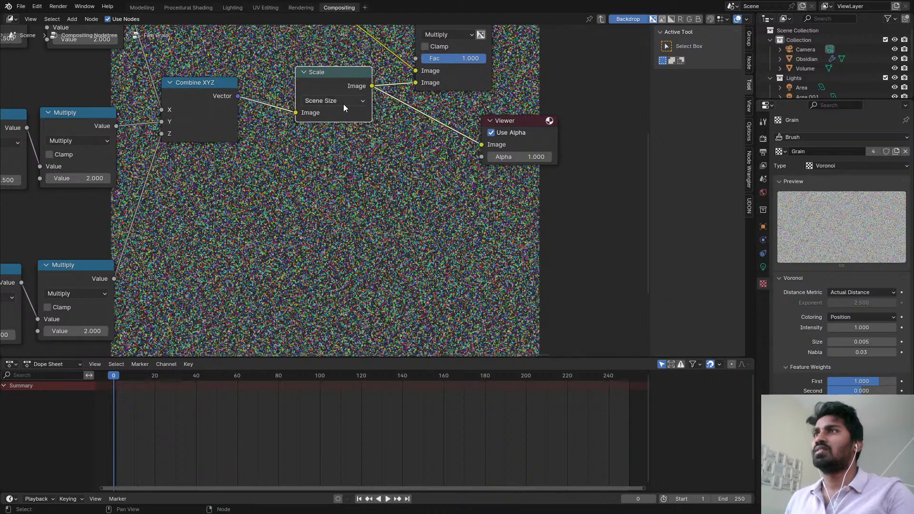
pyautogui.click(343, 104)
# - Add a Value node to the left of the three Grain texture nodes
pyautogui.press('Home')
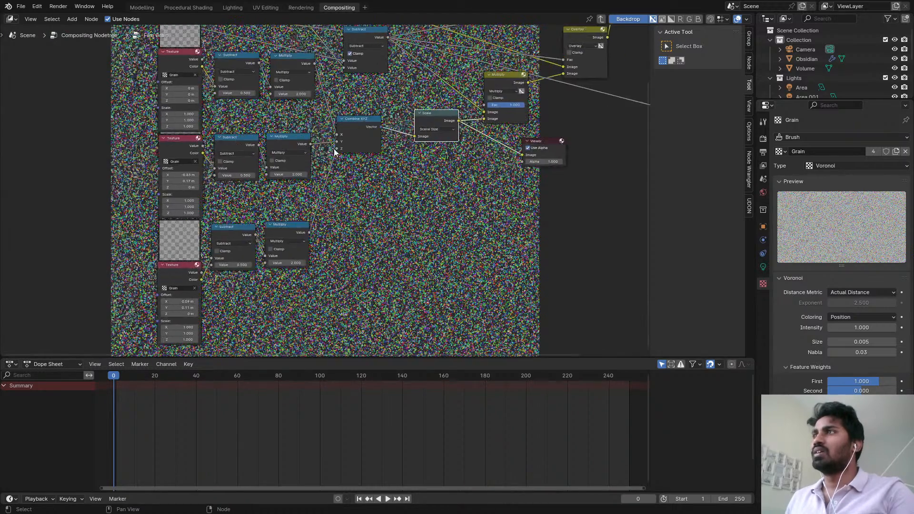
pyautogui.moveTo(262, 129); pyautogui.dragTo(454, 172, button='middle')
pyautogui.scroll(2, 455, 172)
pyautogui.hotkey('shift', 'a')
pyautogui.moveTo(270, 160)
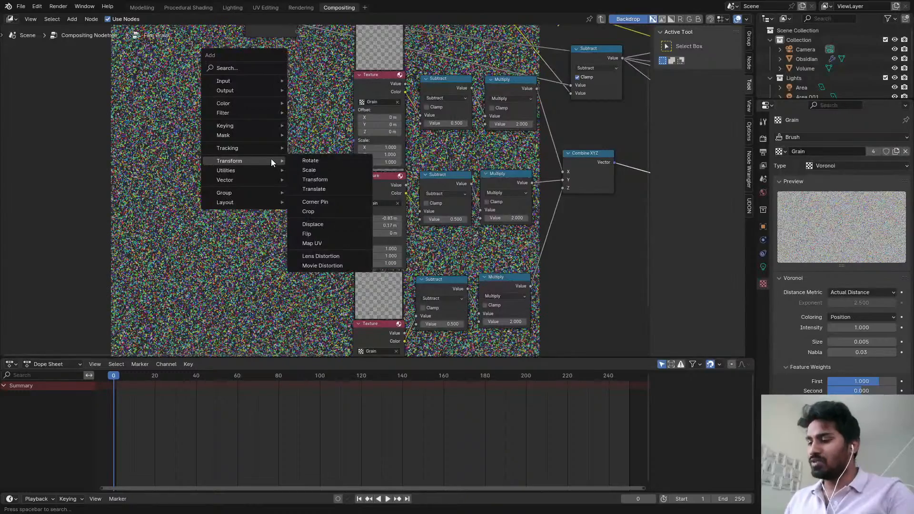
pyautogui.write('va')
pyautogui.click(320, 174)
pyautogui.click(232, 160)
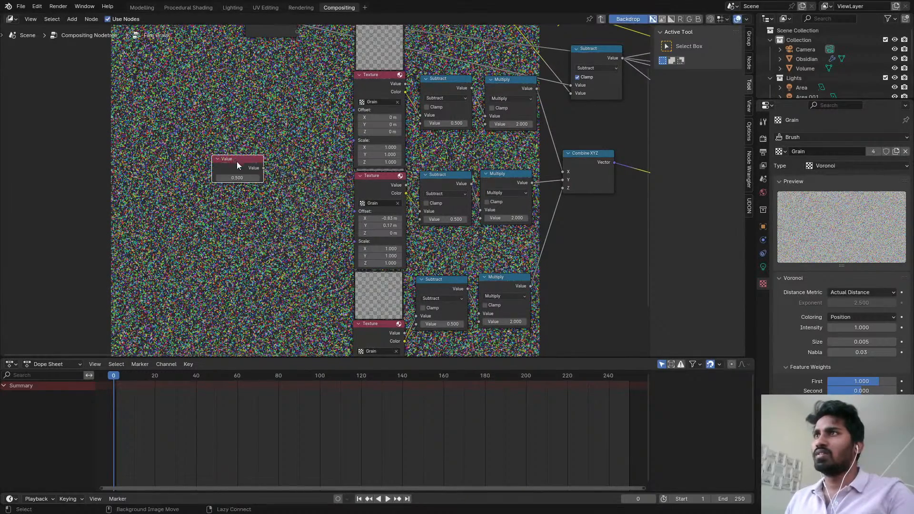
# - Connect the Value node's output to the Scale inputs of all three Grain texture nodes
pyautogui.moveTo(263, 167); pyautogui.dragTo(354, 110)
pyautogui.moveTo(343, 158); pyautogui.dragTo(336, 110, button='middle')
pyautogui.moveTo(344, 70); pyautogui.dragTo(347, 93)
pyautogui.moveTo(257, 120); pyautogui.dragTo(348, 194)
pyautogui.scroll(-1, 229, 153)
pyautogui.moveTo(207, 140); pyautogui.dragTo(198, 93, button='middle')
pyautogui.moveTo(254, 77); pyautogui.dragTo(336, 282)
# - Set the Value node to 2 to test the shared grain scale
pyautogui.moveTo(252, 117); pyautogui.dragTo(304, 173, button='middle')
pyautogui.scroll(4, 276, 146)
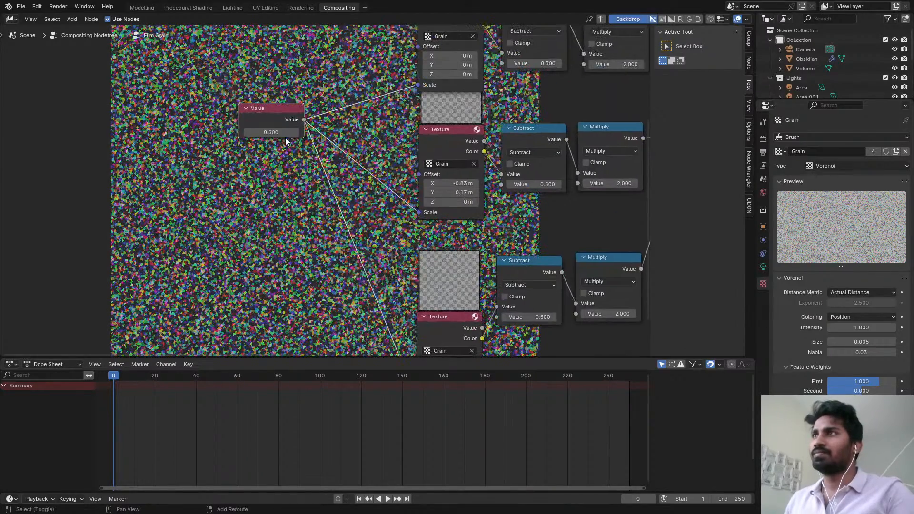
pyautogui.keyDown('shift'); pyautogui.moveTo(270, 132); pyautogui.dragTo(366, 132); pyautogui.keyUp('shift')
# - Feed the three texture scale links through a reroute from a new Group Input socket, and delete the Value node
pyautogui.scroll(-2, 297, 166)
pyautogui.moveTo(307, 167); pyautogui.dragTo(337, 253, button='middle')
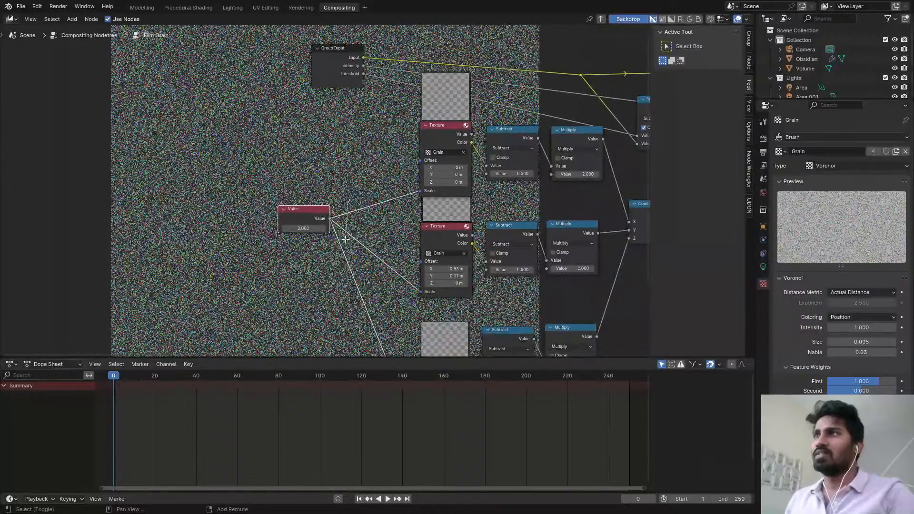
pyautogui.scroll(3, 365, 71)
pyautogui.moveTo(366, 67); pyautogui.dragTo(345, 258)
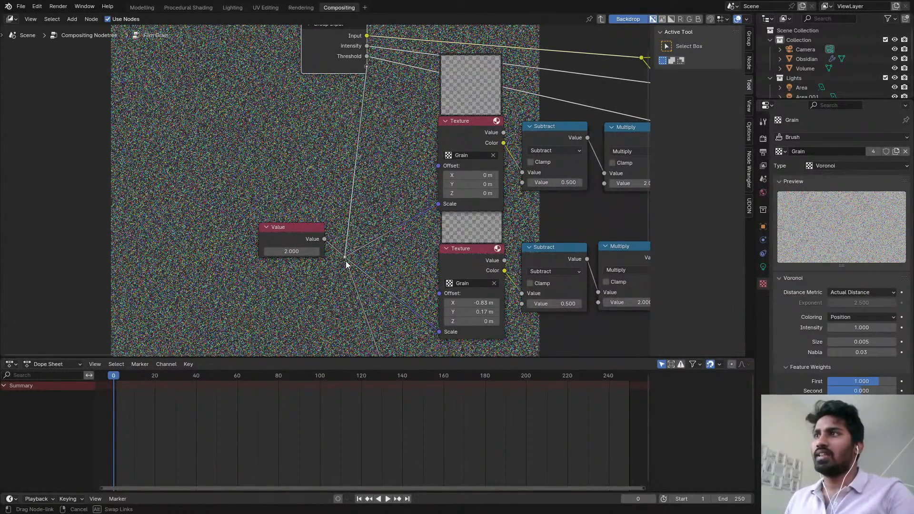
pyautogui.rightClick(319, 236)
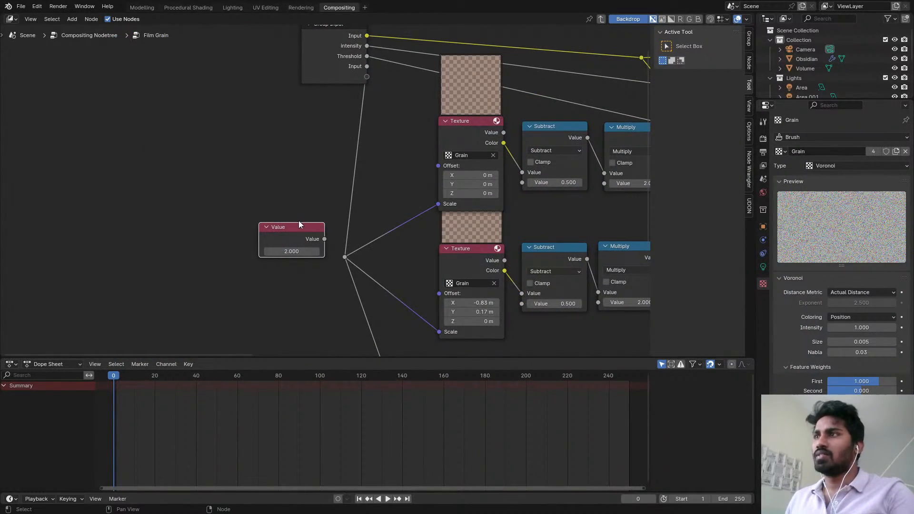
pyautogui.press('x')
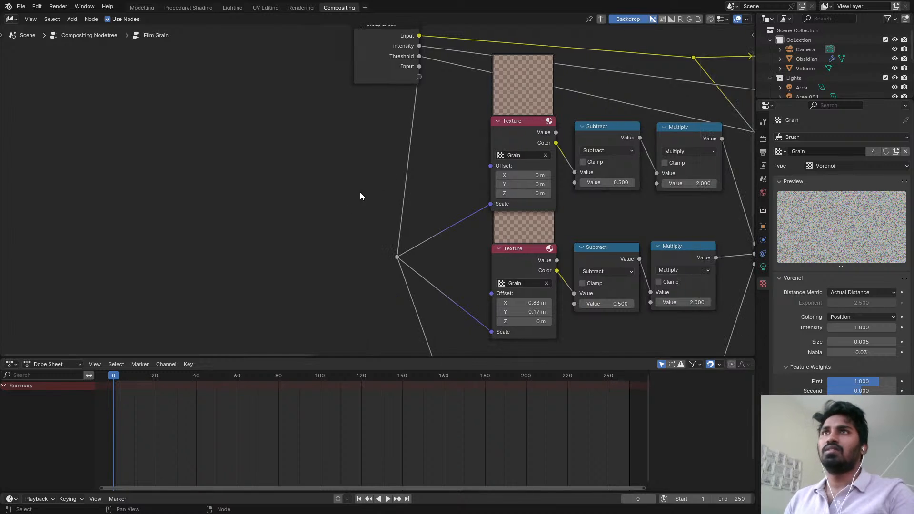
# - Rename the newly added group input socket to Scale in the group interface and save the file
pyautogui.click(750, 39)
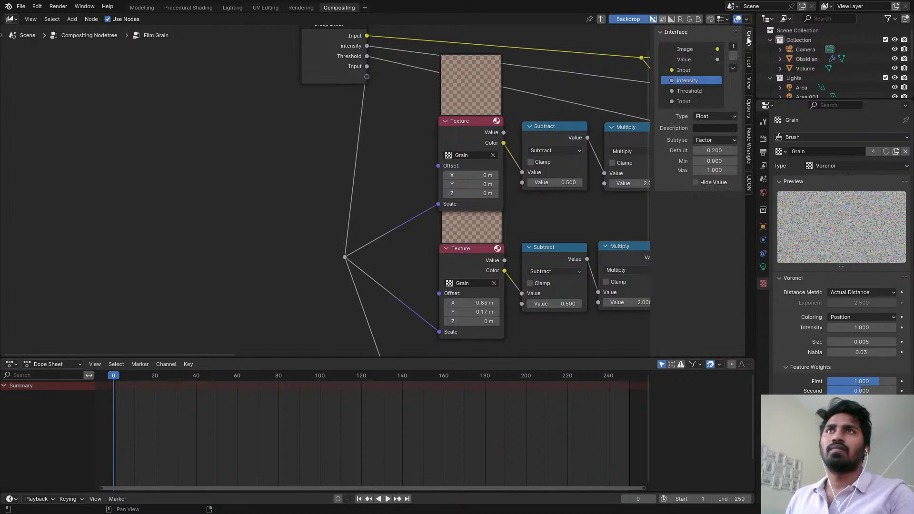
pyautogui.click(695, 101)
pyautogui.doubleClick(693, 101)
pyautogui.write('Scale')
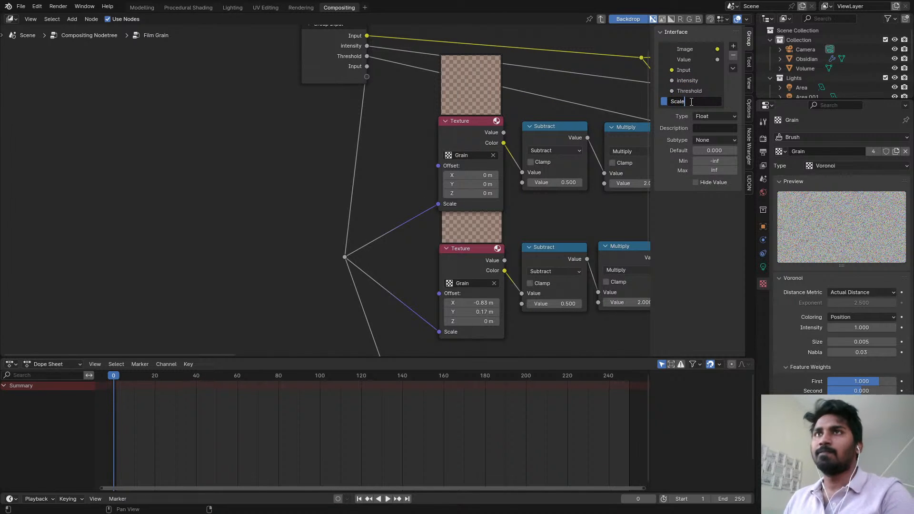
pyautogui.press('Return')
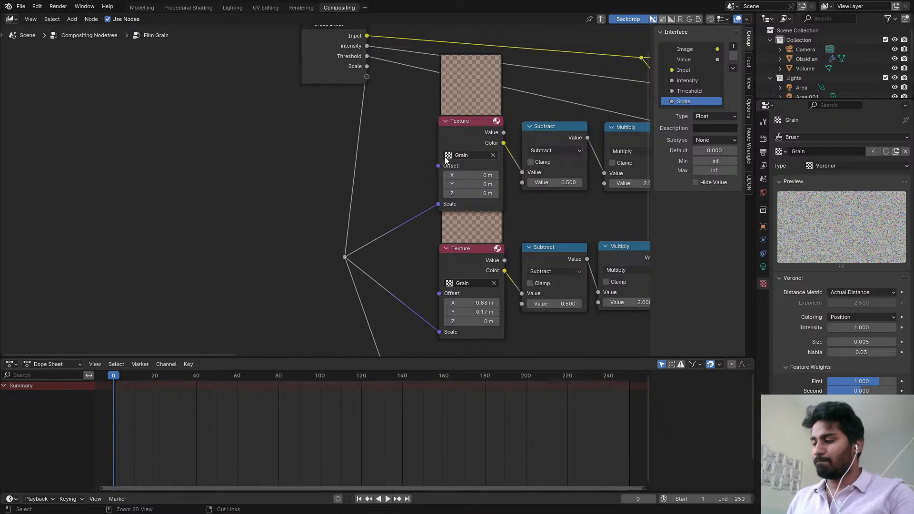
pyautogui.hotkey('ctrl', 's')
# - Move the Group Input node away from the textures and remove the Scale node between Combine XYZ and Multiply, keeping the link
pyautogui.moveTo(337, 61); pyautogui.dragTo(210, 126)
pyautogui.scroll(-4, 403, 175)
pyautogui.moveTo(404, 175); pyautogui.dragTo(206, 136, button='middle')
pyautogui.click(522, 178)
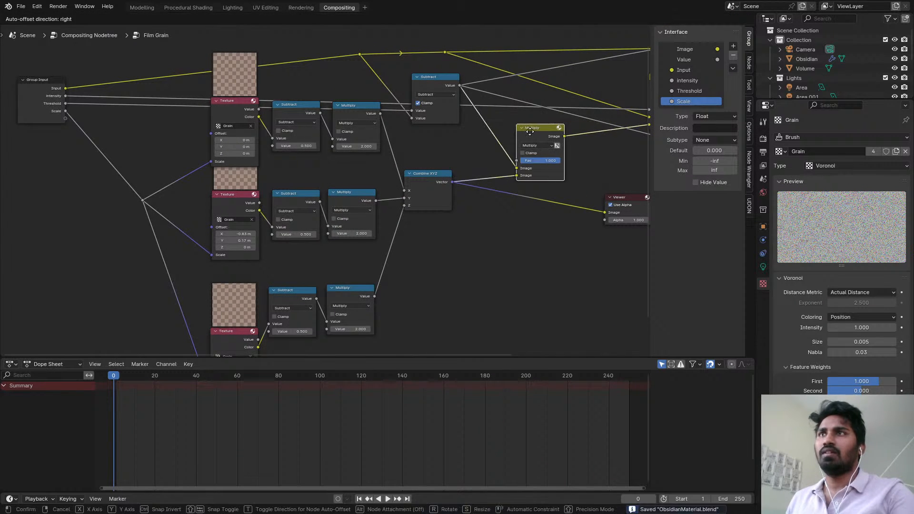
# - Reorder the group interface so the Scale socket sits directly below Input, above intensity
pyautogui.scroll(-3, 407, 175)
pyautogui.scroll(3, 255, 101)
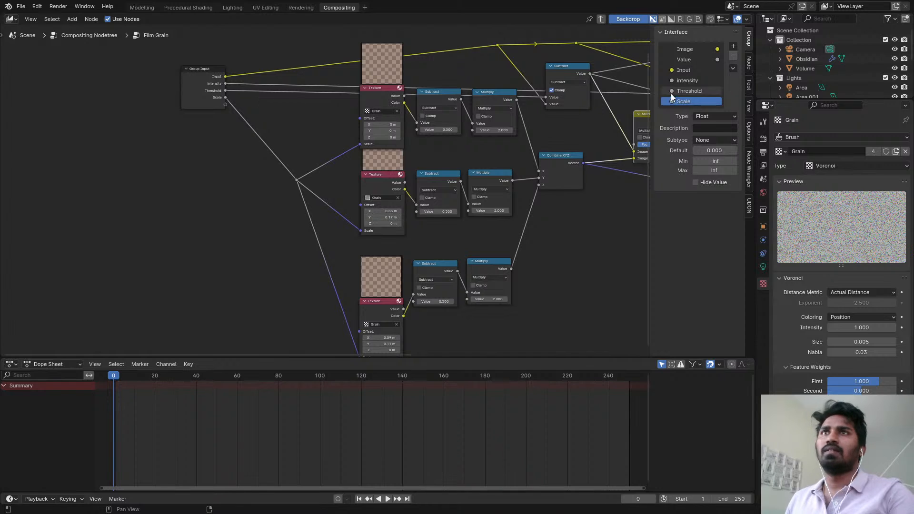
pyautogui.moveTo(682, 100); pyautogui.dragTo(696, 71)
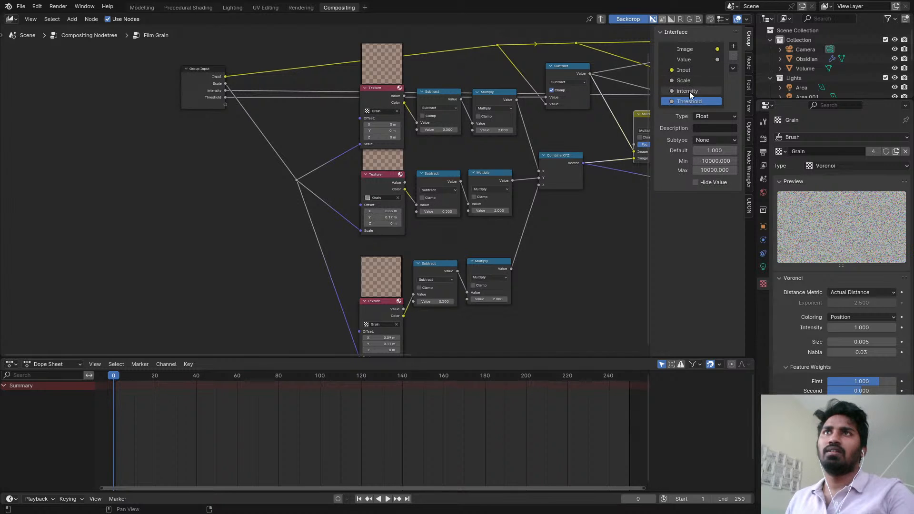
# - Rename the intensity group input socket to Intensity with a capital I and save the file
pyautogui.doubleClick(690, 90)
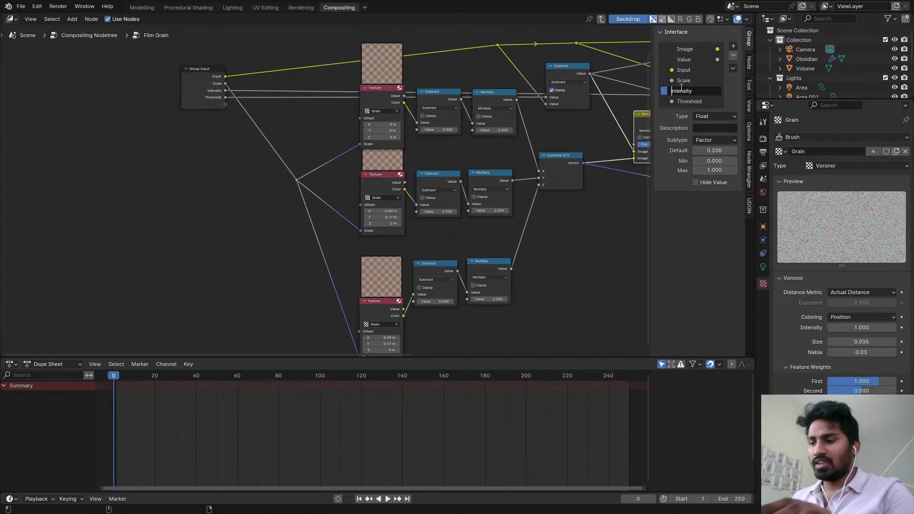
pyautogui.press('Return')
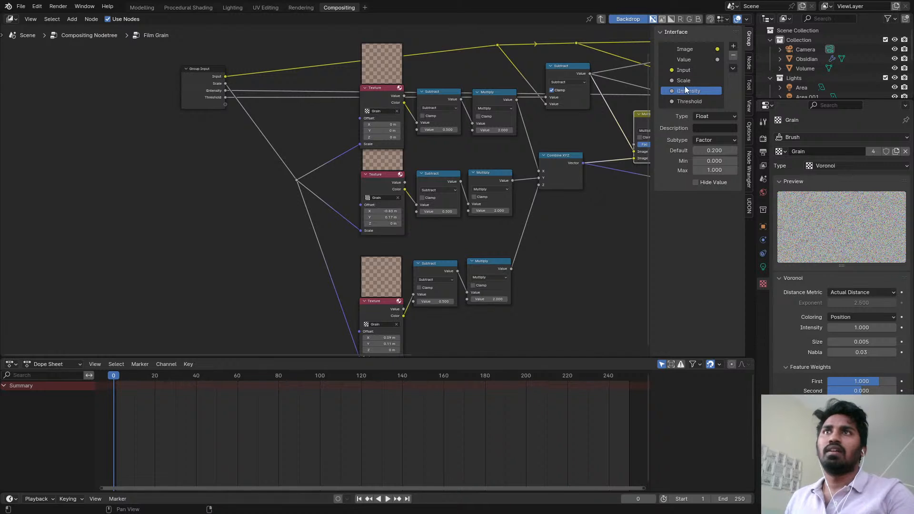
pyautogui.click(685, 101)
pyautogui.doubleClick(684, 91)
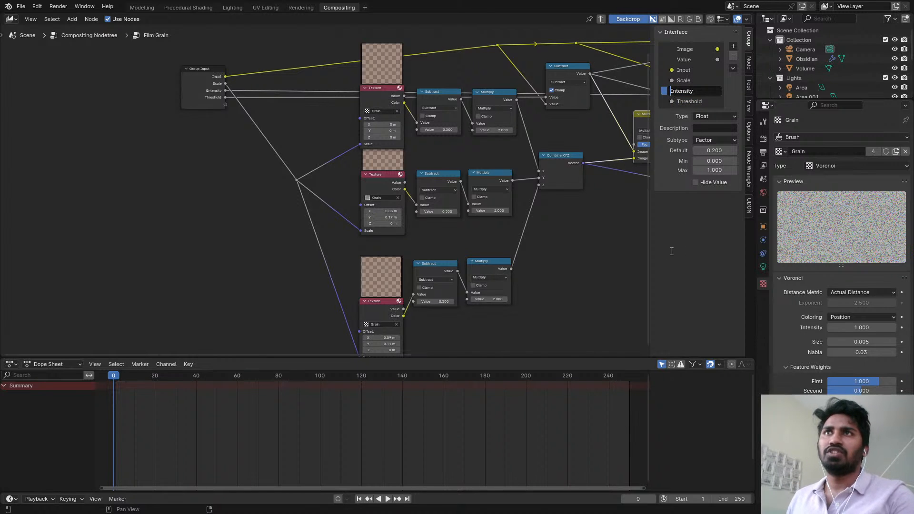
pyautogui.press('Return')
pyautogui.hotkey('ctrl', 's')
# - Add an RGB to BW node below Combine XYZ, feed it the Combine XYZ vector, and send its output to the Viewer
pyautogui.scroll(-3, 506, 184)
pyautogui.moveTo(508, 175); pyautogui.dragTo(384, 185, button='middle')
pyautogui.scroll(4, 473, 139)
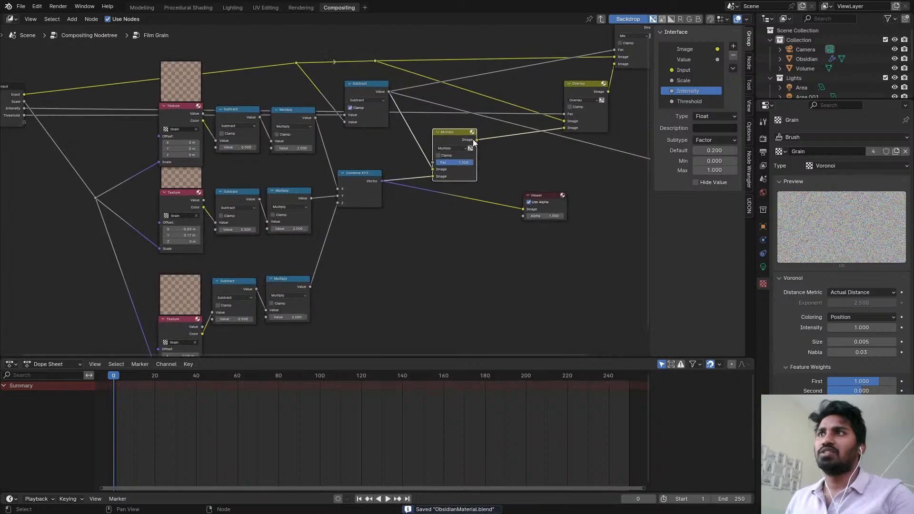
pyautogui.moveTo(414, 124); pyautogui.dragTo(441, 137, button='middle')
pyautogui.hotkey('shift', 'a')
pyautogui.write('bw')
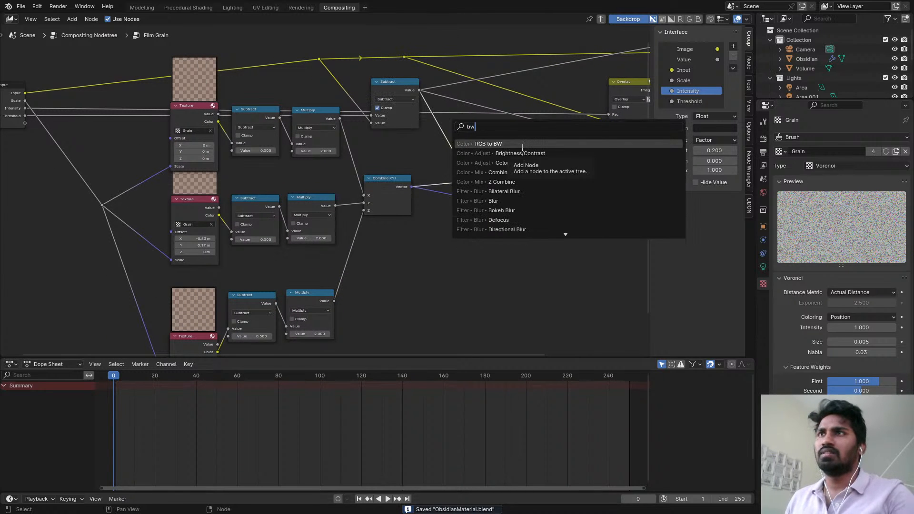
pyautogui.press('Return')
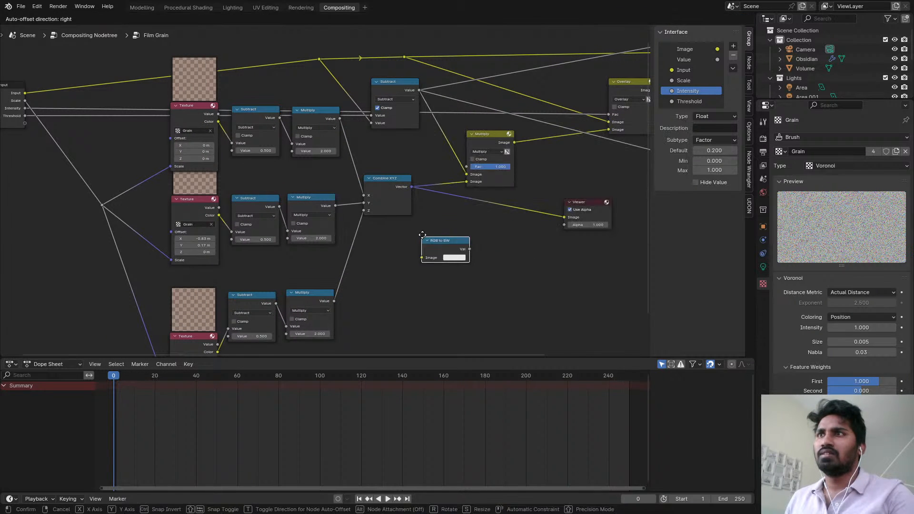
pyautogui.click(447, 218)
pyautogui.scroll(2, 392, 187)
pyautogui.keyDown('alt'); pyautogui.moveTo(392, 187); pyautogui.dragTo(472, 224, button='right'); pyautogui.keyUp('alt')
pyautogui.keyDown('ctrl'); pyautogui.keyDown('shift'); pyautogui.click(472, 224); pyautogui.keyUp('shift'); pyautogui.keyUp('ctrl')
pyautogui.scroll(-1, 509, 202)
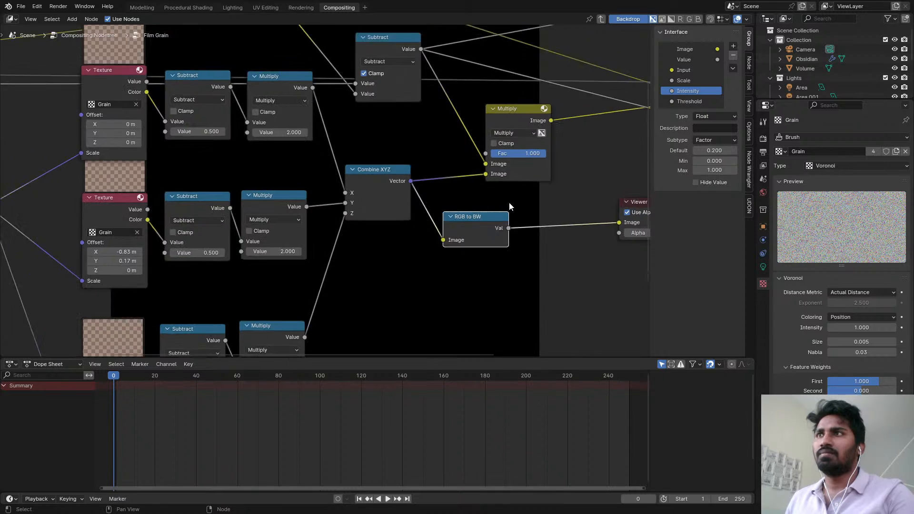
# - Preview the Combine XYZ output in the Viewer
pyautogui.moveTo(510, 202); pyautogui.dragTo(474, 121, button='middle')
pyautogui.keyDown('ctrl'); pyautogui.keyDown('shift'); pyautogui.click(345, 98); pyautogui.keyUp('shift'); pyautogui.keyUp('ctrl')
pyautogui.moveTo(345, 98); pyautogui.dragTo(613, 137, button='middle')
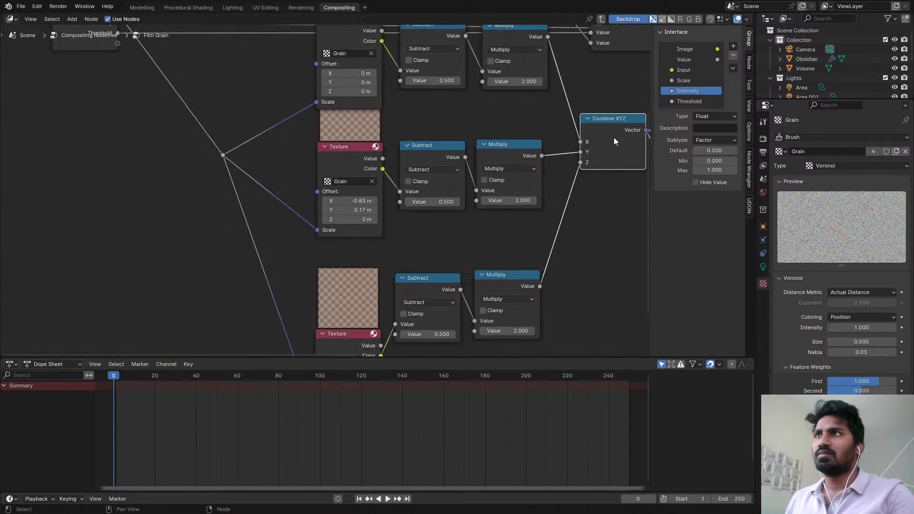
# - Leave the group and set the Film Grain node's Scale to 2
pyautogui.press('Tab')
pyautogui.scroll(3, 400, 197)
pyautogui.click(391, 199)
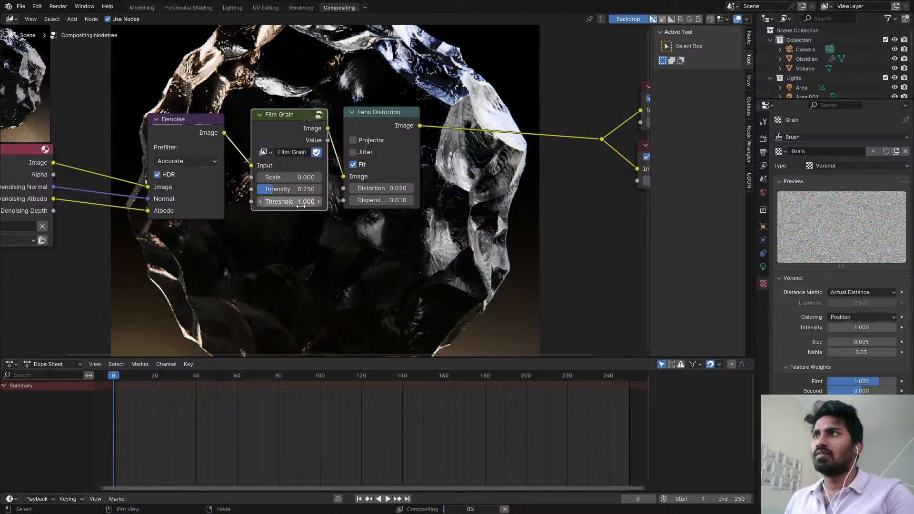
pyautogui.click(310, 201)
pyautogui.write('2')
pyautogui.press('Return')
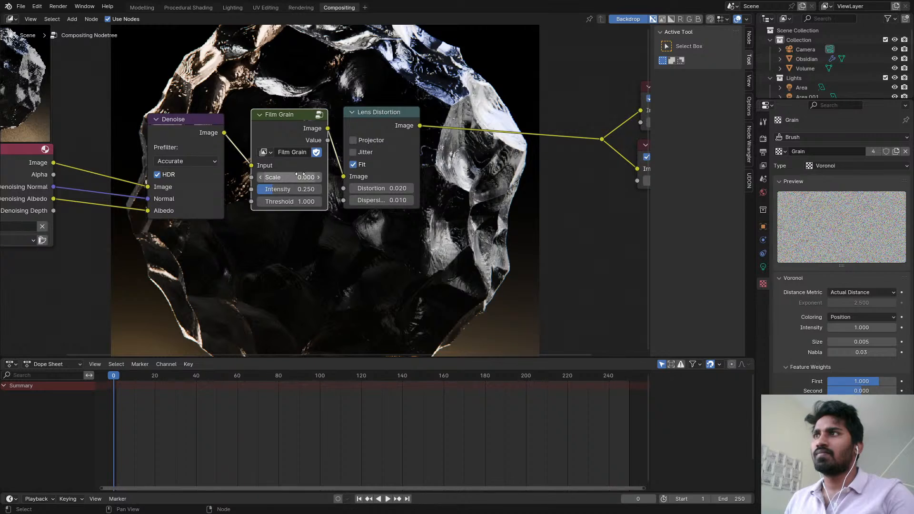
# - Reopen the Film Grain group and set the Scale socket's default value to 2
pyautogui.press('Tab')
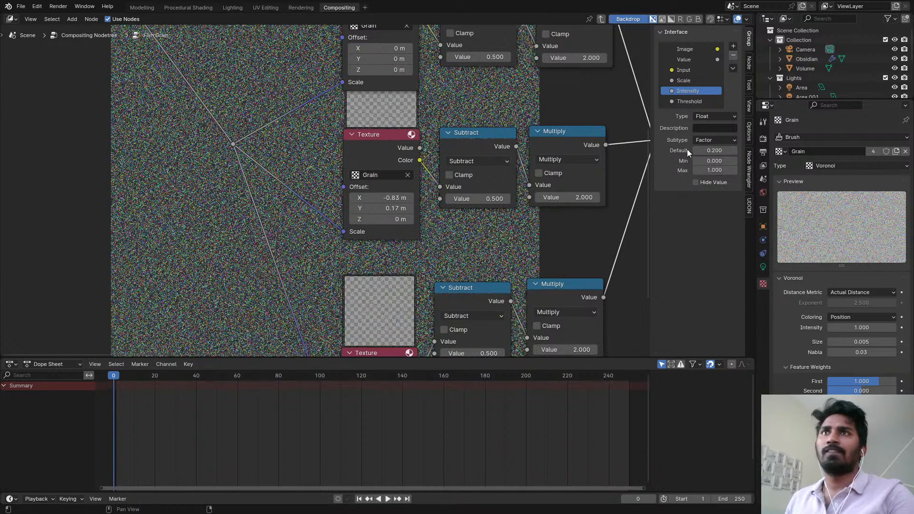
pyautogui.click(684, 81)
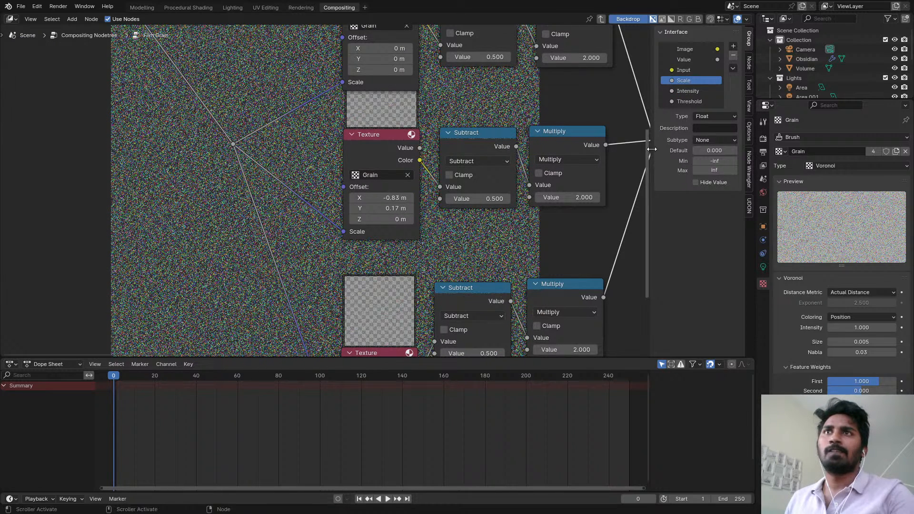
pyautogui.doubleClick(714, 151)
pyautogui.write('2')
pyautogui.press('Return')
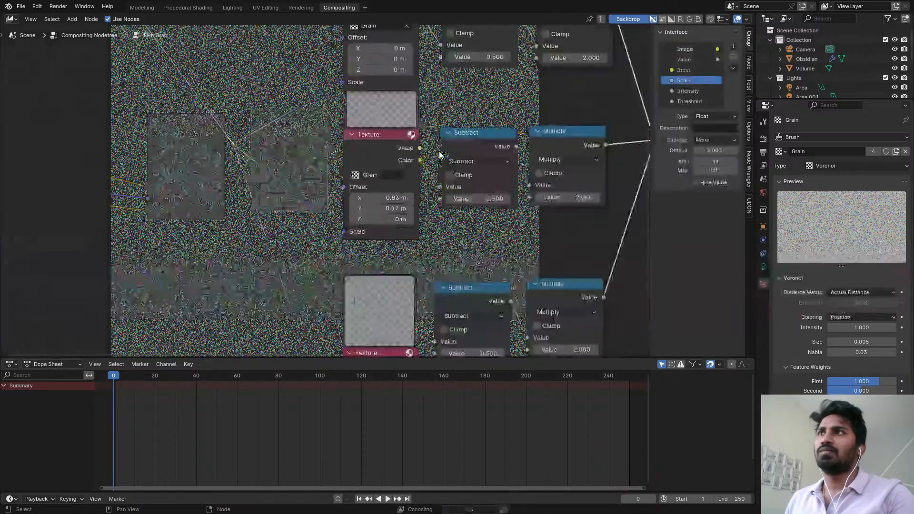
# - Preview the RGB to BW output in the Viewer and rescale the backdrop to examine the black-and-white grain
pyautogui.moveTo(316, 177); pyautogui.dragTo(290, 184, button='middle')
pyautogui.scroll(-2, 290, 184)
pyautogui.keyDown('ctrl'); pyautogui.keyDown('shift'); pyautogui.click(540, 155); pyautogui.keyUp('shift'); pyautogui.keyUp('ctrl')
pyautogui.moveTo(539, 154); pyautogui.dragTo(464, 161, button='middle')
pyautogui.scroll(5, 464, 161)
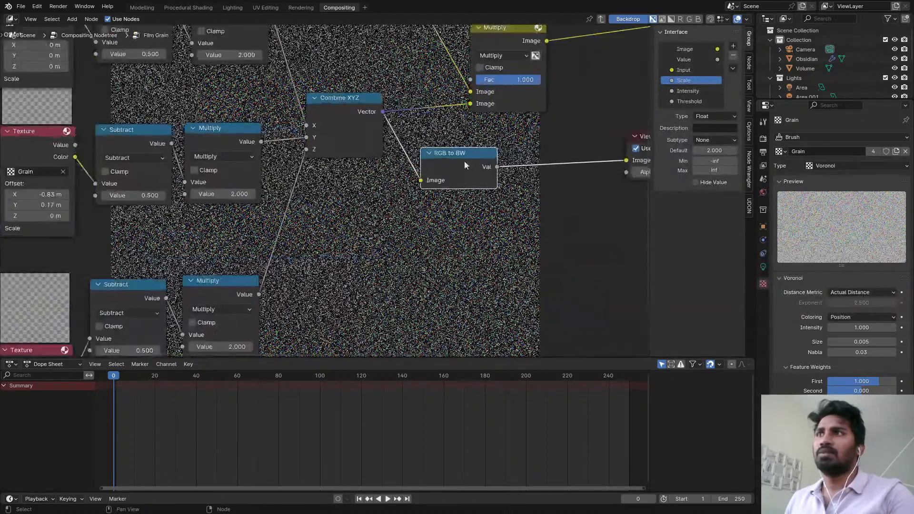
pyautogui.hotkey('alt', 'v')
pyautogui.hotkey('alt', 'v')
pyautogui.hotkey('alt', 'v')
pyautogui.hotkey('alt', 'v')
pyautogui.hotkey('alt', 'v')
pyautogui.hotkey('alt', 'v')
pyautogui.hotkey('alt', 'v')
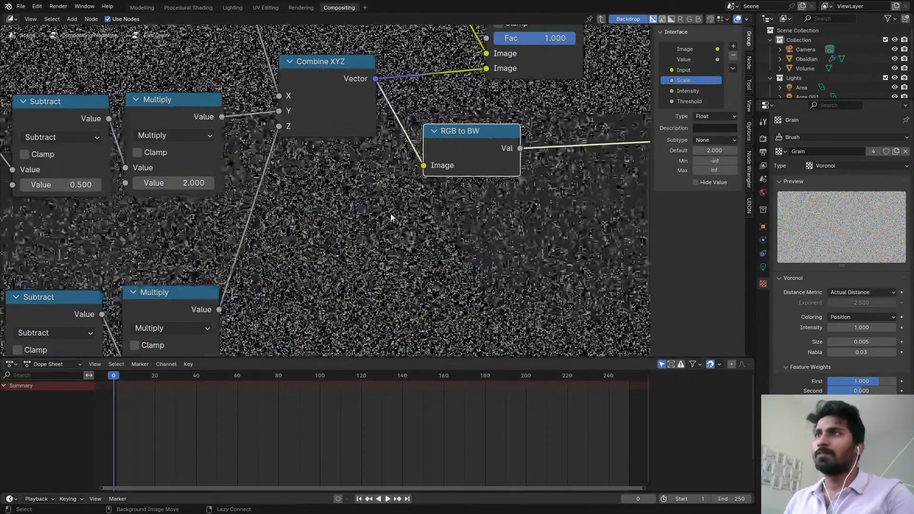
pyautogui.press('v')
pyautogui.press('v')
pyautogui.press('v')
pyautogui.press('v')
pyautogui.press('v')
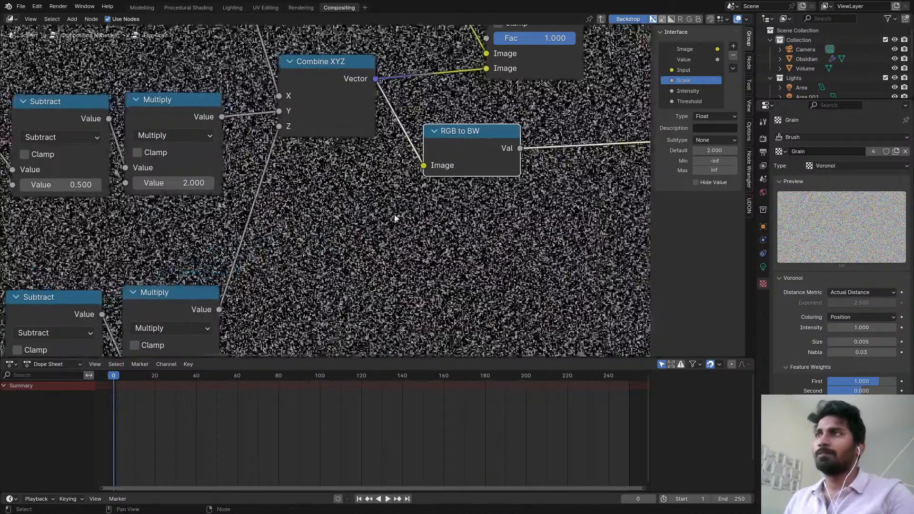
pyautogui.moveTo(407, 209); pyautogui.dragTo(331, 205, button='middle')
pyautogui.hotkey('shift', 'a')
pyautogui.moveTo(490, 199)
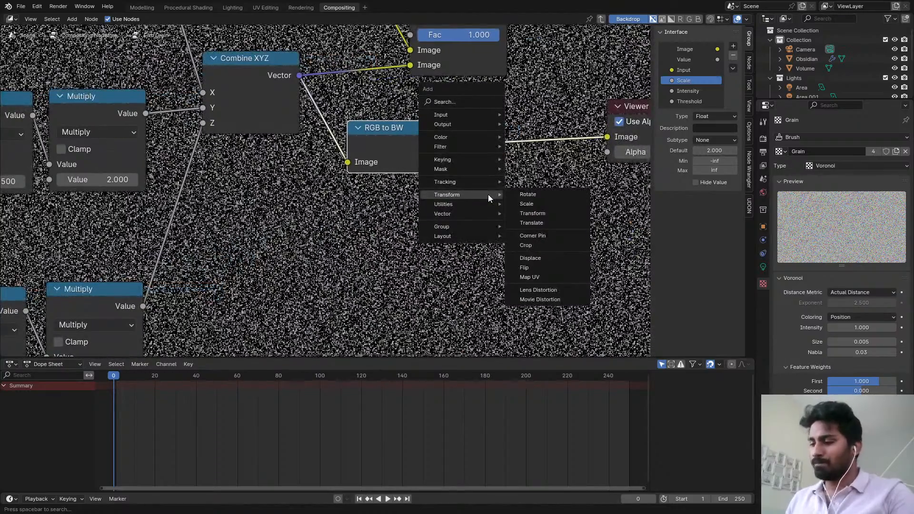
# - Shift the three Texture nodes with their Subtract and Multiply nodes further away from Combine XYZ
pyautogui.scroll(-4, 338, 182)
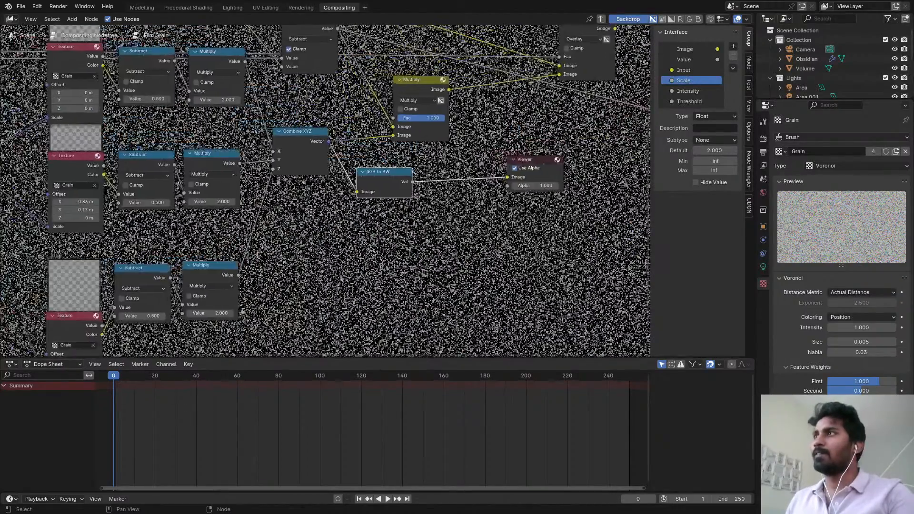
pyautogui.moveTo(338, 183); pyautogui.dragTo(485, 141, button='middle')
pyautogui.scroll(-4, 485, 140)
pyautogui.moveTo(316, 85); pyautogui.dragTo(450, 309)
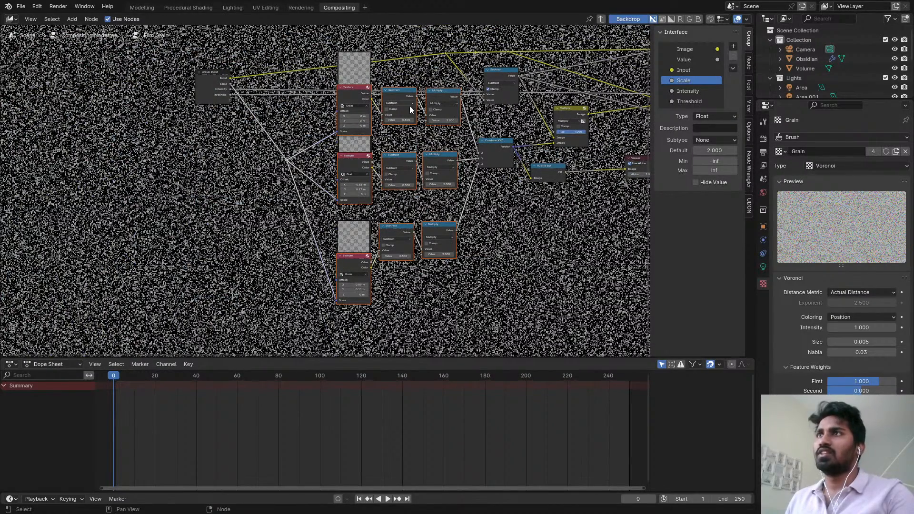
pyautogui.moveTo(437, 95); pyautogui.dragTo(406, 102)
# - Move the color Multiply node away from Combine XYZ and insert a duplicate of it on the link between them
pyautogui.scroll(6, 524, 143)
pyautogui.moveTo(566, 159); pyautogui.dragTo(453, 180, button='middle')
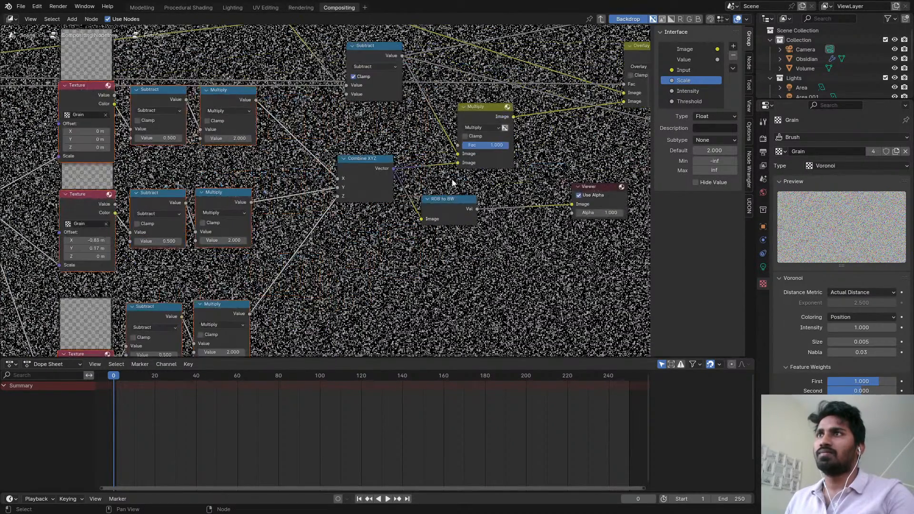
pyautogui.click(450, 211)
pyautogui.scroll(1, 449, 211)
pyautogui.moveTo(485, 101); pyautogui.dragTo(570, 97)
pyautogui.hotkey('shift', 'd')
pyautogui.click(463, 147)
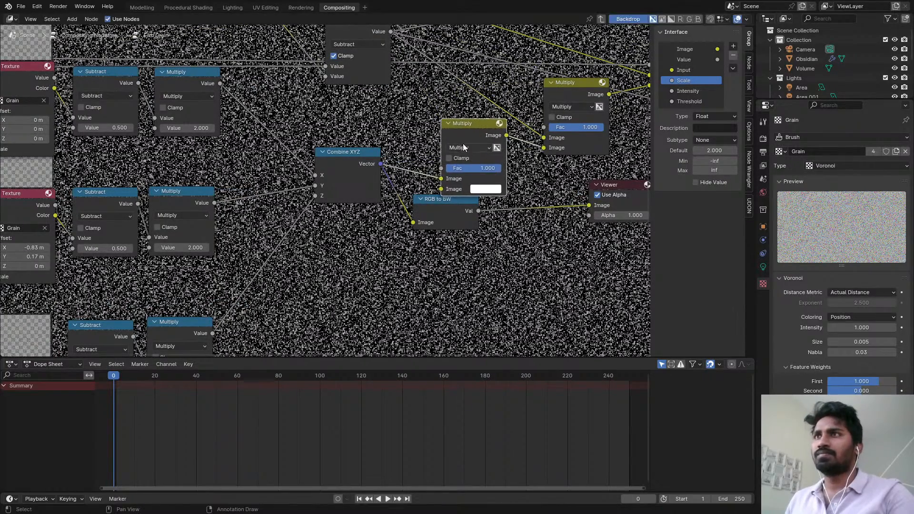
pyautogui.press('g')
pyautogui.click(503, 136)
# - Set the duplicated node's blend mode to Mix and feed the RGB to BW value into its second Image input
pyautogui.scroll(1, 495, 193)
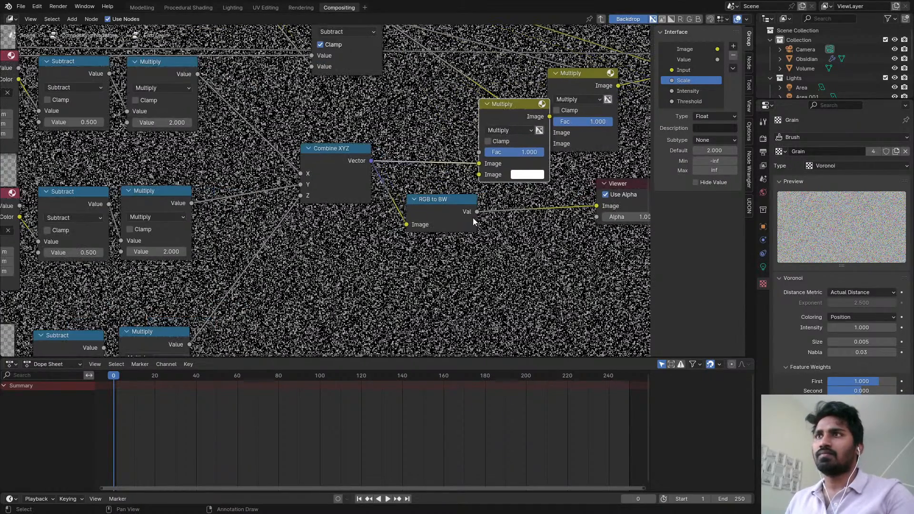
pyautogui.click(510, 130)
pyautogui.click(504, 155)
# - Add a Math node below Combine XYZ and open its list of operations
pyautogui.scroll(-7, 503, 150)
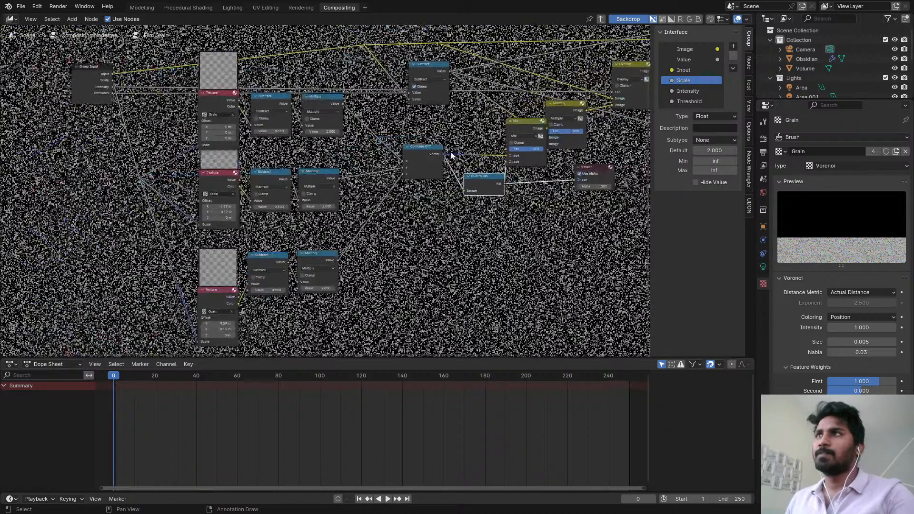
pyautogui.moveTo(117, 92); pyautogui.dragTo(161, 112, button='middle')
pyautogui.scroll(2, 160, 112)
pyautogui.hotkey('shift', 'a')
pyautogui.write('math')
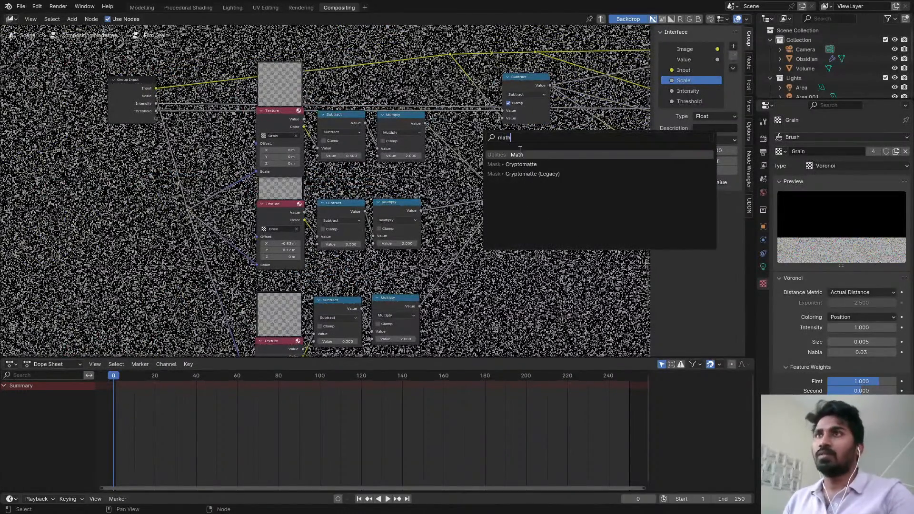
pyautogui.click(520, 154)
pyautogui.click(519, 270)
pyautogui.scroll(2, 519, 269)
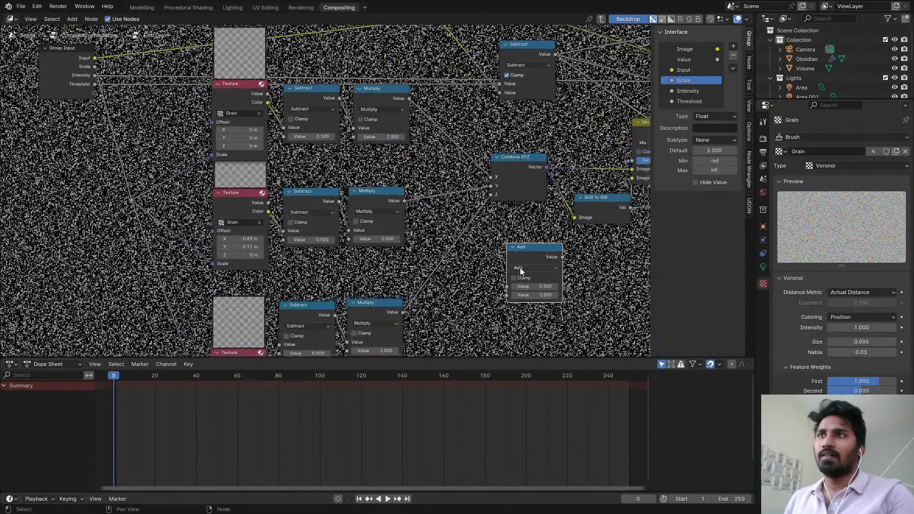
pyautogui.click(522, 268)
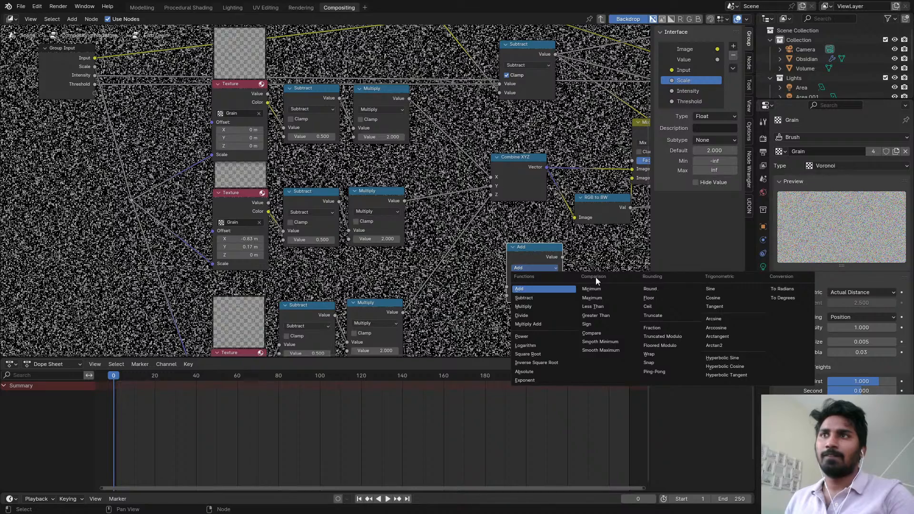
# - Expose the Mix node's Fac as a new socket on the Group Input node
pyautogui.scroll(1, 598, 241)
pyautogui.moveTo(556, 251); pyautogui.dragTo(518, 277, button='middle')
pyautogui.scroll(-2, 519, 277)
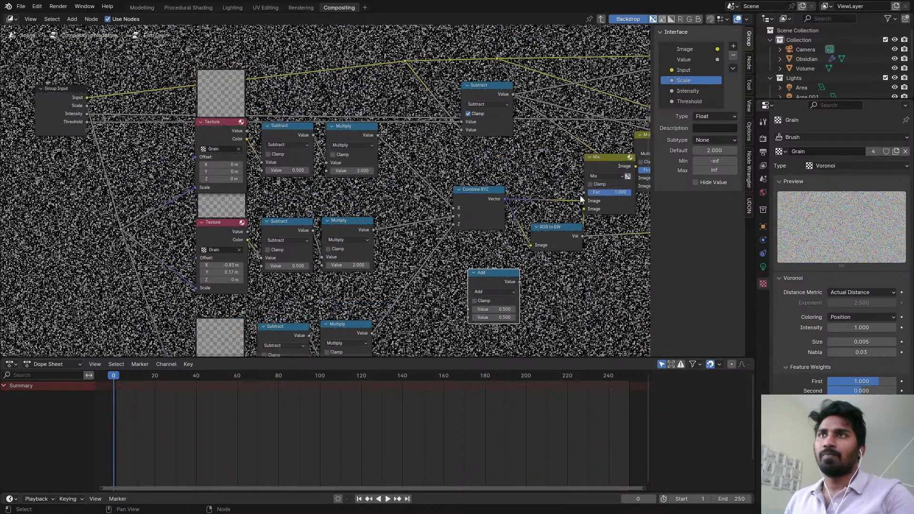
pyautogui.moveTo(581, 194); pyautogui.dragTo(468, 194)
pyautogui.press('Escape')
pyautogui.moveTo(590, 192); pyautogui.dragTo(95, 133)
# - Insert the Math node on the link between Group Input and the Mix factor, and set its operation to Round
pyautogui.scroll(1, 499, 188)
pyautogui.moveTo(501, 303); pyautogui.dragTo(504, 143)
pyautogui.click(502, 140)
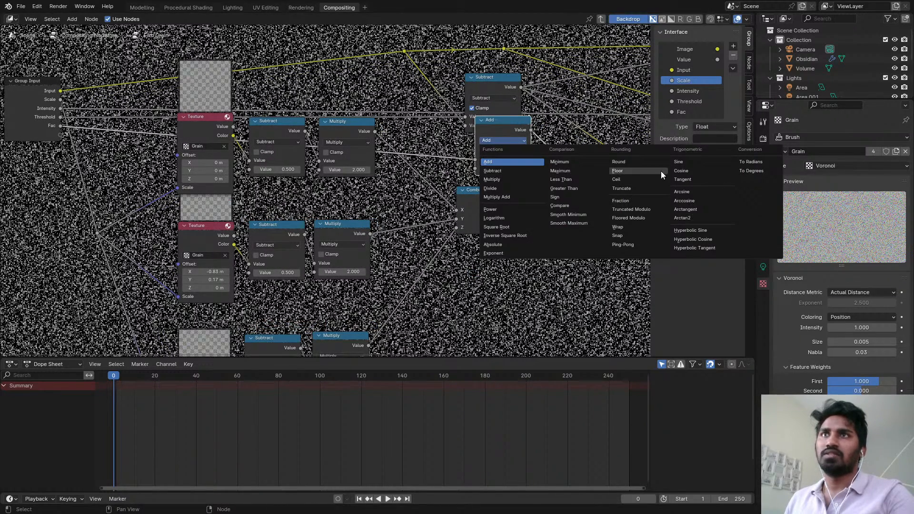
pyautogui.click(619, 162)
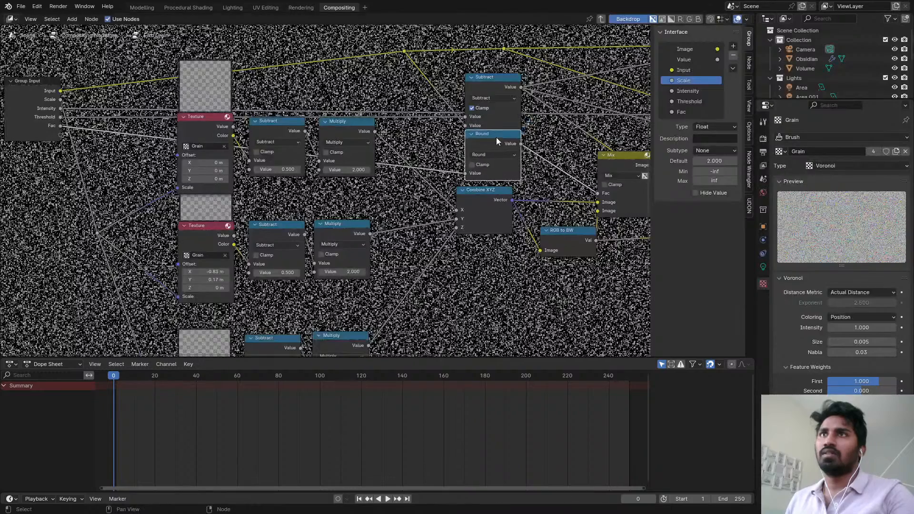
# - Check the Film Grain node outside the group, rename its Fac socket to RGB/BW Switch inside the group, and save the file
pyautogui.press('Tab')
pyautogui.scroll(4, 450, 190)
pyautogui.moveTo(279, 200); pyautogui.dragTo(367, 205, button='middle')
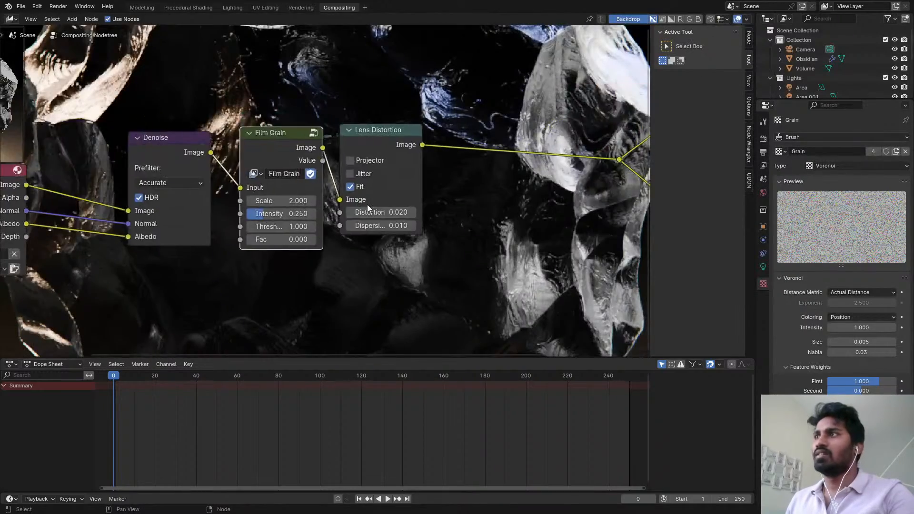
pyautogui.press('Tab')
pyautogui.doubleClick(690, 111)
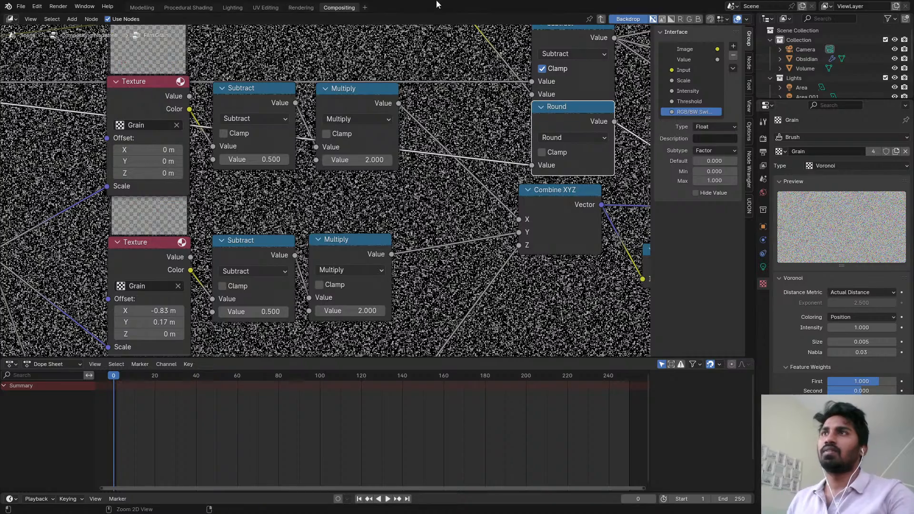
pyautogui.hotkey('ctrl', 's')
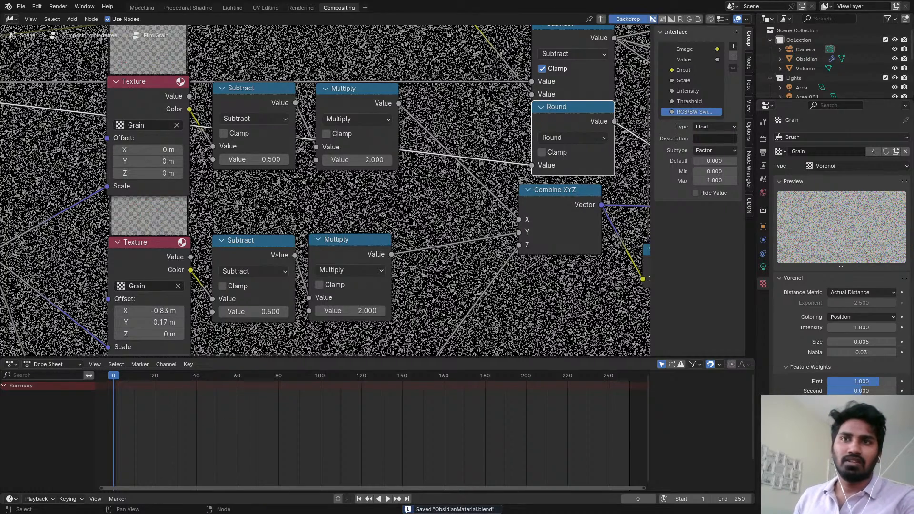
# - Return to the main node tree and set the Film Grain node's RGB/BW switch to 1
pyautogui.click(601, 19)
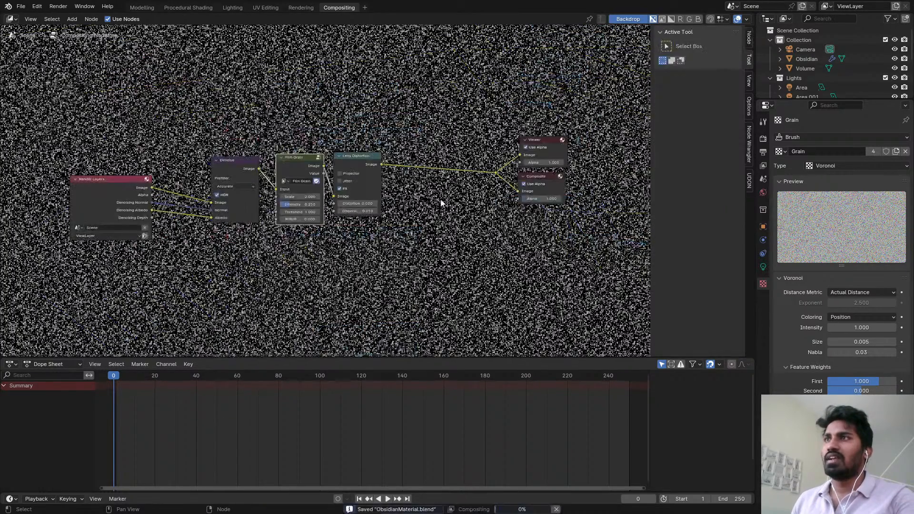
pyautogui.scroll(5, 356, 156)
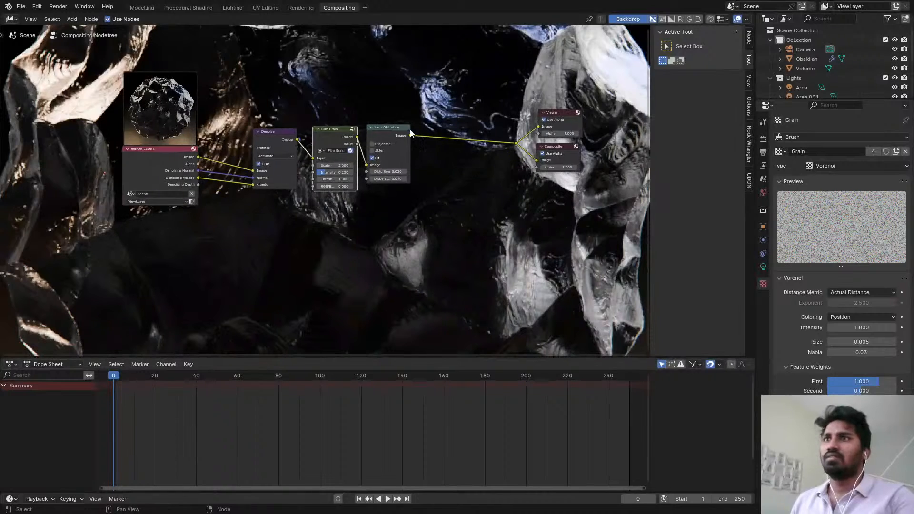
pyautogui.moveTo(324, 199); pyautogui.dragTo(359, 229)
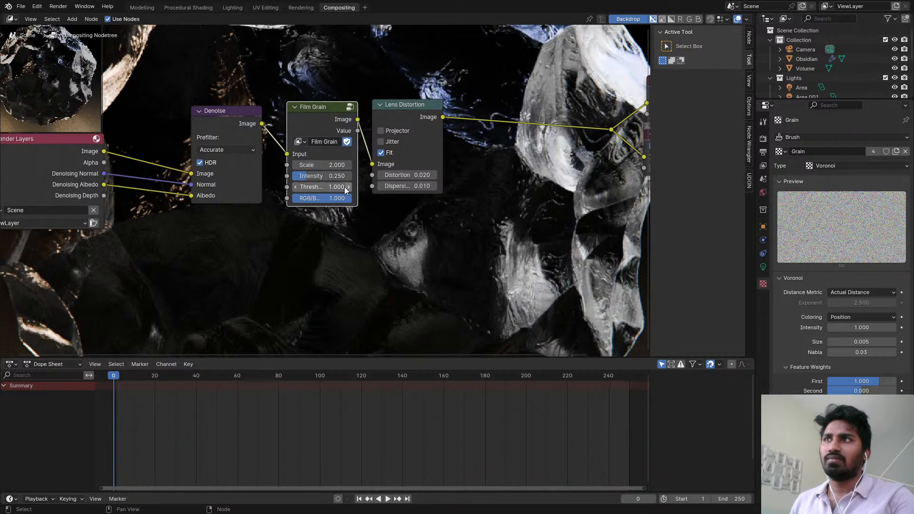
# - Set the Film Grain node's Intensity to 1 and its RGB/BW switch to 0, and save the file
pyautogui.scroll(1, 329, 181)
pyautogui.moveTo(318, 176); pyautogui.dragTo(312, 205)
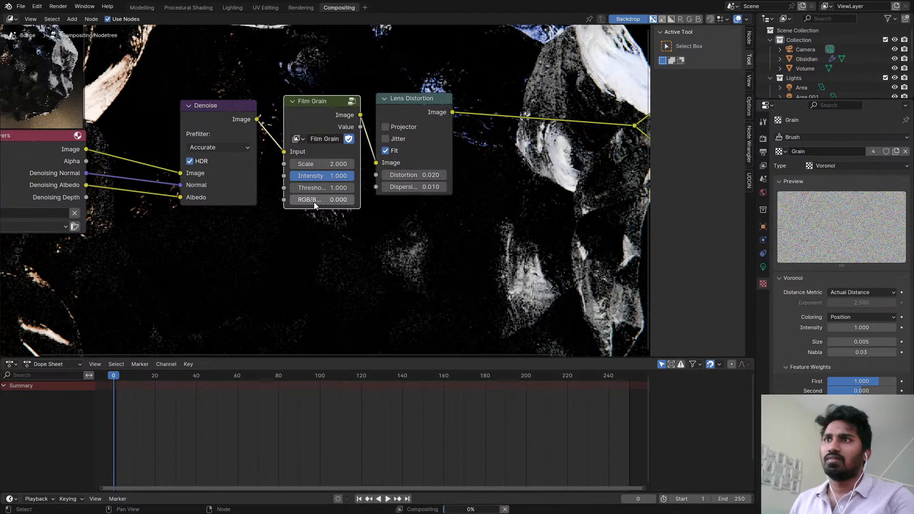
pyautogui.scroll(-2, 538, 224)
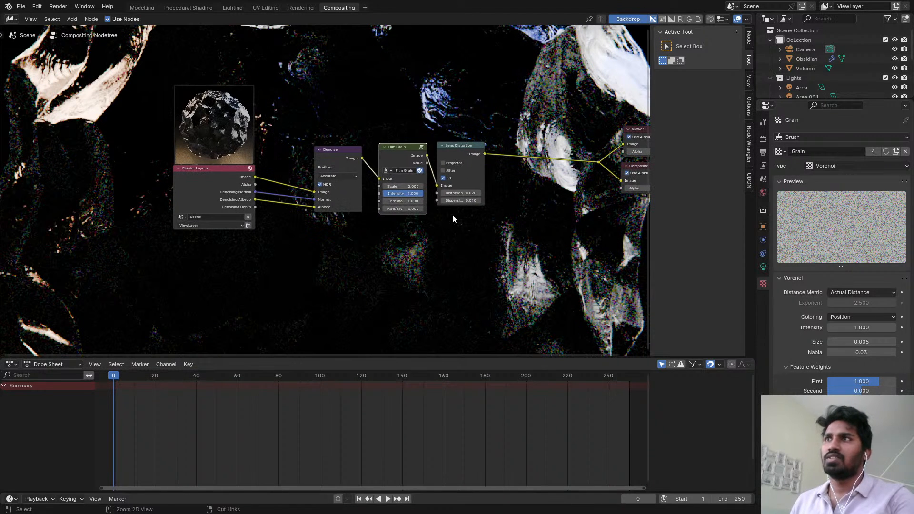
pyautogui.hotkey('ctrl', 's')
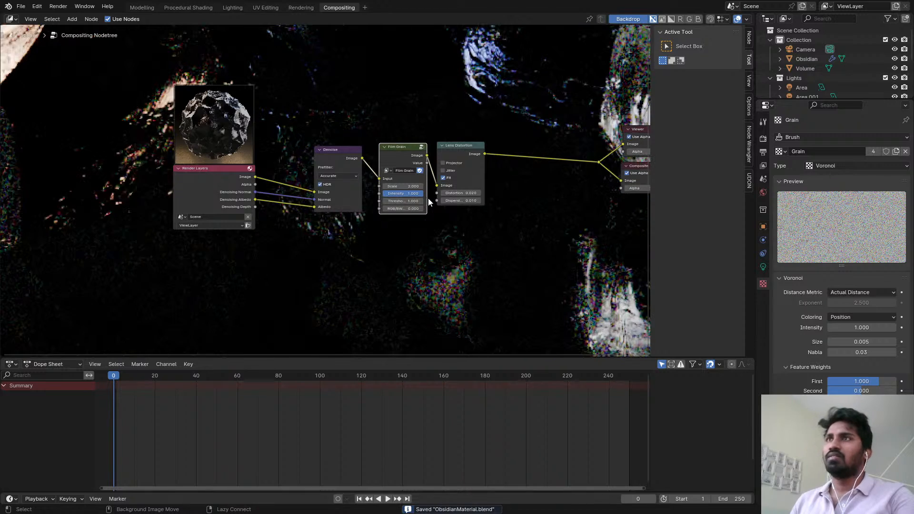
# - Examine the coloured grain over the whole render in the backdrop at full intensity
pyautogui.press('v')
pyautogui.press('v')
pyautogui.press('v')
pyautogui.press('v')
pyautogui.press('v')
pyautogui.press('v')
pyautogui.press('v')
pyautogui.press('v')
pyautogui.press('v')
pyautogui.press('v')
pyautogui.press('v')
pyautogui.hotkey('alt', 'v')
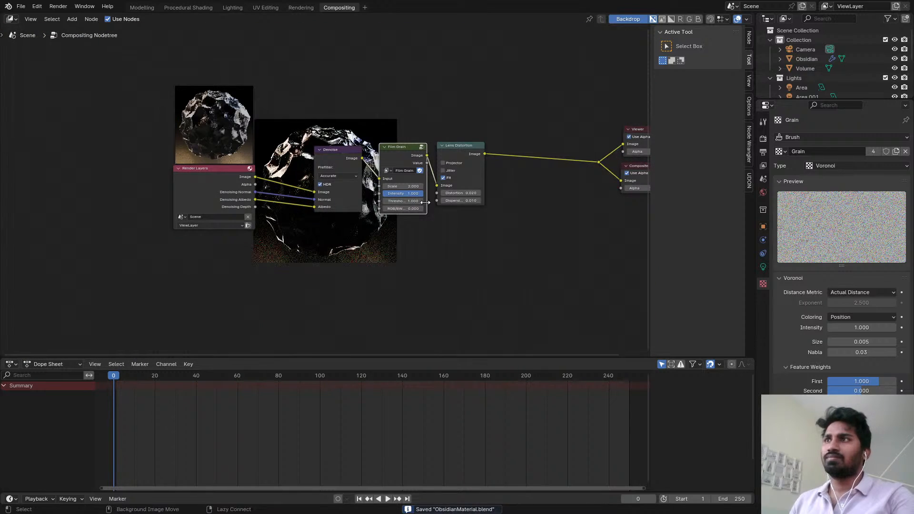
pyautogui.hotkey('alt', 'v')
pyautogui.hotkey('alt', 'v')
pyautogui.hotkey('alt', 'v')
pyautogui.moveTo(419, 205); pyautogui.dragTo(265, 149, button='middle')
pyautogui.scroll(7, 286, 148)
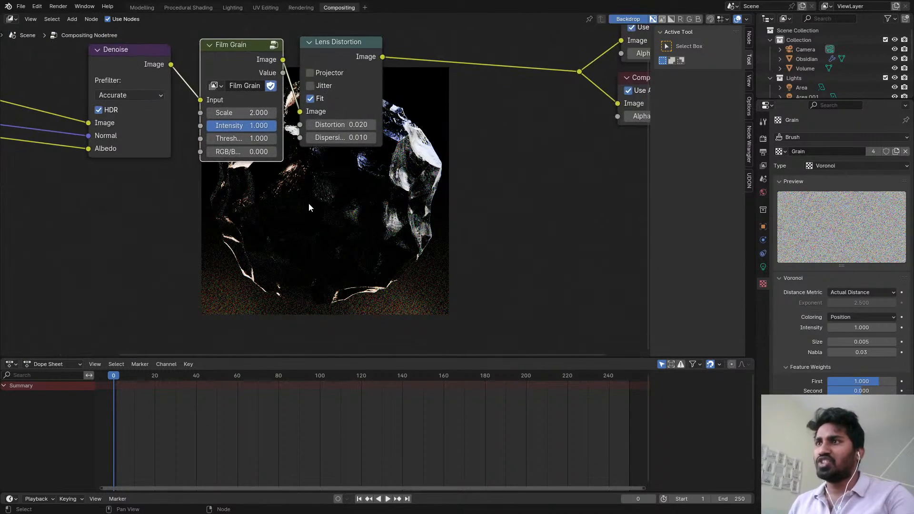
# - Set the Film Grain node's Scale to 3
pyautogui.scroll(3, 265, 145)
pyautogui.click(252, 104)
pyautogui.write('3')
pyautogui.press('Return')
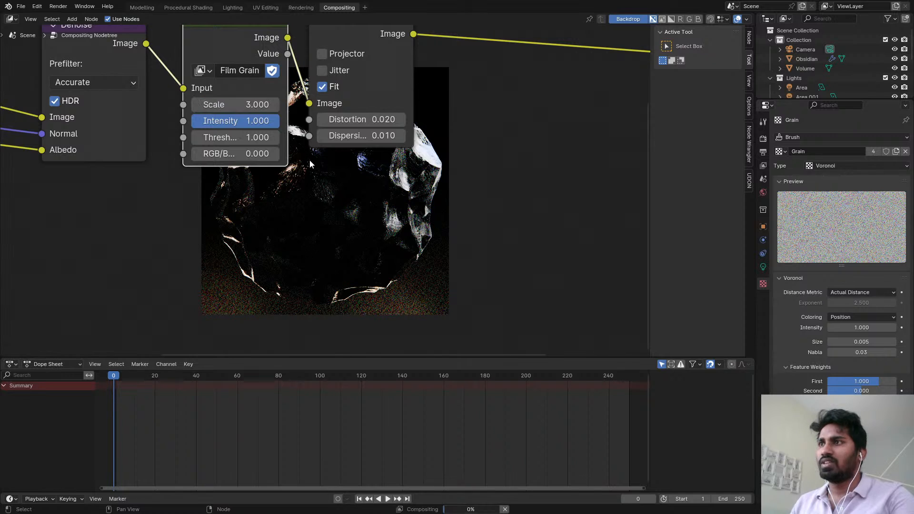
# - Lower the Film Grain node's Intensity to about 0.208
pyautogui.scroll(3, 310, 171)
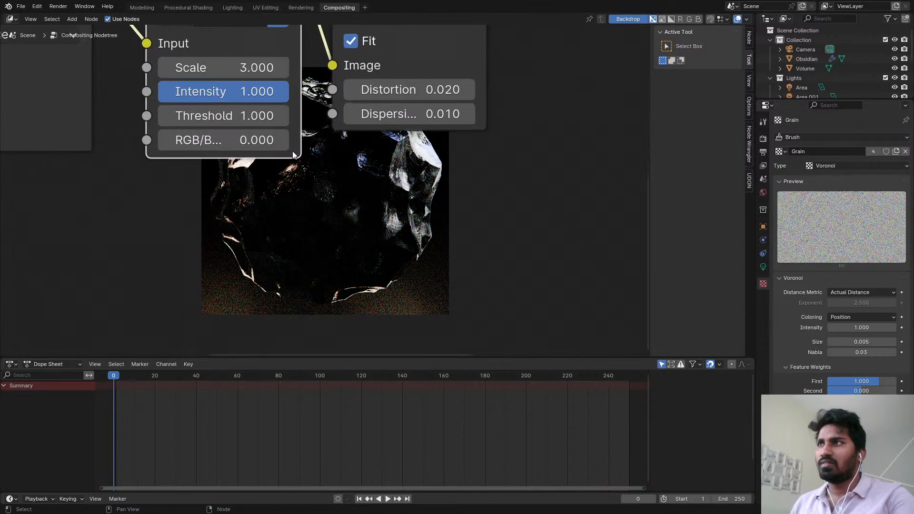
pyautogui.hotkey('alt', 'v')
pyautogui.hotkey('alt', 'v')
pyautogui.hotkey('alt', 'v')
pyautogui.hotkey('alt', 'v')
pyautogui.hotkey('alt', 'v')
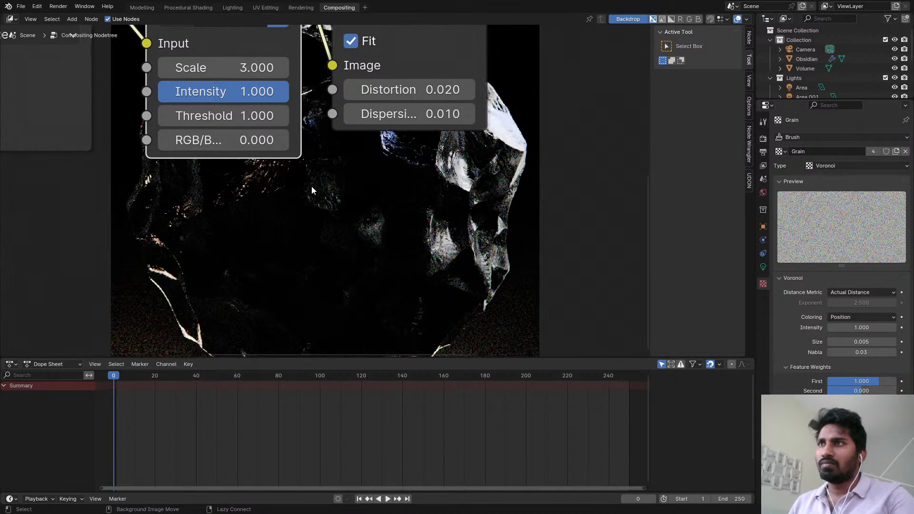
pyautogui.moveTo(312, 188); pyautogui.dragTo(405, 243, button='middle')
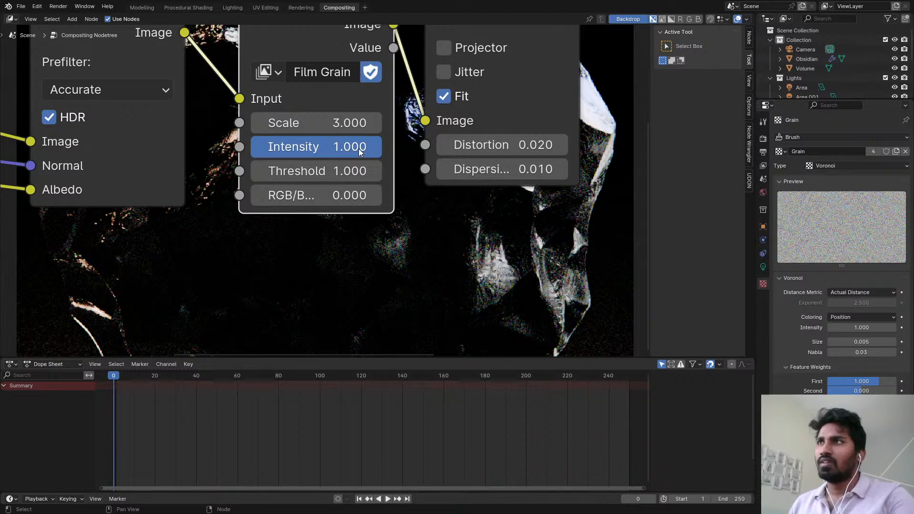
pyautogui.moveTo(359, 149); pyautogui.dragTo(261, 148)
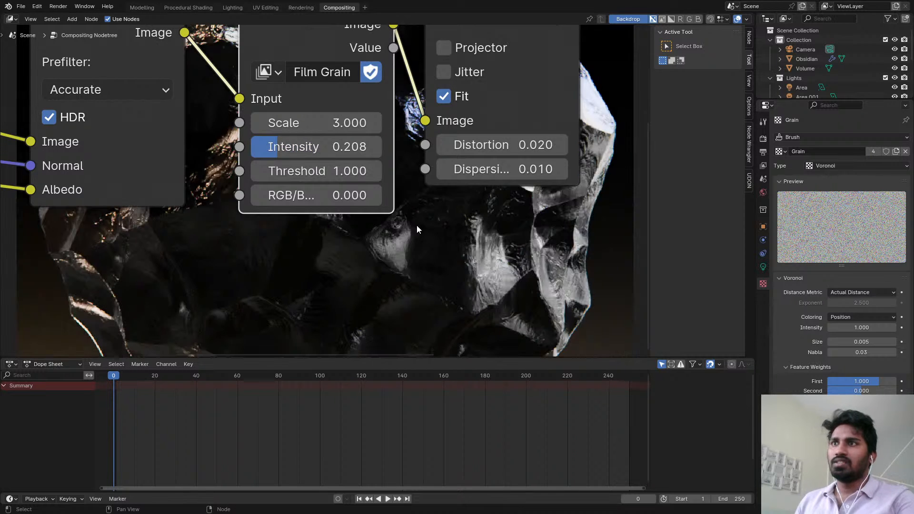
# - Examine the reduced grain on the obsidian render in the backdrop, both as a whole and up close
pyautogui.scroll(-3, 416, 224)
pyautogui.moveTo(416, 225); pyautogui.dragTo(373, 129, button='middle')
pyautogui.scroll(-2, 373, 130)
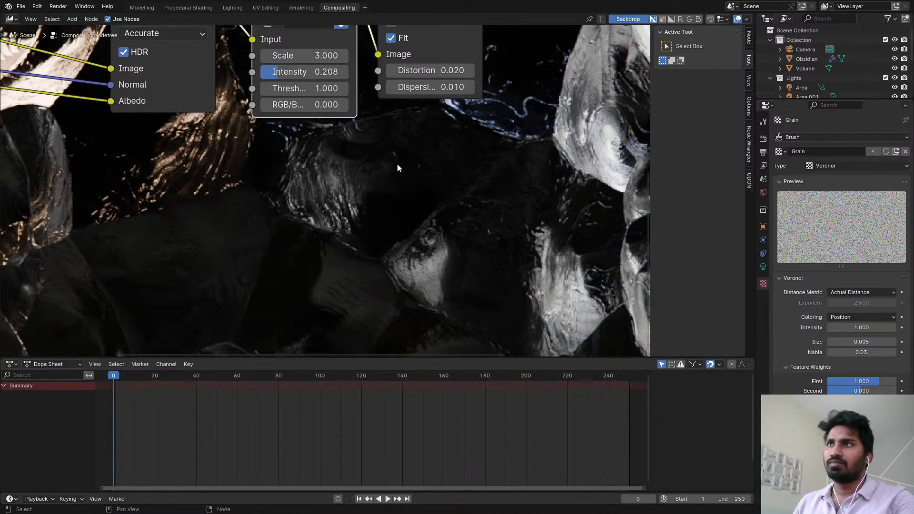
pyautogui.hotkey('alt', 'Home')
pyautogui.hotkey('alt', 'v')
pyautogui.hotkey('alt', 'v')
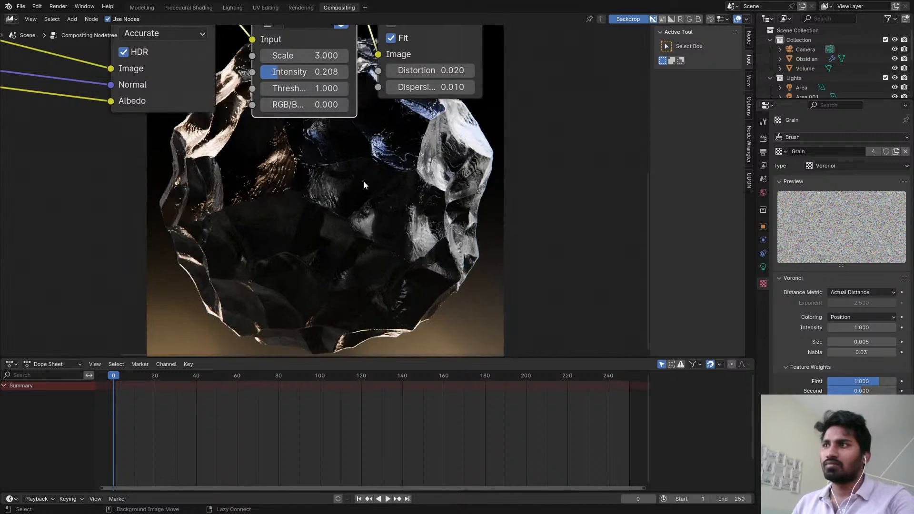
pyautogui.scroll(-2, 368, 208)
pyautogui.moveTo(466, 113); pyautogui.dragTo(453, 266, button='middle')
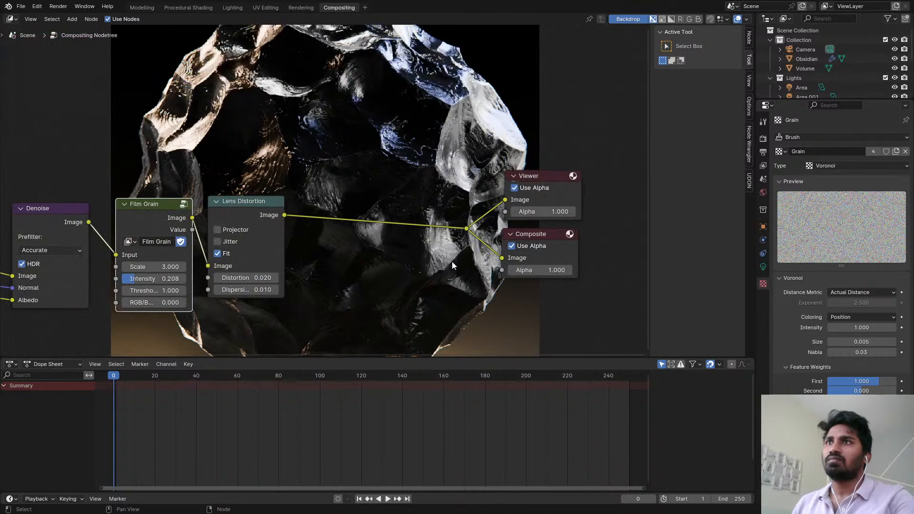
pyautogui.click(556, 183)
pyautogui.keyDown('alt'); pyautogui.moveTo(331, 196); pyautogui.dragTo(346, 13, button='middle'); pyautogui.keyUp('alt')
pyautogui.hotkey('alt', 'v')
pyautogui.hotkey('alt', 'v')
pyautogui.hotkey('alt', 'v')
pyautogui.hotkey('alt', 'v')
pyautogui.hotkey('alt', 'v')
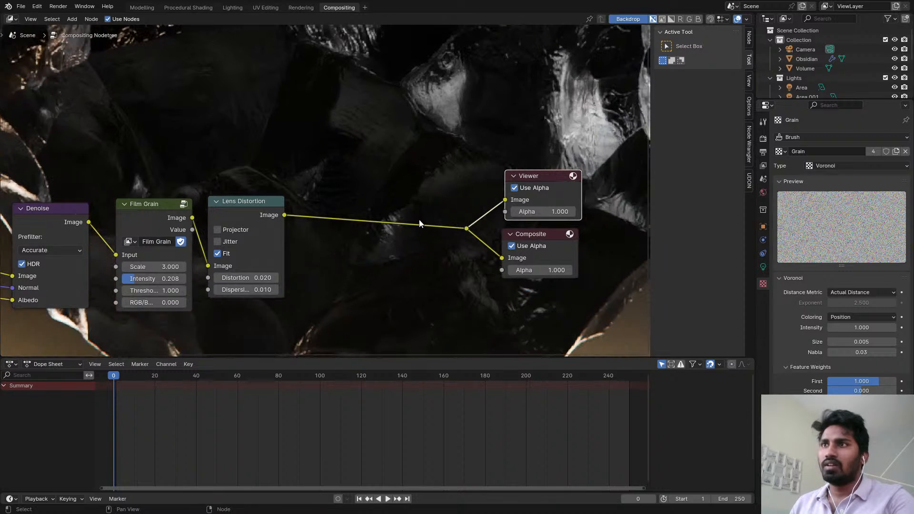
pyautogui.scroll(-3, 516, 277)
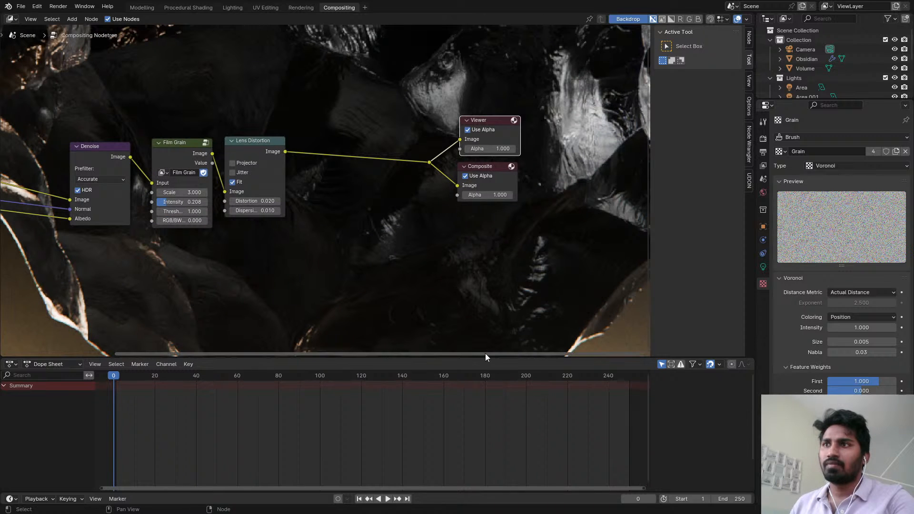
# - Enlarge the node editor over the timeline and raise the Film Grain node's Intensity to about 0.308
pyautogui.moveTo(485, 356); pyautogui.dragTo(508, 447)
pyautogui.scroll(1, 179, 254)
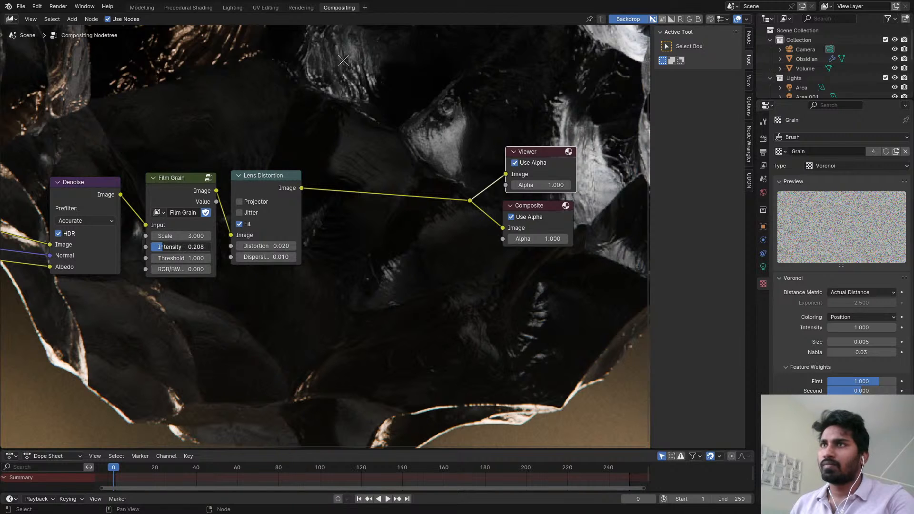
pyautogui.moveTo(163, 246)
pyautogui.keyDown('ctrl'); pyautogui.mouseDown()
pyautogui.moveTo(202, 258)
pyautogui.moveTo(165, 258)
pyautogui.mouseUp(); pyautogui.keyUp('ctrl')
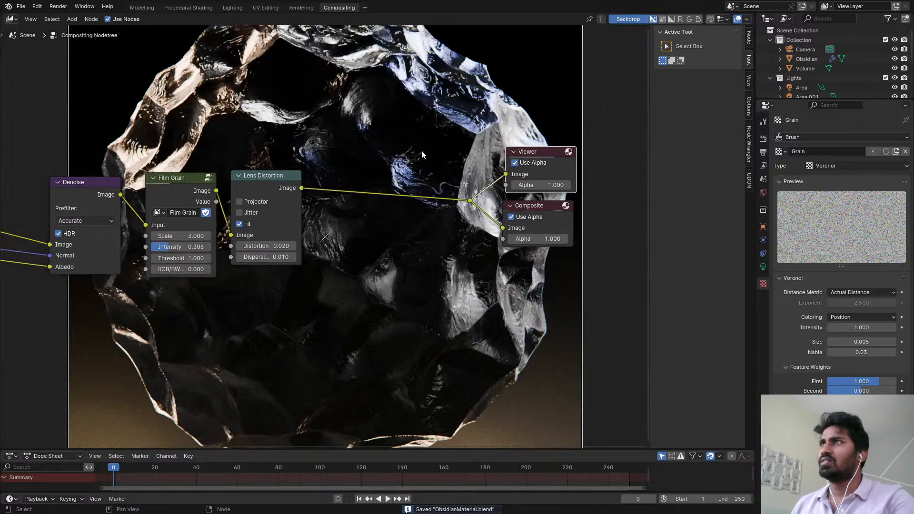
pyautogui.scroll(-1, 371, 158)
pyautogui.scroll(2, 319, 190)
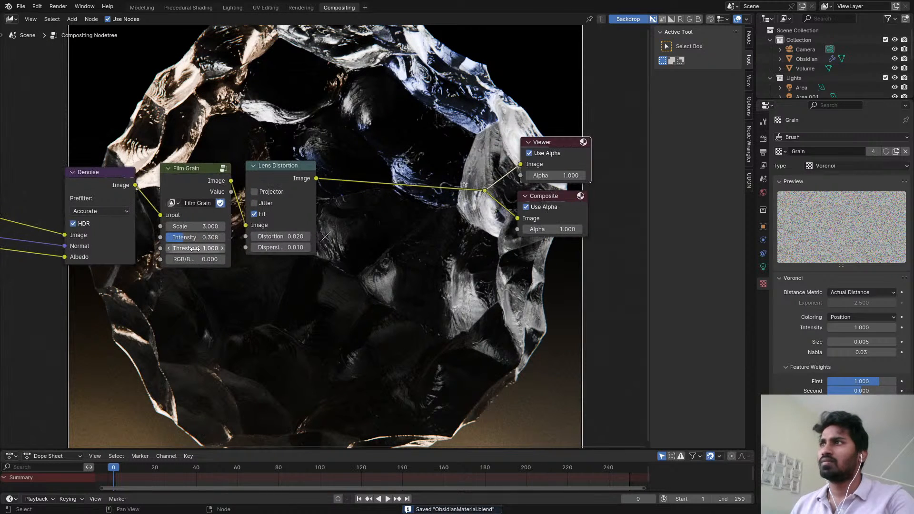
# - Compare the render with Intensity at 0, restore it, set the Film Grain node's Intensity to 0.25, and save the file
pyautogui.moveTo(184, 237); pyautogui.dragTo(167, 236)
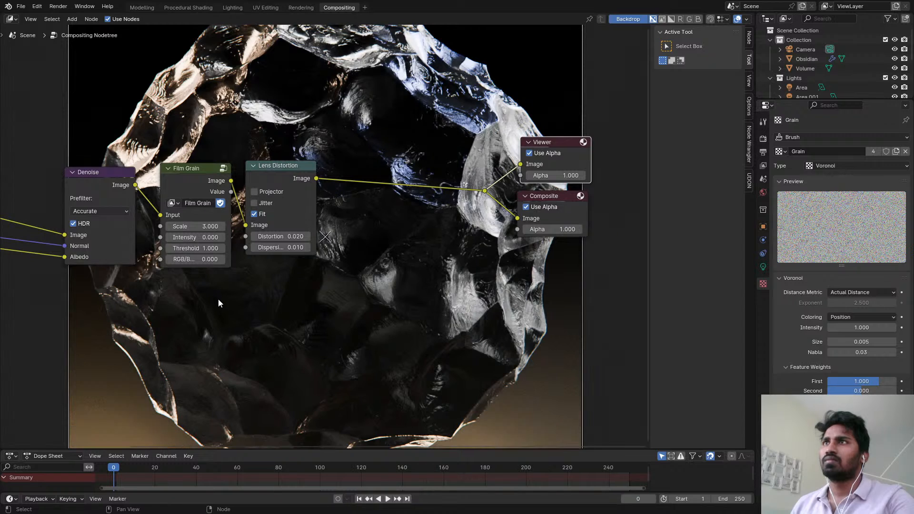
pyautogui.hotkey('ctrl', 'z')
pyautogui.click(206, 237)
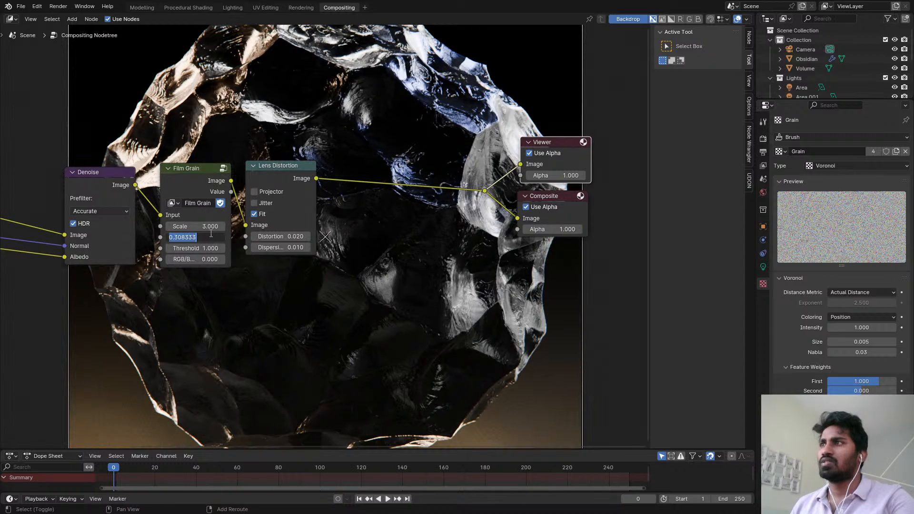
pyautogui.press('BackSpace')
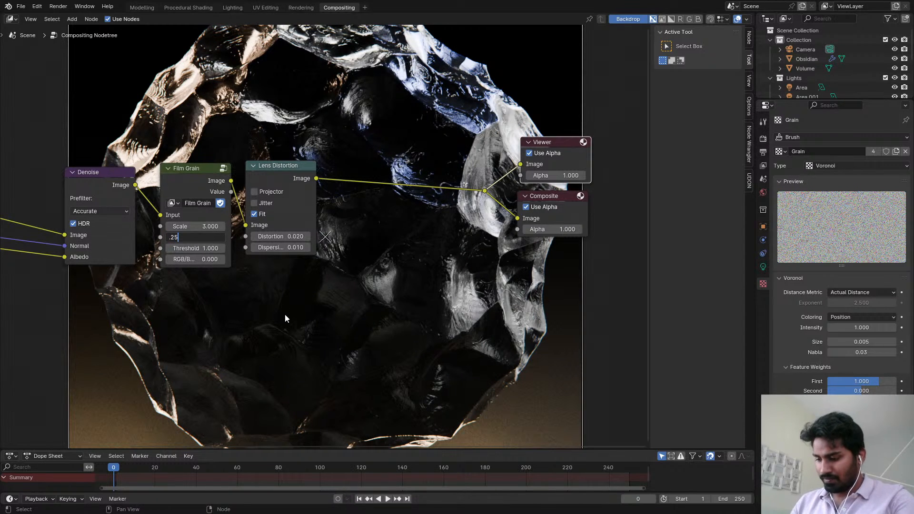
pyautogui.press('Return')
pyautogui.hotkey('ctrl', 's')
# - Inside the Film Grain group, rename the Value output socket to Threshold Viewer and save the file
pyautogui.scroll(-4, 295, 265)
pyautogui.moveTo(176, 224); pyautogui.dragTo(489, 206, button='middle')
pyautogui.scroll(-2, 476, 228)
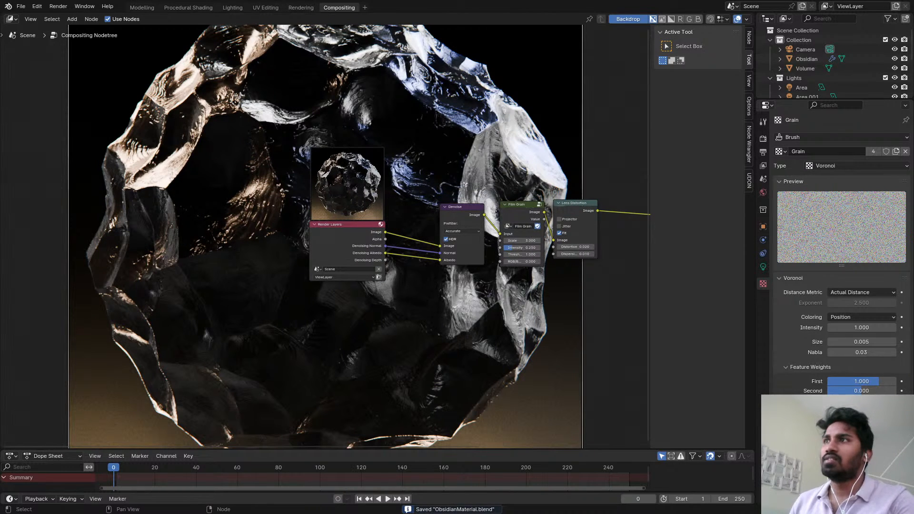
pyautogui.scroll(-4, 394, 175)
pyautogui.moveTo(471, 175); pyautogui.dragTo(377, 164, button='middle')
pyautogui.scroll(-3, 381, 164)
pyautogui.scroll(13, 394, 178)
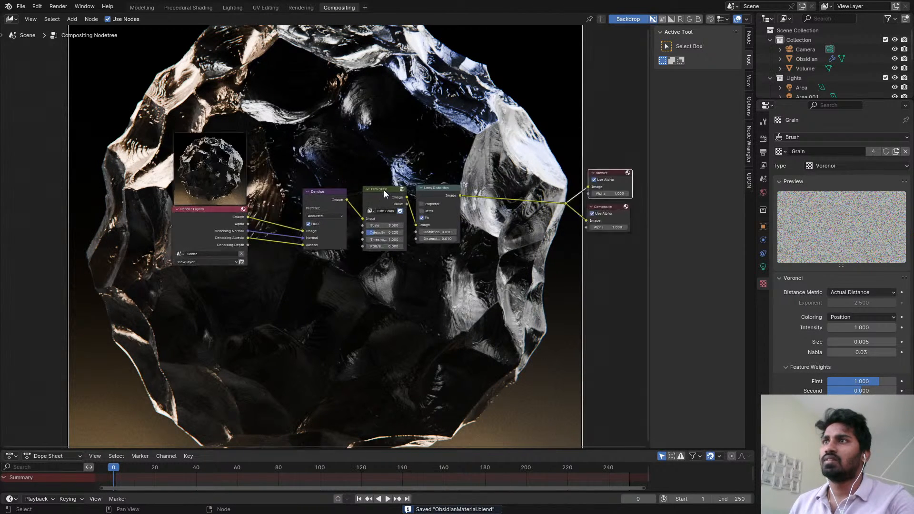
pyautogui.scroll(3, 388, 194)
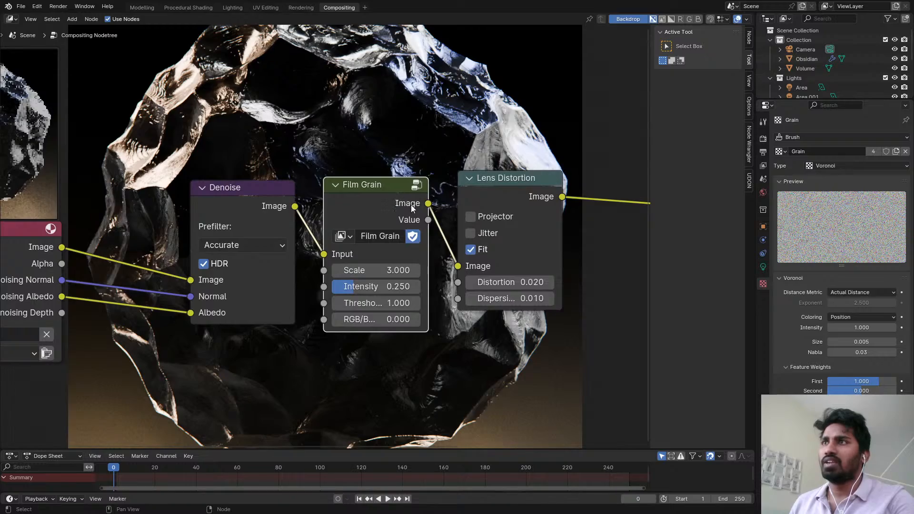
pyautogui.press('Tab')
pyautogui.click(693, 61)
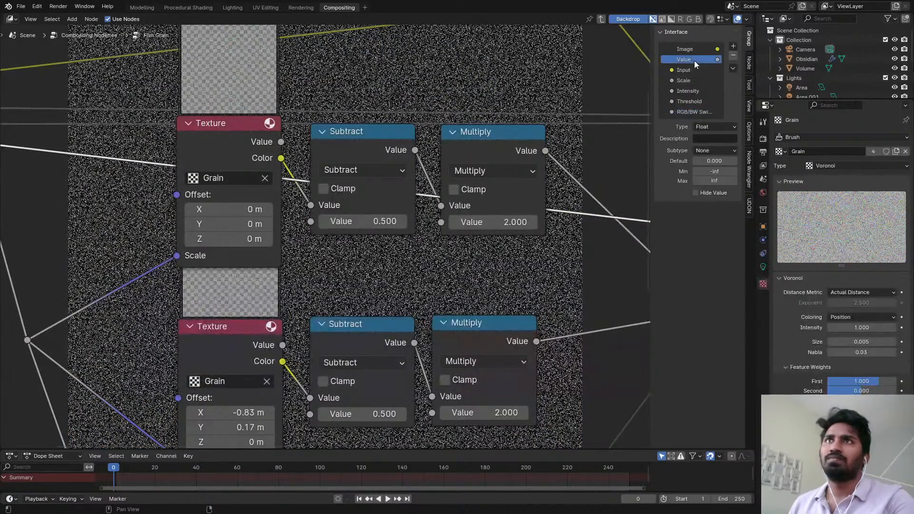
pyautogui.doubleClick(694, 61)
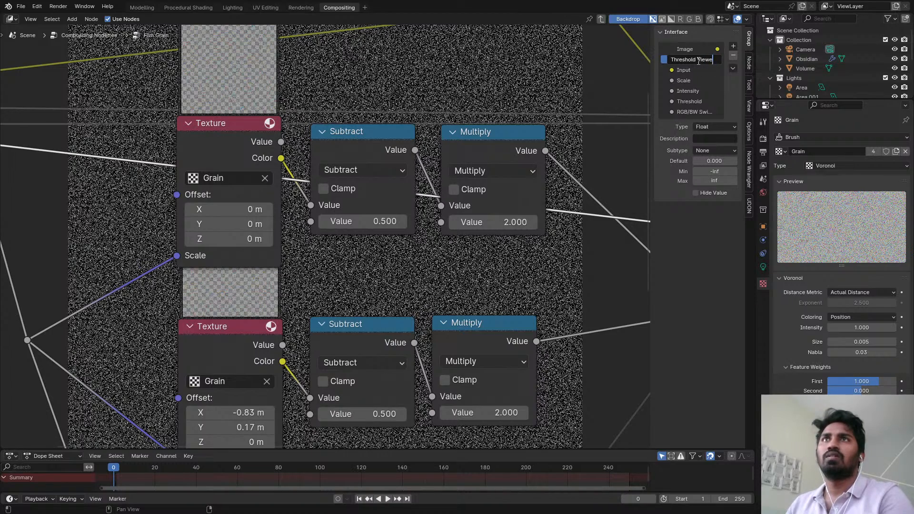
pyautogui.hotkey('ctrl', 's')
# - Return to the main node tree and preview the Film Grain node's Threshold Viewer output through the Viewer node
pyautogui.press('Tab')
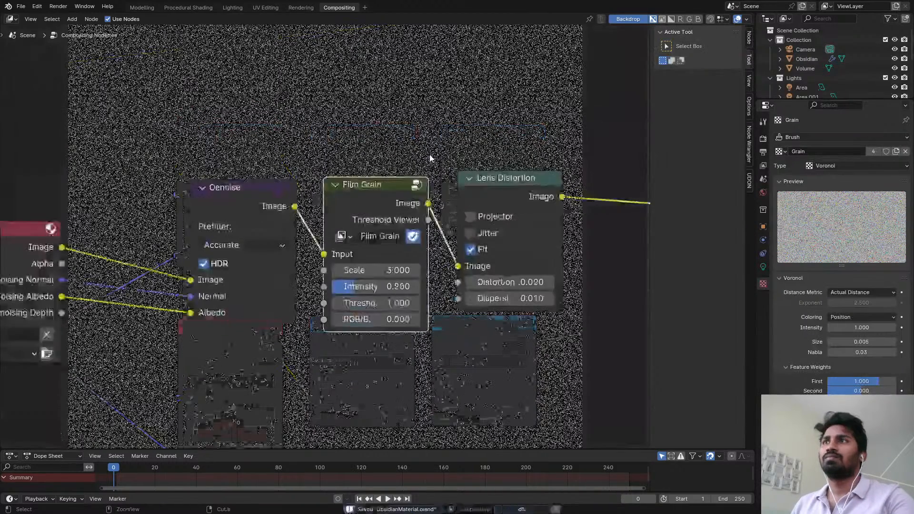
pyautogui.keyDown('ctrl'); pyautogui.keyDown('shift'); pyautogui.click(386, 217); pyautogui.keyUp('shift'); pyautogui.keyUp('ctrl')
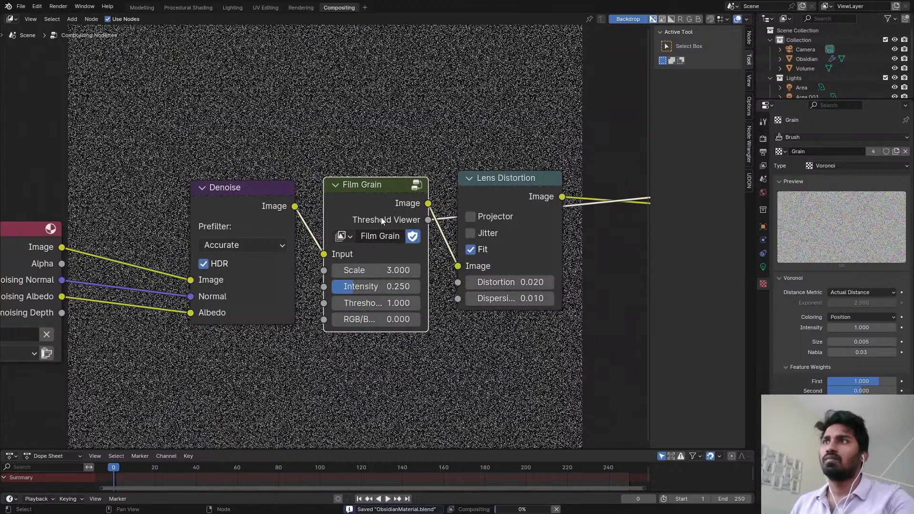
pyautogui.scroll(-6, 374, 208)
pyautogui.scroll(5, 350, 214)
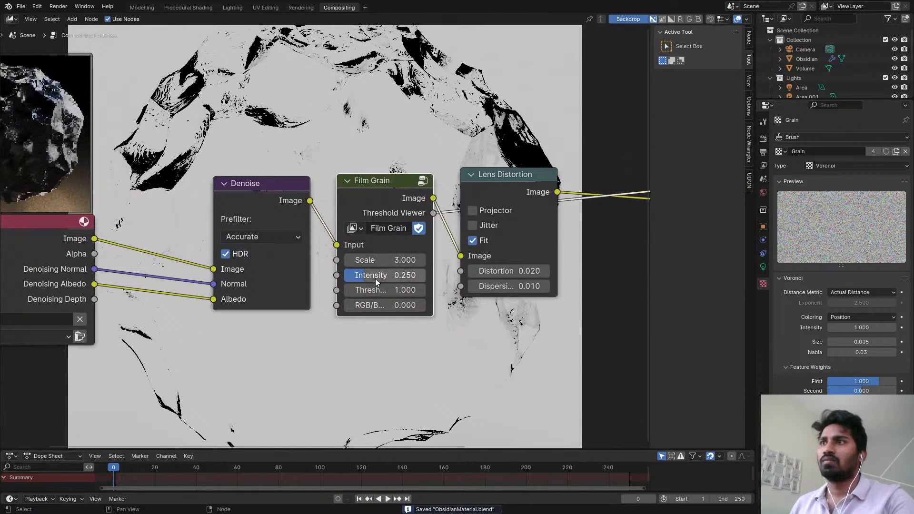
# - Try lowering the Film Grain node's Threshold to about 0.33 while previewing the threshold mask
pyautogui.keyDown('shift'); pyautogui.moveTo(375, 290); pyautogui.dragTo(356, 290); pyautogui.keyUp('shift')
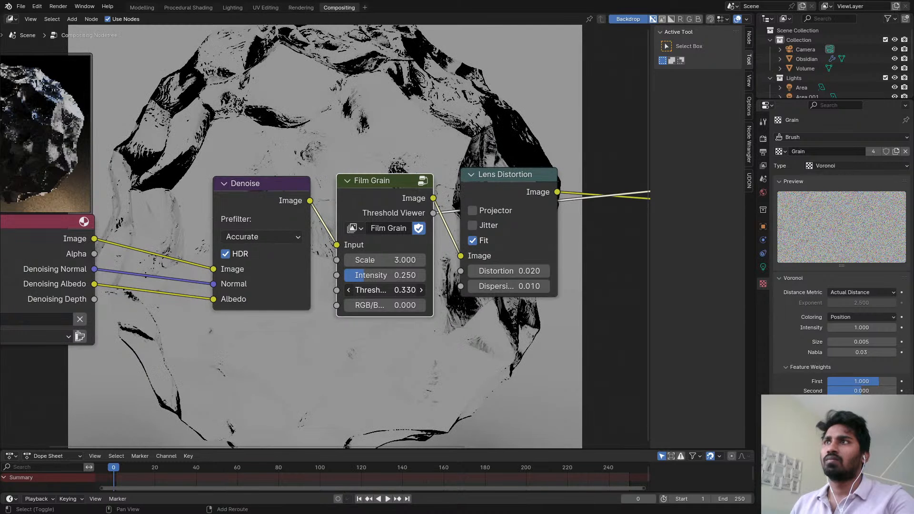
pyautogui.rightClick(400, 290)
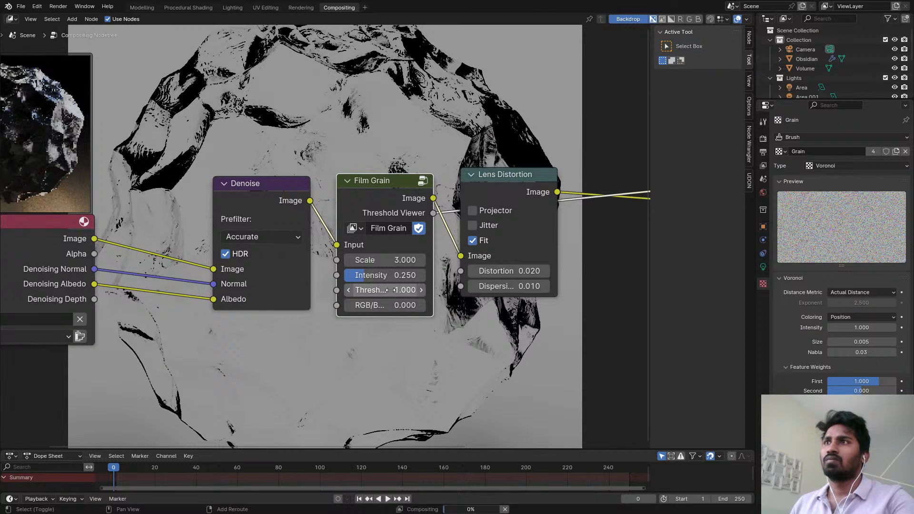
pyautogui.scroll(-4, 434, 192)
# - Save the file and move the Lens Distortion node farther away from the Film Grain node
pyautogui.hotkey('ctrl', 's')
pyautogui.moveTo(508, 166); pyautogui.dragTo(312, 137, button='middle')
pyautogui.scroll(-2, 313, 136)
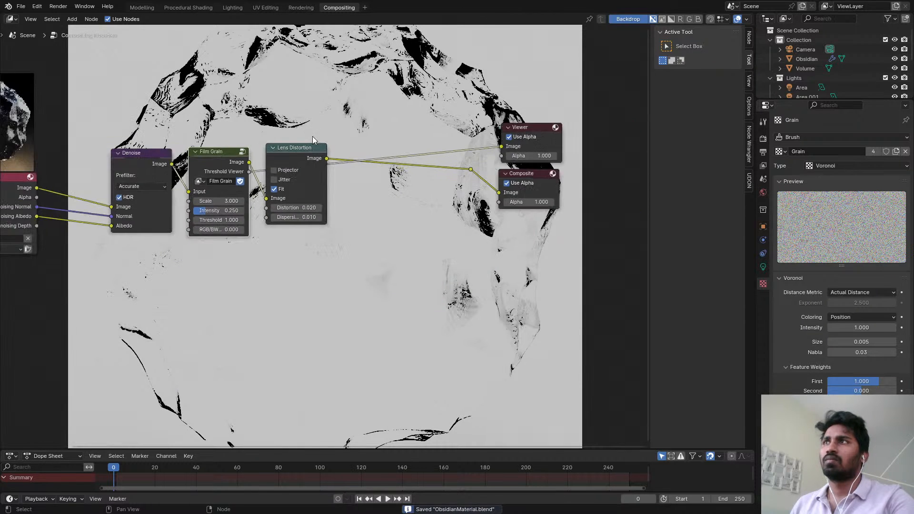
pyautogui.scroll(3, 312, 135)
pyautogui.moveTo(301, 152); pyautogui.dragTo(325, 161)
pyautogui.moveTo(305, 156); pyautogui.dragTo(401, 182, button='middle')
pyautogui.scroll(1, 401, 182)
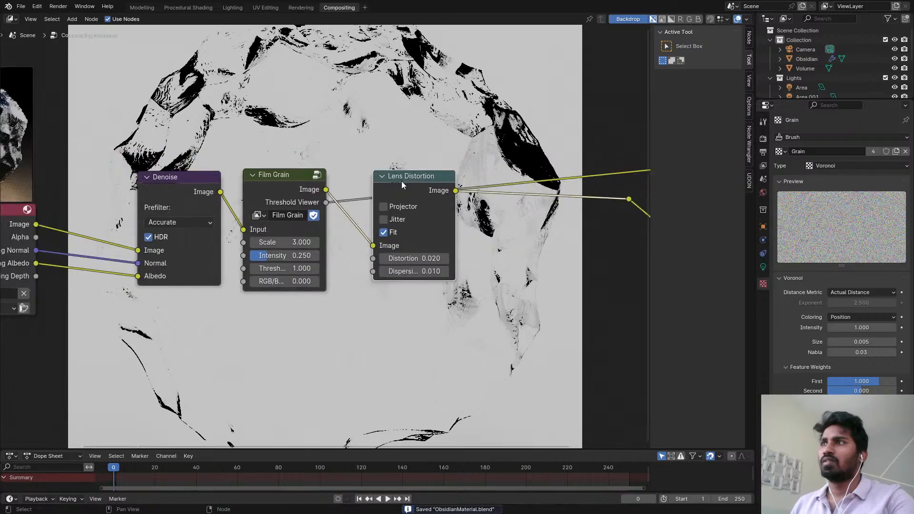
# - Look briefly inside the Film Grain group and return to the main node tree
pyautogui.scroll(-4, 401, 182)
pyautogui.click(329, 185)
pyautogui.press('Tab')
pyautogui.scroll(-4, 329, 185)
pyautogui.press('Tab')
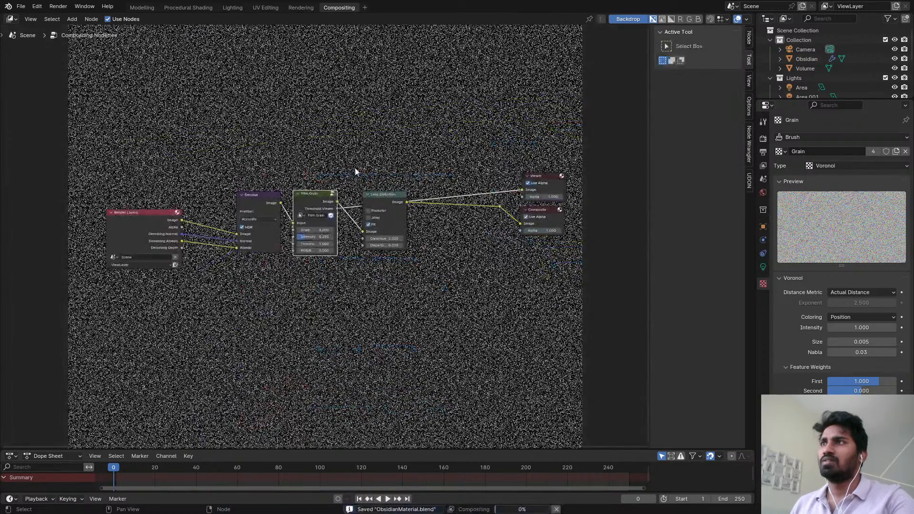
pyautogui.scroll(3, 436, 202)
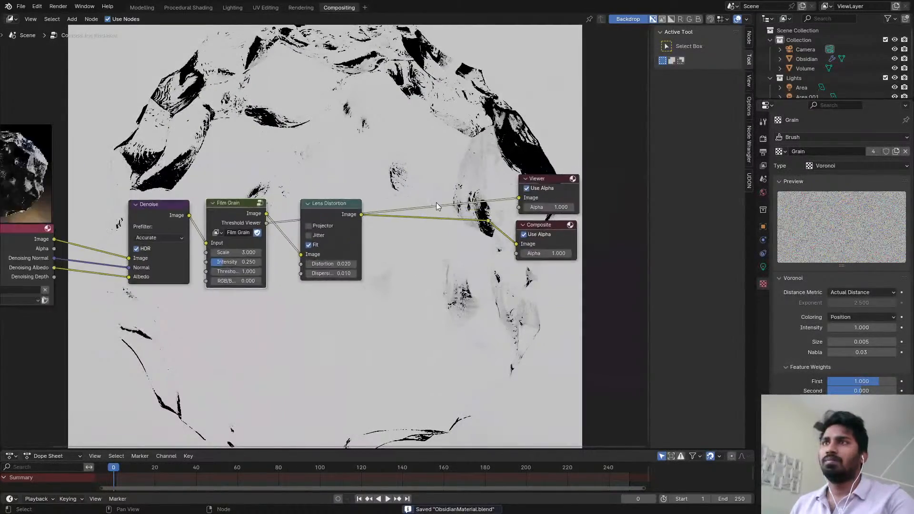
# - Send the final composite from the reroute after Lens Distortion to the Viewer and resize the backdrop to show the whole image
pyautogui.keyDown('ctrl'); pyautogui.keyDown('shift'); pyautogui.click(502, 226); pyautogui.keyUp('shift'); pyautogui.keyUp('ctrl')
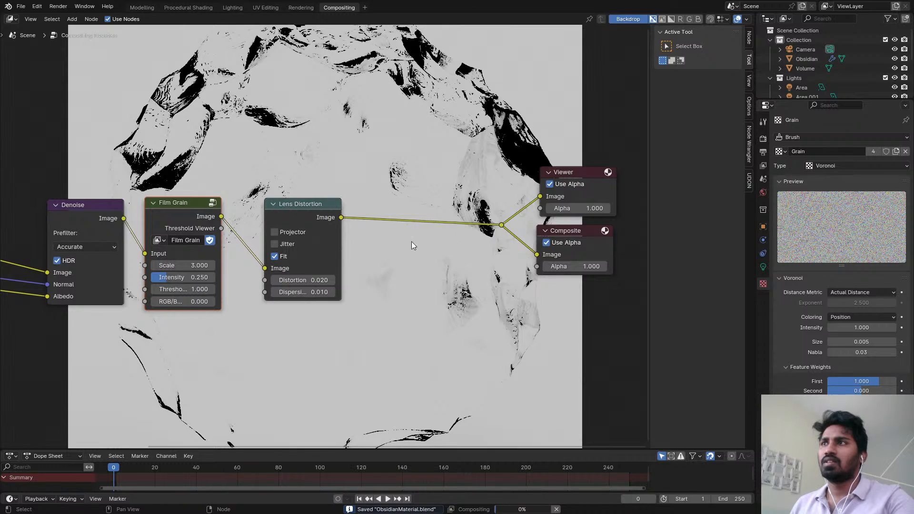
pyautogui.scroll(-1, 372, 193)
pyautogui.hotkey('alt', 'v')
pyautogui.hotkey('alt', 'v')
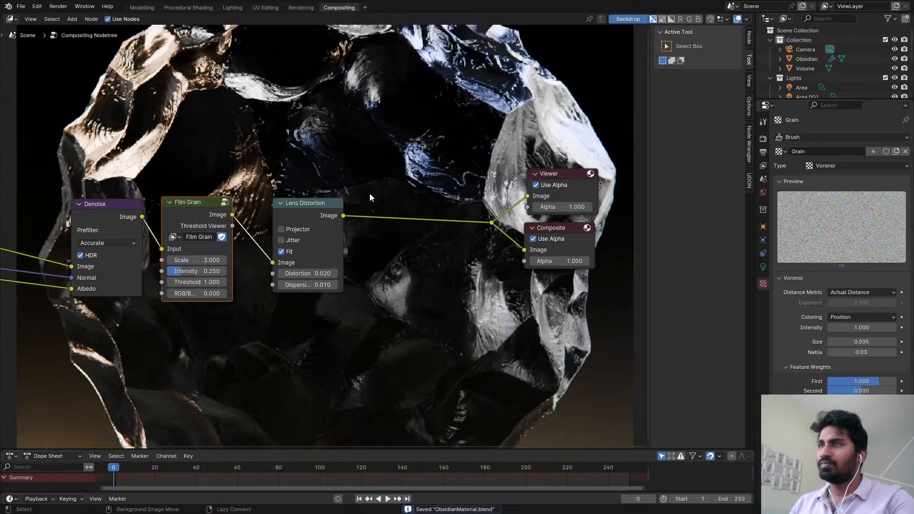
pyautogui.press('v')
pyautogui.press('v')
pyautogui.press('v')
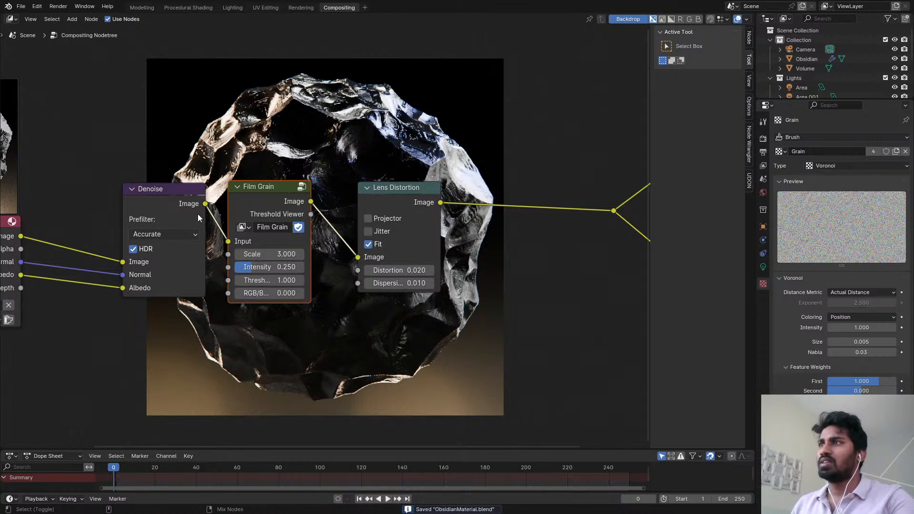
# - Preview the Denoise node's output in the Viewer and switch back to the final composite to compare them
pyautogui.keyDown('ctrl'); pyautogui.keyDown('shift'); pyautogui.click(192, 209); pyautogui.keyUp('shift'); pyautogui.keyUp('ctrl')
pyautogui.scroll(1, 388, 349)
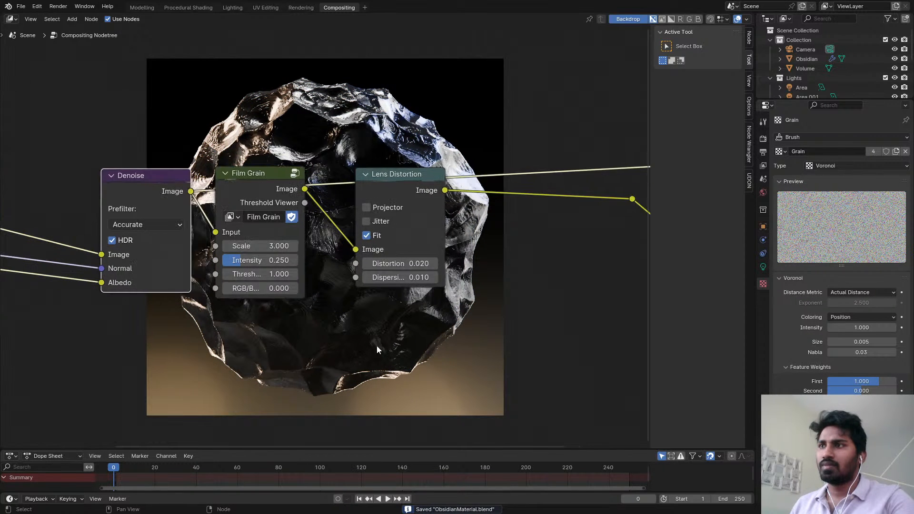
pyautogui.moveTo(346, 319); pyautogui.dragTo(210, 449, button='middle')
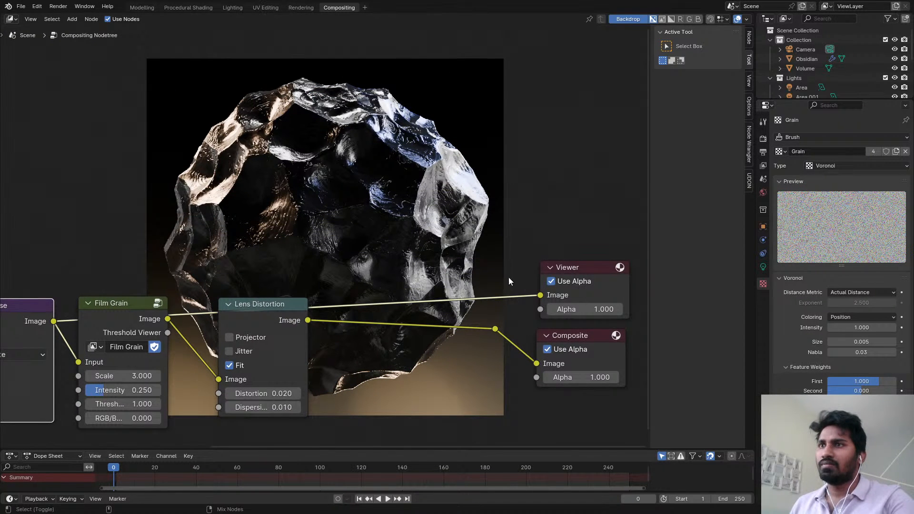
pyautogui.keyDown('ctrl'); pyautogui.keyDown('shift'); pyautogui.click(495, 328); pyautogui.keyUp('shift'); pyautogui.keyUp('ctrl')
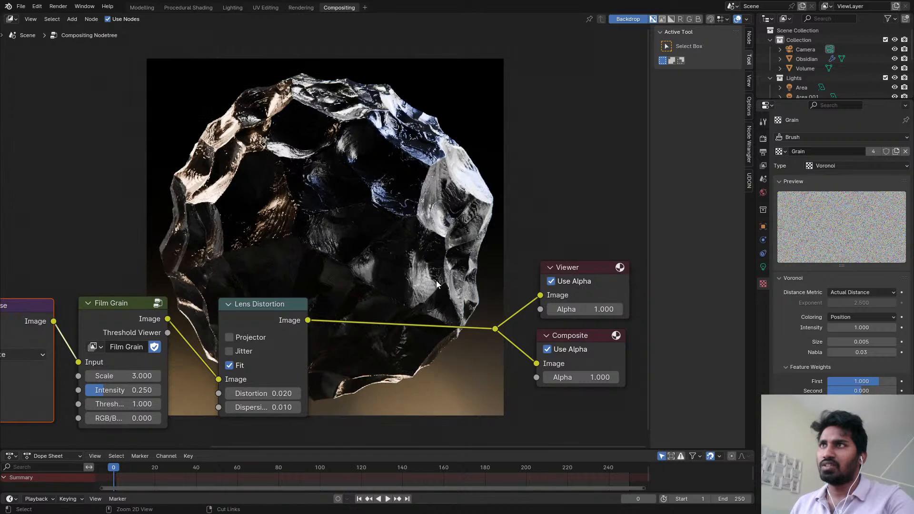
# - Move the Lens Distortion node farther away to leave room for another node after Film Grain, and save the file
pyautogui.hotkey('ctrl', 's')
pyautogui.moveTo(307, 291); pyautogui.dragTo(387, 217, button='middle')
pyautogui.scroll(-3, 416, 209)
pyautogui.scroll(-4, 370, 224)
pyautogui.scroll(3, 387, 216)
pyautogui.moveTo(367, 209); pyautogui.dragTo(479, 215)
pyautogui.moveTo(331, 234); pyautogui.dragTo(495, 220, button='middle')
pyautogui.scroll(1, 495, 221)
pyautogui.scroll(1, 329, 238)
pyautogui.scroll(-3, 302, 212)
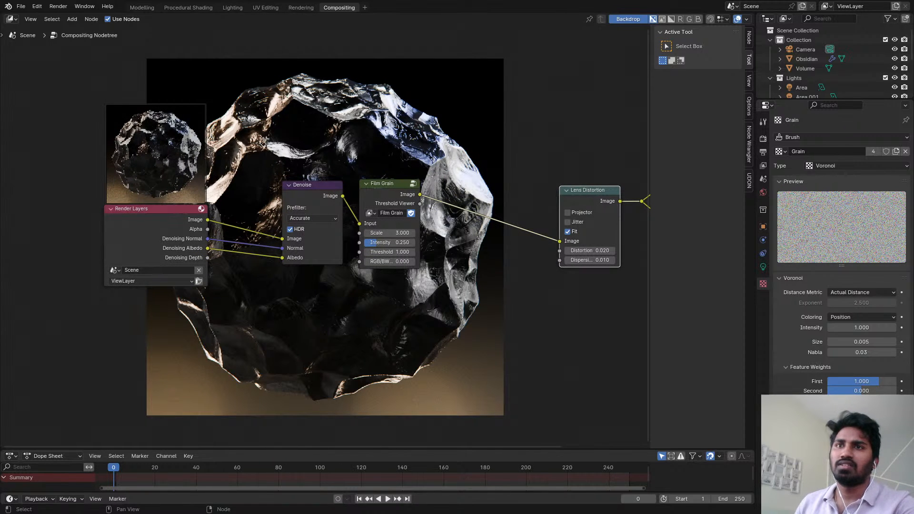
pyautogui.hotkey('ctrl', 's')
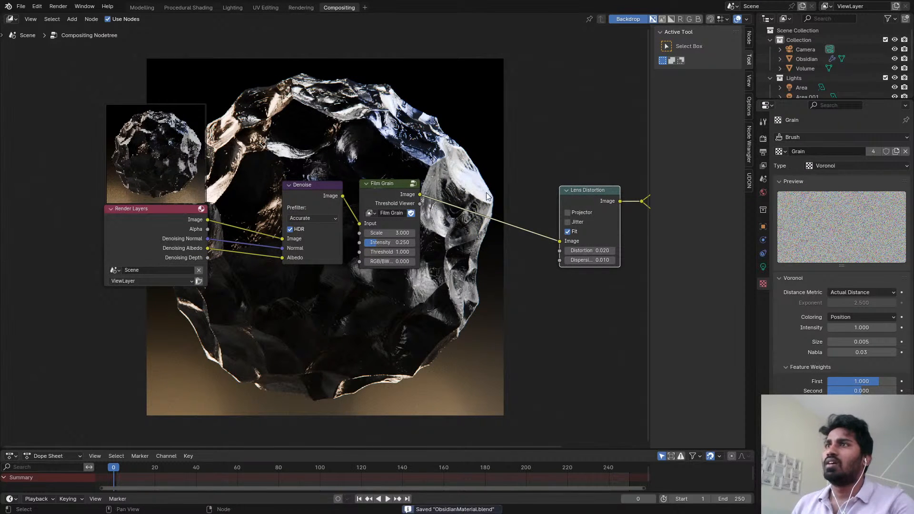
pyautogui.scroll(1, 486, 192)
pyautogui.hotkey('shift', 'a')
pyautogui.write('cc')
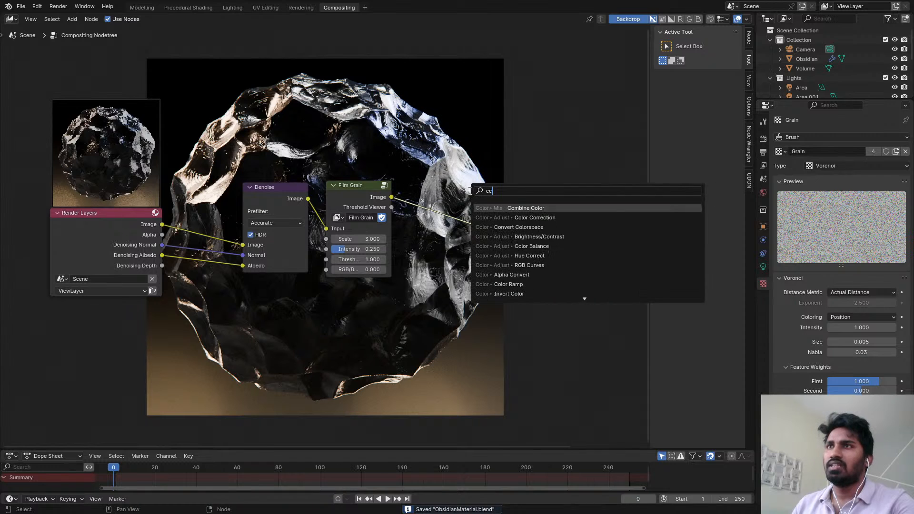
pyautogui.click(520, 217)
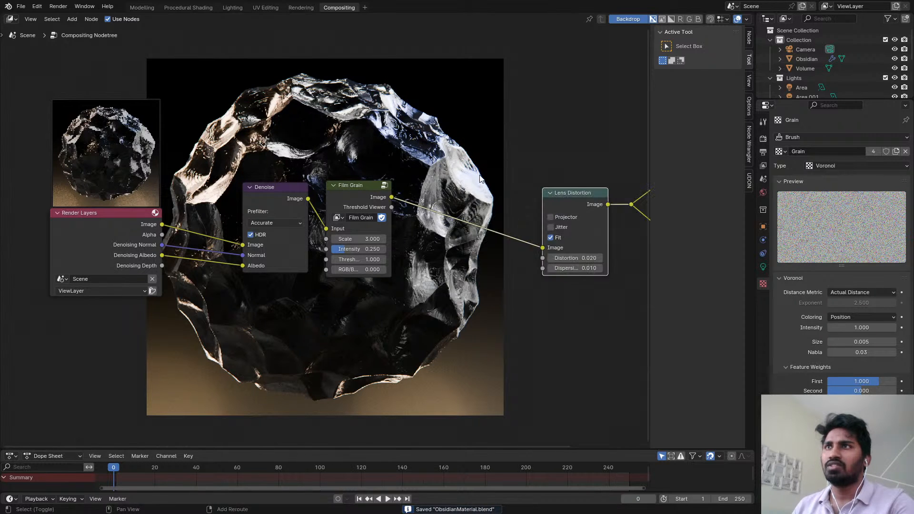
pyautogui.hotkey('shift', 'a')
pyautogui.moveTo(479, 176)
pyautogui.write('gra')
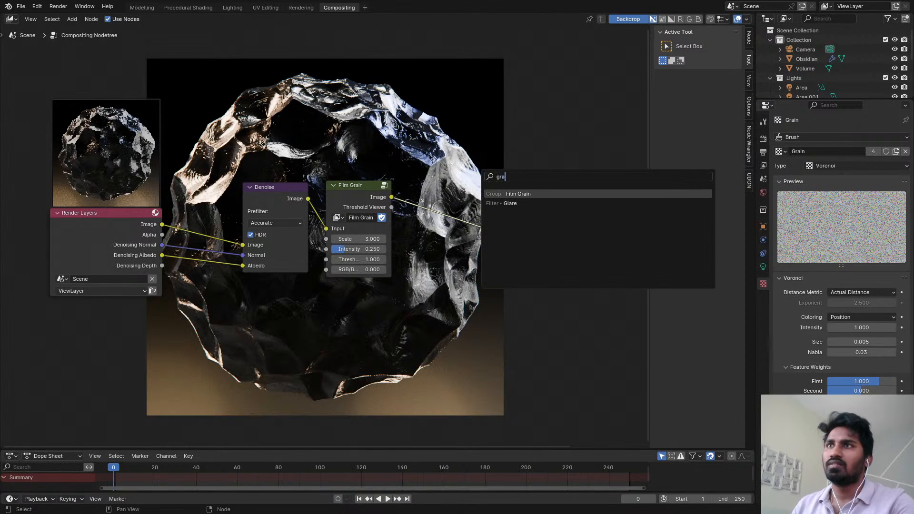
pyautogui.press('Escape')
# - Add a Glare node on the link between Film Grain and Lens Distortion
pyautogui.hotkey('shift', 'a')
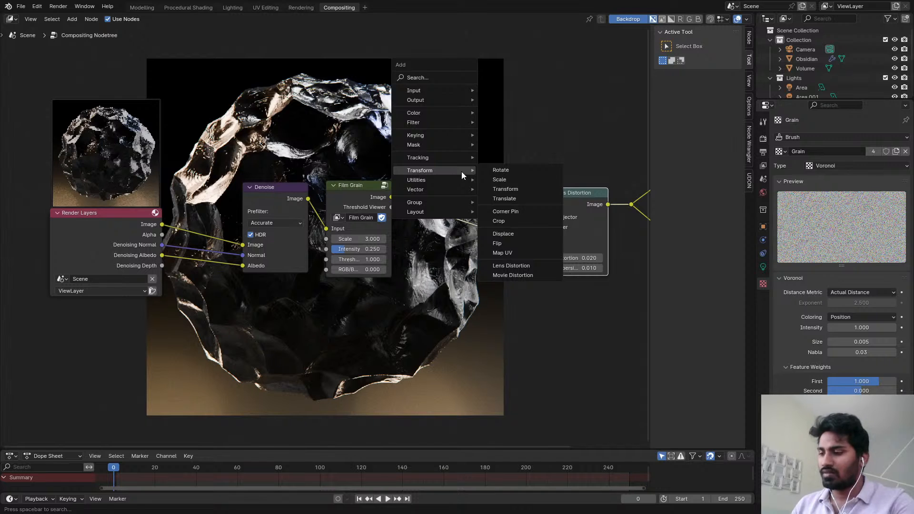
pyautogui.write('g')
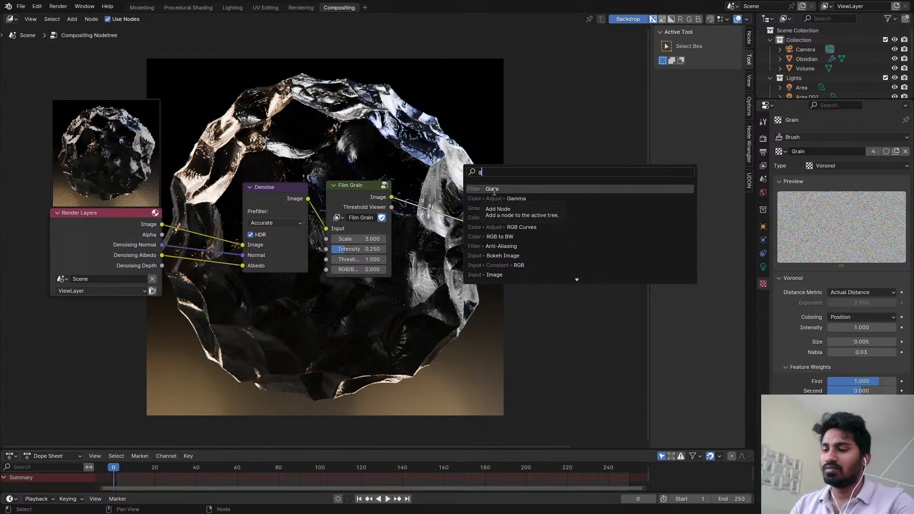
pyautogui.write('l')
pyautogui.click(503, 191)
pyautogui.click(432, 182)
pyautogui.scroll(1, 453, 186)
pyautogui.moveTo(469, 189)
pyautogui.mouseDown(button='middle')
pyautogui.moveTo(188, 151)
pyautogui.moveTo(275, 85)
pyautogui.moveTo(509, 447)
pyautogui.moveTo(466, 145)
pyautogui.mouseUp(button='middle')
pyautogui.scroll(1, 212, 136)
pyautogui.scroll(3, 277, 86)
pyautogui.scroll(2, 273, 130)
pyautogui.scroll(-1, 273, 130)
pyautogui.scroll(2, 466, 146)
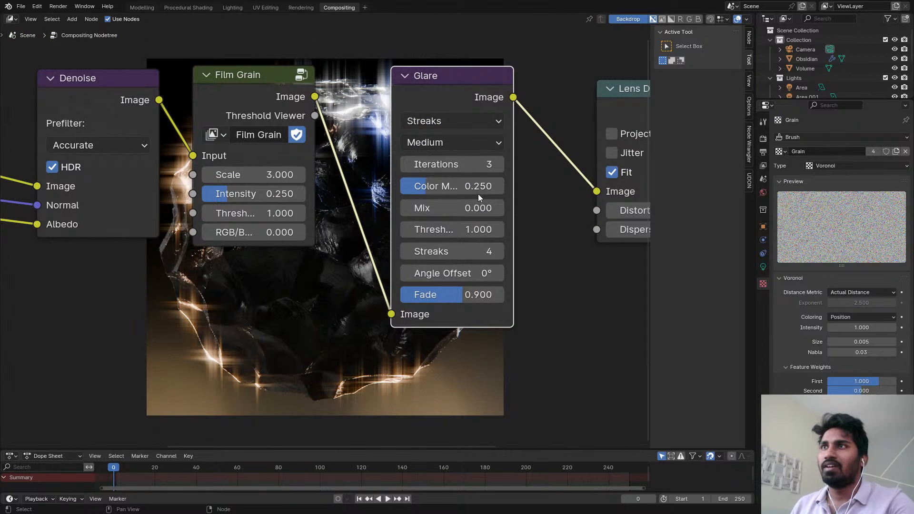
# - Try a Color Modulation of 0 on the Glare node and reset it to its default
pyautogui.moveTo(470, 188); pyautogui.dragTo(436, 189)
pyautogui.moveTo(500, 186); pyautogui.dragTo(504, 130, button='middle')
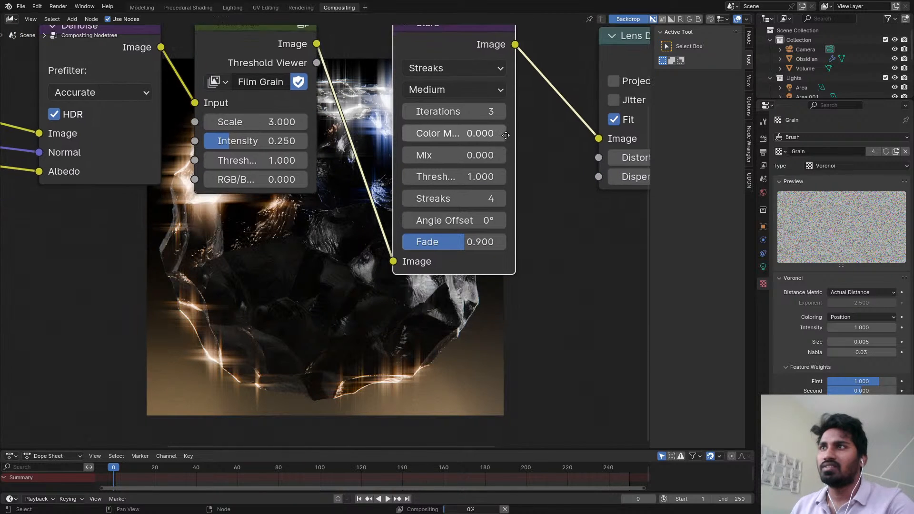
pyautogui.moveTo(522, 166); pyautogui.dragTo(494, 398, button='middle')
pyautogui.press('BackSpace')
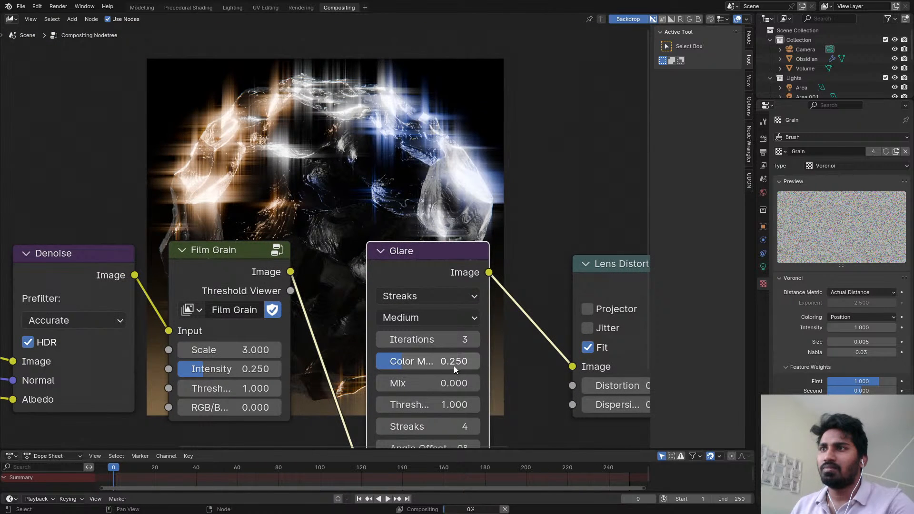
# - Try weakening the streak glare by lowering the Glare node's Mix to -0.930
pyautogui.scroll(1, 454, 365)
pyautogui.moveTo(450, 384); pyautogui.dragTo(446, 384)
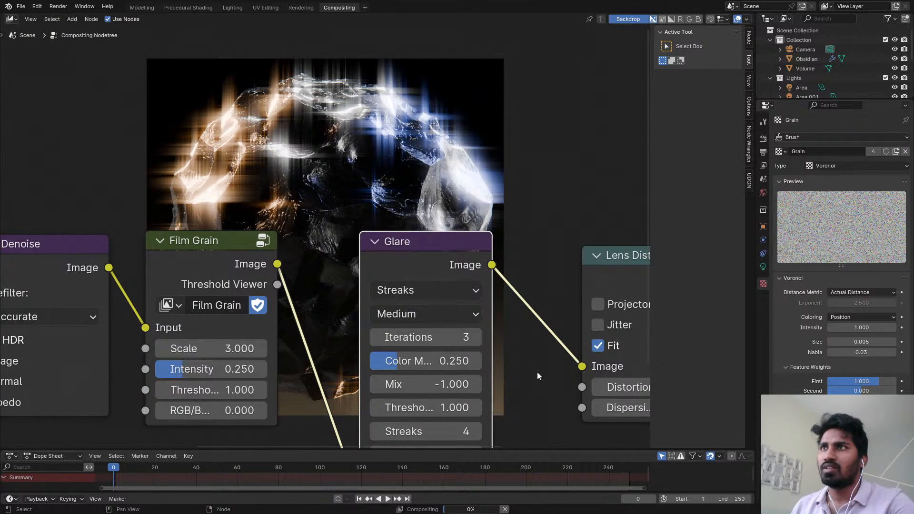
pyautogui.moveTo(516, 376); pyautogui.dragTo(510, 342, button='middle')
pyautogui.scroll(1, 469, 347)
pyautogui.moveTo(463, 350); pyautogui.dragTo(490, 350)
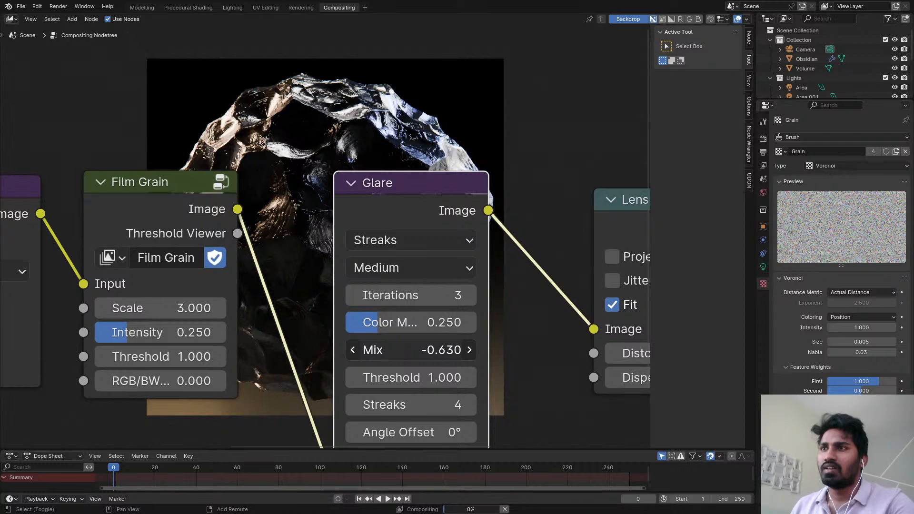
pyautogui.moveTo(516, 377)
pyautogui.mouseDown(button='middle')
pyautogui.moveTo(512, 424)
pyautogui.moveTo(508, 322)
pyautogui.mouseUp(button='middle')
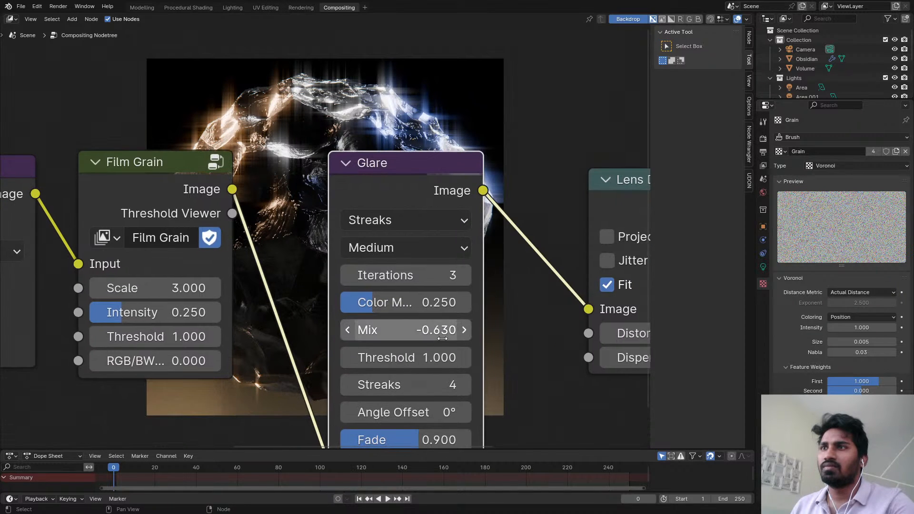
pyautogui.moveTo(406, 330); pyautogui.dragTo(495, 330)
pyautogui.moveTo(511, 307); pyautogui.dragTo(463, 266, button='middle')
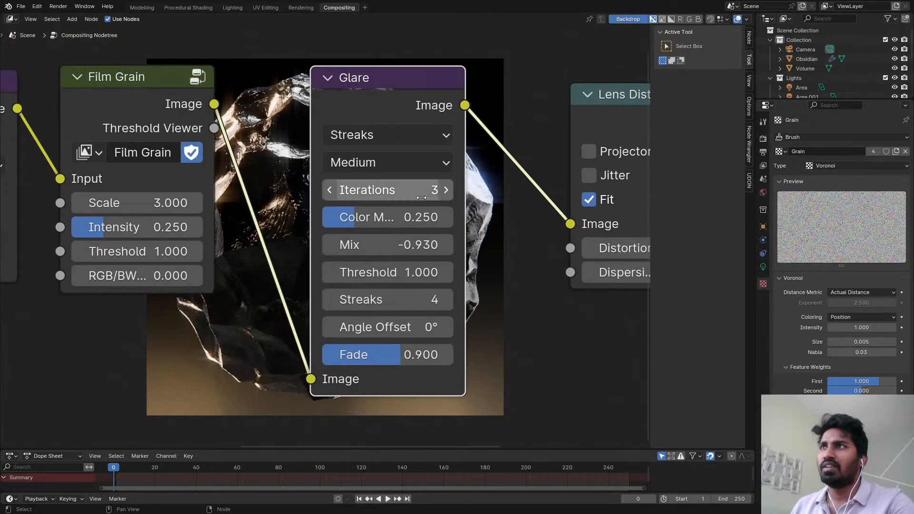
# - Switch the Glare node to Fog Glow at High quality and set its Mix to -0.840
pyautogui.click(406, 163)
pyautogui.click(378, 224)
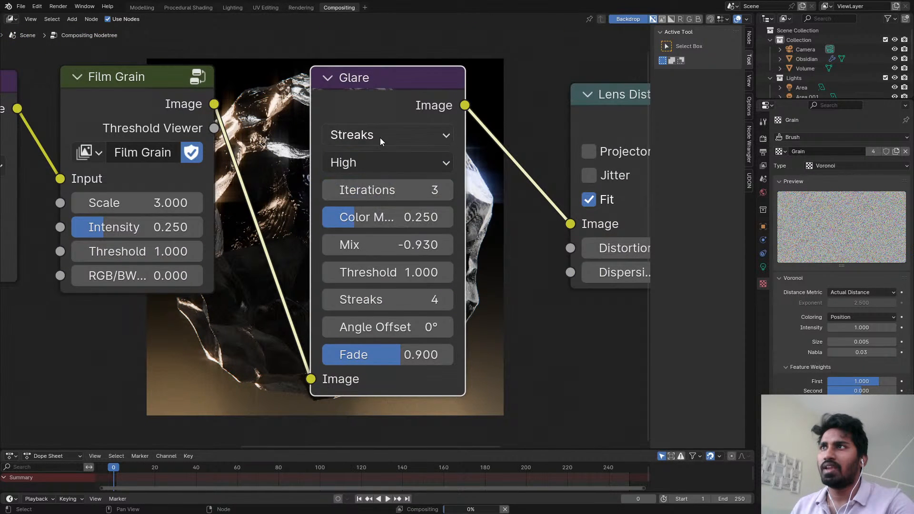
pyautogui.click(380, 135)
pyautogui.click(381, 239)
pyautogui.moveTo(515, 230)
pyautogui.mouseDown(button='middle')
pyautogui.moveTo(392, 104)
pyautogui.moveTo(415, 28)
pyautogui.mouseUp(button='middle')
pyautogui.moveTo(435, 175); pyautogui.dragTo(487, 395, button='middle')
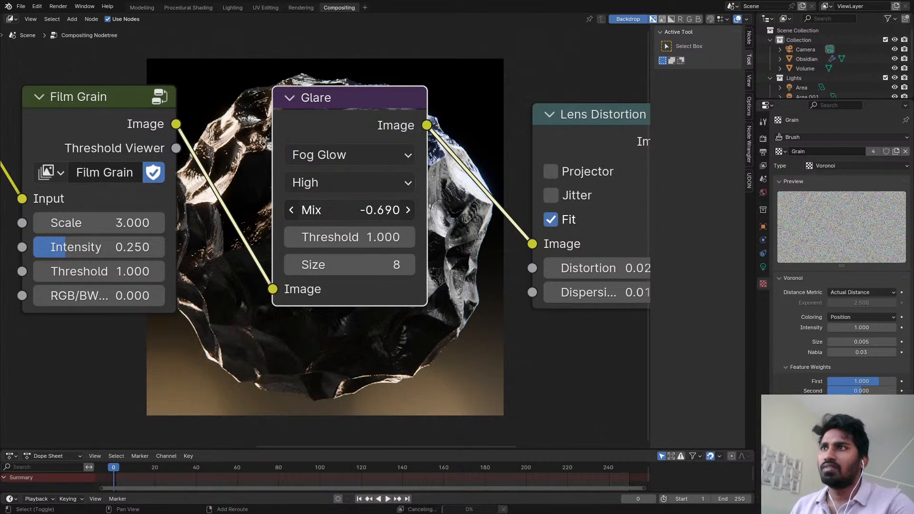
pyautogui.moveTo(453, 130); pyautogui.dragTo(487, 332, button='middle')
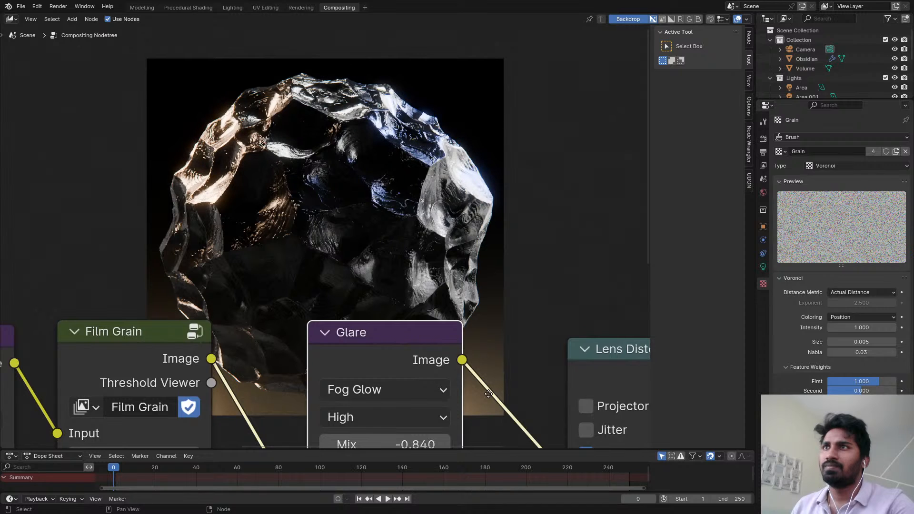
pyautogui.moveTo(486, 384); pyautogui.dragTo(271, 224, button='middle')
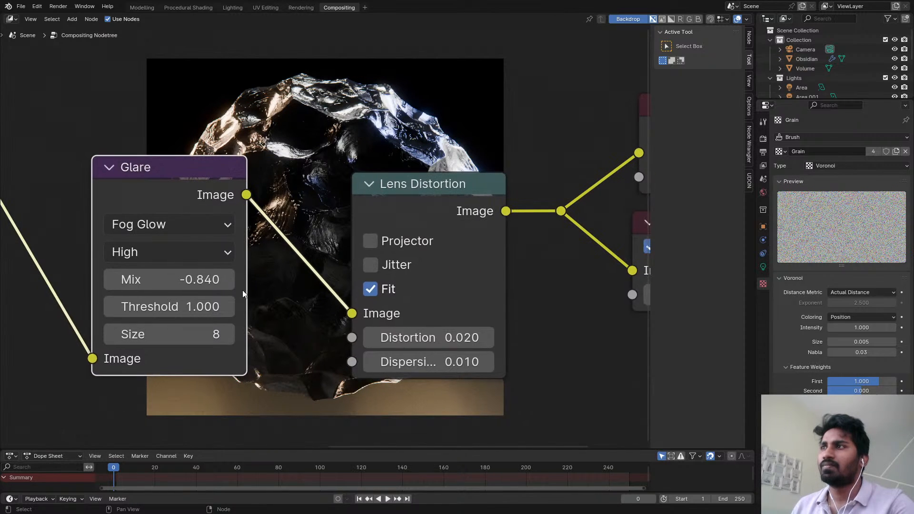
# - Fine-tune the Fog Glow strength by setting the Glare node's Mix to -0.660
pyautogui.moveTo(202, 305); pyautogui.dragTo(202, 284)
pyautogui.rightClick(202, 309)
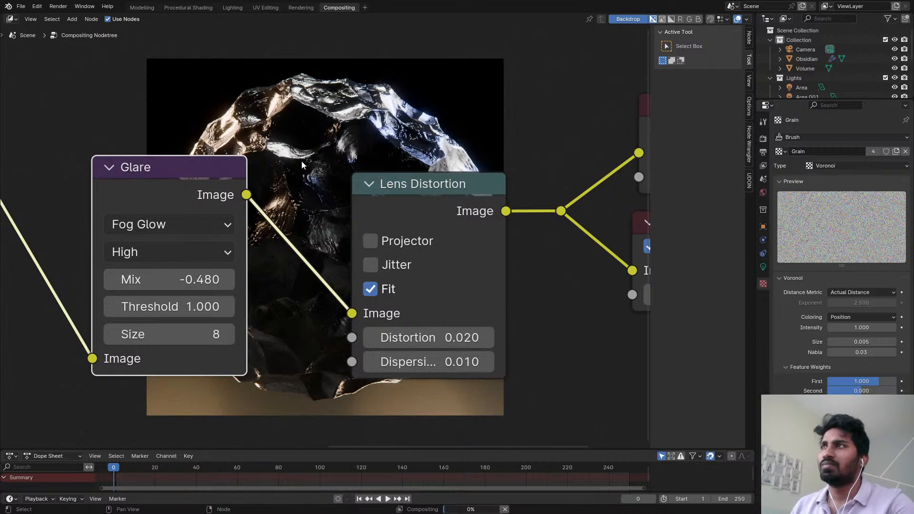
pyautogui.moveTo(302, 161); pyautogui.dragTo(425, 47, button='middle')
pyautogui.scroll(-1, 327, 230)
pyautogui.scroll(-1, 328, 230)
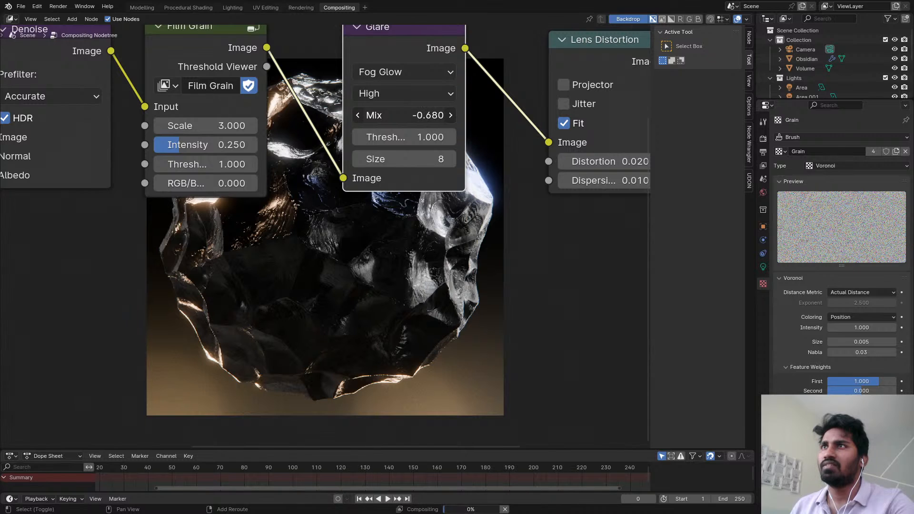
pyautogui.keyDown('shift'); pyautogui.moveTo(429, 115); pyautogui.dragTo(438, 116); pyautogui.keyUp('shift')
# - Move the Render Layers, Denoise, Film Grain and Glare nodes together away from the Lens Distortion node
pyautogui.moveTo(525, 274); pyautogui.dragTo(387, 379, button='middle')
pyautogui.scroll(-9, 310, 278)
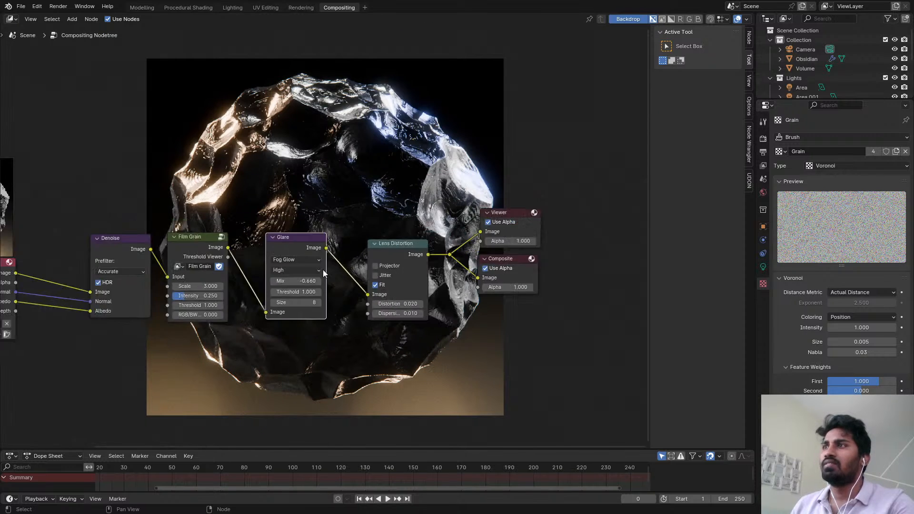
pyautogui.scroll(-4, 333, 235)
pyautogui.moveTo(170, 147); pyautogui.dragTo(461, 241)
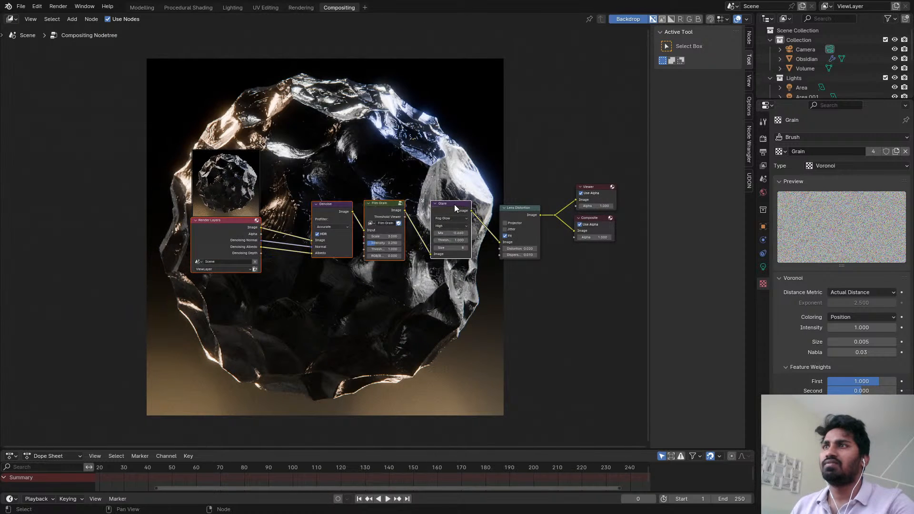
pyautogui.moveTo(454, 204); pyautogui.dragTo(370, 204)
# - Connect the Denoise Image output directly to the Glare node and move Film Grain above the Lens Distortion node
pyautogui.scroll(2, 371, 204)
pyautogui.click(271, 208)
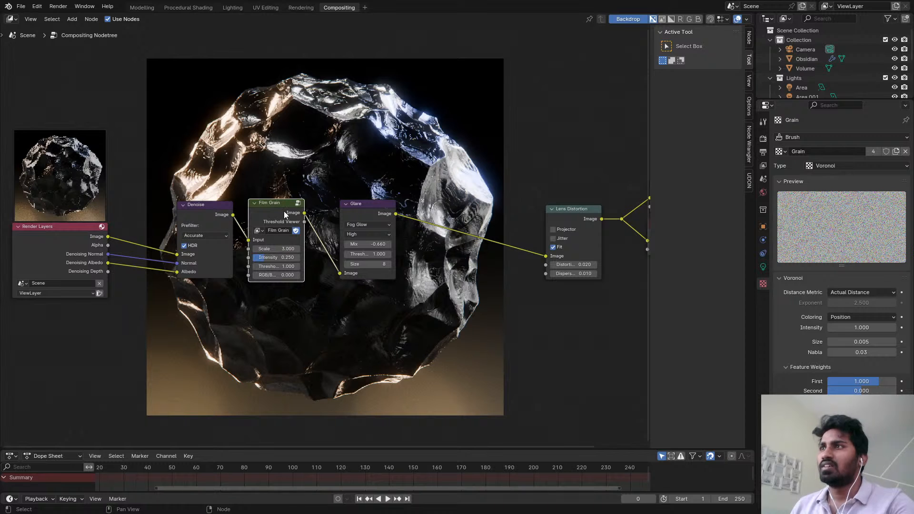
pyautogui.moveTo(233, 215); pyautogui.dragTo(342, 274)
pyautogui.moveTo(270, 210); pyautogui.dragTo(556, 123)
pyautogui.scroll(1, 564, 217)
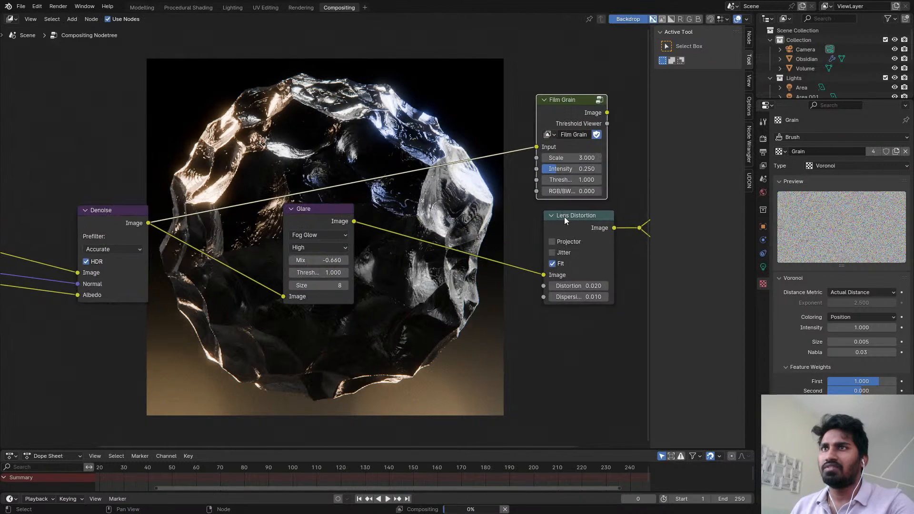
# - Arrange the Glare and Lens Distortion nodes close together after the Denoise node
pyautogui.moveTo(564, 217); pyautogui.dragTo(382, 224)
pyautogui.scroll(2, 299, 234)
pyautogui.moveTo(330, 214); pyautogui.dragTo(265, 223)
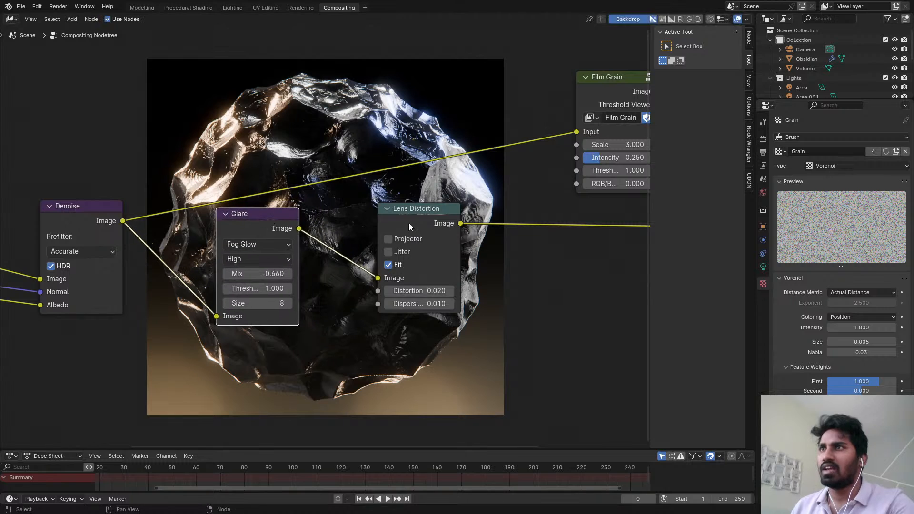
pyautogui.moveTo(407, 223); pyautogui.dragTo(356, 228)
# - Connect Film Grain between Lens Distortion and the reroute feeding Viewer and Composite, line it up in the chain, and save the file
pyautogui.moveTo(431, 210); pyautogui.dragTo(238, 262, button='middle')
pyautogui.moveTo(219, 283); pyautogui.dragTo(386, 186)
pyautogui.moveTo(466, 144); pyautogui.dragTo(504, 280)
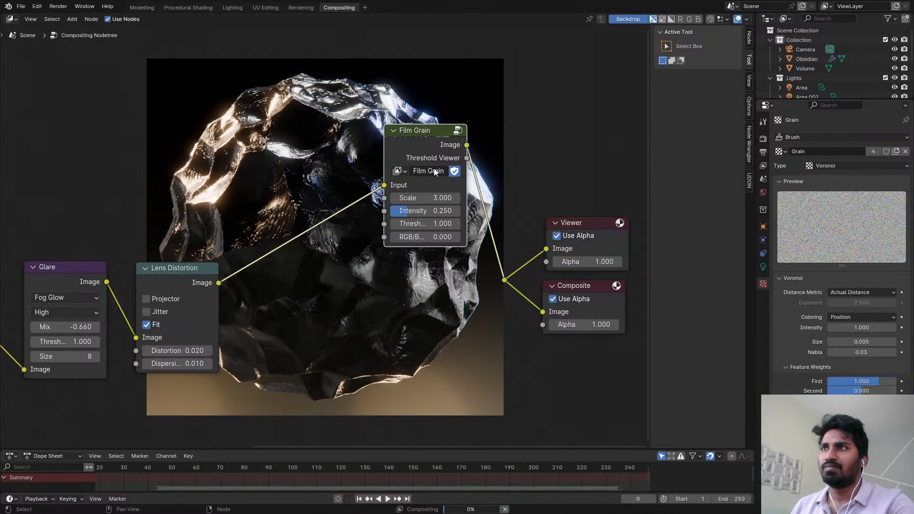
pyautogui.moveTo(421, 139); pyautogui.dragTo(419, 256)
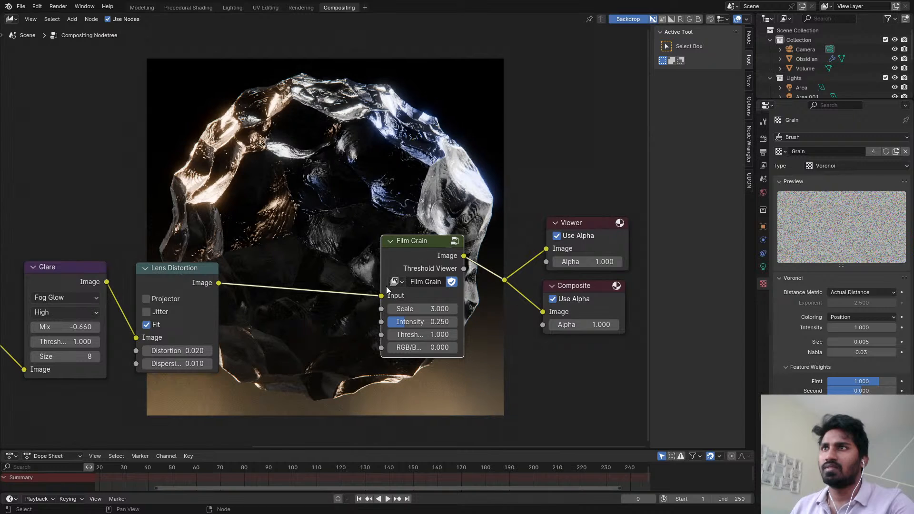
pyautogui.scroll(-2, 354, 293)
pyautogui.moveTo(348, 213); pyautogui.dragTo(398, 227, button='middle')
pyautogui.scroll(2, 415, 244)
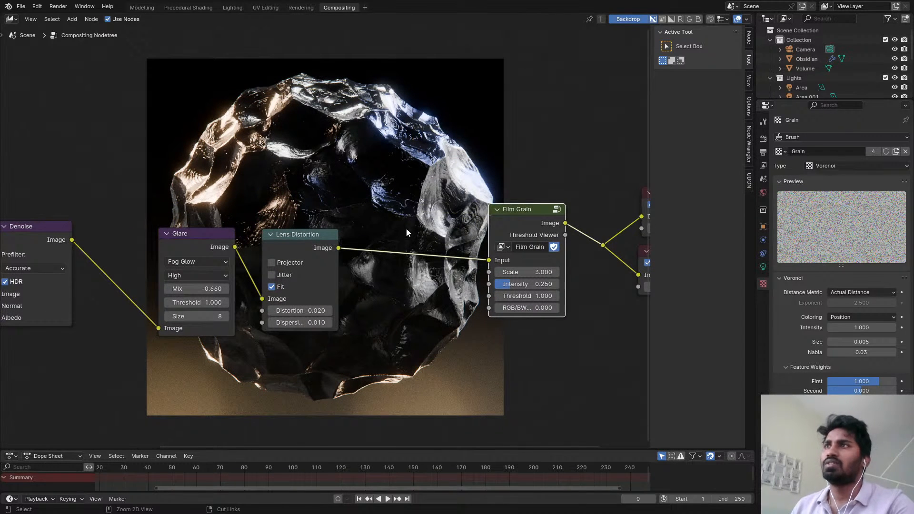
pyautogui.hotkey('ctrl', 's')
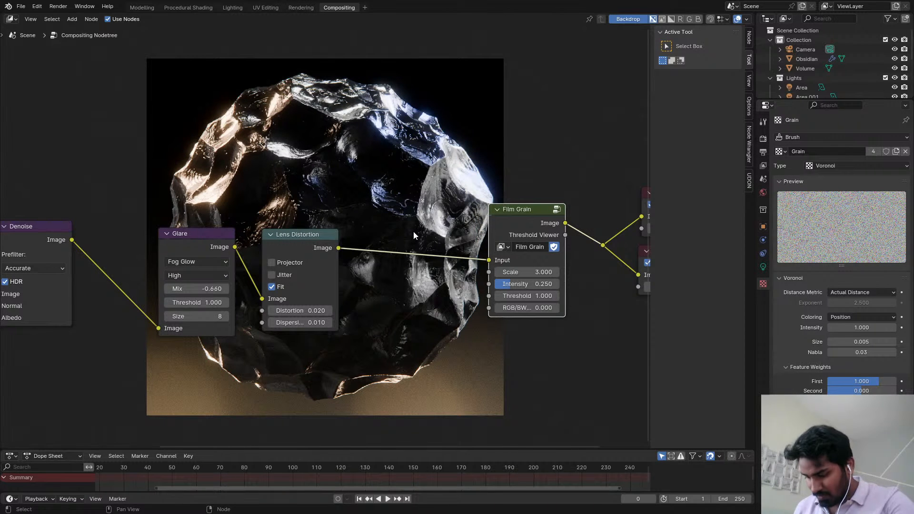
# - Move the Lens Distortion and Glare nodes toward Film Grain, leaving free space after the Denoise node
pyautogui.scroll(2, 431, 235)
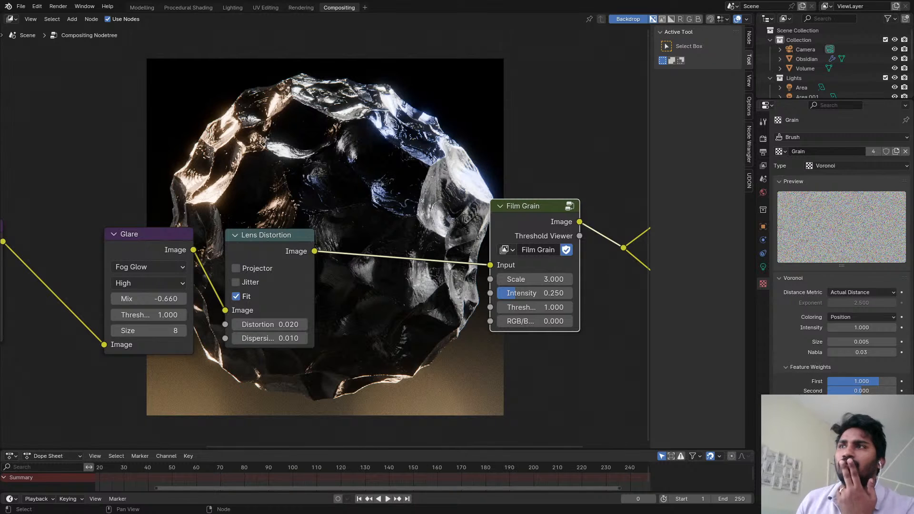
pyautogui.hotkey('shift', 'a')
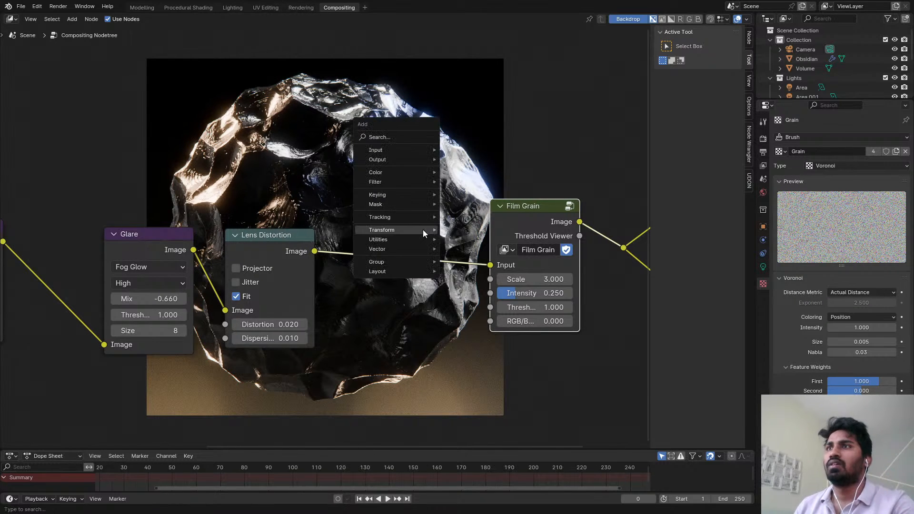
pyautogui.moveTo(423, 229)
pyautogui.moveTo(286, 244); pyautogui.dragTo(458, 210)
pyautogui.moveTo(232, 254); pyautogui.dragTo(406, 270, button='middle')
pyautogui.moveTo(338, 265); pyautogui.dragTo(484, 239)
pyautogui.scroll(1, 376, 245)
pyautogui.hotkey('shift', 'a')
pyautogui.moveTo(376, 245)
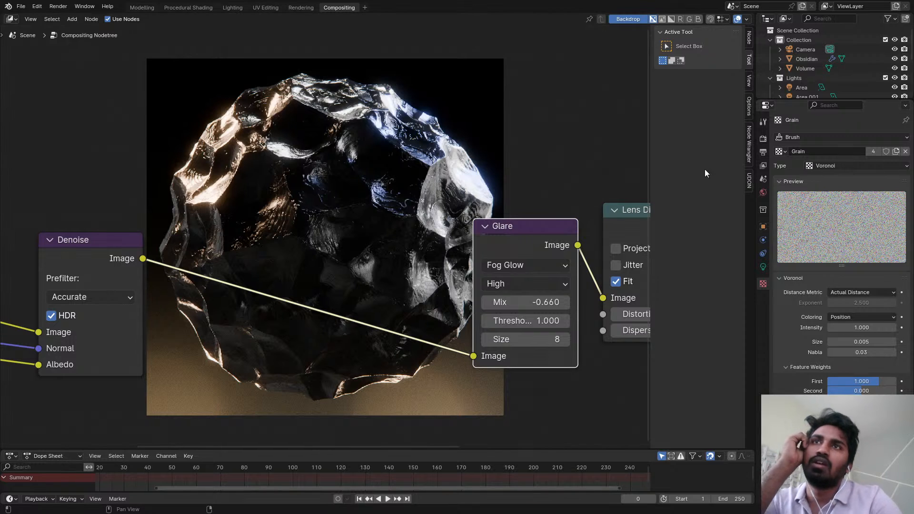
# - Try the Punchy look in the scene's color management, and set the look back to None
pyautogui.click(763, 138)
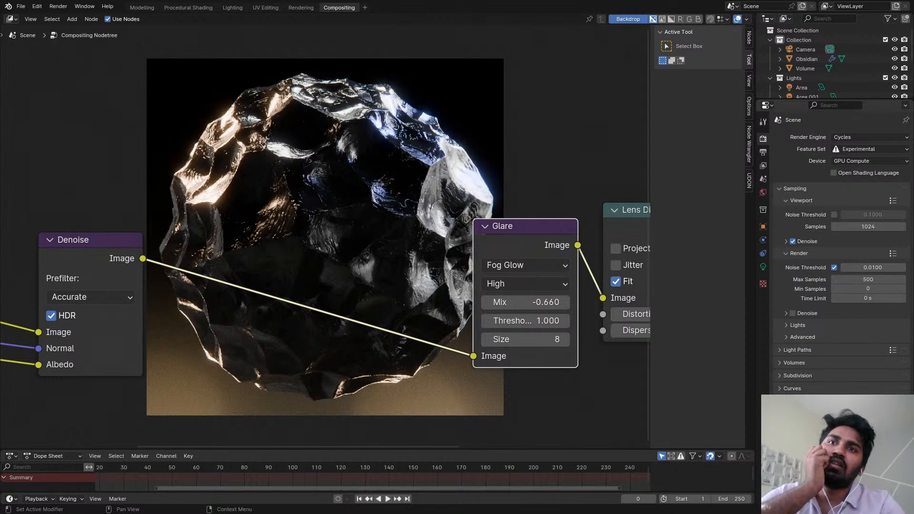
pyautogui.scroll(-4, 842, 251)
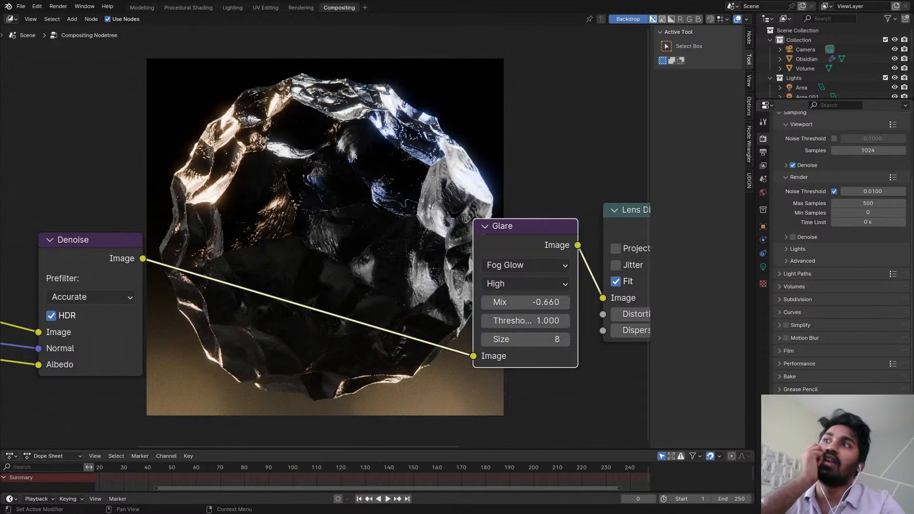
pyautogui.click(864, 452)
pyautogui.click(844, 361)
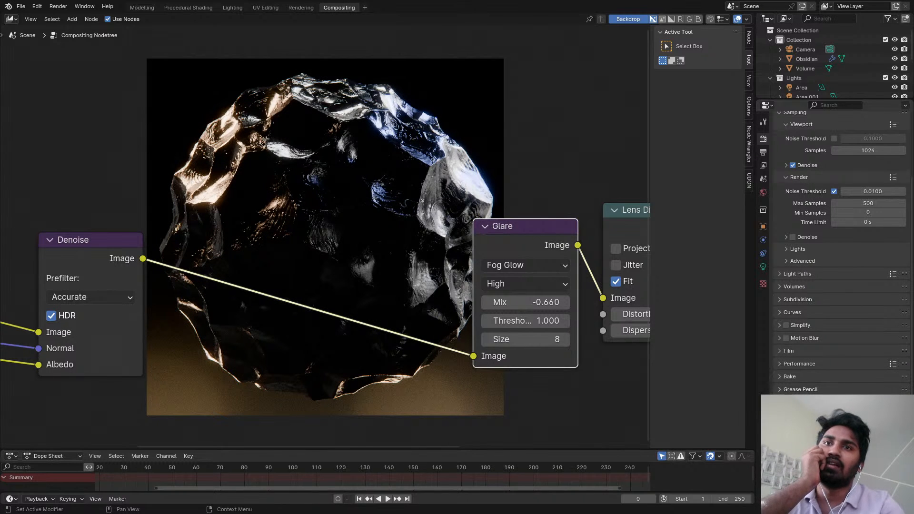
pyautogui.click(864, 452)
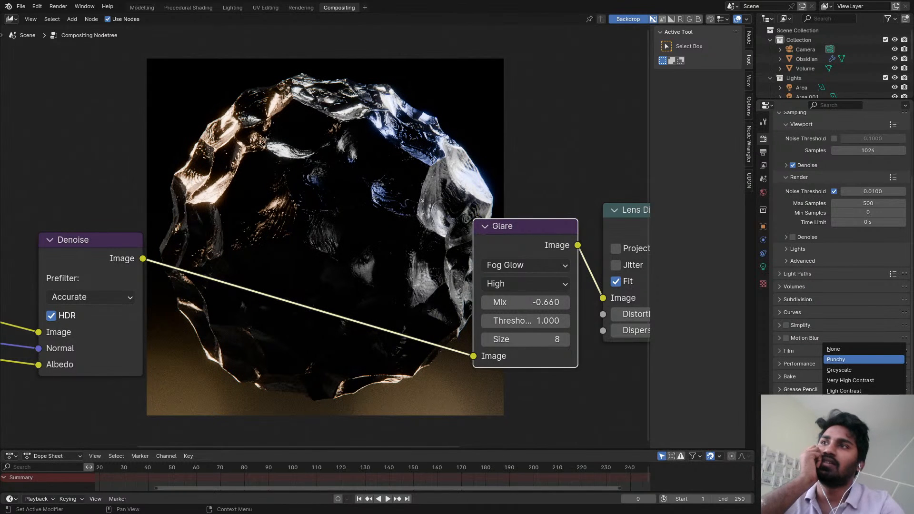
pyautogui.click(842, 353)
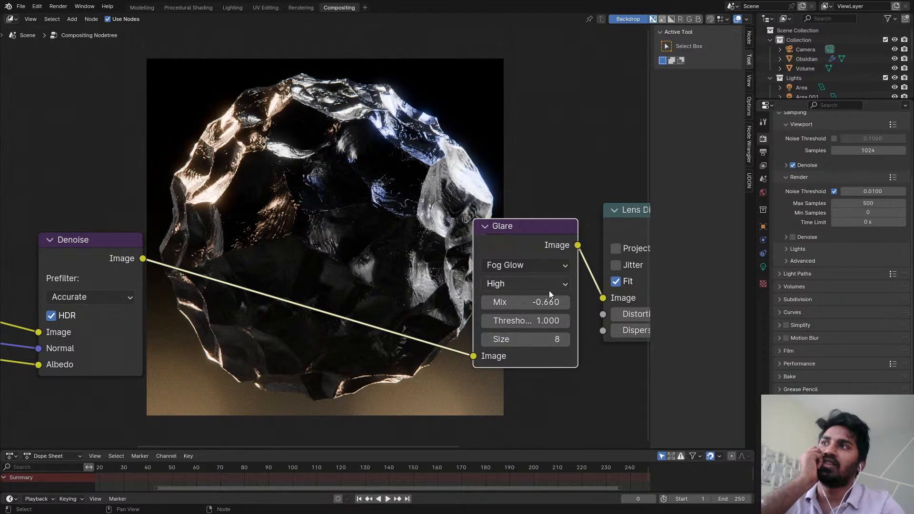
# - Insert a Color Balance node on the link between the Denoise and Glare nodes
pyautogui.moveTo(549, 290); pyautogui.dragTo(364, 52, button='middle')
pyautogui.moveTo(310, 43); pyautogui.dragTo(349, 265, button='middle')
pyautogui.scroll(-4, 357, 243)
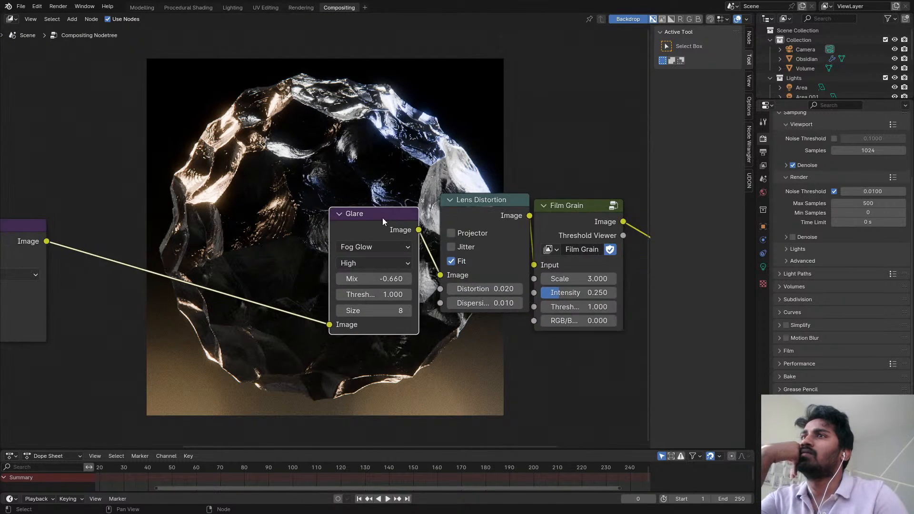
pyautogui.moveTo(382, 218); pyautogui.dragTo(326, 224, button='middle')
pyautogui.scroll(3, 350, 204)
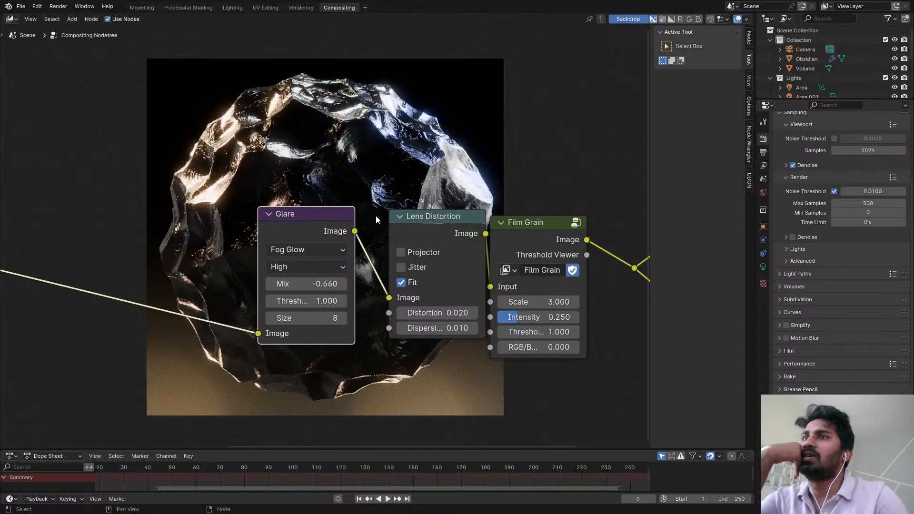
pyautogui.scroll(-2, 405, 209)
pyautogui.moveTo(205, 238); pyautogui.dragTo(378, 183, button='middle')
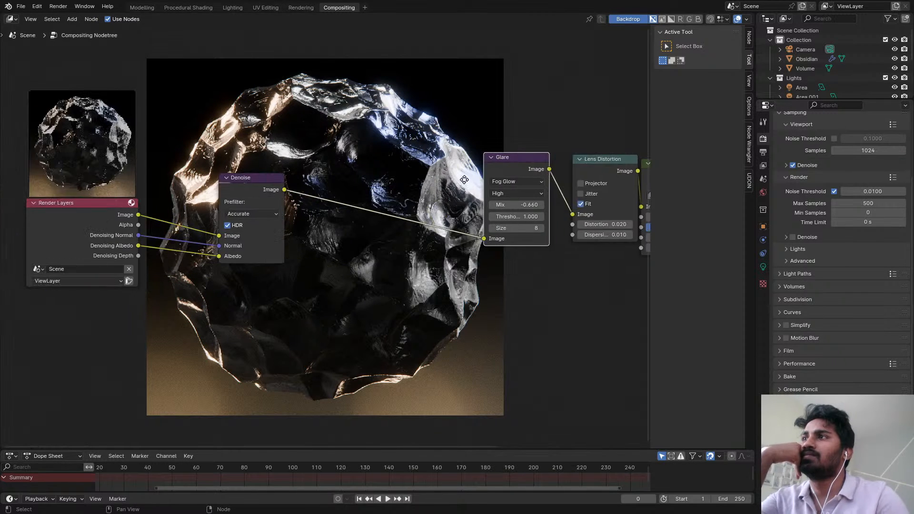
pyautogui.scroll(2, 376, 183)
pyautogui.hotkey('shift', 'a')
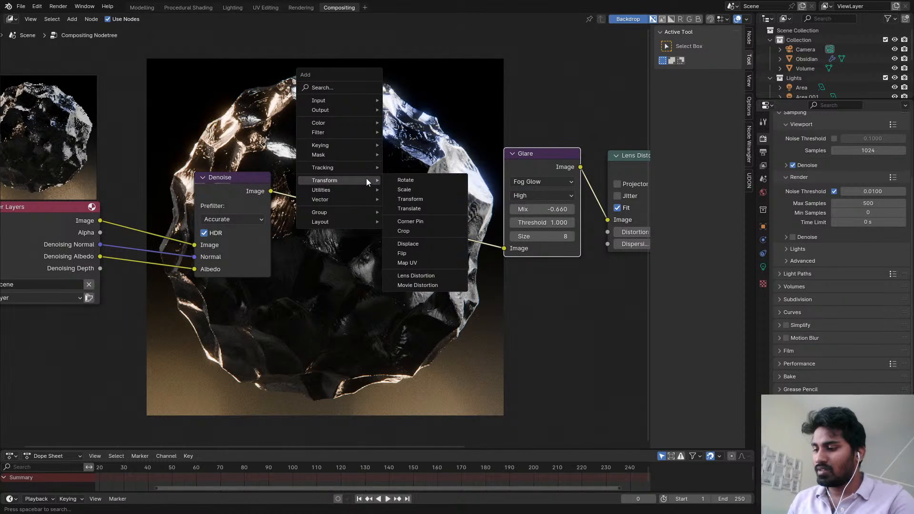
pyautogui.write('cb')
pyautogui.click(419, 194)
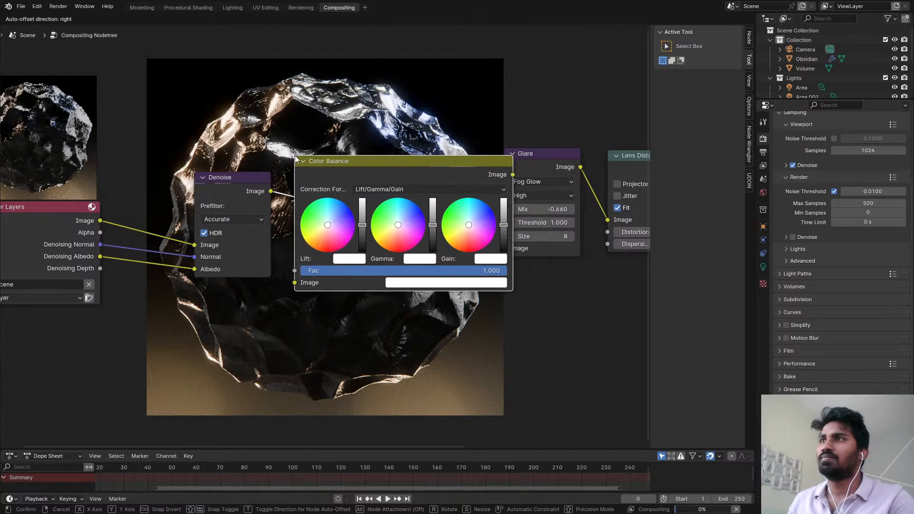
pyautogui.click(295, 155)
# - Try raising the Lift brightness of the Color Balance node, and undo the change
pyautogui.moveTo(372, 169); pyautogui.dragTo(383, 233, button='middle')
pyautogui.scroll(2, 390, 272)
pyautogui.scroll(2, 389, 272)
pyautogui.moveTo(390, 272); pyautogui.dragTo(407, 312, button='middle')
pyautogui.scroll(-3, 406, 336)
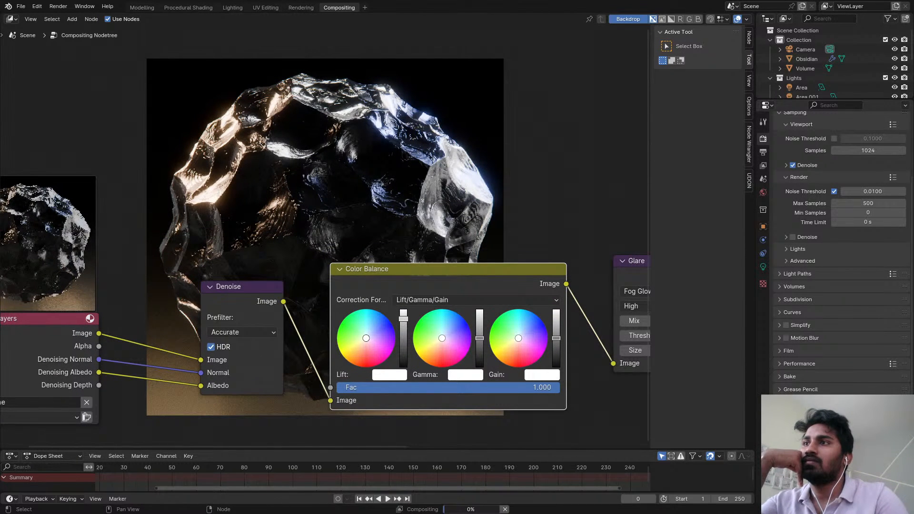
pyautogui.moveTo(390, 272); pyautogui.dragTo(333, 265, button='middle')
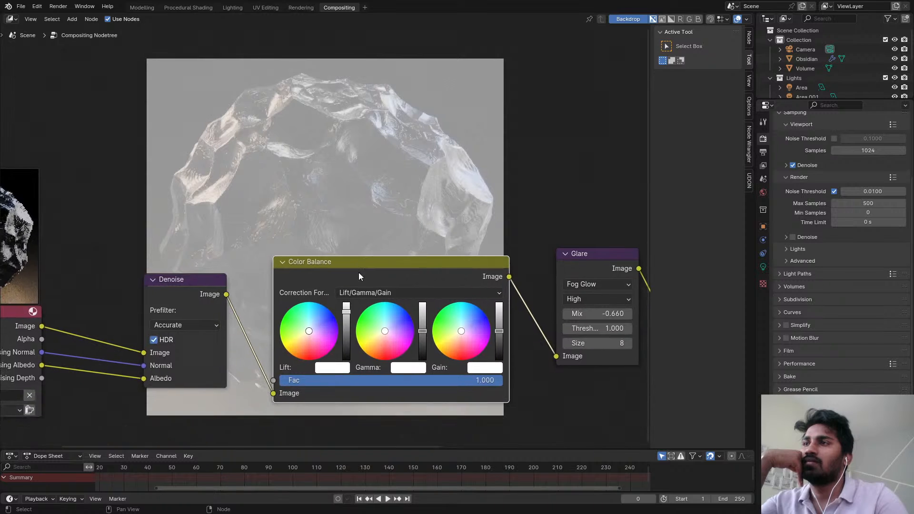
pyautogui.scroll(1, 349, 305)
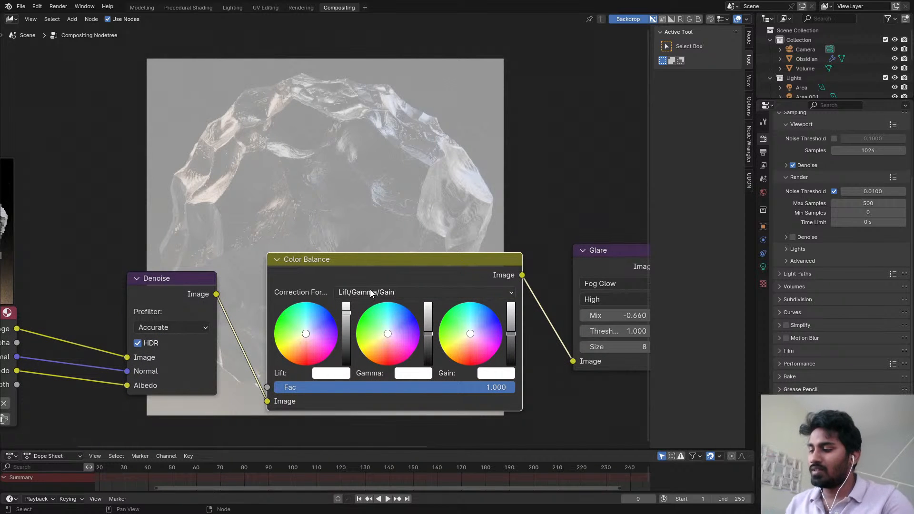
pyautogui.hotkey('ctrl', 'z')
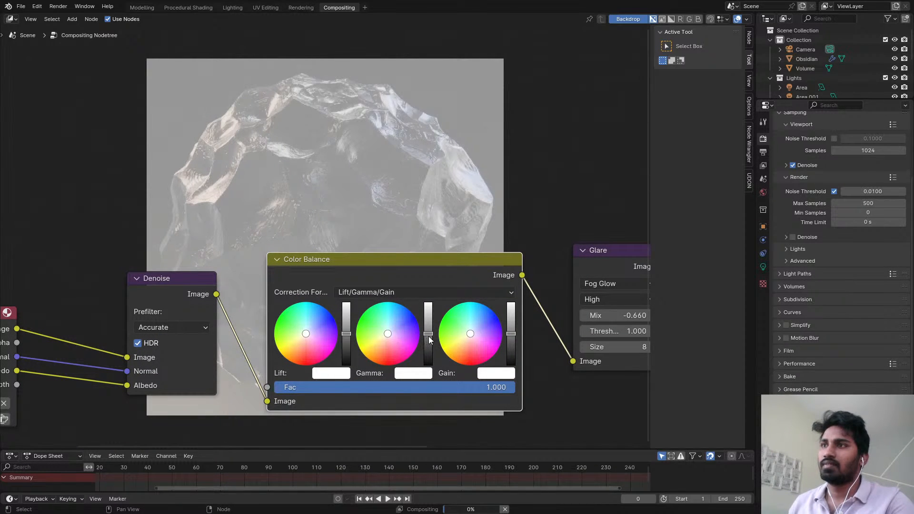
# - Try raising the Gamma brightness and the Gain brightness of the Color Balance node, undoing each change
pyautogui.moveTo(431, 336); pyautogui.dragTo(427, 318)
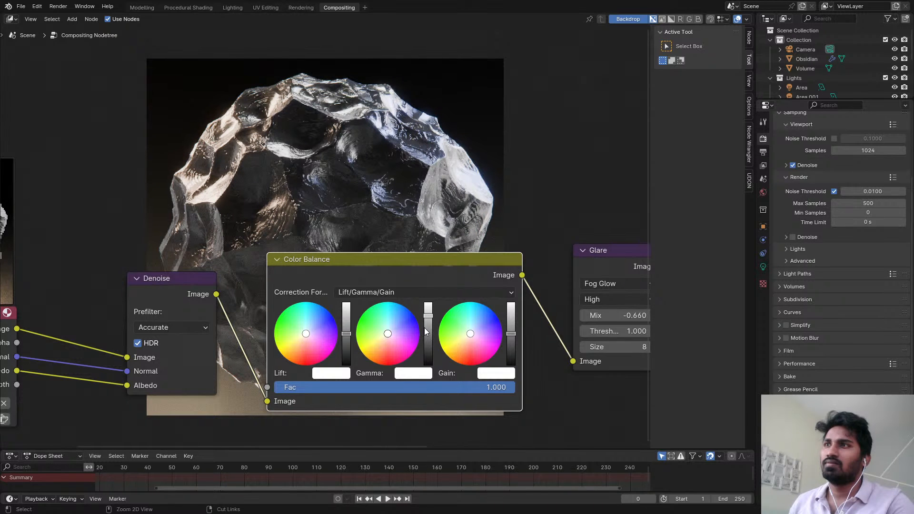
pyautogui.hotkey('ctrl', 'z')
pyautogui.moveTo(507, 342); pyautogui.dragTo(511, 308)
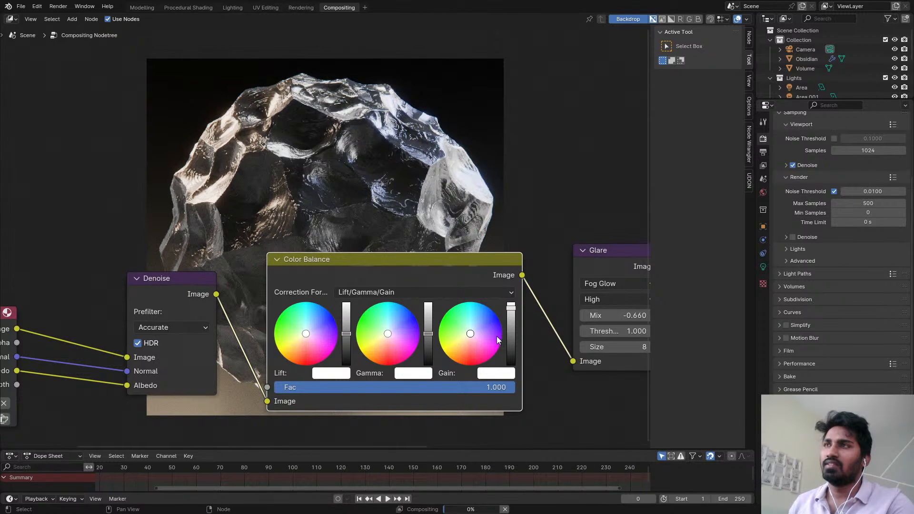
pyautogui.moveTo(423, 226); pyautogui.dragTo(398, 0, button='middle')
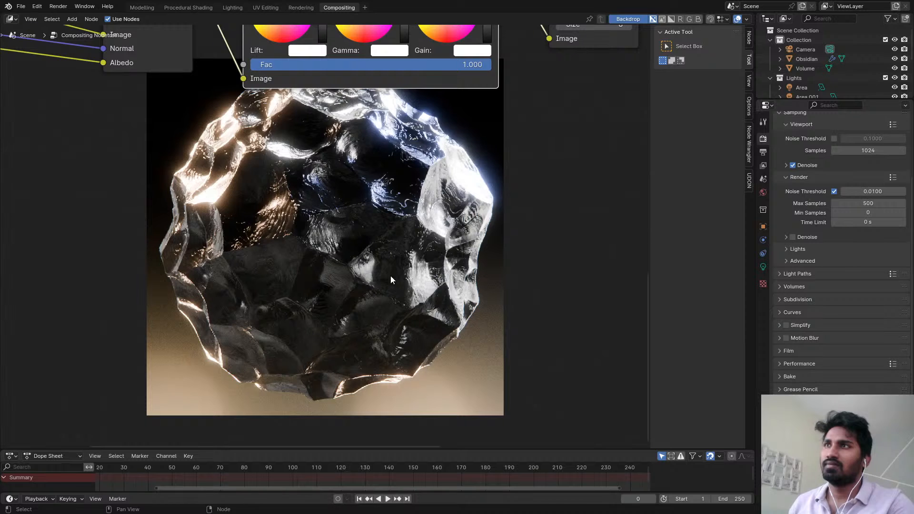
pyautogui.moveTo(476, 226); pyautogui.dragTo(264, 295, button='middle')
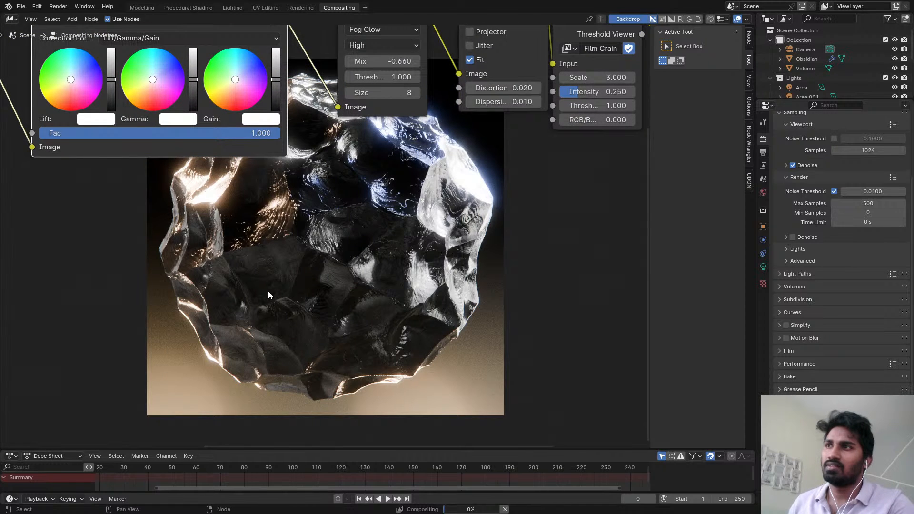
pyautogui.moveTo(281, 261); pyautogui.dragTo(322, 287, button='middle')
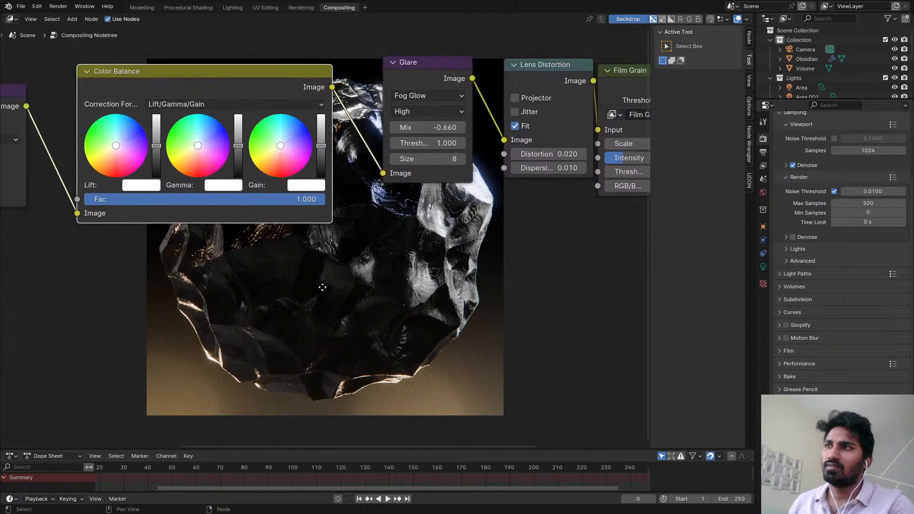
# - Try lowering the Gamma brightness of the Color Balance node slightly, and undo the change
pyautogui.scroll(1, 303, 210)
pyautogui.moveTo(262, 182); pyautogui.dragTo(265, 191)
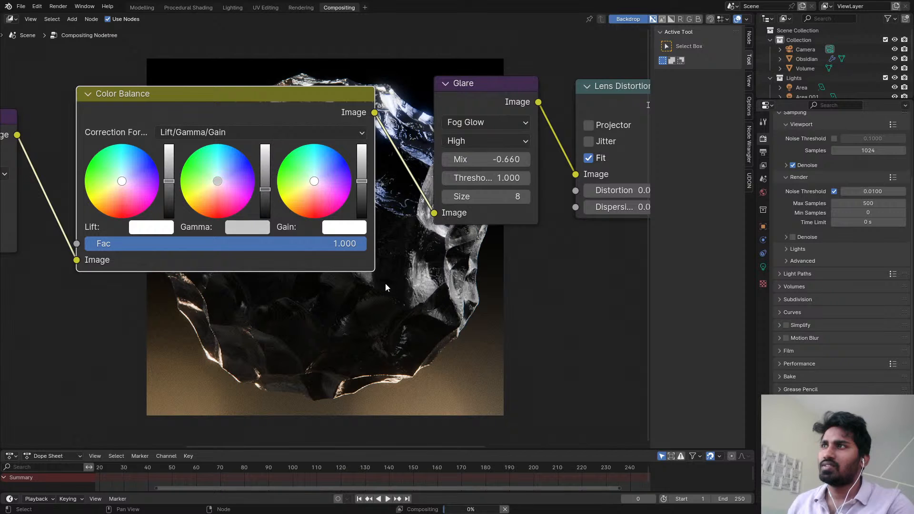
pyautogui.moveTo(387, 288); pyautogui.dragTo(486, 316, button='middle')
pyautogui.hotkey('ctrl', 'z')
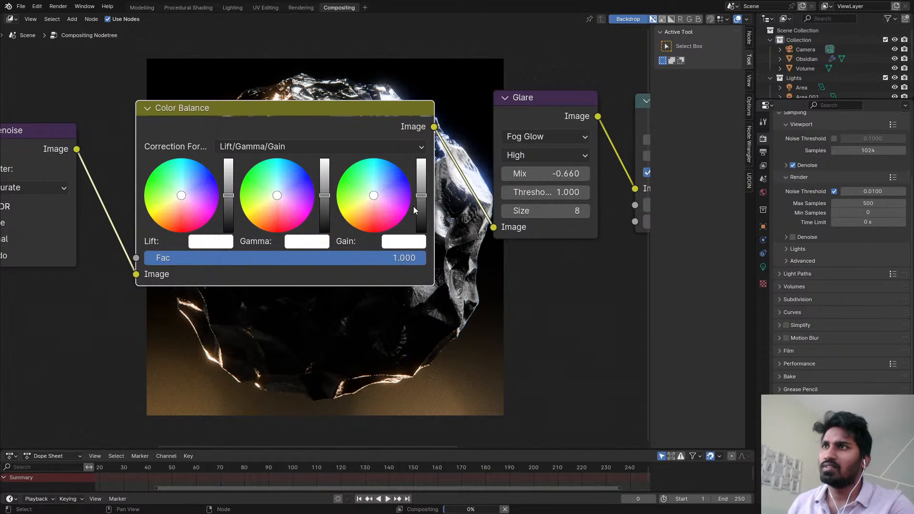
# - Raise the Color Balance Gain to about 1.260 and tint it toward a warm yellow-orange
pyautogui.click(413, 246)
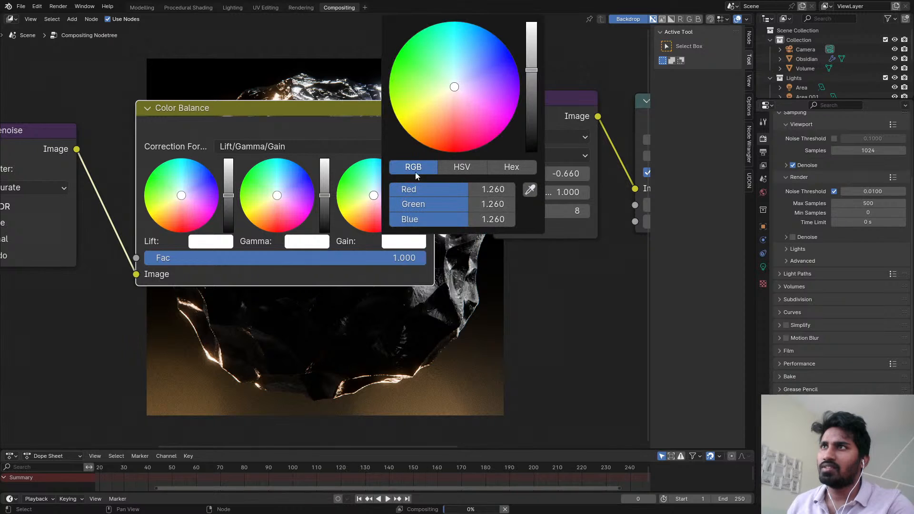
pyautogui.moveTo(454, 88); pyautogui.dragTo(449, 95)
pyautogui.moveTo(604, 431); pyautogui.dragTo(554, 403, button='middle')
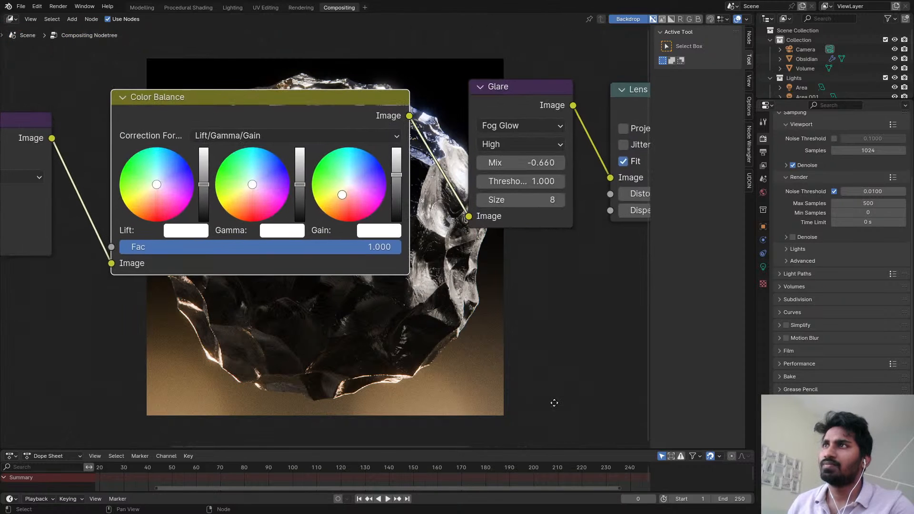
# - Adjust the blue channel of the Color Balance Lift to give the shadows a slight blue tint
pyautogui.click(200, 232)
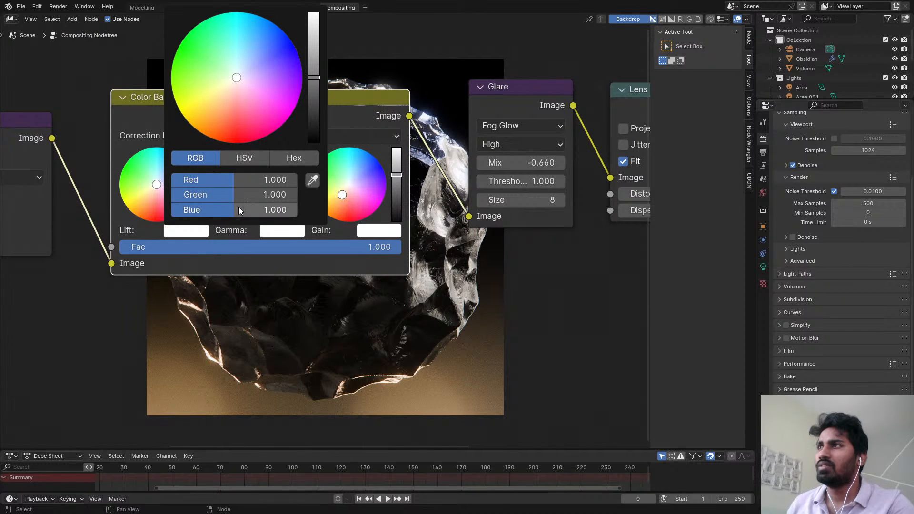
pyautogui.moveTo(242, 210); pyautogui.dragTo(267, 210)
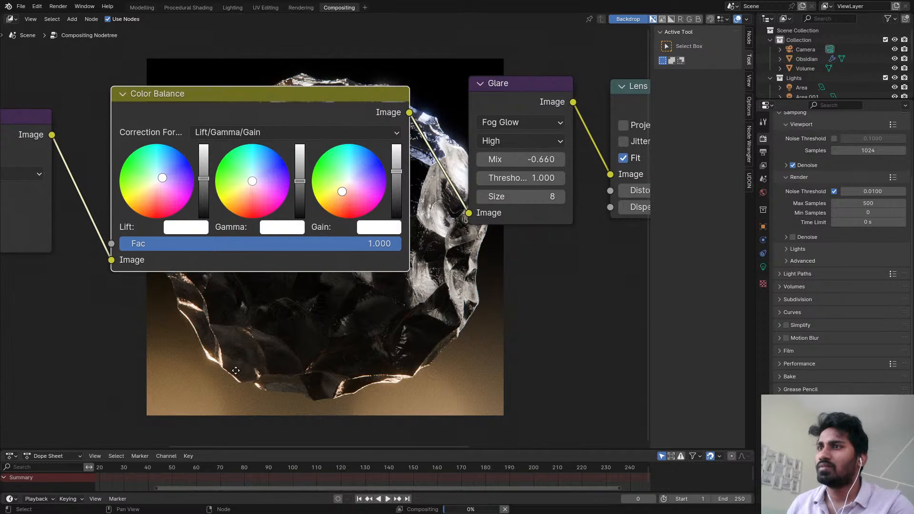
pyautogui.moveTo(233, 376); pyautogui.dragTo(323, 176, button='middle')
pyautogui.moveTo(194, 158); pyautogui.dragTo(299, 411, button='middle')
pyautogui.click(233, 267)
pyautogui.moveTo(291, 238); pyautogui.dragTo(298, 238)
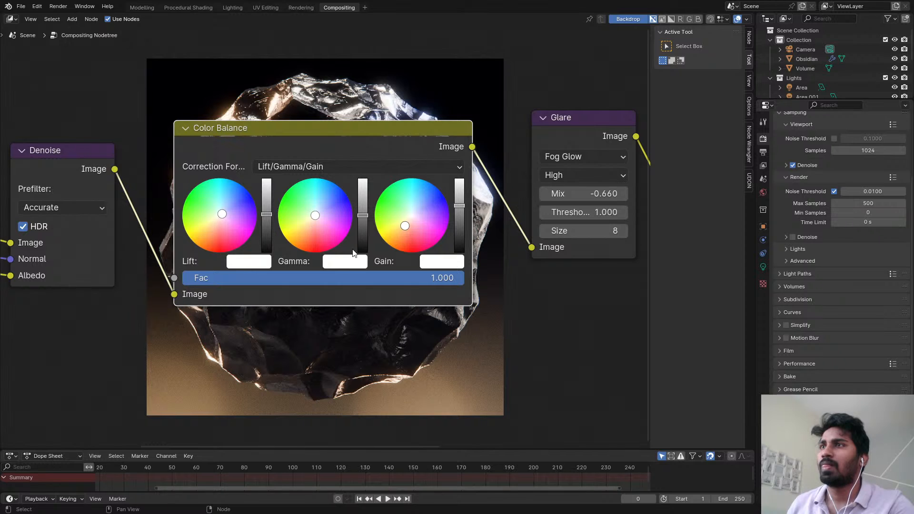
# - Fine-tune the Gain color of the Color Balance node
pyautogui.click(442, 261)
pyautogui.moveTo(526, 226); pyautogui.dragTo(502, 210)
pyautogui.moveTo(480, 373); pyautogui.dragTo(409, 201, button='middle')
pyautogui.moveTo(477, 233); pyautogui.dragTo(154, 274, button='middle')
pyautogui.scroll(-4, 402, 170)
# - Switch to the Rendering workspace and display the Viewer Node image in place of the Render Result
pyautogui.click(238, 8)
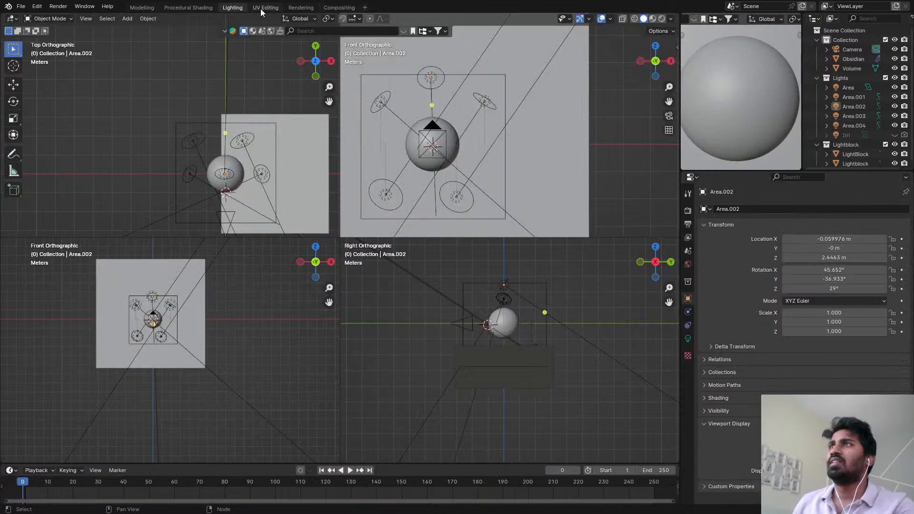
pyautogui.click(261, 7)
pyautogui.click(291, 8)
pyautogui.scroll(1, 267, 43)
pyautogui.scroll(-2, 375, 61)
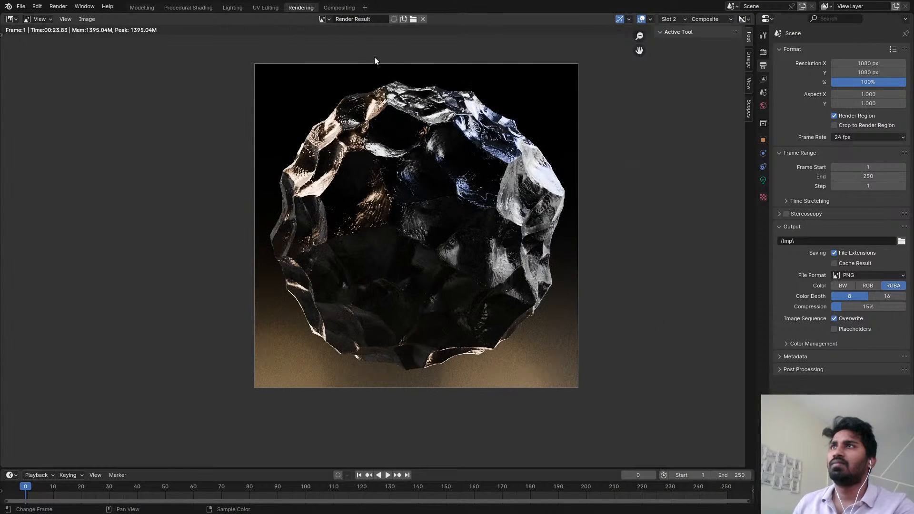
pyautogui.click(326, 19)
pyautogui.click(334, 61)
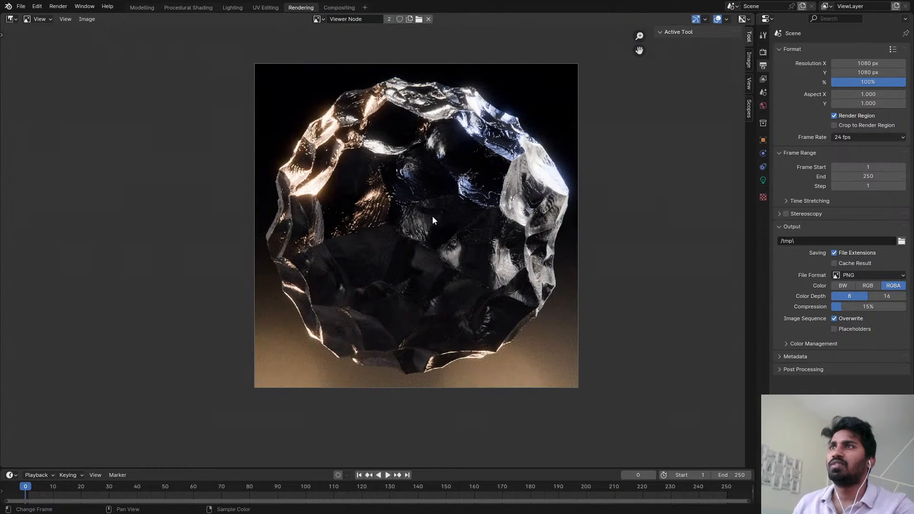
# - Examine the composited obsidian image up close and as a whole, checking its glow, grain and color tint
pyautogui.moveTo(414, 206); pyautogui.dragTo(336, 200, button='middle')
pyautogui.scroll(4, 337, 201)
pyautogui.scroll(-4, 315, 162)
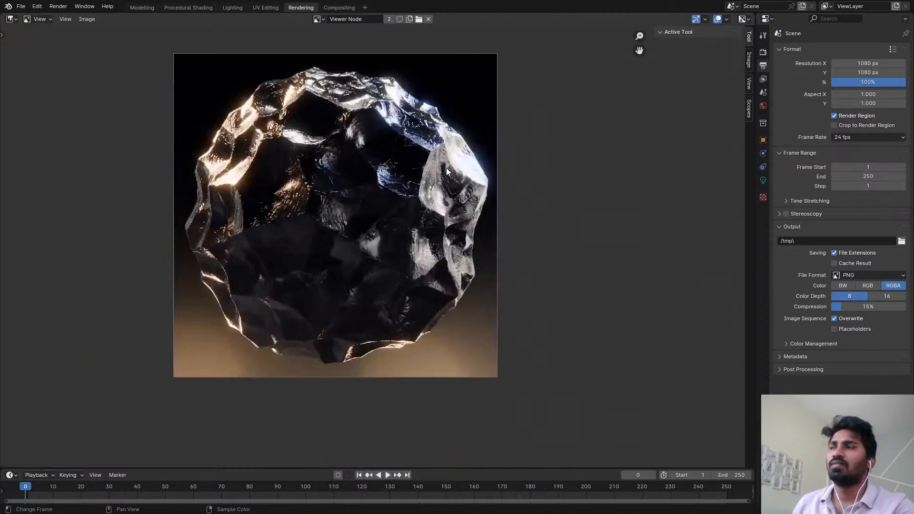
pyautogui.scroll(1, 308, 152)
pyautogui.scroll(3, 304, 143)
pyautogui.scroll(-2, 300, 132)
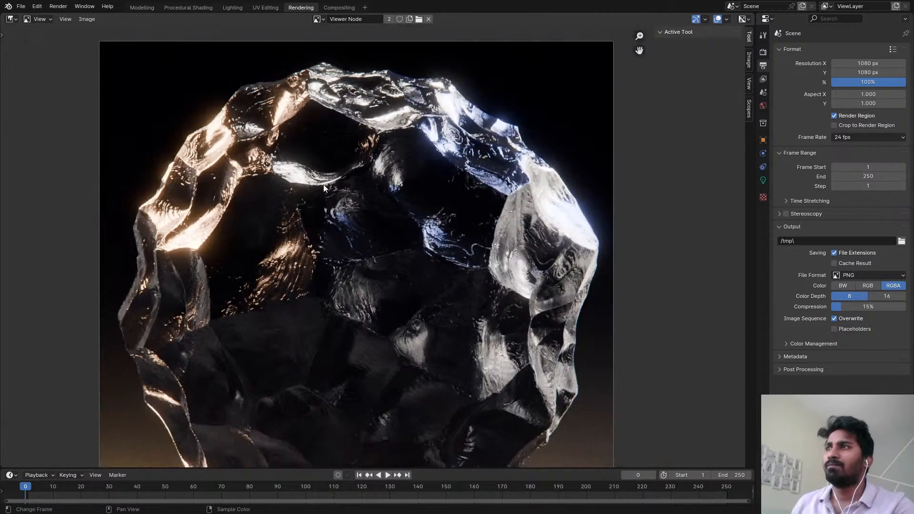
pyautogui.moveTo(324, 185); pyautogui.dragTo(365, 172, button='middle')
pyautogui.scroll(-2, 364, 169)
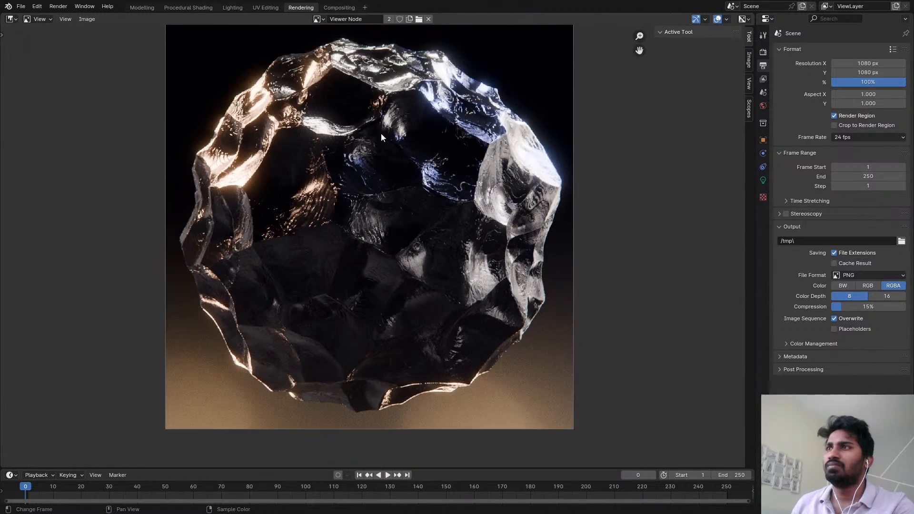
# - Save the project file and display the obsidian sphere's material nodes full-size in the Procedural Shading workspace
pyautogui.click(87, 20)
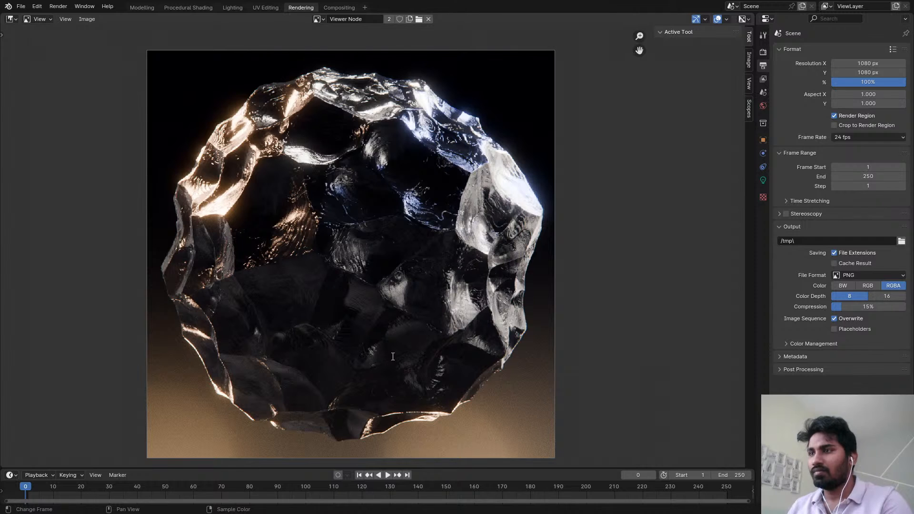
pyautogui.hotkey('ctrl', 's')
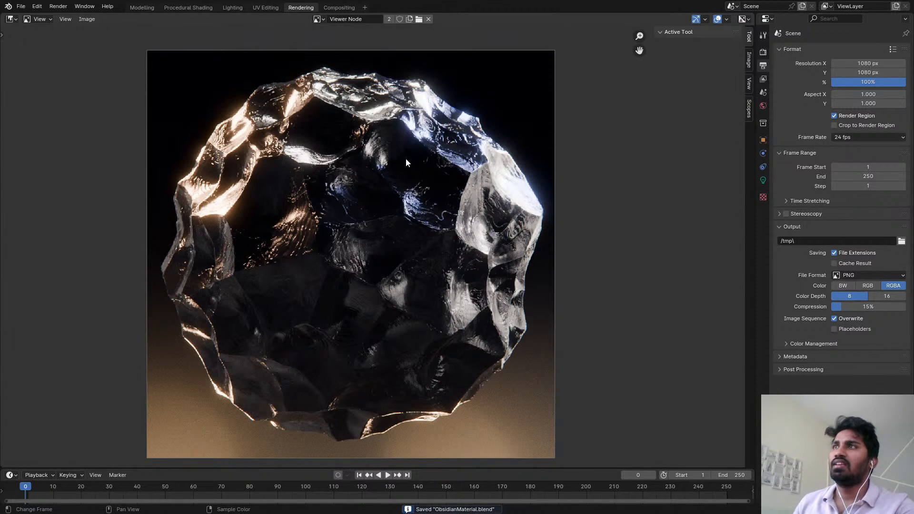
pyautogui.click(188, 7)
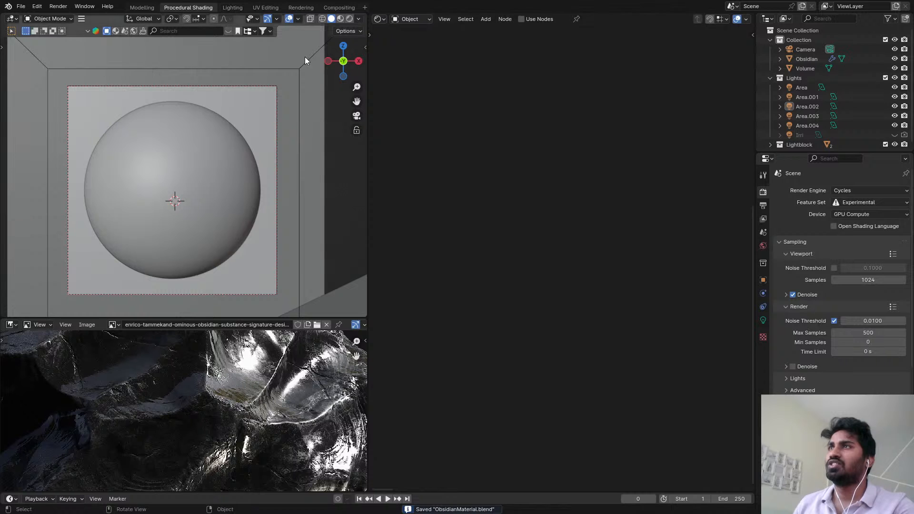
pyautogui.click(237, 195)
pyautogui.hotkey('ctrl', 'space')
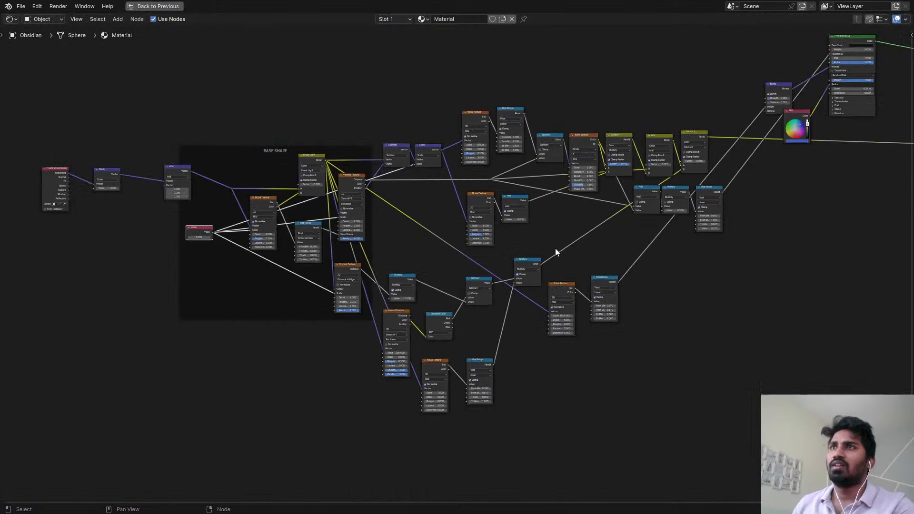
# - Duplicate the entire obsidian material node tree and place the copy below the original
pyautogui.scroll(-6, 488, 259)
pyautogui.scroll(-4, 364, 176)
pyautogui.moveTo(363, 173); pyautogui.dragTo(316, 157, button='middle')
pyautogui.moveTo(172, 104); pyautogui.dragTo(691, 364)
pyautogui.hotkey('shift', 'd')
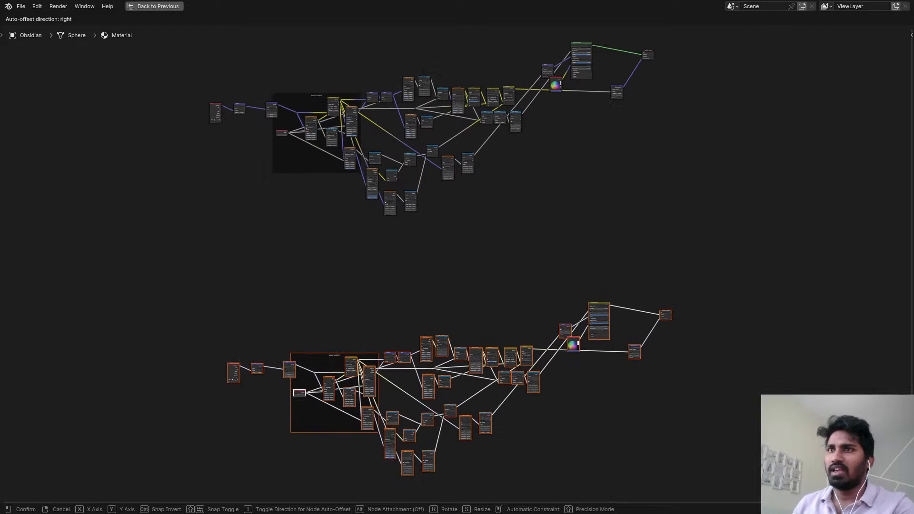
pyautogui.click(642, 307)
# - Move the vector Scale node next to the Add node ahead of the BASE SHAPE frame
pyautogui.scroll(5, 639, 252)
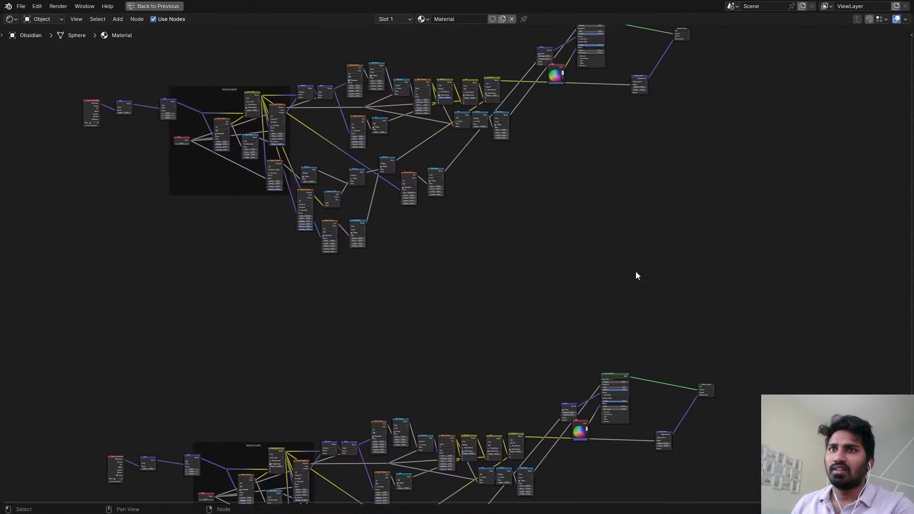
pyautogui.scroll(1, 395, 129)
pyautogui.moveTo(393, 129); pyautogui.dragTo(480, 298, button='middle')
pyautogui.scroll(3, 261, 252)
pyautogui.moveTo(261, 252); pyautogui.dragTo(301, 202, button='middle')
pyautogui.scroll(6, 219, 234)
pyautogui.moveTo(214, 217); pyautogui.dragTo(261, 211)
# - Add a reroute point on the links leaving the Value node in the BASE SHAPE frame
pyautogui.scroll(-5, 308, 205)
pyautogui.scroll(4, 315, 211)
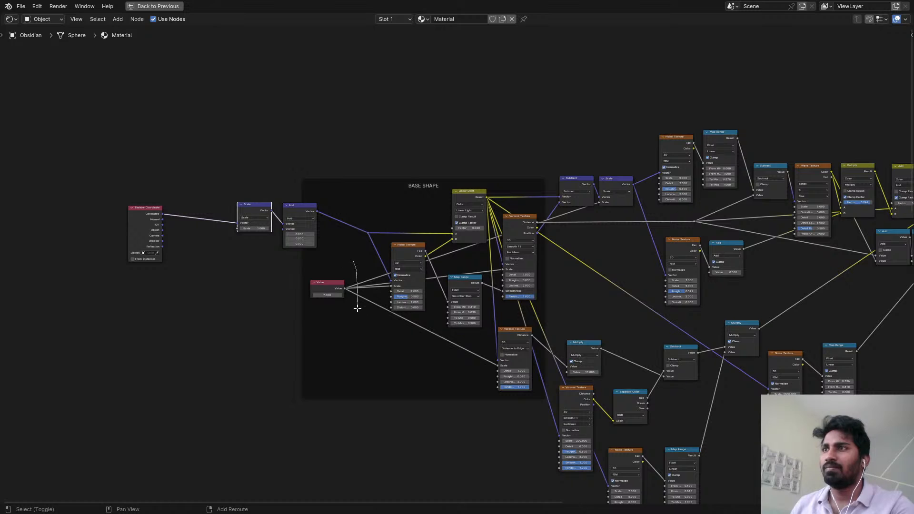
pyautogui.keyDown('shift'); pyautogui.moveTo(357, 309); pyautogui.dragTo(357, 308, button='right'); pyautogui.keyUp('shift')
pyautogui.scroll(-5, 358, 307)
pyautogui.scroll(5, 332, 264)
pyautogui.scroll(-4, 374, 250)
# - Move the Bump node below the roughness Map Range and lower the RGB and Principled BSDF nodes to its level
pyautogui.moveTo(624, 180); pyautogui.dragTo(509, 145, button='middle')
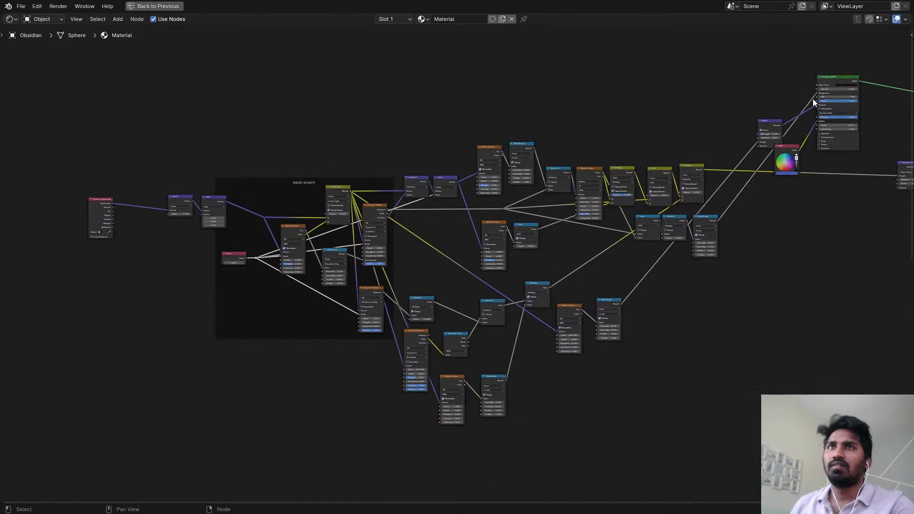
pyautogui.moveTo(813, 100); pyautogui.dragTo(710, 106, button='middle')
pyautogui.scroll(5, 714, 85)
pyautogui.moveTo(741, 91); pyautogui.dragTo(734, 149)
pyautogui.scroll(2, 664, 137)
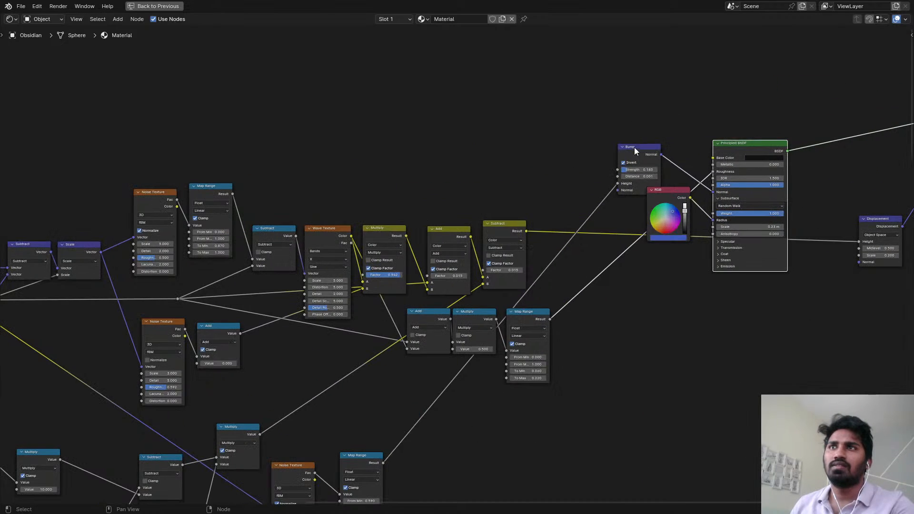
pyautogui.moveTo(635, 151); pyautogui.dragTo(532, 402)
pyautogui.scroll(3, 668, 188)
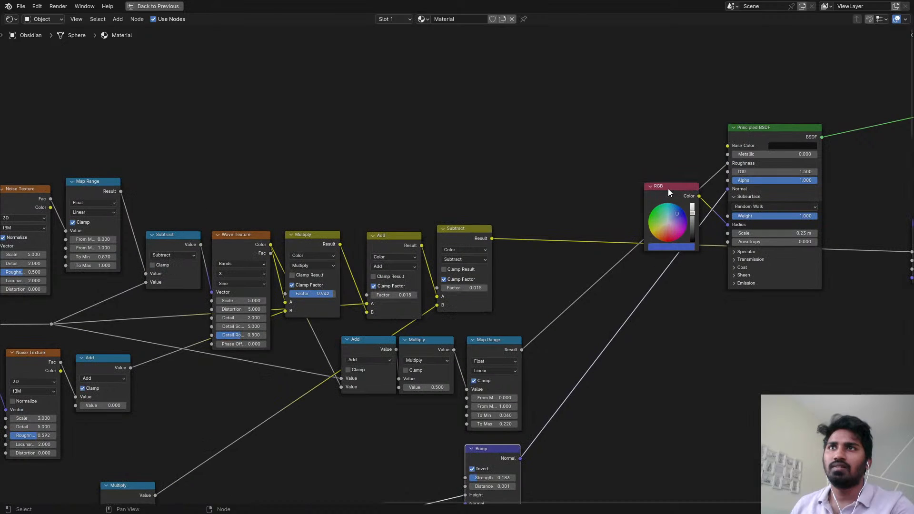
pyautogui.moveTo(668, 189); pyautogui.dragTo(665, 355)
pyautogui.moveTo(785, 129); pyautogui.dragTo(796, 318)
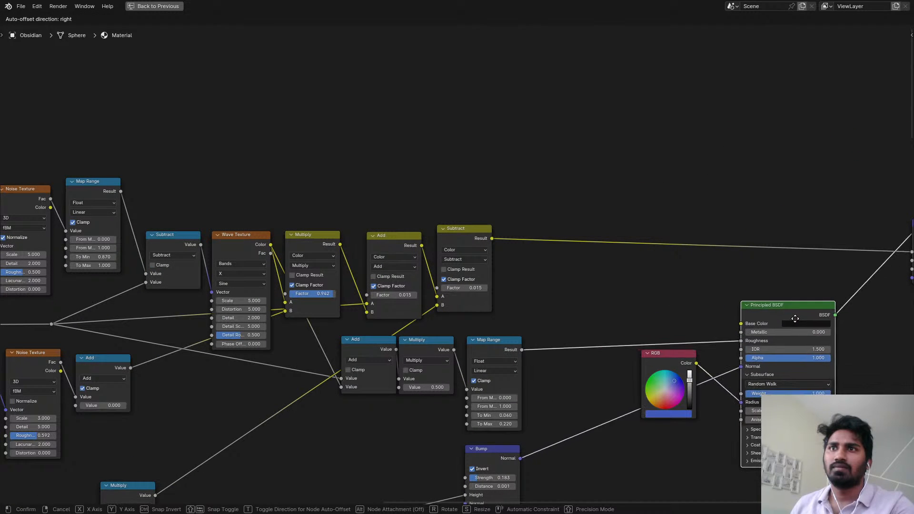
# - Place the RGB node directly under the Bump node and bring the Principled BSDF close beside them
pyautogui.moveTo(729, 375); pyautogui.dragTo(715, 290, button='middle')
pyautogui.scroll(3, 715, 291)
pyautogui.moveTo(657, 262); pyautogui.dragTo(572, 393)
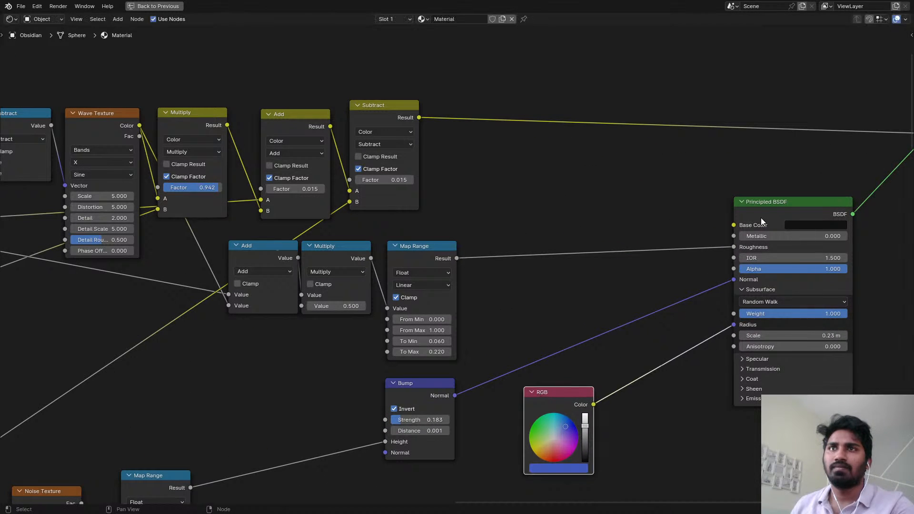
pyautogui.moveTo(762, 221); pyautogui.dragTo(702, 328)
pyautogui.moveTo(555, 398); pyautogui.dragTo(587, 238, button='middle')
pyautogui.scroll(1, 588, 239)
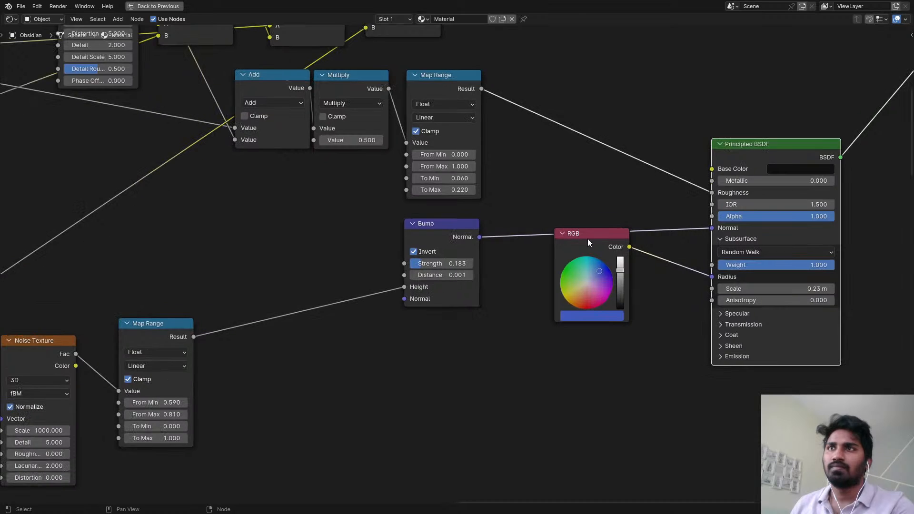
pyautogui.moveTo(588, 239); pyautogui.dragTo(467, 312)
pyautogui.moveTo(759, 152); pyautogui.dragTo(614, 103)
# - Move the Displacement and Material Output nodes closer to the rest of the node tree
pyautogui.scroll(-6, 614, 104)
pyautogui.moveTo(614, 104); pyautogui.dragTo(452, 303, button='middle')
pyautogui.moveTo(719, 188); pyautogui.dragTo(472, 193)
pyautogui.moveTo(843, 86); pyautogui.dragTo(657, 249)
pyautogui.scroll(-4, 606, 183)
pyautogui.scroll(-1, 387, 204)
# - Group all material nodes between the Texture Coordinate and Material Output nodes into one node group
pyautogui.moveTo(386, 204); pyautogui.dragTo(422, 175, button='middle')
pyautogui.scroll(-3, 422, 175)
pyautogui.scroll(3, 142, 176)
pyautogui.scroll(-2, 171, 157)
pyautogui.moveTo(141, 101); pyautogui.dragTo(624, 320)
pyautogui.hotkey('ctrl', 'g')
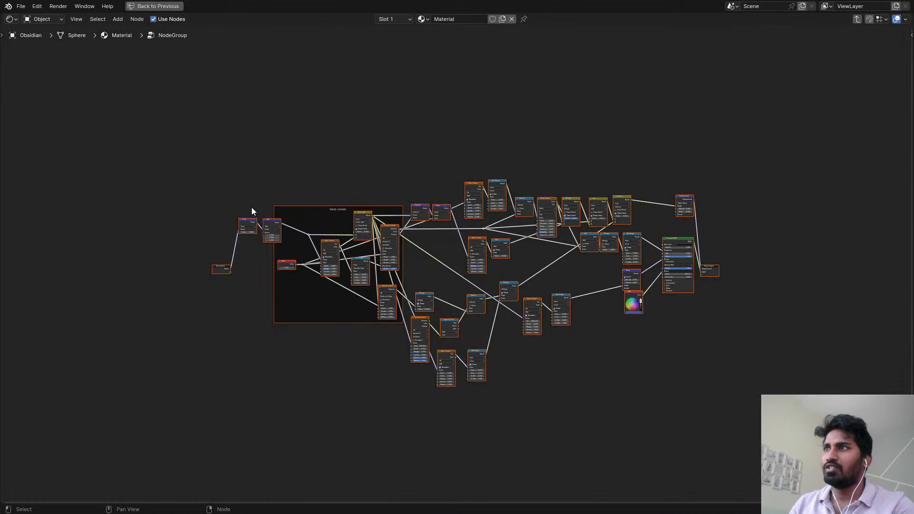
# - Move the Group Input node up near the Scale node inside the node group
pyautogui.scroll(3, 252, 207)
pyautogui.scroll(2, 367, 304)
pyautogui.press('g')
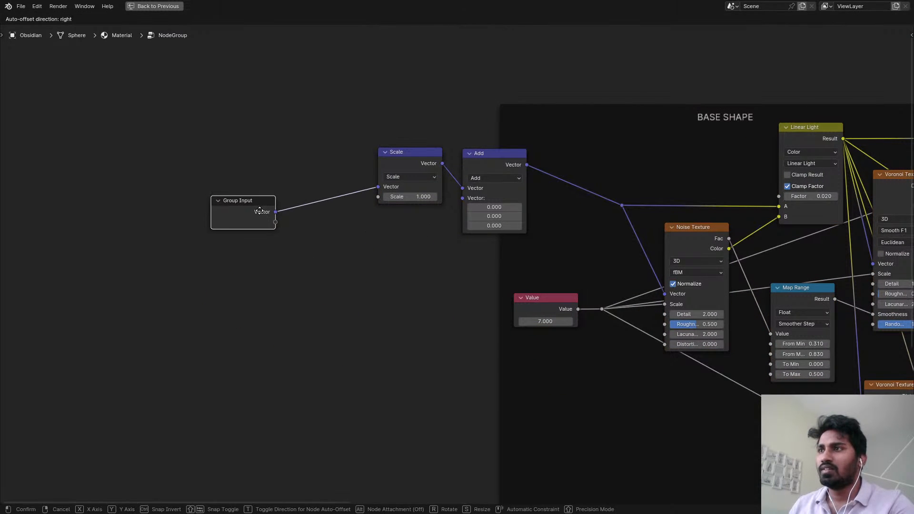
pyautogui.click(256, 211)
# - Show the node group's interface settings and reorder the outputs so BSDF comes before Displacement
pyautogui.press('n')
pyautogui.scroll(1, 690, 141)
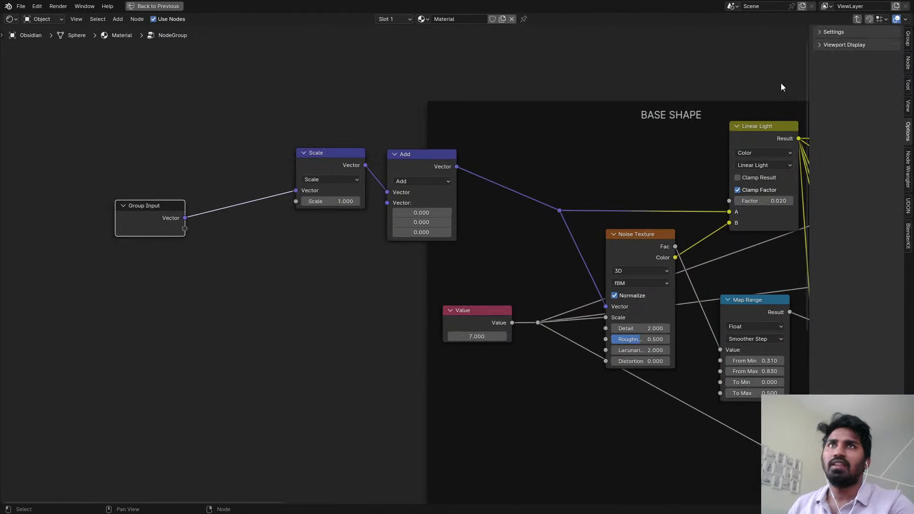
pyautogui.click(907, 39)
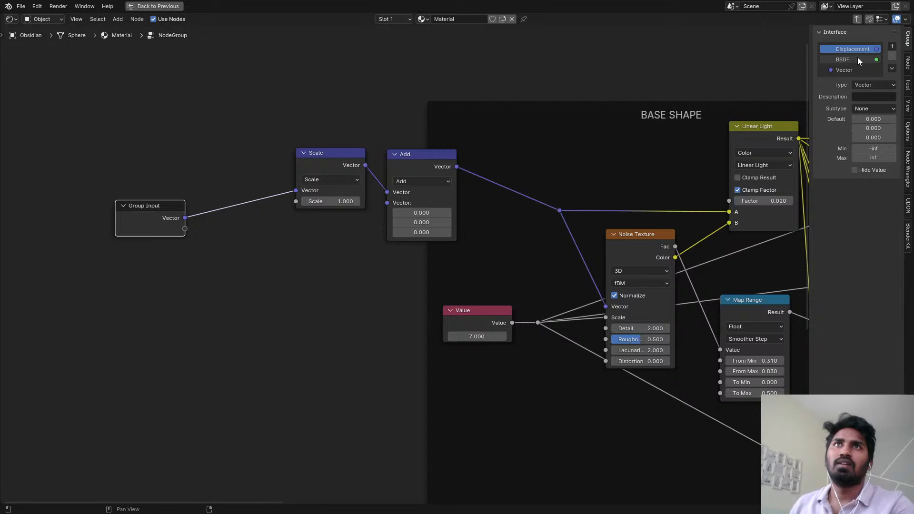
pyautogui.moveTo(858, 57); pyautogui.dragTo(858, 47)
# - Enable Hide Value for the node group's Vector input, keeping its name
pyautogui.click(849, 69)
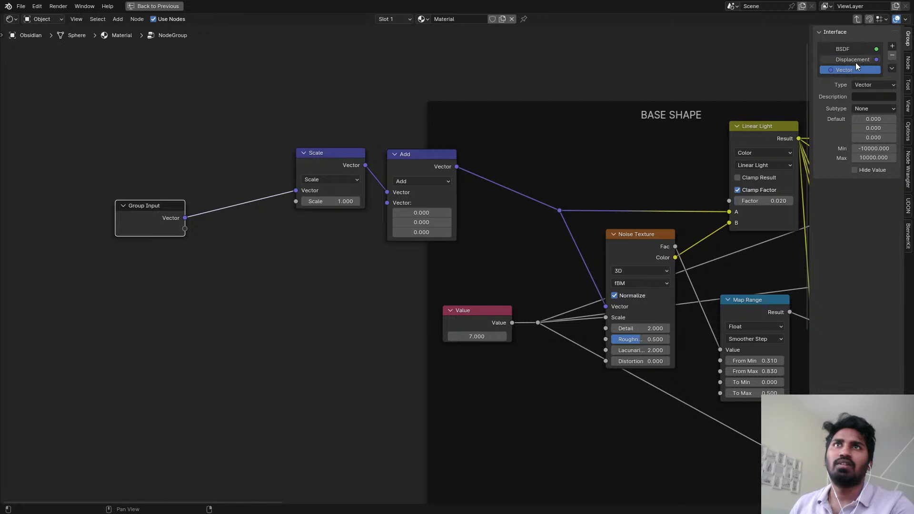
pyautogui.doubleClick(861, 69)
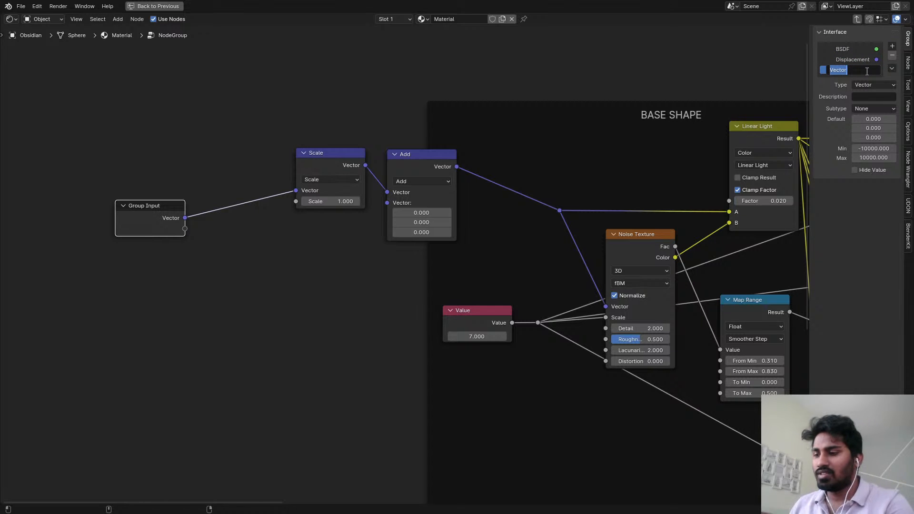
pyautogui.write('U')
pyautogui.press('Escape')
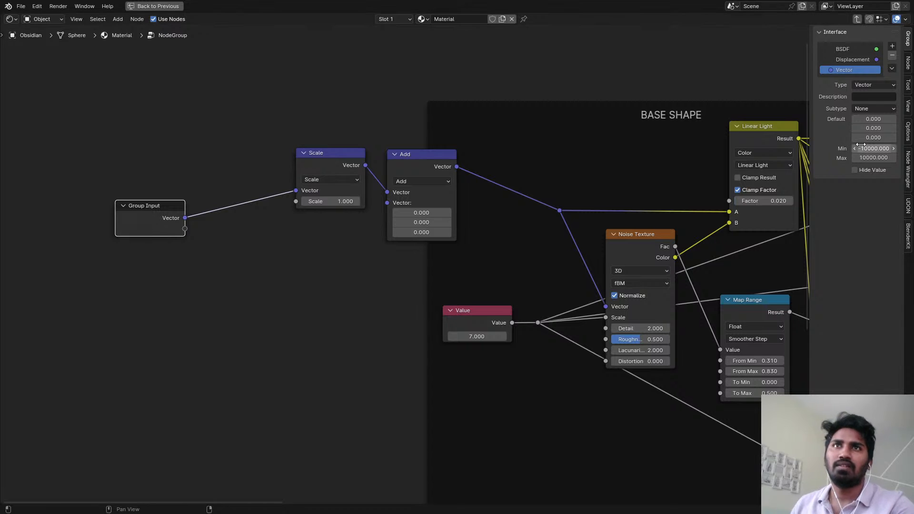
# - Expose the Scale node's Scale value as a group input and select it in the interface list
pyautogui.scroll(1, 217, 248)
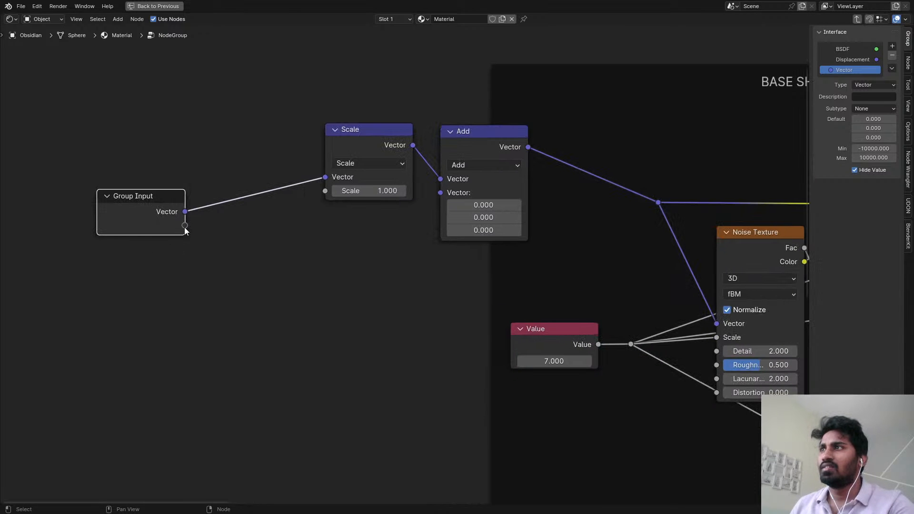
pyautogui.moveTo(185, 225); pyautogui.dragTo(325, 191)
pyautogui.click(841, 80)
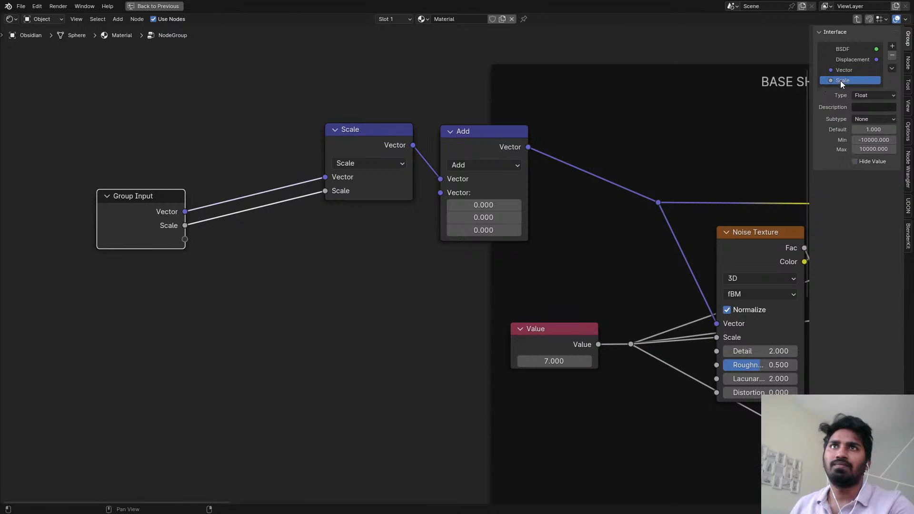
# - Add a Combine XYZ node and connect it to the second Vector input of the Add node
pyautogui.scroll(-2, 493, 175)
pyautogui.scroll(1, 453, 177)
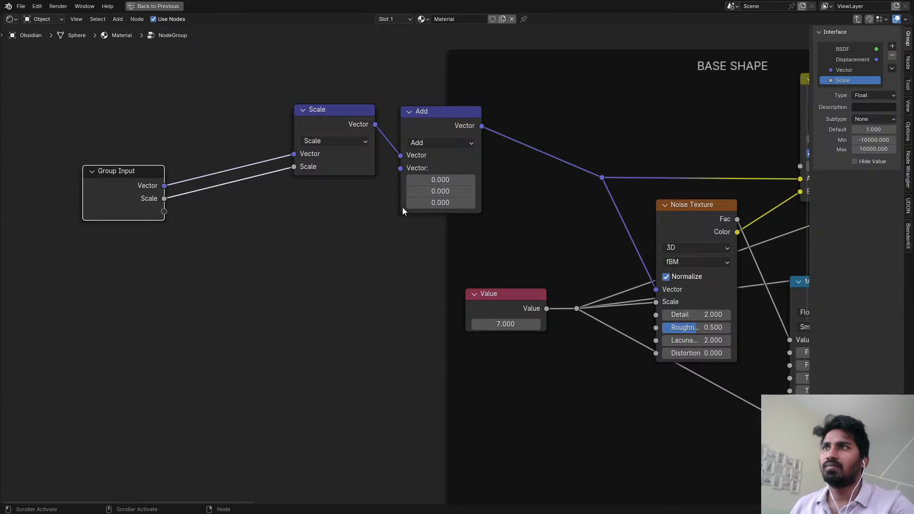
pyautogui.hotkey('shift', 'a')
pyautogui.write('com')
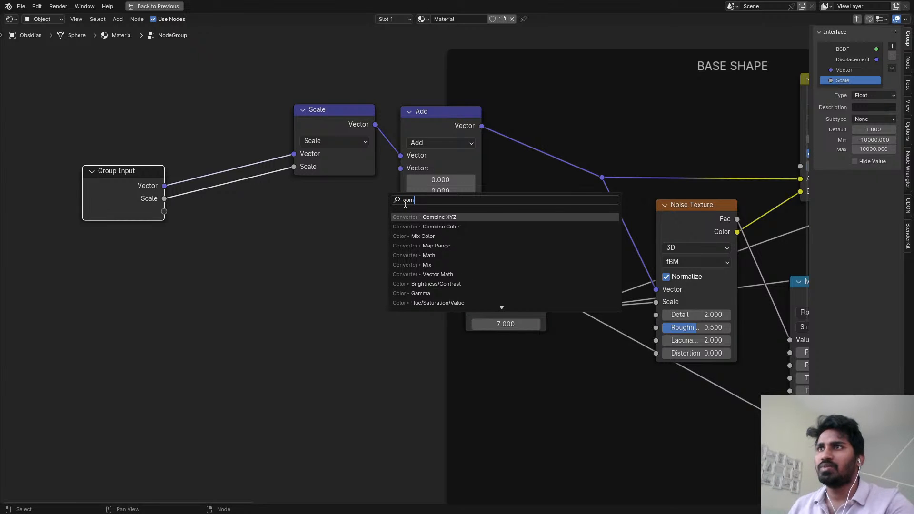
pyautogui.click(421, 215)
pyautogui.click(370, 222)
pyautogui.moveTo(373, 235); pyautogui.dragTo(400, 168)
# - Add a Math node set to Round and connect its output to the Z input of Combine XYZ
pyautogui.moveTo(262, 227); pyautogui.dragTo(435, 178, button='middle')
pyautogui.hotkey('shift', 'a')
pyautogui.click(435, 178)
pyautogui.write('math')
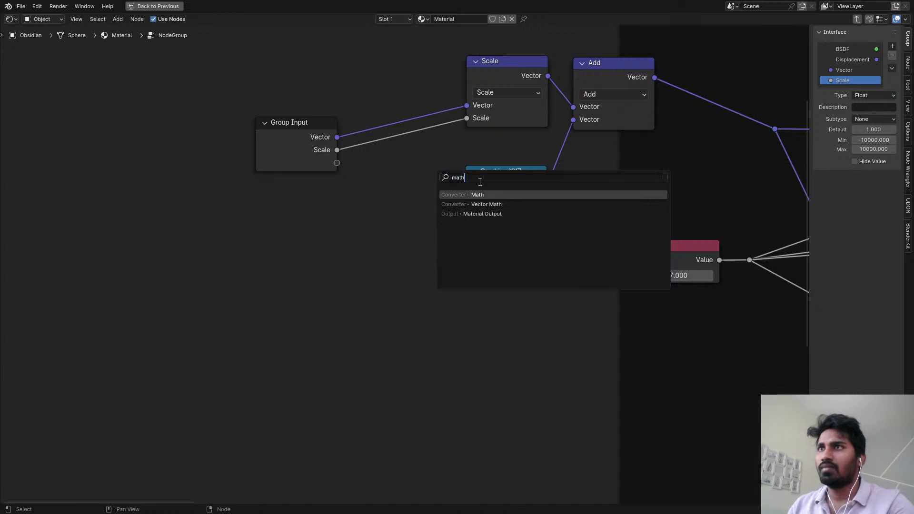
pyautogui.press('Return')
pyautogui.click(372, 233)
pyautogui.click(373, 234)
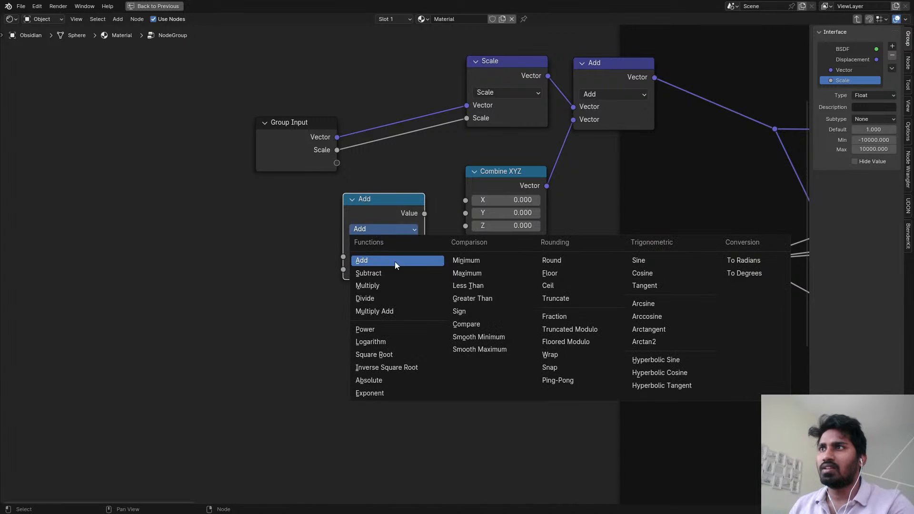
pyautogui.click(546, 260)
pyautogui.moveTo(412, 205); pyautogui.dragTo(466, 226)
# - Set the Round node's Value to 0 and expose it as a new group input
pyautogui.moveTo(336, 161); pyautogui.dragTo(369, 231)
pyautogui.click(404, 258)
pyautogui.write('0')
pyautogui.press('Return')
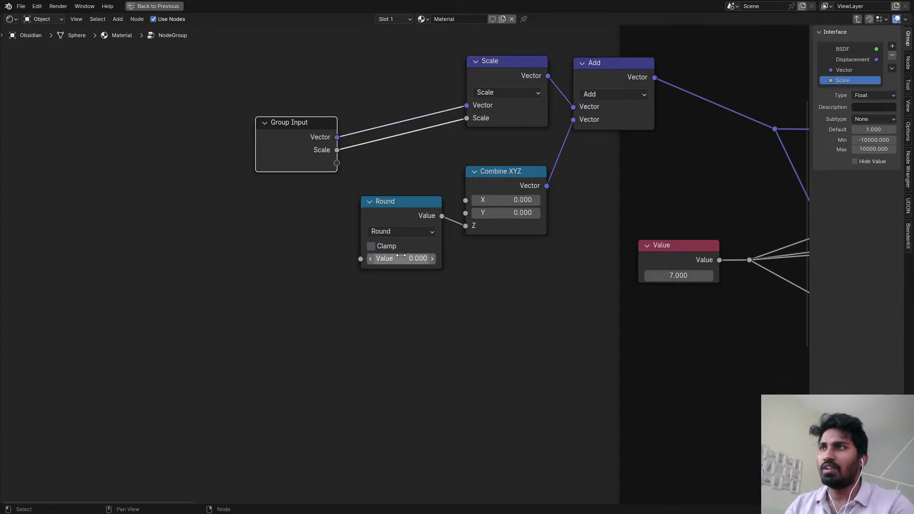
pyautogui.moveTo(341, 168); pyautogui.dragTo(360, 259)
# - Move the Round node beneath Combine XYZ and rename its group input as Seed
pyautogui.moveTo(391, 212); pyautogui.dragTo(488, 261)
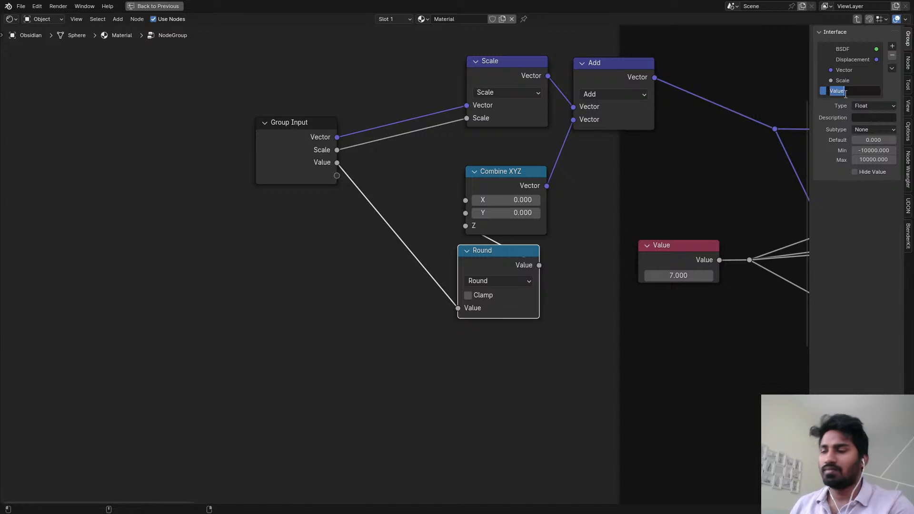
pyautogui.write('Seed')
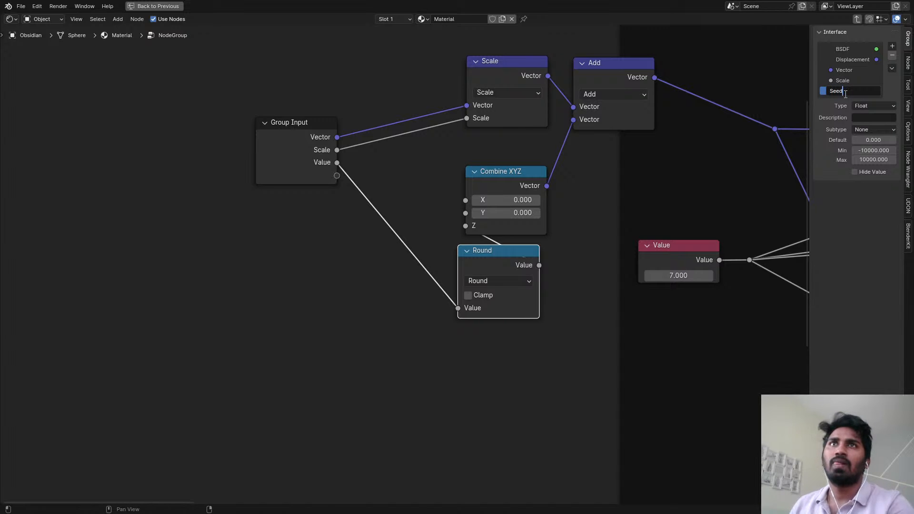
pyautogui.press('Return')
# - Insert a Math node set to Multiply with a value of 4 between the Round and Combine XYZ nodes
pyautogui.press('g')
pyautogui.click(464, 159)
pyautogui.hotkey('shift', 'a')
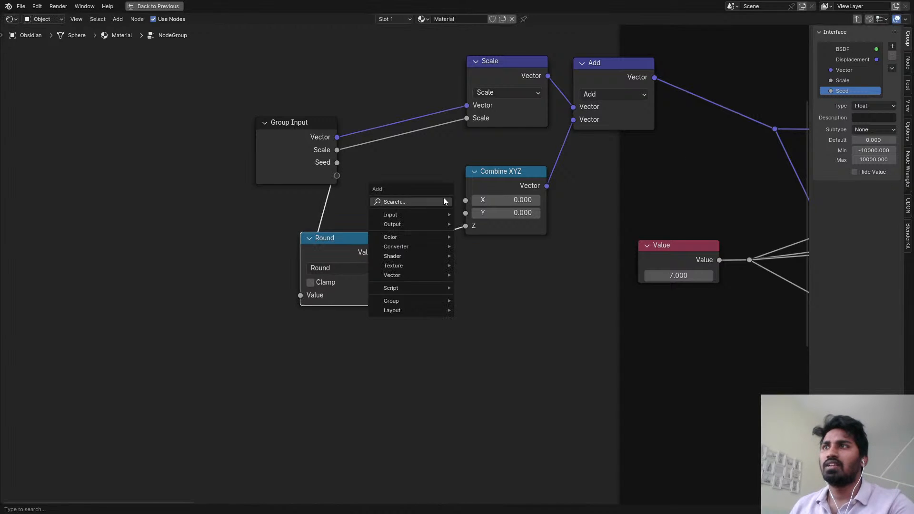
pyautogui.write('add')
pyautogui.press('Return')
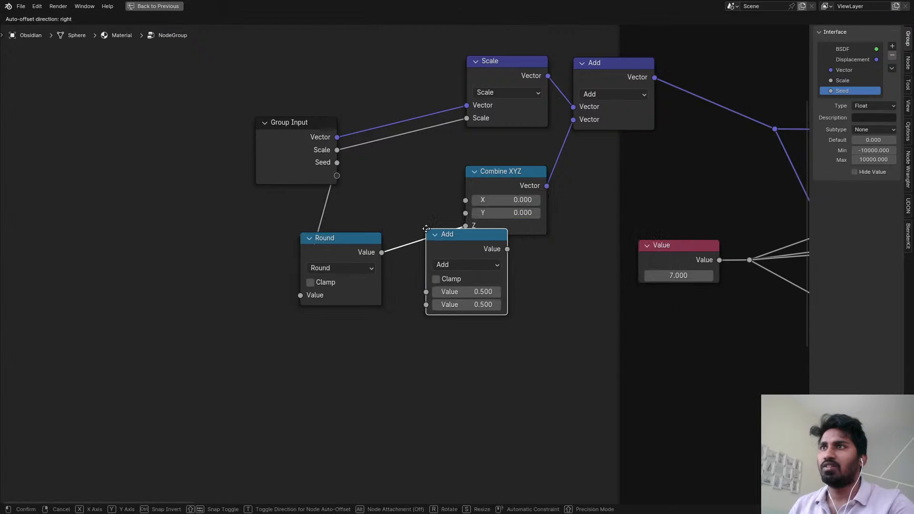
pyautogui.click(427, 228)
pyautogui.click(470, 264)
pyautogui.click(466, 315)
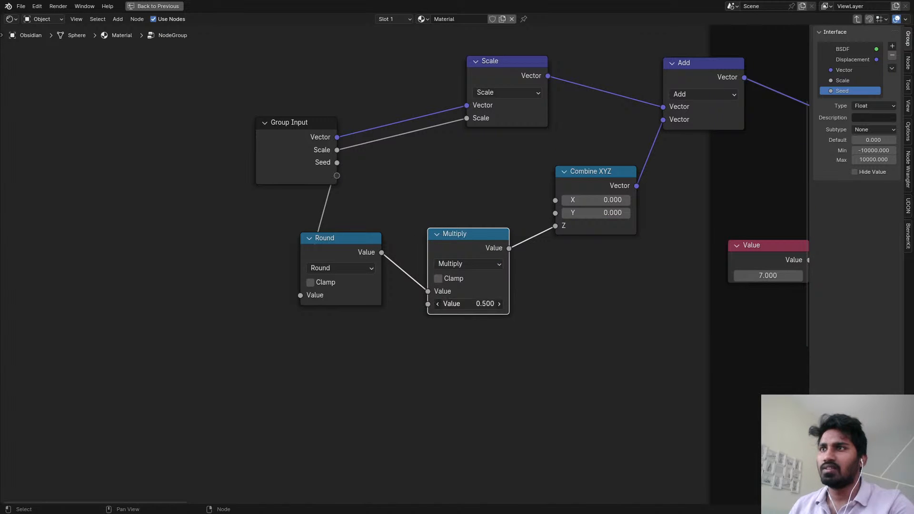
pyautogui.click(466, 305)
pyautogui.write('4')
pyautogui.press('Return')
# - Place the Multiply node under Combine XYZ and the Round node right beside it
pyautogui.press('g')
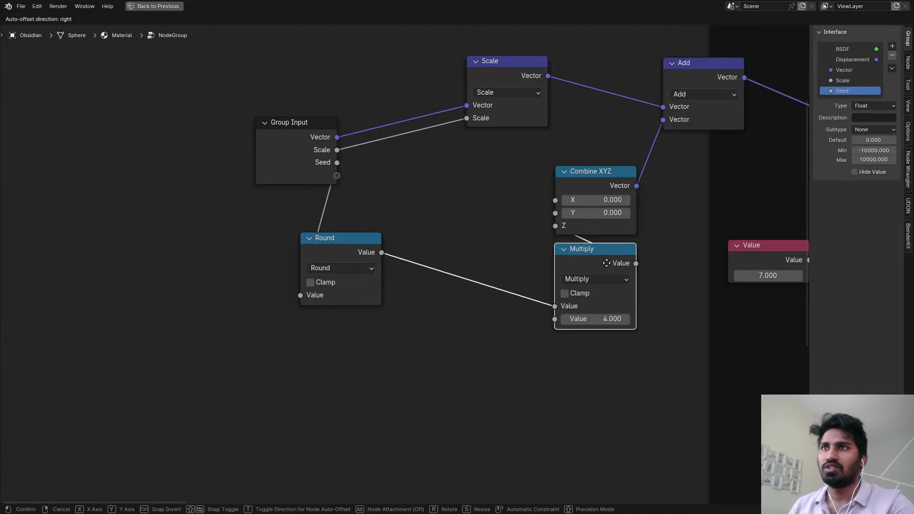
pyautogui.click(605, 263)
pyautogui.moveTo(334, 261); pyautogui.dragTo(496, 273)
pyautogui.scroll(-3, 479, 178)
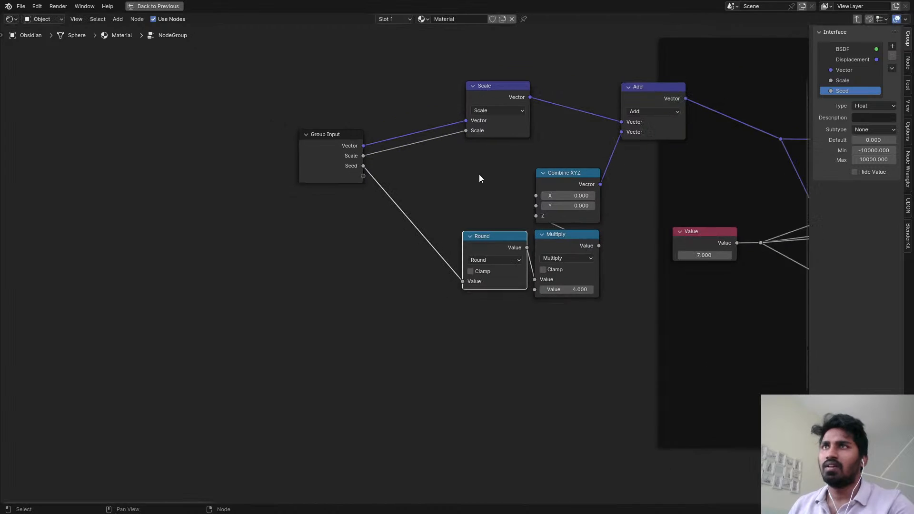
pyautogui.moveTo(479, 175); pyautogui.dragTo(387, 165, button='middle')
pyautogui.scroll(-1, 522, 153)
pyautogui.scroll(-4, 632, 155)
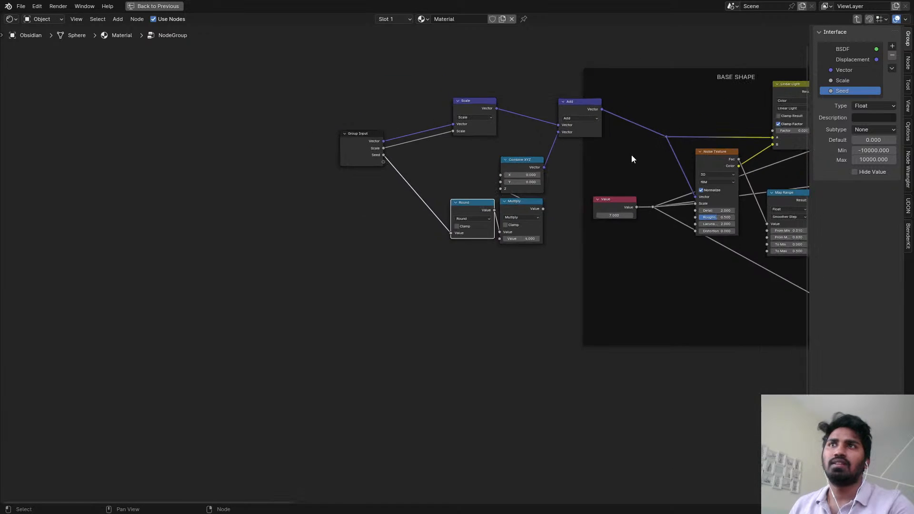
# - Link a new group input to the reroute feeding the Base Shape texture scales, in place of the Value node
pyautogui.scroll(1, 631, 155)
pyautogui.moveTo(631, 155); pyautogui.dragTo(559, 151, button='middle')
pyautogui.moveTo(247, 159); pyautogui.dragTo(599, 220)
pyautogui.scroll(1, 756, 138)
pyautogui.doubleClick(836, 102)
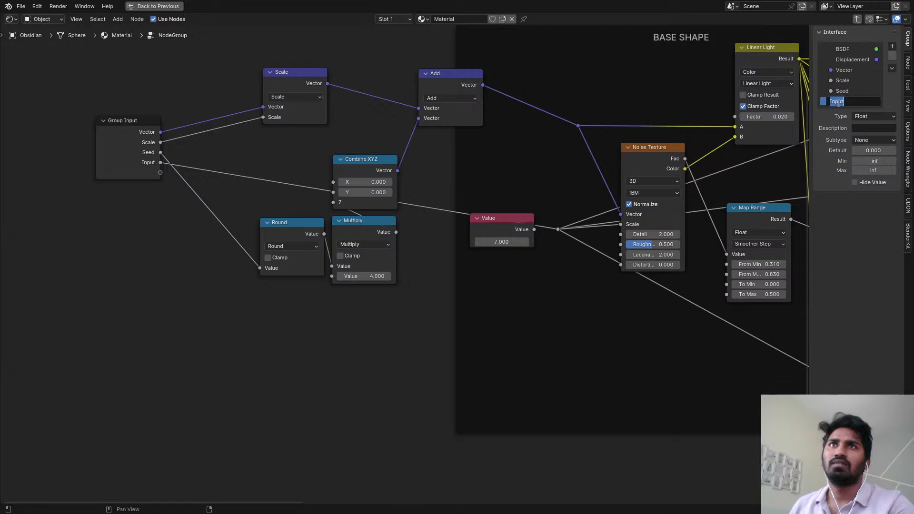
pyautogui.write('Vorono')
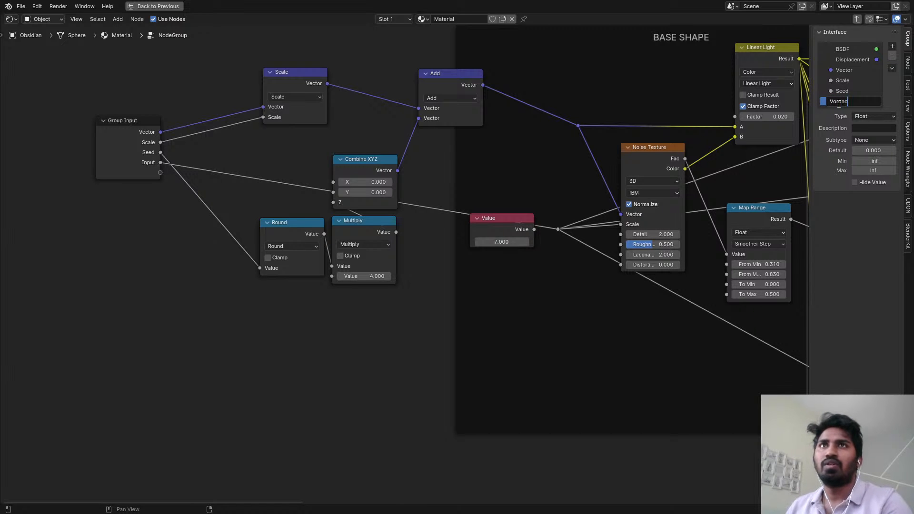
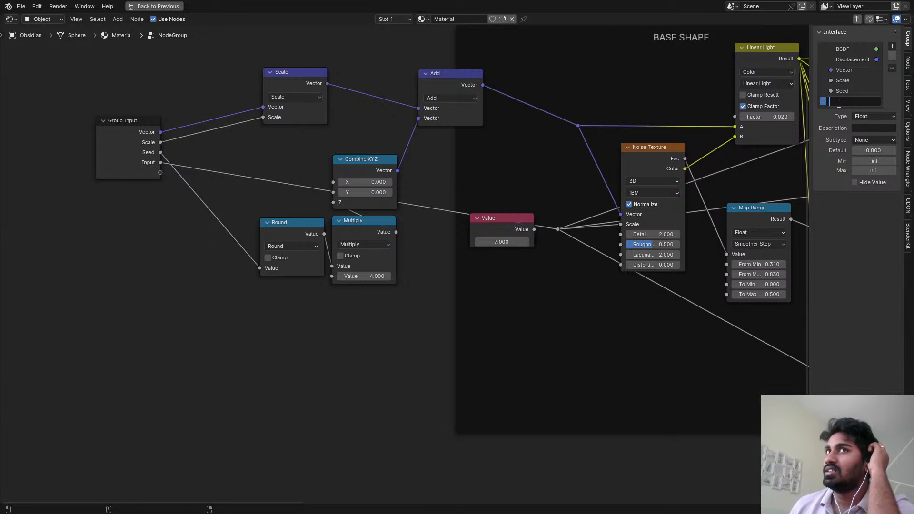
pyautogui.write('Input')
pyautogui.press('Return')
# - Move the shared value link on the Base Shape Noise Texture from Scale to Vector and rename the new group input as Shape Scale
pyautogui.scroll(-1, 683, 215)
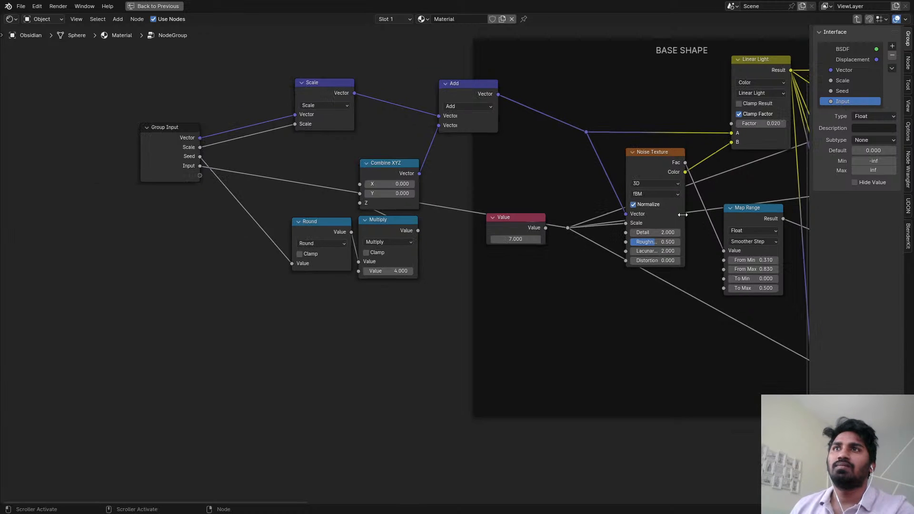
pyautogui.scroll(5, 682, 215)
pyautogui.moveTo(618, 221); pyautogui.dragTo(613, 208)
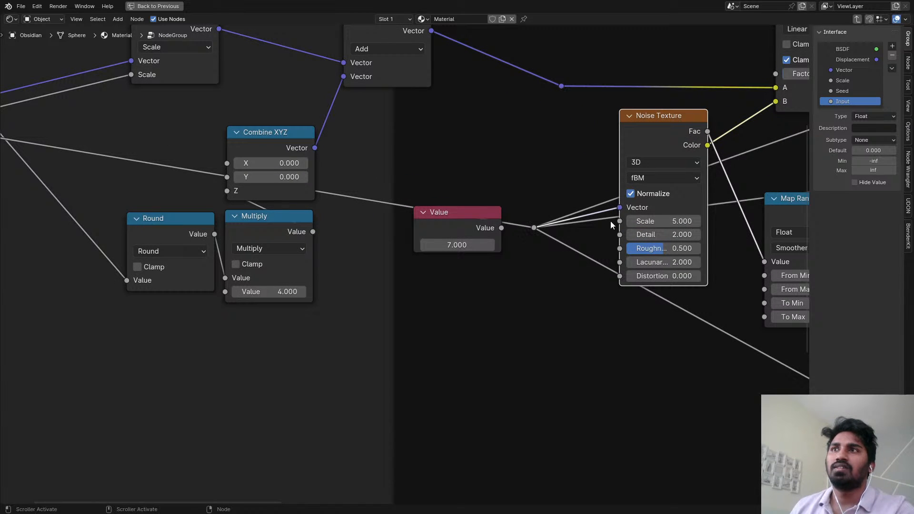
pyautogui.doubleClick(843, 101)
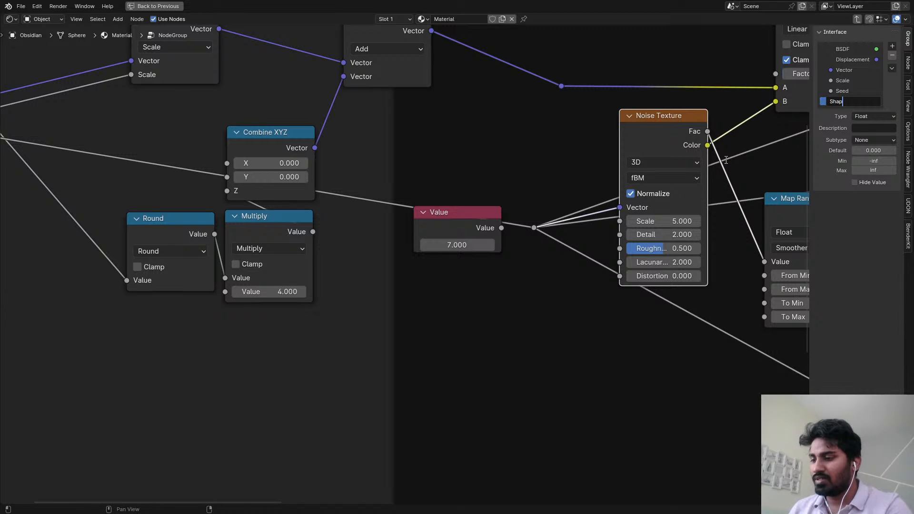
pyautogui.write('Shape Scale')
pyautogui.press('Return')
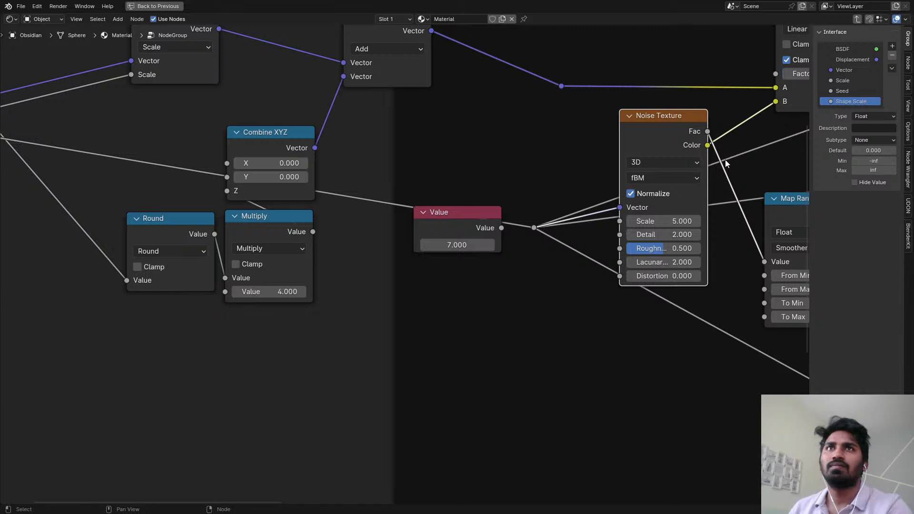
# - Delete the disconnected Value node at the start of the Base Shape frame
pyautogui.scroll(-1, 561, 185)
pyautogui.moveTo(465, 210); pyautogui.dragTo(465, 249)
pyautogui.press('x')
pyautogui.scroll(-2, 419, 247)
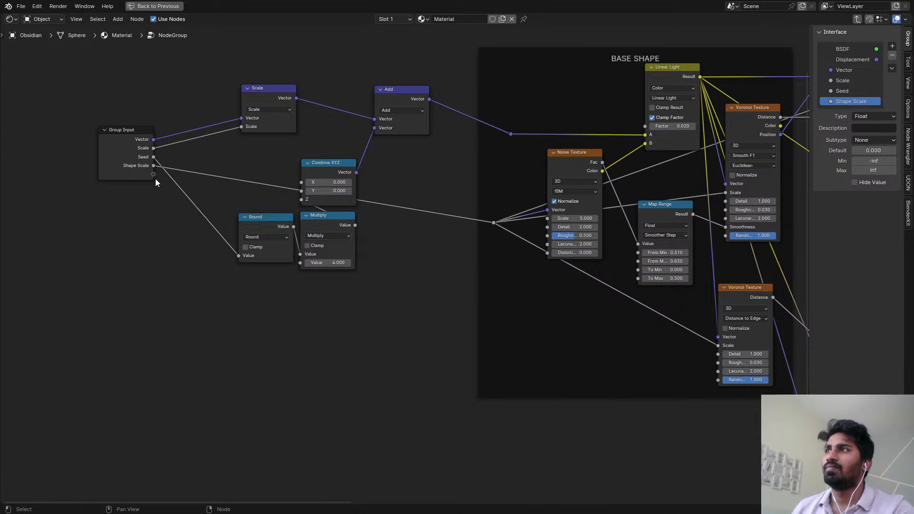
# - Expose the Noise Texture's Scale as a new group input and rename it as Distortion Scale
pyautogui.moveTo(153, 173); pyautogui.dragTo(549, 218)
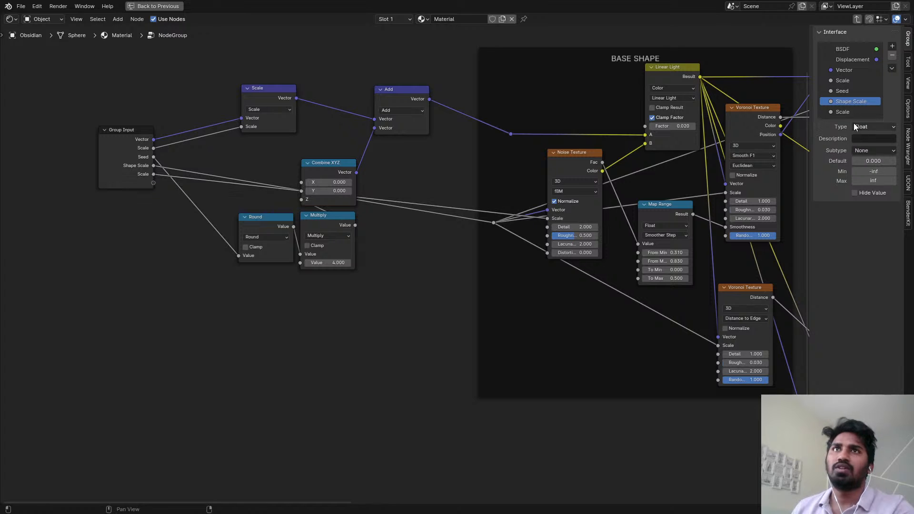
pyautogui.click(852, 111)
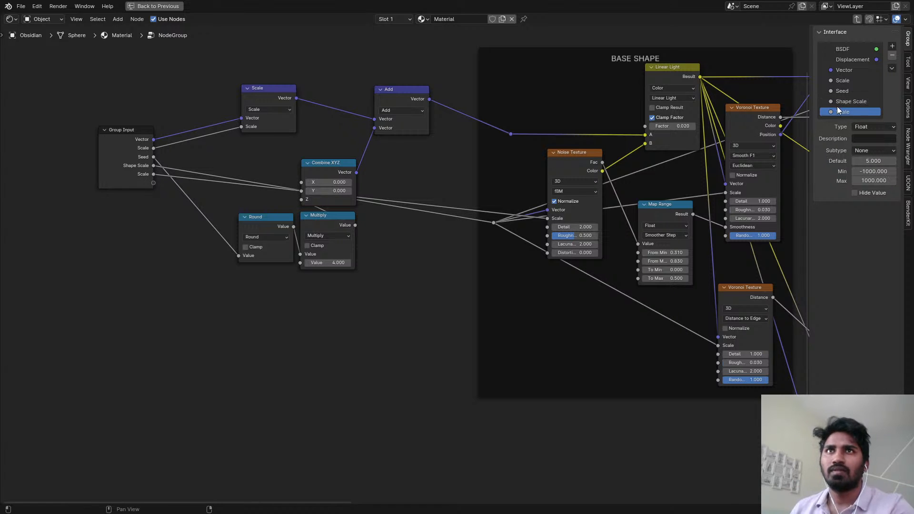
pyautogui.doubleClick(841, 111)
pyautogui.write('Distortion')
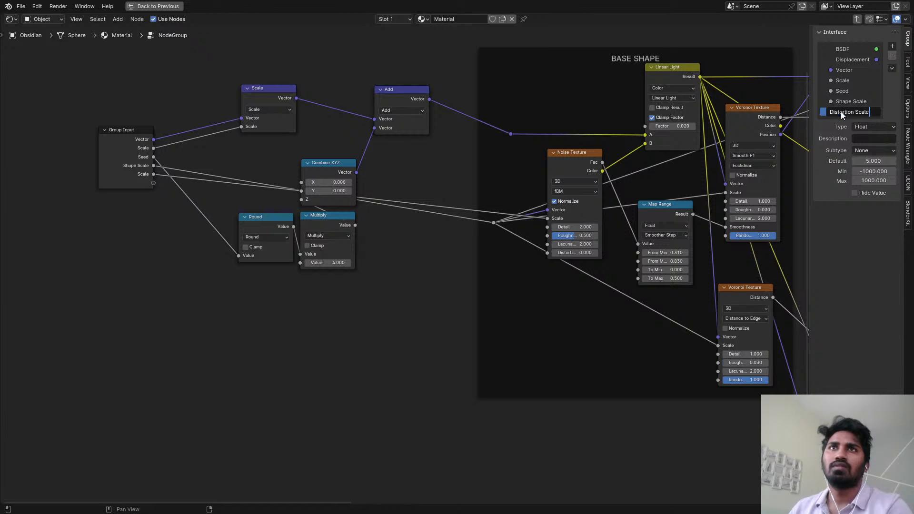
pyautogui.write(' Scale')
pyautogui.press('Return')
pyautogui.scroll(-3, 590, 136)
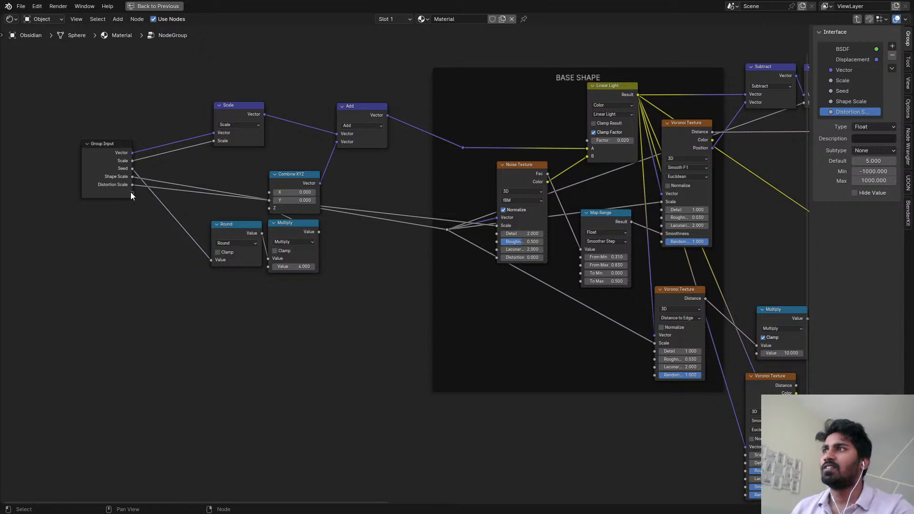
# - Expose the Linear Light node's Factor as a group input and insert a Map Range node with To Max 0.05 on that link
pyautogui.moveTo(131, 193); pyautogui.dragTo(587, 141)
pyautogui.scroll(1, 494, 146)
pyautogui.hotkey('shift', 'a')
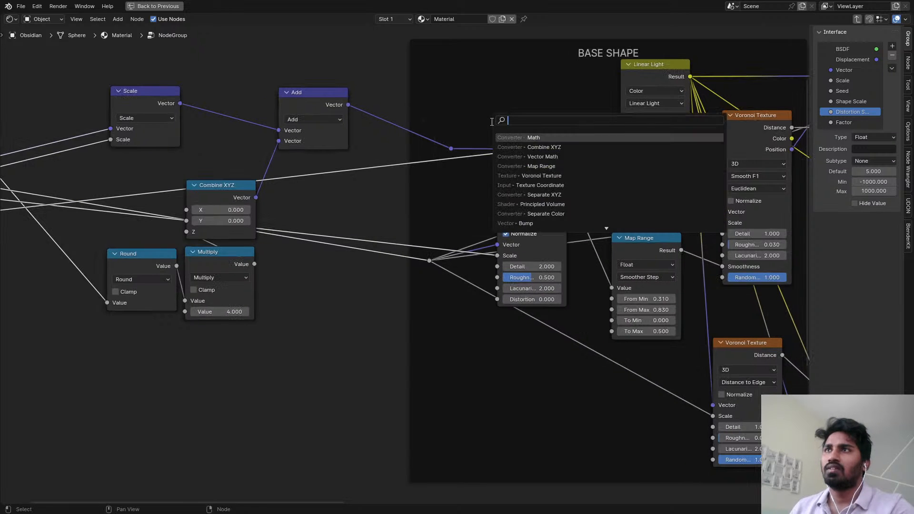
pyautogui.write('map')
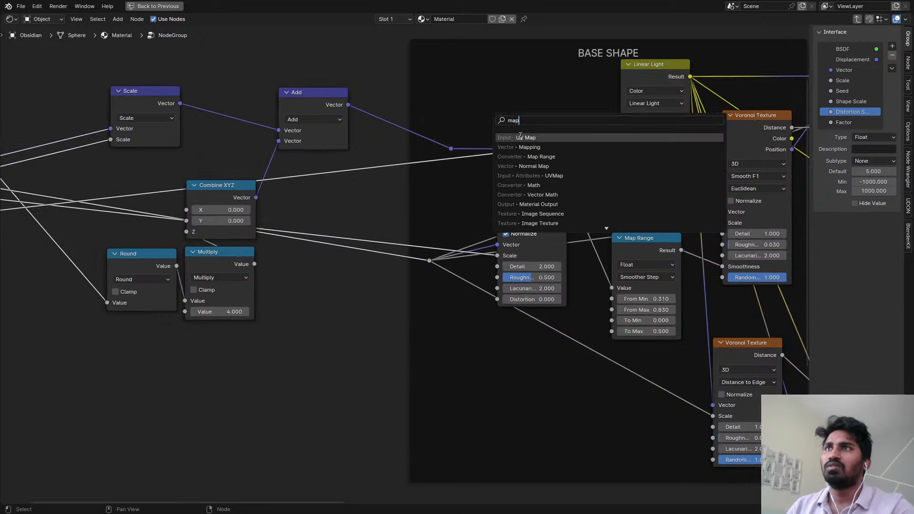
pyautogui.click(542, 157)
pyautogui.click(405, 252)
pyautogui.scroll(1, 410, 267)
pyautogui.keyDown('shift'); pyautogui.moveTo(414, 270); pyautogui.dragTo(391, 271); pyautogui.keyUp('shift')
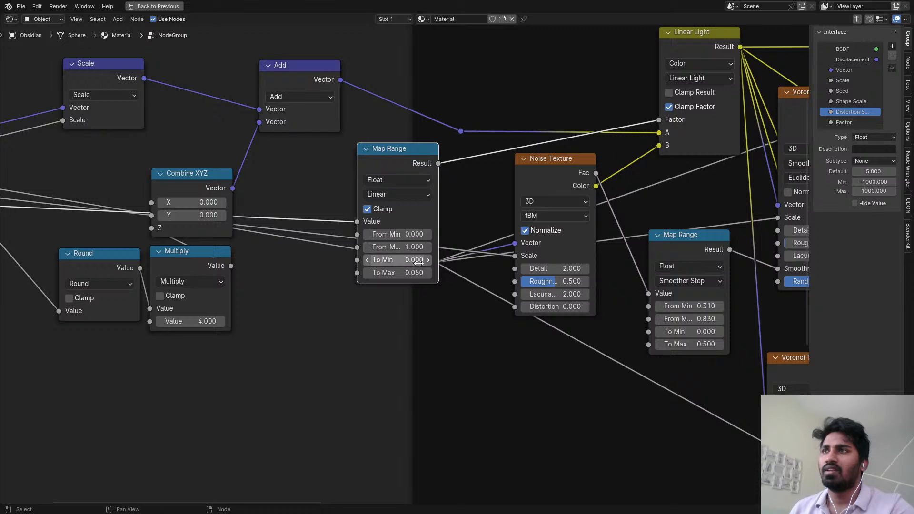
pyautogui.moveTo(408, 155); pyautogui.dragTo(407, 153)
pyautogui.scroll(1, 741, 84)
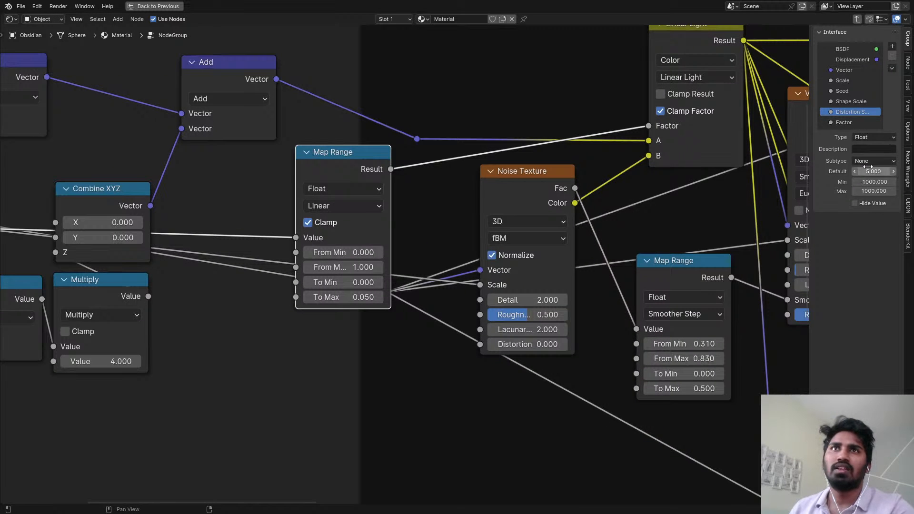
# - Rename the Factor group input as Distortion Amount and set its default to 0.2
pyautogui.click(847, 123)
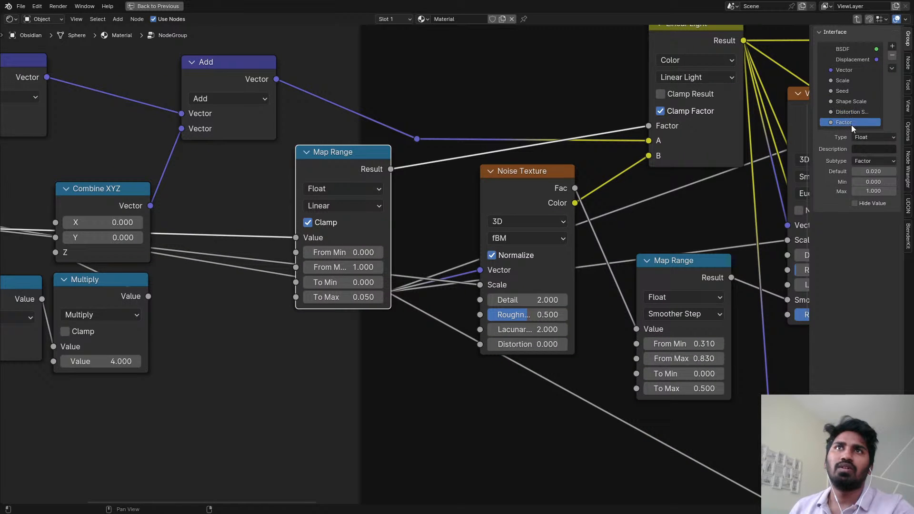
pyautogui.doubleClick(850, 124)
pyautogui.write('Dis')
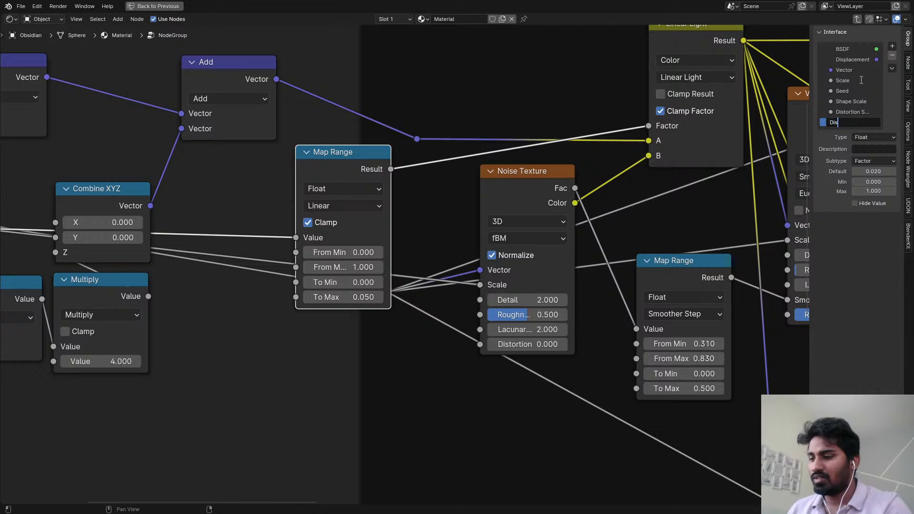
pyautogui.write('tortion Amoun')
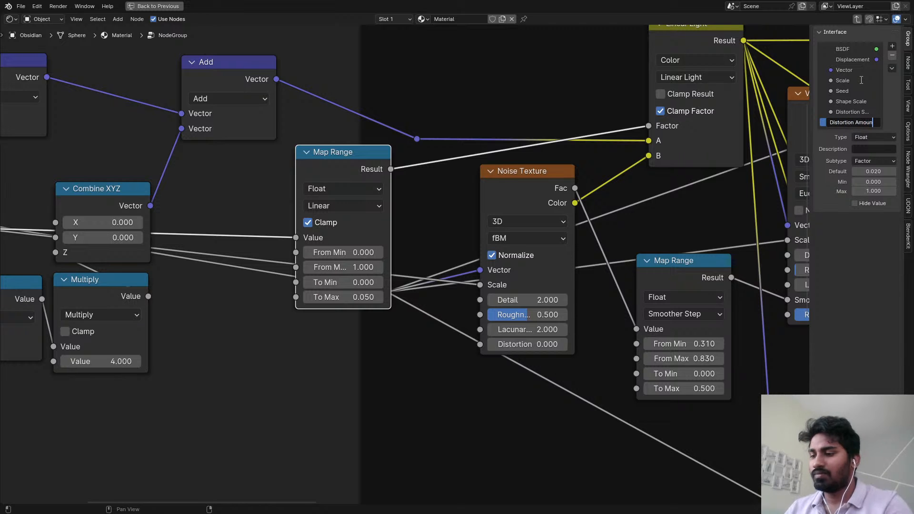
pyautogui.write('t')
pyautogui.press('Return')
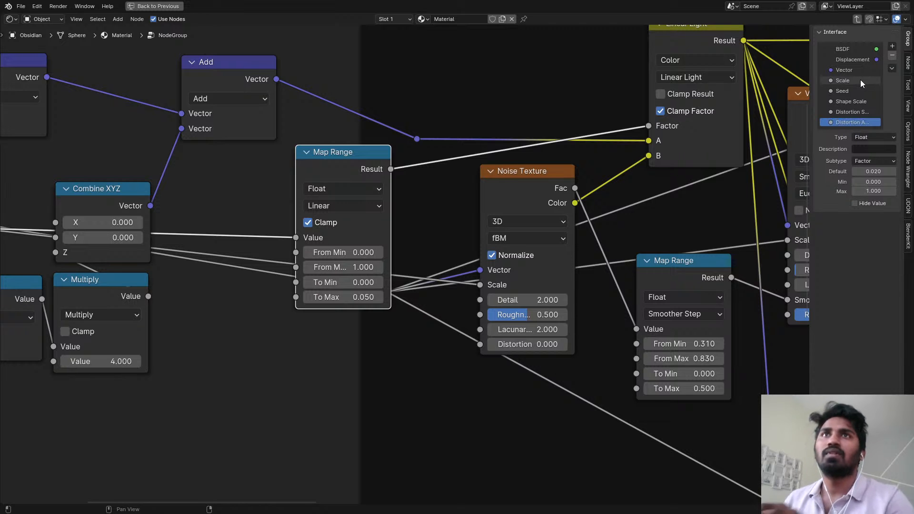
pyautogui.click(873, 172)
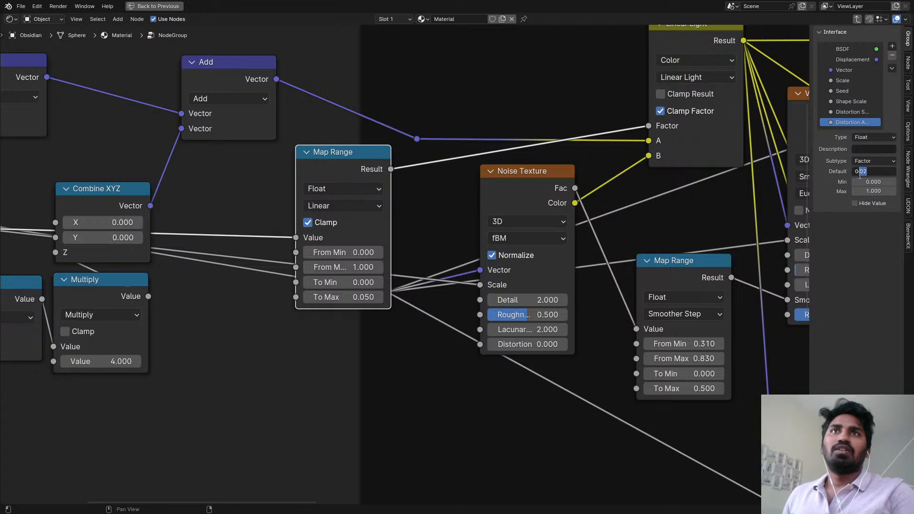
pyautogui.scroll(-2, 405, 267)
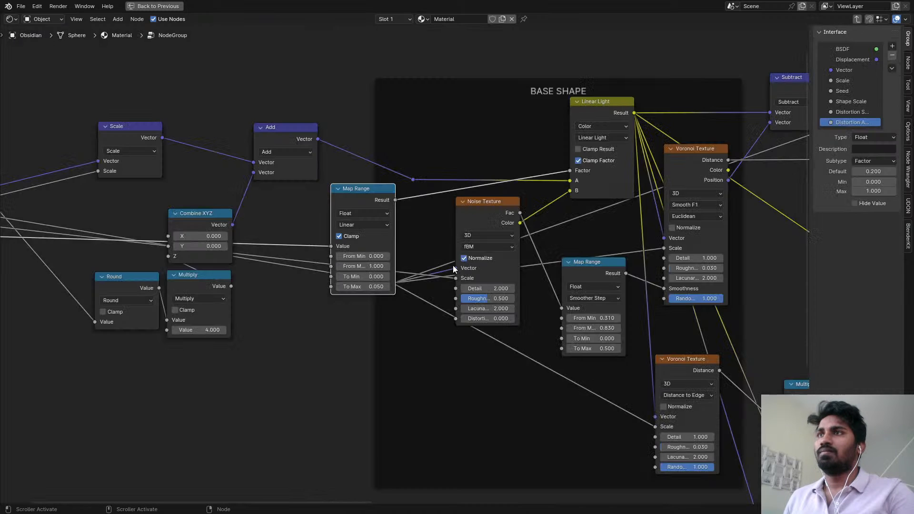
# - Exit the node group and set the group node's Distortion Amount to 0.2
pyautogui.scroll(-5, 429, 274)
pyautogui.press('Tab')
pyautogui.scroll(4, 345, 213)
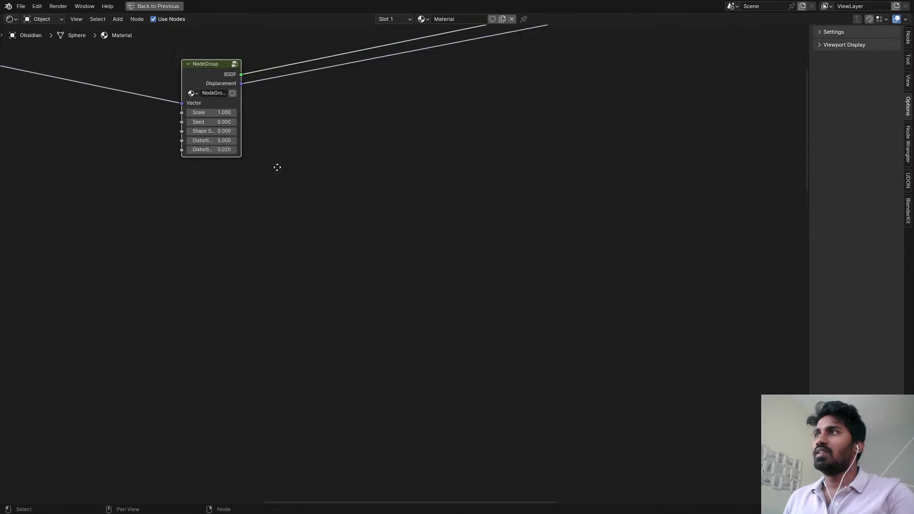
pyautogui.moveTo(277, 167); pyautogui.dragTo(332, 201, button='middle')
pyautogui.scroll(3, 277, 186)
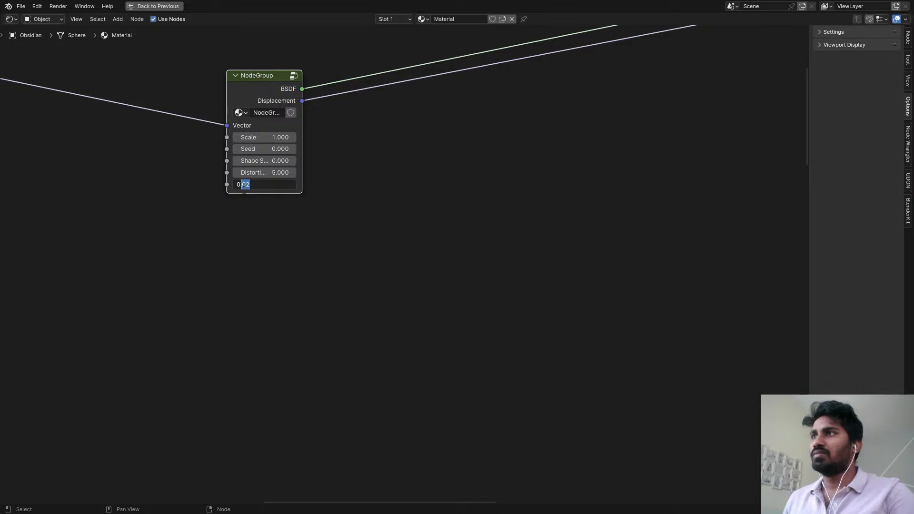
pyautogui.press('Return')
pyautogui.scroll(2, 282, 99)
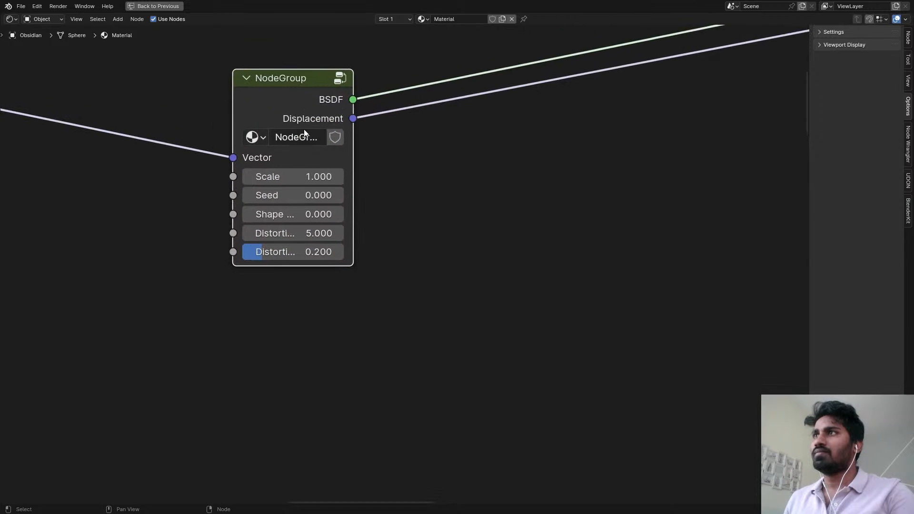
# - Rename the node group as Obsidian Shader and give it a fake user
pyautogui.doubleClick(305, 137)
pyautogui.write('Obsidia')
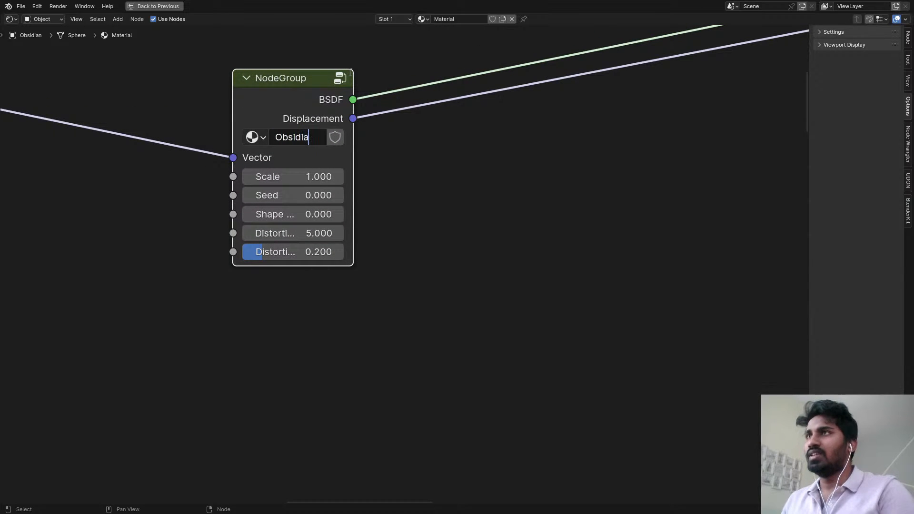
pyautogui.write('n Shader')
pyautogui.press('Return')
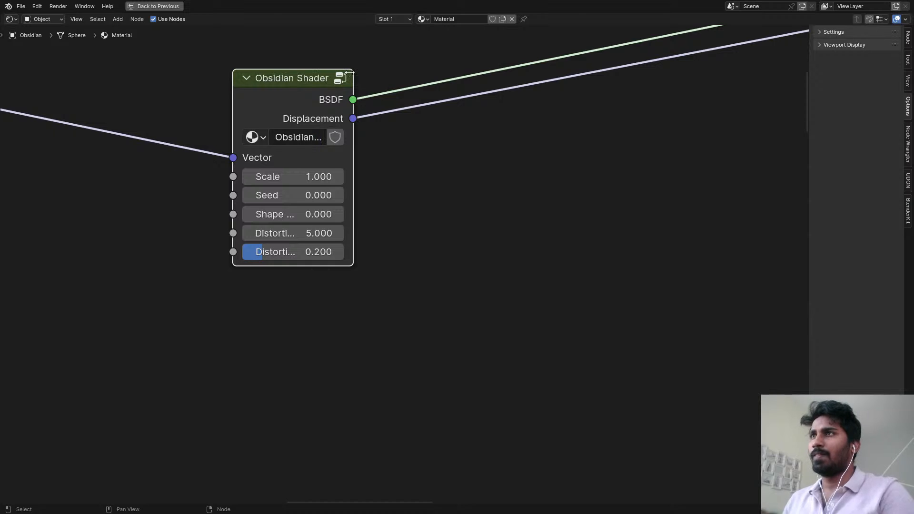
pyautogui.scroll(-2, 374, 193)
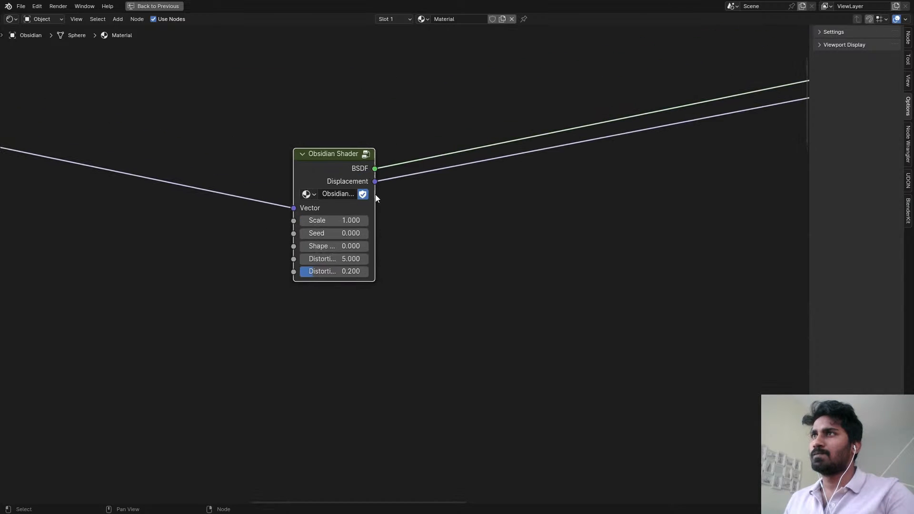
# - Widen the Obsidian Shader node until its input names fit and move it closer to the Material Output node
pyautogui.scroll(1, 374, 194)
pyautogui.scroll(1, 416, 198)
pyautogui.scroll(-10, 259, 179)
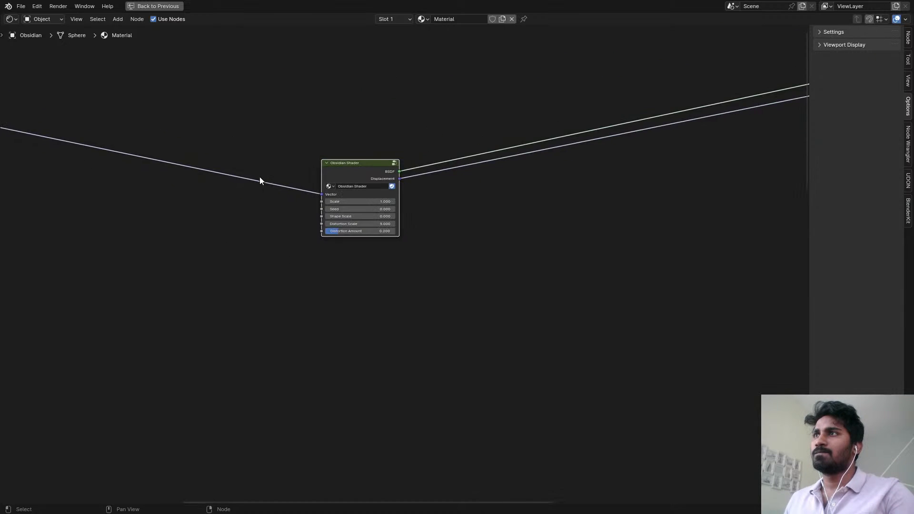
pyautogui.moveTo(67, 126); pyautogui.dragTo(245, 210)
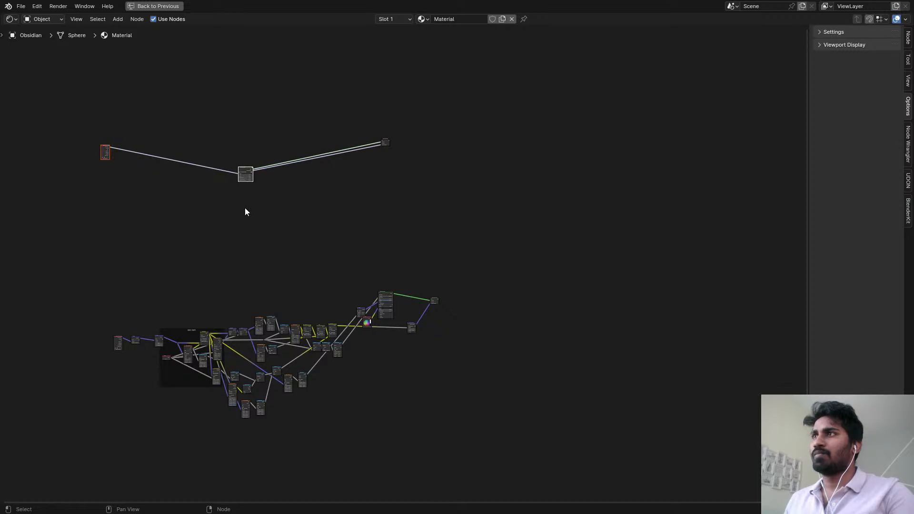
pyautogui.scroll(1, 249, 207)
pyautogui.press('g')
pyautogui.click(369, 167)
pyautogui.scroll(2, 336, 165)
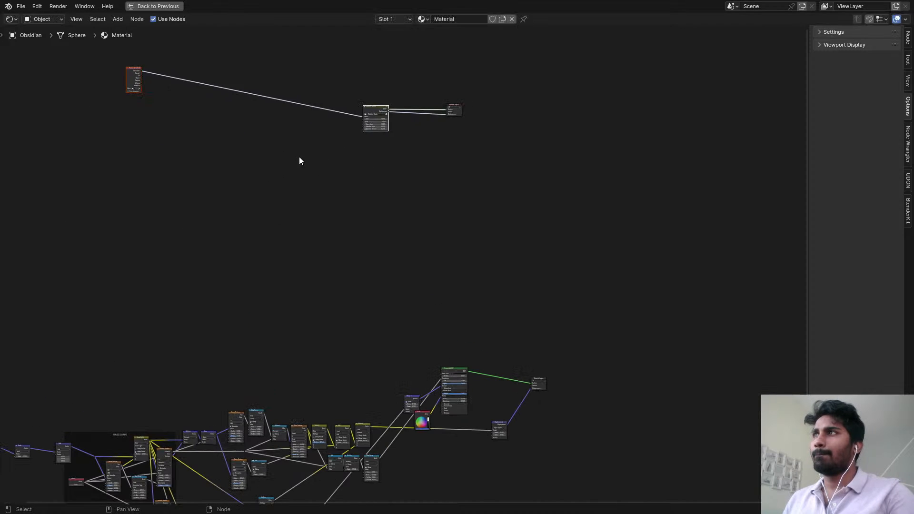
# - Place the Texture Coordinate node just before the Obsidian Shader node and the Material Output node just after it
pyautogui.click(269, 145)
pyautogui.moveTo(135, 82); pyautogui.dragTo(346, 112)
pyautogui.scroll(5, 476, 101)
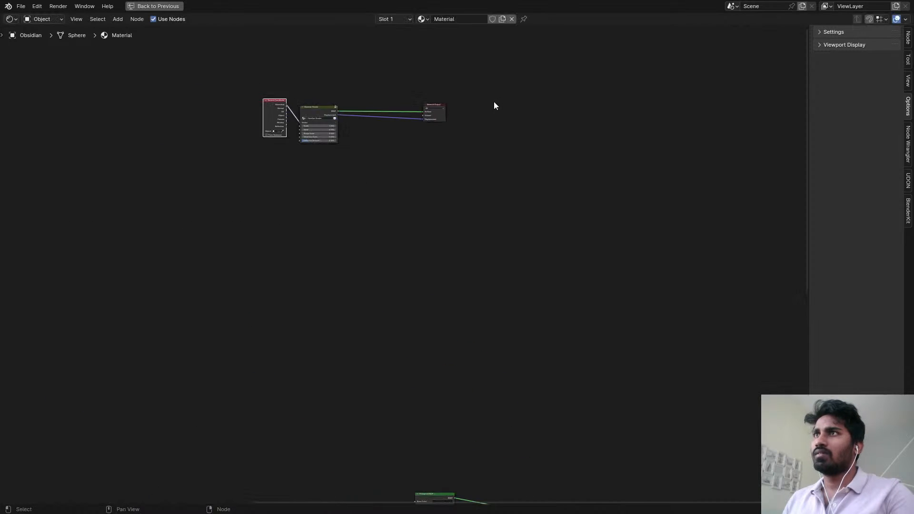
pyautogui.moveTo(506, 168); pyautogui.dragTo(307, 168)
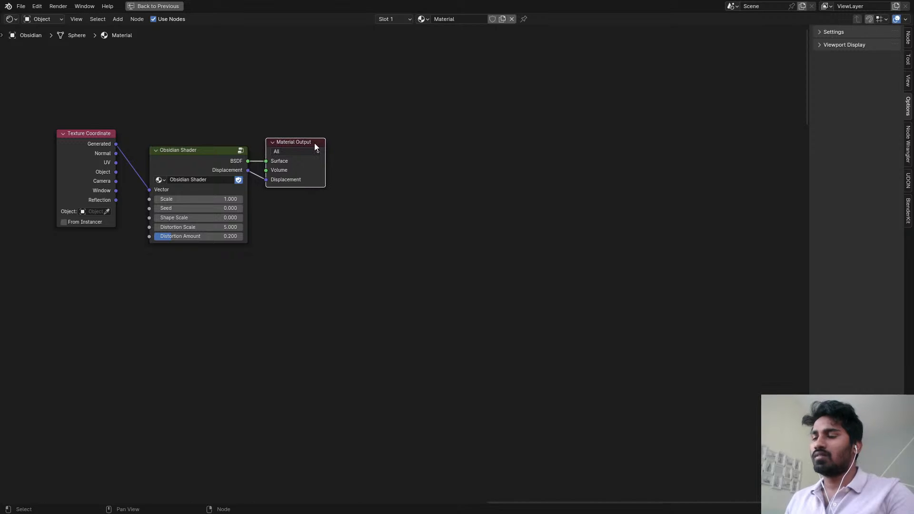
# - Hide the Material Output node's unused sockets and save the file
pyautogui.hotkey('ctrl', 'h')
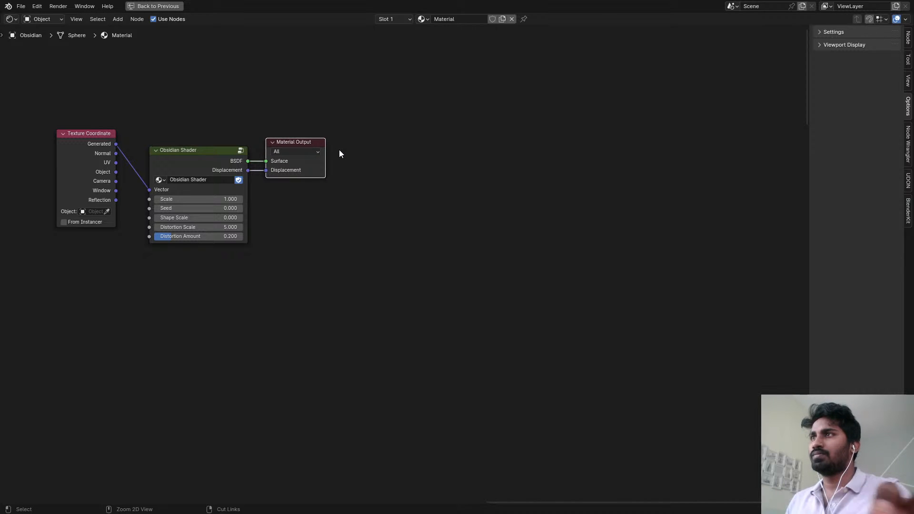
pyautogui.hotkey('ctrl', 's')
# - Open the Obsidian Shader group again for editing at its Base Shape nodes
pyautogui.moveTo(339, 151); pyautogui.dragTo(612, 114, button='middle')
pyautogui.scroll(2, 536, 133)
pyautogui.scroll(1, 536, 134)
pyautogui.click(475, 115)
pyautogui.press('Tab')
pyautogui.scroll(-5, 556, 151)
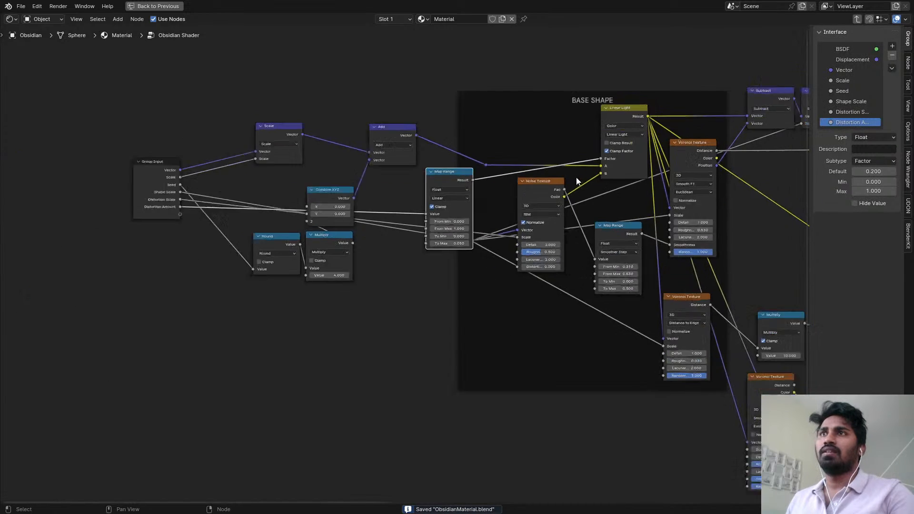
pyautogui.moveTo(532, 178); pyautogui.dragTo(459, 145, button='middle')
pyautogui.scroll(-2, 459, 157)
pyautogui.moveTo(492, 172); pyautogui.dragTo(461, 167, button='middle')
pyautogui.moveTo(602, 151); pyautogui.dragTo(446, 154, button='middle')
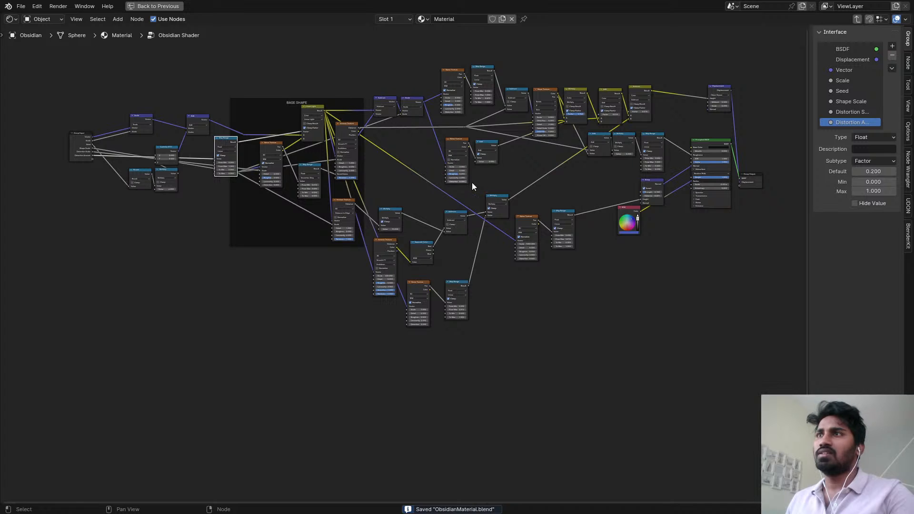
pyautogui.scroll(2, 474, 182)
pyautogui.hotkey('shift', 'a')
pyautogui.write('com')
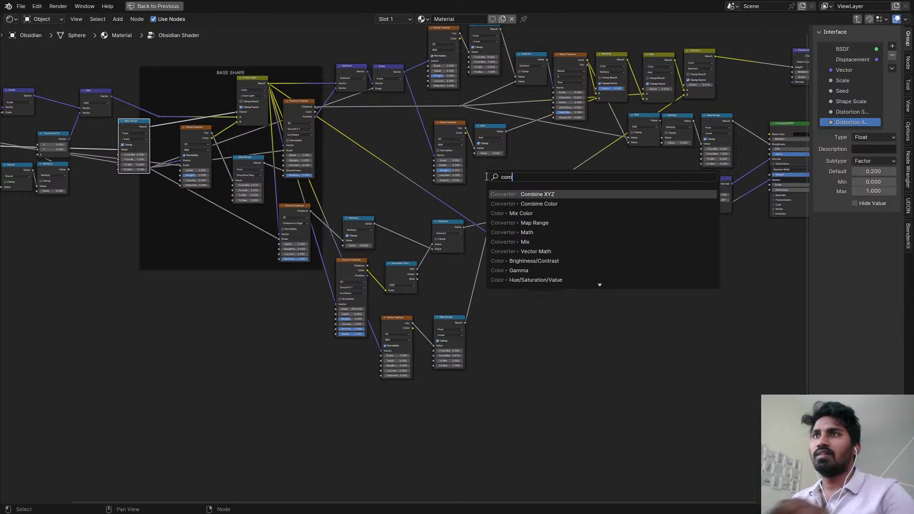
pyautogui.click(538, 195)
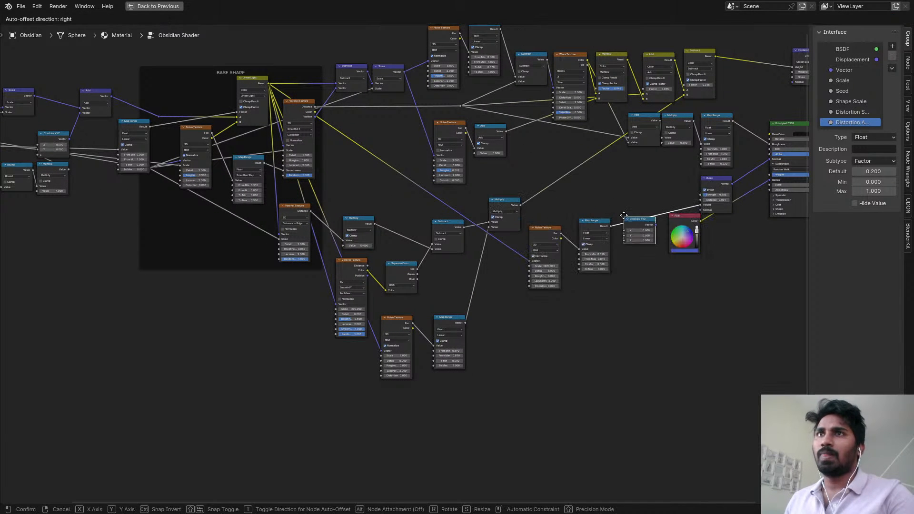
pyautogui.press('Escape')
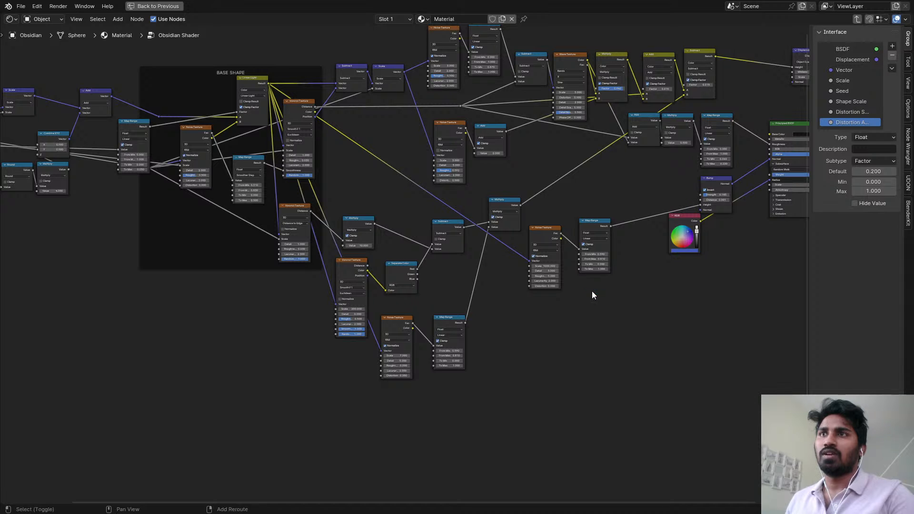
# - Add another Group Input node and place it beside the Map Range node that feeds the Principled BSDF's Roughness
pyautogui.hotkey('shift', 'a')
pyautogui.moveTo(602, 390)
pyautogui.click(642, 390)
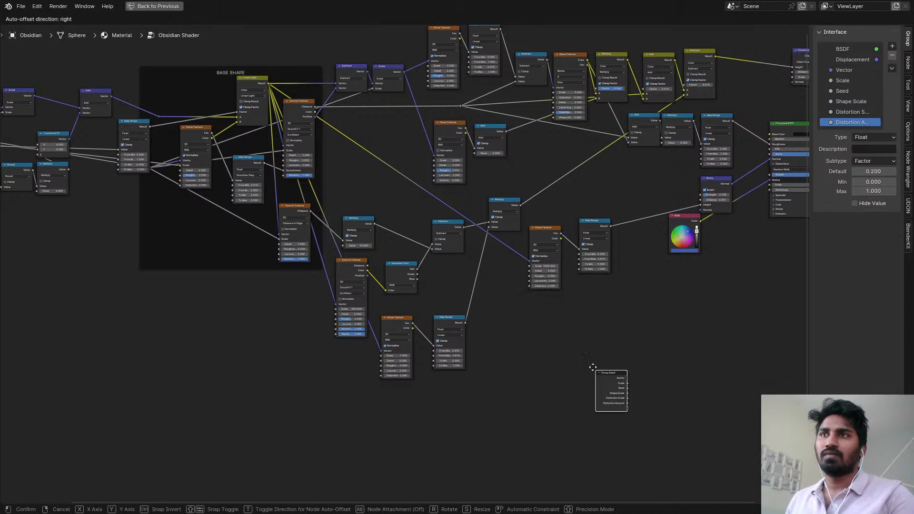
pyautogui.click(546, 305)
pyautogui.scroll(8, 572, 301)
pyautogui.scroll(-4, 505, 315)
pyautogui.moveTo(585, 298); pyautogui.dragTo(409, 327, button='middle')
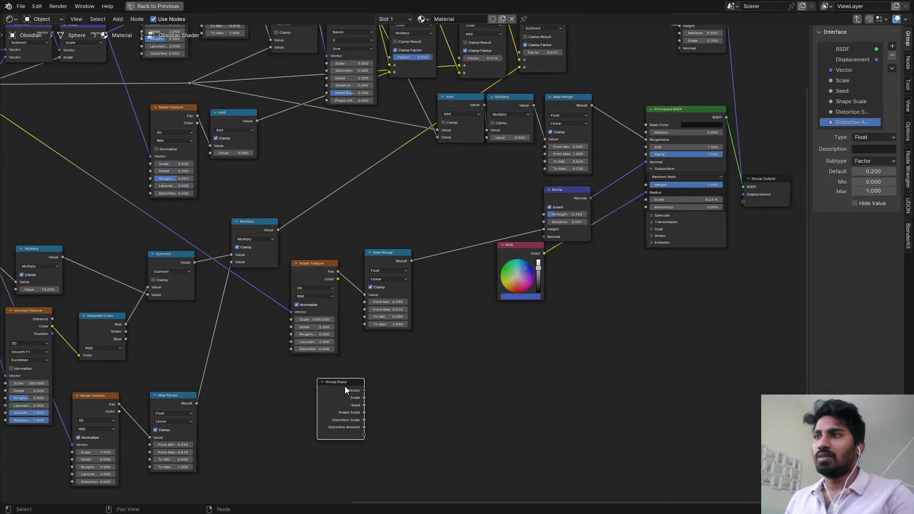
pyautogui.moveTo(345, 386); pyautogui.dragTo(461, 178)
# - Expose the roughness Map Range node's To Min and To Max as new inputs of the group
pyautogui.scroll(2, 500, 204)
pyautogui.scroll(3, 500, 204)
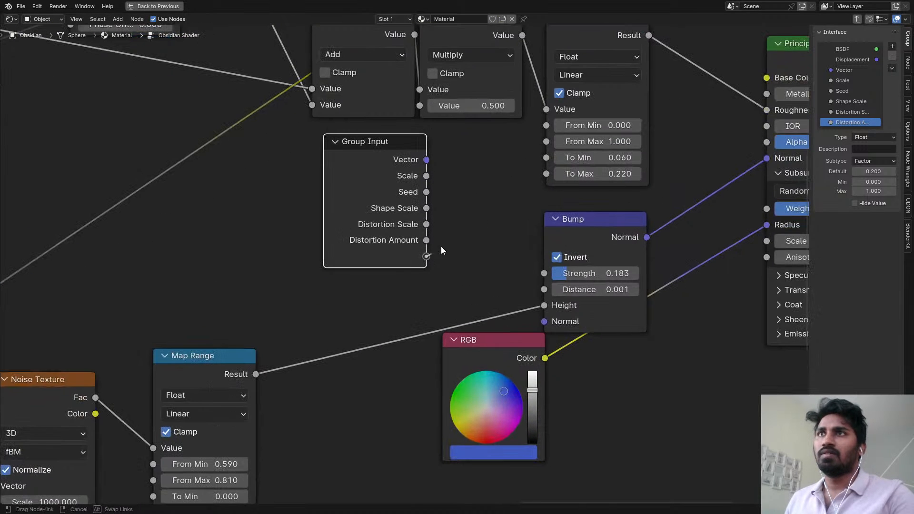
pyautogui.moveTo(426, 272); pyautogui.dragTo(546, 174)
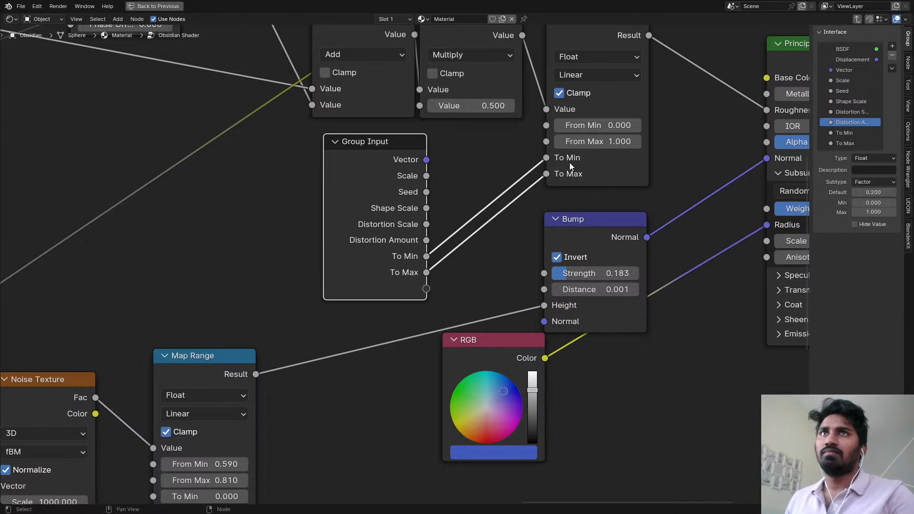
# - Add a panel named Roughness to the group's interface
pyautogui.click(892, 47)
pyautogui.click(867, 79)
pyautogui.doubleClick(879, 153)
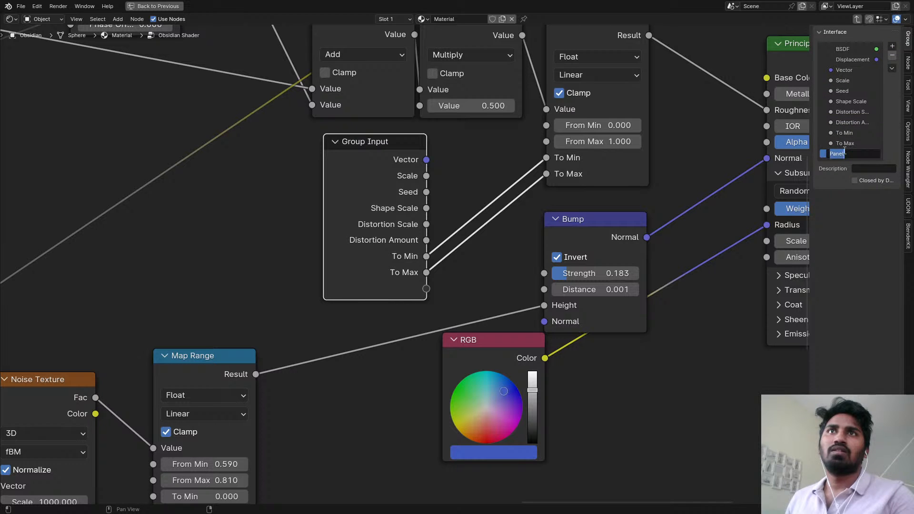
pyautogui.write('Roughness')
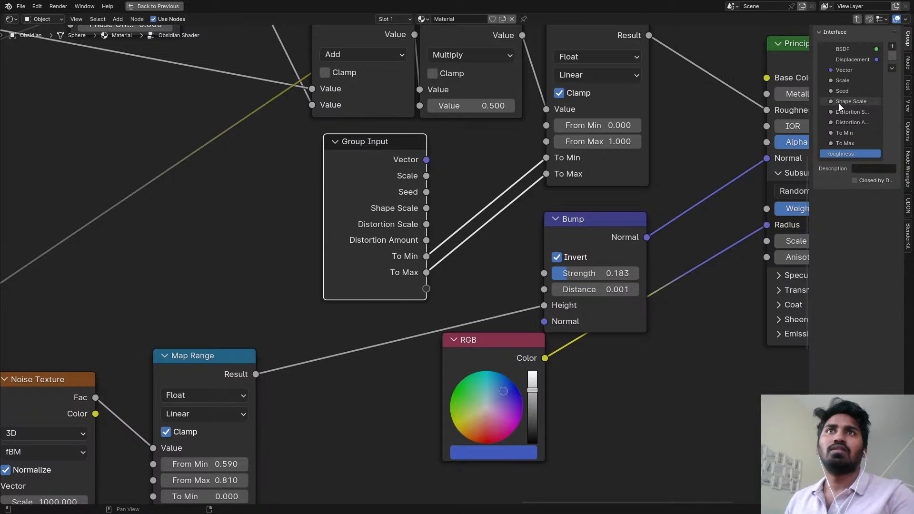
# - Rename the group inputs To Min and To Max as Min and Max
pyautogui.doubleClick(846, 134)
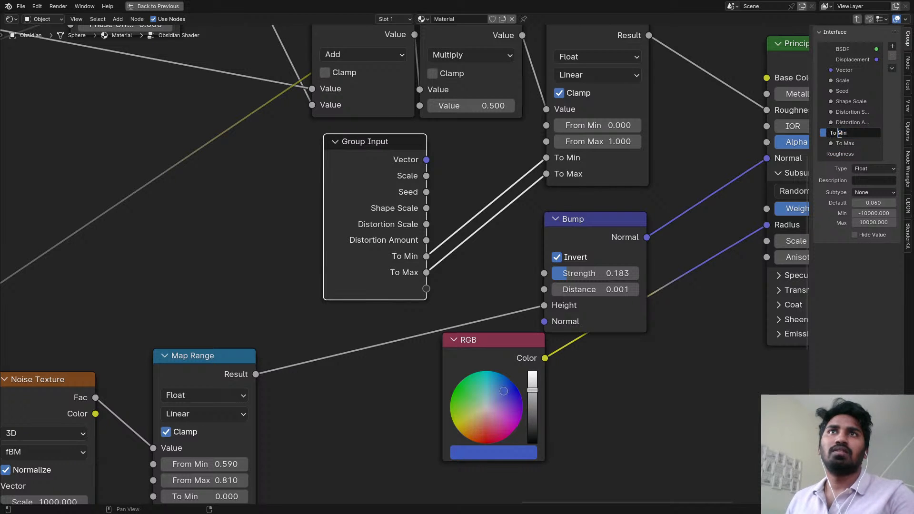
pyautogui.press('Return')
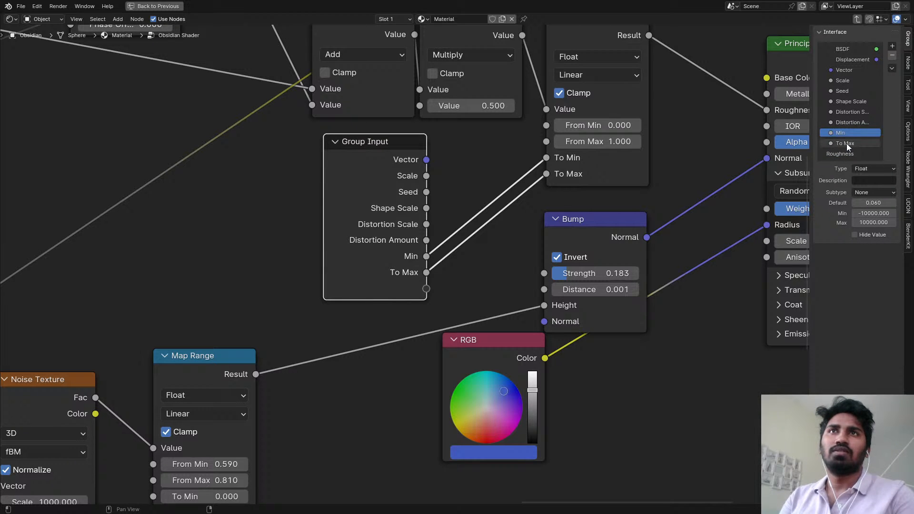
pyautogui.doubleClick(828, 143)
pyautogui.press('Return')
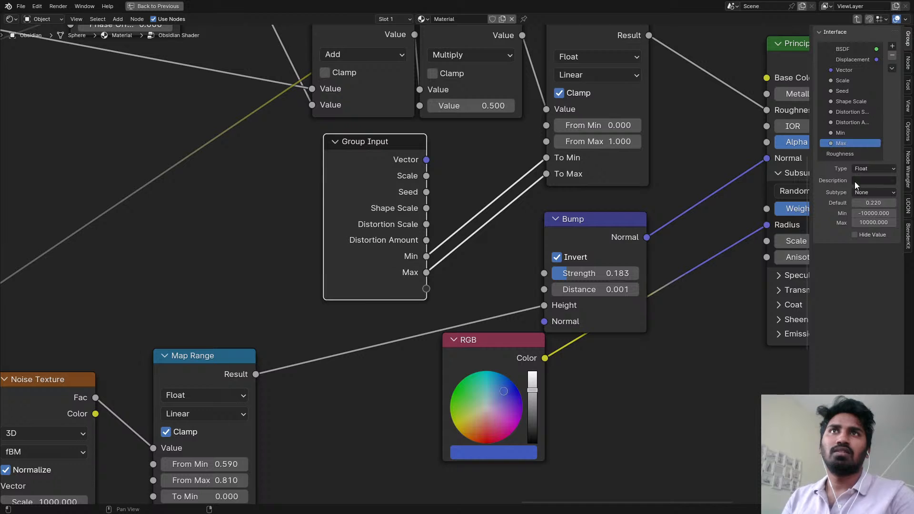
# - Change the Min input's subtype to Factor, set its minimum to 0 and lower its maximum
pyautogui.click(871, 193)
pyautogui.click(868, 219)
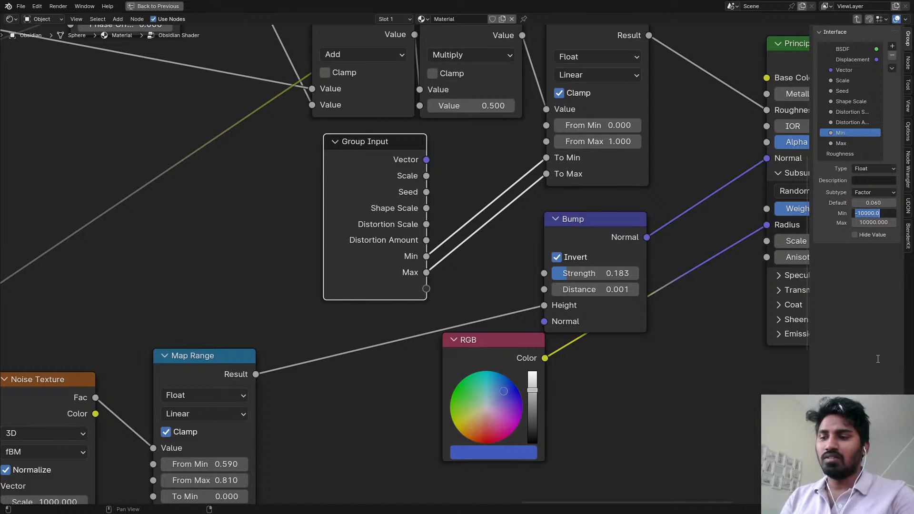
pyautogui.write('0')
pyautogui.press('Return')
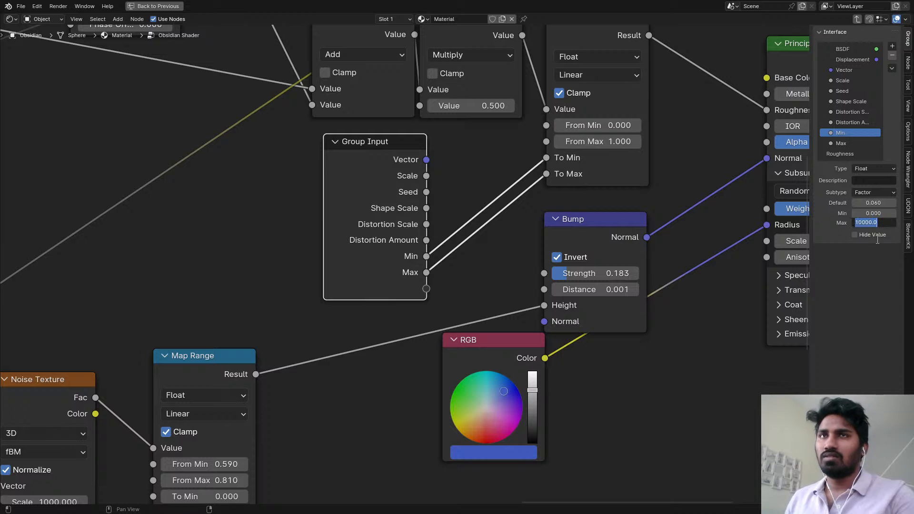
pyautogui.press('Return')
# - Change the Max input's subtype to Factor and set its range from 0 to 1
pyautogui.click(842, 142)
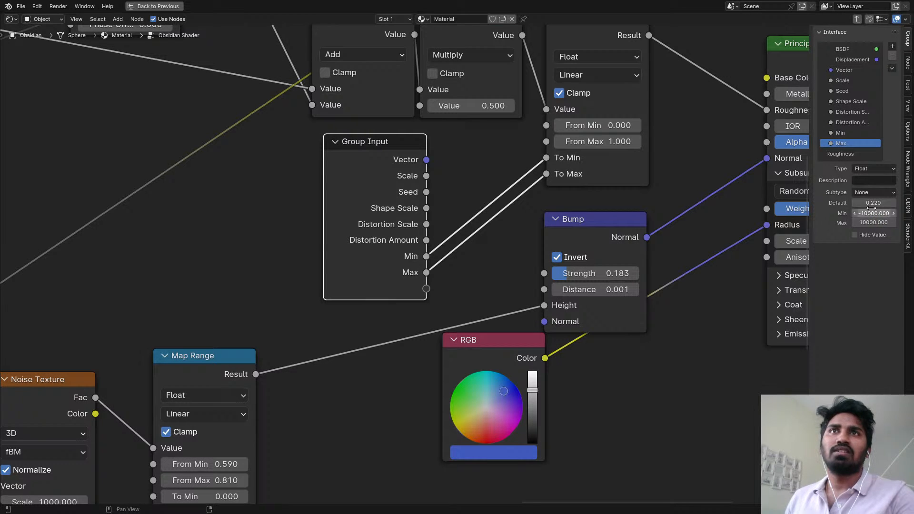
pyautogui.click(874, 192)
pyautogui.click(865, 222)
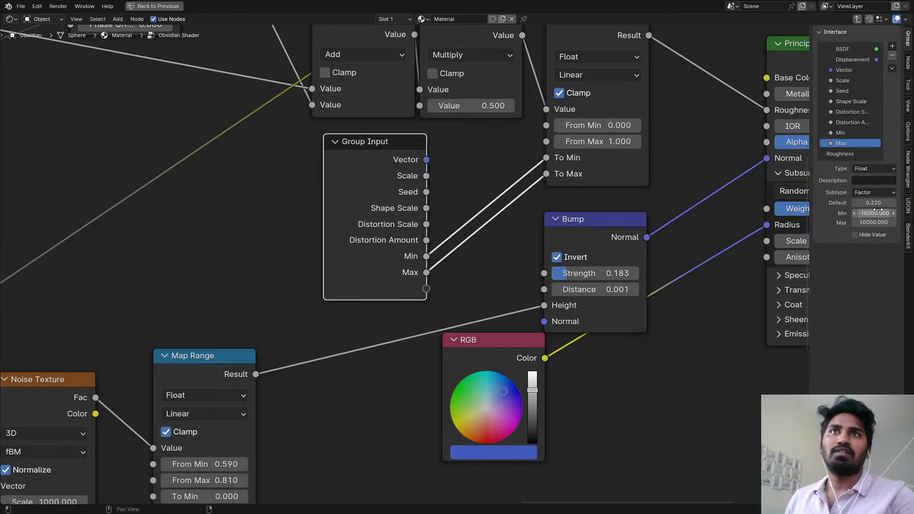
pyautogui.click(874, 213)
pyautogui.write('0')
pyautogui.press('Return')
pyautogui.click(876, 222)
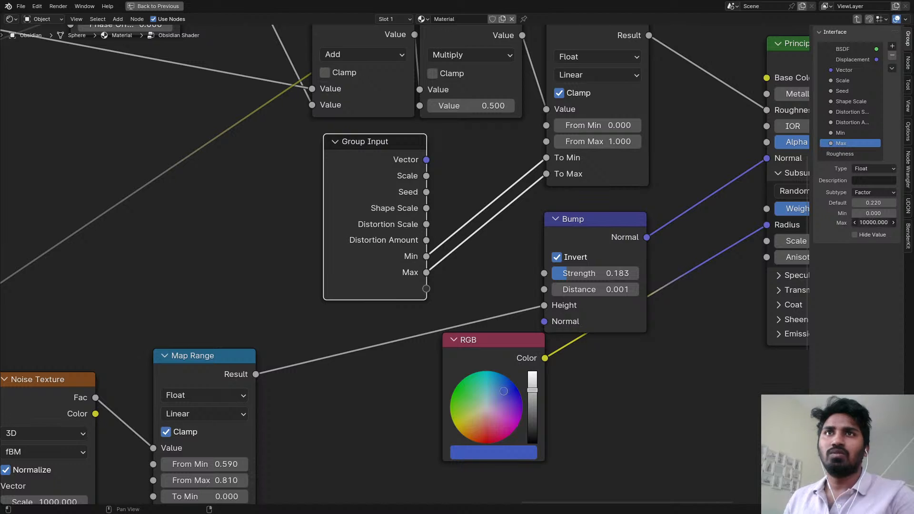
pyautogui.write('1')
pyautogui.press('Return')
# - Set the Max input's default value to 0.25 and save the file
pyautogui.click(885, 203)
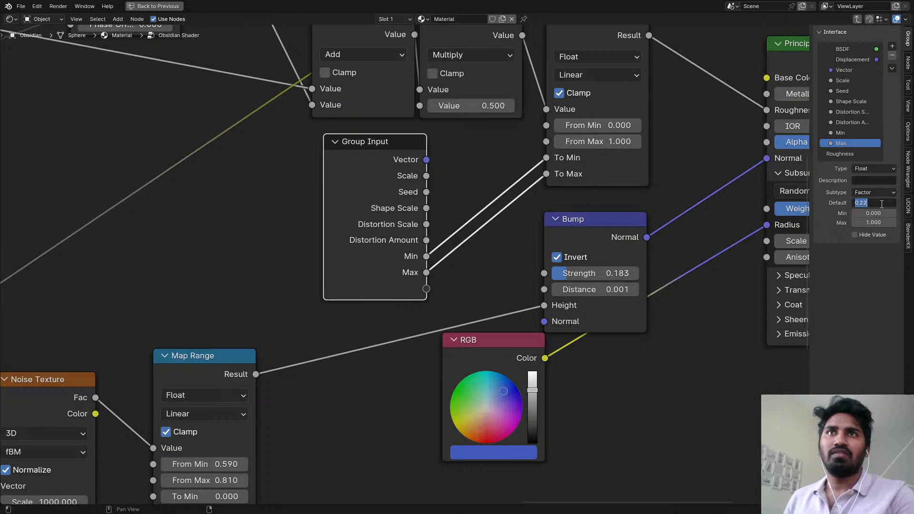
pyautogui.write('0.25')
pyautogui.press('Return')
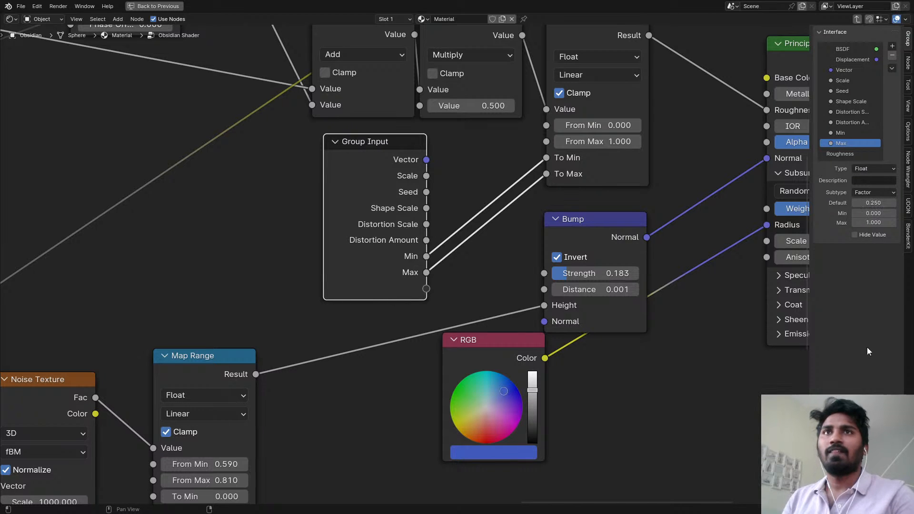
pyautogui.hotkey('ctrl', 's')
# - Leave the group and set Max to 0.25 on the Obsidian Shader node
pyautogui.press('Tab')
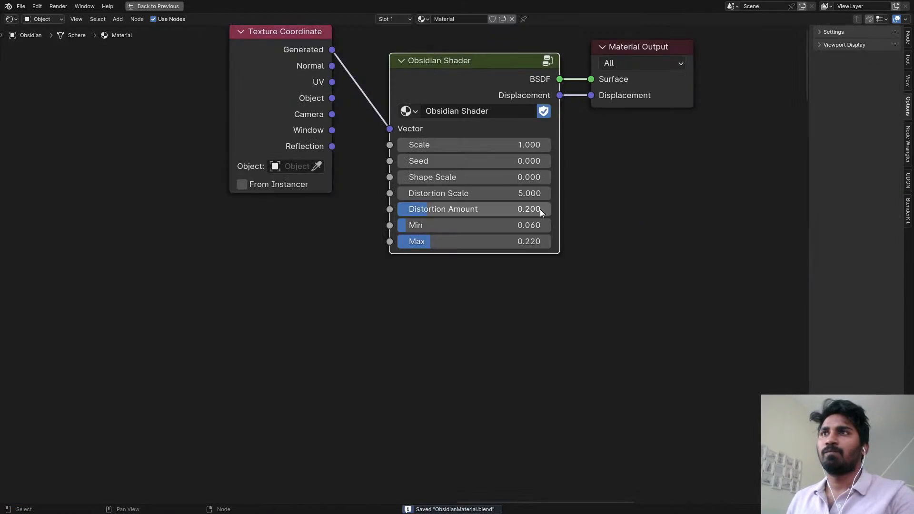
pyautogui.click(488, 241)
pyautogui.write('.25')
pyautogui.press('Return')
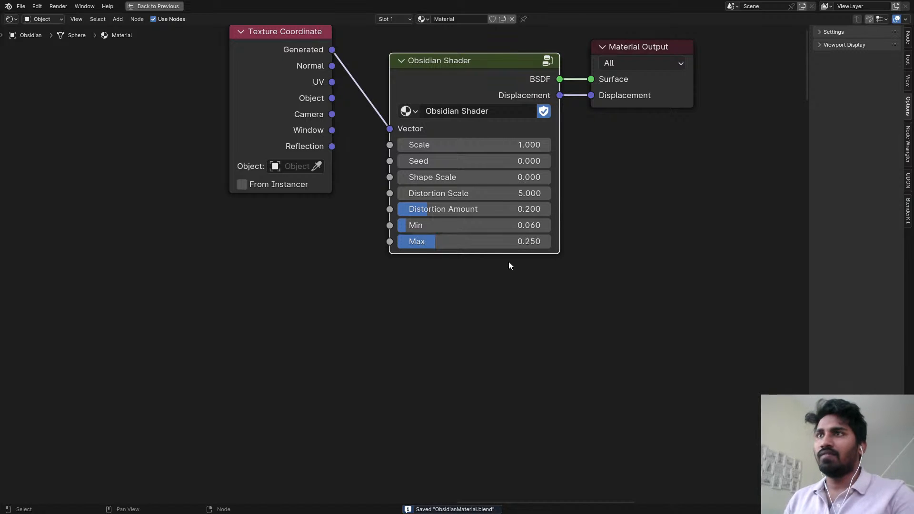
# - Restore the full workspace layout and switch the 3D viewport to rendered shading to show the sphere
pyautogui.press('Home')
pyautogui.hotkey('ctrl', 'space')
pyautogui.press('Home')
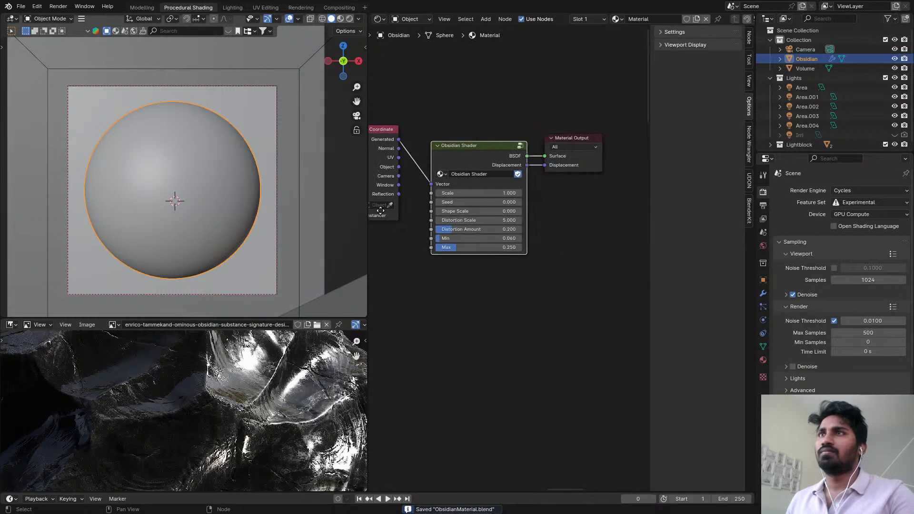
pyautogui.press('z')
pyautogui.click(206, 168)
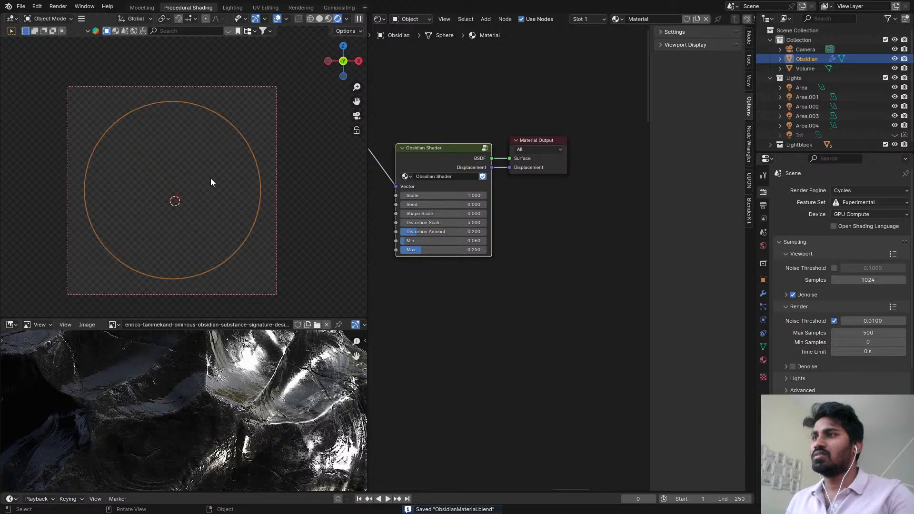
pyautogui.scroll(6, 215, 169)
pyautogui.scroll(-5, 284, 162)
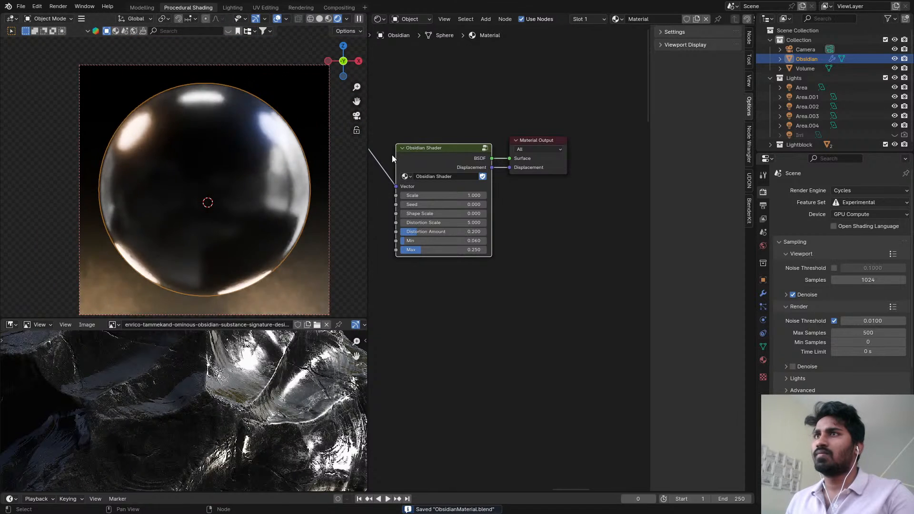
# - Move the Texture Coordinate node down so it lines up with the Obsidian Shader node's inputs
pyautogui.press('Home')
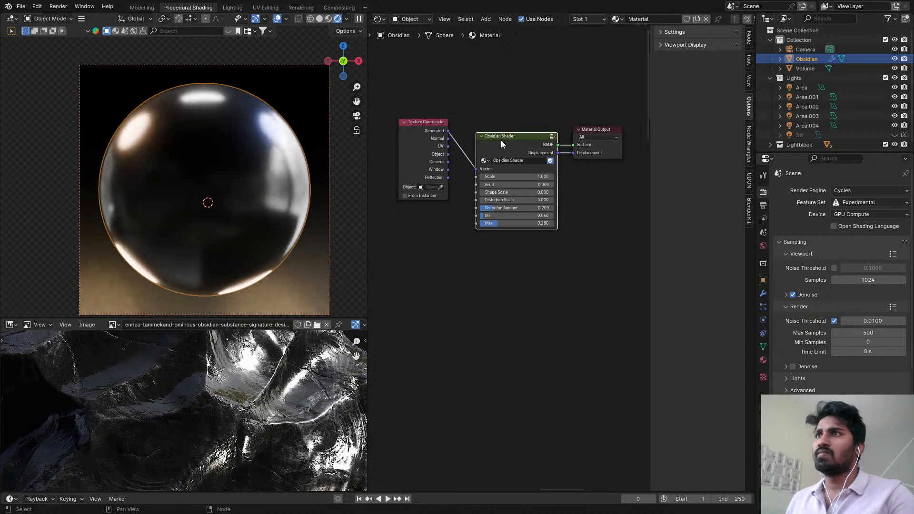
pyautogui.moveTo(419, 149); pyautogui.dragTo(436, 185)
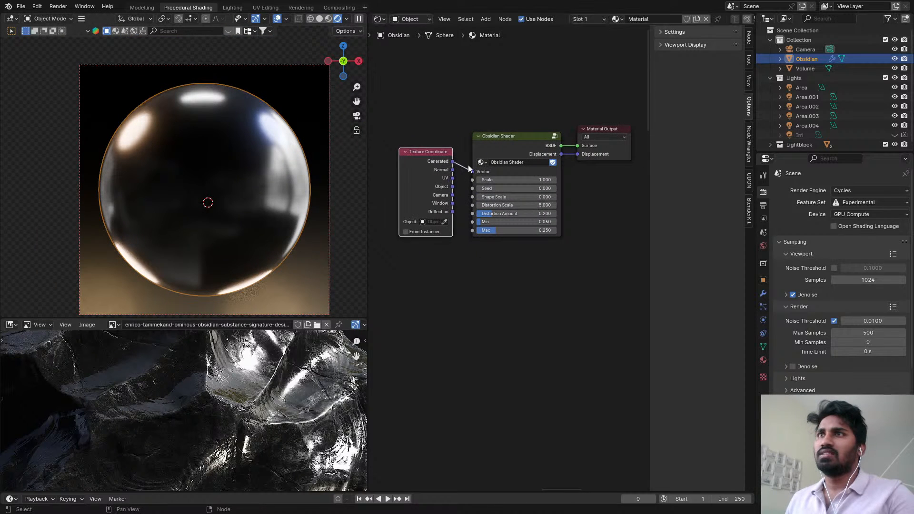
pyautogui.scroll(2, 489, 172)
pyautogui.moveTo(519, 184); pyautogui.dragTo(566, 184)
pyautogui.press('Escape')
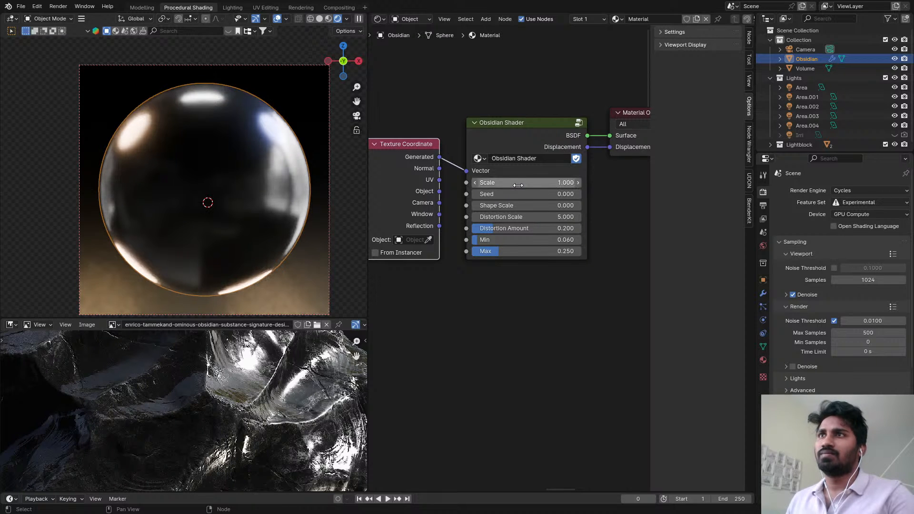
pyautogui.scroll(-2, 513, 172)
pyautogui.scroll(1, 524, 186)
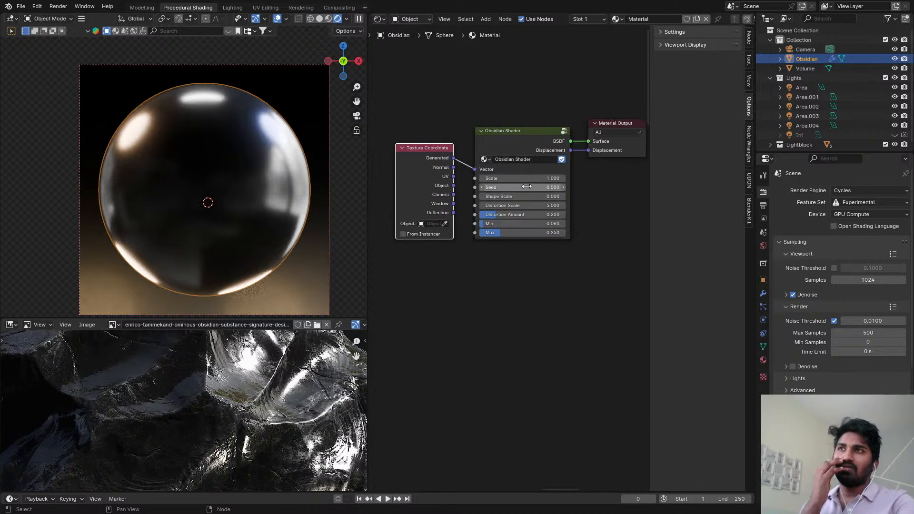
pyautogui.moveTo(523, 188); pyautogui.dragTo(538, 188)
pyautogui.press('Escape')
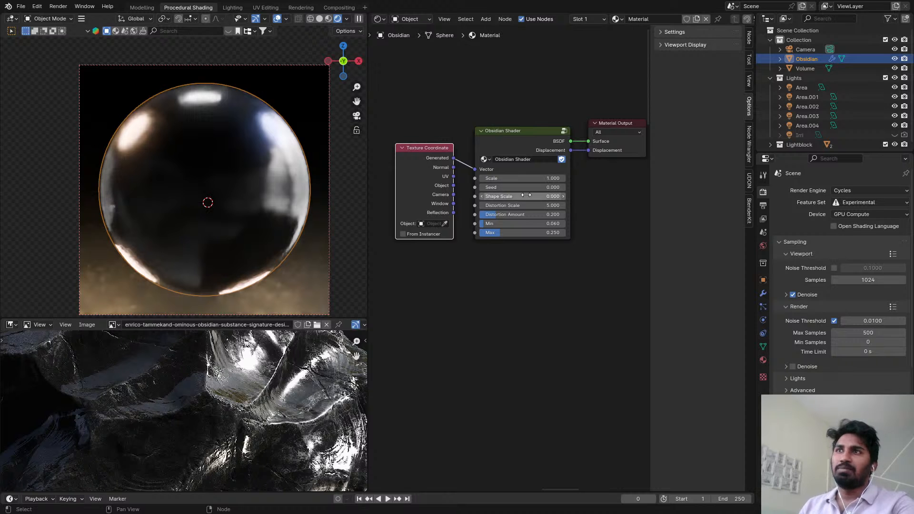
# - Try a Shape Scale of 7 on the Obsidian Shader node and look briefly inside the group
pyautogui.click(522, 196)
pyautogui.write('7')
pyautogui.press('Return')
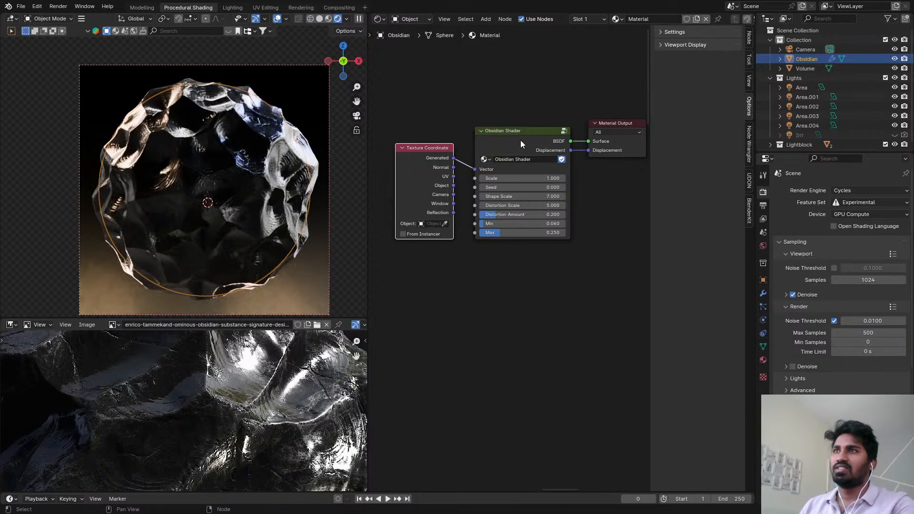
pyautogui.press('Tab')
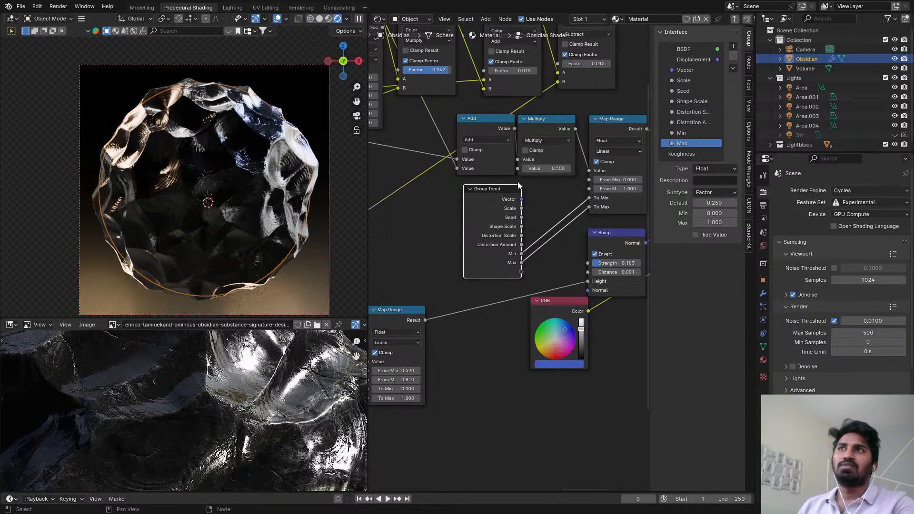
pyautogui.press('Tab')
# - Set the Obsidian Shader node's Shape Scale to 5 and save the file
pyautogui.click(516, 196)
pyautogui.write('5')
pyautogui.press('Return')
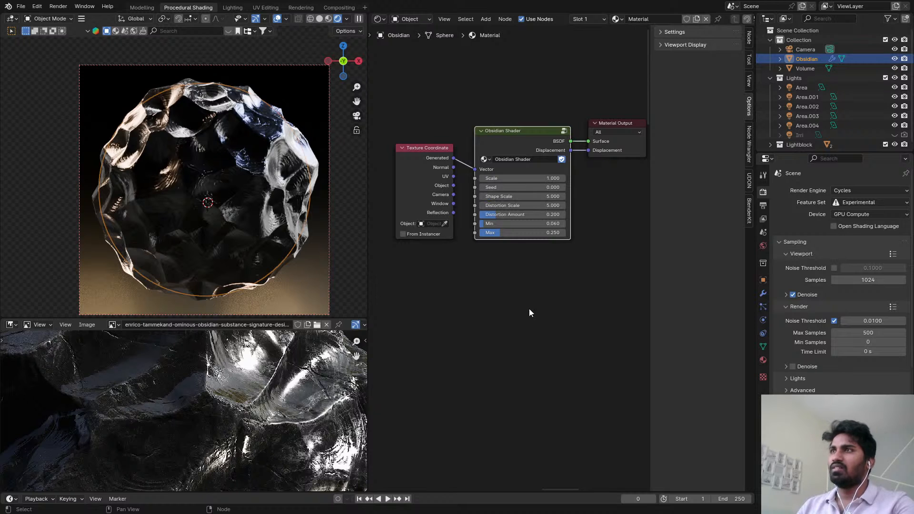
pyautogui.hotkey('ctrl', 's')
# - Try squashing the sphere along the global X axis to about 0.67 of its width
pyautogui.click(379, 329)
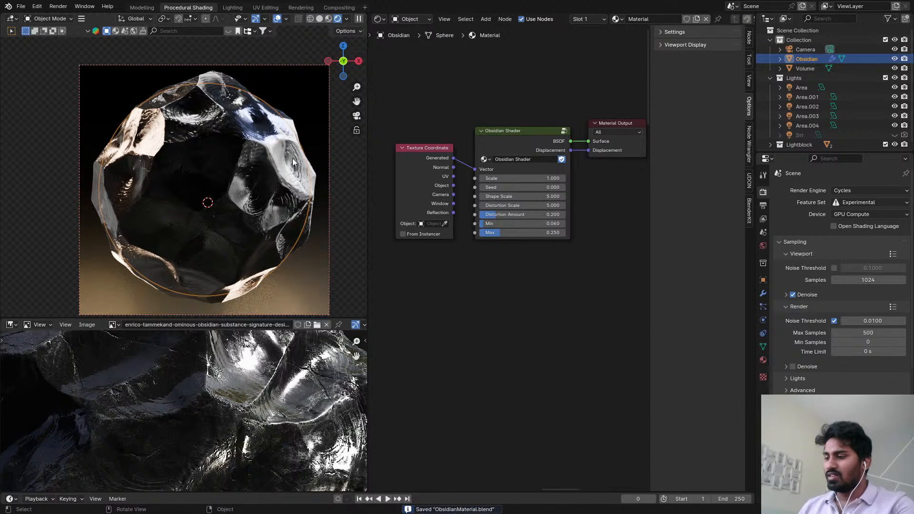
pyautogui.press('s')
pyautogui.press('x')
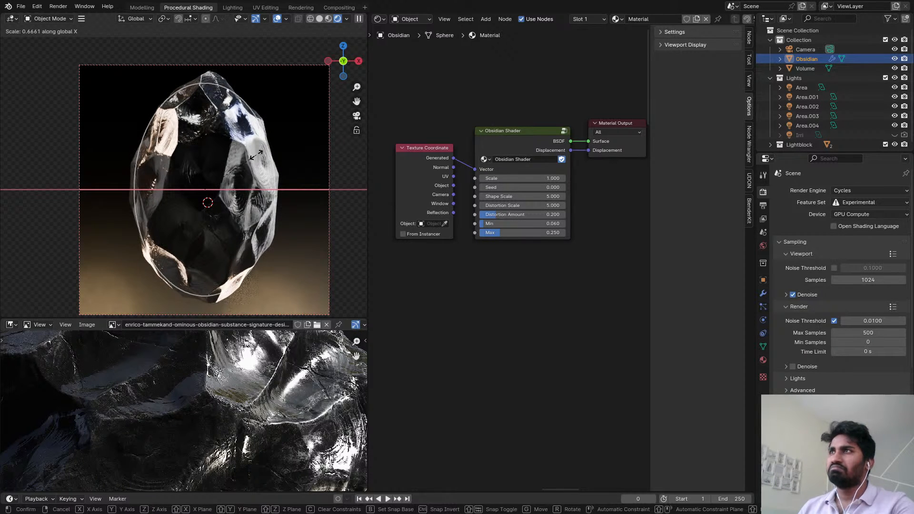
pyautogui.click(257, 155)
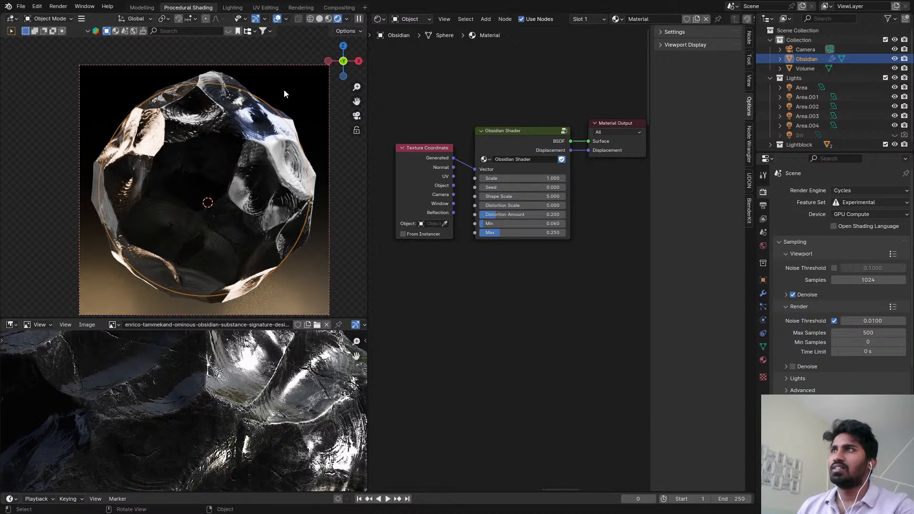
# - Inside the Obsidian Shader group, set the Scale input's default value to 5 and save the file
pyautogui.hotkey('ctrl', 's')
pyautogui.scroll(4, 539, 230)
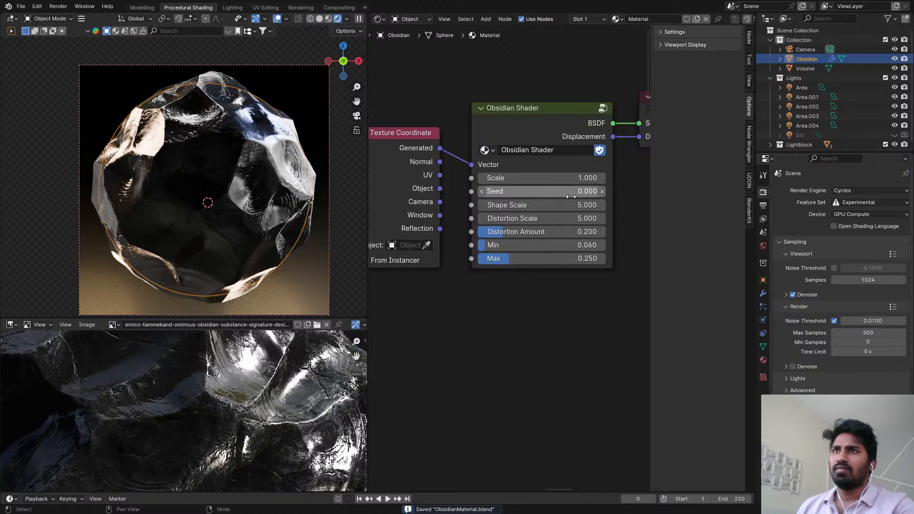
pyautogui.click(541, 127)
pyautogui.press('Tab')
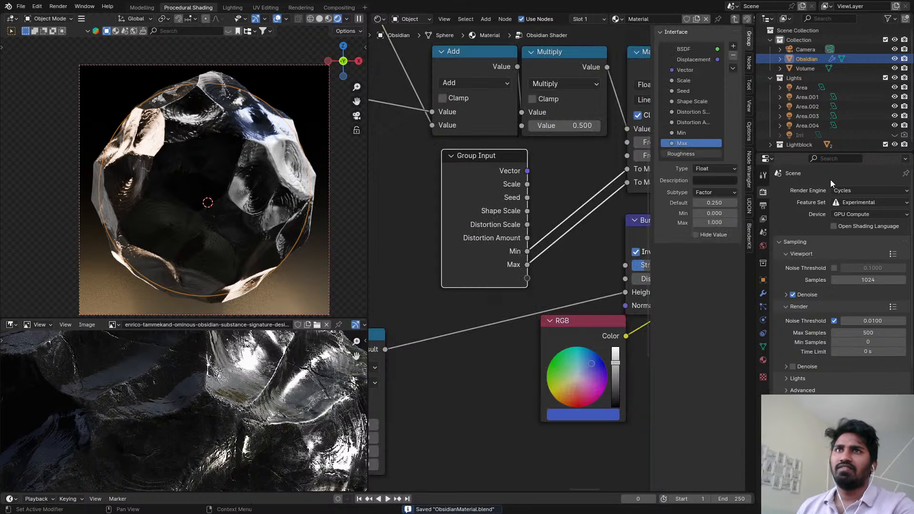
pyautogui.click(689, 81)
pyautogui.click(717, 202)
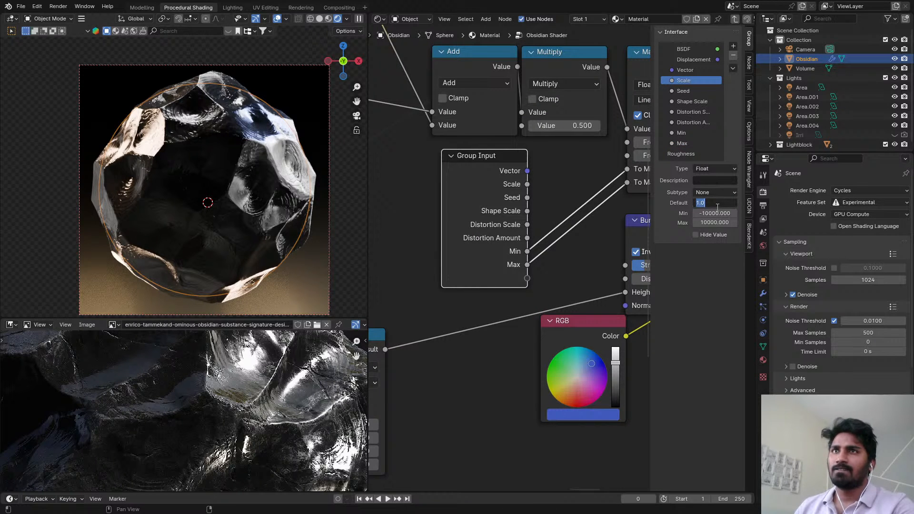
pyautogui.press('Return')
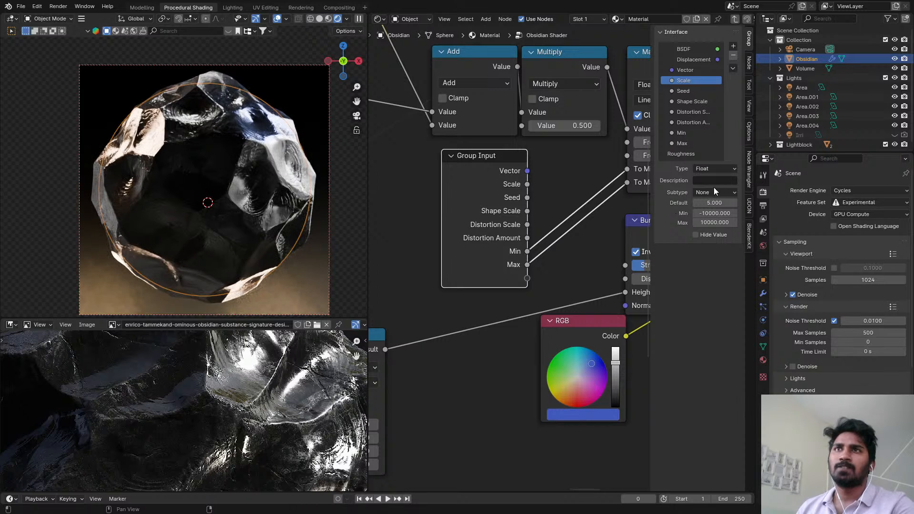
pyautogui.click(713, 190)
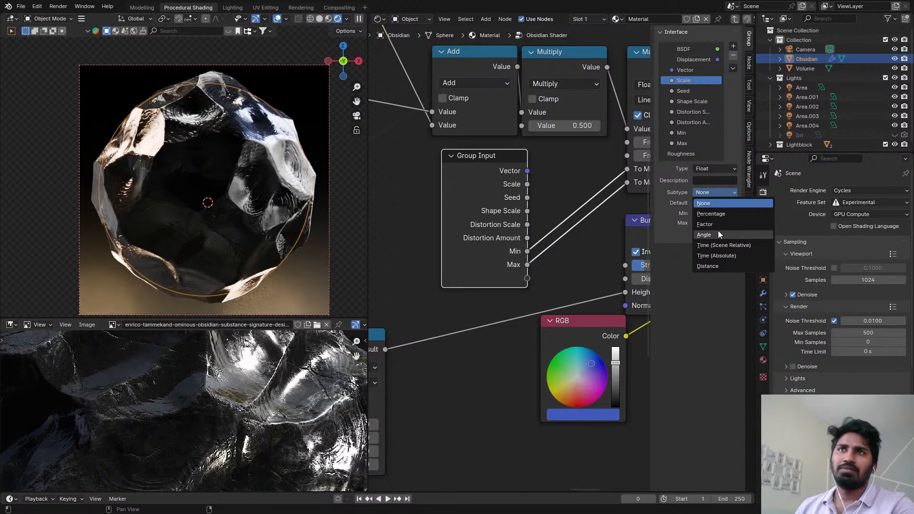
pyautogui.hotkey('ctrl', 's')
# - Move the math Add, math Multiply and Group Input nodes further left of the roughness Map Range to space them out
pyautogui.scroll(-4, 548, 206)
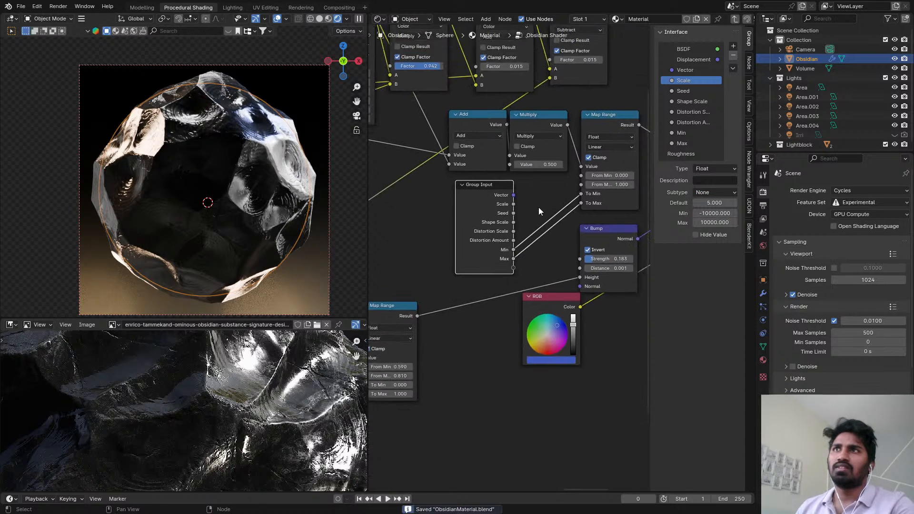
pyautogui.moveTo(479, 170); pyautogui.dragTo(425, 167)
pyautogui.moveTo(515, 166); pyautogui.dragTo(470, 169)
pyautogui.scroll(-1, 576, 173)
pyautogui.moveTo(577, 174); pyautogui.dragTo(584, 196, button='middle')
pyautogui.moveTo(496, 204); pyautogui.dragTo(564, 227, button='middle')
pyautogui.scroll(2, 564, 227)
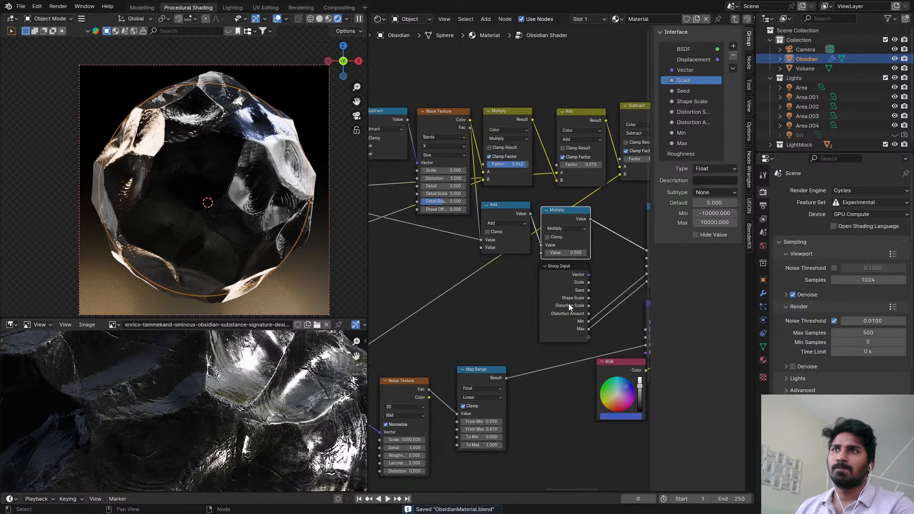
pyautogui.moveTo(568, 304); pyautogui.dragTo(498, 301)
pyautogui.moveTo(520, 267); pyautogui.dragTo(530, 255, button='middle')
# - Set the Factor of the color Multiply node after the Wave Texture to 0.95 and save the file
pyautogui.scroll(2, 530, 171)
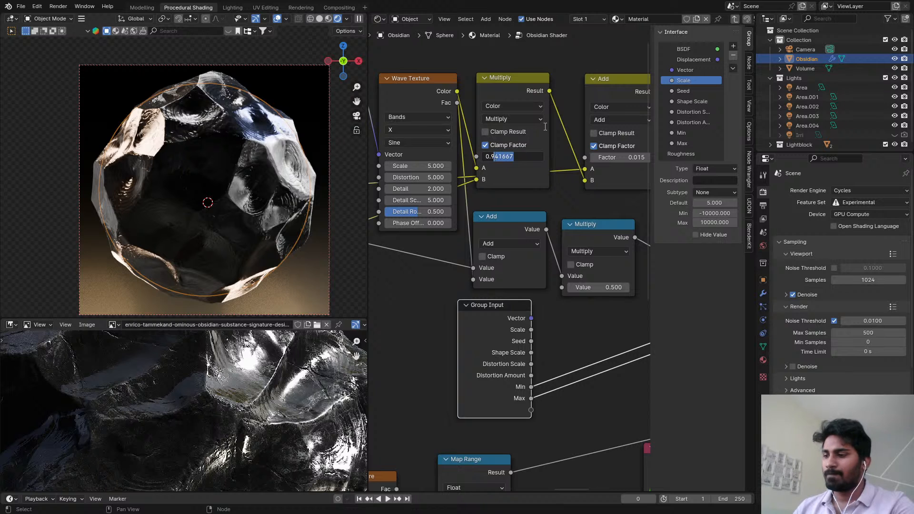
pyautogui.press('Return')
pyautogui.hotkey('ctrl', 's')
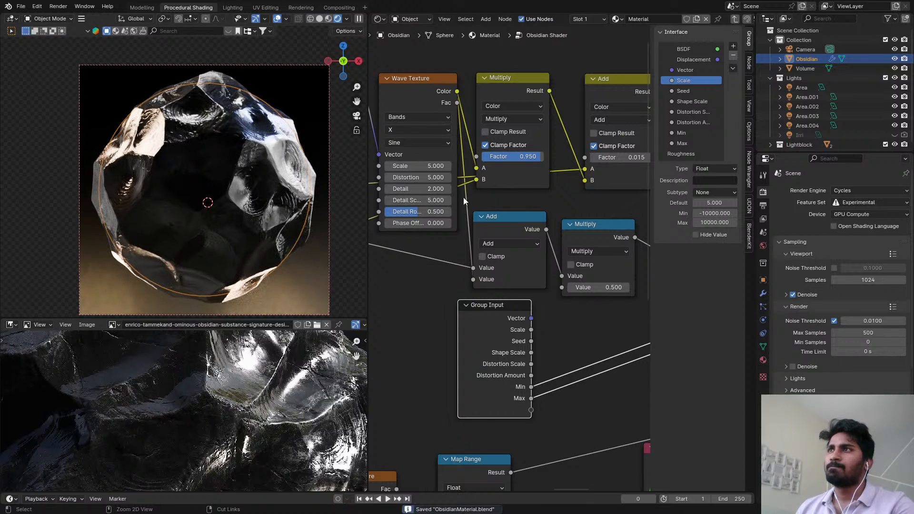
# - Reposition the Group Input node just left of the Map Range node that feeds the Principled BSDF's roughness
pyautogui.scroll(-2, 508, 193)
pyautogui.scroll(-2, 515, 210)
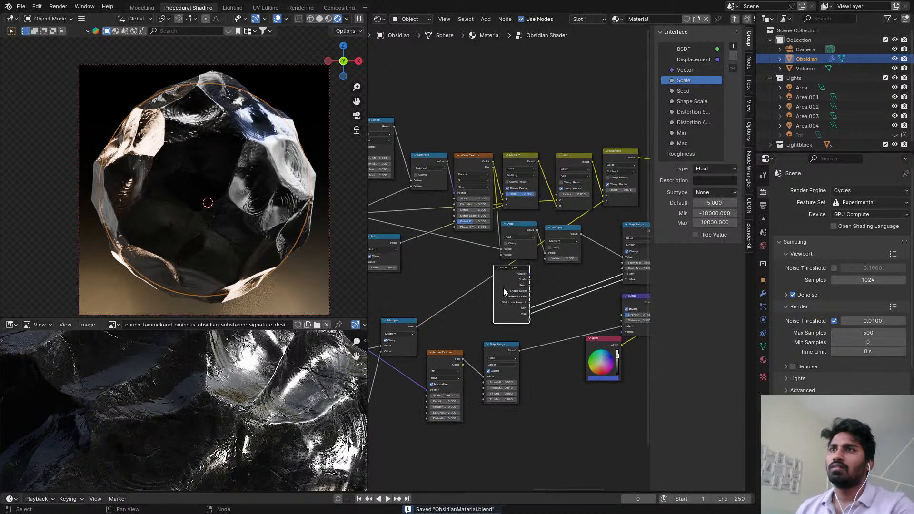
pyautogui.moveTo(504, 288); pyautogui.dragTo(455, 91)
pyautogui.scroll(2, 471, 99)
pyautogui.moveTo(511, 125); pyautogui.dragTo(465, 156, button='middle')
pyautogui.scroll(-3, 465, 156)
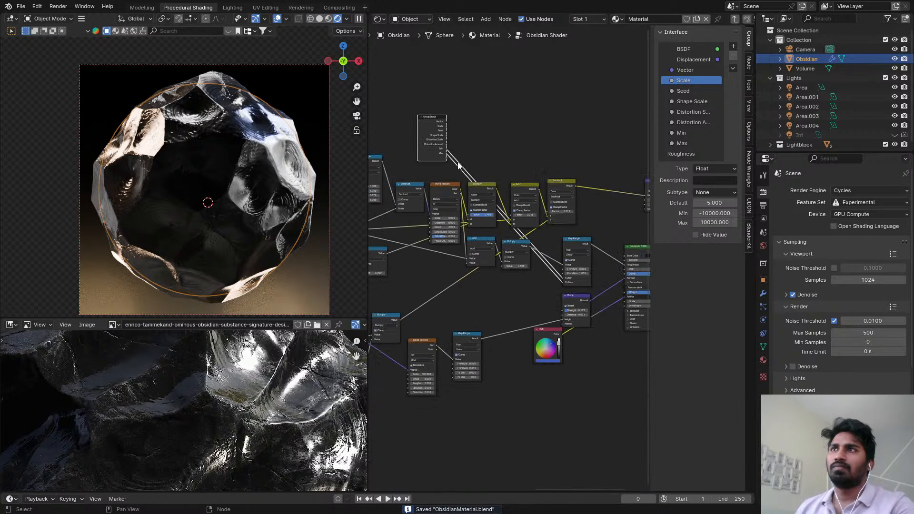
pyautogui.moveTo(443, 135); pyautogui.dragTo(536, 290)
pyautogui.scroll(2, 432, 276)
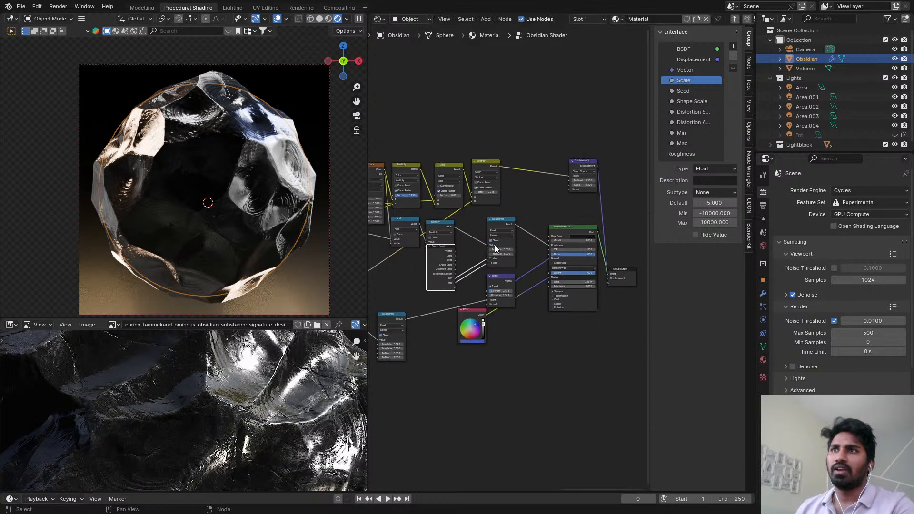
# - Add a Math node set to Divide between the color Subtract node and the Displacement node
pyautogui.scroll(4, 538, 143)
pyautogui.hotkey('shift', 'a')
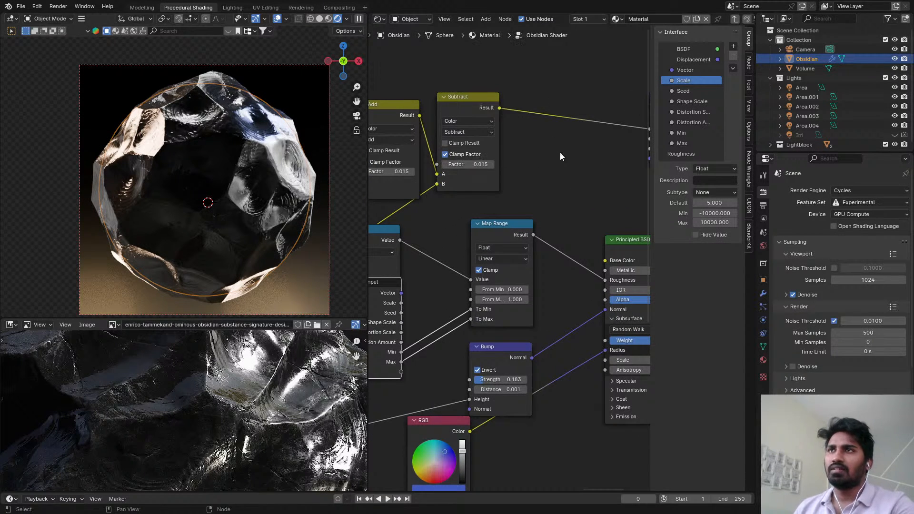
pyautogui.hotkey('shift', 'a')
pyautogui.moveTo(563, 145)
pyautogui.write('math')
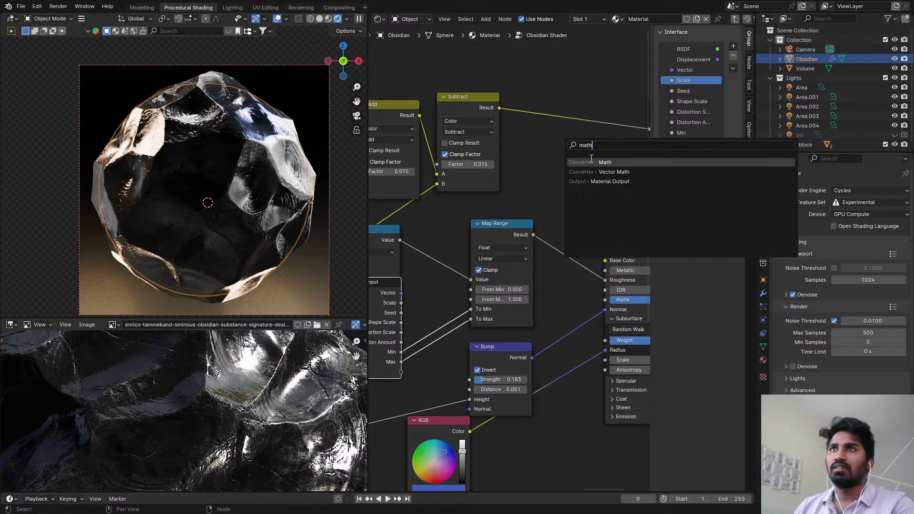
pyautogui.click(593, 162)
pyautogui.click(556, 147)
pyautogui.click(579, 170)
pyautogui.click(548, 224)
pyautogui.scroll(-1, 471, 242)
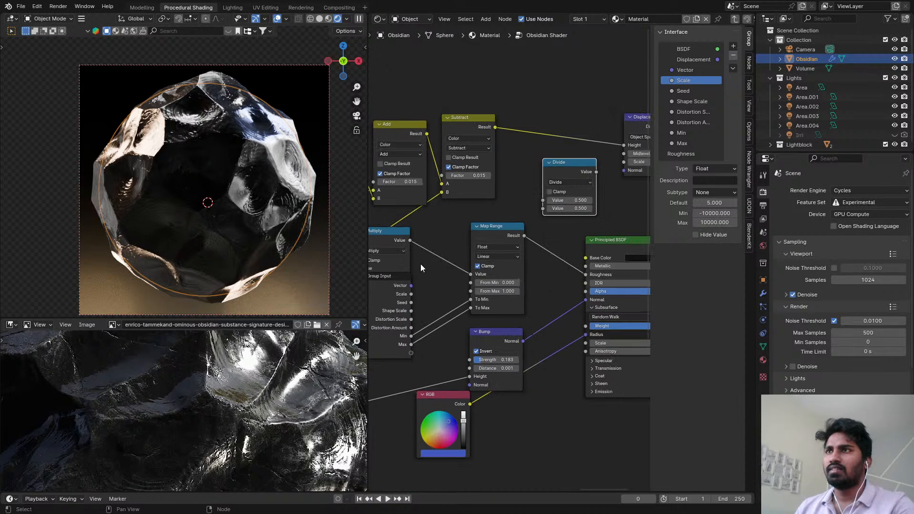
# - Connect the group's Scale input to the Divide node's second value and the Divide result to the Displacement node's Scale
pyautogui.moveTo(411, 295); pyautogui.dragTo(544, 208)
pyautogui.moveTo(590, 174); pyautogui.dragTo(420, 214, button='middle')
pyautogui.scroll(1, 428, 210)
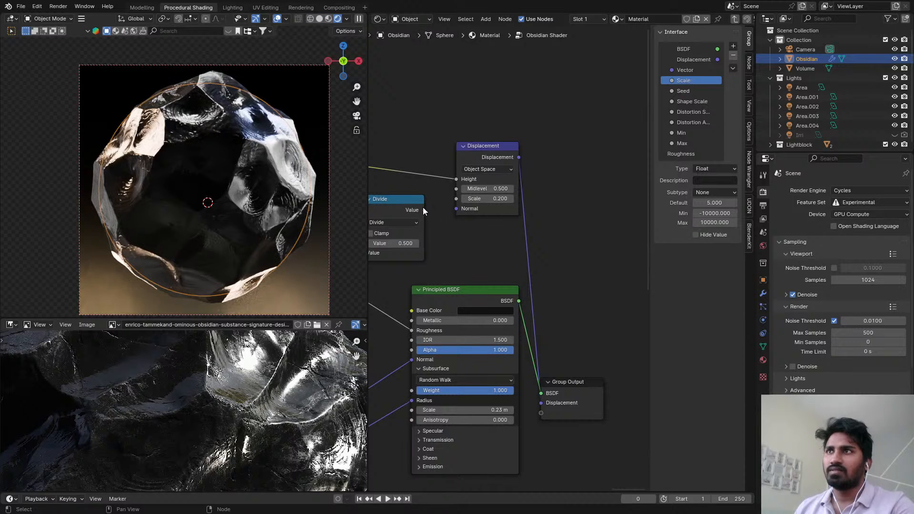
pyautogui.moveTo(423, 209); pyautogui.dragTo(455, 199)
pyautogui.moveTo(451, 208); pyautogui.dragTo(540, 205, button='middle')
pyautogui.scroll(1, 495, 229)
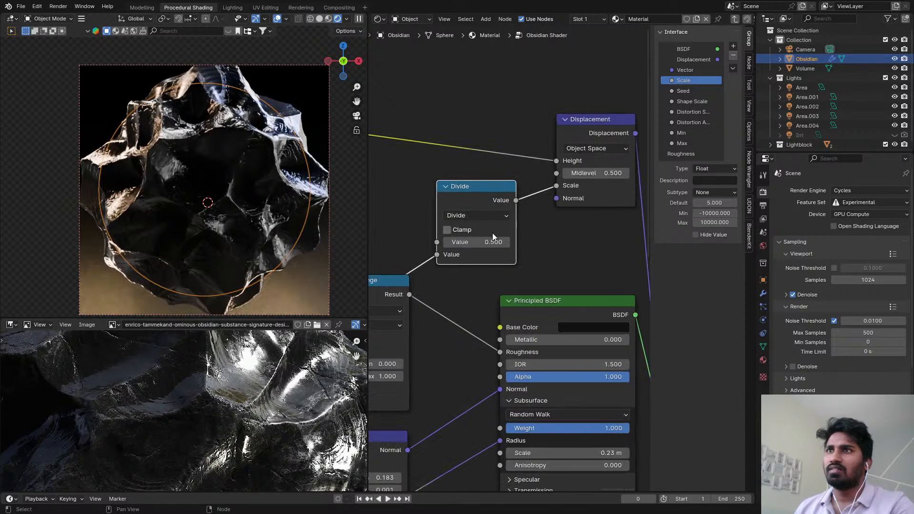
# - Set the Divide node's first value to 0.2 and expose it as a group input named Displacement Amount
pyautogui.moveTo(477, 242); pyautogui.dragTo(441, 241)
pyautogui.scroll(-2, 607, 233)
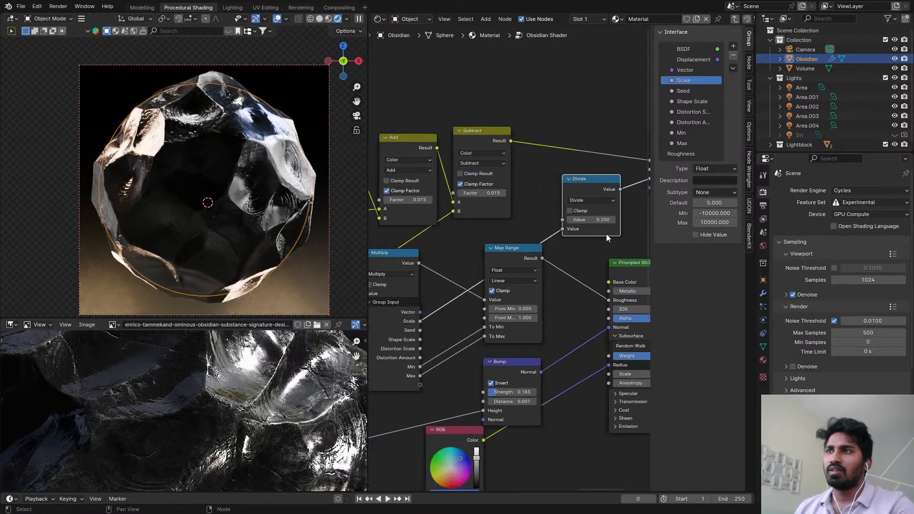
pyautogui.moveTo(441, 370); pyautogui.dragTo(568, 223)
pyautogui.click(684, 154)
pyautogui.doubleClick(688, 154)
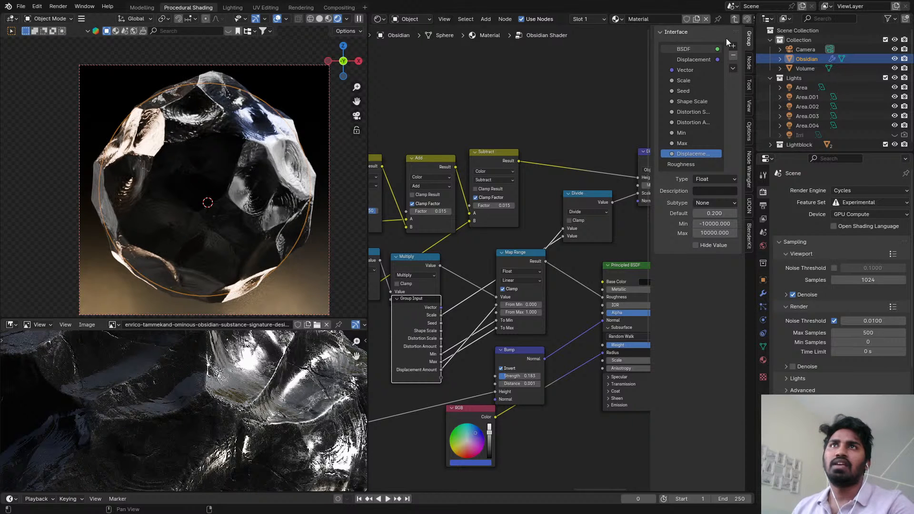
# - Add a panel named Distortion to the group interface and move the Distortion Scale and Distortion Amount inputs into it
pyautogui.click(734, 47)
pyautogui.click(745, 77)
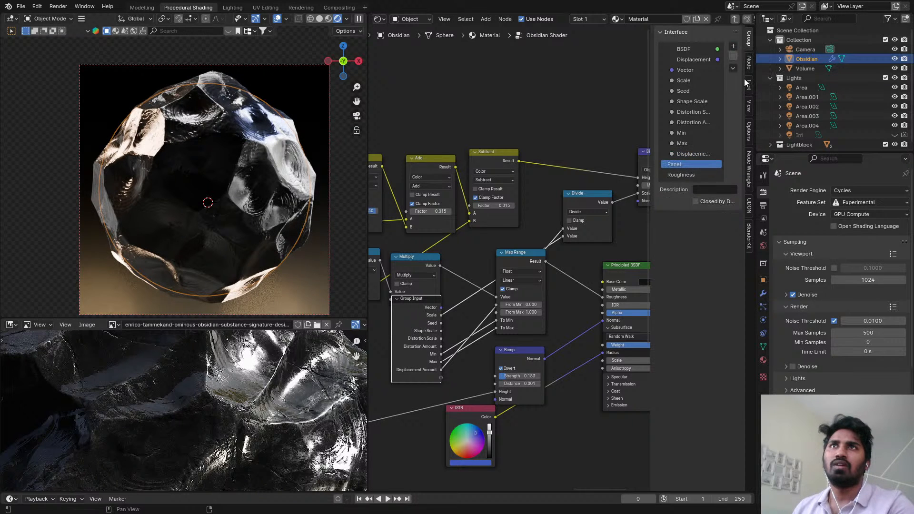
pyautogui.doubleClick(687, 164)
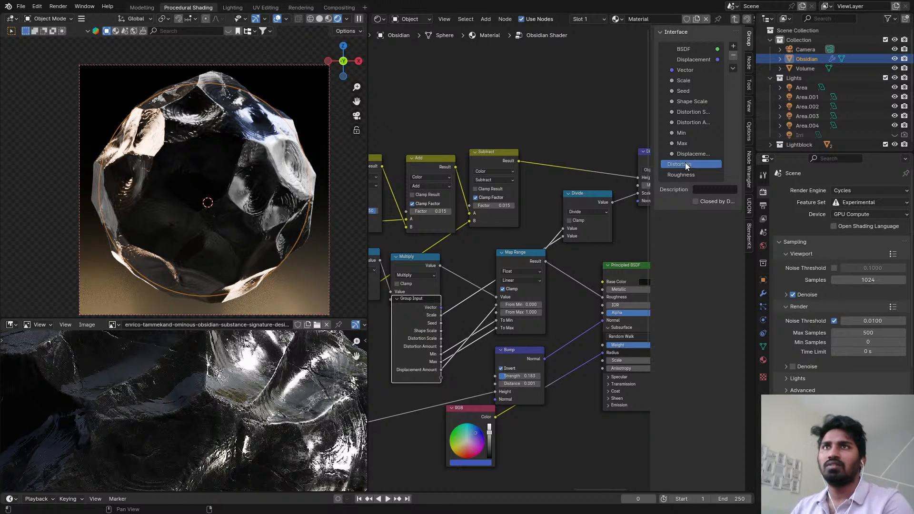
pyautogui.click(692, 111)
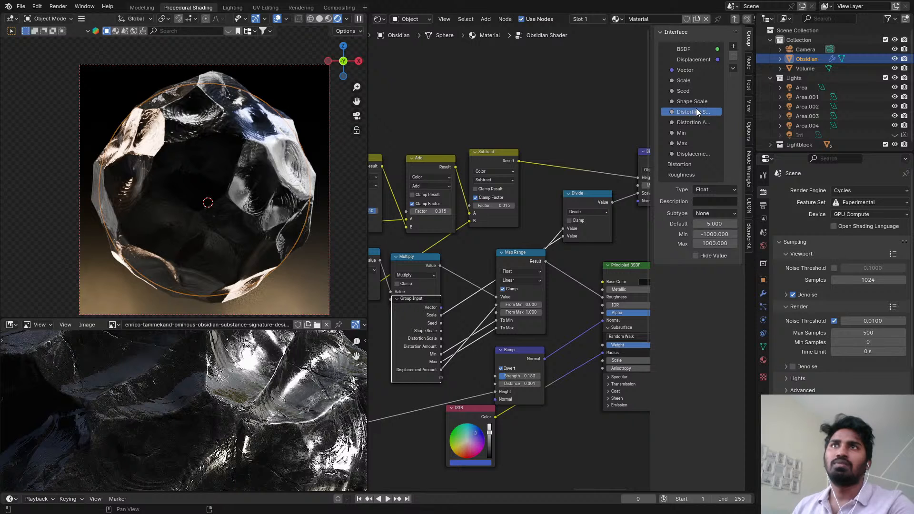
pyautogui.moveTo(696, 109); pyautogui.dragTo(689, 164)
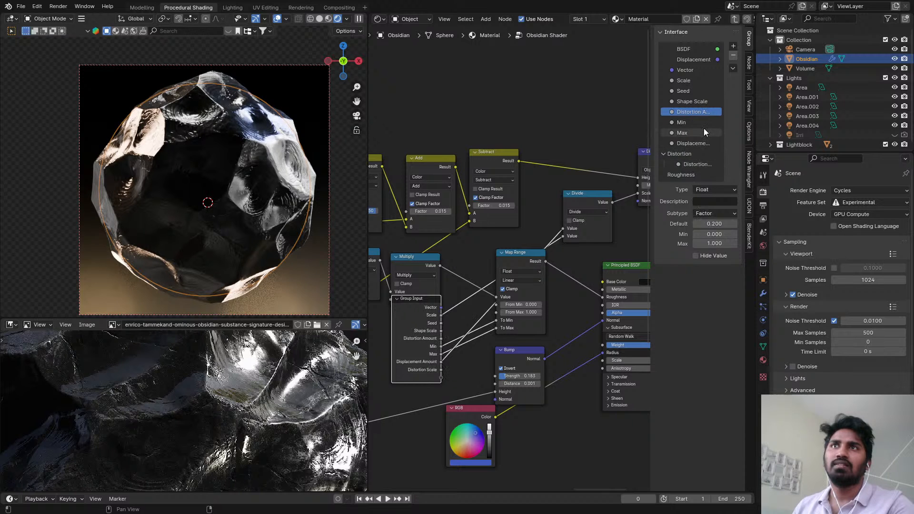
pyautogui.moveTo(691, 110); pyautogui.dragTo(713, 165)
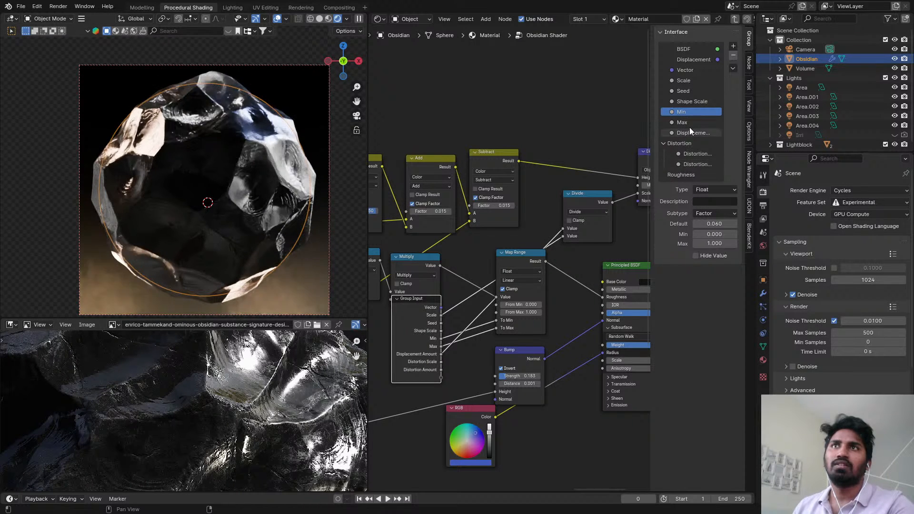
# - Move the Min and Max inputs into the Roughness panel of the group interface and save the file
pyautogui.moveTo(686, 113); pyautogui.dragTo(688, 176)
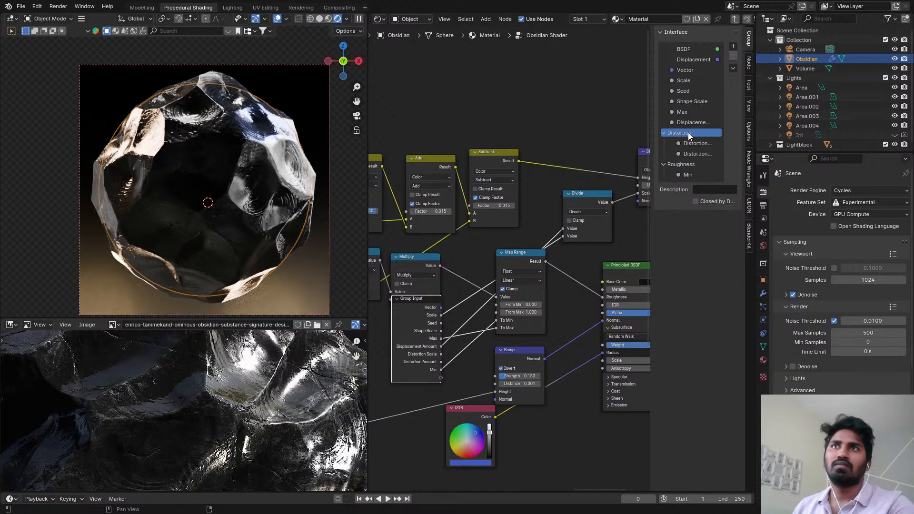
pyautogui.moveTo(681, 112); pyautogui.dragTo(693, 179)
pyautogui.moveTo(692, 179); pyautogui.dragTo(693, 176)
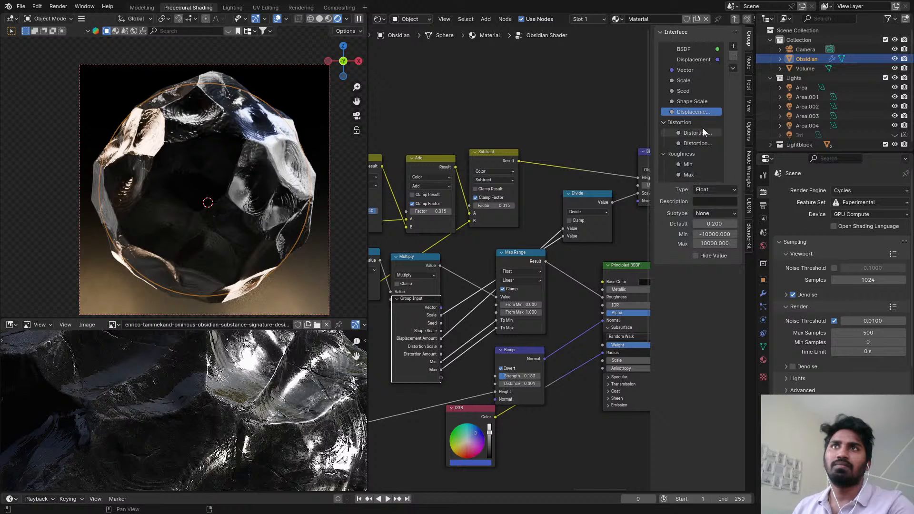
pyautogui.click(668, 122)
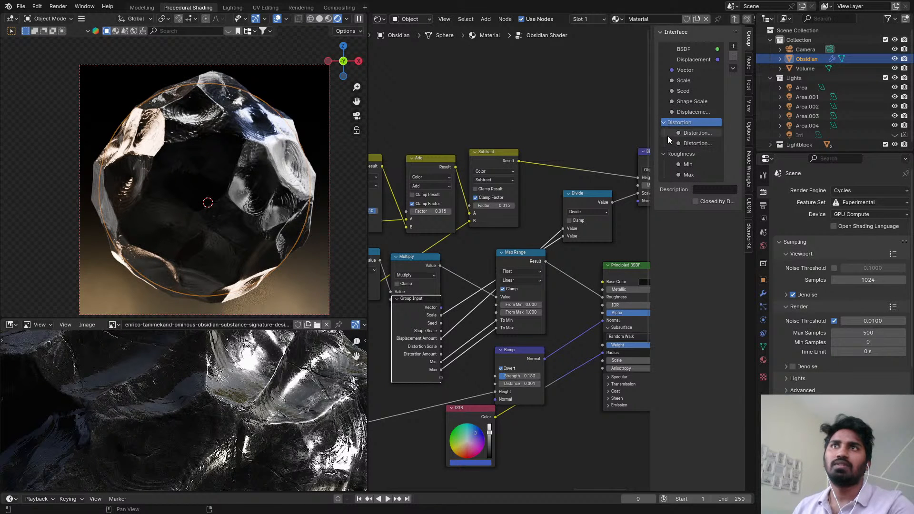
pyautogui.hotkey('ctrl', 's')
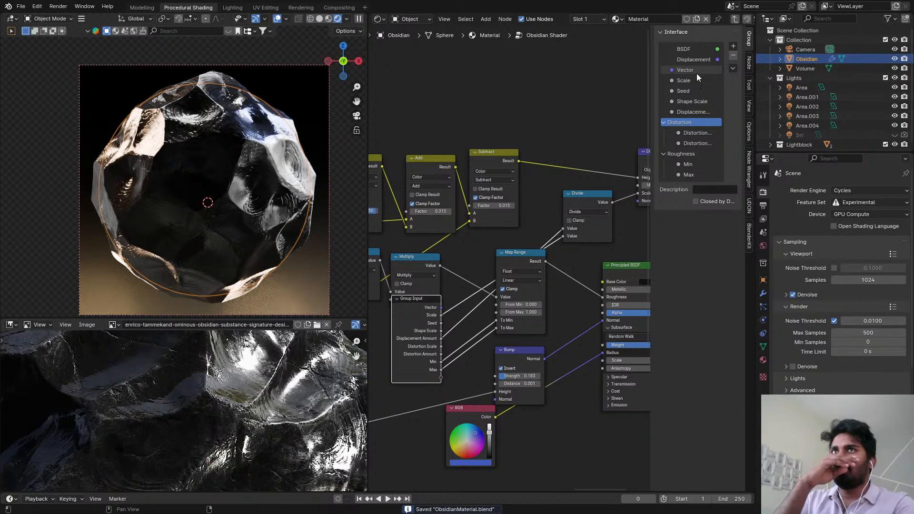
# - Add another panel named Shape Control below the Distortion panel in the group interface and save the file
pyautogui.click(733, 46)
pyautogui.click(750, 77)
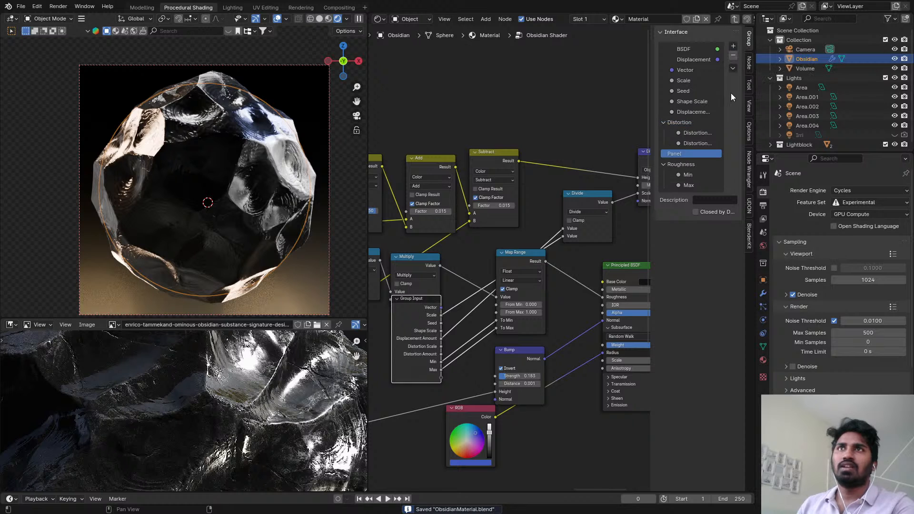
pyautogui.doubleClick(688, 154)
pyautogui.write('S')
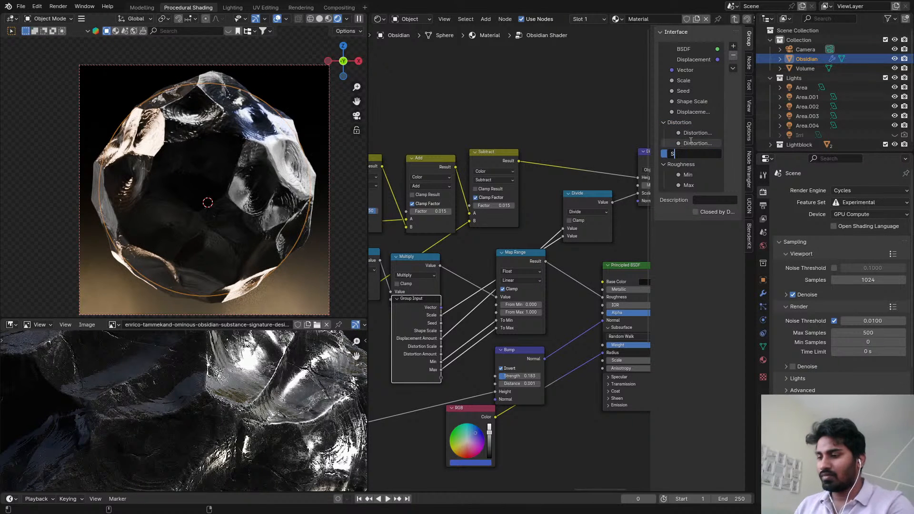
pyautogui.write('hape Control')
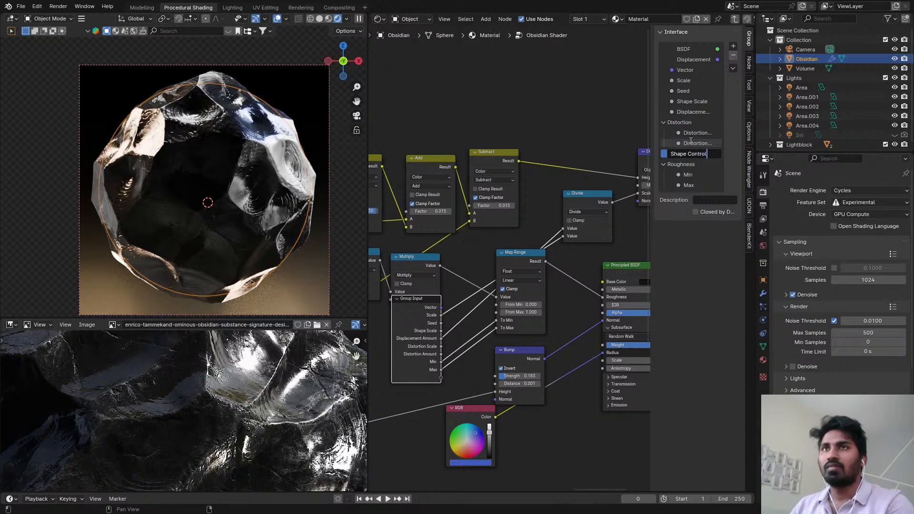
pyautogui.press('Return')
pyautogui.hotkey('ctrl', 's')
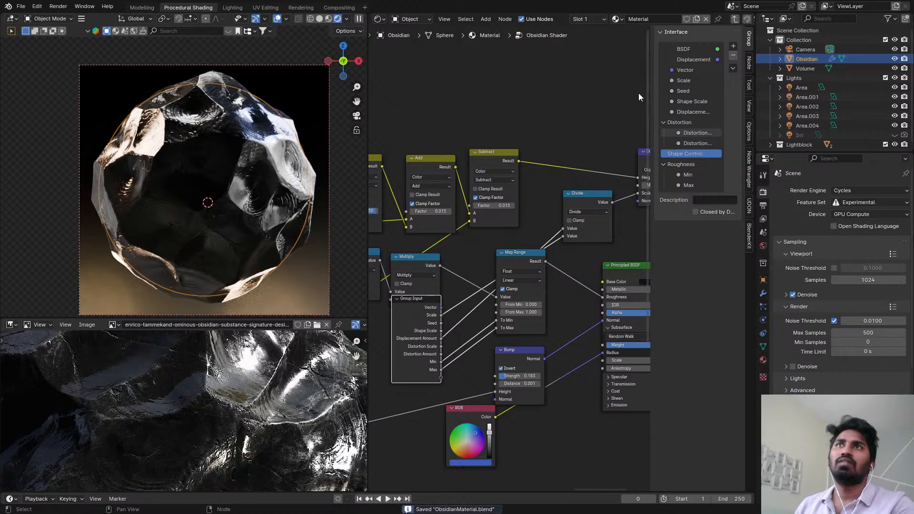
# - Move the Scale, Shape Scale and Displacement Amount inputs into the Shape Control panel of the group interface and save the file
pyautogui.moveTo(689, 79); pyautogui.dragTo(690, 153)
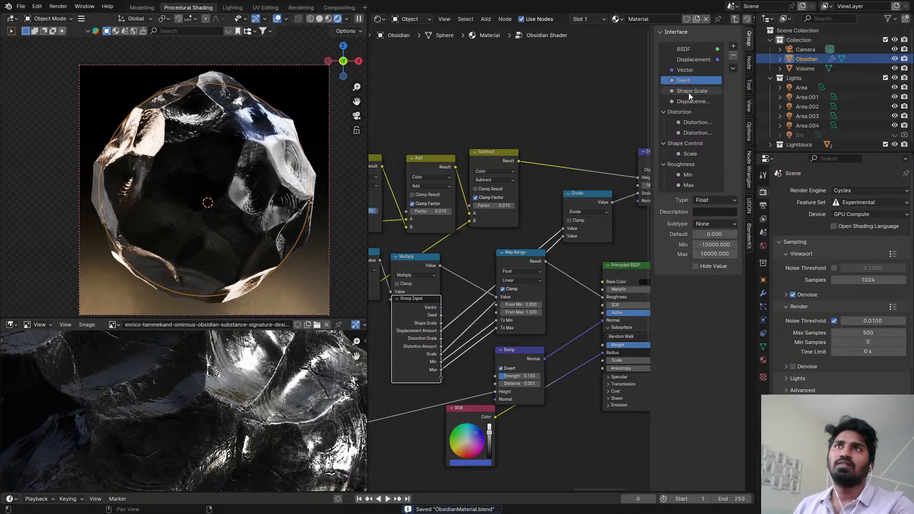
pyautogui.moveTo(689, 93); pyautogui.dragTo(698, 146)
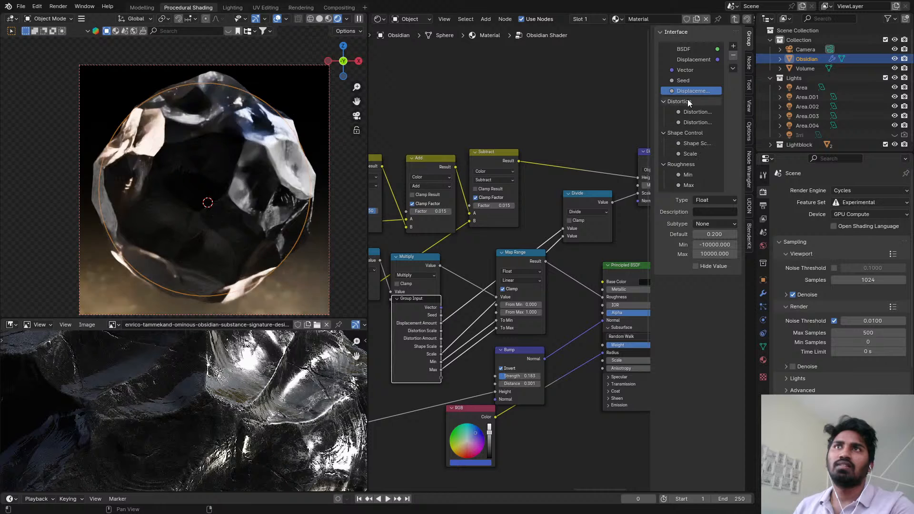
pyautogui.moveTo(687, 91); pyautogui.dragTo(702, 155)
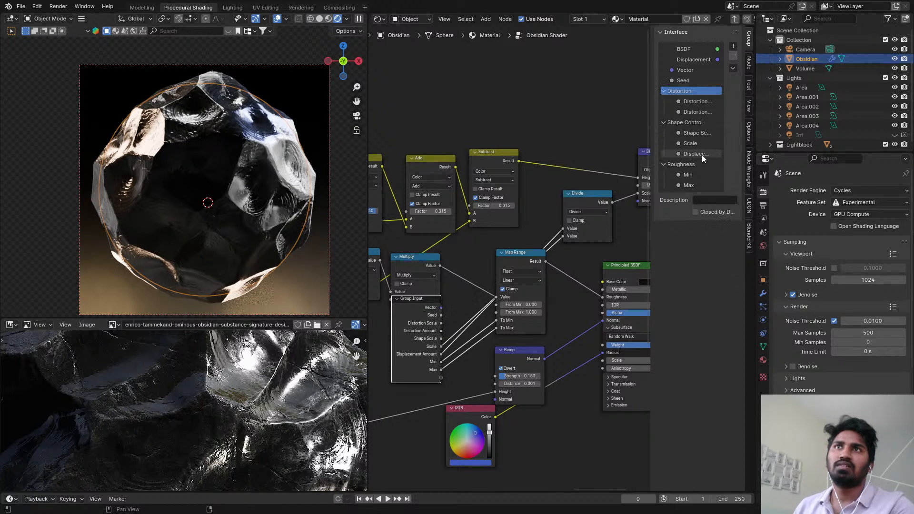
pyautogui.click(684, 81)
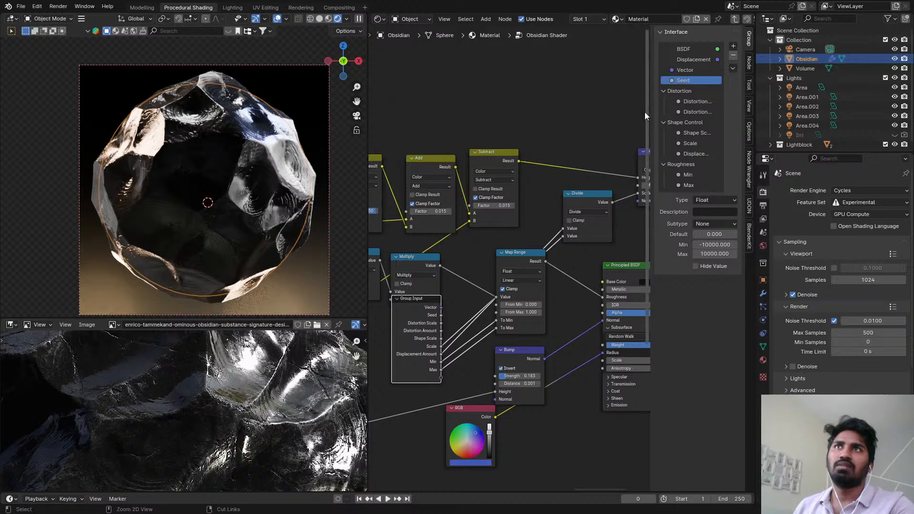
pyautogui.click(676, 90)
pyautogui.hotkey('ctrl', 's')
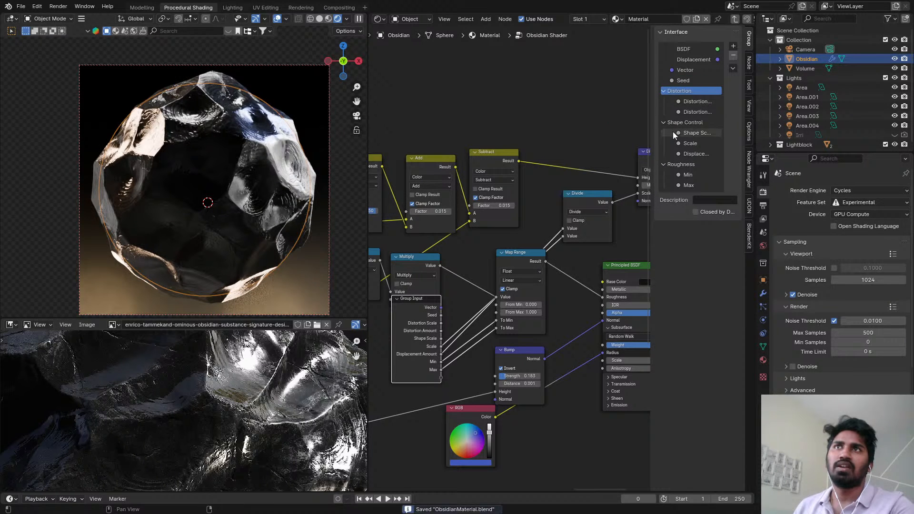
# - Move the Scale input out of Shape Control to directly above Seed, rename it Overall Scale and save the file
pyautogui.click(691, 143)
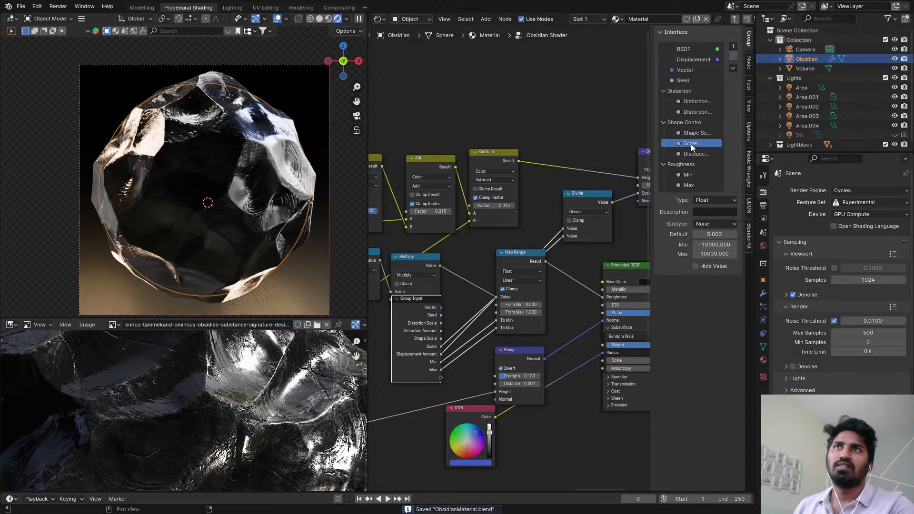
pyautogui.moveTo(689, 73); pyautogui.dragTo(687, 81)
pyautogui.doubleClick(685, 80)
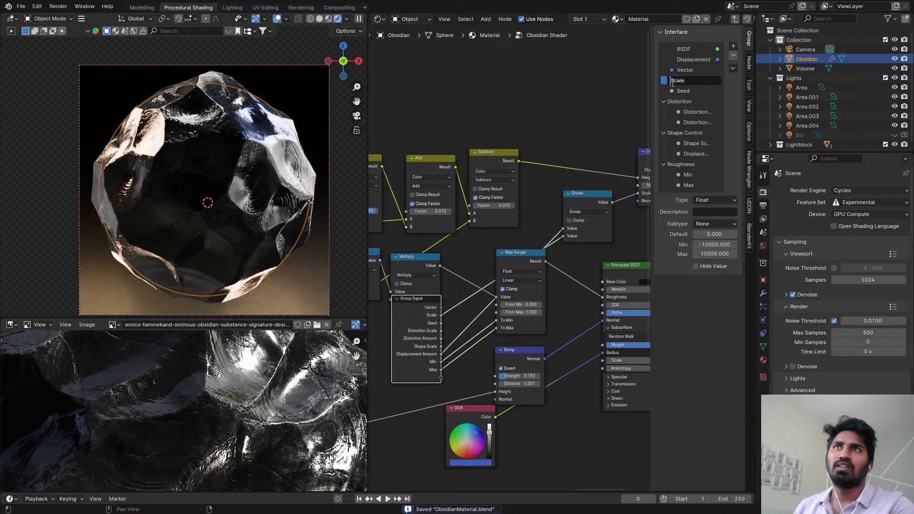
pyautogui.write('Ove')
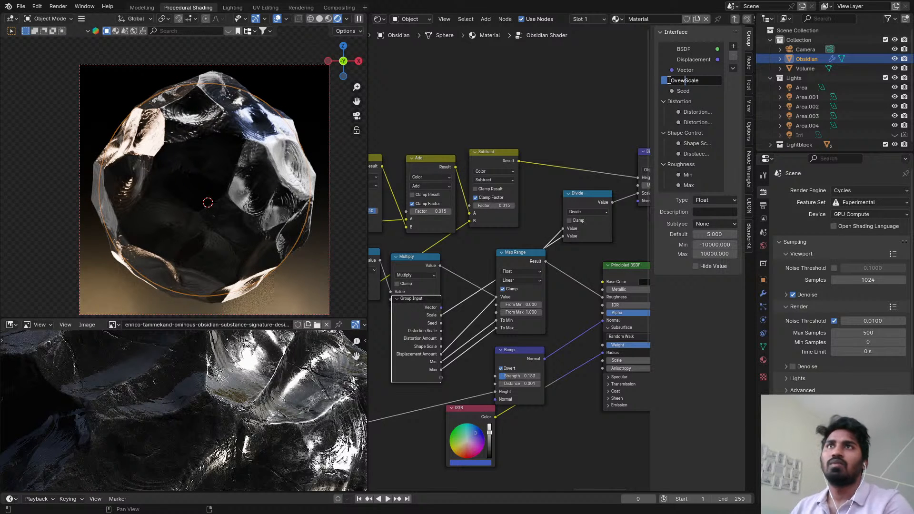
pyautogui.write('rall')
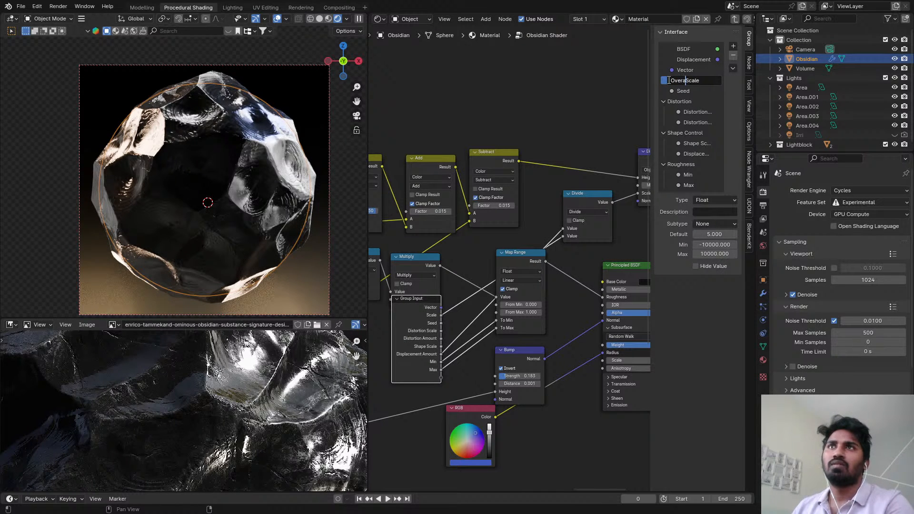
pyautogui.press('Return')
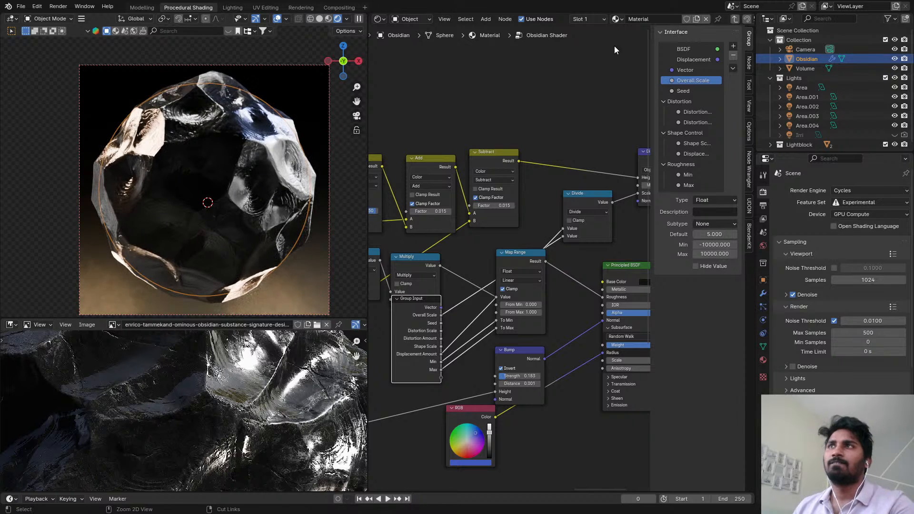
pyautogui.hotkey('ctrl', 's')
# - Leave the group, try out different Overall Scale, Distortion Scale and Shape Scale values on the Obsidian Shader node, then restore them and save
pyautogui.press('Tab')
pyautogui.scroll(3, 509, 222)
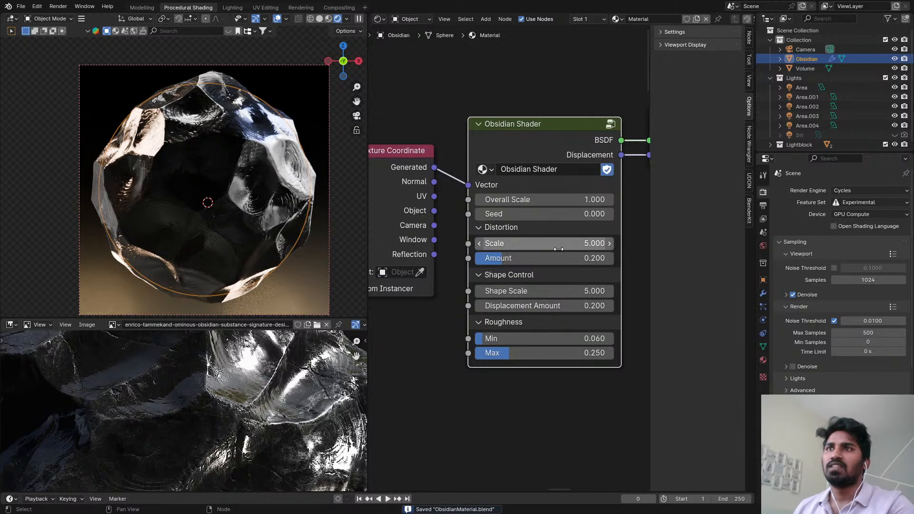
pyautogui.moveTo(562, 200); pyautogui.dragTo(615, 199)
pyautogui.hotkey('ctrl', 'z')
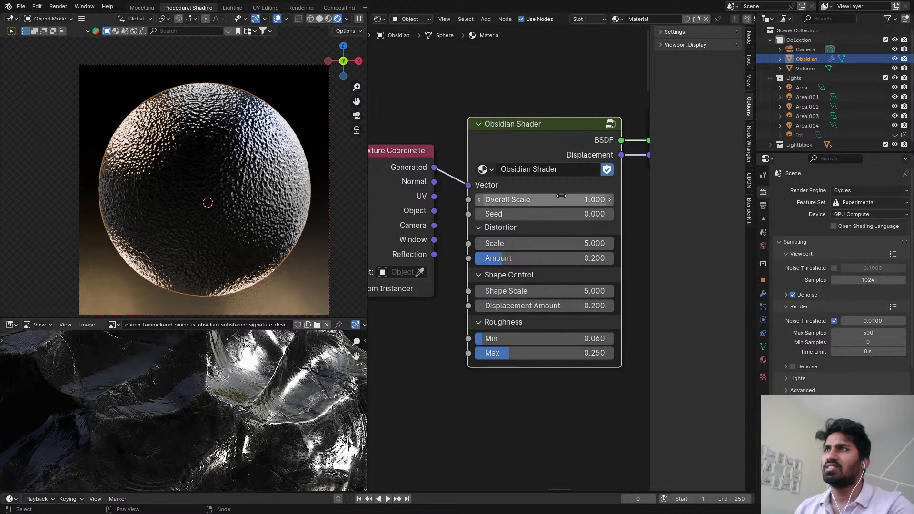
pyautogui.moveTo(550, 242); pyautogui.dragTo(522, 244)
pyautogui.rightClick(550, 243)
pyautogui.moveTo(550, 291); pyautogui.dragTo(570, 291)
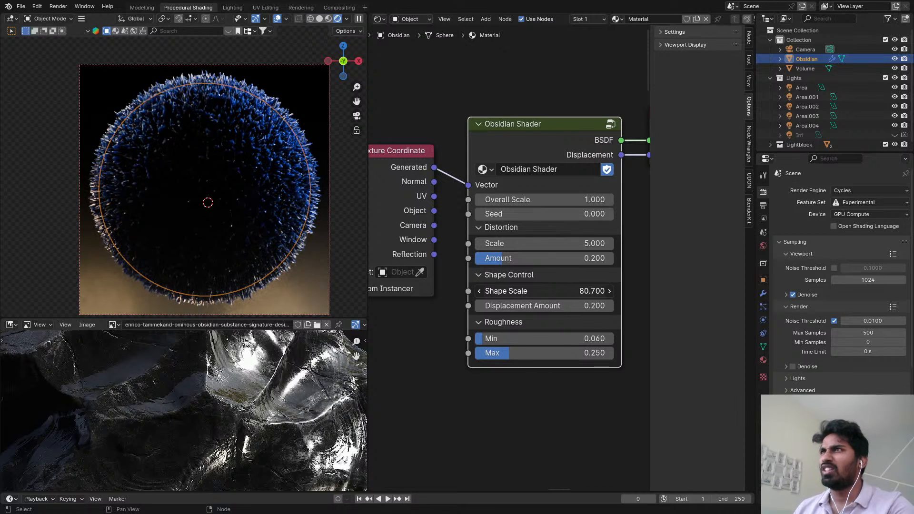
pyautogui.rightClick(563, 291)
pyautogui.hotkey('ctrl', 's')
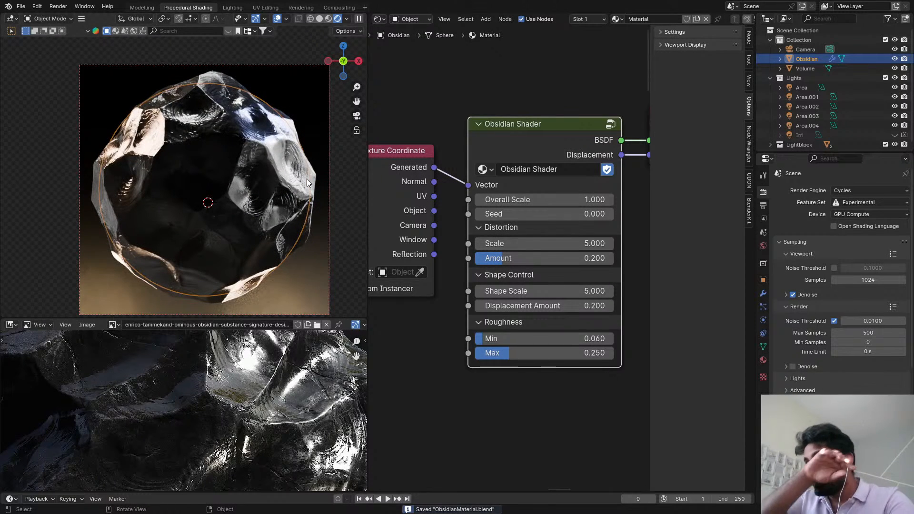
# - Inside the Obsidian Shader group, expose the Principled BSDF's Base Color as a group input and save the file
pyautogui.press('Tab')
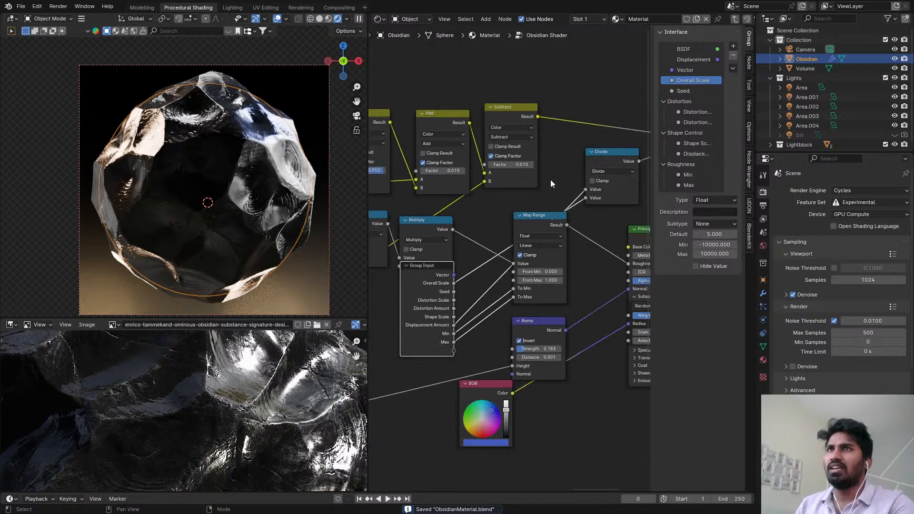
pyautogui.scroll(-3, 534, 187)
pyautogui.scroll(1, 534, 230)
pyautogui.scroll(3, 481, 244)
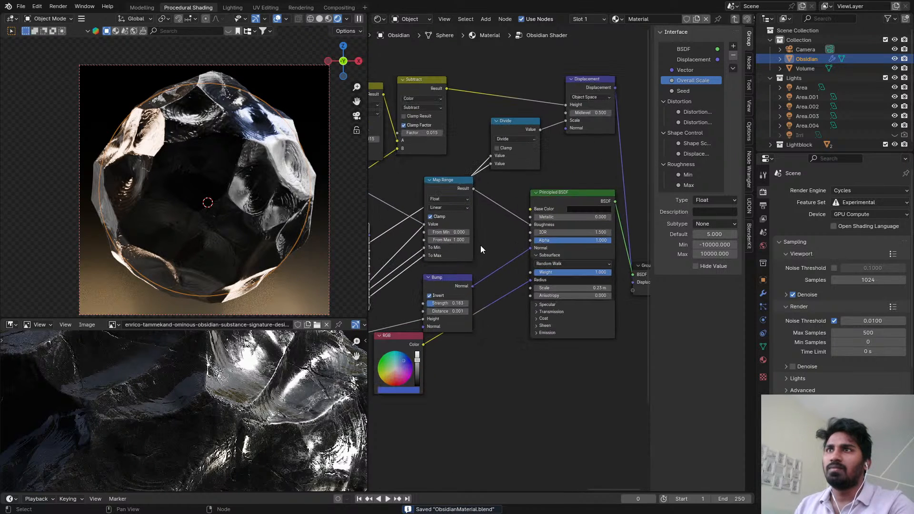
pyautogui.moveTo(405, 298); pyautogui.dragTo(566, 201)
pyautogui.hotkey('ctrl', 's')
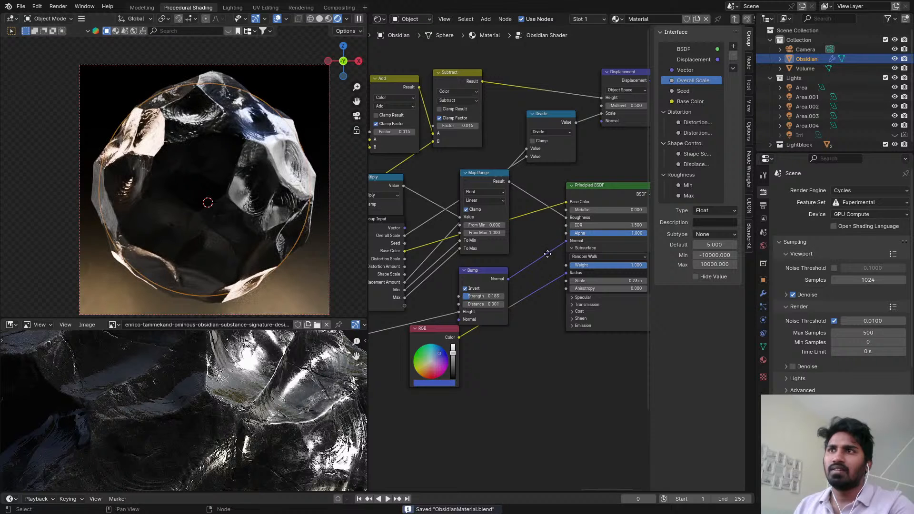
# - Insert a reroute on the RGB node's link, feed it from a new group input and give that input the RGB node's blue as default
pyautogui.moveTo(452, 340); pyautogui.dragTo(492, 311, button='middle')
pyautogui.moveTo(492, 311); pyautogui.dragTo(420, 329)
pyautogui.keyDown('shift'); pyautogui.moveTo(479, 297); pyautogui.dragTo(477, 308, button='right'); pyautogui.keyUp('shift')
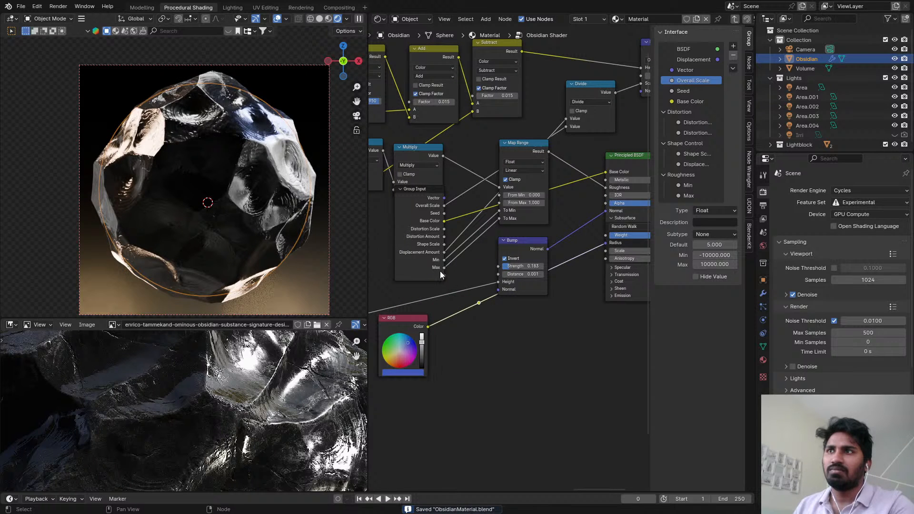
pyautogui.scroll(2, 440, 270)
pyautogui.moveTo(445, 277); pyautogui.dragTo(480, 307)
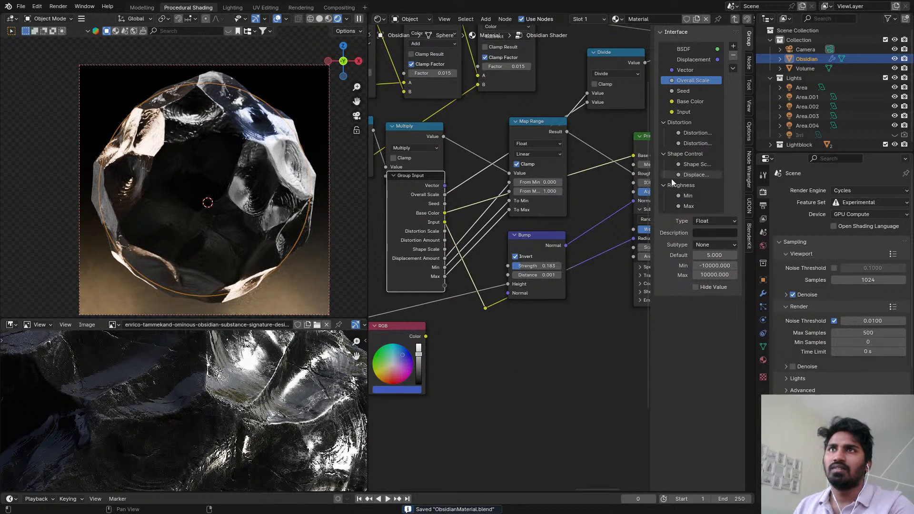
pyautogui.click(685, 112)
pyautogui.moveTo(411, 392); pyautogui.dragTo(708, 236)
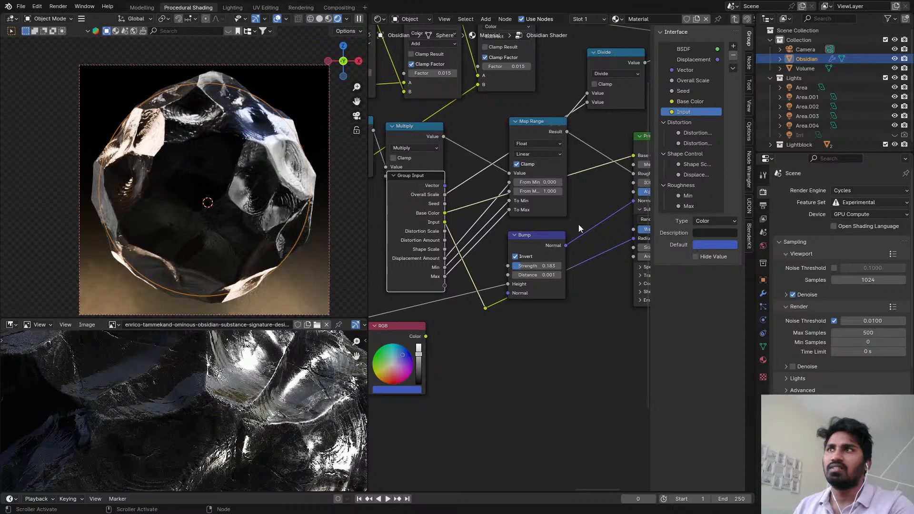
# - Dissolve the reroute while keeping its link, move the Bump node slightly down and save the file
pyautogui.scroll(2, 510, 263)
pyautogui.click(481, 317)
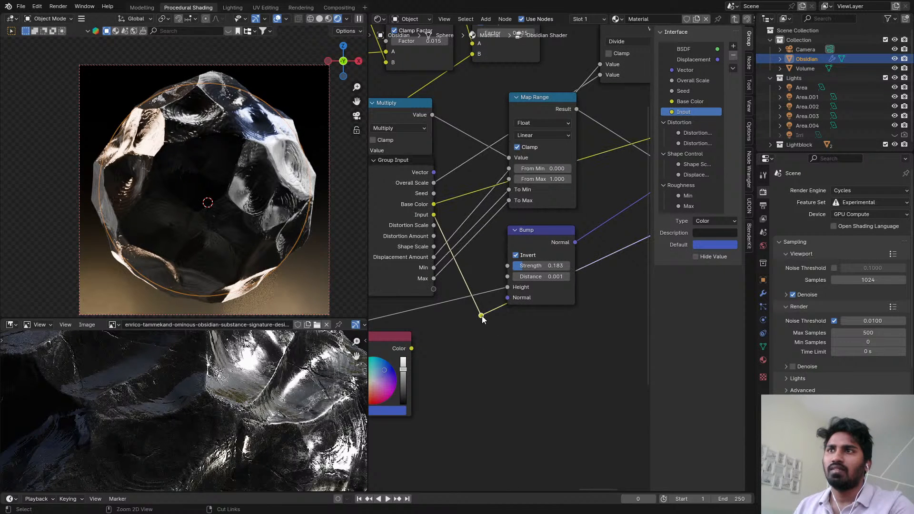
pyautogui.hotkey('ctrl', 'x')
pyautogui.moveTo(547, 239); pyautogui.dragTo(535, 267)
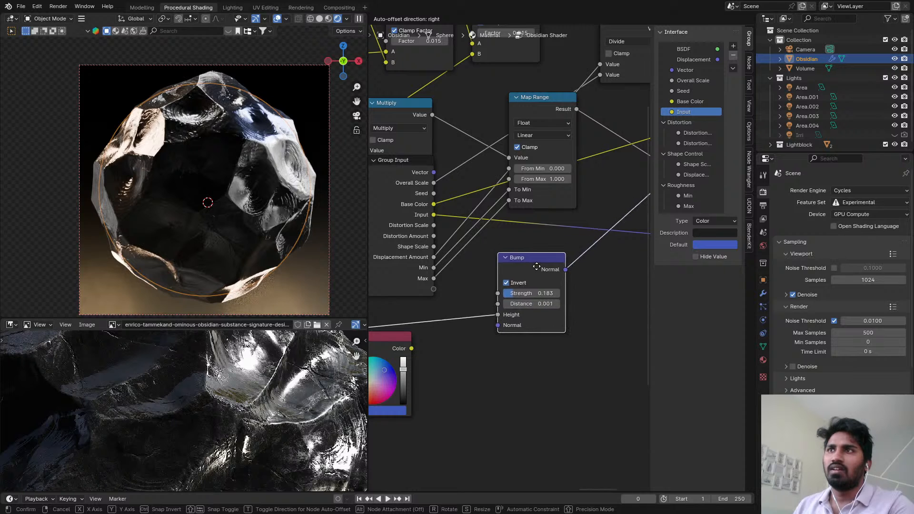
pyautogui.hotkey('ctrl', 's')
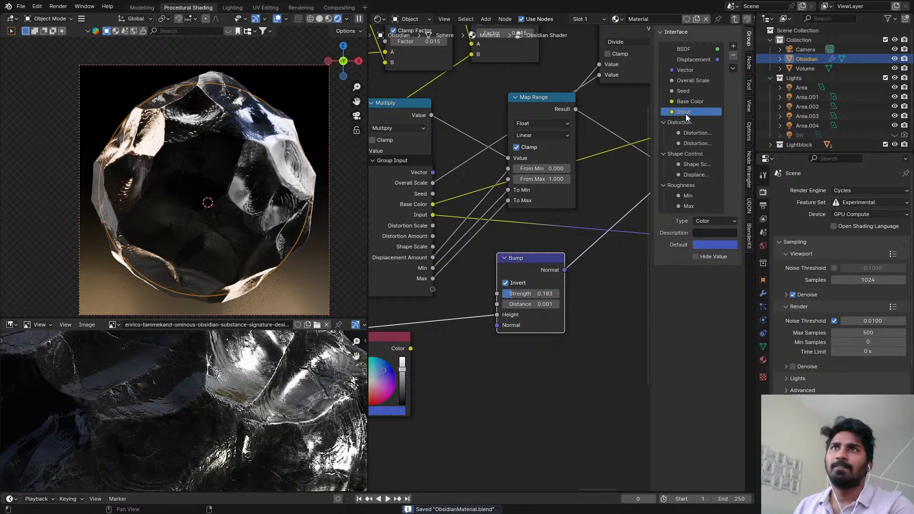
# - Rename the new color input in the group interface to Subsurface Color and save the file
pyautogui.doubleClick(686, 112)
pyautogui.write('Subsu')
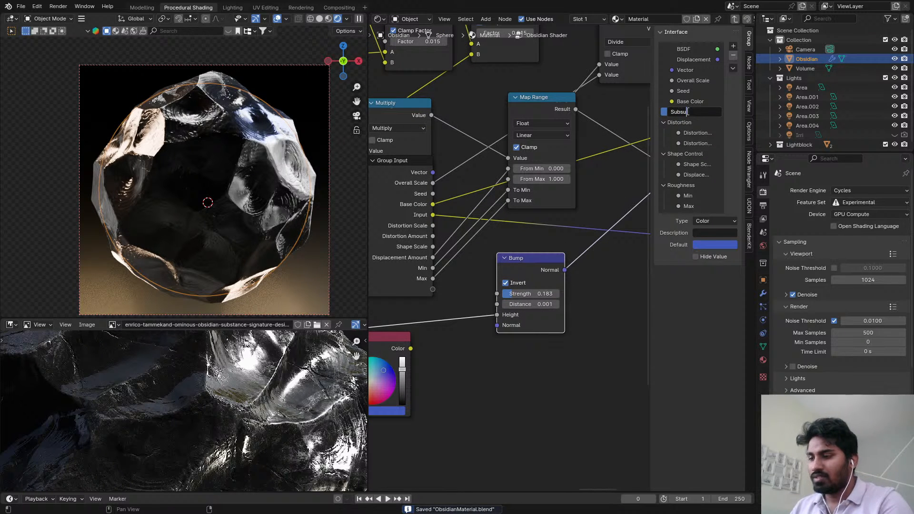
pyautogui.write('rface COlor')
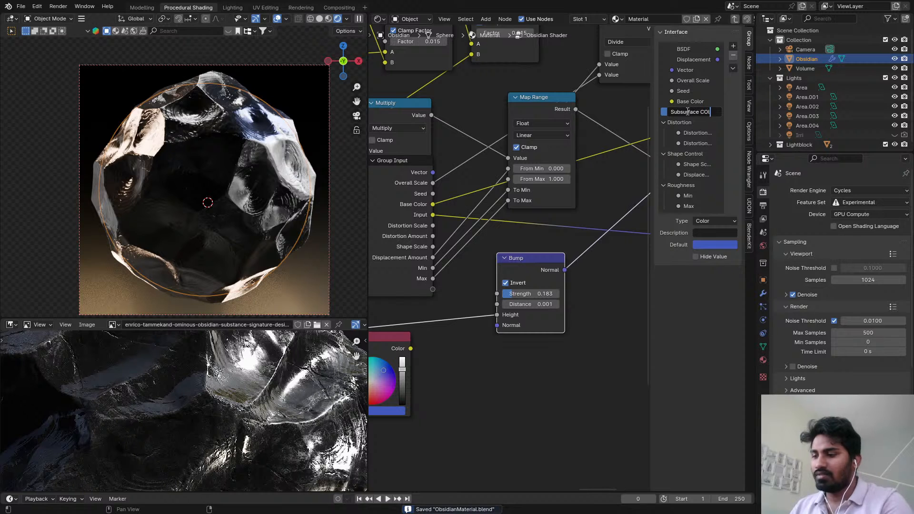
pyautogui.press('Return')
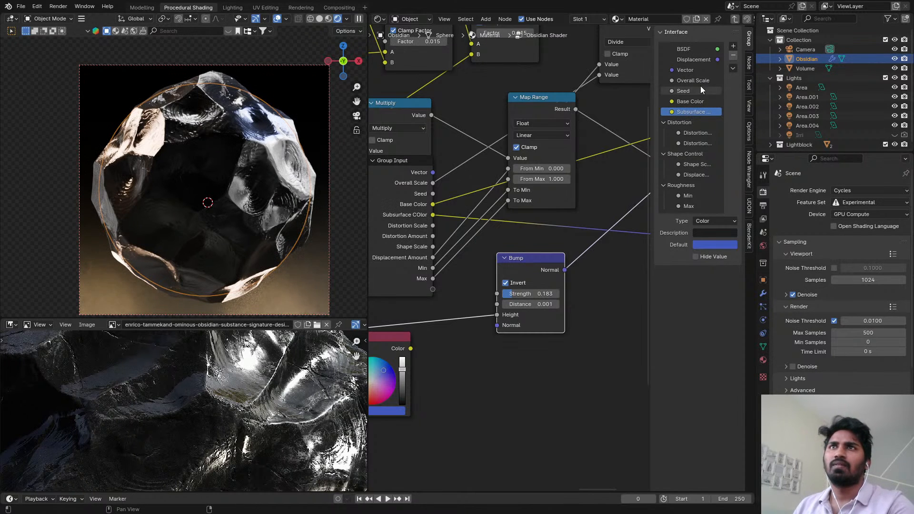
pyautogui.doubleClick(700, 112)
pyautogui.write('Subsurface Color')
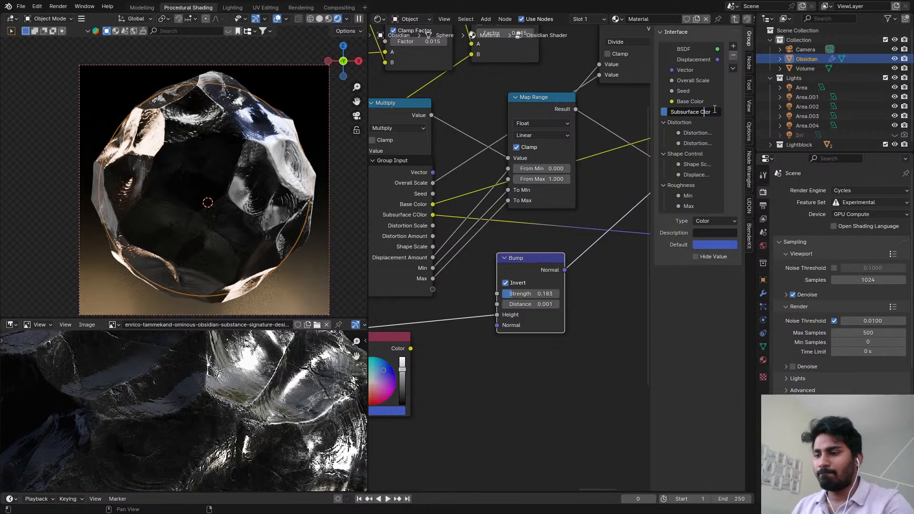
pyautogui.press('Return')
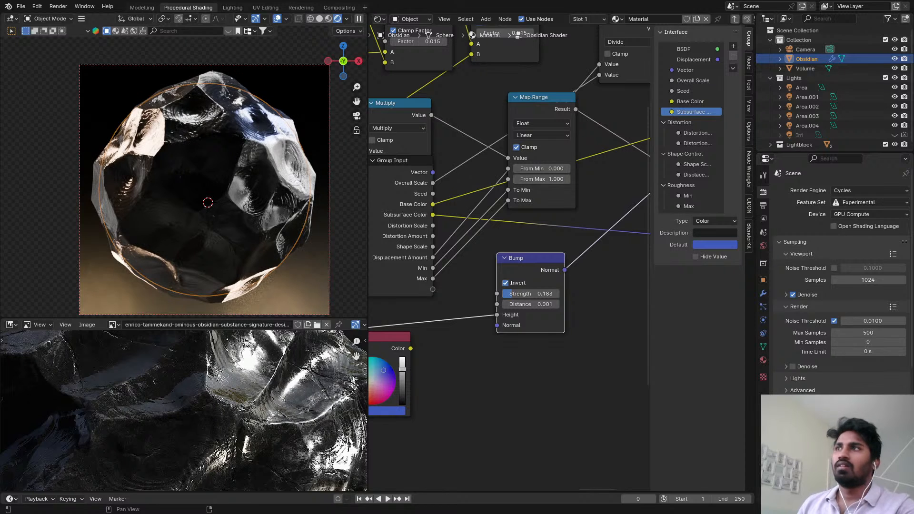
pyautogui.hotkey('ctrl', 's')
# - Move the Base Color and Subsurface Color inputs directly below Vector in the group interface, leave the group and save the file
pyautogui.click(695, 101)
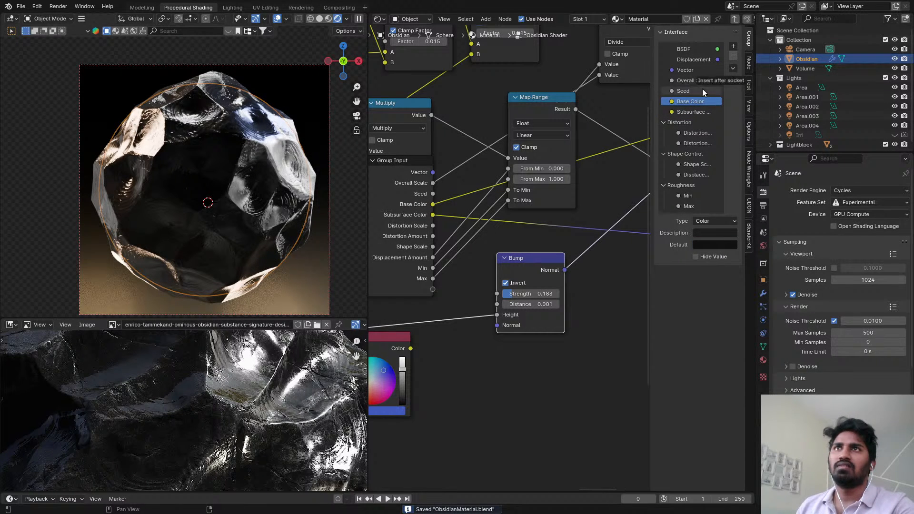
pyautogui.moveTo(701, 72); pyautogui.dragTo(701, 73)
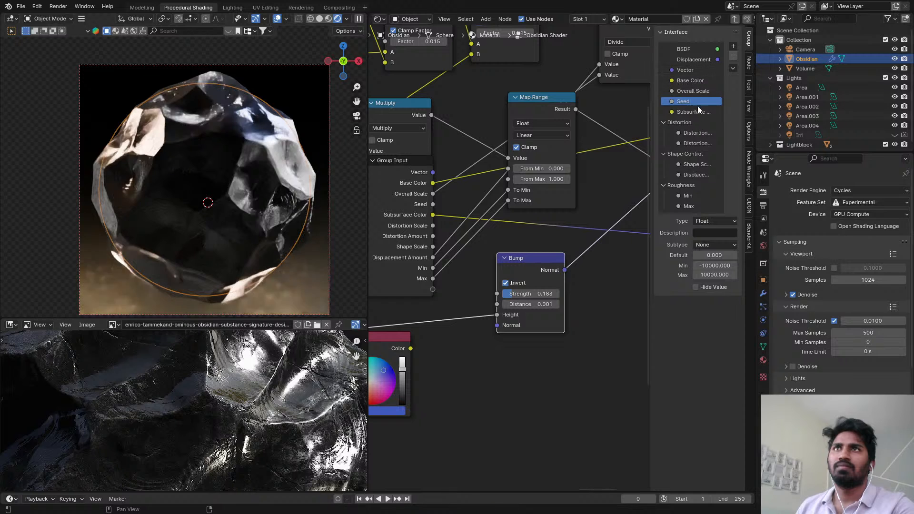
pyautogui.moveTo(699, 111); pyautogui.dragTo(707, 93)
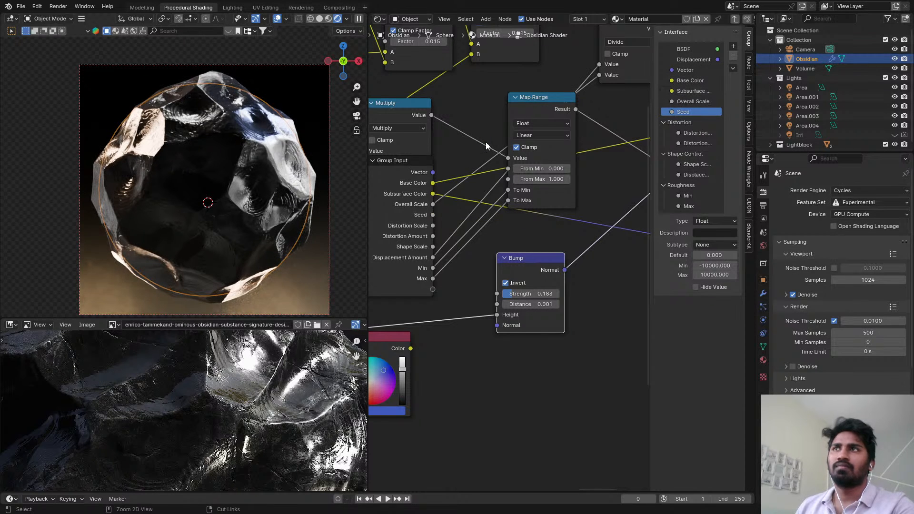
pyautogui.press('Tab')
pyautogui.hotkey('ctrl', 's')
pyautogui.scroll(1, 511, 159)
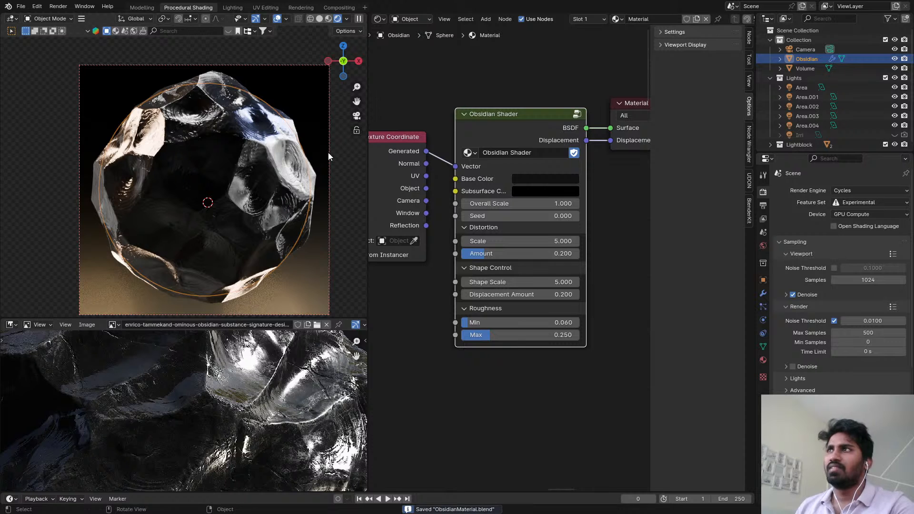
pyautogui.click(238, 84)
pyautogui.click(272, 150)
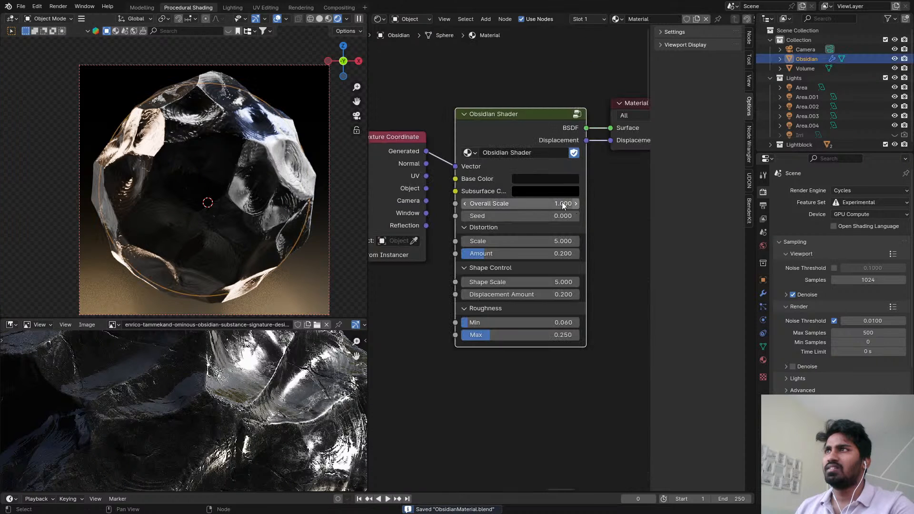
pyautogui.click(234, 235)
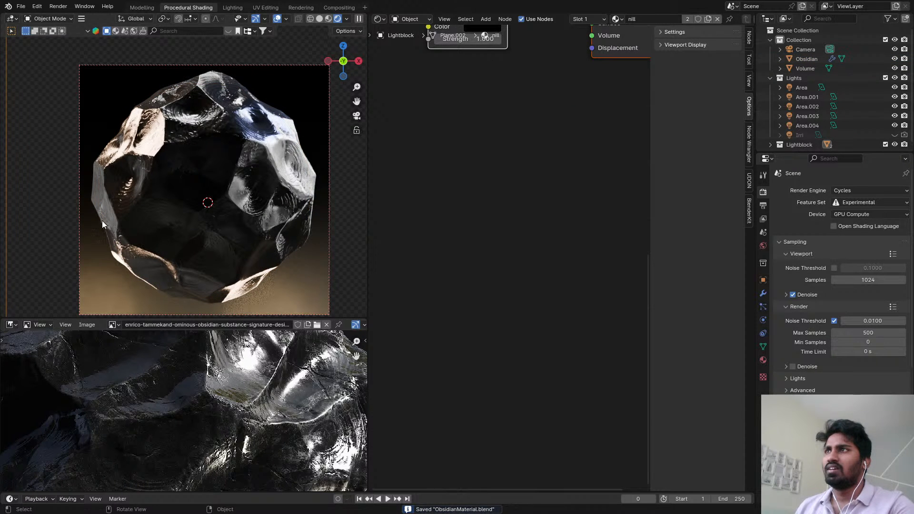
# - Render the current frame at full resolution and inspect the whole obsidian sphere in the Rendering workspace
pyautogui.press('z')
pyautogui.click(293, 8)
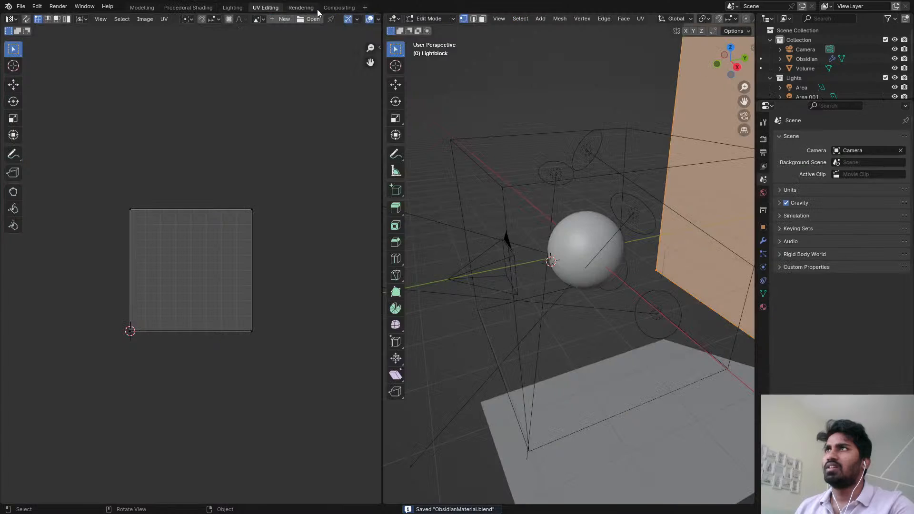
pyautogui.press('F12')
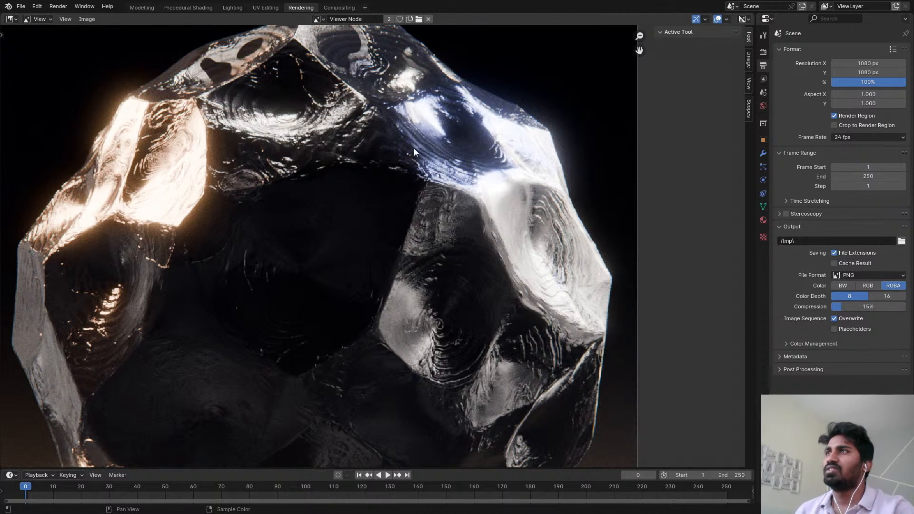
pyautogui.scroll(-3, 157, 105)
pyautogui.moveTo(257, 145); pyautogui.dragTo(383, 172, button='middle')
pyautogui.scroll(1, 397, 171)
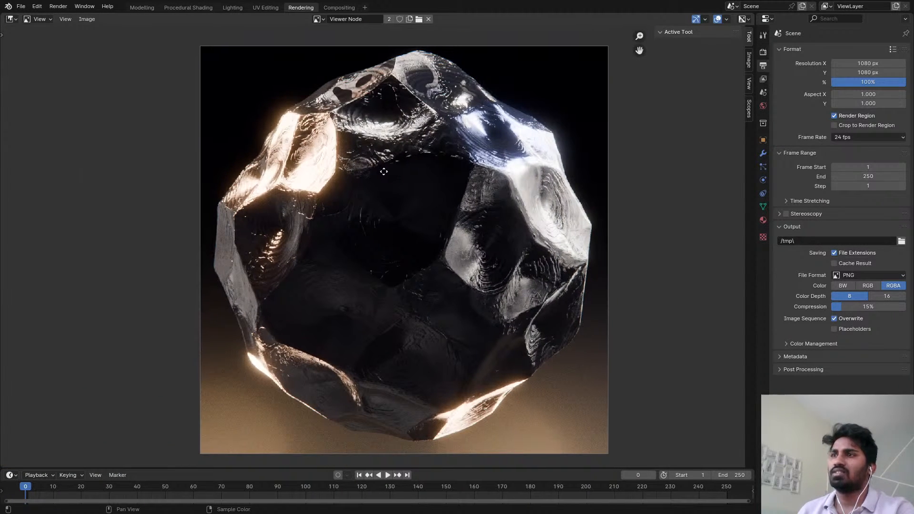
pyautogui.scroll(-1, 370, 169)
pyautogui.scroll(1, 371, 166)
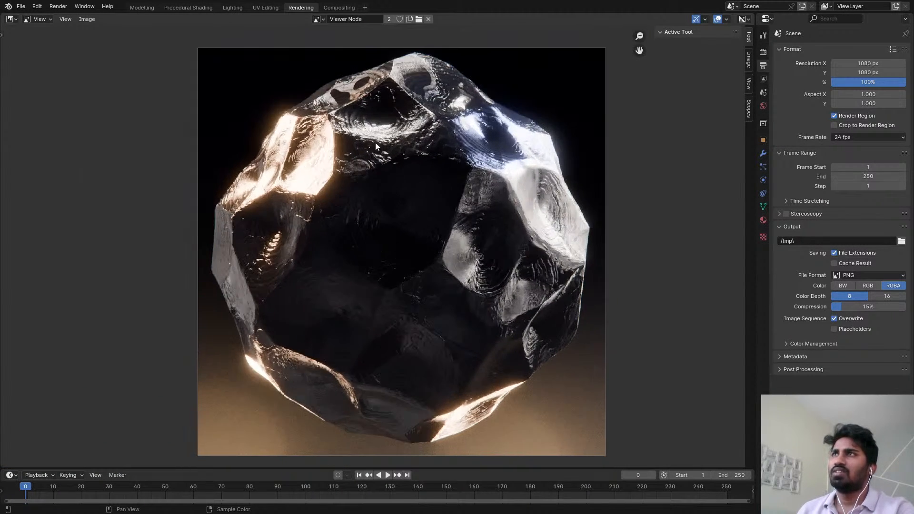
# - Set the compositor's Glare node Mix to -0.8 and check the composited sphere in the Rendering workspace
pyautogui.click(349, 8)
pyautogui.scroll(3, 359, 196)
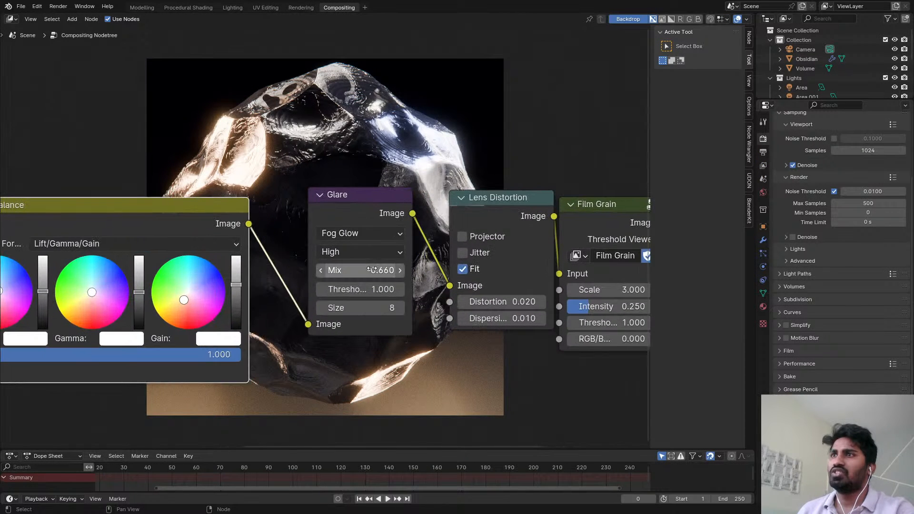
pyautogui.moveTo(379, 276); pyautogui.dragTo(360, 276)
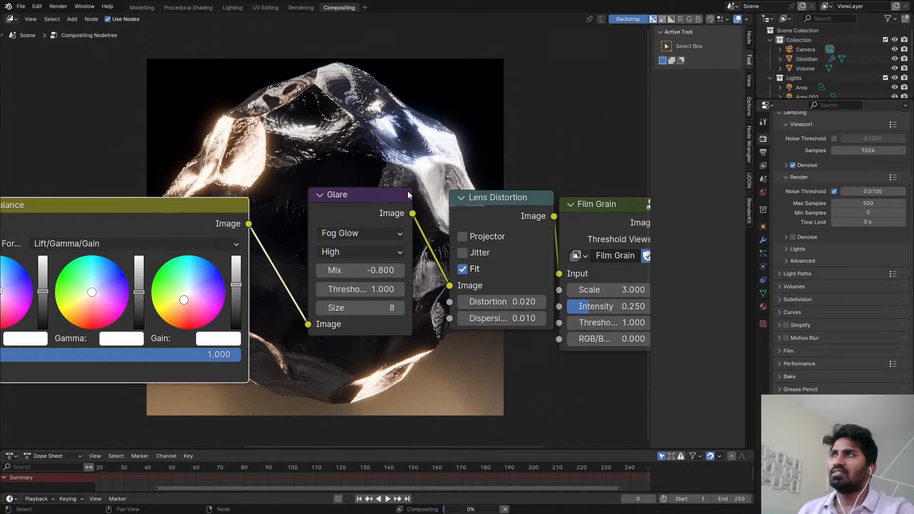
pyautogui.scroll(-5, 372, 160)
pyautogui.moveTo(368, 158)
pyautogui.mouseDown(button='middle')
pyautogui.moveTo(295, 19)
pyautogui.moveTo(374, 168)
pyautogui.mouseUp(button='middle')
pyautogui.click(240, 8)
pyautogui.click(267, 7)
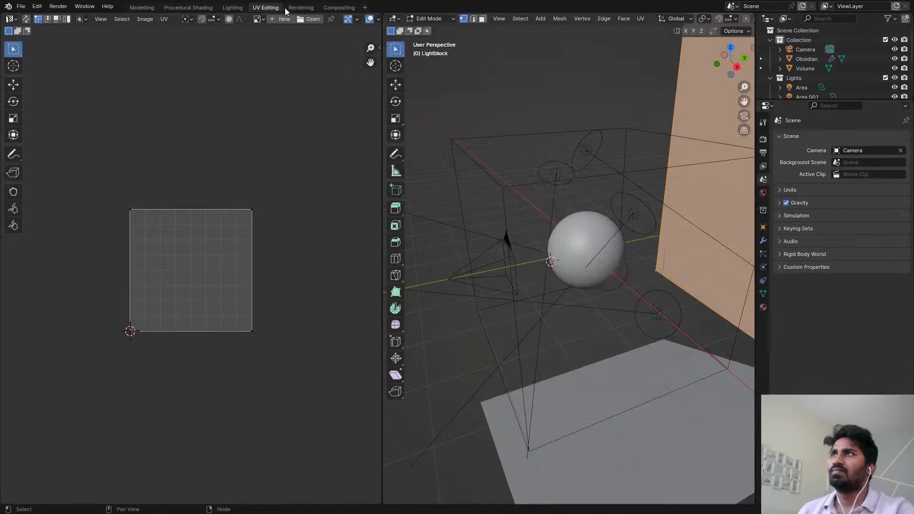
pyautogui.click(301, 8)
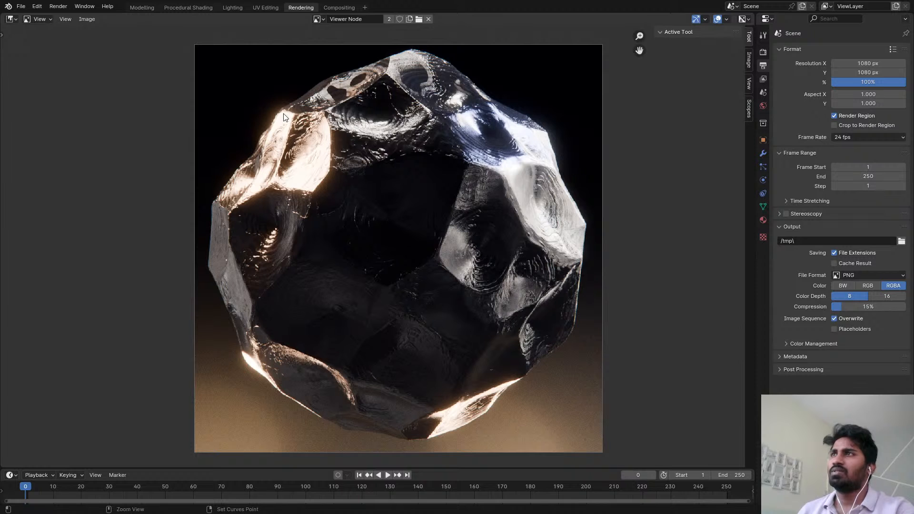
# - Save the project file and start saving the composited Viewer Node image as a separate image file
pyautogui.hotkey('ctrl', 's')
pyautogui.click(91, 19)
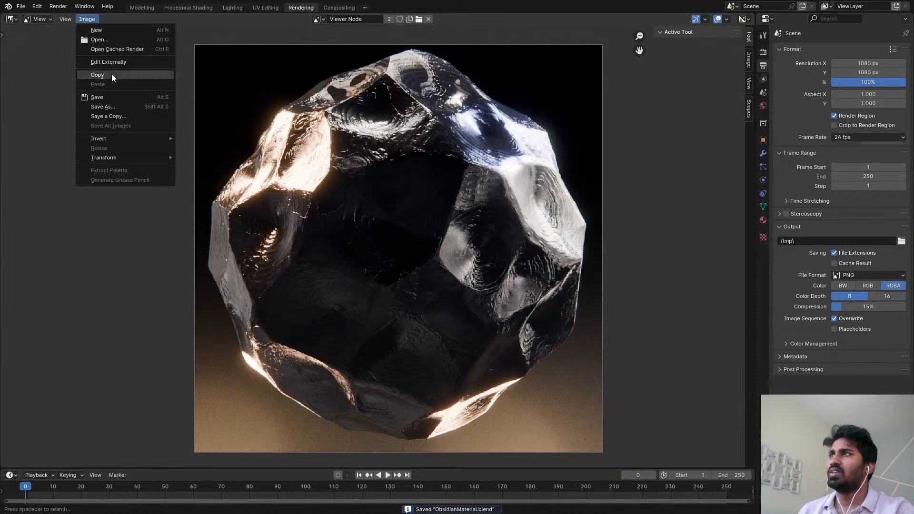
pyautogui.click(116, 108)
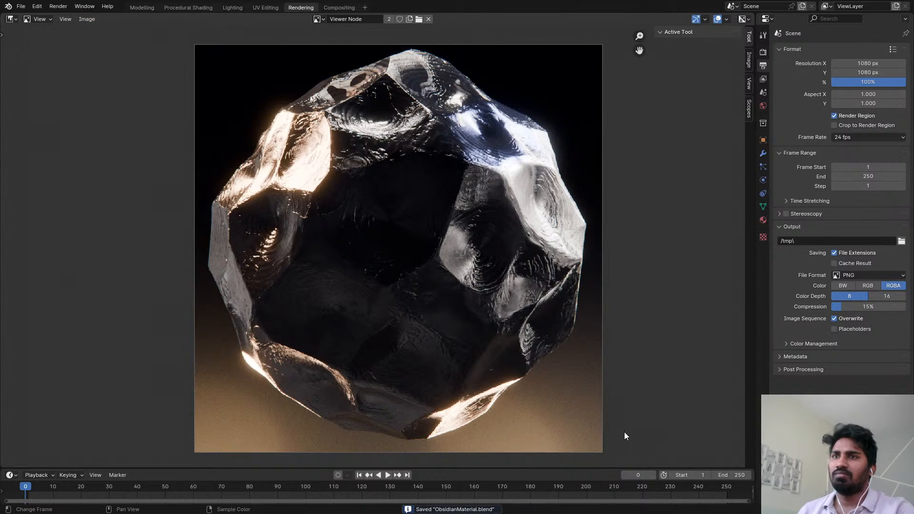